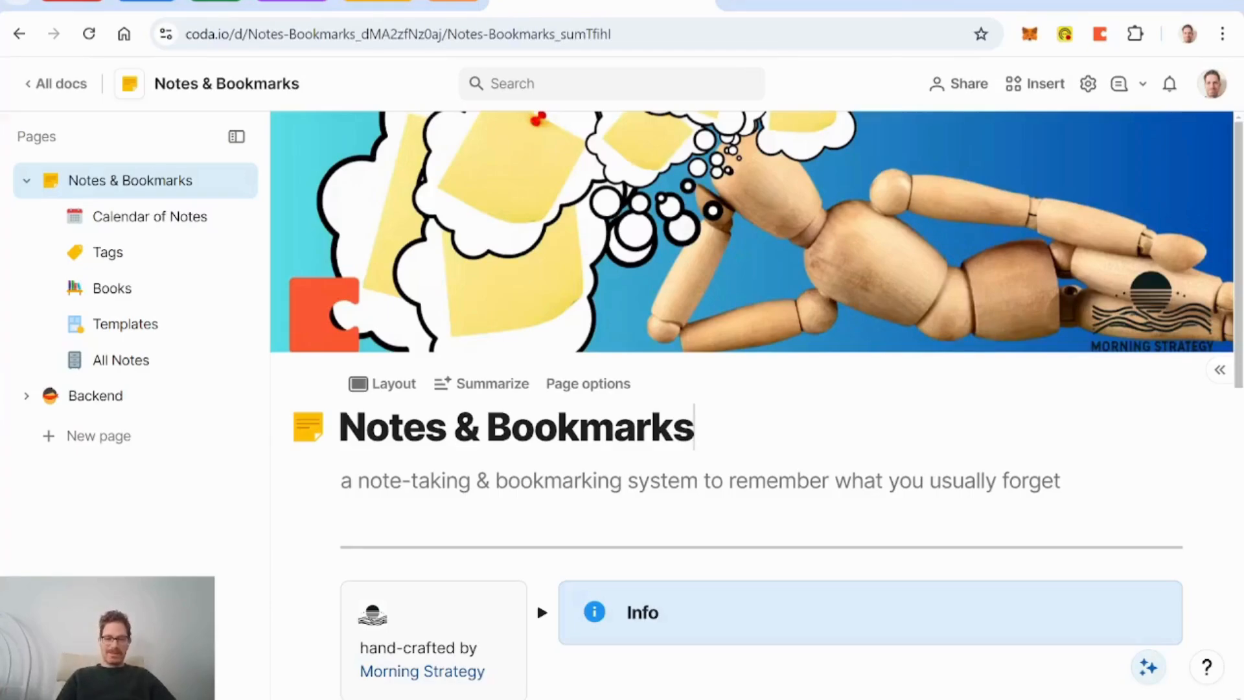
# Step: Bookmark the Roam Research page into DB Notes with the Coda extension and return to the doc
pyautogui.scroll(-6, 537, 600)
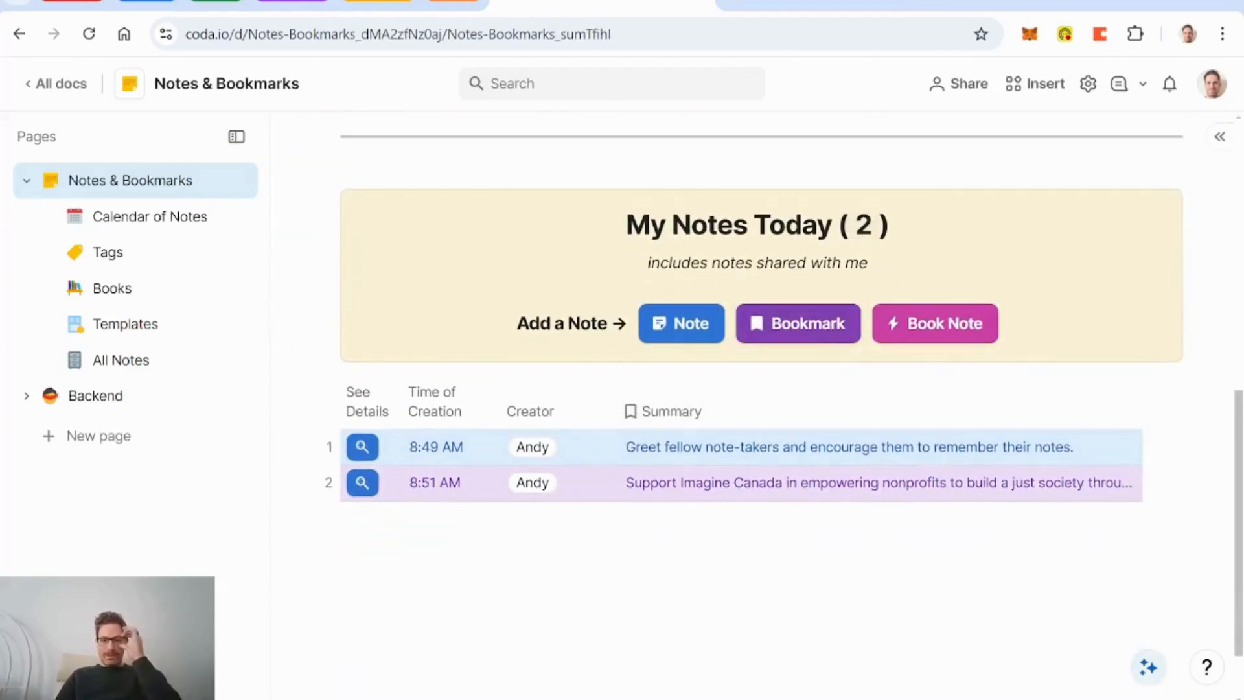
pyautogui.scroll(3, 536, 207)
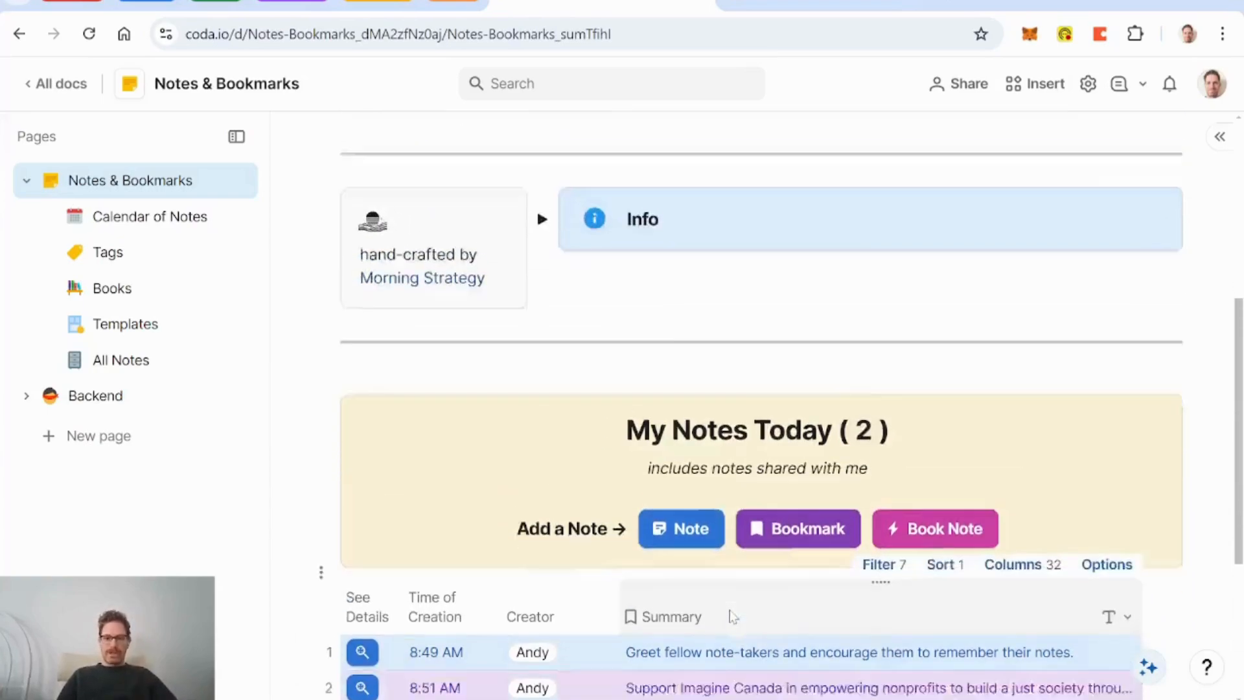
pyautogui.scroll(-2, 537, 207)
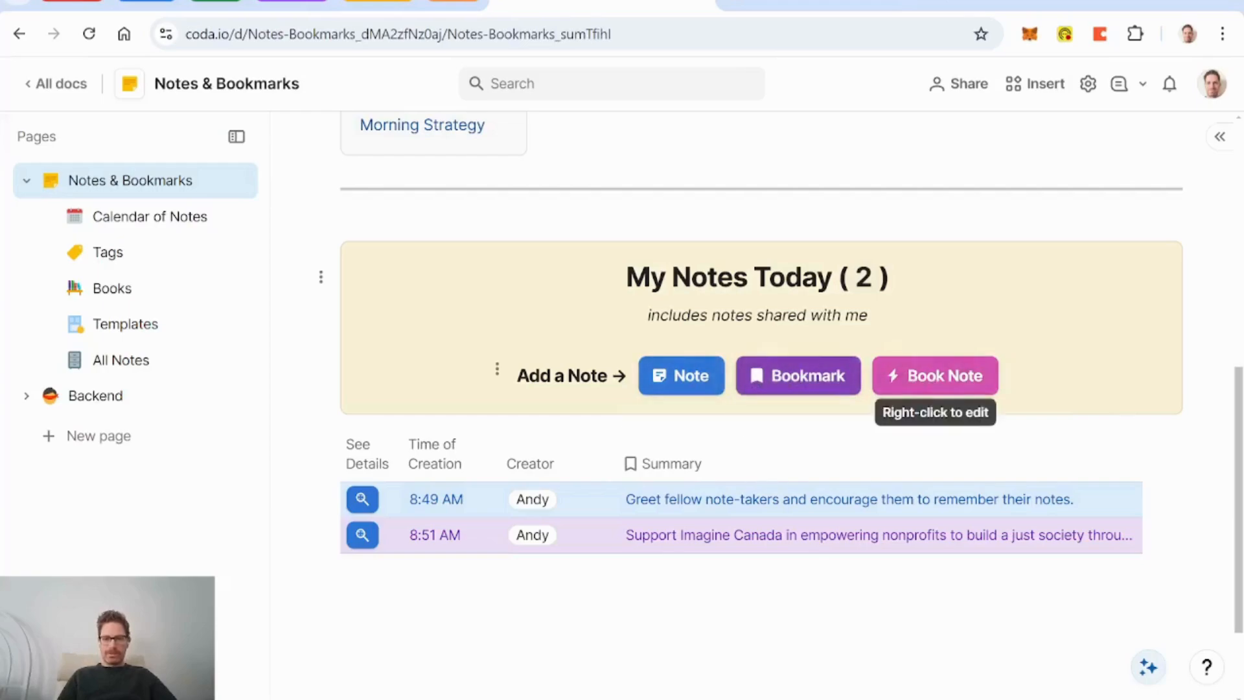
pyautogui.click(859, 4)
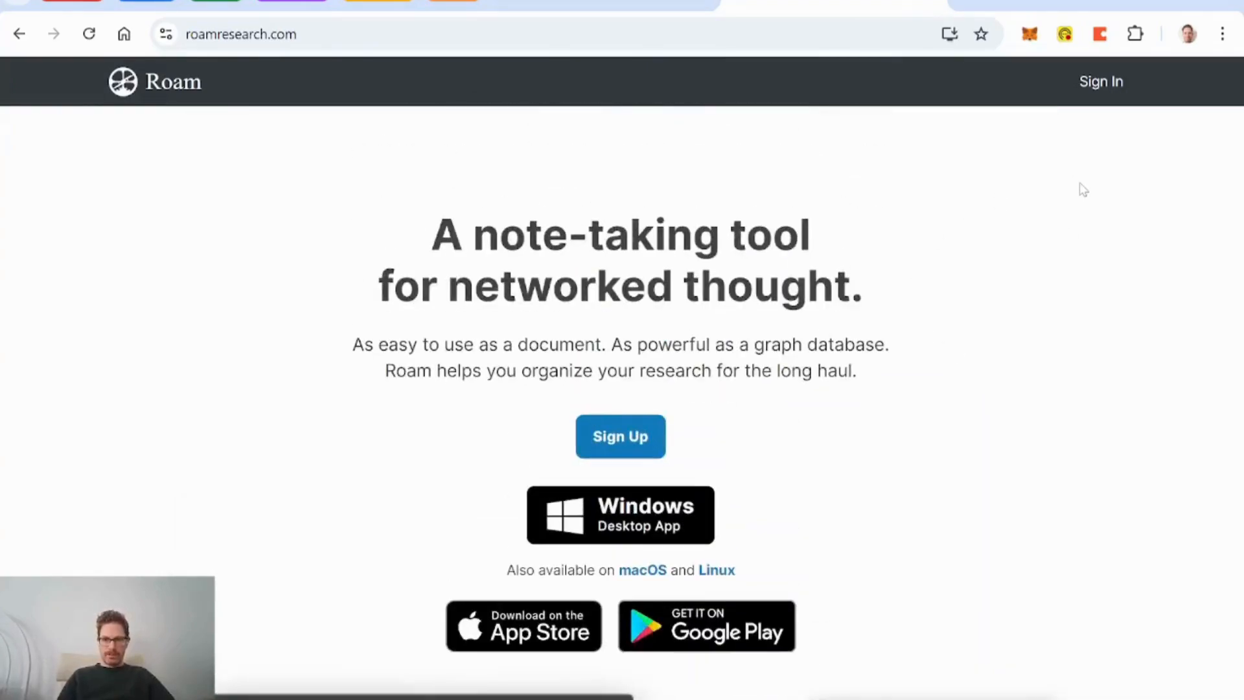
pyautogui.click(1102, 36)
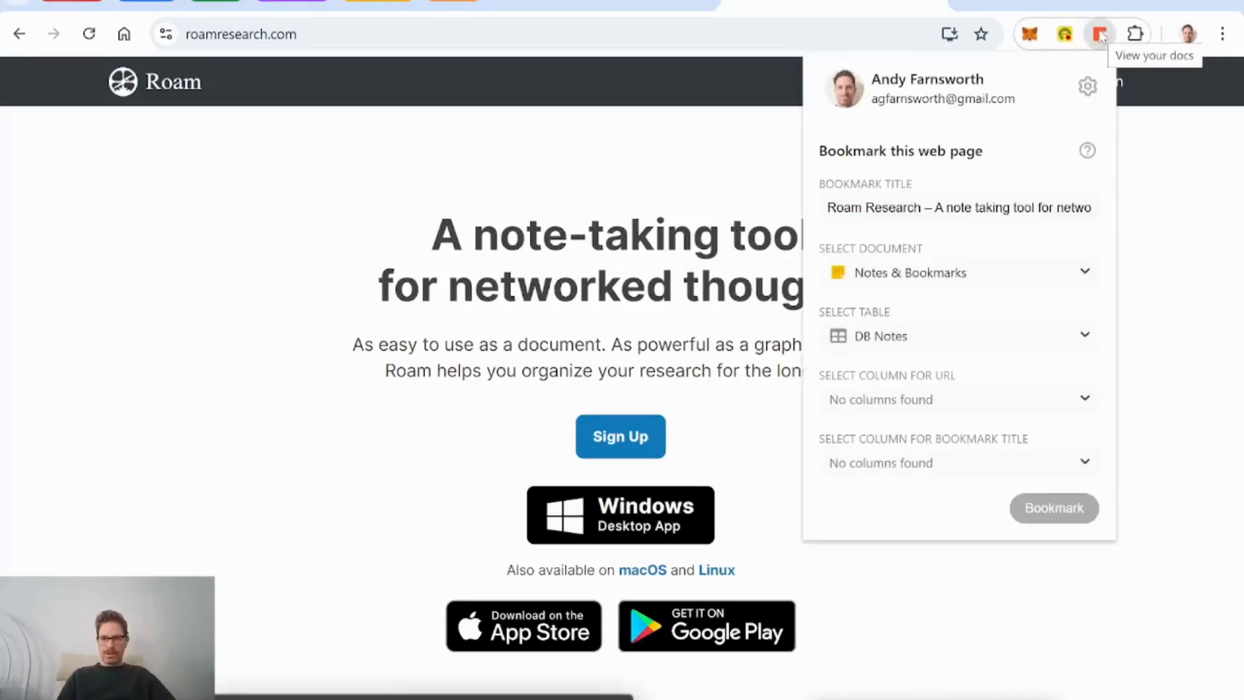
pyautogui.click(1050, 511)
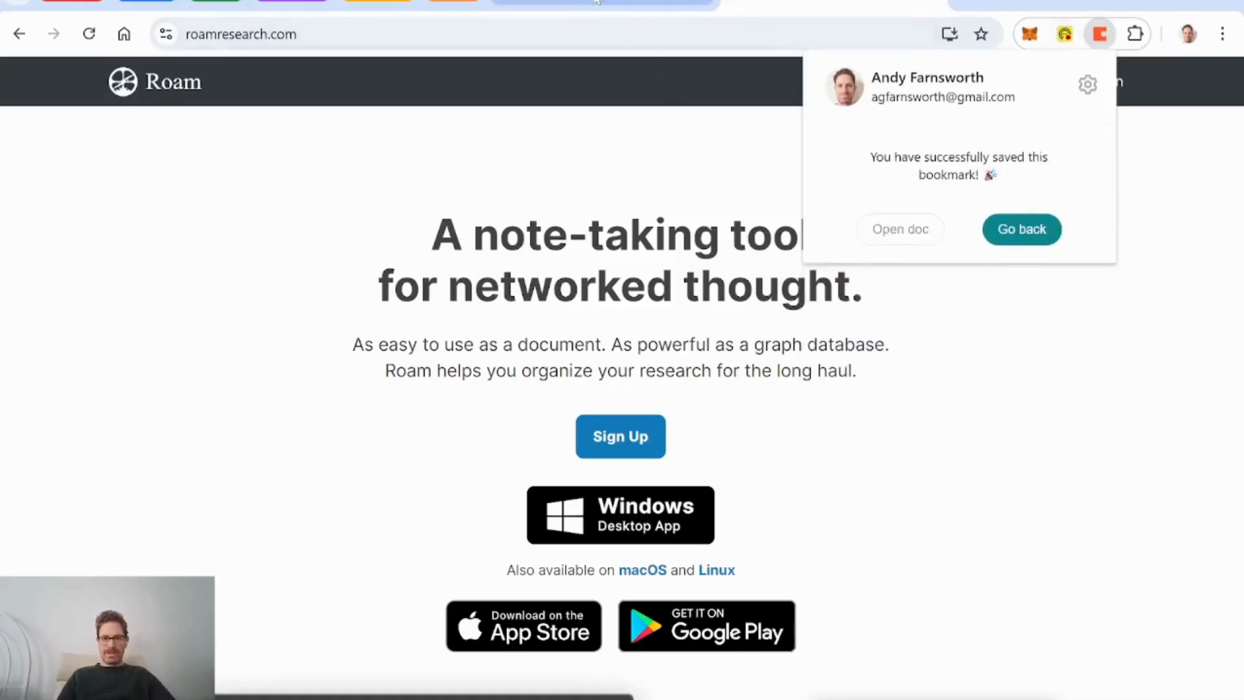
pyautogui.click(601, 5)
pyautogui.scroll(-1, 300, 436)
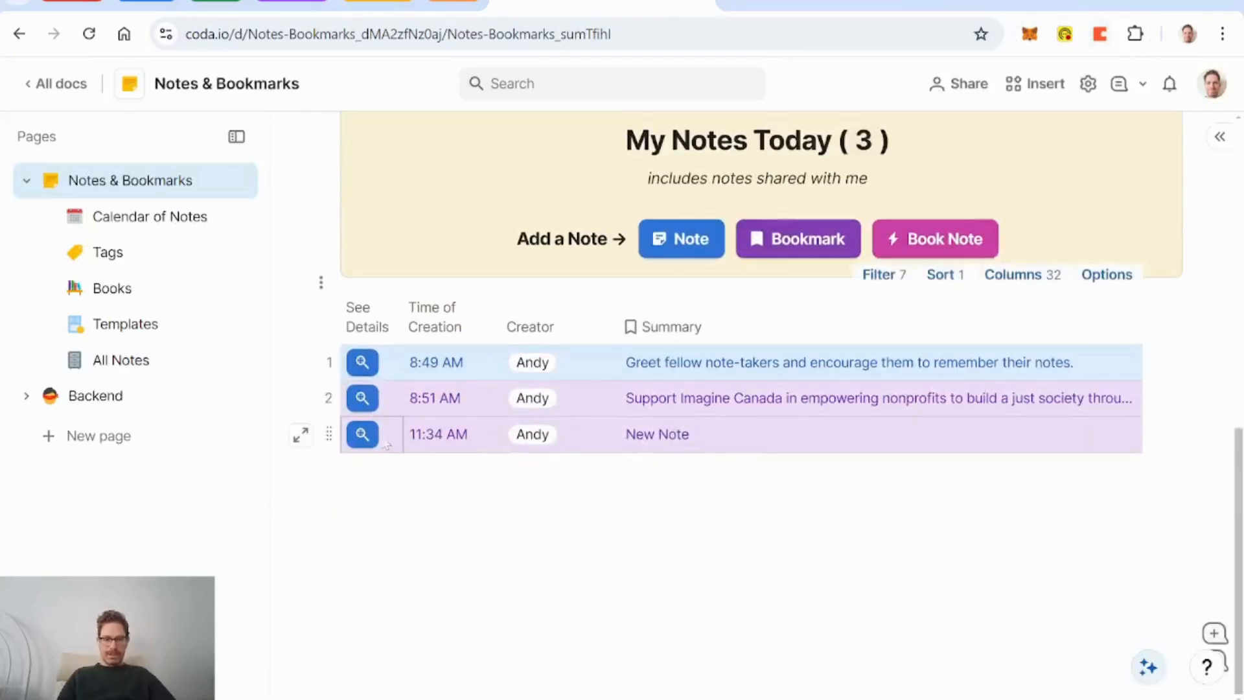
# Step: Open the new Roam Research bookmark's details and tag it with a new Research tag
pyautogui.click(361, 436)
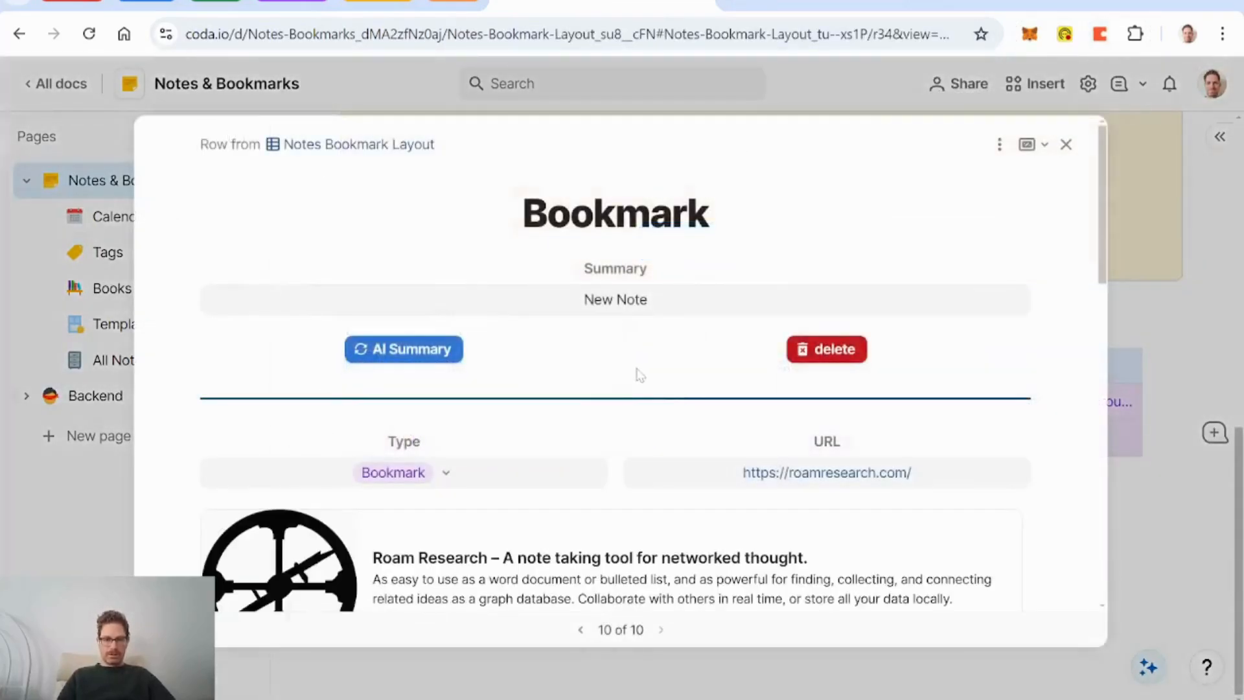
pyautogui.scroll(-5, 638, 374)
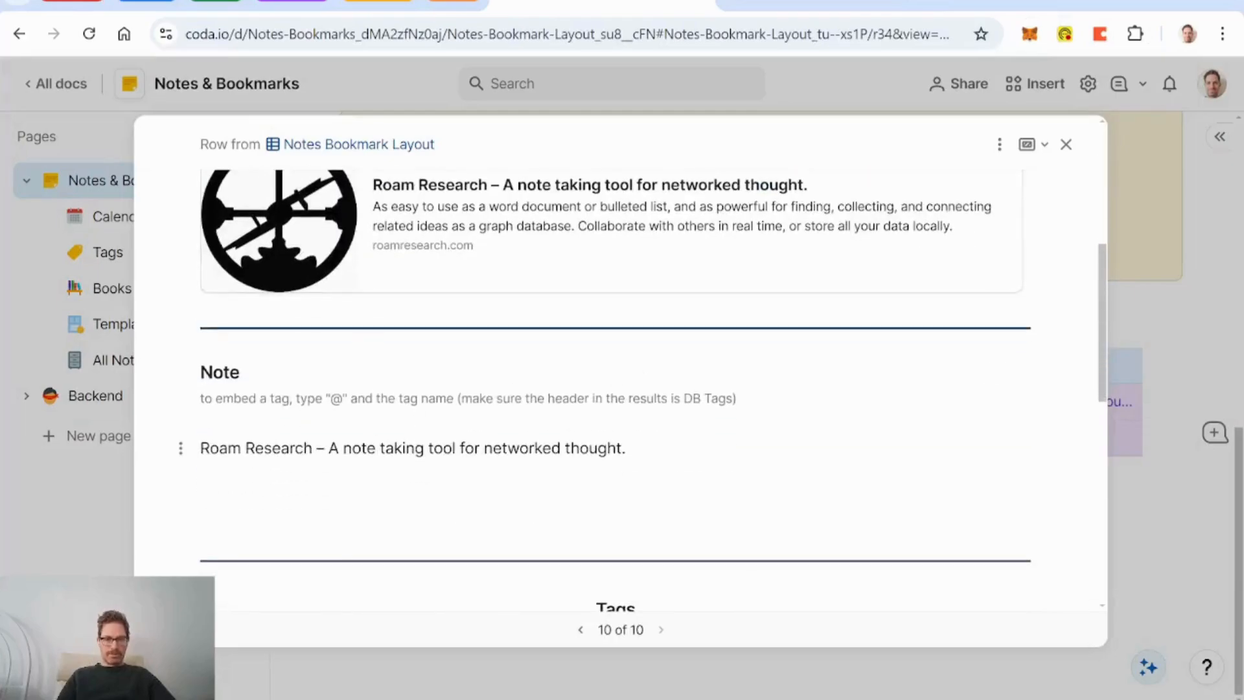
pyautogui.scroll(2, 622, 418)
pyautogui.scroll(-2, 622, 418)
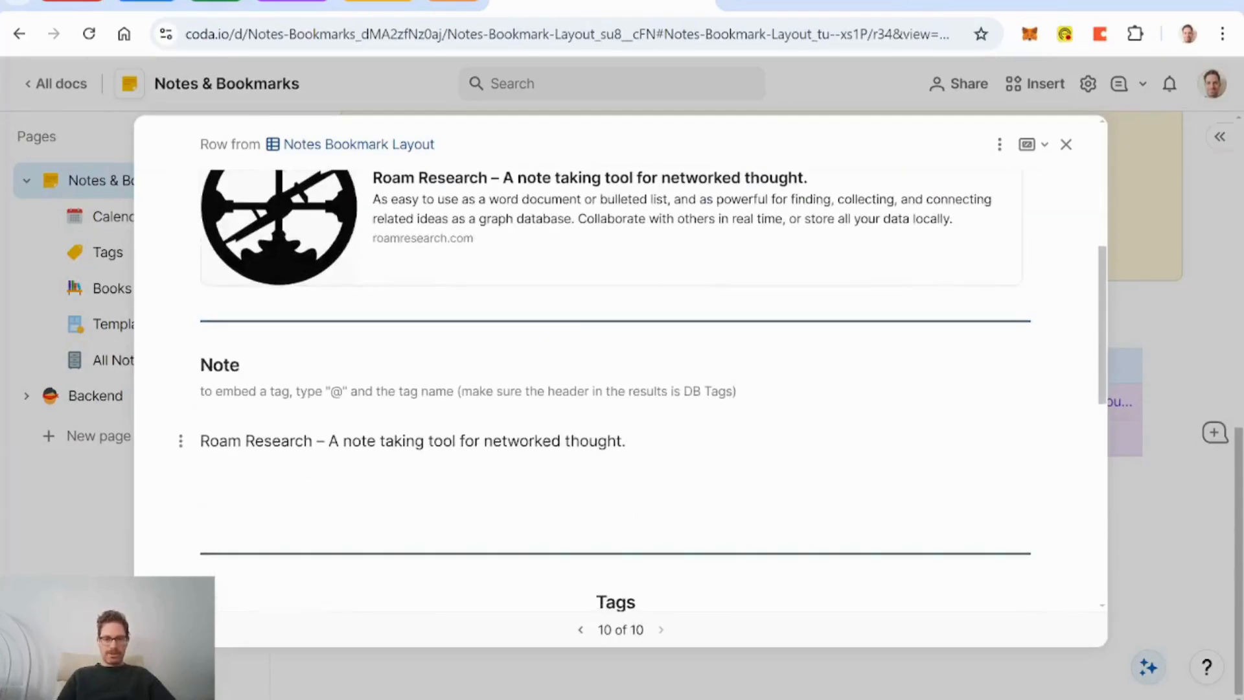
pyautogui.scroll(3, 666, 438)
pyautogui.scroll(-6, 666, 439)
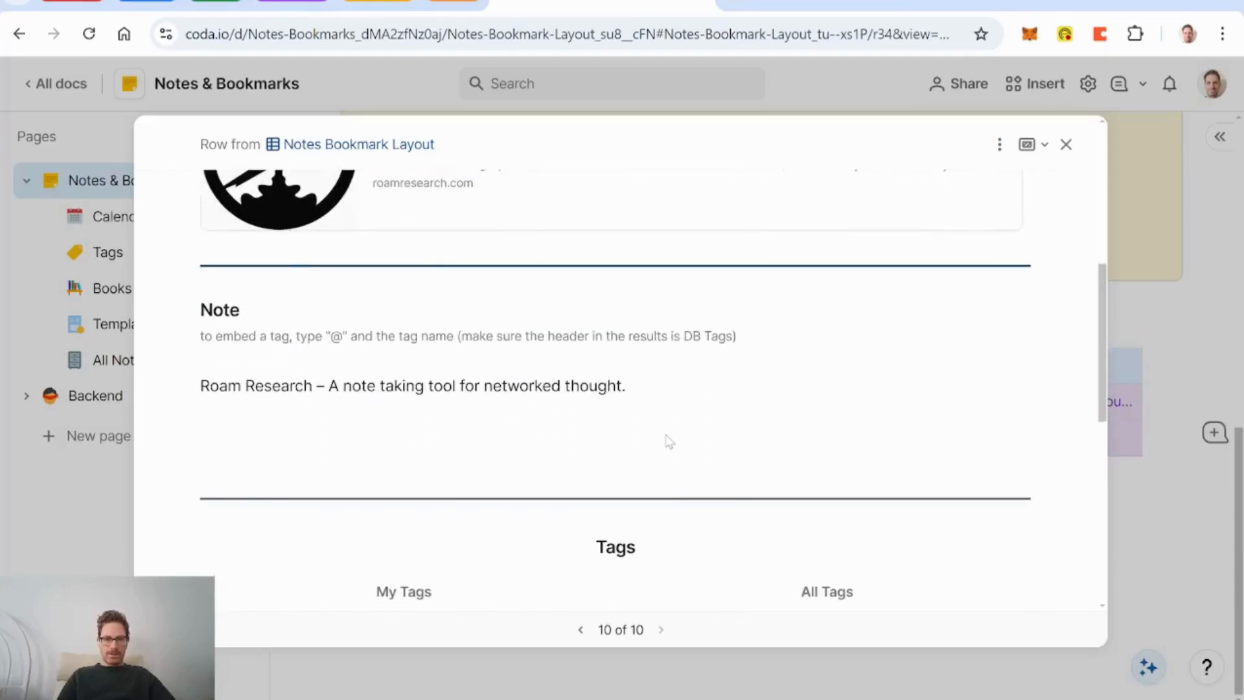
pyautogui.click(470, 468)
pyautogui.write('R')
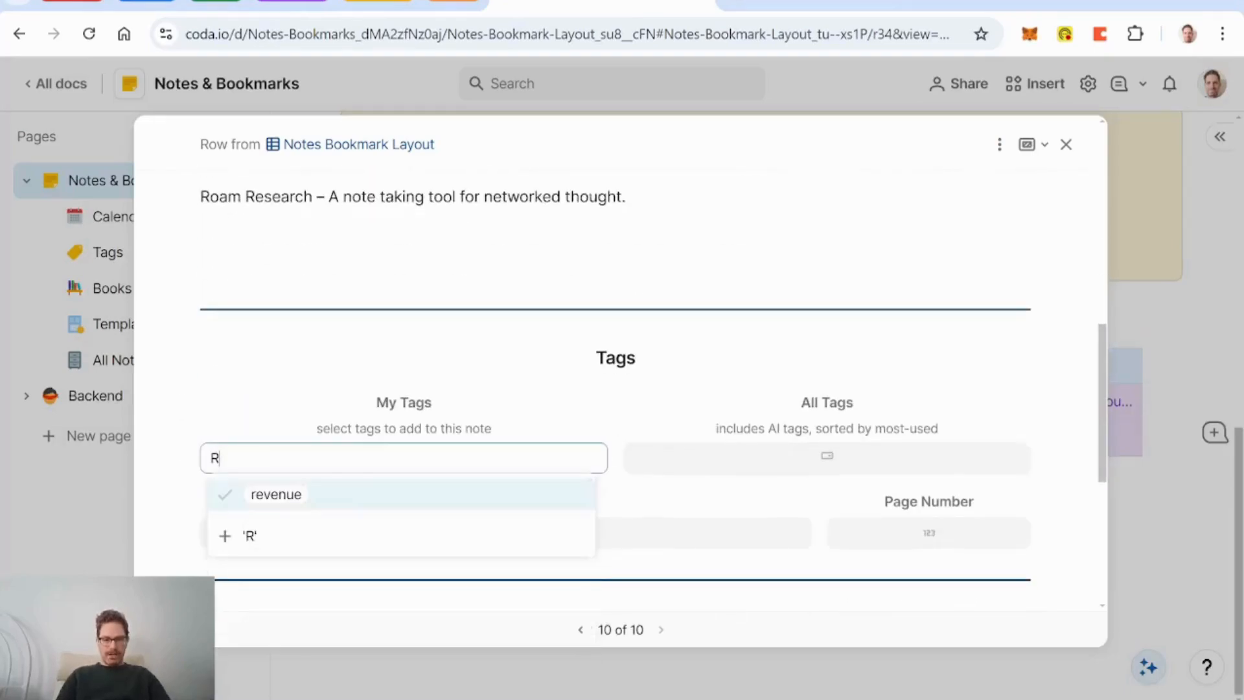
pyautogui.write('esearch')
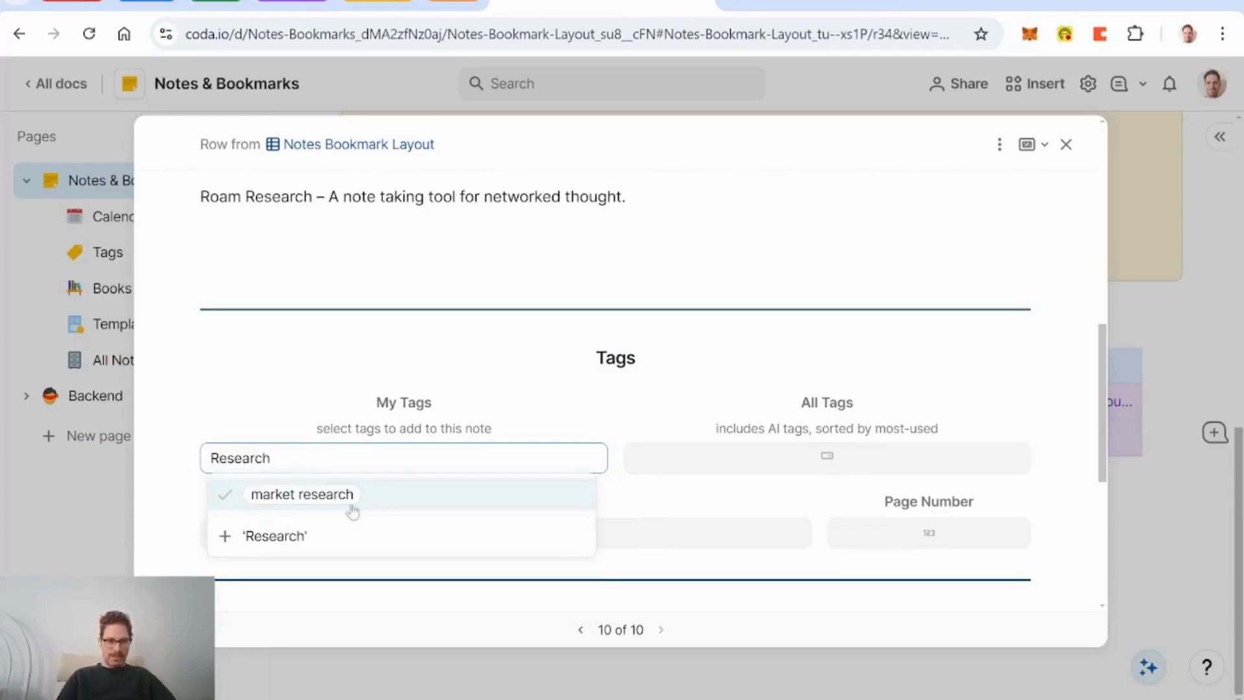
pyautogui.click(278, 536)
pyautogui.click(729, 353)
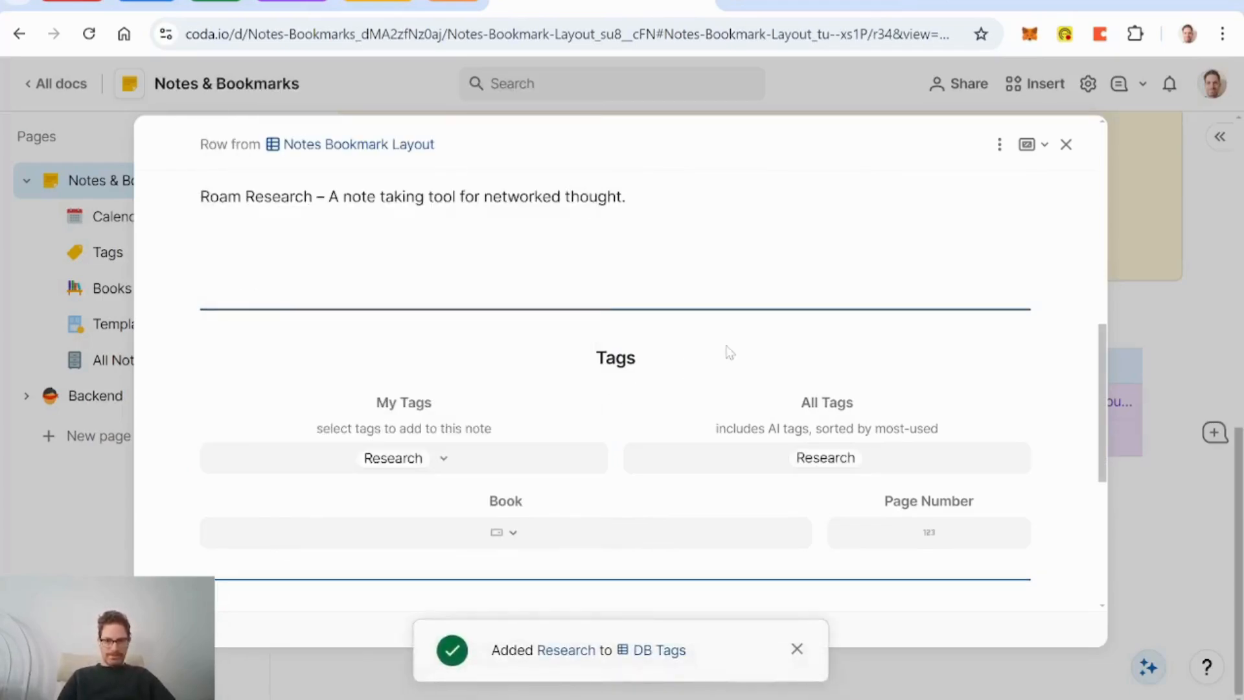
# Step: Generate an AI summary of the Roam Research bookmark
pyautogui.scroll(1, 500, 327)
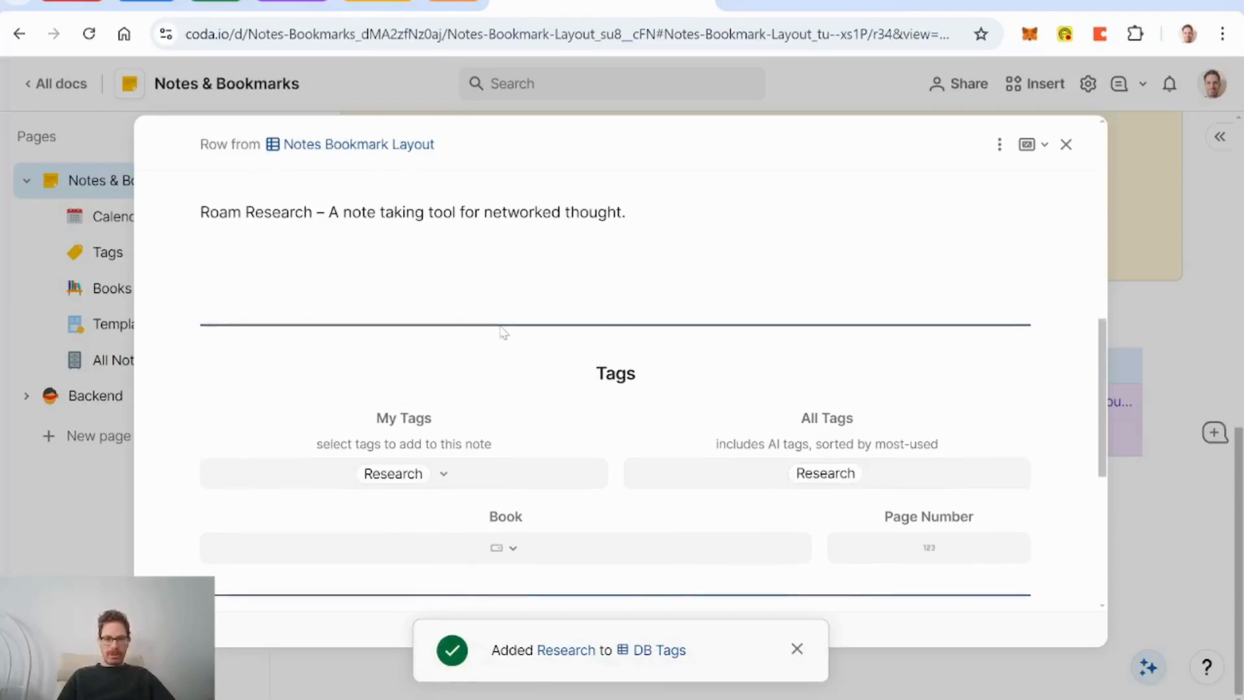
pyautogui.scroll(5, 666, 362)
pyautogui.scroll(-4, 663, 364)
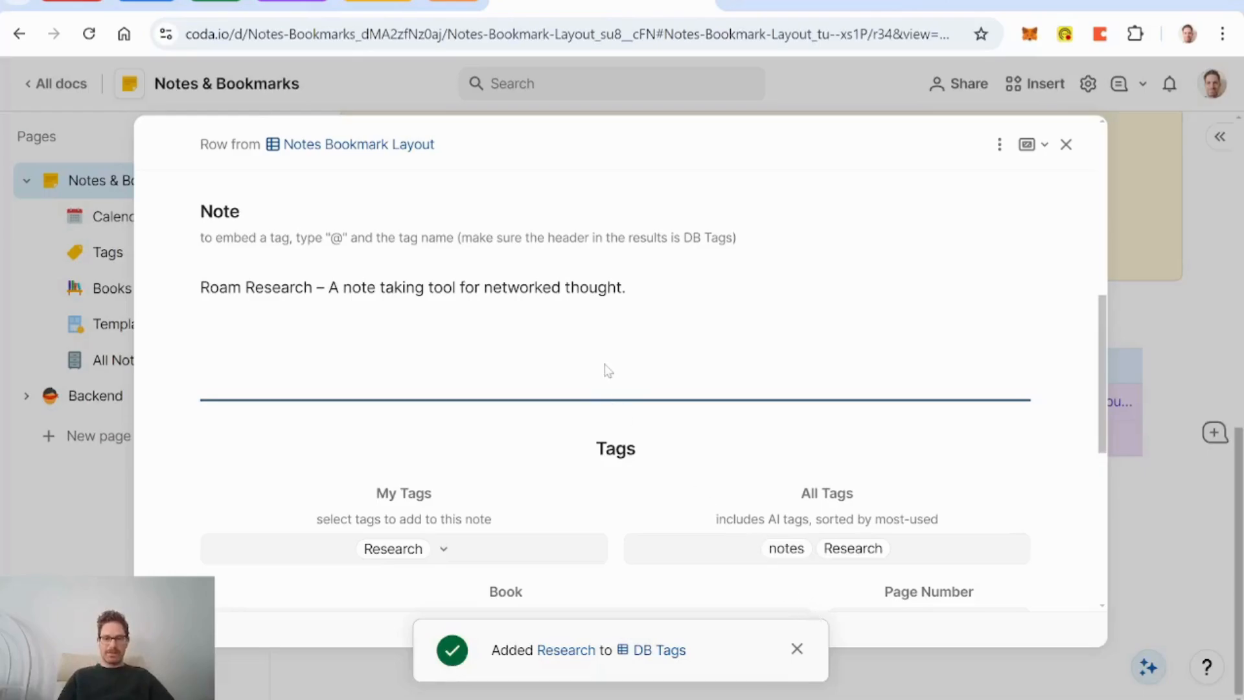
pyautogui.scroll(7, 608, 371)
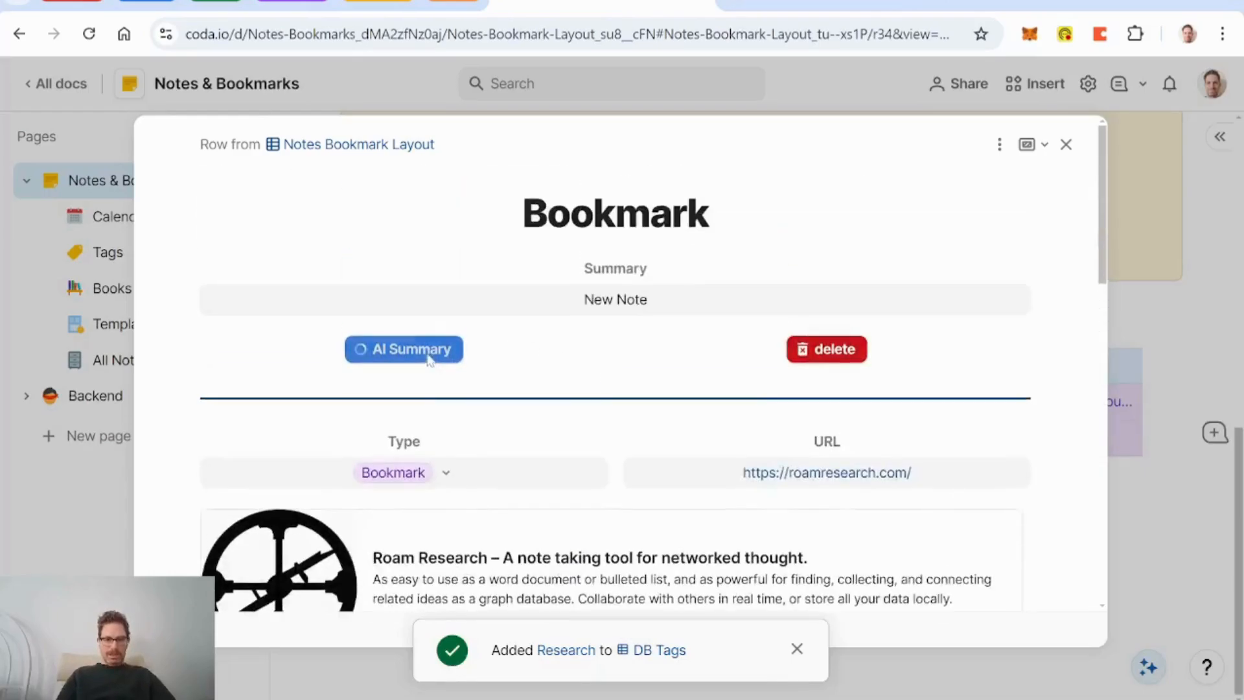
pyautogui.click(797, 649)
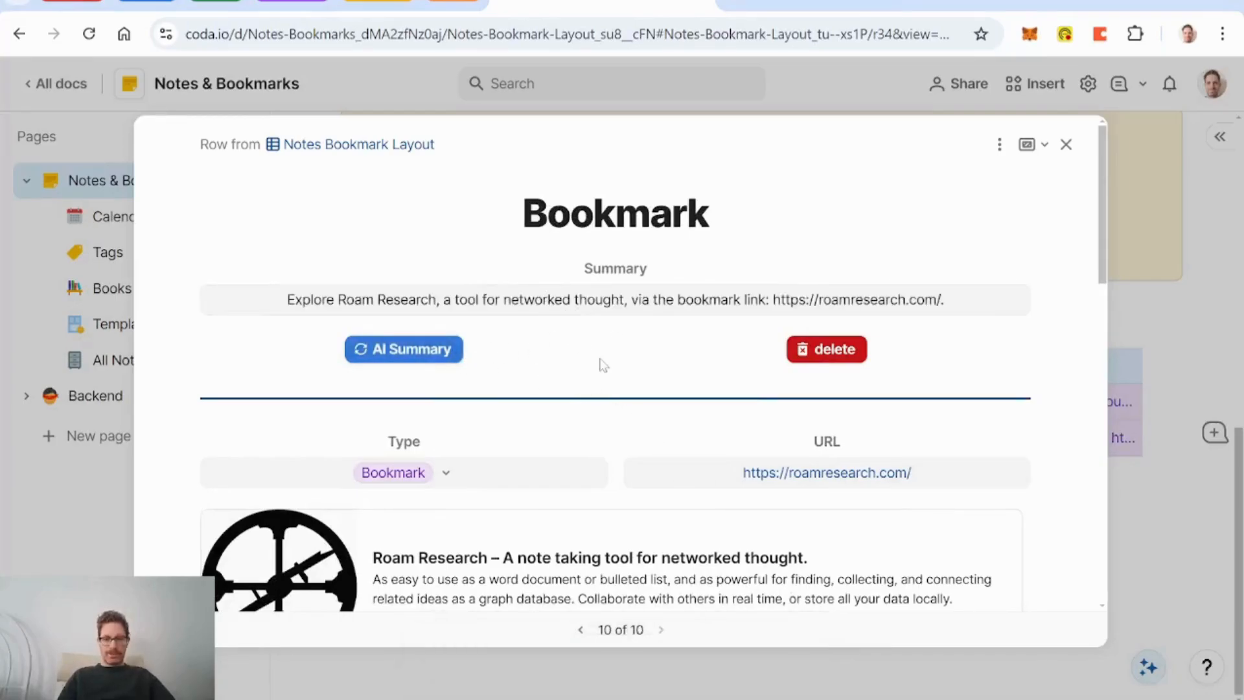
# Step: Share the bookmark note with a chosen collaborator and close its detail view
pyautogui.scroll(-10, 603, 365)
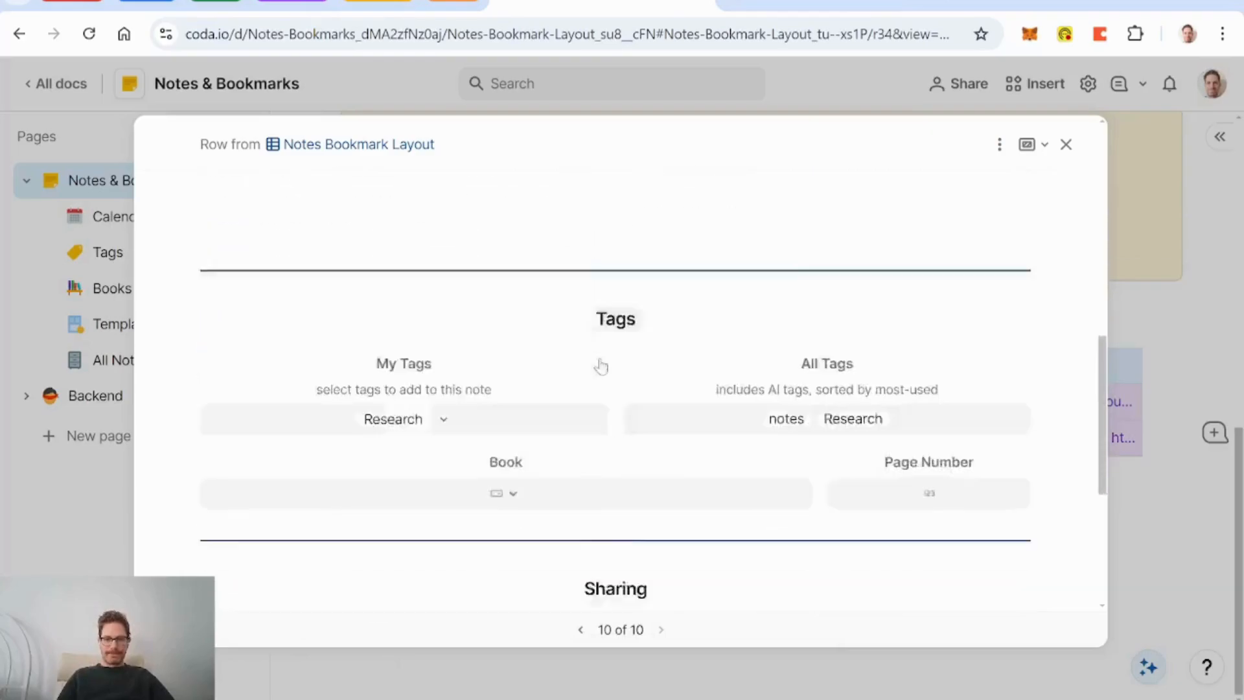
pyautogui.scroll(-2, 603, 365)
pyautogui.click(503, 361)
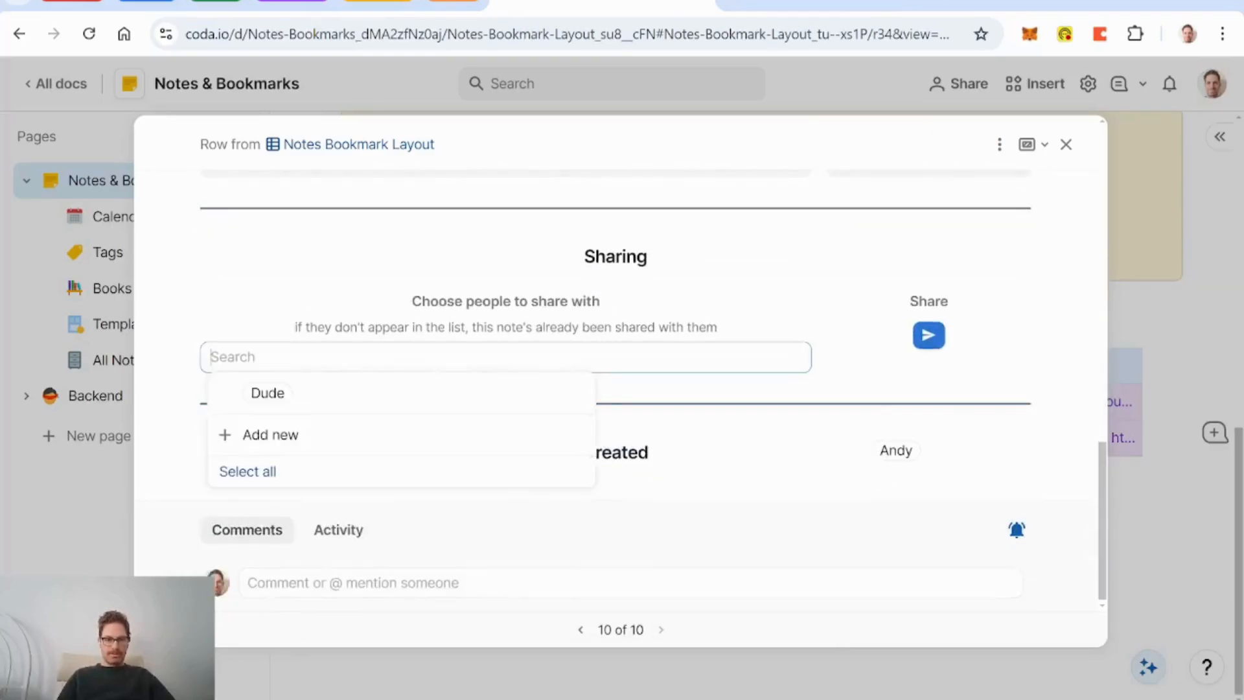
pyautogui.click(299, 403)
pyautogui.click(929, 335)
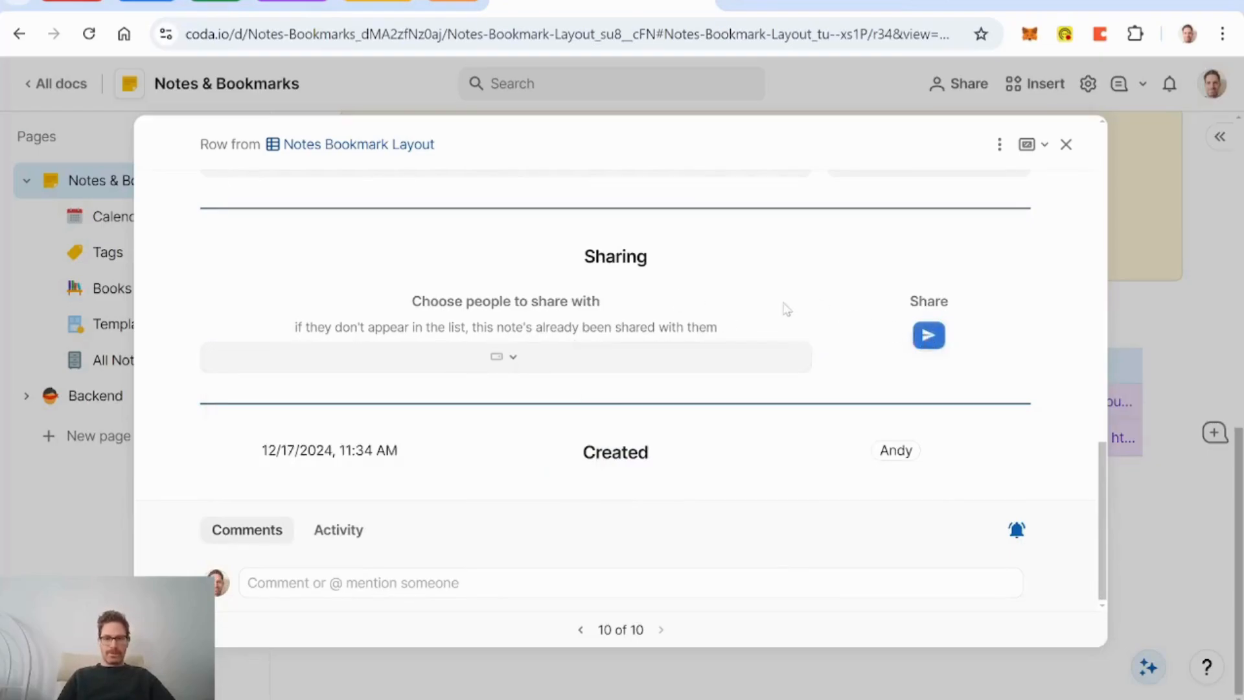
pyautogui.scroll(6, 786, 309)
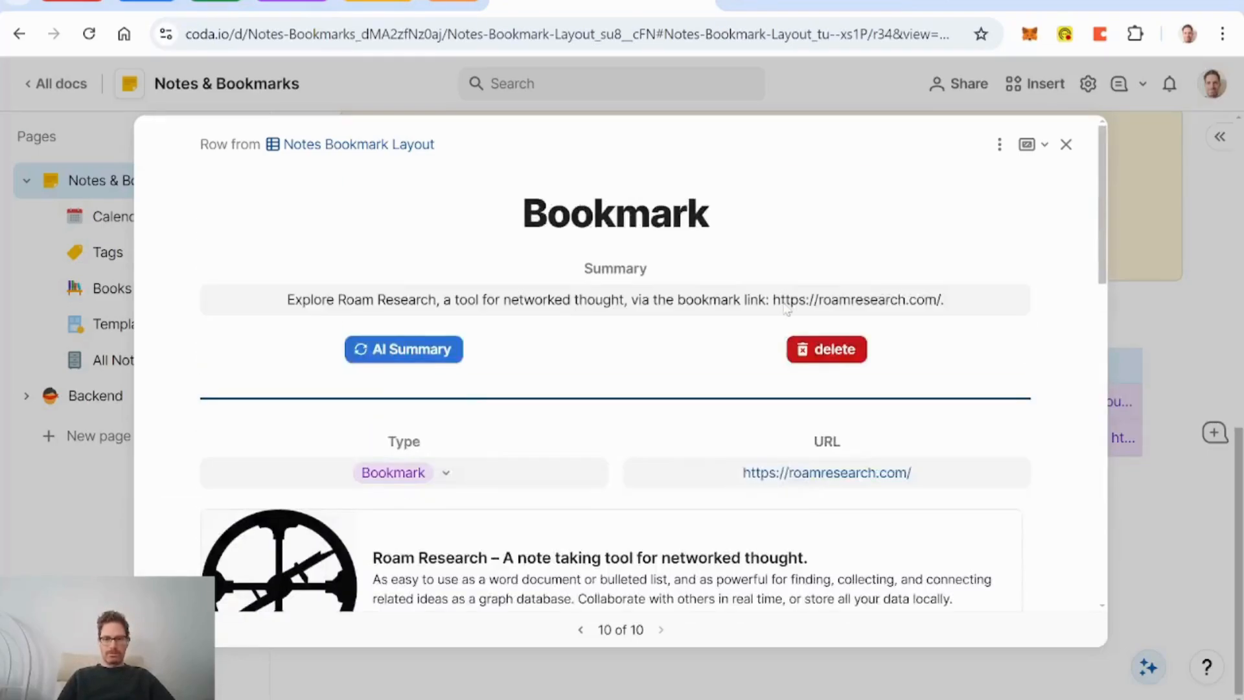
pyautogui.click(1066, 145)
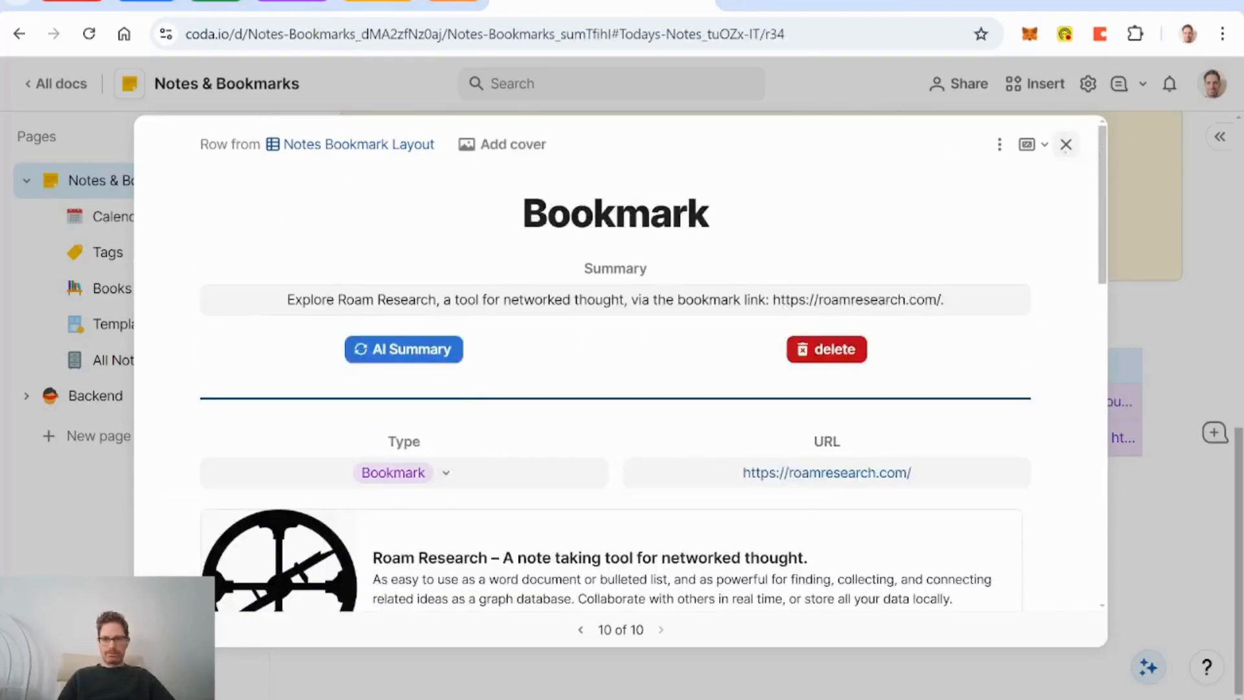
# Step: Review the Monday, Dec 16 notes on the Calendar of Notes page, then close them
pyautogui.scroll(4, 700, 389)
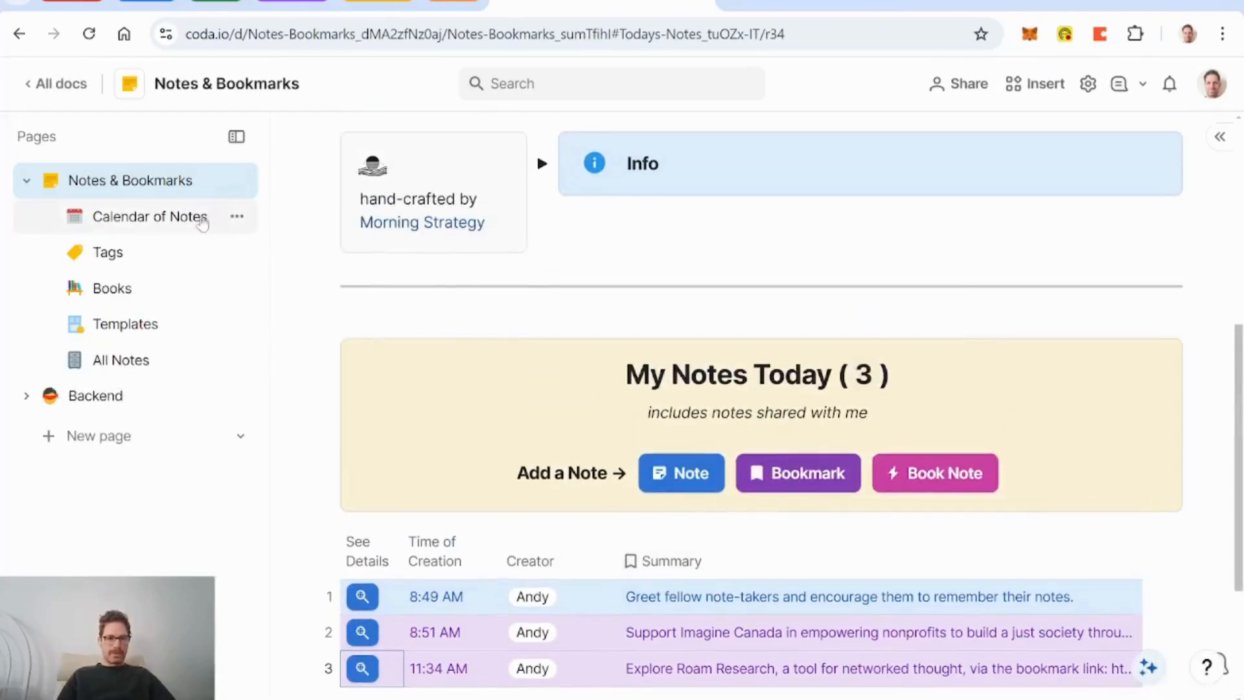
pyautogui.click(168, 232)
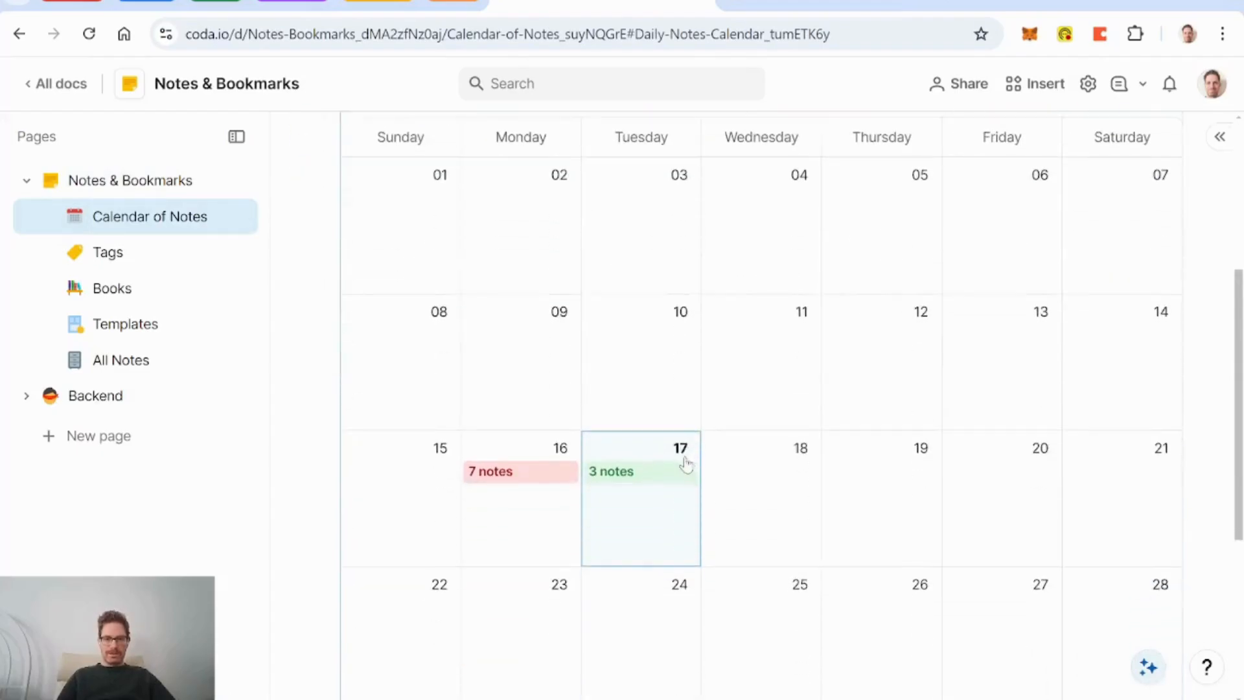
pyautogui.click(531, 473)
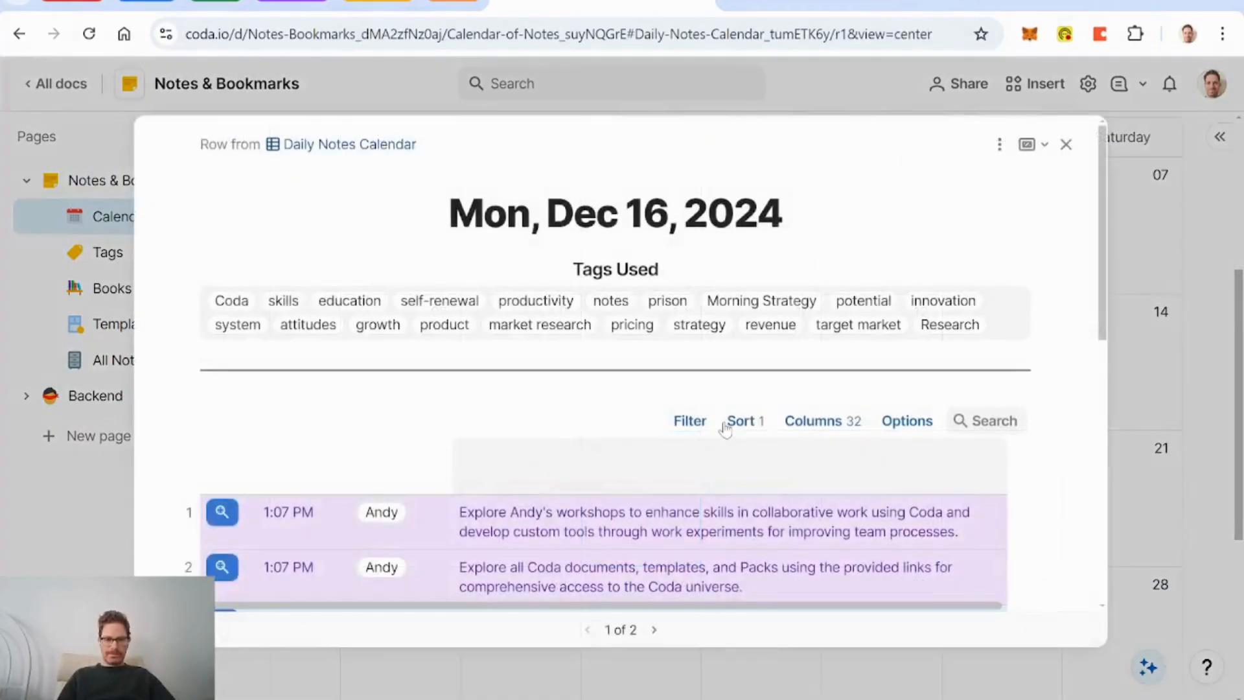
pyautogui.scroll(-5, 728, 427)
pyautogui.scroll(-2, 728, 428)
pyautogui.scroll(5, 728, 427)
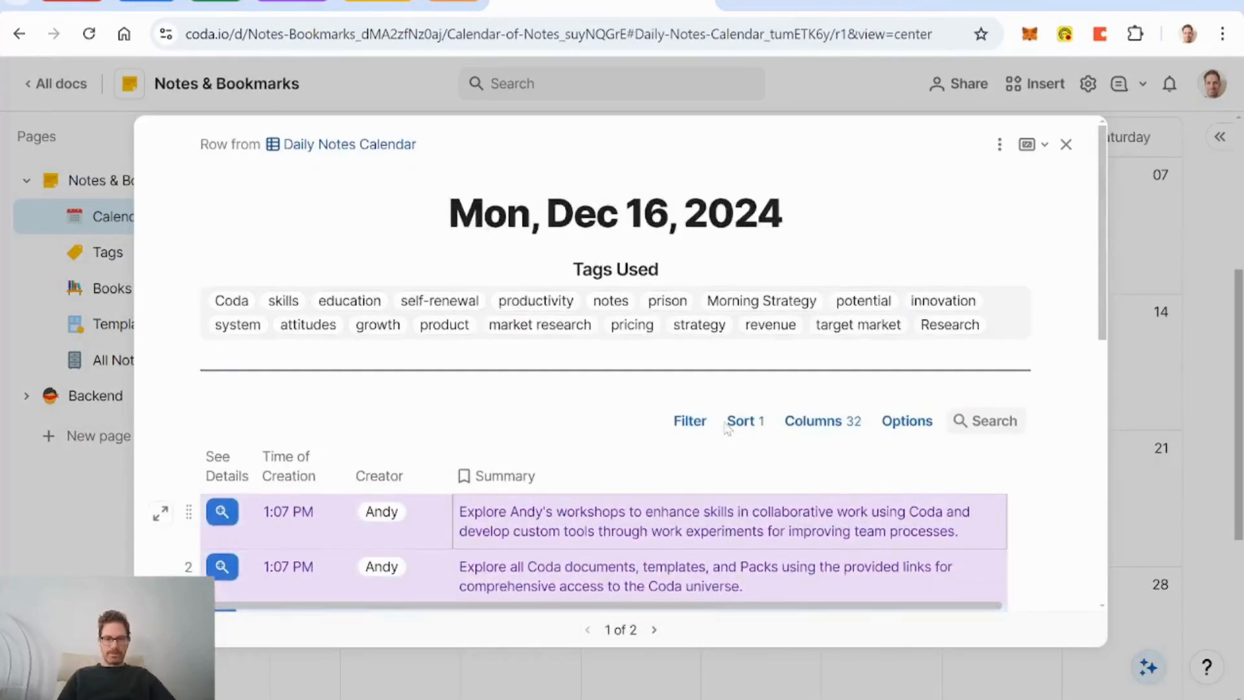
pyautogui.scroll(-2, 728, 428)
pyautogui.scroll(3, 727, 428)
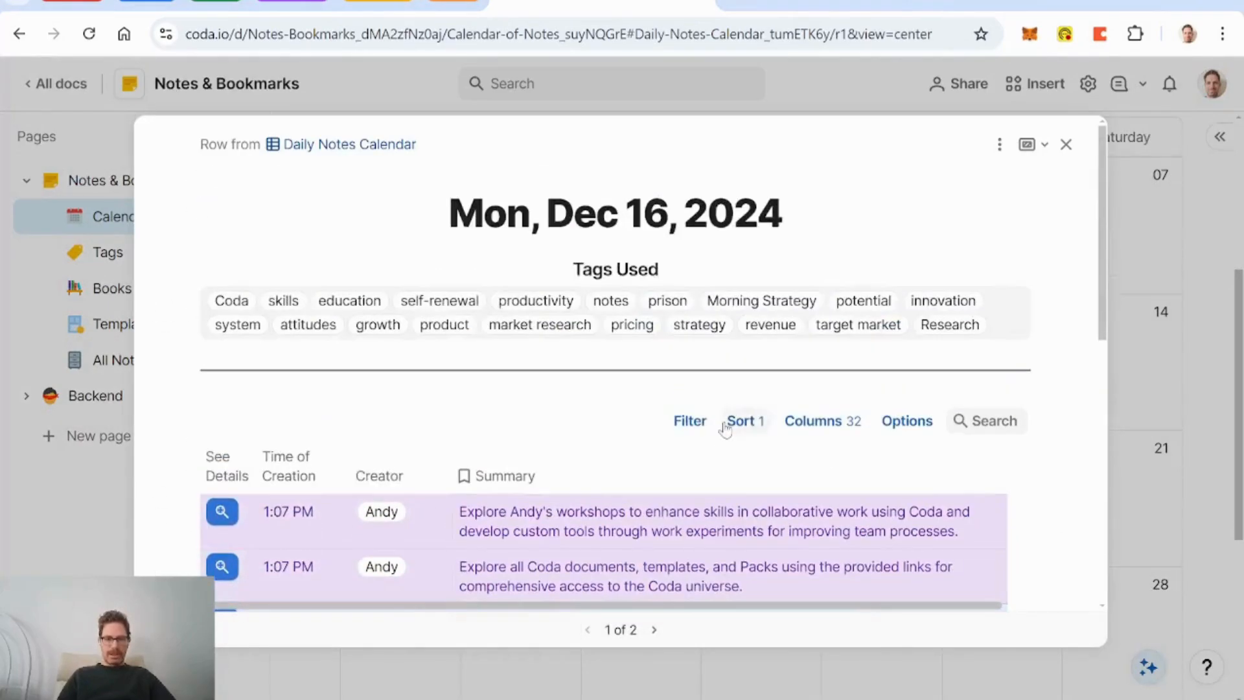
pyautogui.click(1066, 144)
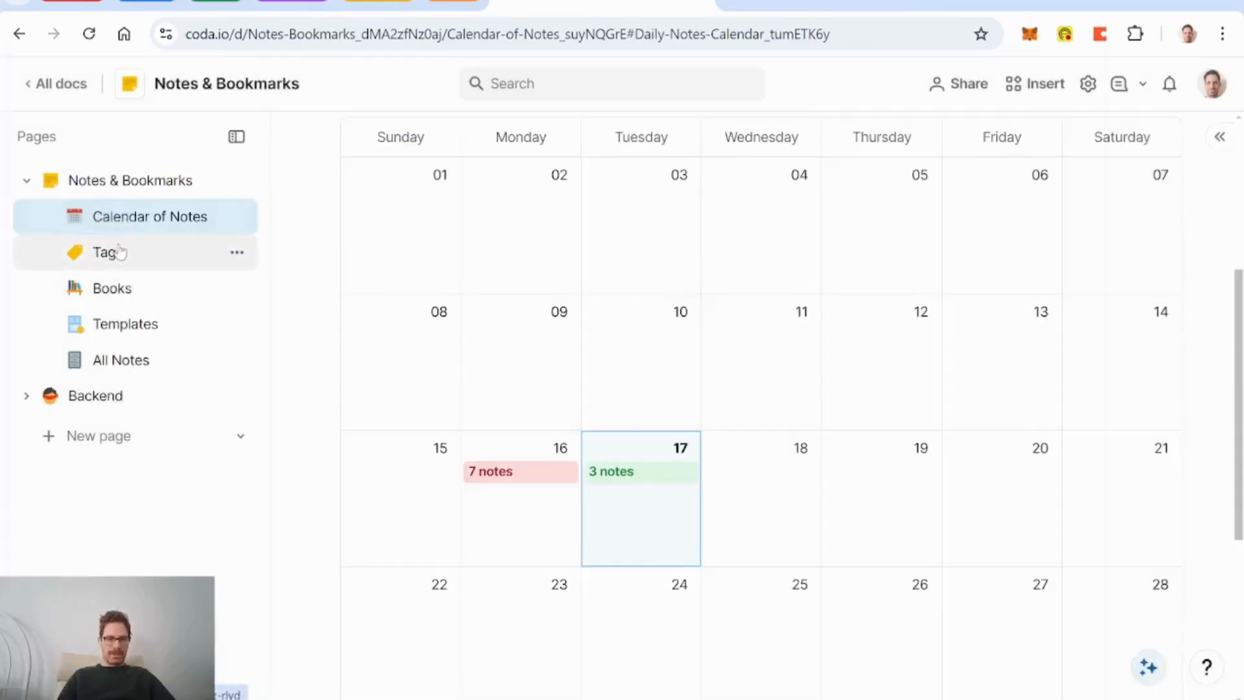
# Step: Look through the skills tag's detail on the Tags page, then close it
pyautogui.click(120, 252)
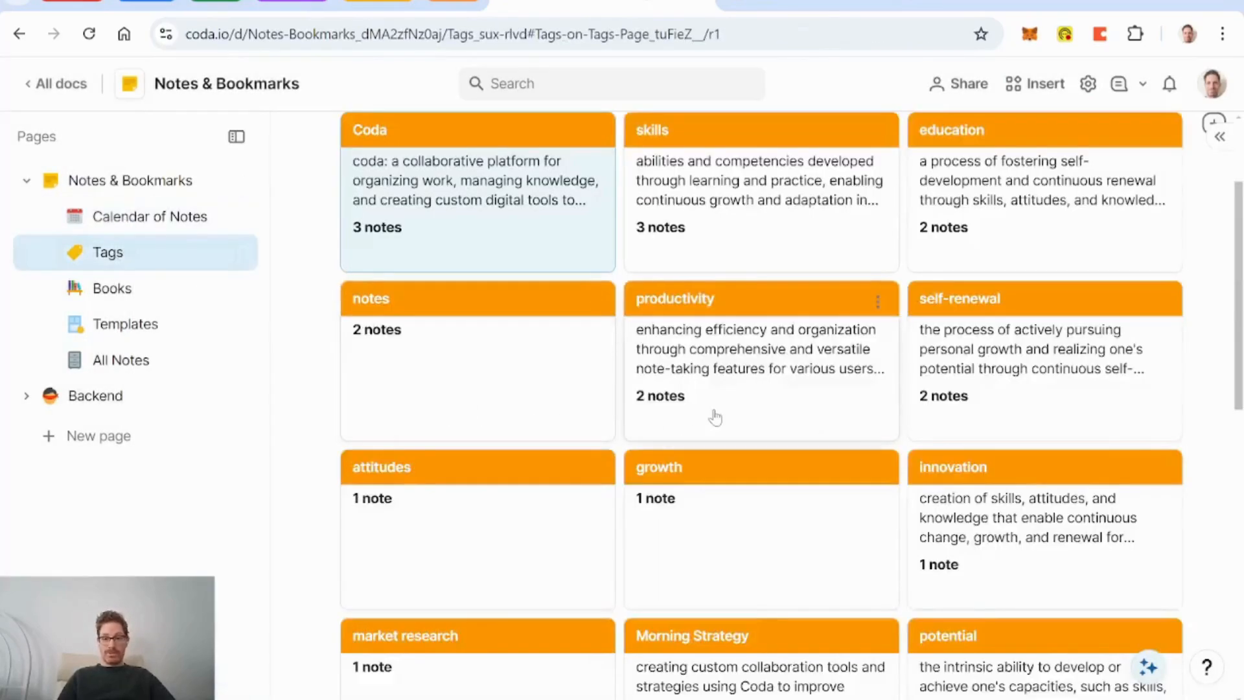
pyautogui.scroll(3, 716, 416)
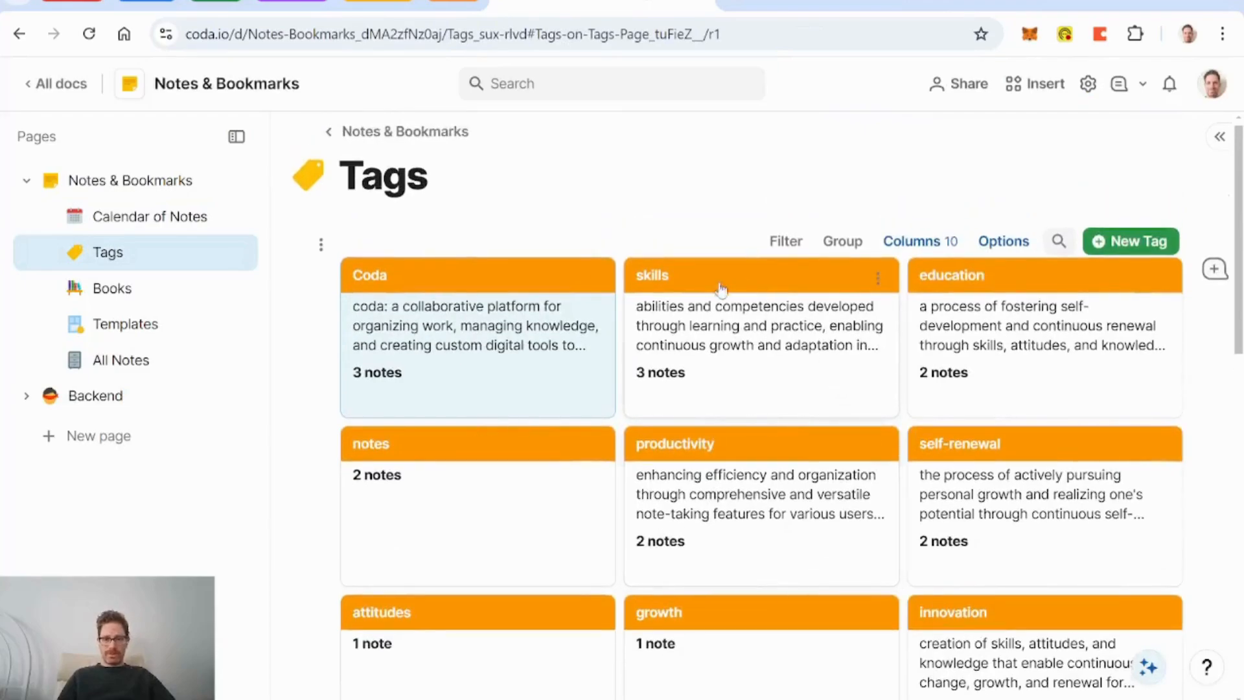
pyautogui.click(772, 383)
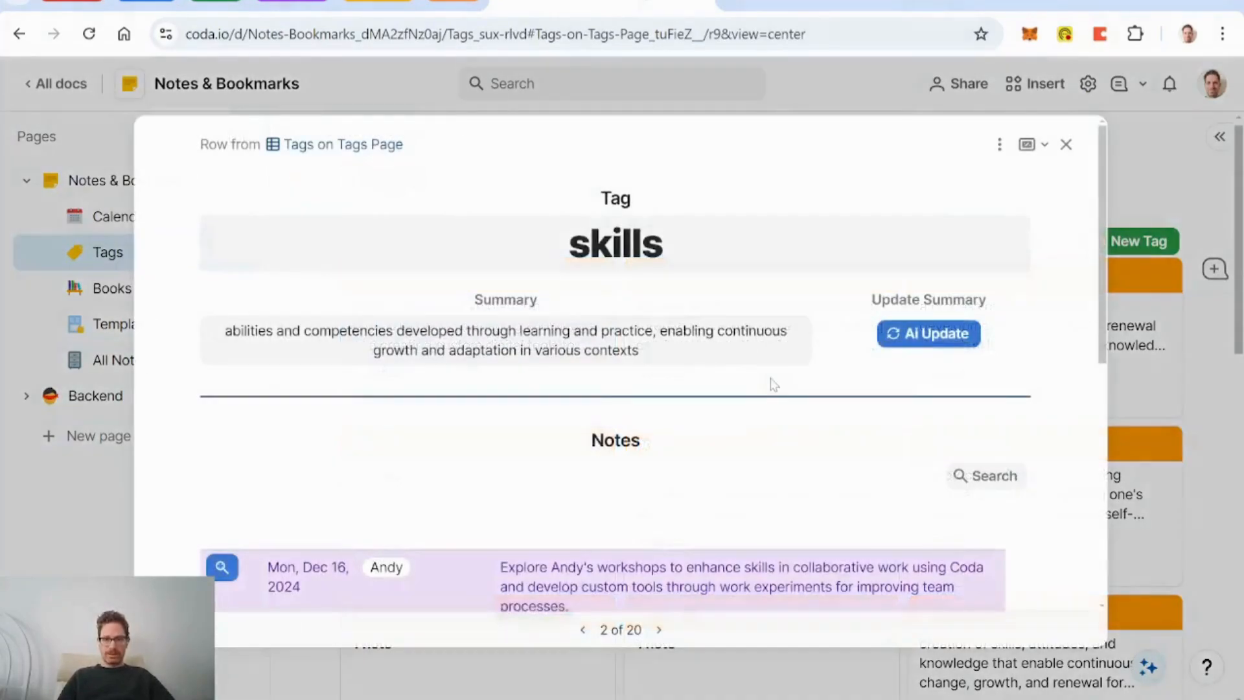
pyautogui.scroll(-5, 802, 407)
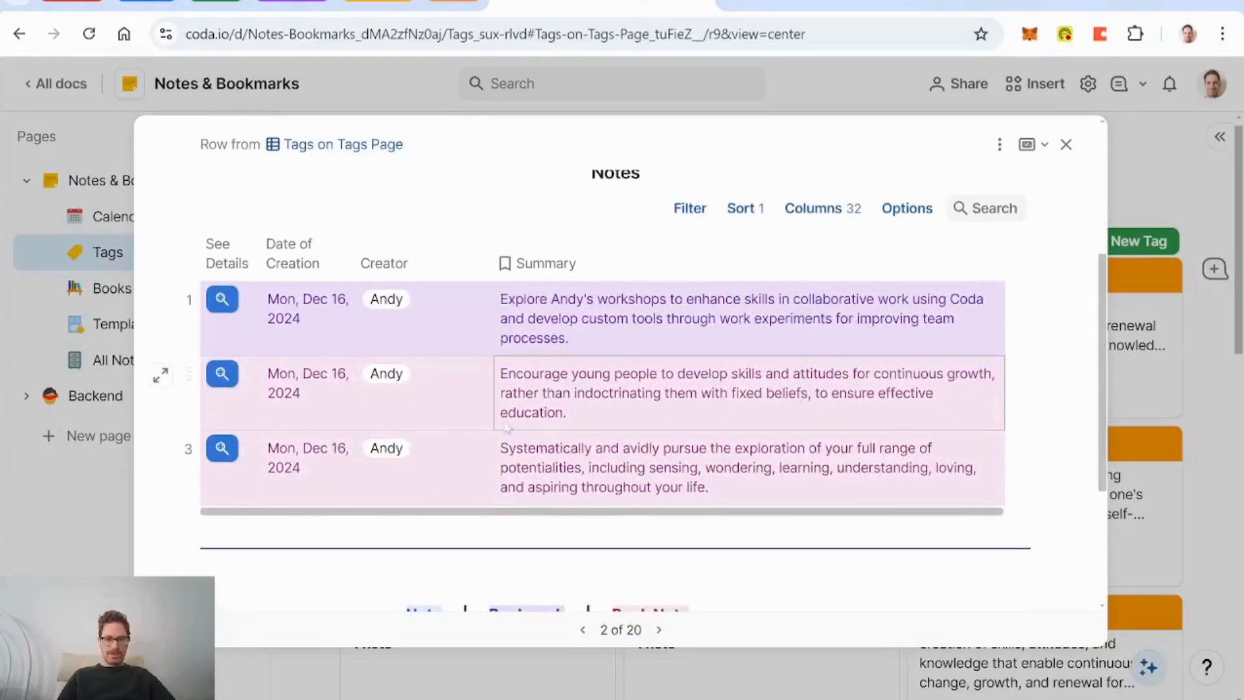
pyautogui.scroll(5, 500, 444)
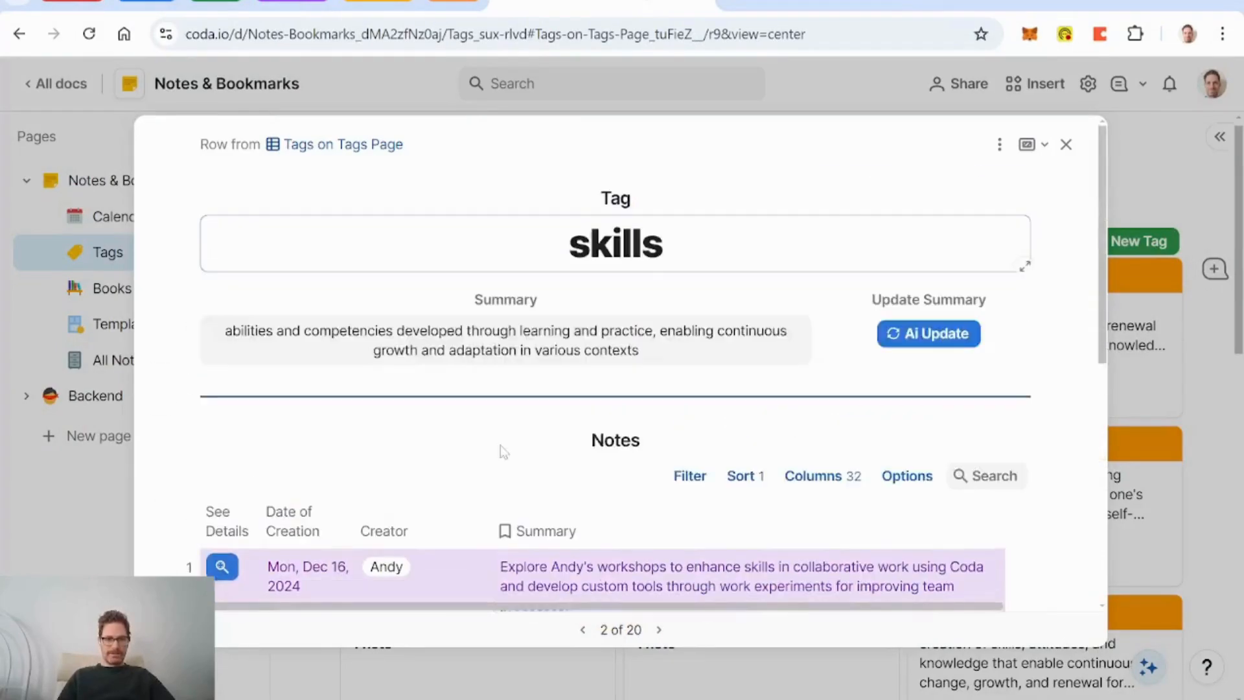
pyautogui.click(1066, 144)
# Step: Preview the Self-Renewal book's details on the Books page and close them
pyautogui.click(110, 289)
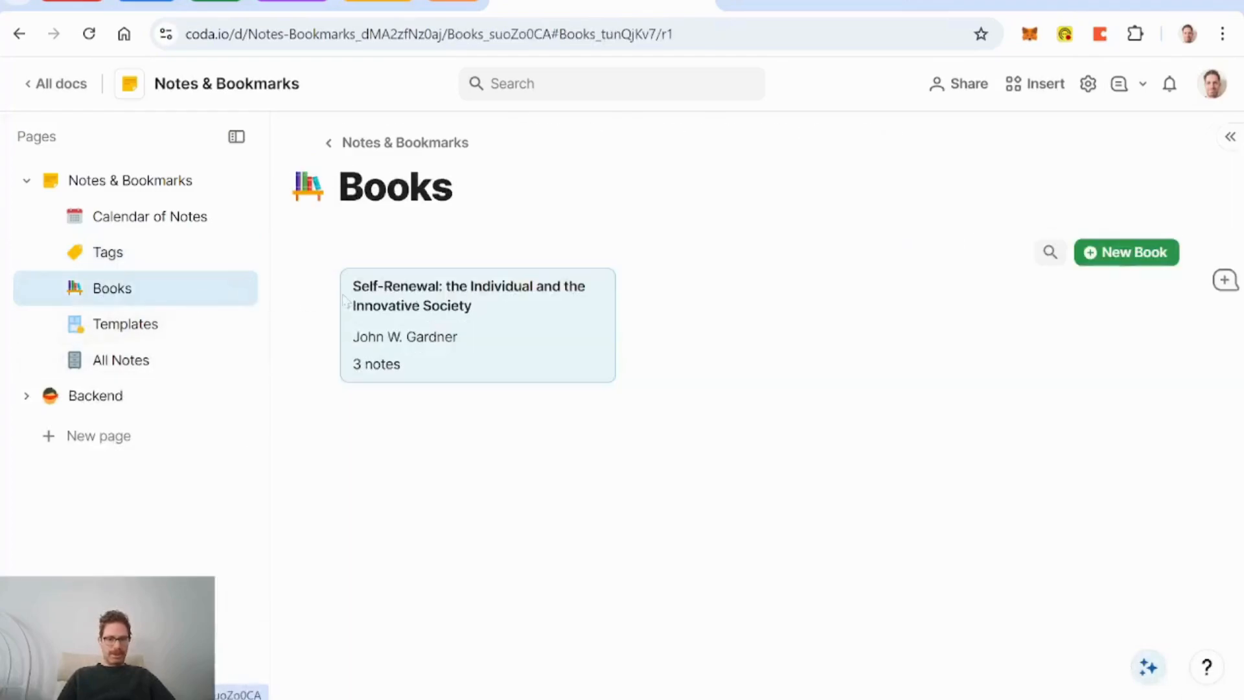
pyautogui.click(498, 343)
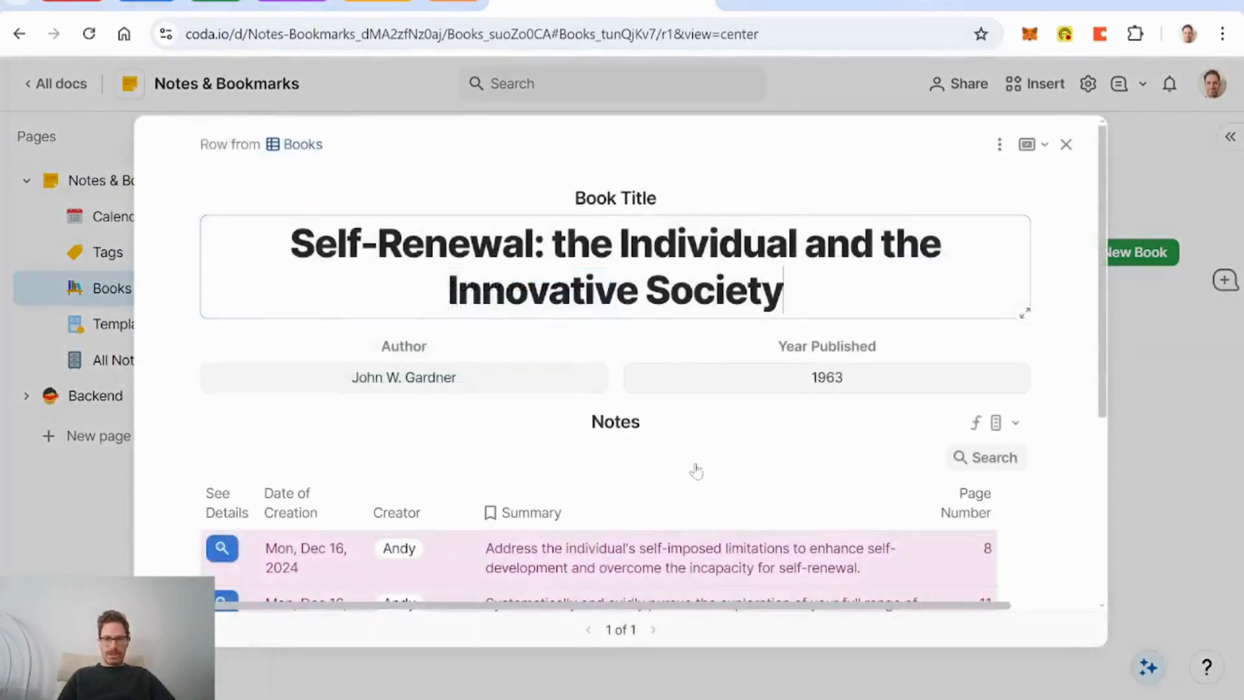
pyautogui.scroll(-2, 518, 430)
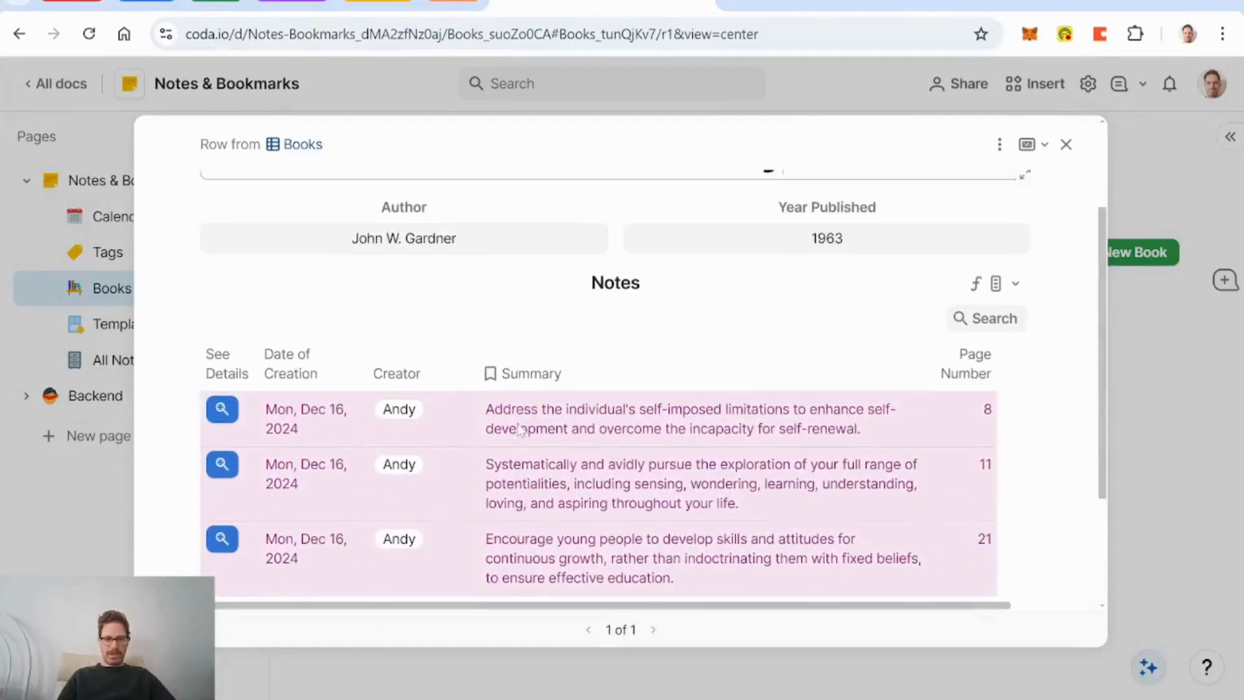
pyautogui.scroll(2, 645, 420)
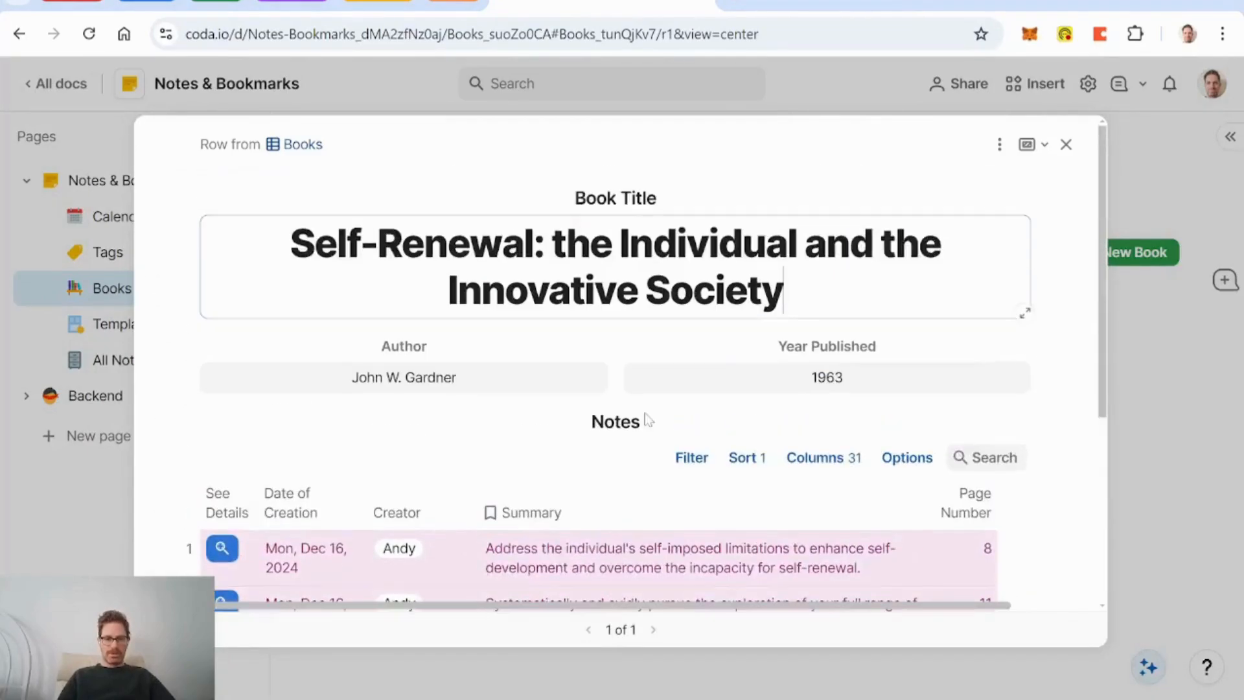
pyautogui.click(1066, 144)
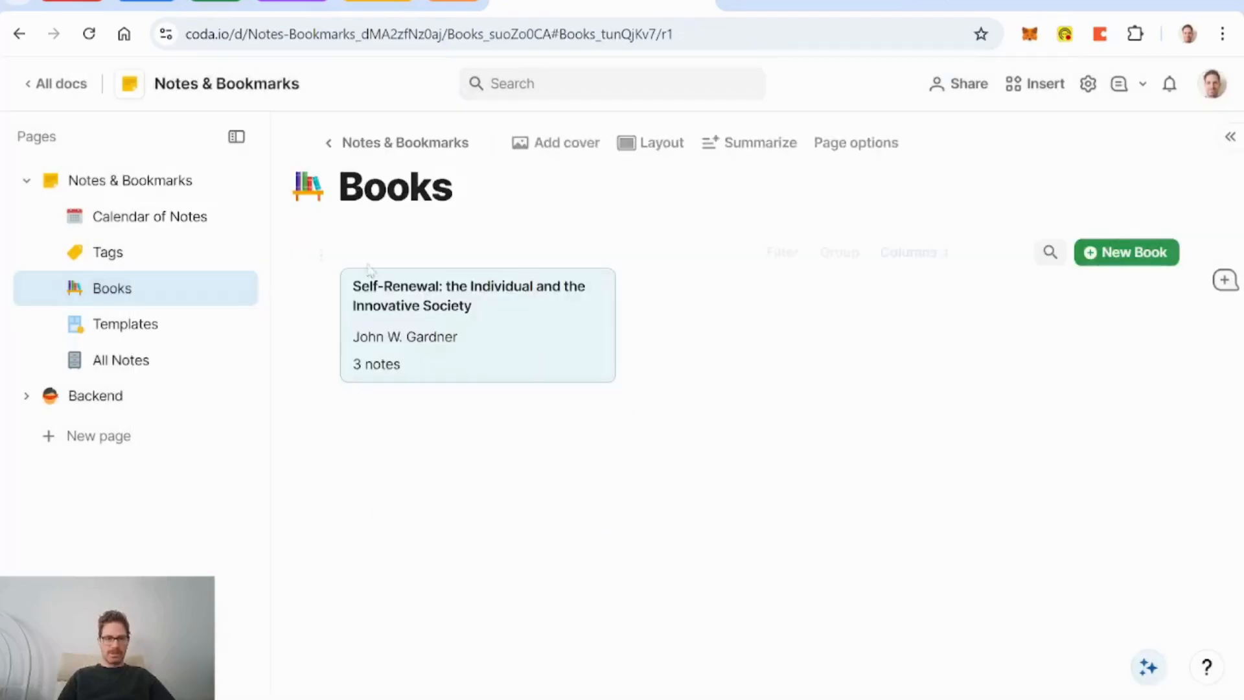
# Step: Create a note from the Numbered List template, look it over, then delete it
pyautogui.click(167, 327)
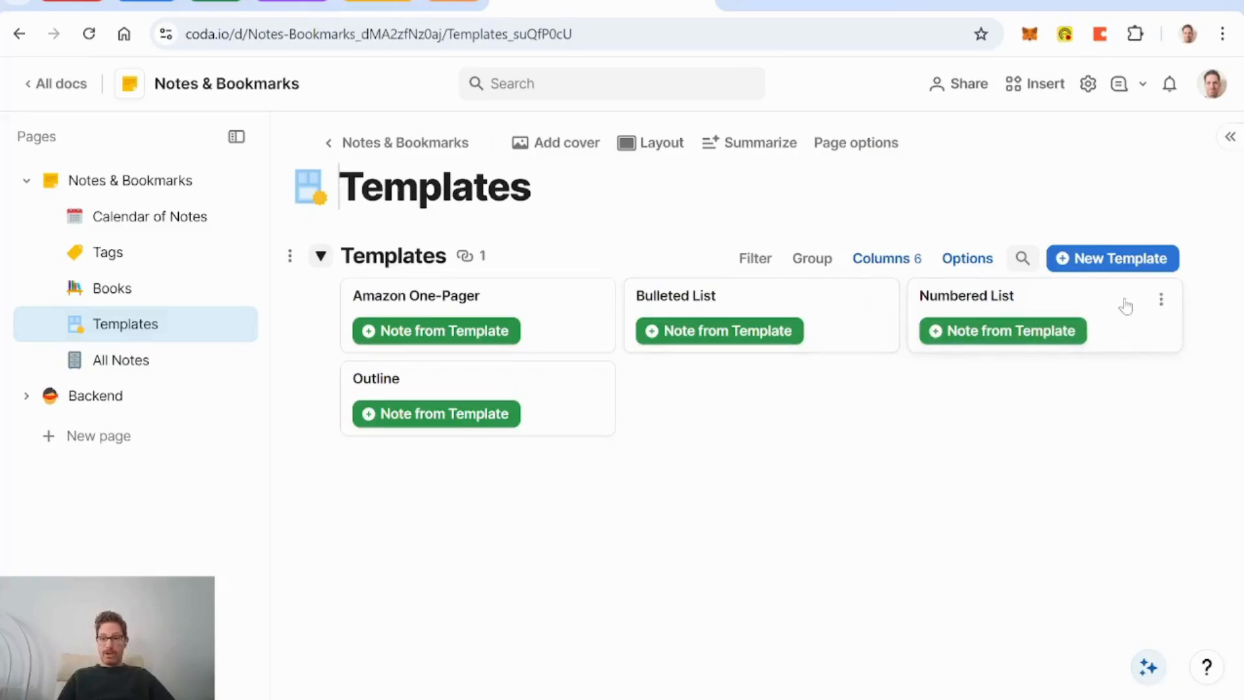
pyautogui.click(1021, 331)
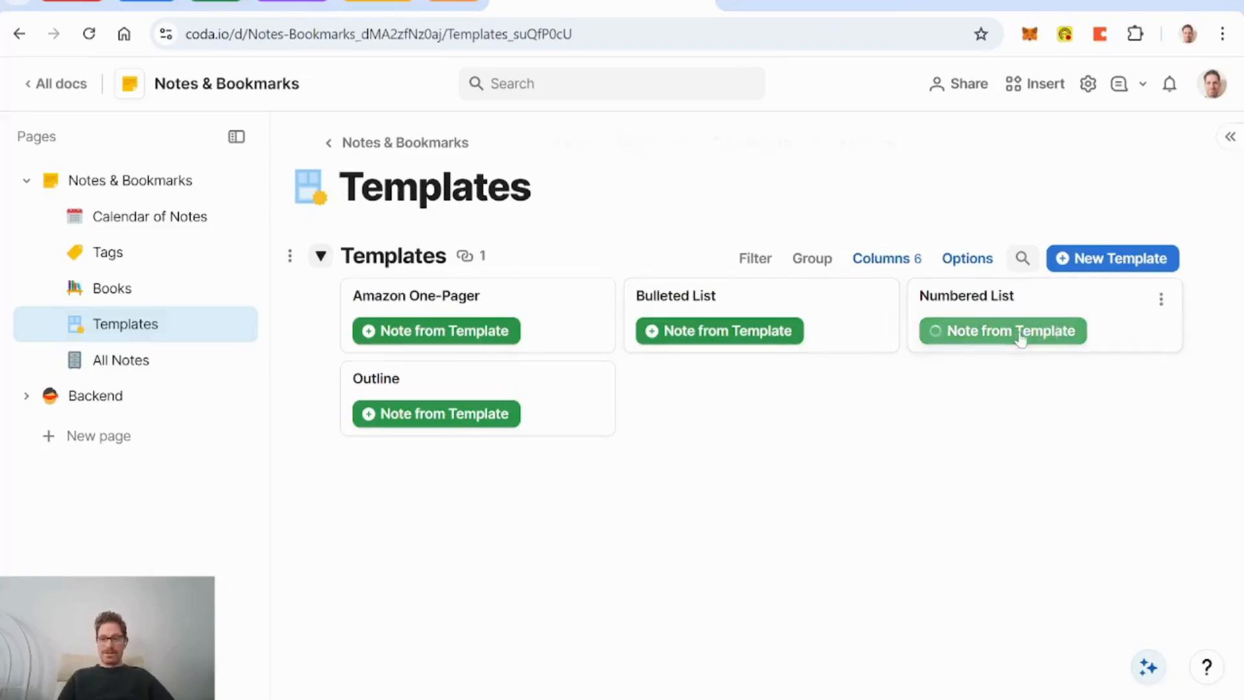
pyautogui.scroll(-2, 677, 374)
pyautogui.scroll(-2, 678, 374)
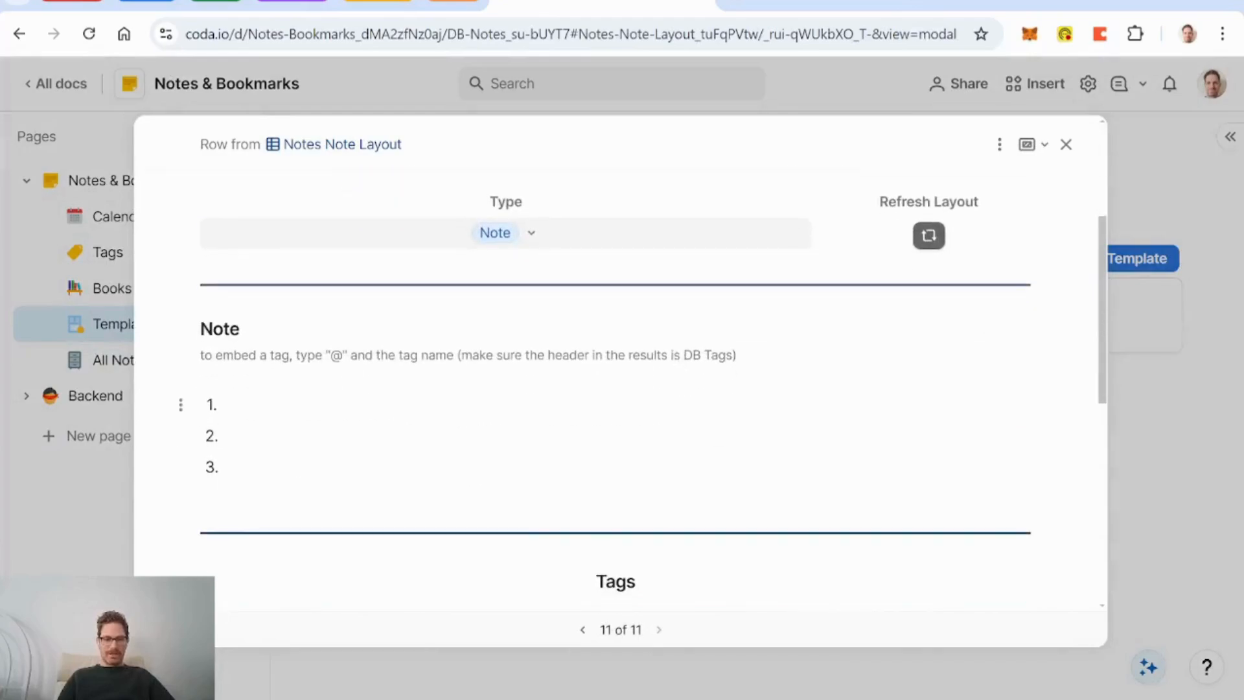
pyautogui.scroll(4, 426, 497)
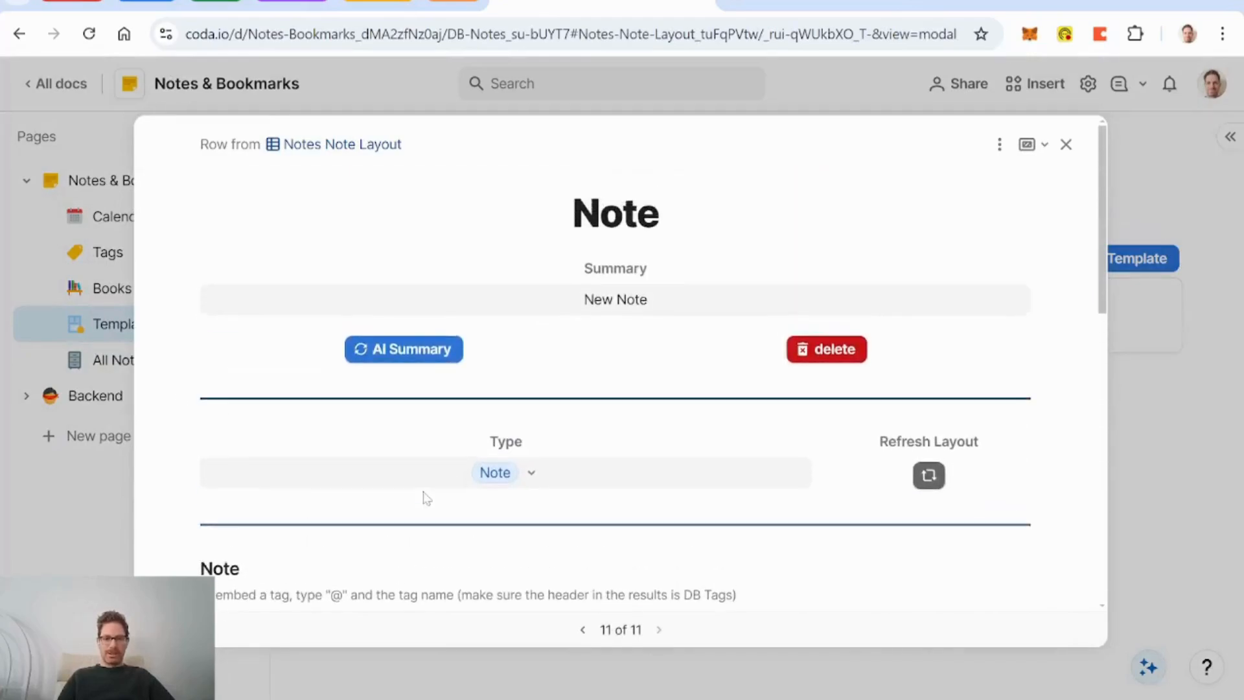
pyautogui.click(826, 356)
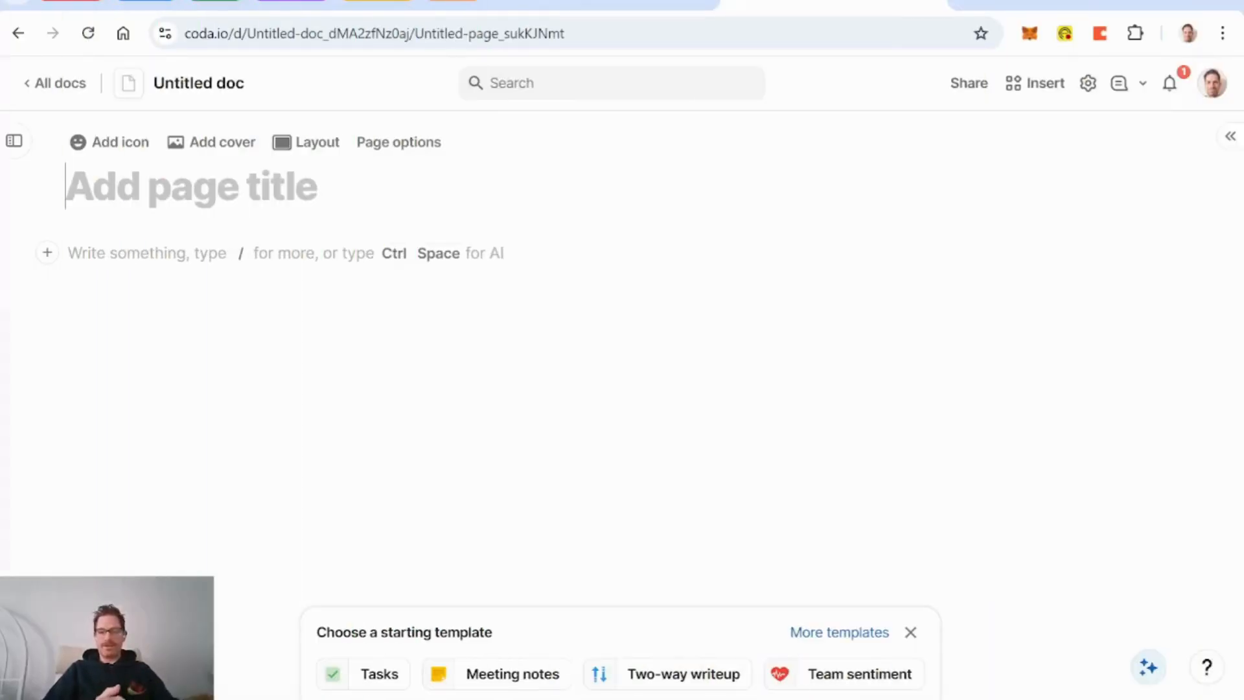
# Step: Title the page Note Taking, dismiss template suggestions, show the pages list, and add an empty line
pyautogui.write('Note Taking')
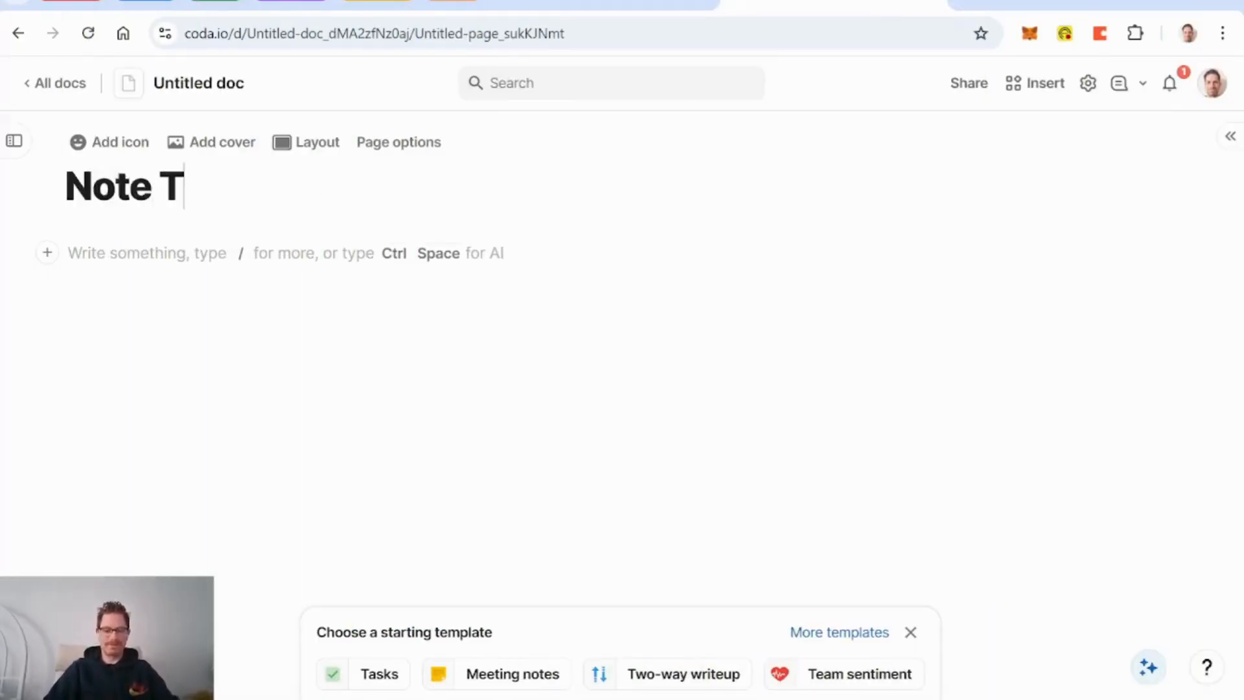
pyautogui.click(912, 634)
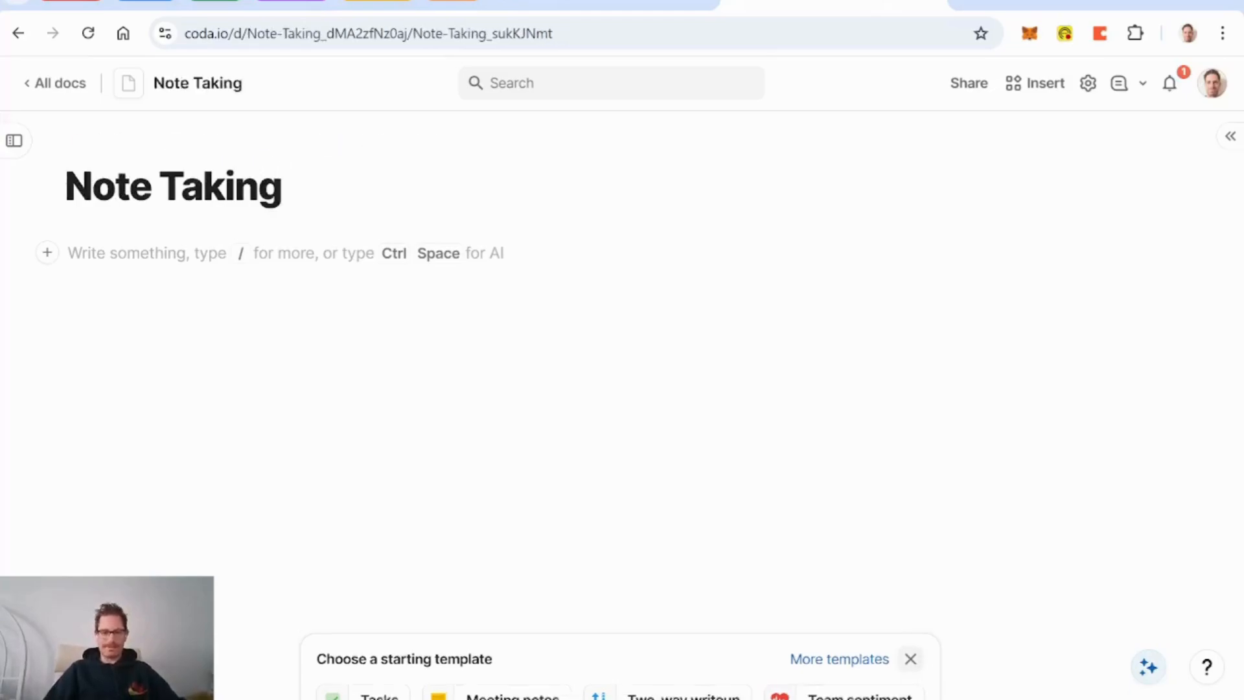
pyautogui.click(13, 142)
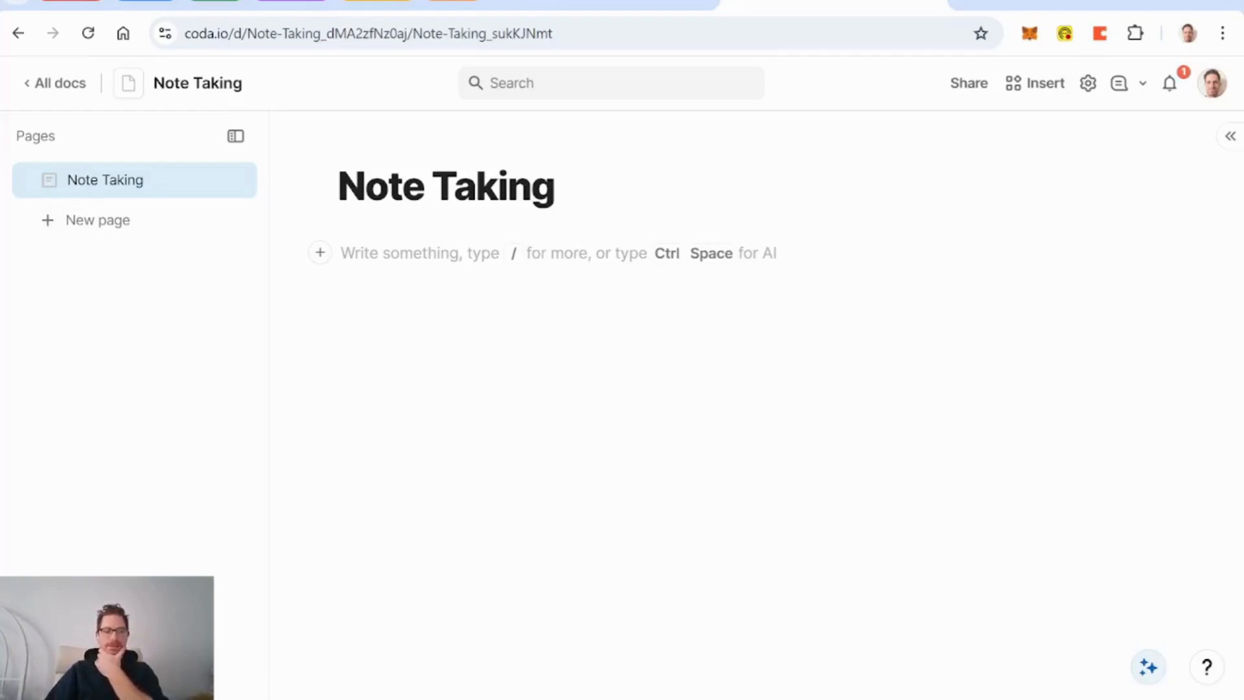
pyautogui.click(341, 253)
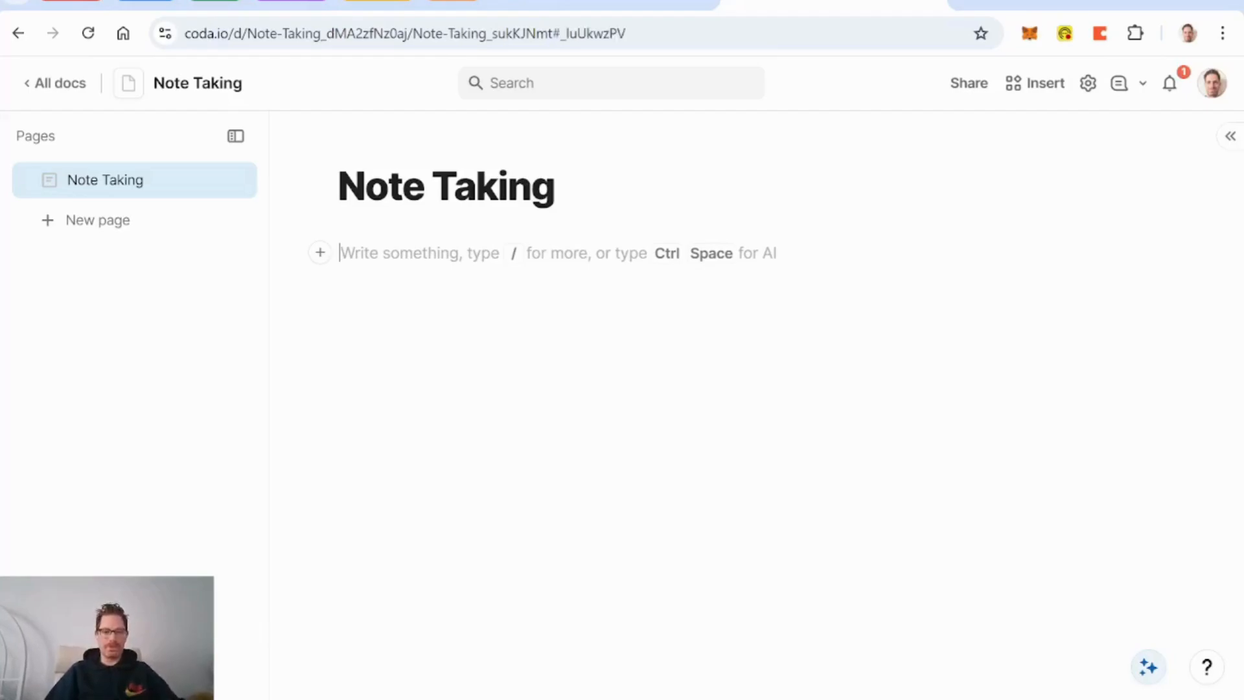
pyautogui.press('Return')
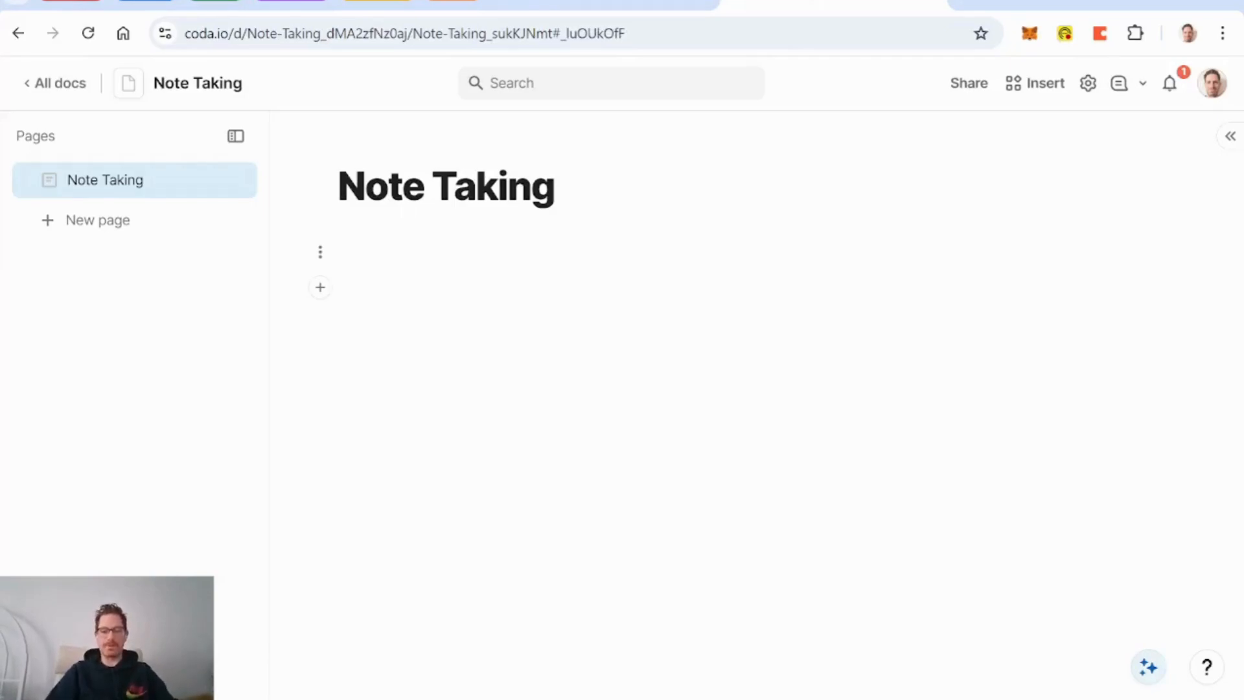
# Step: Insert a table named Notes with only a Title column and a Note column
pyautogui.write('/tab')
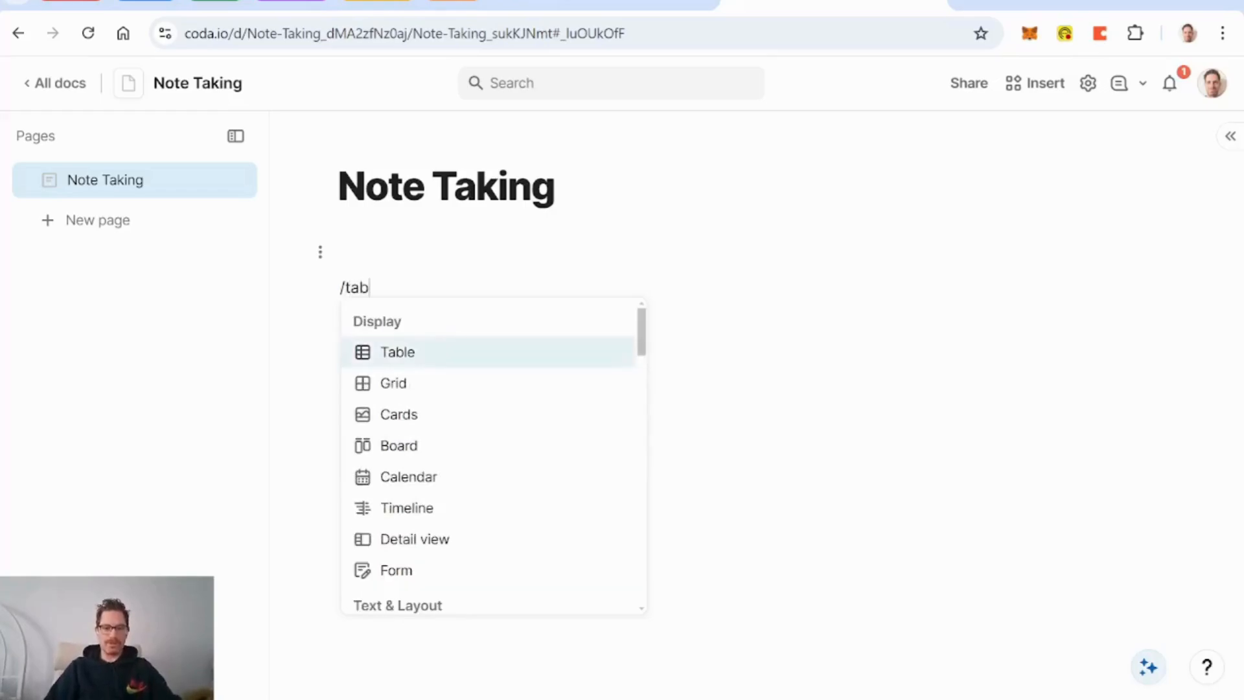
pyautogui.press('Return')
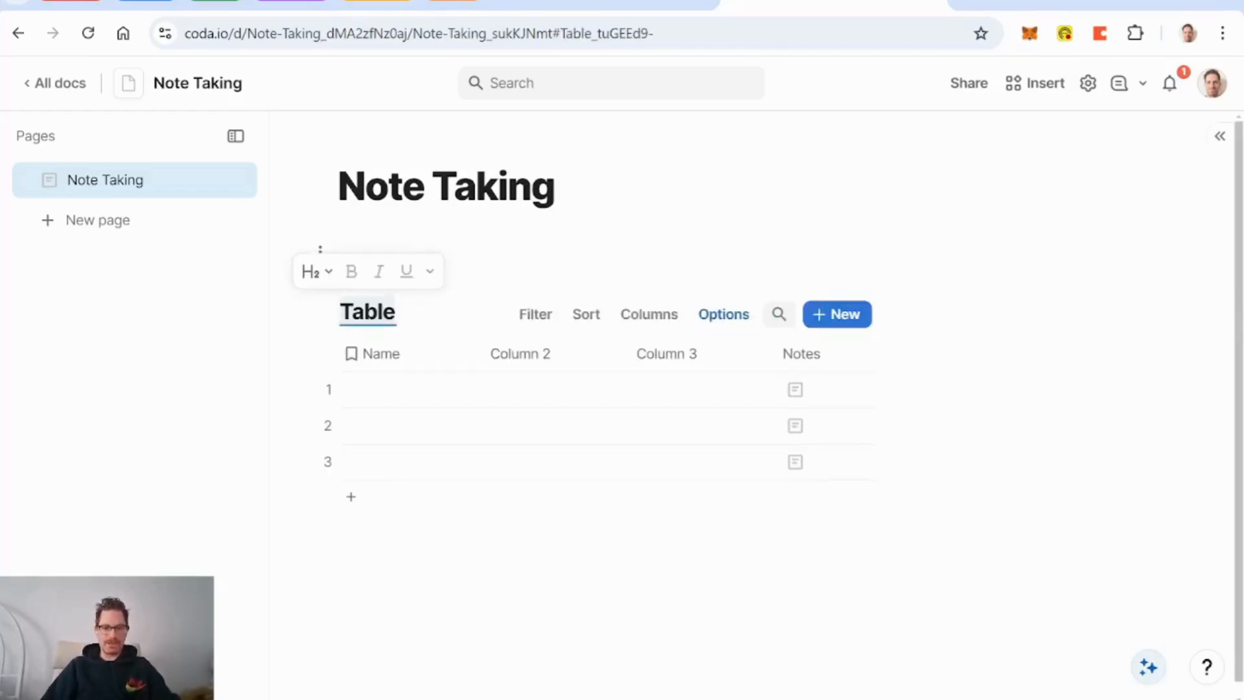
pyautogui.write('Notes')
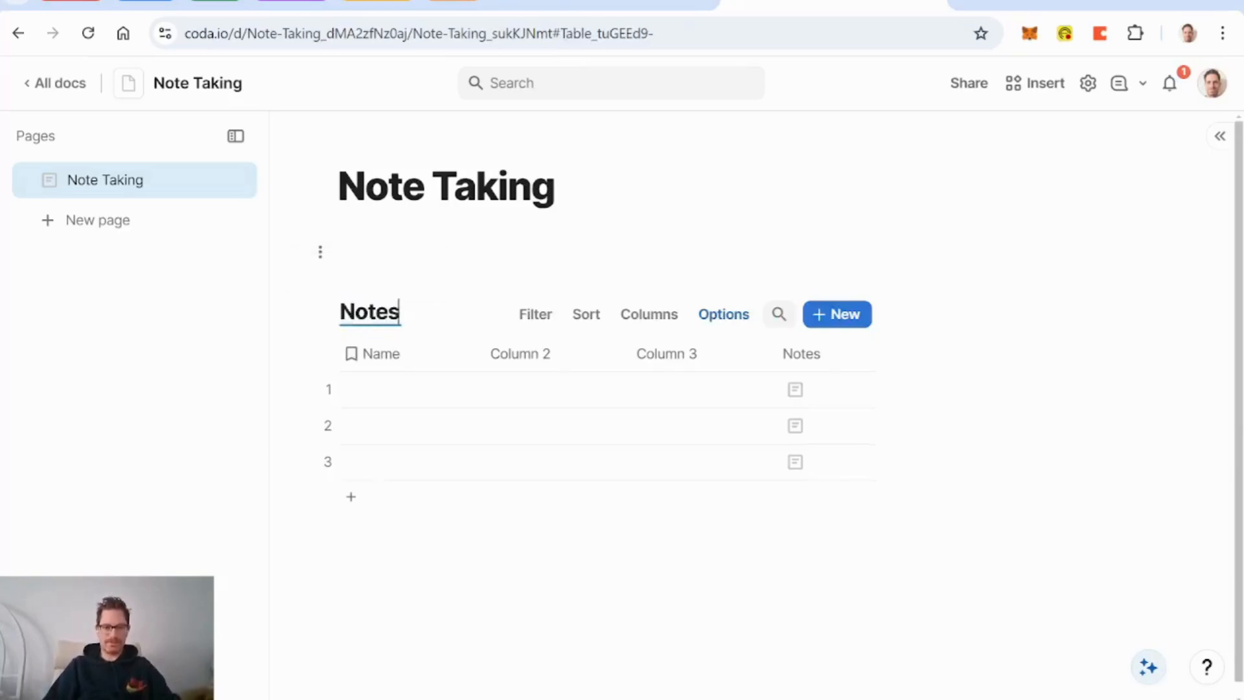
pyautogui.doubleClick(384, 355)
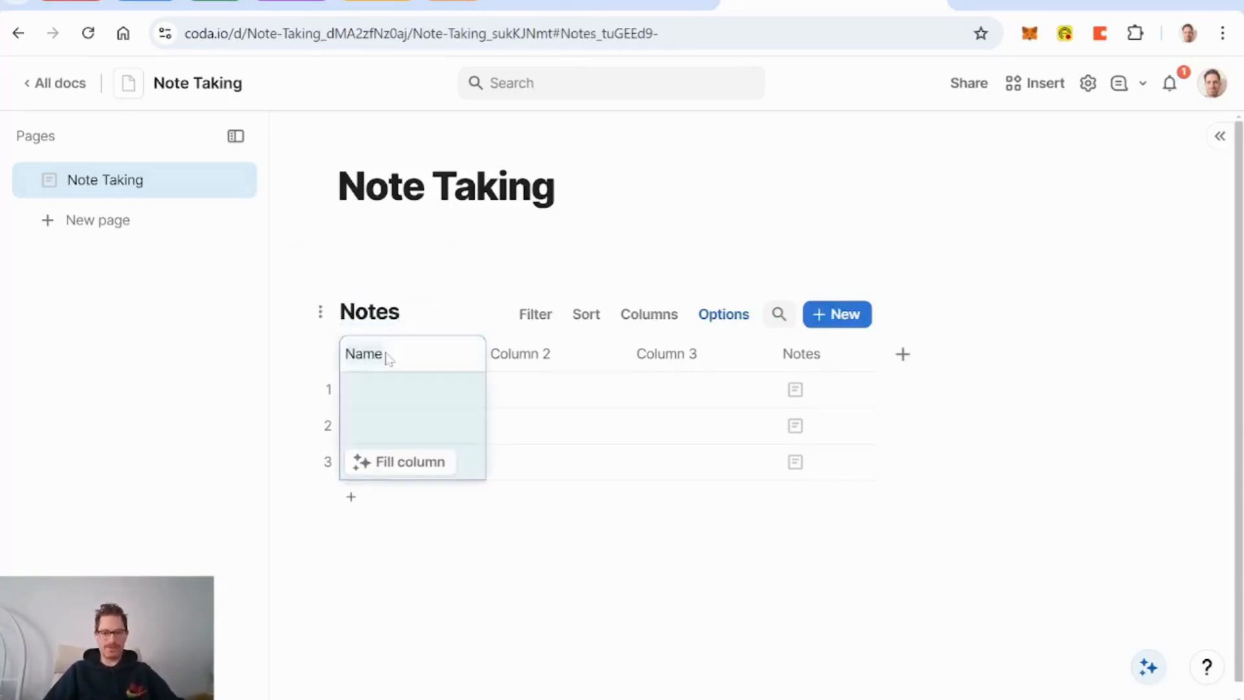
pyautogui.write('Title')
pyautogui.click(539, 361)
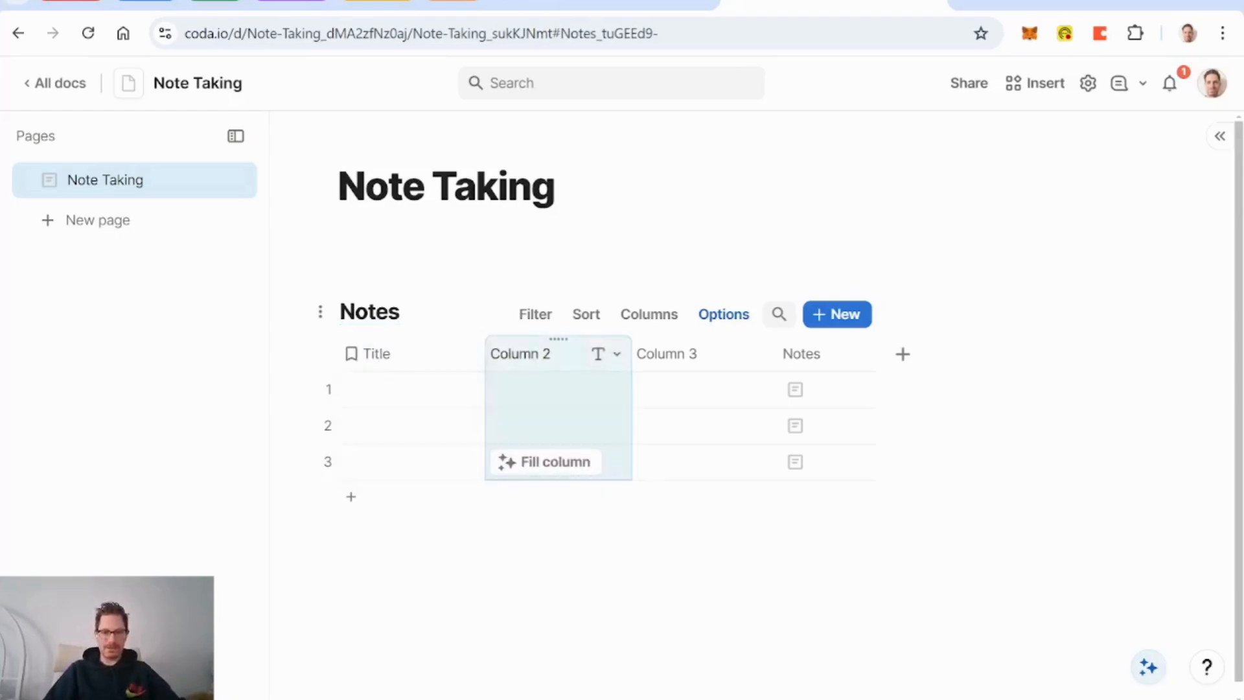
pyautogui.press('Delete')
pyautogui.press('Delete')
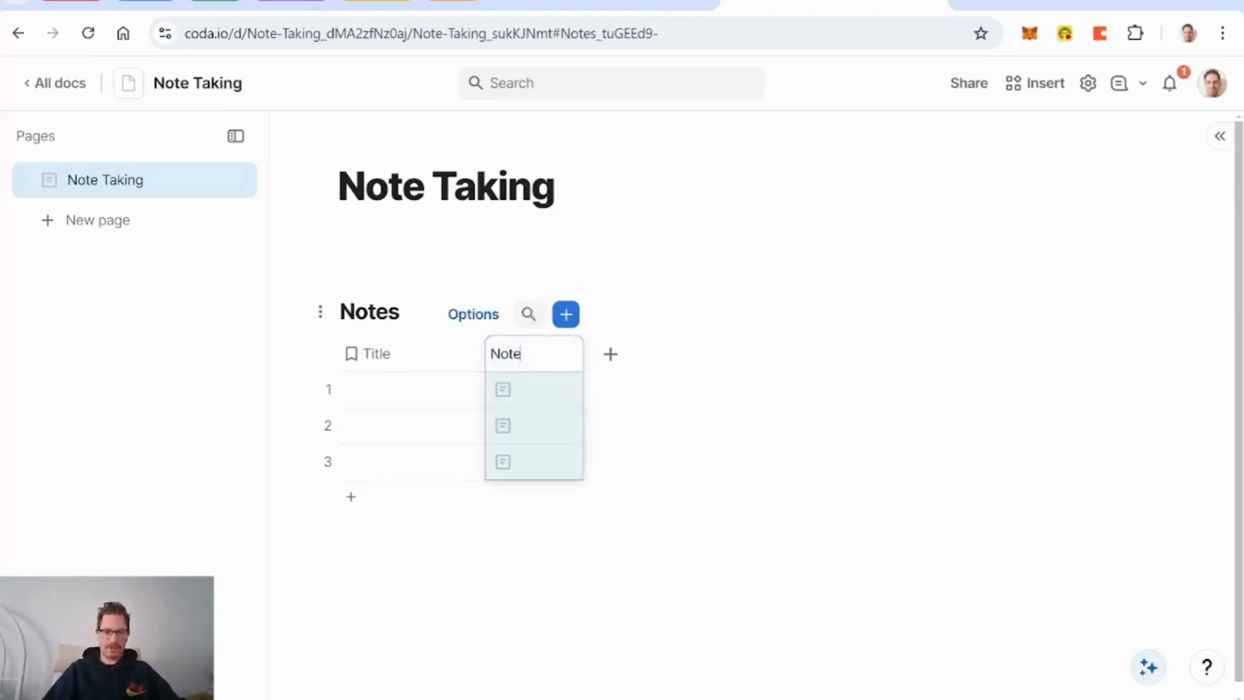
pyautogui.press('Return')
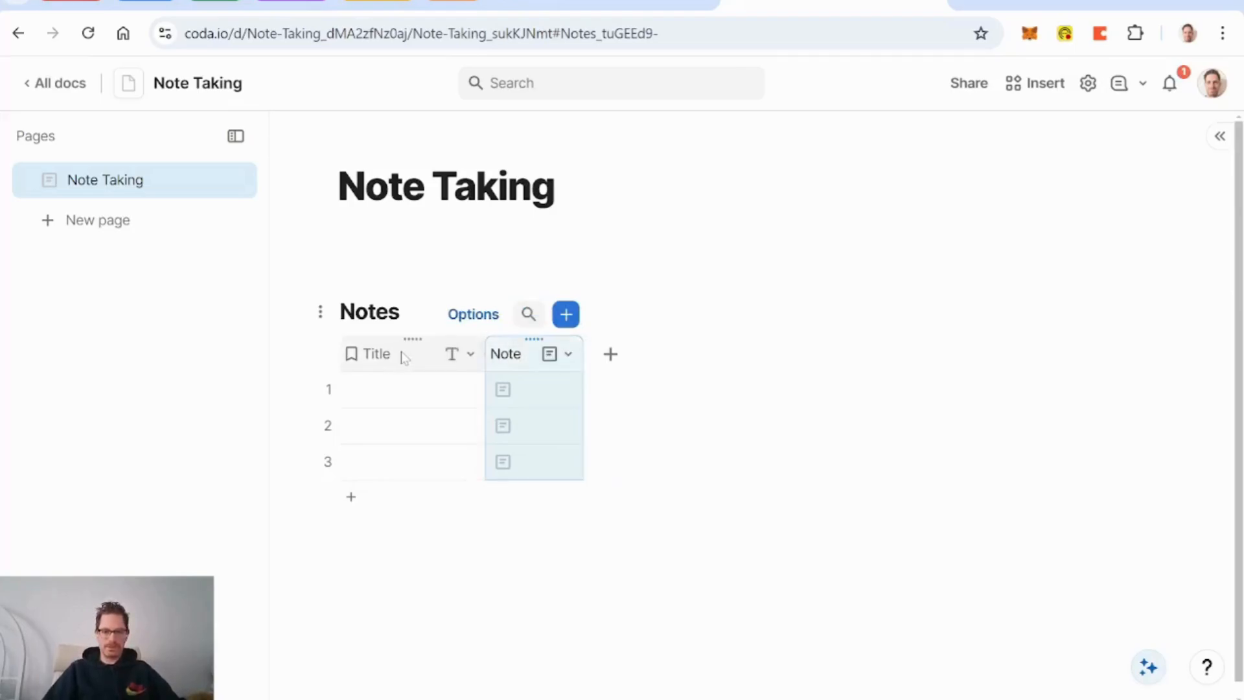
# Step: Widen the Note column and turn on its Display editable preview setting
pyautogui.moveTo(584, 355); pyautogui.dragTo(864, 386)
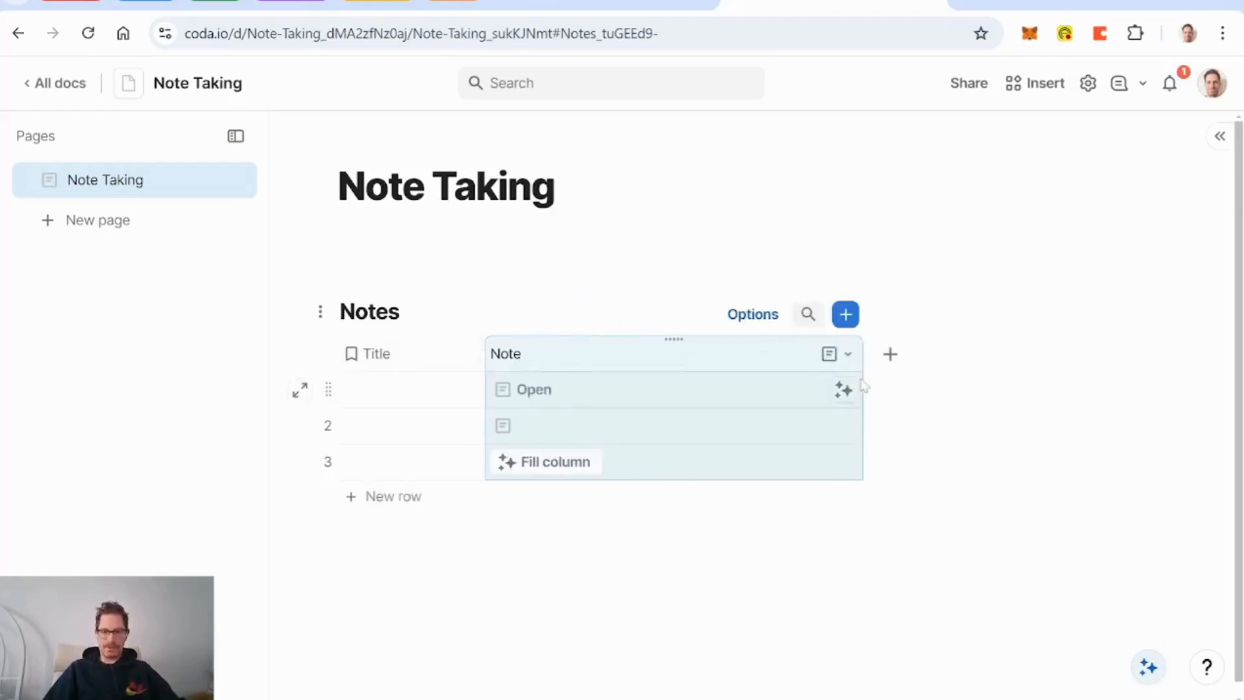
pyautogui.click(848, 354)
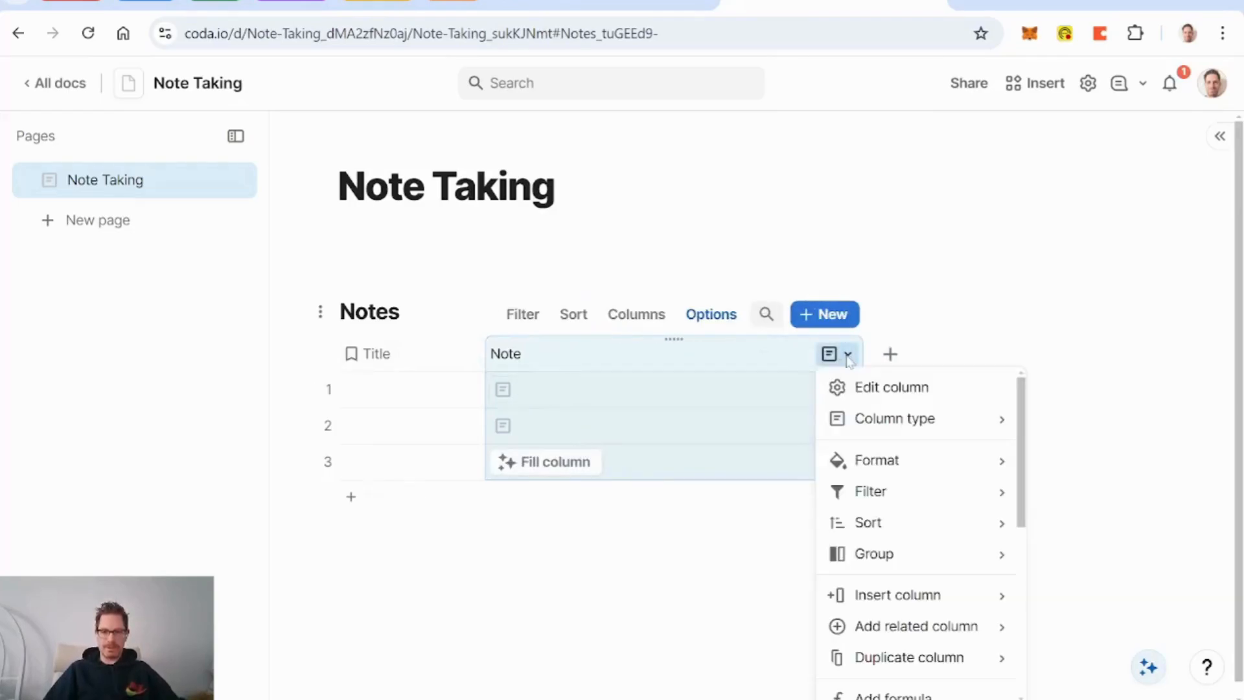
pyautogui.click(876, 386)
pyautogui.click(1131, 656)
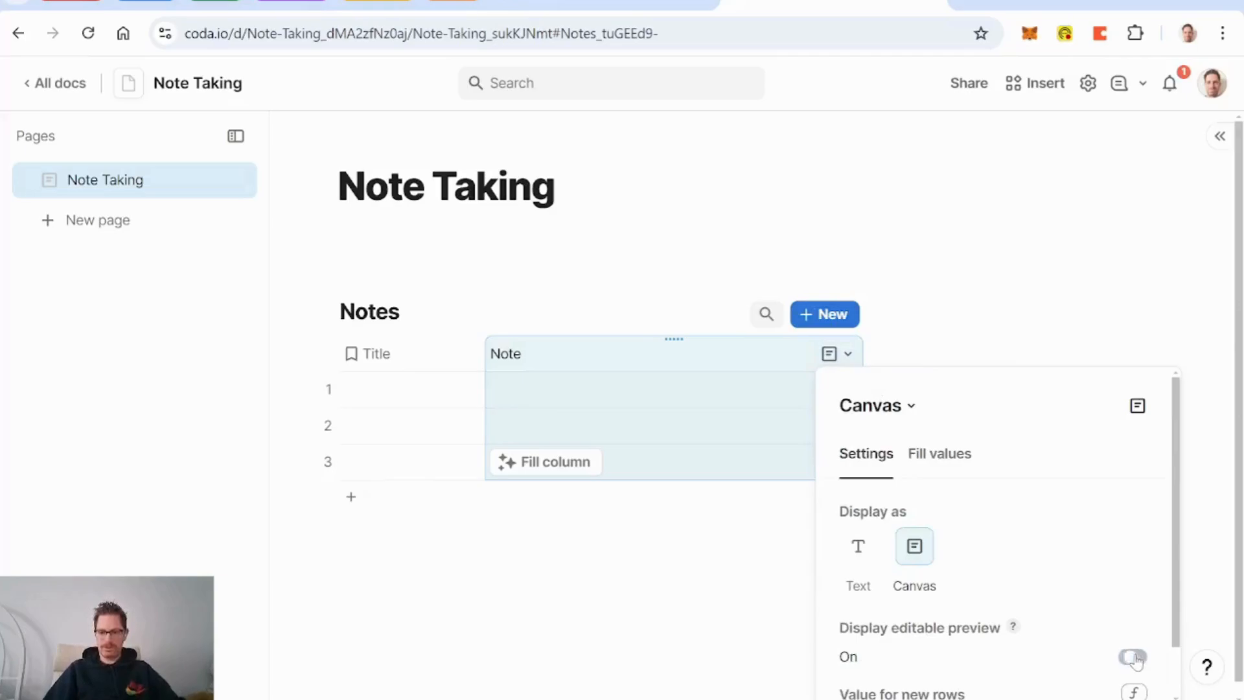
pyautogui.click(616, 352)
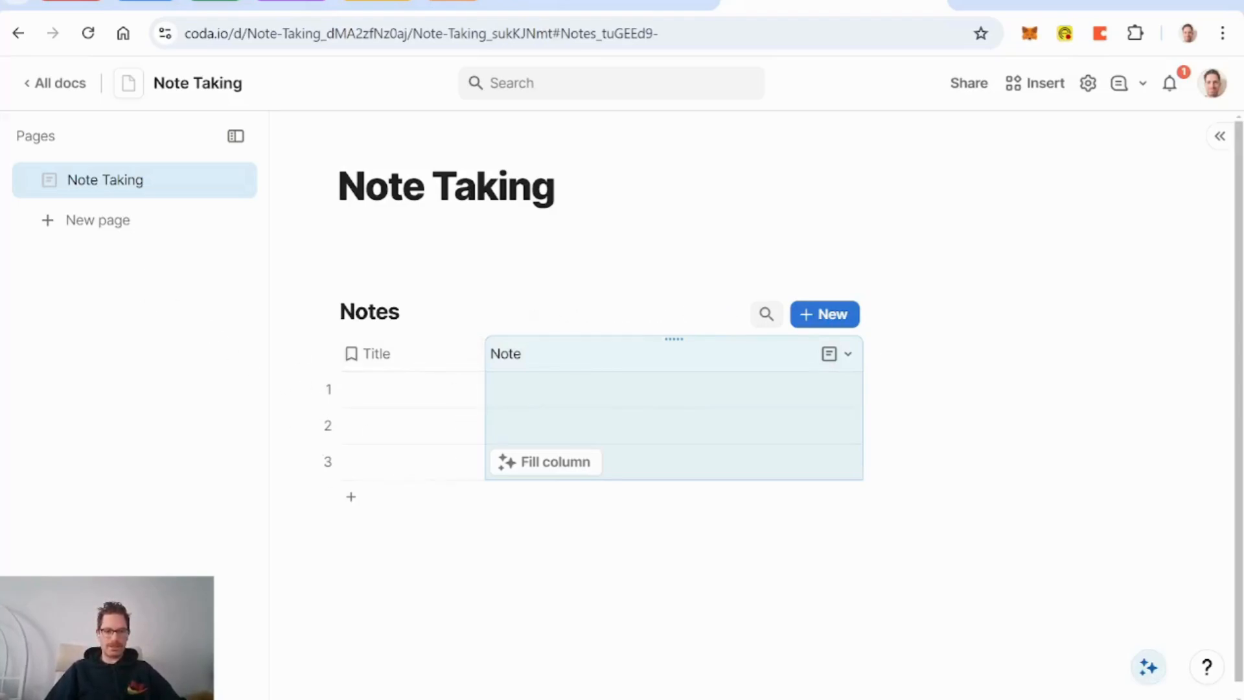
pyautogui.click(370, 562)
# Step: Add a second table titled DB People and prefix the Notes table title to DB Notes
pyautogui.write('/tab')
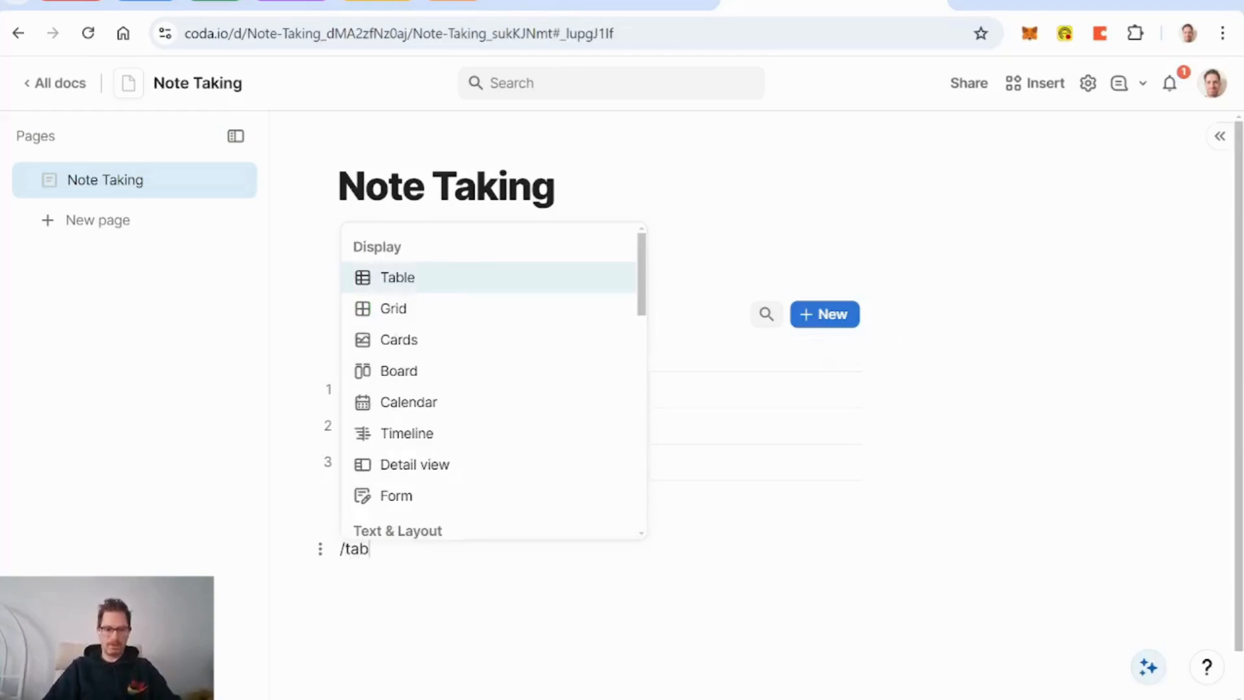
pyautogui.press('Return')
pyautogui.press('Return')
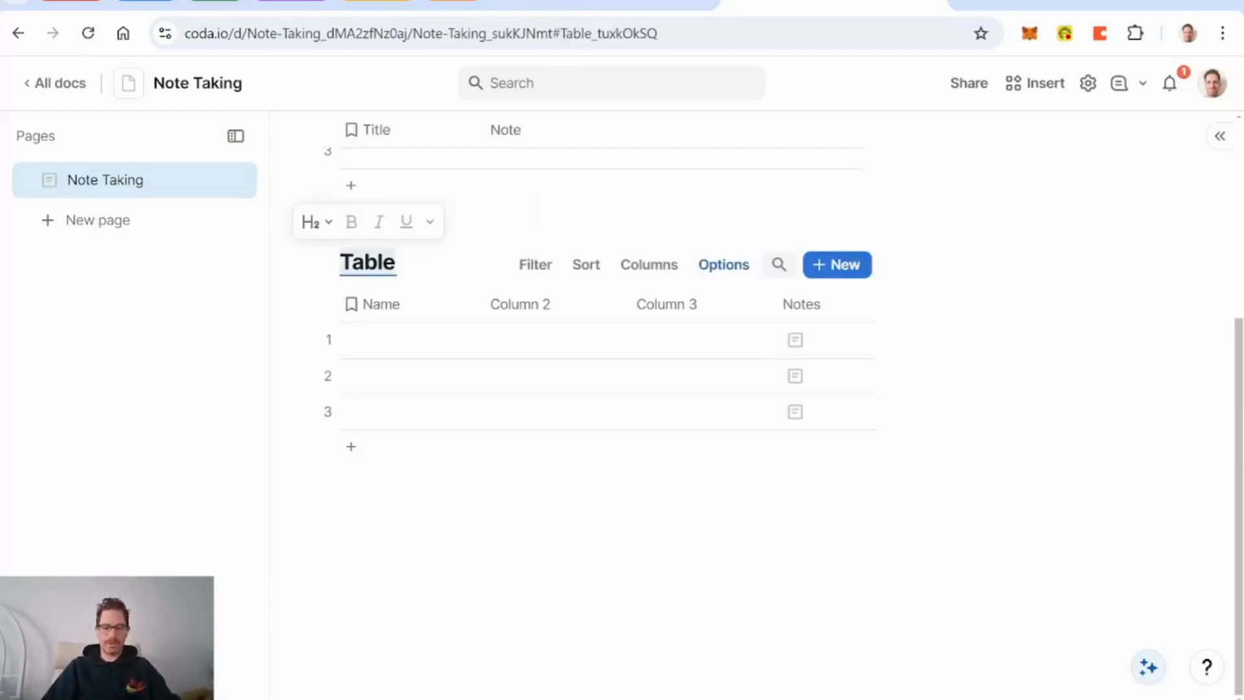
pyautogui.write('People')
pyautogui.press('Left')
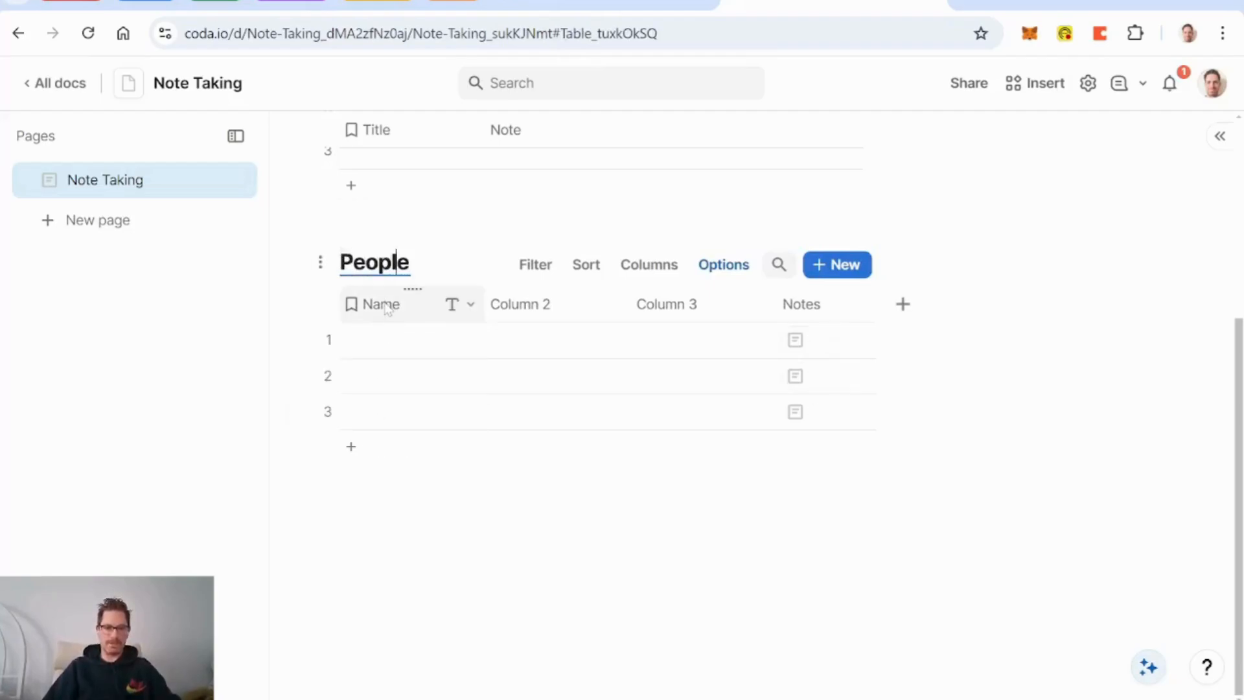
pyautogui.write('Db')
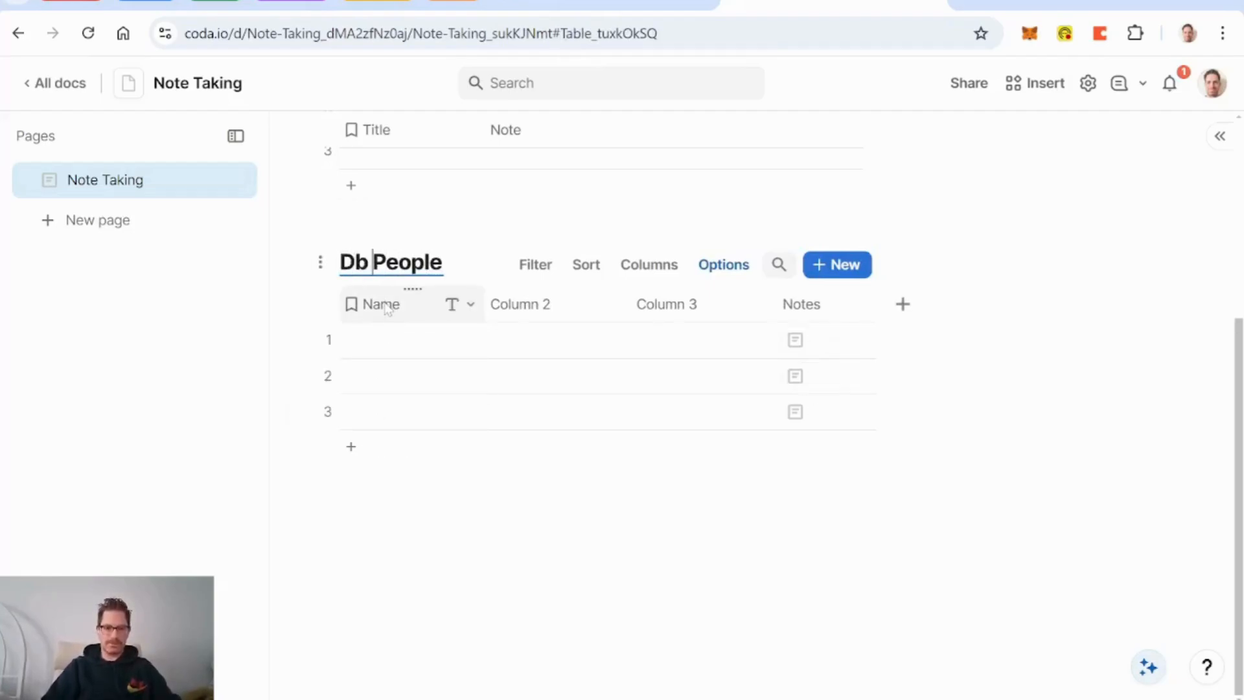
pyautogui.press('BackSpace')
pyautogui.press('BackSpace')
pyautogui.write('B')
pyautogui.scroll(3, 456, 370)
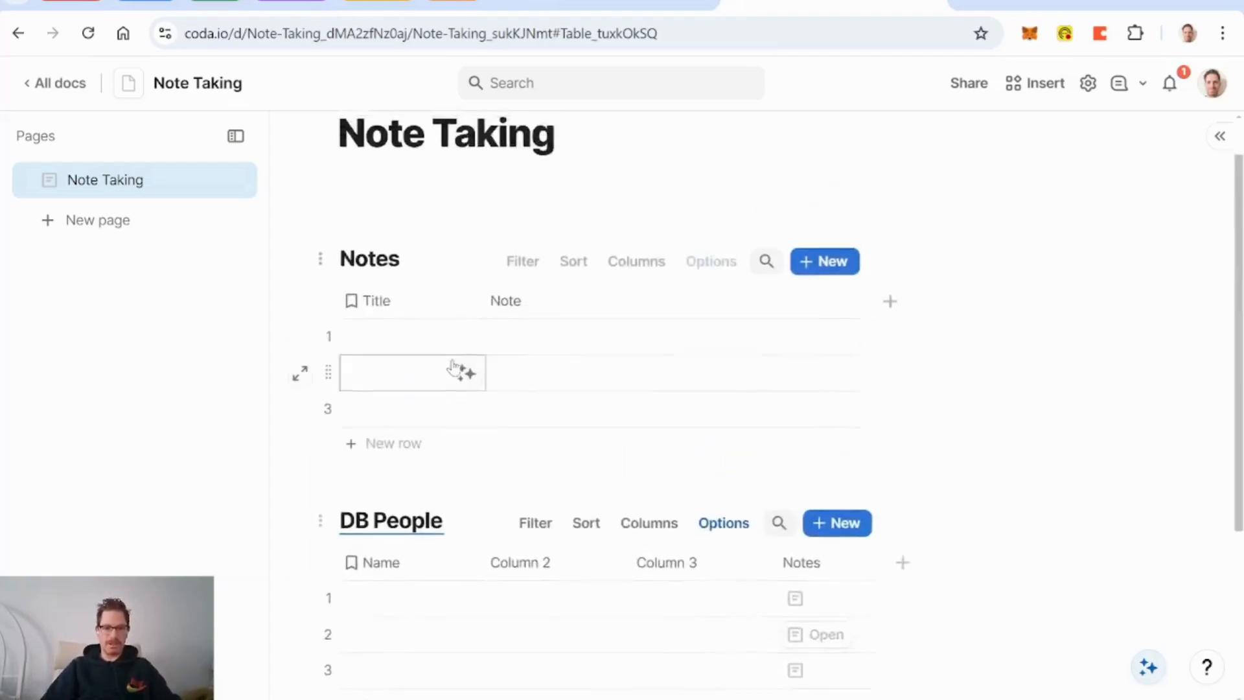
pyautogui.doubleClick(377, 265)
pyautogui.press('Left')
pyautogui.write('DB')
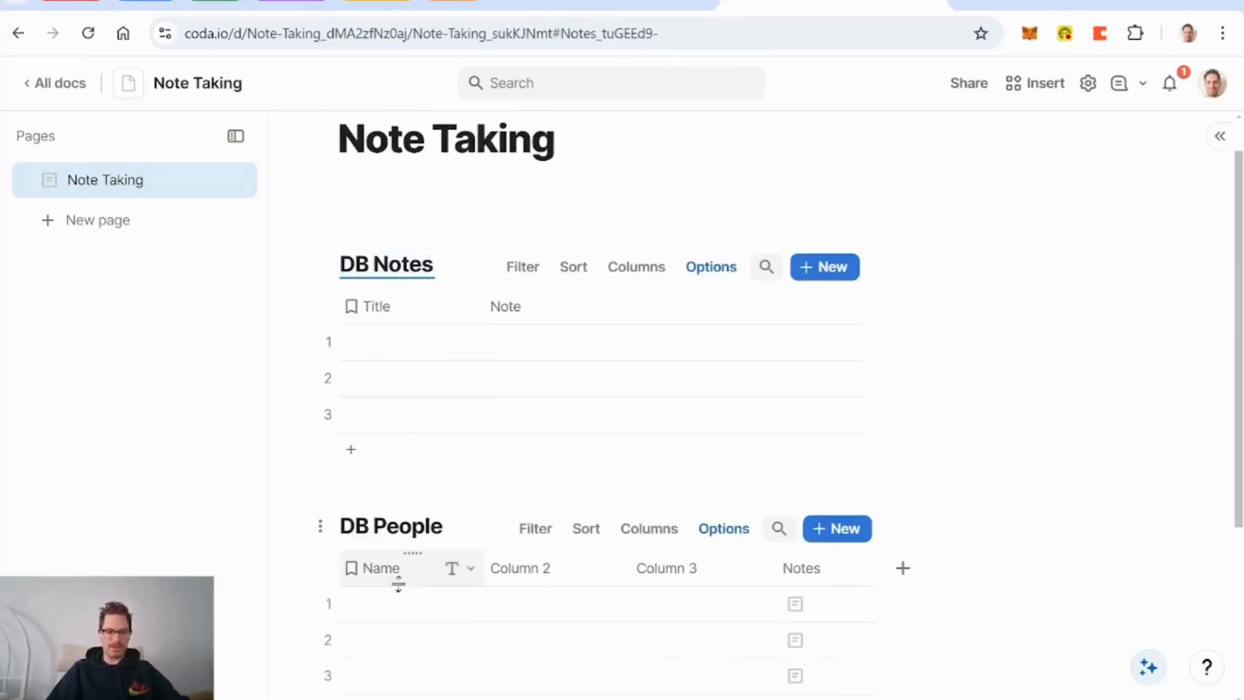
# Step: Replace DB People's default columns with a Coda Person people column, assigning a person in row 1
pyautogui.click(510, 575)
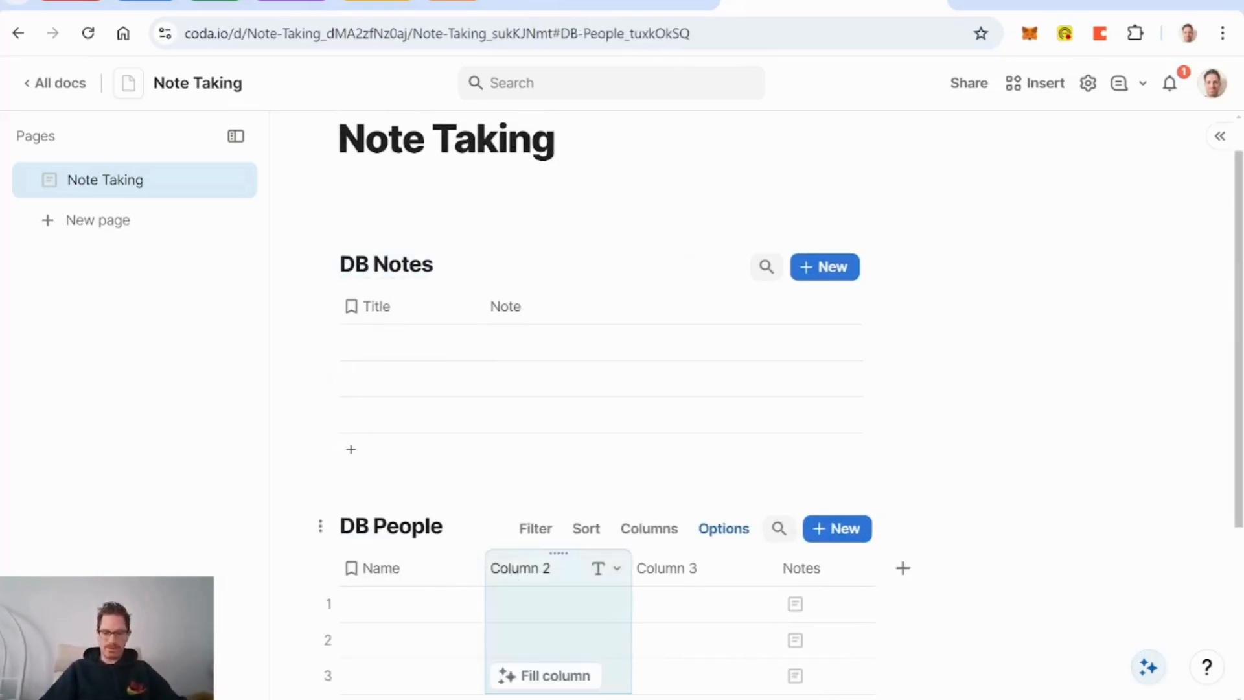
pyautogui.press('Delete')
pyautogui.press('Delete')
pyautogui.press('Delete')
pyautogui.click(513, 569)
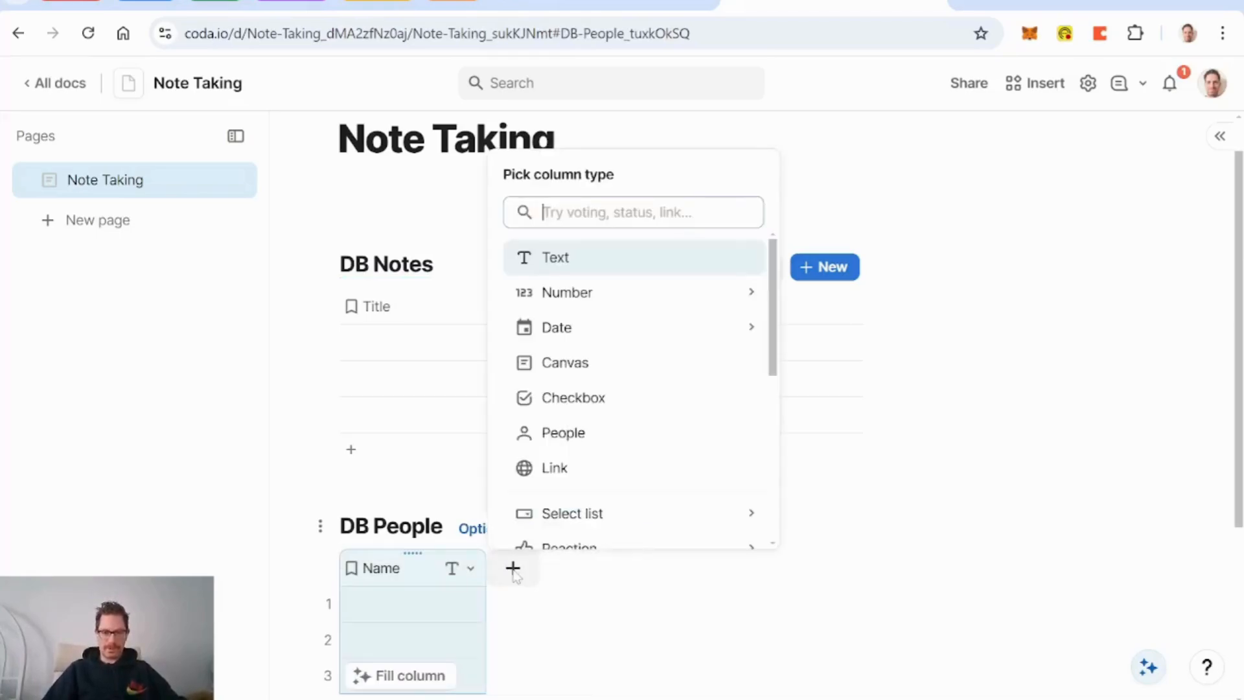
pyautogui.write('per')
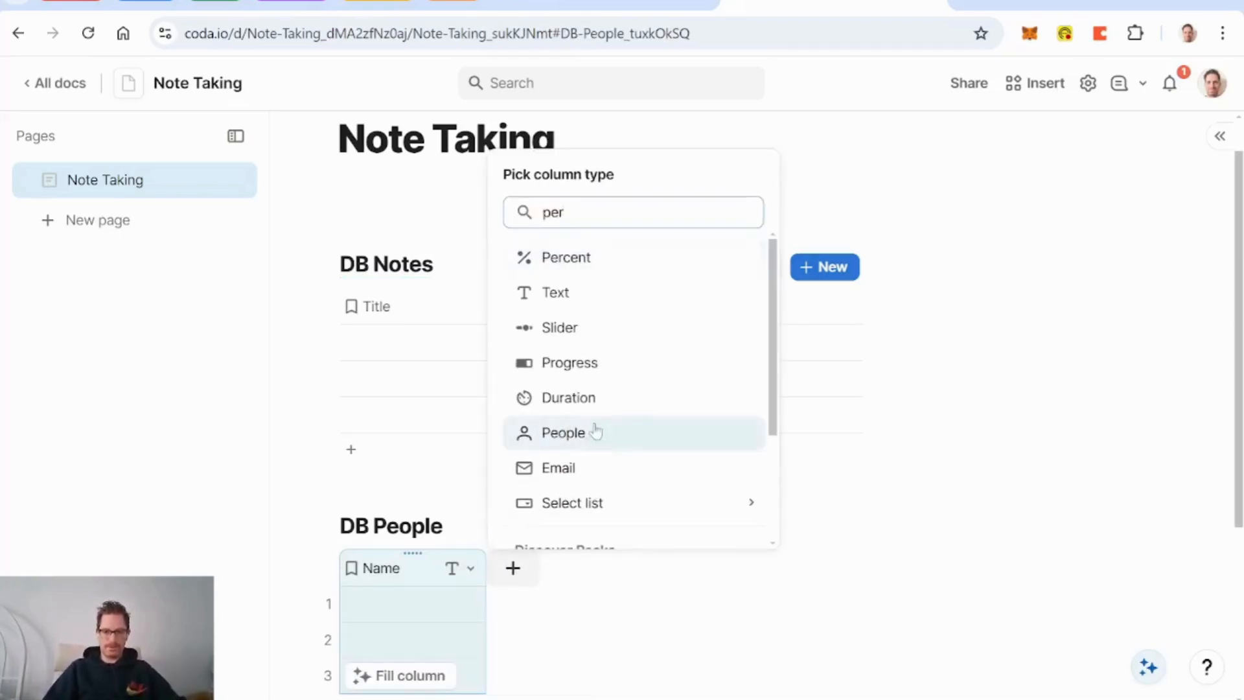
pyautogui.click(631, 442)
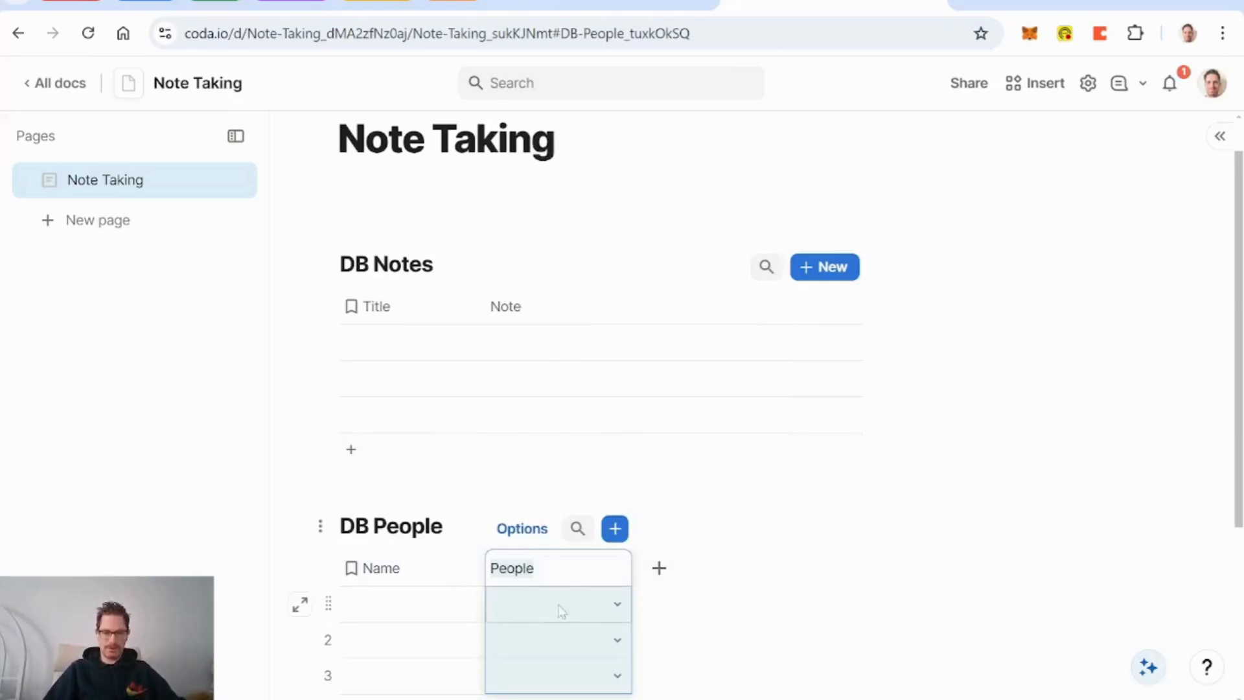
pyautogui.click(619, 609)
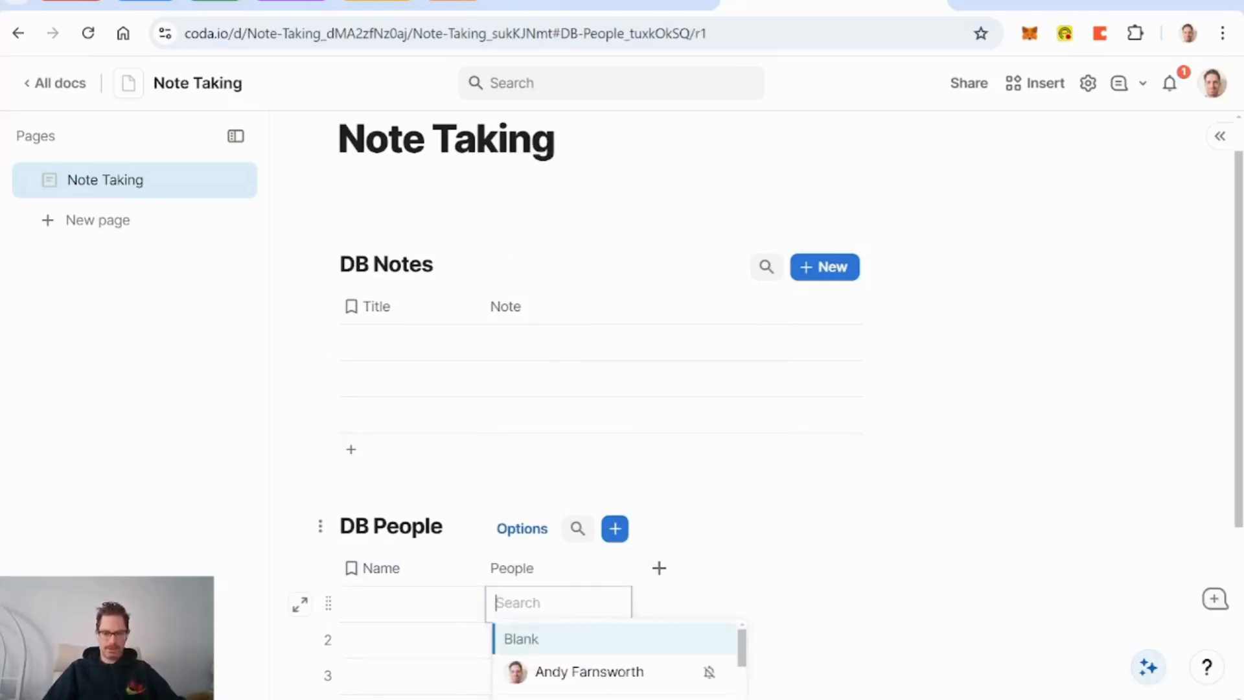
pyautogui.click(595, 673)
pyautogui.click(512, 568)
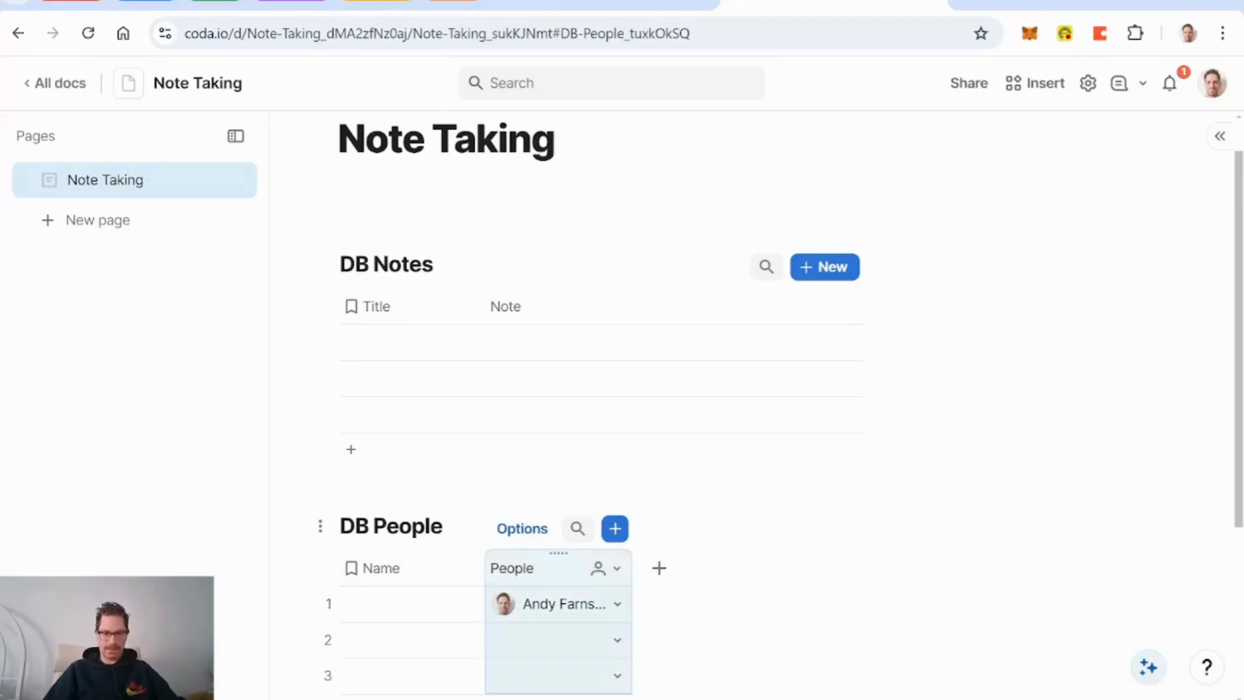
pyautogui.click(512, 568)
pyautogui.write('Coda Person')
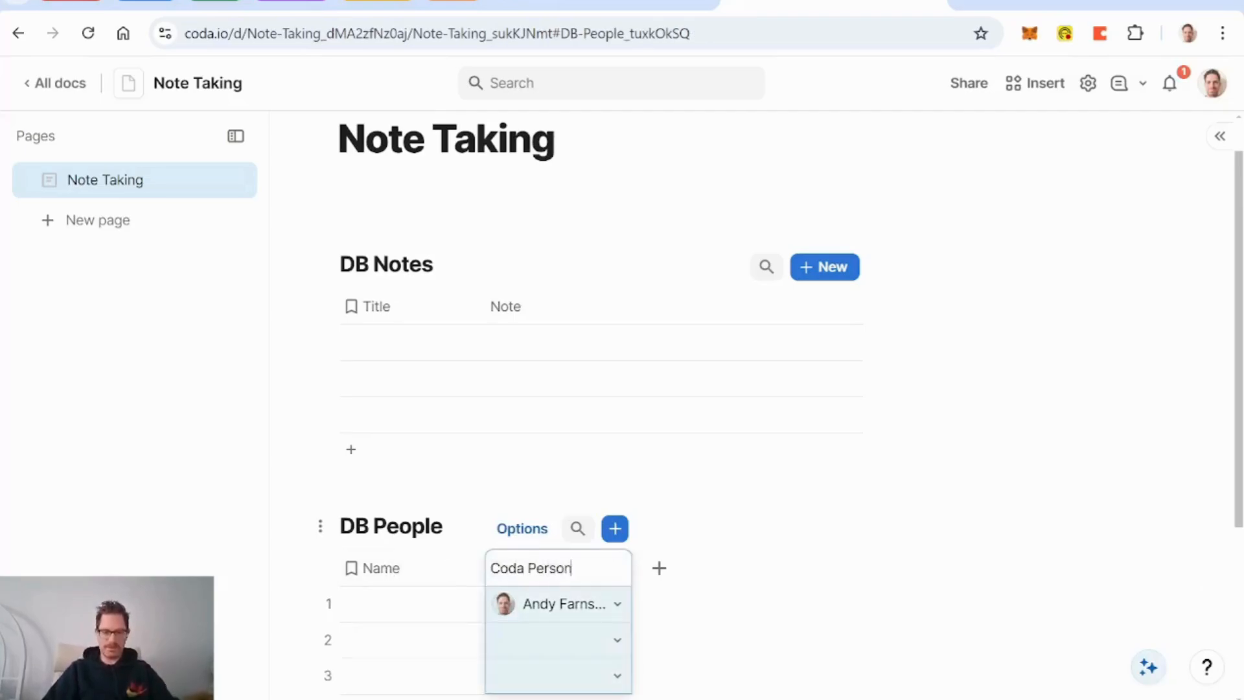
# Step: Delete the old Name column and add a Name column pulled from Coda Person
pyautogui.click(401, 569)
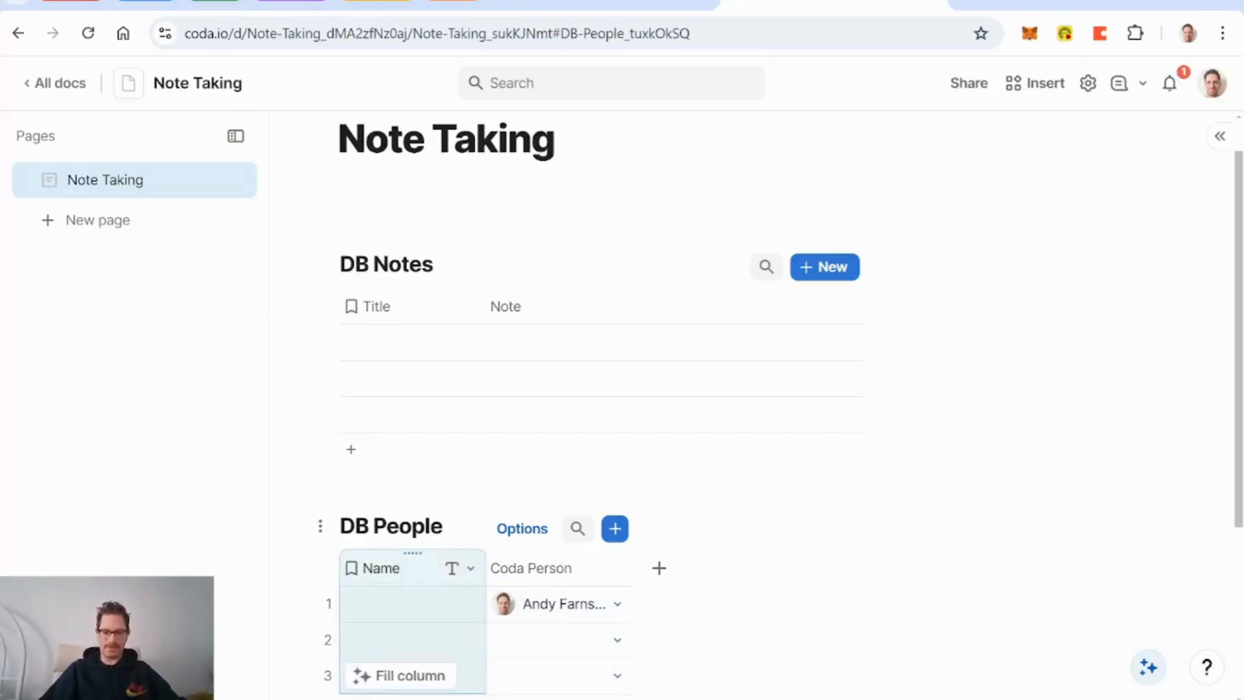
pyautogui.press('Delete')
pyautogui.click(471, 568)
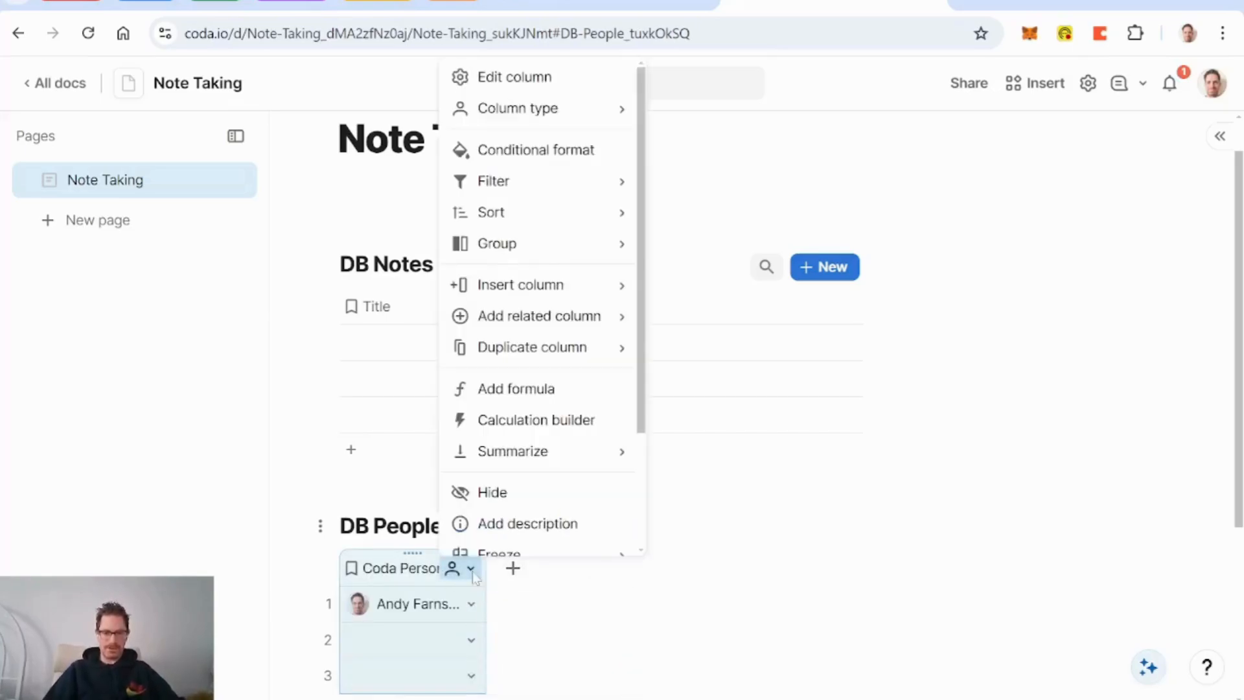
pyautogui.moveTo(604, 316)
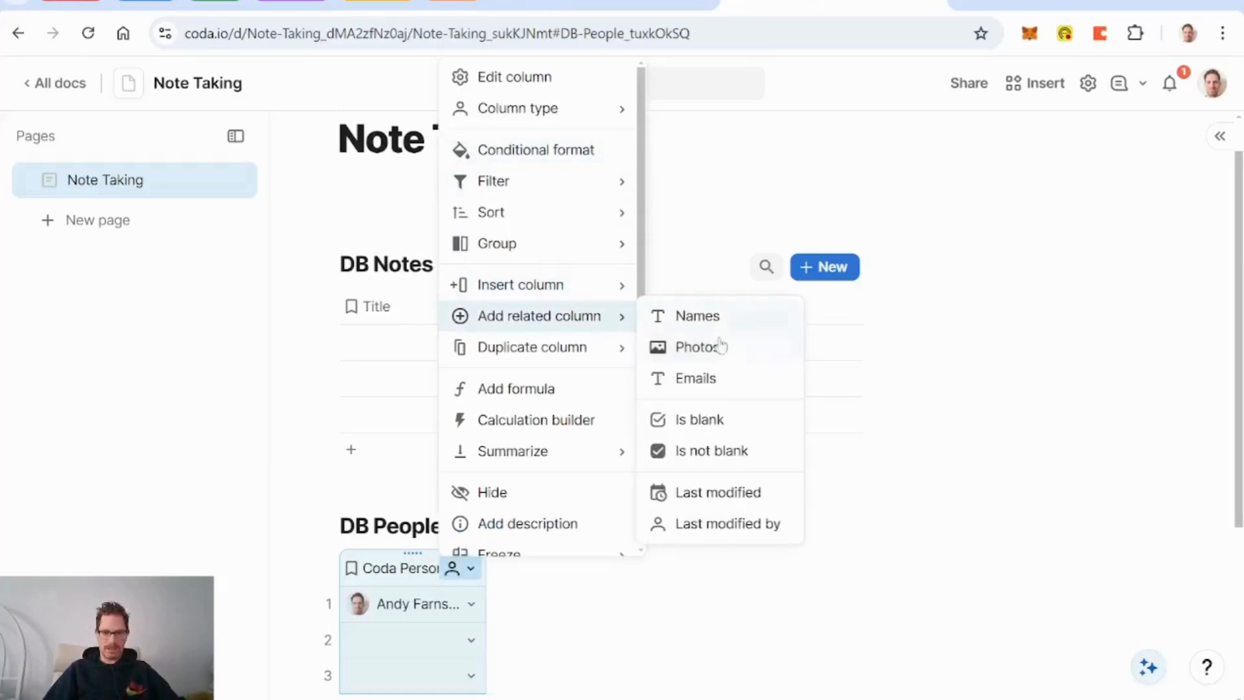
pyautogui.click(733, 322)
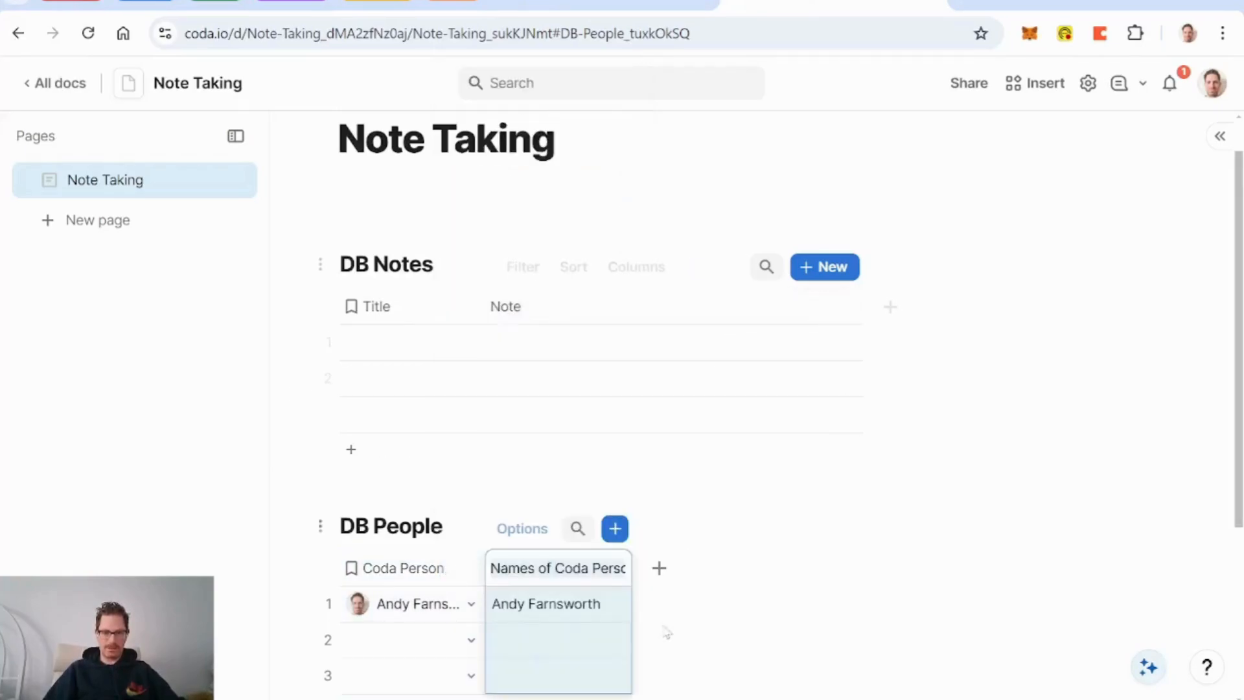
pyautogui.press('Delete')
pyautogui.press('Delete')
pyautogui.press('Delete')
pyautogui.press('Delete')
pyautogui.press('Delete')
pyautogui.press('Delete')
pyautogui.press('Delete')
pyautogui.press('Delete')
pyautogui.press('Delete')
pyautogui.press('Delete')
pyautogui.press('Delete')
pyautogui.press('Delete')
pyautogui.press('Delete')
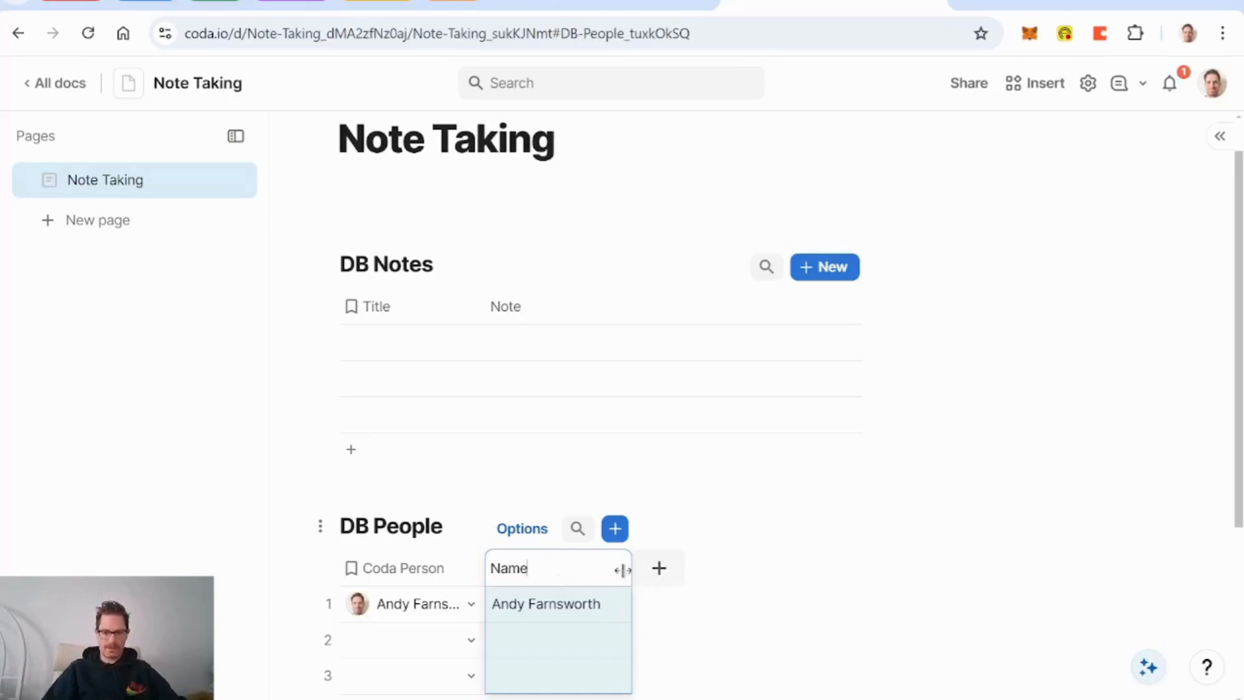
pyautogui.click(668, 571)
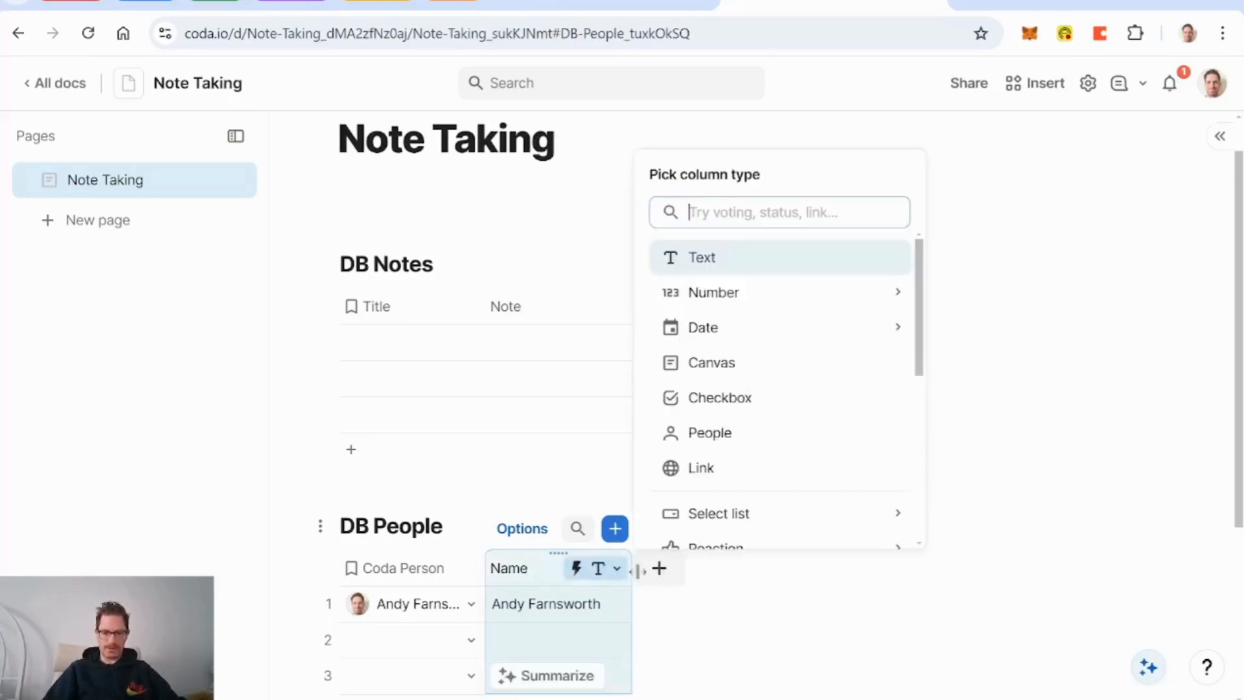
# Step: Add a First Name text column with a formula splitting Name and taking First()
pyautogui.scroll(-1, 758, 422)
pyautogui.click(702, 246)
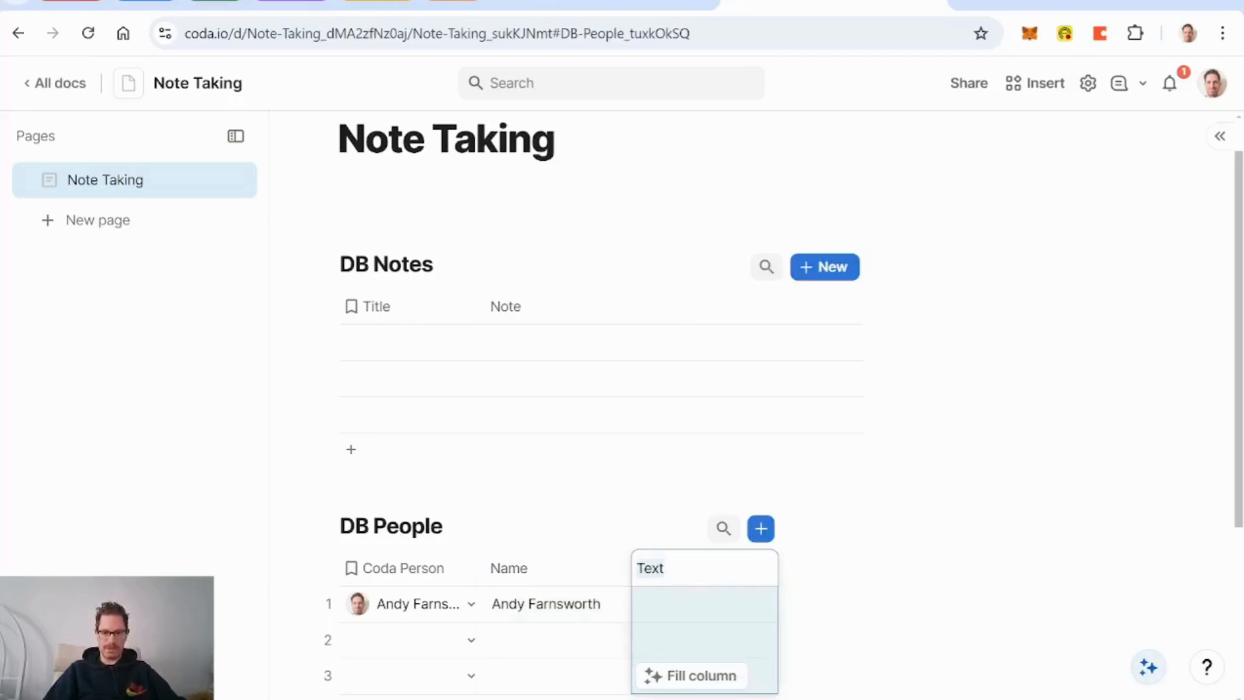
pyautogui.write('F')
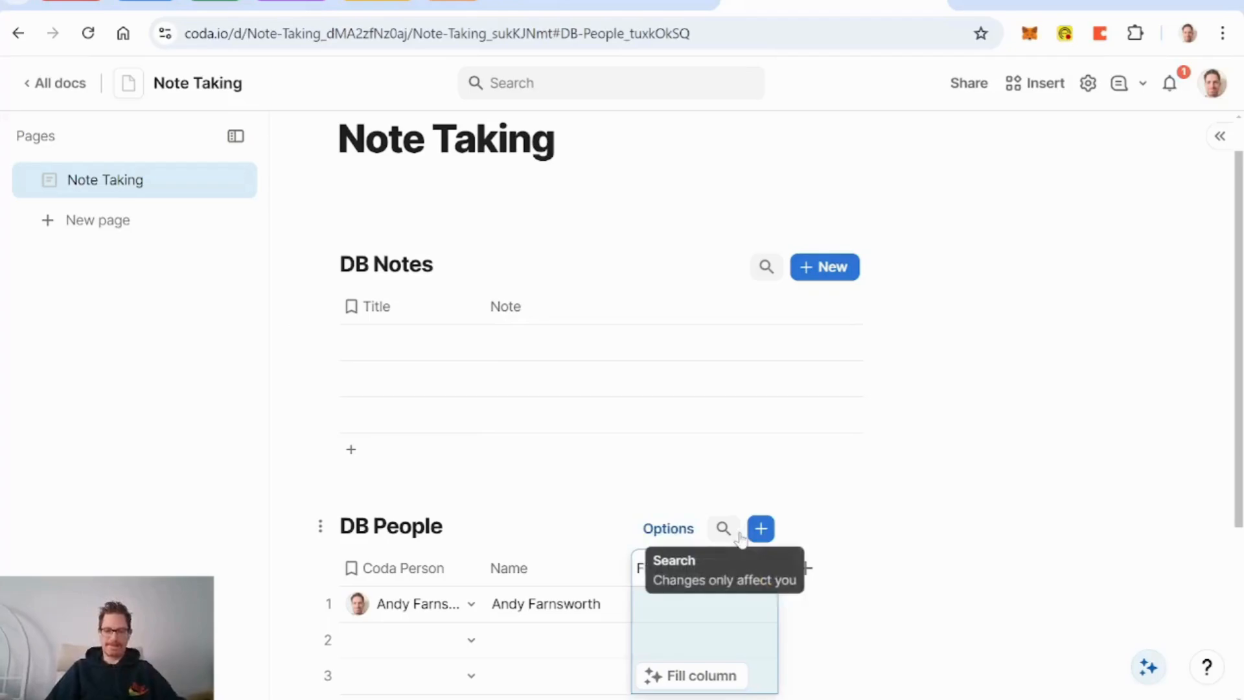
pyautogui.click(730, 611)
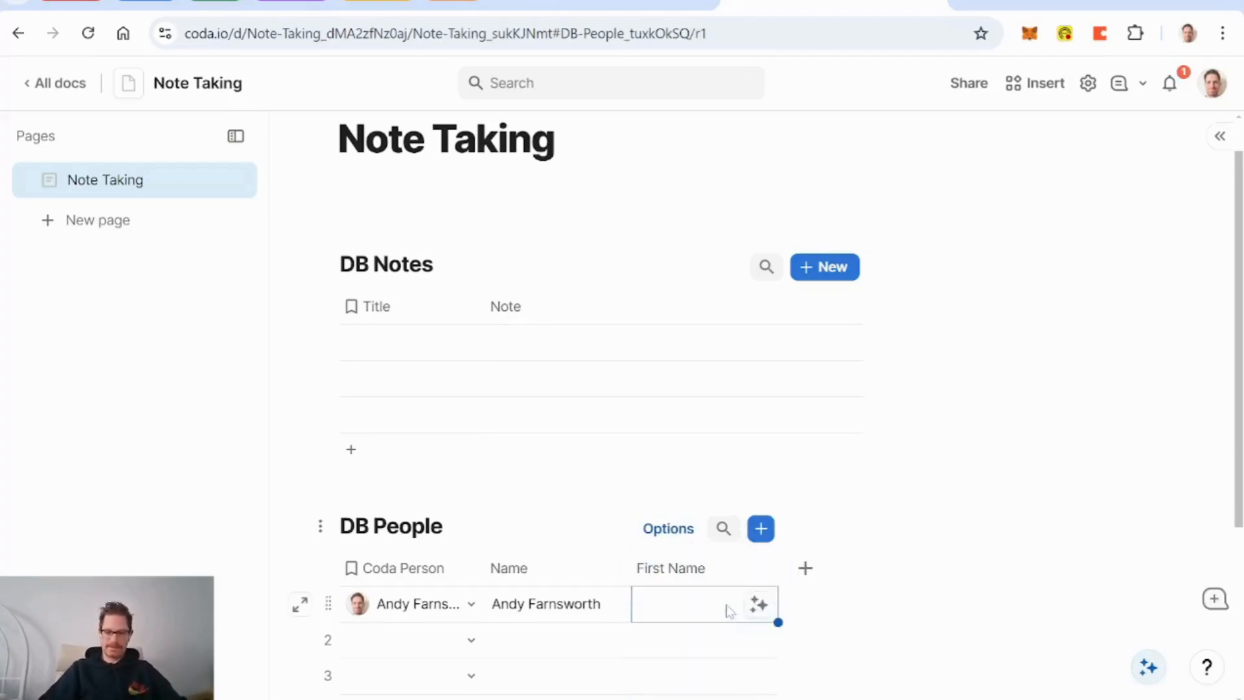
pyautogui.press('=')
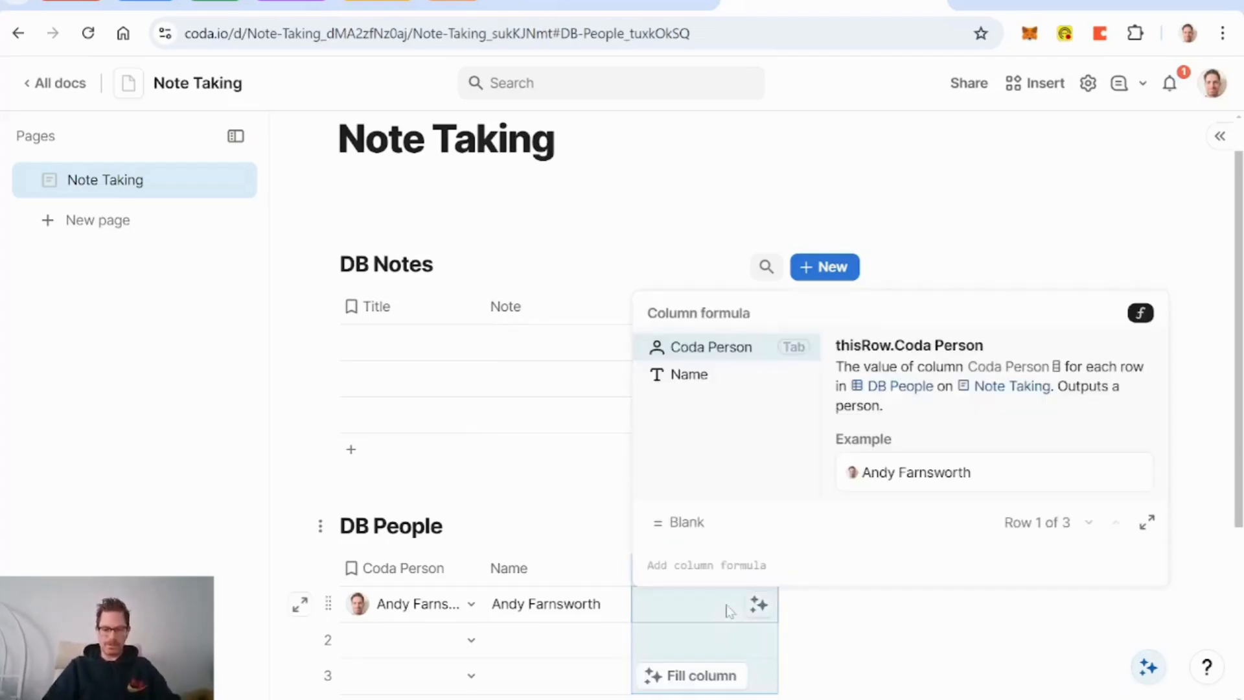
pyautogui.press('Down')
pyautogui.press('Tab')
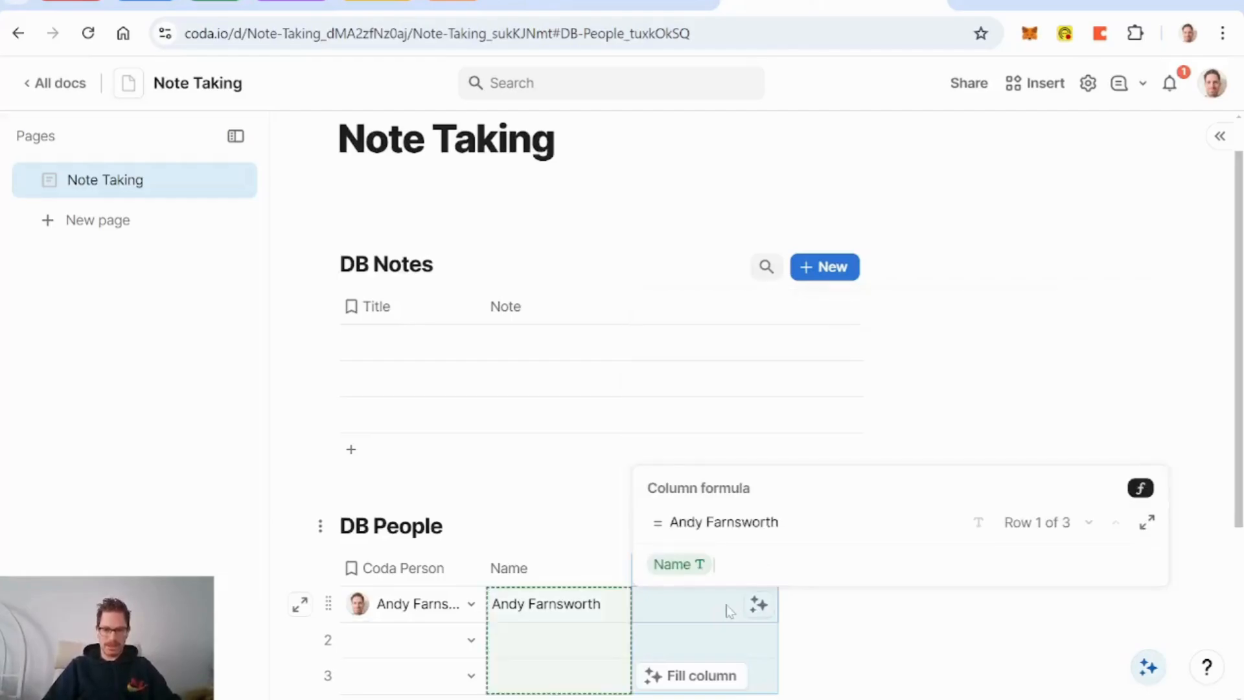
pyautogui.write('.split(')
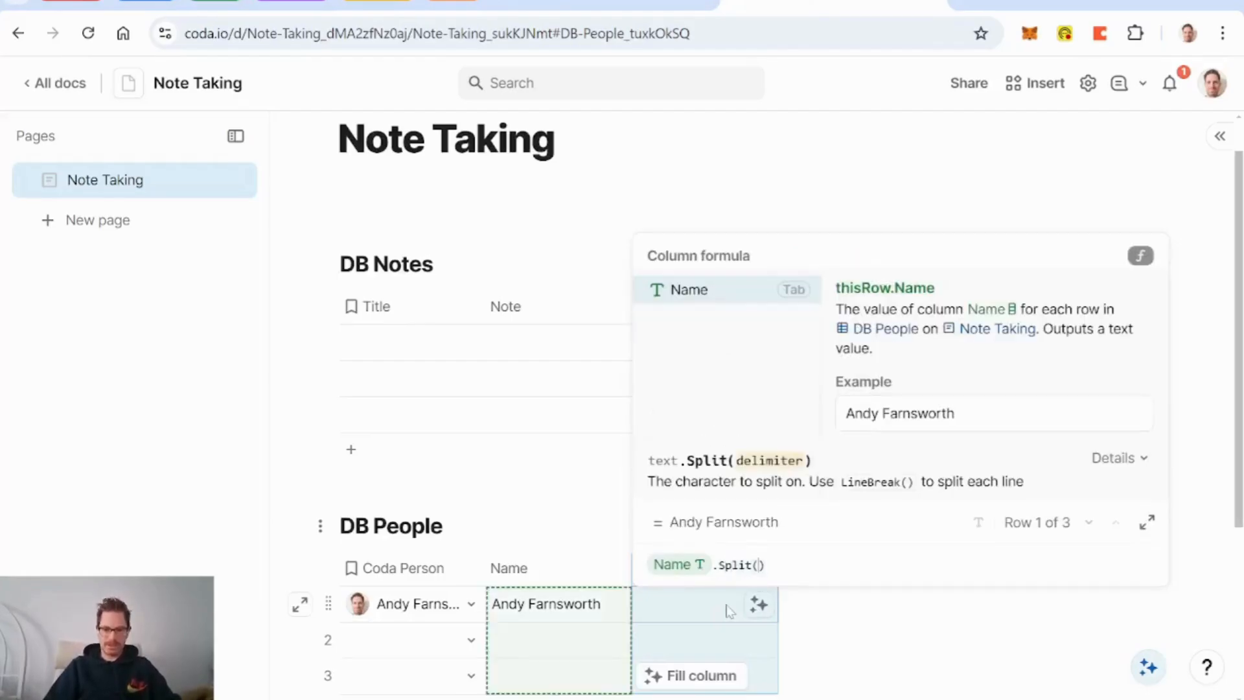
pyautogui.write('"')
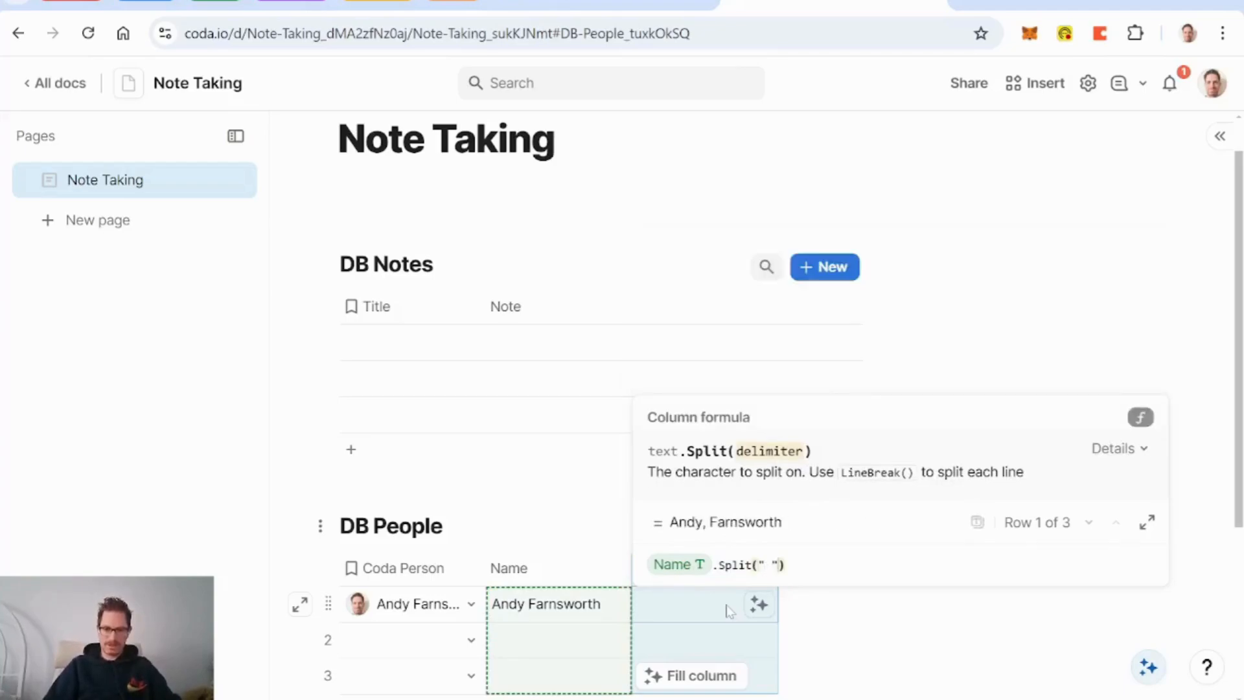
pyautogui.press('Right')
pyautogui.press('Right')
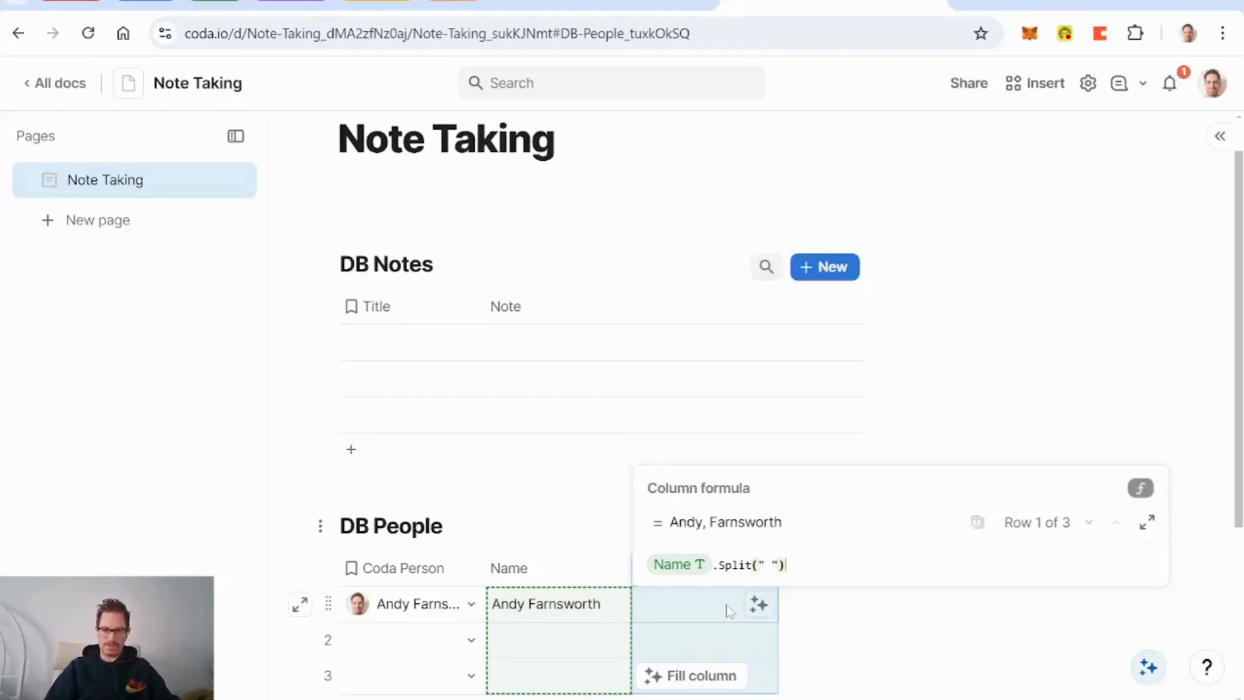
pyautogui.write('.first(')
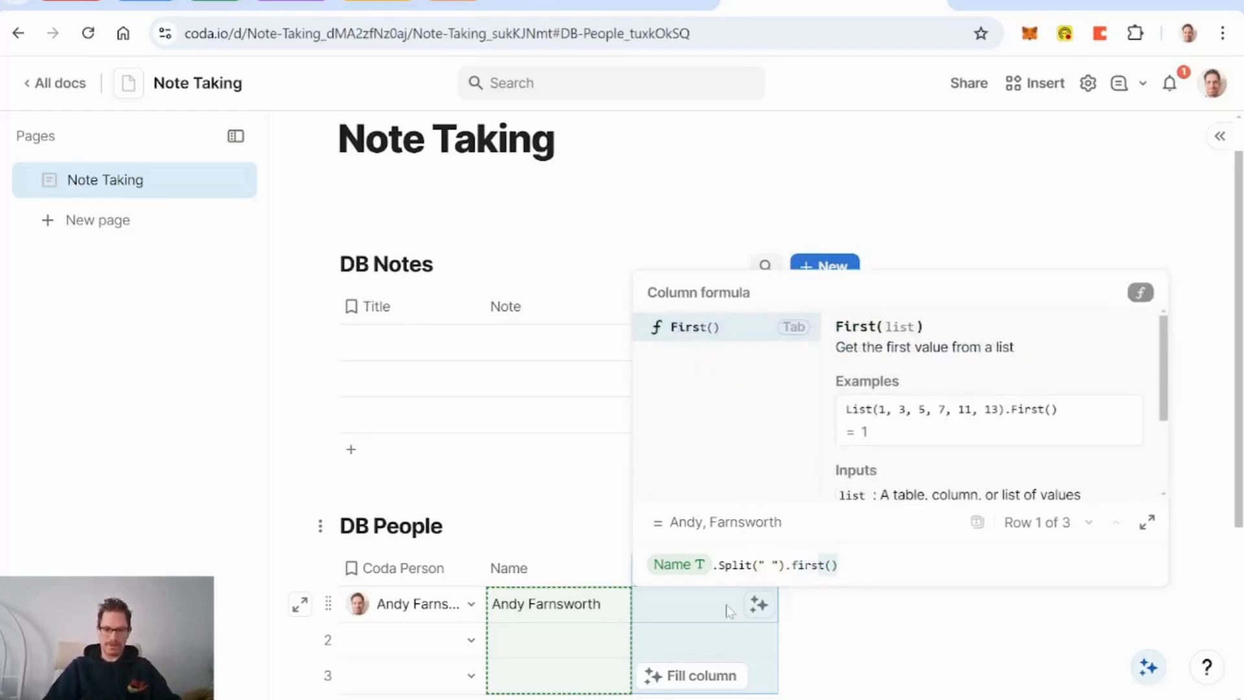
pyautogui.press('Tab')
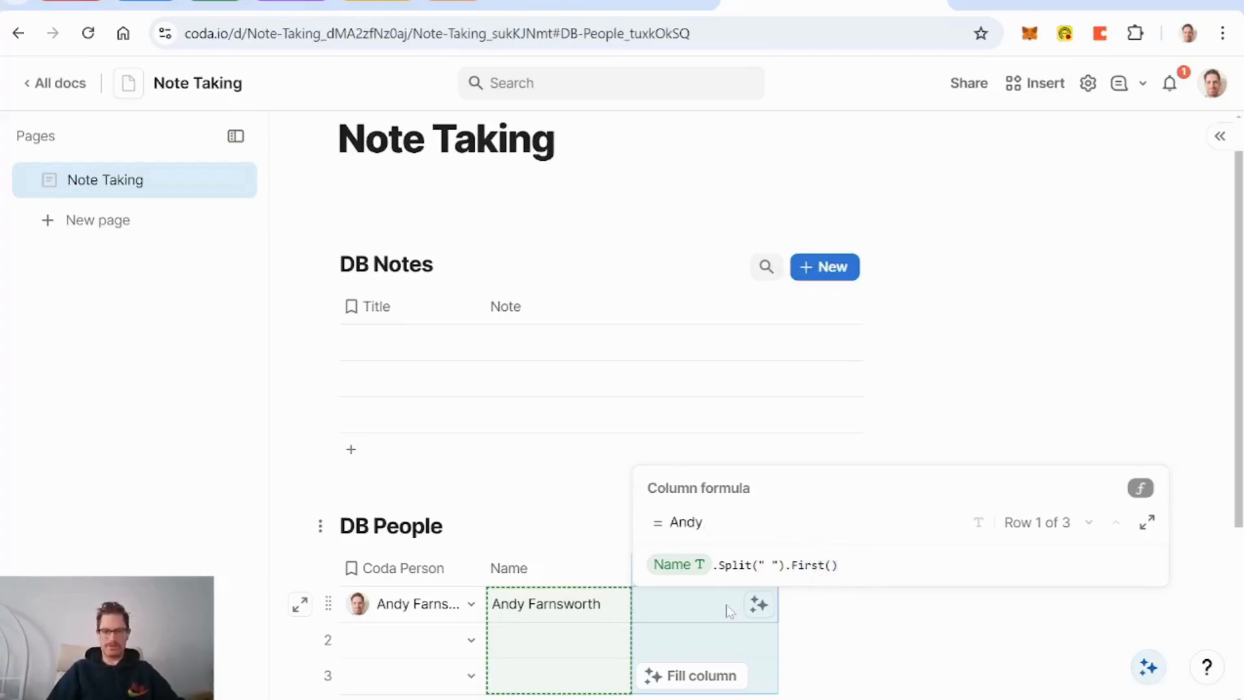
pyautogui.press('Return')
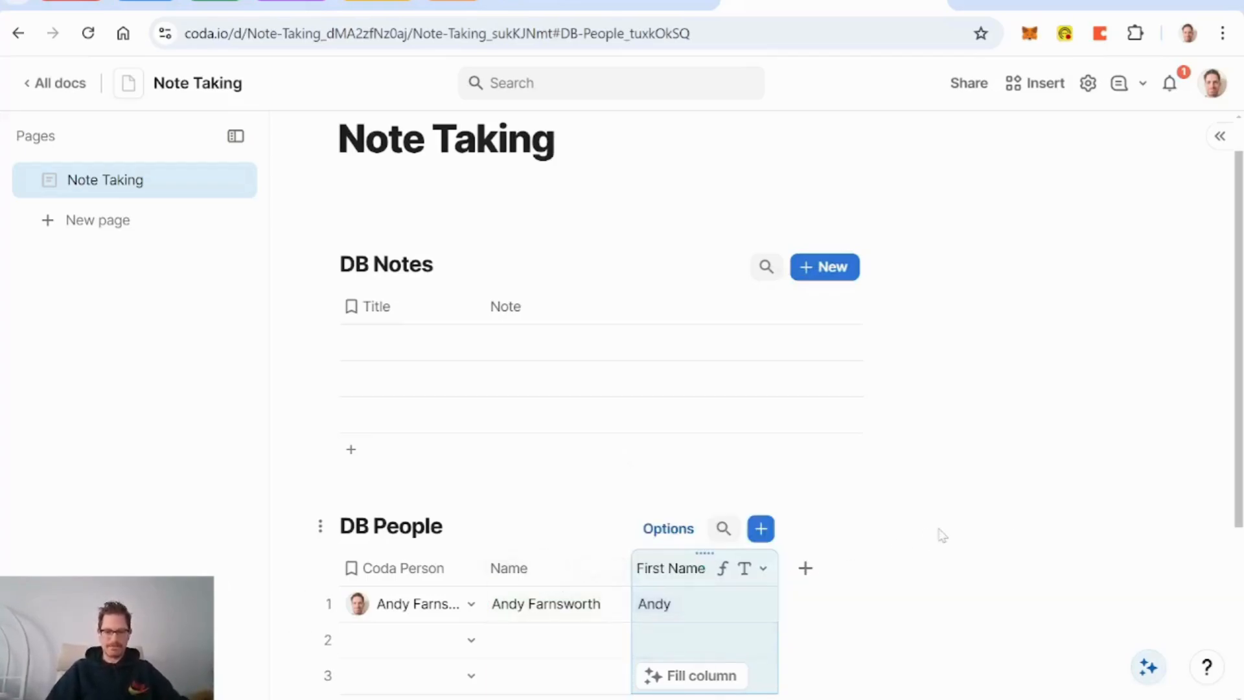
# Step: Set First Name as the display column and drag it before all other columns
pyautogui.scroll(-2, 939, 536)
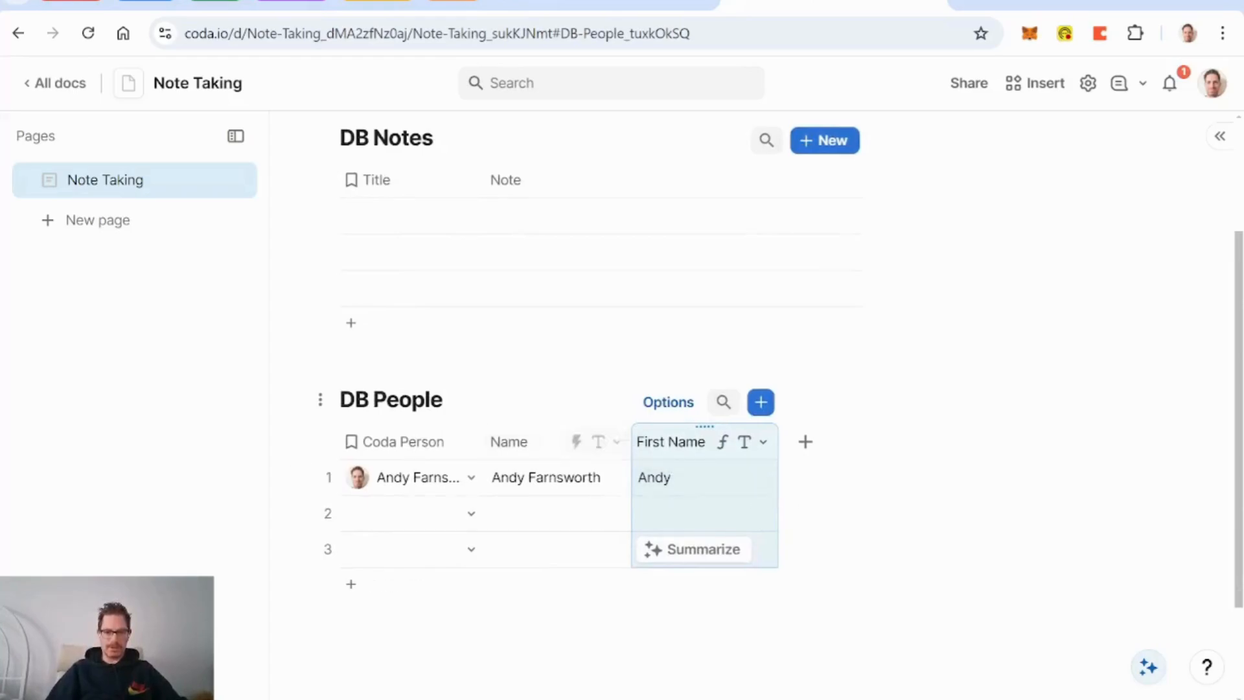
pyautogui.click(763, 441)
pyautogui.scroll(-5, 792, 314)
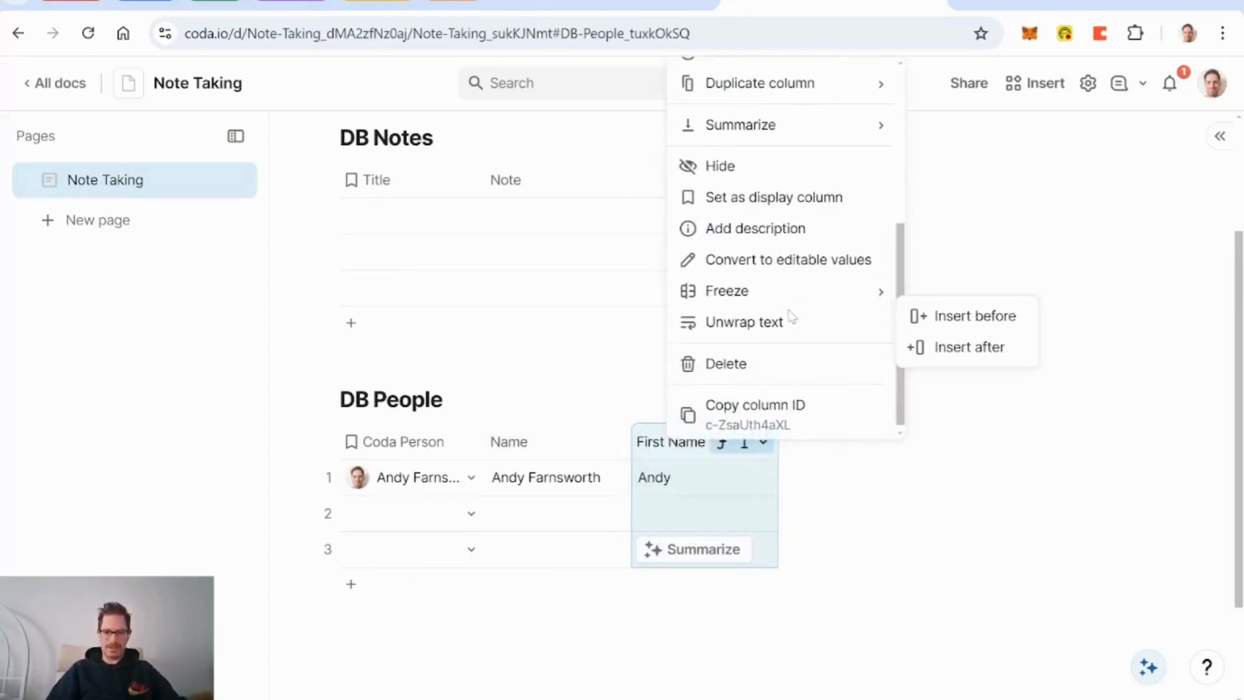
pyautogui.click(787, 197)
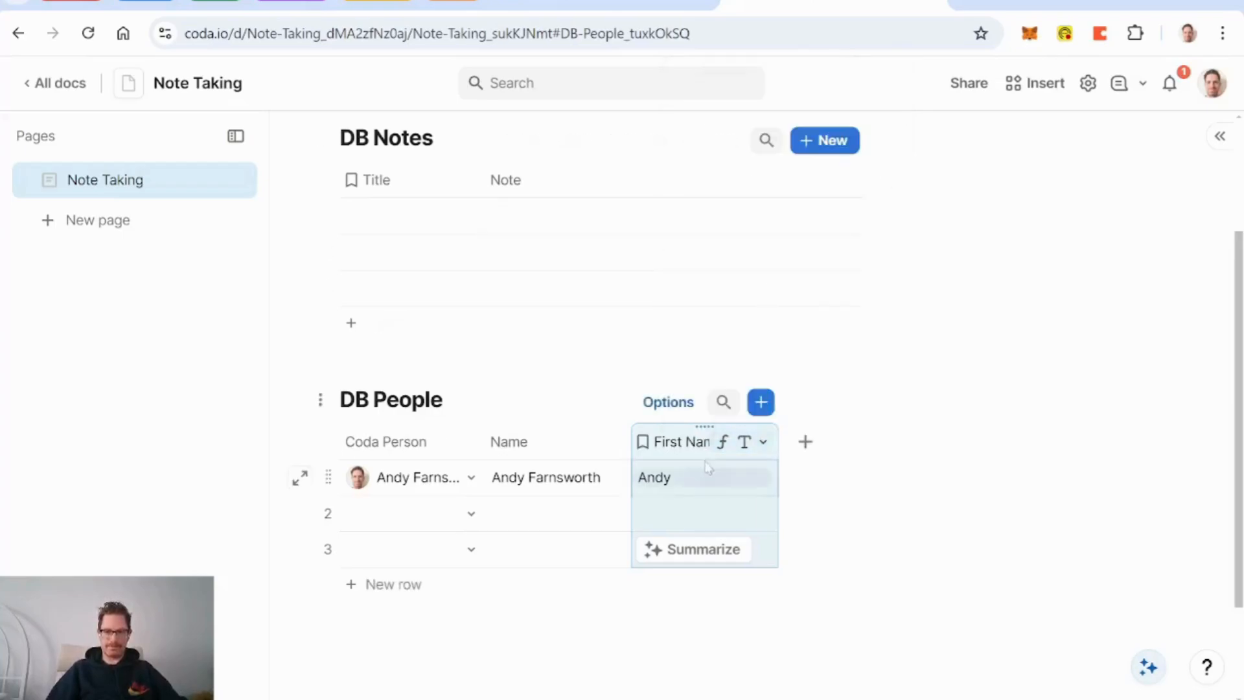
pyautogui.moveTo(705, 426); pyautogui.dragTo(430, 432)
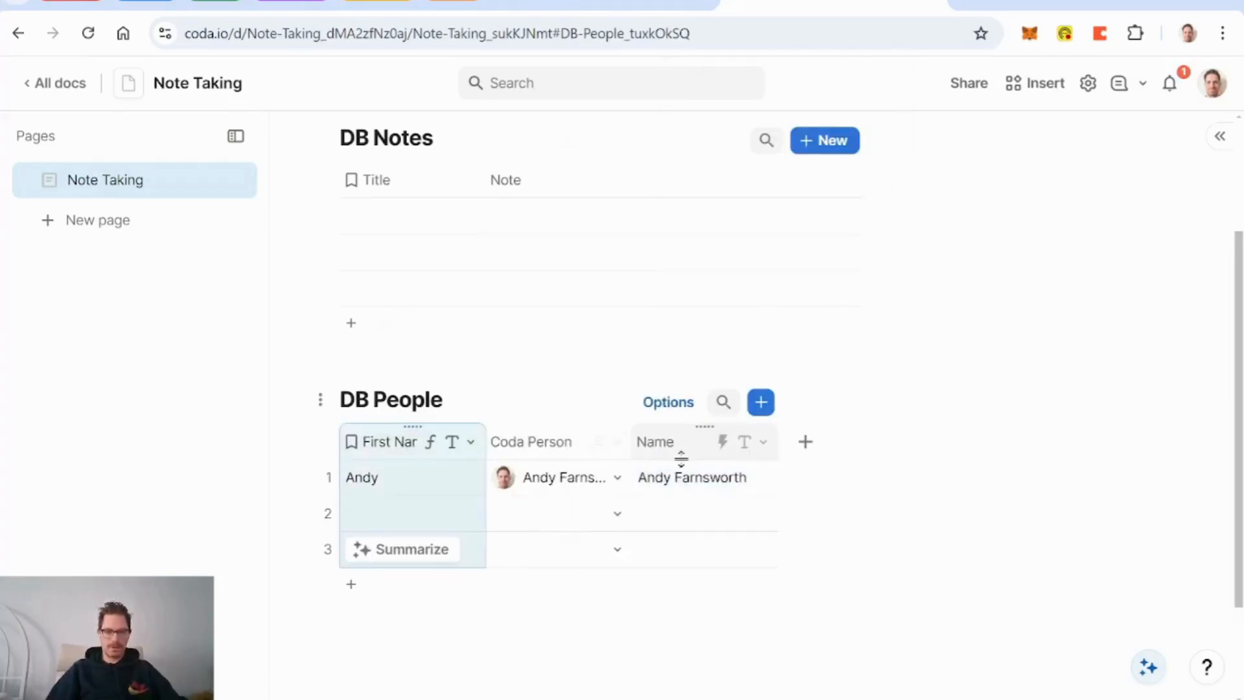
pyautogui.scroll(3, 625, 486)
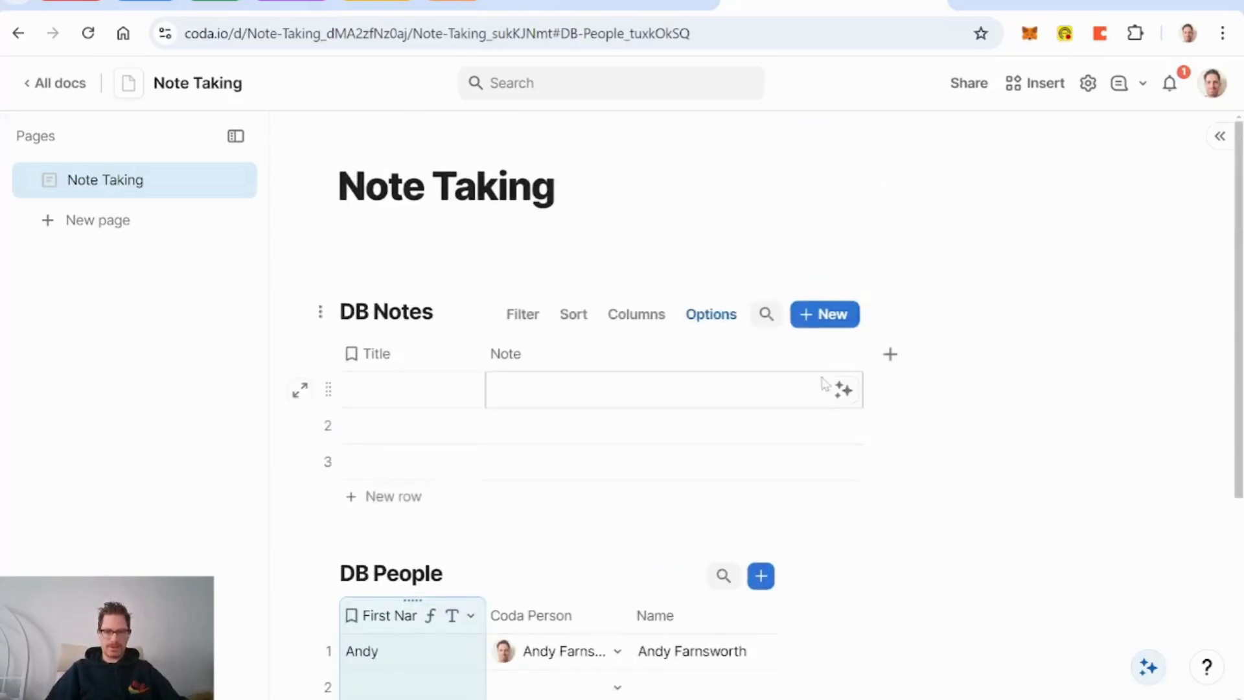
# Step: Add a DB People relation column to DB Notes, found by searching 'peop', and name it Creator
pyautogui.click(891, 354)
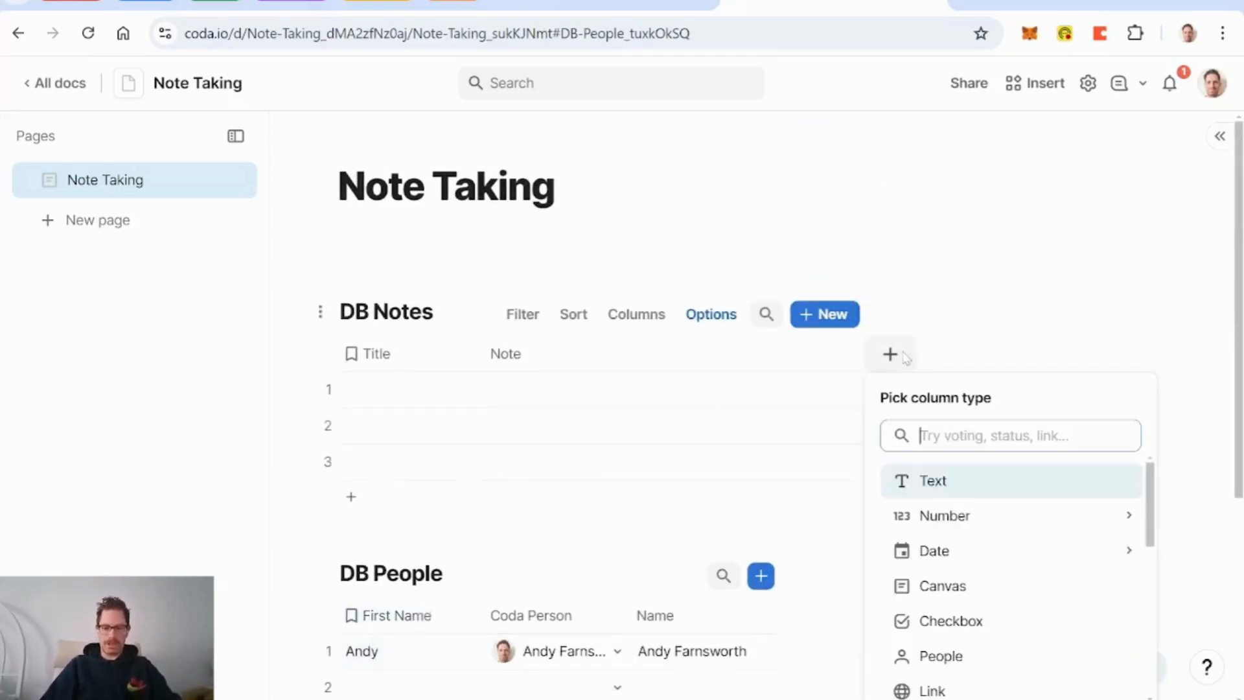
pyautogui.write('na')
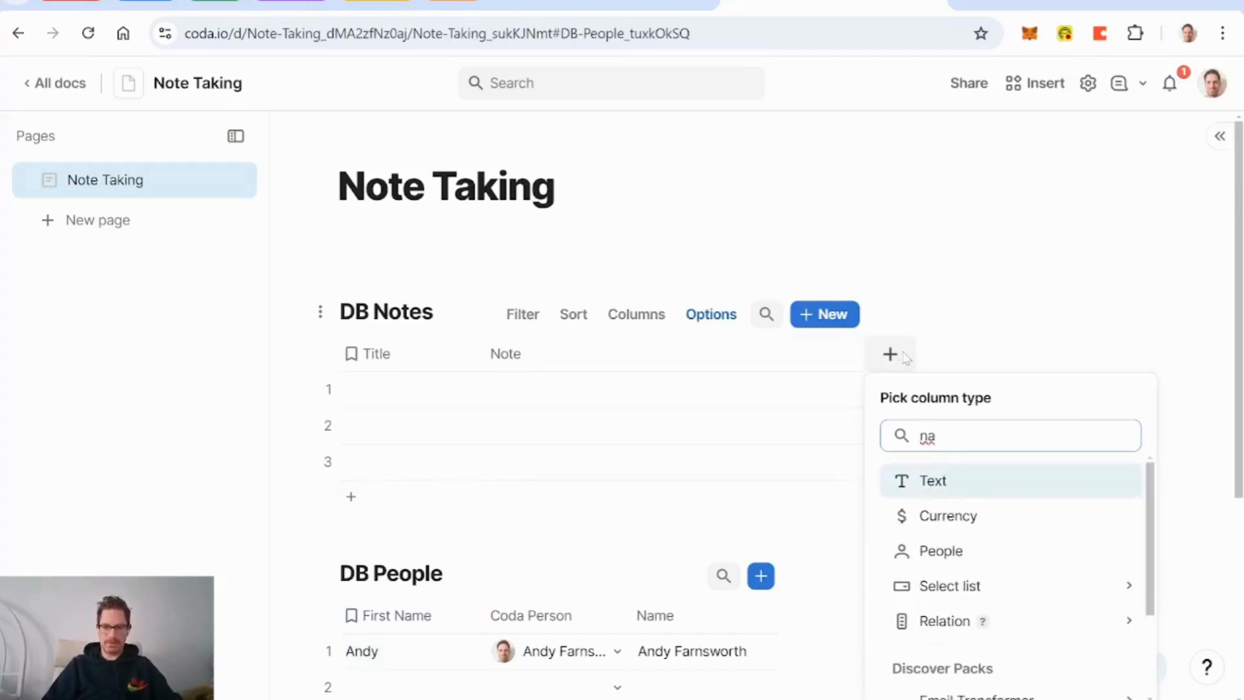
pyautogui.press('BackSpace')
pyautogui.press('BackSpace')
pyautogui.write('peop')
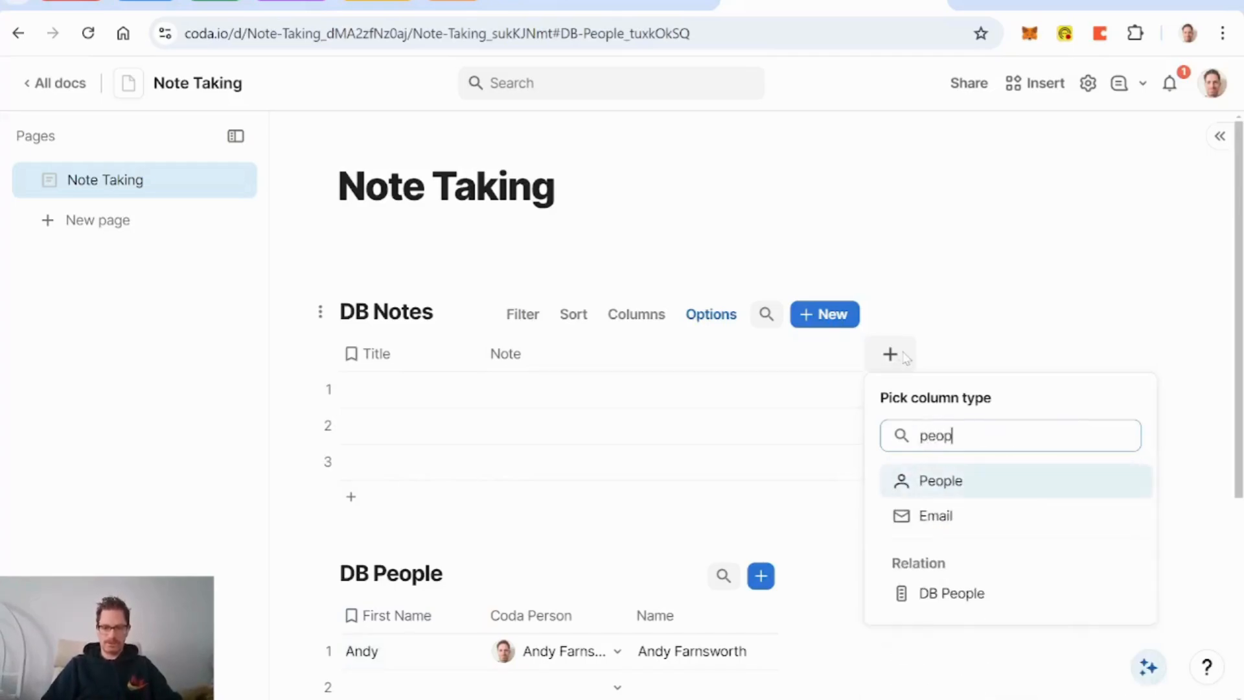
pyautogui.press('Return')
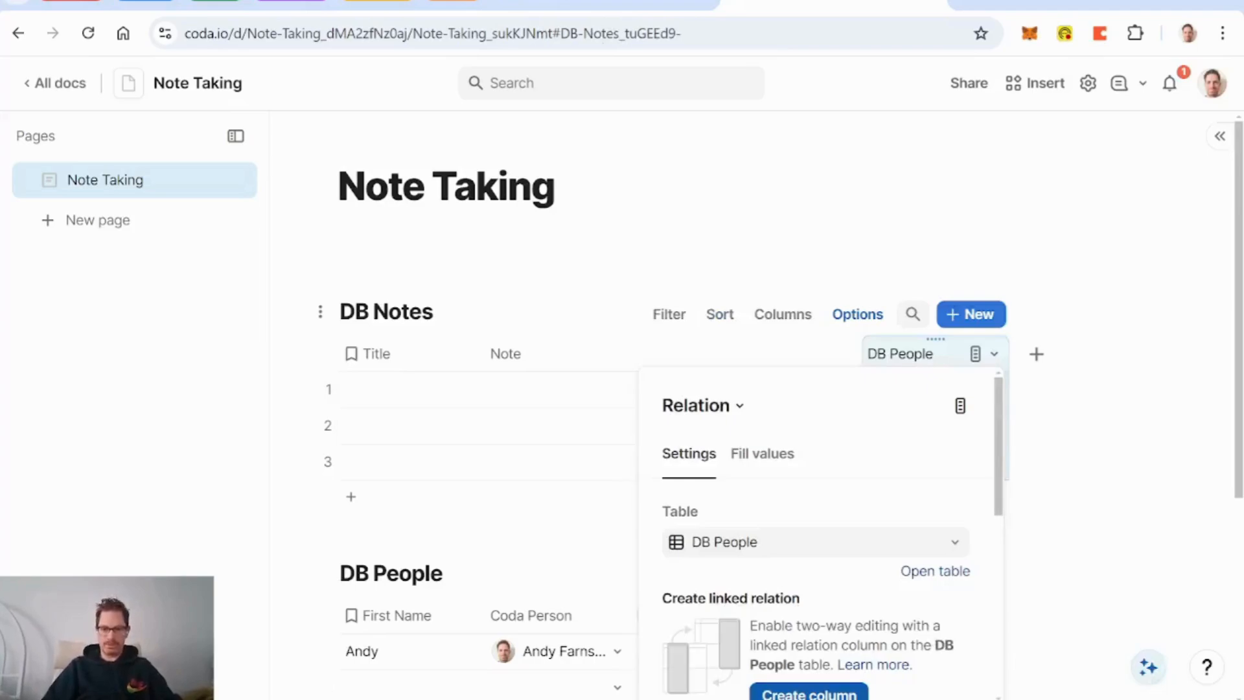
pyautogui.scroll(-4, 897, 438)
pyautogui.scroll(3, 896, 436)
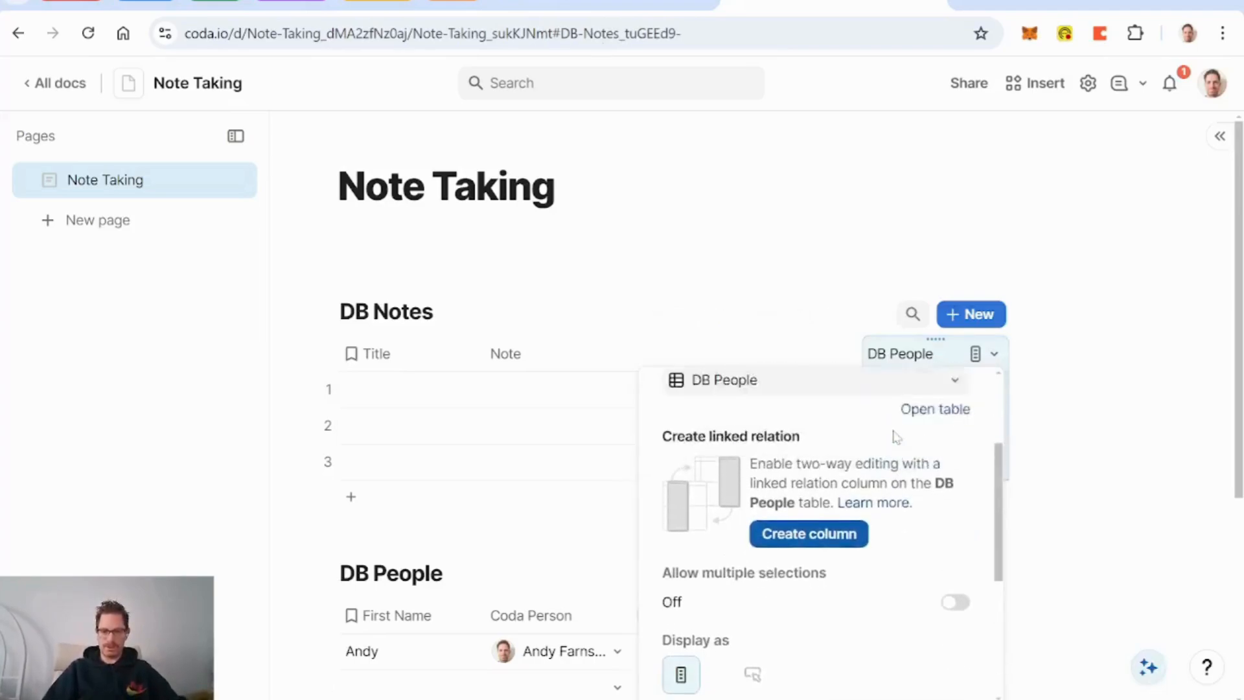
pyautogui.doubleClick(902, 353)
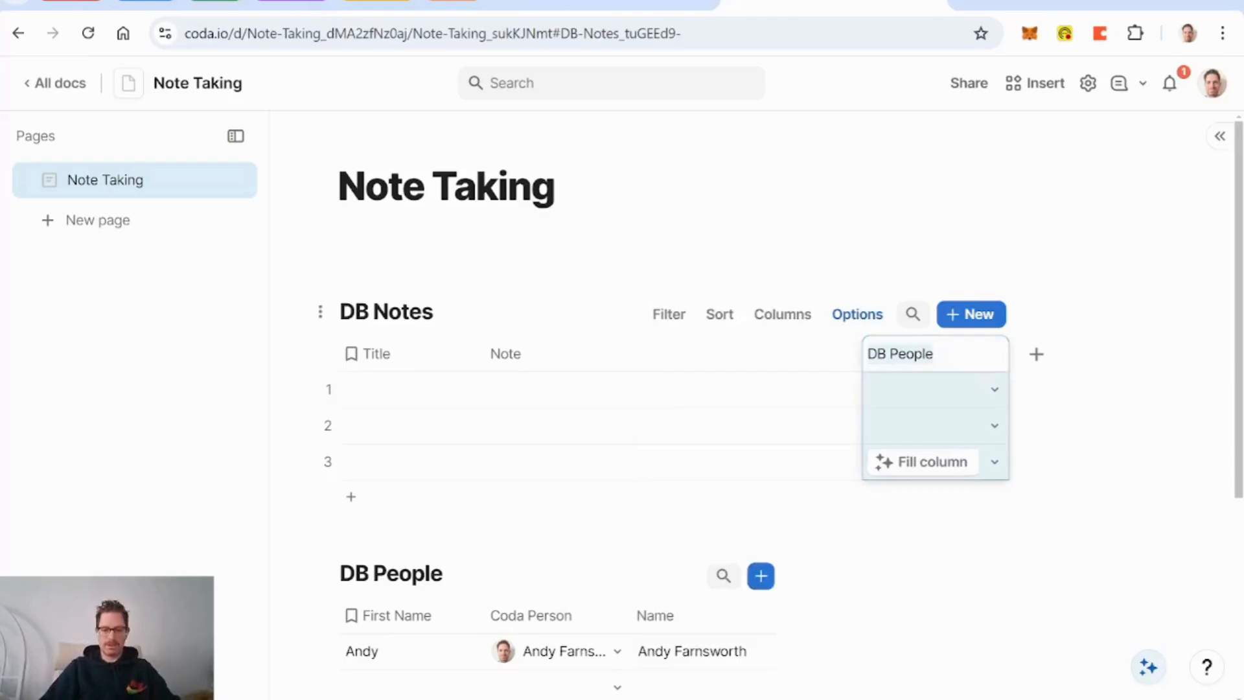
pyautogui.write('Creat')
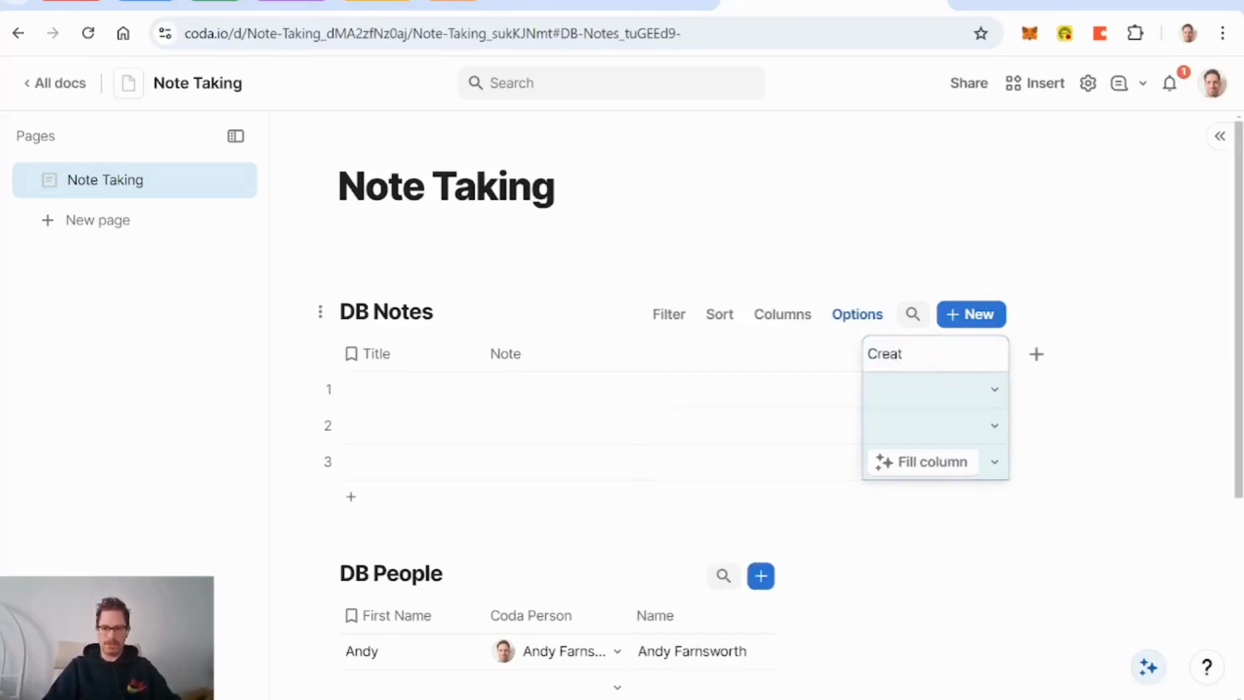
pyautogui.write('or')
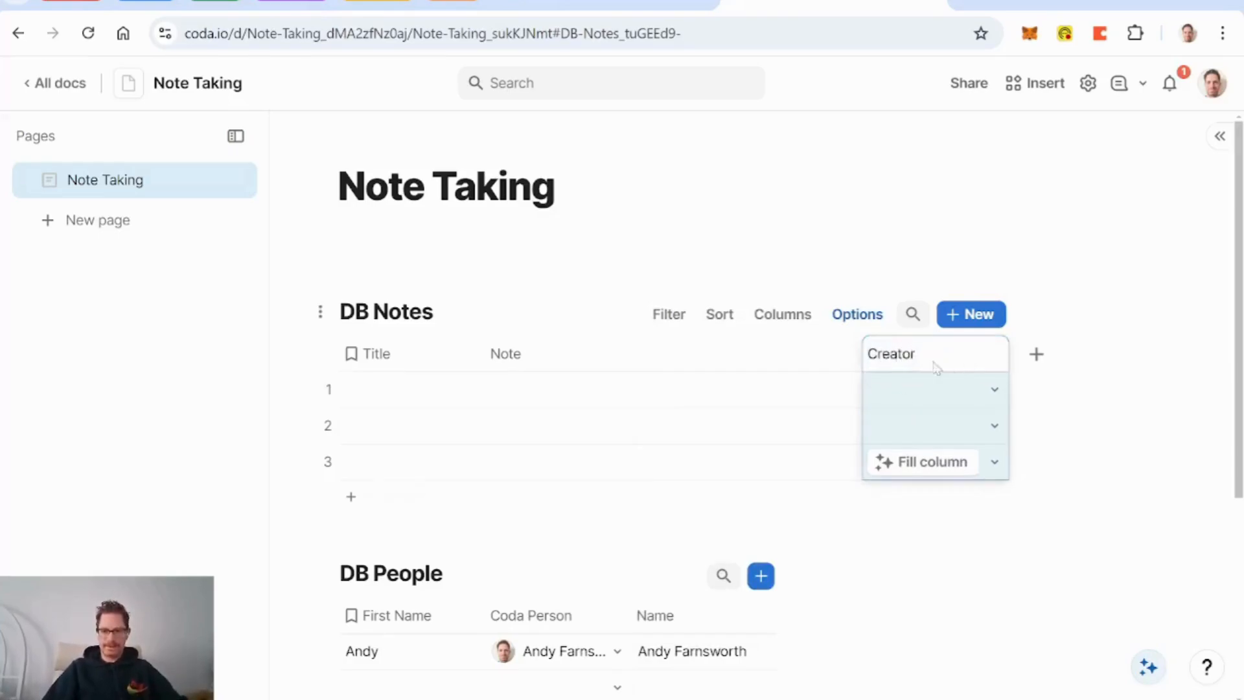
pyautogui.click(776, 358)
# Step: Start a Creator column formula: DB People.Filter with Coda Person as the condition
pyautogui.click(950, 358)
pyautogui.click(994, 354)
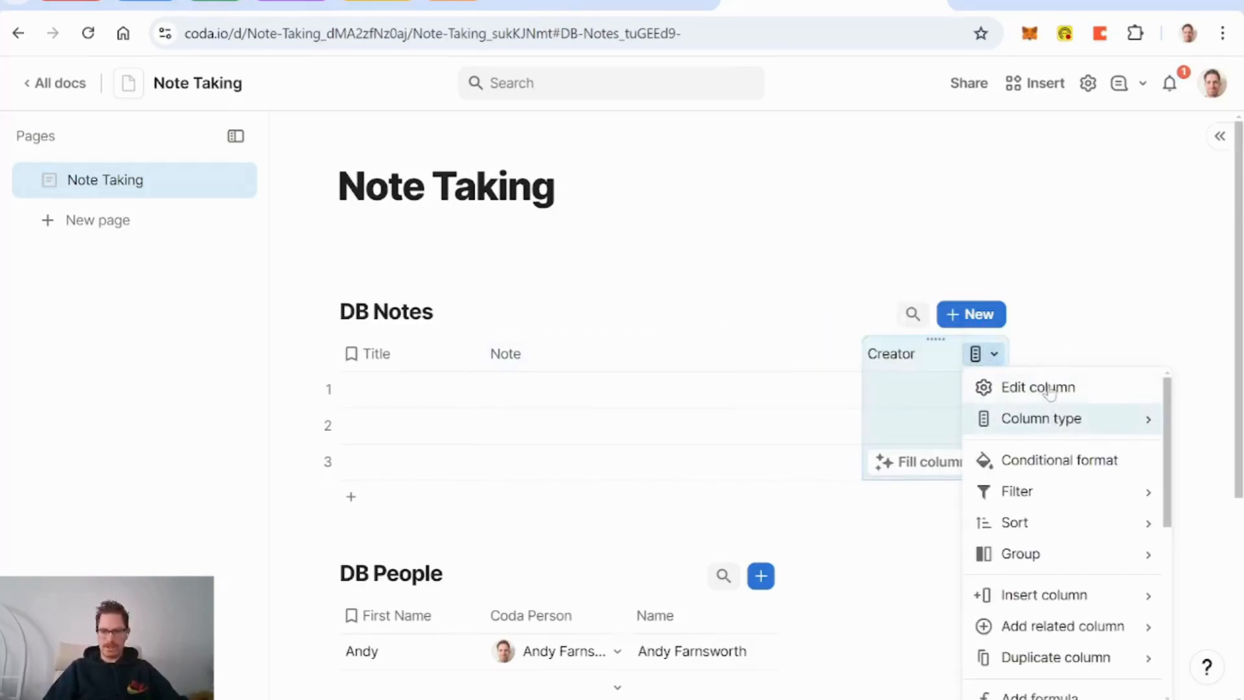
pyautogui.moveTo(1063, 554)
pyautogui.scroll(-2, 1063, 583)
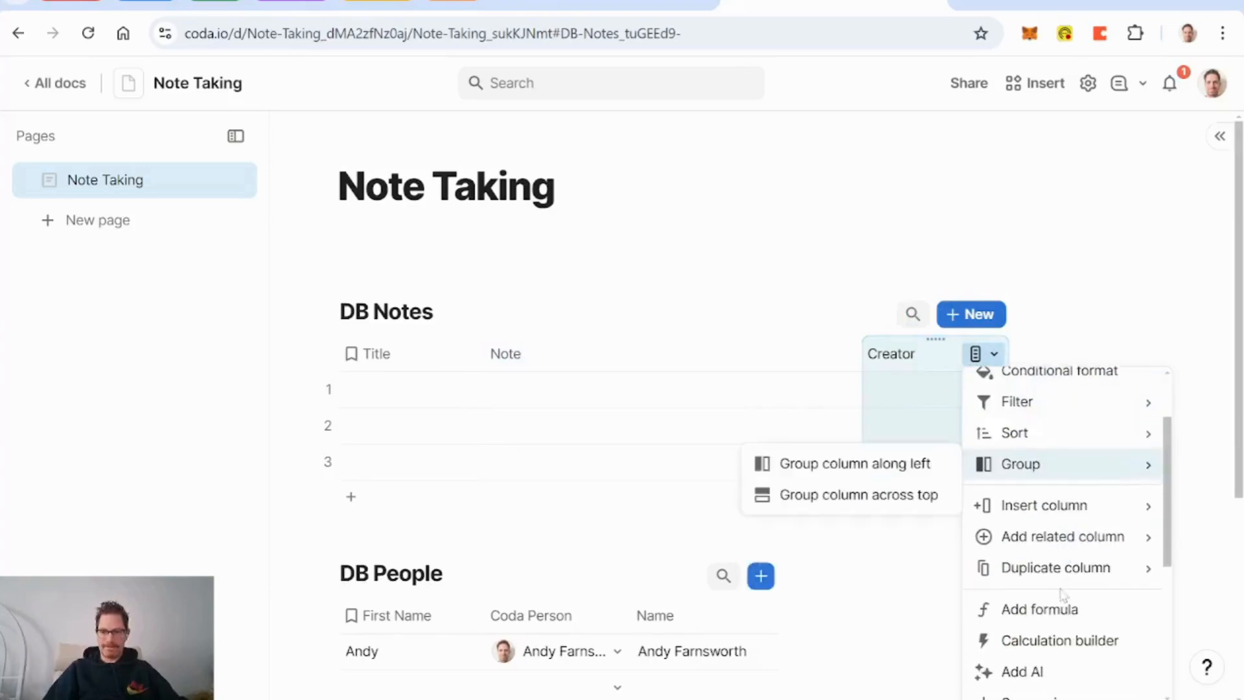
pyautogui.click(1054, 615)
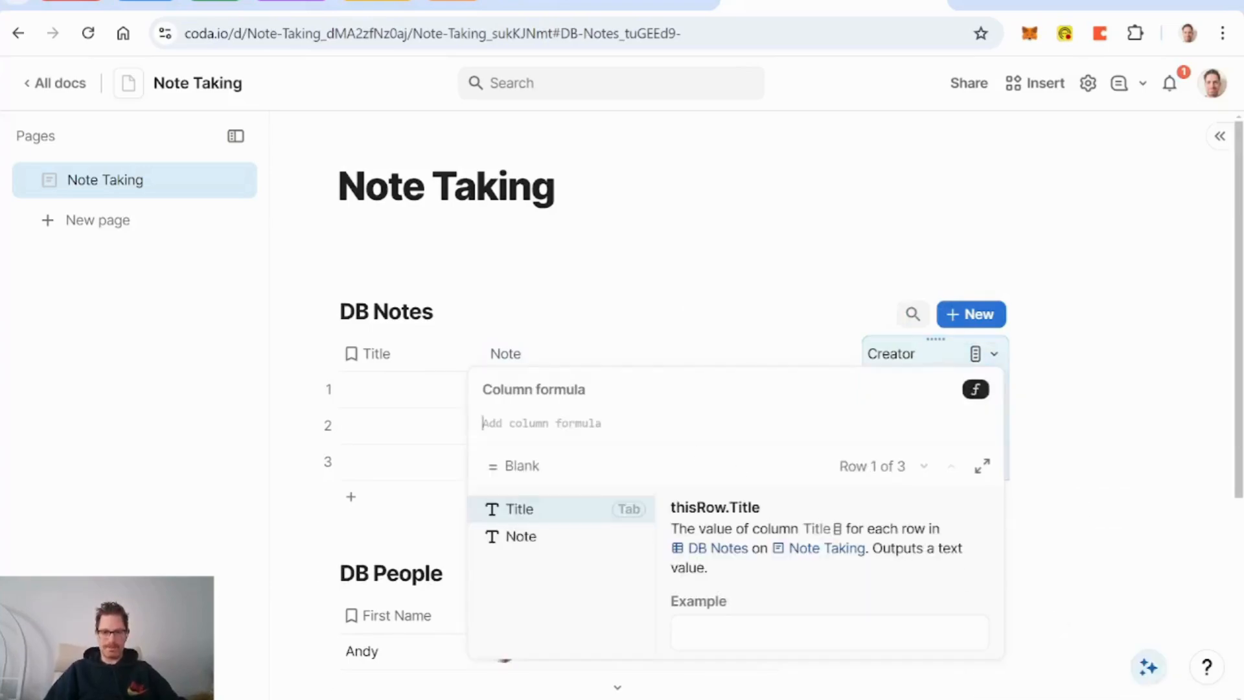
pyautogui.write('peop')
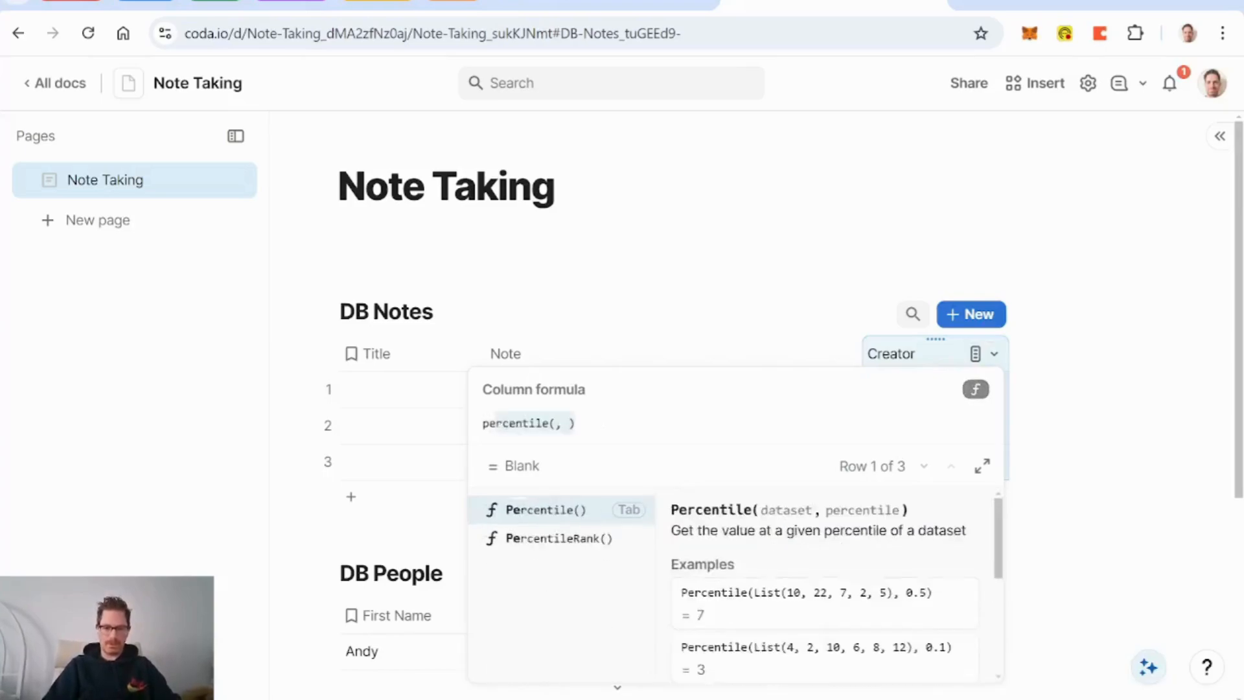
pyautogui.press('Tab')
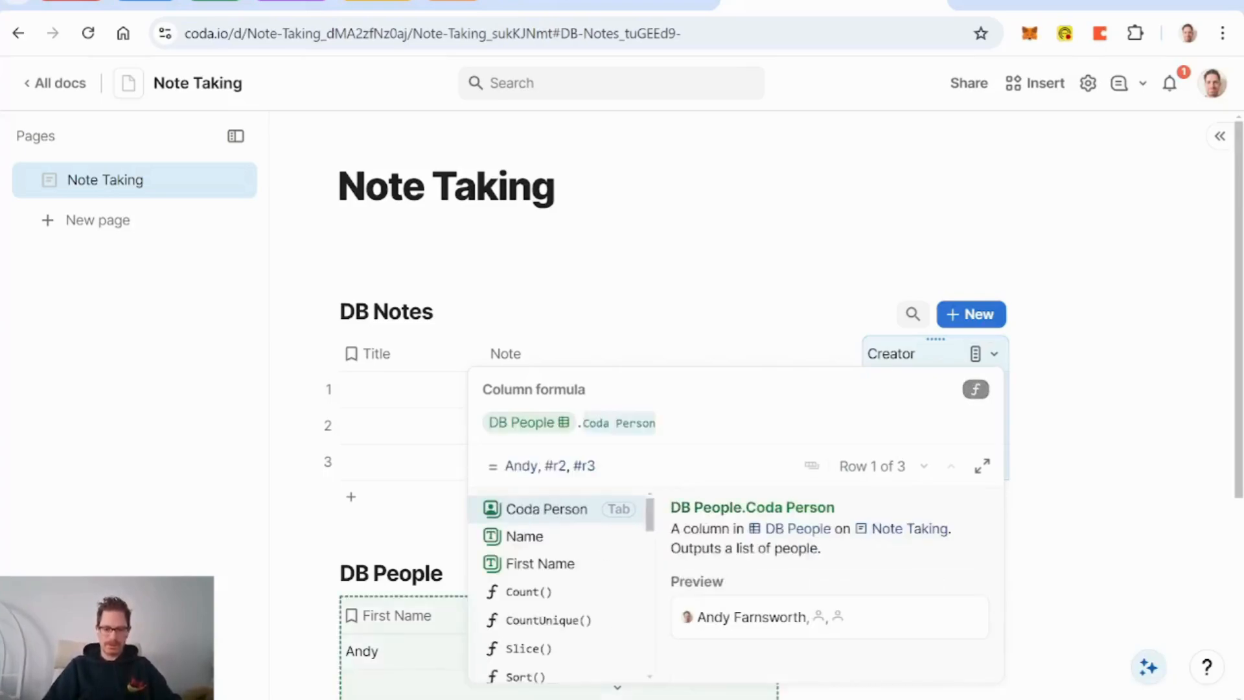
pyautogui.write('.filt')
pyautogui.press('Tab')
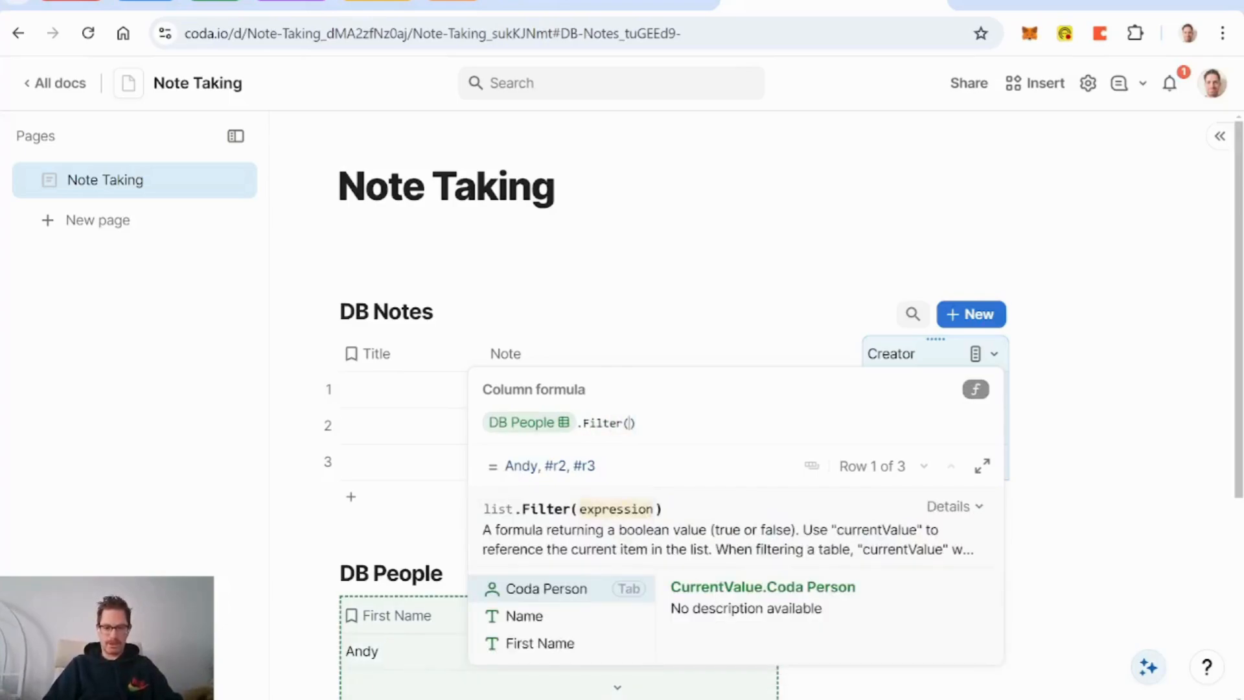
pyautogui.write('thisrow')
pyautogui.press('BackSpace')
pyautogui.press('BackSpace')
pyautogui.press('BackSpace')
pyautogui.press('BackSpace')
pyautogui.press('BackSpace')
pyautogui.press('BackSpace')
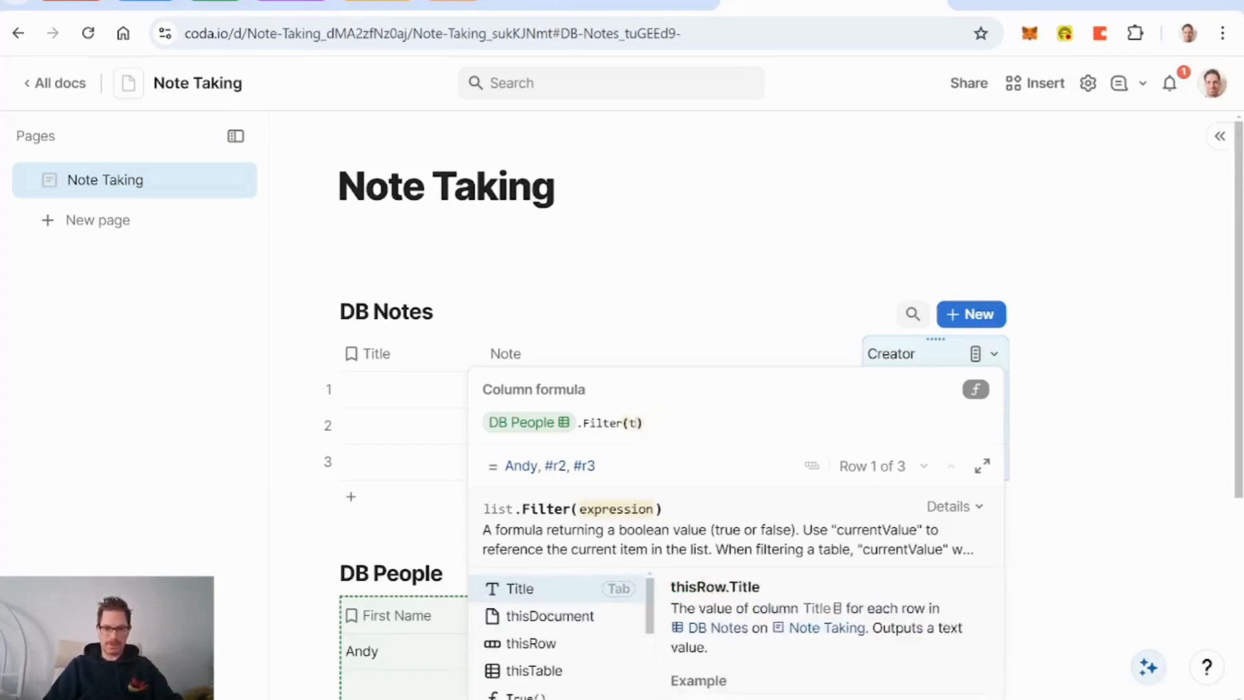
pyautogui.press('BackSpace')
pyautogui.press('Tab')
# Step: Compare Coda Person to Created(thisRow) and commit the Creator formula
pyautogui.write('=')
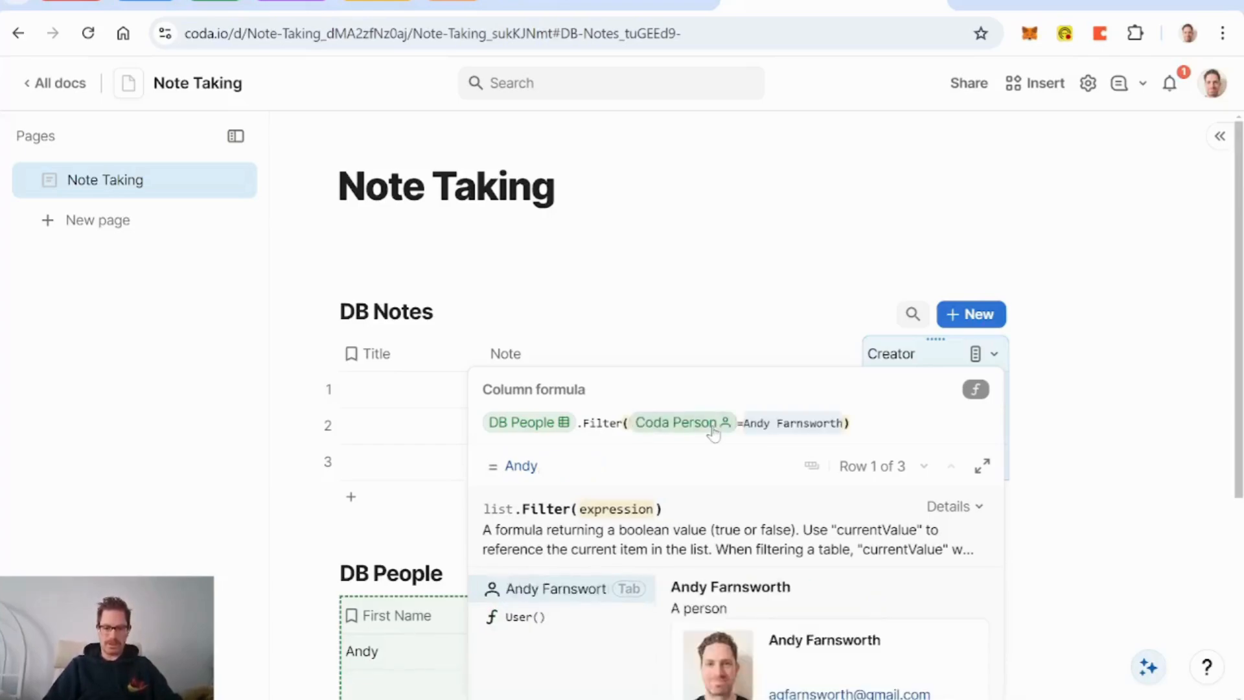
pyautogui.write('thisRow.cr')
pyautogui.press('Tab')
pyautogui.write('.c')
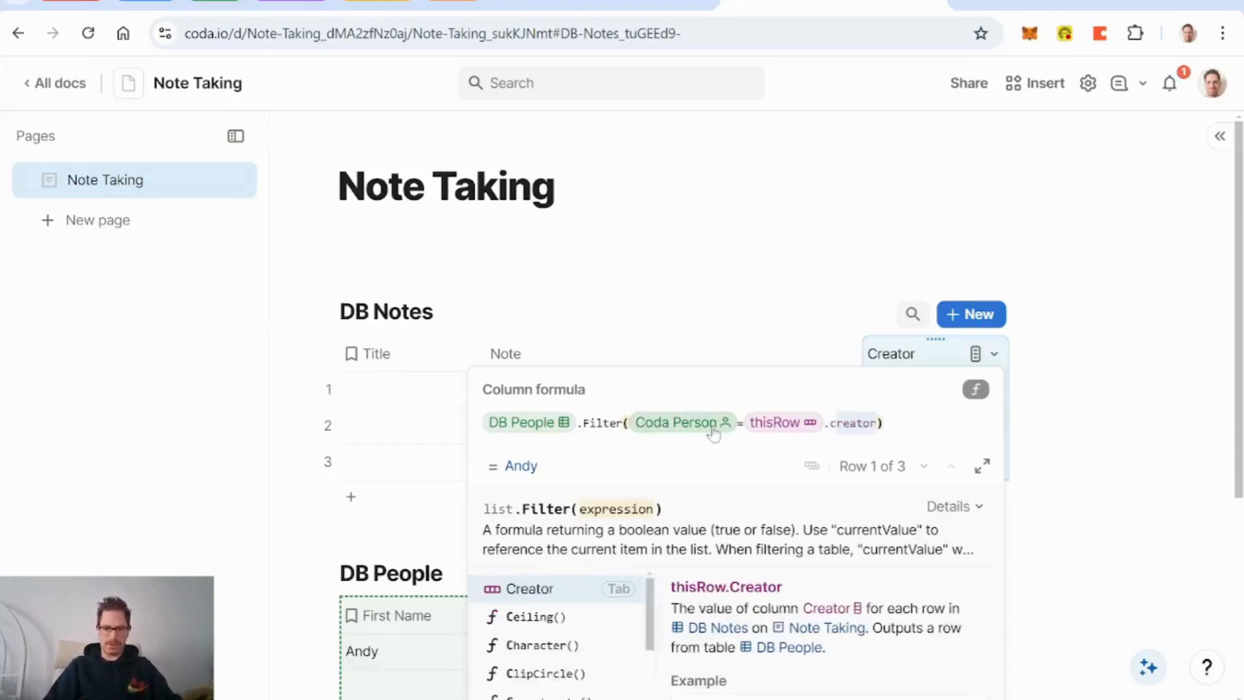
pyautogui.write('re')
pyautogui.press('Down')
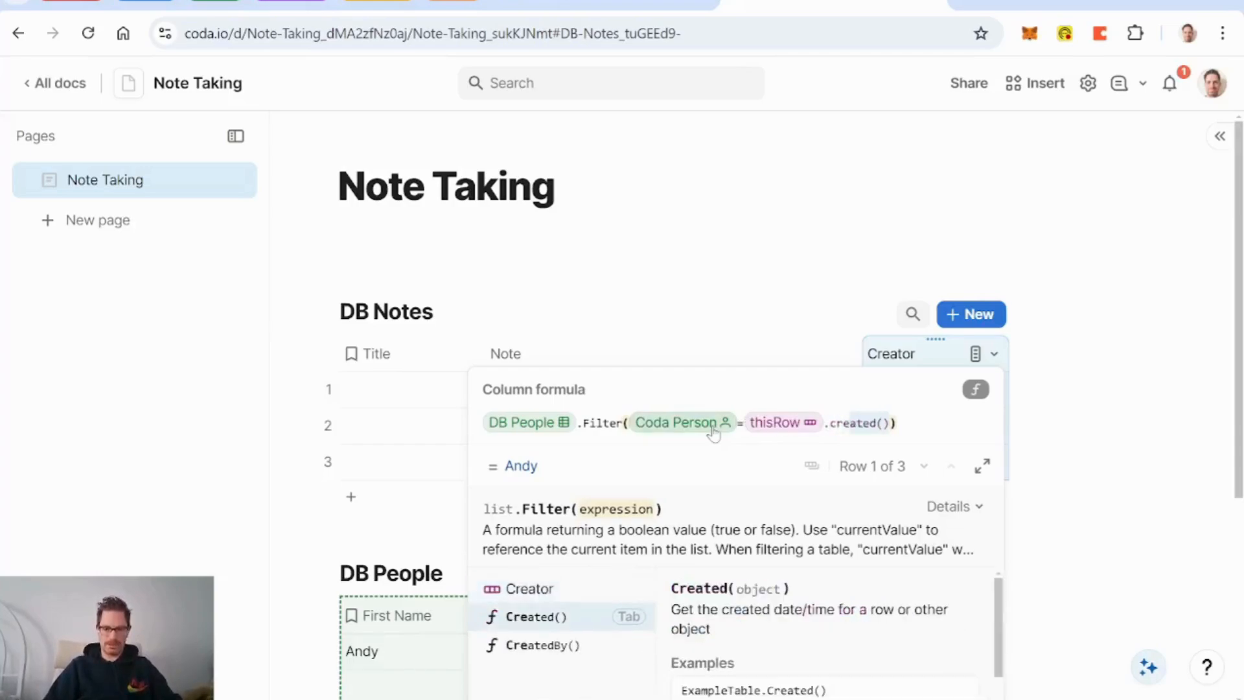
pyautogui.press('Tab')
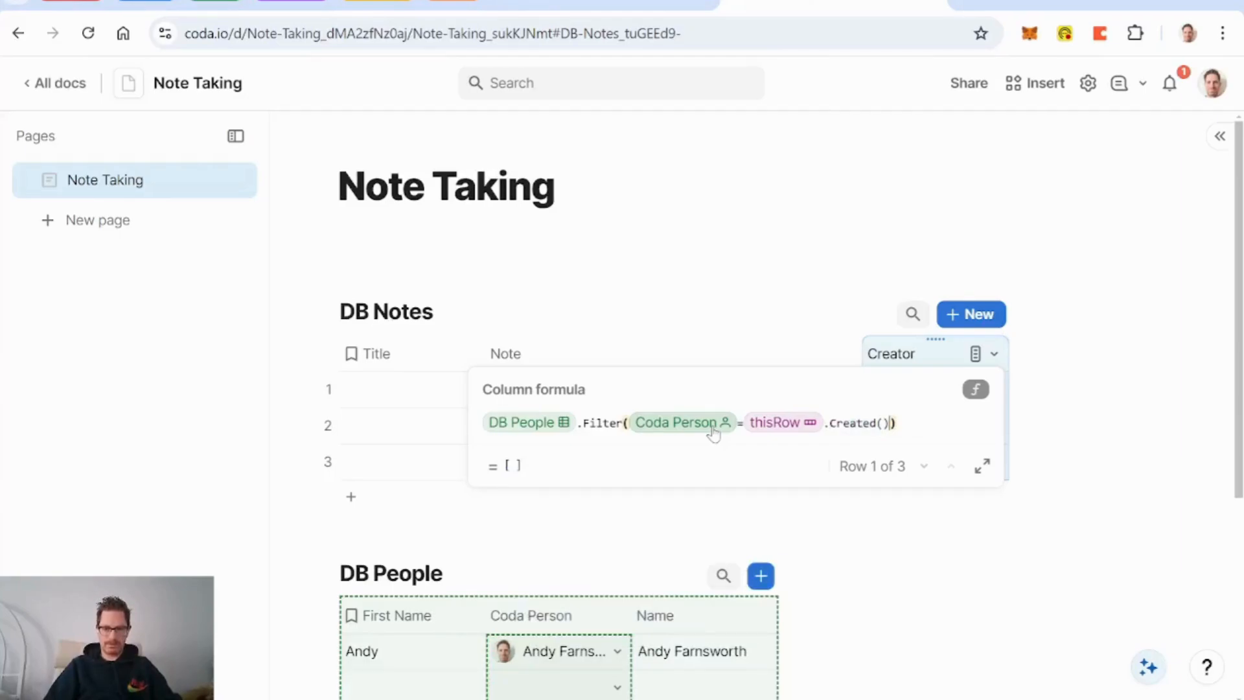
pyautogui.press('Left')
pyautogui.press('Left')
pyautogui.write('thisR')
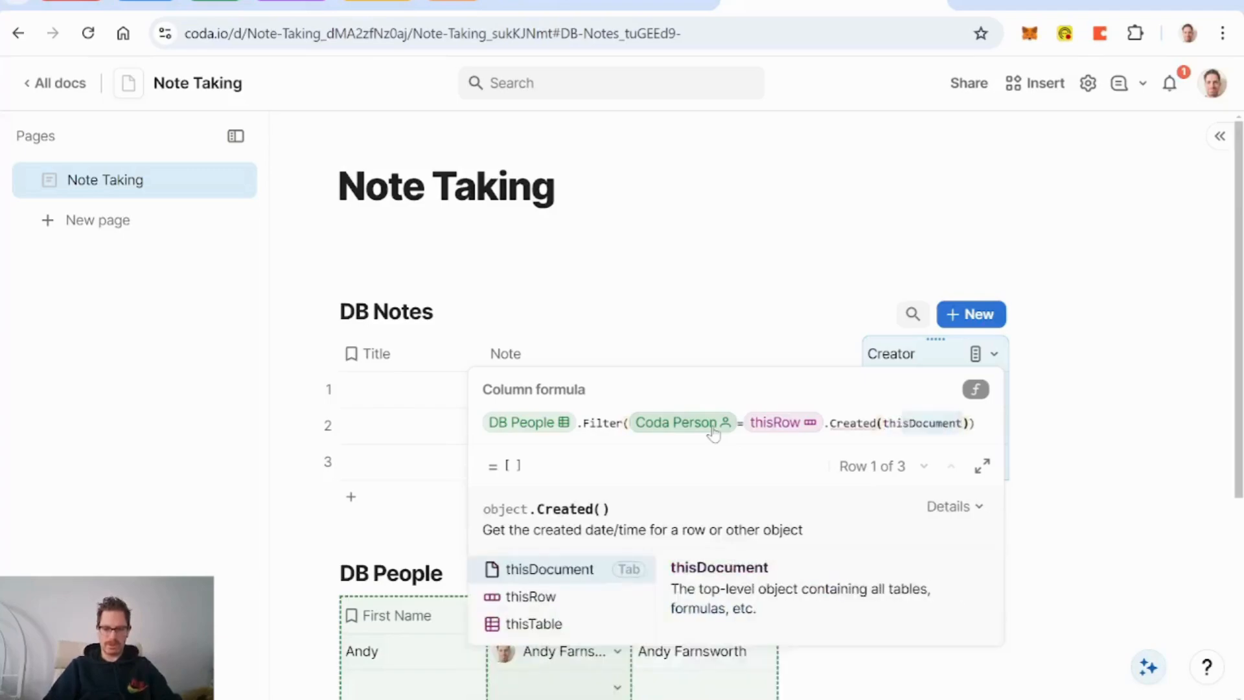
pyautogui.press('Tab')
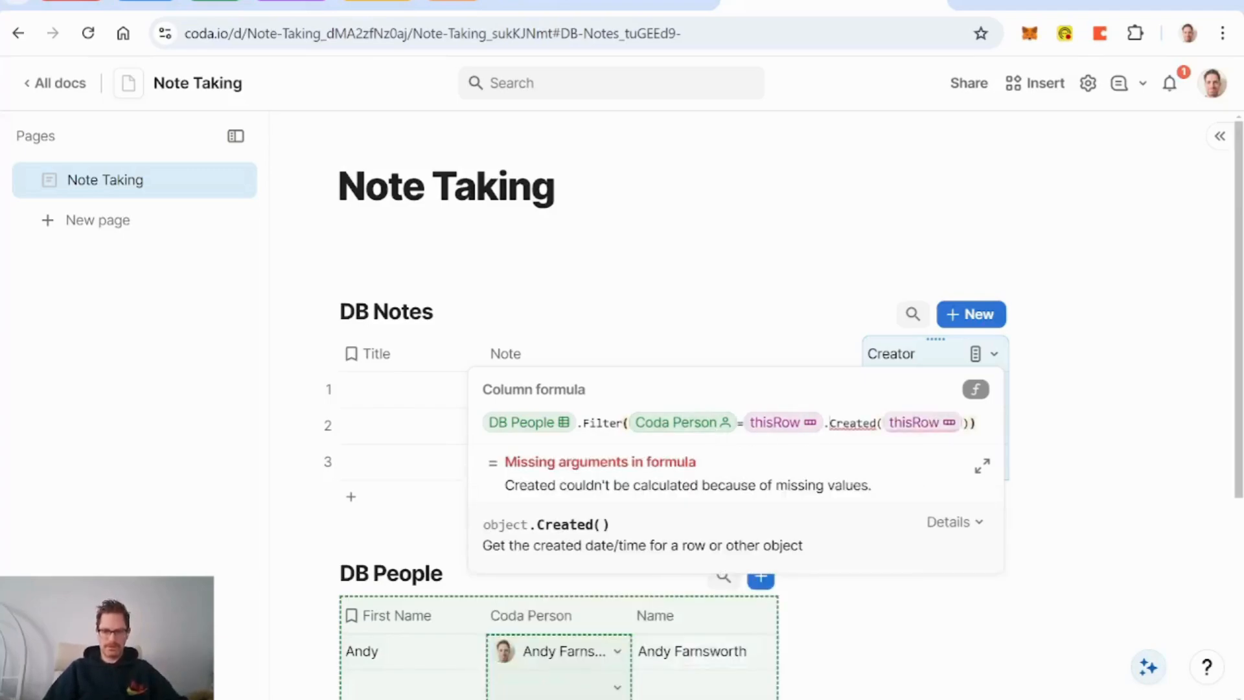
pyautogui.click(829, 428)
pyautogui.press('BackSpace')
pyautogui.press('BackSpace')
pyautogui.press('BackSpace')
pyautogui.press('BackSpace')
pyautogui.press('BackSpace')
pyautogui.press('BackSpace')
pyautogui.press('BackSpace')
pyautogui.press('BackSpace')
pyautogui.press('BackSpace')
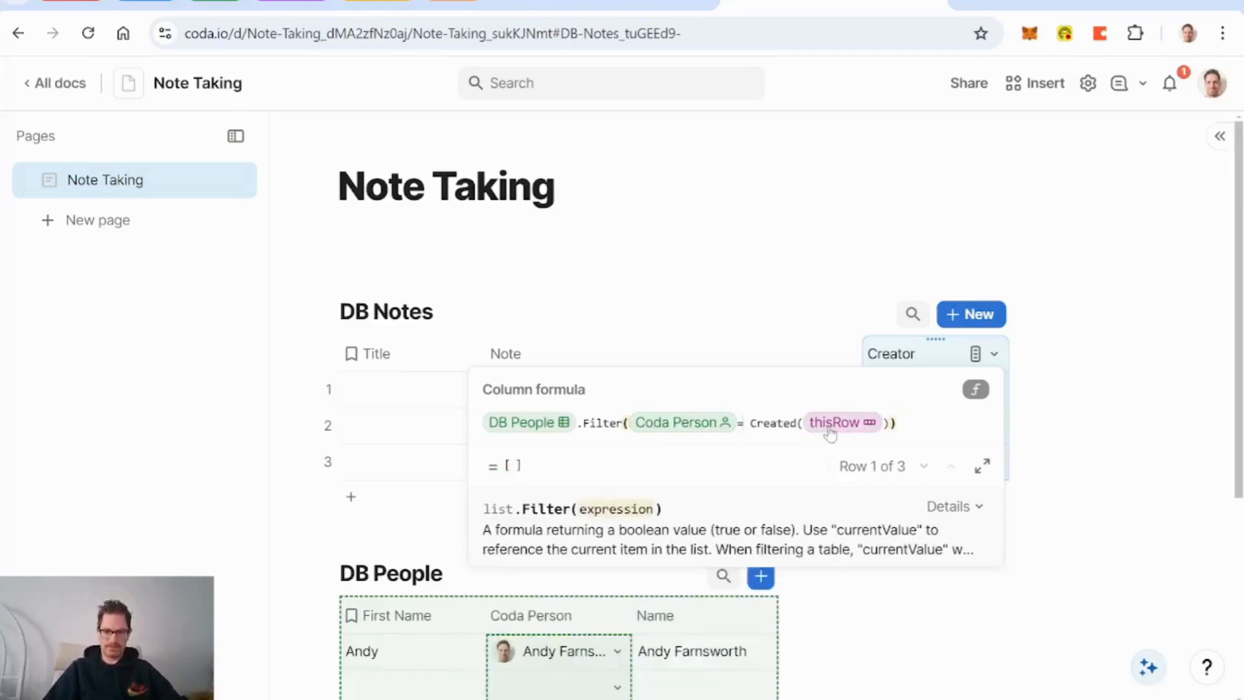
pyautogui.press('Delete')
pyautogui.click(893, 425)
pyautogui.press('Return')
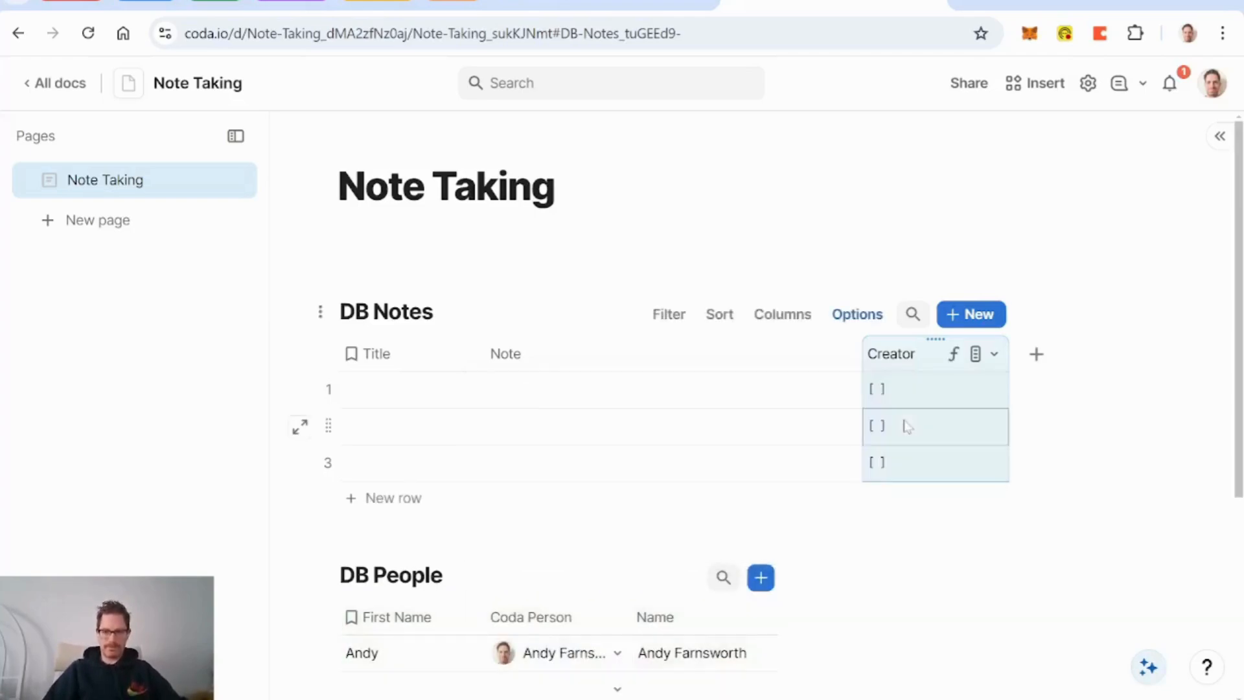
# Step: Add a Created by column to DB Notes
pyautogui.click(994, 354)
pyautogui.click(1051, 355)
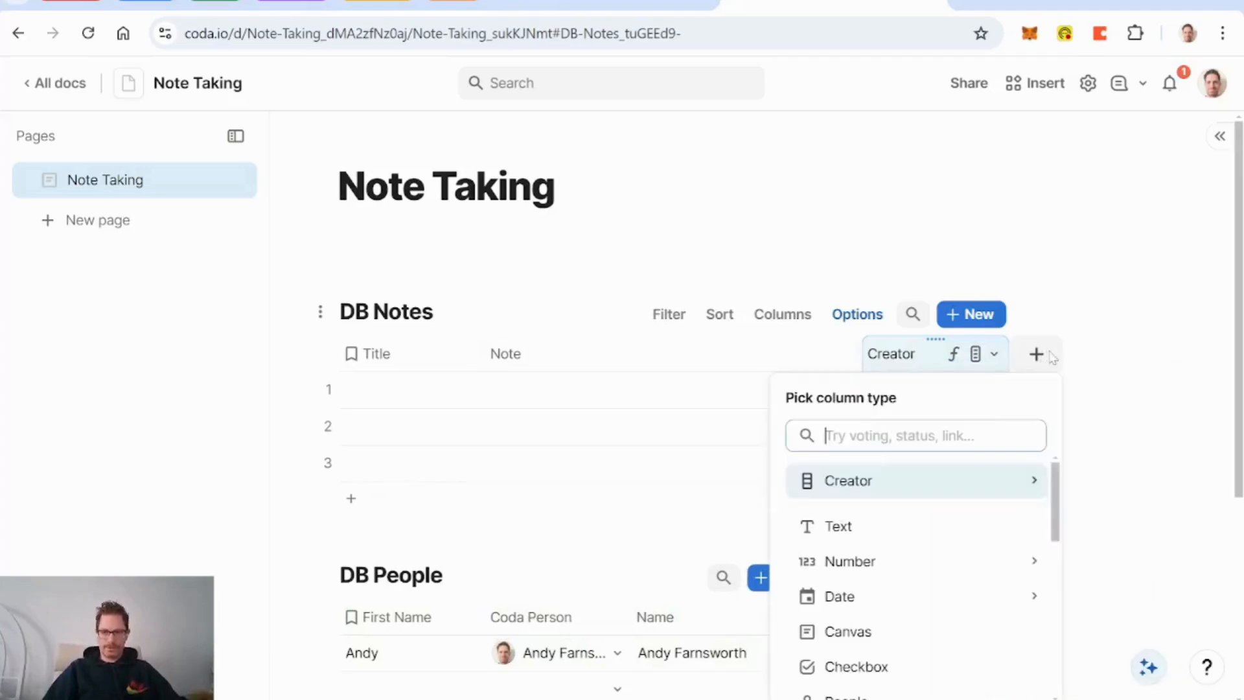
pyautogui.write('create')
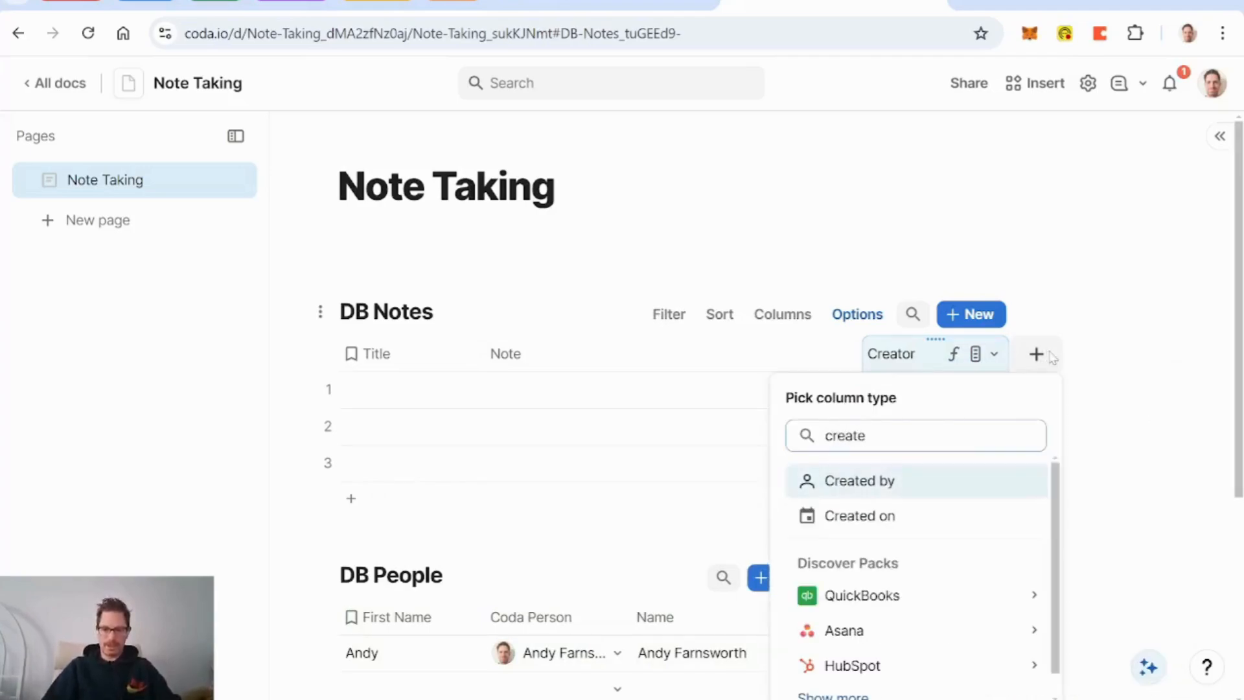
pyautogui.press('Return')
# Step: Change the Creator formula to use CreatedBy(thisRow) and delete the Created by column
pyautogui.click(994, 354)
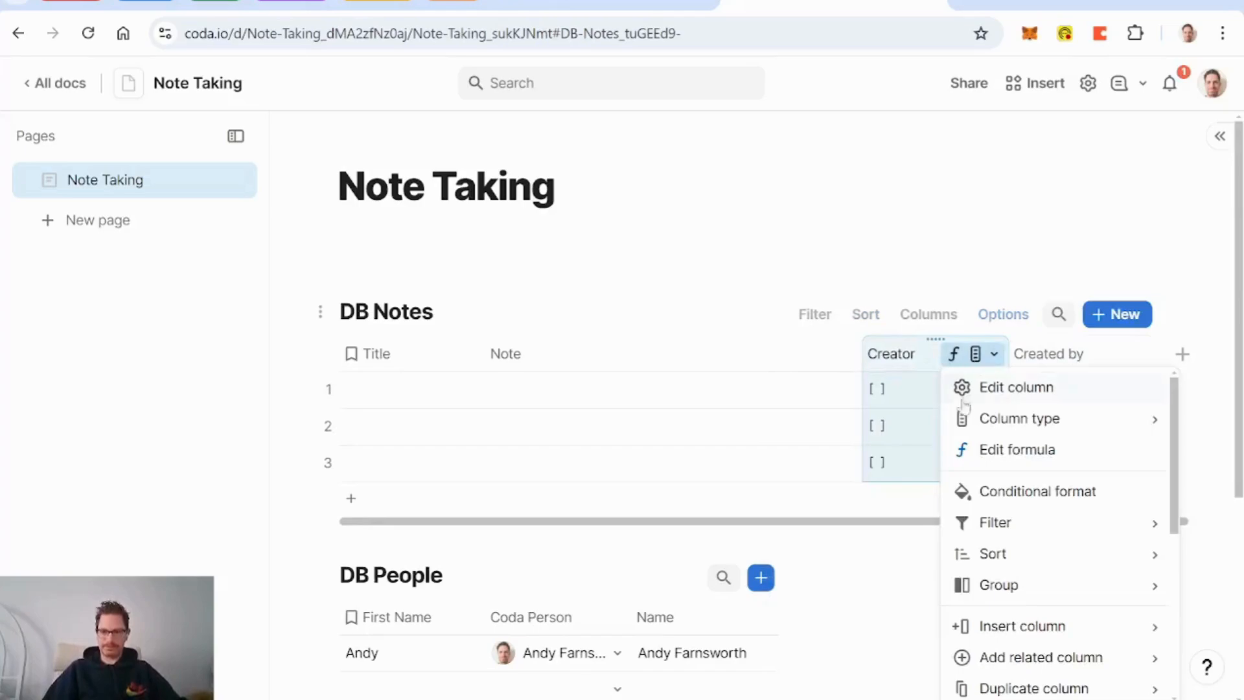
pyautogui.click(984, 453)
pyautogui.click(769, 422)
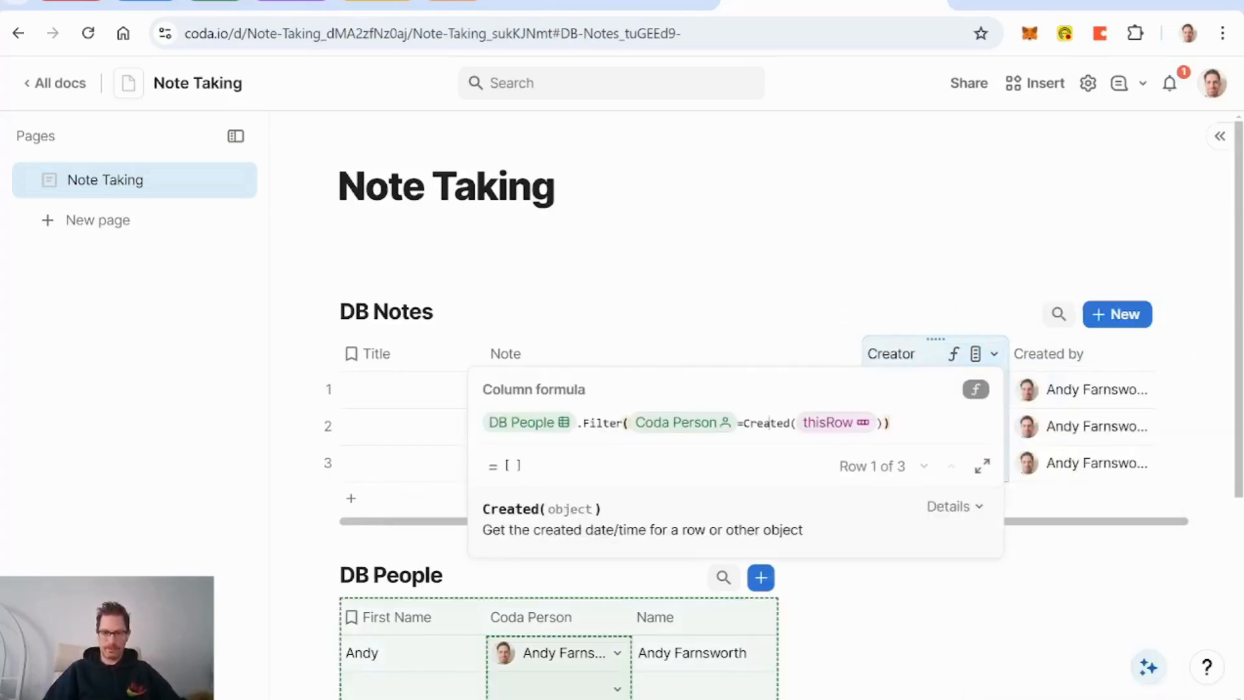
pyautogui.press('Right')
pyautogui.press('Right')
pyautogui.write('b')
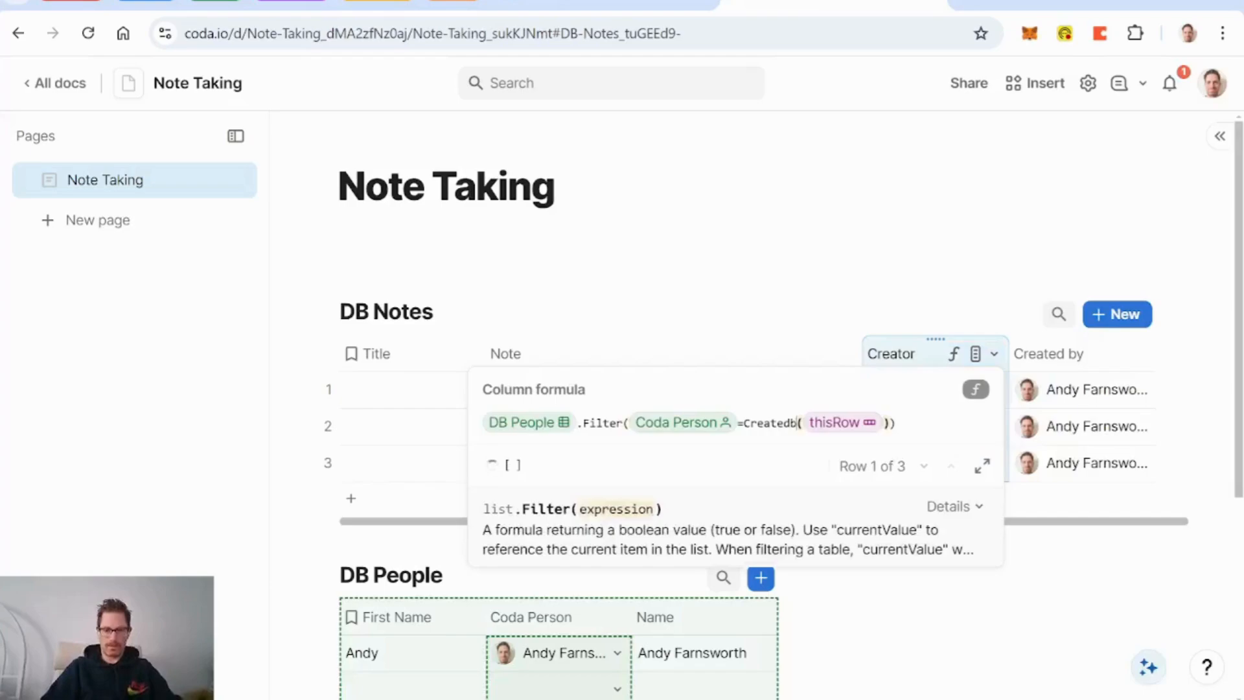
pyautogui.write('y')
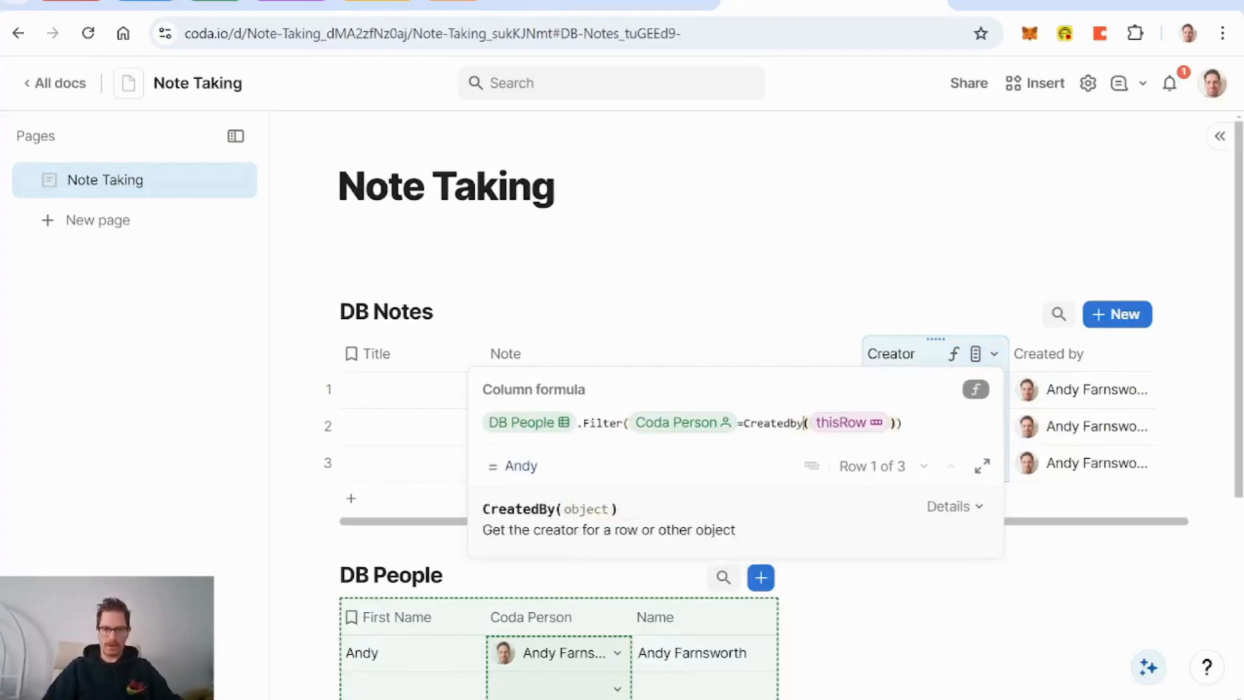
pyautogui.press('Return')
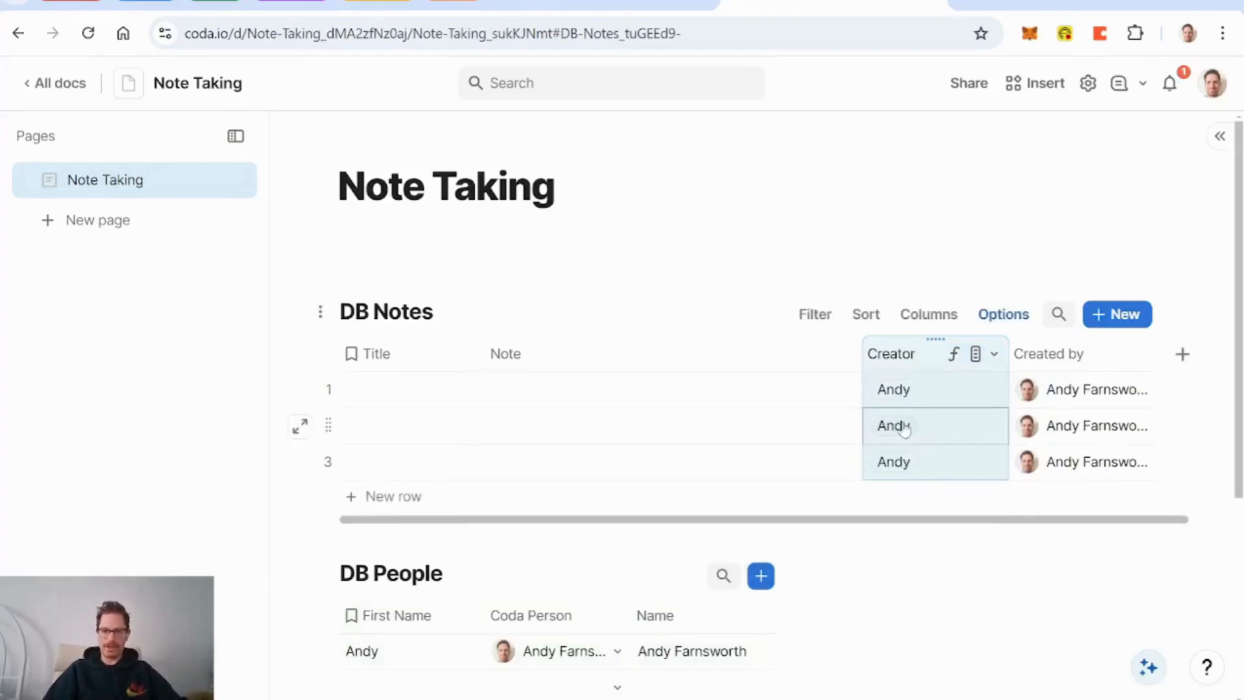
pyautogui.press('Delete')
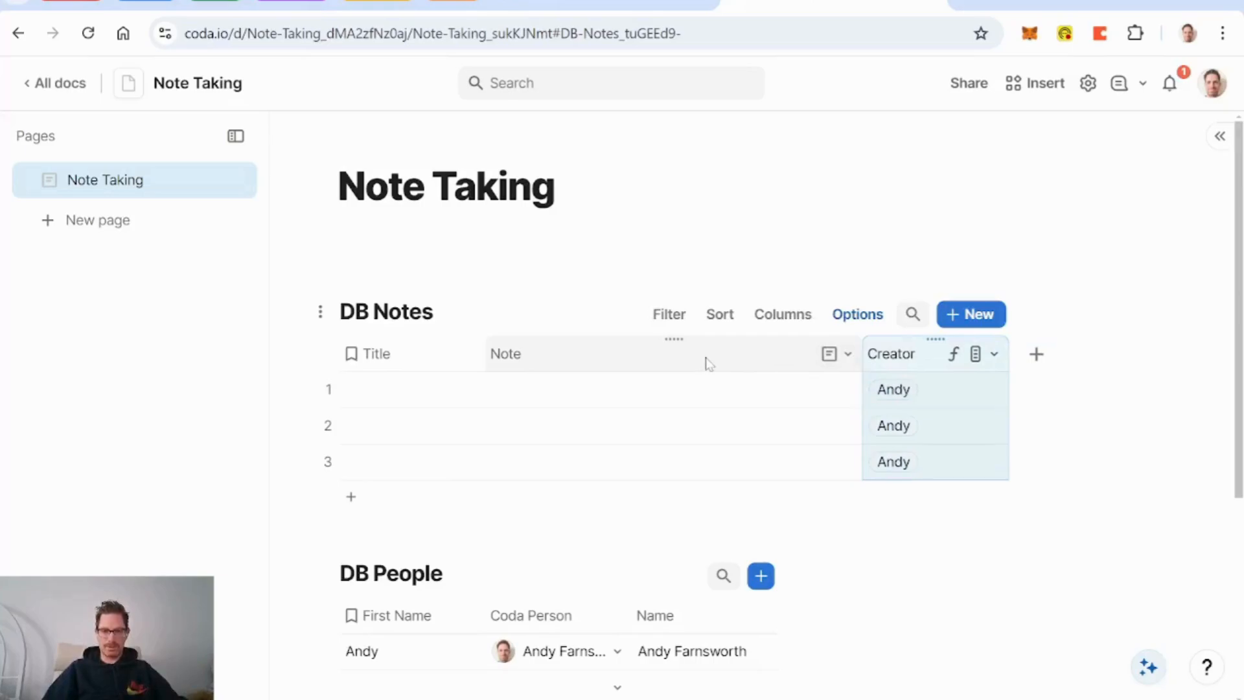
# Step: Add a Created on column showing 12/16/2024, 12:55 PM for each note
pyautogui.click(1039, 358)
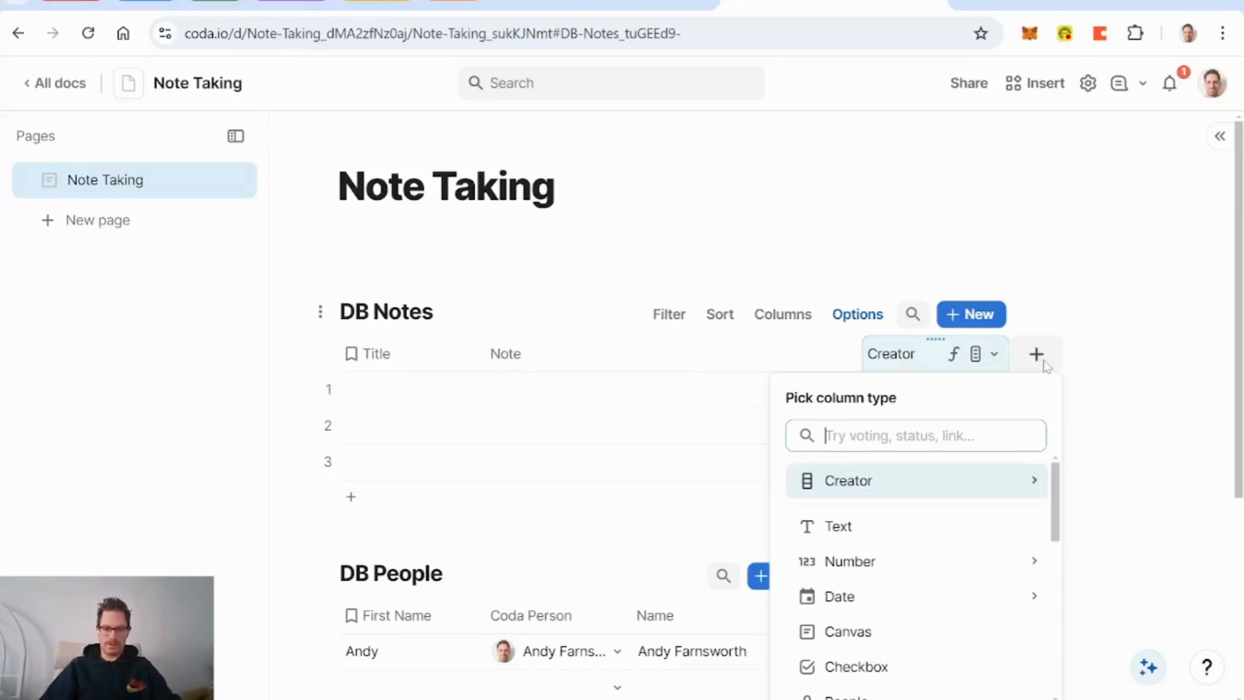
pyautogui.write('creat')
pyautogui.press('Down')
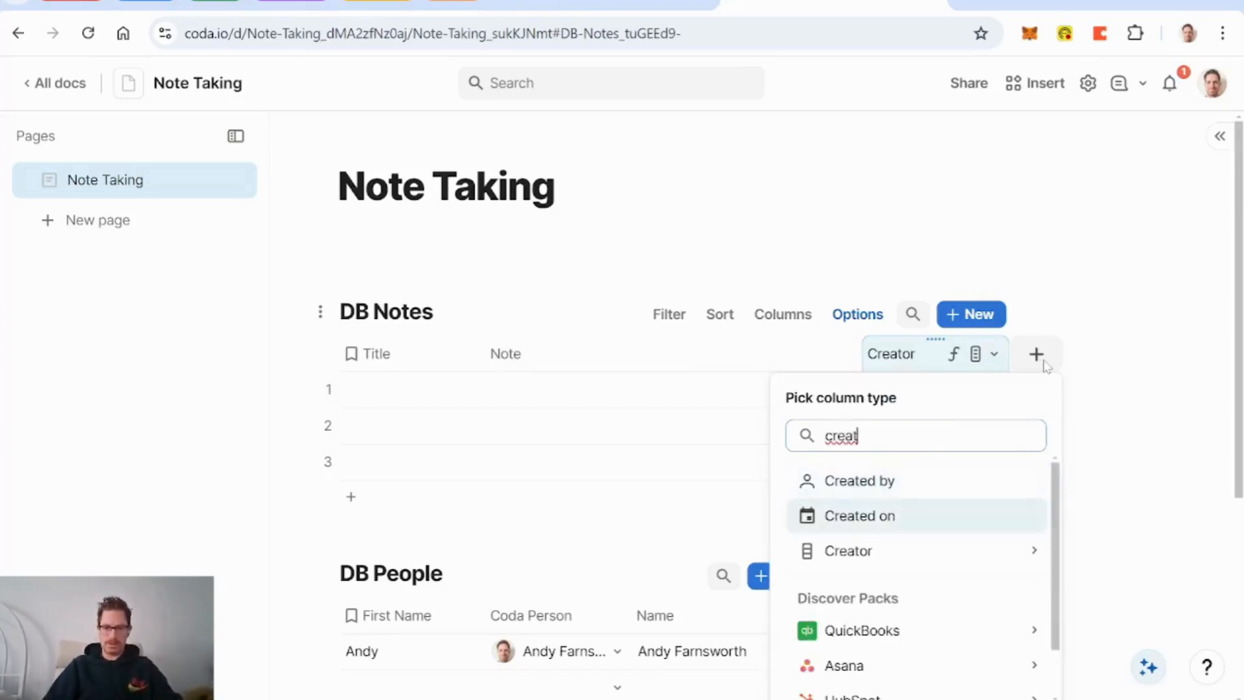
pyautogui.press('Return')
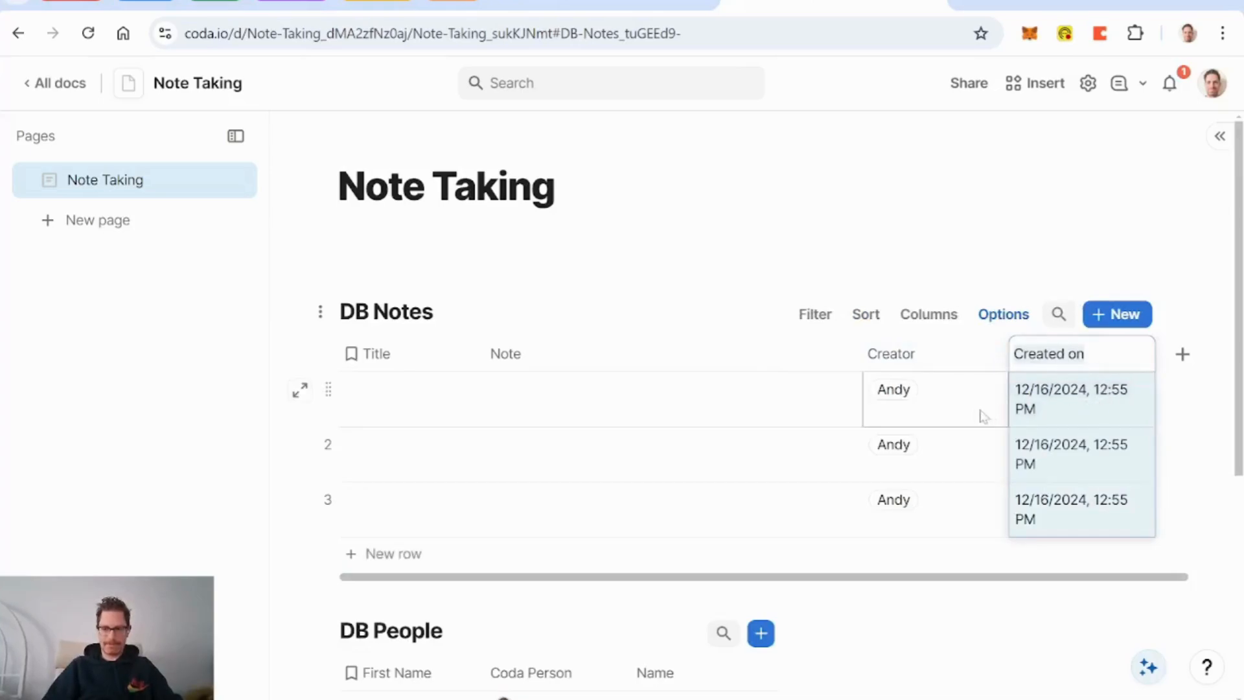
pyautogui.click(1070, 411)
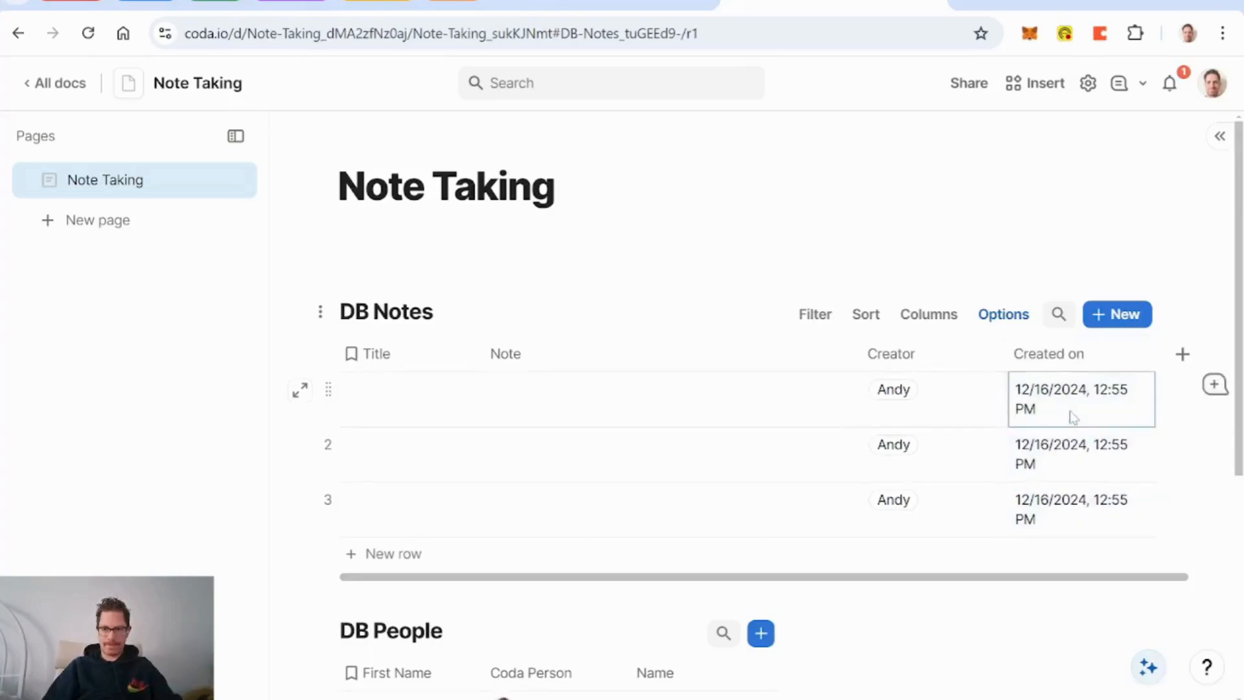
# Step: Add date-only and time-only related columns from Created on
pyautogui.click(1142, 357)
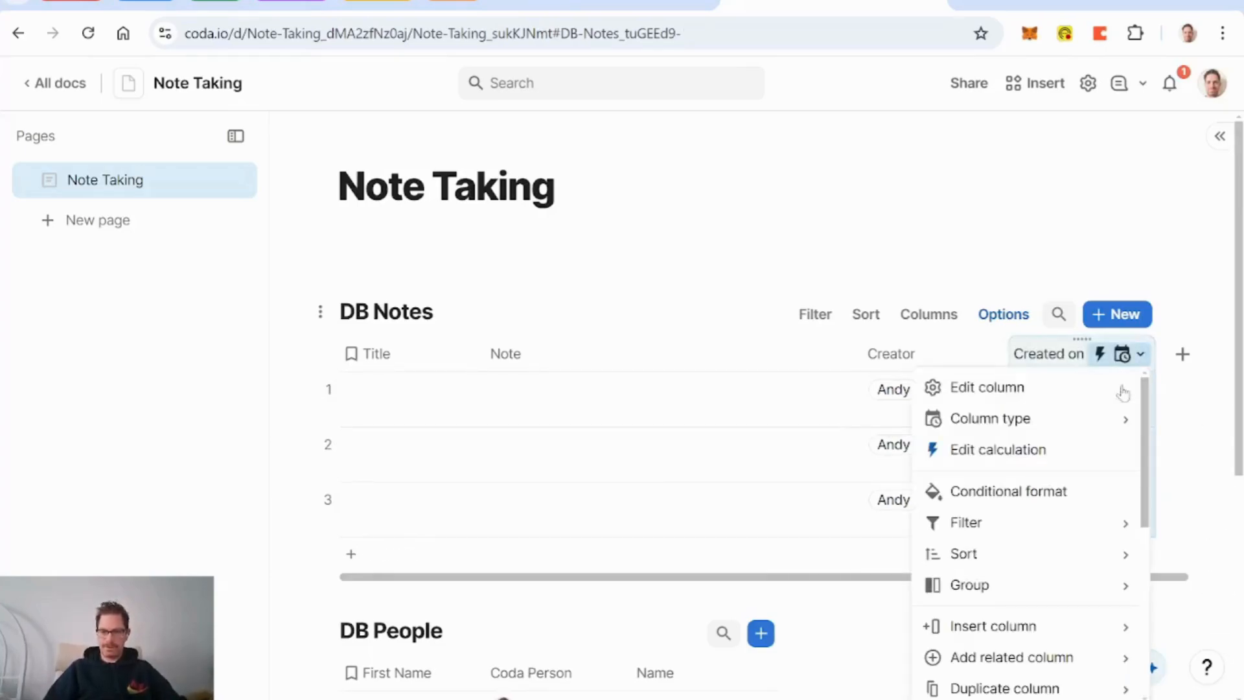
pyautogui.moveTo(1077, 650)
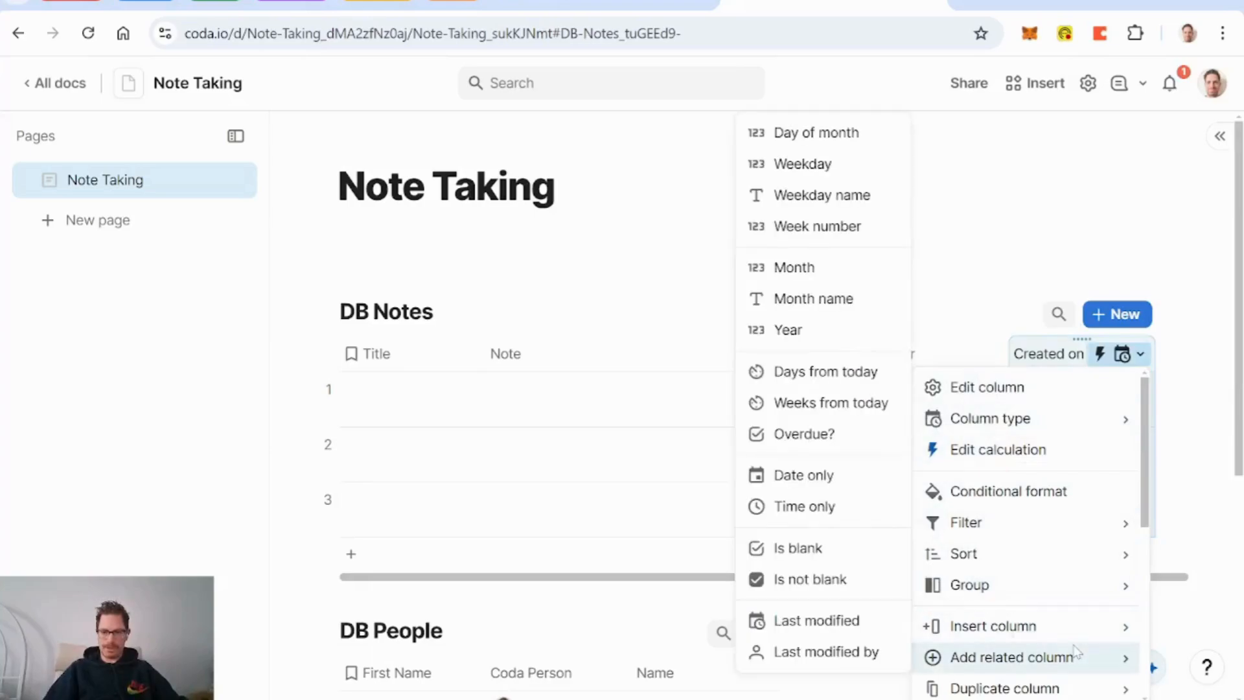
pyautogui.click(819, 478)
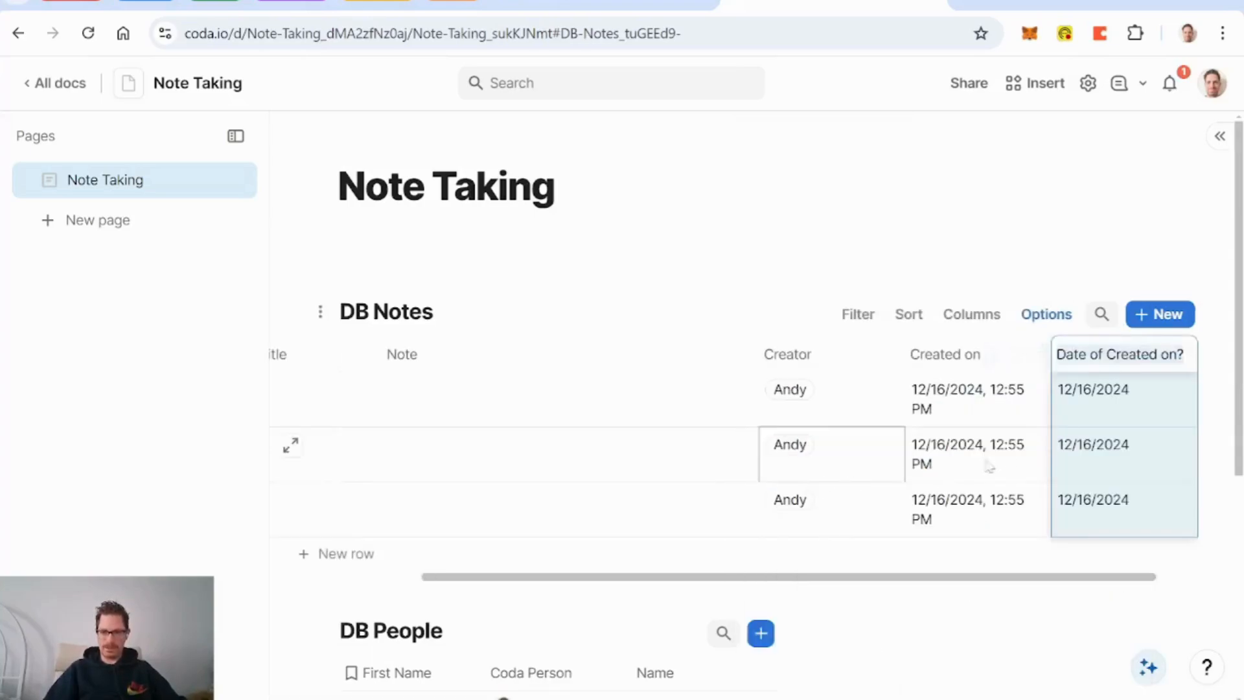
pyautogui.click(1037, 355)
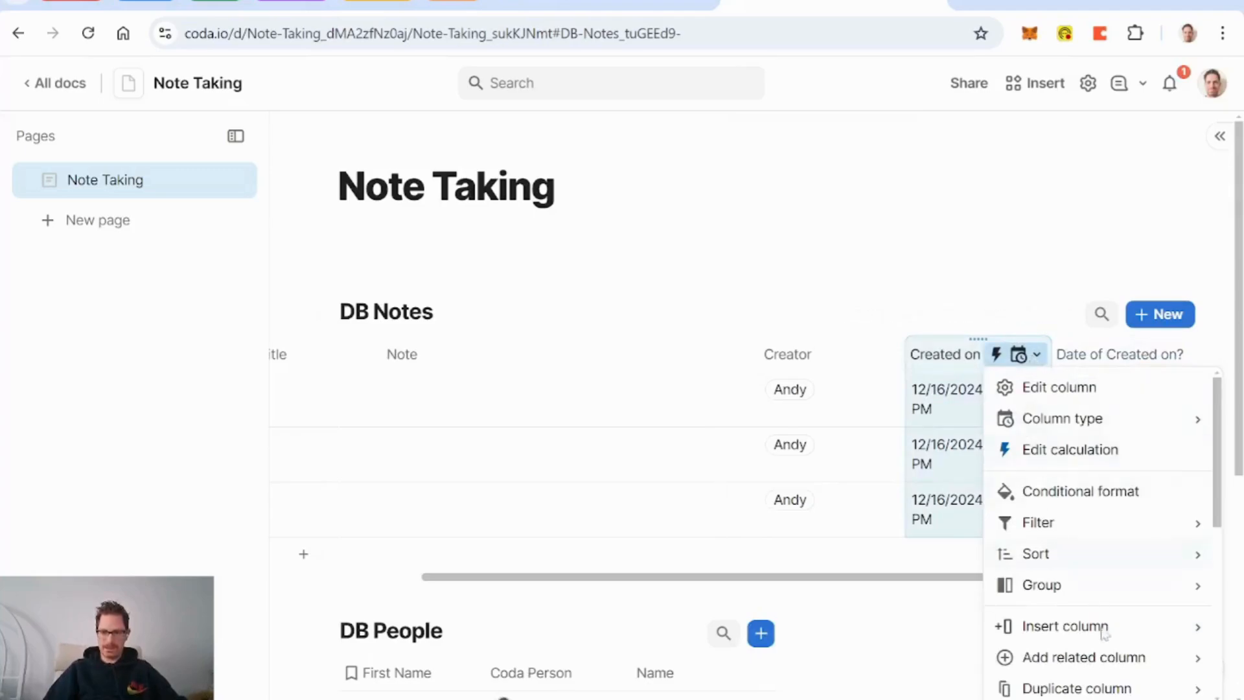
pyautogui.moveTo(1103, 664)
pyautogui.click(876, 506)
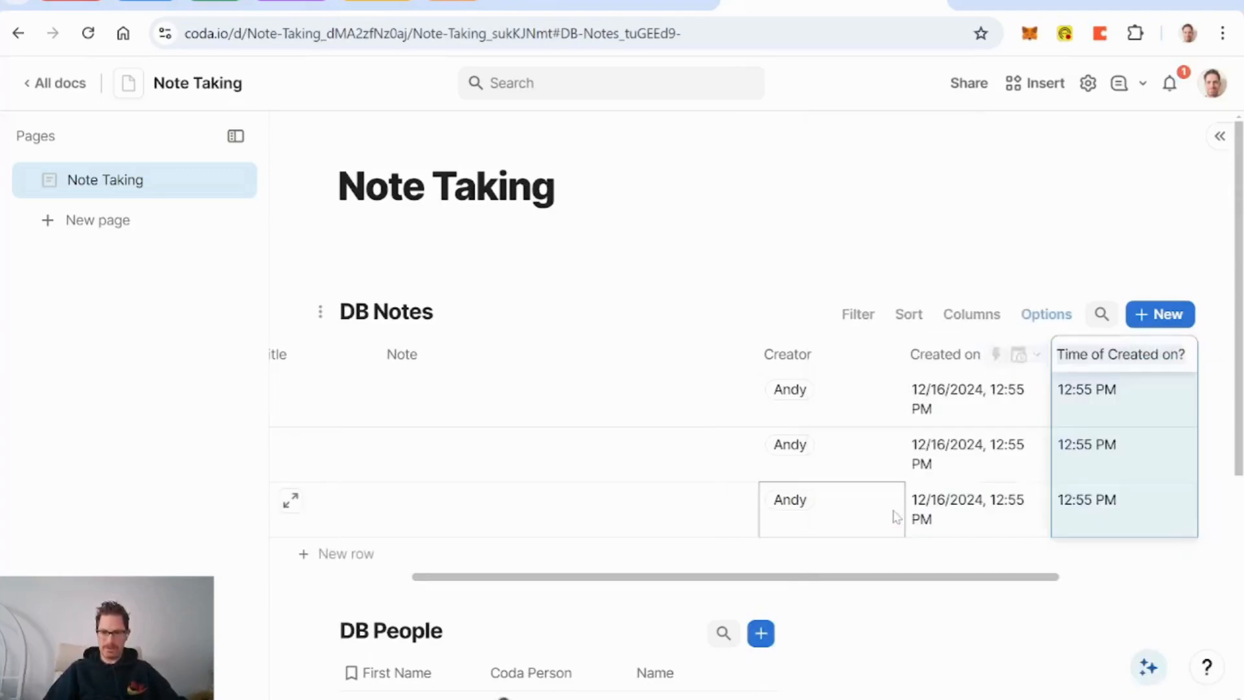
# Step: Rename them Time of Creation and Date of Creation, with Date of Creation placed first
pyautogui.click(1178, 355)
pyautogui.press('Right')
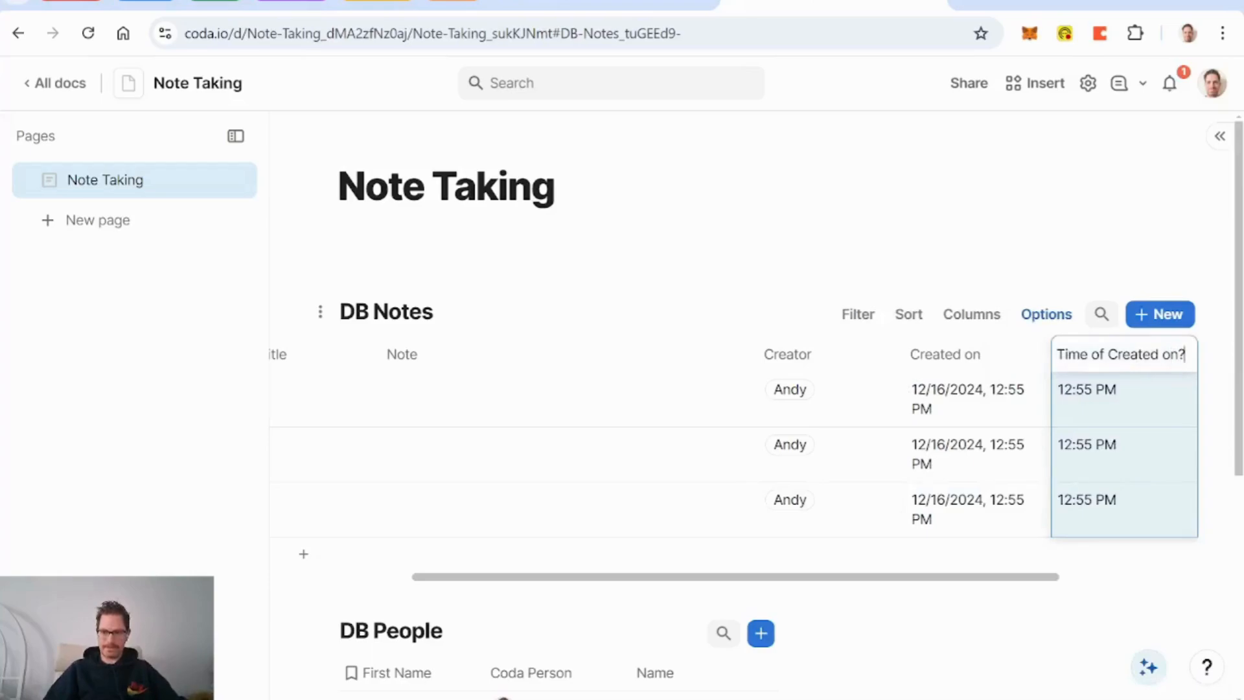
pyautogui.press('BackSpace')
pyautogui.press('BackSpace')
pyautogui.press('BackSpace')
pyautogui.press('BackSpace')
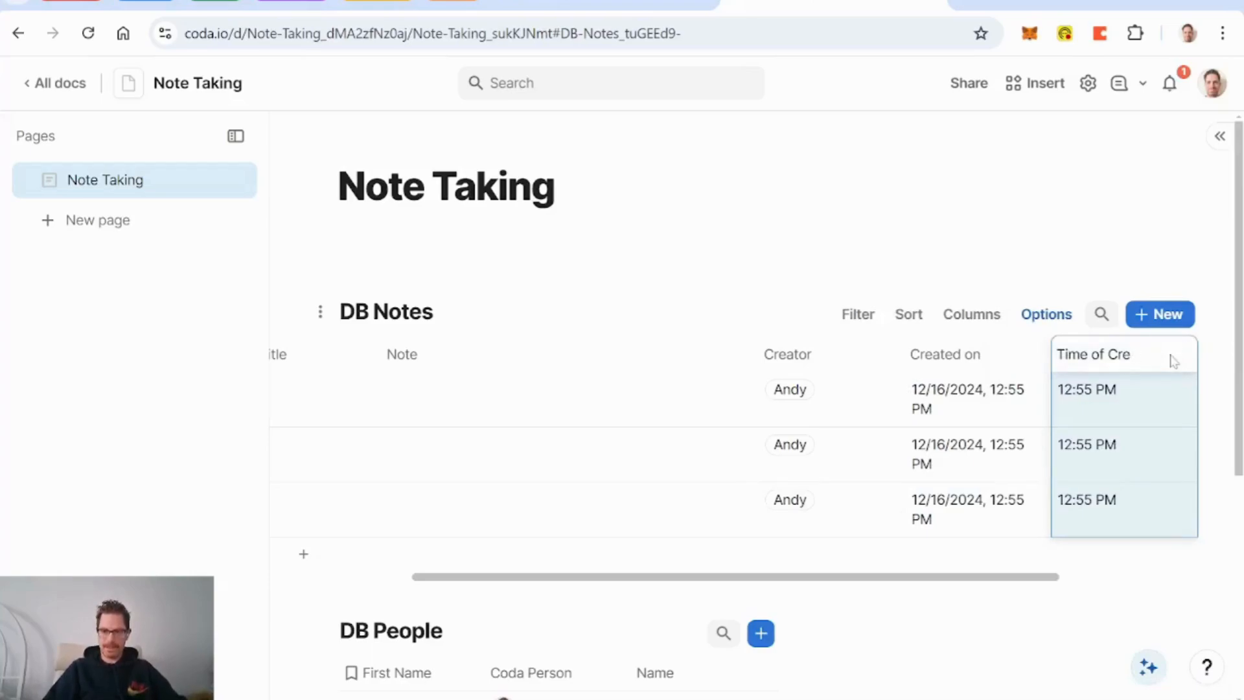
pyautogui.click(970, 355)
pyautogui.hscroll(3, 1018, 402)
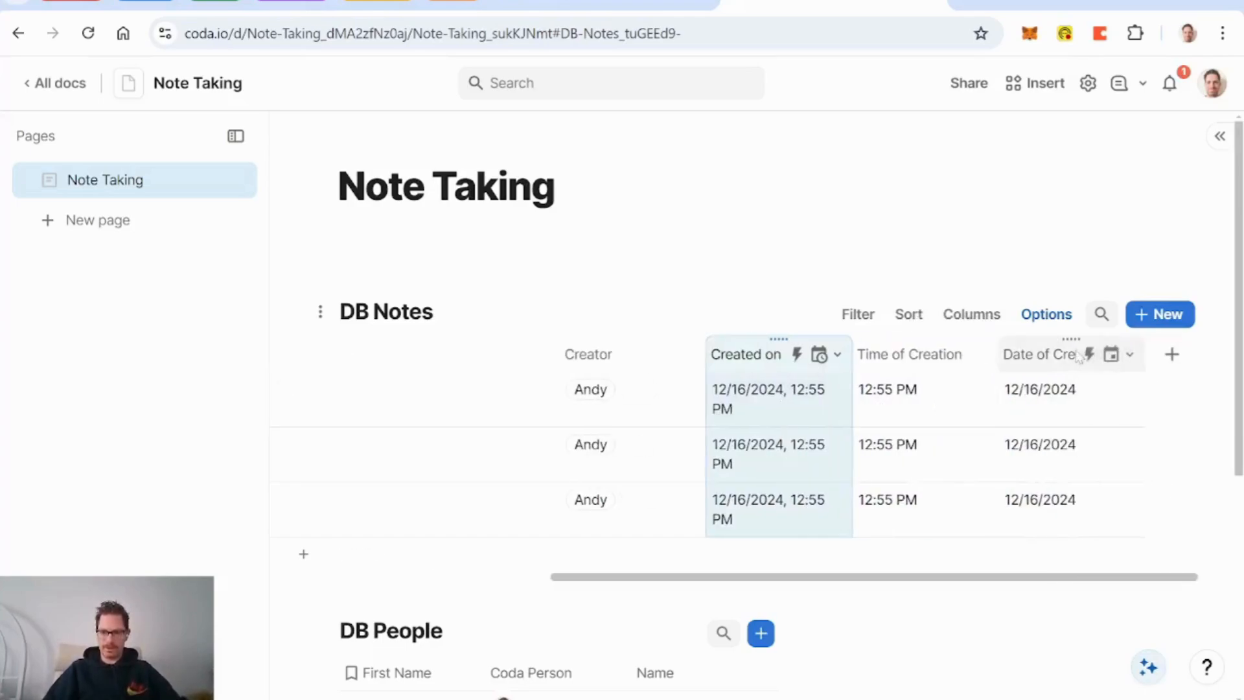
pyautogui.moveTo(1073, 346); pyautogui.dragTo(885, 346)
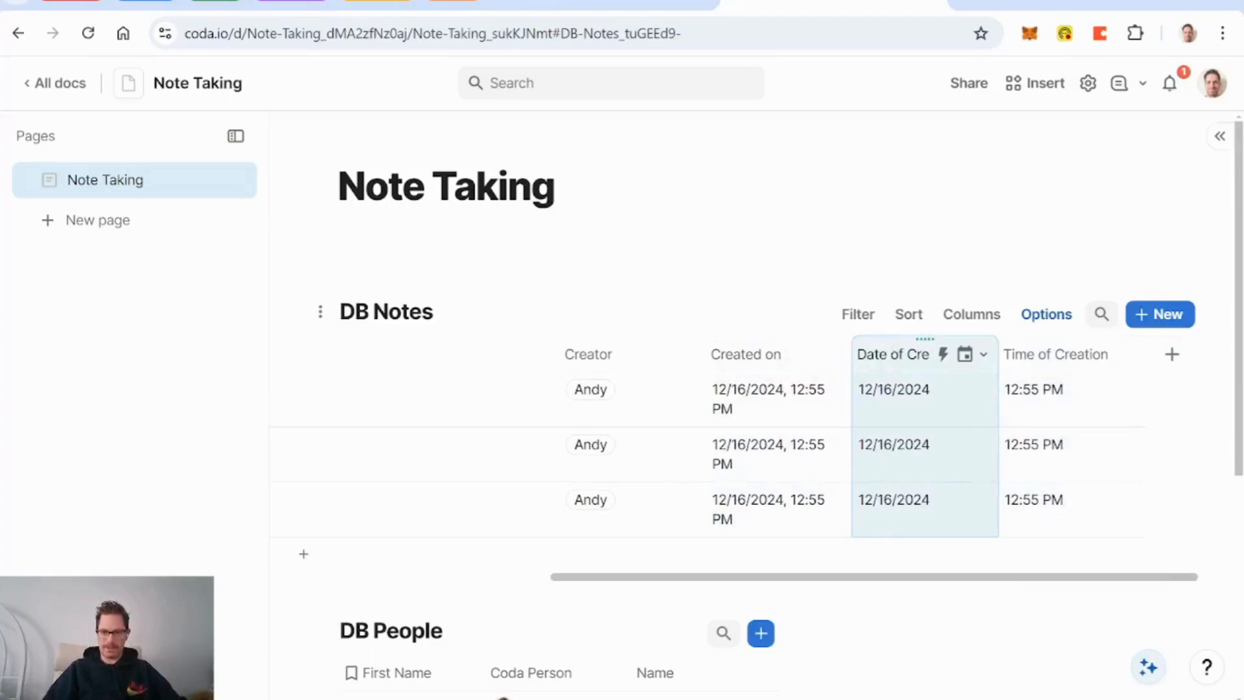
pyautogui.doubleClick(899, 354)
pyautogui.press('BackSpace')
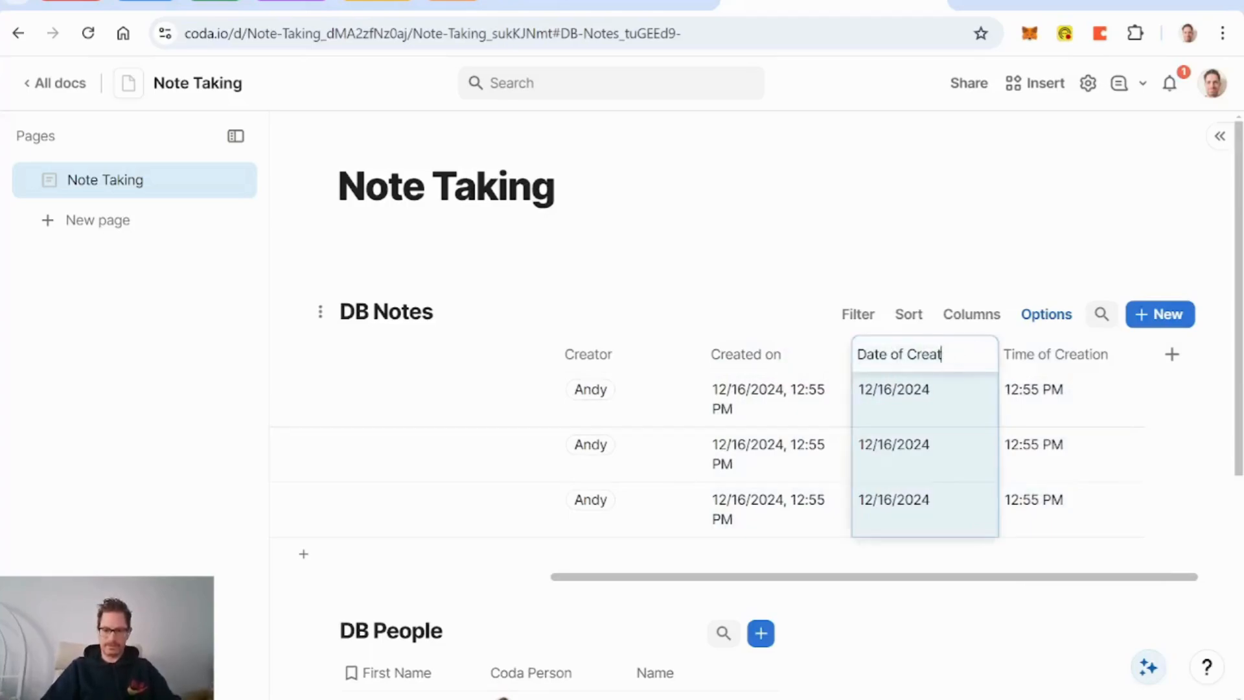
pyautogui.write('ion')
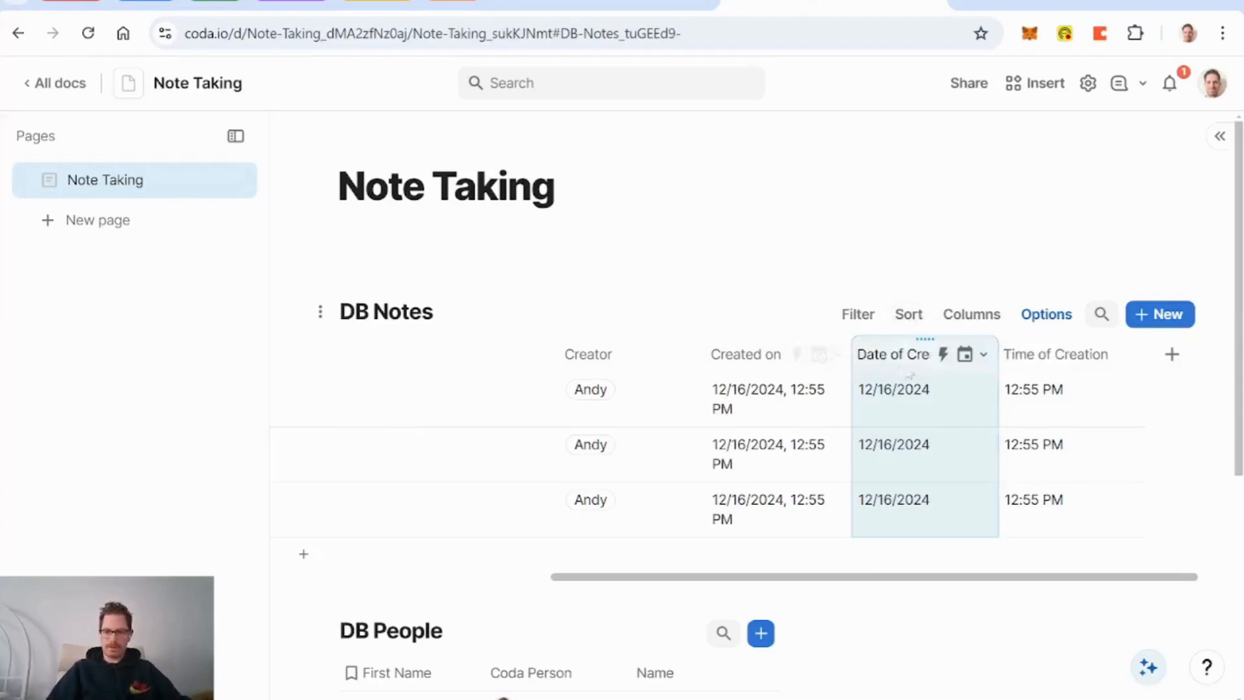
pyautogui.click(983, 355)
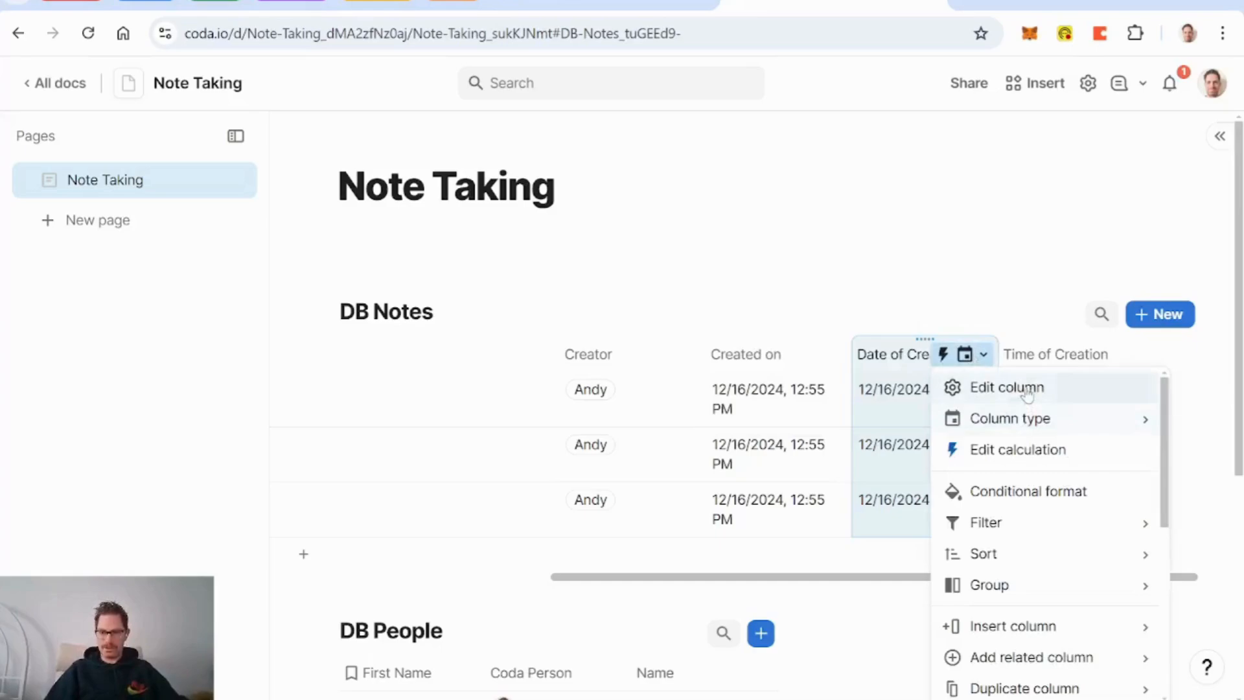
# Step: Set Date of Creation's format to weekday, month, day and year, e.g. Mon, Dec 16, 2024
pyautogui.click(1027, 387)
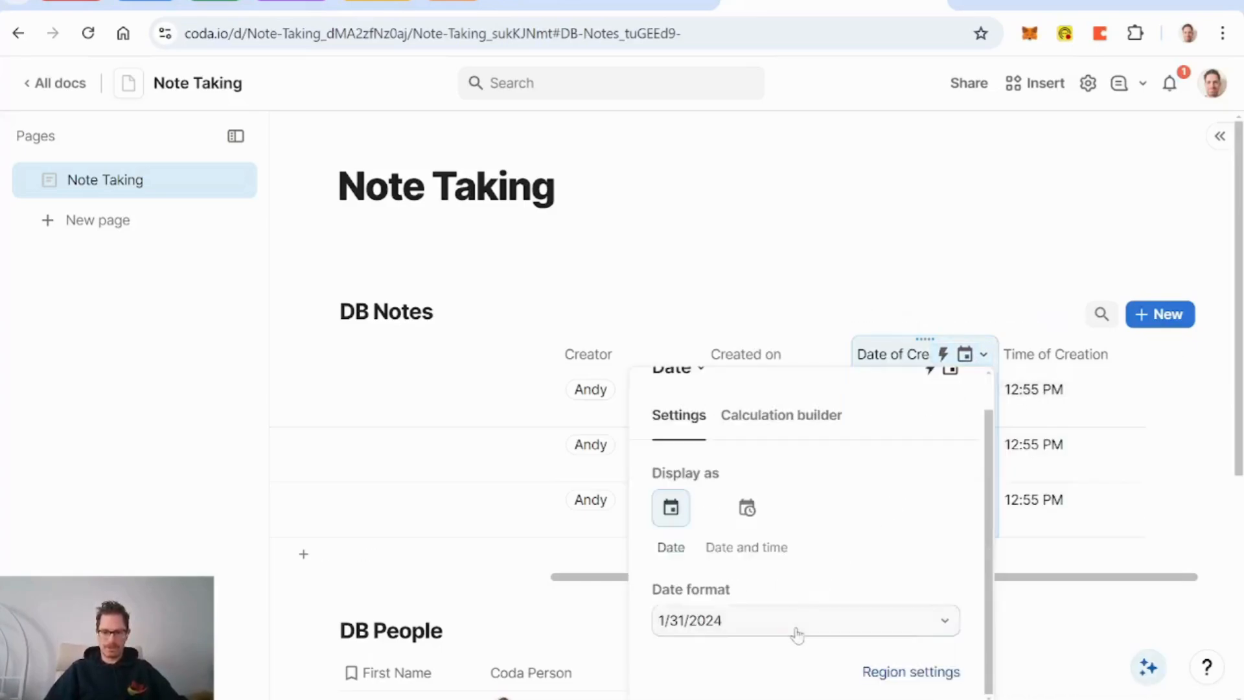
pyautogui.click(797, 622)
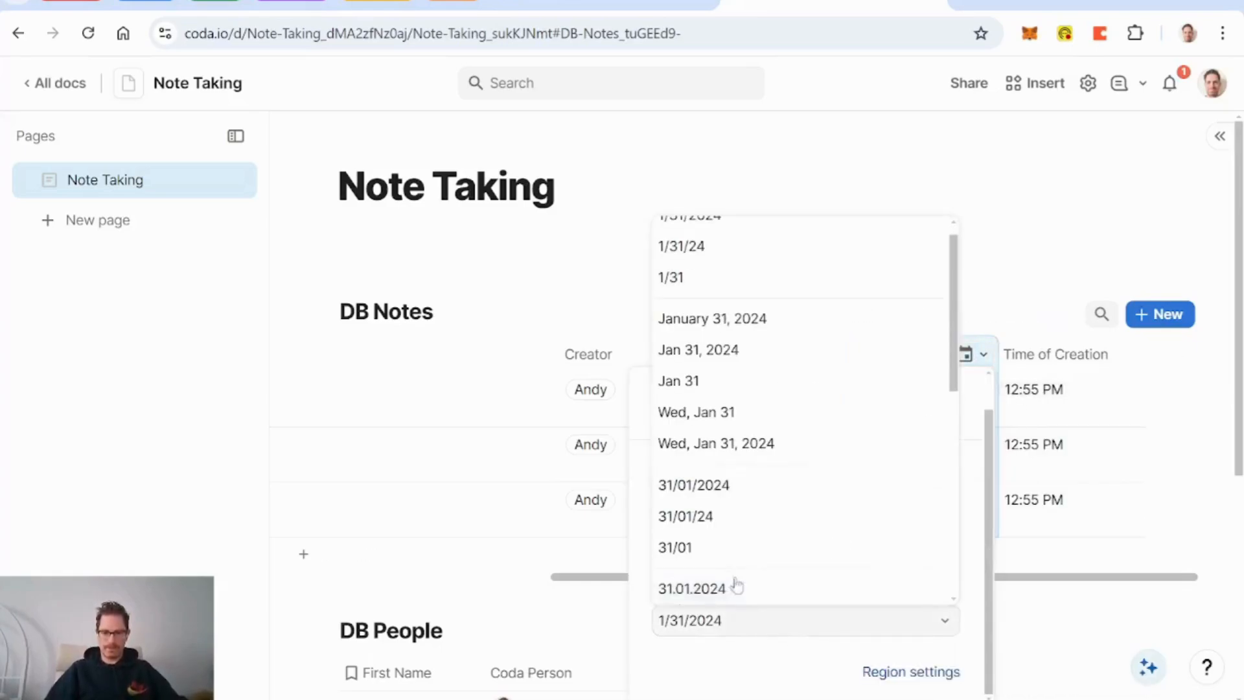
pyautogui.click(783, 419)
pyautogui.click(790, 356)
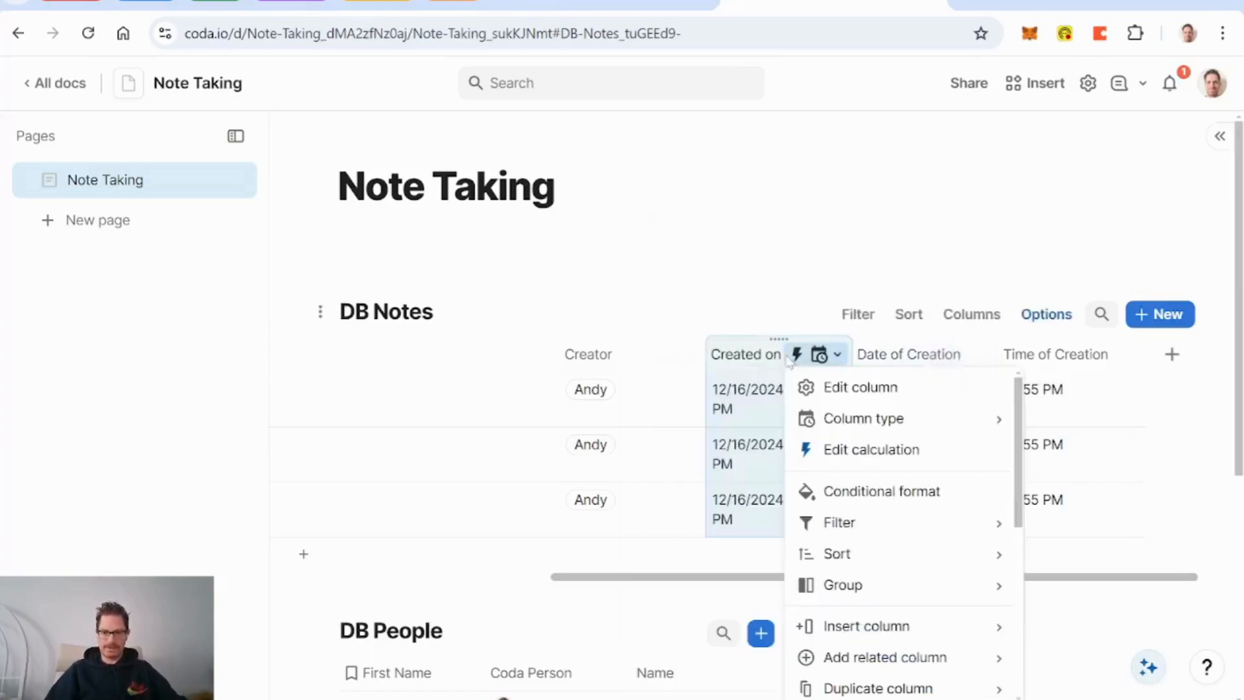
pyautogui.click(904, 353)
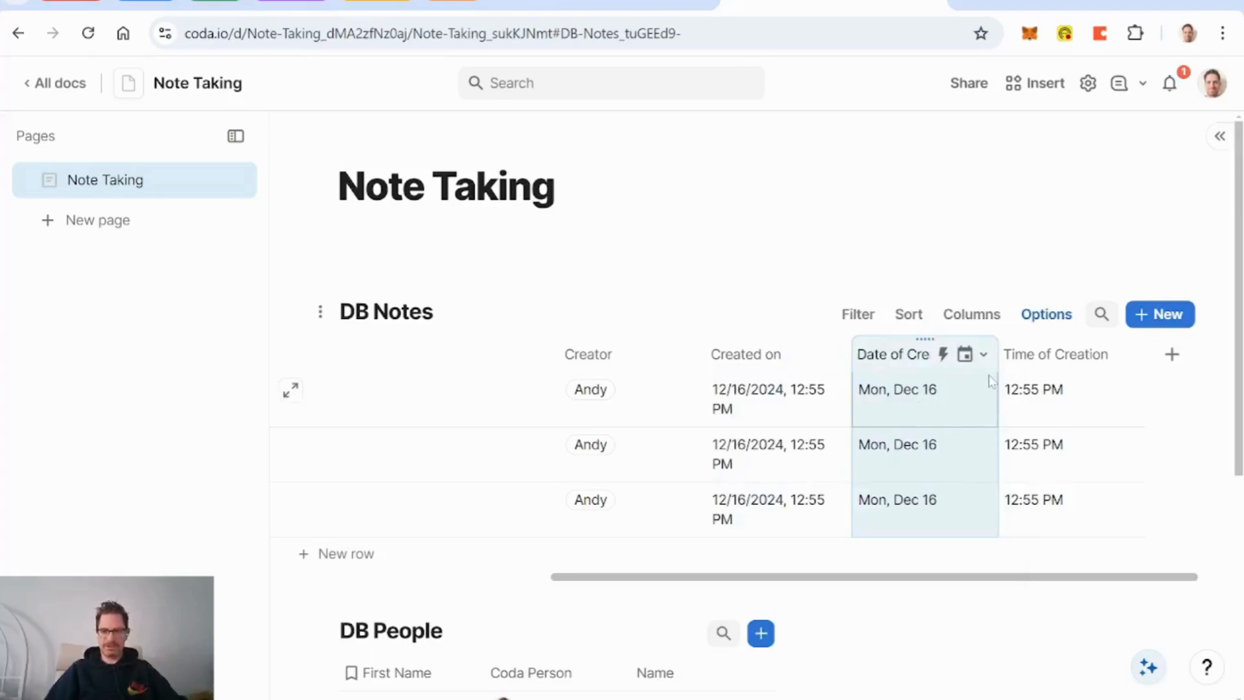
pyautogui.click(983, 354)
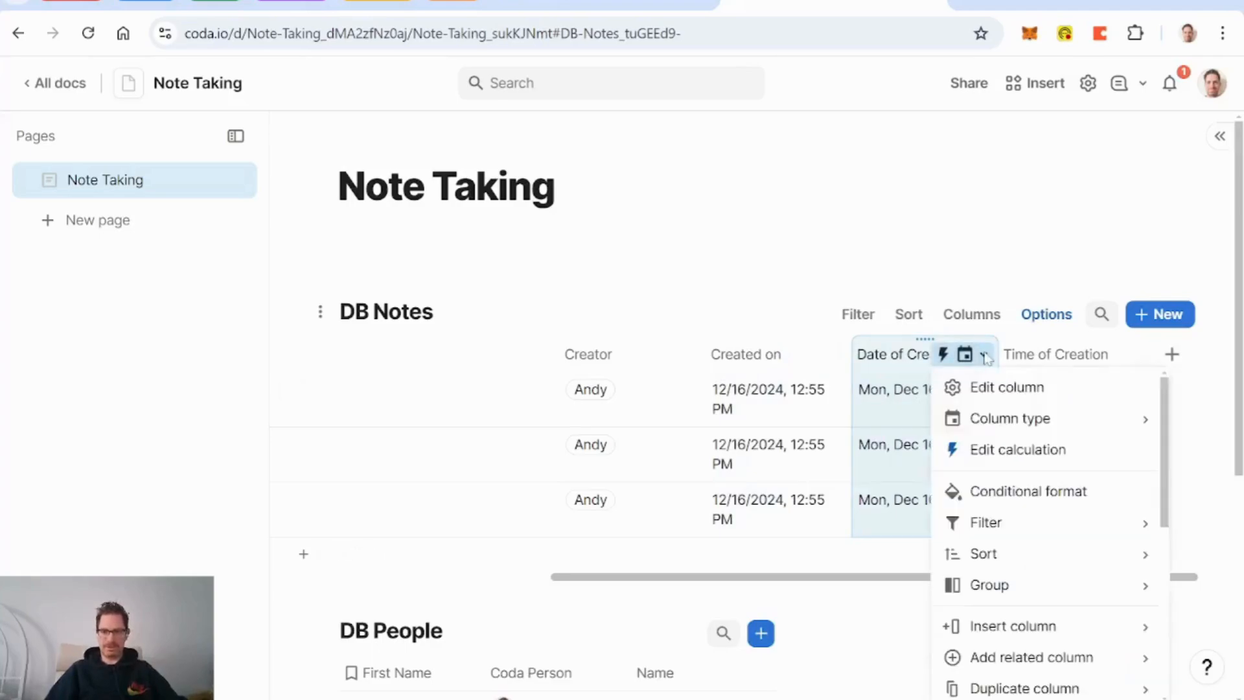
pyautogui.click(1007, 387)
pyautogui.scroll(-1, 822, 492)
pyautogui.click(788, 626)
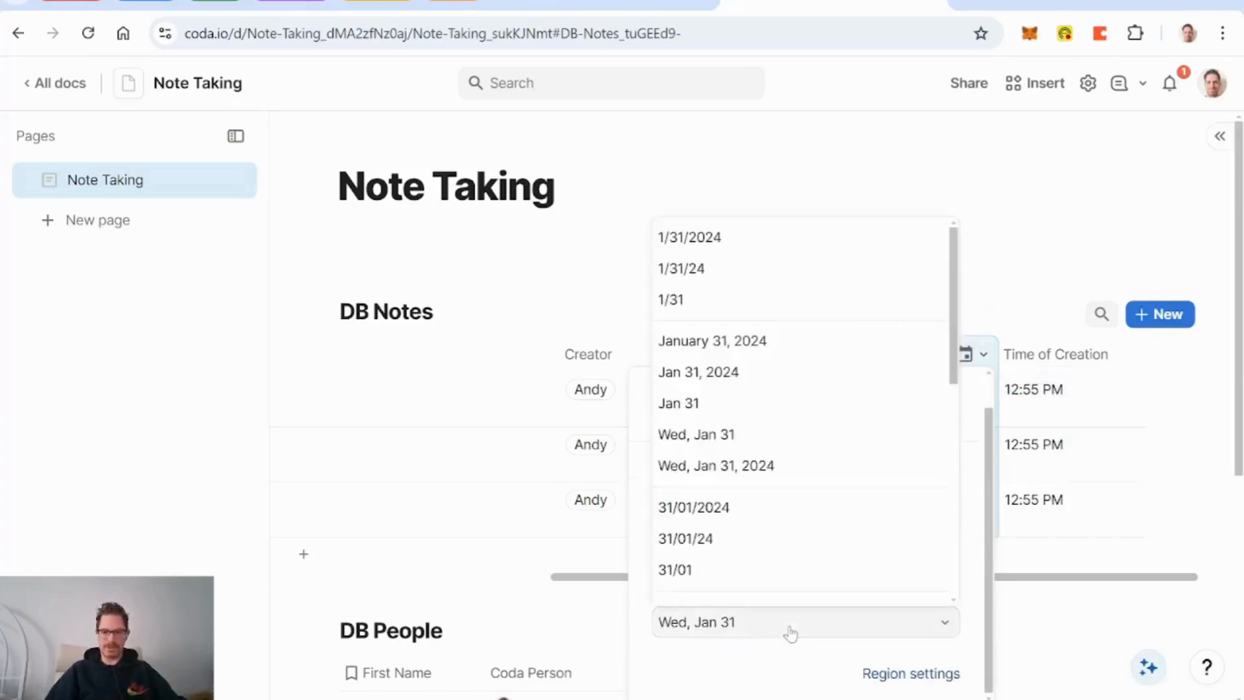
pyautogui.click(764, 450)
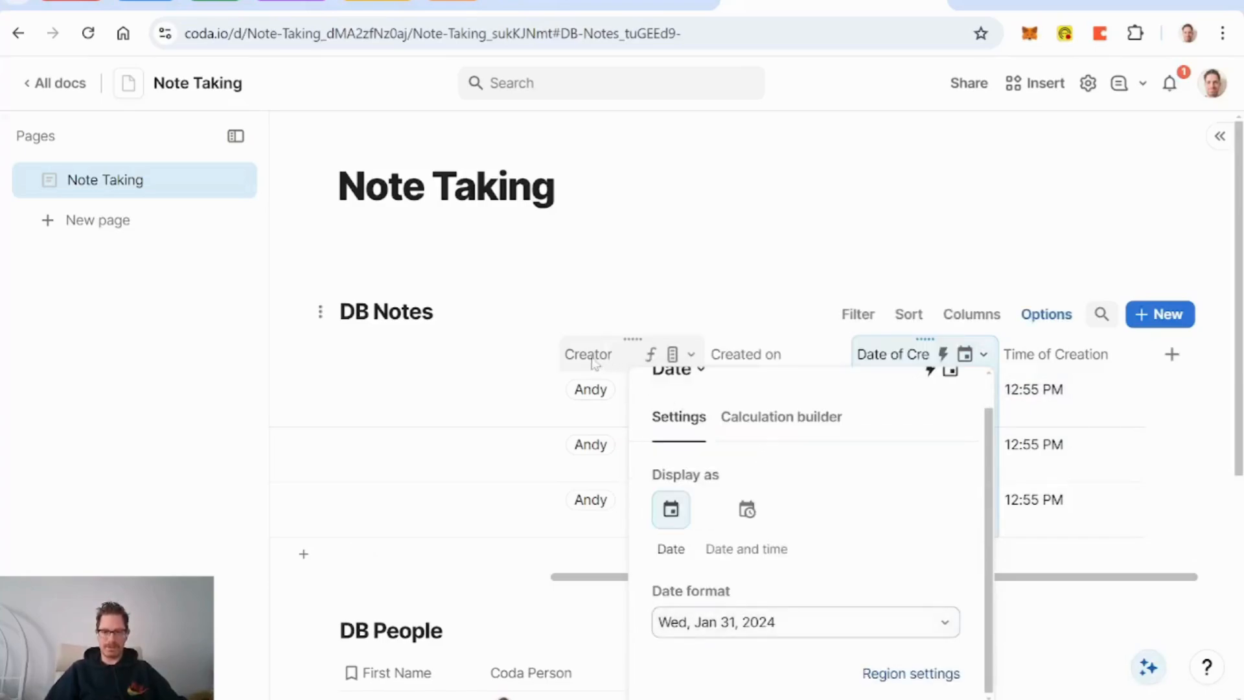
pyautogui.click(594, 361)
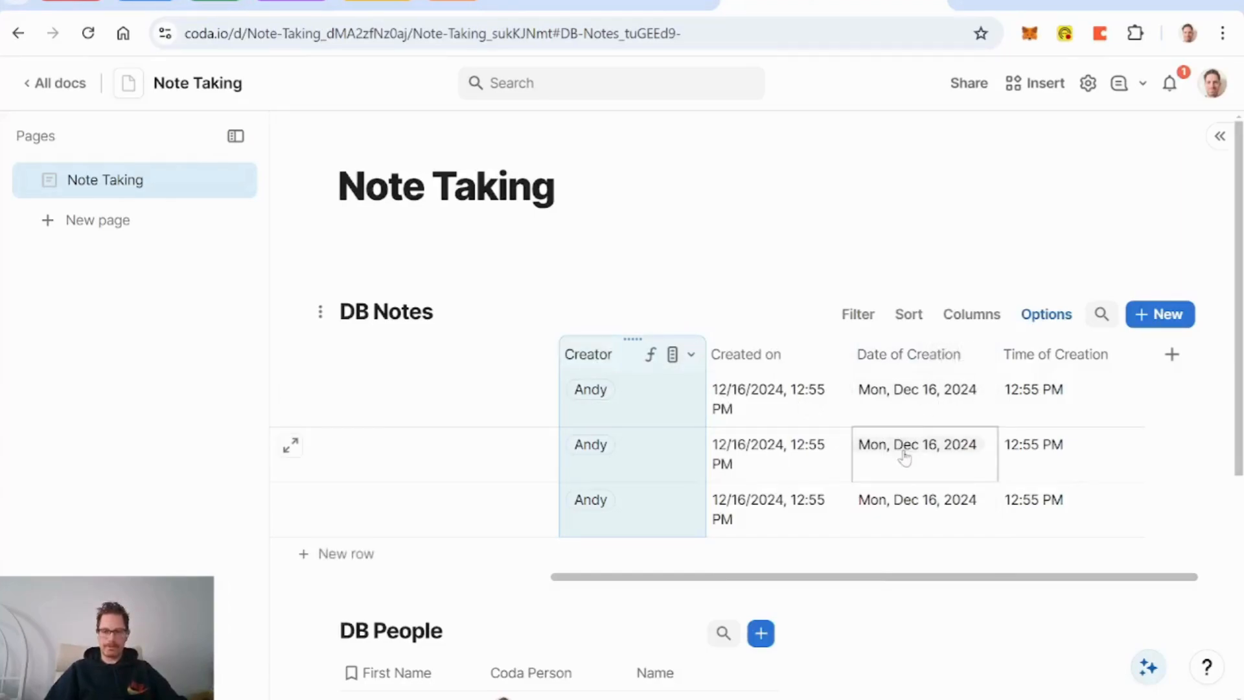
pyautogui.hscroll(-5, 905, 458)
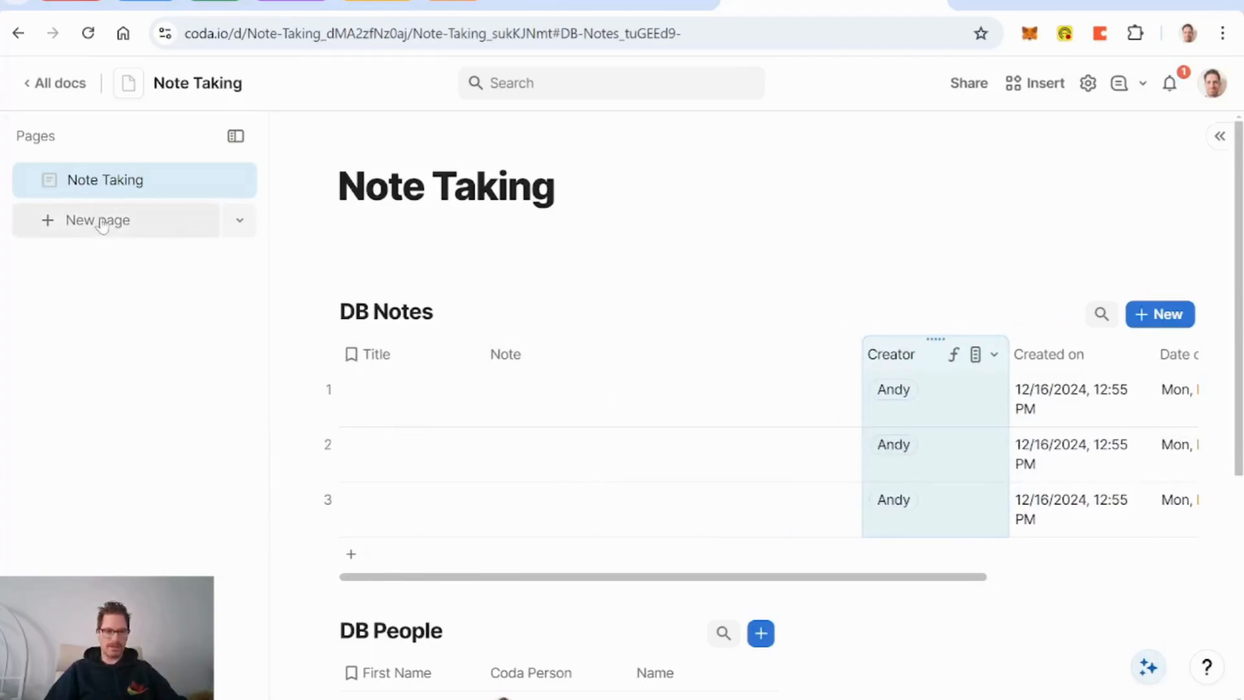
# Step: Rename the existing page to Backend and create a new page titled Notes
pyautogui.click(561, 188)
pyautogui.press('BackSpace')
pyautogui.press('BackSpace')
pyautogui.press('BackSpace')
pyautogui.press('BackSpace')
pyautogui.press('BackSpace')
pyautogui.press('BackSpace')
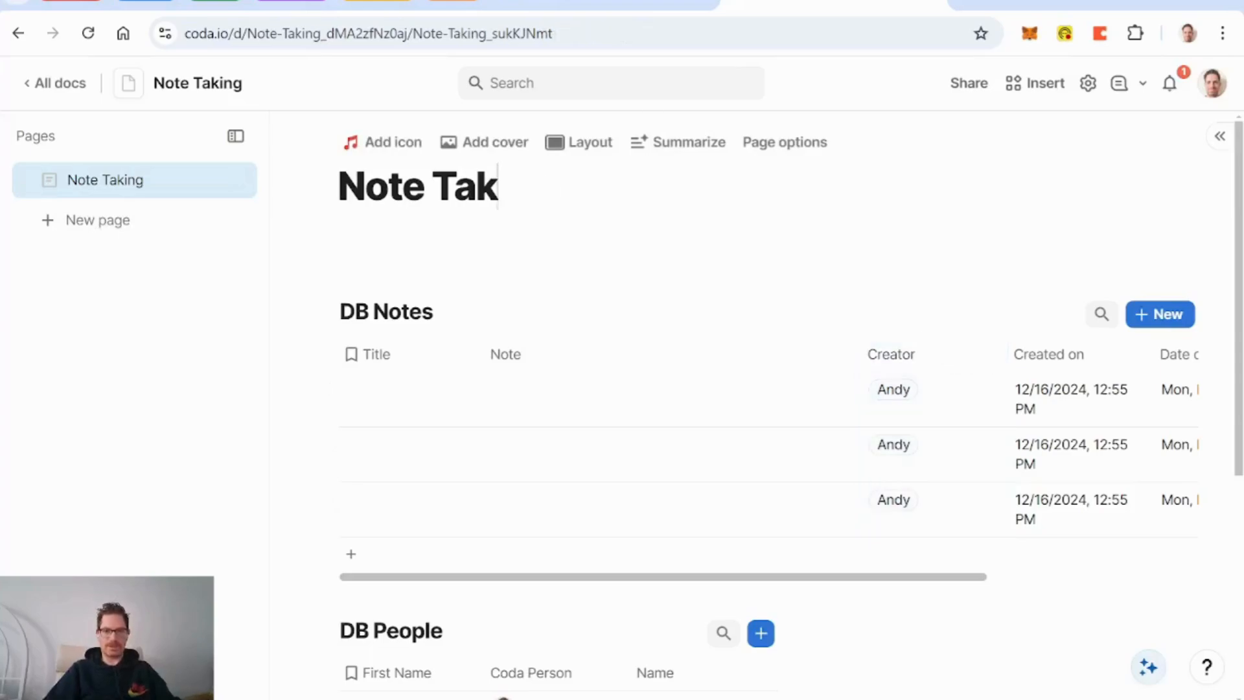
pyautogui.press('BackSpace')
pyautogui.press('BackSpace')
pyautogui.press('BackSpace')
pyautogui.press('BackSpace')
pyautogui.write('Ba')
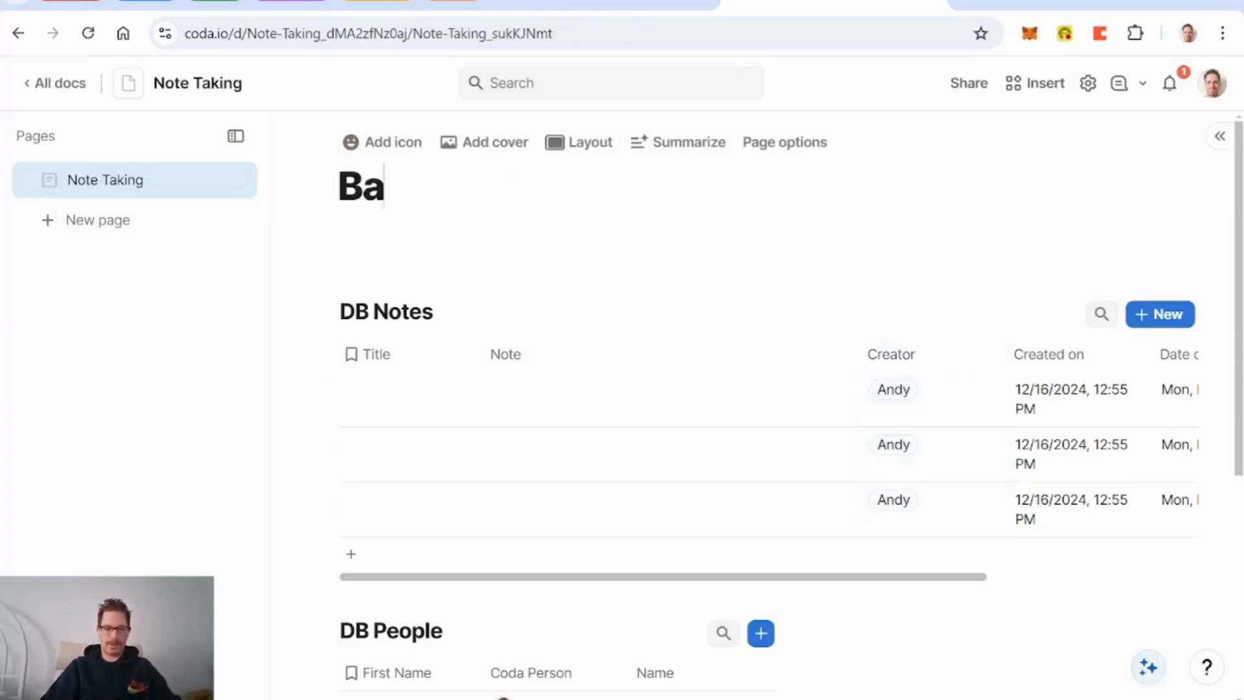
pyautogui.write('ckend')
pyautogui.click(74, 220)
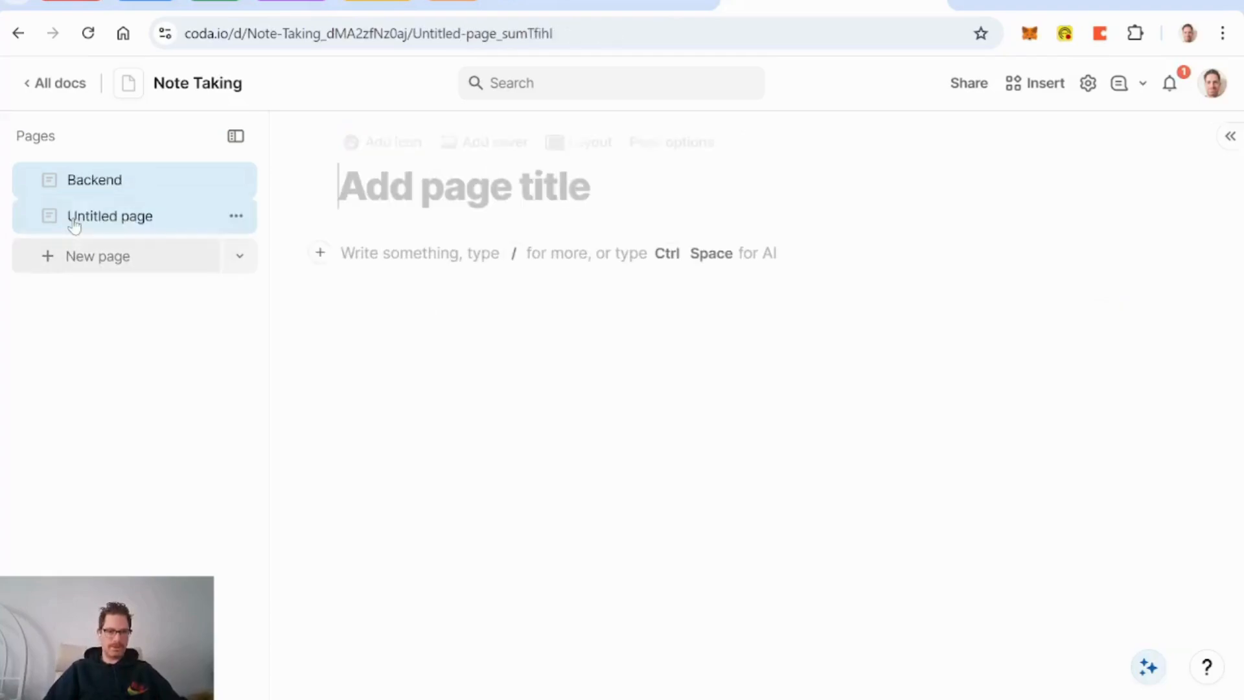
pyautogui.write('N')
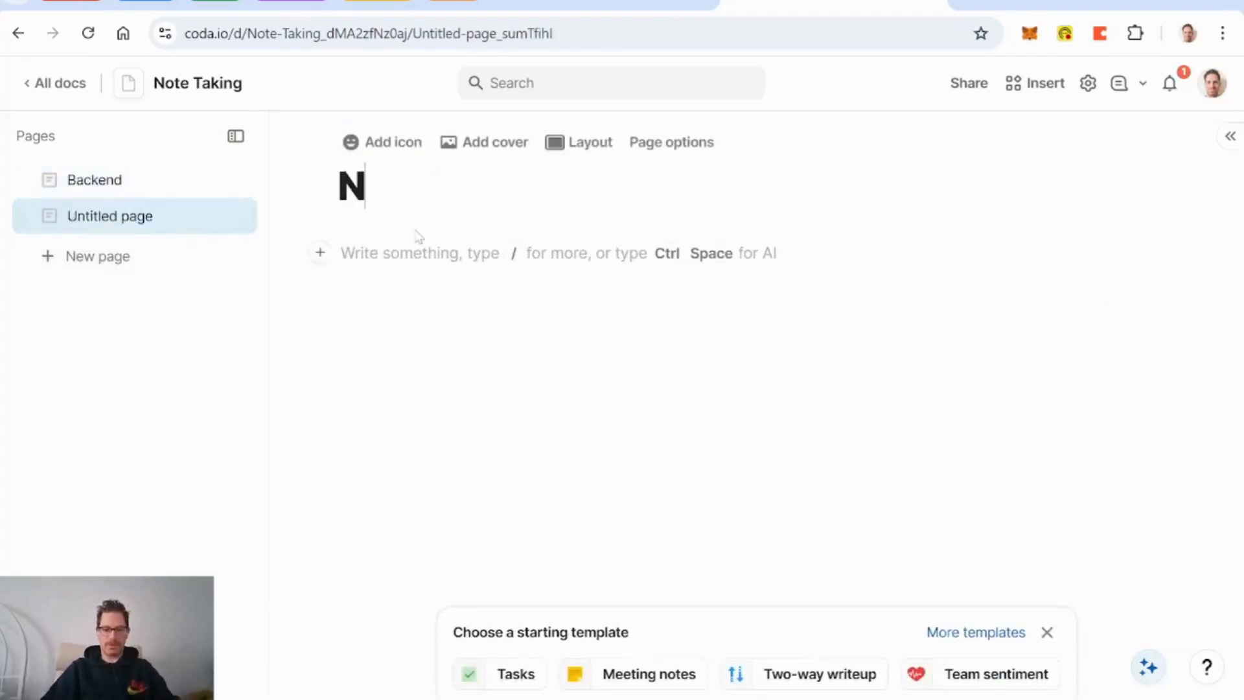
pyautogui.write('otes')
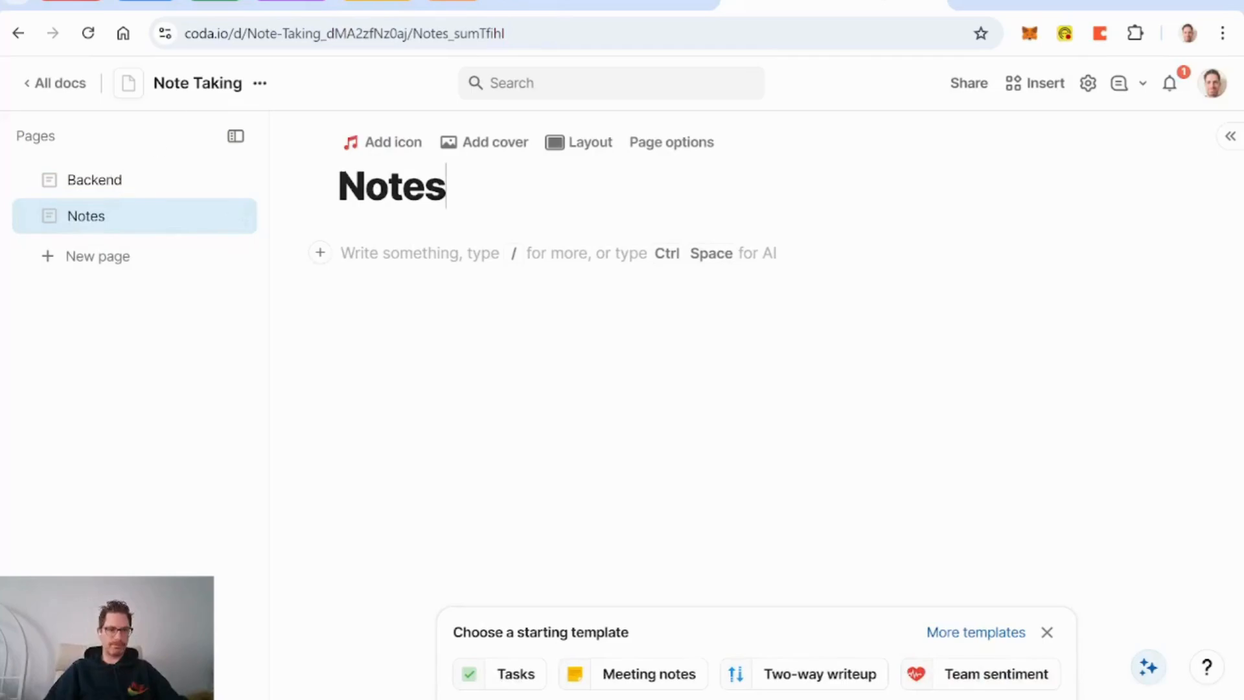
# Step: Rename the doc to Notes, give doc and page sticky-note icons, and move Notes above Backend
pyautogui.click(230, 88)
pyautogui.press('BackSpace')
pyautogui.press('BackSpace')
pyautogui.press('BackSpace')
pyautogui.press('BackSpace')
pyautogui.press('BackSpace')
pyautogui.press('BackSpace')
pyautogui.press('BackSpace')
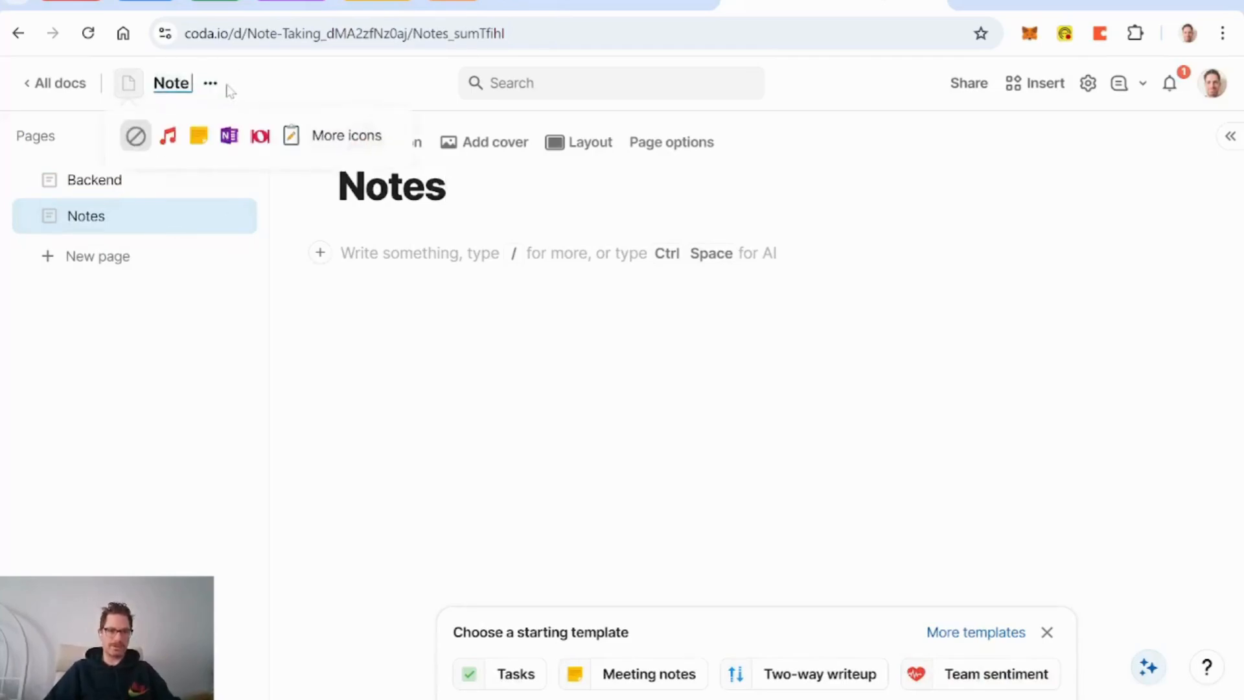
pyautogui.write('s')
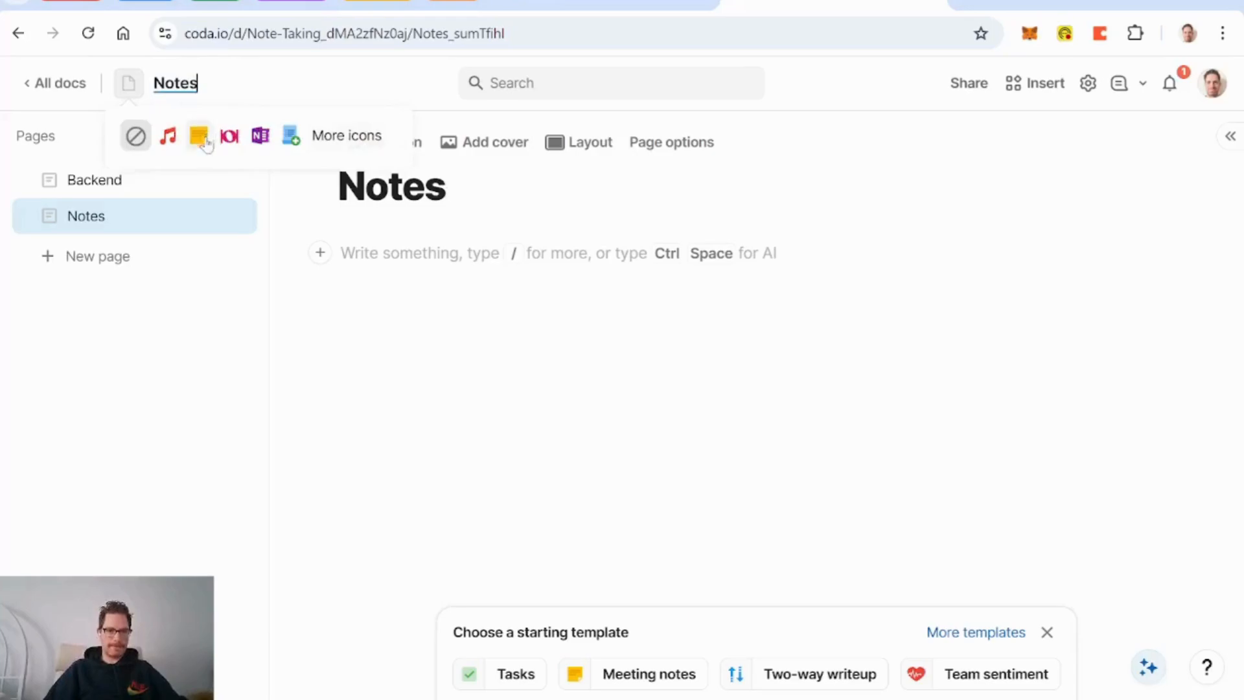
pyautogui.click(199, 139)
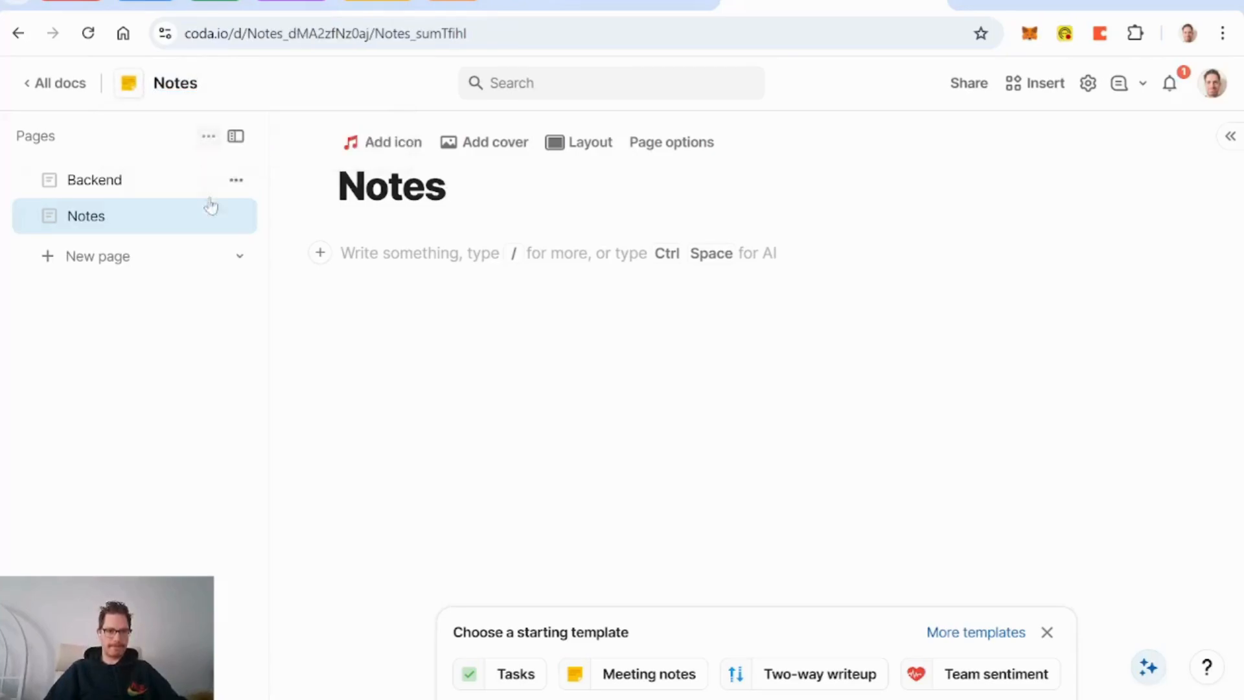
pyautogui.click(407, 146)
pyautogui.click(385, 340)
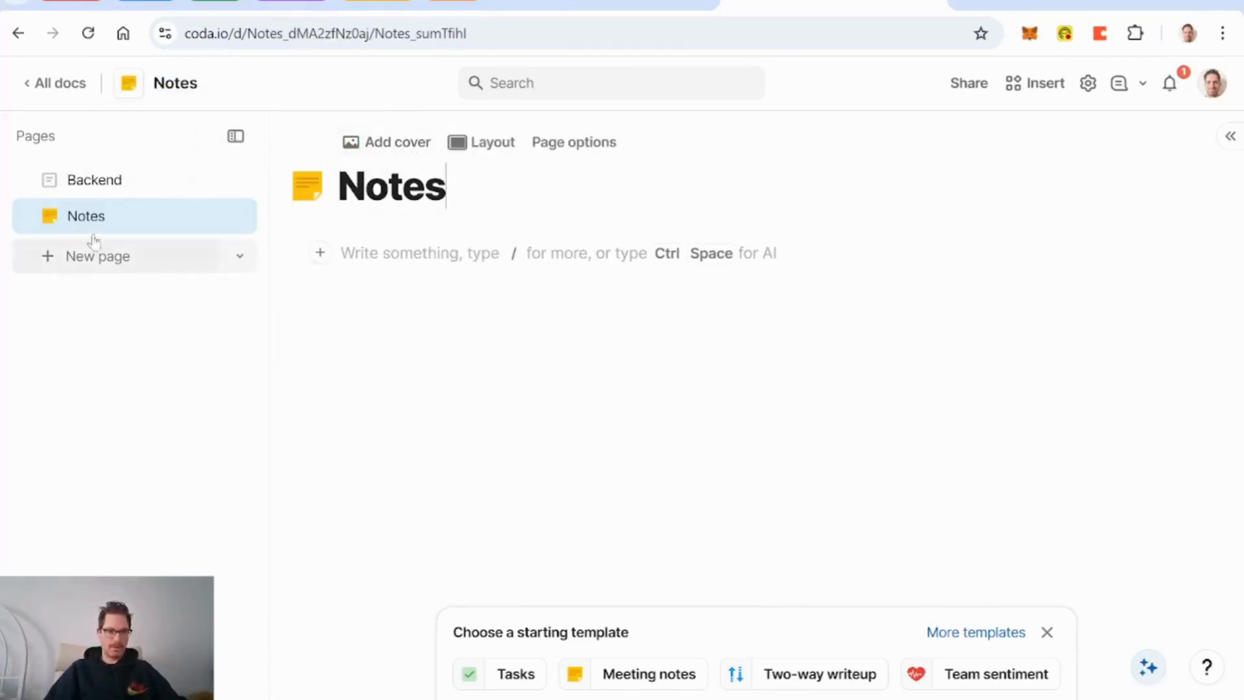
pyautogui.moveTo(87, 223); pyautogui.dragTo(94, 177)
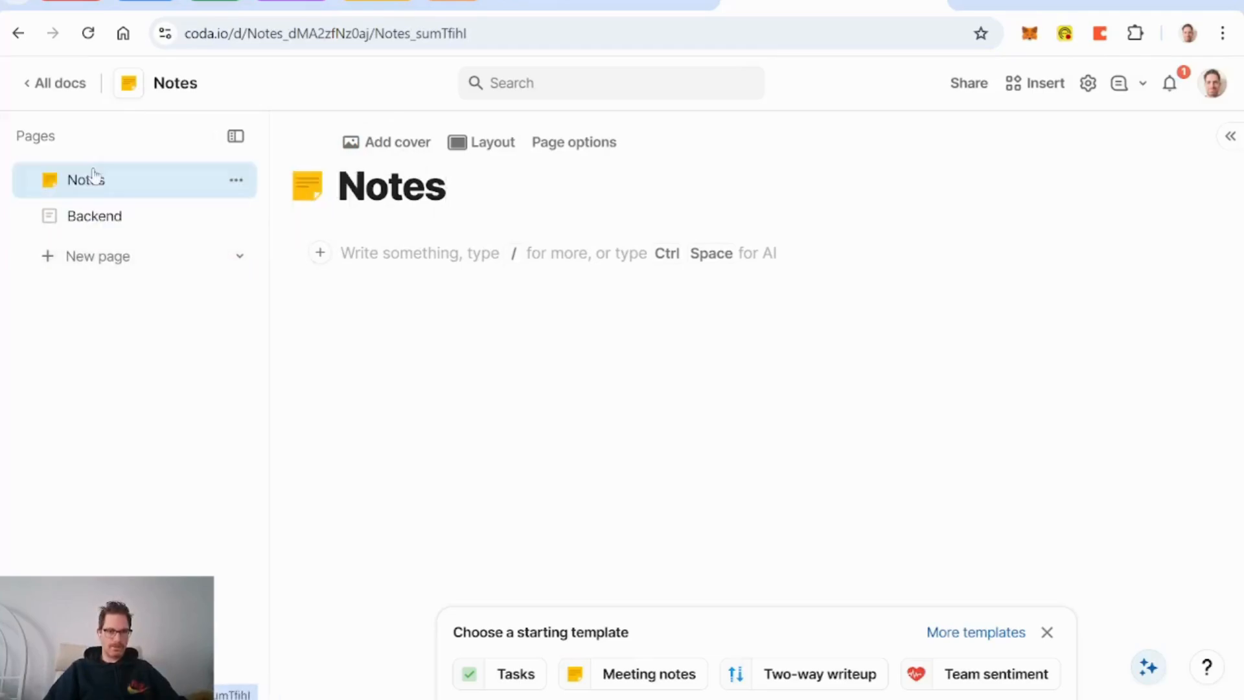
pyautogui.click(341, 253)
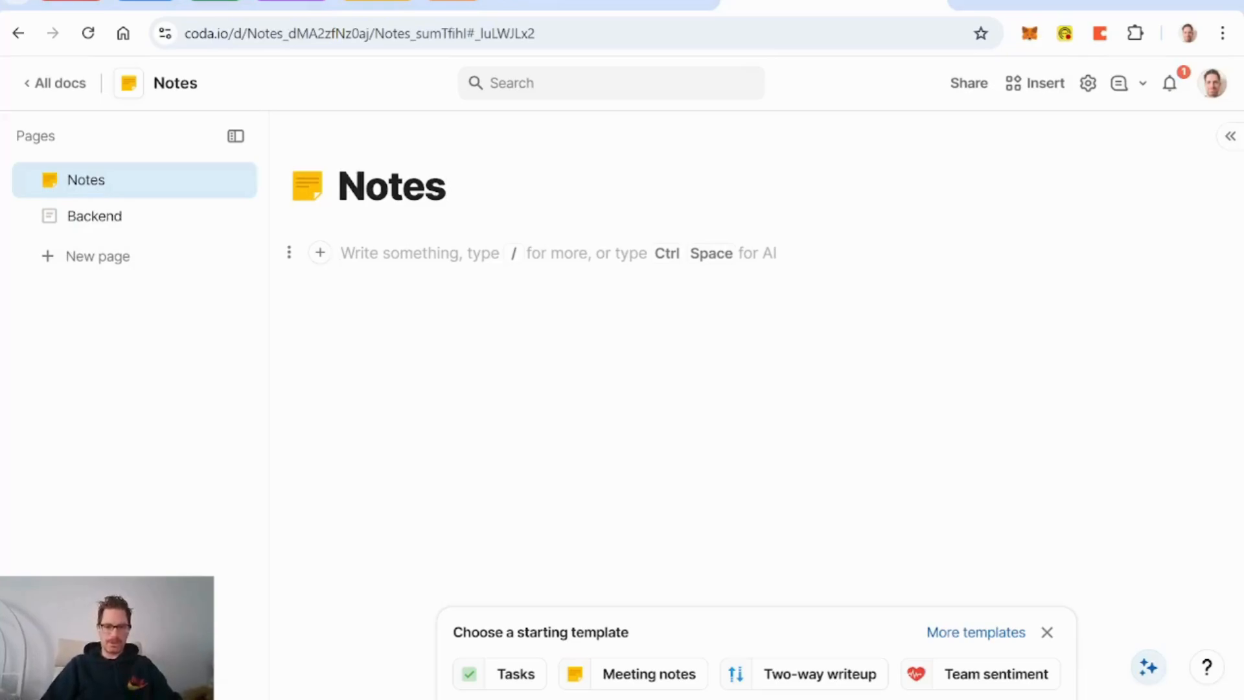
# Step: Insert a Quick Note button whose on-click formula is OpenRow(AddRow(DB Notes))
pyautogui.write('/butt')
pyautogui.press('Return')
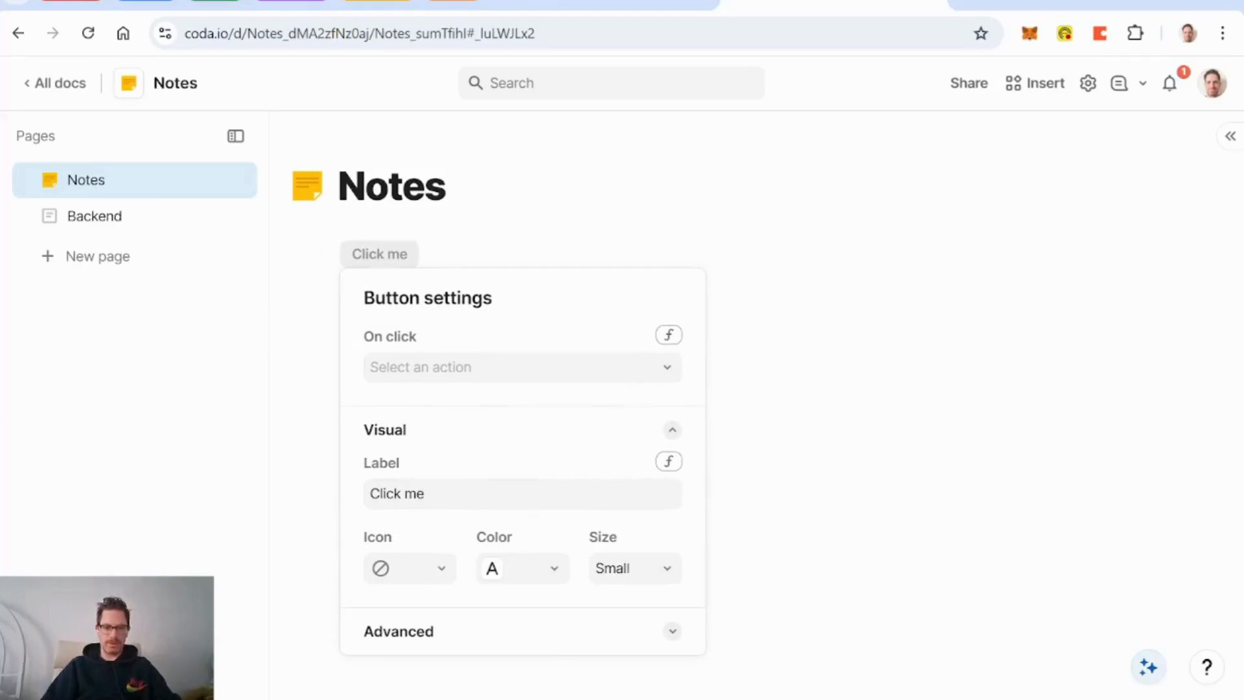
pyautogui.click(428, 494)
pyautogui.press('BackSpace')
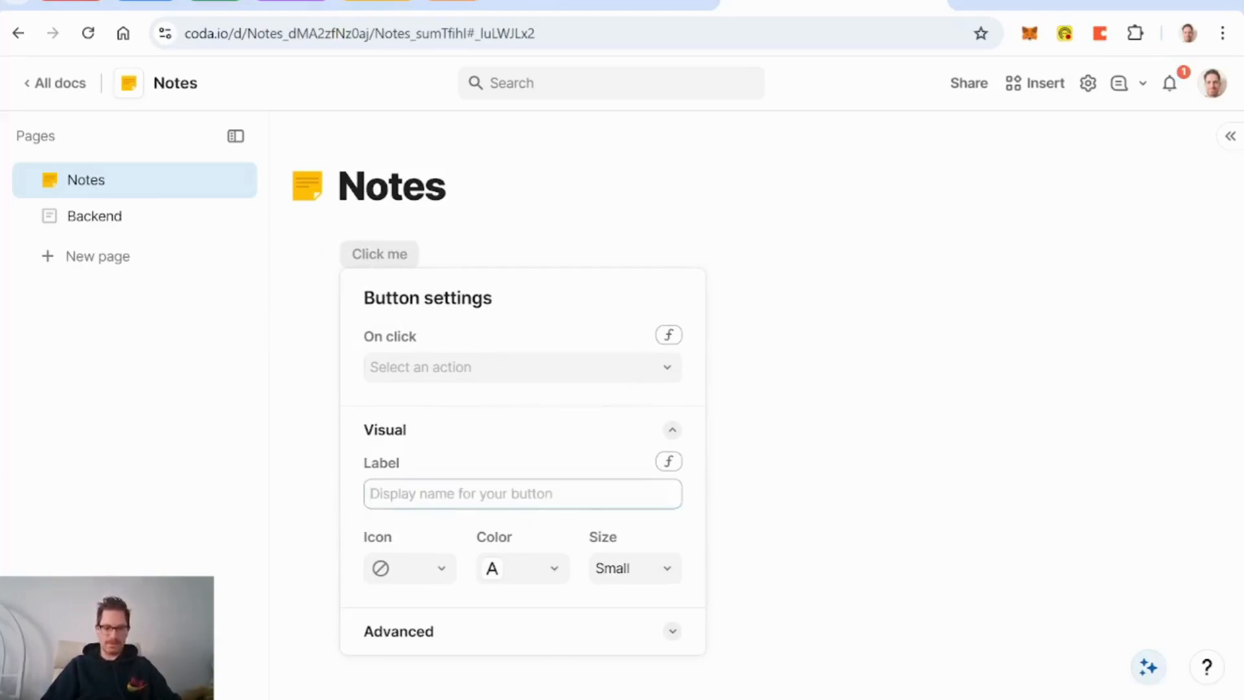
pyautogui.write('Quick Note')
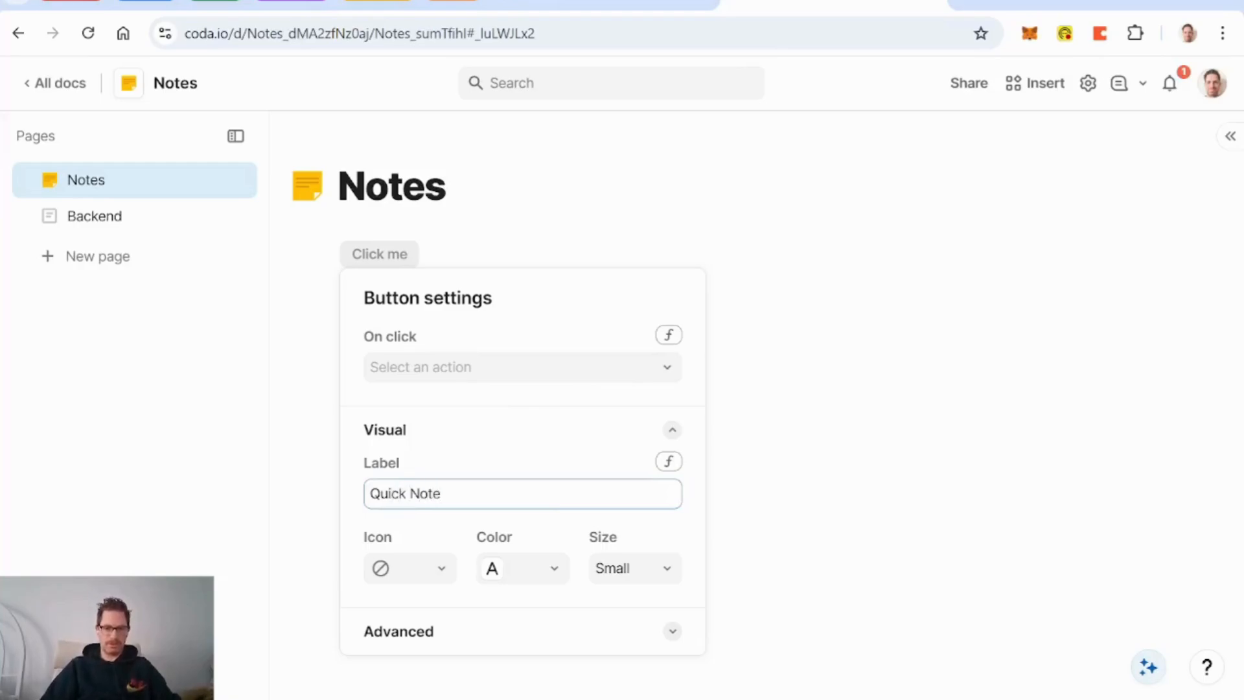
pyautogui.click(670, 335)
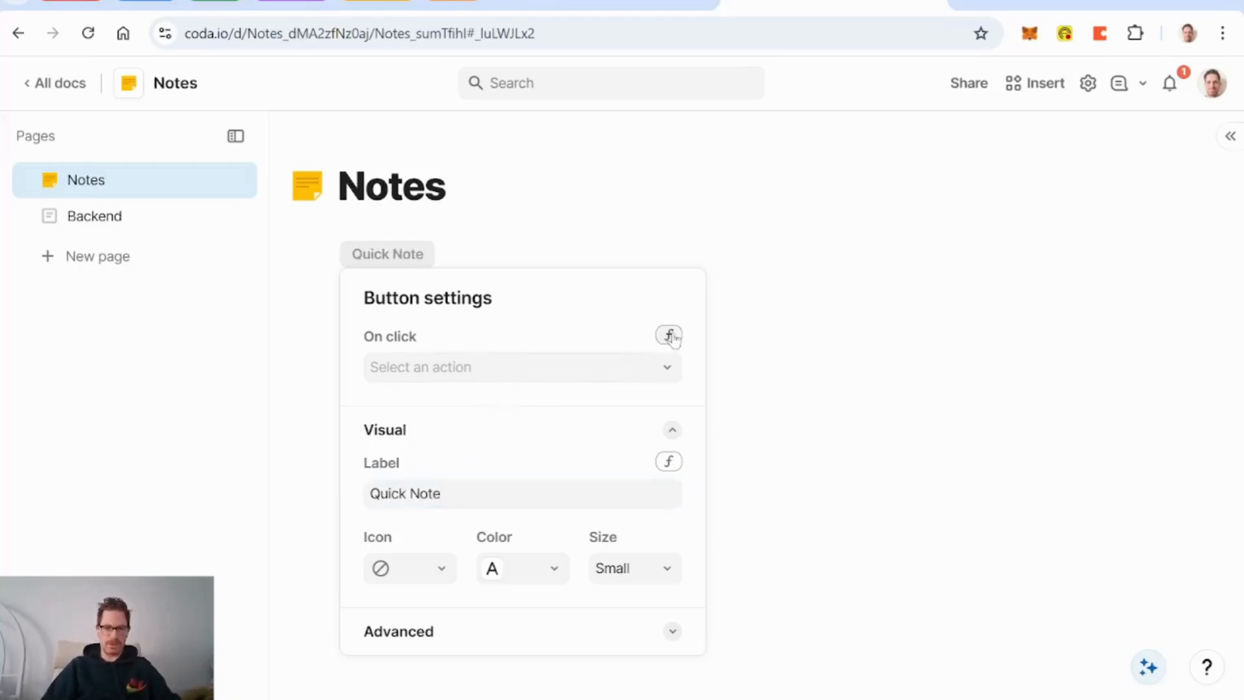
pyautogui.write('openrow(')
pyautogui.press('Tab')
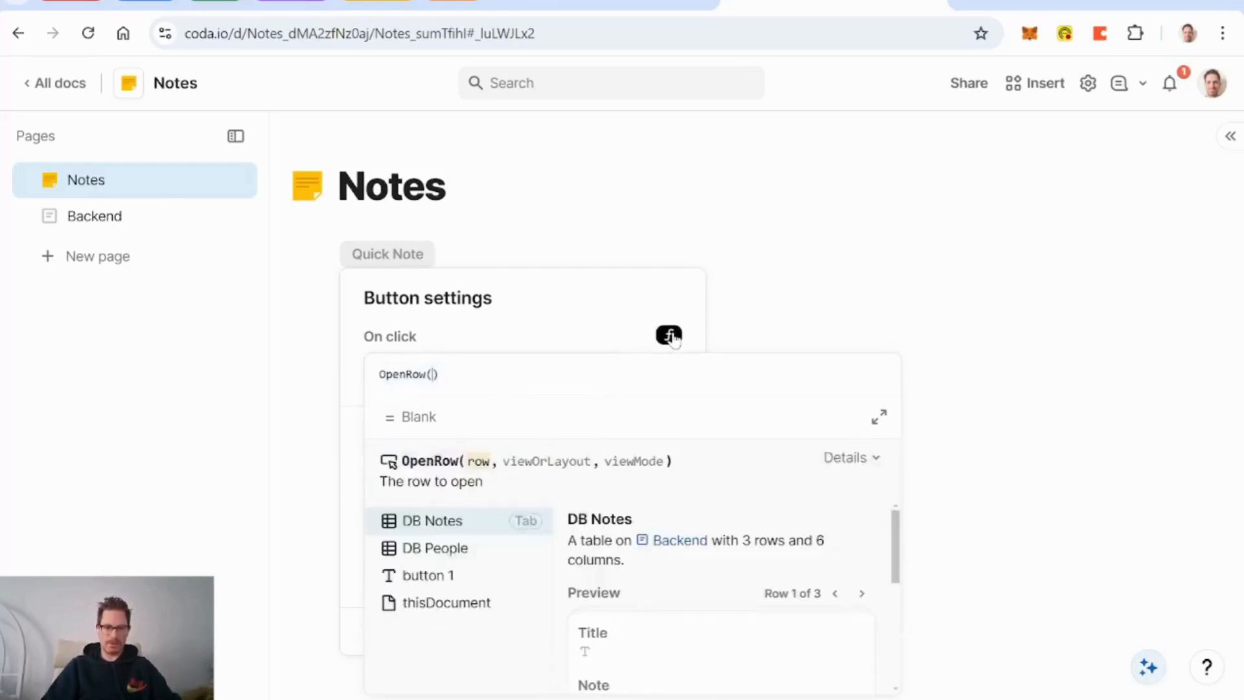
pyautogui.write('addrow(')
pyautogui.press('Tab')
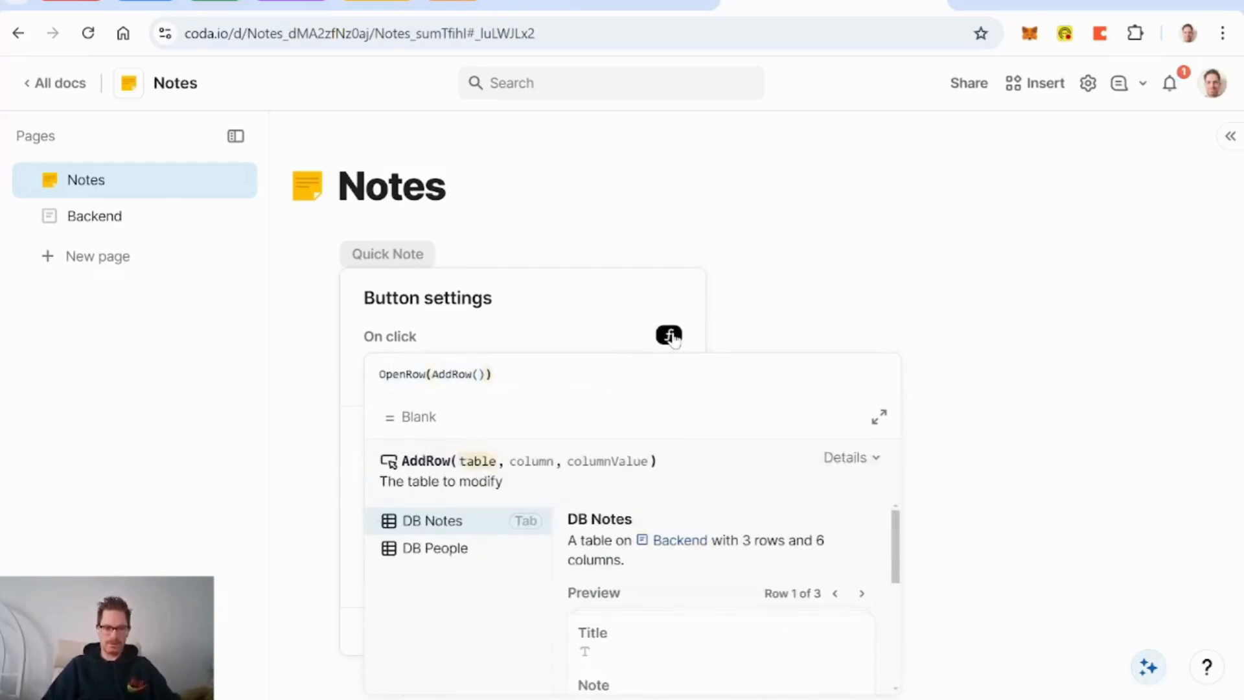
pyautogui.press('Tab')
pyautogui.press('End')
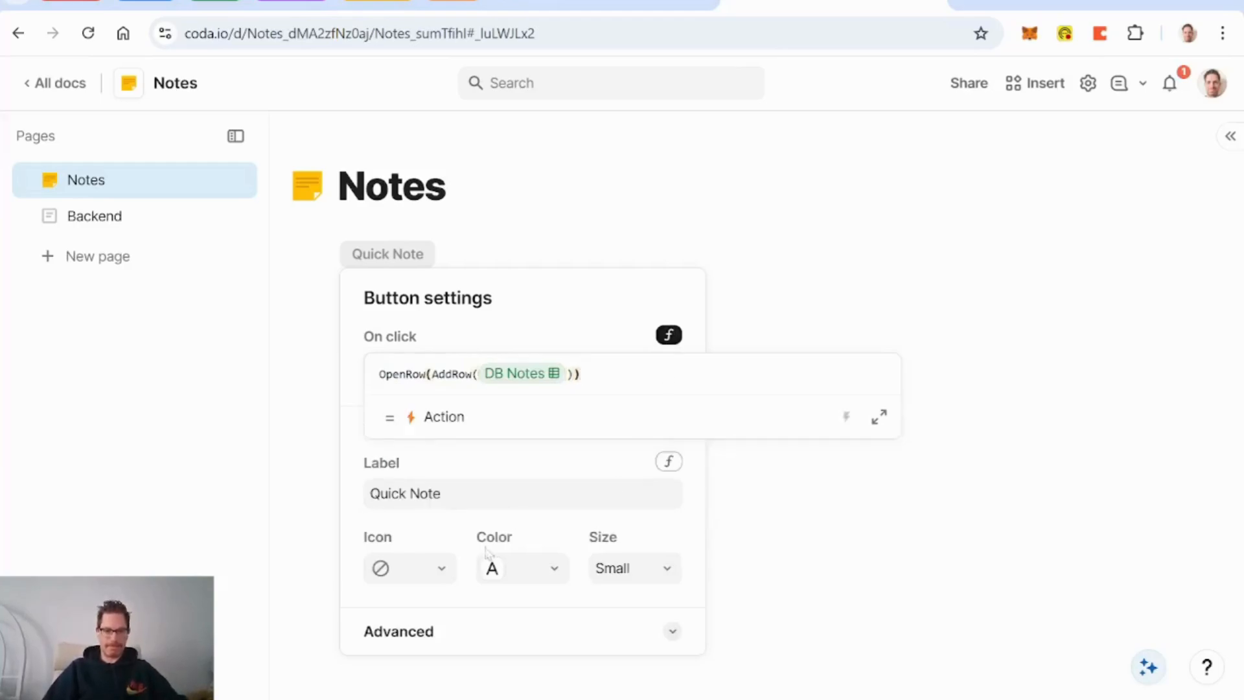
# Step: Style the button as large and pink with a lightning bolt icon
pyautogui.click(549, 571)
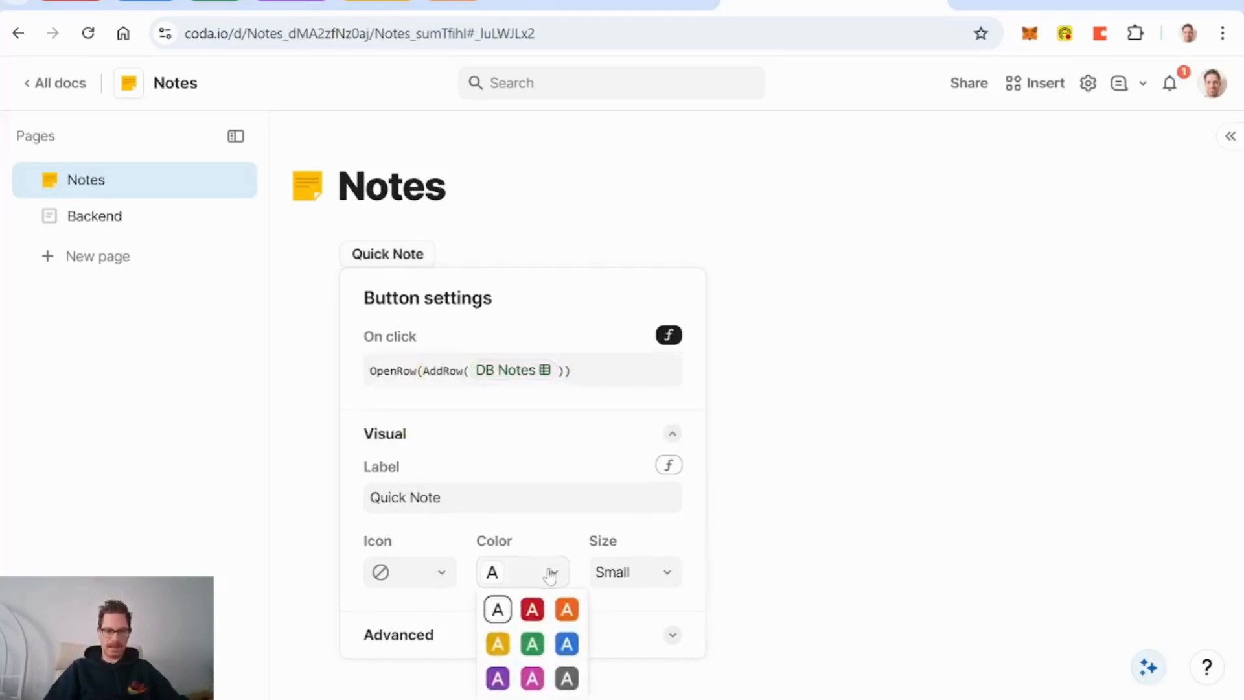
pyautogui.click(533, 645)
pyautogui.click(651, 573)
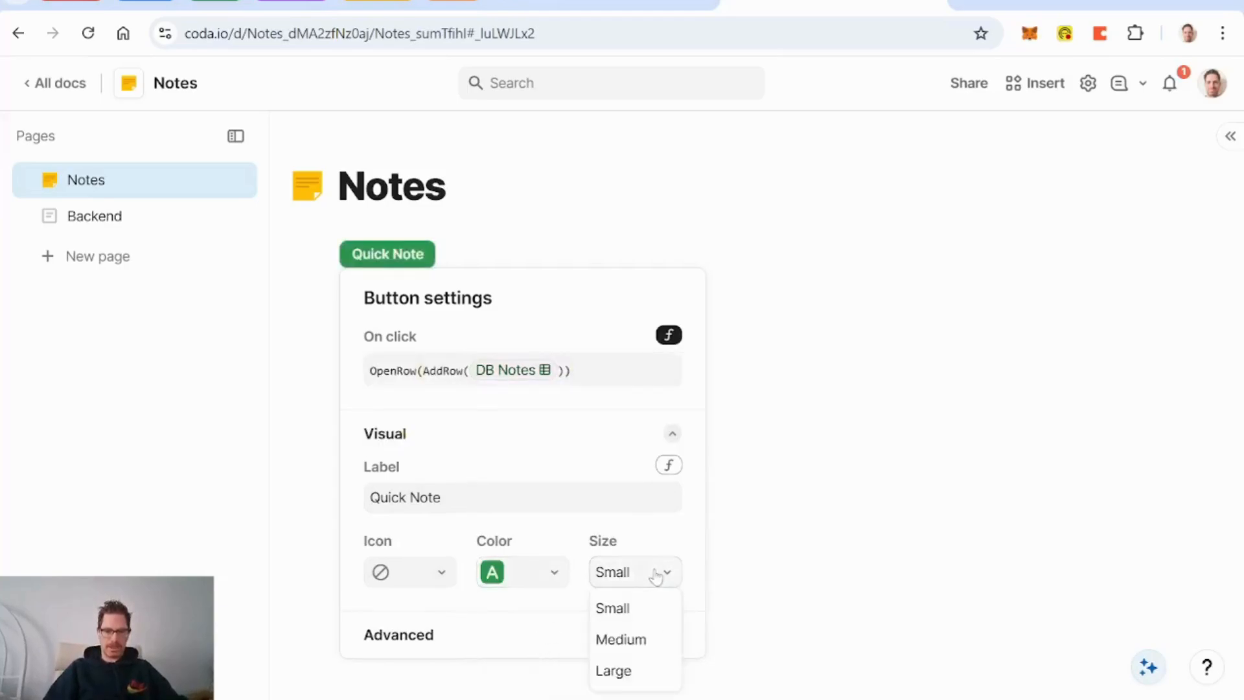
pyautogui.click(634, 674)
pyautogui.click(414, 587)
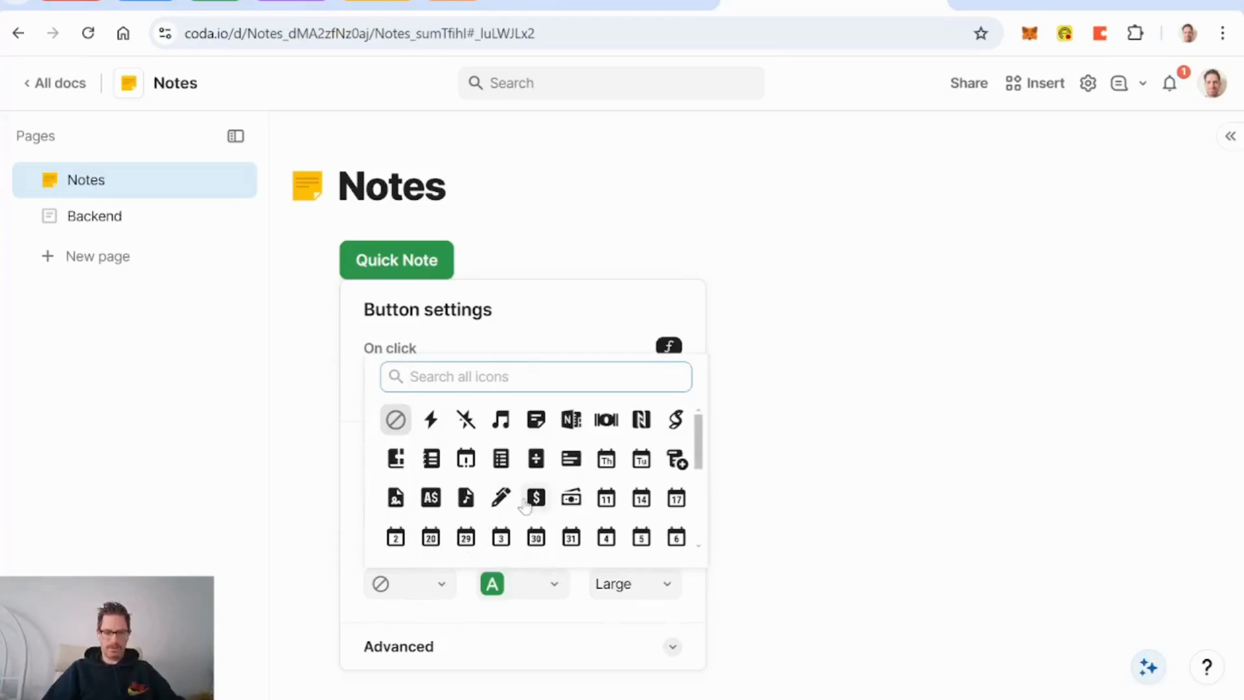
pyautogui.write('note')
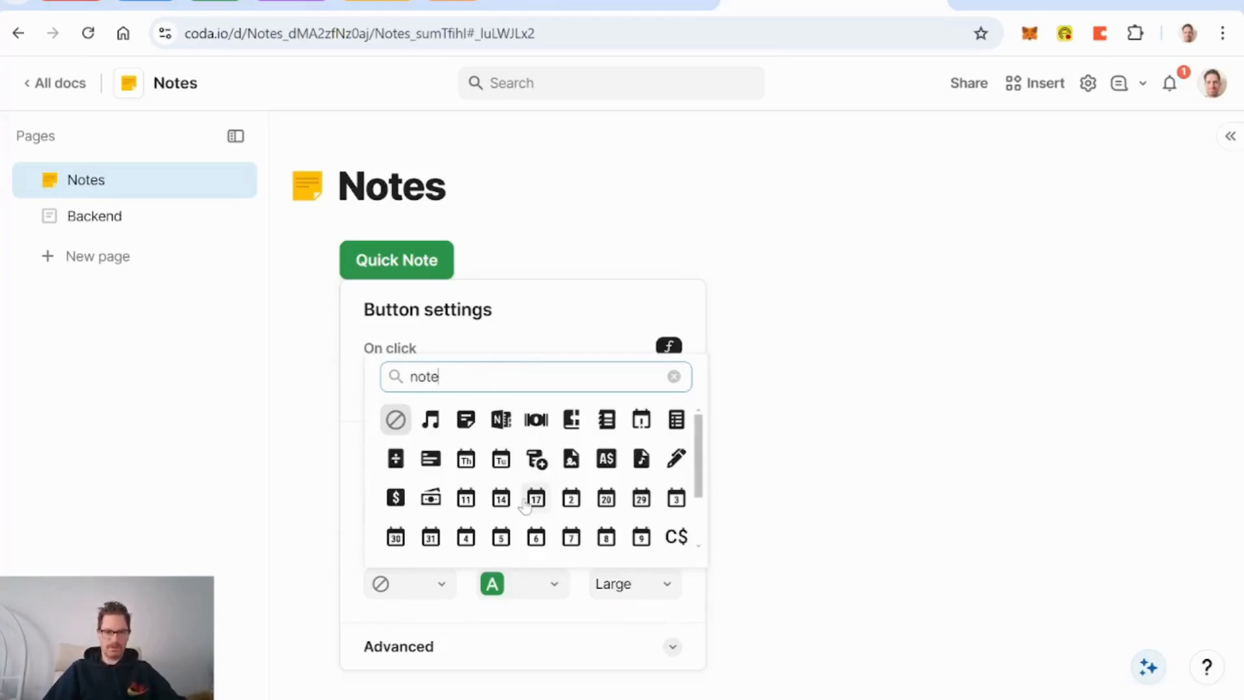
pyautogui.press('BackSpace')
pyautogui.press('BackSpace')
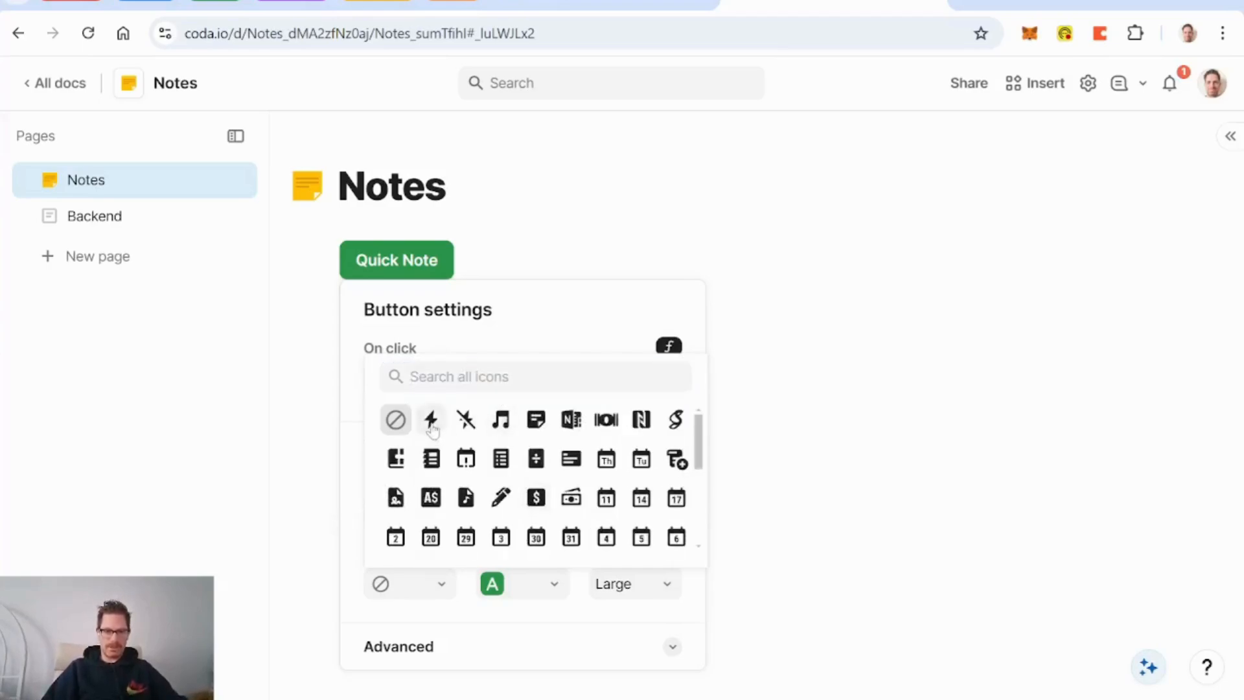
pyautogui.click(431, 420)
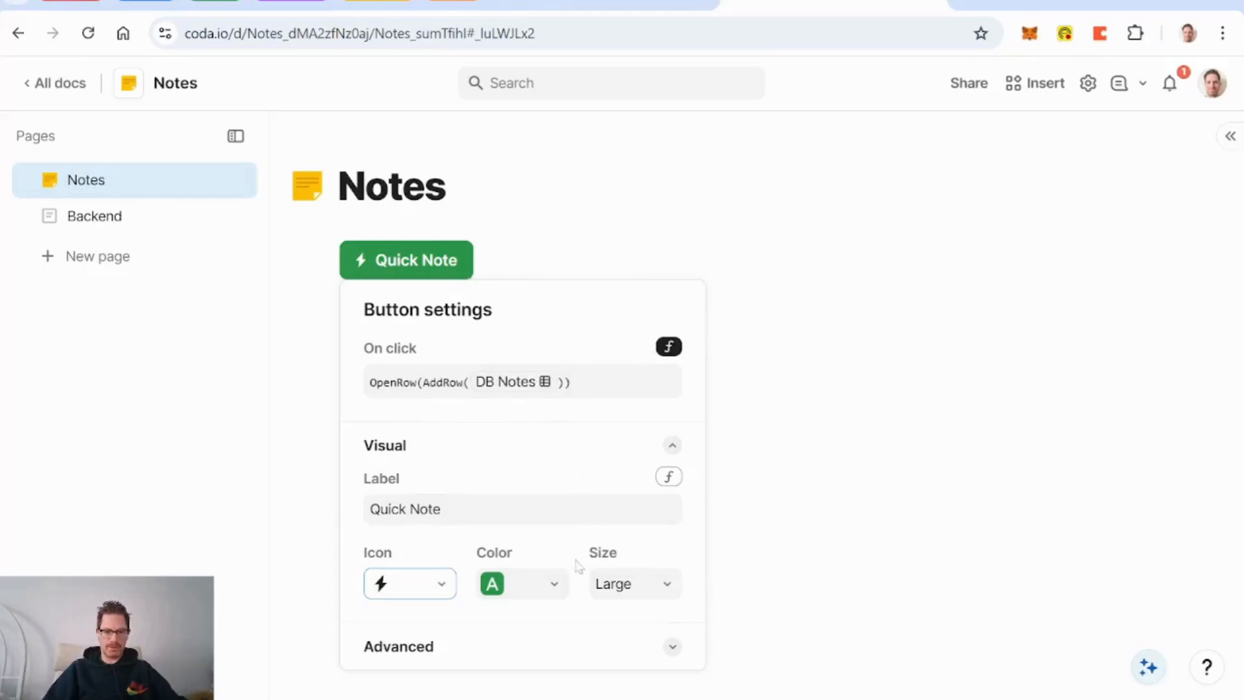
pyautogui.click(556, 587)
pyautogui.click(532, 547)
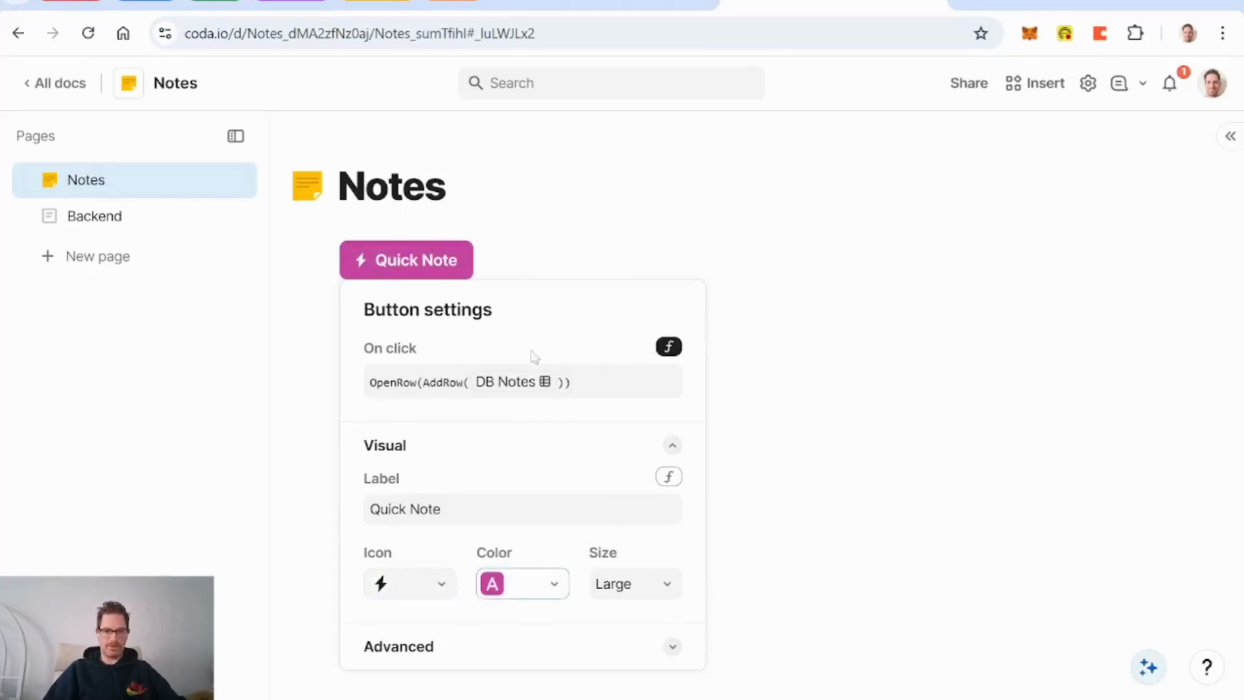
pyautogui.click(530, 247)
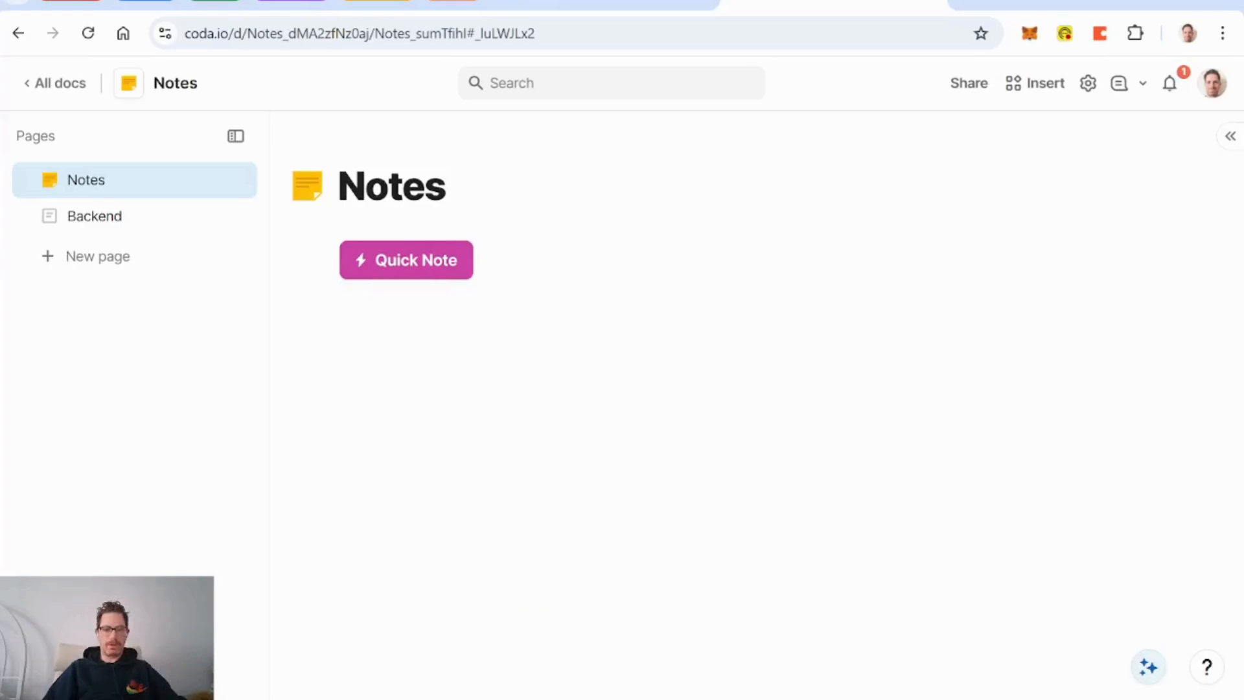
# Step: Use Quick Note to add a DB Notes row and start editing its detail layout
pyautogui.click(438, 268)
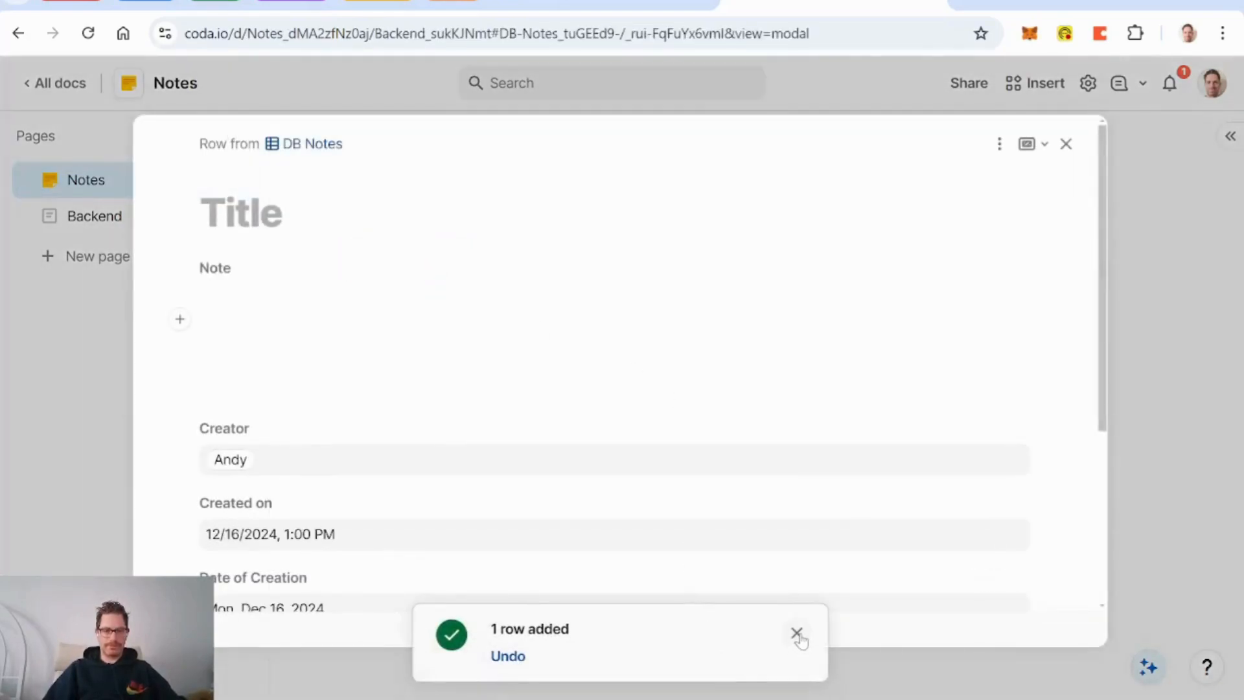
pyautogui.click(999, 144)
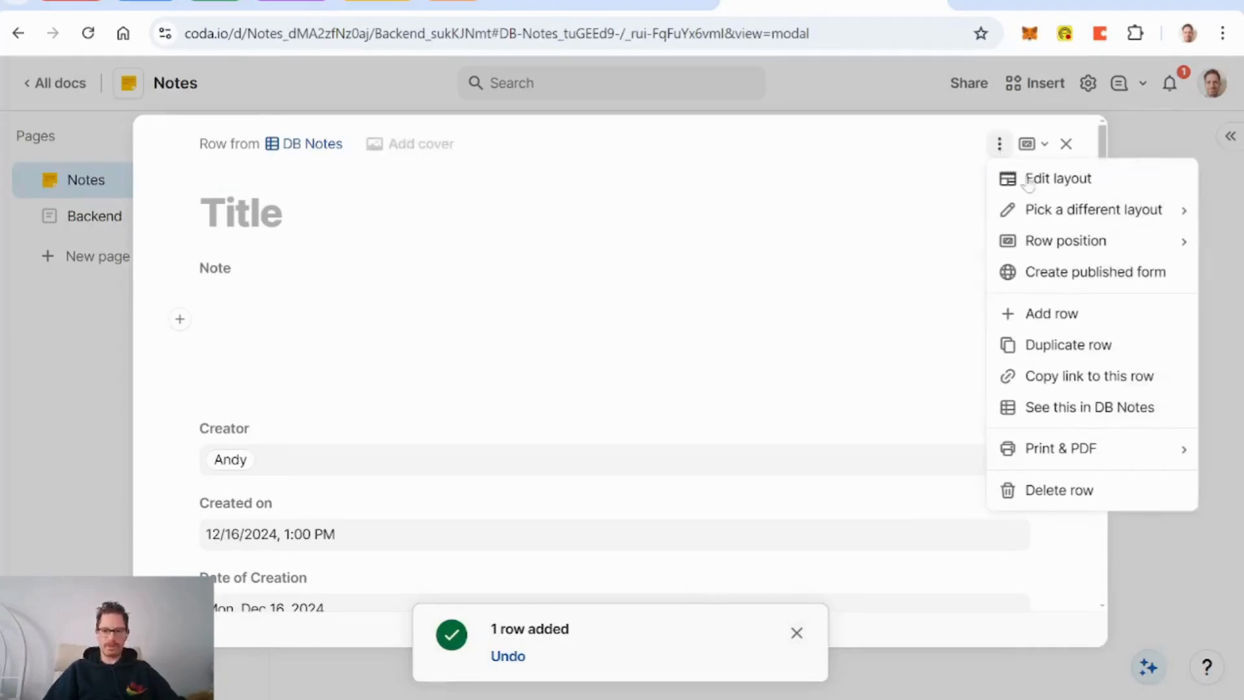
pyautogui.click(1032, 176)
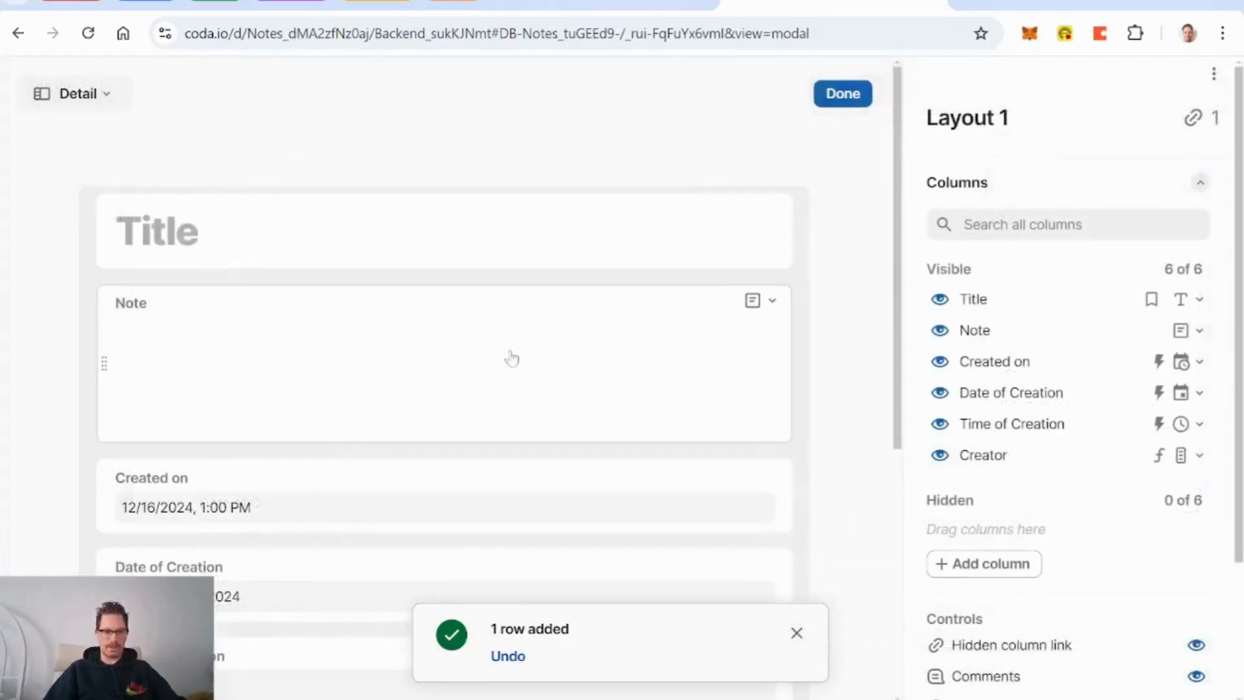
# Step: Center the Title field, give it a large label, and rename it Note Title
pyautogui.click(473, 241)
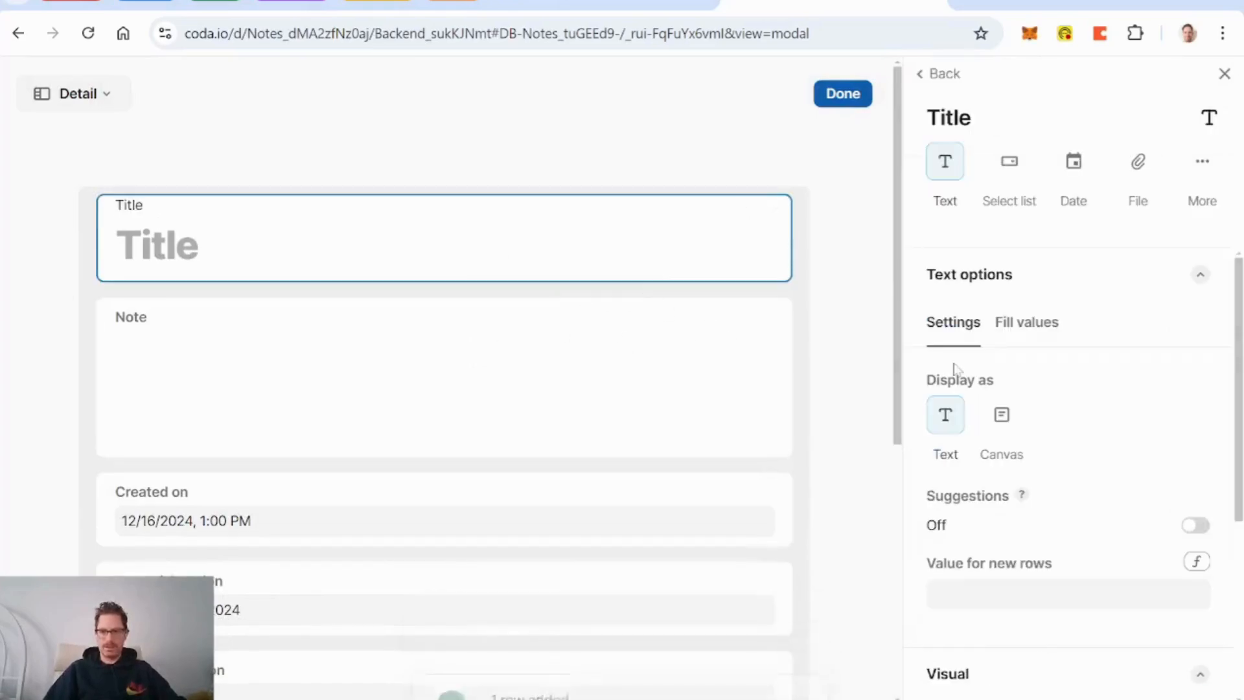
pyautogui.scroll(-5, 1063, 389)
pyautogui.click(984, 656)
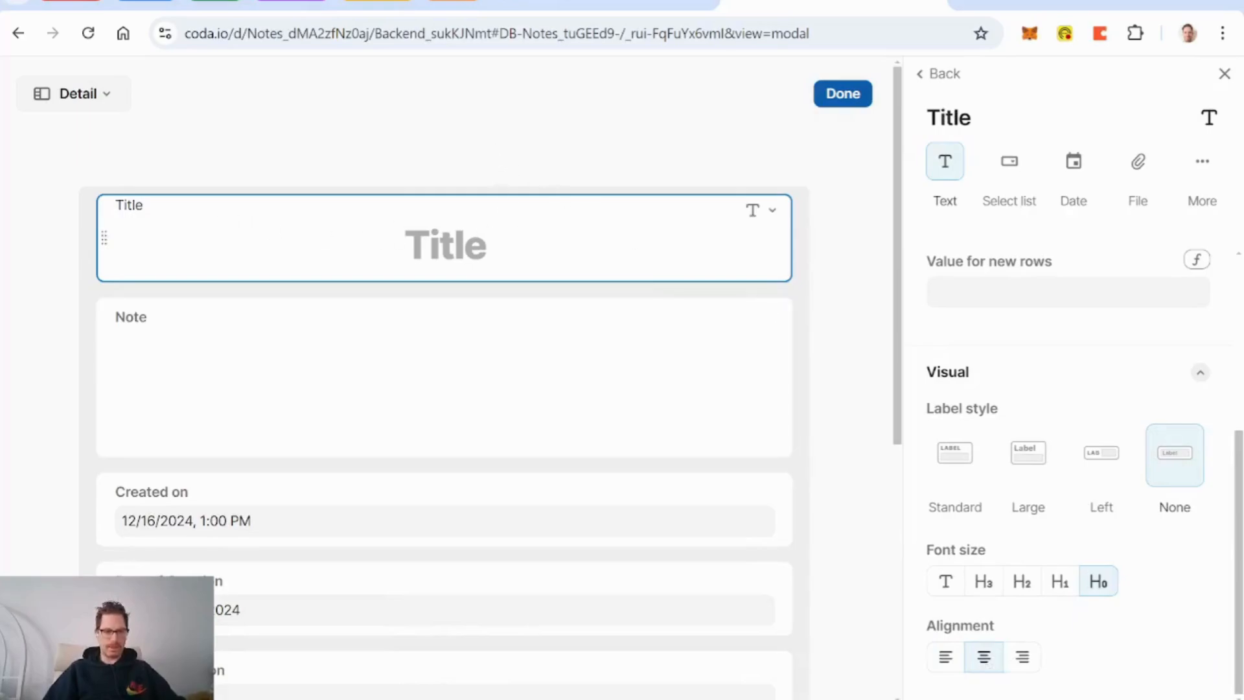
pyautogui.click(132, 206)
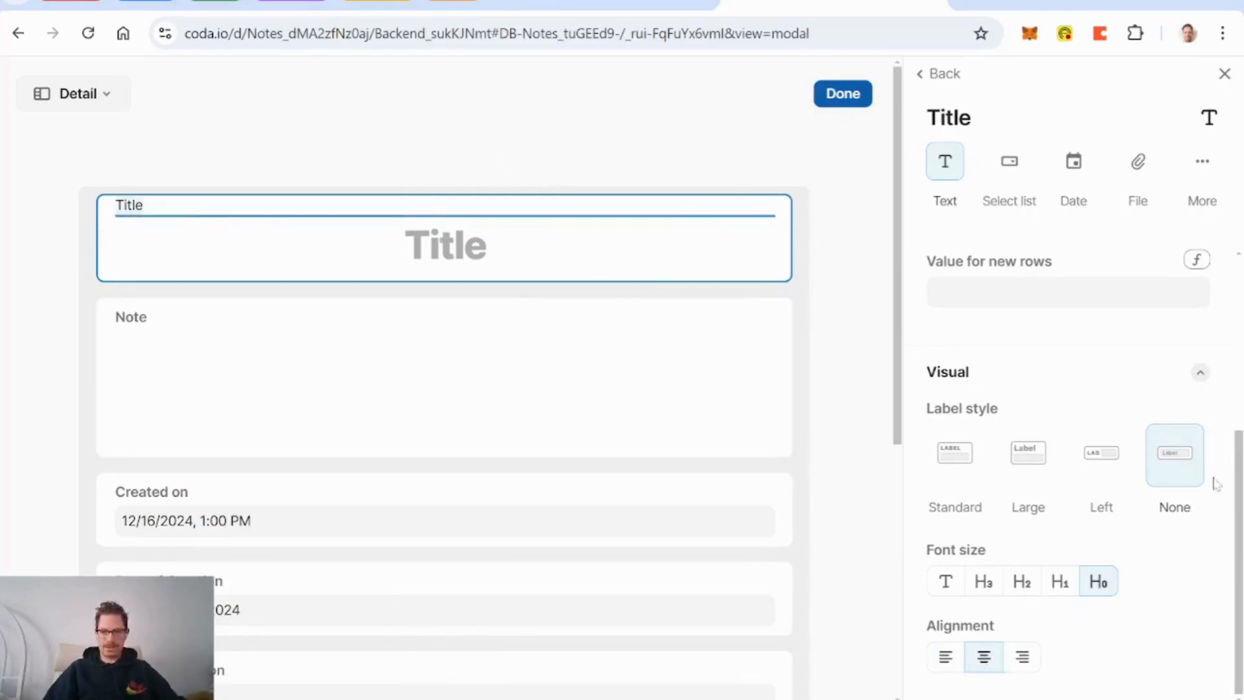
pyautogui.click(1021, 458)
pyautogui.click(478, 250)
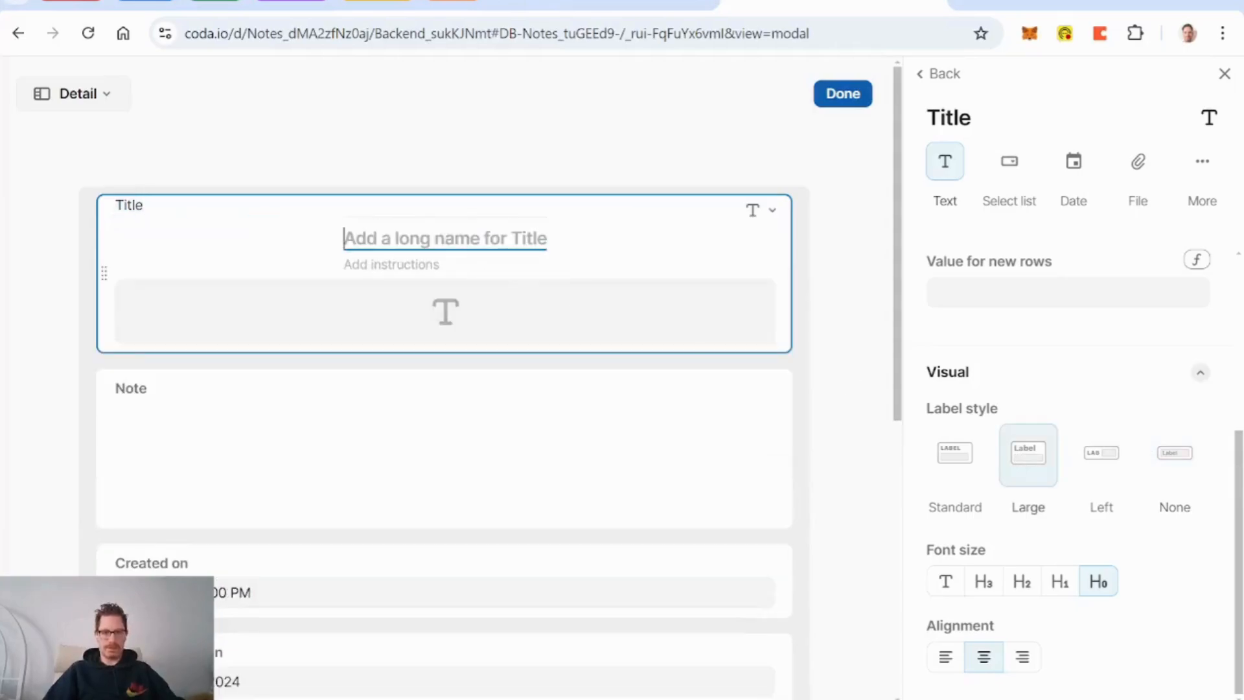
pyautogui.write('Note Title')
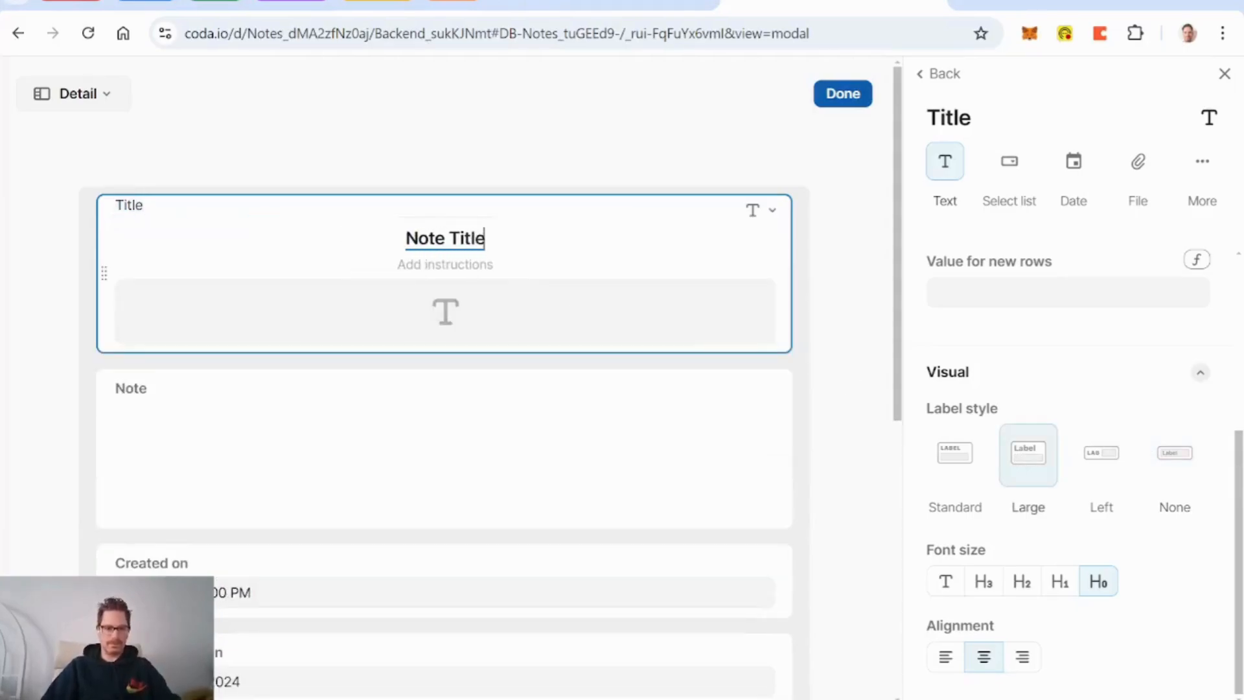
# Step: Show Creator as a centered single value beside Created on
pyautogui.scroll(-5, 379, 422)
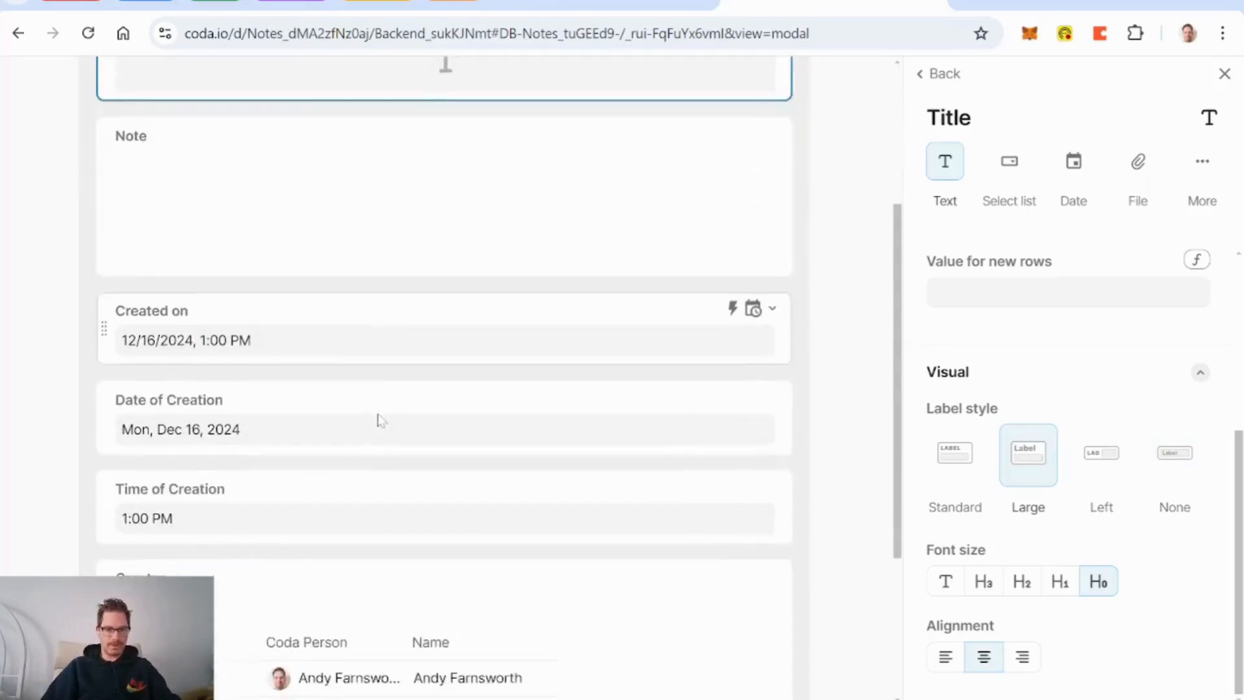
pyautogui.scroll(1, 379, 422)
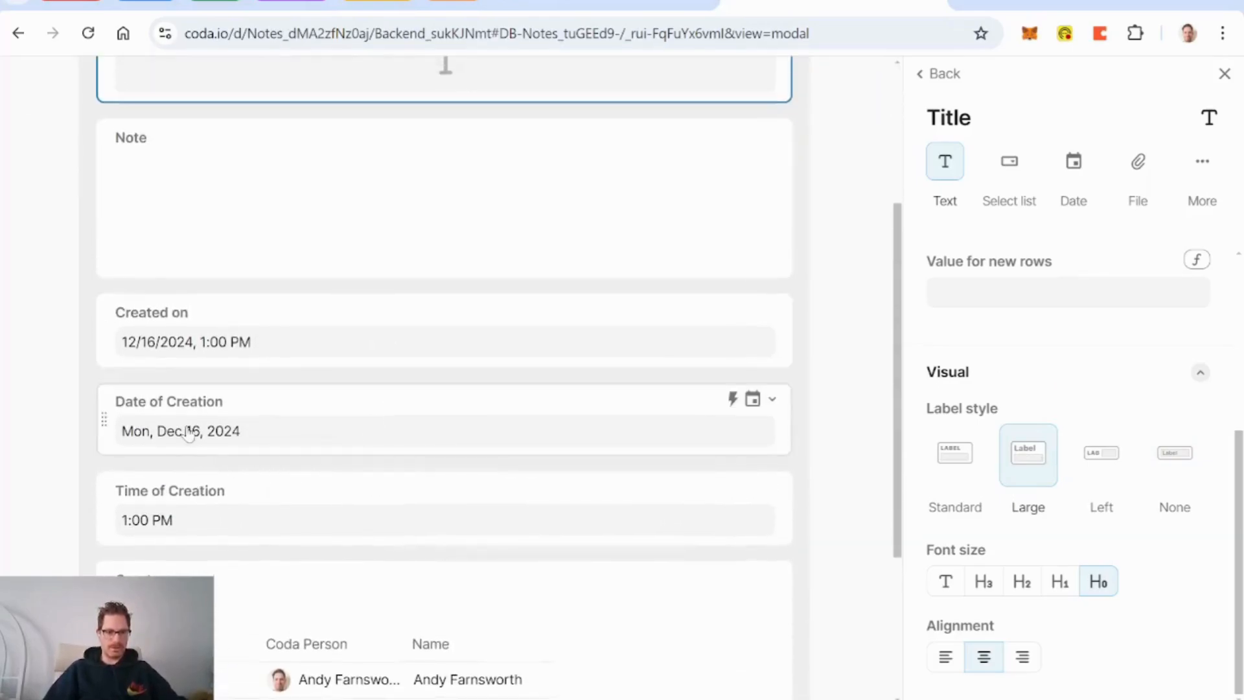
pyautogui.scroll(-2, 673, 542)
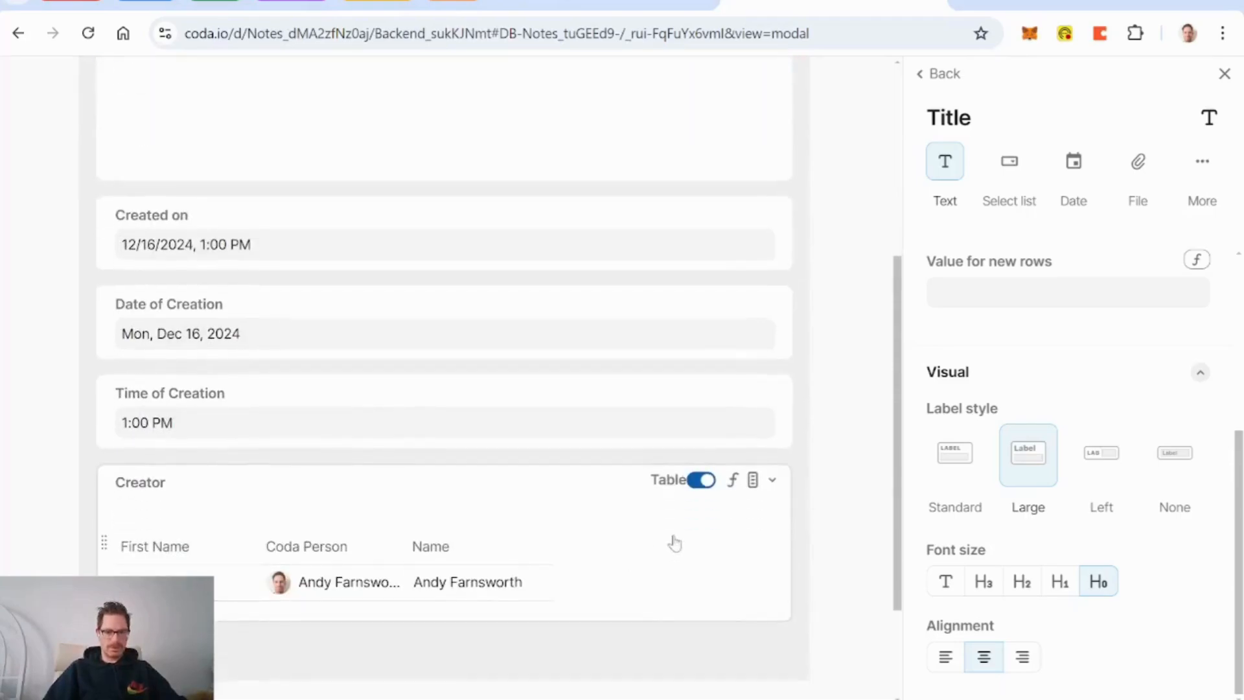
pyautogui.click(701, 480)
pyautogui.moveTo(104, 502); pyautogui.dragTo(86, 291)
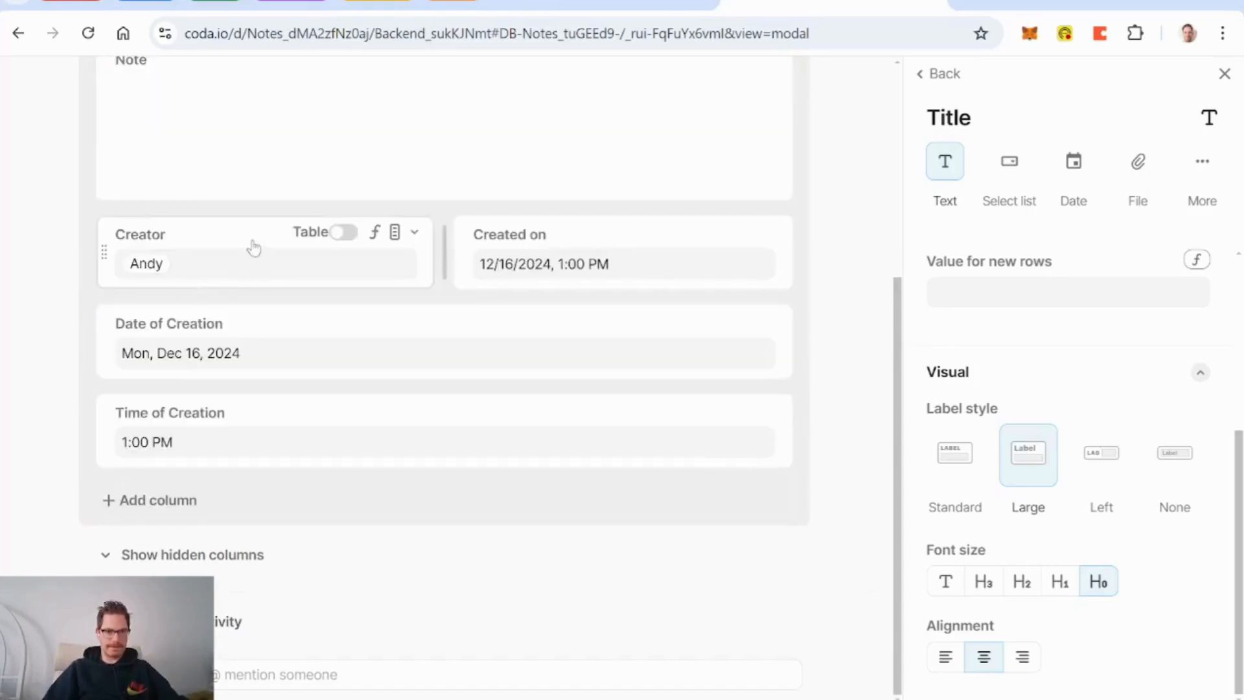
pyautogui.click(226, 241)
pyautogui.scroll(-5, 1040, 502)
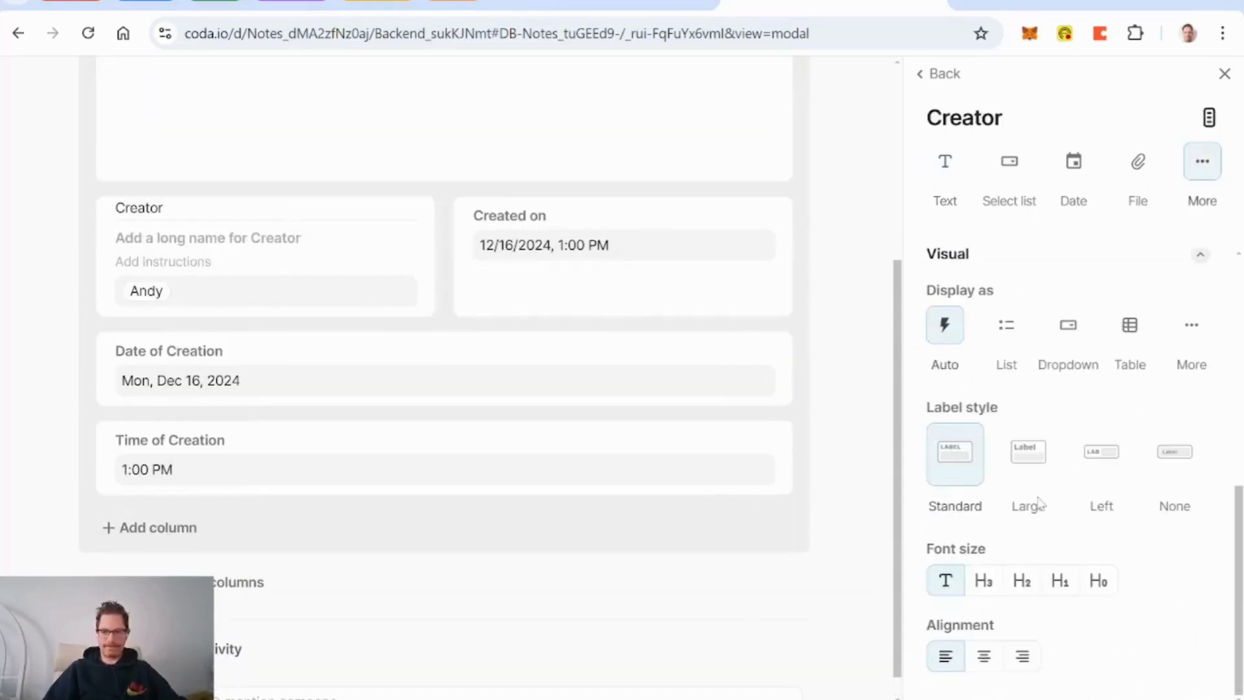
pyautogui.click(998, 653)
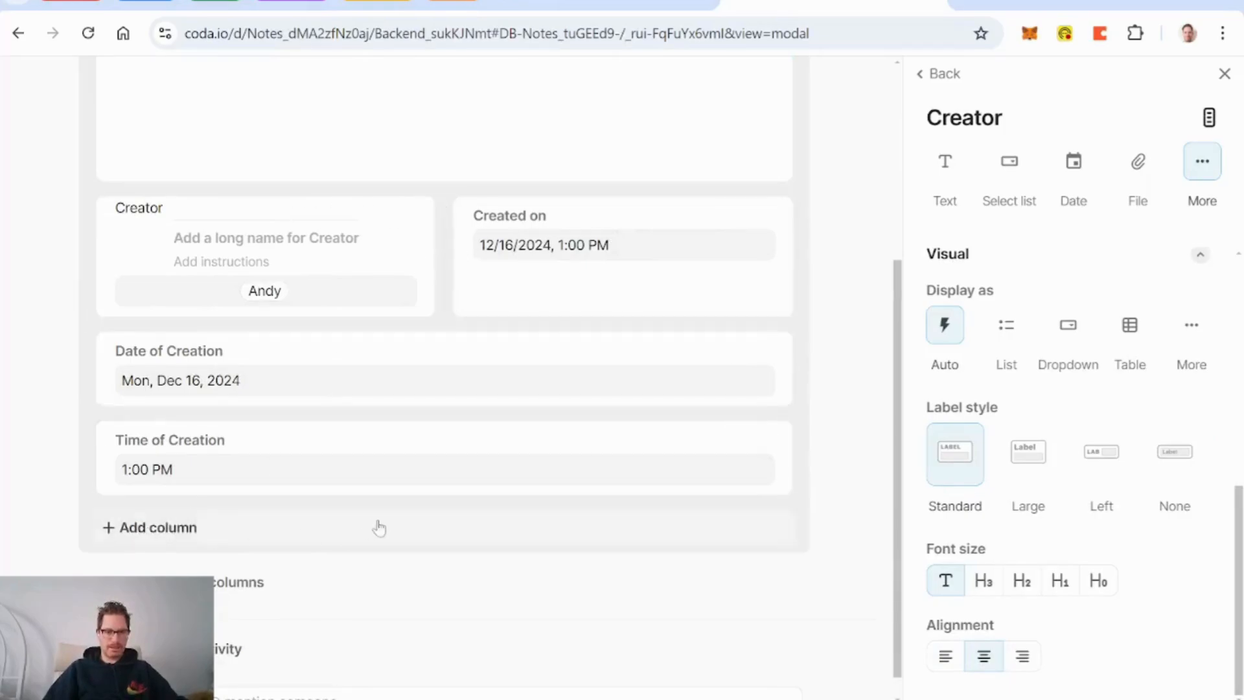
pyautogui.click(160, 528)
# Step: Add a 'Header - Created' column with formula "Created" and place it between Creator and Created on
pyautogui.write('Head')
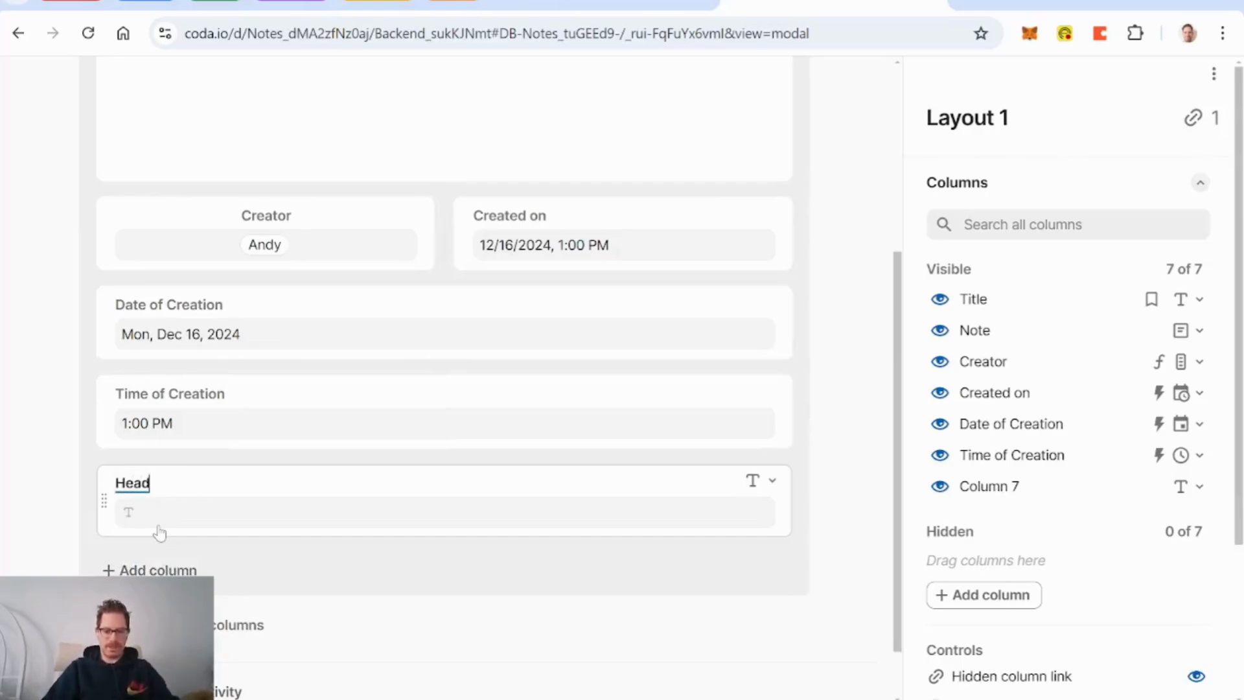
pyautogui.write('er - Created')
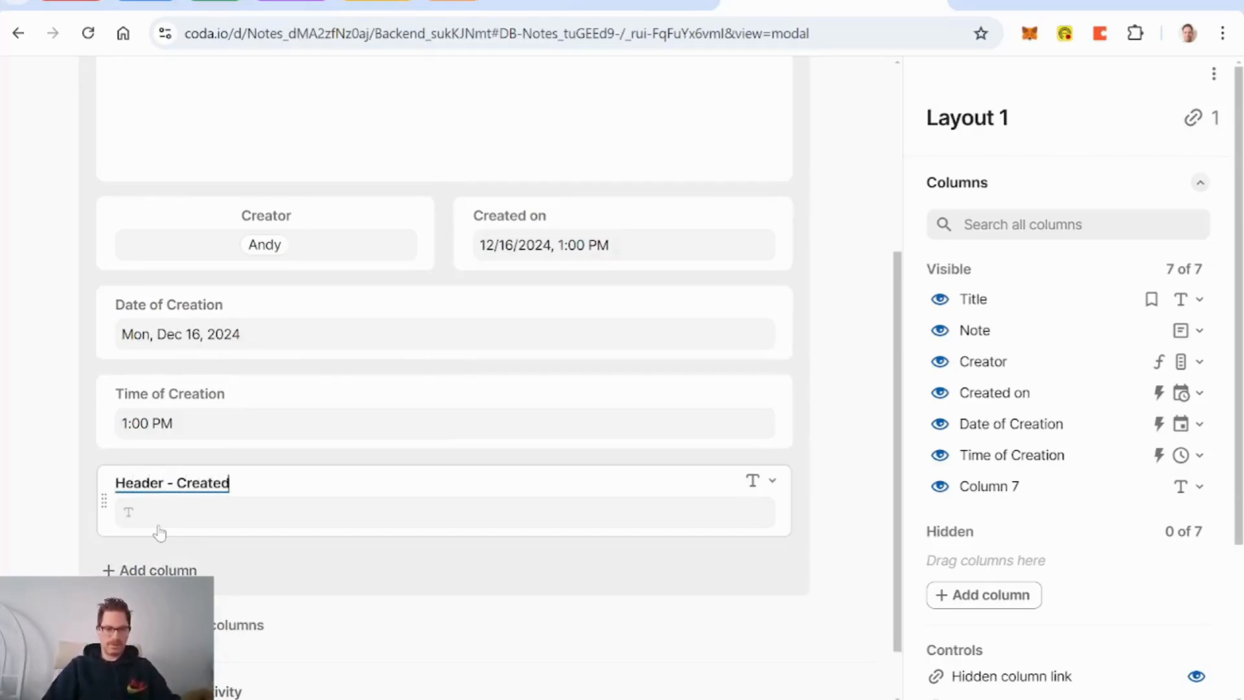
pyautogui.click(777, 481)
pyautogui.click(687, 234)
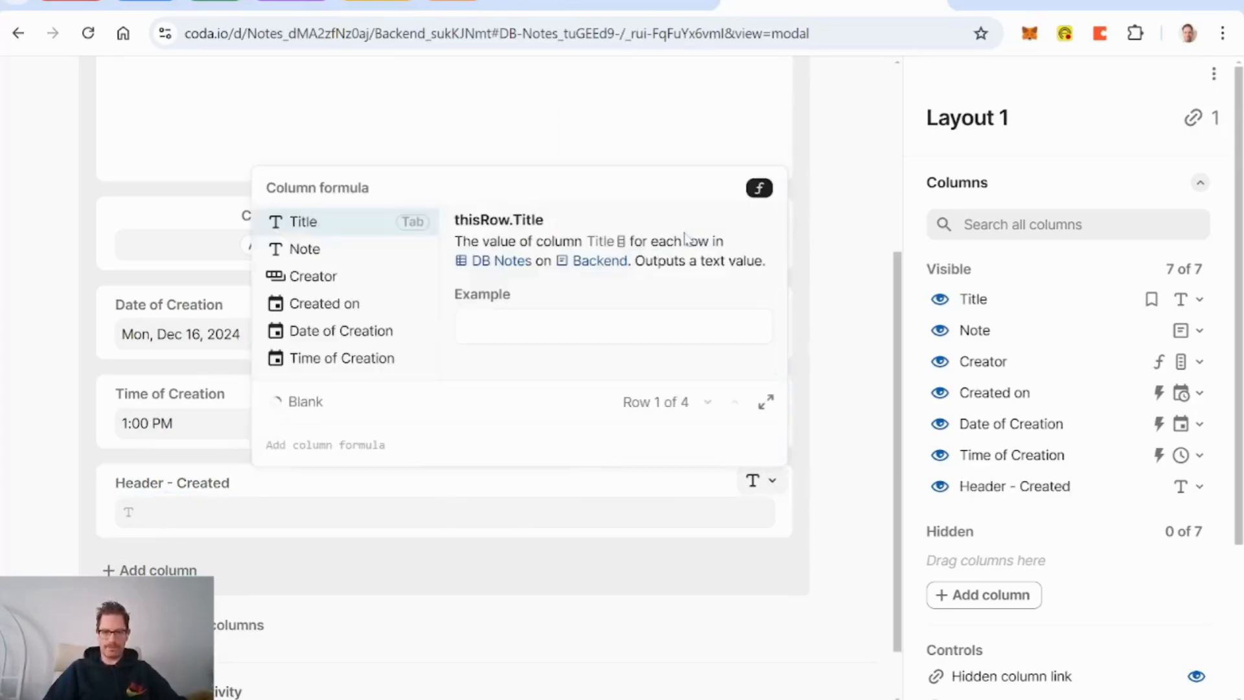
pyautogui.write('"crea')
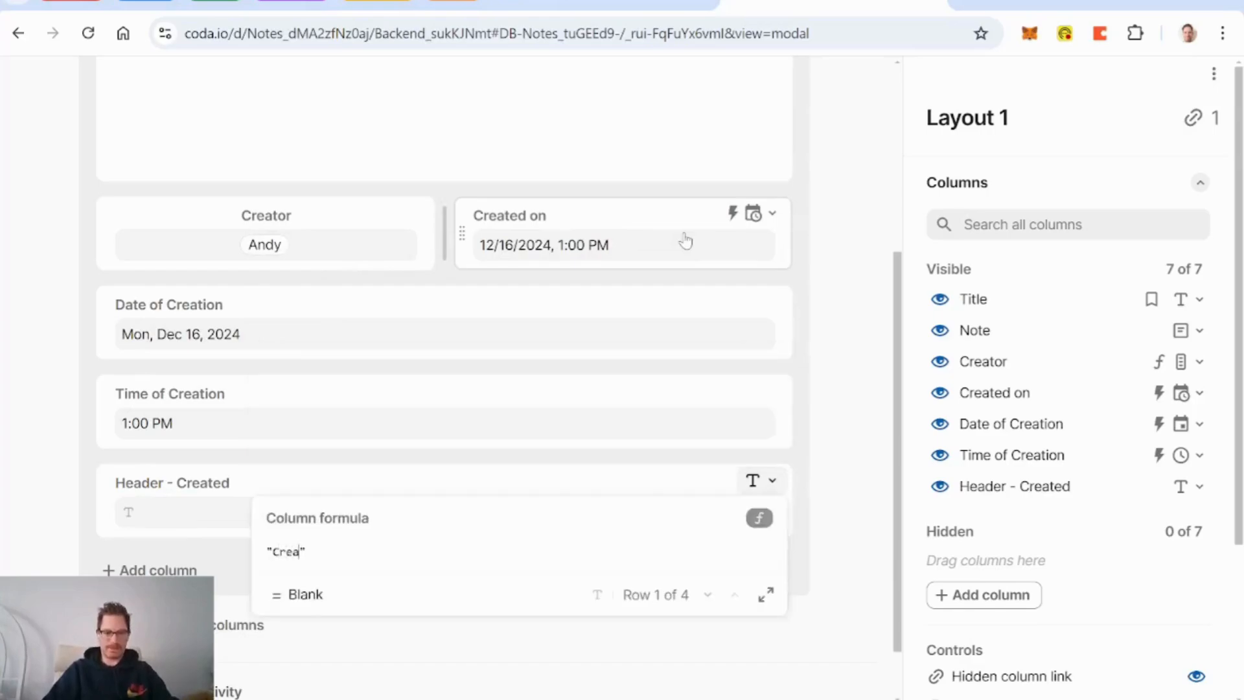
pyautogui.write('ted')
pyautogui.press('Return')
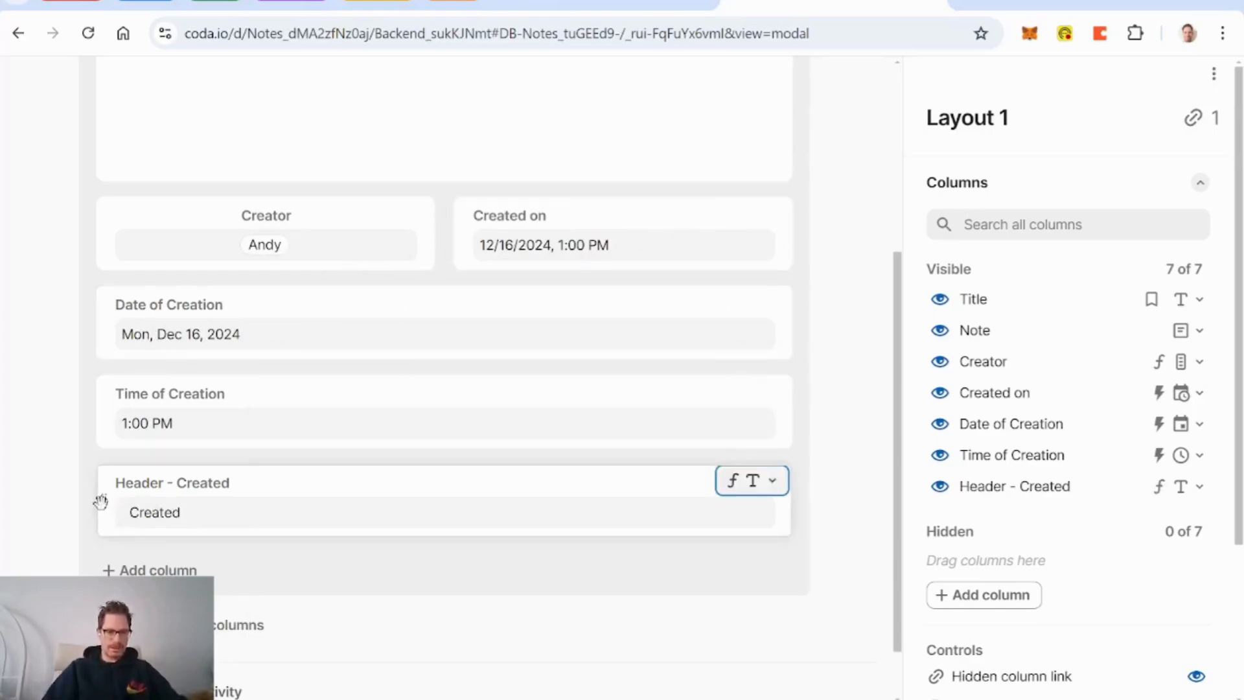
pyautogui.moveTo(100, 501); pyautogui.dragTo(228, 286)
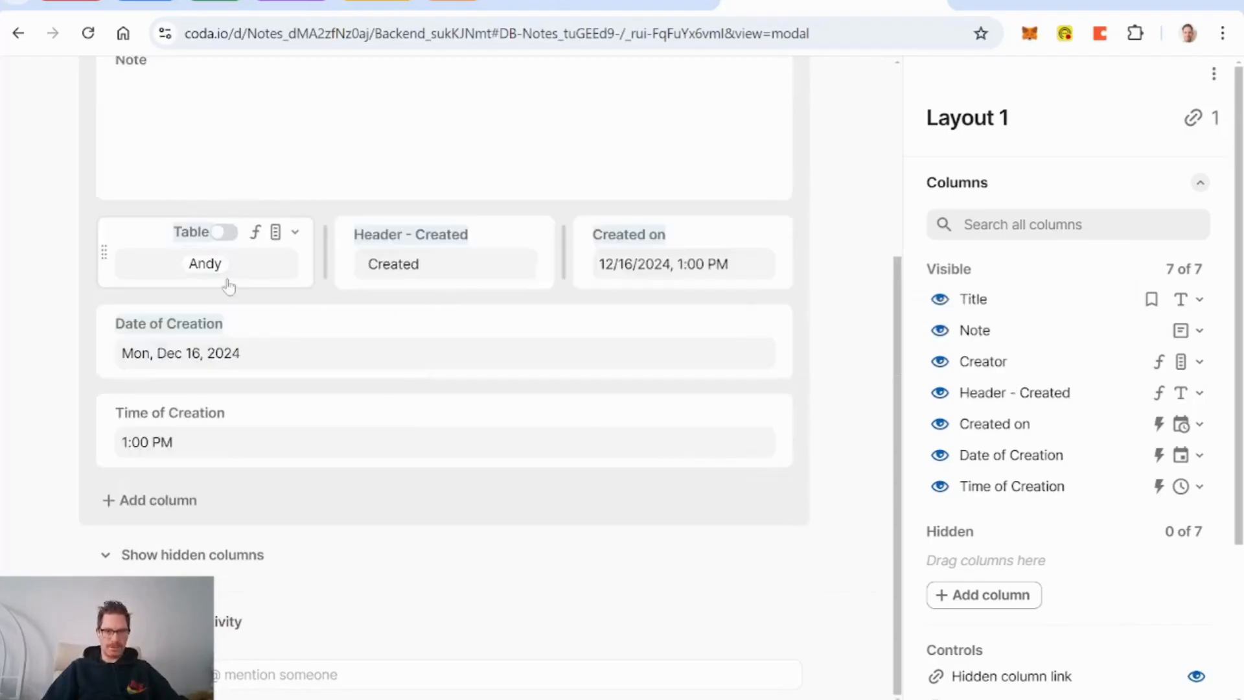
# Step: Remove the labels from Header - Created and Created on, and center both fields
pyautogui.click(431, 252)
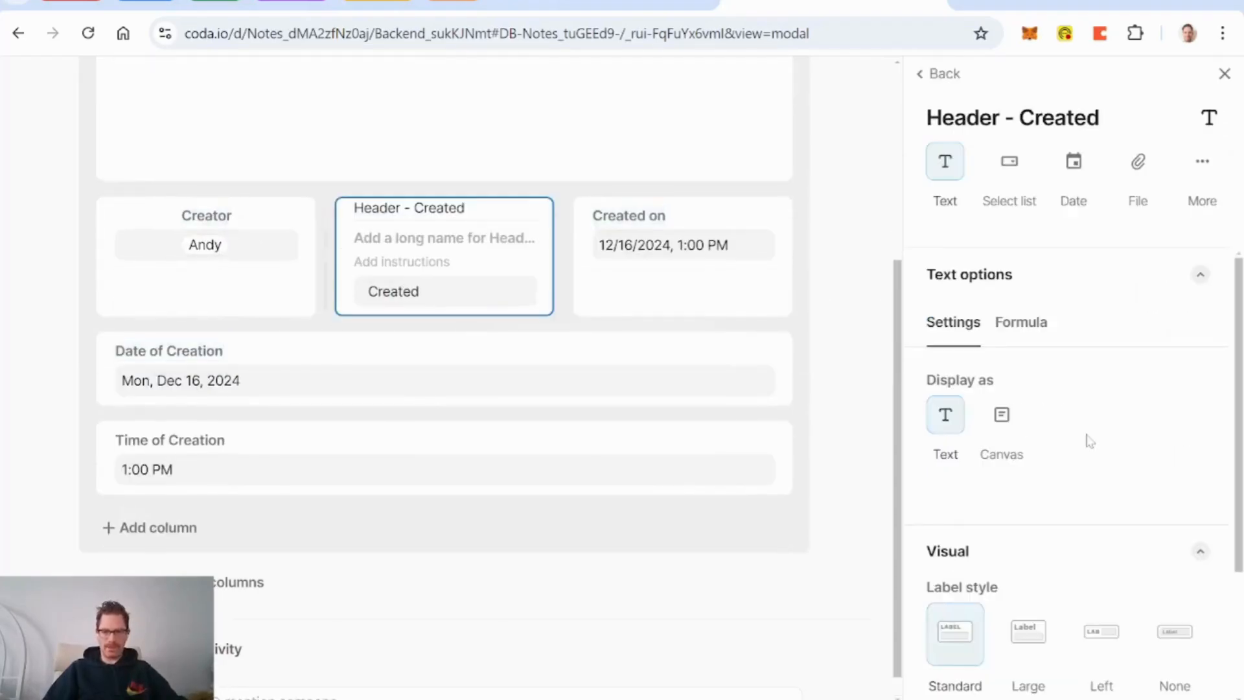
pyautogui.scroll(-3, 1090, 440)
pyautogui.click(1183, 469)
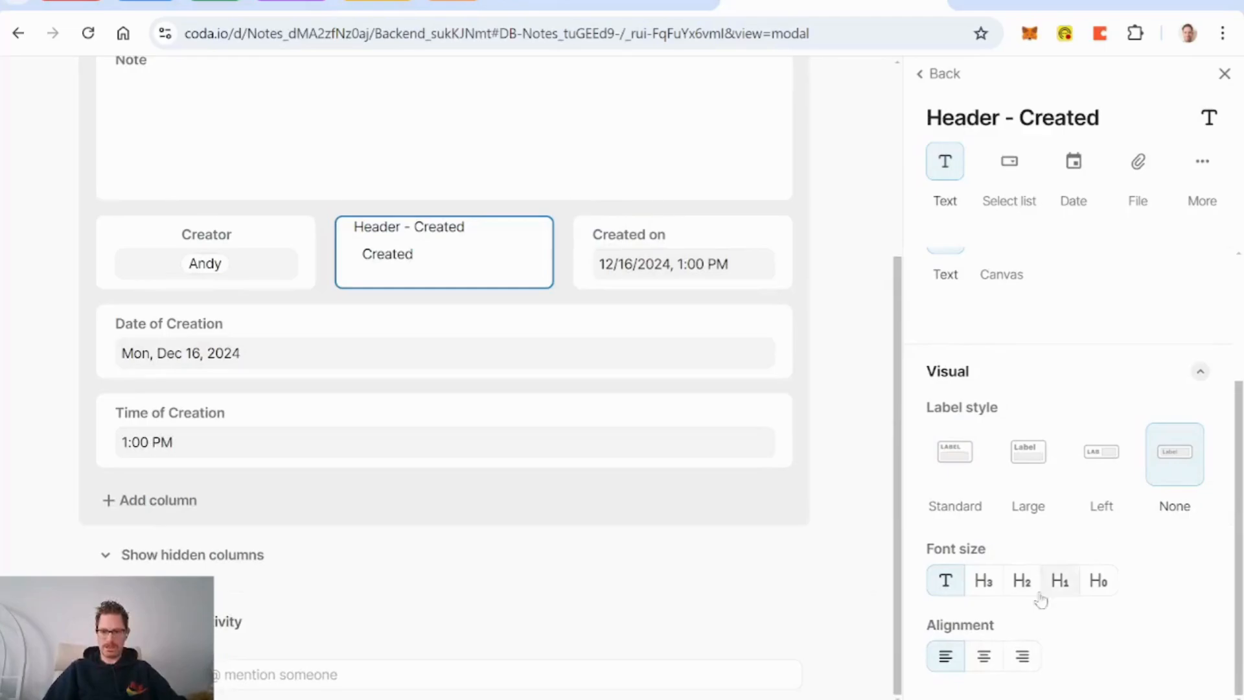
pyautogui.click(984, 657)
pyautogui.click(682, 250)
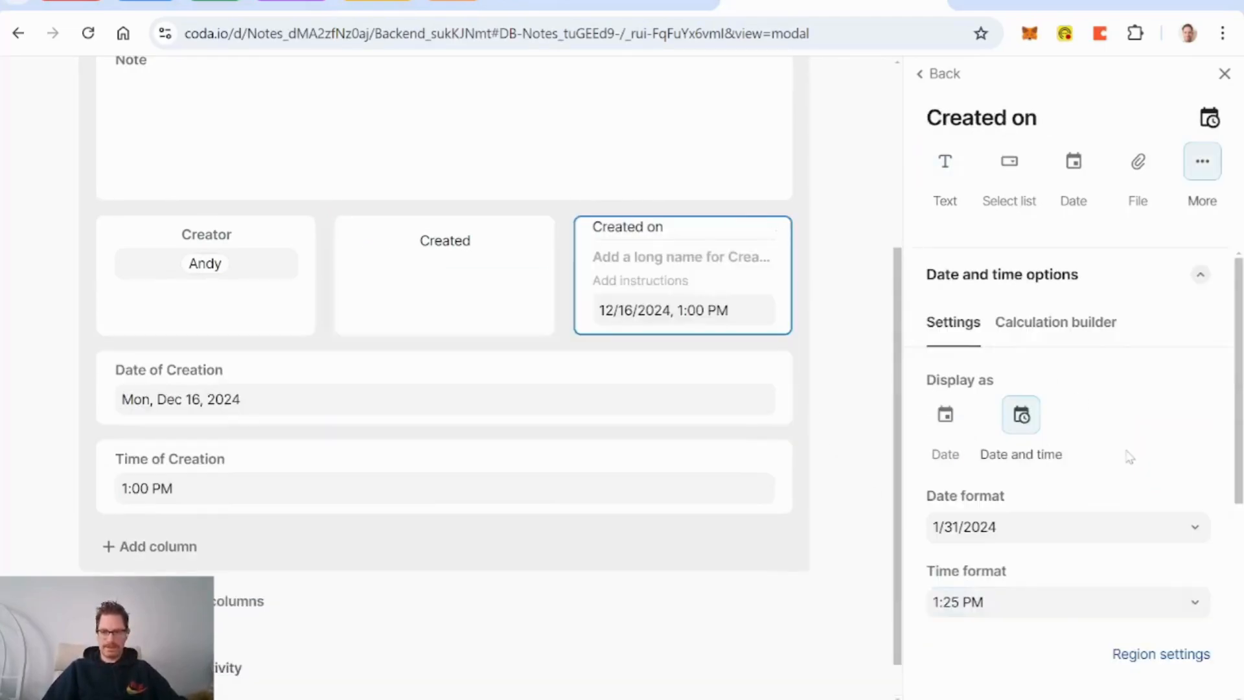
pyautogui.scroll(-5, 1130, 456)
pyautogui.click(1182, 475)
pyautogui.click(983, 657)
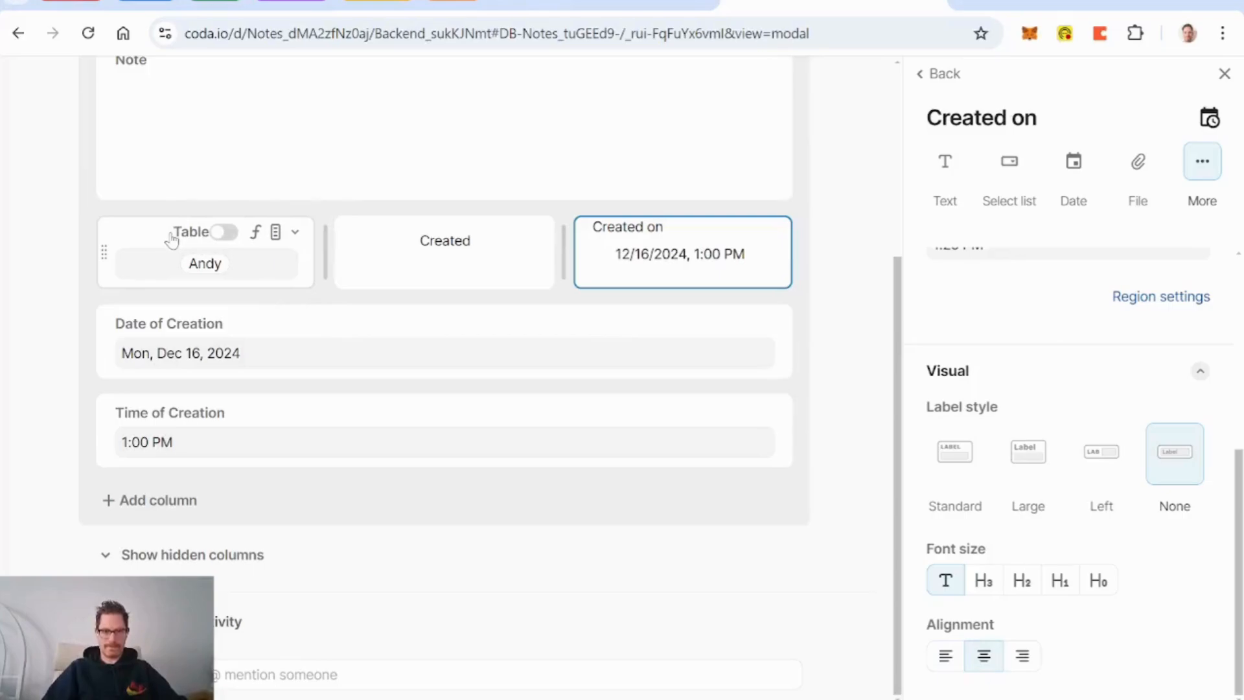
# Step: Remove the Creator field's label and make the Created header H3 size
pyautogui.click(429, 280)
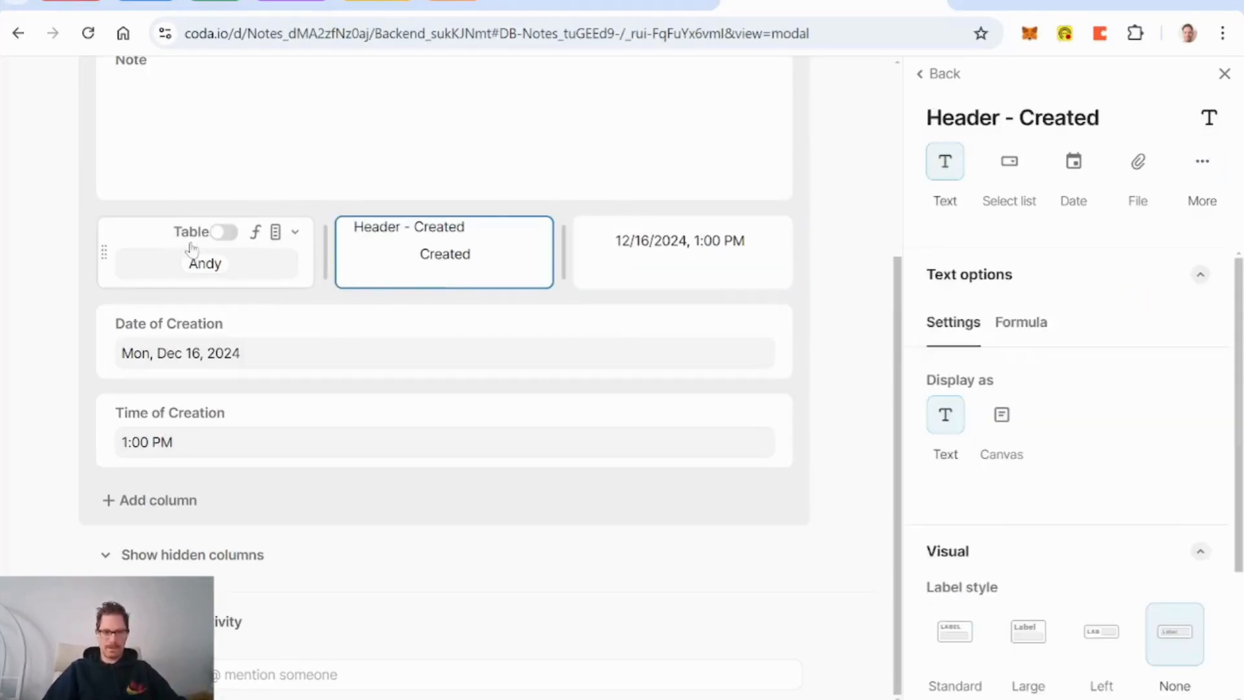
pyautogui.click(133, 247)
pyautogui.scroll(-5, 1118, 518)
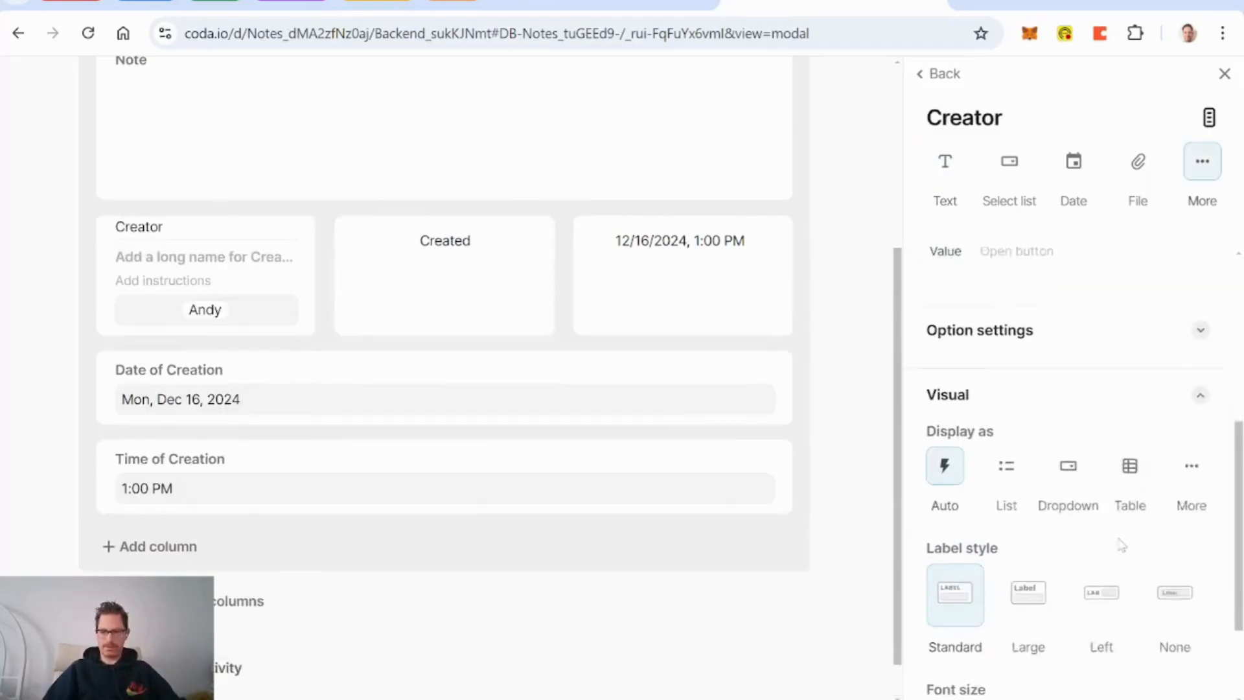
pyautogui.click(1176, 571)
pyautogui.scroll(-2, 1180, 587)
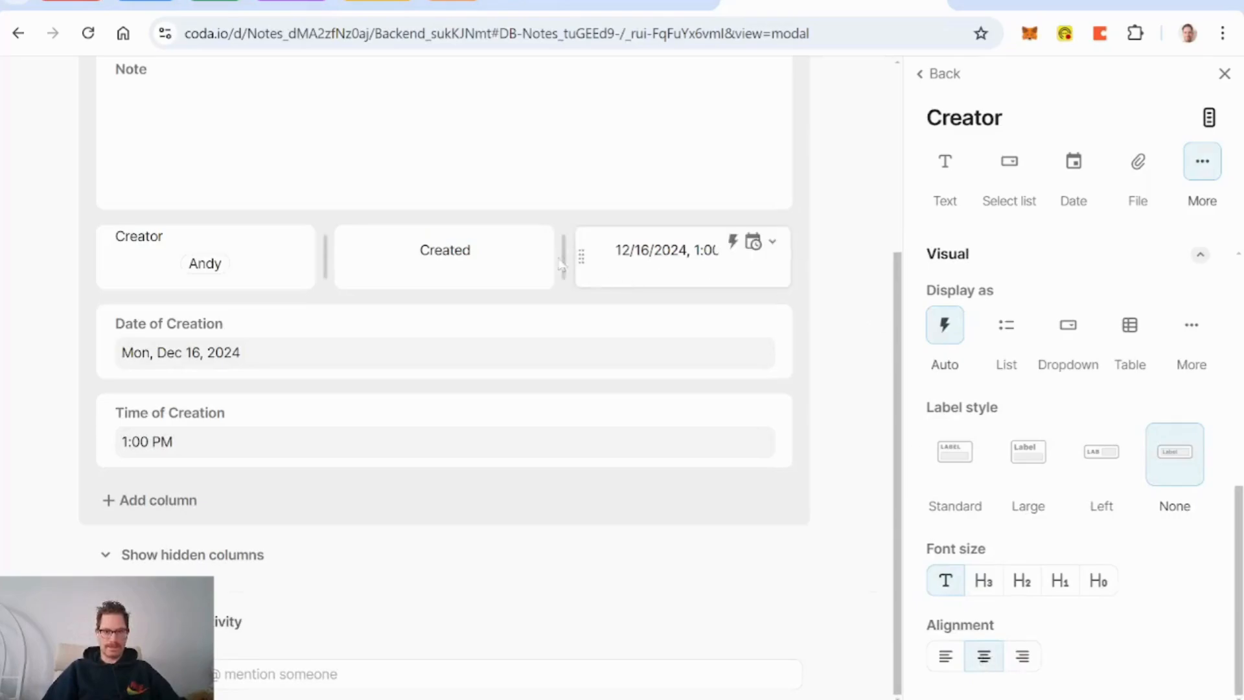
pyautogui.click(447, 270)
pyautogui.scroll(-3, 1060, 529)
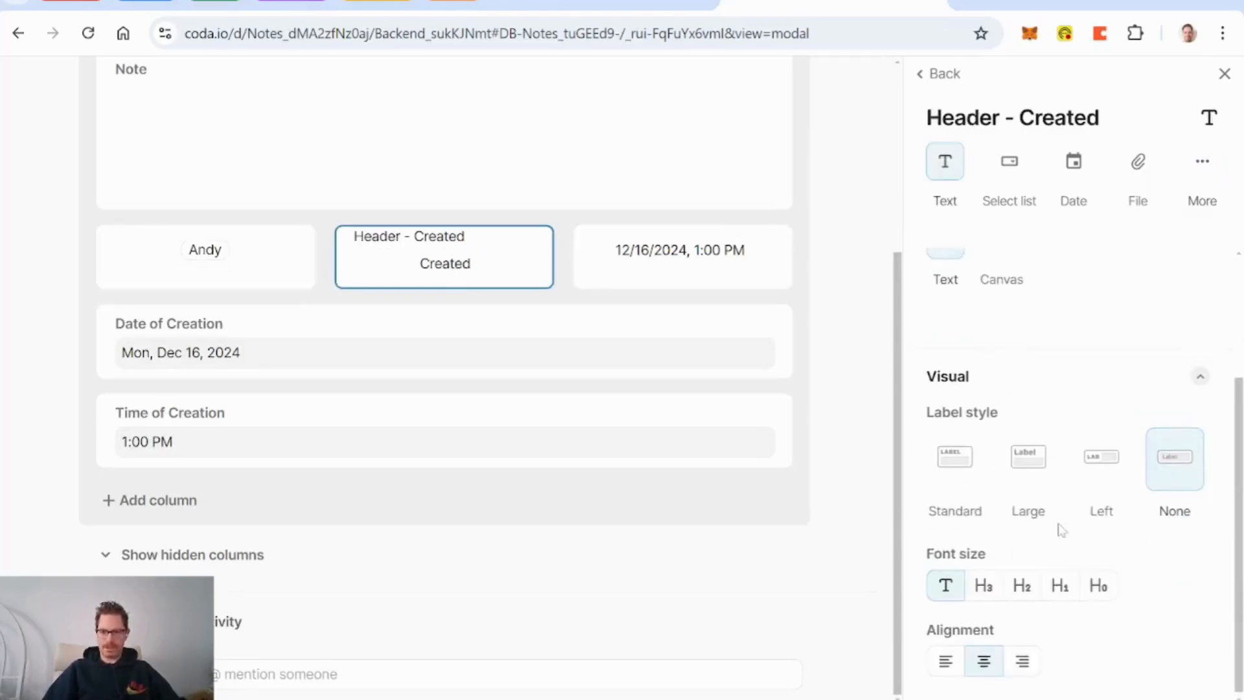
pyautogui.click(984, 585)
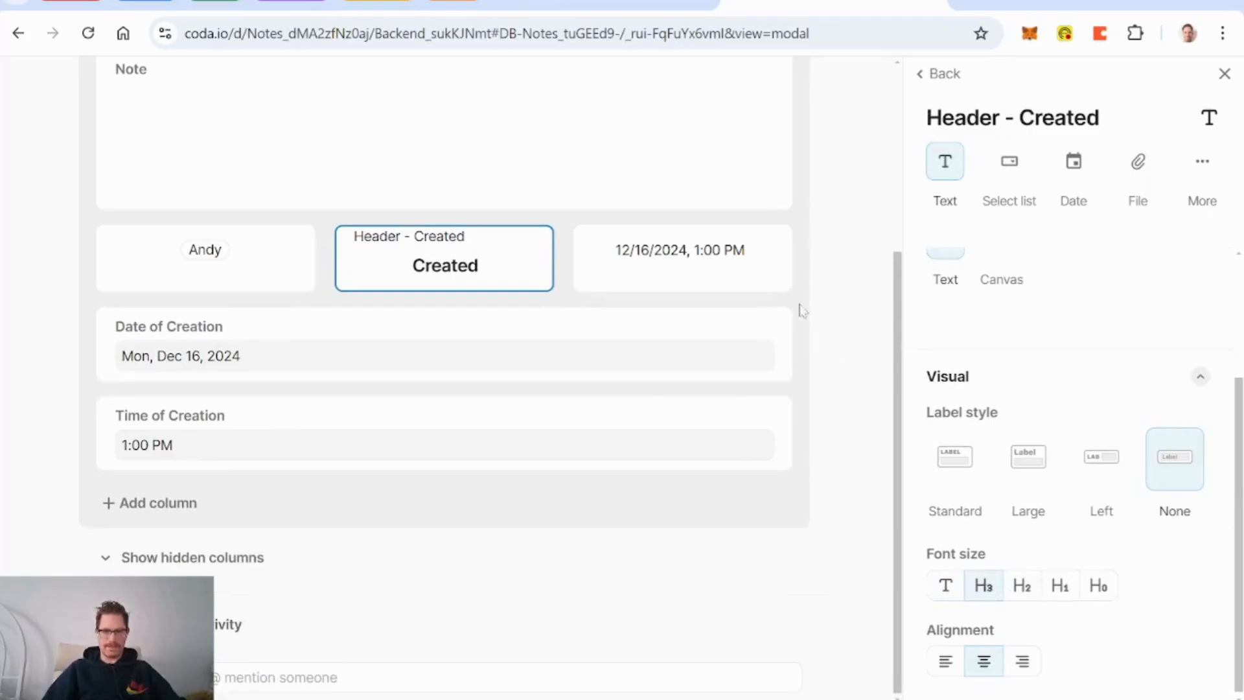
# Step: Hide Date of Creation and Time of Creation without a link to hidden columns, then finish the layout
pyautogui.click(939, 74)
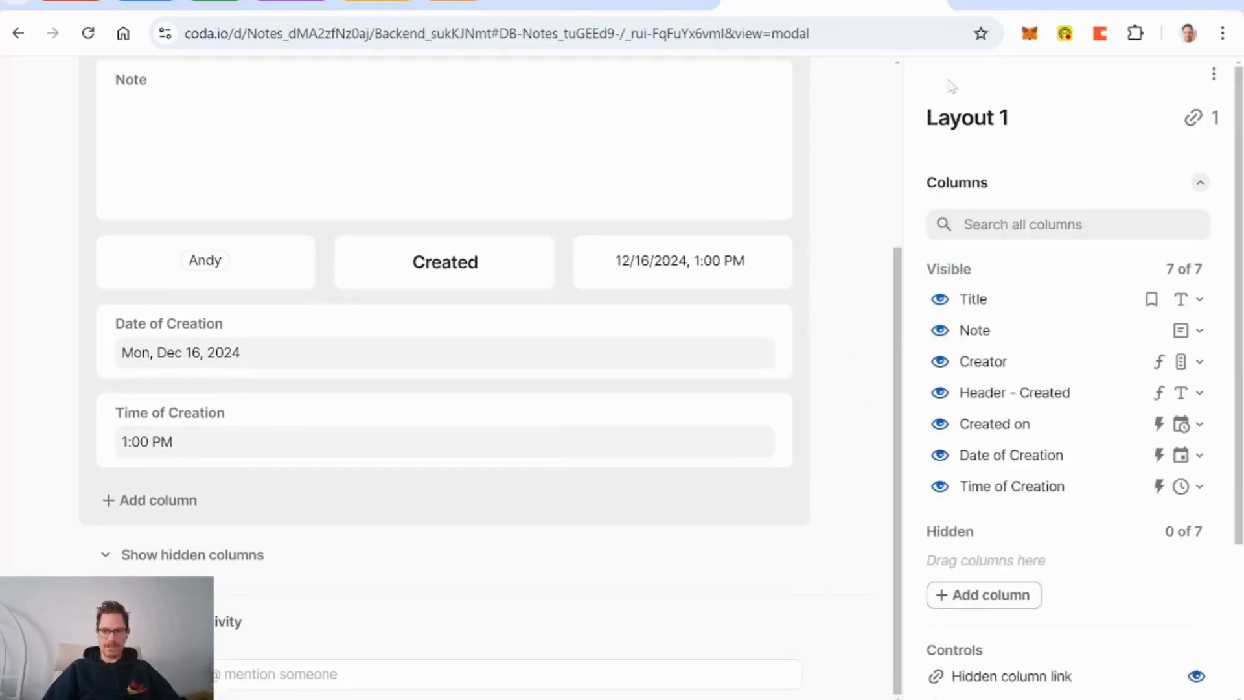
pyautogui.click(939, 457)
pyautogui.click(940, 456)
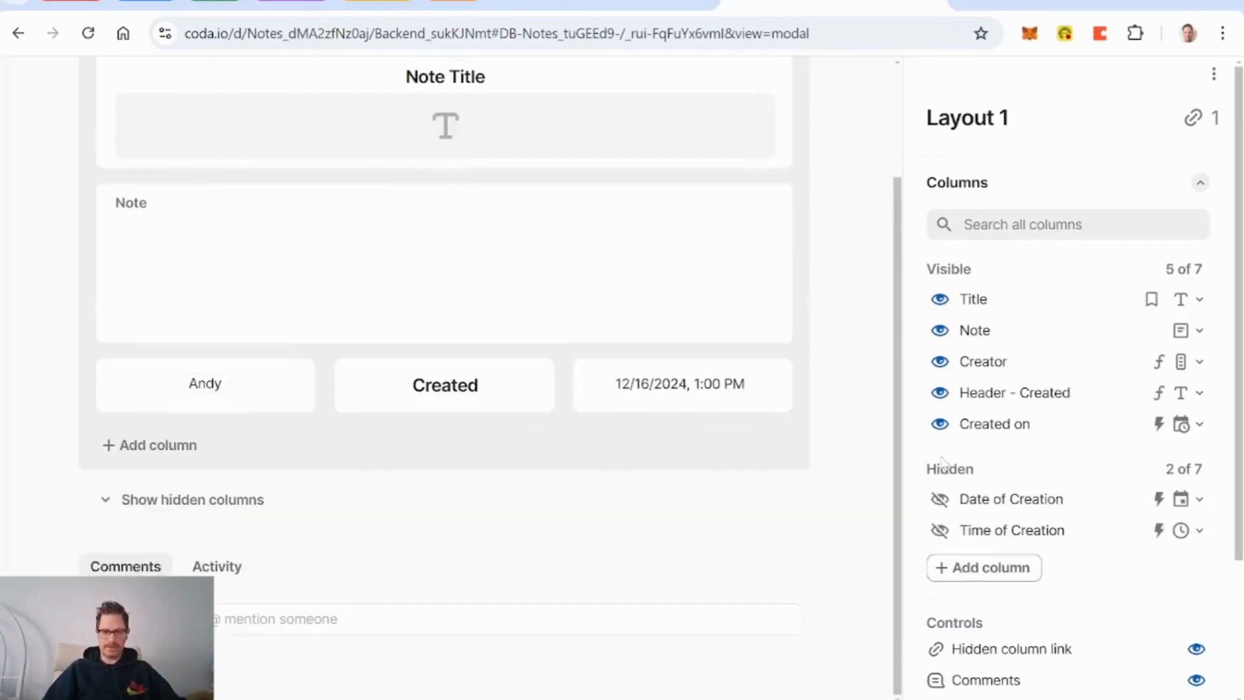
pyautogui.scroll(-3, 1088, 478)
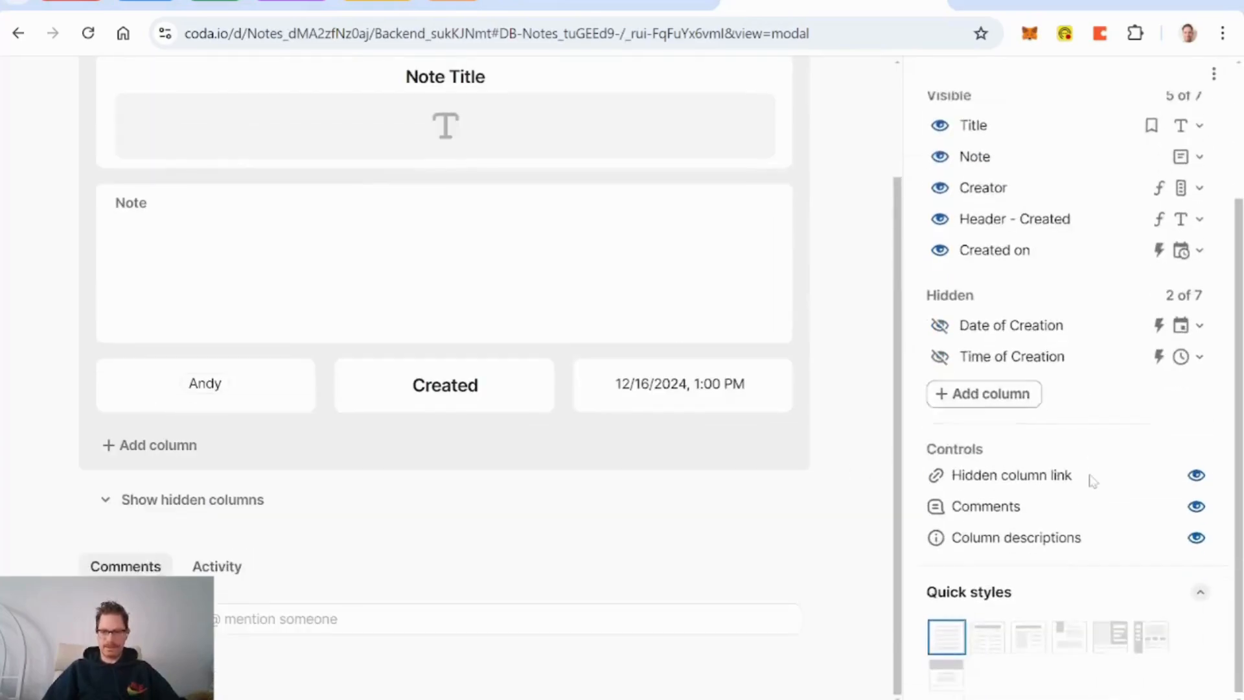
pyautogui.click(1193, 474)
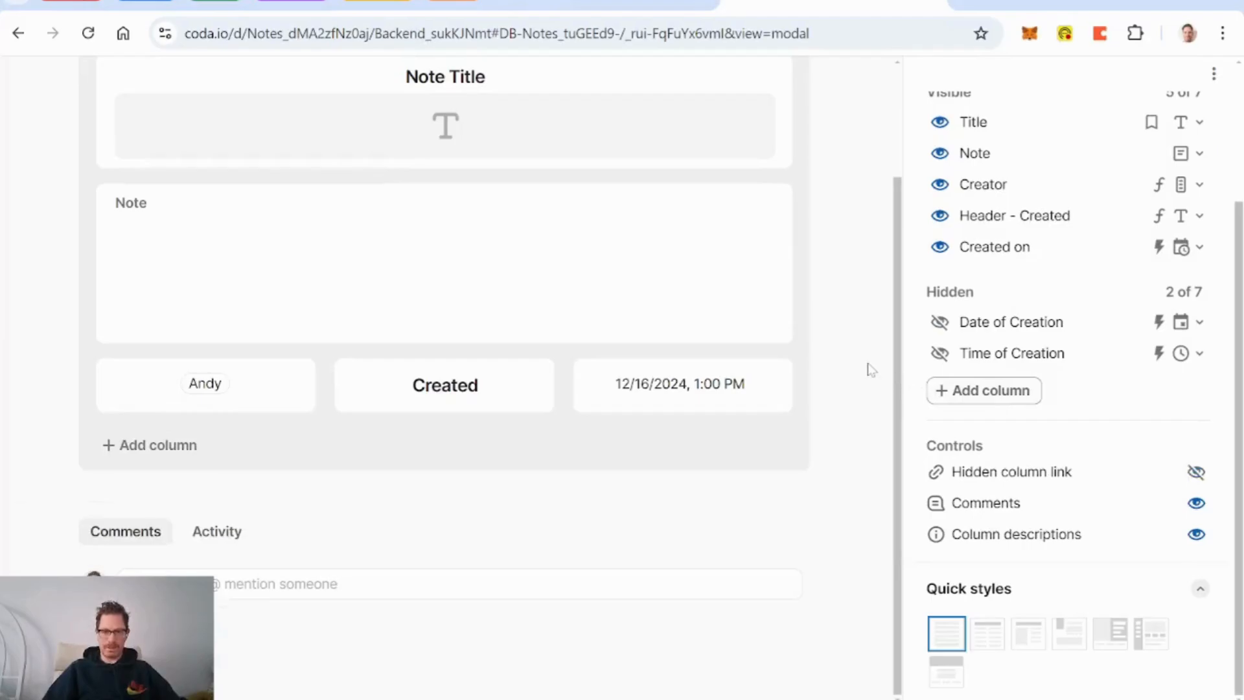
pyautogui.scroll(3, 872, 369)
pyautogui.click(842, 92)
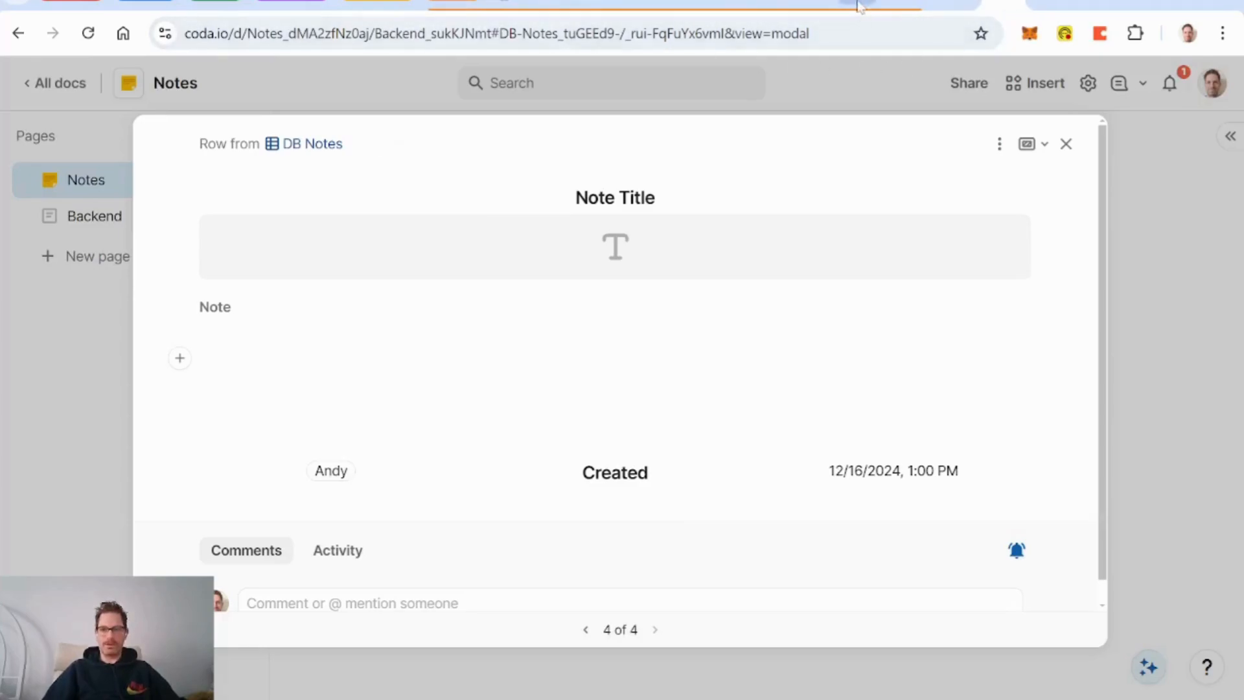
# Step: Open the Backend > Settings subpage in the CRM for Learning Organizations doc
pyautogui.click(909, 6)
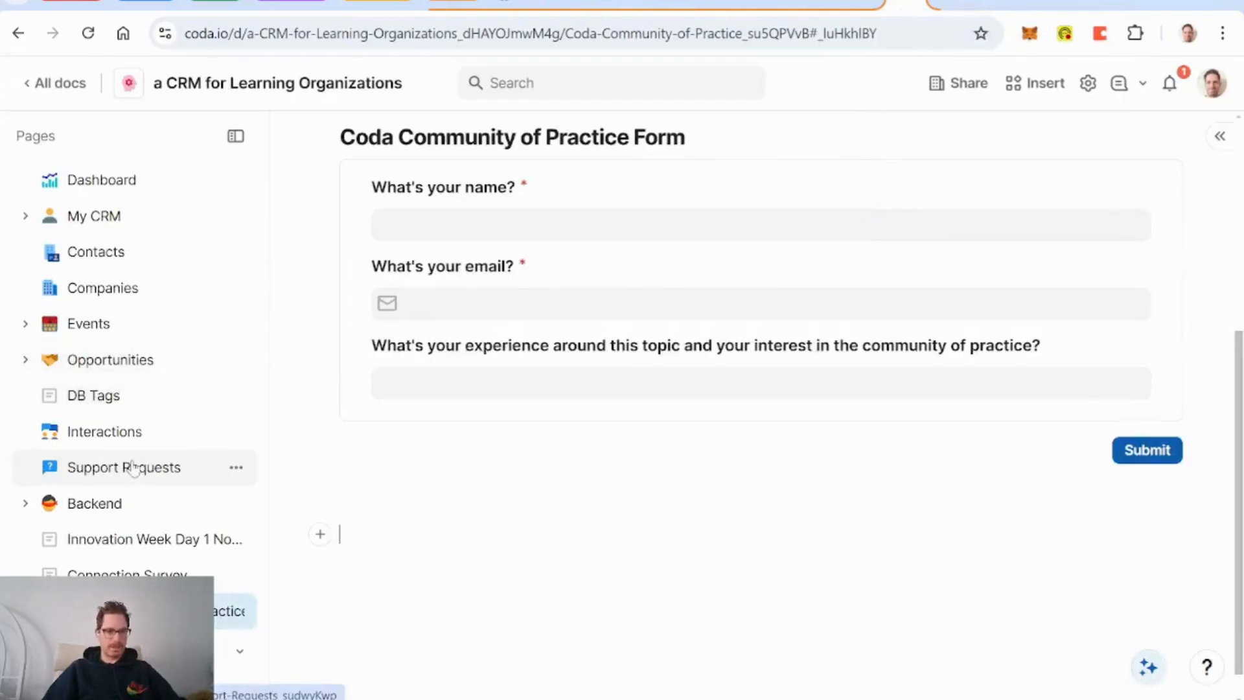
pyautogui.click(65, 505)
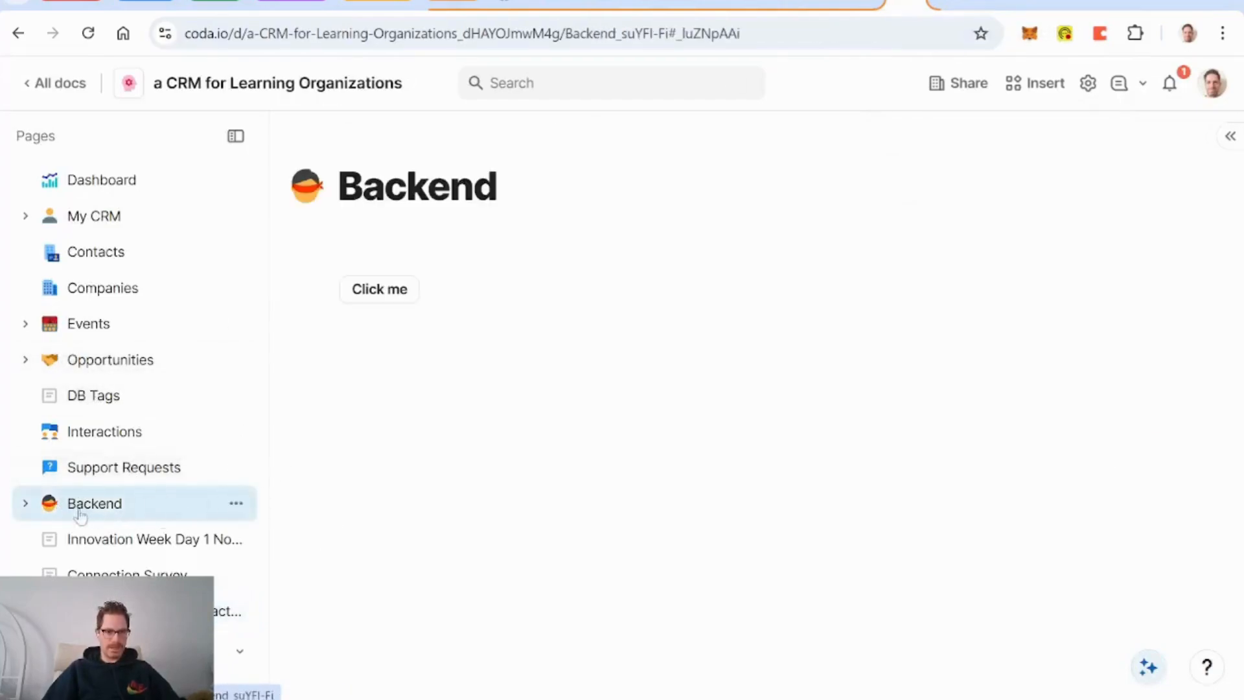
pyautogui.click(26, 504)
pyautogui.click(98, 538)
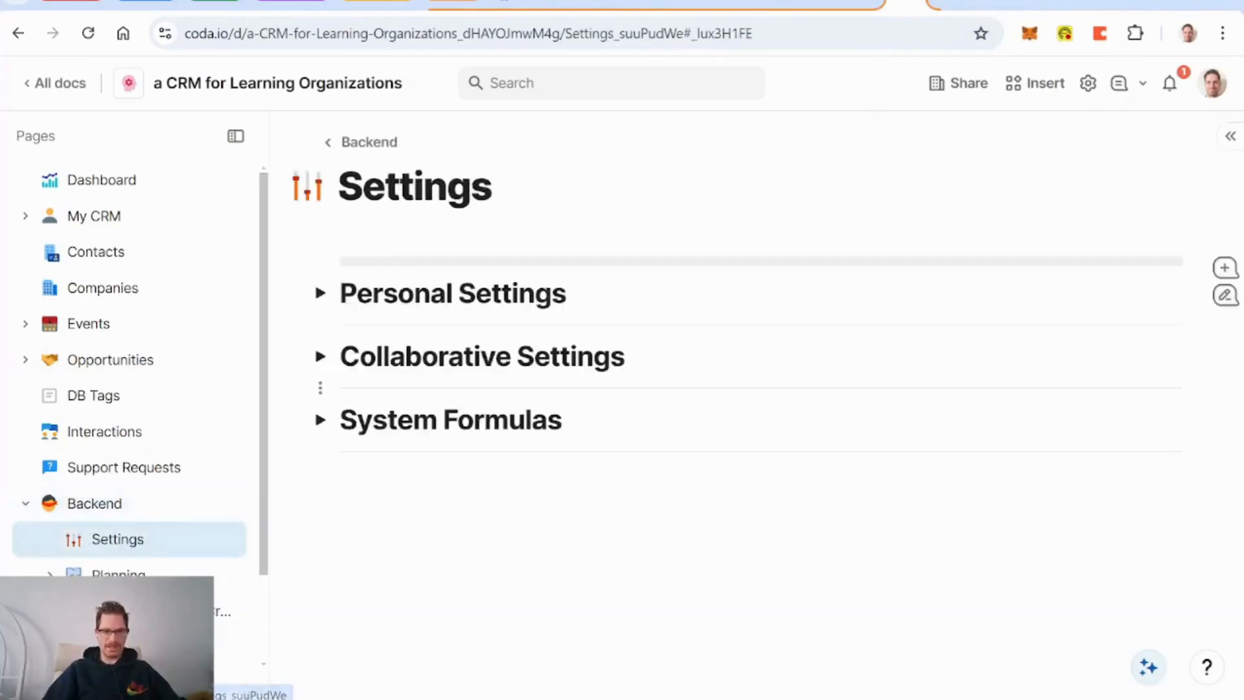
# Step: Expand and select the Modal Lines section's content, then return to the Notes doc
pyautogui.click(319, 356)
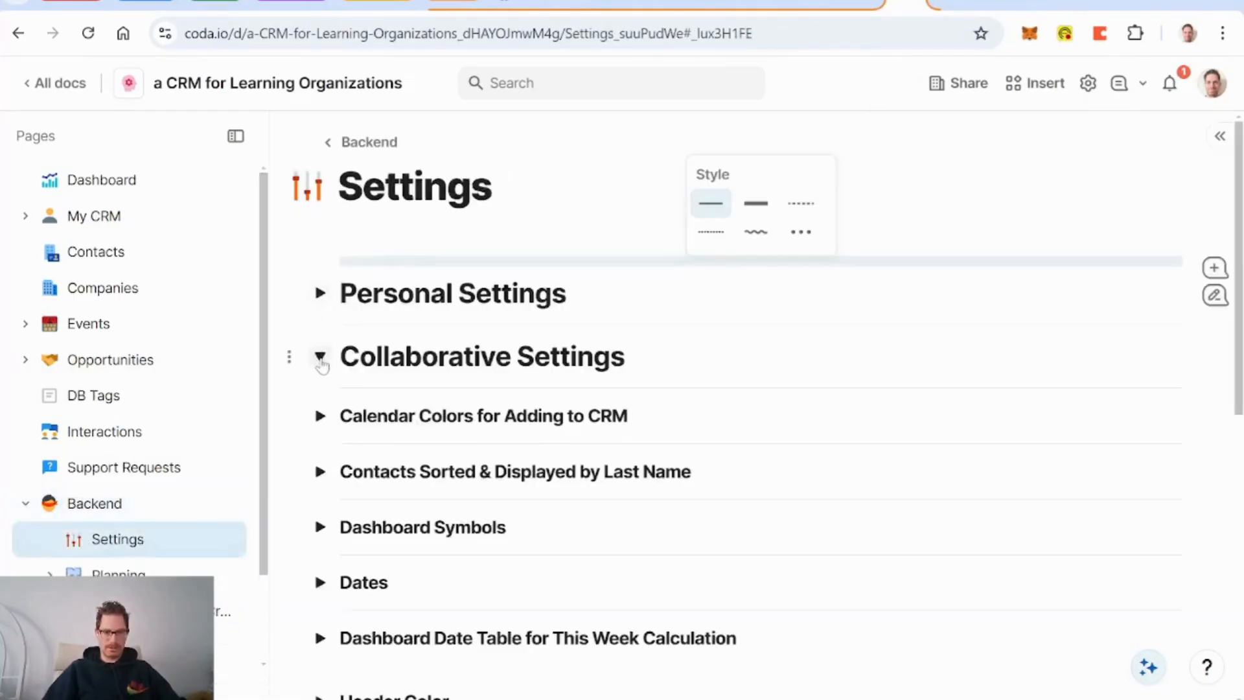
pyautogui.scroll(-6, 320, 467)
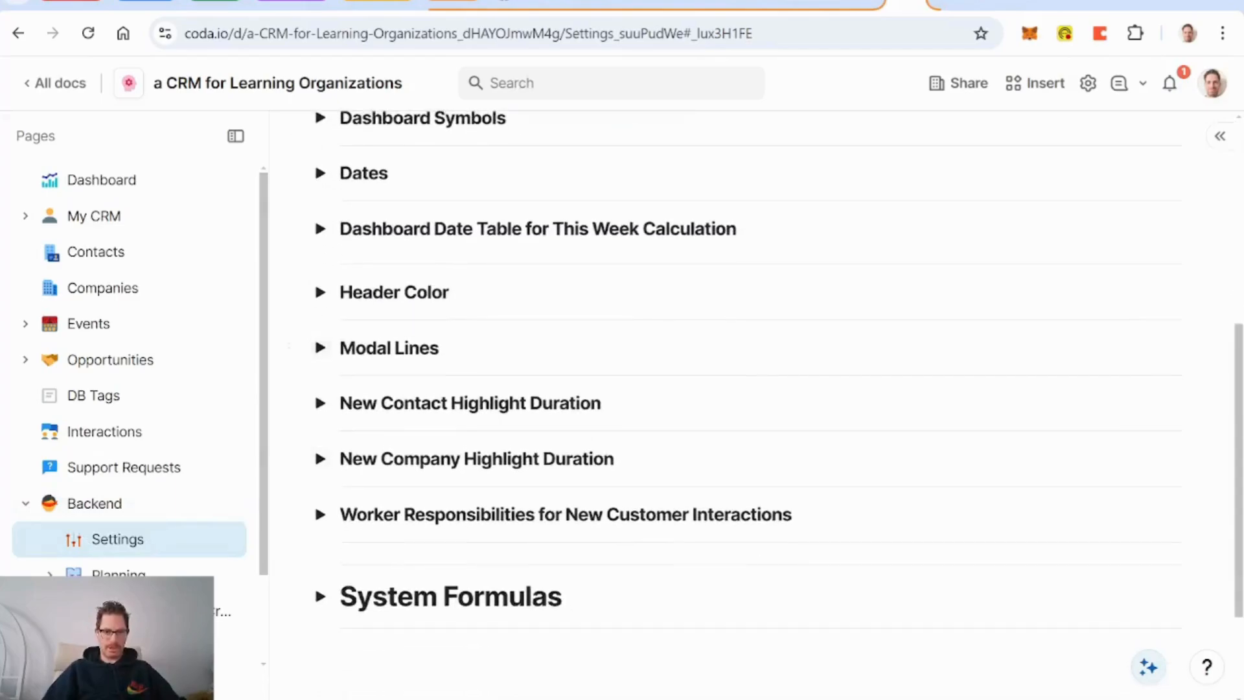
pyautogui.click(320, 348)
pyautogui.moveTo(337, 345); pyautogui.dragTo(557, 515)
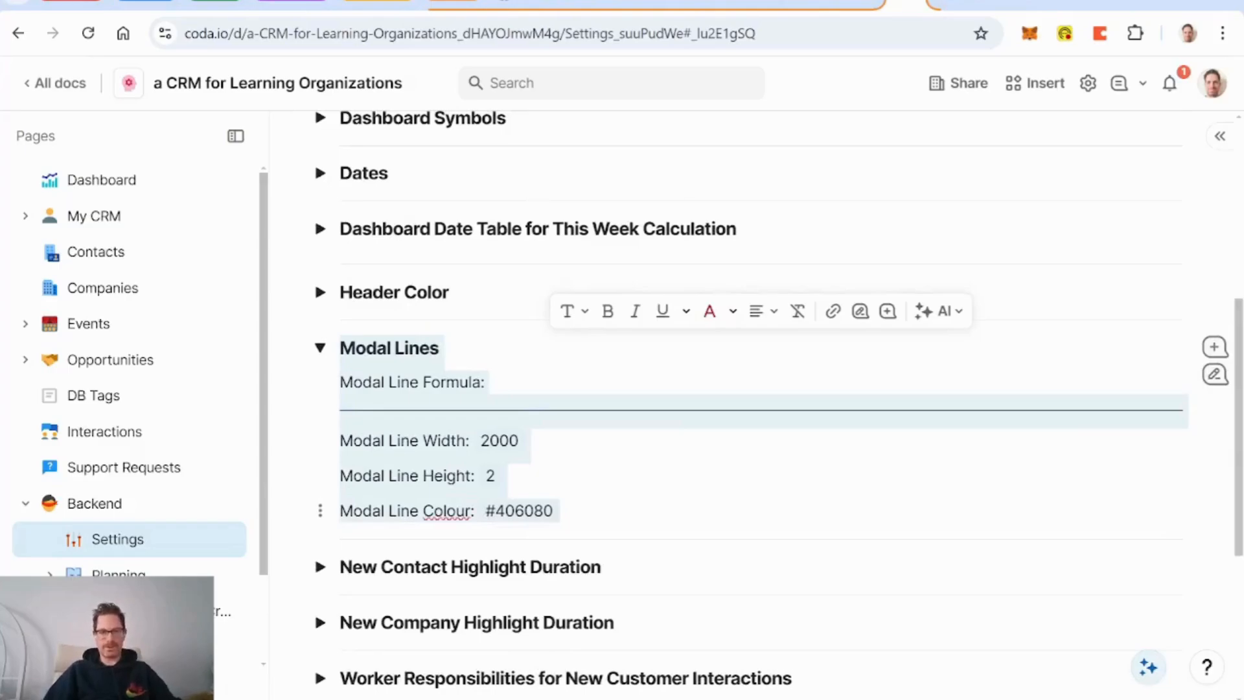
pyautogui.click(453, 3)
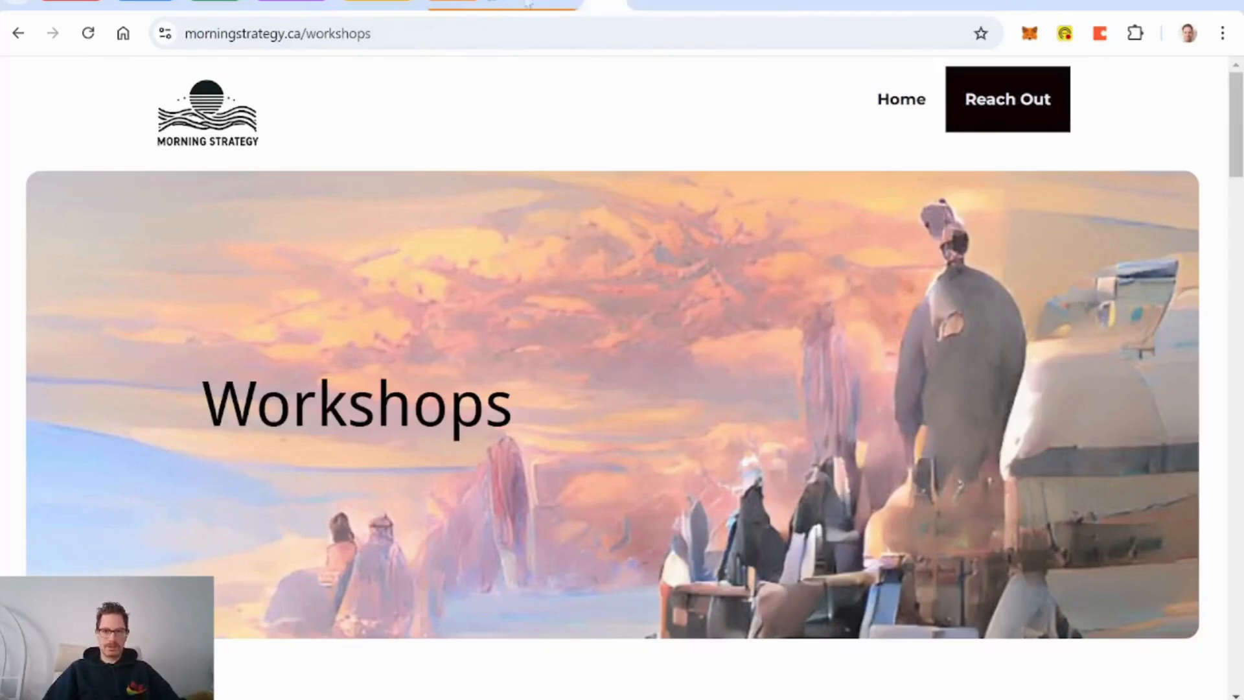
pyautogui.click(554, 3)
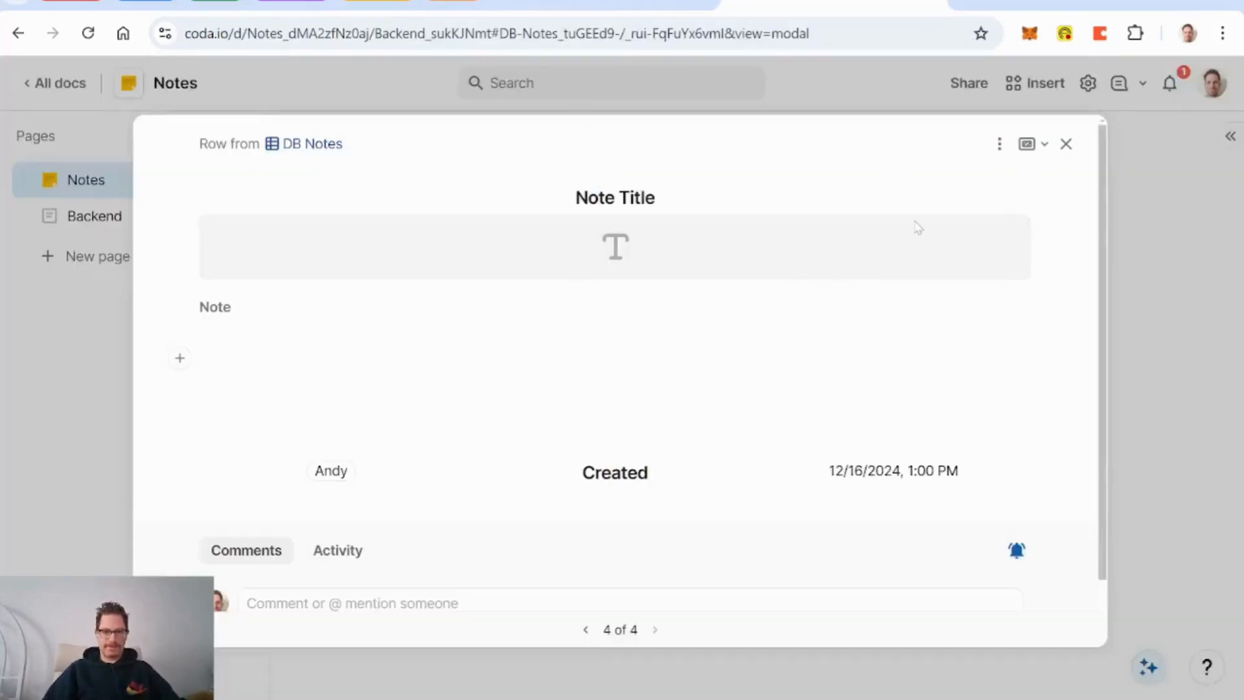
# Step: Create a Settings page with the sliders icon and paste the Modal Lines section into it
pyautogui.click(1066, 144)
pyautogui.click(111, 266)
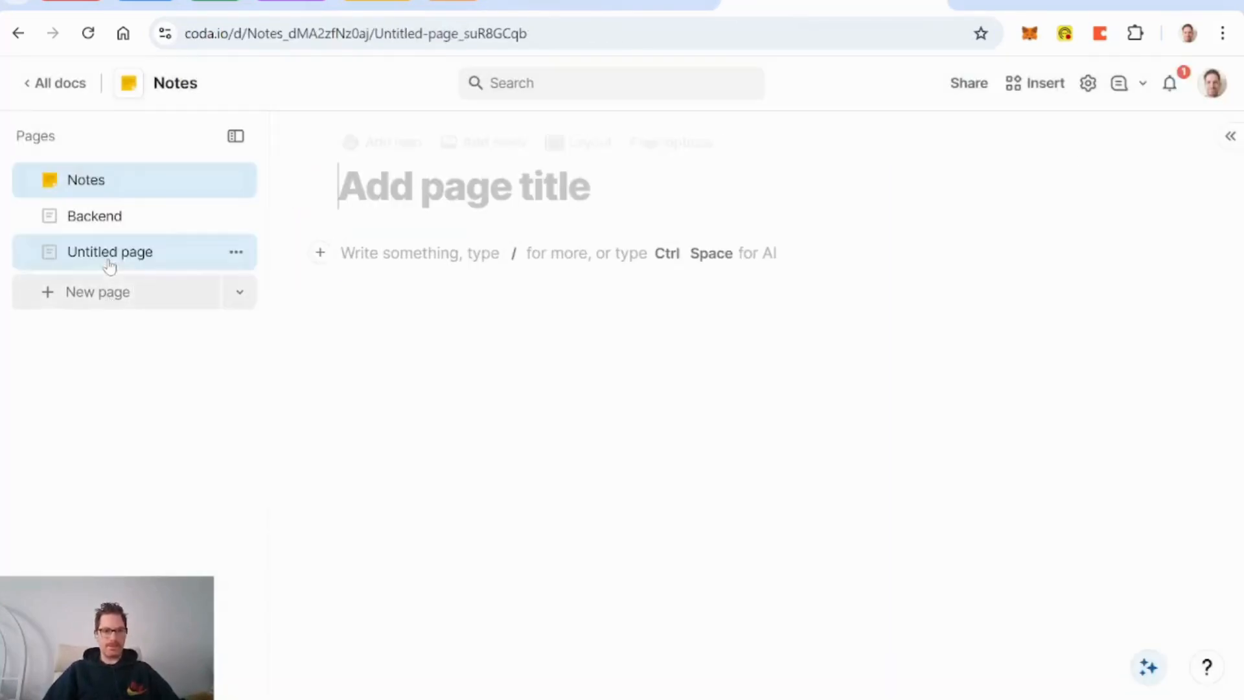
pyautogui.write('Settings')
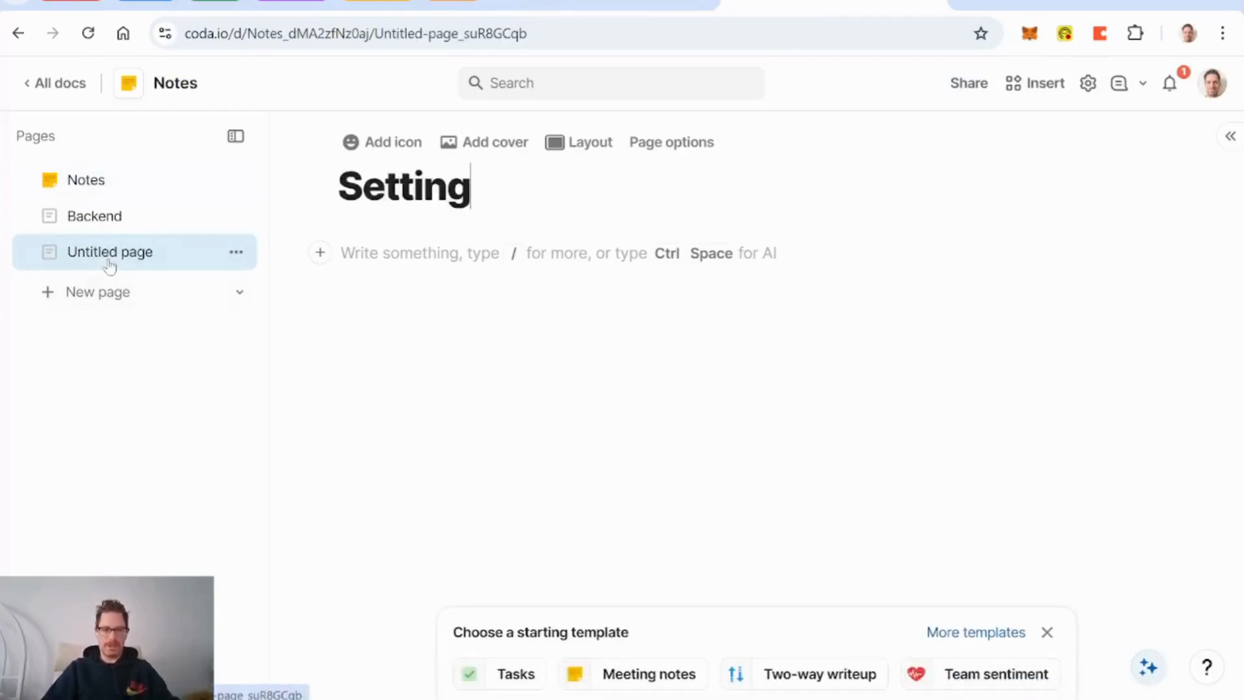
pyautogui.click(392, 143)
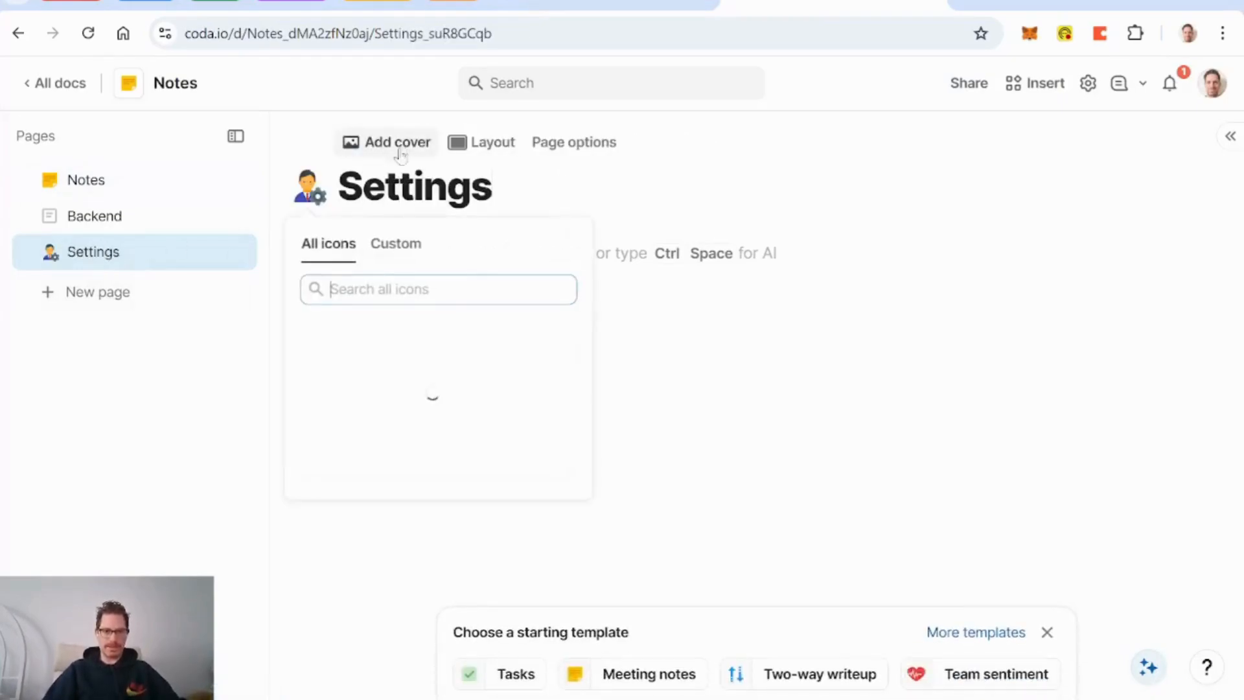
pyautogui.click(523, 334)
pyautogui.press('Return')
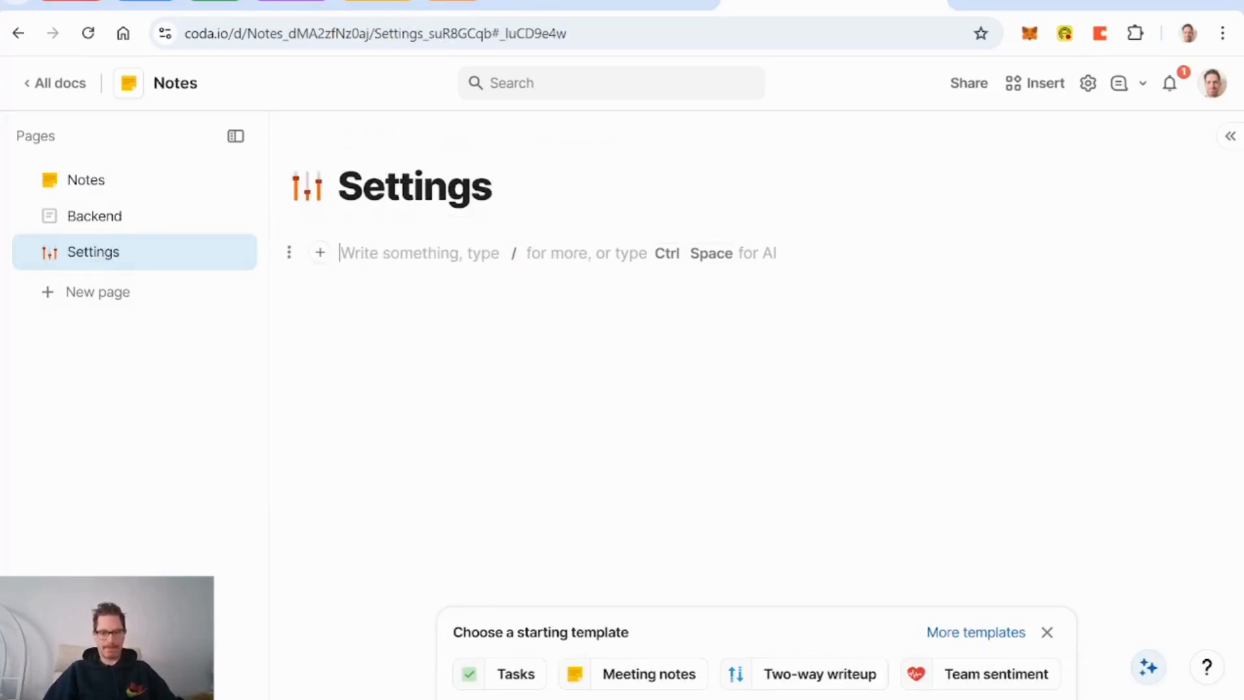
pyautogui.write('Modal Lines Modal Line Formula: Modal Line Width: 2000 Modal Line Height: 2 Modal Line Colour: #406080')
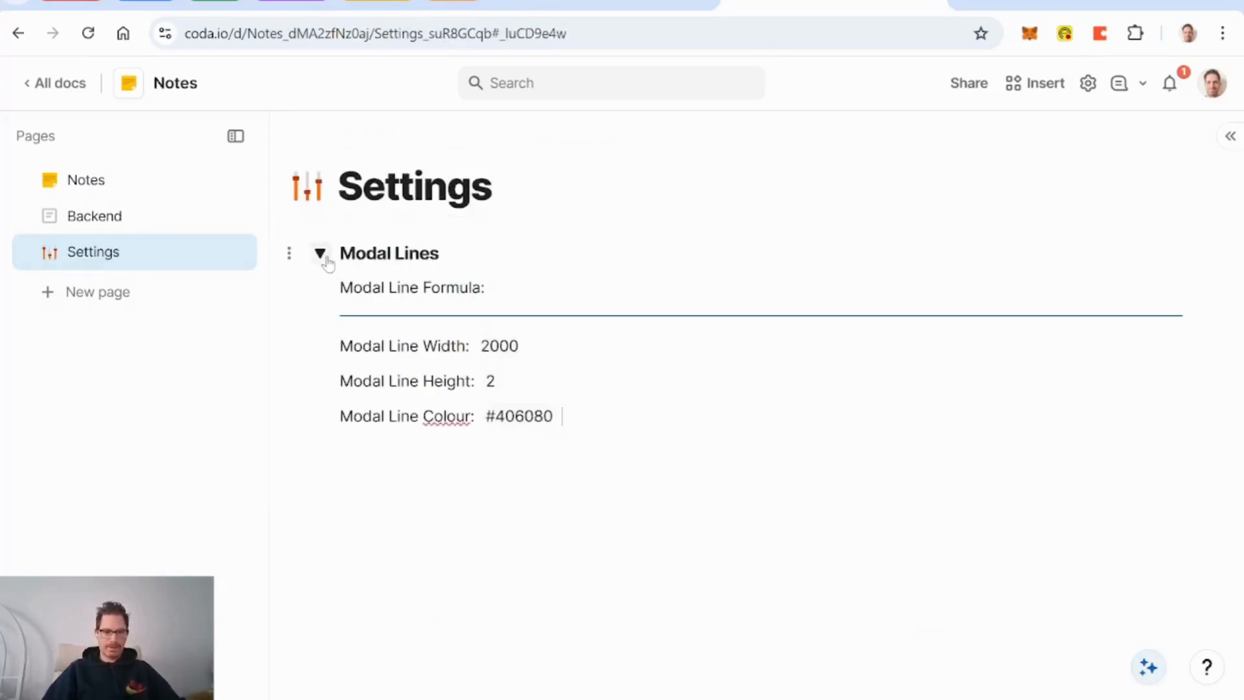
# Step: Add an H3 line reading '---' above the Modal Lines section, then return to Notes
pyautogui.click(321, 255)
pyautogui.press('Return')
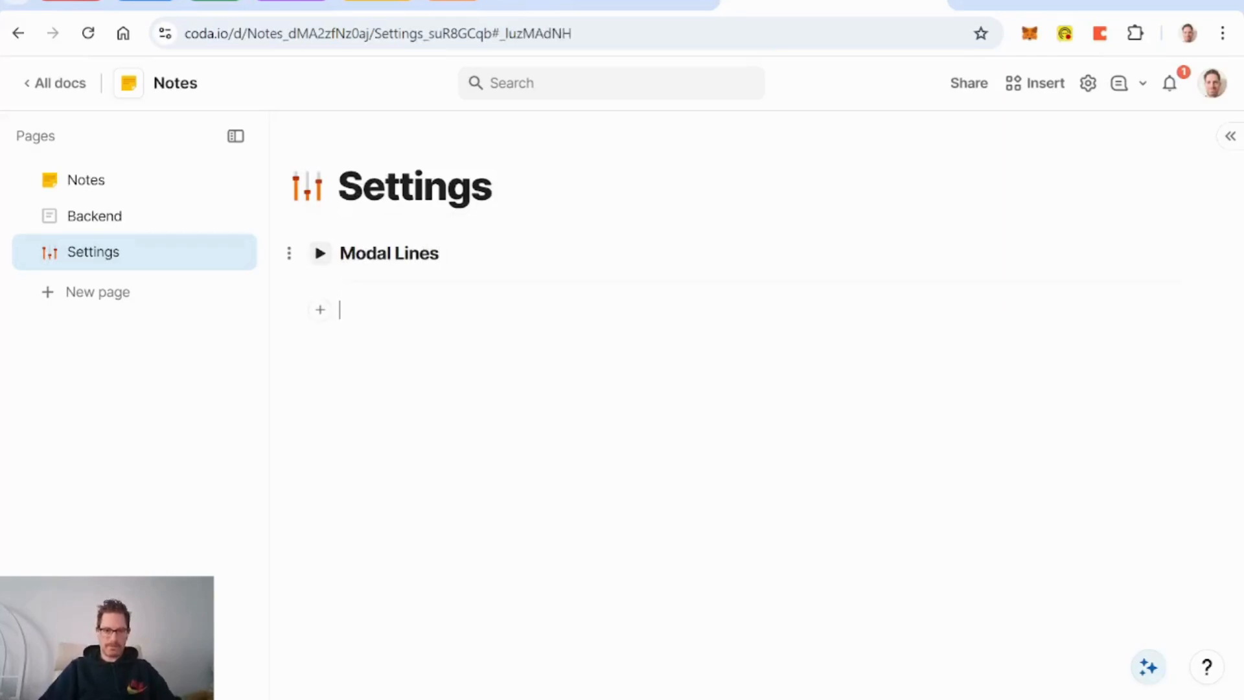
pyautogui.press('Up')
pyautogui.press('Up')
pyautogui.press('Return')
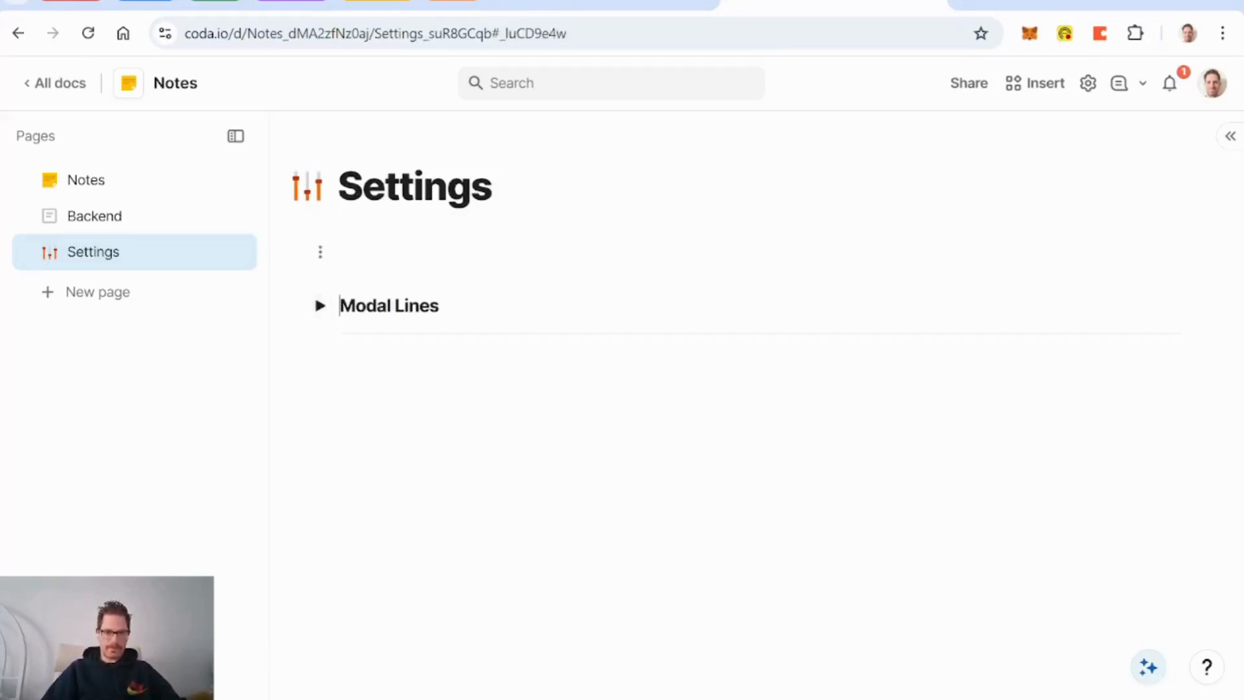
pyautogui.press('Up')
pyautogui.write('/h3')
pyautogui.press('Return')
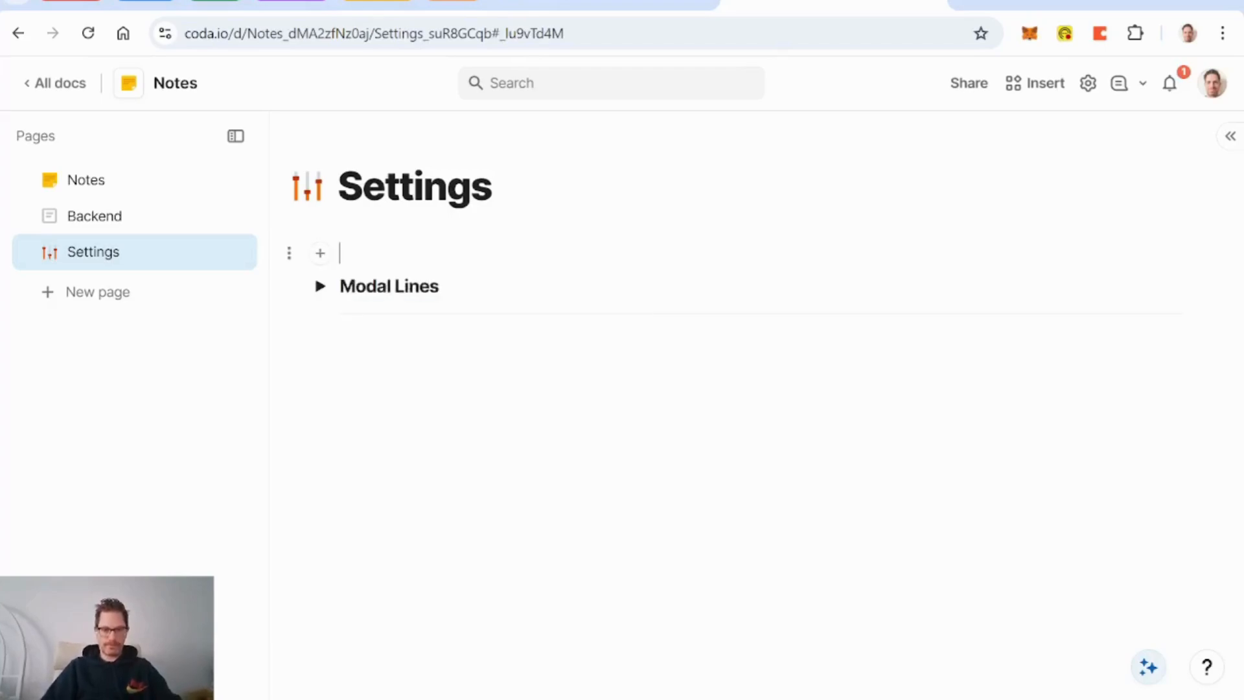
pyautogui.write('---')
pyautogui.click(320, 289)
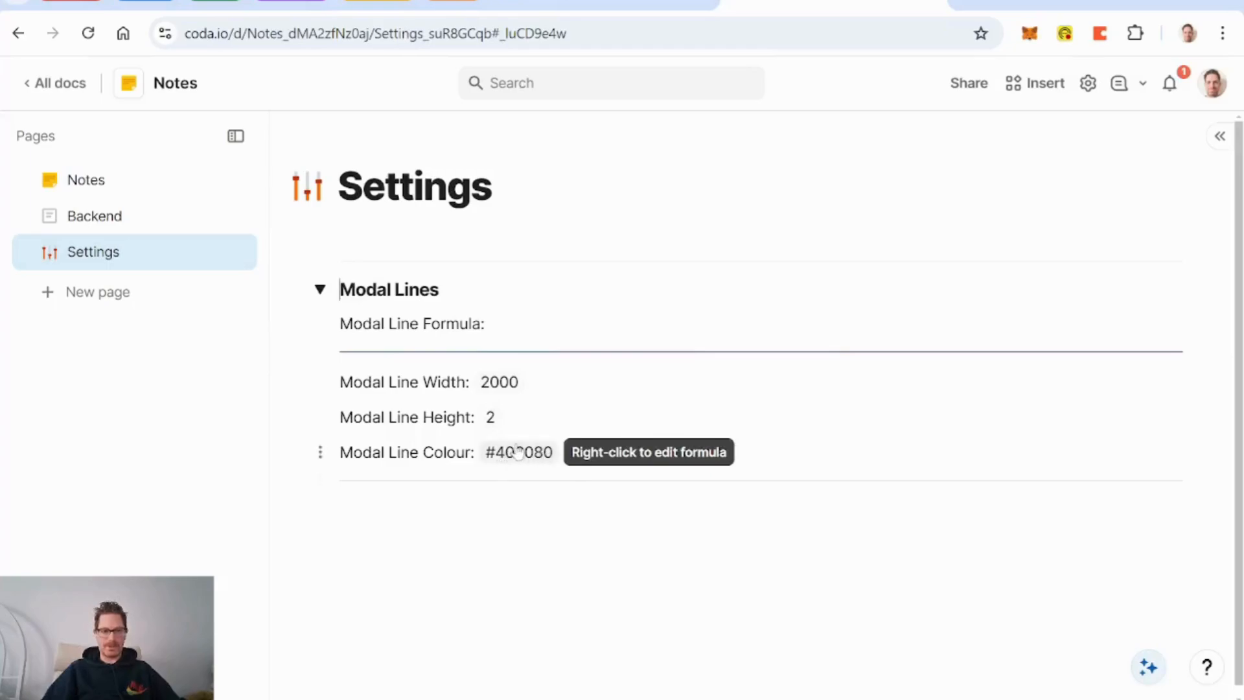
pyautogui.click(92, 188)
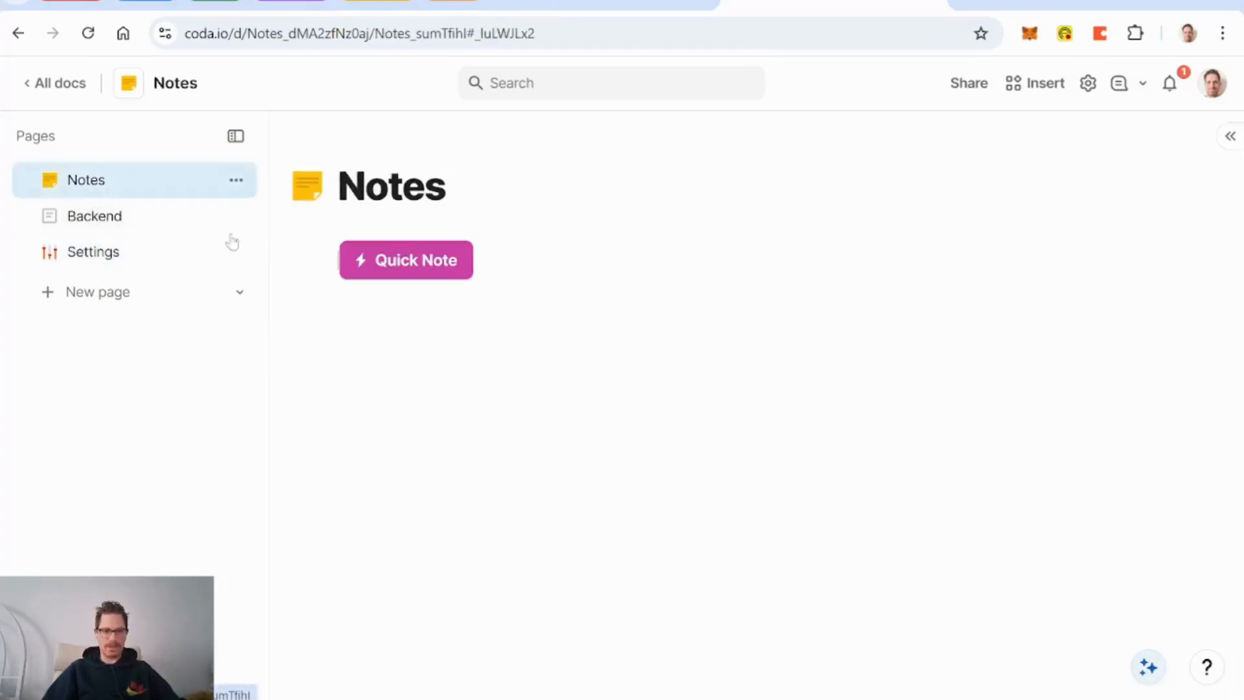
# Step: Add a Text column named Line1 to the DB Notes table on Backend
pyautogui.click(58, 216)
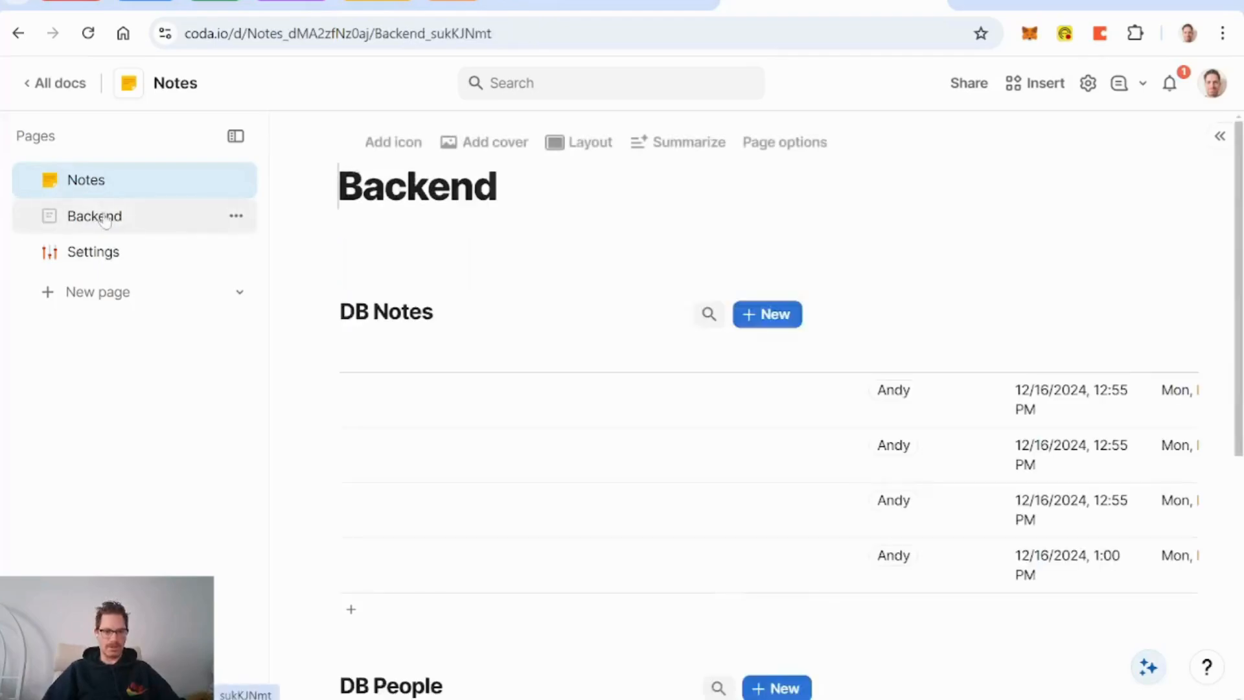
pyautogui.hscroll(5, 839, 445)
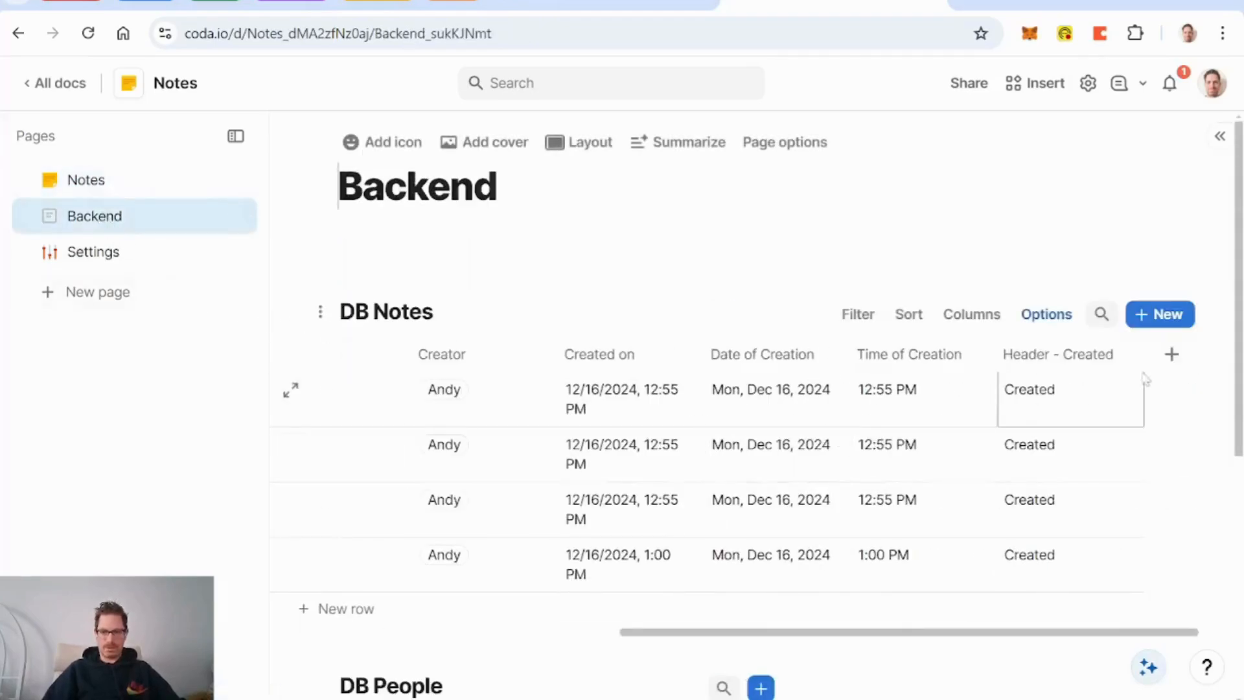
pyautogui.click(1172, 354)
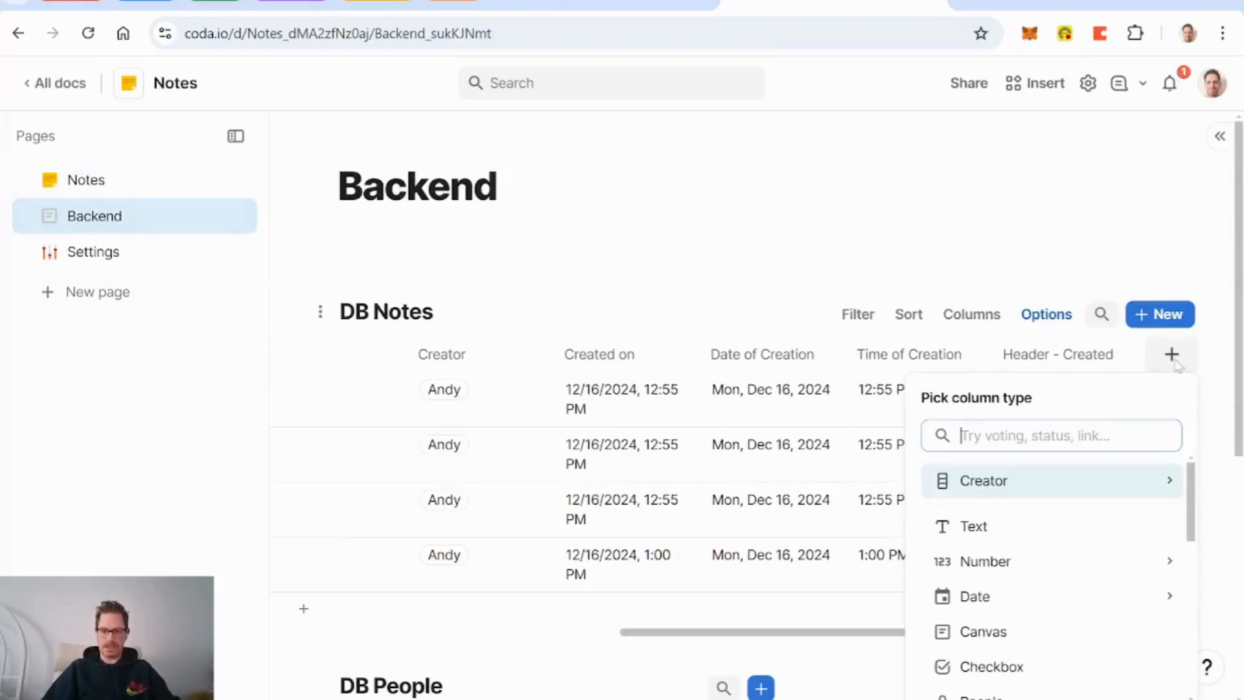
pyautogui.press('Down')
pyautogui.press('Return')
pyautogui.write('Line1')
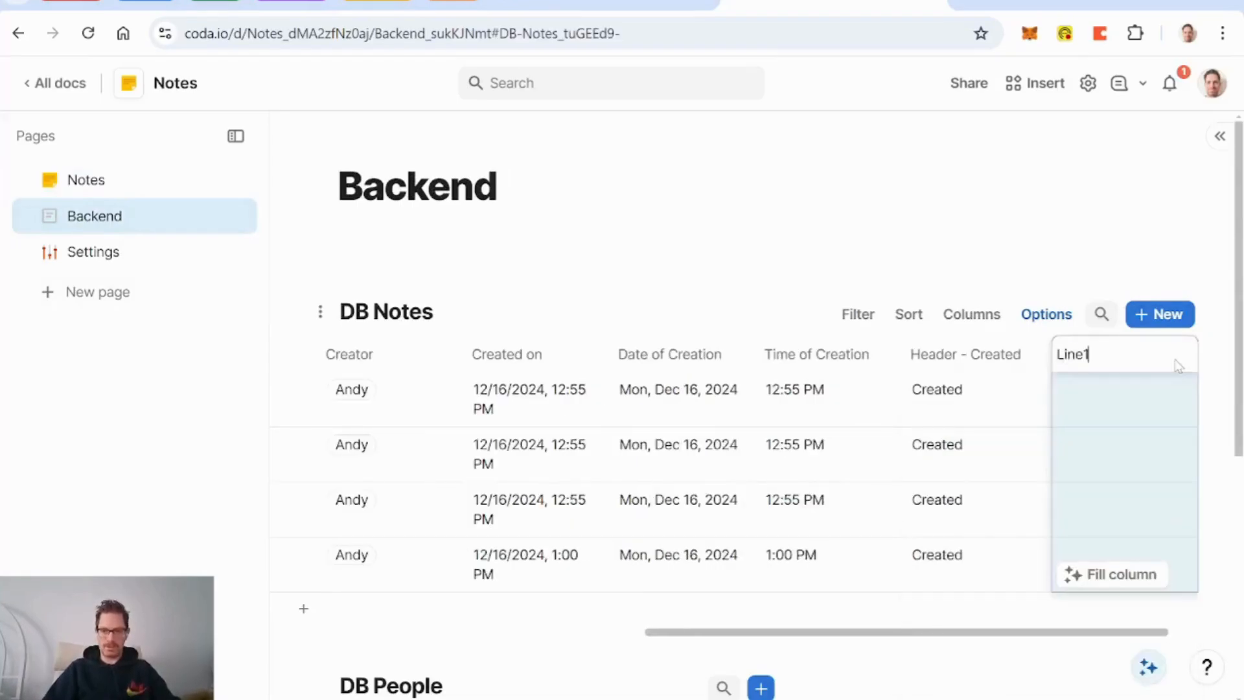
pyautogui.click(1119, 410)
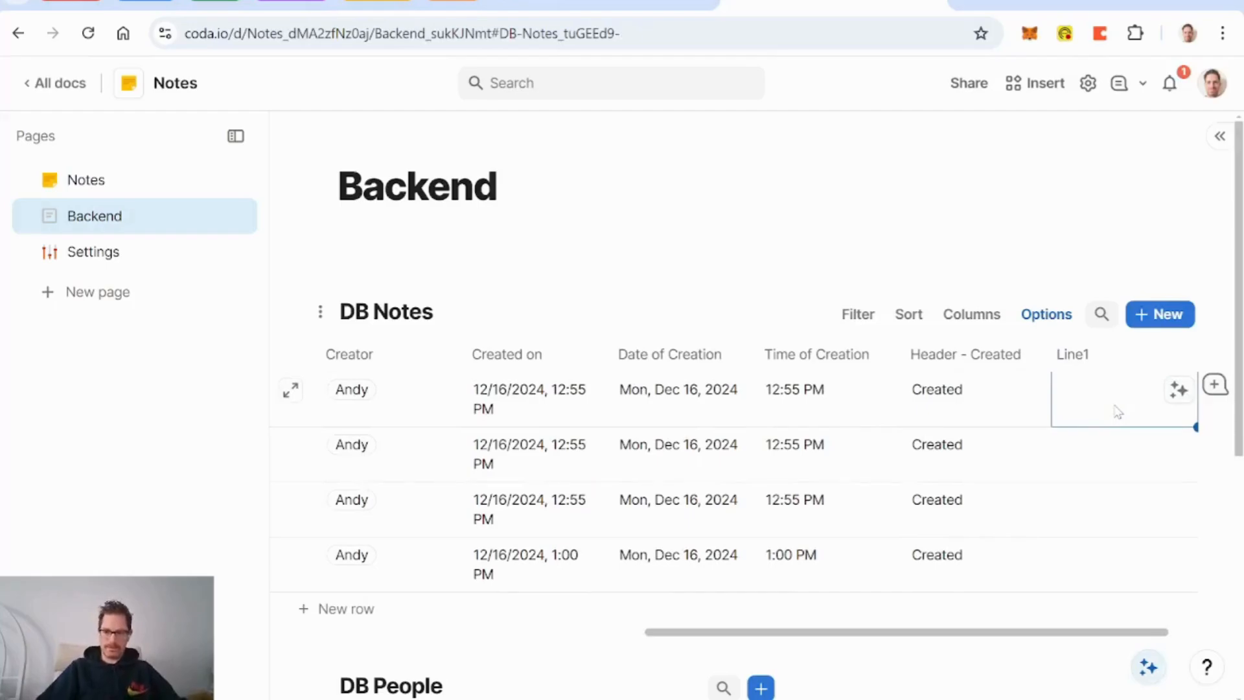
# Step: Set Line1's formula to Modal Line Formula and open the first row's detail view
pyautogui.press('=')
pyautogui.write('modal line formula')
pyautogui.press('Tab')
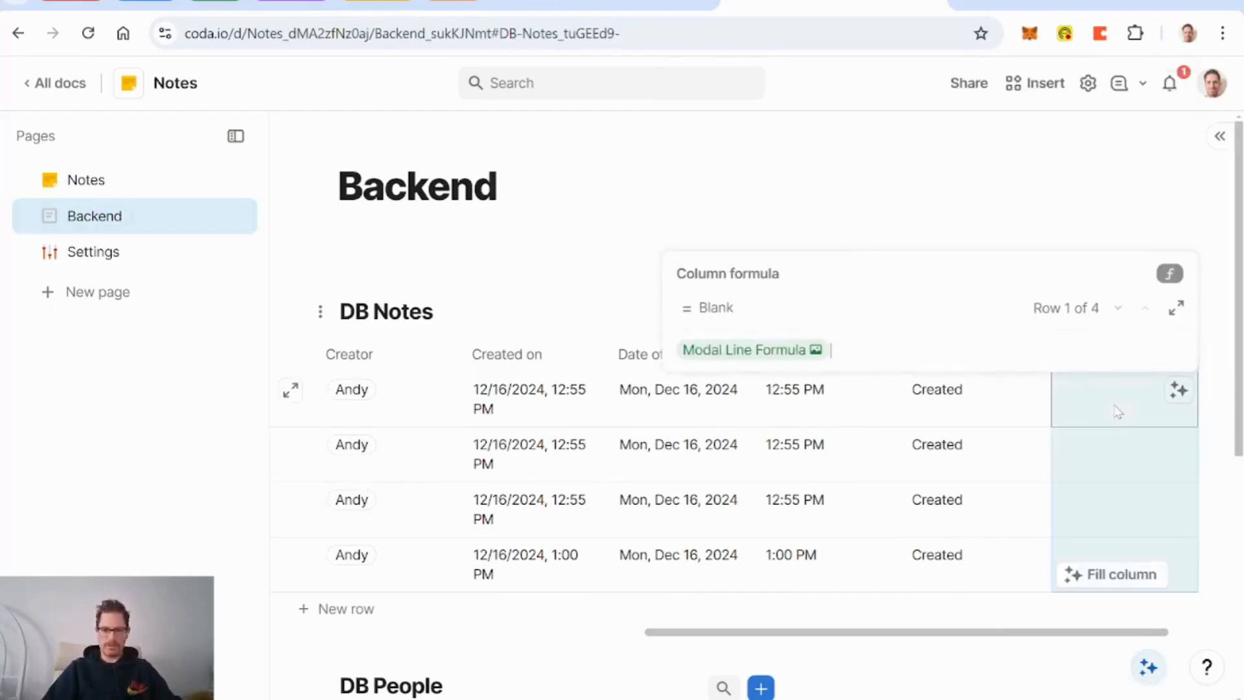
pyautogui.press('Return')
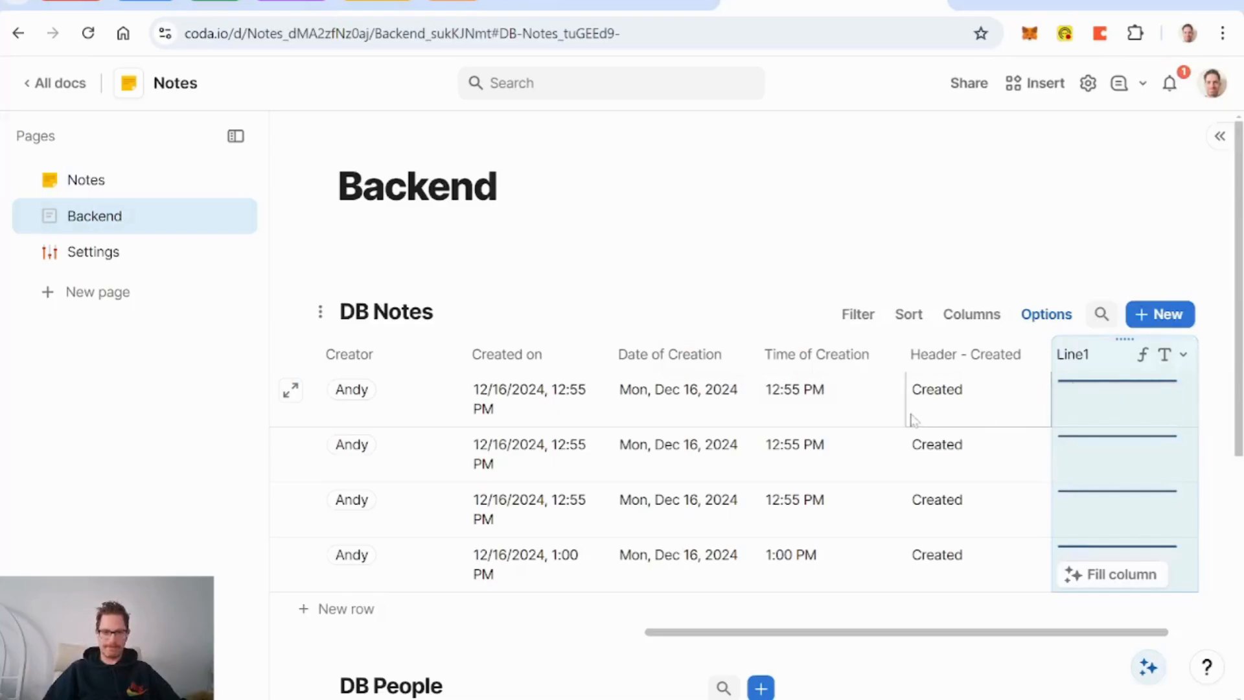
pyautogui.click(291, 391)
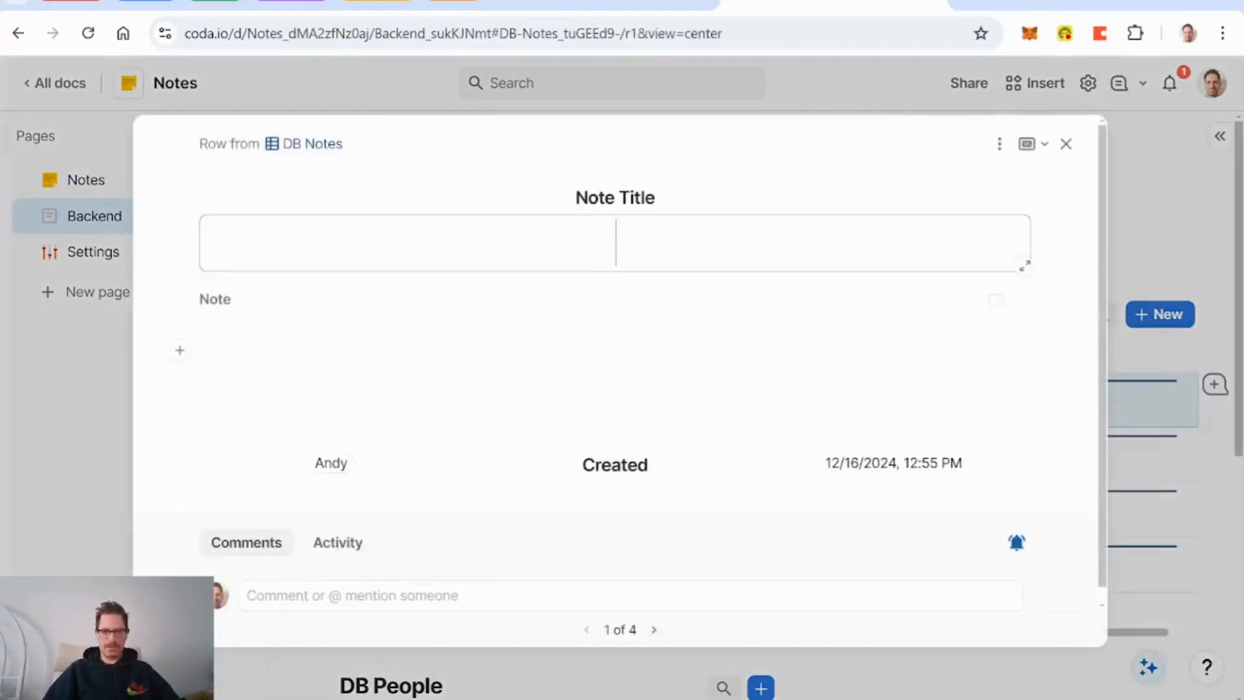
# Step: Show Line1 in the detail layout above Note, with no label and centered
pyautogui.click(1000, 143)
pyautogui.click(1019, 182)
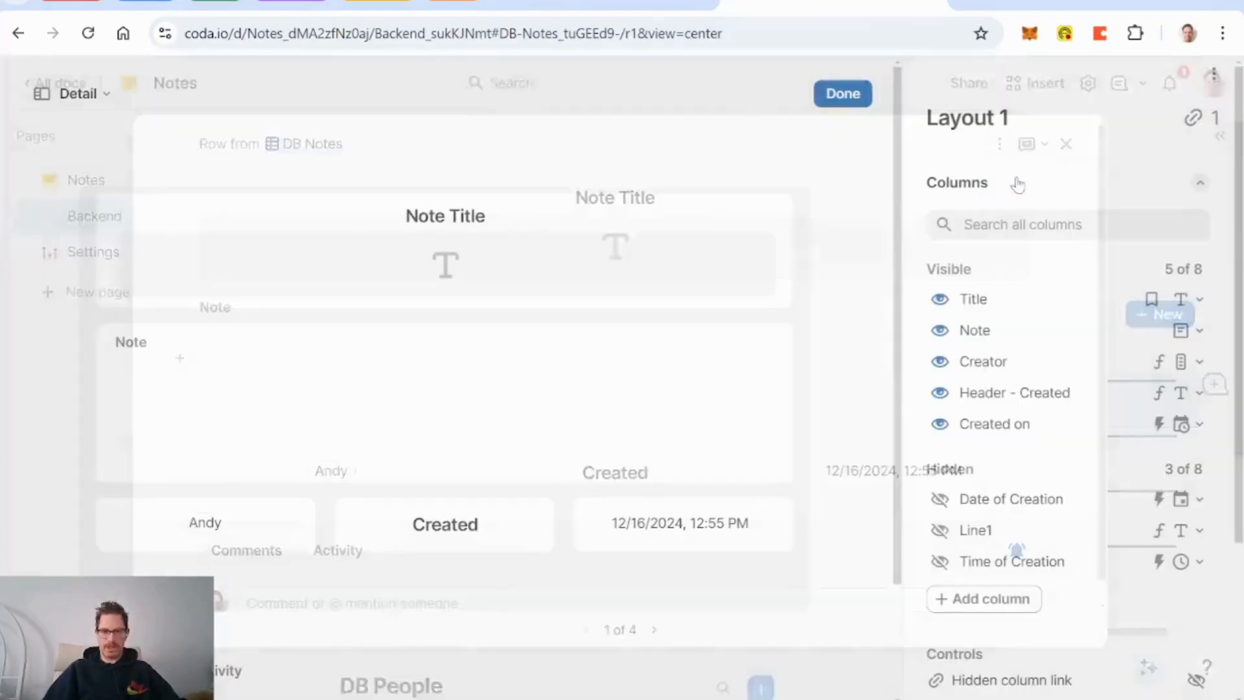
pyautogui.click(940, 531)
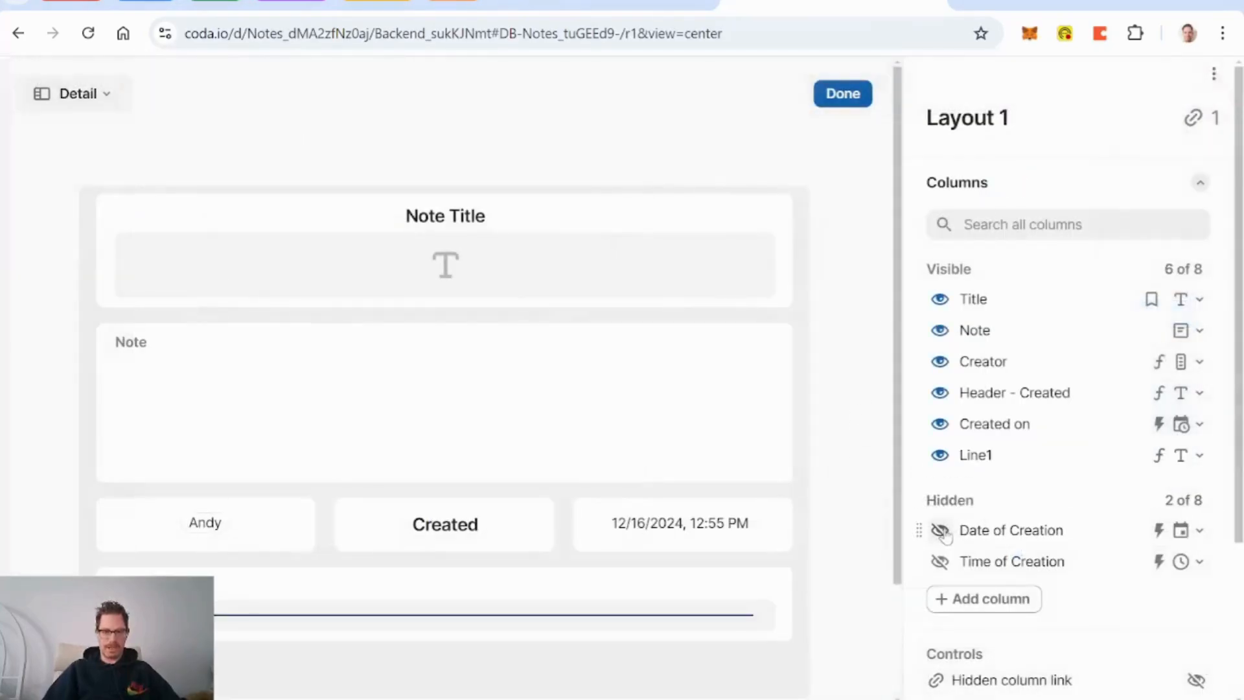
pyautogui.moveTo(113, 532); pyautogui.dragTo(127, 315)
pyautogui.click(286, 328)
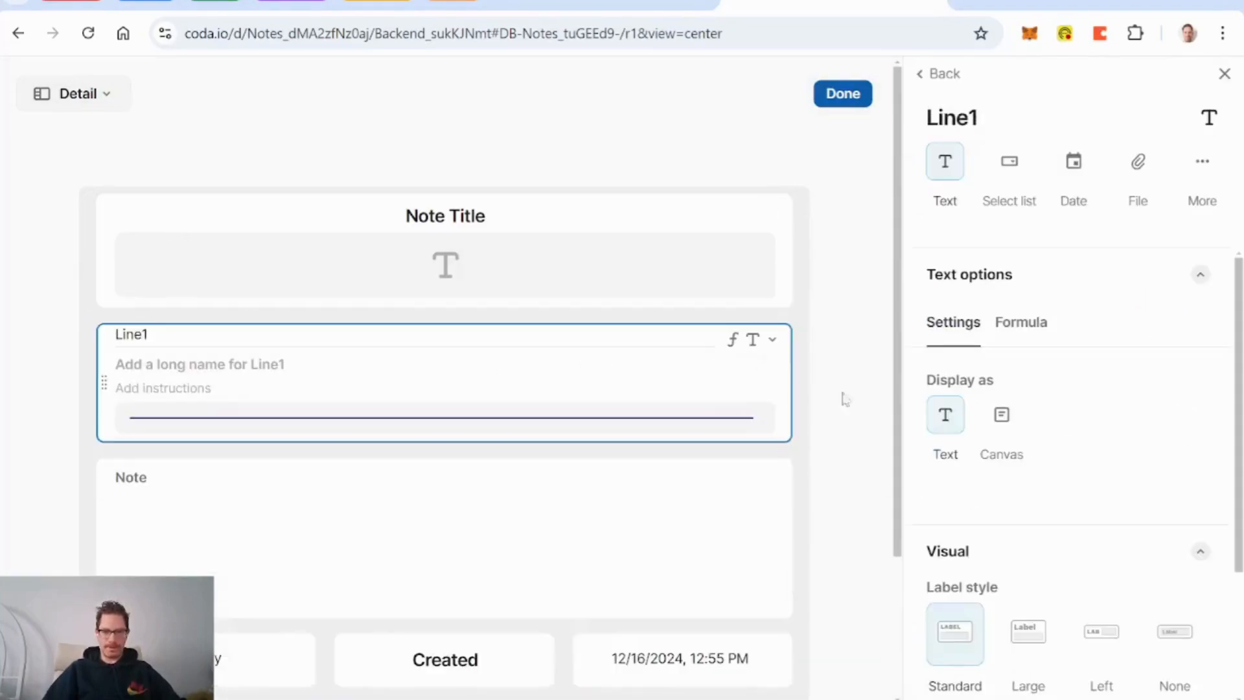
pyautogui.scroll(-3, 1140, 467)
pyautogui.click(1167, 463)
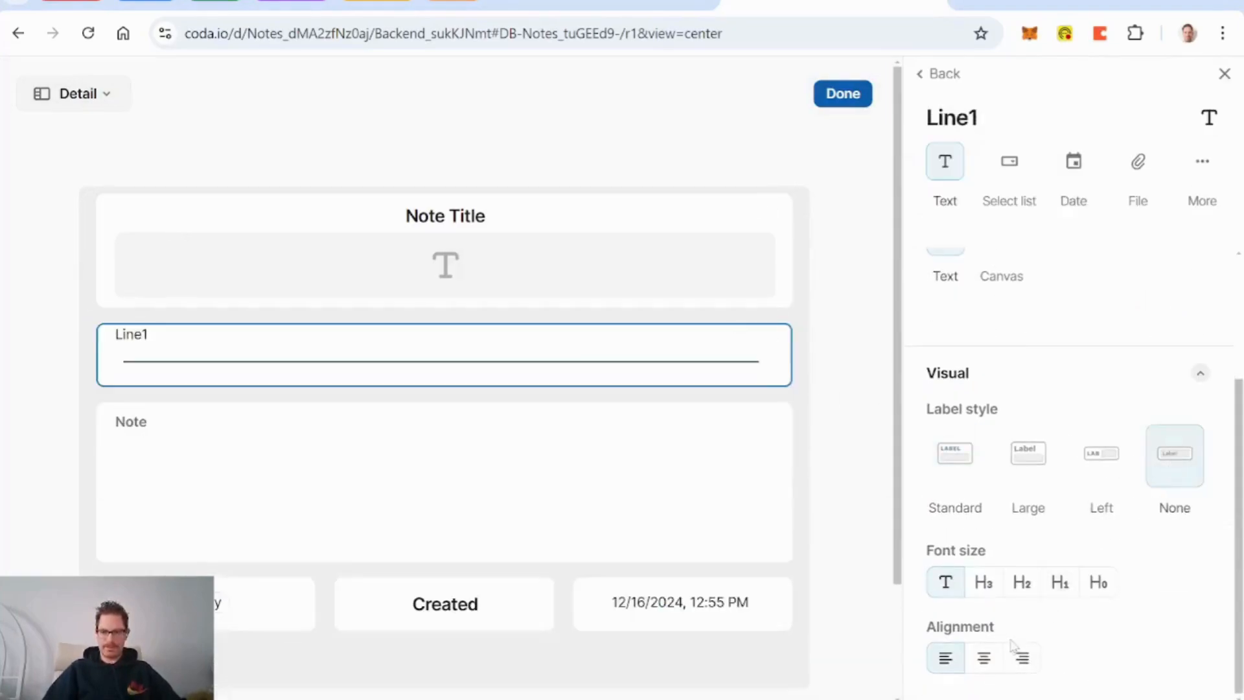
pyautogui.click(984, 658)
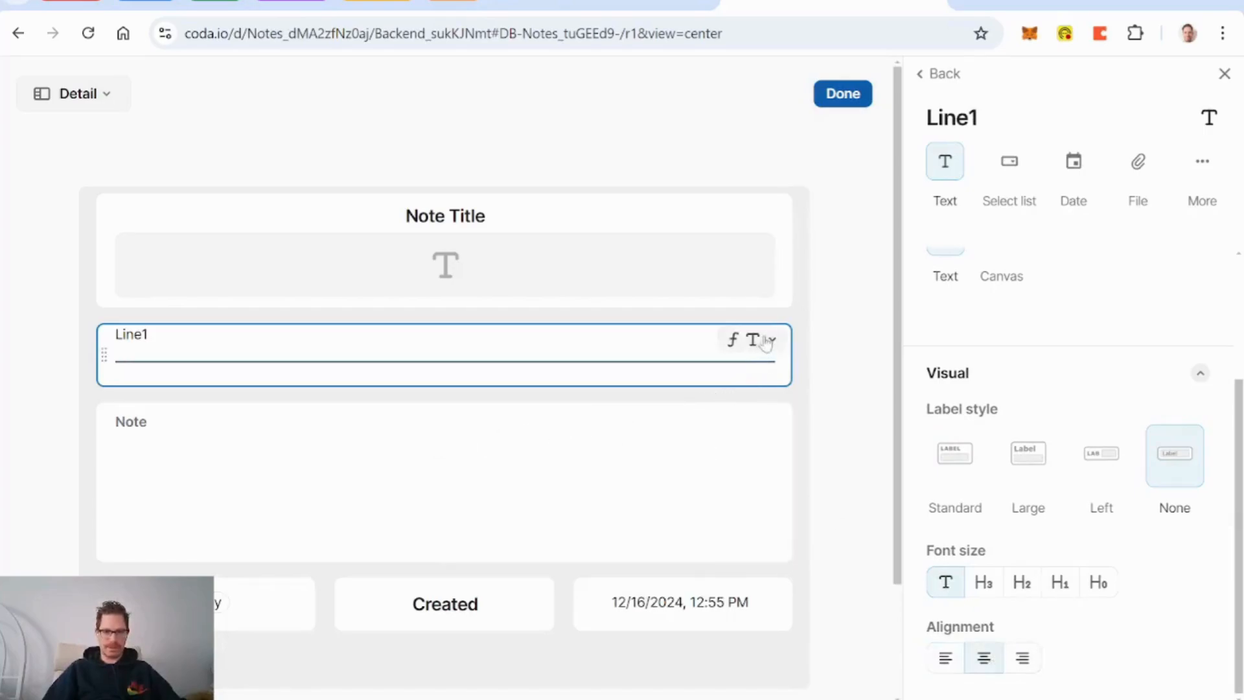
# Step: Duplicate Line1 as Line2 below the Note field and finish the layout
pyautogui.click(769, 341)
pyautogui.click(674, 449)
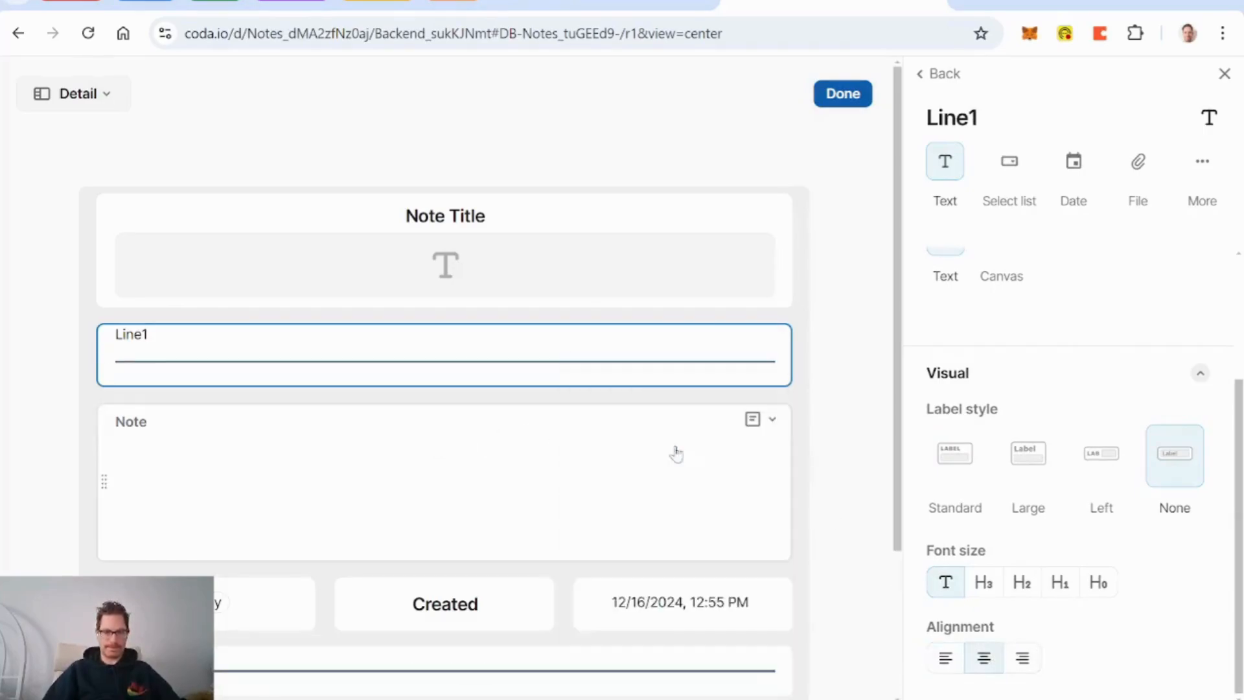
pyautogui.moveTo(128, 650); pyautogui.dragTo(130, 565)
pyautogui.click(596, 600)
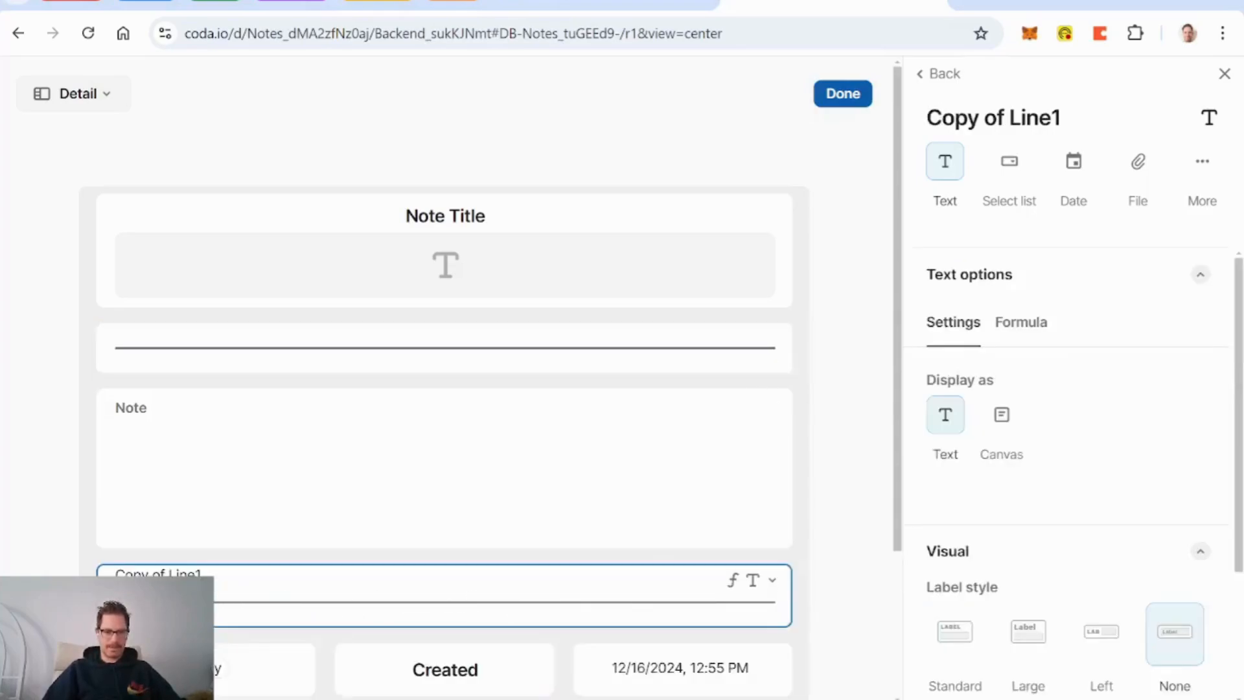
pyautogui.click(156, 576)
pyautogui.write('Line2')
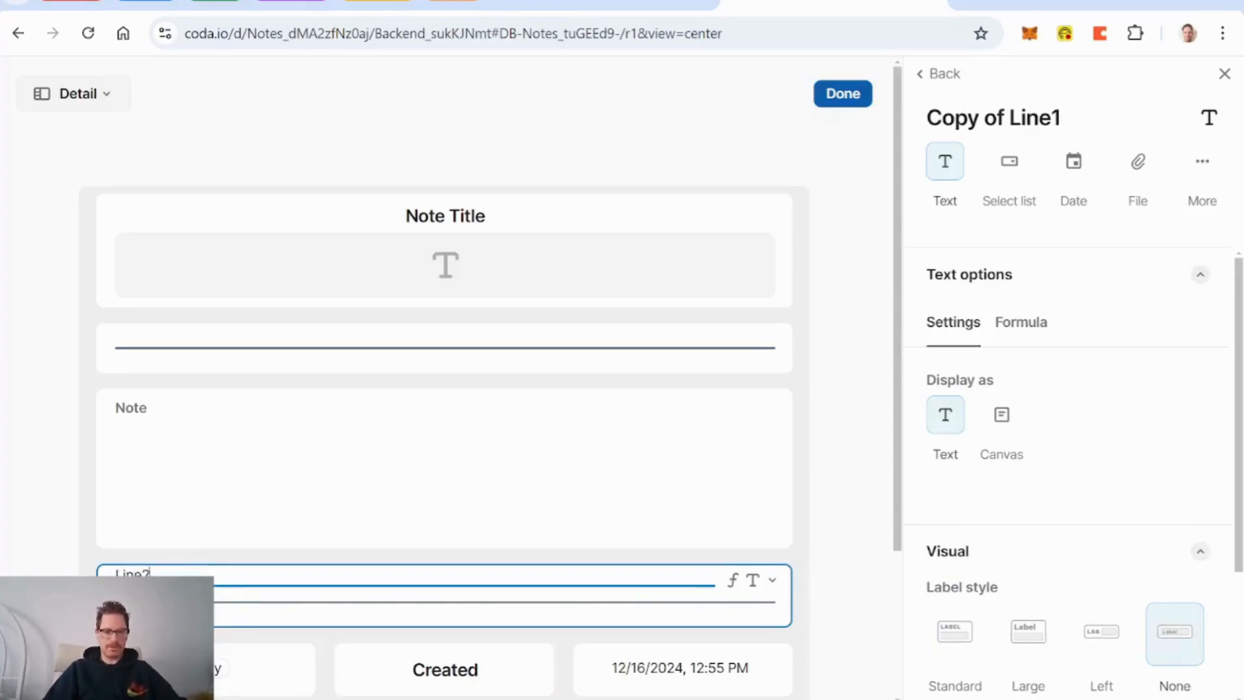
pyautogui.click(849, 102)
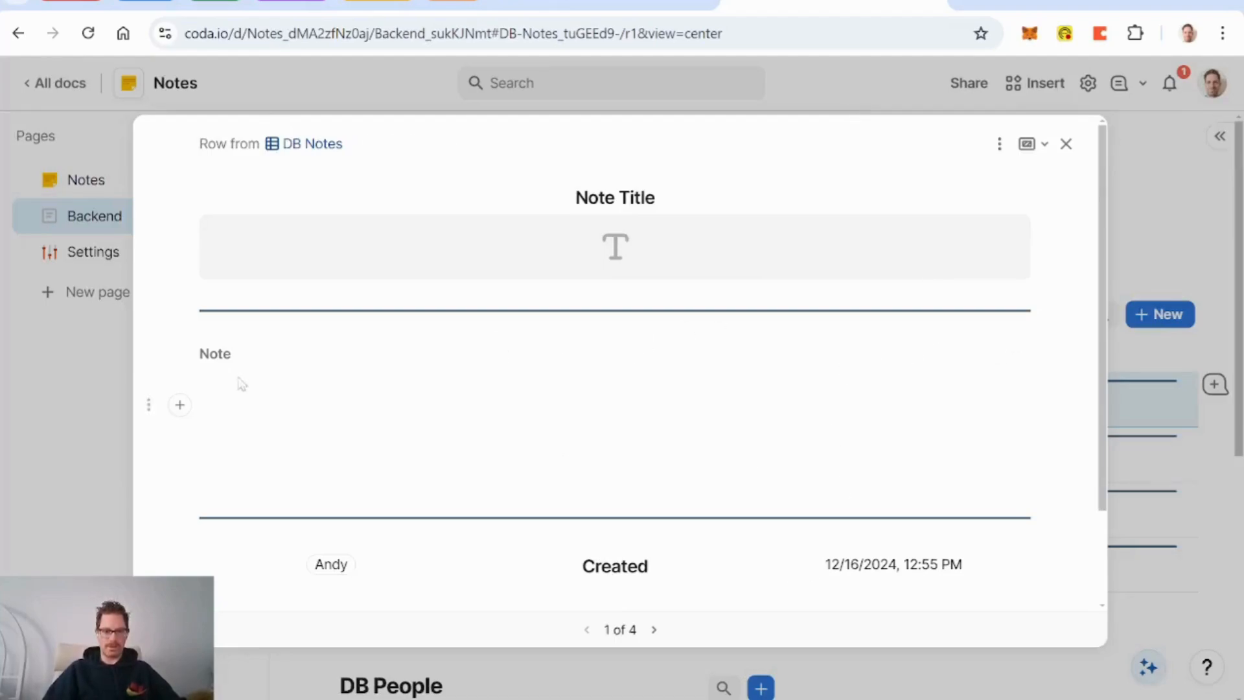
pyautogui.scroll(-2, 260, 379)
pyautogui.scroll(2, 389, 421)
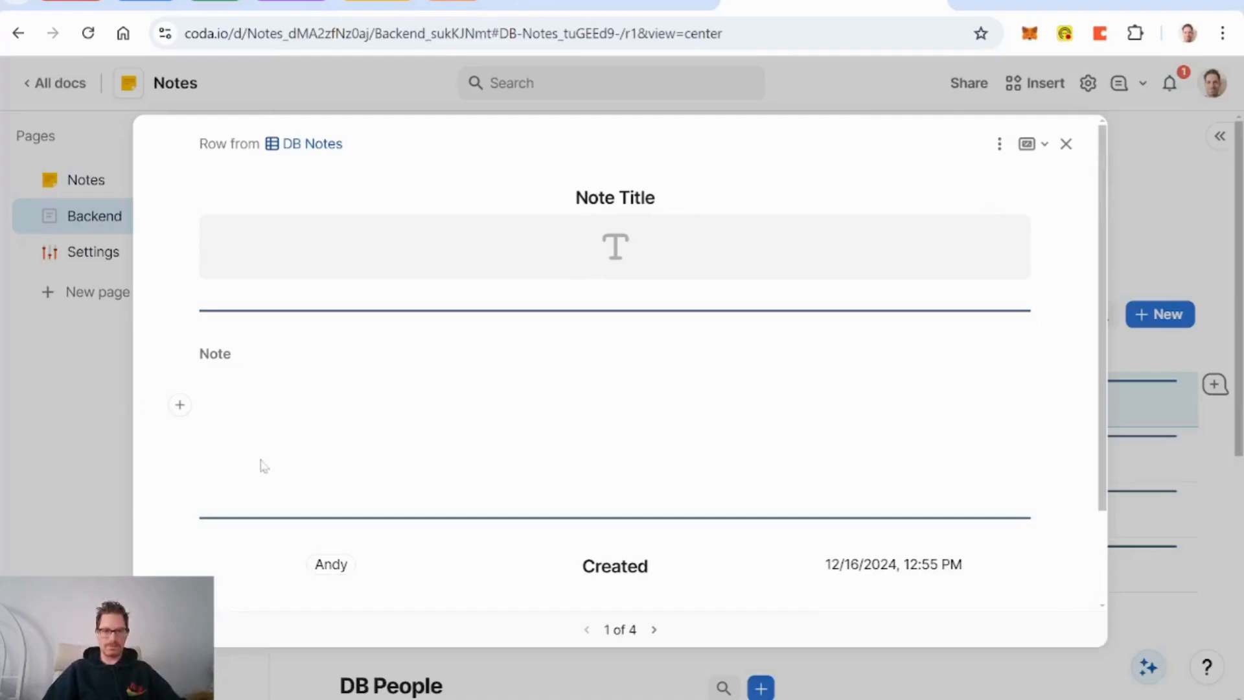
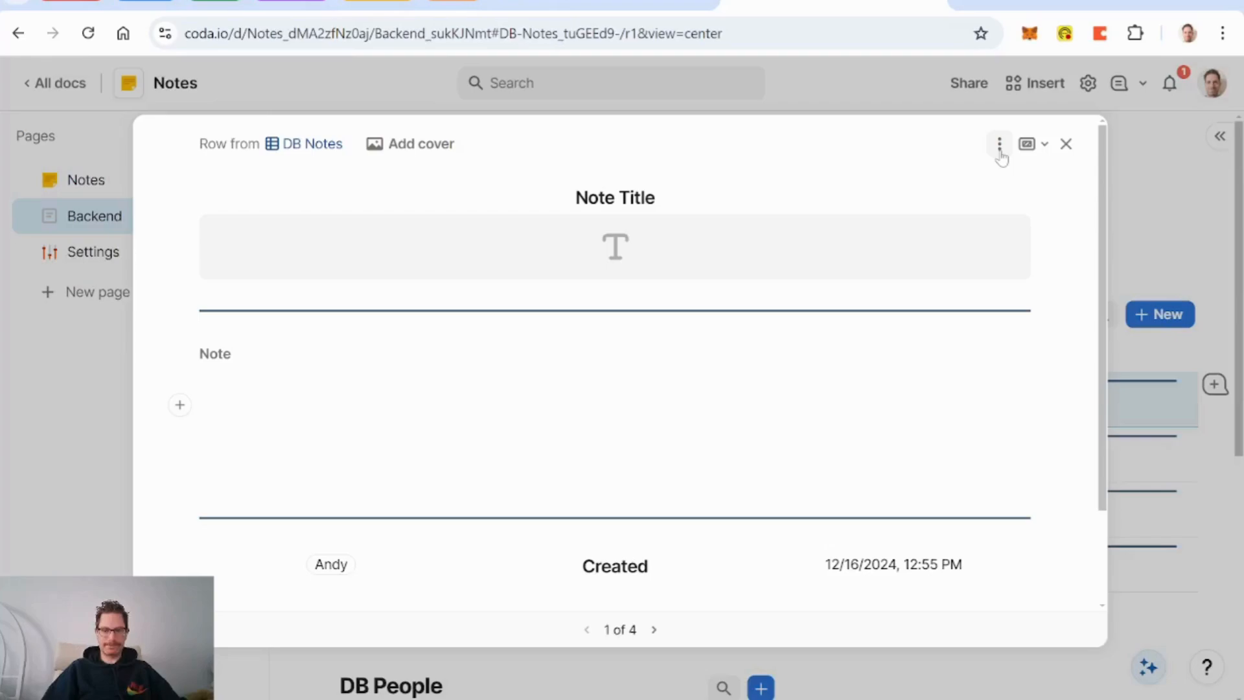
# Step: Close the note's detail view and bring up the DB Notes Title column settings
pyautogui.click(1066, 144)
pyautogui.scroll(4, 771, 486)
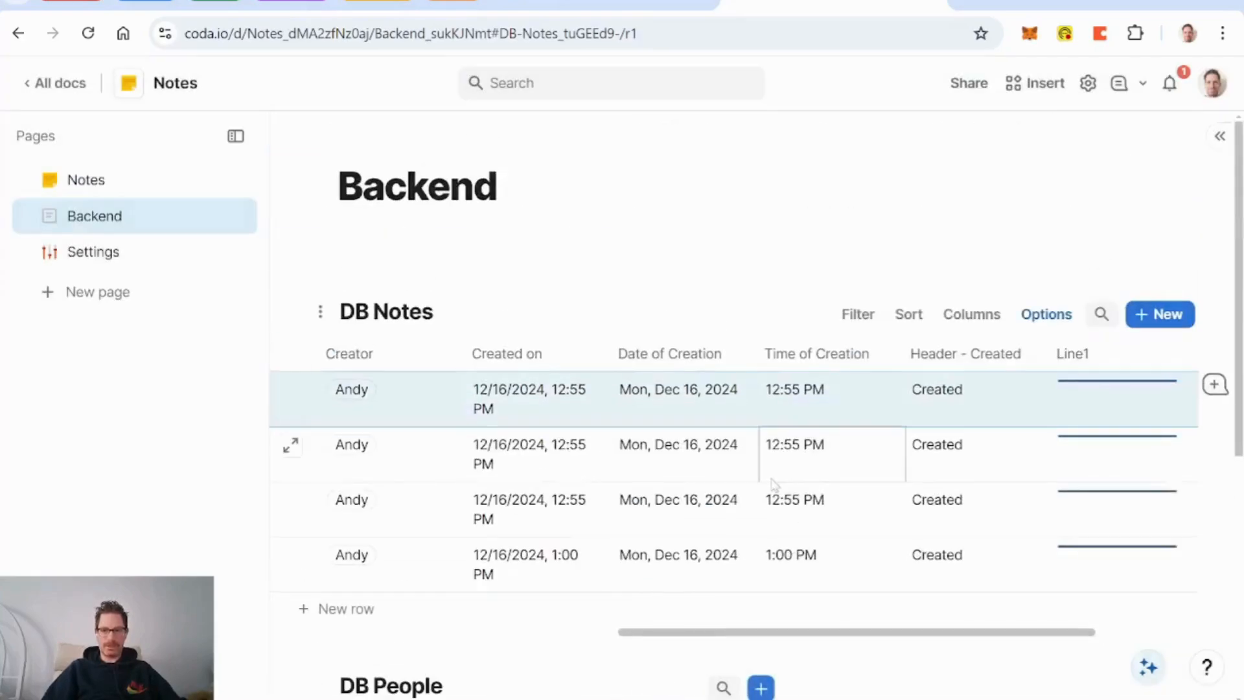
pyautogui.hscroll(-3, 770, 456)
pyautogui.hscroll(-5, 770, 457)
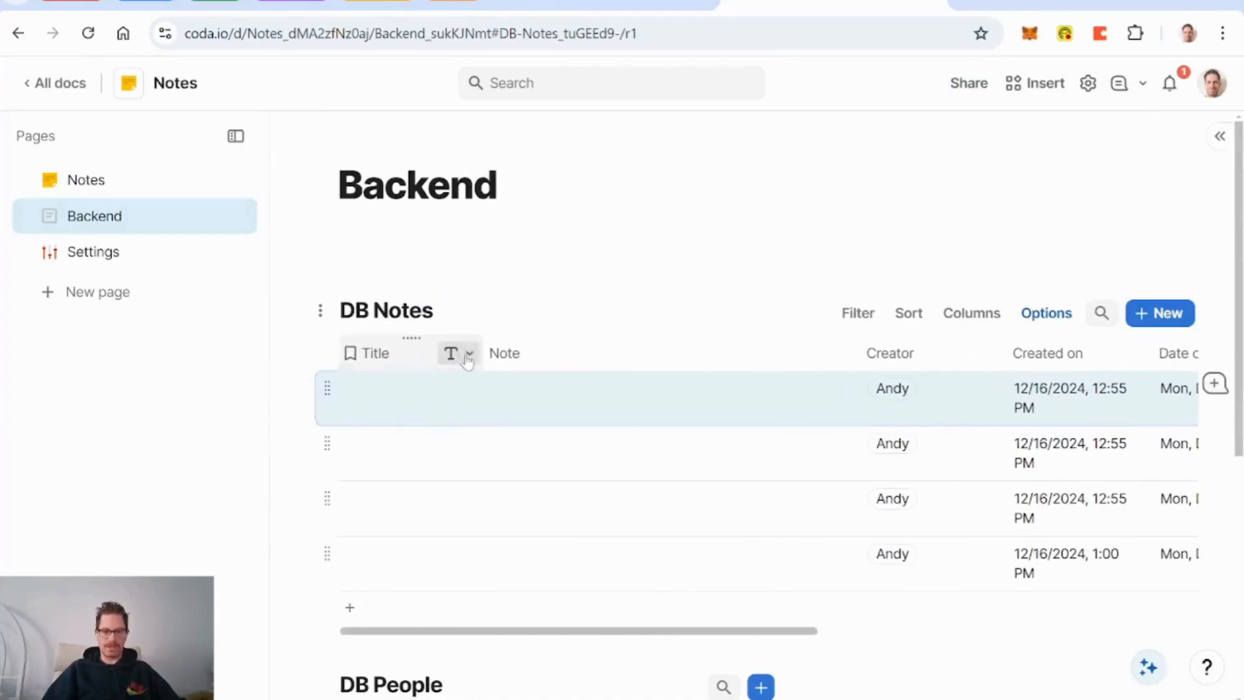
pyautogui.click(454, 353)
pyautogui.click(509, 383)
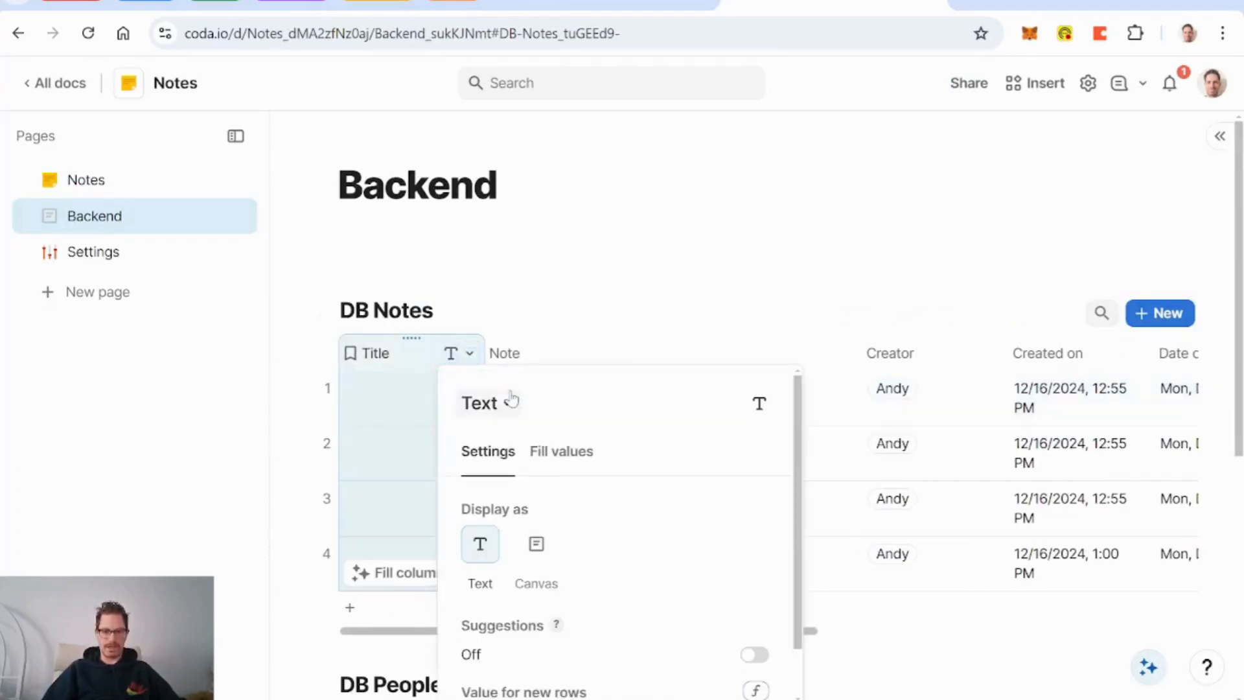
pyautogui.scroll(-1, 617, 462)
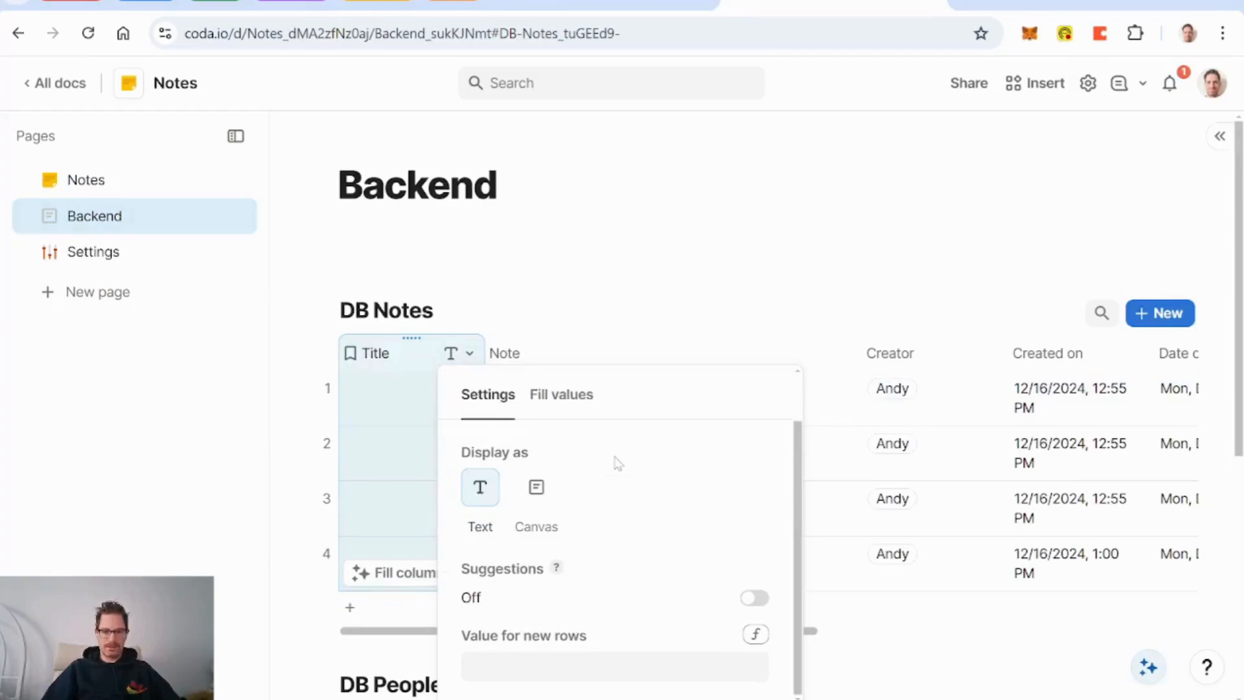
# Step: Set Title's new-row value to Concatenate("Note - ", Created on) and apply it to the 4 blank rows
pyautogui.click(753, 638)
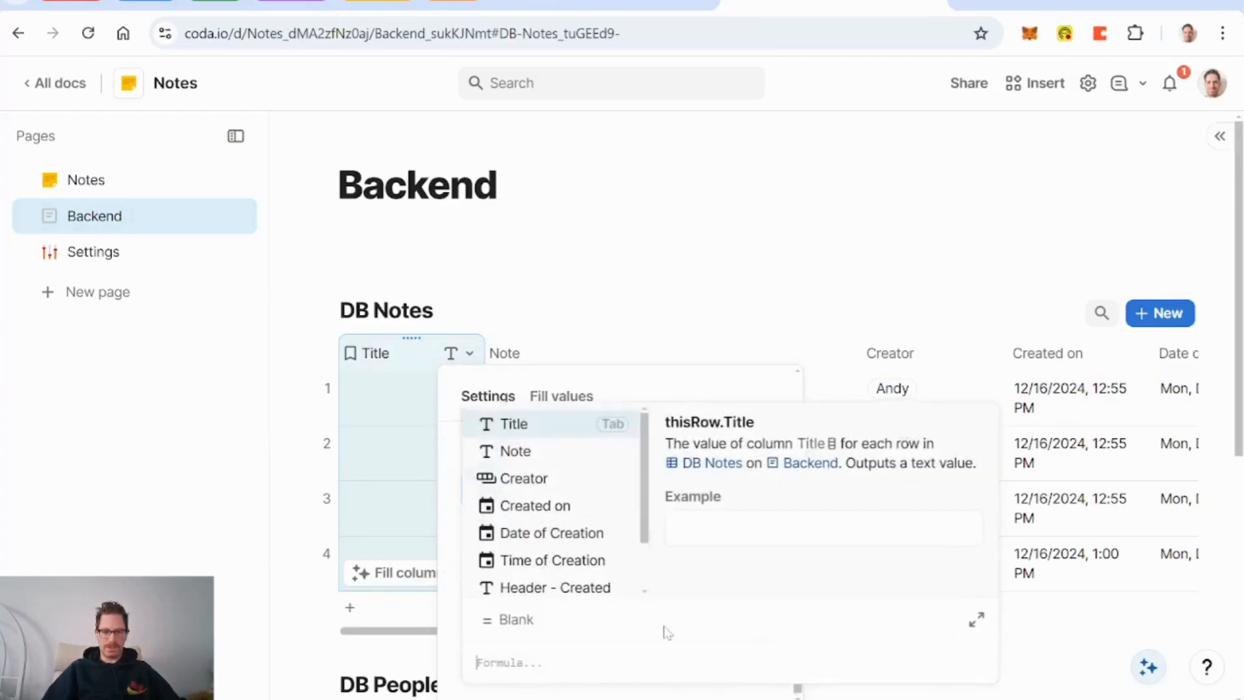
pyautogui.write('co')
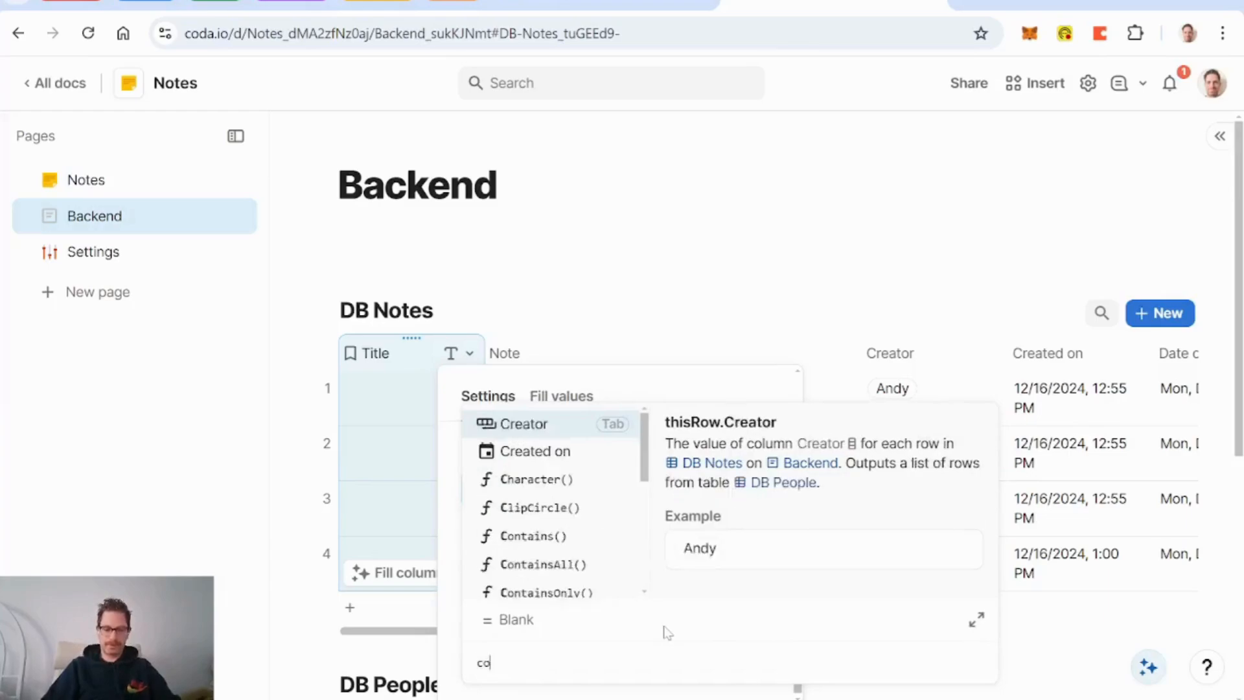
pyautogui.write('ncatenate("')
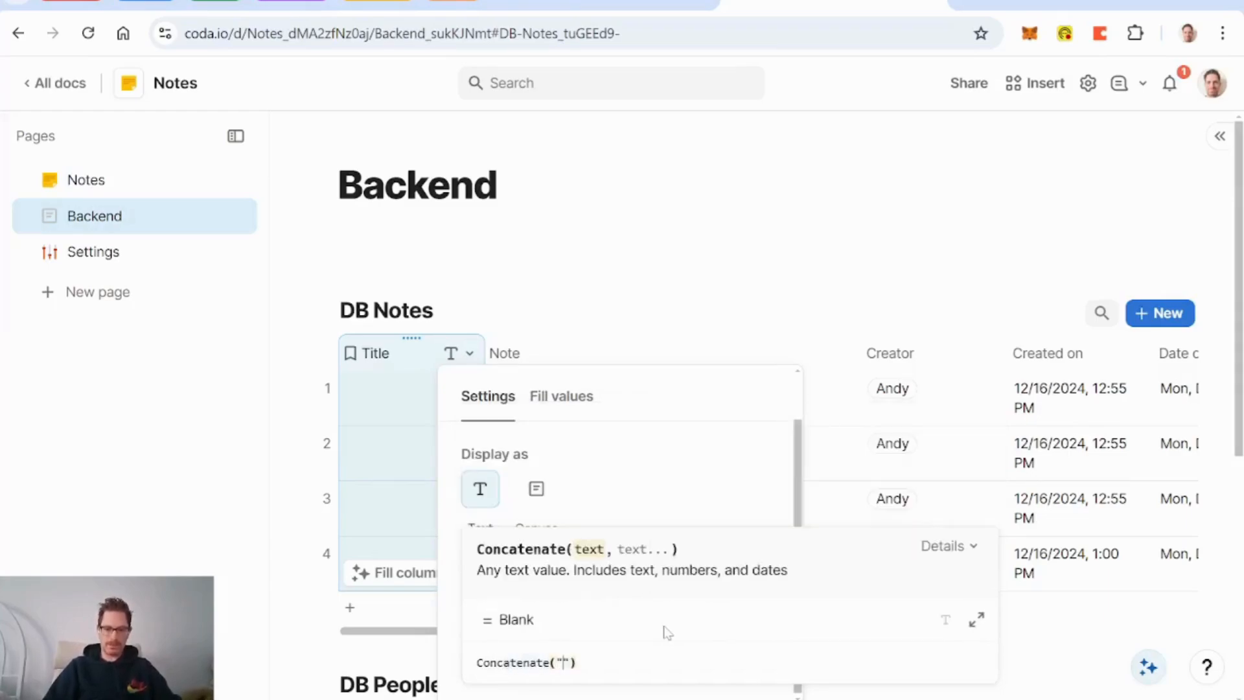
pyautogui.write('Note - ')
pyautogui.write(',Note')
pyautogui.press('BackSpace')
pyautogui.press('BackSpace')
pyautogui.press('BackSpace')
pyautogui.press('BackSpace')
pyautogui.write('creator')
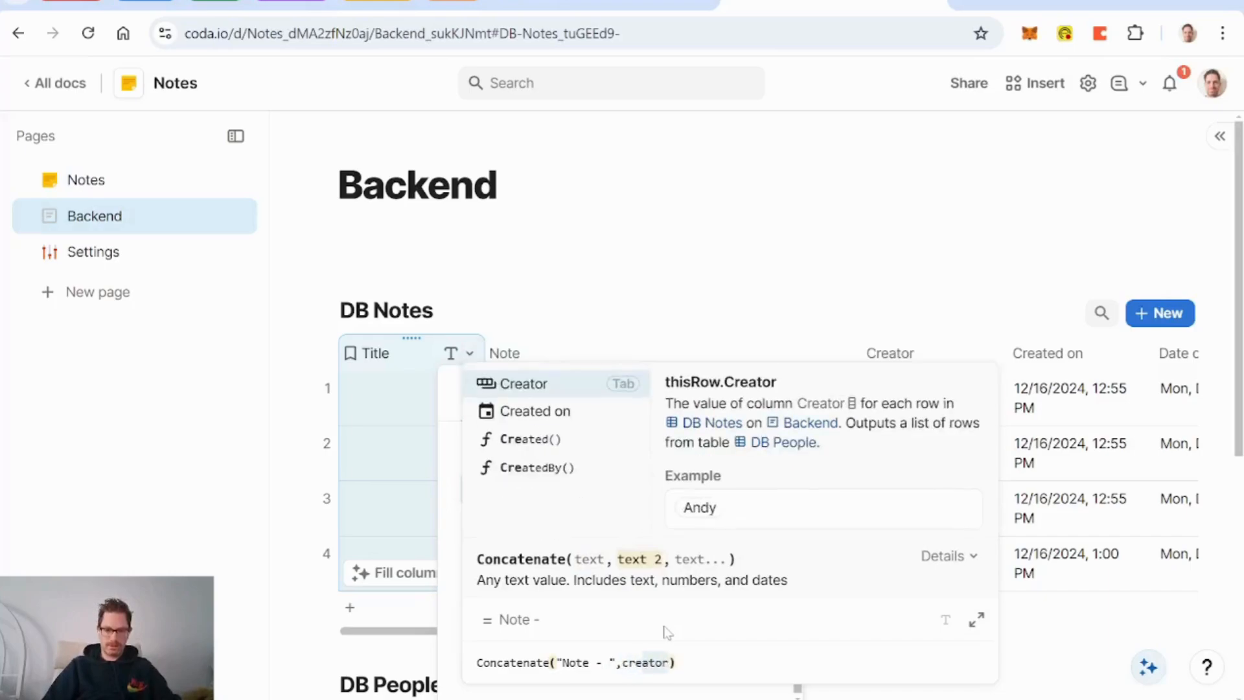
pyautogui.press('Down')
pyautogui.press('Tab')
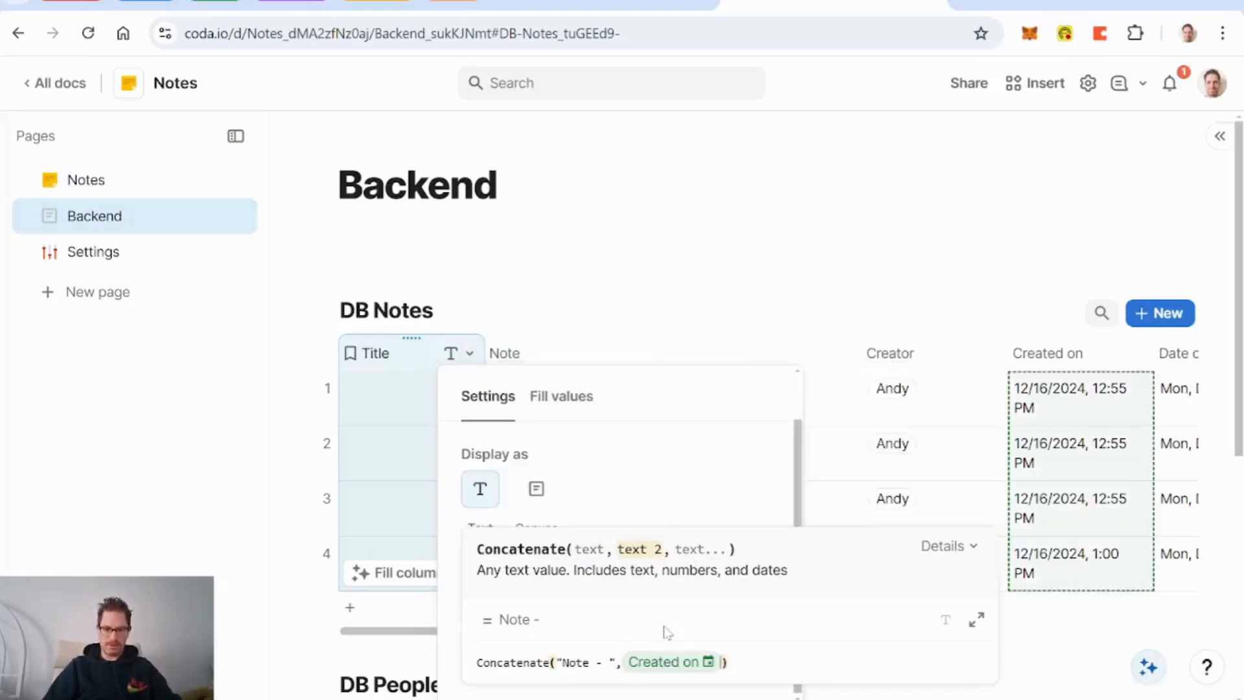
pyautogui.press('Return')
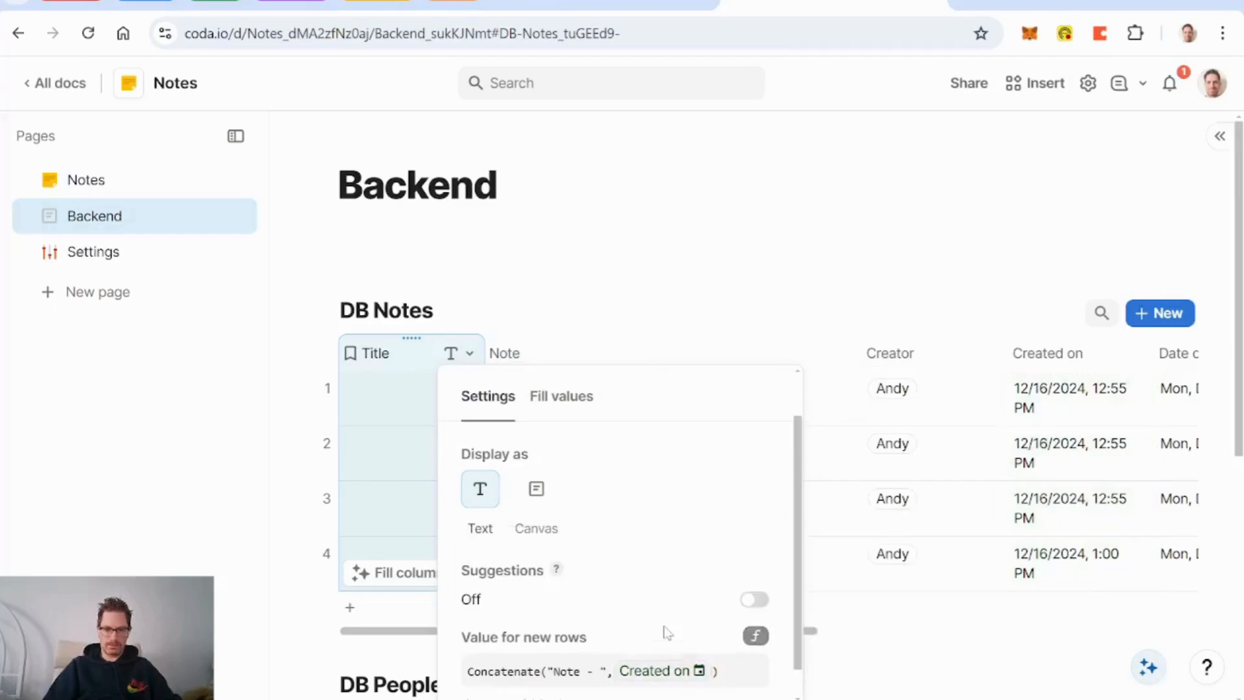
pyautogui.scroll(-1, 667, 632)
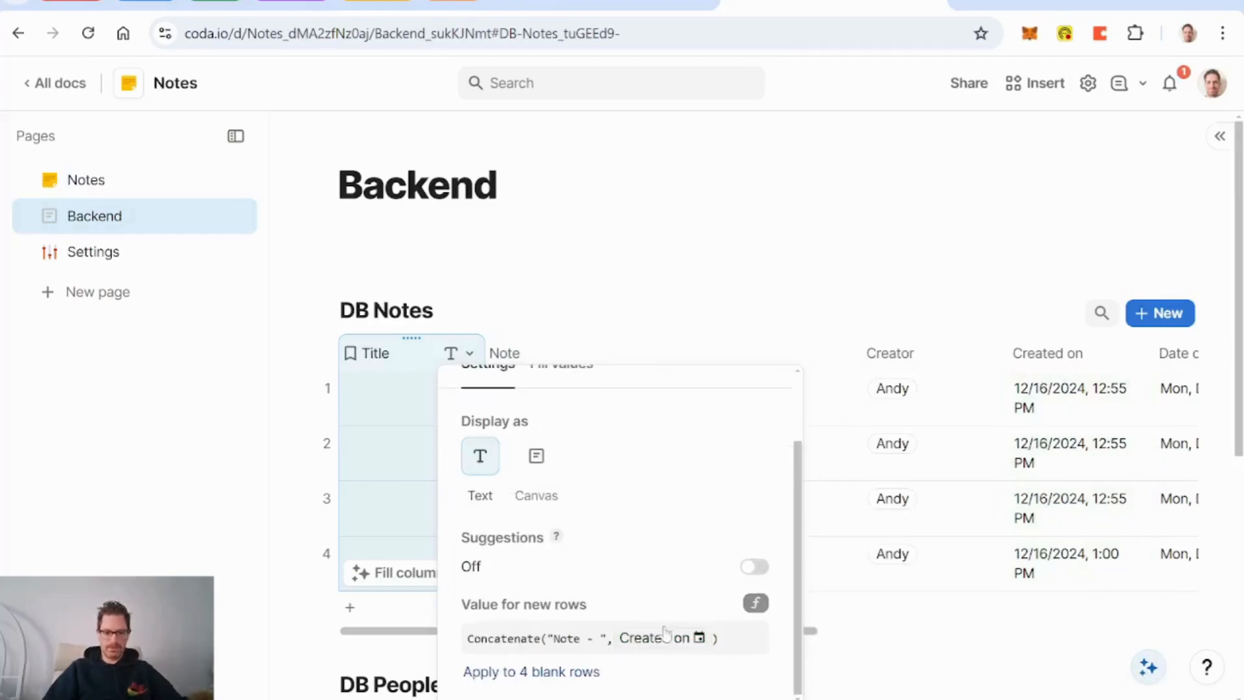
pyautogui.click(577, 670)
pyautogui.click(587, 360)
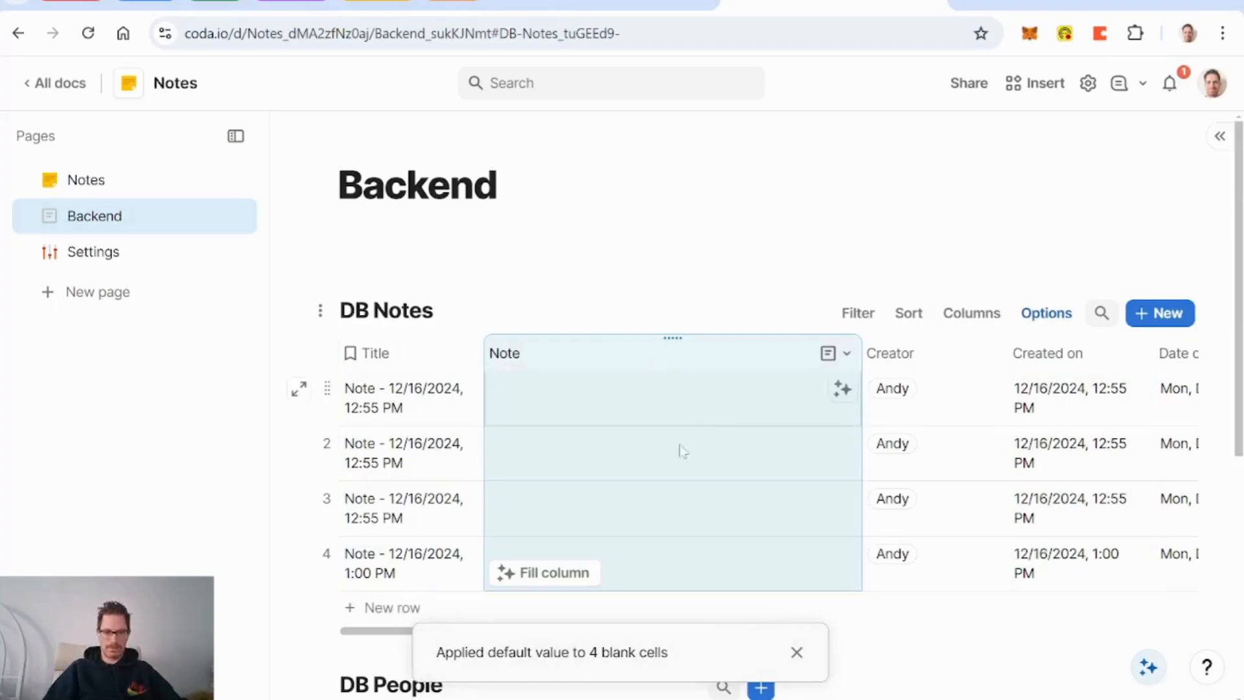
# Step: Delete note rows 2–4, leaving only the 'Note - 12/16/2024, 12:55 PM' row
pyautogui.click(329, 442)
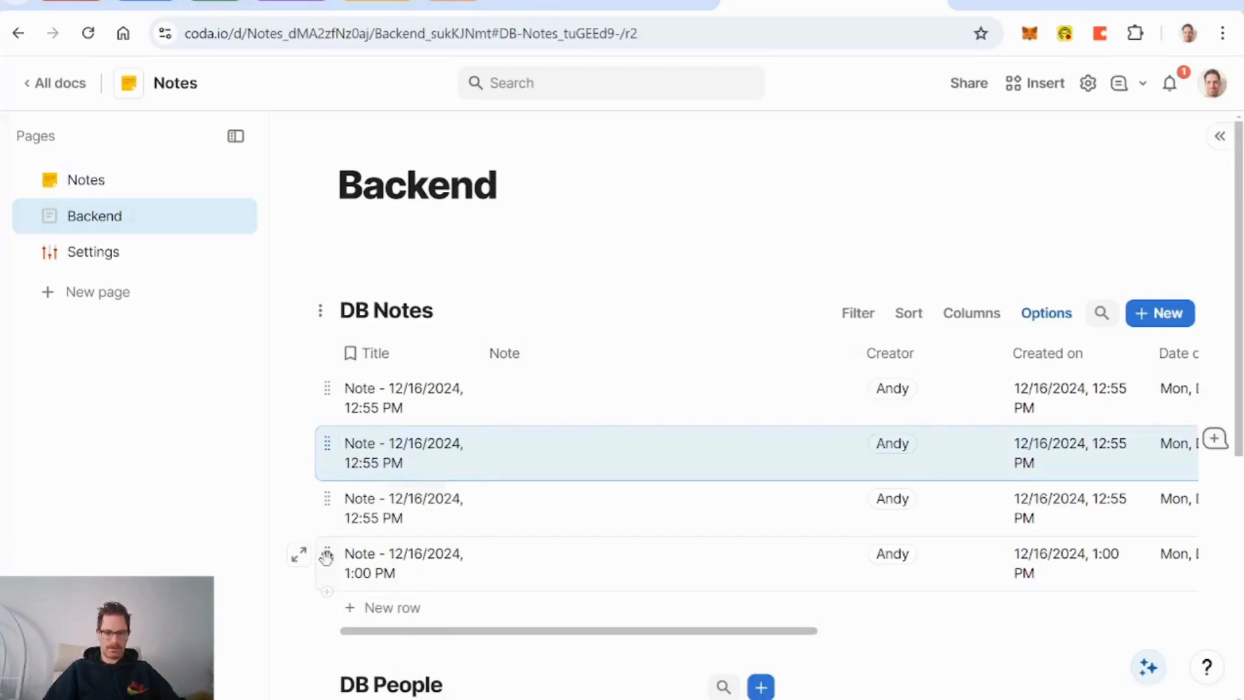
pyautogui.keyDown('shift'); pyautogui.click(326, 556); pyautogui.keyUp('shift')
pyautogui.press('Delete')
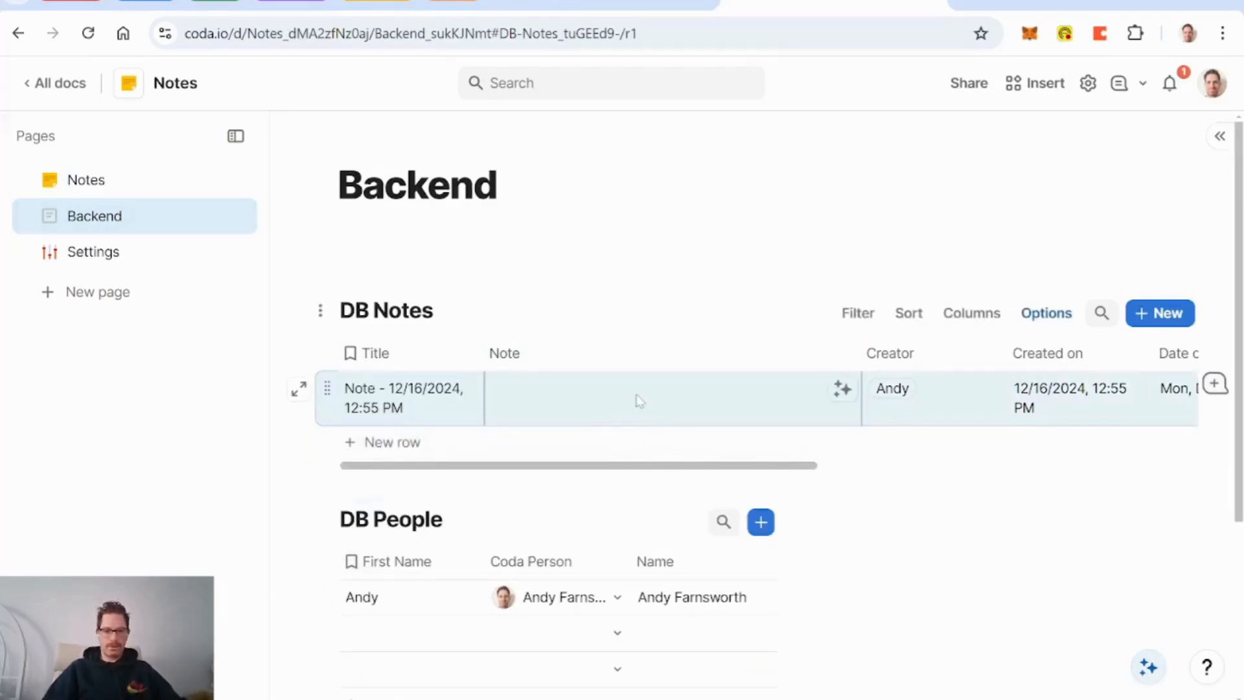
pyautogui.hscroll(5, 639, 400)
pyautogui.hscroll(-5, 640, 400)
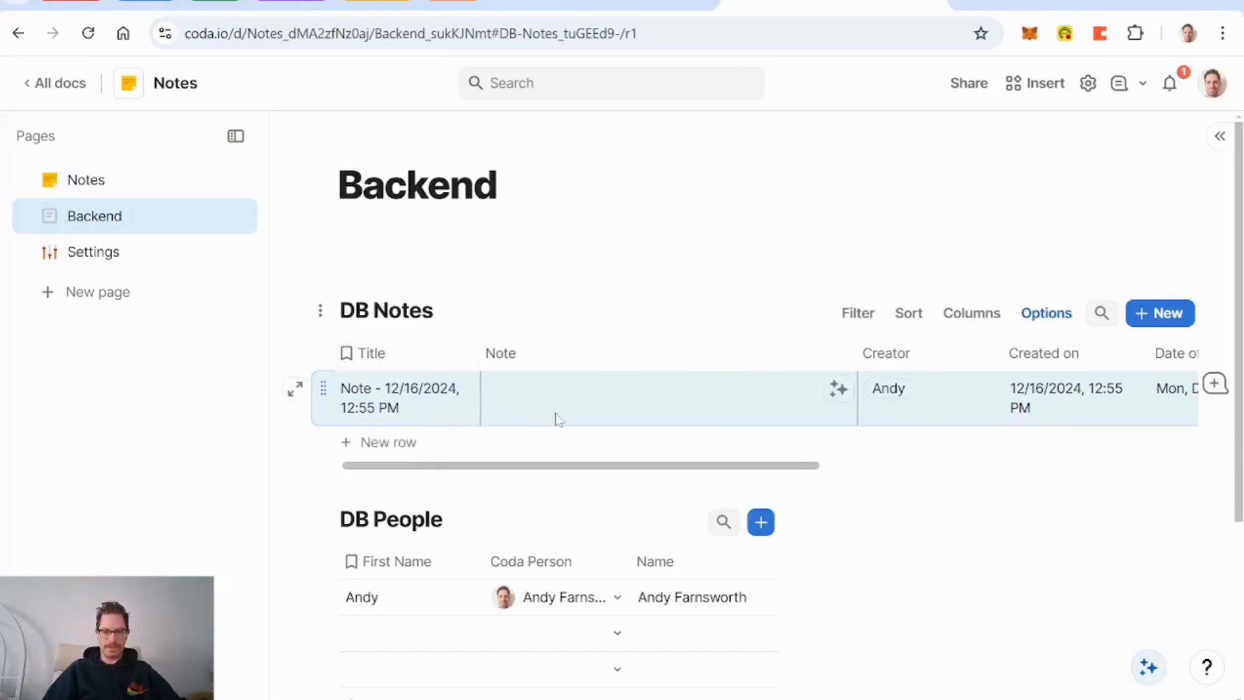
pyautogui.hscroll(3, 559, 420)
pyautogui.hscroll(-2, 559, 420)
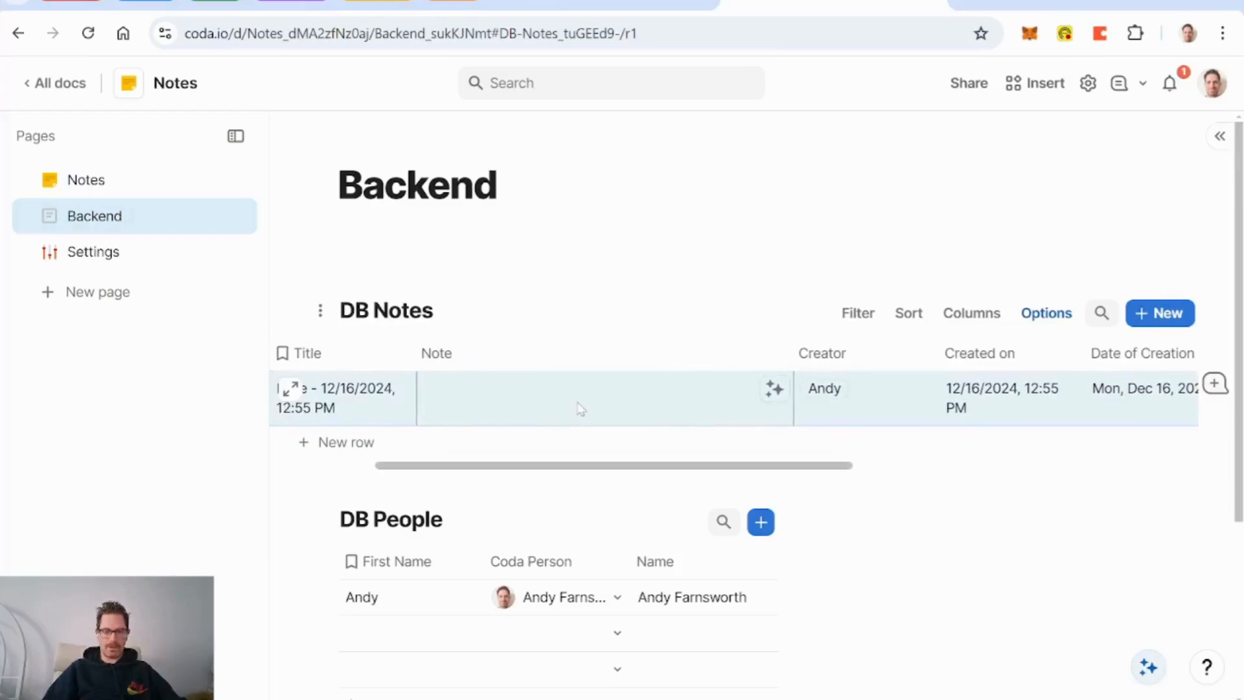
pyautogui.hscroll(8, 580, 408)
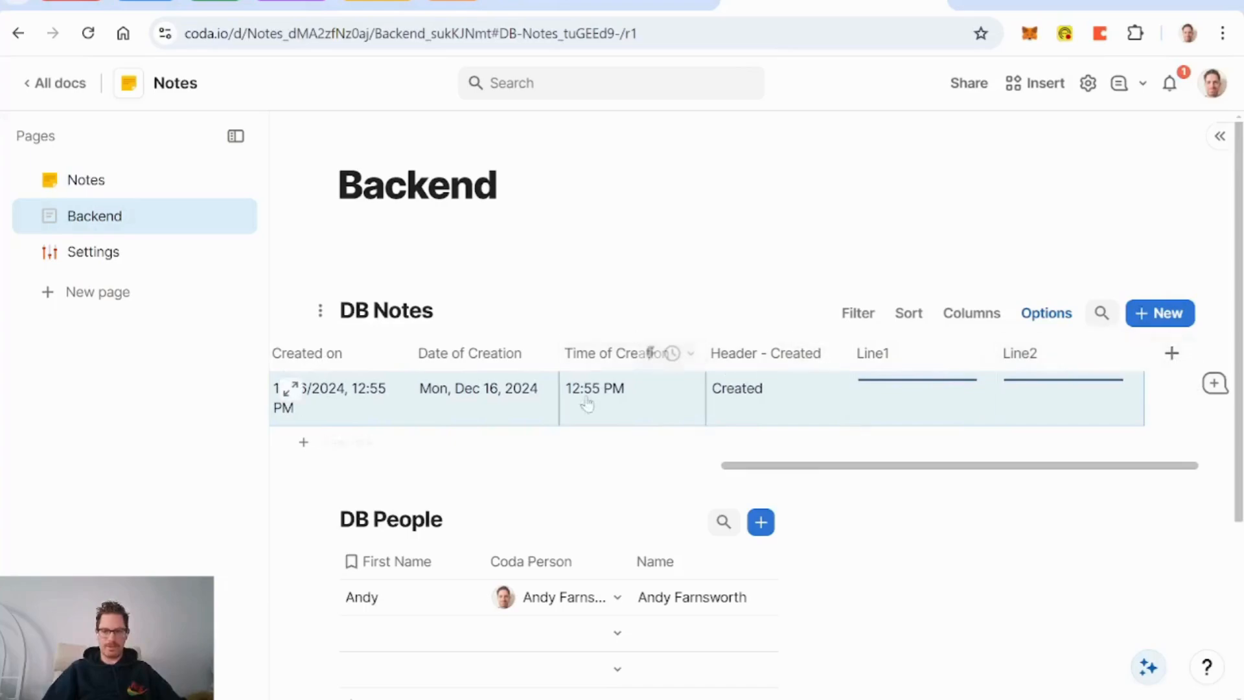
pyautogui.hscroll(-5, 581, 418)
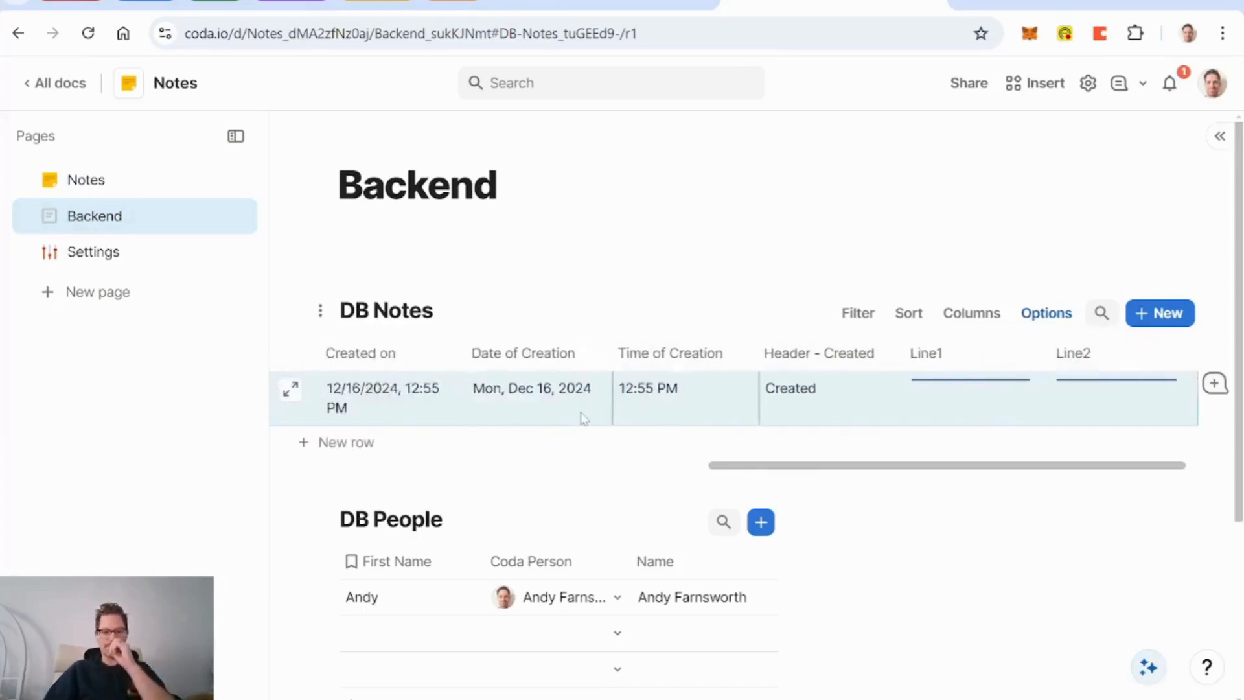
pyautogui.hscroll(-4, 581, 382)
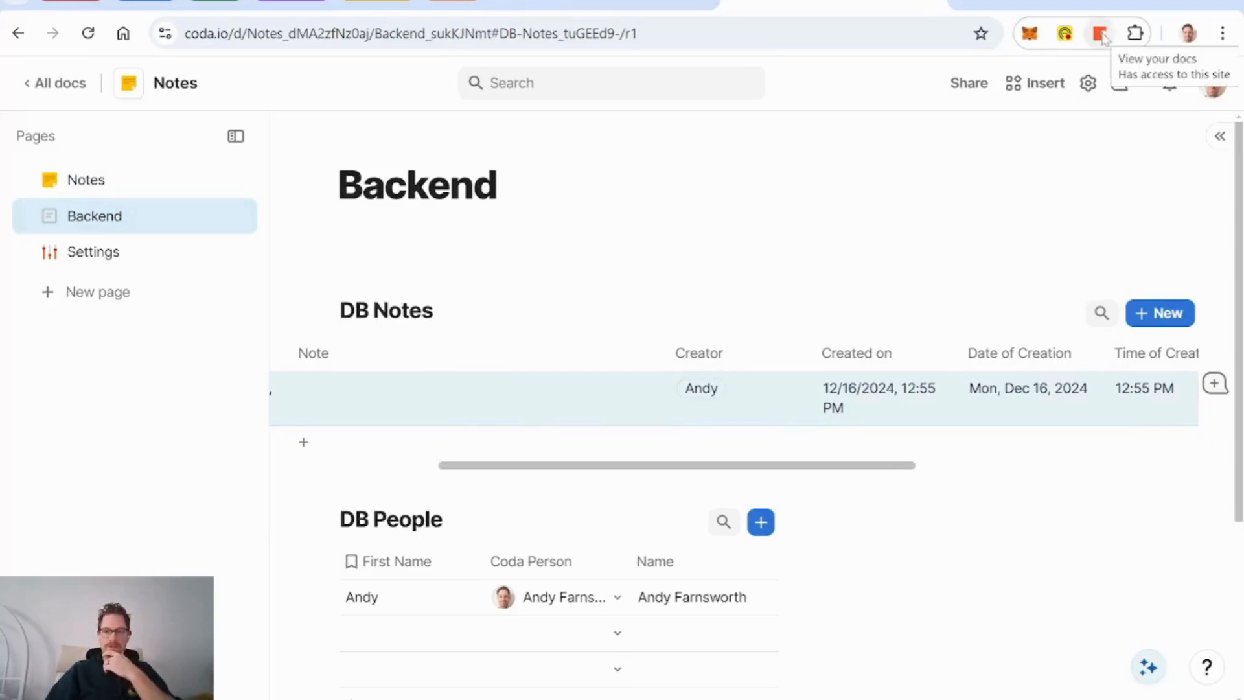
# Step: Point the Coda extension at the Notes doc's DB Notes, with Note for URL and Title for title
pyautogui.click(1101, 35)
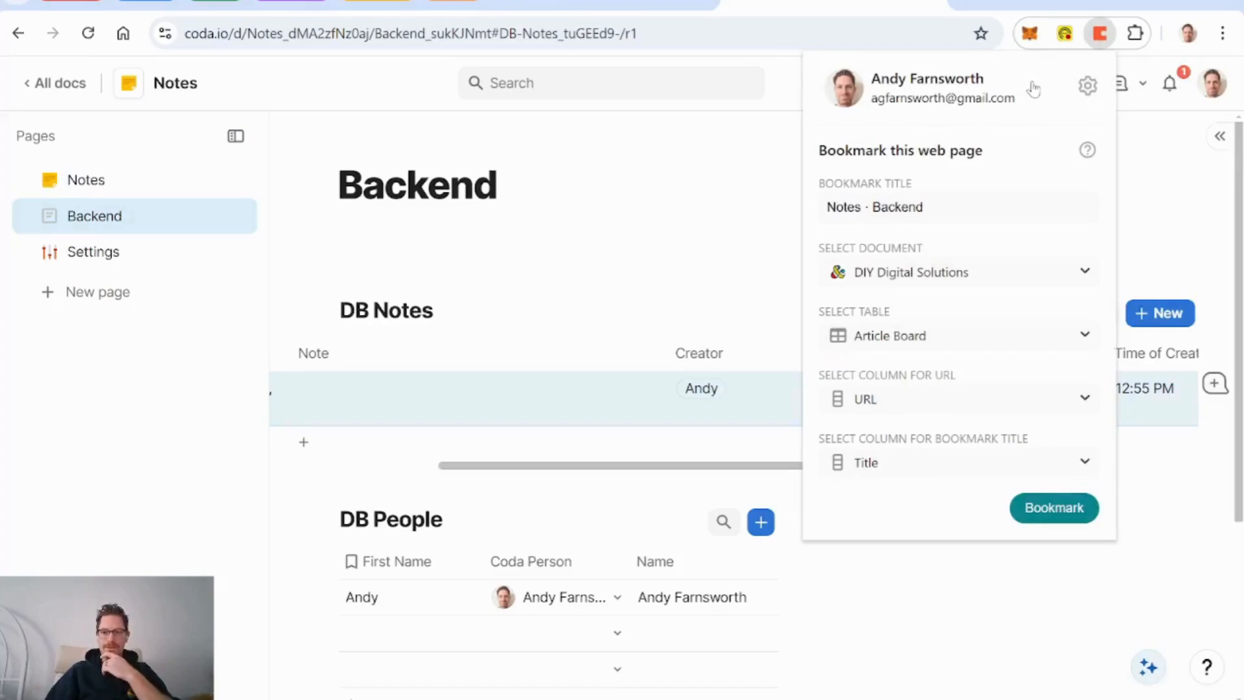
pyautogui.click(982, 279)
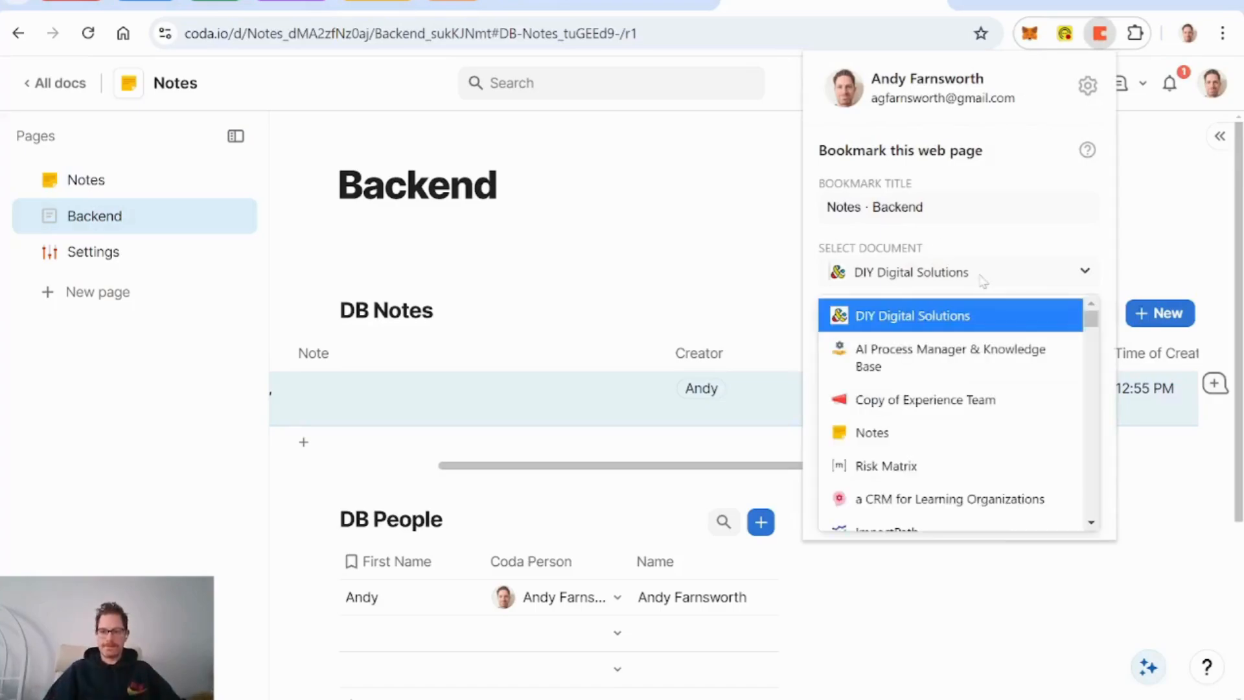
pyautogui.click(888, 433)
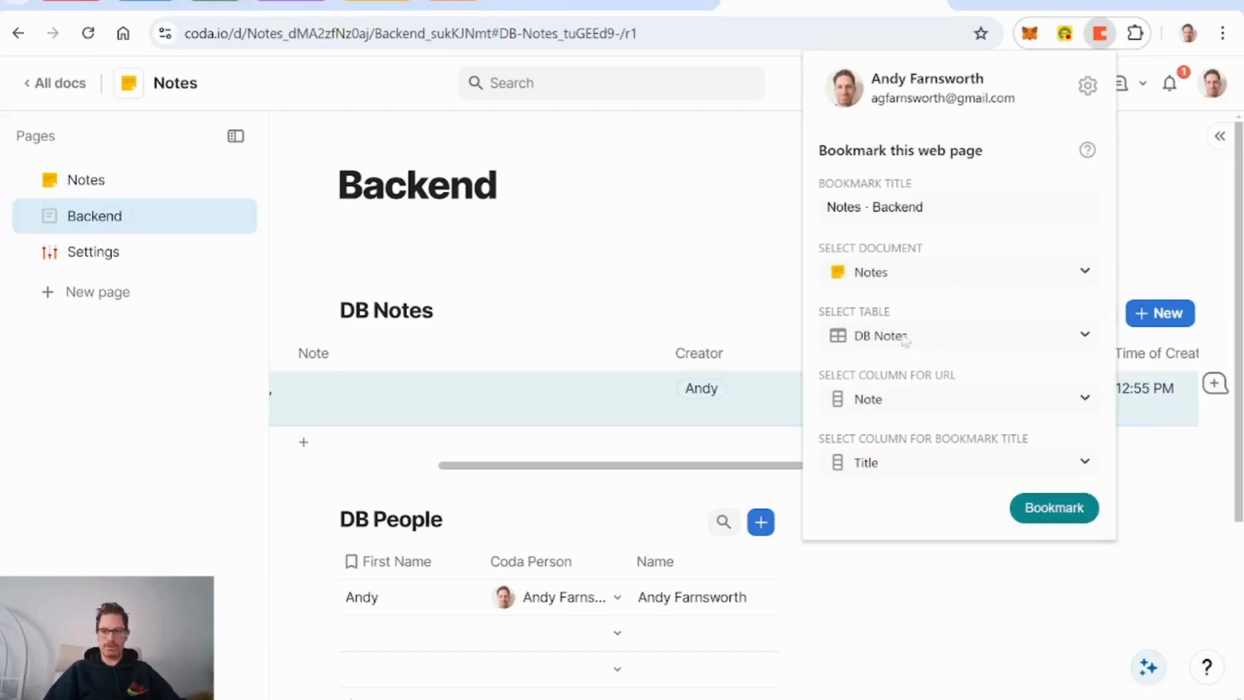
pyautogui.click(953, 402)
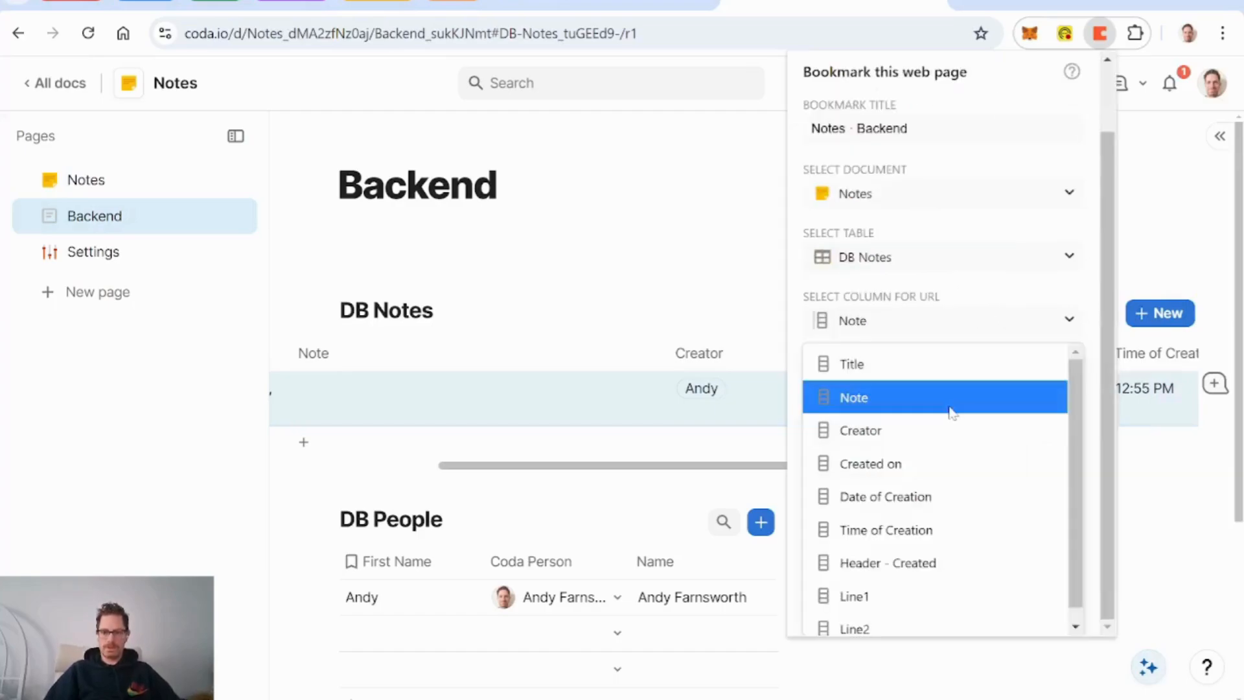
pyautogui.scroll(-1, 990, 522)
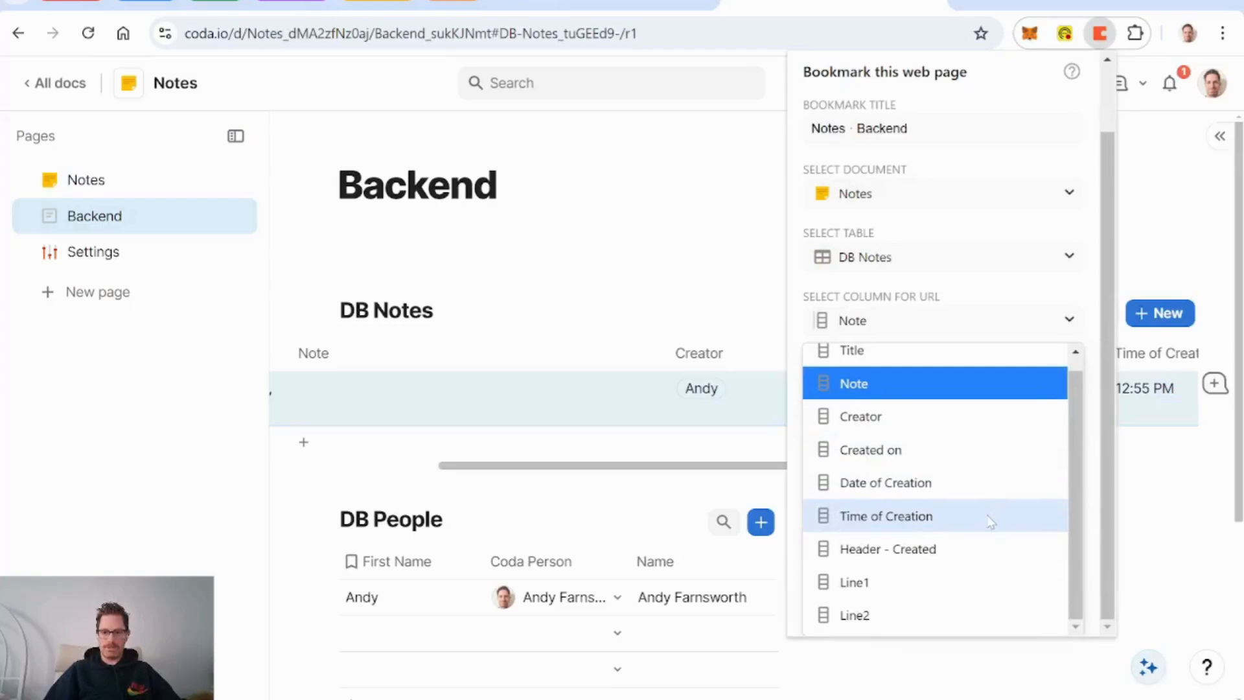
pyautogui.scroll(1, 991, 522)
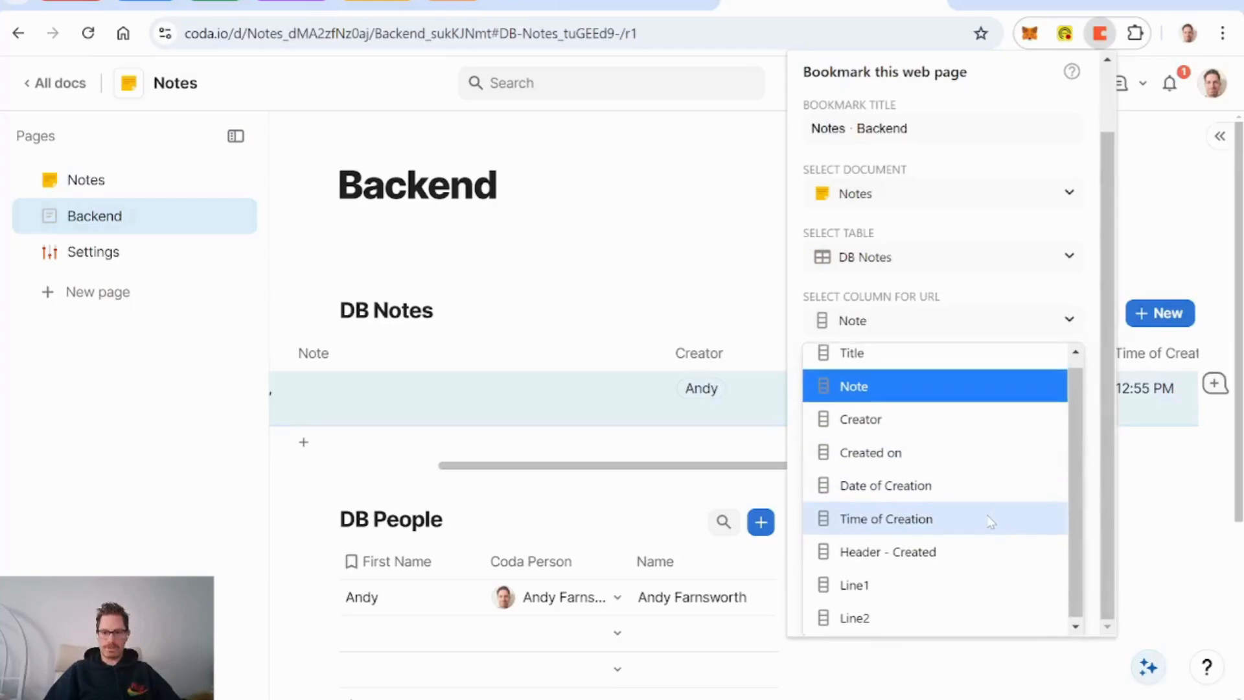
pyautogui.click(931, 392)
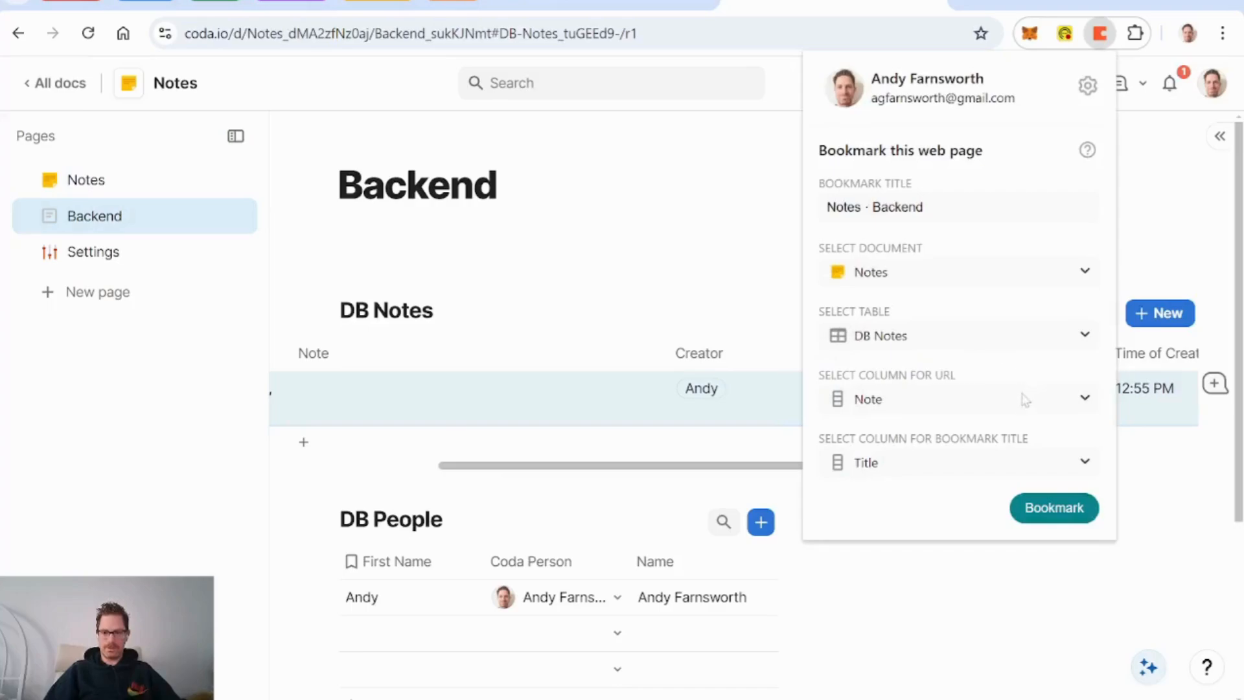
pyautogui.click(947, 474)
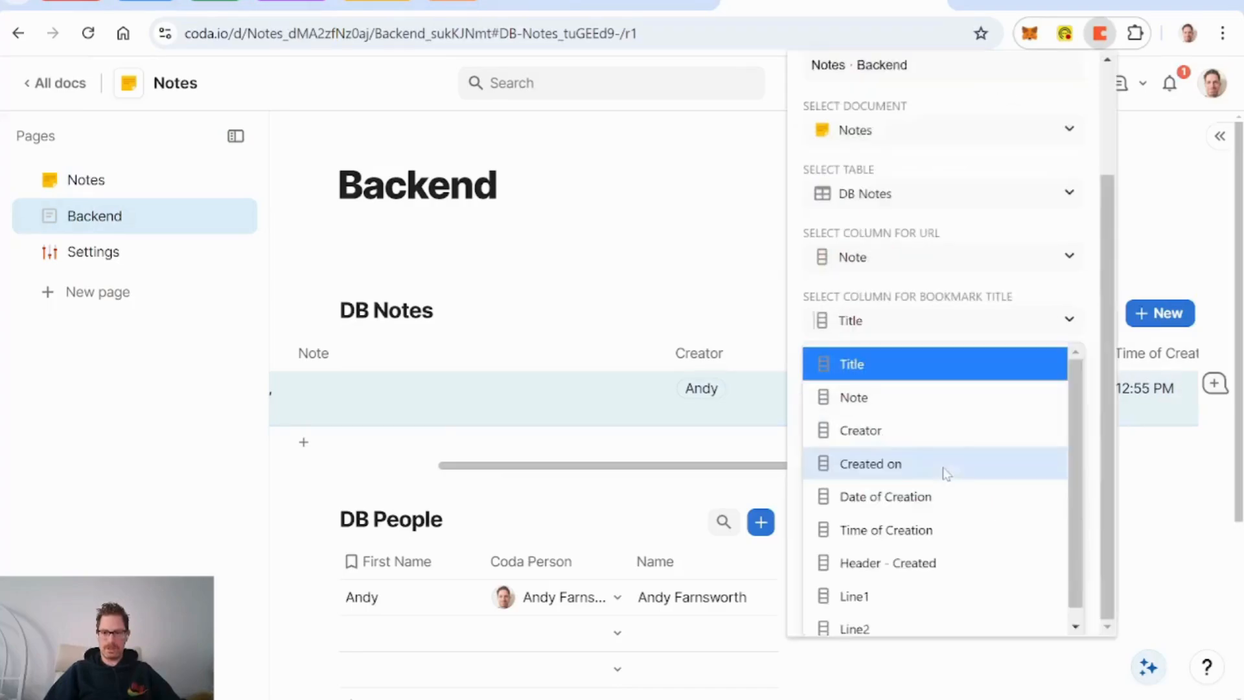
pyautogui.click(946, 295)
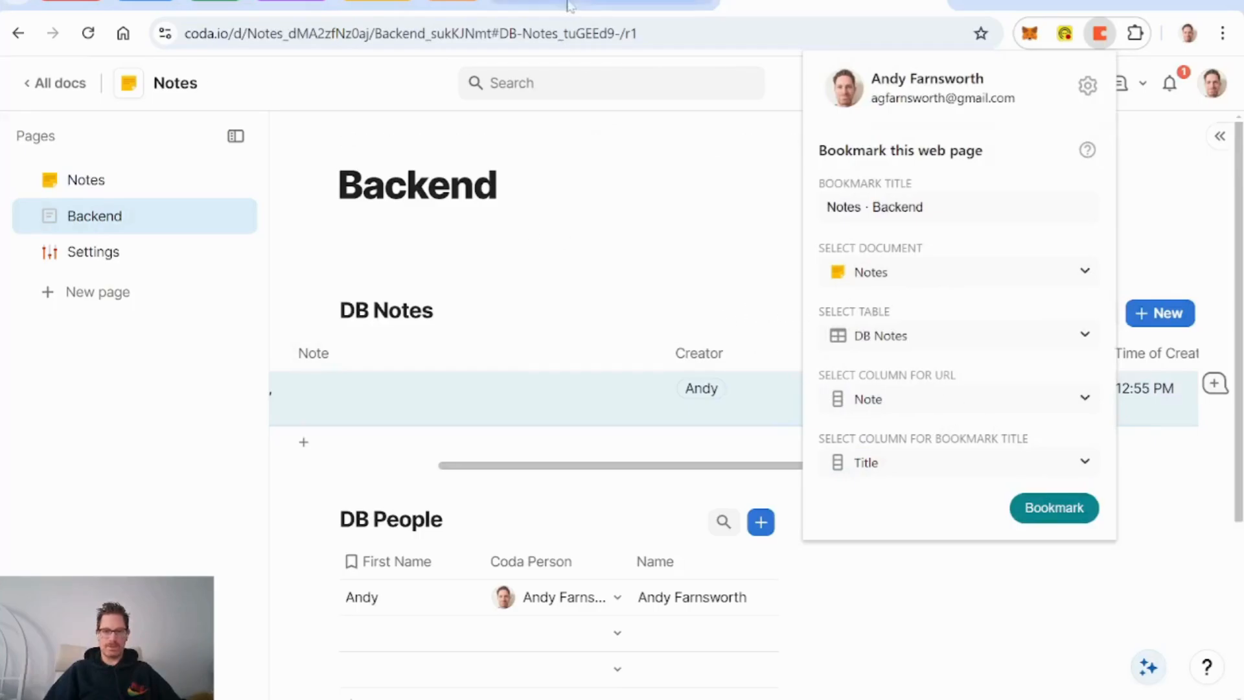
pyautogui.click(602, 4)
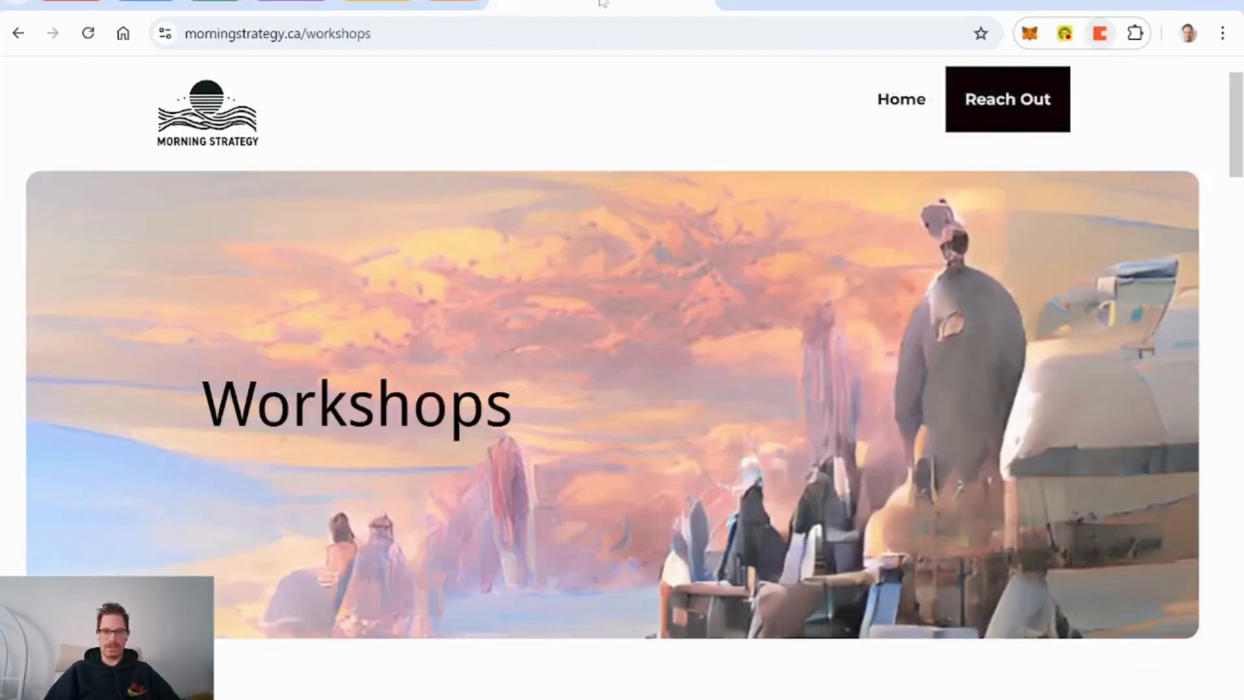
# Step: Bookmark the Workshops page into the Notes doc with the Coda extension
pyautogui.click(1105, 35)
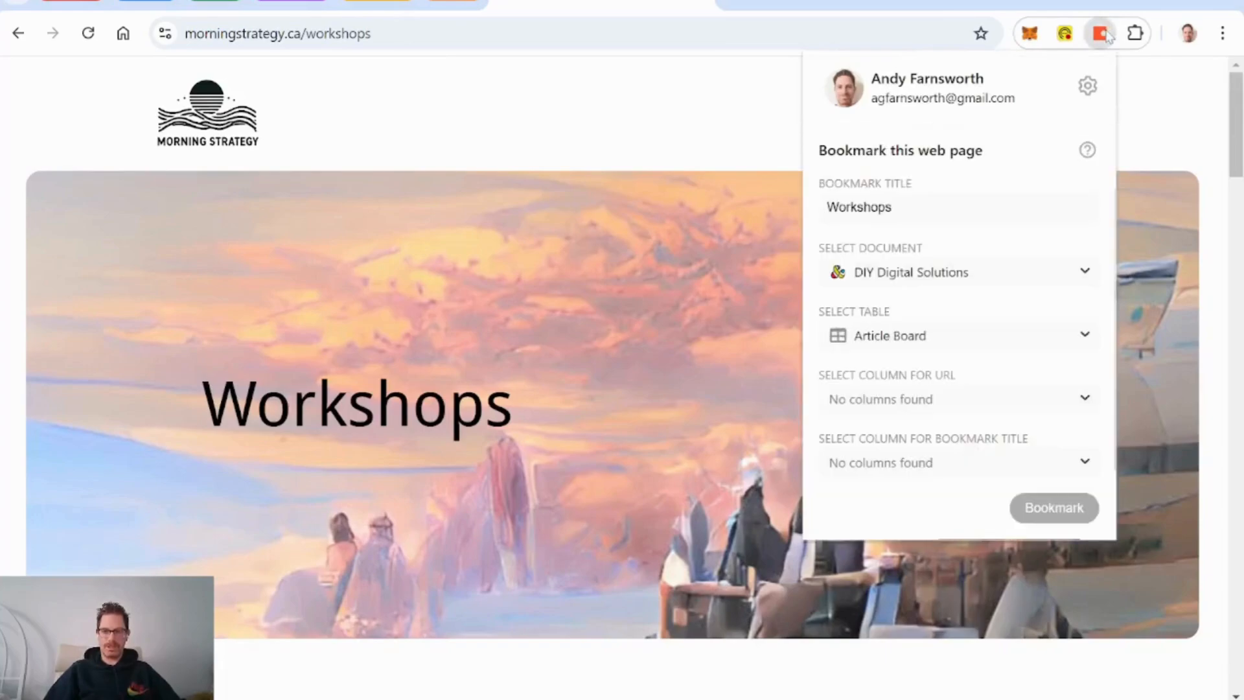
pyautogui.click(980, 277)
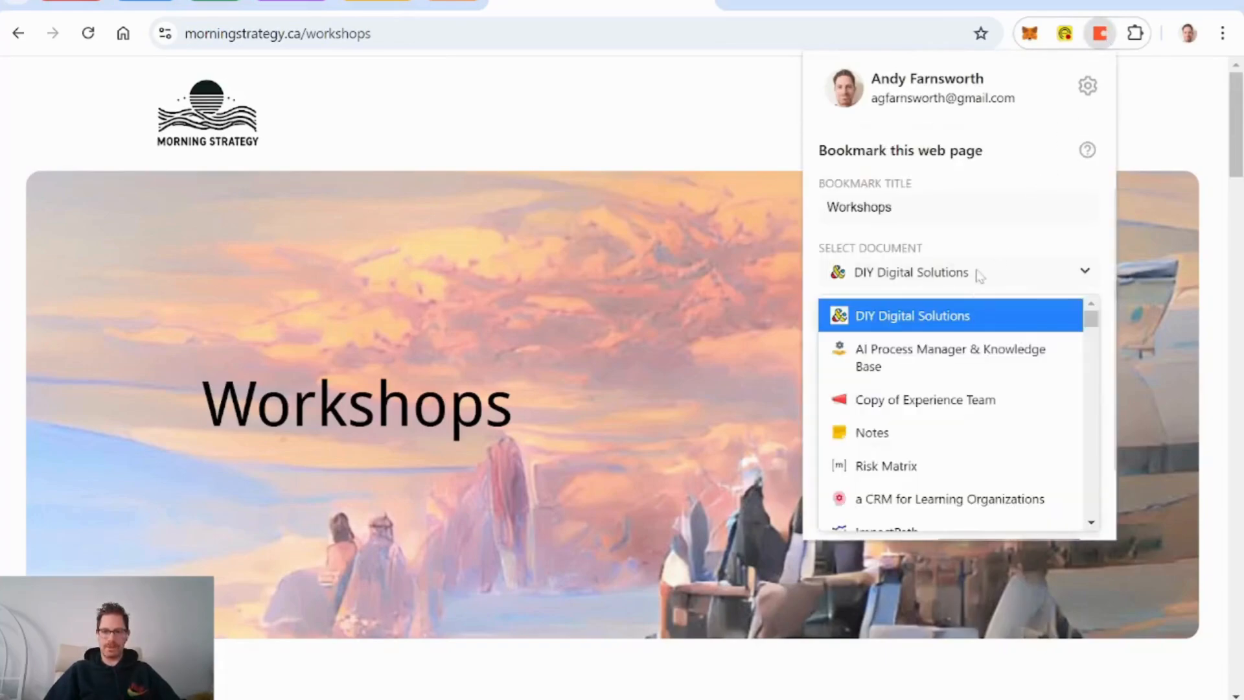
pyautogui.click(956, 431)
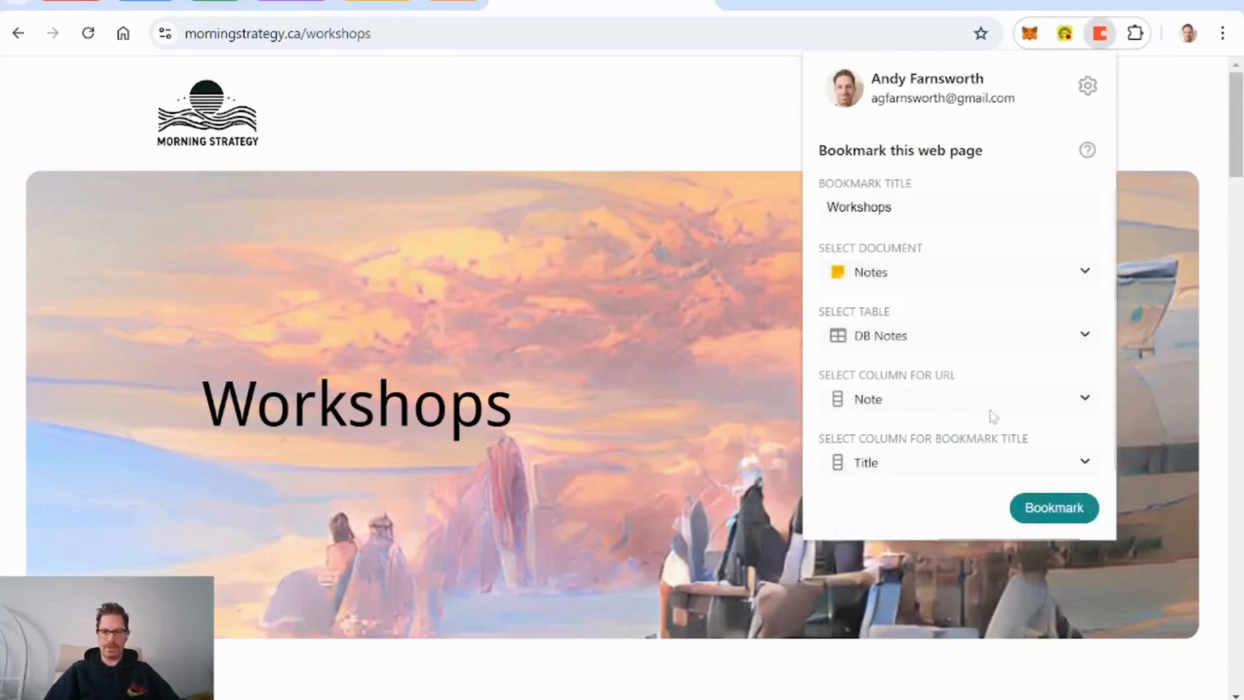
pyautogui.click(1056, 509)
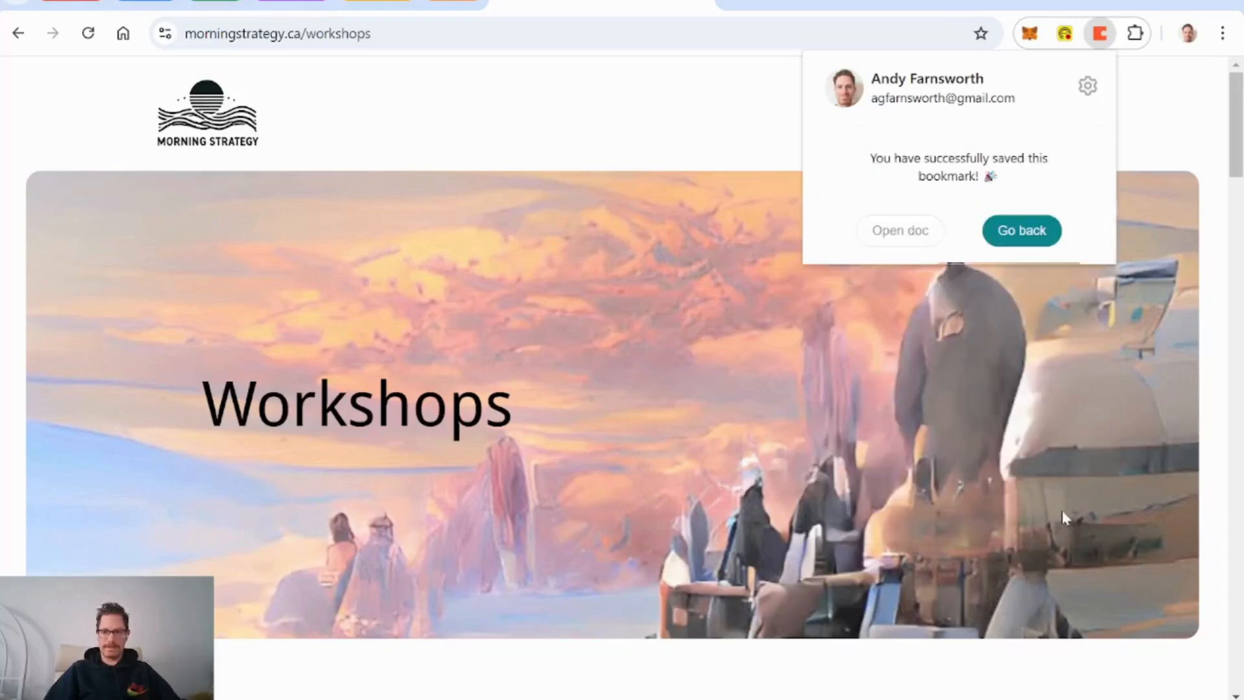
pyautogui.click(1022, 235)
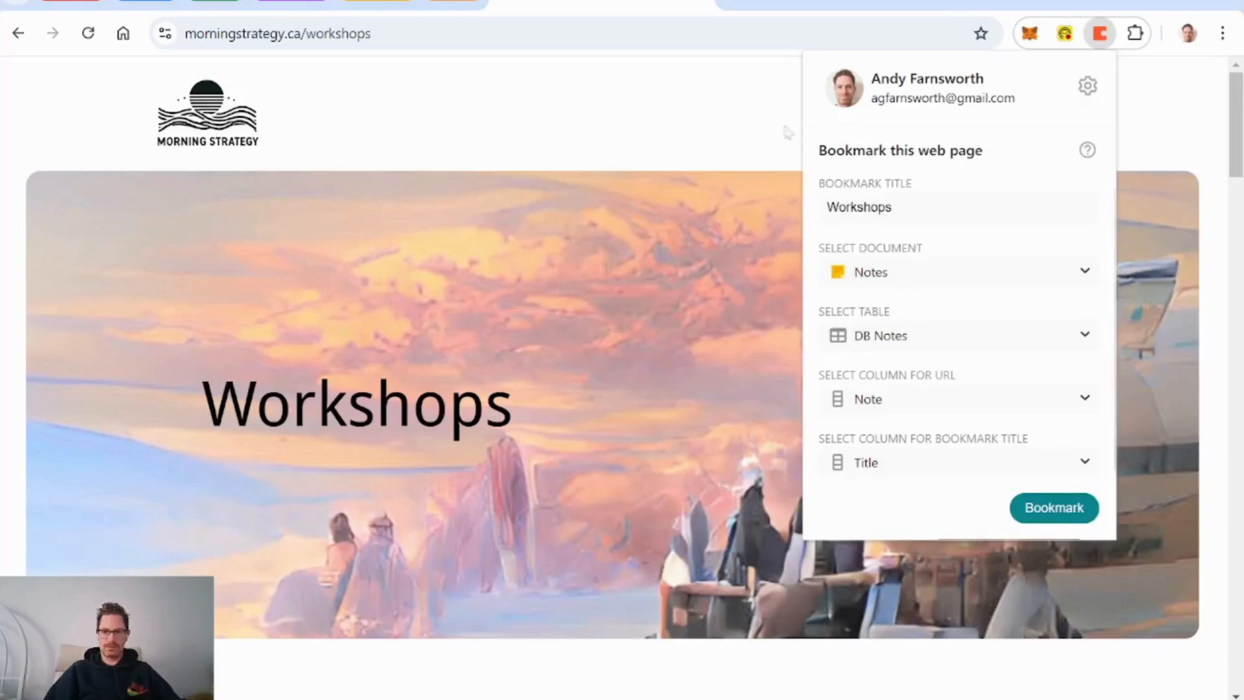
pyautogui.click(793, 7)
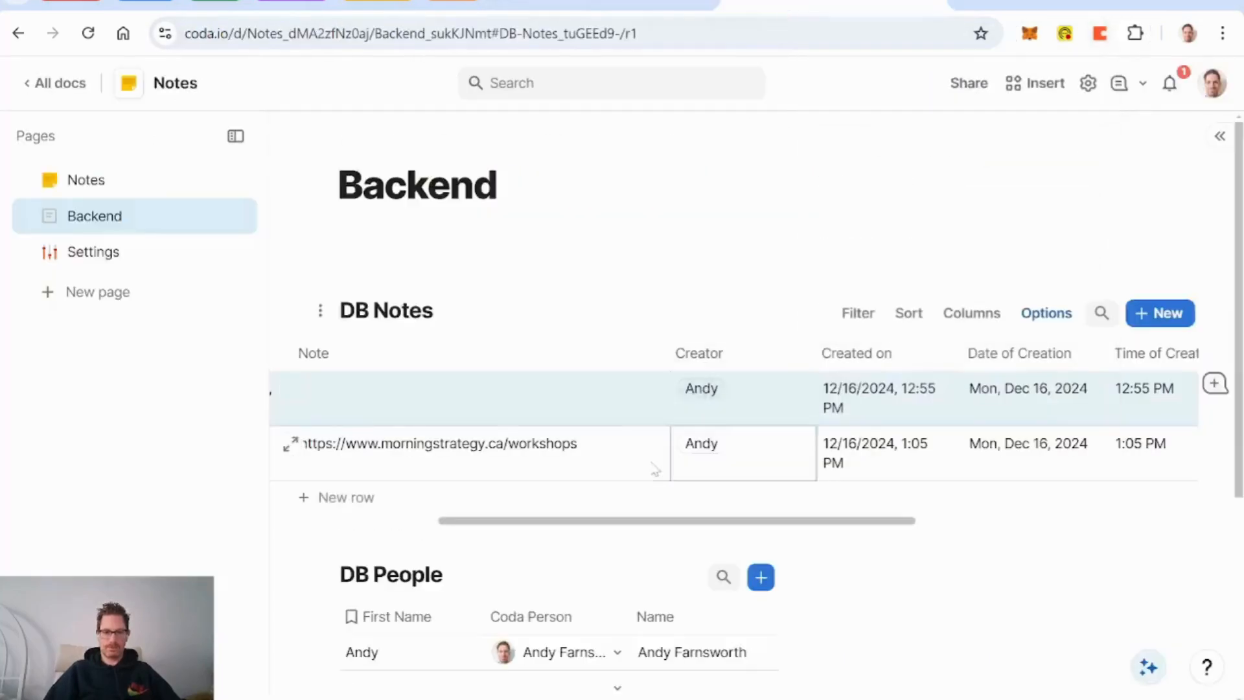
# Step: In the Workshops row's detail, link the URL text to the workshops web address
pyautogui.click(301, 446)
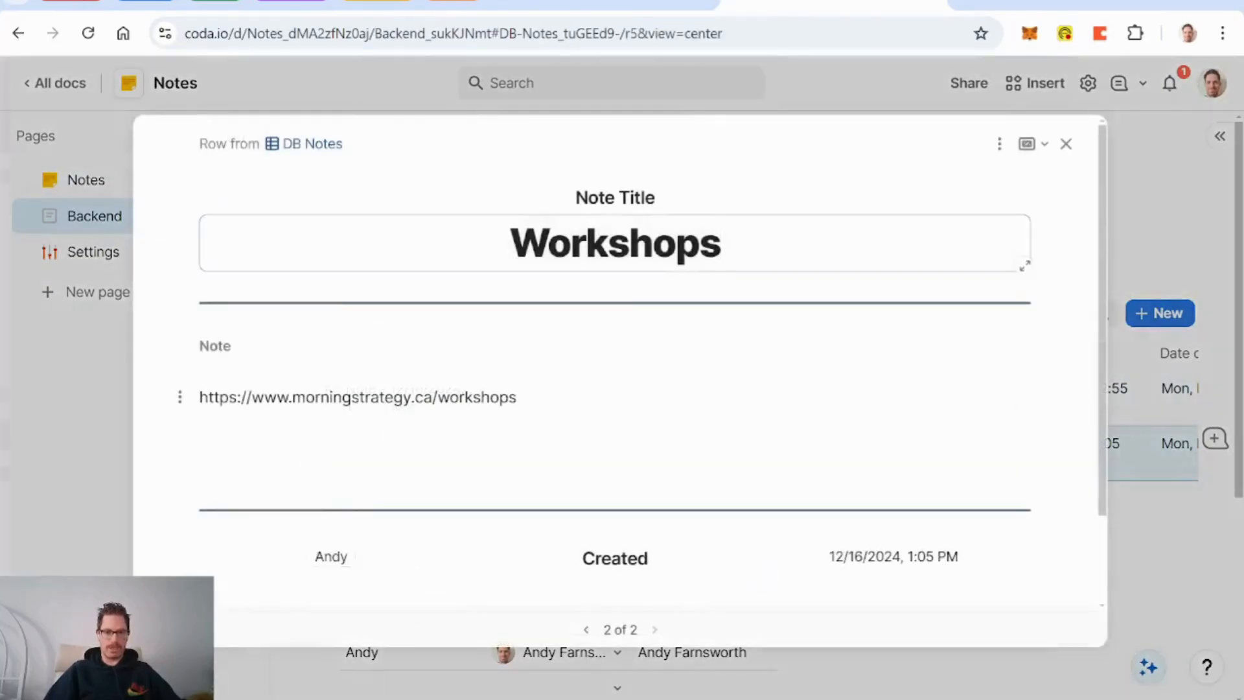
pyautogui.click(722, 245)
pyautogui.moveTo(516, 397); pyautogui.dragTo(199, 397)
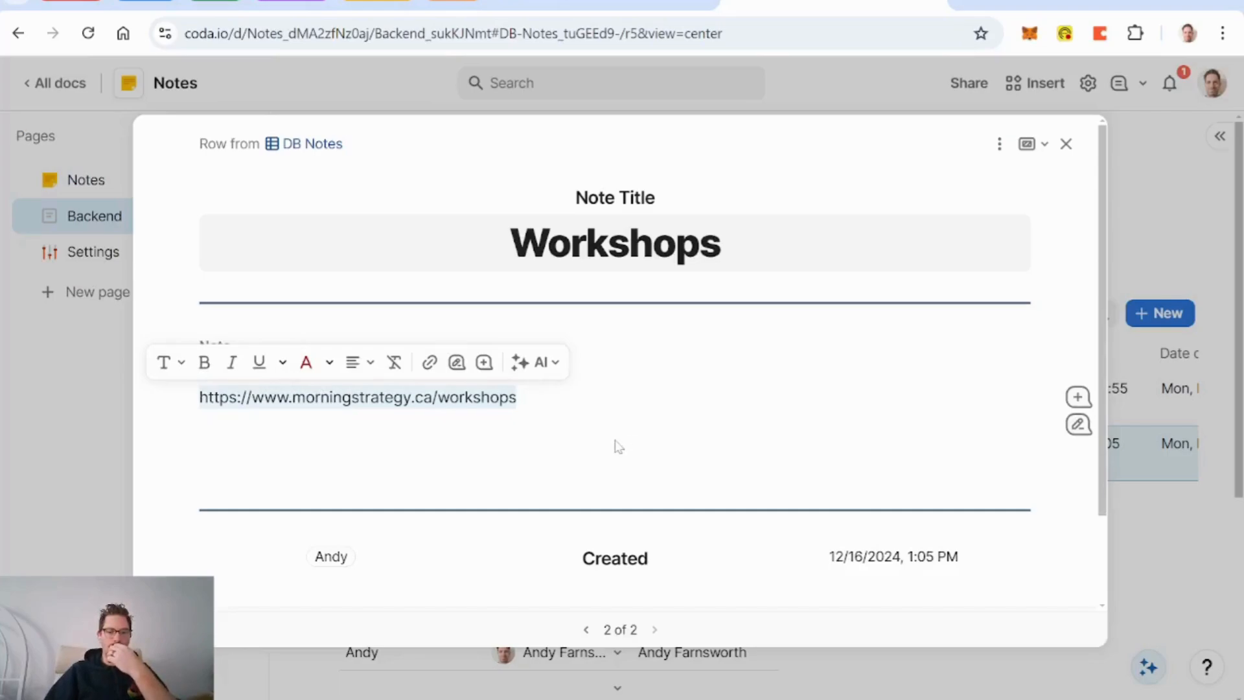
pyautogui.scroll(-2, 619, 447)
pyautogui.scroll(2, 565, 447)
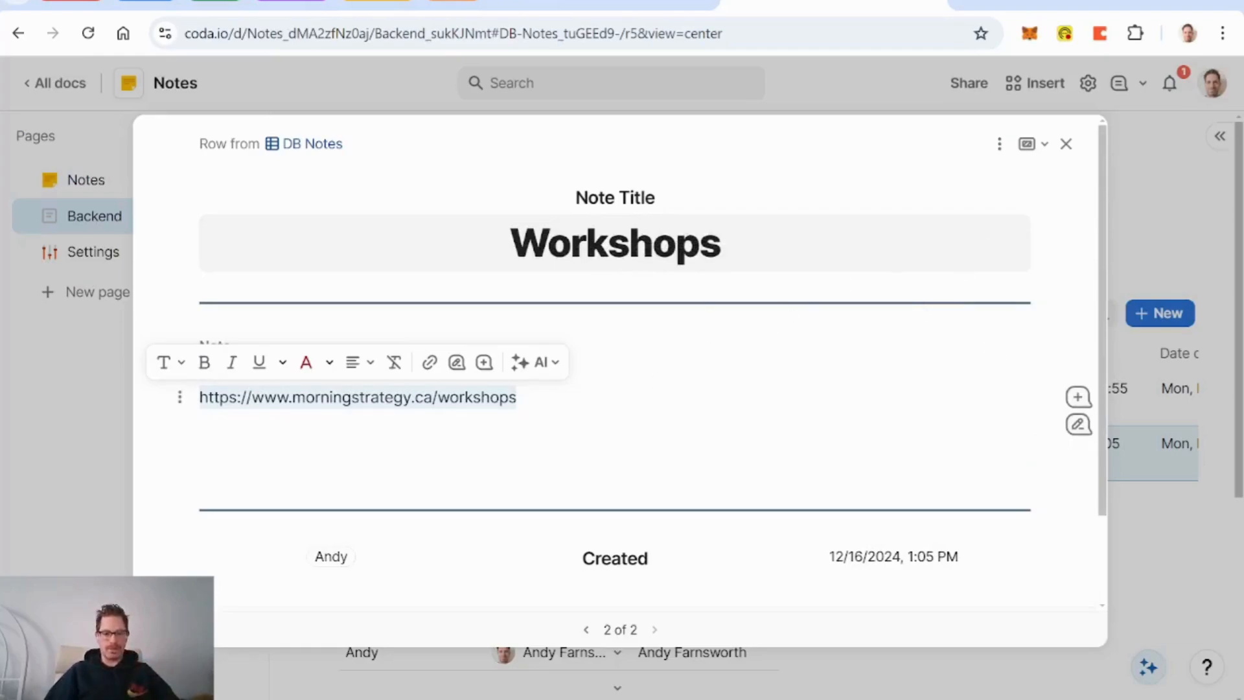
pyautogui.click(430, 362)
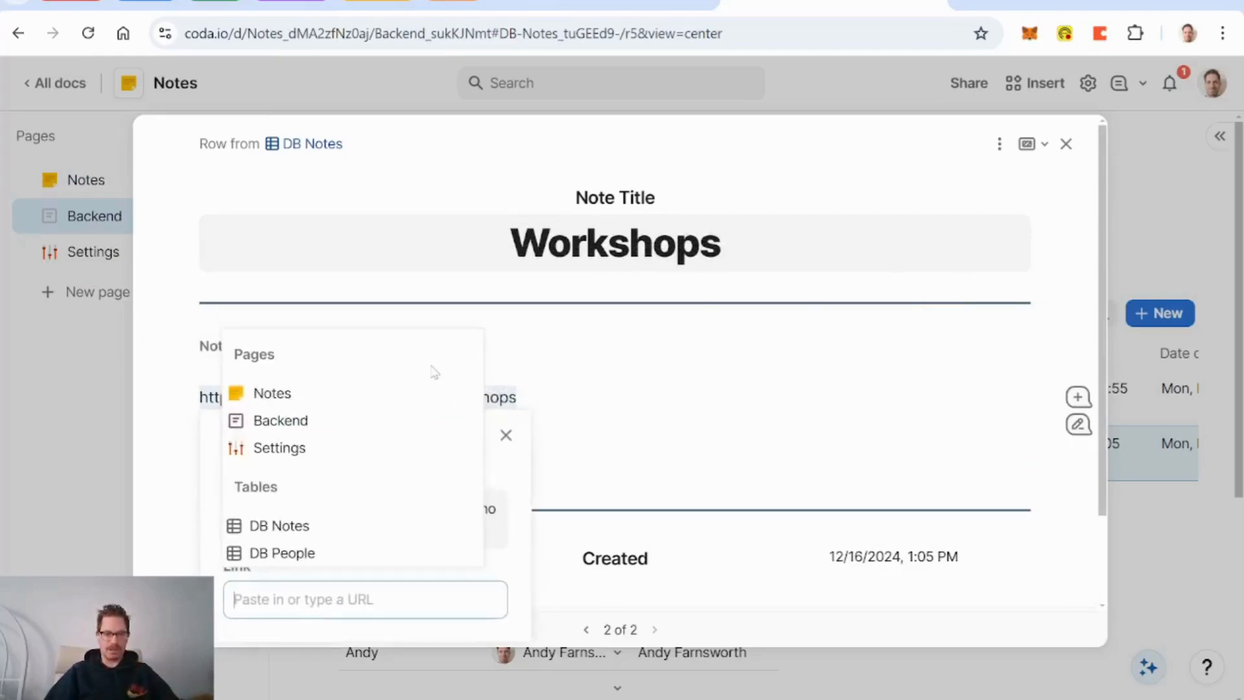
pyautogui.hotkey('ctrl', 'v')
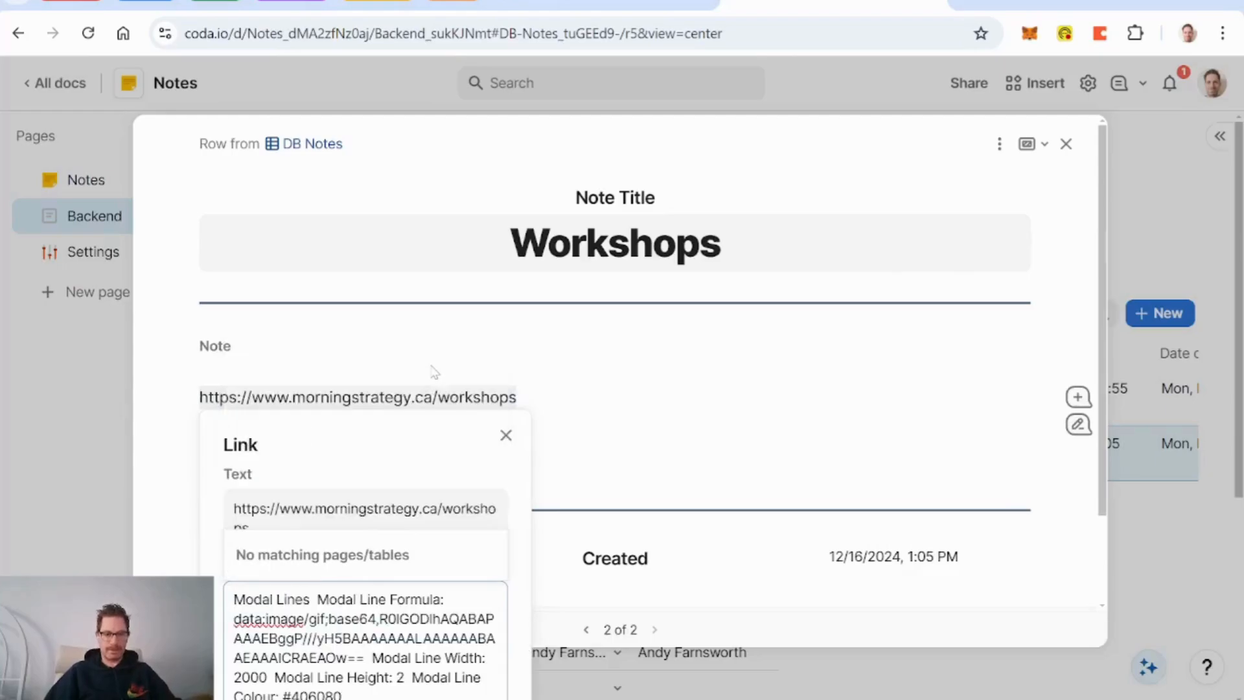
pyautogui.press('Escape')
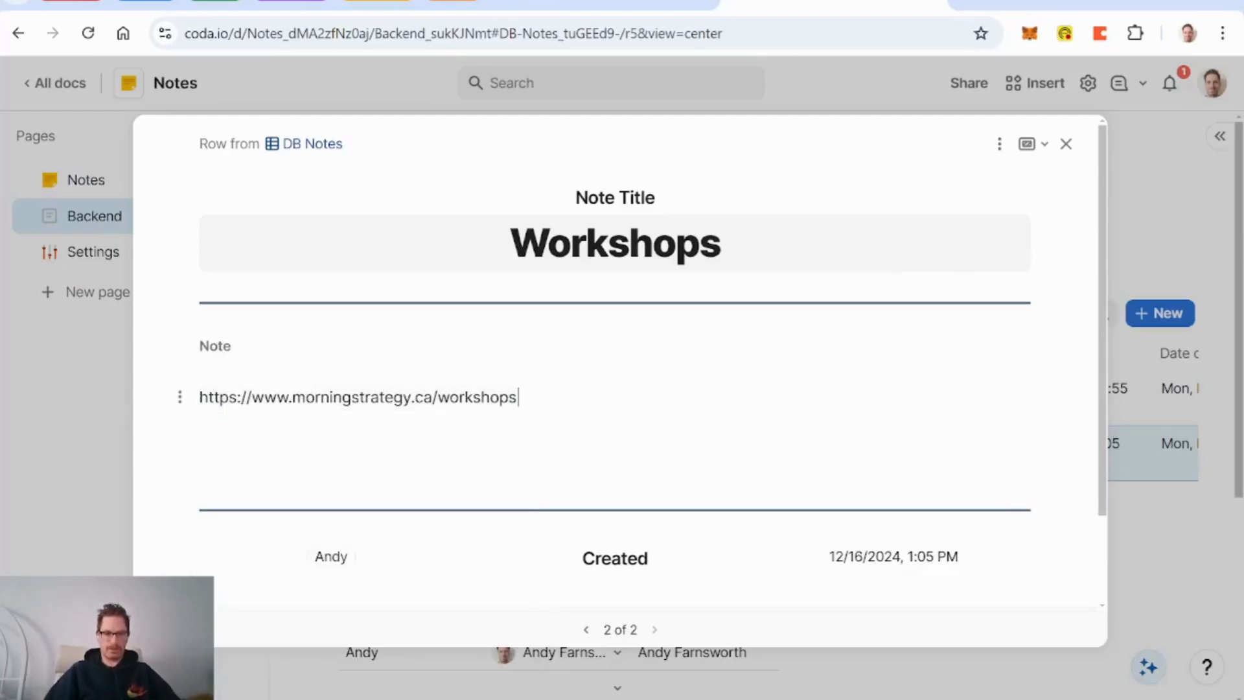
pyautogui.click(246, 392)
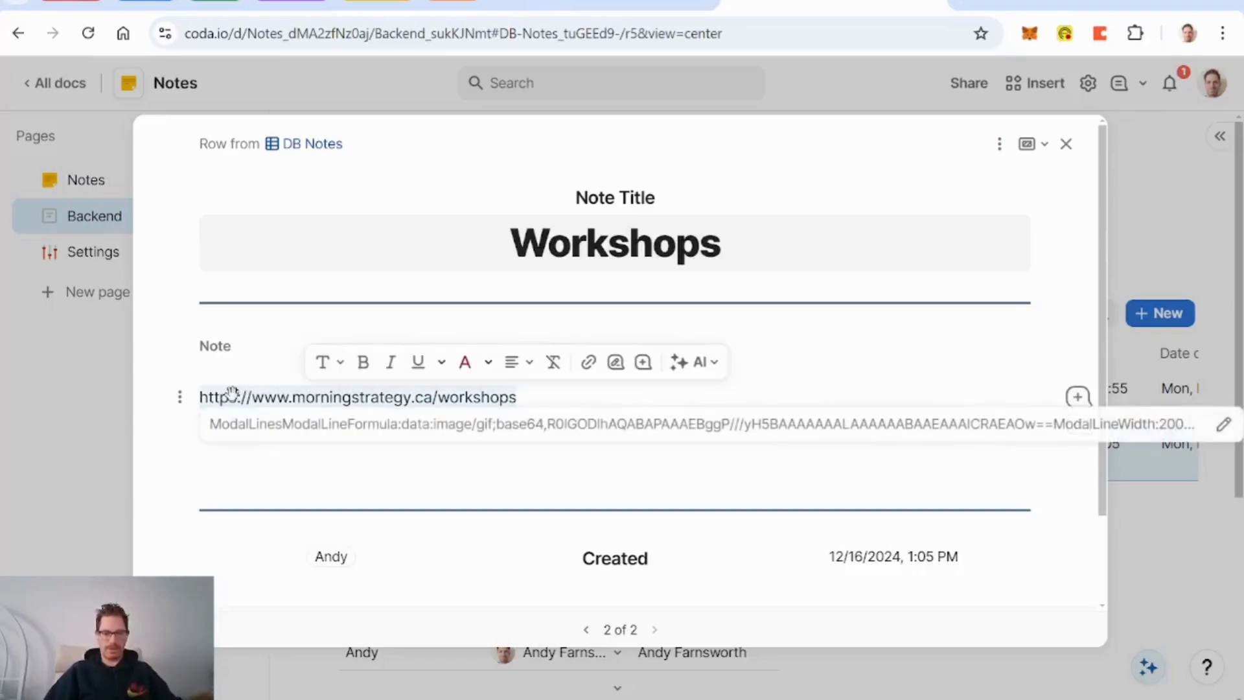
pyautogui.click(588, 362)
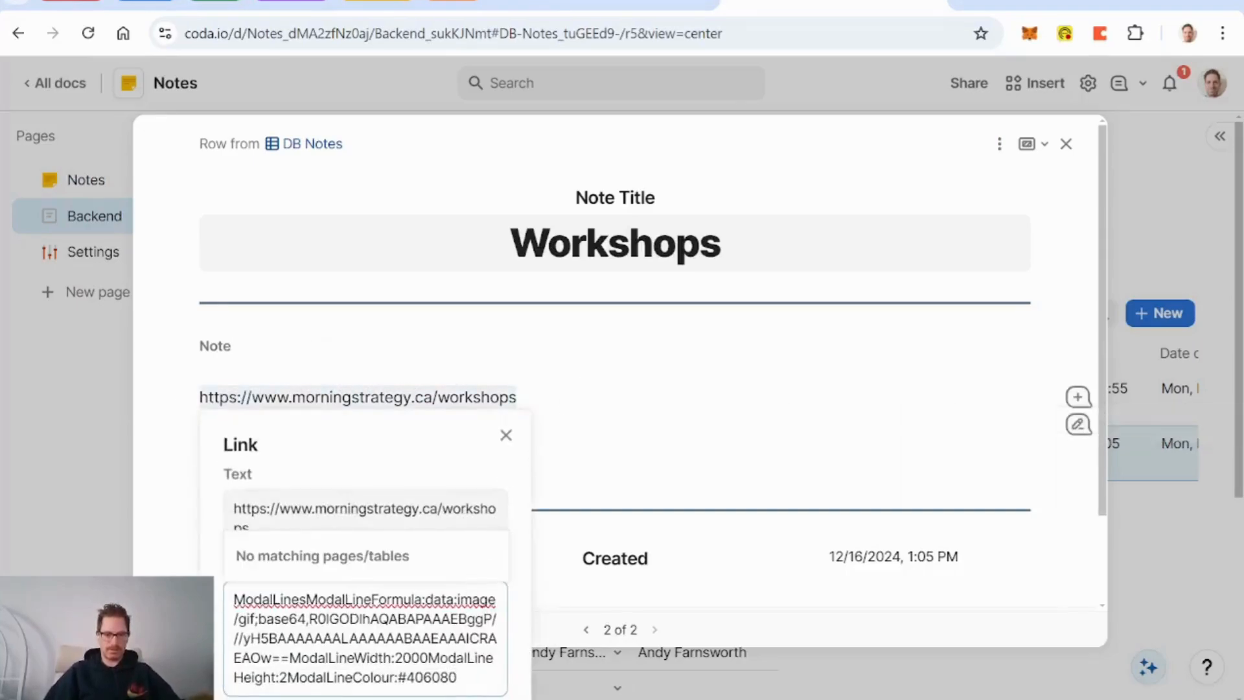
pyautogui.click(221, 609)
pyautogui.scroll(-2, 476, 680)
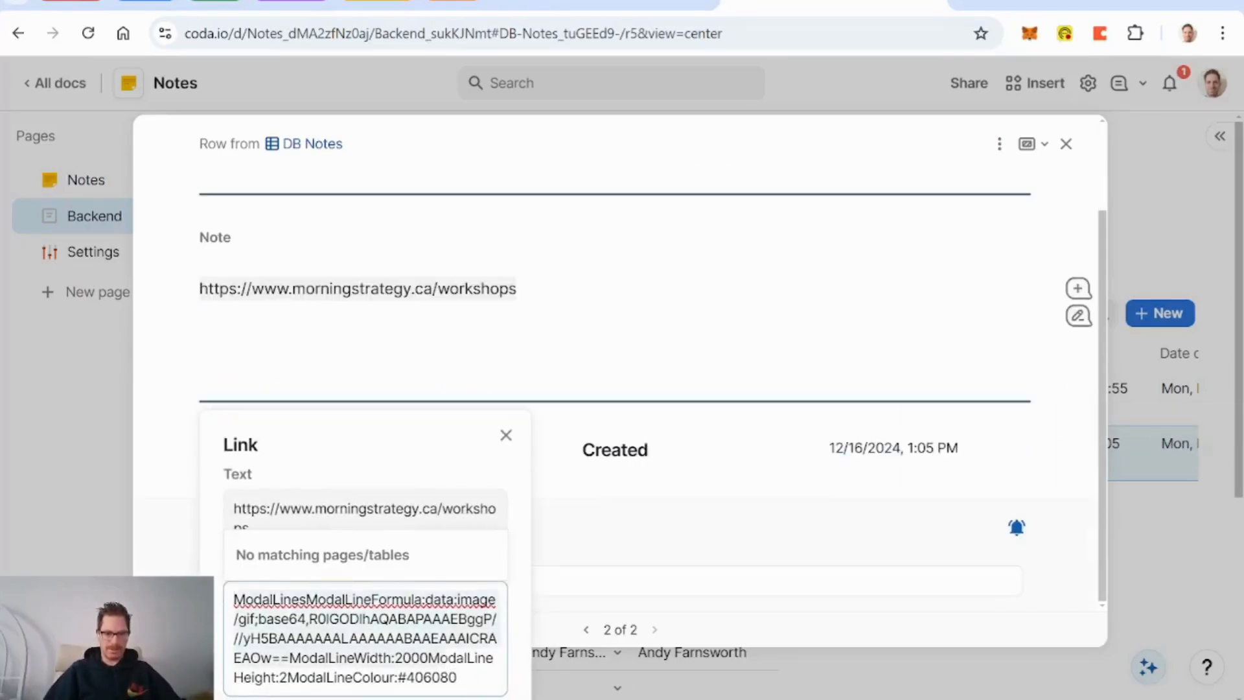
pyautogui.hotkey('ctrl', 'a')
pyautogui.press('BackSpace')
pyautogui.write('https://www.morningstrategy.ca/workshops')
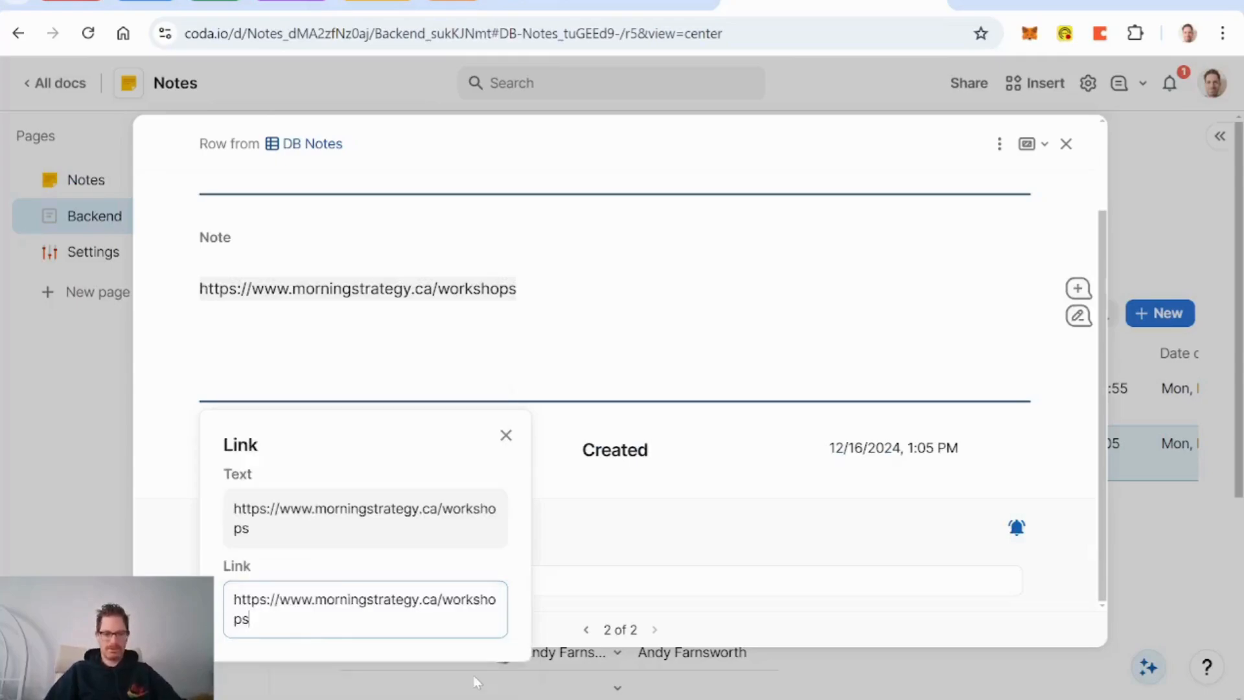
pyautogui.press('Return')
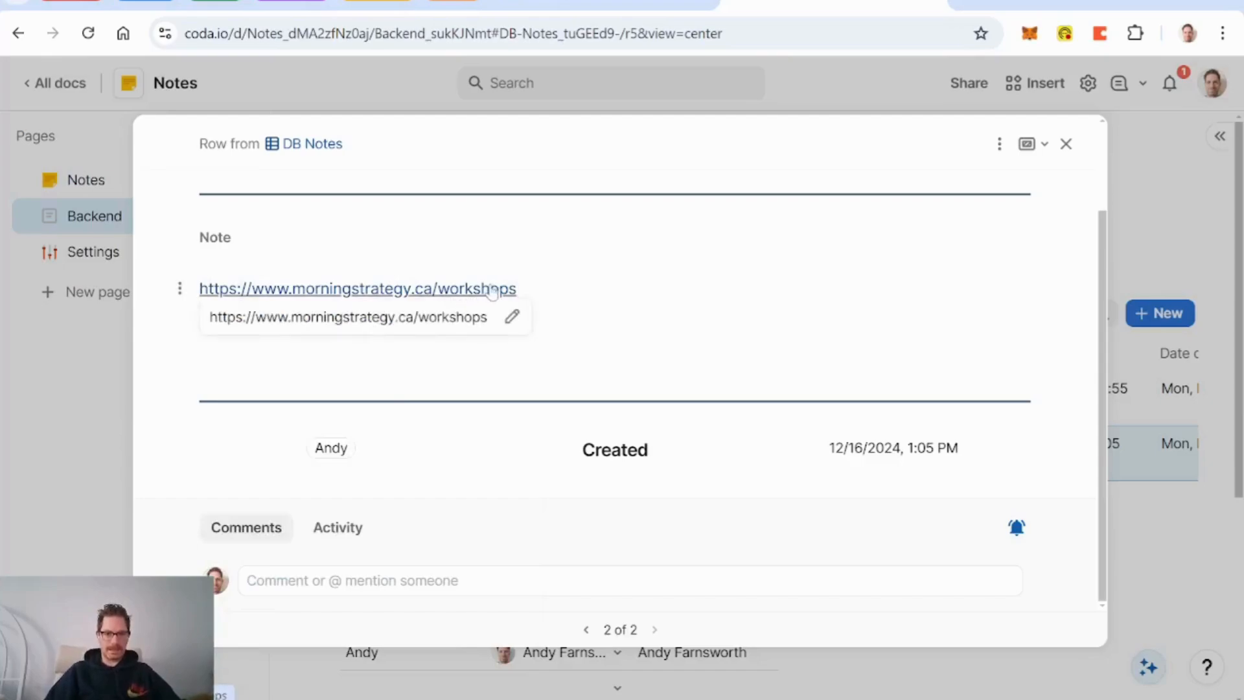
# Step: Display the link as an embed with compatibility mode on, and allow the page to load
pyautogui.click(512, 316)
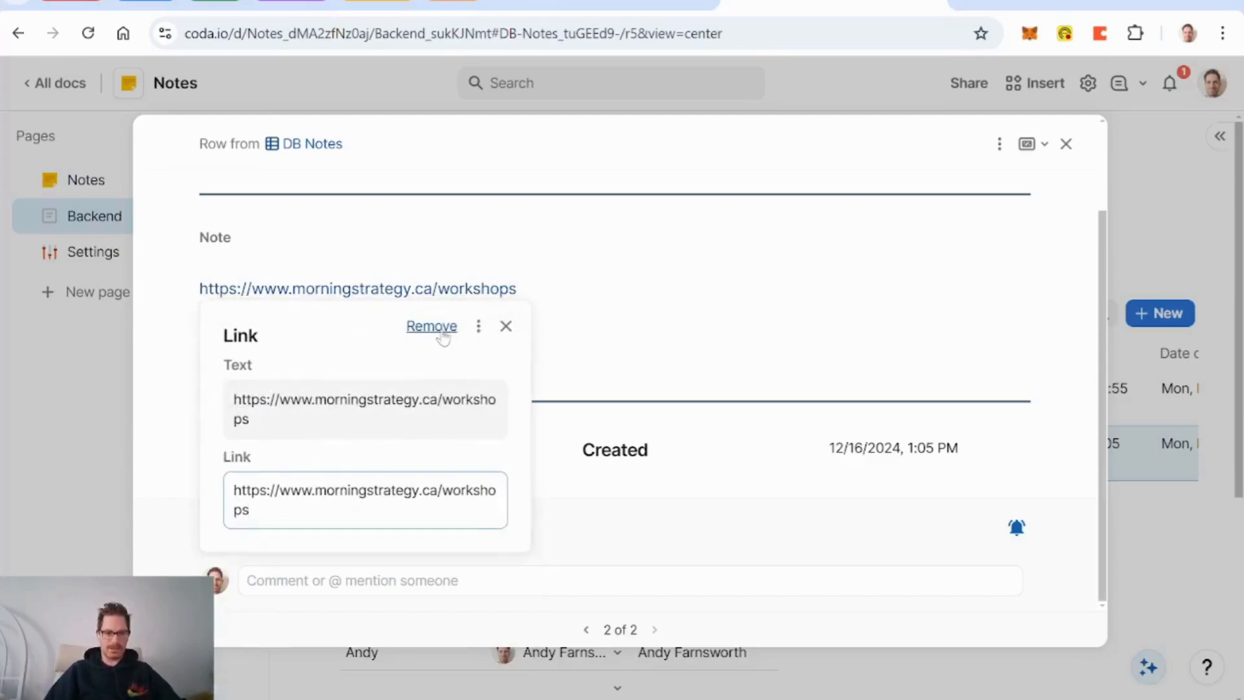
pyautogui.click(478, 326)
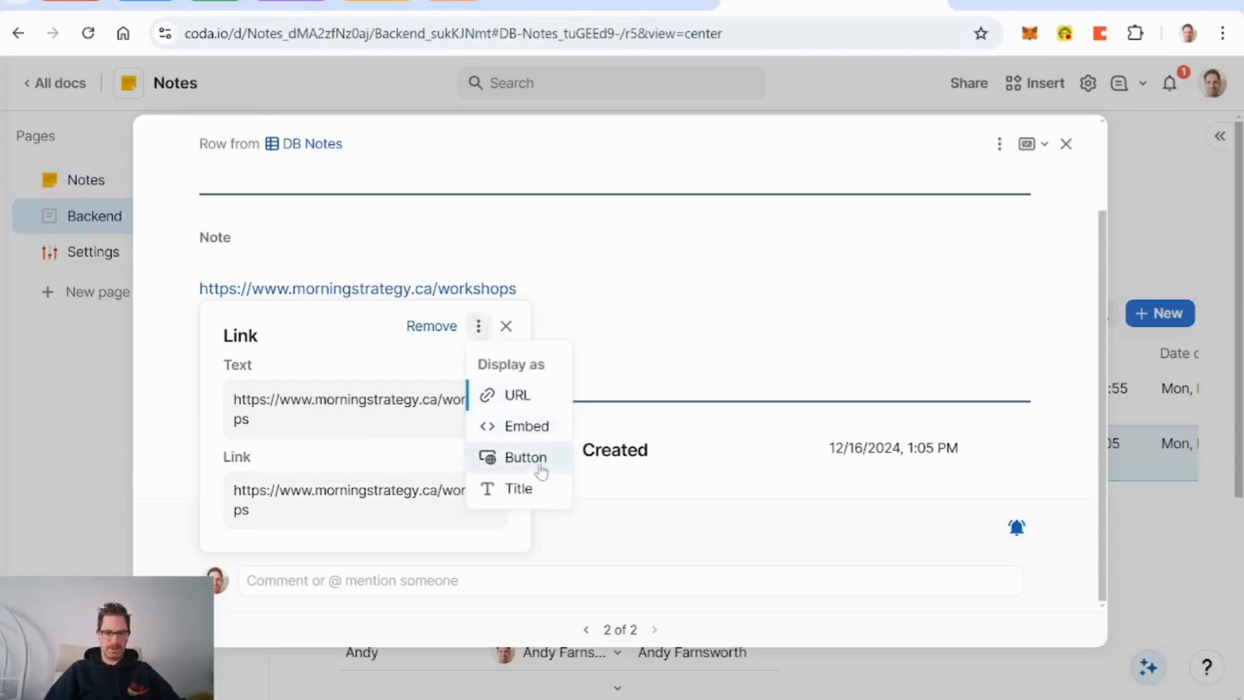
pyautogui.click(528, 425)
pyautogui.click(706, 313)
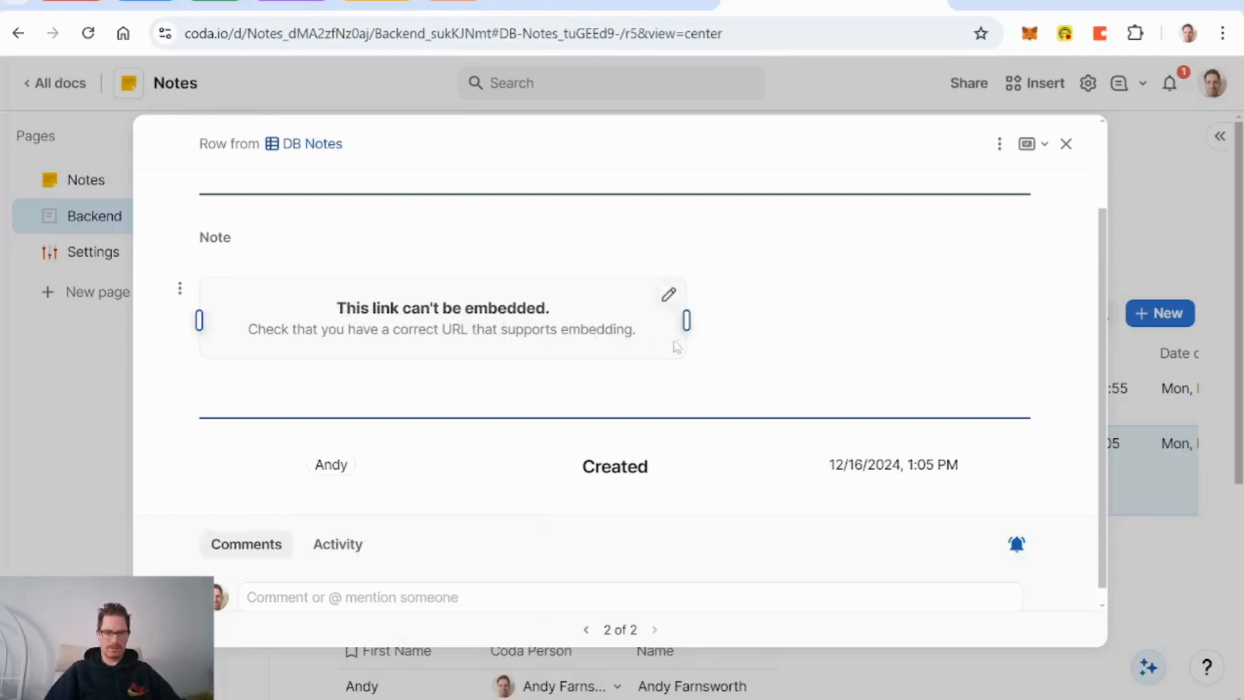
pyautogui.click(668, 294)
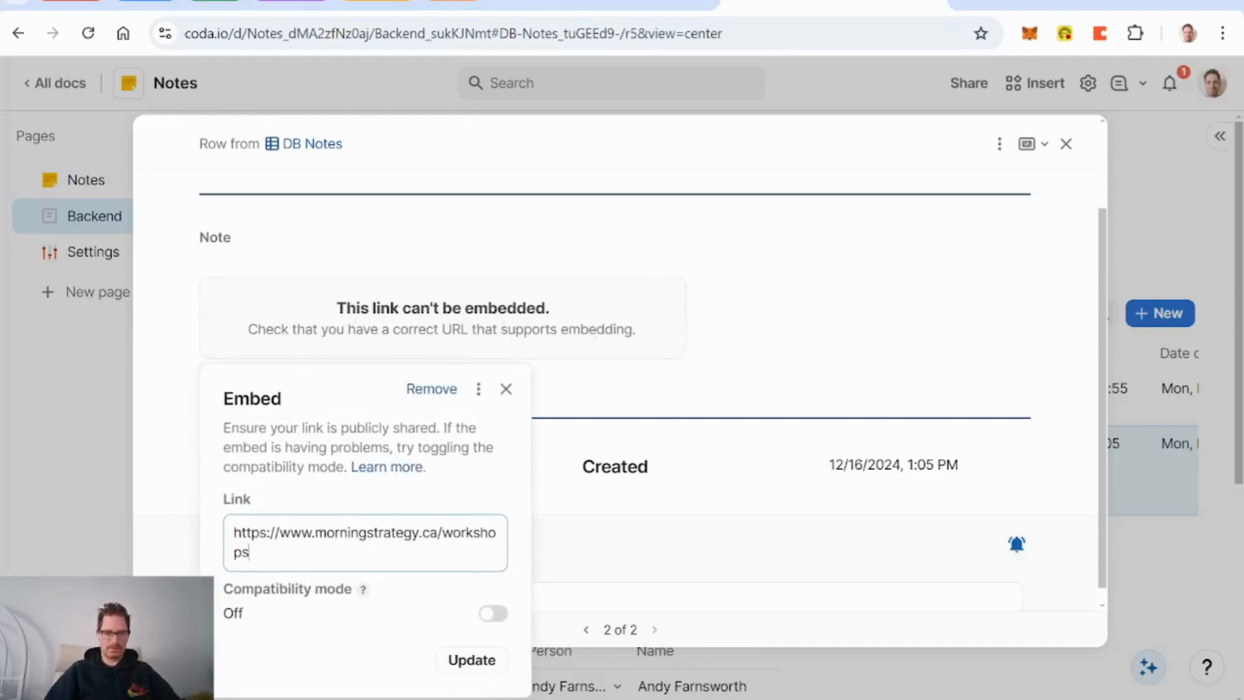
pyautogui.click(493, 614)
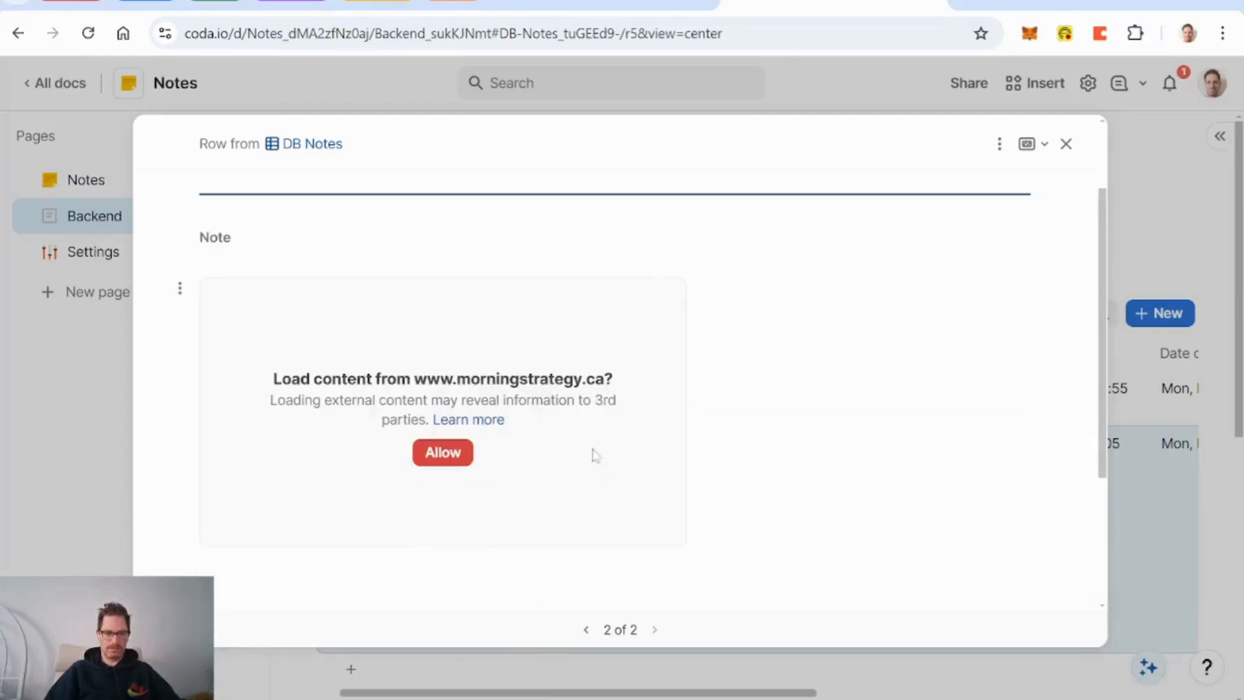
pyautogui.click(453, 453)
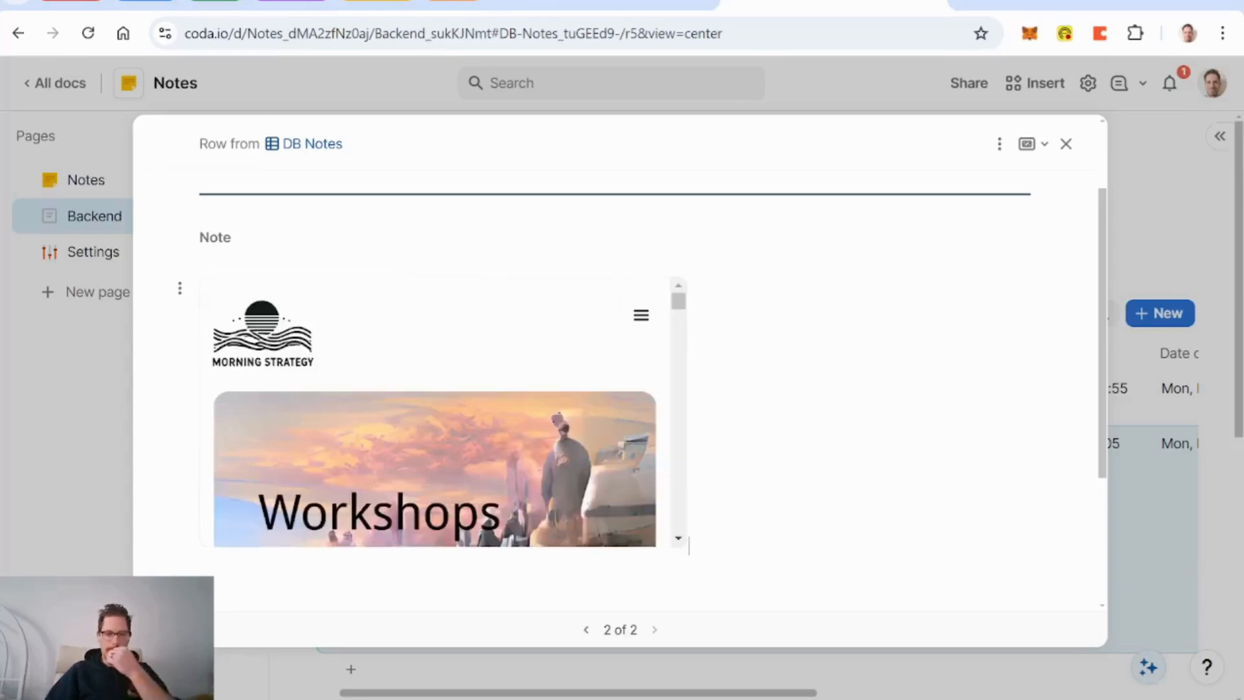
# Step: Review the embedded page, then delete it and close the Workshops row
pyautogui.scroll(-1, 527, 292)
pyautogui.scroll(-3, 528, 291)
pyautogui.scroll(3, 528, 292)
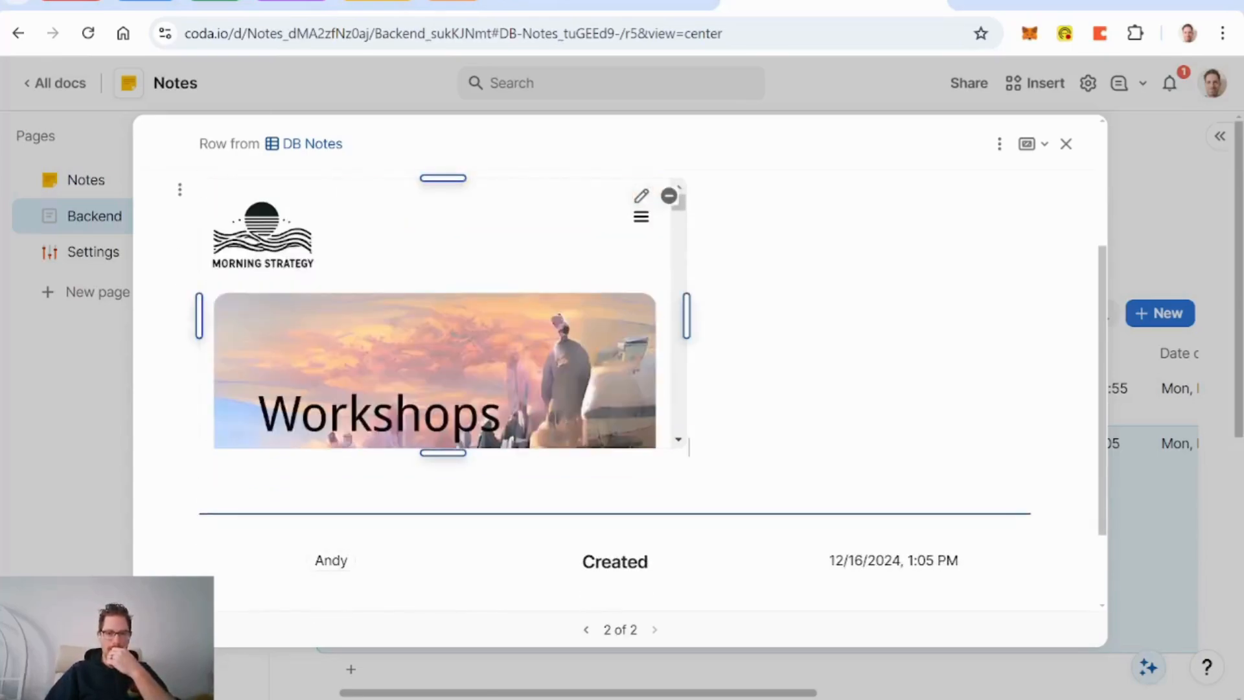
pyautogui.scroll(-5, 504, 340)
pyautogui.scroll(5, 505, 340)
pyautogui.scroll(3, 616, 363)
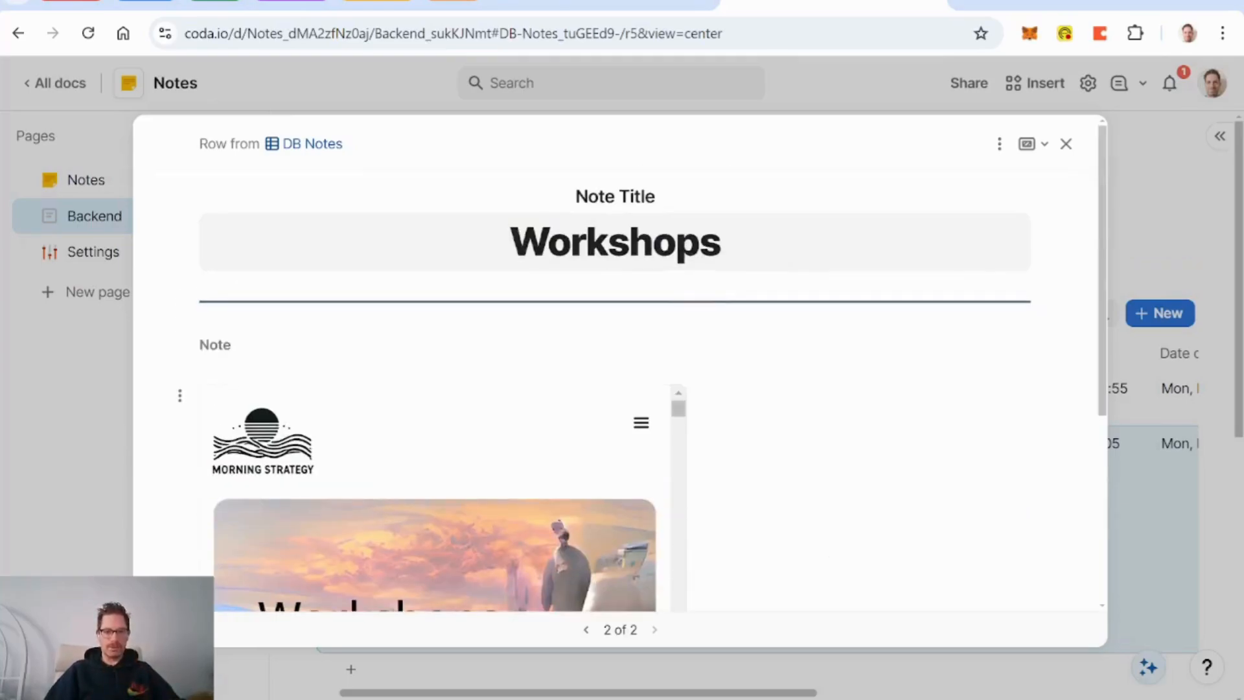
pyautogui.scroll(-3, 616, 363)
pyautogui.scroll(1, 616, 363)
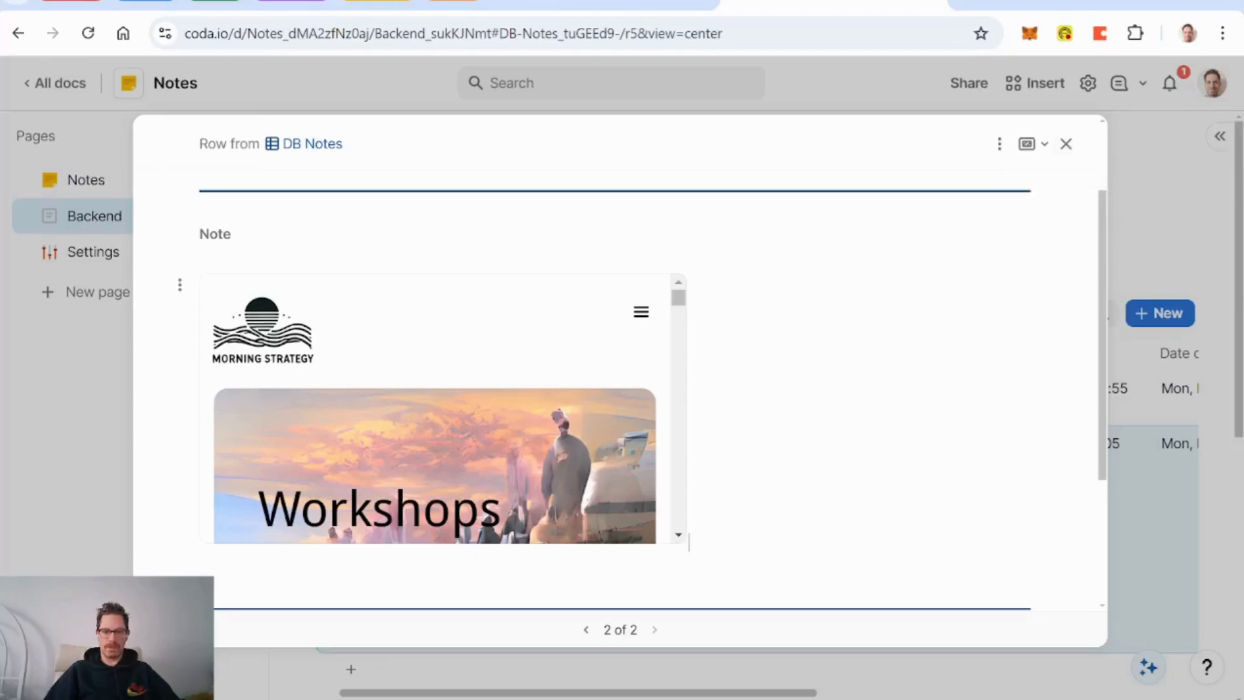
pyautogui.press('BackSpace')
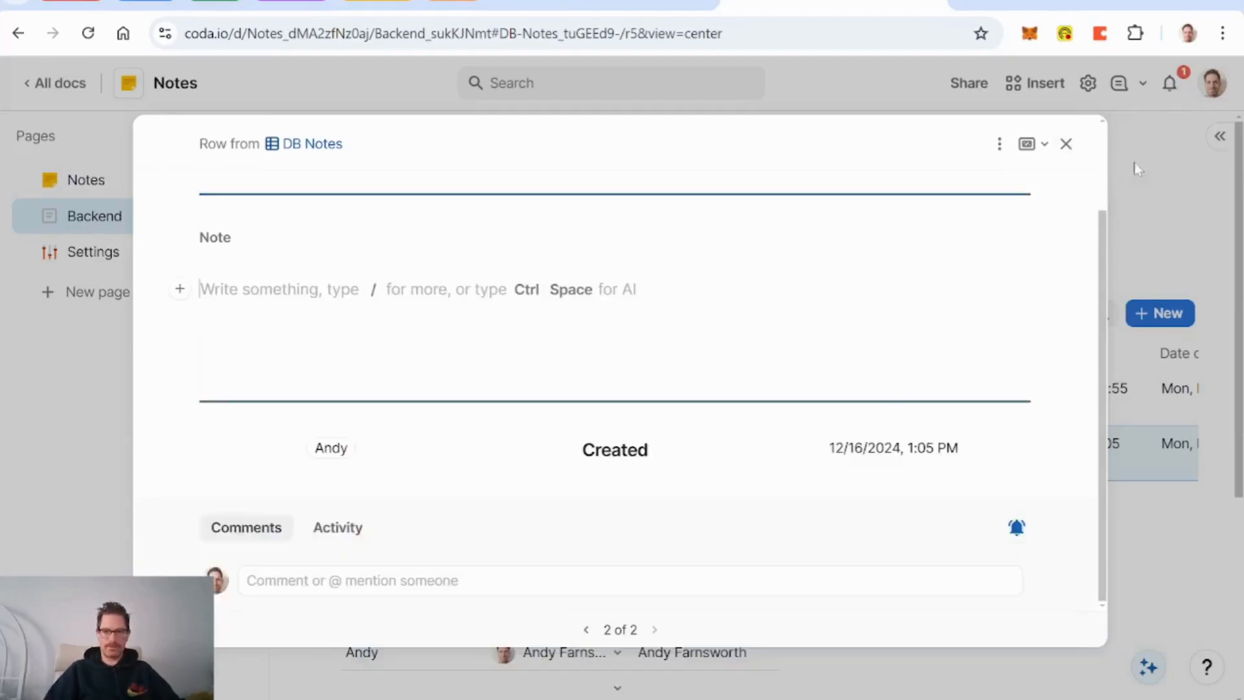
pyautogui.click(1066, 146)
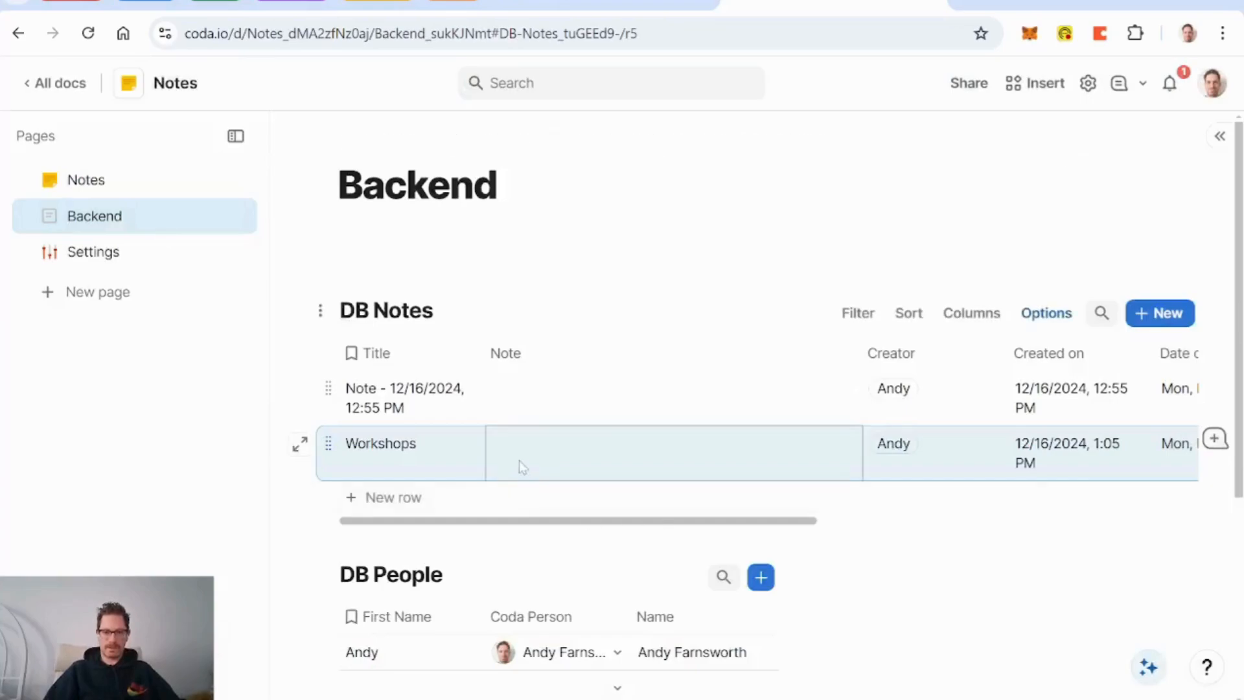
# Step: Insert a Link column named Bookmark URL after the Note column
pyautogui.rightClick(732, 361)
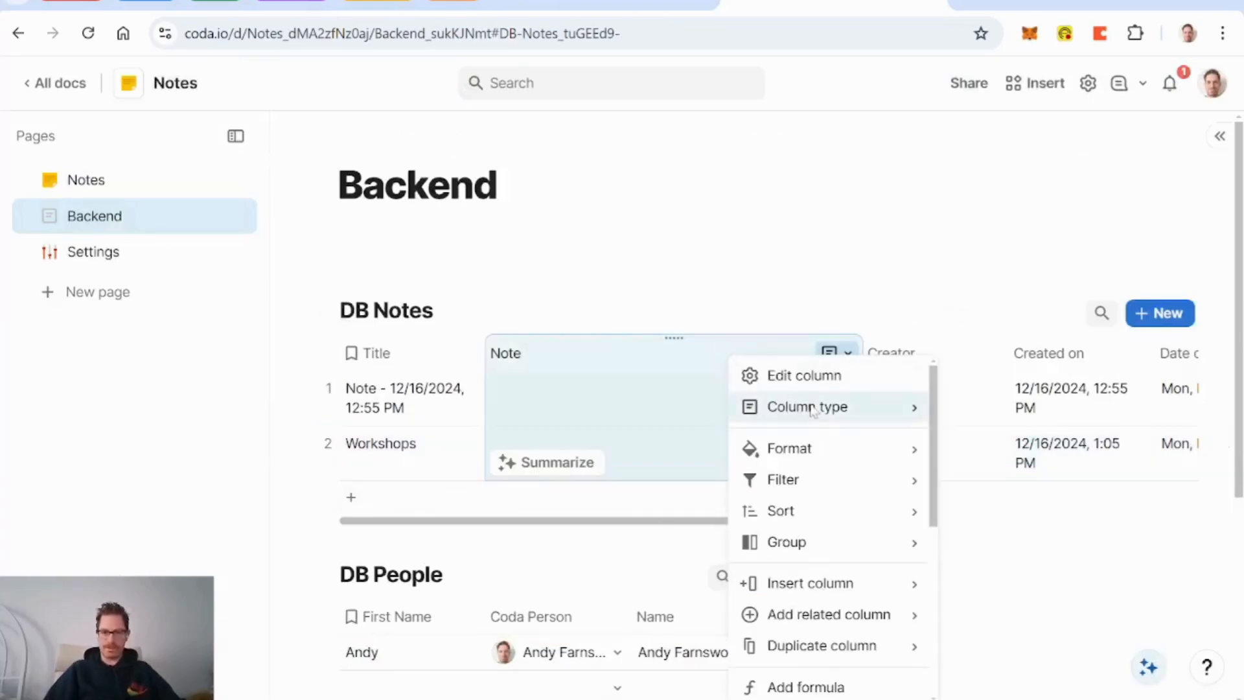
pyautogui.moveTo(813, 412)
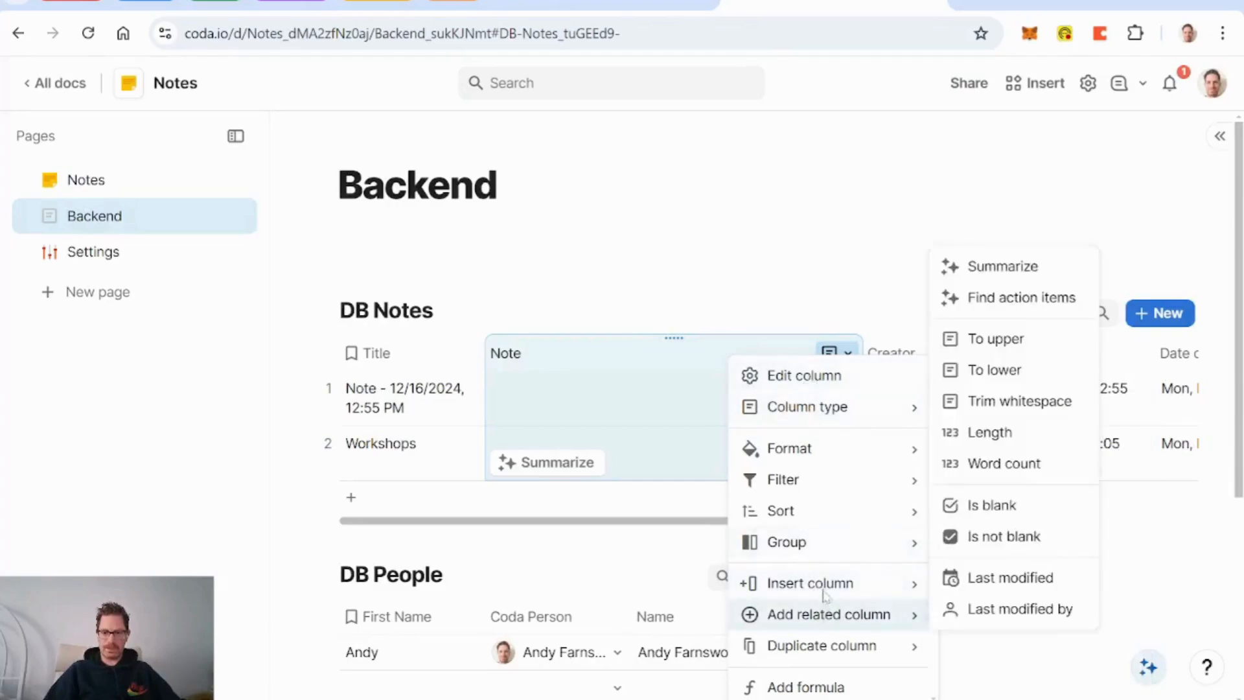
pyautogui.moveTo(836, 583)
pyautogui.click(1014, 613)
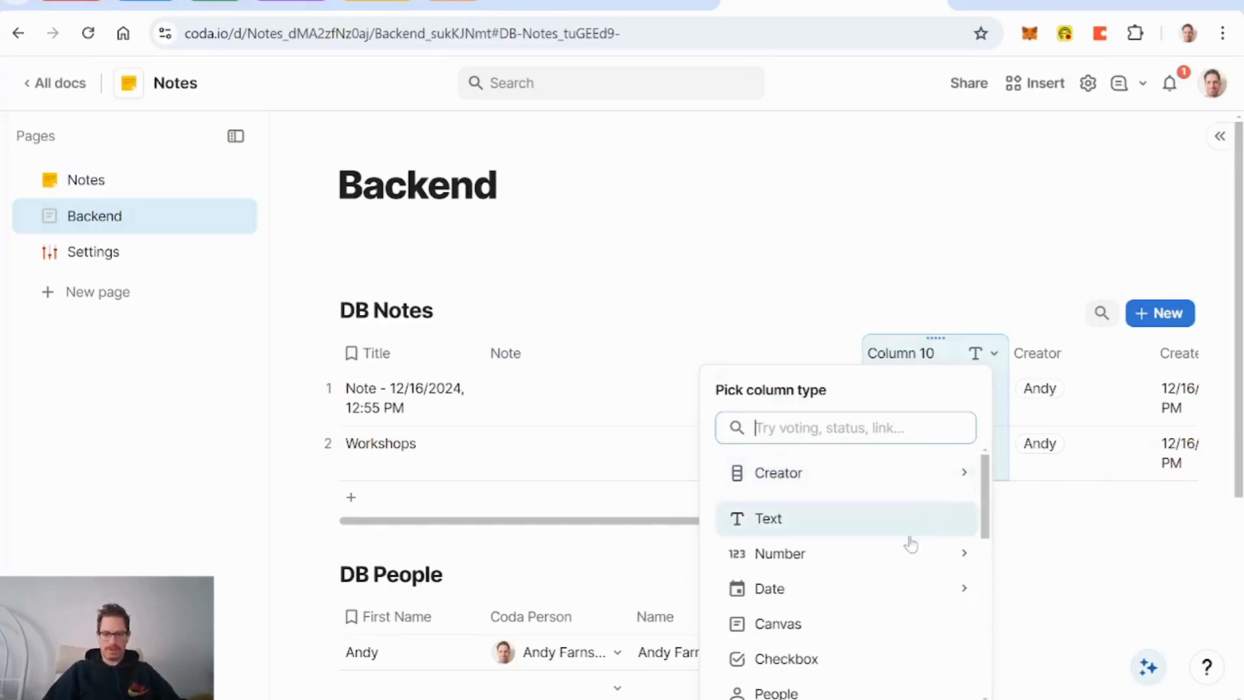
pyautogui.write('li')
pyautogui.press('Return')
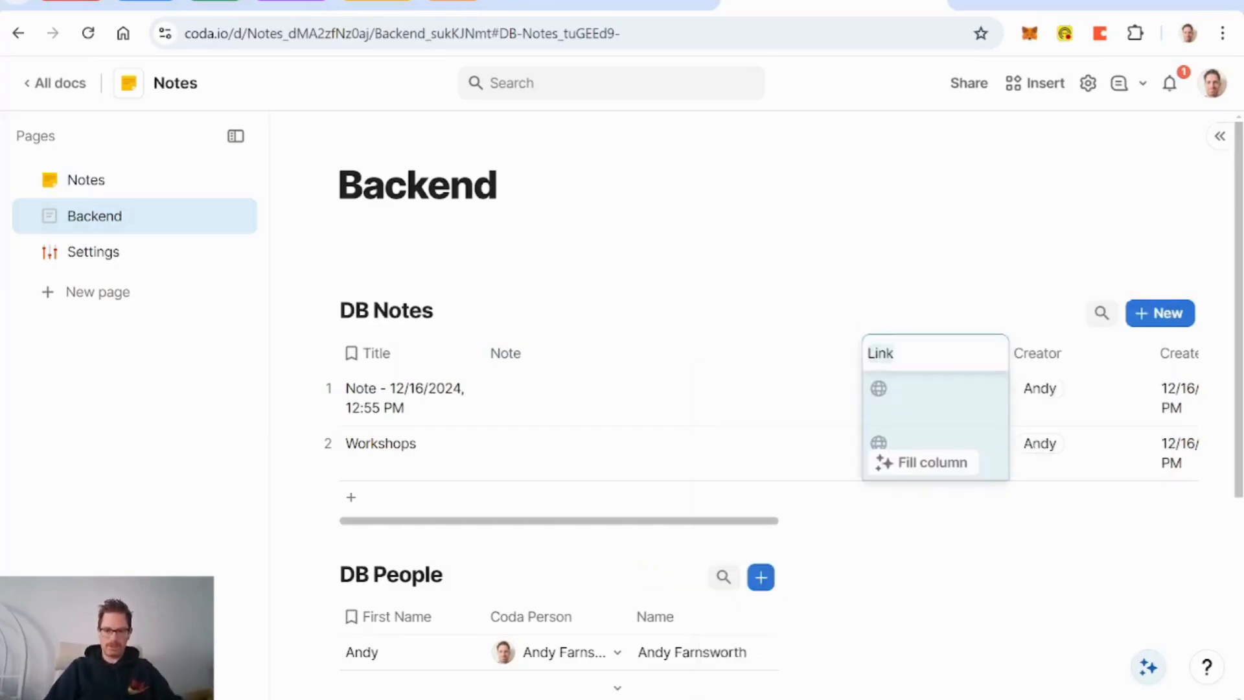
pyautogui.write('Bookmark URL')
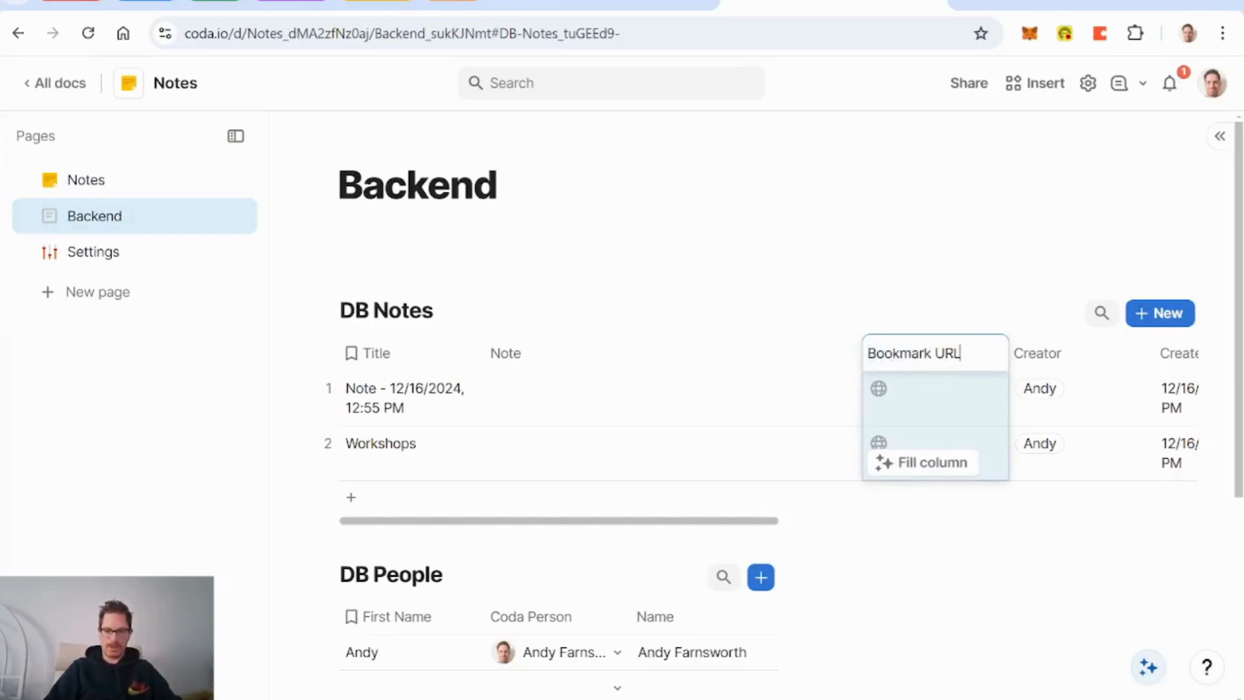
# Step: Delete the Workshops row from DB Notes
pyautogui.click(364, 452)
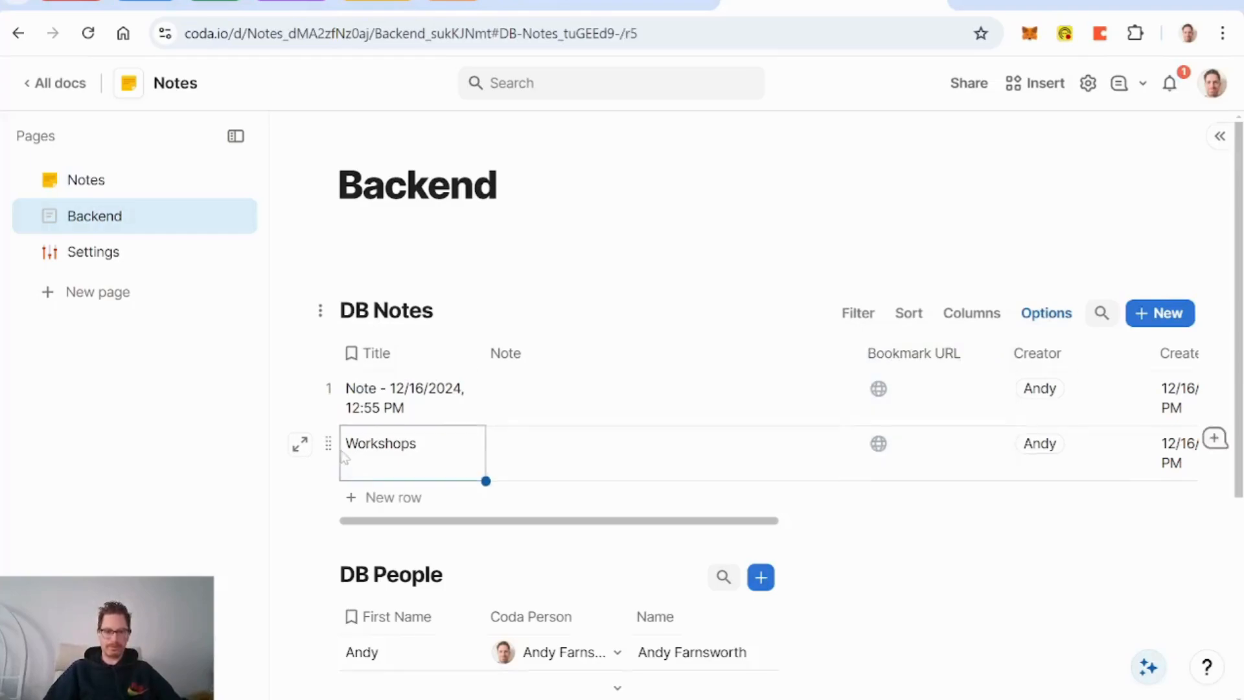
pyautogui.click(324, 444)
pyautogui.press('Delete')
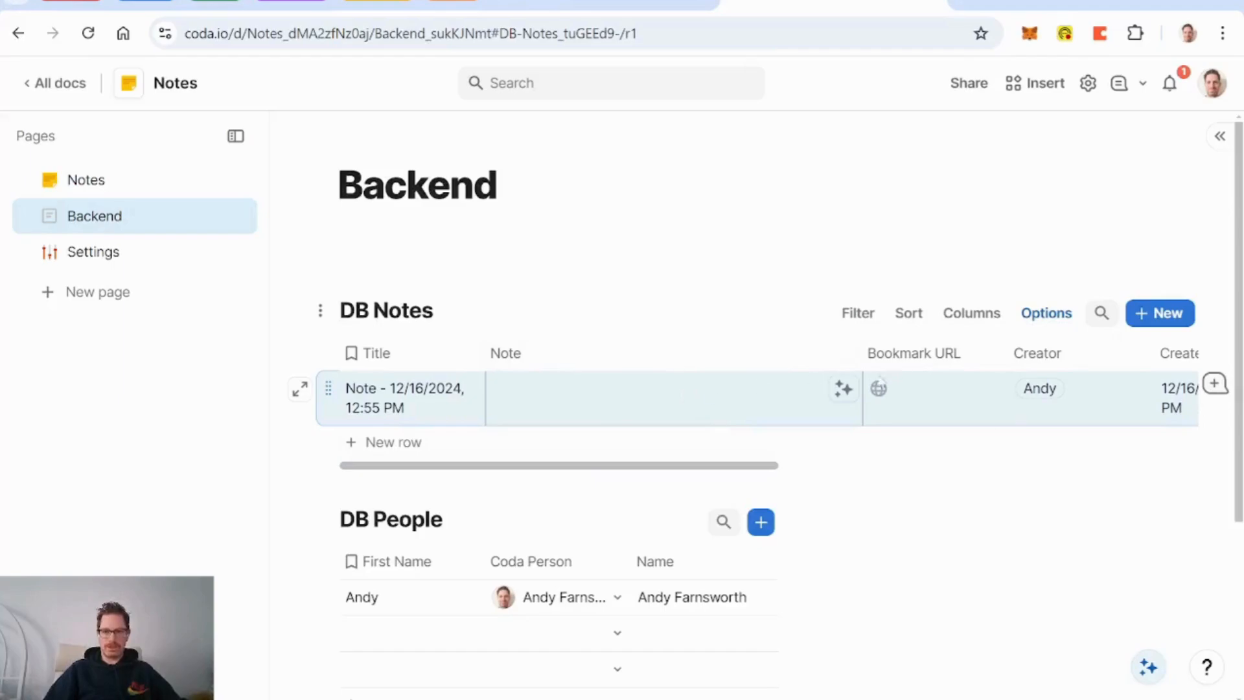
pyautogui.hscroll(3, 906, 388)
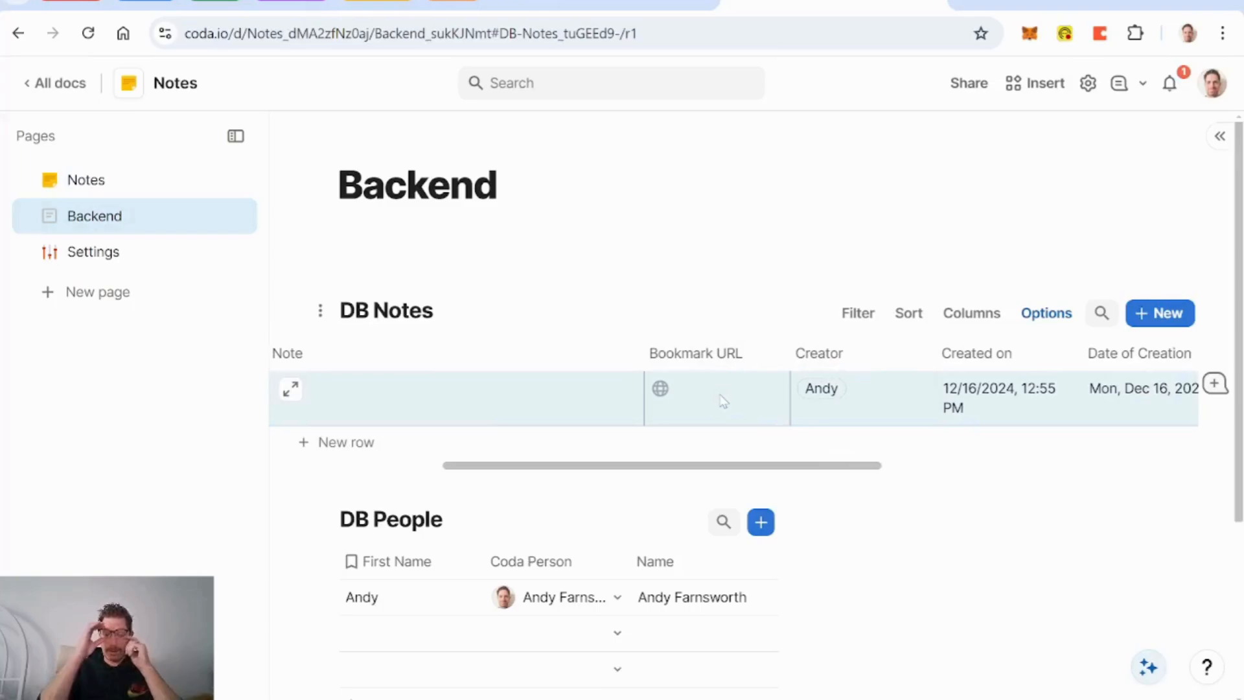
# Step: Insert a new column after Bookmark URL
pyautogui.rightClick(713, 355)
pyautogui.moveTo(817, 417)
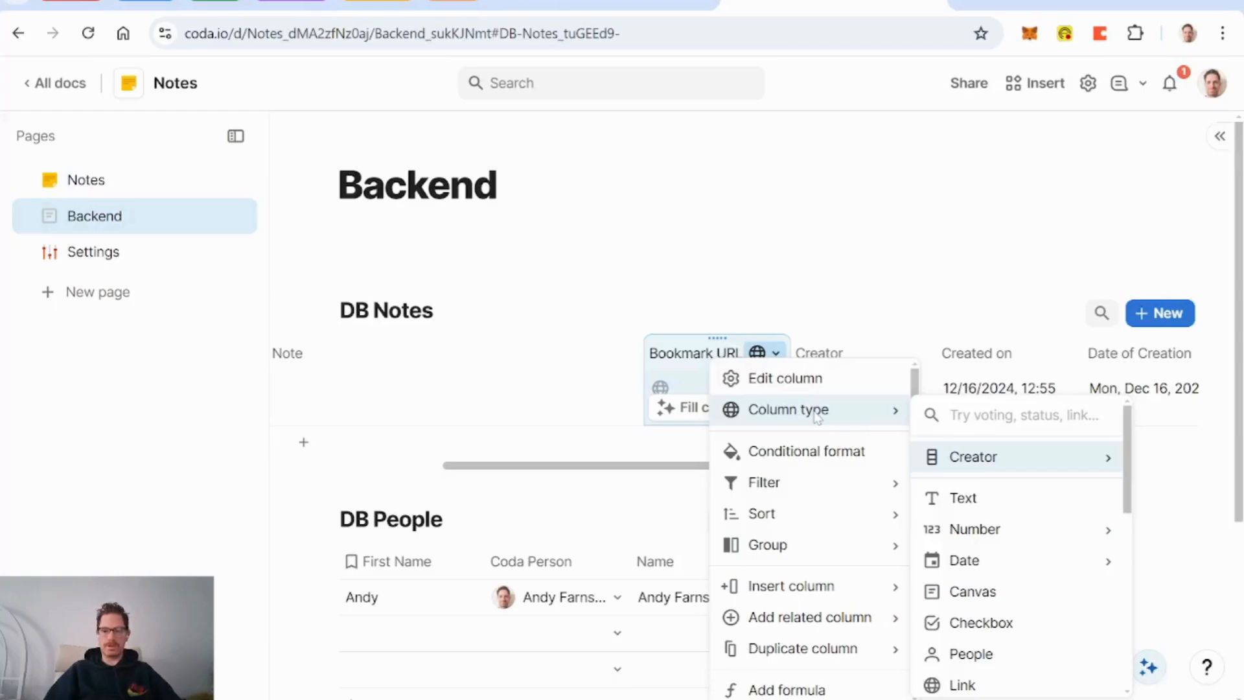
pyautogui.moveTo(836, 586)
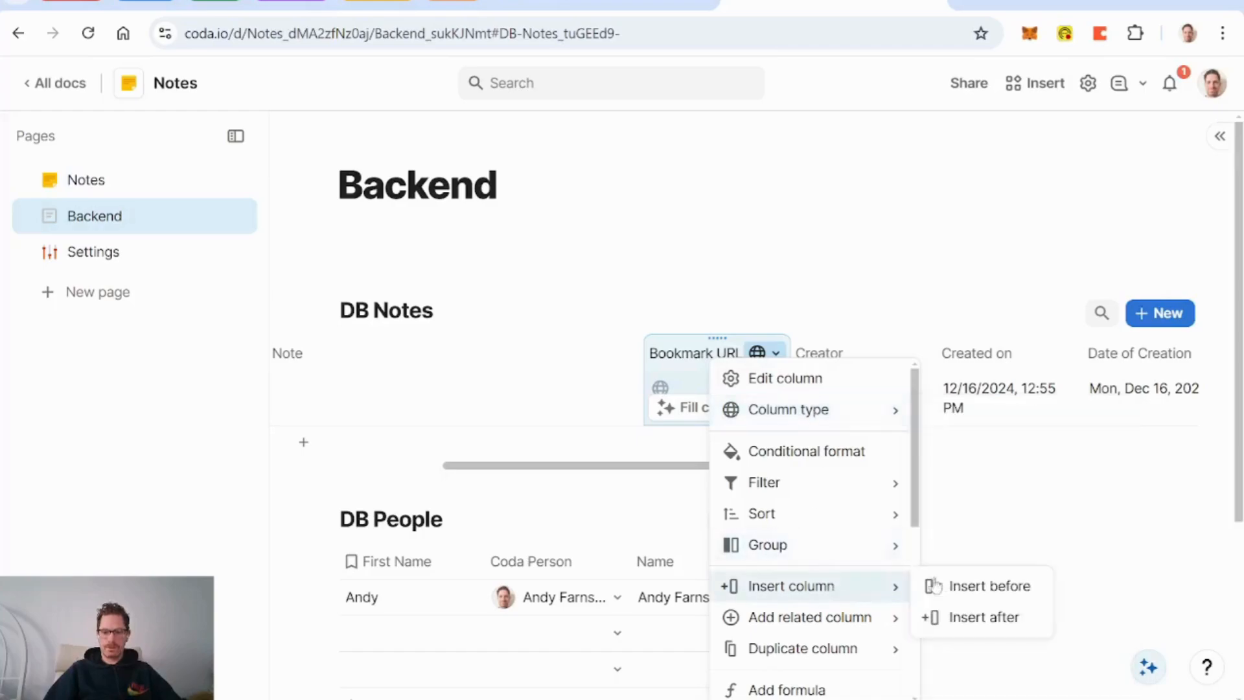
pyautogui.click(983, 618)
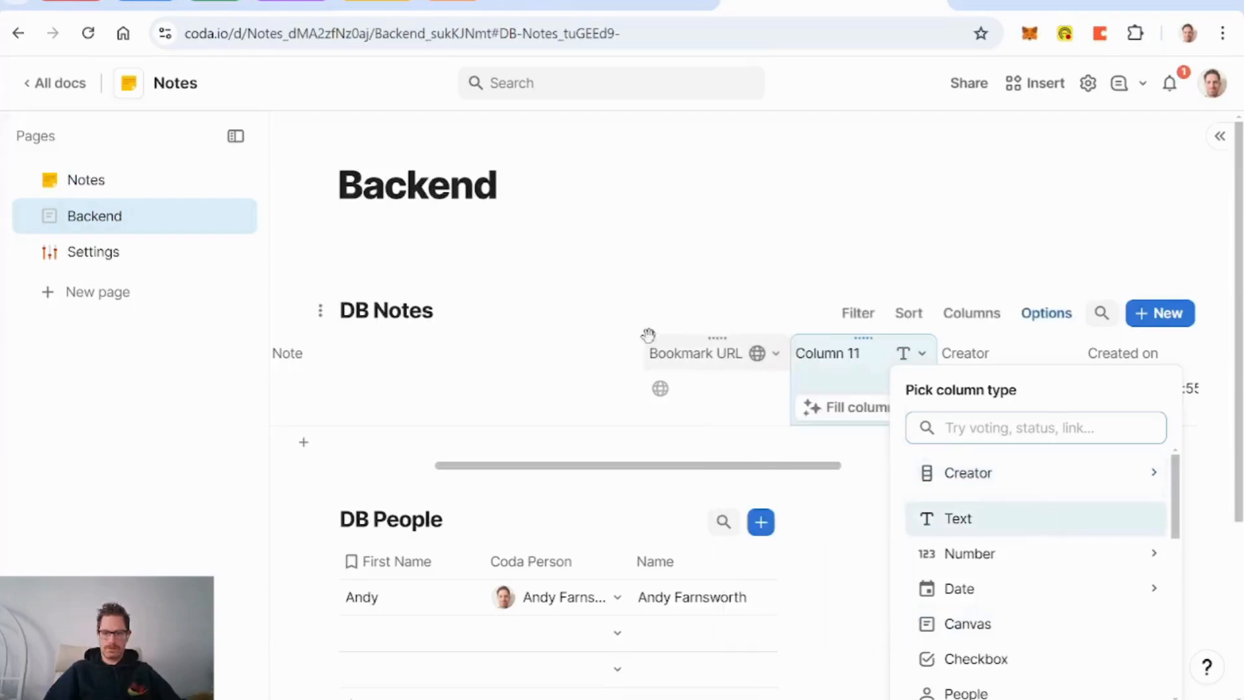
pyautogui.click(697, 360)
# Step: Set Bookmark URL to display links as cards and delete the extra Column 11
pyautogui.click(775, 353)
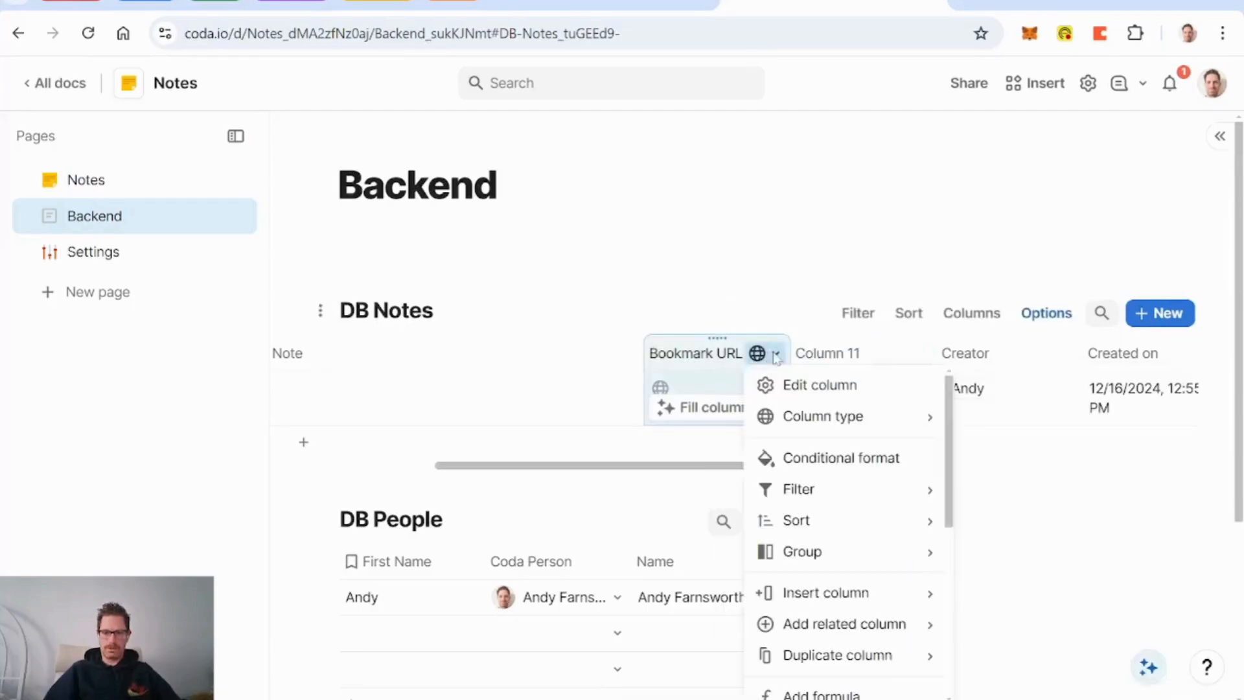
pyautogui.click(807, 382)
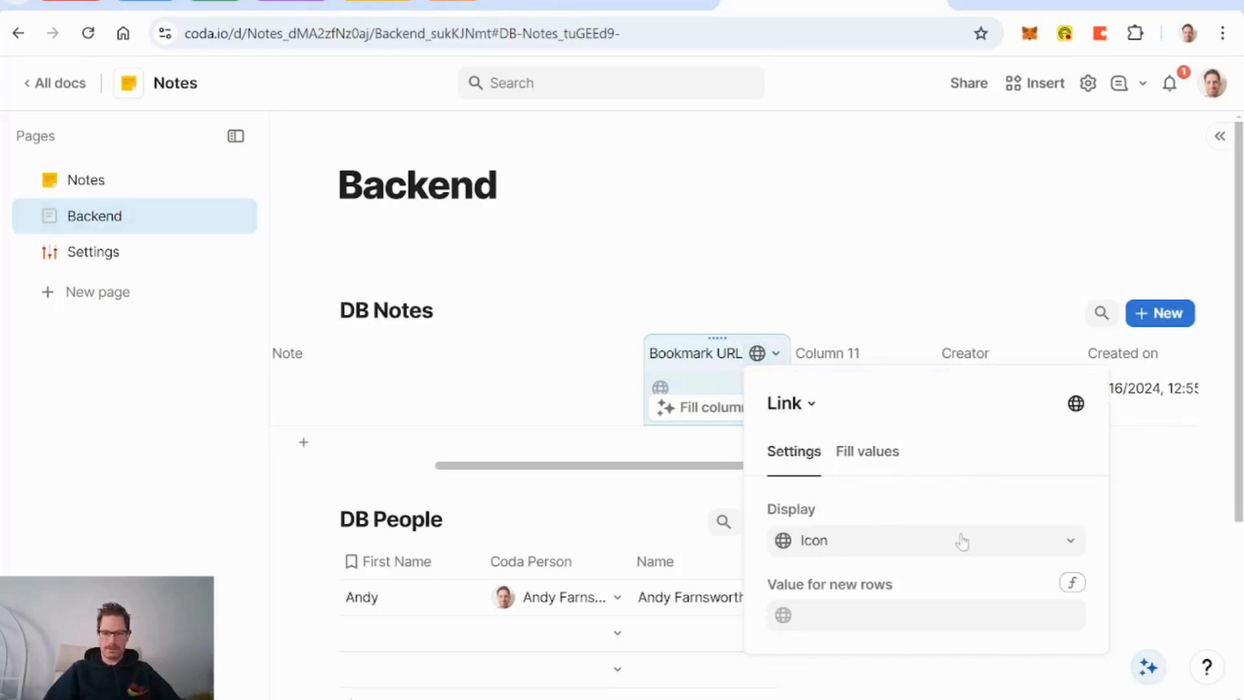
pyautogui.click(996, 555)
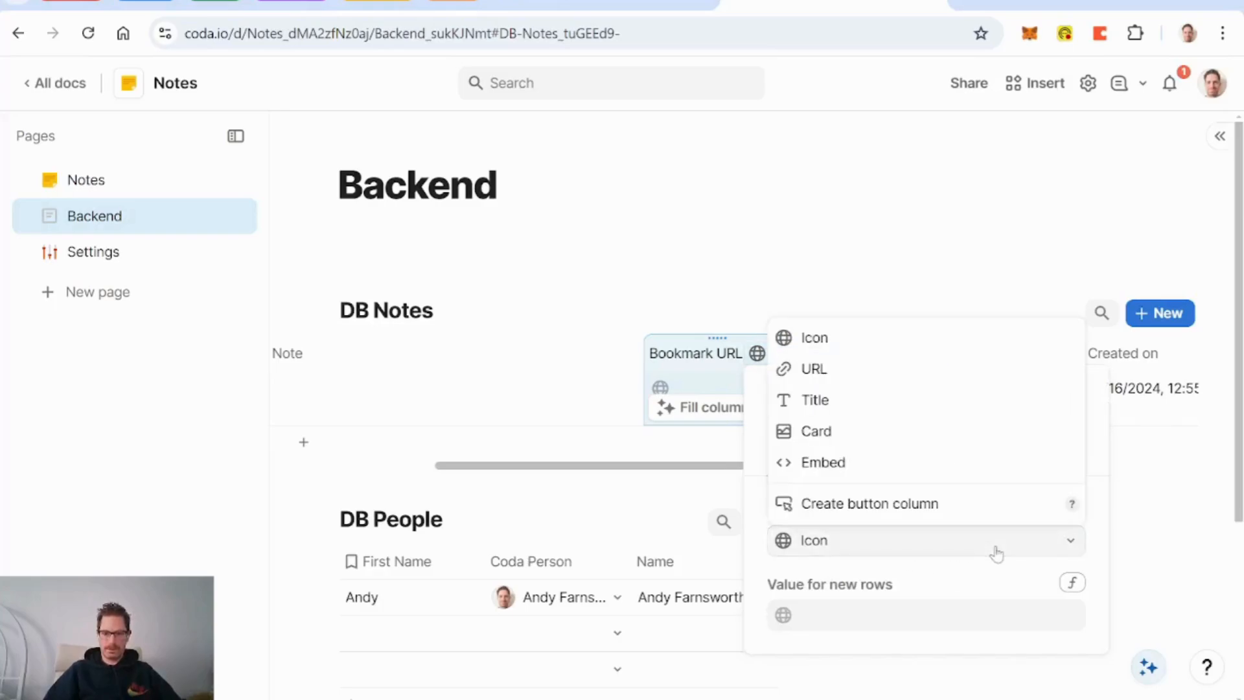
pyautogui.click(914, 442)
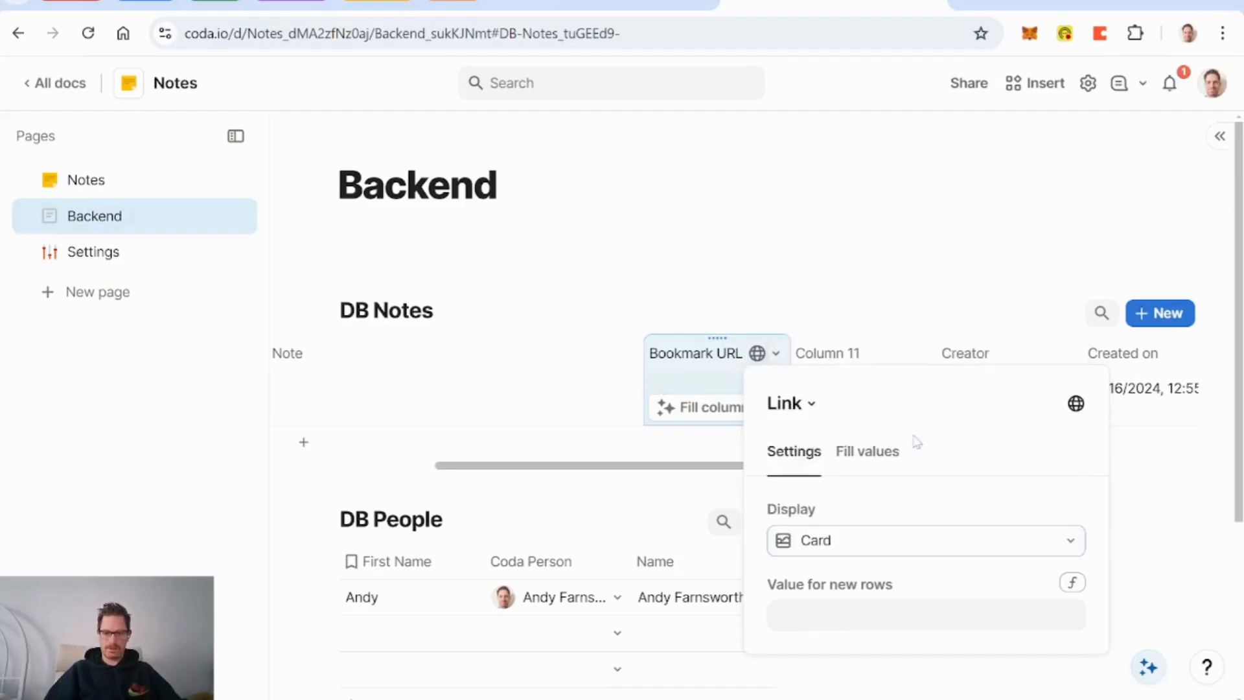
pyautogui.click(833, 354)
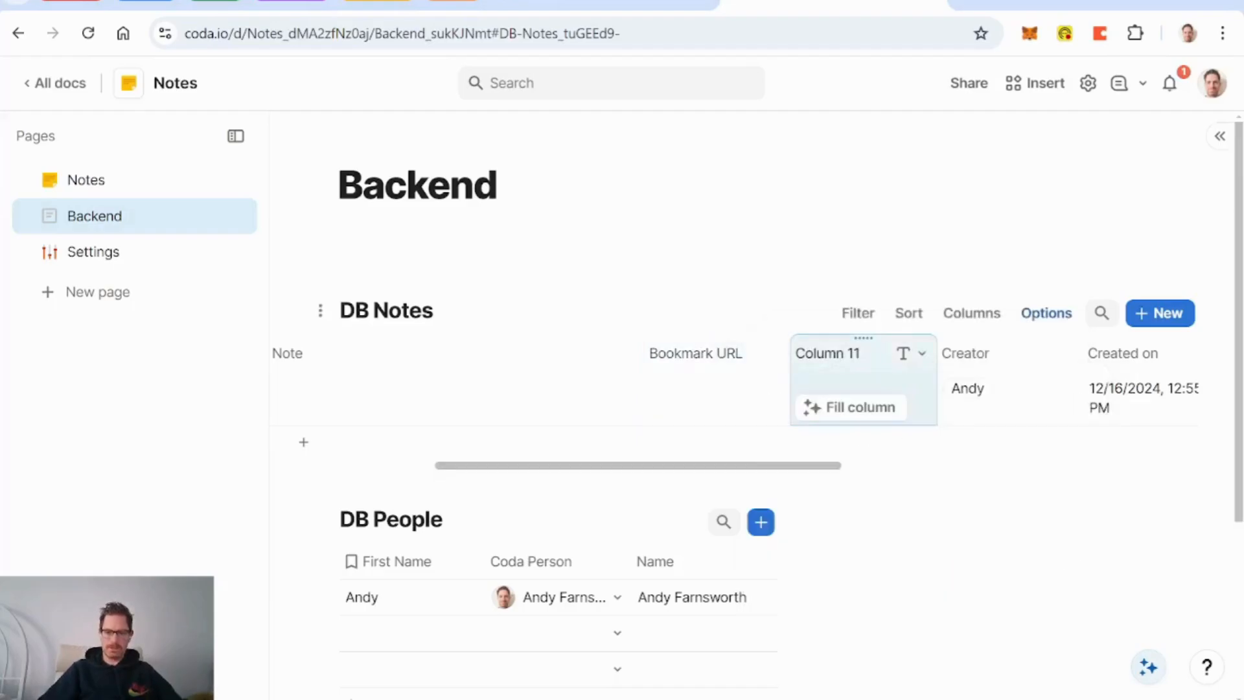
pyautogui.press('Delete')
# Step: Bookmark the Workshops page with its URL stored in Bookmark URL
pyautogui.click(547, 8)
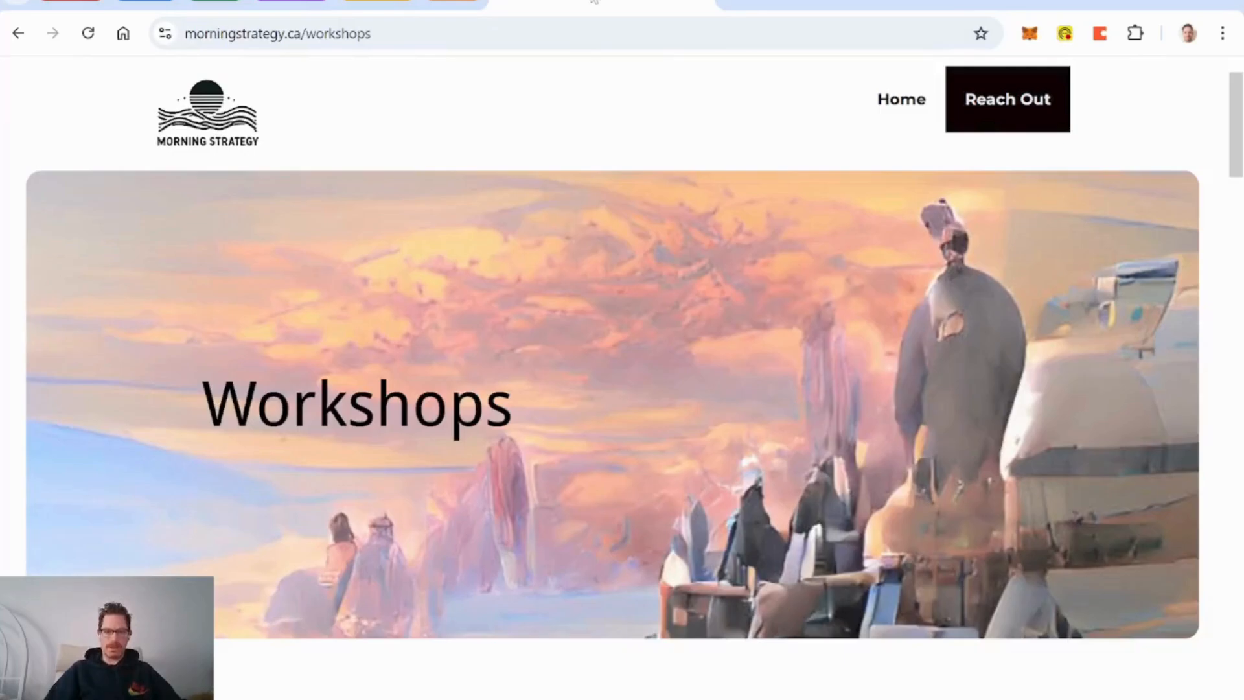
pyautogui.click(1100, 33)
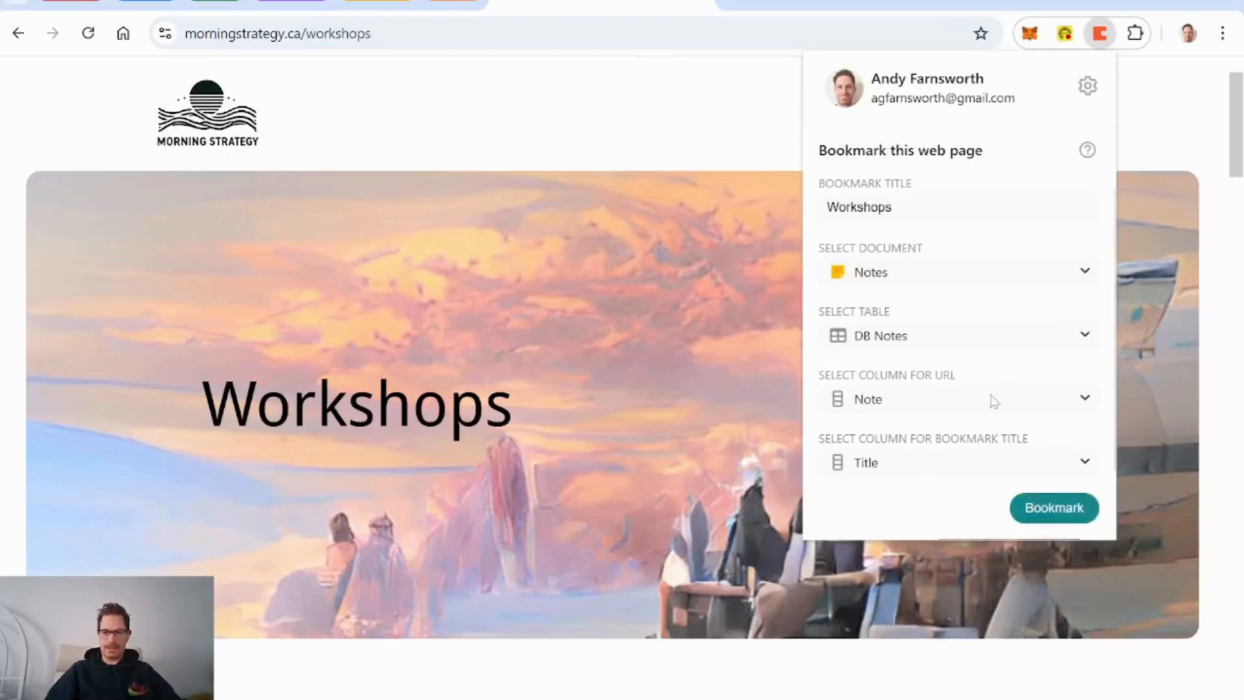
pyautogui.click(941, 410)
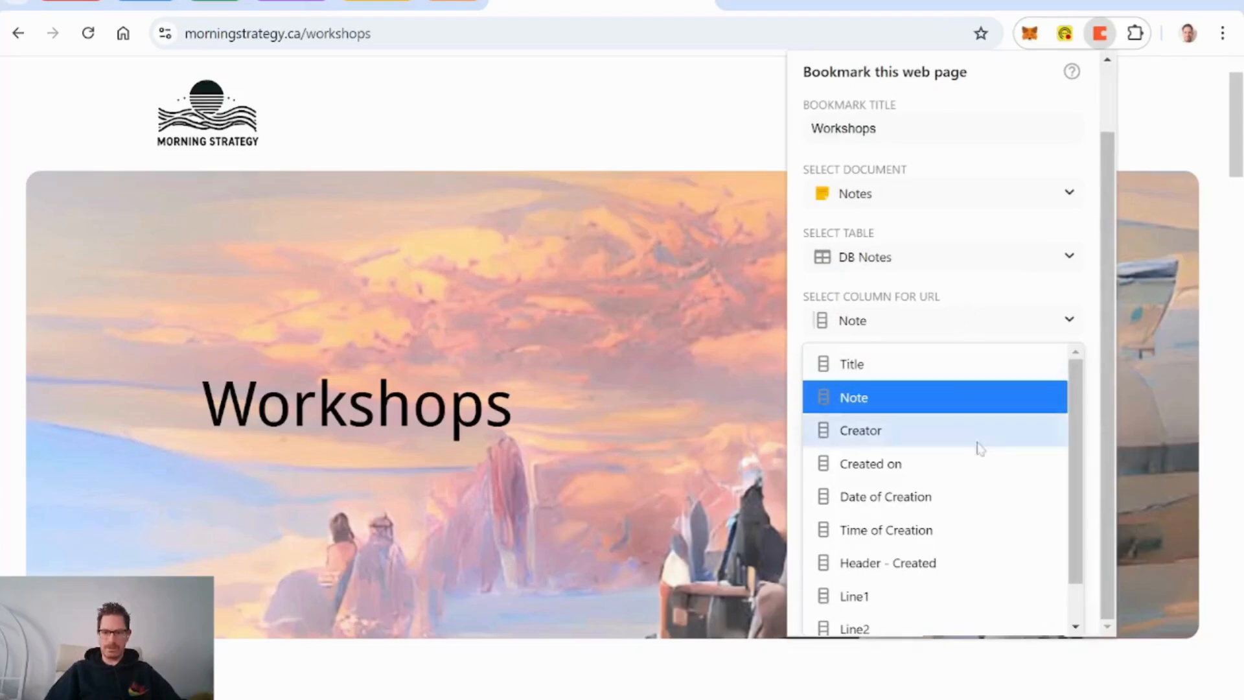
pyautogui.scroll(-1, 980, 467)
pyautogui.click(906, 615)
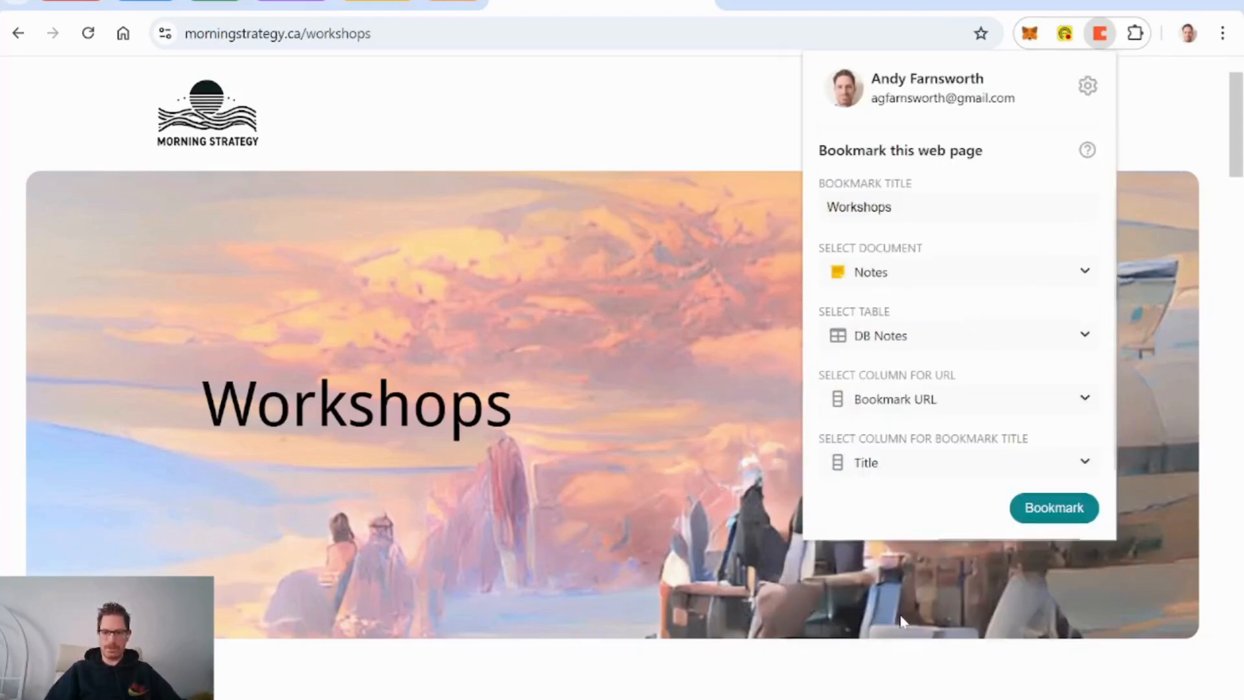
pyautogui.click(1060, 509)
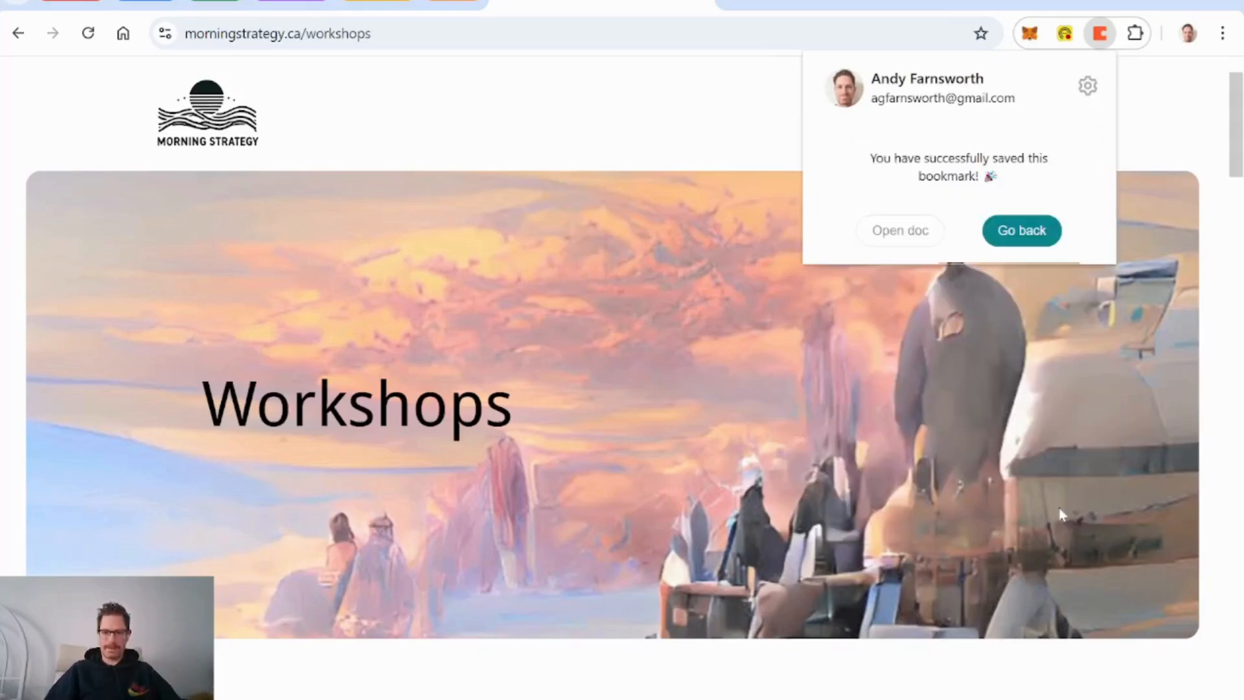
pyautogui.click(833, 2)
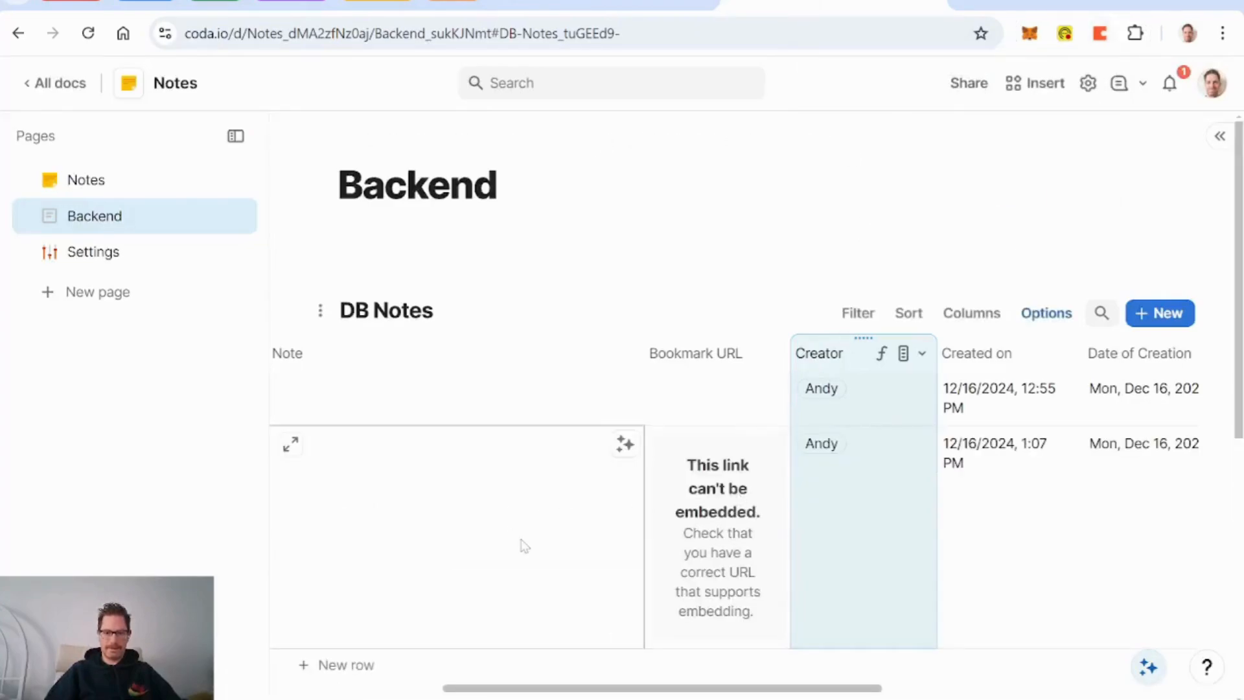
# Step: Find the Coda Gallery packs page and bookmark it into DB Notes as well
pyautogui.click(972, 4)
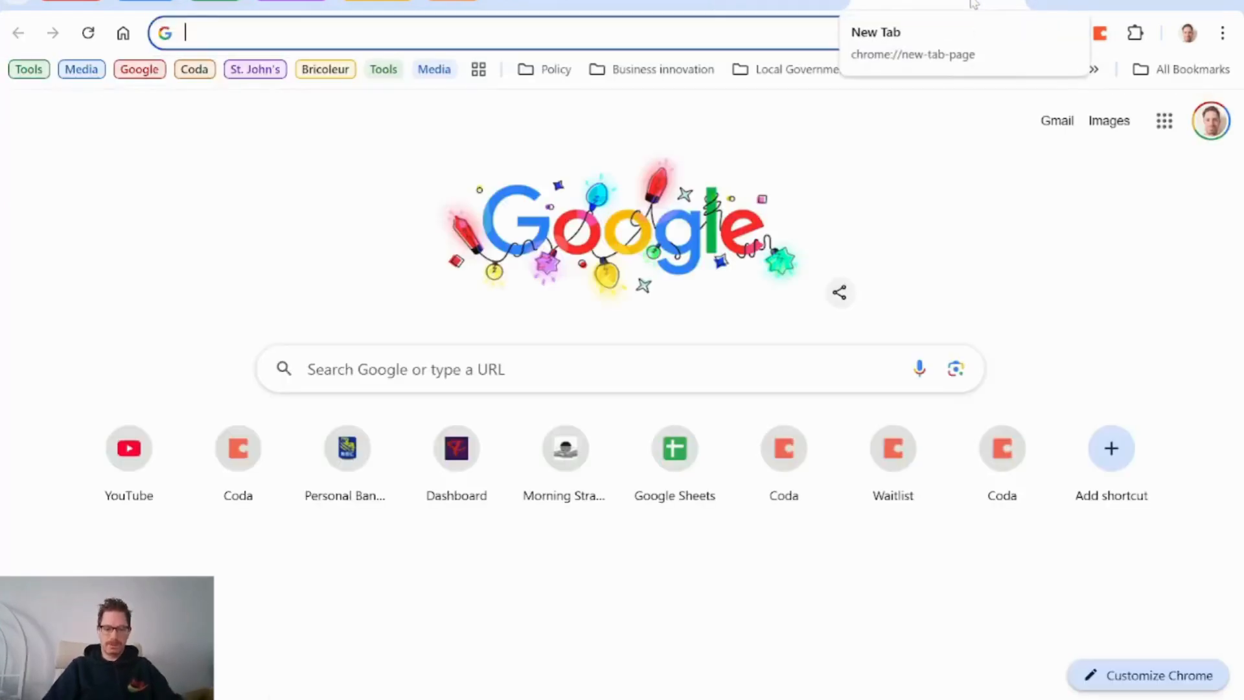
pyautogui.write('coda gallery')
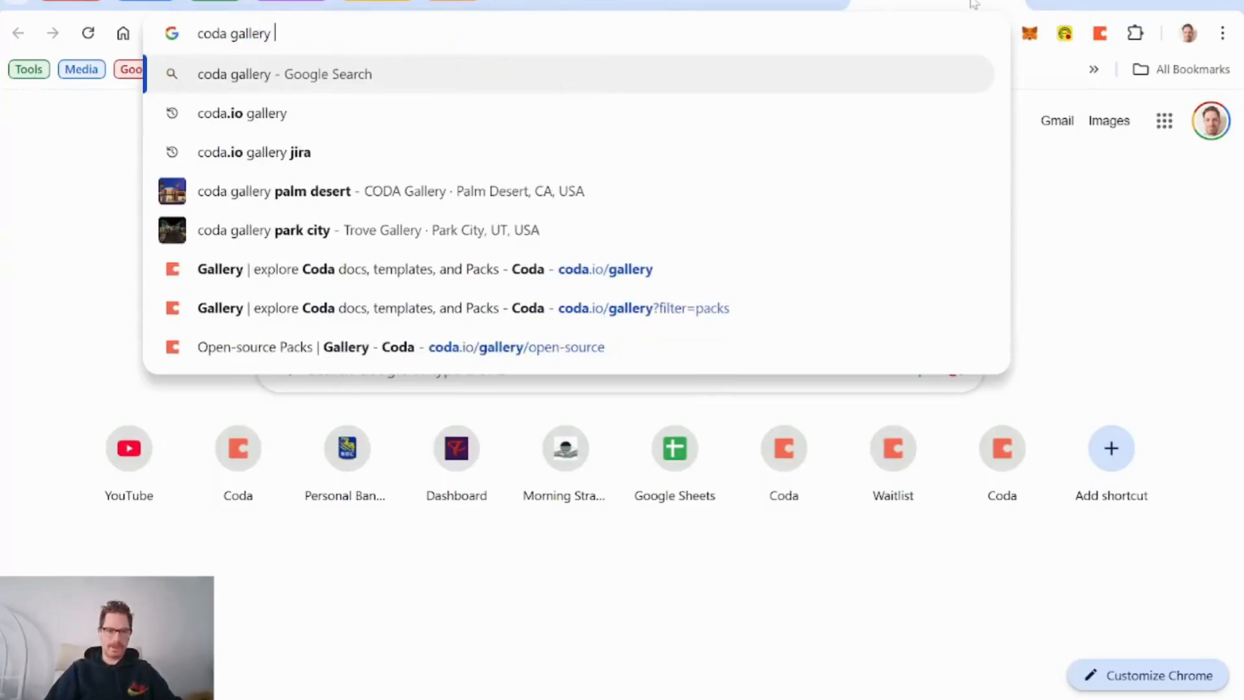
pyautogui.click(441, 304)
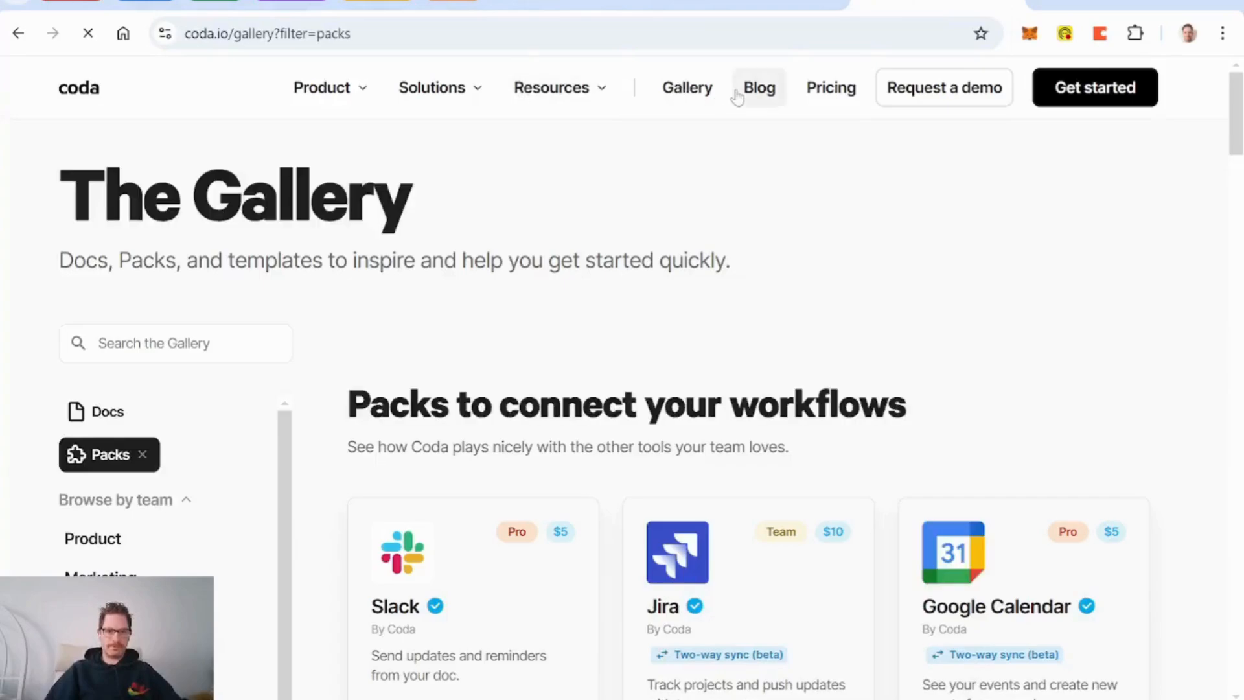
pyautogui.click(1100, 39)
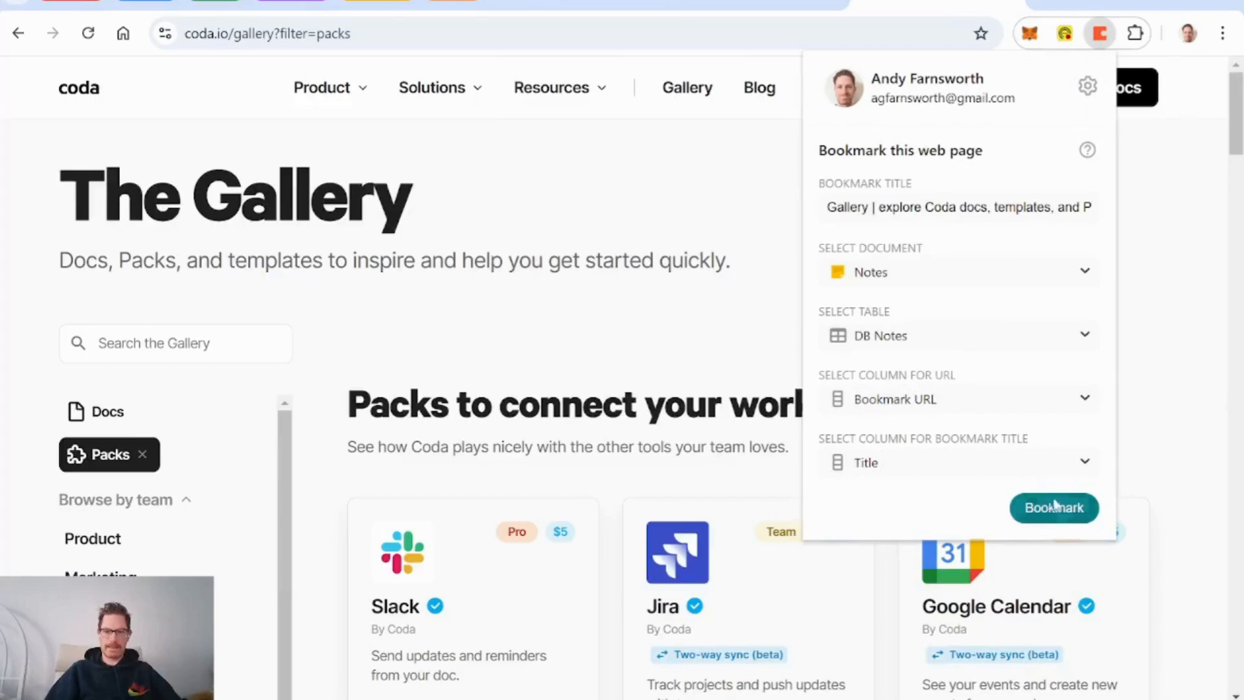
pyautogui.click(1053, 507)
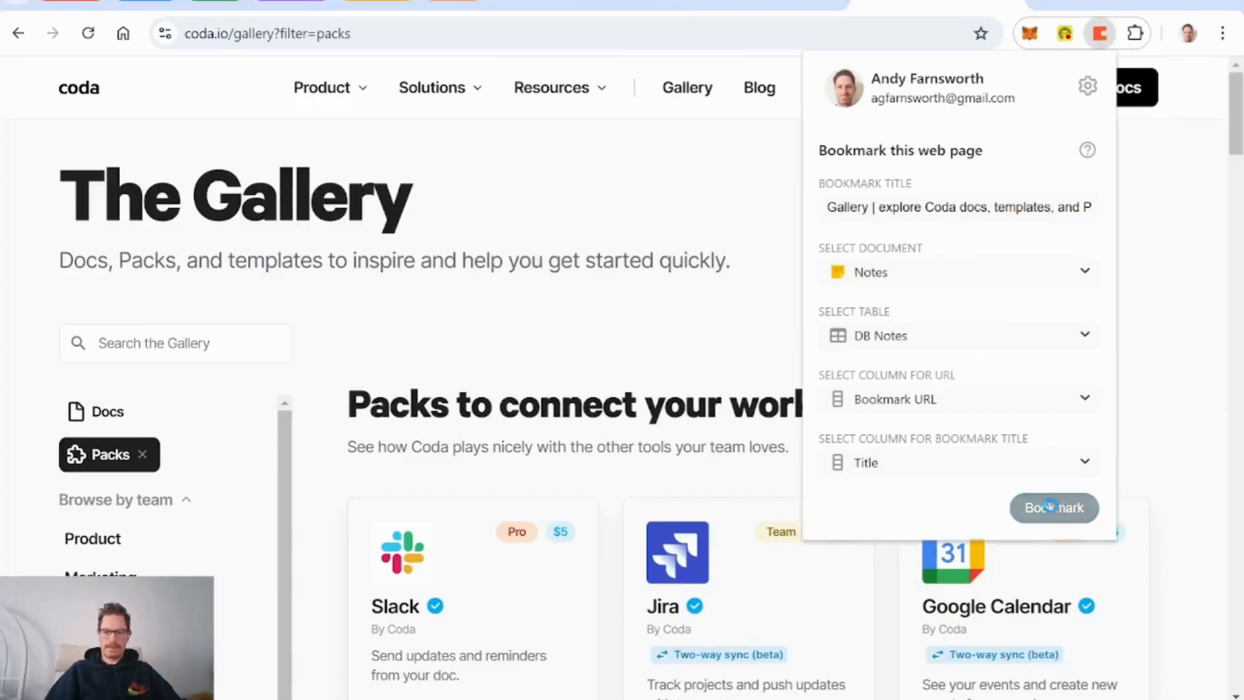
pyautogui.click(733, 6)
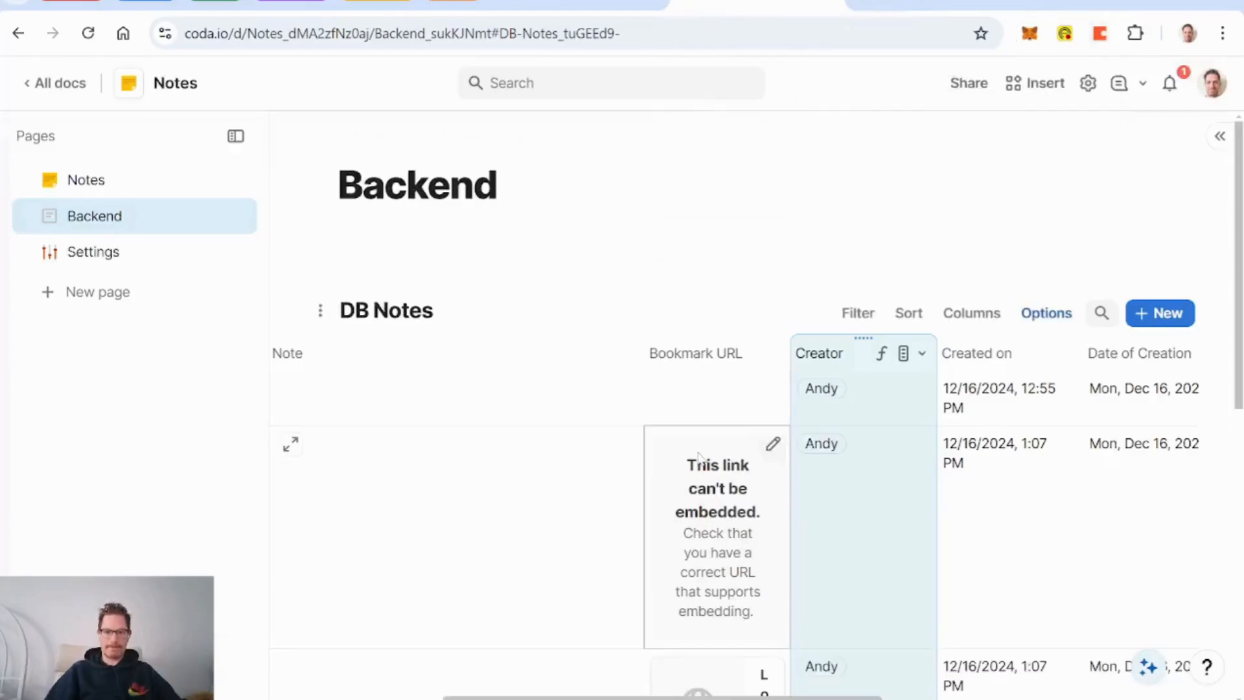
# Step: Add the Bookmark URL card to the Gallery row's layout, above the creator details
pyautogui.scroll(-5, 569, 472)
pyautogui.hscroll(-3, 569, 473)
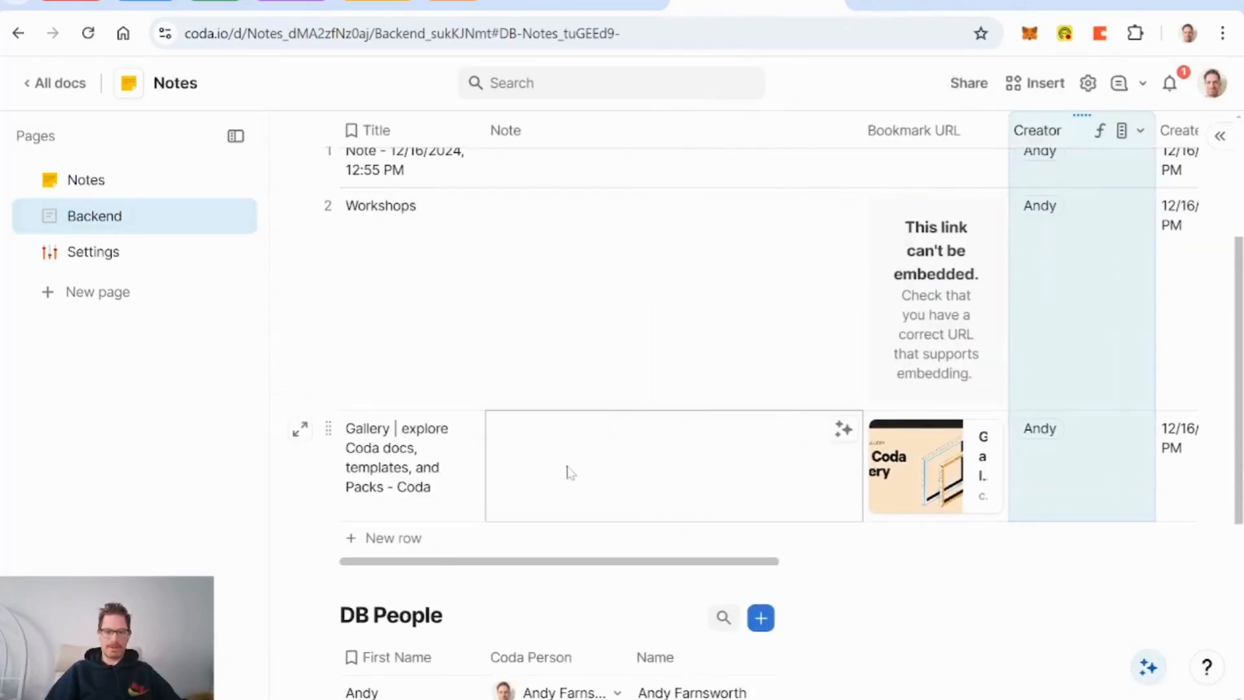
pyautogui.click(301, 432)
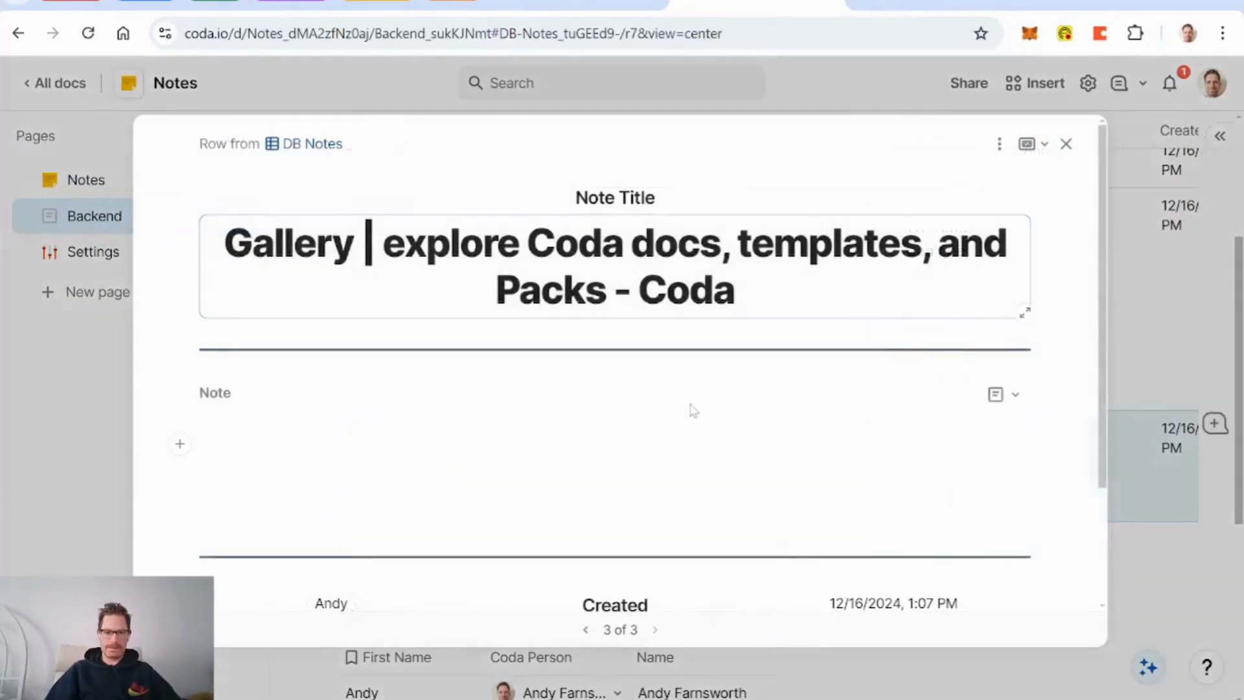
pyautogui.scroll(-3, 691, 411)
pyautogui.click(1001, 149)
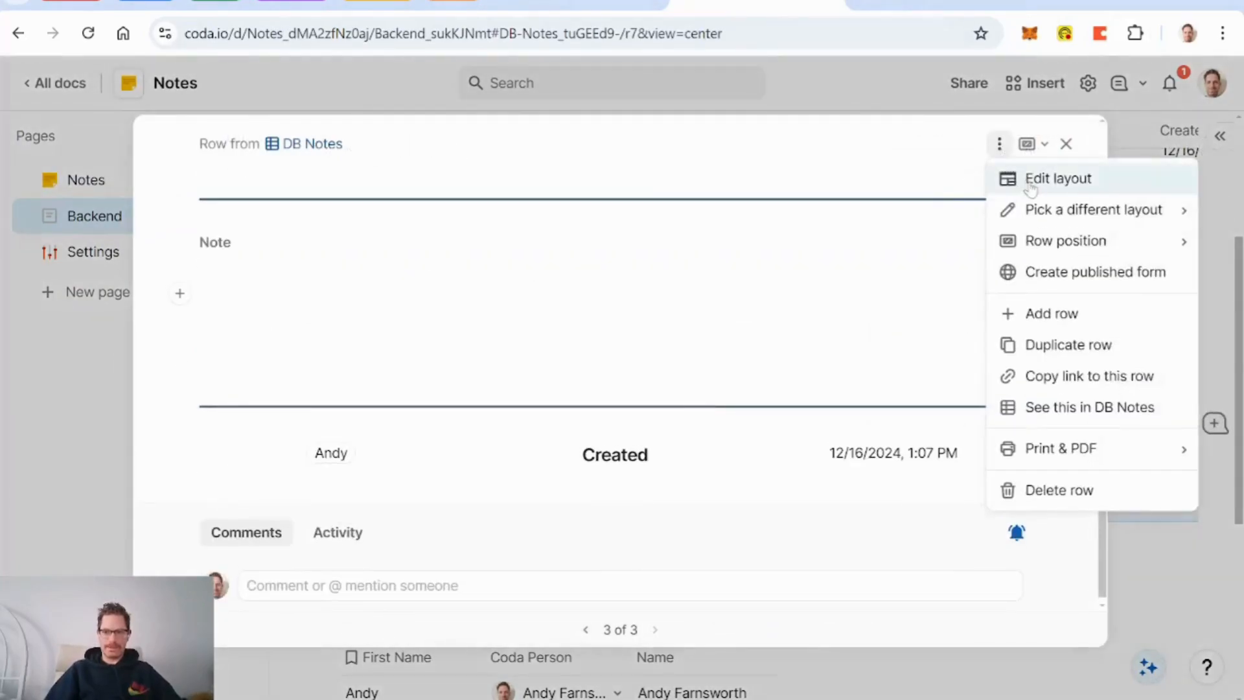
pyautogui.click(1058, 178)
pyautogui.scroll(-1, 991, 454)
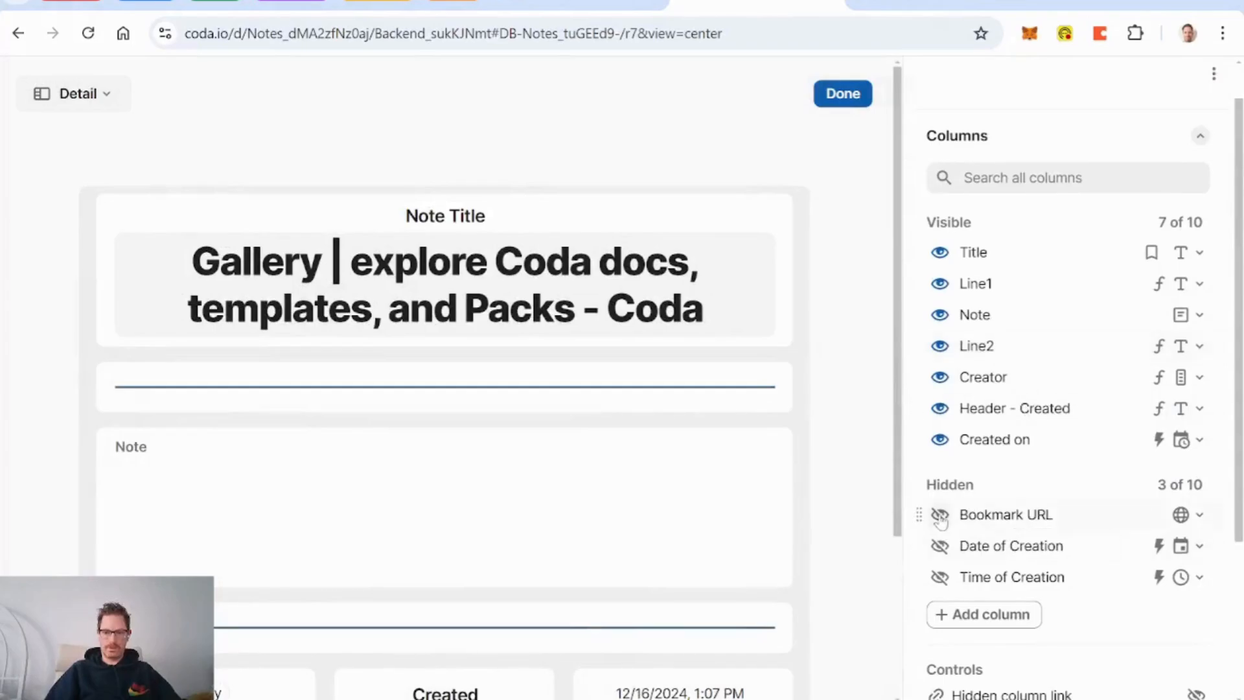
pyautogui.click(940, 515)
pyautogui.scroll(-5, 869, 508)
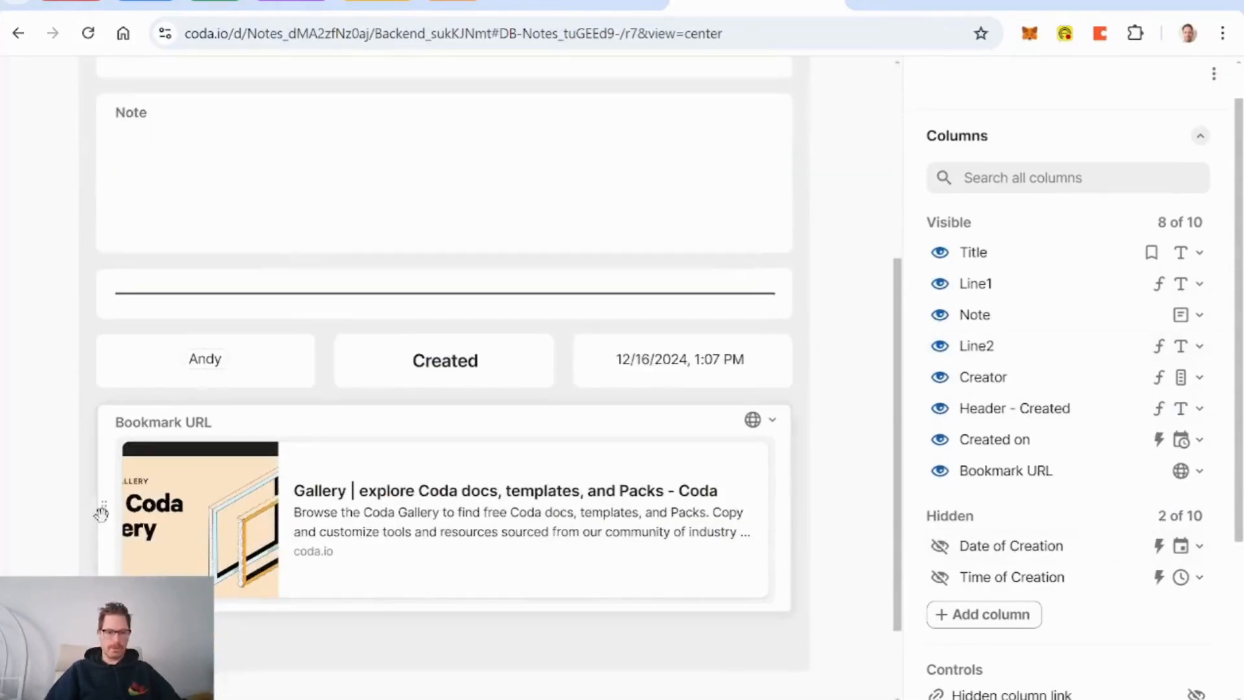
pyautogui.moveTo(102, 512); pyautogui.dragTo(150, 482)
# Step: Duplicate Line2 as a divider above the creator row, relabel it, and finish the layout
pyautogui.click(783, 285)
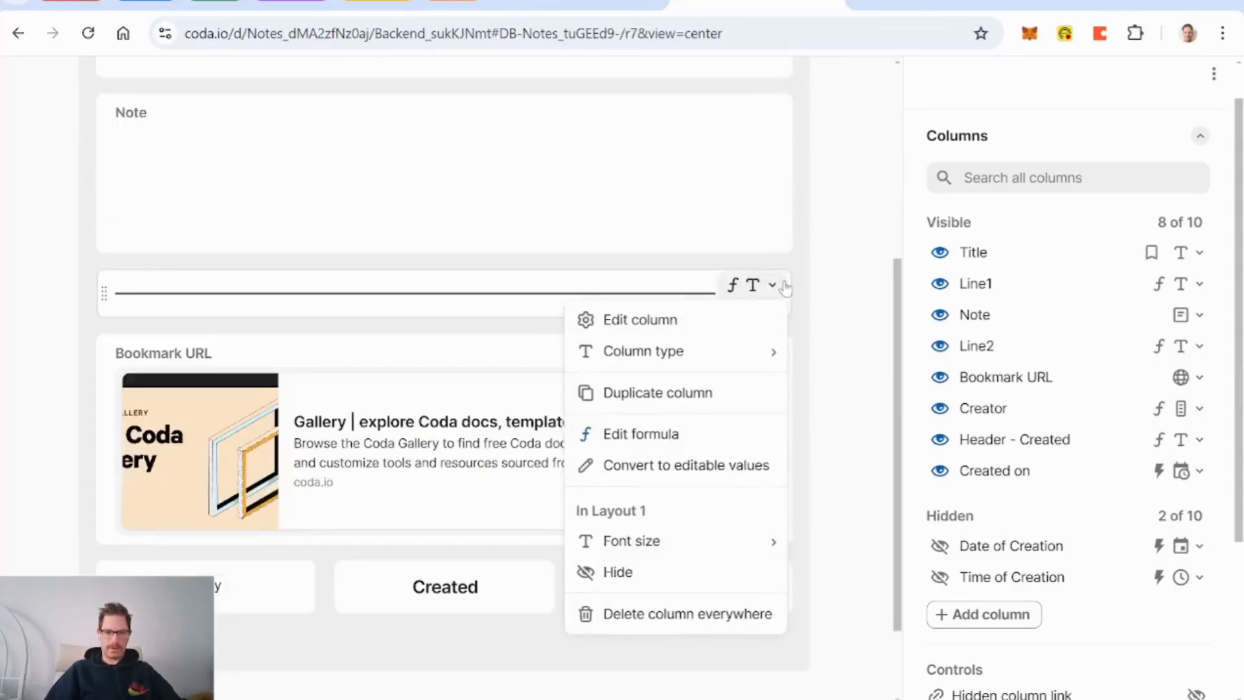
pyautogui.click(692, 396)
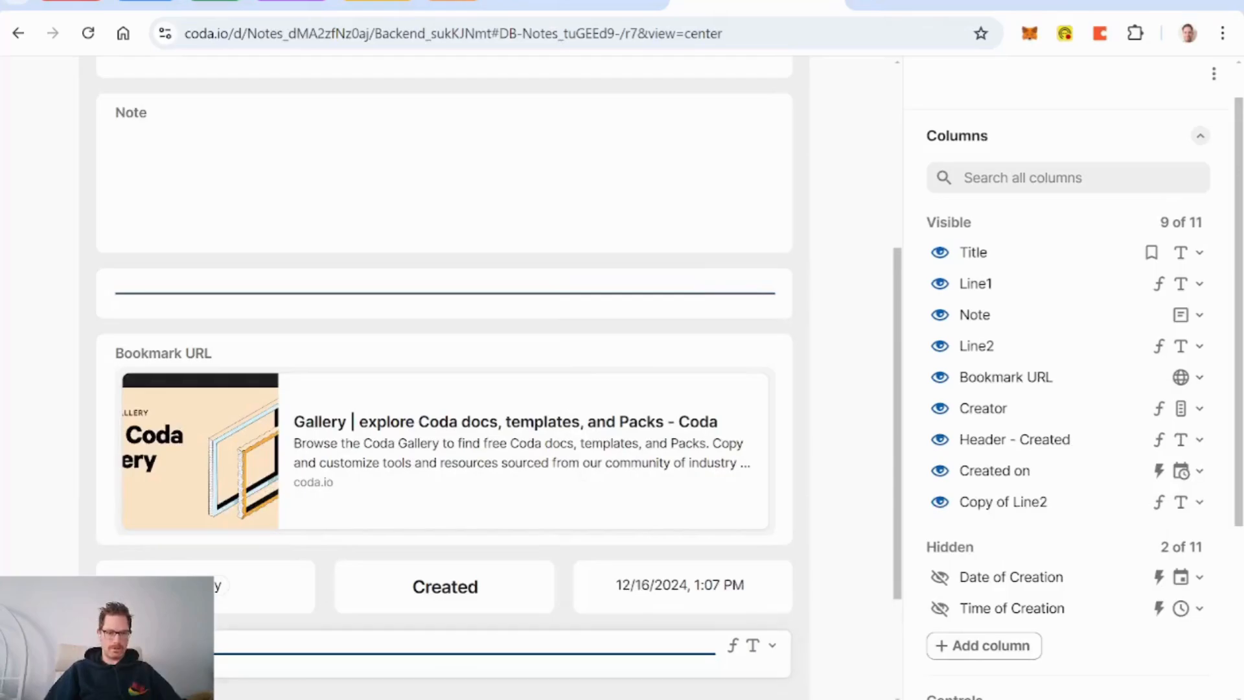
pyautogui.moveTo(130, 637); pyautogui.dragTo(145, 563)
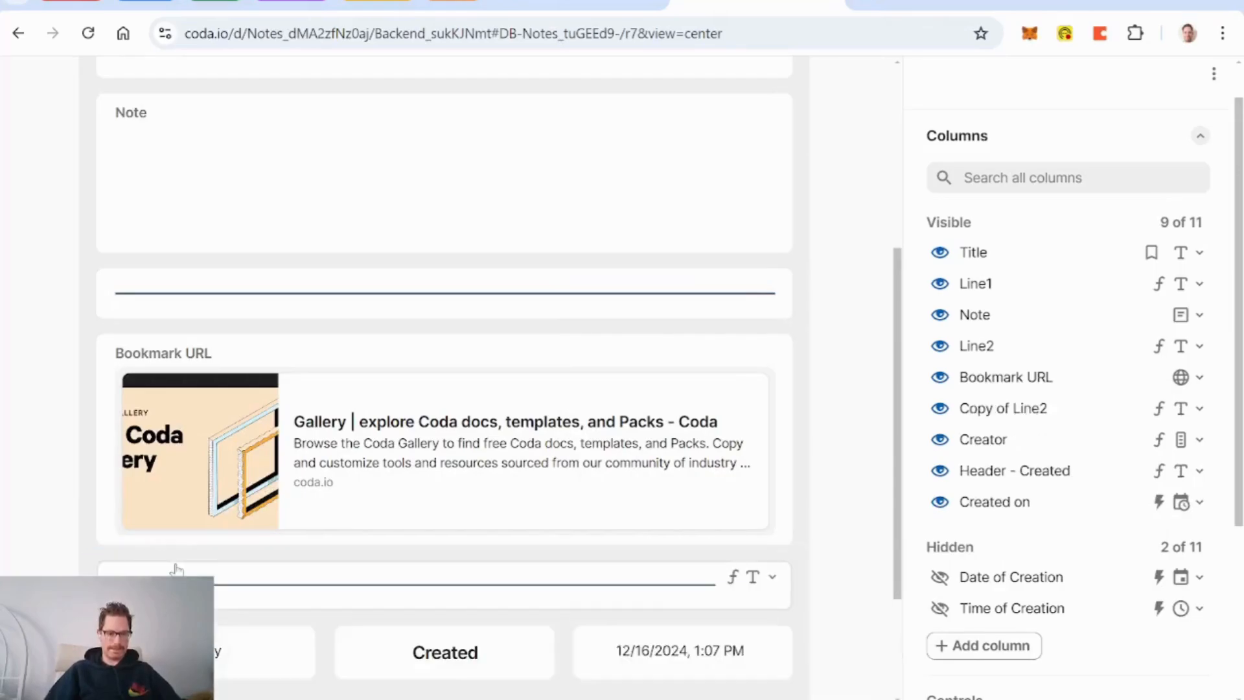
pyautogui.click(175, 570)
pyautogui.write('Uine')
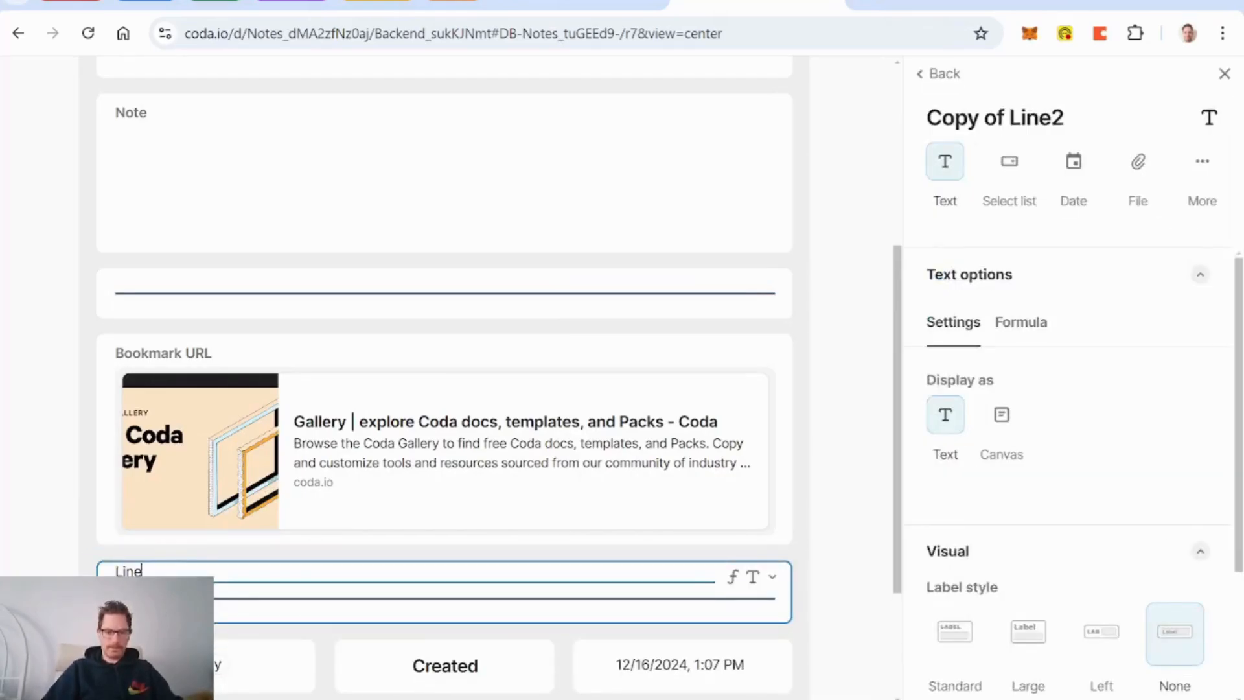
pyautogui.write('2')
pyautogui.scroll(10, 847, 439)
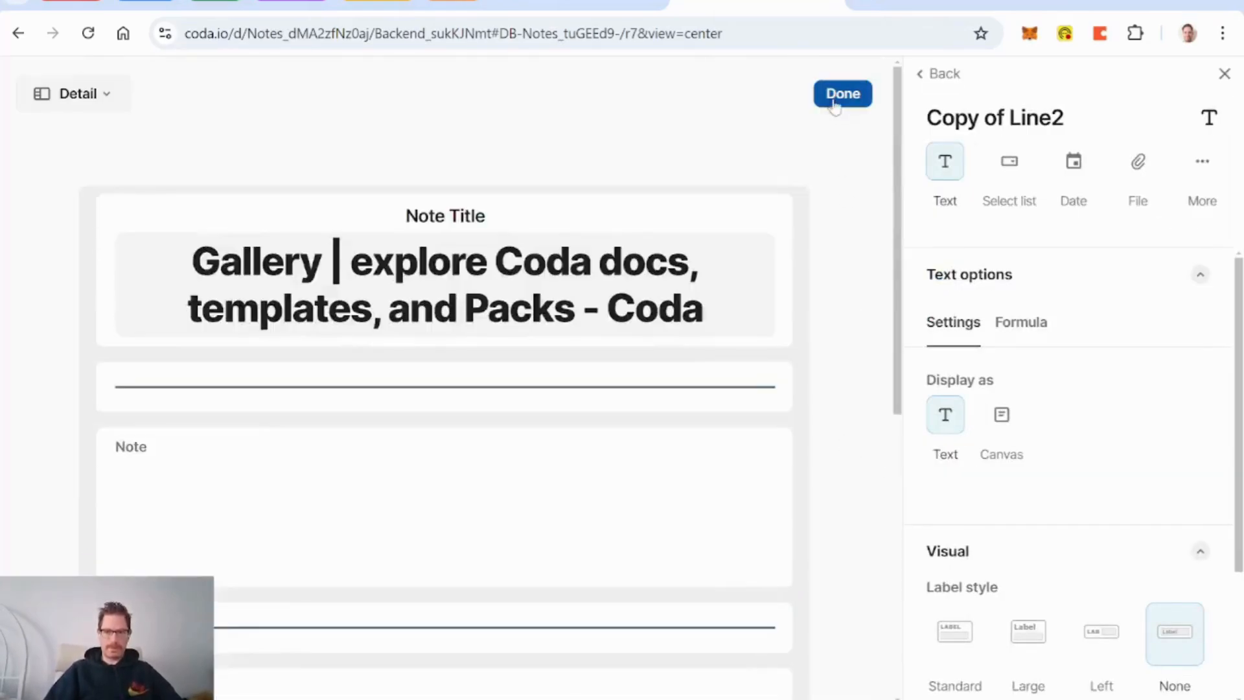
pyautogui.click(842, 94)
pyautogui.scroll(-3, 606, 439)
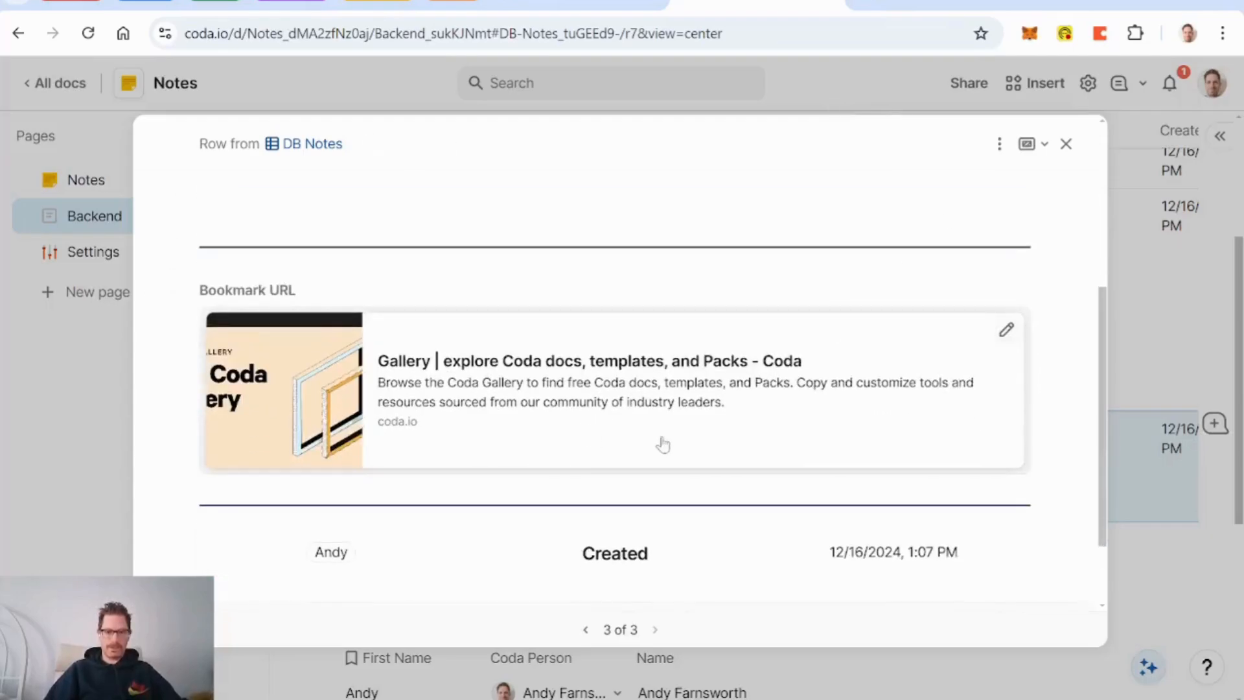
# Step: Replace the Gallery bookmark's Note with 'all the links to all the docs in the Codaverse' and close the row
pyautogui.scroll(5, 659, 441)
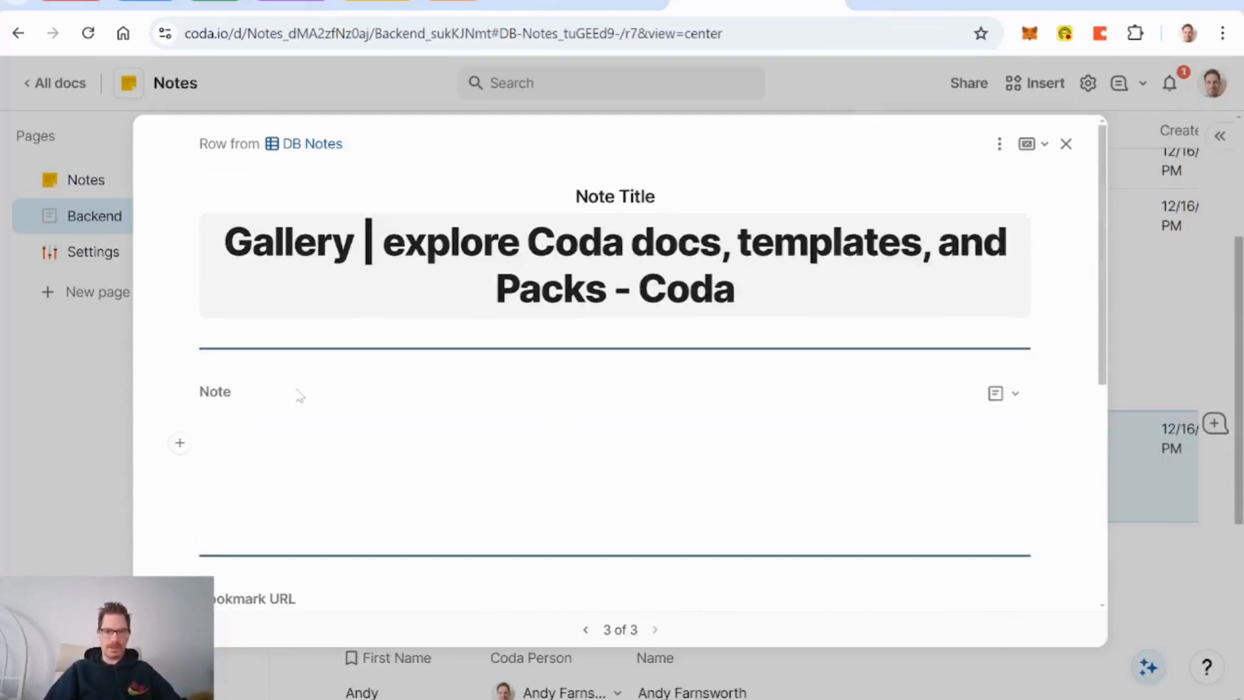
pyautogui.scroll(-5, 565, 438)
pyautogui.scroll(3, 566, 437)
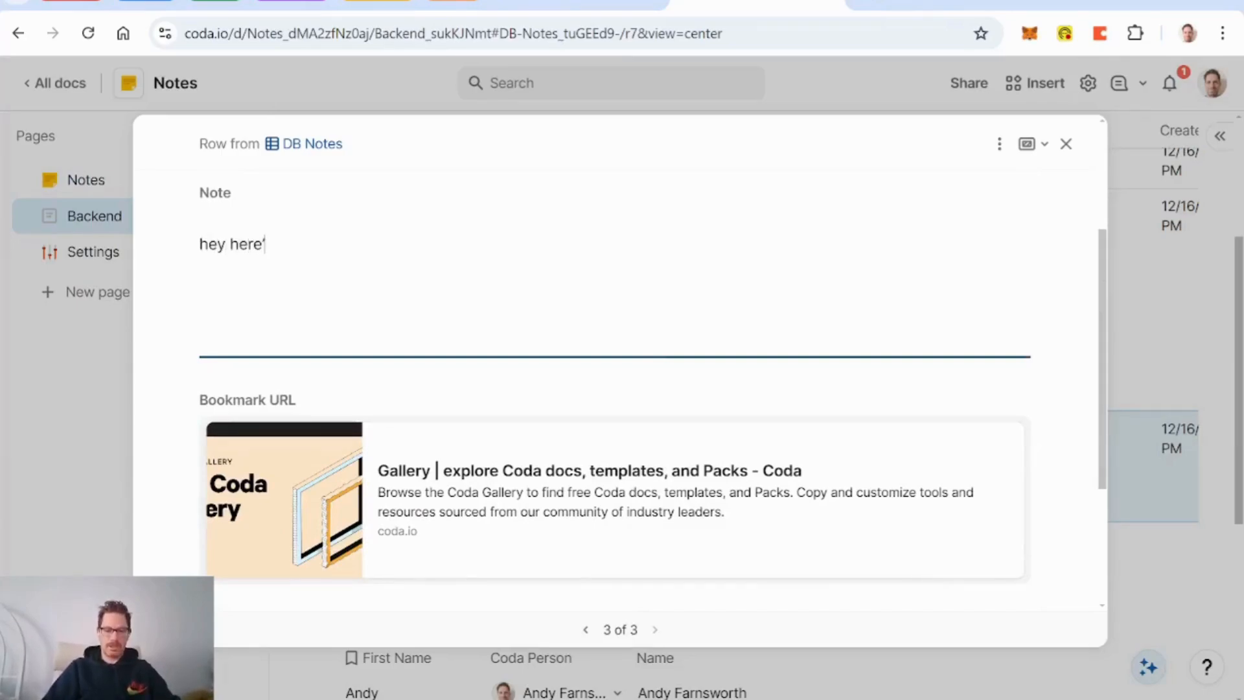
pyautogui.press('BackSpace')
pyautogui.press('BackSpace')
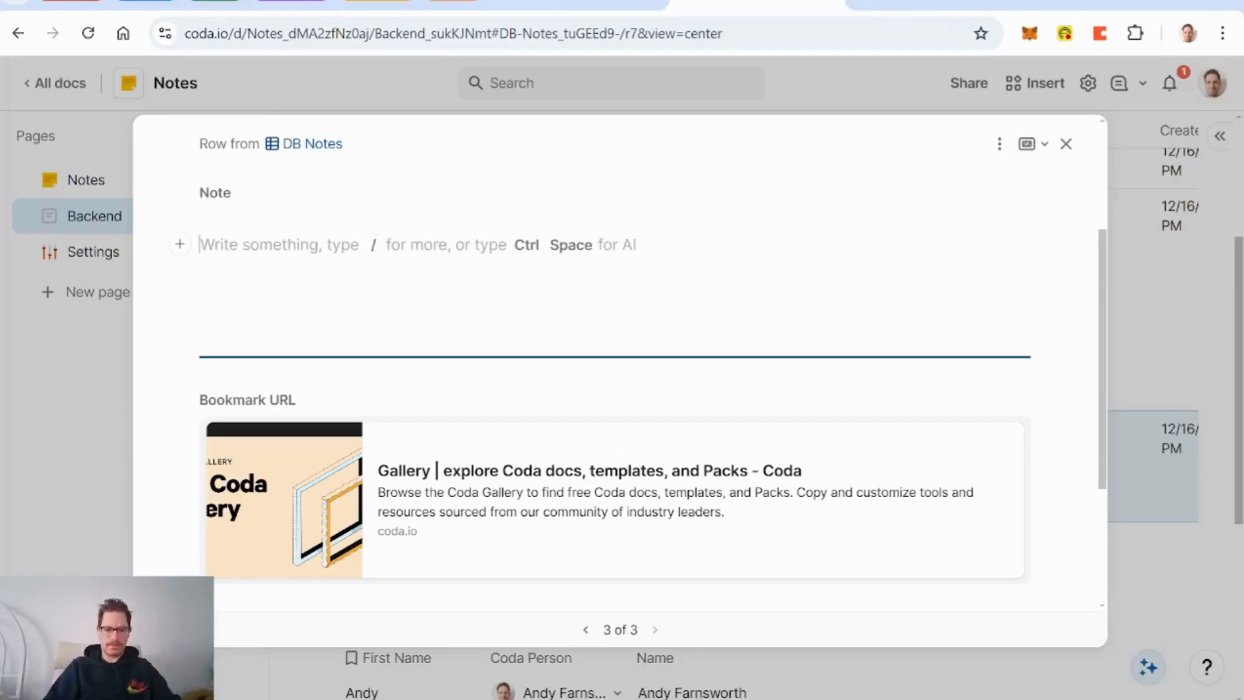
pyautogui.write('all the links to')
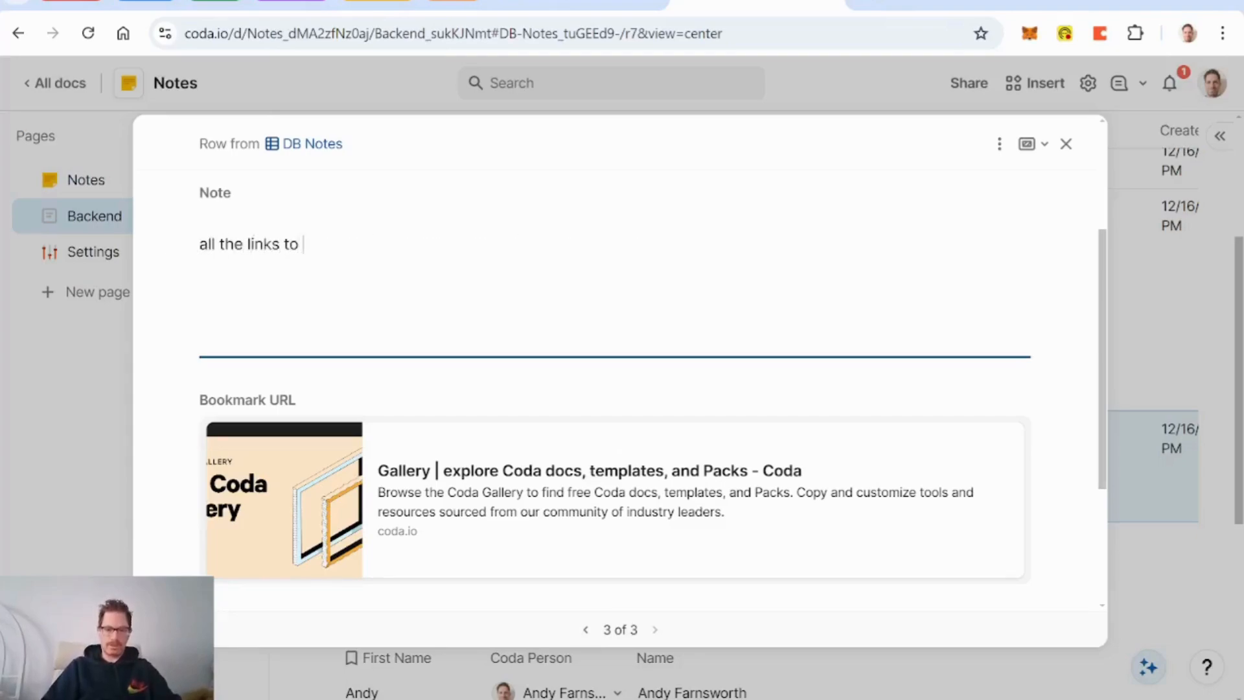
pyautogui.write(' all the docs ')
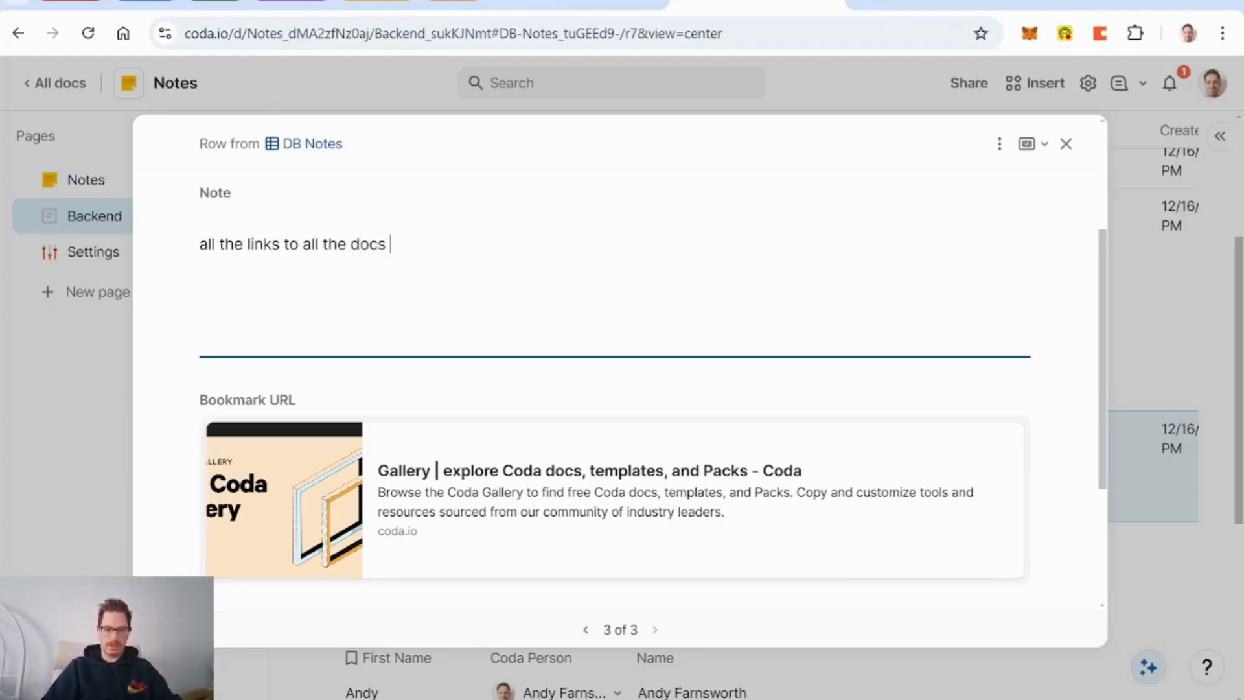
pyautogui.write('in the Codaverse')
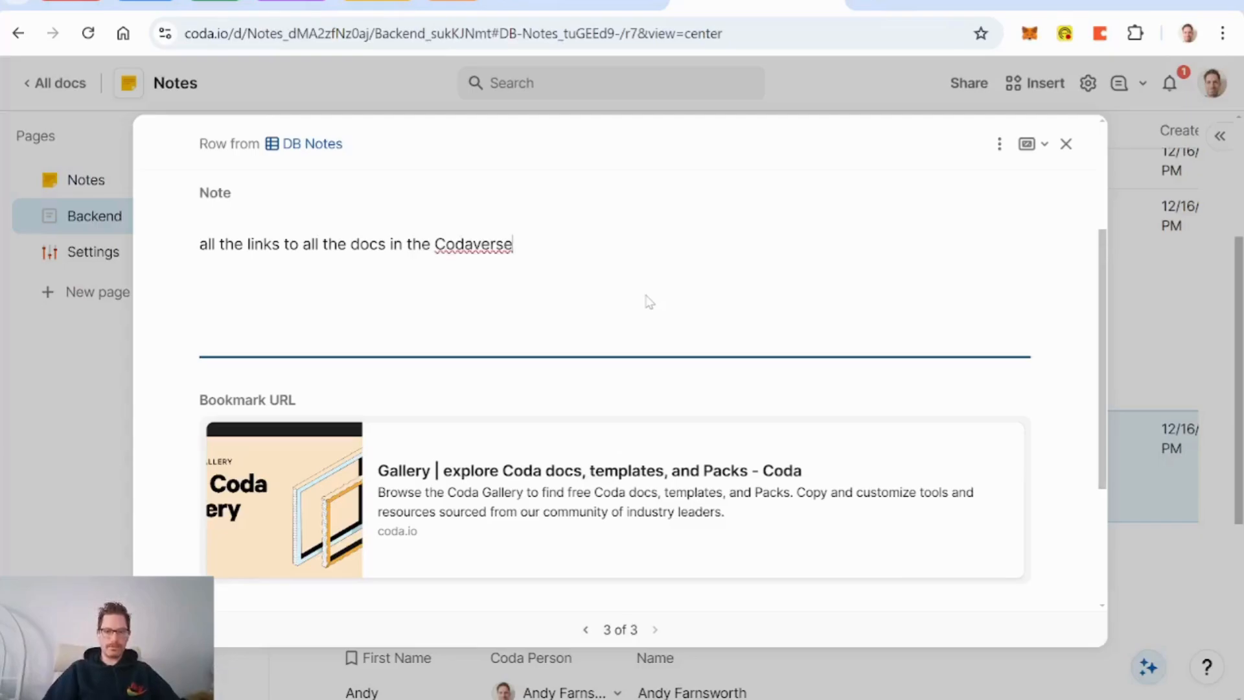
pyautogui.scroll(-3, 649, 302)
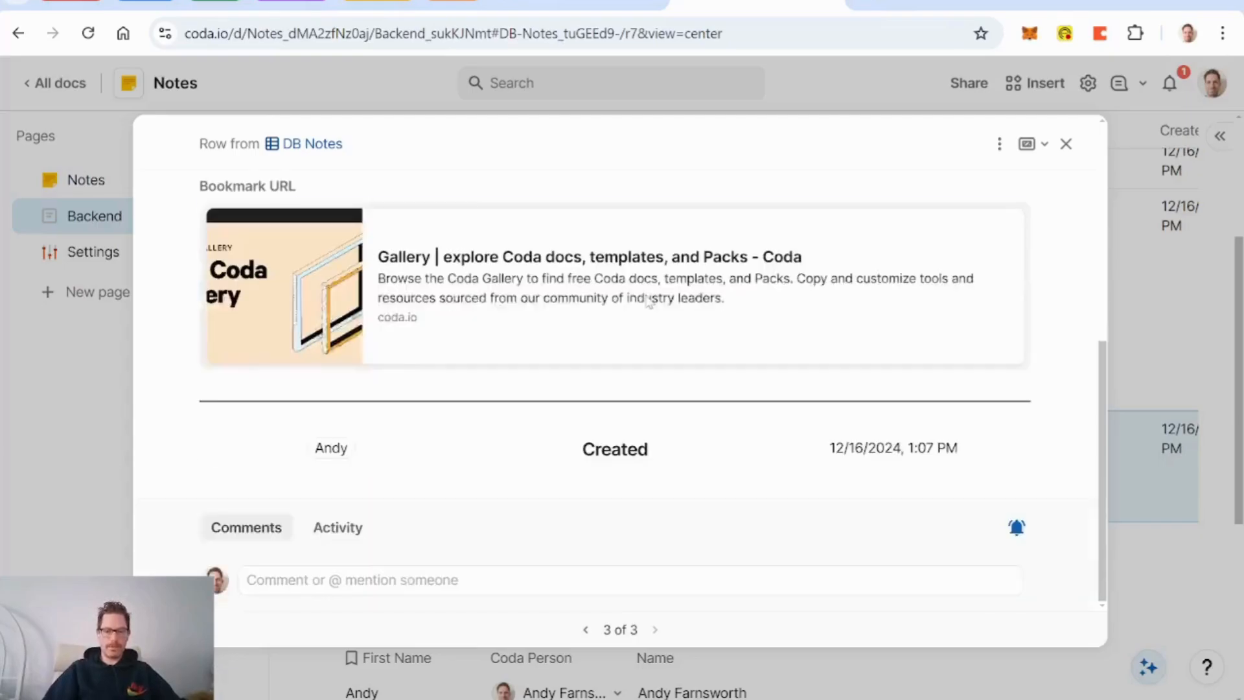
pyautogui.scroll(6, 649, 302)
pyautogui.scroll(-4, 316, 330)
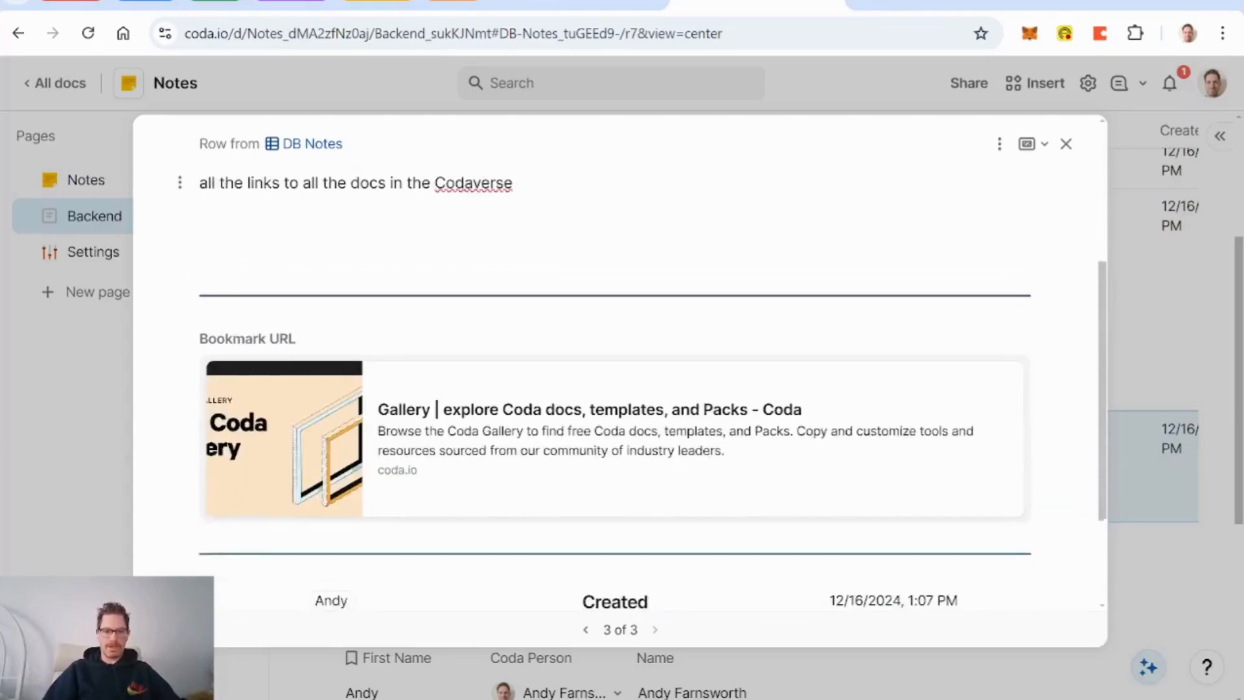
pyautogui.scroll(-2, 506, 334)
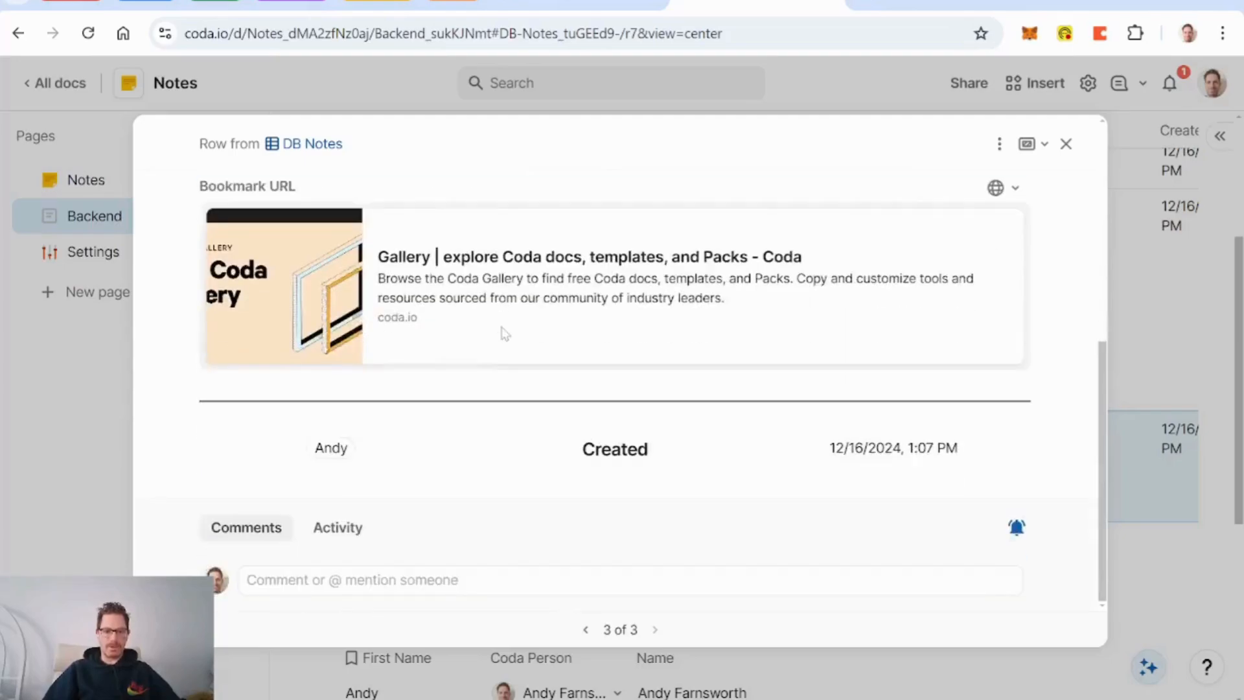
pyautogui.scroll(4, 503, 334)
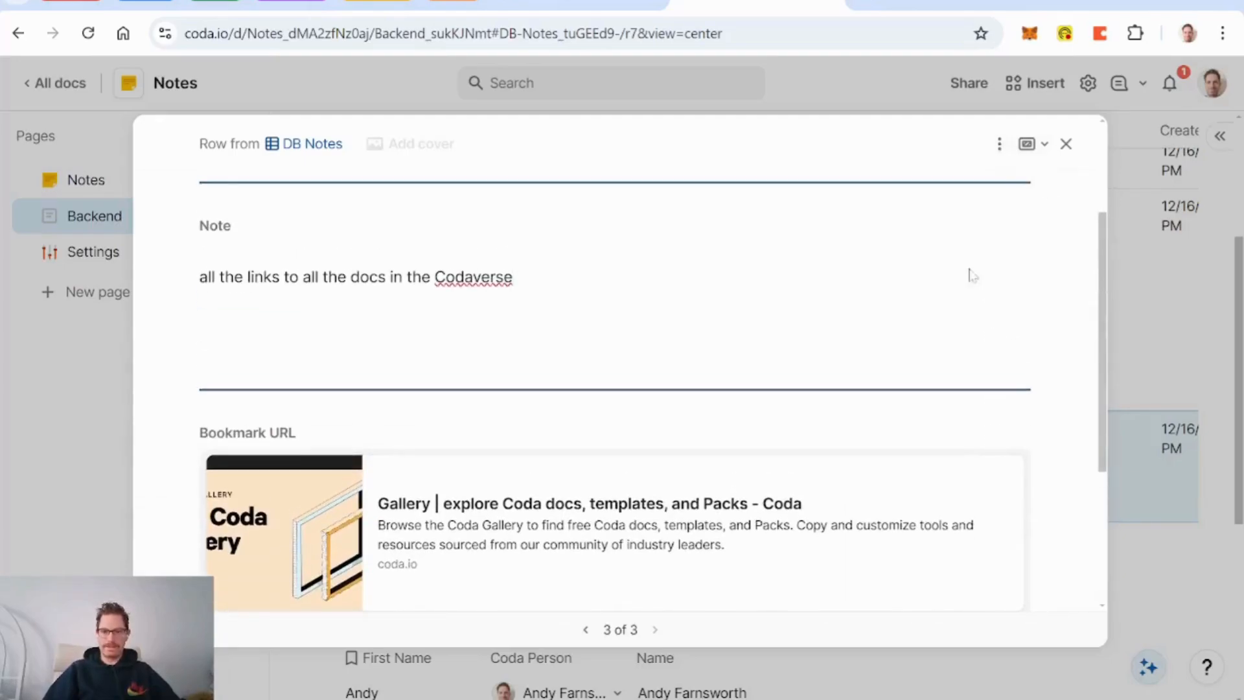
pyautogui.scroll(3, 933, 298)
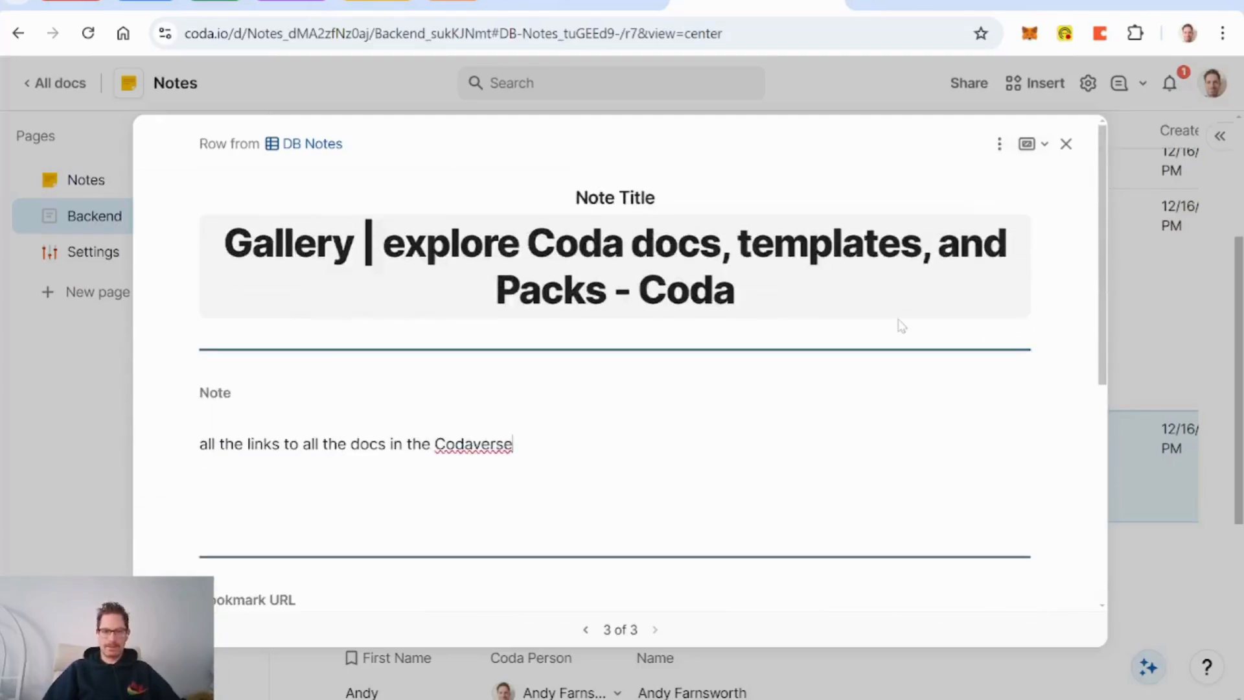
pyautogui.click(1066, 143)
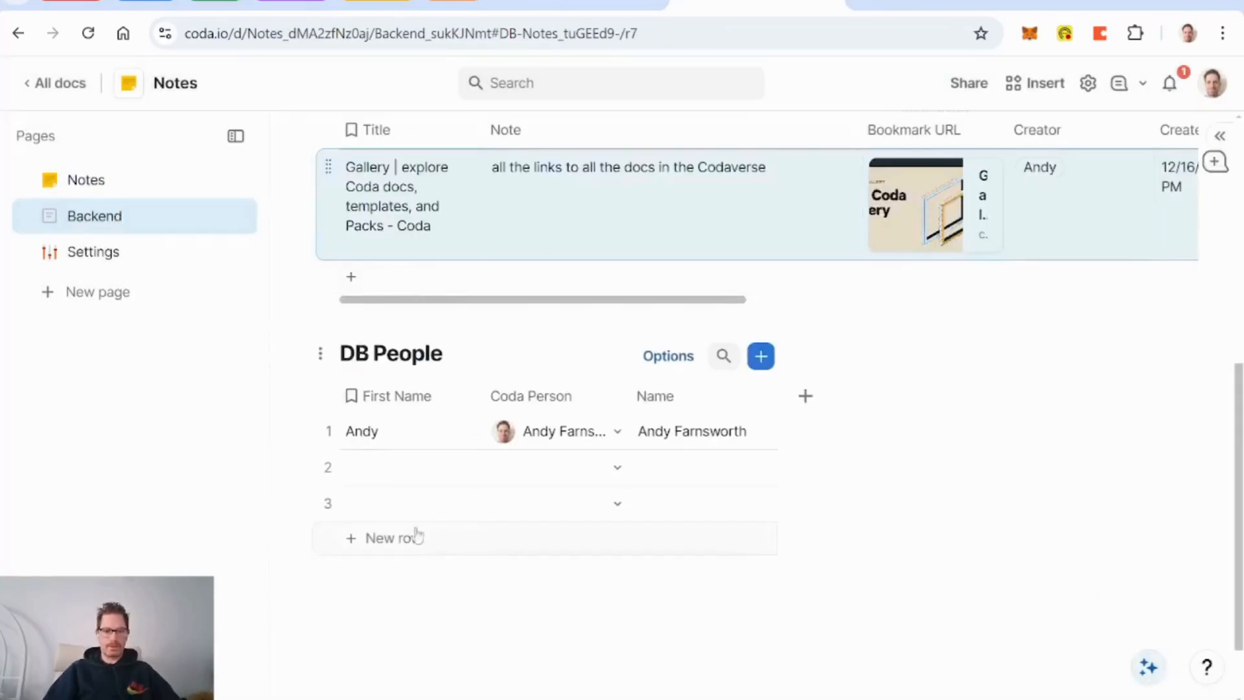
# Step: Delete the two empty rows from the DB People table
pyautogui.click(329, 467)
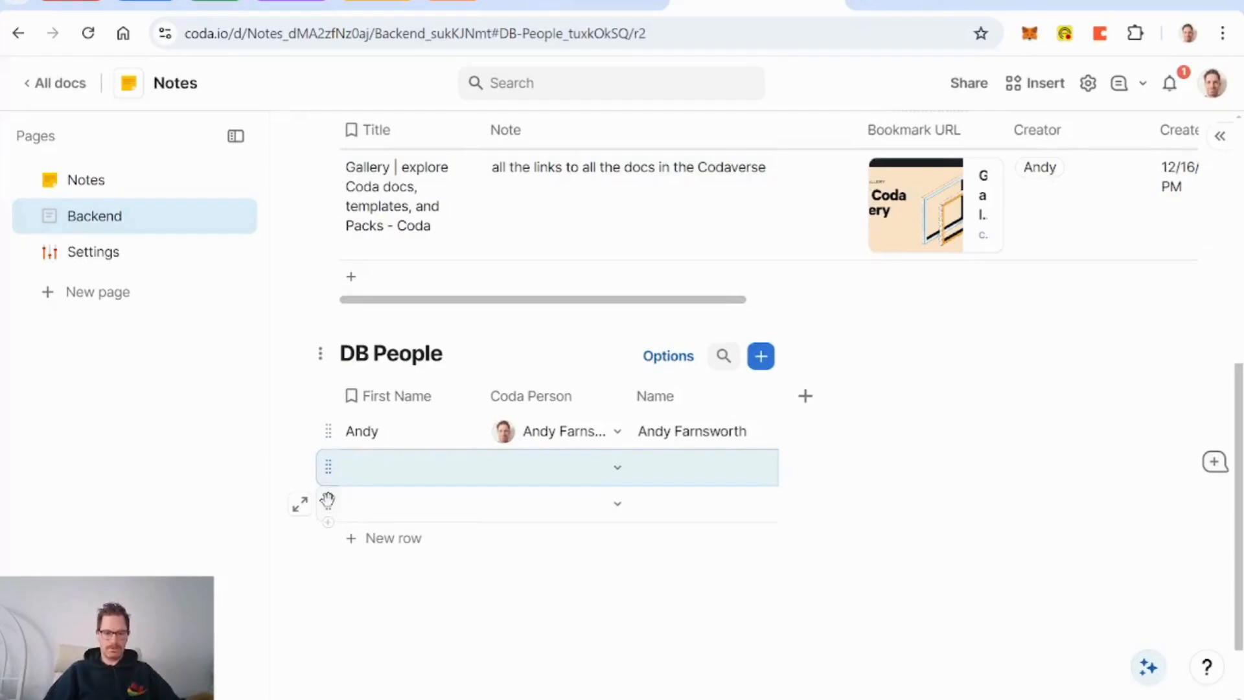
pyautogui.keyDown('shift'); pyautogui.click(327, 499); pyautogui.keyUp('shift')
pyautogui.press('Delete')
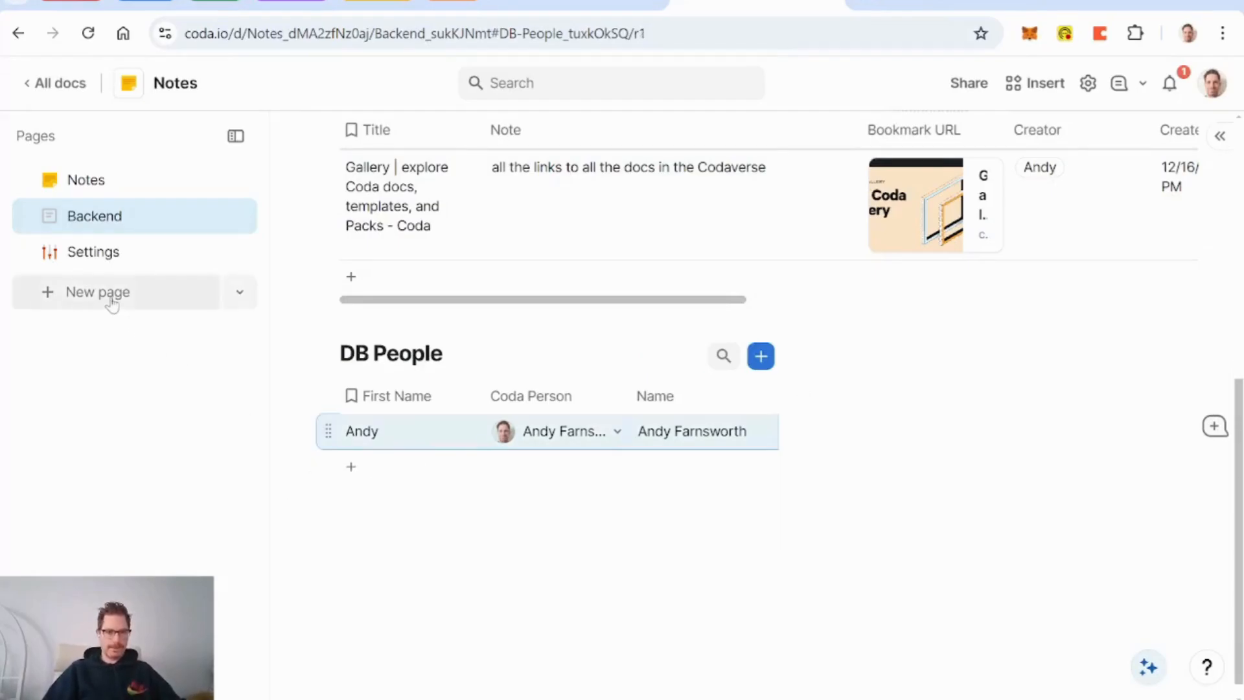
# Step: Nest Settings under Backend, give Backend the blindfolded-face icon from a 'hide' search, and add a blank page
pyautogui.scroll(8, 508, 499)
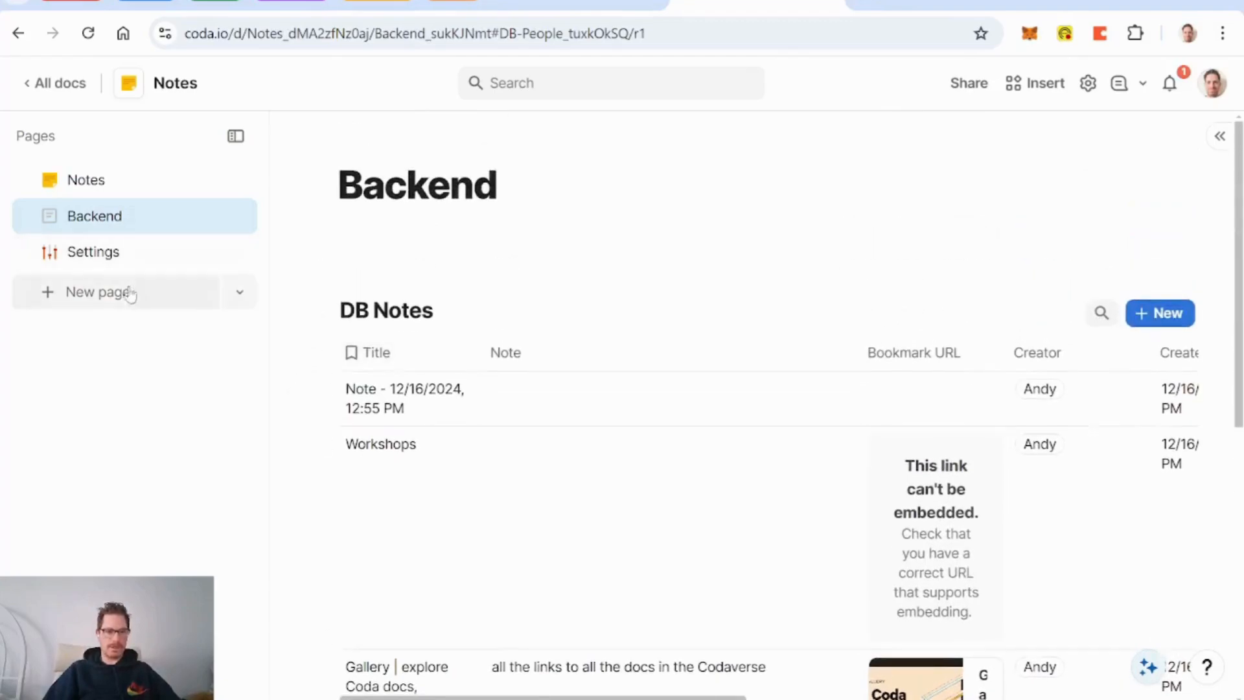
pyautogui.moveTo(103, 256); pyautogui.dragTo(156, 216)
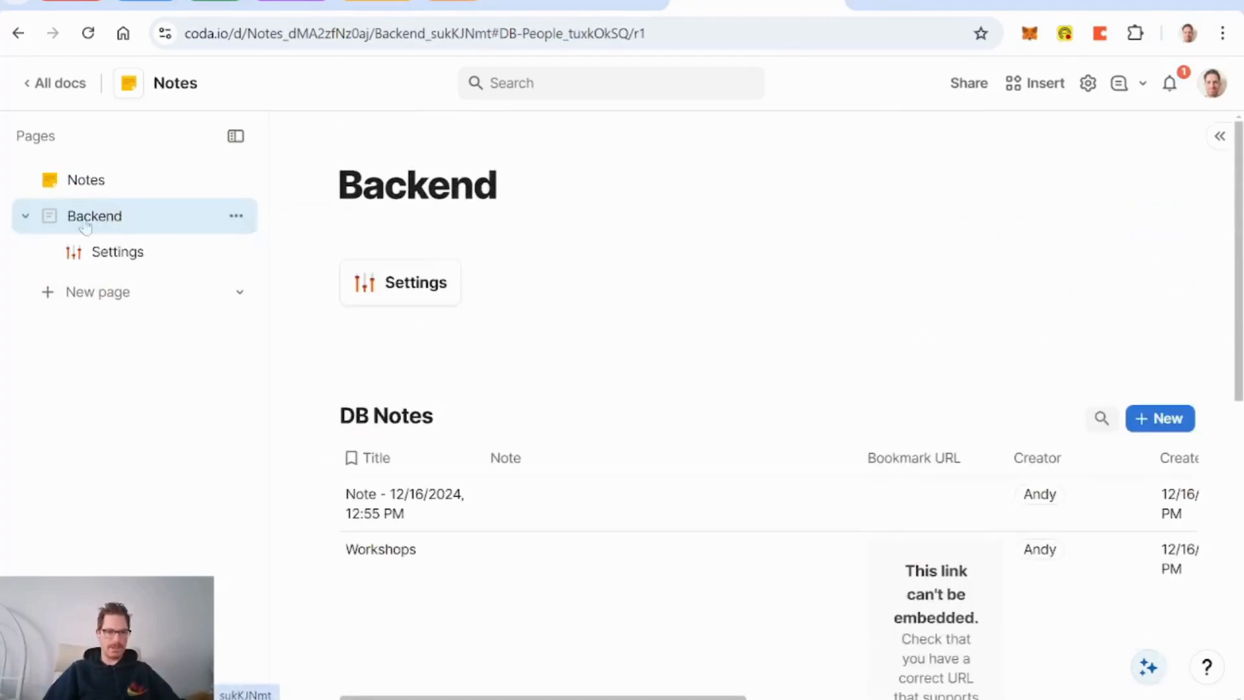
pyautogui.click(388, 140)
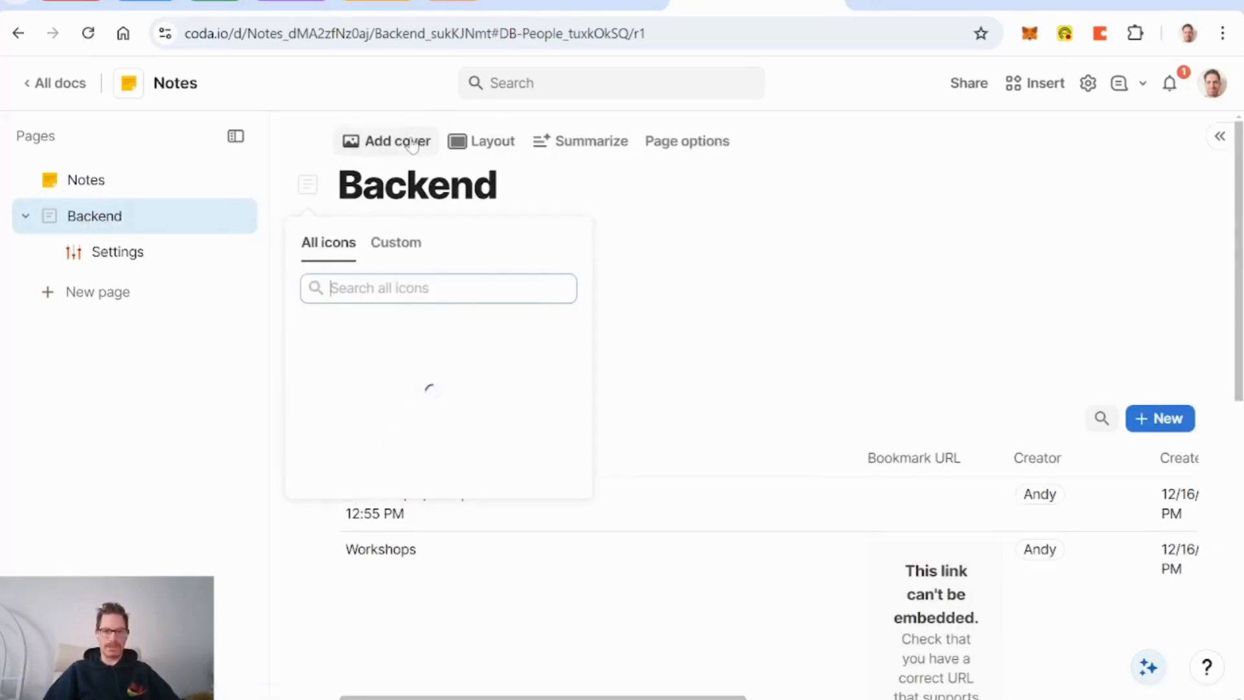
pyautogui.write('hide')
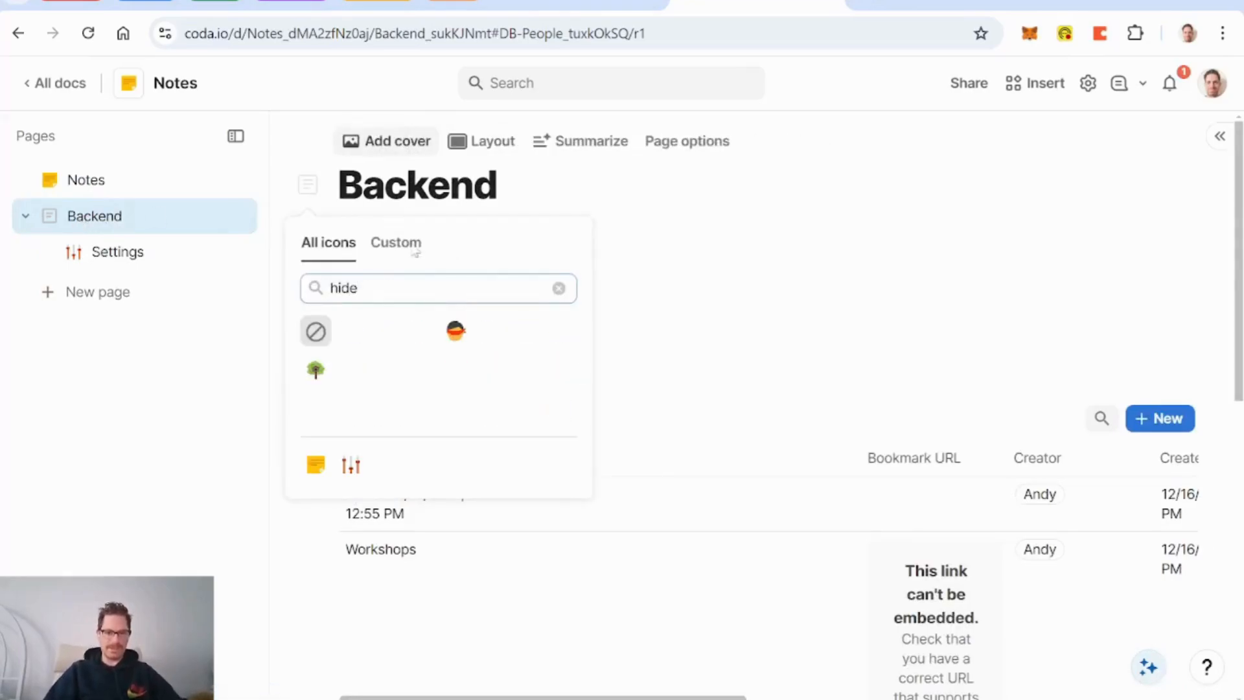
pyautogui.click(461, 333)
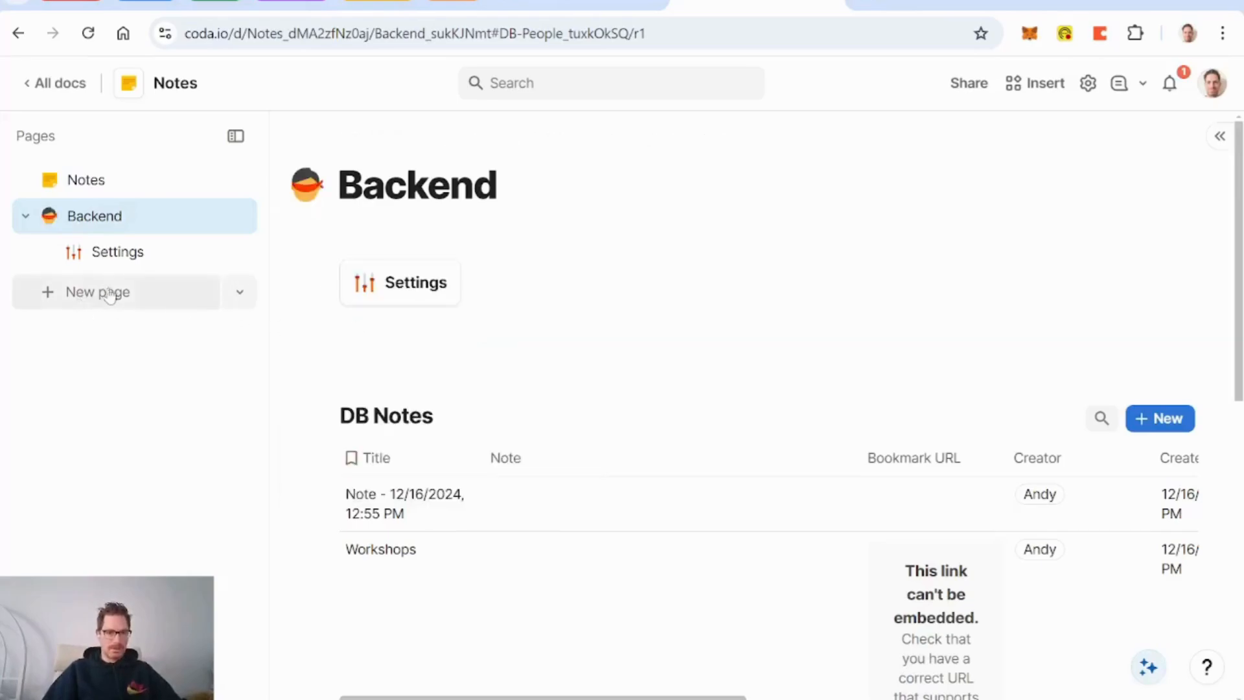
pyautogui.click(87, 291)
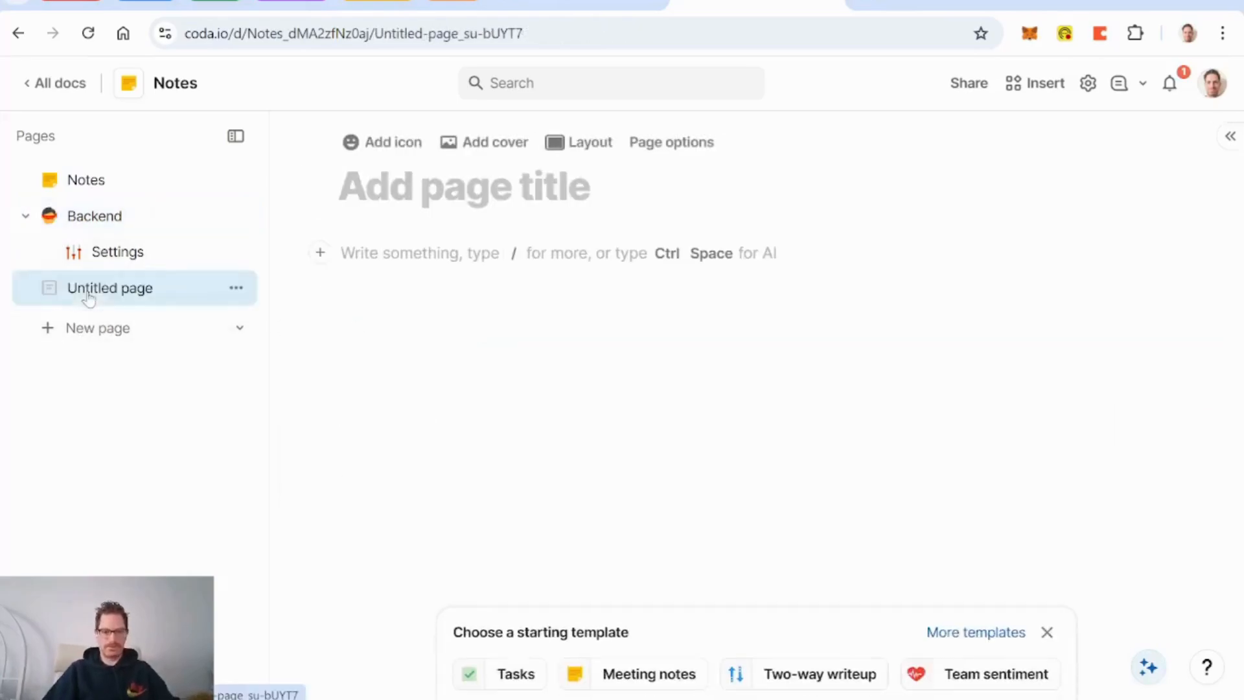
# Step: Title the new page 'DB Notes' and move the DB Notes table from Backend onto it
pyautogui.write('DNB')
pyautogui.press('BackSpace')
pyautogui.press('BackSpace')
pyautogui.write('B')
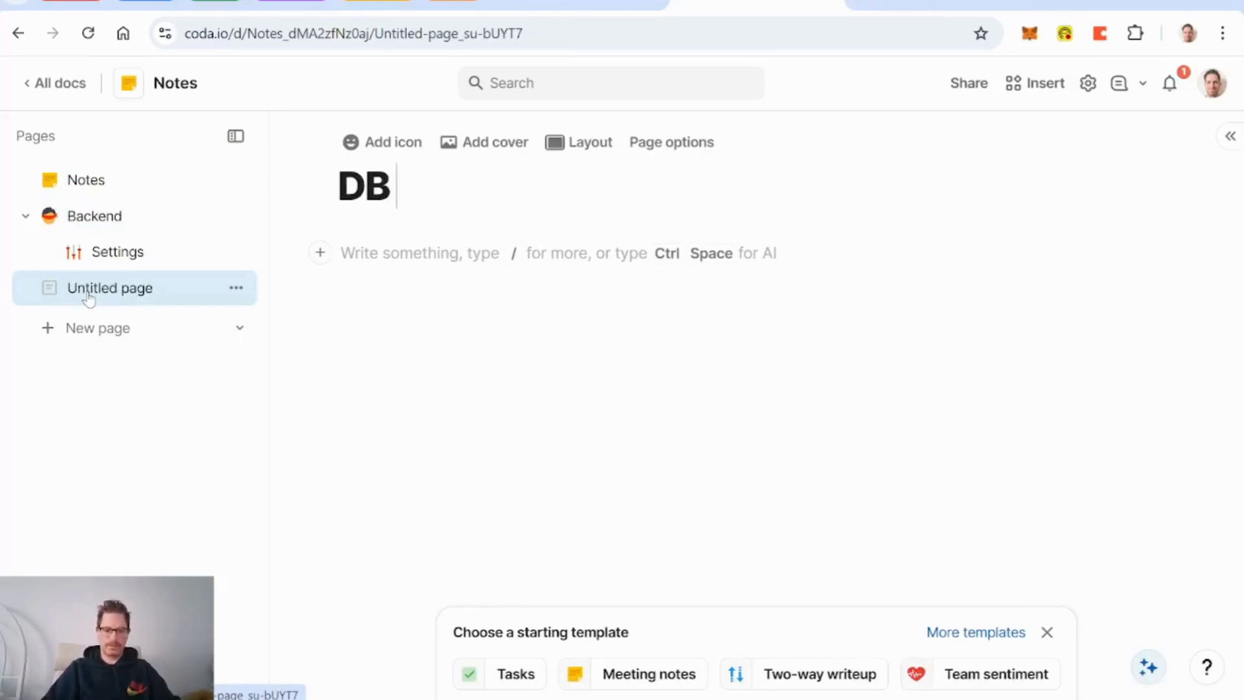
pyautogui.write(' Notes')
pyautogui.click(96, 218)
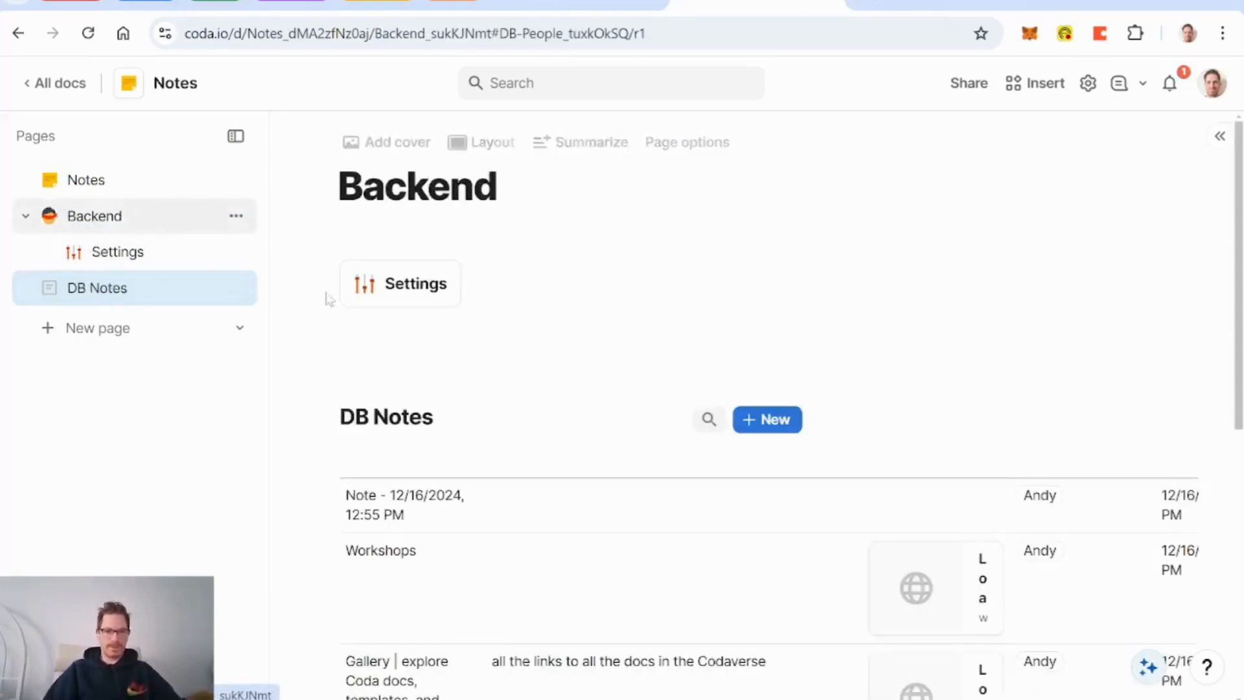
pyautogui.moveTo(320, 416); pyautogui.dragTo(127, 219)
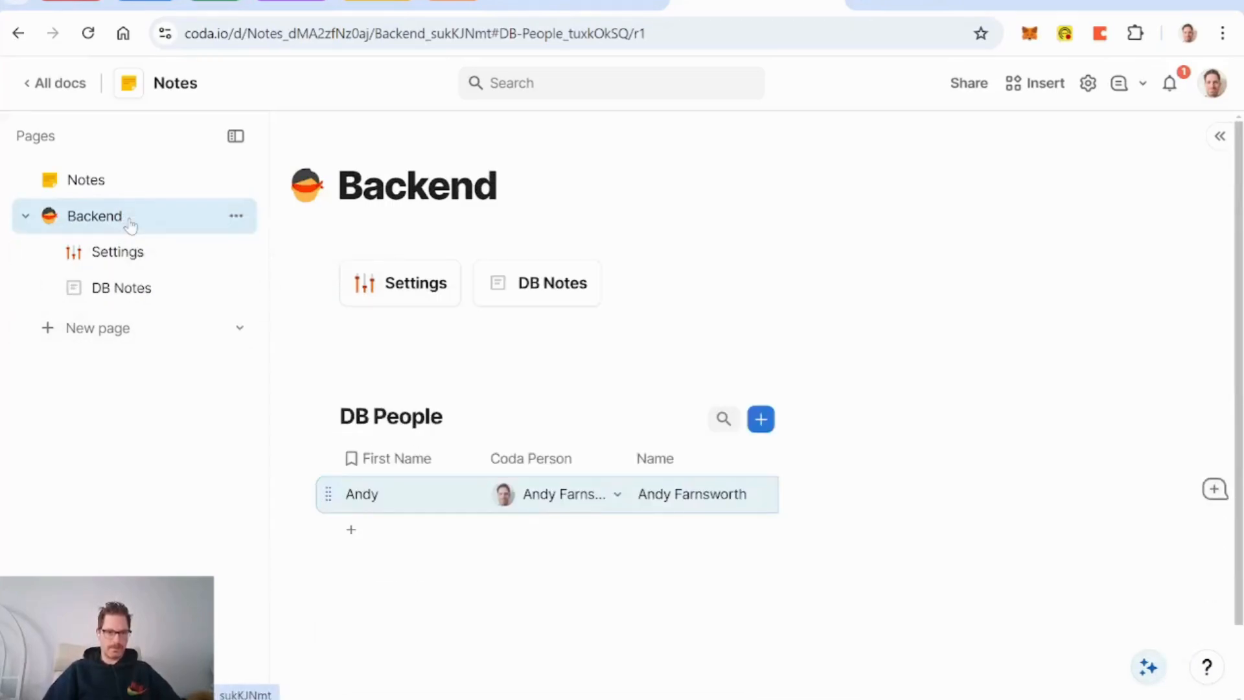
# Step: Create a 'DB People' page holding the DB People table, then nest another blank page under Backend
pyautogui.click(119, 329)
pyautogui.write('DB People')
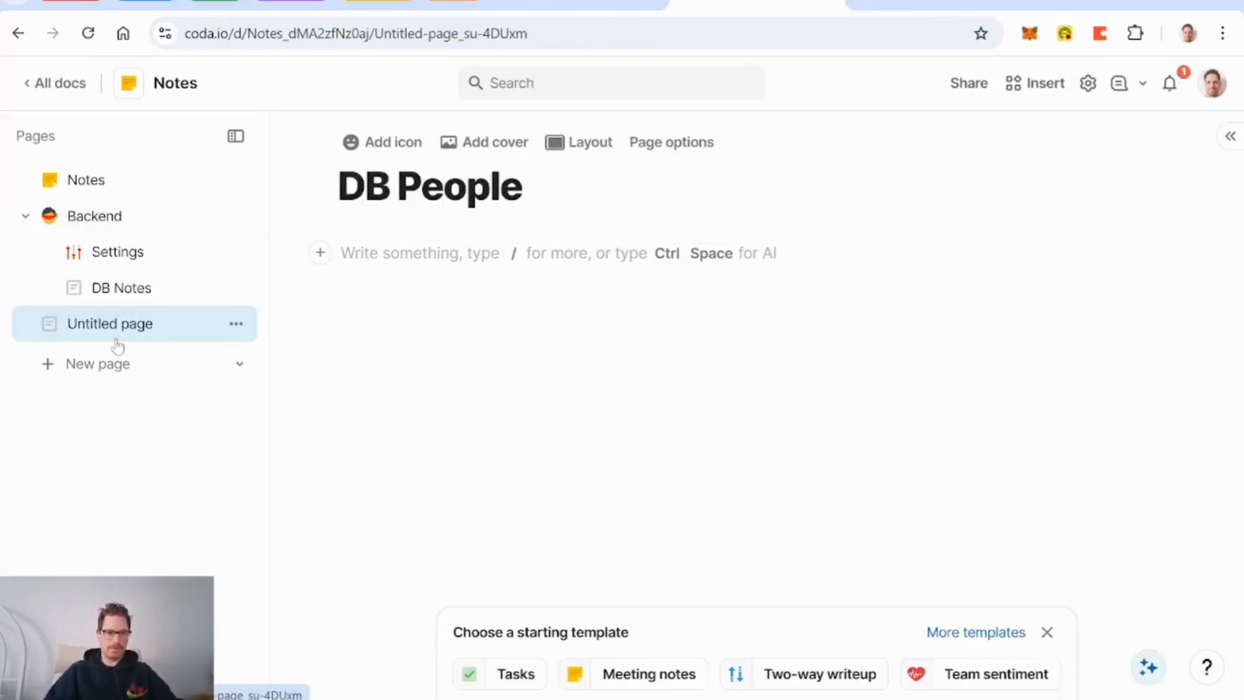
pyautogui.click(97, 215)
pyautogui.moveTo(326, 413); pyautogui.dragTo(131, 342)
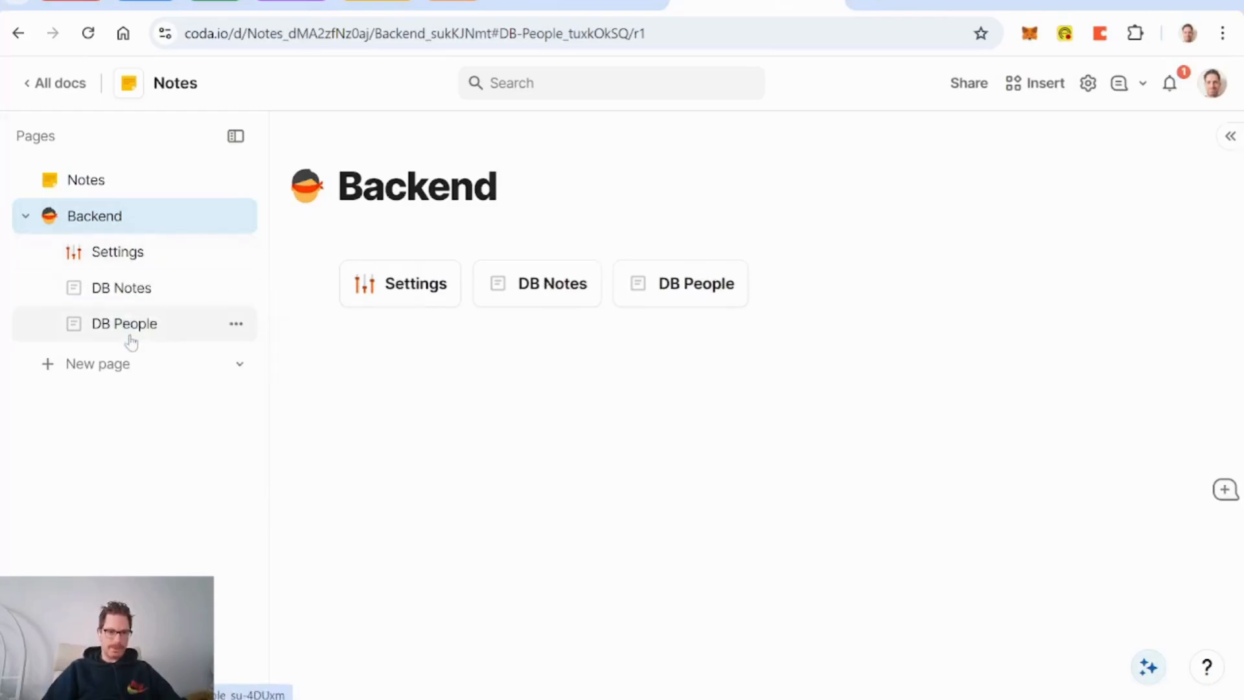
pyautogui.click(97, 369)
pyautogui.moveTo(99, 366); pyautogui.dragTo(120, 259)
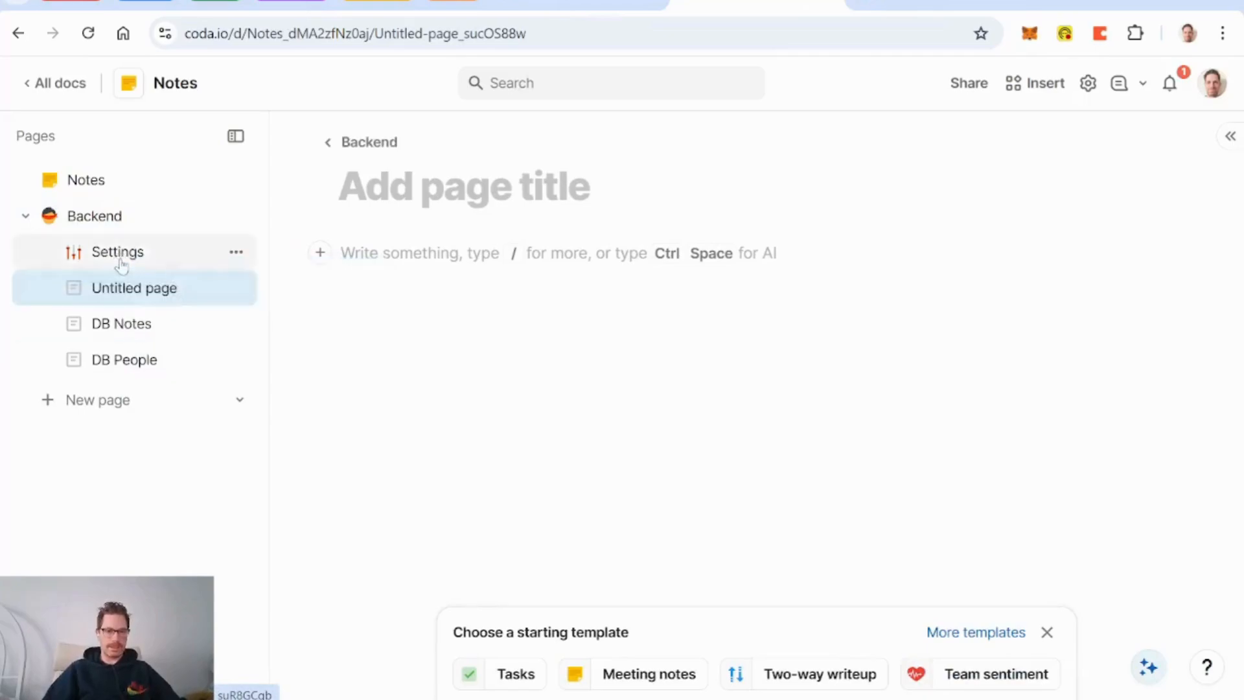
# Step: Title the new Backend subpage 'DB Daily Notes' and place the cursor in its empty body
pyautogui.click(414, 187)
pyautogui.write('DB Daily Notes')
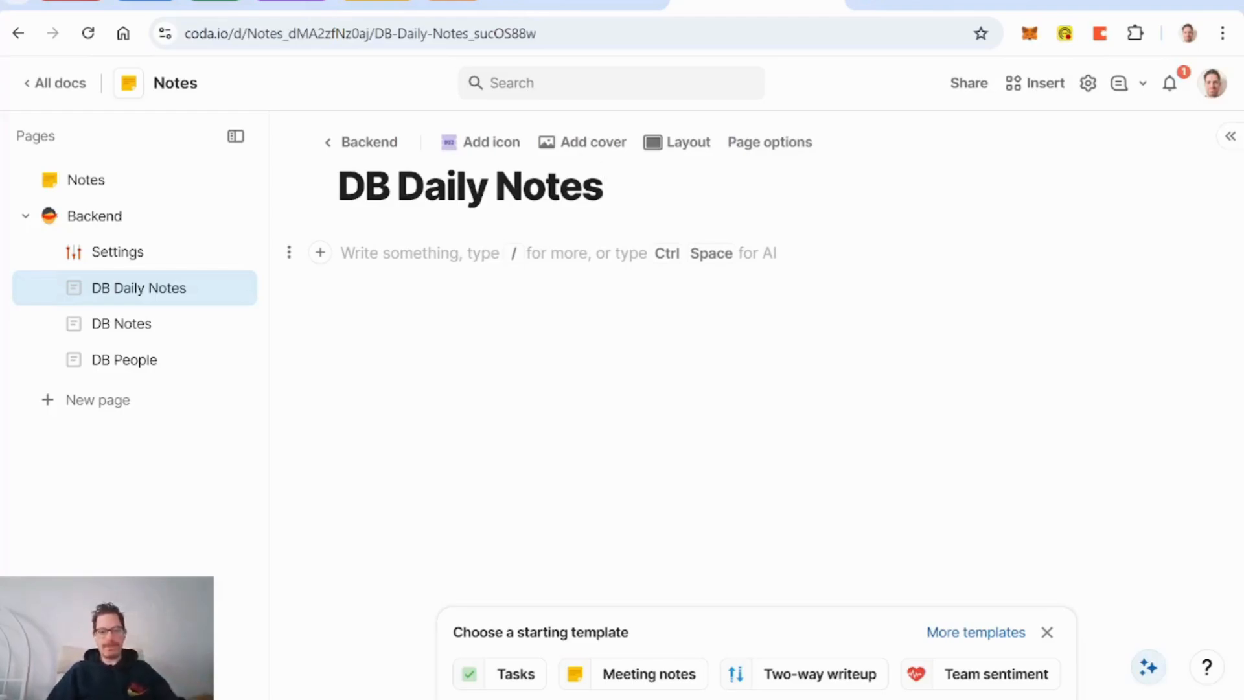
pyautogui.click(341, 253)
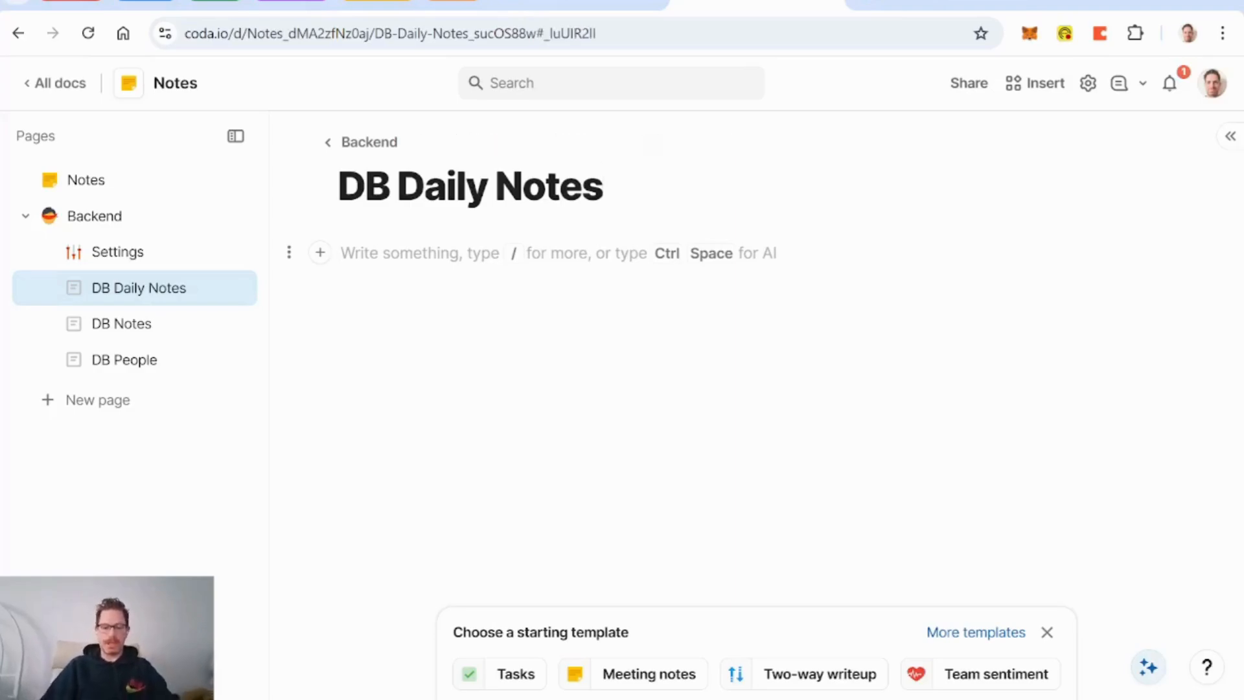
# Step: Insert a blank table titled 'DB Daily Notes' via /table and delete its extra default columns
pyautogui.write('/tab')
pyautogui.press('Return')
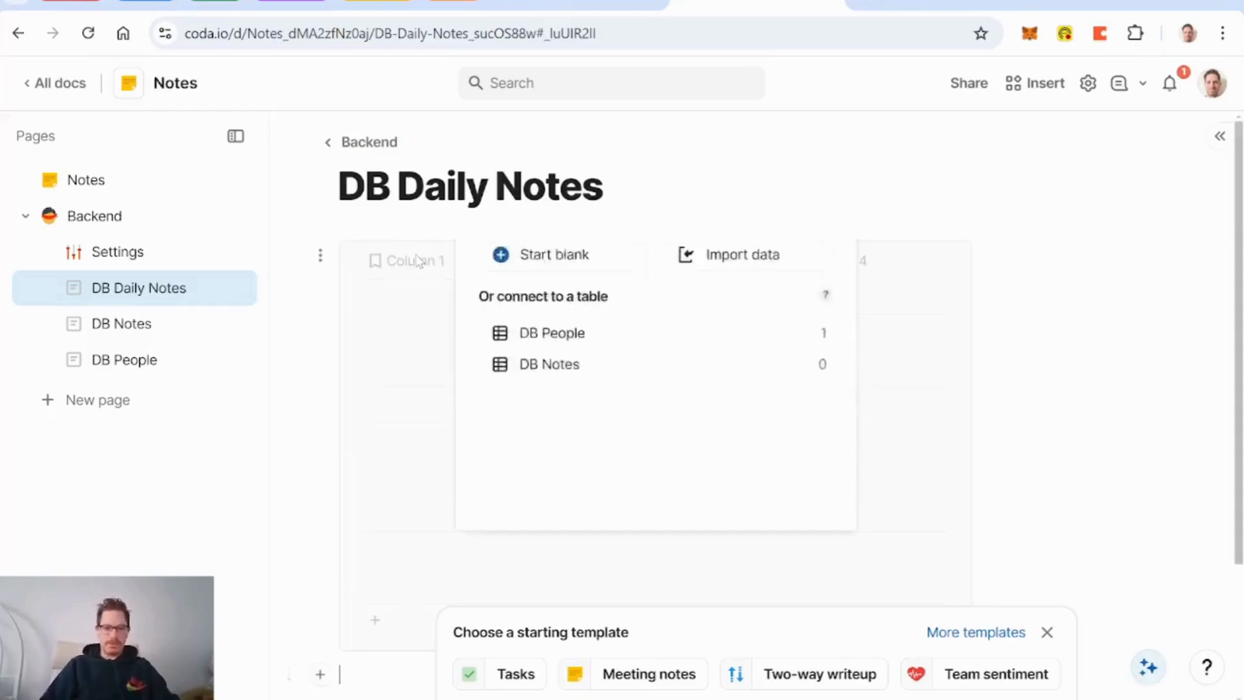
pyautogui.press('Return')
pyautogui.write('DB')
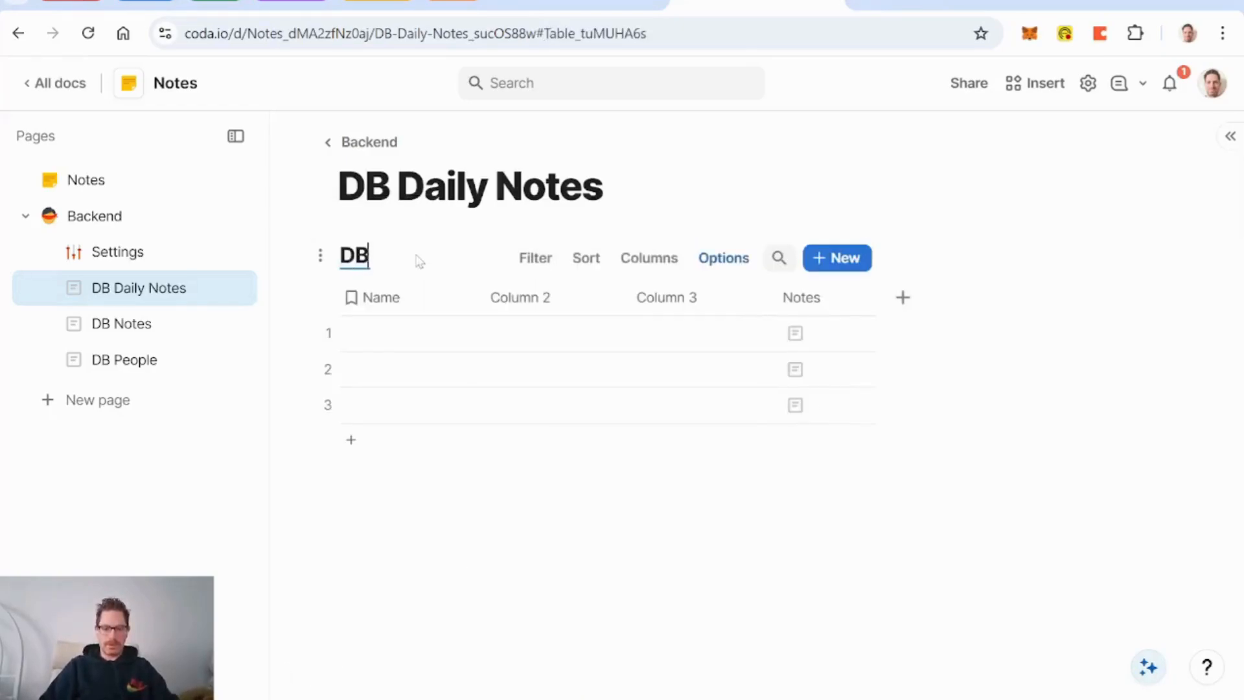
pyautogui.write(' Daily Notes')
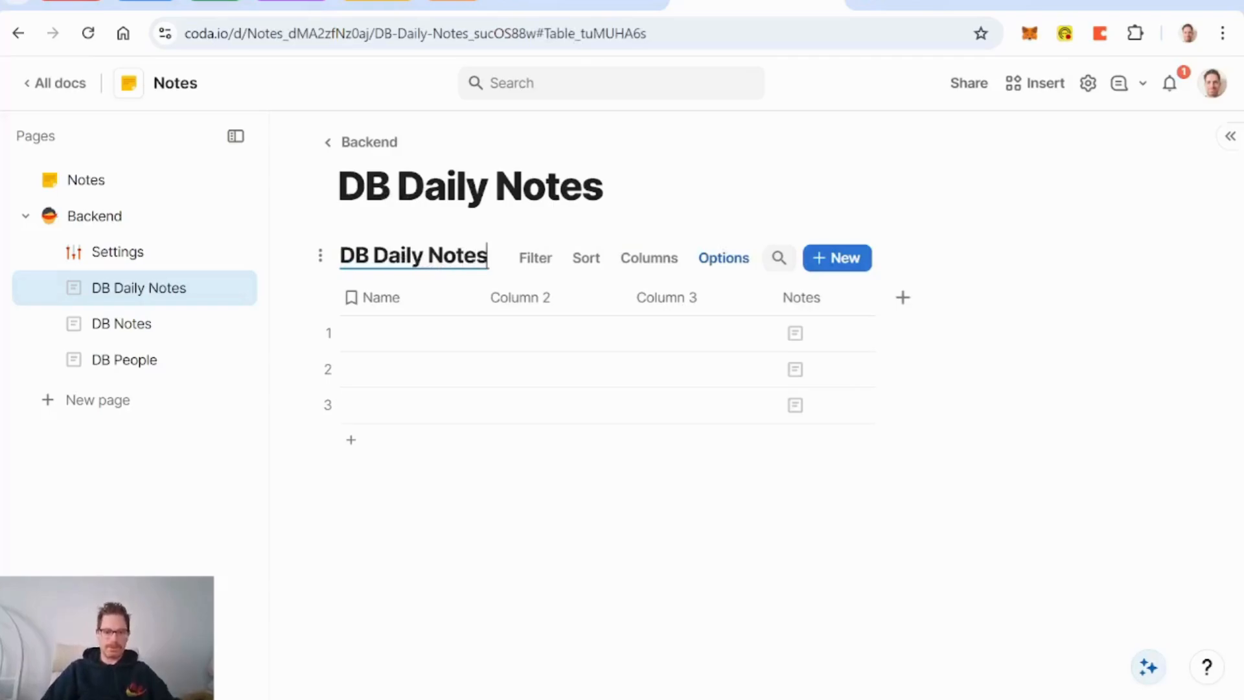
pyautogui.click(519, 297)
pyautogui.press('Delete')
pyautogui.press('Delete')
pyautogui.press('Delete')
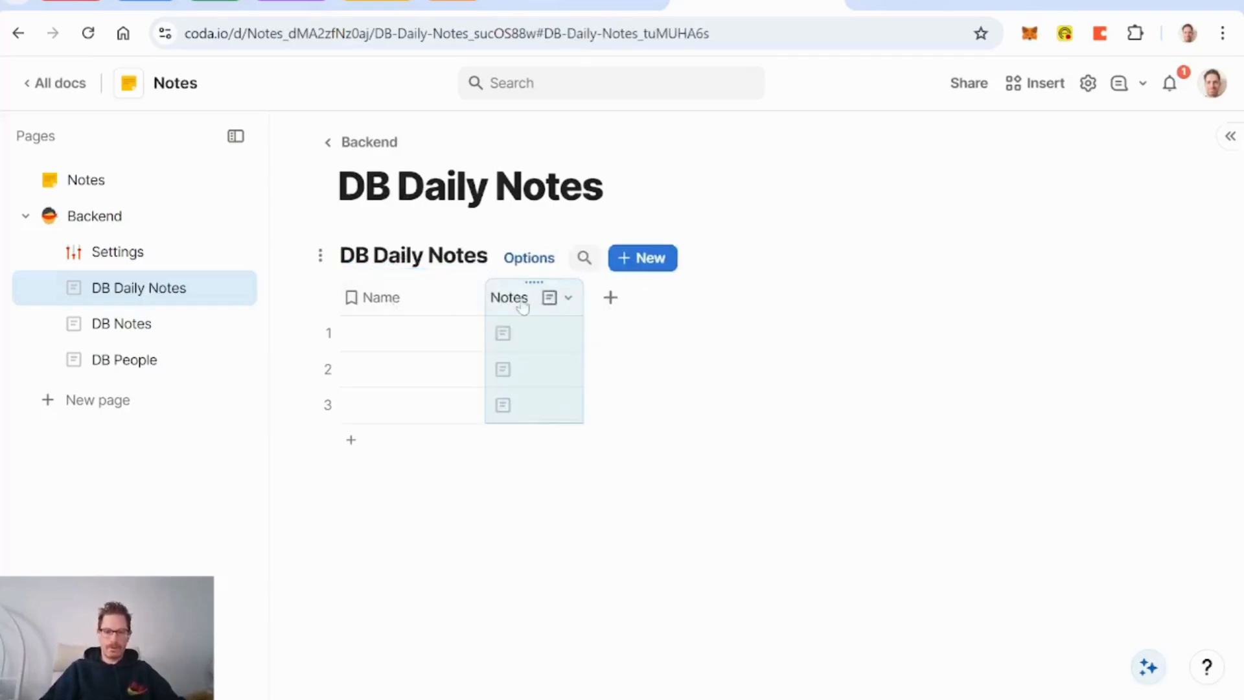
# Step: Add a Day date column, move it first, make it the display column, and delete Name
pyautogui.click(513, 300)
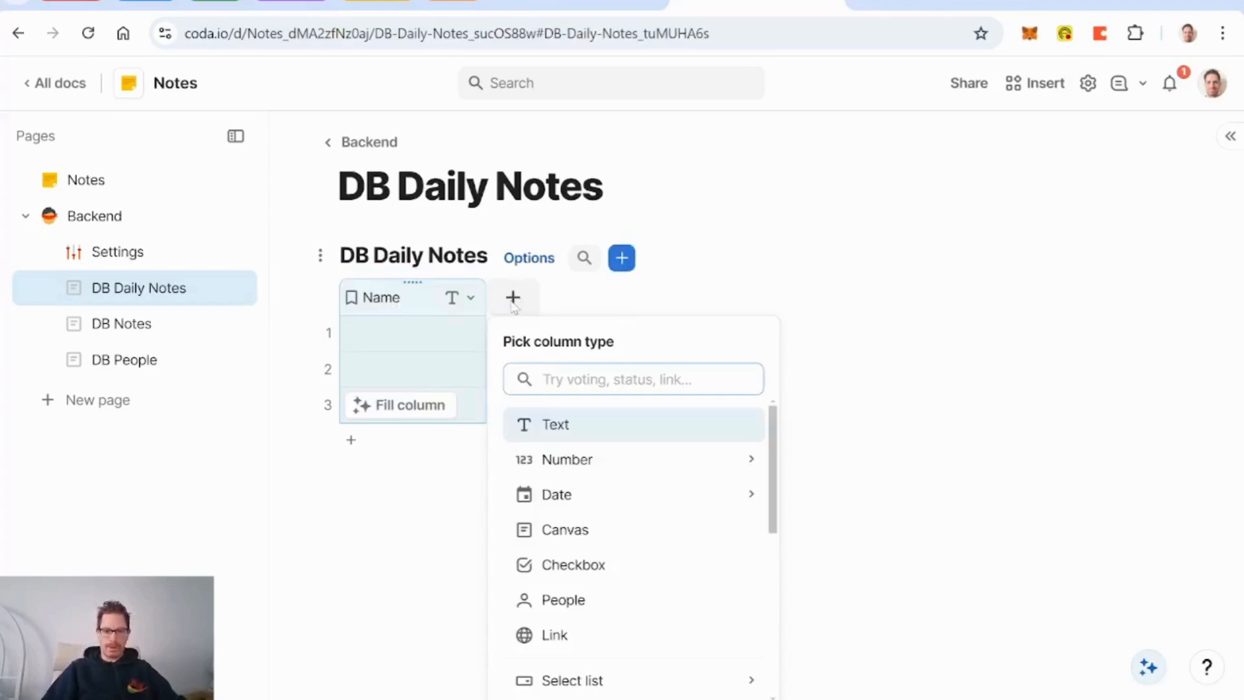
pyautogui.moveTo(583, 505)
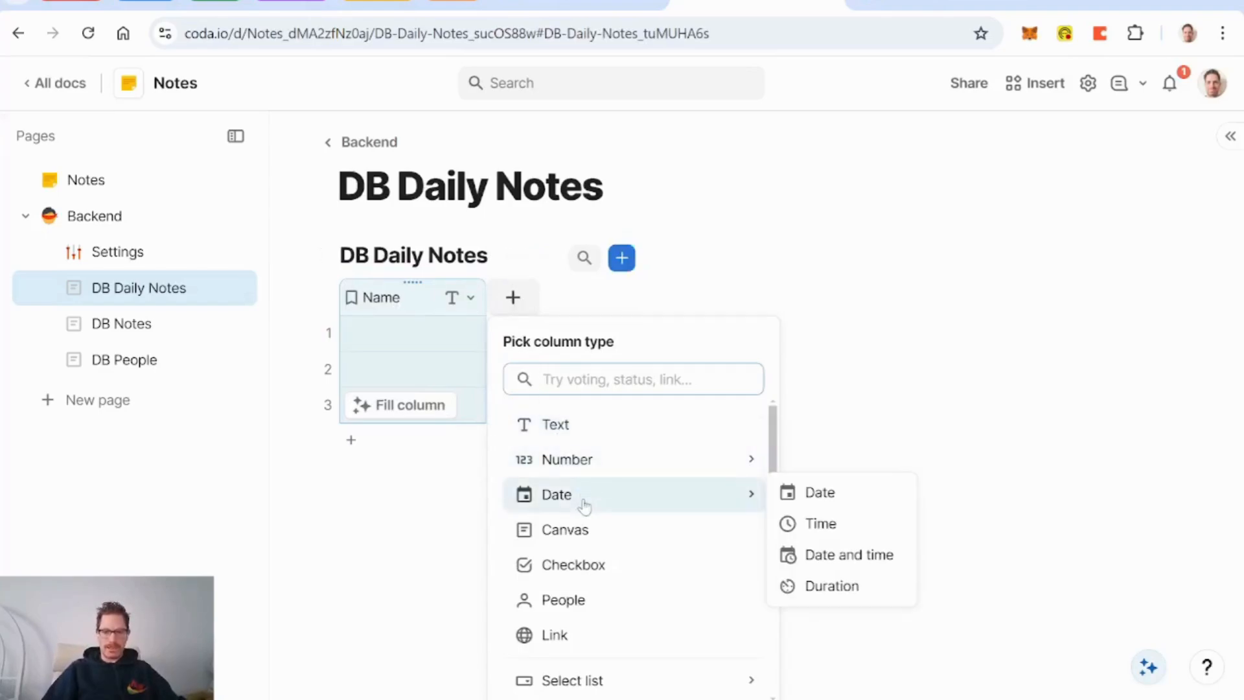
pyautogui.click(832, 497)
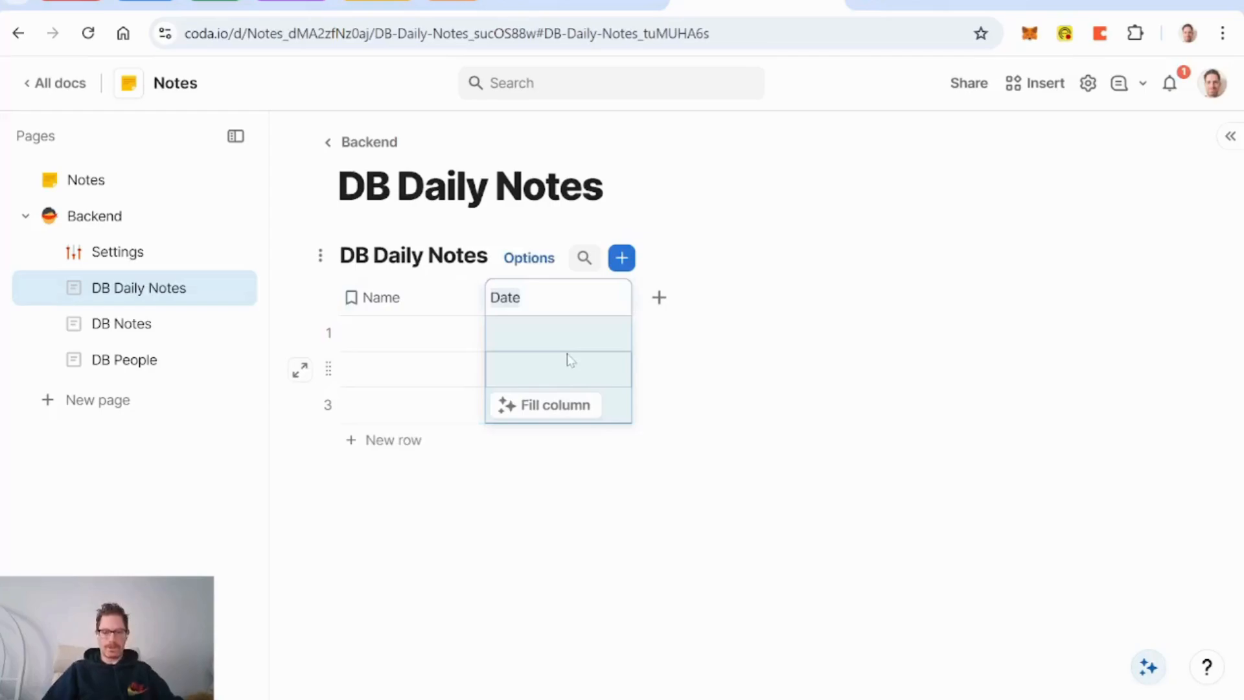
pyautogui.write('D')
pyautogui.press('Return')
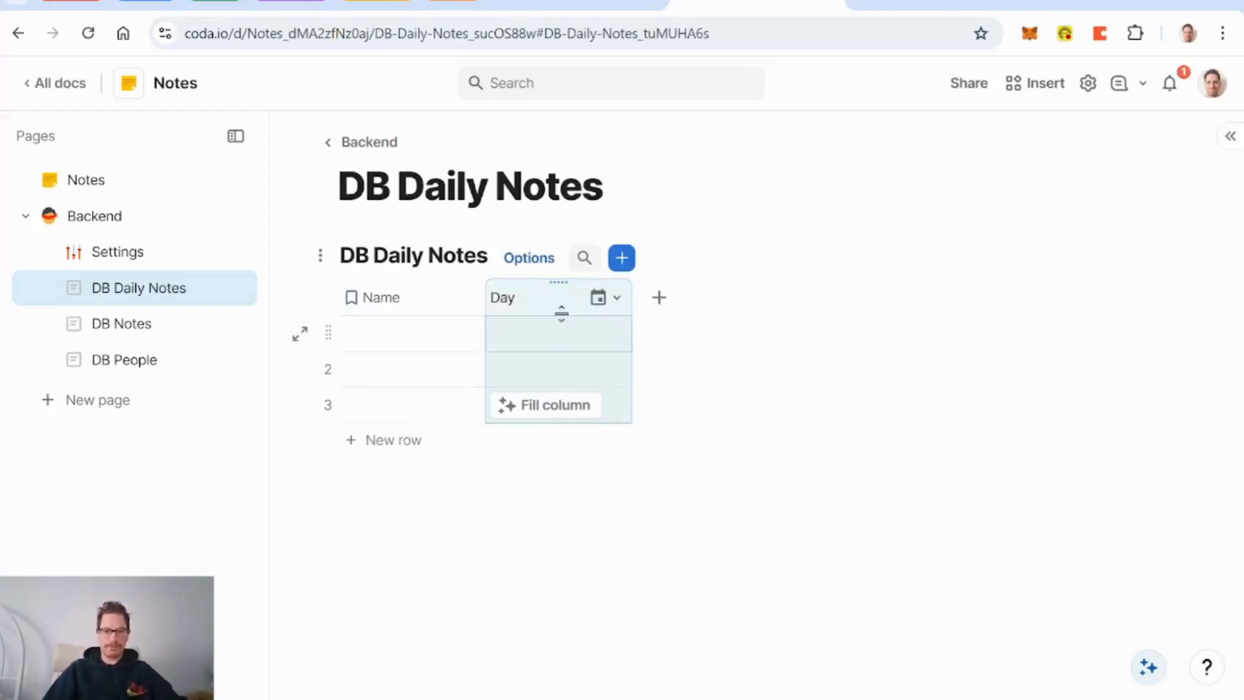
pyautogui.moveTo(555, 280); pyautogui.dragTo(360, 291)
pyautogui.rightClick(393, 301)
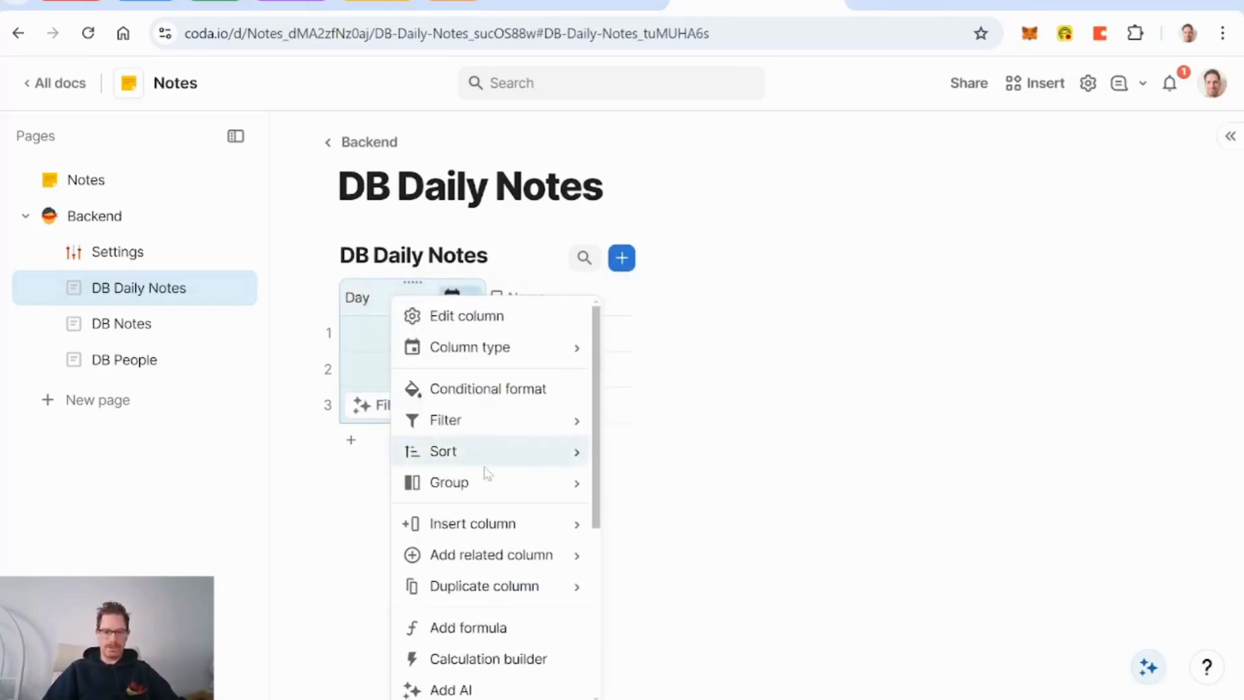
pyautogui.scroll(-5, 486, 475)
pyautogui.click(489, 513)
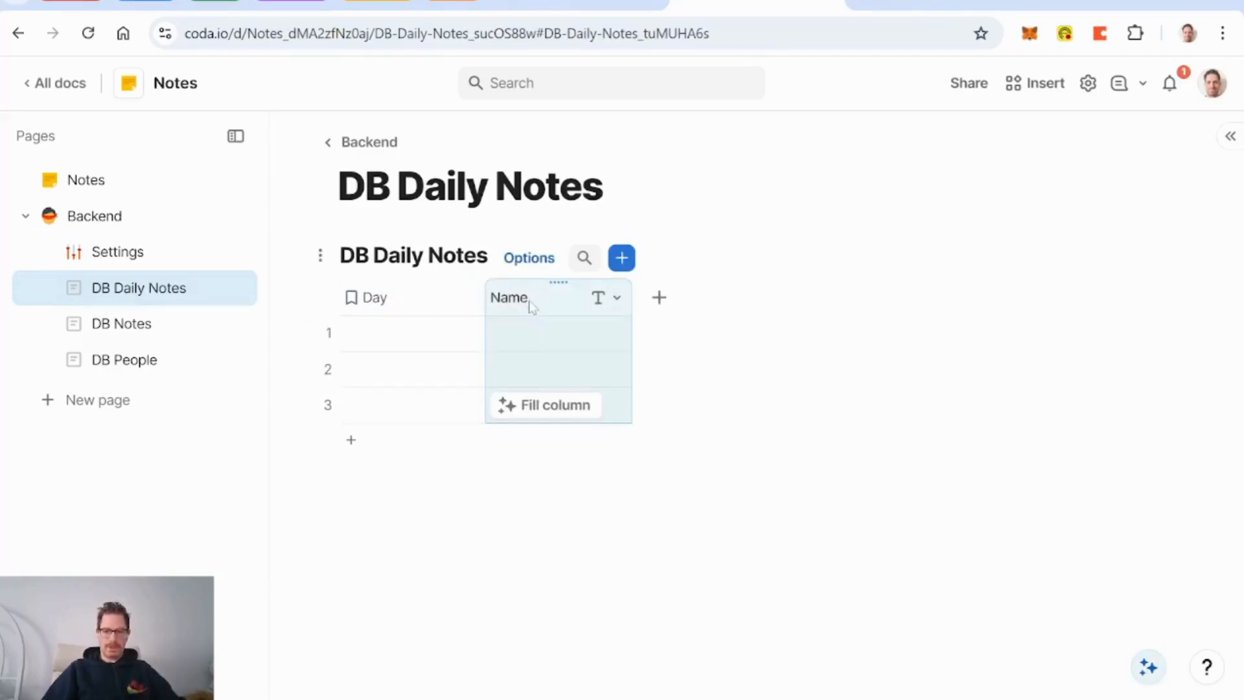
pyautogui.press('Delete')
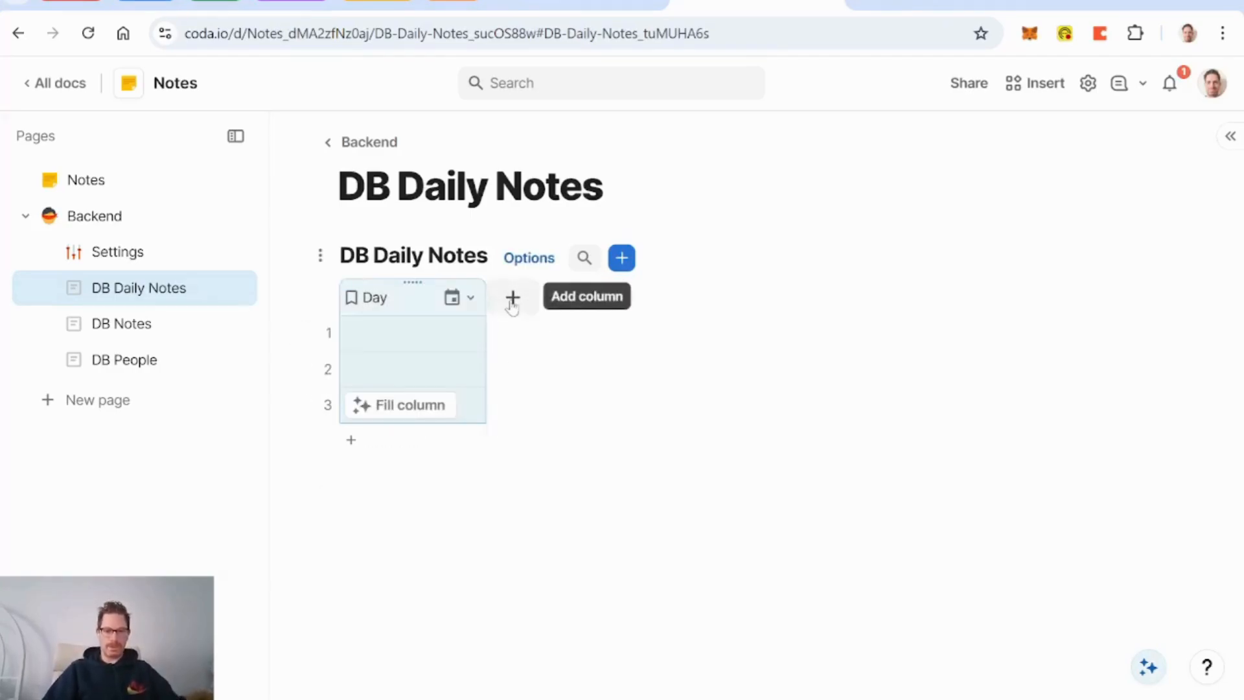
pyautogui.click(513, 297)
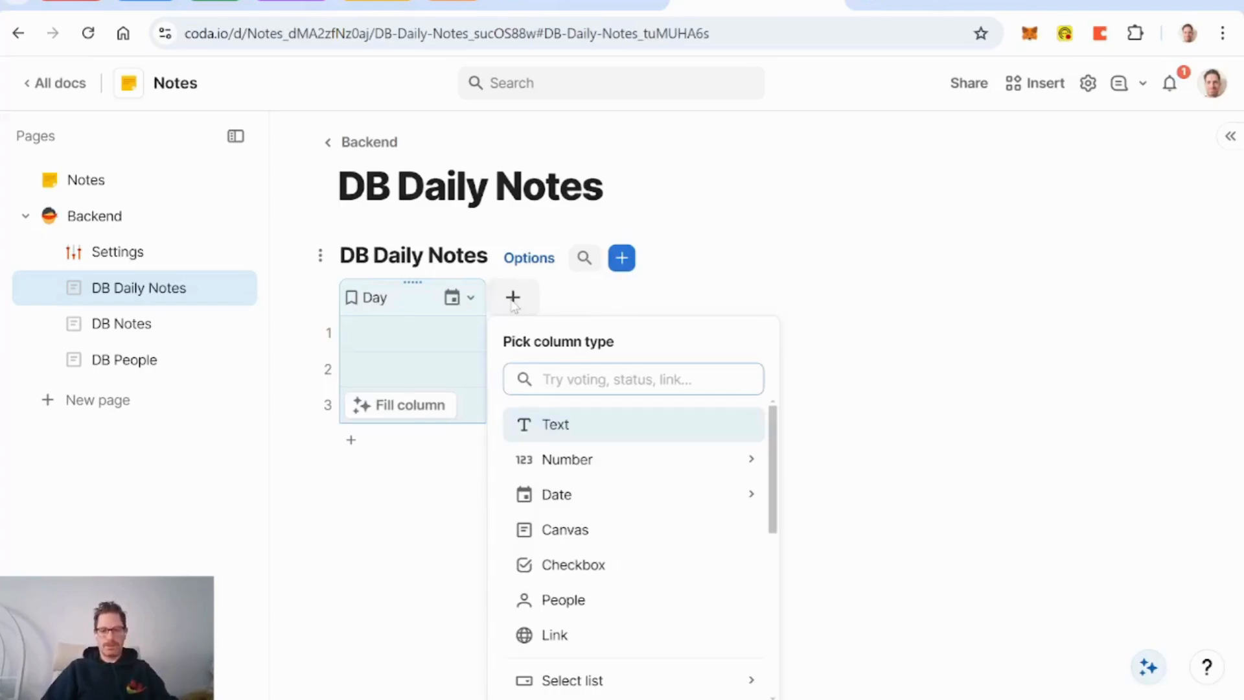
pyautogui.write('not')
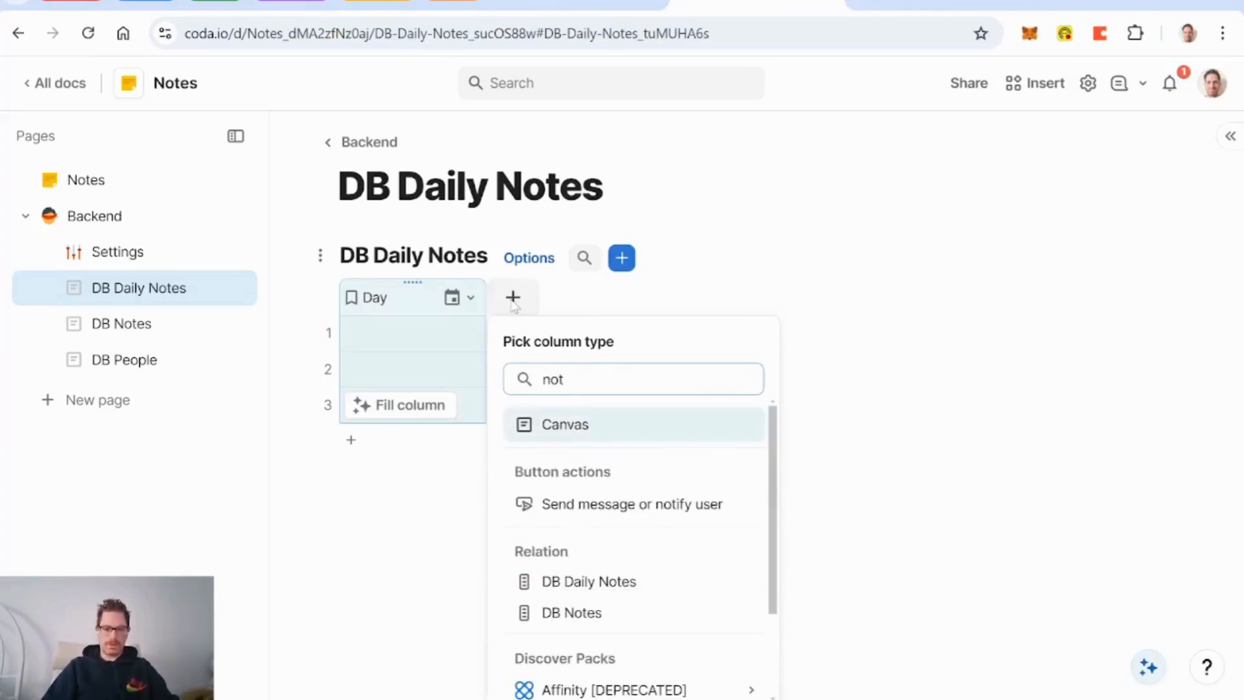
# Step: Add a relation column allowing multiple selections, with the formula DB Notes
pyautogui.click(570, 582)
pyautogui.scroll(-2, 778, 579)
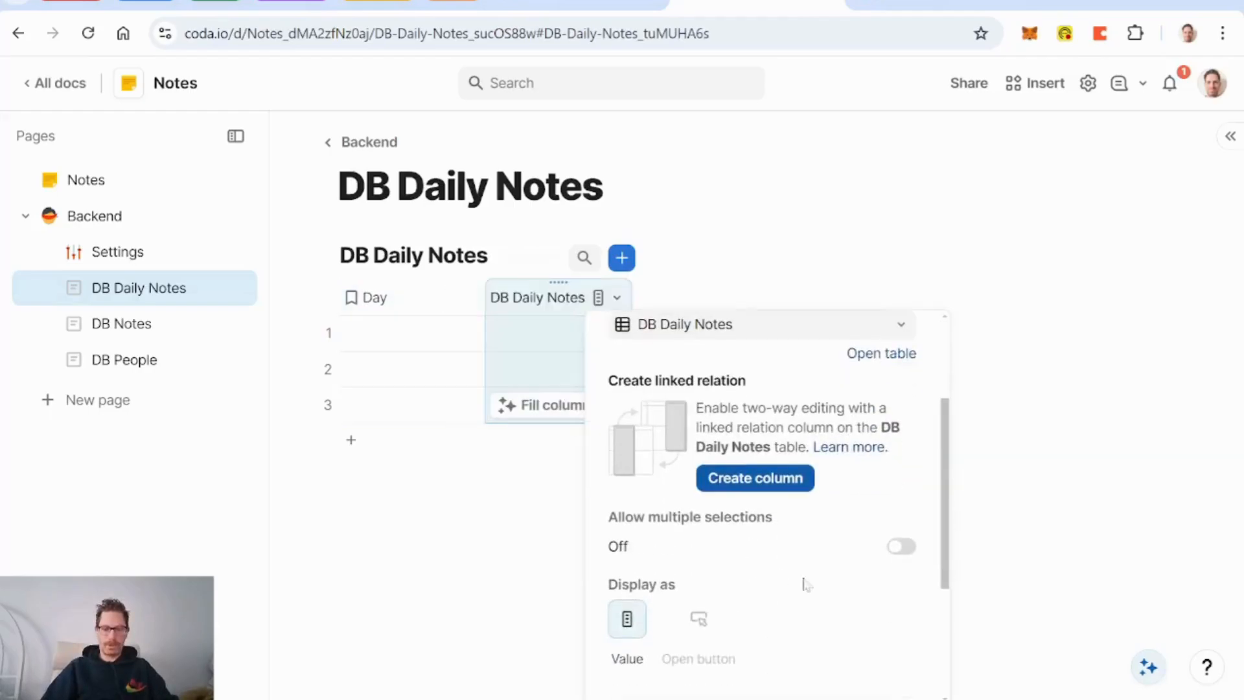
pyautogui.click(901, 550)
pyautogui.scroll(2, 814, 521)
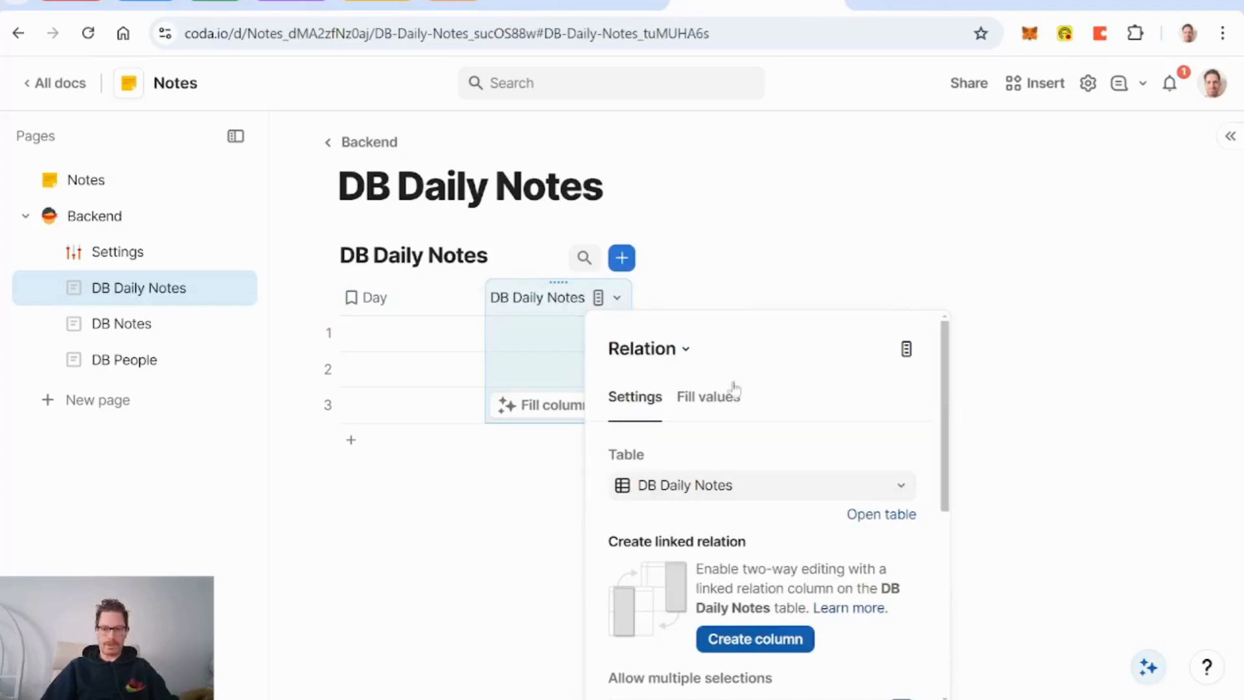
pyautogui.click(712, 397)
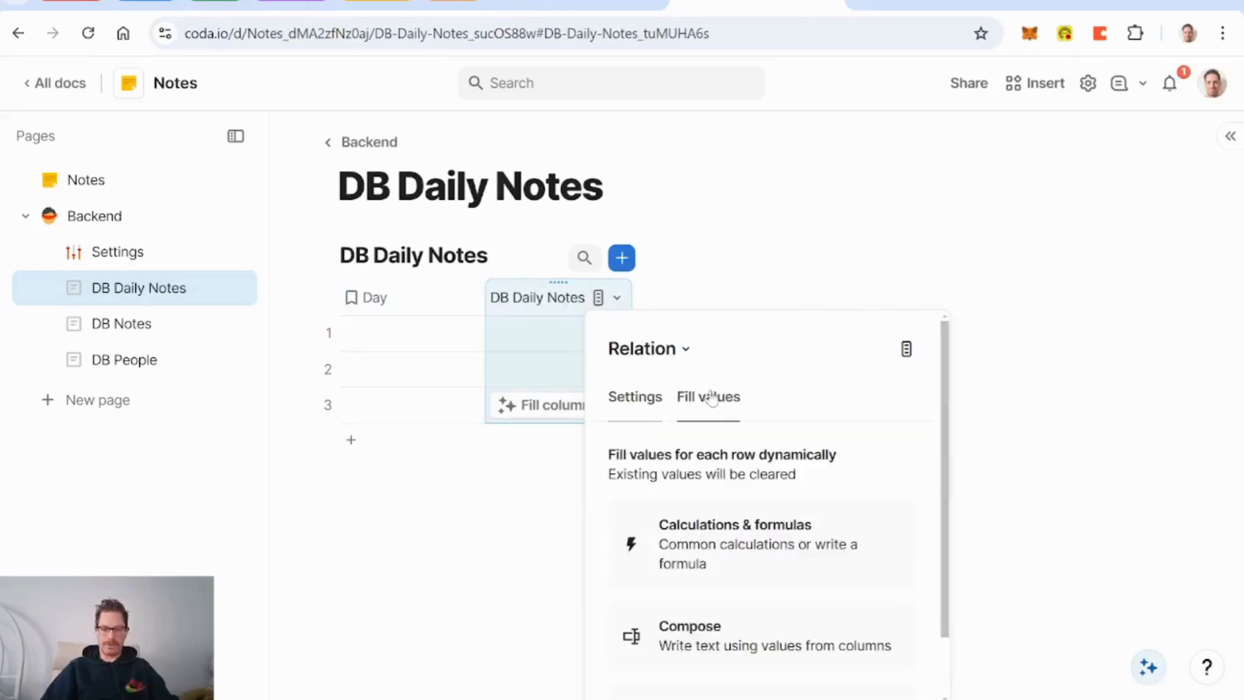
pyautogui.click(746, 544)
pyautogui.click(914, 456)
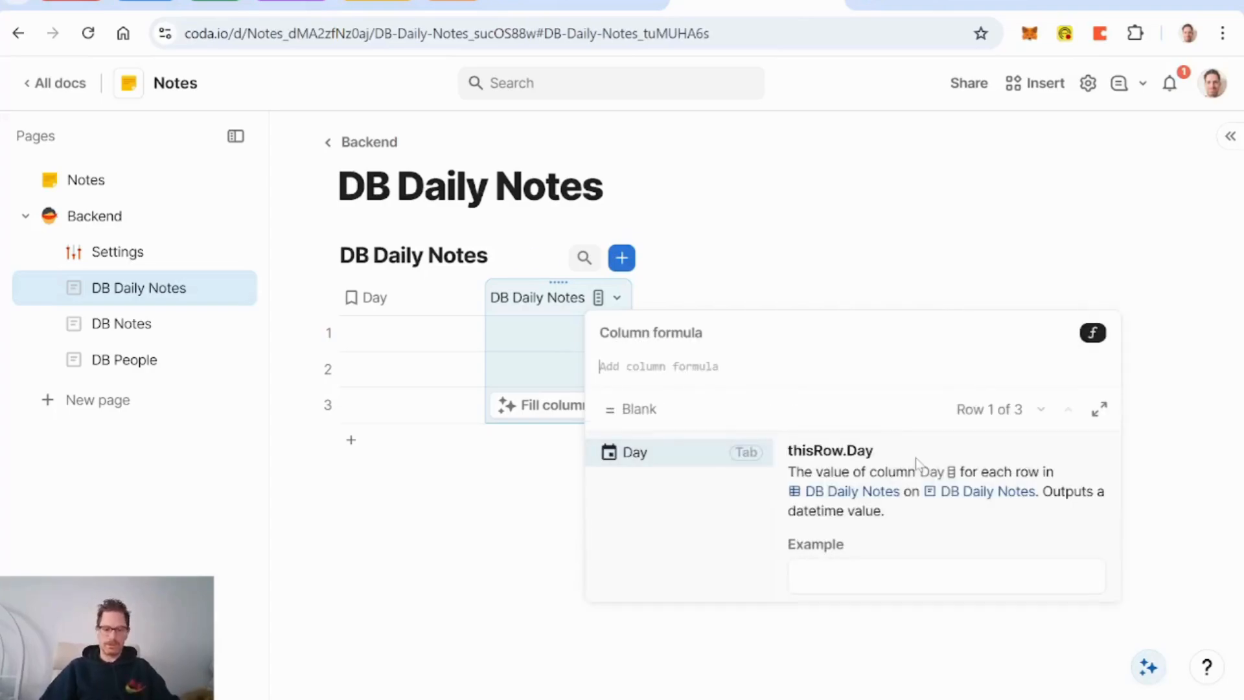
pyautogui.write('db notes')
pyautogui.press('Tab')
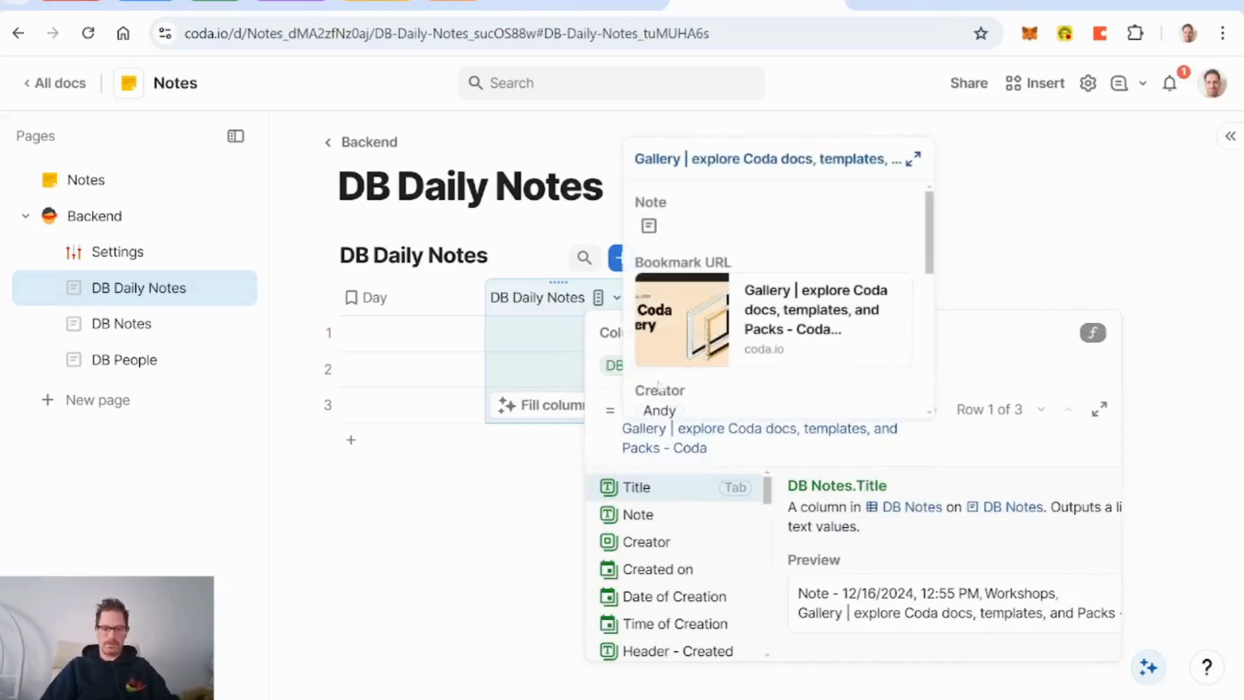
pyautogui.press('Return')
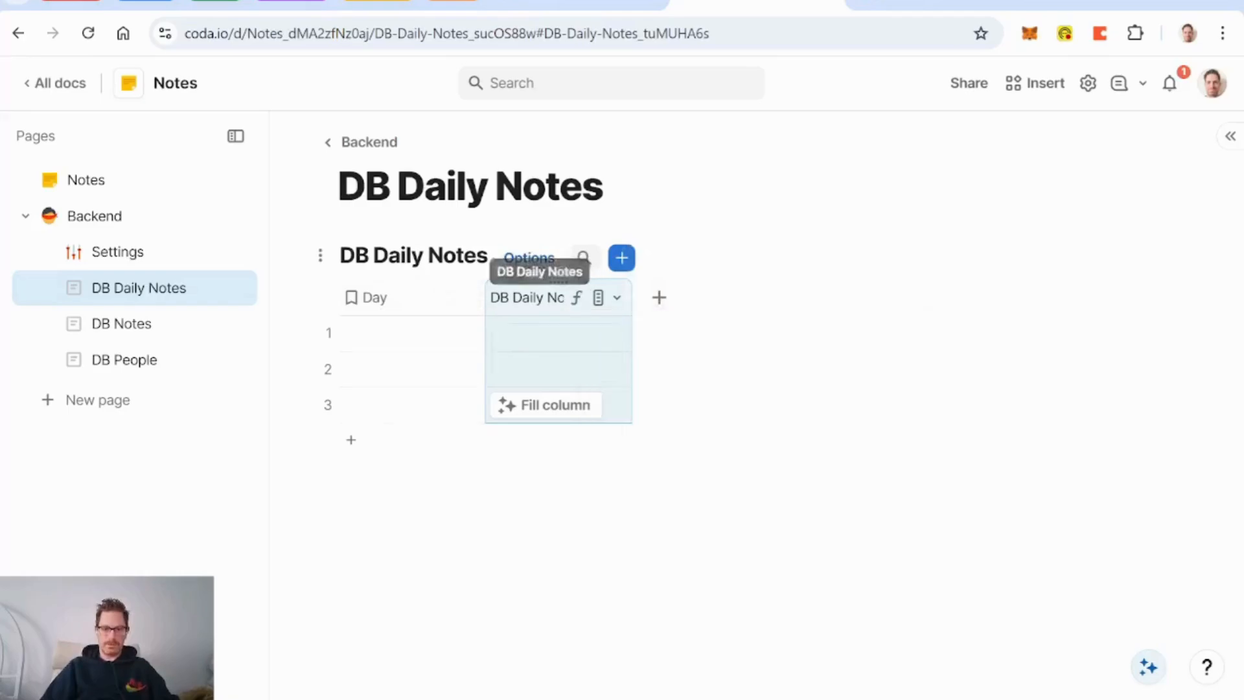
# Step: Rename the relation column to Notes
pyautogui.click(549, 299)
pyautogui.press('BackSpace')
pyautogui.press('BackSpace')
pyautogui.press('BackSpace')
pyautogui.press('BackSpace')
pyautogui.press('BackSpace')
pyautogui.press('BackSpace')
pyautogui.press('BackSpace')
pyautogui.press('BackSpace')
pyautogui.press('BackSpace')
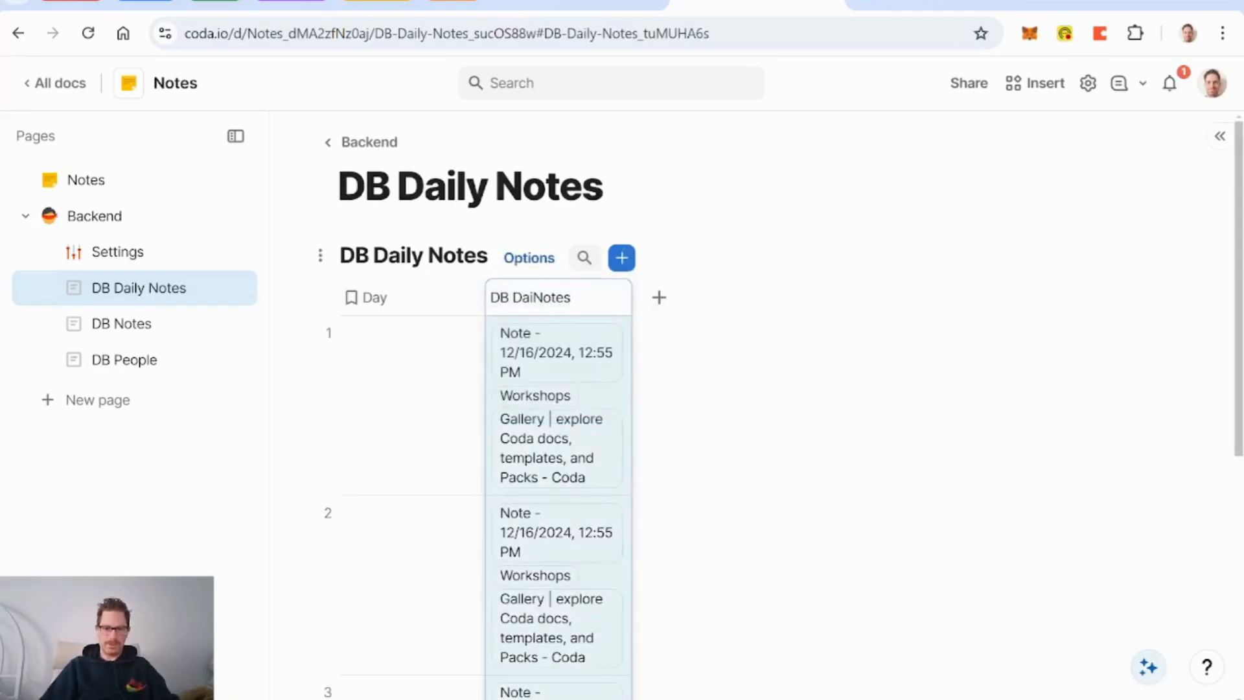
pyautogui.press('Return')
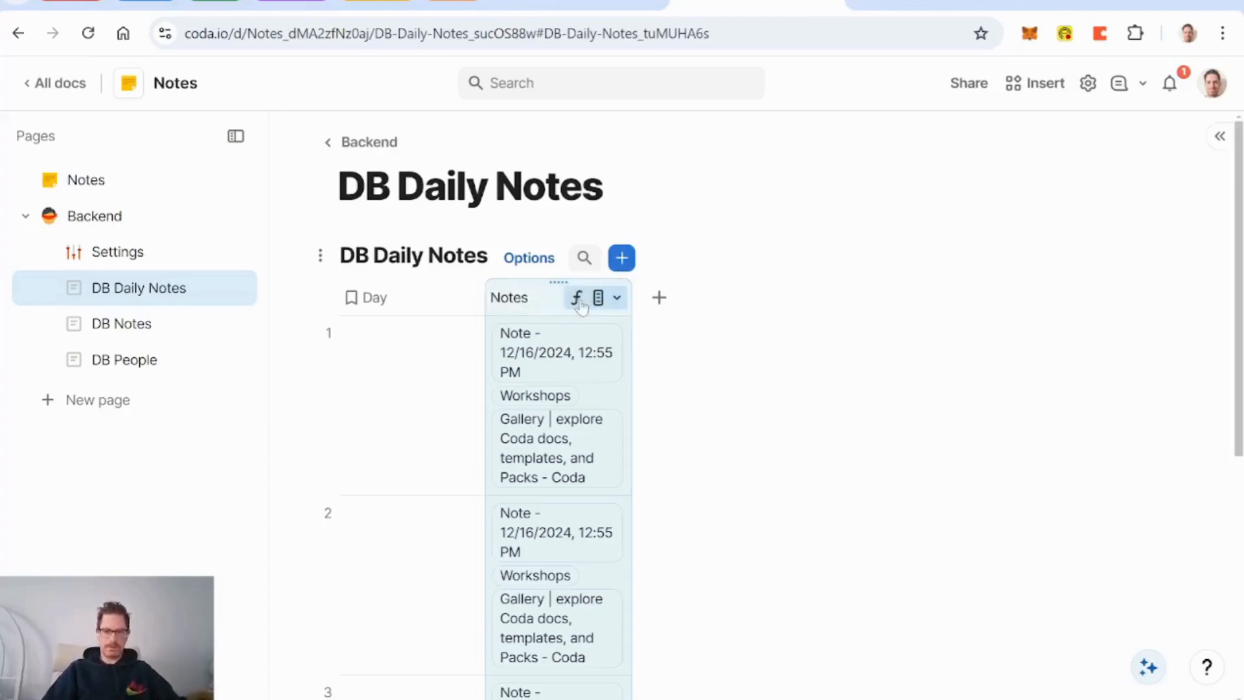
# Step: Change the Notes formula to DB Notes.Filter(Date of Creation = Day)
pyautogui.click(617, 298)
pyautogui.click(658, 332)
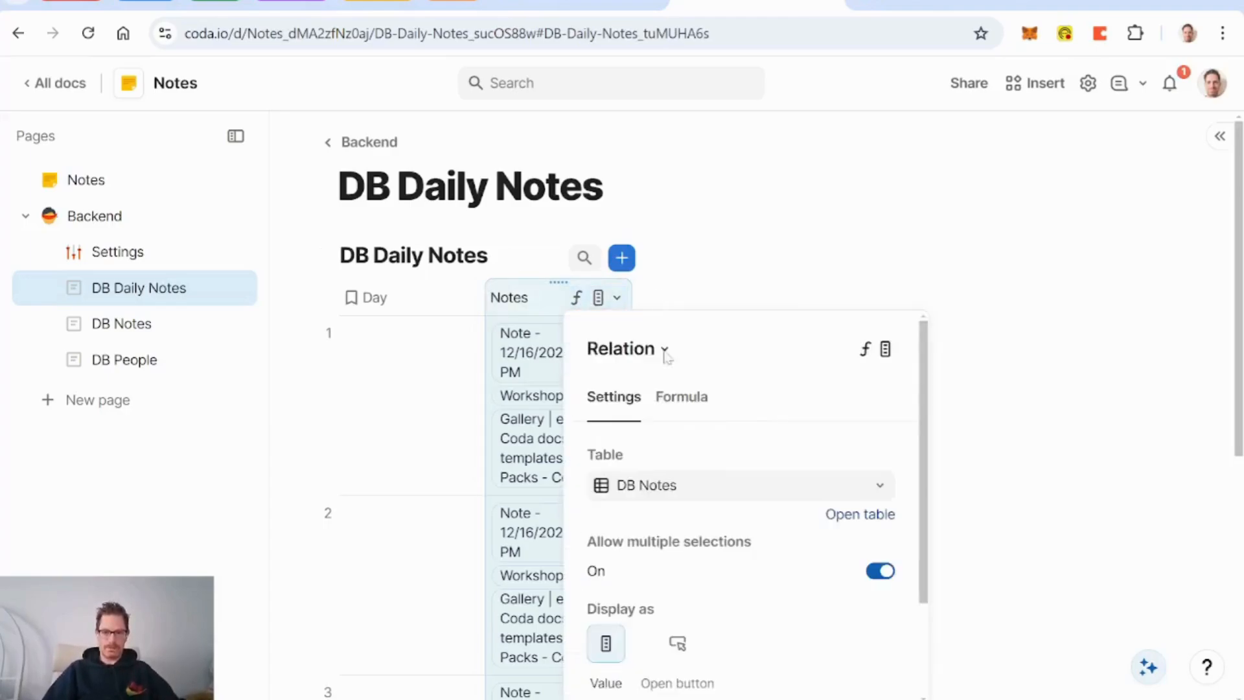
pyautogui.click(683, 405)
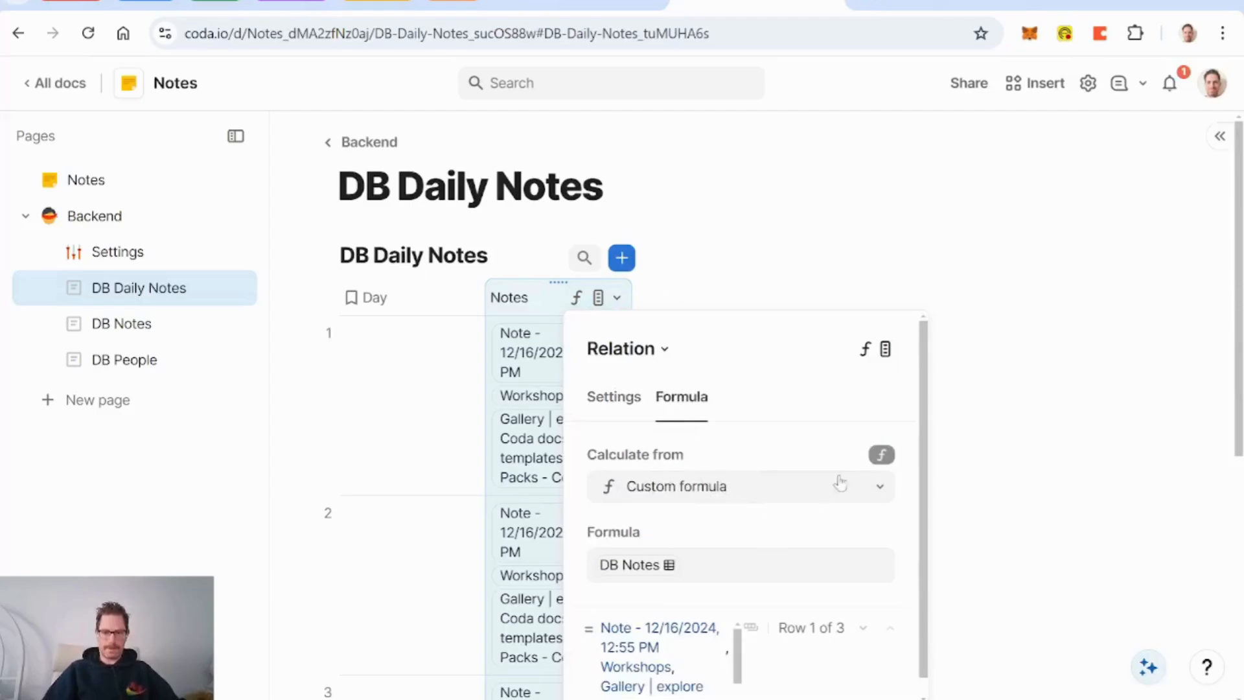
pyautogui.click(726, 565)
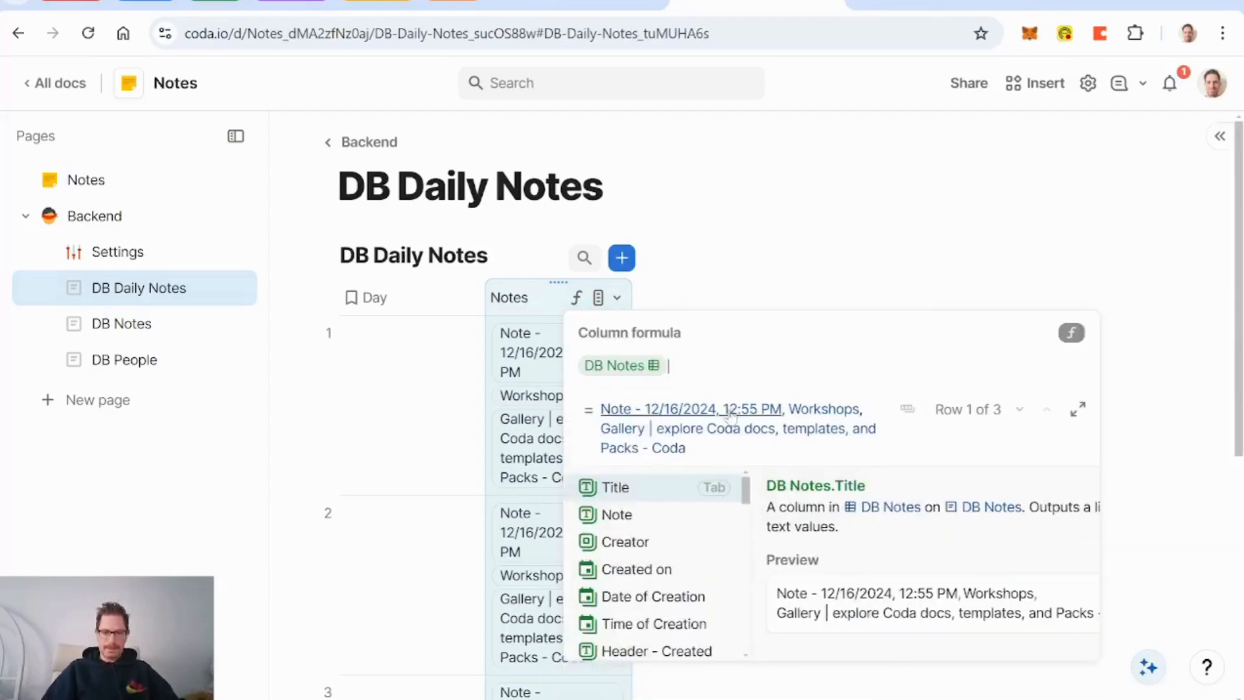
pyautogui.write('.Filter()')
pyautogui.press('Tab')
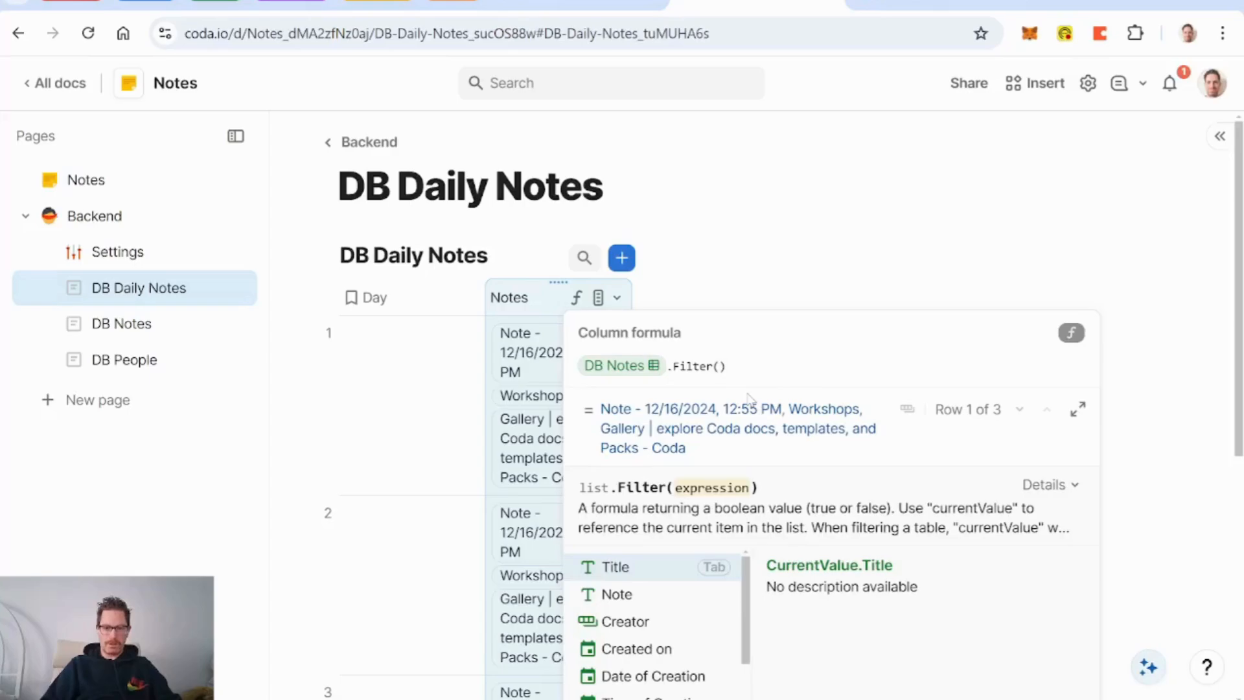
pyautogui.write('date of Creation')
pyautogui.press('Tab')
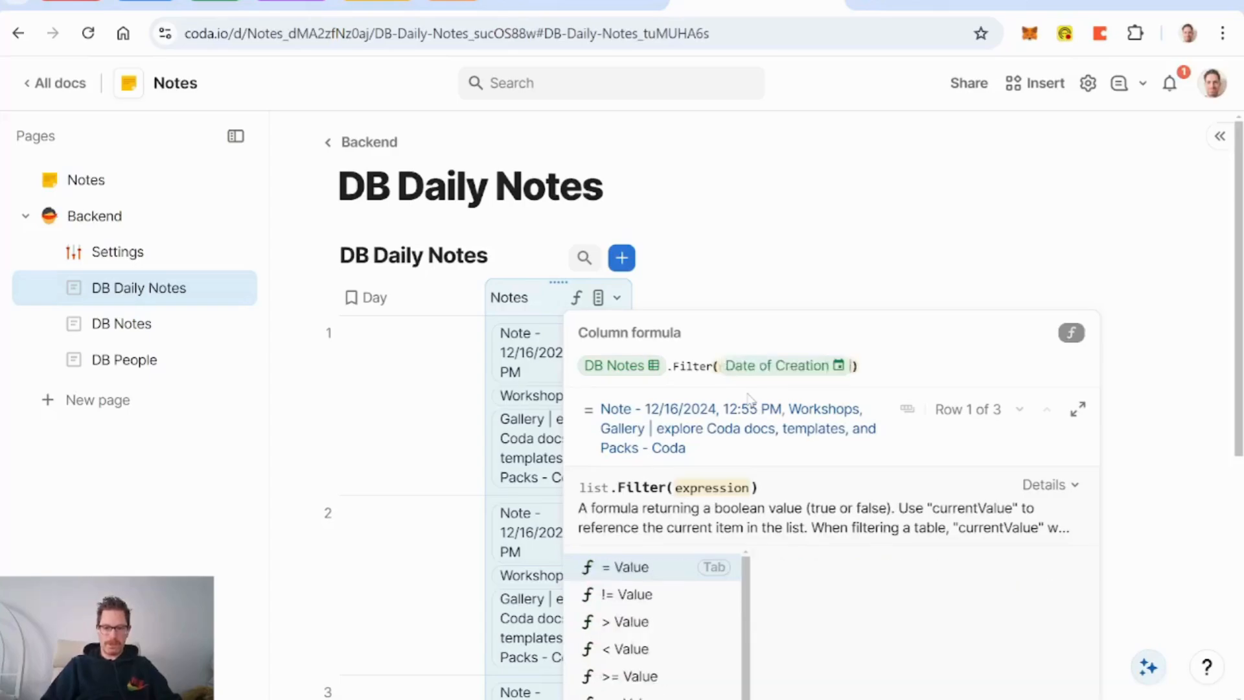
pyautogui.write('=date of Creation')
pyautogui.write('a')
pyautogui.press('Down')
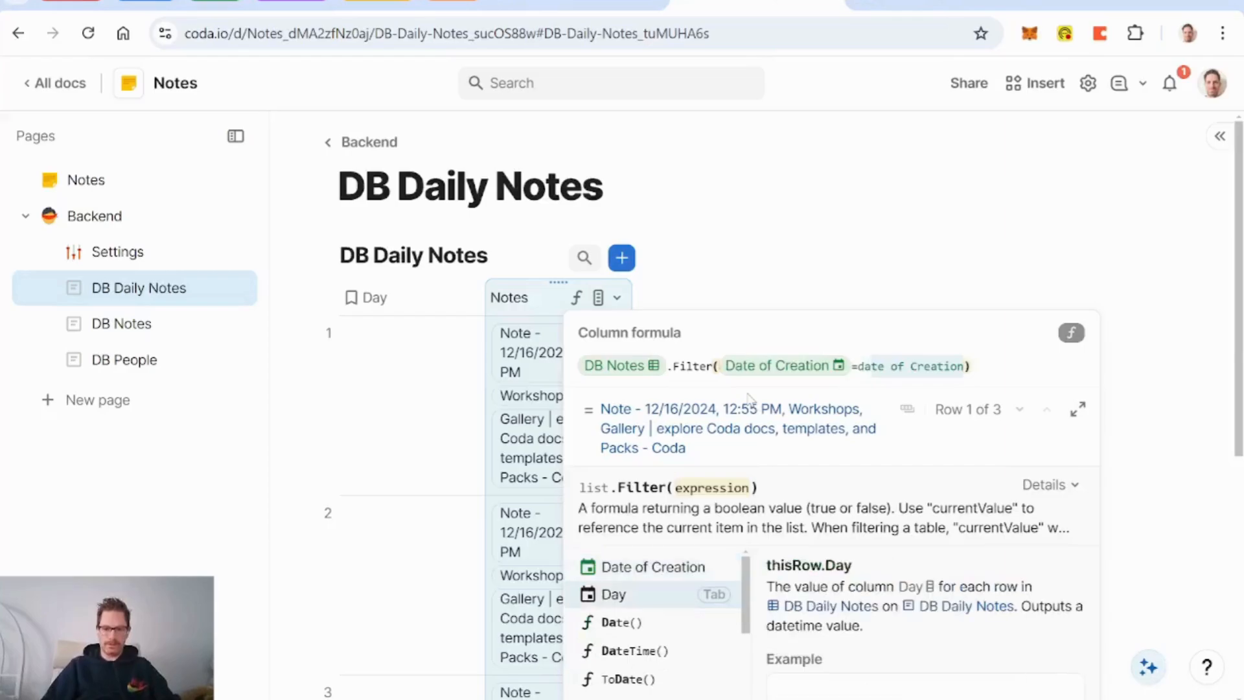
pyautogui.press('Tab')
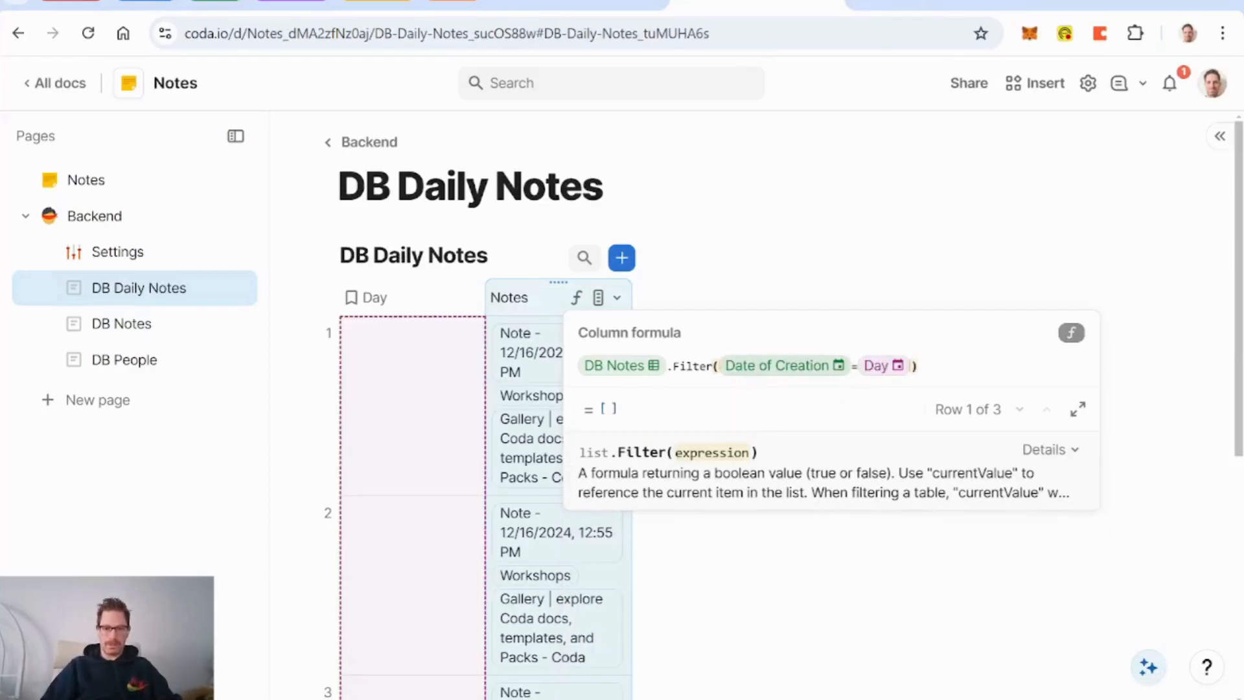
# Step: Set the first row's Day to 12/16/2024 and delete the two empty rows
pyautogui.click(415, 401)
pyautogui.click(406, 348)
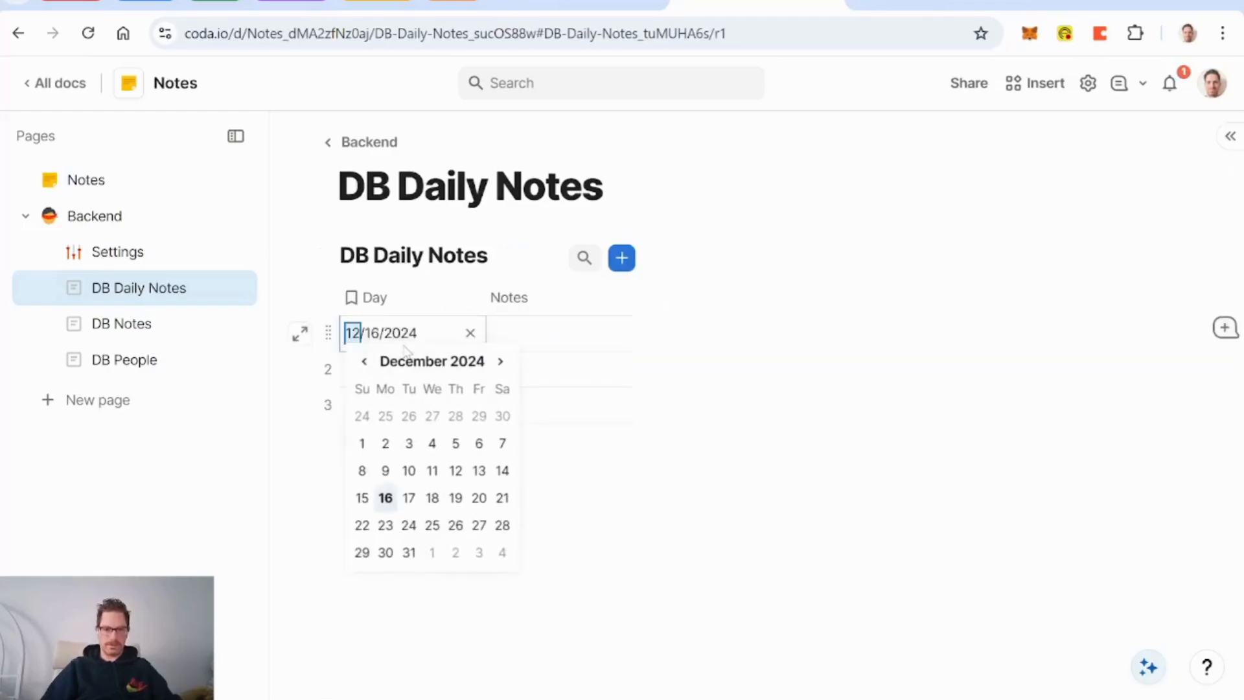
pyautogui.click(386, 497)
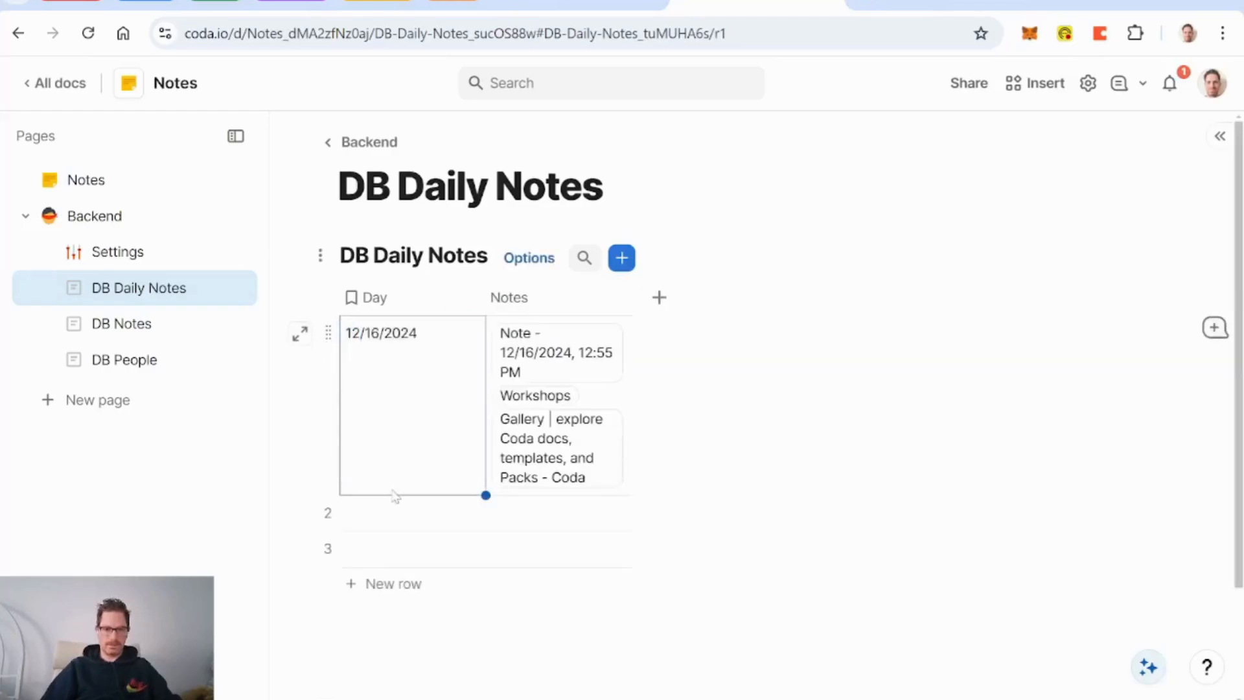
pyautogui.click(330, 510)
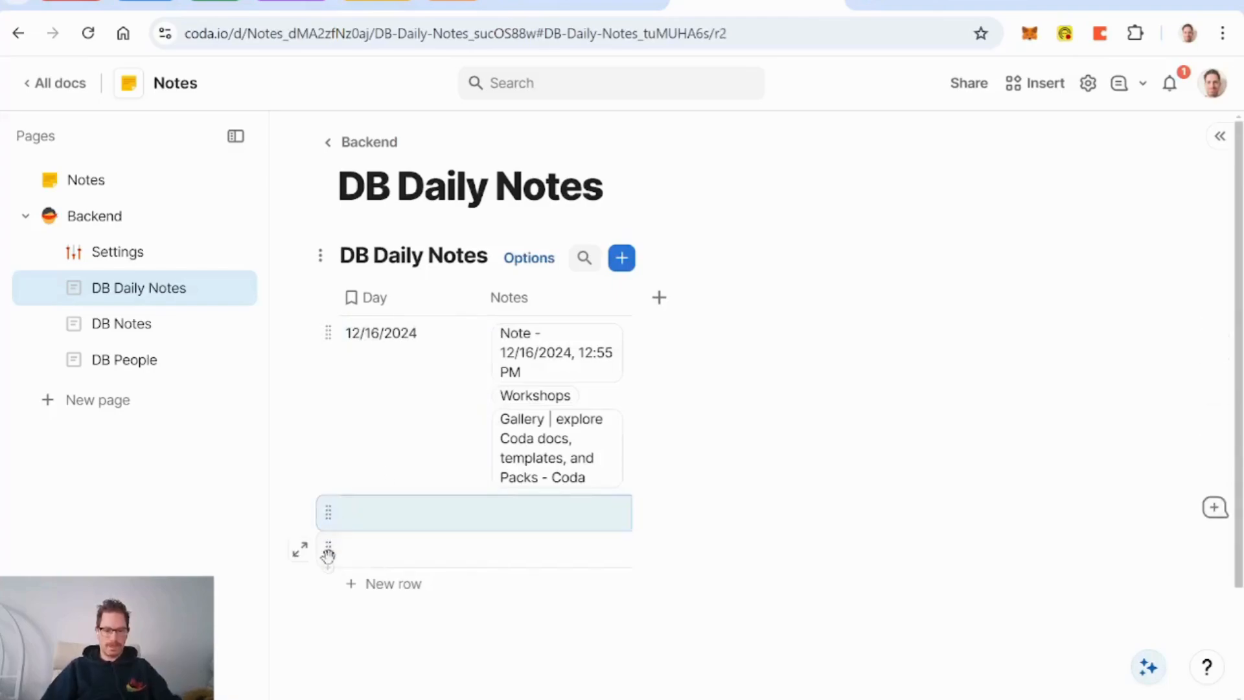
pyautogui.keyDown('shift'); pyautogui.click(328, 550); pyautogui.keyUp('shift')
pyautogui.press('Delete')
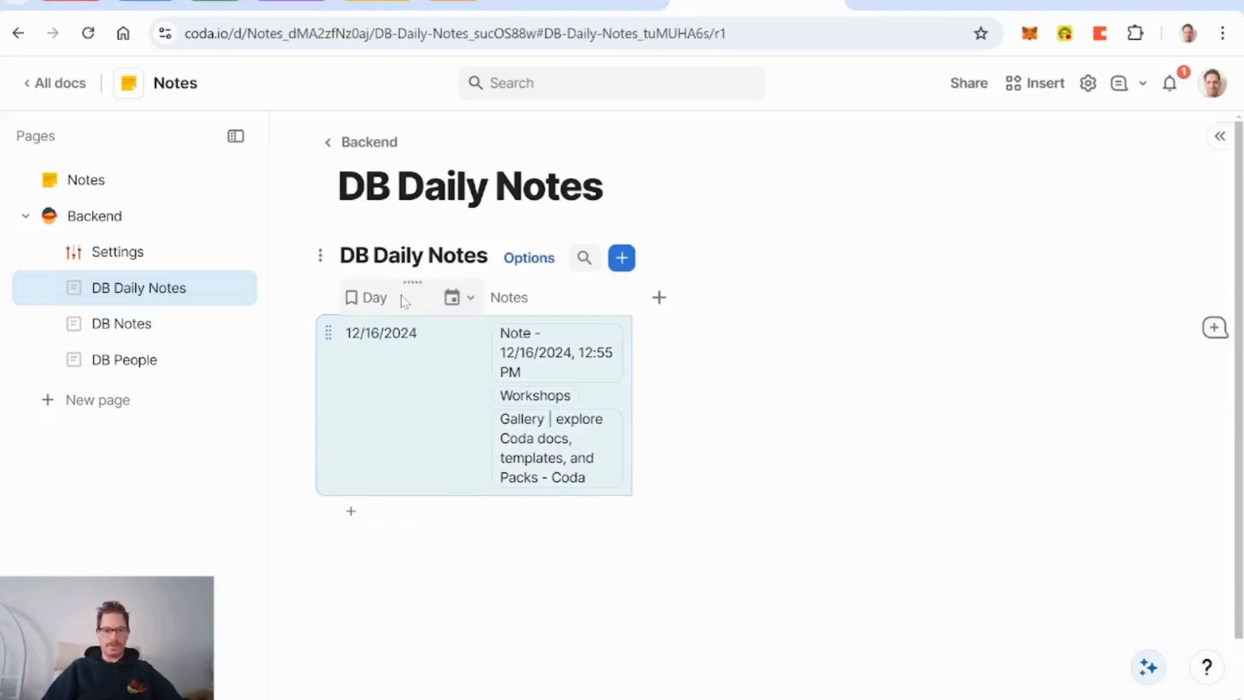
# Step: Add a Notes - Count related column counting each day's notes
pyautogui.click(659, 297)
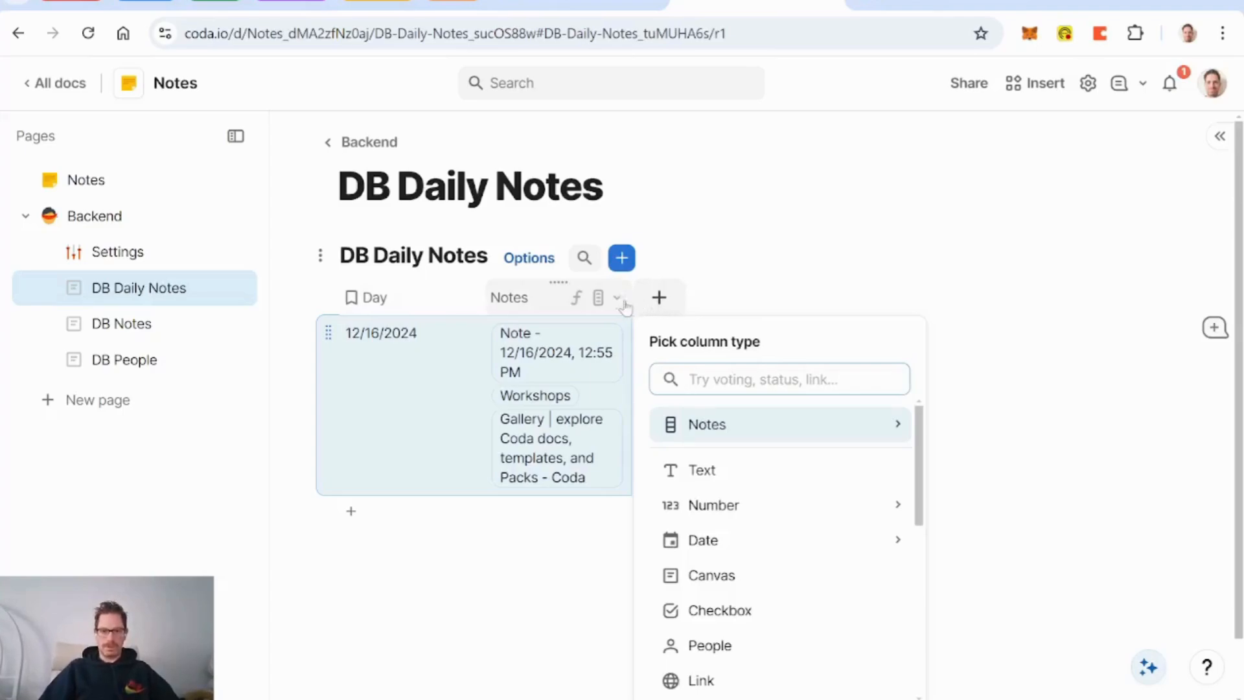
pyautogui.click(617, 299)
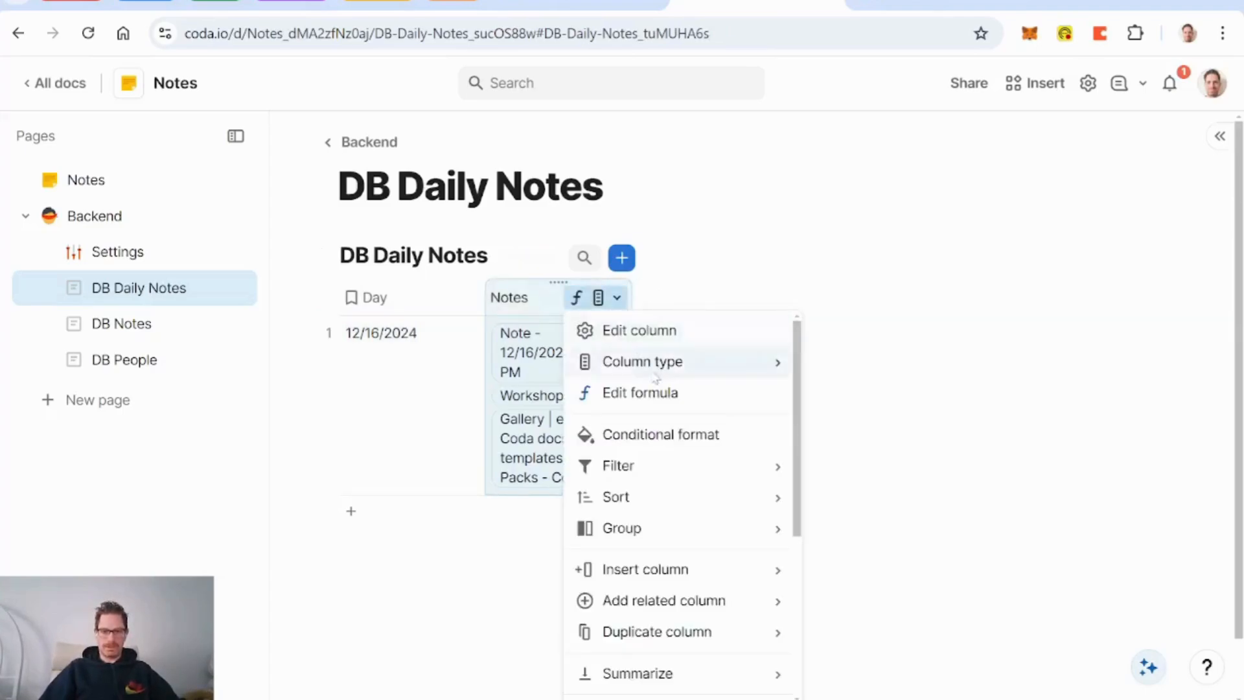
pyautogui.moveTo(692, 600)
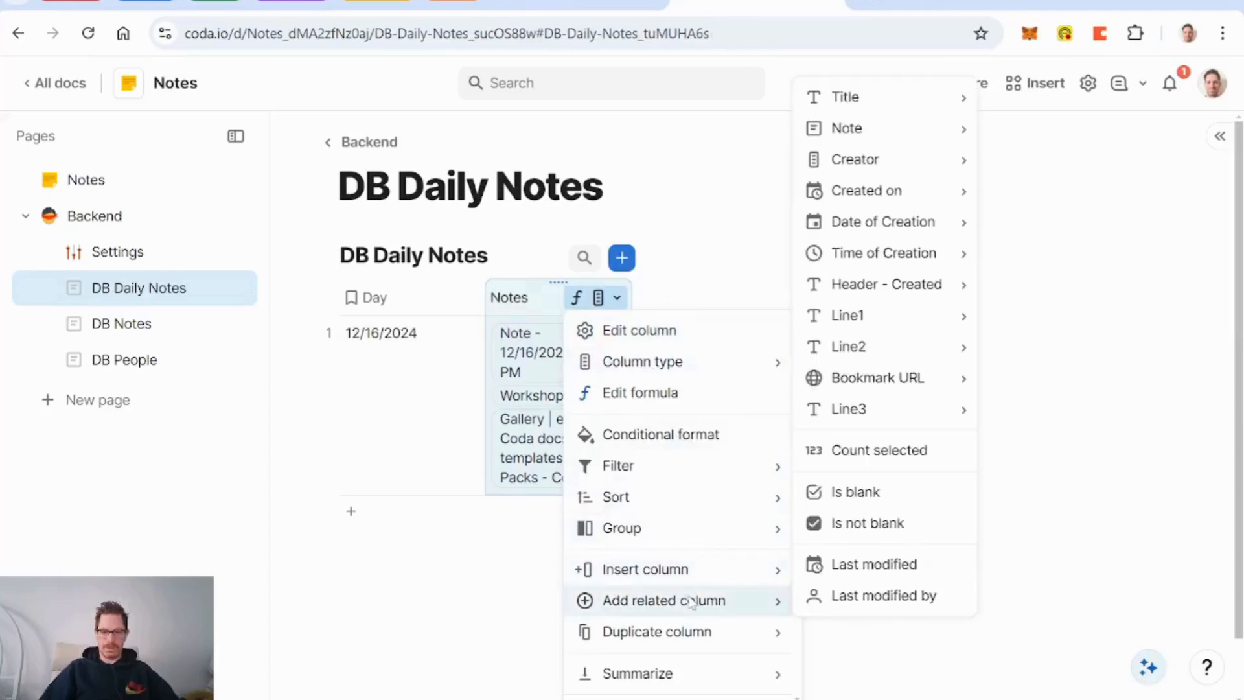
pyautogui.click(904, 451)
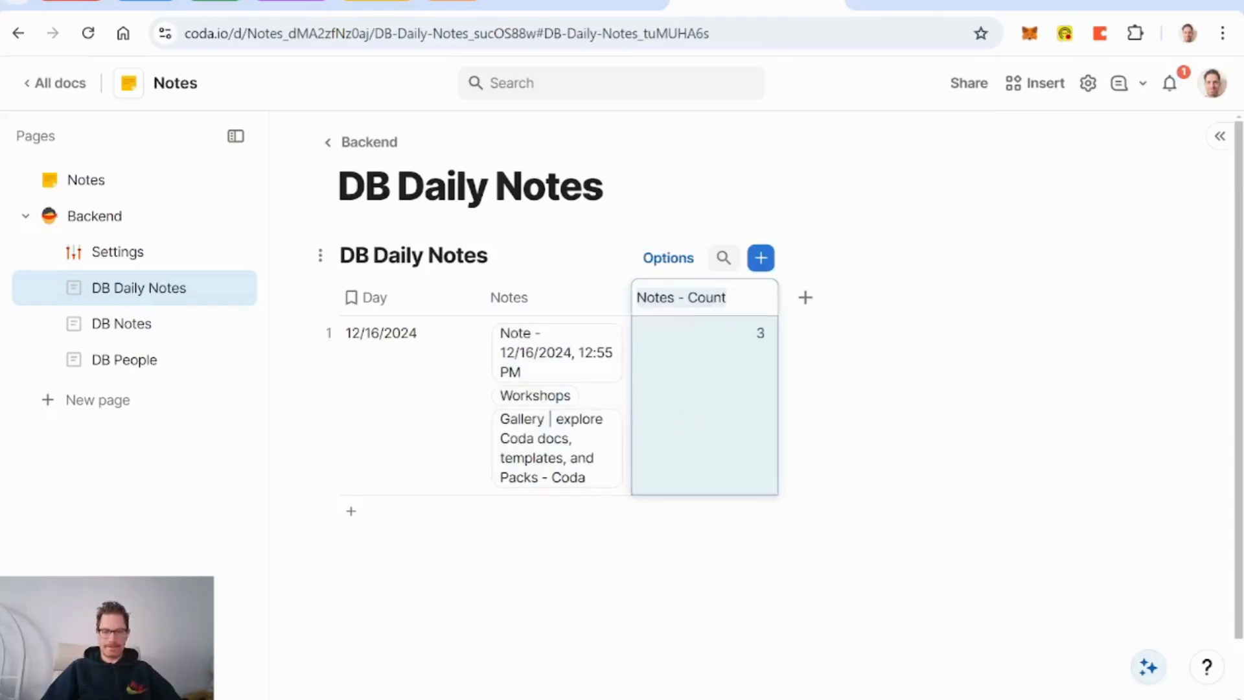
pyautogui.click(805, 298)
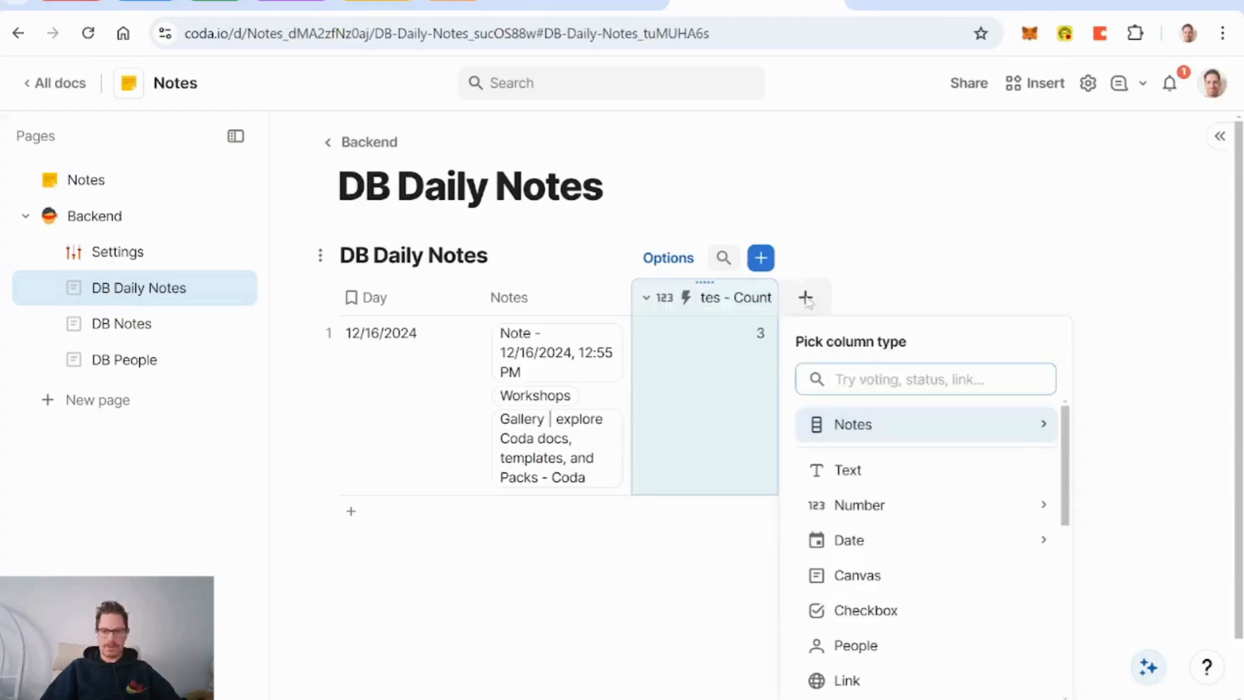
pyautogui.click(847, 471)
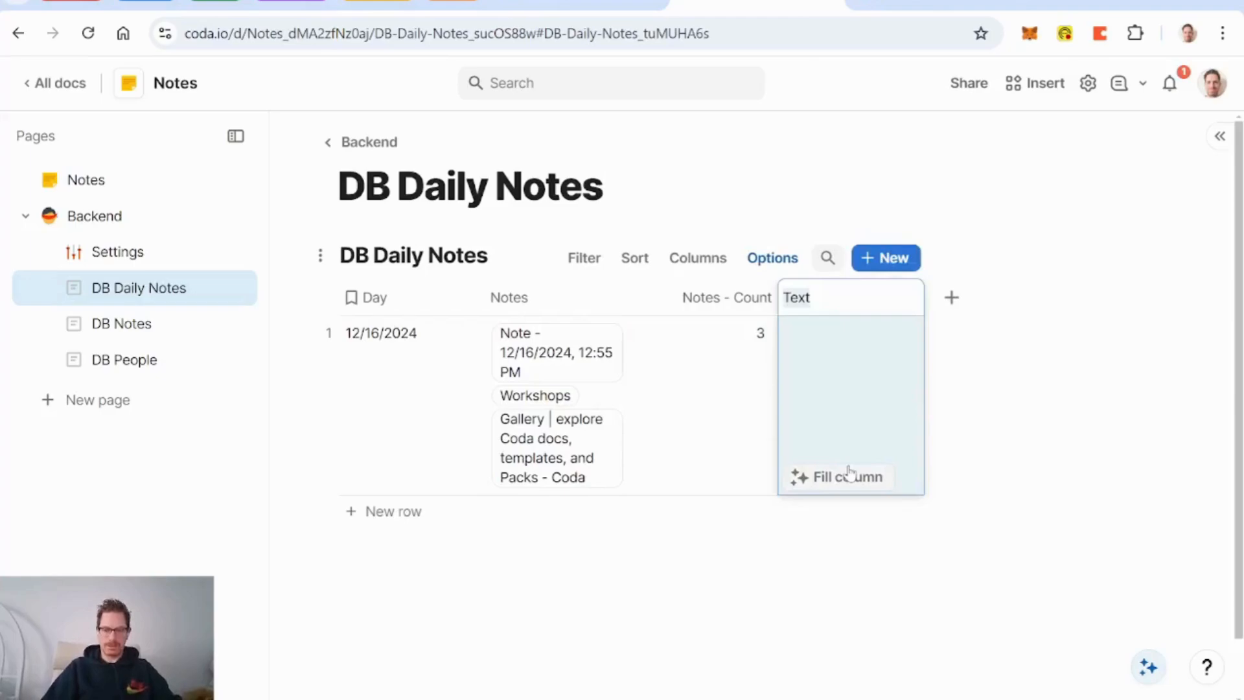
pyautogui.hotkey('ctrl', 'z')
pyautogui.click(810, 307)
pyautogui.write('comp')
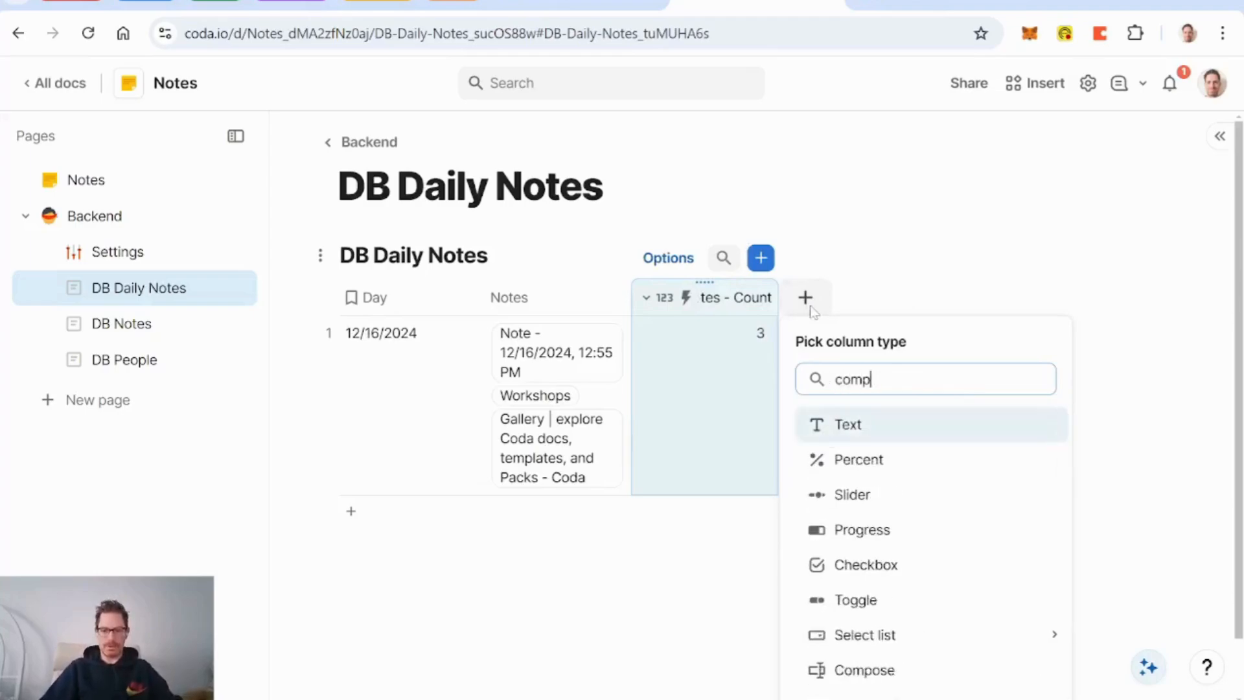
pyautogui.write('ose')
pyautogui.press('Return')
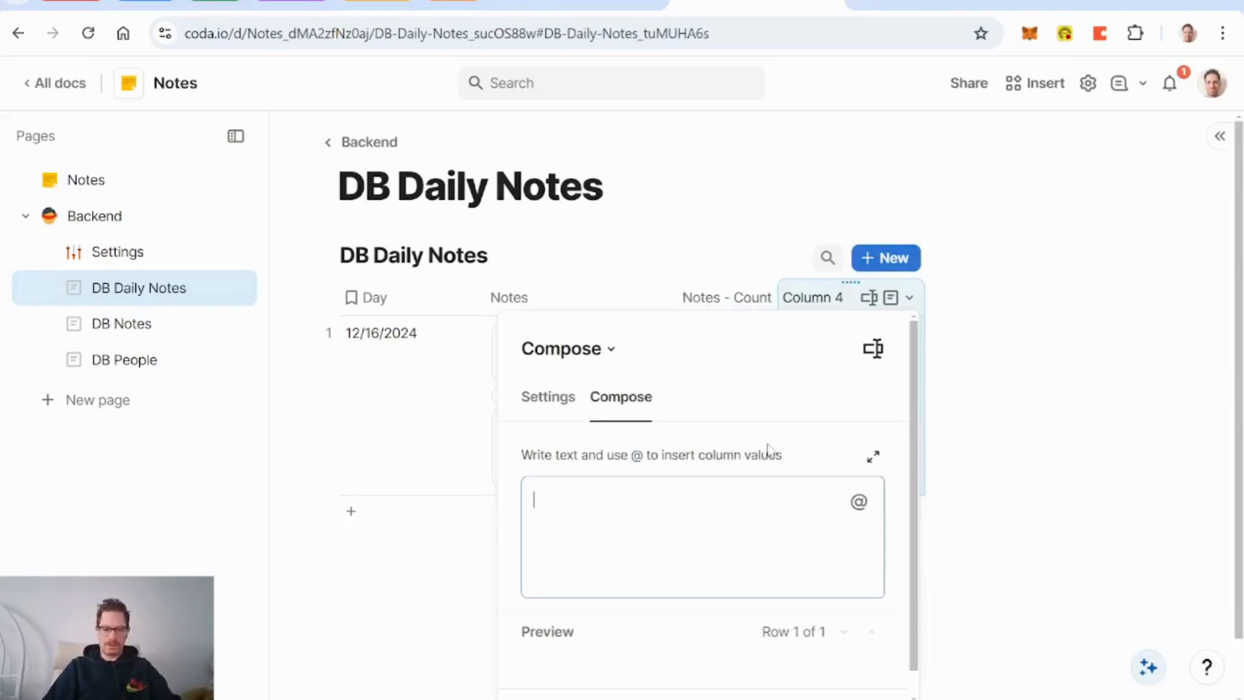
pyautogui.write('@not')
pyautogui.press('Down')
pyautogui.press('Return')
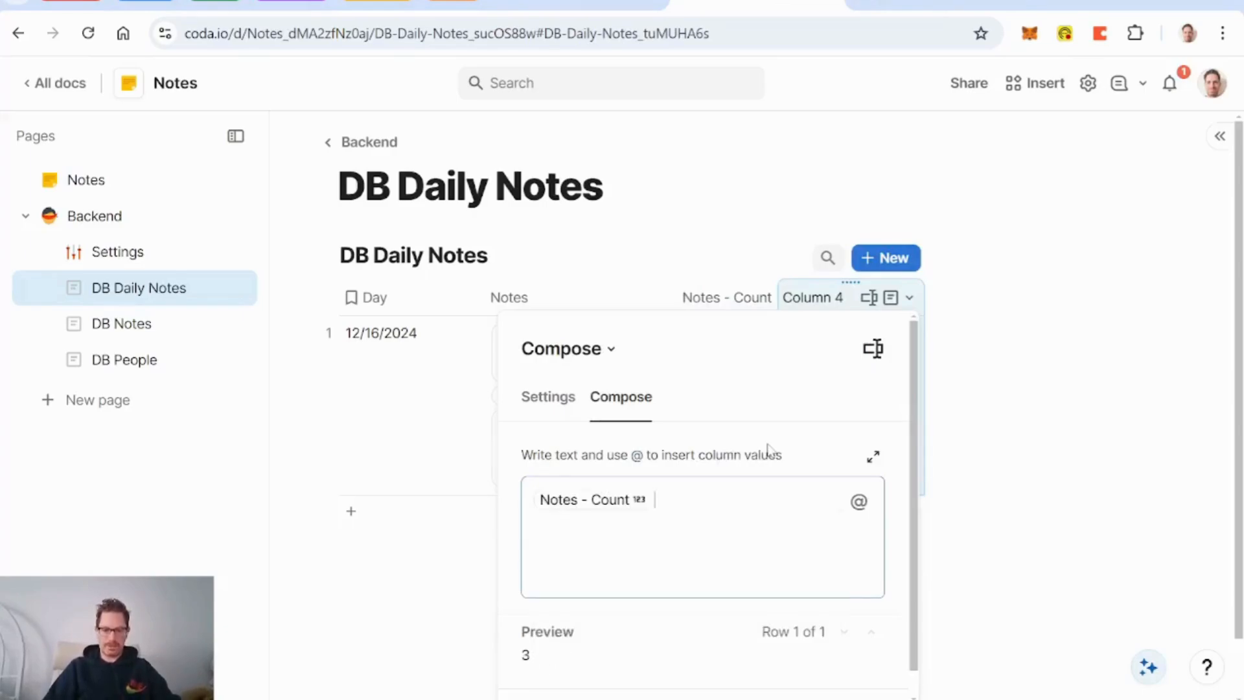
pyautogui.write('notes')
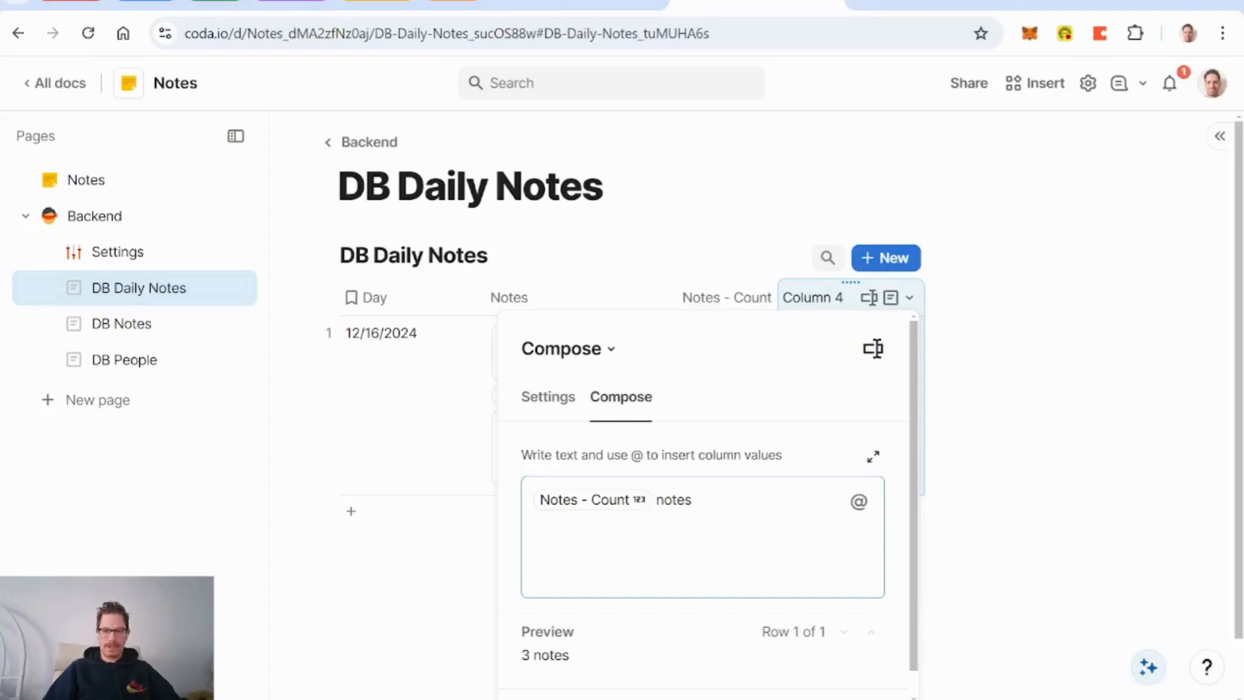
# Step: Name the column Display, make it the display column, and move it leftmost
pyautogui.click(869, 298)
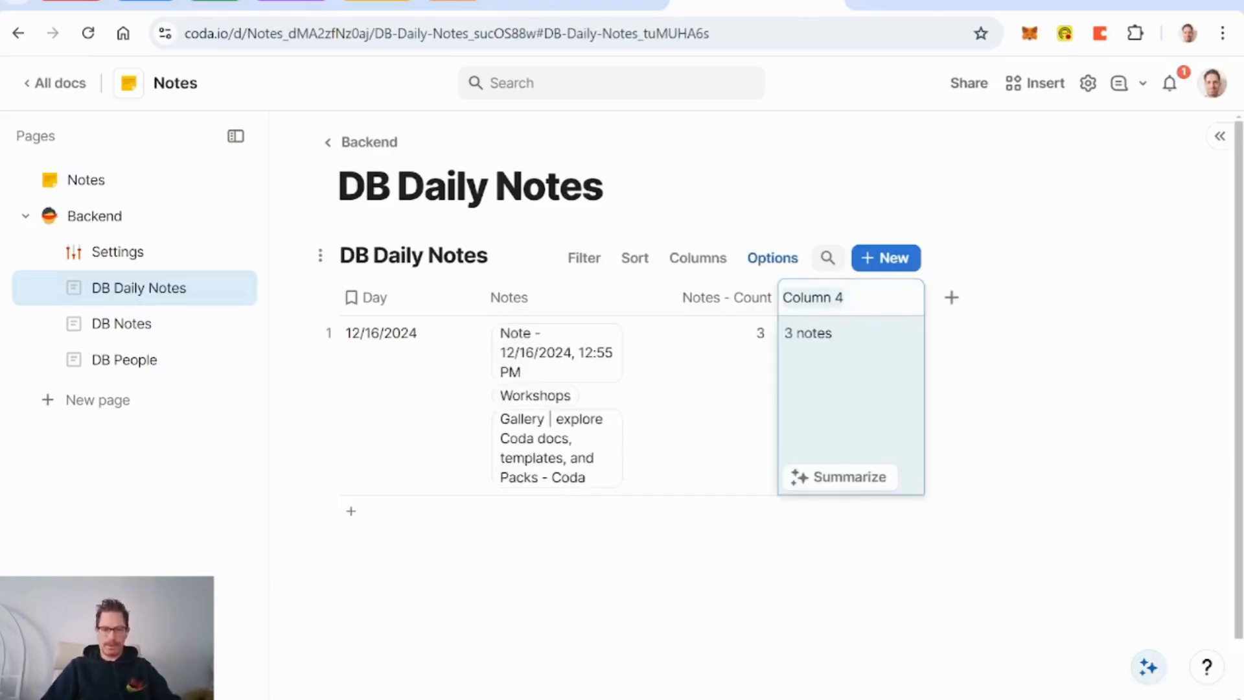
pyautogui.write('Displ')
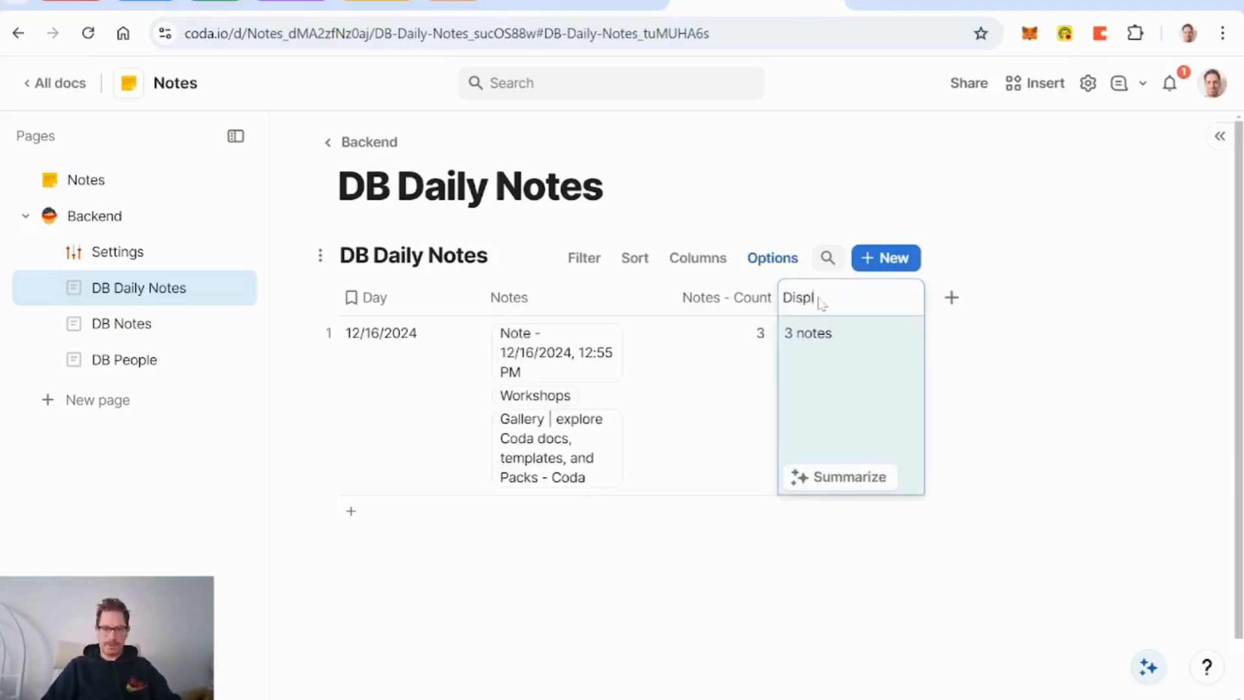
pyautogui.write('ay')
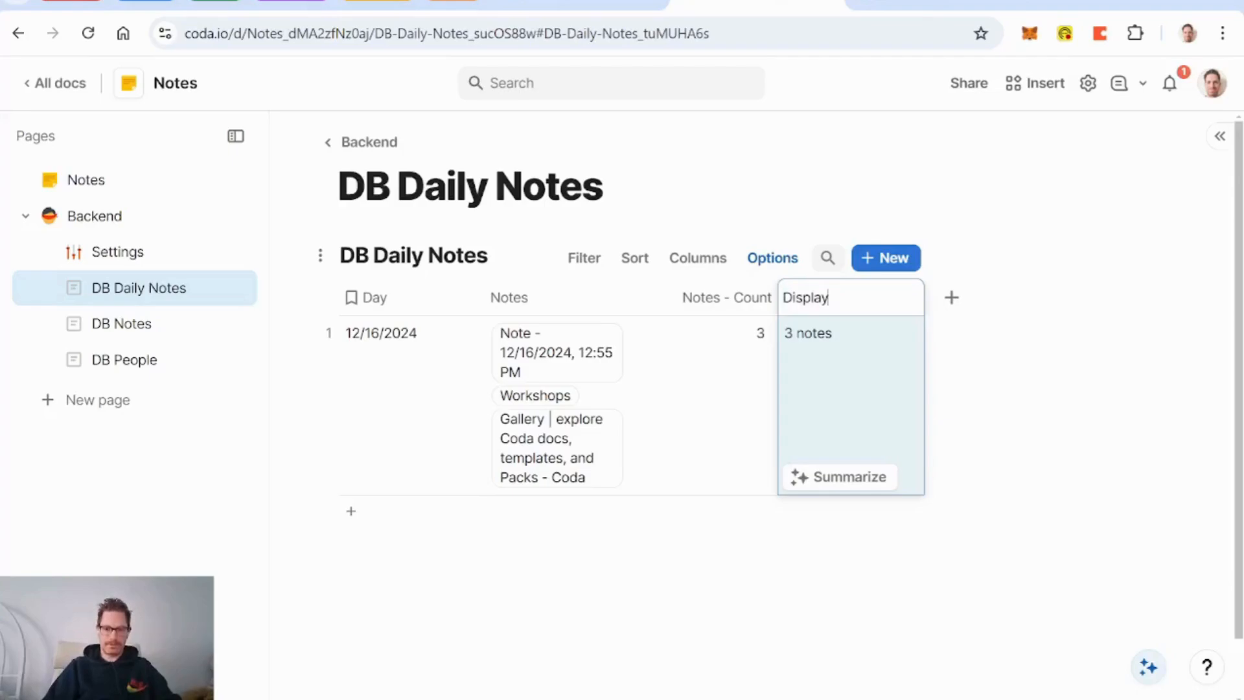
pyautogui.press('Return')
pyautogui.click(910, 297)
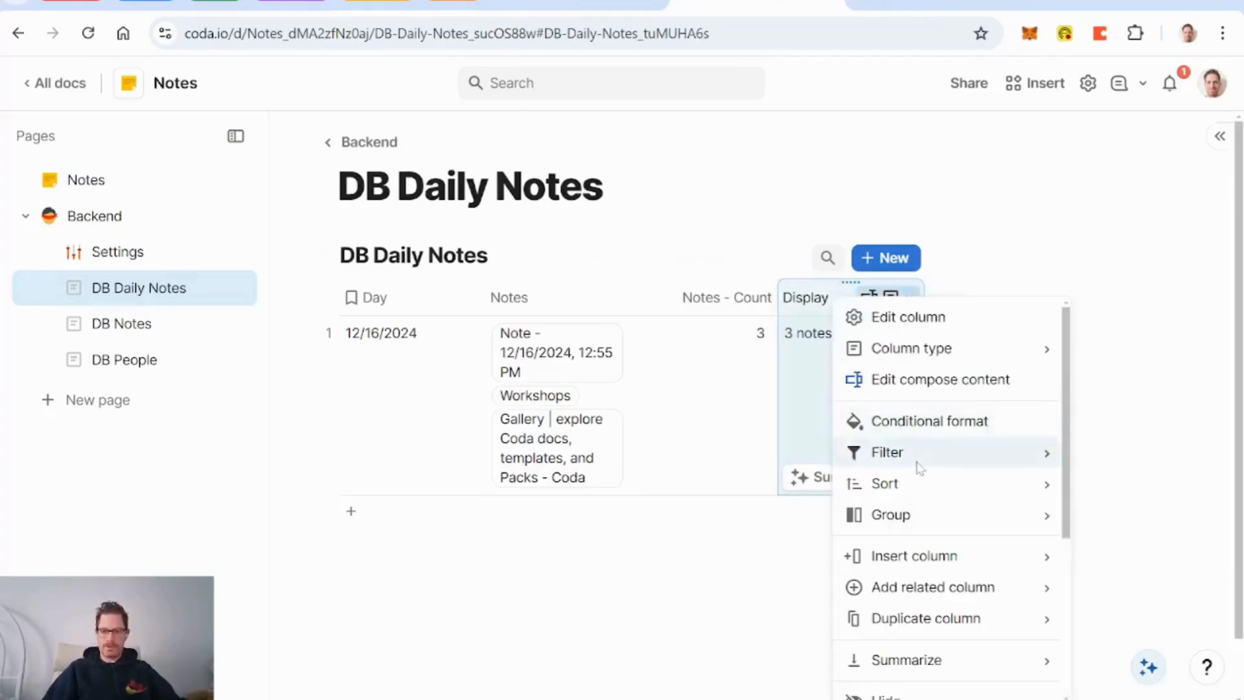
pyautogui.scroll(-4, 920, 468)
pyautogui.click(966, 456)
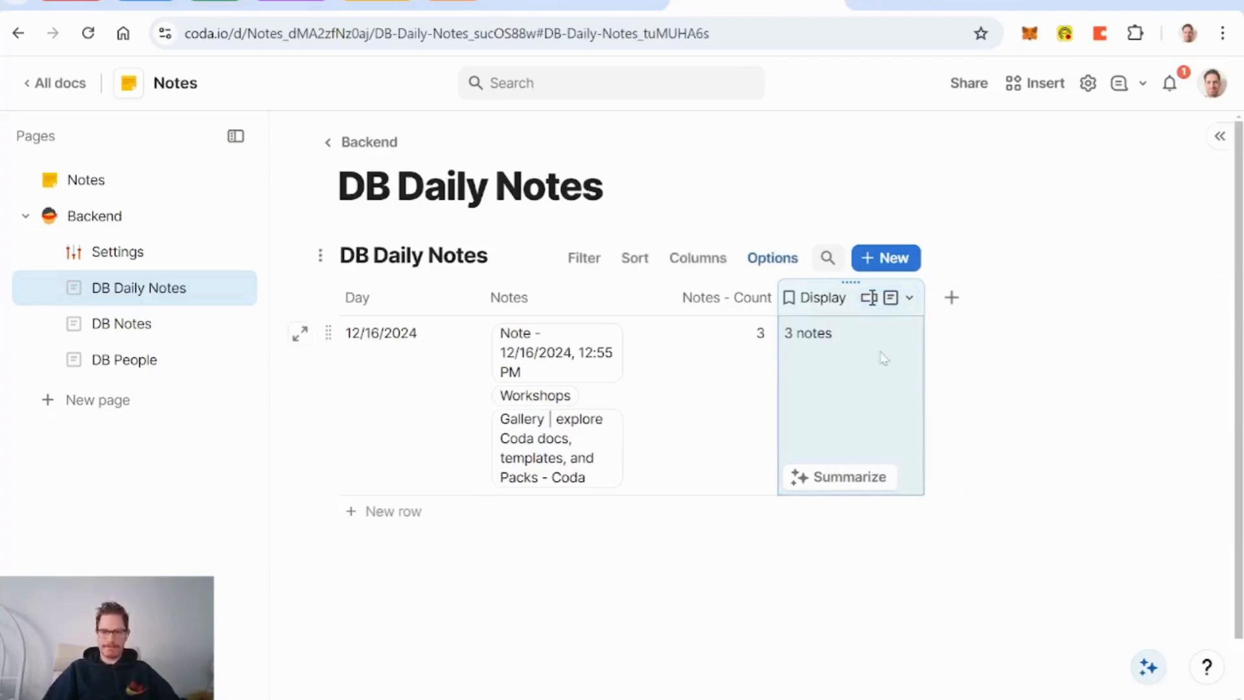
pyautogui.moveTo(850, 281); pyautogui.dragTo(413, 282)
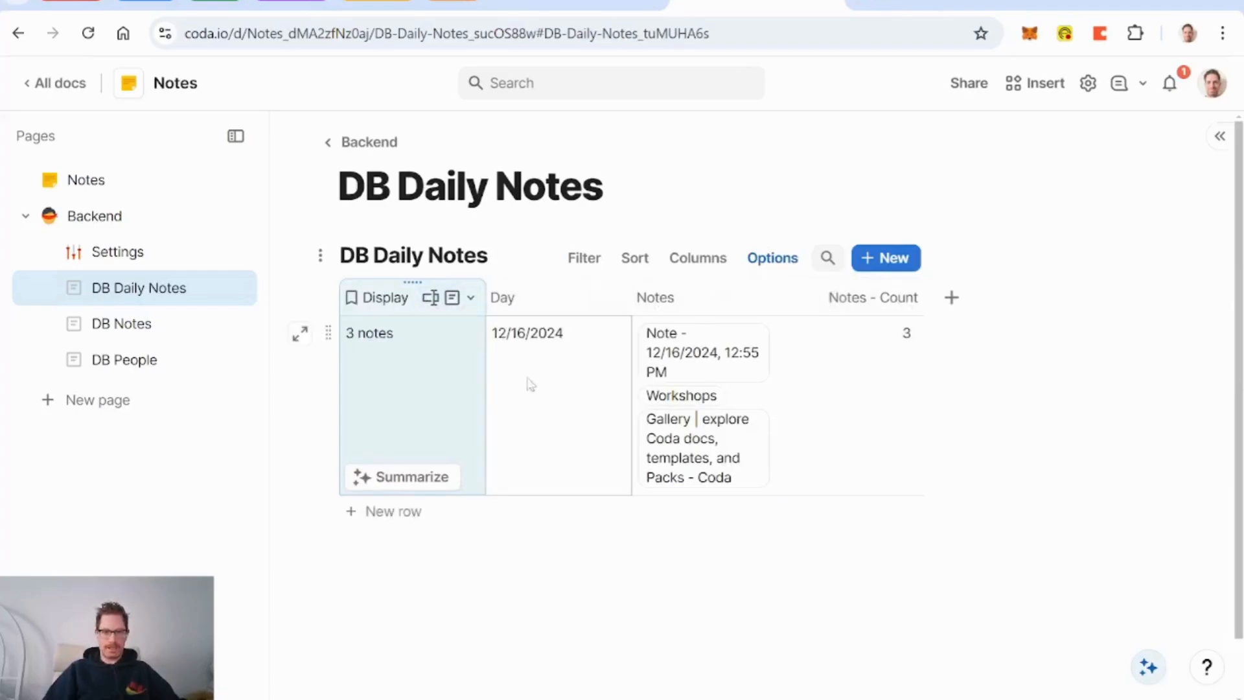
# Step: Insert a view of DB Daily Notes below Quick Note on the Notes page using /daily
pyautogui.click(86, 182)
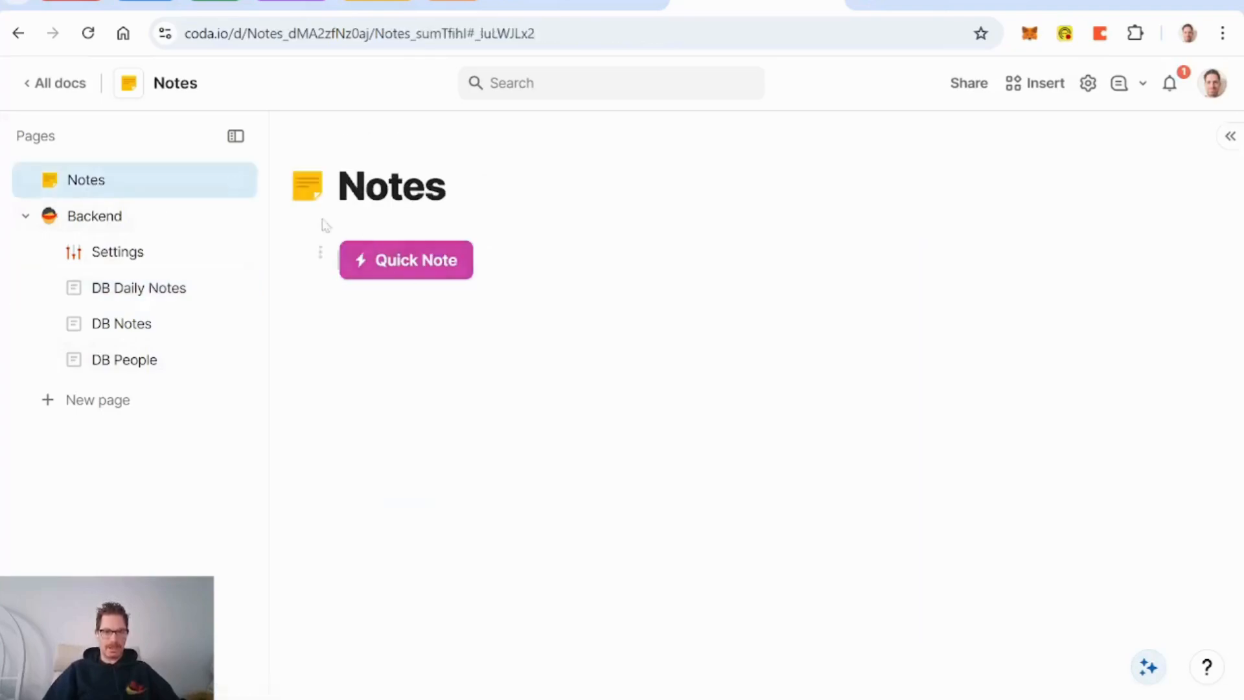
pyautogui.click(406, 379)
pyautogui.press('Return')
pyautogui.write('/')
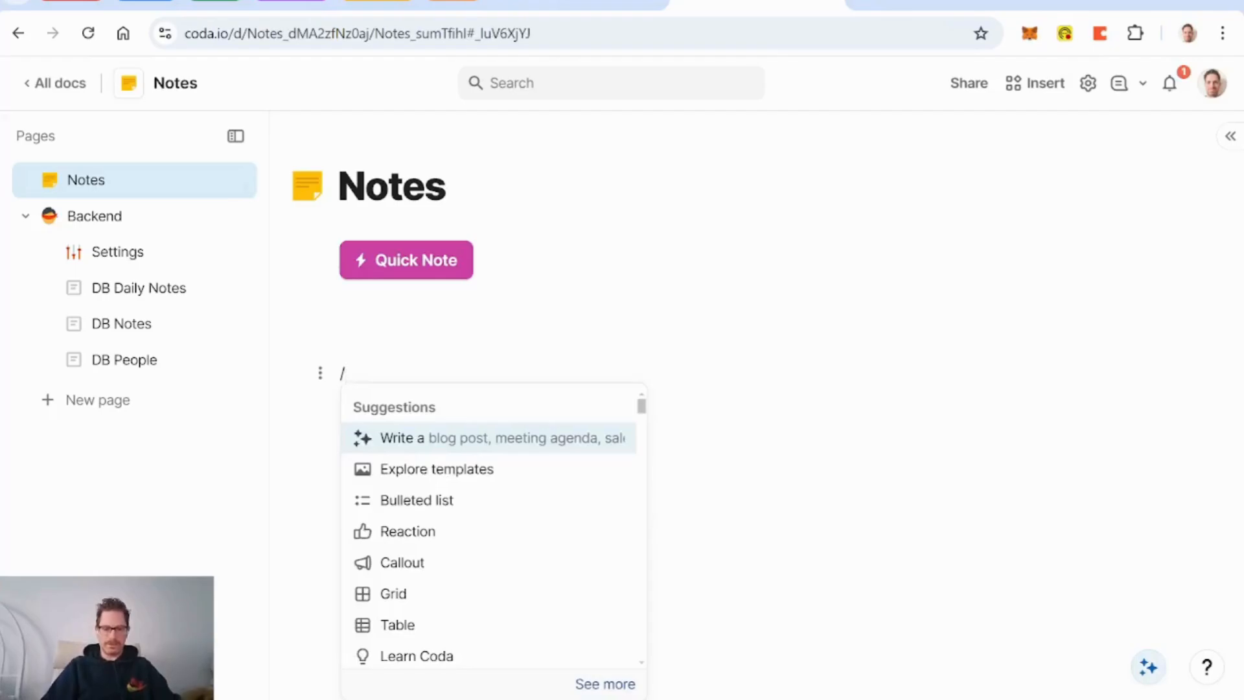
pyautogui.write('daily')
pyautogui.press('Down')
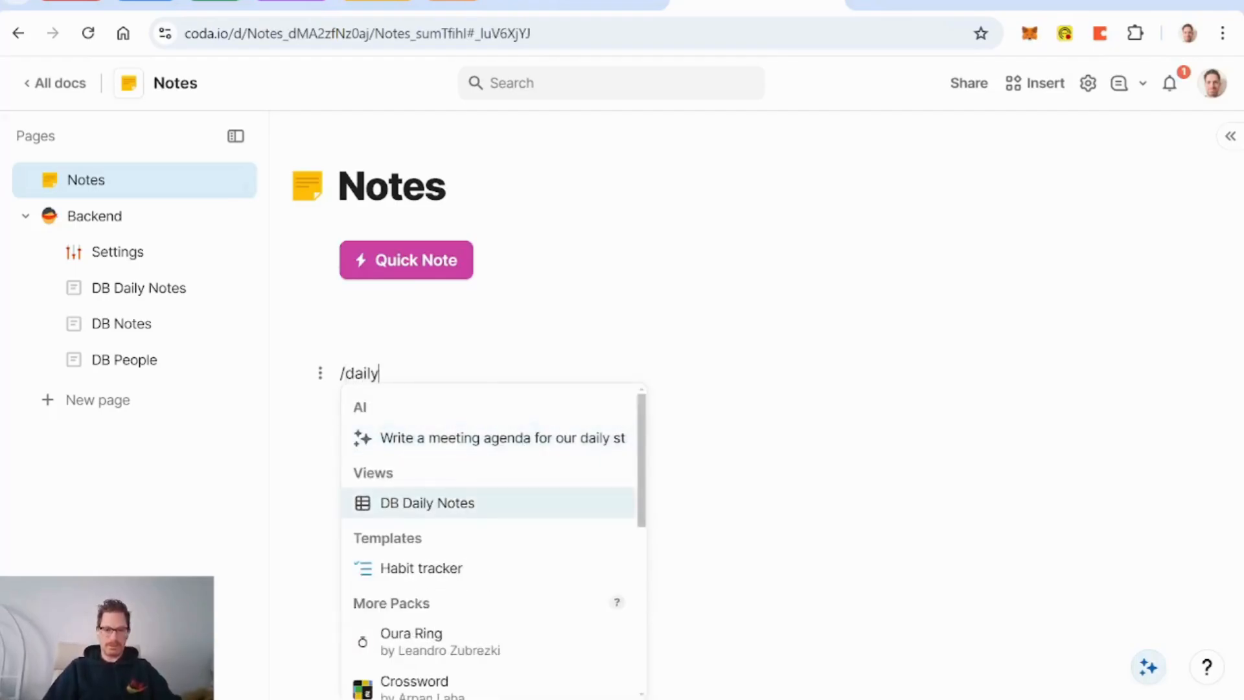
pyautogui.press('Return')
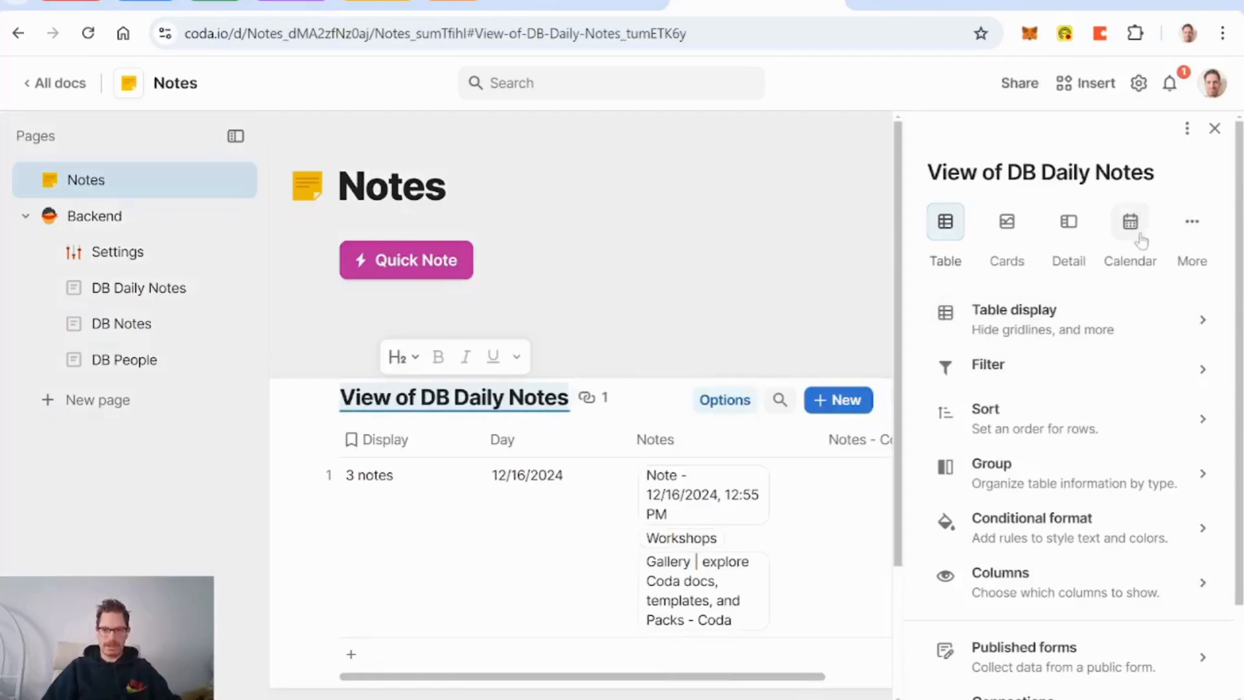
# Step: Show the view as a calendar with the New event button turned off
pyautogui.click(1132, 230)
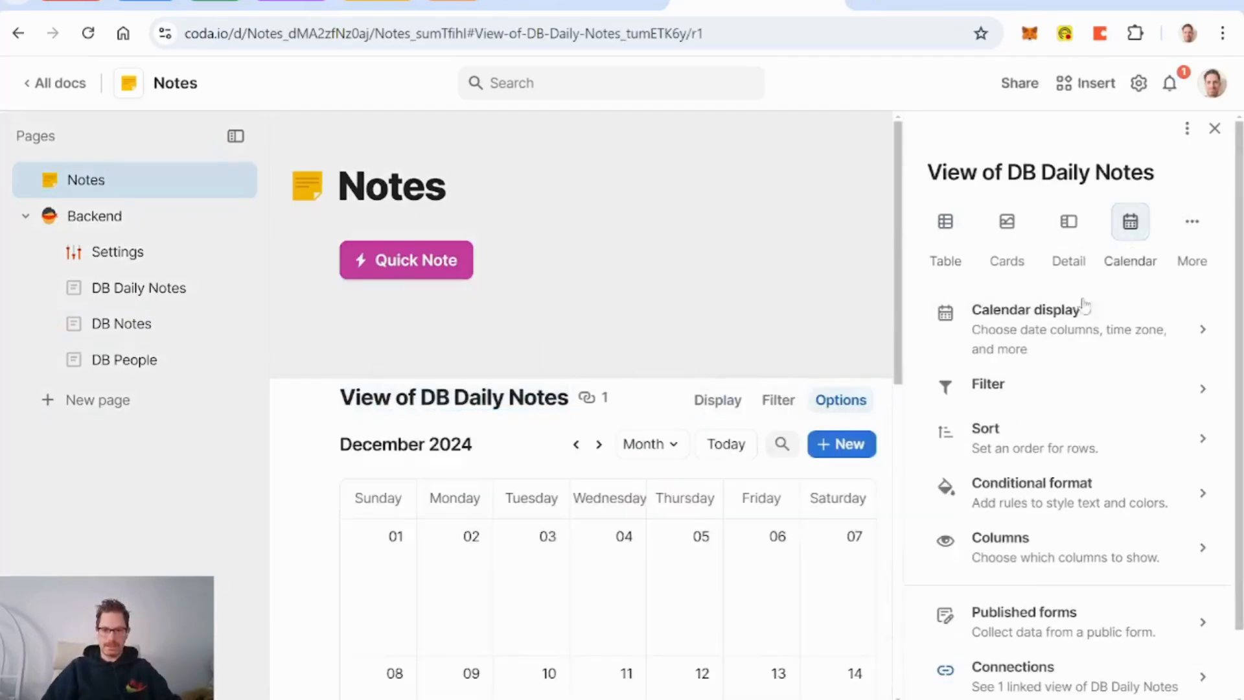
pyautogui.click(1060, 331)
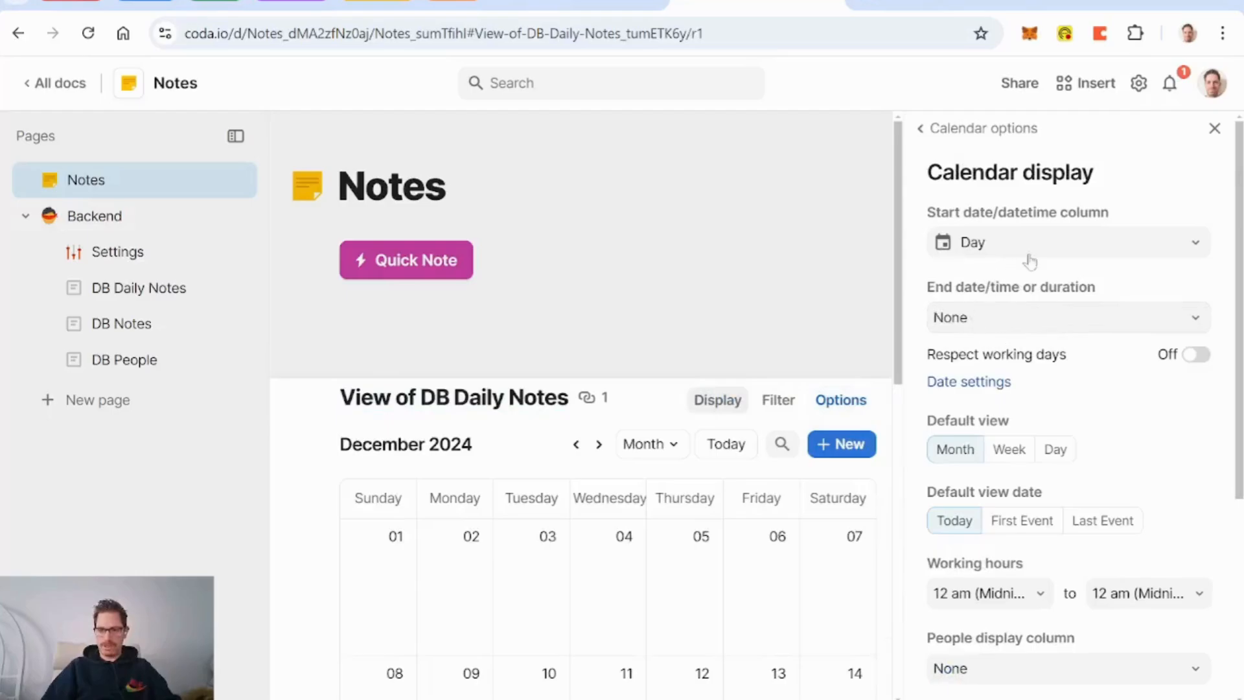
pyautogui.click(1098, 257)
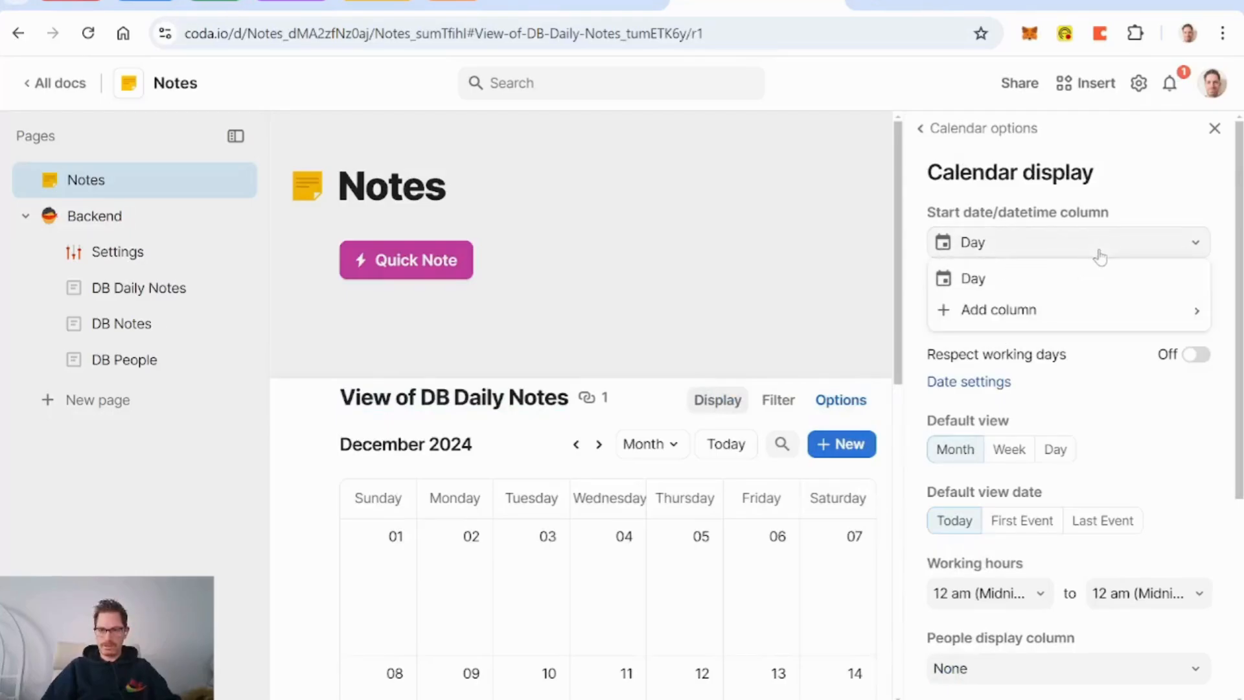
pyautogui.click(1133, 202)
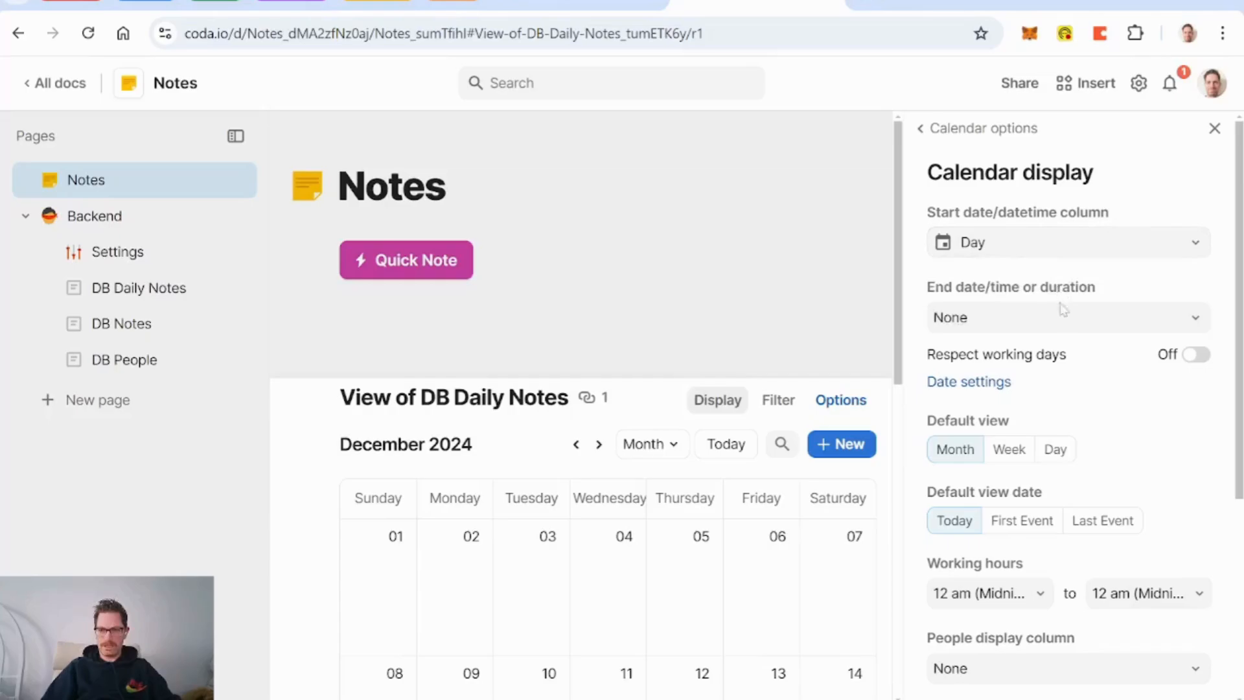
pyautogui.scroll(-2, 1124, 388)
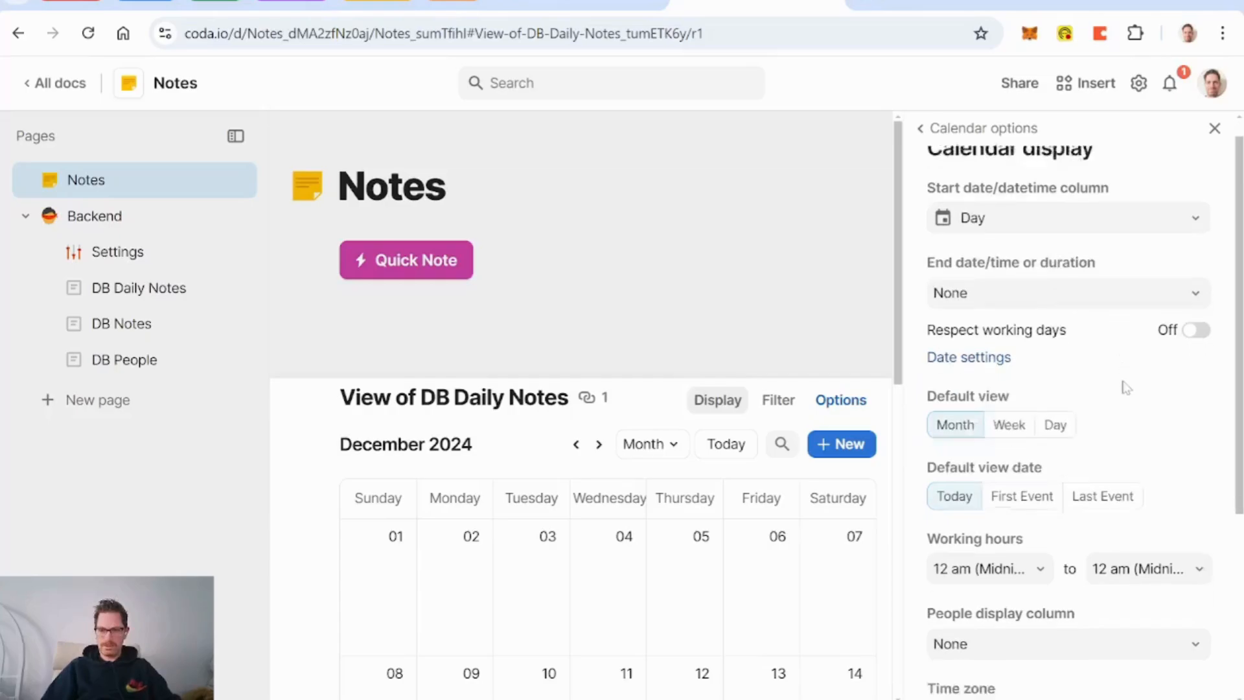
pyautogui.scroll(1, 1126, 387)
pyautogui.scroll(-4, 1126, 388)
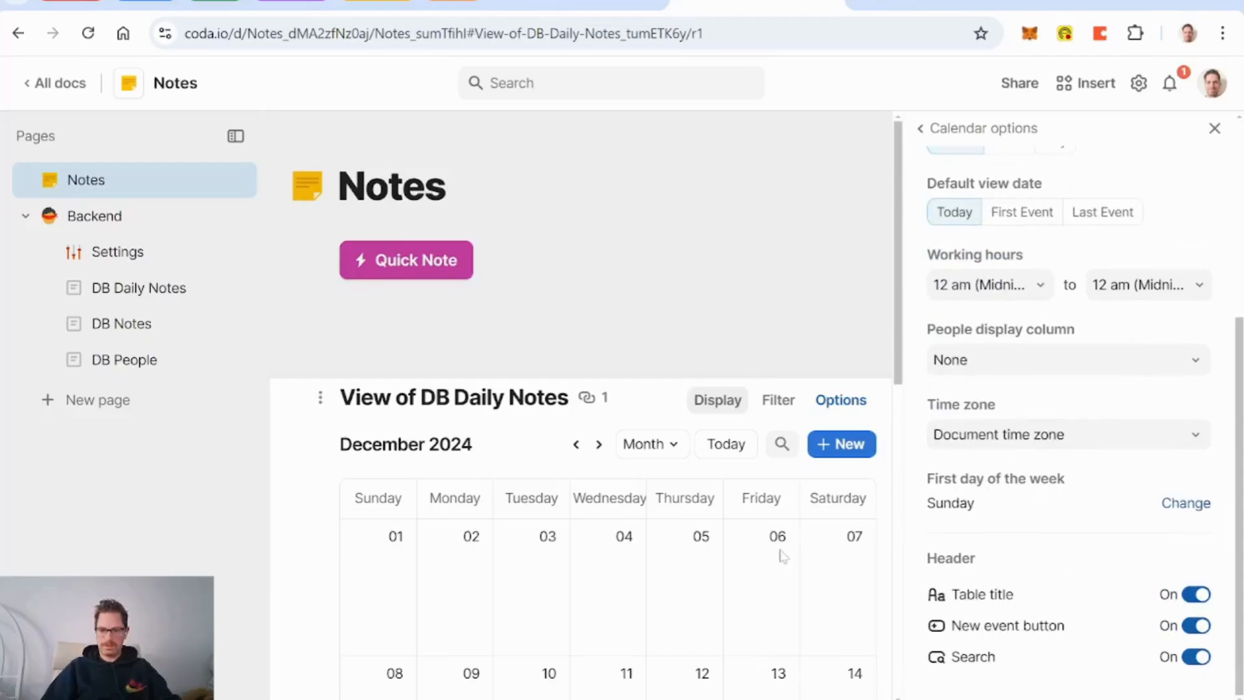
pyautogui.scroll(-5, 780, 555)
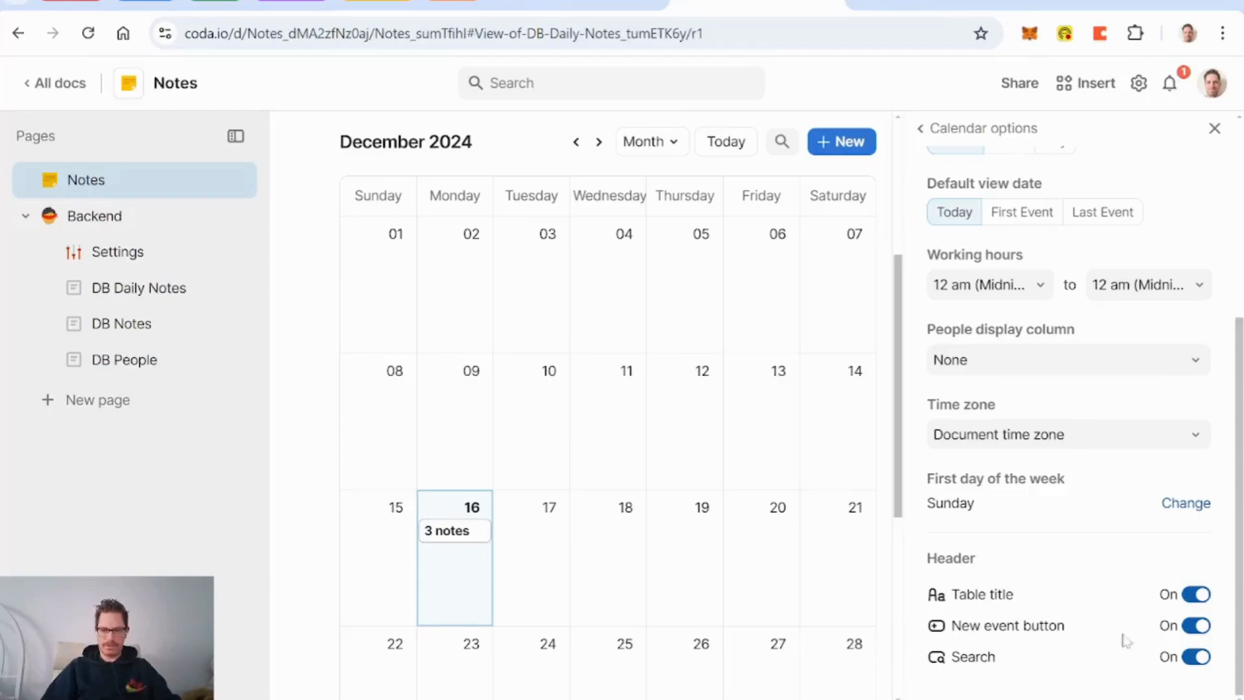
pyautogui.click(1197, 626)
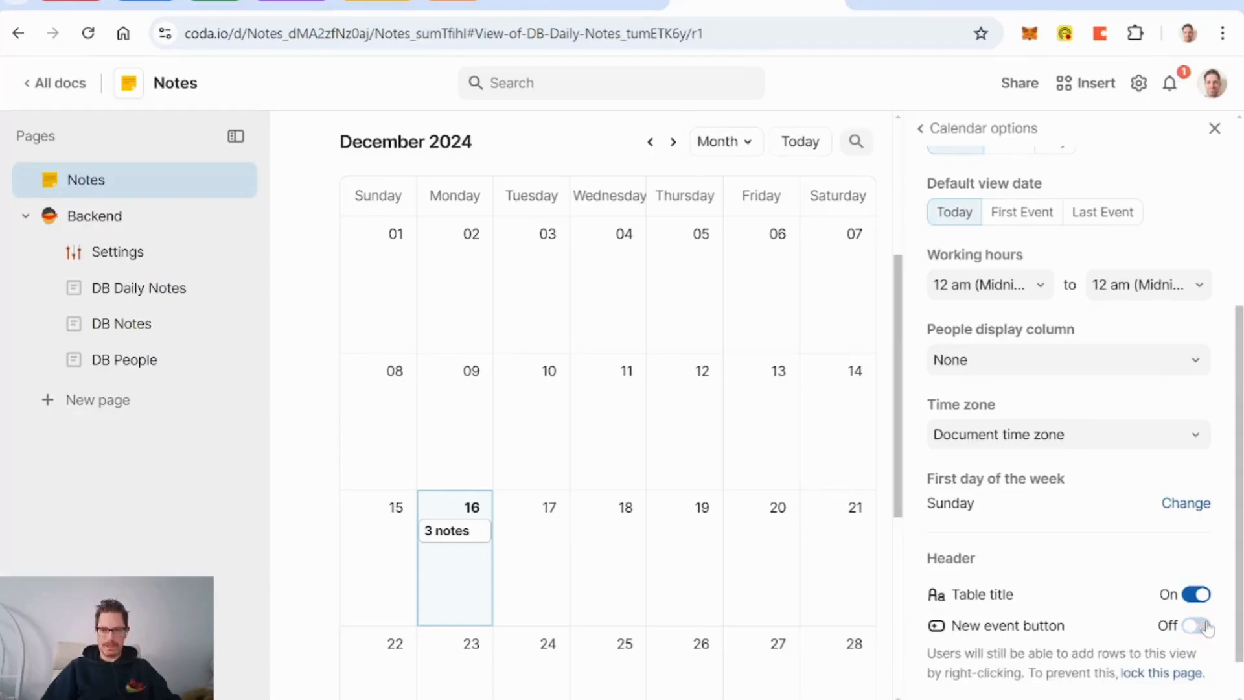
# Step: Delete the empty 12/11/2024 day row everywhere
pyautogui.click(1214, 130)
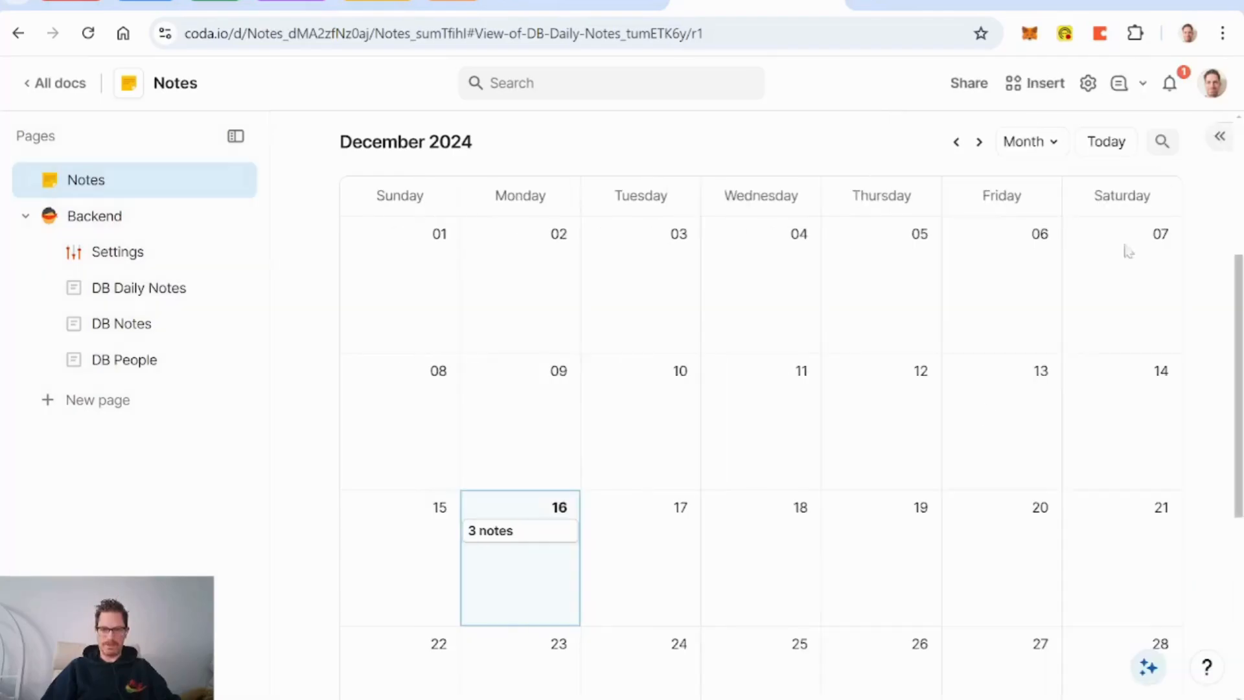
pyautogui.click(759, 433)
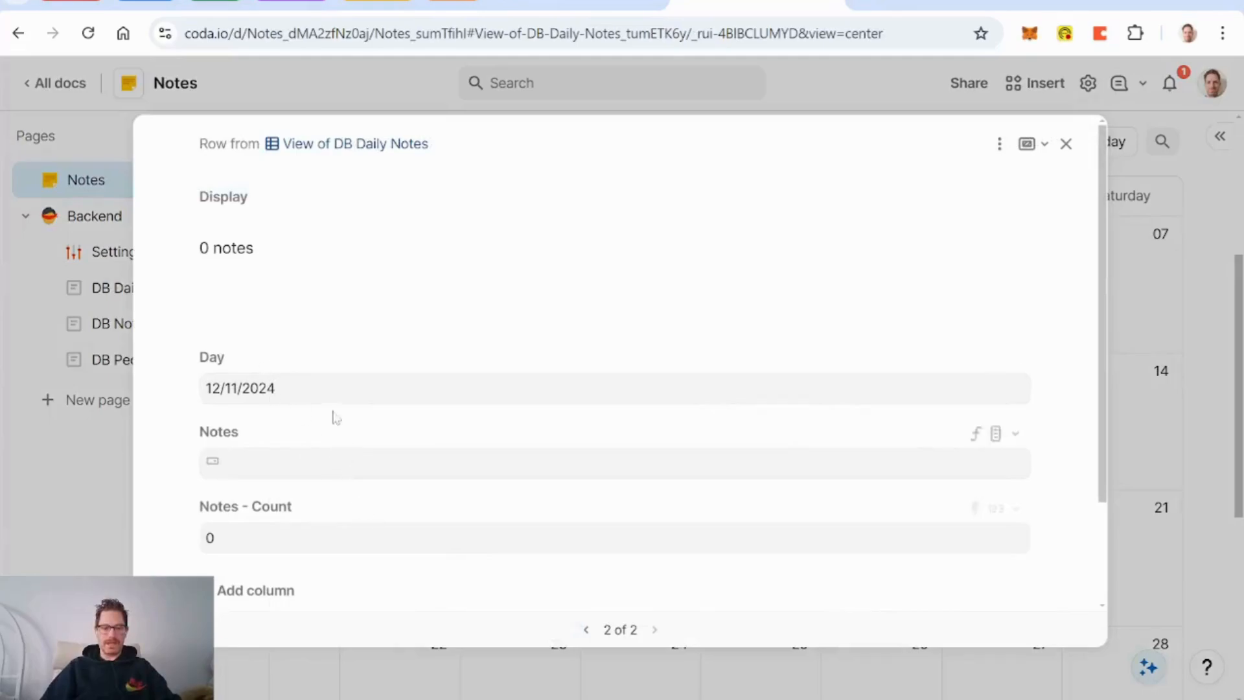
pyautogui.click(999, 143)
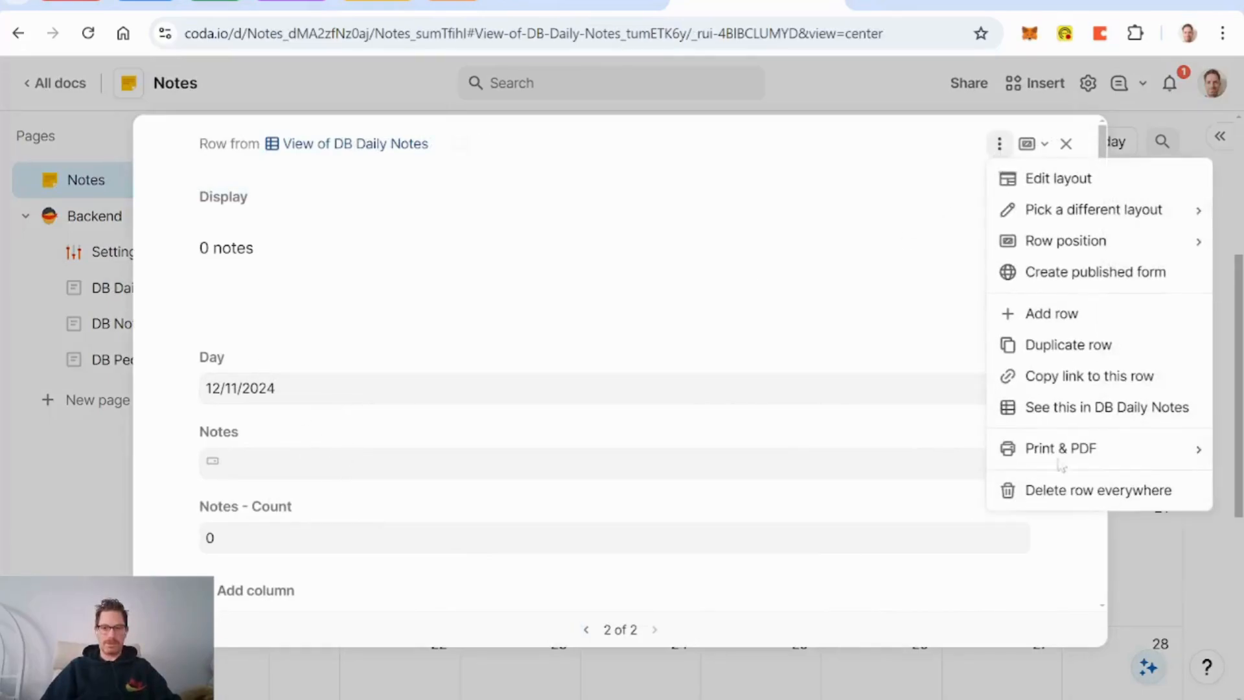
pyautogui.click(1088, 491)
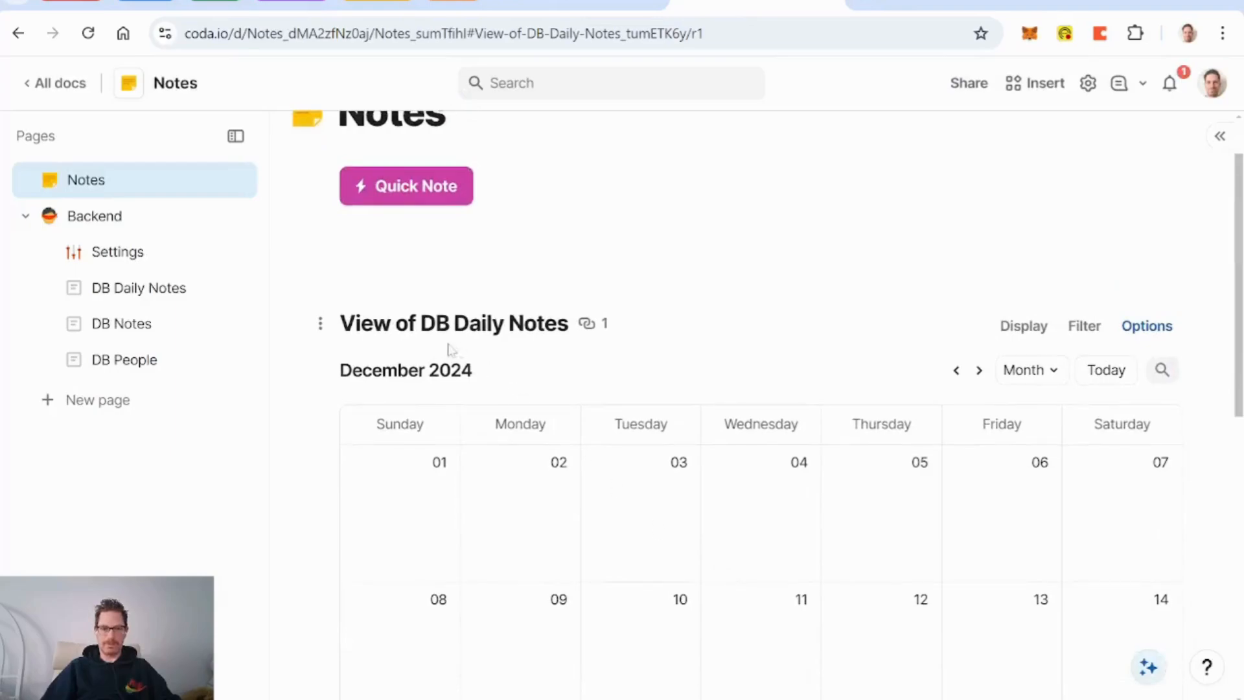
# Step: Rename the calendar view to 'Daily Notes Calendar'
pyautogui.click(454, 323)
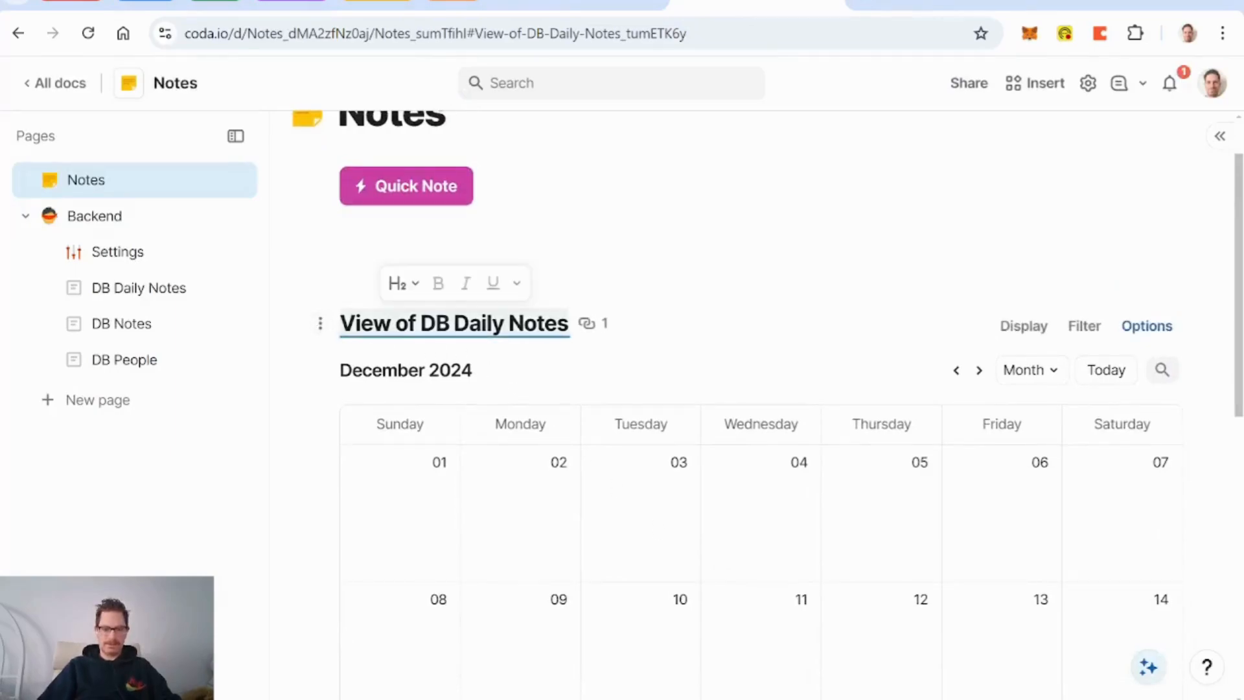
pyautogui.write('Notes')
pyautogui.press('BackSpace')
pyautogui.press('BackSpace')
pyautogui.press('BackSpace')
pyautogui.press('BackSpace')
pyautogui.press('BackSpace')
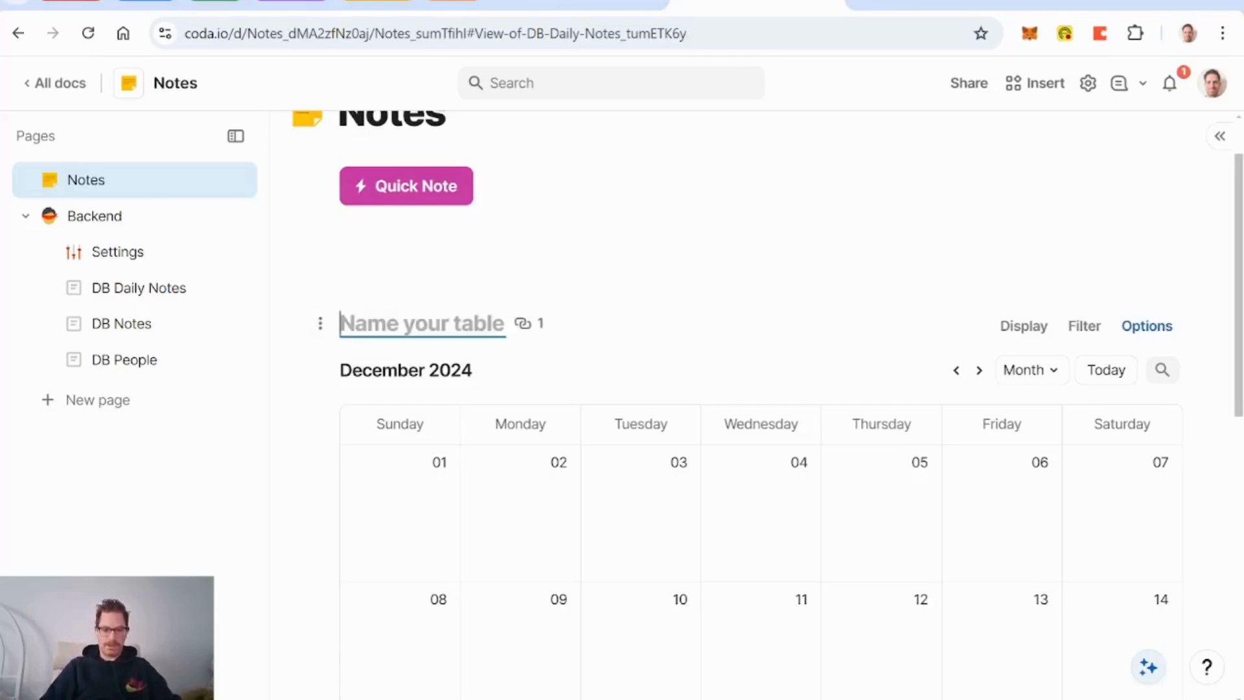
pyautogui.write('Daily Notes C')
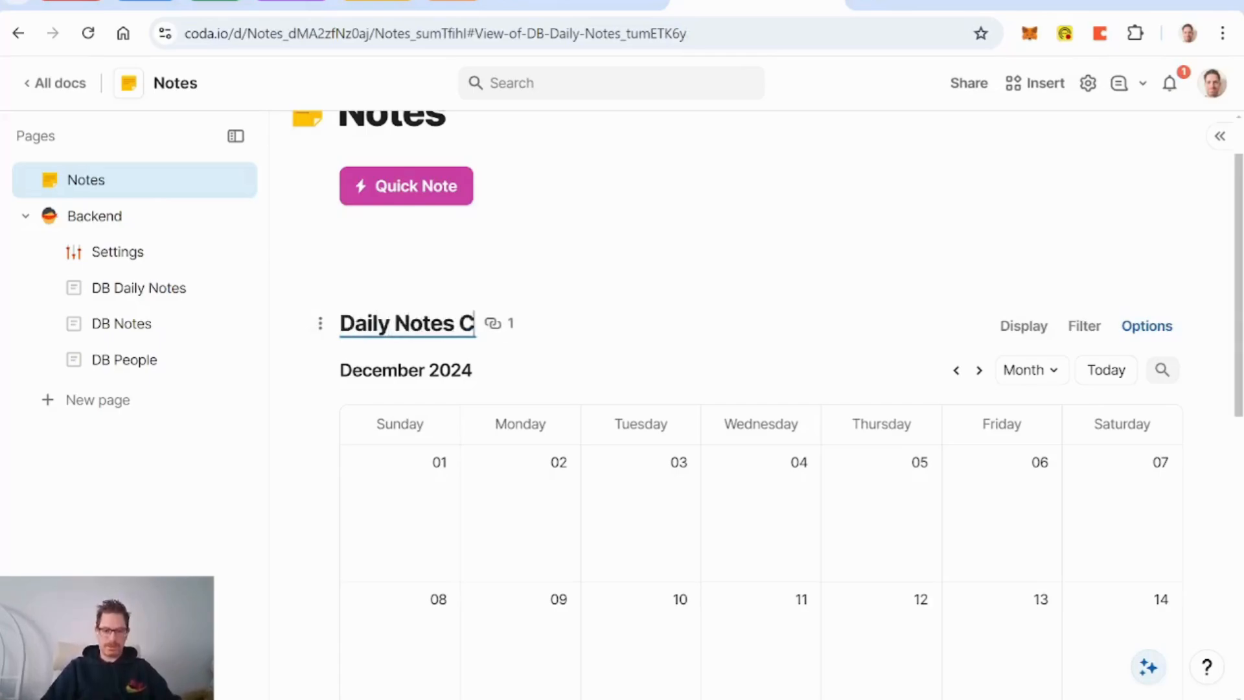
pyautogui.write('alendar')
pyautogui.click(322, 322)
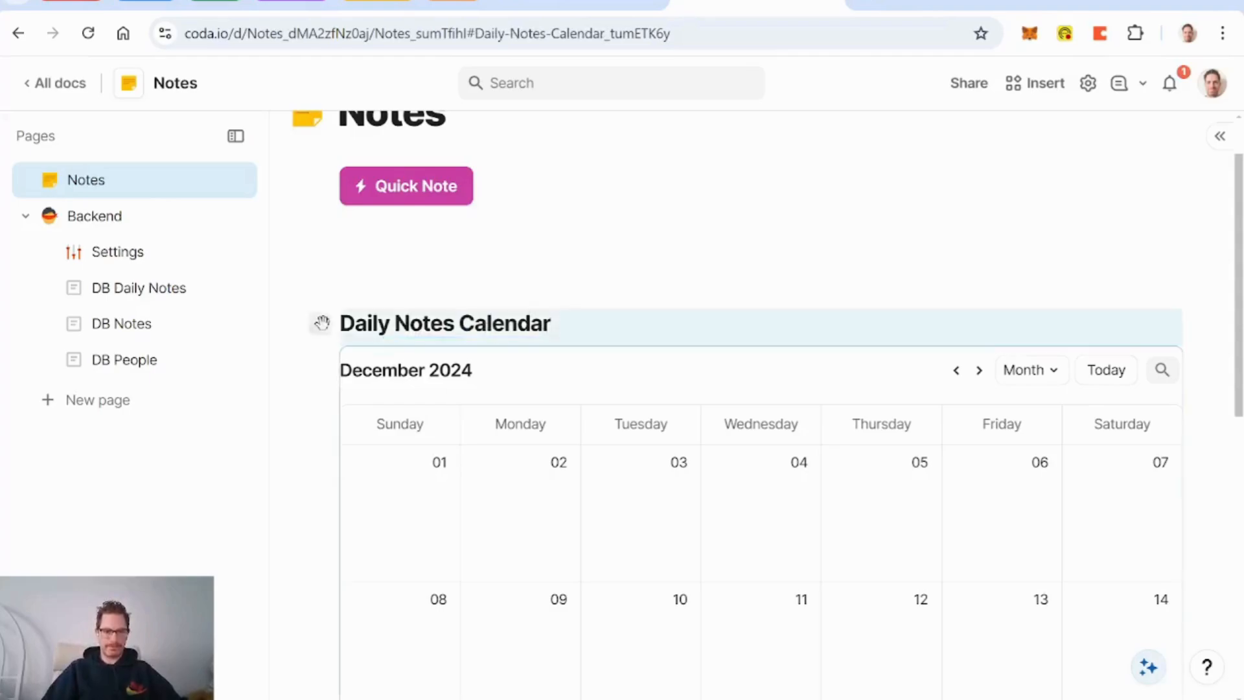
# Step: Hide the calendar's table title in the header settings
pyautogui.click(322, 322)
pyautogui.moveTo(163, 359)
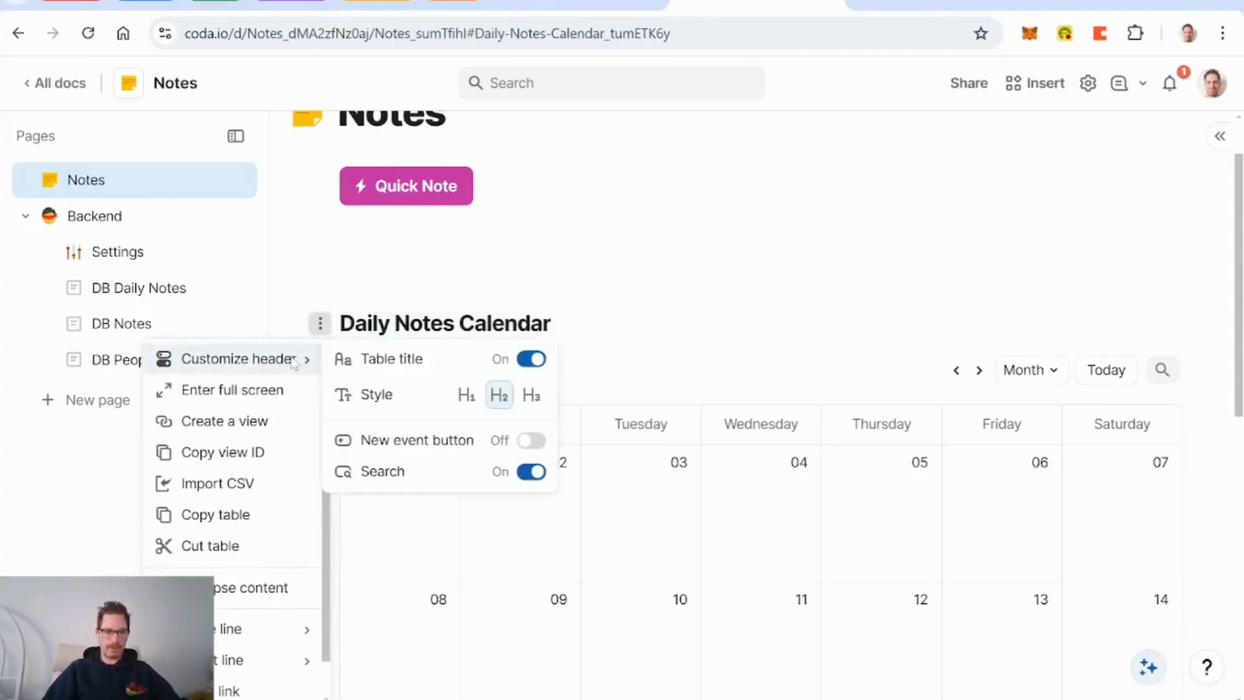
pyautogui.click(533, 359)
pyautogui.press('Escape')
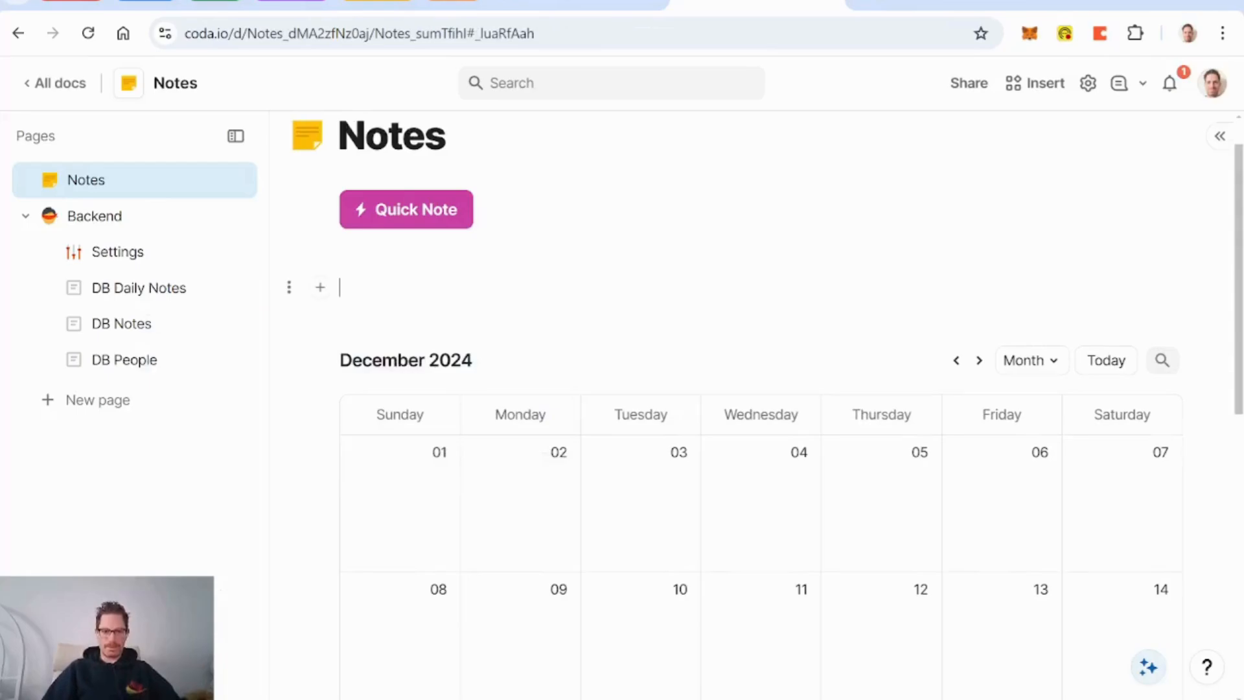
pyautogui.scroll(-5, 758, 389)
# Step: Rename the 16th's row layout to 'Daily Notes Calendar Layout' and hide Notes - Count and Display
pyautogui.click(533, 368)
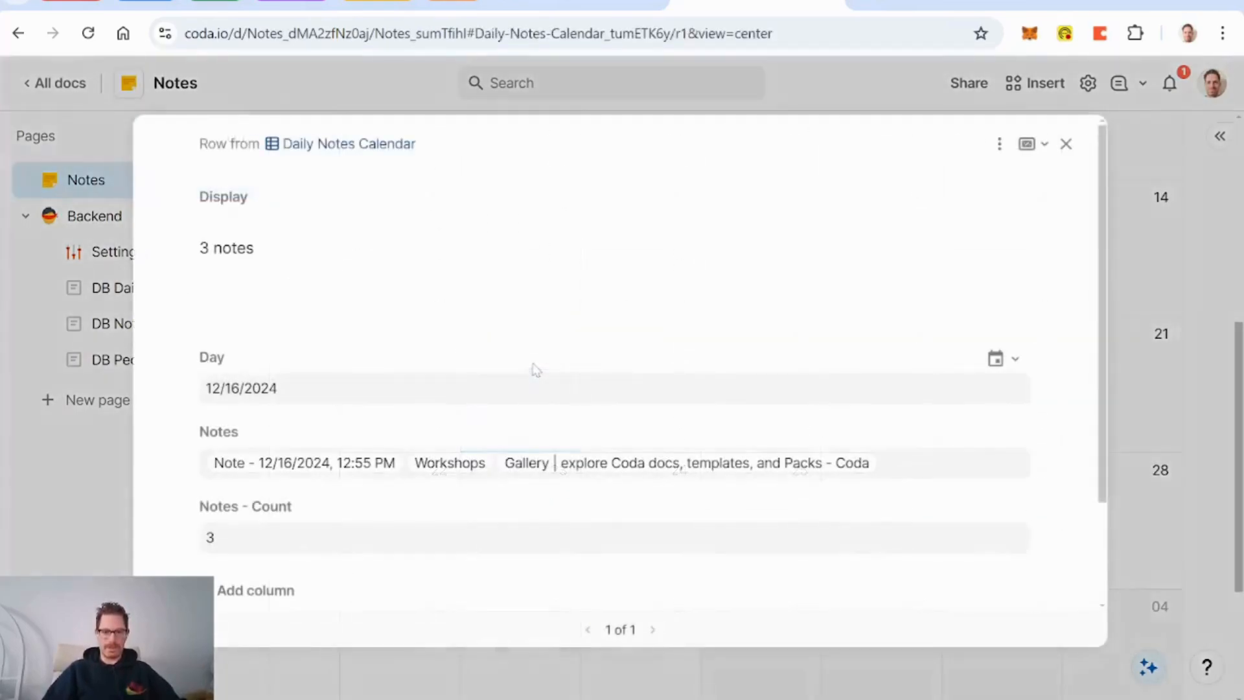
pyautogui.click(999, 143)
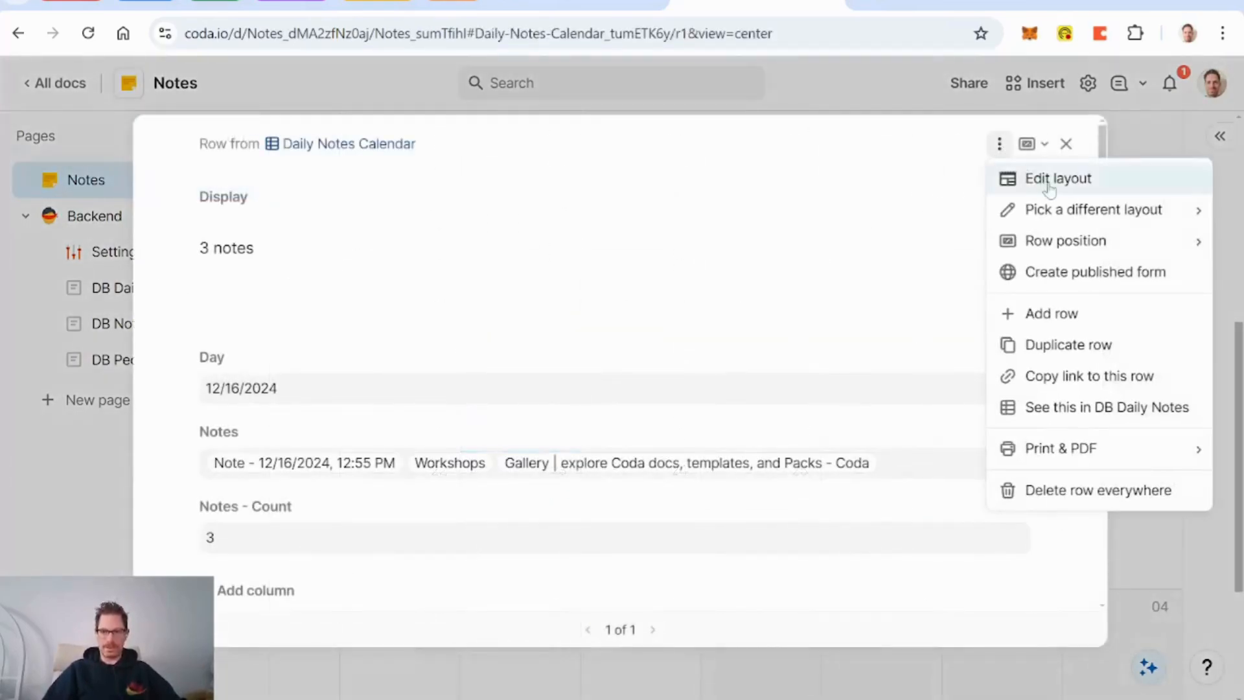
pyautogui.click(1050, 180)
pyautogui.click(1017, 131)
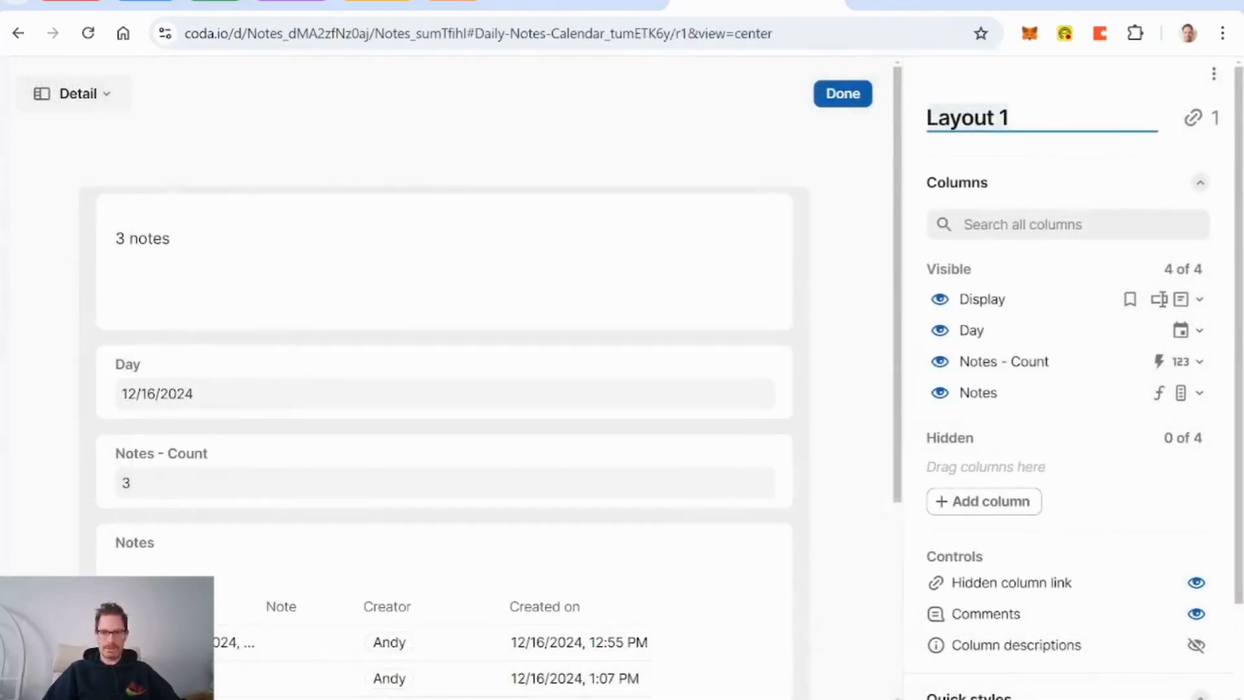
pyautogui.write('Dail')
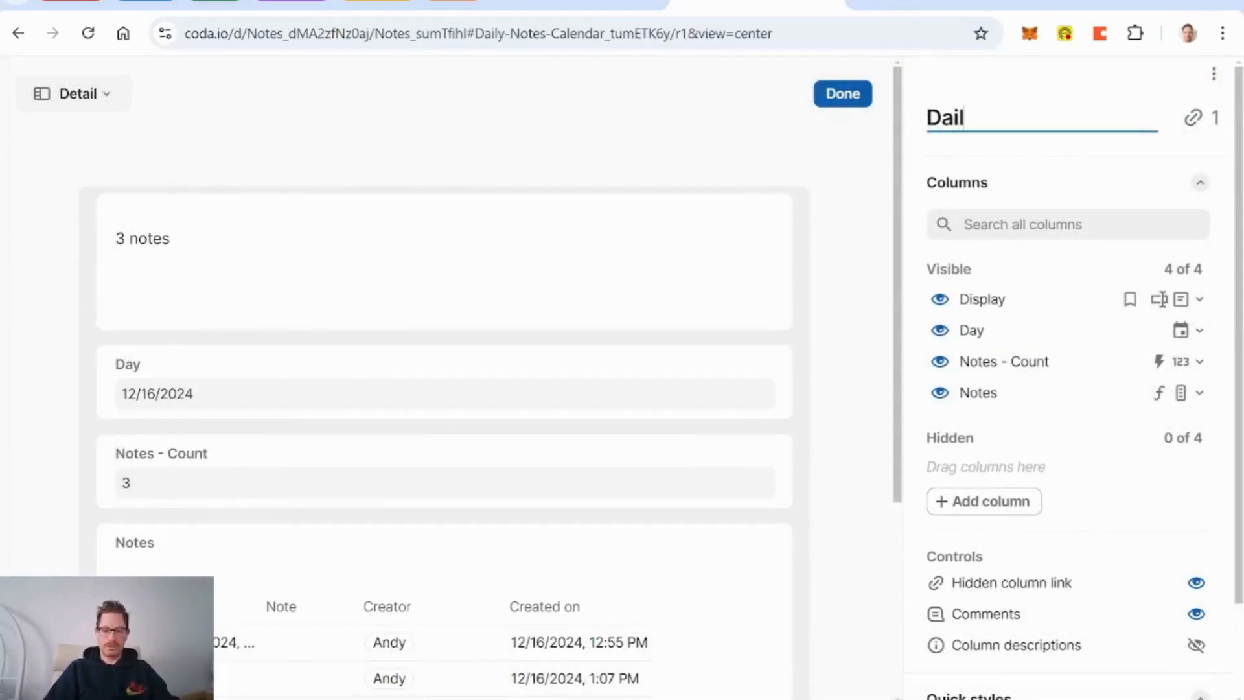
pyautogui.write('y Notes Calenda')
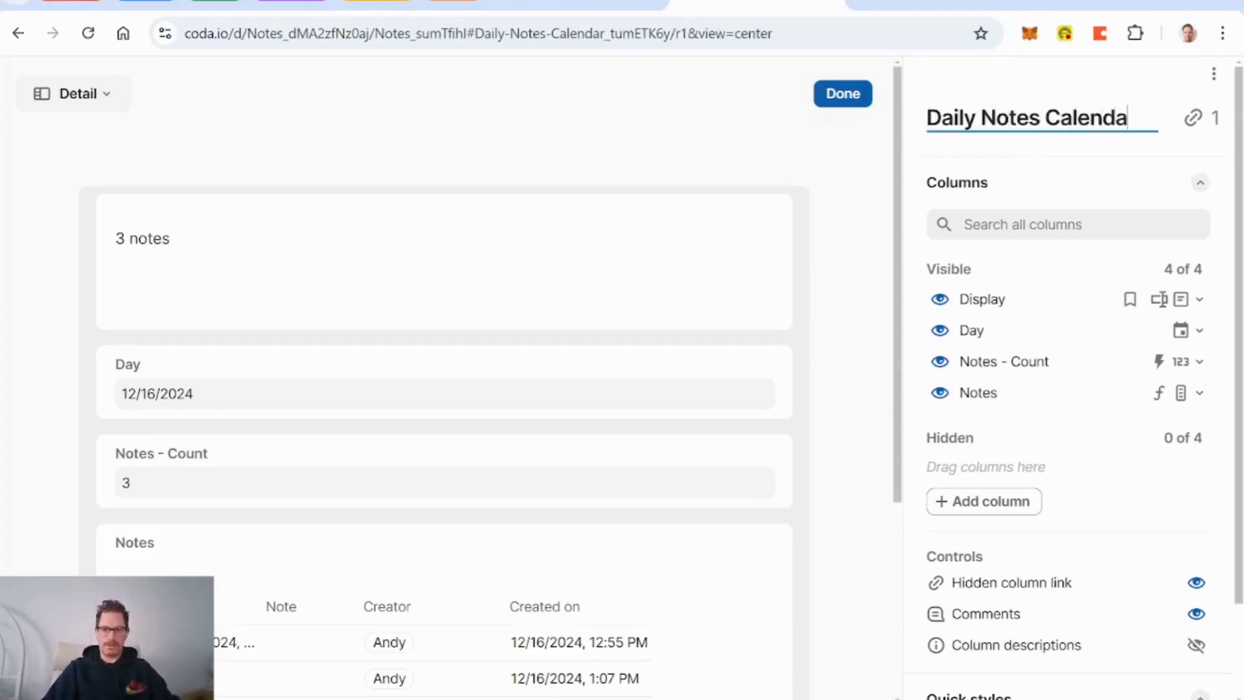
pyautogui.write('r Layout')
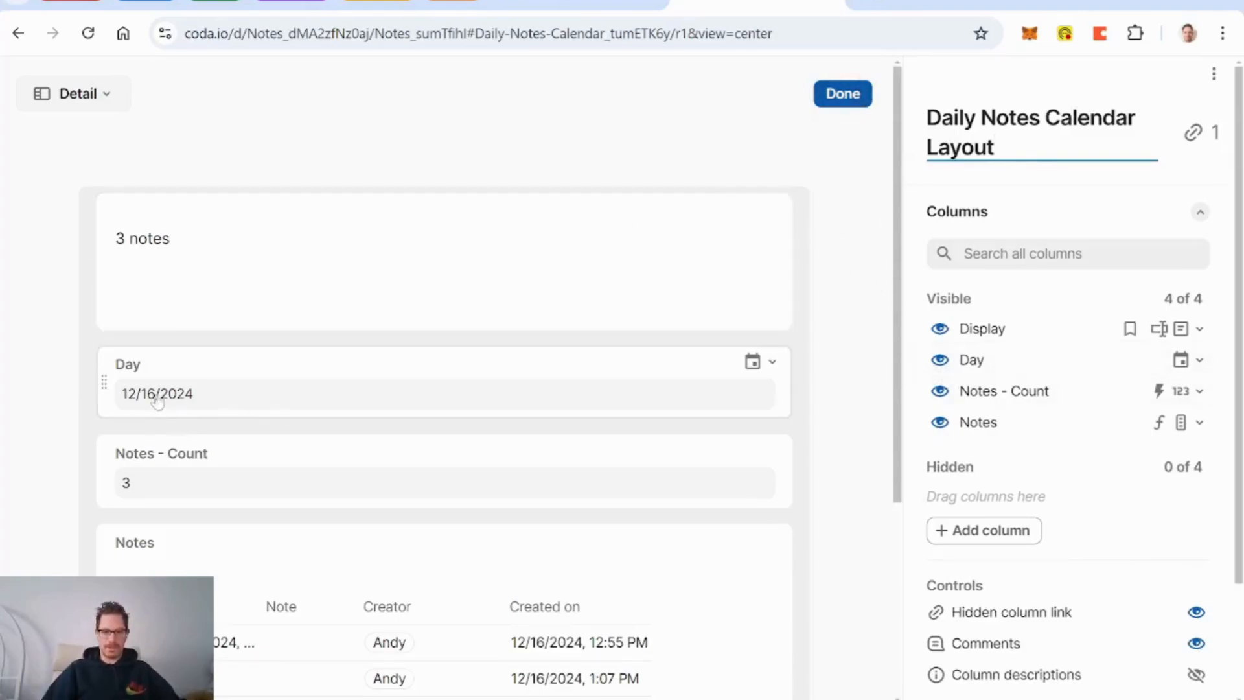
pyautogui.click(940, 391)
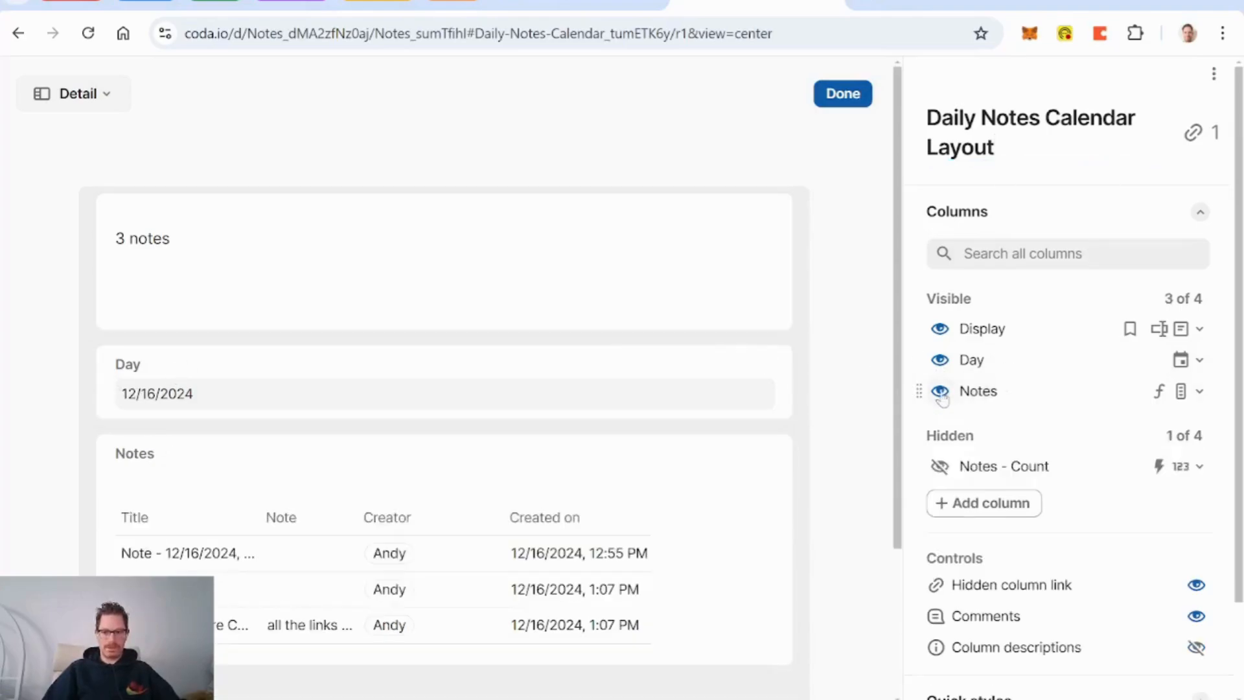
pyautogui.click(940, 329)
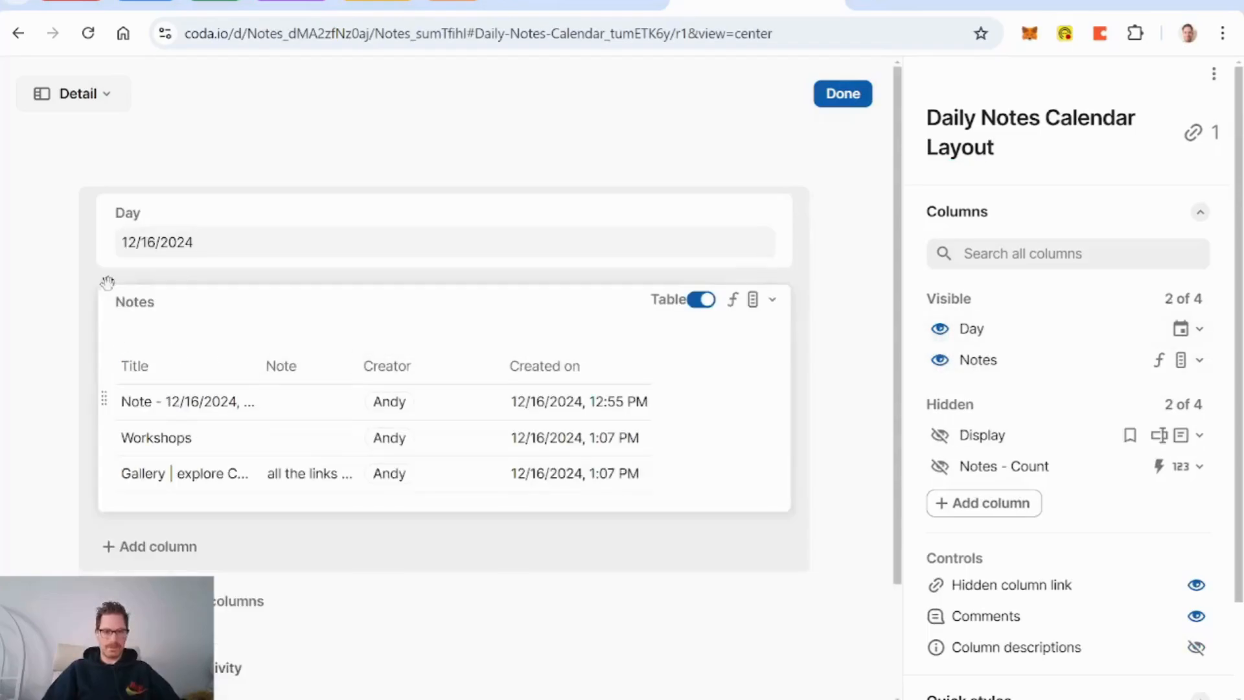
# Step: Give Day a Large label, centred, 'Wed, Jan 31, 2024' format at H0, and hide the hidden-columns link
pyautogui.click(274, 217)
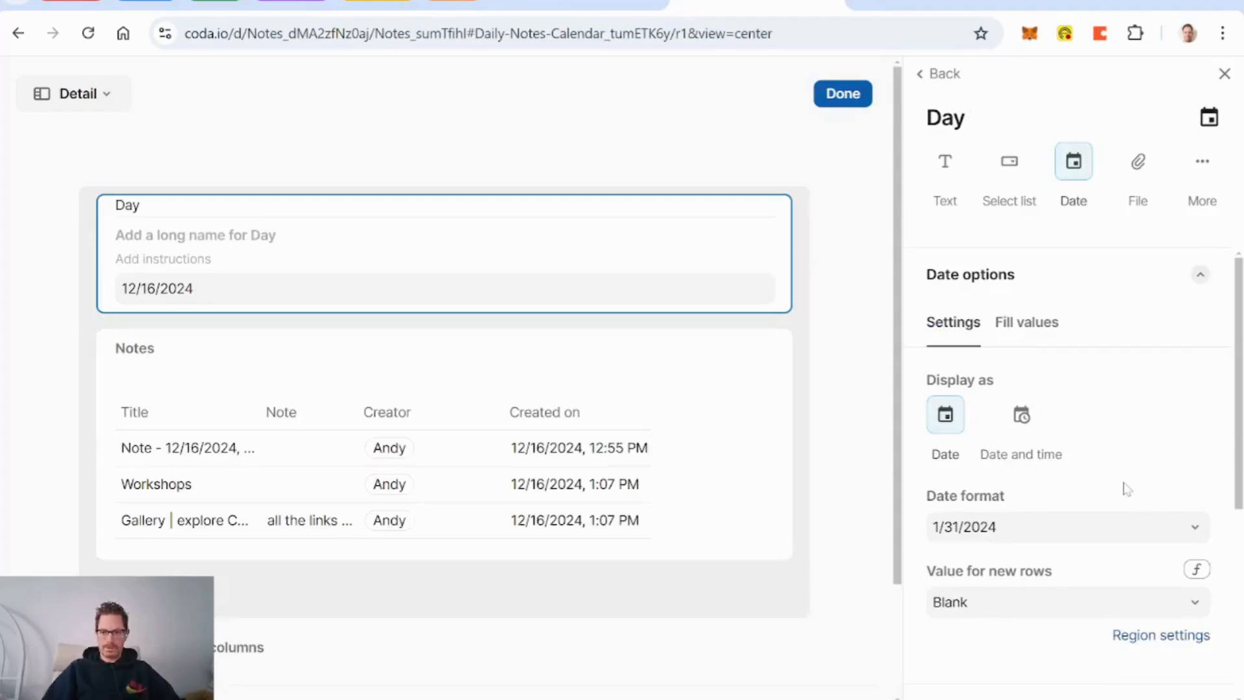
pyautogui.scroll(-4, 1128, 489)
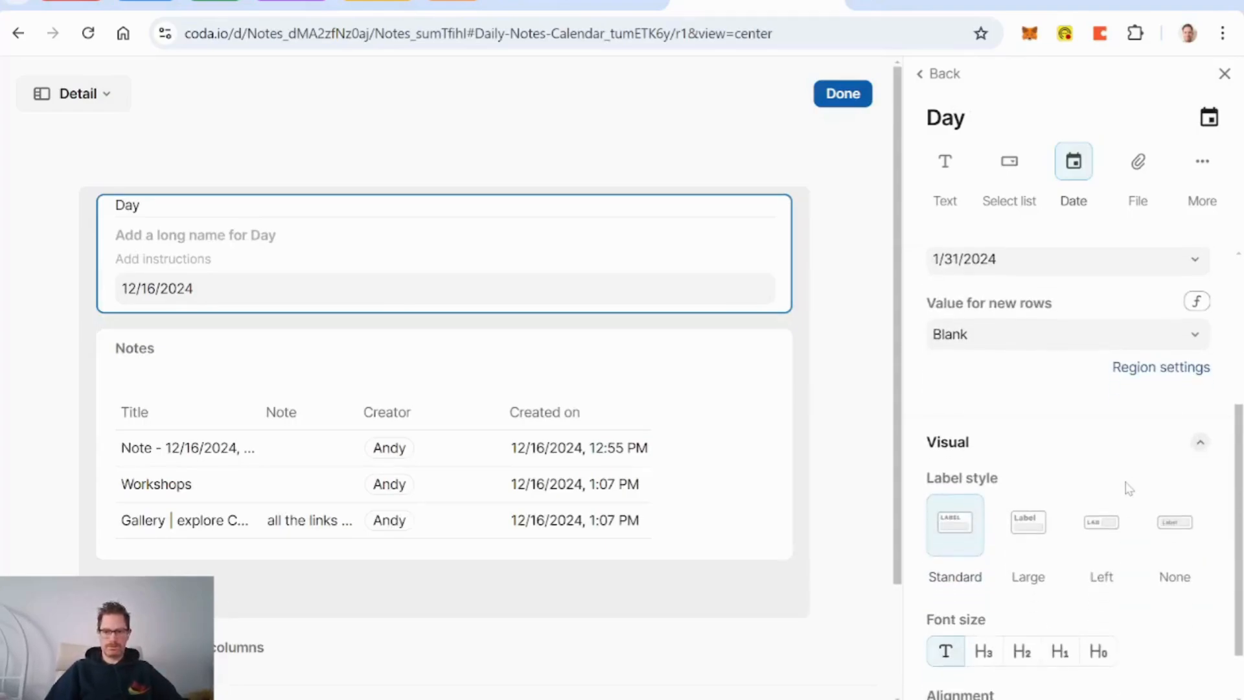
pyautogui.click(1029, 523)
pyautogui.scroll(-1, 1030, 553)
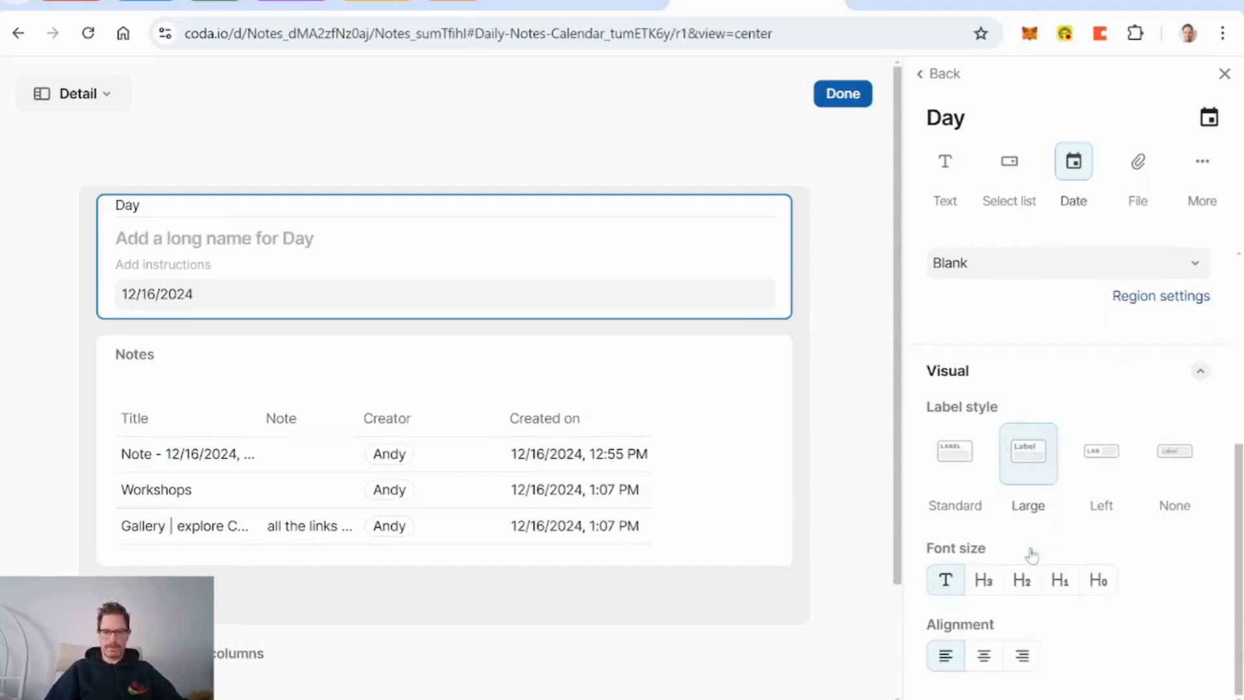
pyautogui.click(976, 669)
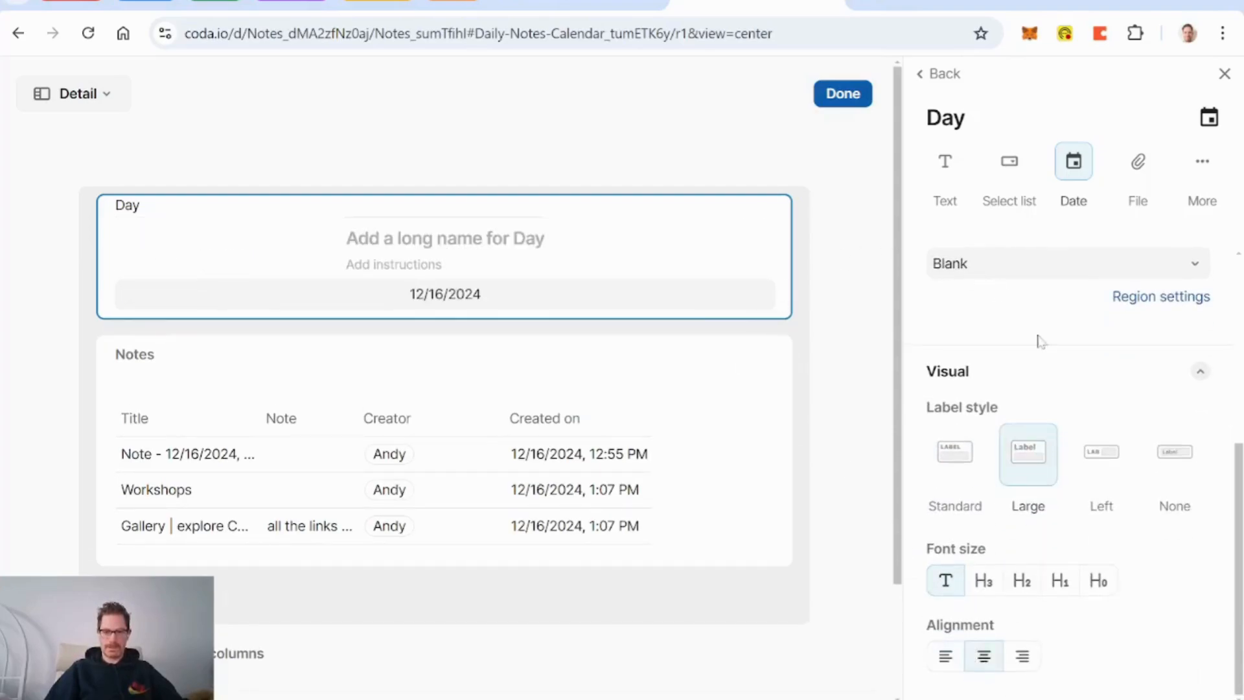
pyautogui.scroll(3, 1043, 376)
pyautogui.scroll(2, 1047, 391)
pyautogui.click(1053, 524)
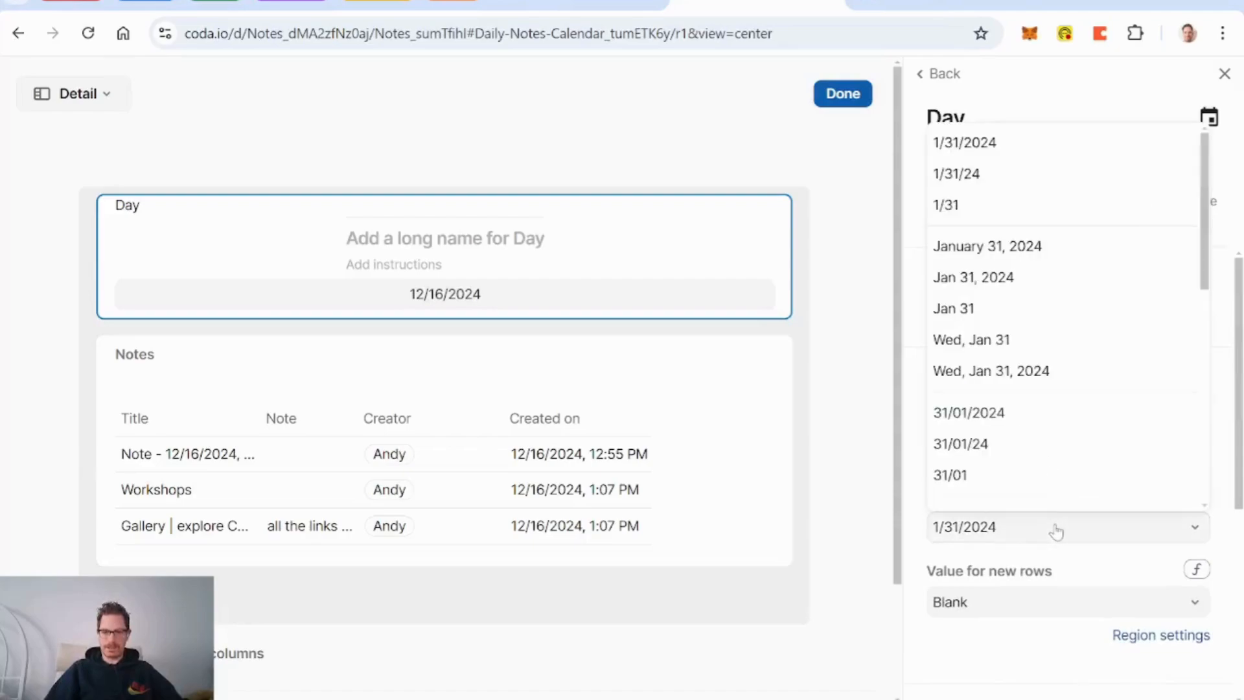
pyautogui.click(1034, 372)
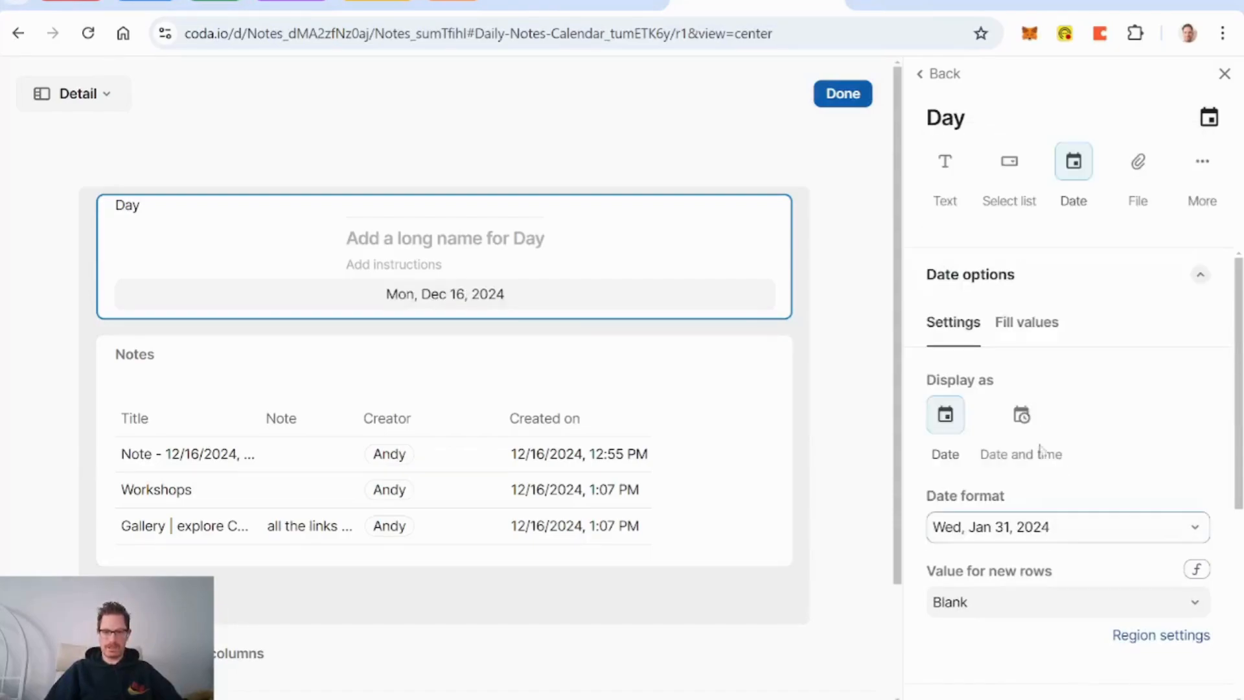
pyautogui.scroll(-5, 1063, 464)
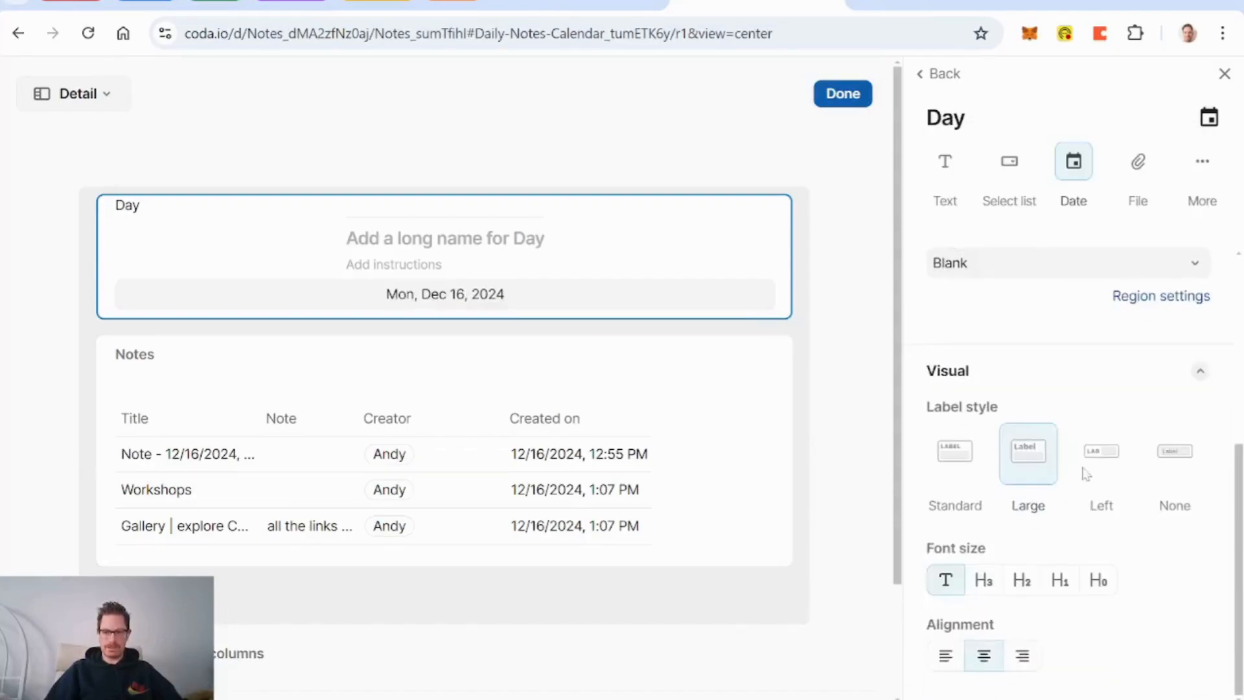
pyautogui.click(1098, 583)
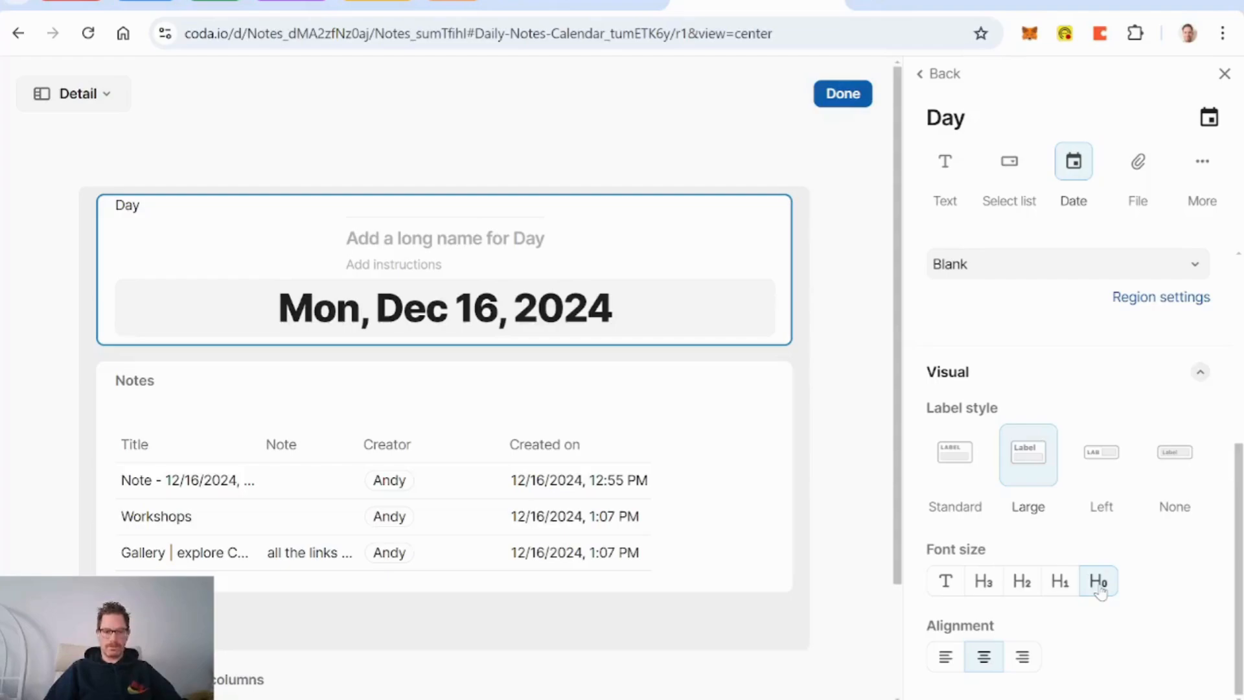
pyautogui.click(940, 73)
pyautogui.click(1194, 587)
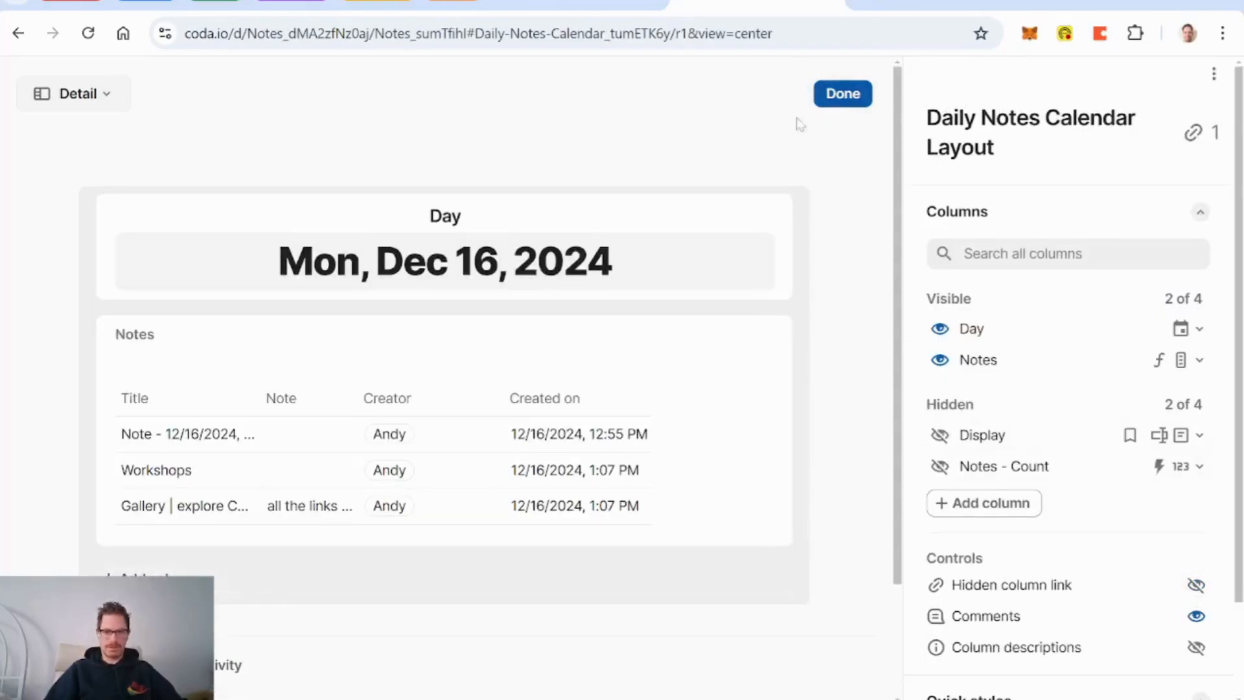
# Step: Set the Day field's label style to None
pyautogui.click(633, 231)
pyautogui.scroll(-3, 951, 412)
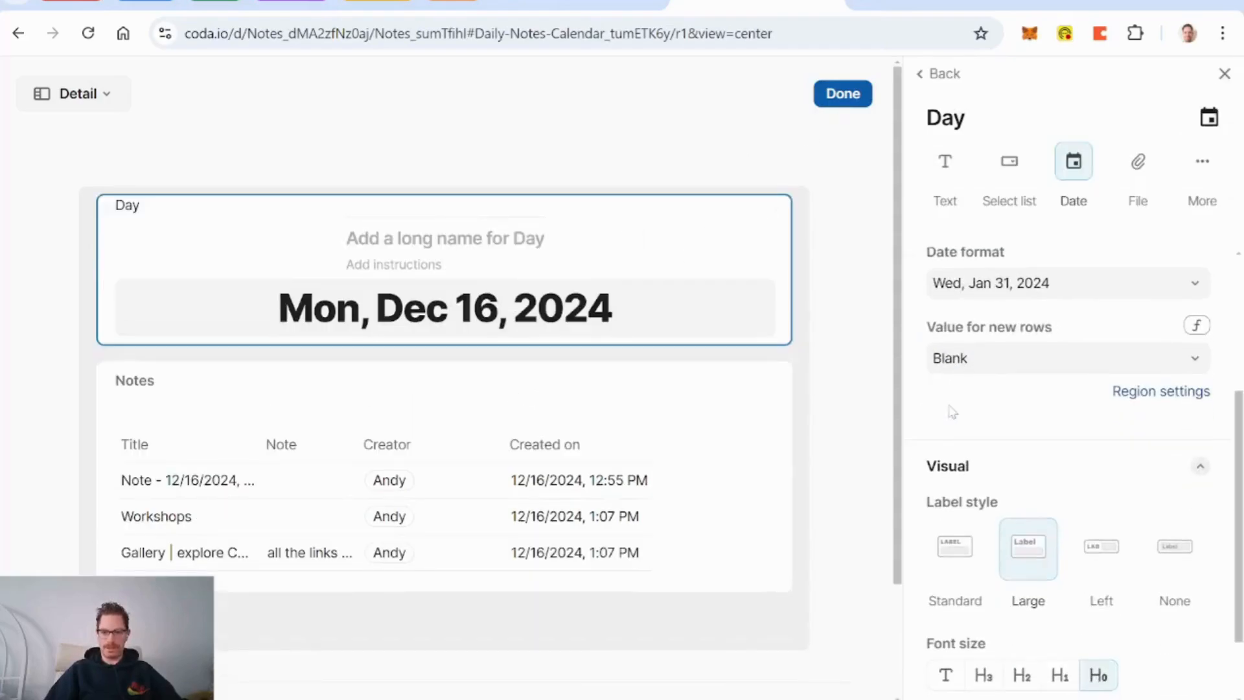
pyautogui.click(1204, 551)
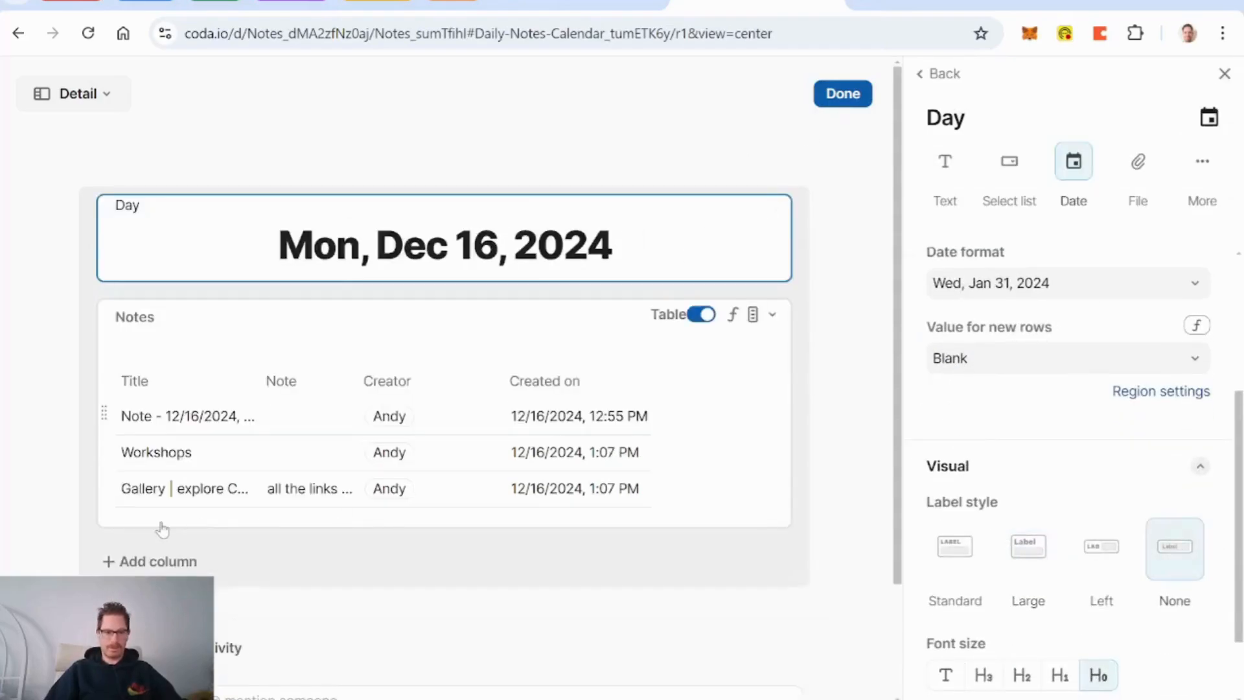
# Step: Add a Line1 field using the Modal Line Formula and place it above the Notes table
pyautogui.click(161, 561)
pyautogui.write('Line1')
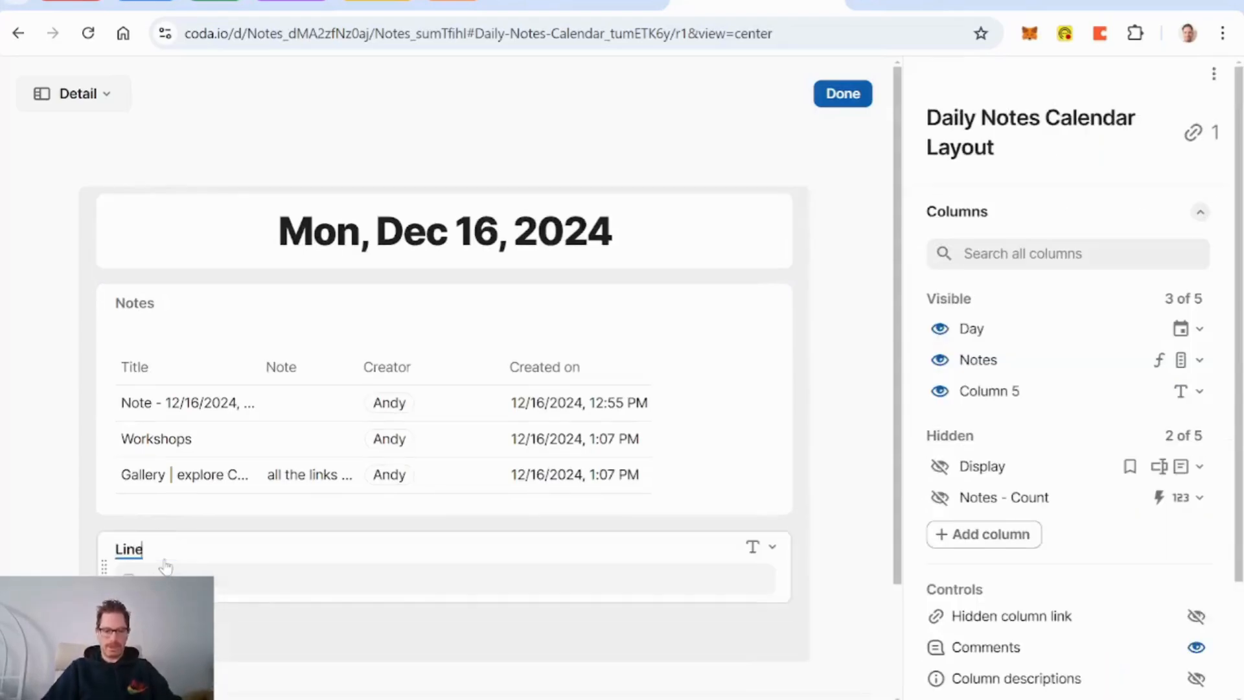
pyautogui.click(762, 546)
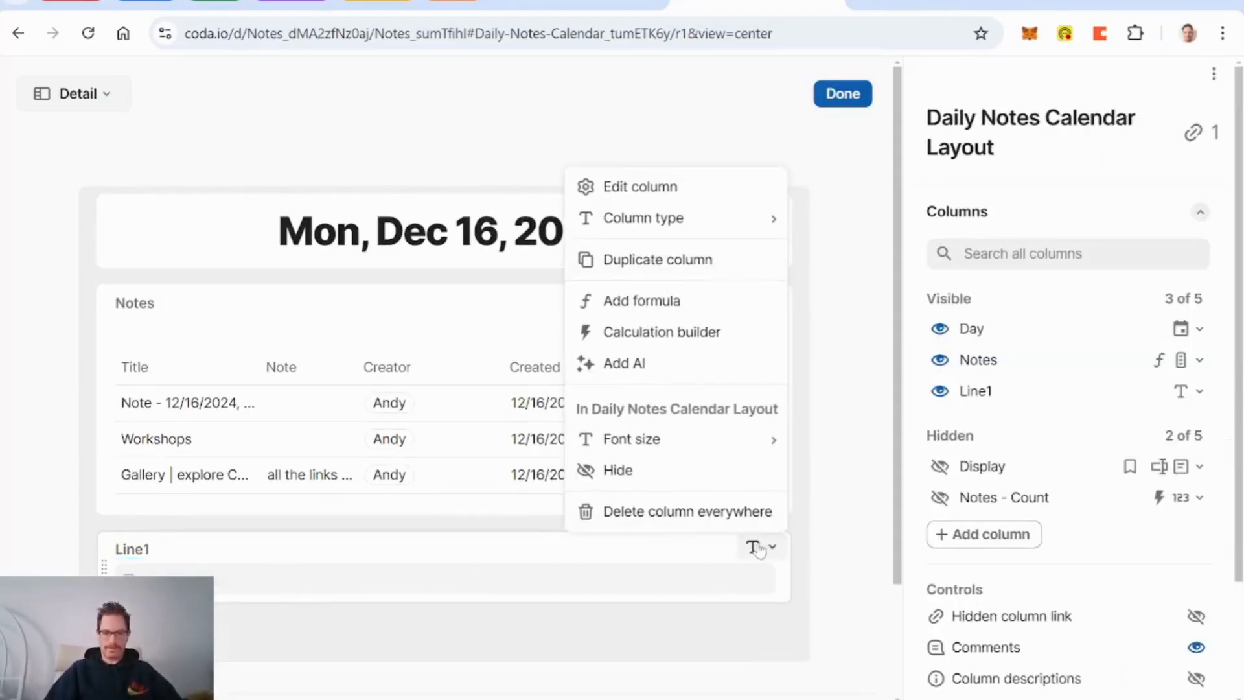
pyautogui.click(664, 308)
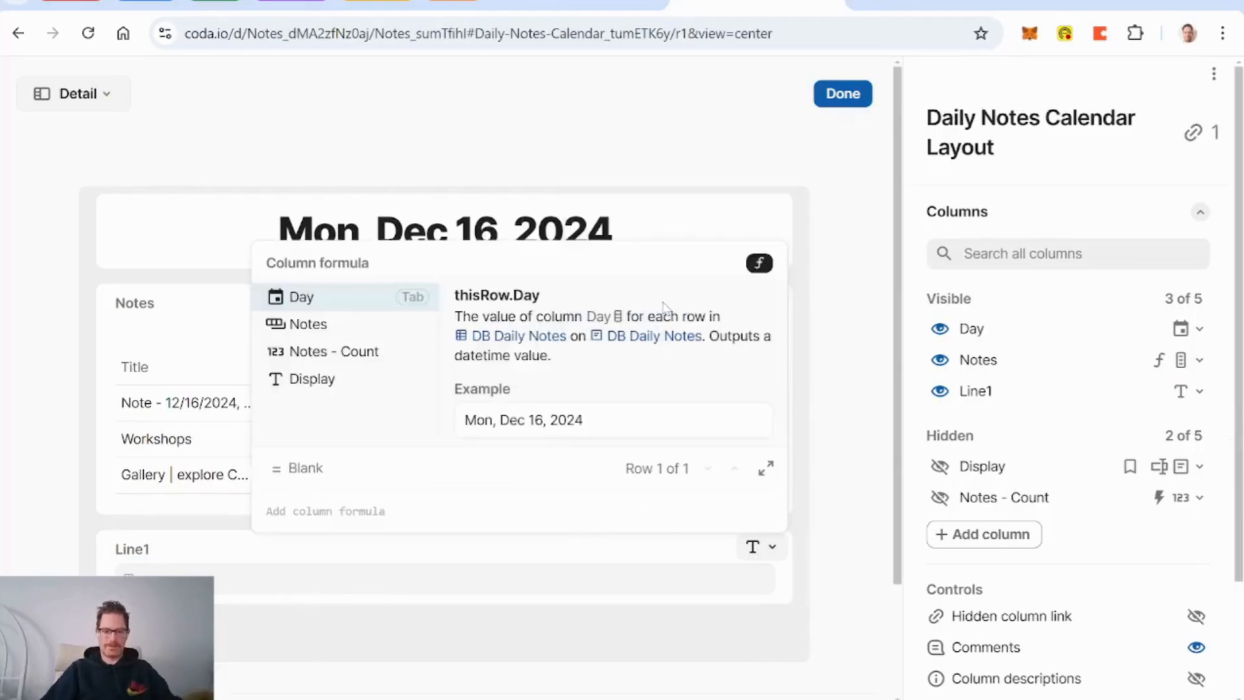
pyautogui.write('modal Line Formula')
pyautogui.press('Return')
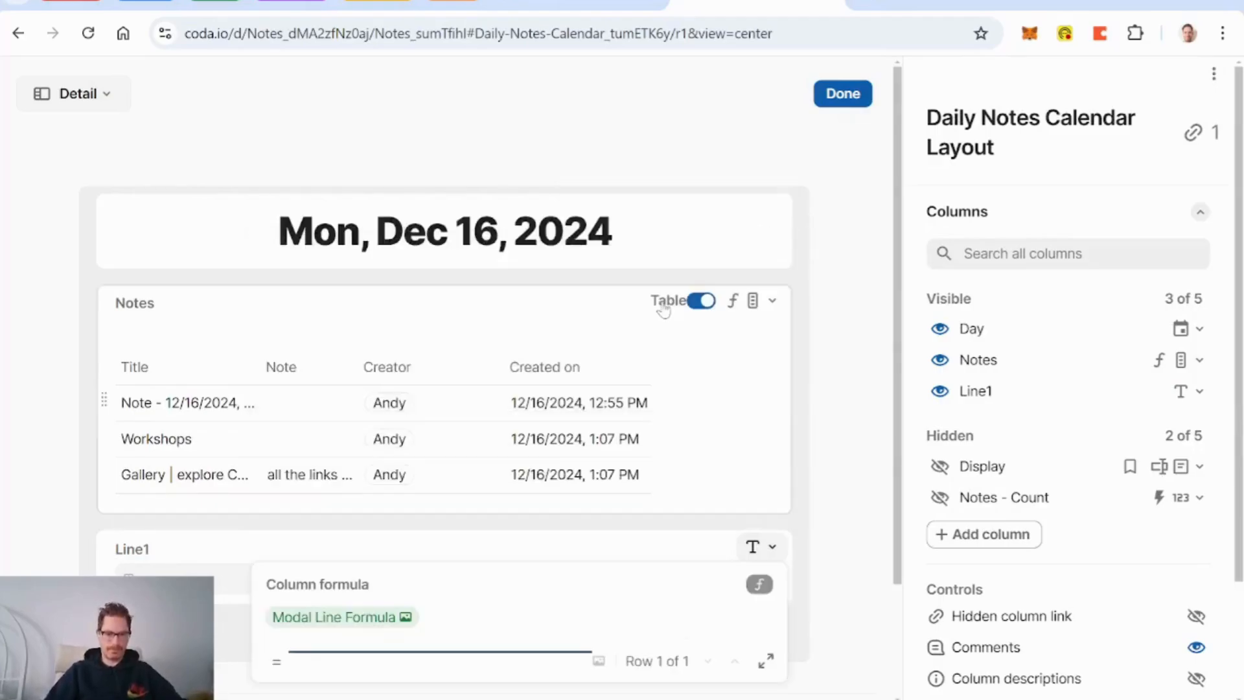
pyautogui.click(124, 557)
pyautogui.moveTo(103, 561); pyautogui.dragTo(153, 274)
# Step: Remove the Line1 and Notes labels, centre Line1, and finish the layout
pyautogui.click(301, 310)
pyautogui.scroll(-3, 1005, 458)
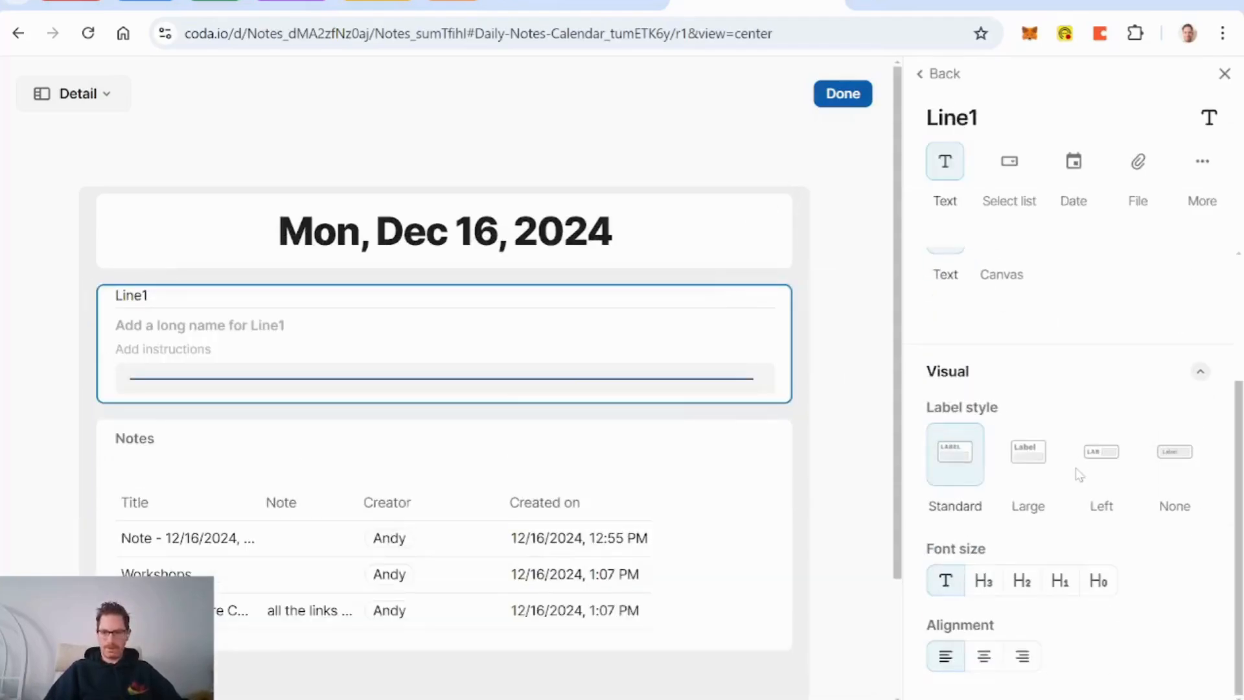
pyautogui.click(1169, 456)
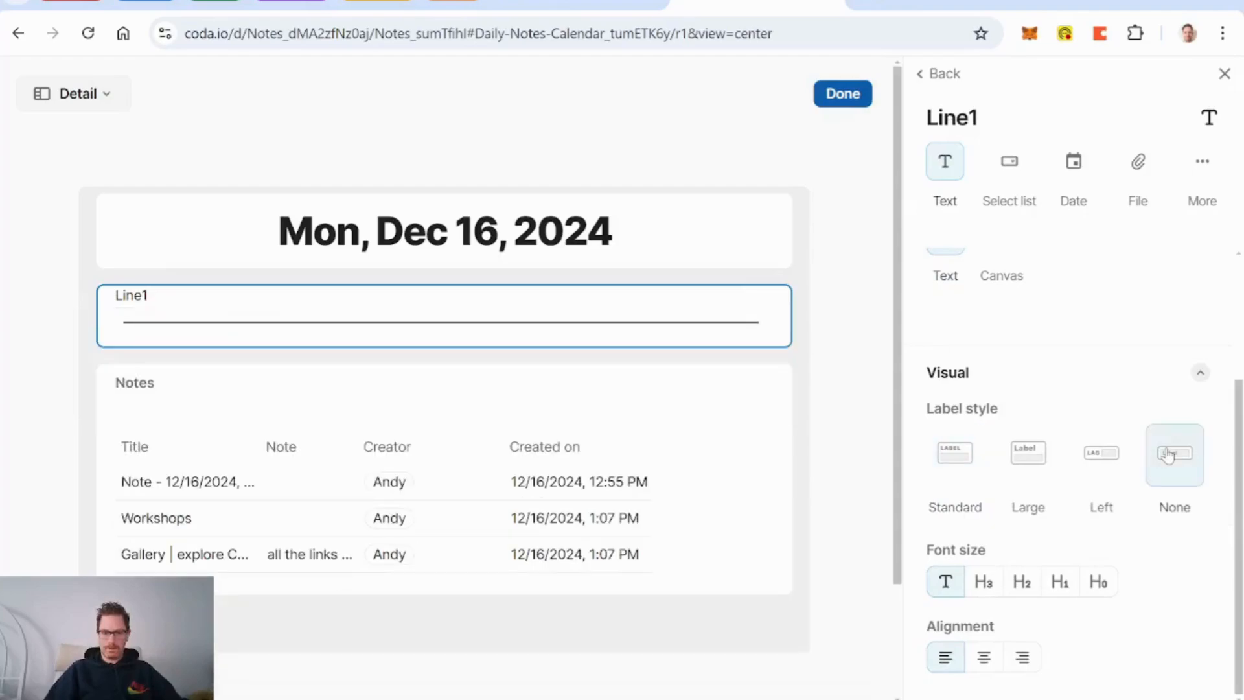
pyautogui.click(983, 656)
pyautogui.click(398, 399)
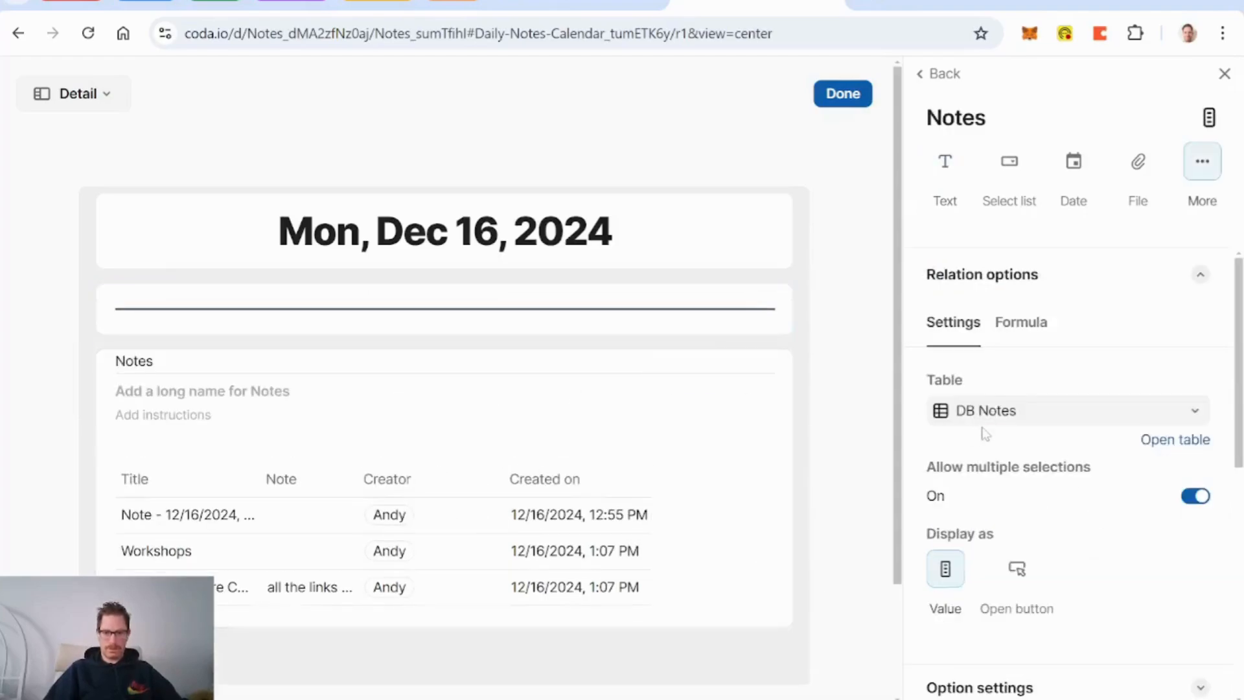
pyautogui.scroll(-8, 1138, 496)
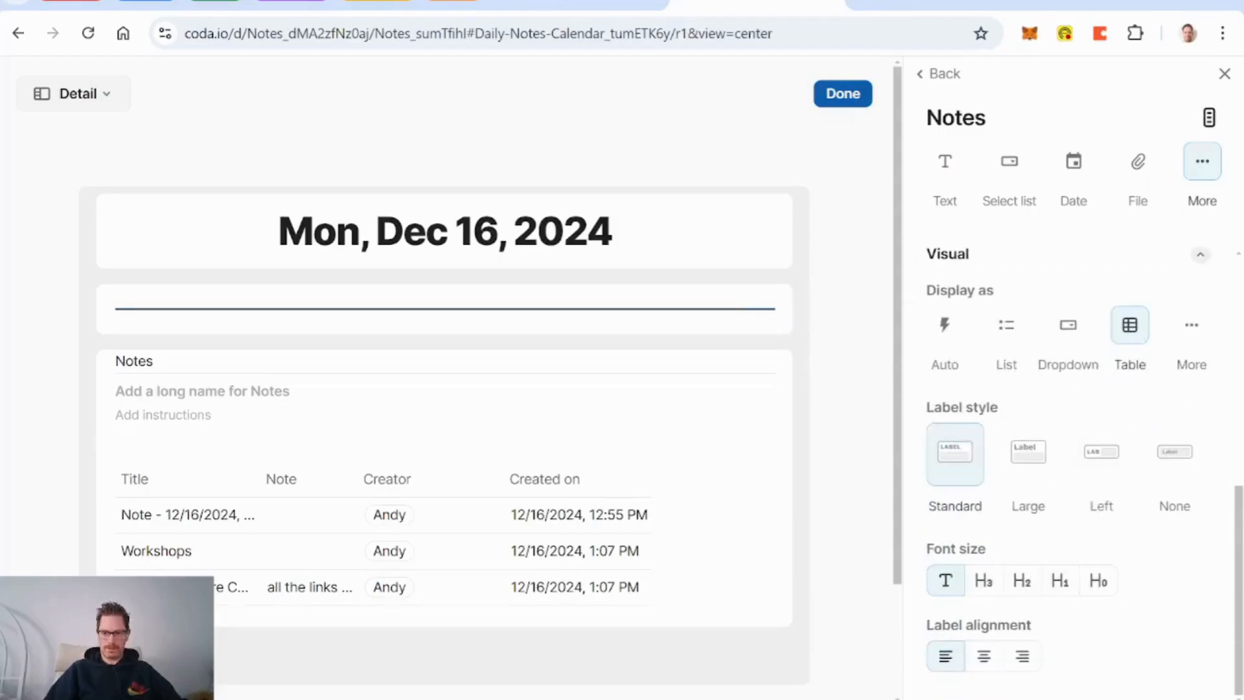
pyautogui.click(1178, 463)
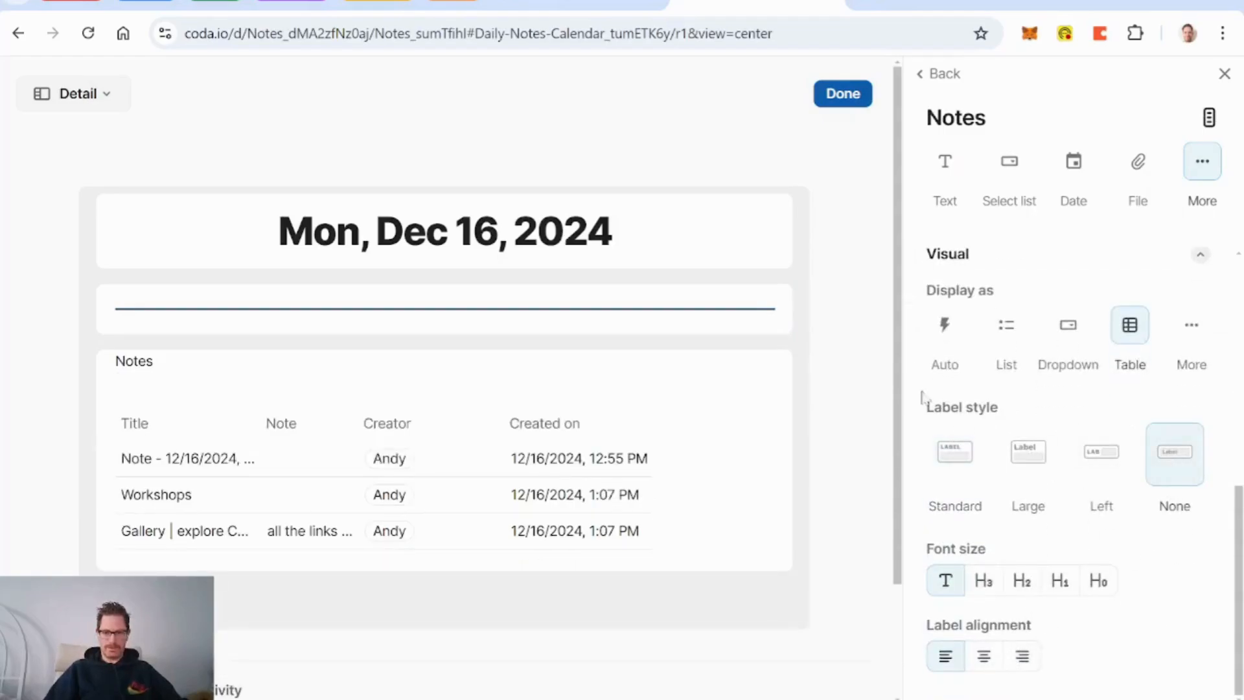
pyautogui.click(842, 95)
pyautogui.moveTo(853, 475)
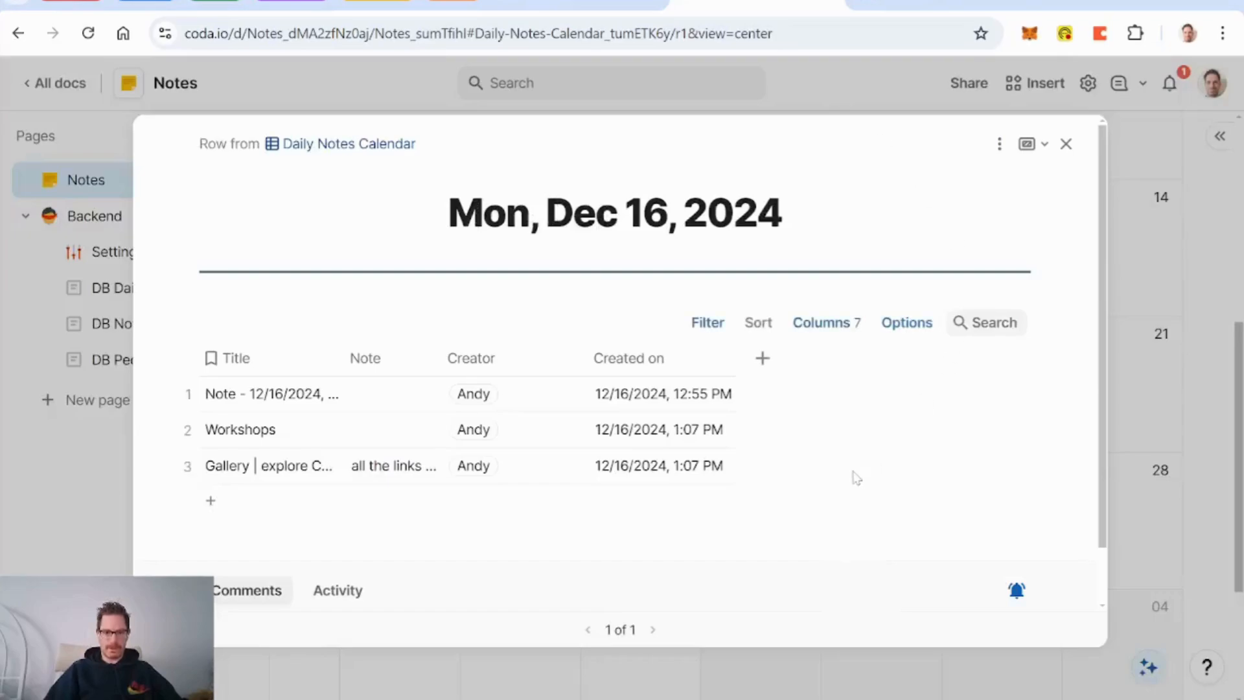
# Step: Turn off the New row and New column buttons in the notes table display options
pyautogui.click(907, 328)
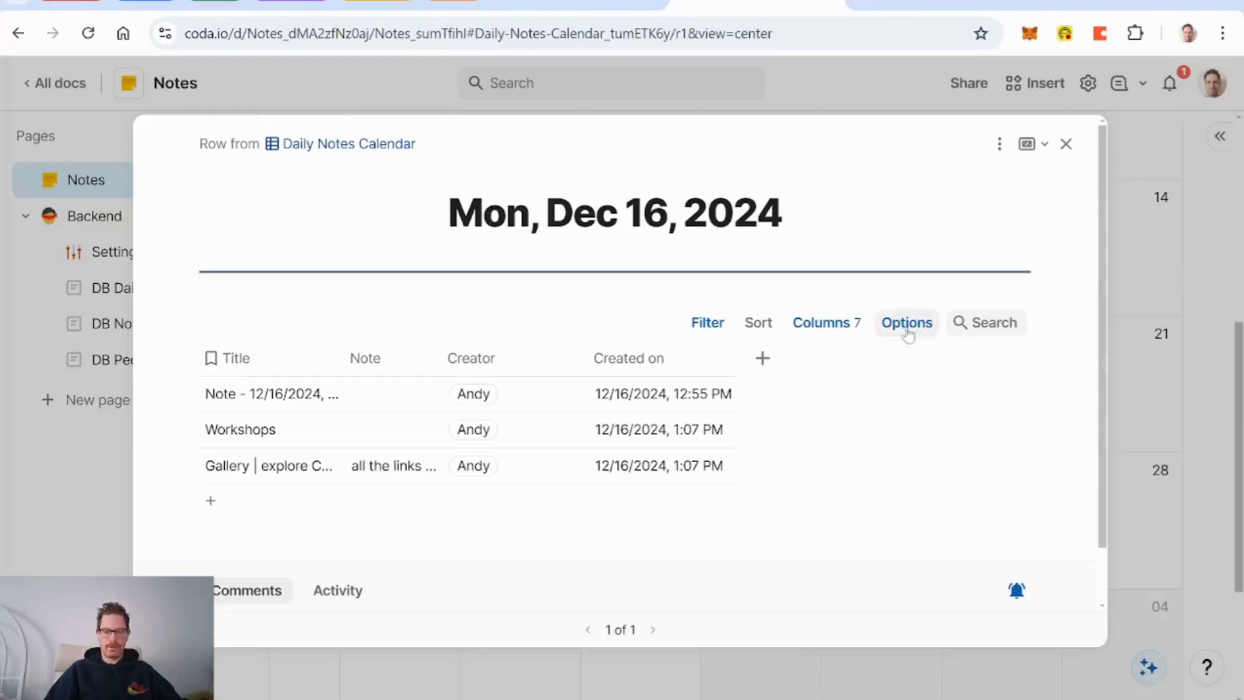
pyautogui.click(1025, 252)
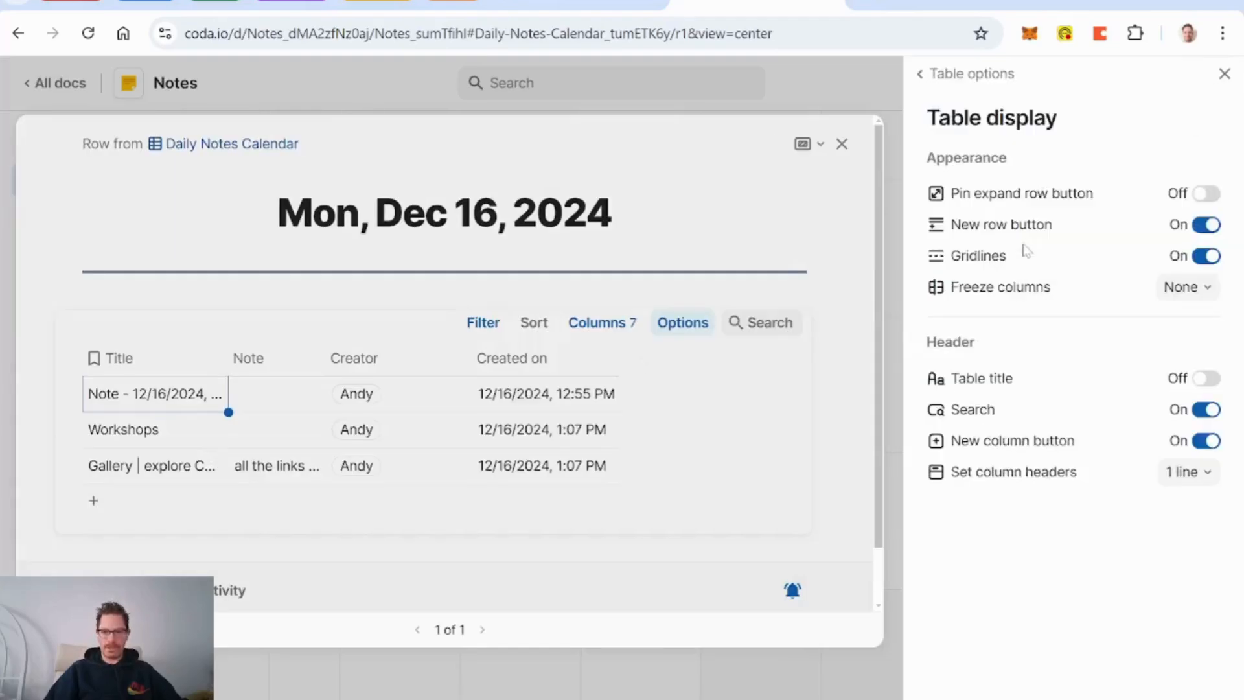
pyautogui.click(1204, 226)
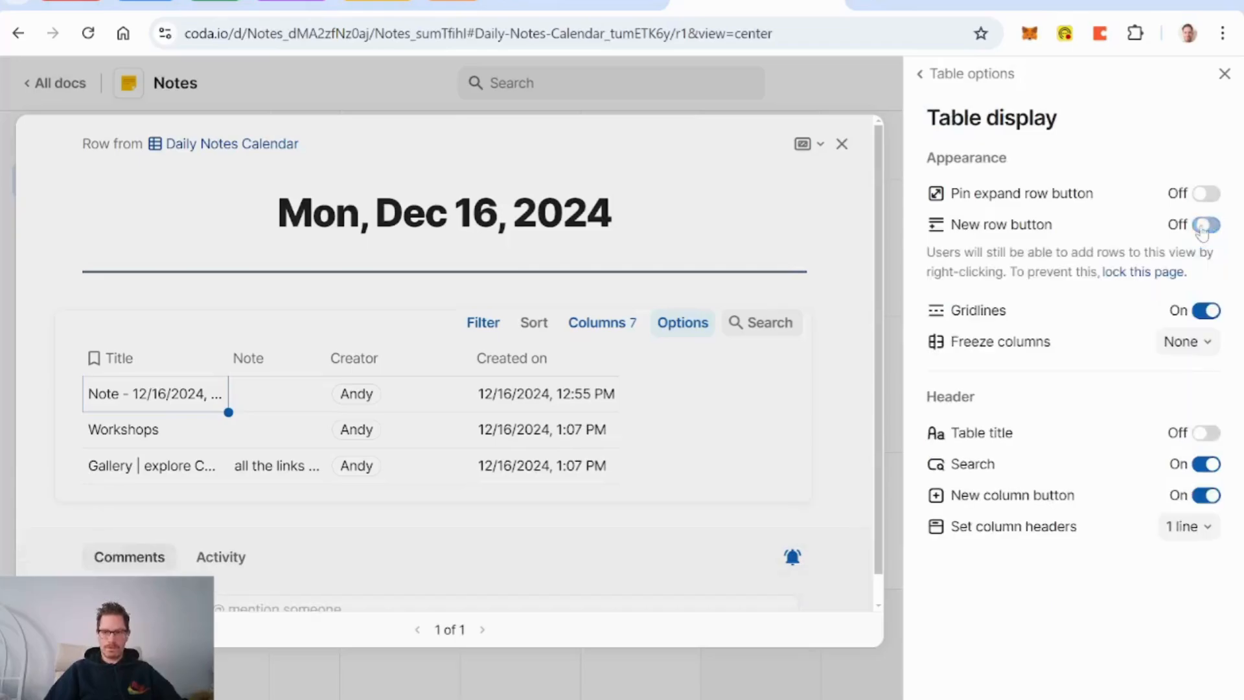
pyautogui.click(1208, 496)
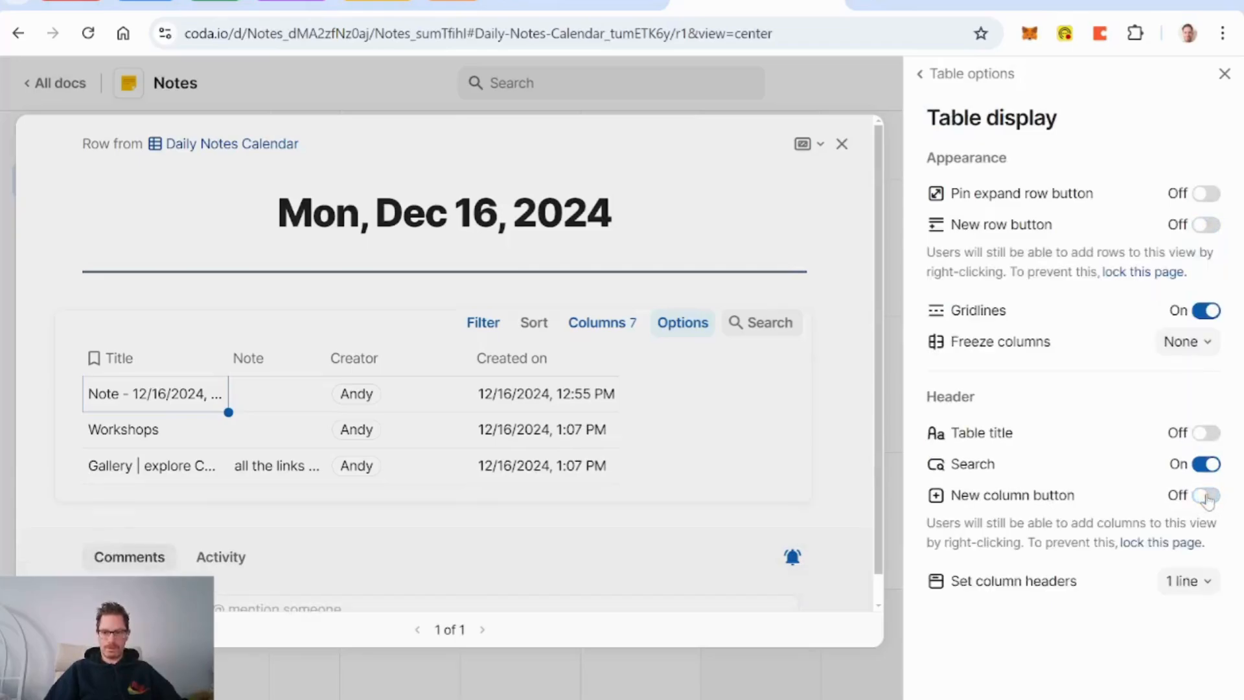
pyautogui.click(1225, 74)
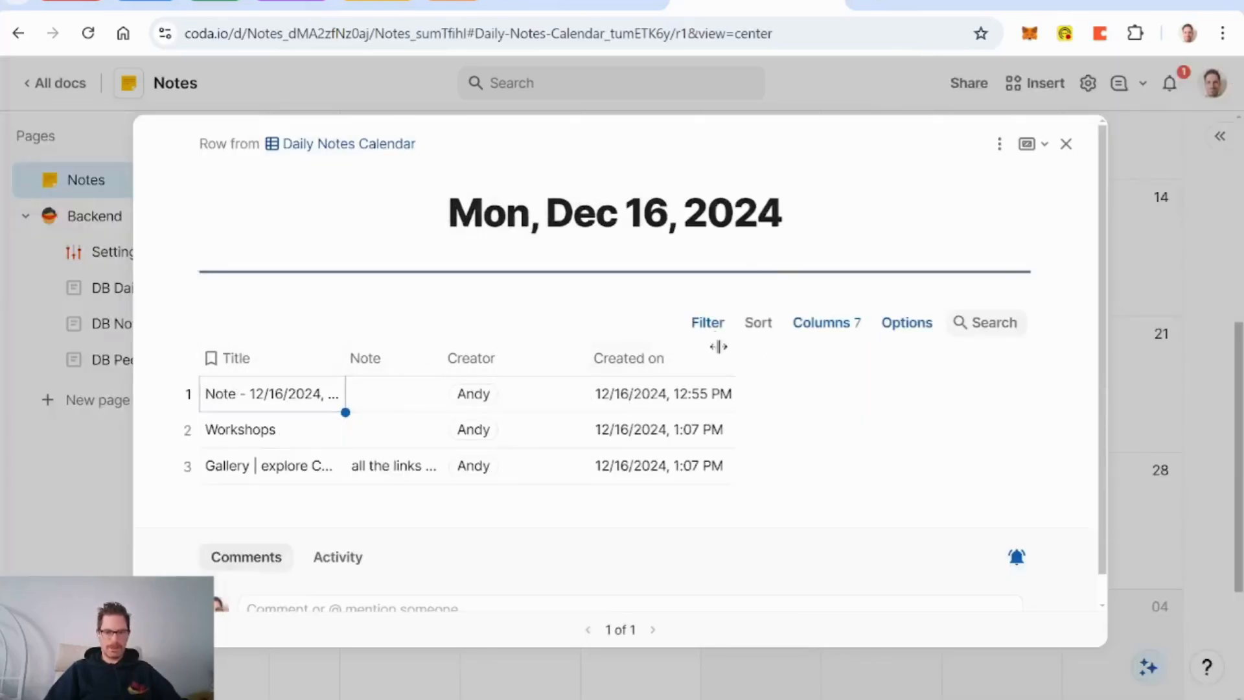
# Step: Move Time of Creation to the first column and sort the notes by it ascending
pyautogui.click(836, 323)
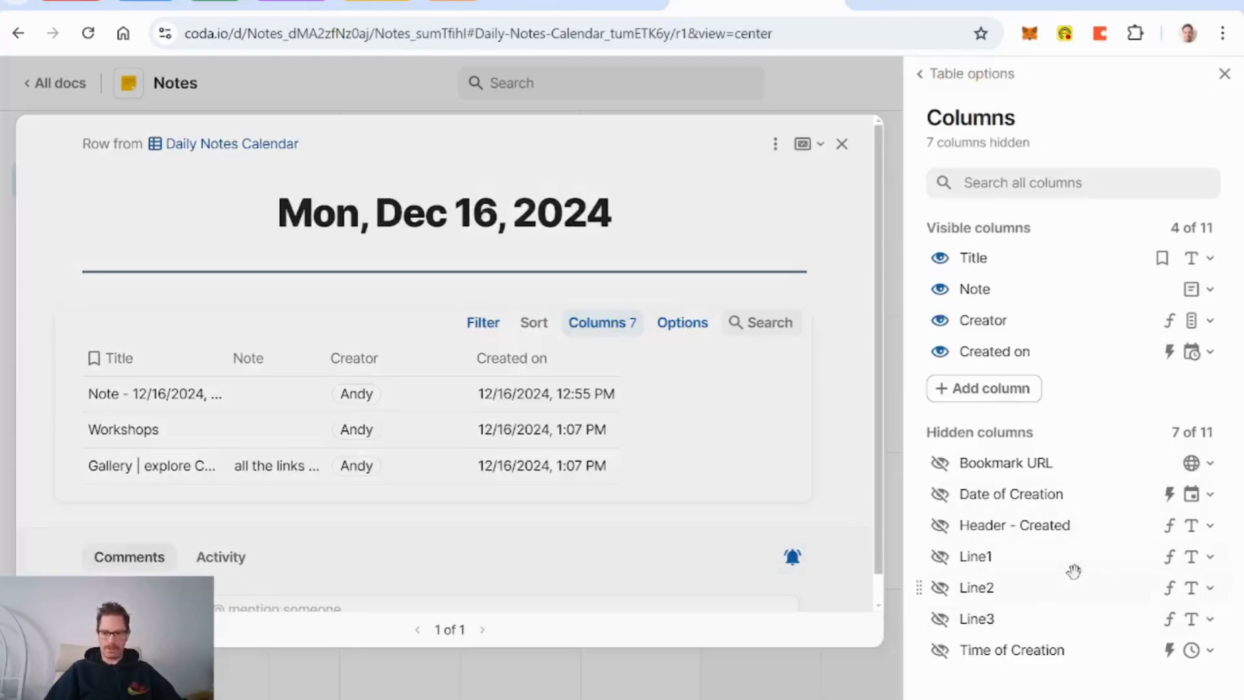
pyautogui.click(1224, 74)
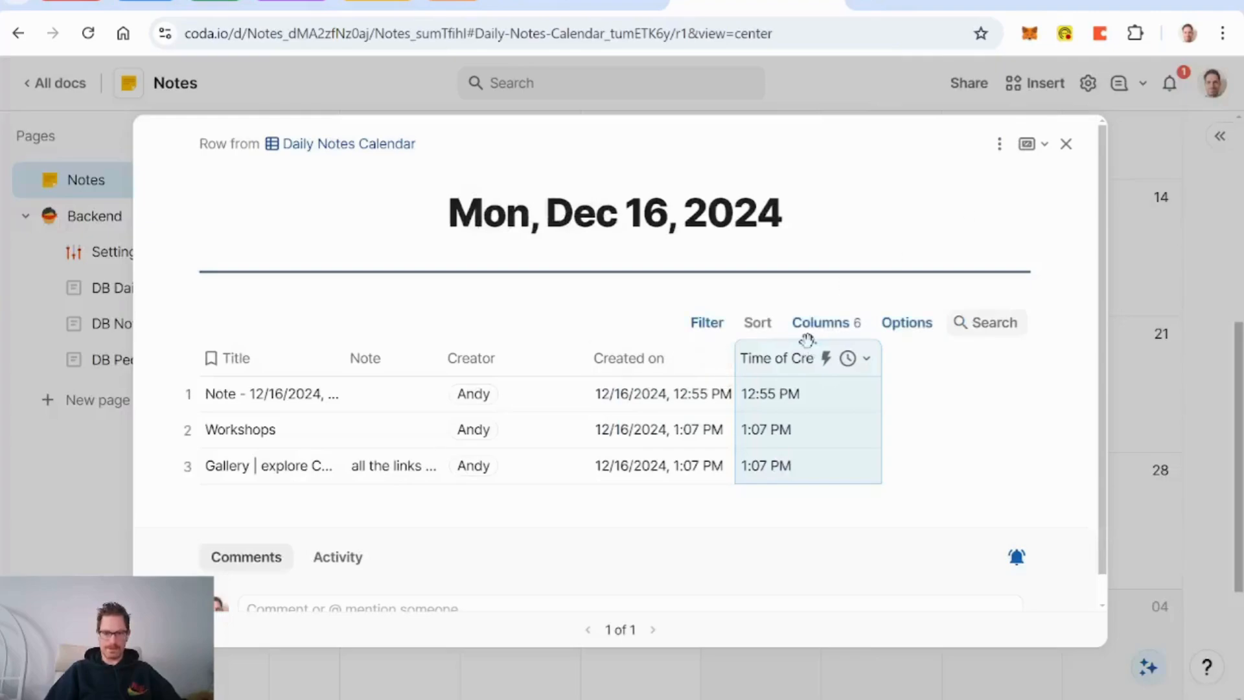
pyautogui.moveTo(806, 340); pyautogui.dragTo(272, 342)
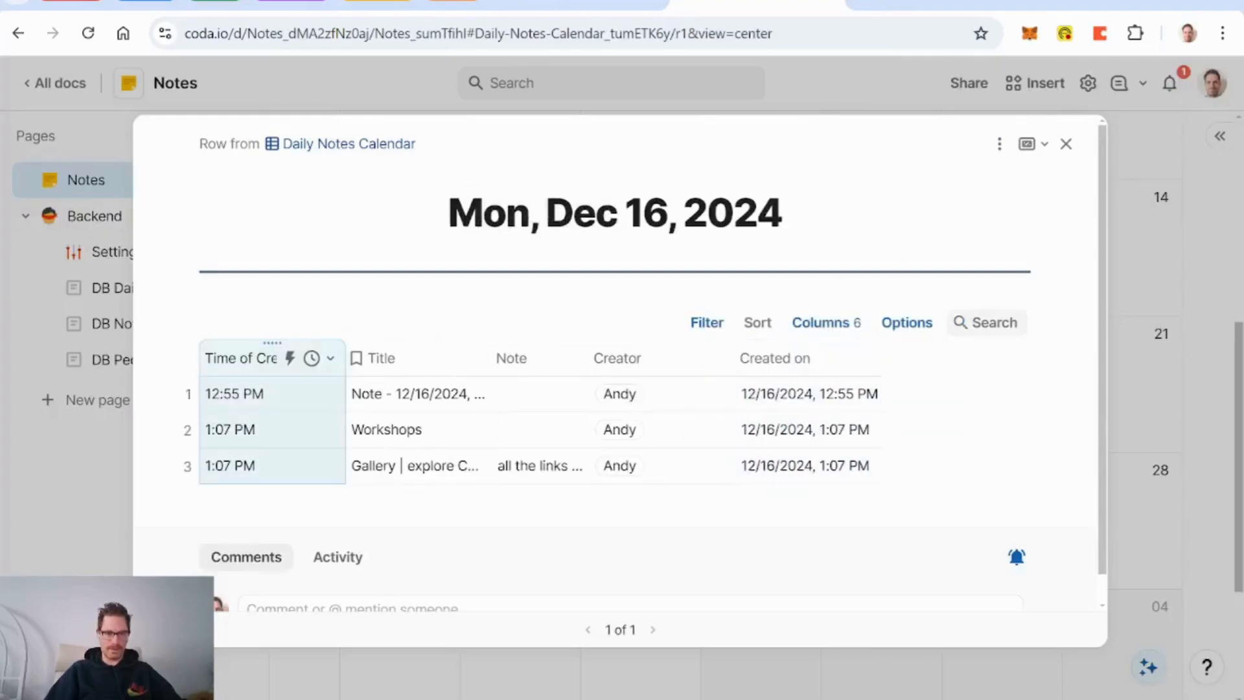
pyautogui.click(764, 326)
pyautogui.click(1065, 386)
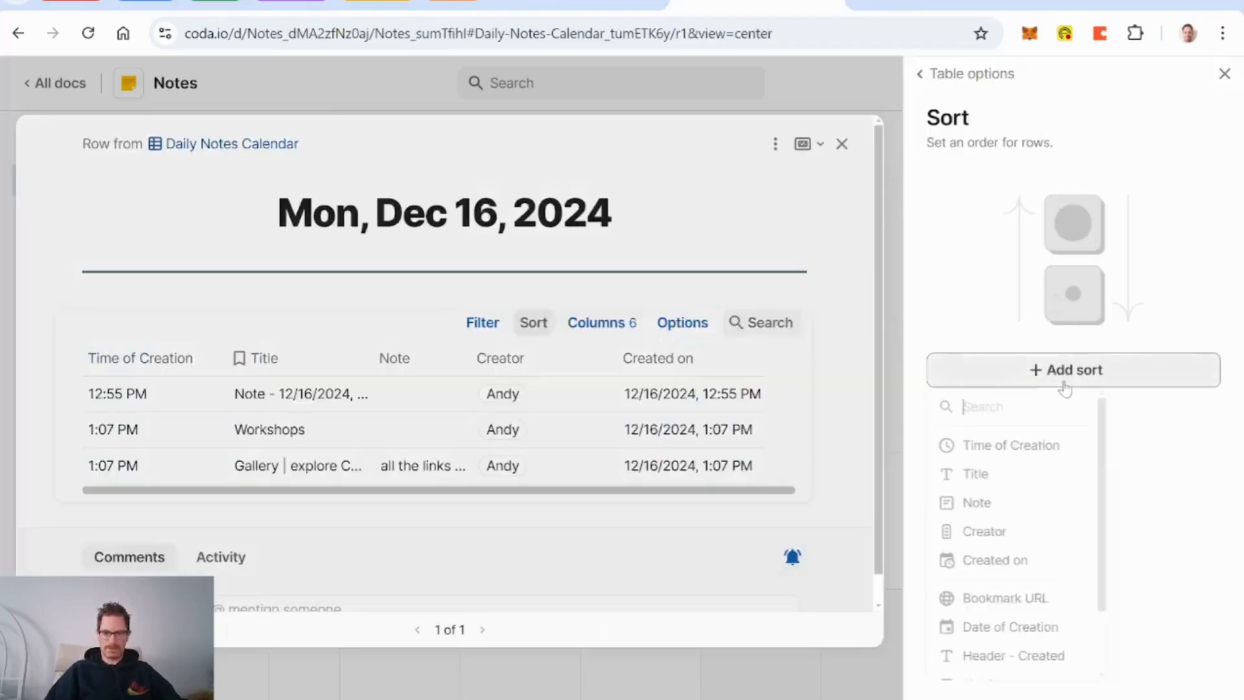
pyautogui.click(1048, 447)
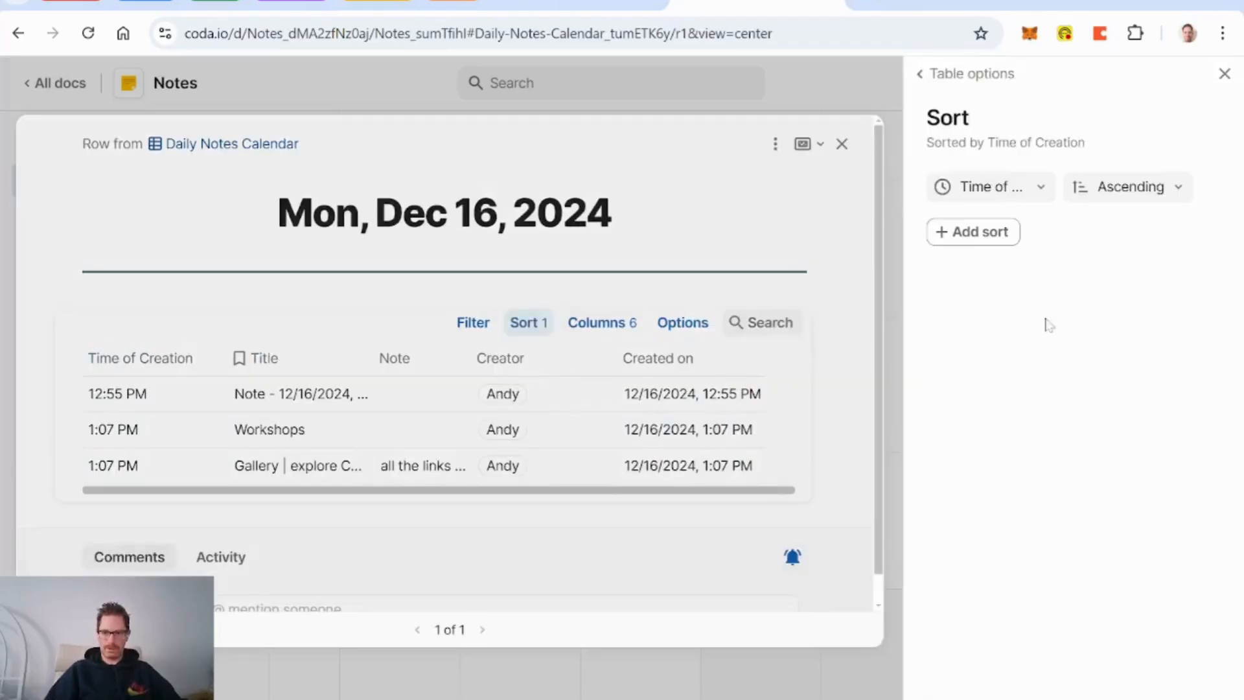
pyautogui.click(1147, 191)
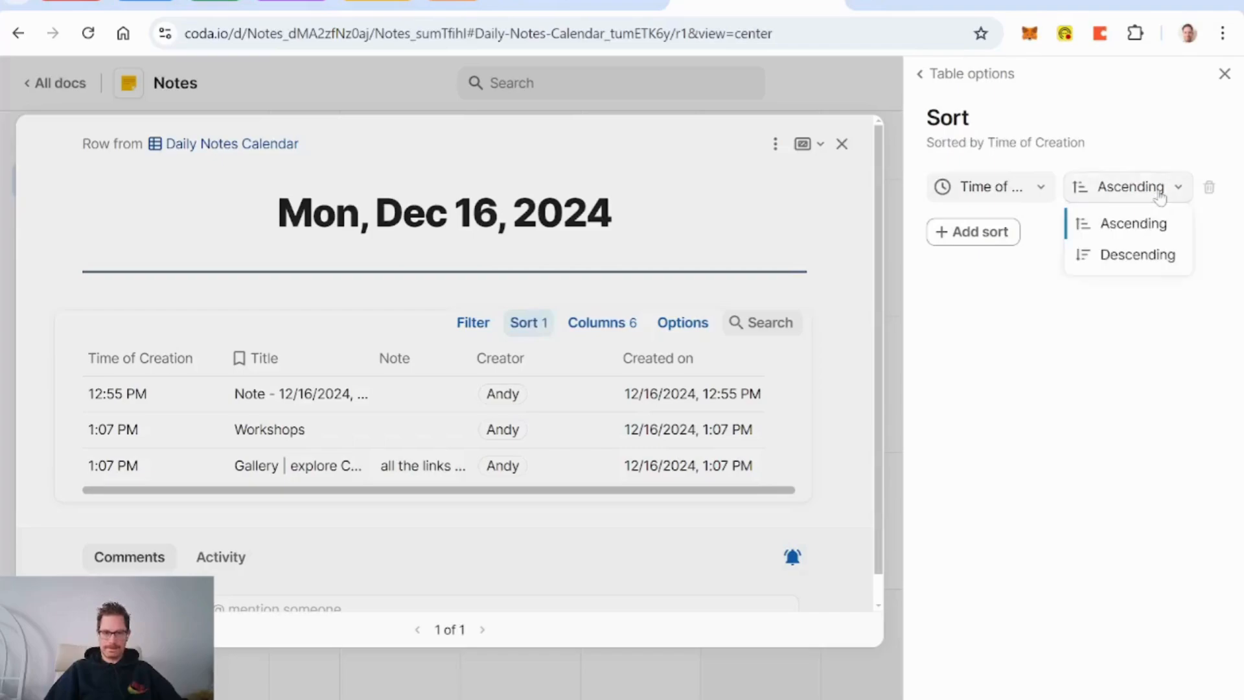
pyautogui.click(1141, 258)
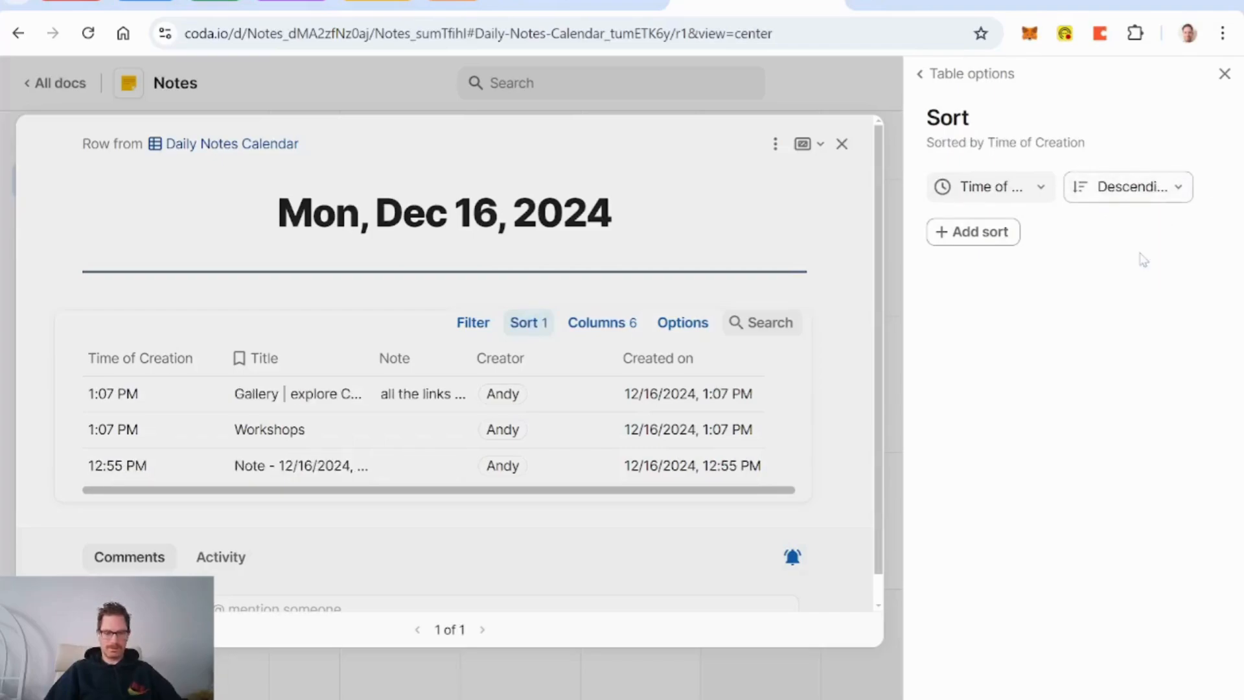
pyautogui.click(1153, 192)
pyautogui.click(1130, 223)
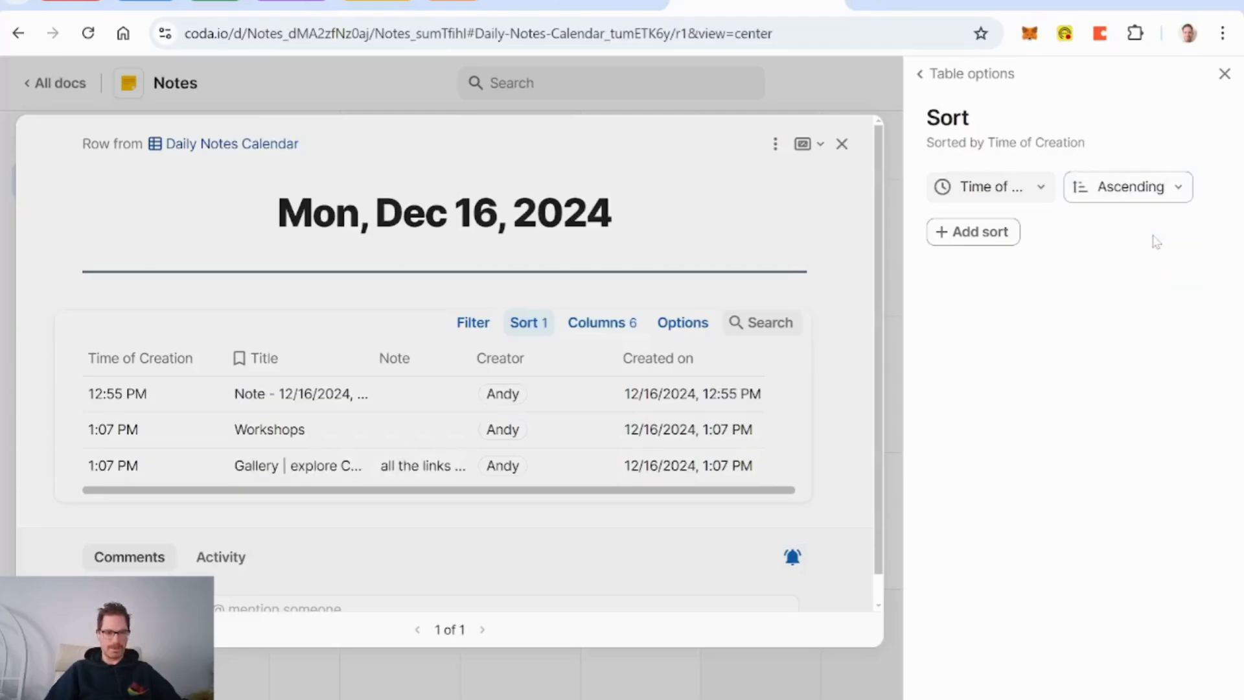
pyautogui.click(1224, 73)
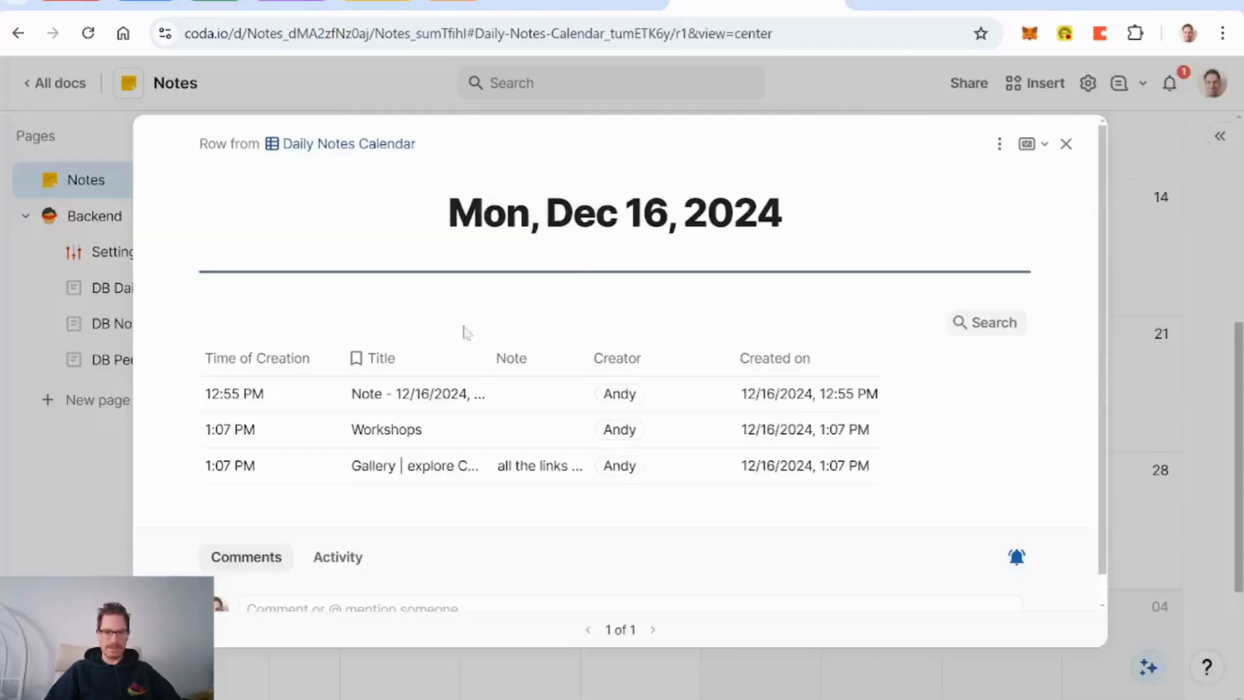
# Step: Pin the expand-row button beside every note row
pyautogui.click(907, 322)
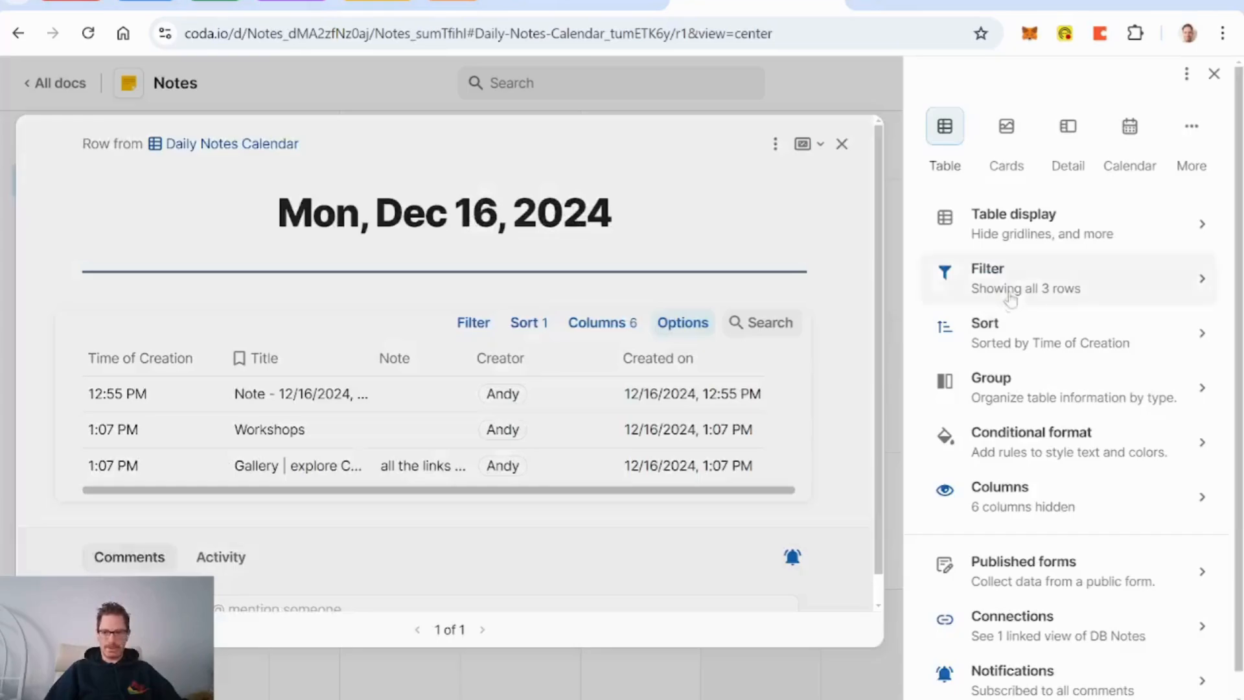
pyautogui.click(1206, 193)
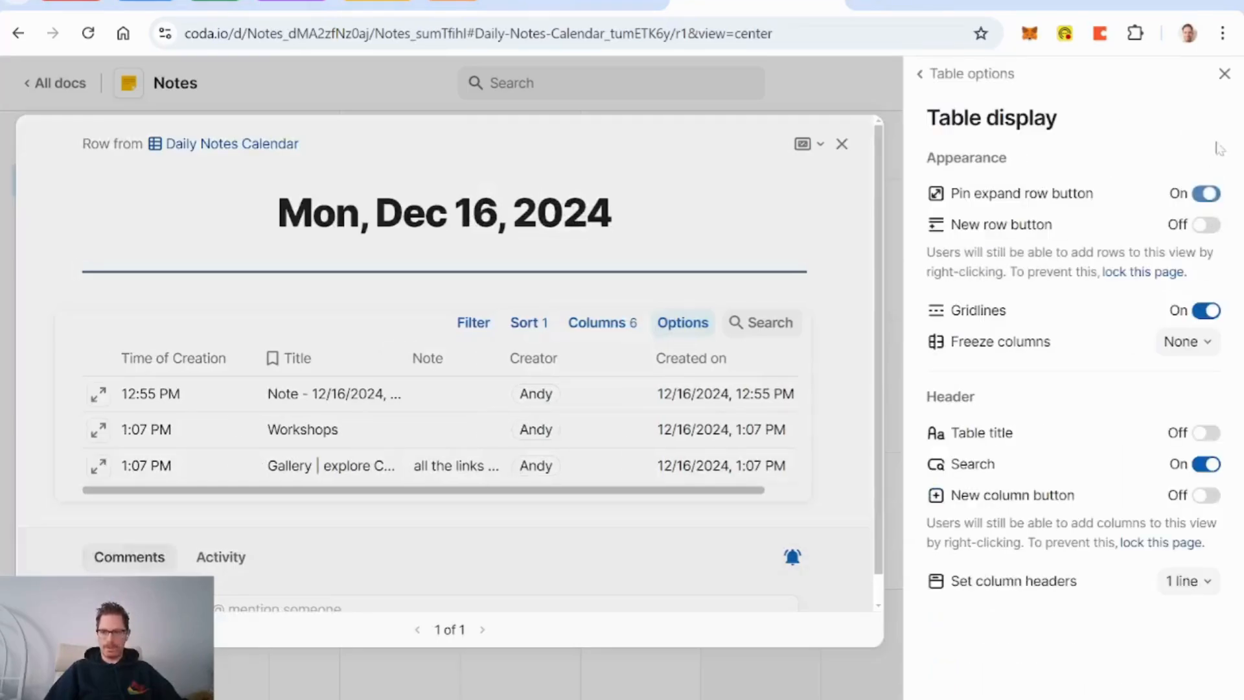
pyautogui.click(1225, 73)
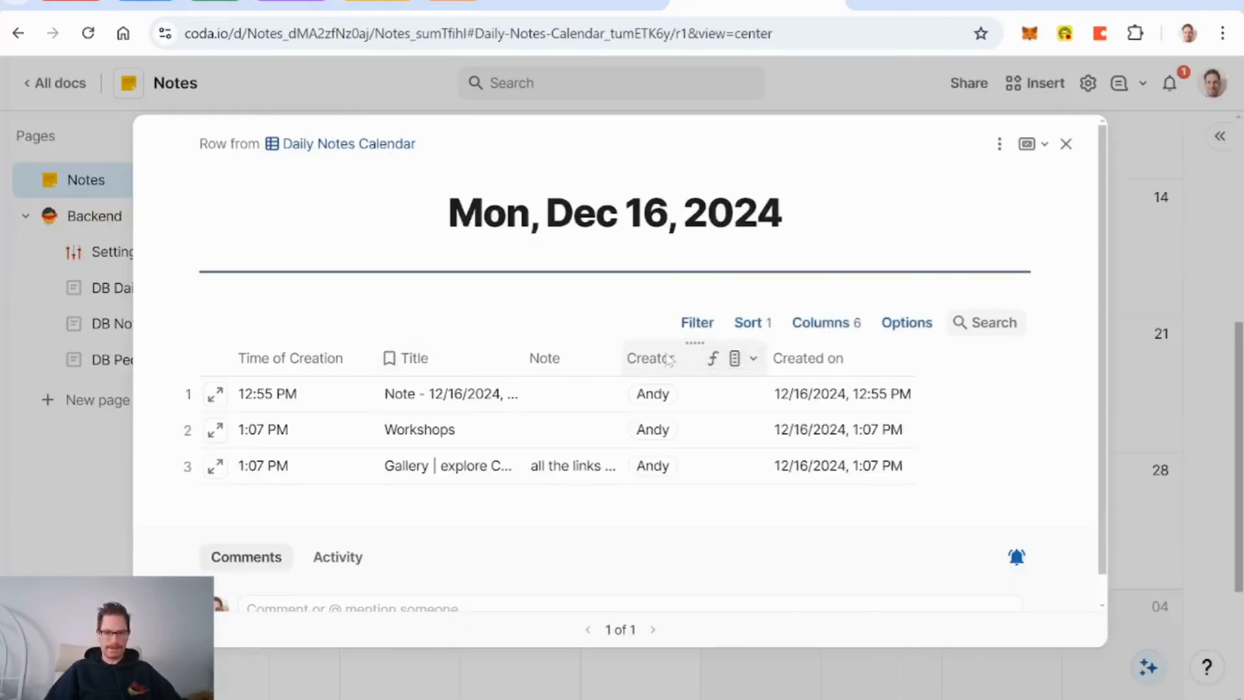
# Step: Hide the Created on and Note columns in the Dec 16 notes table
pyautogui.rightClick(794, 364)
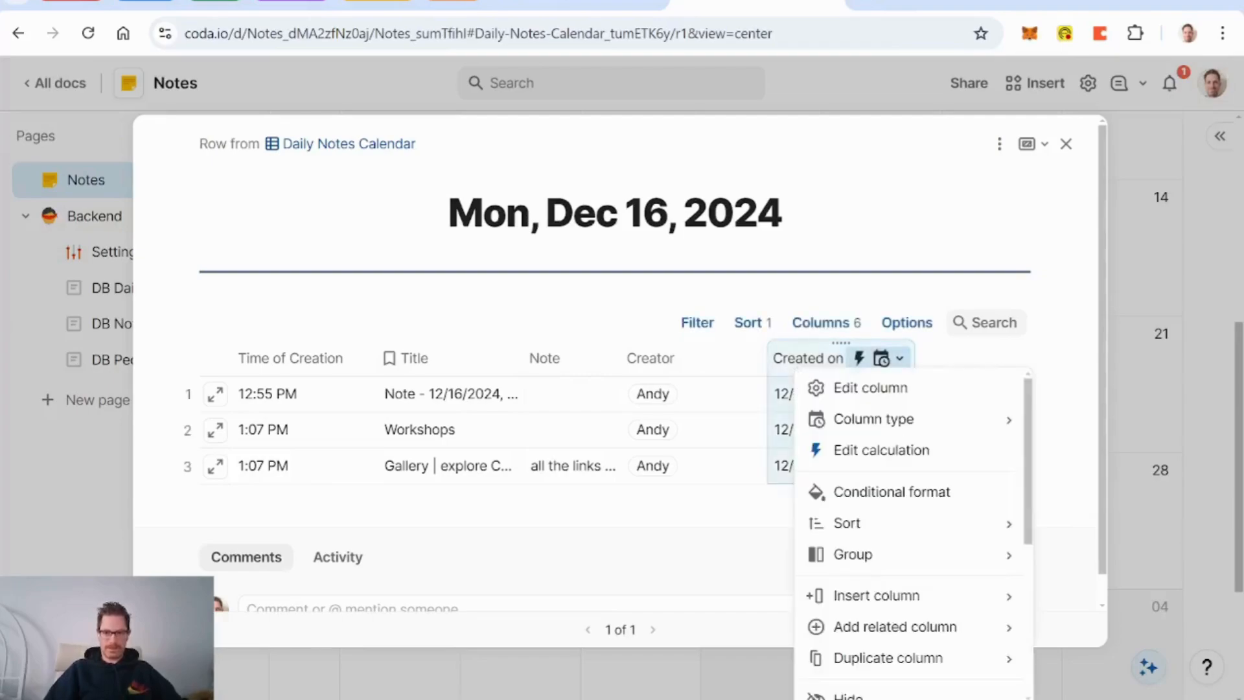
pyautogui.scroll(-3, 848, 483)
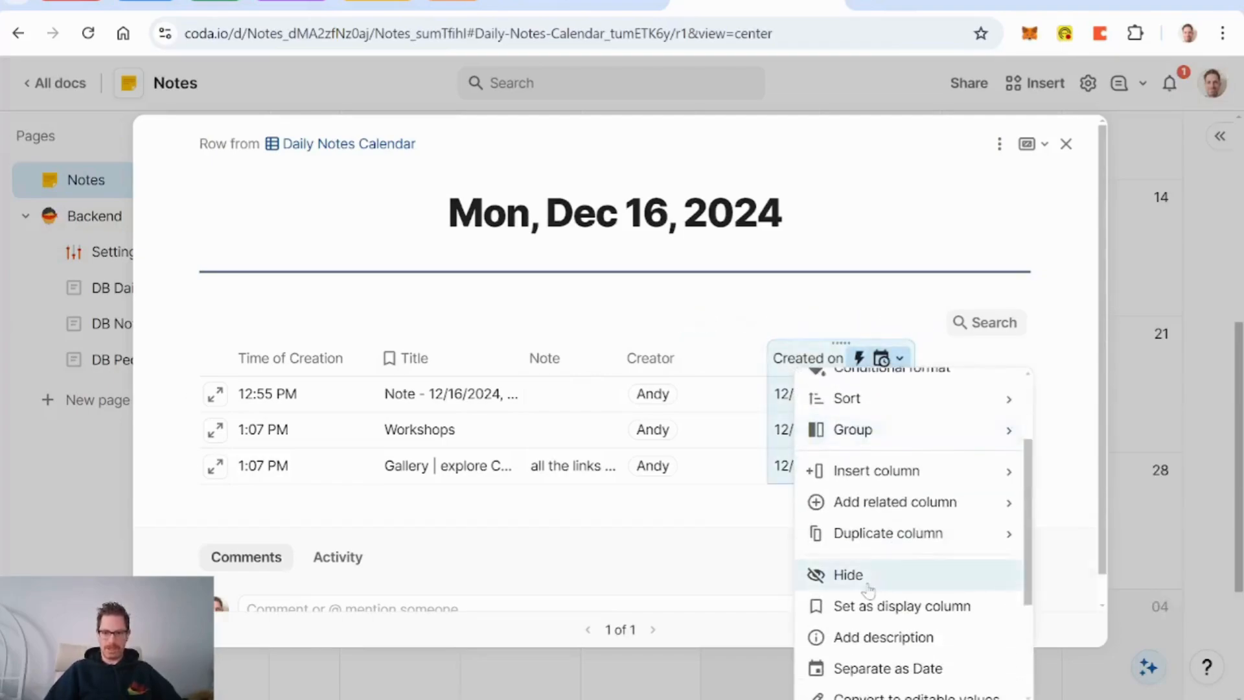
pyautogui.click(847, 575)
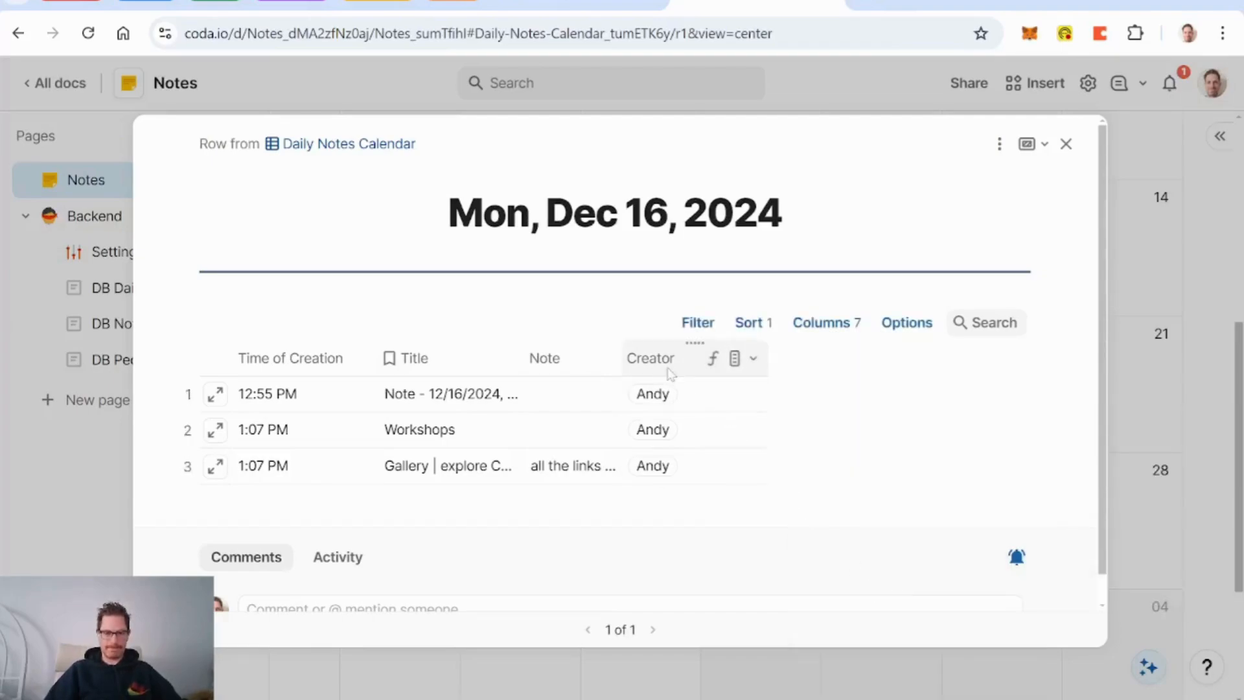
pyautogui.click(561, 363)
pyautogui.scroll(-4, 668, 489)
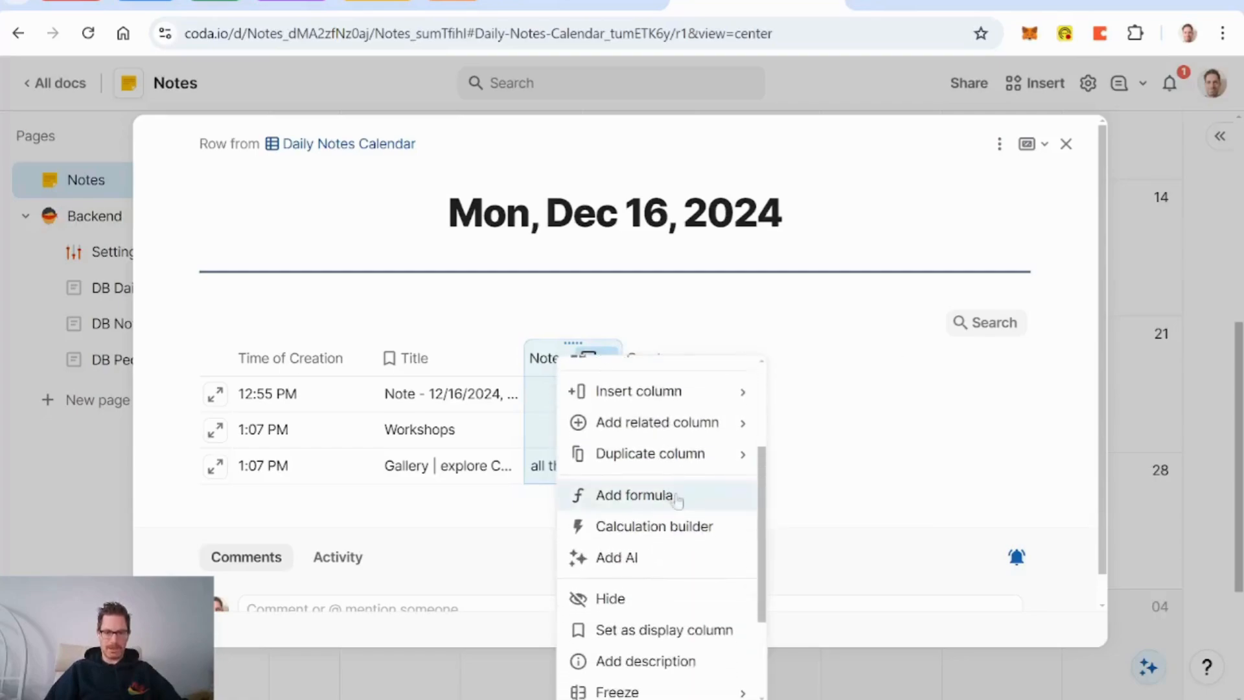
pyautogui.click(647, 599)
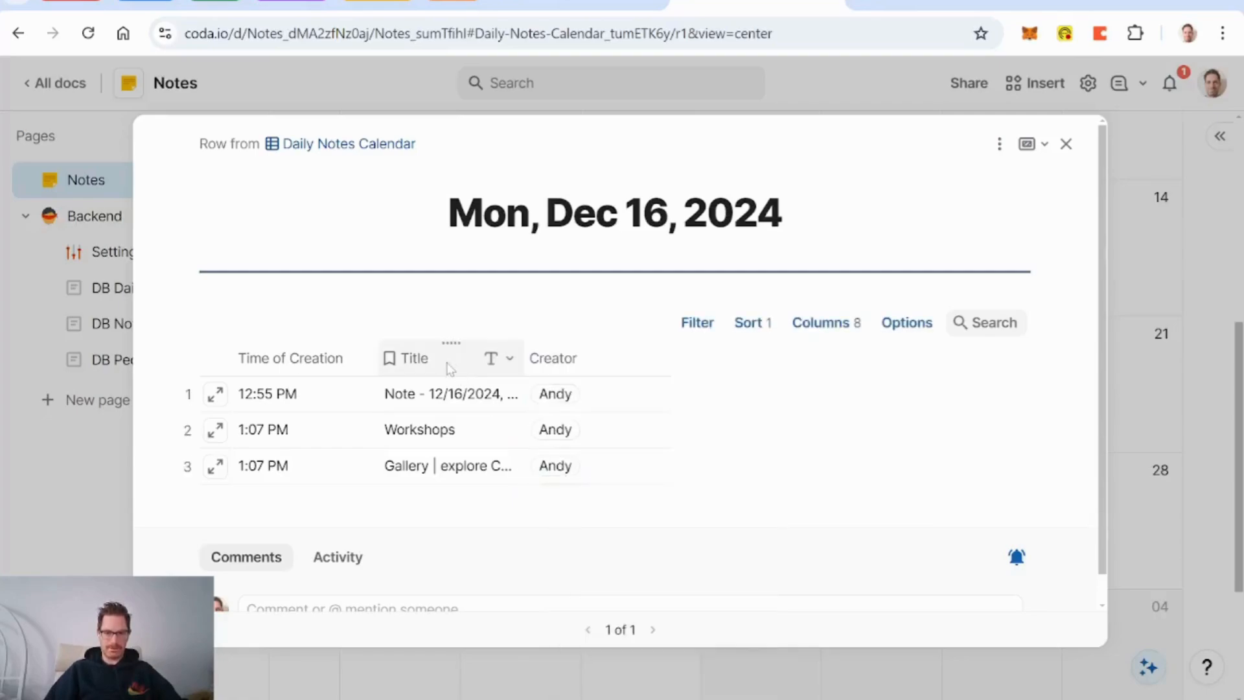
# Step: Wrap text in the Title, Creator and Time of Creation columns
pyautogui.click(499, 358)
pyautogui.scroll(-4, 547, 453)
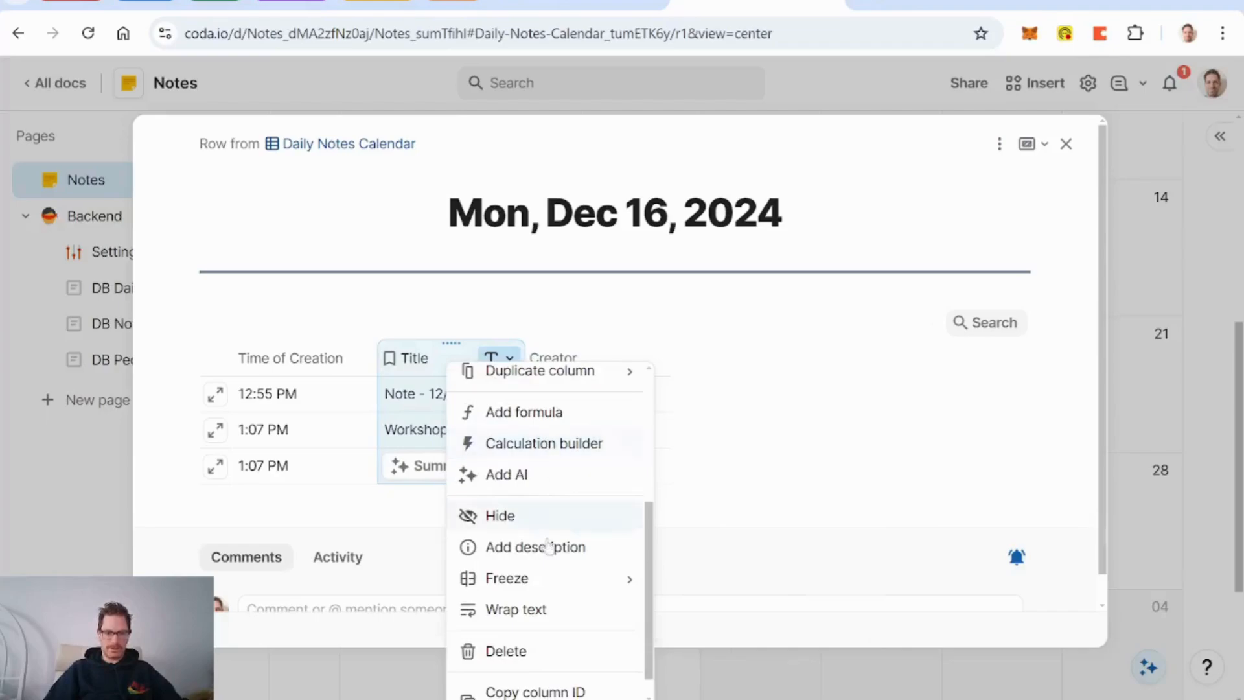
pyautogui.click(535, 612)
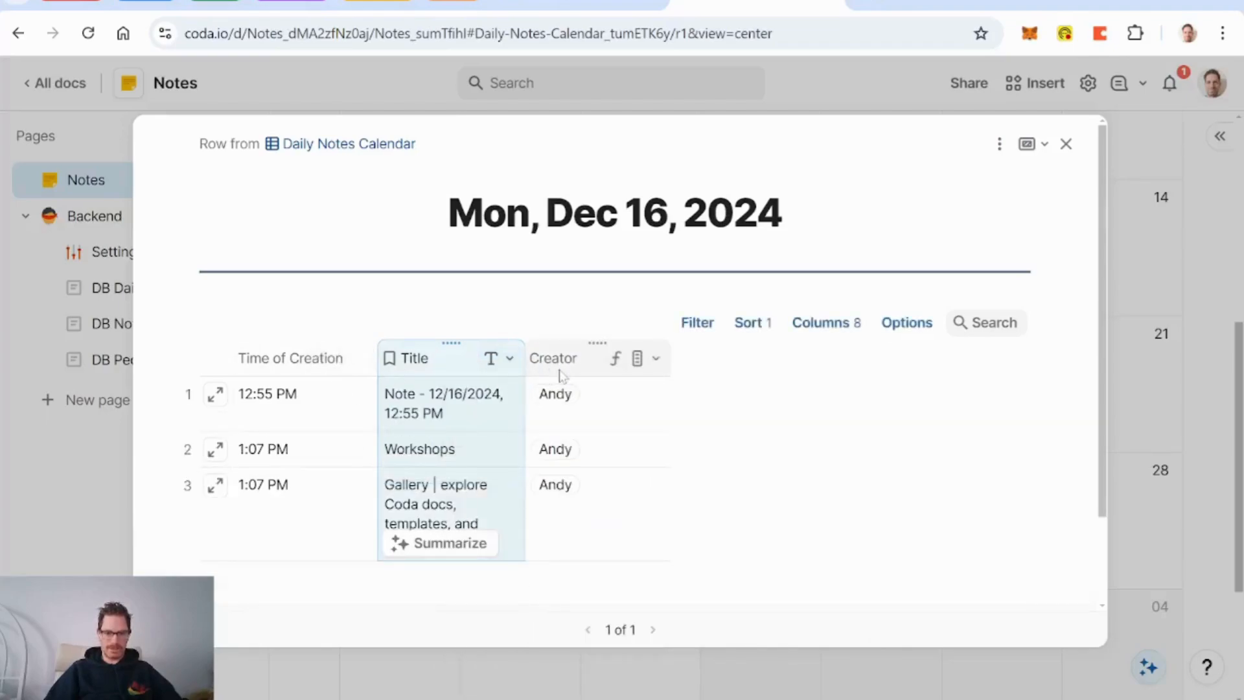
pyautogui.click(656, 358)
pyautogui.scroll(-4, 687, 486)
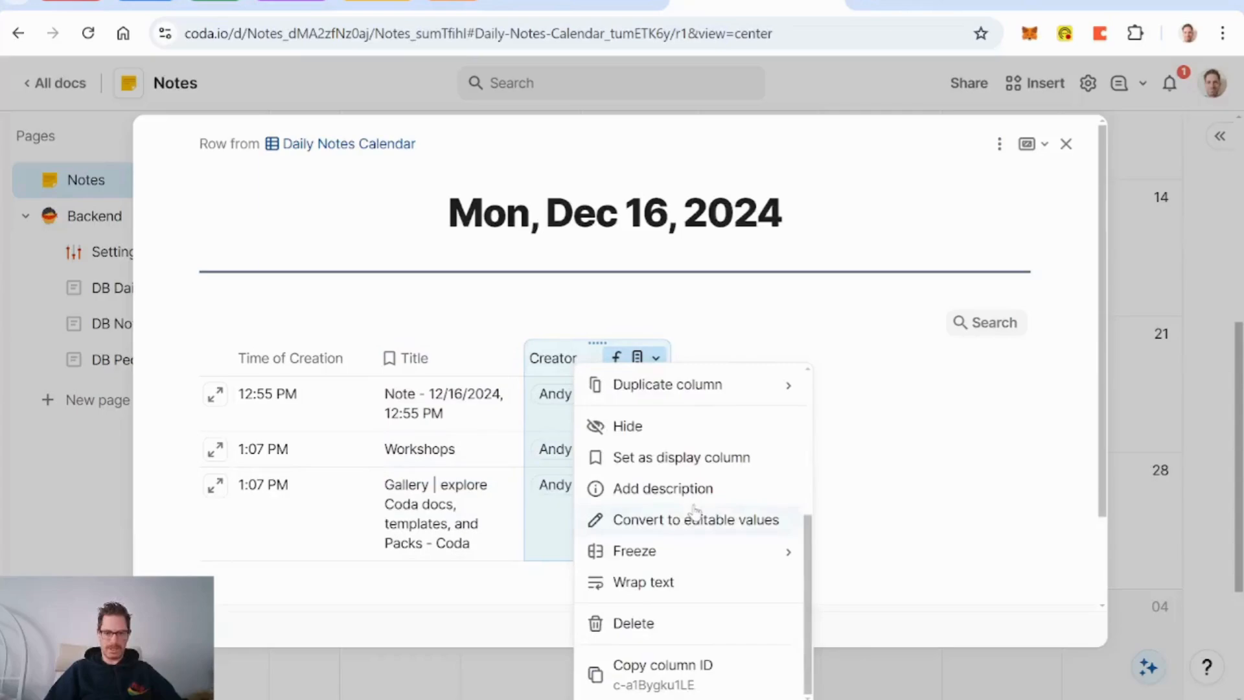
pyautogui.click(674, 591)
pyautogui.click(364, 358)
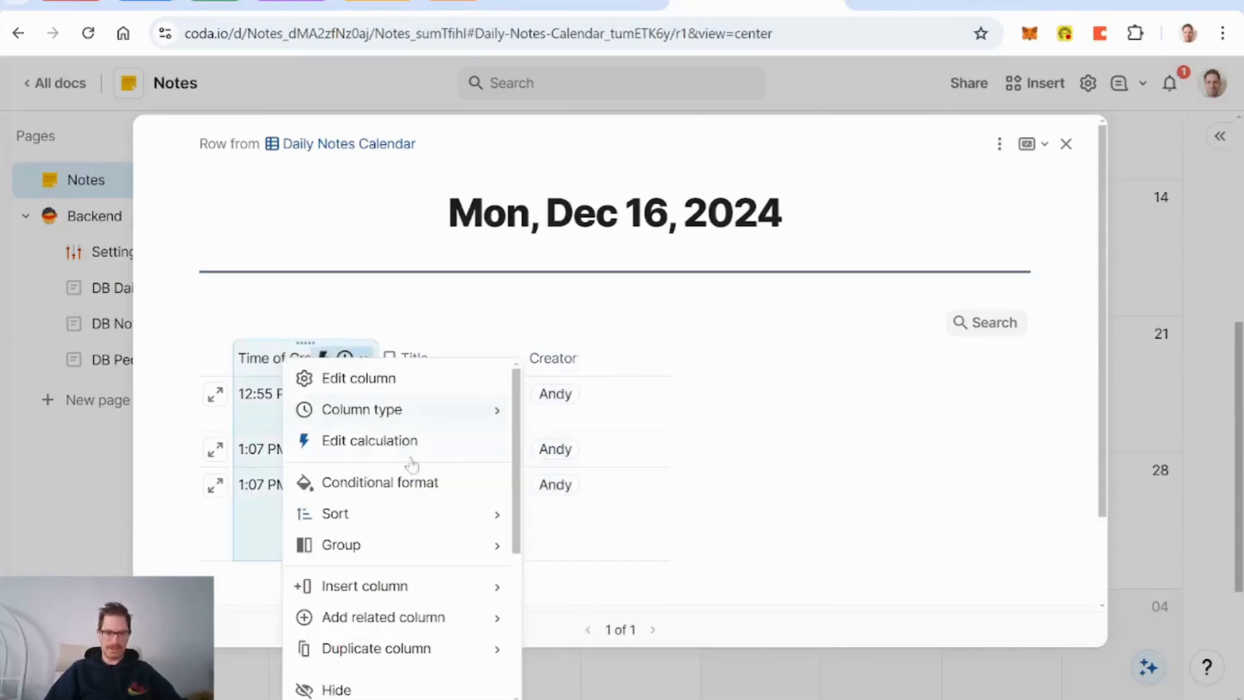
pyautogui.scroll(-4, 412, 462)
pyautogui.click(379, 593)
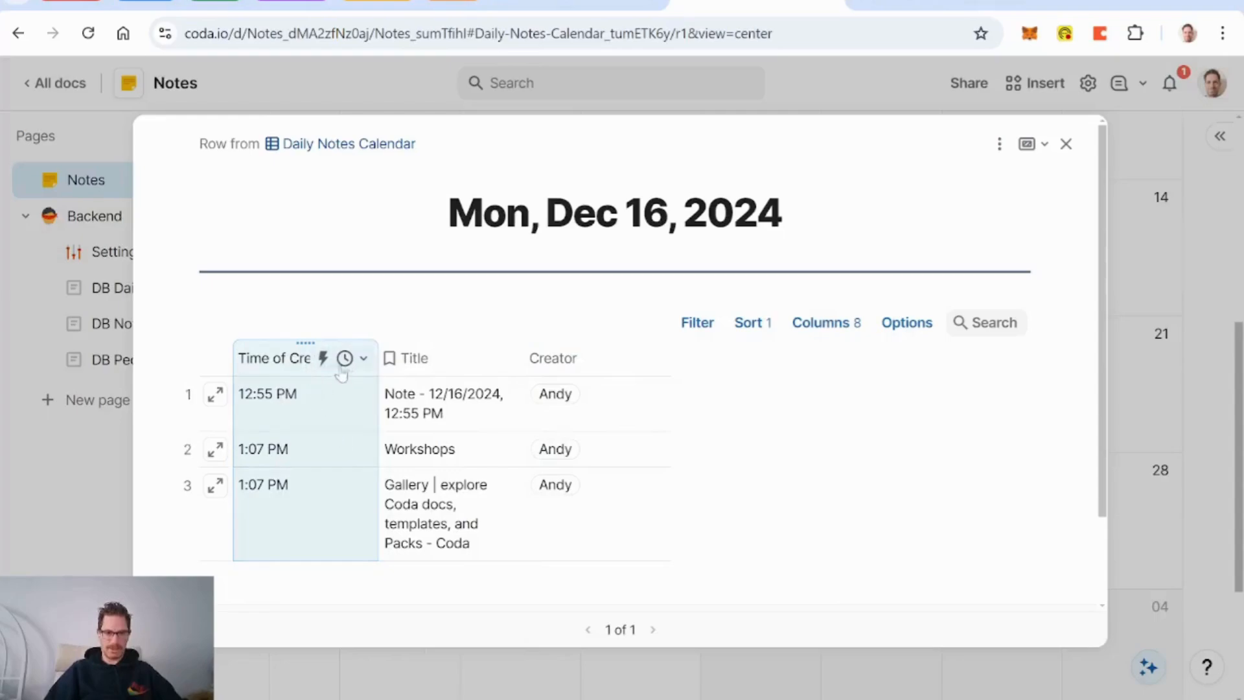
# Step: Narrow Time of Creation, widen Title, and close the Dec 16 day view
pyautogui.moveTo(376, 359); pyautogui.dragTo(323, 362)
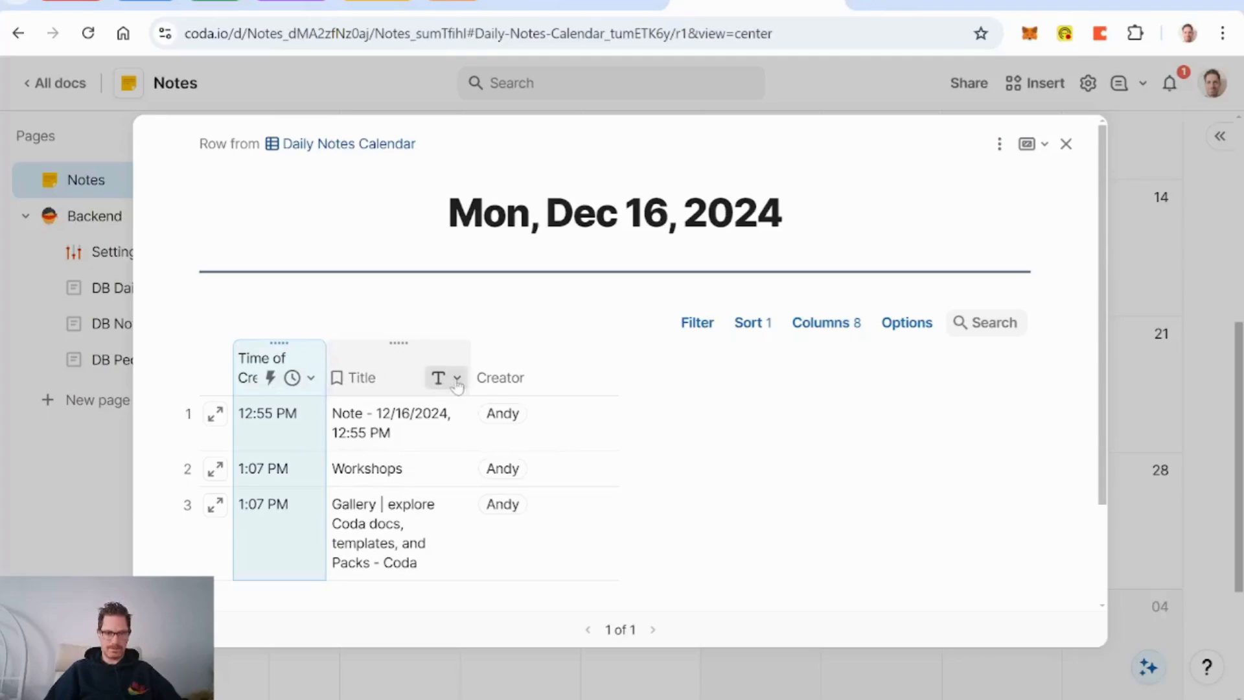
pyautogui.moveTo(472, 358); pyautogui.dragTo(677, 361)
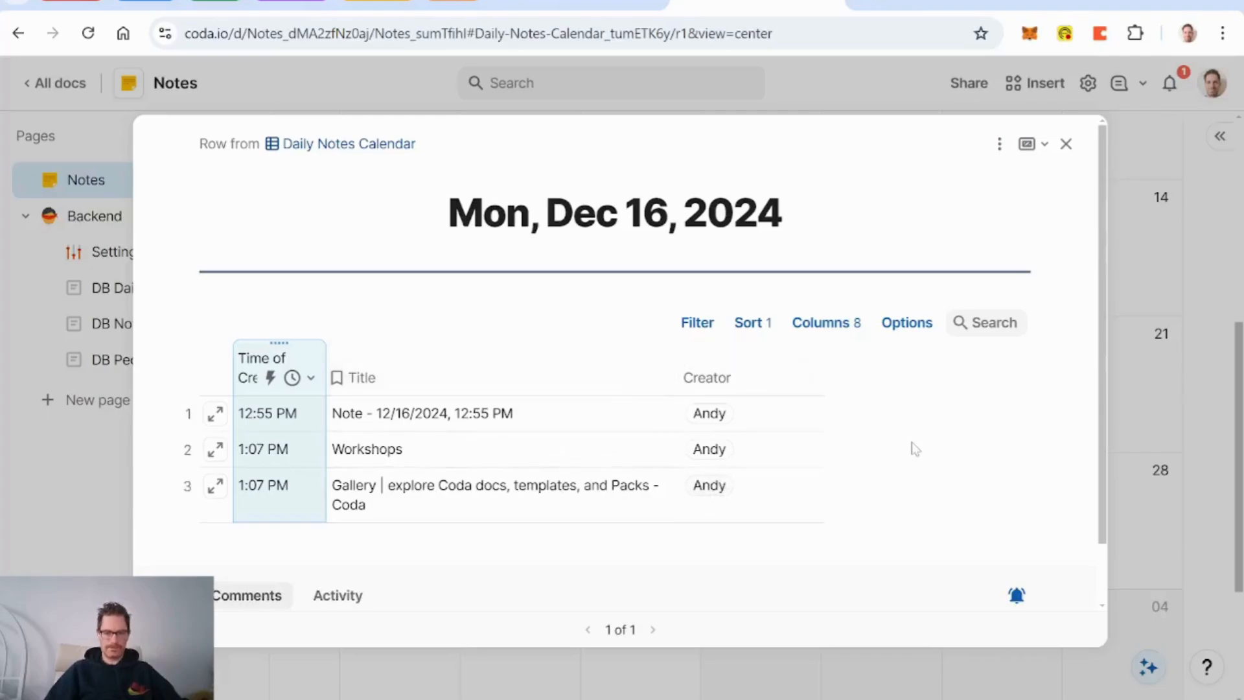
pyautogui.click(496, 384)
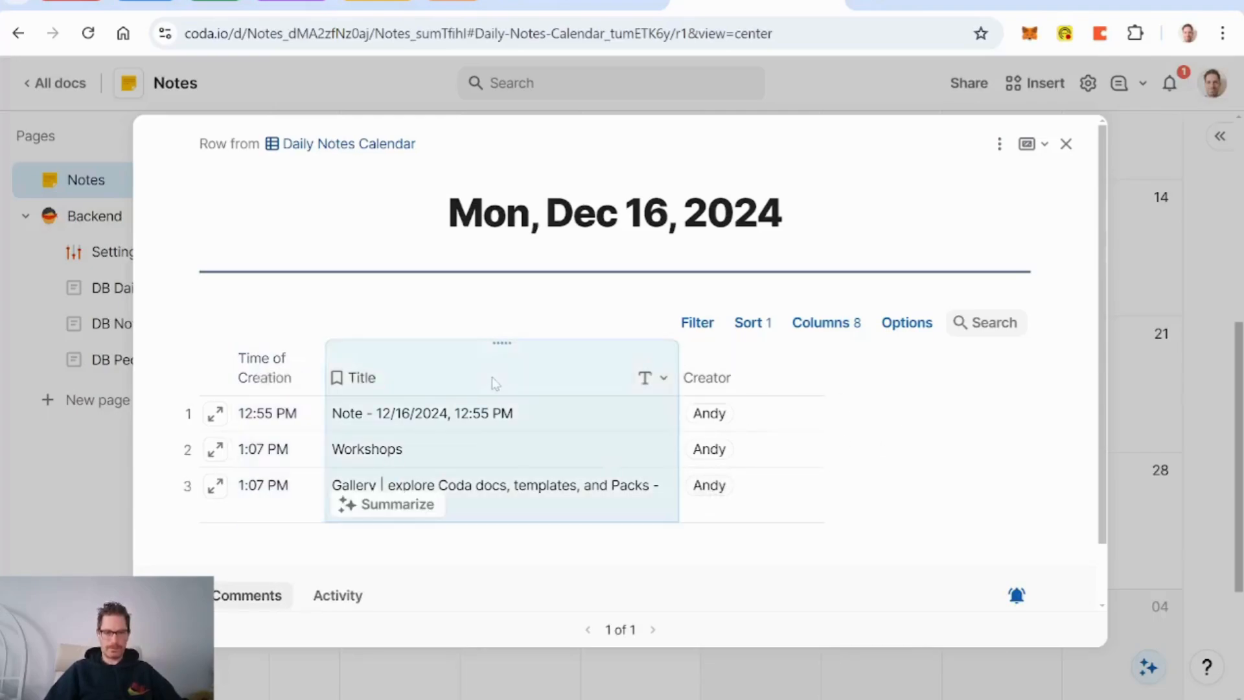
pyautogui.click(1066, 145)
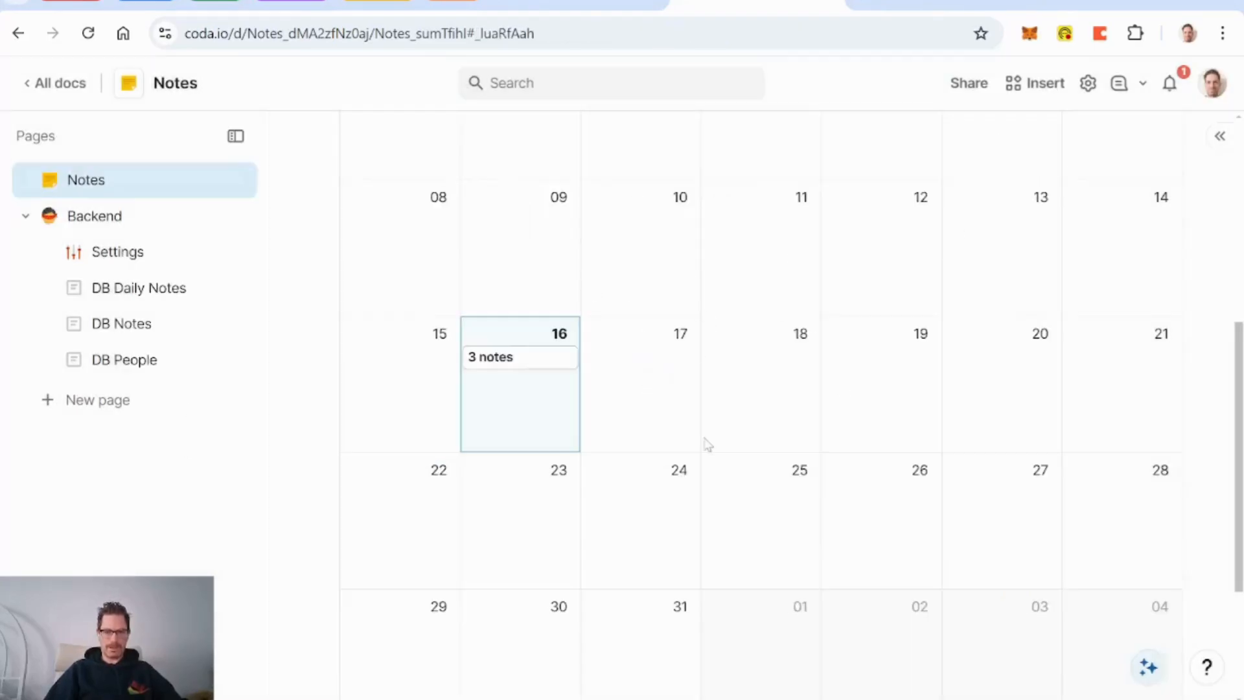
# Step: Open Dec 16's 12:55 PM note and display it in Layout 1
pyautogui.scroll(-6, 652, 311)
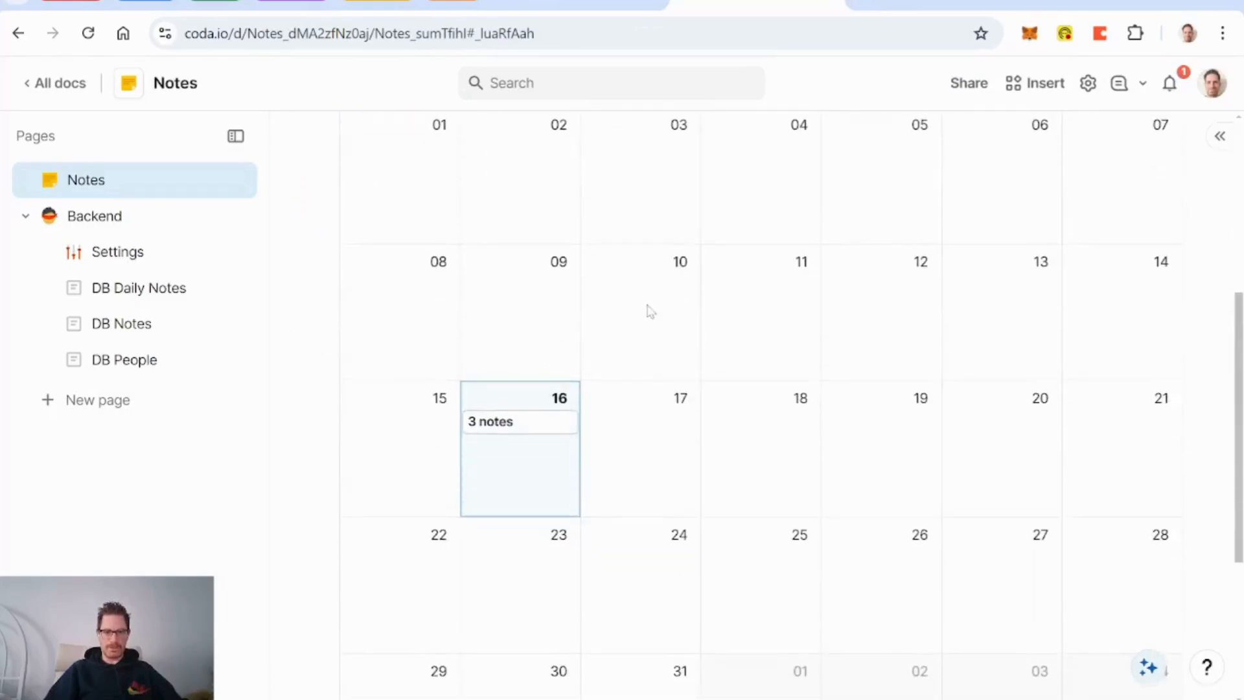
pyautogui.click(528, 425)
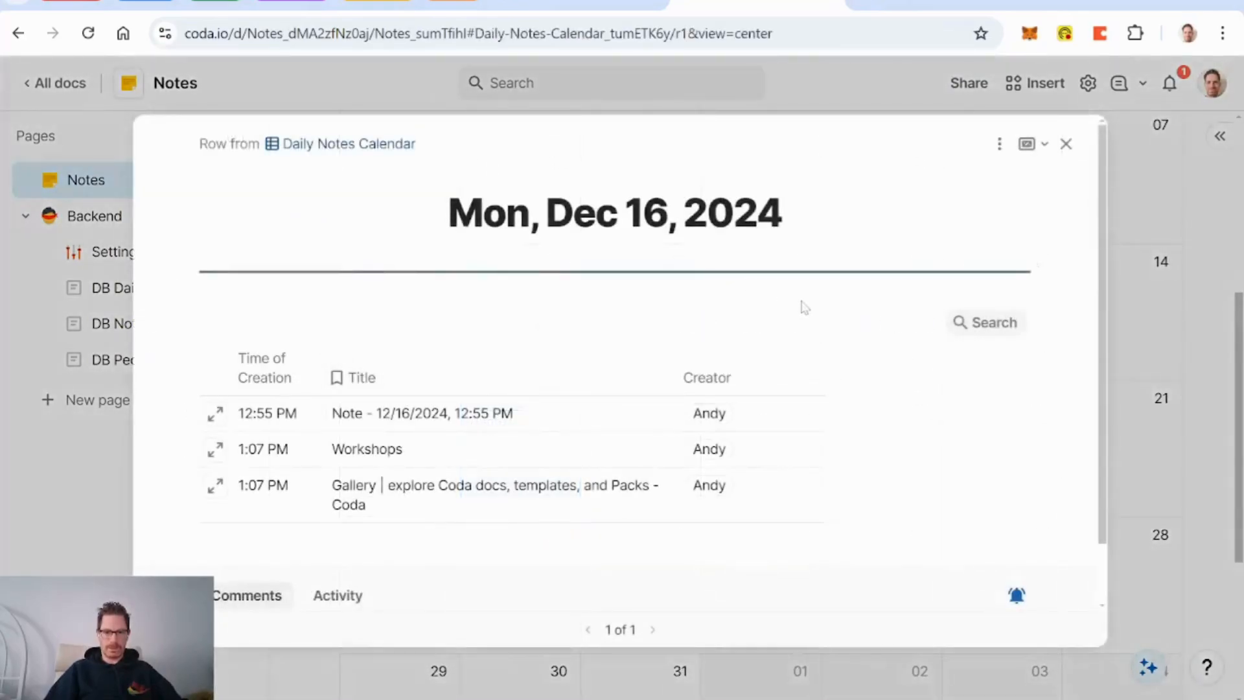
pyautogui.click(220, 415)
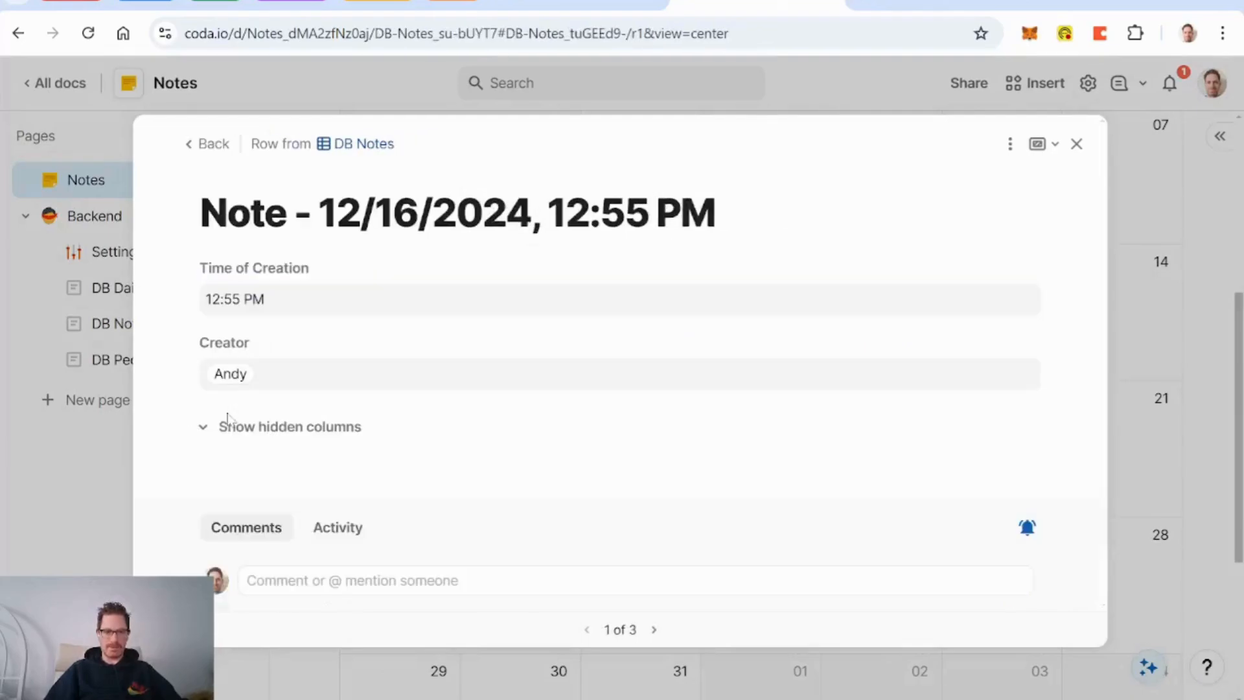
pyautogui.click(1009, 144)
pyautogui.moveTo(1037, 210)
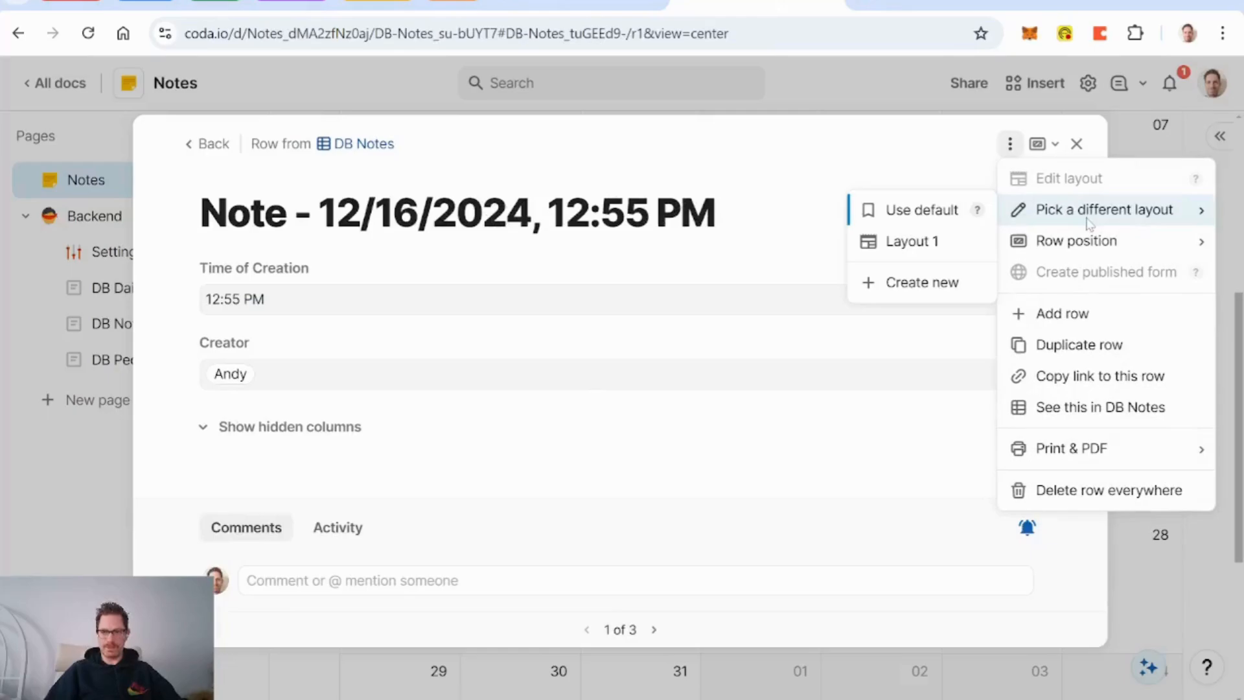
pyautogui.click(928, 245)
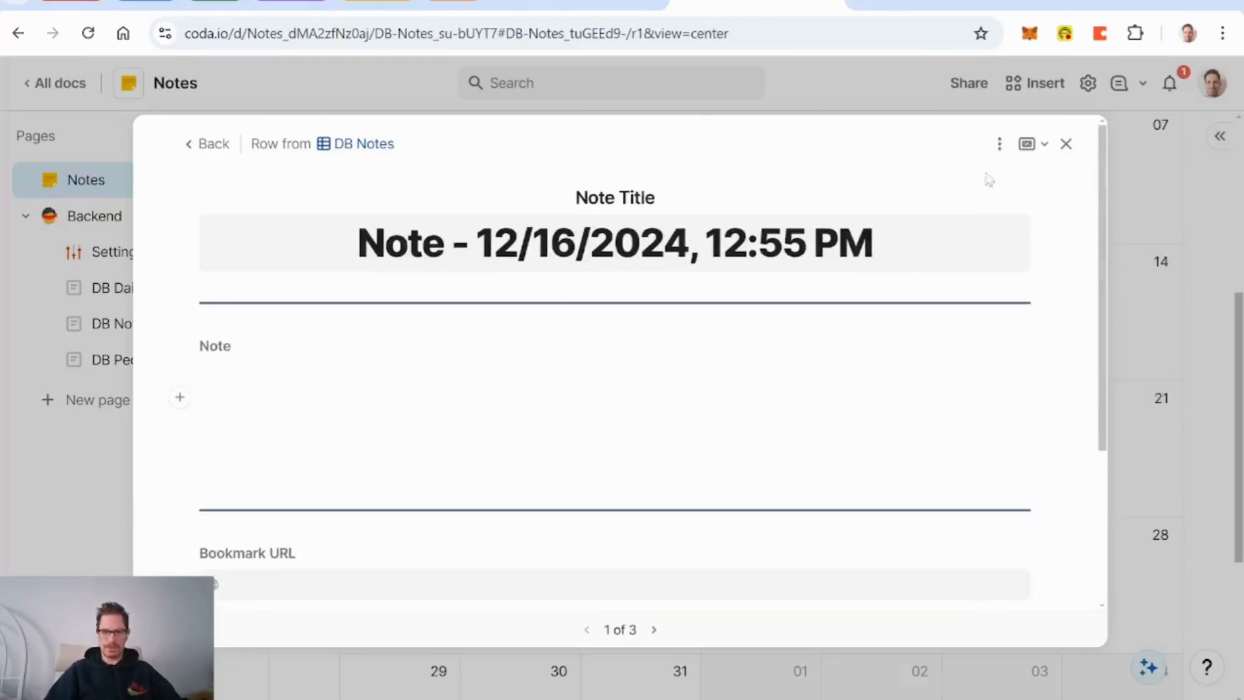
# Step: Rename the note layout to 'Notes Main Layout' and finish editing
pyautogui.click(1000, 143)
pyautogui.click(1068, 179)
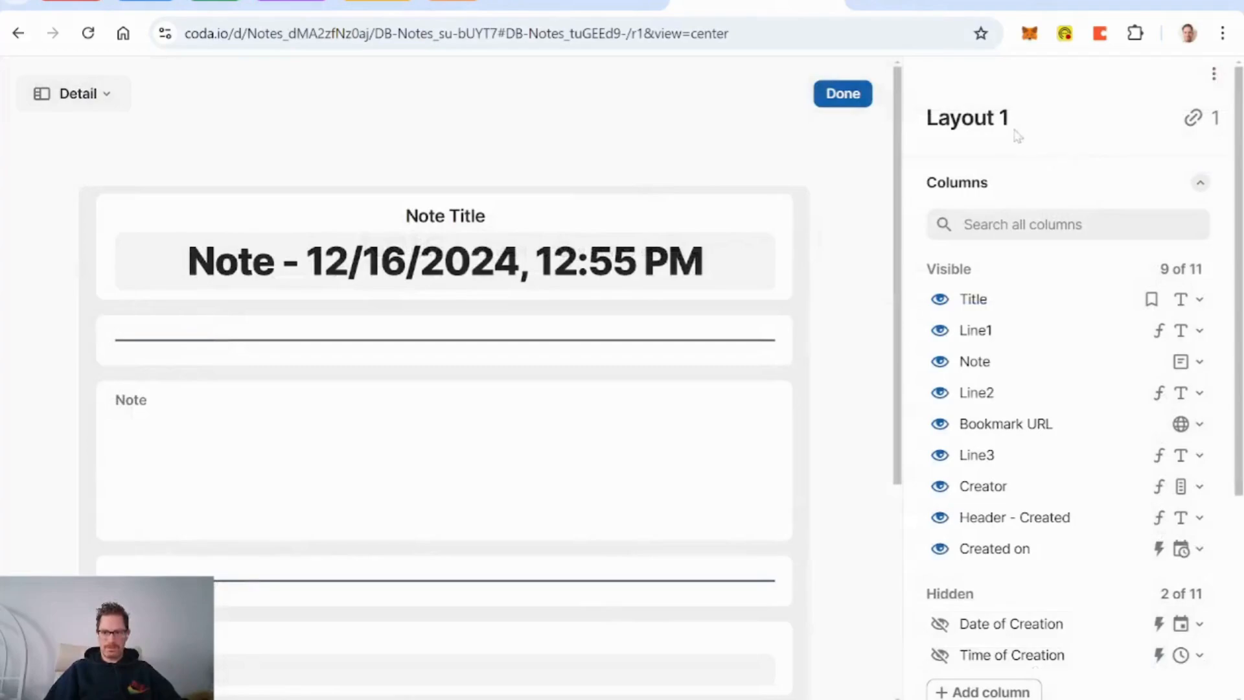
pyautogui.click(1011, 123)
pyautogui.write('Note')
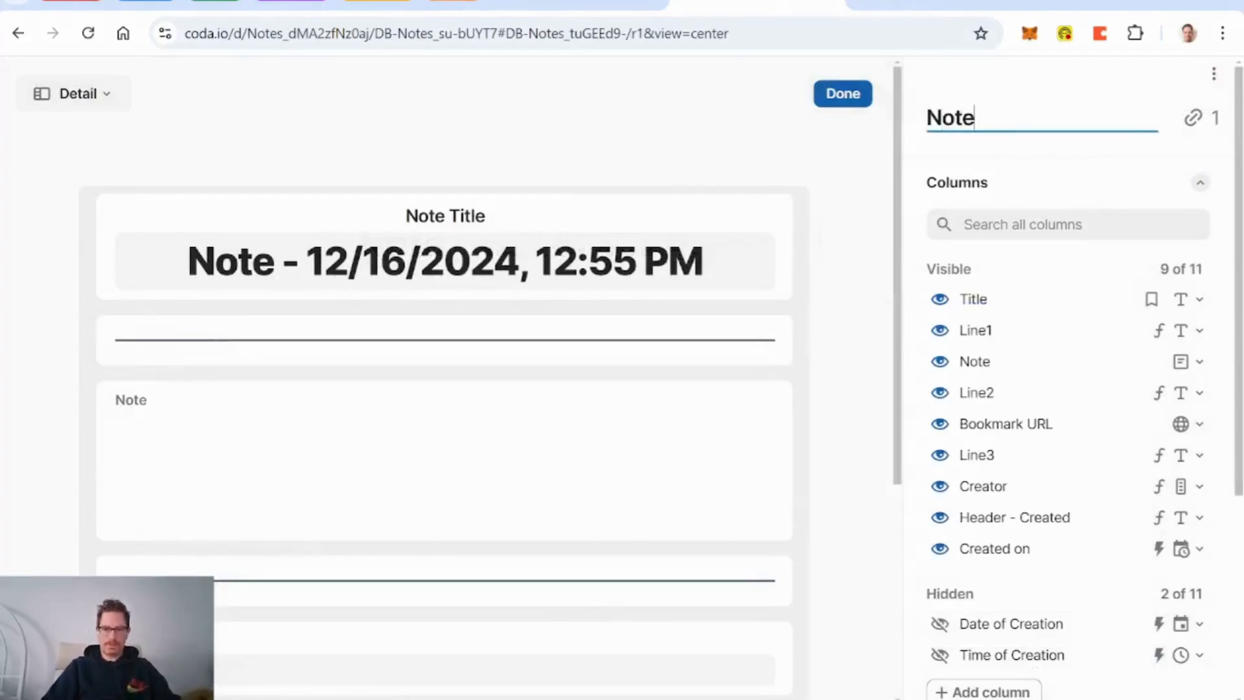
pyautogui.write('s Main Layout')
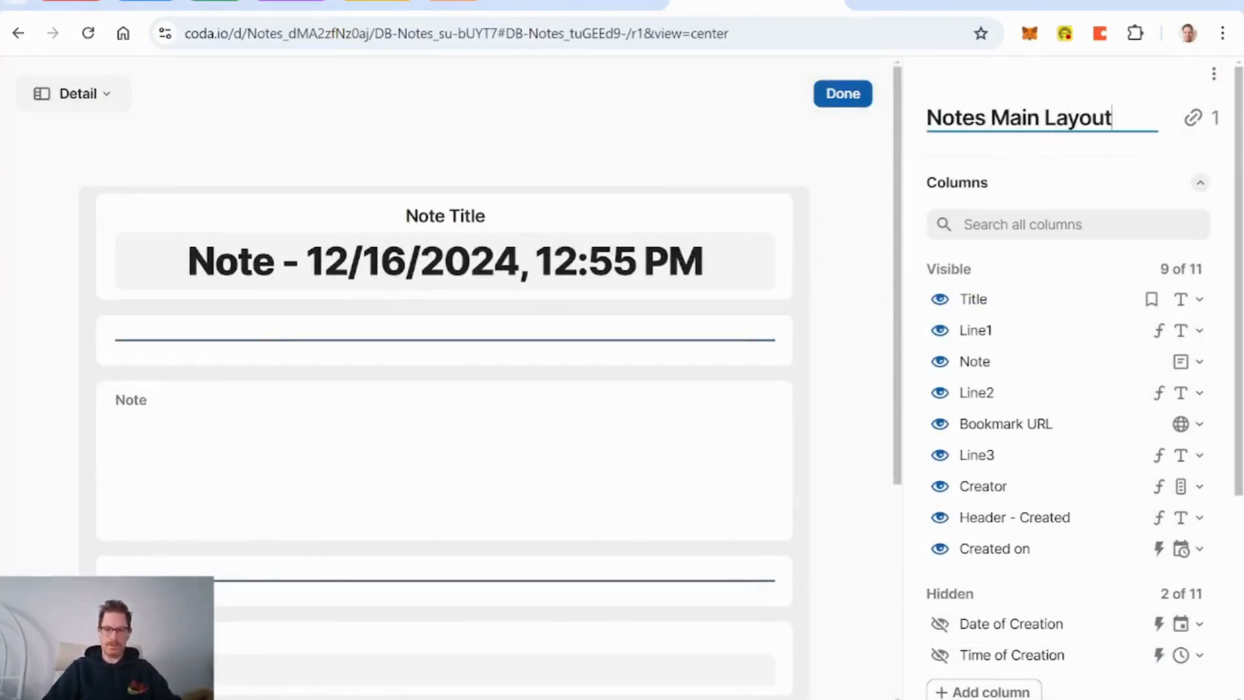
pyautogui.press('Return')
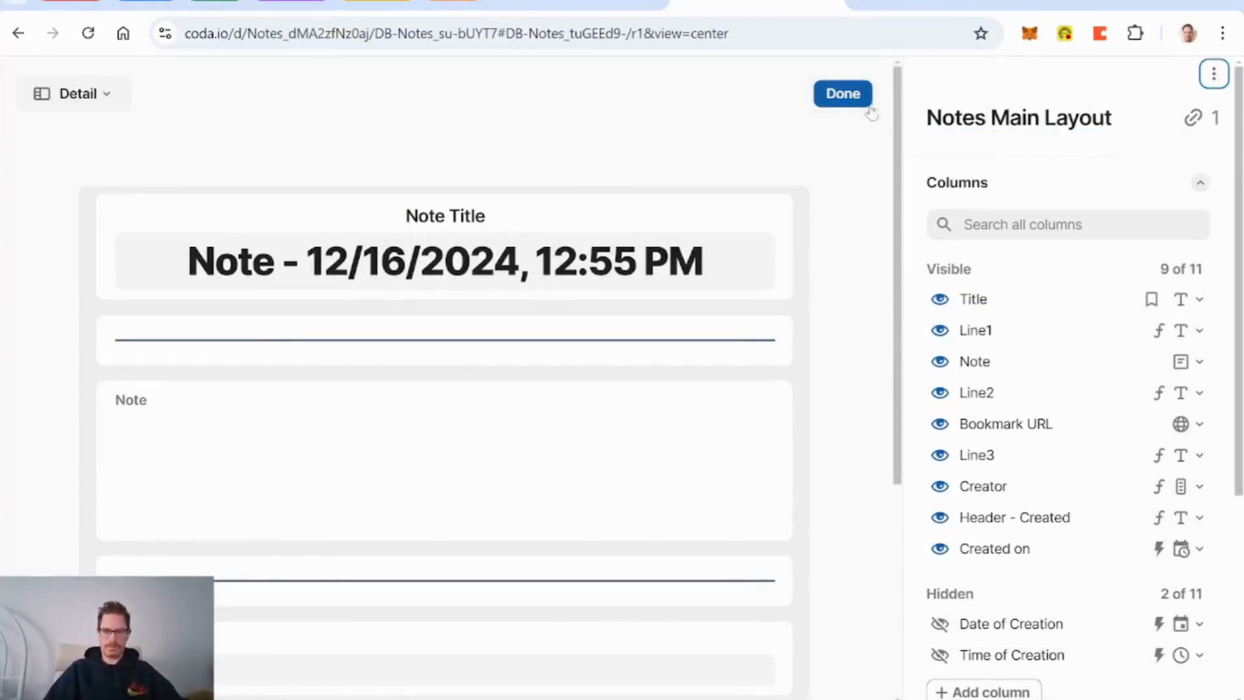
pyautogui.click(843, 93)
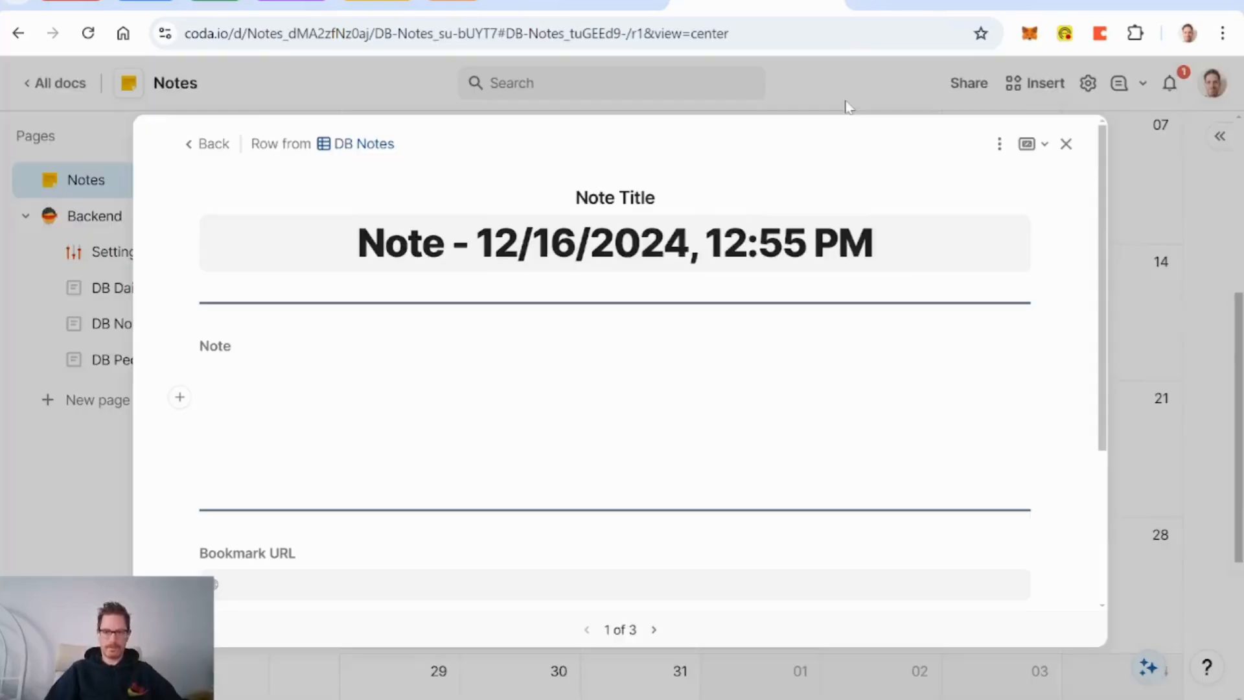
# Step: Check the Workshops note opens in the new layout, then return to the Dec 16 list
pyautogui.click(210, 143)
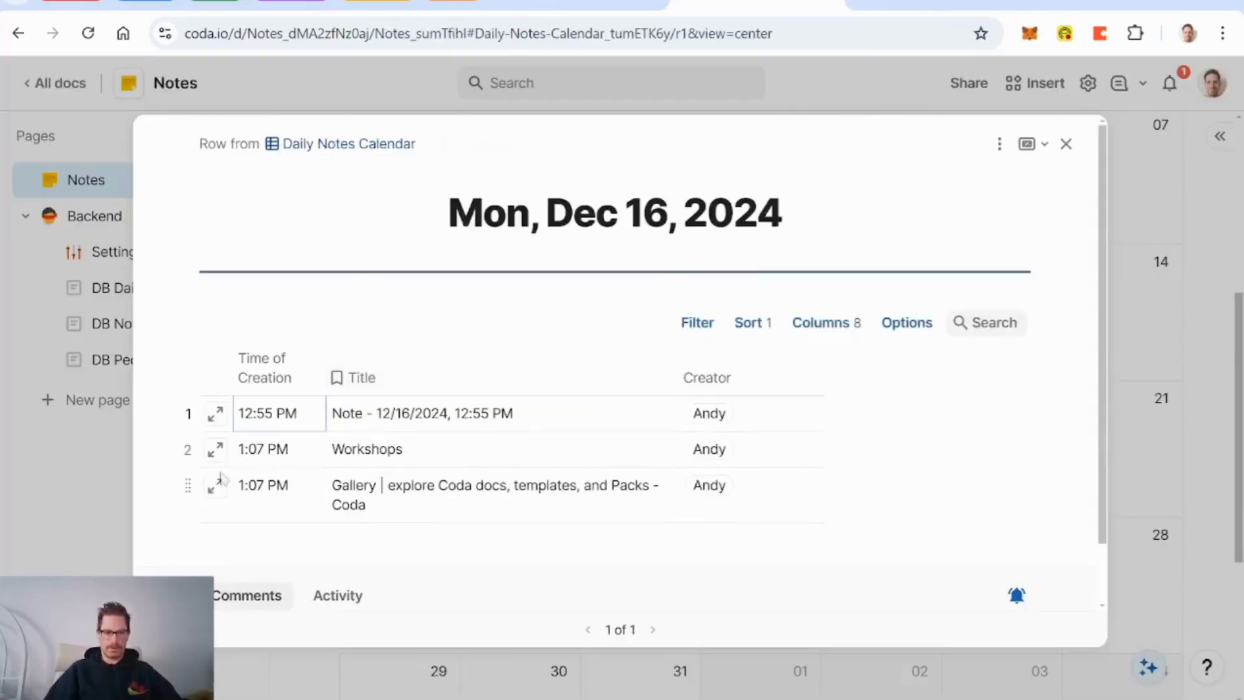
pyautogui.click(218, 452)
pyautogui.scroll(-5, 217, 452)
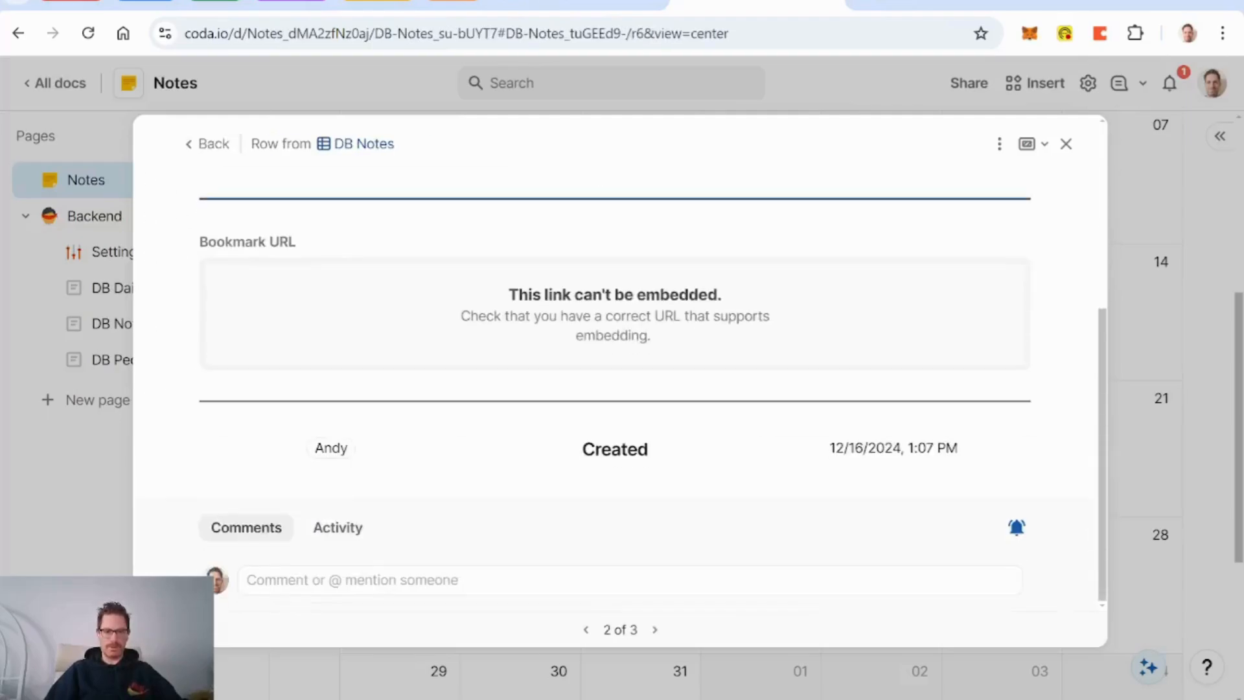
pyautogui.scroll(5, 218, 452)
pyautogui.click(208, 144)
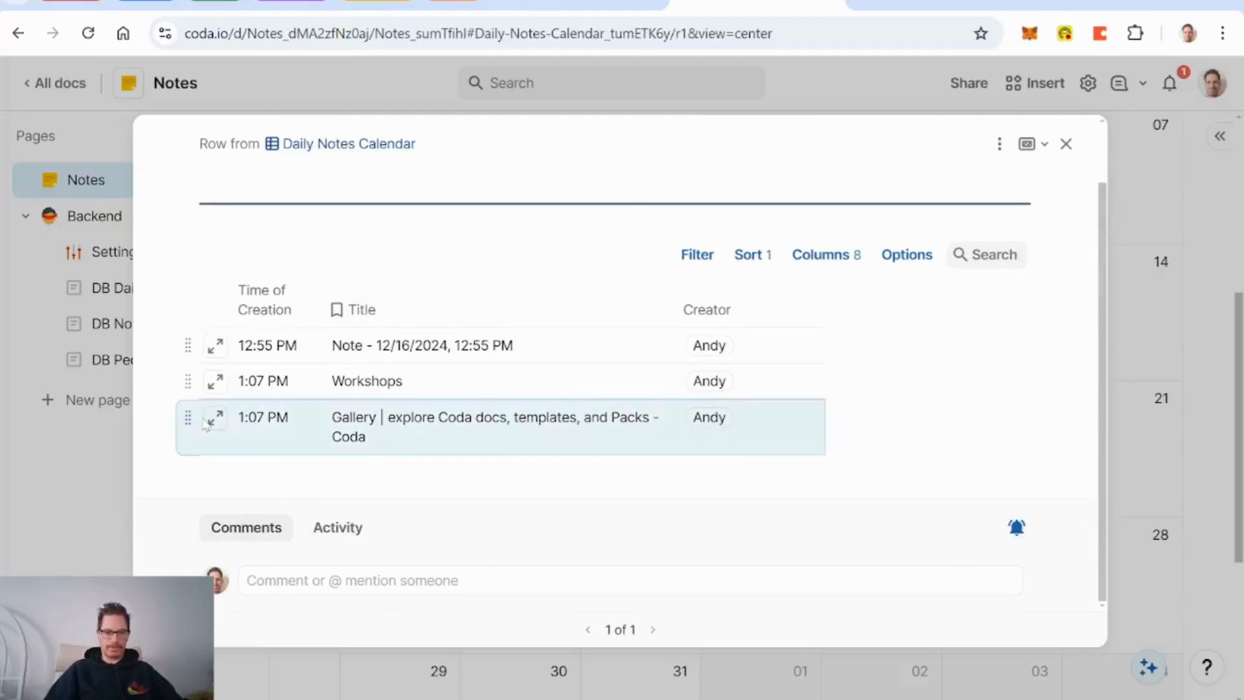
# Step: Check the Gallery note's layout and go back to the Dec 16 notes list
pyautogui.click(208, 421)
pyautogui.scroll(-5, 486, 369)
pyautogui.scroll(5, 486, 369)
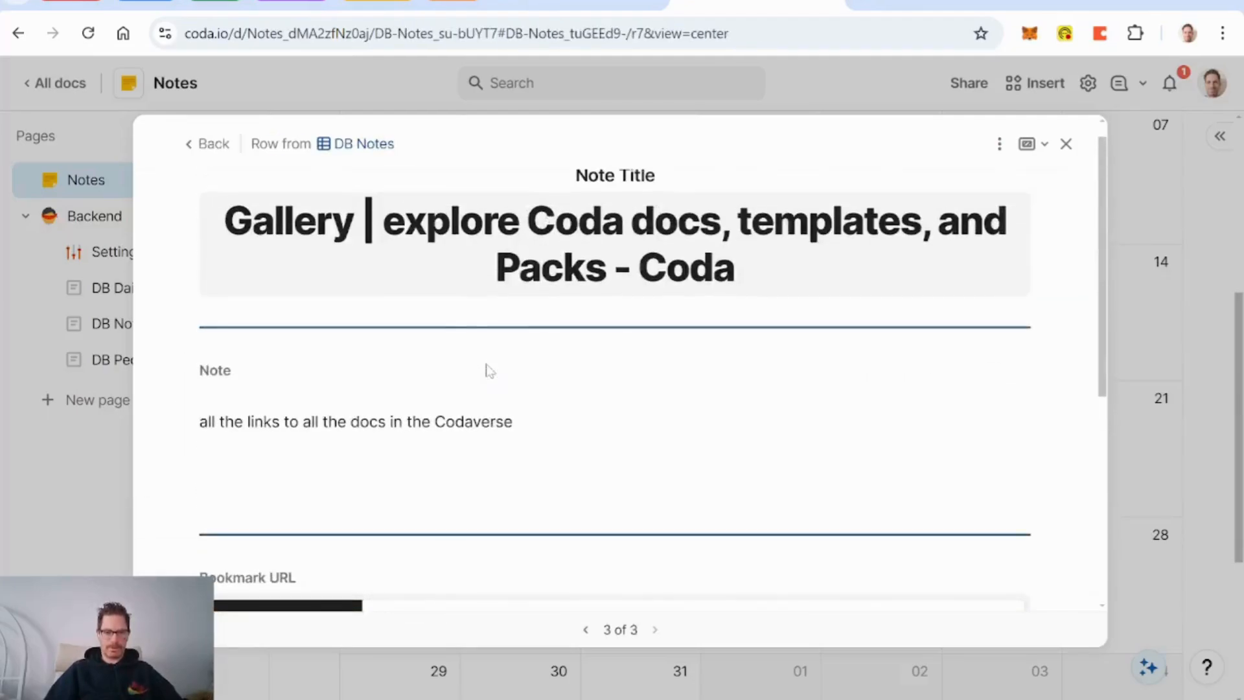
pyautogui.scroll(1, 688, 368)
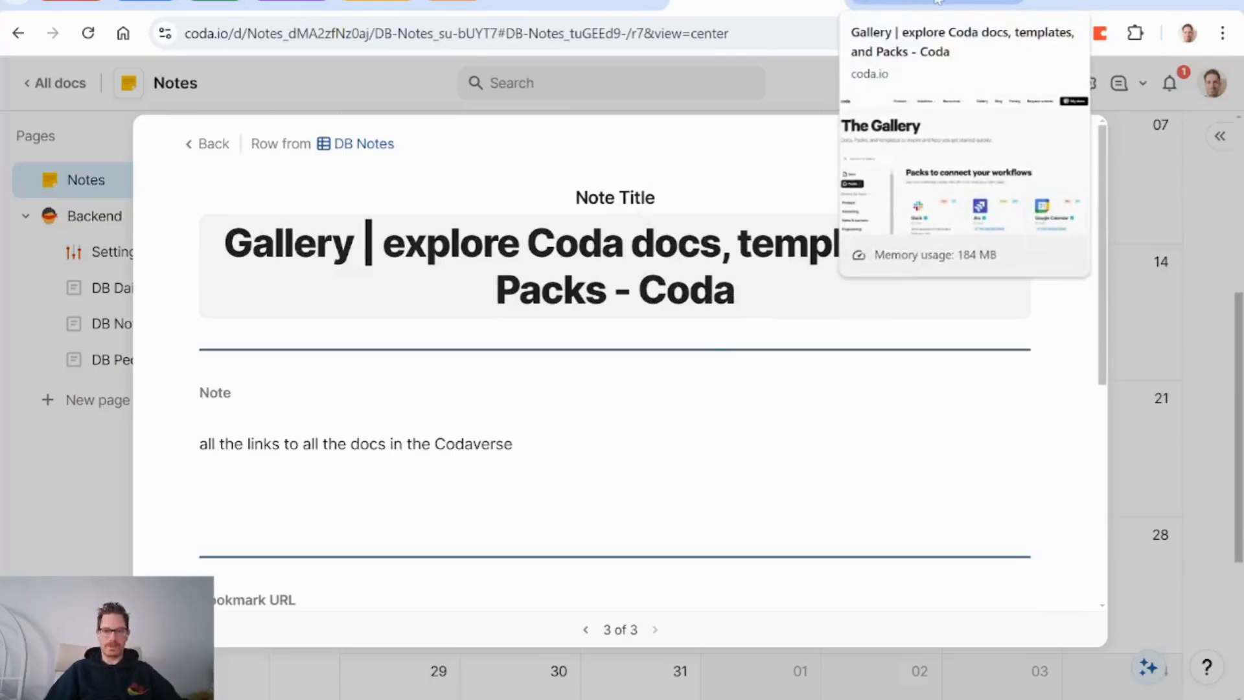
pyautogui.click(214, 144)
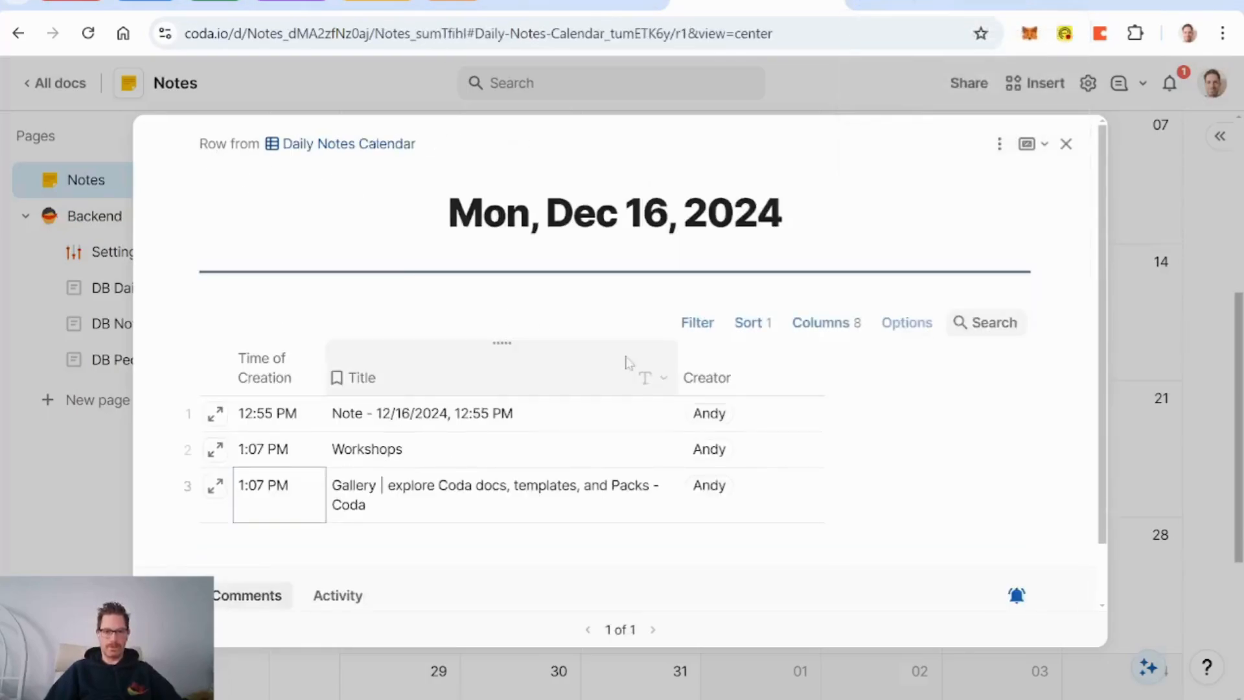
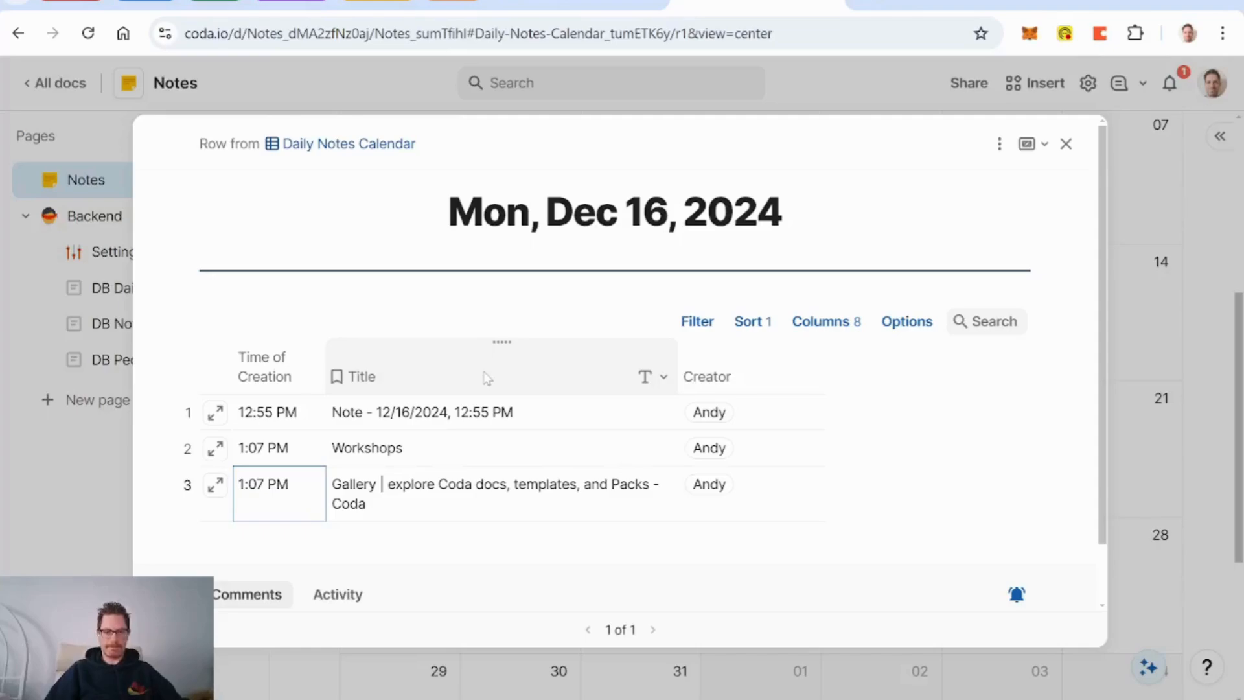
# Step: Widen the Title column so the Dec 16 note titles fit on one line, then close the row details
pyautogui.moveTo(685, 361); pyautogui.dragTo(737, 360)
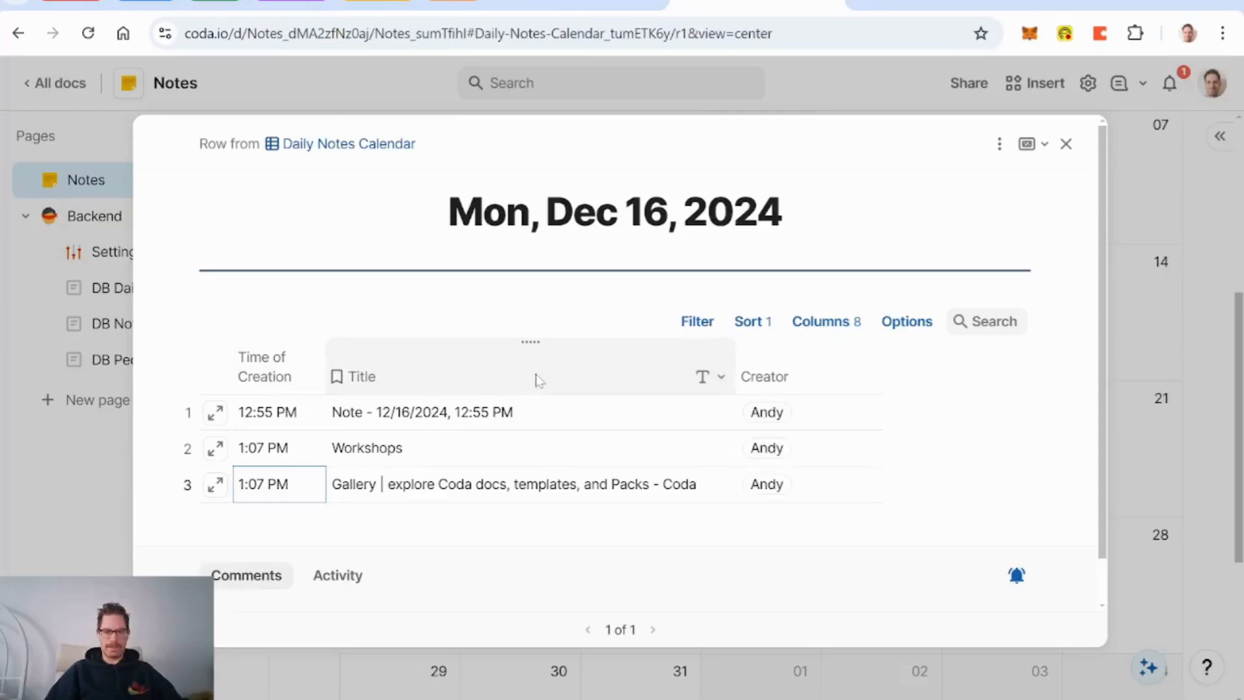
pyautogui.click(1066, 144)
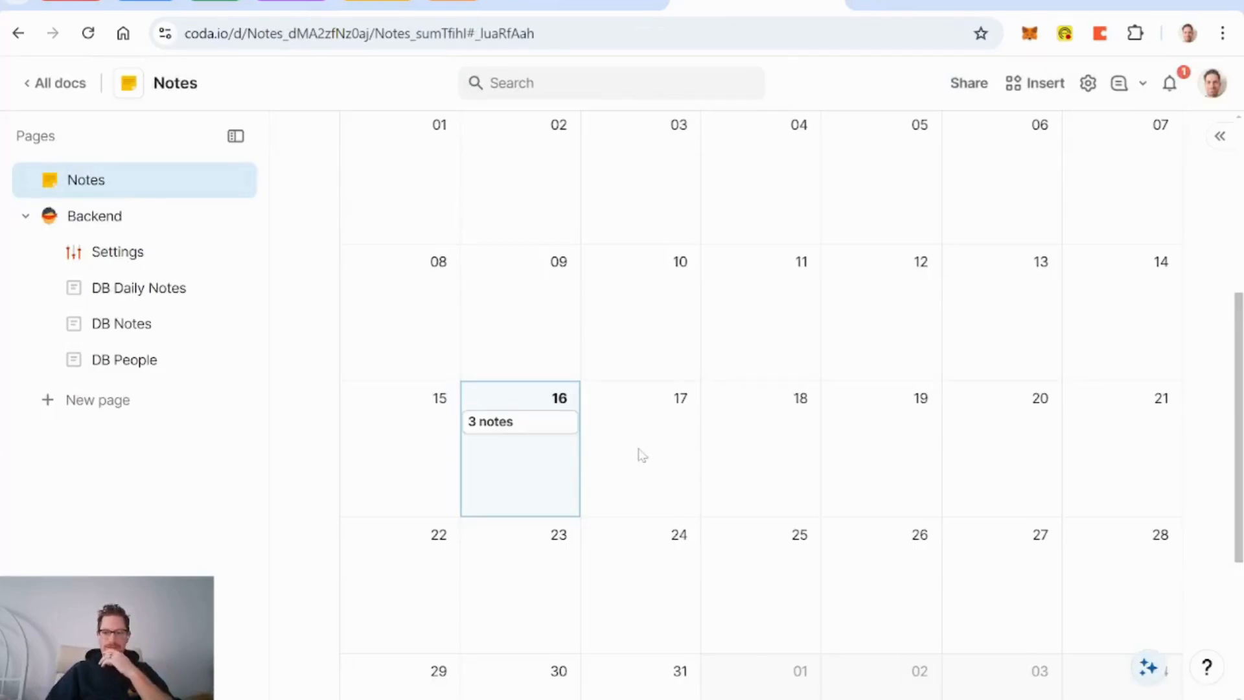
# Step: Start a new automation rule named 'Create Daily Note' and add a description
pyautogui.click(1090, 85)
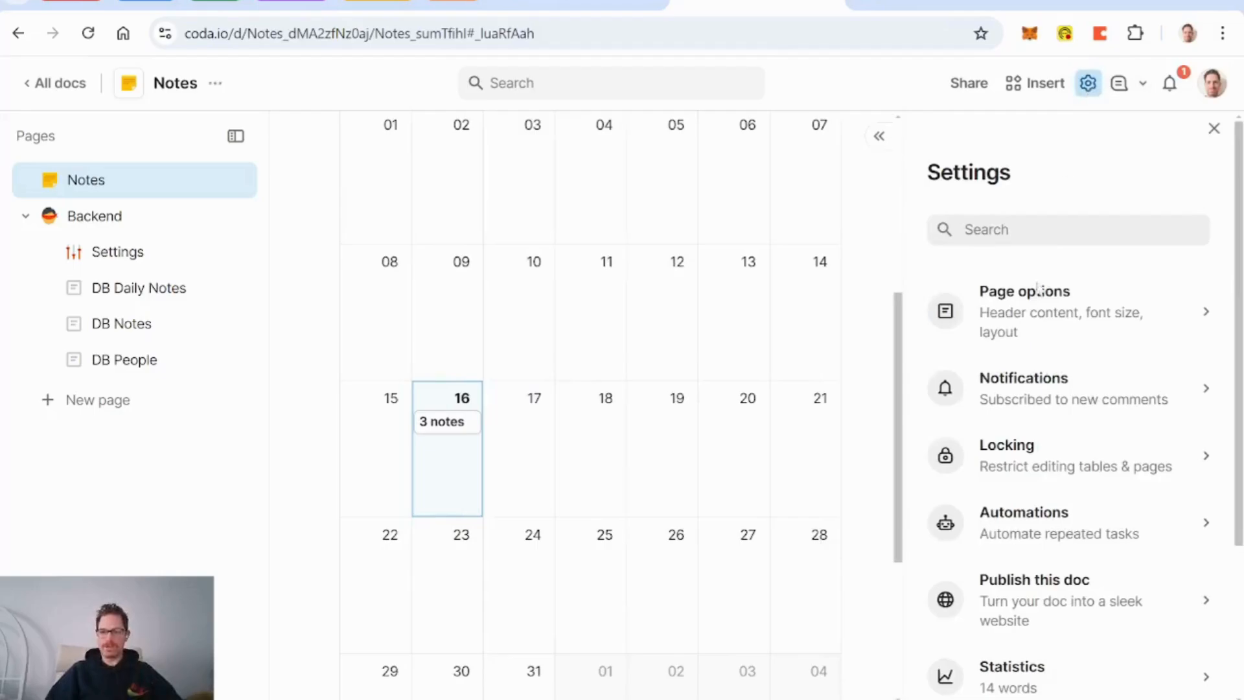
pyautogui.click(1063, 517)
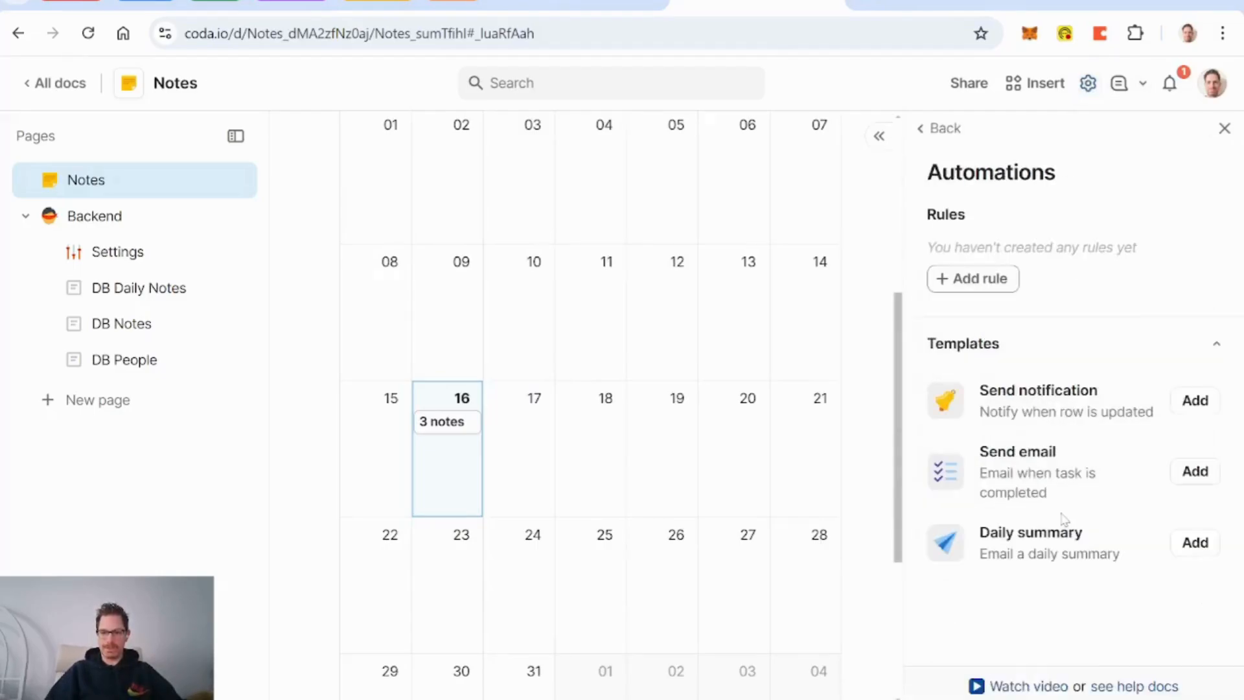
pyautogui.click(1003, 280)
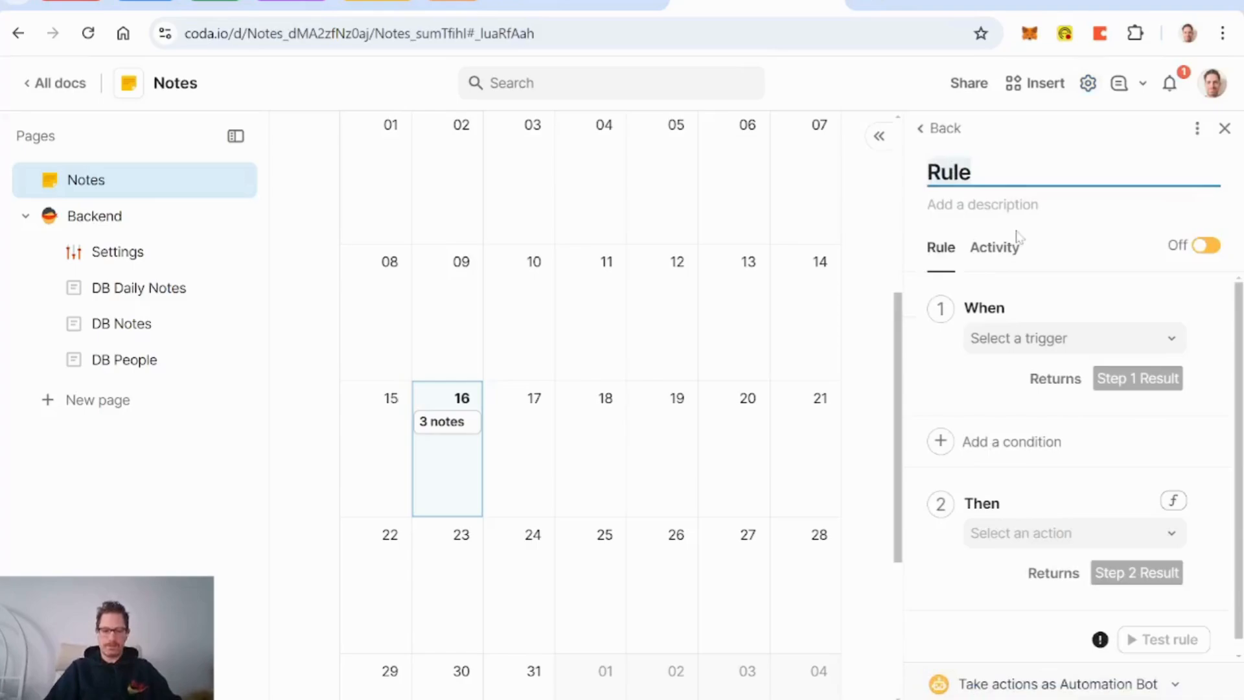
pyautogui.write('Da')
pyautogui.press('BackSpace')
pyautogui.press('BackSpace')
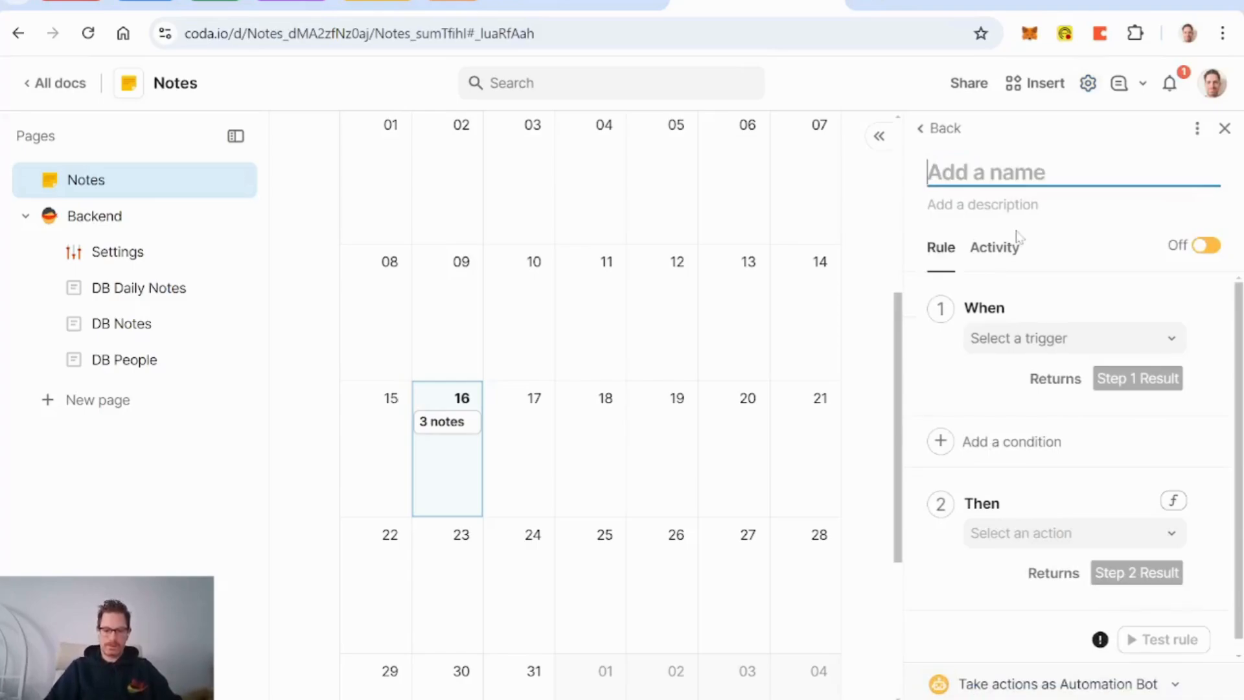
pyautogui.write('Create Daily ')
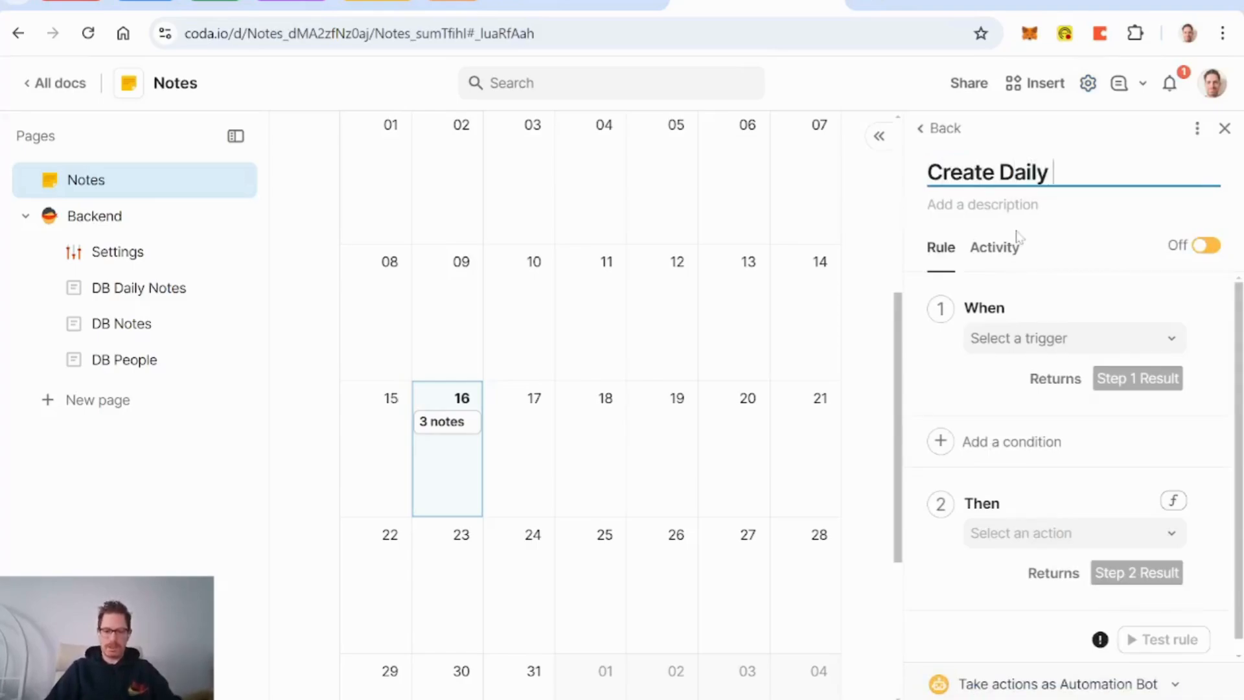
pyautogui.write('Note')
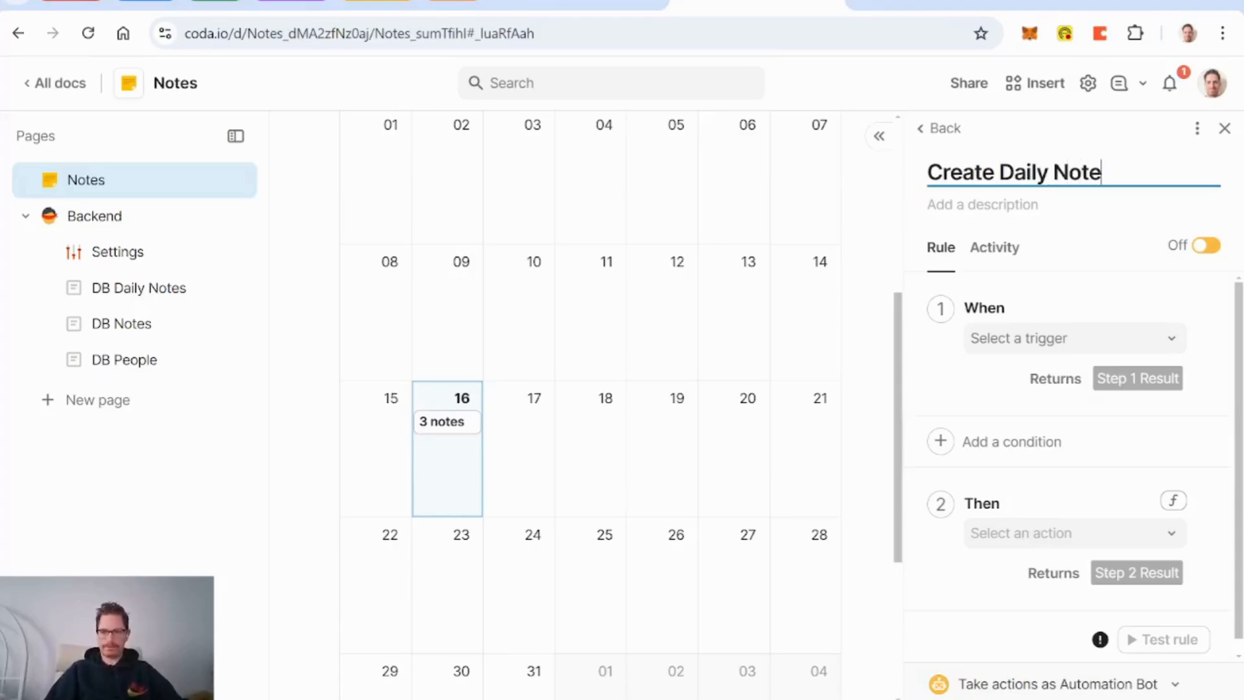
pyautogui.press('Tab')
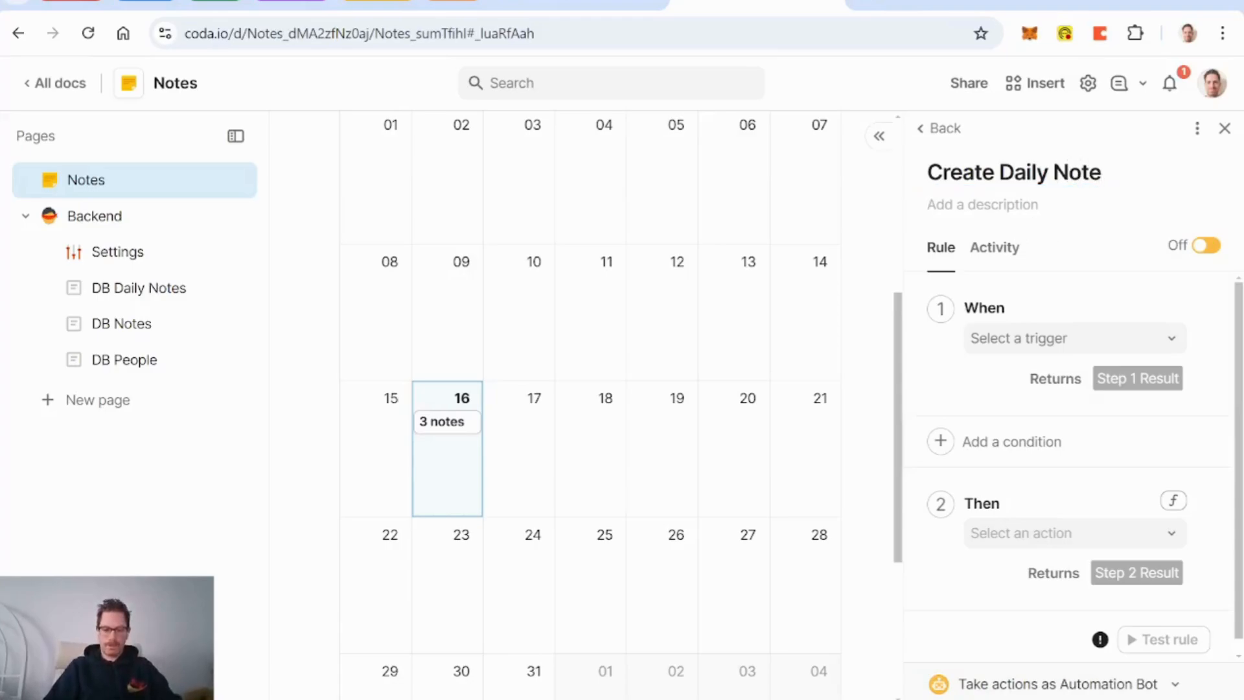
pyautogui.write('c')
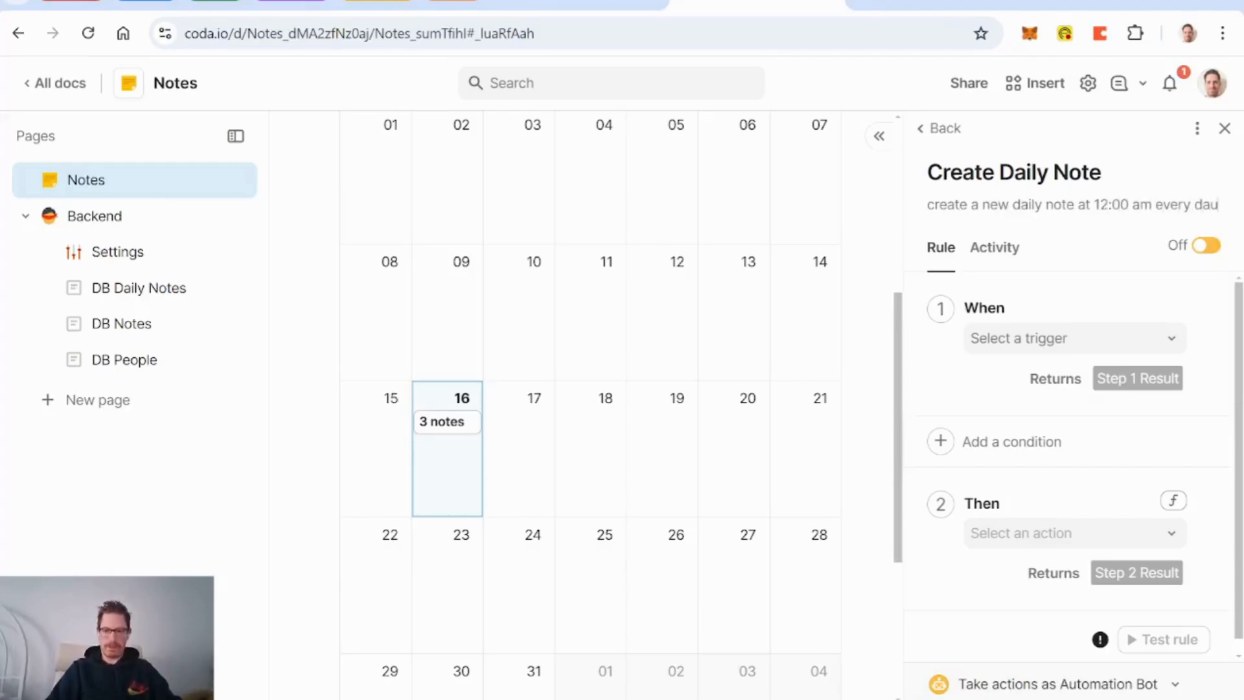
# Step: Turn the rule on with a time-based trigger every day at 12:00 AM
pyautogui.click(1206, 245)
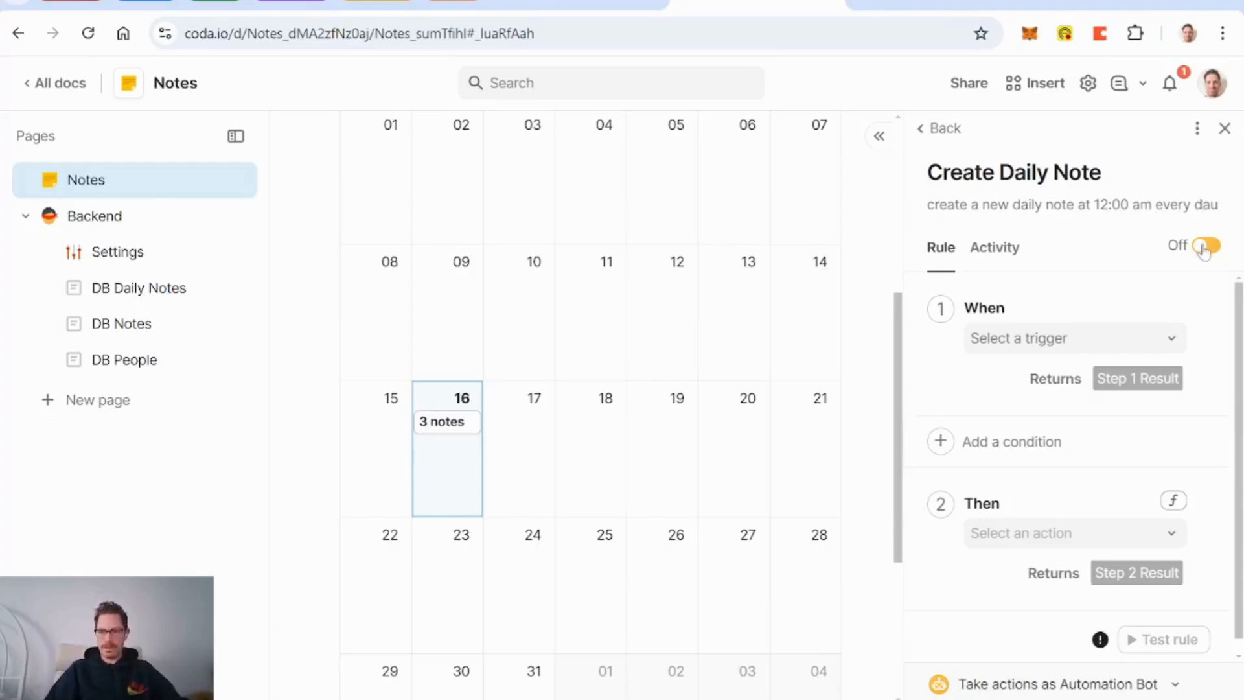
pyautogui.click(1166, 339)
pyautogui.click(1033, 404)
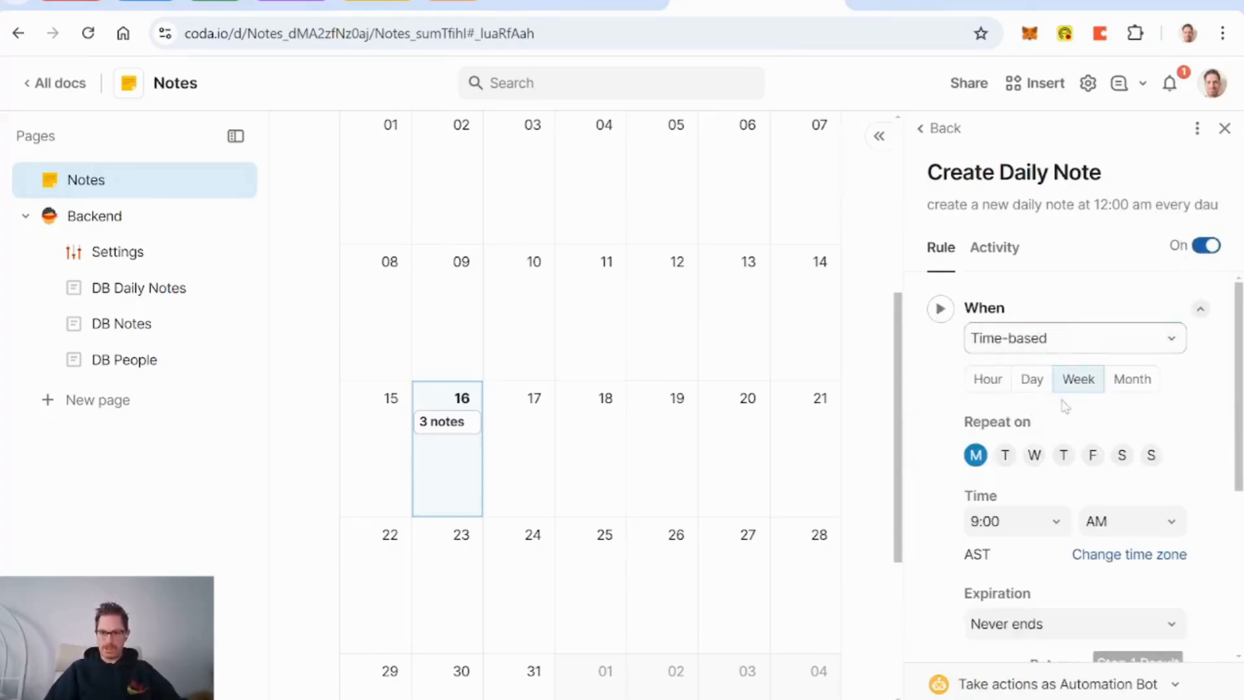
pyautogui.click(1033, 379)
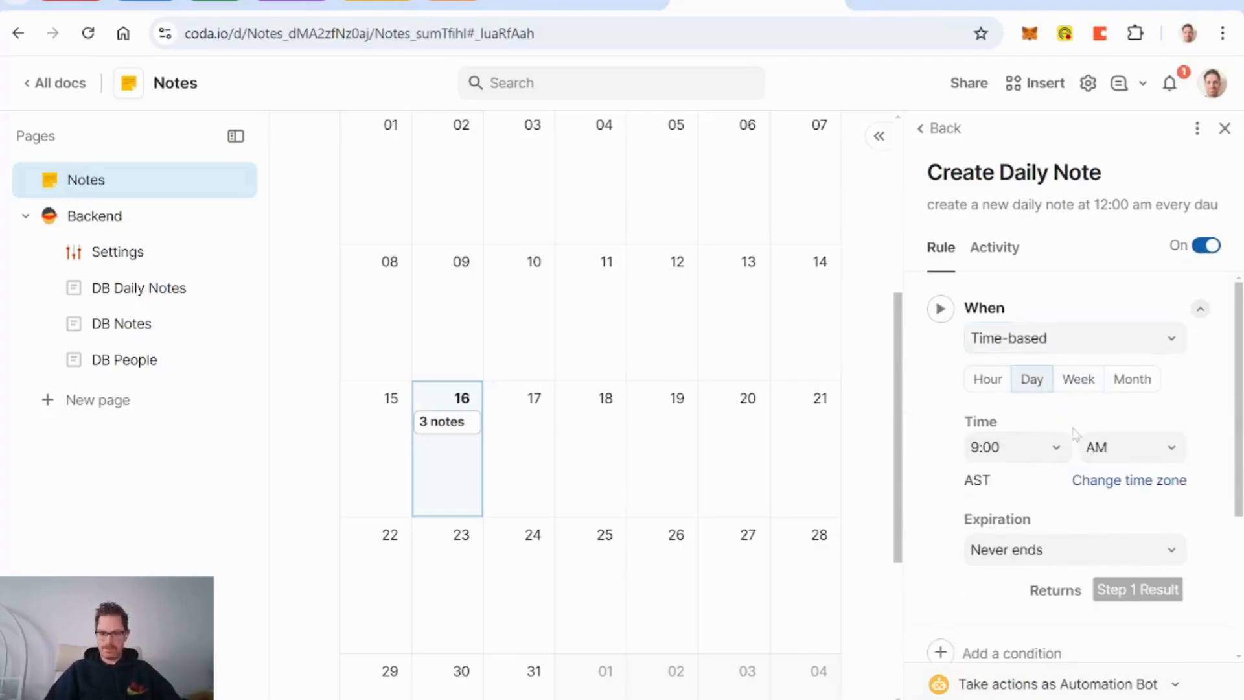
pyautogui.click(1060, 452)
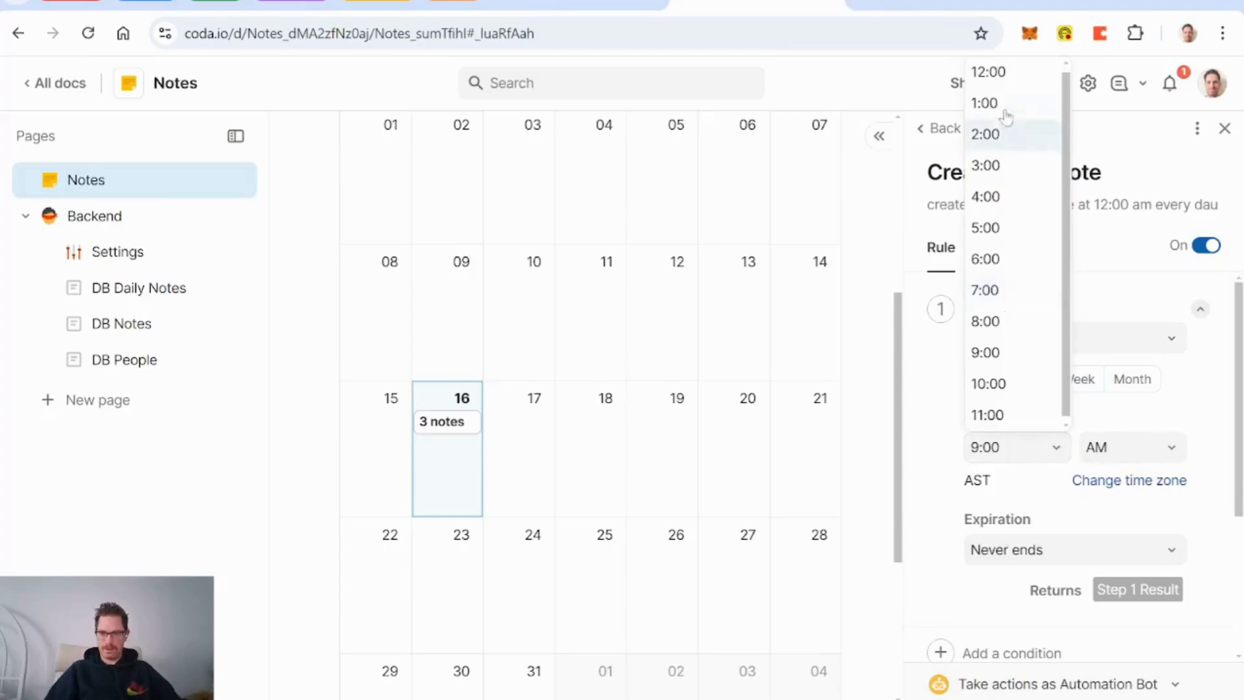
pyautogui.click(988, 72)
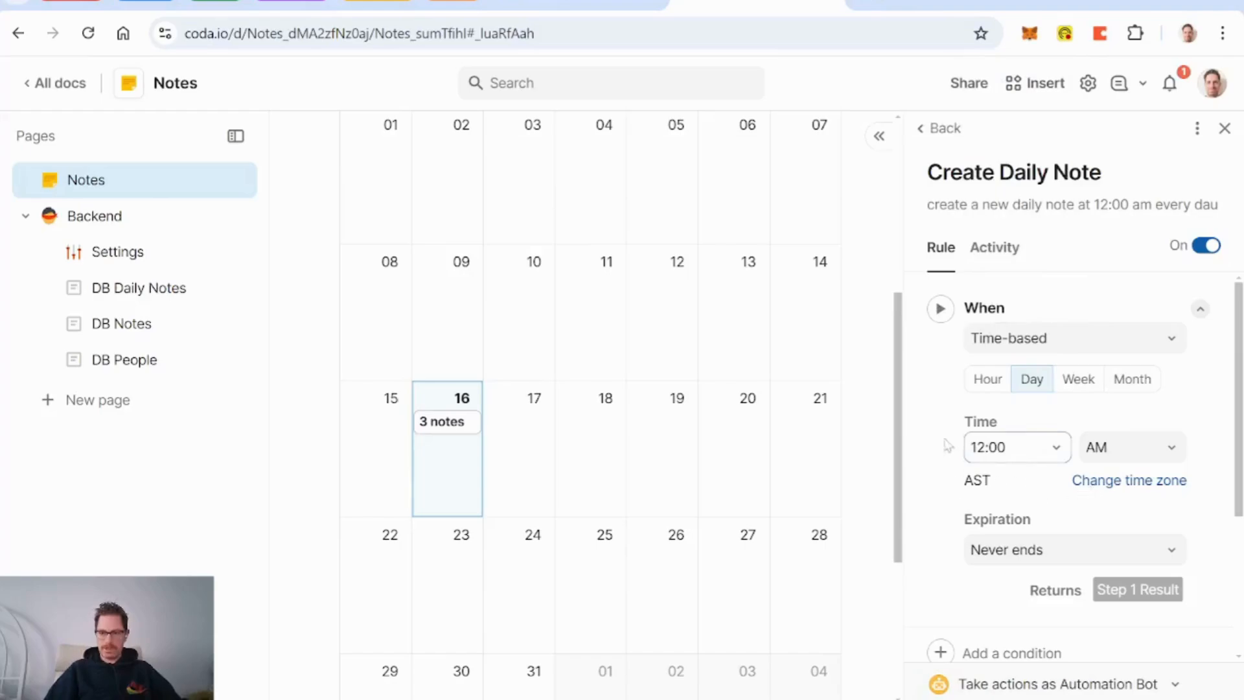
pyautogui.scroll(-3, 934, 426)
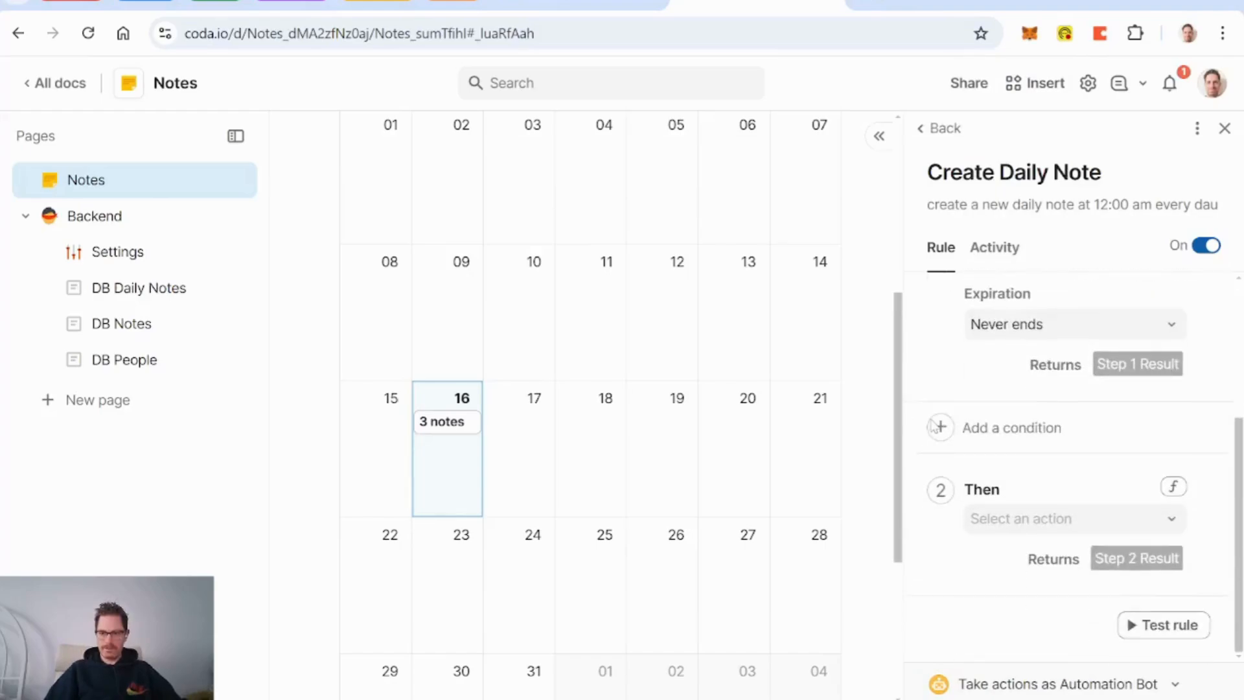
# Step: Set the rule's action formula to AddRow(DB Daily Notes, DB Daily Notes.Day, Today())
pyautogui.click(1172, 487)
pyautogui.write('a')
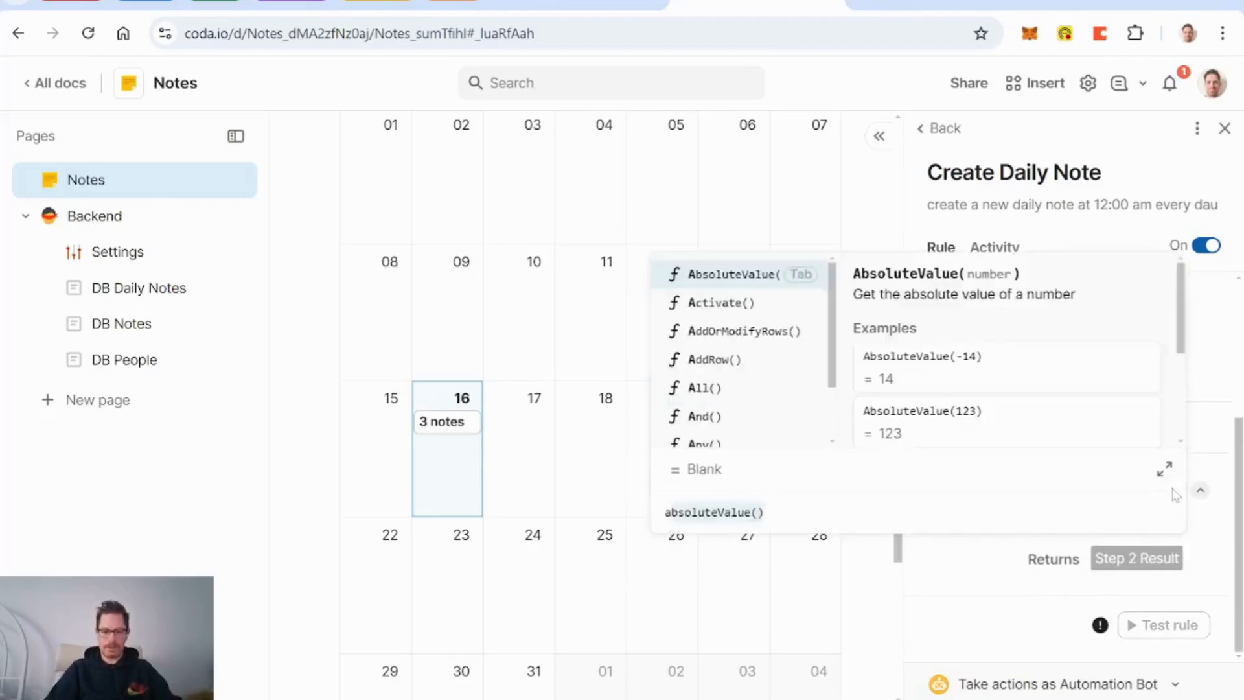
pyautogui.write('ddr')
pyautogui.press('Tab')
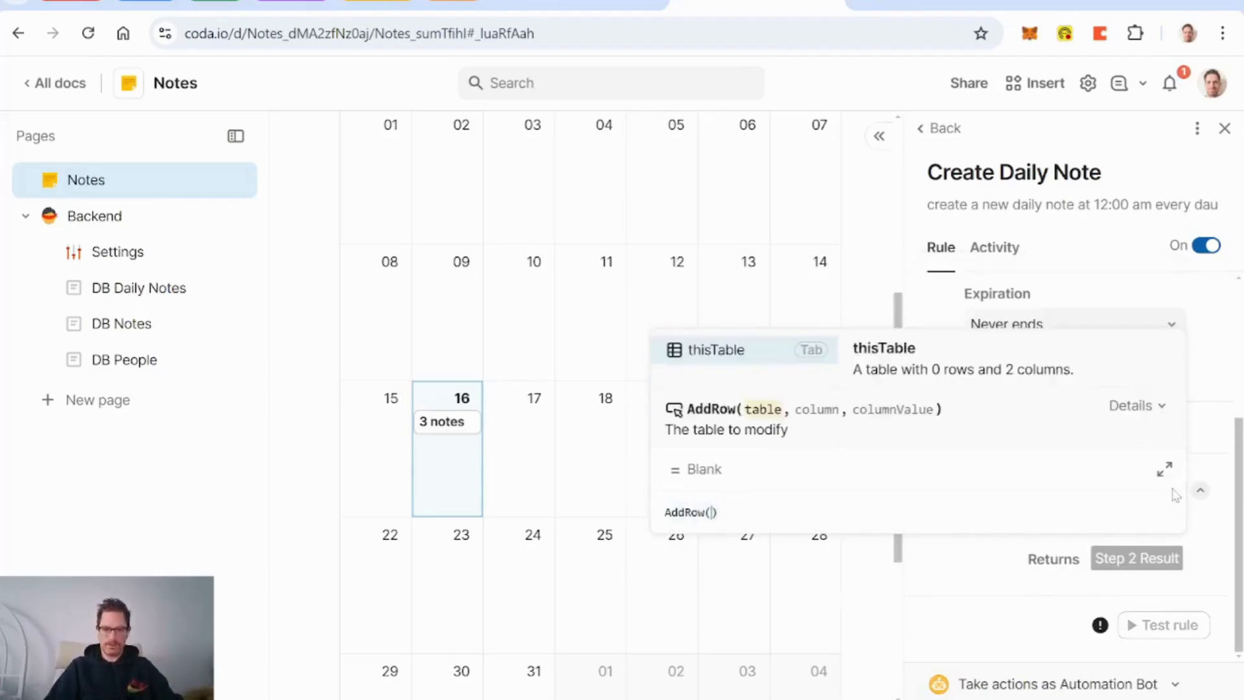
pyautogui.write('da')
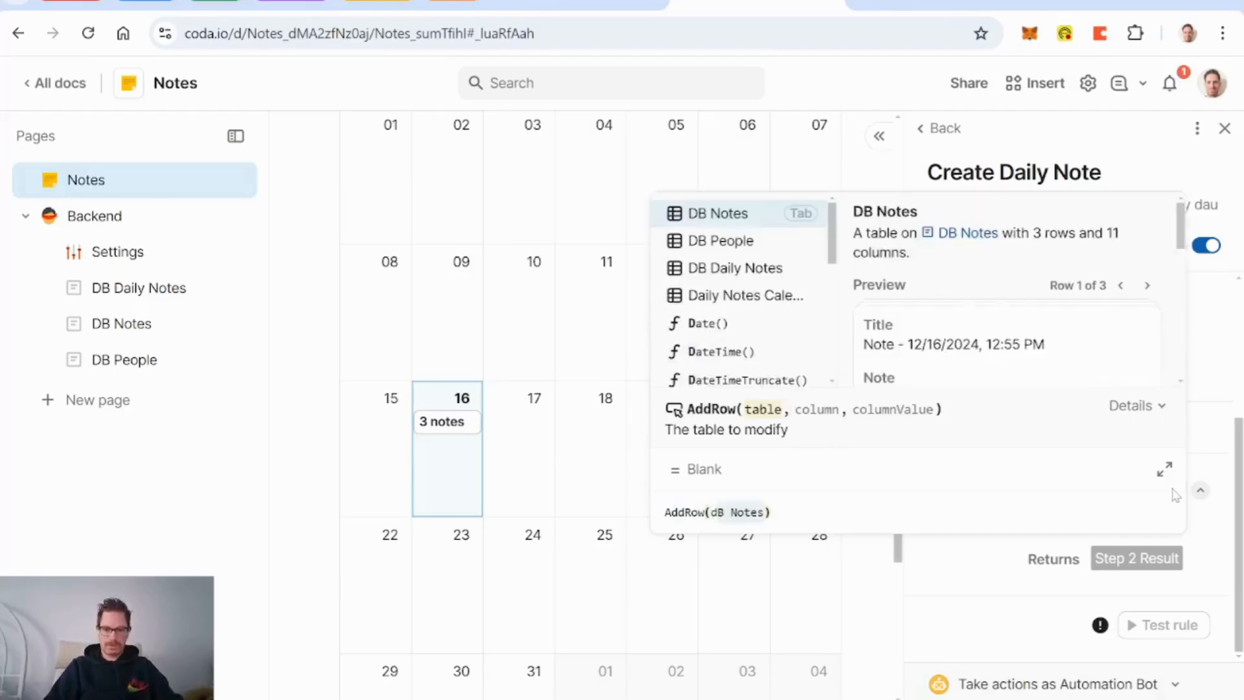
pyautogui.press('BackSpace')
pyautogui.press('BackSpace')
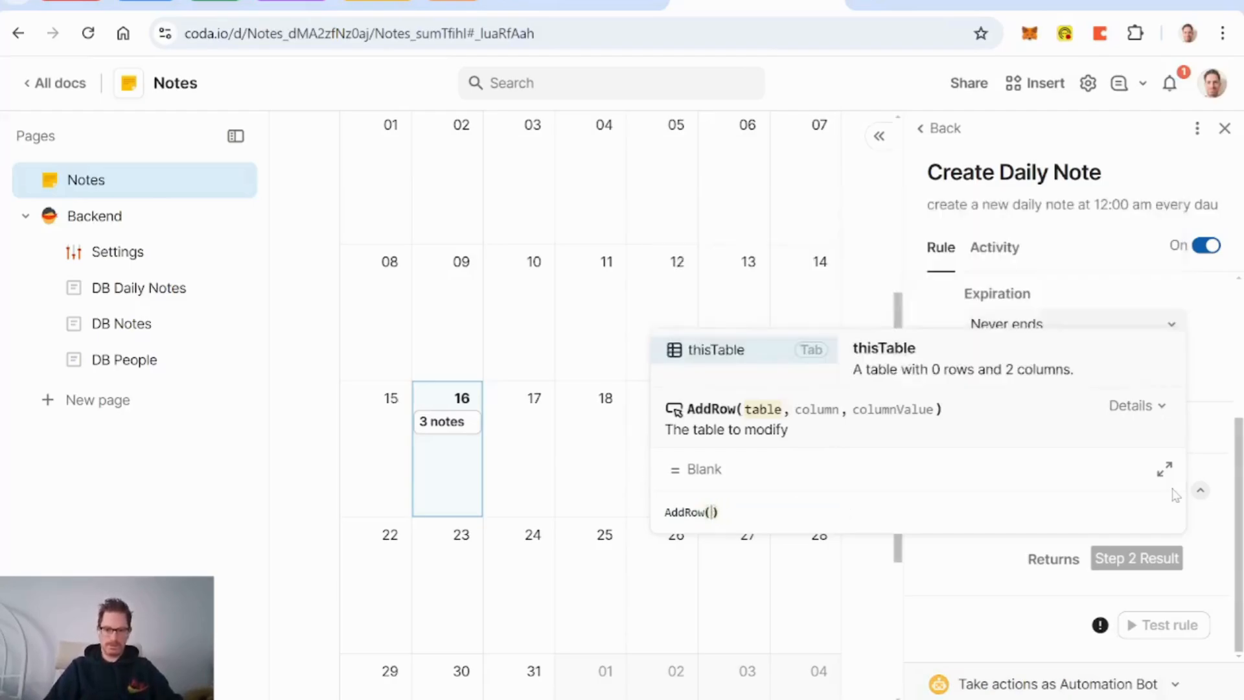
pyautogui.write('db daily Notes')
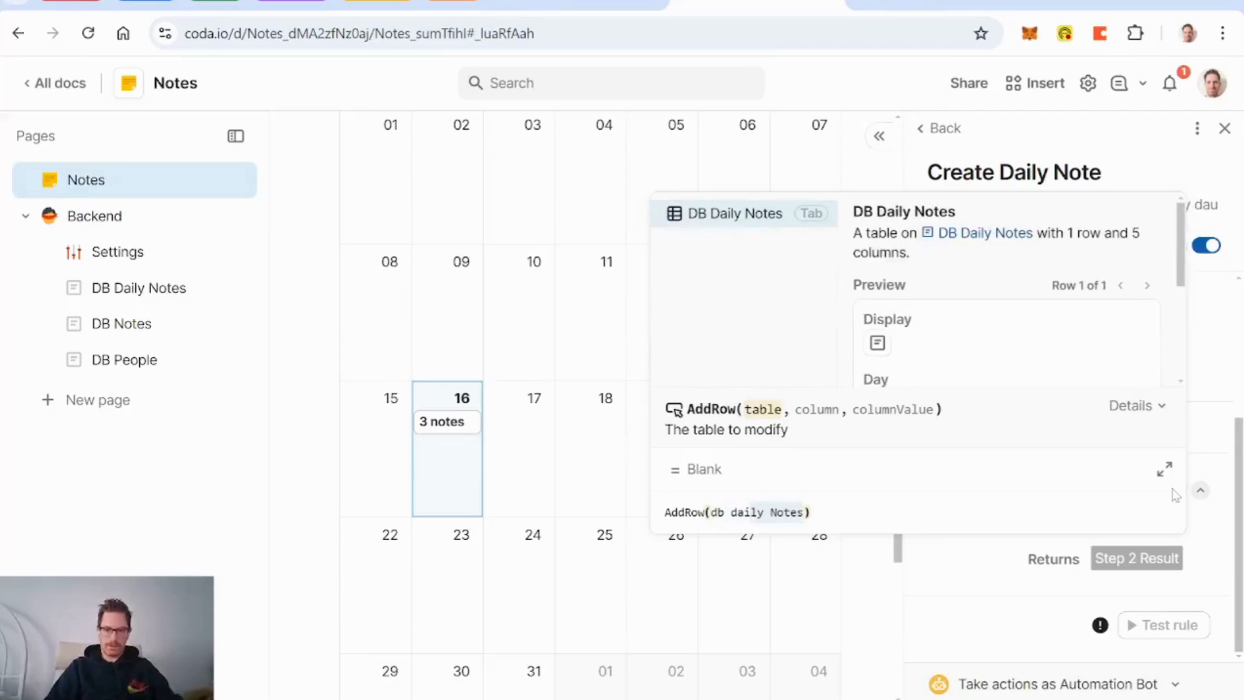
pyautogui.press('Tab')
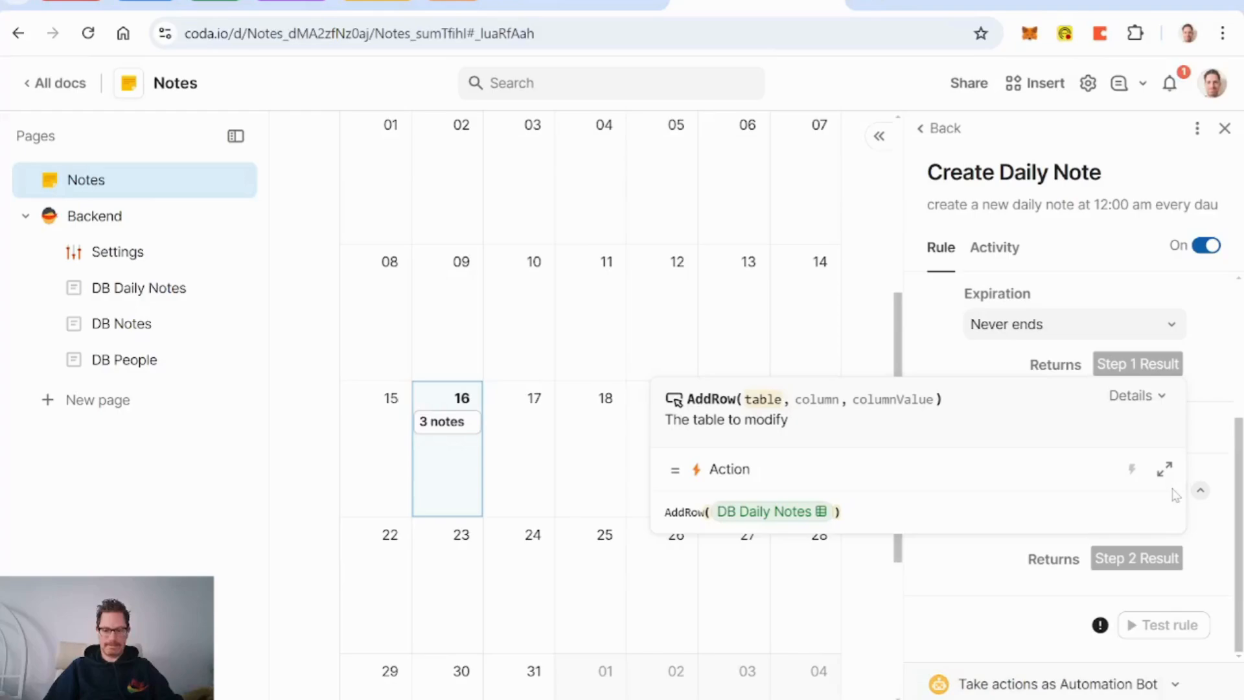
pyautogui.write(',Day')
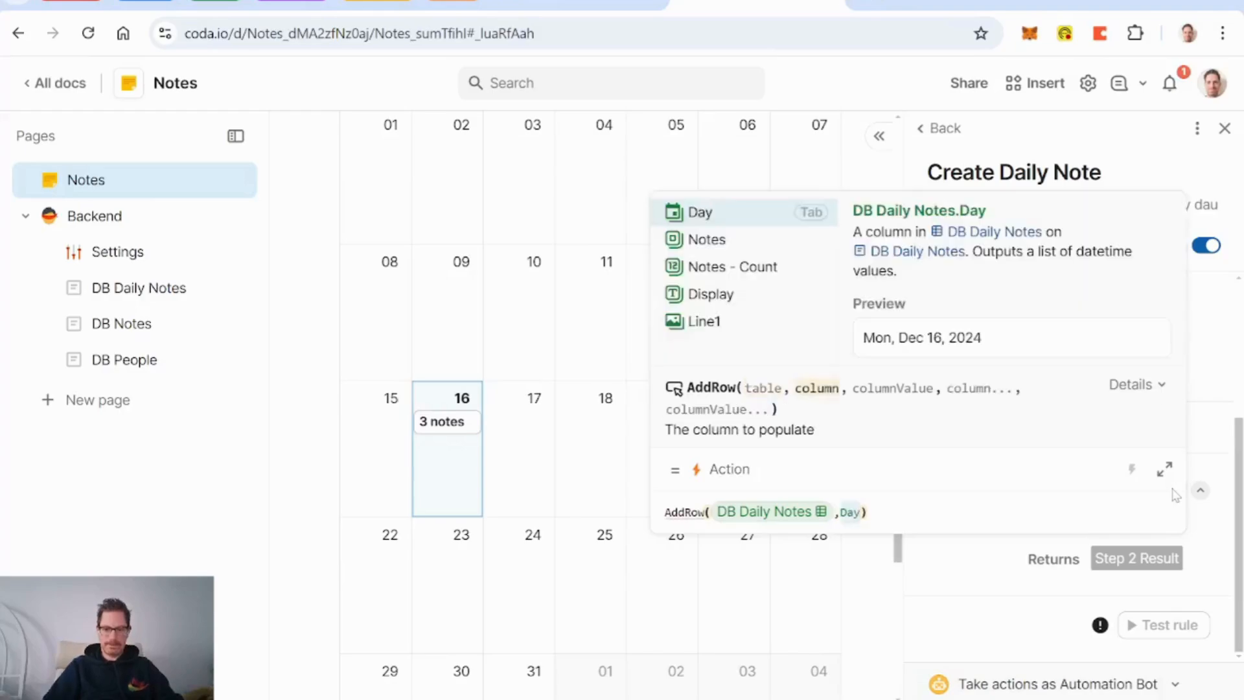
pyautogui.press('Tab')
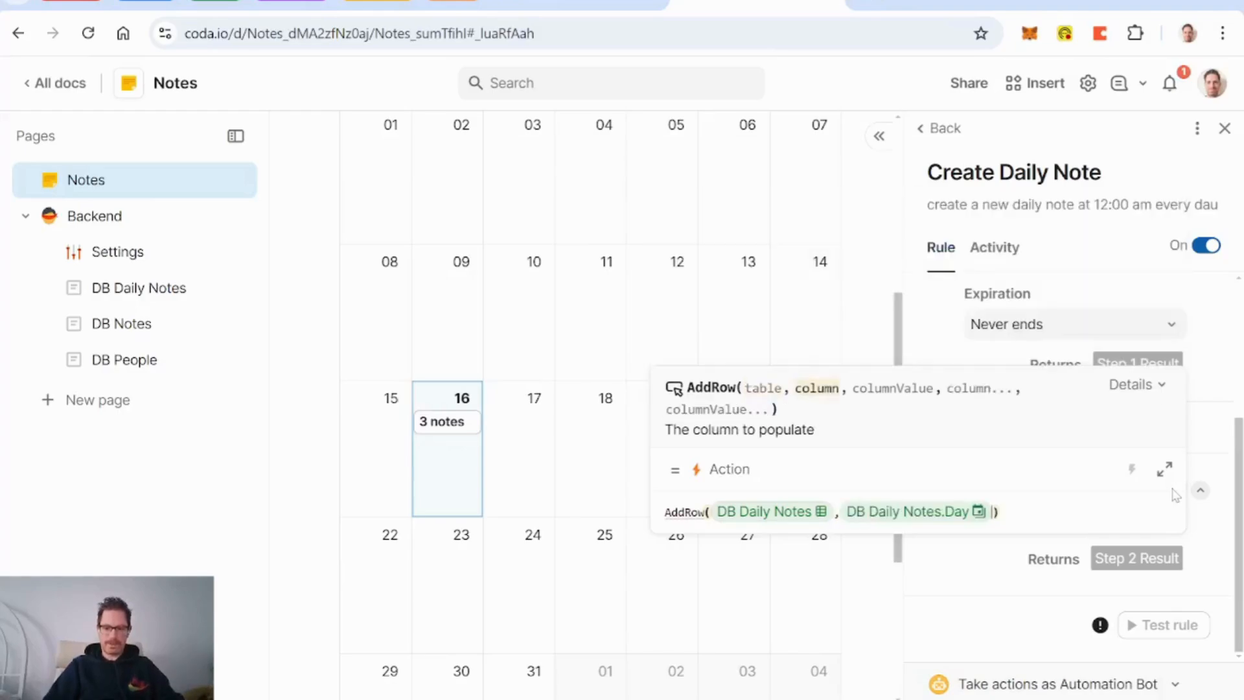
pyautogui.write(',')
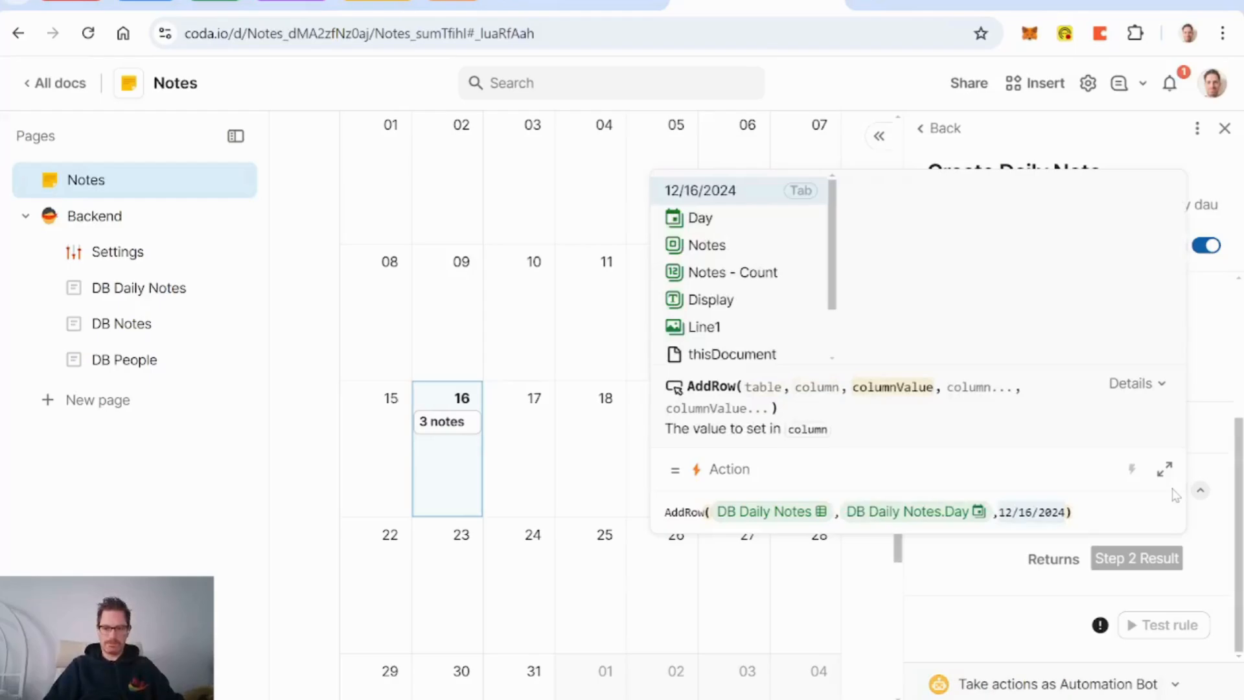
pyautogui.write('today(')
pyautogui.press('Tab')
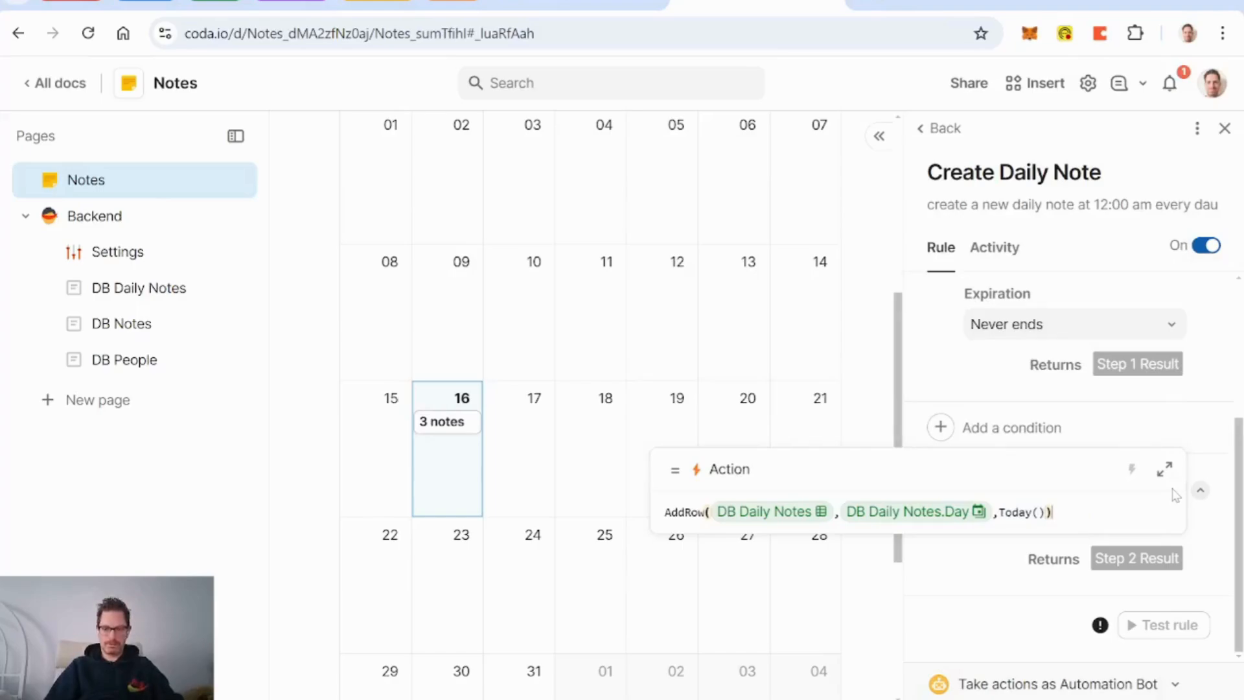
pyautogui.press('Return')
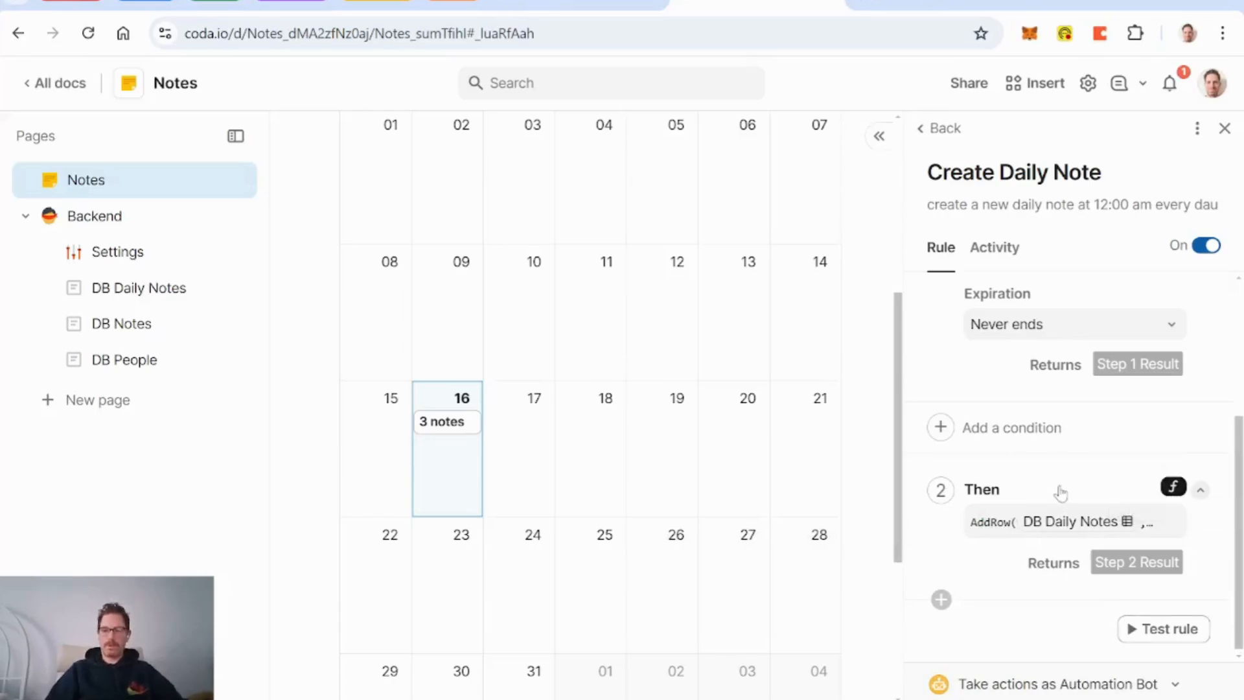
pyautogui.scroll(2, 1060, 492)
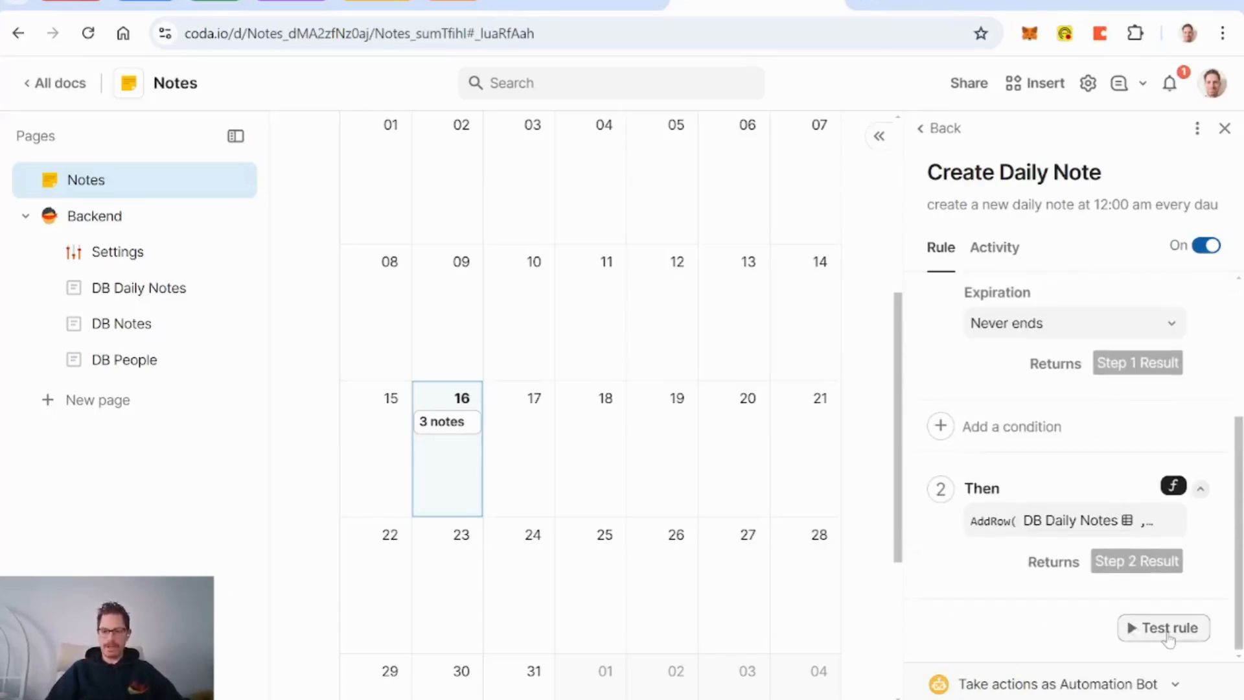
pyautogui.click(1165, 628)
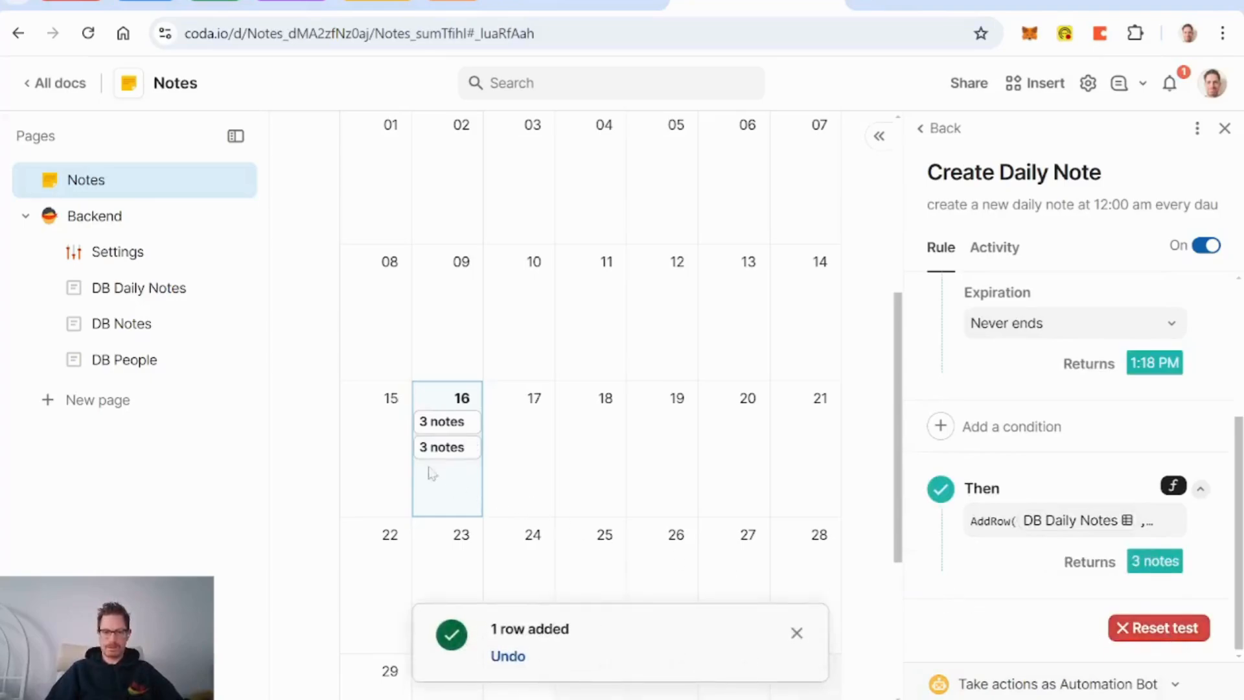
pyautogui.moveTo(444, 459)
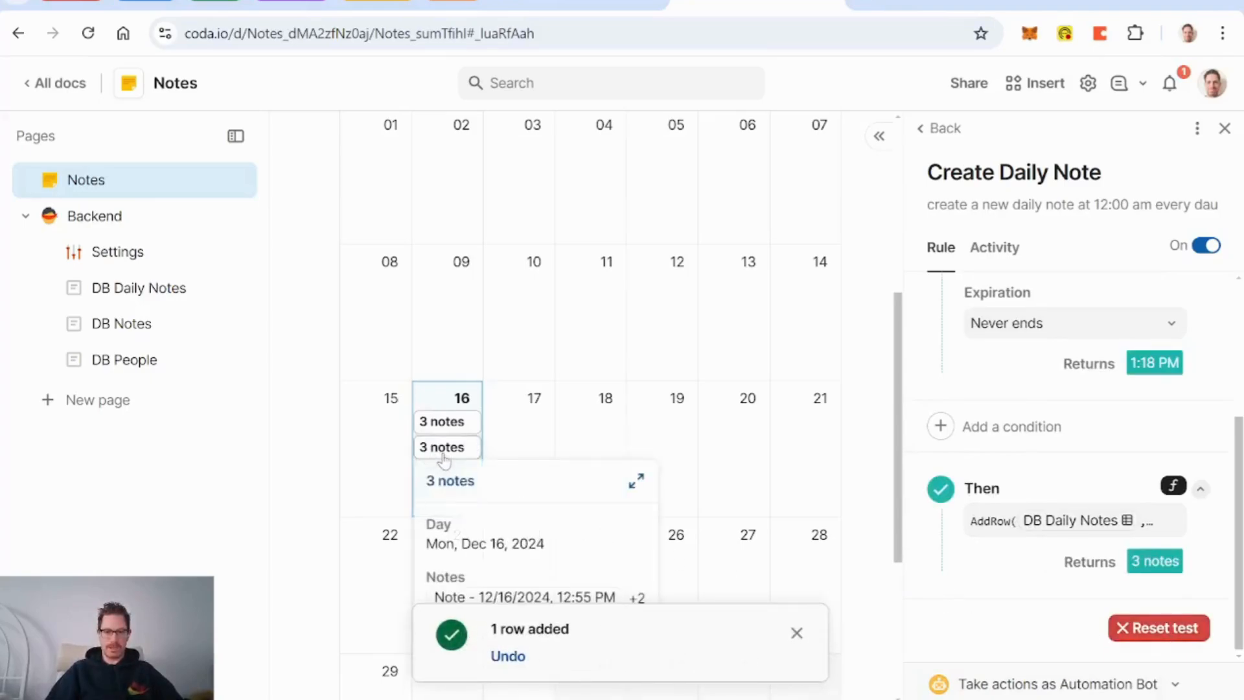
pyautogui.click(443, 454)
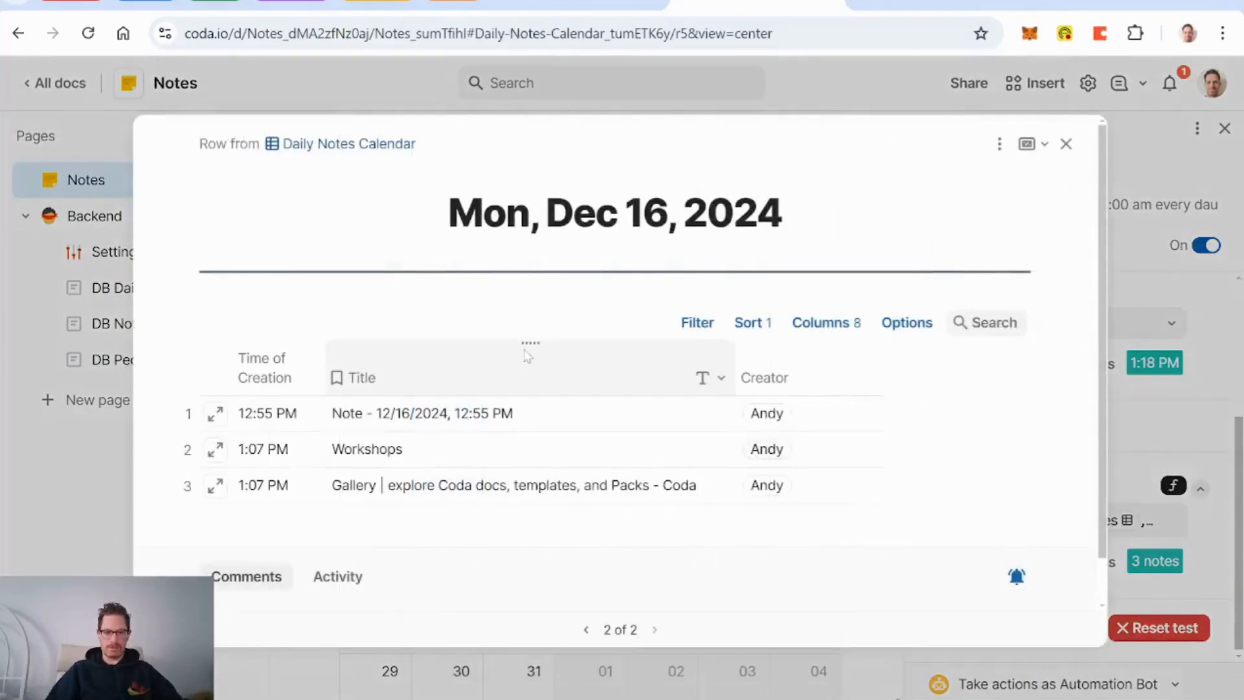
pyautogui.scroll(-2, 527, 355)
pyautogui.scroll(2, 525, 355)
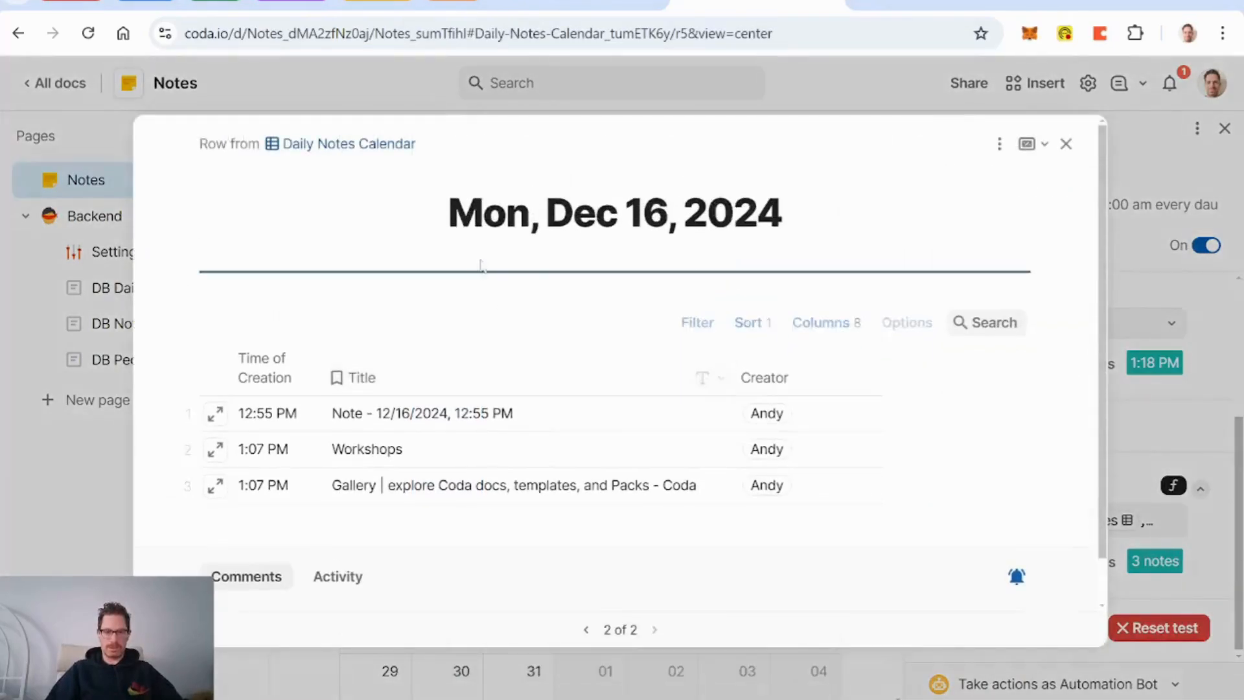
pyautogui.click(1066, 145)
pyautogui.click(452, 422)
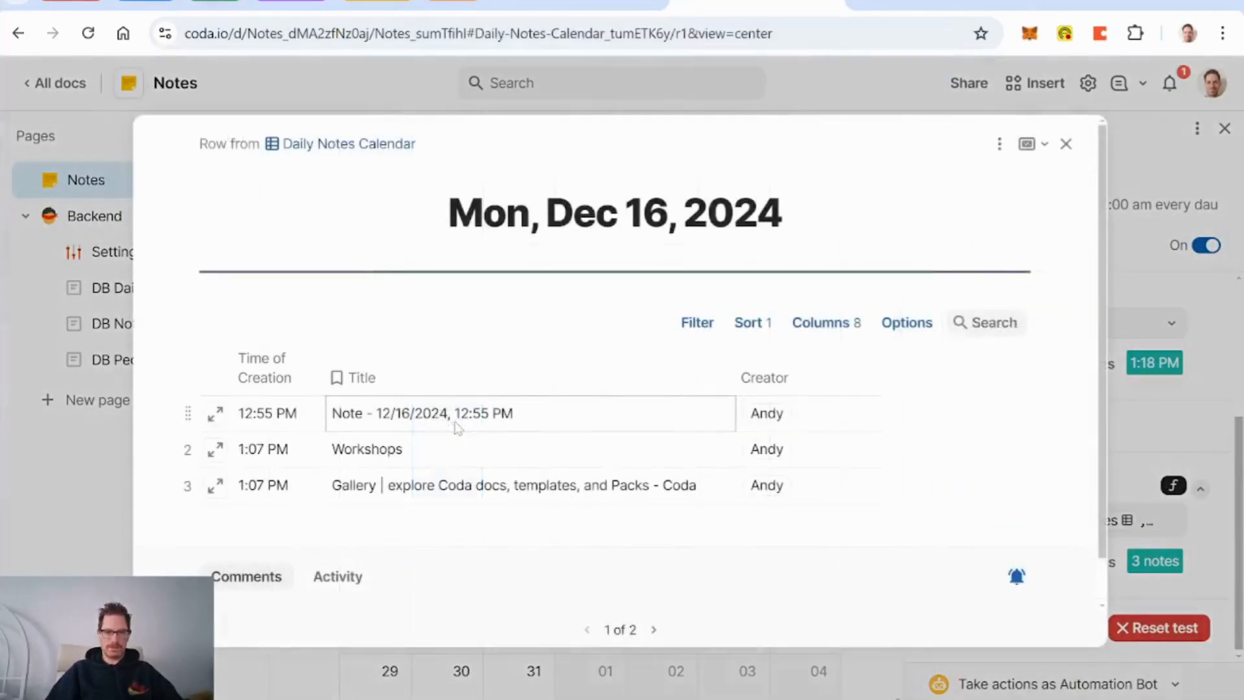
pyautogui.click(342, 145)
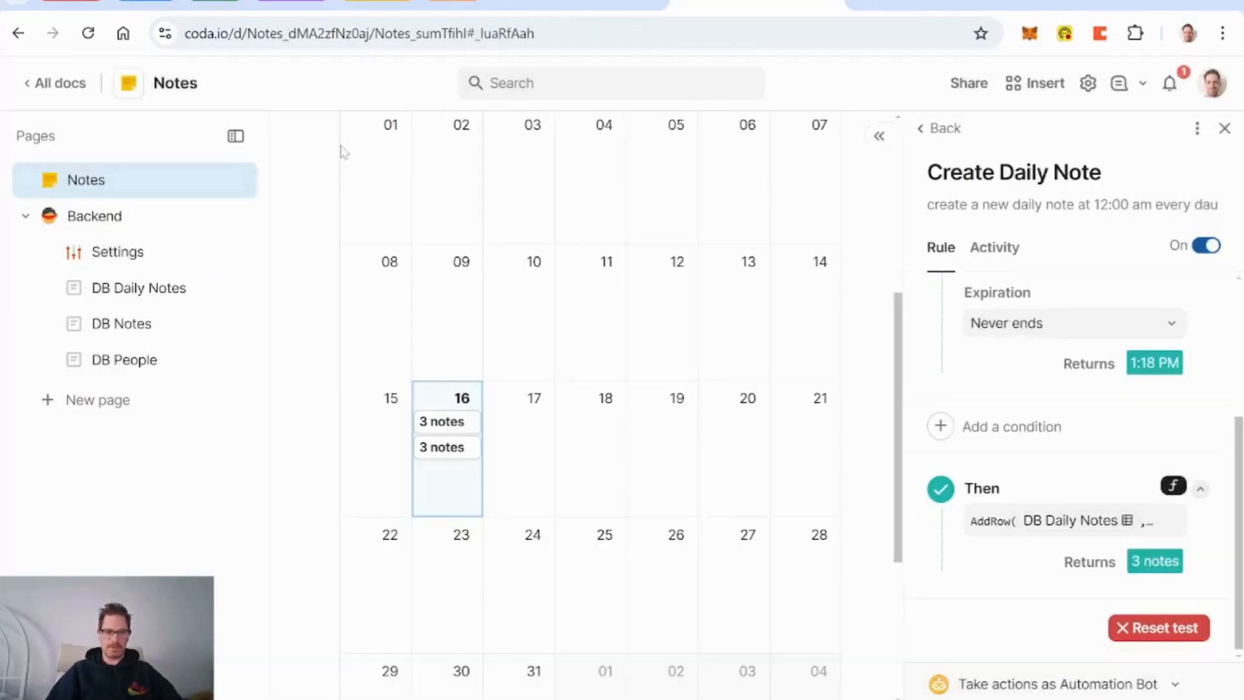
# Step: Delete the duplicate Dec 16 row from DB Daily Notes and go back to the Notes page
pyautogui.click(138, 288)
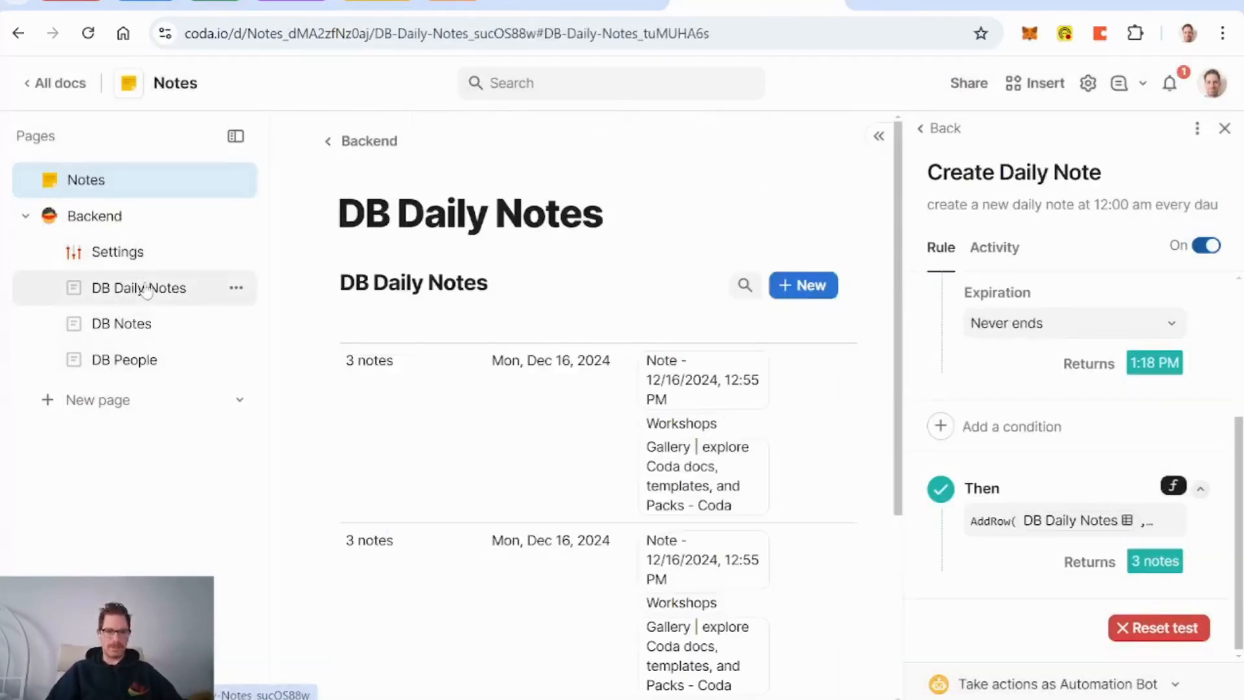
pyautogui.click(1225, 128)
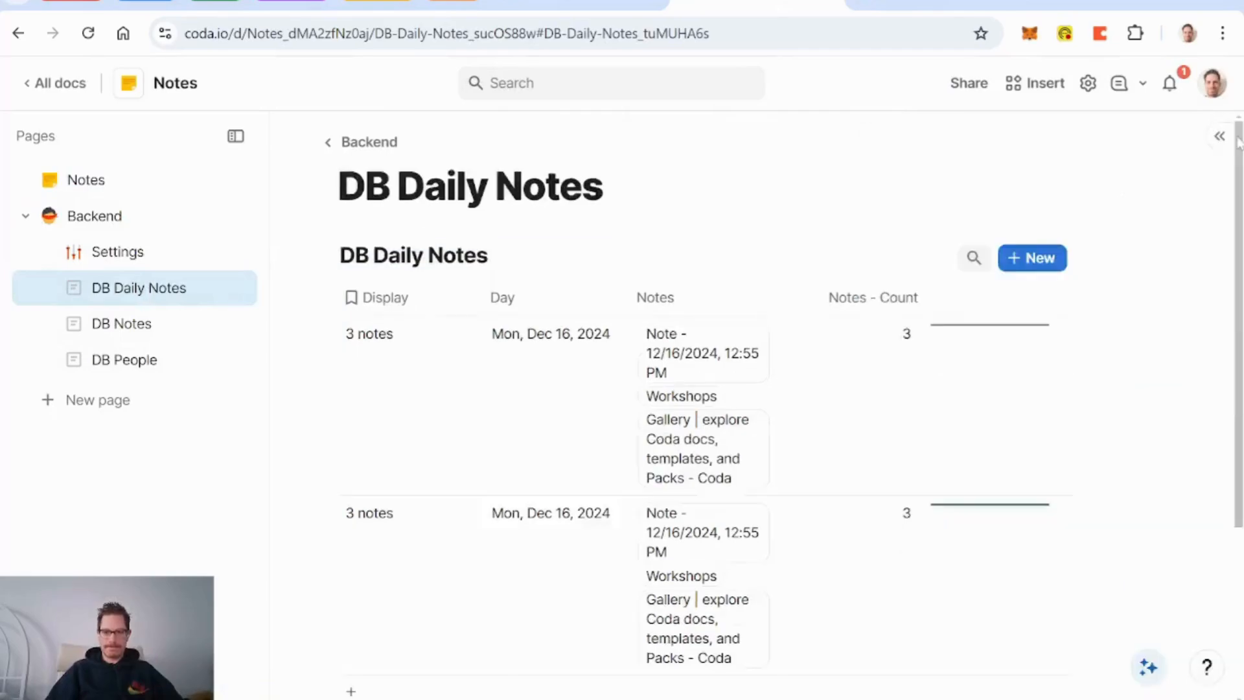
pyautogui.scroll(-2, 661, 459)
pyautogui.scroll(1, 661, 459)
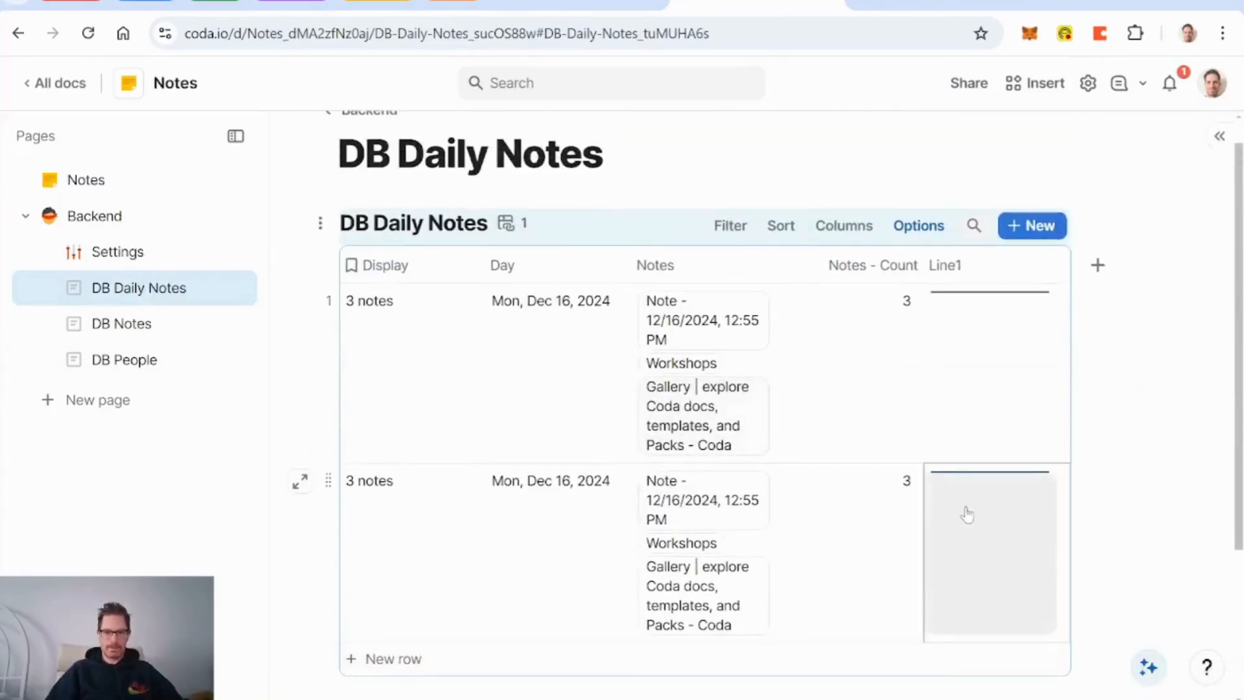
pyautogui.click(322, 483)
pyautogui.press('Delete')
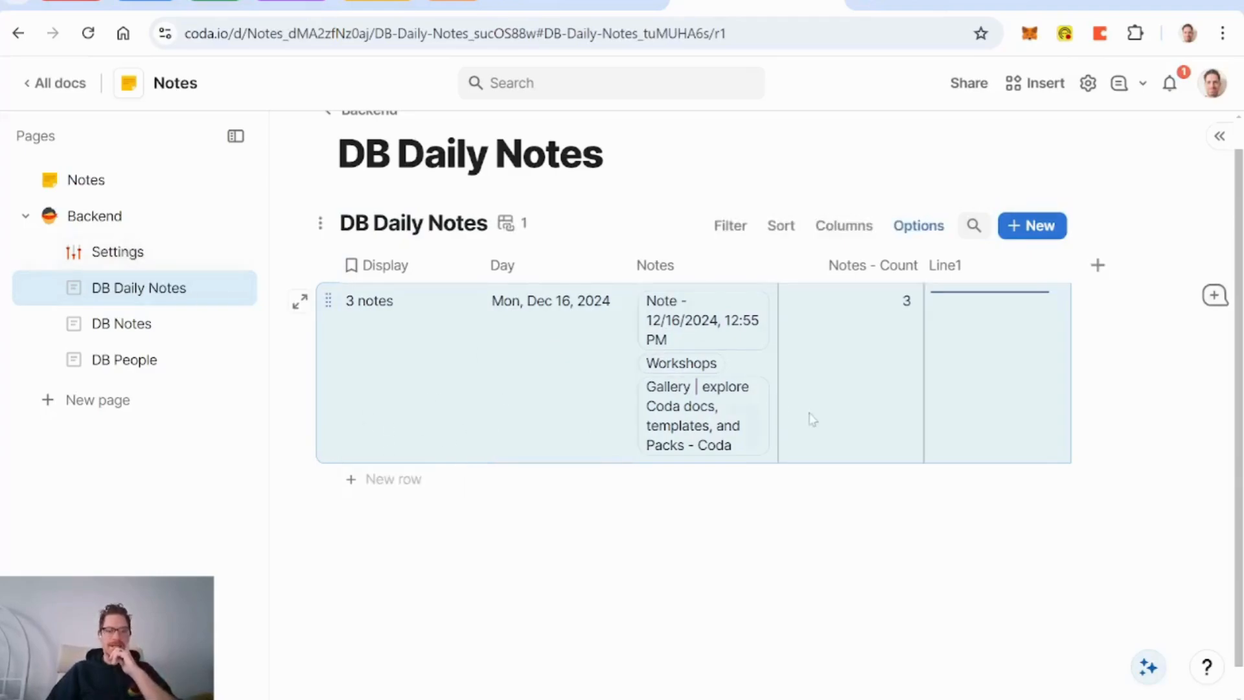
pyautogui.click(83, 181)
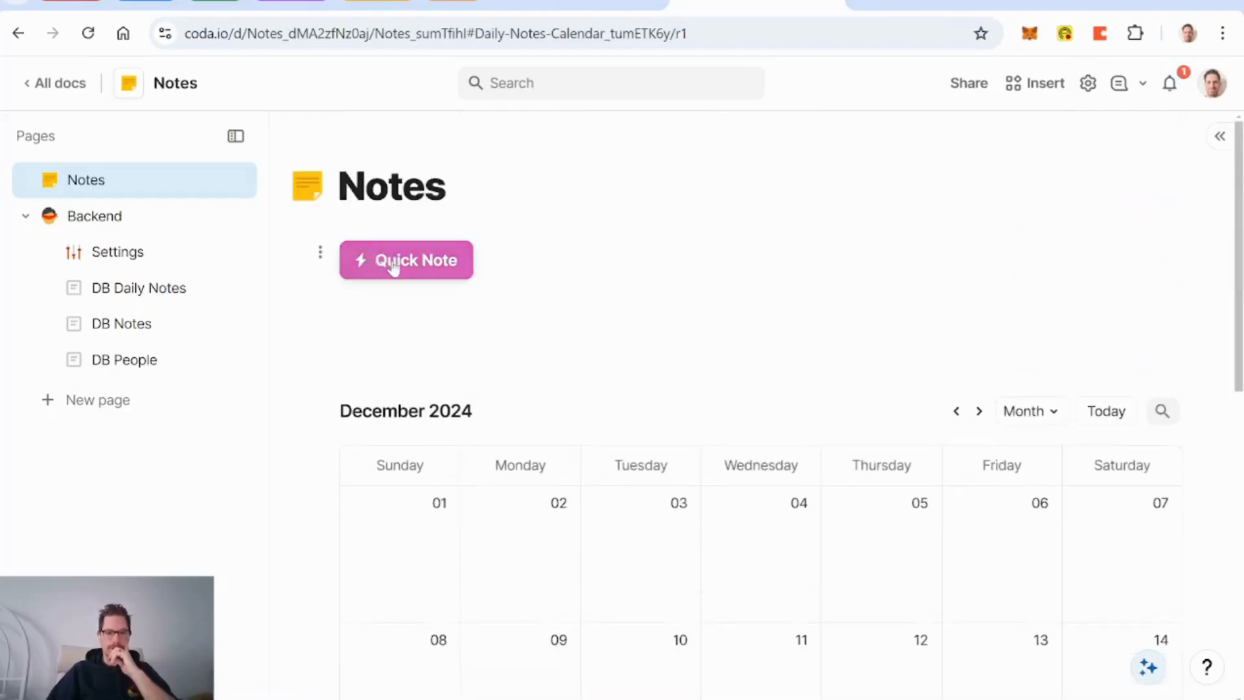
# Step: Create a quick note and enter 'testing' as its Note text
pyautogui.scroll(-6, 843, 338)
pyautogui.scroll(6, 843, 339)
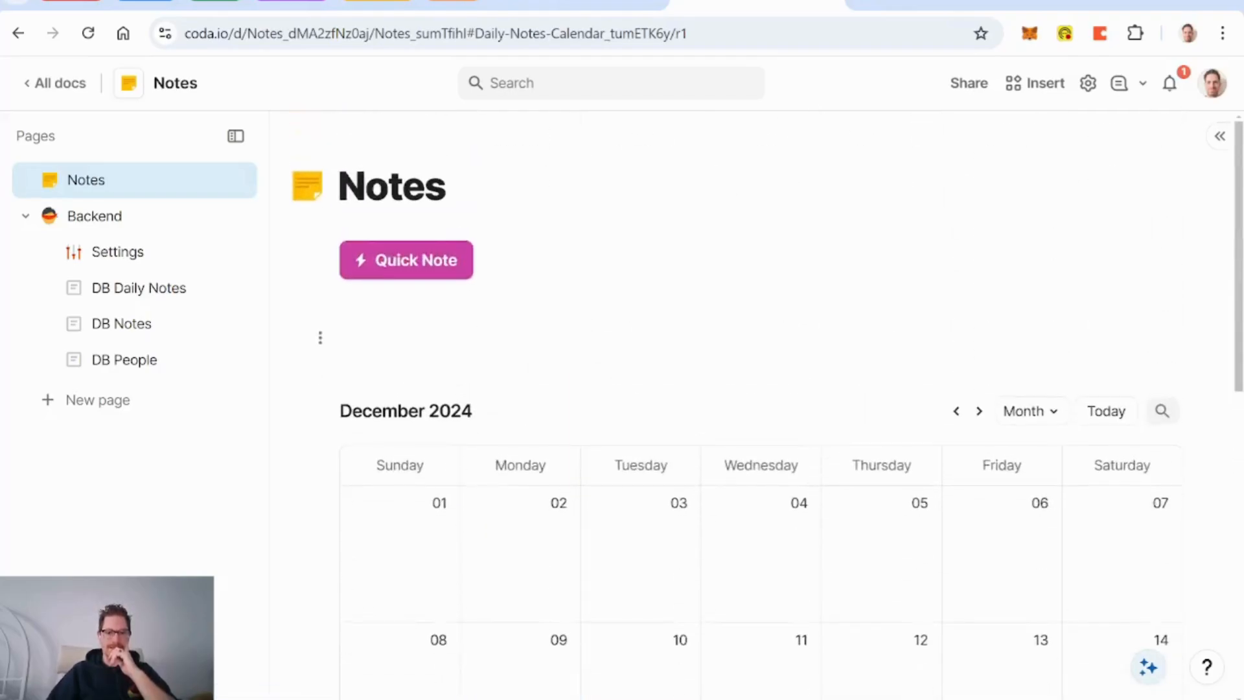
pyautogui.click(430, 267)
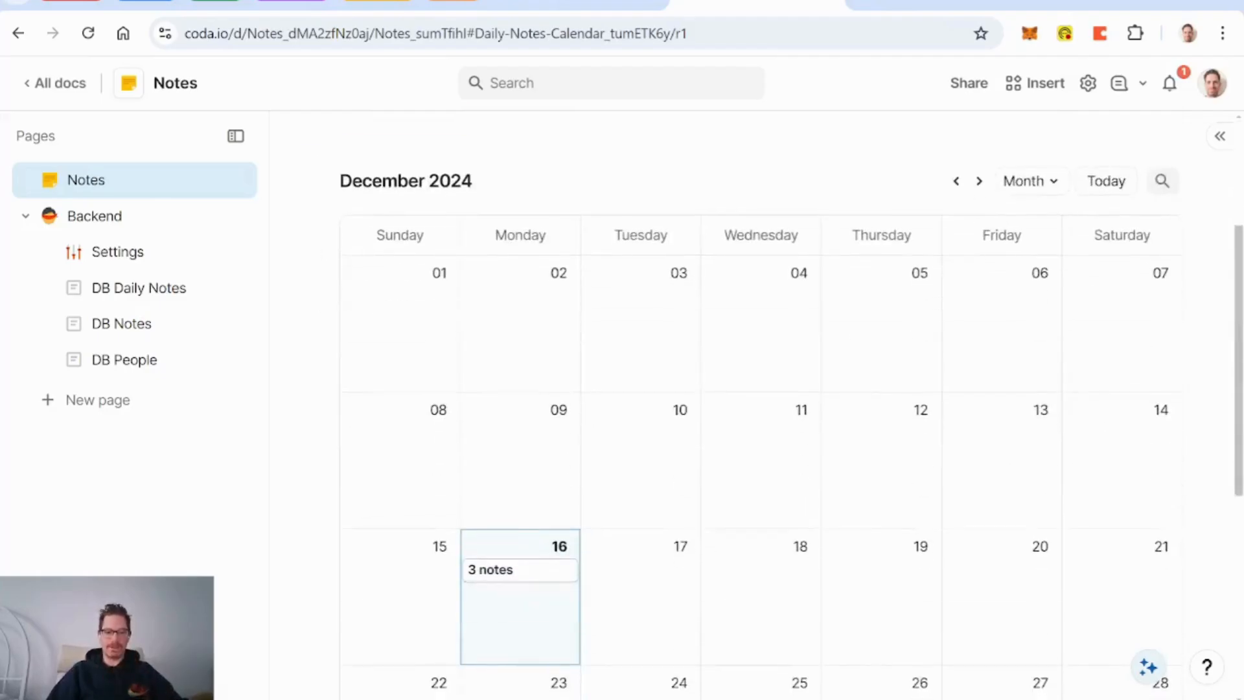
pyautogui.click(424, 267)
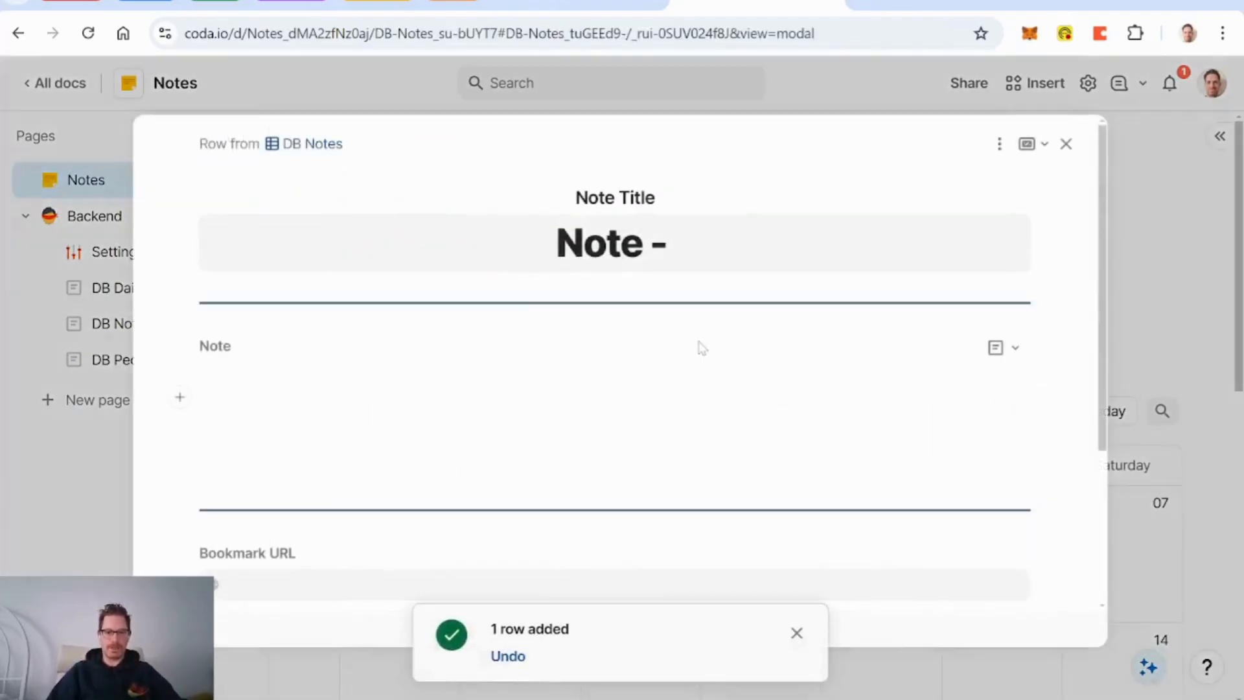
pyautogui.write('testing')
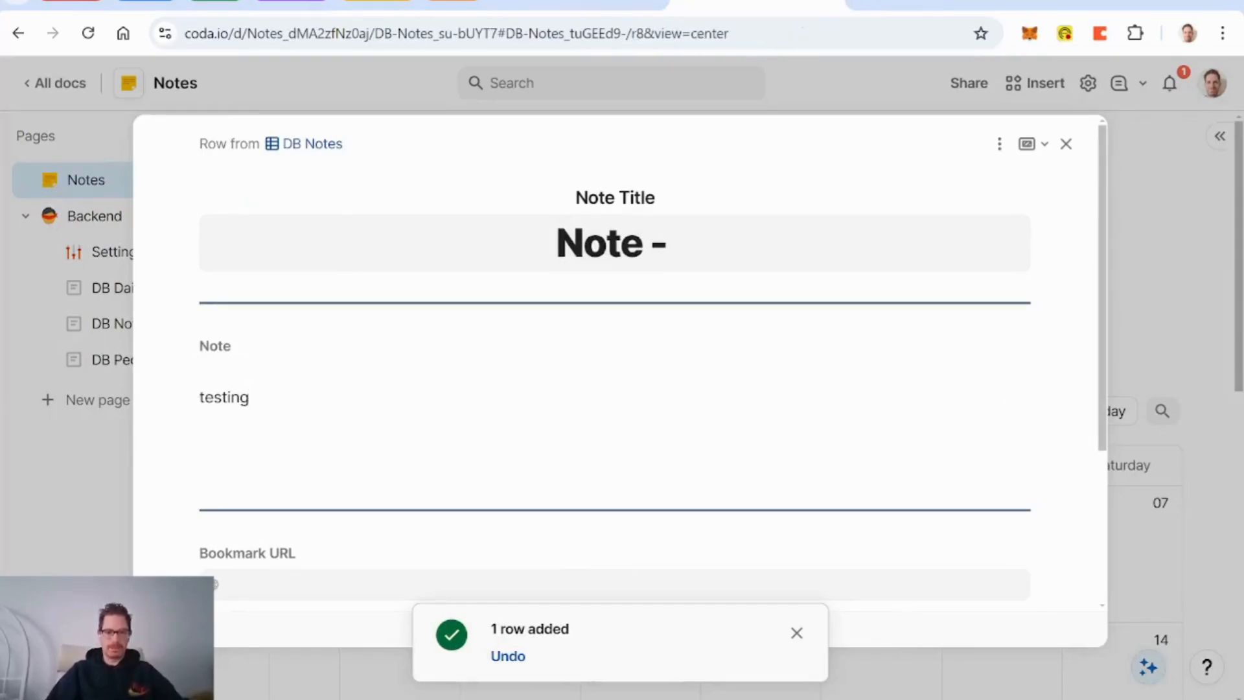
pyautogui.scroll(-3, 633, 258)
pyautogui.scroll(3, 633, 259)
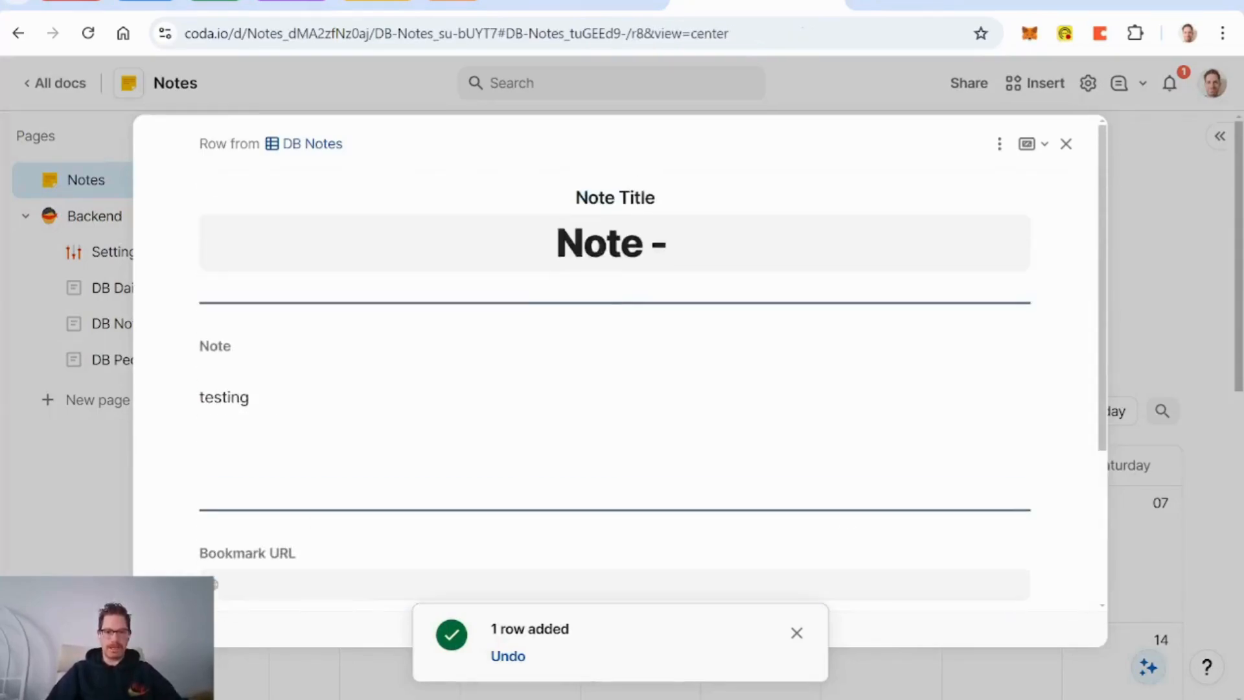
pyautogui.scroll(-3, 698, 364)
pyautogui.scroll(-1, 698, 364)
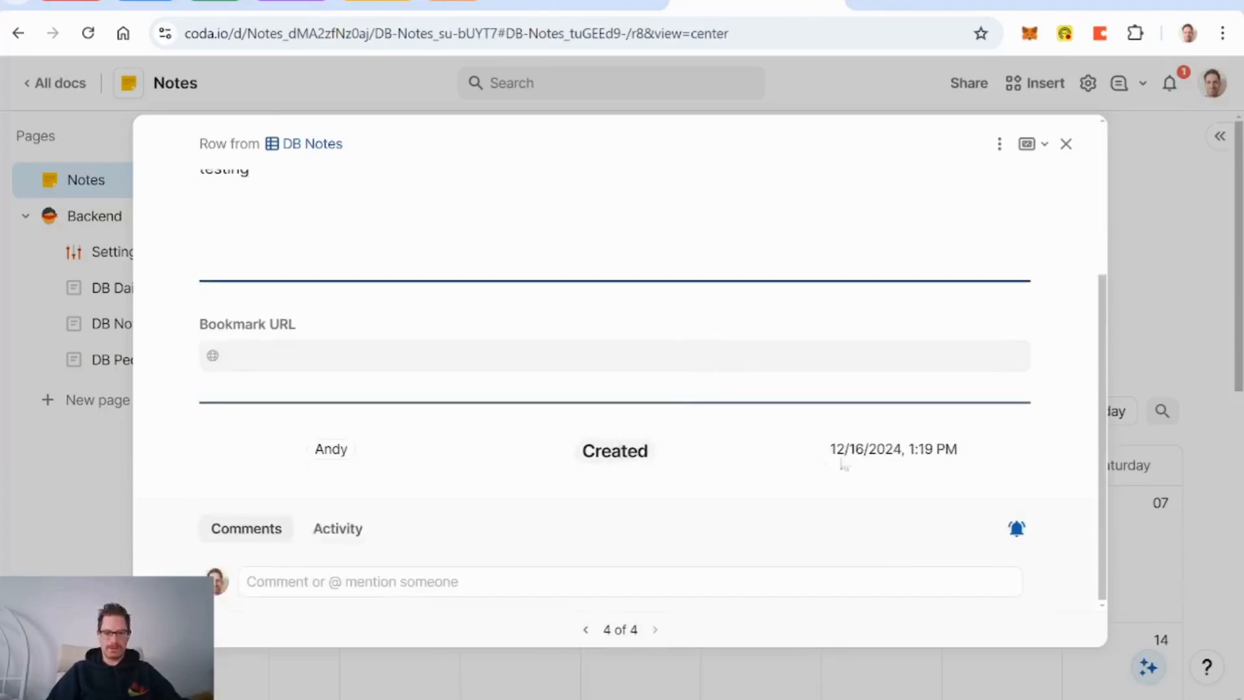
pyautogui.scroll(4, 842, 466)
pyautogui.moveTo(629, 204)
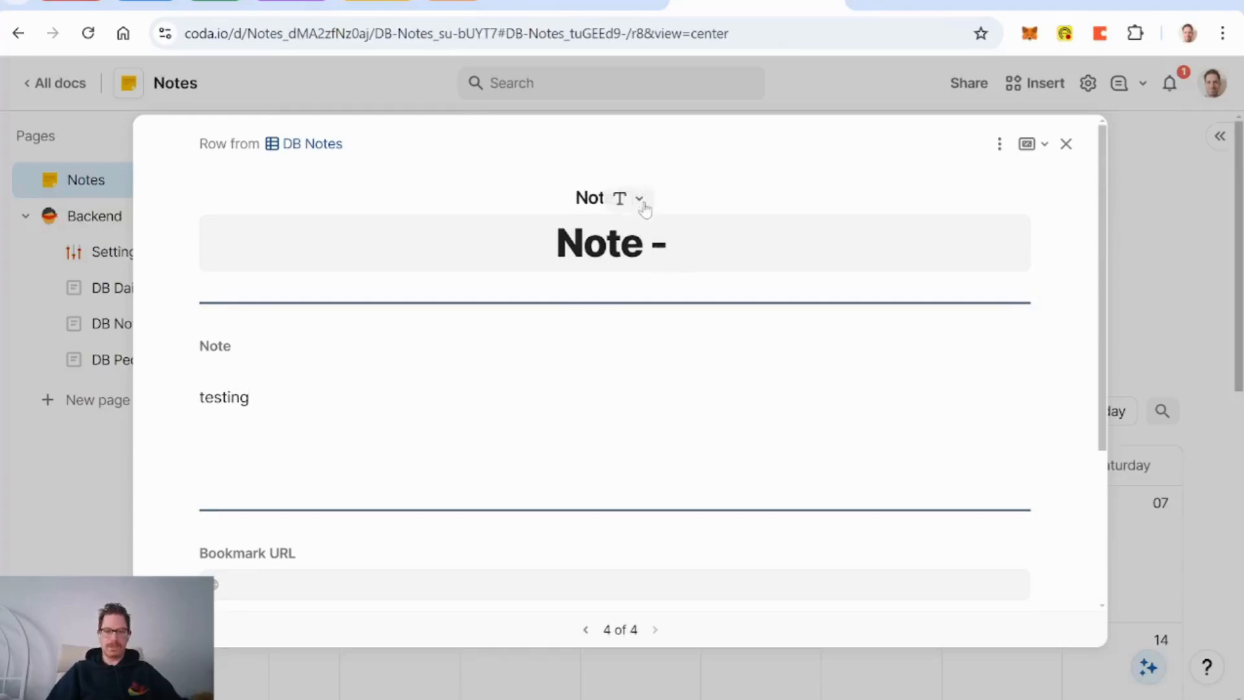
pyautogui.click(640, 199)
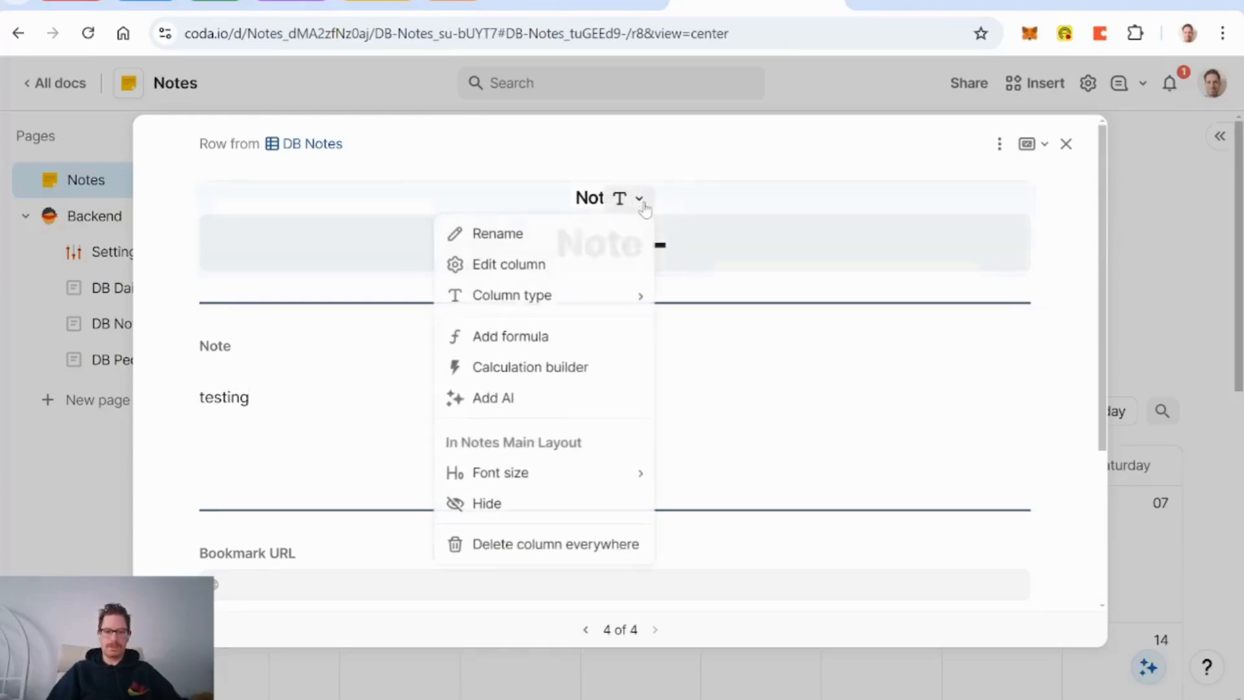
# Step: Change the Note Title default formula to Concatenate("Note - ",Now())
pyautogui.click(531, 276)
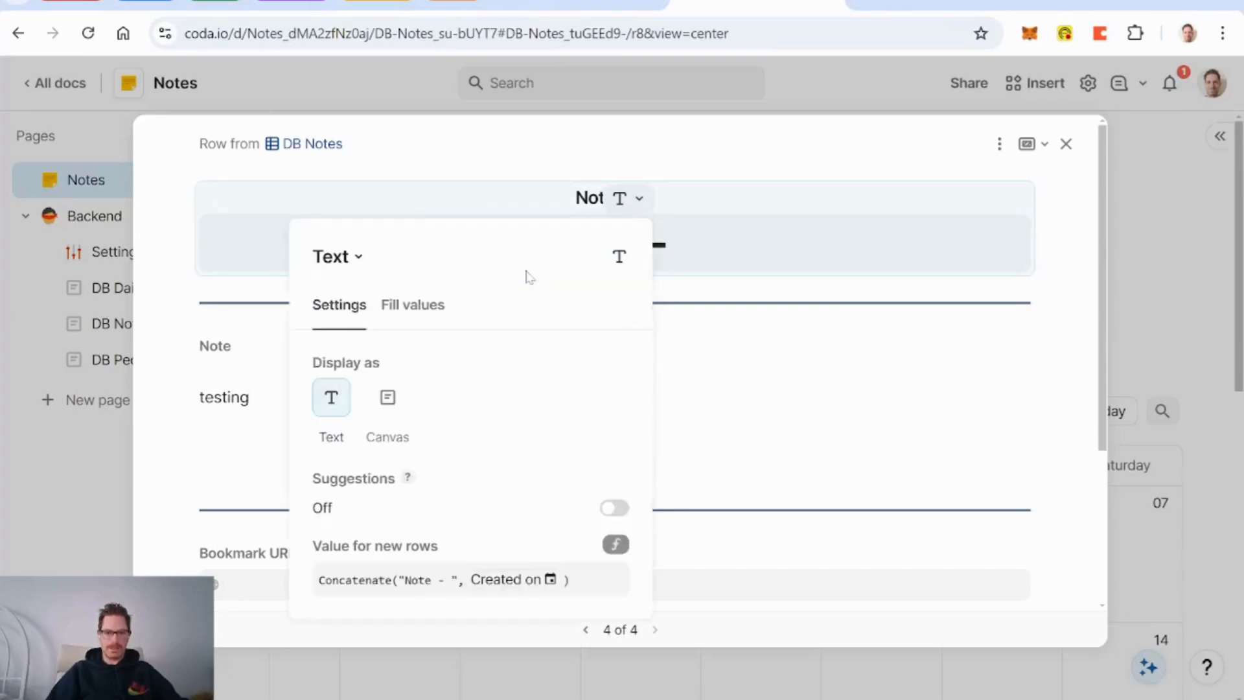
pyautogui.click(499, 573)
pyautogui.moveTo(543, 578)
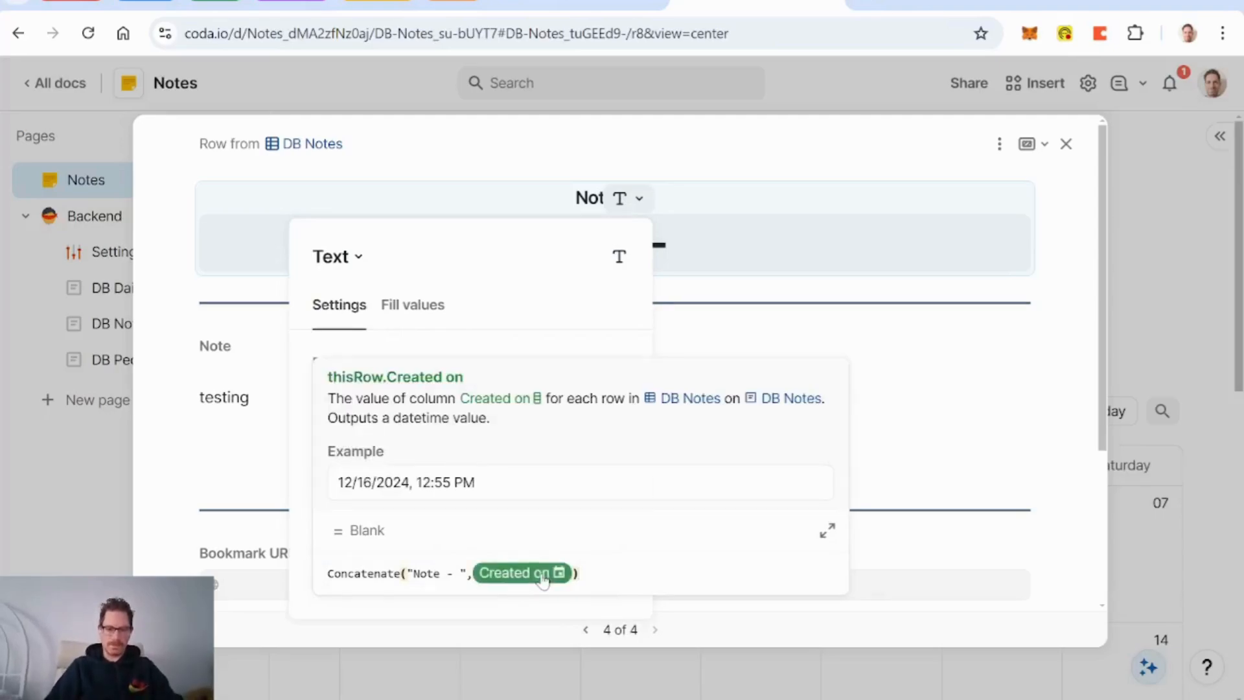
pyautogui.press('BackSpace')
pyautogui.write('now()')
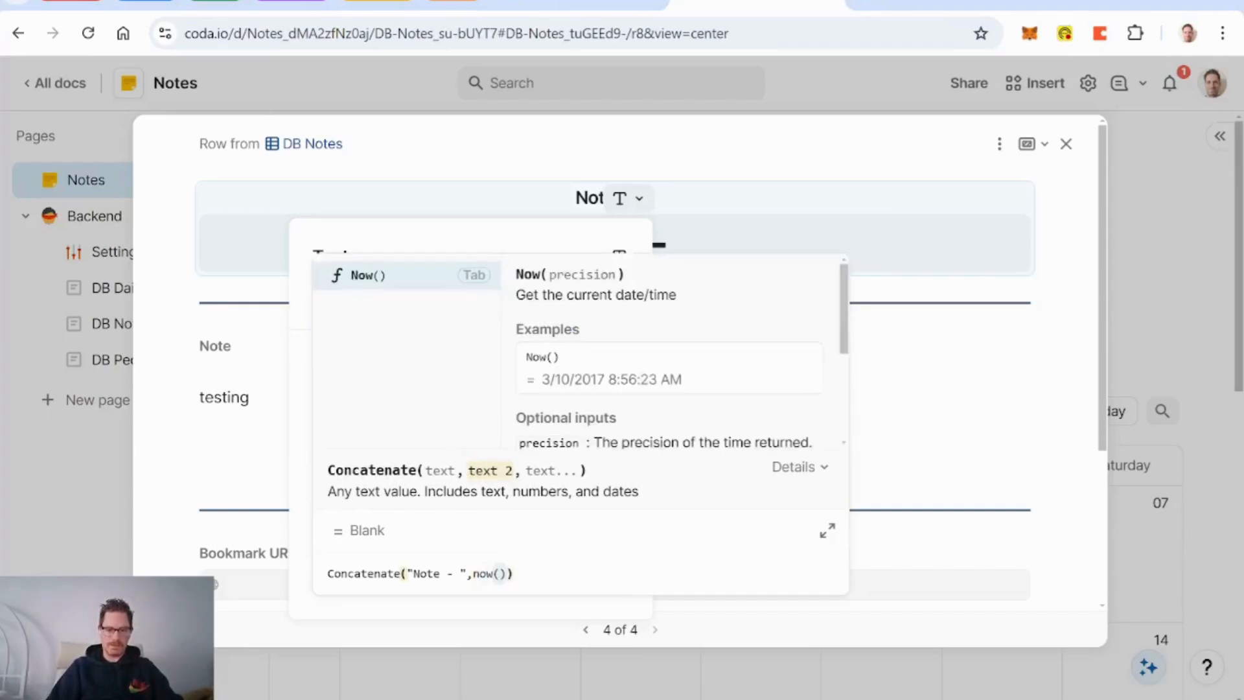
pyautogui.press('Return')
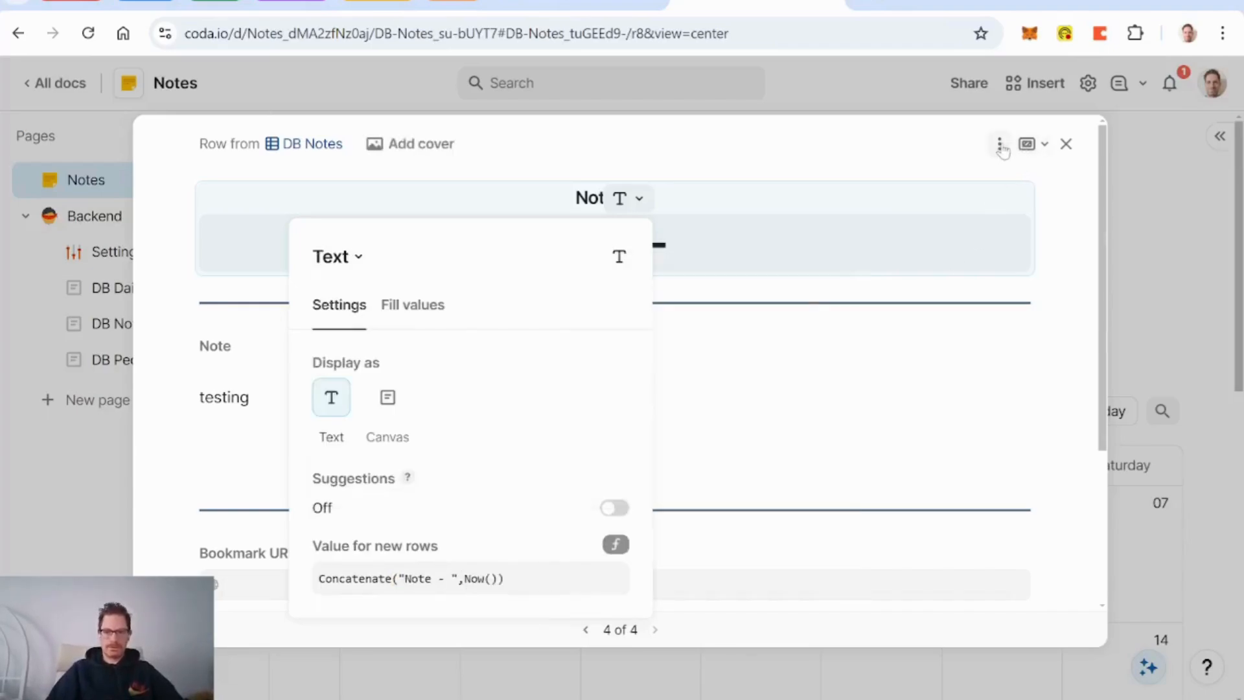
pyautogui.click(861, 162)
# Step: Delete the test note and add a new quick note titled with the current date and time
pyautogui.scroll(-3, 835, 230)
pyautogui.scroll(3, 833, 233)
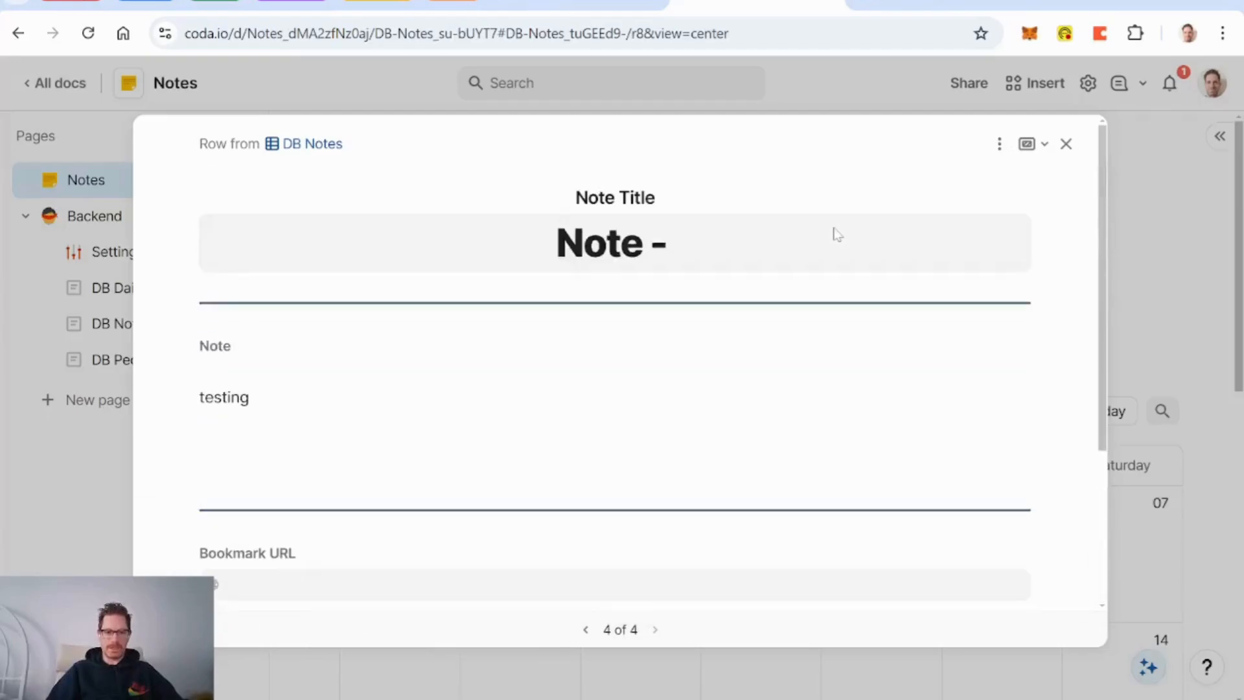
pyautogui.click(999, 144)
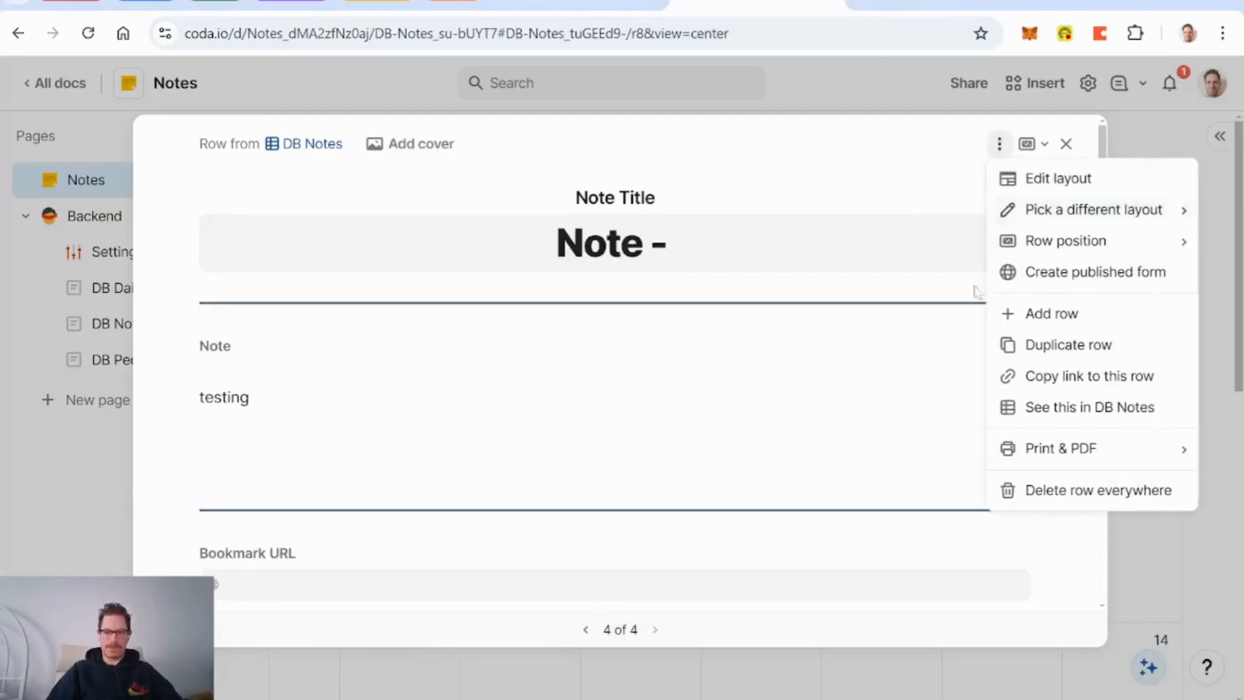
pyautogui.click(1032, 490)
pyautogui.click(439, 265)
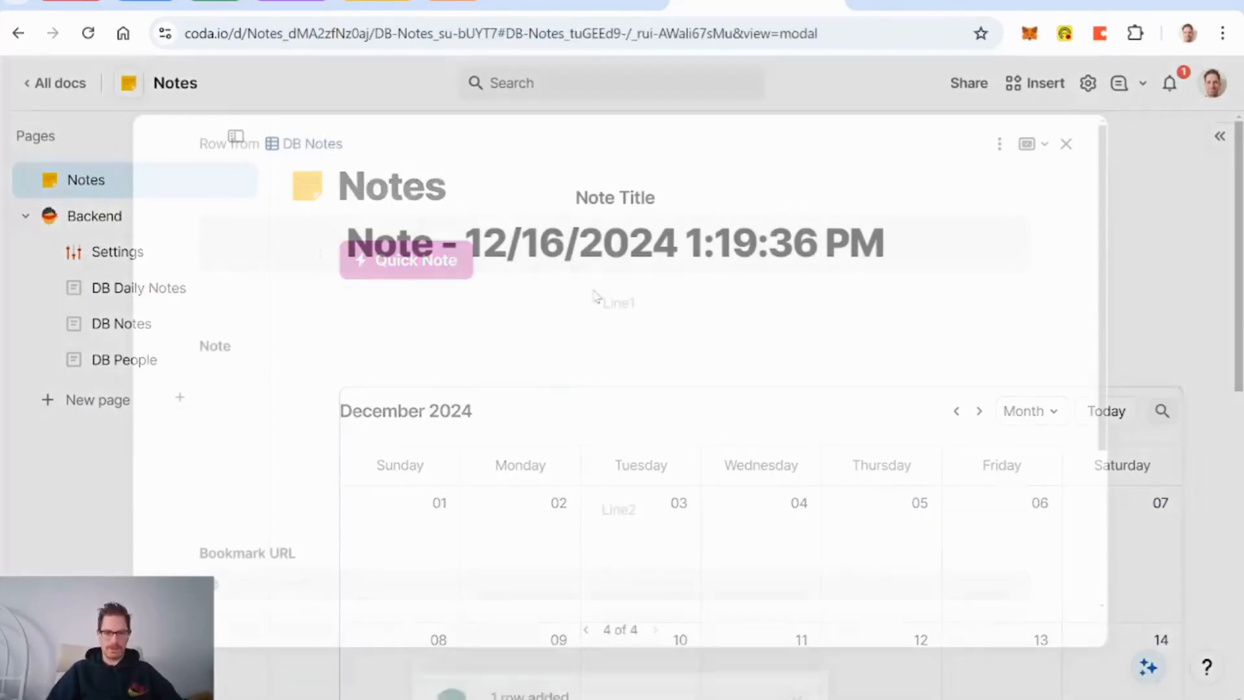
pyautogui.click(797, 633)
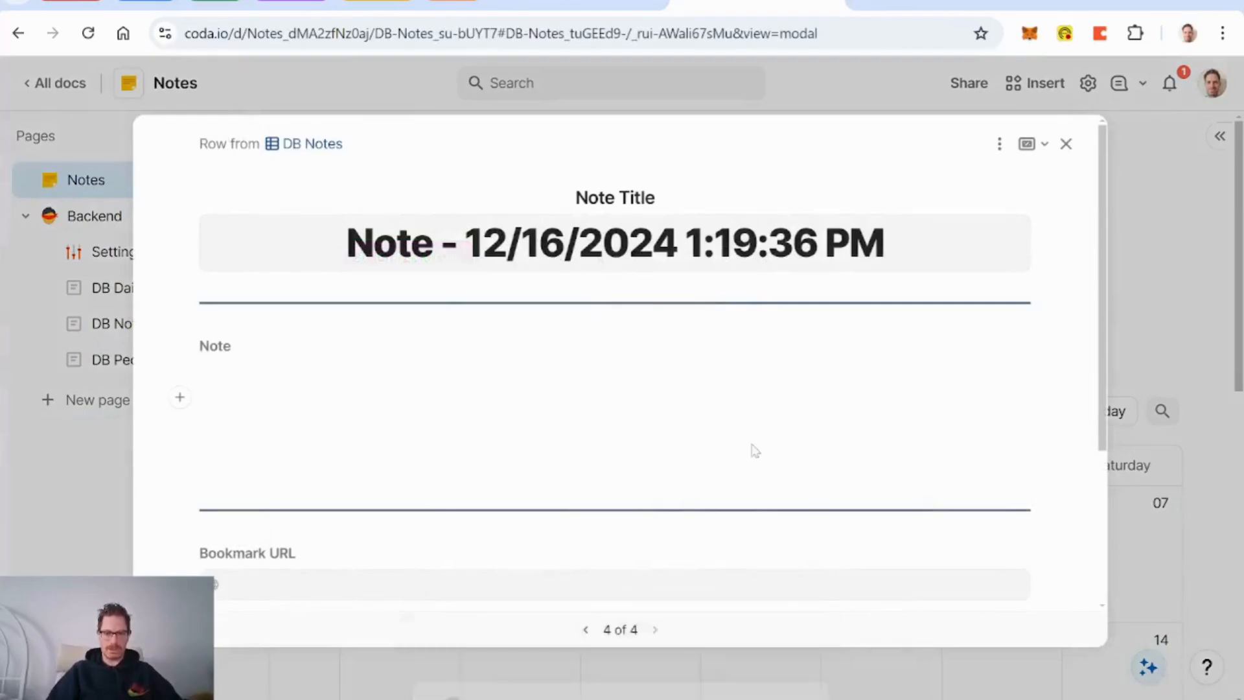
pyautogui.scroll(-3, 678, 313)
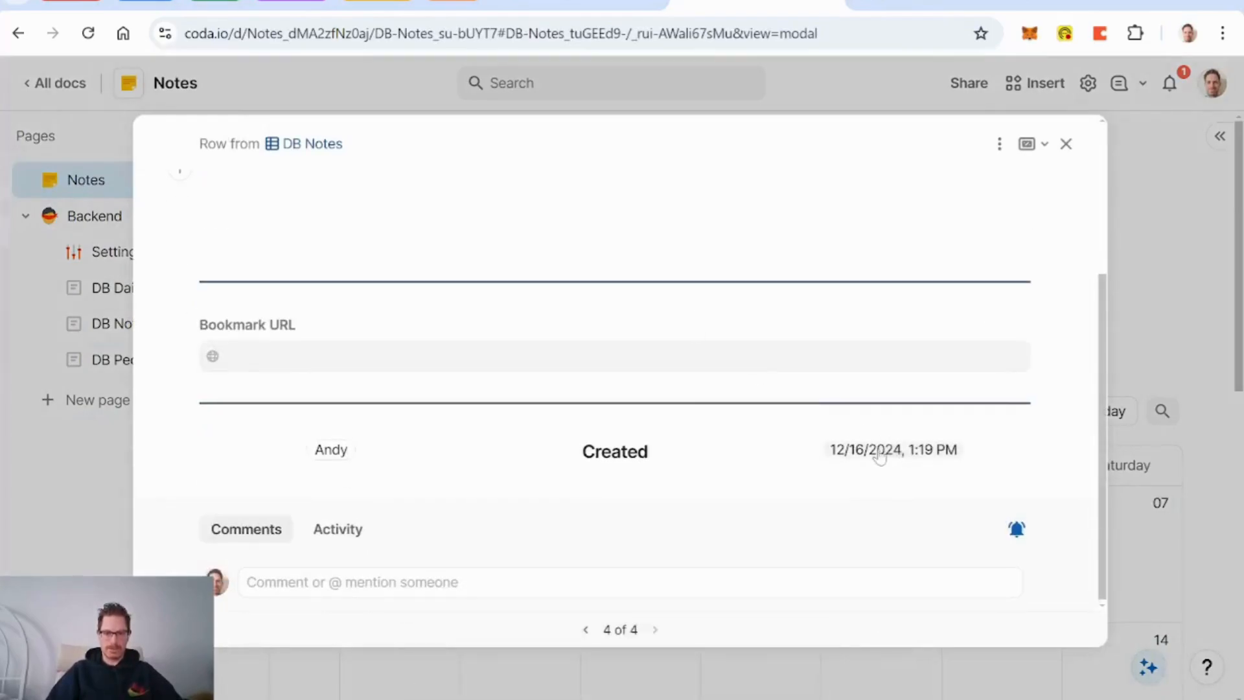
pyautogui.scroll(3, 878, 452)
pyautogui.click(1002, 144)
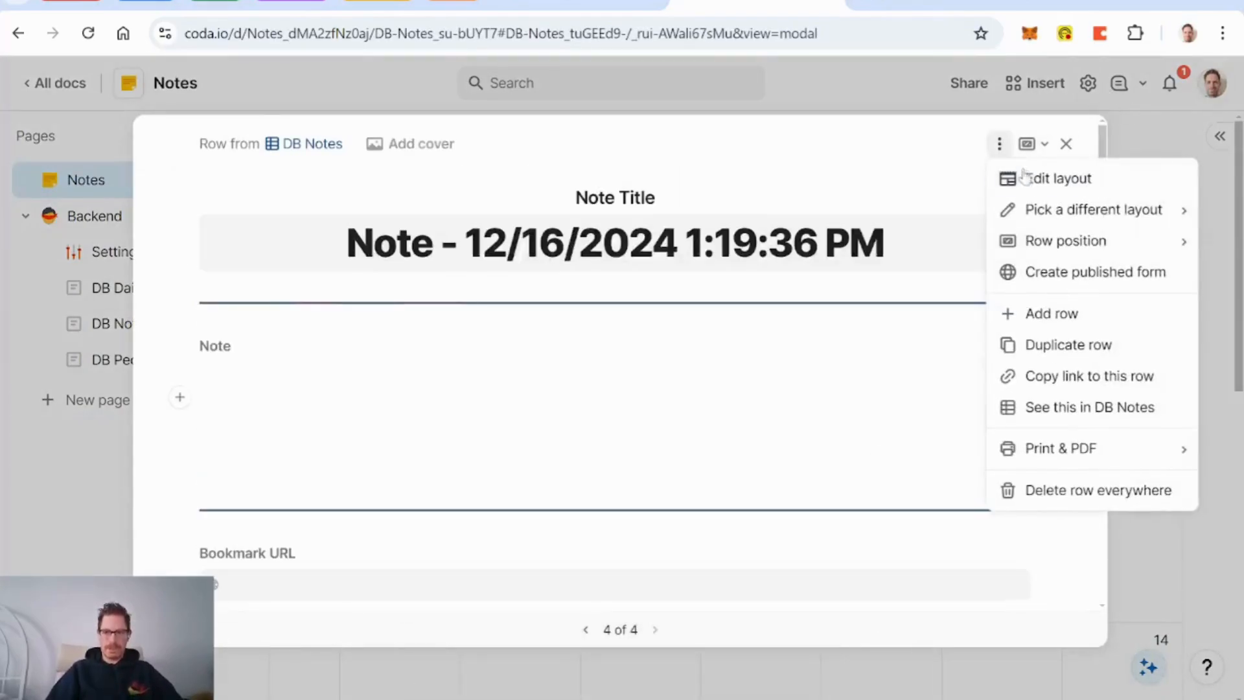
# Step: Add a 'Delete Button' field to the note layout and make it a Button column
pyautogui.click(1033, 180)
pyautogui.scroll(-5, 849, 389)
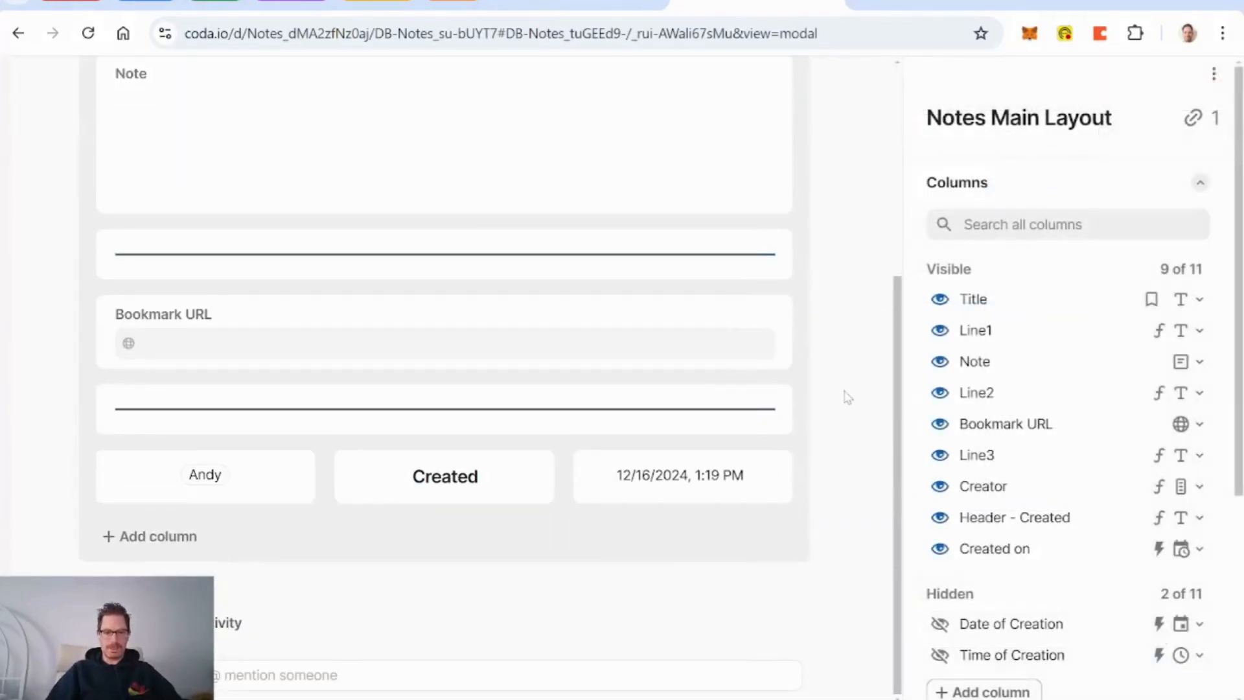
pyautogui.click(166, 537)
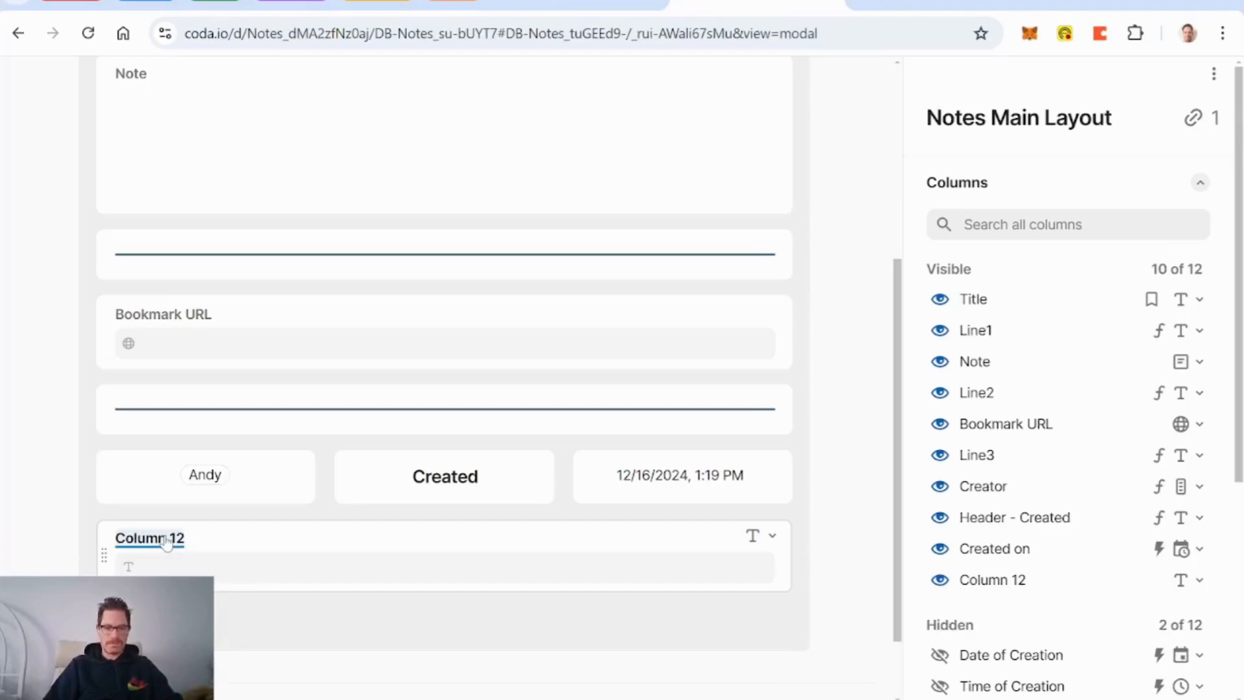
pyautogui.write('Delete')
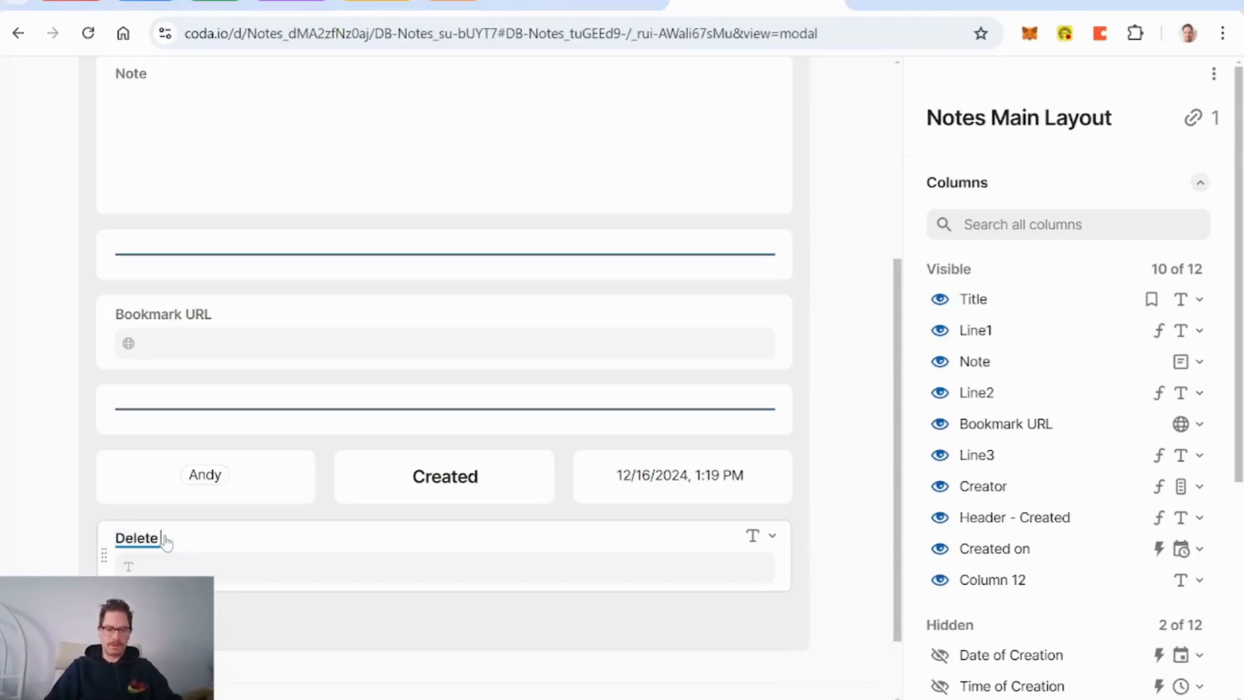
pyautogui.write(' Button')
pyautogui.press('Return')
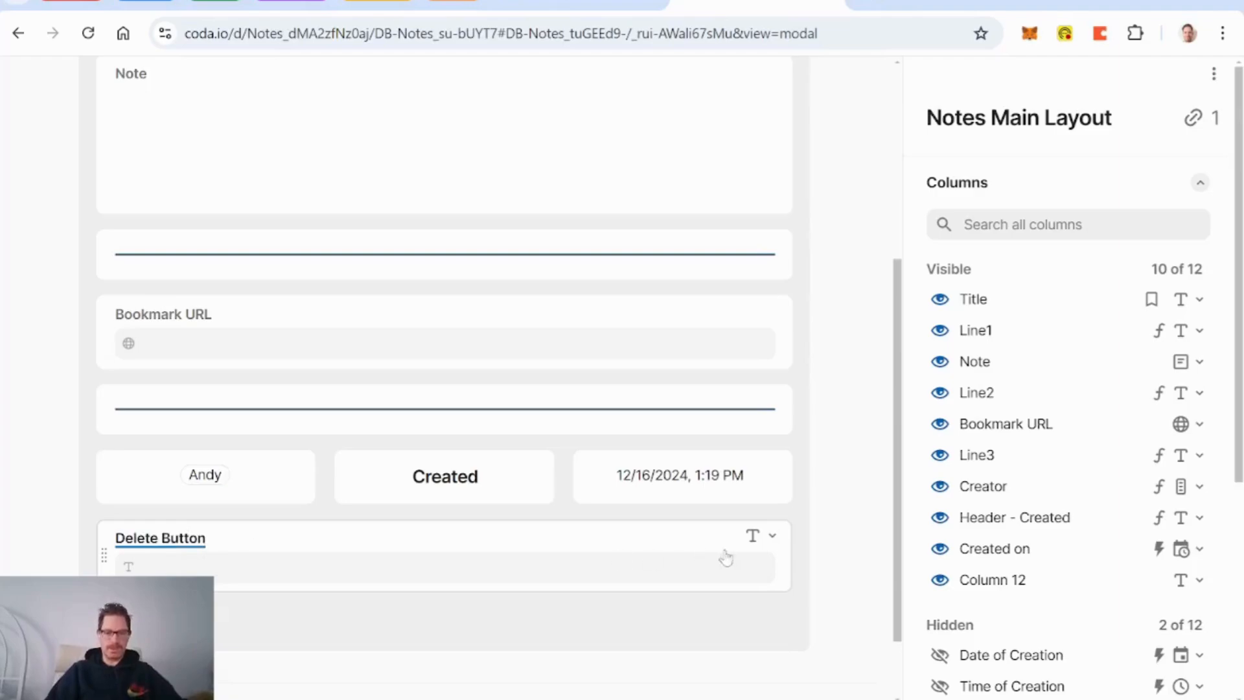
pyautogui.click(771, 536)
pyautogui.moveTo(700, 212)
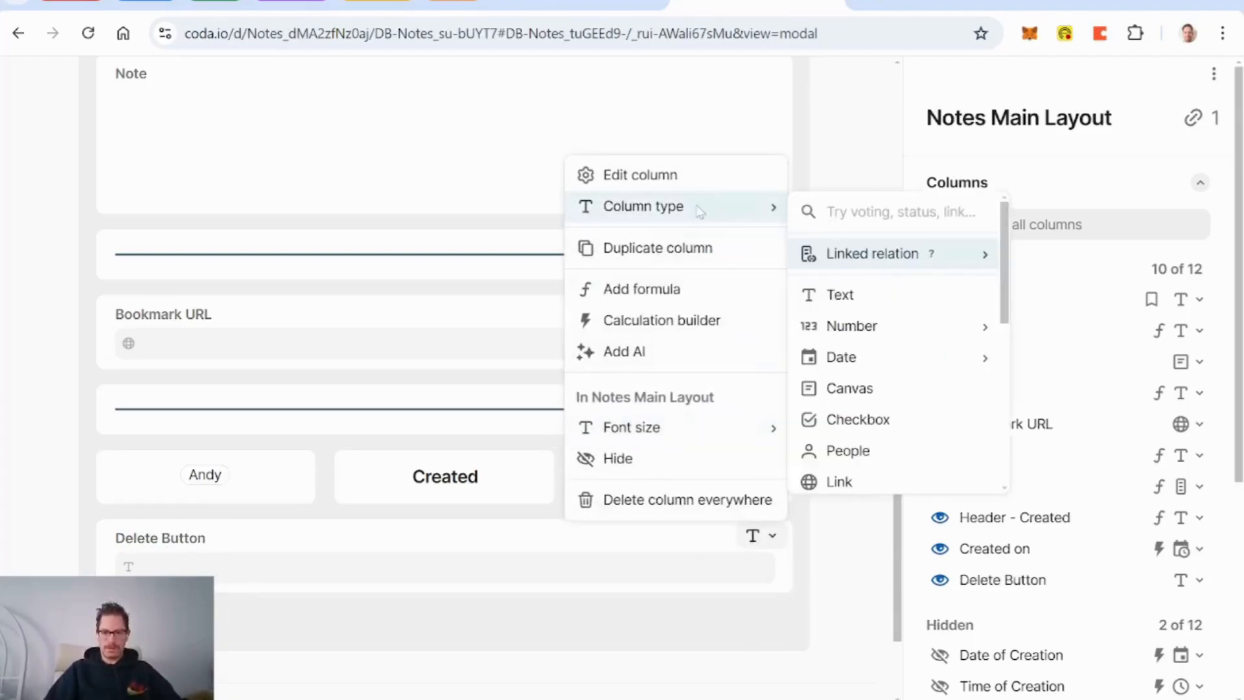
pyautogui.write('butt')
pyautogui.press('Return')
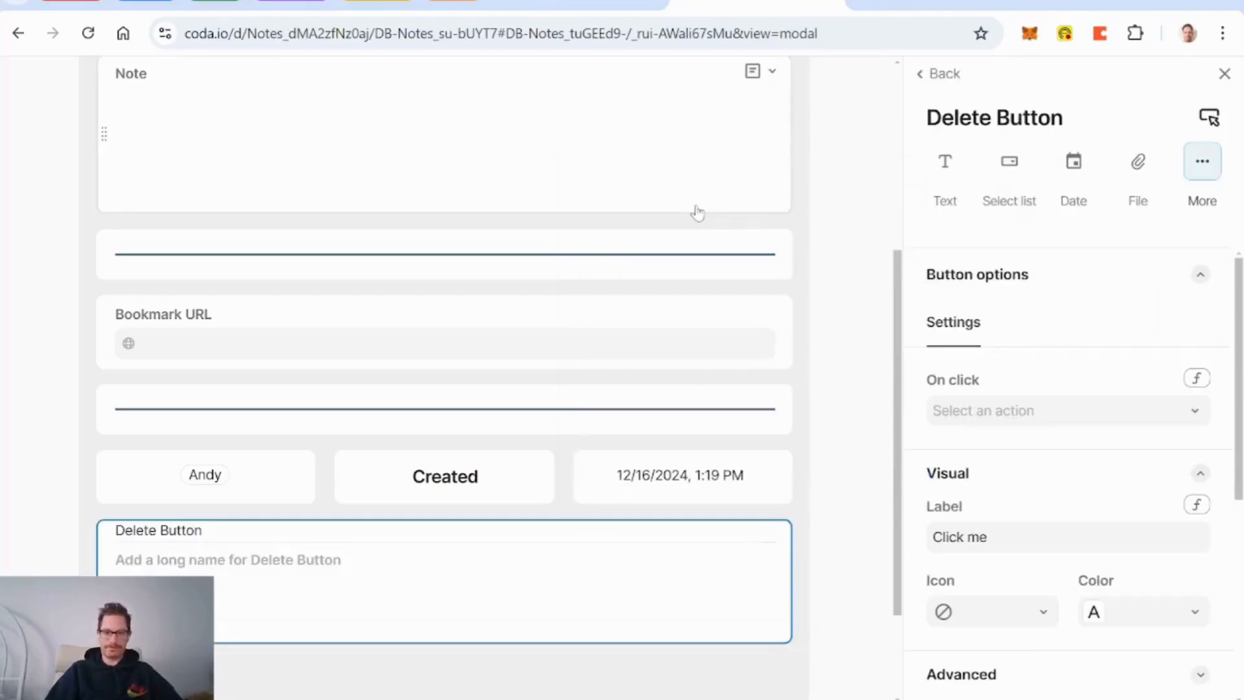
# Step: Move the Delete Button under the note title and make it red with a trash icon
pyautogui.scroll(5, 392, 609)
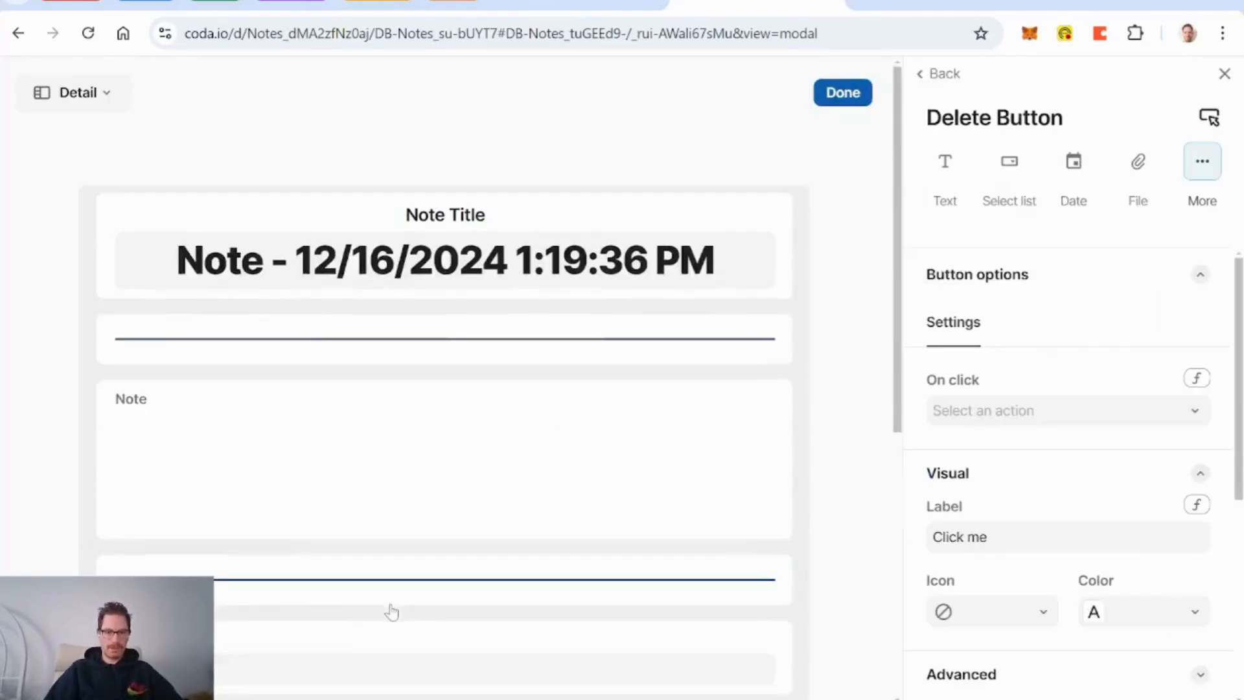
pyautogui.scroll(-5, 392, 611)
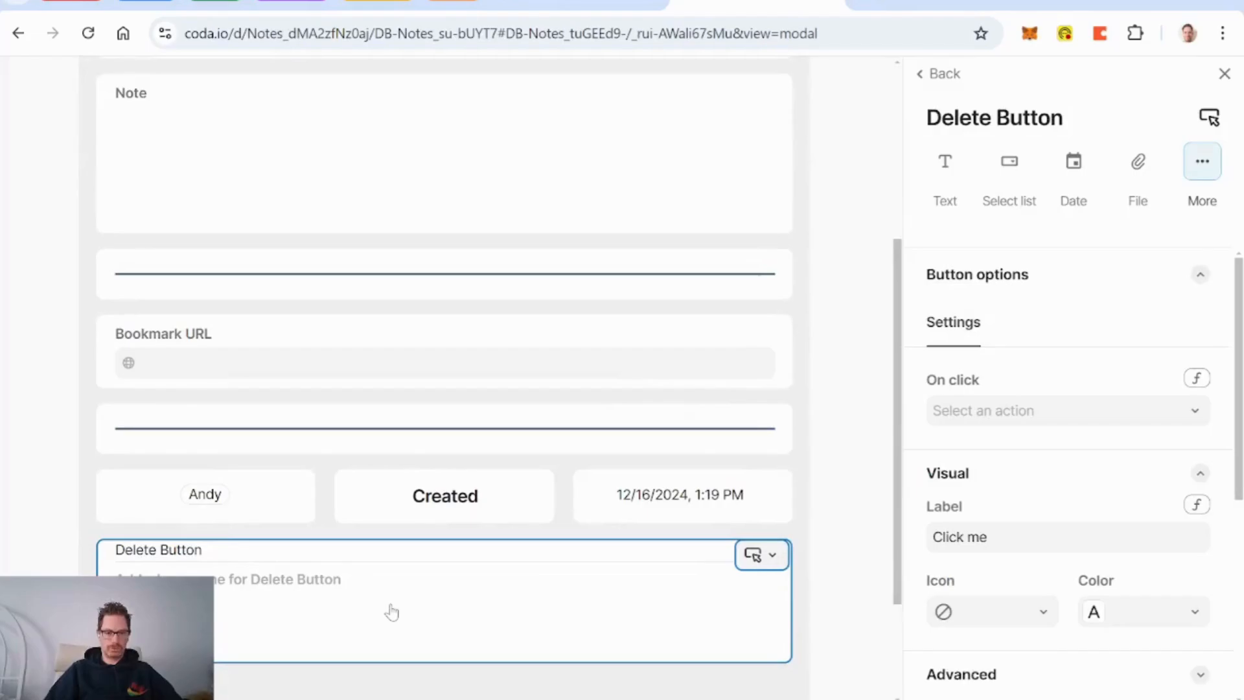
pyautogui.scroll(5, 392, 611)
pyautogui.scroll(-4, 391, 607)
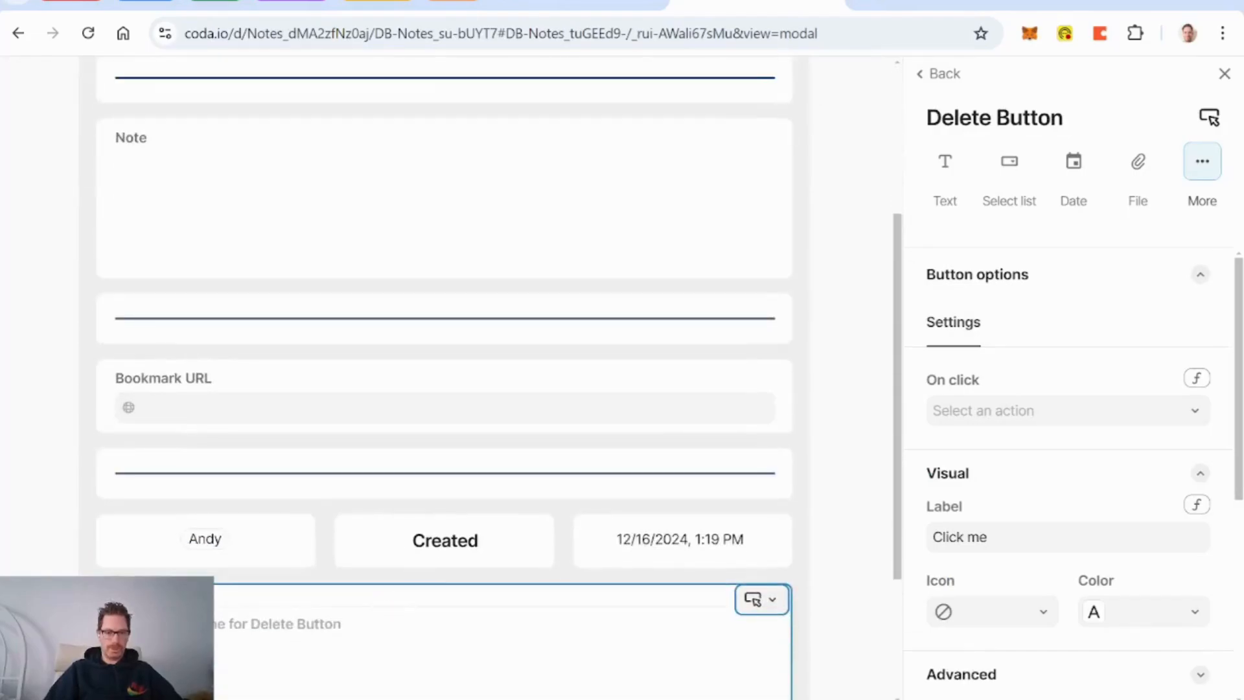
pyautogui.moveTo(363, 603); pyautogui.dragTo(369, 305)
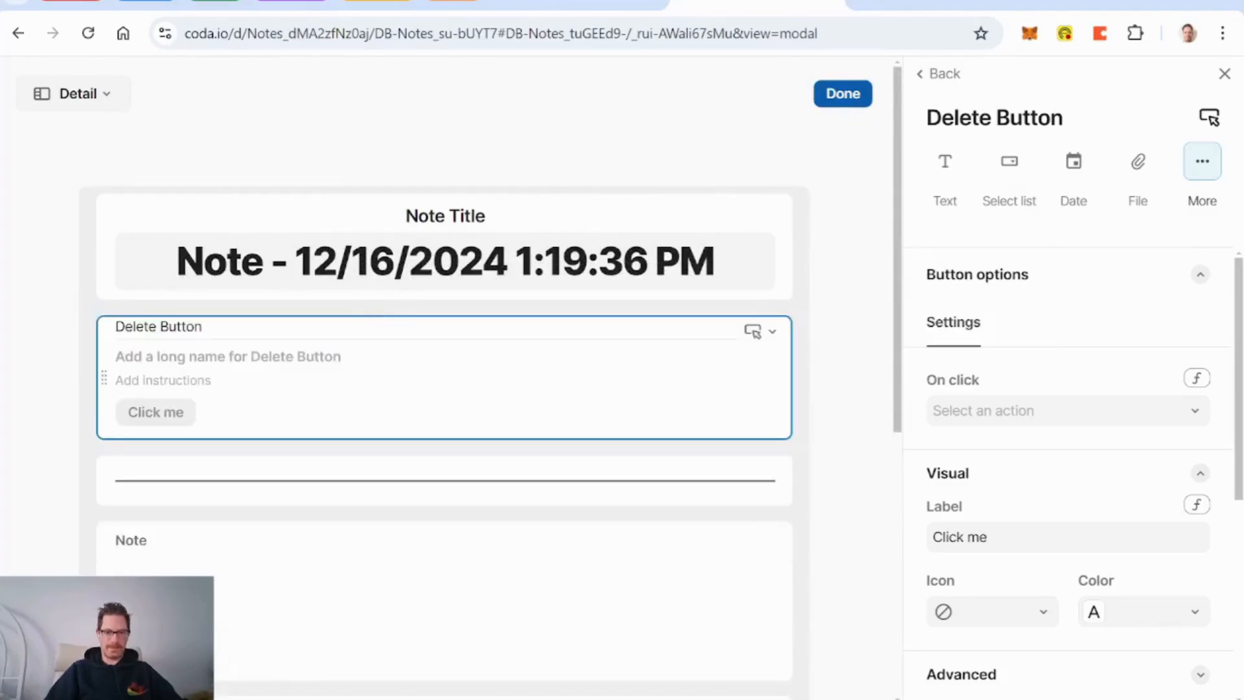
pyautogui.click(1188, 613)
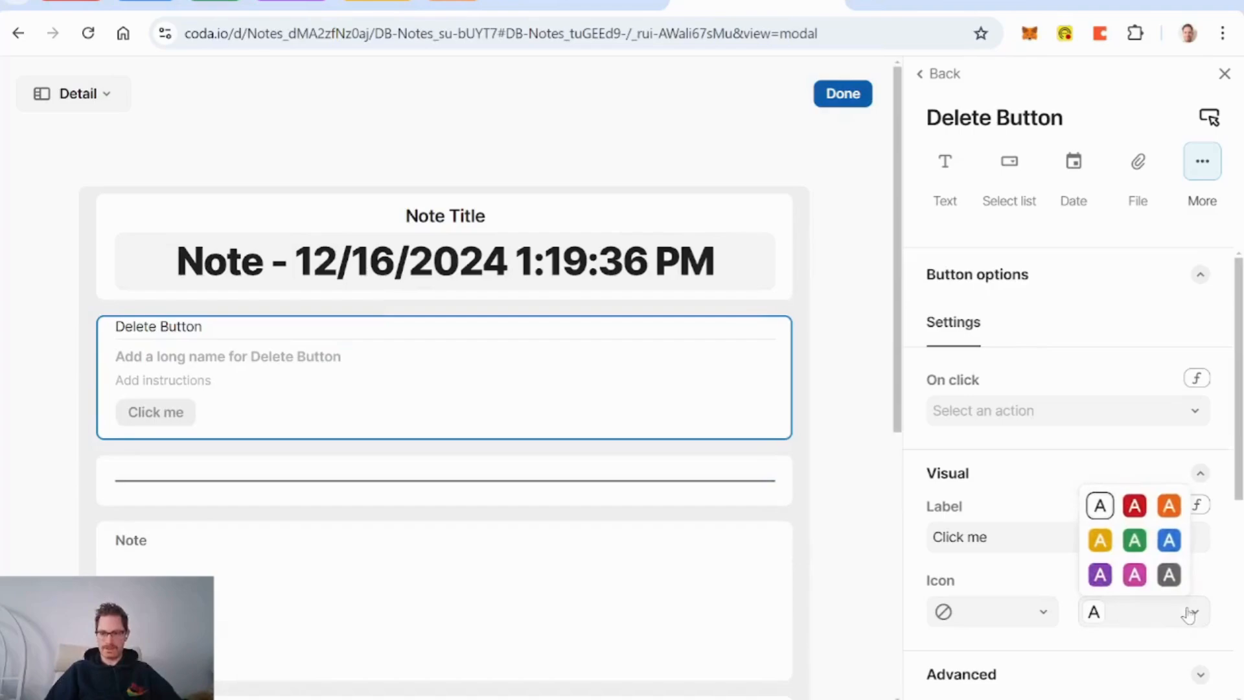
pyautogui.click(1134, 506)
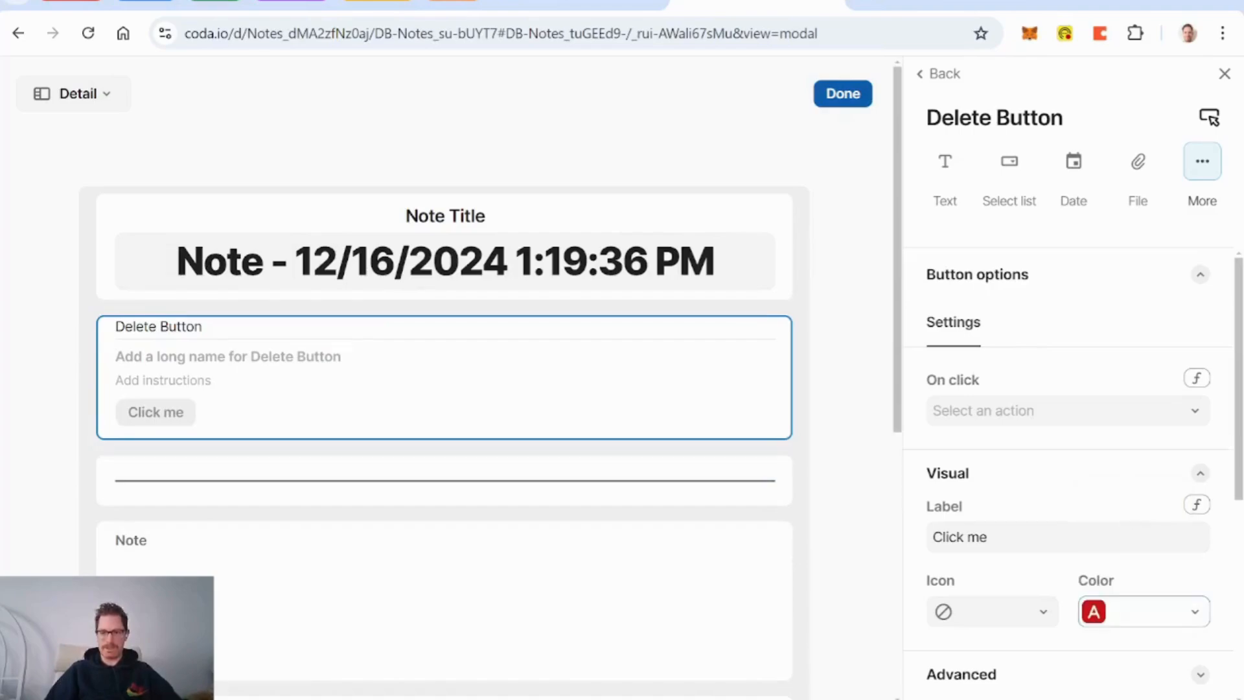
pyautogui.click(1033, 620)
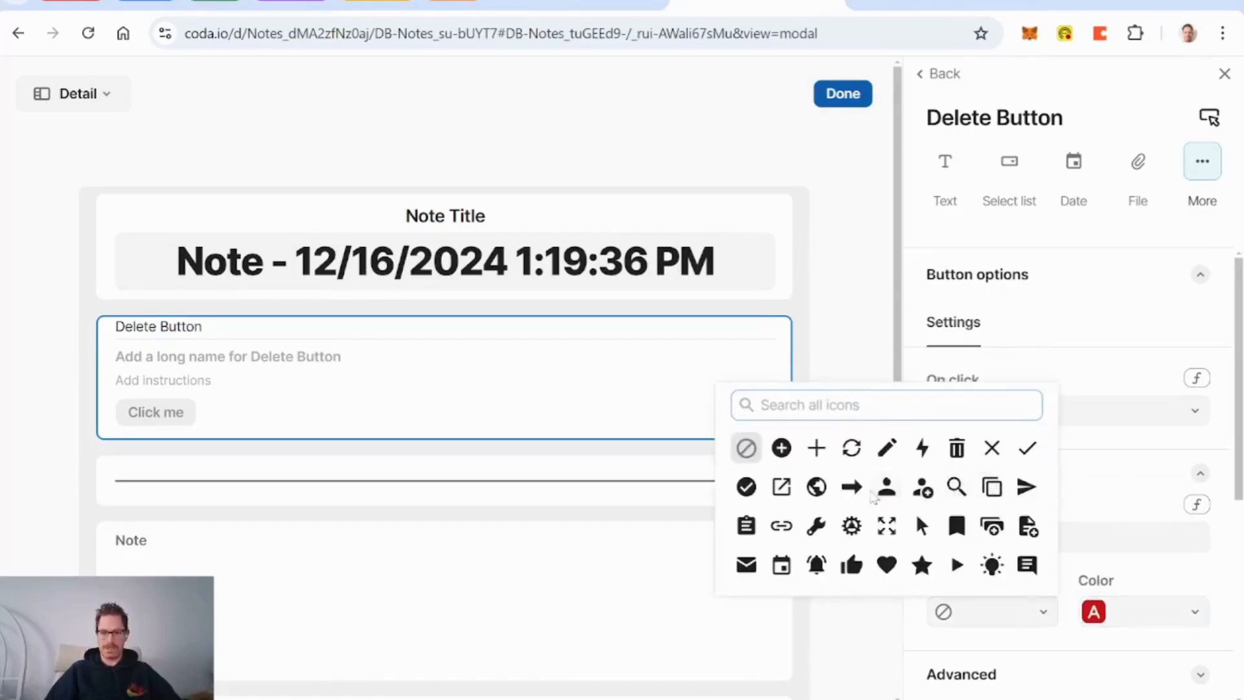
pyautogui.write('de')
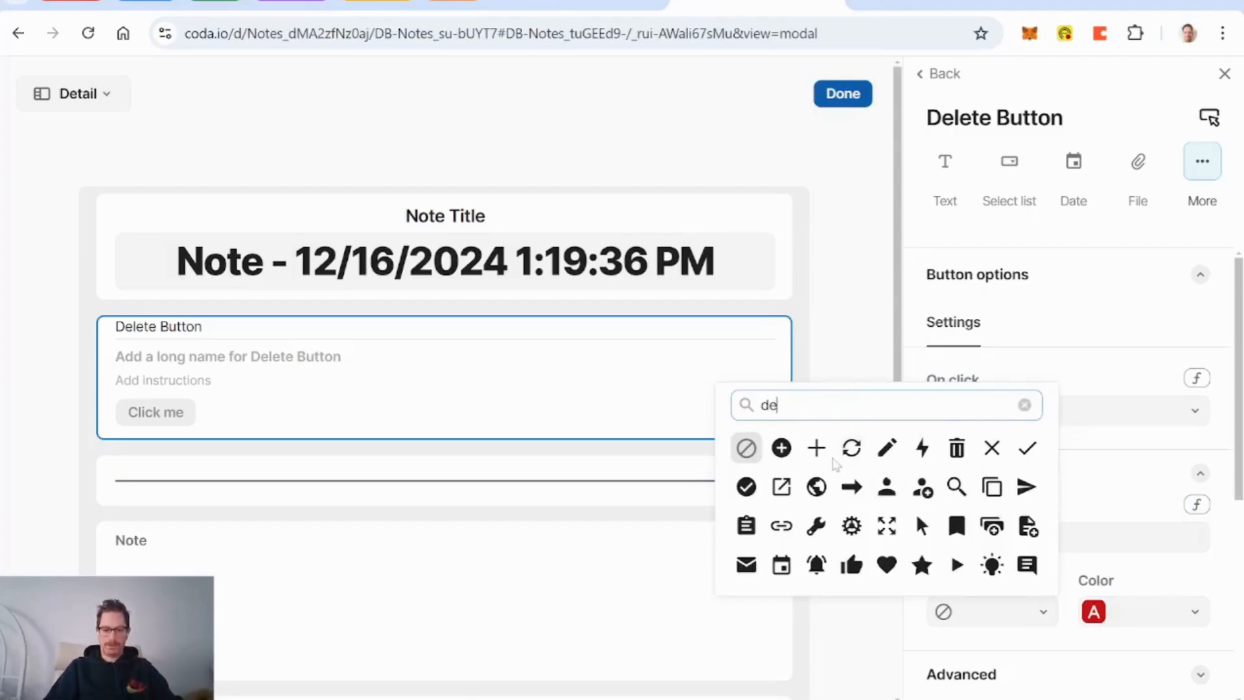
pyautogui.write('let')
pyautogui.press('BackSpace')
pyautogui.press('BackSpace')
pyautogui.press('BackSpace')
pyautogui.press('BackSpace')
pyautogui.press('BackSpace')
pyautogui.write('t')
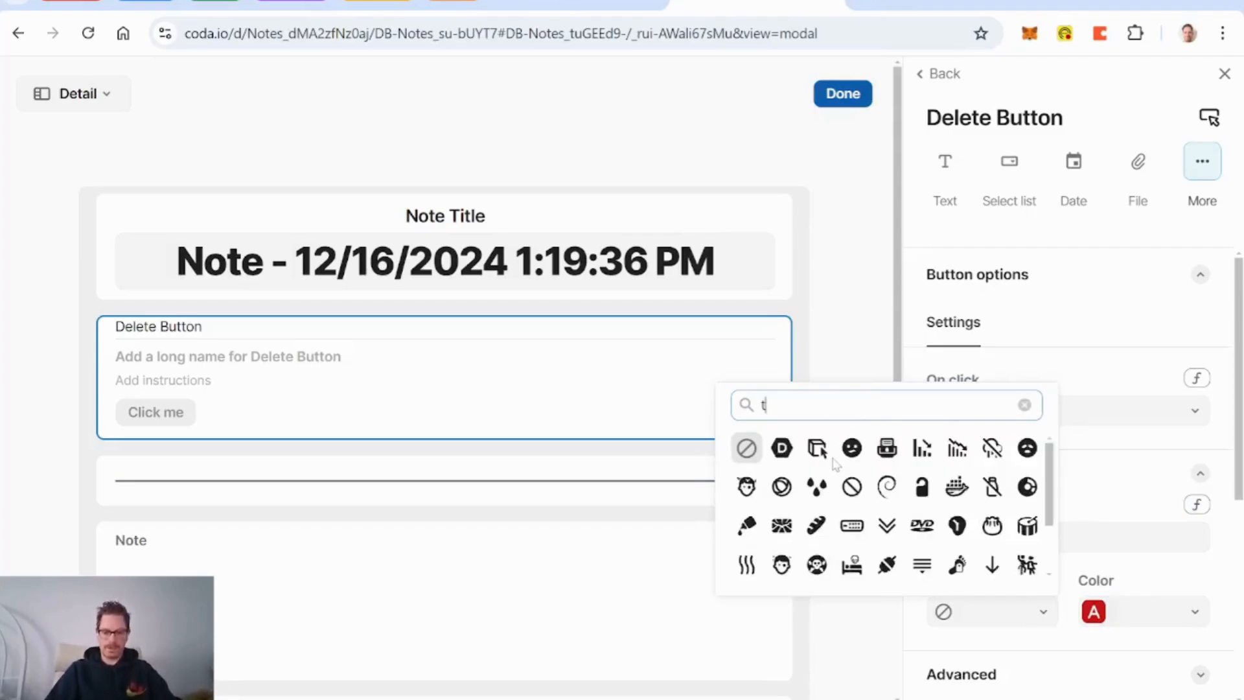
pyautogui.write('rash')
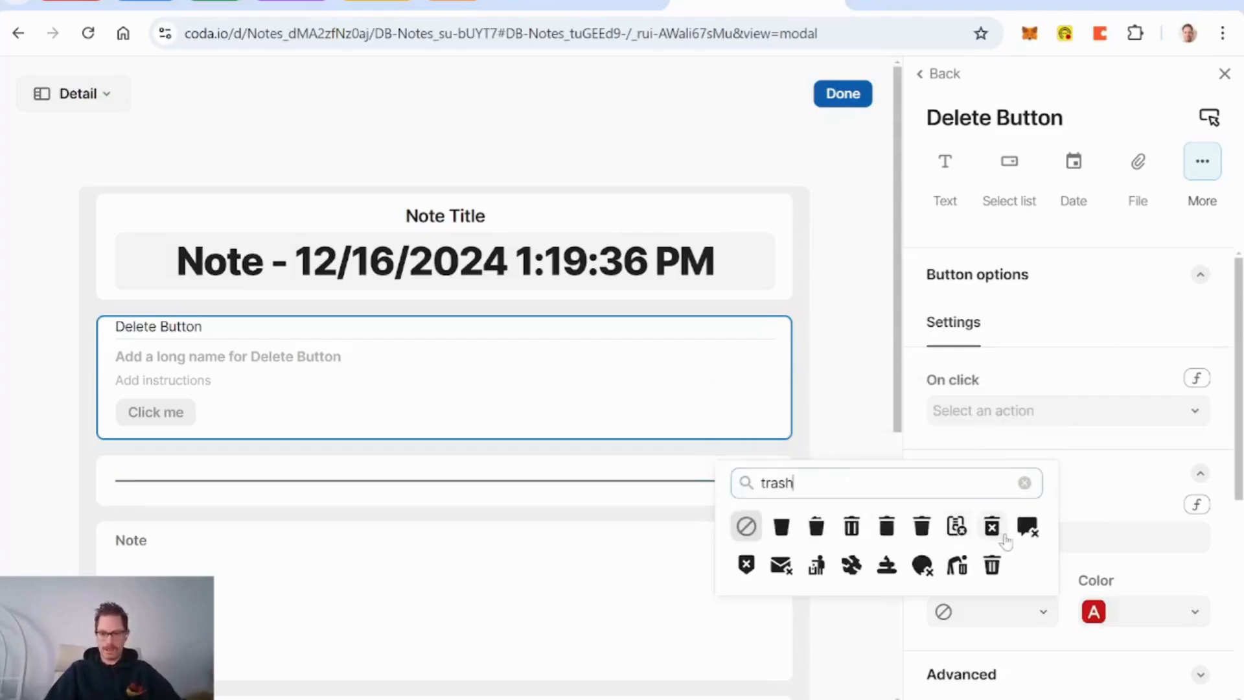
pyautogui.click(995, 529)
# Step: Label the button 'delete', set the field label style to None, and center it
pyautogui.scroll(-3, 1035, 512)
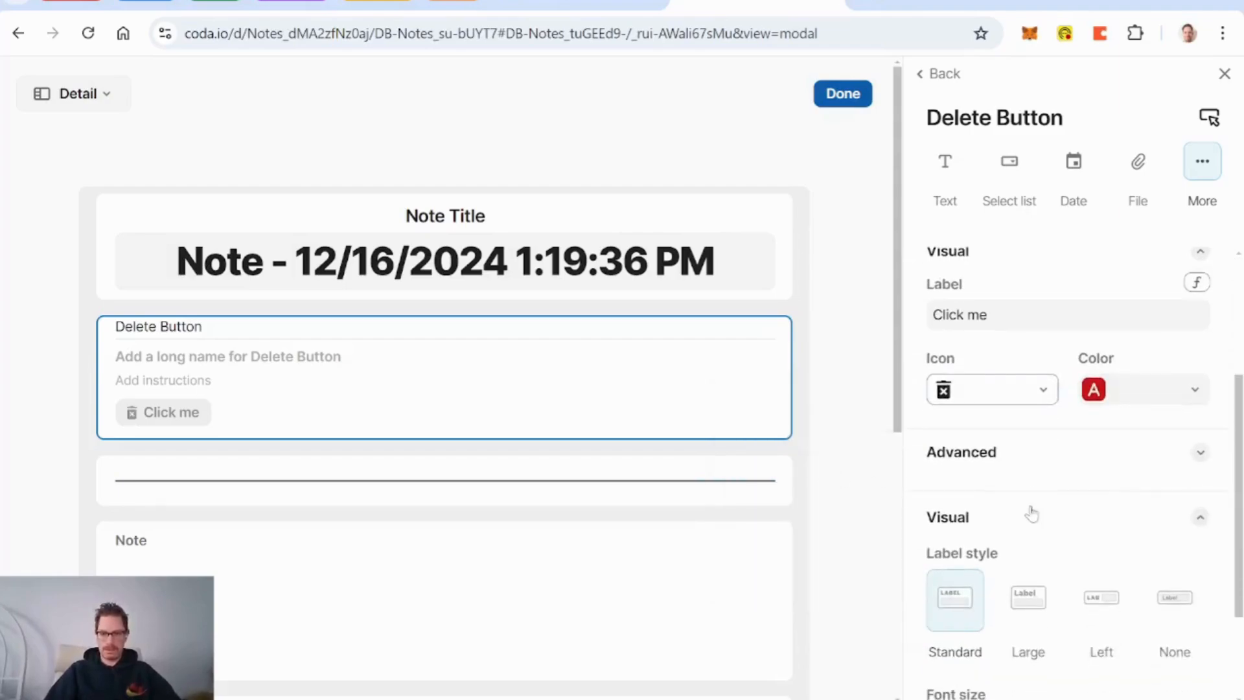
pyautogui.click(1036, 315)
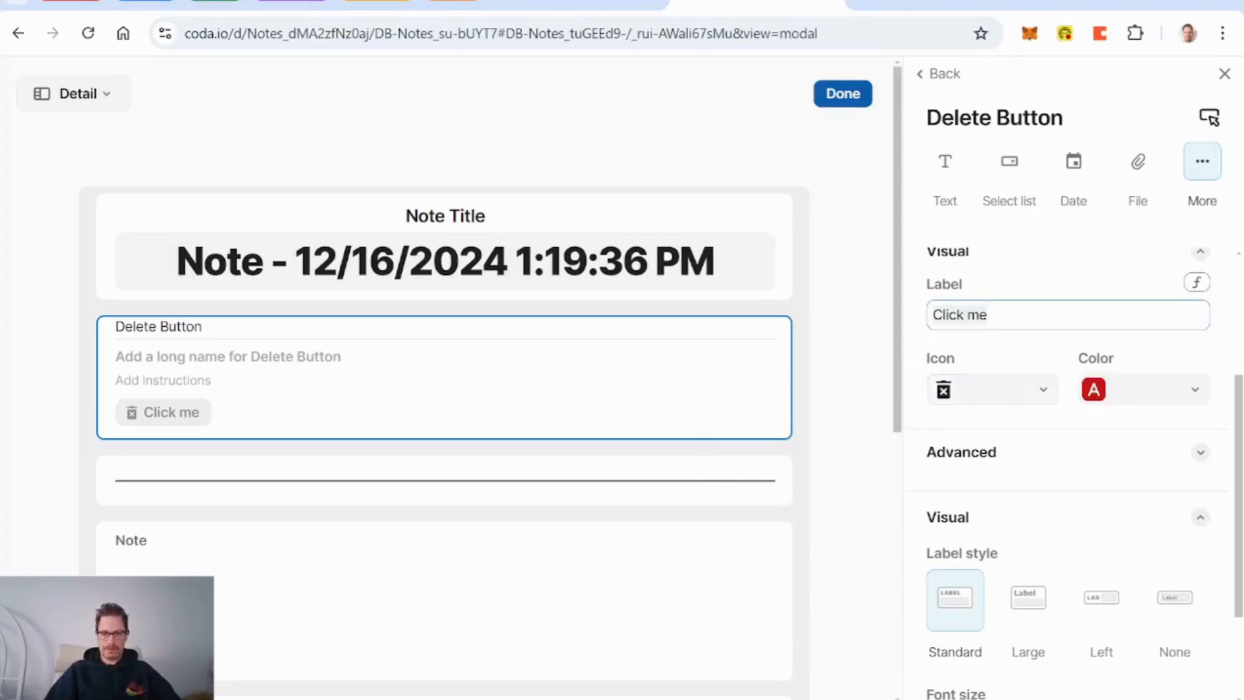
pyautogui.write('delete')
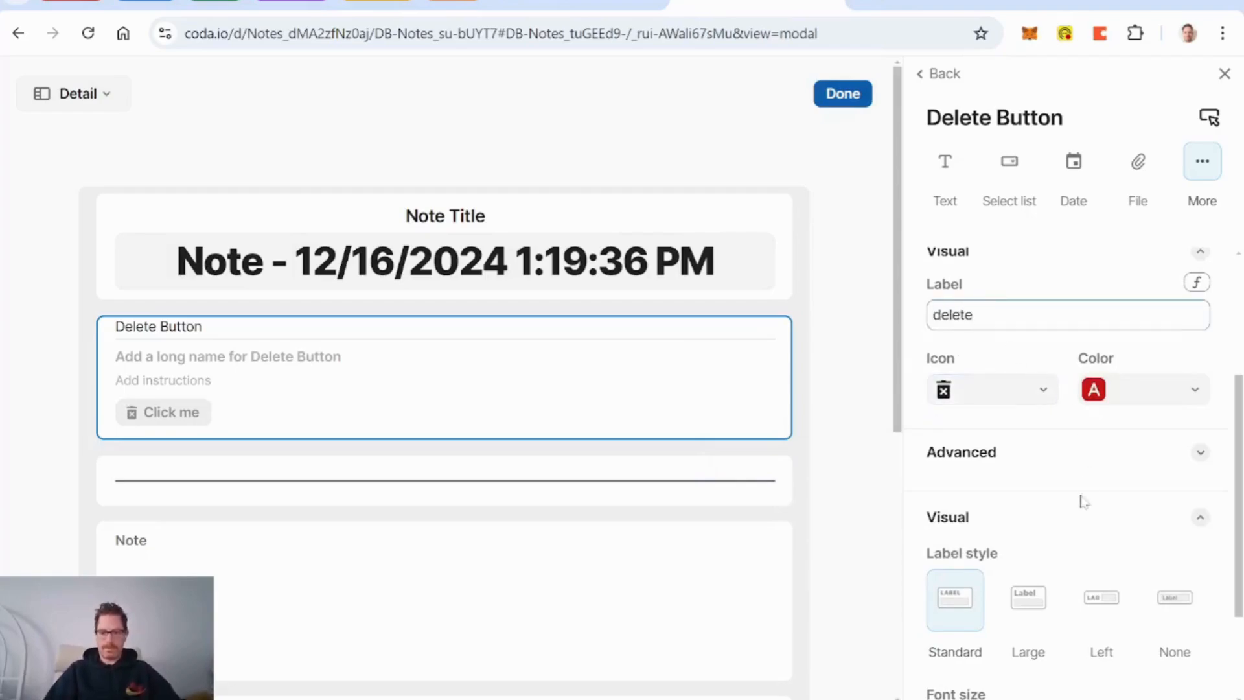
pyautogui.click(1160, 606)
pyautogui.scroll(-3, 1116, 559)
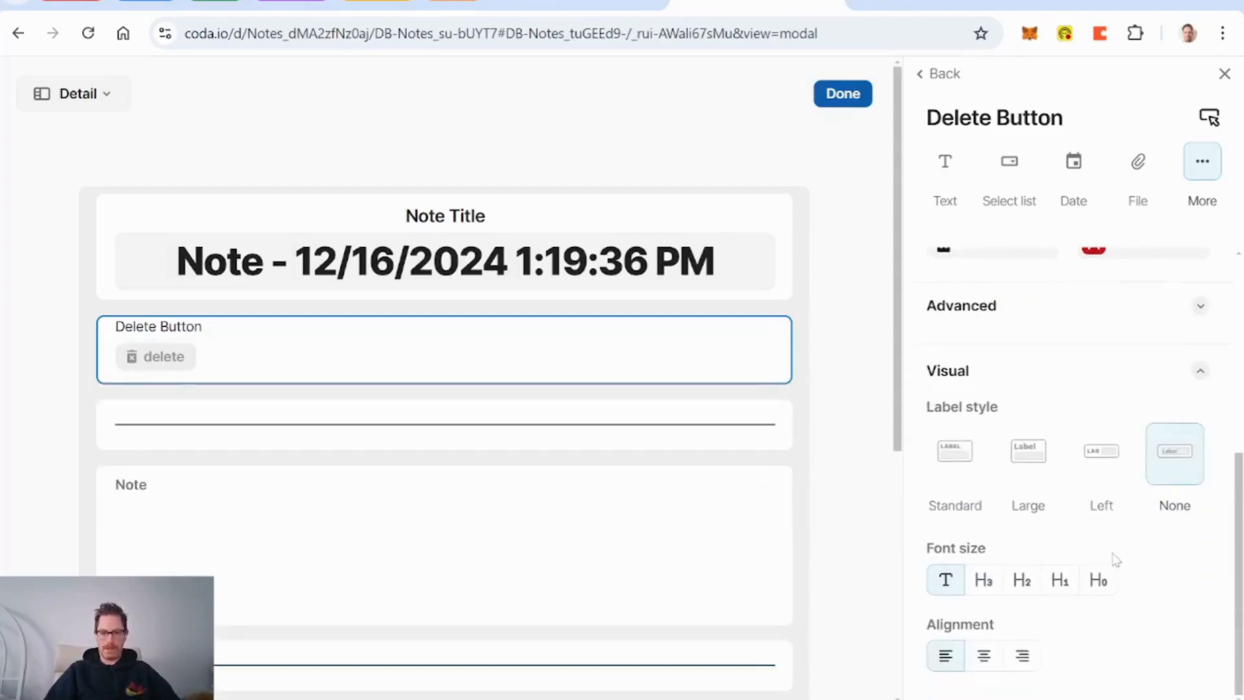
pyautogui.click(983, 656)
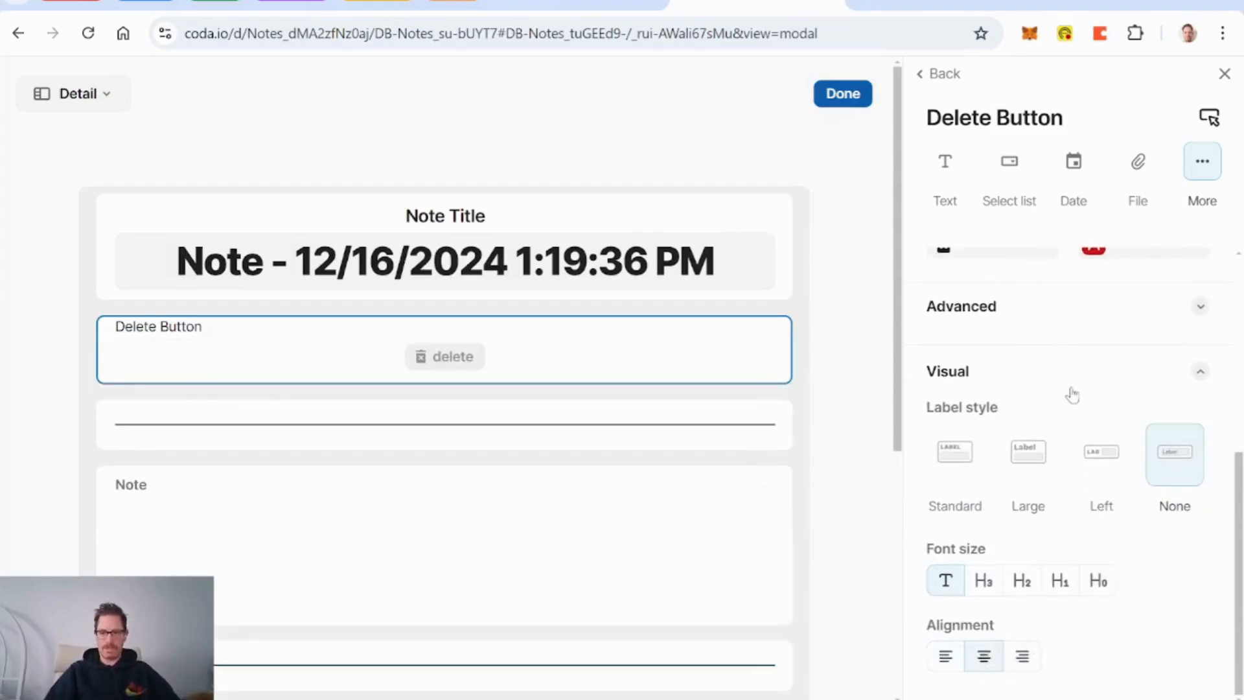
pyautogui.scroll(5, 1061, 382)
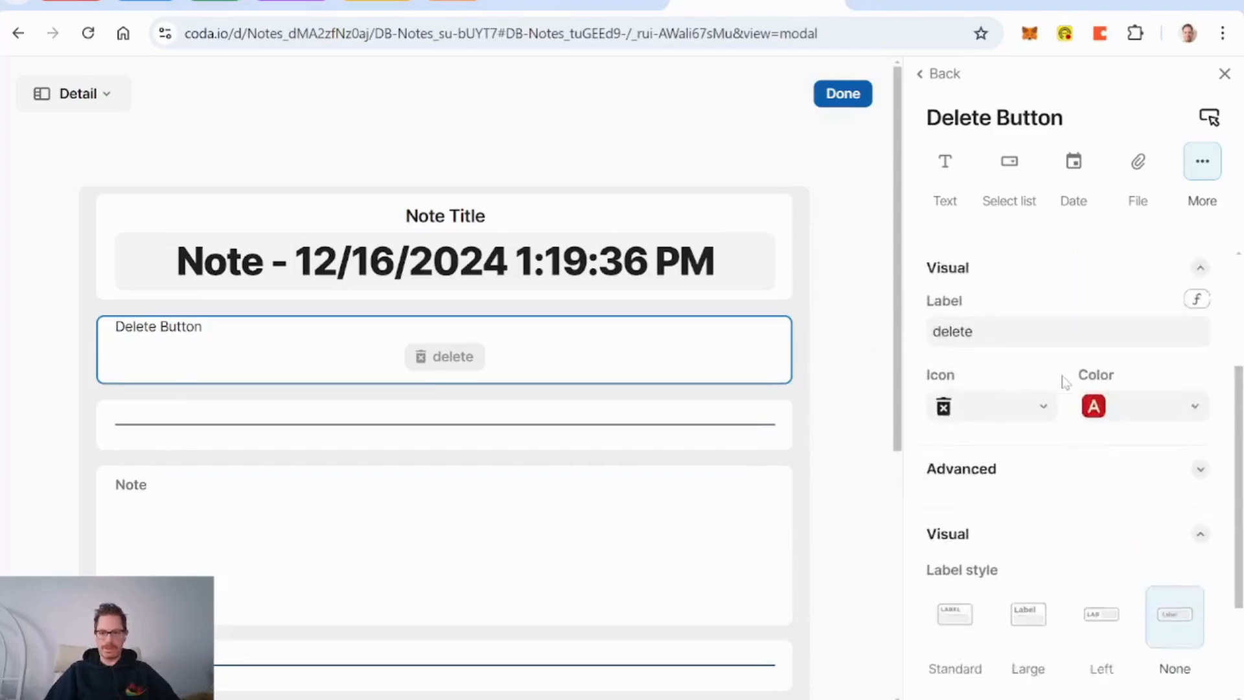
pyautogui.scroll(-3, 1029, 395)
pyautogui.scroll(5, 1040, 394)
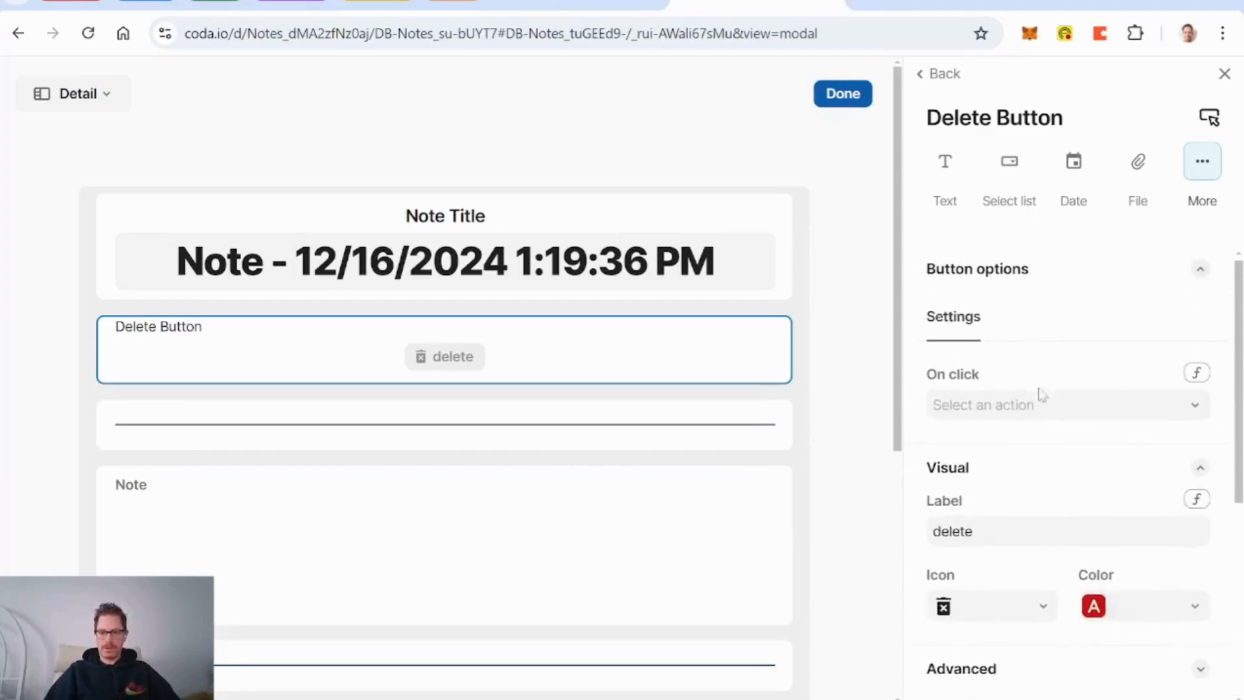
# Step: Set the button's action to DeleteRows(thisRow)
pyautogui.click(1199, 380)
pyautogui.write('delete')
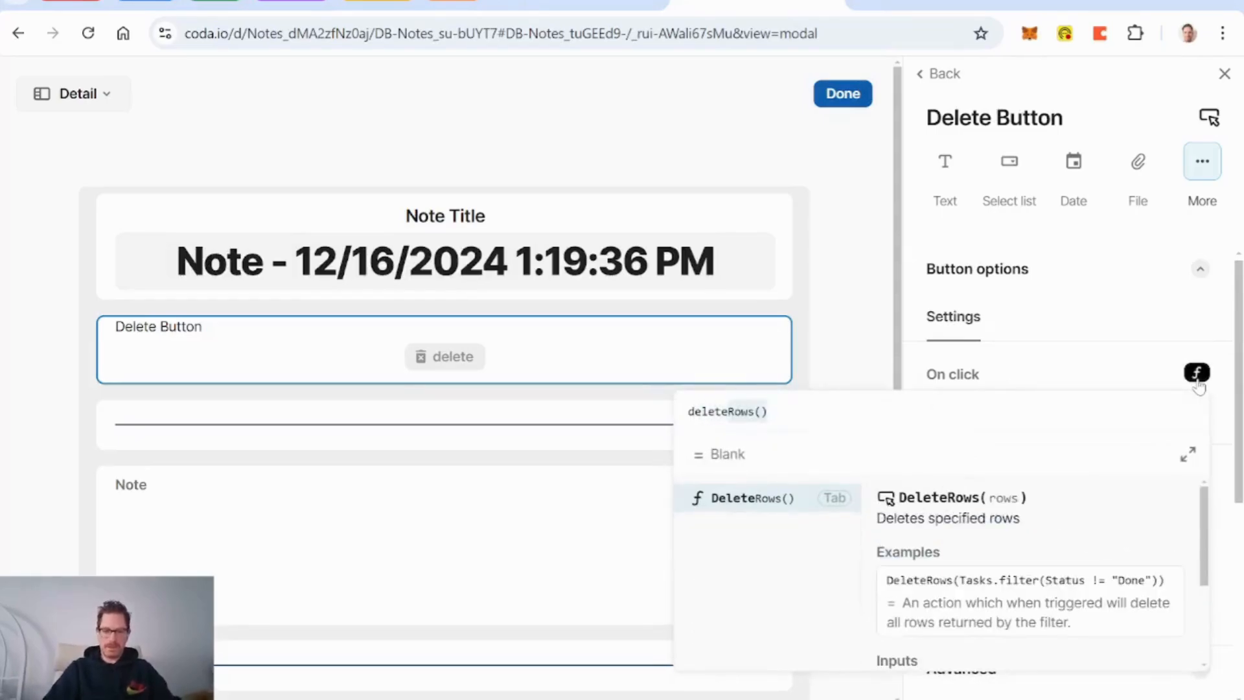
pyautogui.press('Tab')
pyautogui.write('th')
pyautogui.press('Down')
pyautogui.press('Tab')
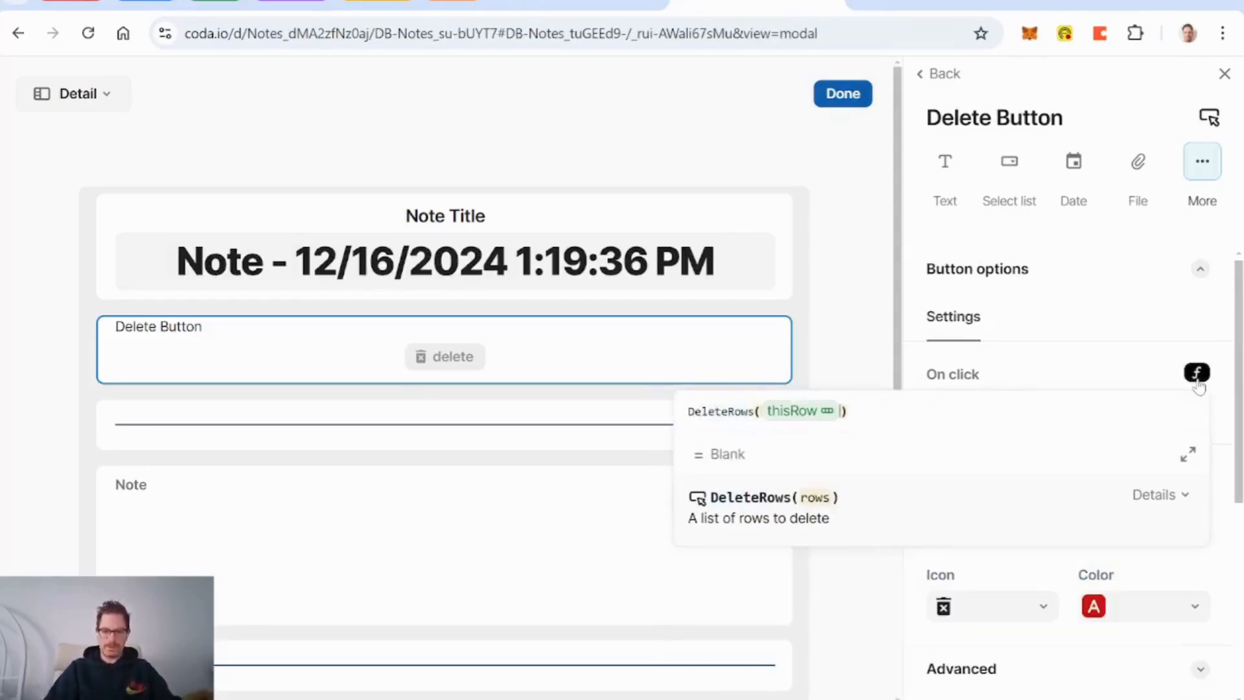
pyautogui.press('Return')
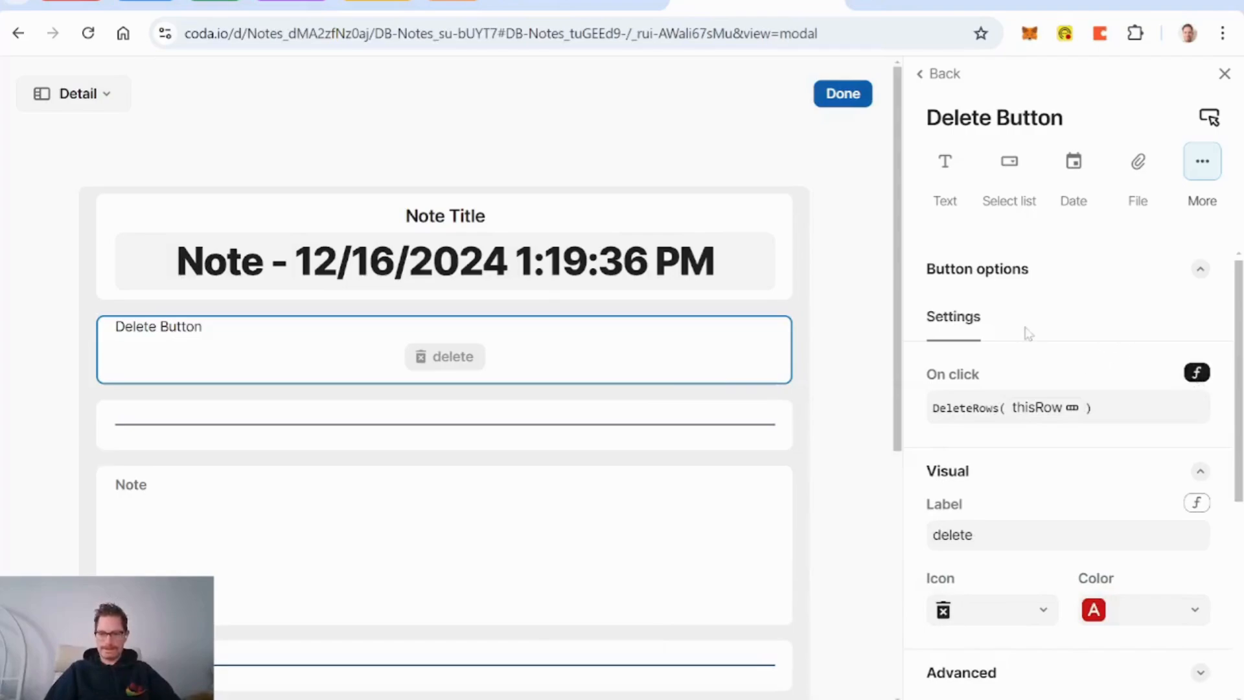
# Step: In advanced button settings, show alerts only when errors happen
pyautogui.scroll(-4, 1079, 431)
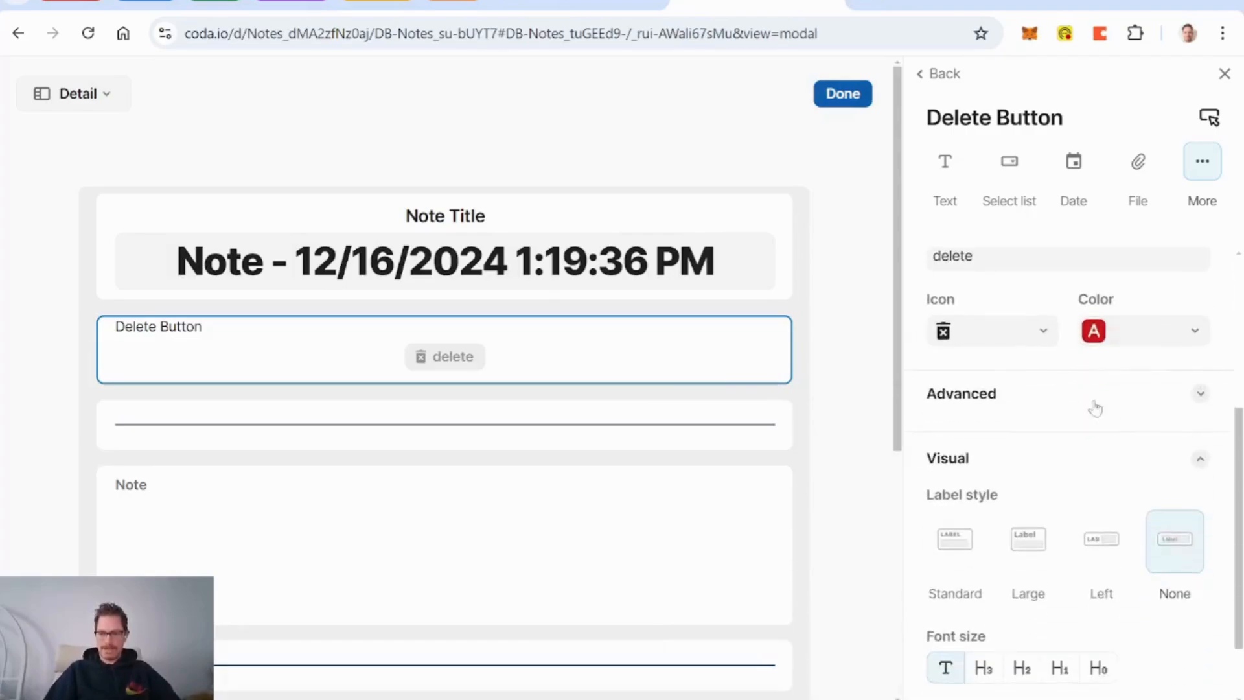
pyautogui.click(1095, 408)
pyautogui.scroll(-3, 1108, 480)
pyautogui.click(1012, 433)
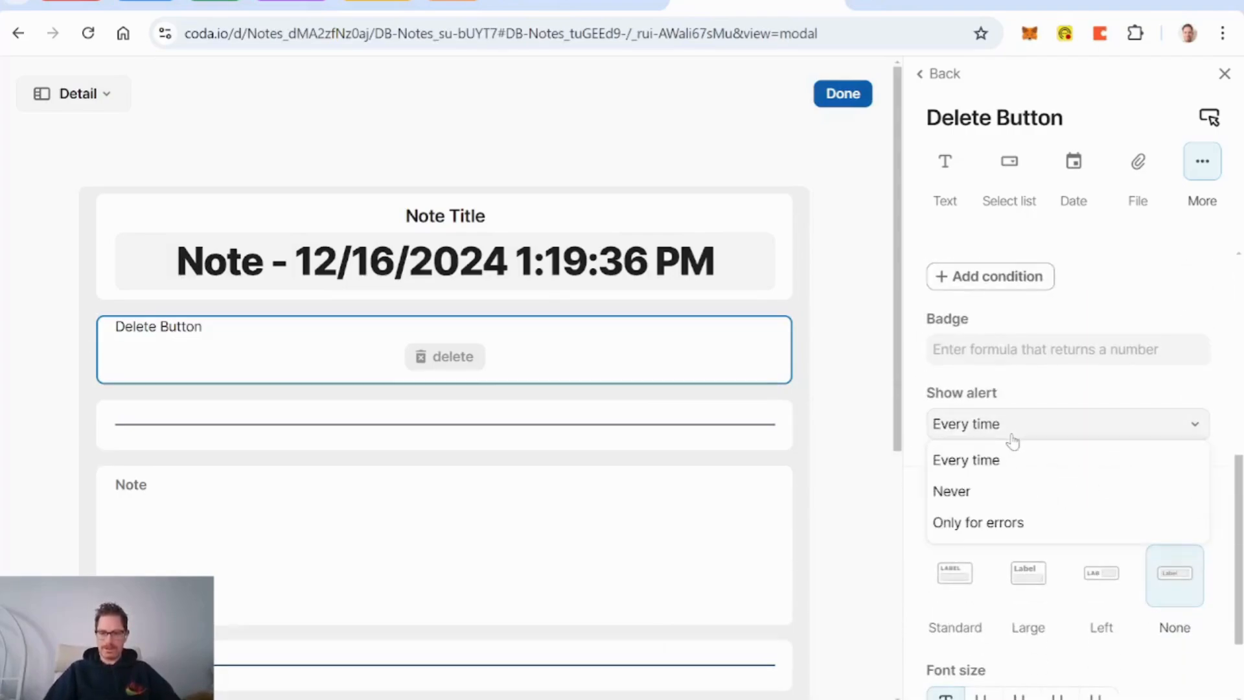
pyautogui.click(1023, 522)
pyautogui.scroll(1, 1051, 418)
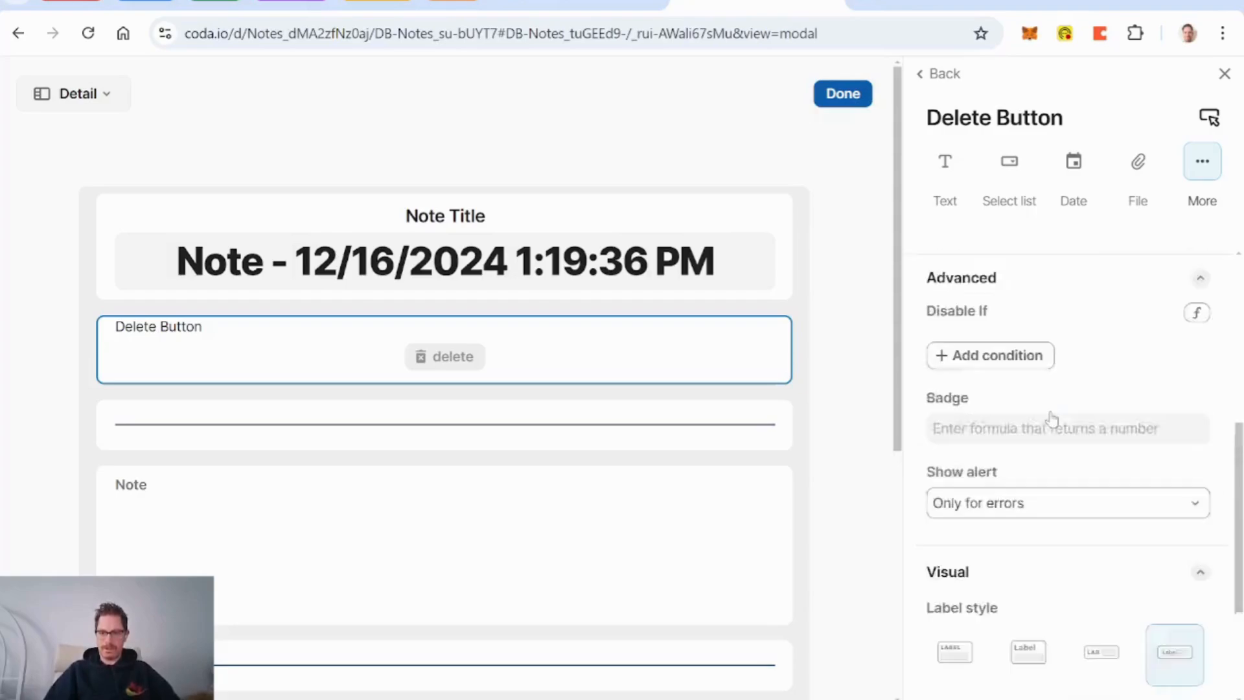
pyautogui.scroll(2, 1051, 418)
# Step: Disable the button based on Creator, then finish the layout and close the note
pyautogui.click(1197, 444)
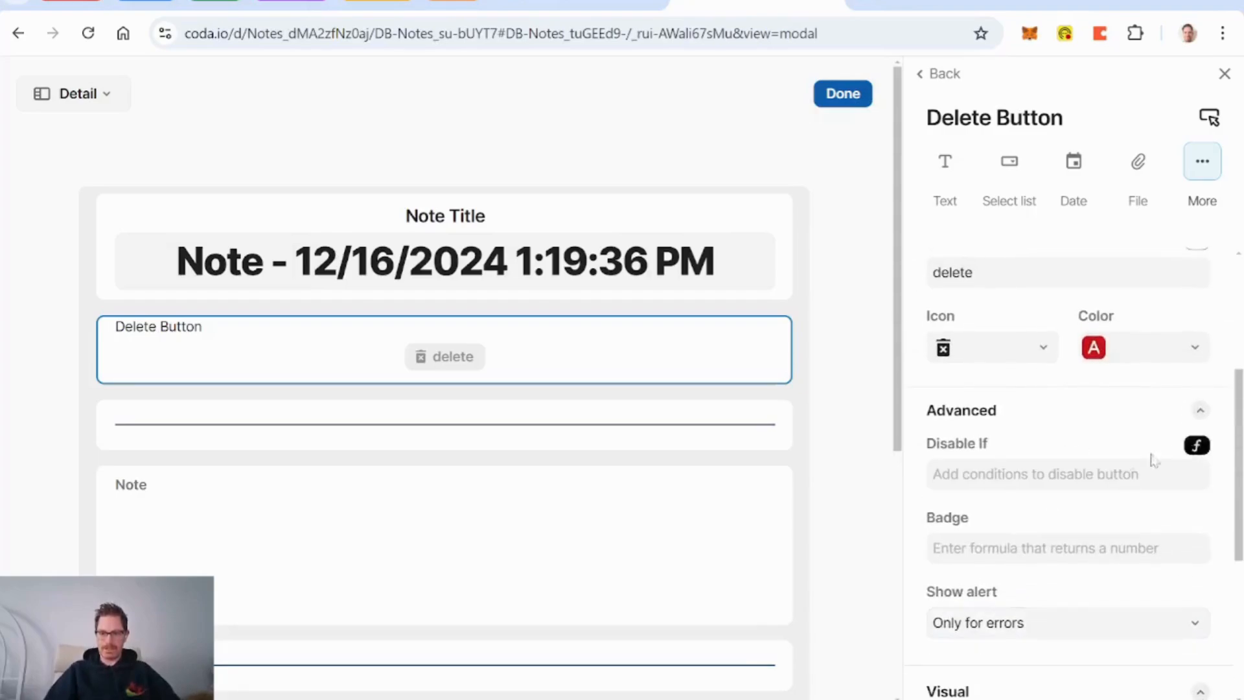
pyautogui.click(1047, 475)
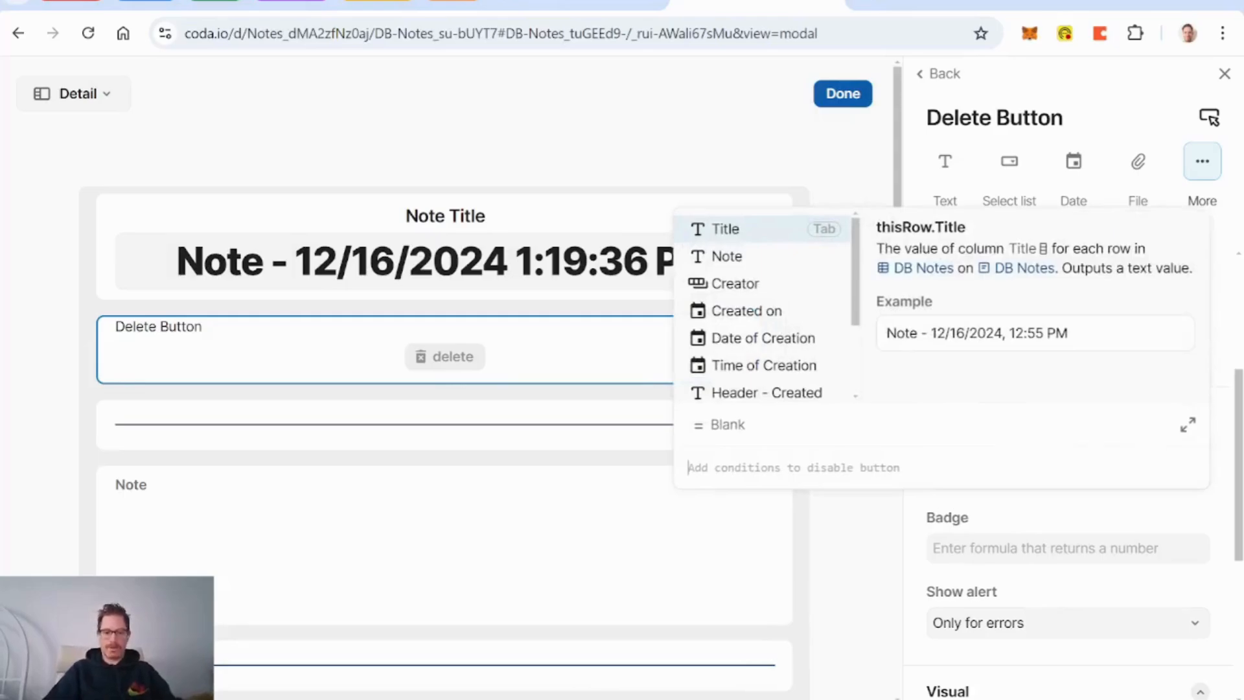
pyautogui.write('i')
pyautogui.press('BackSpace')
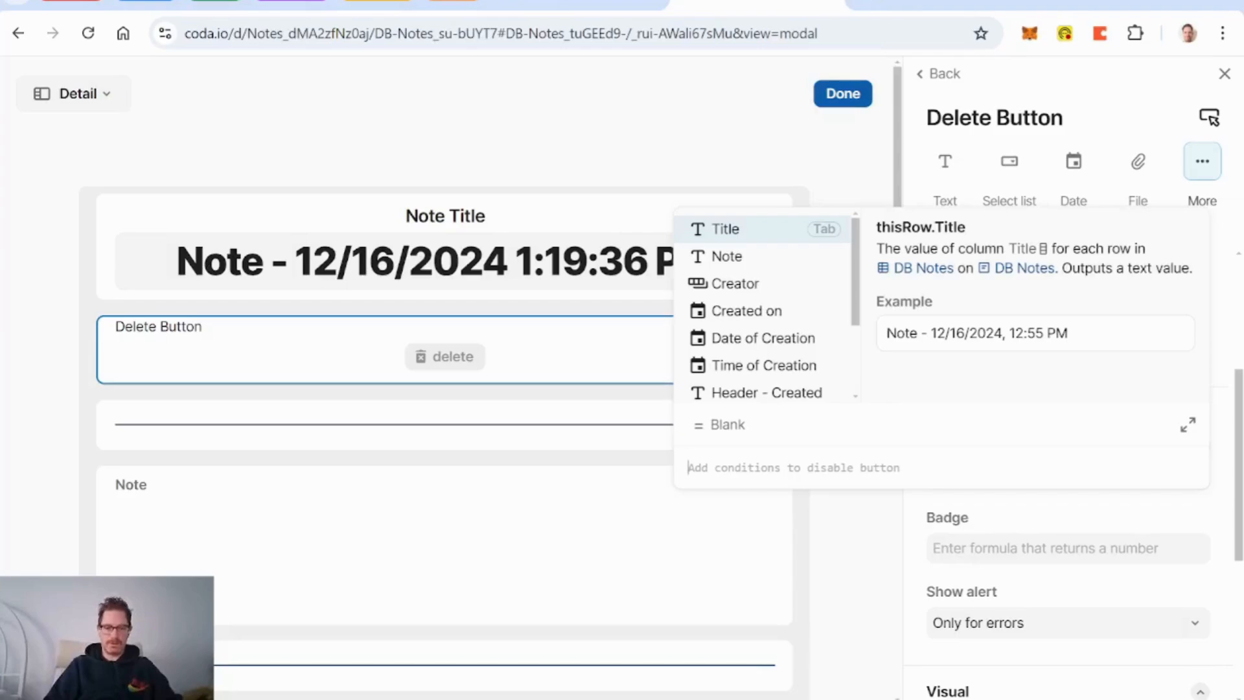
pyautogui.write('creator')
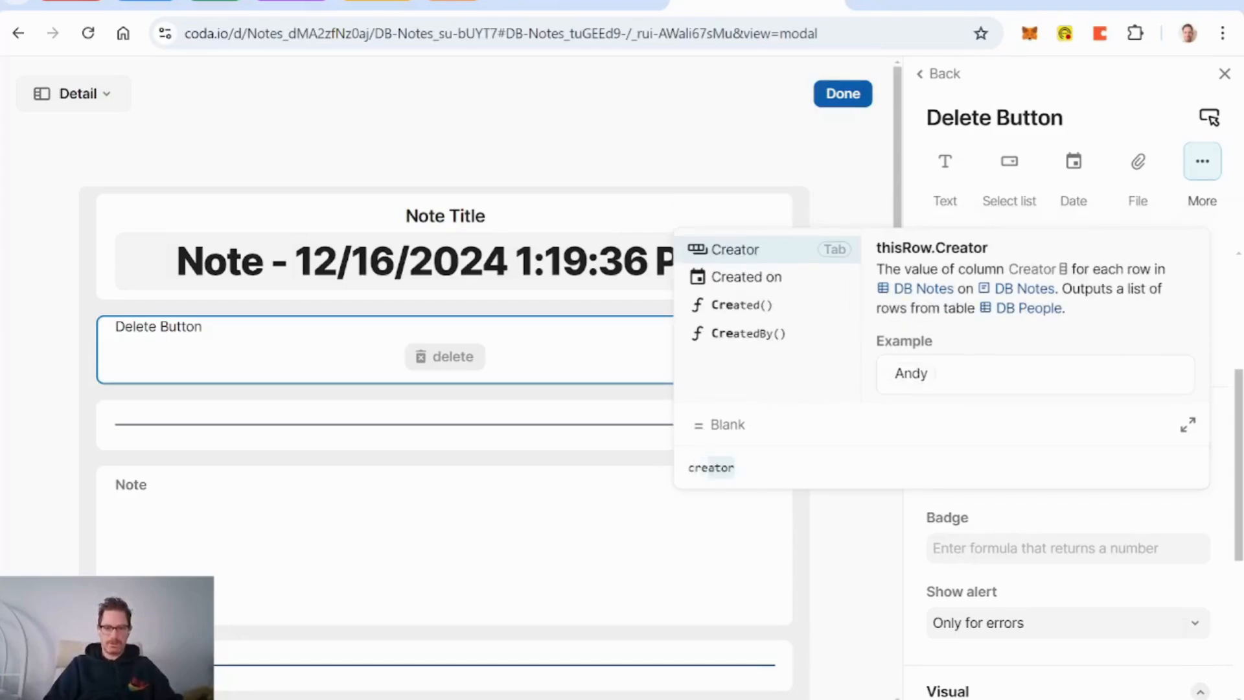
pyautogui.press('Tab')
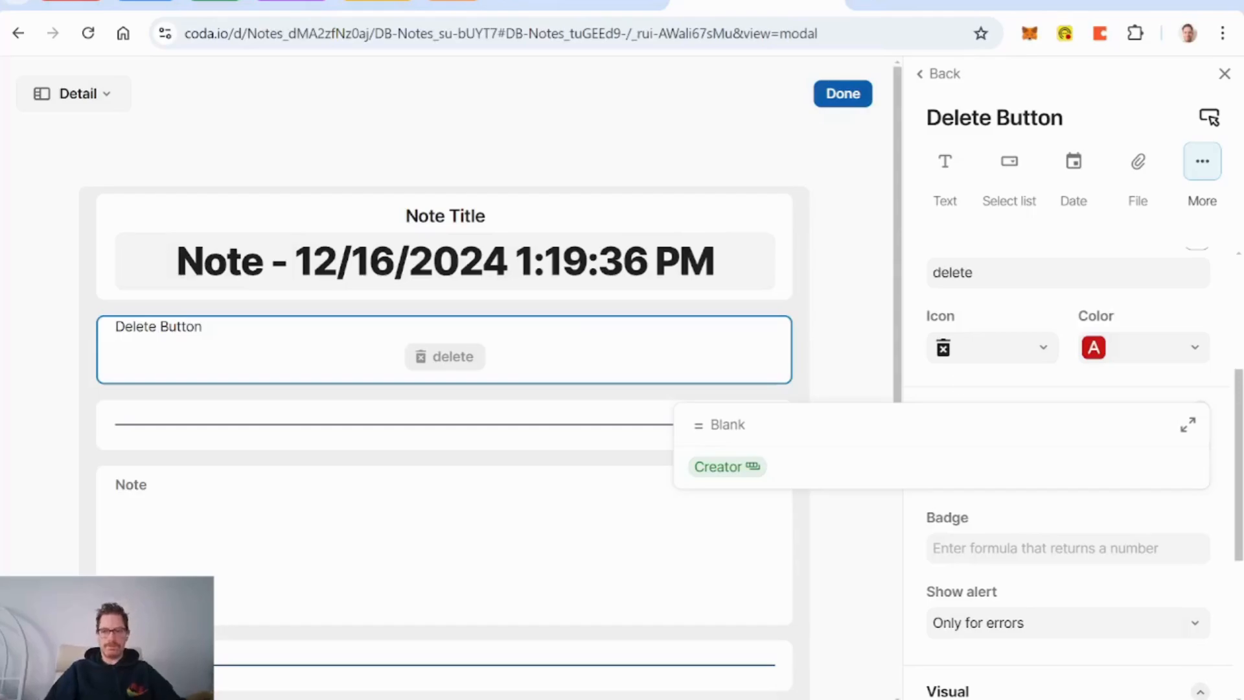
pyautogui.click(851, 97)
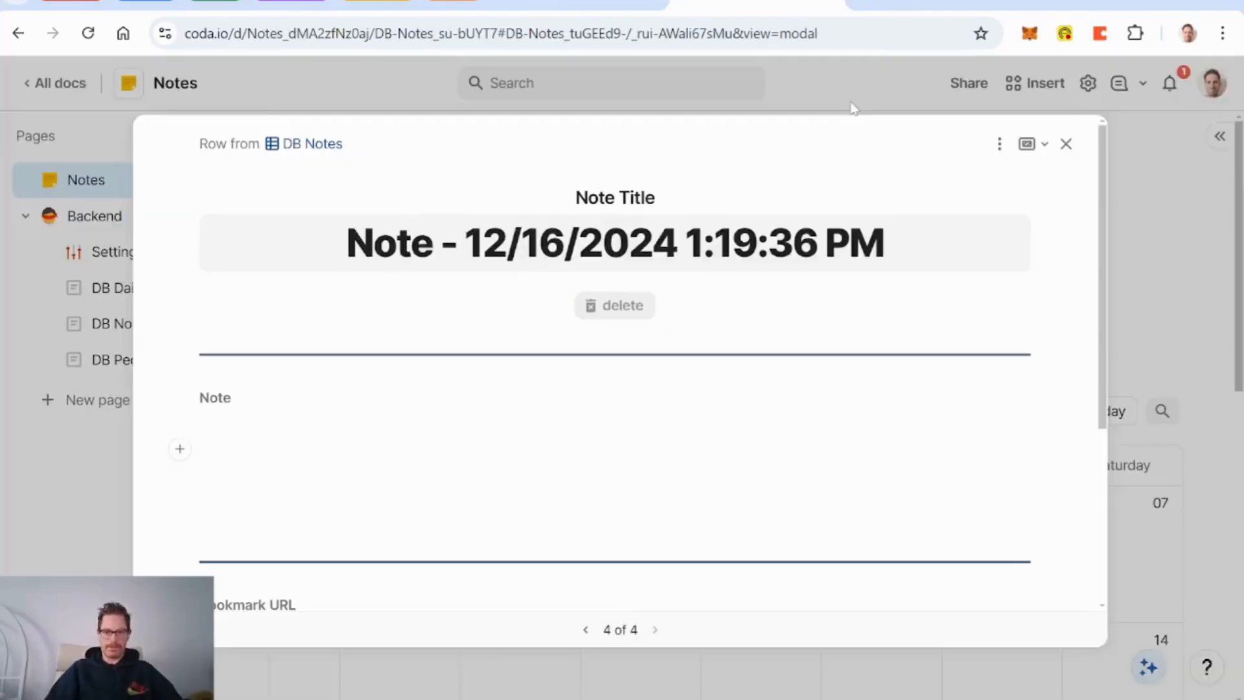
pyautogui.click(1064, 144)
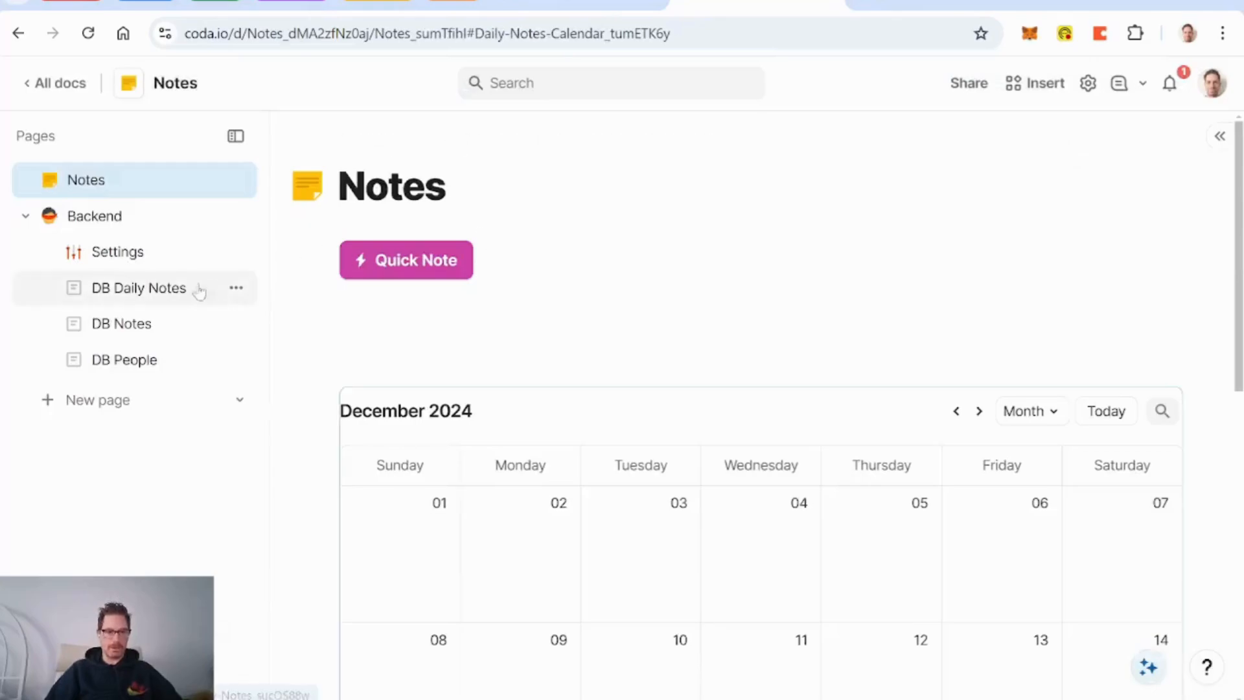
pyautogui.click(115, 253)
# Step: Add an h3 heading 'Current Person' below the Settings page title
pyautogui.click(383, 262)
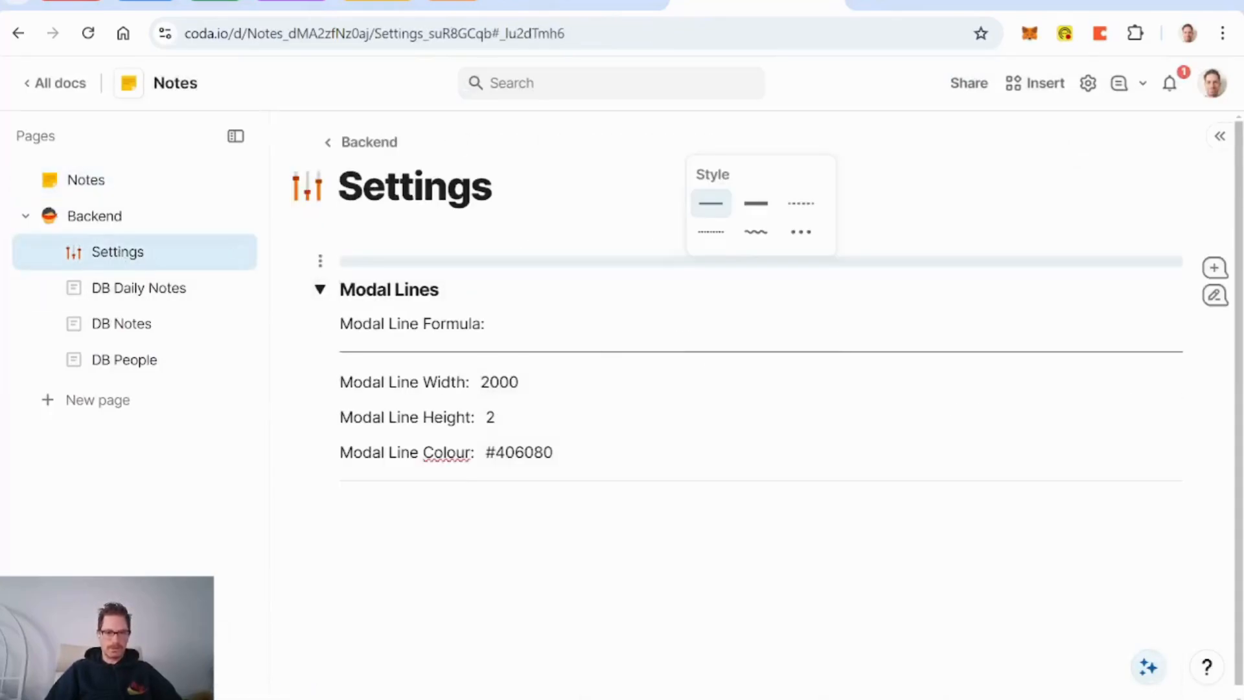
pyautogui.press('Up')
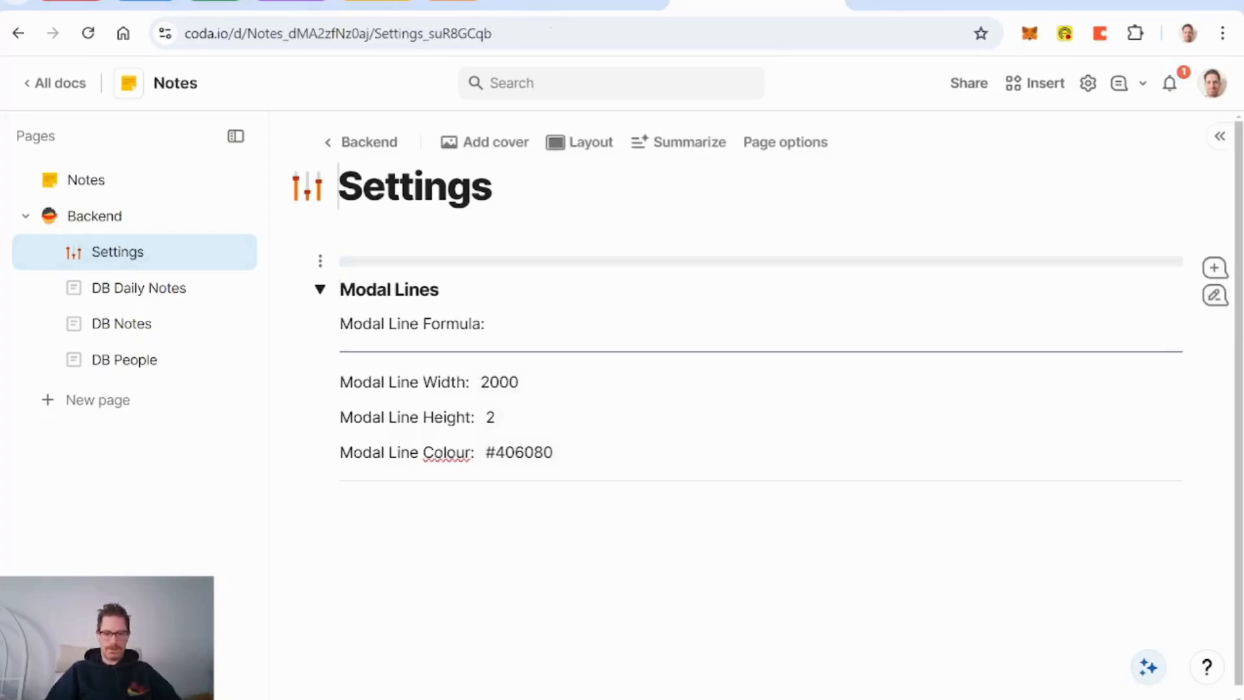
pyautogui.press('Return')
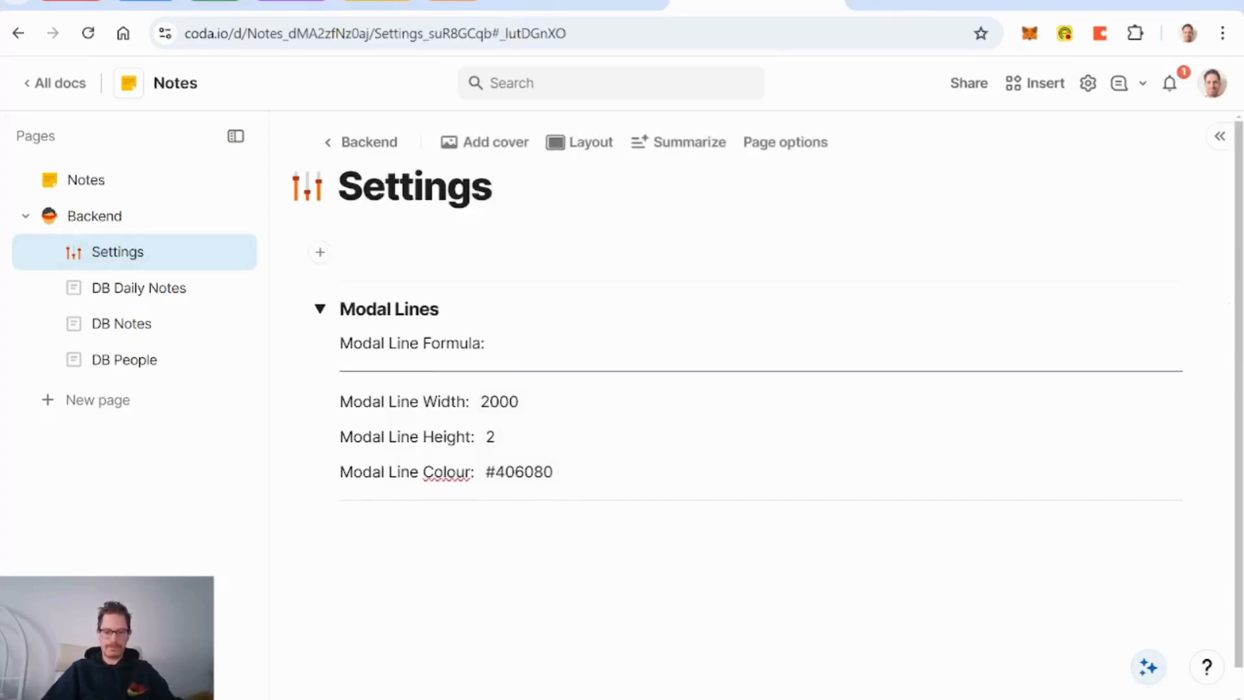
pyautogui.write('/h3')
pyautogui.press('Return')
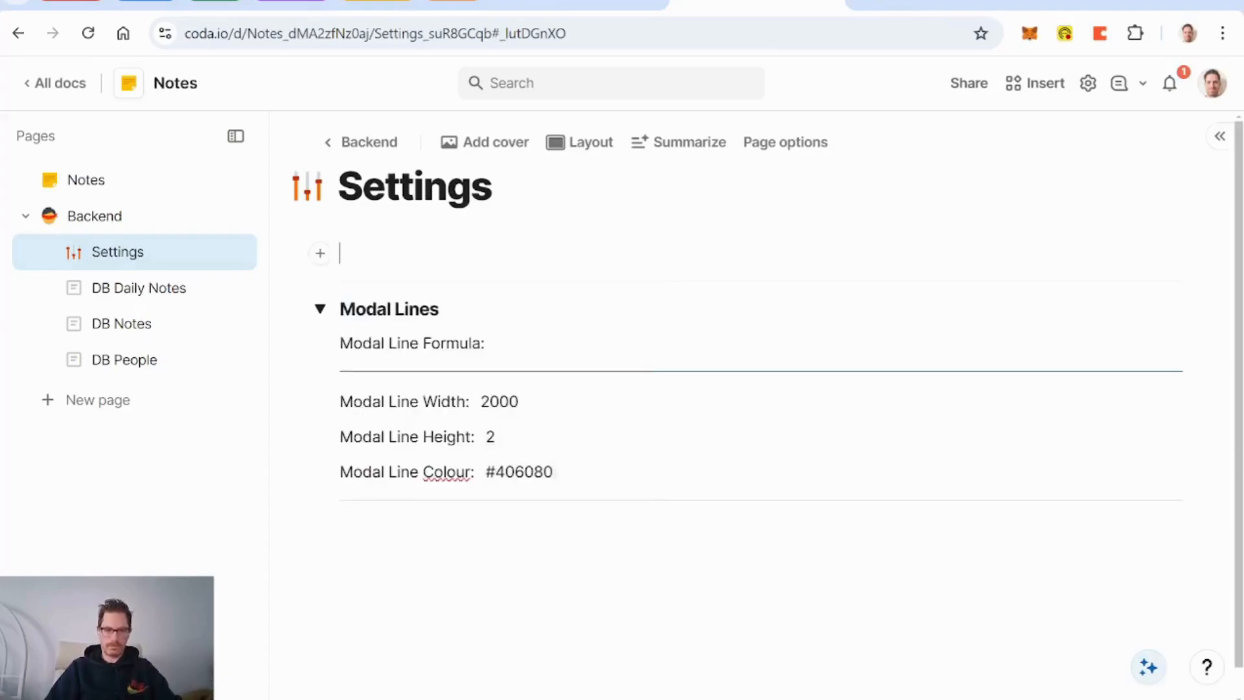
pyautogui.press('Down')
pyautogui.hotkey('ctrl', 'c')
pyautogui.press('Up')
pyautogui.hotkey('ctrl', 'v')
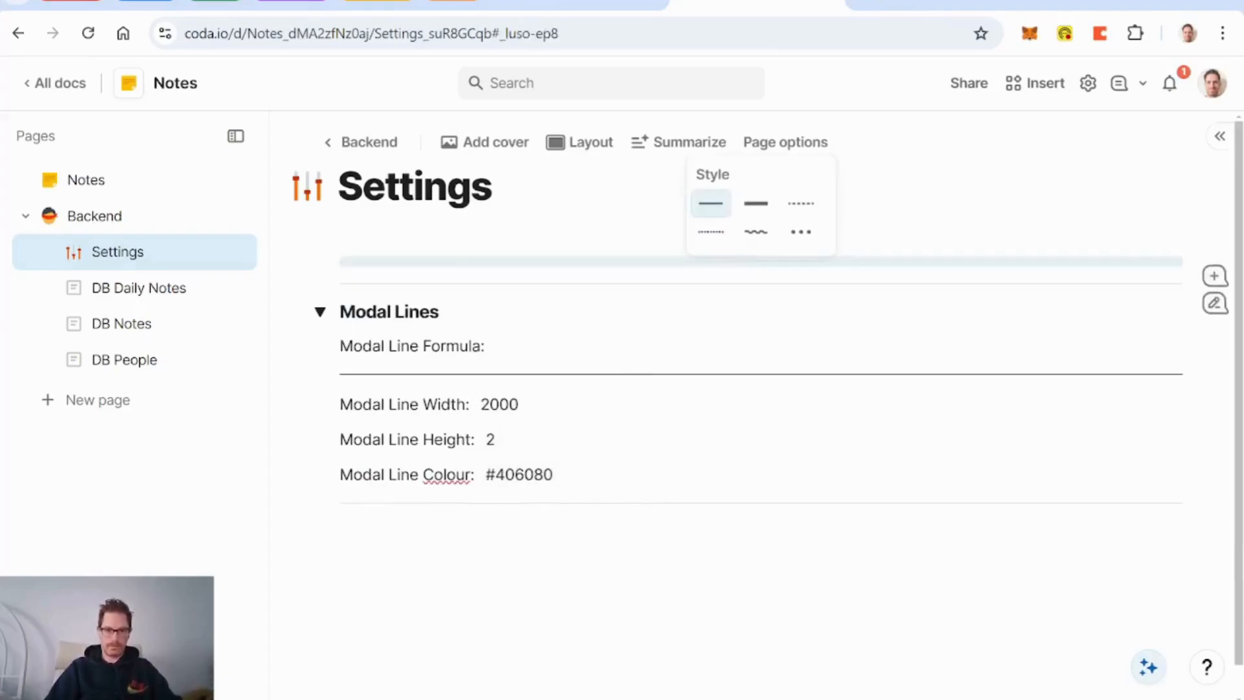
pyautogui.press('Return')
pyautogui.write('/')
pyautogui.press('BackSpace')
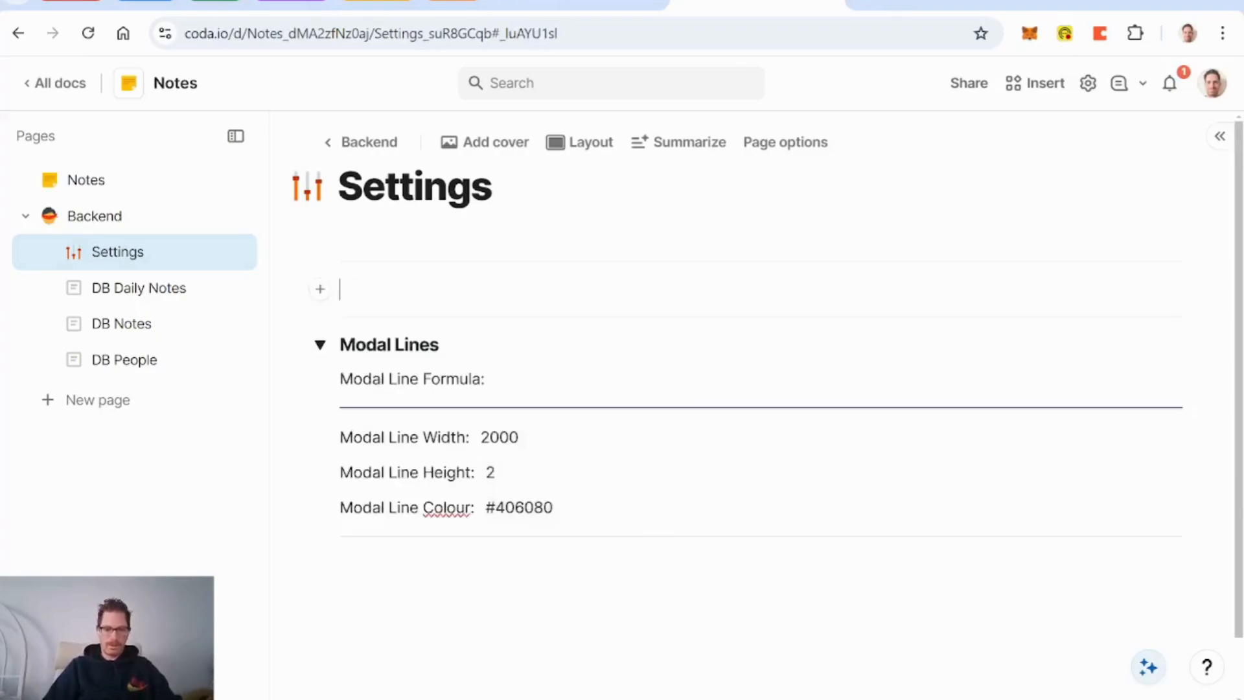
pyautogui.write('Current')
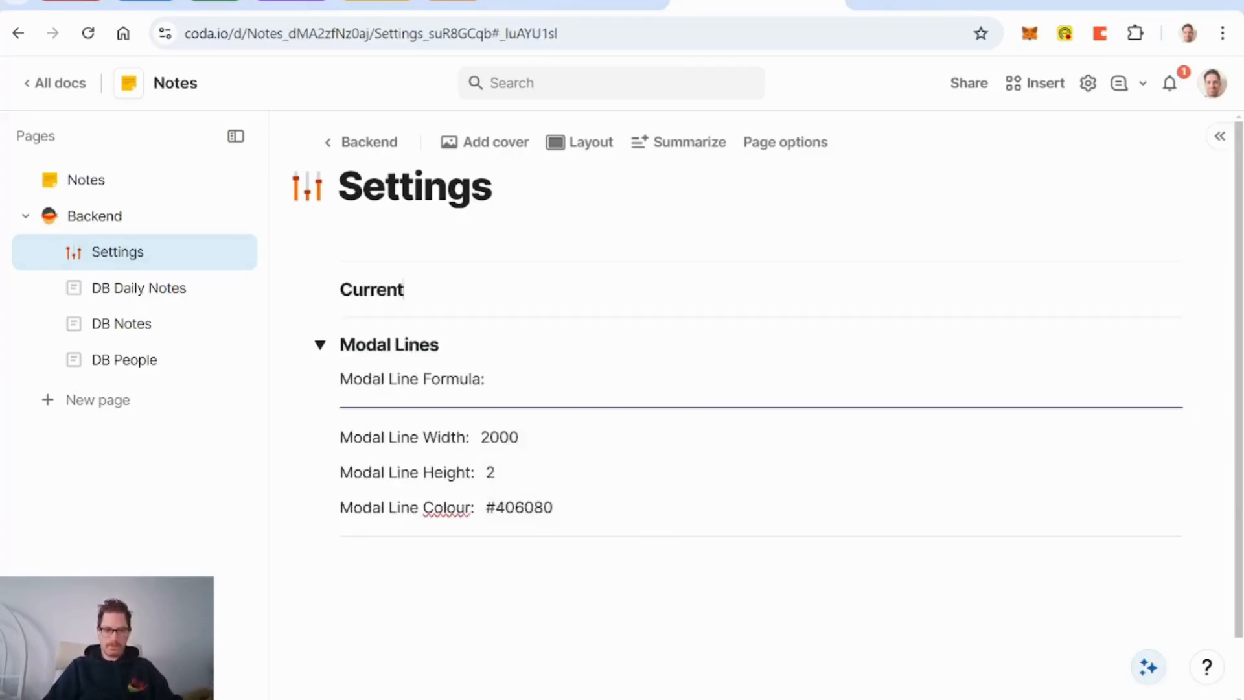
pyautogui.write(' Person')
# Step: Insert the formula DB People.Filter(Coda Person=User()) under it, named currentPerson
pyautogui.press('Return')
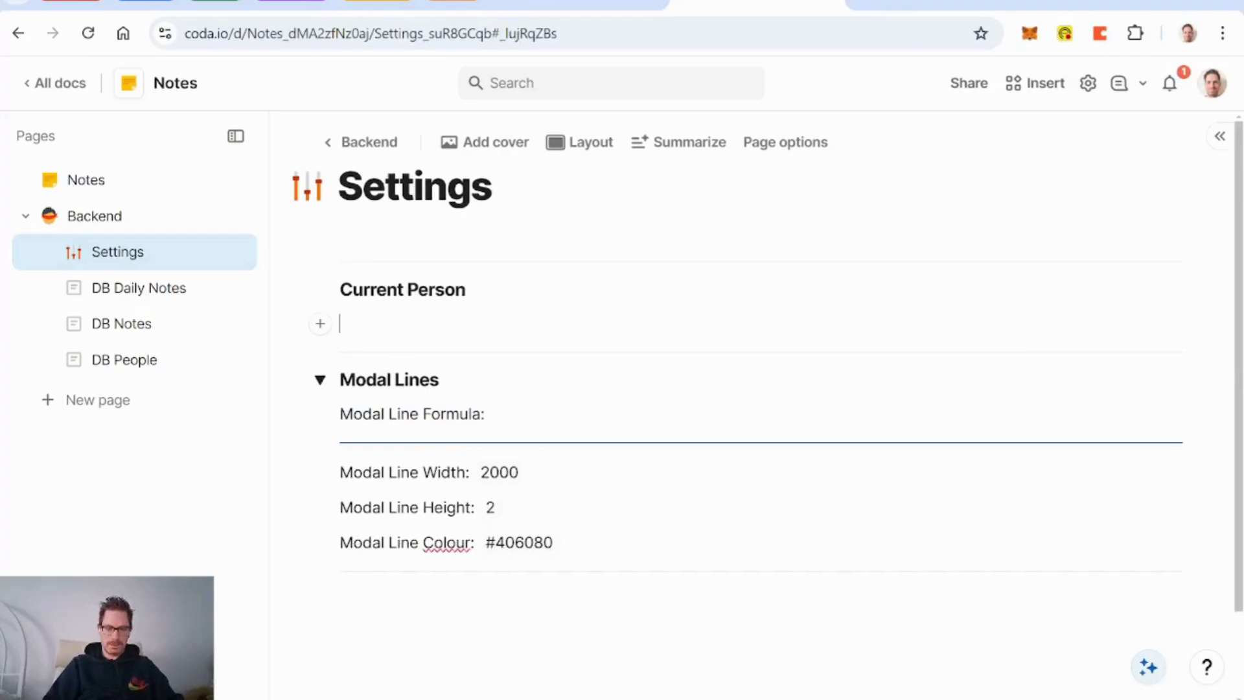
pyautogui.press('=')
pyautogui.write('db people')
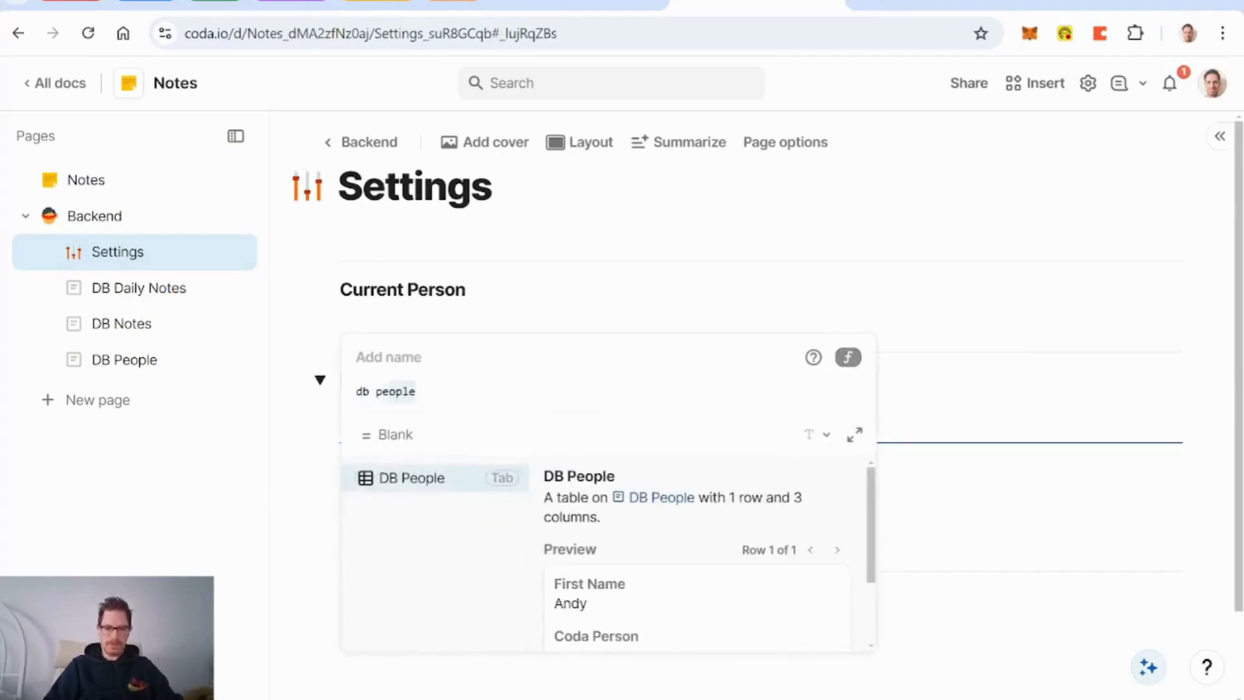
pyautogui.press('Tab')
pyautogui.write('.filter(')
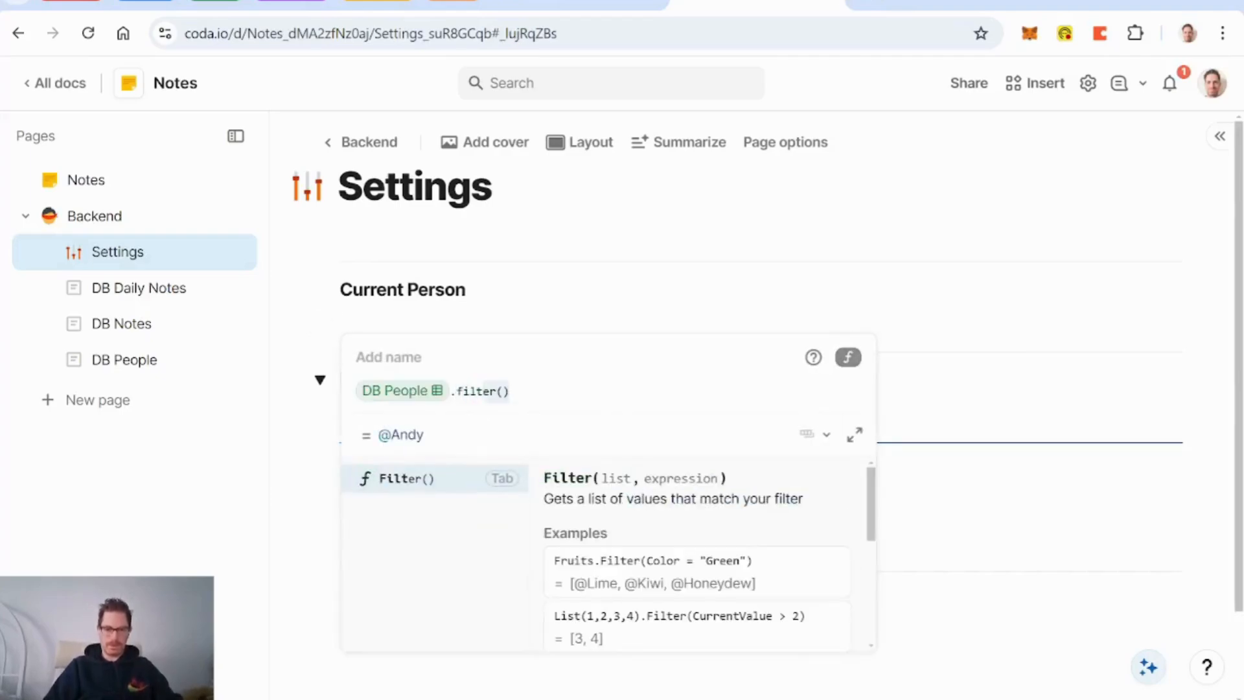
pyautogui.press('Tab')
pyautogui.press('Tab')
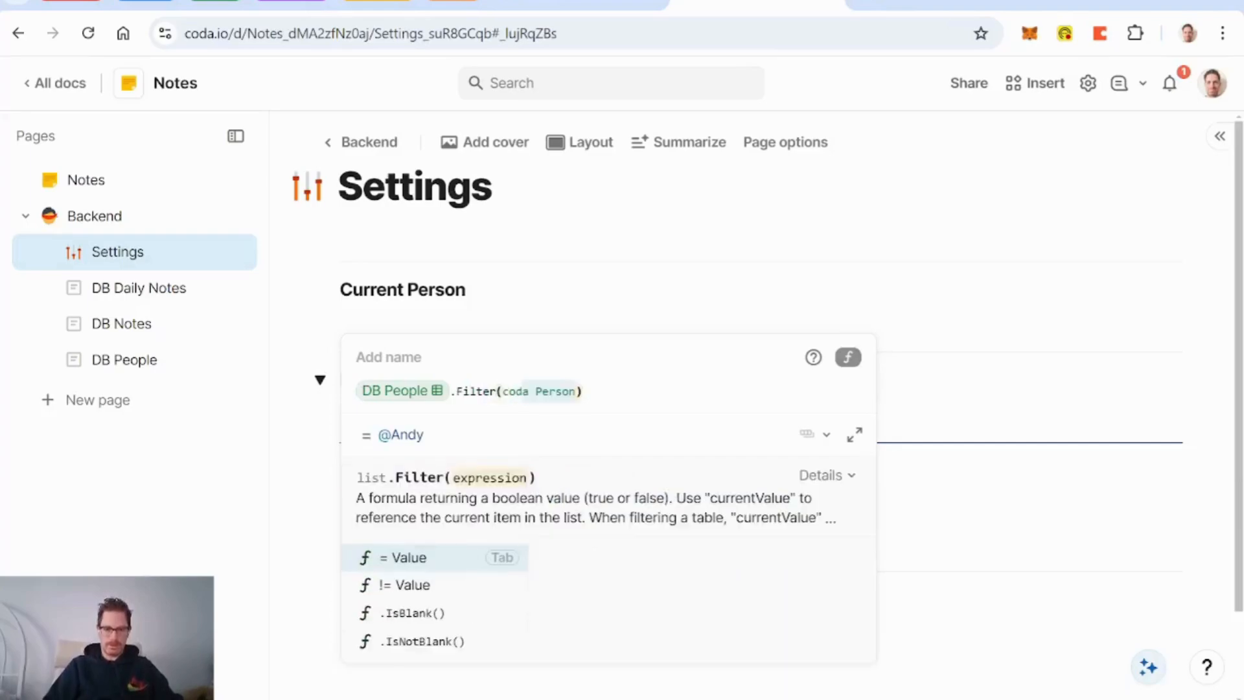
pyautogui.write('.')
pyautogui.press('BackSpace')
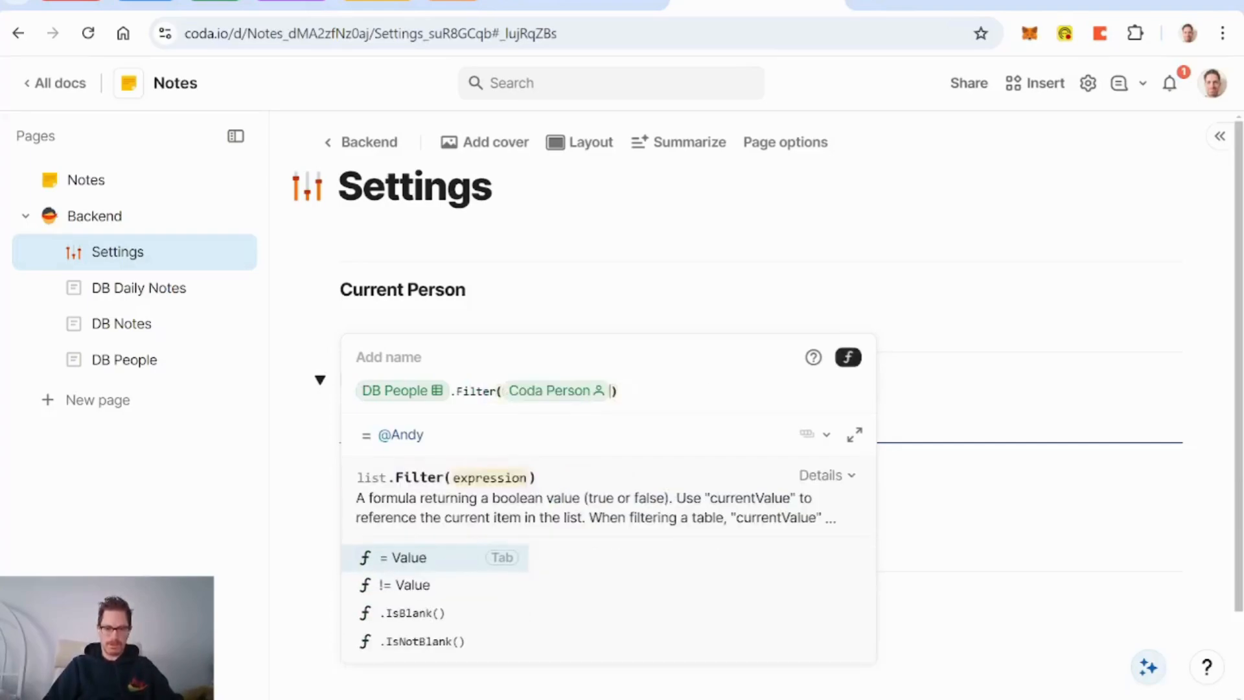
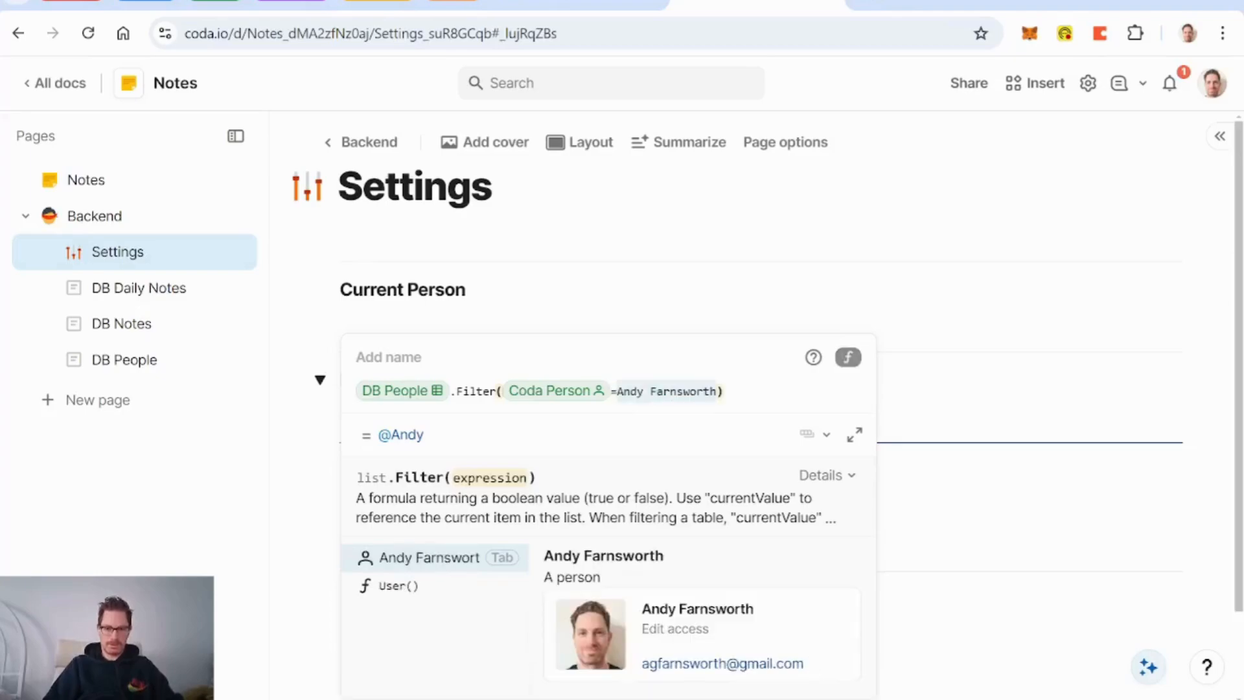
pyautogui.press('Down')
pyautogui.press('Tab')
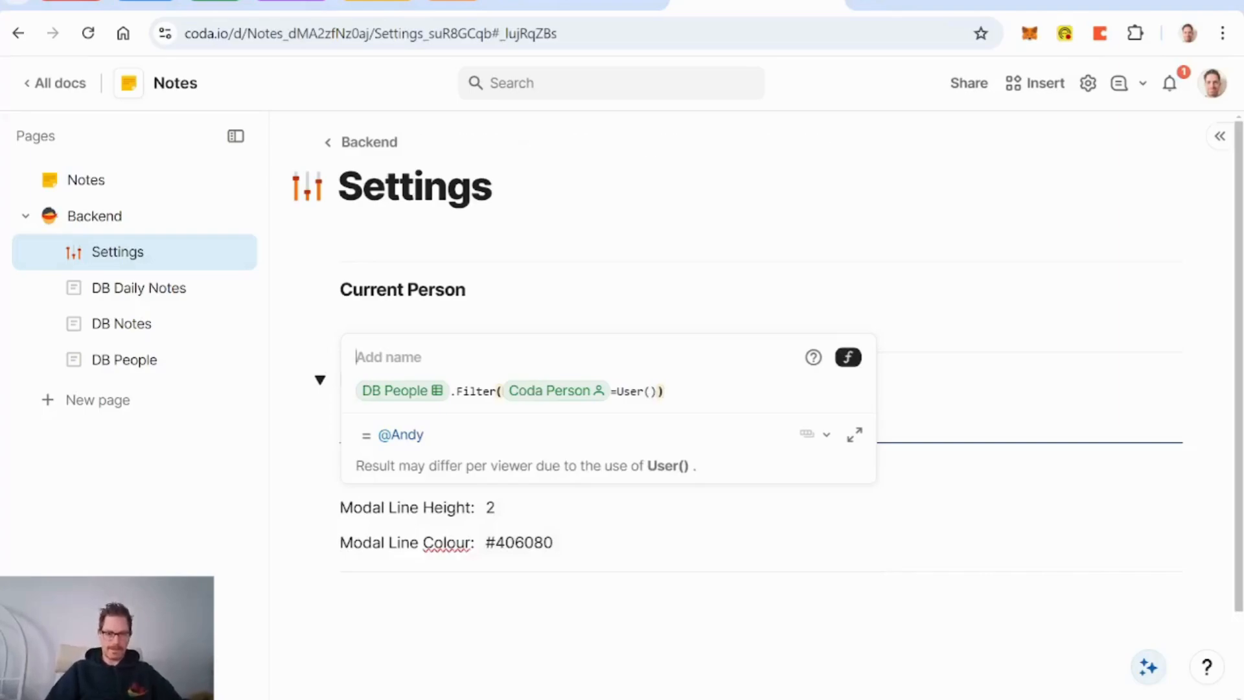
pyautogui.write('Current')
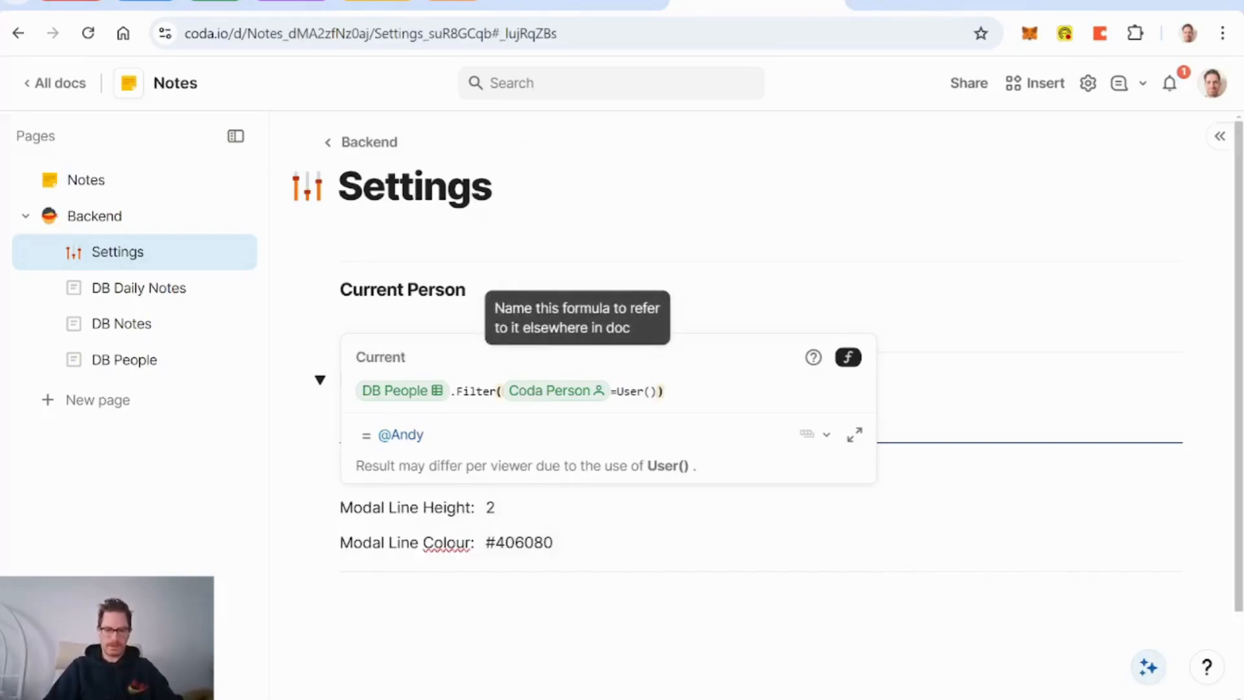
pyautogui.press('BackSpace')
pyautogui.press('BackSpace')
pyautogui.press('BackSpace')
pyautogui.press('BackSpace')
pyautogui.write('c')
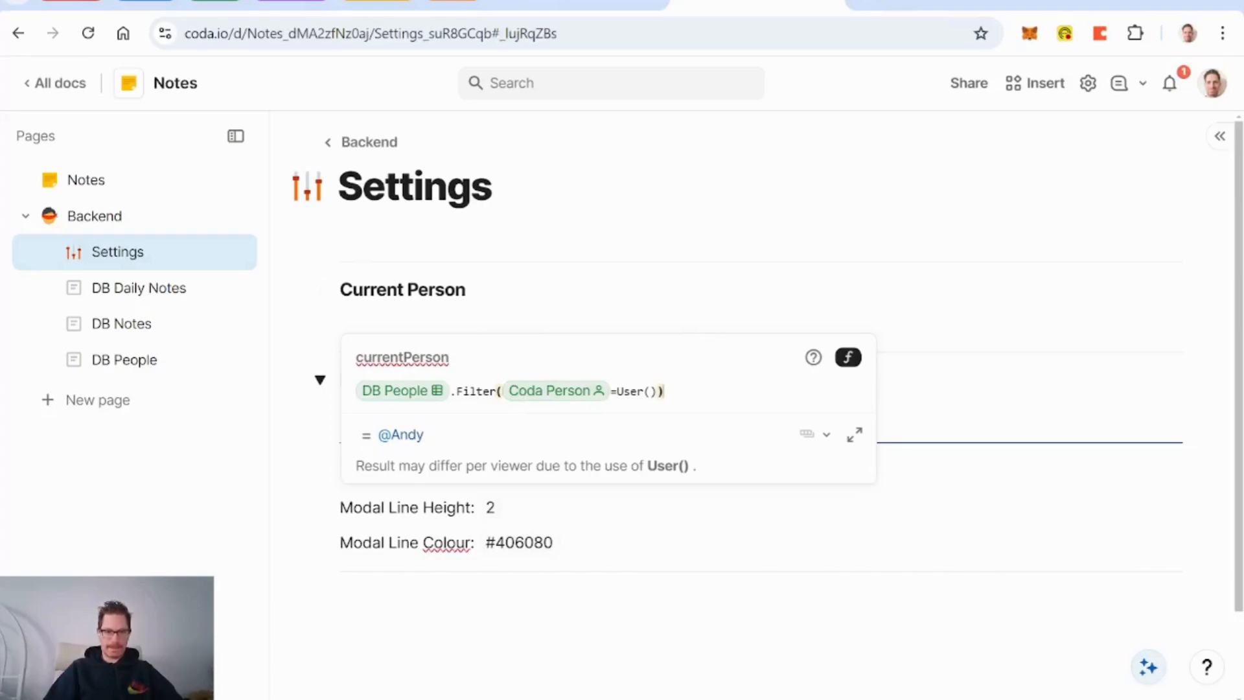
pyautogui.press('Return')
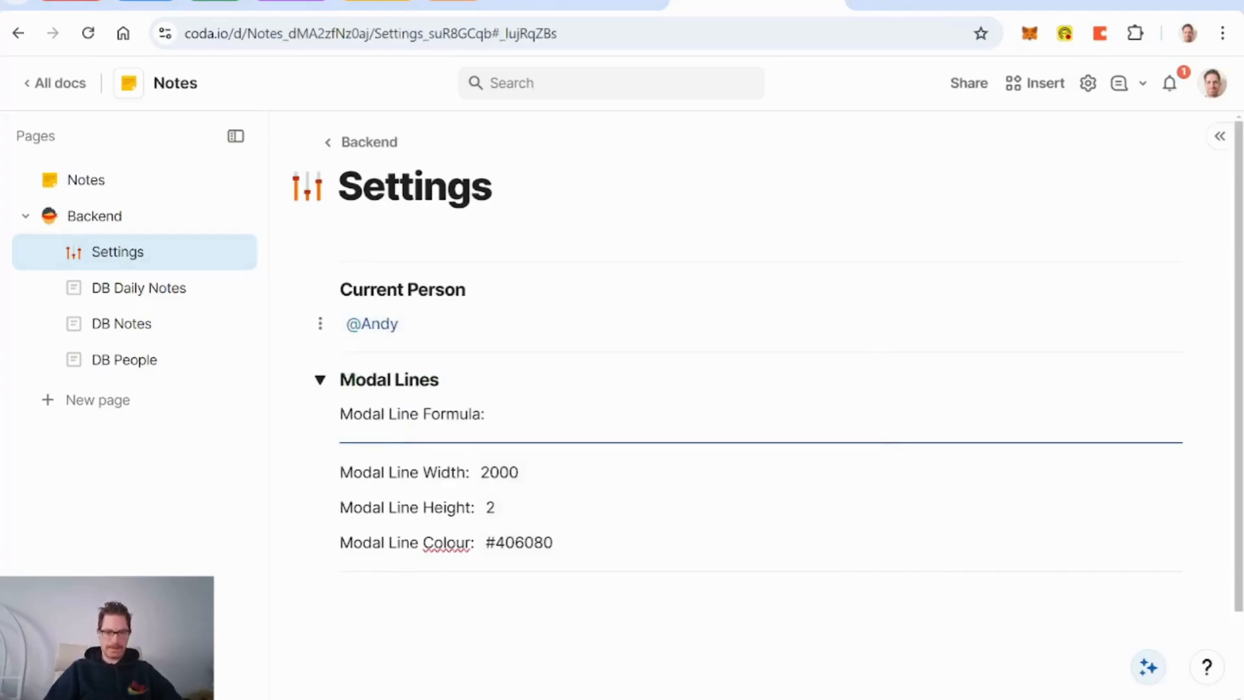
# Step: Collapse the Current Person and Modal Lines sections, then edit the first DB Notes row's layout
pyautogui.click(320, 289)
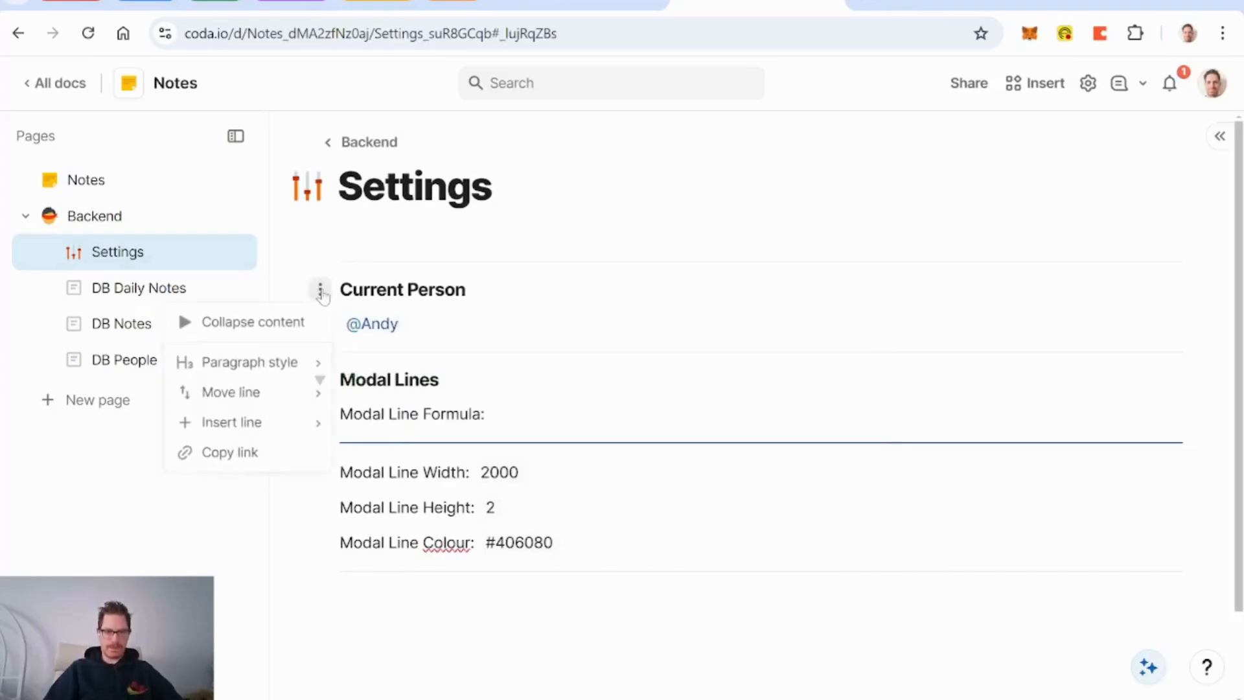
pyautogui.click(283, 322)
pyautogui.click(321, 346)
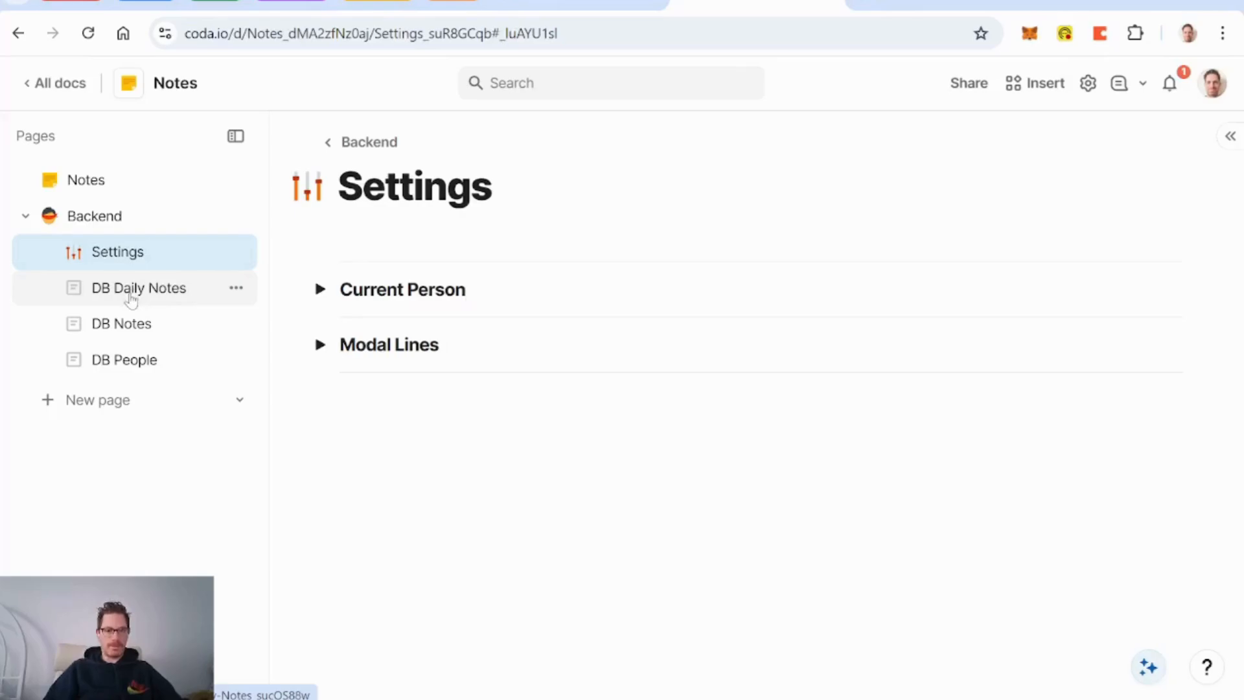
pyautogui.click(88, 184)
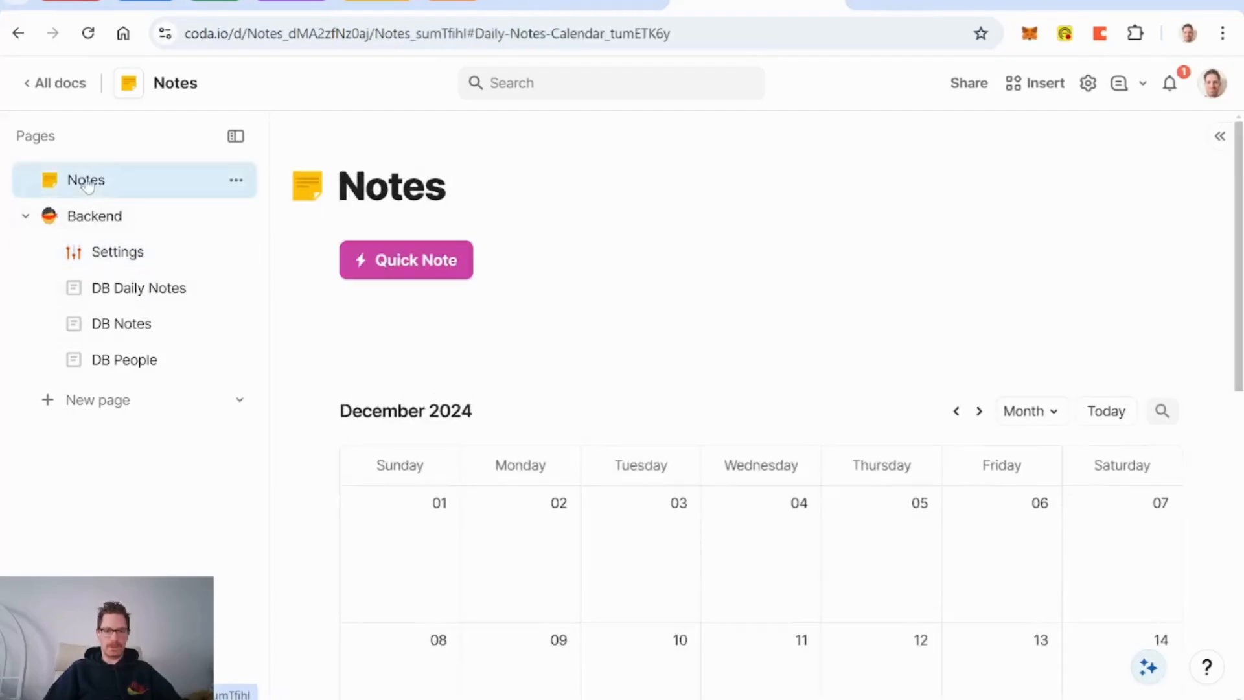
pyautogui.click(135, 326)
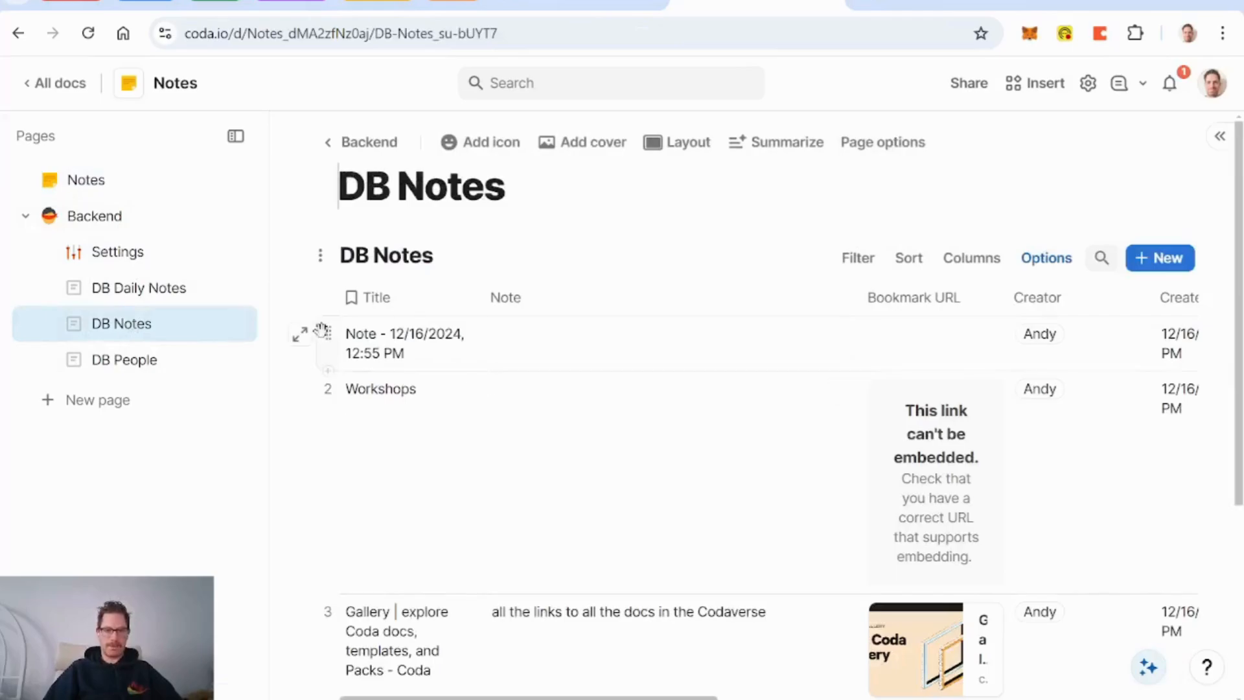
pyautogui.click(303, 337)
pyautogui.click(301, 335)
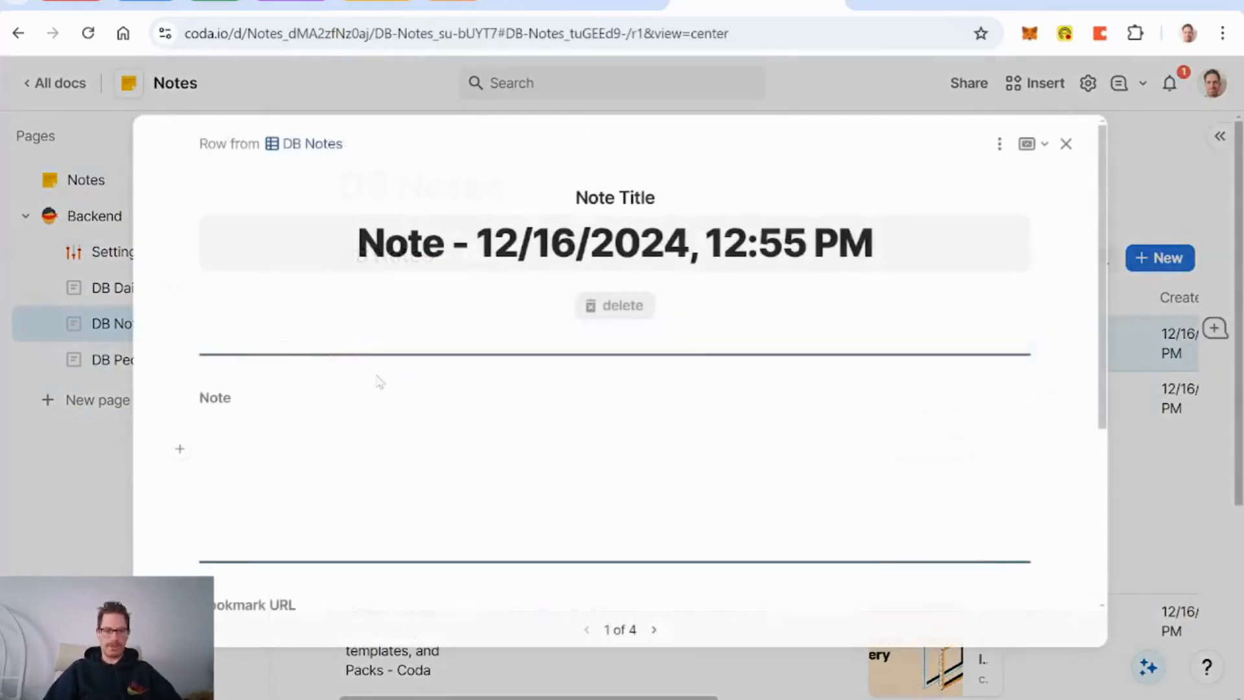
pyautogui.click(999, 143)
pyautogui.click(1037, 179)
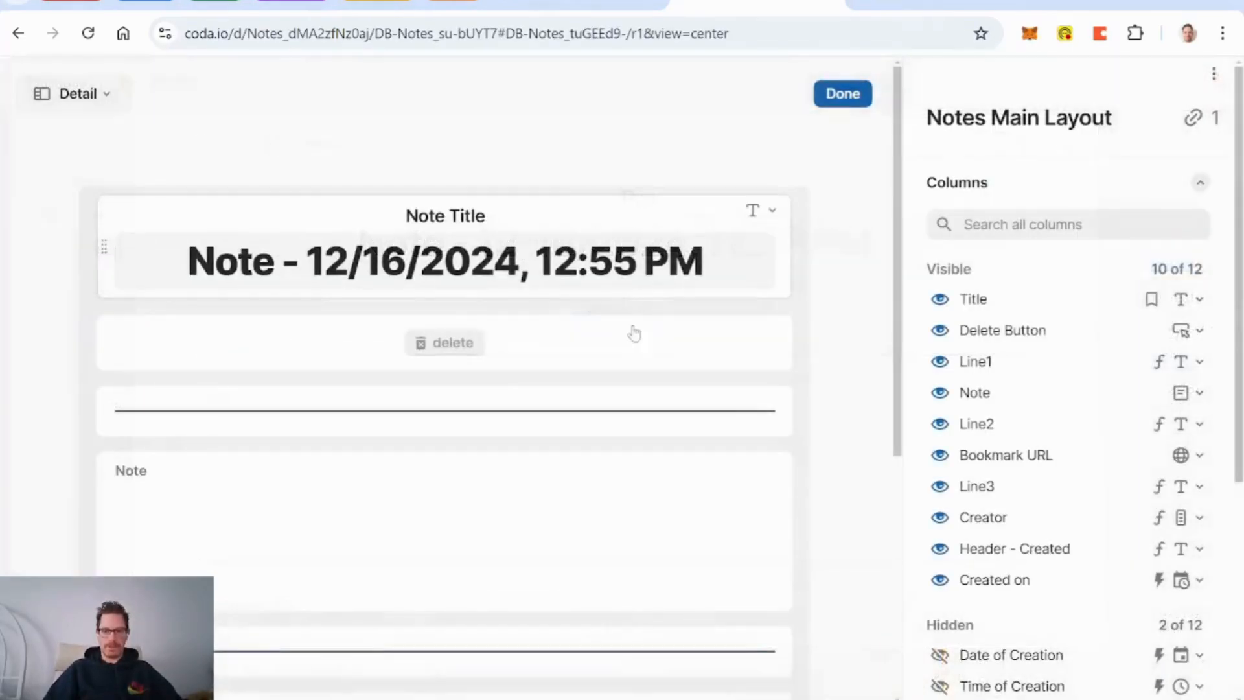
# Step: Set the delete button's Disable If to Creator != currentPerson() and finish the layout
pyautogui.click(582, 358)
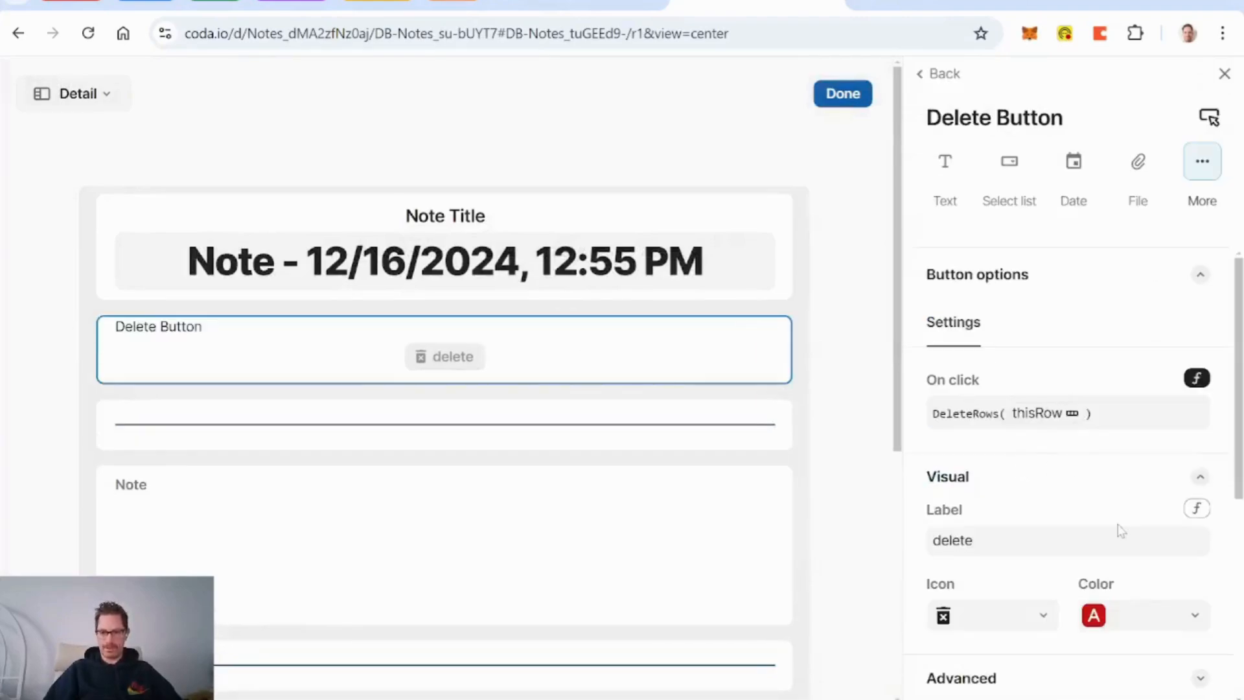
pyautogui.scroll(-5, 1121, 530)
pyautogui.click(1011, 361)
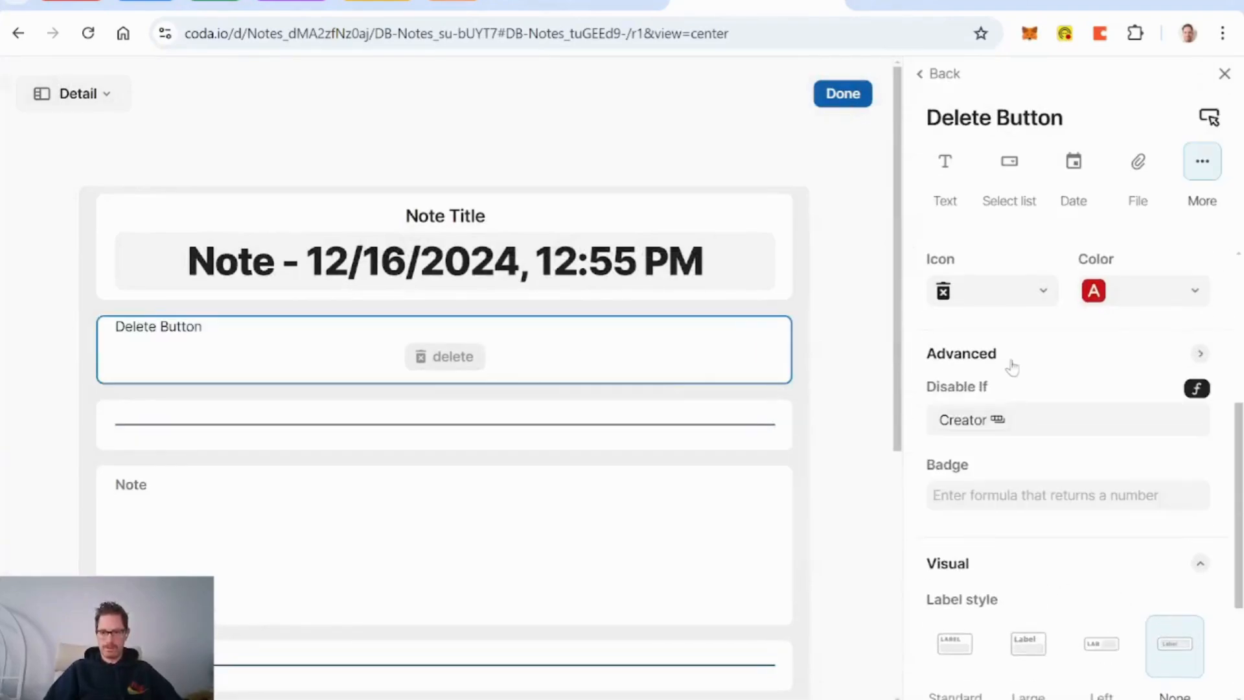
pyautogui.click(1038, 425)
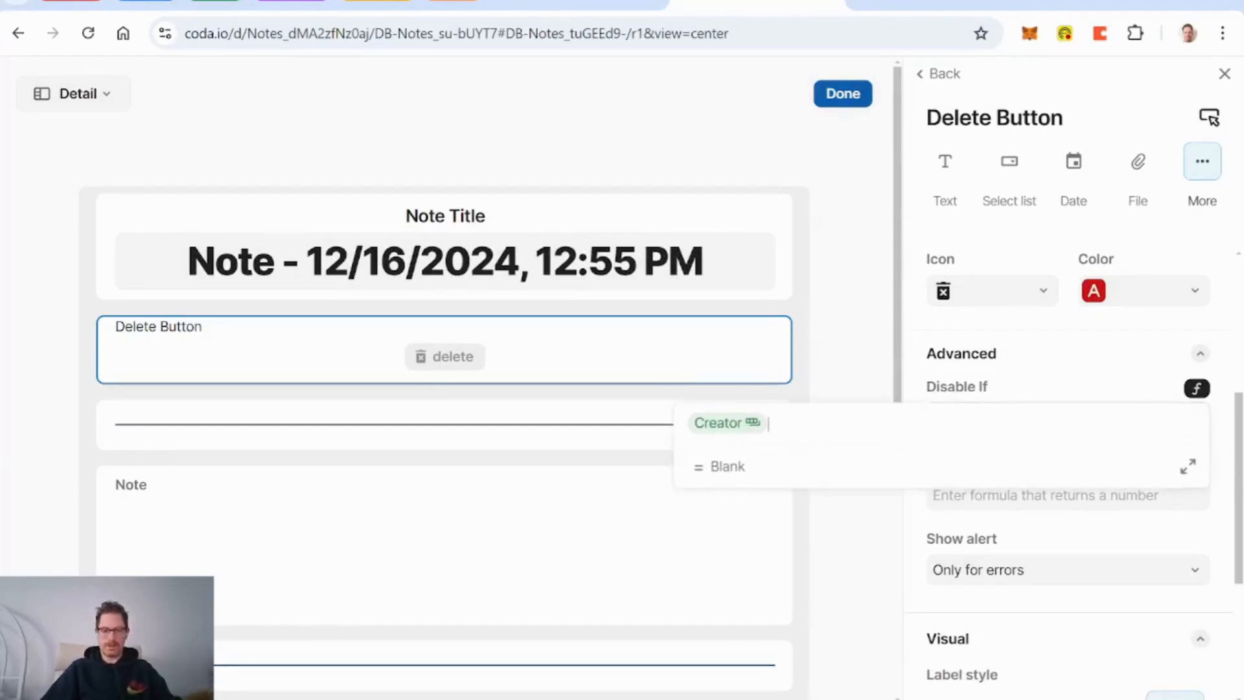
pyautogui.write('.contains(')
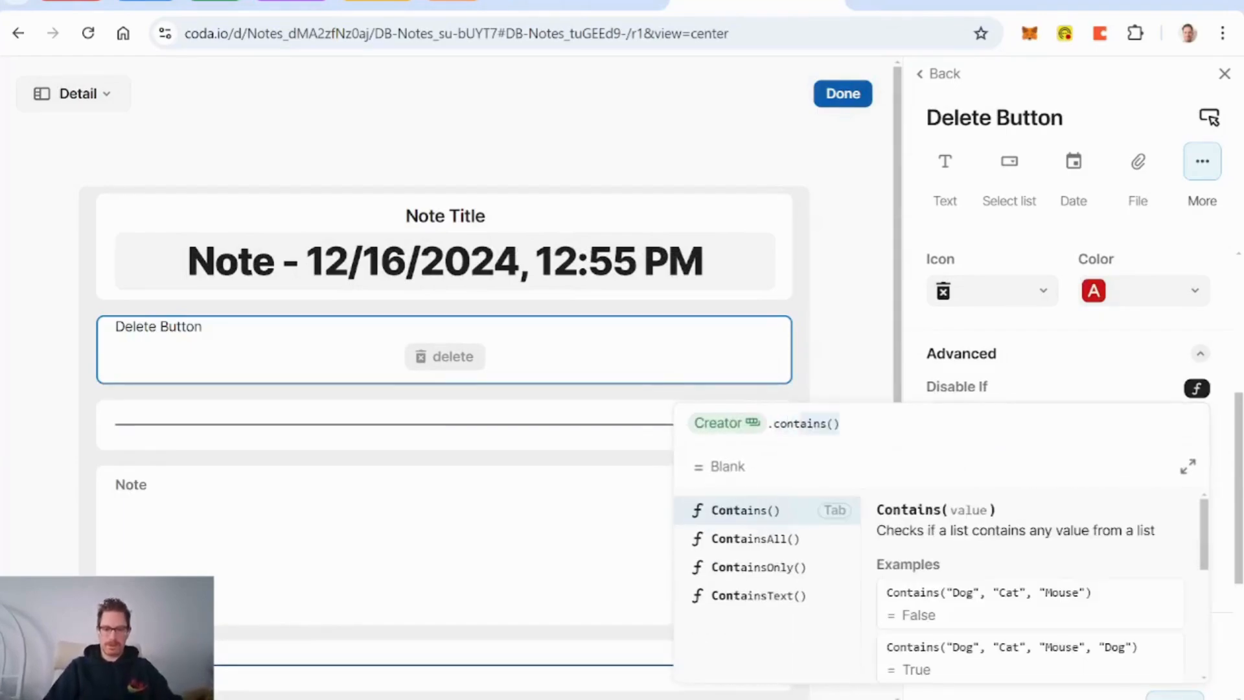
pyautogui.press('Tab')
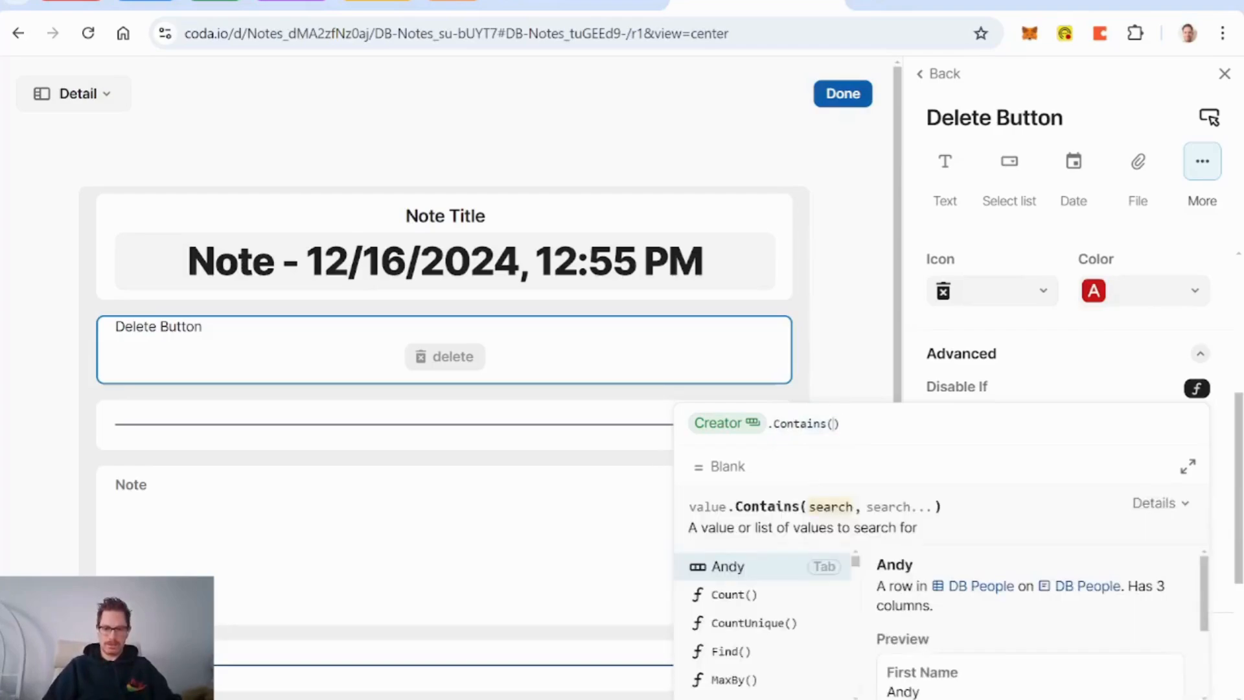
pyautogui.press('Right')
pyautogui.press('BackSpace')
pyautogui.press('BackSpace')
pyautogui.press('BackSpace')
pyautogui.press('BackSpace')
pyautogui.press('BackSpace')
pyautogui.press('BackSpace')
pyautogui.press('BackSpace')
pyautogui.press('BackSpace')
pyautogui.press('BackSpace')
pyautogui.press('BackSpace')
pyautogui.press('BackSpace')
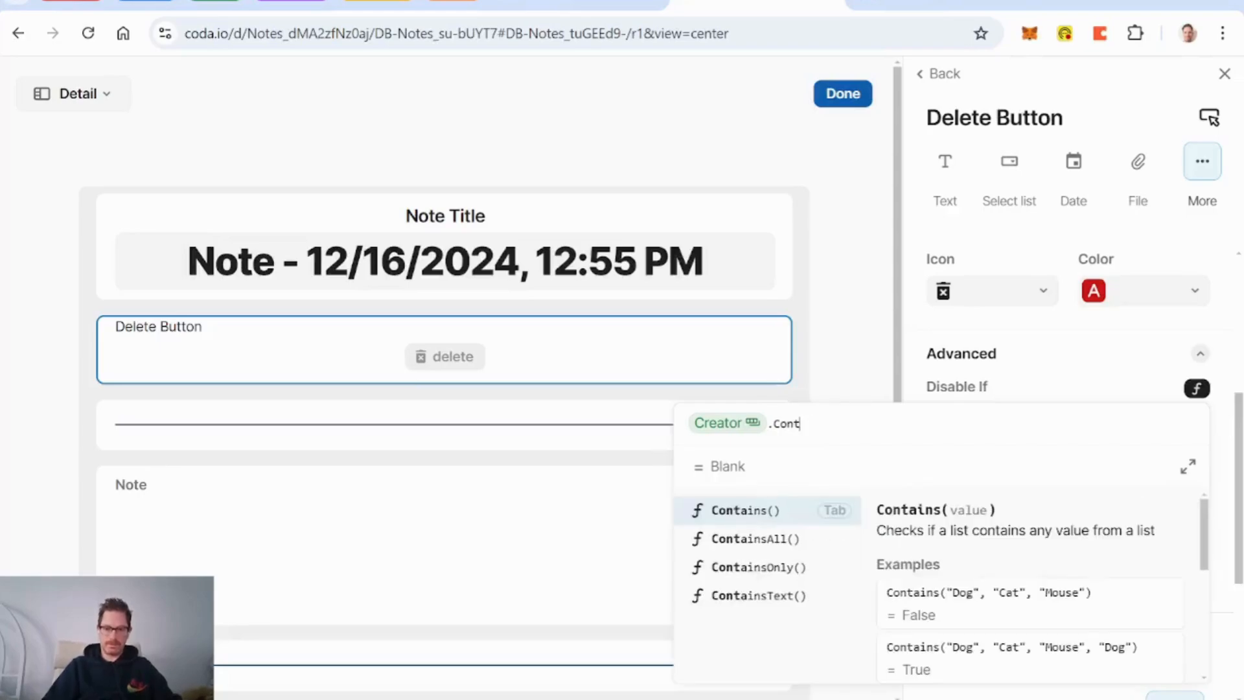
pyautogui.write('!')
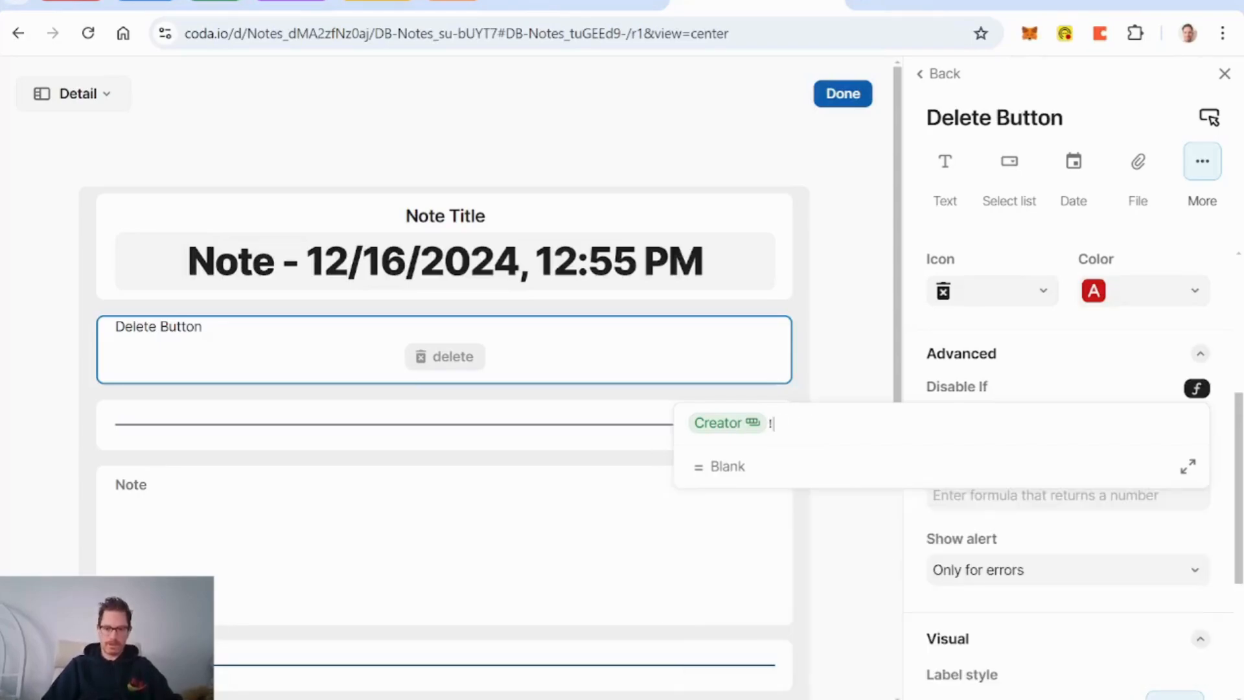
pyautogui.write('=Andy')
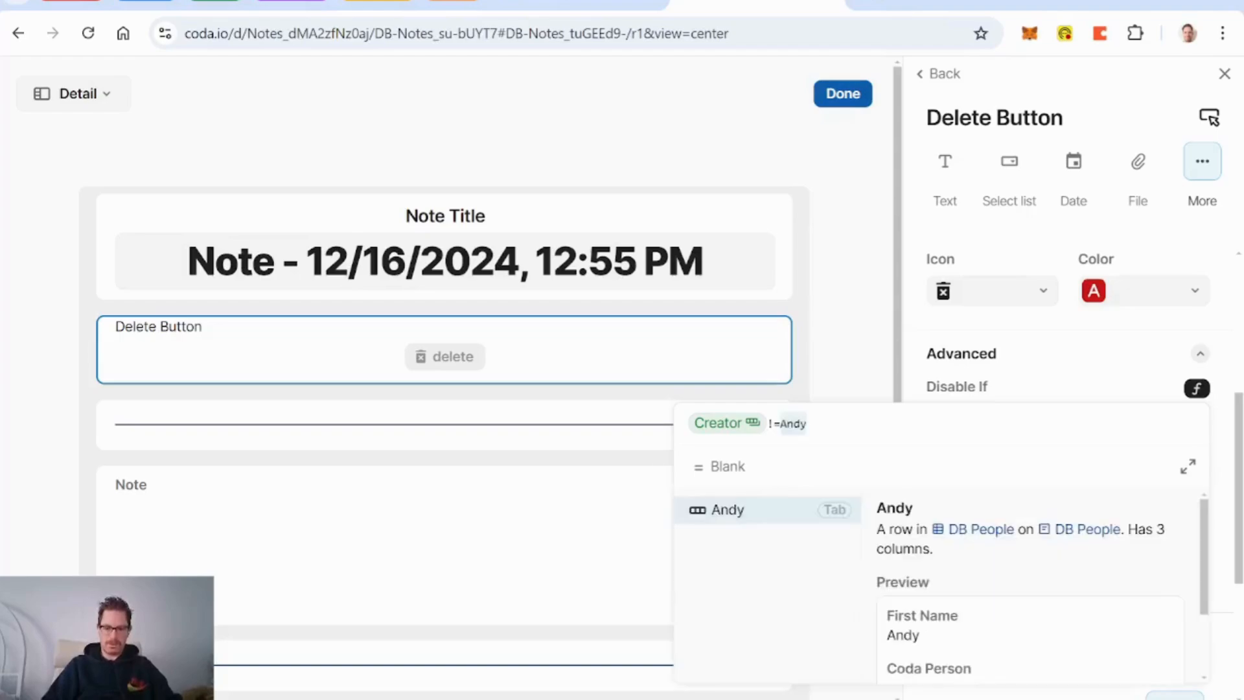
pyautogui.write('currentPerson')
pyautogui.press('Tab')
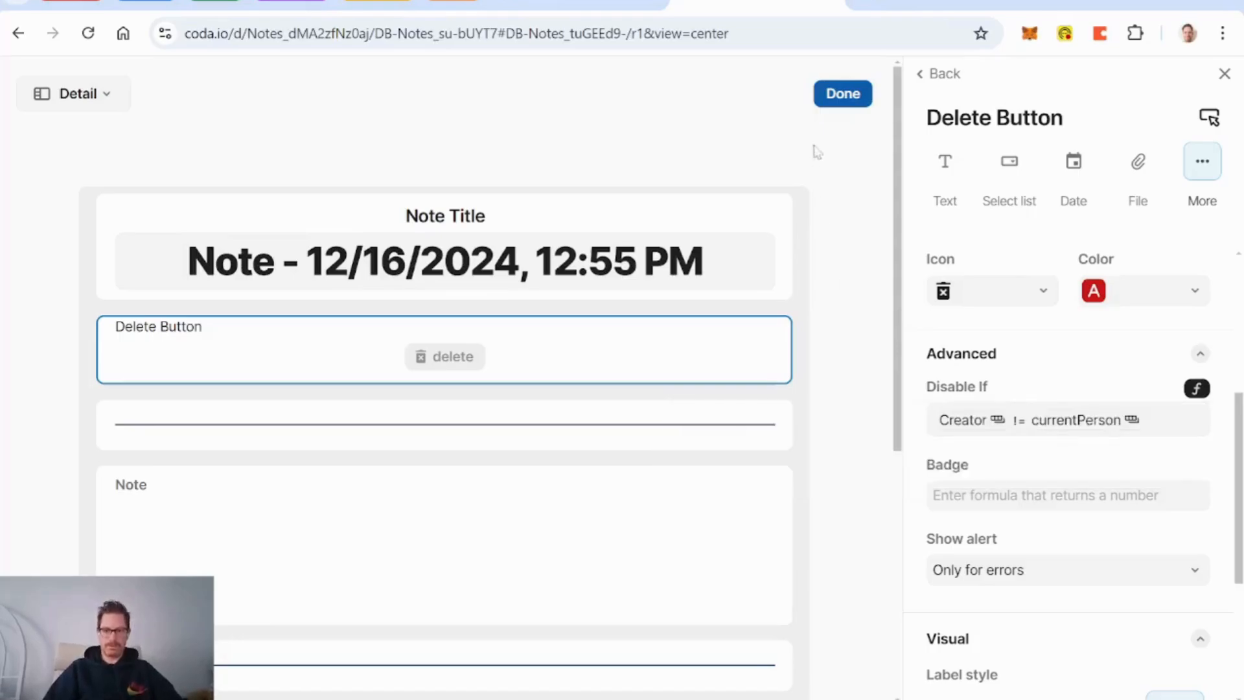
pyautogui.click(843, 93)
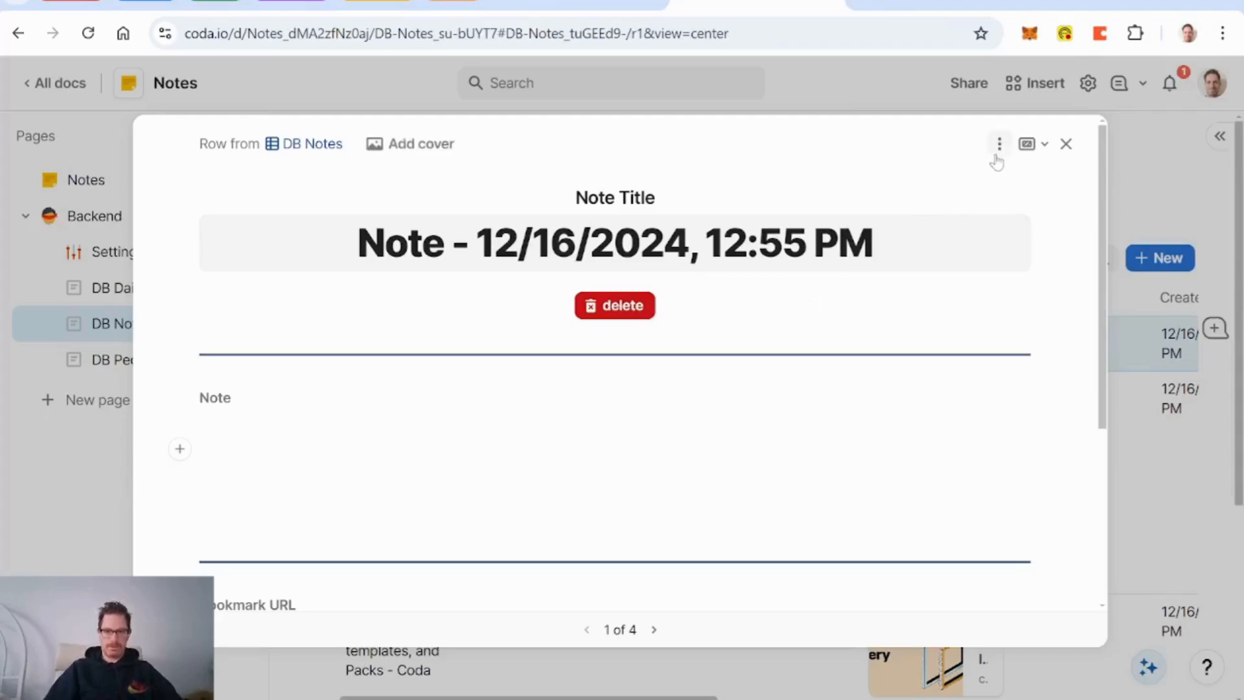
# Step: Test the delete button, then right-align it in the note's layout
pyautogui.click(596, 316)
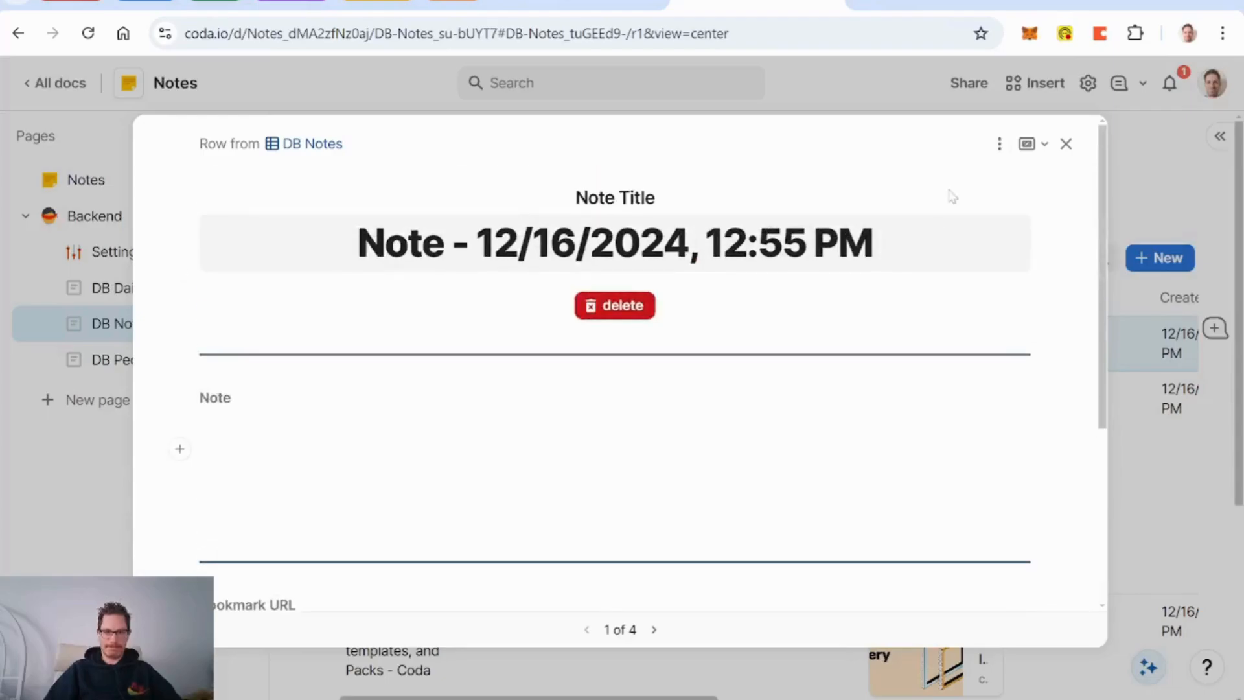
pyautogui.click(999, 143)
pyautogui.click(1014, 176)
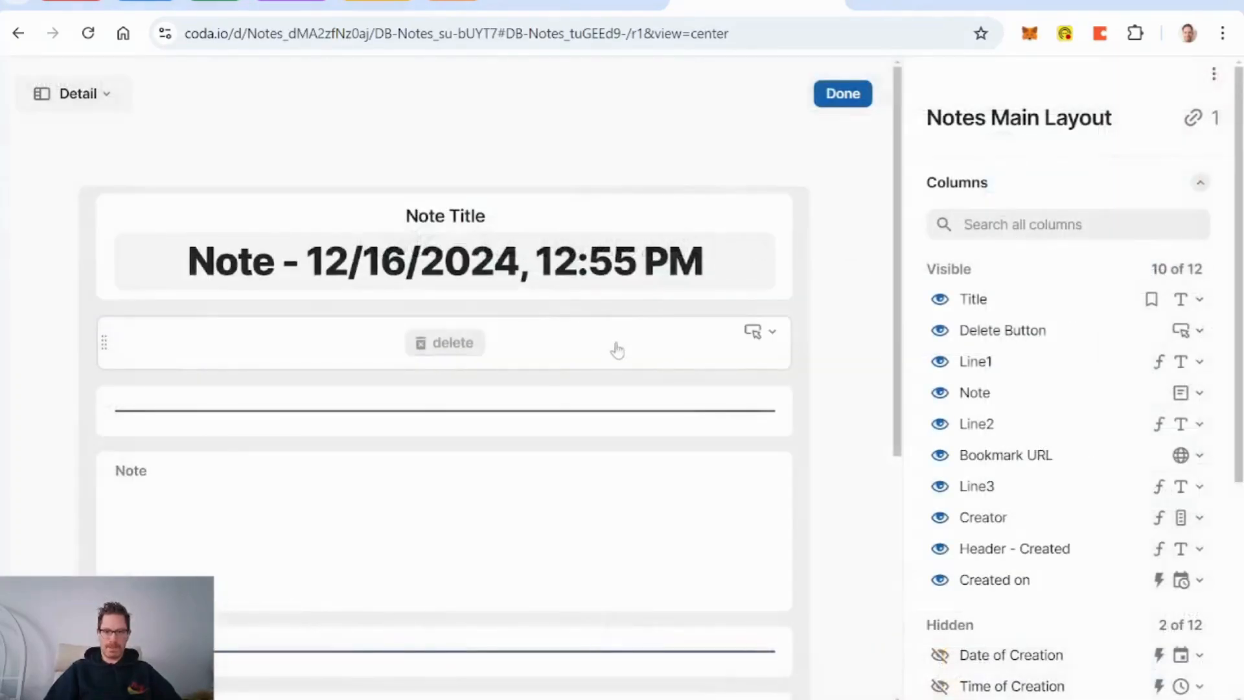
pyautogui.click(538, 353)
pyautogui.scroll(-5, 1075, 408)
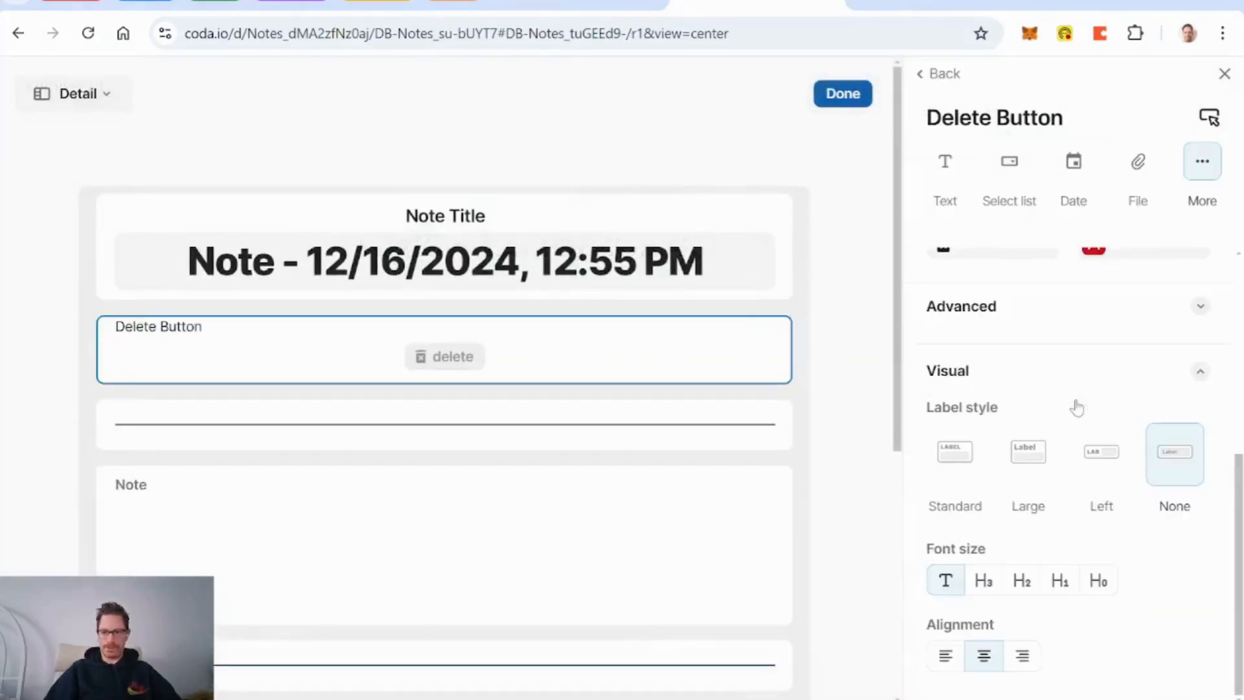
pyautogui.click(1022, 655)
pyautogui.click(843, 93)
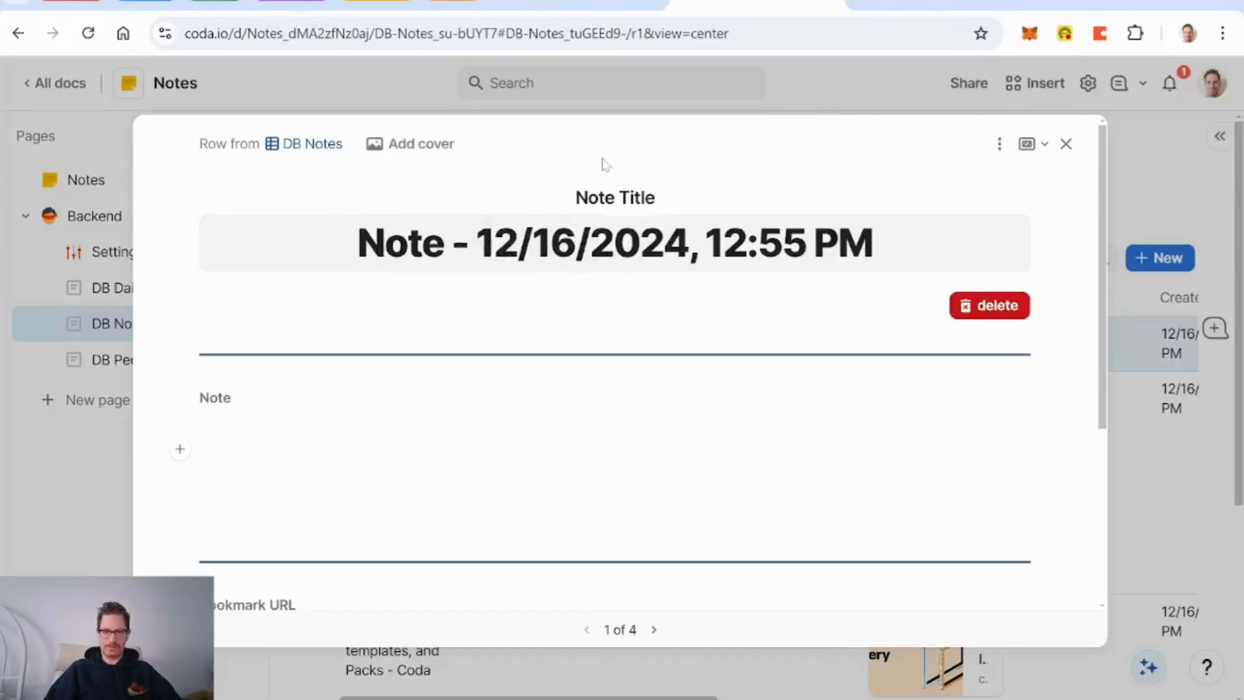
# Step: Delete the note row with its delete button and look over the DB Notes table
pyautogui.click(997, 306)
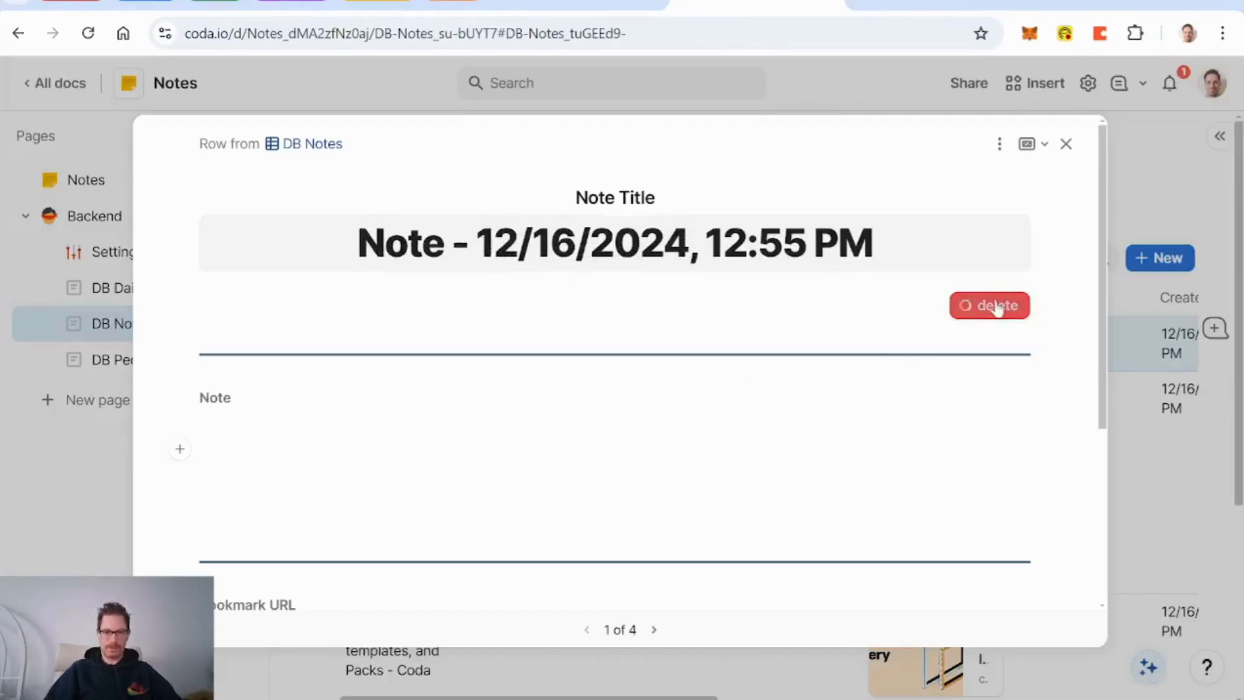
pyautogui.scroll(-4, 567, 383)
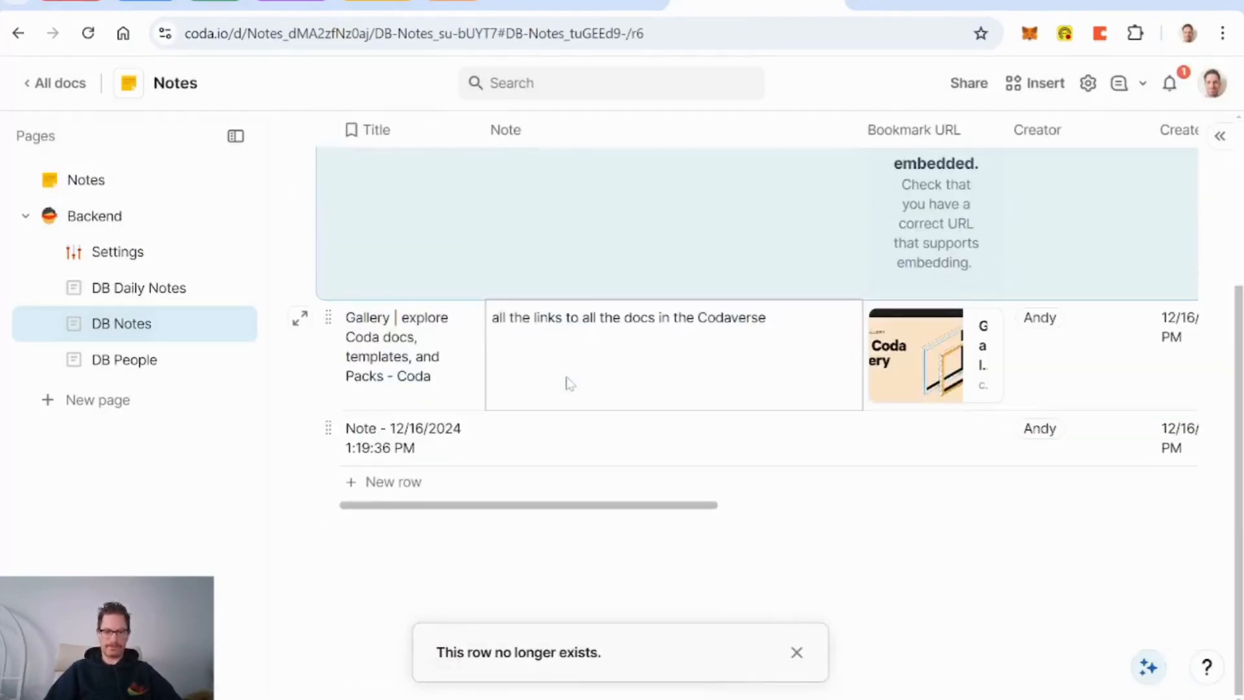
pyautogui.hscroll(10, 600, 447)
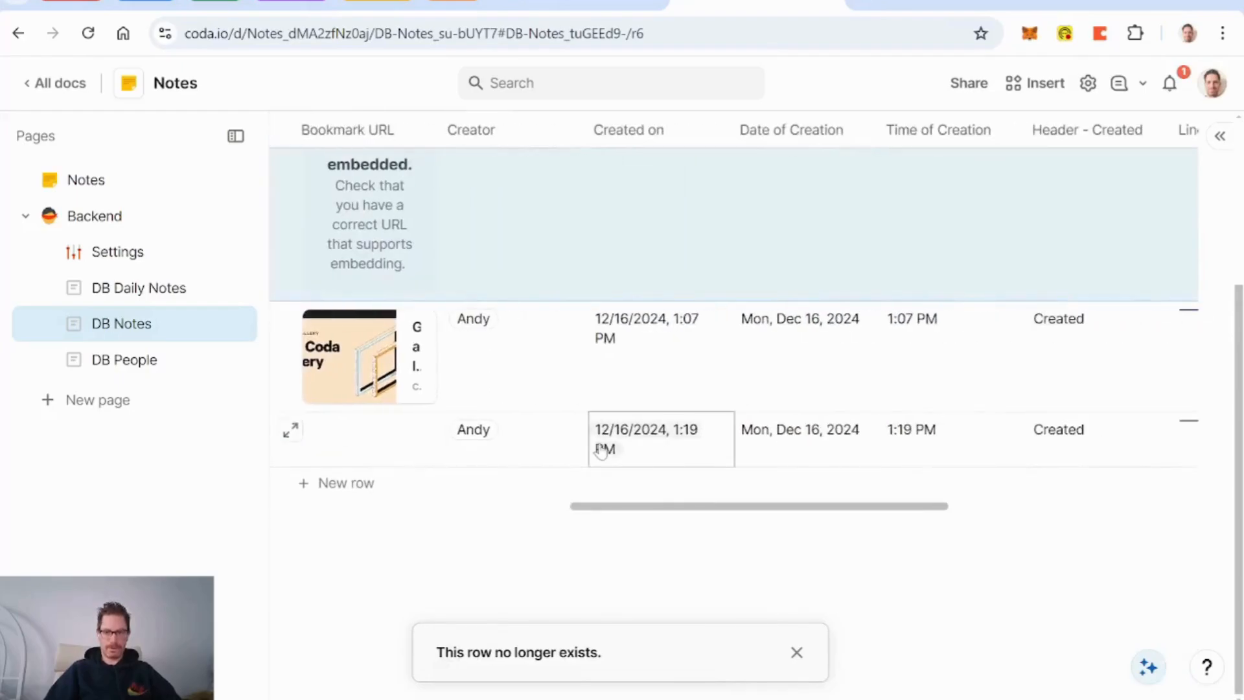
pyautogui.hscroll(-10, 603, 449)
pyautogui.scroll(4, 431, 439)
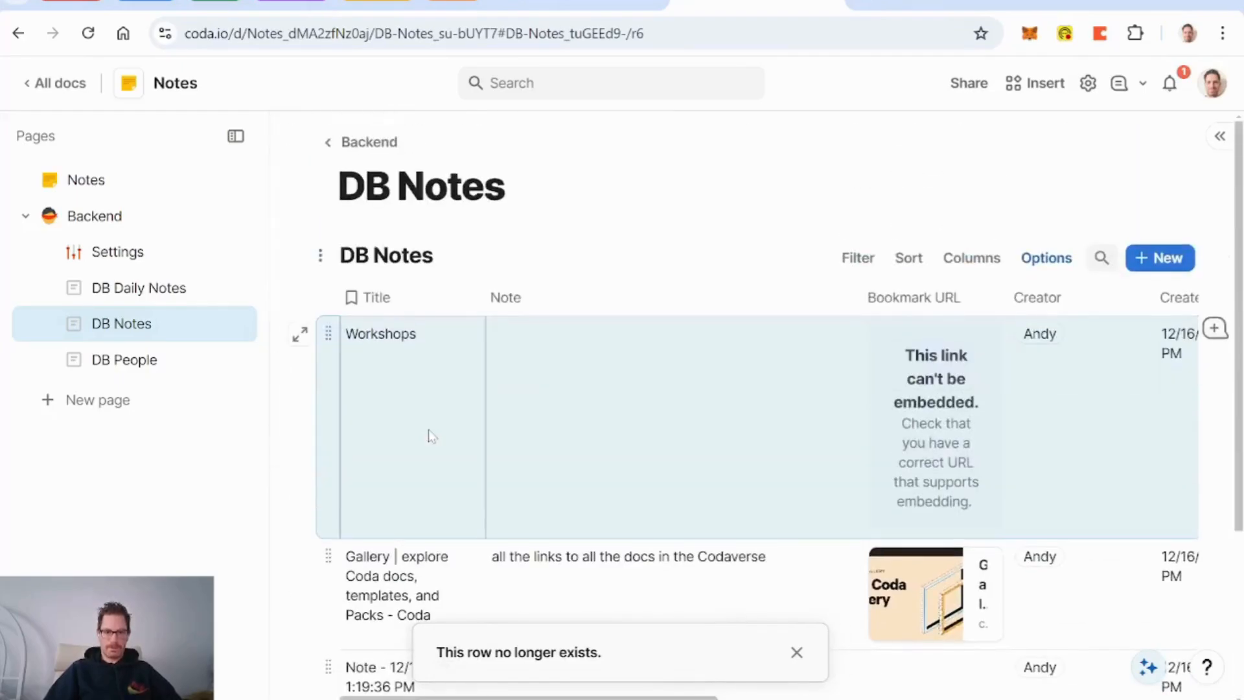
pyautogui.scroll(-3, 430, 435)
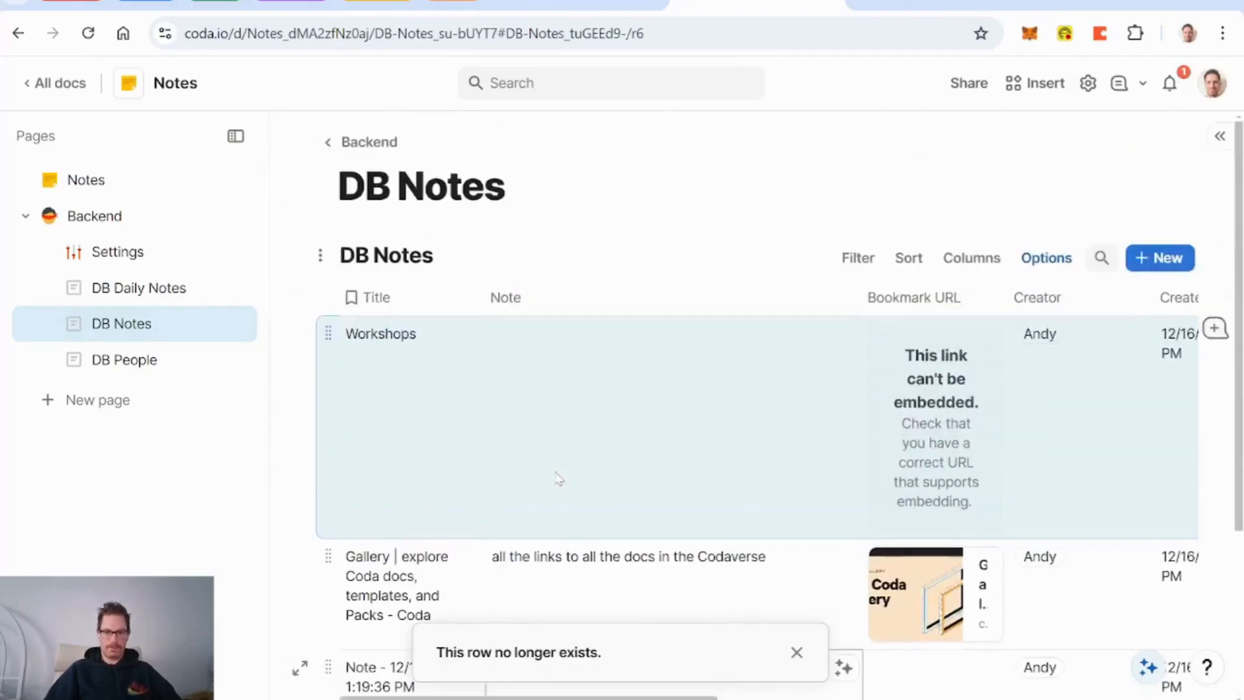
pyautogui.scroll(3, 555, 479)
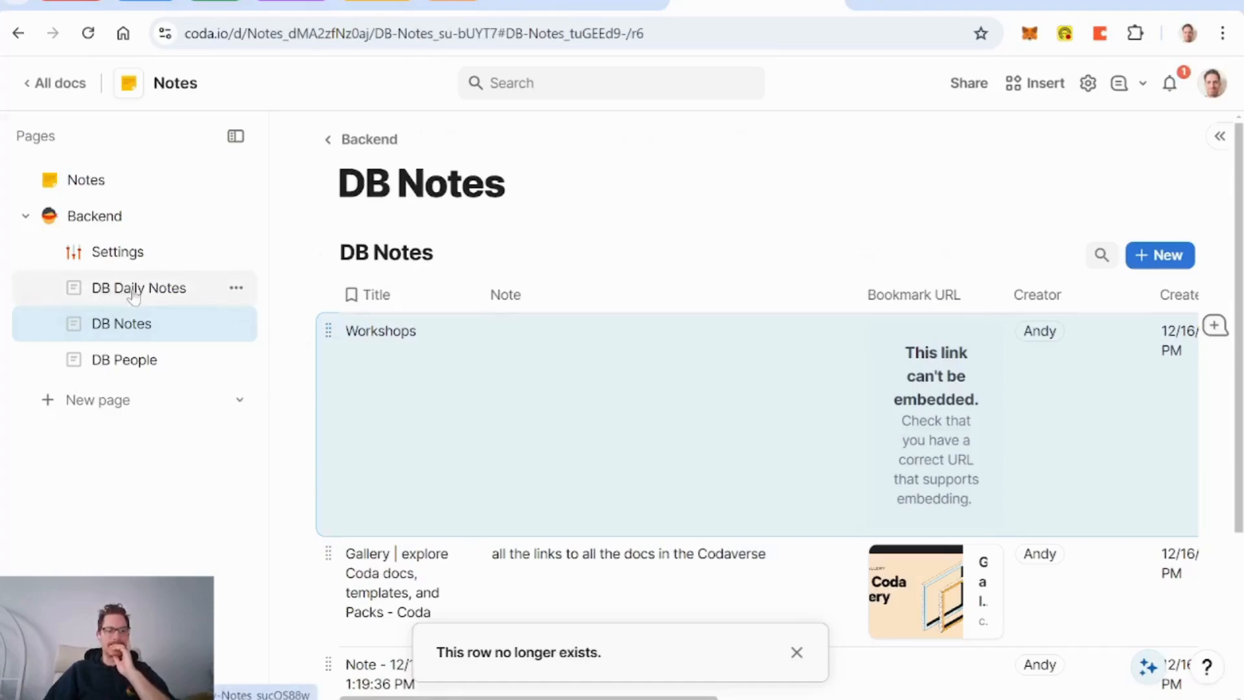
# Step: Create a page titled 'DB Templates' nested under Backend, dismissing the template suggestions and notice
pyautogui.click(114, 402)
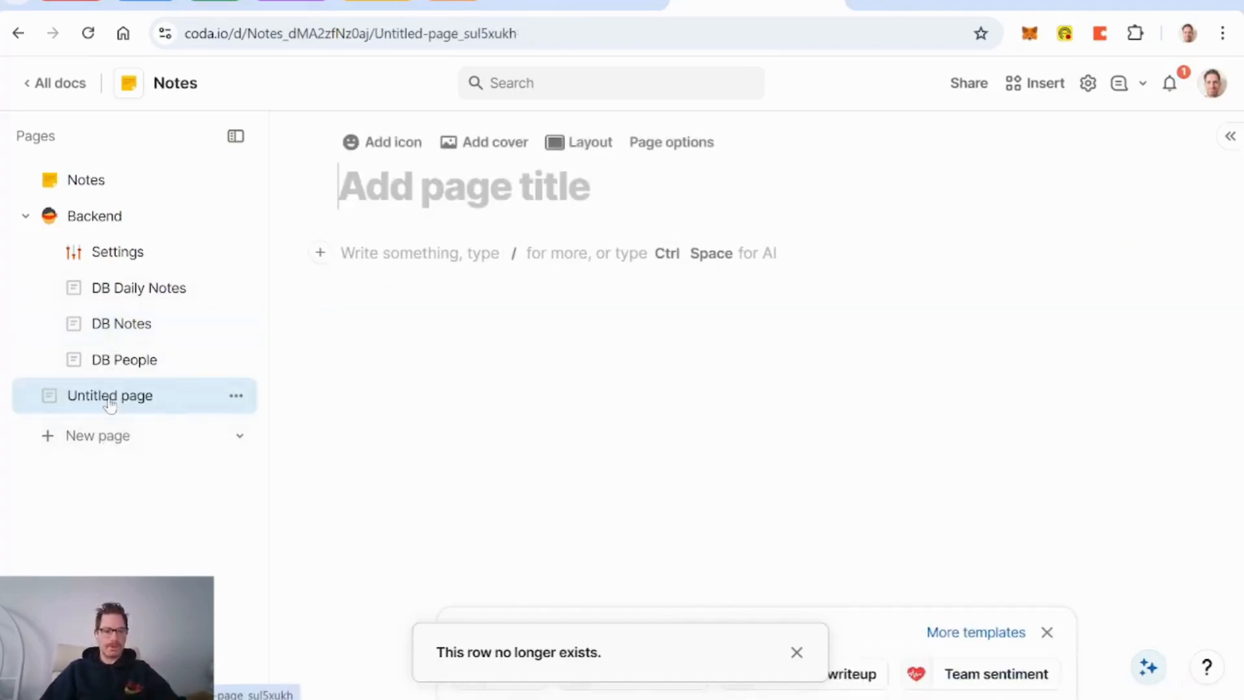
pyautogui.moveTo(120, 386)
pyautogui.mouseDown()
pyautogui.moveTo(130, 372)
pyautogui.moveTo(129, 388)
pyautogui.mouseUp()
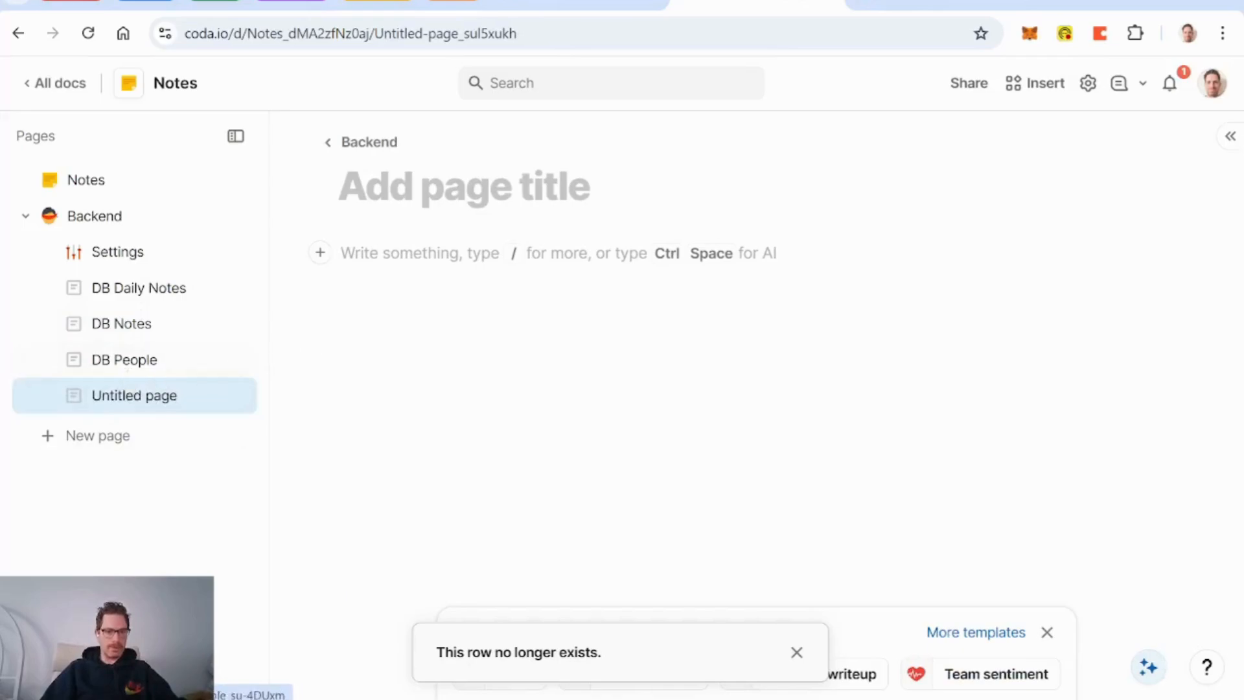
pyautogui.write('DB Templates')
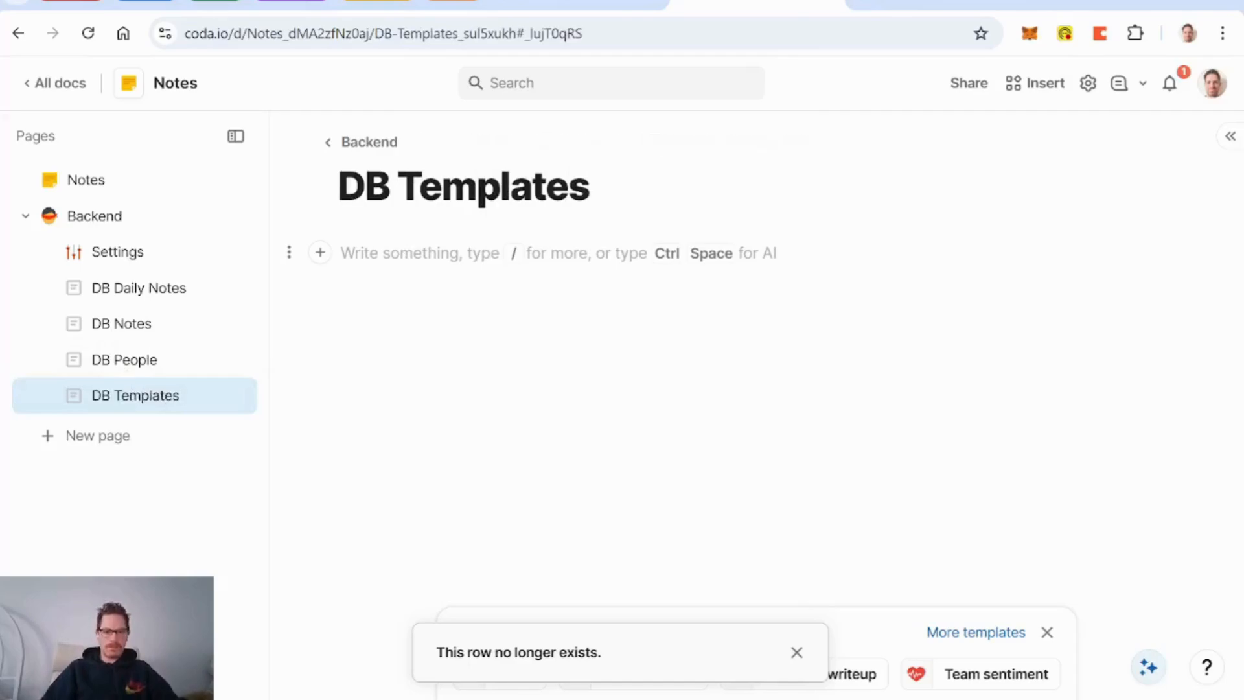
pyautogui.click(1048, 632)
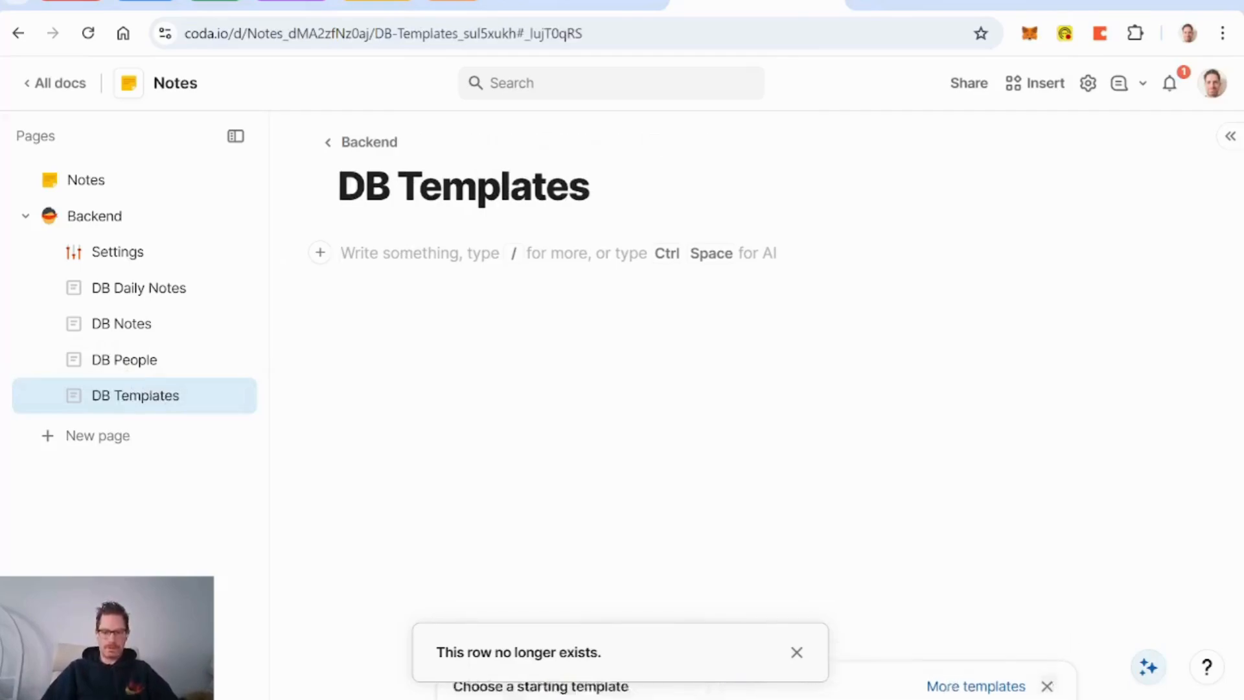
pyautogui.click(797, 652)
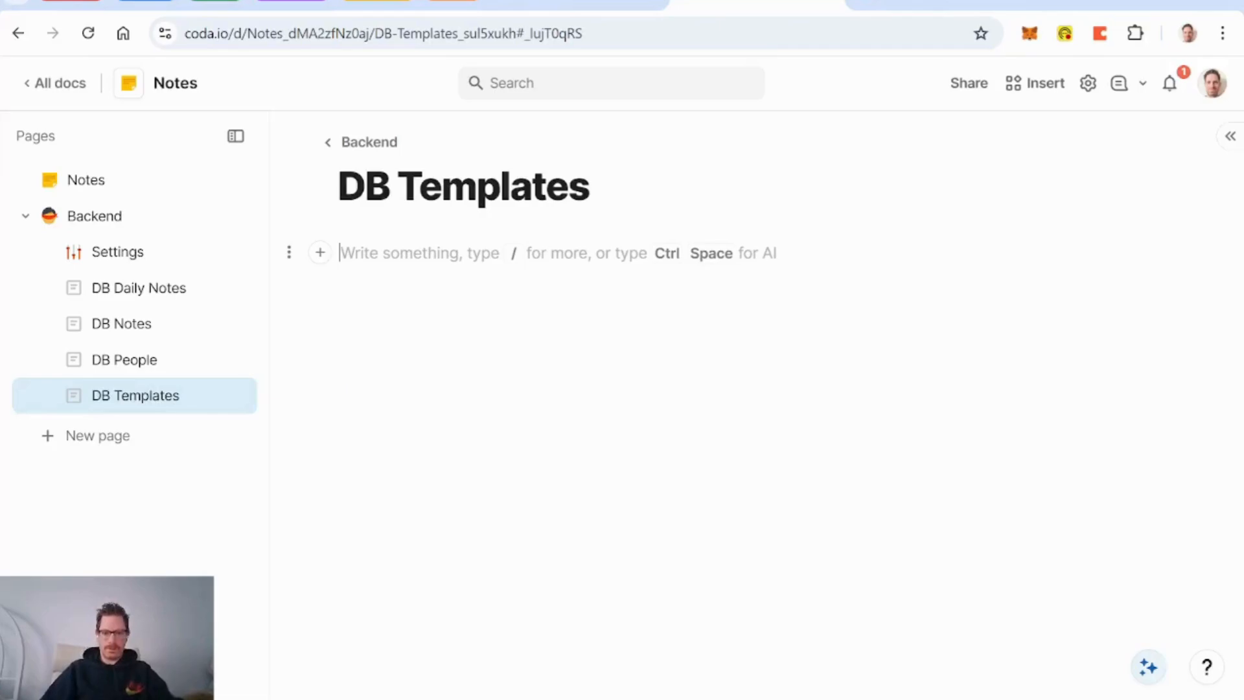
# Step: Insert a blank table and title the page 'DB Note Templates'
pyautogui.write('/tabl')
pyautogui.press('Return')
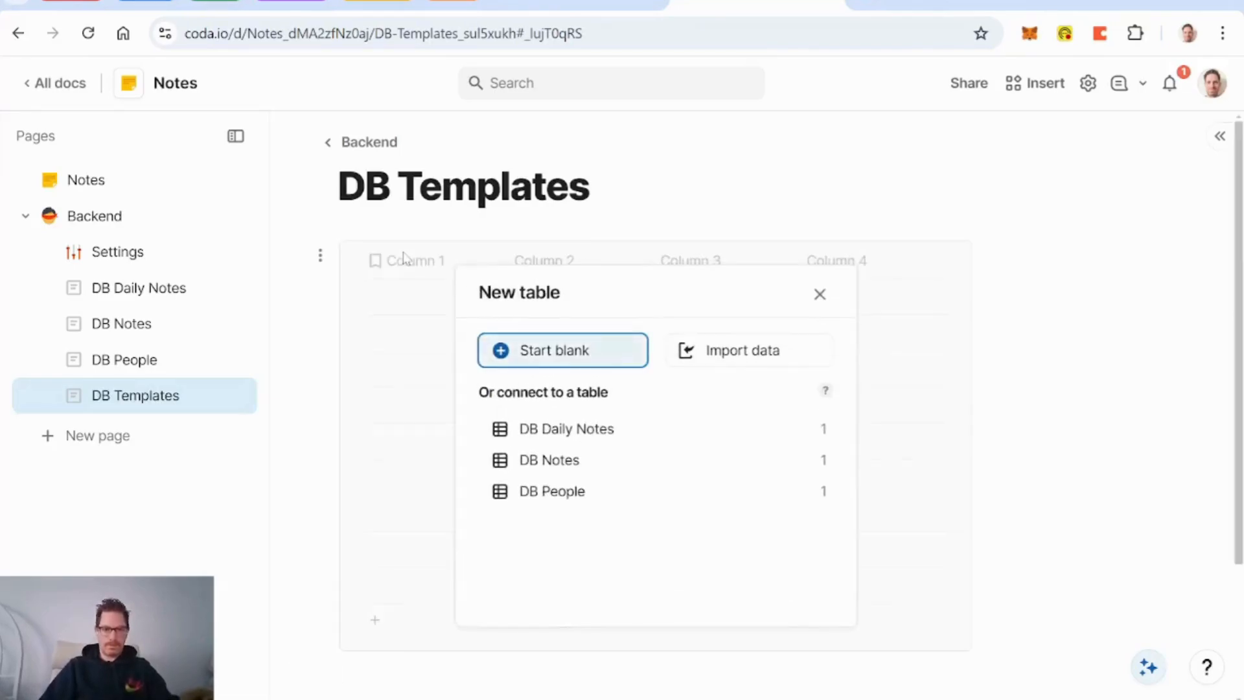
pyautogui.press('Return')
pyautogui.write('DB Templates')
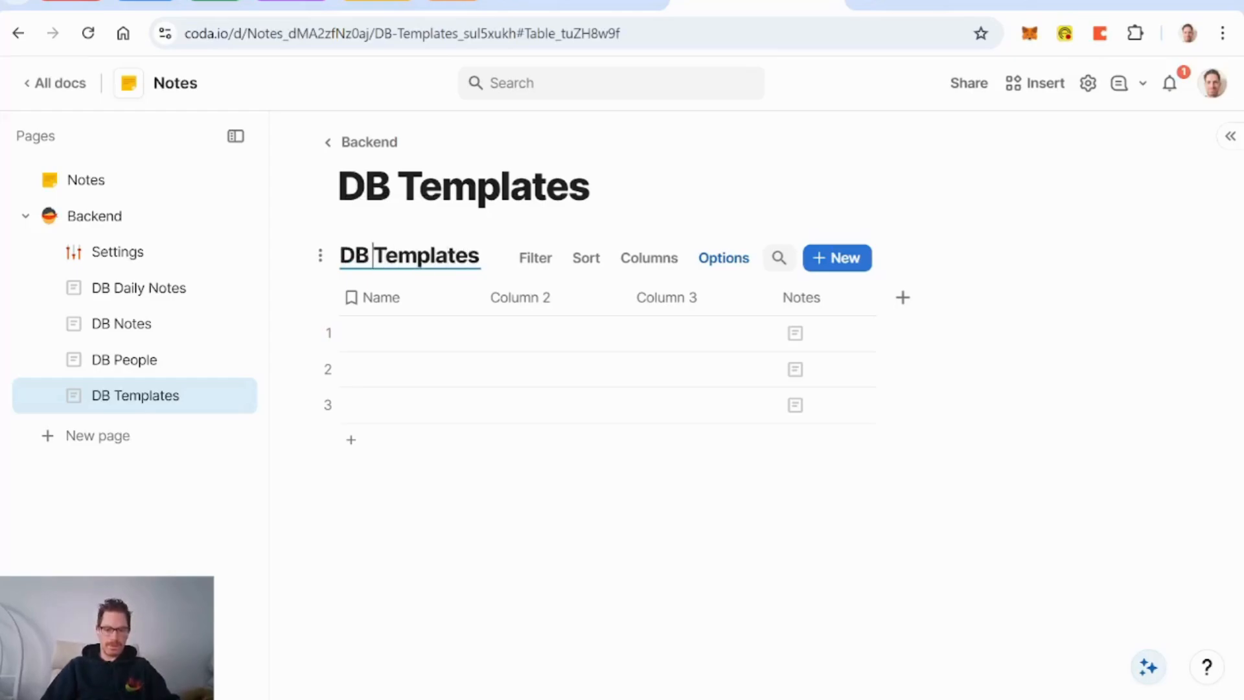
pyautogui.write('Note')
pyautogui.click(396, 188)
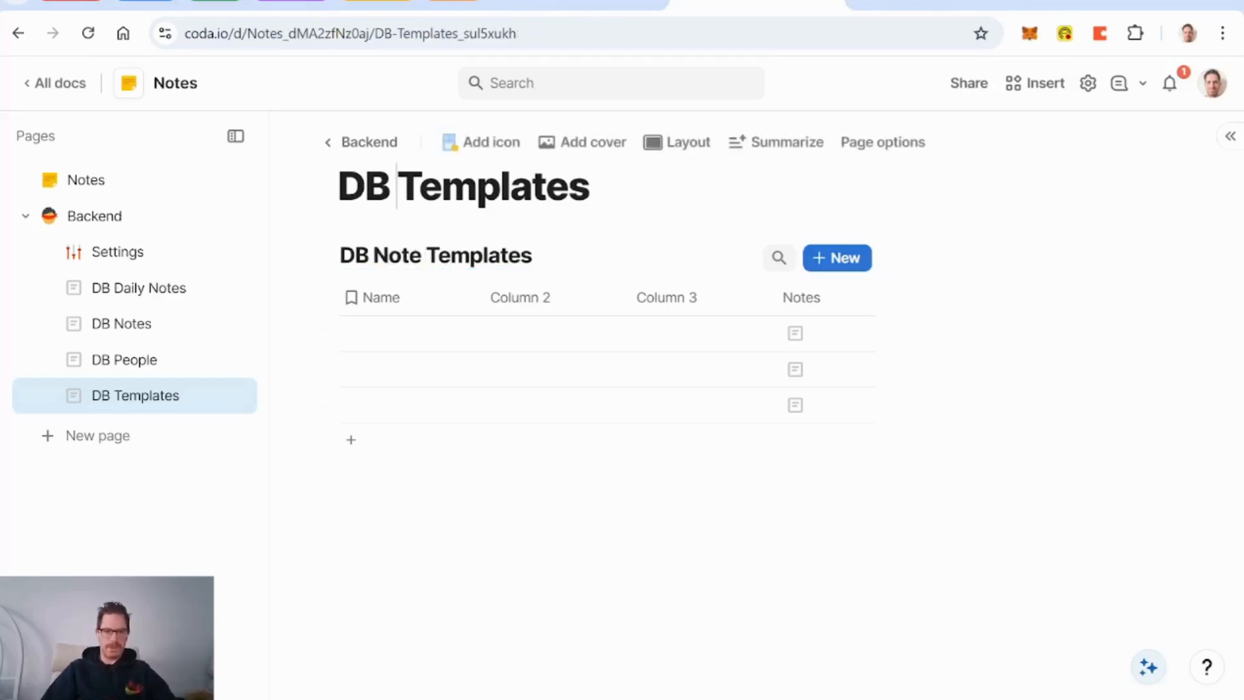
pyautogui.write('Note')
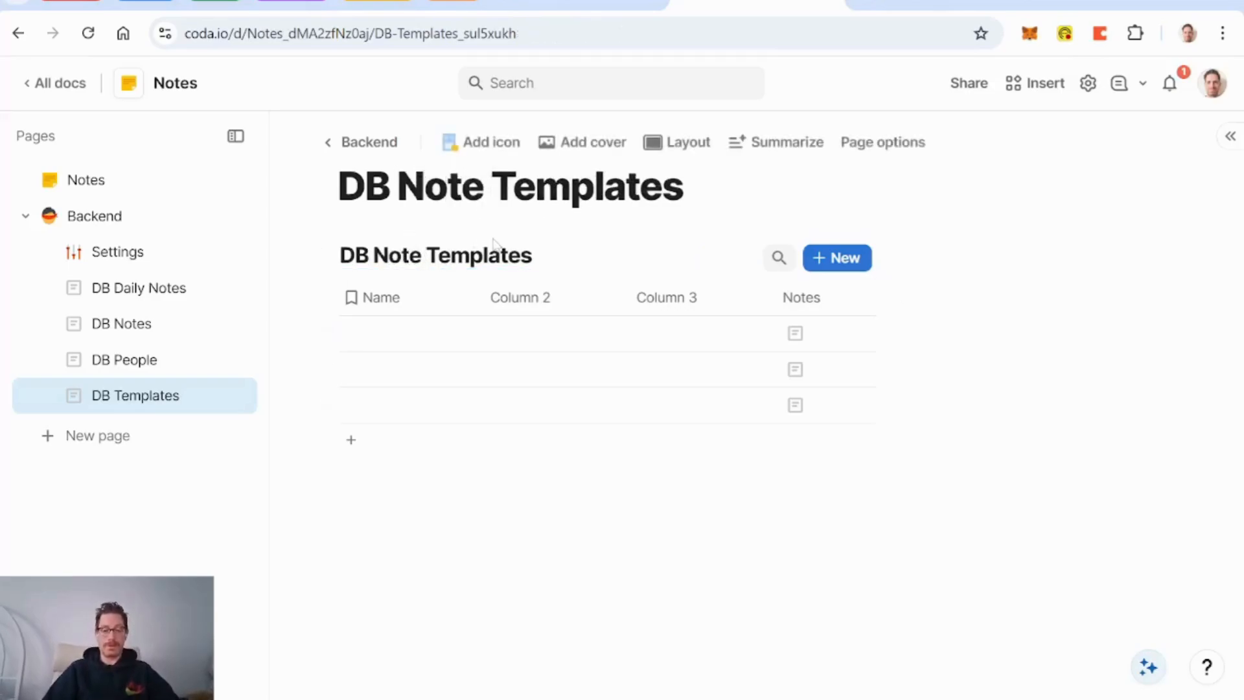
# Step: Rename the Name column to 'Template Name', delete Columns 2 and 3, and rename Notes to 'Template'
pyautogui.click(395, 304)
pyautogui.click(396, 303)
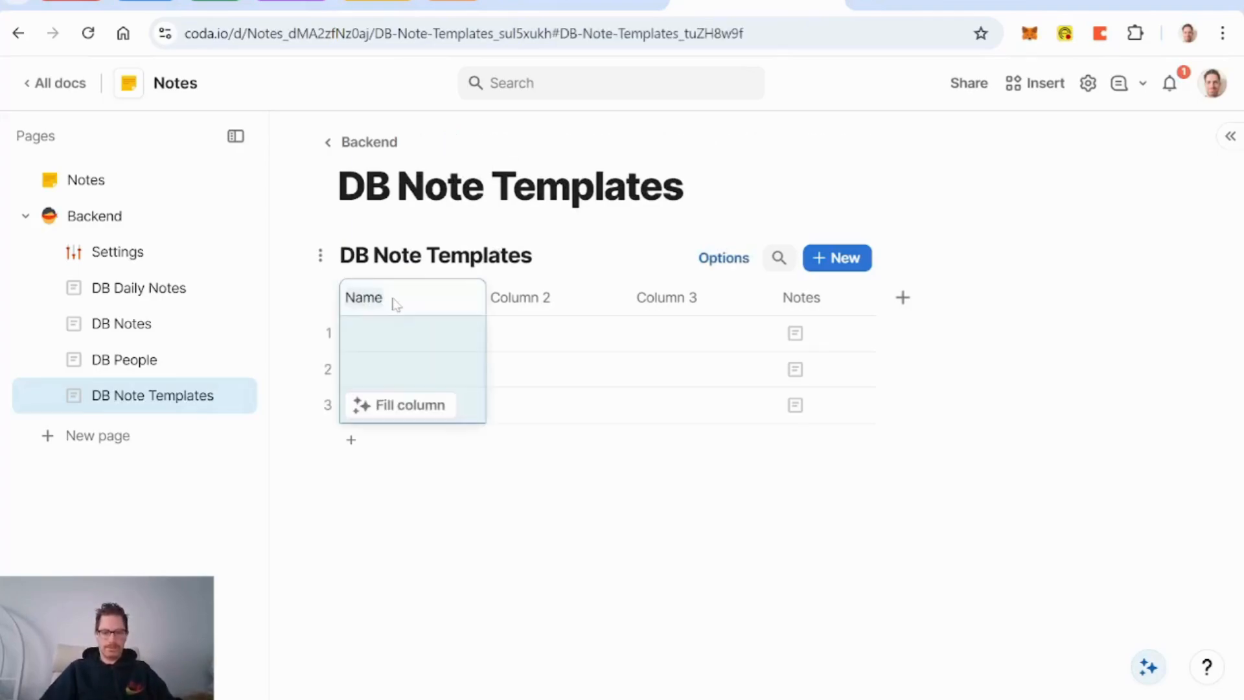
pyautogui.write('Template')
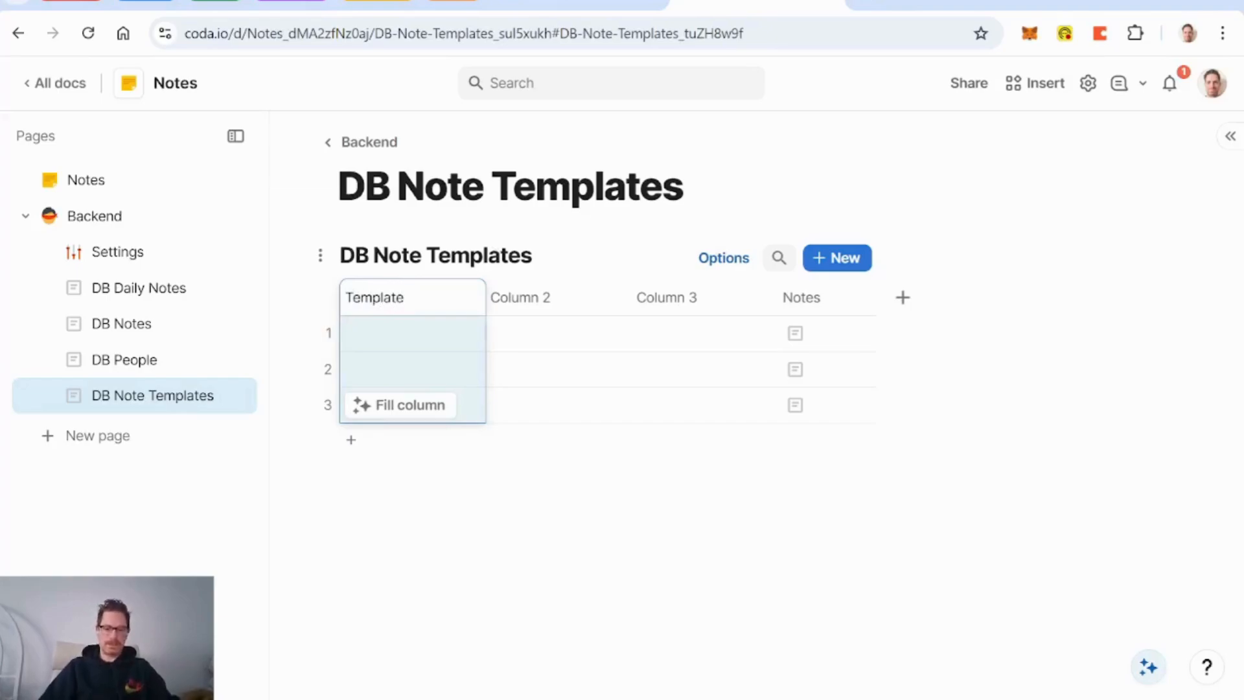
pyautogui.write(' Name')
pyautogui.click(538, 298)
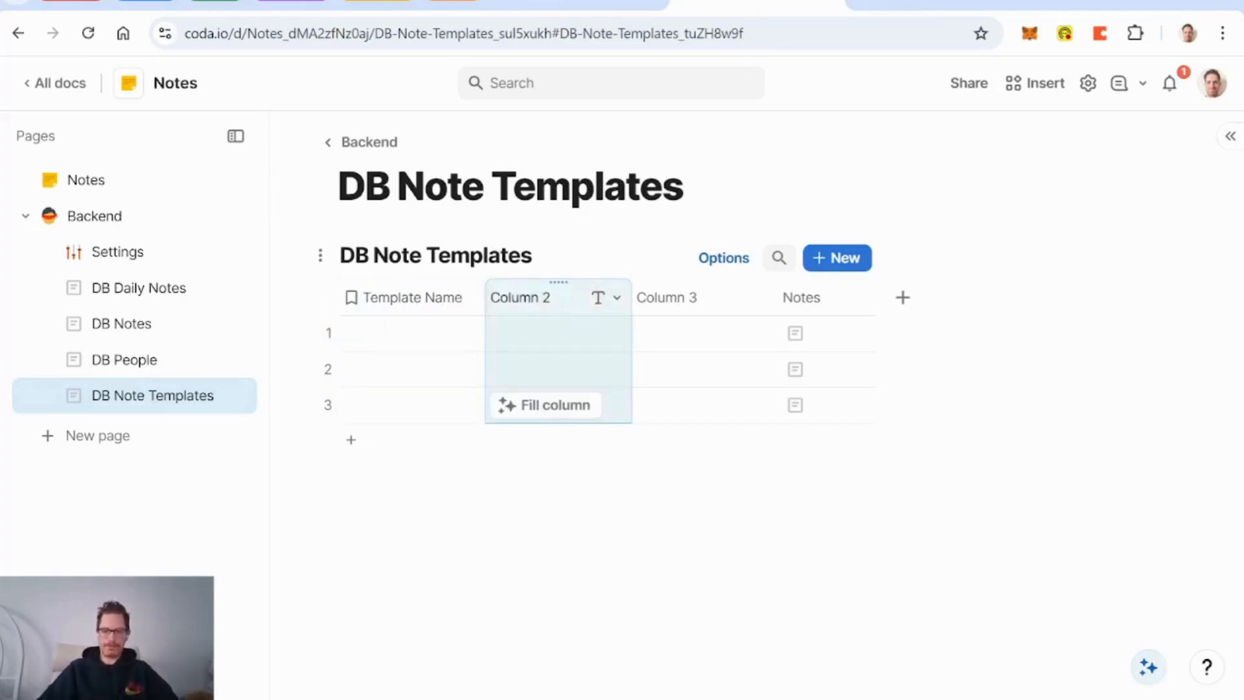
pyautogui.press('Delete')
pyautogui.press('Delete')
pyautogui.click(521, 298)
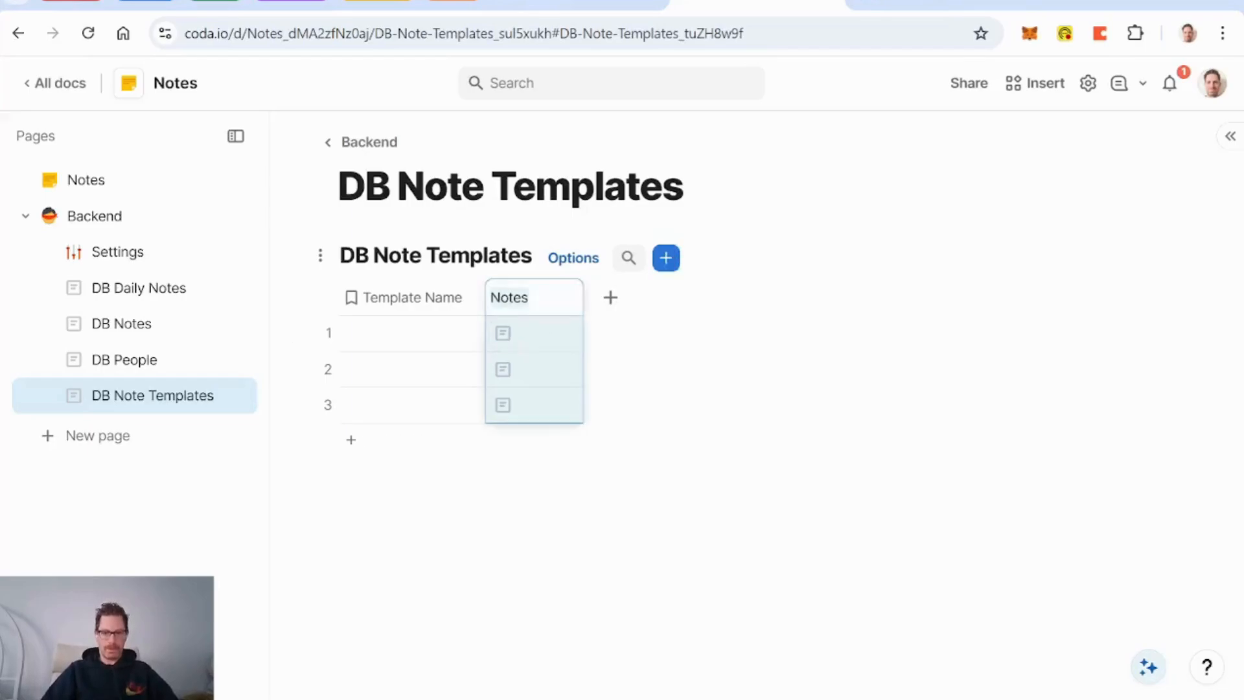
pyautogui.write('Template')
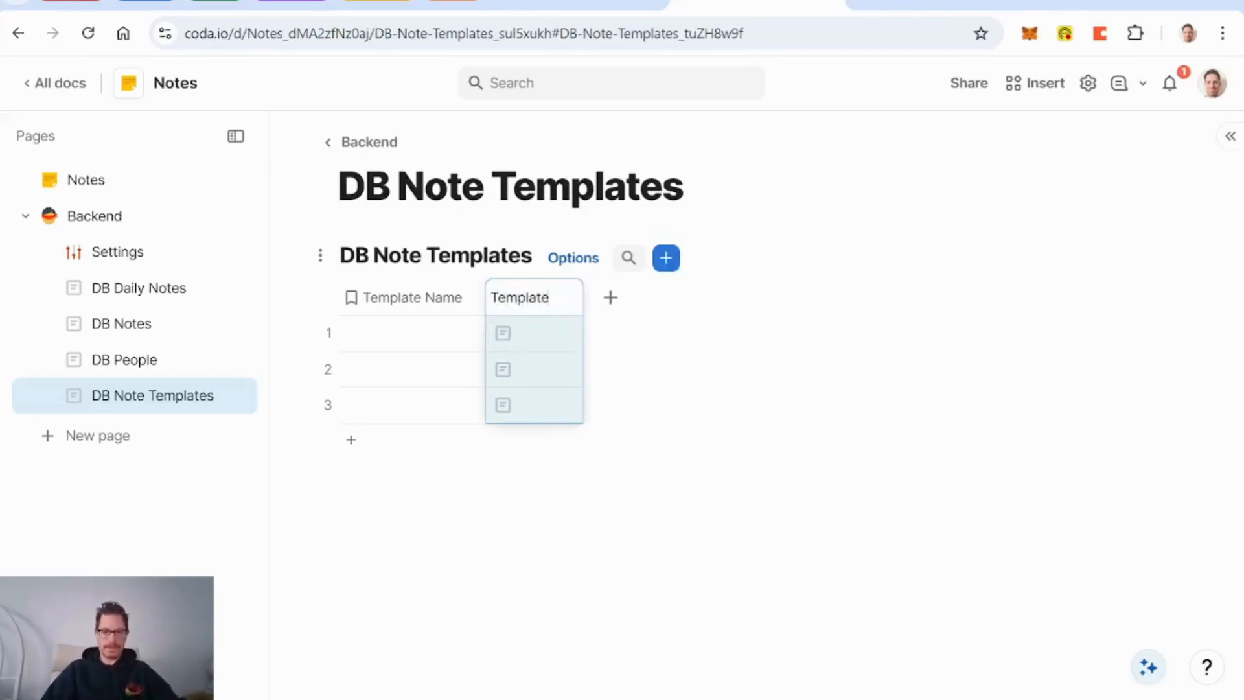
# Step: Widen the Template column and add a Button column
pyautogui.moveTo(583, 297); pyautogui.dragTo(834, 299)
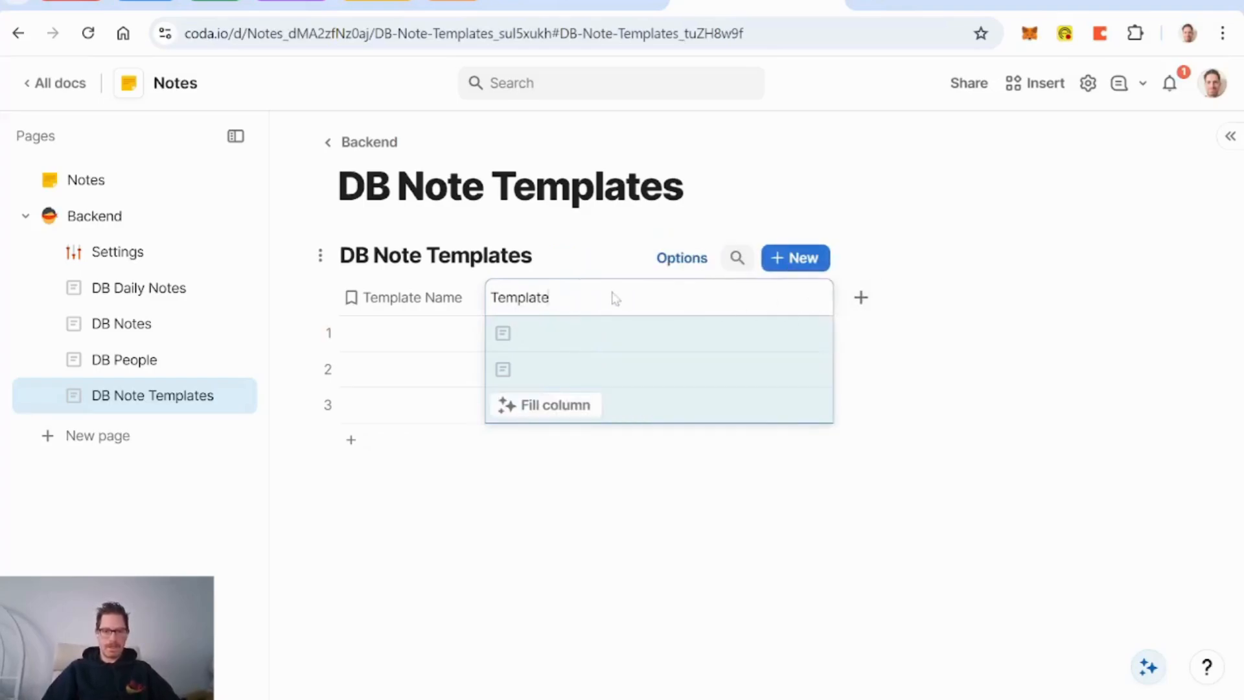
pyautogui.click(860, 301)
pyautogui.write('butt')
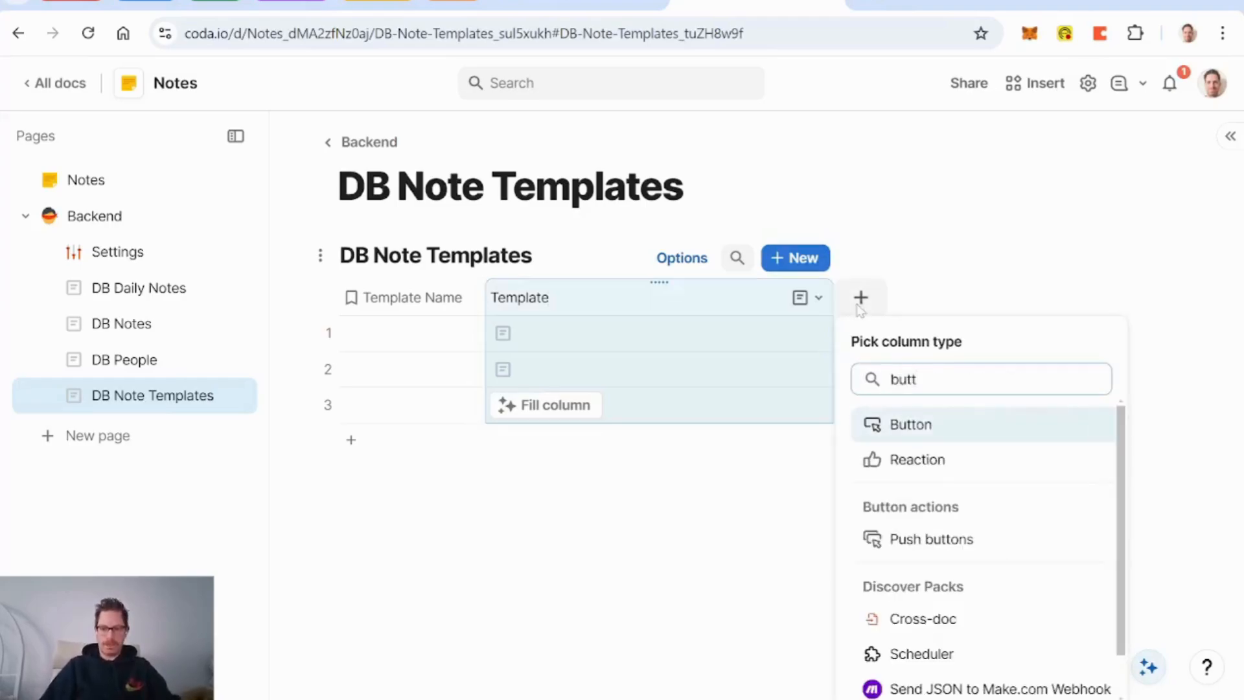
pyautogui.press('Return')
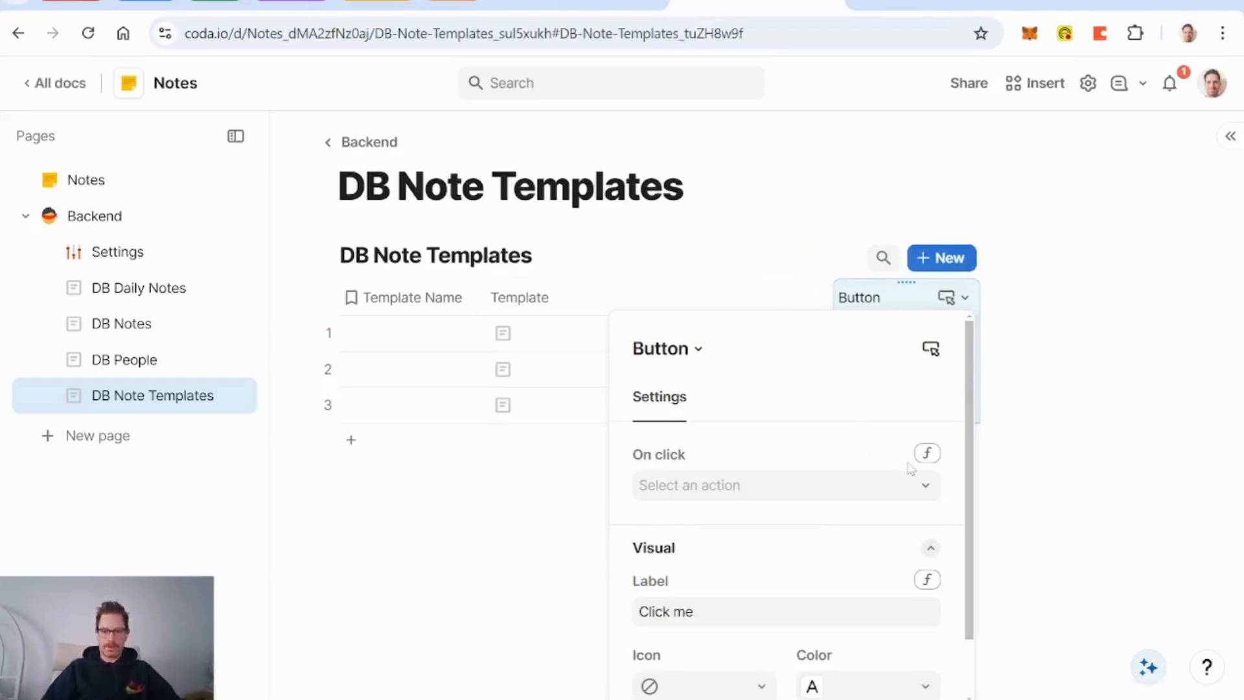
# Step: Set the button action to OpenRow(AddRow(DB Notes, DB Notes.Note, Template))
pyautogui.click(927, 455)
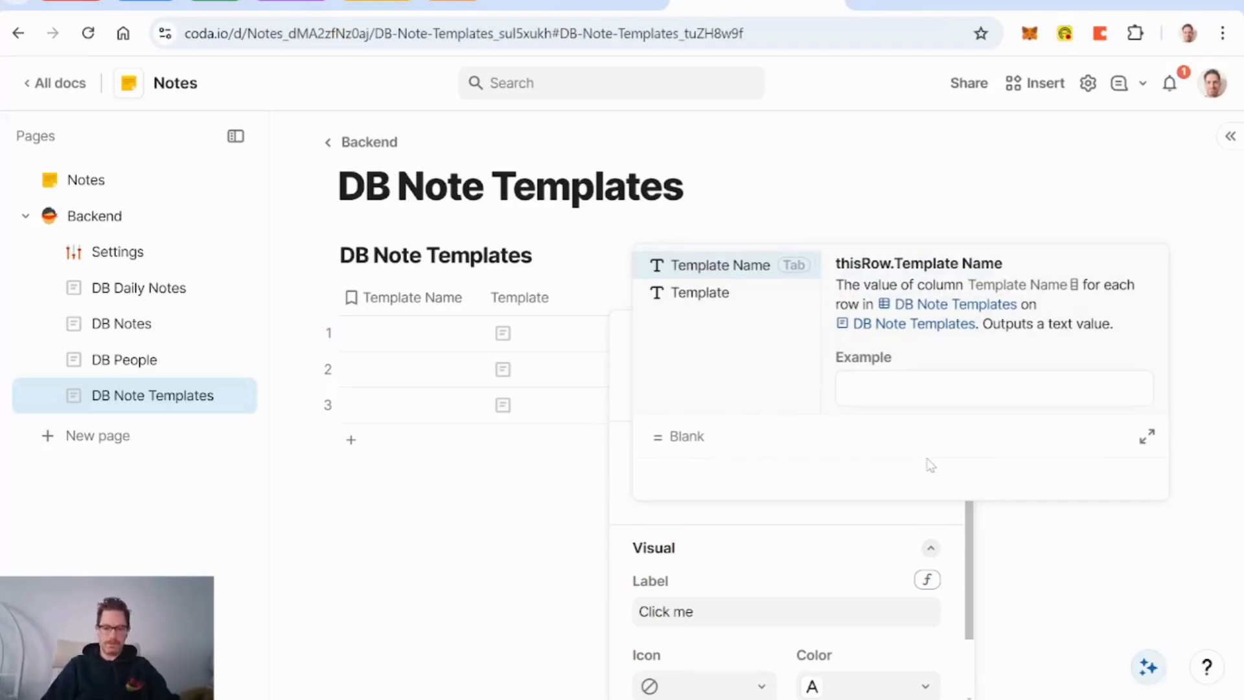
pyautogui.write('openR')
pyautogui.press('Tab')
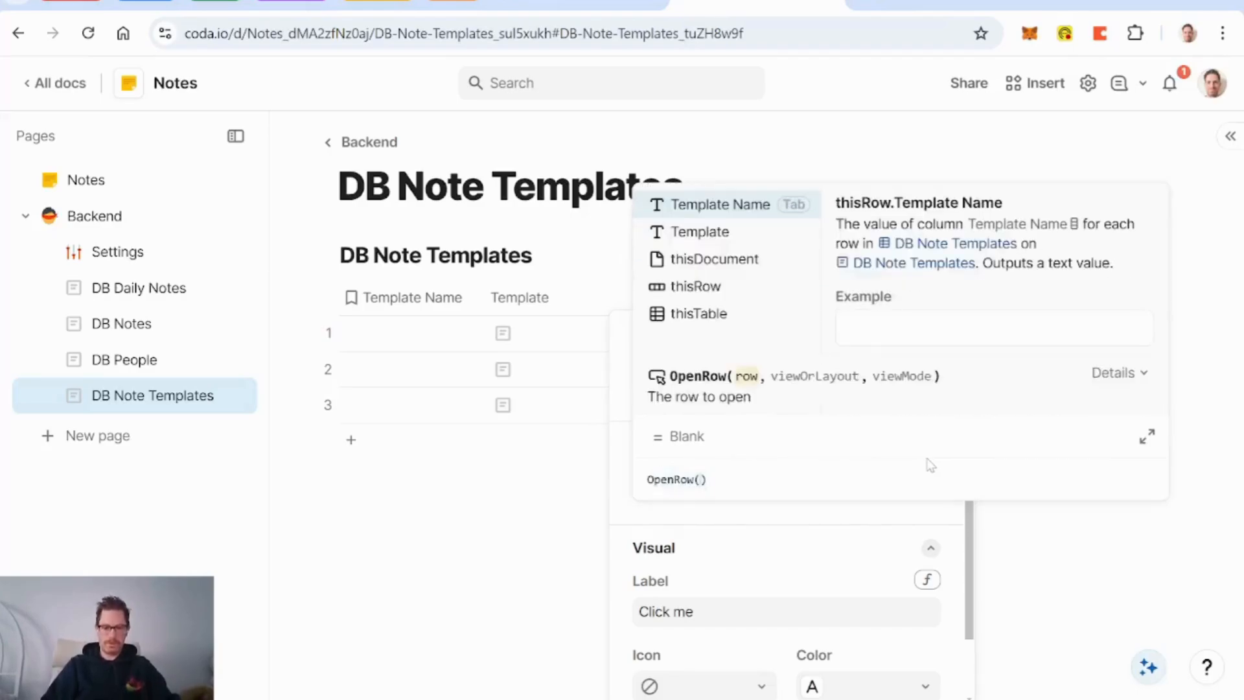
pyautogui.write('addR')
pyautogui.press('Tab')
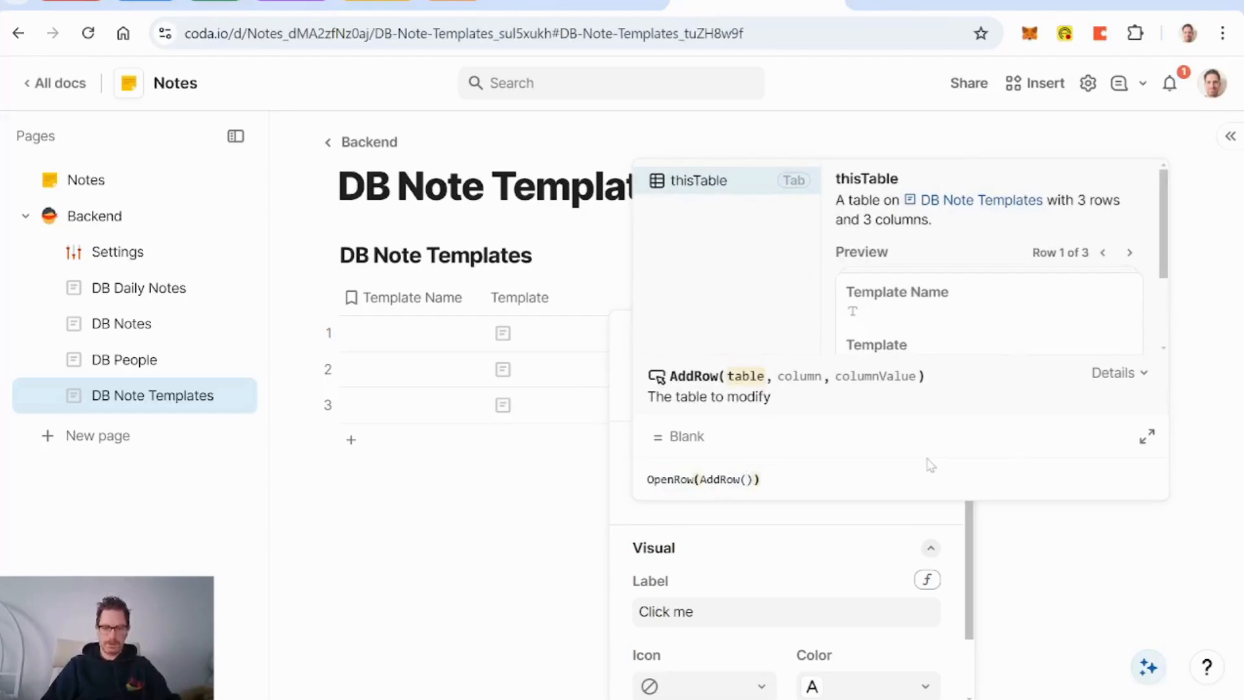
pyautogui.write('db notes')
pyautogui.press('Tab')
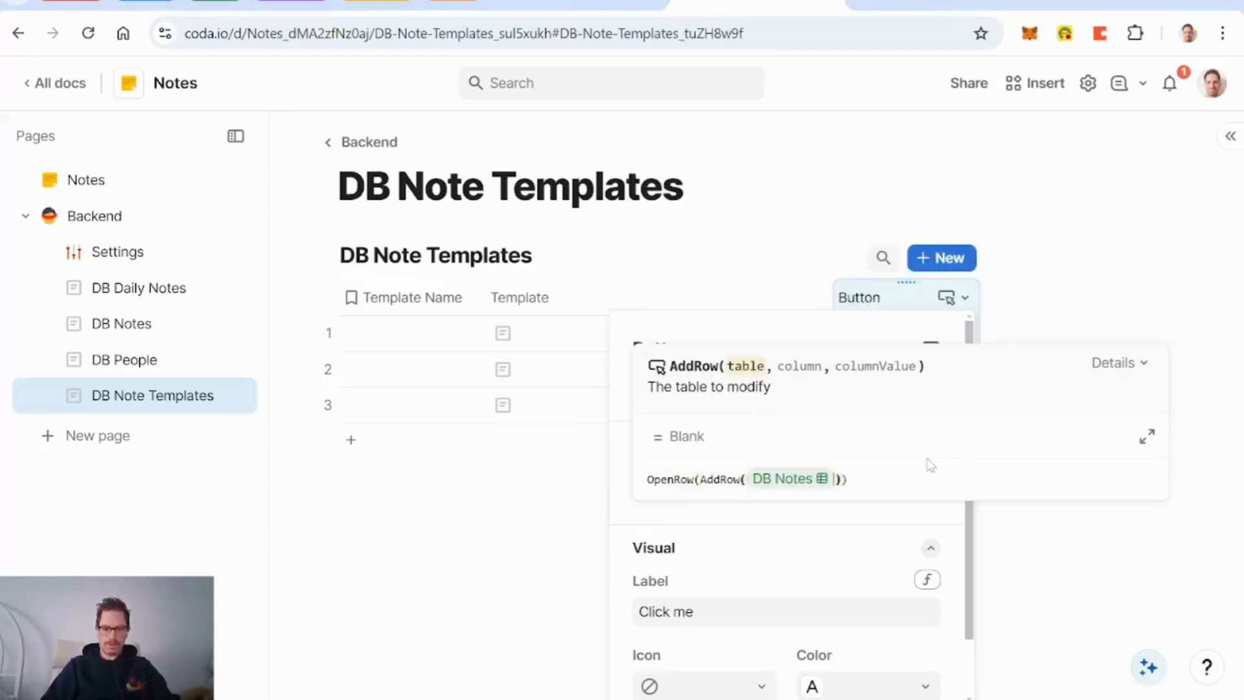
pyautogui.write(',')
pyautogui.press('Down')
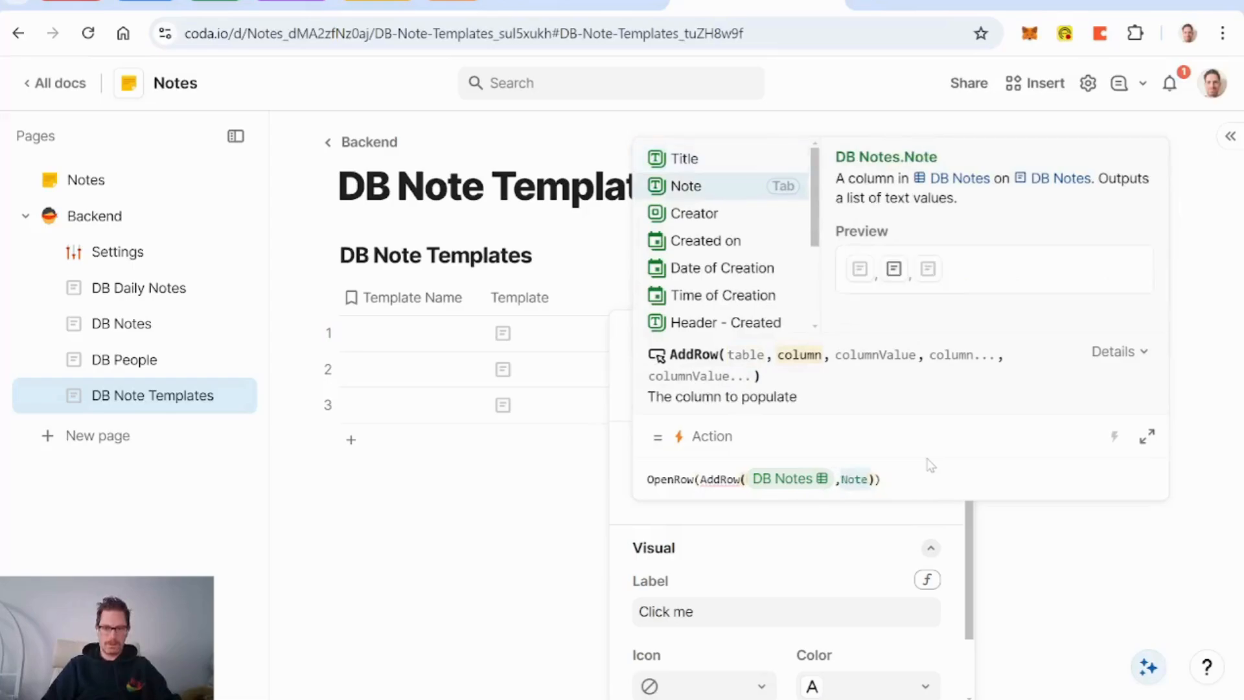
pyautogui.press('Tab')
pyautogui.write(',')
pyautogui.write('all the links to all the docs in the Codaverse')
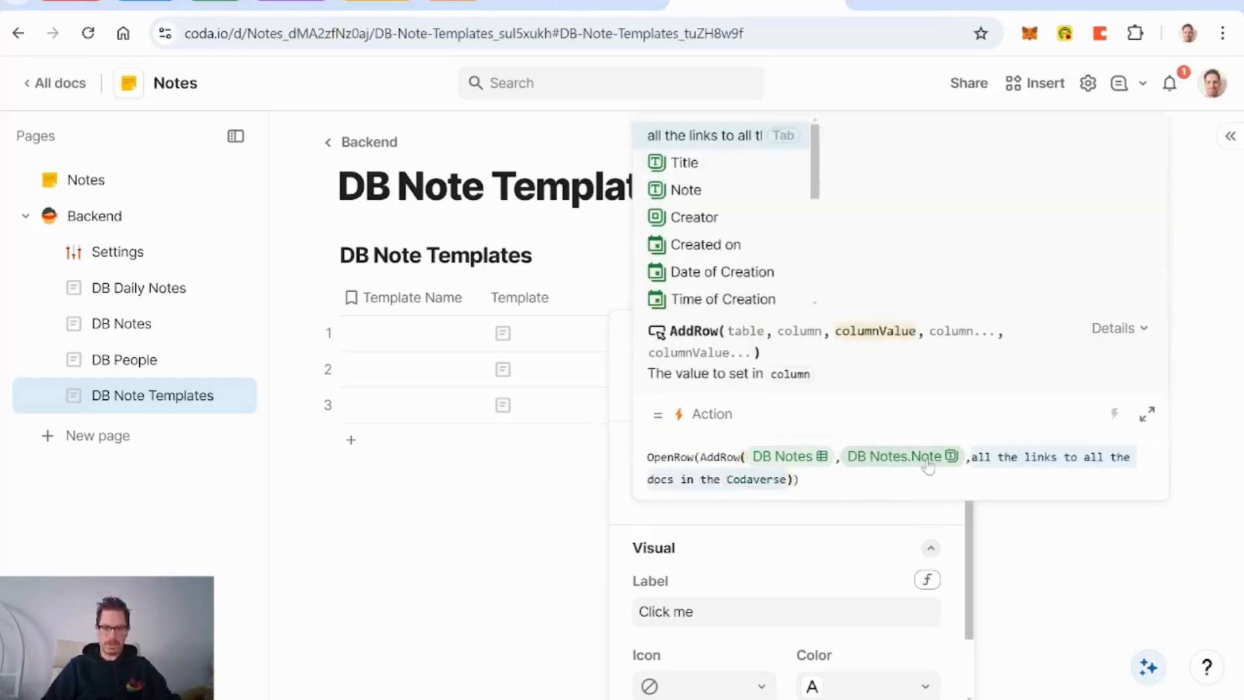
pyautogui.write('template')
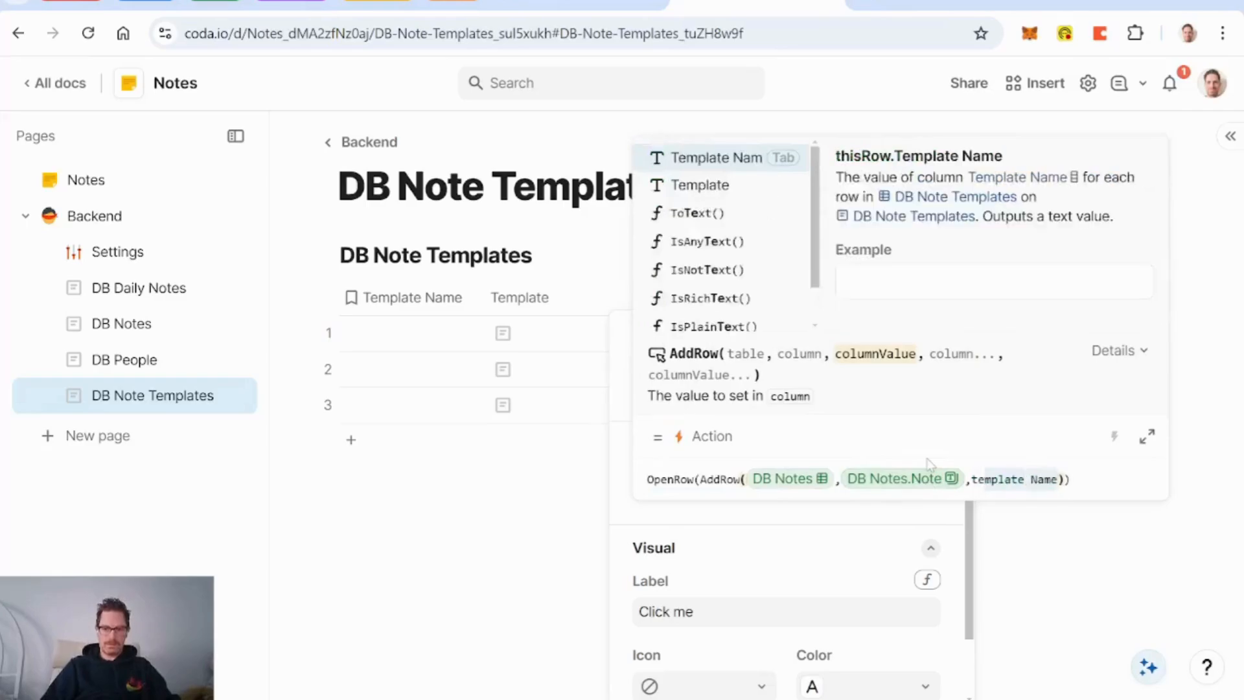
pyautogui.press('Down')
pyautogui.press('Tab')
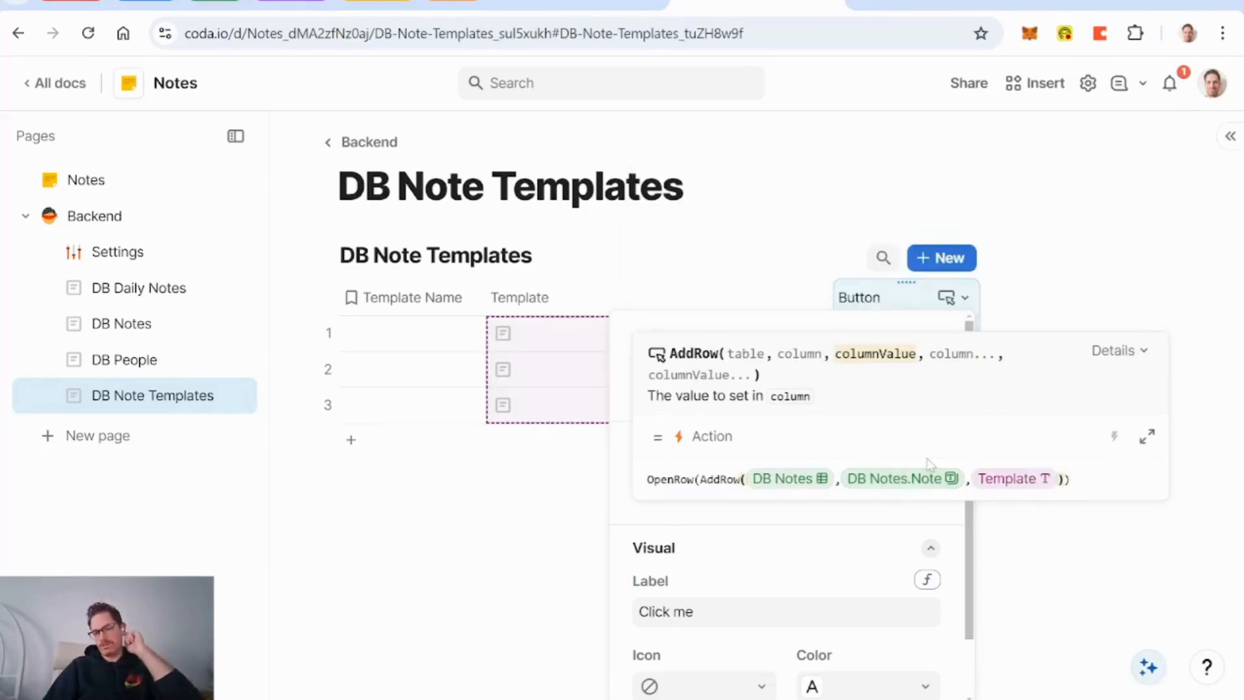
pyautogui.click(1002, 484)
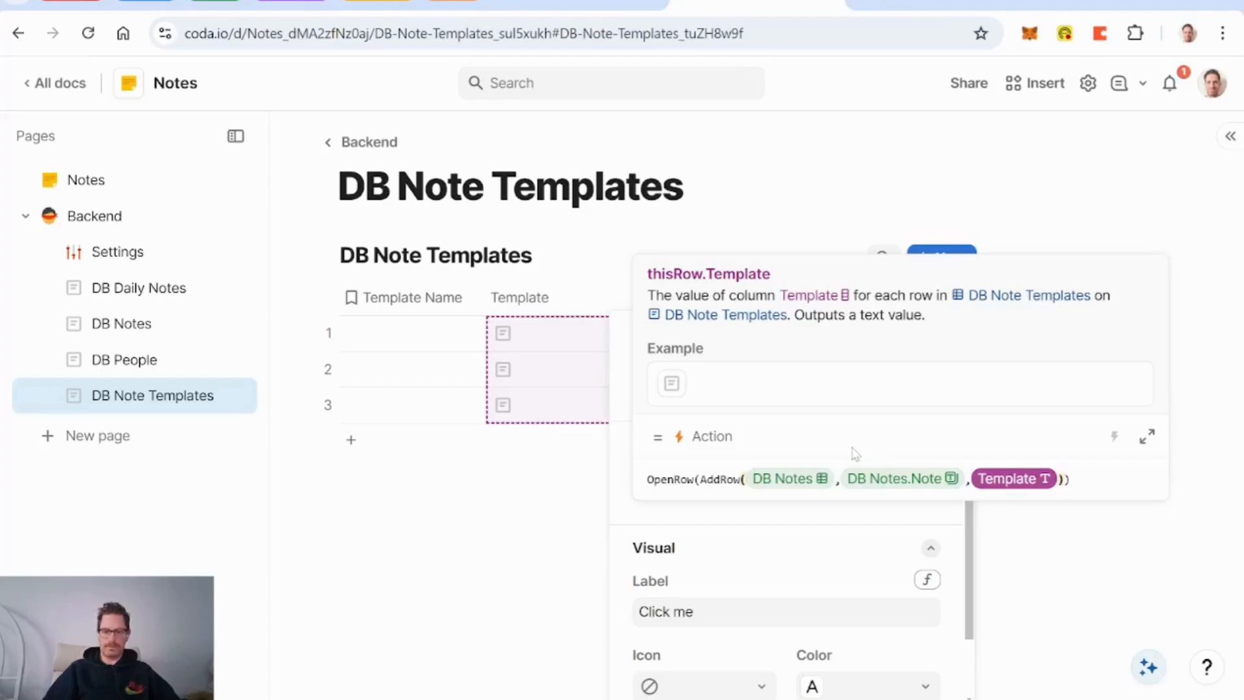
pyautogui.press('Return')
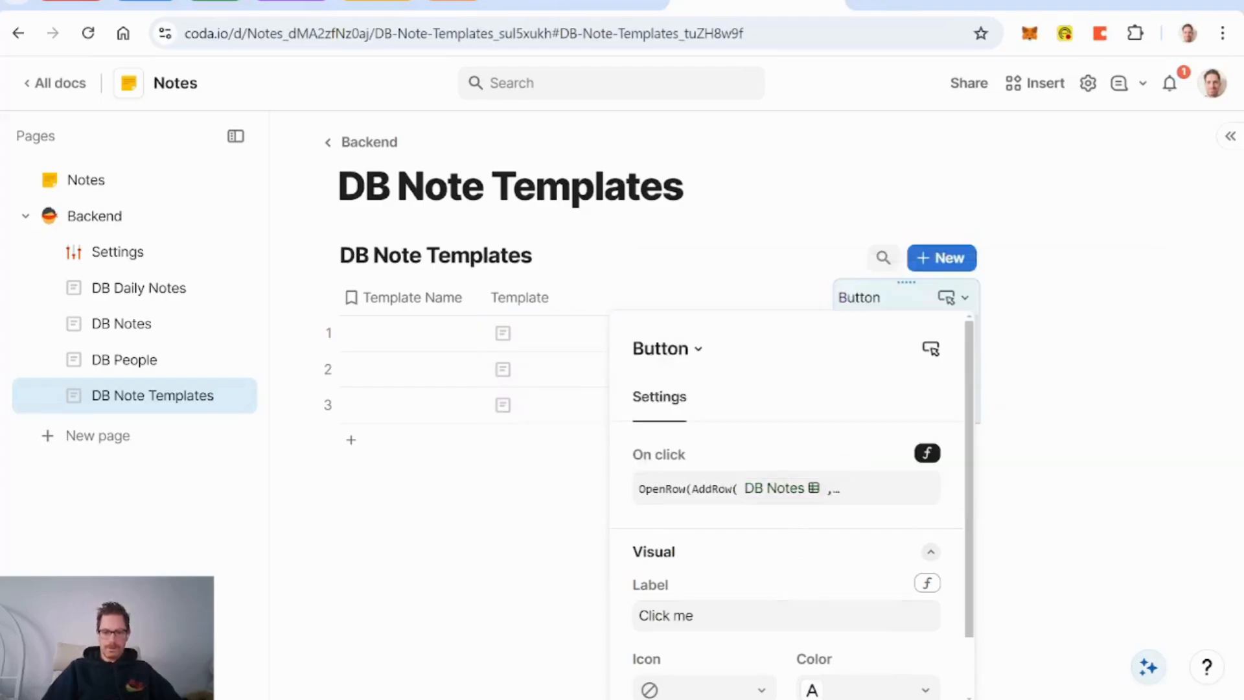
# Step: Label the button 'Create' with a plus-circle icon and green colour
pyautogui.click(745, 616)
pyautogui.press('BackSpace')
pyautogui.press('BackSpace')
pyautogui.press('BackSpace')
pyautogui.press('BackSpace')
pyautogui.press('BackSpace')
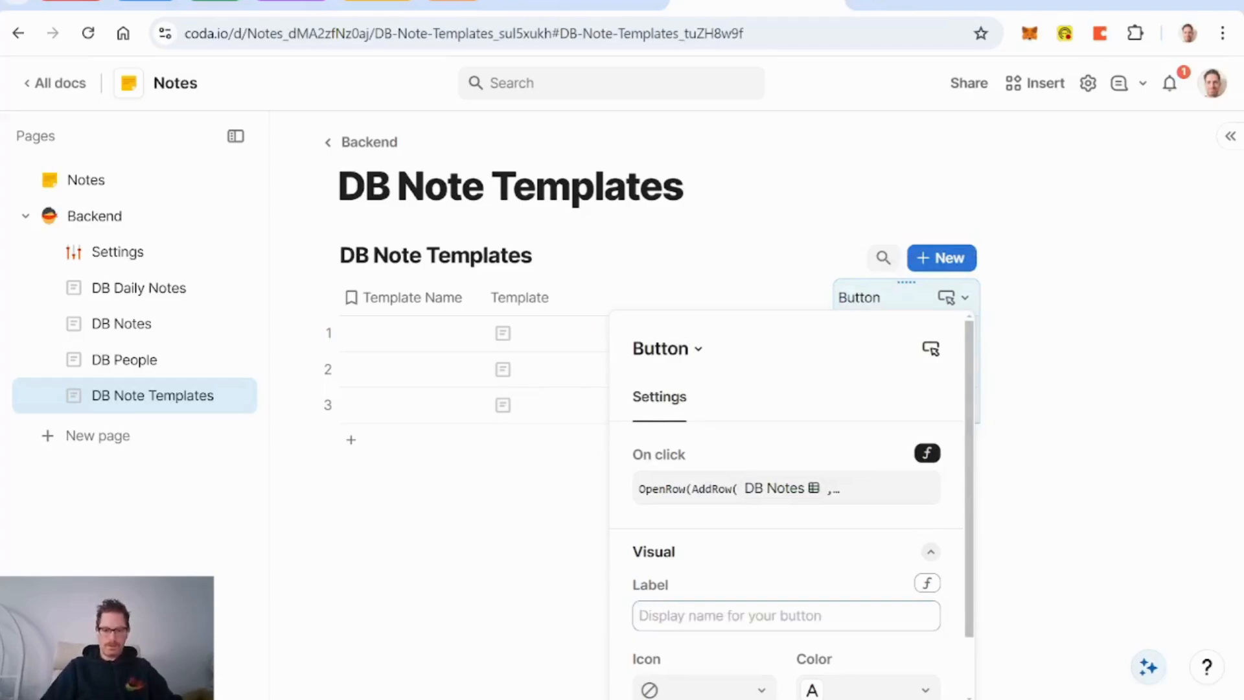
pyautogui.write('Create')
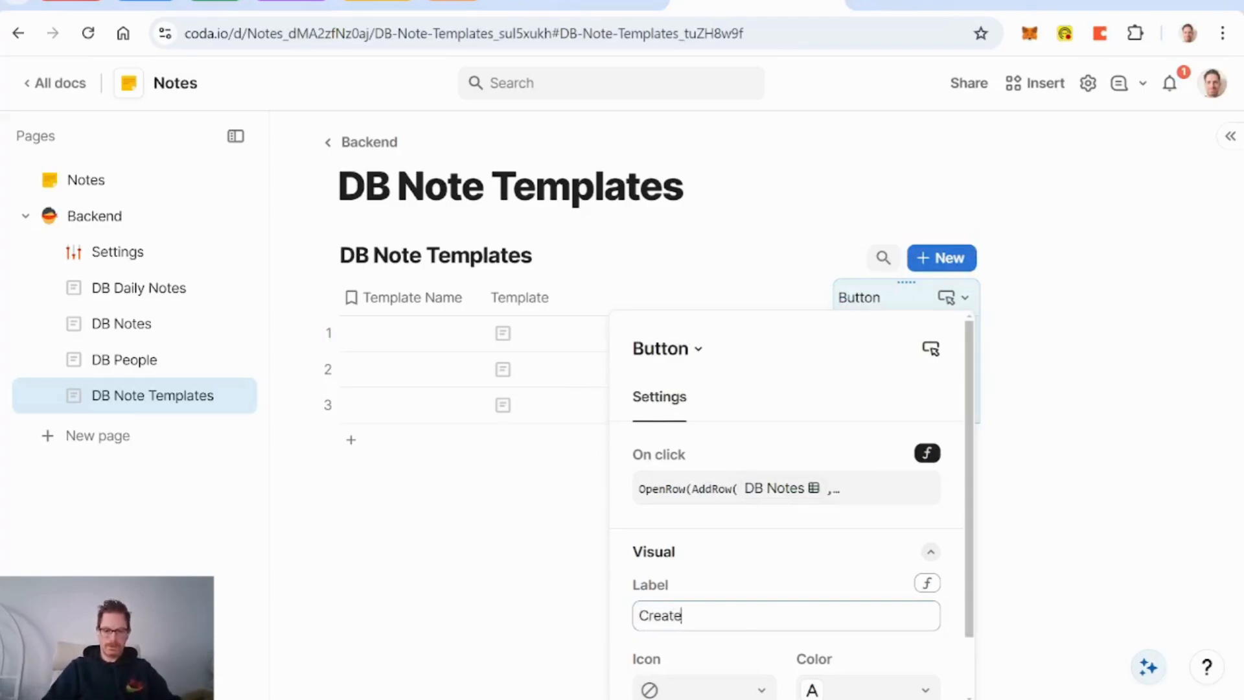
pyautogui.scroll(-1, 780, 584)
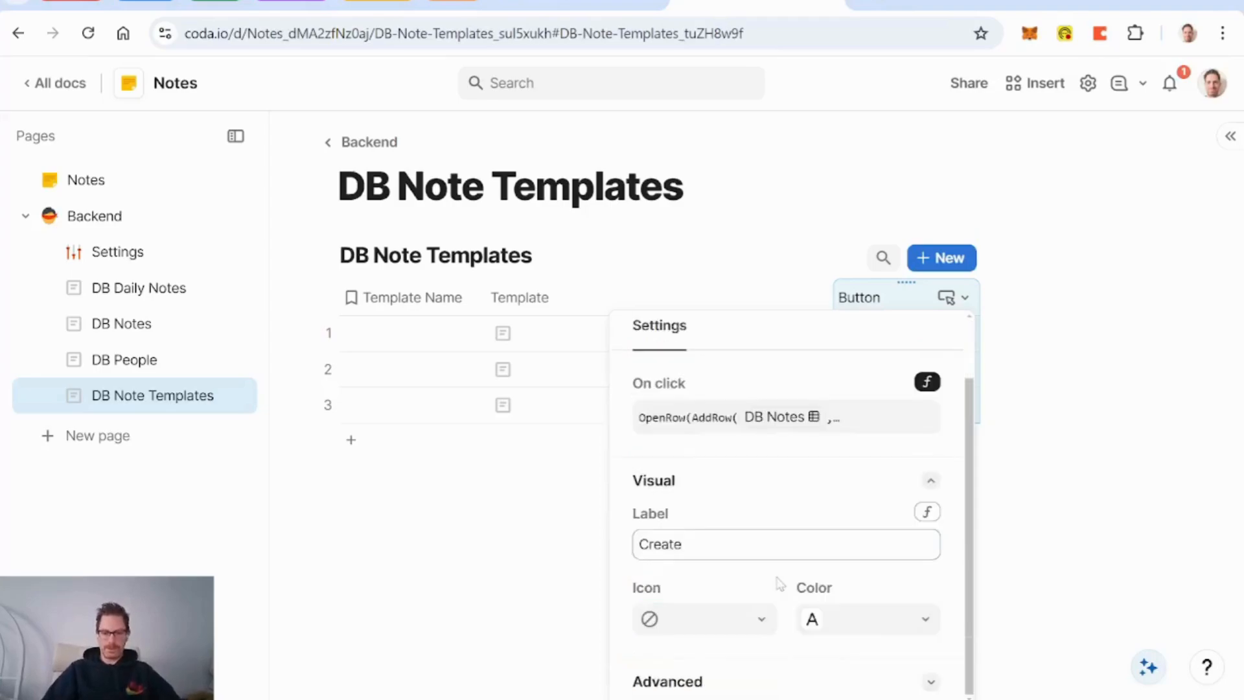
pyautogui.click(765, 618)
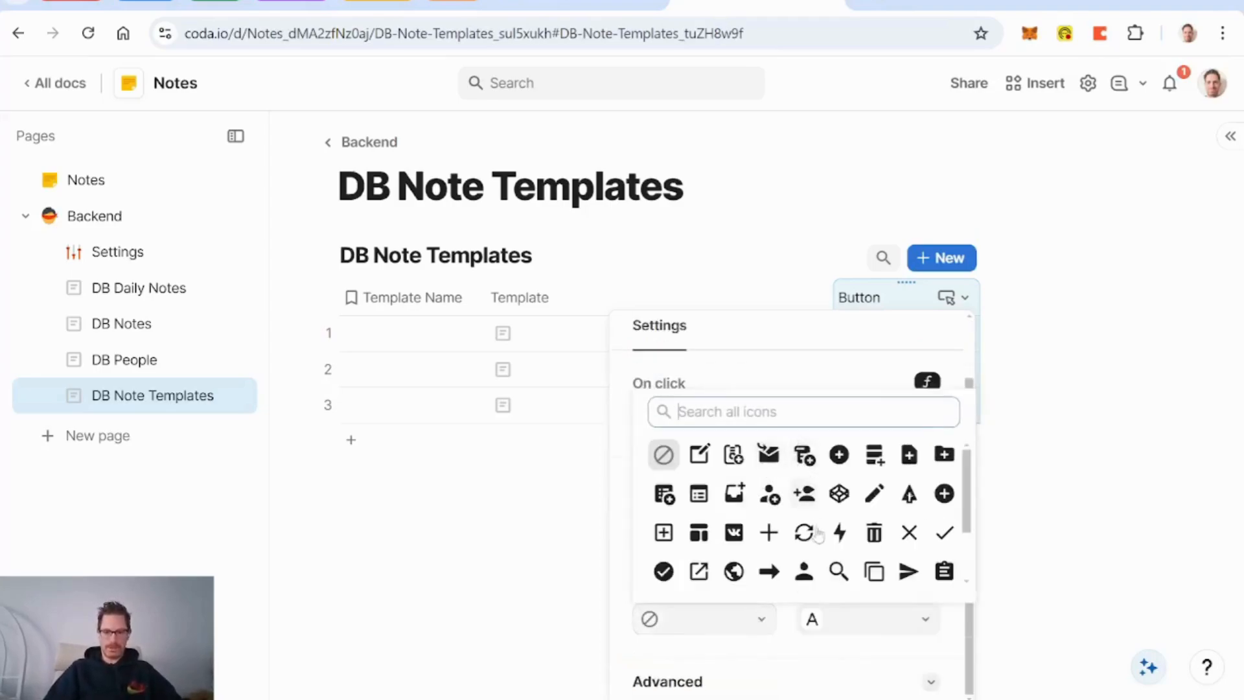
pyautogui.click(839, 454)
pyautogui.click(894, 624)
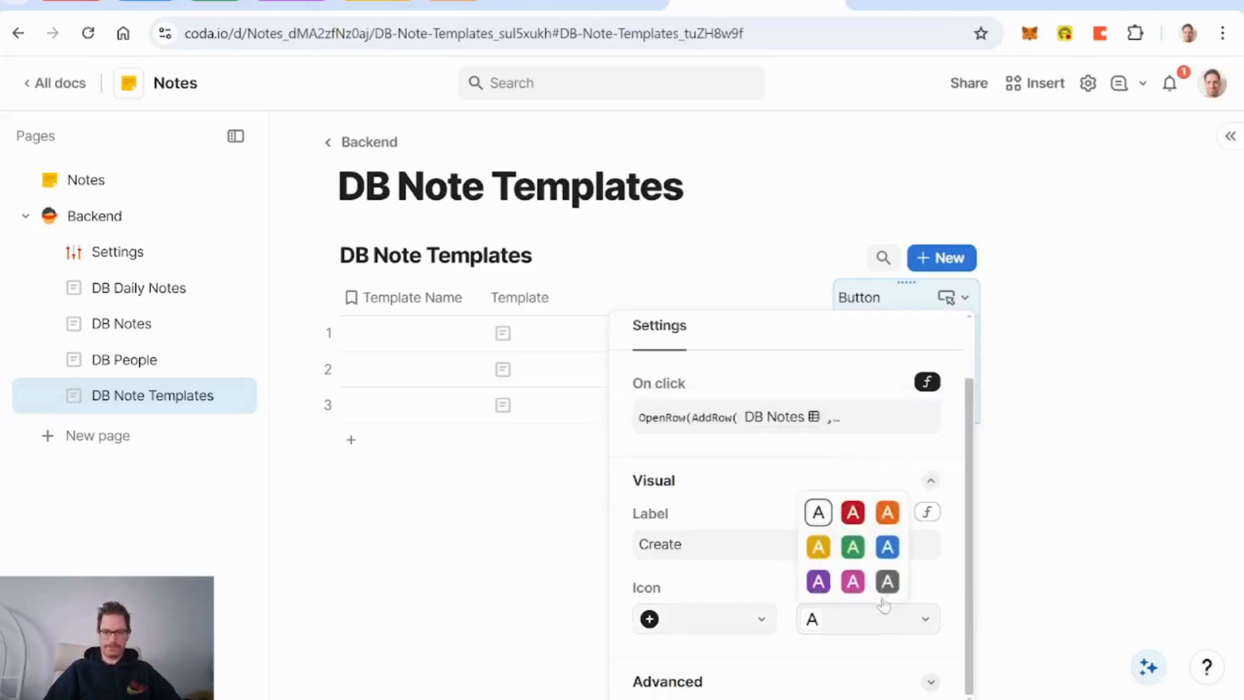
pyautogui.click(853, 547)
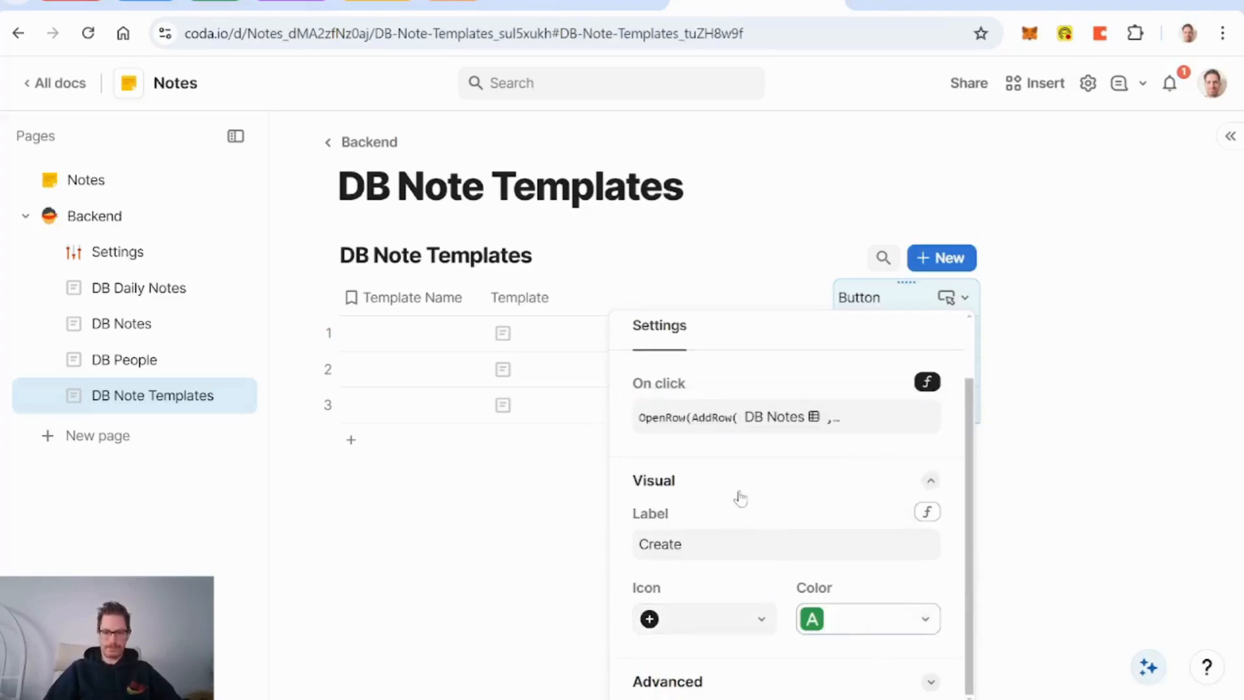
# Step: Show alerts only for errors and name the column 'Create from Template'
pyautogui.click(763, 684)
pyautogui.scroll(-3, 794, 586)
pyautogui.click(739, 677)
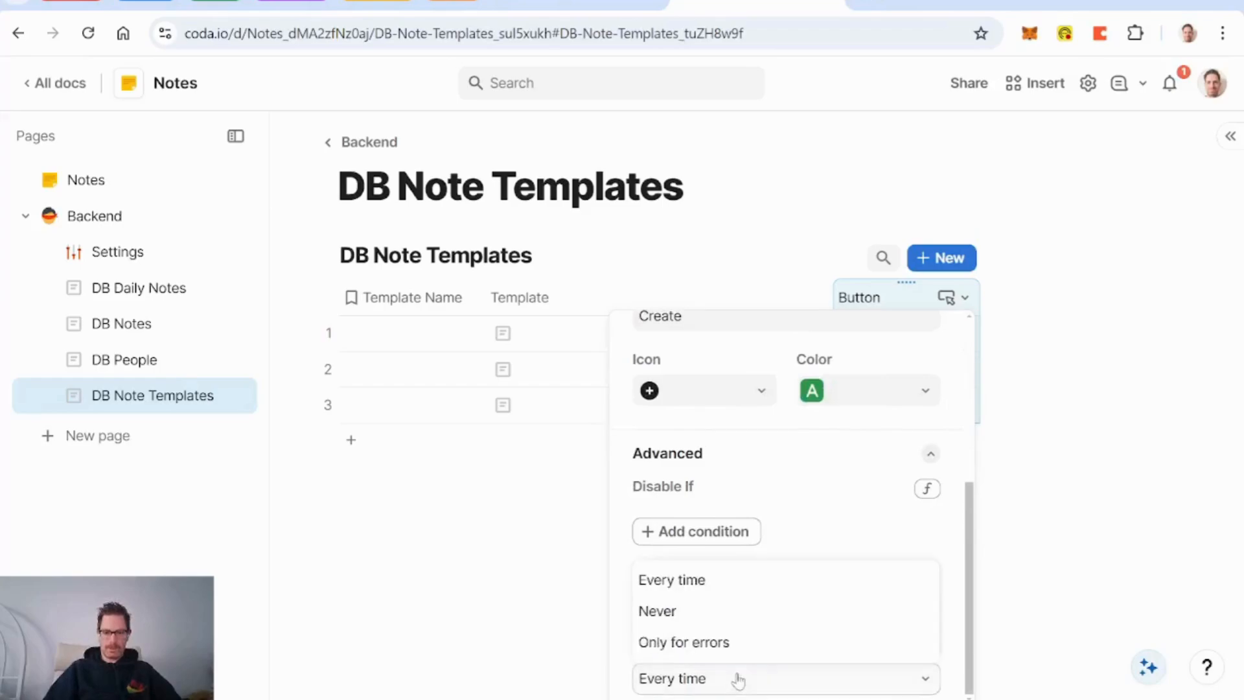
pyautogui.click(710, 641)
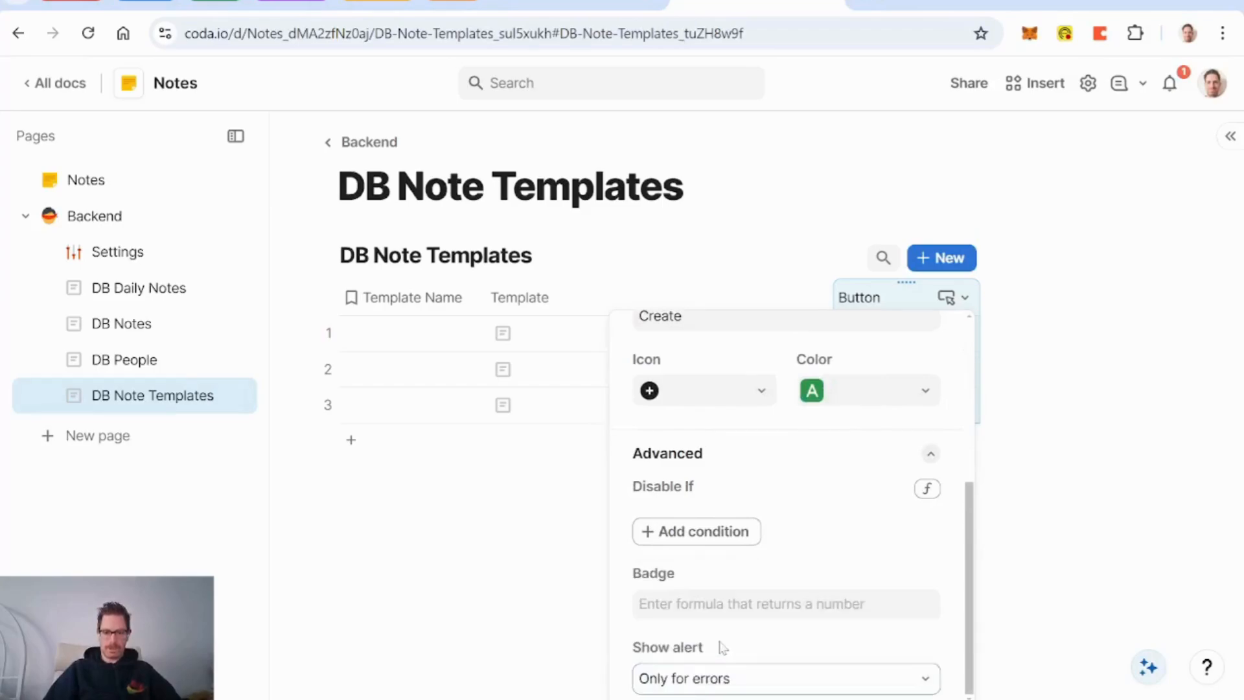
pyautogui.click(889, 306)
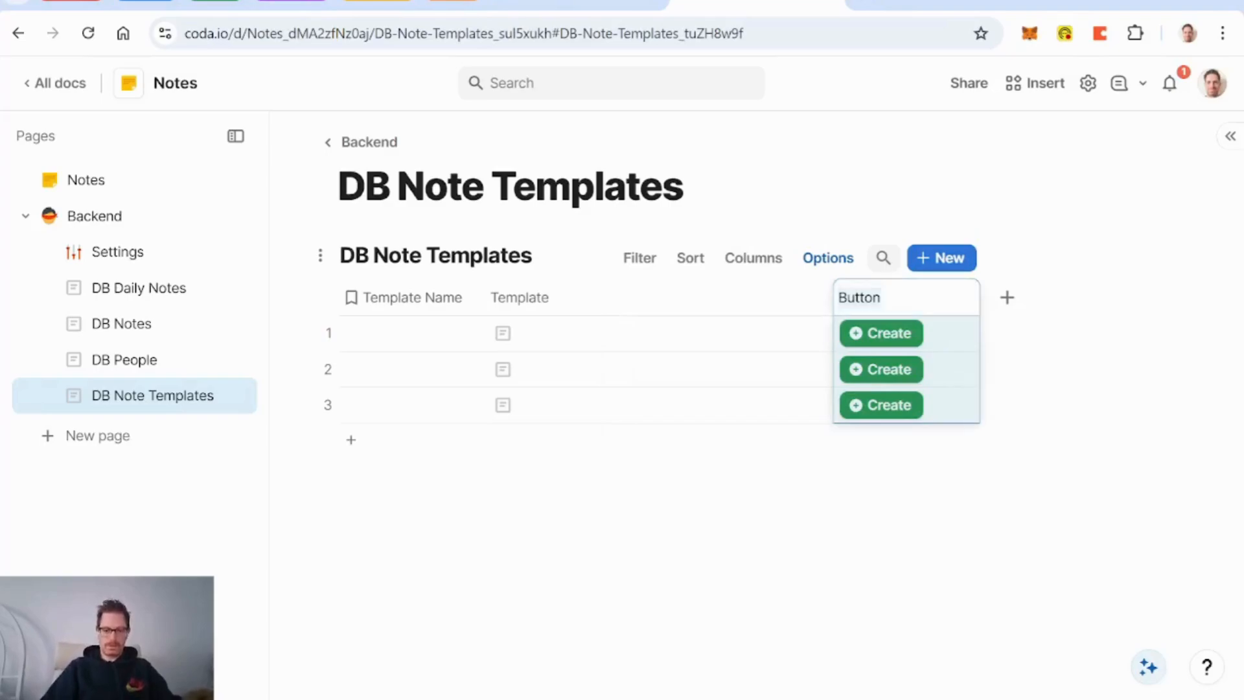
pyautogui.write('Create from Tem')
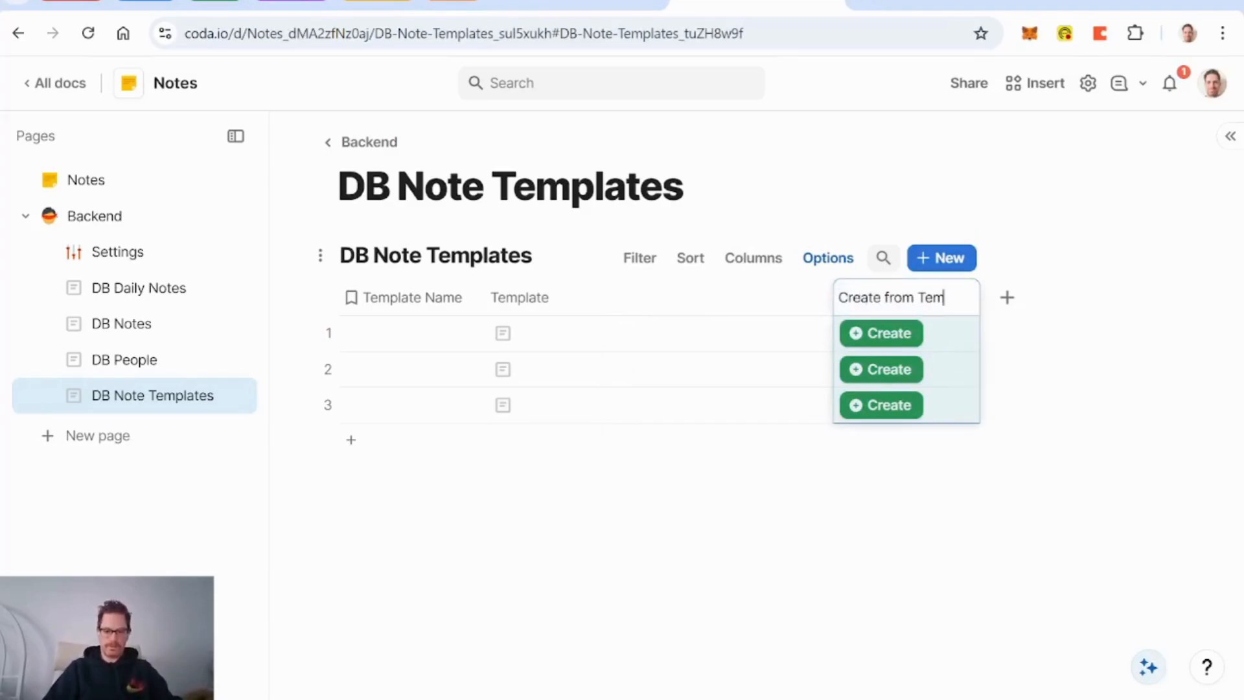
pyautogui.write('plate')
pyautogui.press('Return')
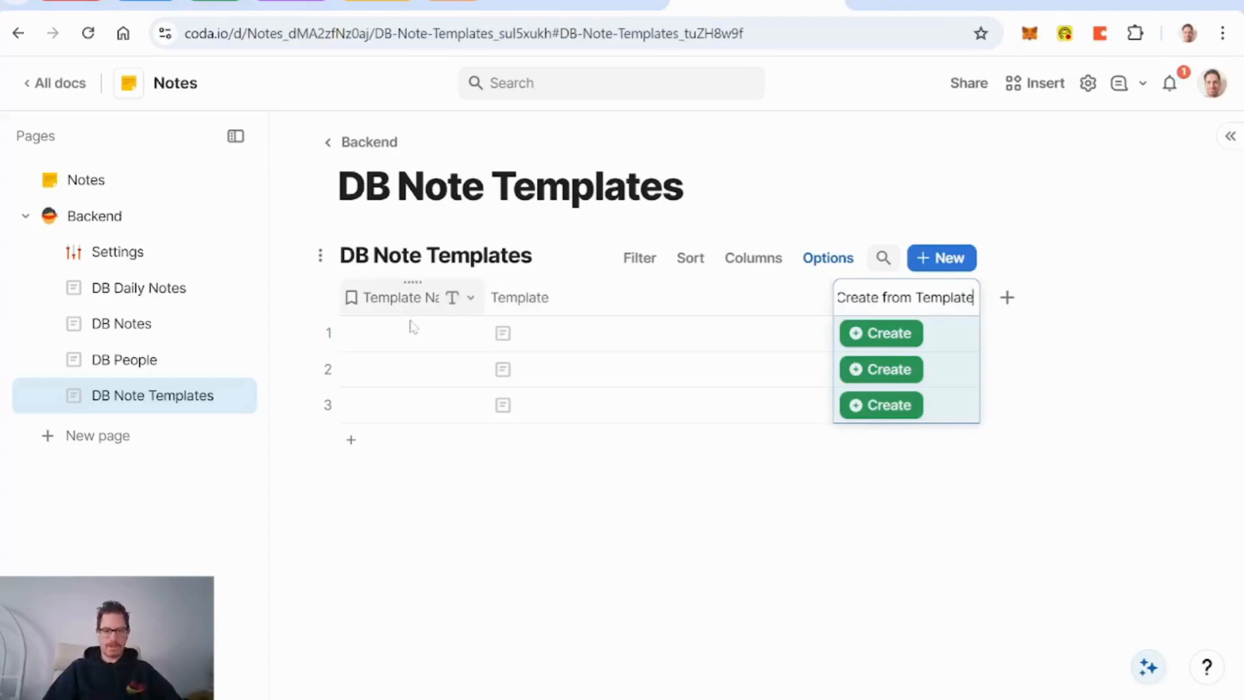
pyautogui.click(410, 343)
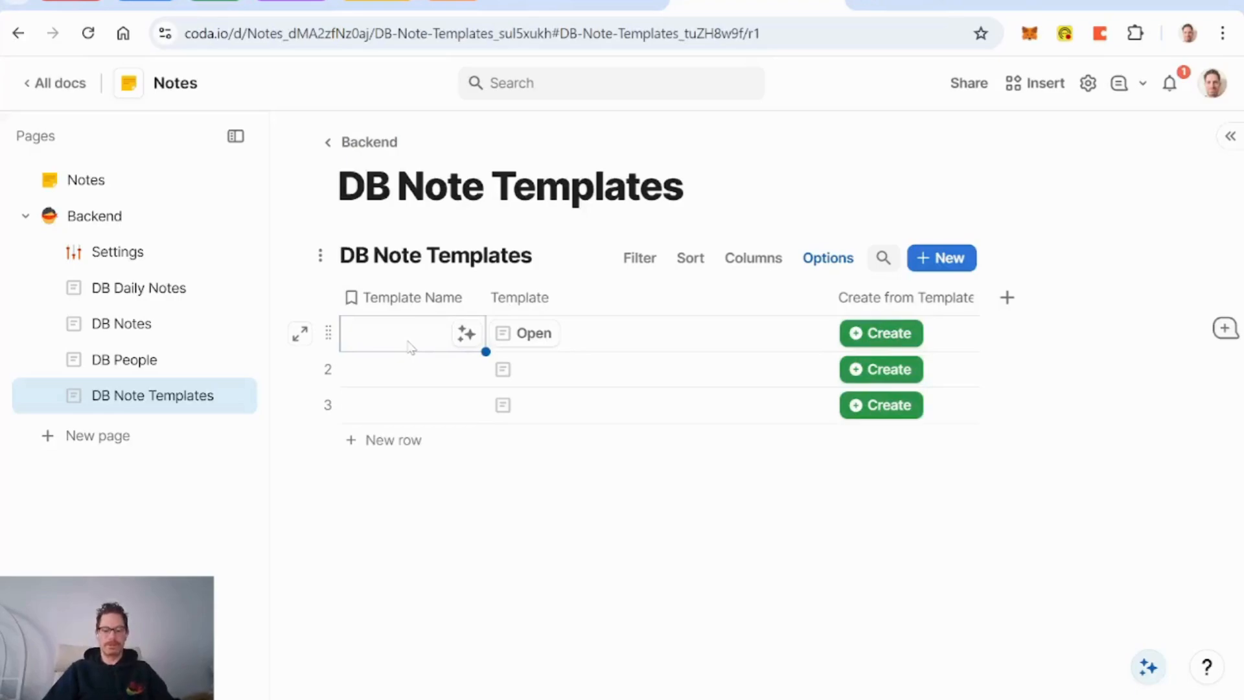
# Step: Name the first template row 'Book Note' and open its detail view and row options
pyautogui.write('Boo')
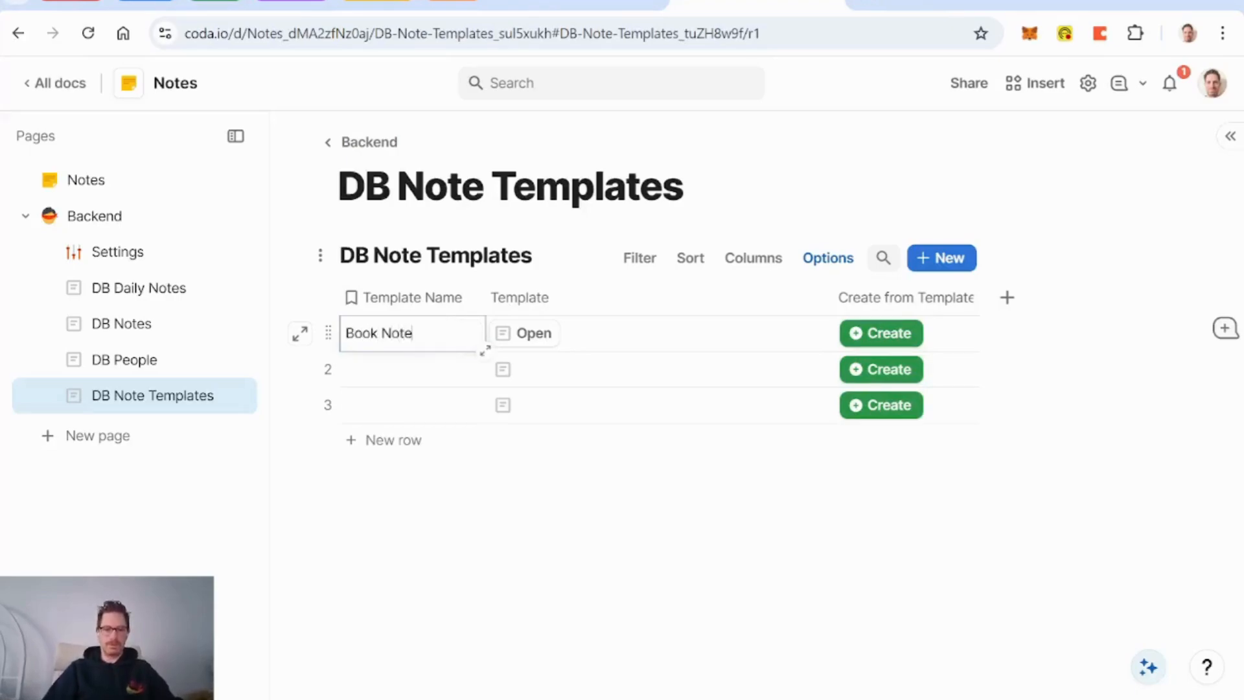
pyautogui.write('k Note')
pyautogui.click(589, 340)
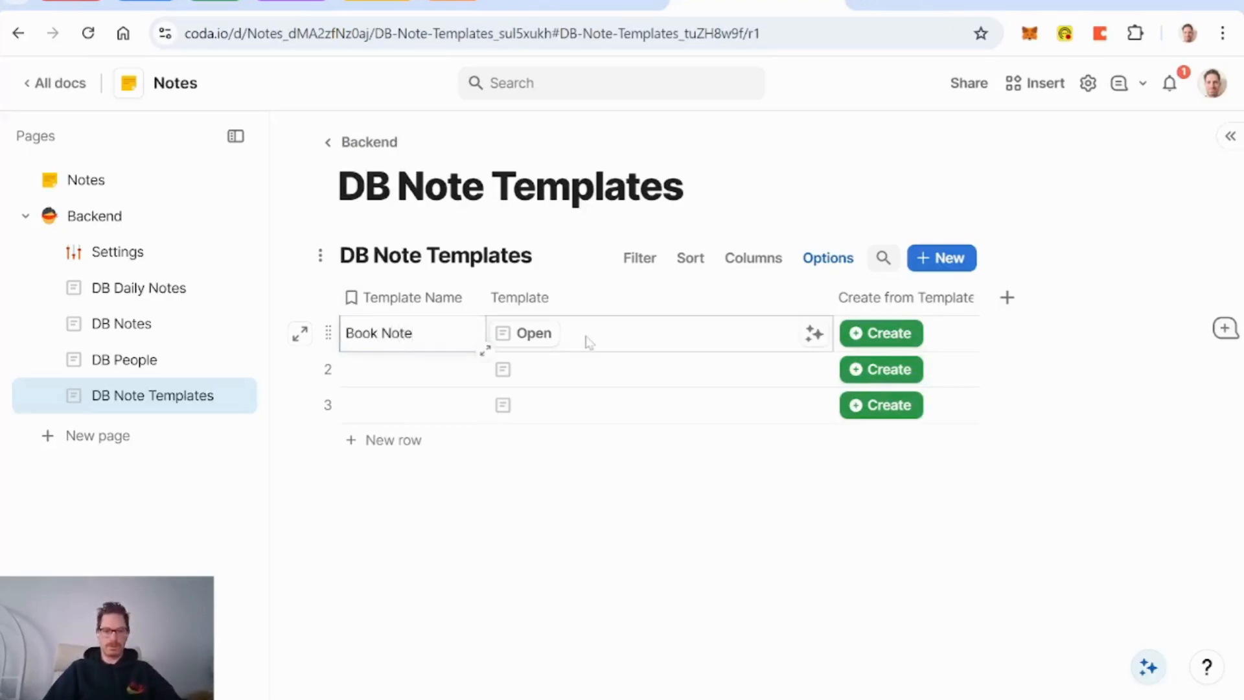
pyautogui.click(532, 335)
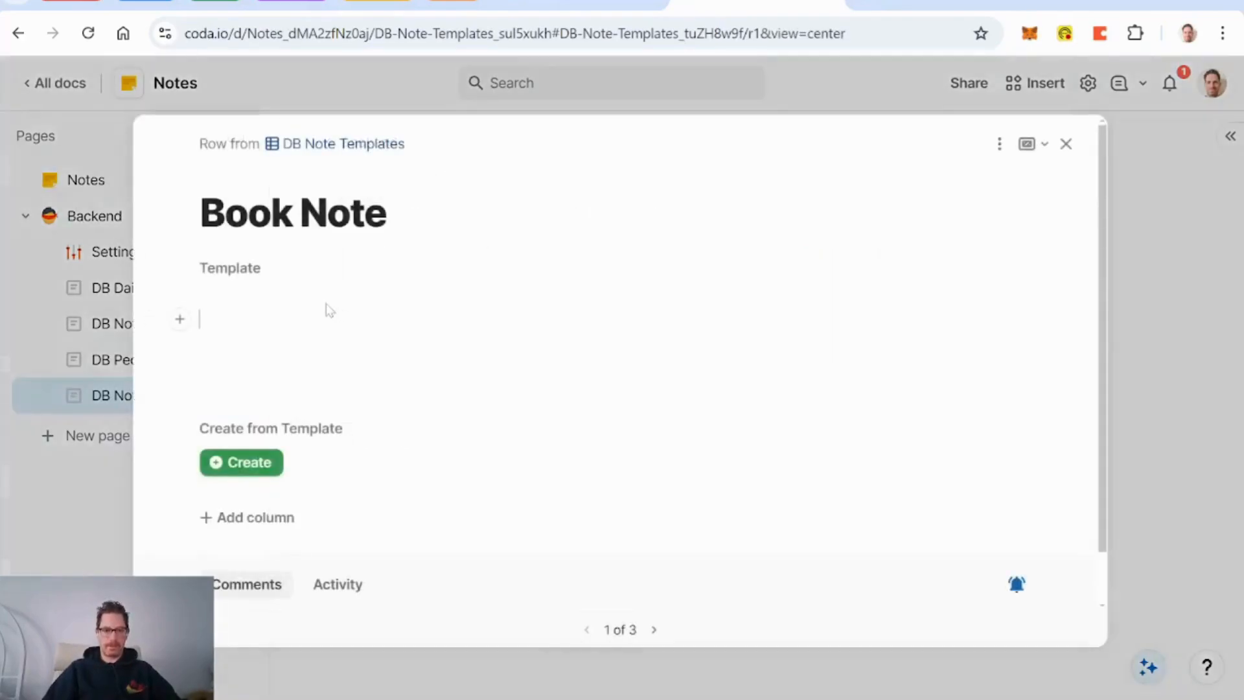
pyautogui.click(1003, 148)
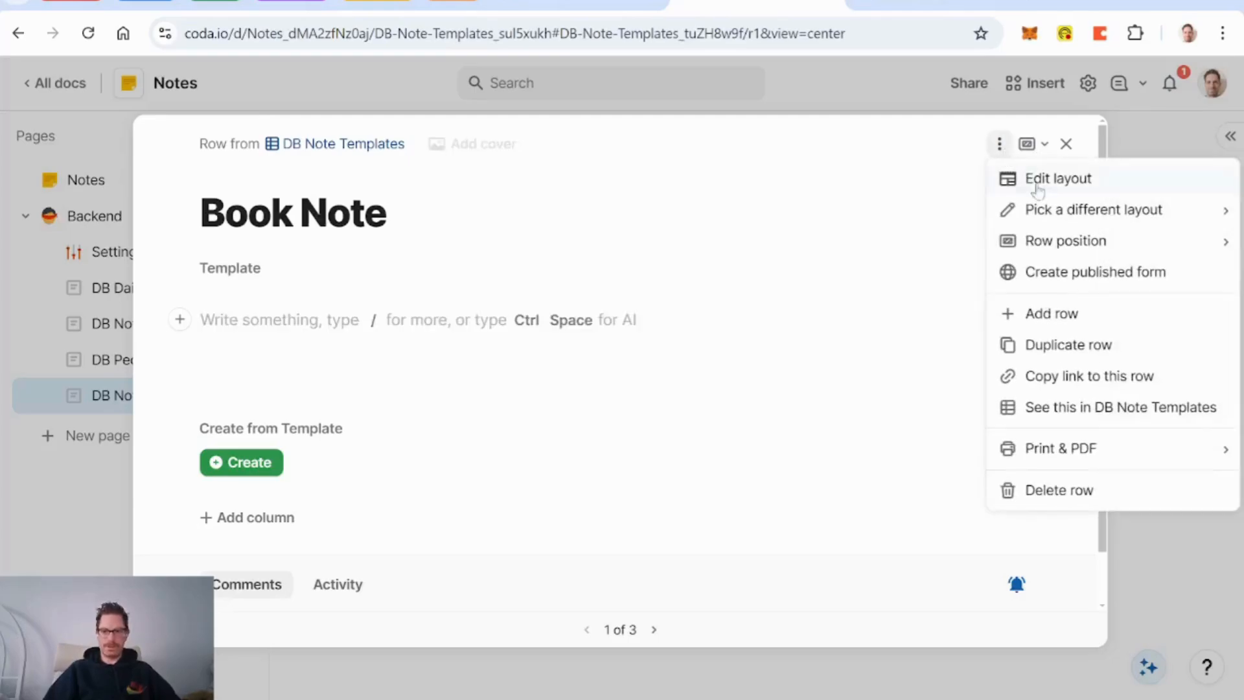
# Step: Give the Book Note title field a Large label style and centre it
pyautogui.click(1043, 186)
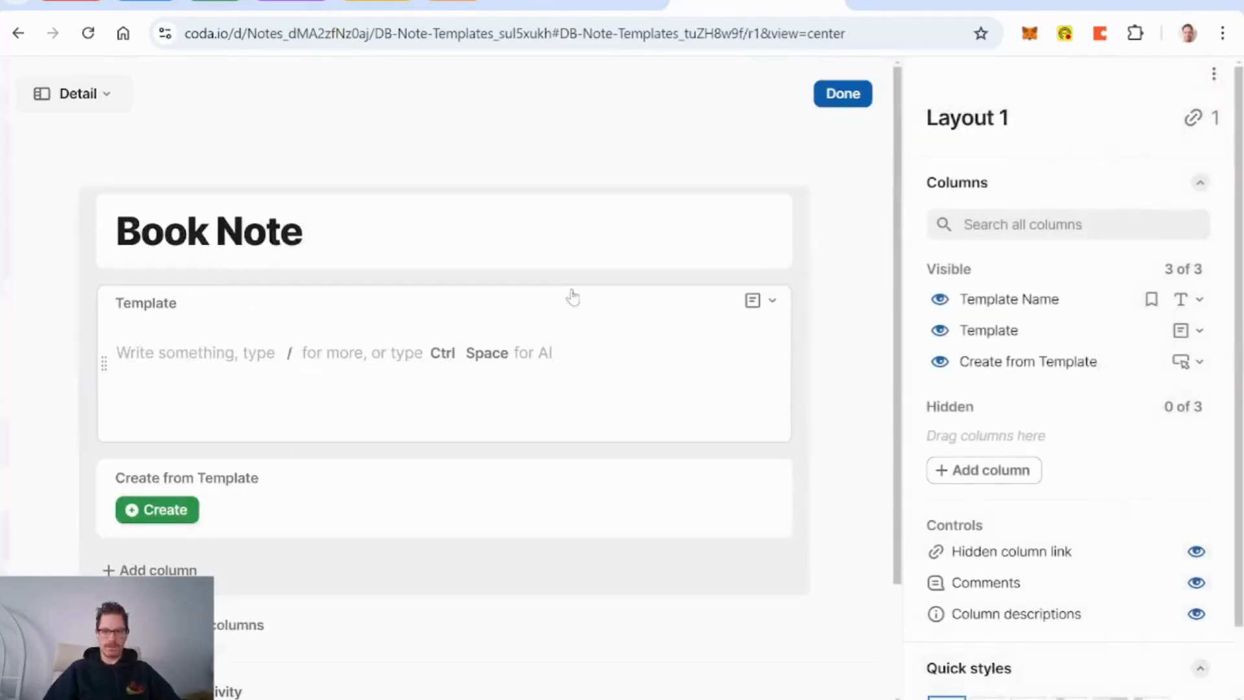
pyautogui.click(364, 229)
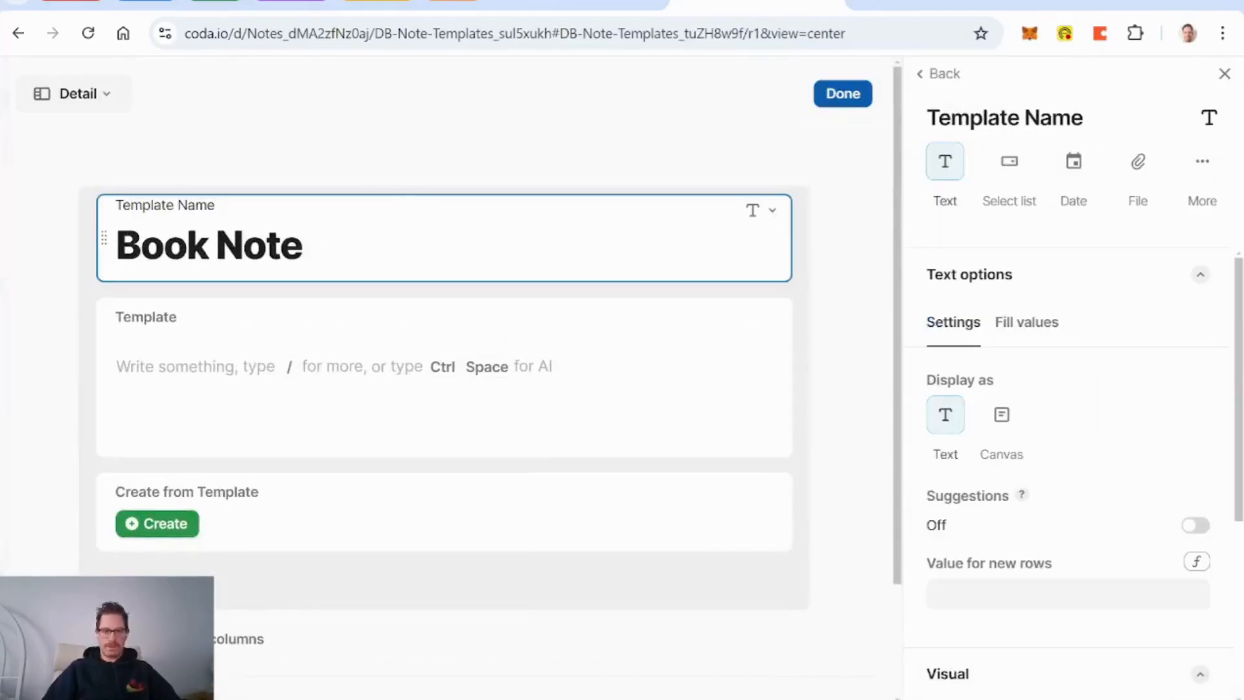
pyautogui.scroll(-5, 1082, 430)
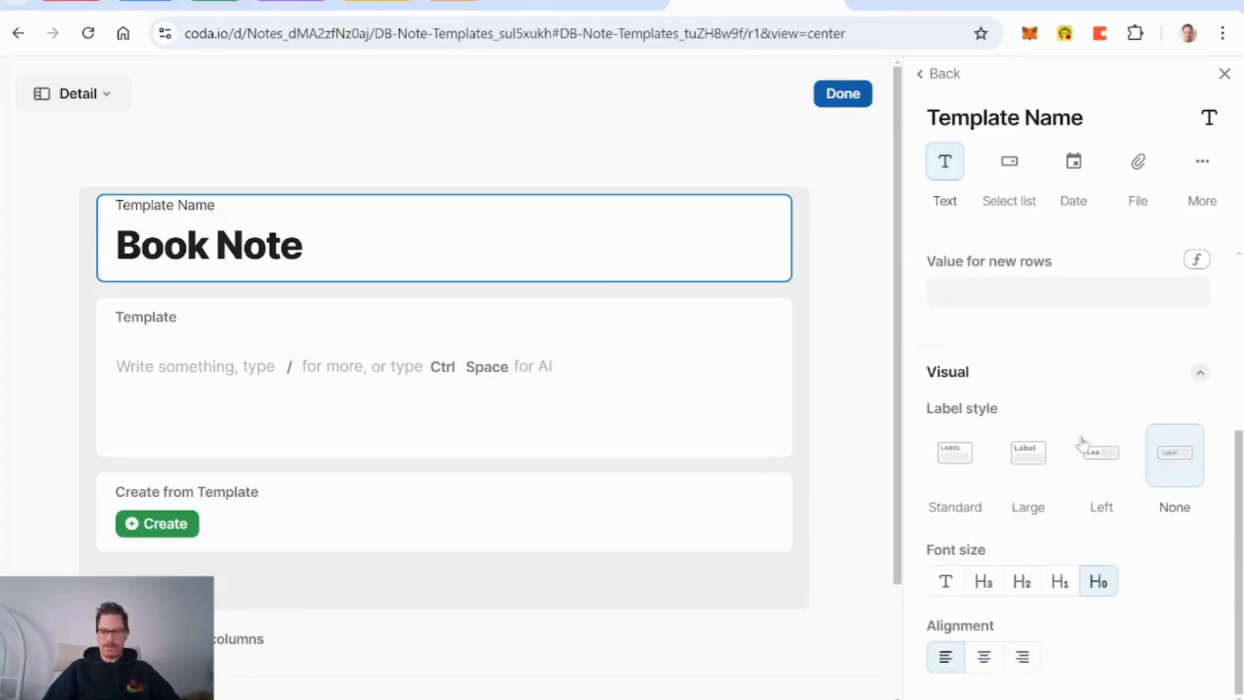
pyautogui.click(1028, 454)
pyautogui.click(983, 656)
pyautogui.scroll(-3, 595, 422)
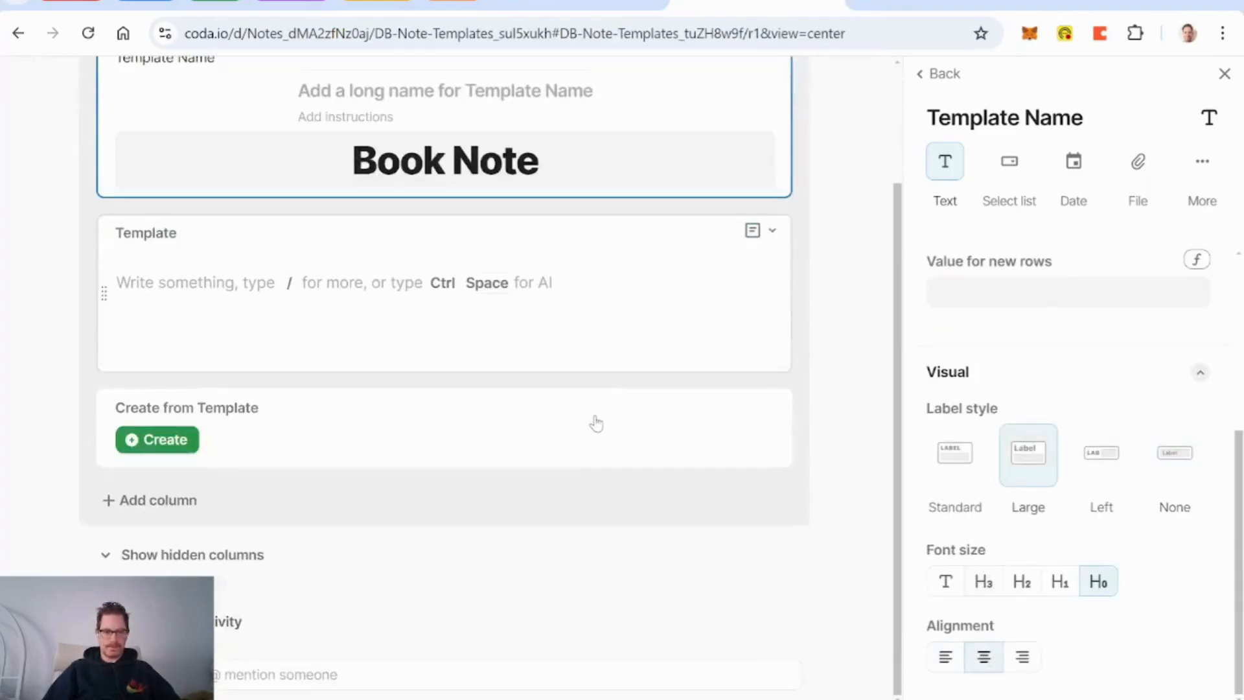
pyautogui.scroll(2, 596, 423)
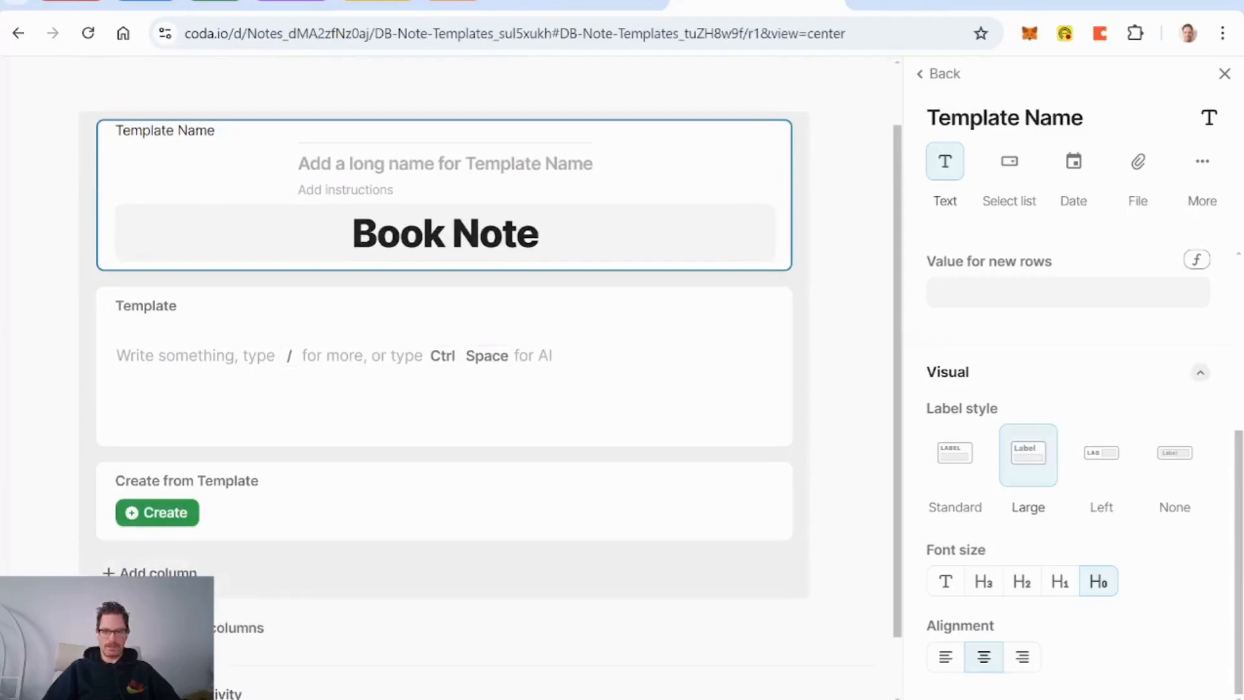
# Step: Add a Line1 field whose formula is the Modal Line divider
pyautogui.click(184, 571)
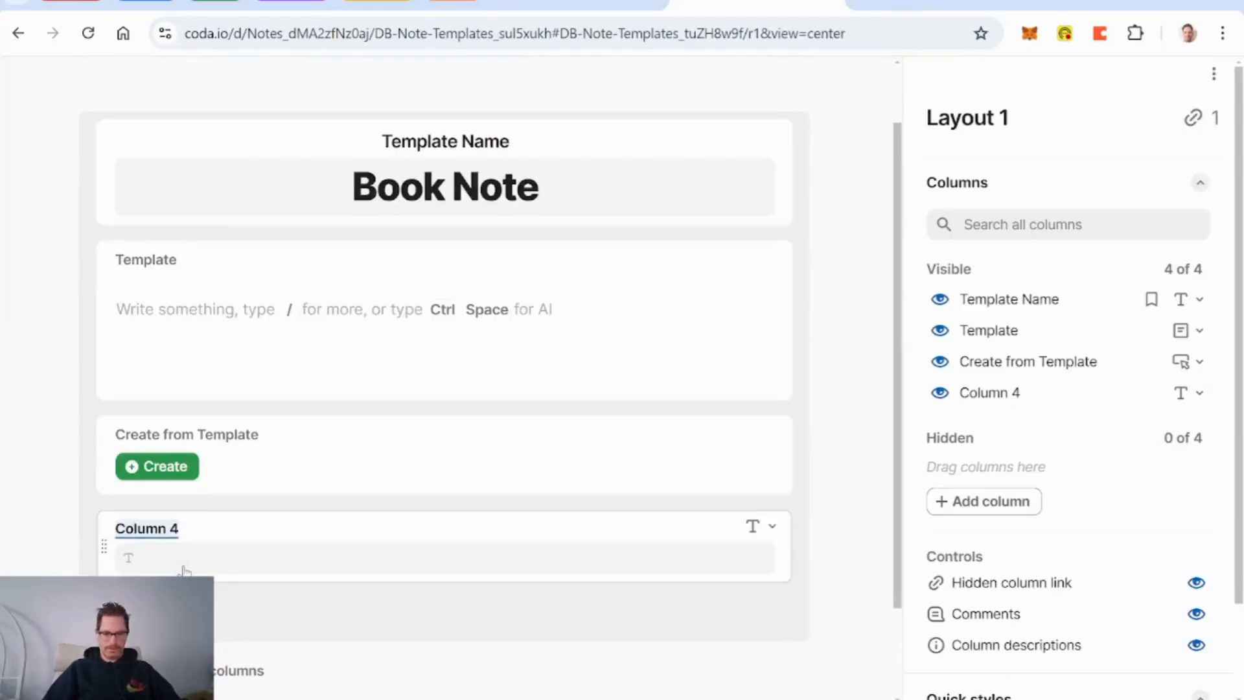
pyautogui.write('Line1')
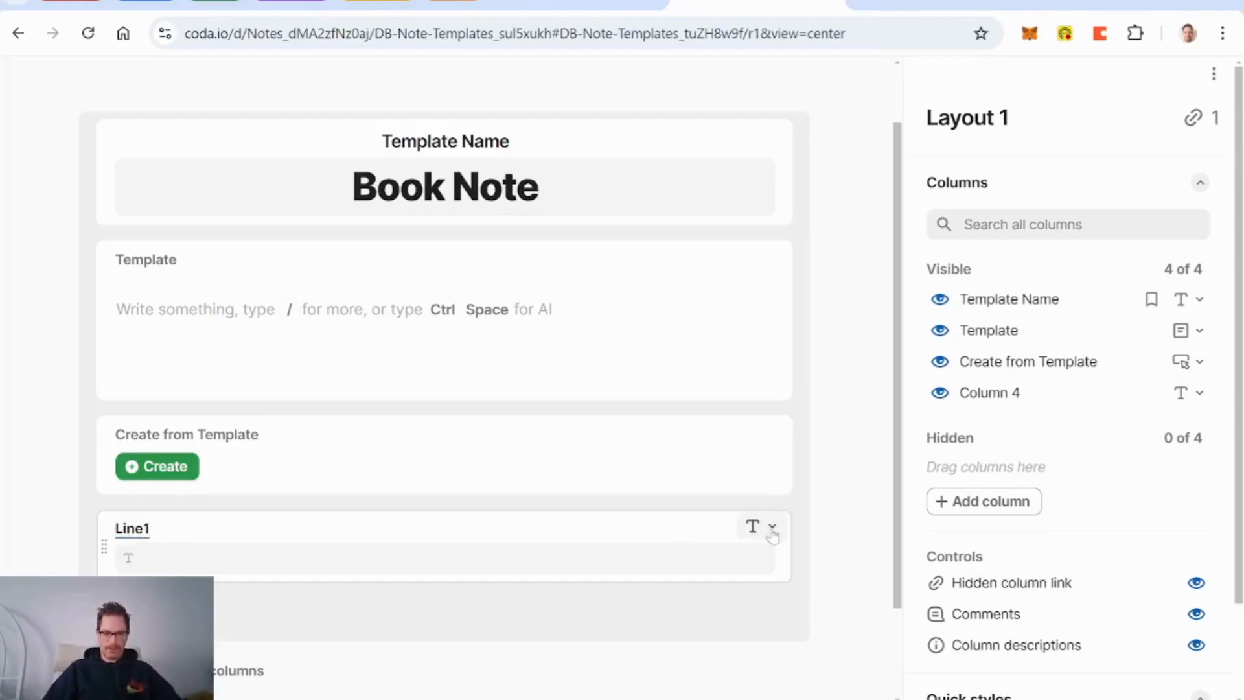
pyautogui.click(772, 527)
pyautogui.click(652, 280)
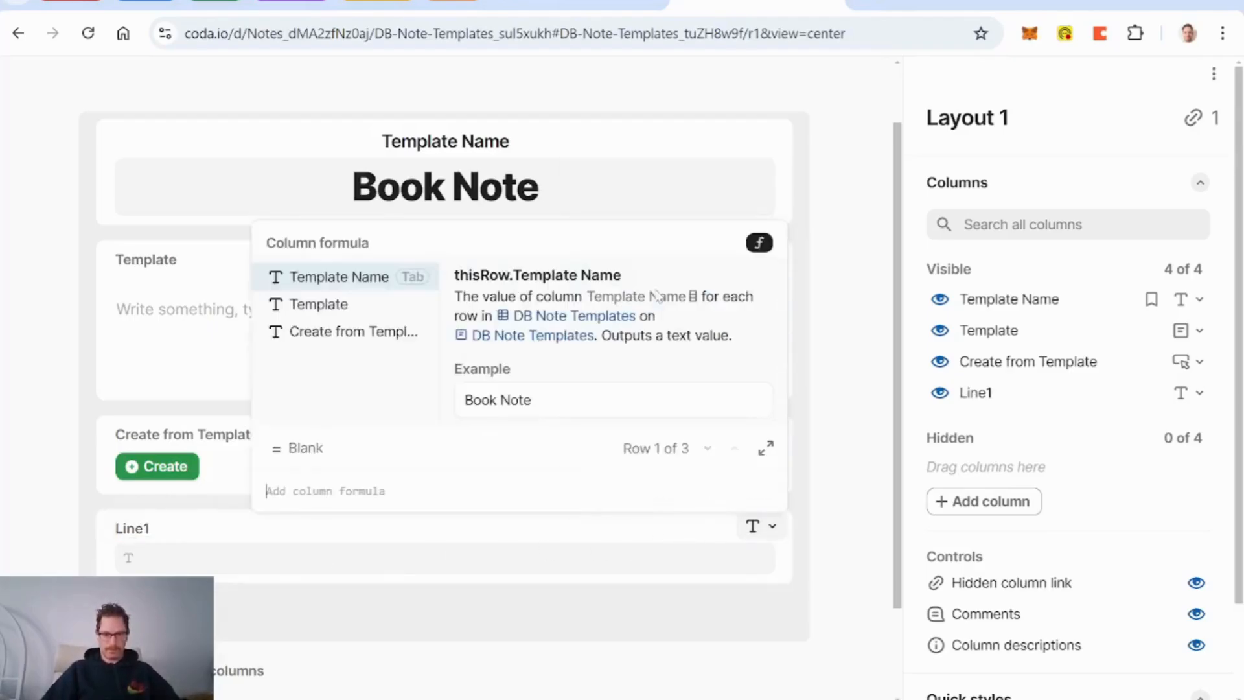
pyautogui.write('mod')
pyautogui.press('Tab')
pyautogui.press('Return')
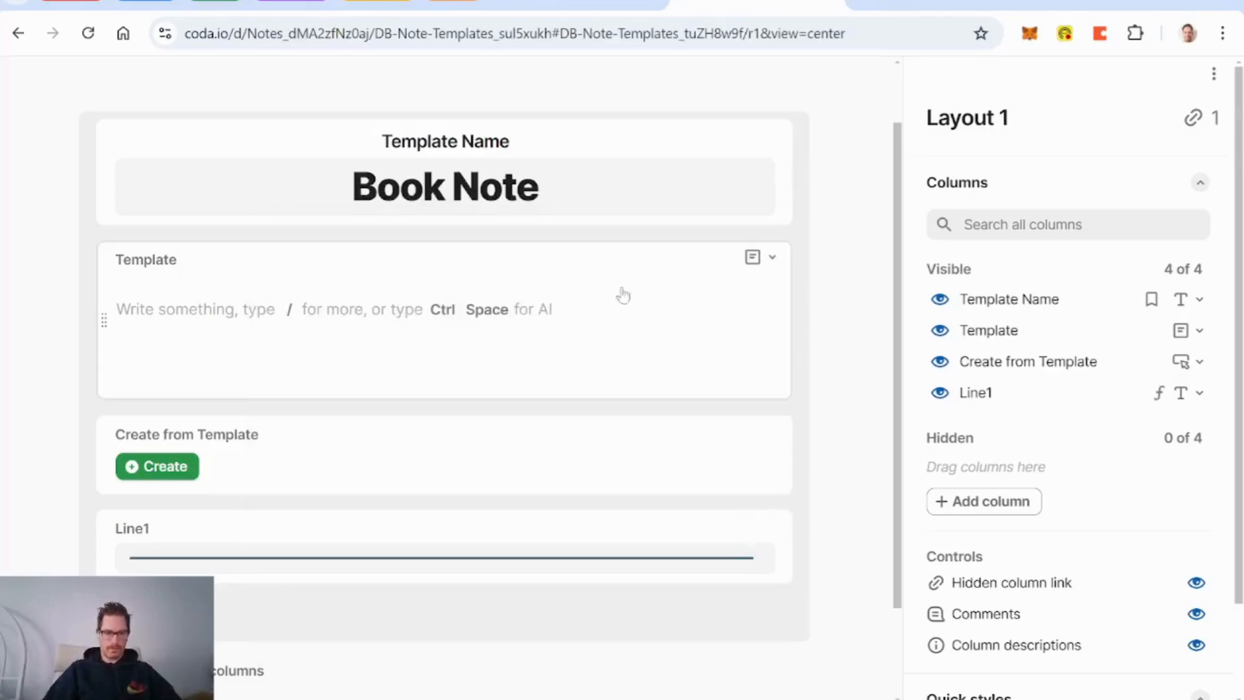
# Step: Place the Line1 divider above Template, with its label hidden and centred
pyautogui.moveTo(102, 544); pyautogui.dragTo(280, 256)
pyautogui.click(281, 255)
pyautogui.scroll(-3, 1069, 454)
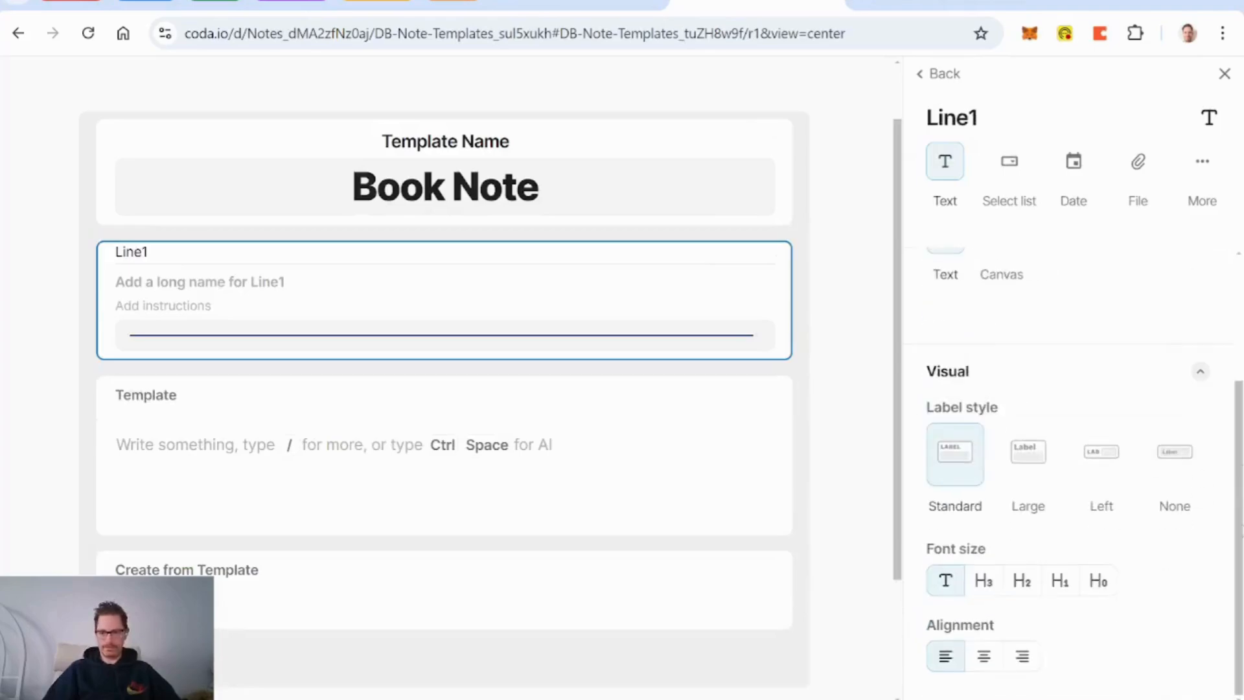
pyautogui.click(1169, 471)
pyautogui.click(984, 656)
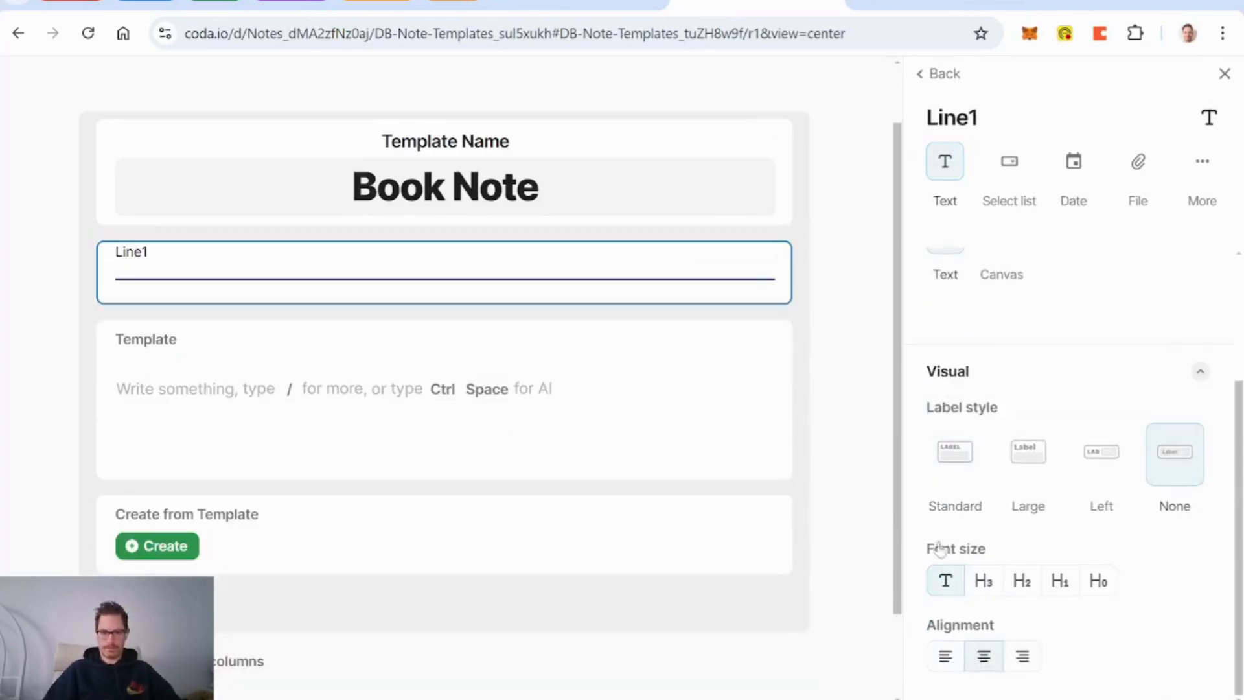
pyautogui.click(772, 258)
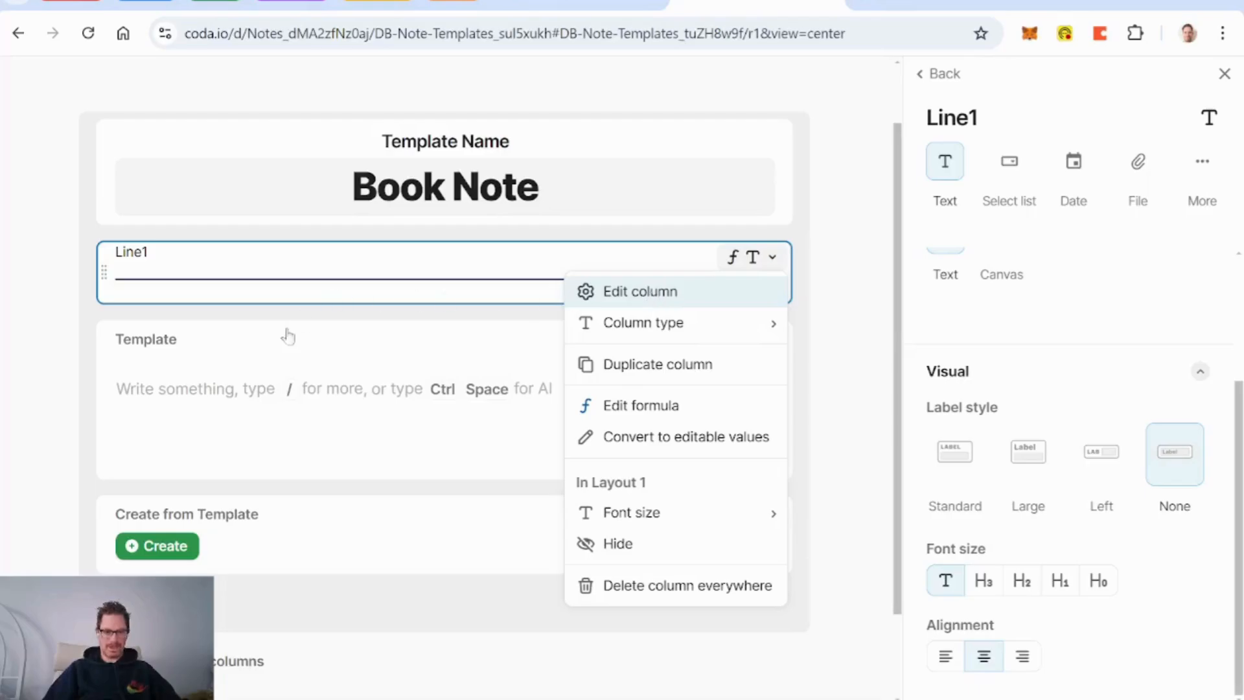
# Step: Move the Create from Template button above the divider, label hidden and centred
pyautogui.moveTo(103, 531); pyautogui.dragTo(378, 253)
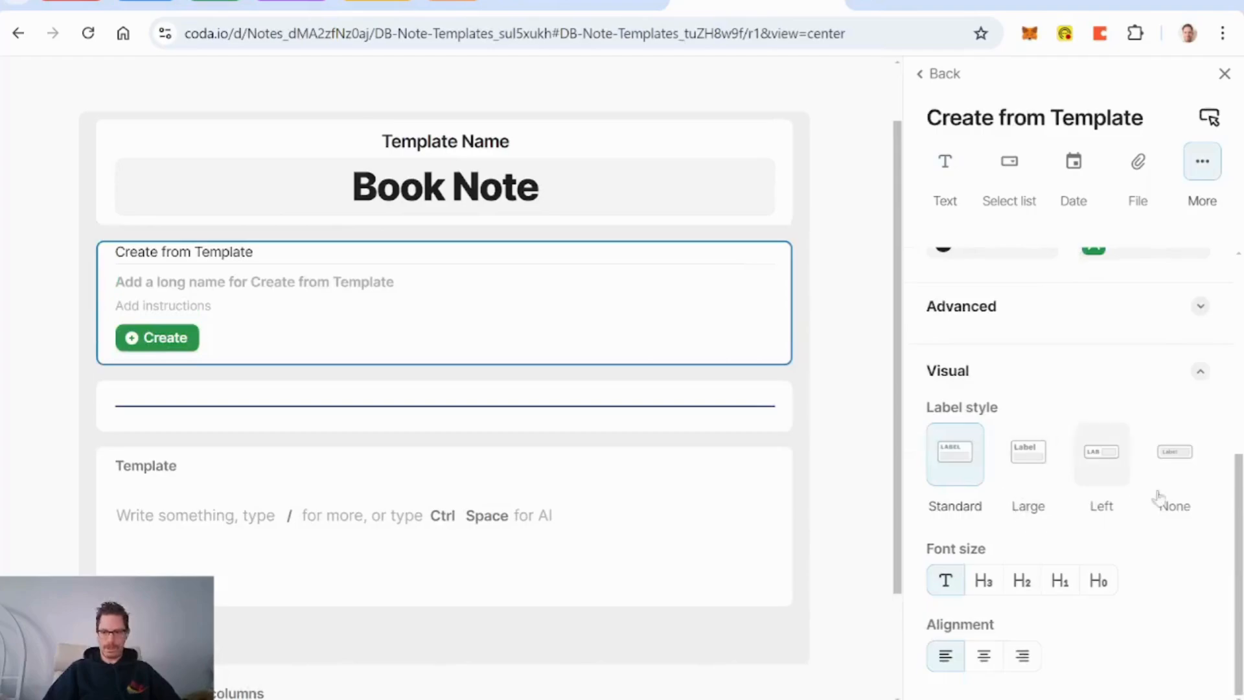
pyautogui.click(1174, 454)
pyautogui.click(984, 657)
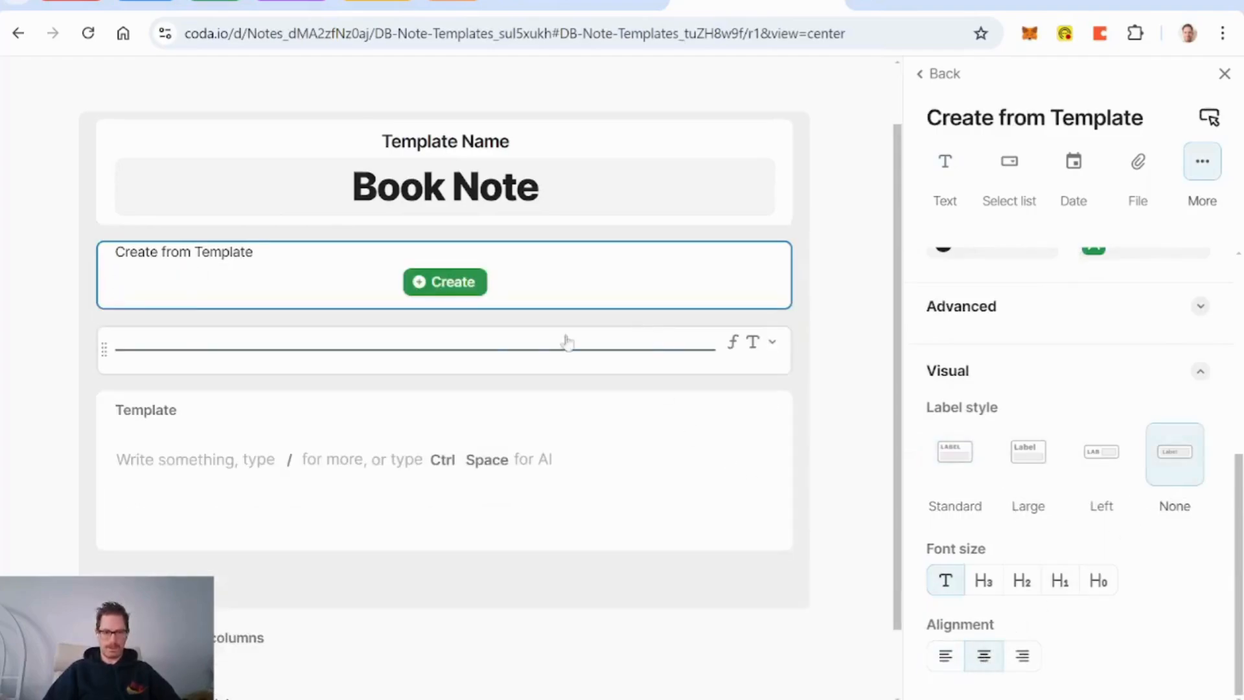
pyautogui.scroll(1, 842, 419)
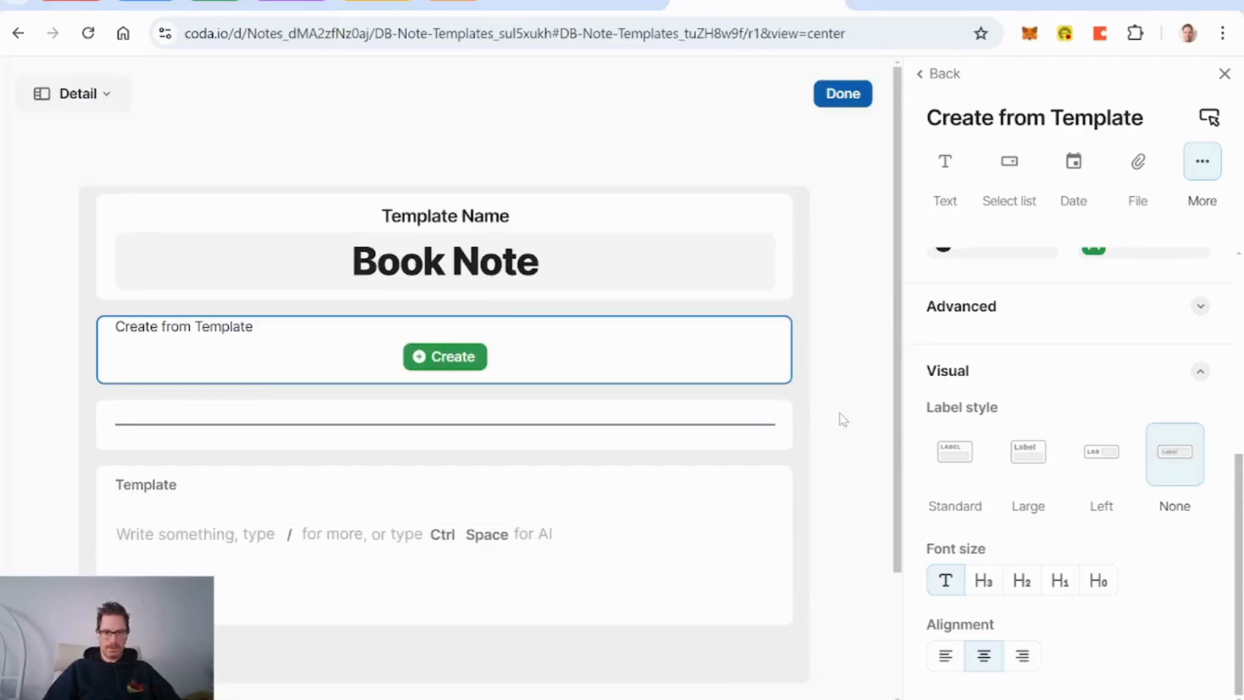
pyautogui.click(857, 97)
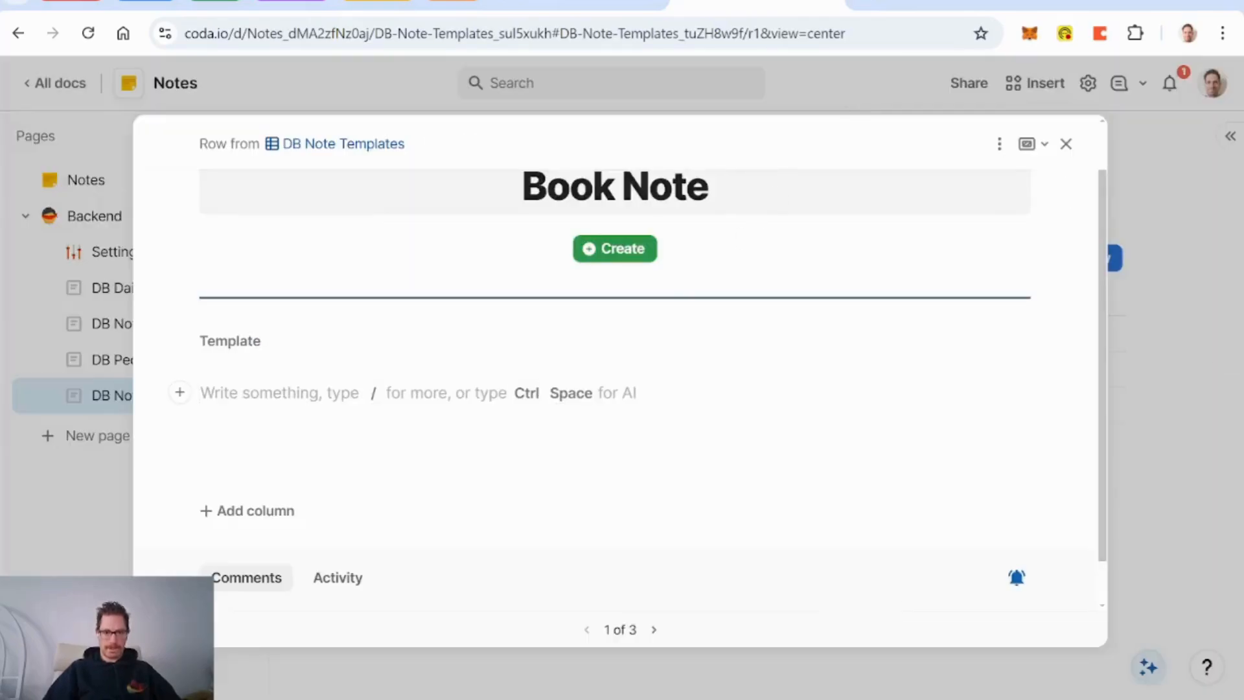
# Step: Hide the hidden-column link from the Book Note row layout
pyautogui.click(999, 143)
pyautogui.click(1029, 176)
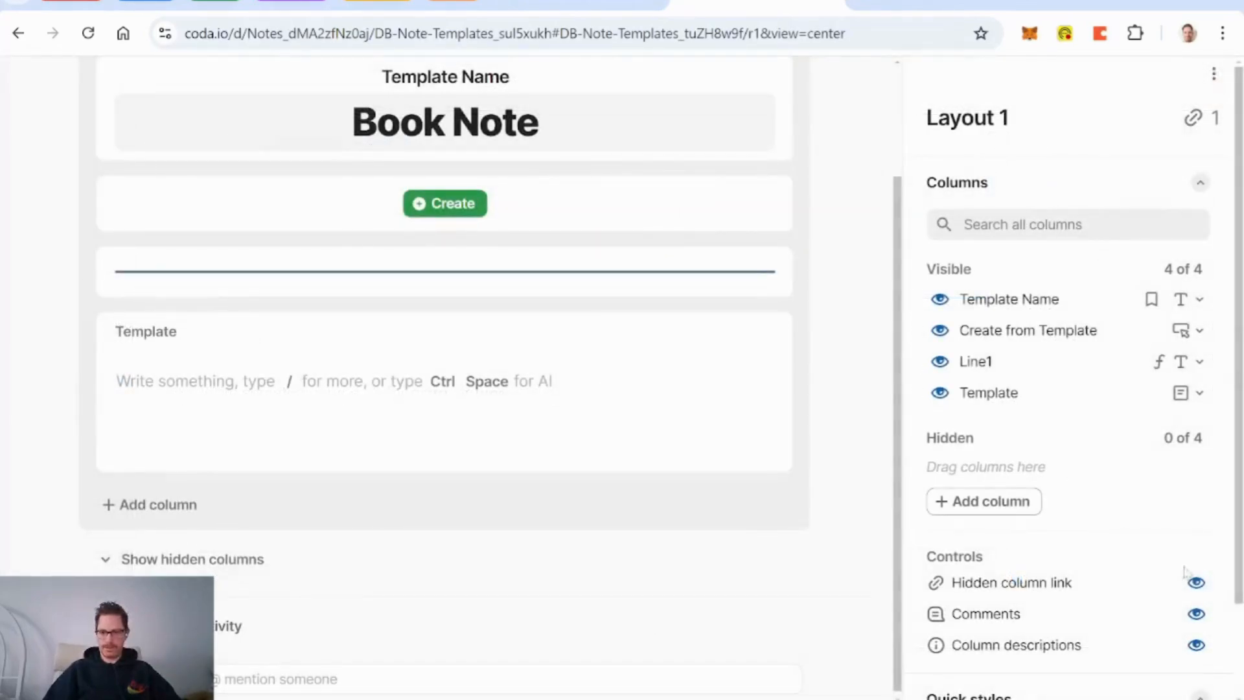
pyautogui.click(1197, 582)
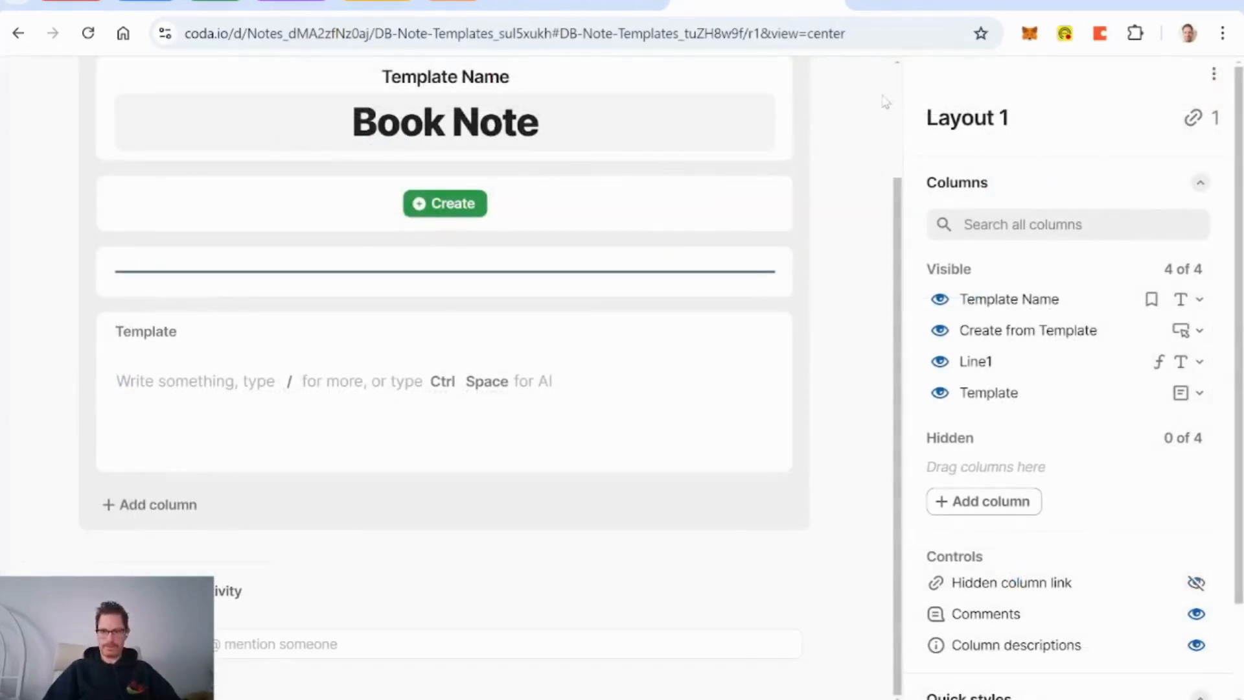
pyautogui.scroll(1, 876, 198)
# Step: Write 'Book Title:' and 'Page Number:' on separate lines in the Template field
pyautogui.click(842, 94)
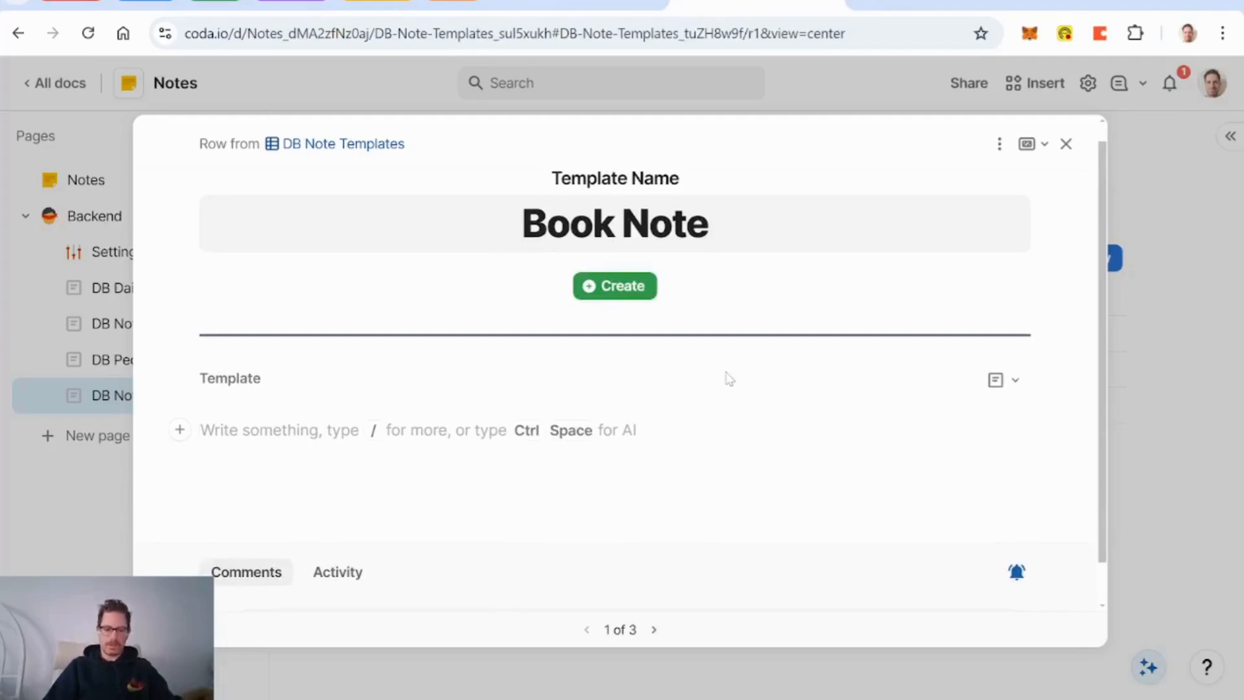
pyautogui.write('Book T')
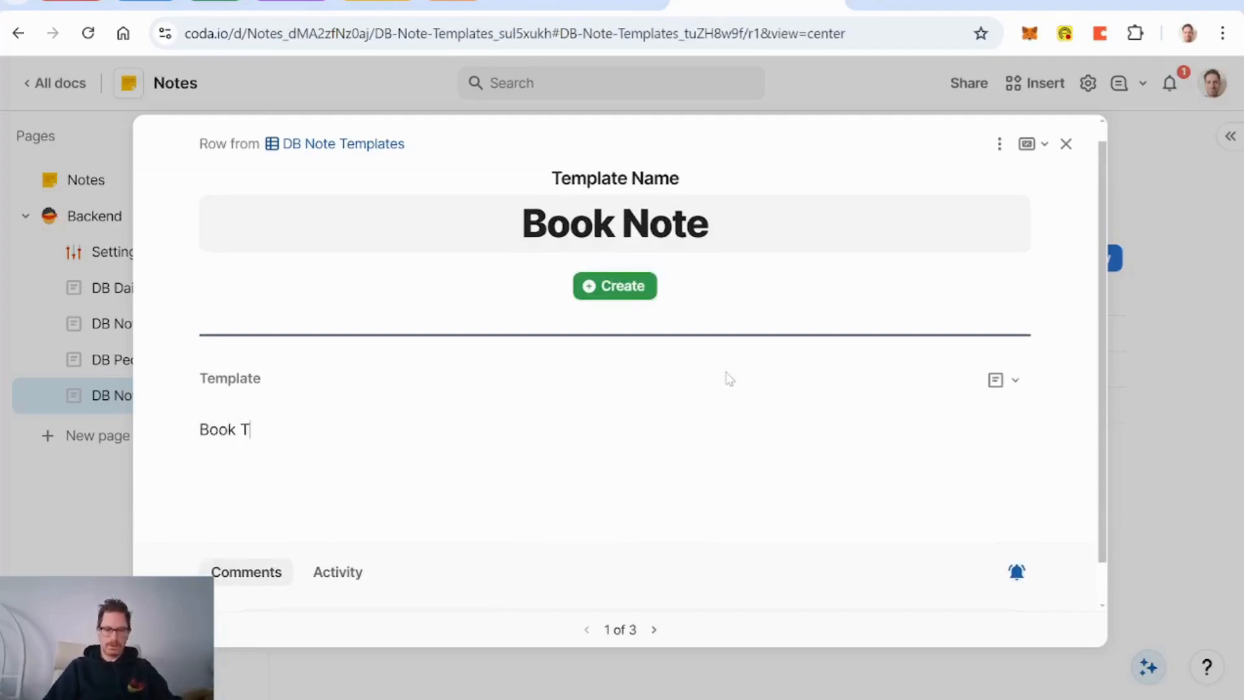
pyautogui.write('itle:')
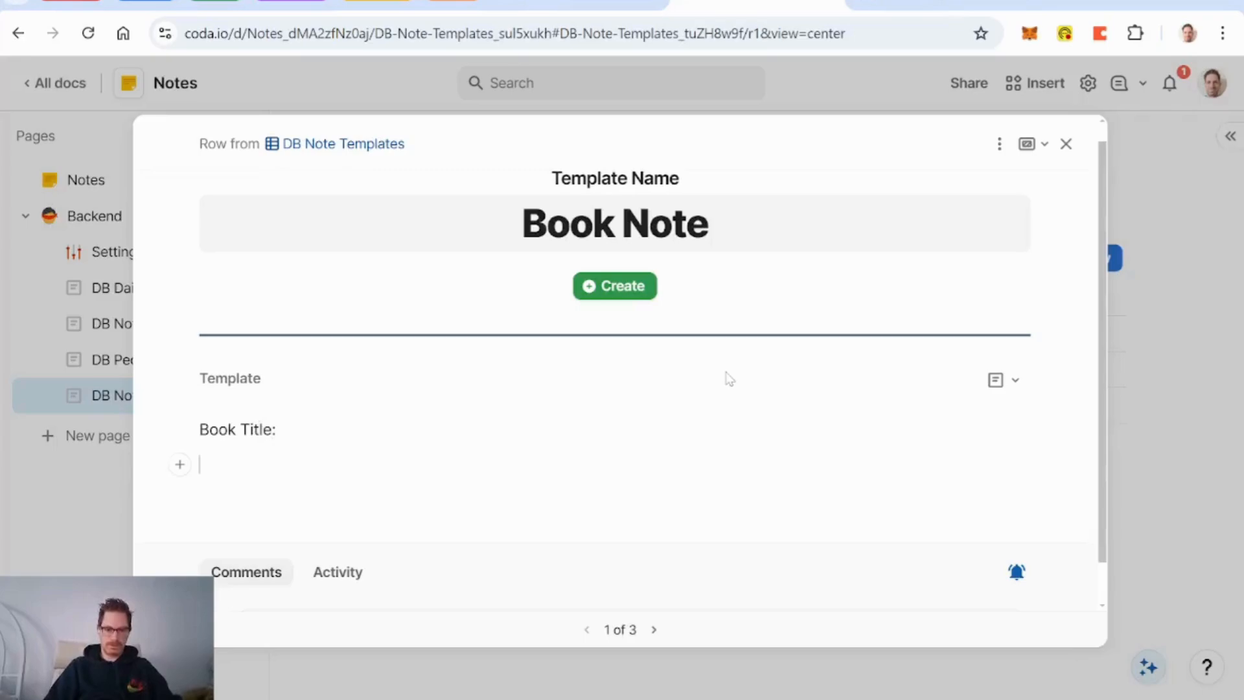
pyautogui.write('Page Number:')
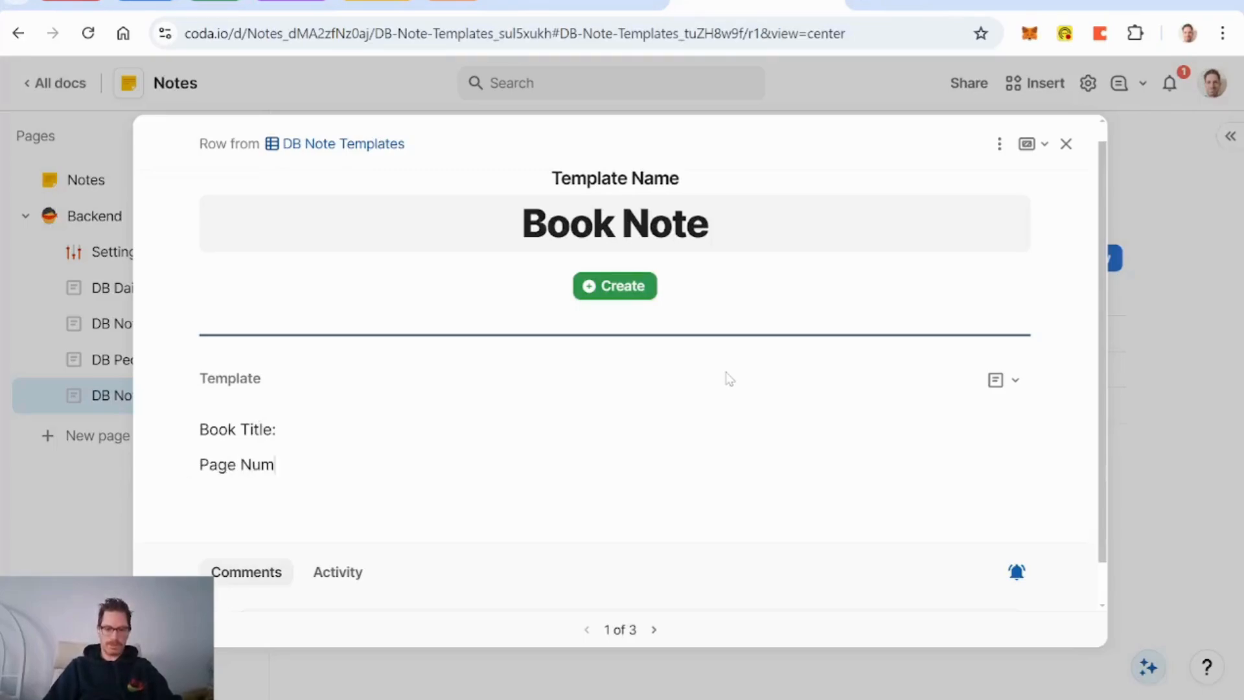
pyautogui.press('BackSpace')
pyautogui.write(':')
pyautogui.press('Return')
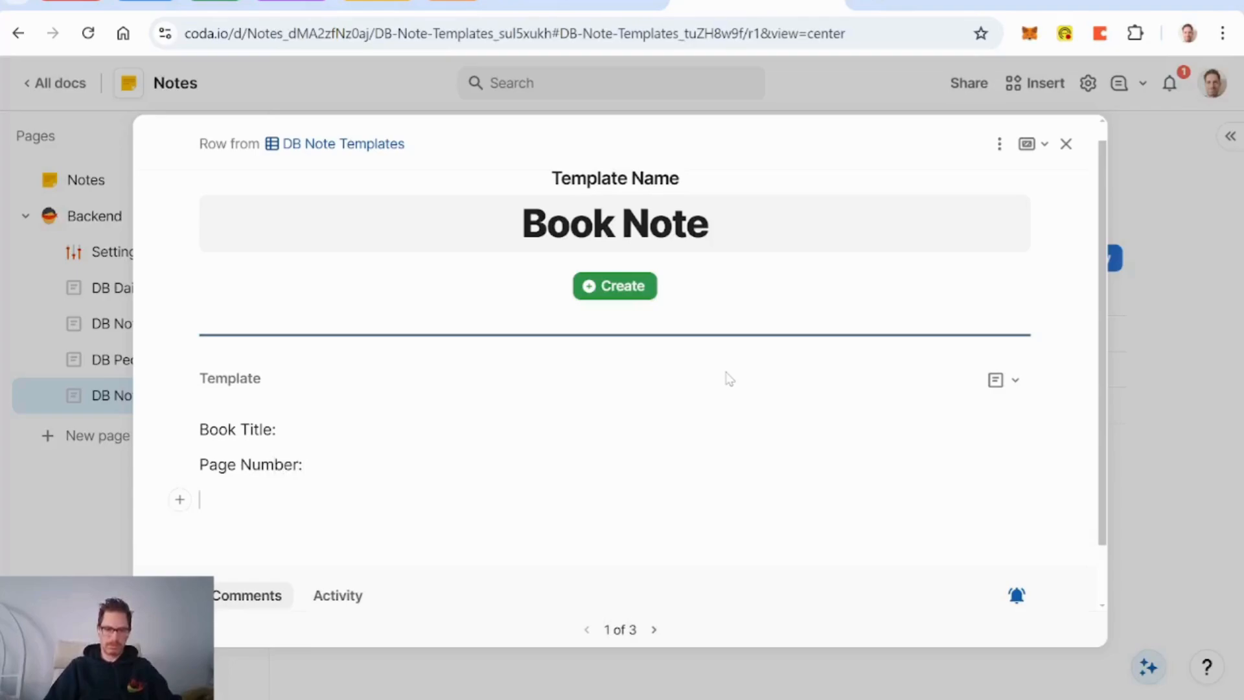
pyautogui.write('Note:')
pyautogui.press('BackSpace')
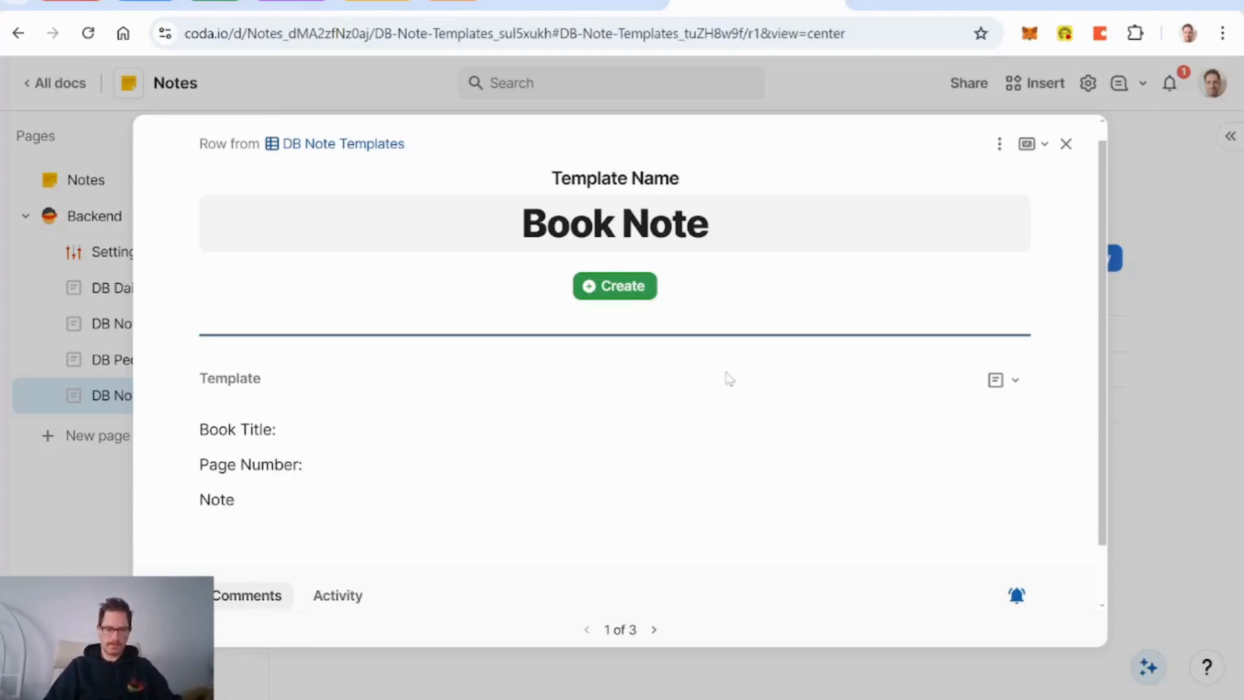
pyautogui.press('BackSpace')
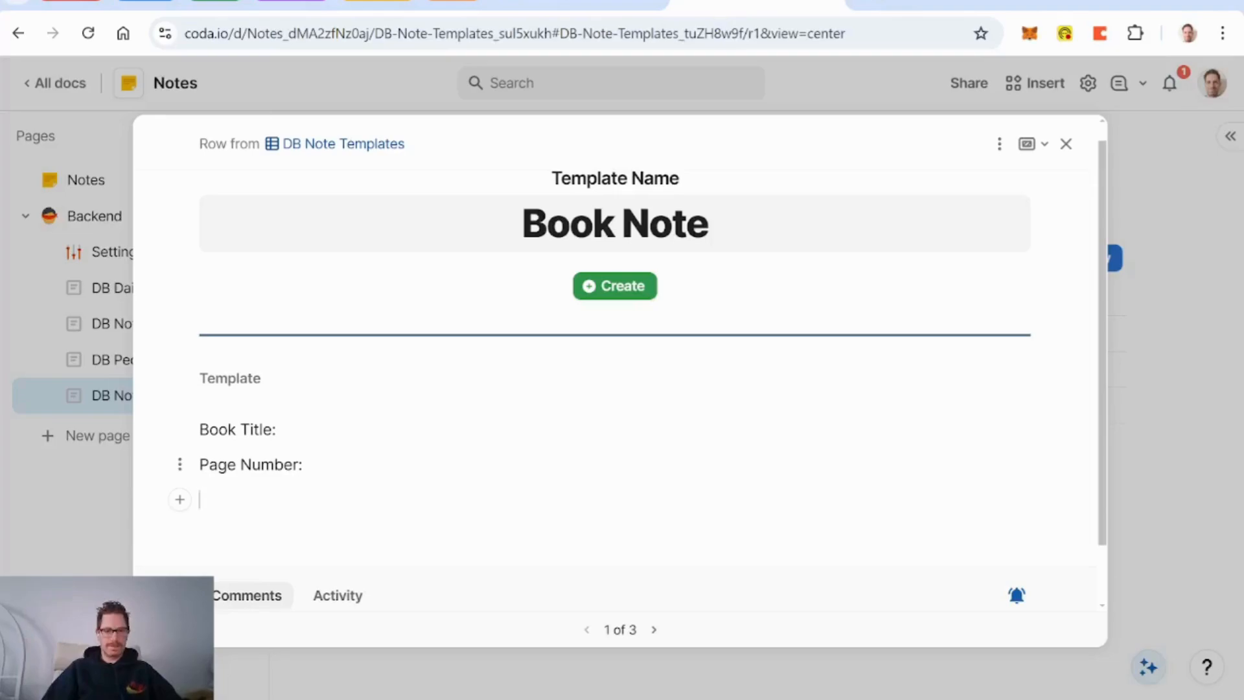
pyautogui.scroll(1, 642, 368)
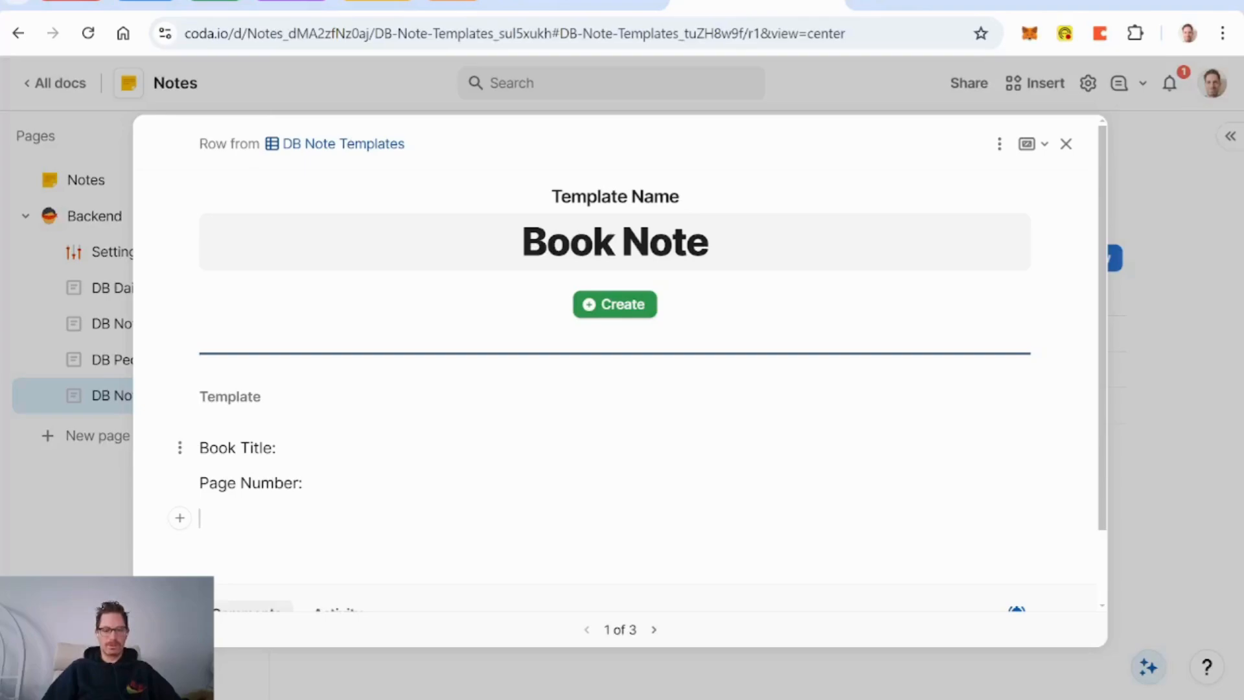
pyautogui.scroll(-2, 694, 381)
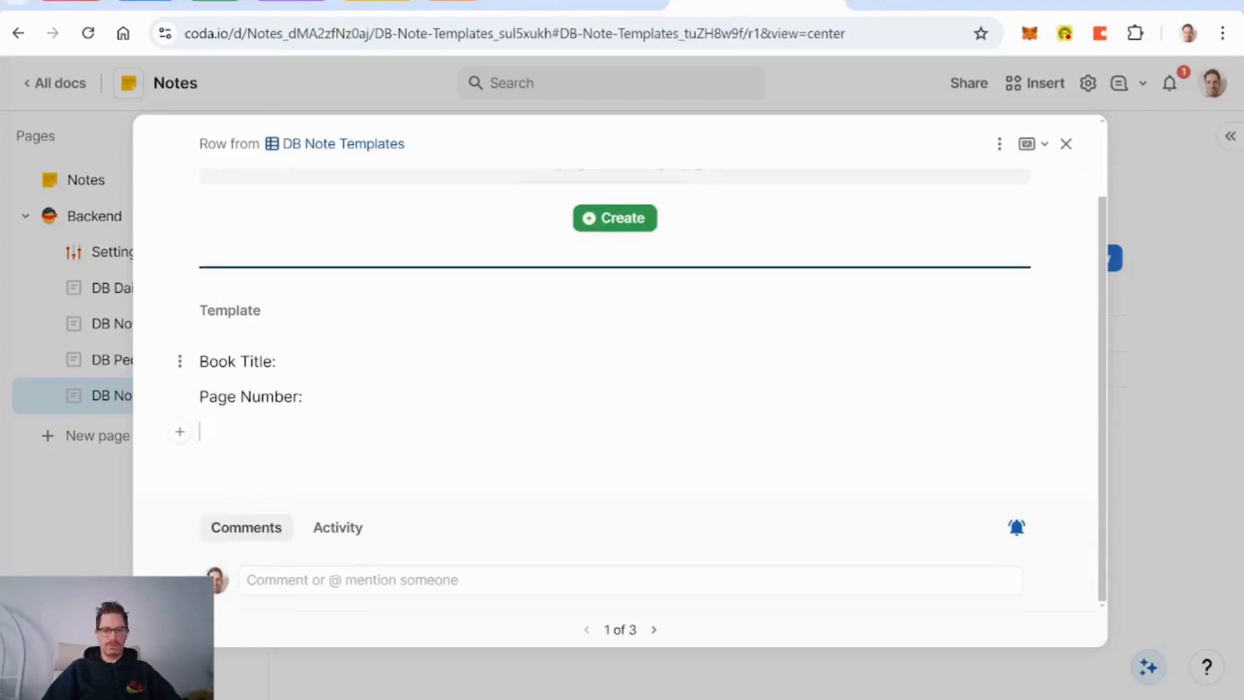
pyautogui.scroll(2, 694, 381)
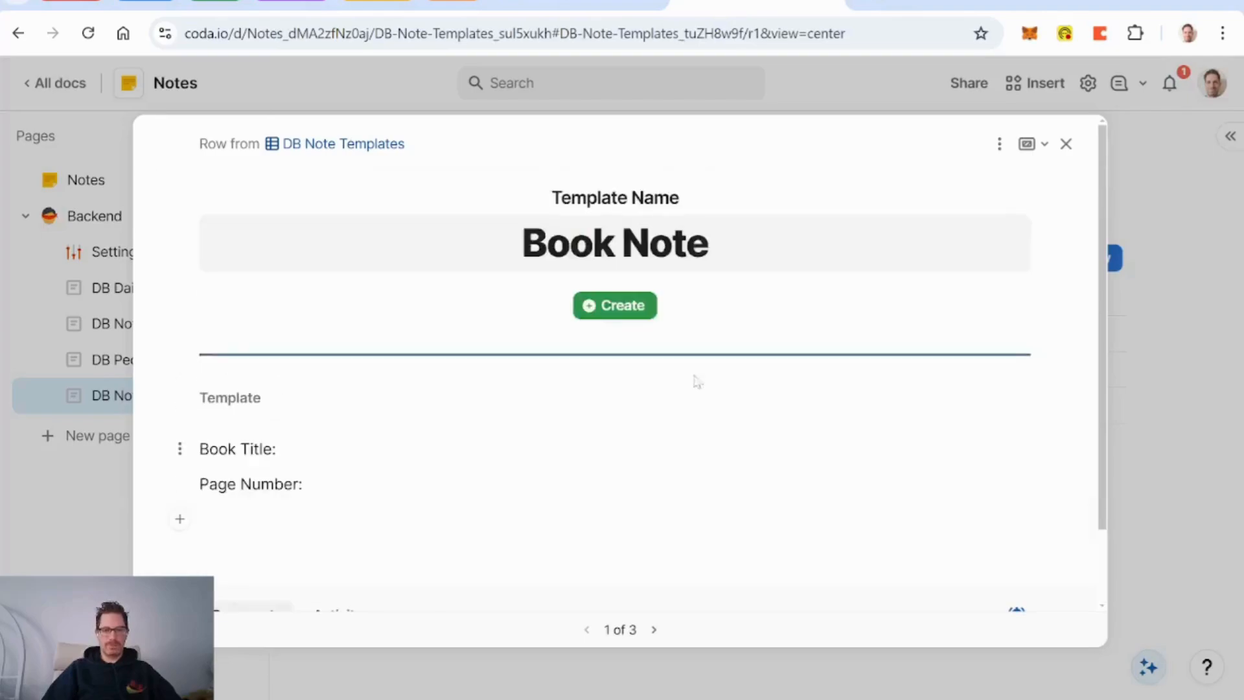
# Step: Test the Book Note Create button, then delete the test note it made
pyautogui.click(606, 317)
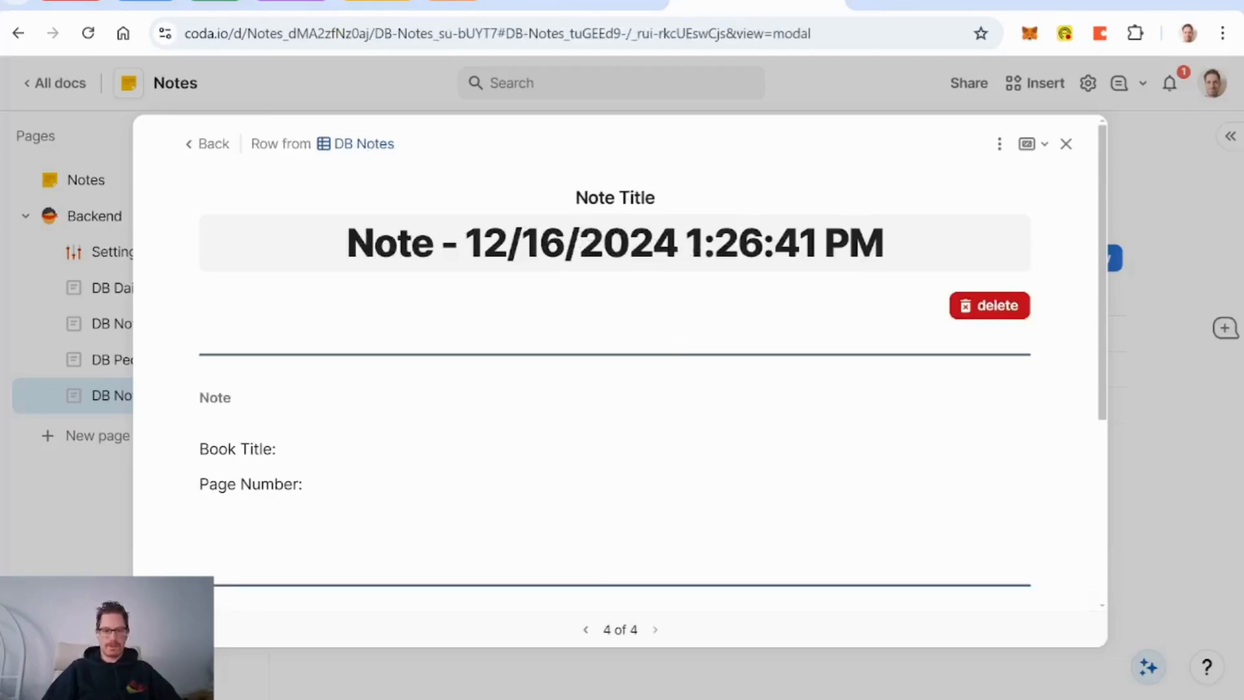
pyautogui.scroll(-2, 615, 389)
pyautogui.scroll(2, 615, 389)
pyautogui.scroll(-3, 615, 389)
pyautogui.scroll(3, 616, 389)
pyautogui.click(1011, 307)
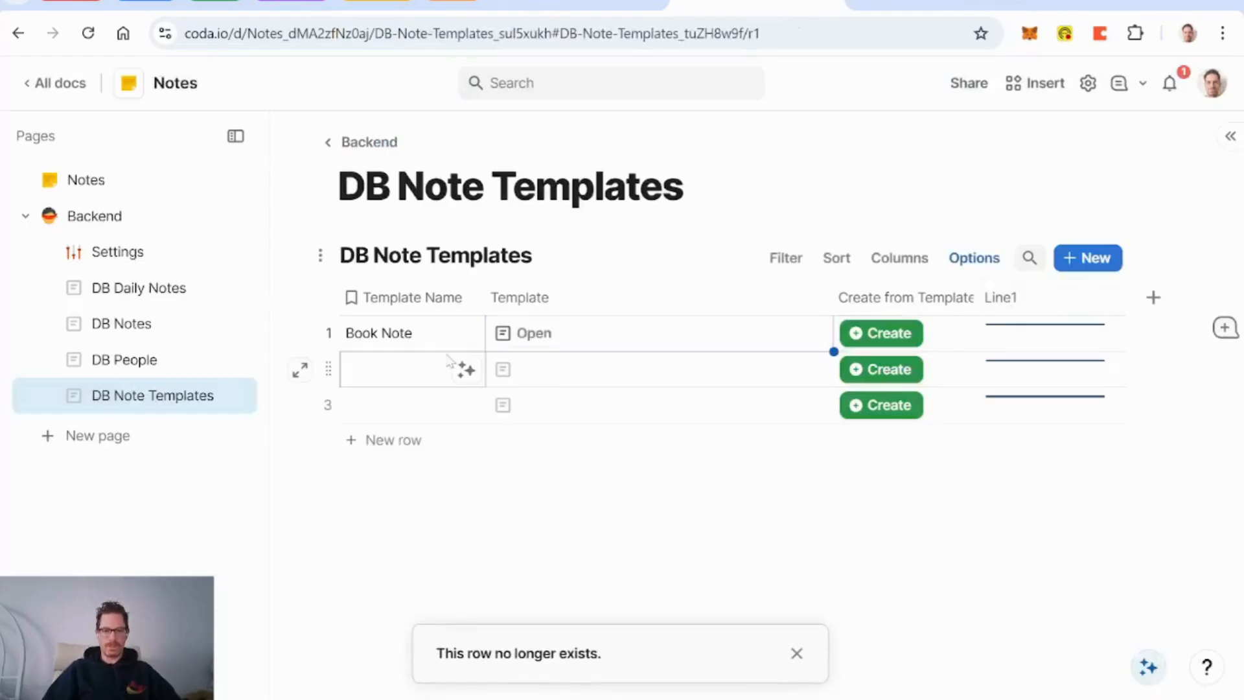
# Step: Add a DB Note Templates relation column to DB Notes named Note Template
pyautogui.click(136, 324)
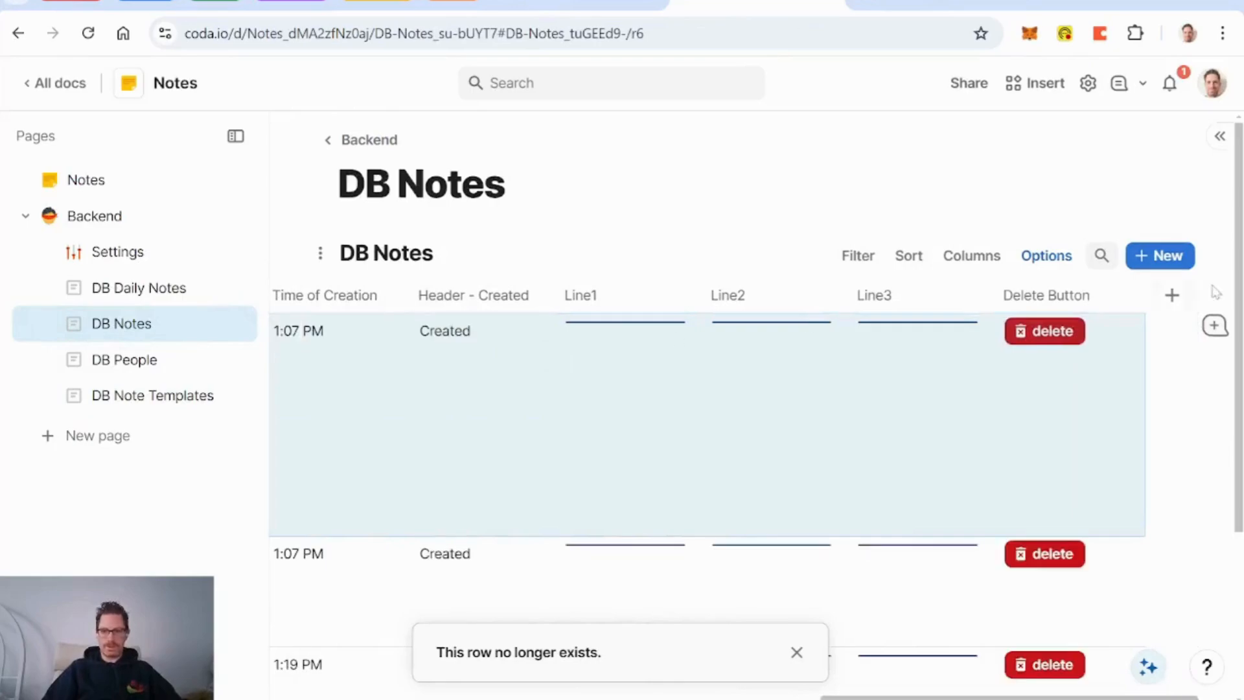
pyautogui.click(1172, 298)
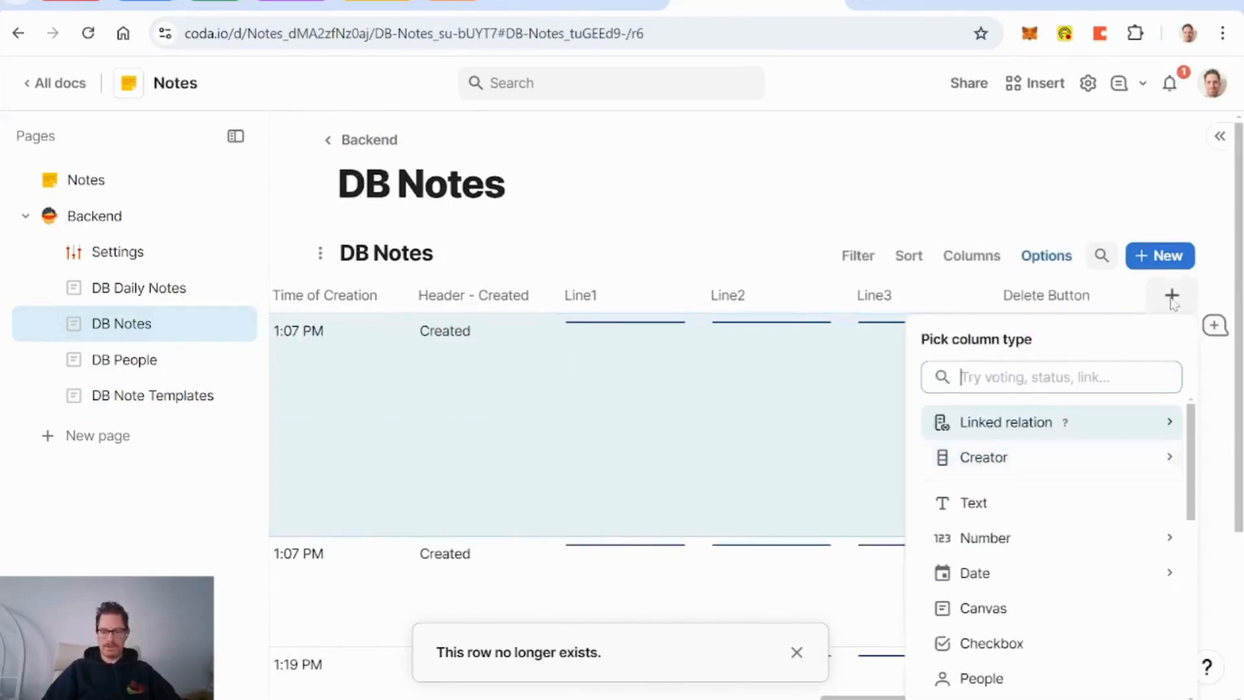
pyautogui.write('temp')
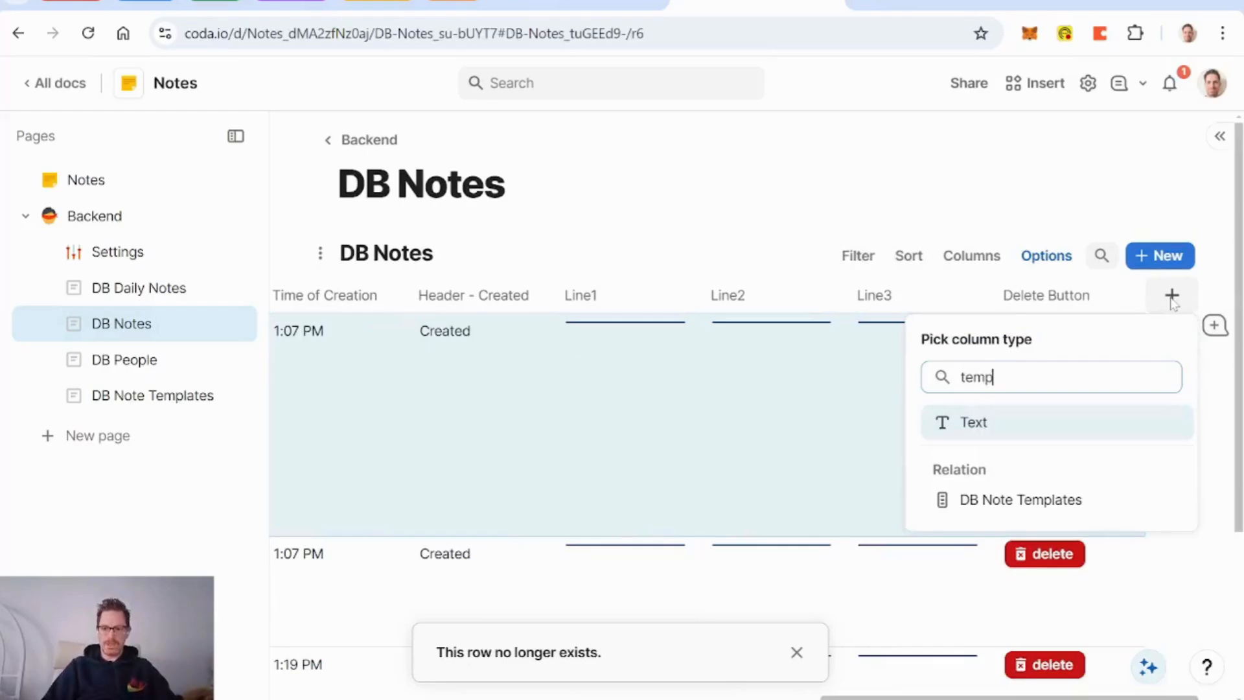
pyautogui.press('Down')
pyautogui.press('Return')
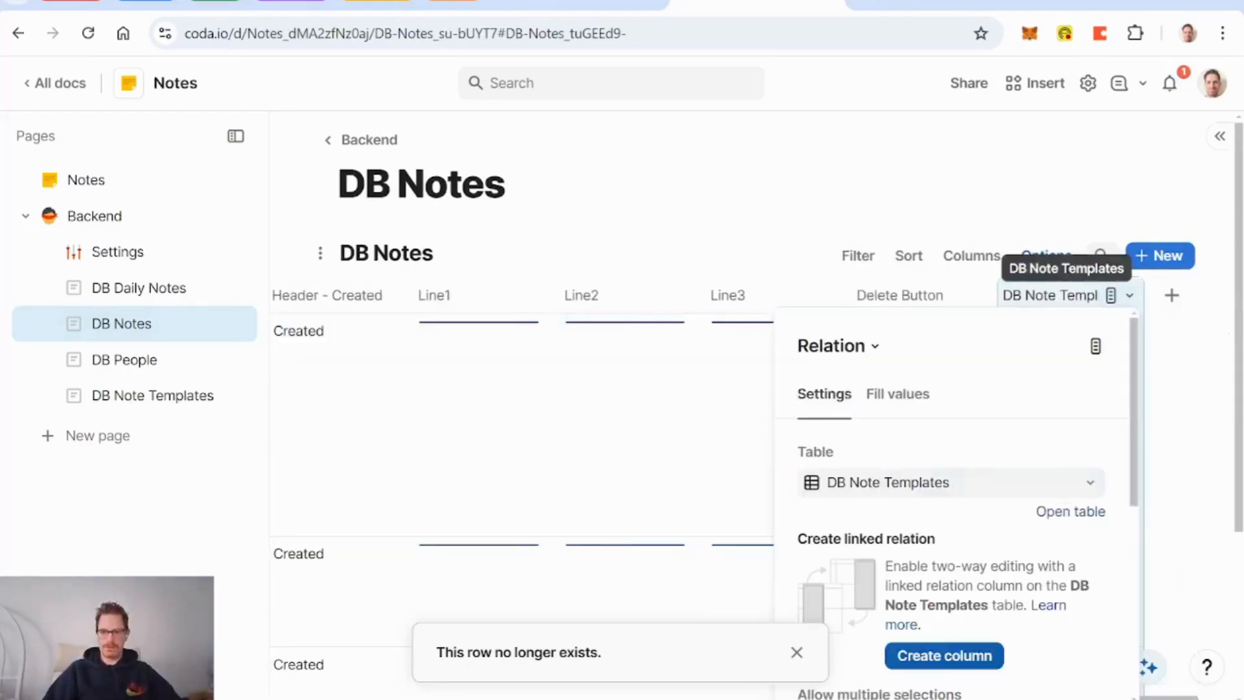
pyautogui.doubleClick(1050, 295)
pyautogui.press('Home')
pyautogui.press('Delete')
pyautogui.press('Delete')
pyautogui.press('Delete')
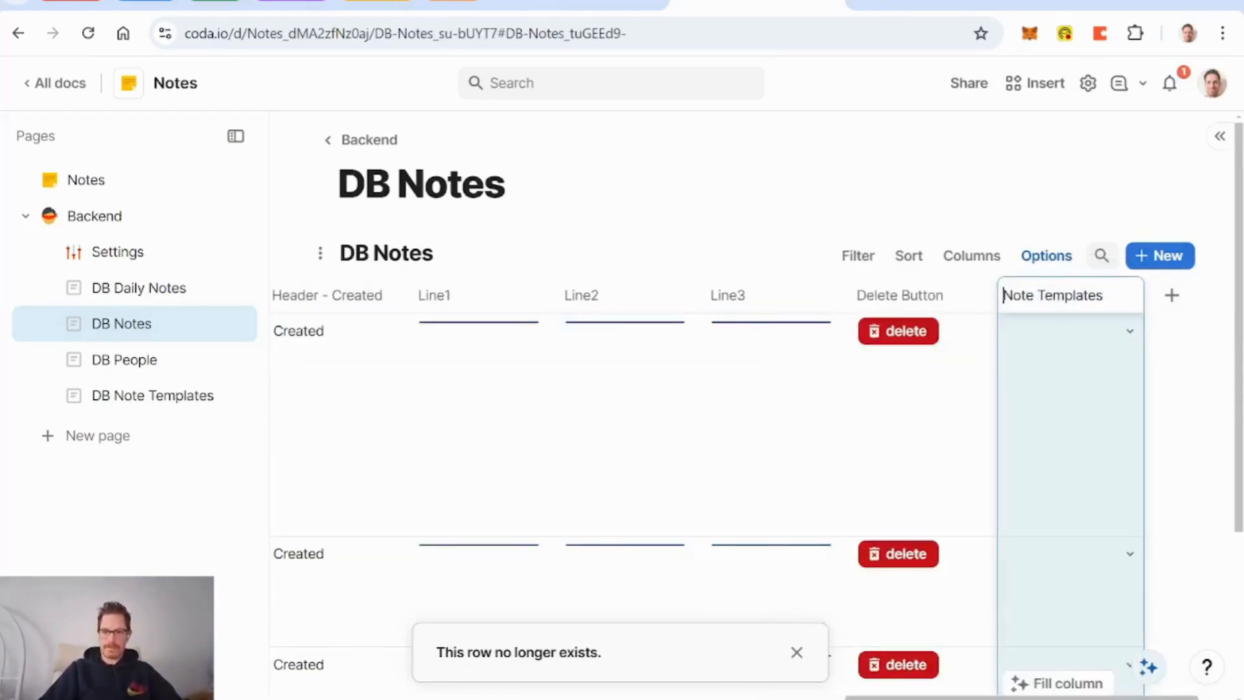
pyautogui.press('Return')
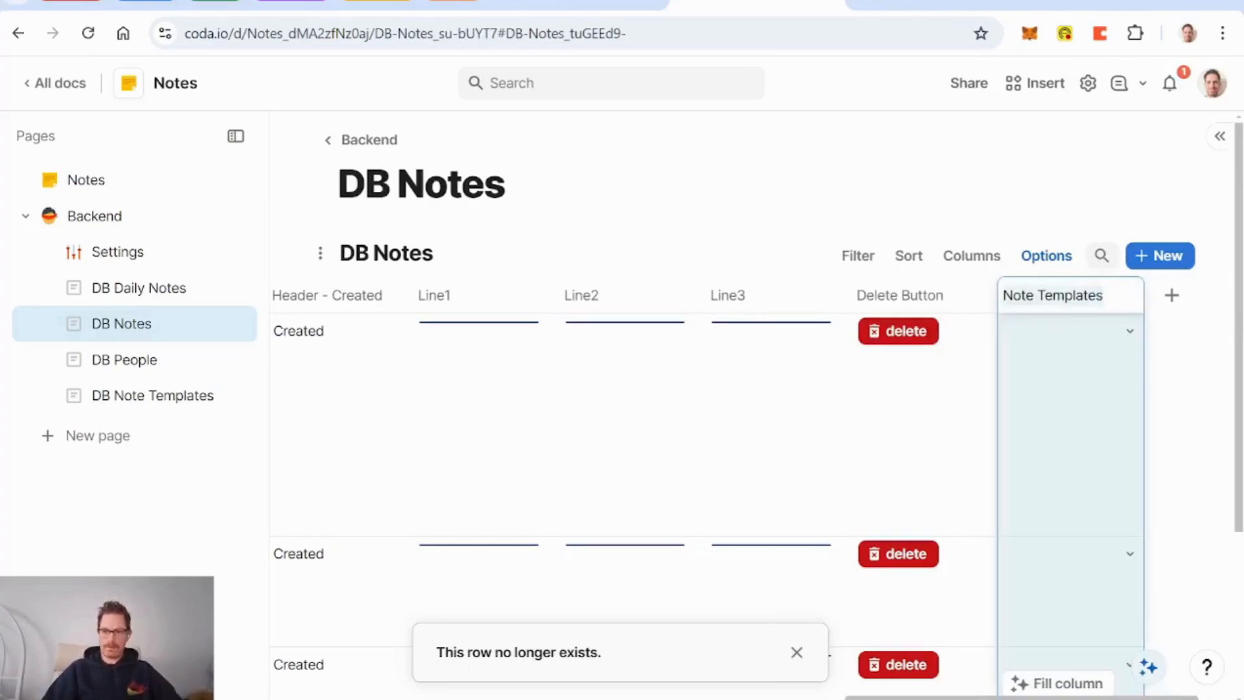
pyautogui.press('End')
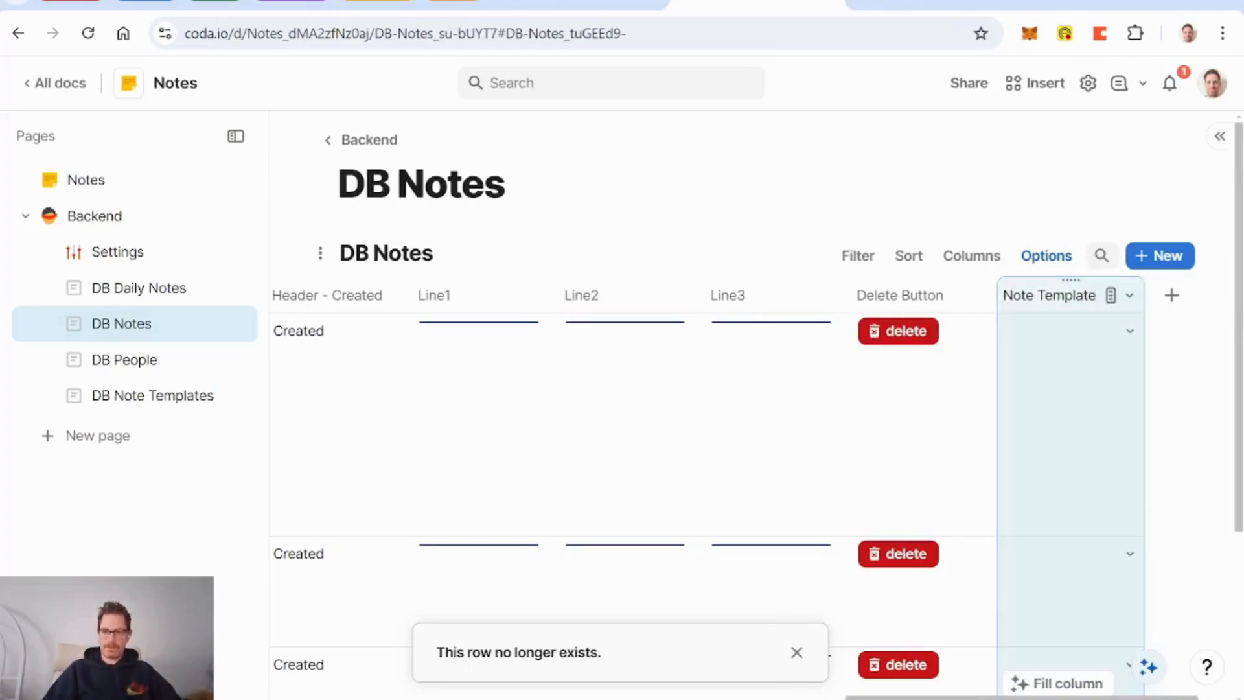
# Step: Make Note Template two-way, creating the linked column in DB Note Templates
pyautogui.click(1128, 298)
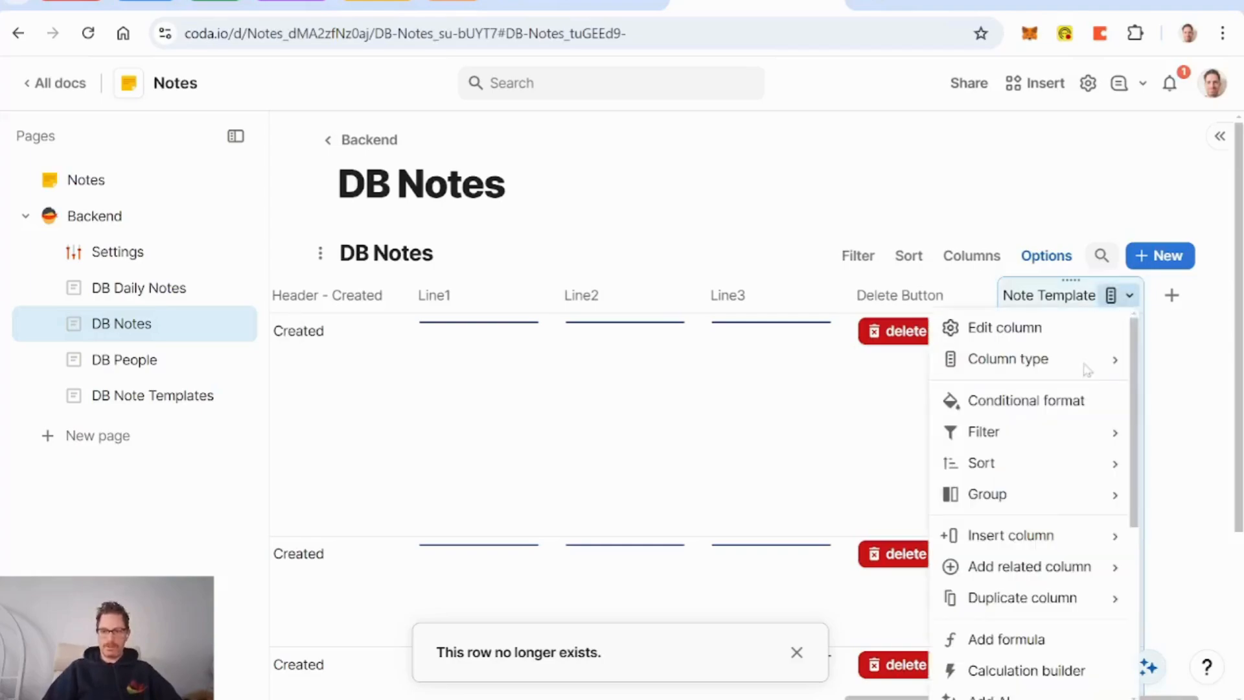
pyautogui.click(1031, 327)
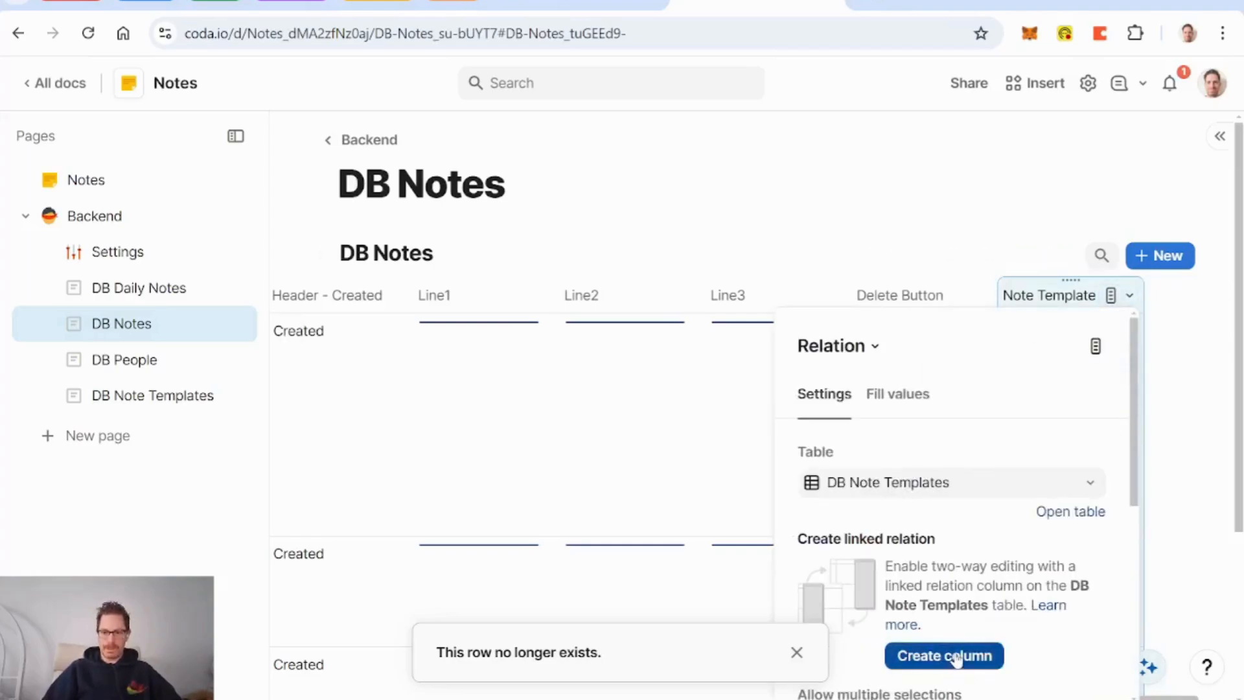
pyautogui.scroll(-3, 946, 655)
pyautogui.click(950, 438)
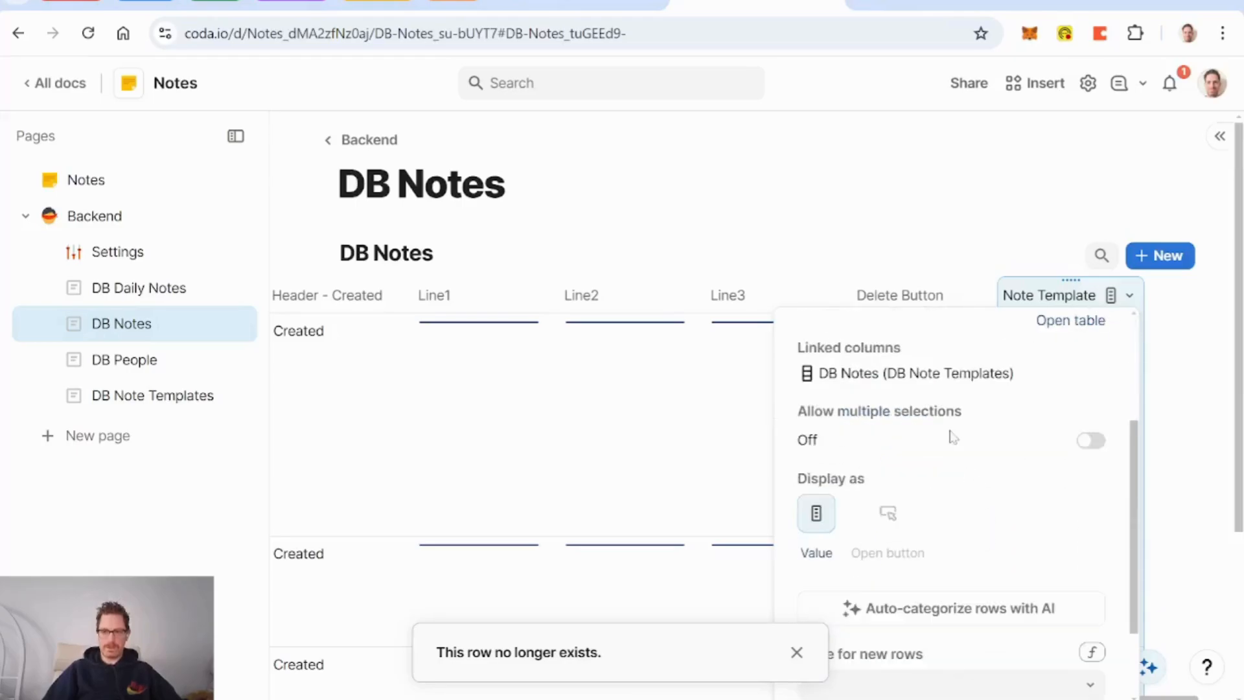
pyautogui.click(165, 397)
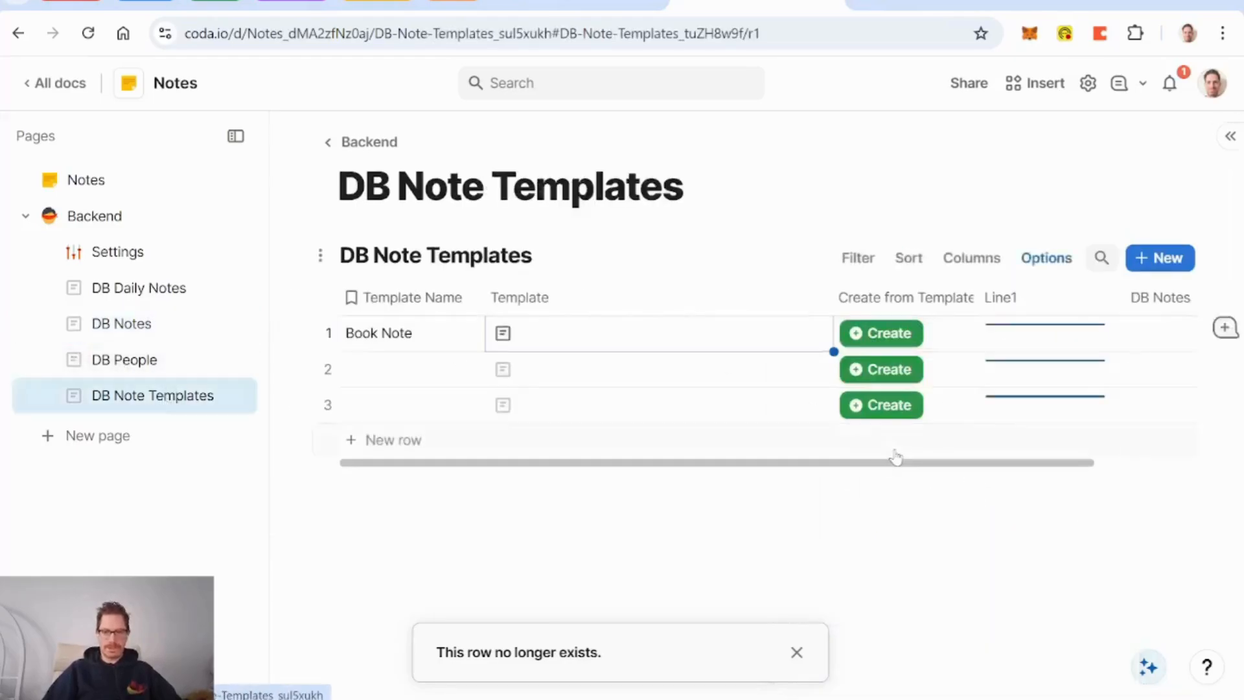
# Step: Hide the Line1 column in DB Note Templates
pyautogui.rightClick(1037, 307)
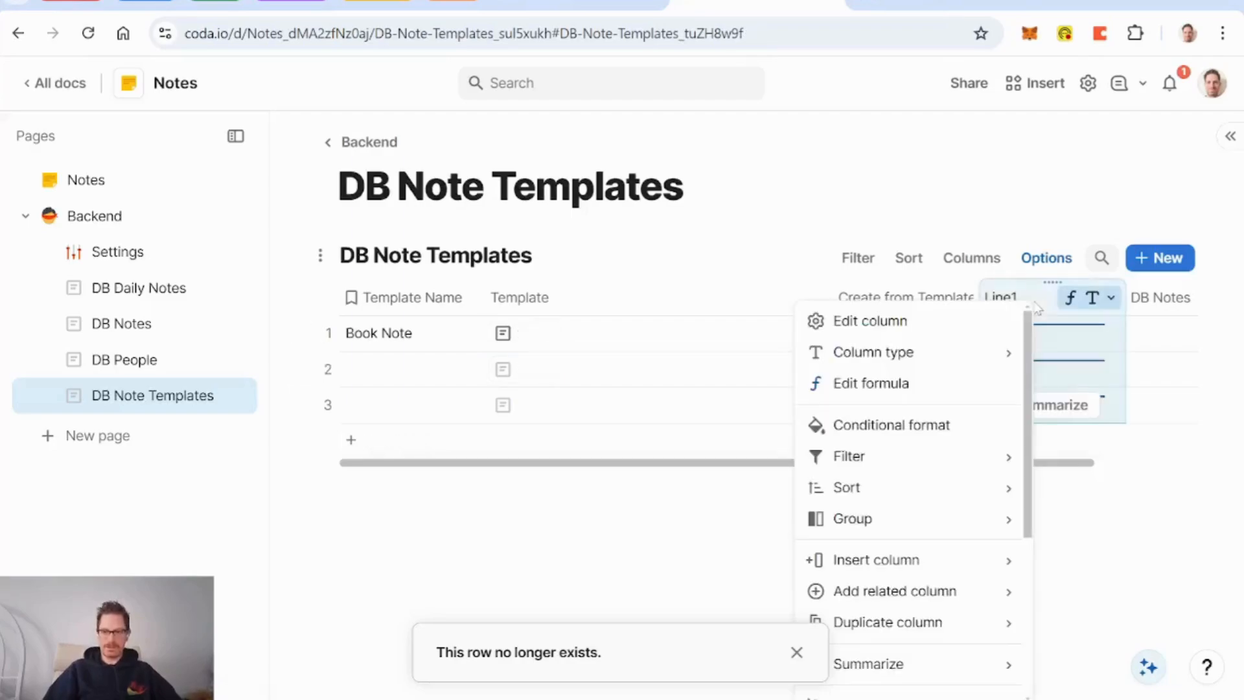
pyautogui.scroll(-3, 955, 544)
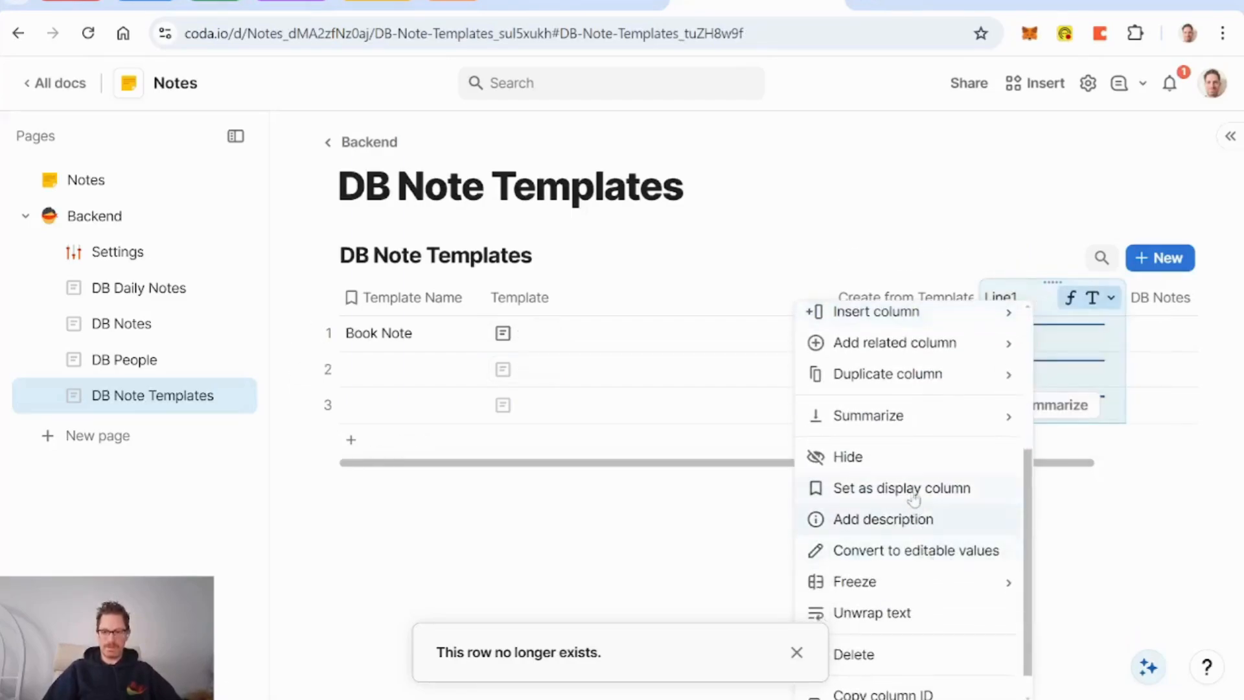
pyautogui.click(903, 458)
pyautogui.click(797, 653)
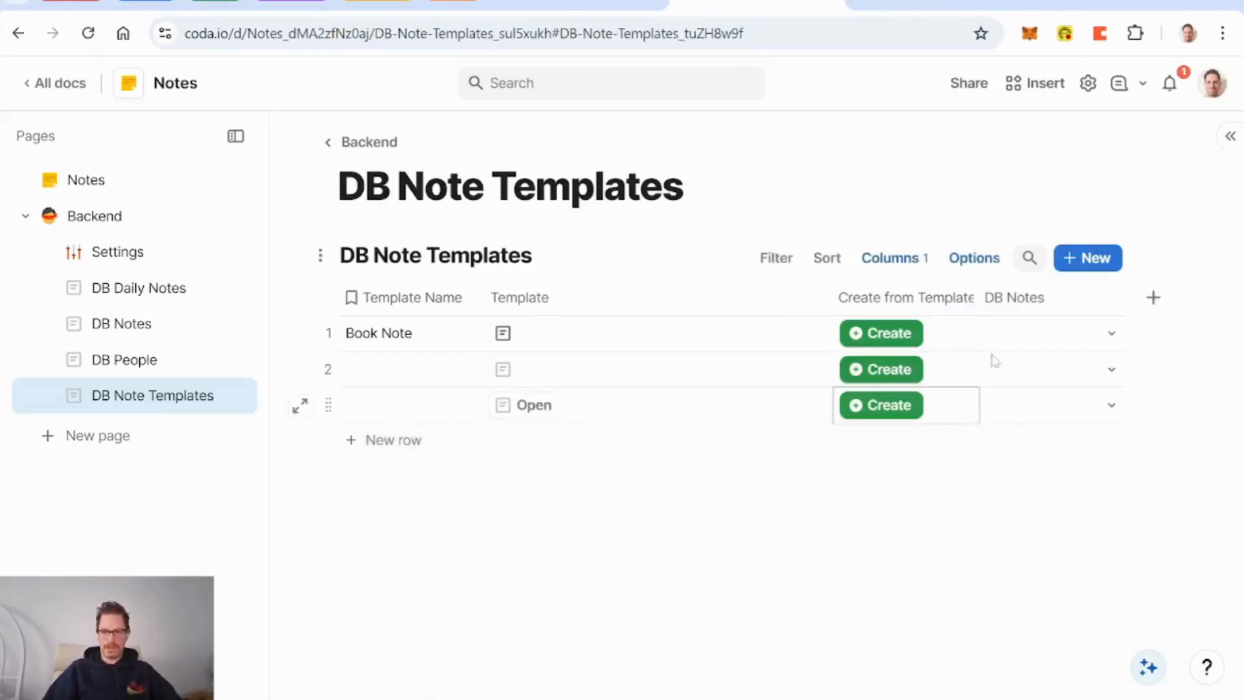
# Step: Rename the DB Notes back-link column to Notes
pyautogui.click(1011, 300)
pyautogui.press('Home')
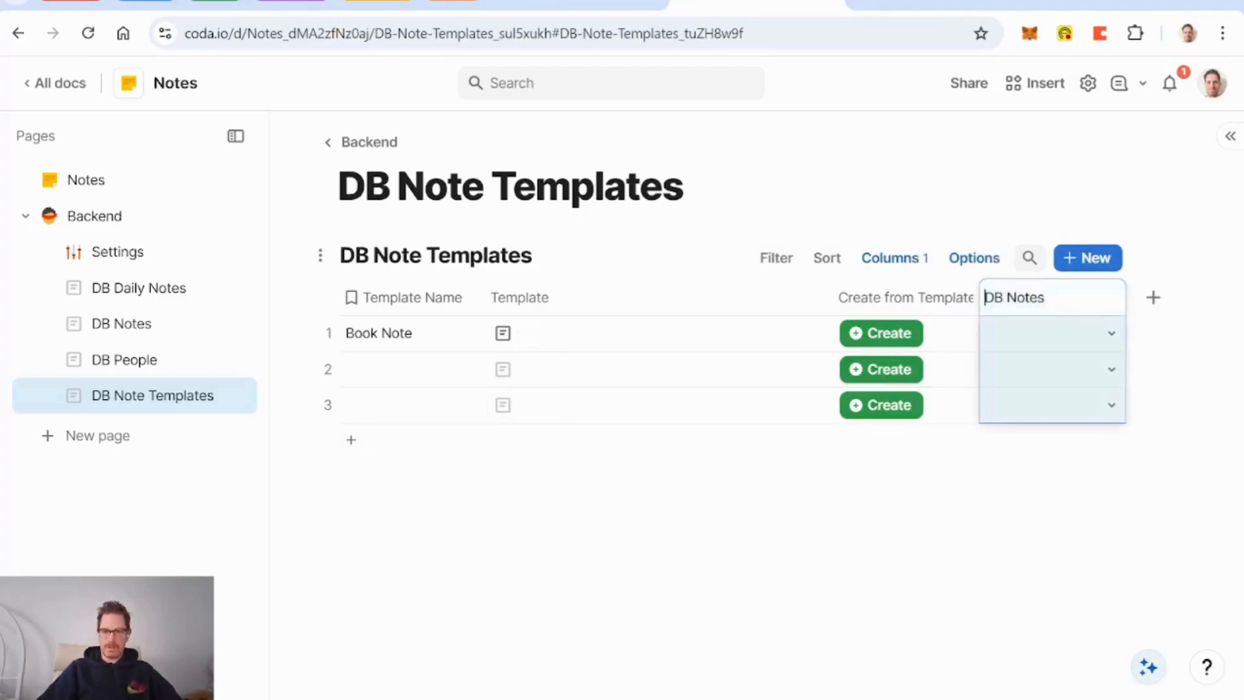
pyautogui.press('Delete')
pyautogui.press('Delete')
pyautogui.press('Delete')
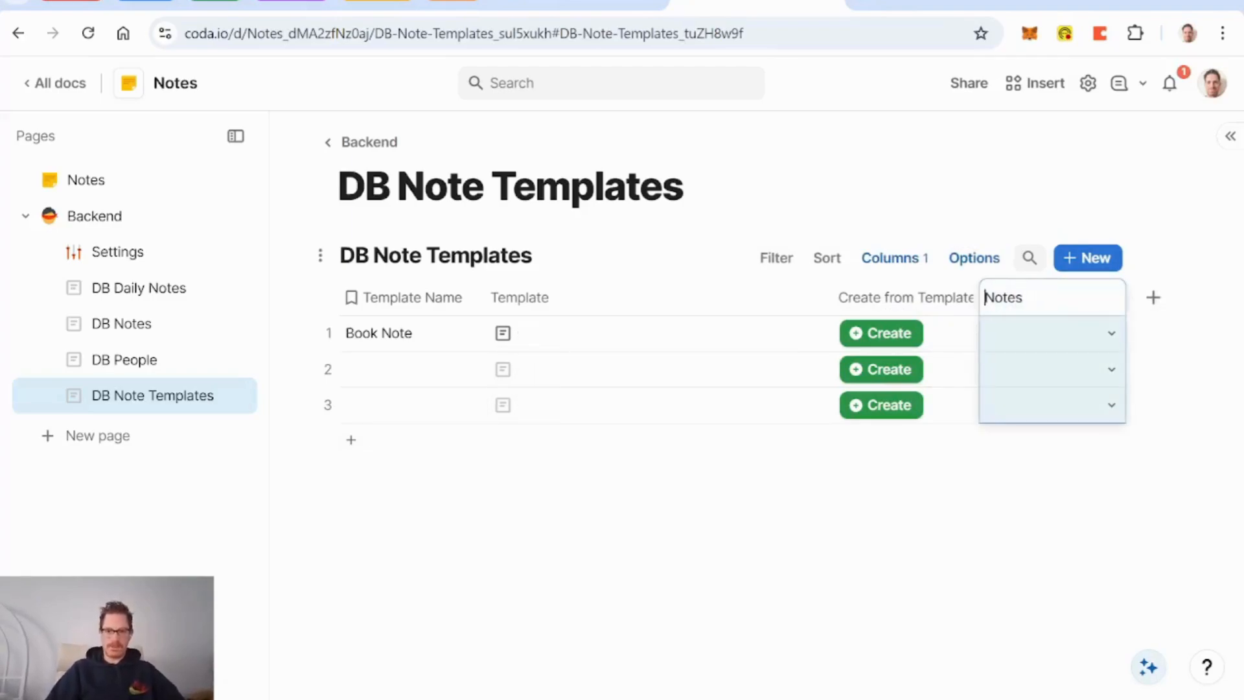
pyautogui.press('Return')
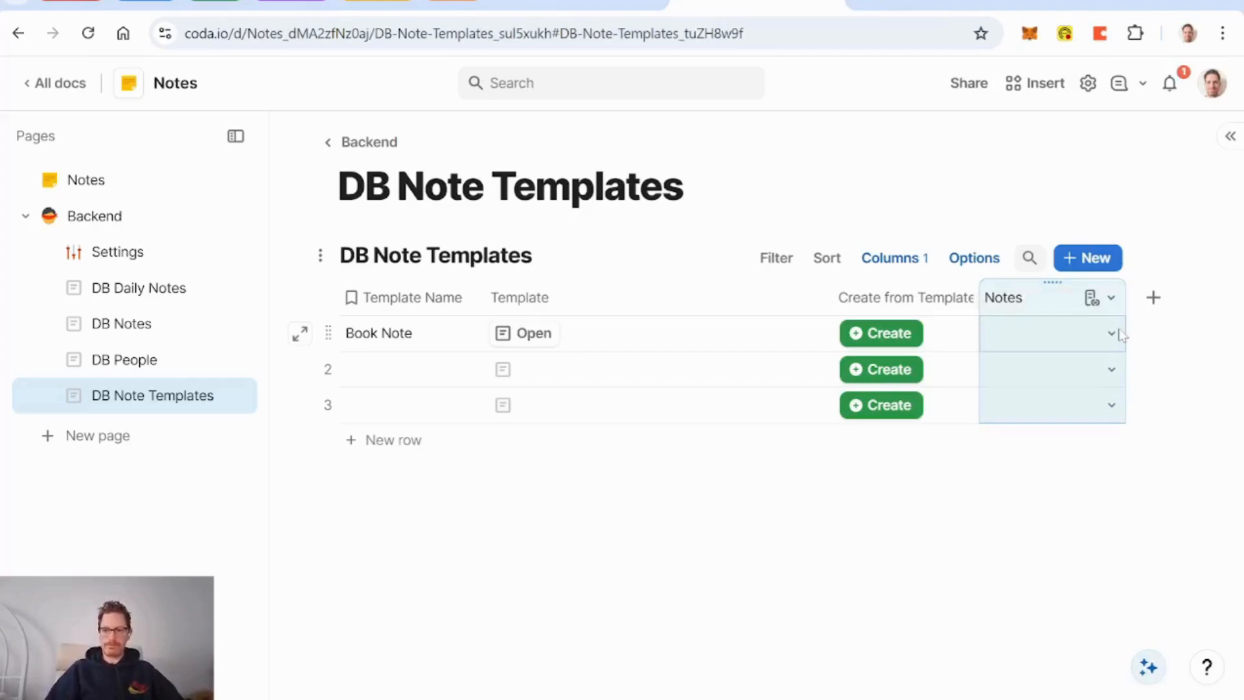
# Step: Wrap the Create button's OpenRow formula in RunActions, leaving room for a second action
pyautogui.click(889, 337)
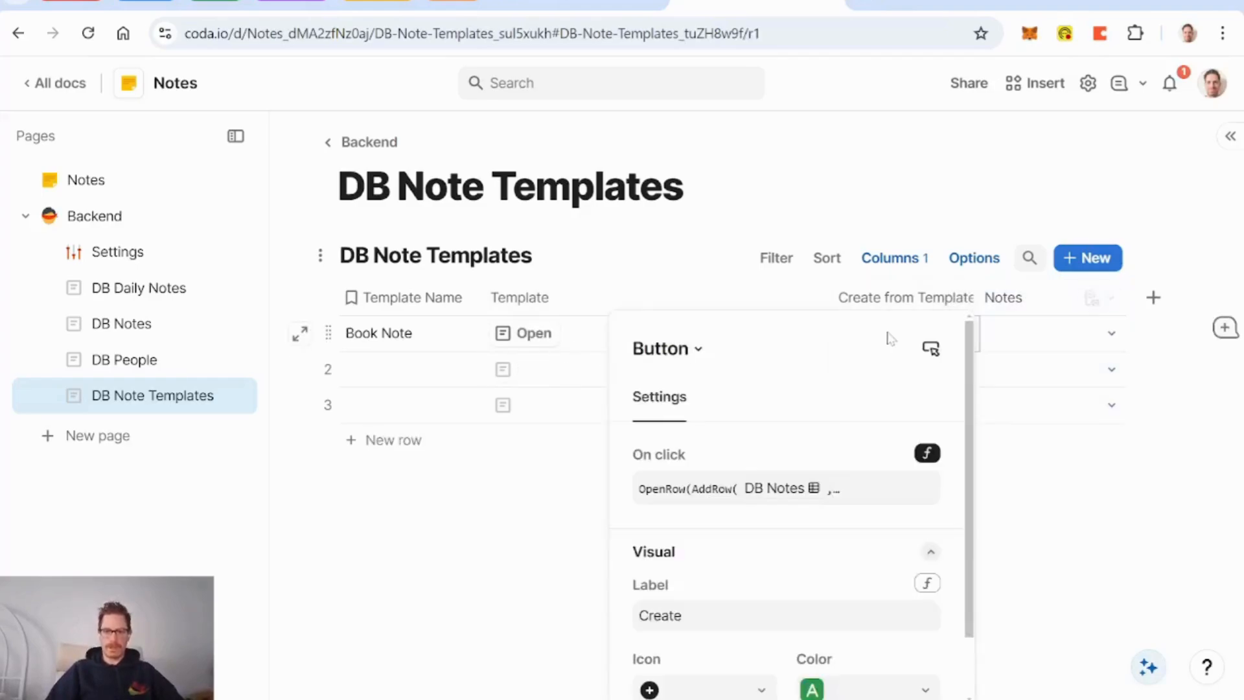
pyautogui.click(825, 494)
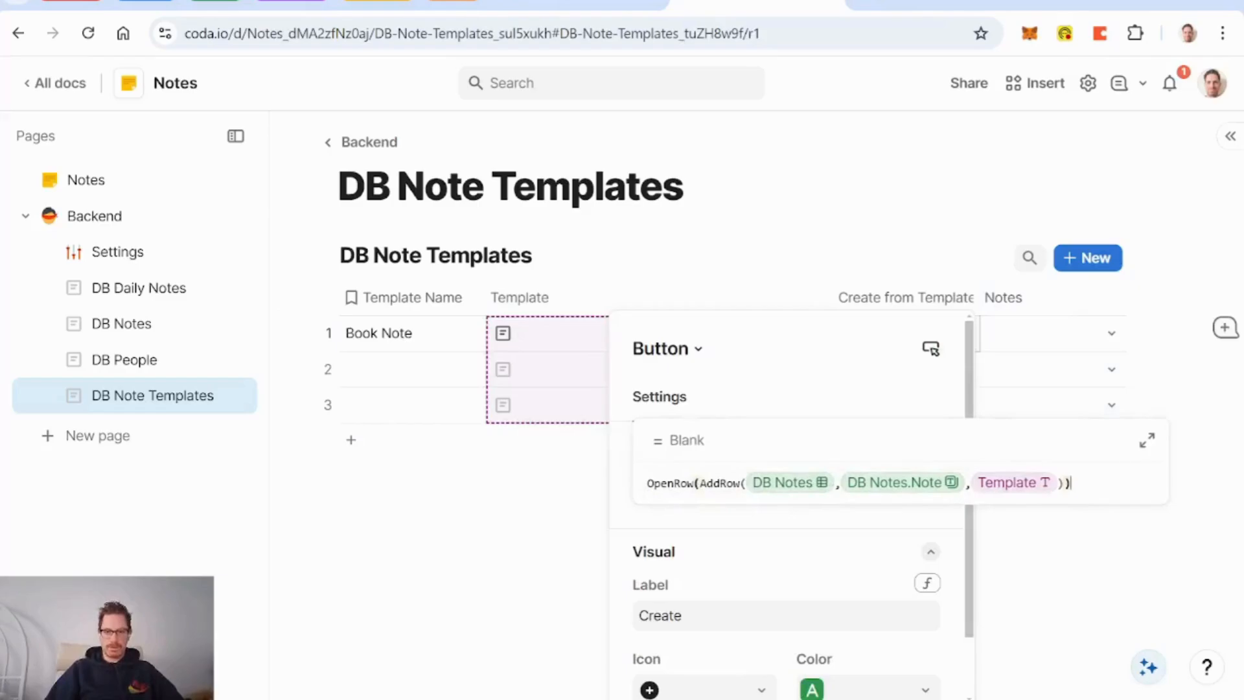
pyautogui.press('Return')
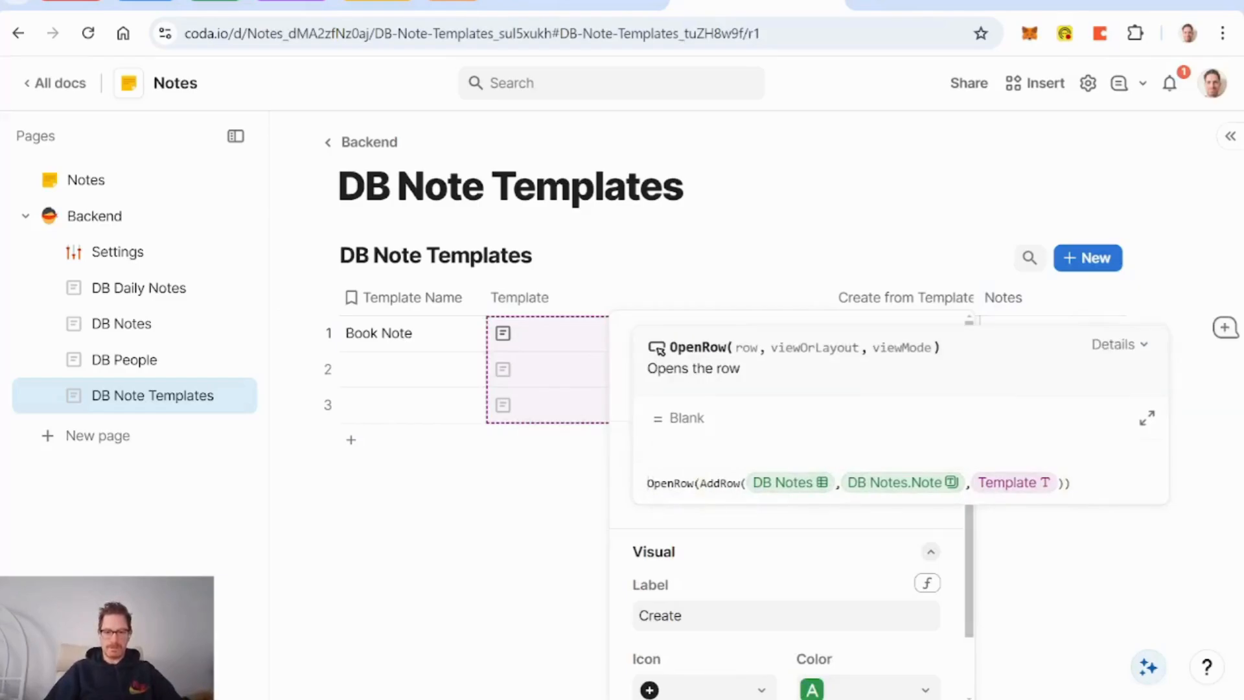
pyautogui.write('runactions(')
pyautogui.press('Tab')
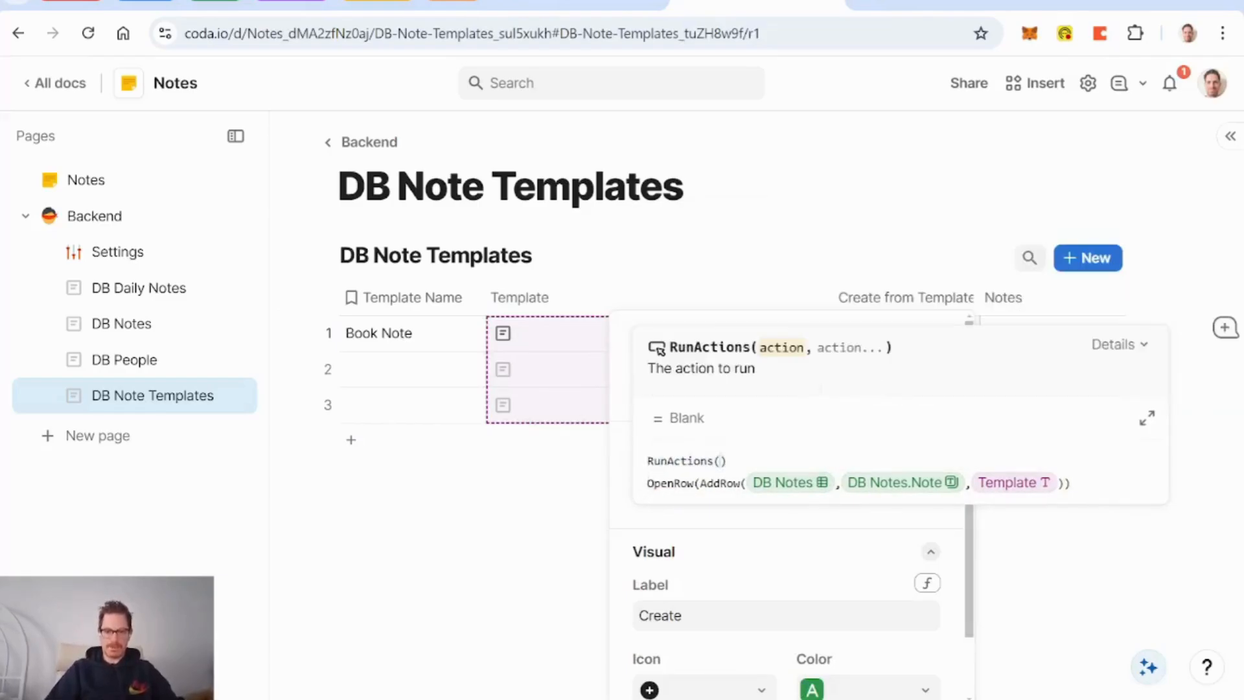
pyautogui.press('Right')
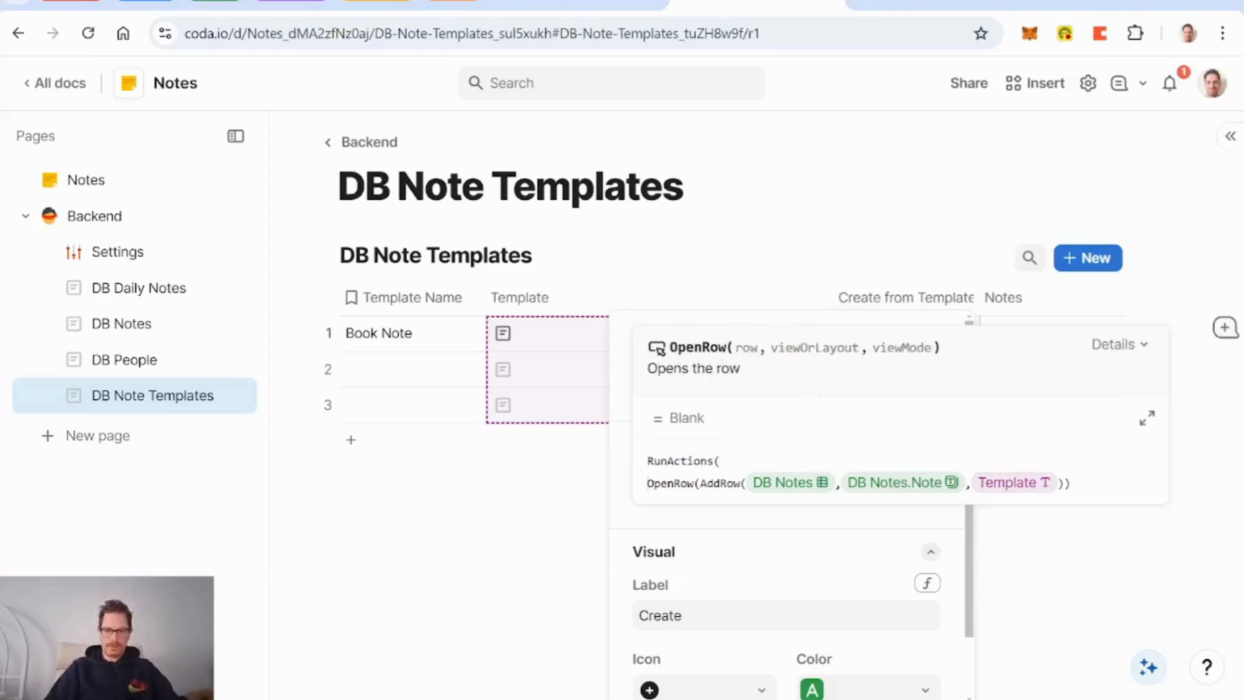
pyautogui.press('End')
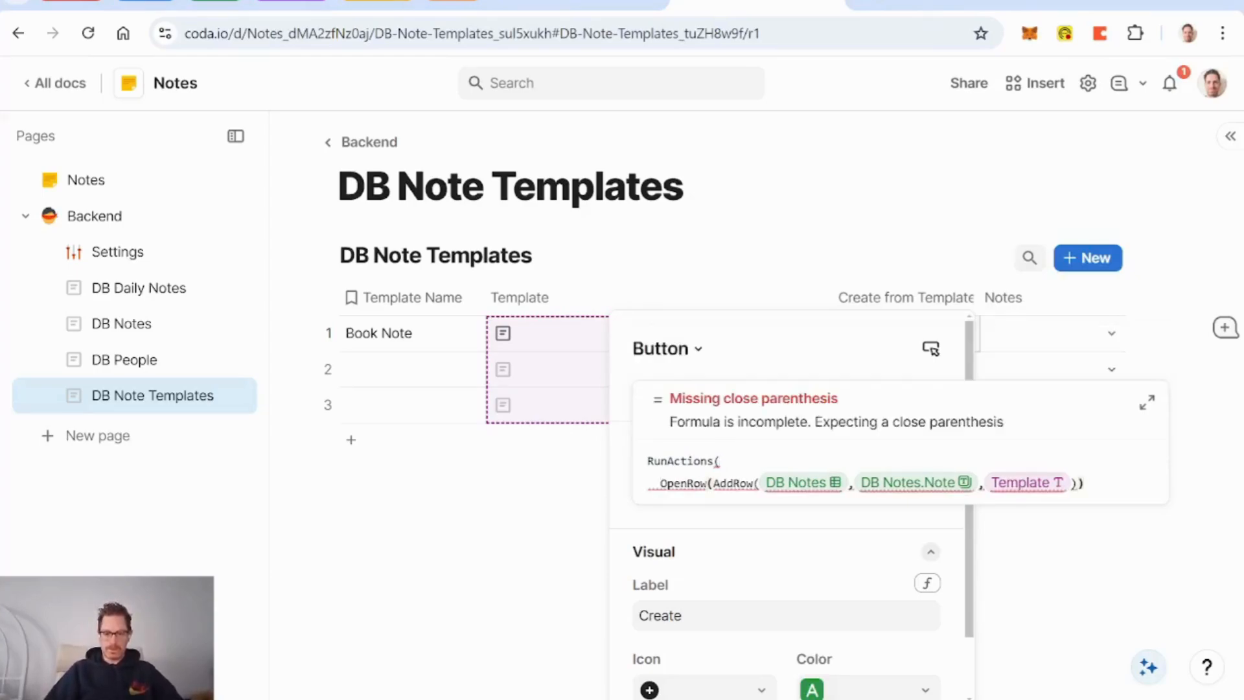
pyautogui.write(',')
pyautogui.press('Return')
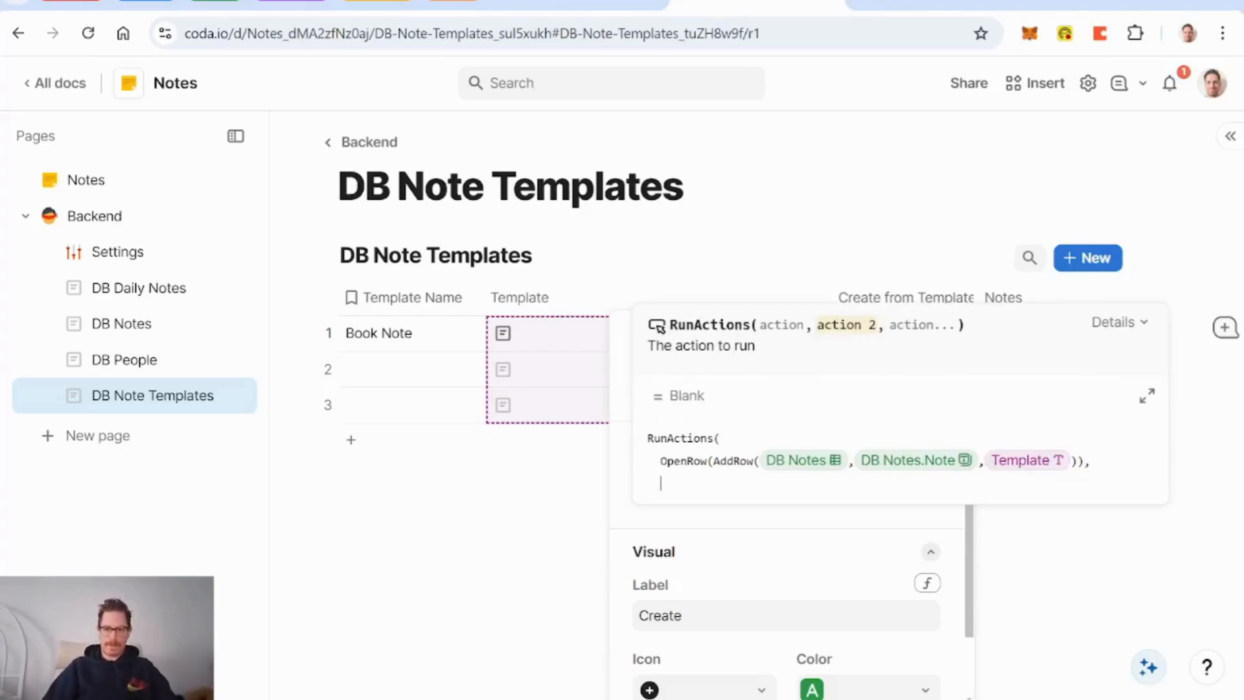
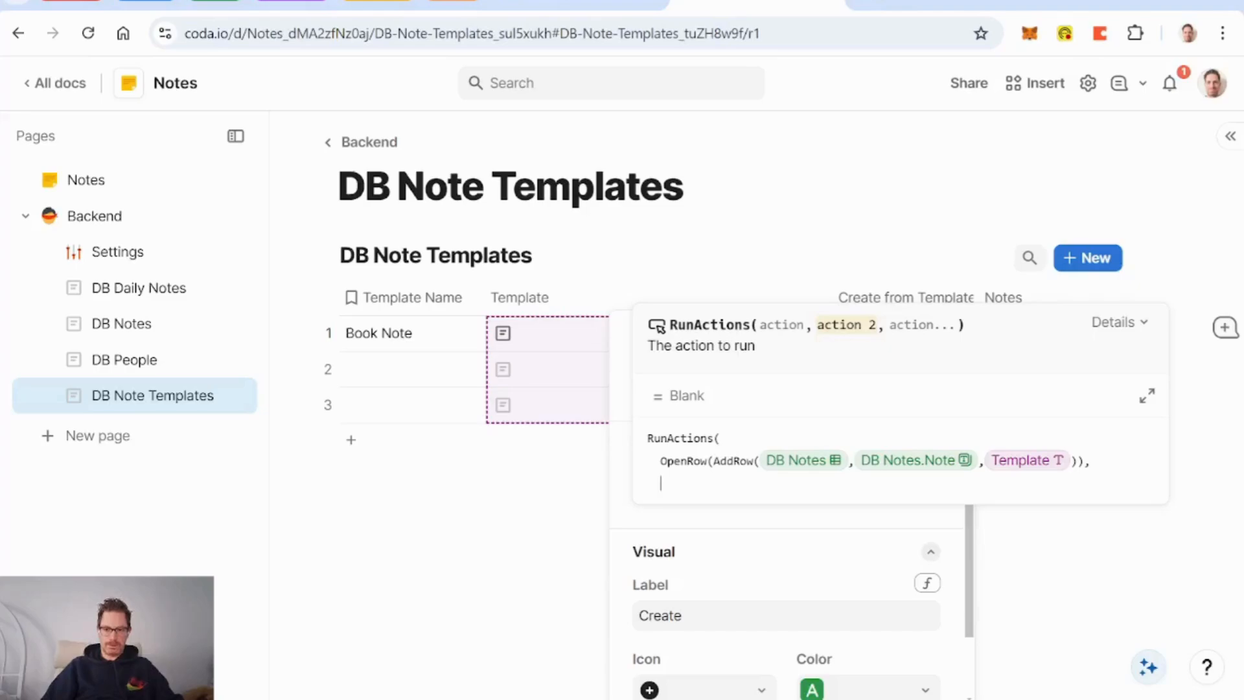
# Step: Strip the RunActions wrapper so the button formula is just OpenRow(AddRow(DB Notes…))
pyautogui.press('BackSpace')
pyautogui.press('BackSpace')
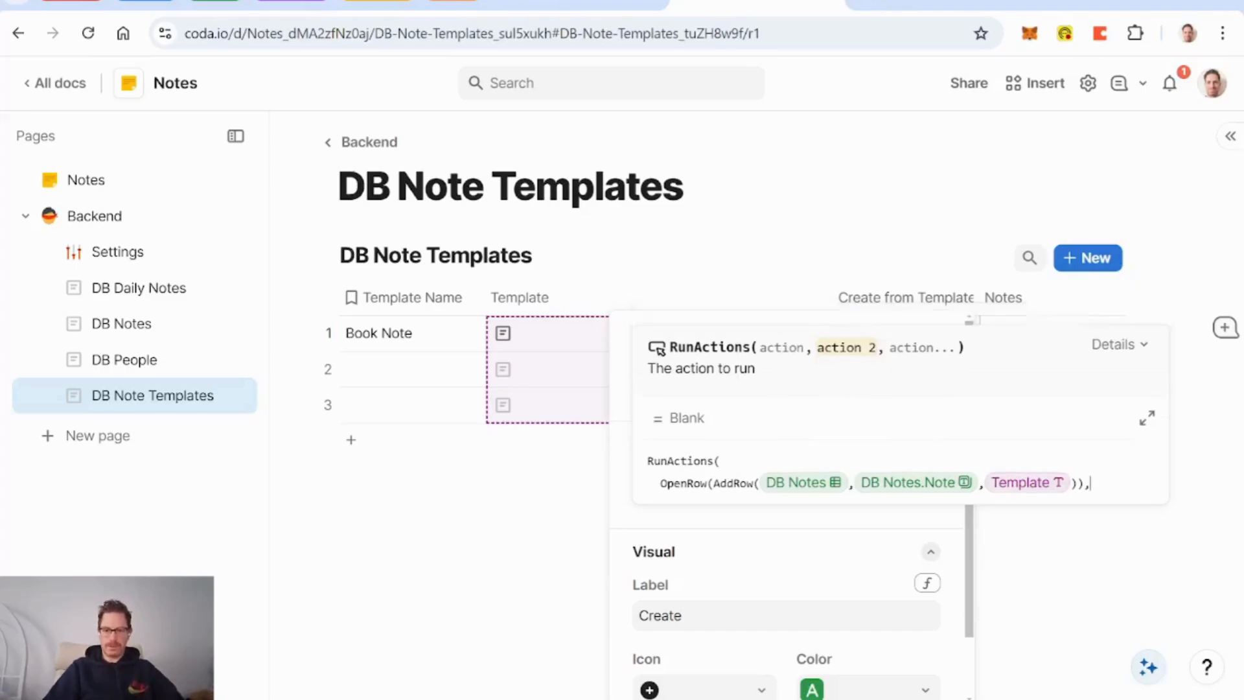
pyautogui.click(721, 461)
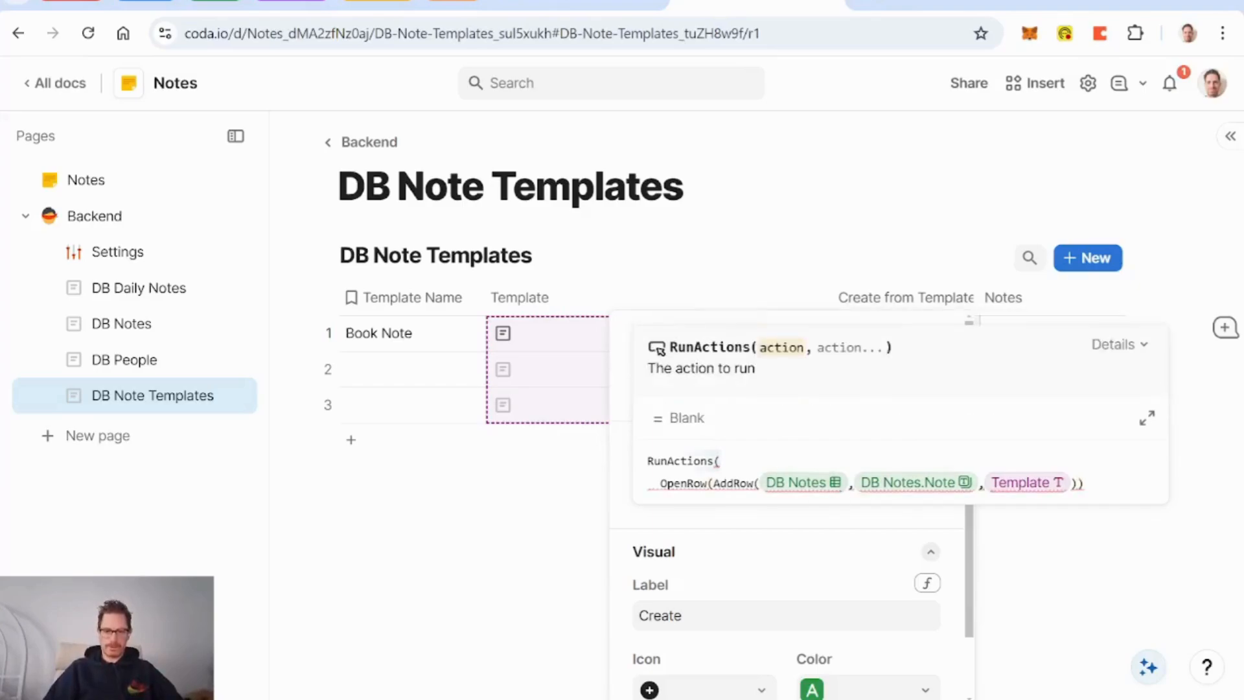
pyautogui.press('Delete')
pyautogui.press('Delete')
pyautogui.press('Delete')
pyautogui.press('Delete')
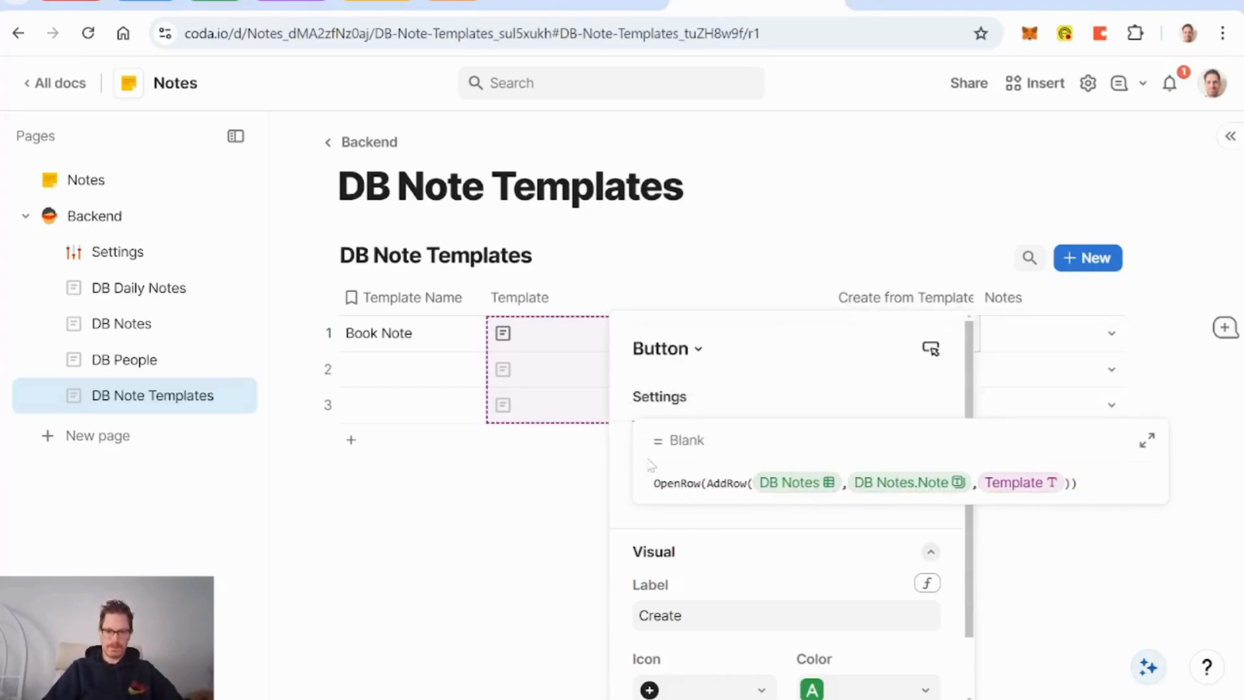
pyautogui.press('End')
pyautogui.press('Left')
pyautogui.press('Left')
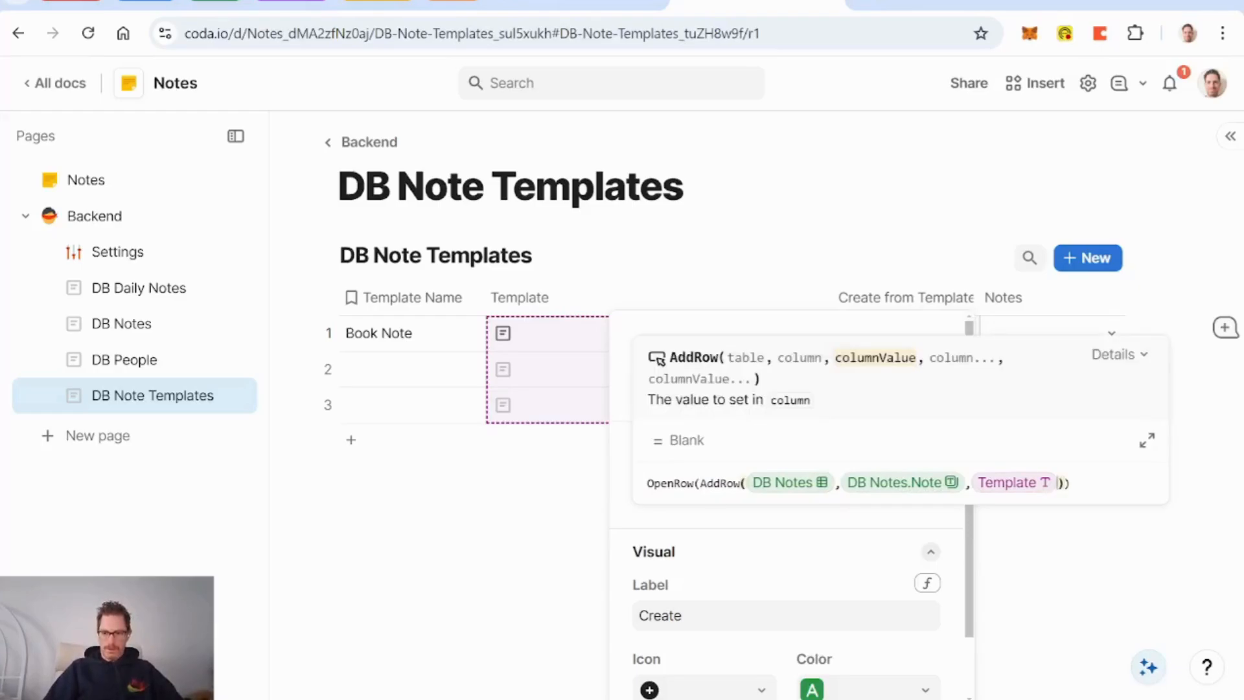
# Step: Add DB Notes.Note = Template and DB Notes.Note Template = thisRow to the AddRow call
pyautogui.write(',')
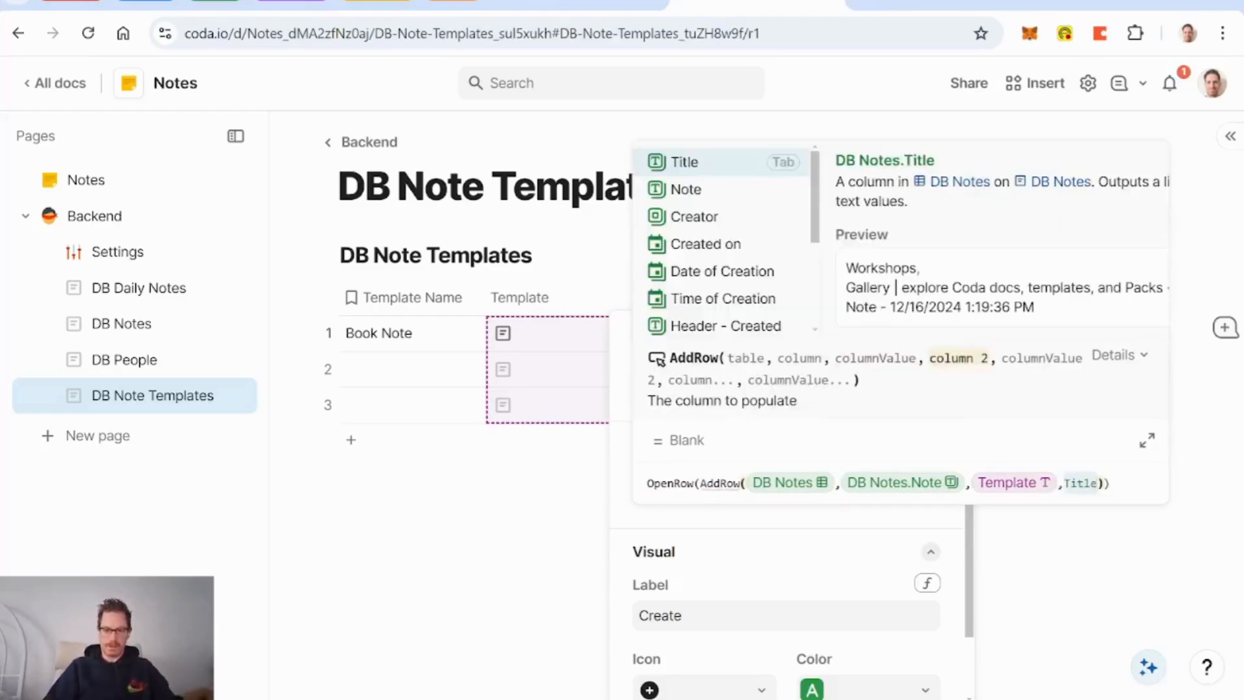
pyautogui.write('template Nam')
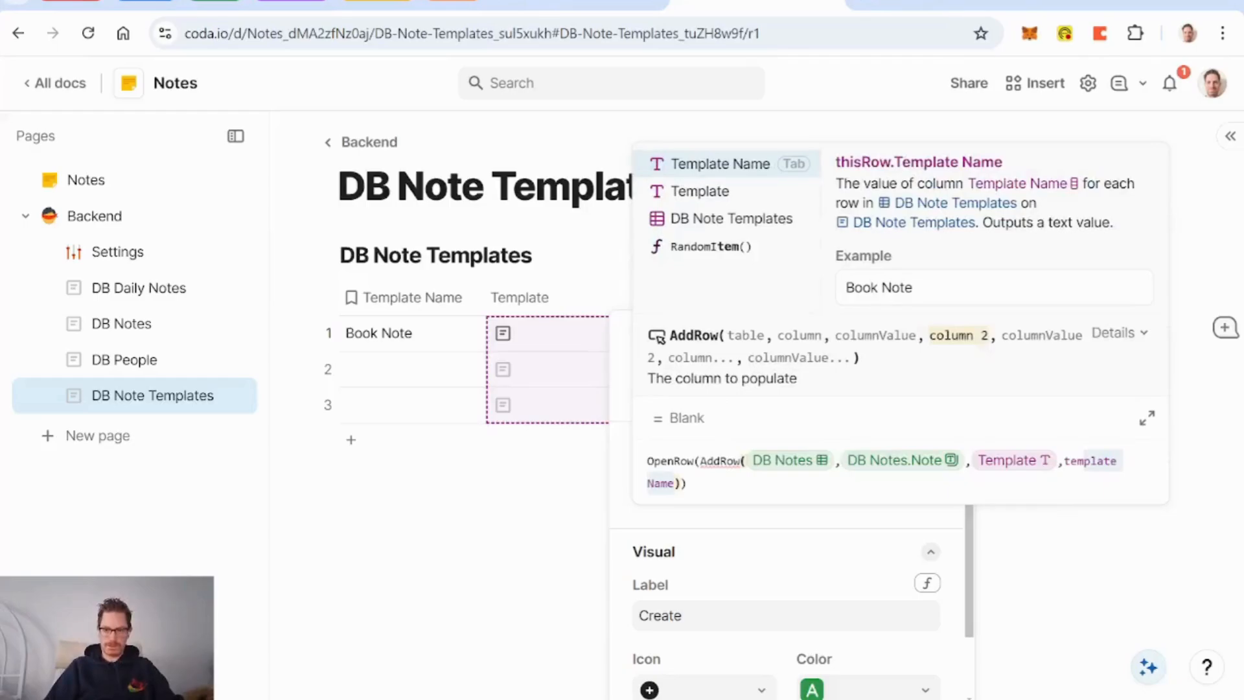
pyautogui.hotkey('ctrl', 'BackSpace')
pyautogui.hotkey('ctrl', 'BackSpace')
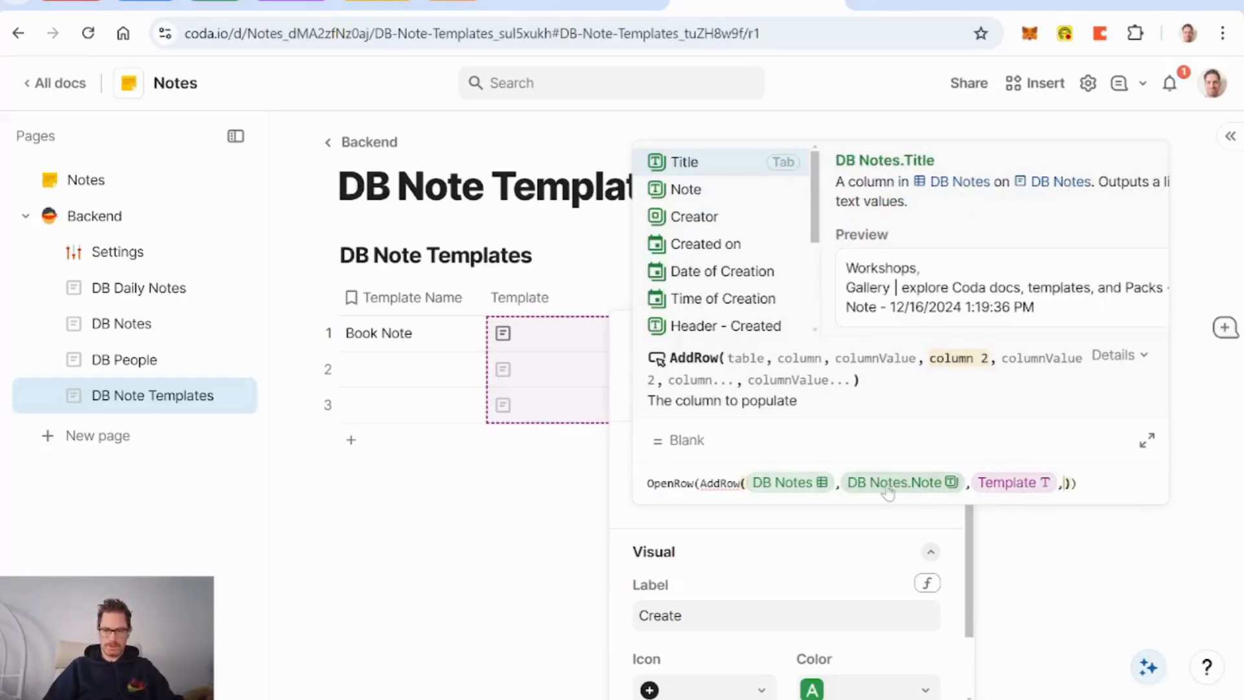
pyautogui.write('title')
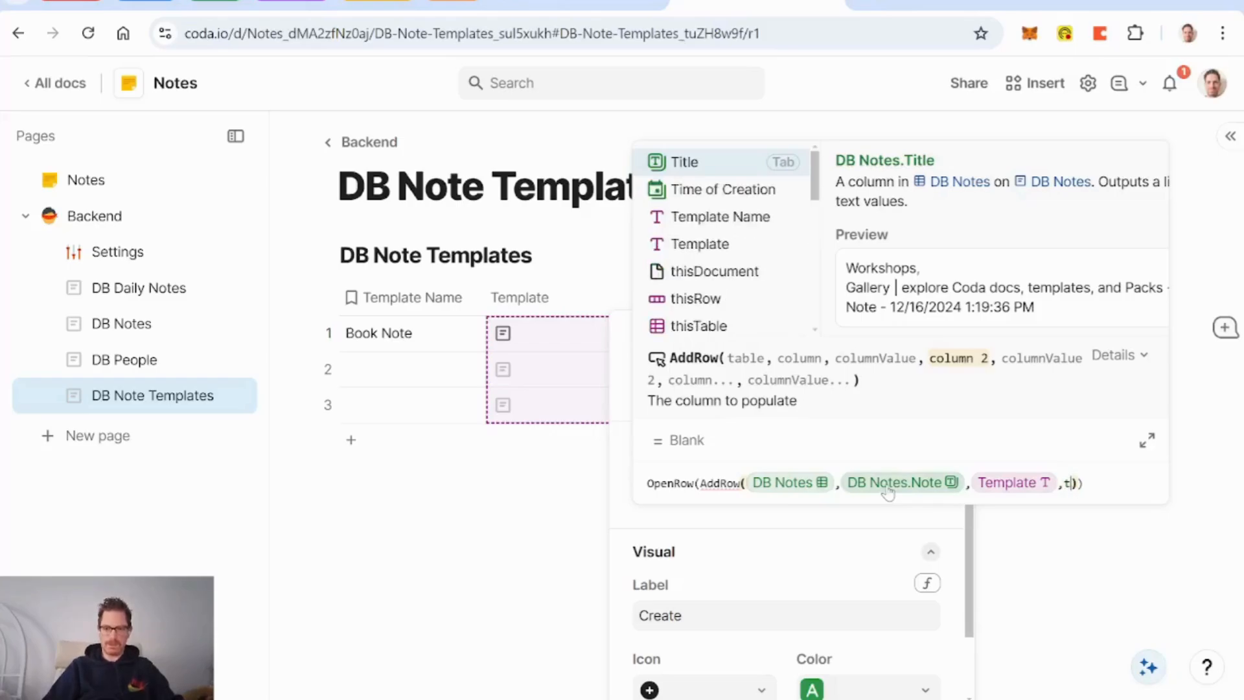
pyautogui.press('BackSpace')
pyautogui.press('BackSpace')
pyautogui.press('BackSpace')
pyautogui.press('BackSpace')
pyautogui.press('BackSpace')
pyautogui.press('BackSpace')
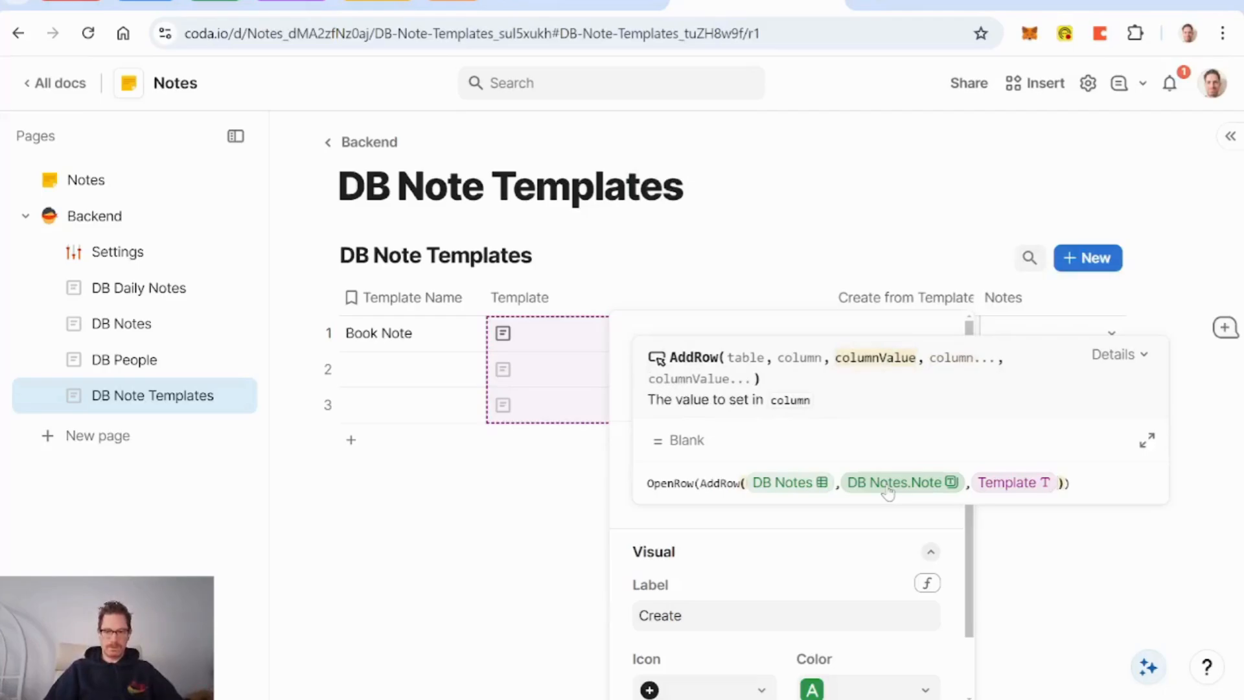
pyautogui.write(',not')
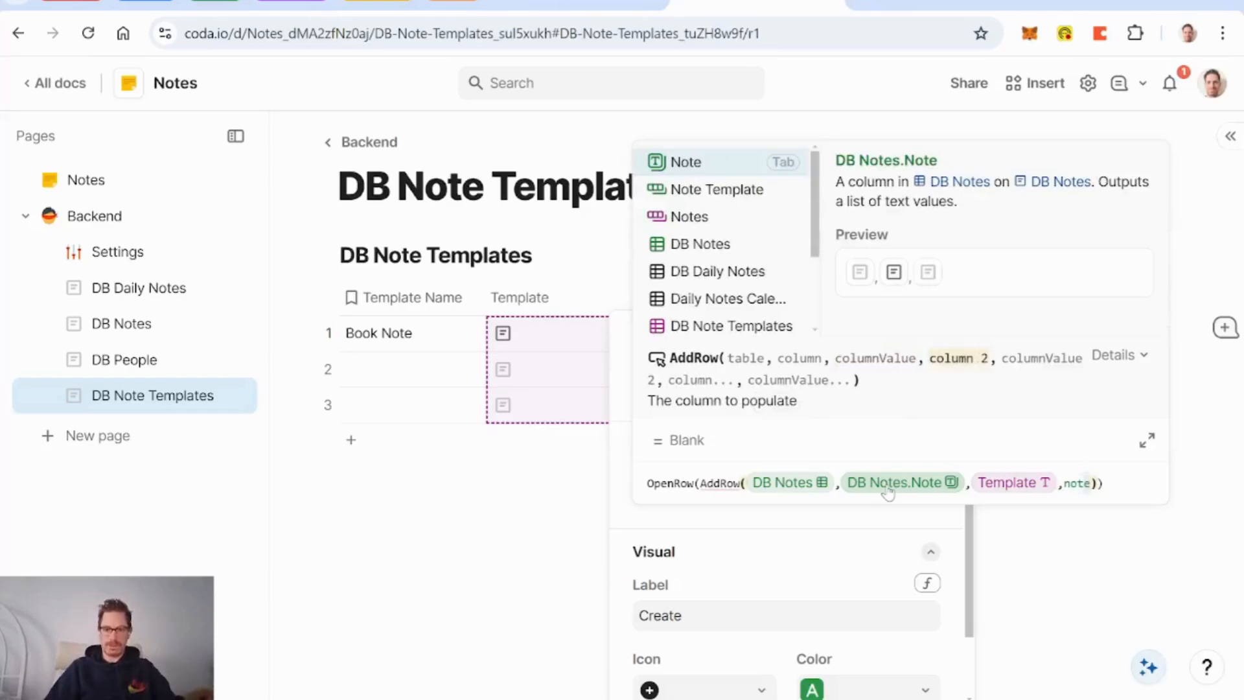
pyautogui.write('e')
pyautogui.press('Down')
pyautogui.press('Tab')
pyautogui.write(',thisR')
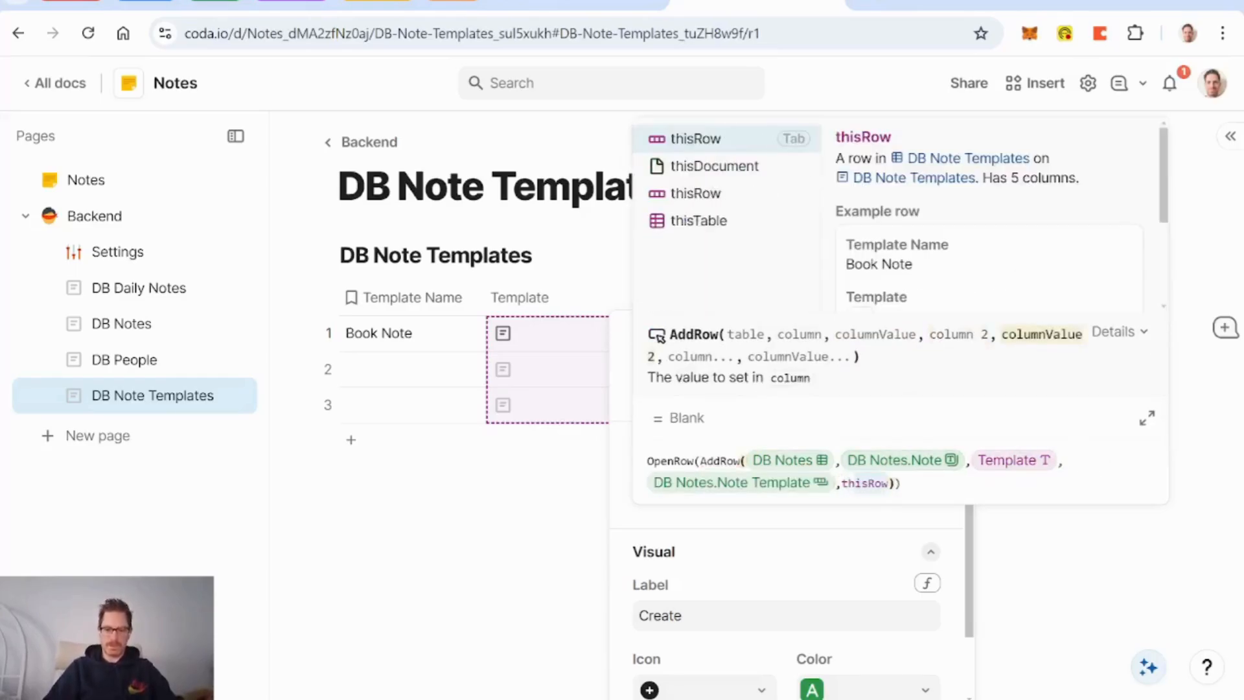
pyautogui.press('Tab')
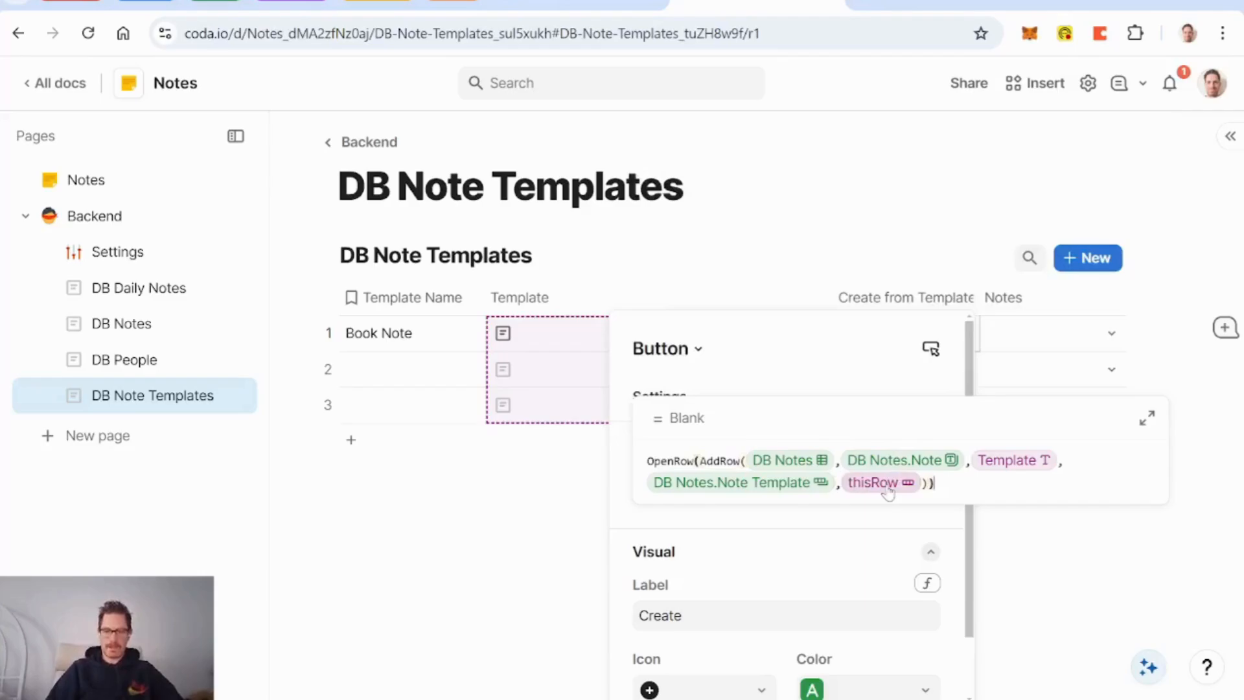
pyautogui.press('Return')
# Step: Create a new note from the Book Note template and close its row view
pyautogui.click(565, 316)
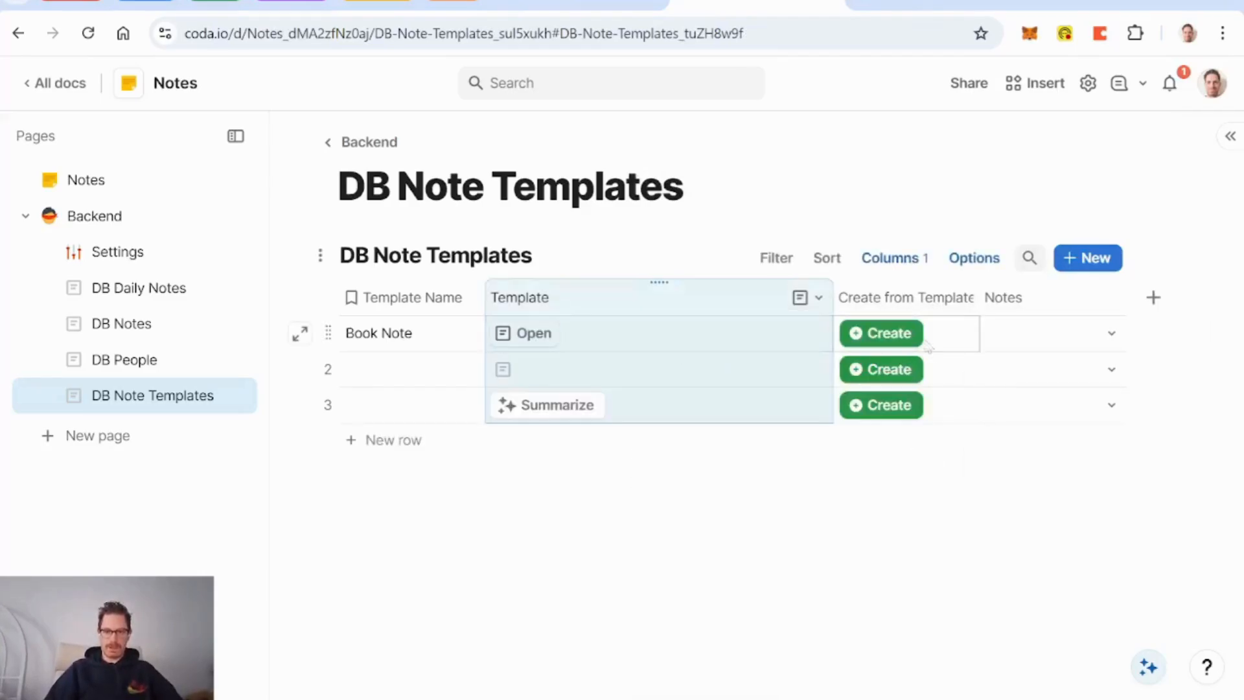
pyautogui.click(881, 333)
pyautogui.scroll(-5, 826, 370)
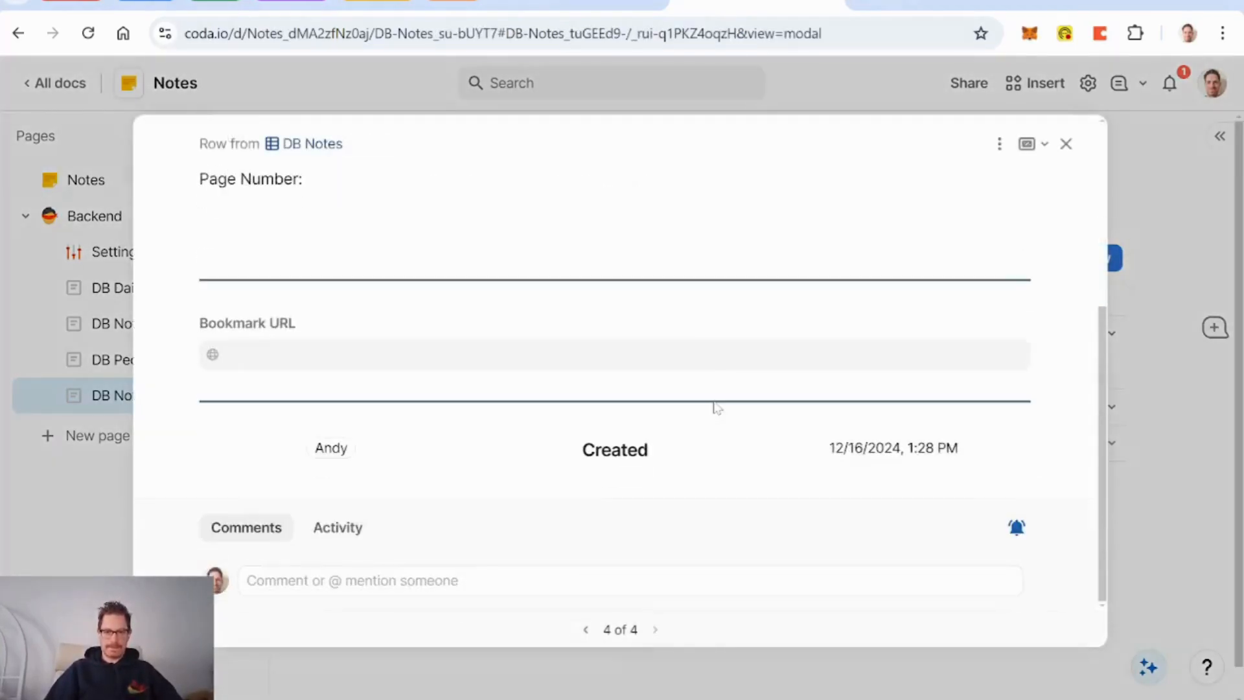
pyautogui.click(1066, 144)
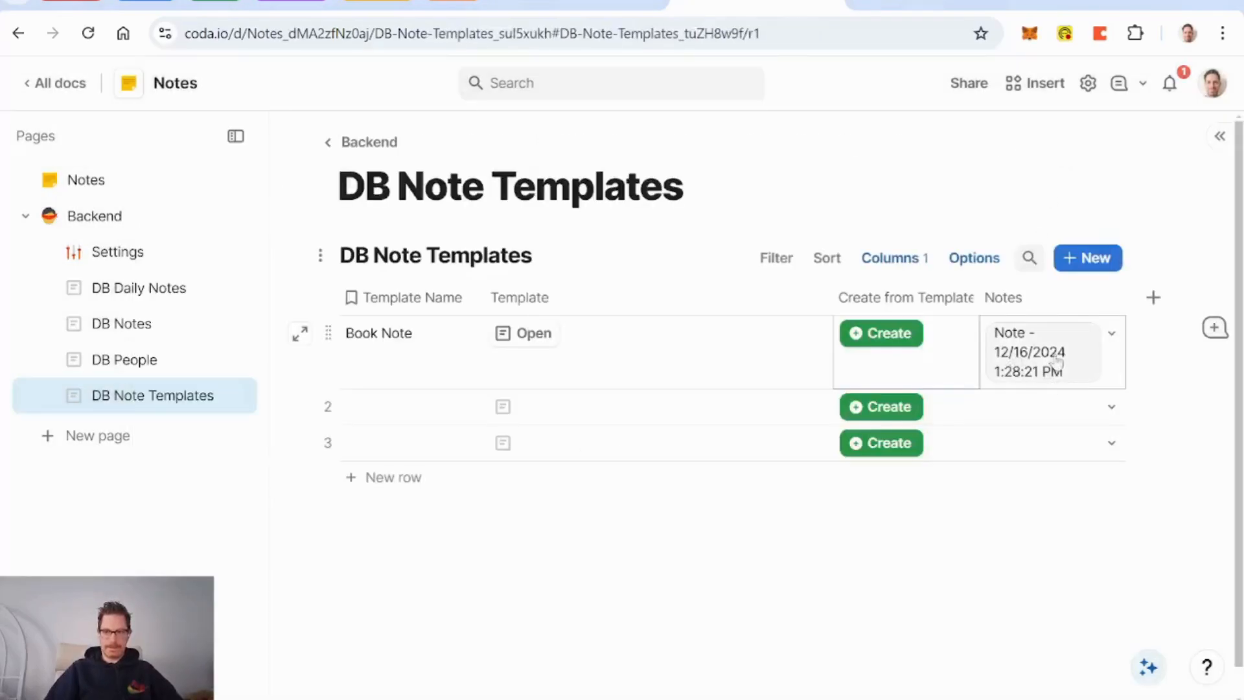
# Step: Check the new note row in DB Notes, then return to DB Note Templates
pyautogui.moveTo(1051, 352)
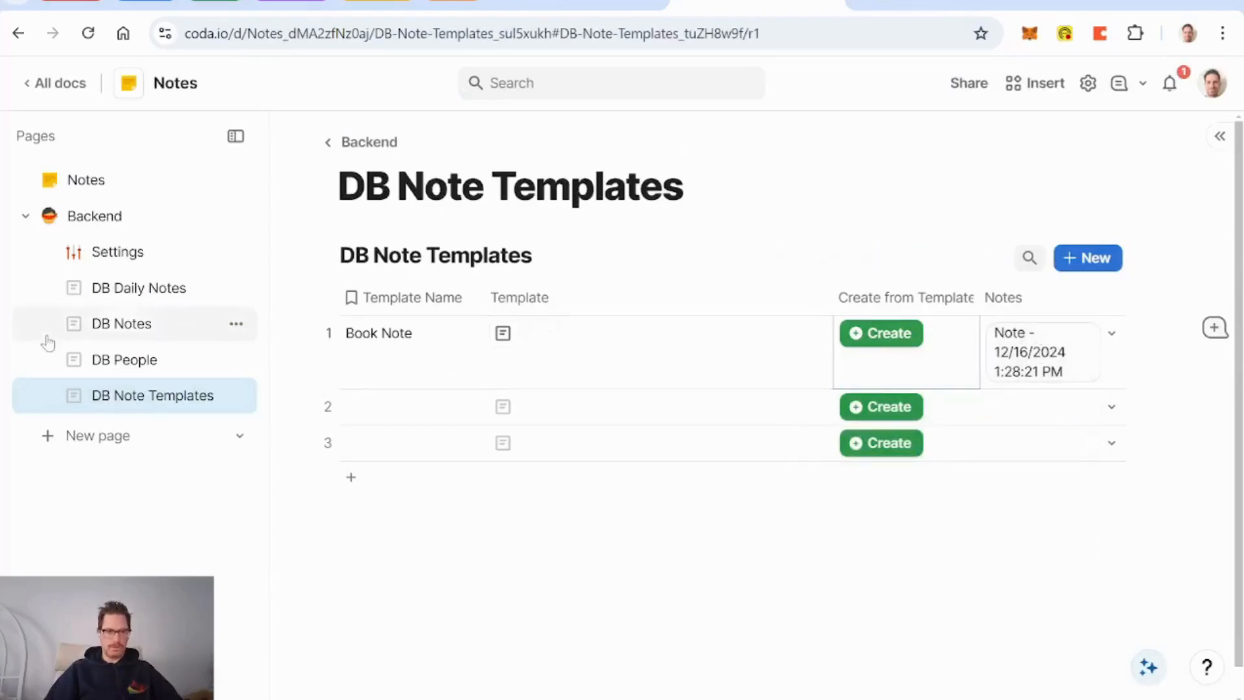
pyautogui.click(127, 323)
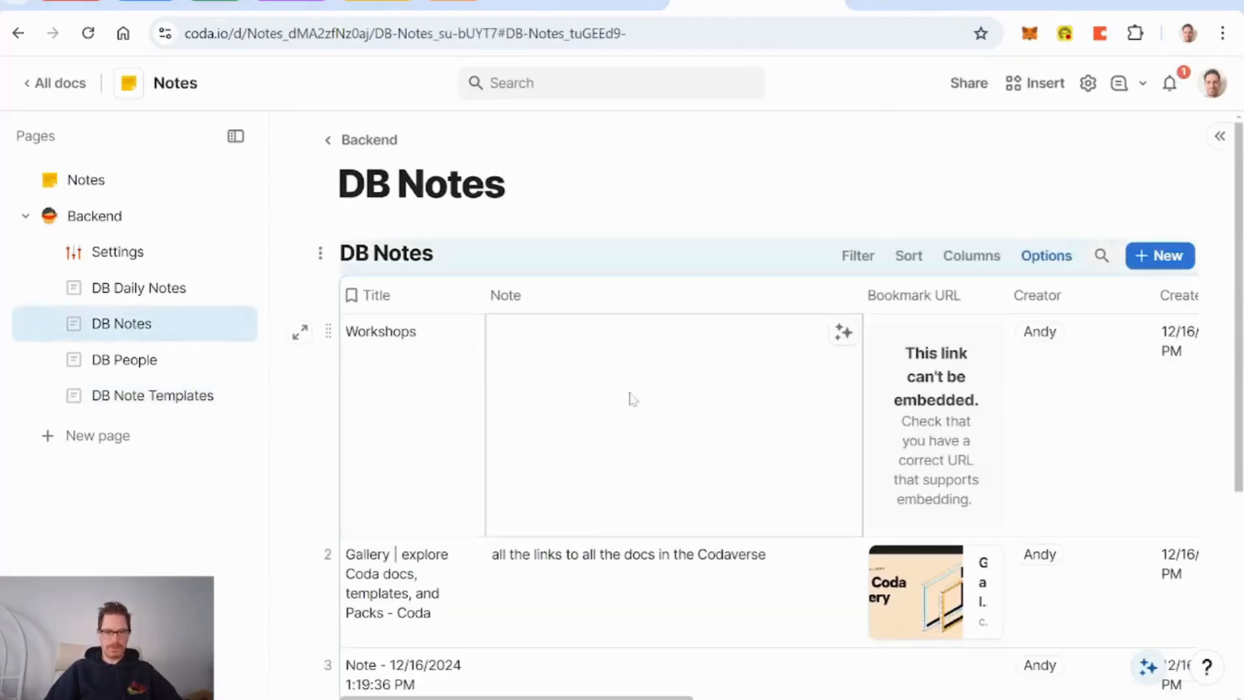
pyautogui.scroll(-5, 630, 397)
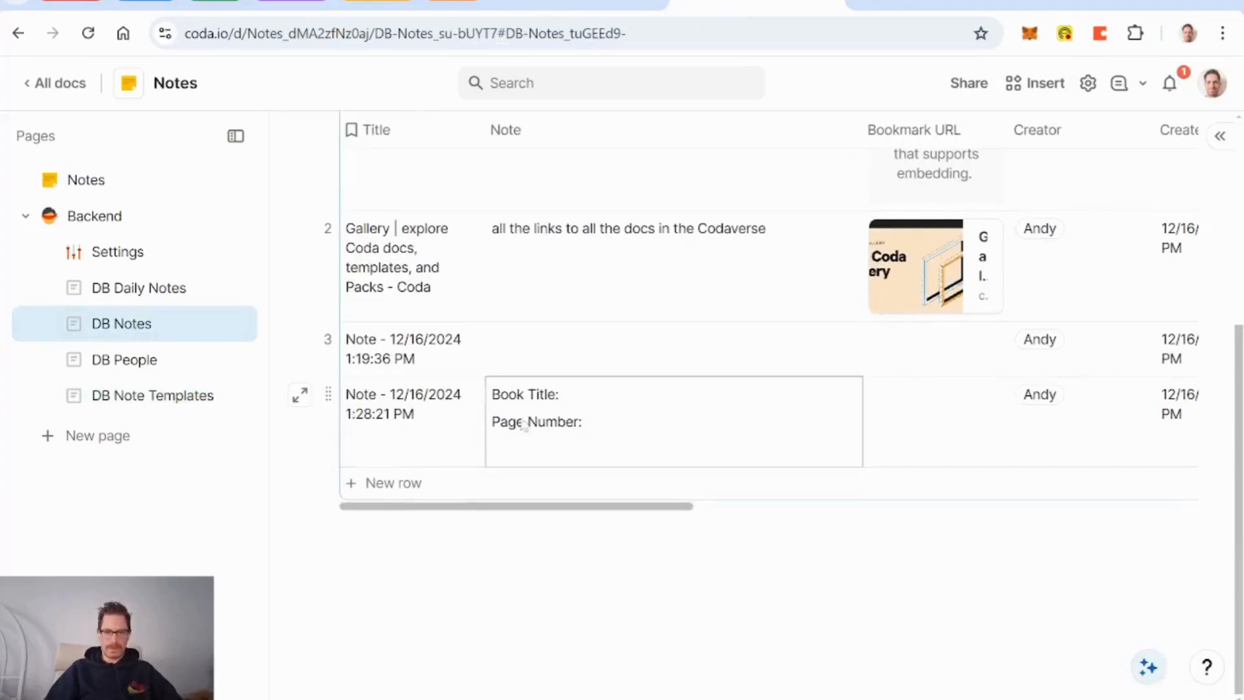
pyautogui.hscroll(15, 524, 424)
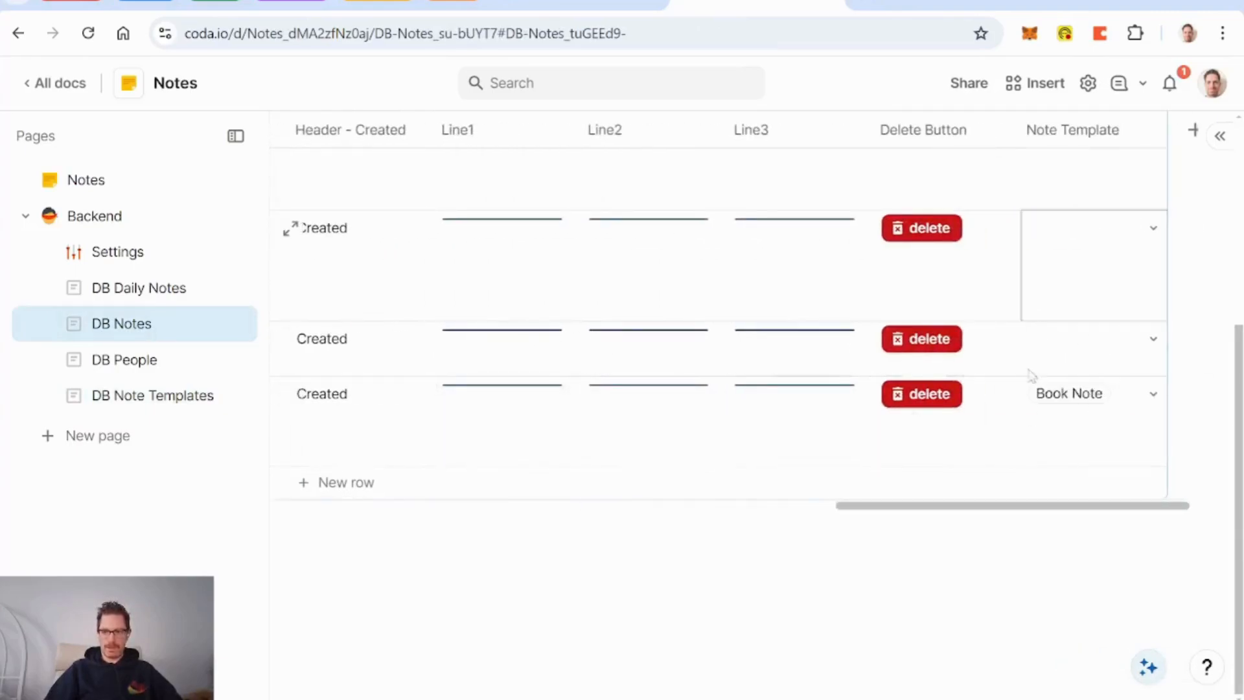
pyautogui.hscroll(-15, 820, 443)
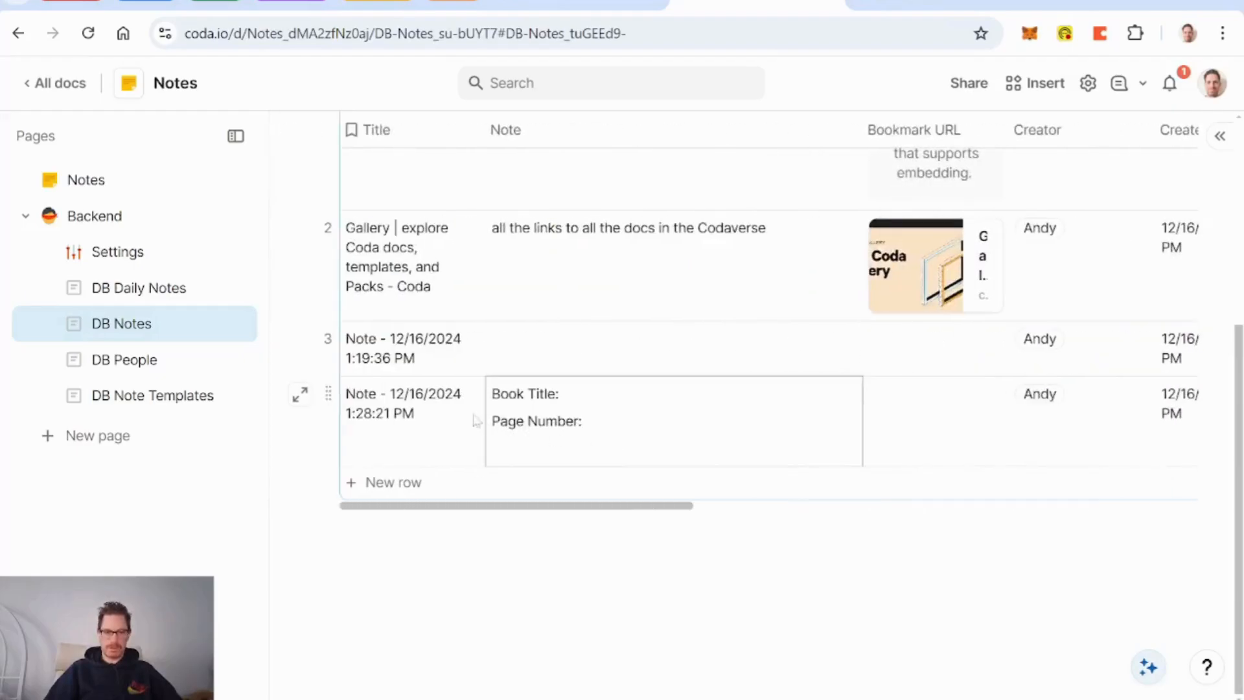
pyautogui.click(328, 394)
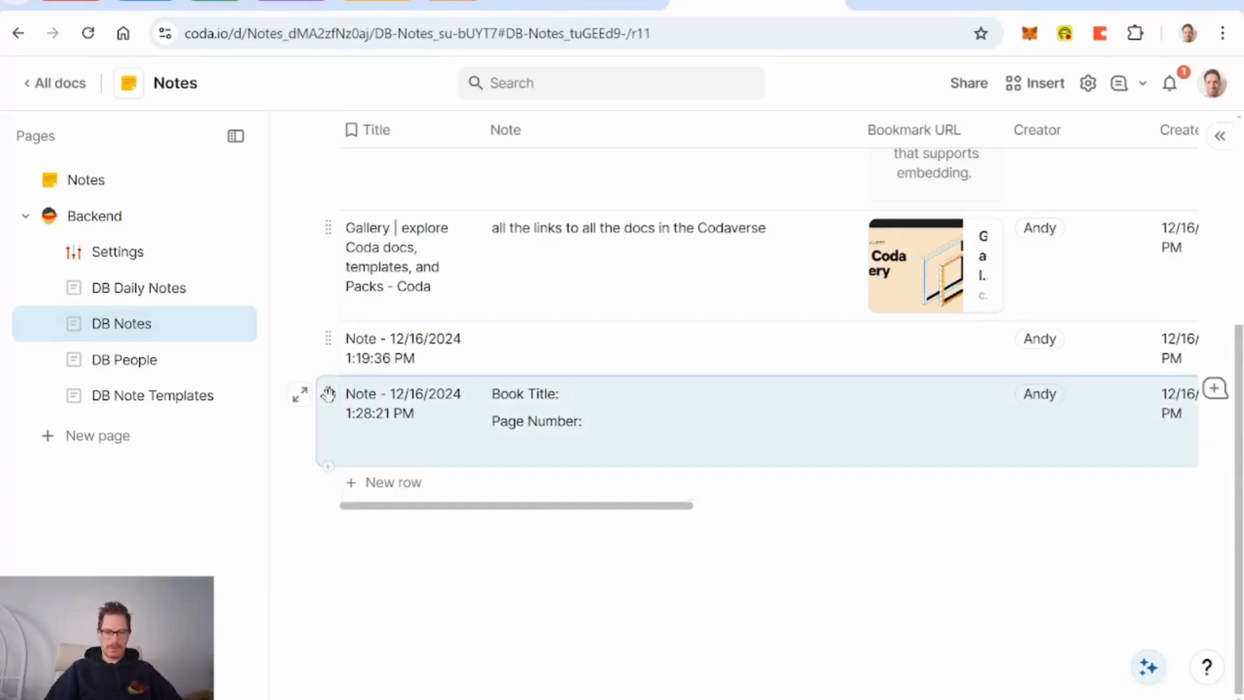
pyautogui.click(97, 185)
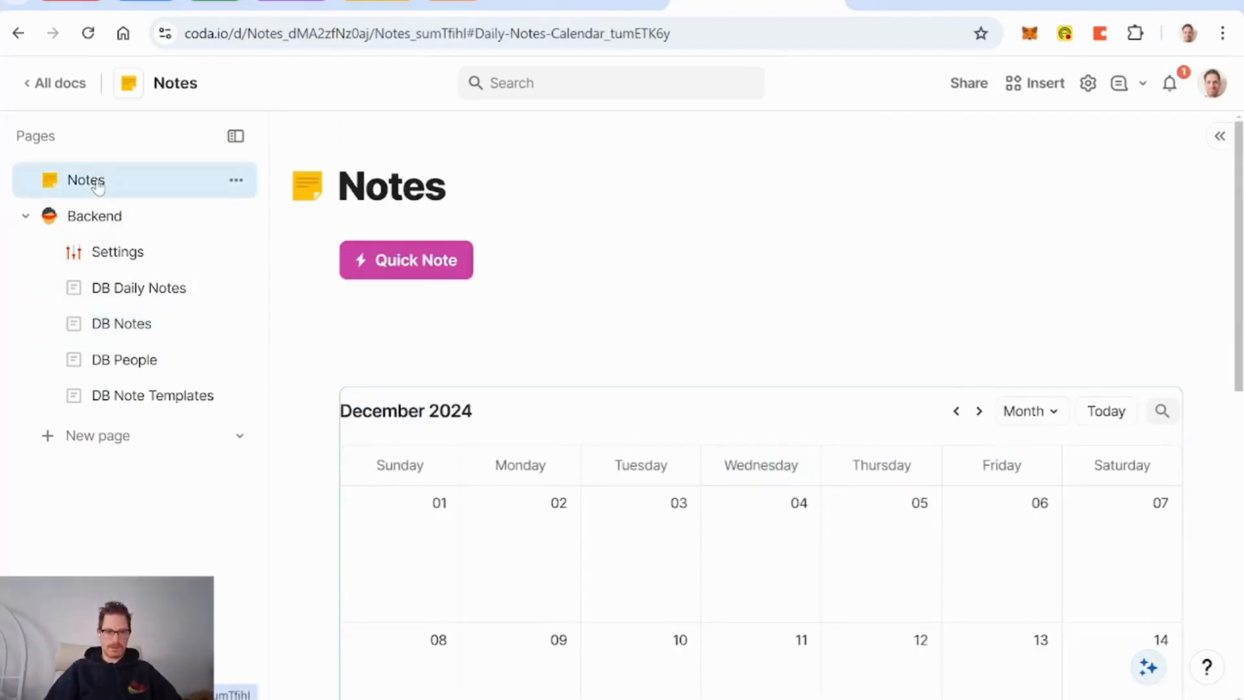
pyautogui.click(138, 398)
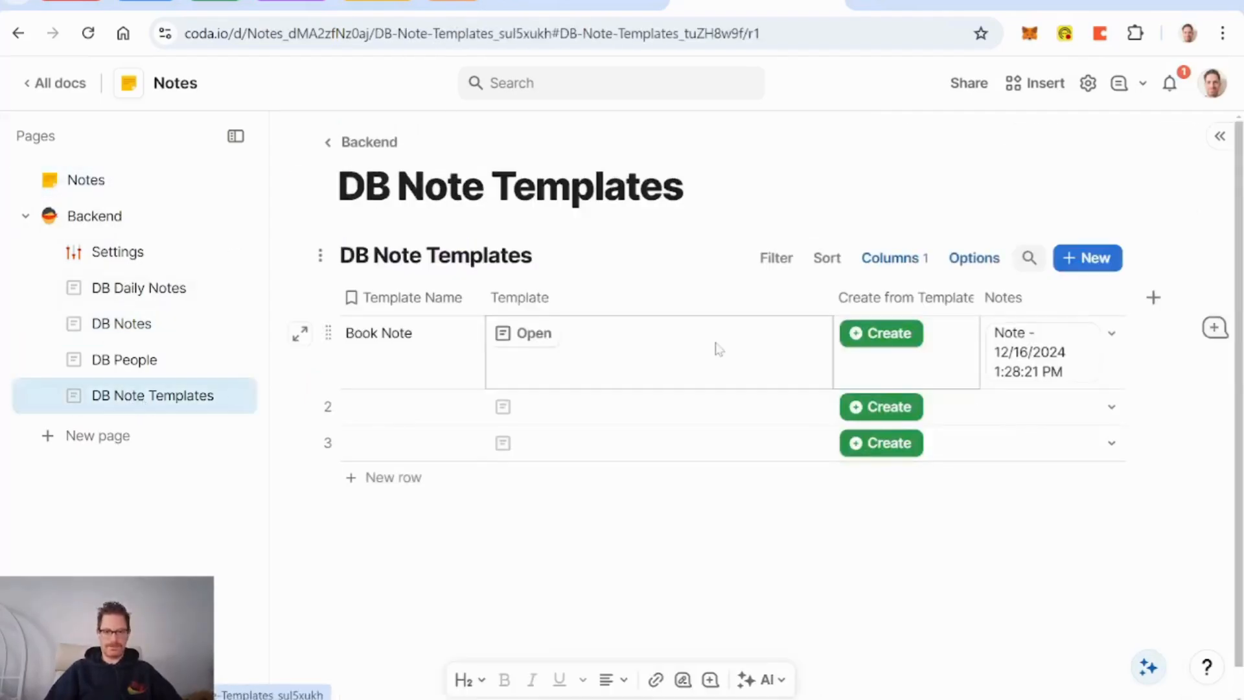
# Step: Name the second template row Checklist
pyautogui.click(388, 407)
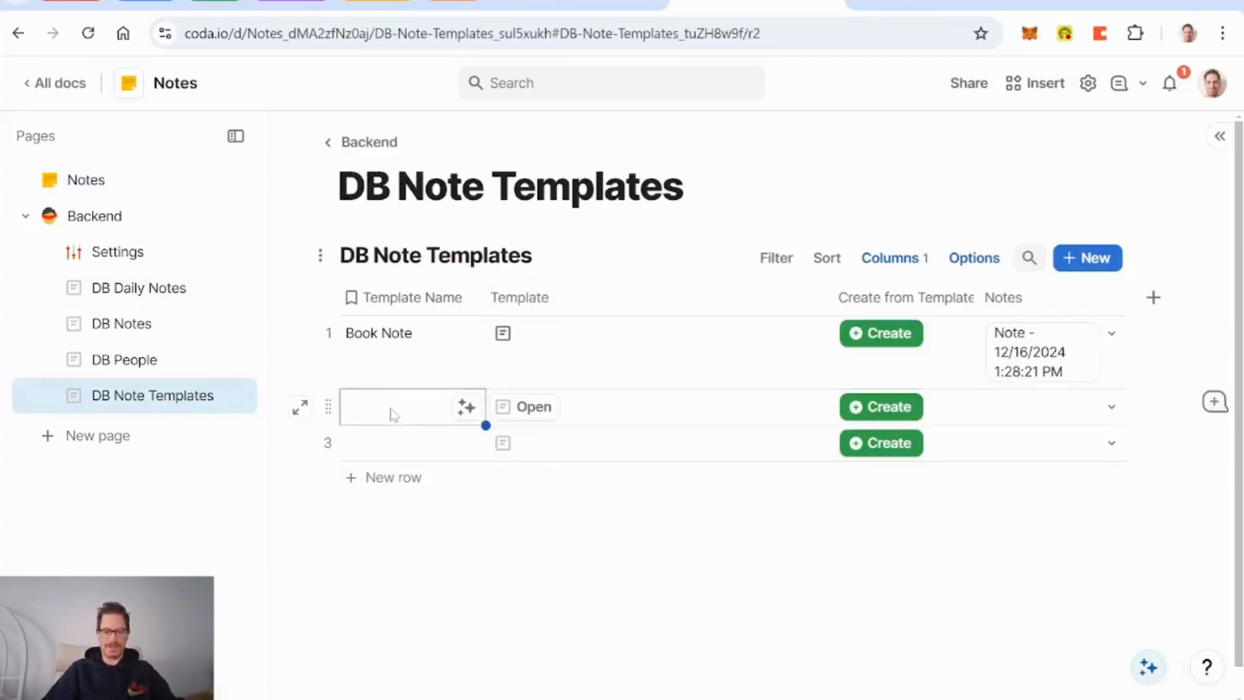
pyautogui.write('Checklist')
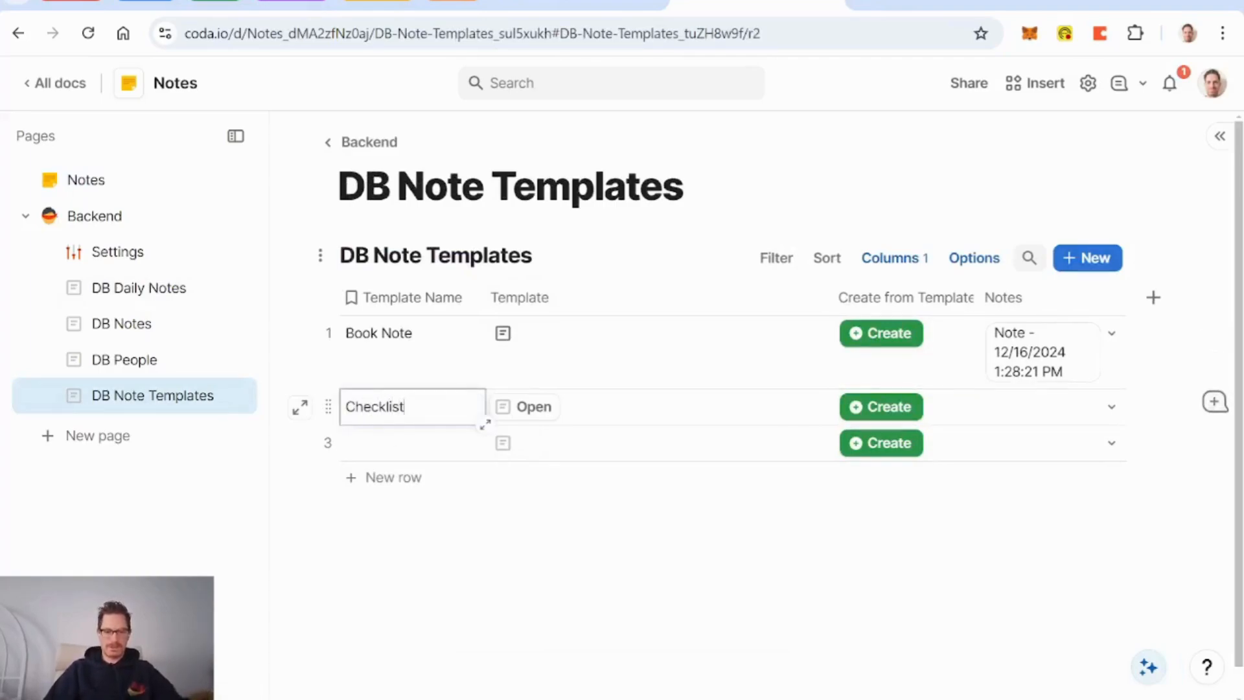
pyautogui.click(587, 433)
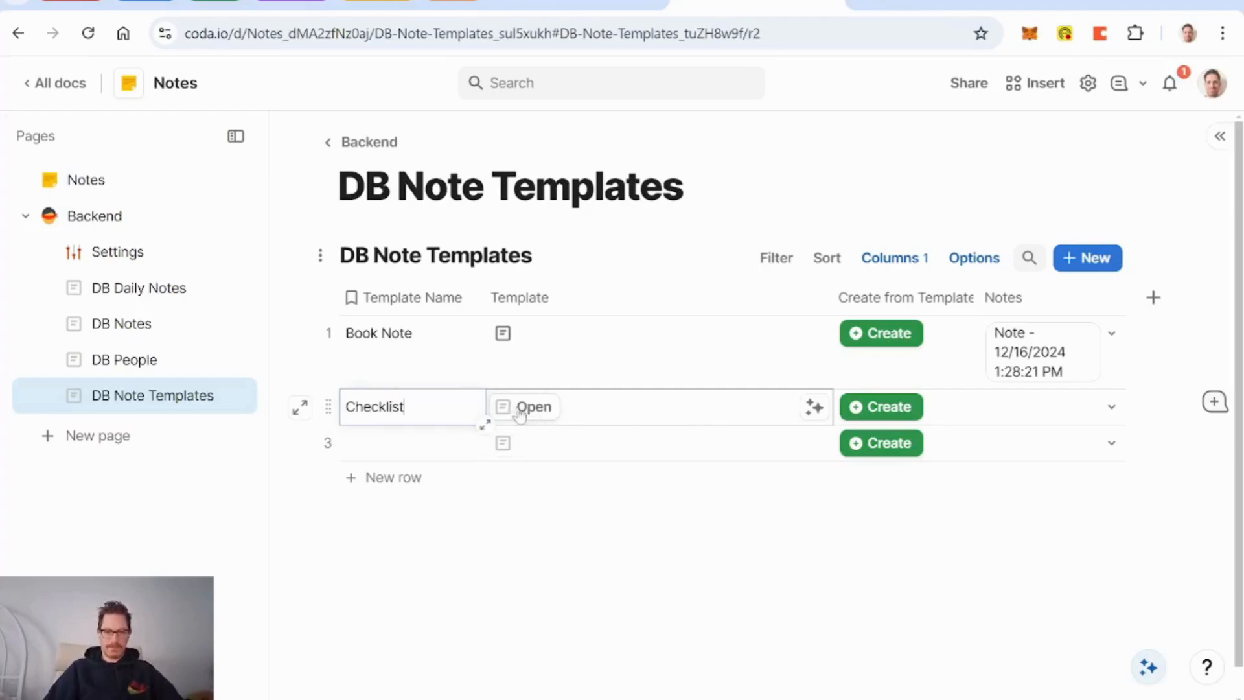
# Step: Enable editable previews for Template cells and begin a '1.' list in Checklist's template
pyautogui.click(819, 299)
pyautogui.click(849, 335)
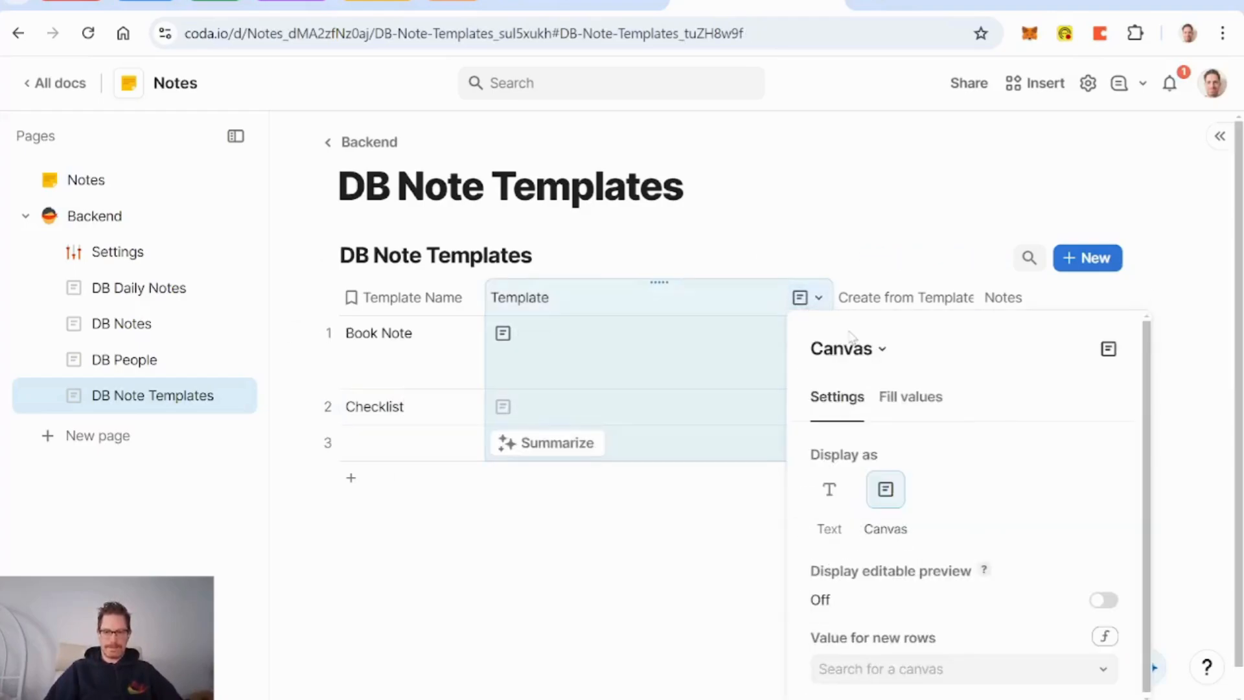
pyautogui.click(1104, 599)
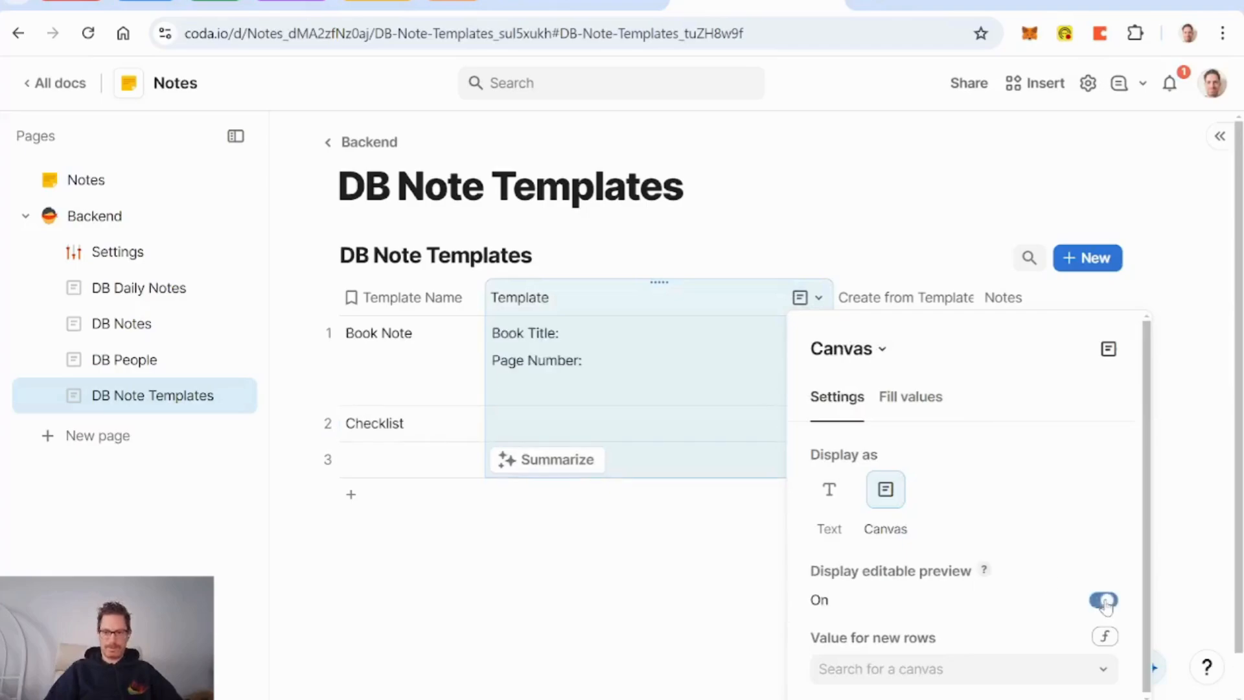
pyautogui.click(627, 438)
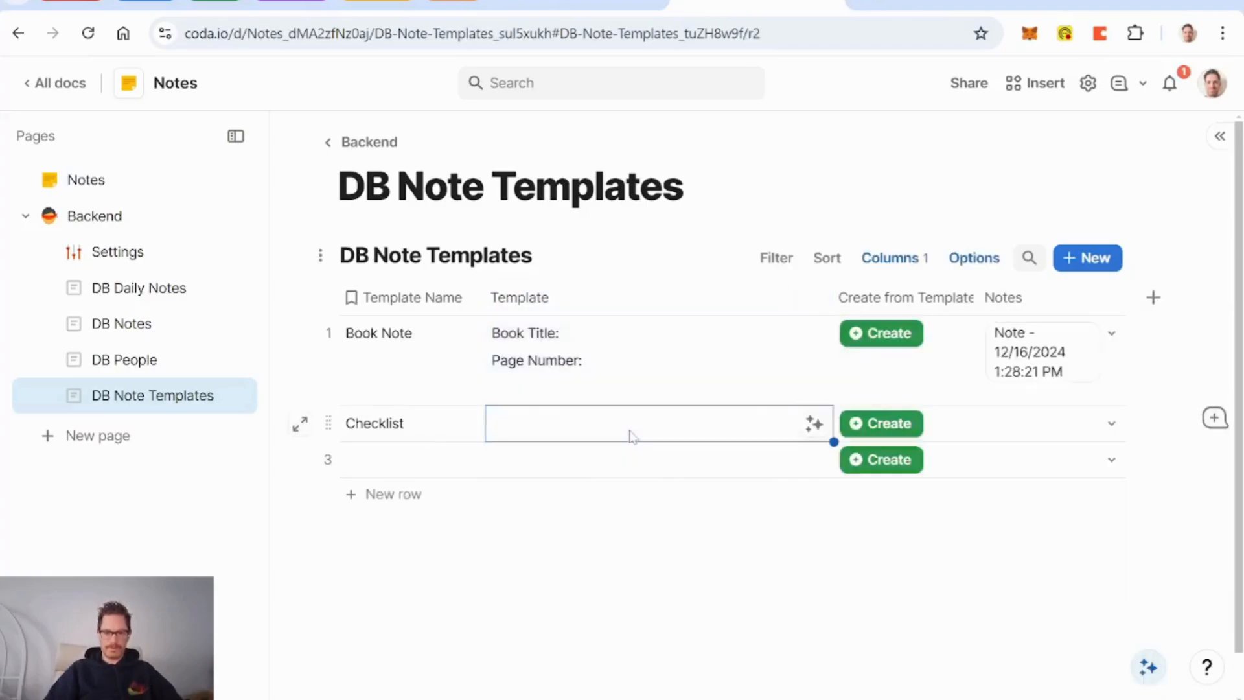
pyautogui.click(629, 436)
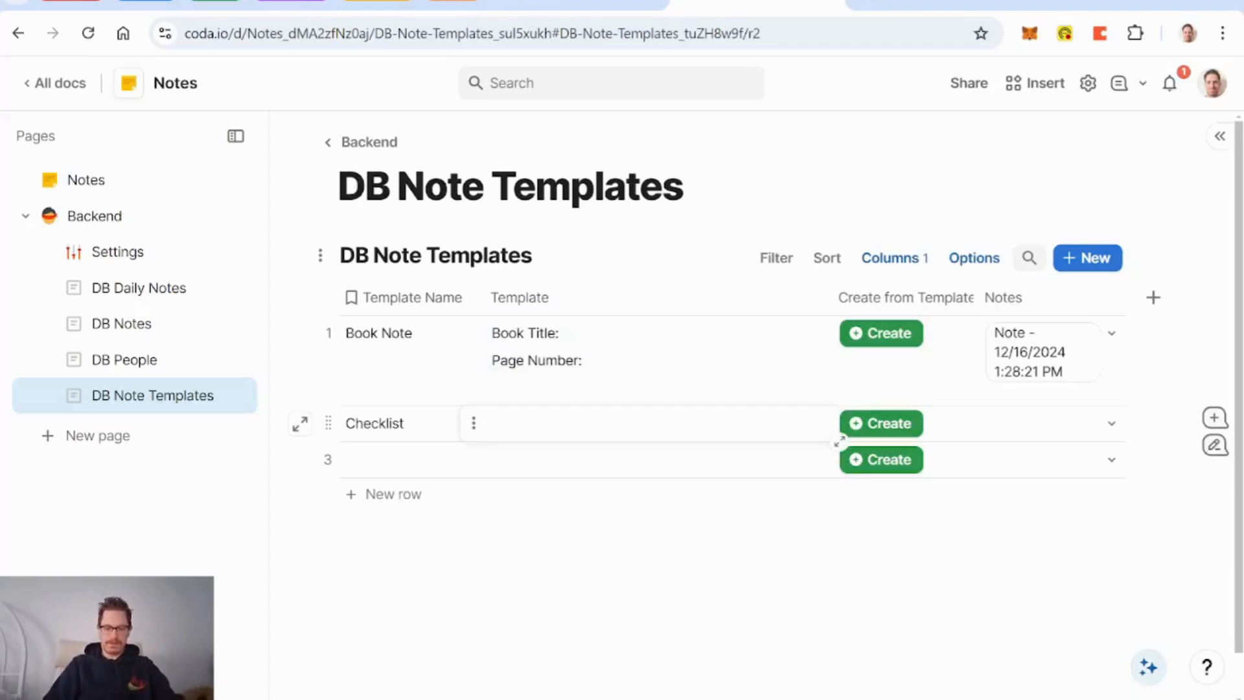
pyautogui.click(387, 432)
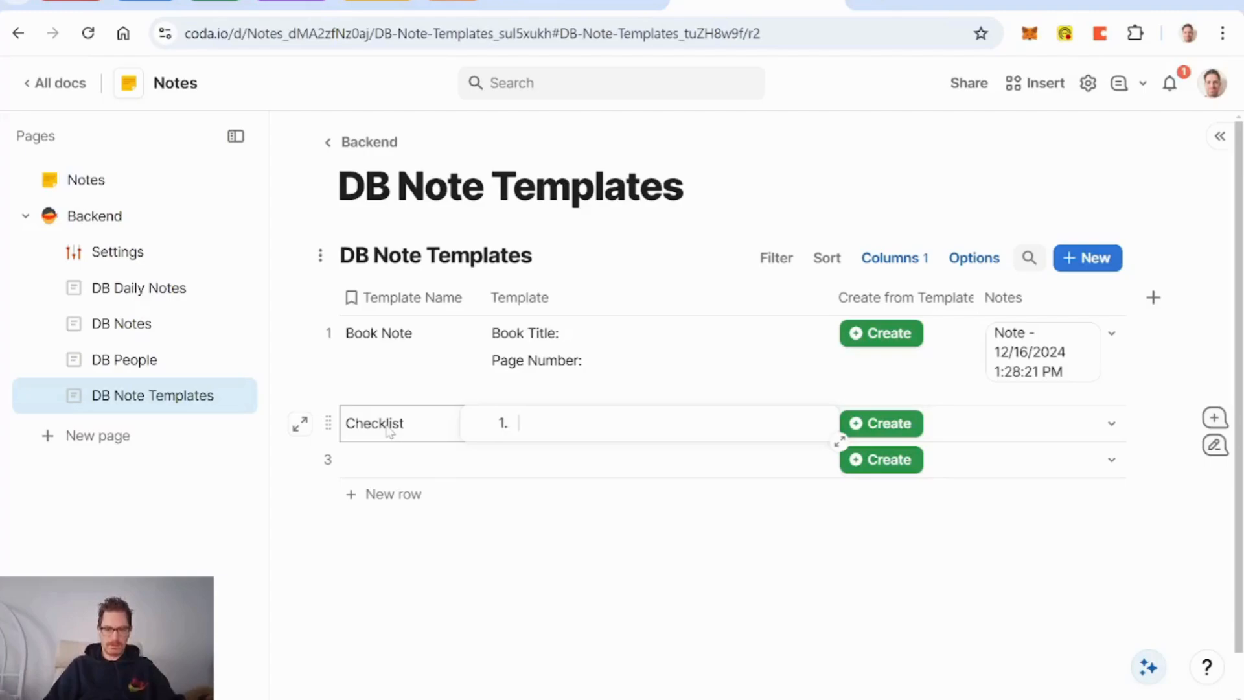
pyautogui.write('1.')
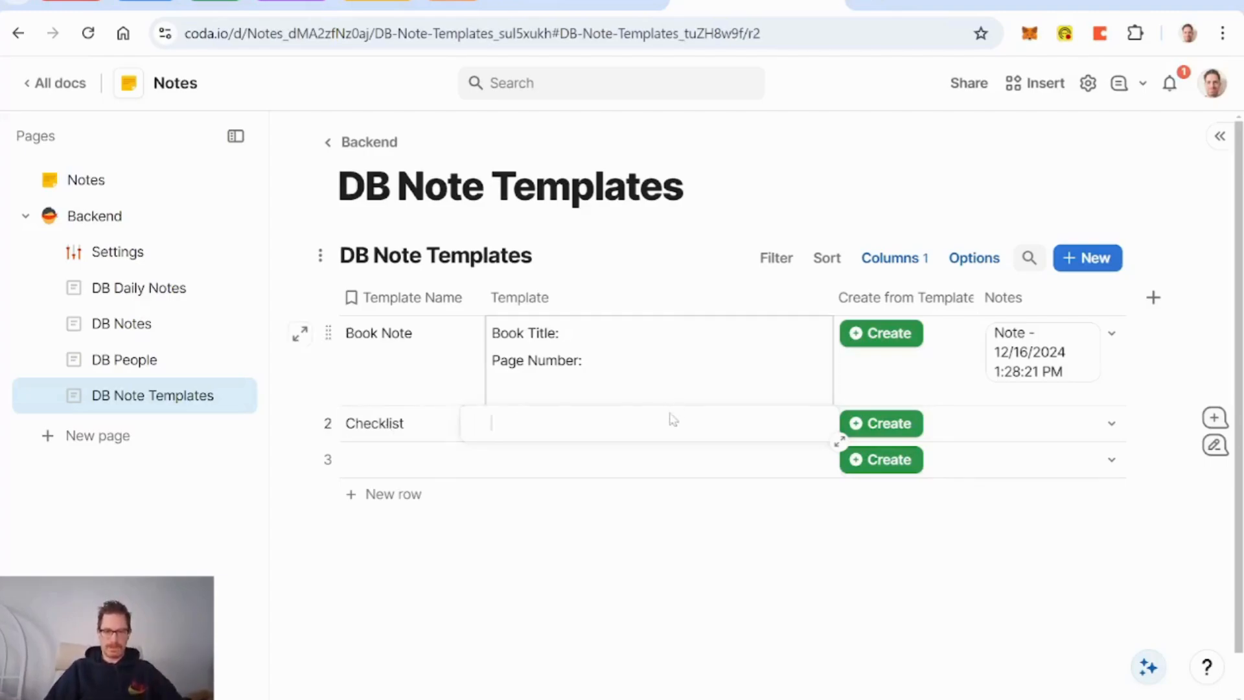
# Step: Expand the Checklist row and clear its template body after trial numbered-list attempts
pyautogui.click(300, 423)
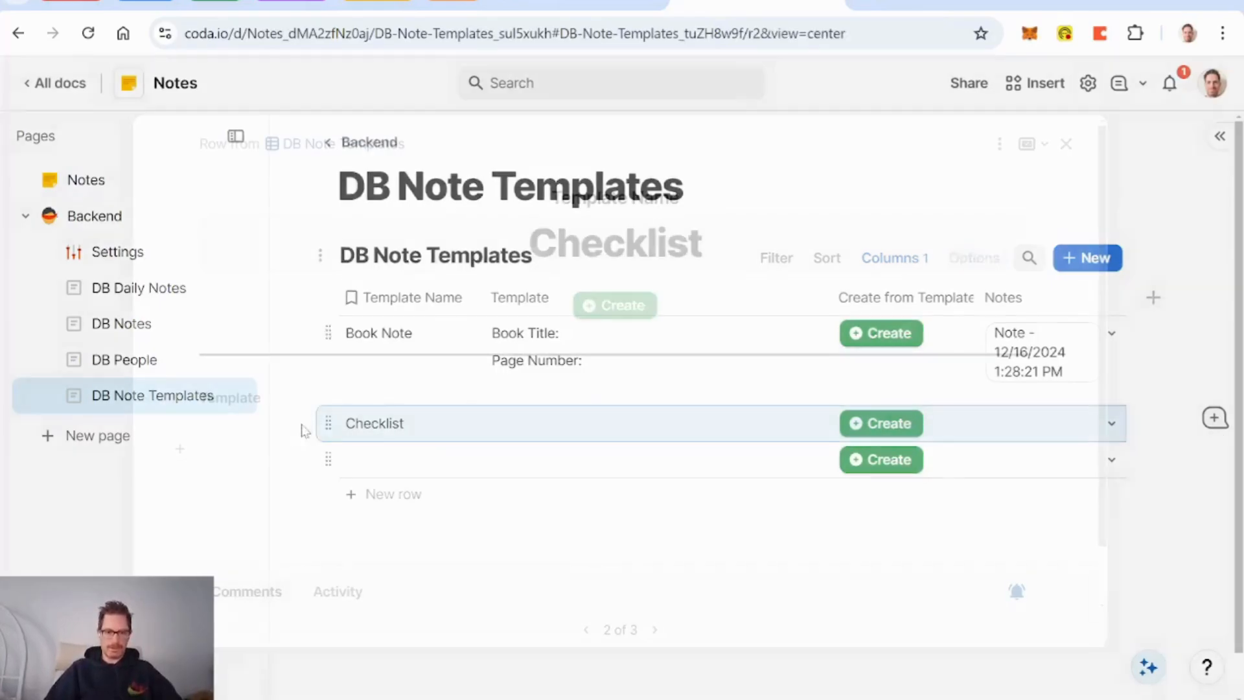
pyautogui.write('1.')
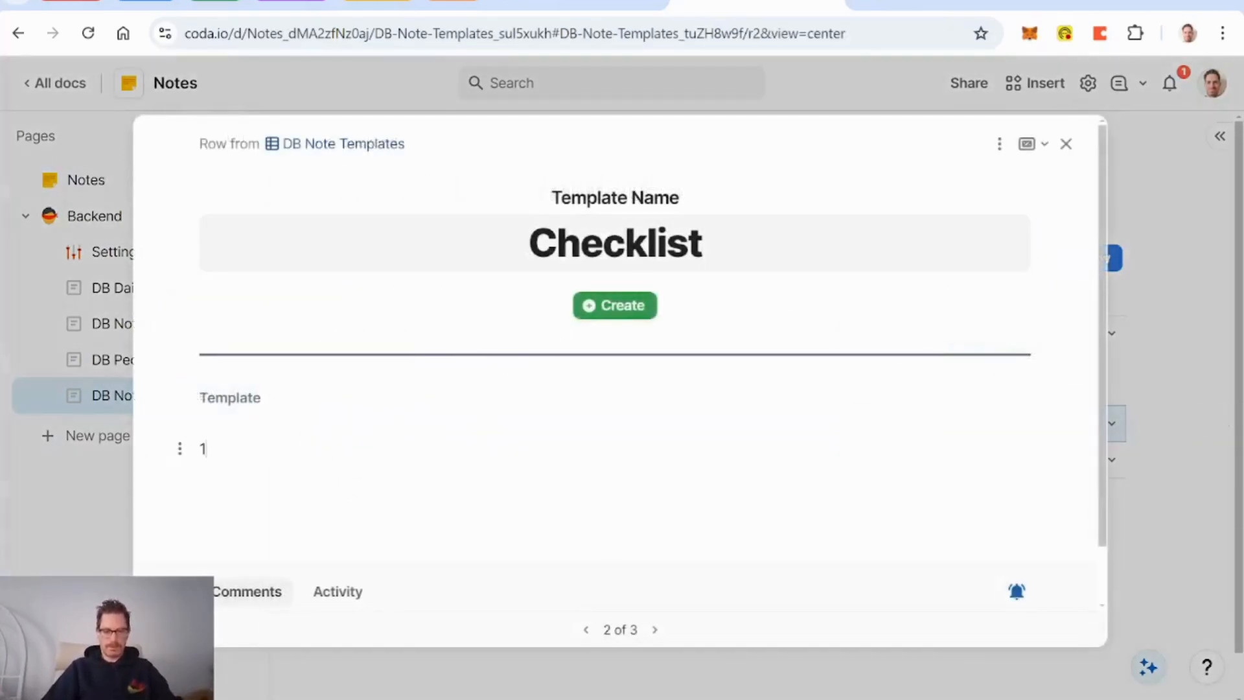
pyautogui.press('BackSpace')
pyautogui.press('BackSpace')
pyautogui.write('1')
pyautogui.press('Return')
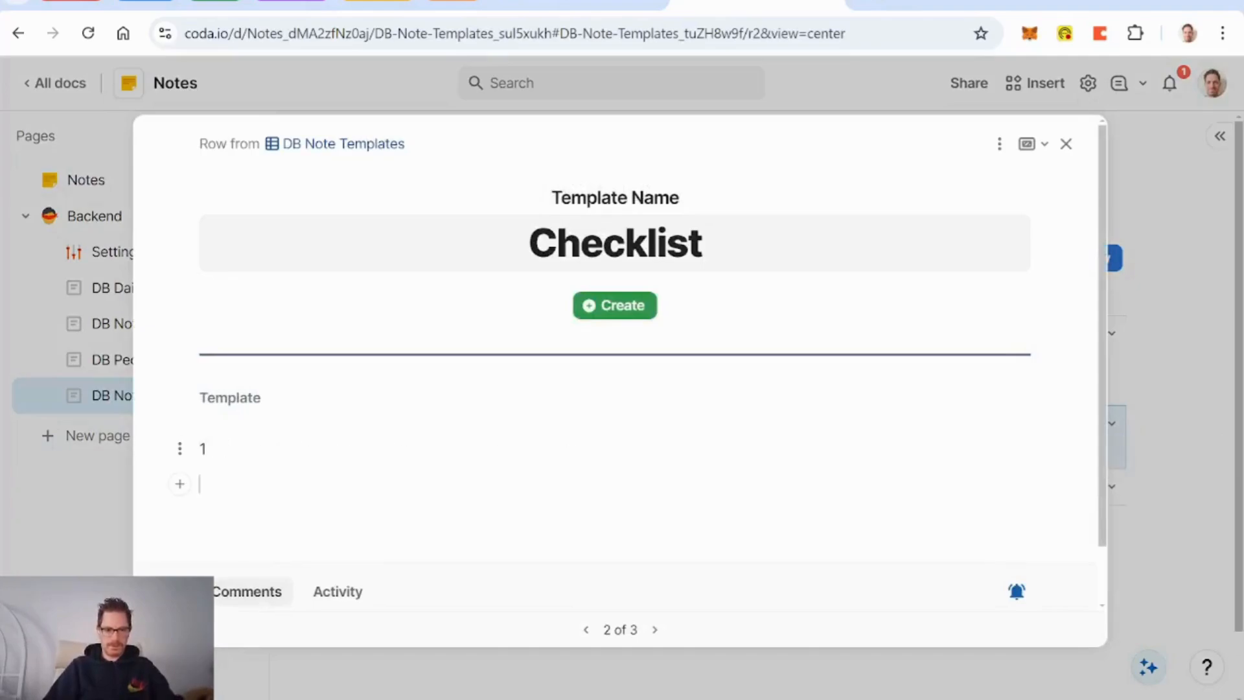
pyautogui.press('BackSpace')
pyautogui.press('BackSpace')
pyautogui.write('/num')
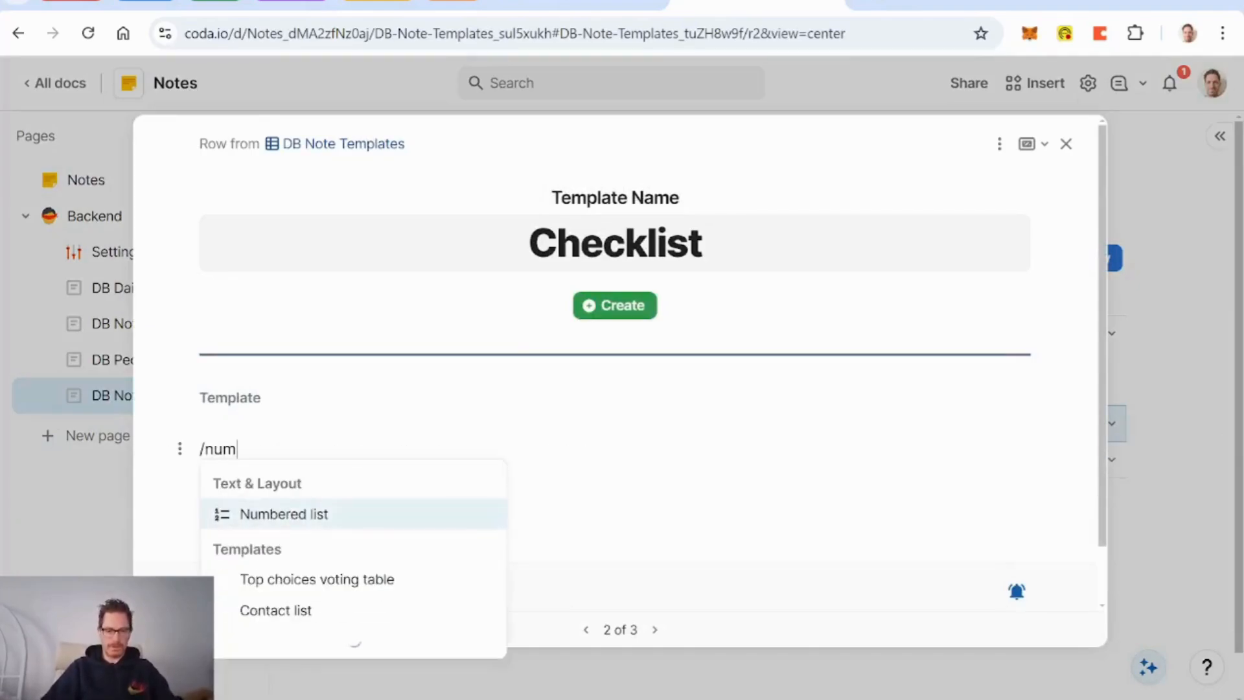
pyautogui.press('Return')
pyautogui.press('BackSpace')
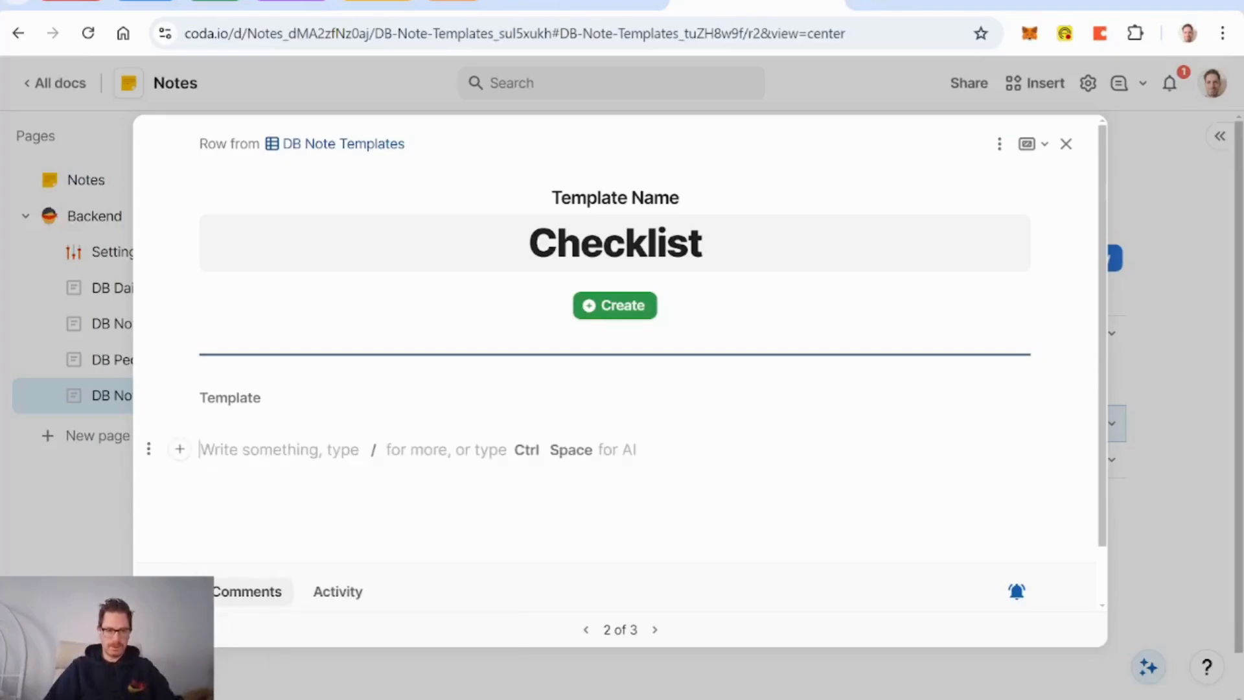
# Step: Insert a numbered list via /numb with three empty items
pyautogui.write('numb')
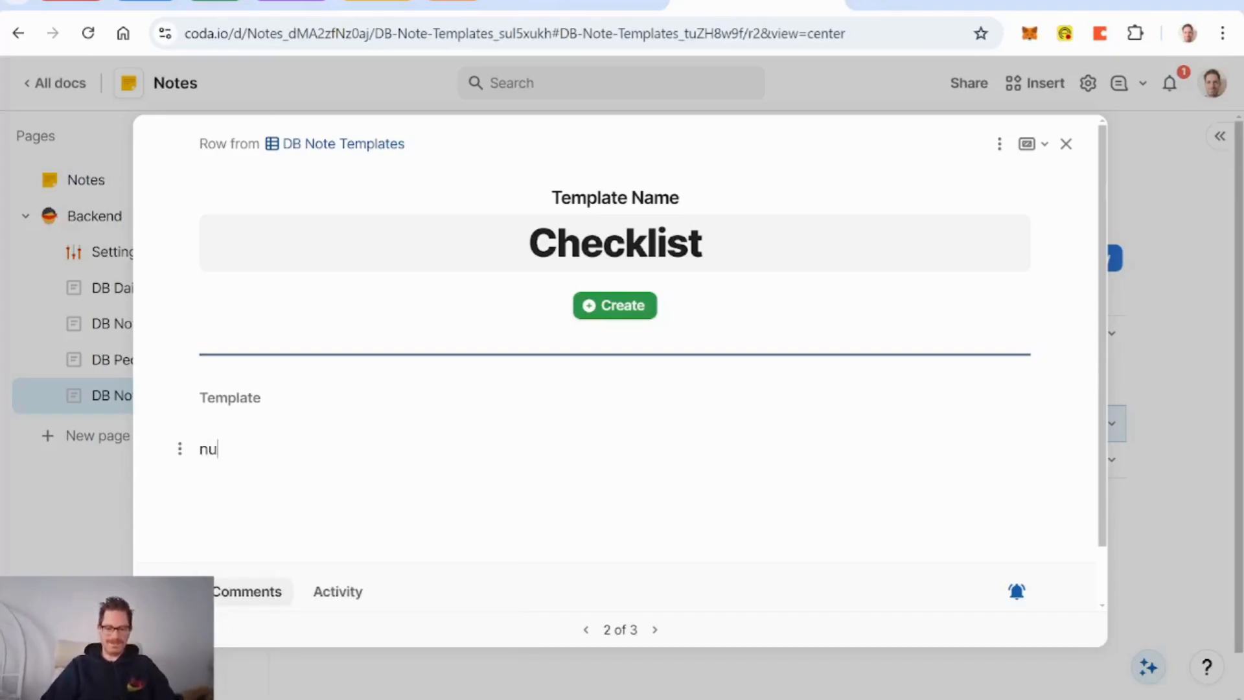
pyautogui.press('BackSpace')
pyautogui.press('BackSpace')
pyautogui.press('BackSpace')
pyautogui.press('BackSpace')
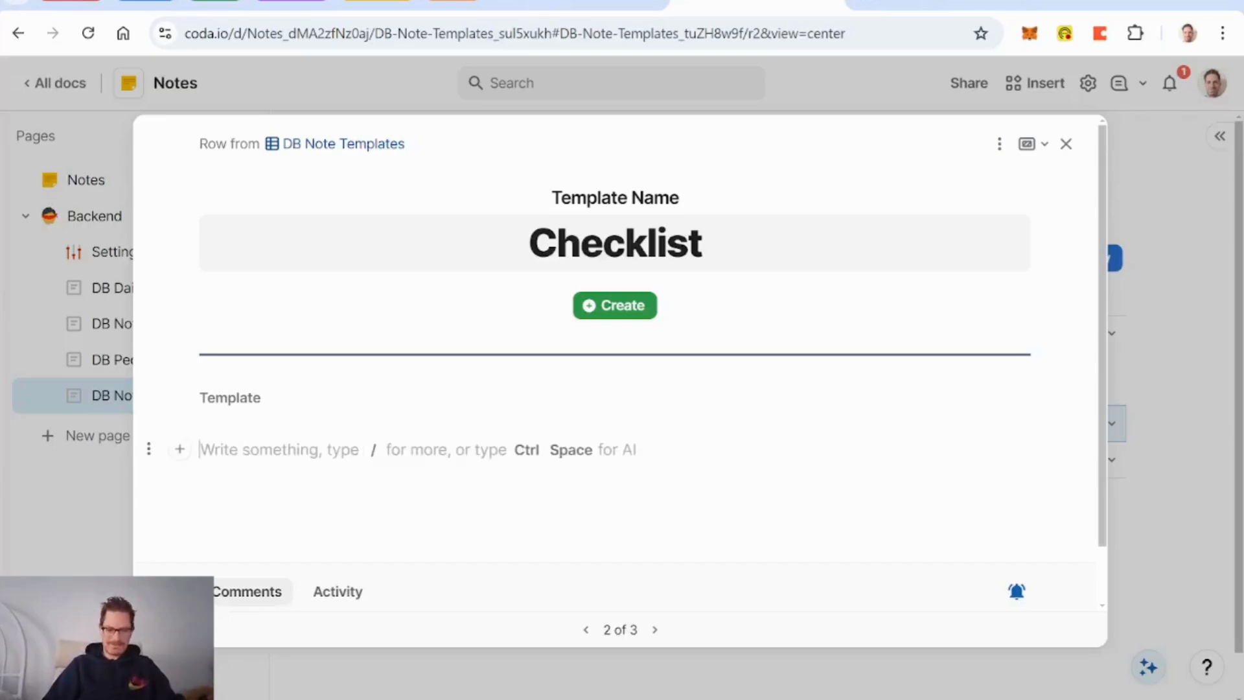
pyautogui.write('/numb')
pyautogui.press('Return')
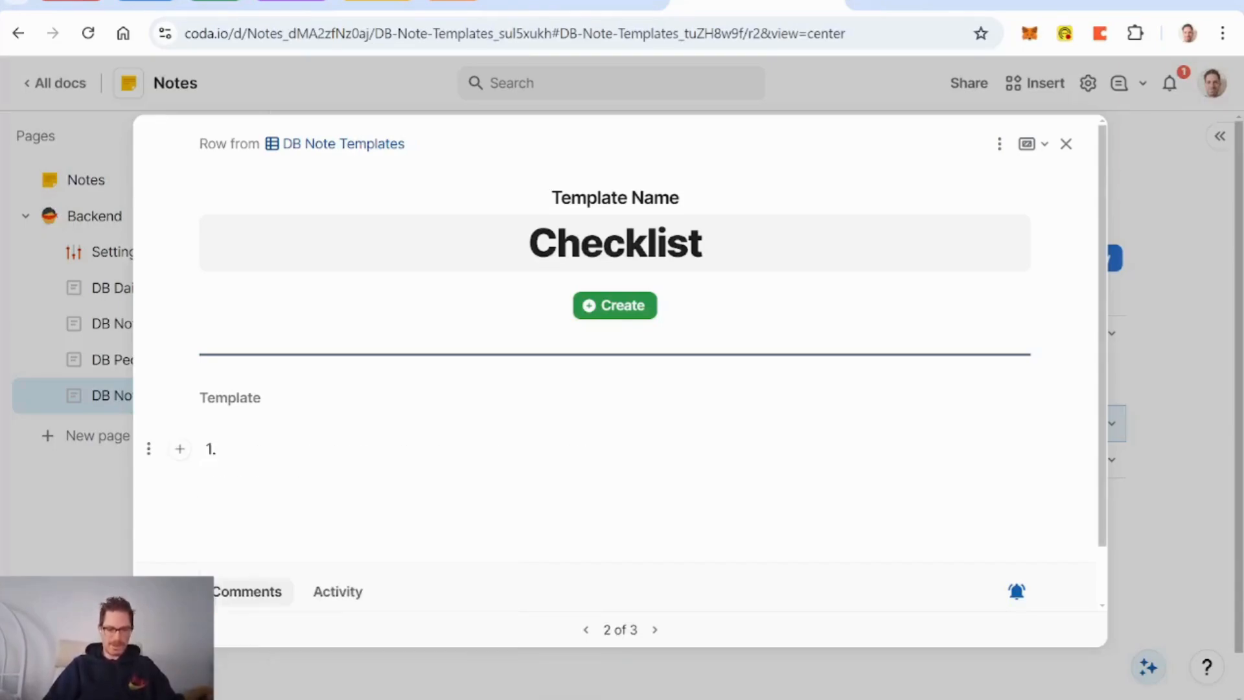
pyautogui.write('f')
pyautogui.press('Return')
pyautogui.write('f')
pyautogui.press('Return')
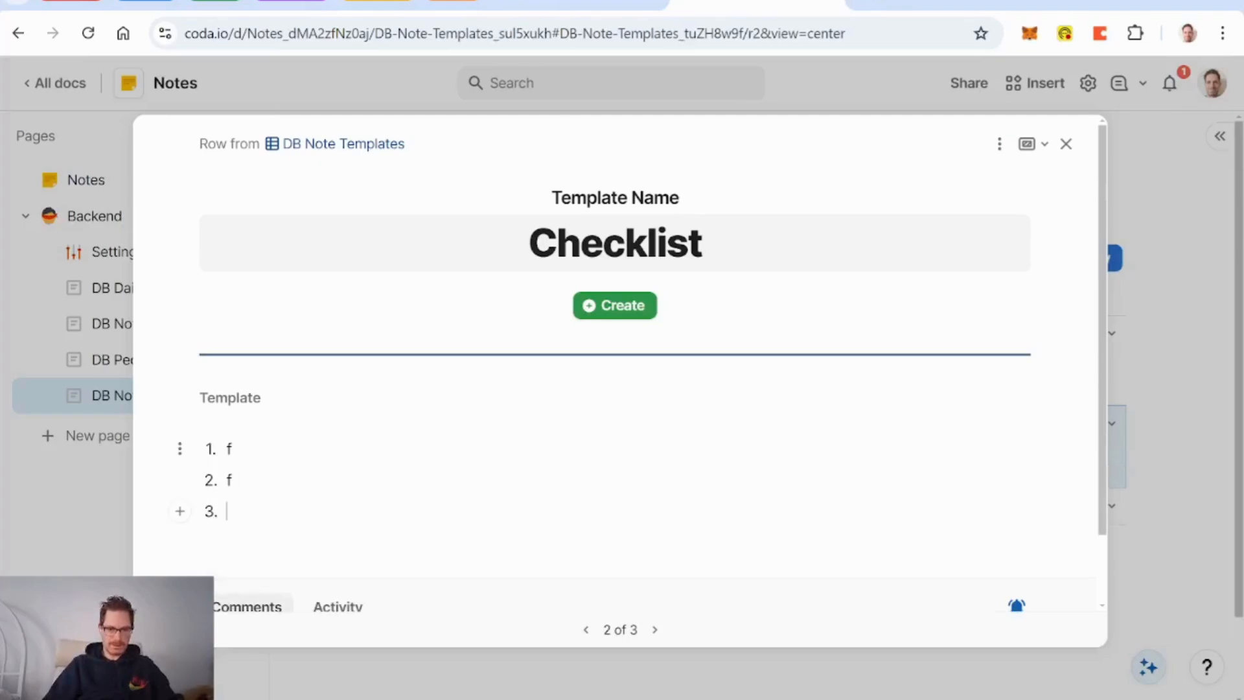
pyautogui.press('BackSpace')
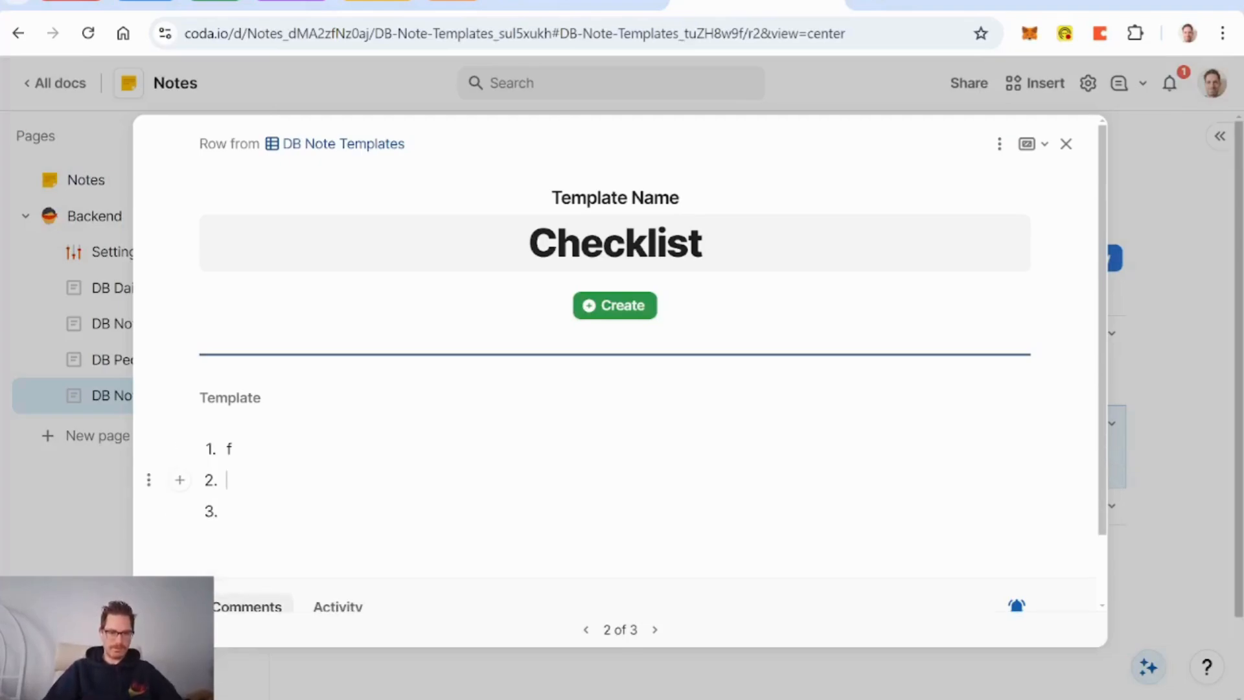
pyautogui.press('Up')
pyautogui.press('BackSpace')
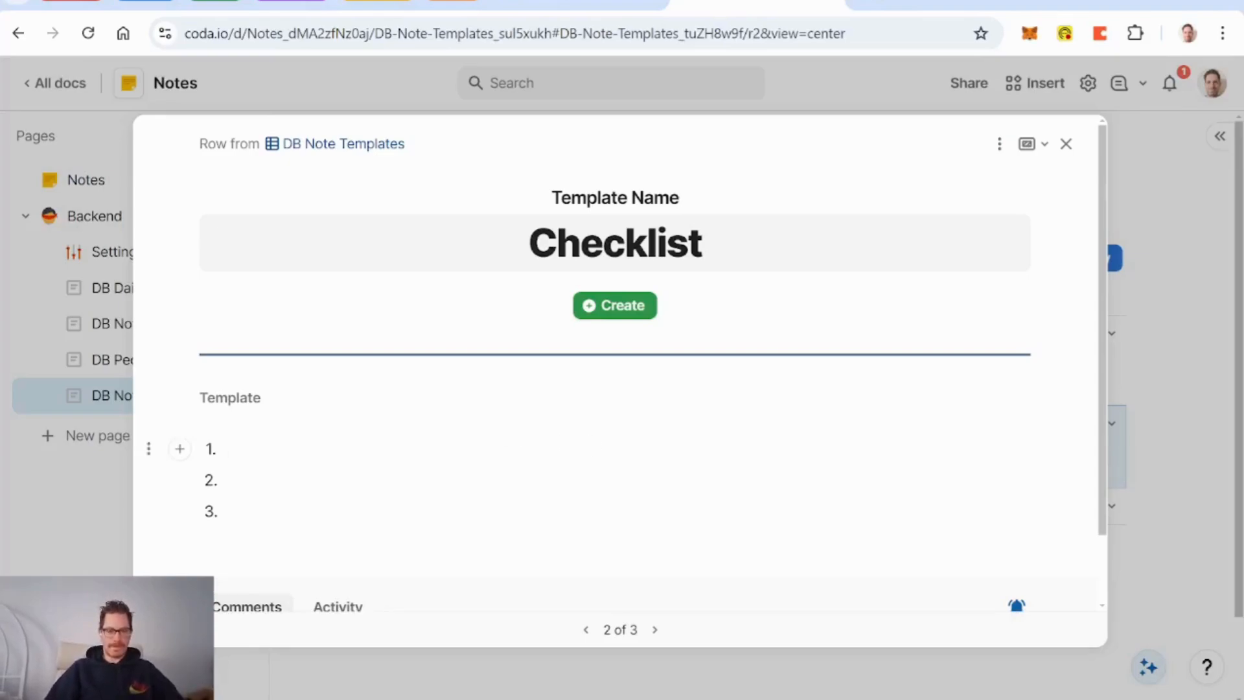
# Step: Rename the template from Checklist to Numbered List
pyautogui.click(702, 253)
pyautogui.press('Left')
pyautogui.press('Left')
pyautogui.press('Left')
pyautogui.press('Left')
pyautogui.press('BackSpace')
pyautogui.press('BackSpace')
pyautogui.press('BackSpace')
pyautogui.press('BackSpace')
pyautogui.press('BackSpace')
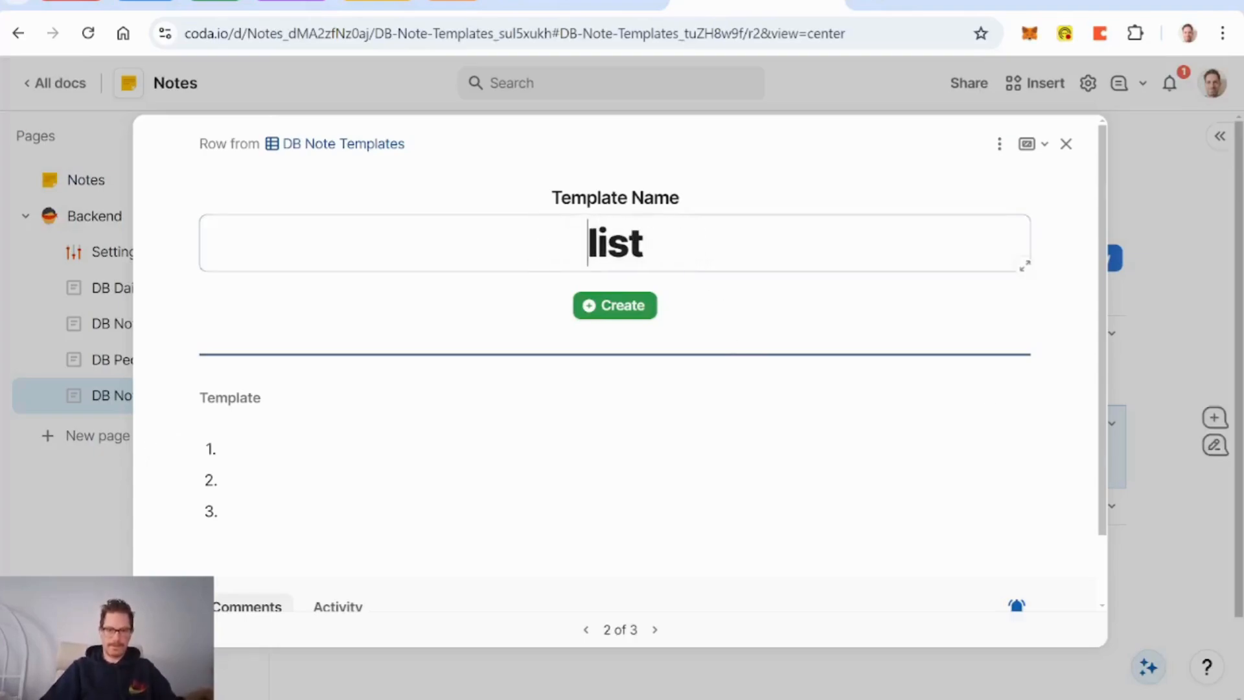
pyautogui.write('Number')
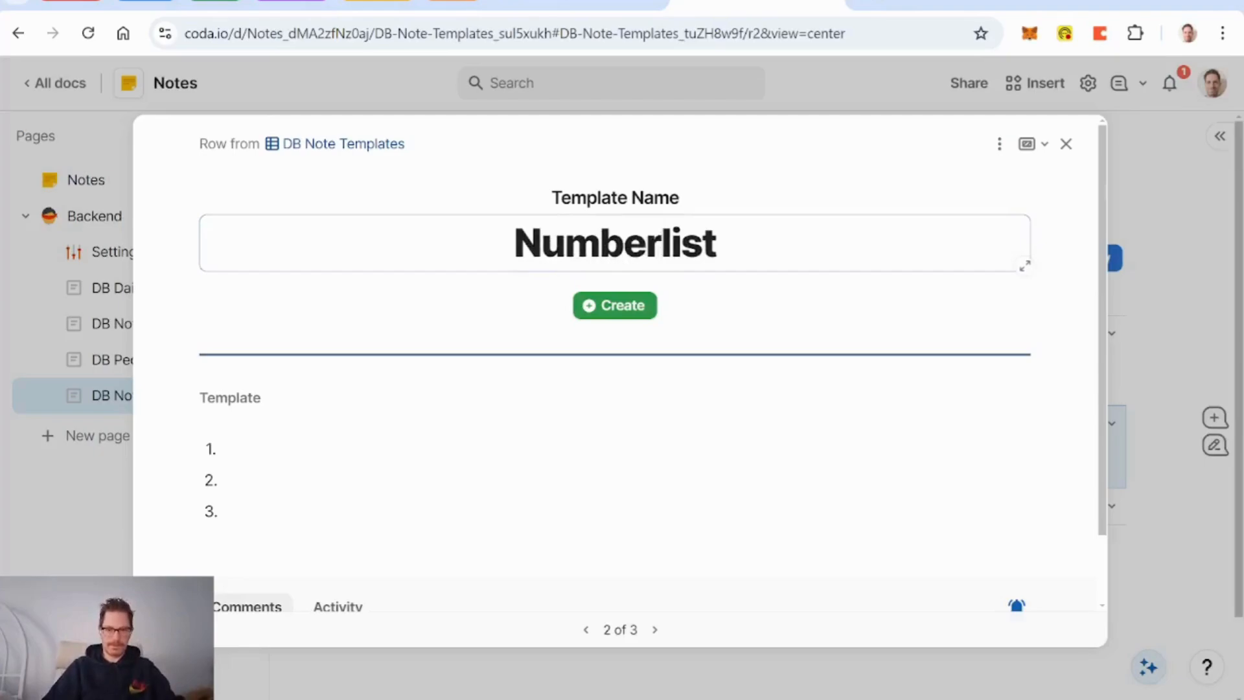
pyautogui.write('ed')
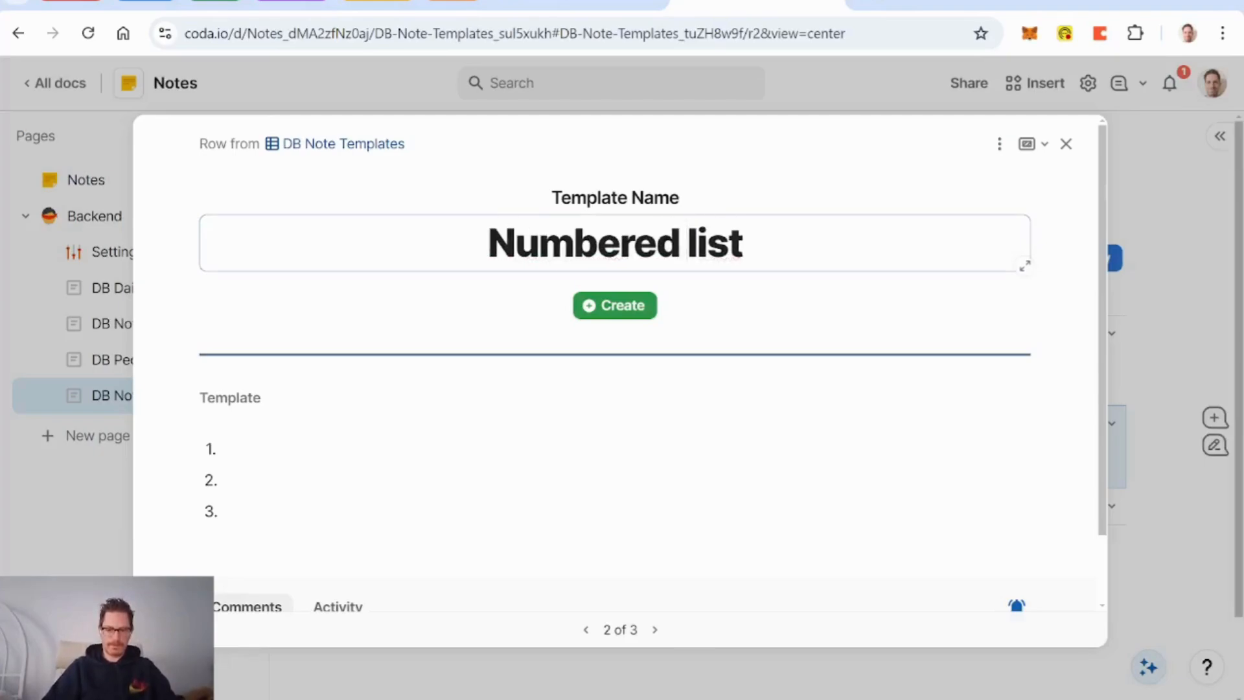
pyautogui.press('Delete')
pyautogui.write('L')
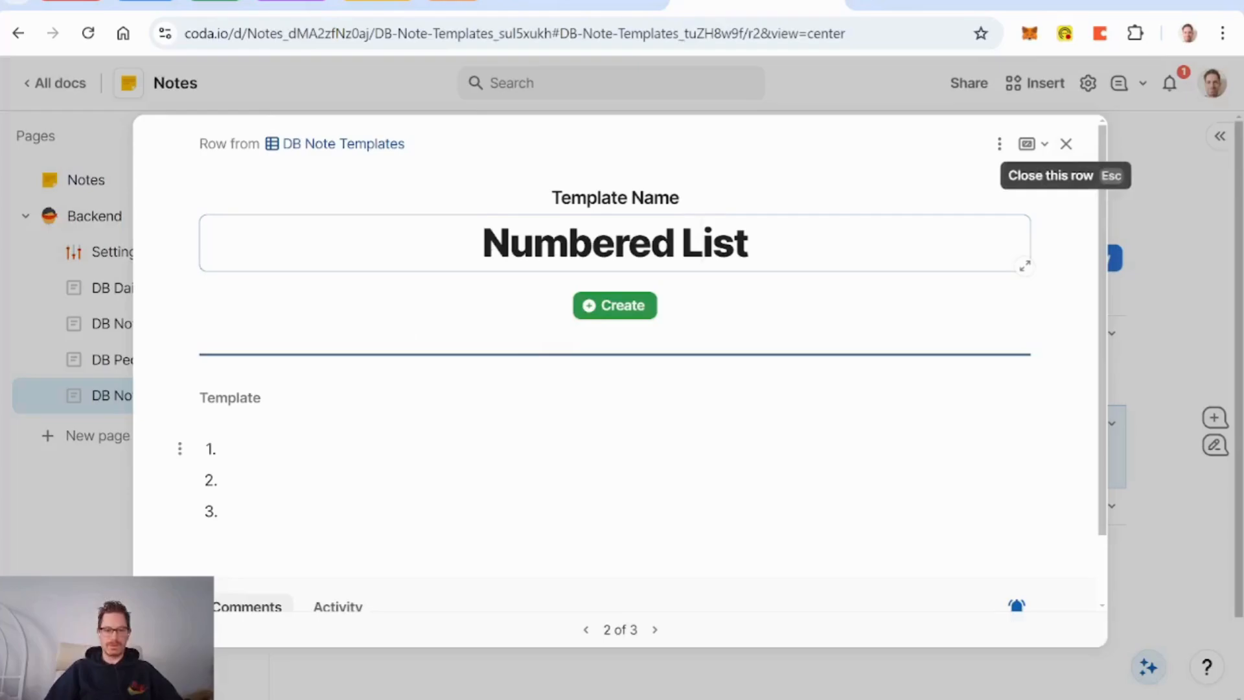
# Step: Name the third template row Bulleted List
pyautogui.click(1066, 144)
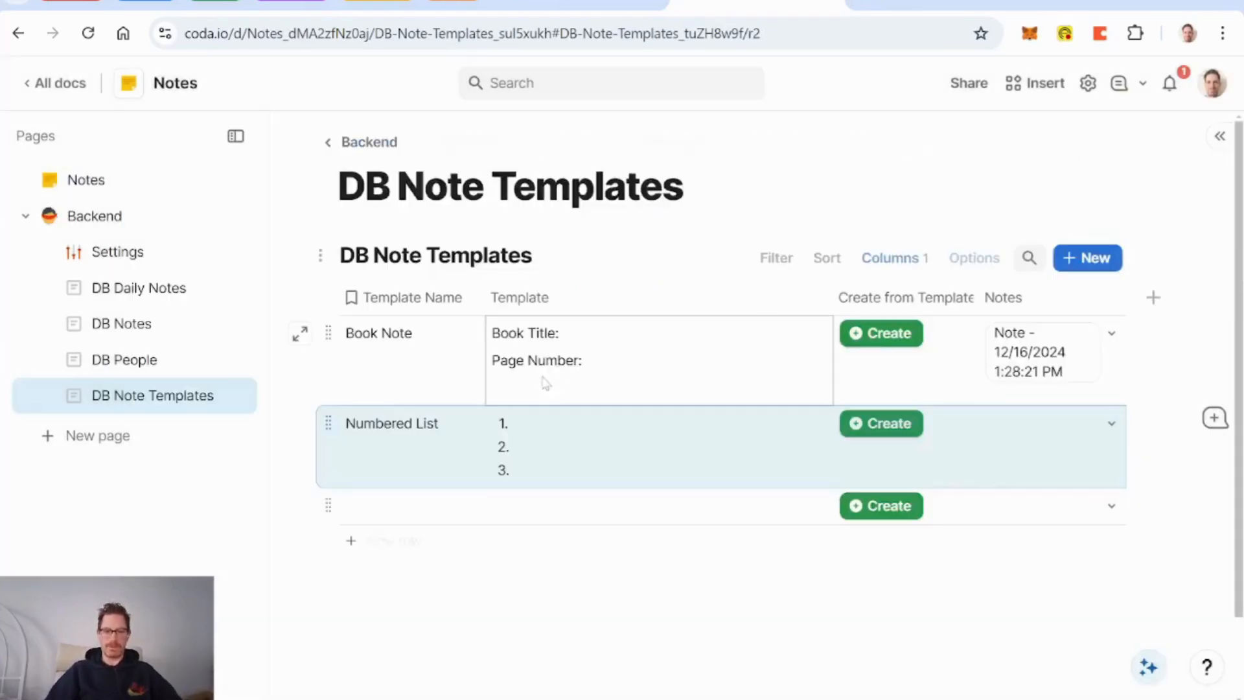
pyautogui.click(383, 518)
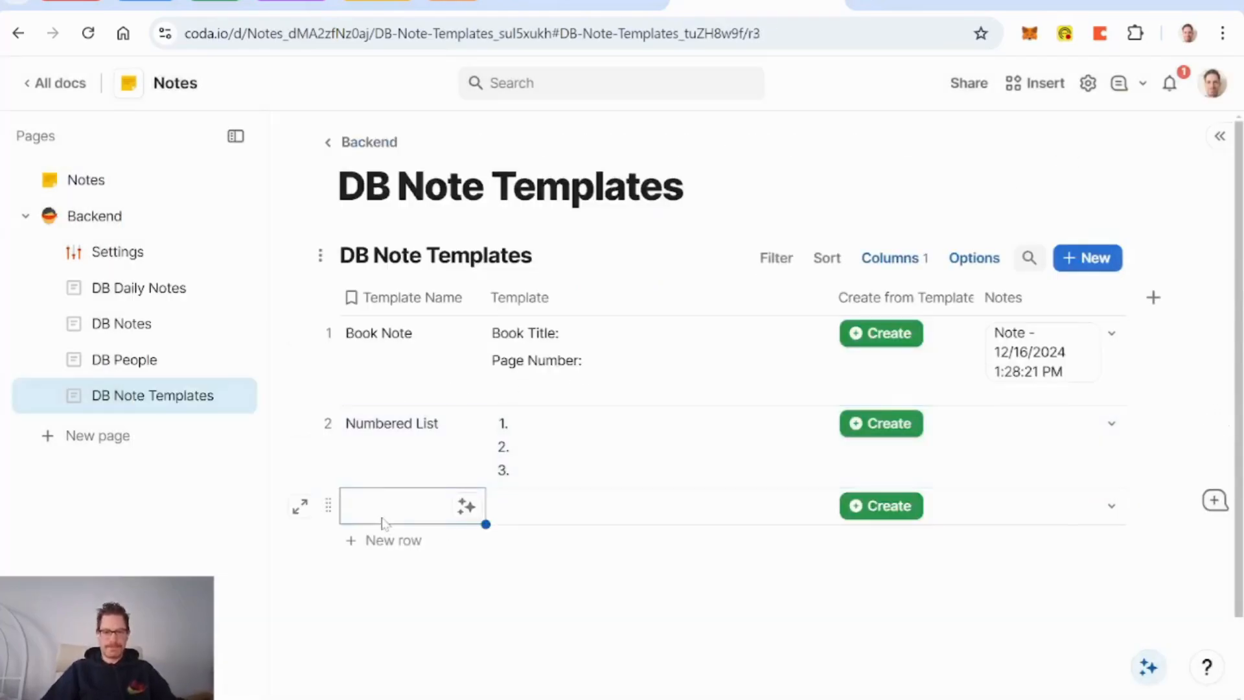
pyautogui.write('Bulleted')
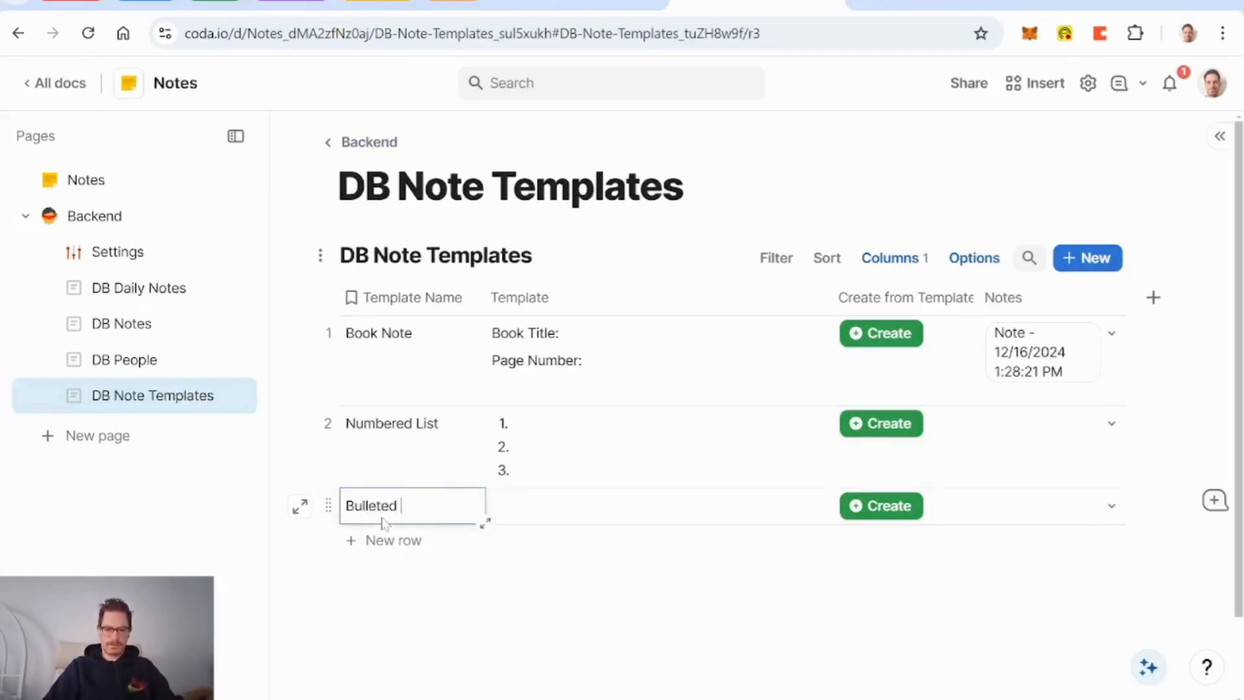
pyautogui.write(' List')
pyautogui.click(565, 517)
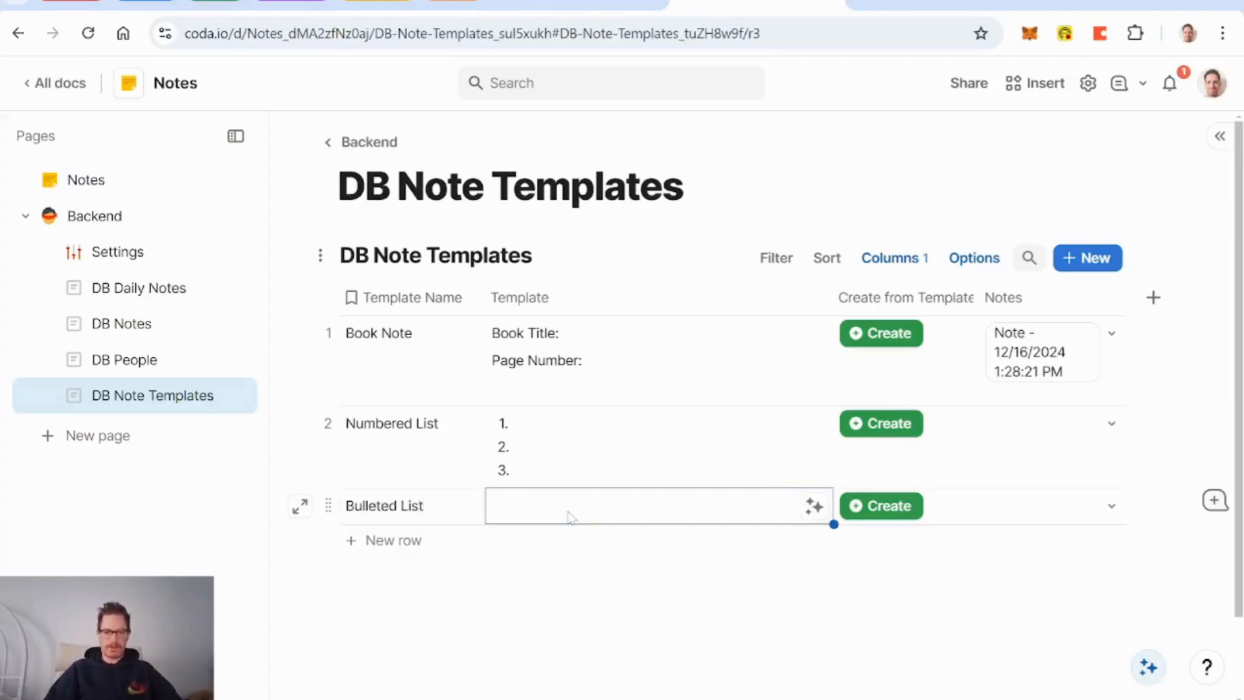
pyautogui.click(570, 517)
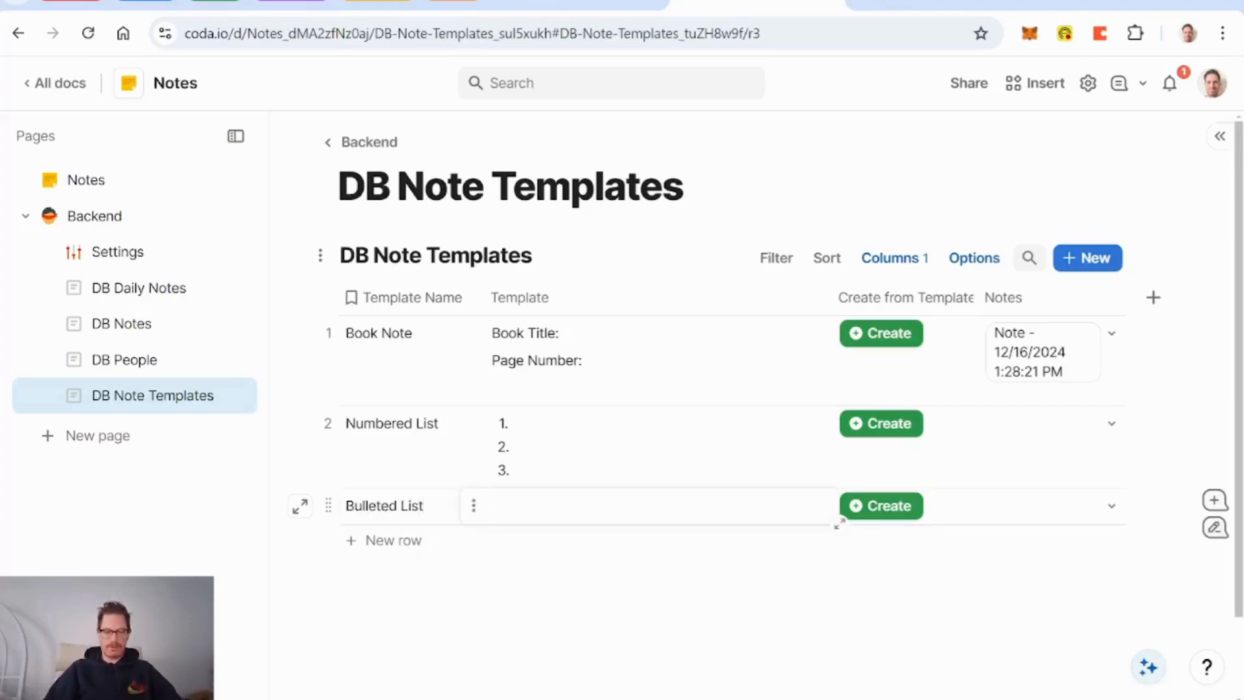
# Step: Fill the Bulleted List template with three empty bullet points and close the row
pyautogui.click(300, 509)
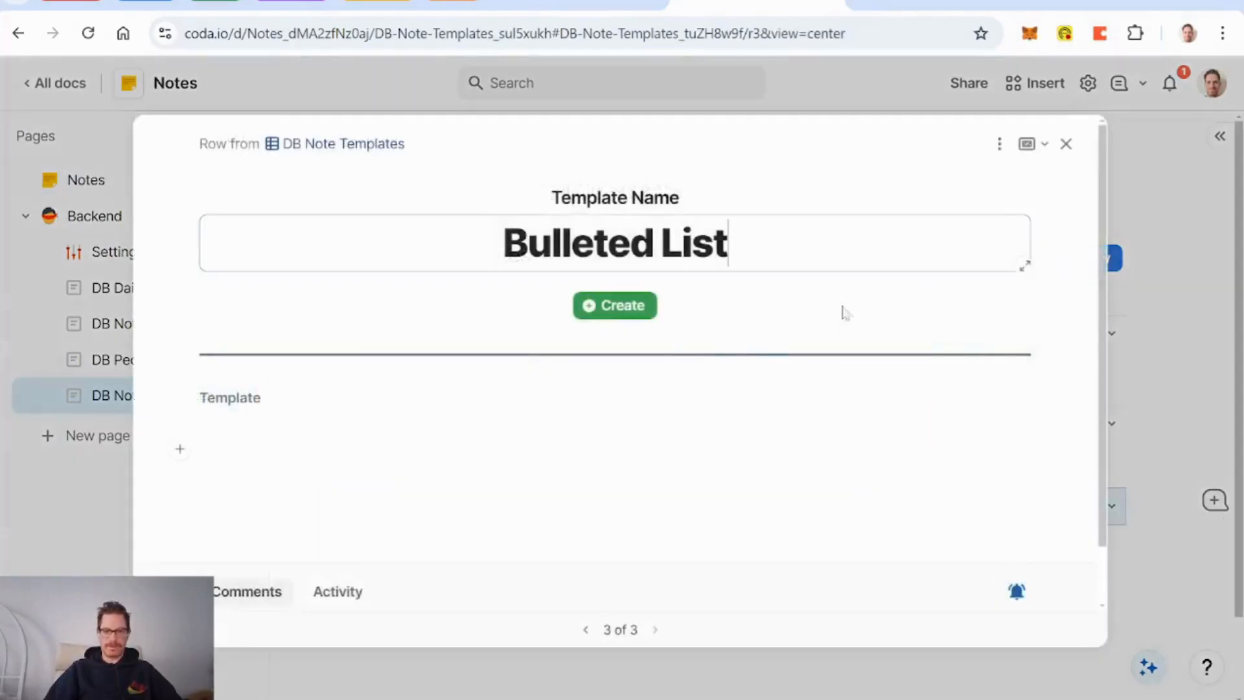
pyautogui.click(273, 449)
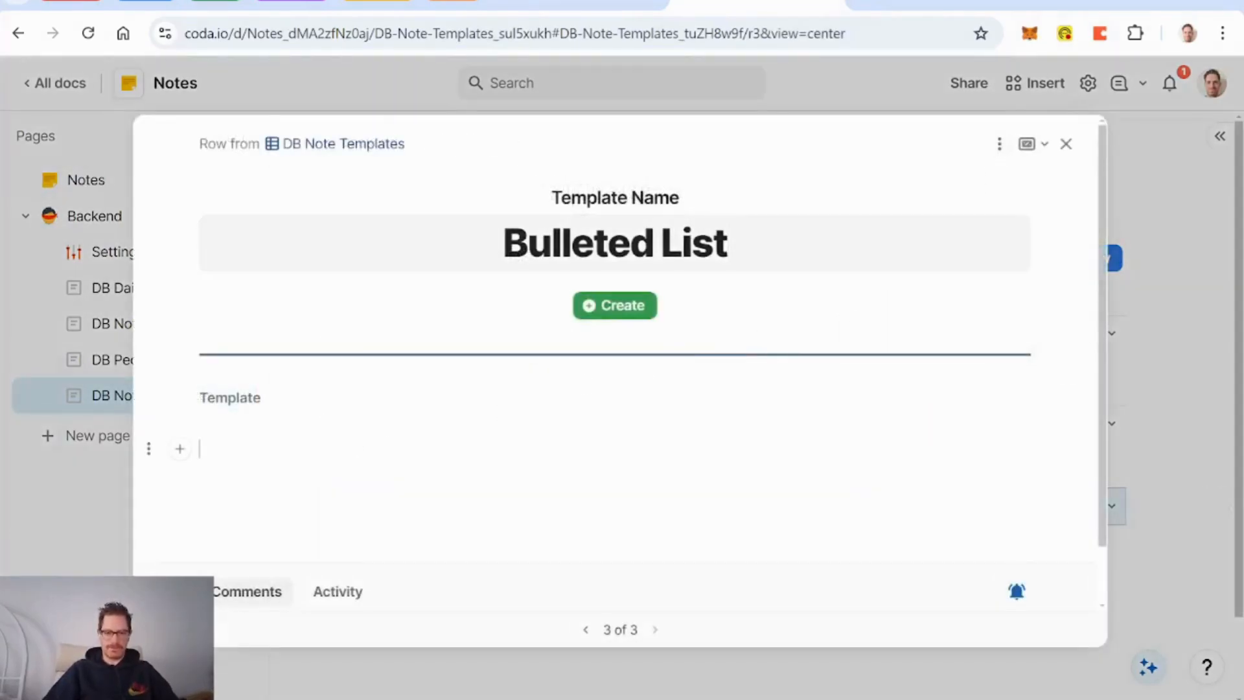
pyautogui.write('f')
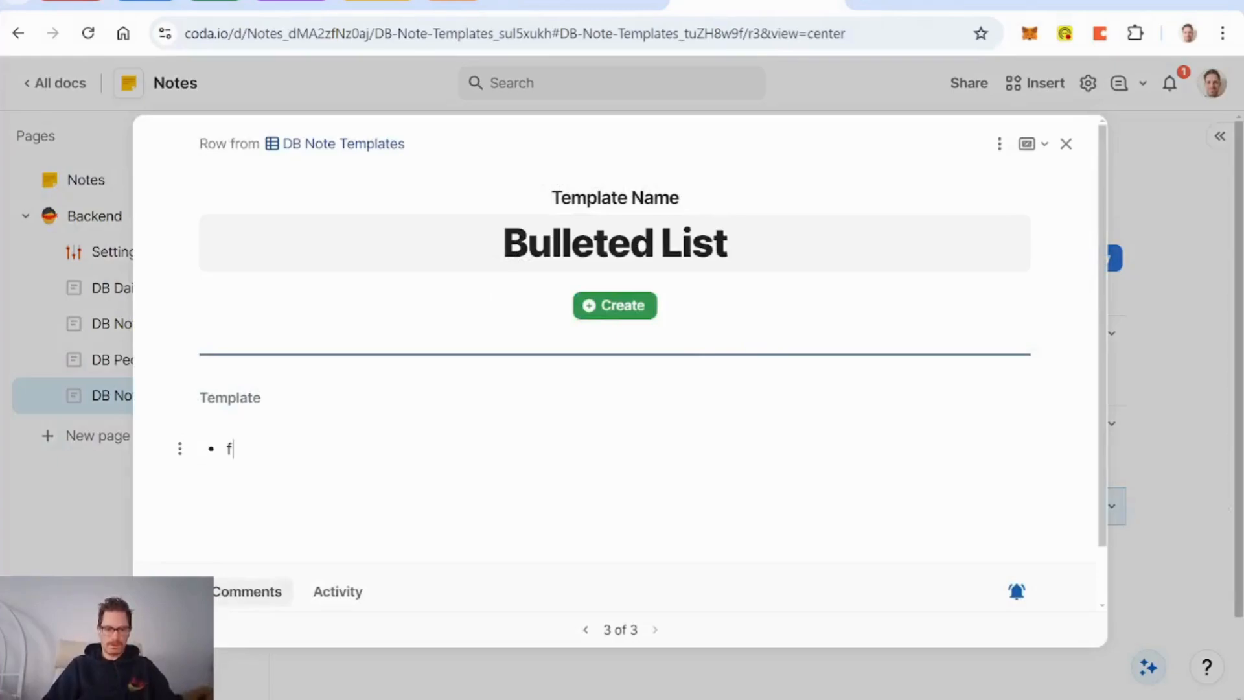
pyautogui.press('Return')
pyautogui.write('f')
pyautogui.press('Return')
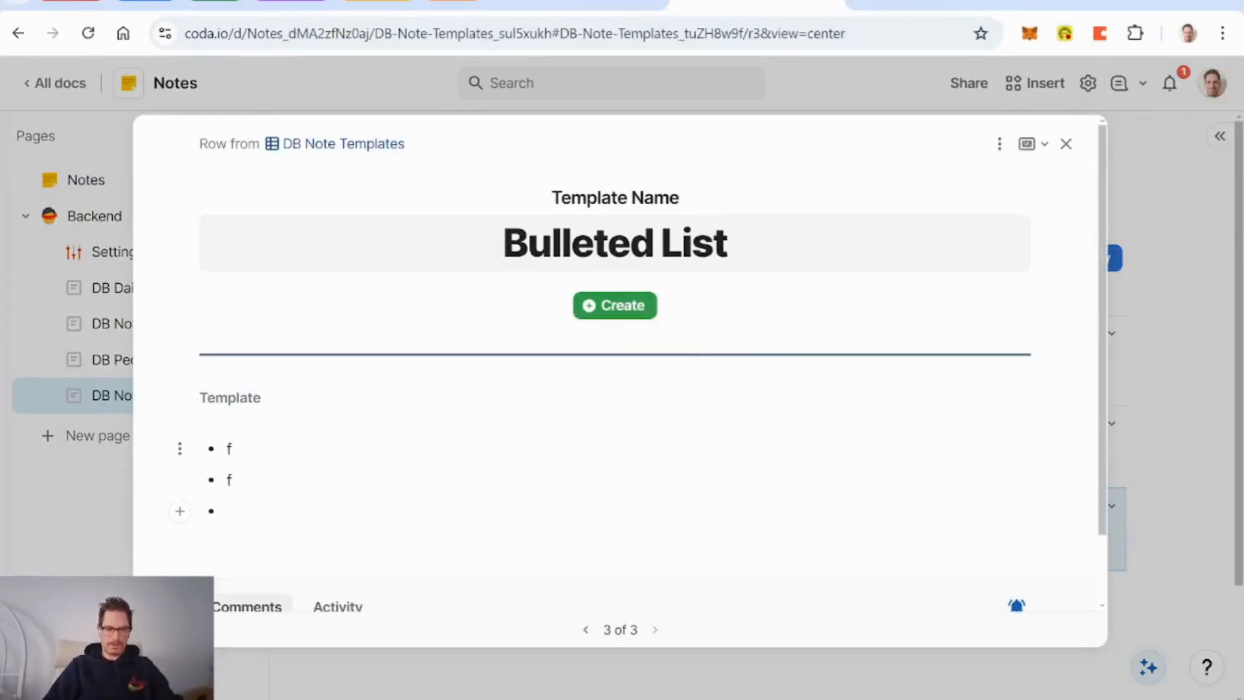
pyautogui.press('BackSpace')
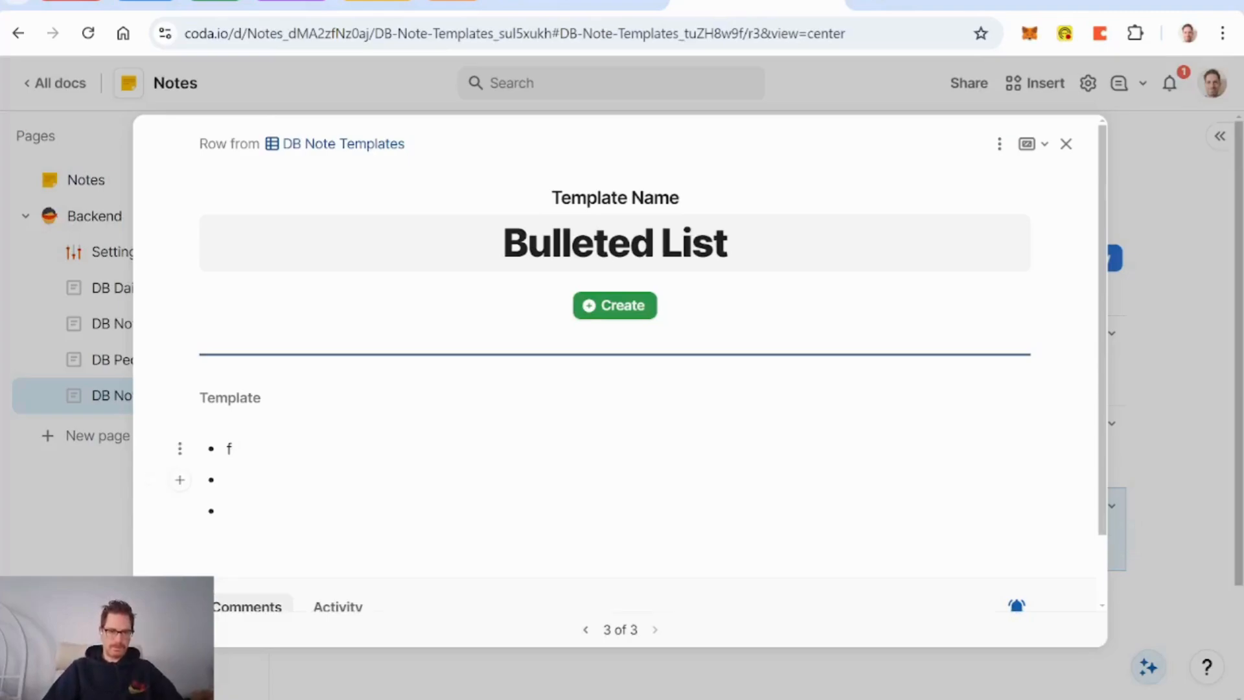
pyautogui.press('Up')
pyautogui.press('BackSpace')
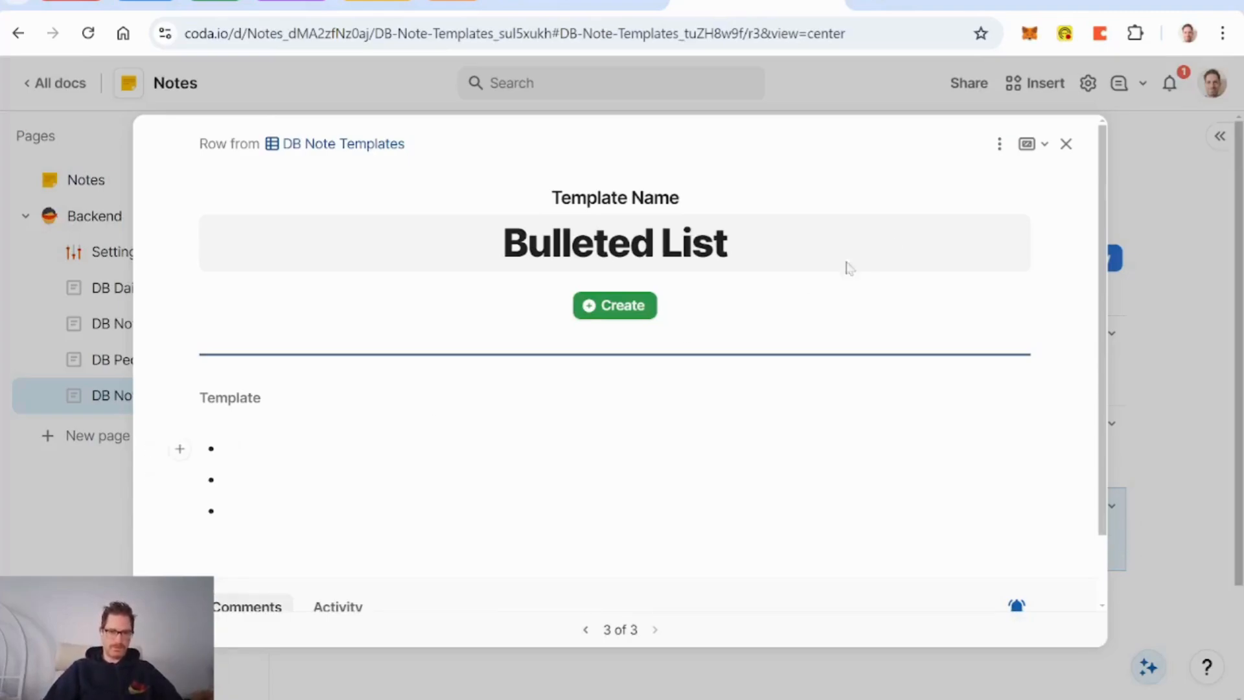
pyautogui.click(1066, 143)
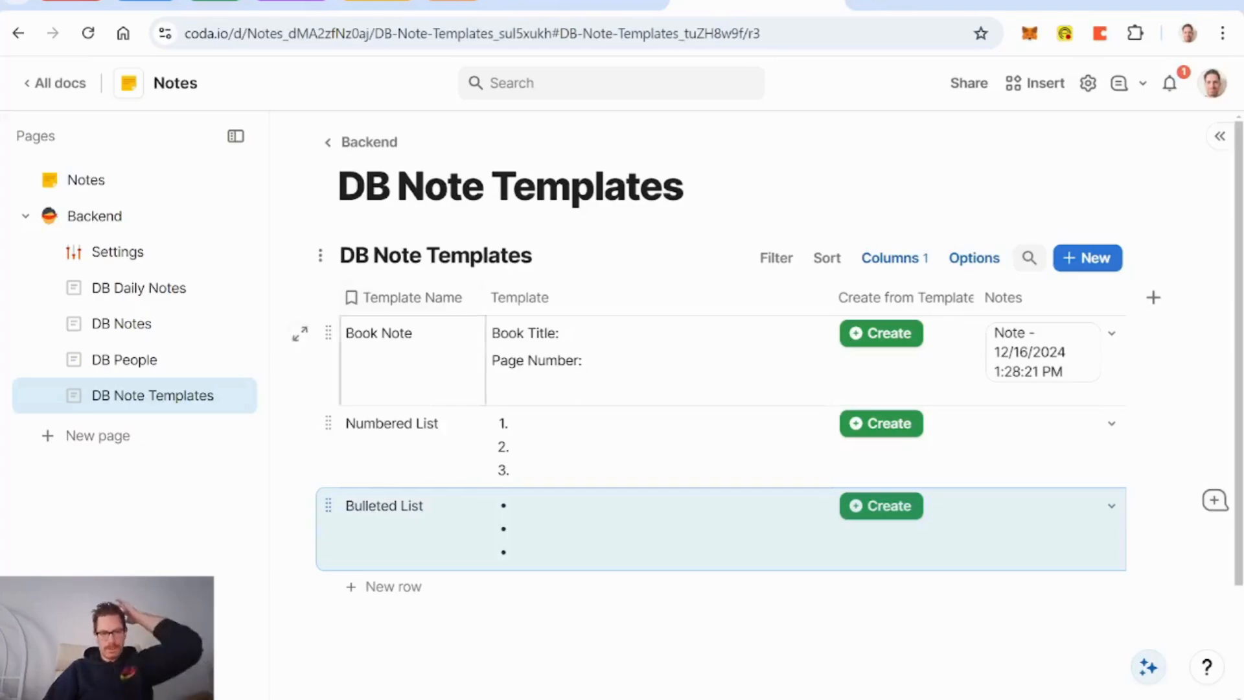
# Step: Insert a DB Note Templates view on the Notes page, displayed as cards
pyautogui.click(97, 185)
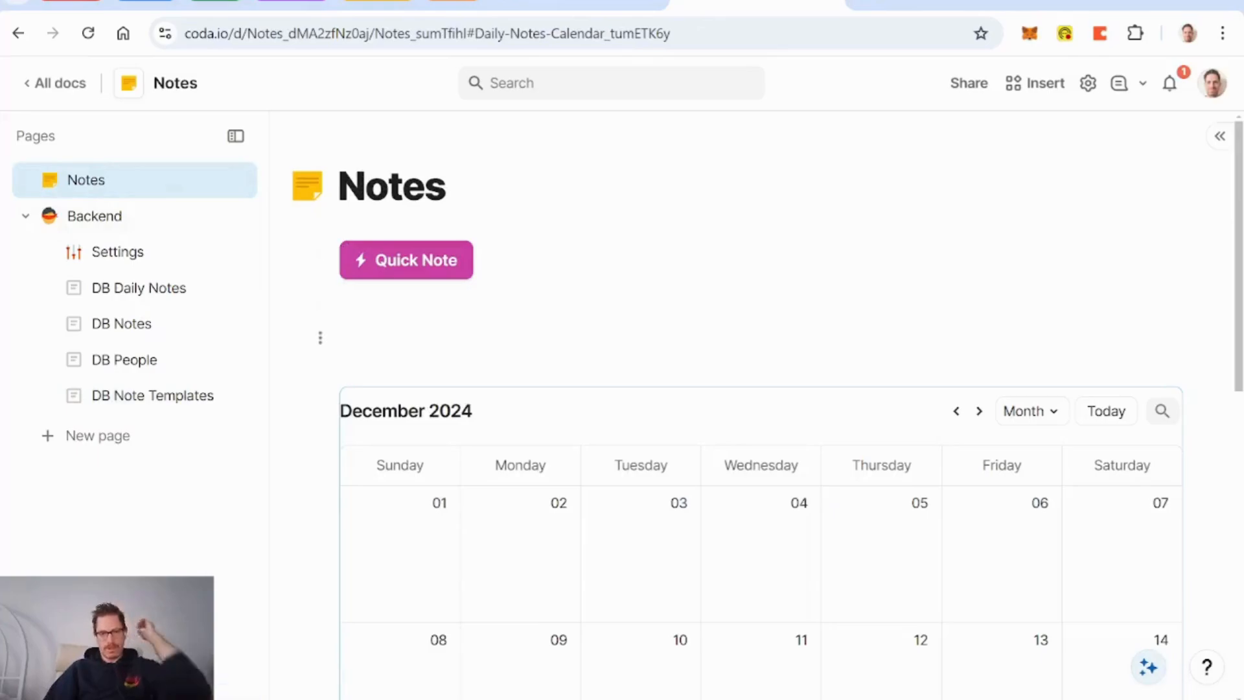
pyautogui.write('/tem')
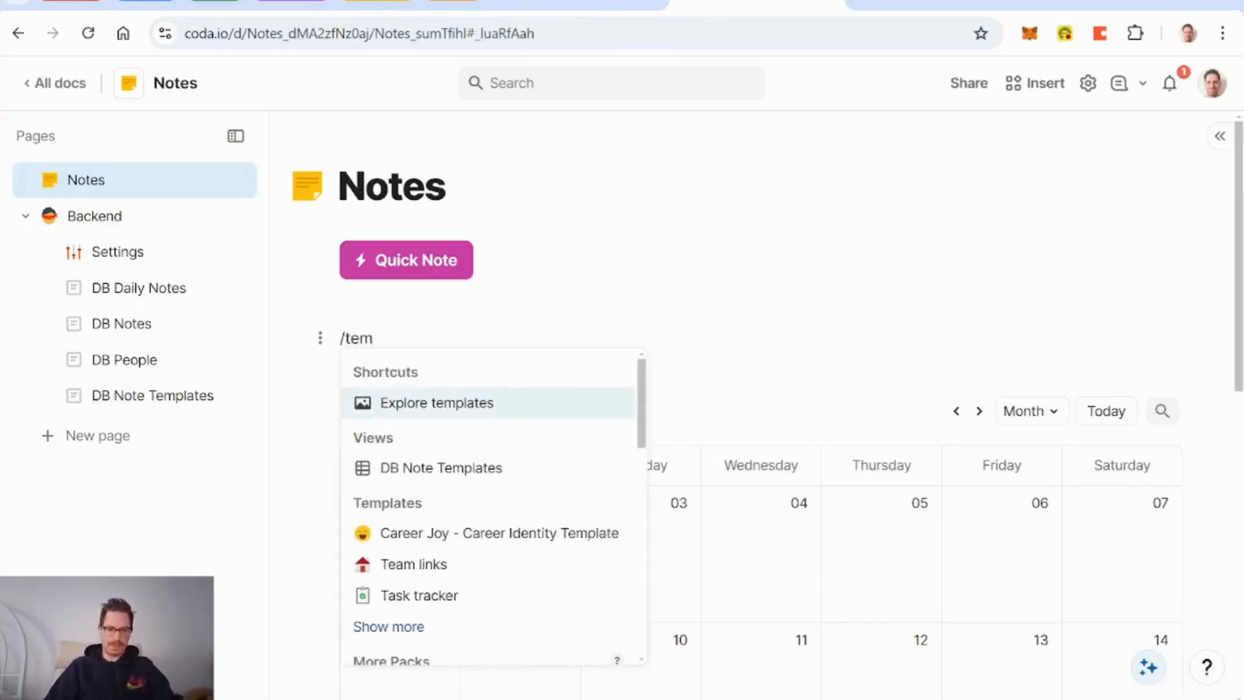
pyautogui.press('Down')
pyautogui.press('Return')
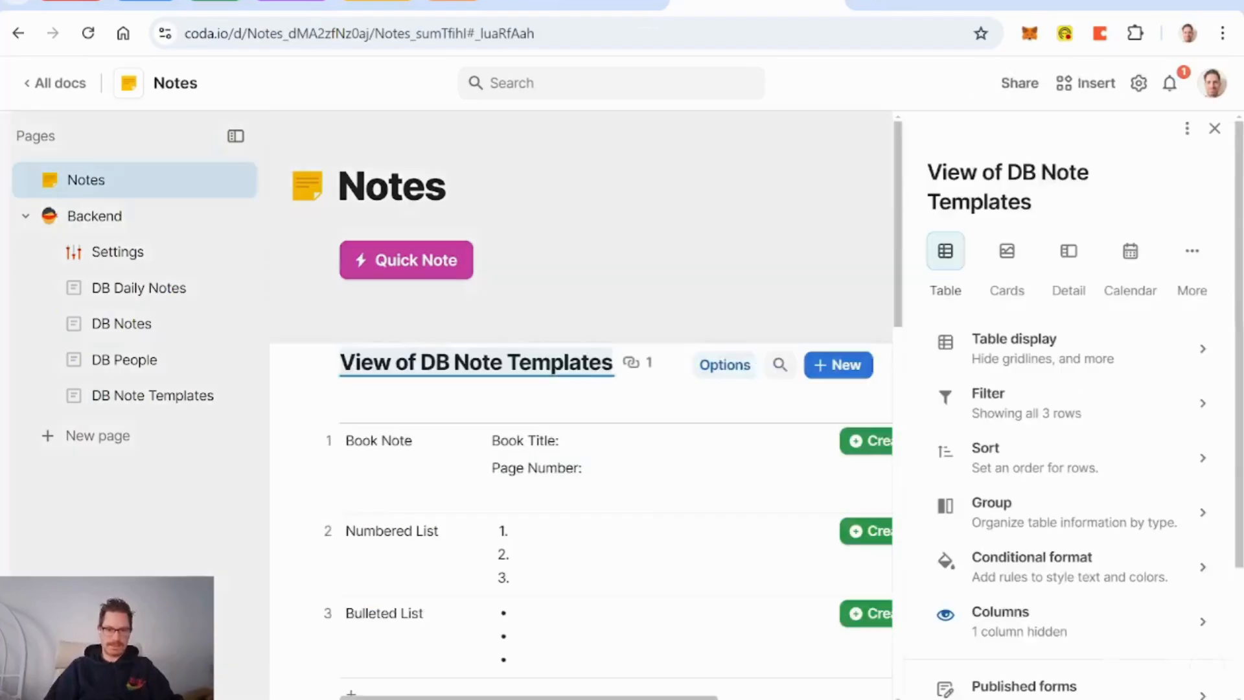
pyautogui.click(1012, 267)
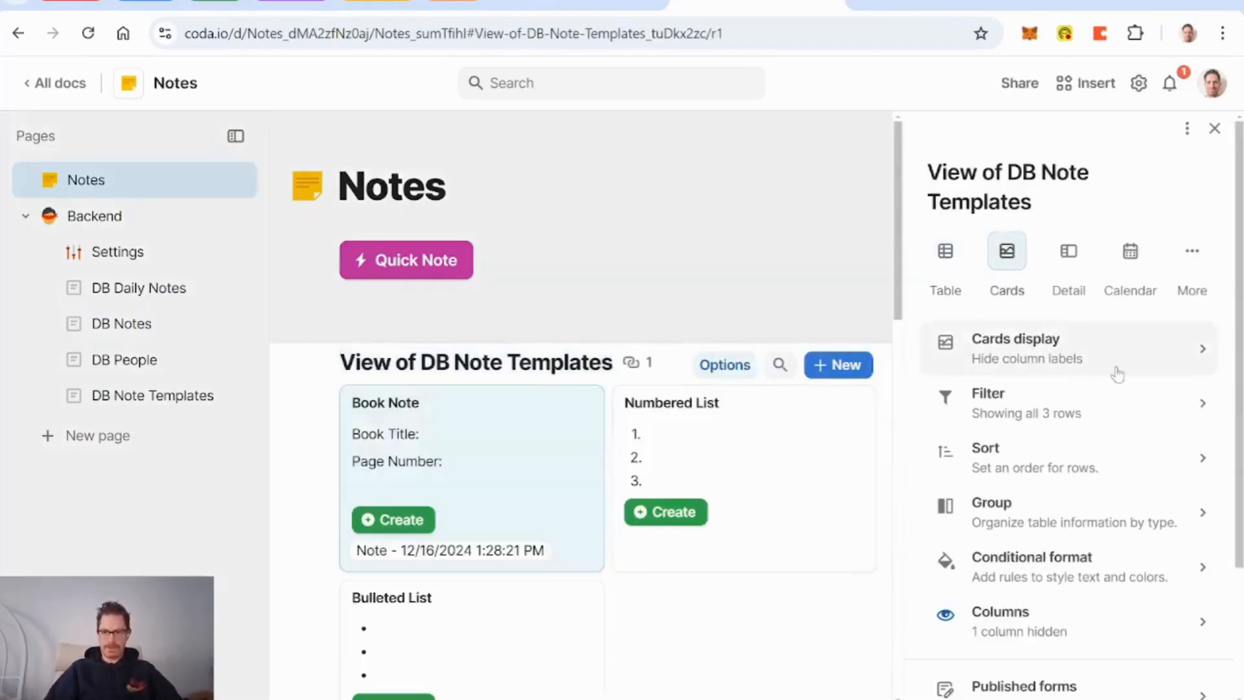
# Step: Turn off the bottom new-card button in the card display settings
pyautogui.click(1069, 358)
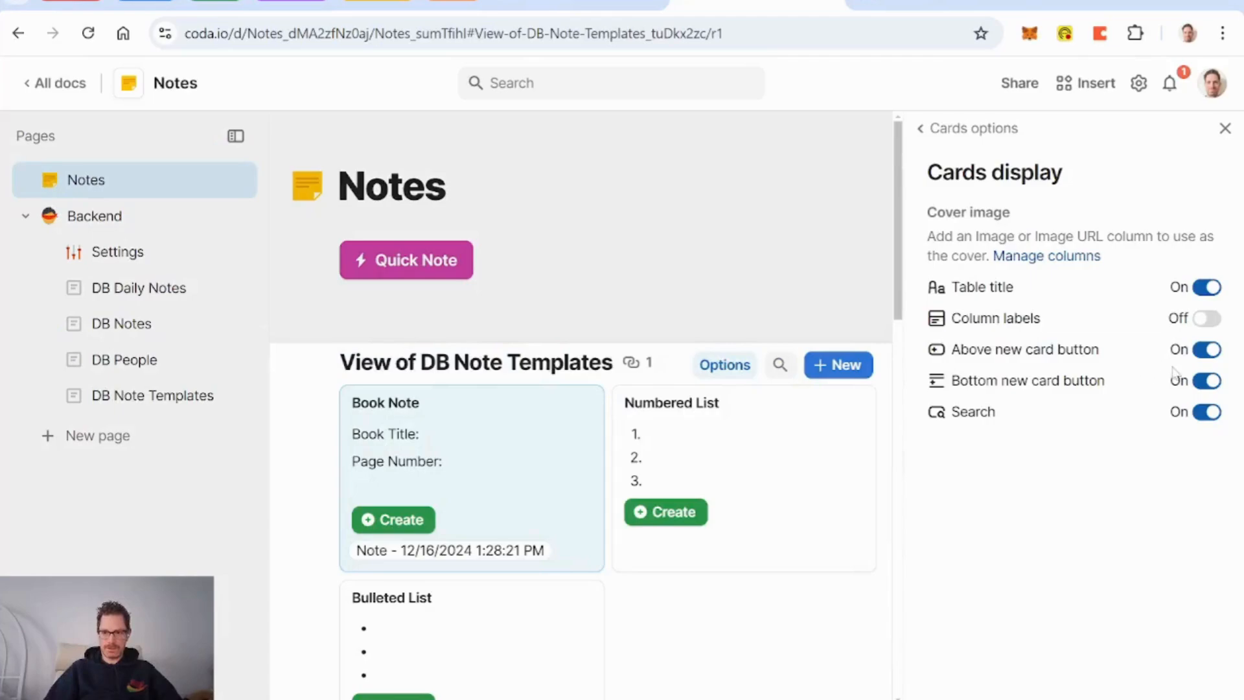
pyautogui.click(1207, 350)
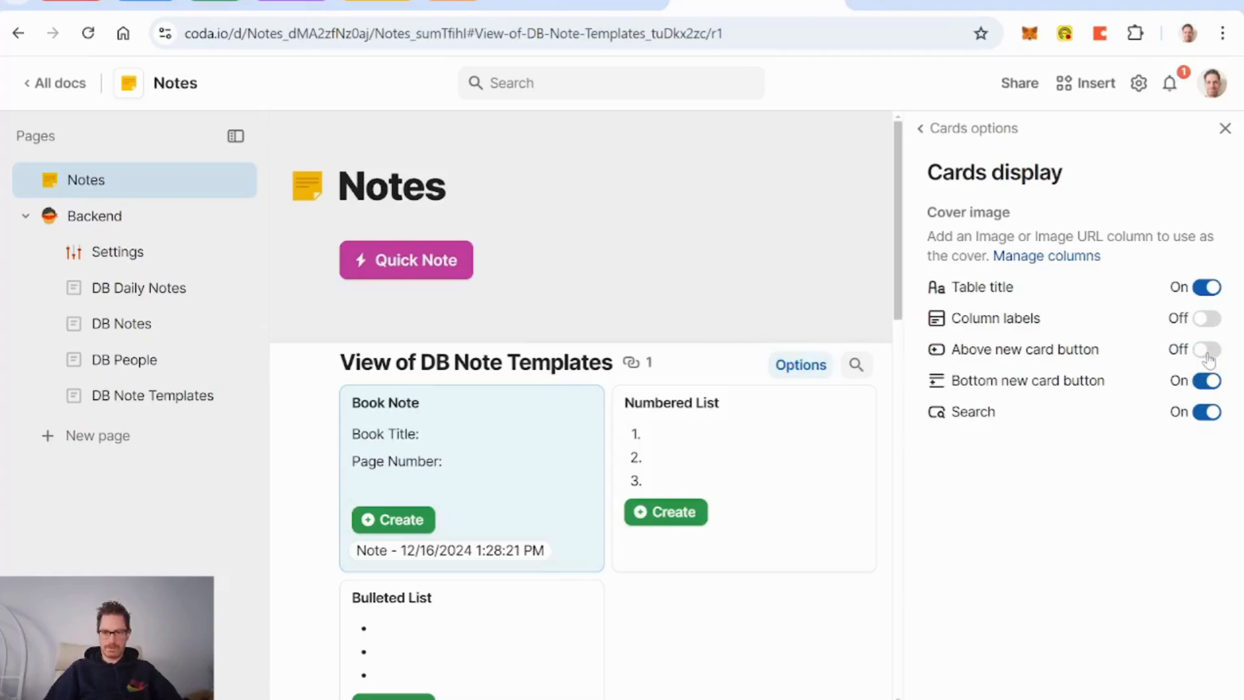
pyautogui.click(1206, 350)
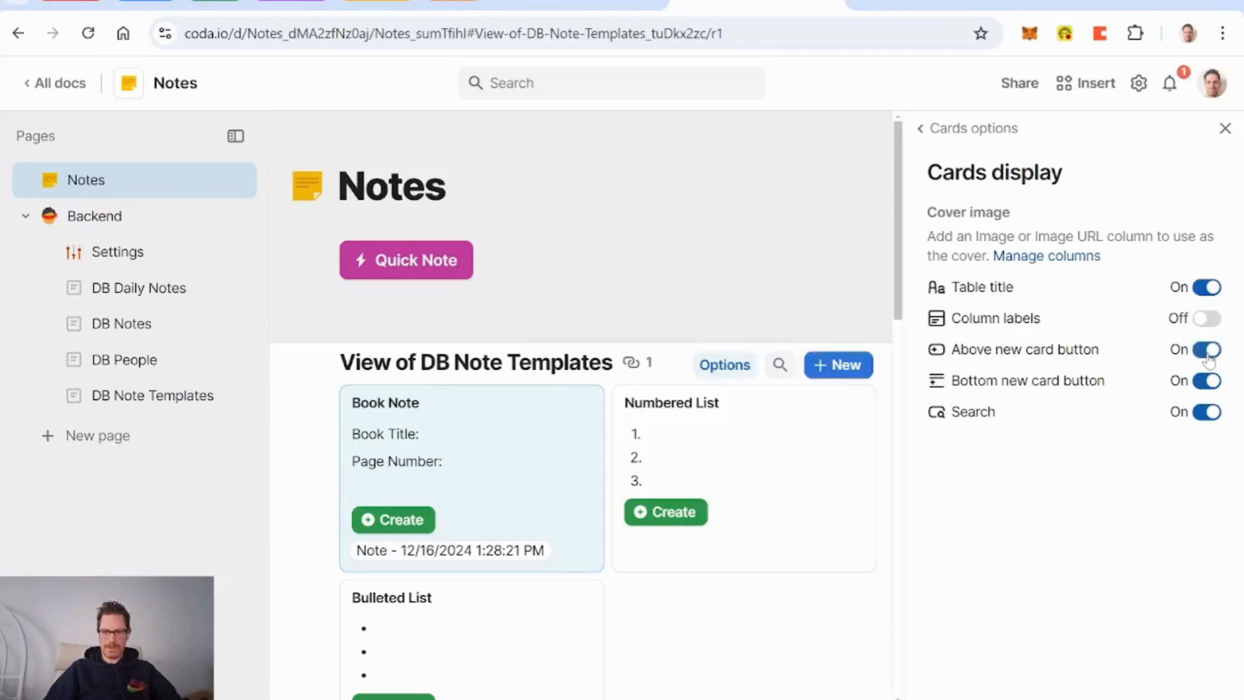
pyautogui.click(1207, 383)
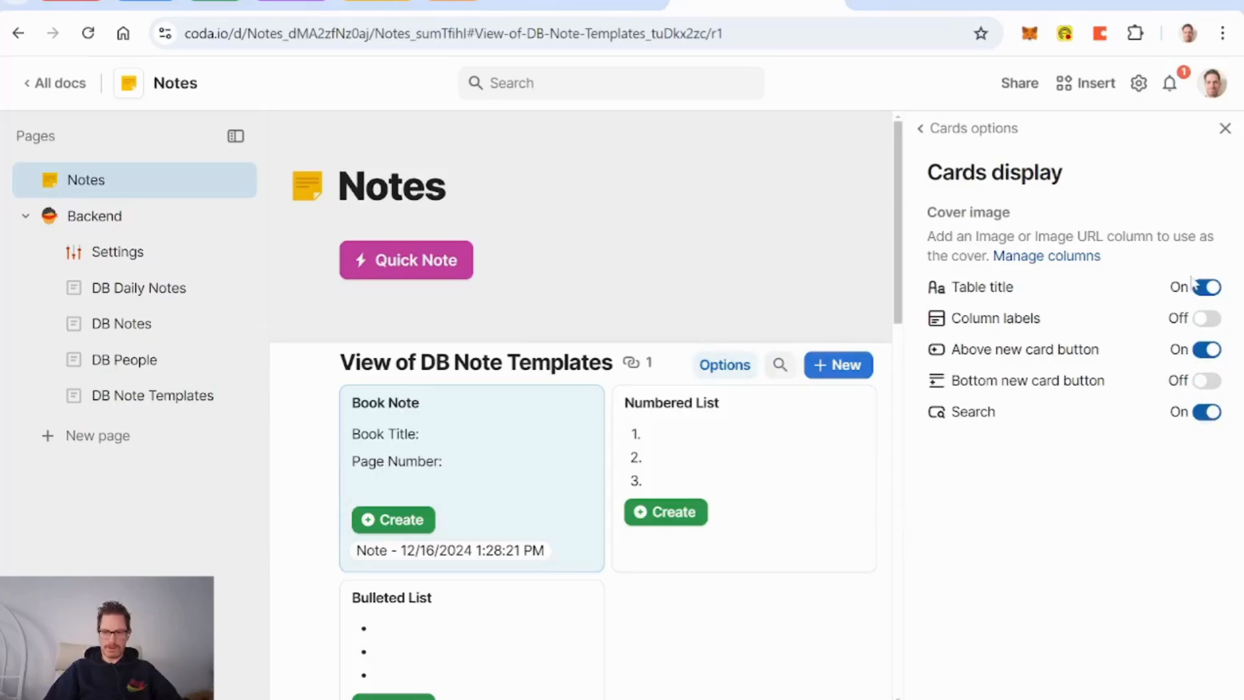
# Step: Hide the Template and Notes columns from the cards
pyautogui.click(991, 128)
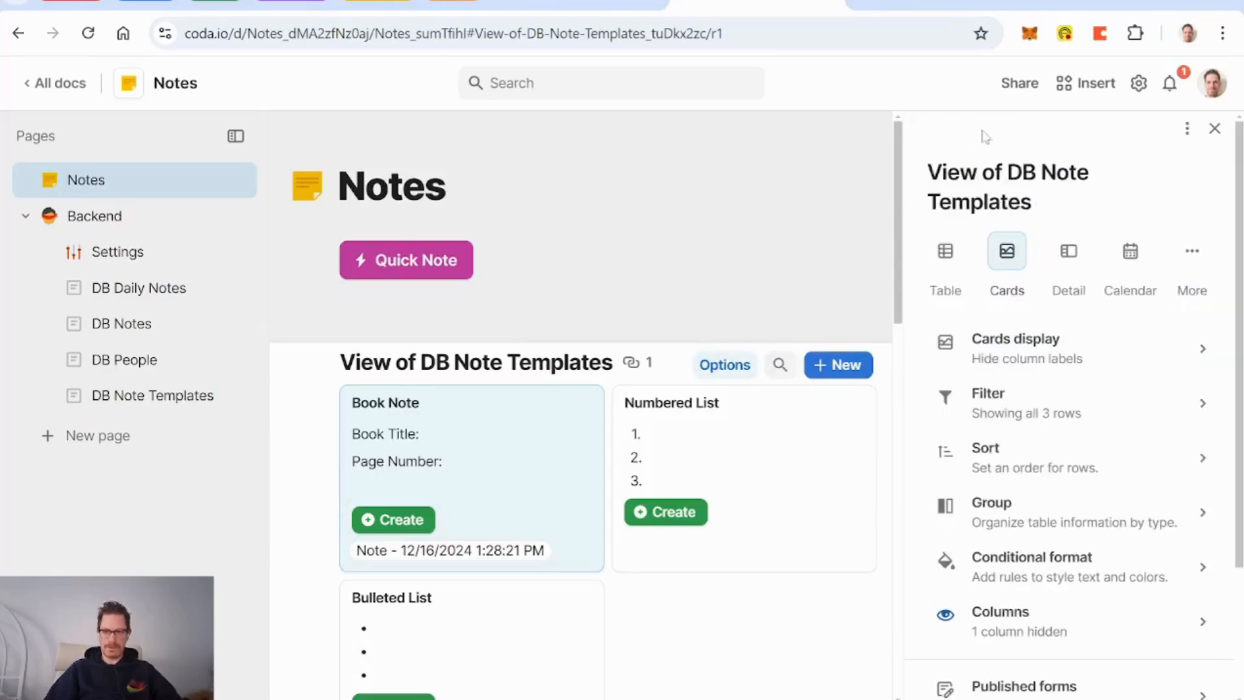
pyautogui.click(1016, 626)
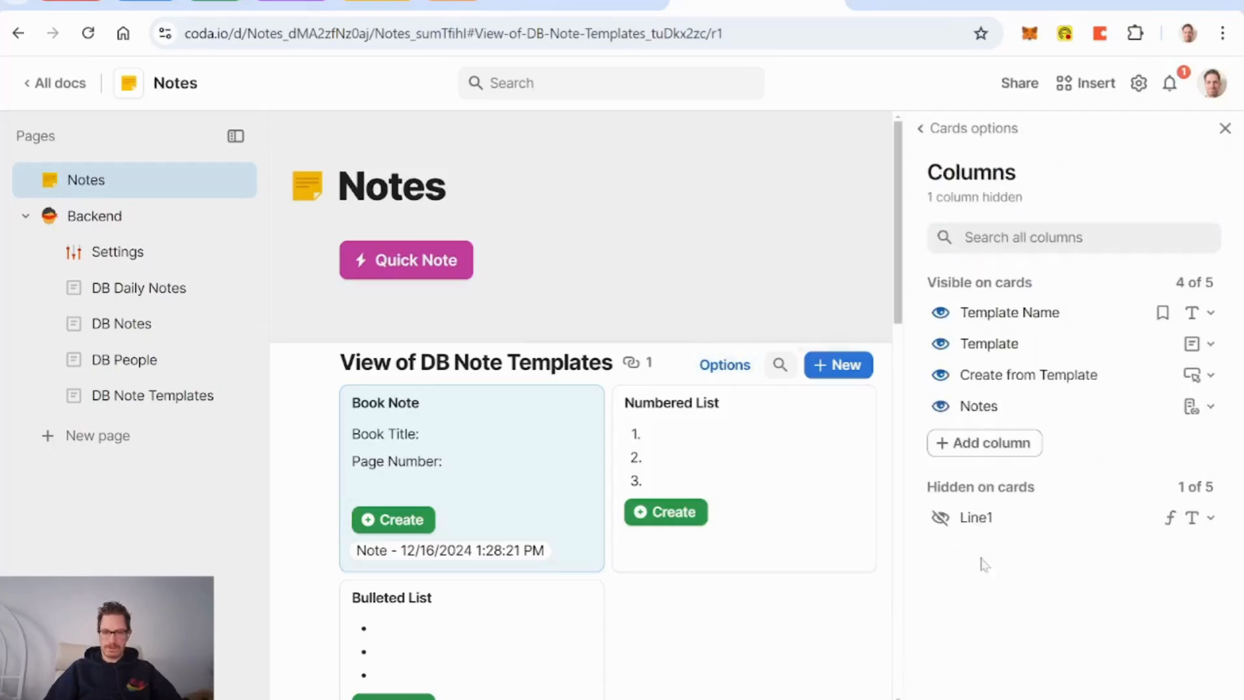
pyautogui.click(940, 346)
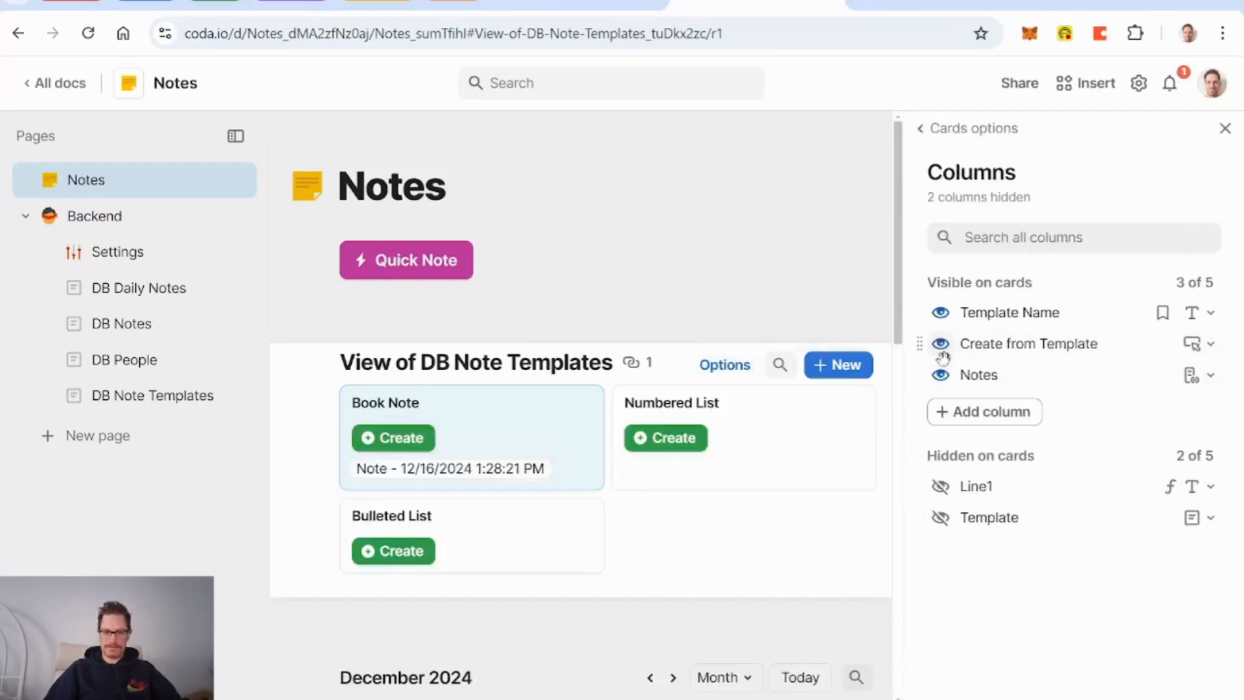
pyautogui.click(941, 375)
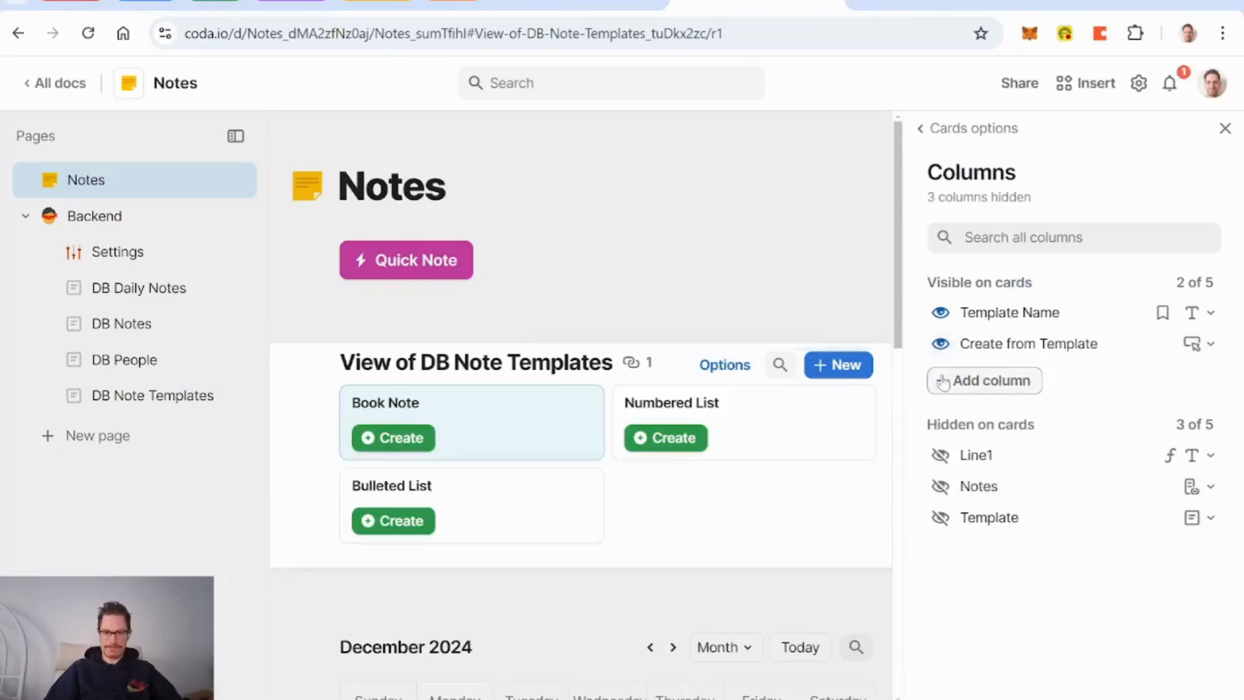
# Step: Rename the card view heading to Note Templates
pyautogui.click(1225, 128)
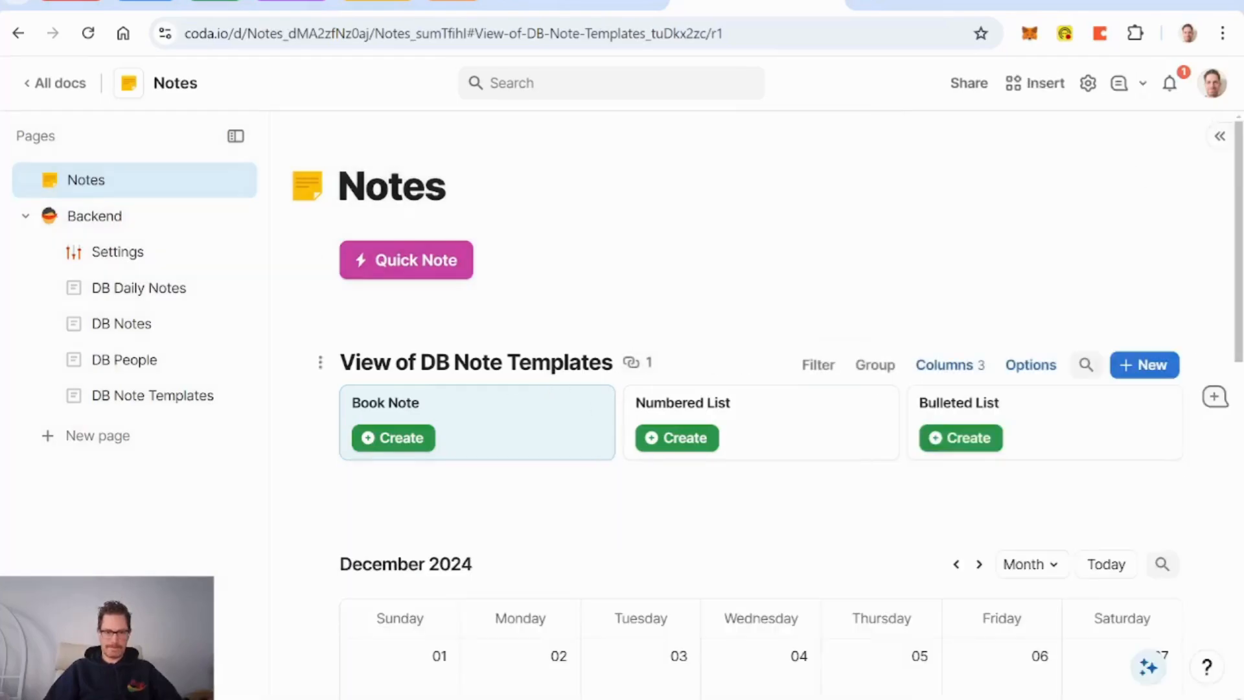
pyautogui.press('Right')
pyautogui.press('Left')
pyautogui.press('Left')
pyautogui.press('Left')
pyautogui.press('Left')
pyautogui.press('Left')
pyautogui.press('Left')
pyautogui.press('Left')
pyautogui.press('Left')
pyautogui.press('Left')
pyautogui.press('Left')
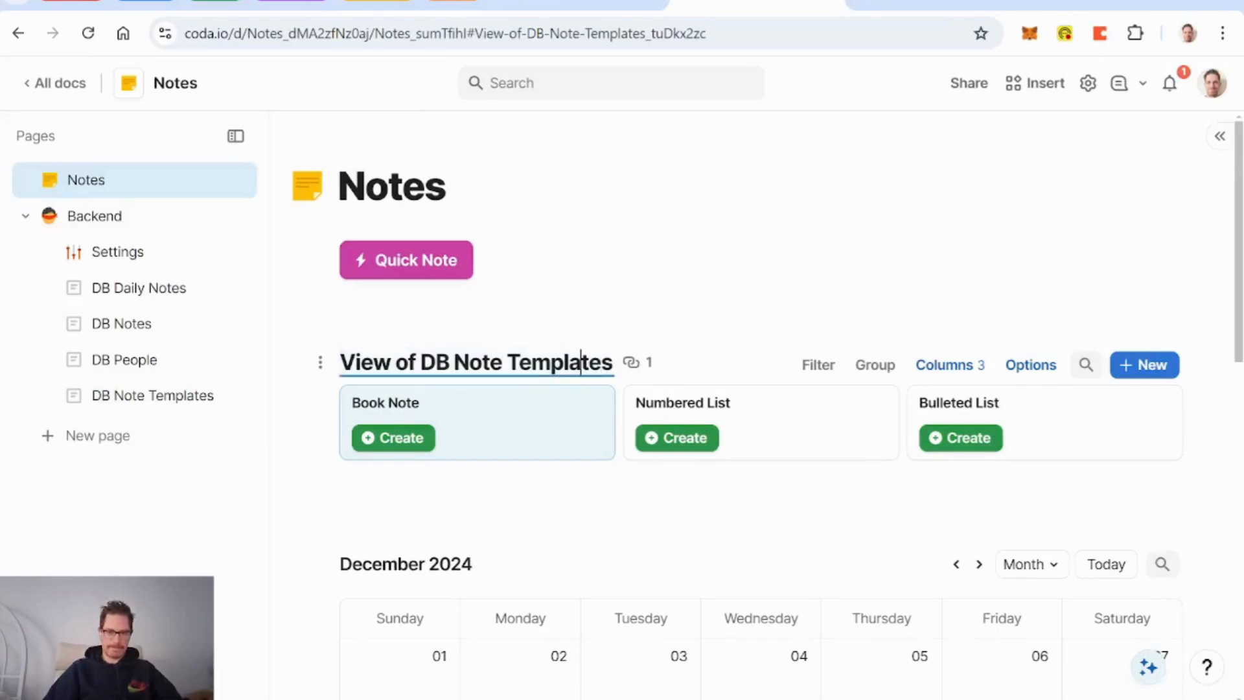
pyautogui.press('Left')
pyautogui.press('Left')
pyautogui.press('Left')
pyautogui.press('Left')
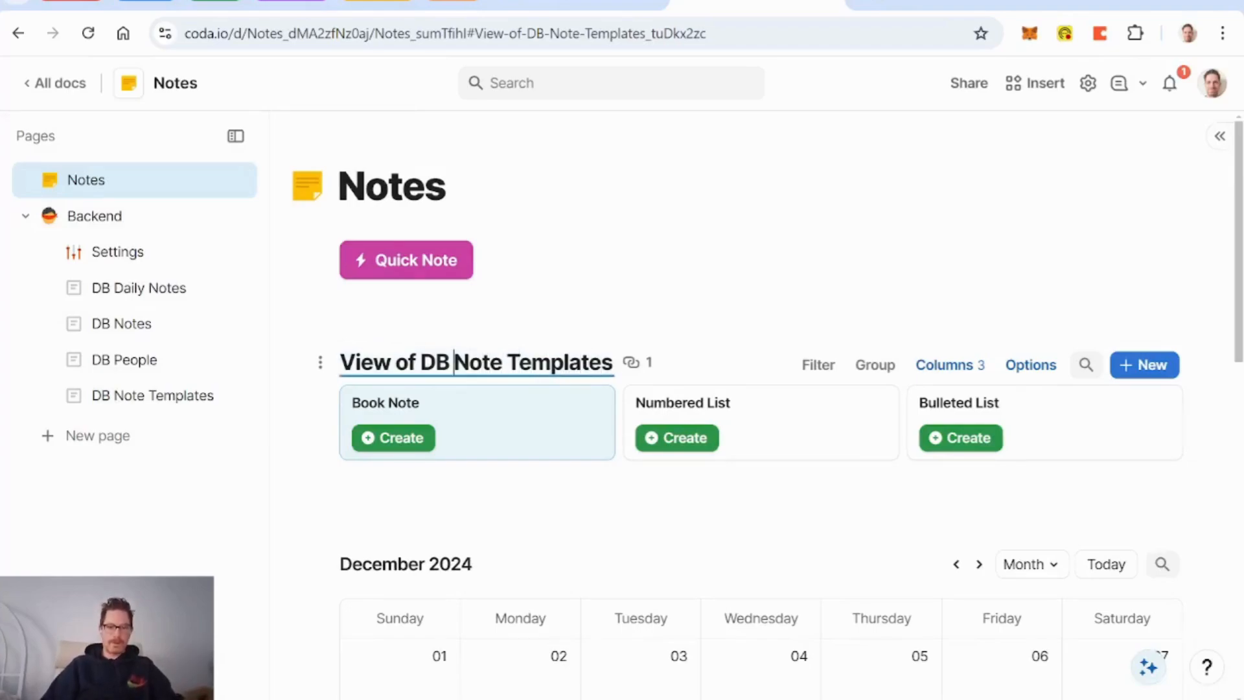
pyautogui.press('BackSpace')
pyautogui.press('BackSpace')
pyautogui.press('BackSpace')
pyautogui.press('BackSpace')
pyautogui.press('BackSpace')
pyautogui.press('BackSpace')
pyautogui.press('BackSpace')
pyautogui.press('BackSpace')
pyautogui.press('BackSpace')
pyautogui.press('BackSpace')
pyautogui.press('BackSpace')
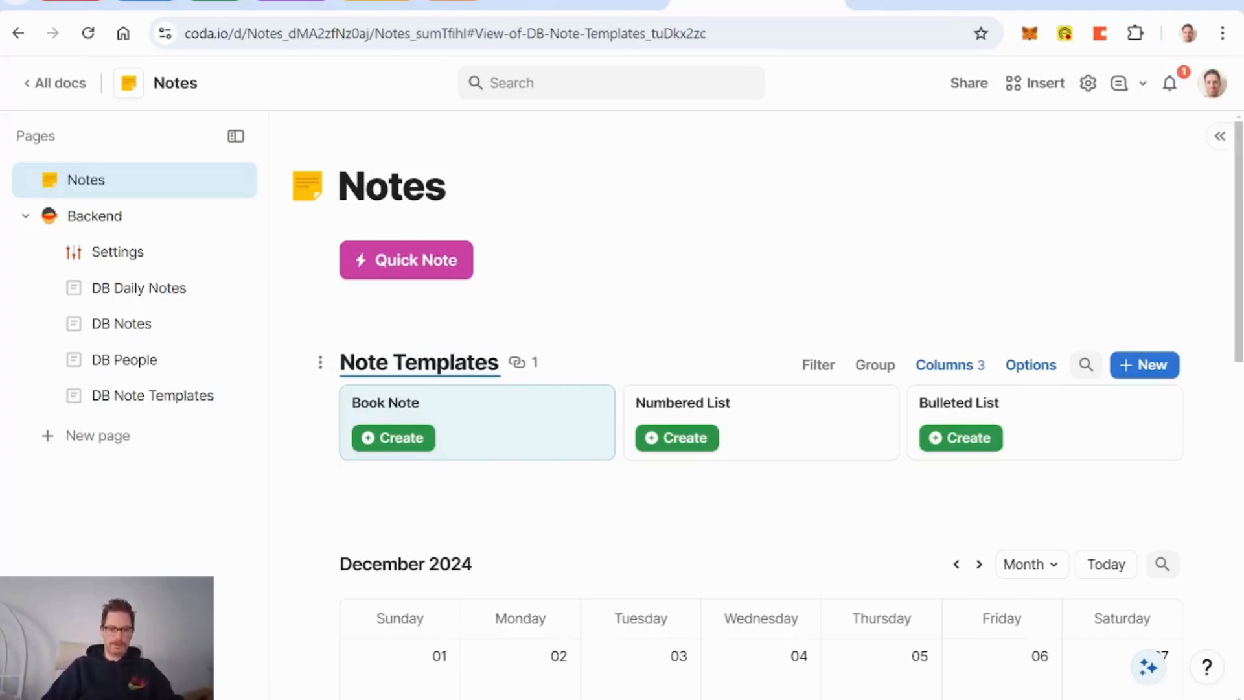
pyautogui.click(631, 245)
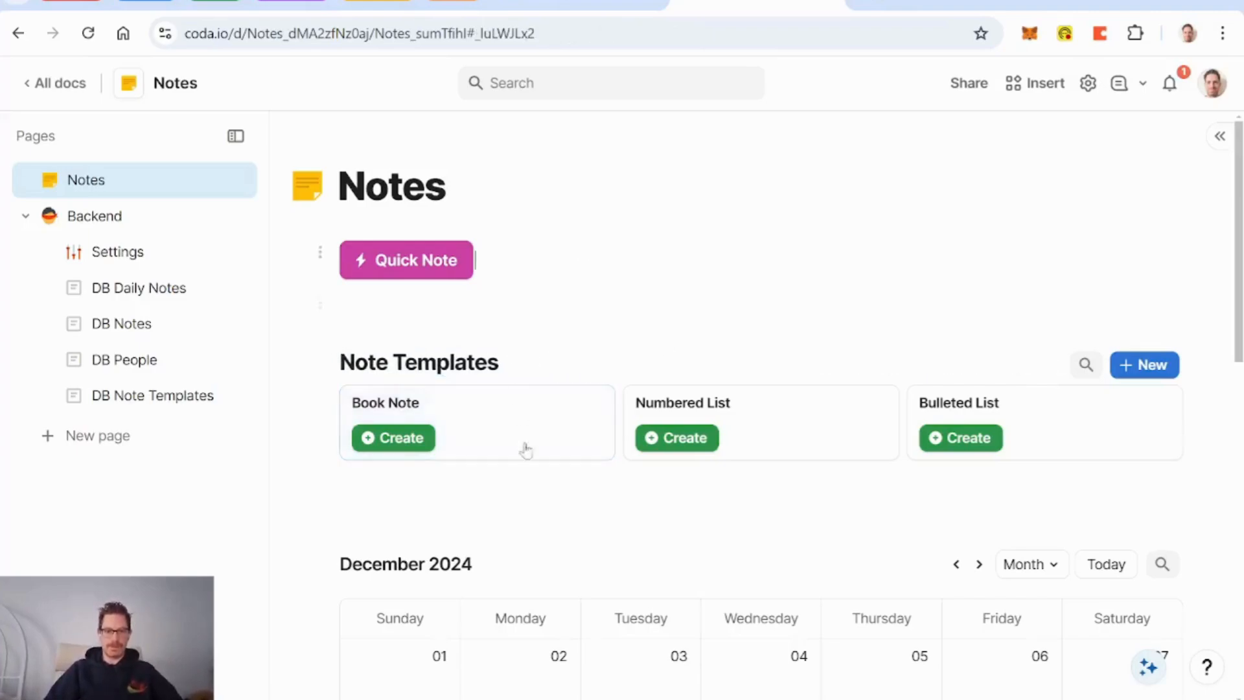
# Step: Relabel the new-entry button 'New Template' with the filled circled plus icon
pyautogui.scroll(-2, 609, 259)
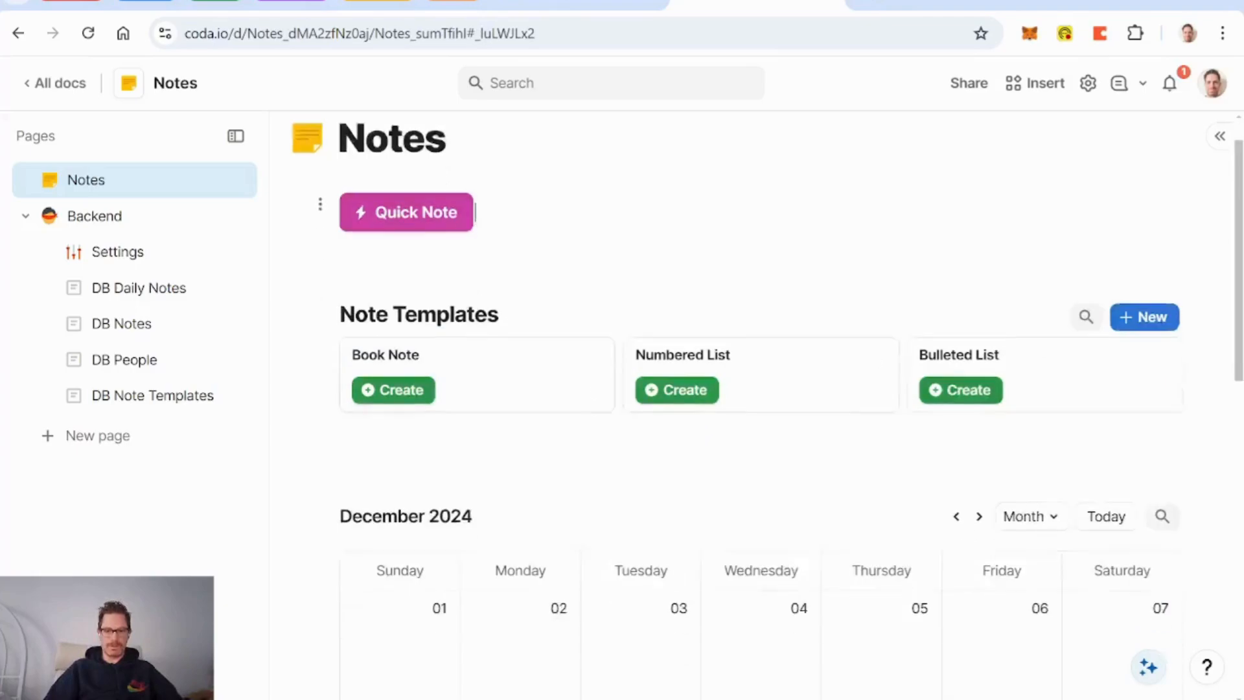
pyautogui.scroll(2, 609, 259)
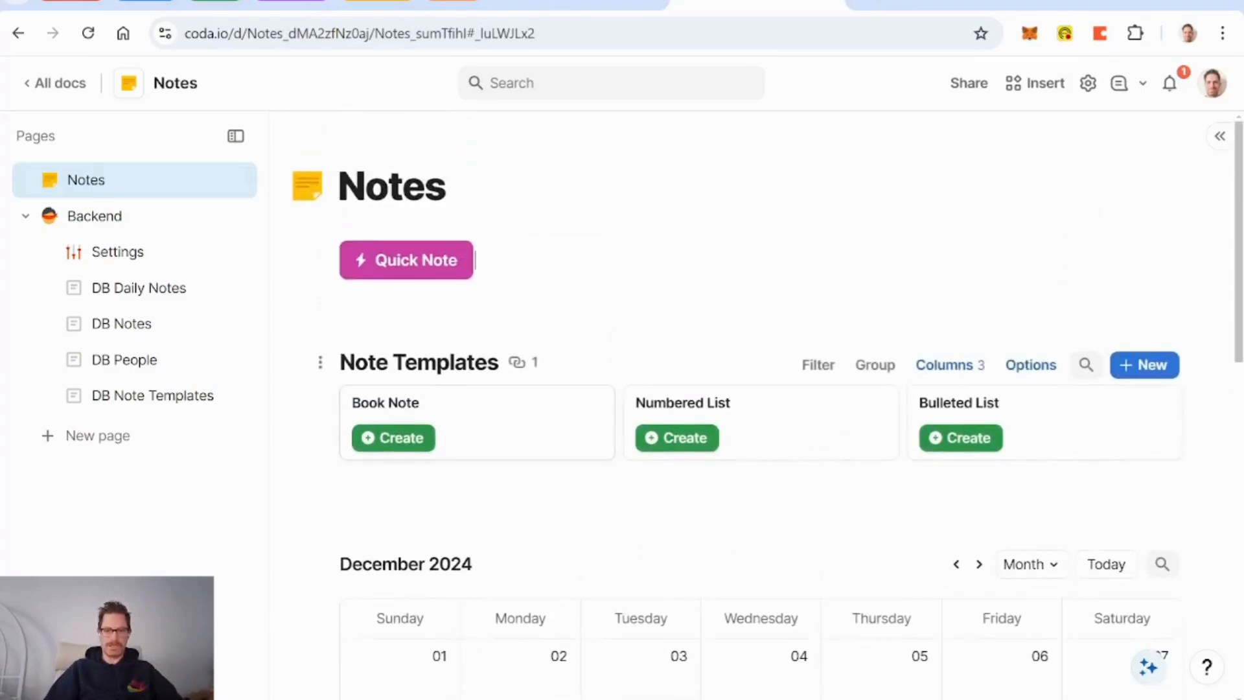
pyautogui.moveTo(1147, 374)
pyautogui.click(1087, 402)
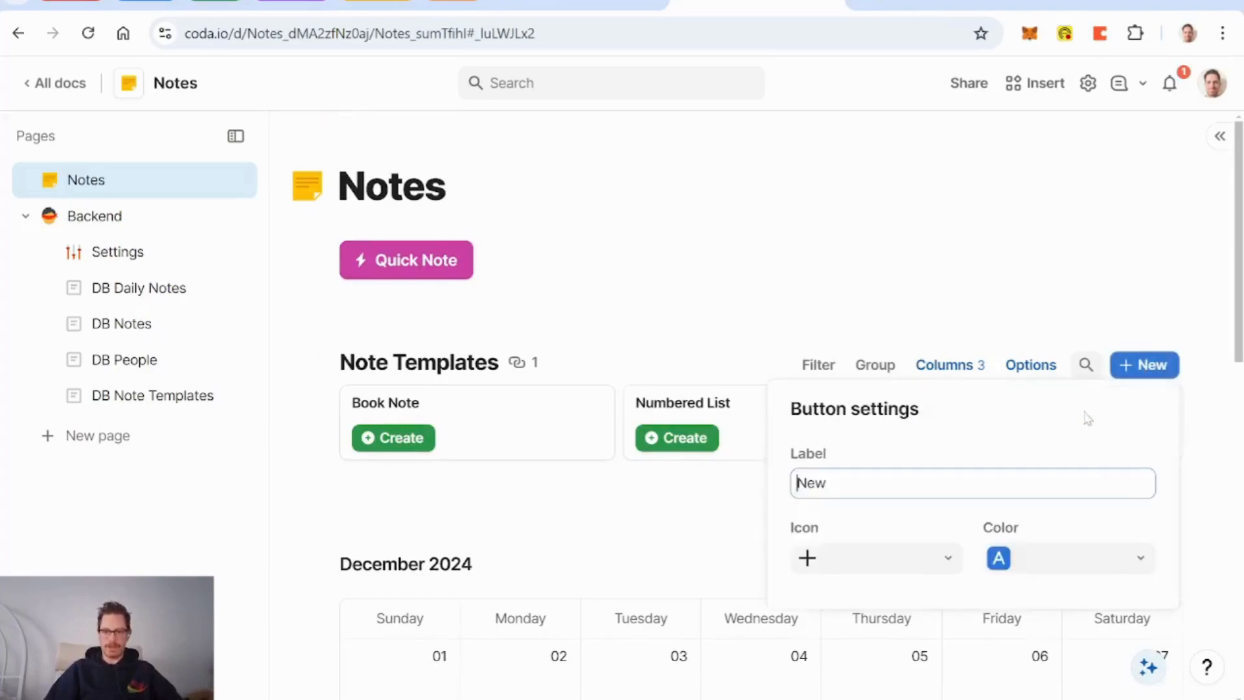
pyautogui.write('Tem')
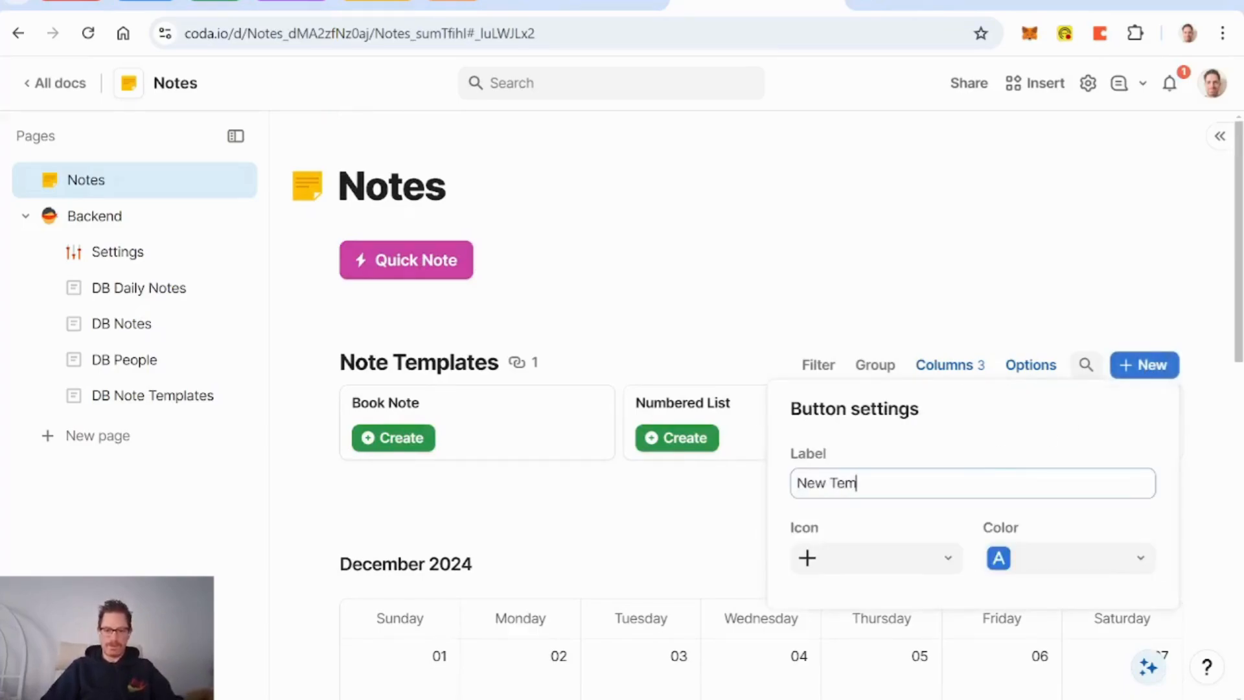
pyautogui.write('plate')
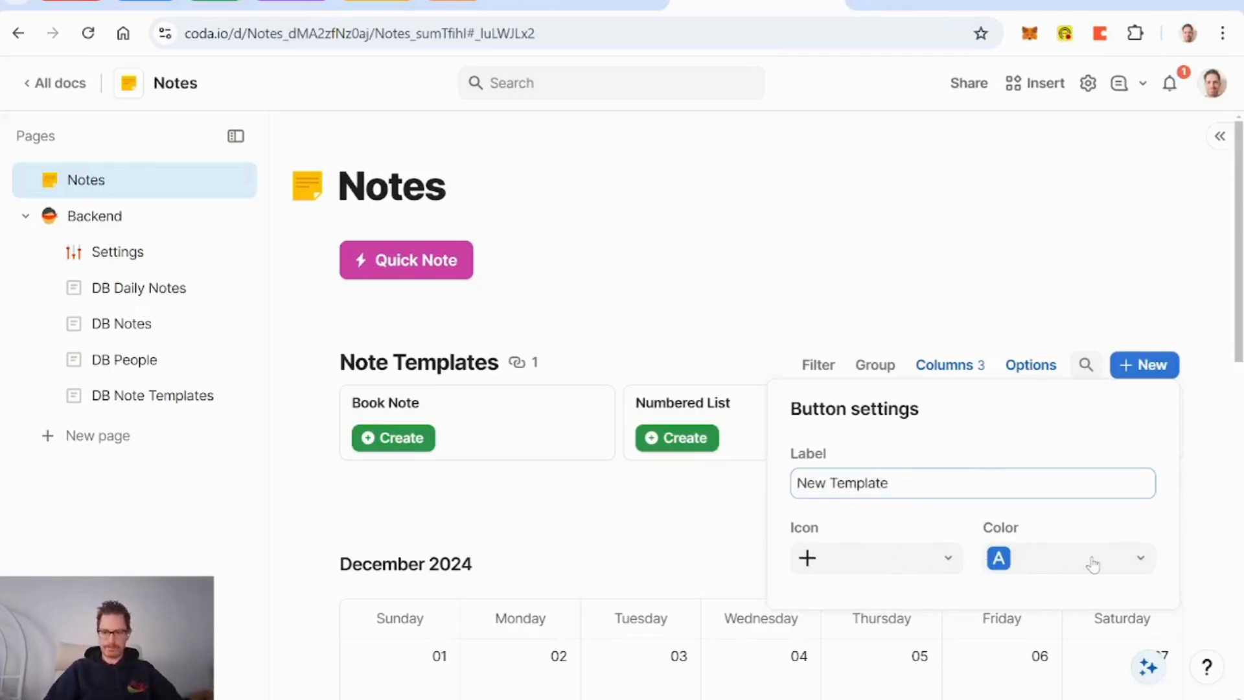
pyautogui.click(947, 561)
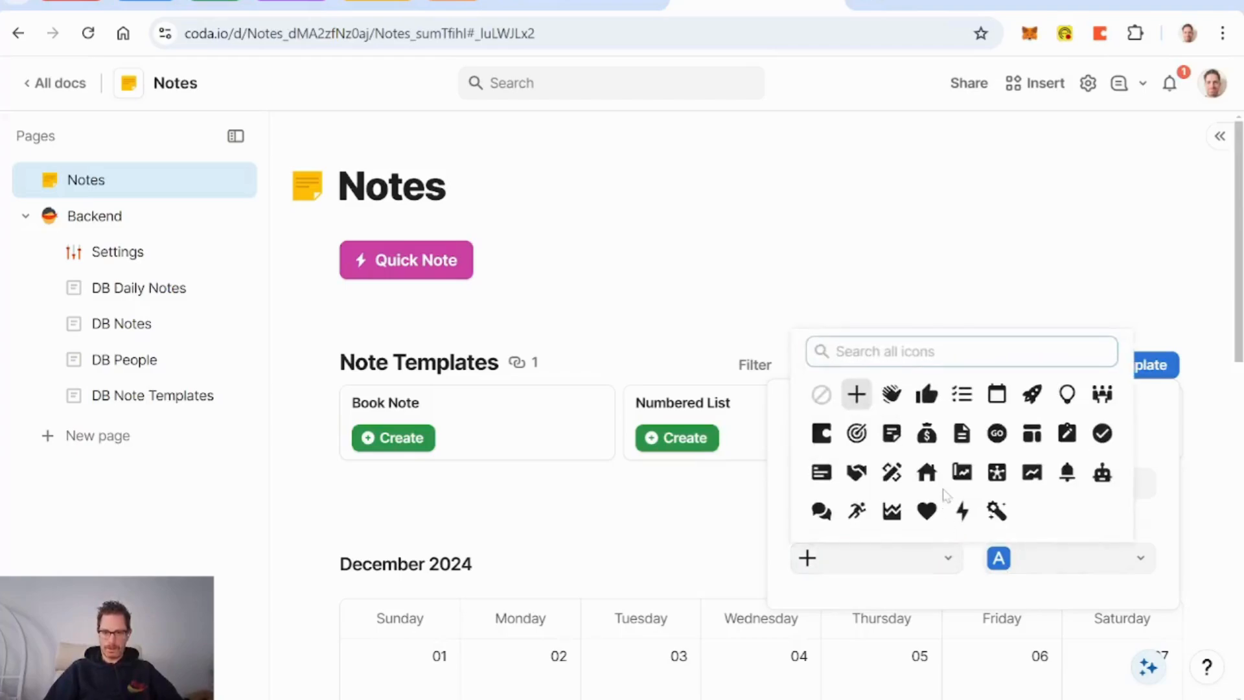
pyautogui.write('add')
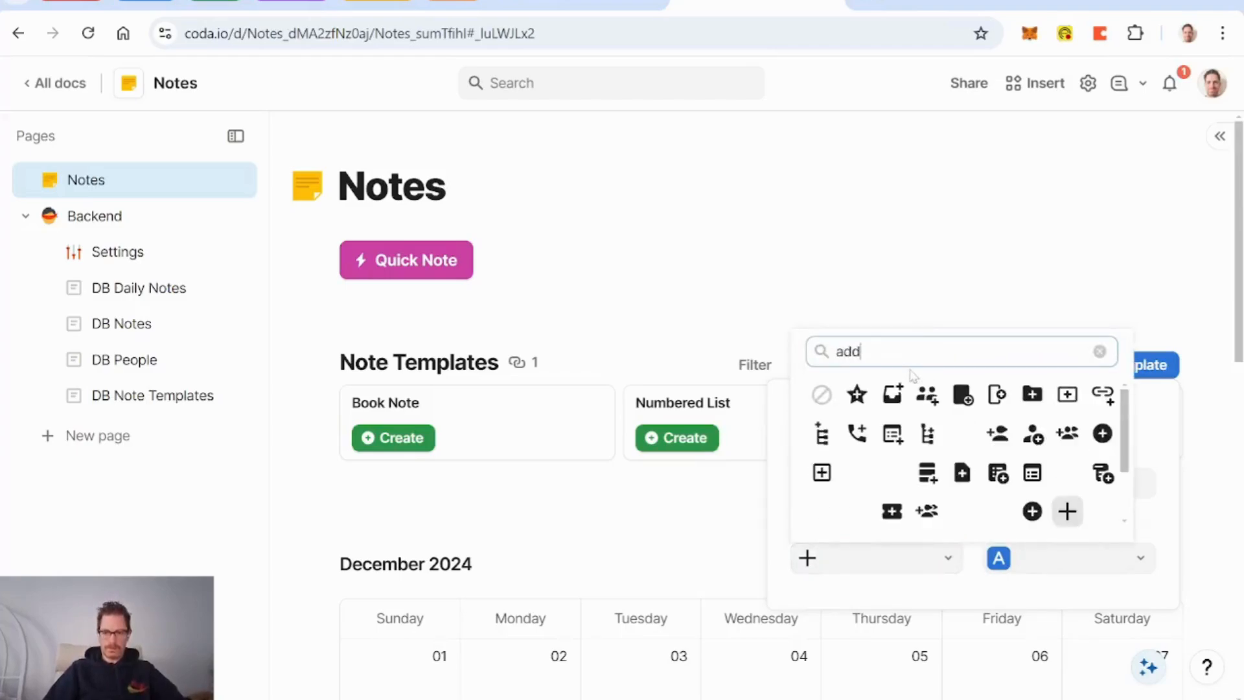
pyautogui.click(1032, 512)
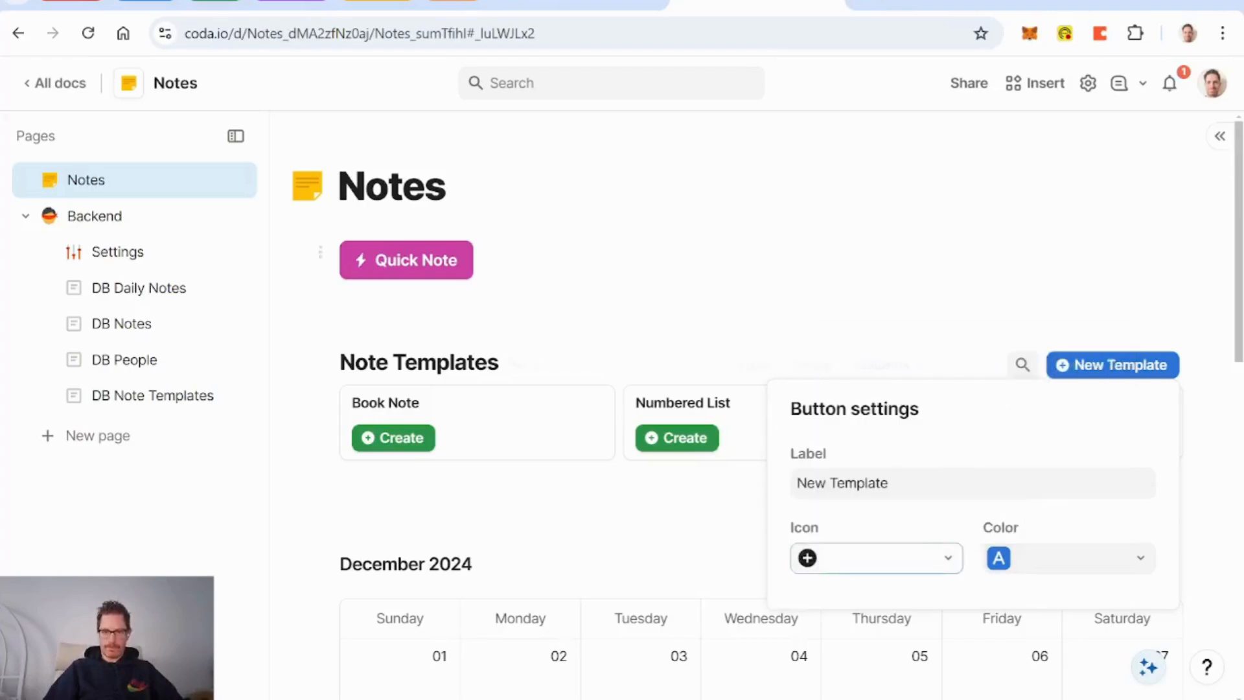
pyautogui.click(894, 285)
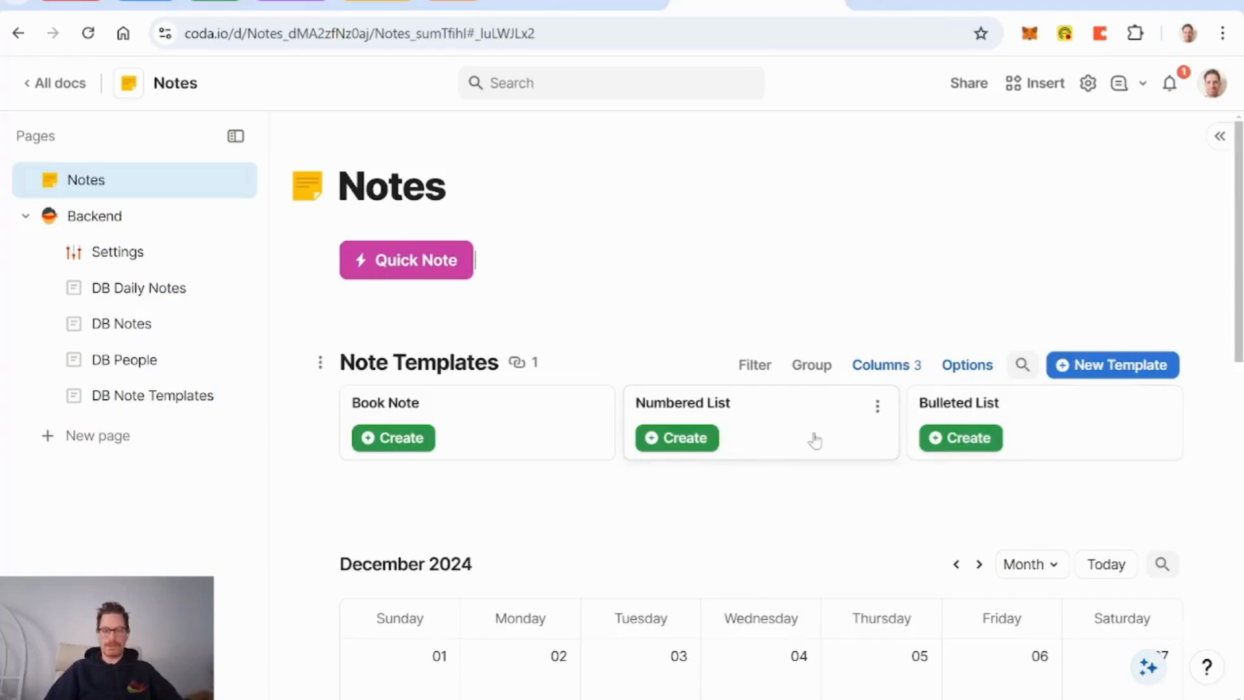
# Step: Add an AI block on an empty line under Quick Note using /ai
pyautogui.click(544, 261)
pyautogui.press('Return')
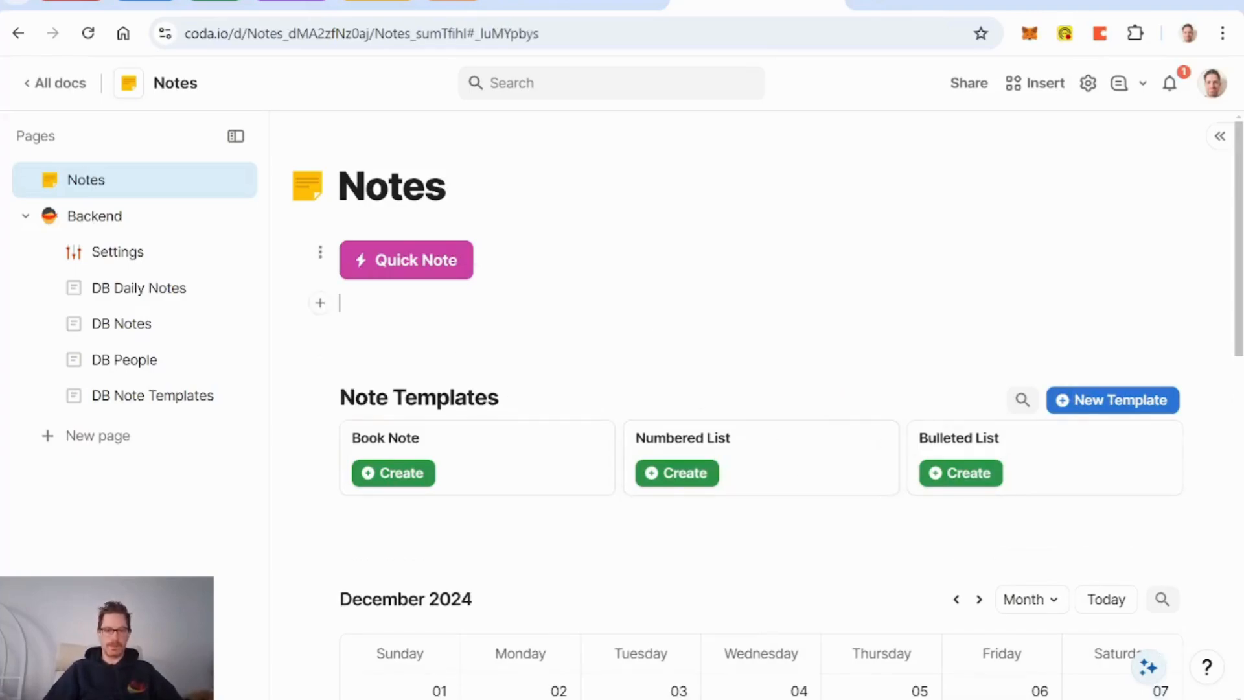
pyautogui.write('/')
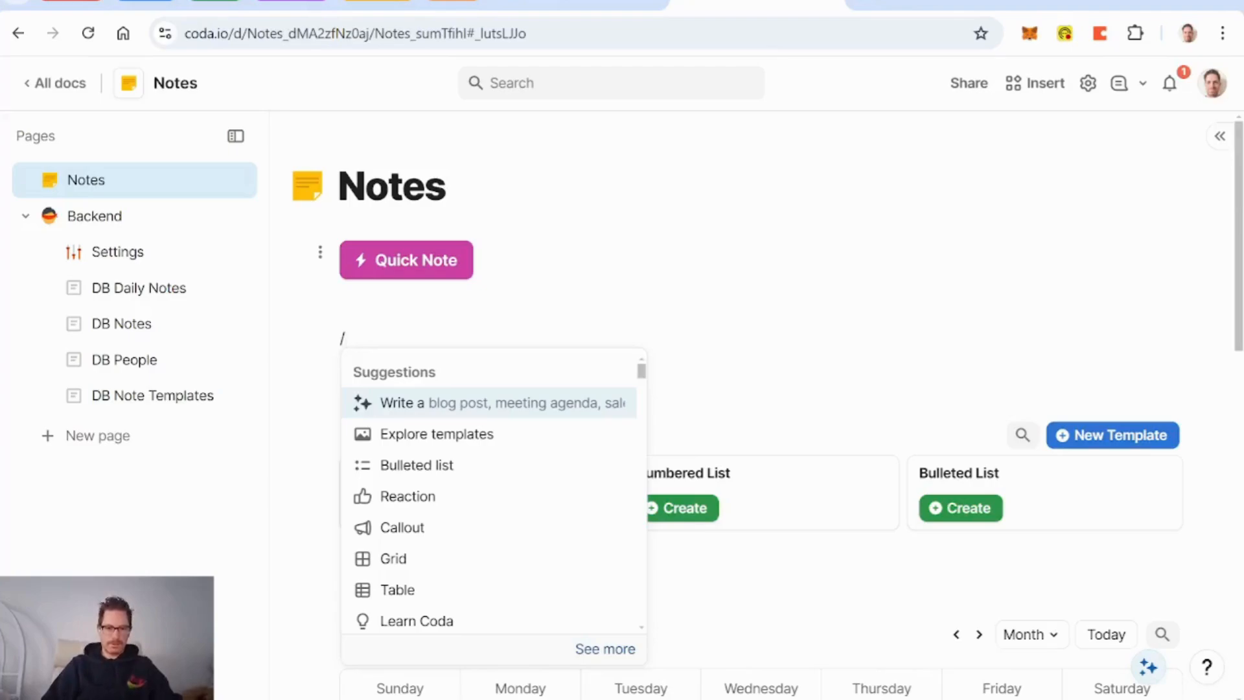
pyautogui.write('ai')
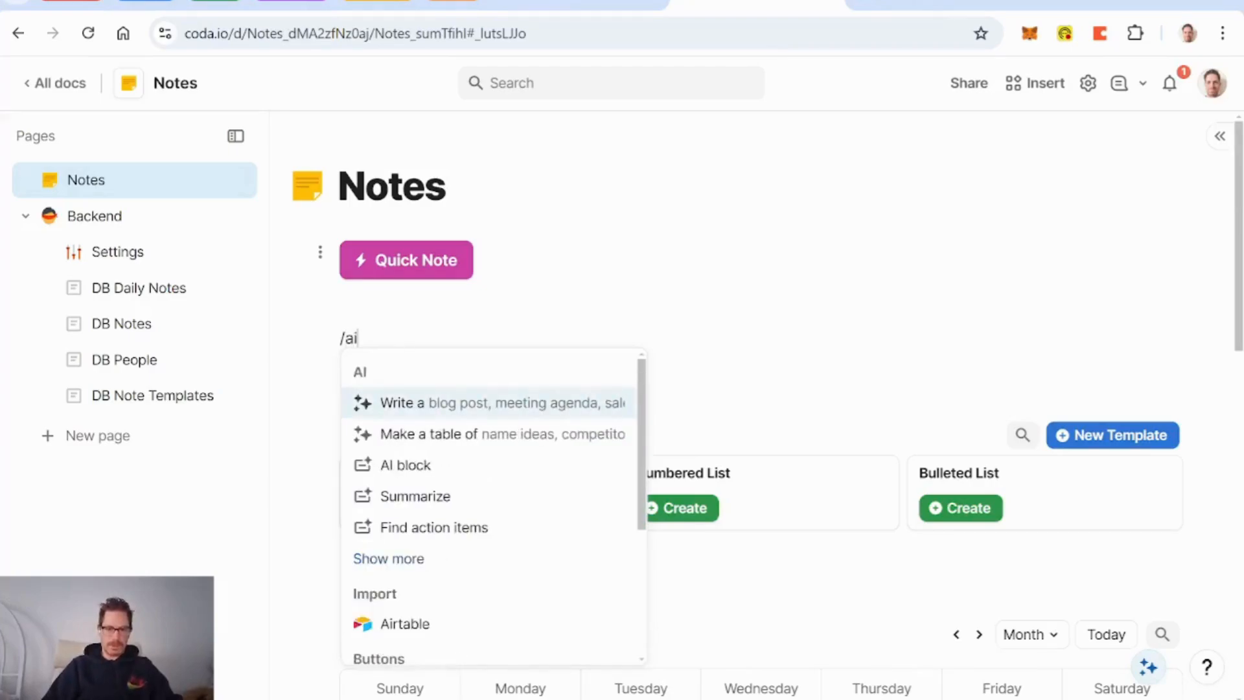
pyautogui.press('Down')
pyautogui.press('Down')
pyautogui.press('Return')
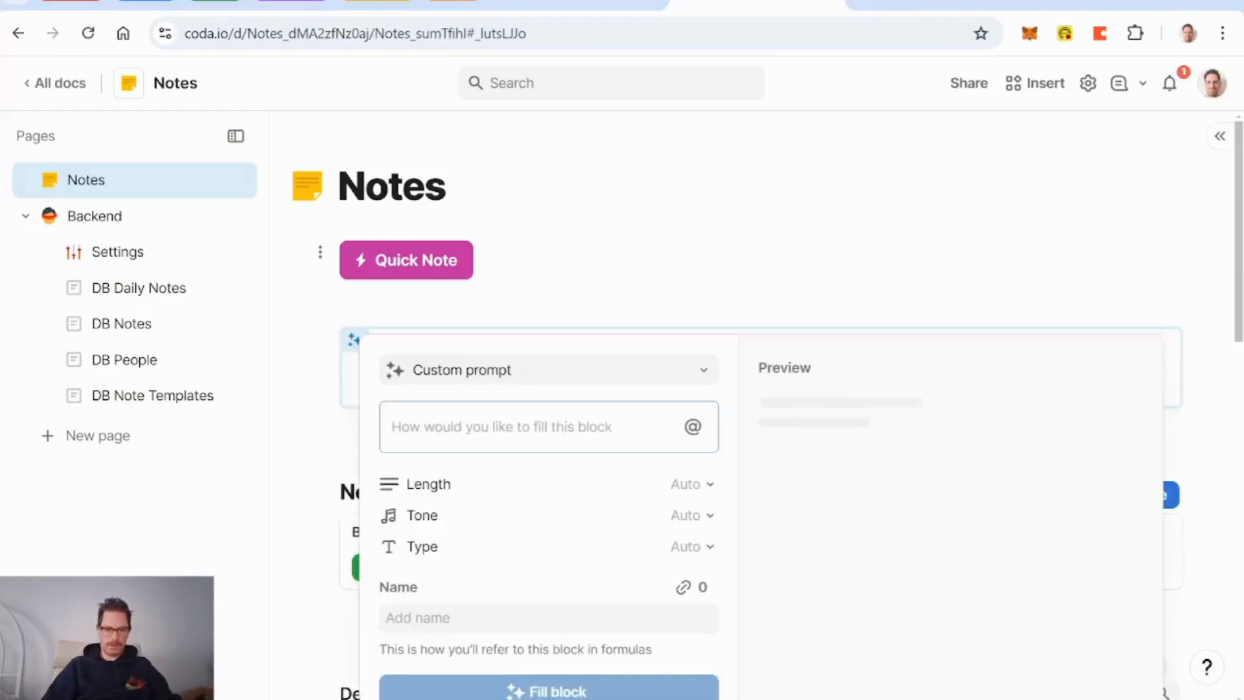
# Step: Prompt: 'give me a list of five templates for taking notes (e.g., book notes)', each with name and layout
pyautogui.write('w')
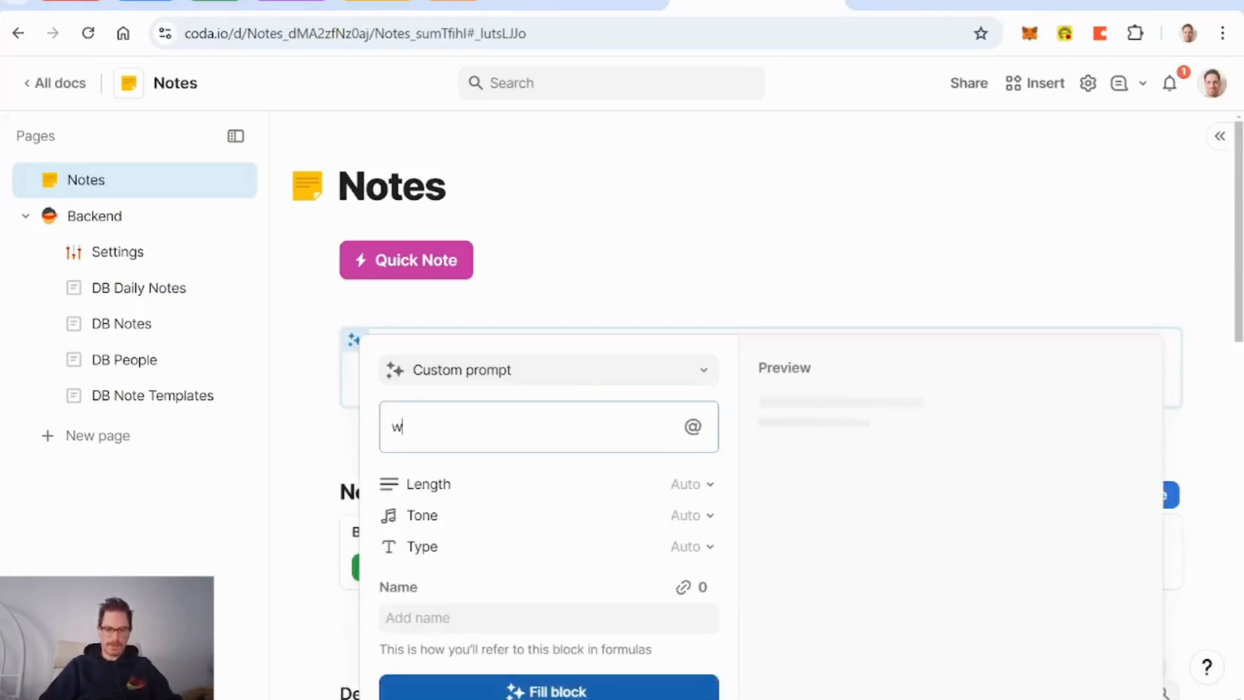
pyautogui.write('h')
pyautogui.press('BackSpace')
pyautogui.press('BackSpace')
pyautogui.write('give me a list of ')
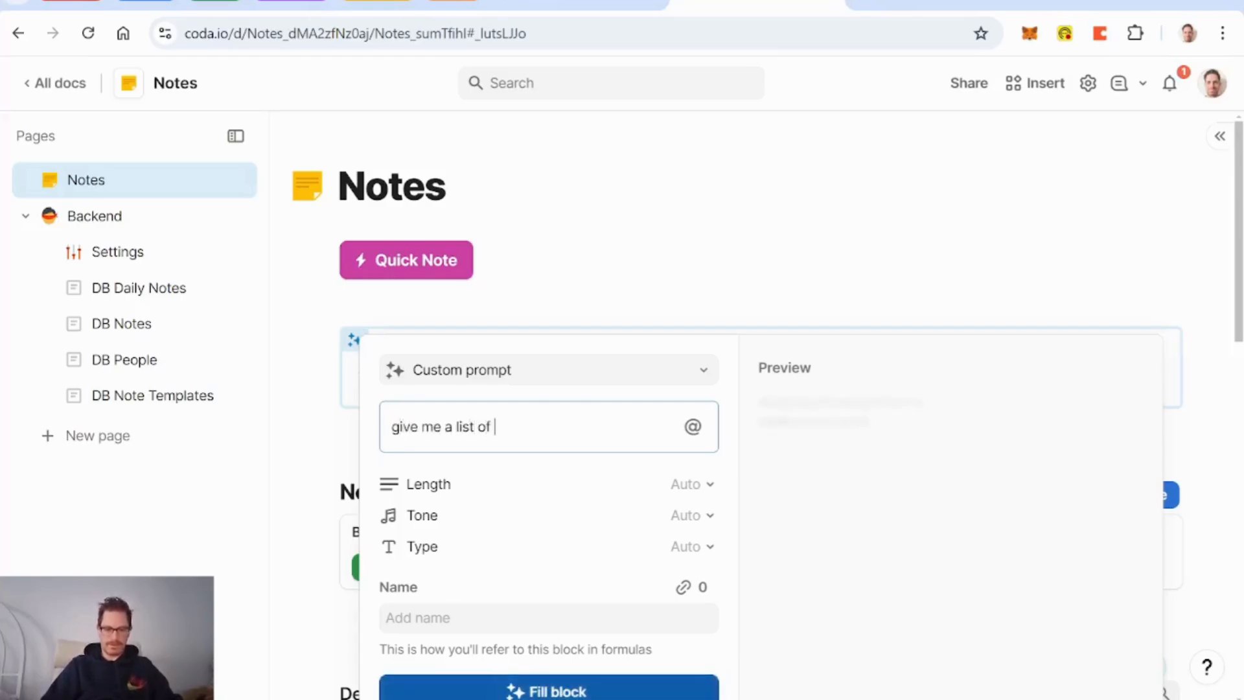
pyautogui.write('five')
pyautogui.write('s of note')
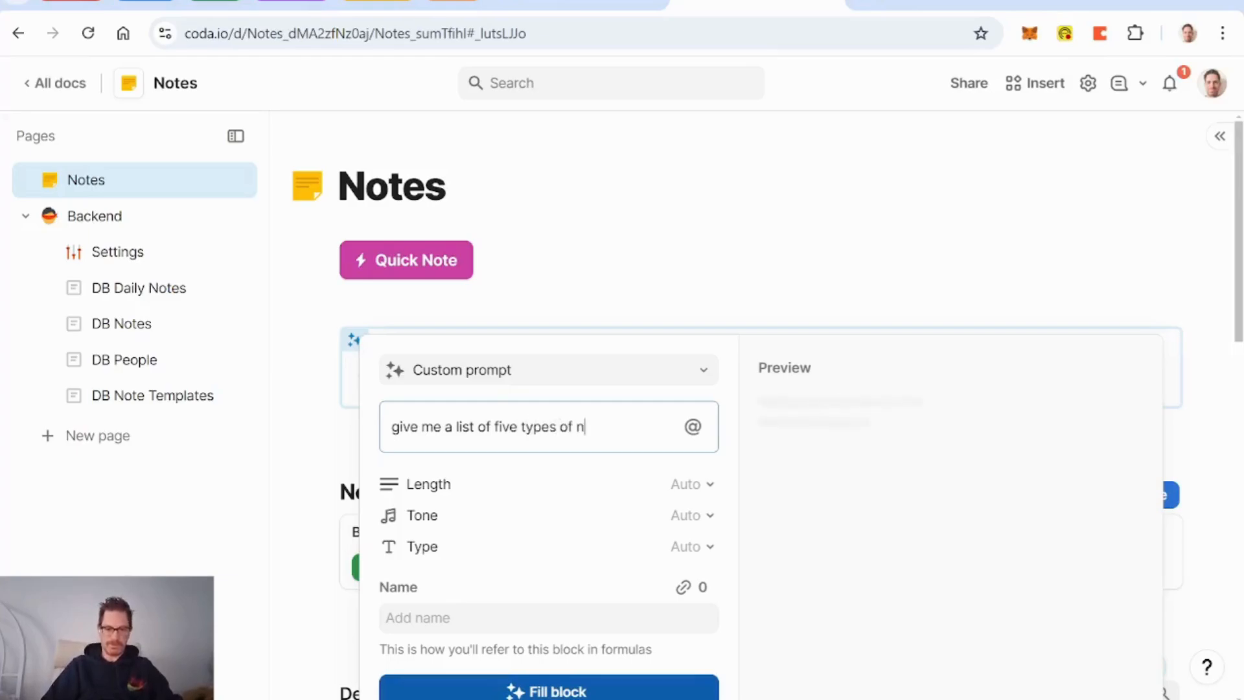
pyautogui.press('BackSpace')
pyautogui.press('BackSpace')
pyautogui.press('BackSpace')
pyautogui.press('BackSpace')
pyautogui.write('temp')
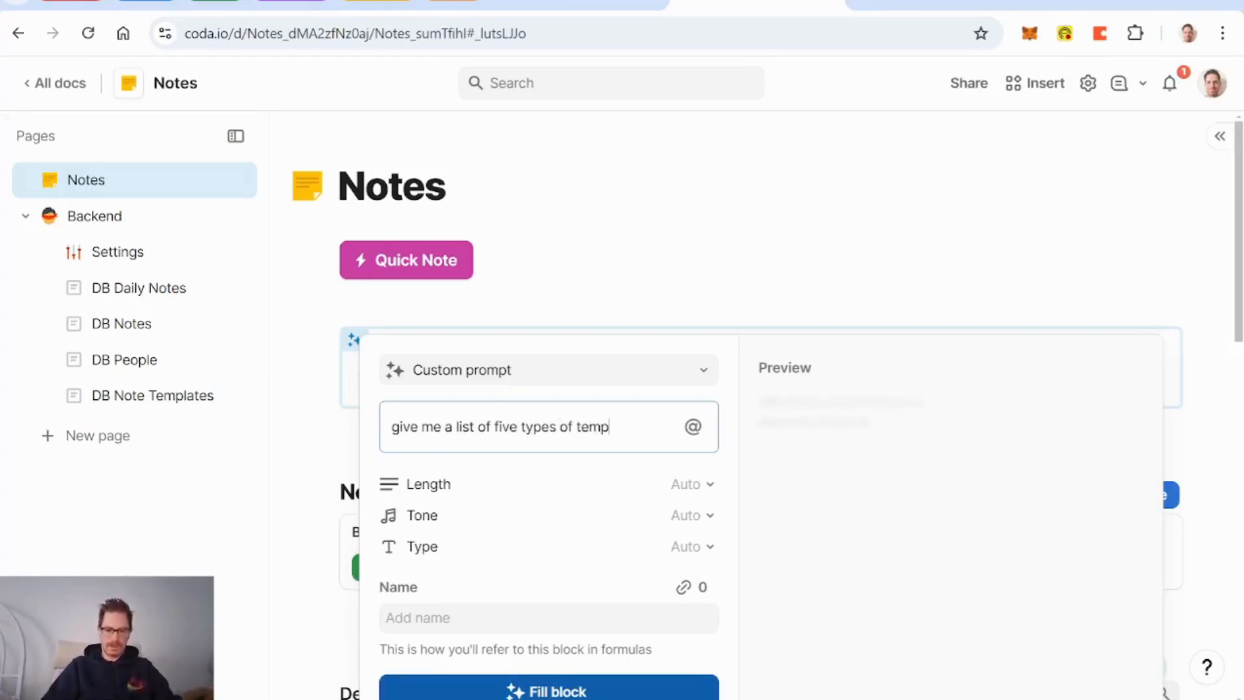
pyautogui.write('lates for taking notes (')
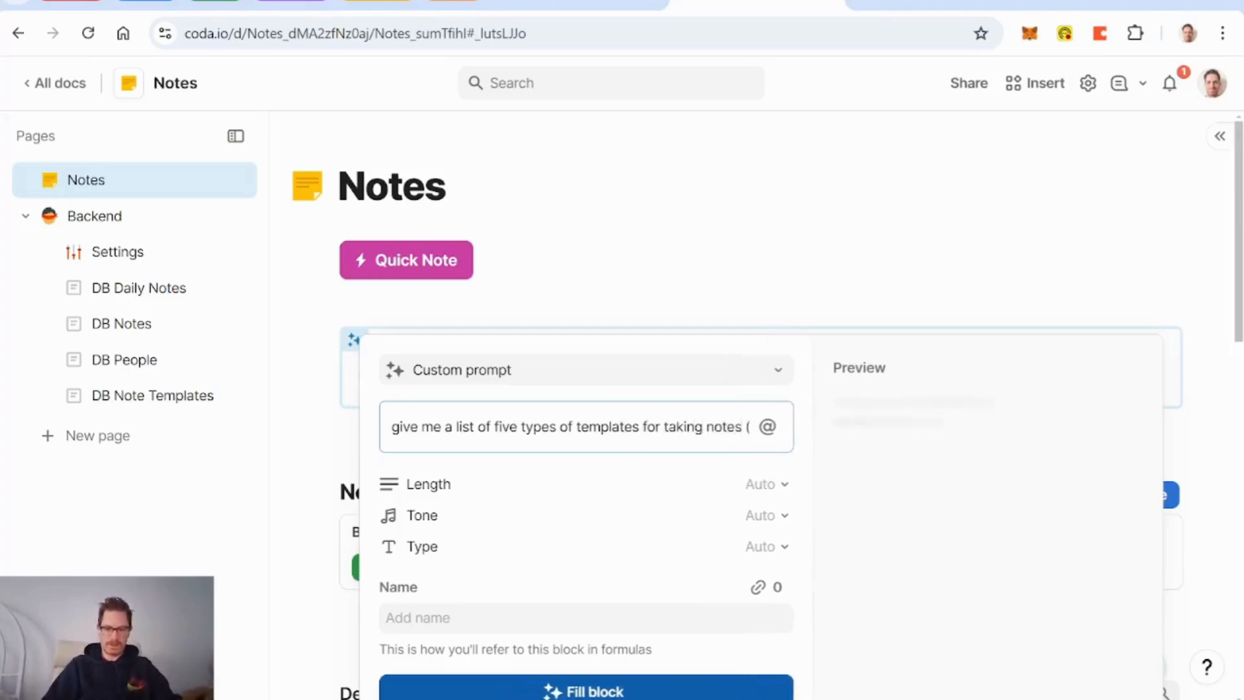
pyautogui.write('e.g., bo')
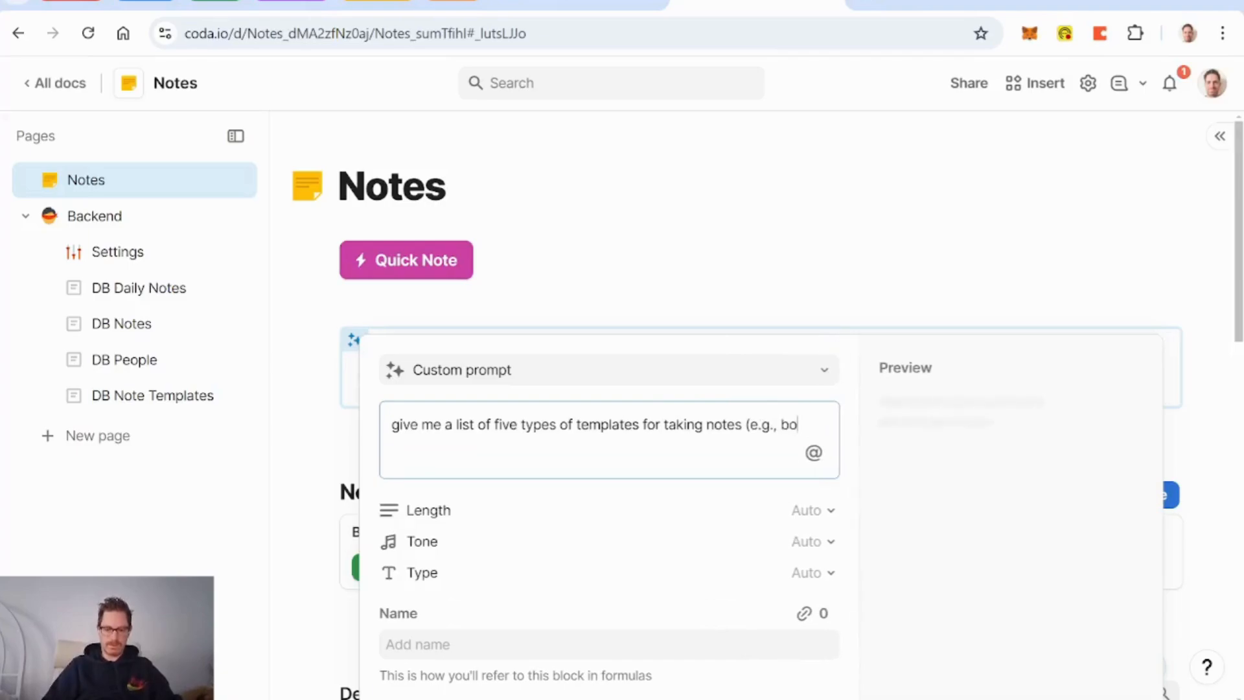
pyautogui.write('ok notes')
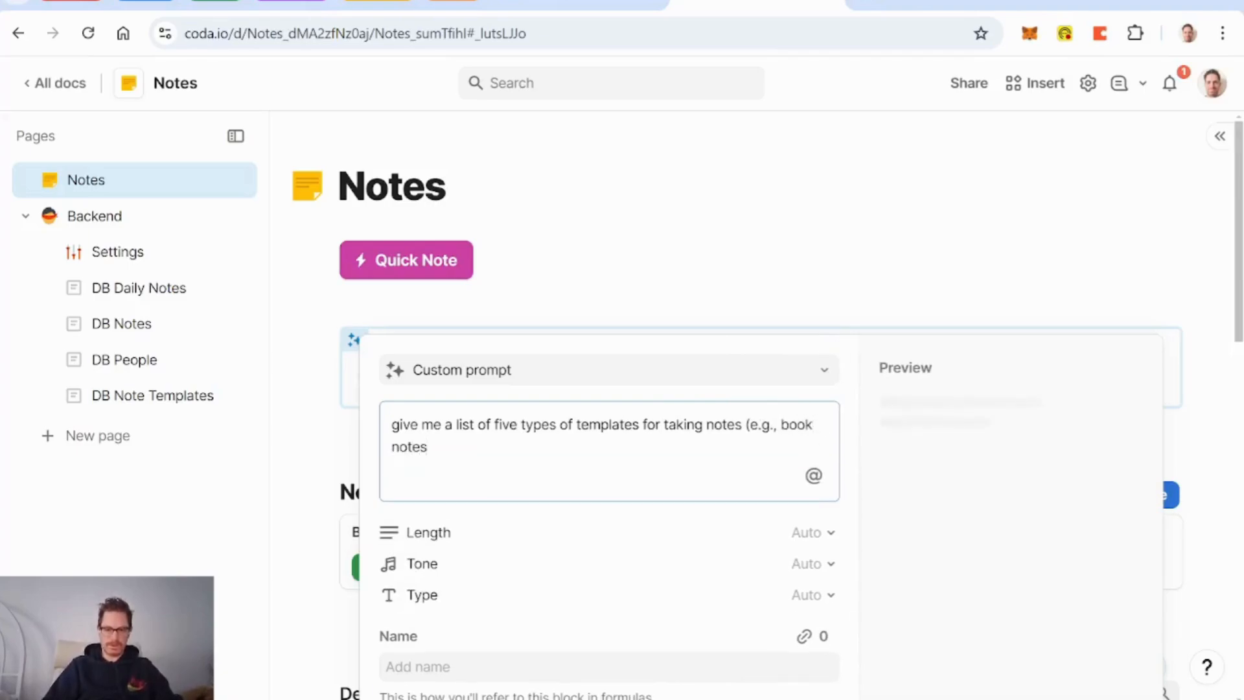
pyautogui.write('). For ea')
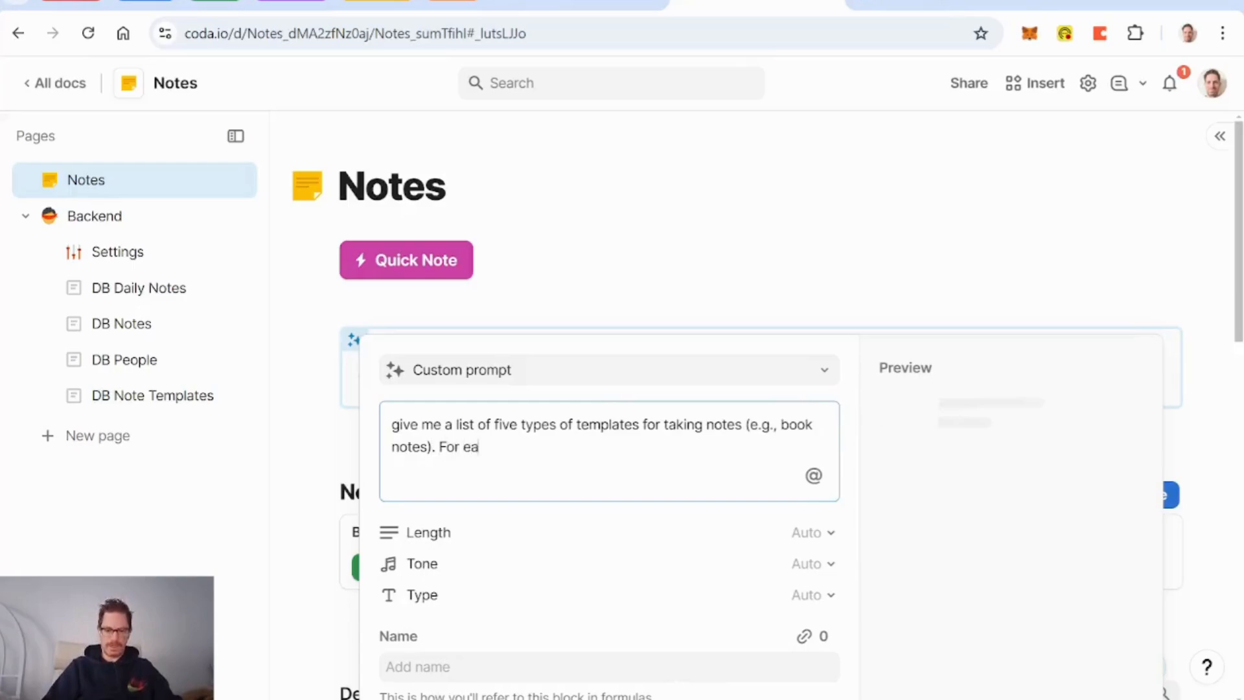
pyautogui.write('ch item in the lis')
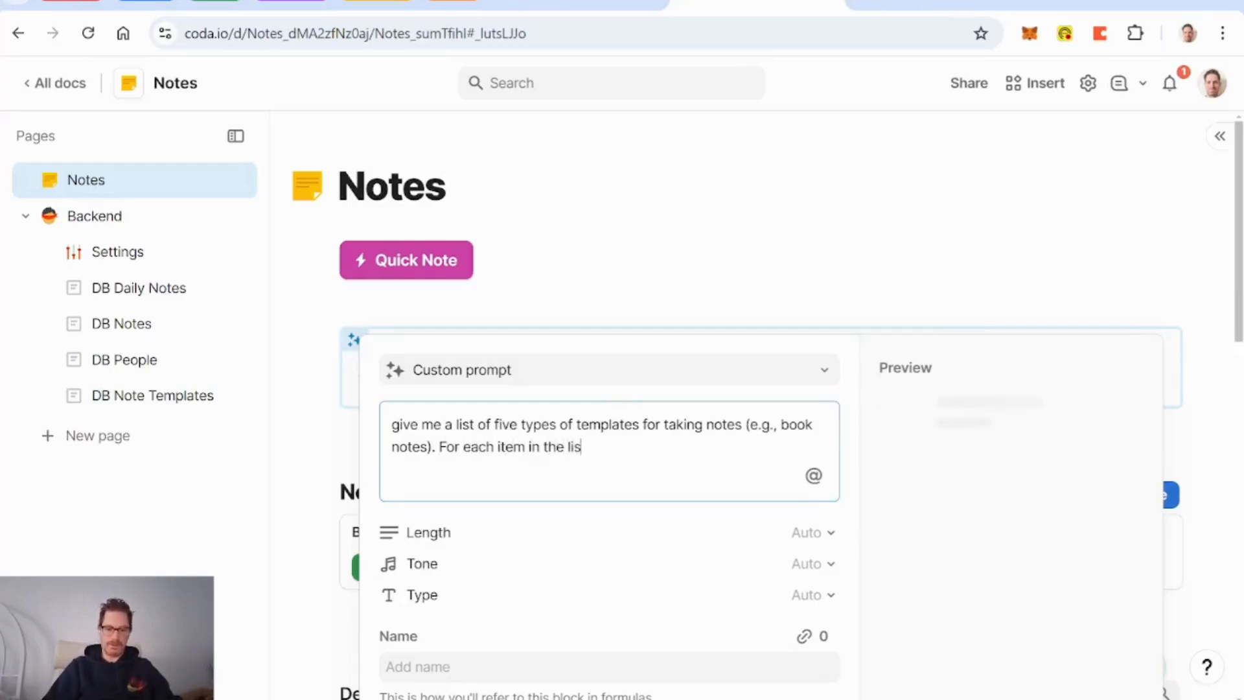
pyautogui.write('t give me the nam')
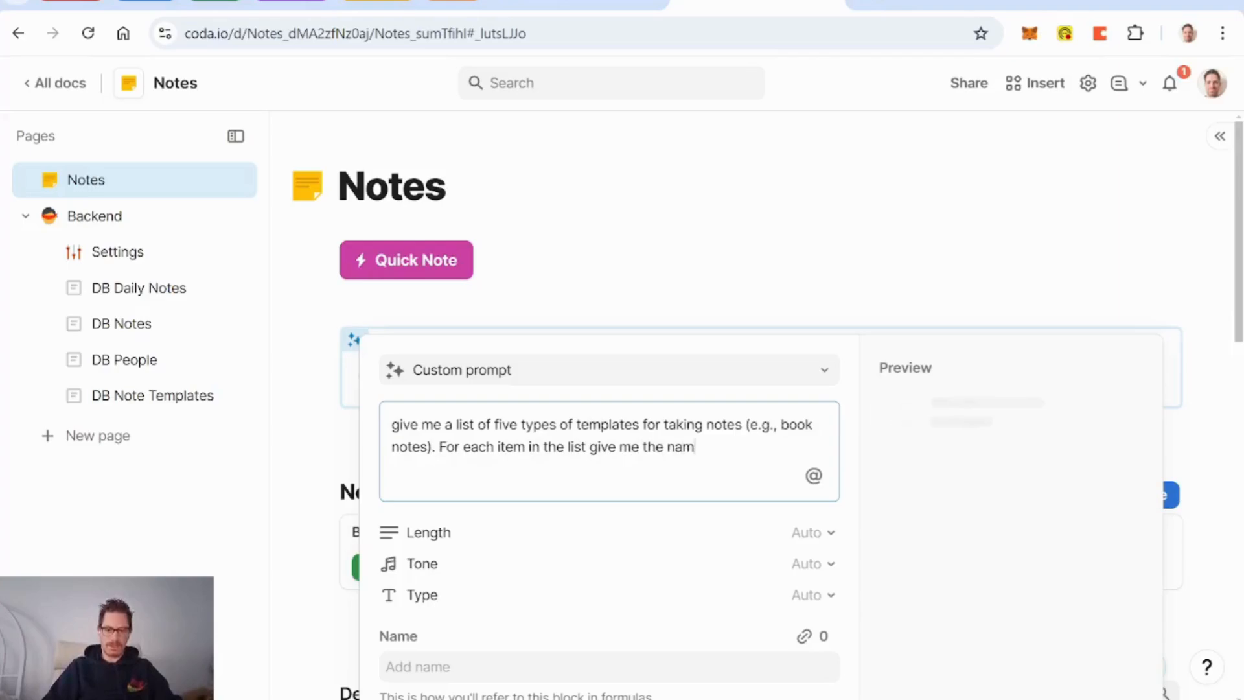
pyautogui.write('e of the temp')
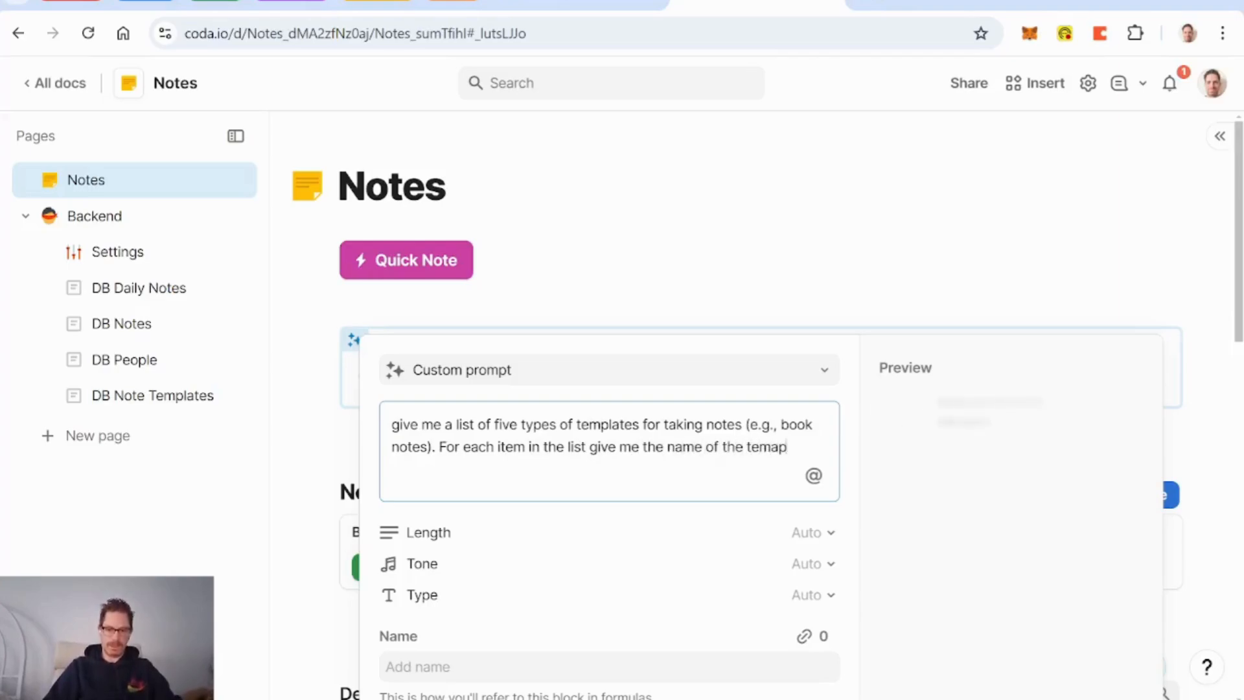
pyautogui.write('late and a la')
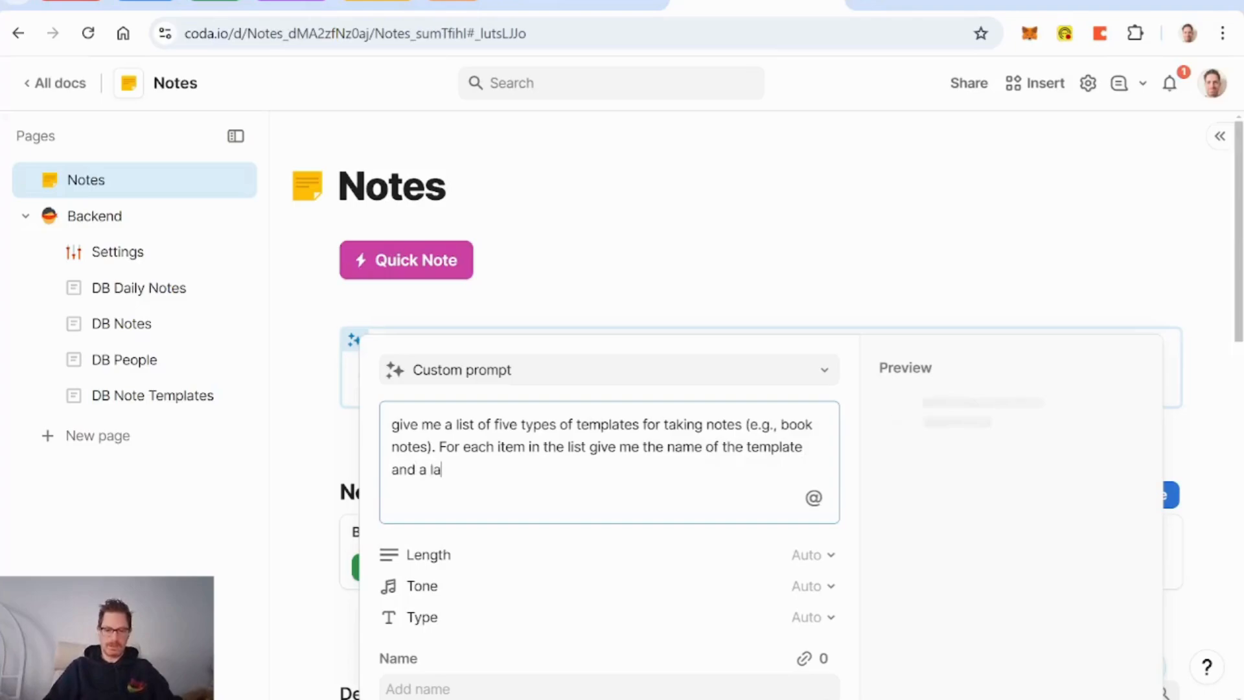
pyautogui.write('yout for what th')
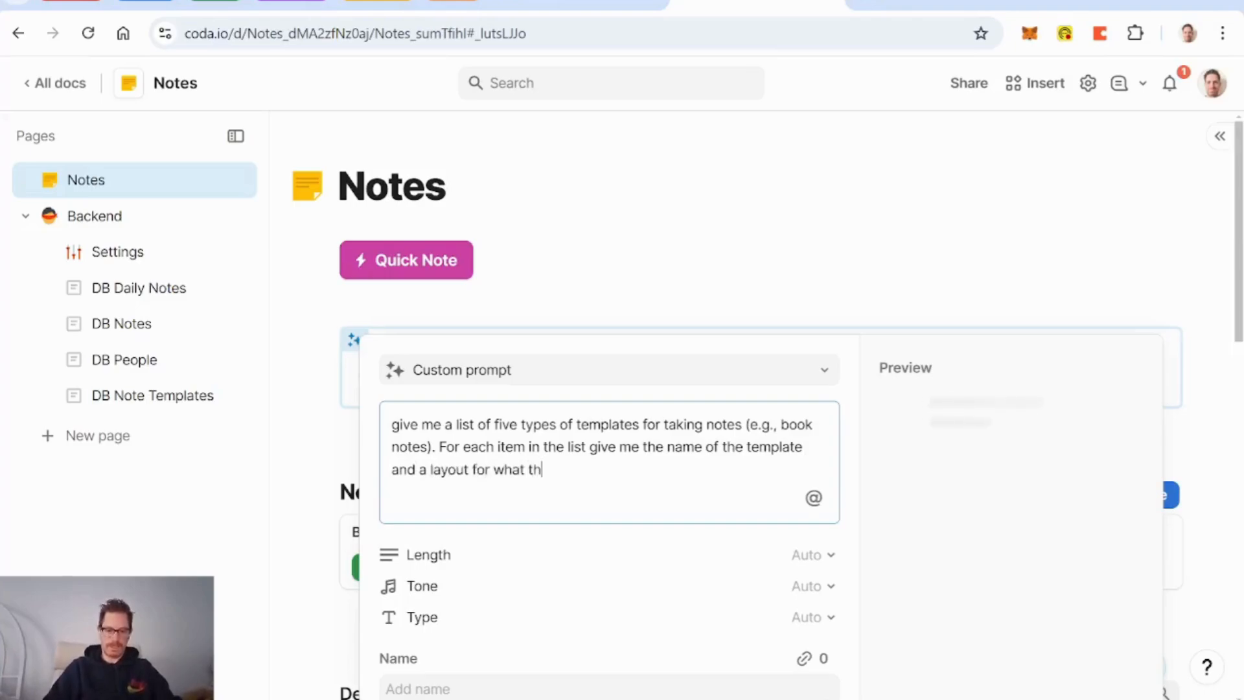
pyautogui.write('at note temp')
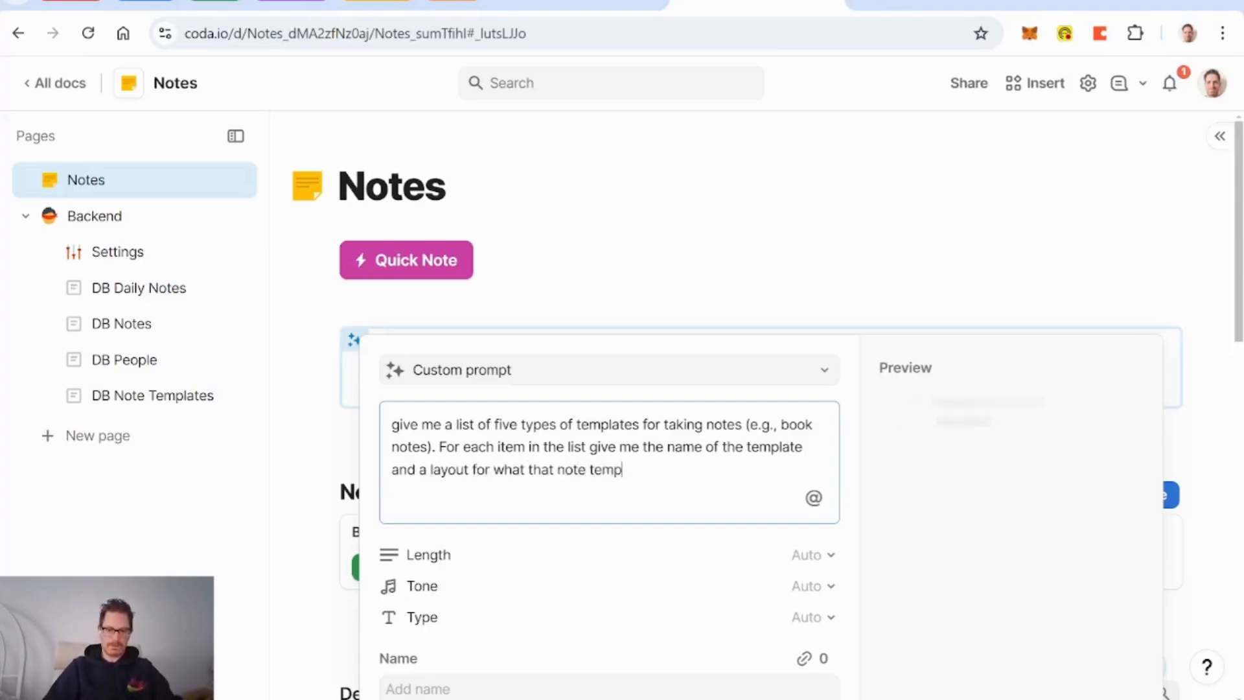
pyautogui.write('late would look like')
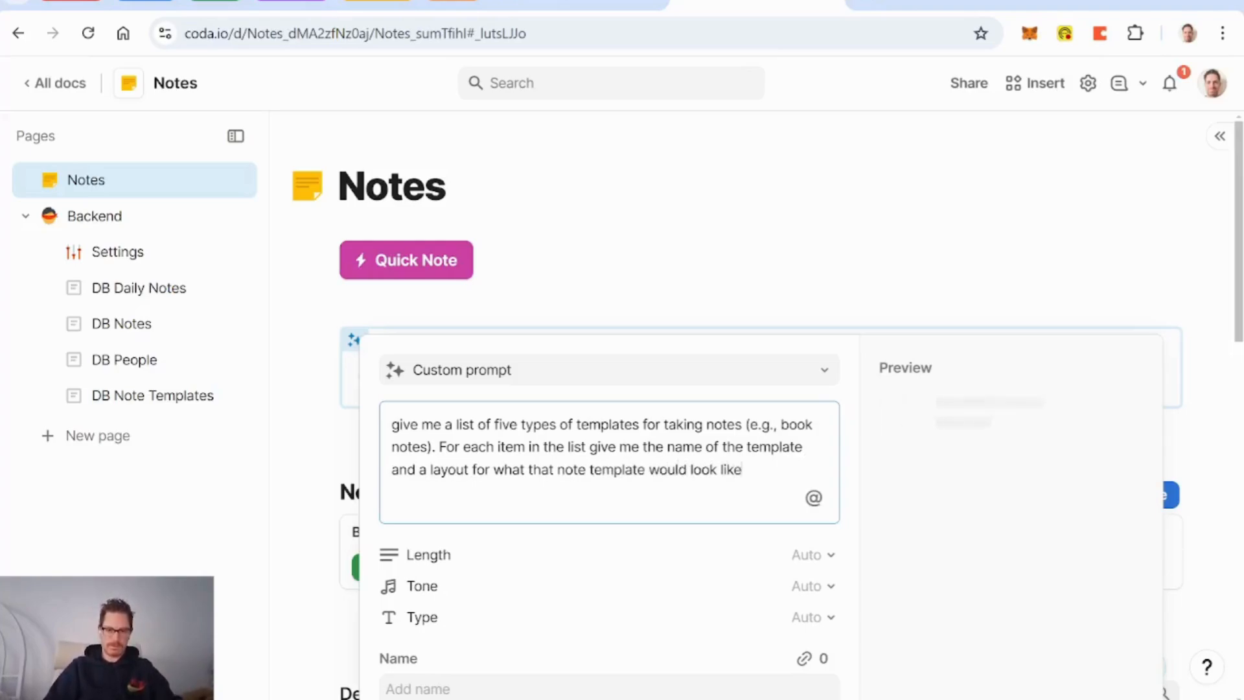
pyautogui.press('Return')
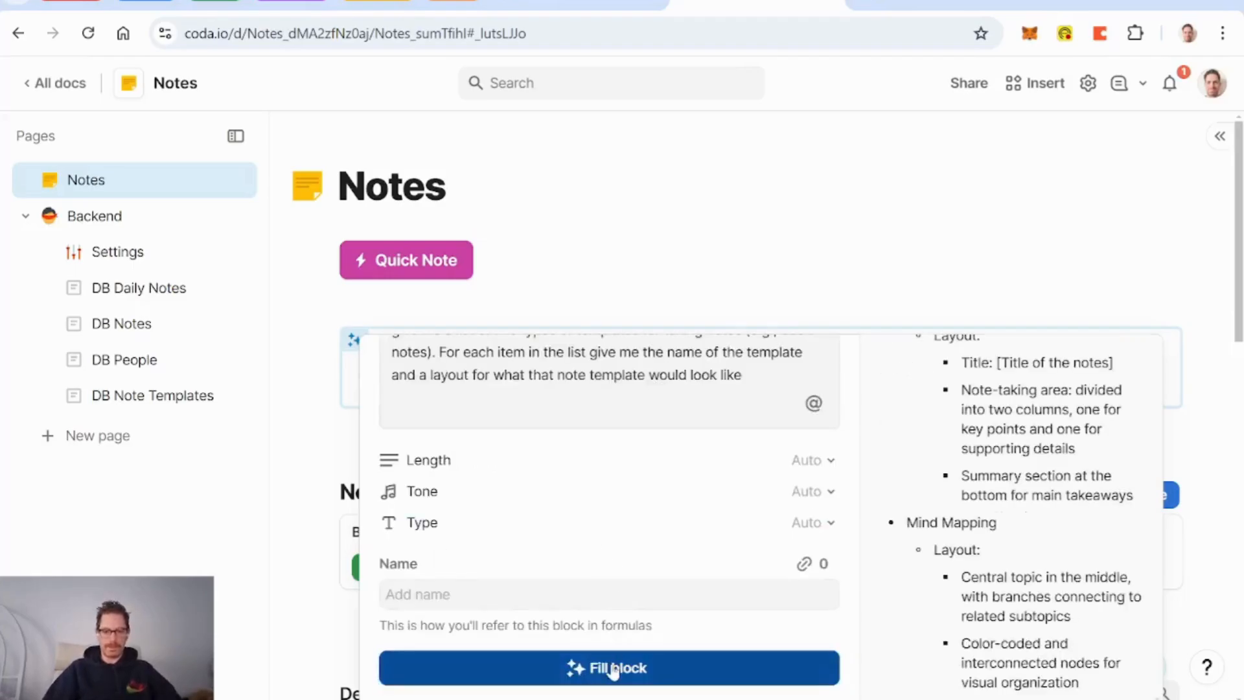
# Step: Fill the AI block and review the five generated note-template layouts
pyautogui.click(574, 671)
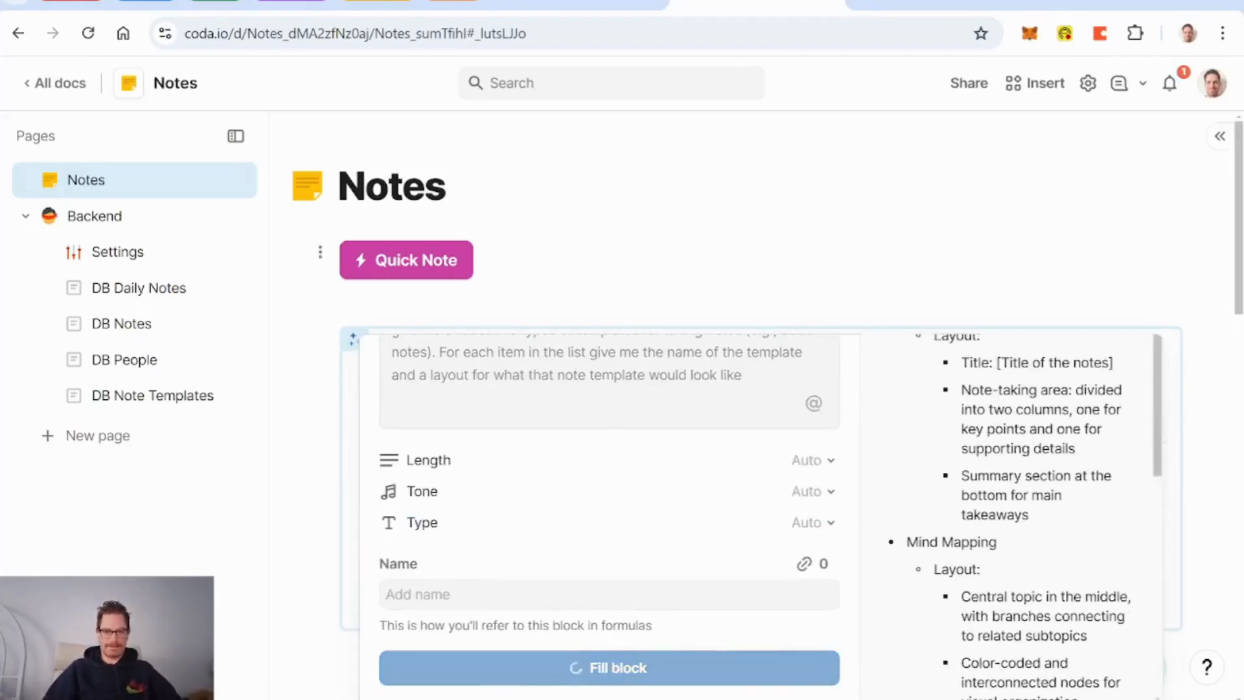
pyautogui.scroll(-2, 610, 401)
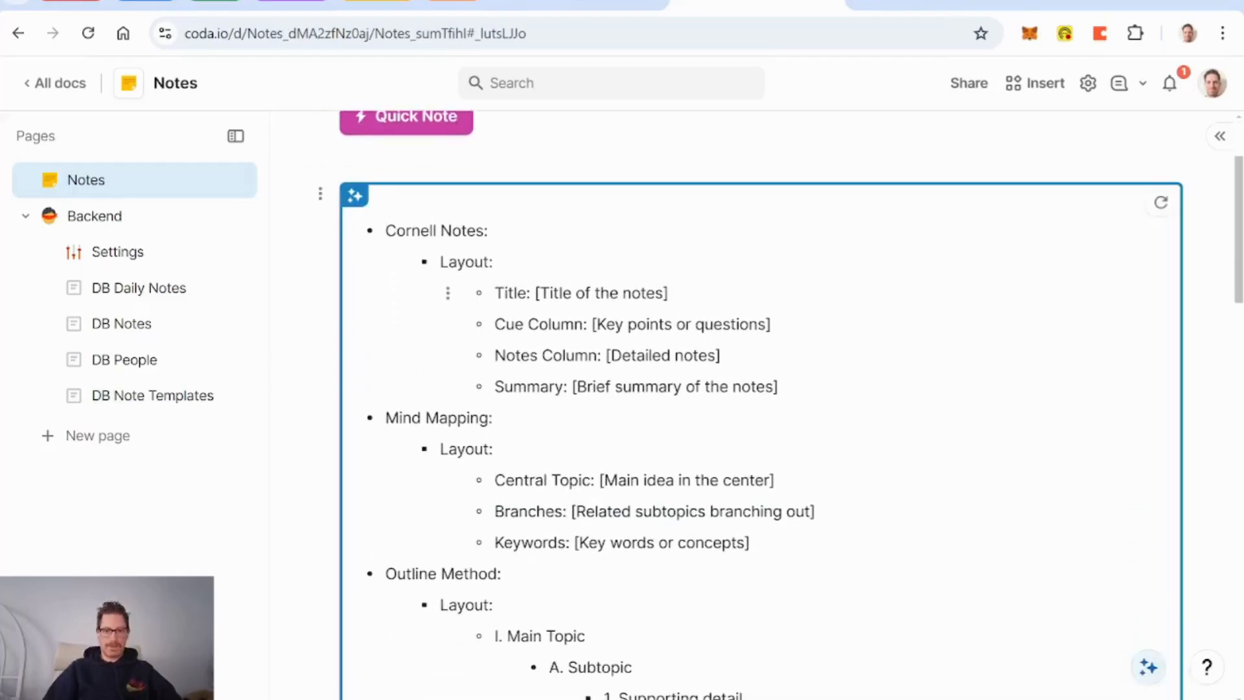
pyautogui.scroll(2, 760, 435)
pyautogui.scroll(-4, 610, 312)
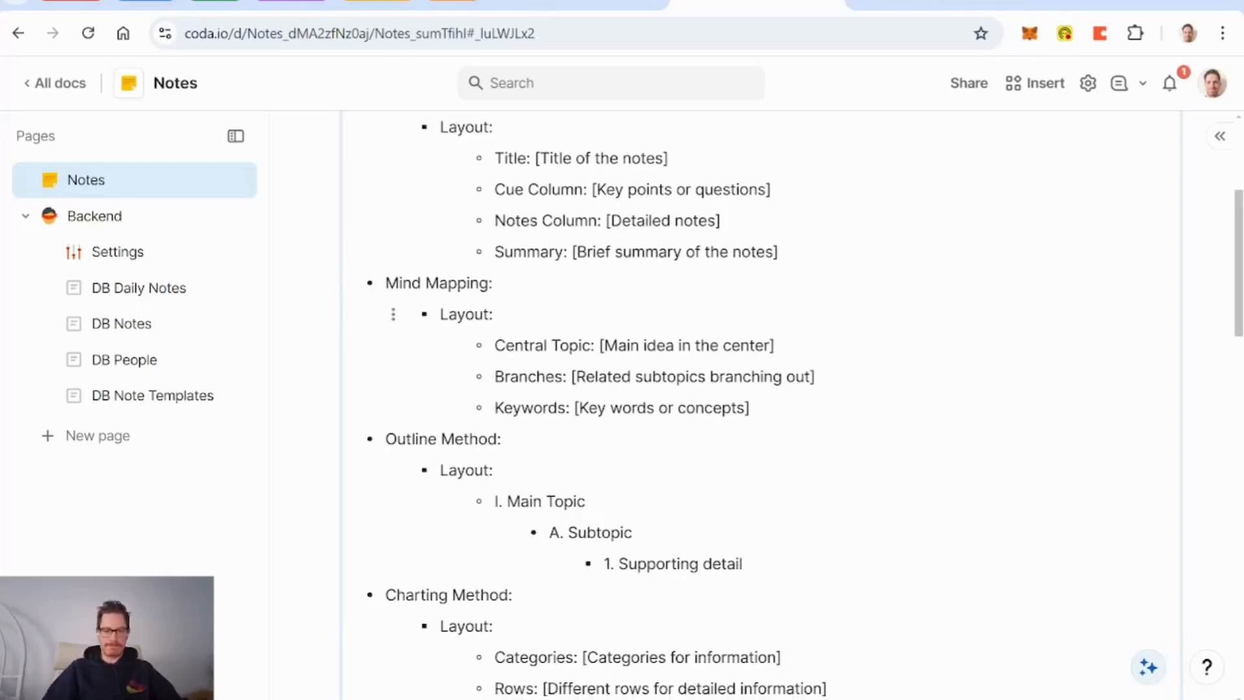
pyautogui.scroll(-2, 609, 311)
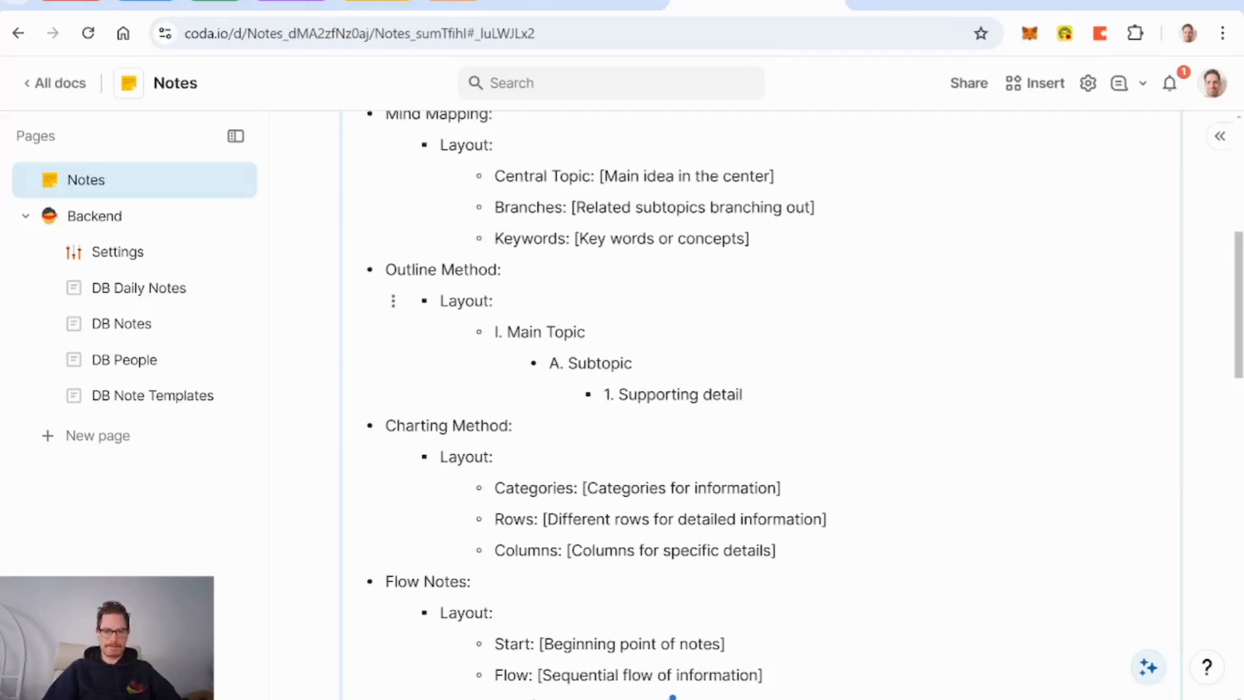
pyautogui.scroll(-3, 761, 402)
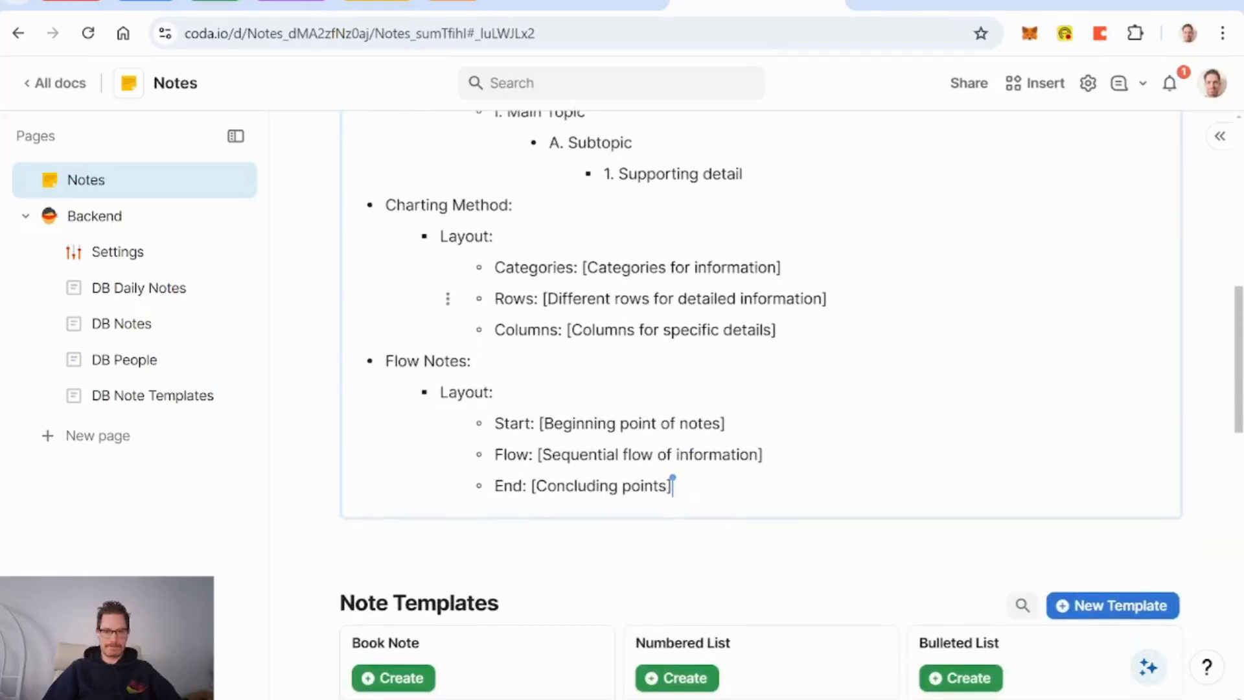
pyautogui.scroll(2, 673, 484)
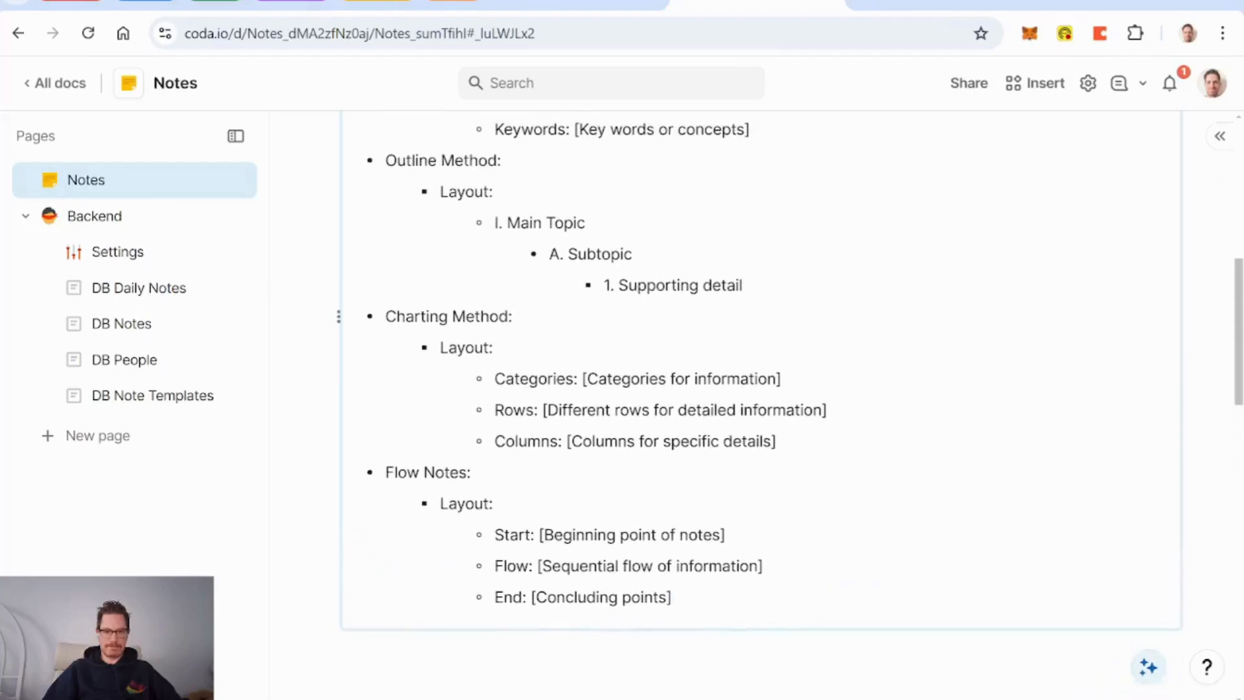
pyautogui.scroll(8, 758, 389)
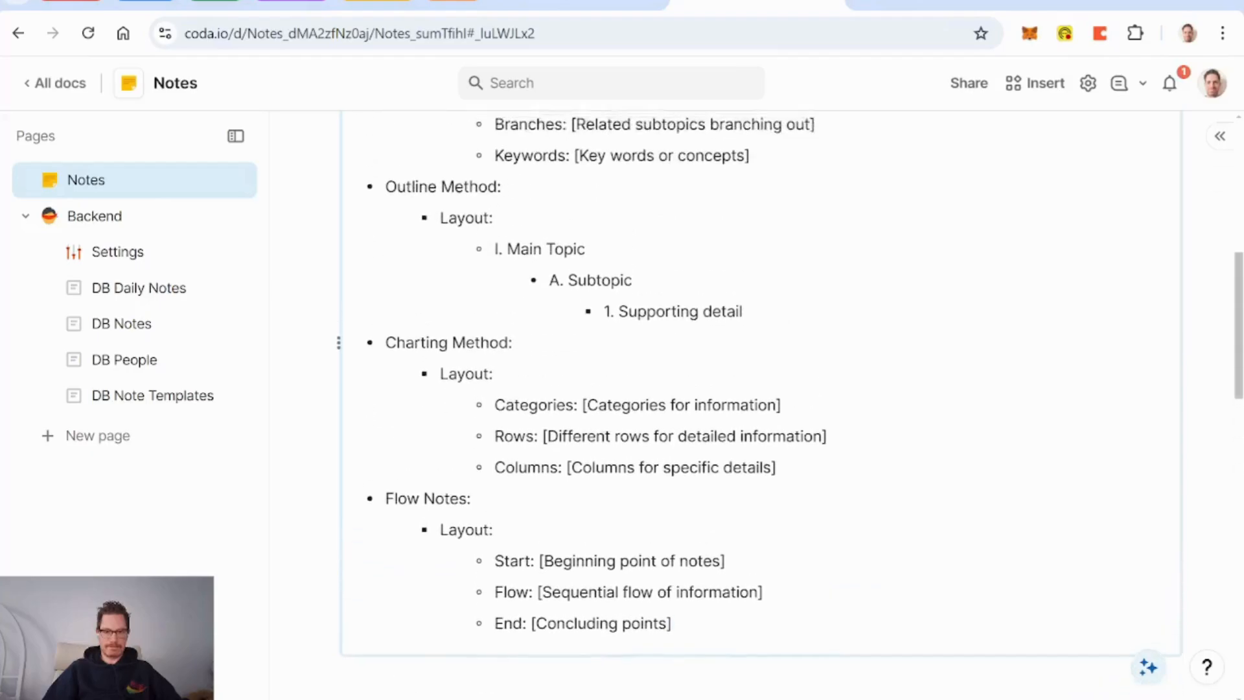
pyautogui.scroll(-3, 759, 402)
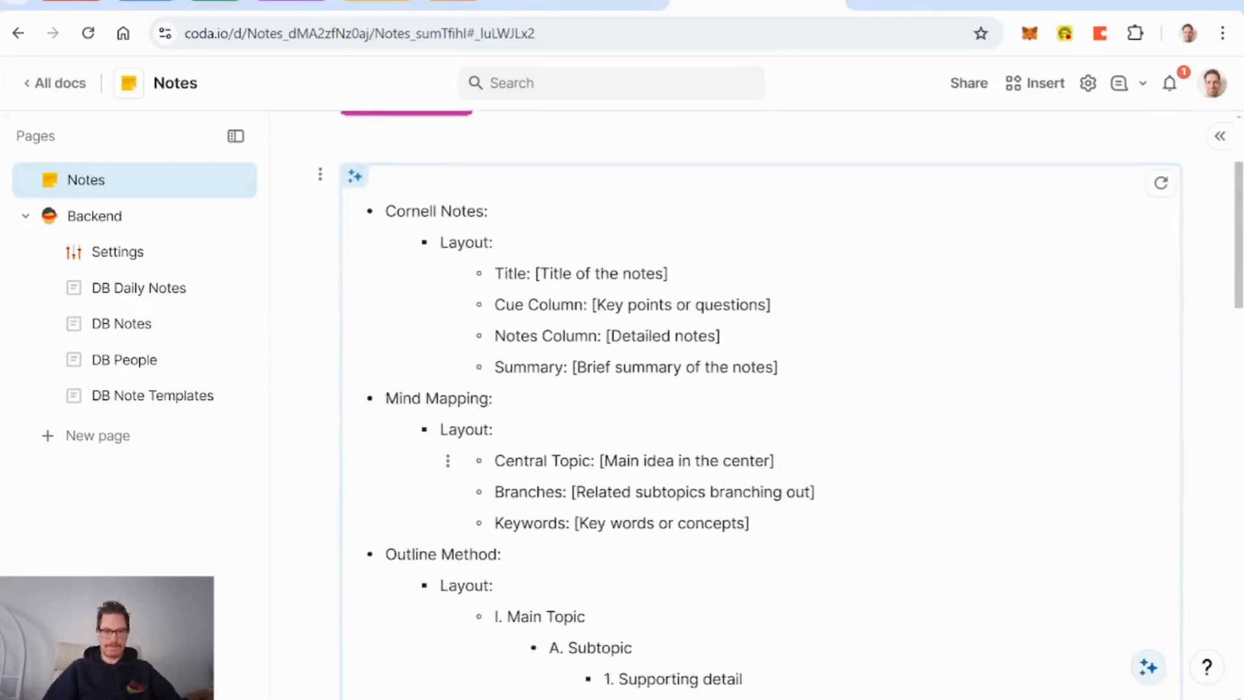
# Step: Select the Outline Method layout lines in the generated list
pyautogui.hotkey('ctrl', 'a')
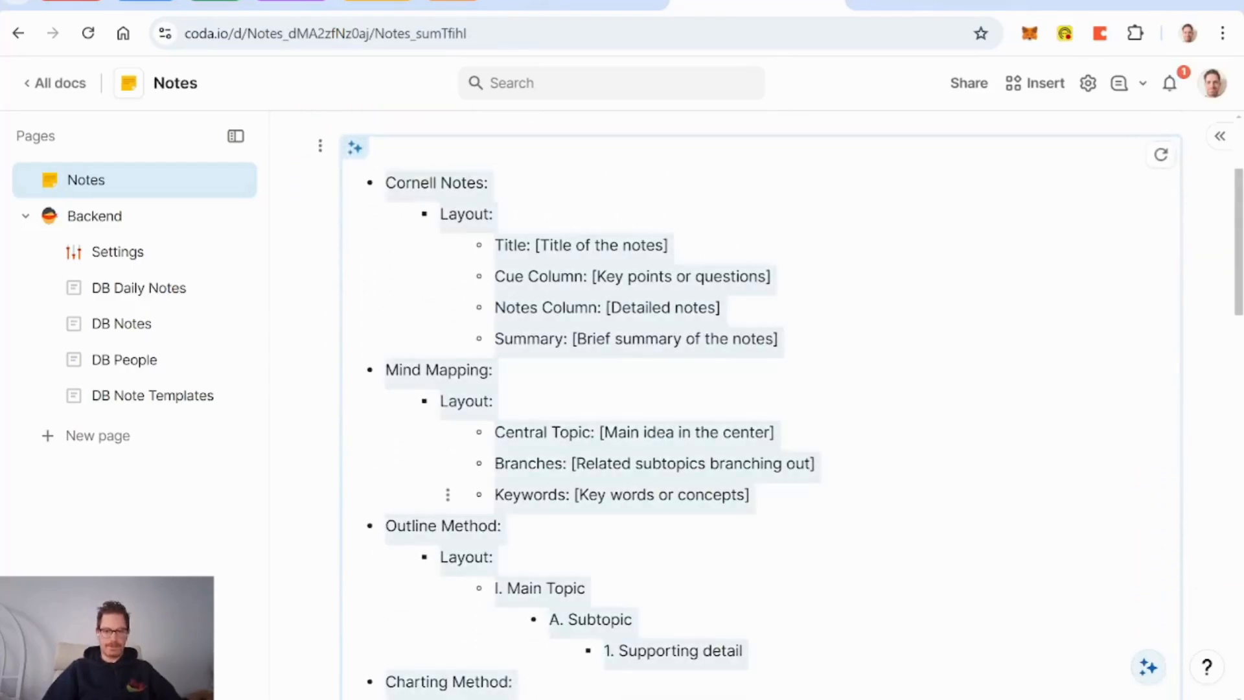
pyautogui.click(503, 526)
pyautogui.scroll(-2, 503, 526)
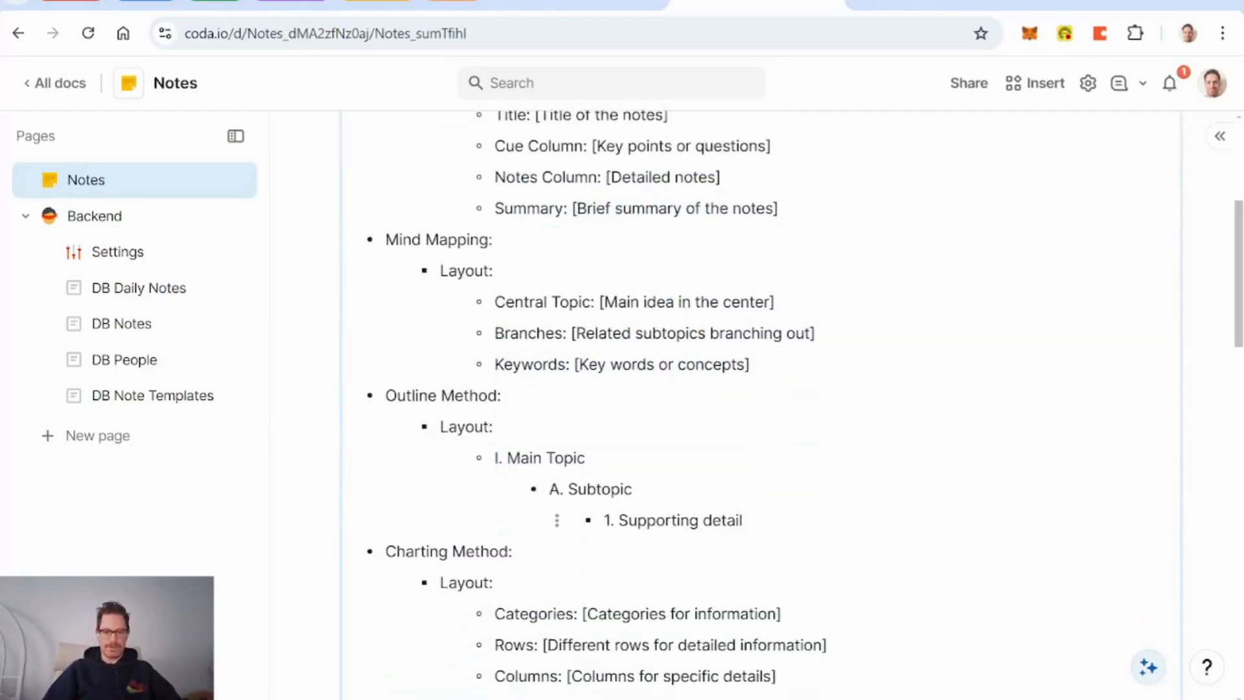
pyautogui.moveTo(743, 521); pyautogui.dragTo(495, 458)
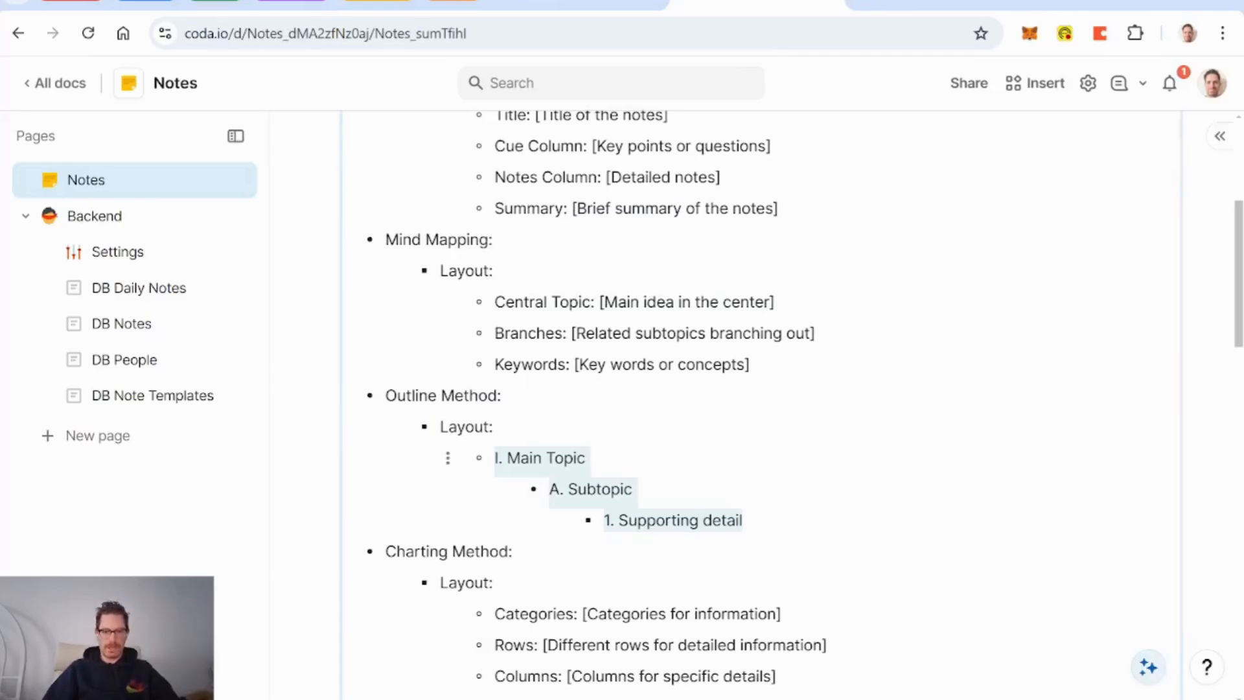
pyautogui.scroll(5, 506, 459)
# Step: Delete the AI block and start a new Note Templates row with New Template
pyautogui.click(341, 303)
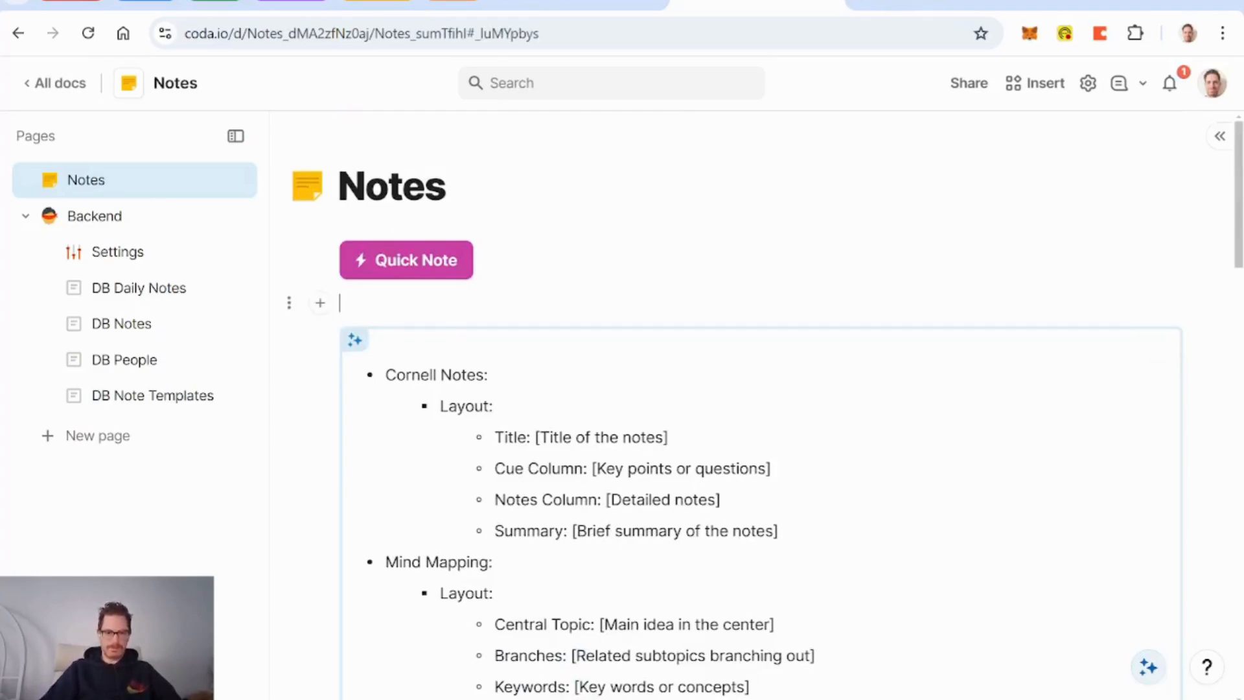
pyautogui.press('Delete')
pyautogui.press('Delete')
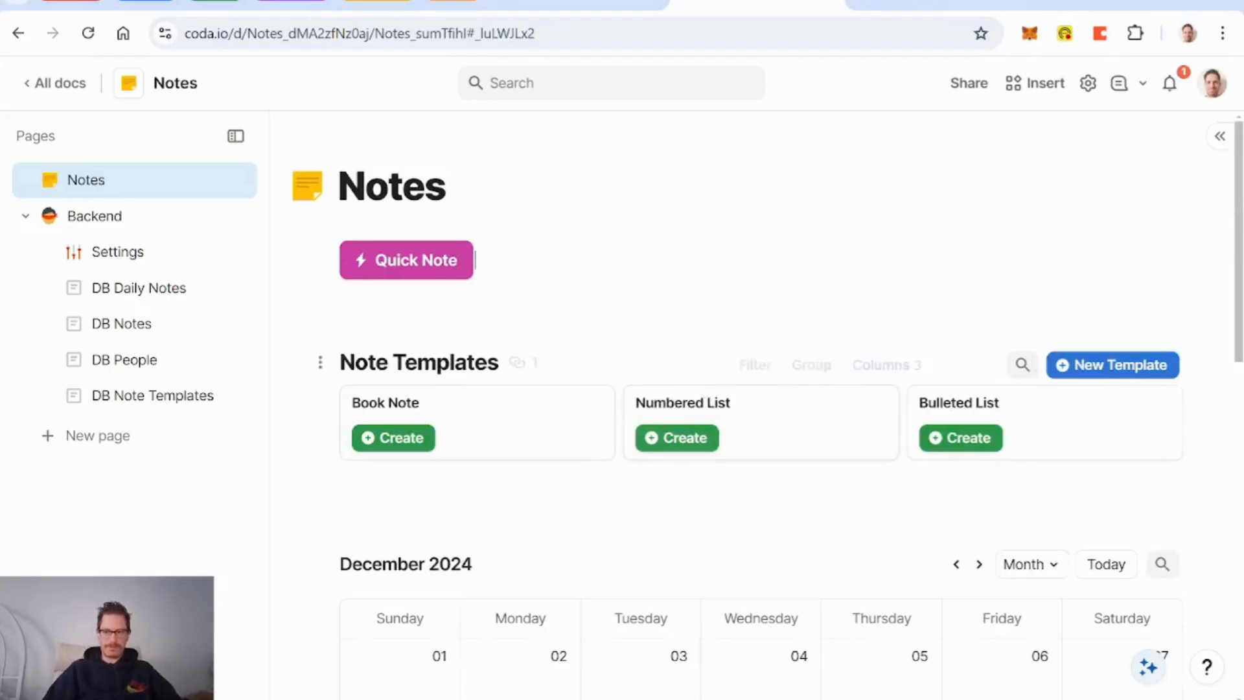
pyautogui.click(1135, 377)
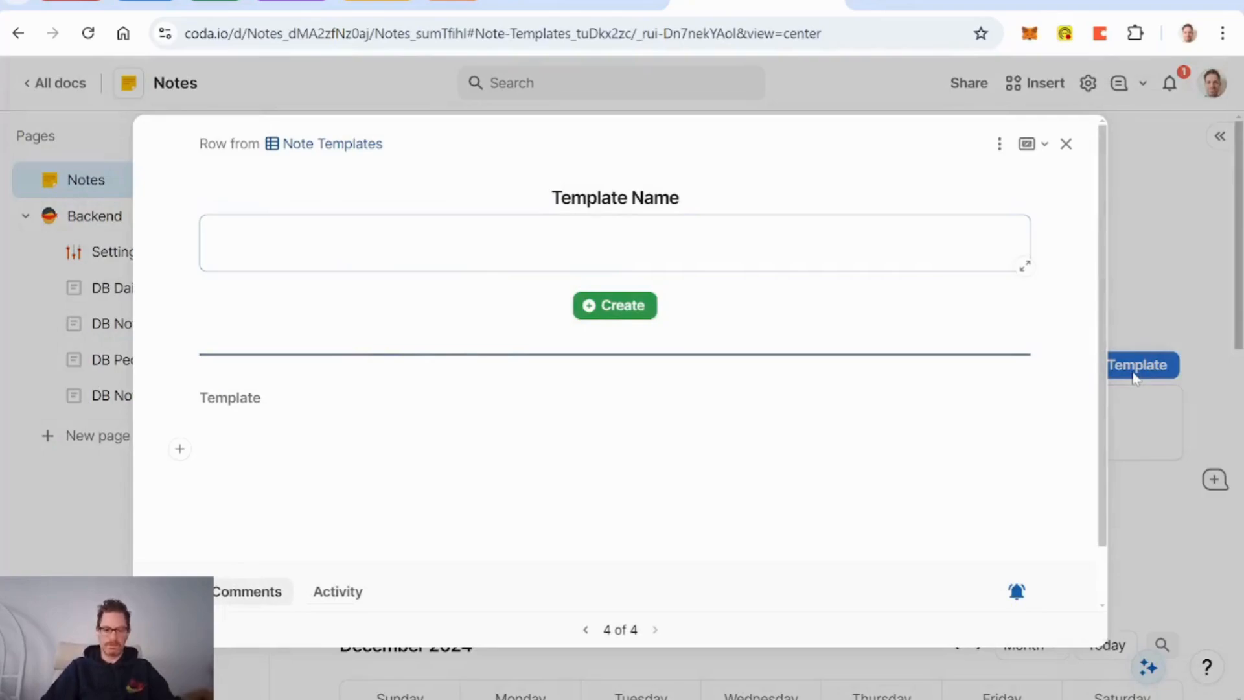
# Step: Name the template Outline, paste the outline layout into its body, and outdent it fully
pyautogui.write('Outline')
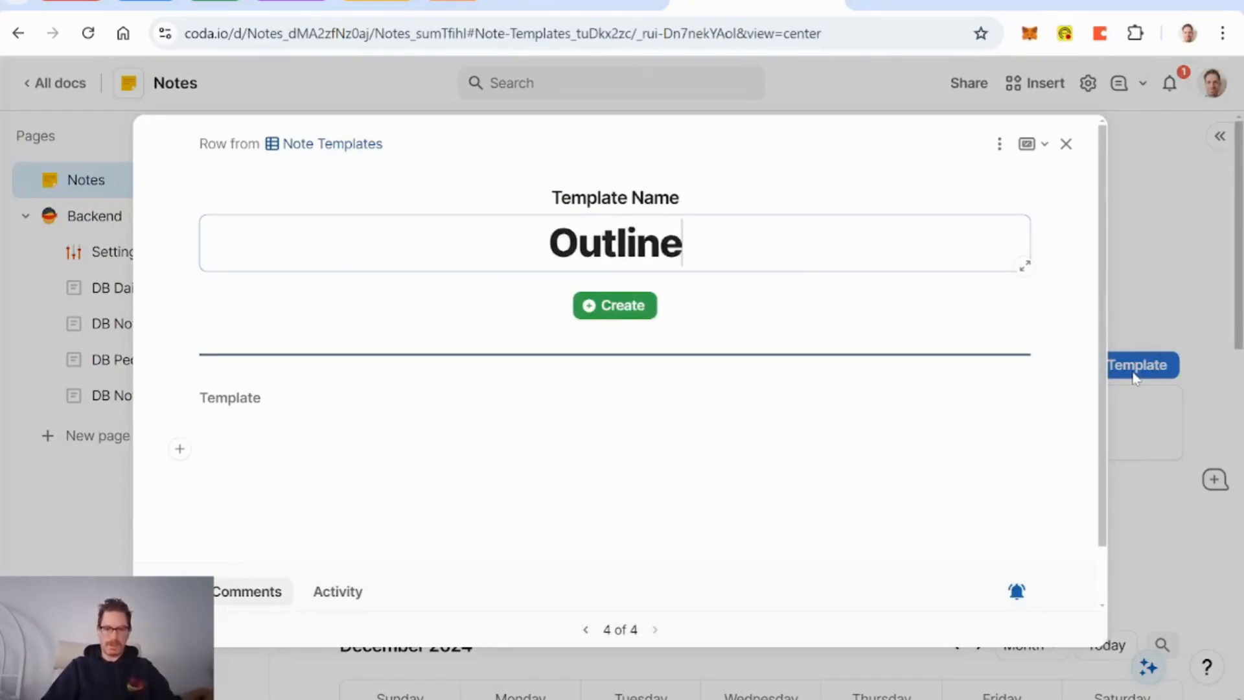
pyautogui.click(272, 437)
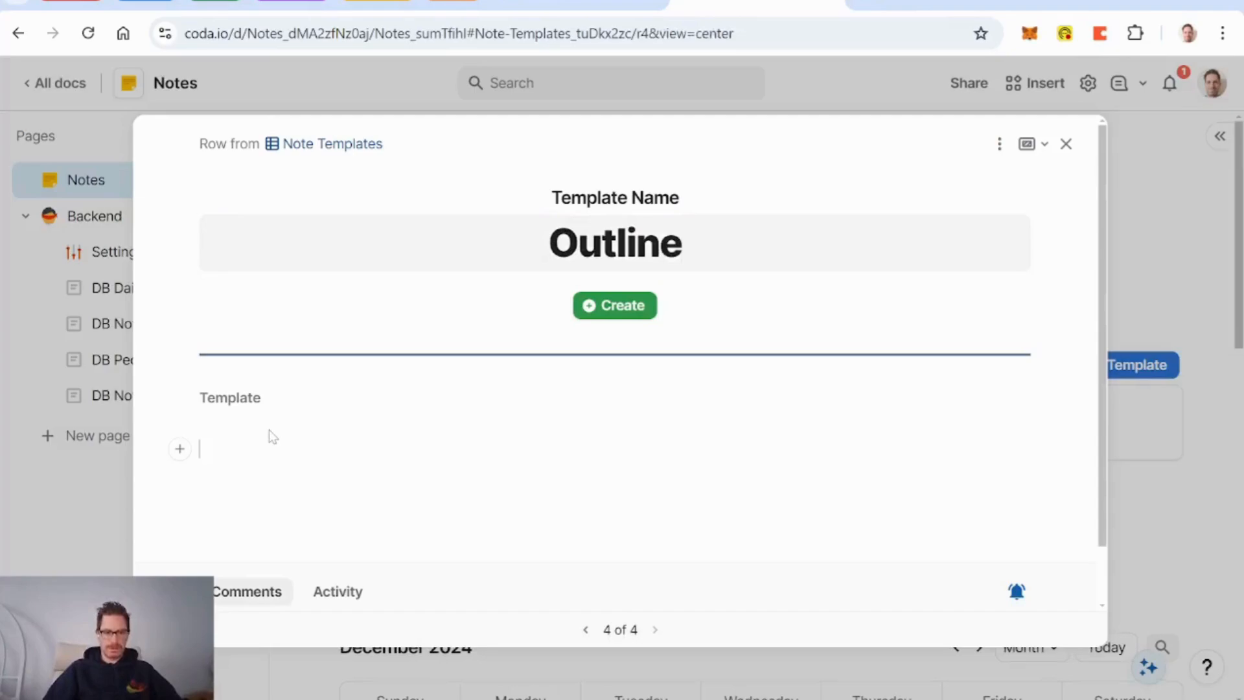
pyautogui.write('I. Main Topic A. Subtopic 1. Supporting detail')
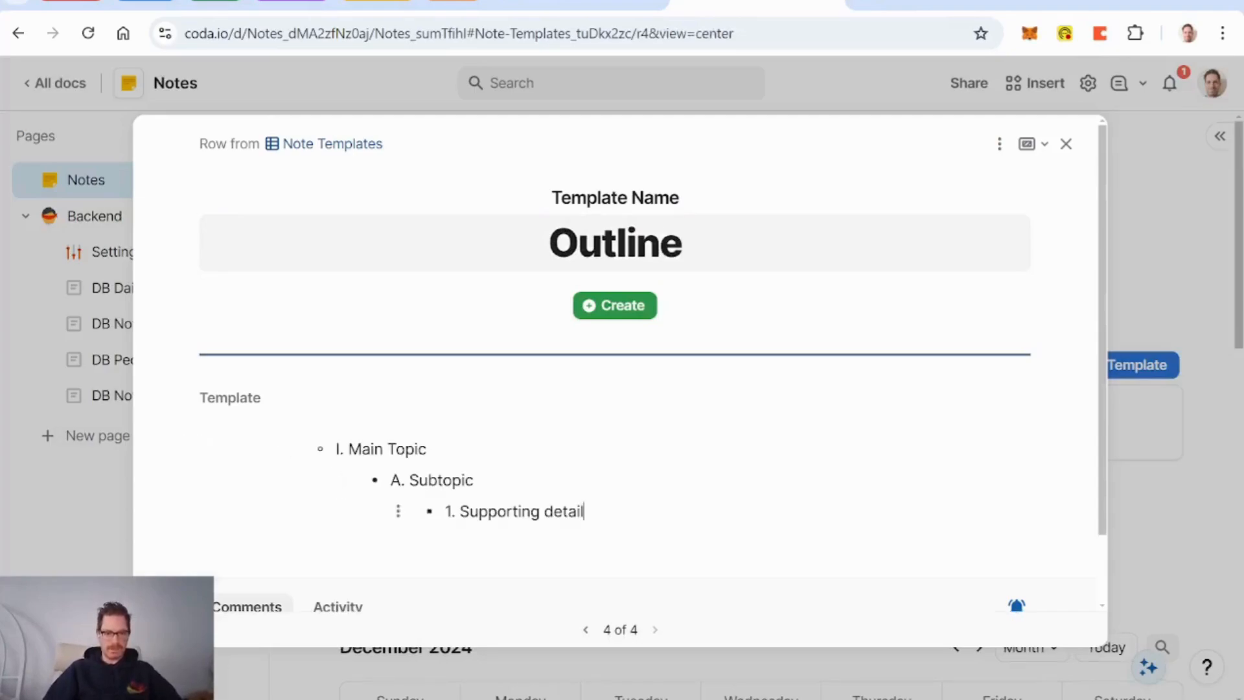
pyautogui.hotkey('ctrl', 'a')
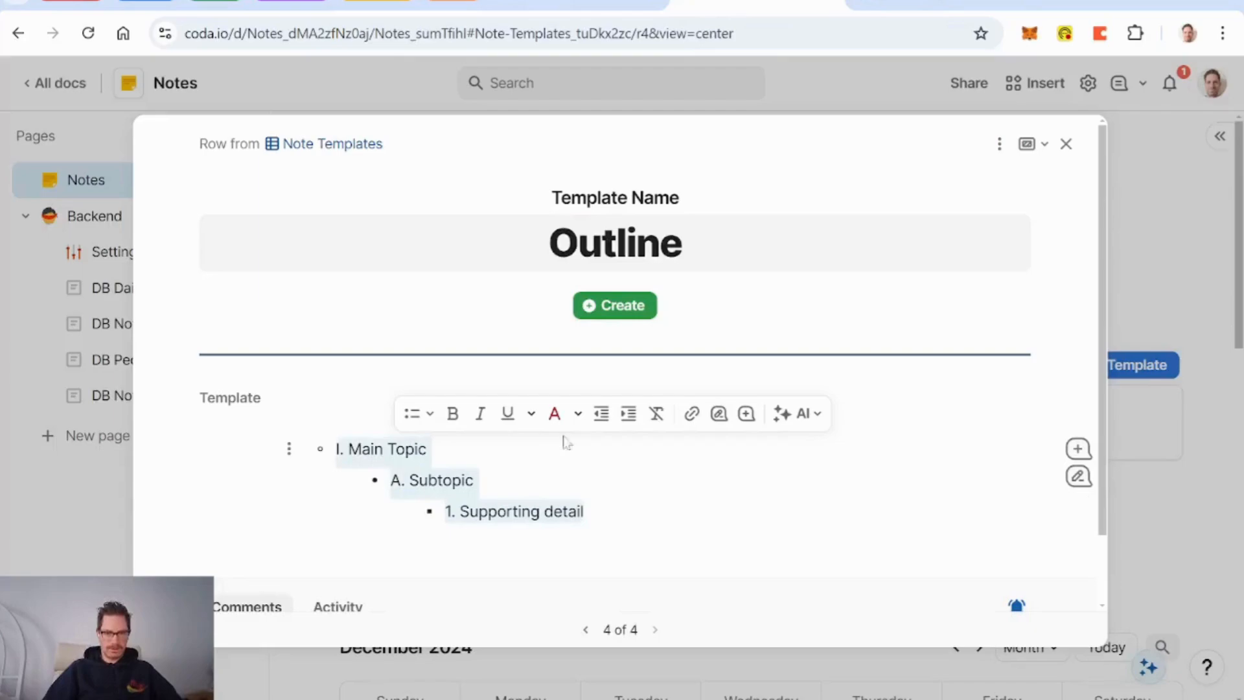
pyautogui.click(602, 413)
pyautogui.click(601, 413)
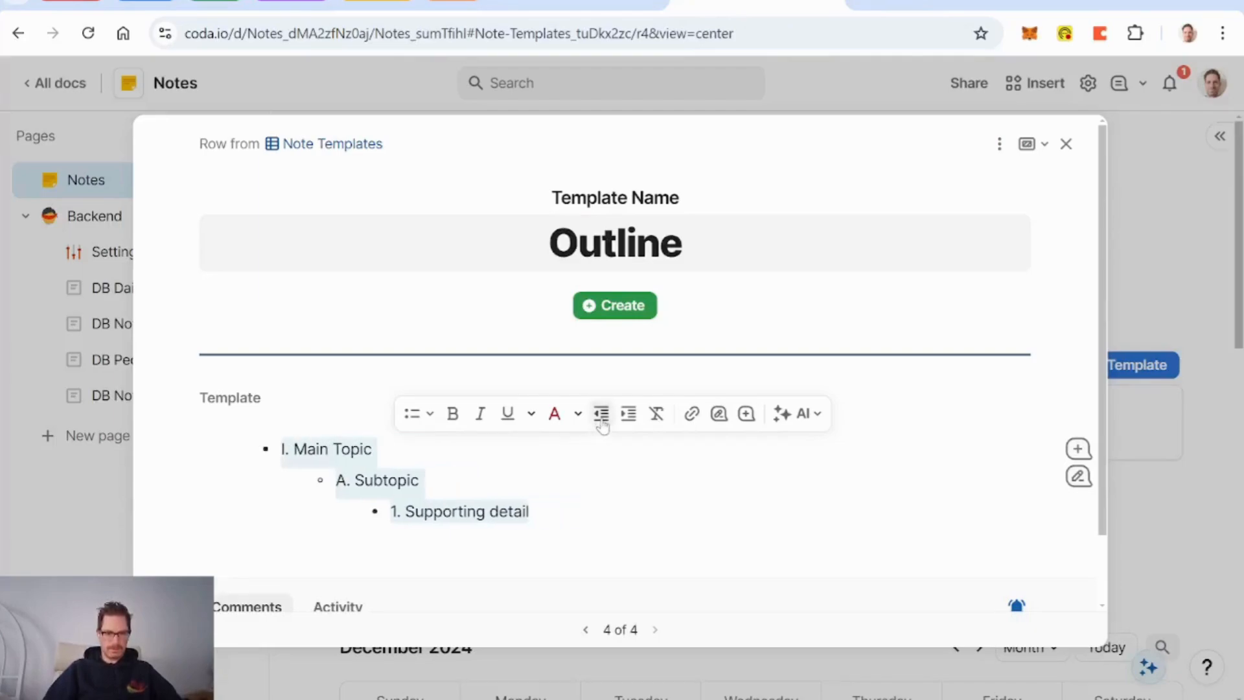
pyautogui.click(601, 415)
pyautogui.click(602, 415)
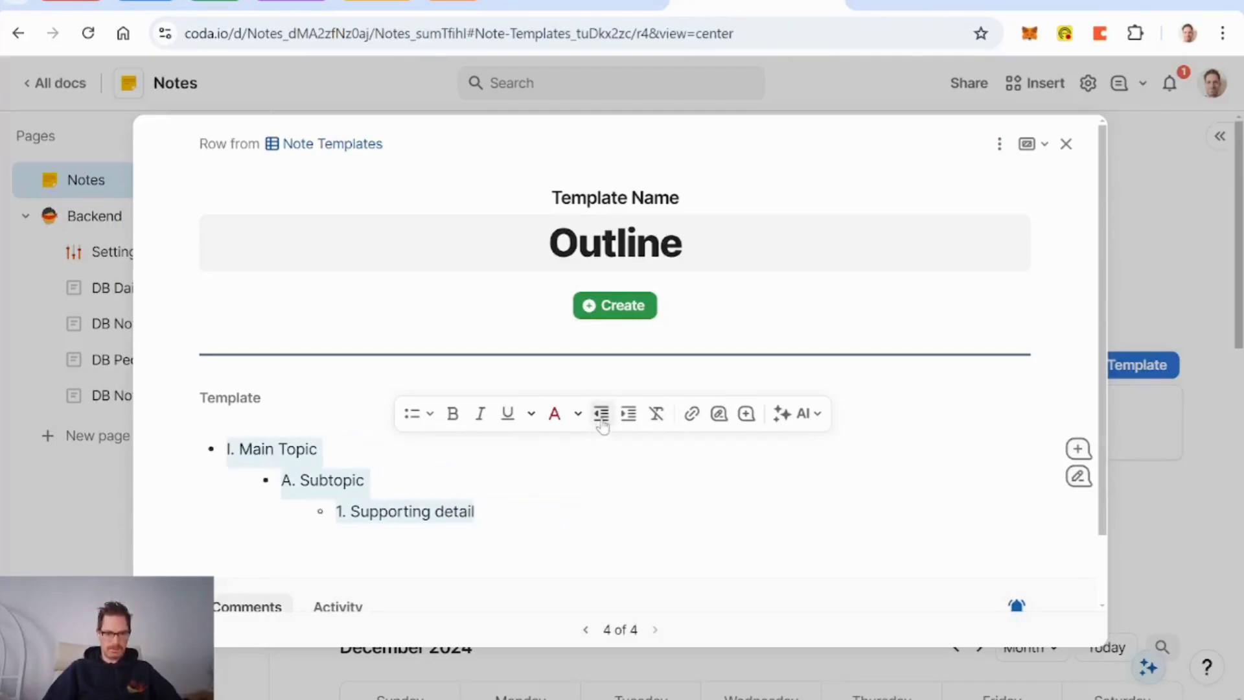
pyautogui.click(601, 415)
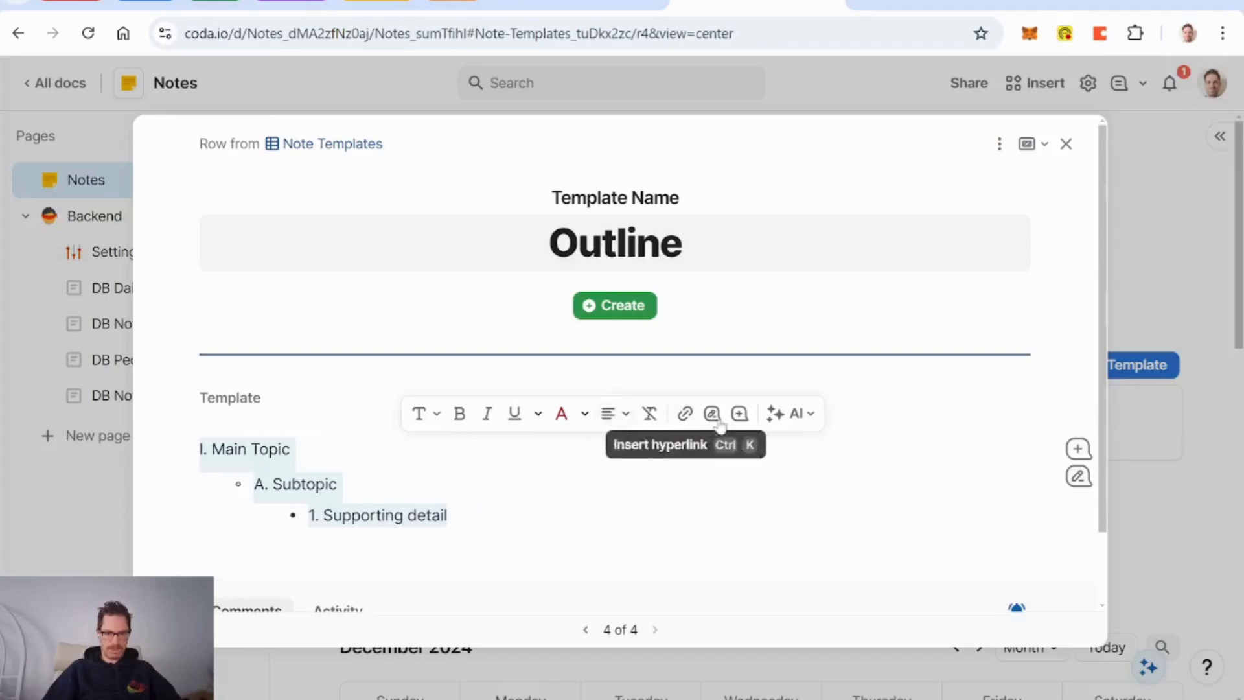
# Step: Make the outline lines a numbered list and remove the I., A. and 1. prefixes
pyautogui.click(428, 414)
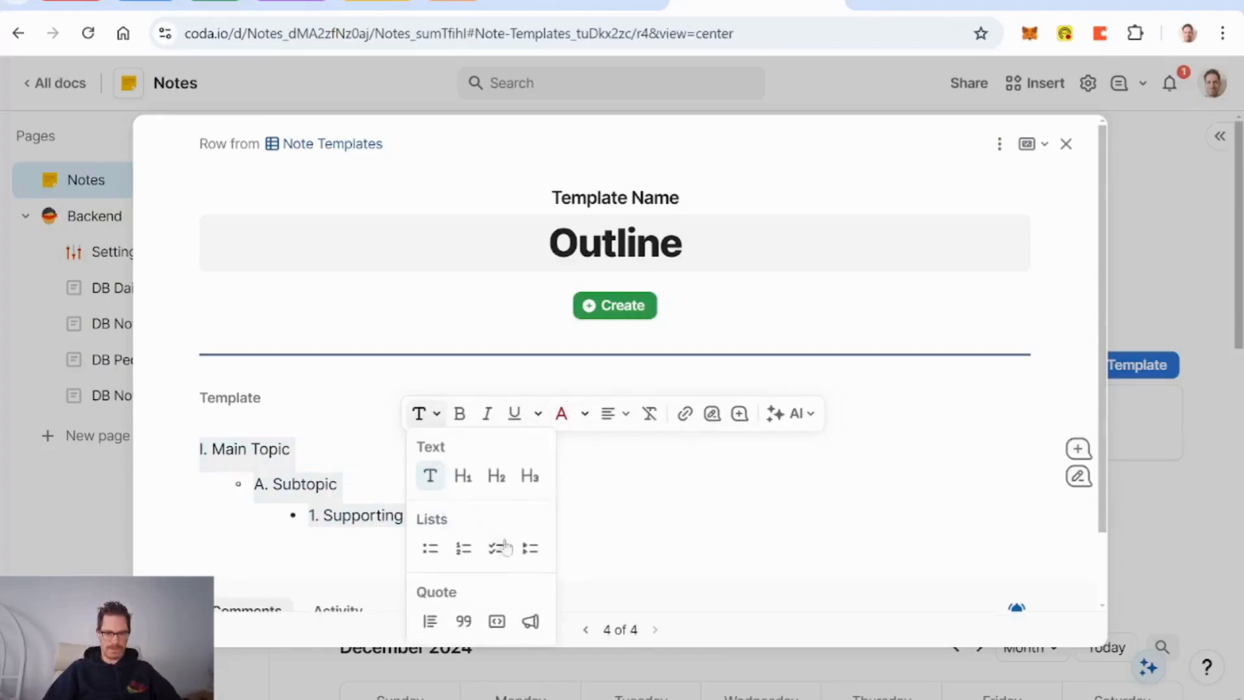
pyautogui.click(464, 549)
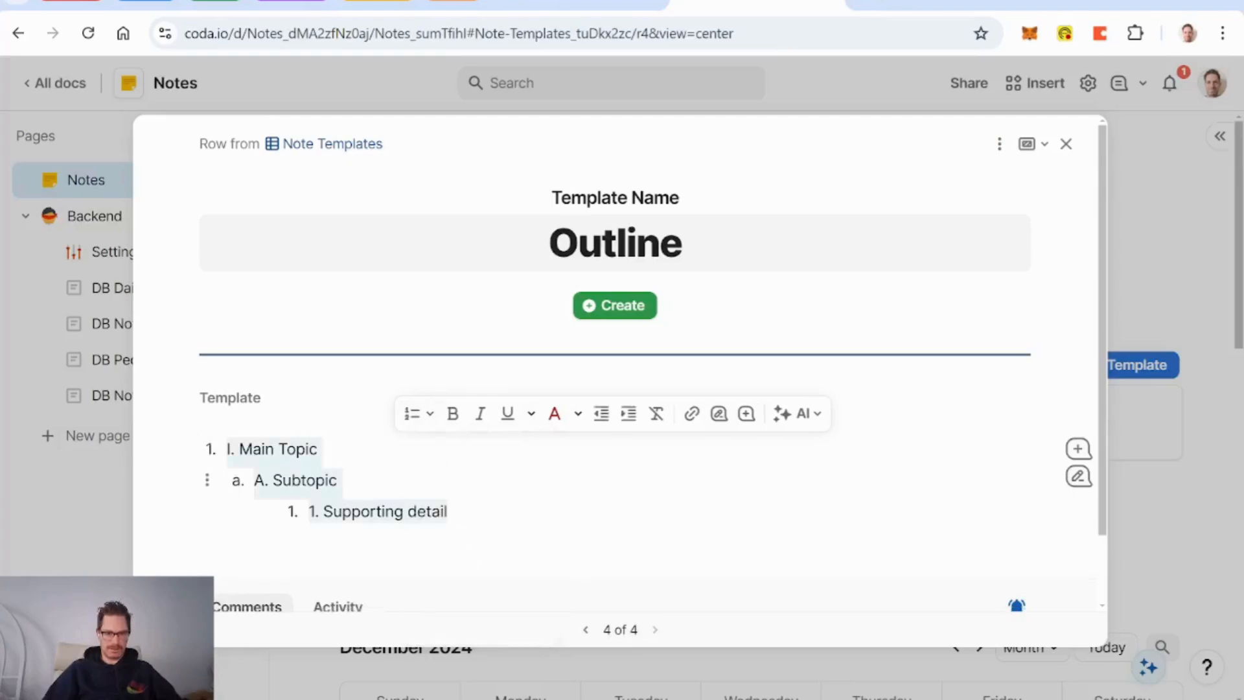
pyautogui.click(238, 449)
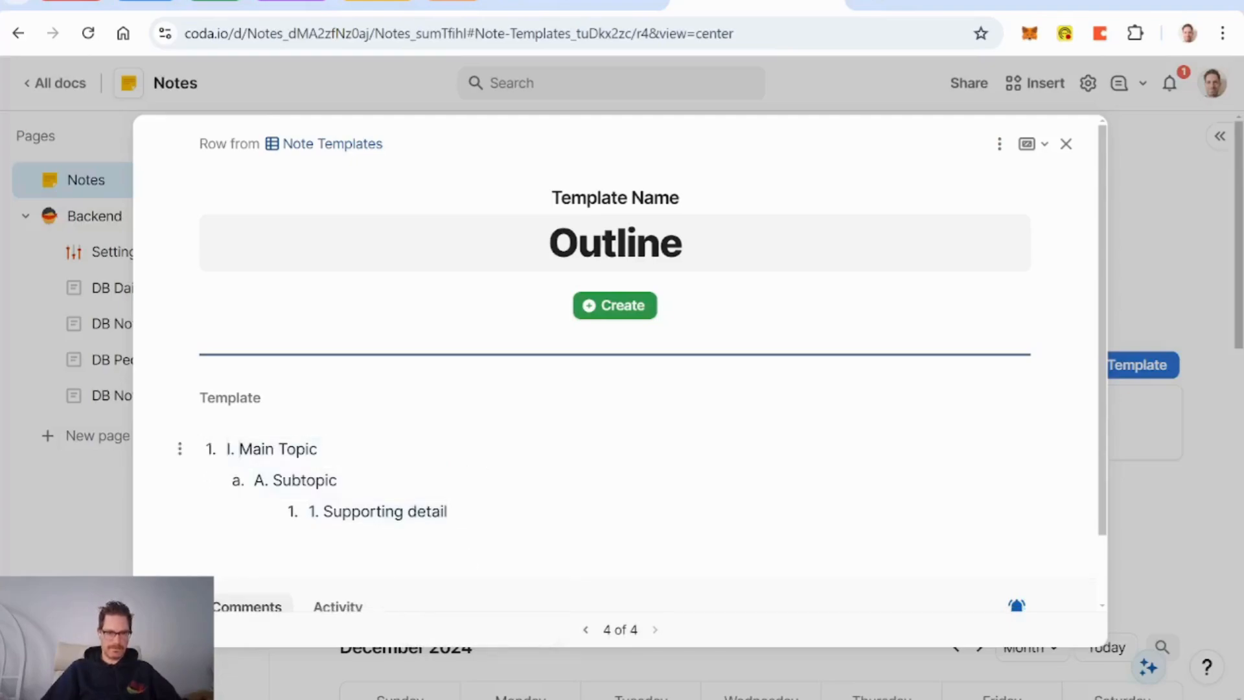
pyautogui.press('BackSpace')
pyautogui.press('BackSpace')
pyautogui.press('BackSpace')
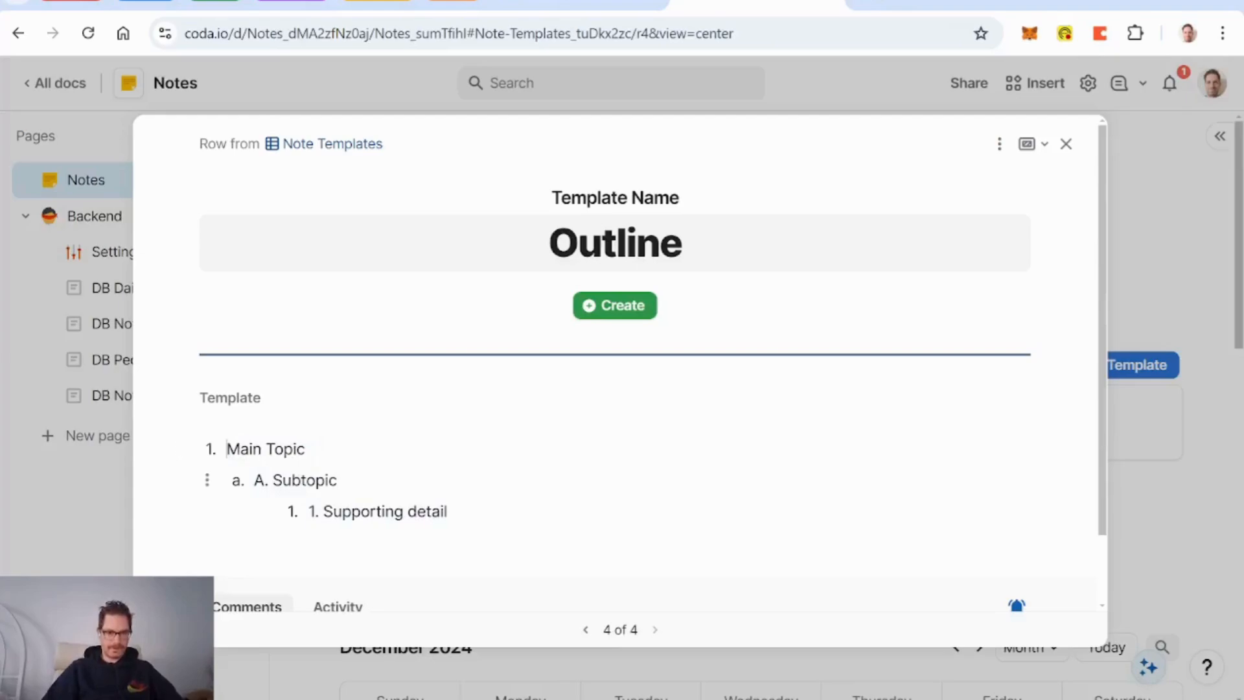
pyautogui.press('BackSpace')
pyautogui.press('BackSpace')
pyautogui.press('BackSpace')
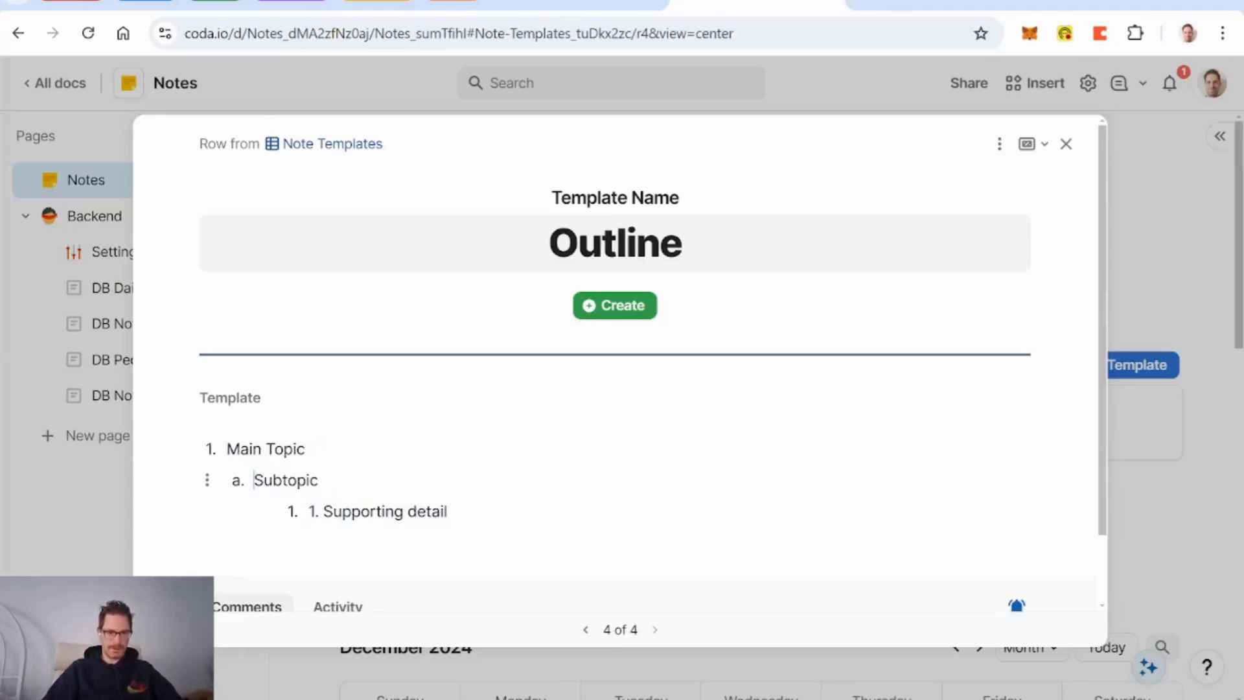
pyautogui.press('BackSpace')
pyautogui.press('BackSpace')
pyautogui.press('BackSpace')
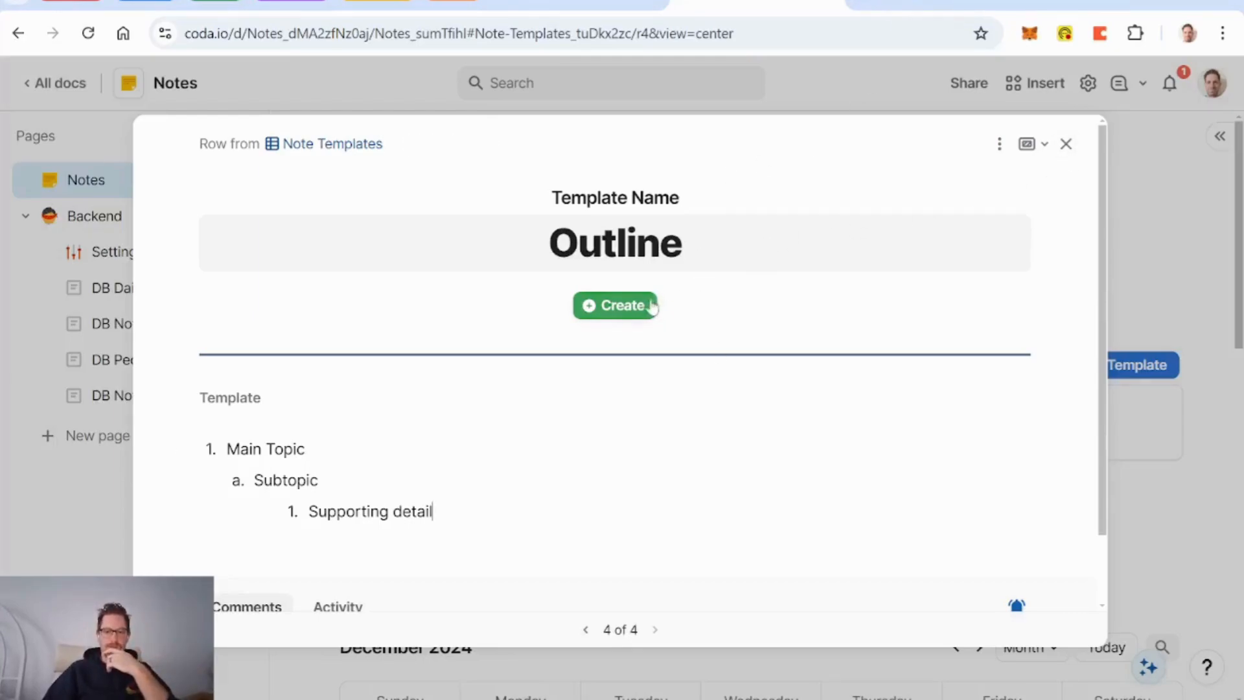
# Step: Insert an AI block below Quick Note that generates a template outline for an Amazon one-pager
pyautogui.click(1066, 144)
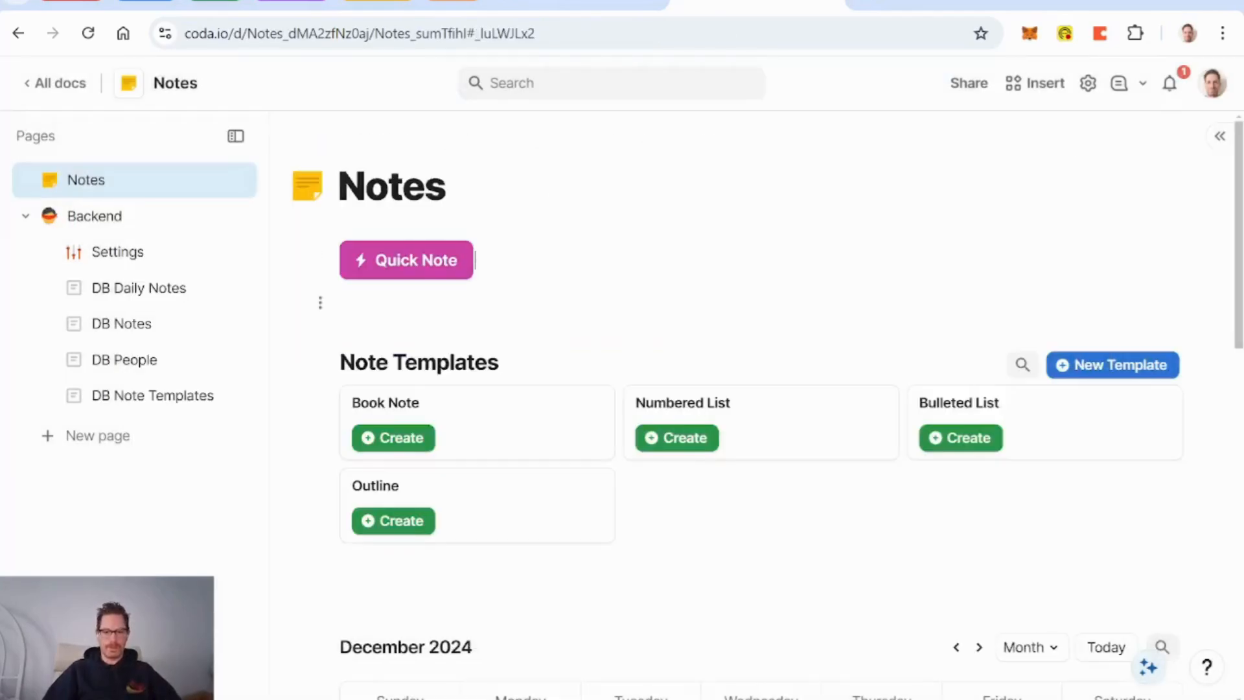
pyautogui.press('Return')
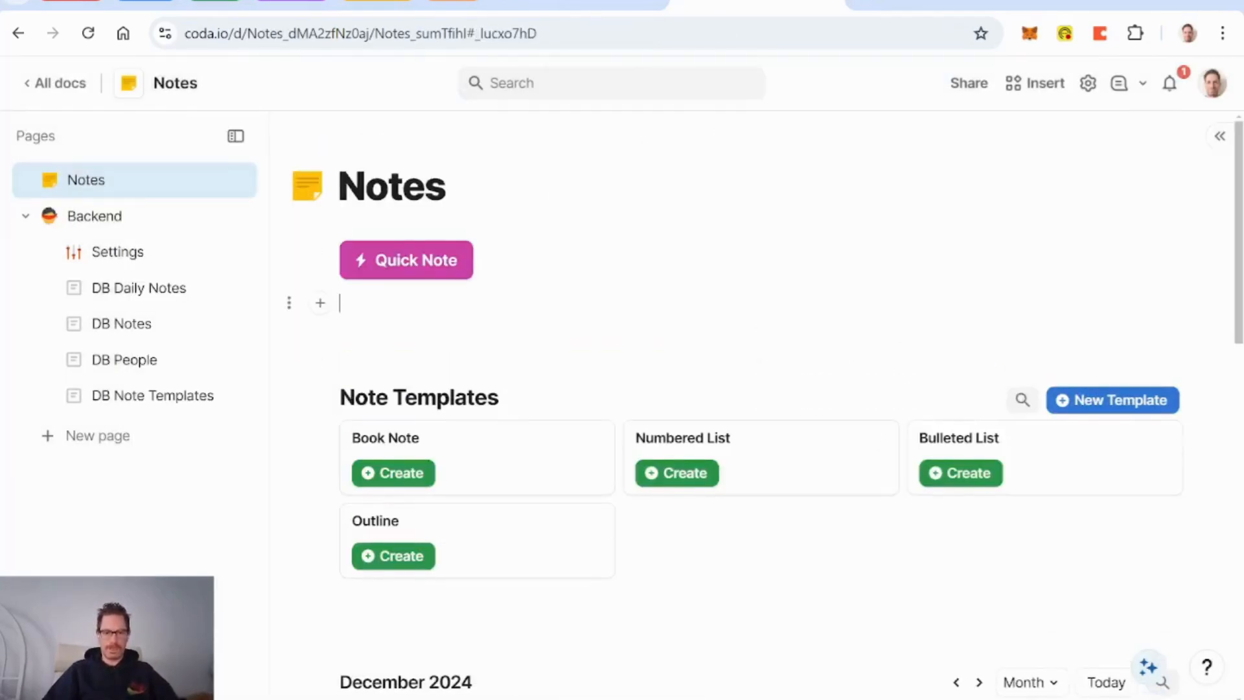
pyautogui.write('/ai blo')
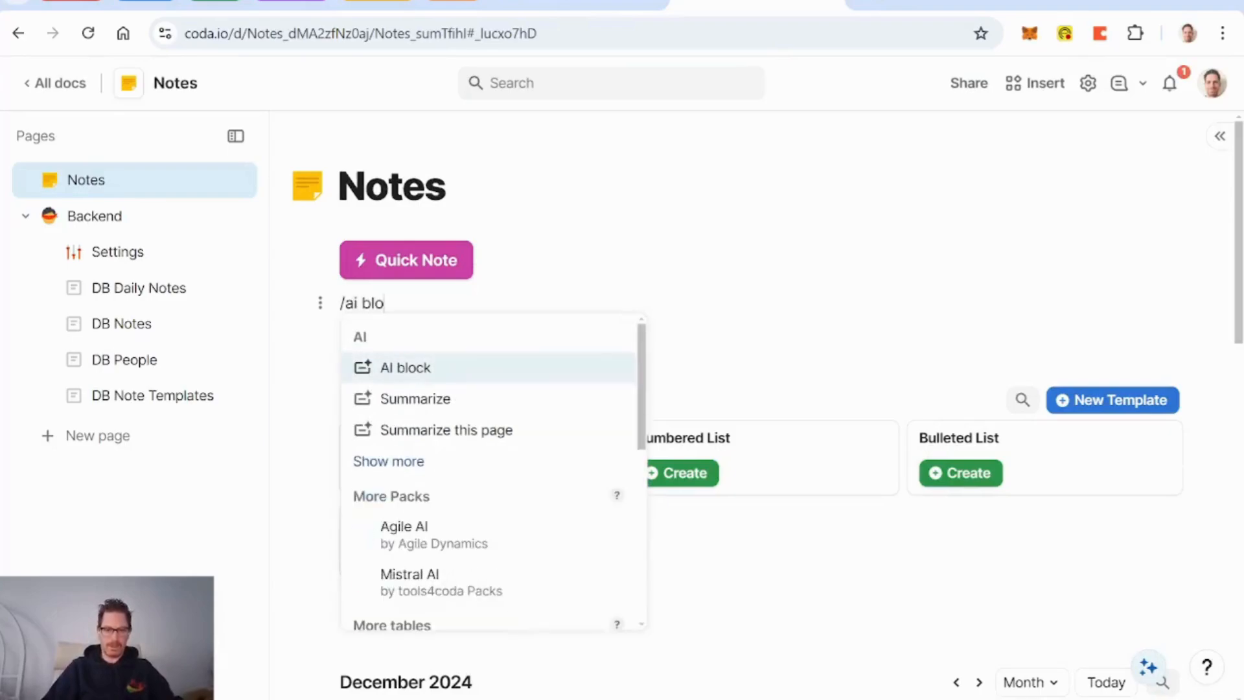
pyautogui.press('Return')
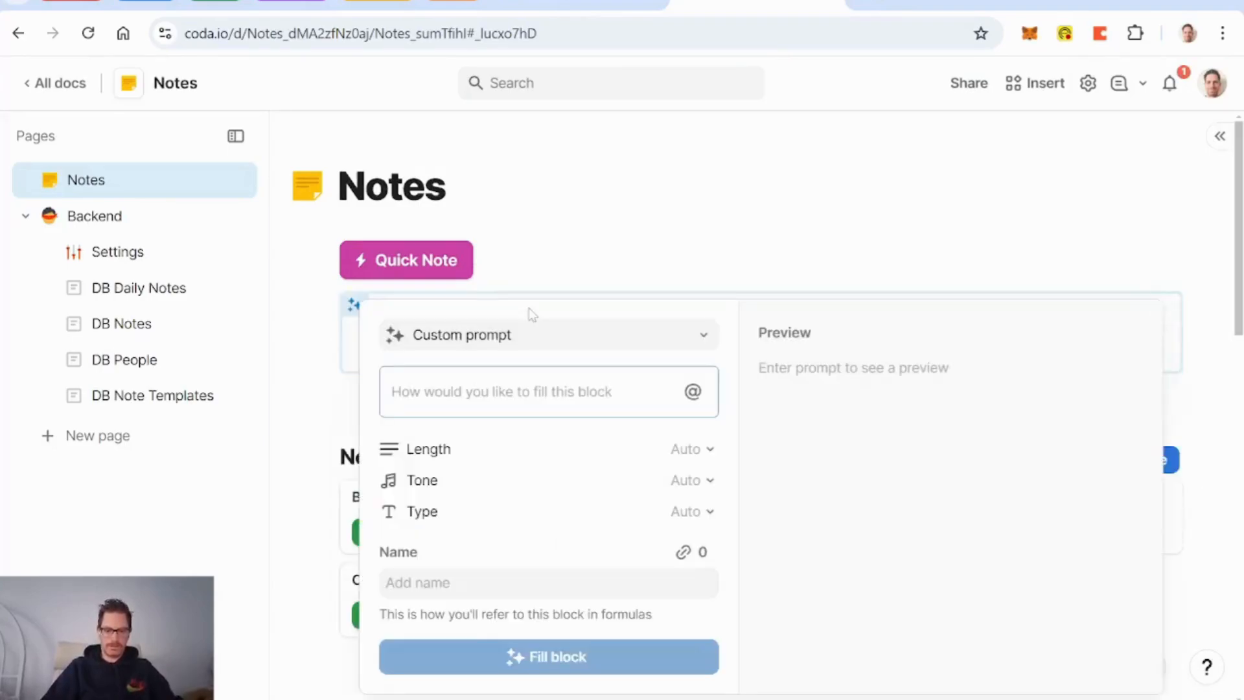
pyautogui.write('create a tem')
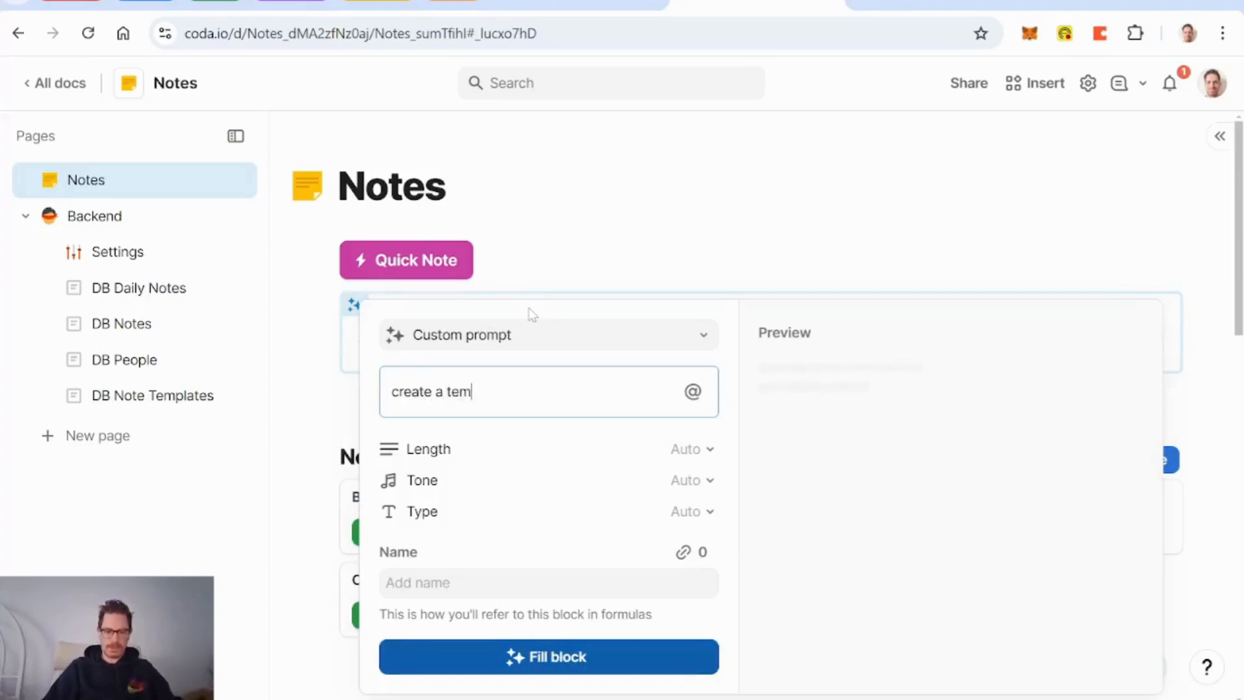
pyautogui.write('plate outline for an ')
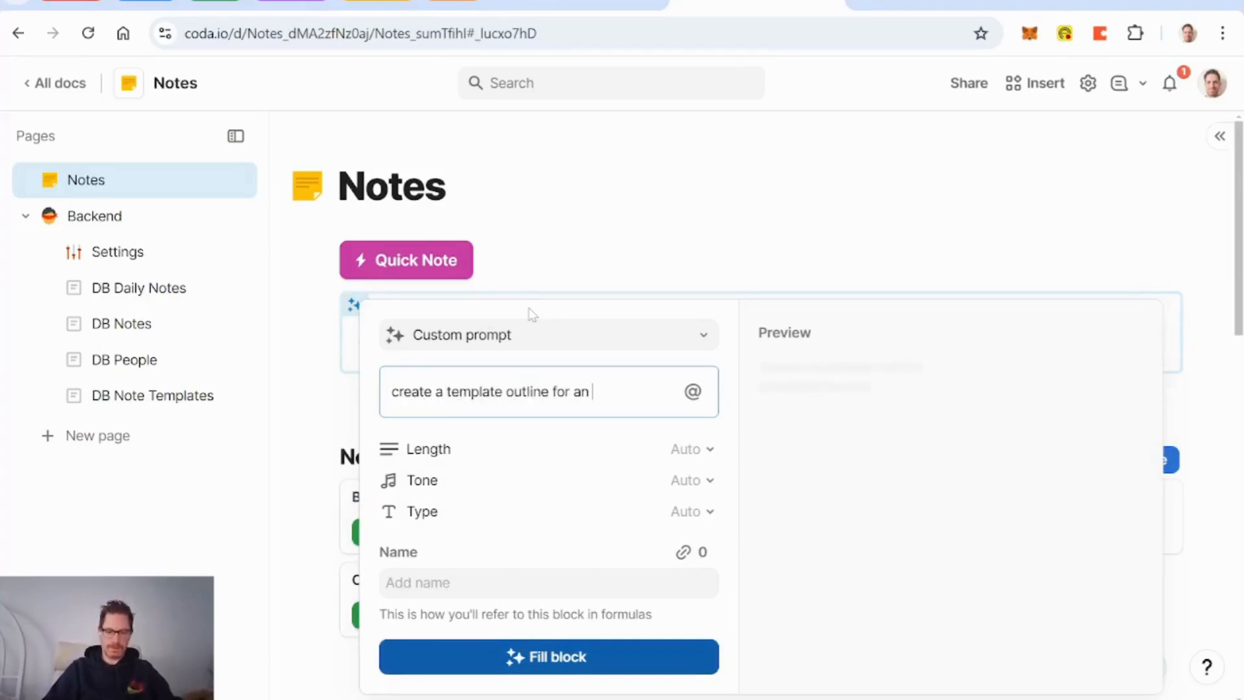
pyautogui.write('amazon one-pa')
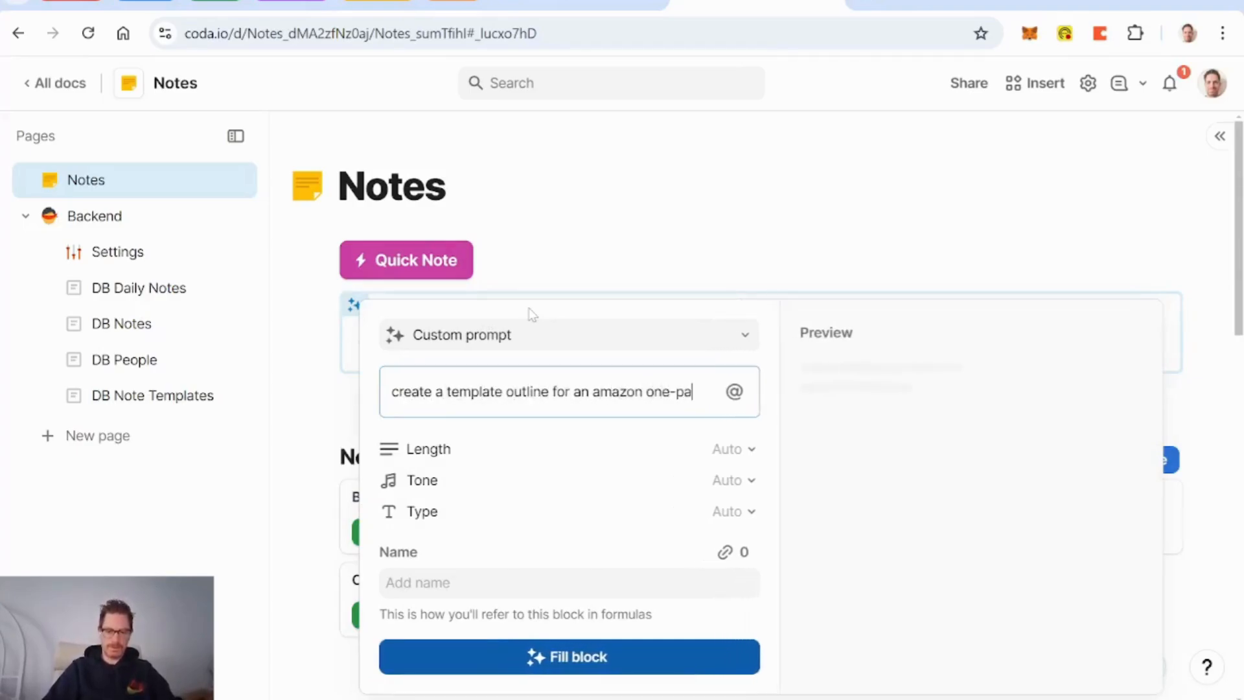
pyautogui.write('ger')
pyautogui.click(603, 657)
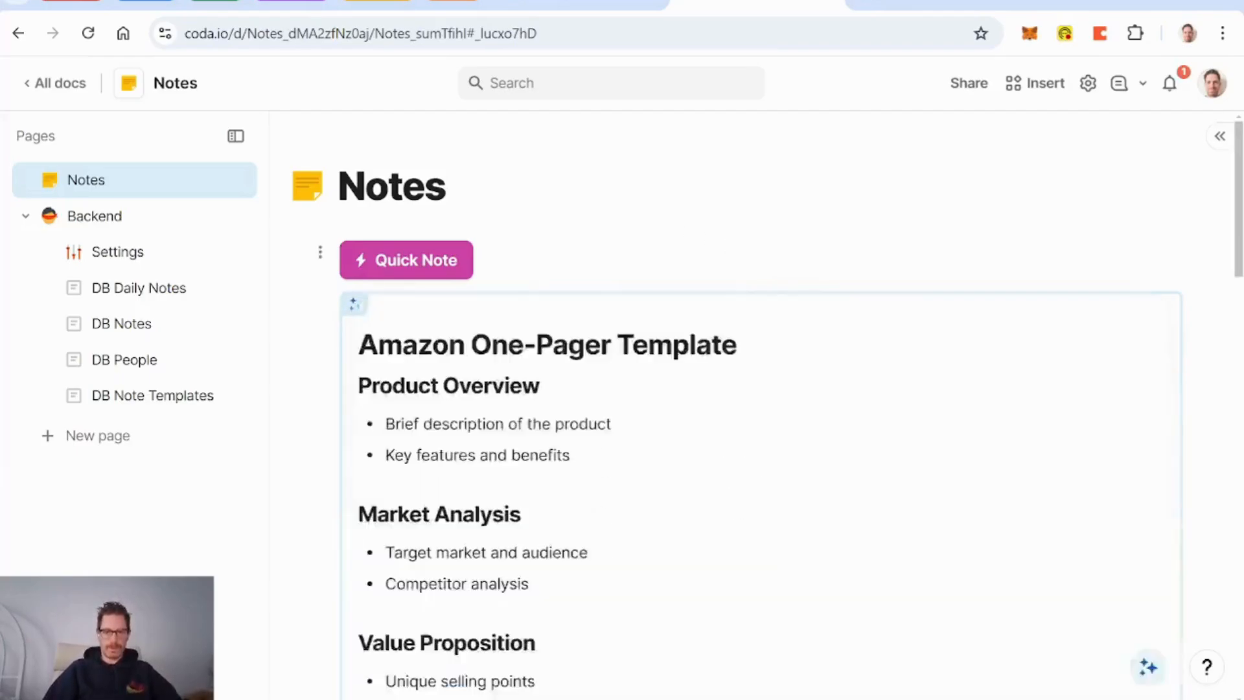
pyautogui.press('Up')
pyautogui.press('Up')
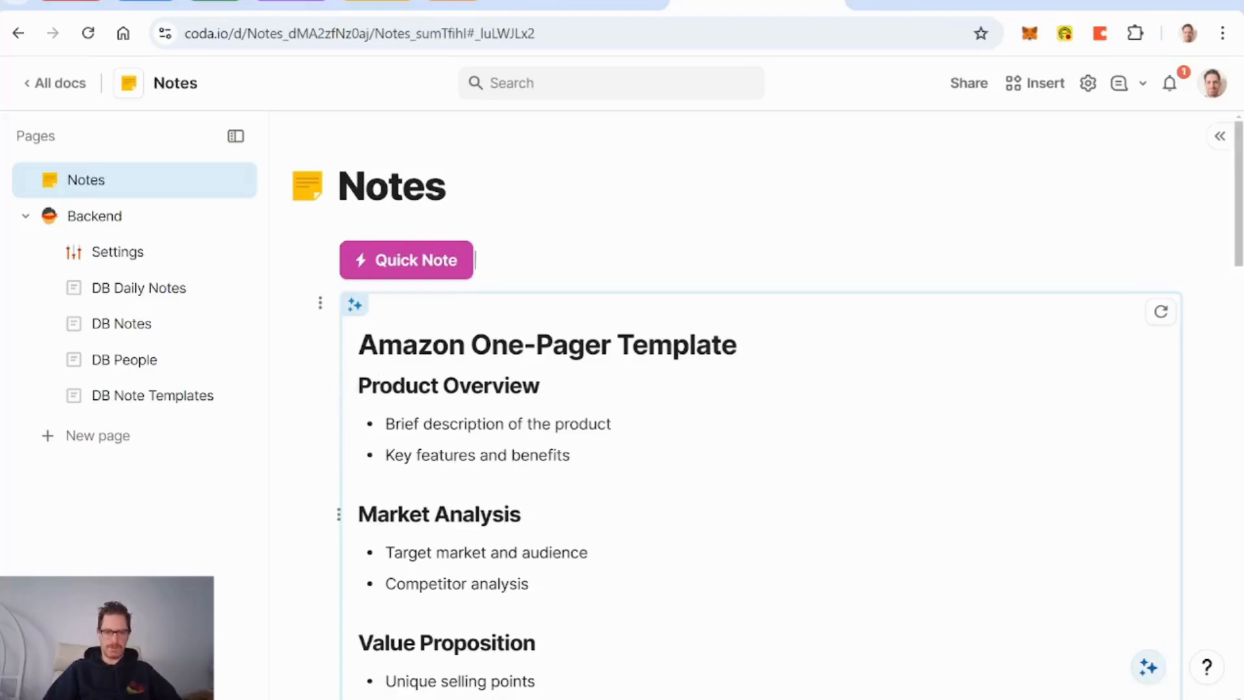
# Step: Select the generated outline to copy it, then delete the AI block from Notes
pyautogui.scroll(-8, 648, 509)
pyautogui.scroll(-1, 648, 509)
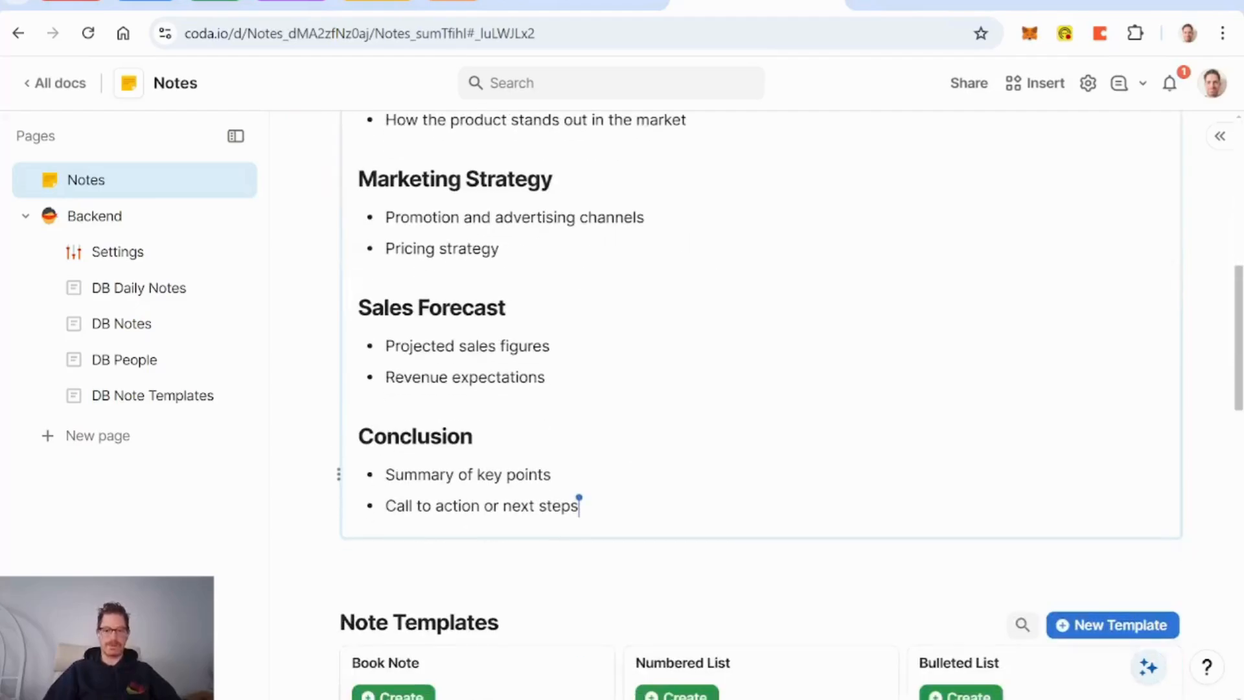
pyautogui.hotkey('ctrl', 'a')
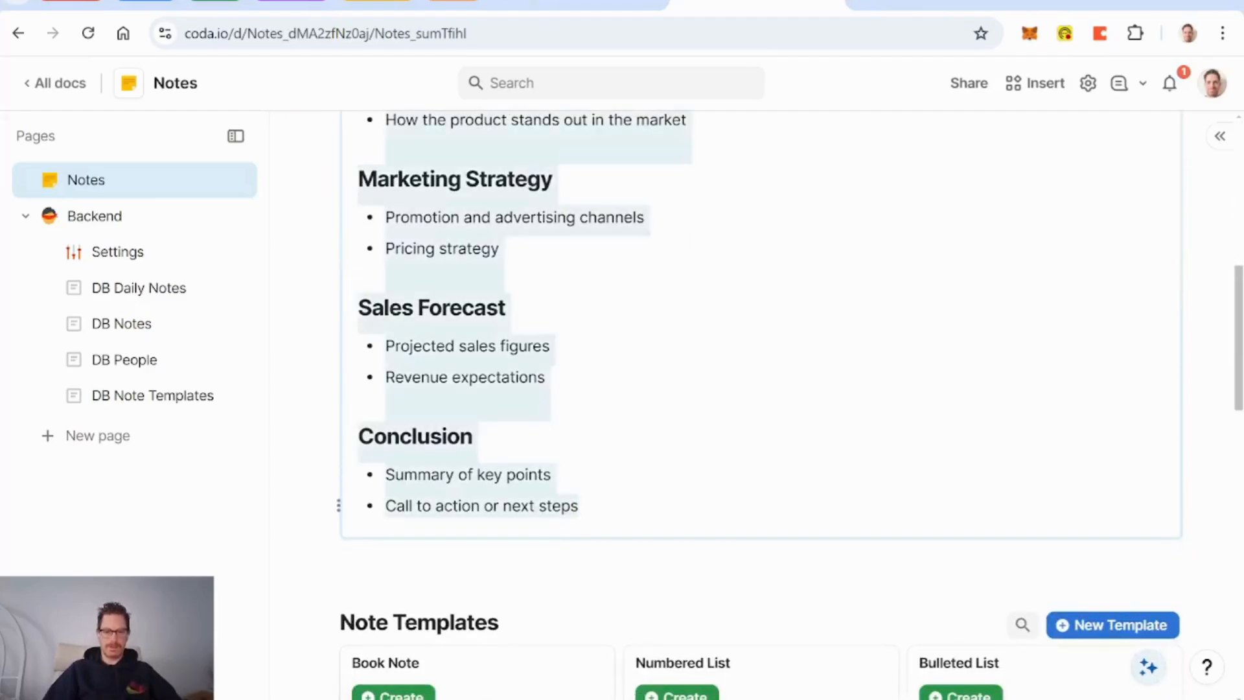
pyautogui.scroll(8, 648, 505)
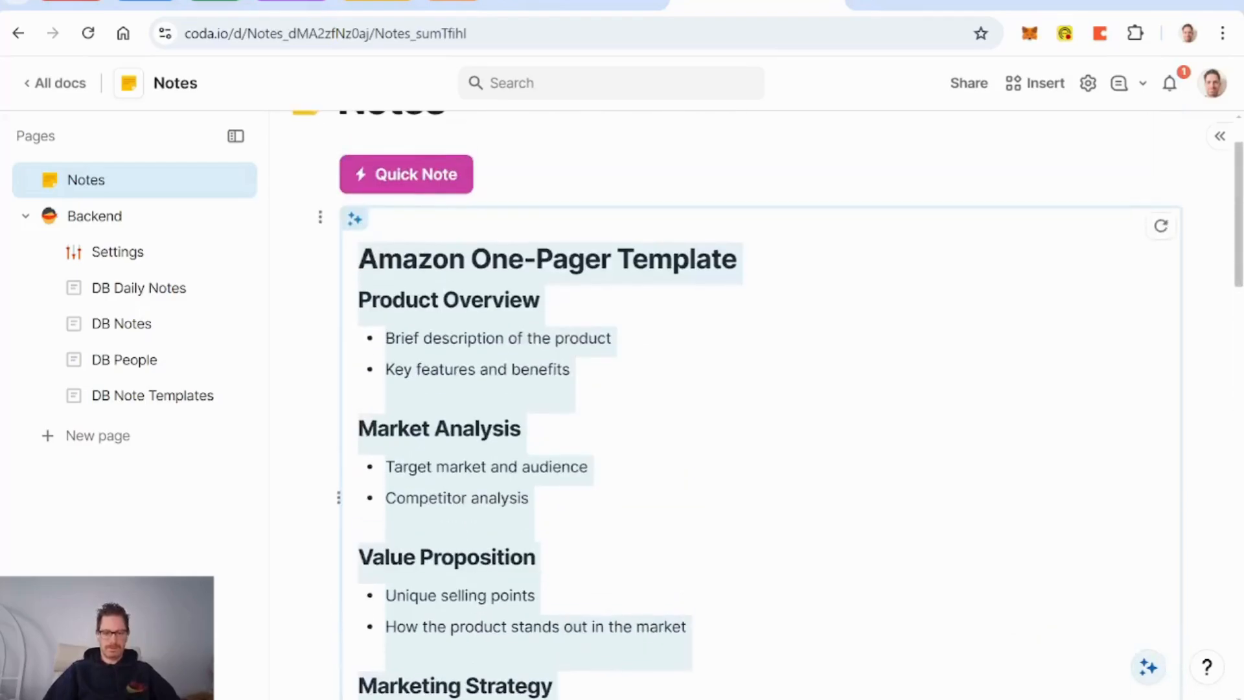
pyautogui.click(550, 177)
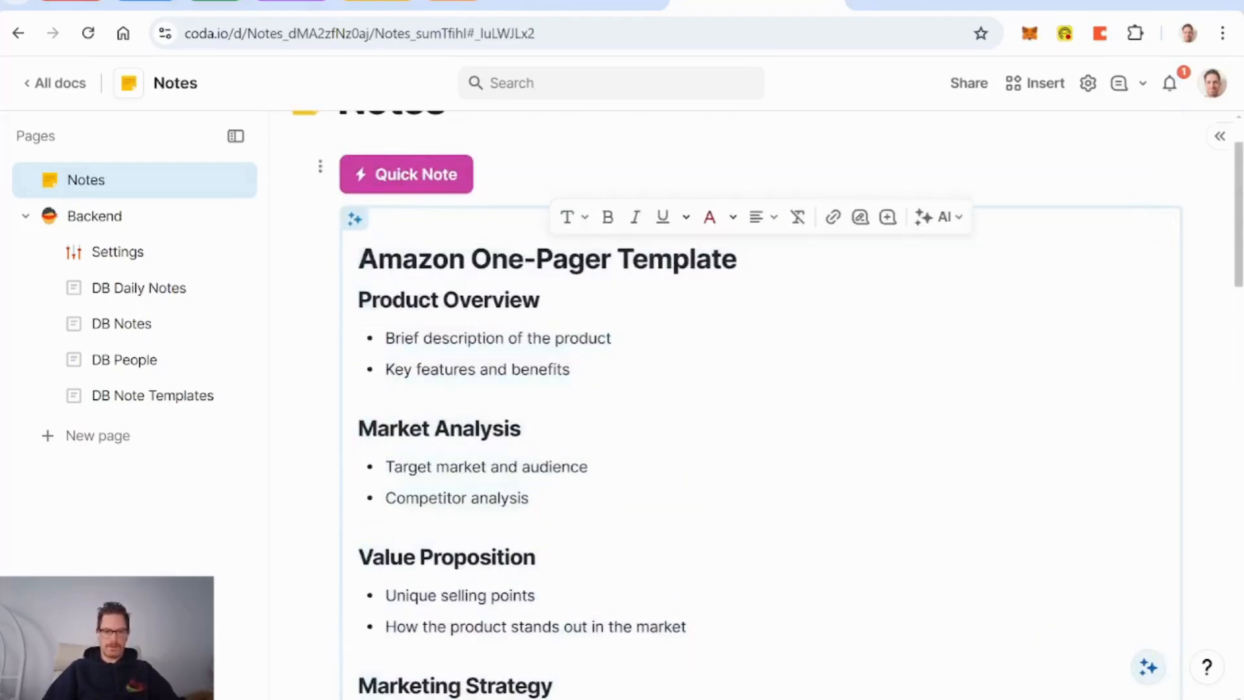
pyautogui.press('Delete')
pyautogui.press('Delete')
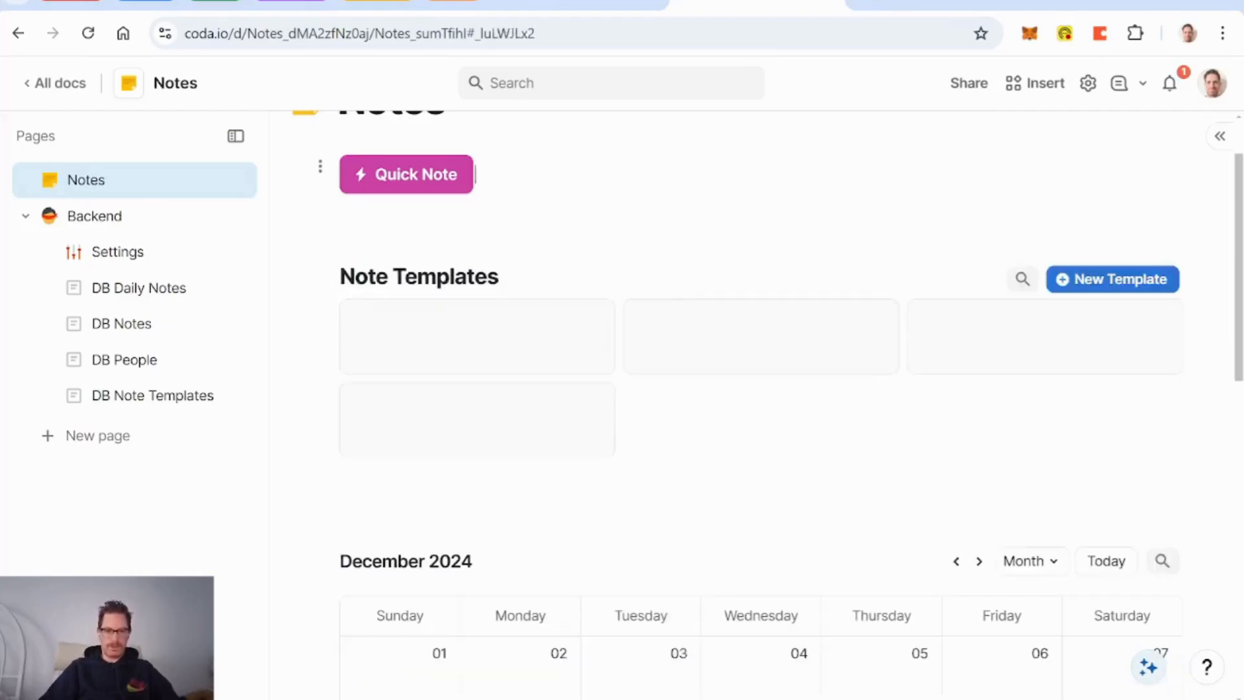
# Step: Create an 'Amazon One-Pager' template holding the pasted outline, with its heading line deleted
pyautogui.click(1079, 287)
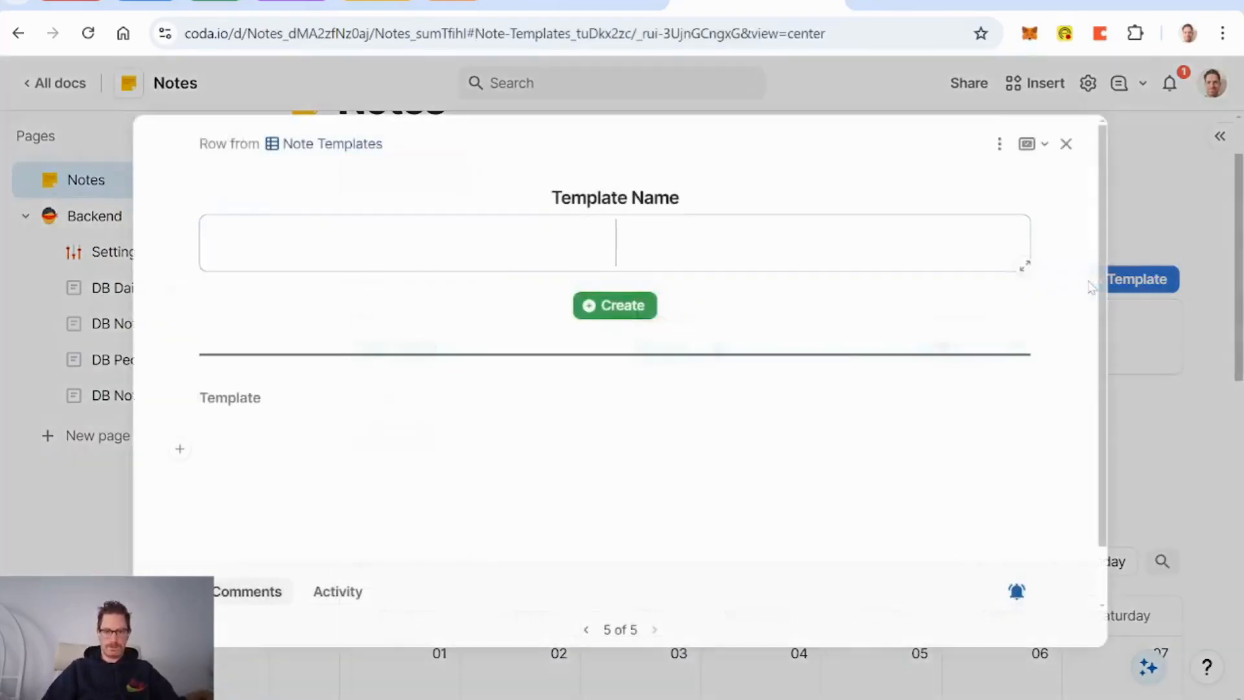
pyautogui.write('Amazon O')
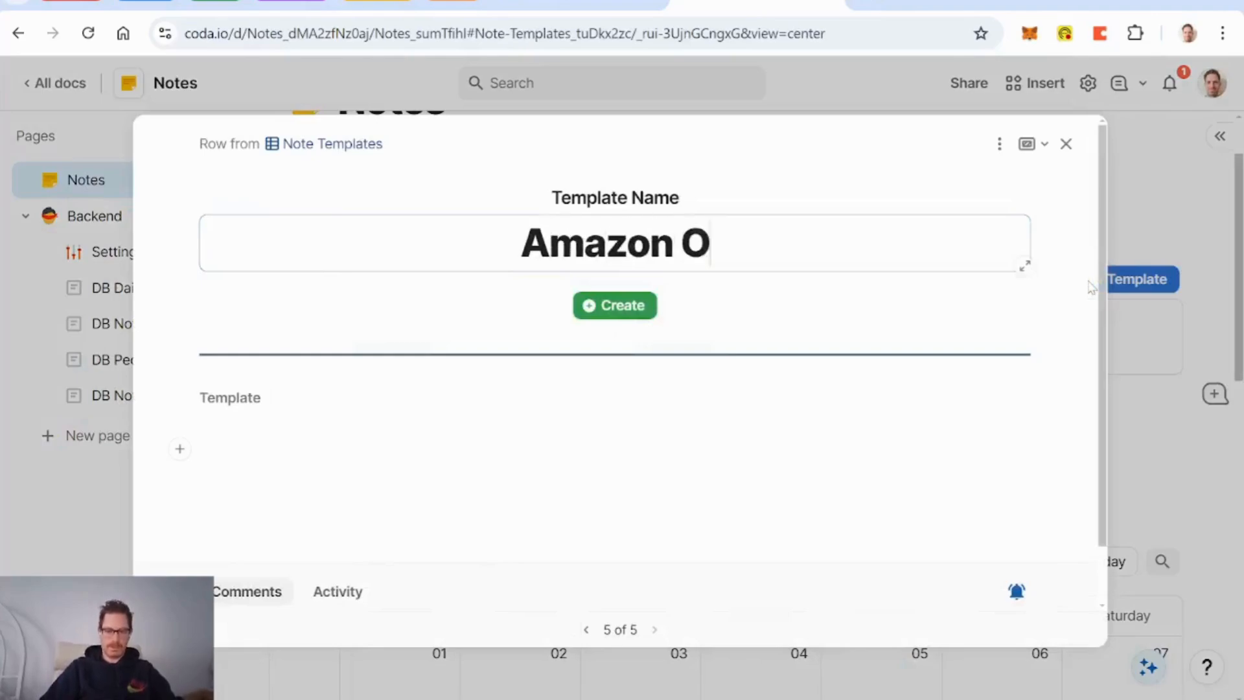
pyautogui.write('ne-Pager')
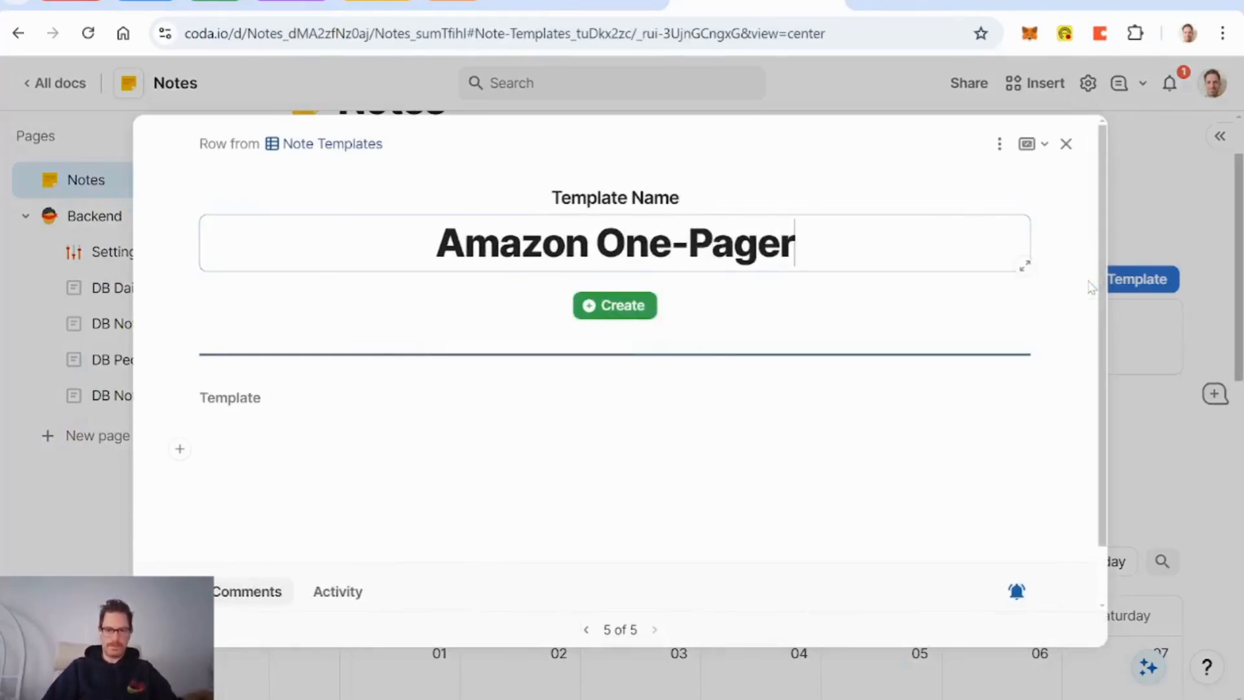
pyautogui.click(199, 448)
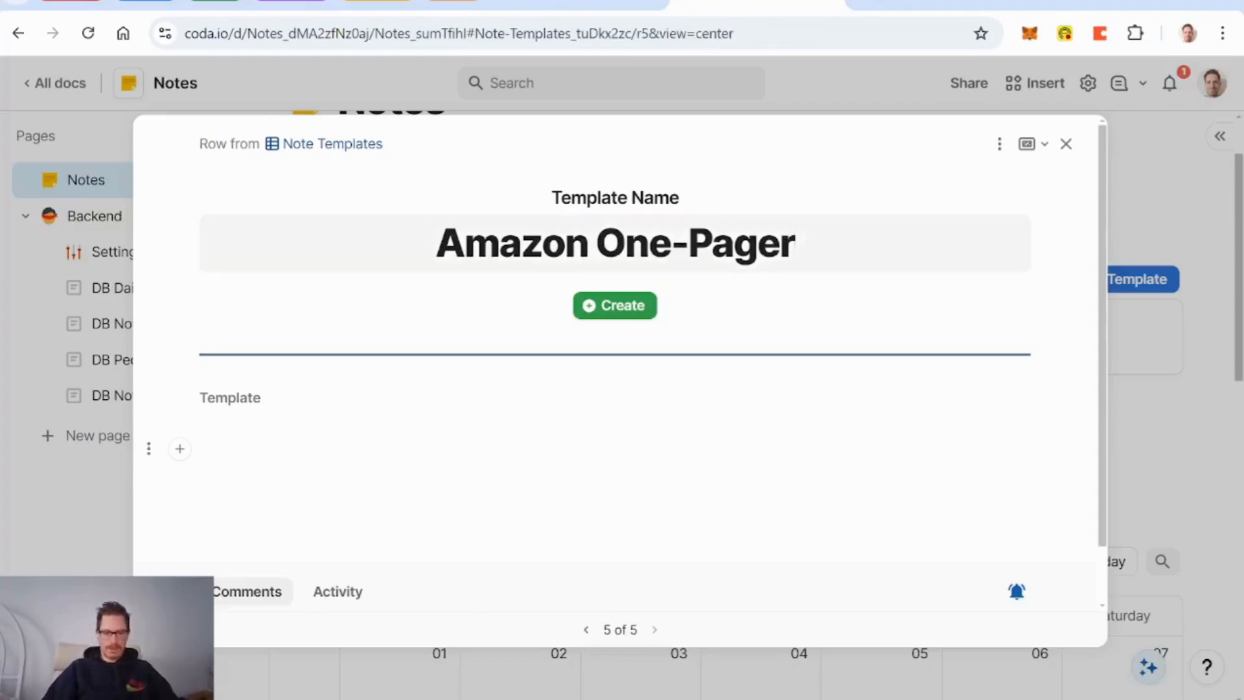
pyautogui.hotkey('ctrl', 'v')
pyautogui.moveTo(579, 454); pyautogui.dragTo(274, 454)
pyautogui.press('BackSpace')
pyautogui.press('BackSpace')
pyautogui.press('BackSpace')
pyautogui.press('BackSpace')
pyautogui.press('BackSpace')
pyautogui.press('BackSpace')
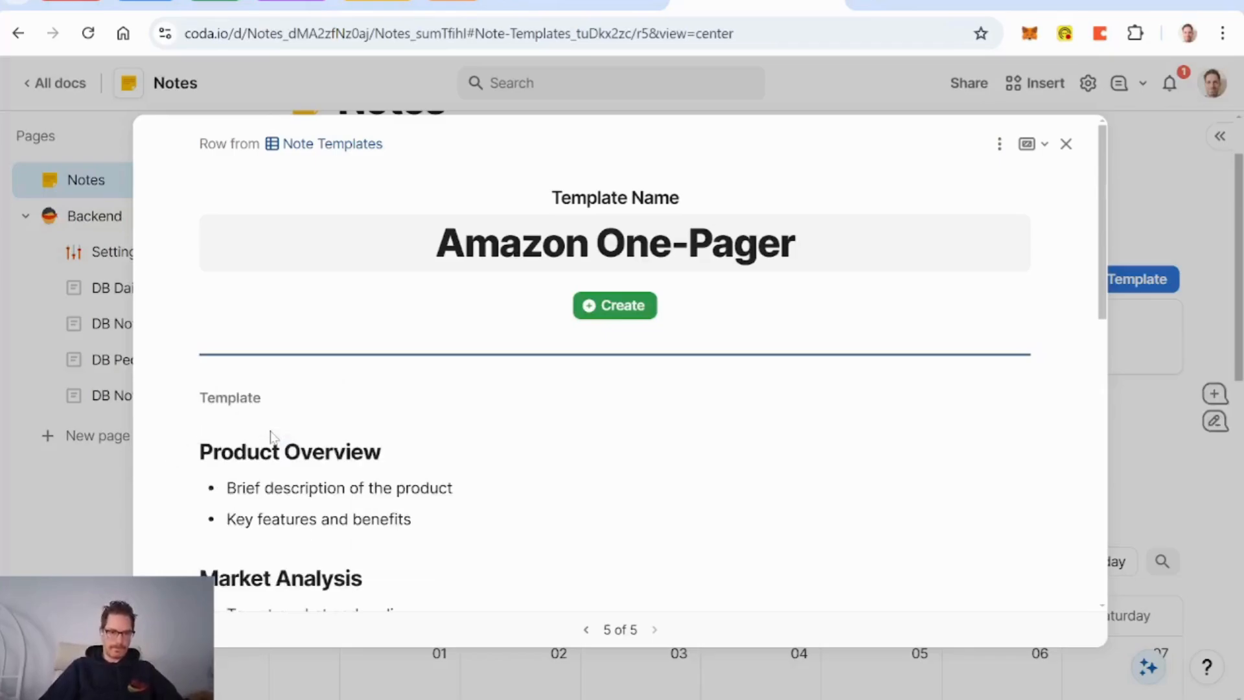
pyautogui.scroll(-10, 273, 437)
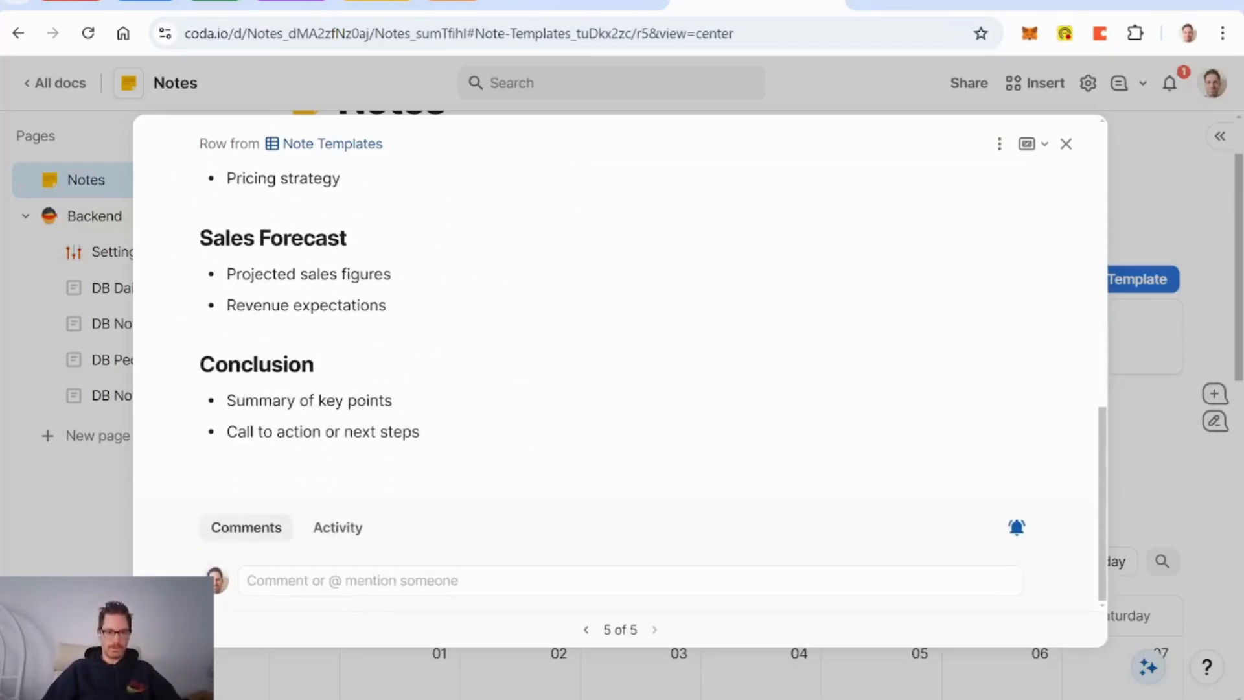
pyautogui.scroll(8, 272, 437)
pyautogui.scroll(3, 272, 437)
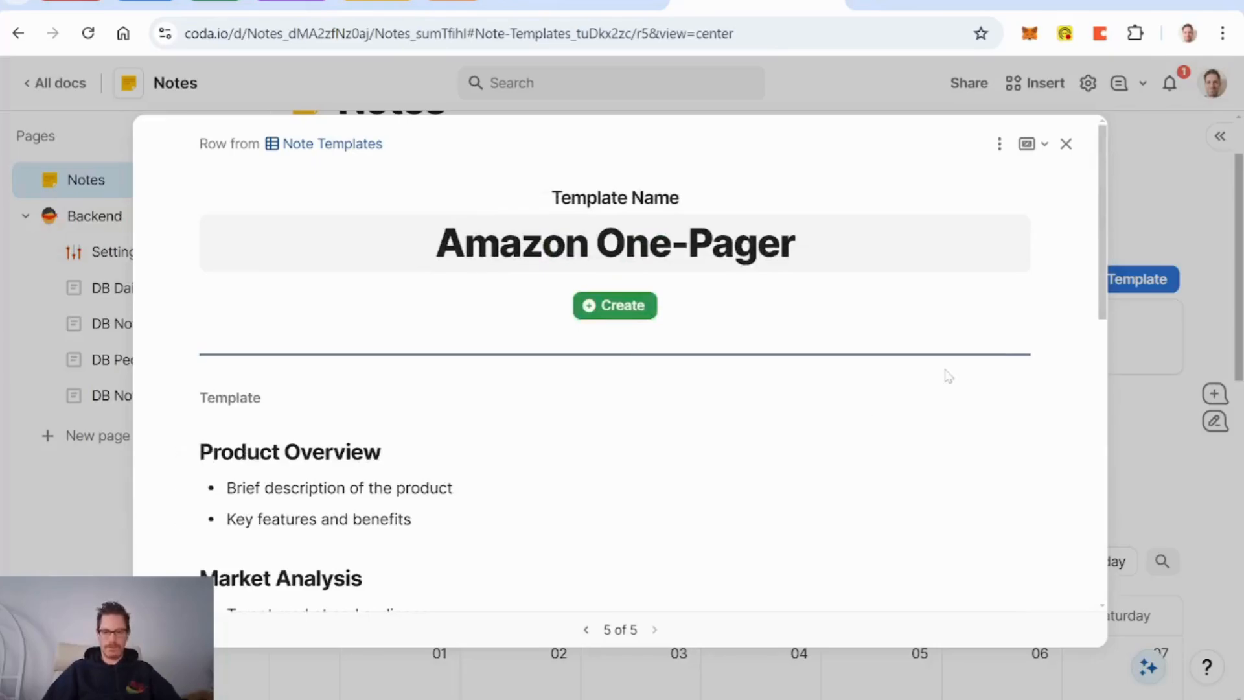
pyautogui.click(1066, 145)
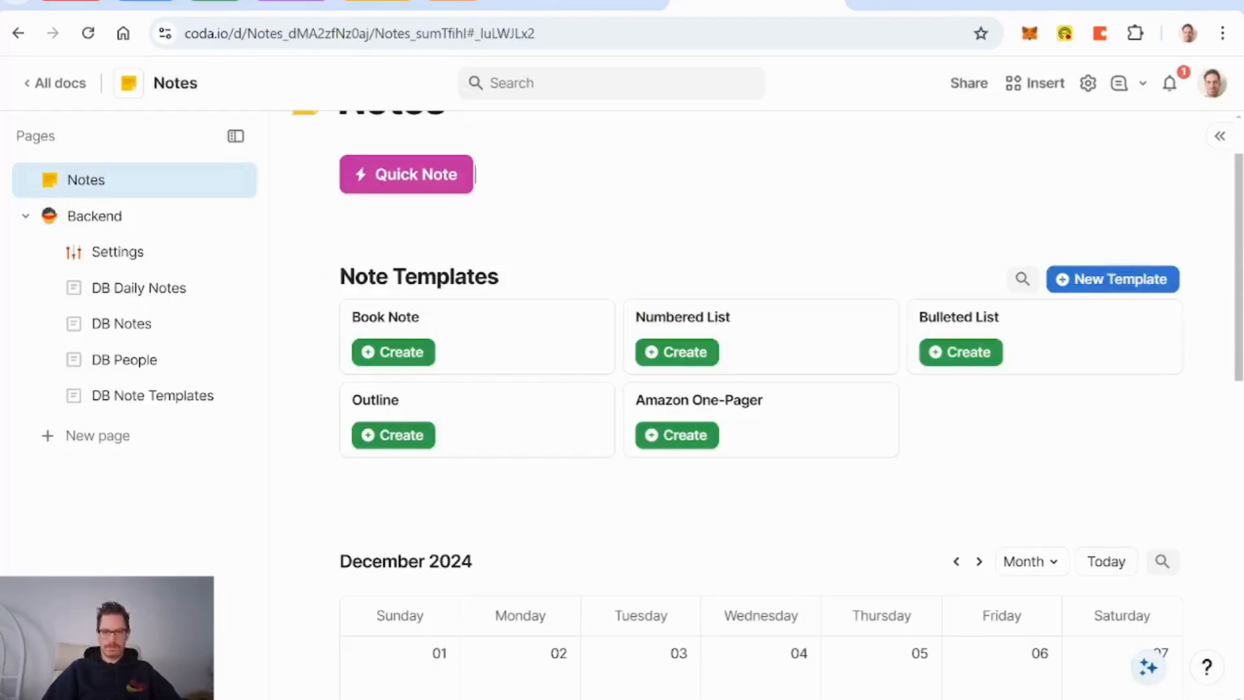
# Step: Create a note from the Amazon One-Pager card and check its full outline before closing it
pyautogui.scroll(2, 580, 241)
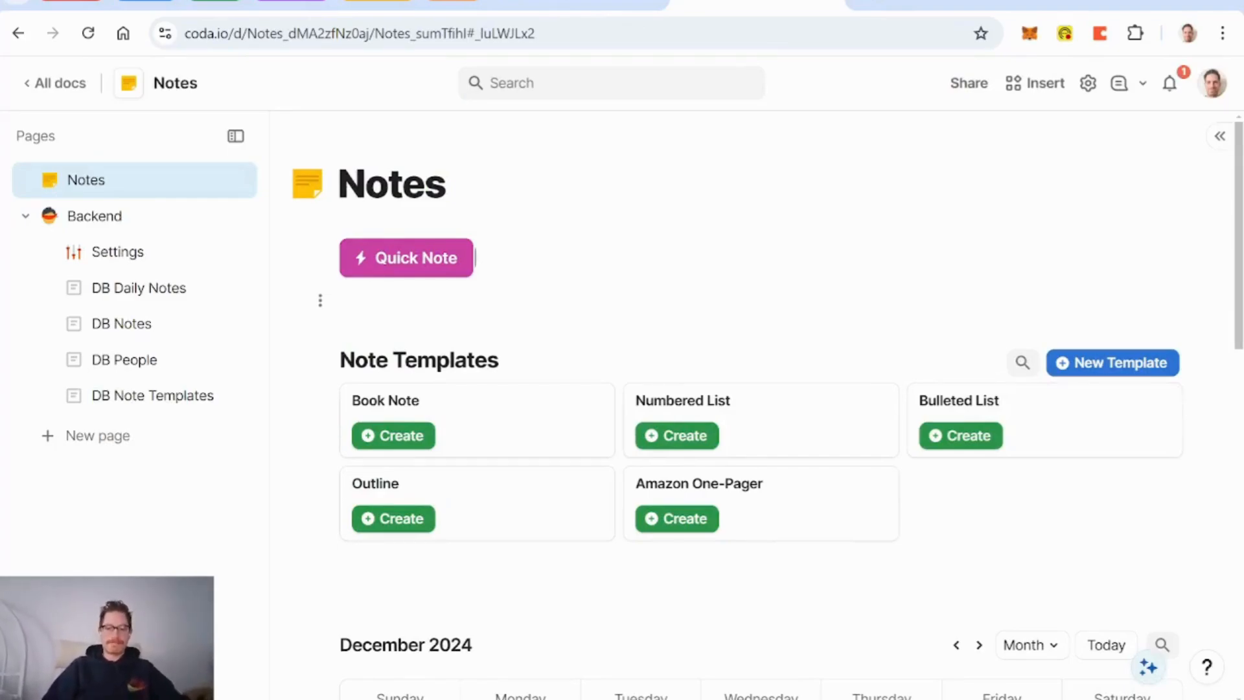
pyautogui.click(675, 521)
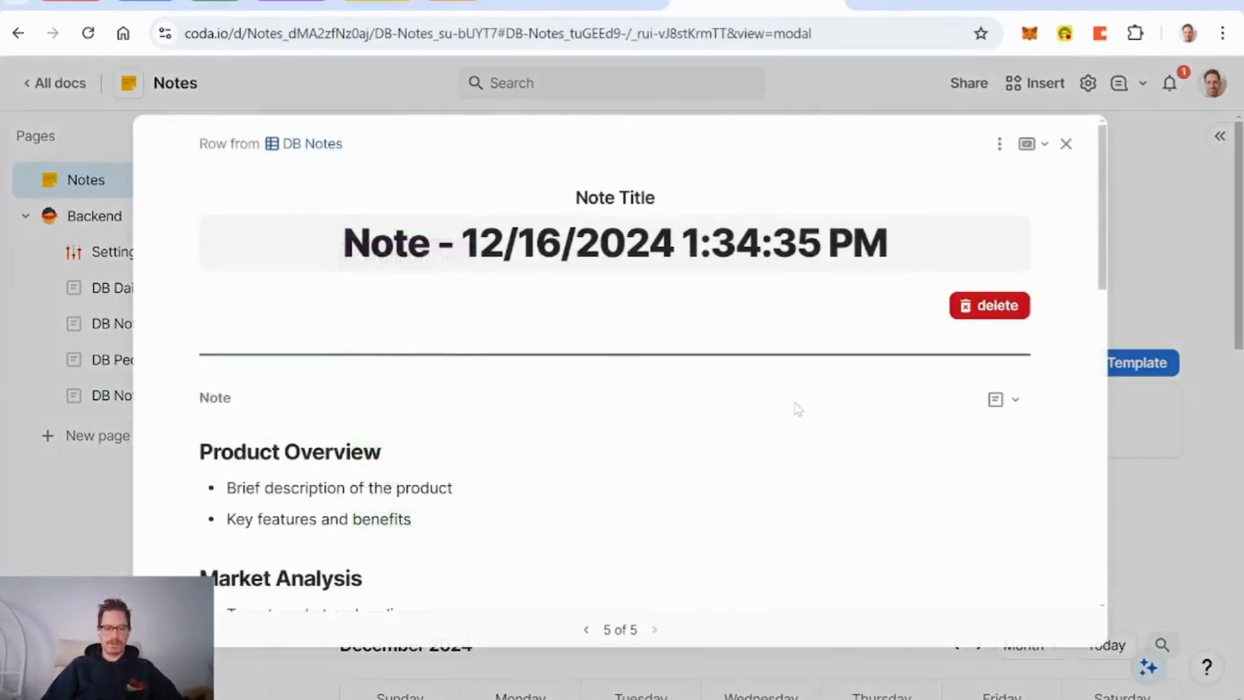
pyautogui.scroll(-7, 630, 416)
pyautogui.scroll(-5, 633, 415)
pyautogui.scroll(10, 630, 416)
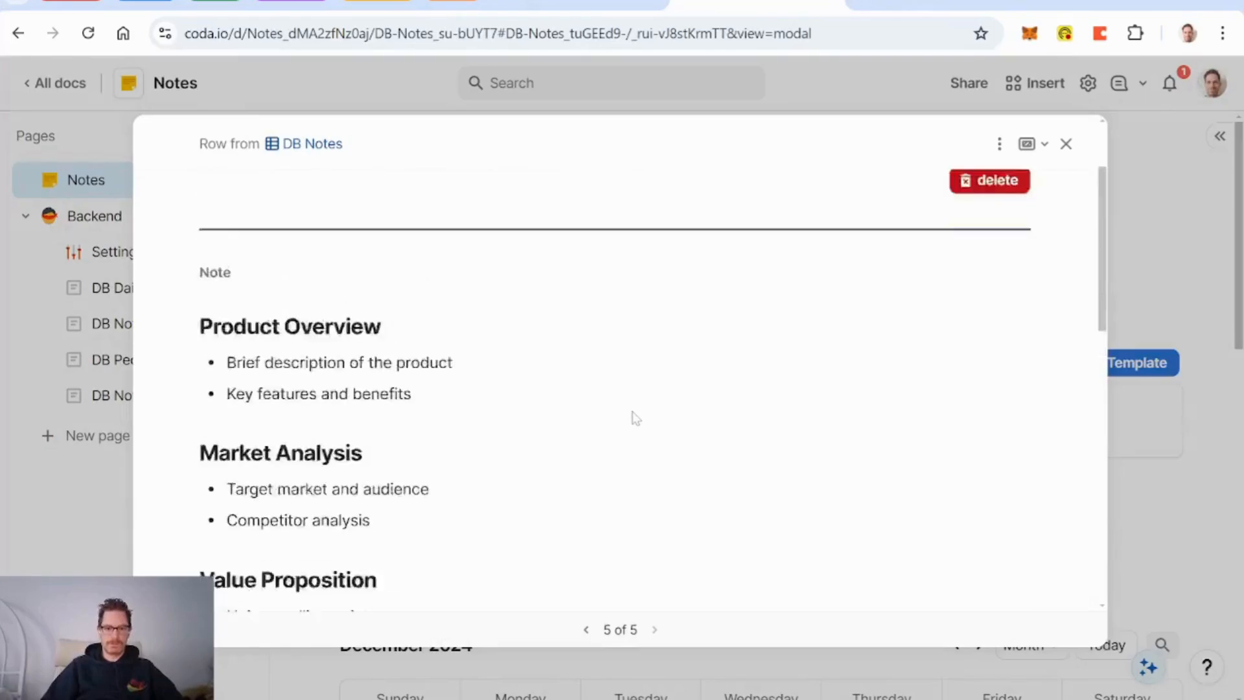
pyautogui.scroll(-6, 630, 416)
pyautogui.scroll(-3, 634, 416)
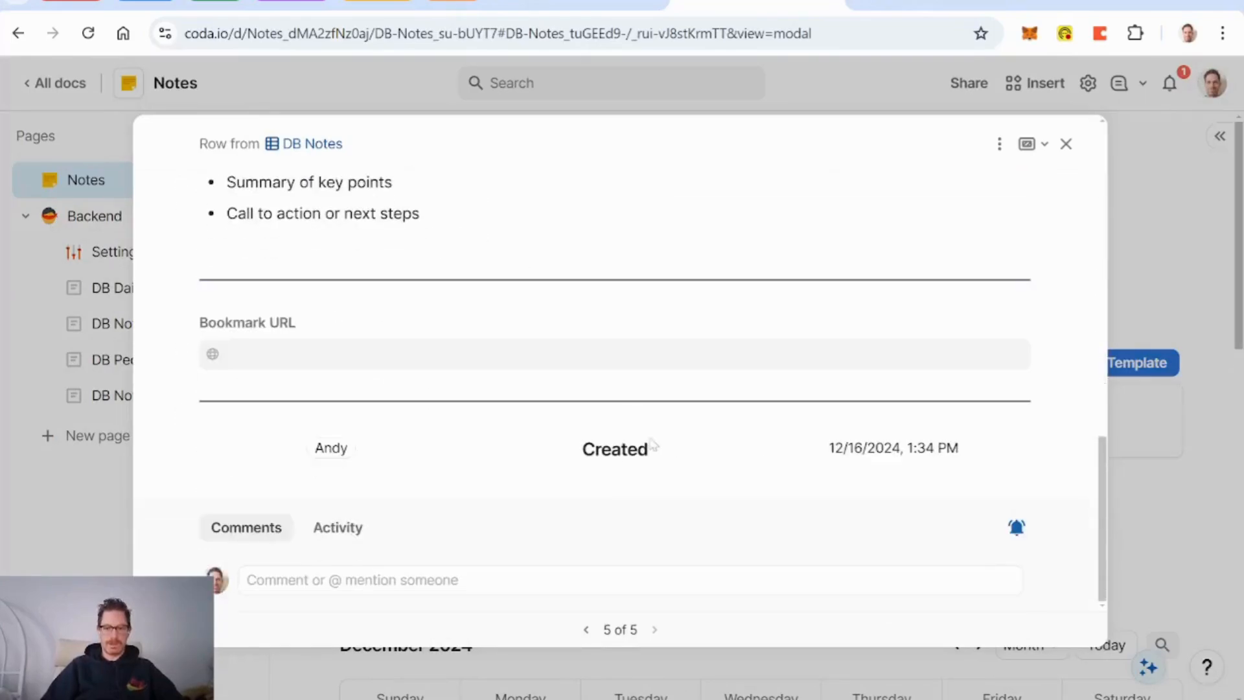
pyautogui.click(1068, 145)
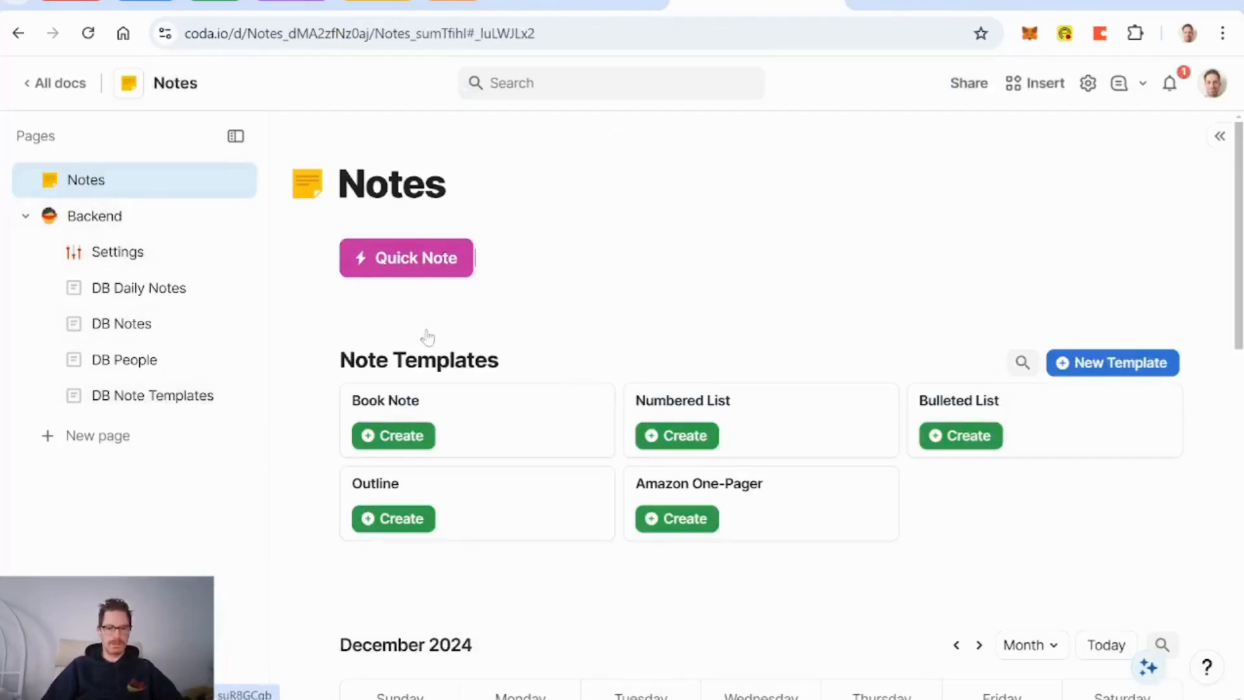
pyautogui.scroll(-8, 555, 403)
# Step: Open the 12/16/2024 1:19:36 PM note and add Column 14 to its detail layout
pyautogui.click(523, 399)
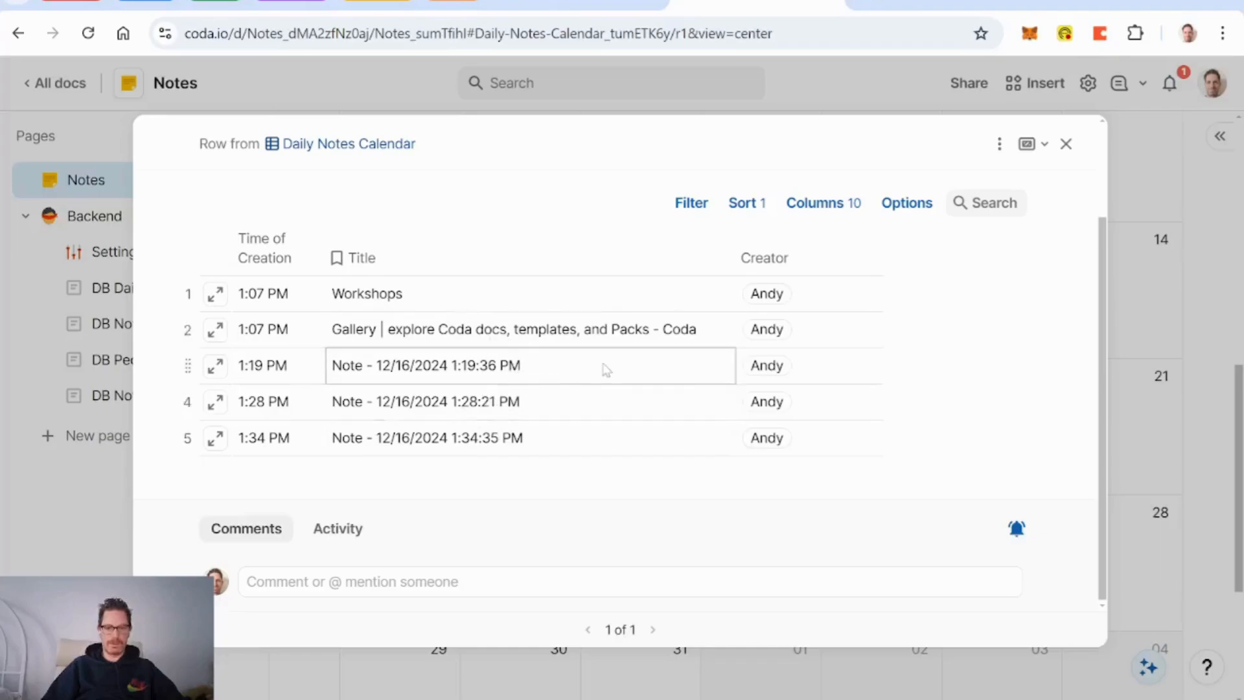
pyautogui.click(216, 365)
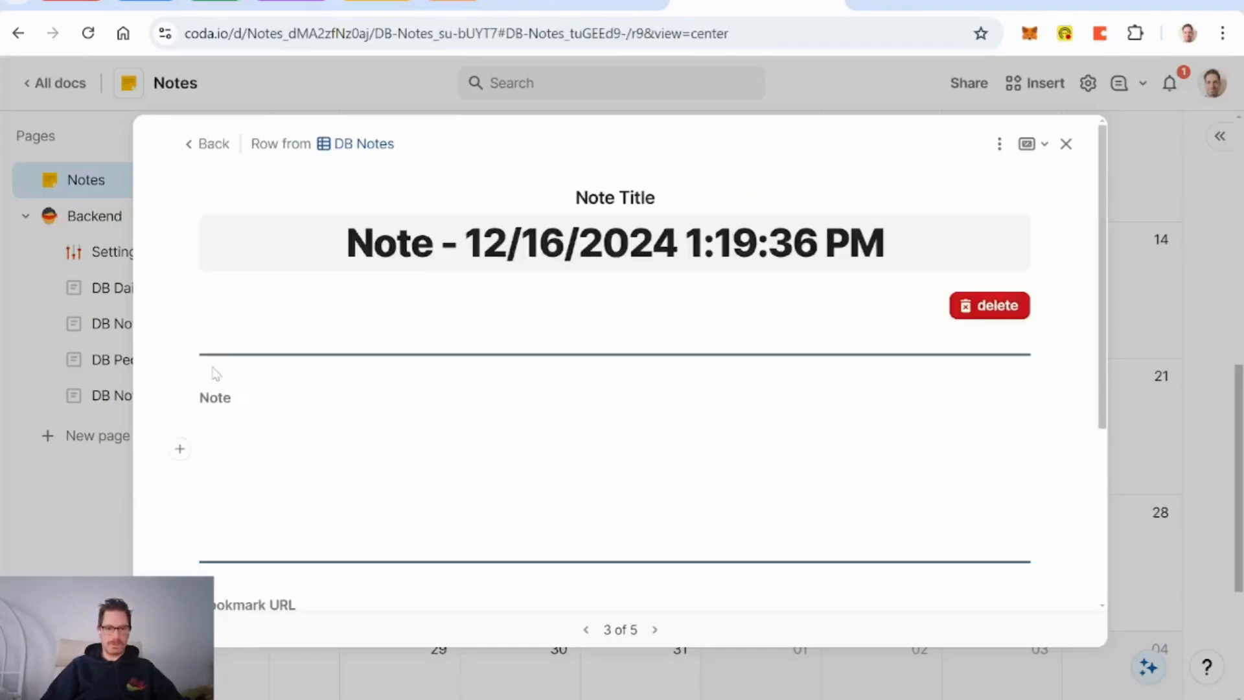
pyautogui.click(999, 143)
pyautogui.click(1033, 177)
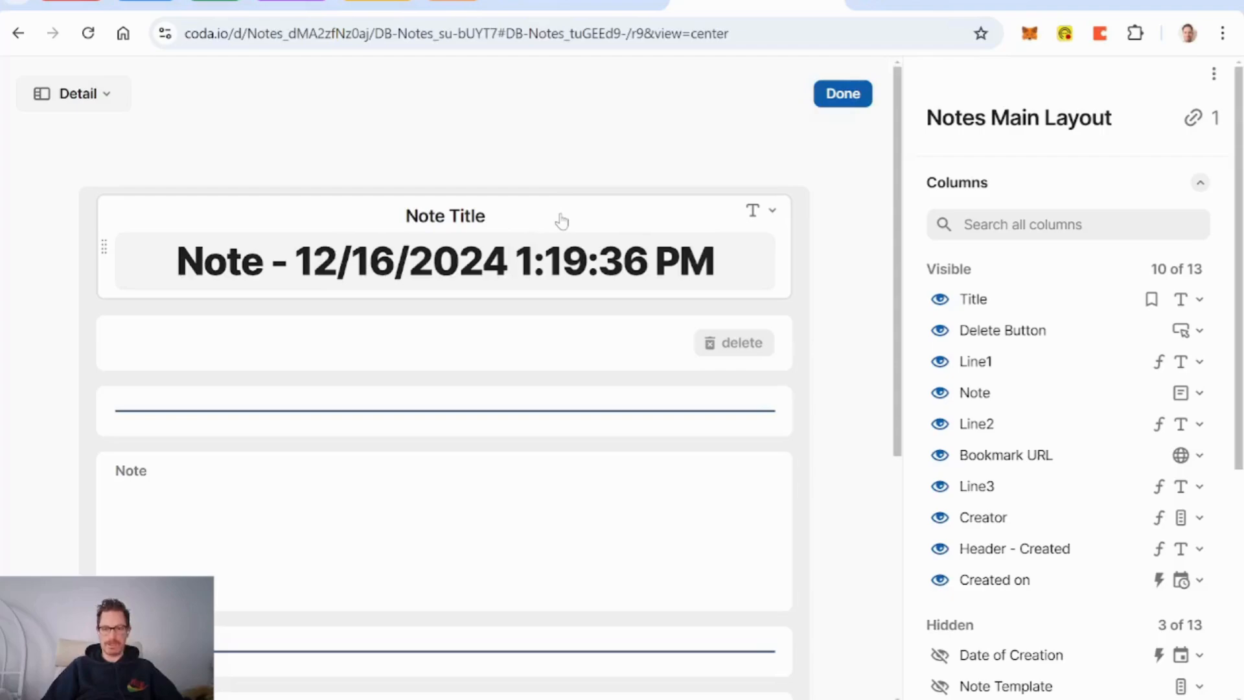
pyautogui.scroll(-6, 858, 368)
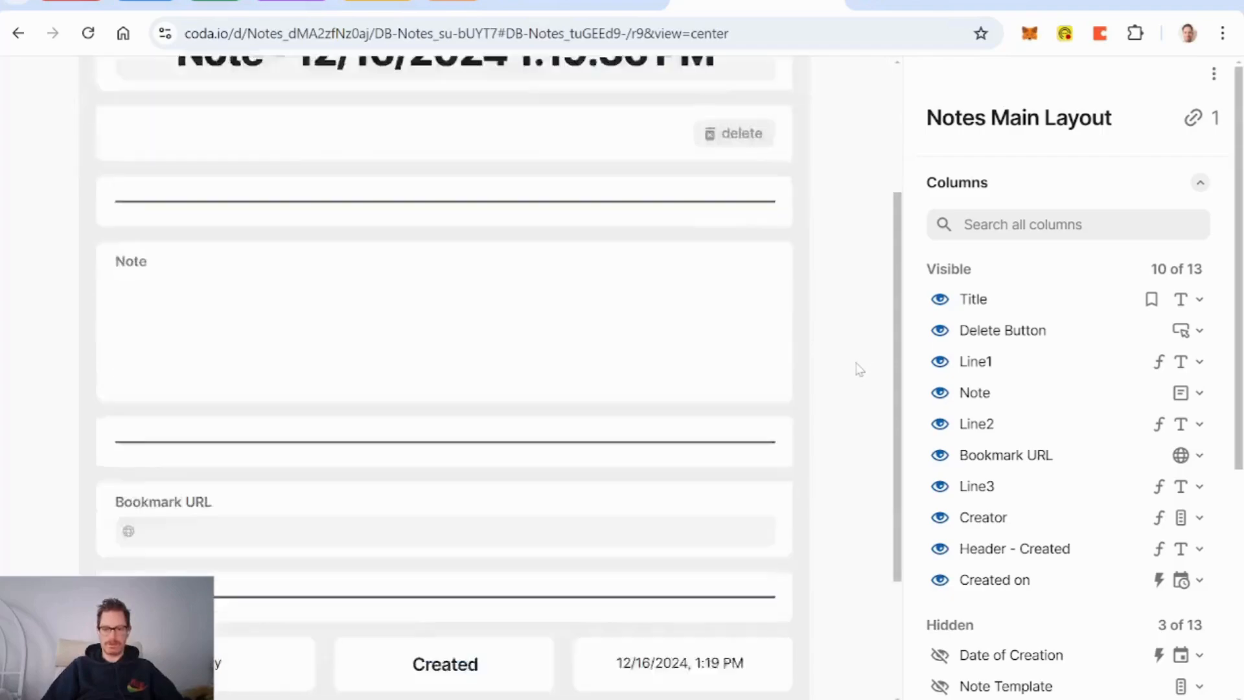
pyautogui.click(159, 536)
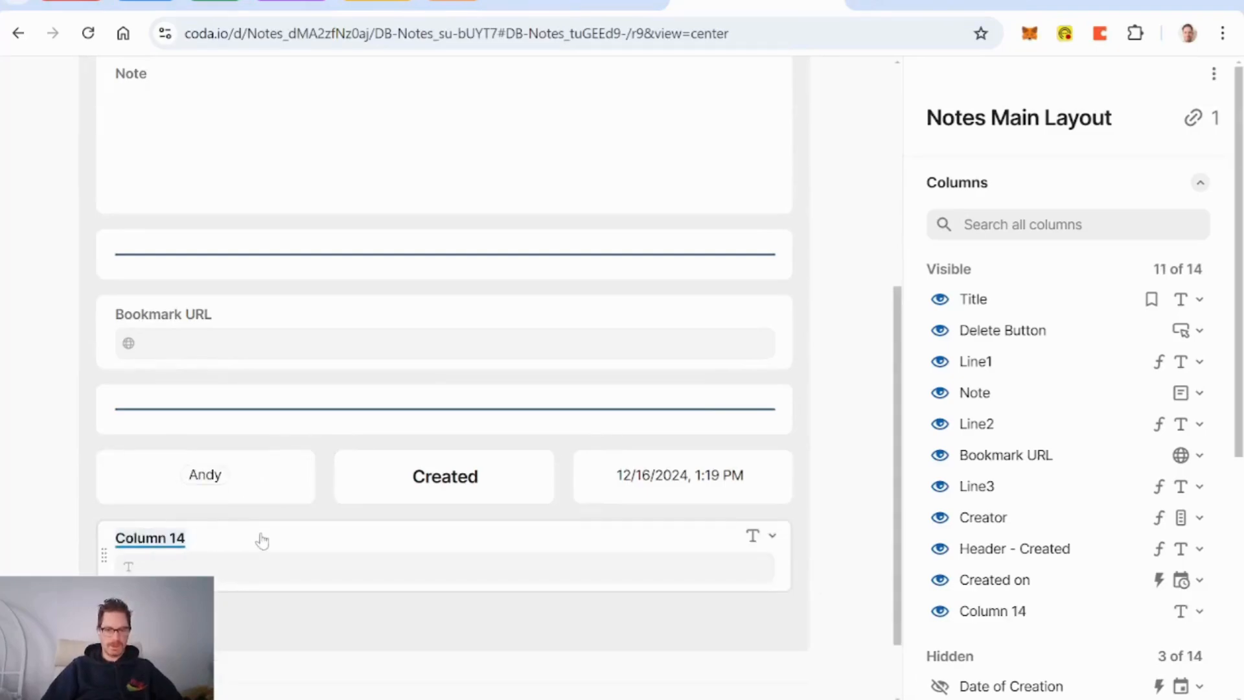
pyautogui.click(855, 457)
pyautogui.scroll(6, 838, 294)
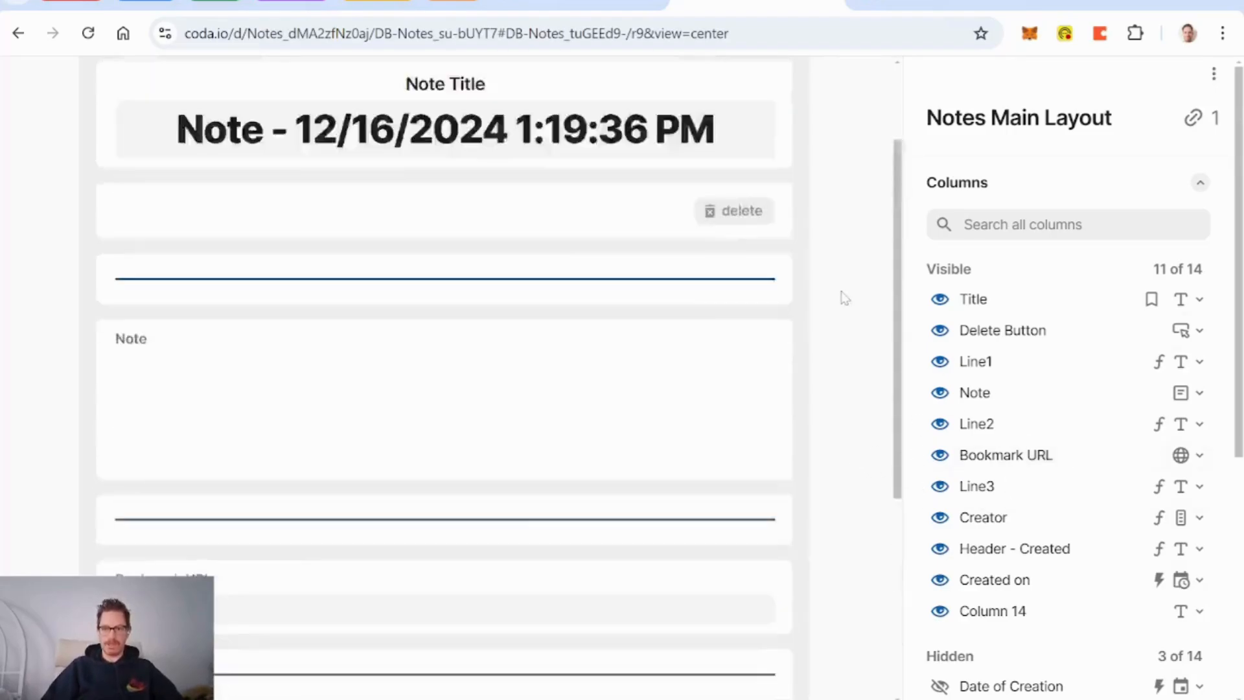
pyautogui.click(849, 97)
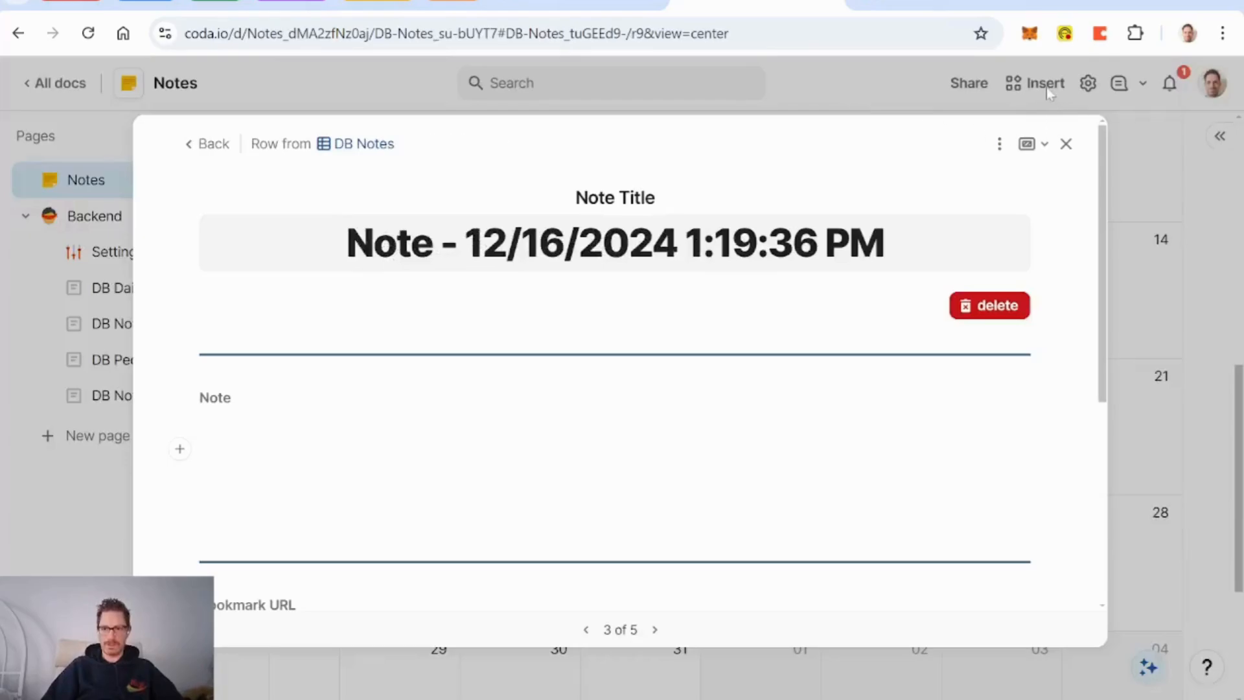
# Step: Browse Packs filtered to My Packs and open GPT Prompt and Response
pyautogui.click(1048, 87)
pyautogui.click(1048, 87)
pyautogui.click(1143, 288)
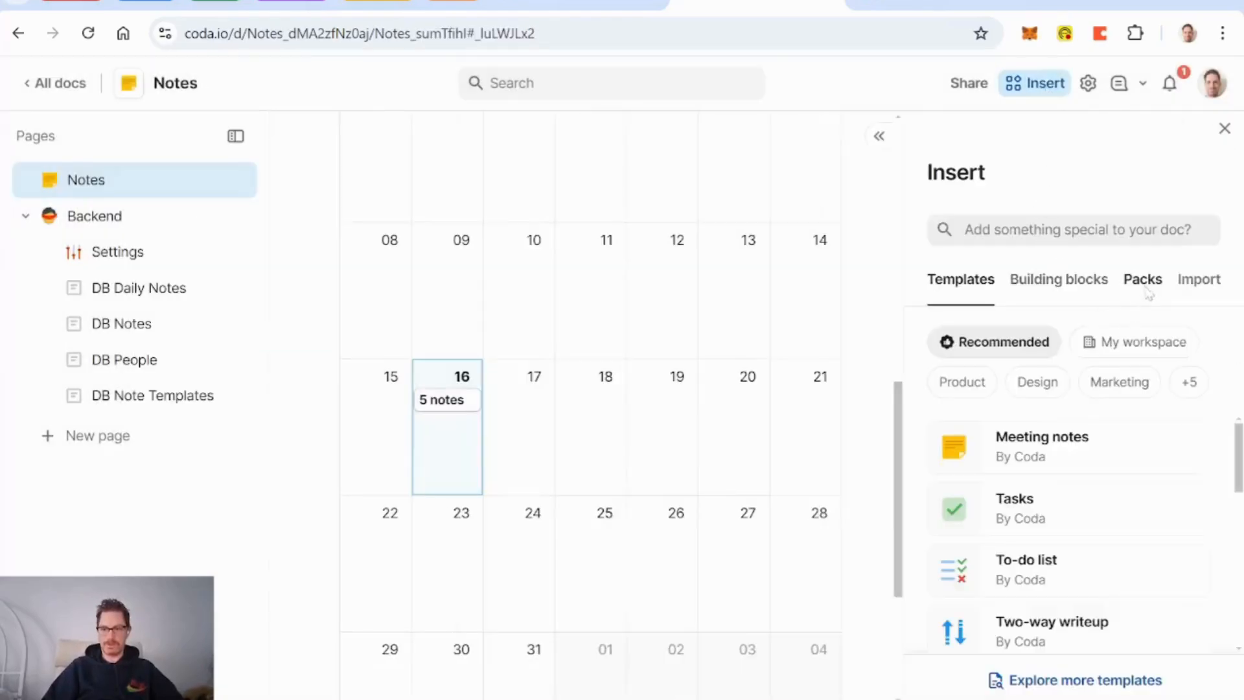
pyautogui.scroll(-2, 1063, 364)
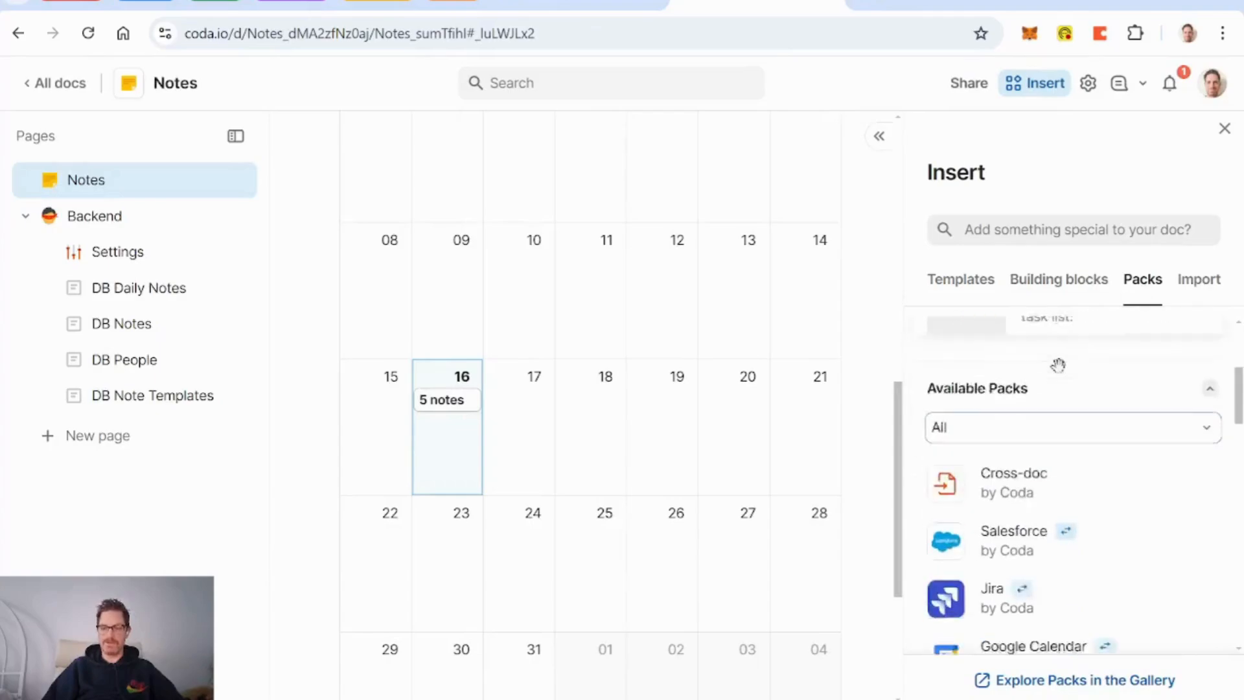
pyautogui.scroll(1, 1058, 363)
pyautogui.scroll(2, 1058, 364)
pyautogui.click(1050, 603)
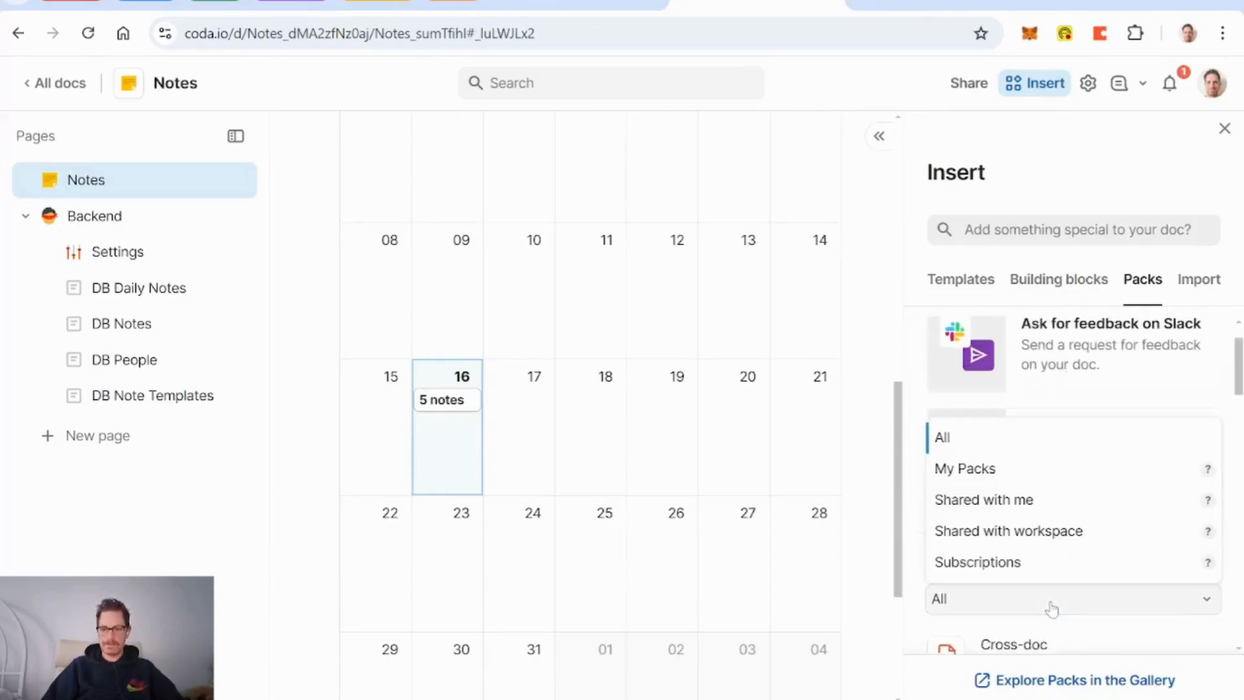
pyautogui.click(1032, 471)
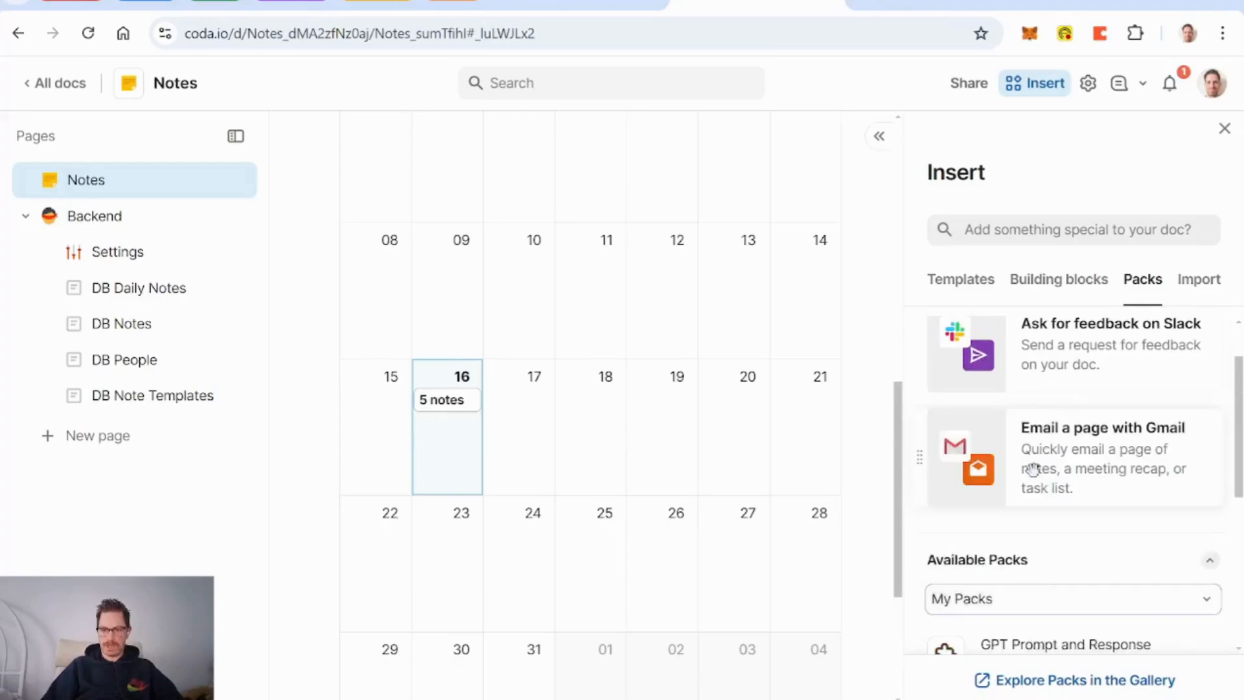
pyautogui.scroll(-3, 1102, 488)
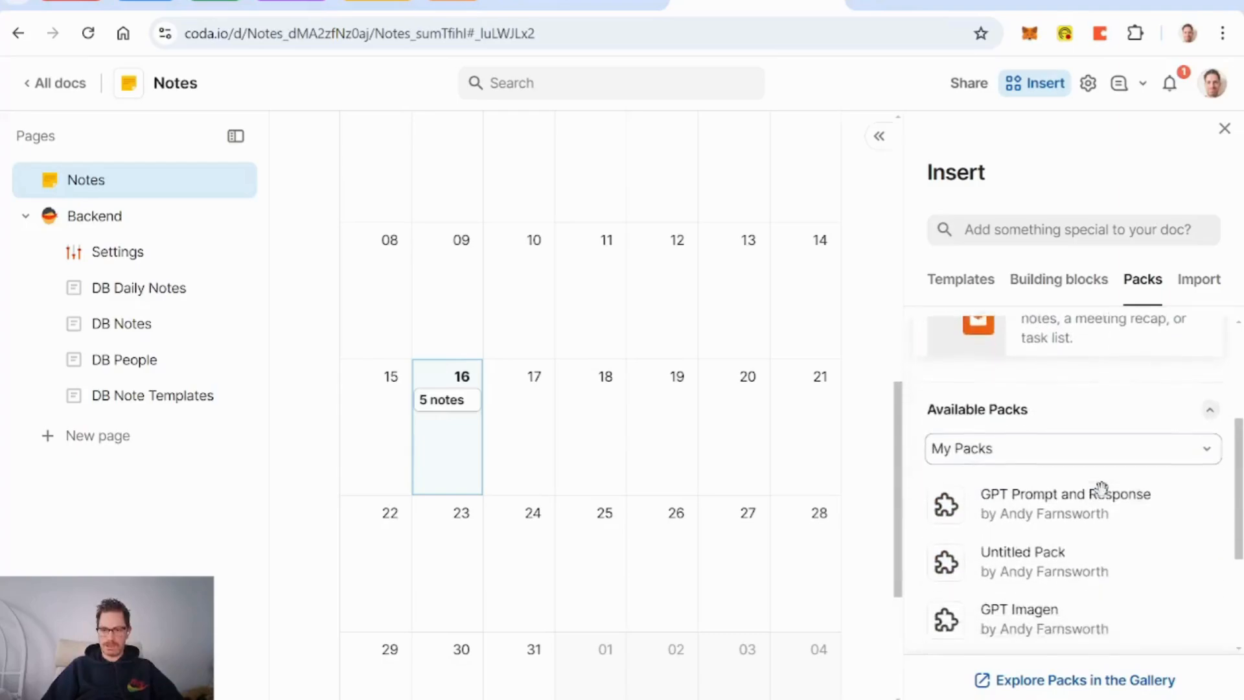
pyautogui.click(1042, 484)
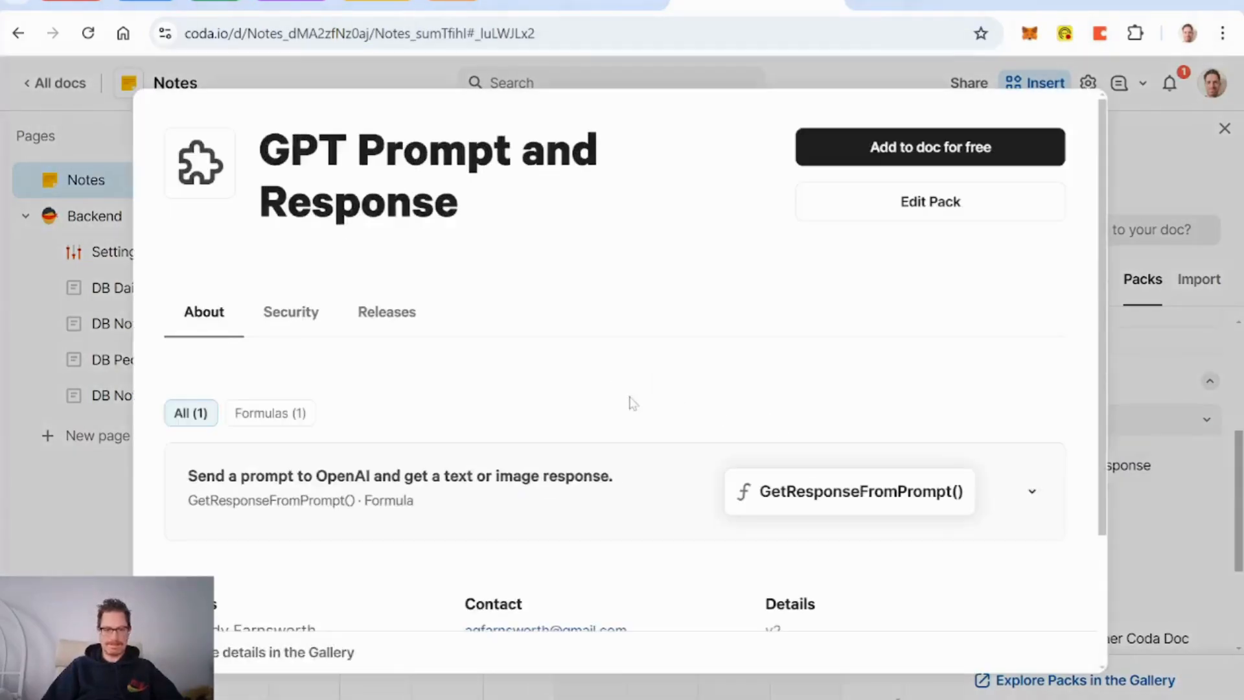
# Step: Add the GPT Prompt and Response pack to the doc for free and open DB Daily Notes
pyautogui.scroll(-3, 632, 402)
pyautogui.scroll(3, 631, 402)
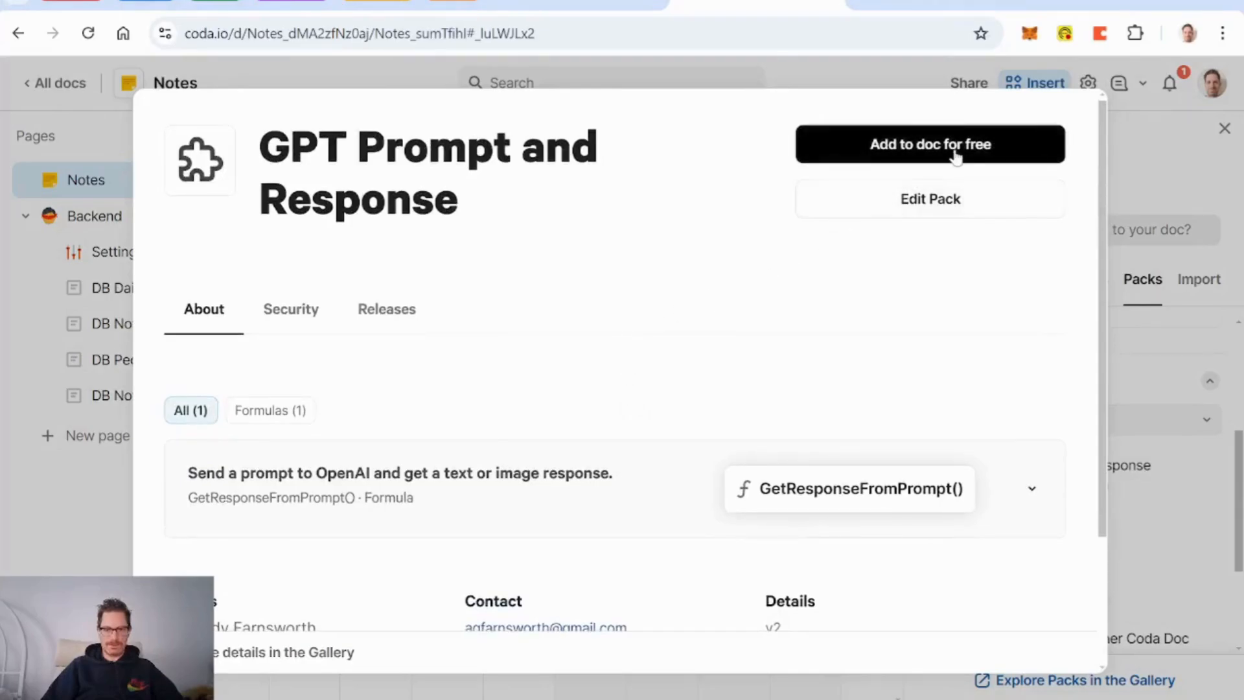
pyautogui.click(387, 309)
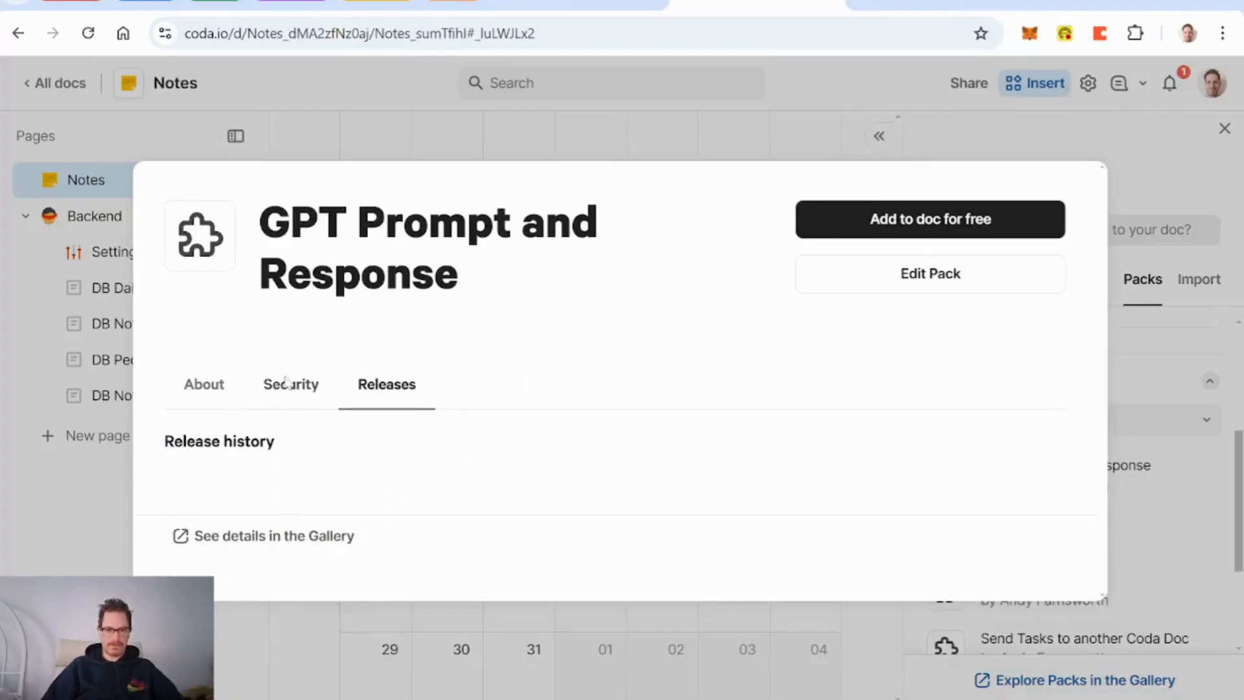
pyautogui.click(908, 228)
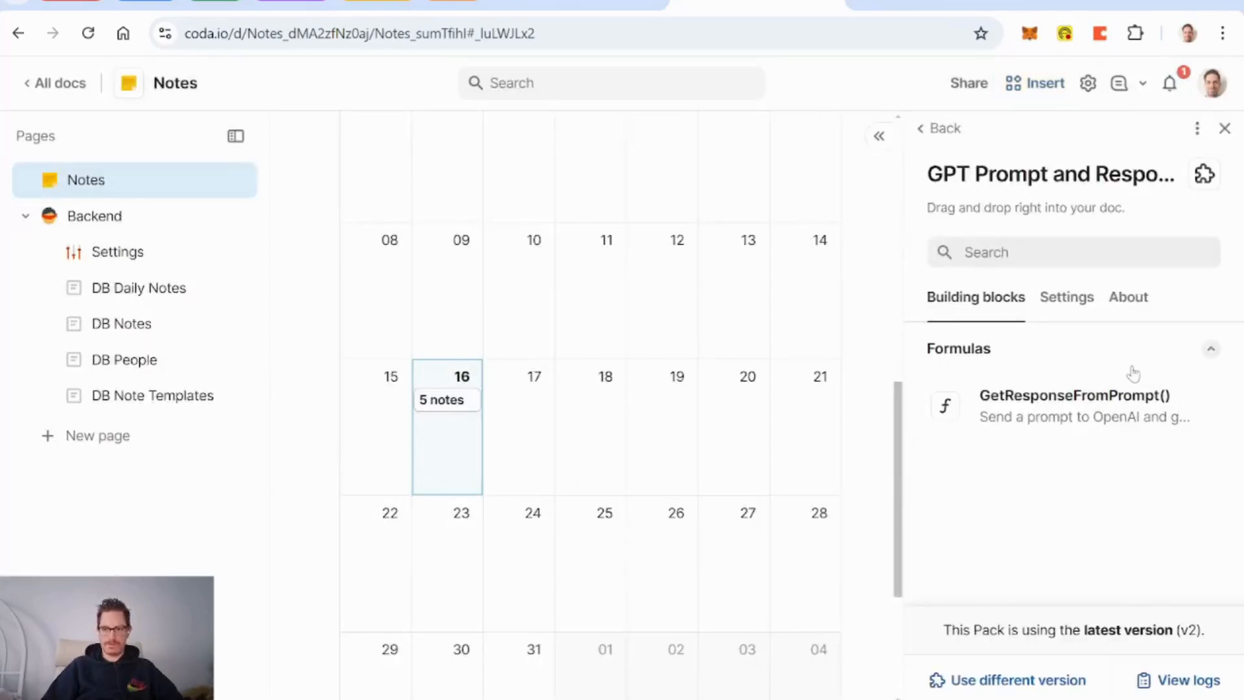
pyautogui.click(1225, 129)
pyautogui.click(115, 289)
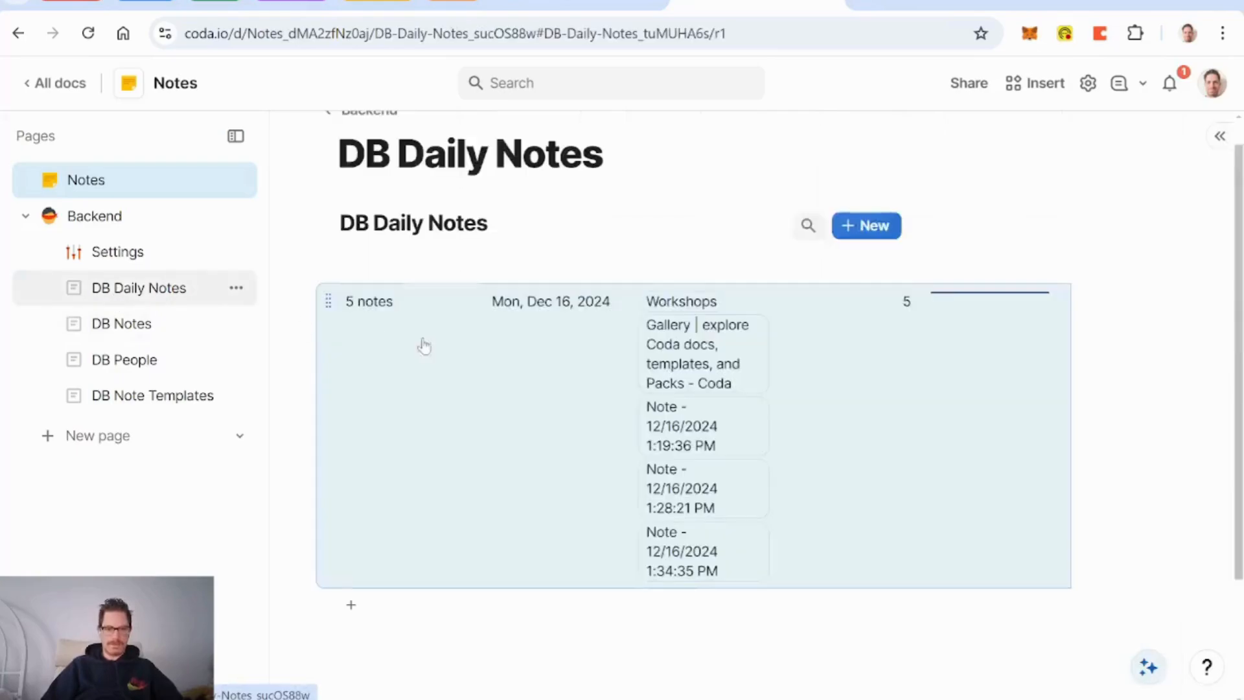
# Step: On DB Notes, insert a Button column before the Note column
pyautogui.click(129, 325)
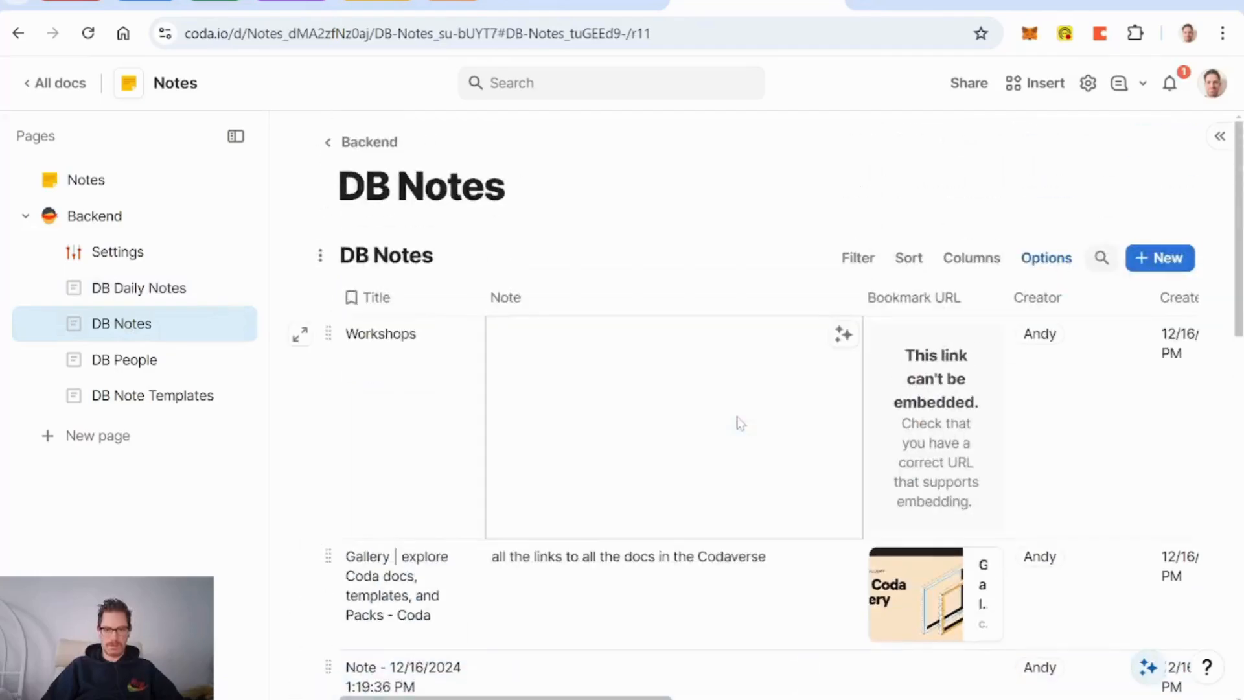
pyautogui.scroll(5, 739, 423)
pyautogui.rightClick(580, 306)
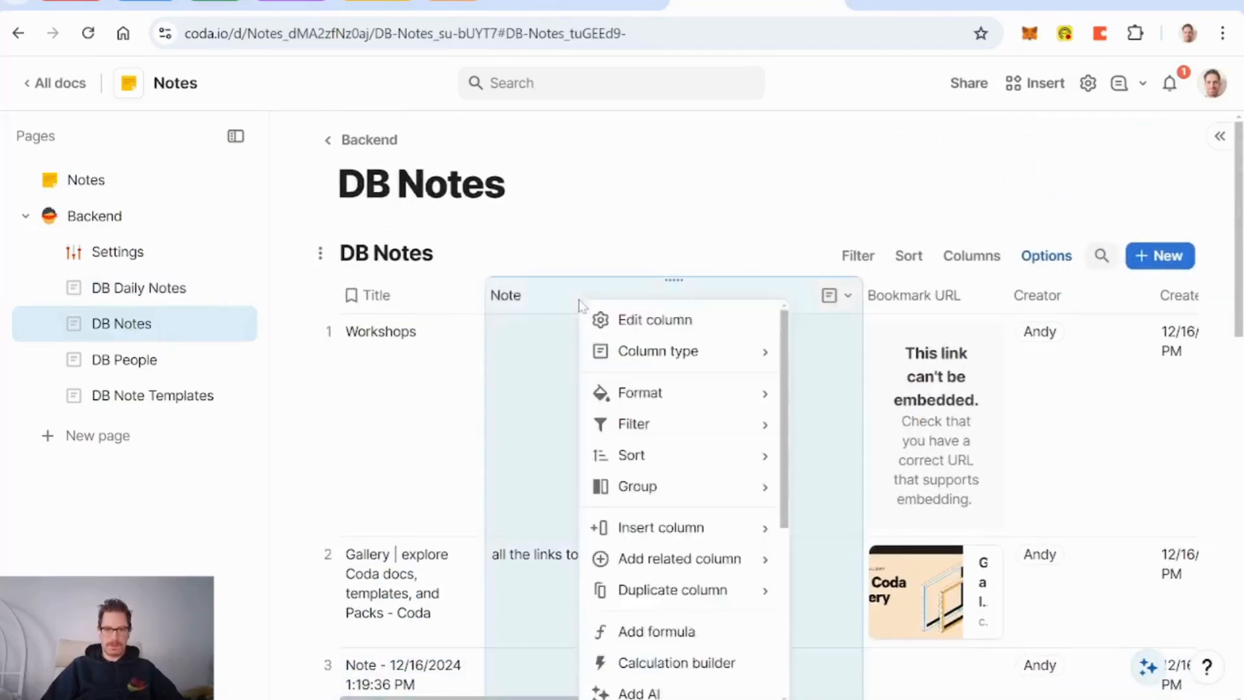
pyautogui.moveTo(685, 360)
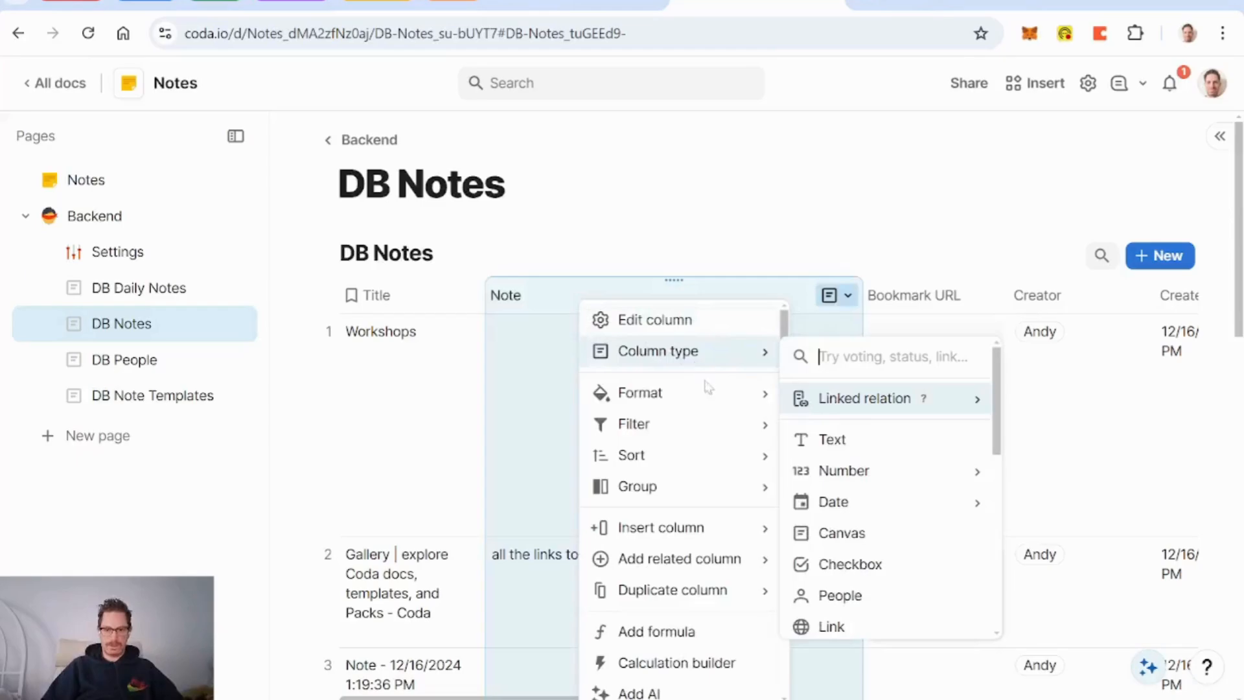
pyautogui.moveTo(724, 528)
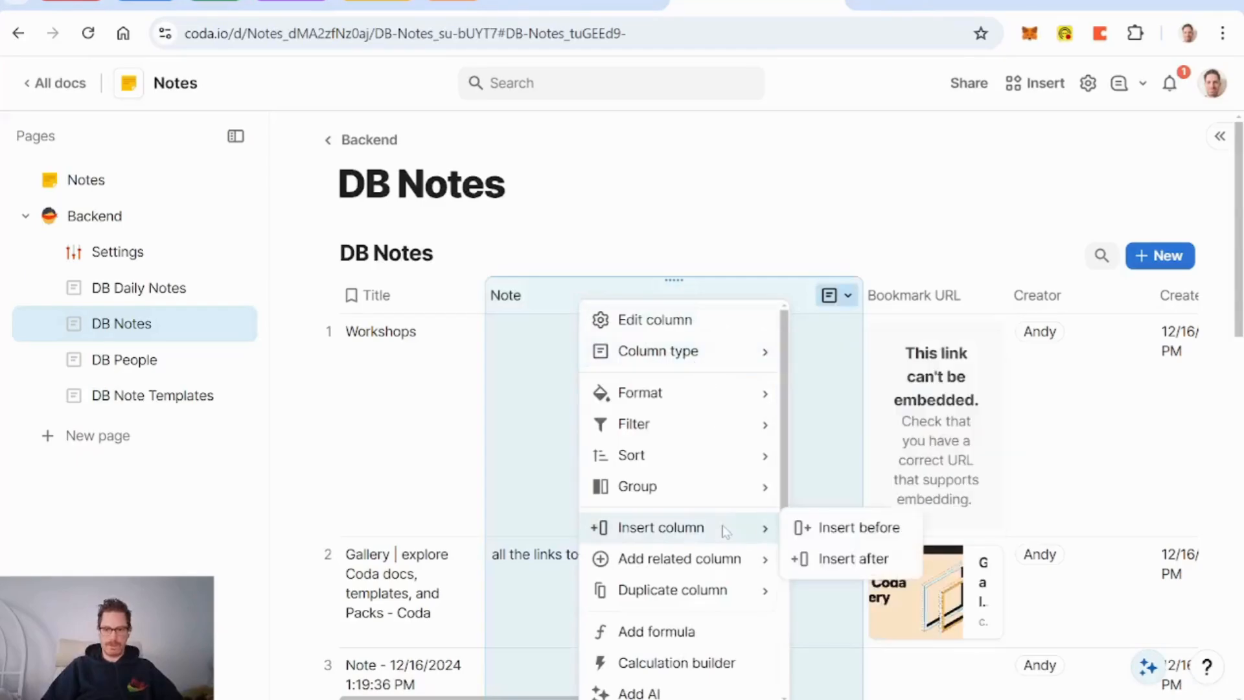
pyautogui.click(867, 529)
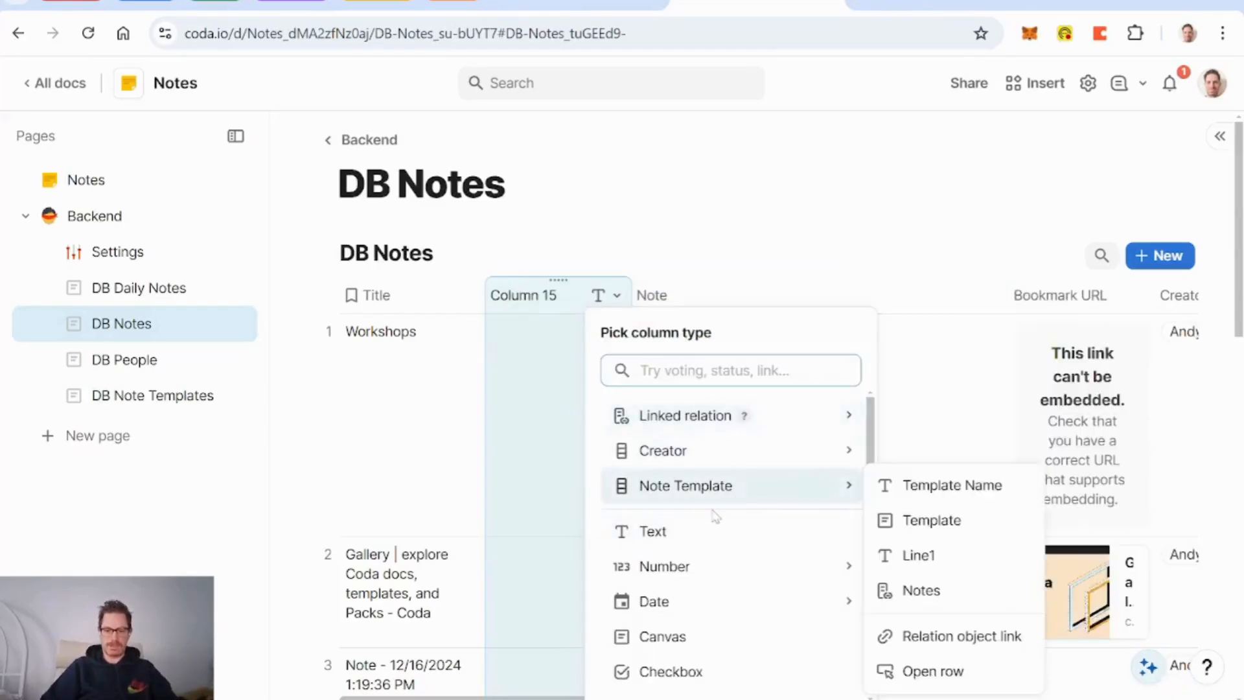
pyautogui.write('butt')
pyautogui.press('Return')
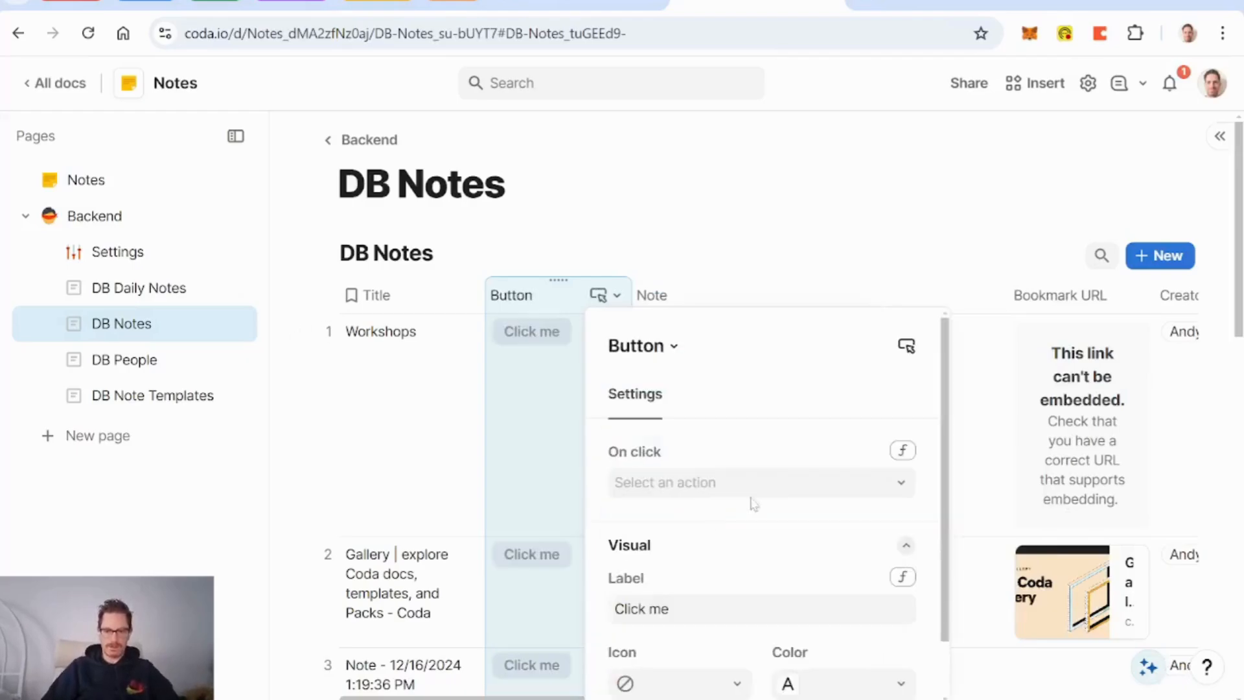
# Step: Write the button's on-click formula as ModifyRows(thisRow, thisRow.Title, GetResponseFromPrompt(
pyautogui.click(902, 449)
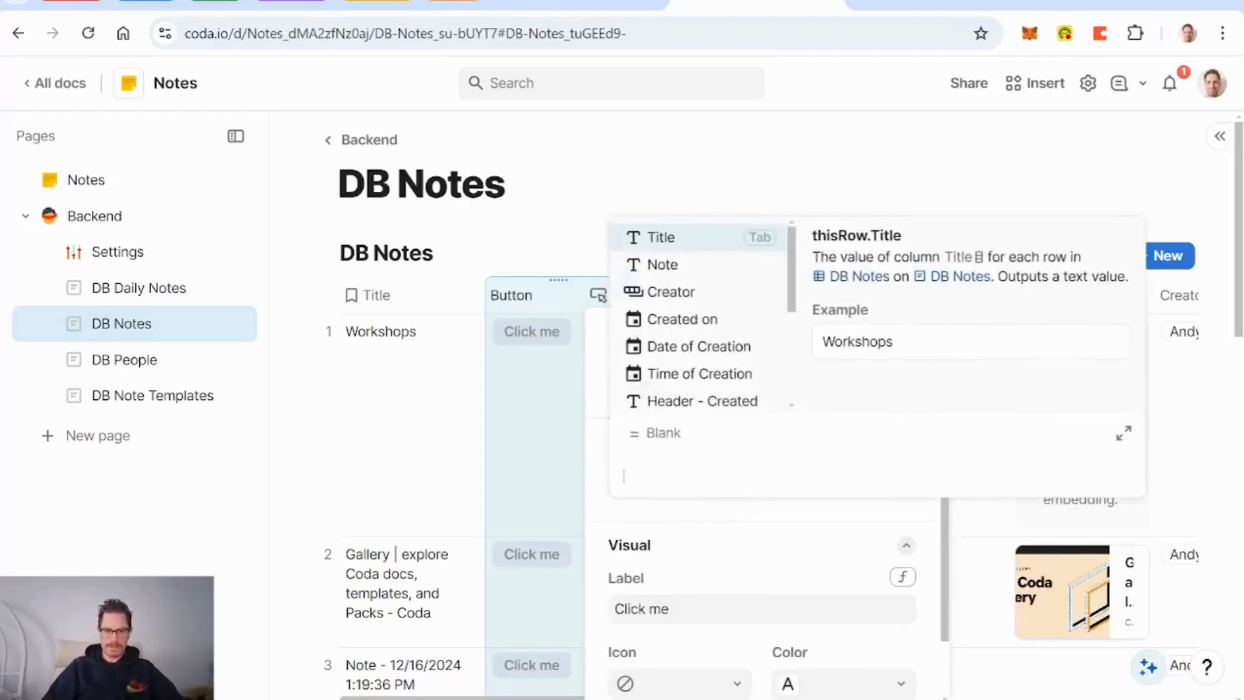
pyautogui.write('modified(thisRow)')
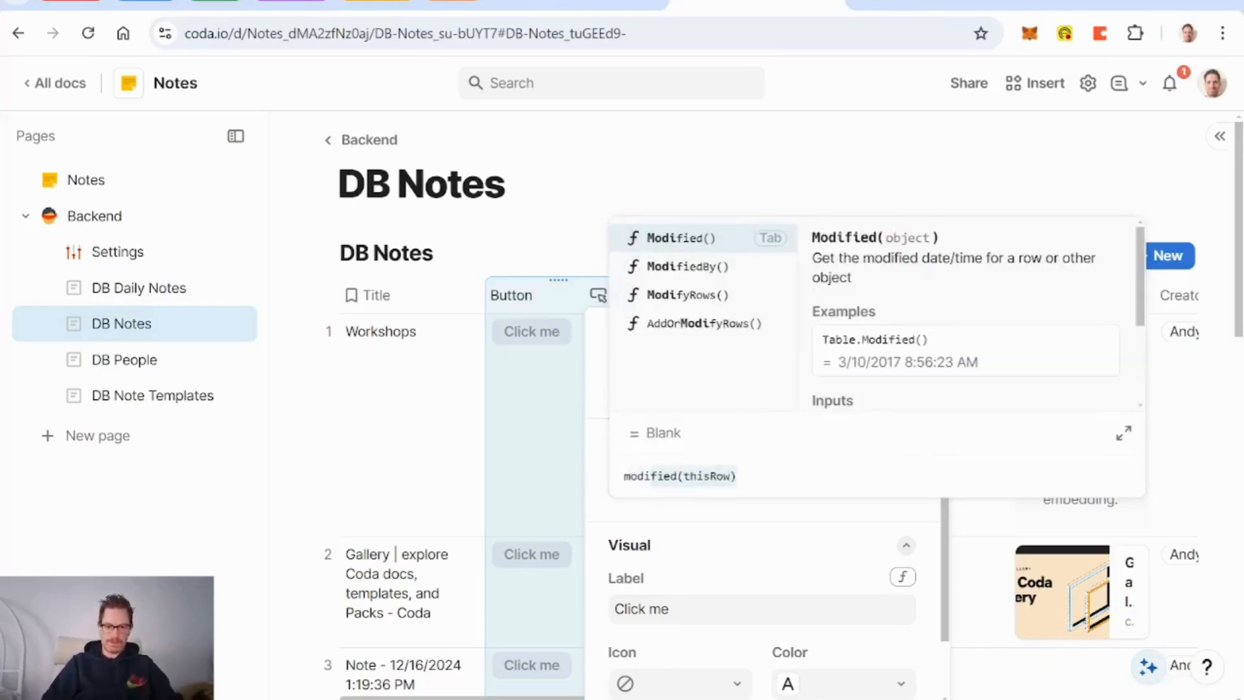
pyautogui.write('fyRows()')
pyautogui.press('Tab')
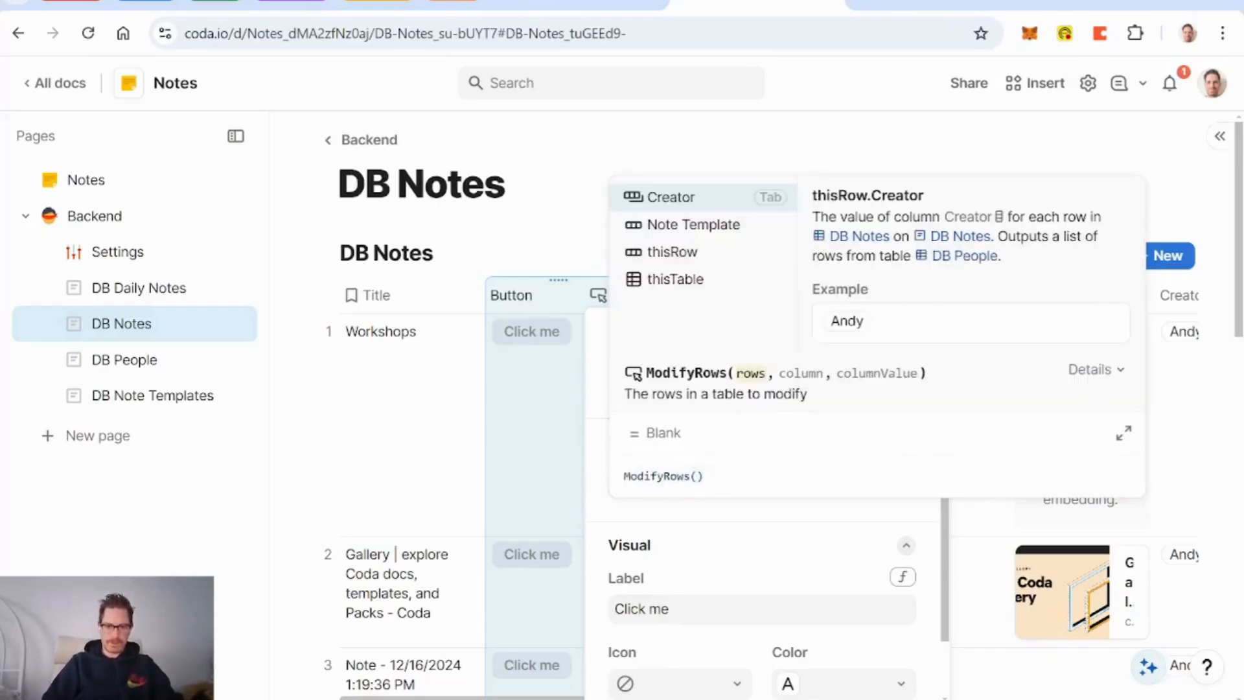
pyautogui.write('title')
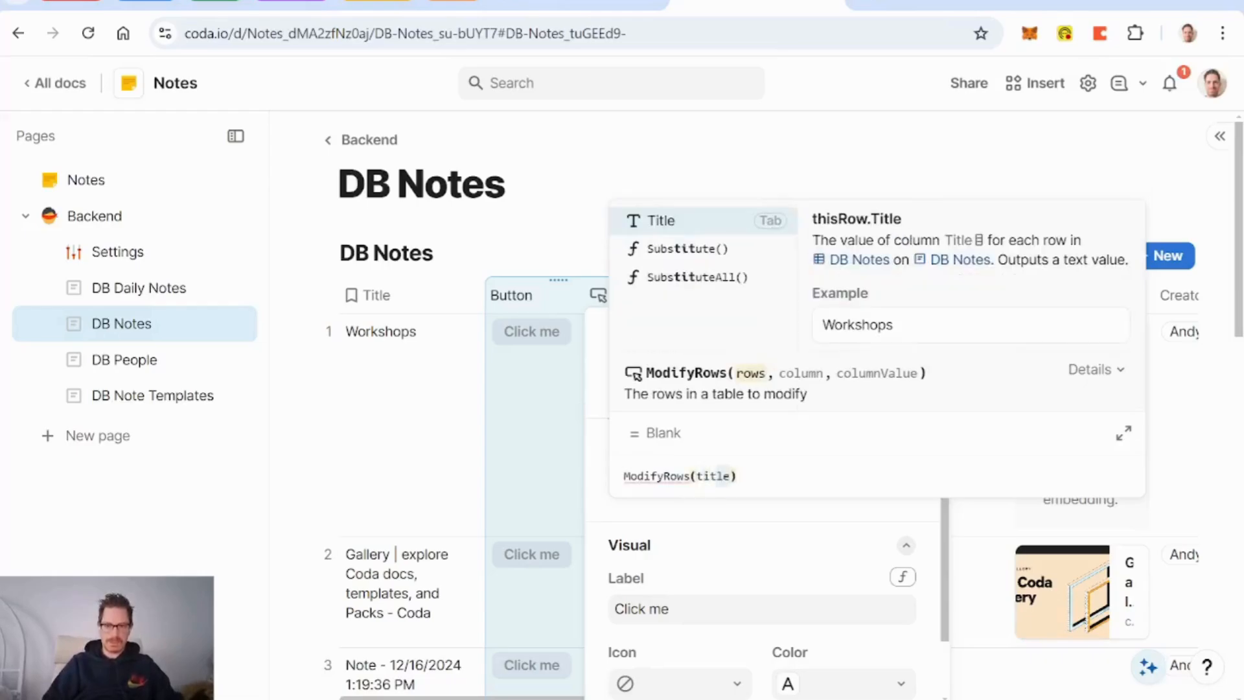
pyautogui.press('Tab')
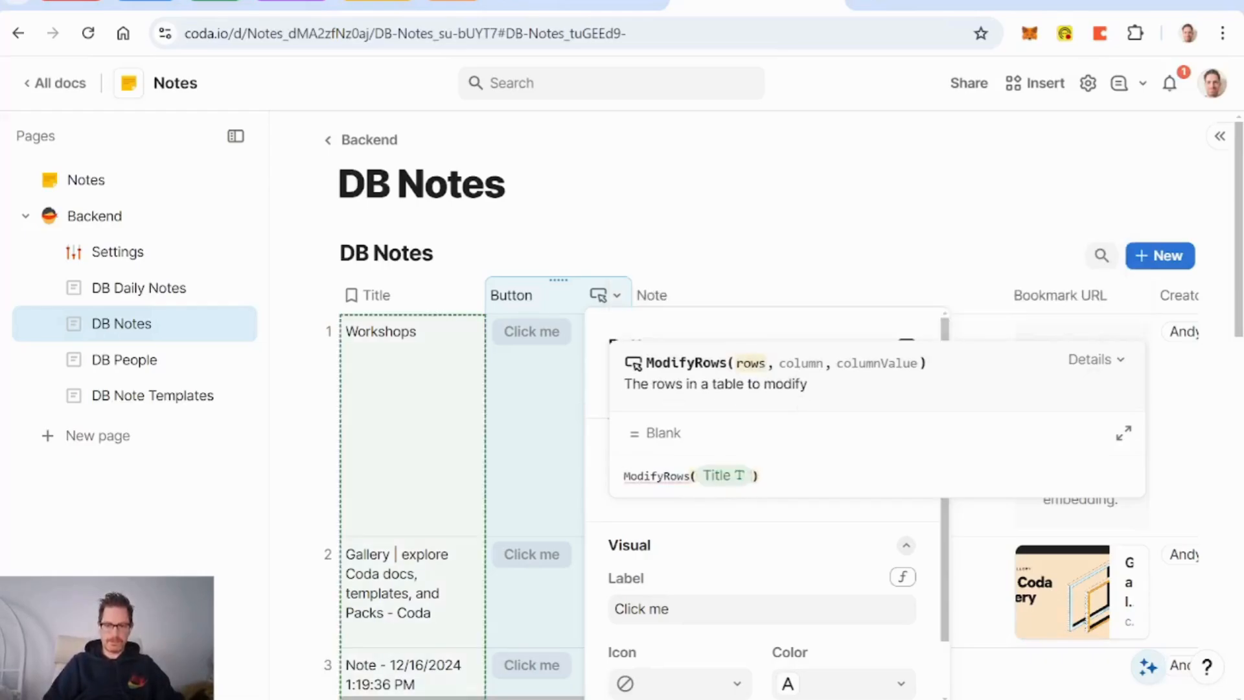
pyautogui.press('BackSpace')
pyautogui.write('thisrow')
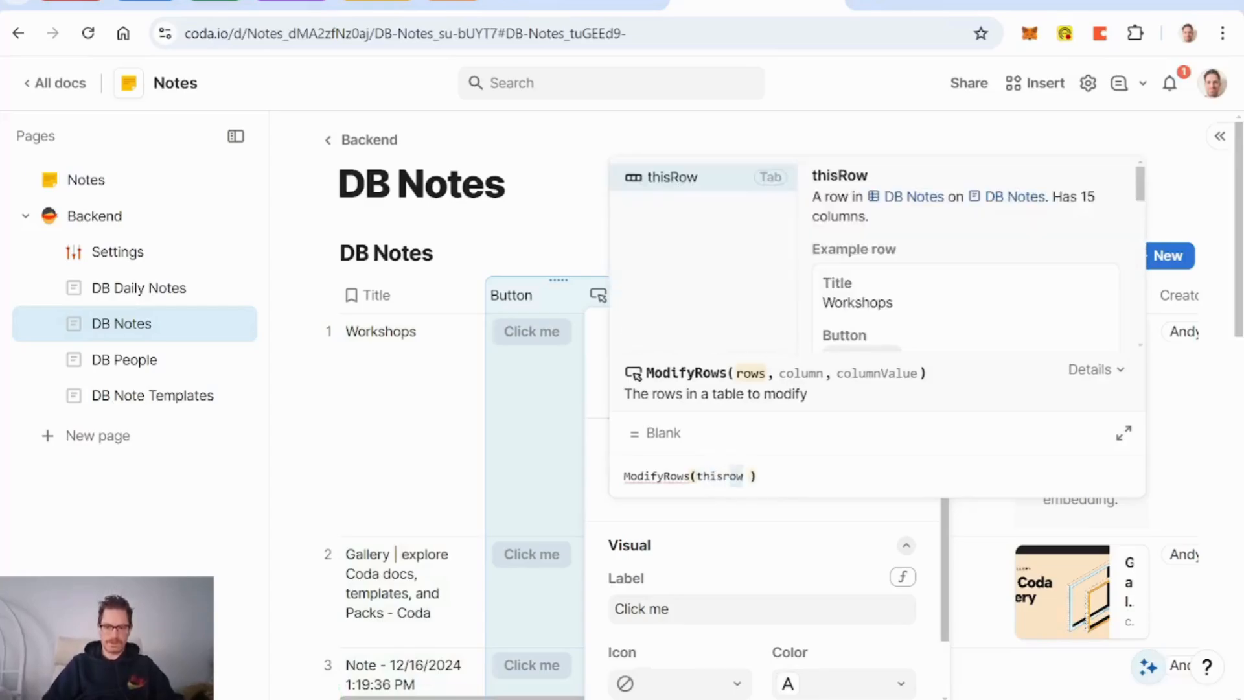
pyautogui.press('Tab')
pyautogui.write(', tit')
pyautogui.press('Tab')
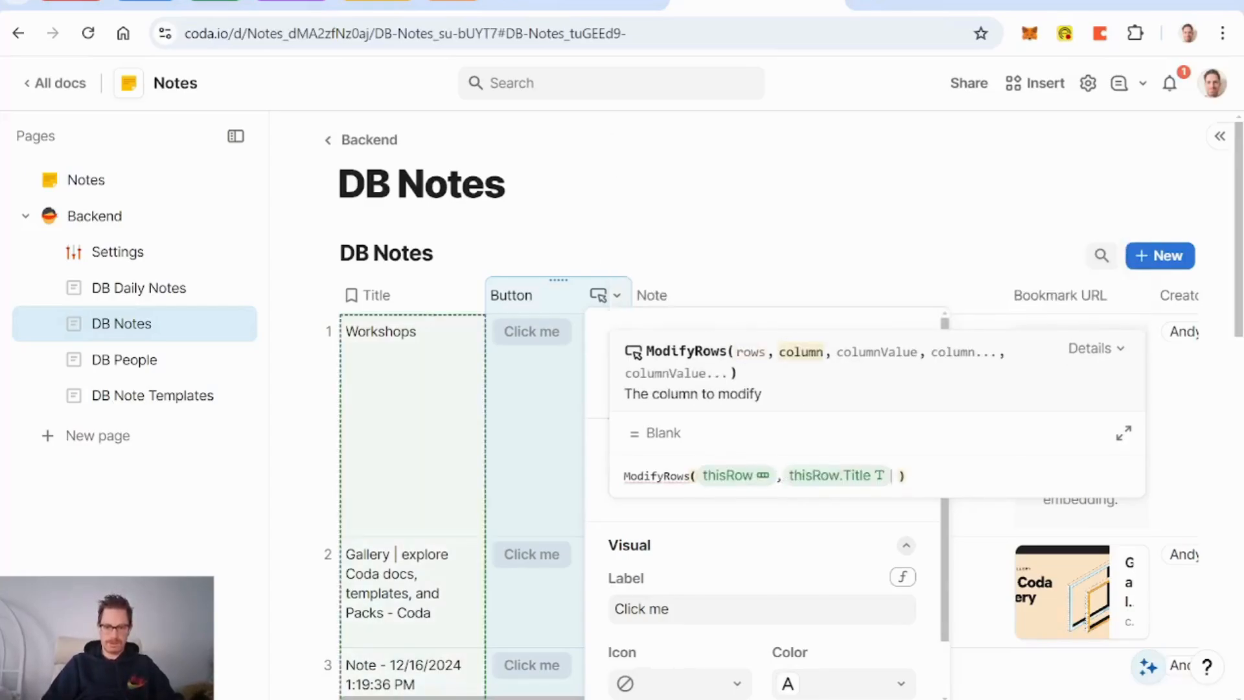
pyautogui.write(', ')
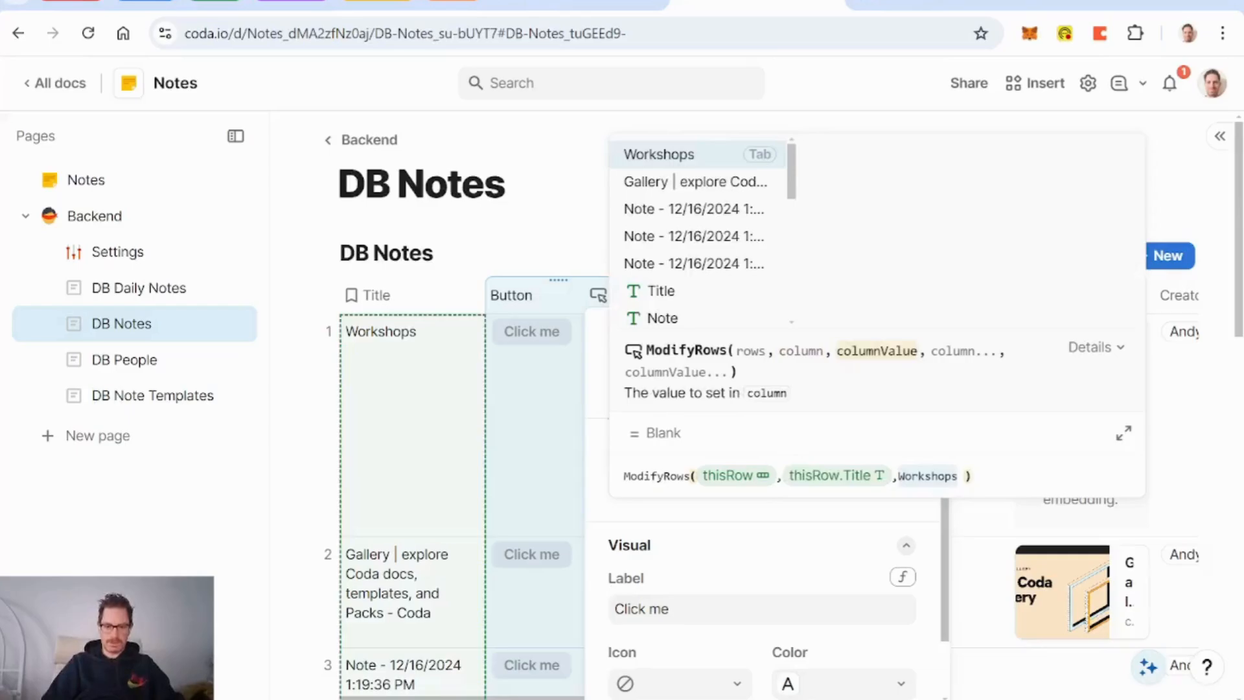
pyautogui.write('ge')
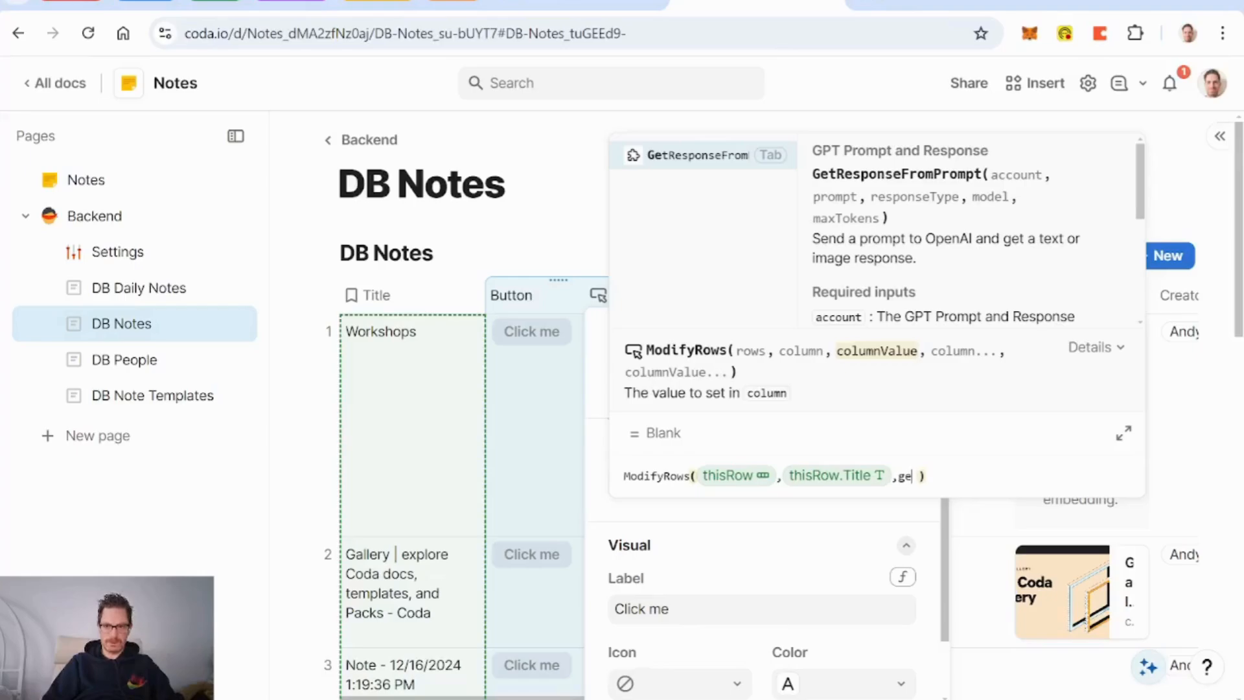
pyautogui.press('Tab')
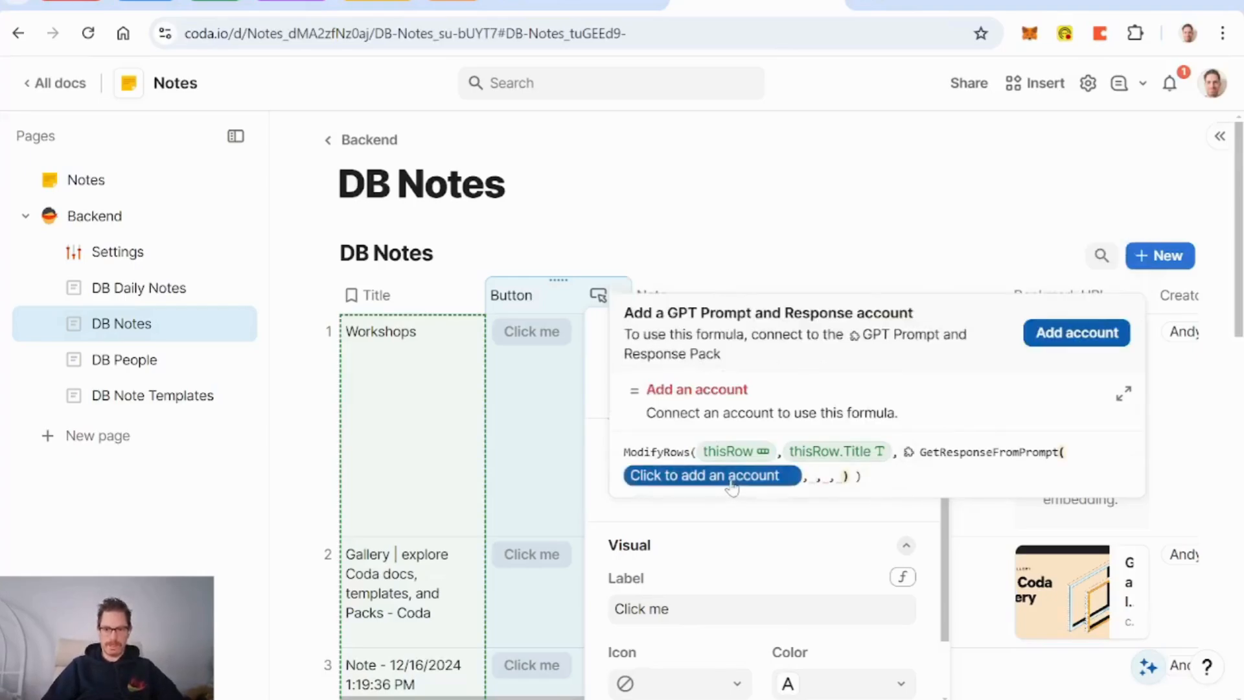
# Step: Connect your GPT Prompt and Response account, shared with Anybody in the doc
pyautogui.click(731, 481)
pyautogui.click(1075, 333)
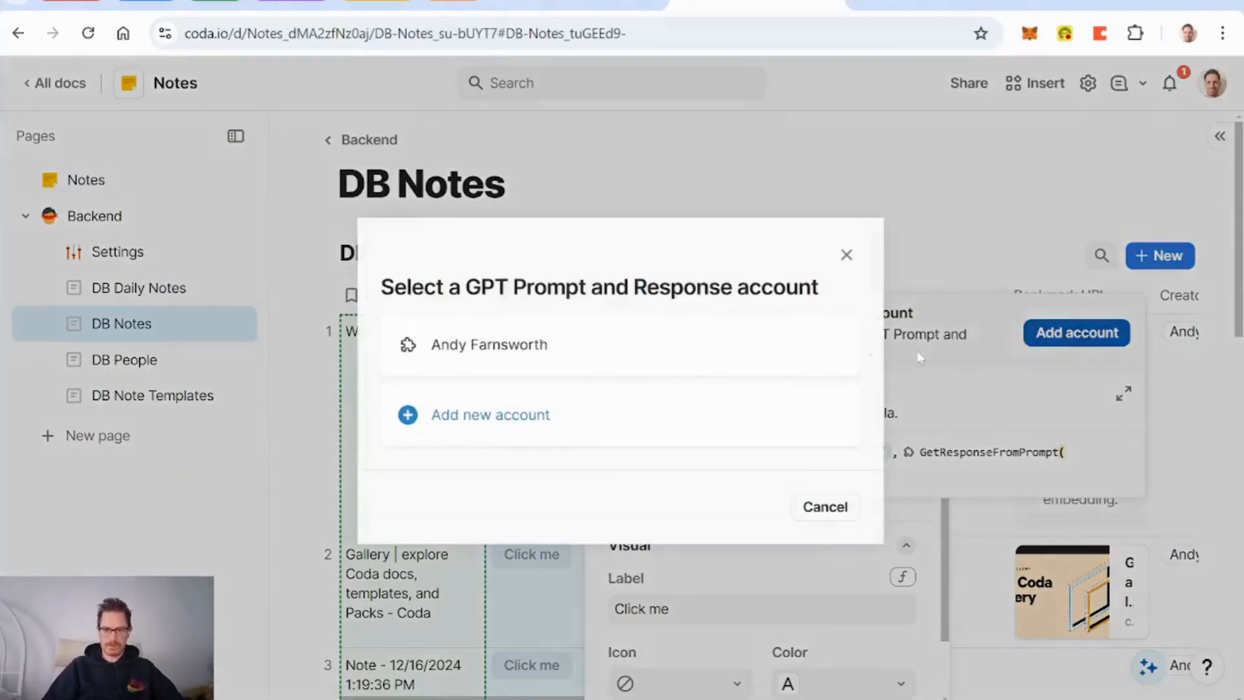
pyautogui.click(627, 352)
pyautogui.click(600, 388)
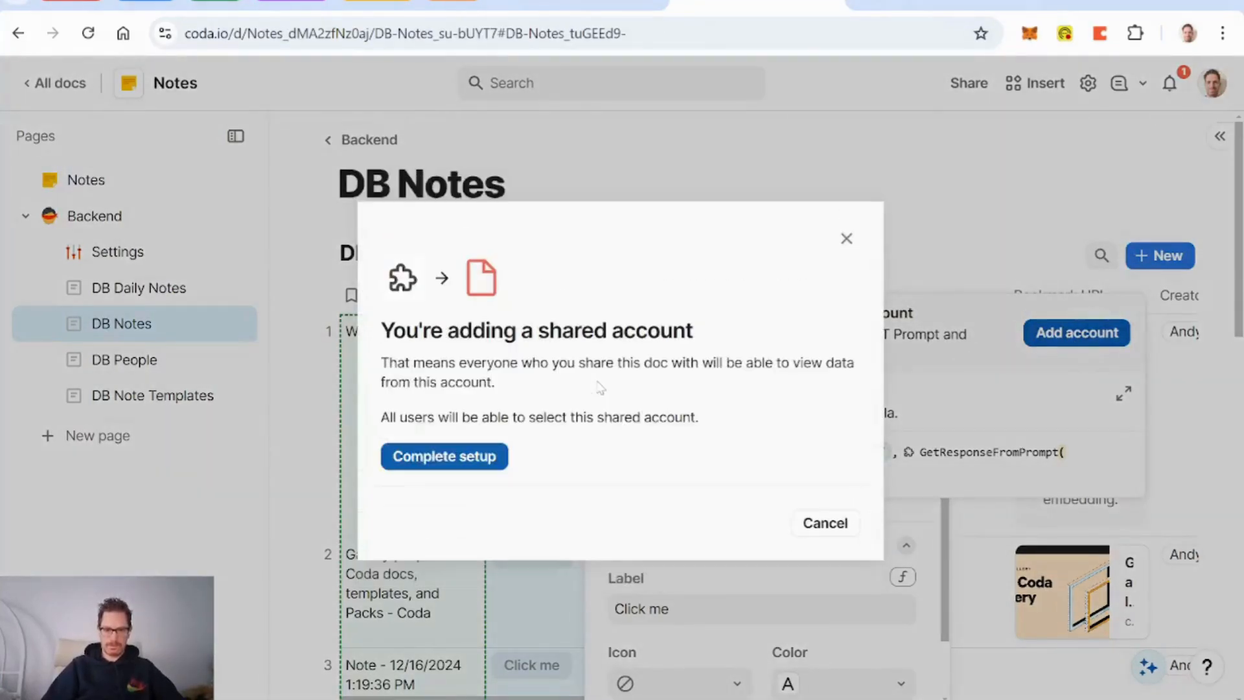
pyautogui.click(444, 457)
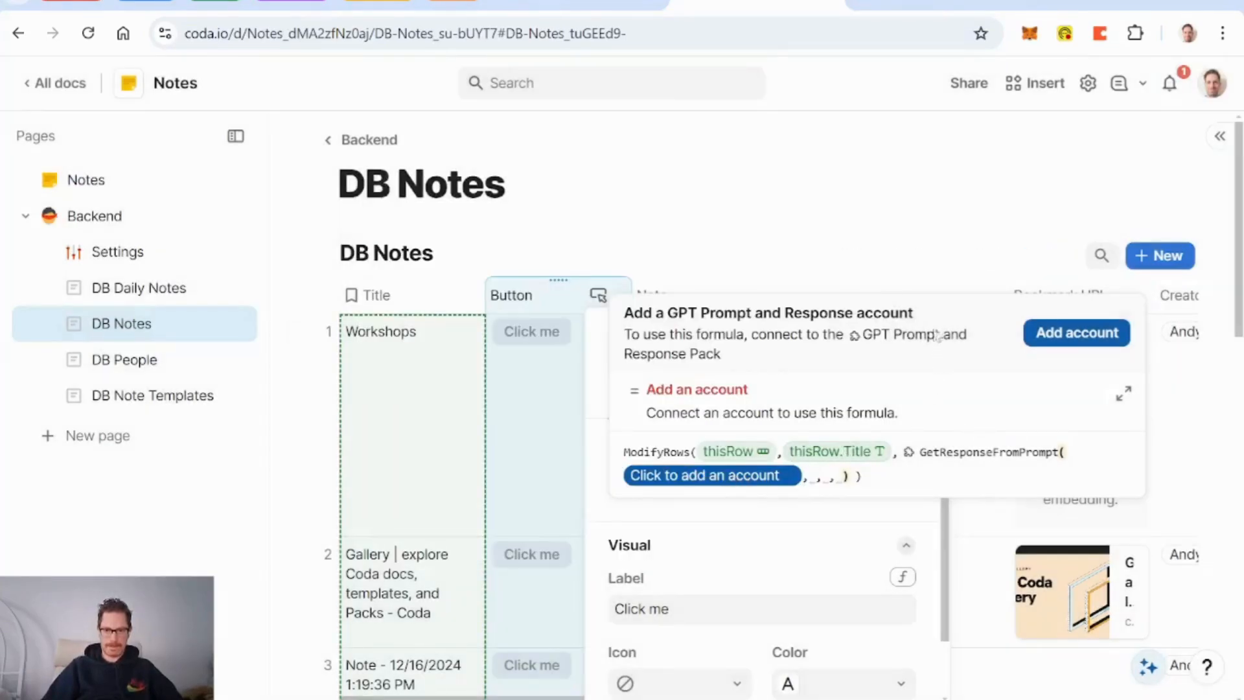
# Step: Fill the connected account into GetResponseFromPrompt in the Button's on-click formula
pyautogui.click(544, 254)
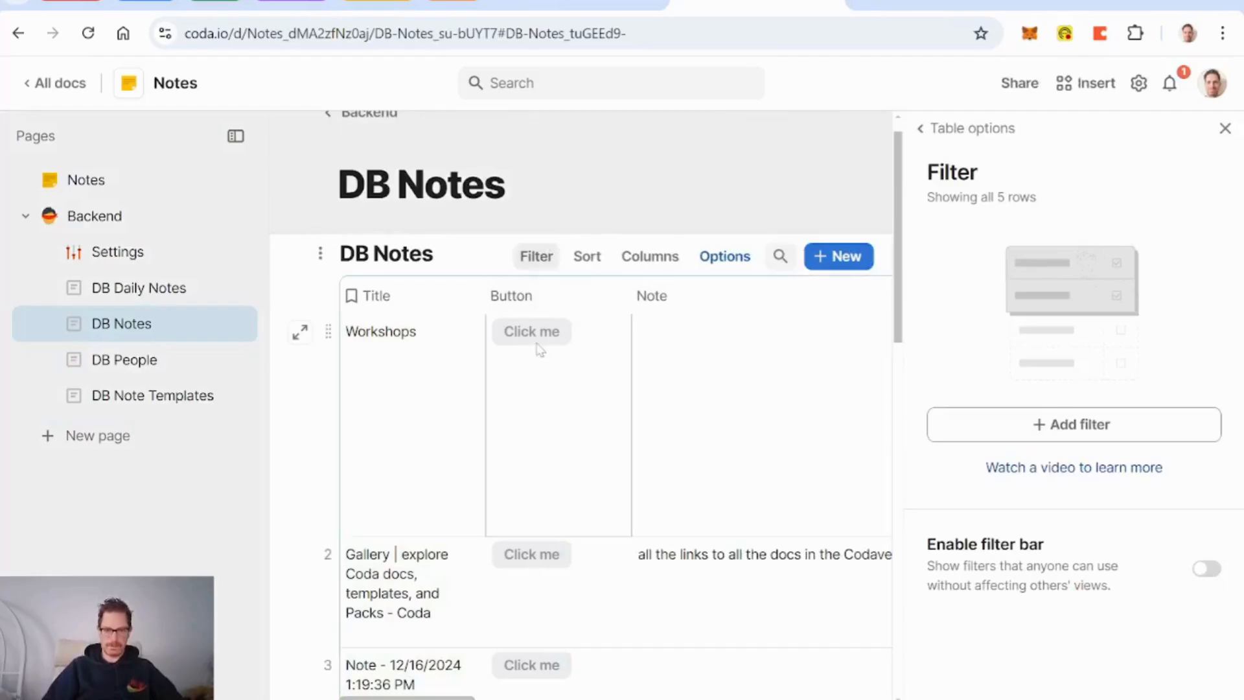
pyautogui.click(517, 358)
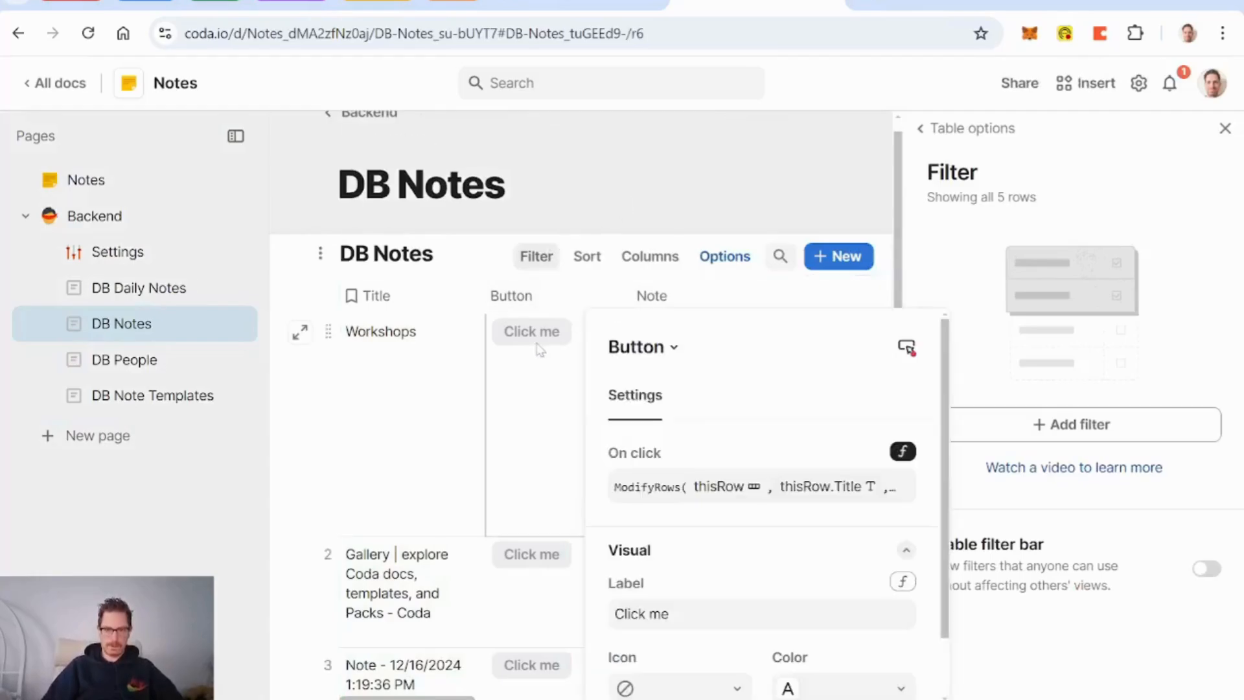
pyautogui.click(670, 488)
pyautogui.click(731, 486)
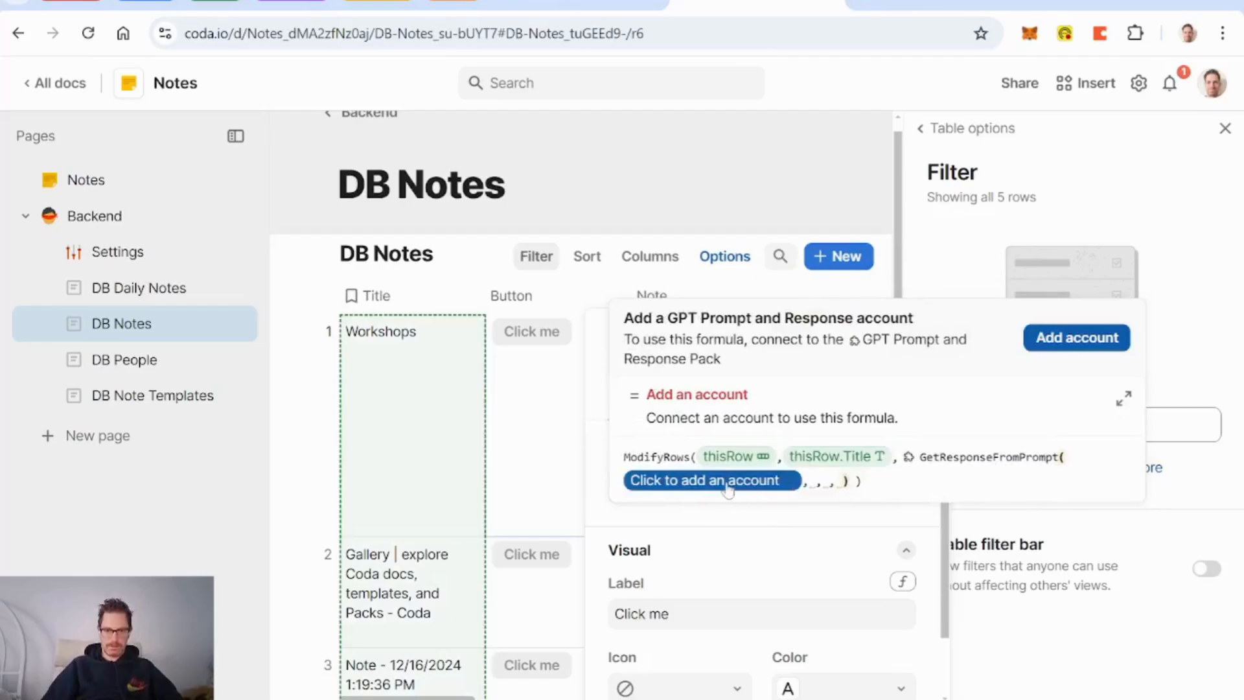
pyautogui.click(1077, 338)
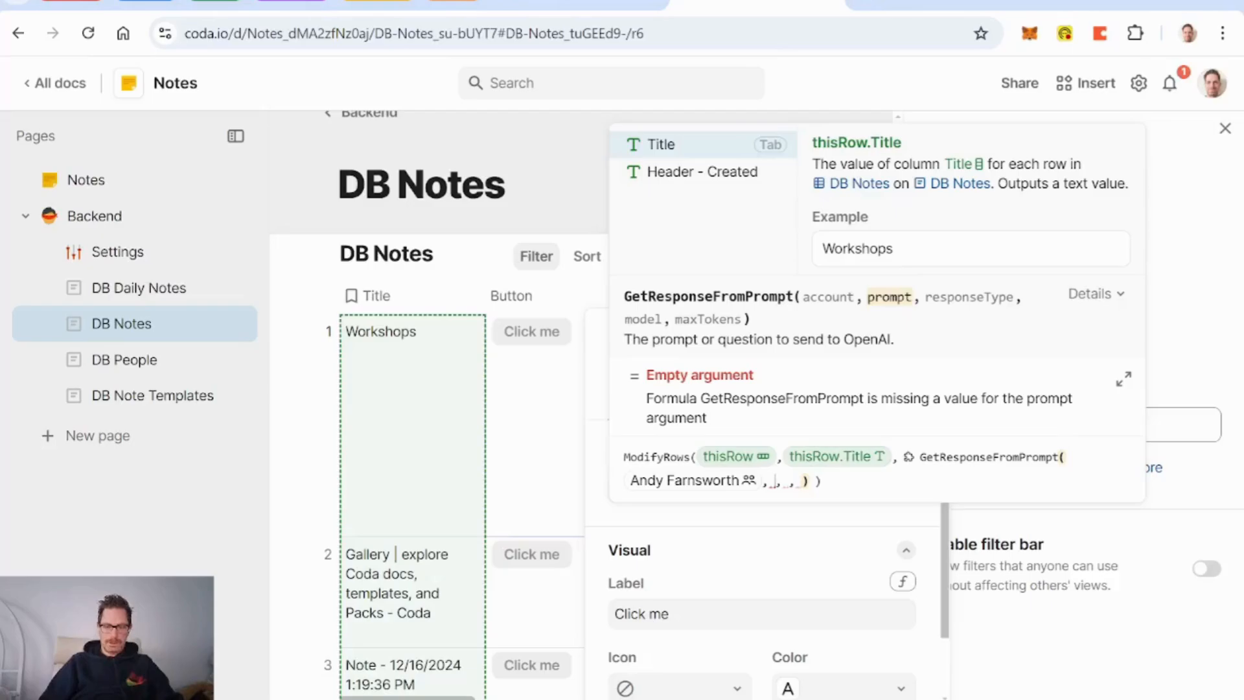
# Step: Insert a new column after the Button column
pyautogui.rightClick(534, 301)
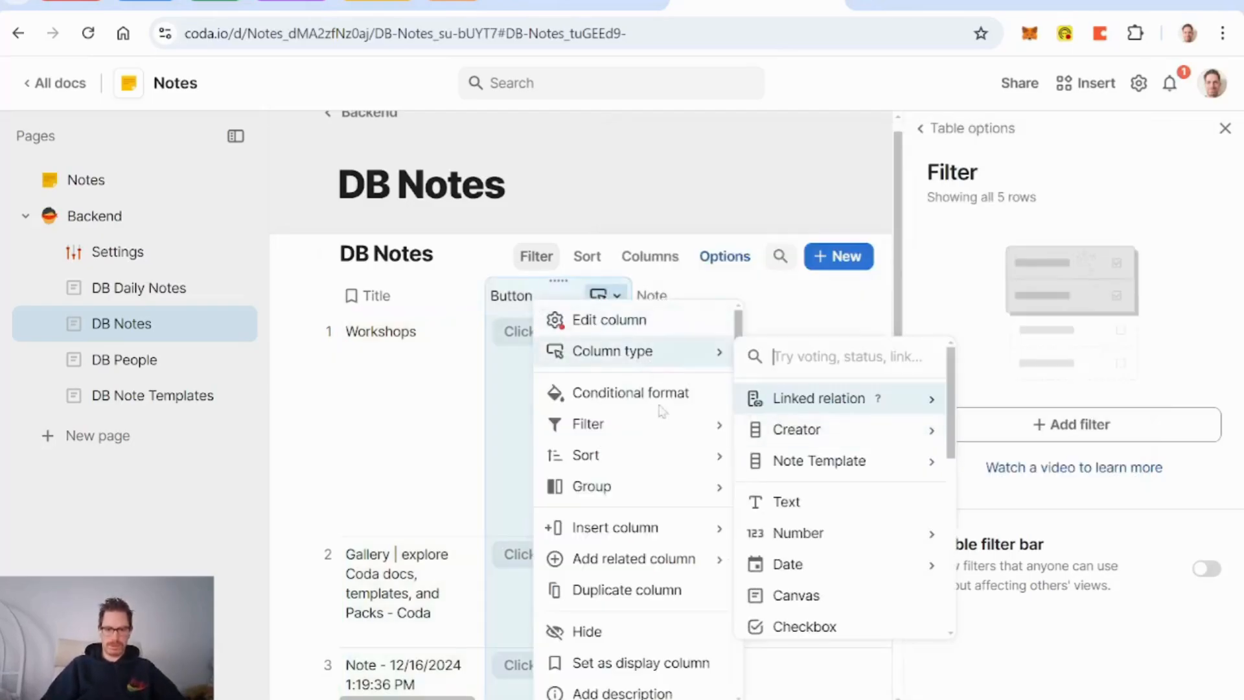
pyautogui.moveTo(670, 535)
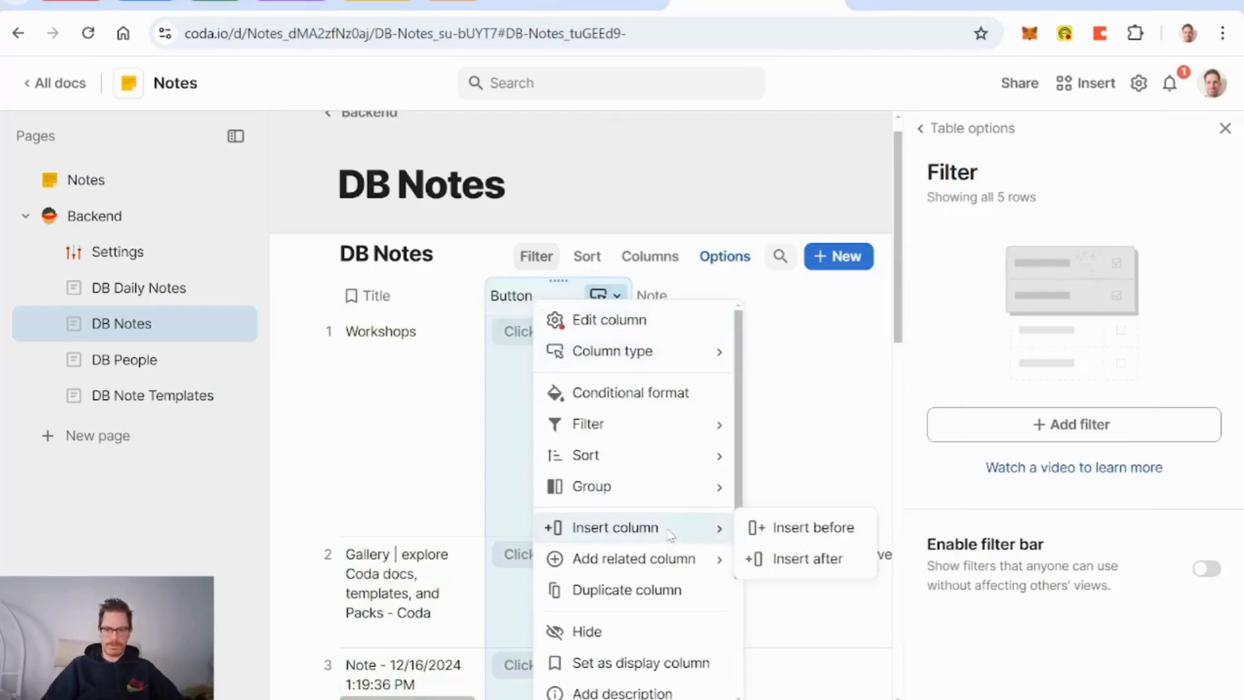
pyautogui.click(815, 564)
pyautogui.click(1225, 129)
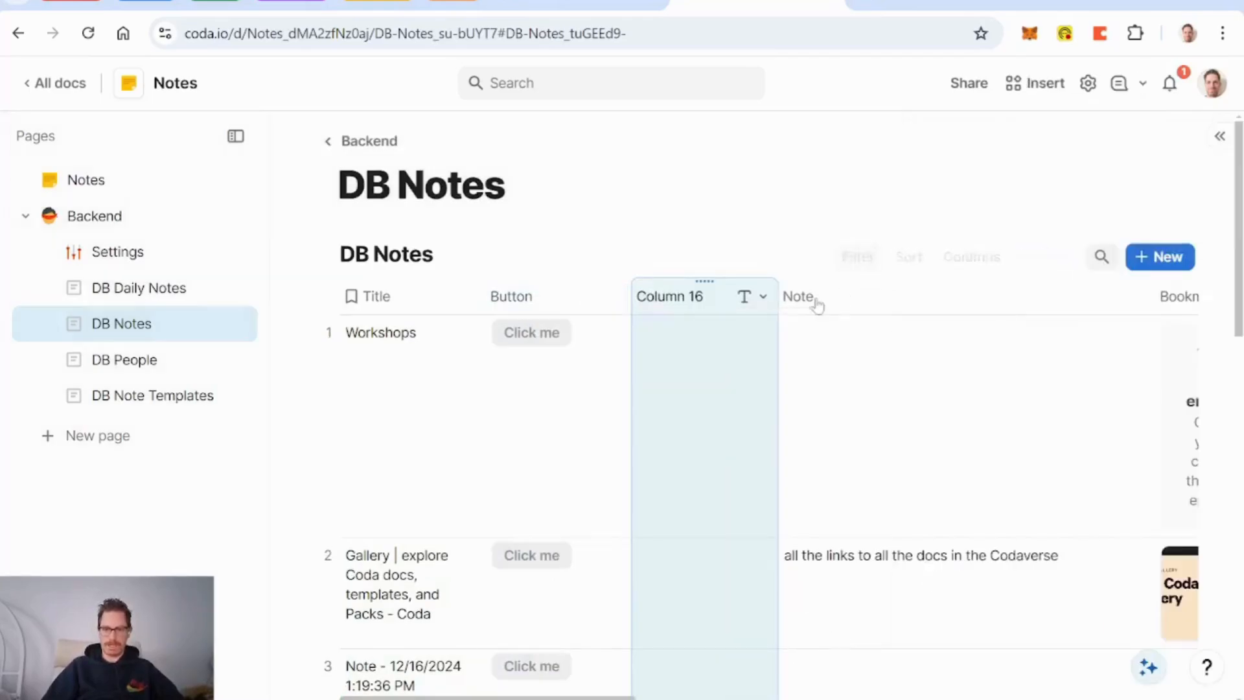
# Step: Rename the new column to Prompt Title
pyautogui.doubleClick(674, 297)
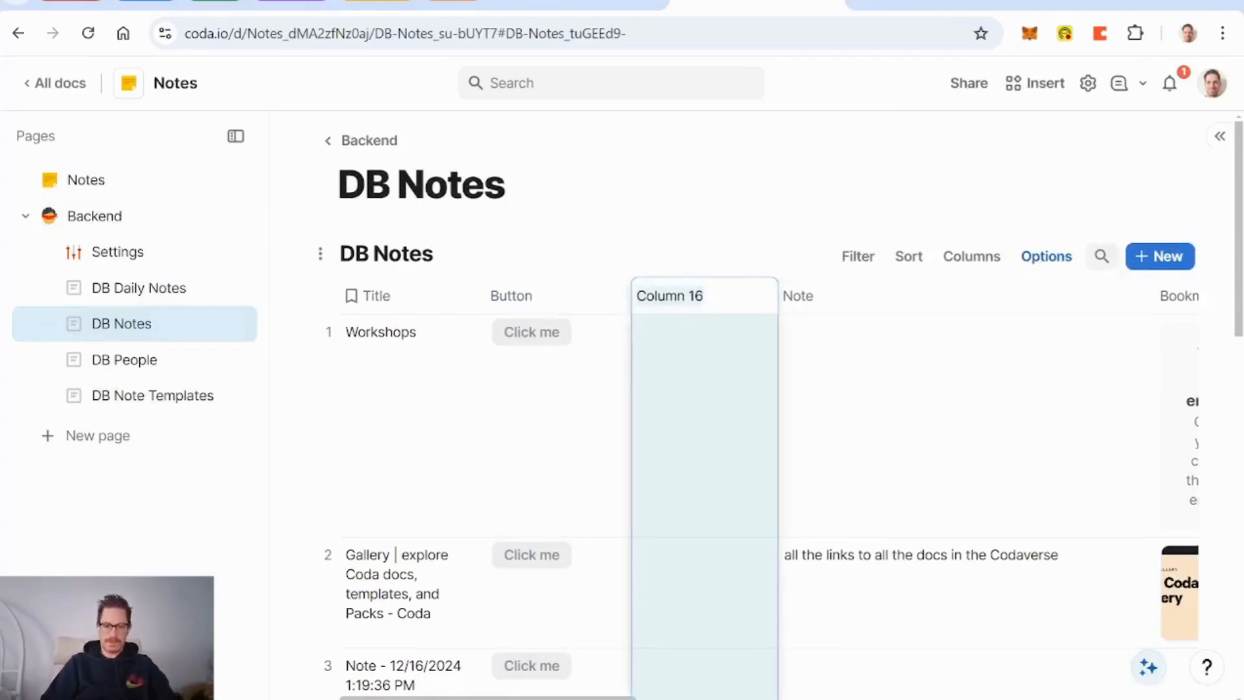
pyautogui.write('A')
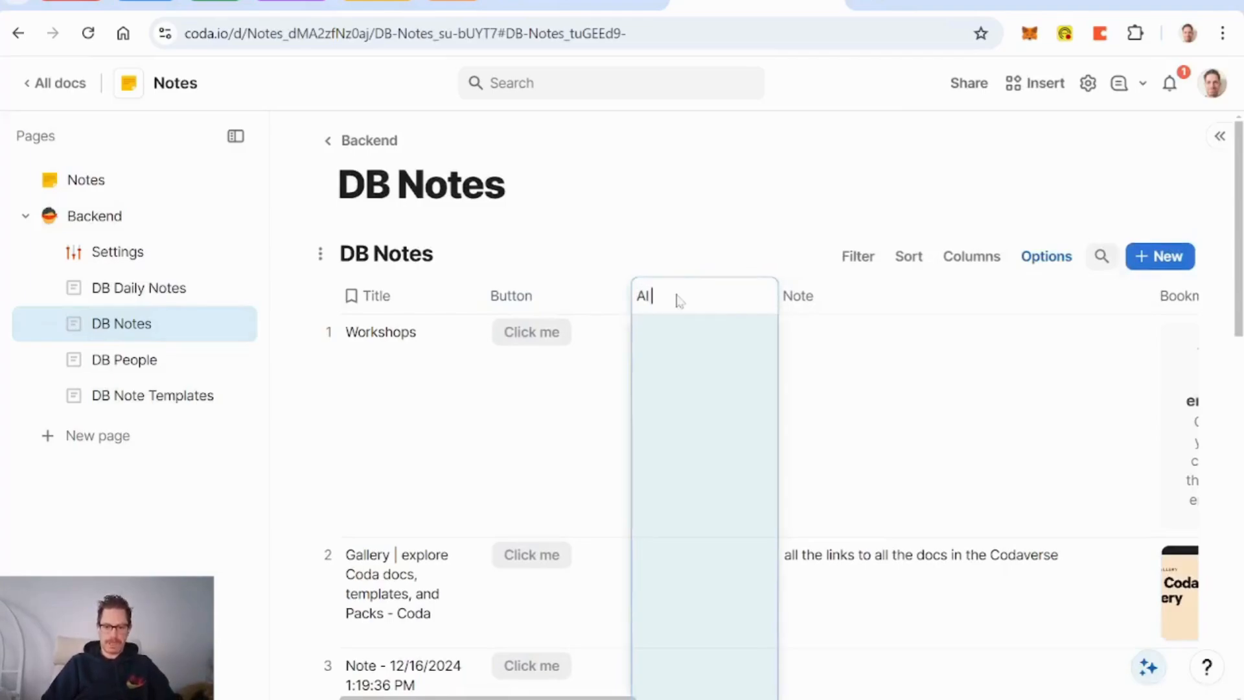
pyautogui.press('BackSpace')
pyautogui.write('Prompt Title')
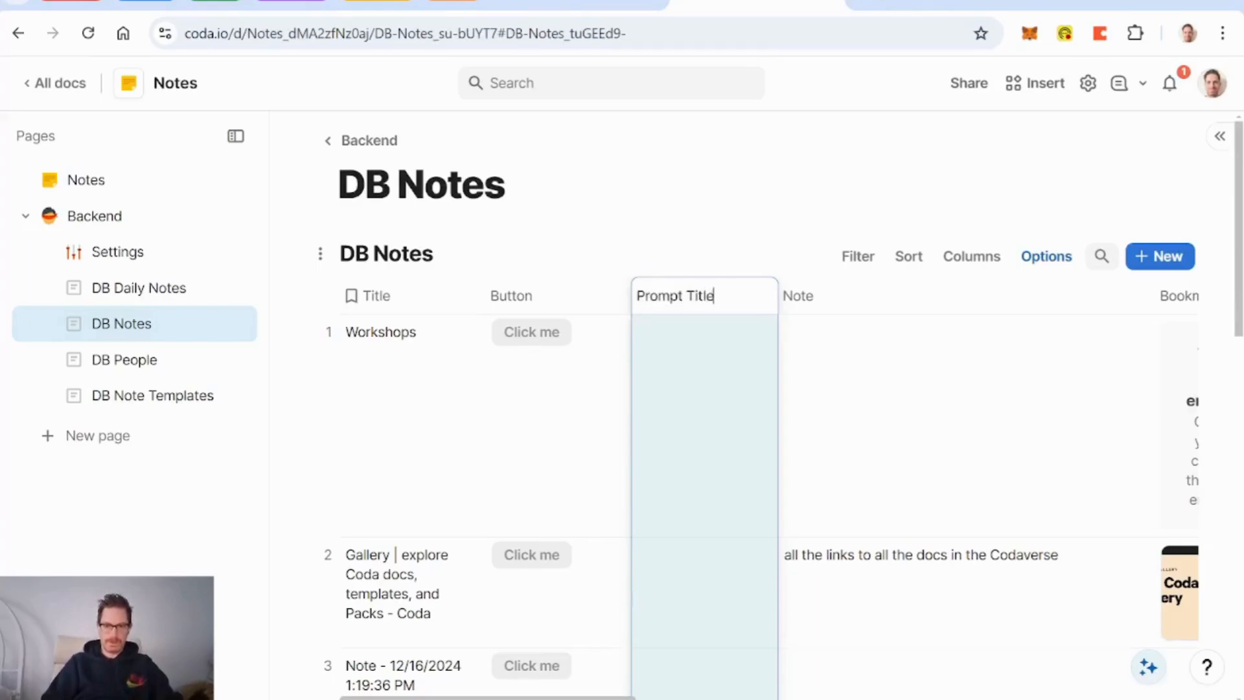
pyautogui.click(686, 355)
pyautogui.click(753, 297)
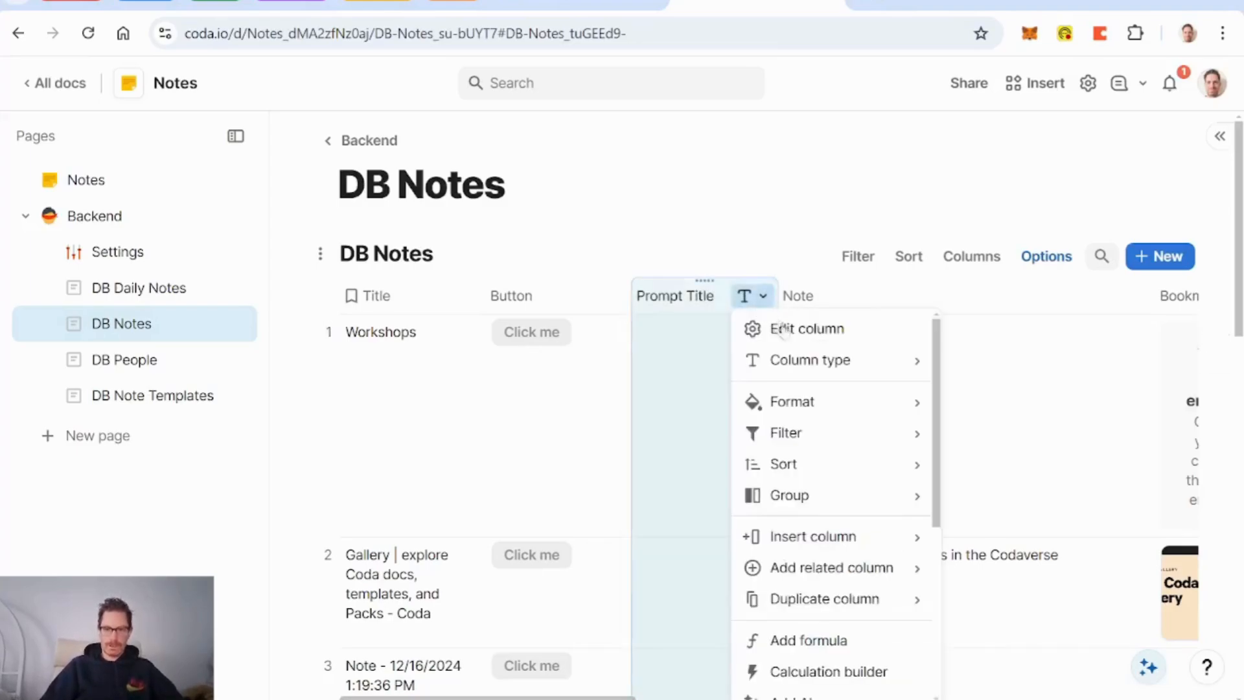
# Step: Change the Prompt Title column type to Compose
pyautogui.moveTo(821, 363)
pyautogui.write('compo')
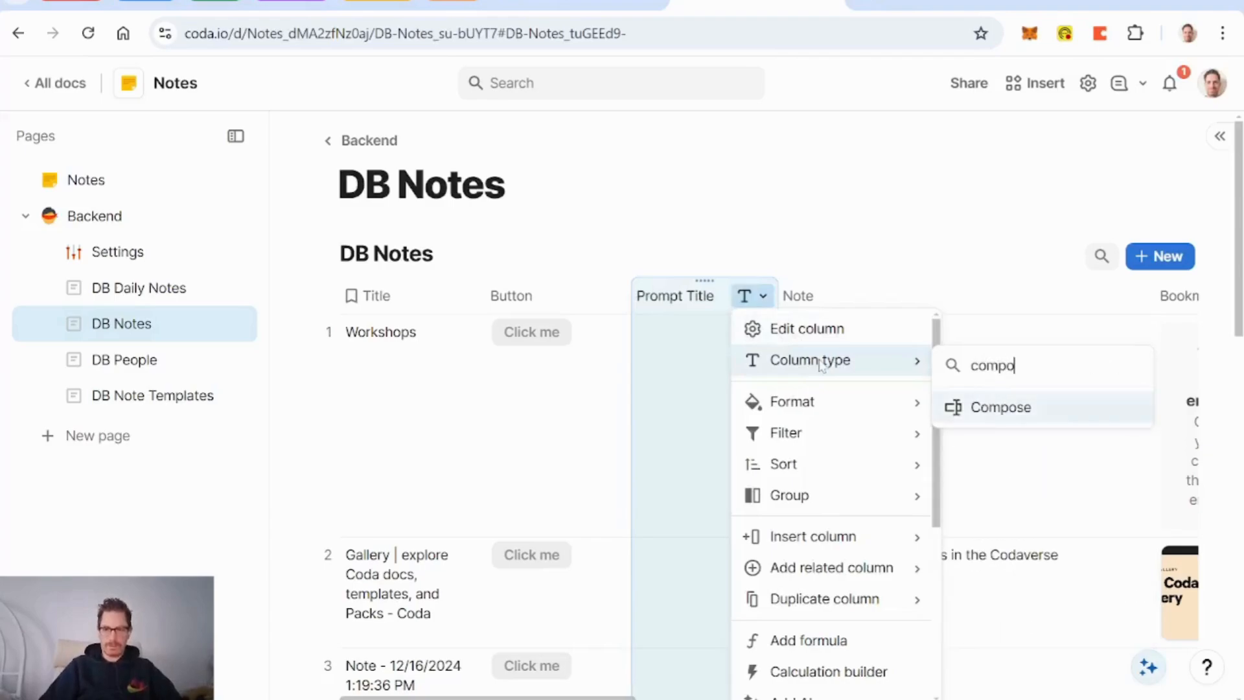
pyautogui.click(1004, 408)
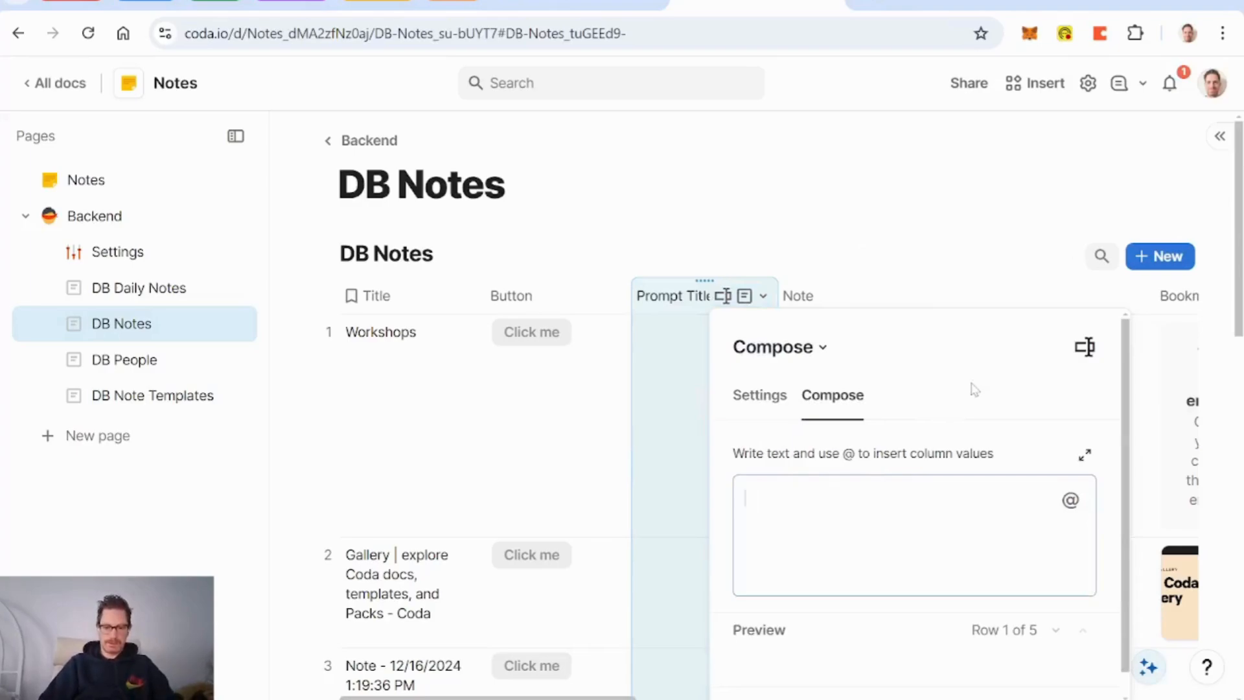
# Step: Write the prompt 'Draft a title for this note using fewer than 6 words', then go to Settings
pyautogui.write('Draft a')
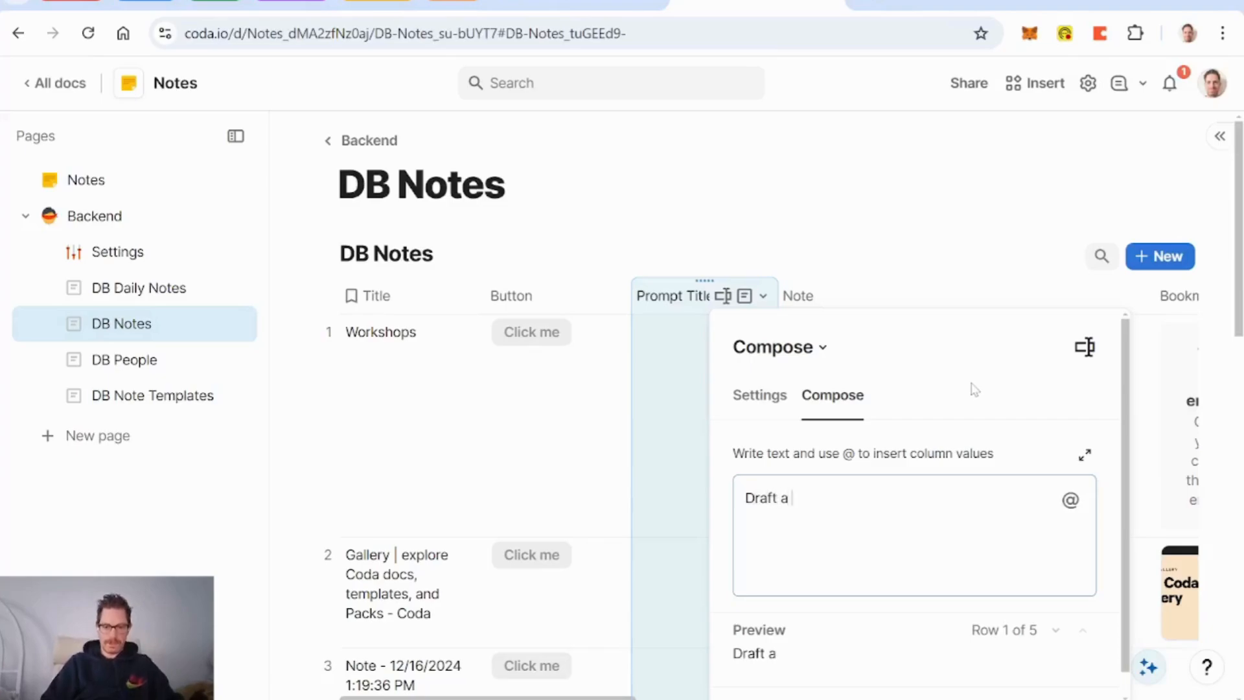
pyautogui.write(' title for ')
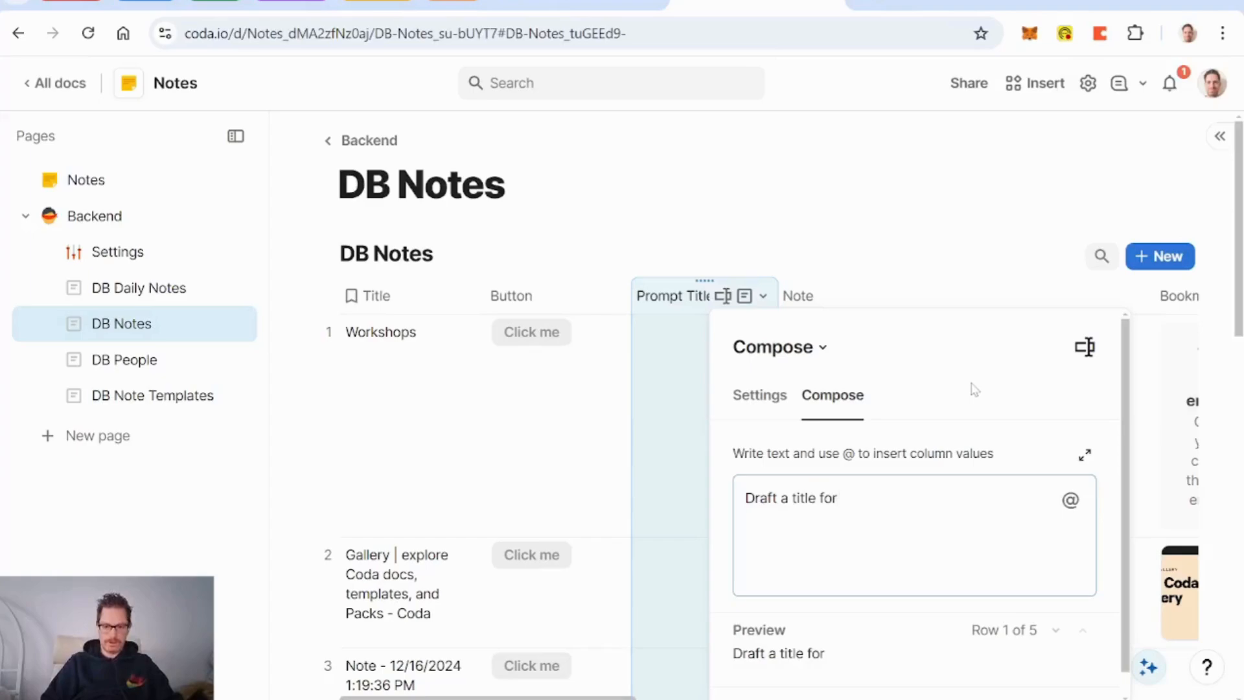
pyautogui.write('this note')
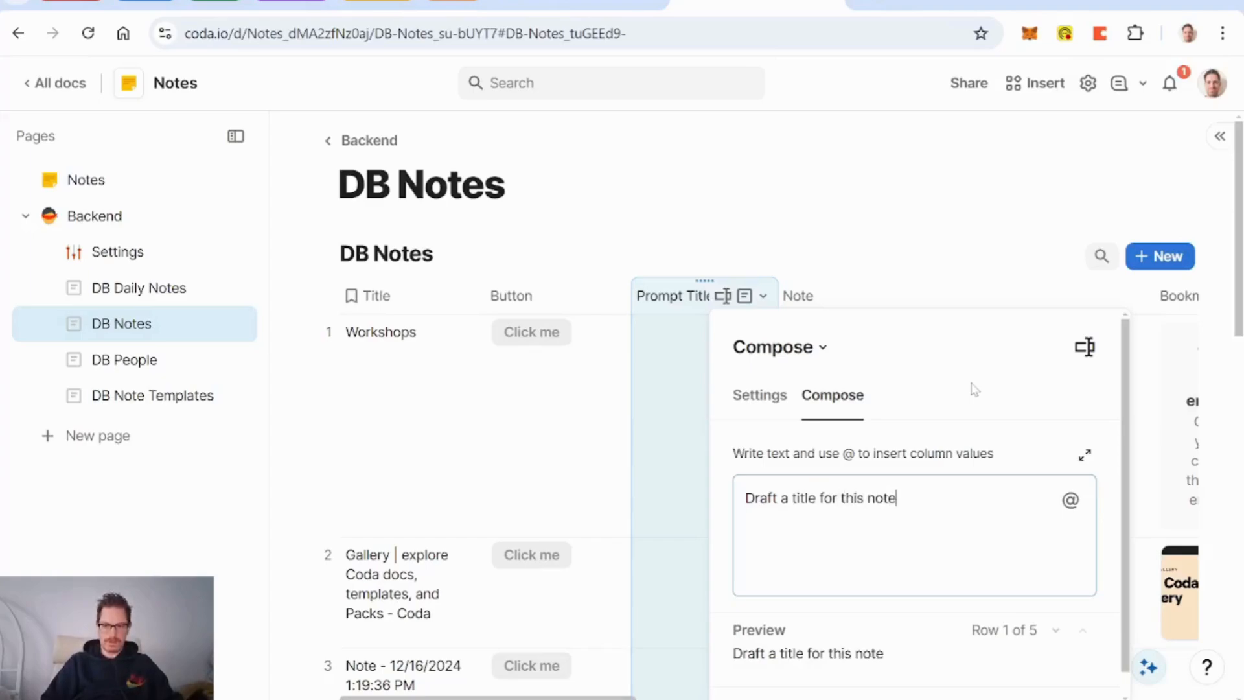
pyautogui.write(' in less')
pyautogui.press('BackSpace')
pyautogui.press('BackSpace')
pyautogui.press('BackSpace')
pyautogui.press('BackSpace')
pyautogui.press('BackSpace')
pyautogui.press('BackSpace')
pyautogui.press('BackSpace')
pyautogui.press('BackSpace')
pyautogui.write(', where ')
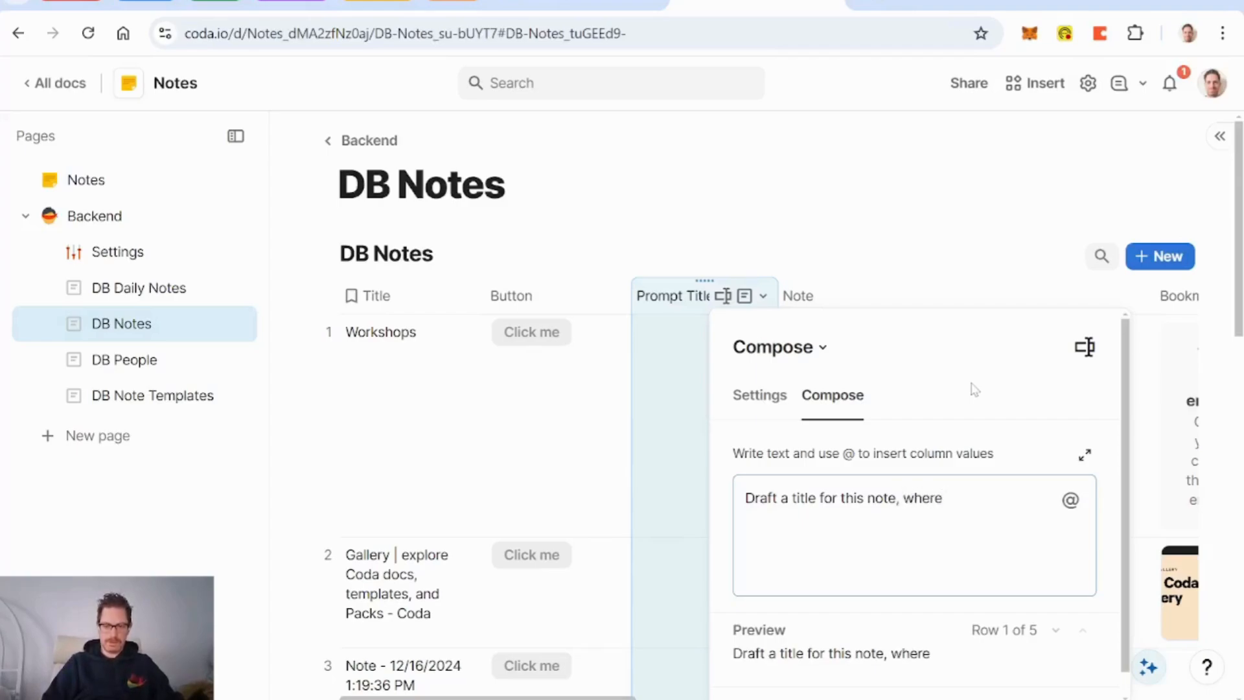
pyautogui.write('the ')
pyautogui.write('it')
pyautogui.press('BackSpace')
pyautogui.press('BackSpace')
pyautogui.press('BackSpace')
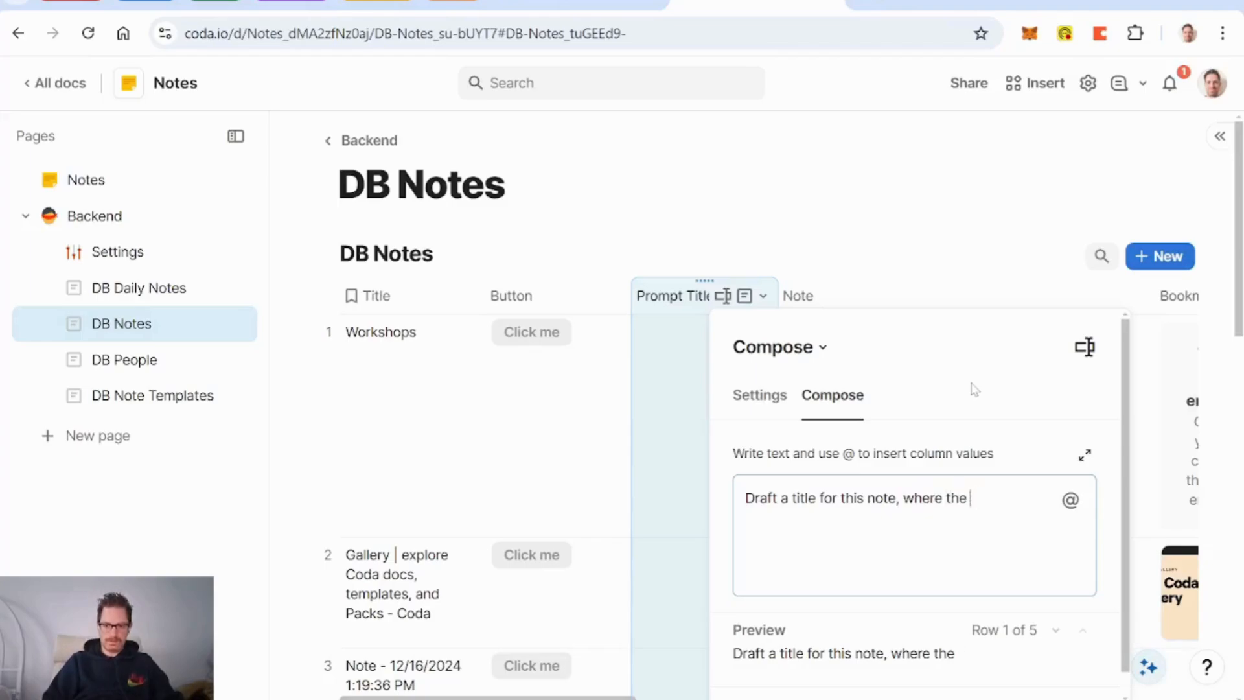
pyautogui.press('BackSpace')
pyautogui.press('BackSpace')
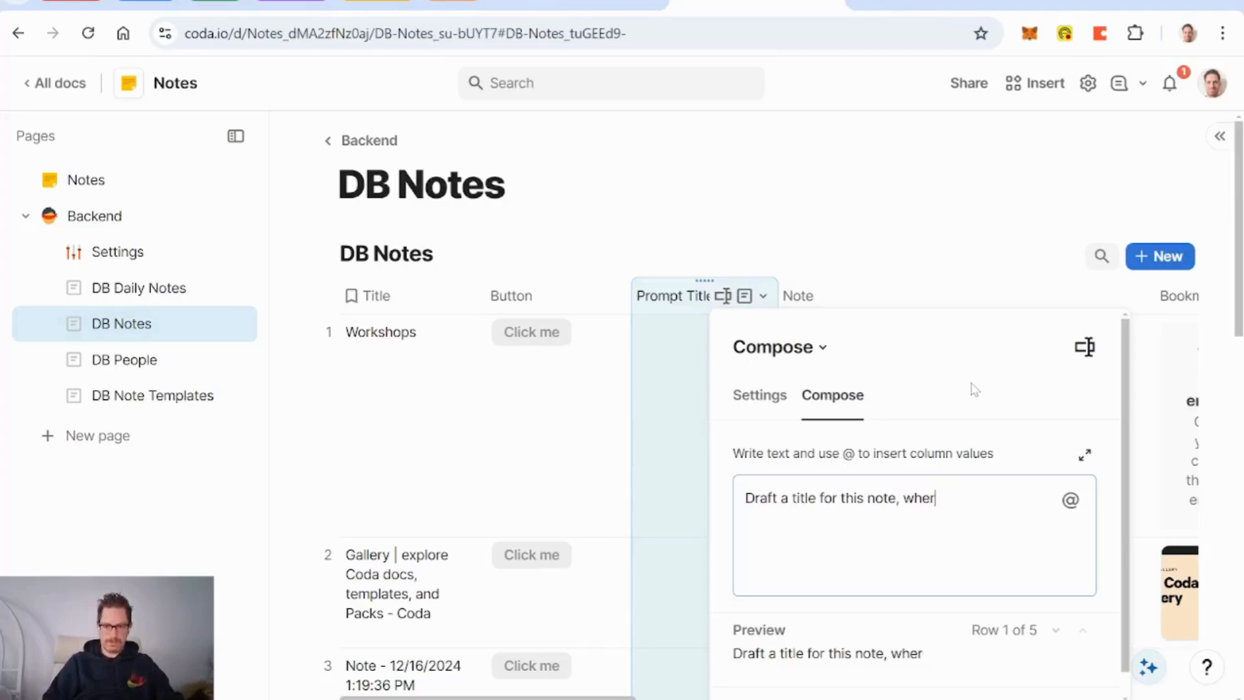
pyautogui.press('BackSpace')
pyautogui.press('BackSpace')
pyautogui.press('BackSpace')
pyautogui.press('BackSpace')
pyautogui.press('BackSpace')
pyautogui.press('BackSpace')
pyautogui.write('in')
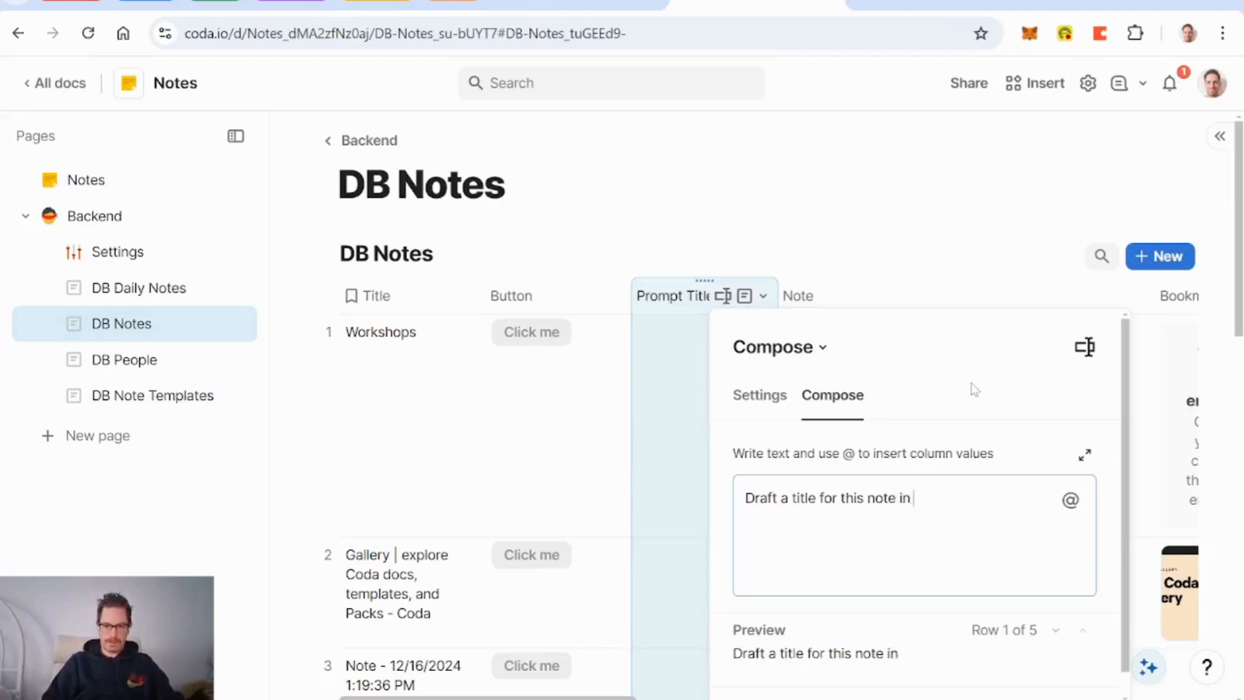
pyautogui.press('BackSpace')
pyautogui.press('BackSpace')
pyautogui.press('BackSpace')
pyautogui.write('using few')
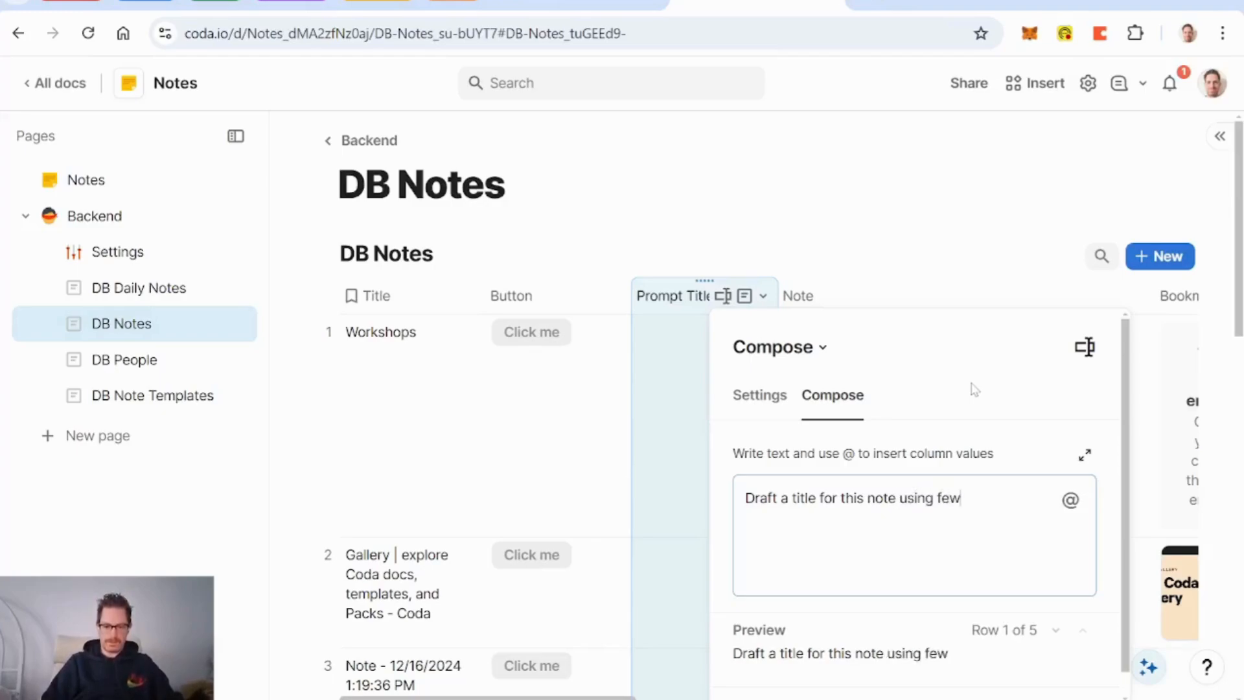
pyautogui.write('er than ')
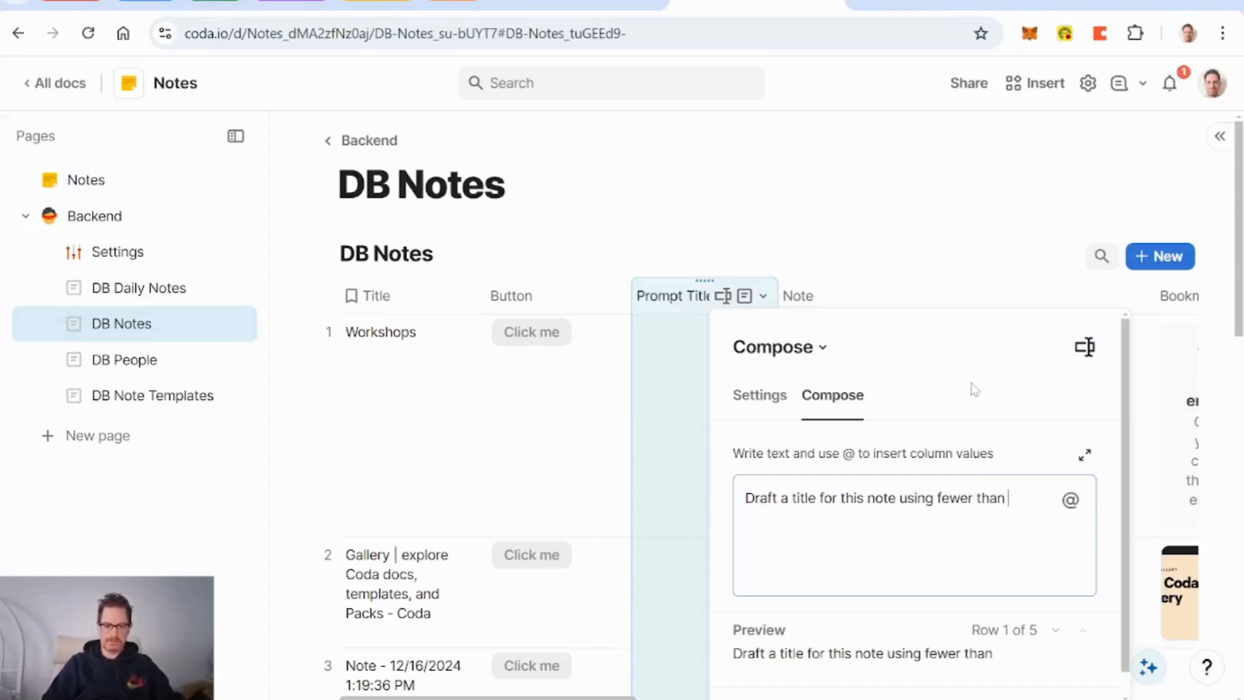
pyautogui.write('6 words')
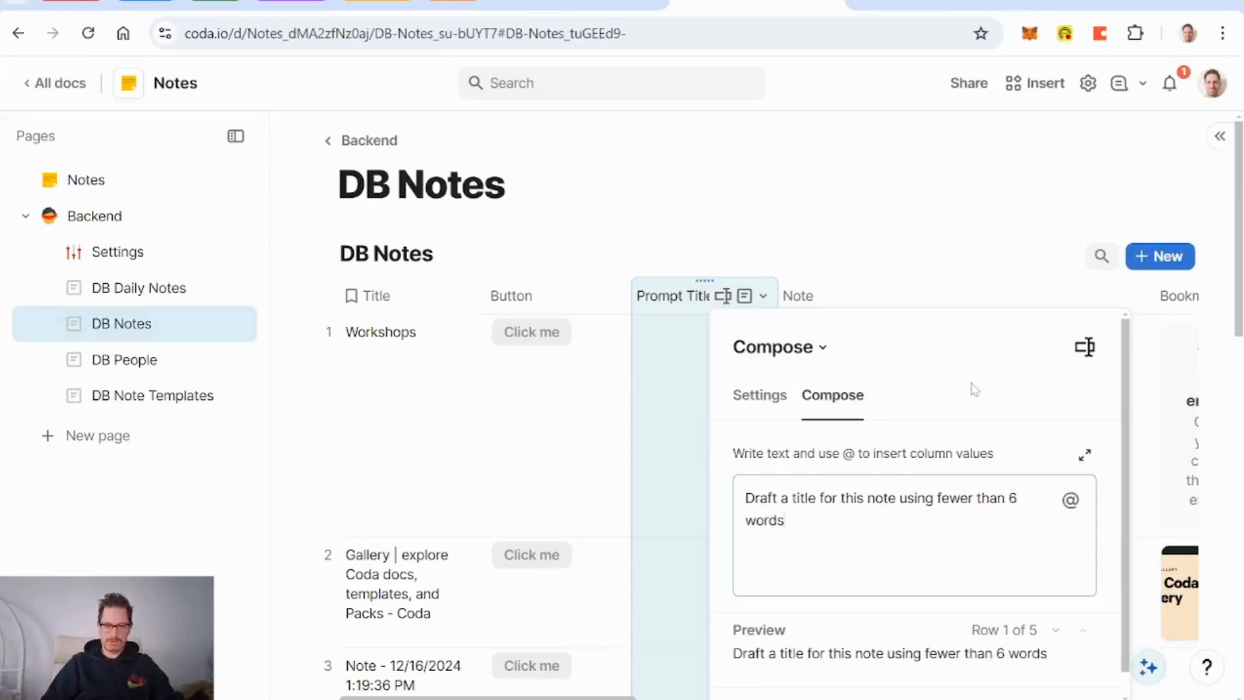
pyautogui.click(123, 252)
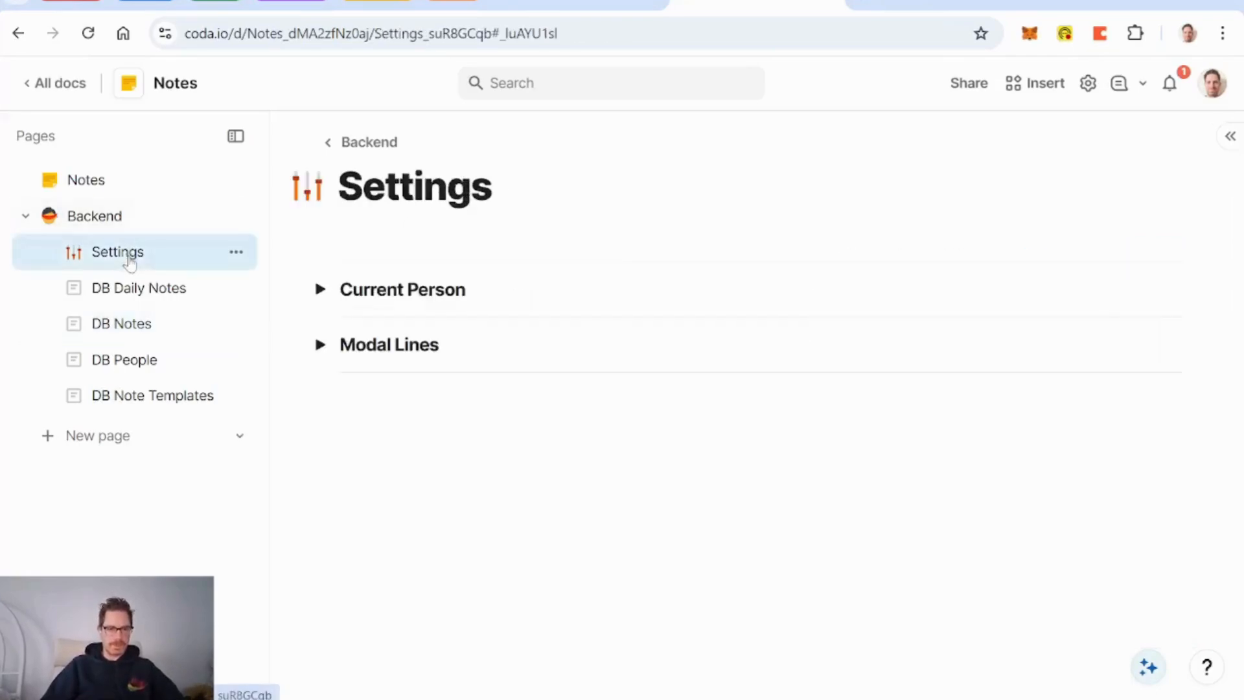
# Step: Insert a Collaborative text control named 'AI Note Title Length' below Modal Lines
pyautogui.click(341, 401)
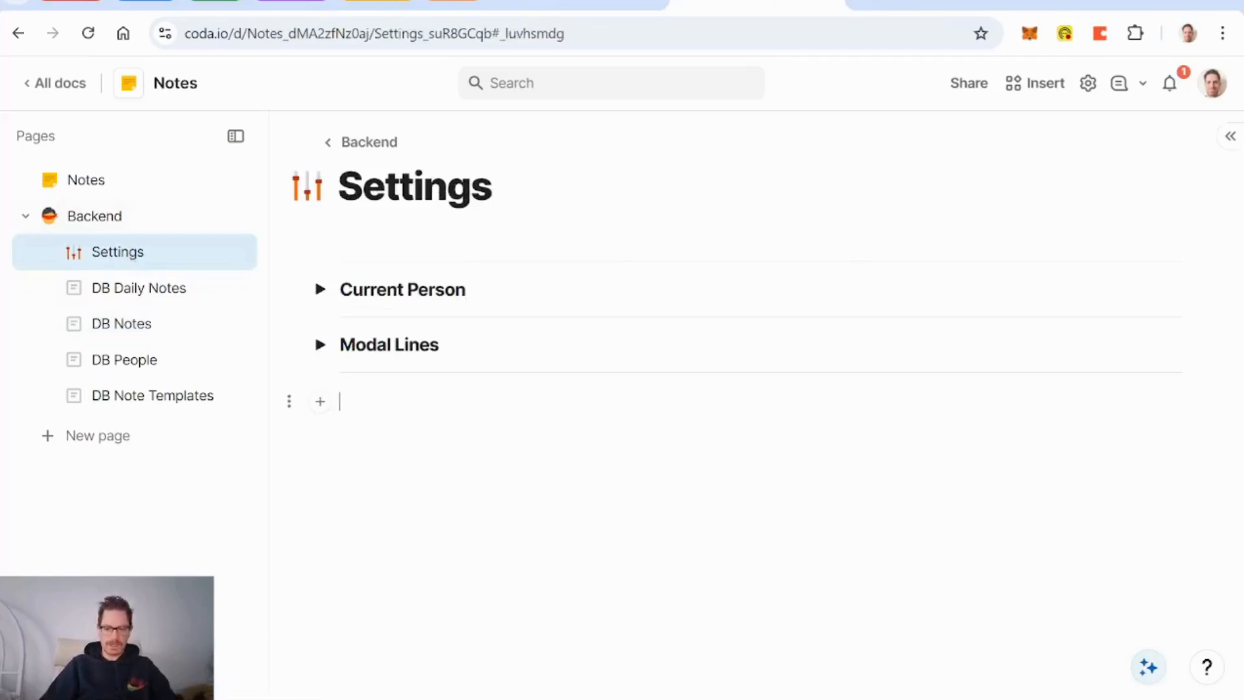
pyautogui.write('/tex')
pyautogui.press('Return')
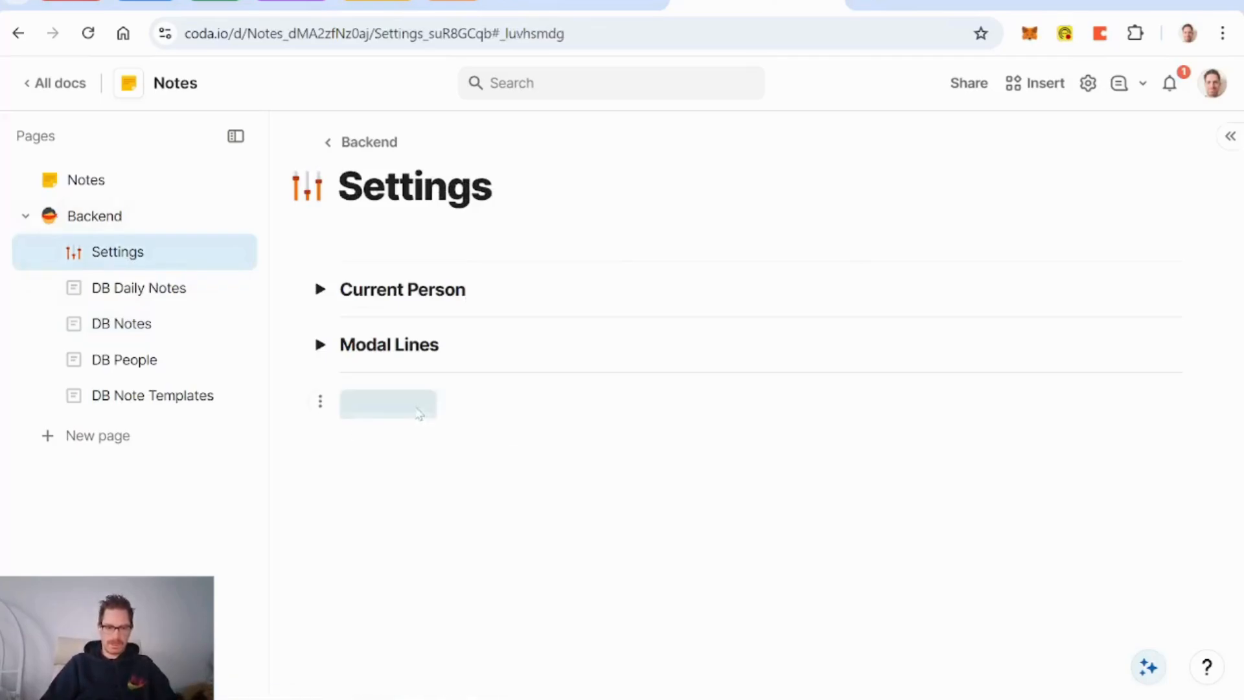
pyautogui.click(414, 237)
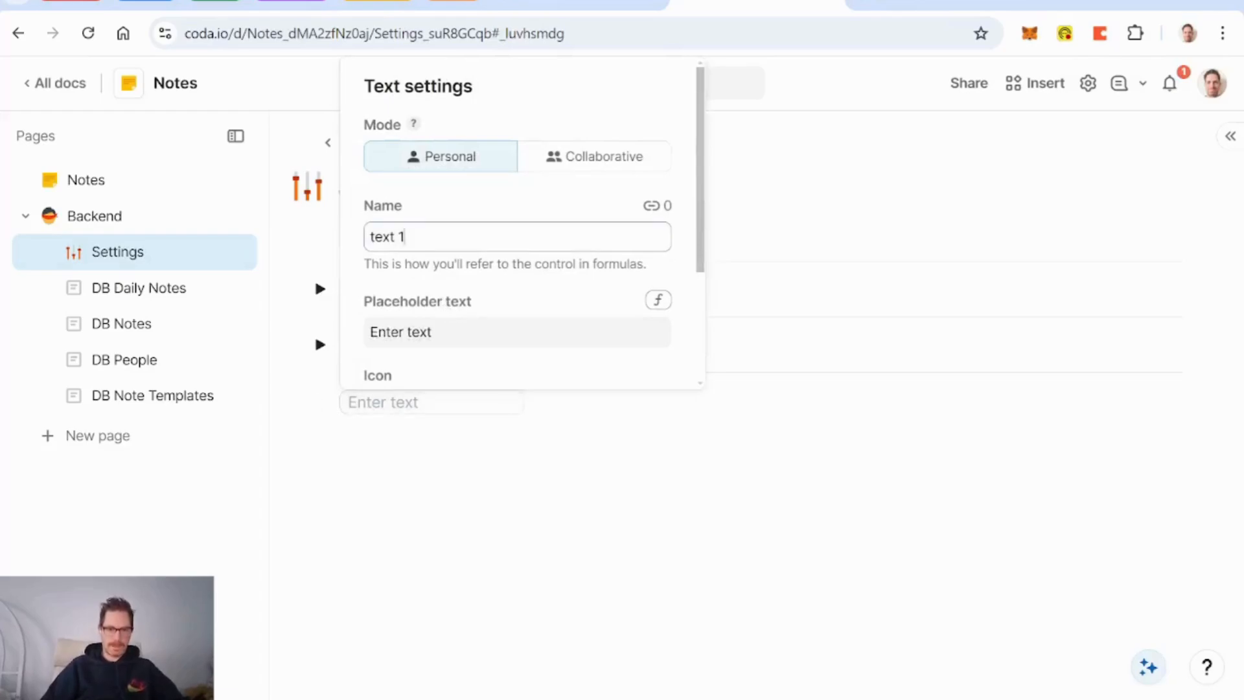
pyautogui.press('BackSpace')
pyautogui.press('BackSpace')
pyautogui.press('BackSpace')
pyautogui.press('BackSpace')
pyautogui.press('BackSpace')
pyautogui.press('BackSpace')
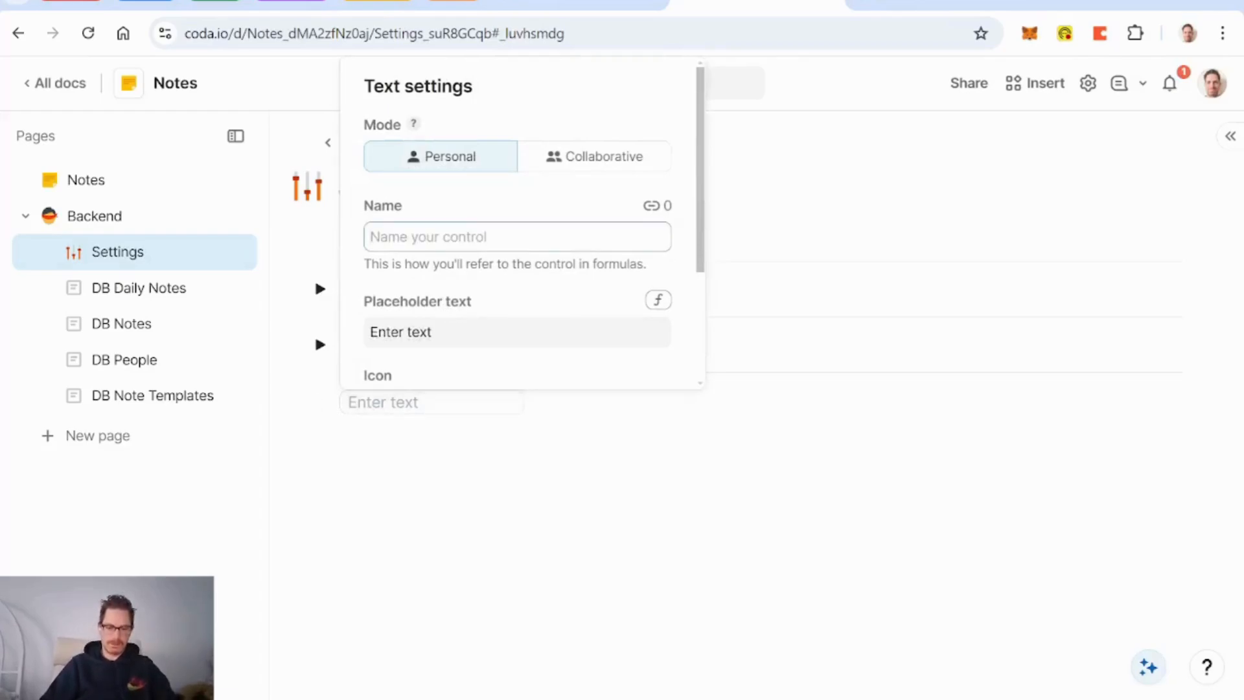
pyautogui.write('No')
pyautogui.press('BackSpace')
pyautogui.press('BackSpace')
pyautogui.write('AIn')
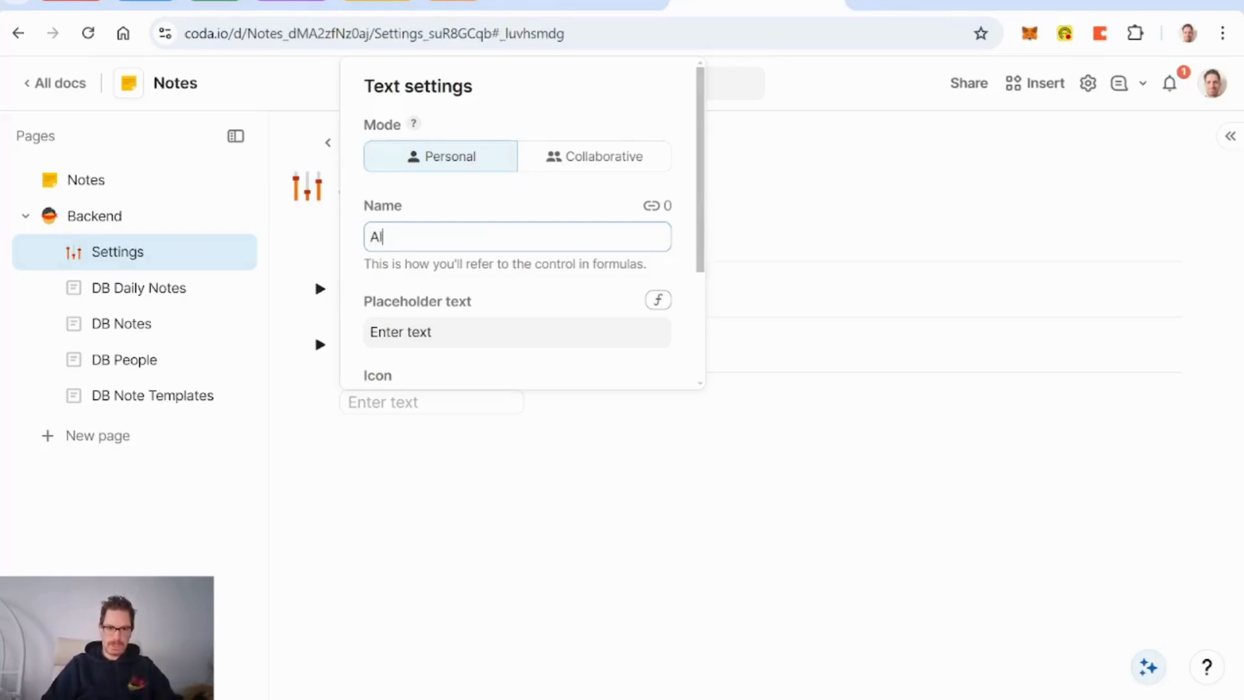
pyautogui.press('BackSpace')
pyautogui.press('BackSpace')
pyautogui.press('BackSpace')
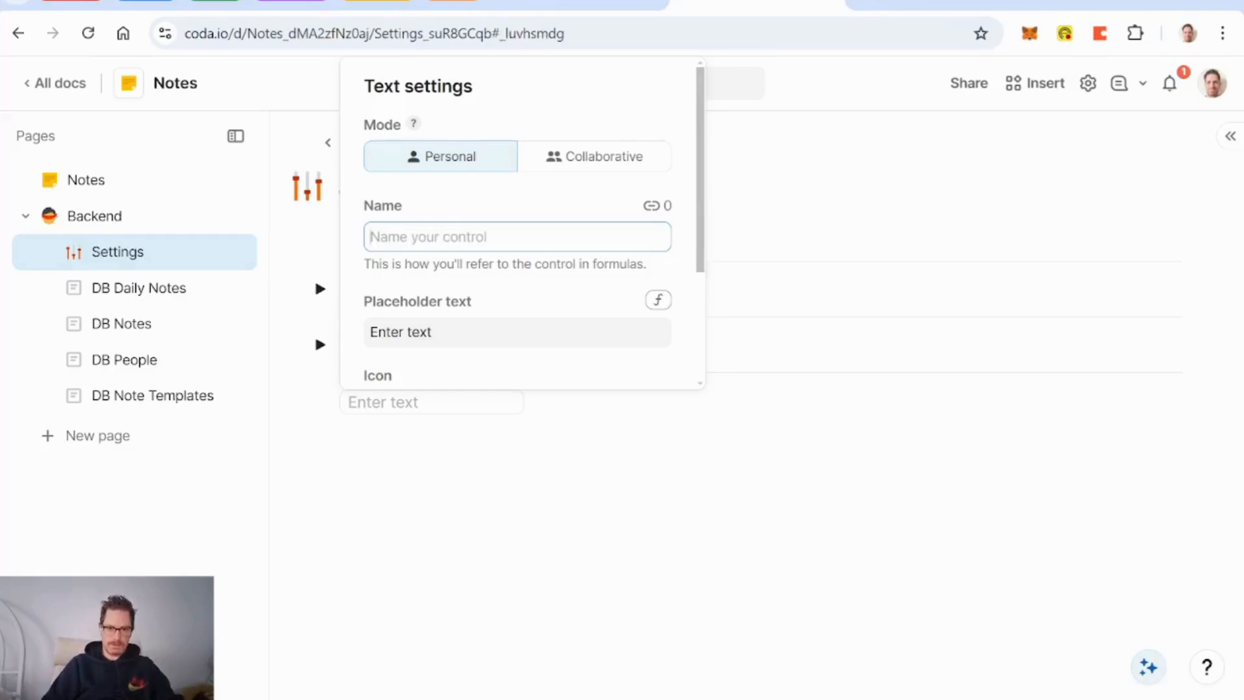
pyautogui.write('AI')
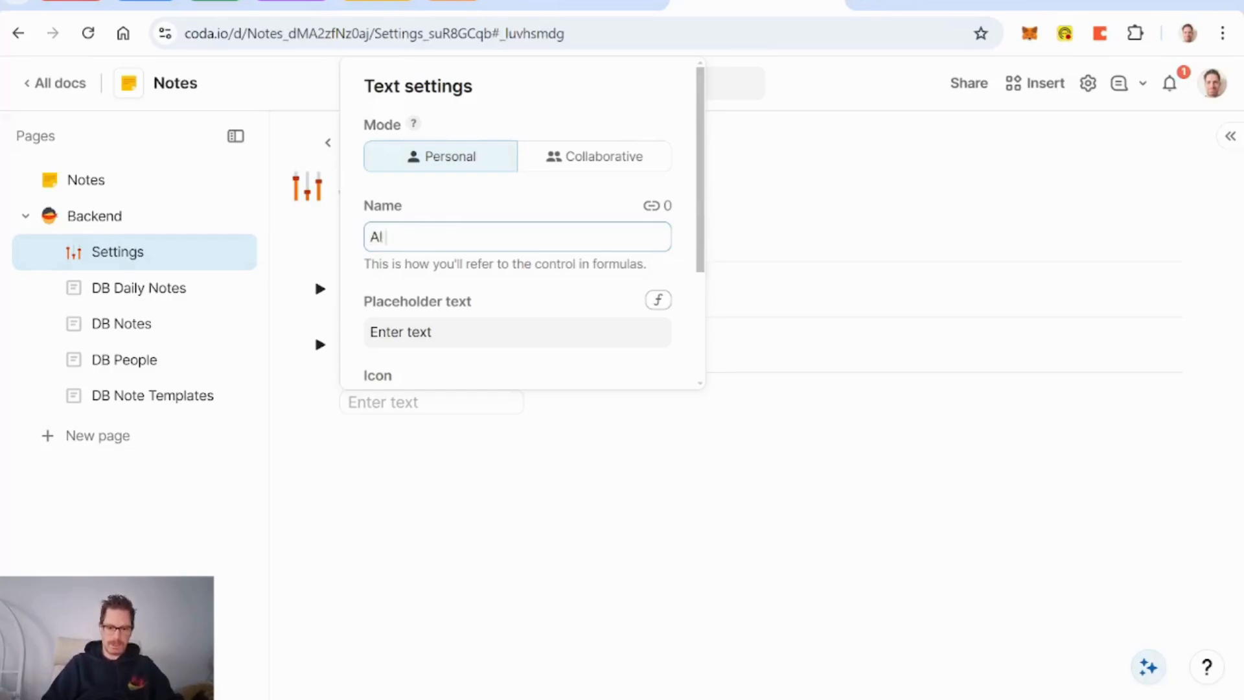
pyautogui.write(' Note Title Le')
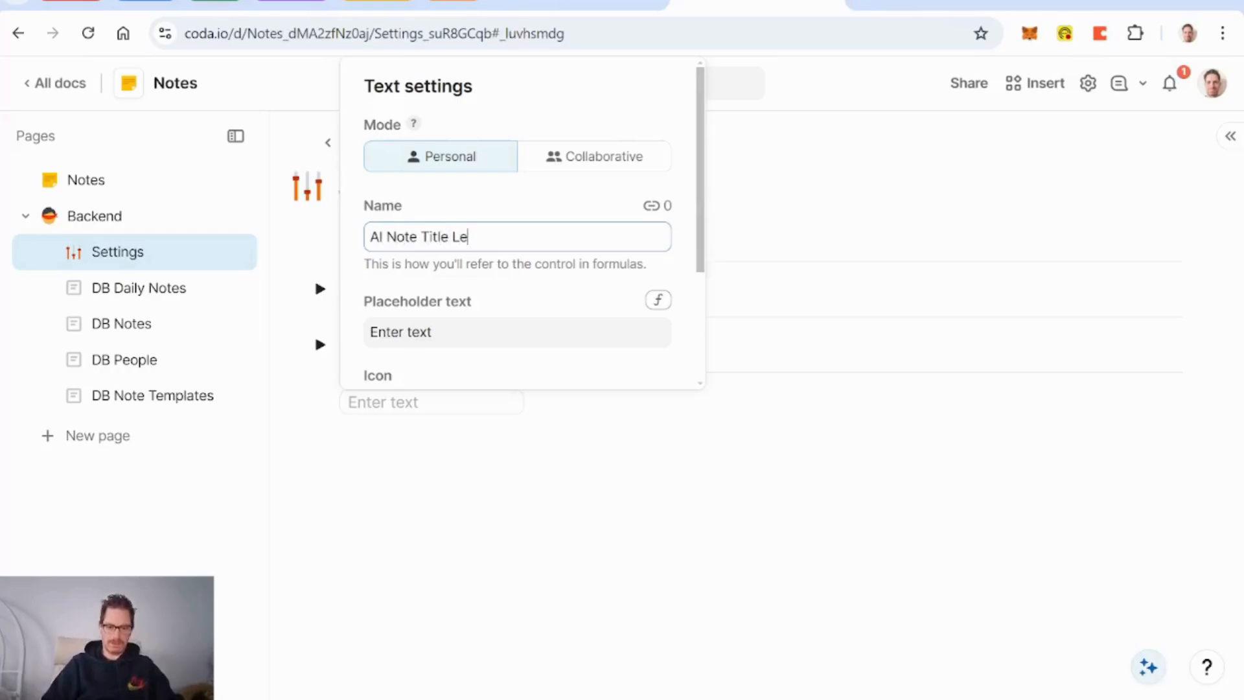
pyautogui.write('ngth')
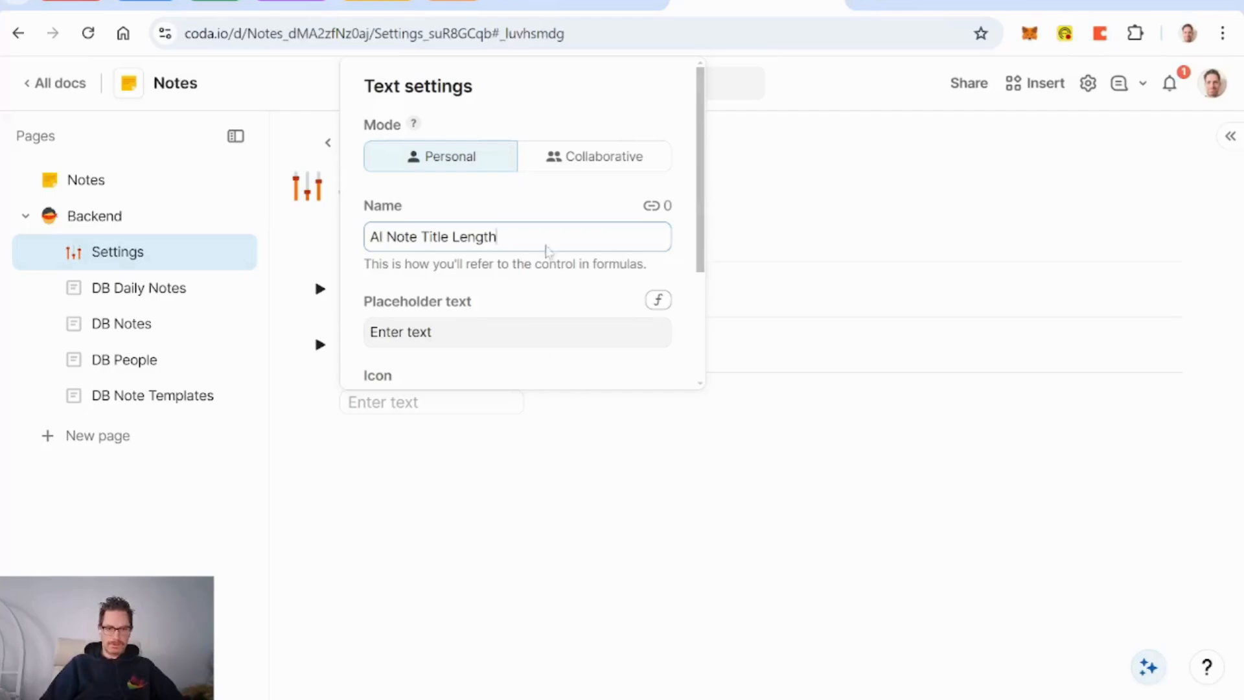
pyautogui.click(592, 172)
pyautogui.click(526, 402)
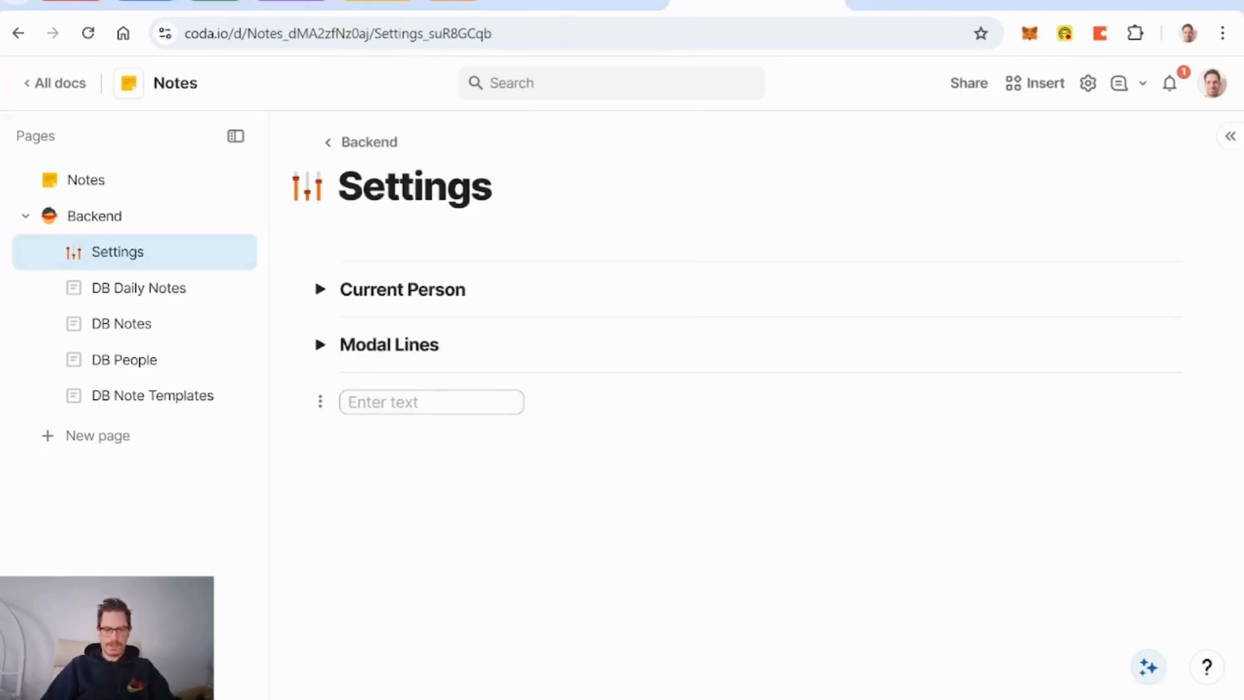
# Step: Set the control's value to 6 and label it 'AI Note Title Length Max'
pyautogui.write('6')
pyautogui.press('Return')
pyautogui.press('Left')
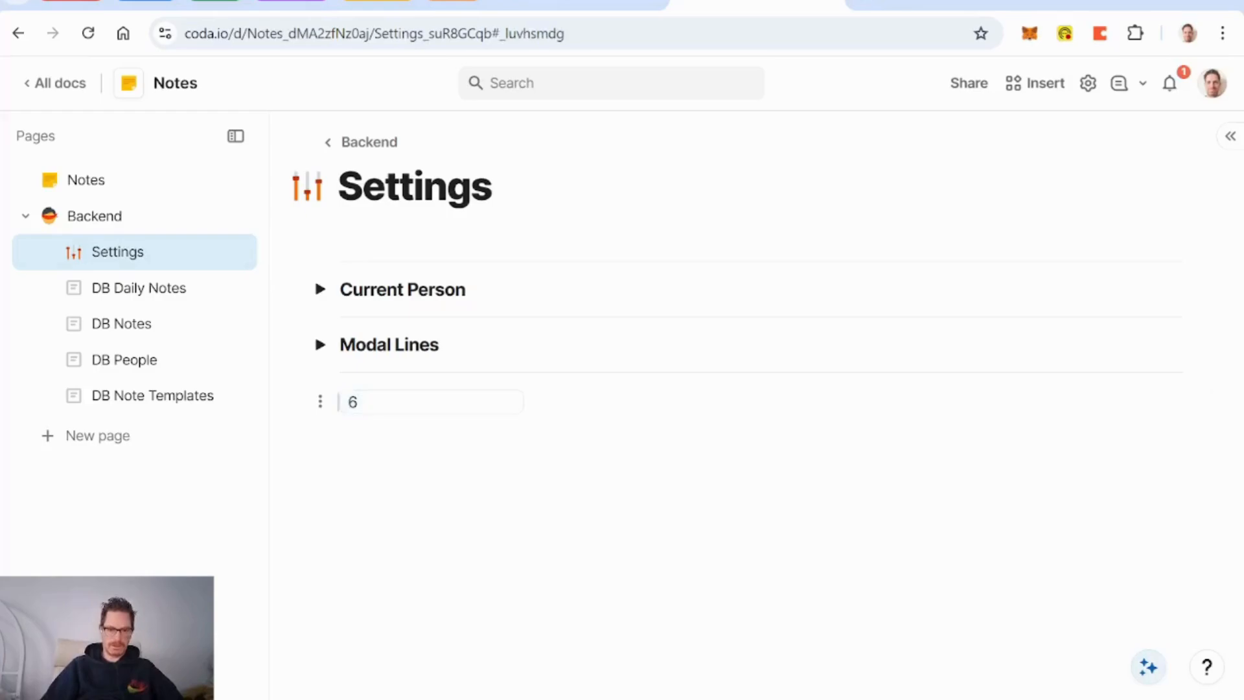
pyautogui.write('AI Note Tit')
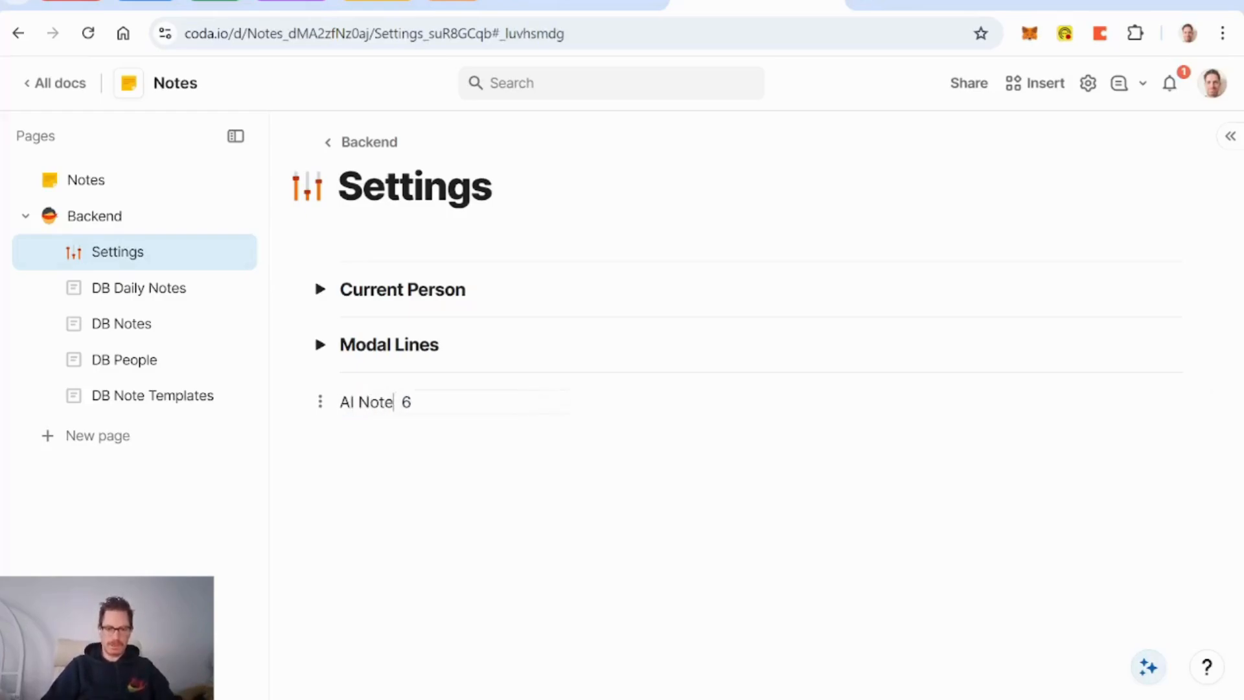
pyautogui.write('le')
pyautogui.write('ht')
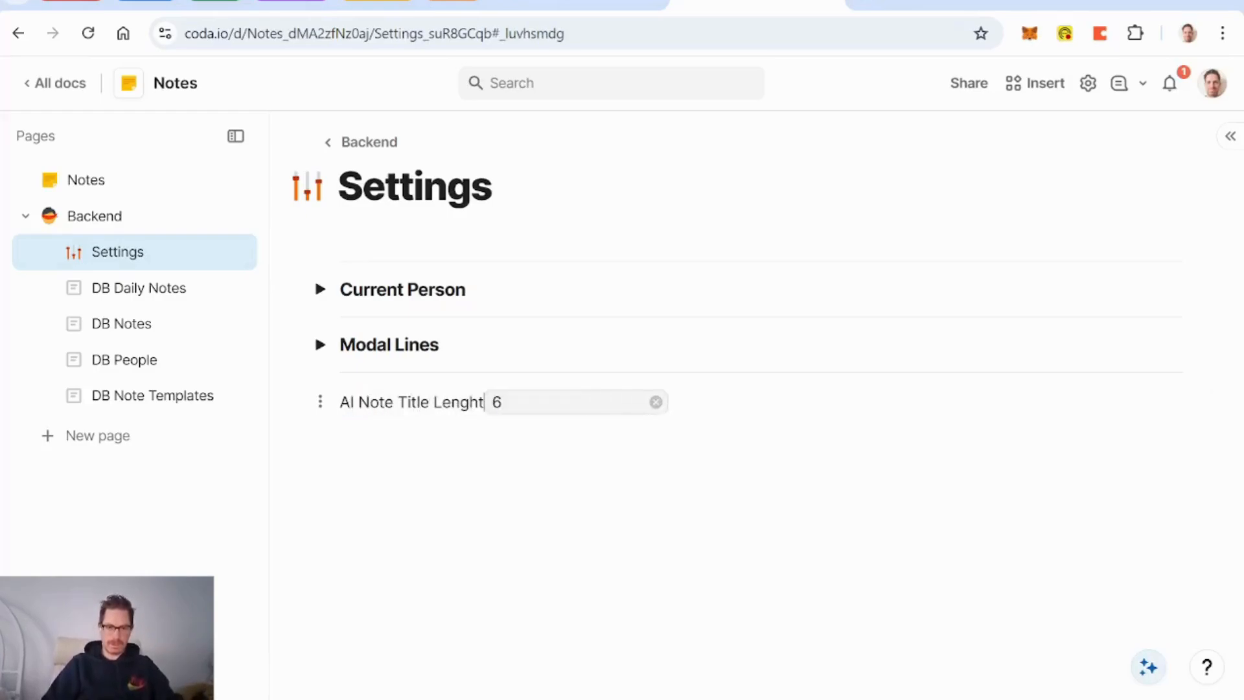
pyautogui.press('BackSpace')
pyautogui.press('BackSpace')
pyautogui.press('BackSpace')
pyautogui.write('gth M')
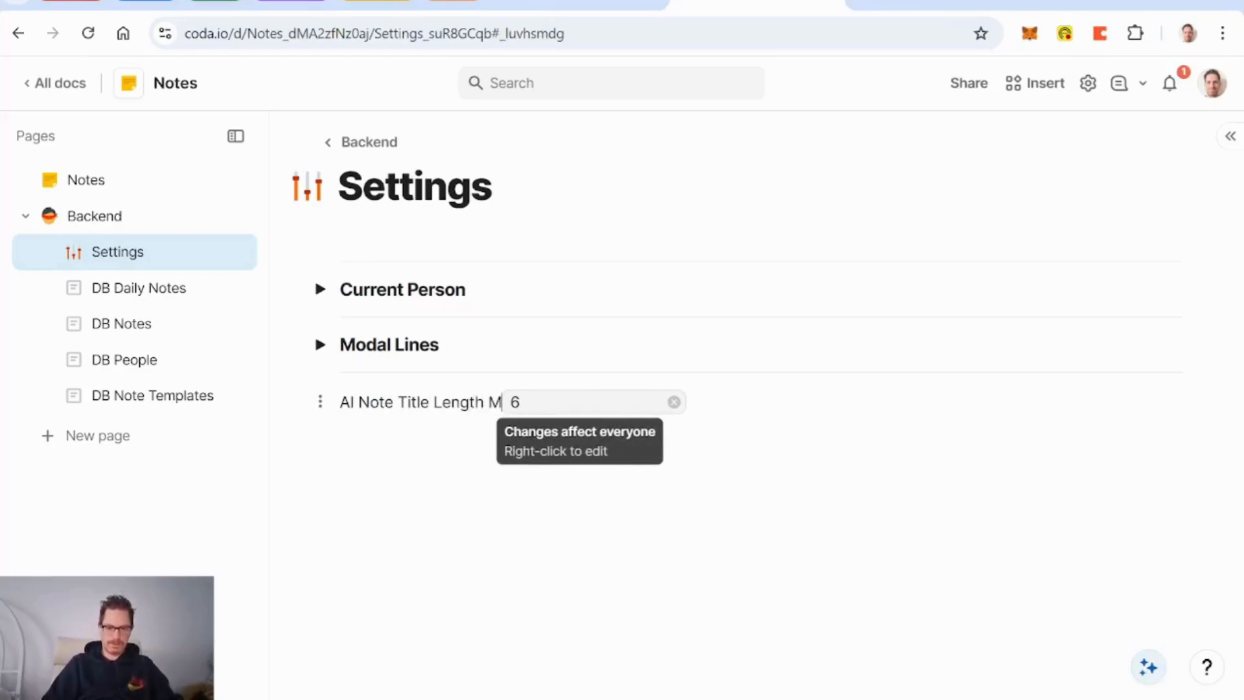
pyautogui.write('ax')
pyautogui.press('BackSpace')
pyautogui.press('BackSpace')
pyautogui.write('ax')
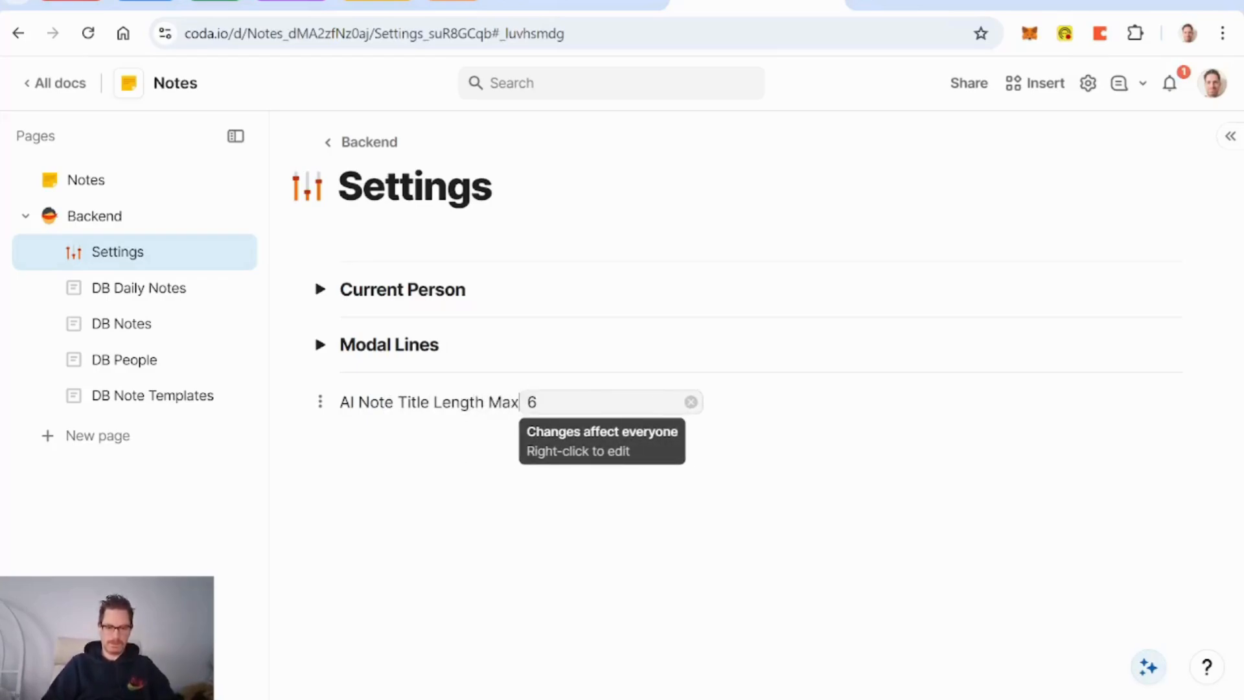
pyautogui.press('Return')
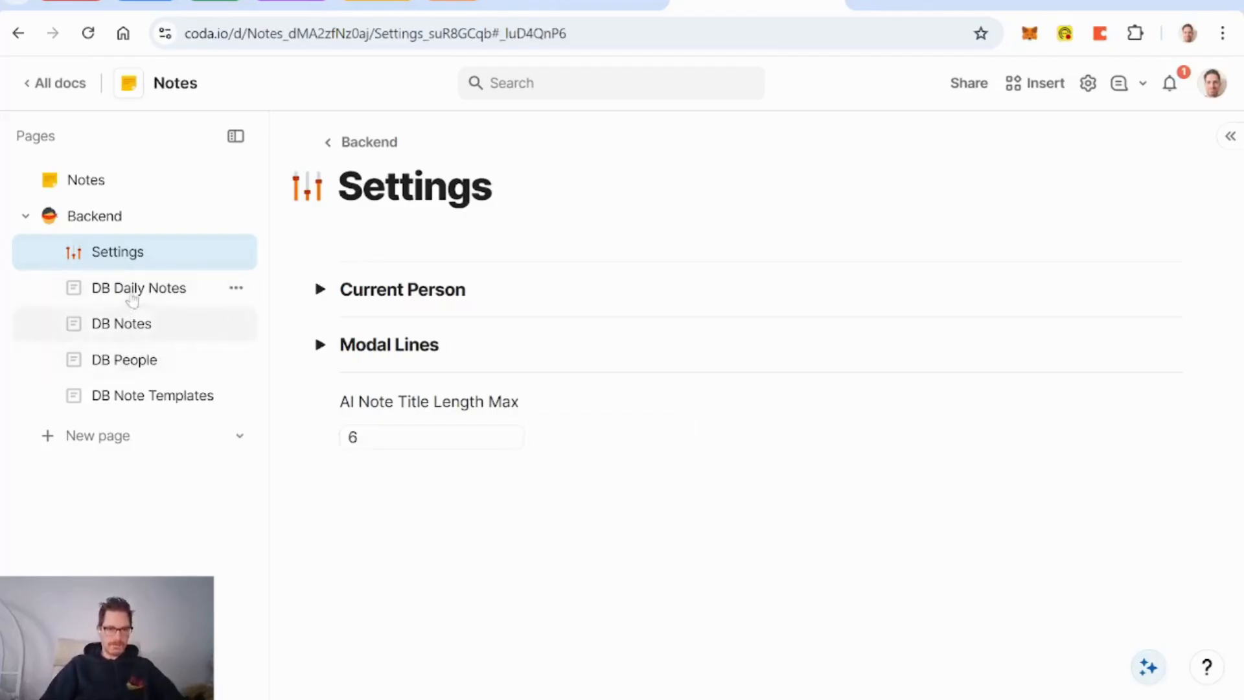
# Step: In DB Notes, edit the Prompt Title compose content and delete 'fewer' and the hard-coded 6
pyautogui.click(142, 324)
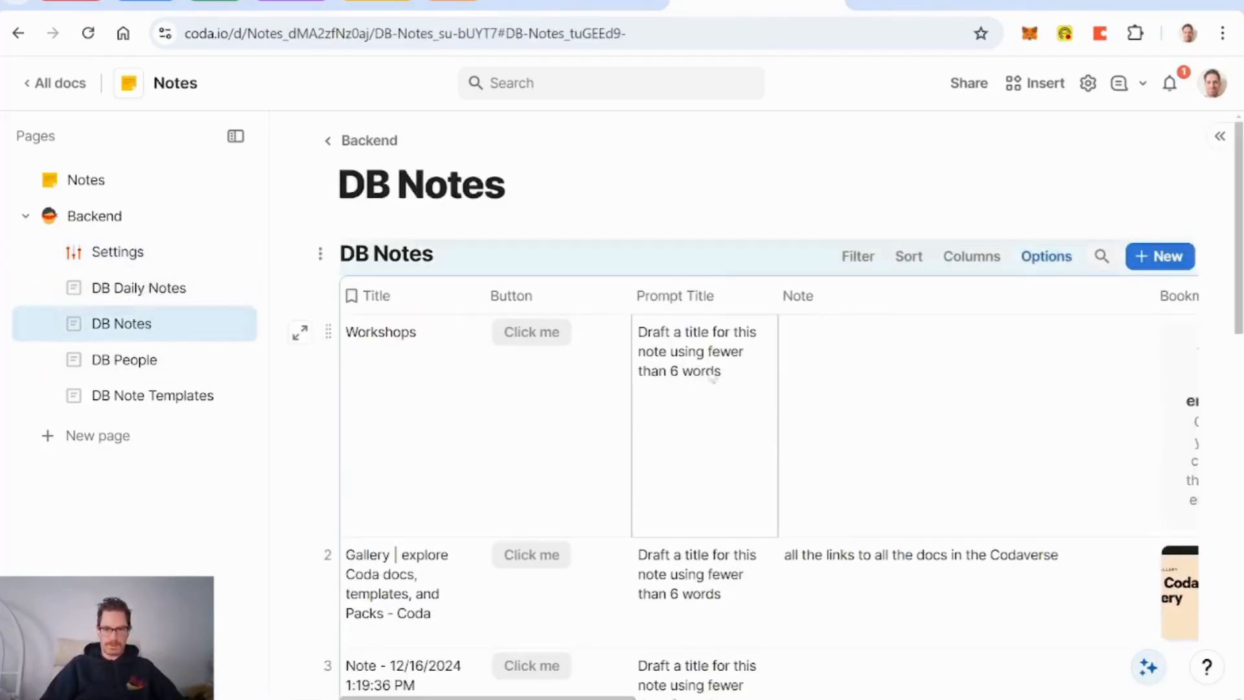
pyautogui.click(746, 298)
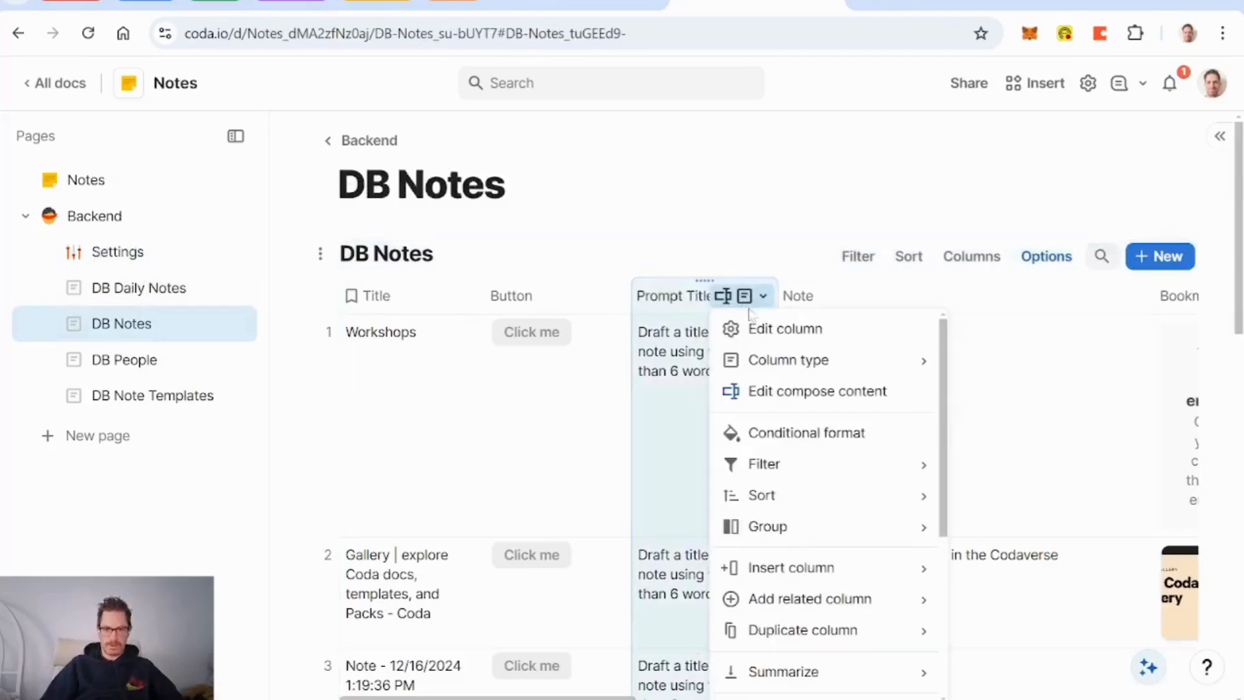
pyautogui.click(804, 391)
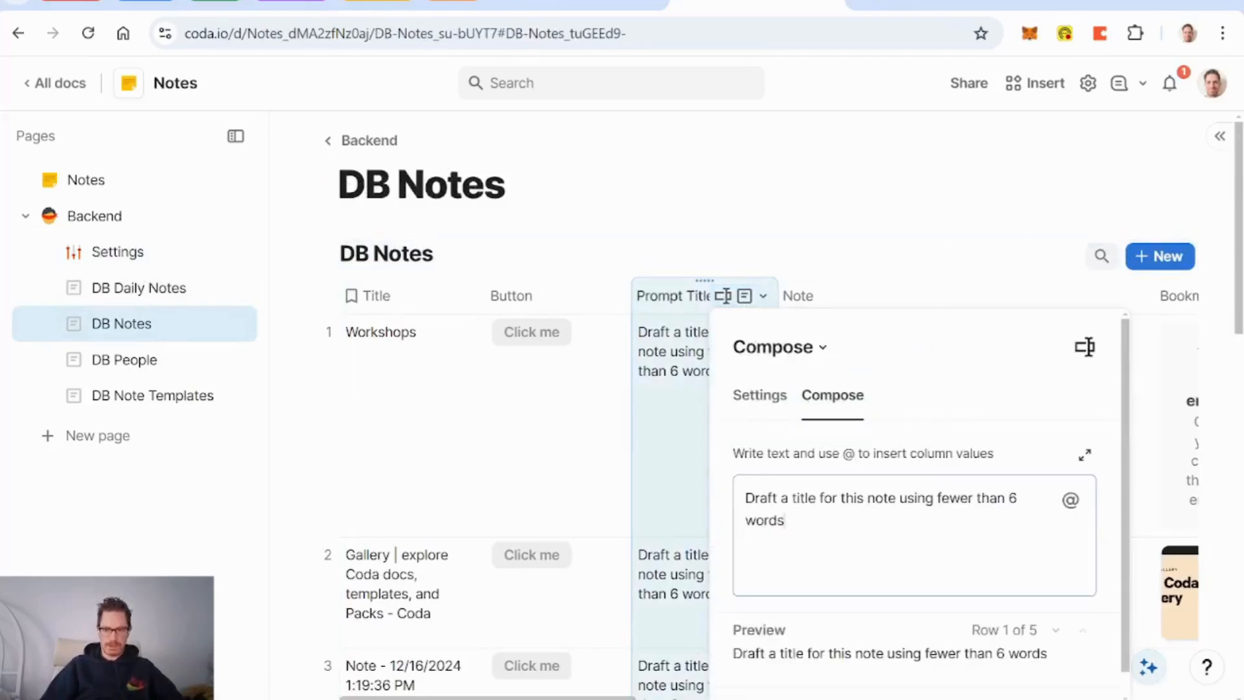
pyautogui.click(1017, 498)
pyautogui.press('BackSpace')
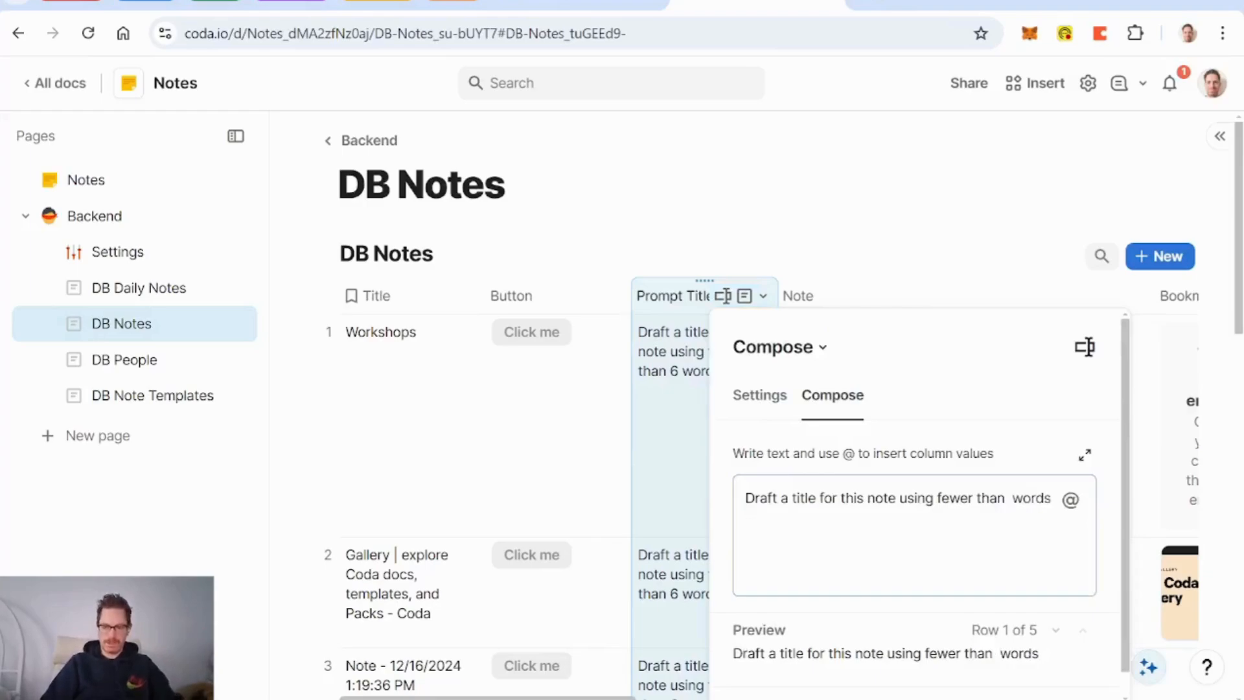
pyautogui.press('Left')
pyautogui.press('Left')
pyautogui.press('Left')
pyautogui.press('Left')
pyautogui.press('Left')
pyautogui.press('Left')
pyautogui.press('BackSpace')
pyautogui.press('BackSpace')
pyautogui.press('BackSpace')
pyautogui.press('BackSpace')
pyautogui.press('BackSpace')
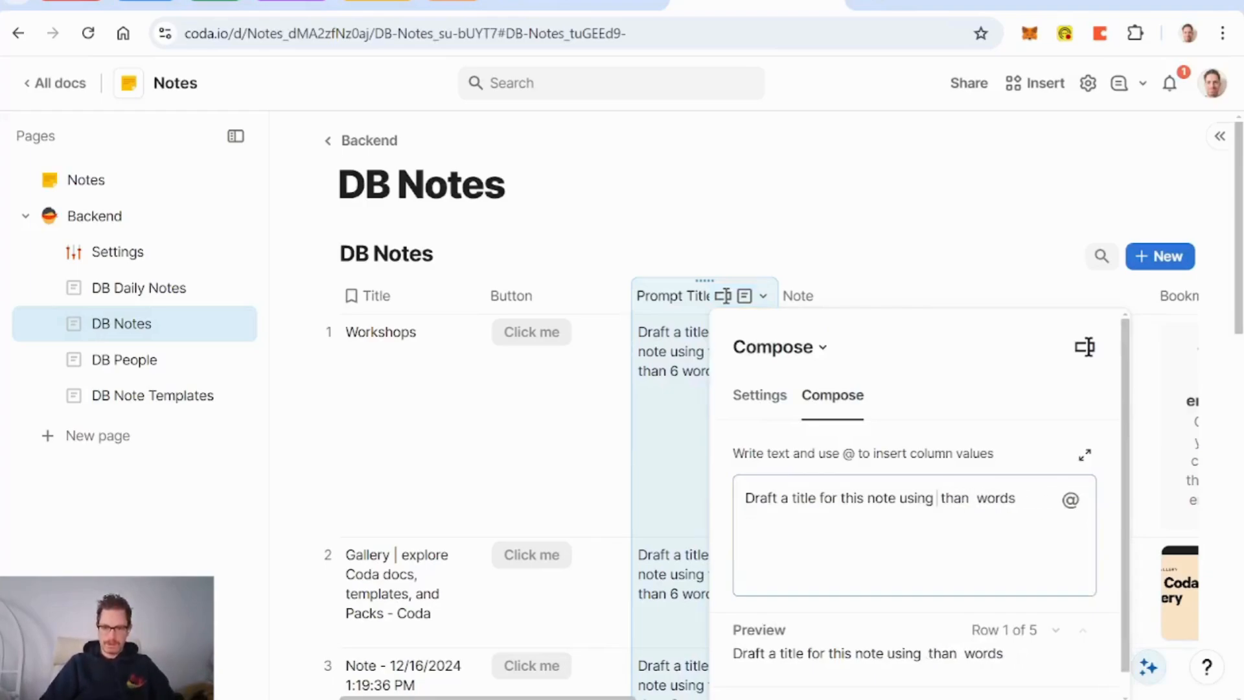
# Step: Insert 'no more than' followed by a formula reference to AI Note Title Length
pyautogui.write('no more')
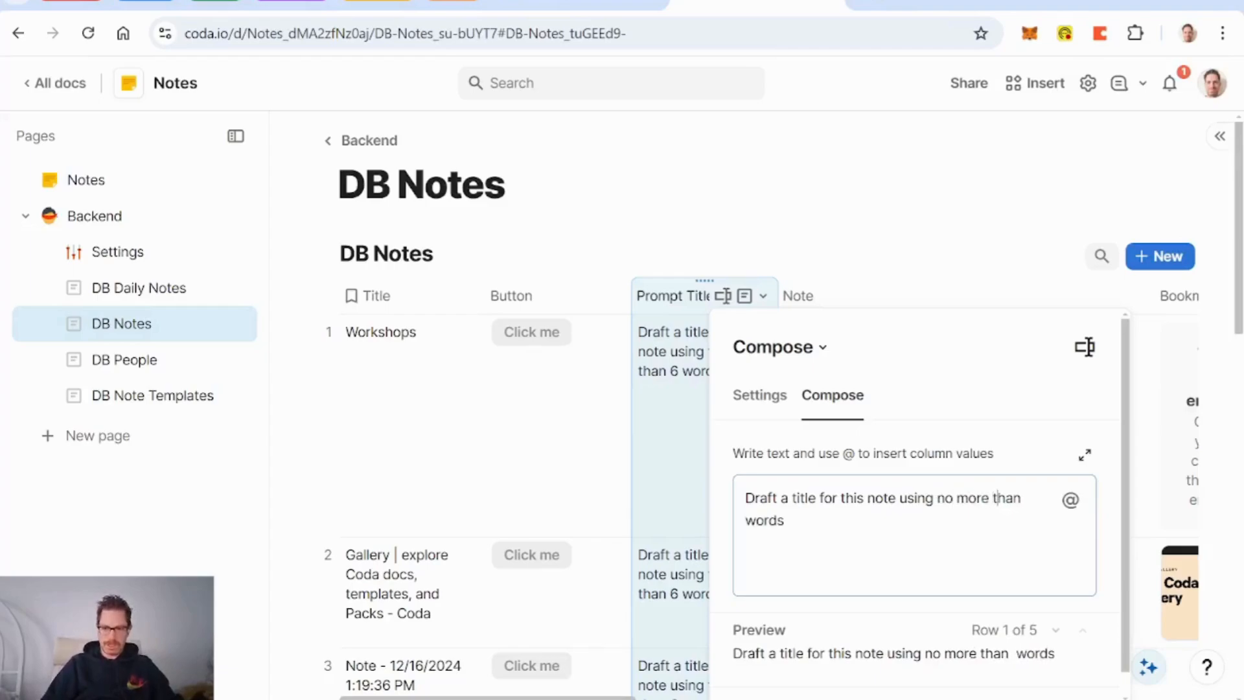
pyautogui.write(' than @')
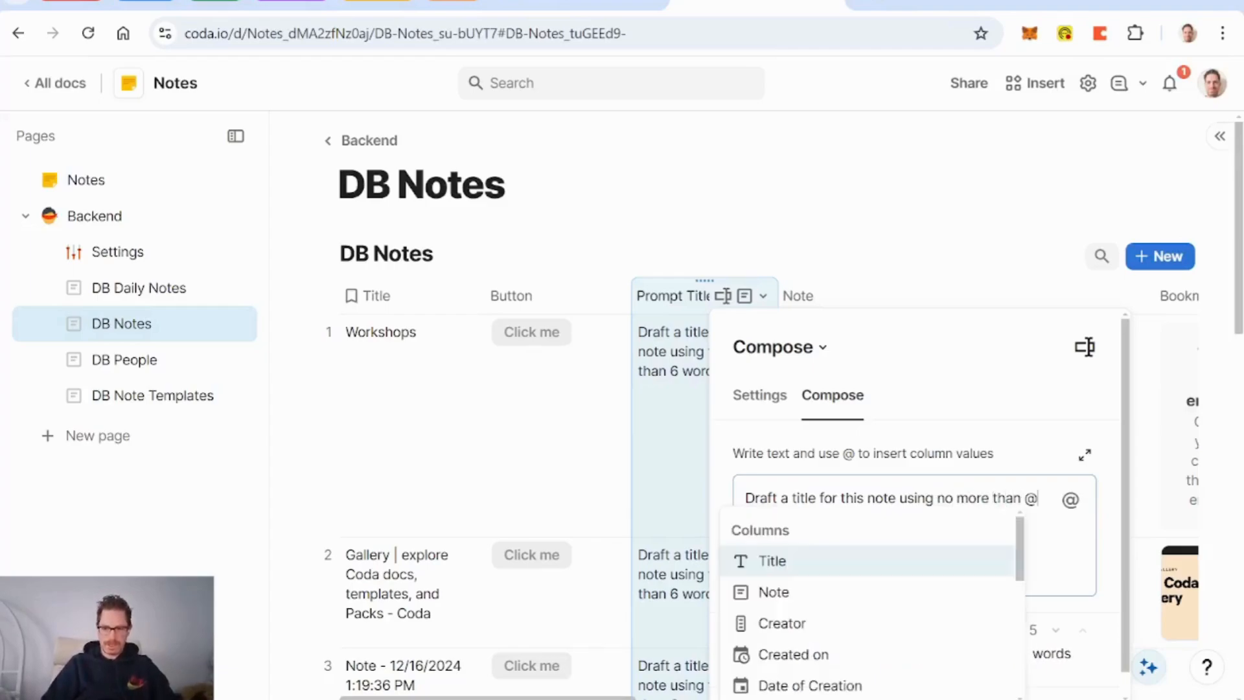
pyautogui.press('BackSpace')
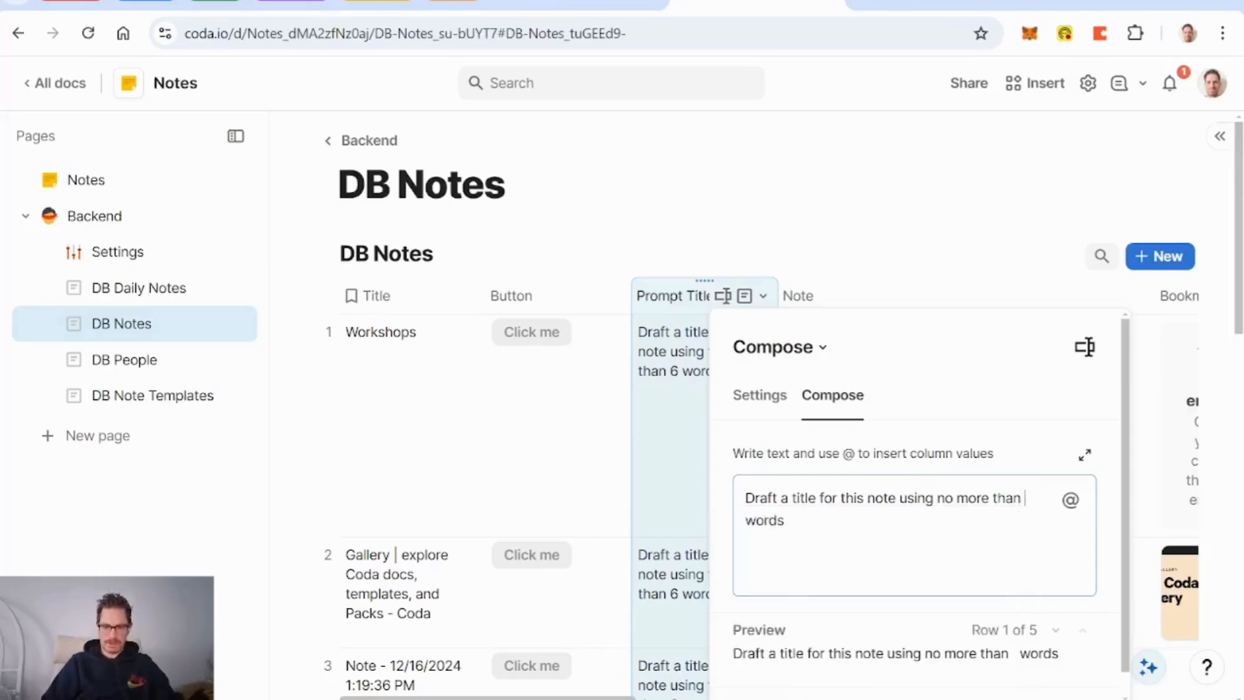
pyautogui.press('=')
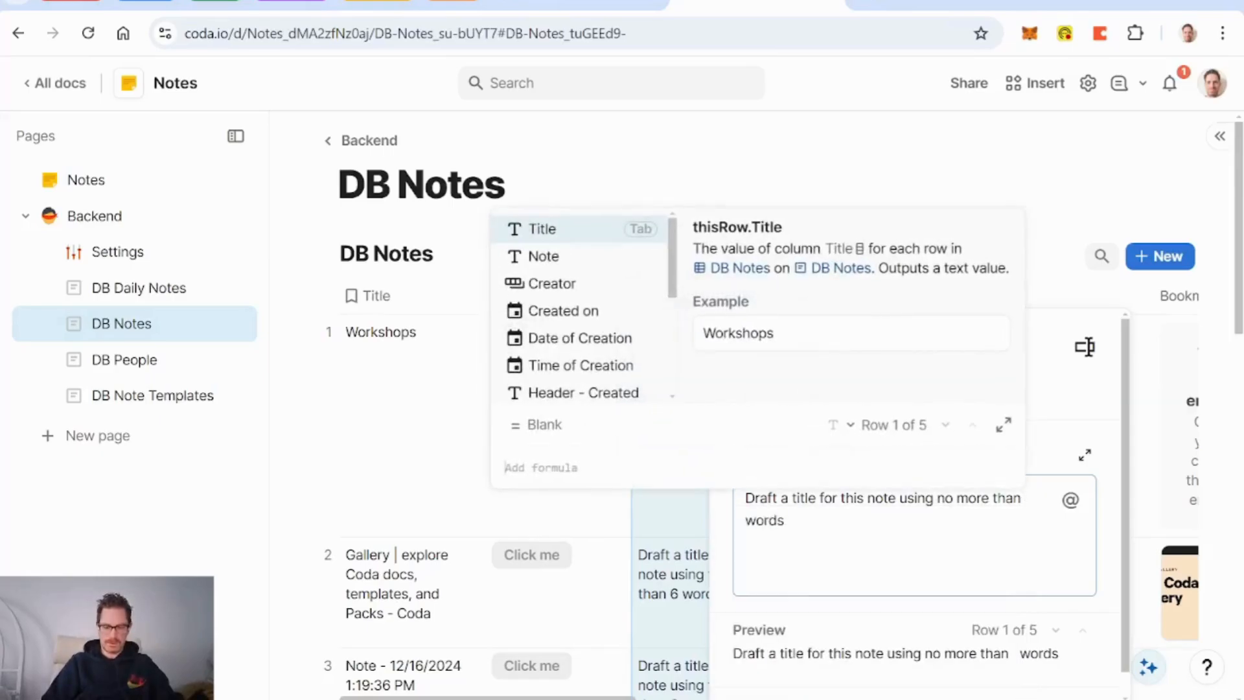
pyautogui.write('AI Note Title Length')
pyautogui.press('Tab')
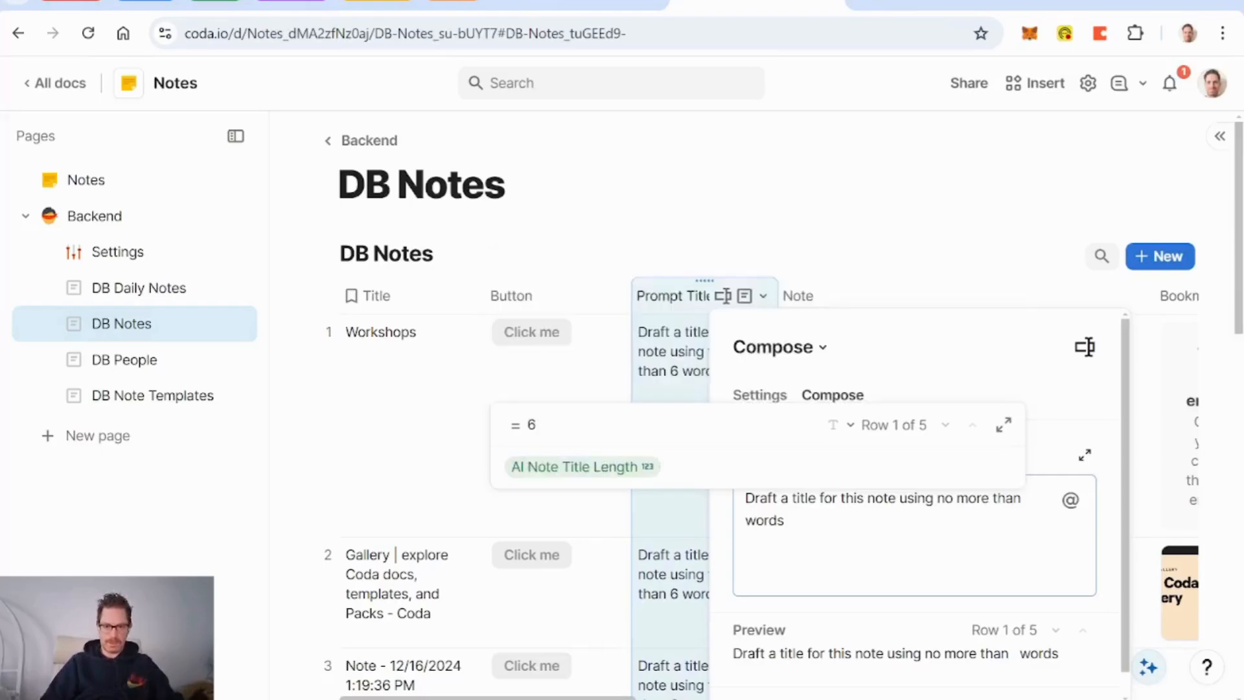
pyautogui.press('Return')
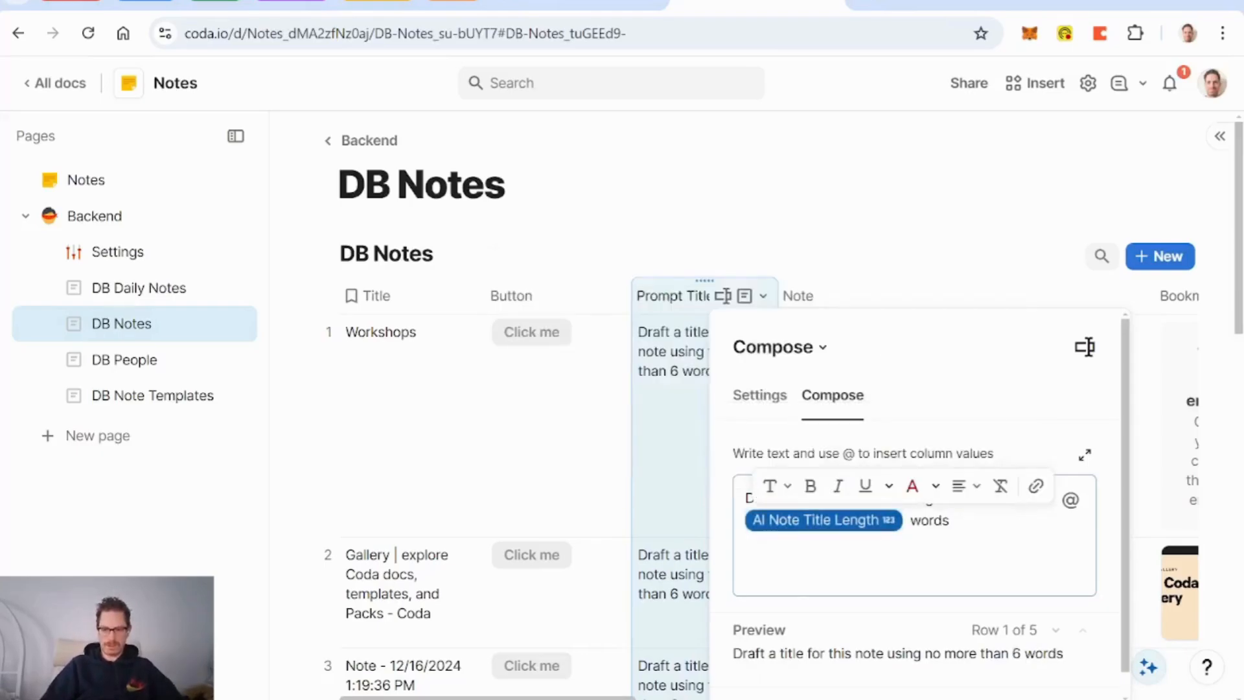
pyautogui.click(950, 521)
# Step: Append '. Here is the information about this note:' and a new line 'Note Content: [Note].'
pyautogui.write('.')
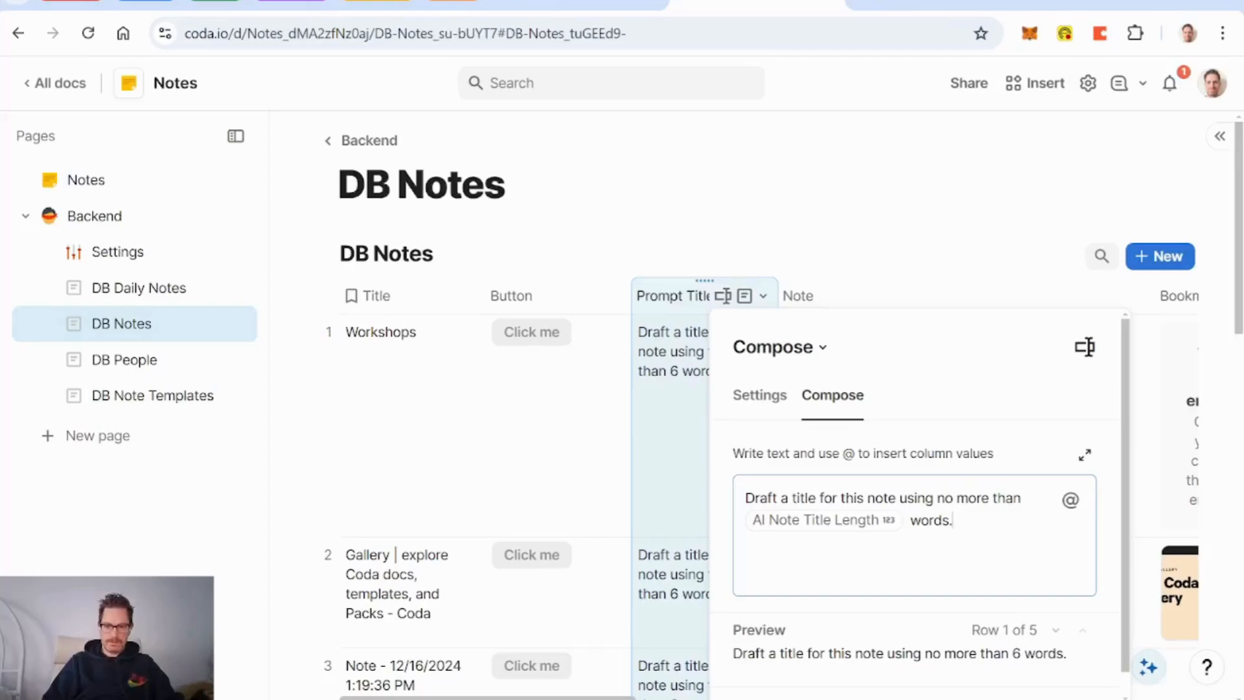
pyautogui.press('BackSpace')
pyautogui.write('. Here is the info')
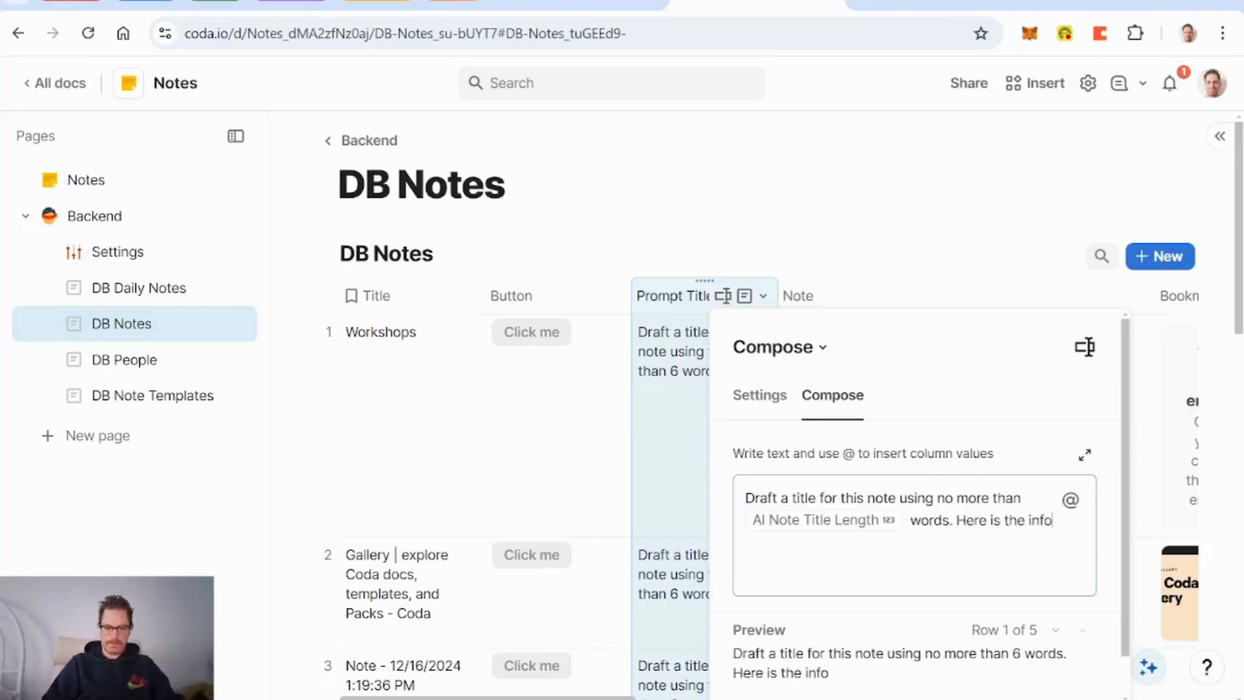
pyautogui.write('rmation about this note:')
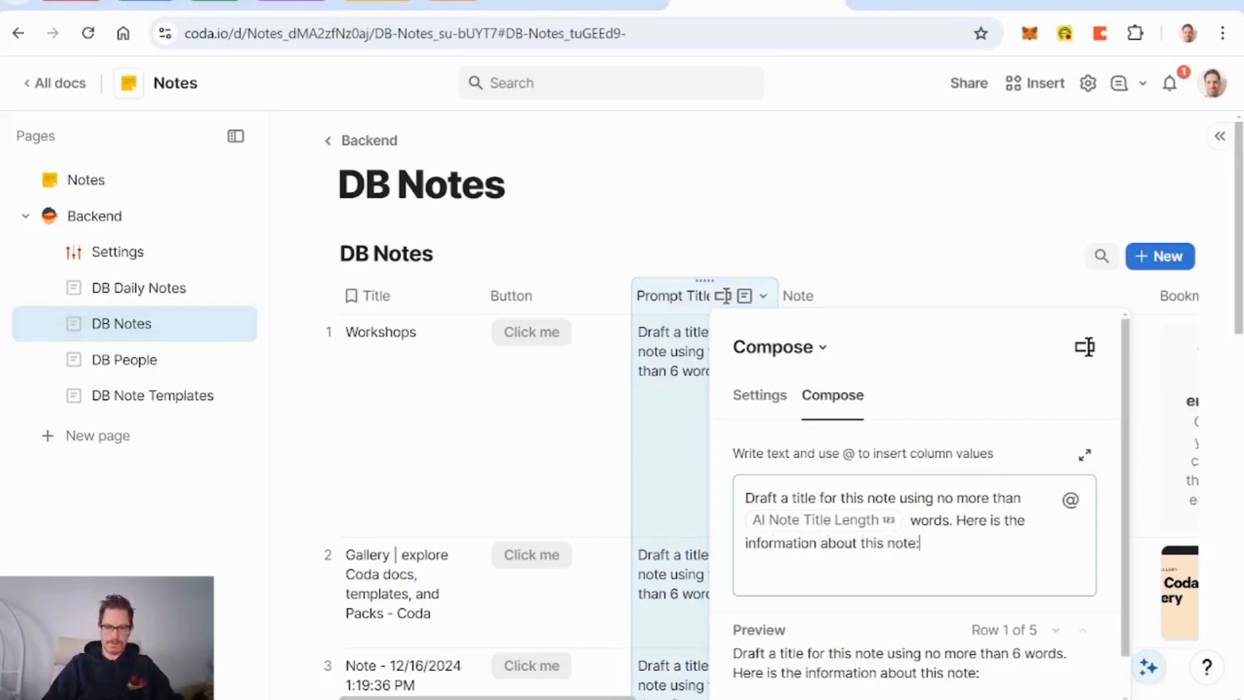
pyautogui.press('Return')
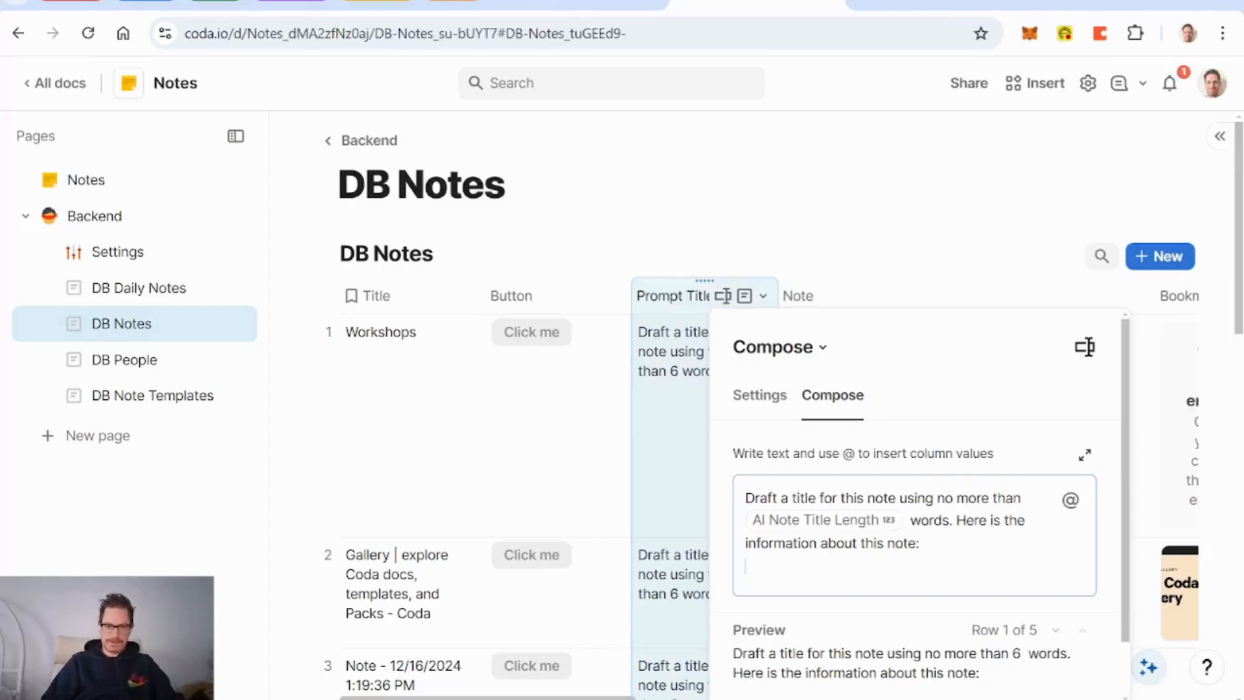
pyautogui.write('Note ')
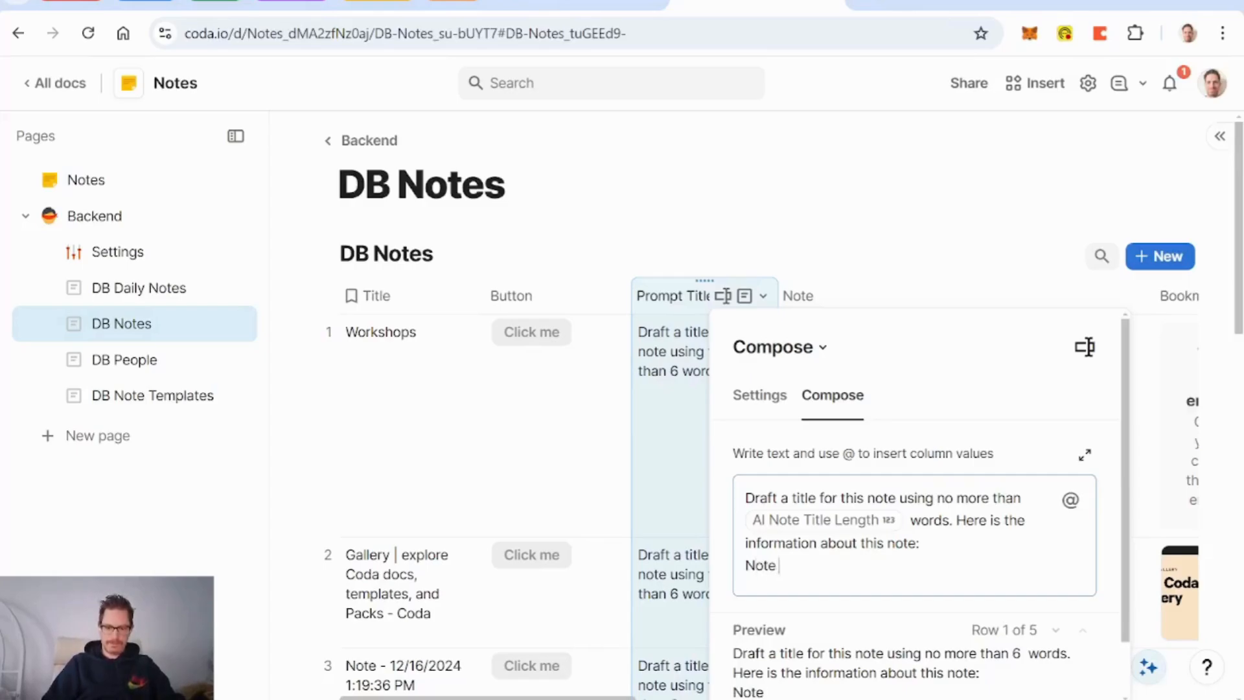
pyautogui.write('Content: ')
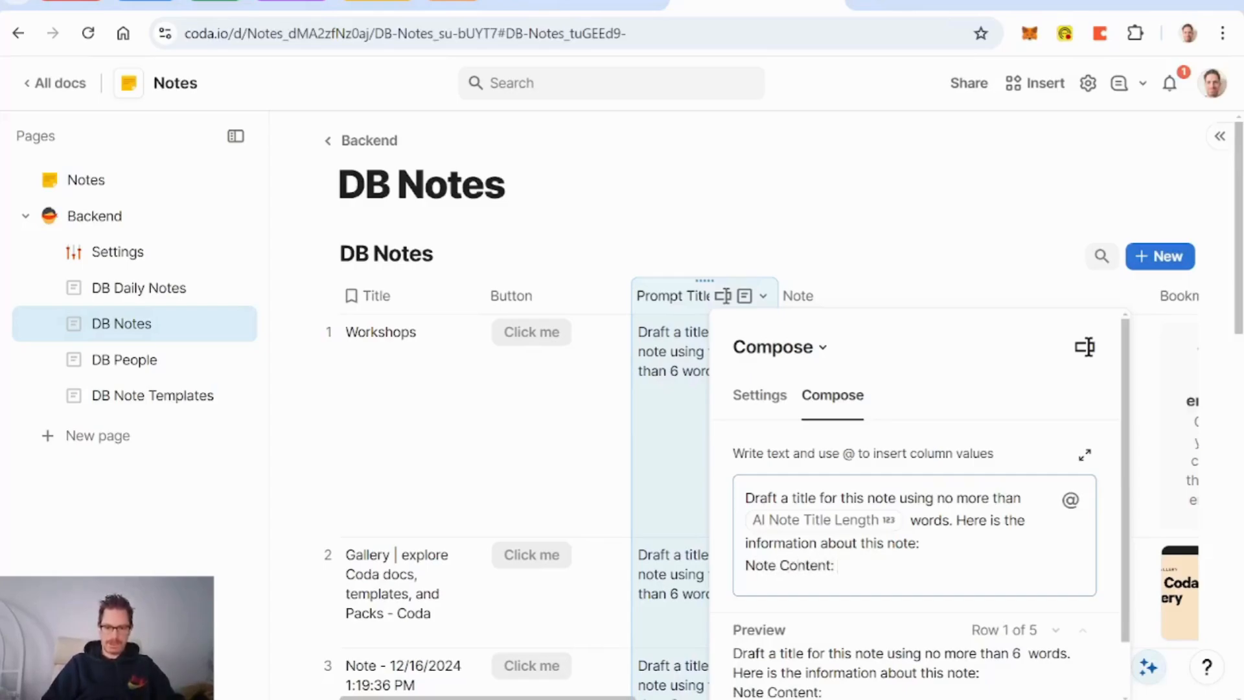
pyautogui.write('@')
pyautogui.press('Down')
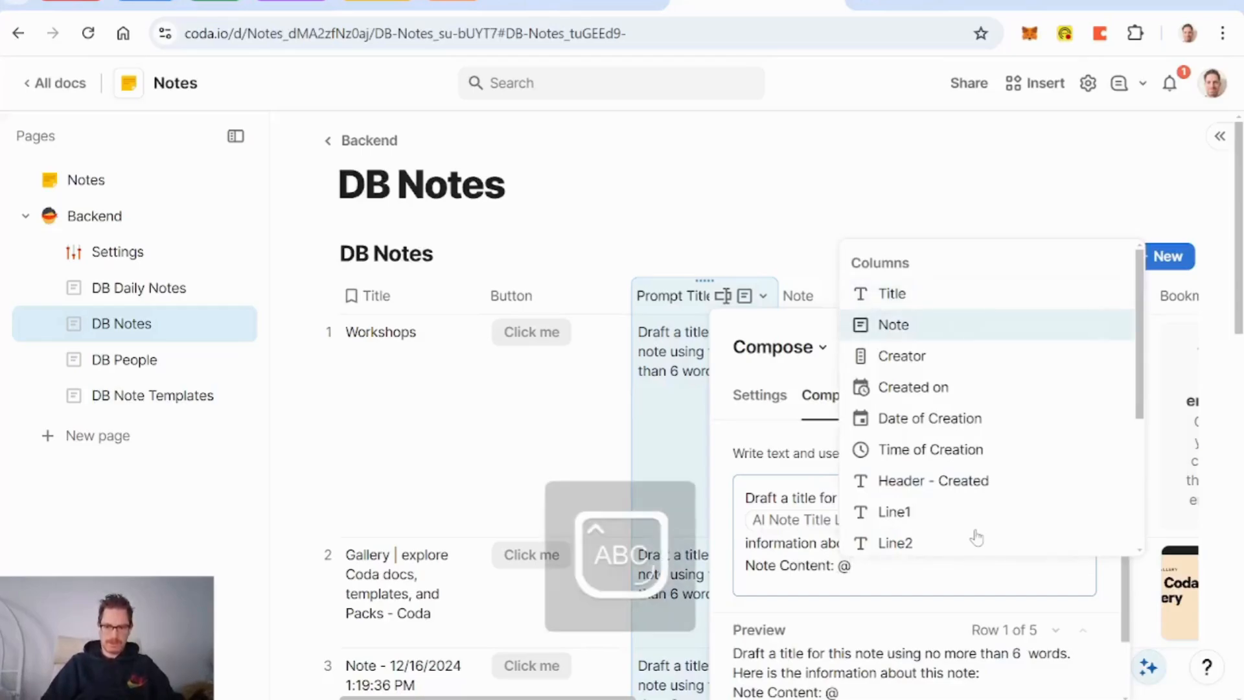
pyautogui.press('Return')
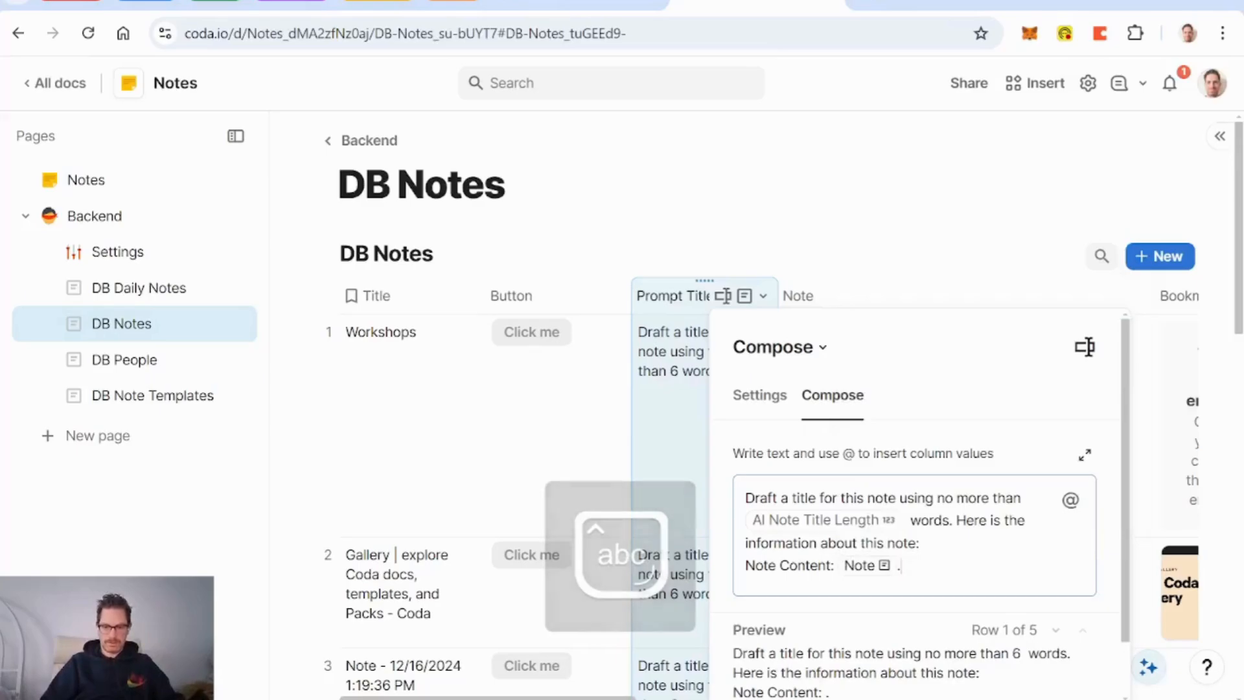
pyautogui.write('.')
pyautogui.press('BackSpace')
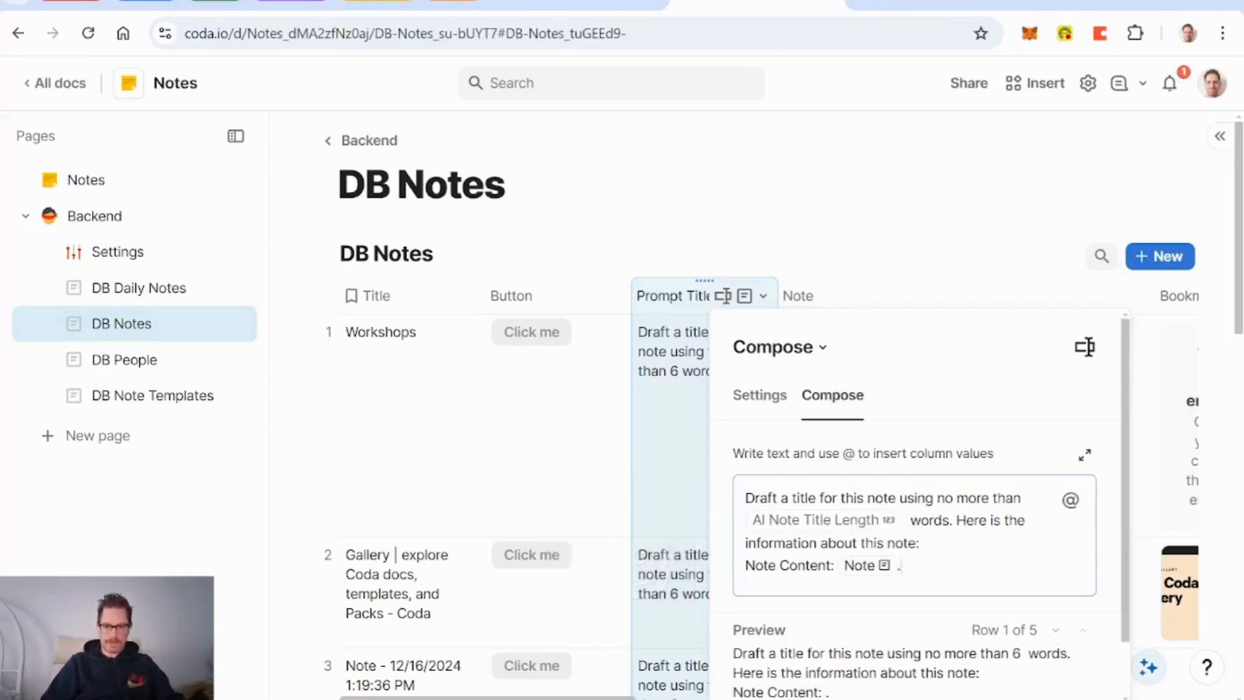
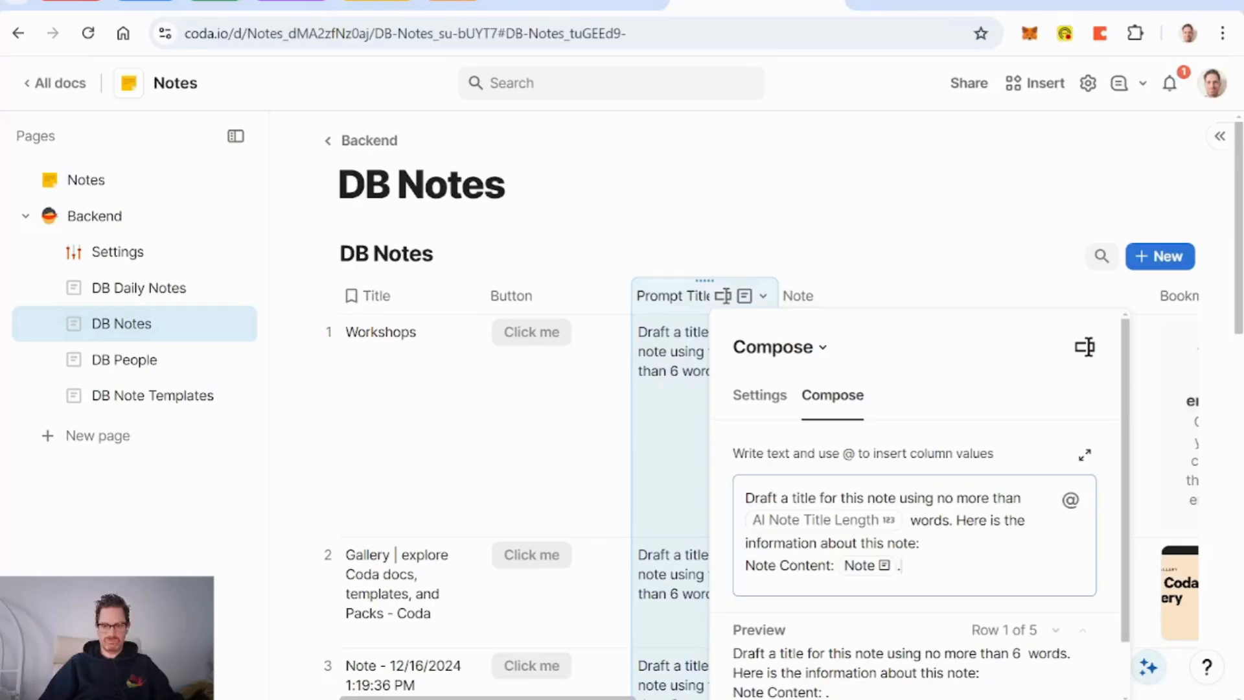
# Step: Add a 'Note Template:' line to the title prompt and insert 'meaningful and creative' before 'title'
pyautogui.press('Return')
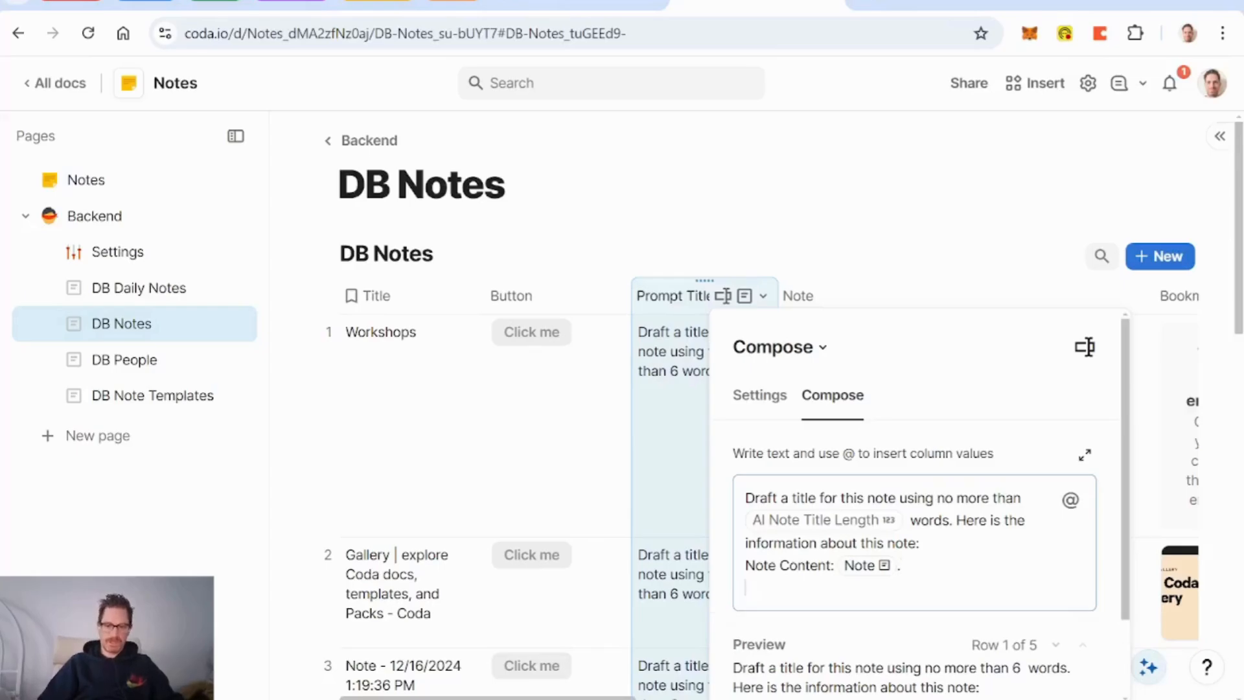
pyautogui.write('Note Templa')
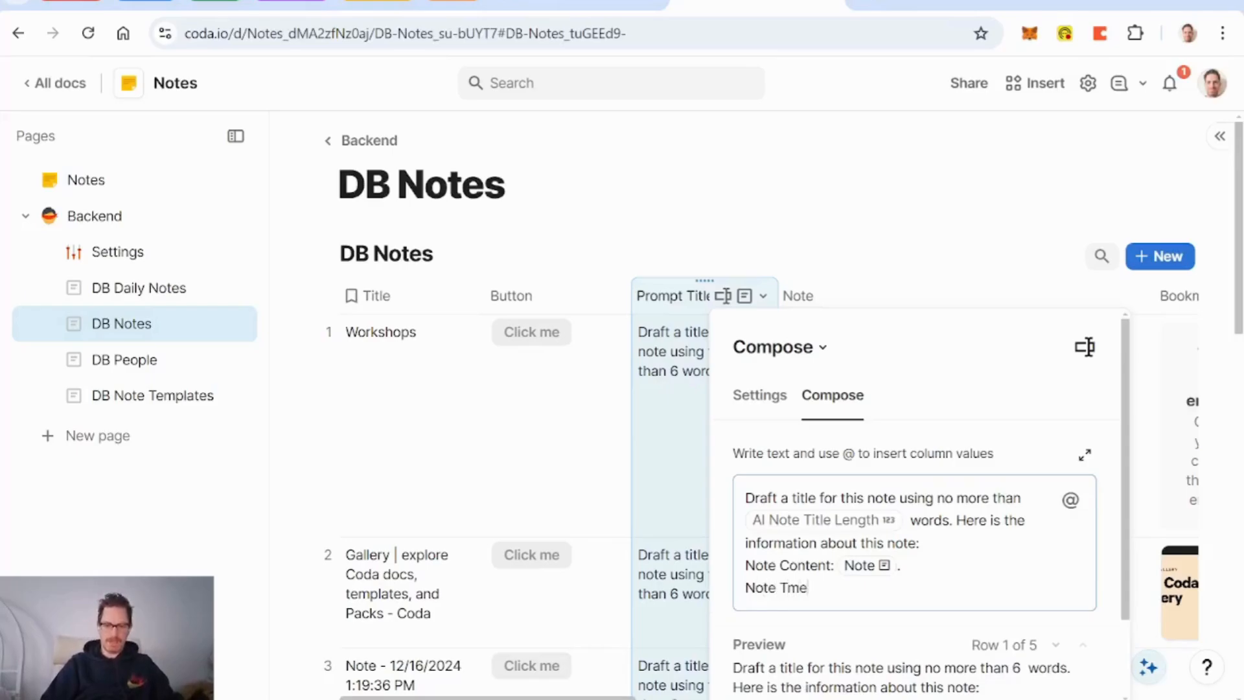
pyautogui.write('te')
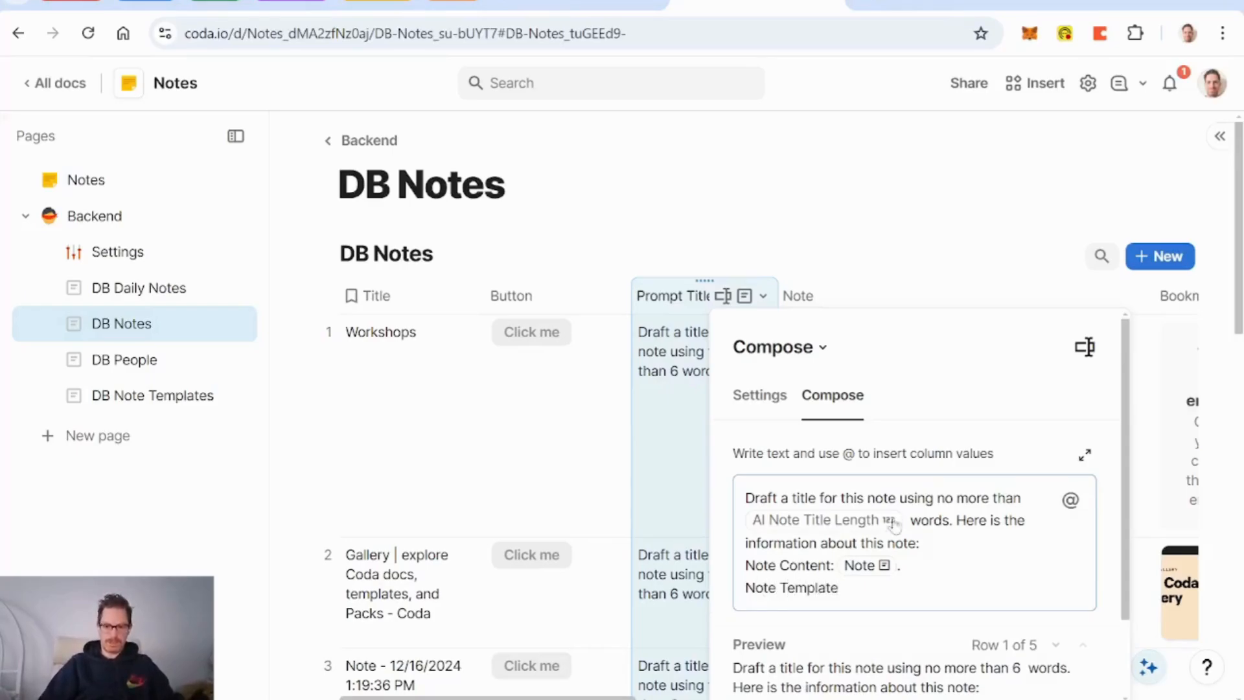
pyautogui.write('meaningf')
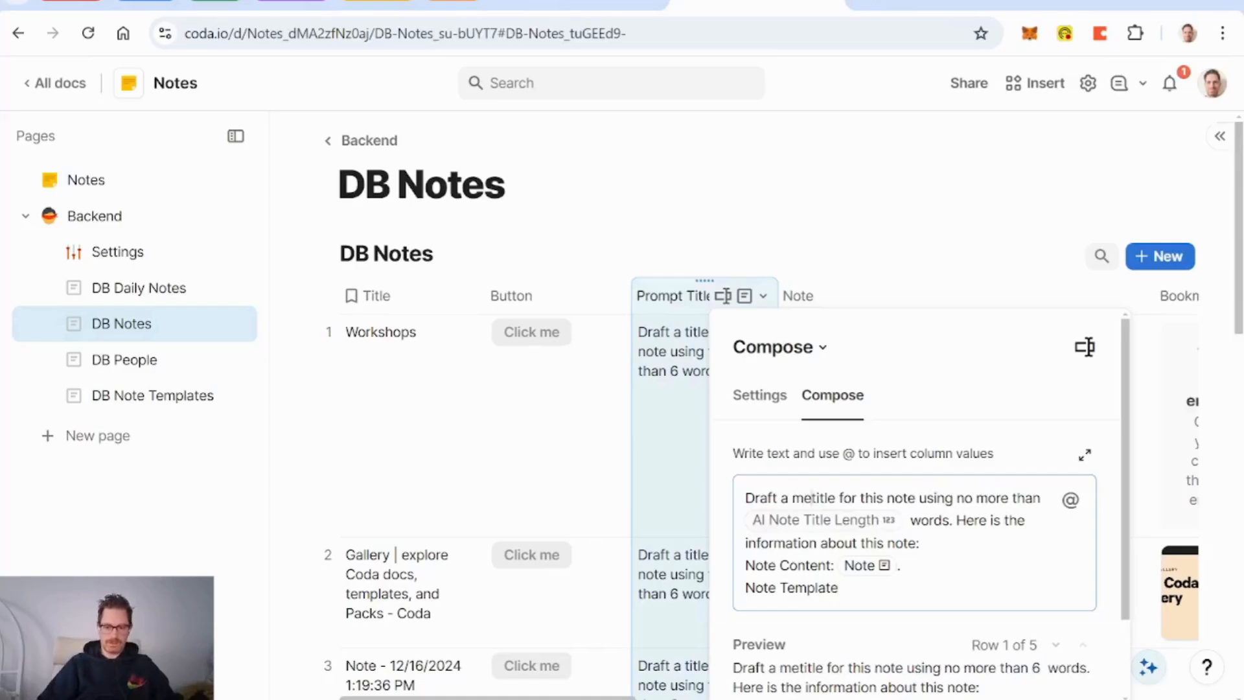
pyautogui.write('ul and crea')
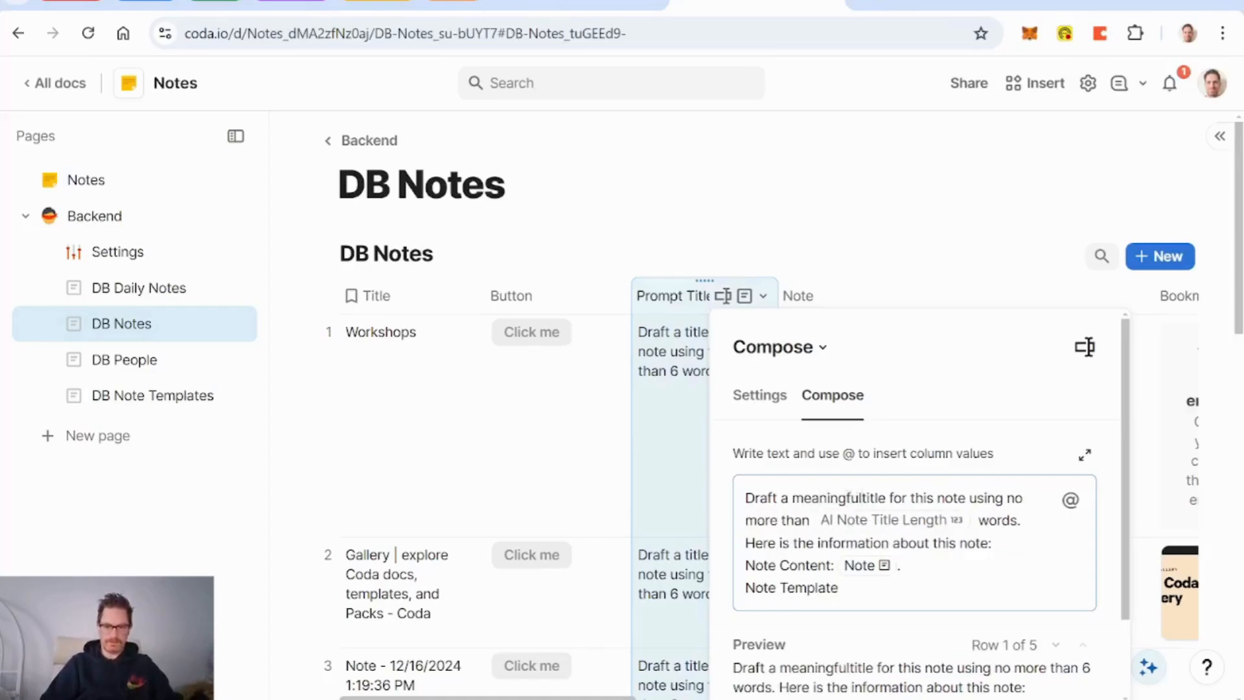
pyautogui.write('tive')
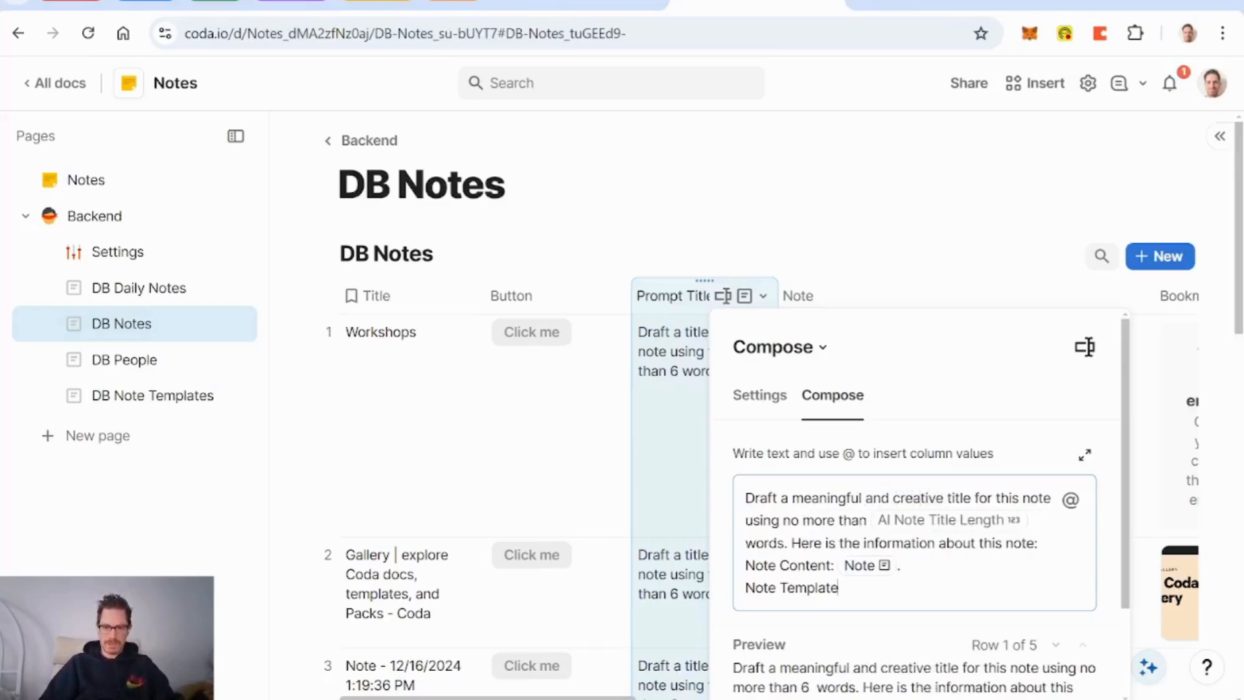
pyautogui.scroll(-1, 992, 561)
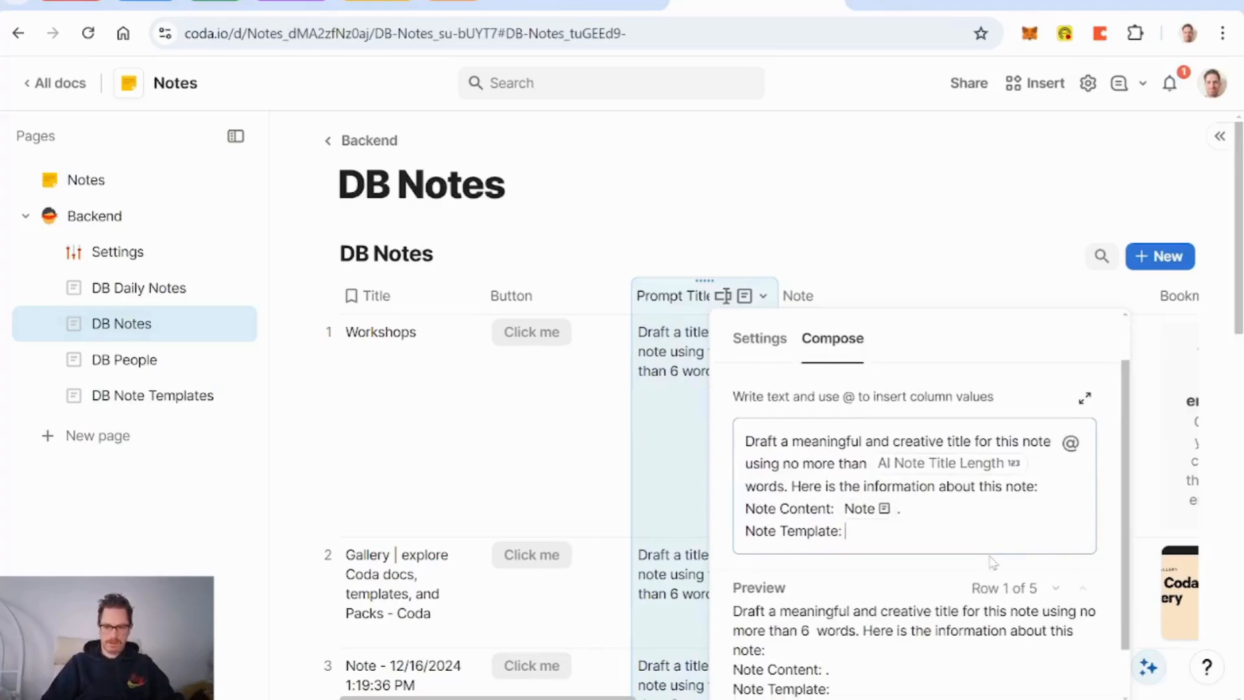
# Step: Replace the inserted Note Template column reference with a formula starting '=tem'
pyautogui.write('@te')
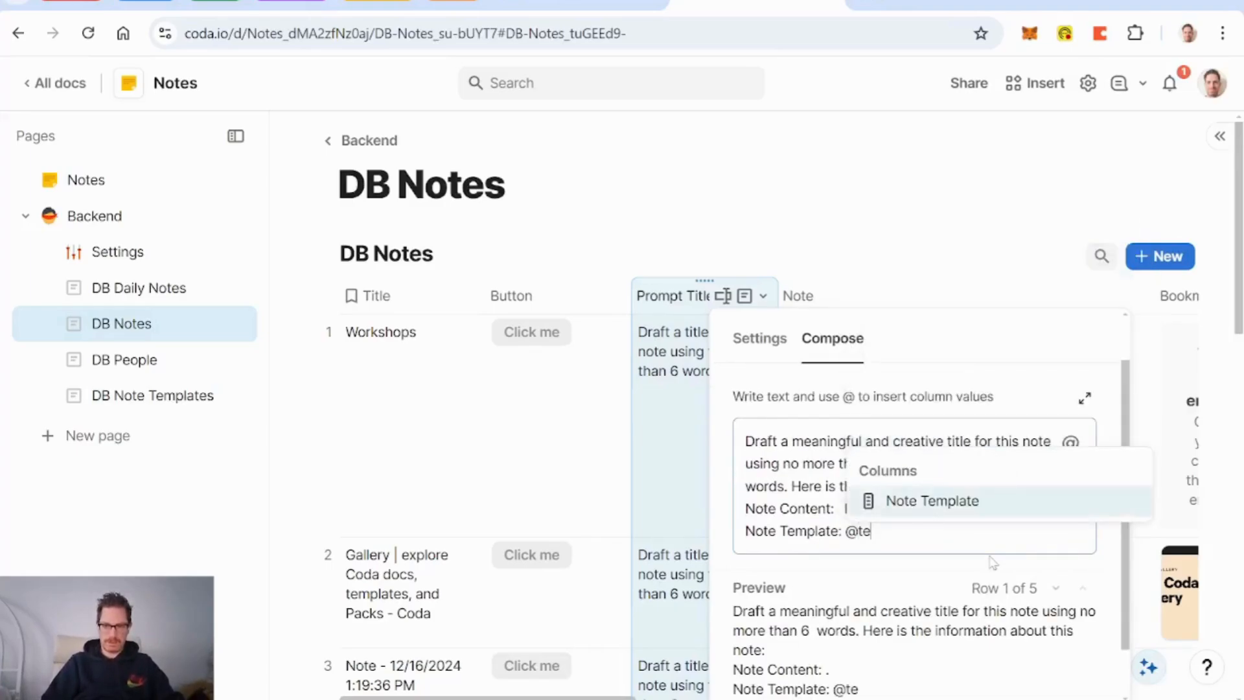
pyautogui.press('Return')
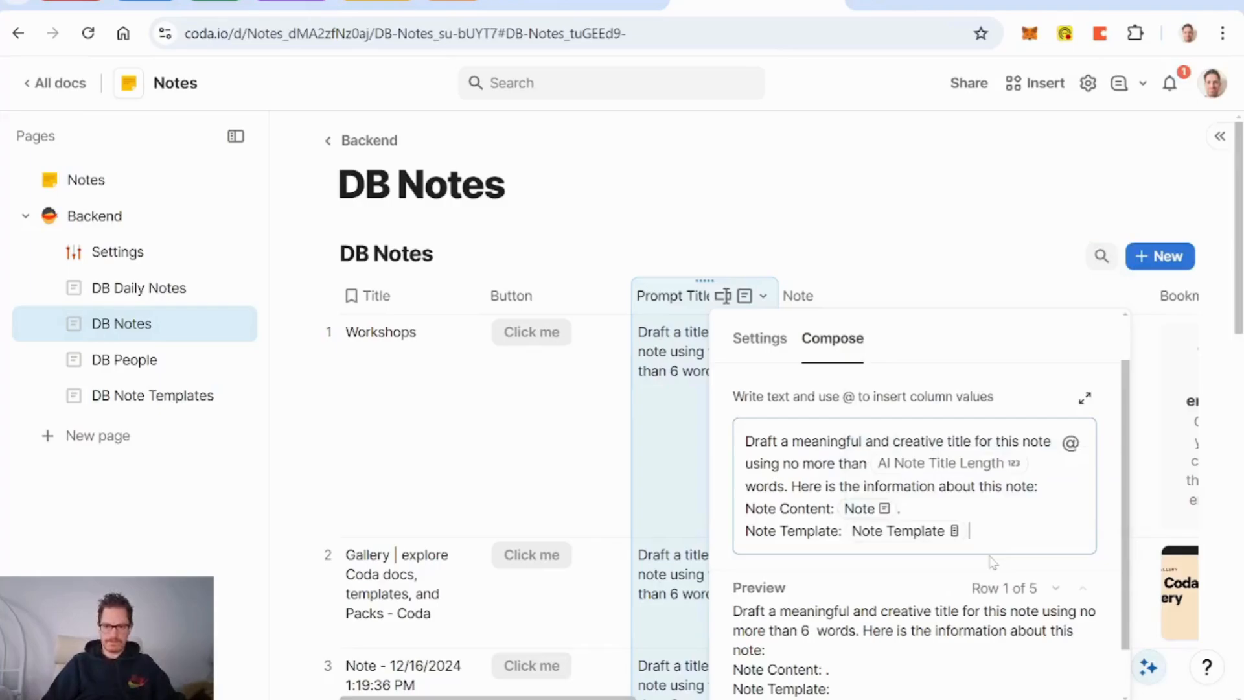
pyautogui.press('BackSpace')
pyautogui.press('BackSpace')
pyautogui.press('BackSpace')
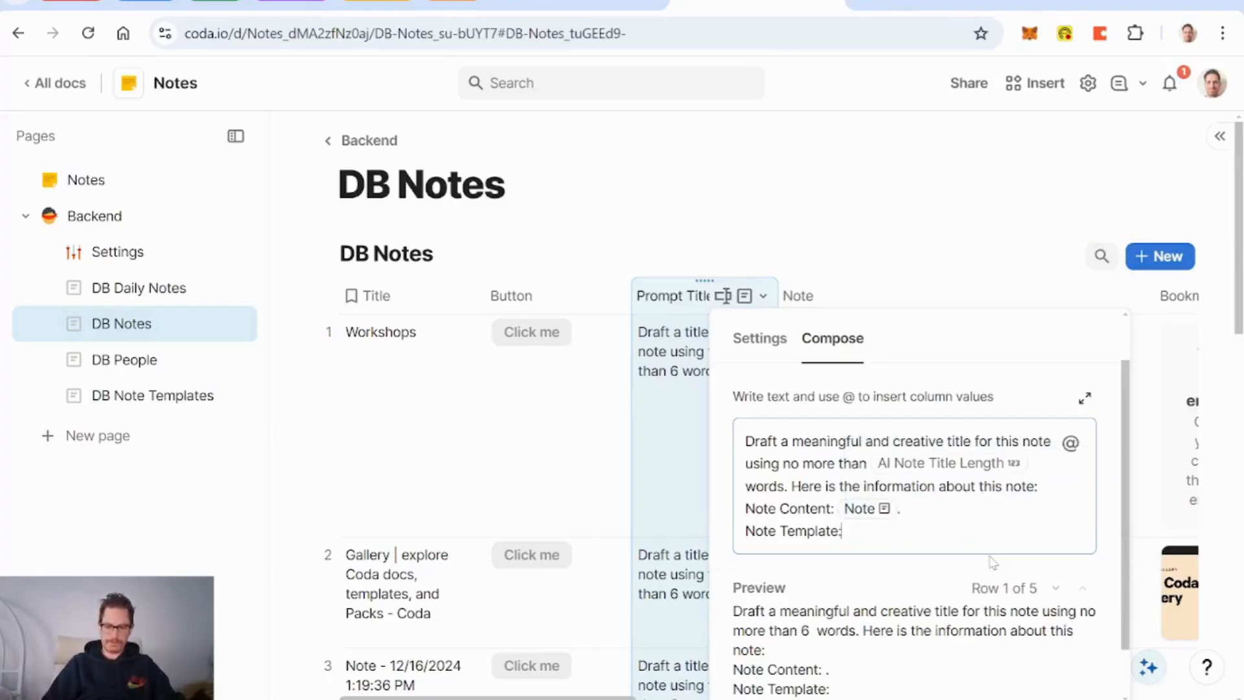
pyautogui.write('=')
pyautogui.write('tem')
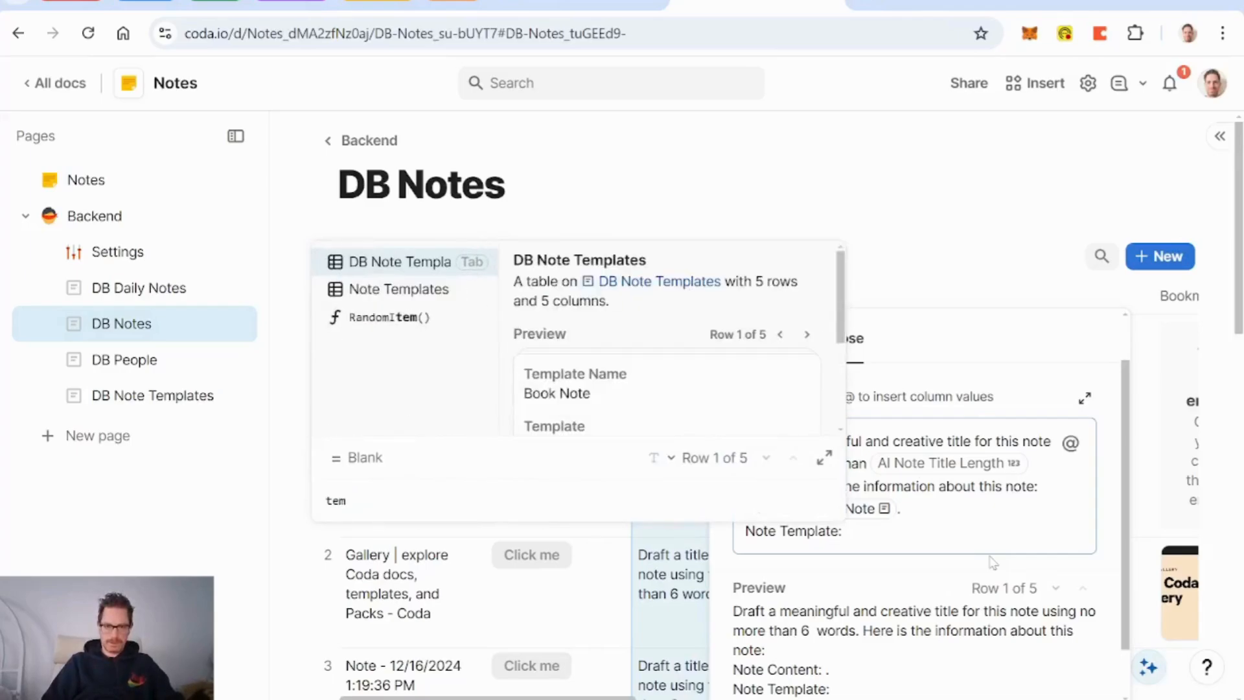
# Step: Try a thisRow-based formula for the template value, then clear it to start over
pyautogui.press('BackSpace')
pyautogui.press('BackSpace')
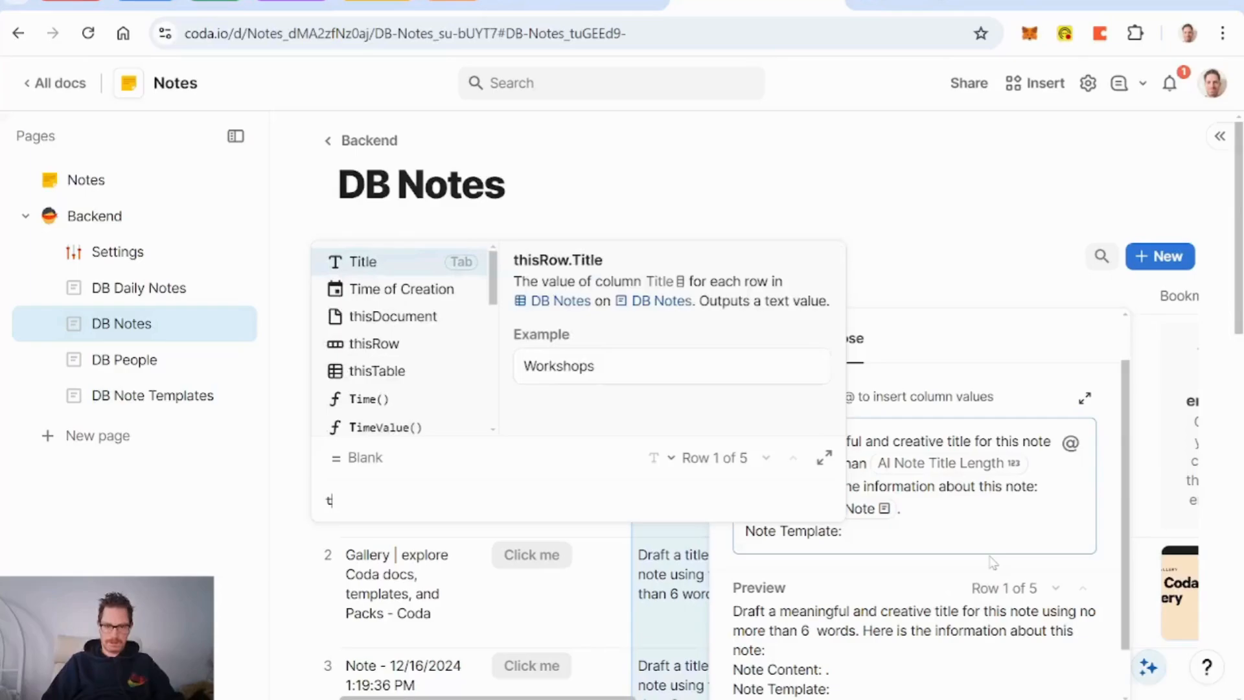
pyautogui.press('Down')
pyautogui.press('Down')
pyautogui.press('Down')
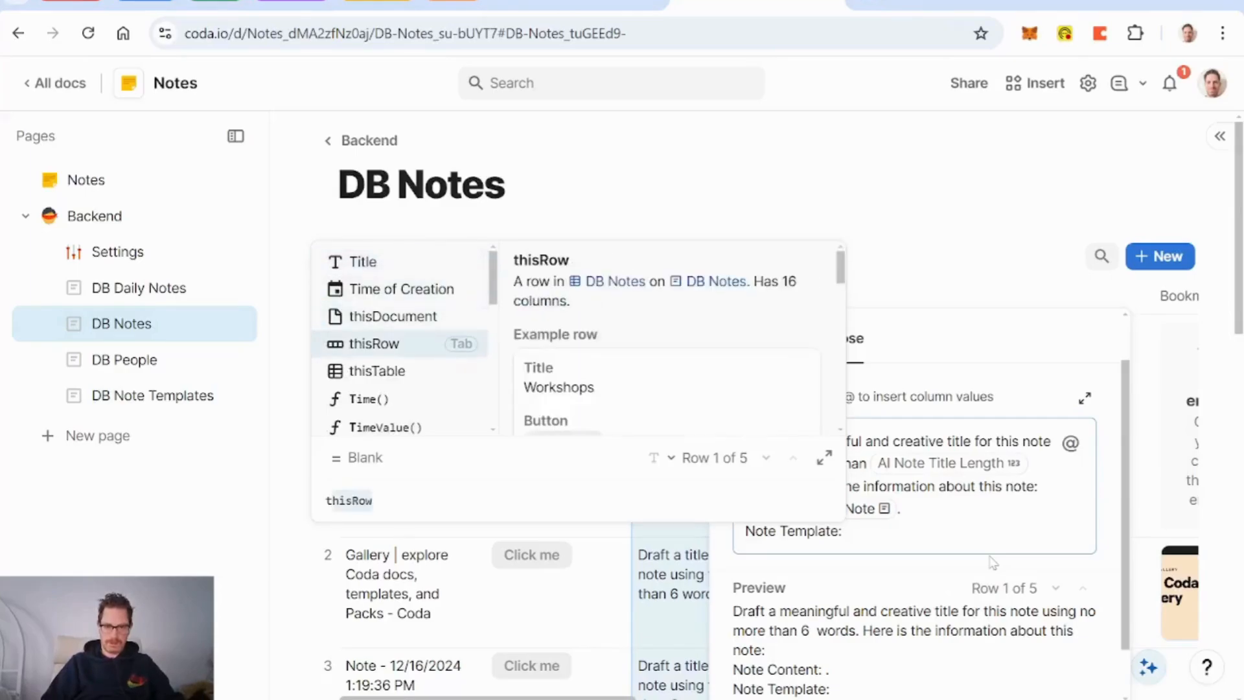
pyautogui.press('Tab')
pyautogui.write('.title')
pyautogui.press('BackSpace')
pyautogui.press('BackSpace')
pyautogui.press('BackSpace')
pyautogui.press('BackSpace')
pyautogui.write('e')
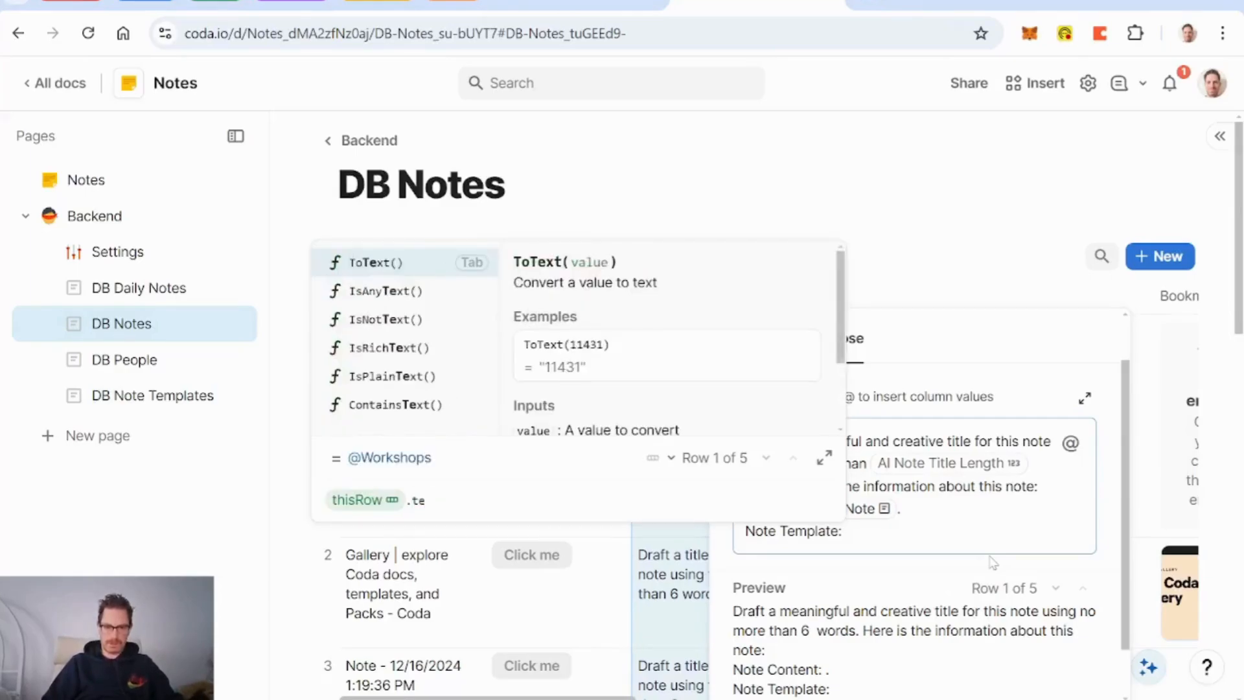
pyautogui.press('BackSpace')
pyautogui.press('BackSpace')
pyautogui.write('note')
pyautogui.press('BackSpace')
pyautogui.press('BackSpace')
pyautogui.press('BackSpace')
pyautogui.press('BackSpace')
pyautogui.press('BackSpace')
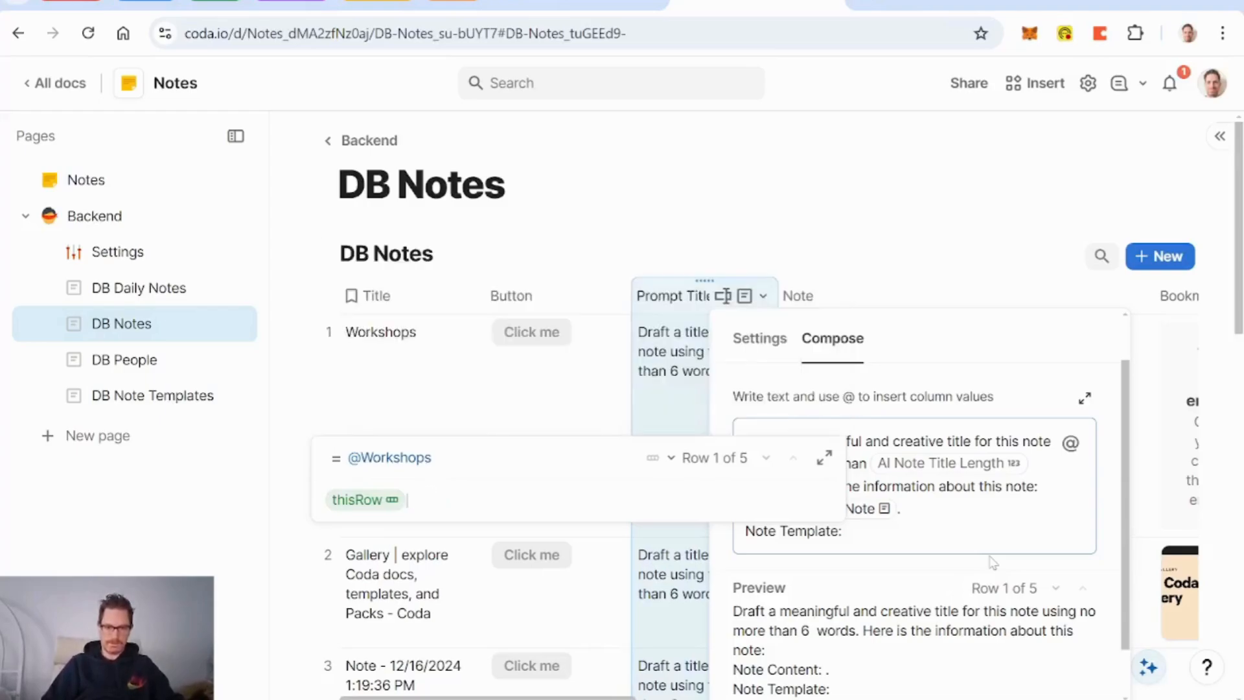
pyautogui.press('BackSpace')
pyautogui.press('BackSpace')
pyautogui.press('BackSpace')
pyautogui.press('BackSpace')
pyautogui.press('BackSpace')
pyautogui.press('BackSpace')
pyautogui.press('BackSpace')
# Step: Set the formula to Note Template.Template Name, then go to the DB Note Templates page
pyautogui.write('not')
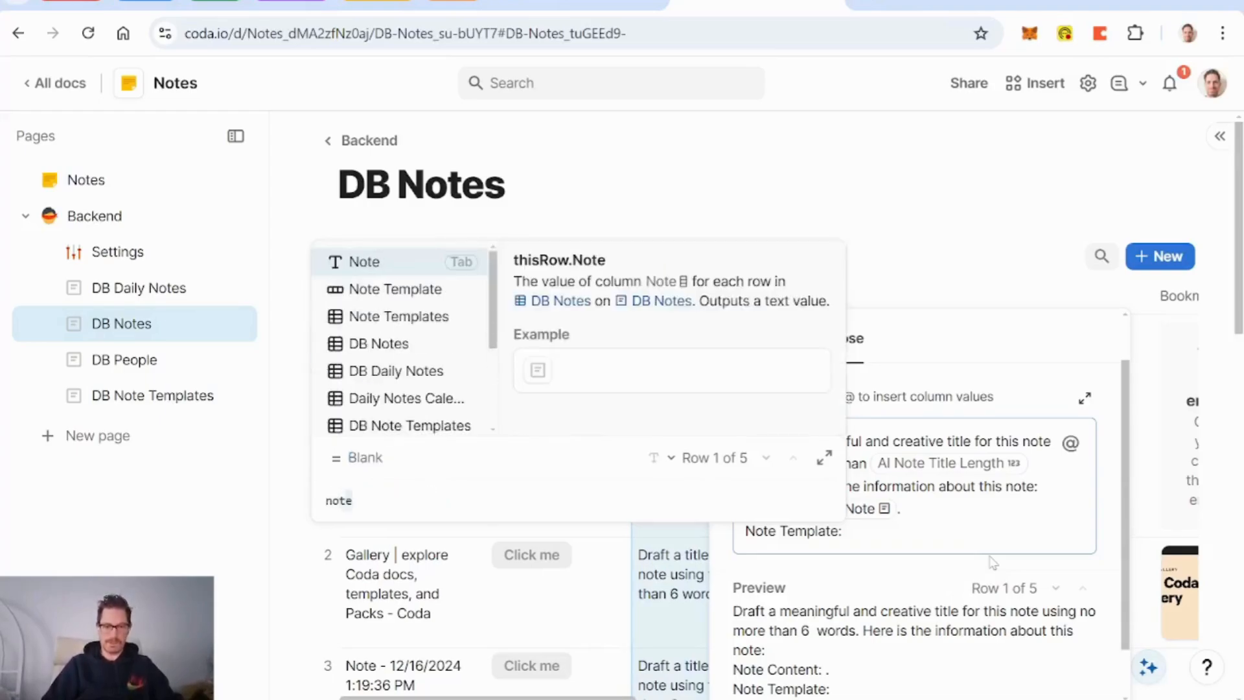
pyautogui.write('e')
pyautogui.press('BackSpace')
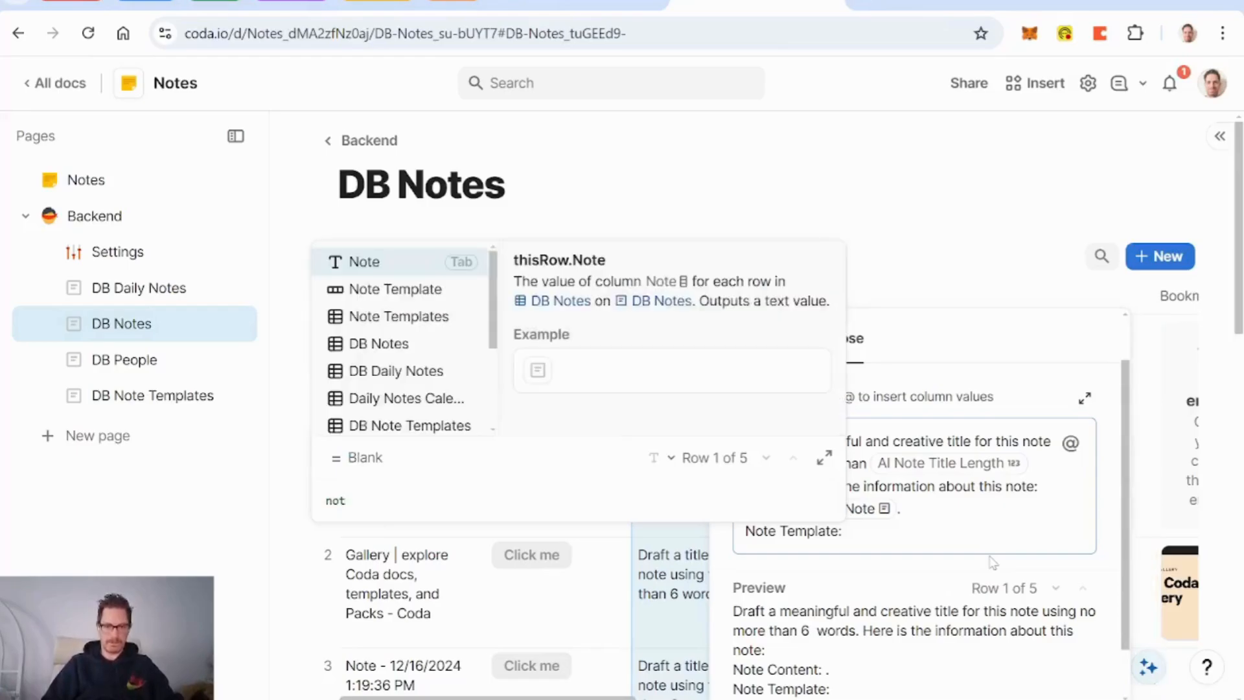
pyautogui.press('Down')
pyautogui.press('Tab')
pyautogui.write('.')
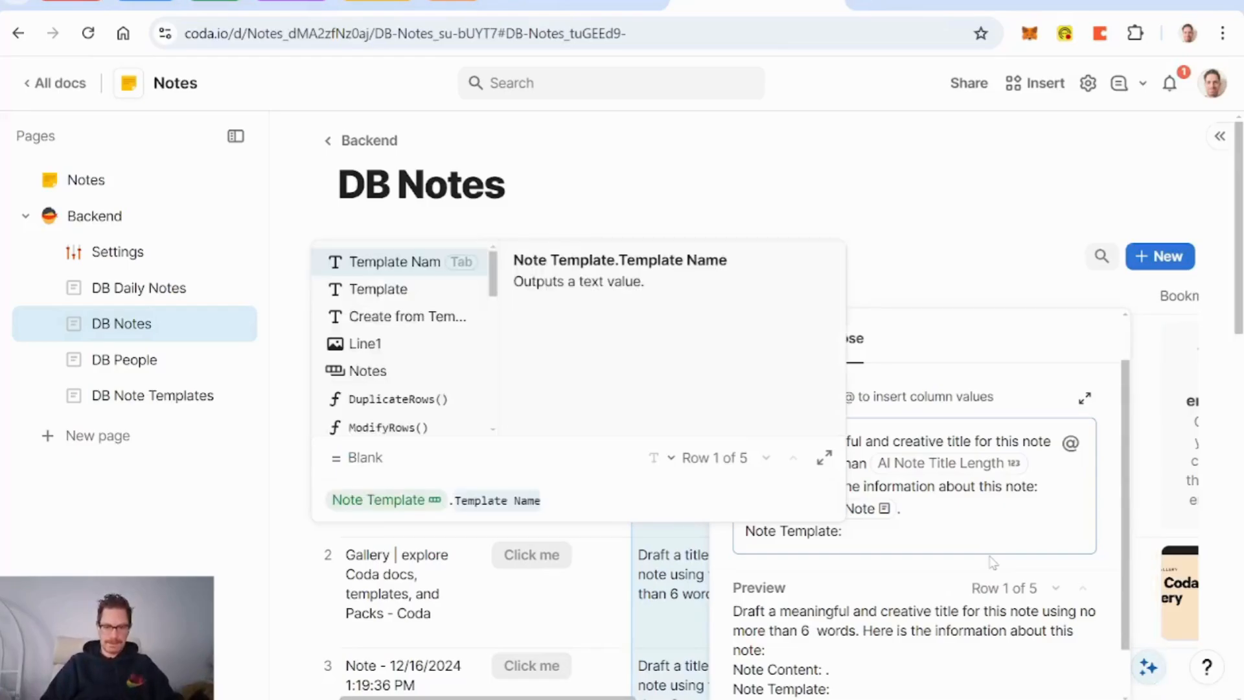
pyautogui.press('Tab')
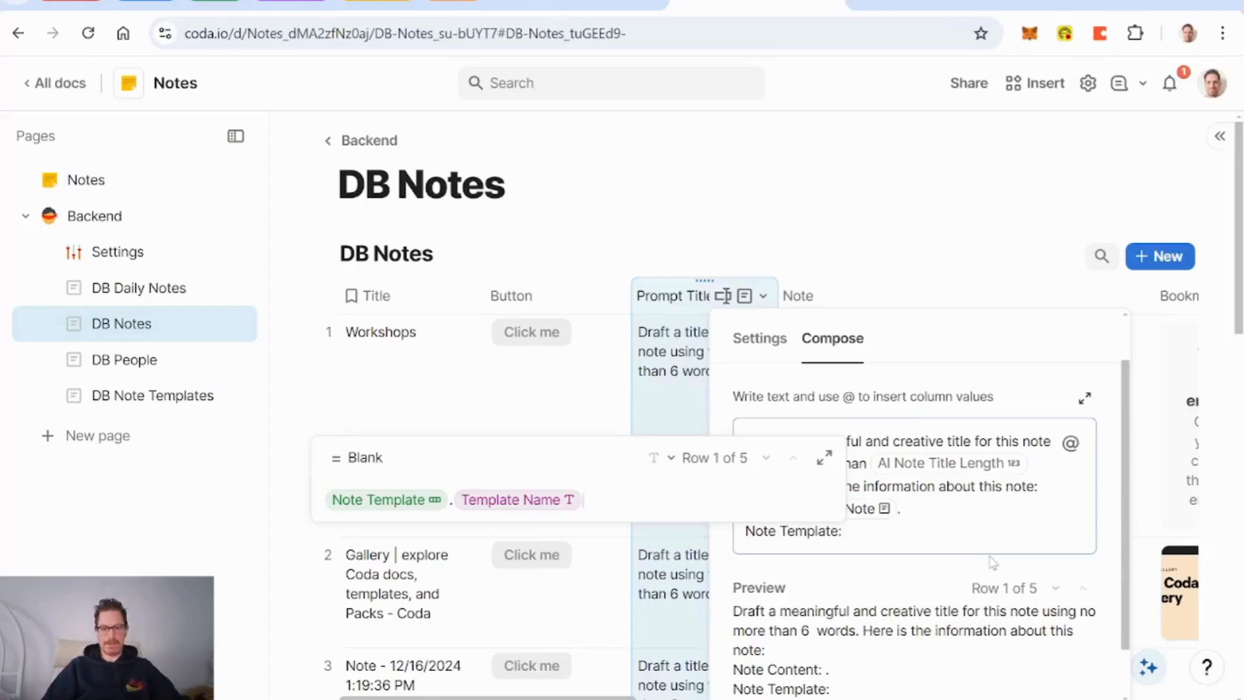
pyautogui.click(129, 396)
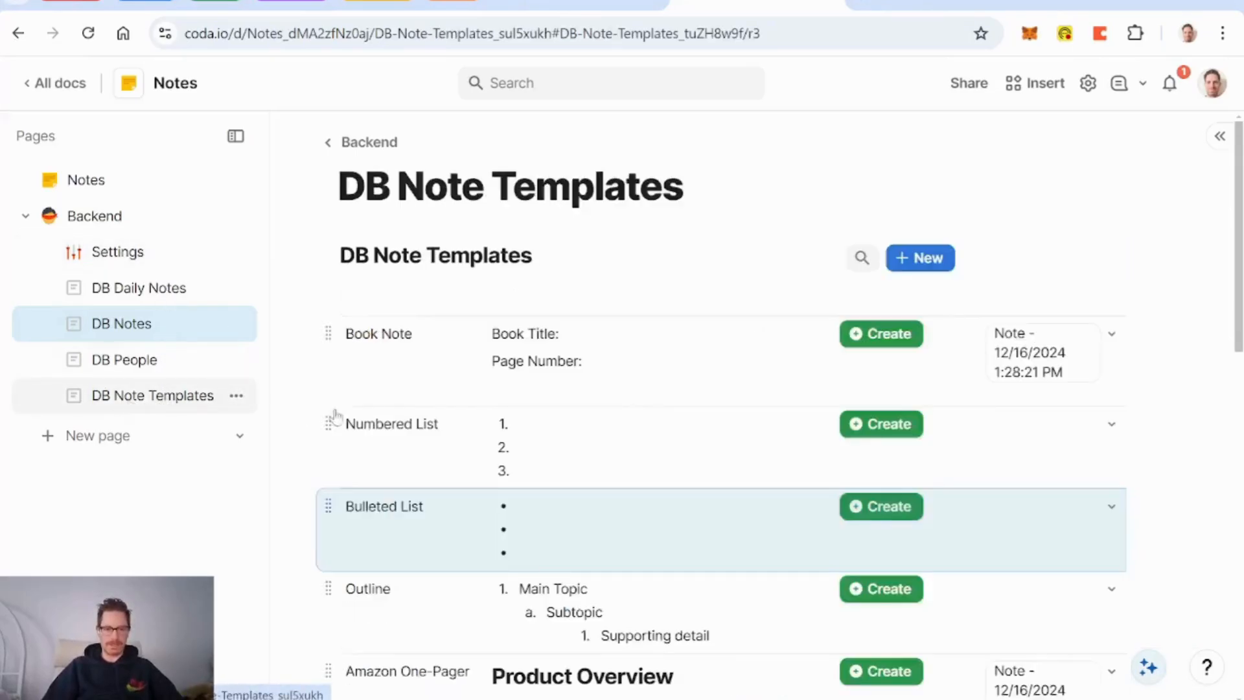
# Step: Add a plain Text column to the templates table, then delete it again
pyautogui.click(1153, 298)
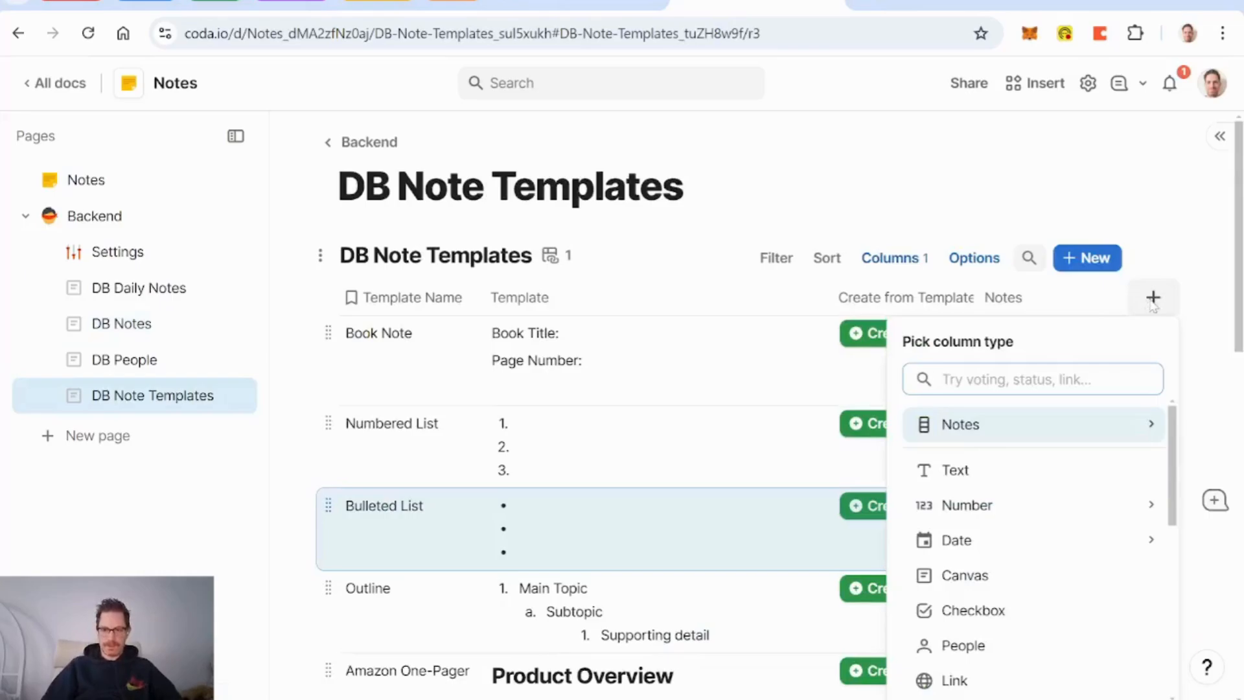
pyautogui.click(1006, 479)
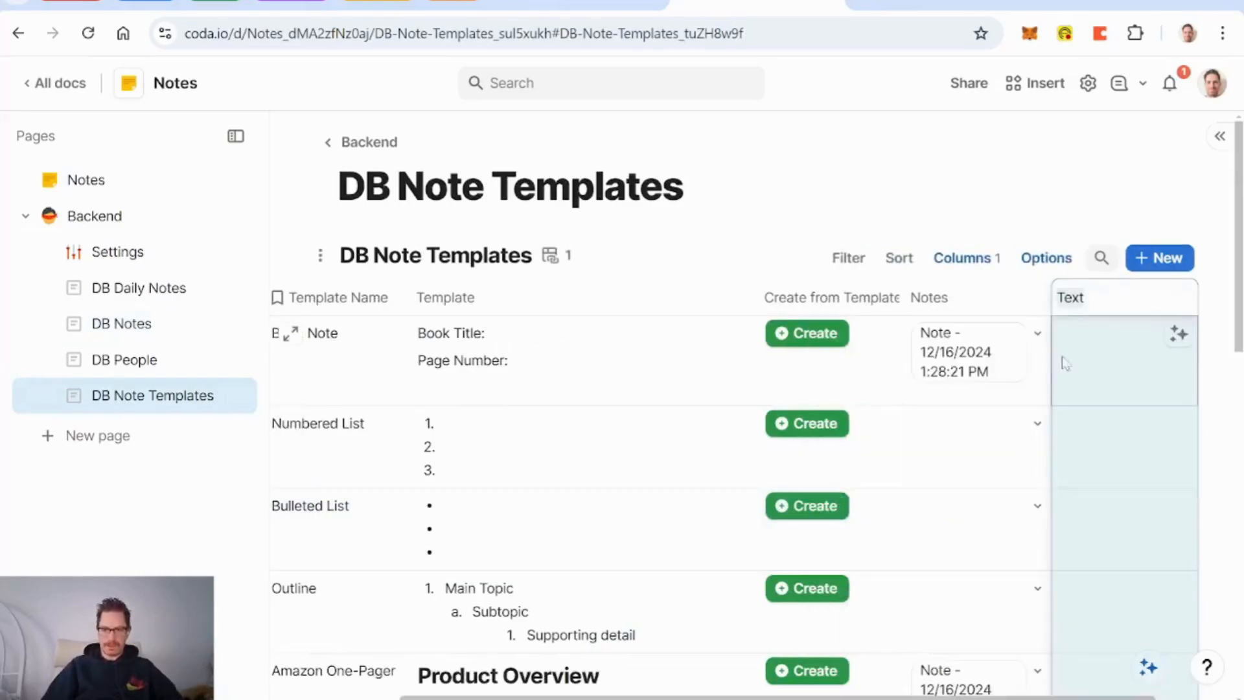
pyautogui.click(948, 307)
pyautogui.click(1077, 305)
pyautogui.press('Delete')
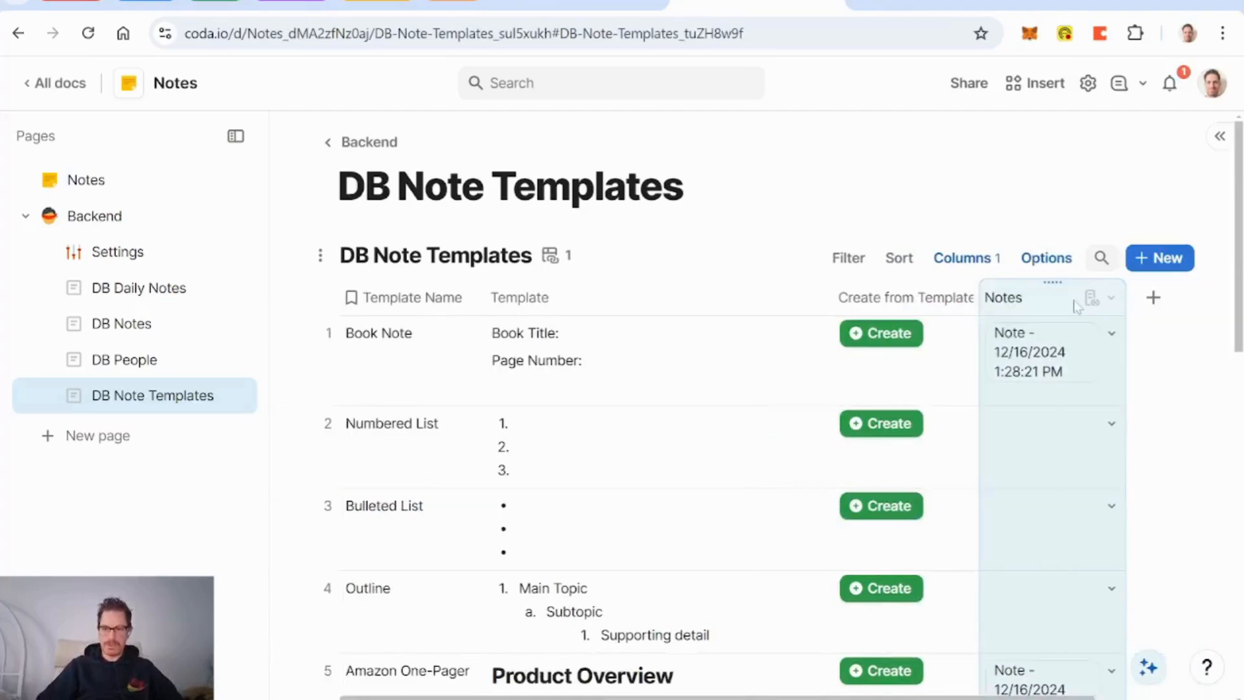
# Step: Add a Compose column containing 'Template Name:' followed by the Template column on a new line
pyautogui.click(1119, 305)
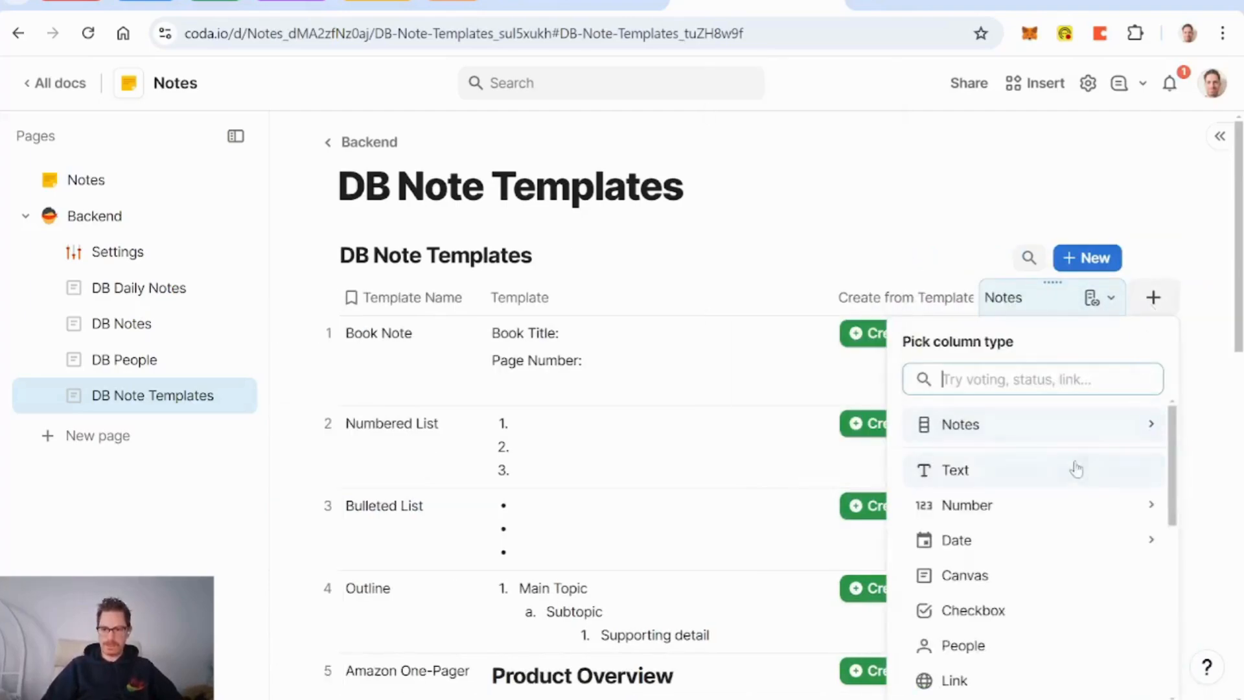
pyautogui.write('compo')
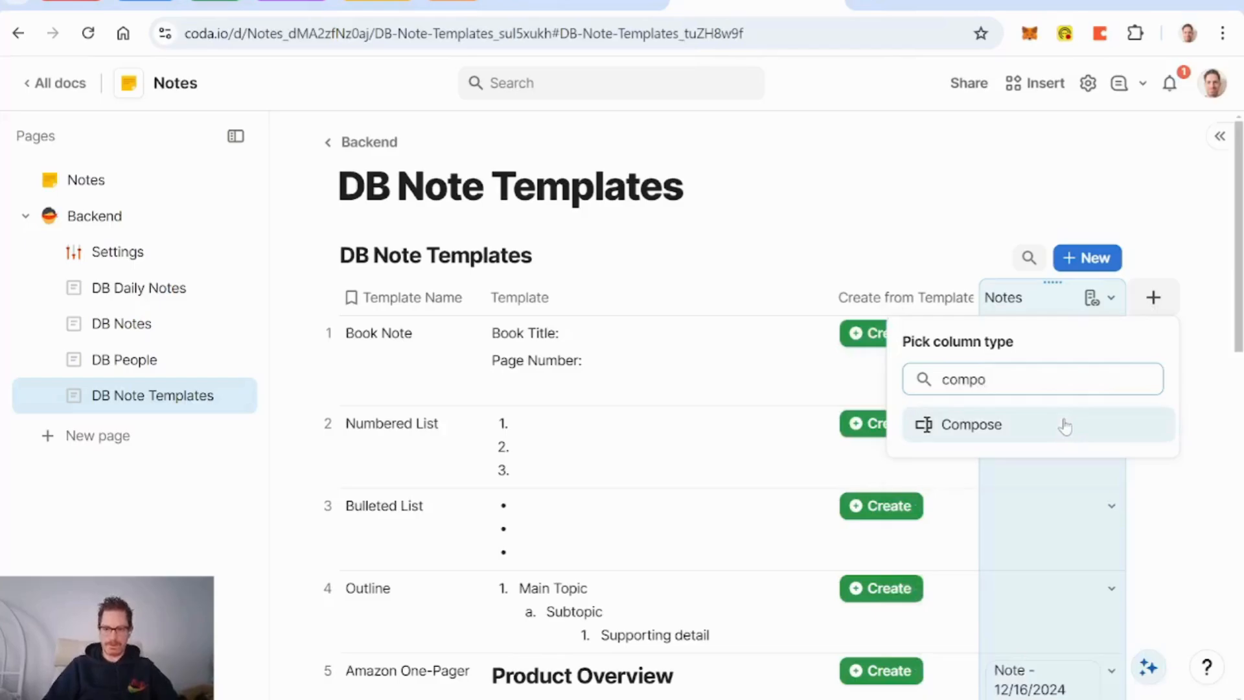
pyautogui.click(1021, 427)
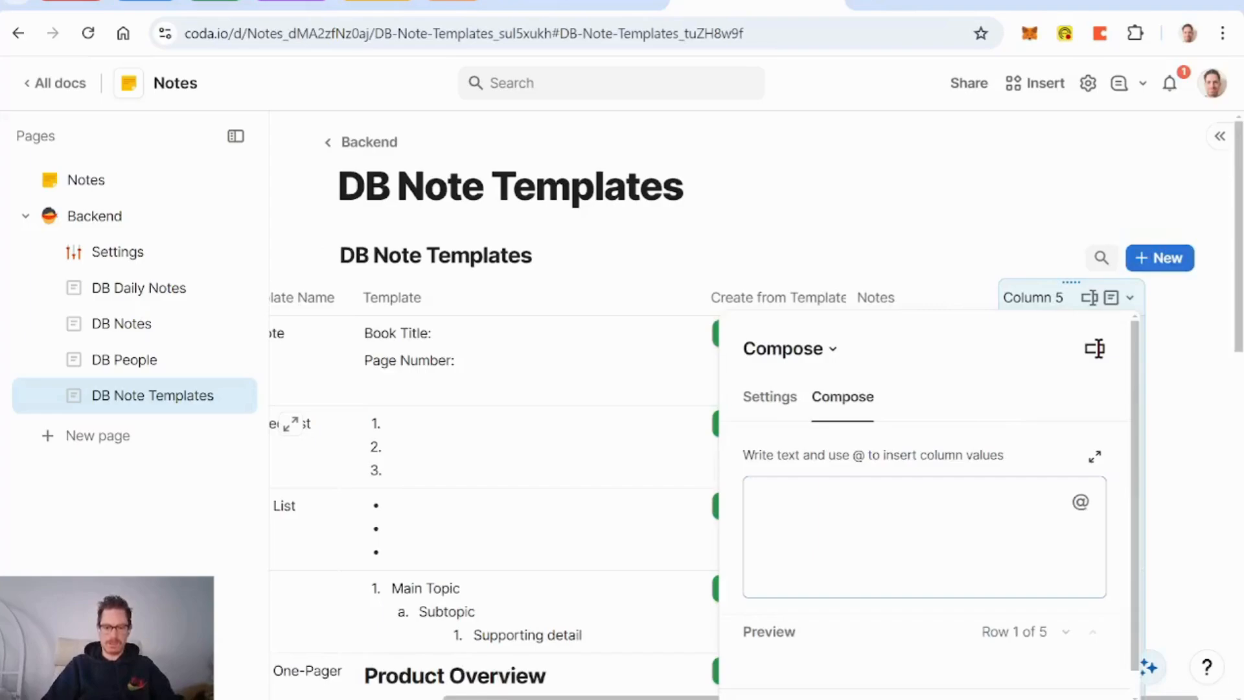
pyautogui.write('@')
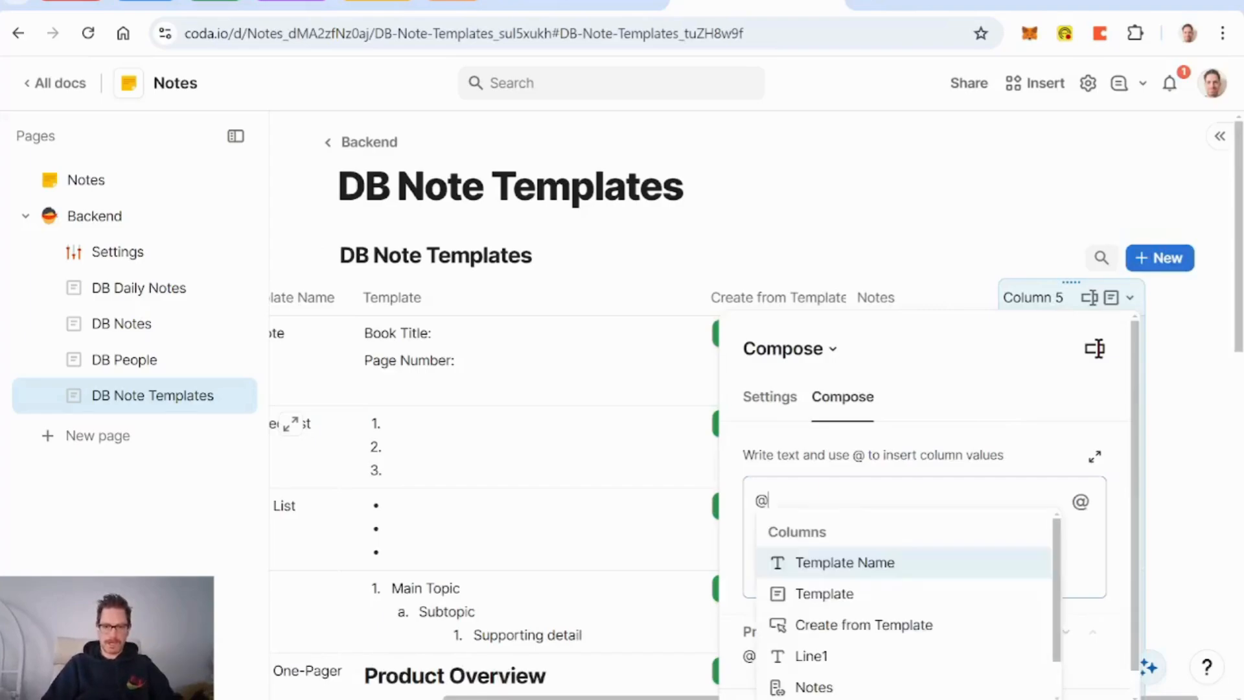
pyautogui.write('te')
pyautogui.press('Return')
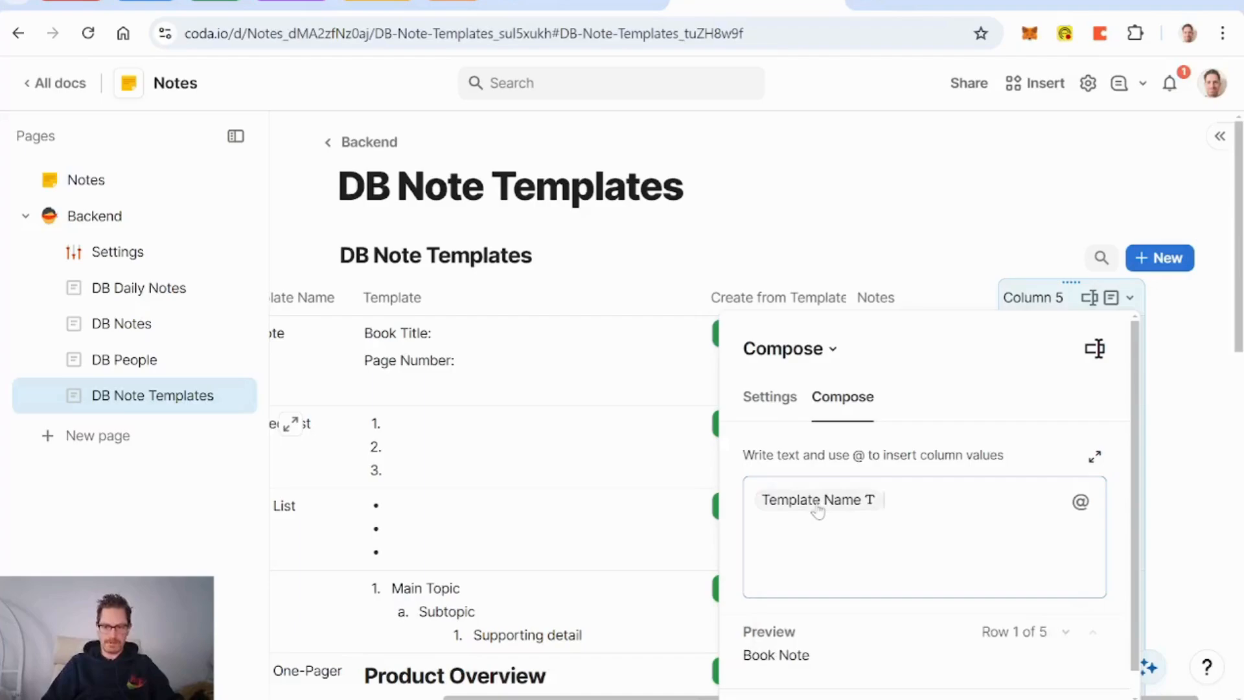
pyautogui.write(':')
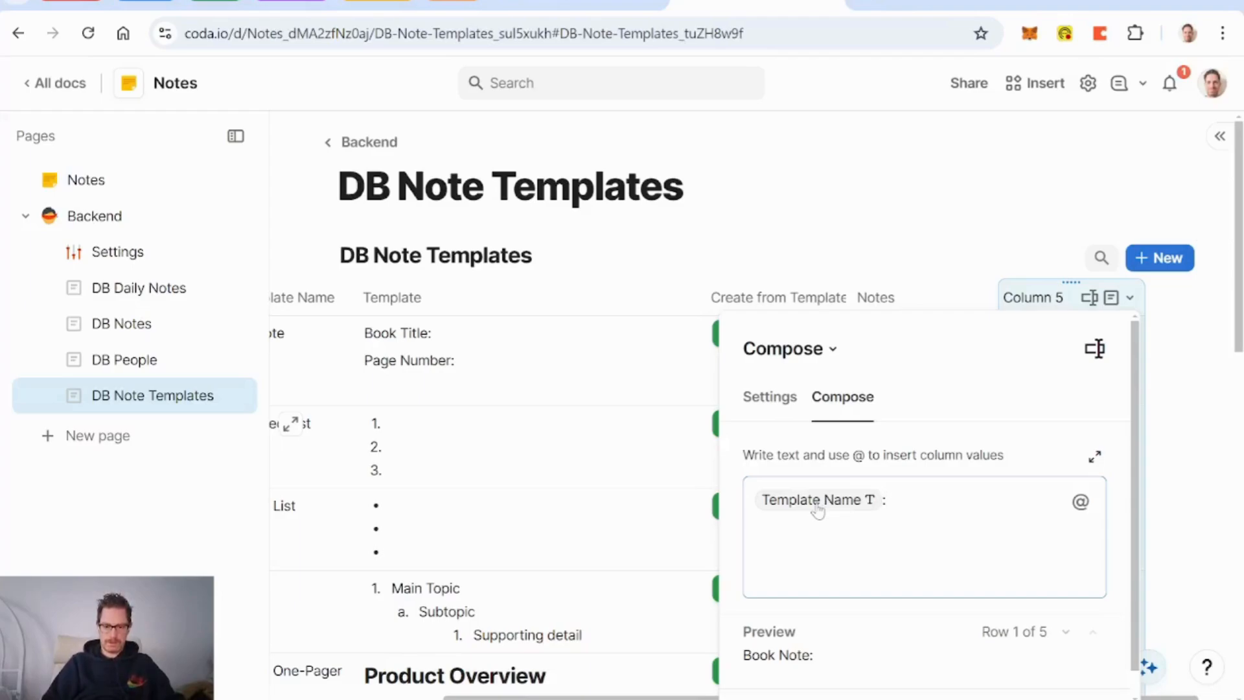
pyautogui.write('@tem')
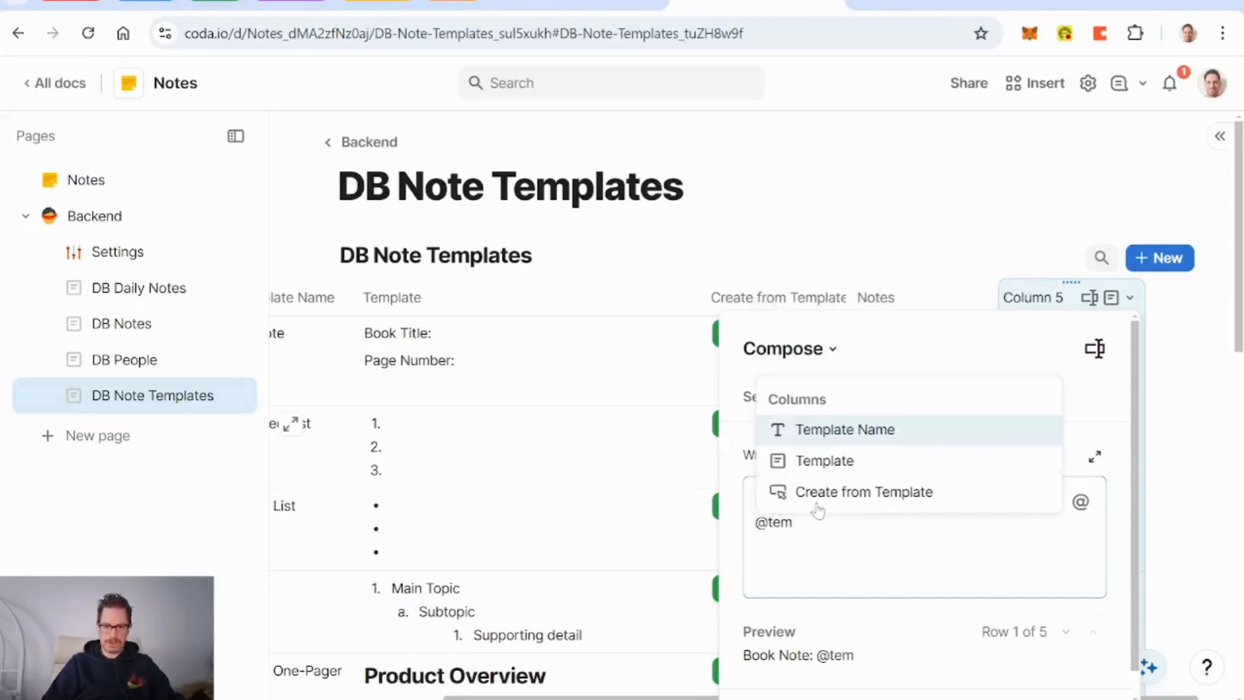
pyautogui.press('Down')
pyautogui.press('Return')
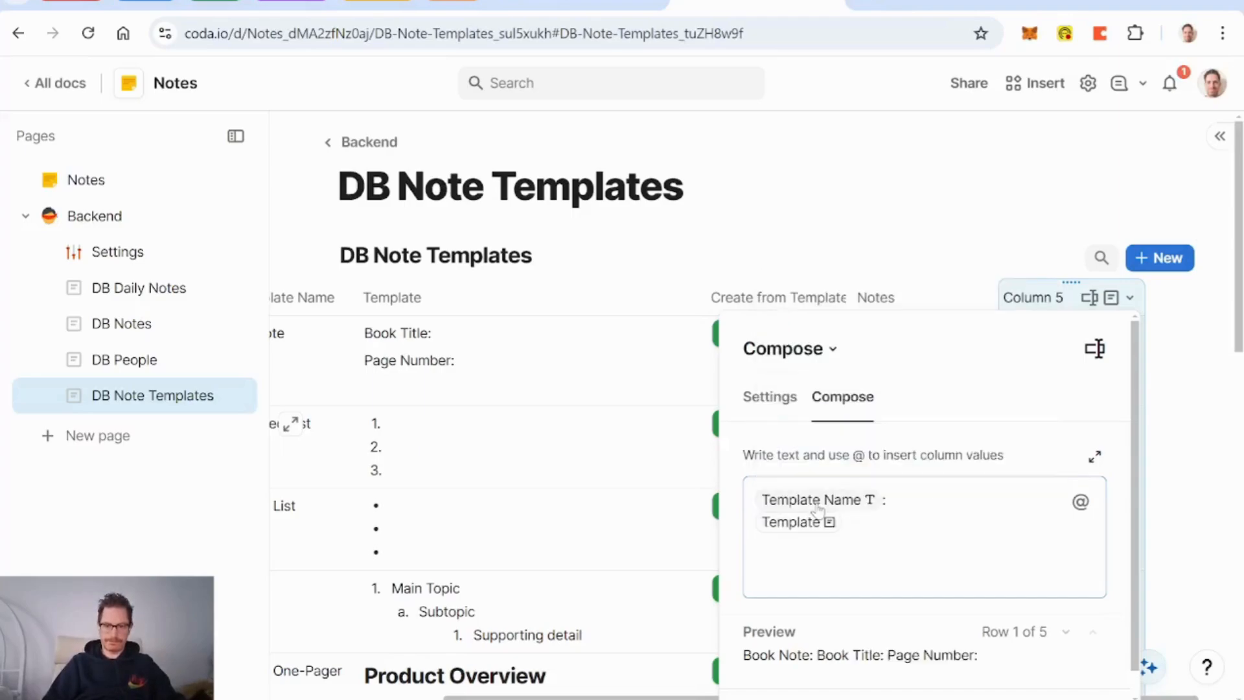
# Step: Rename Column 5 to 'Summary for AI' and hide it from the table view
pyautogui.doubleClick(1036, 297)
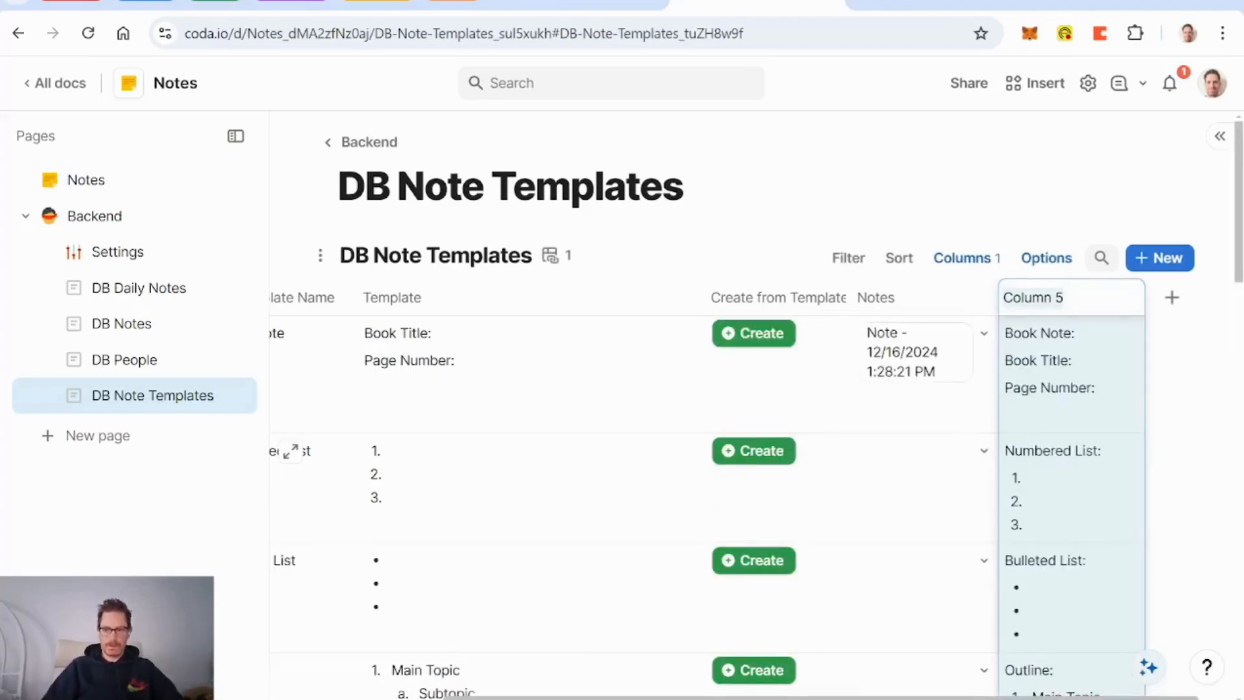
pyautogui.write('Summary for A')
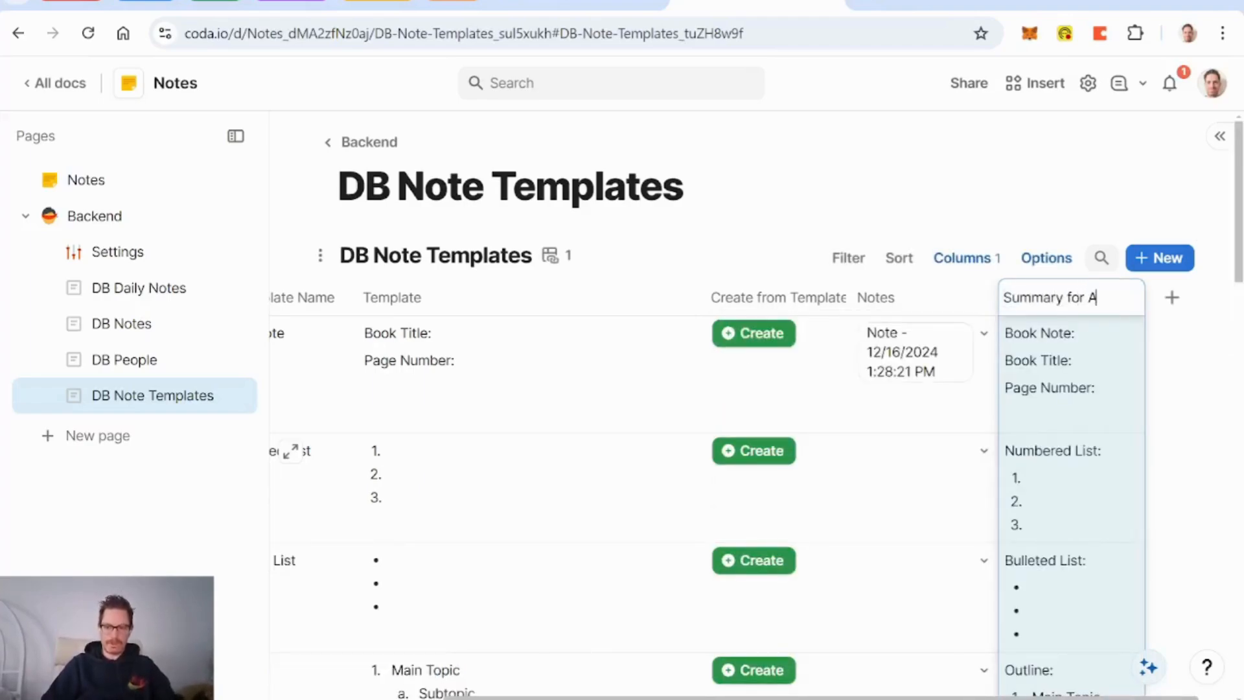
pyautogui.write('I')
pyautogui.click(972, 295)
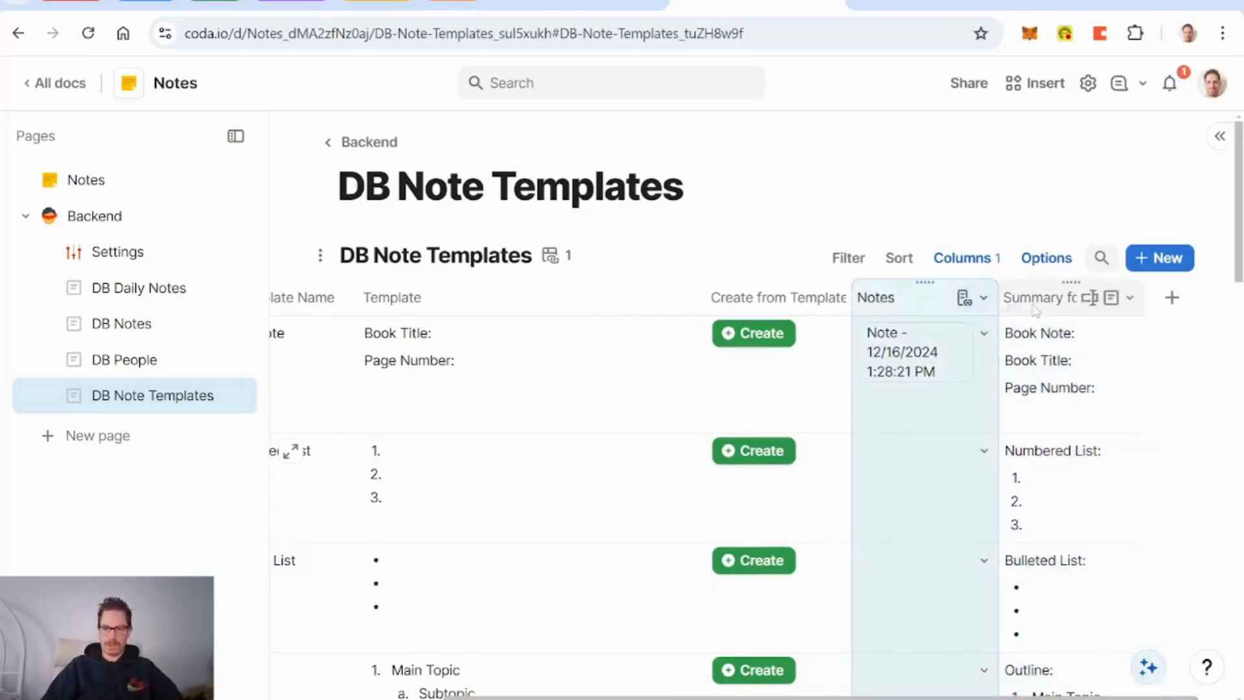
pyautogui.rightClick(1034, 308)
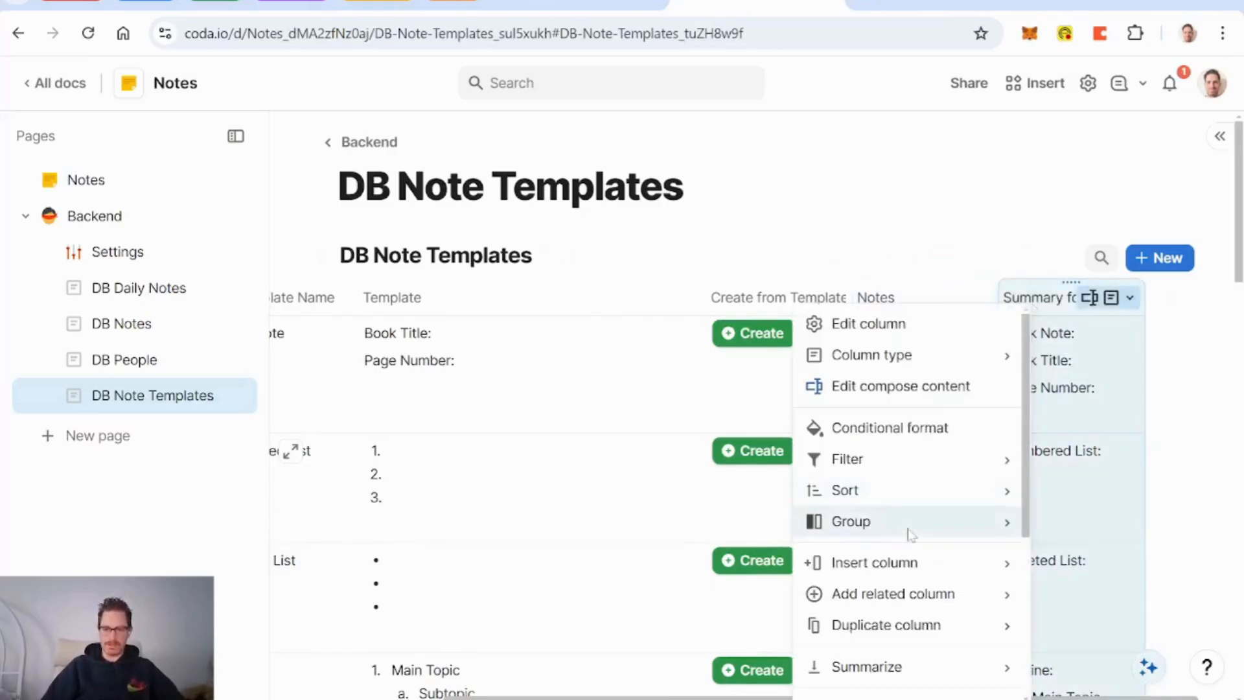
pyautogui.scroll(-4, 910, 532)
pyautogui.moveTo(909, 563)
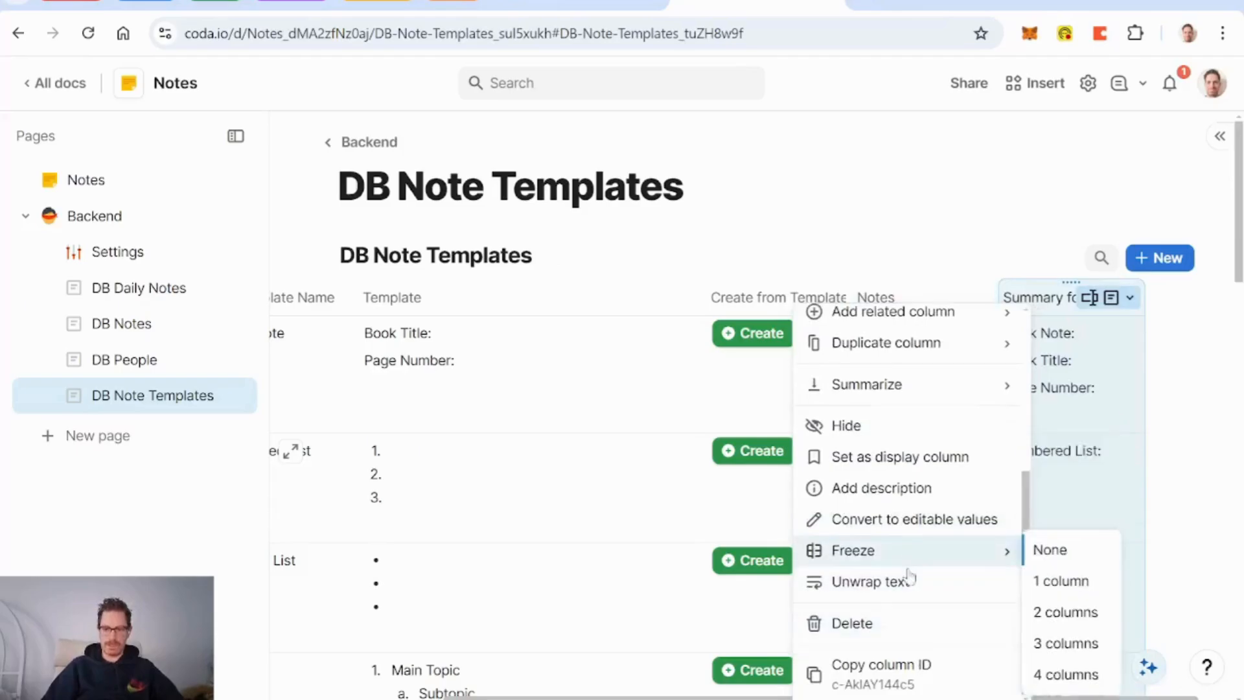
pyautogui.click(882, 428)
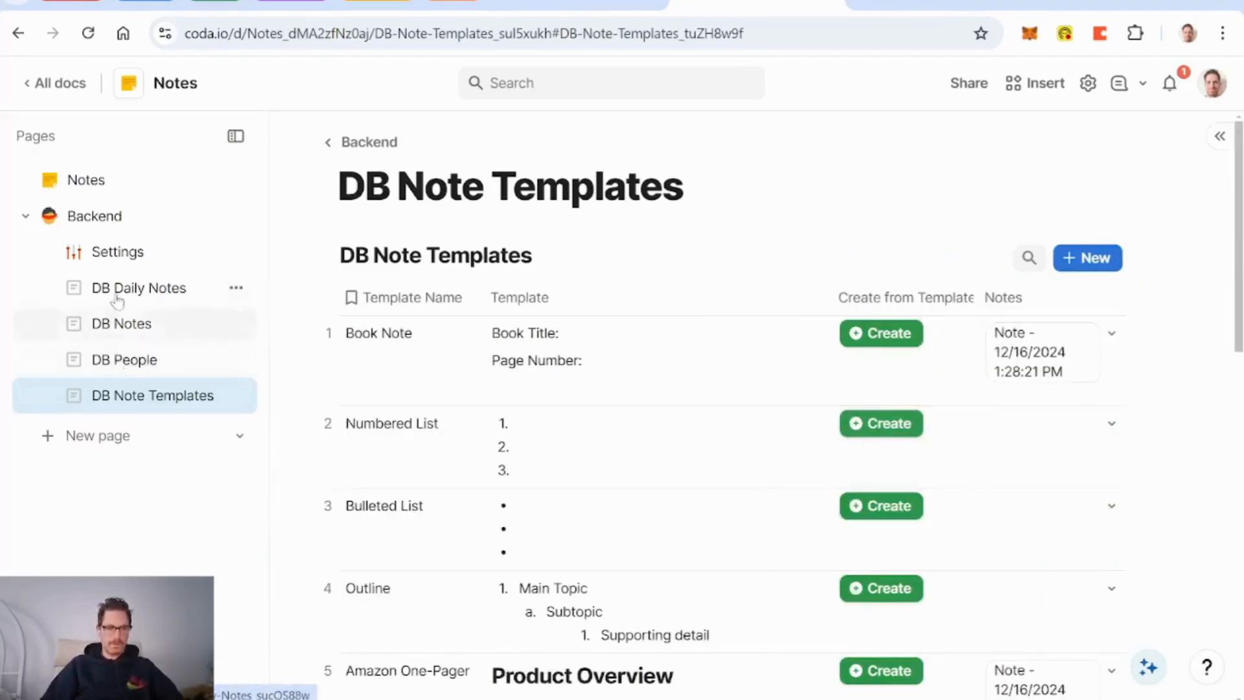
pyautogui.click(117, 289)
# Step: On DB Notes, change the Prompt Title's Note Template reference from Template Name to Summary for AI
pyautogui.click(127, 323)
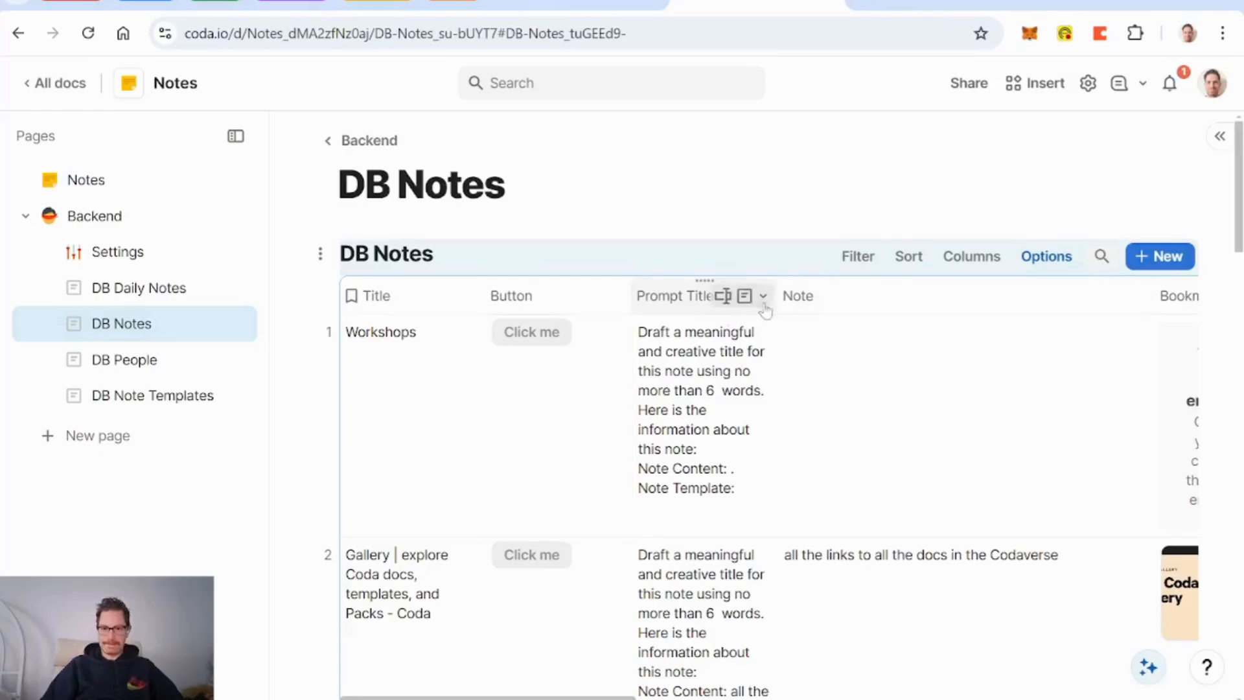
pyautogui.click(764, 296)
pyautogui.click(799, 393)
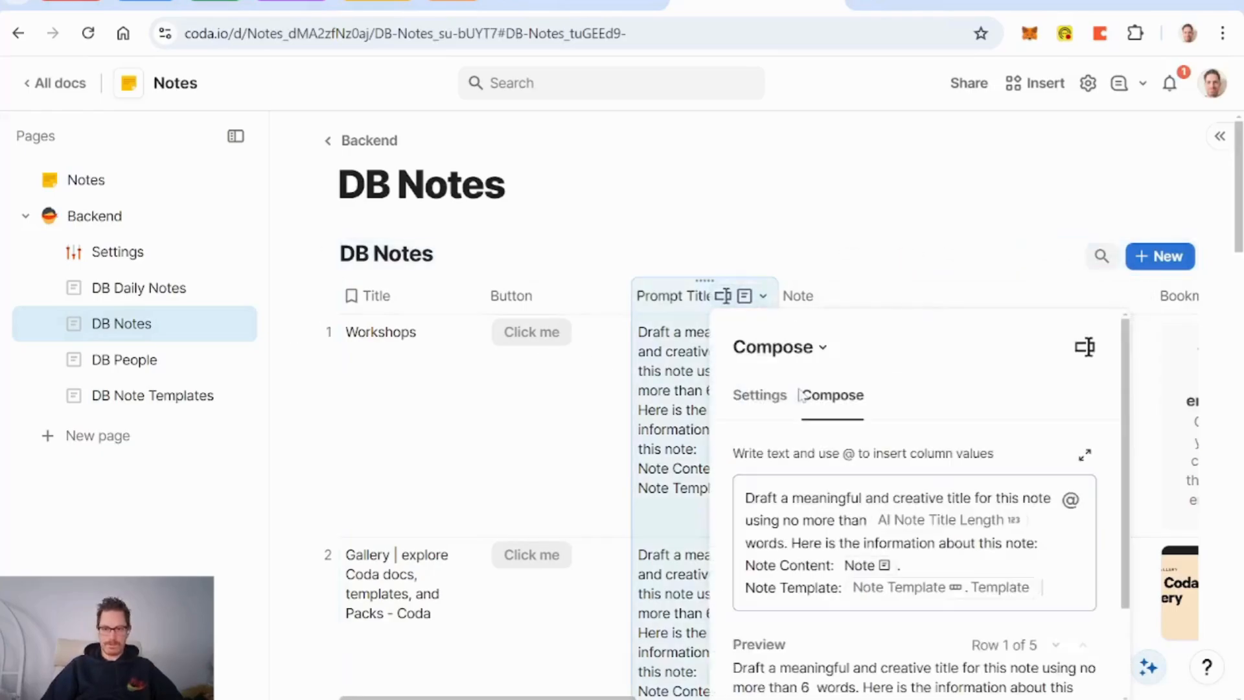
pyautogui.click(1015, 595)
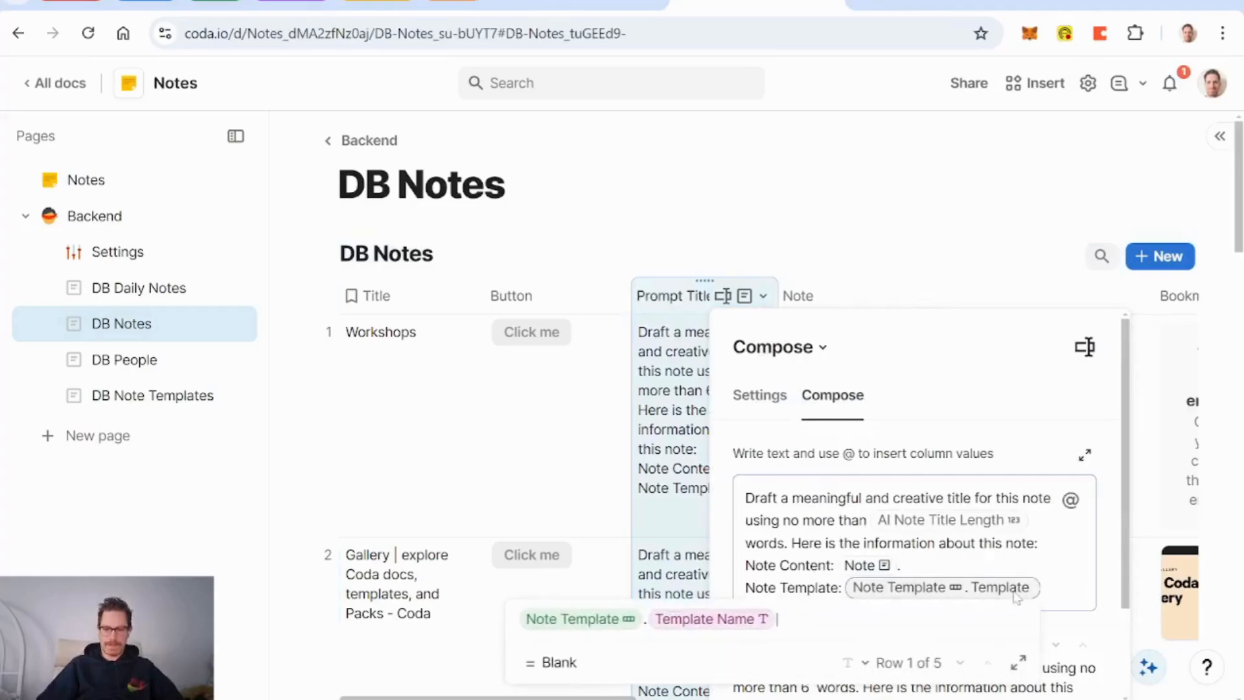
pyautogui.press('BackSpace')
pyautogui.press('BackSpace')
pyautogui.press('BackSpace')
pyautogui.press('BackSpace')
pyautogui.press('BackSpace')
pyautogui.press('BackSpace')
pyautogui.press('BackSpace')
pyautogui.press('BackSpace')
pyautogui.press('BackSpace')
pyautogui.press('BackSpace')
pyautogui.press('BackSpace')
pyautogui.press('BackSpace')
pyautogui.press('BackSpace')
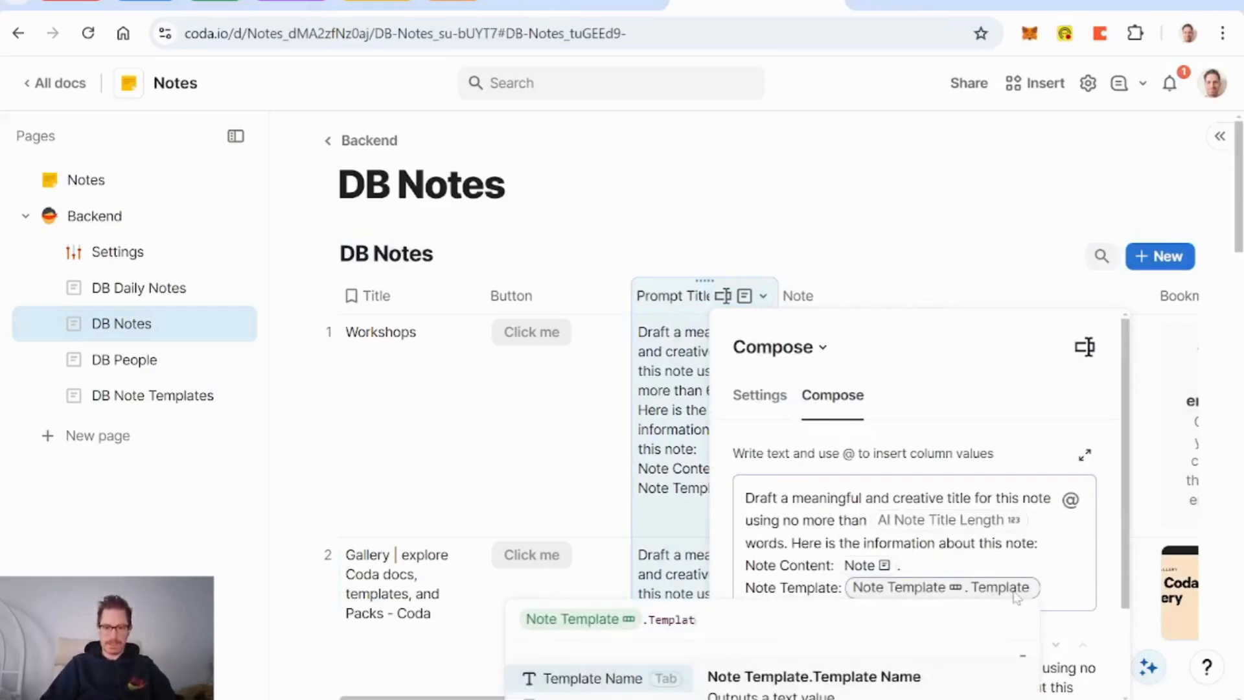
pyautogui.press('BackSpace')
pyautogui.write('summary for AI')
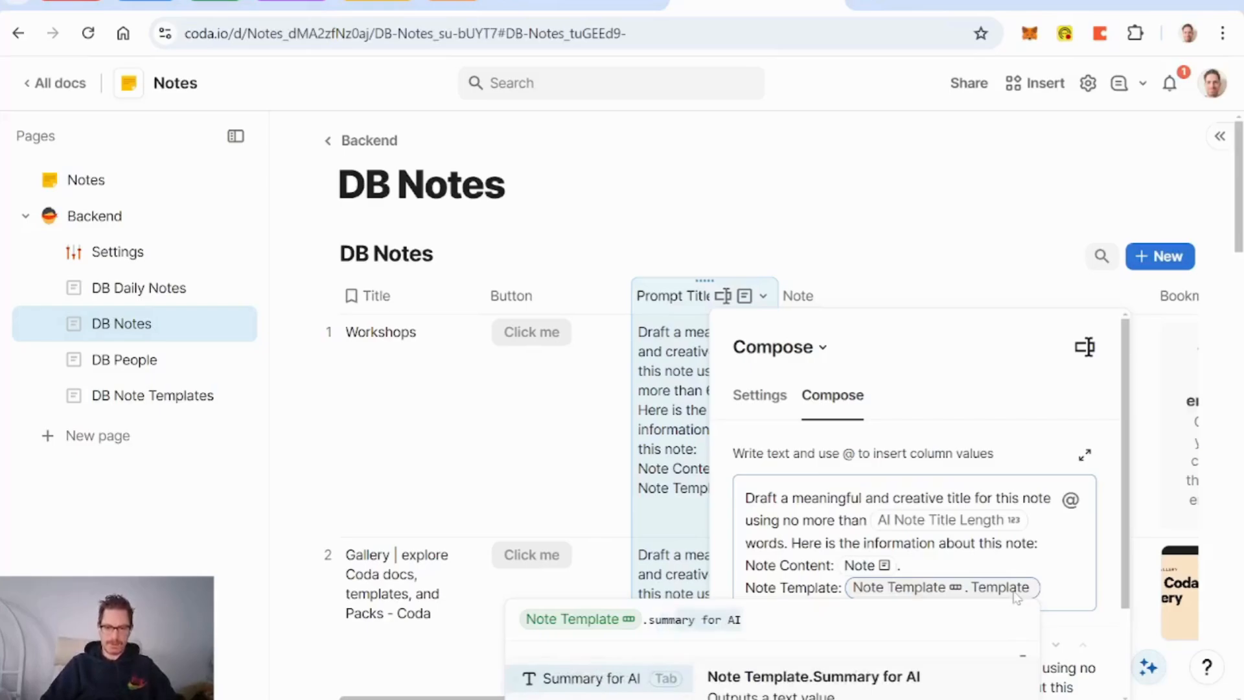
pyautogui.press('Tab')
pyautogui.press('Return')
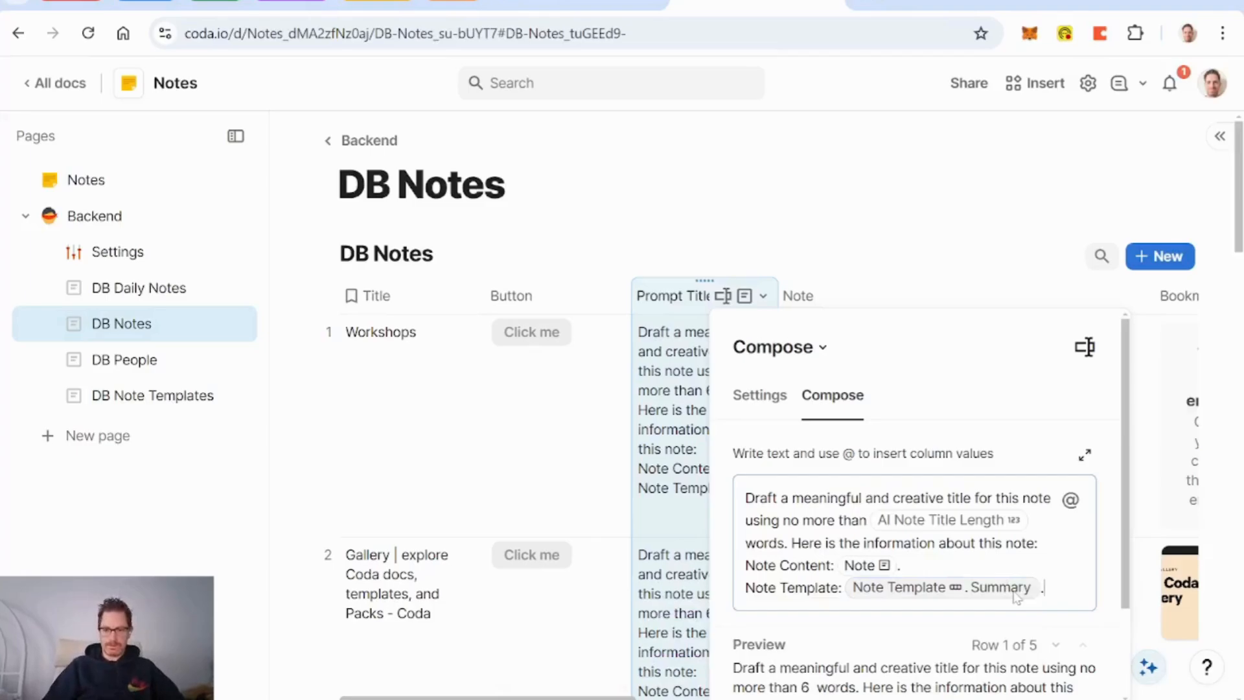
pyautogui.click(550, 302)
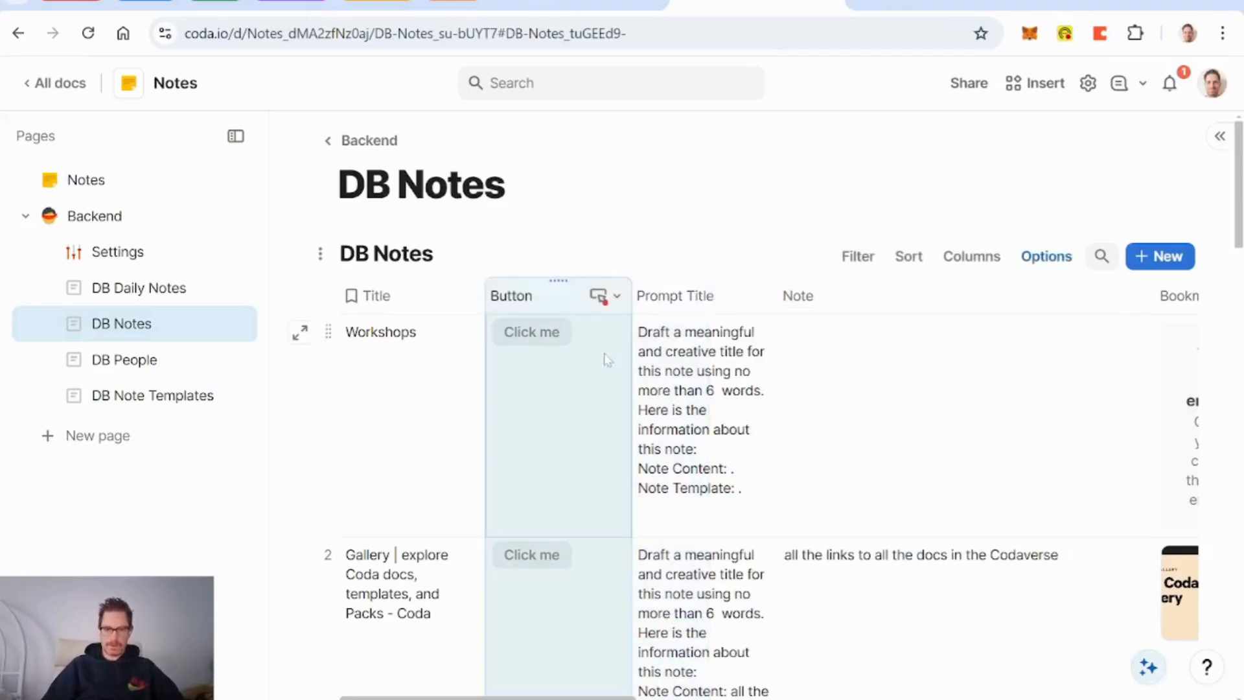
# Step: Complete the button's GetResponseFromPrompt formula with thisRow.Prompt Title, "text", "gpt-4o" and 500 tokens
pyautogui.click(528, 326)
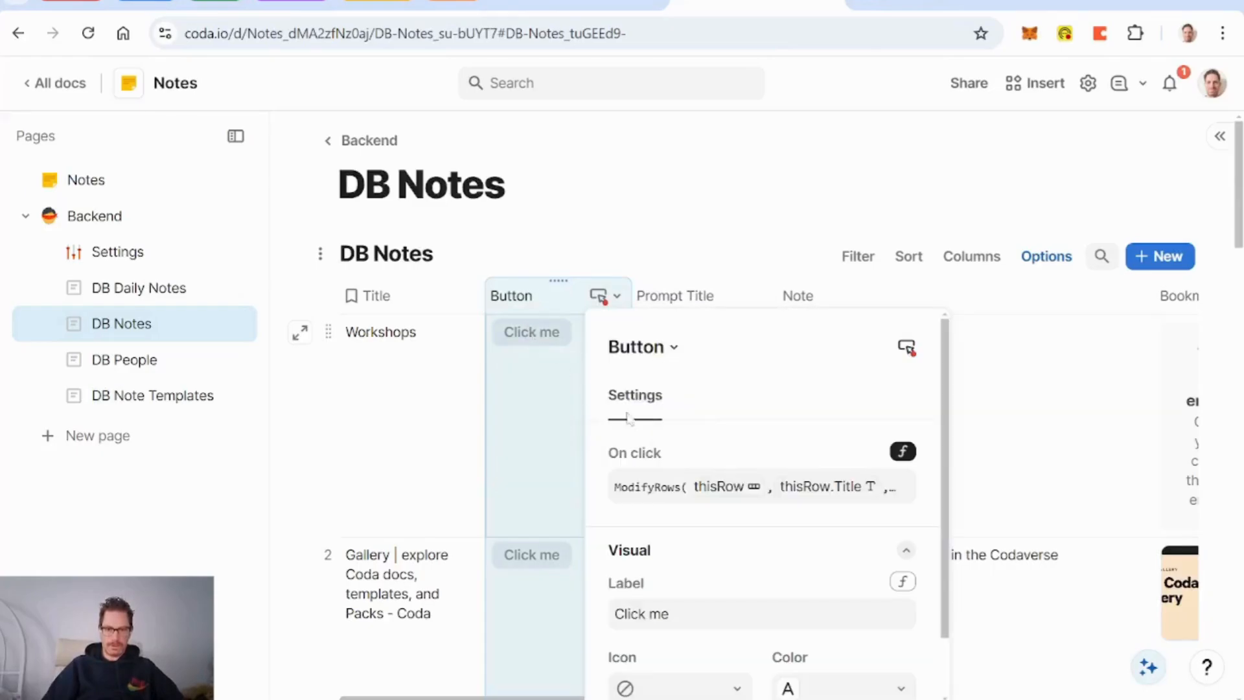
pyautogui.click(784, 499)
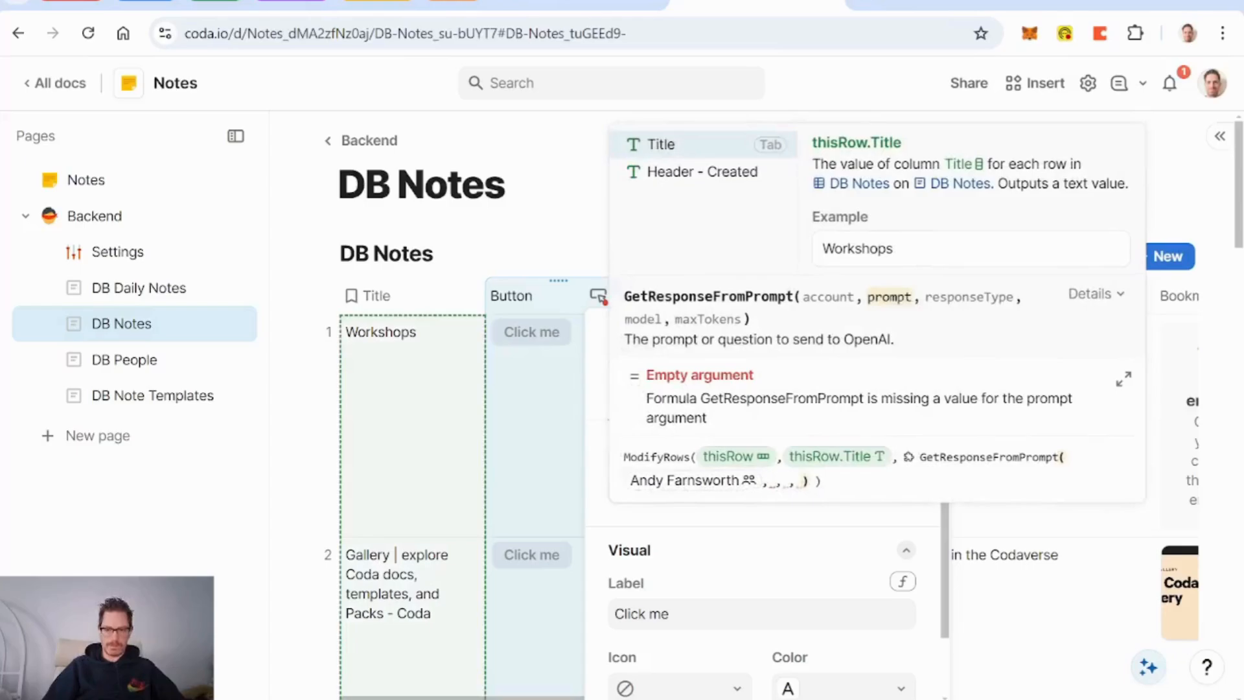
pyautogui.write('prompt Title')
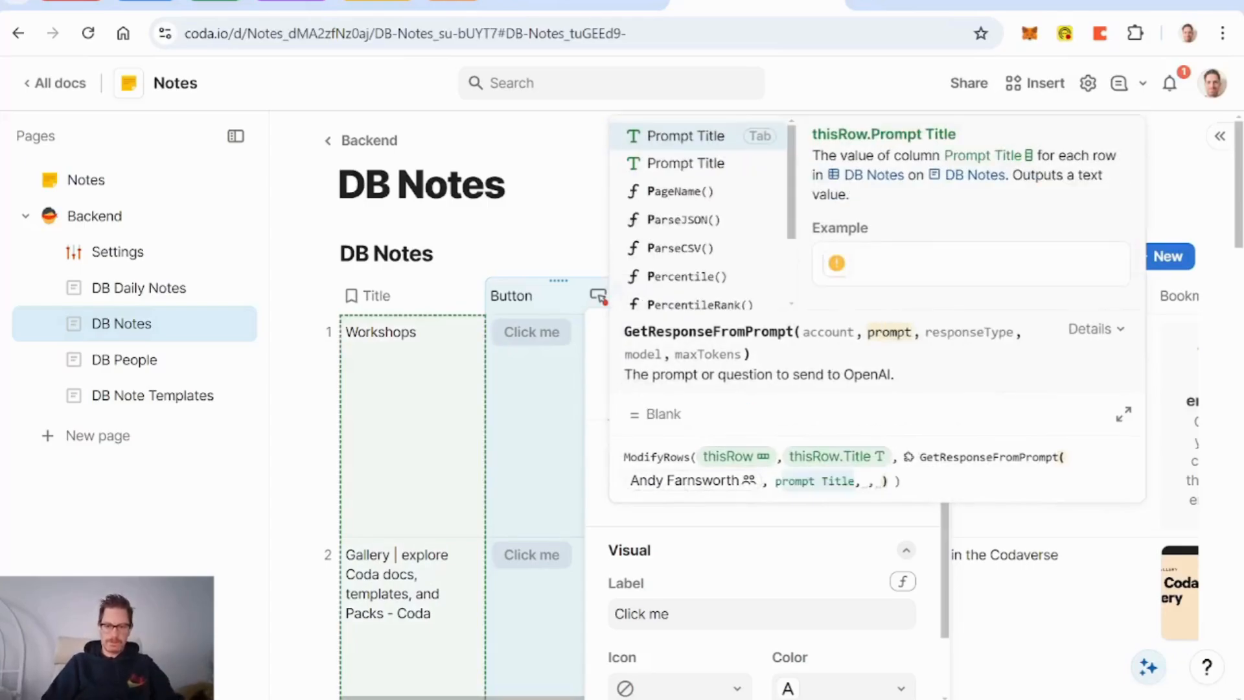
pyautogui.press('Tab')
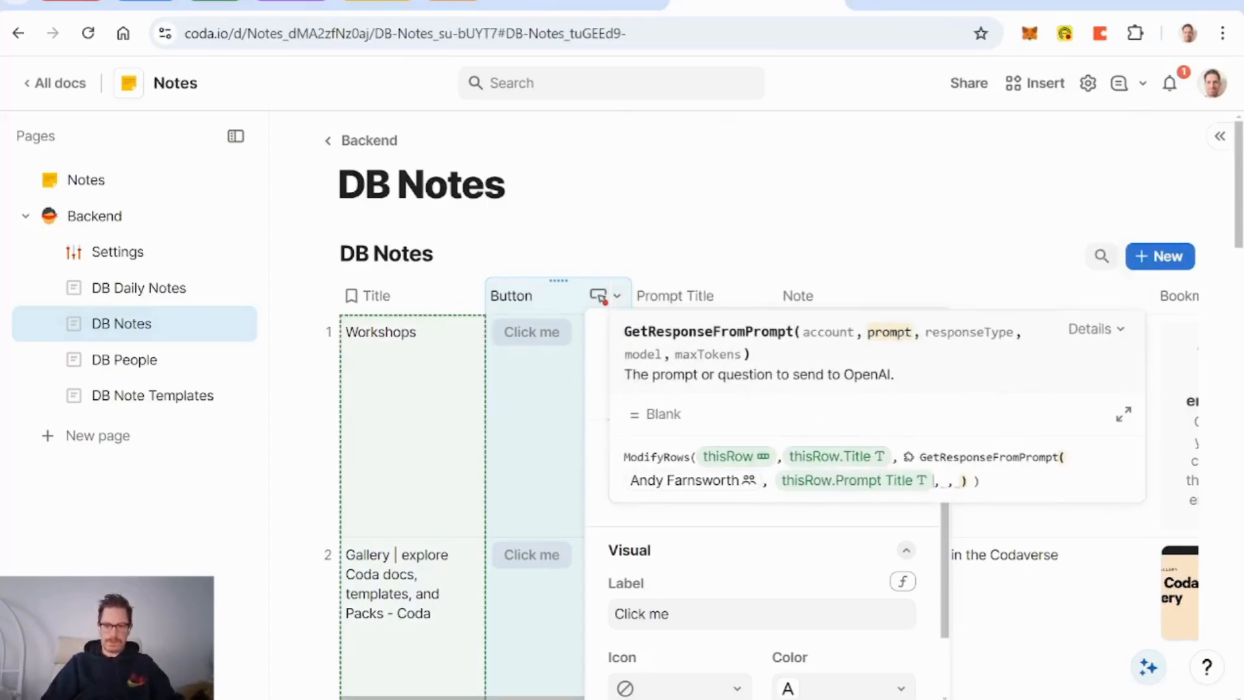
pyautogui.write(',')
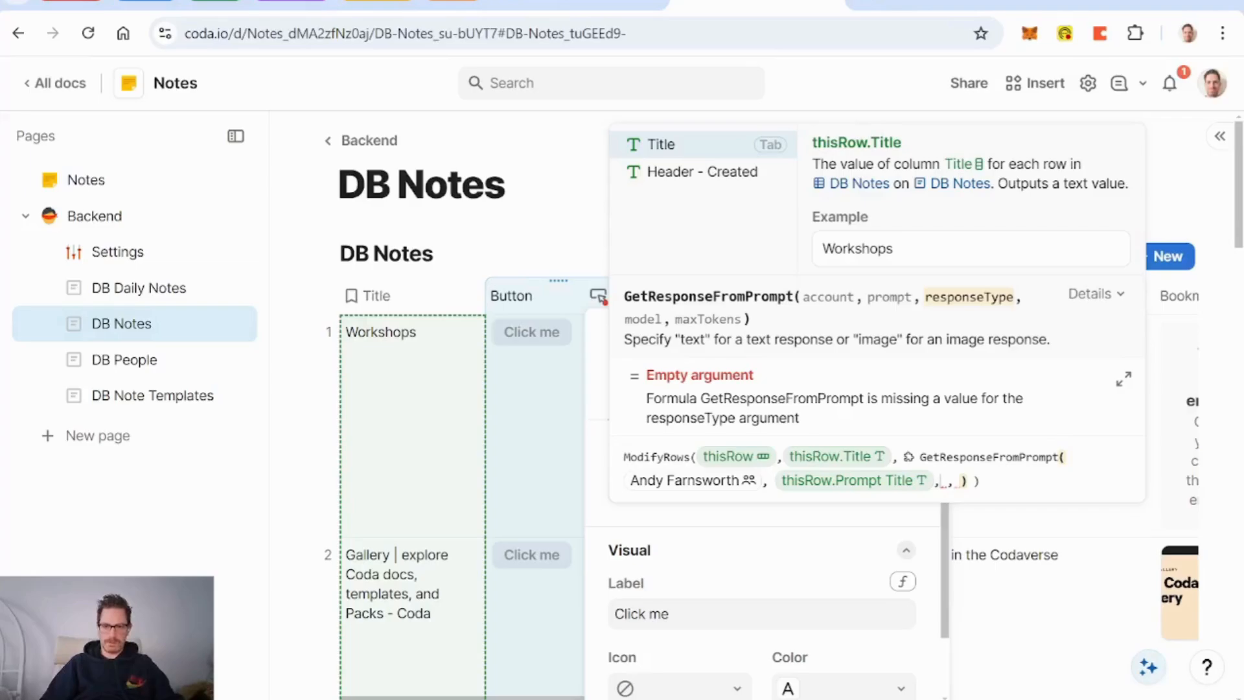
pyautogui.write('"text"')
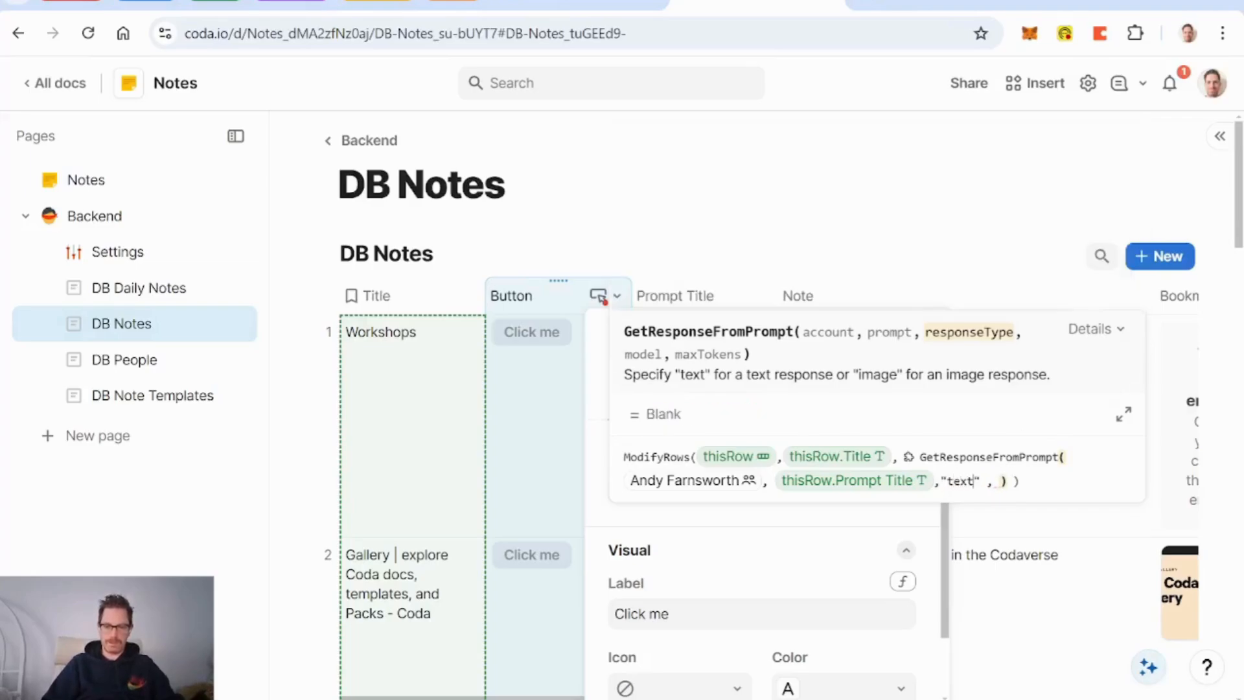
pyautogui.write(',')
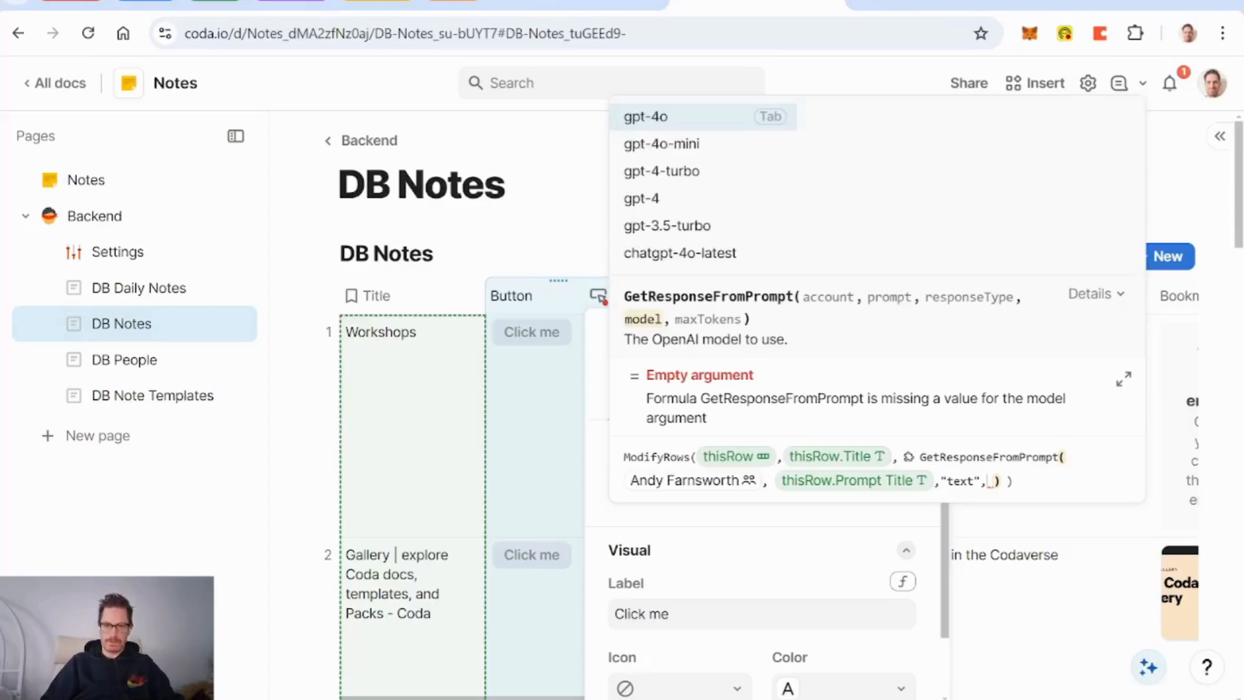
pyautogui.press('Tab')
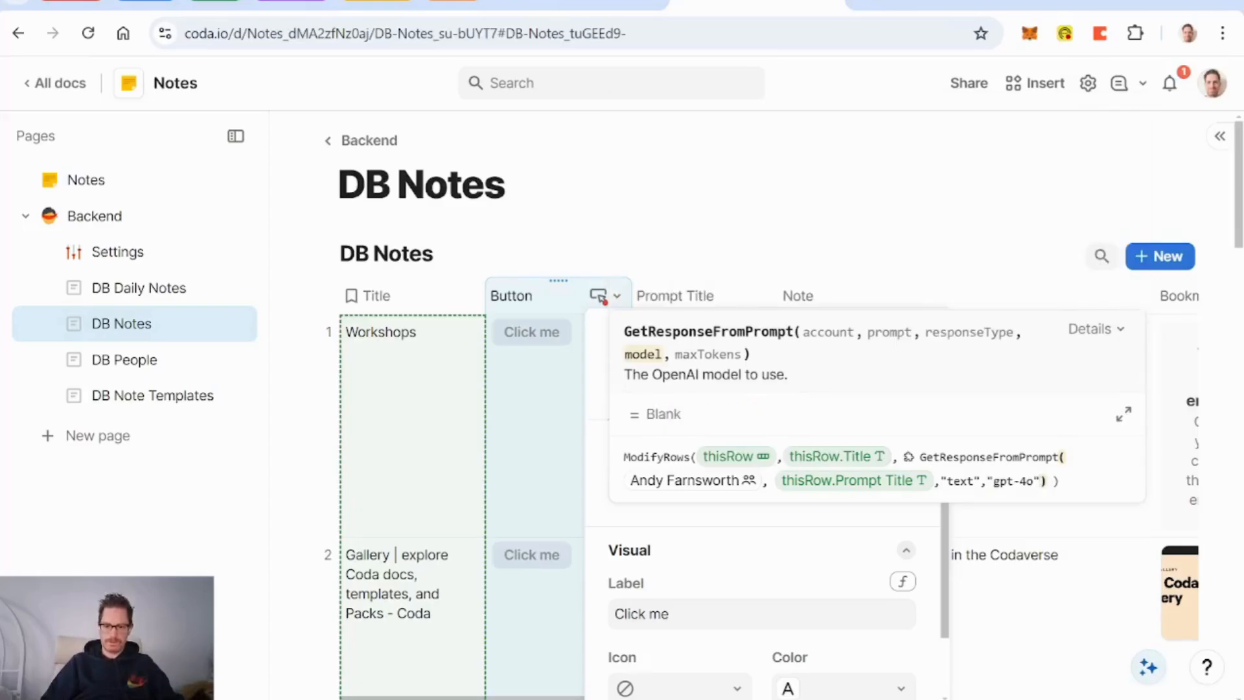
pyautogui.write(',500')
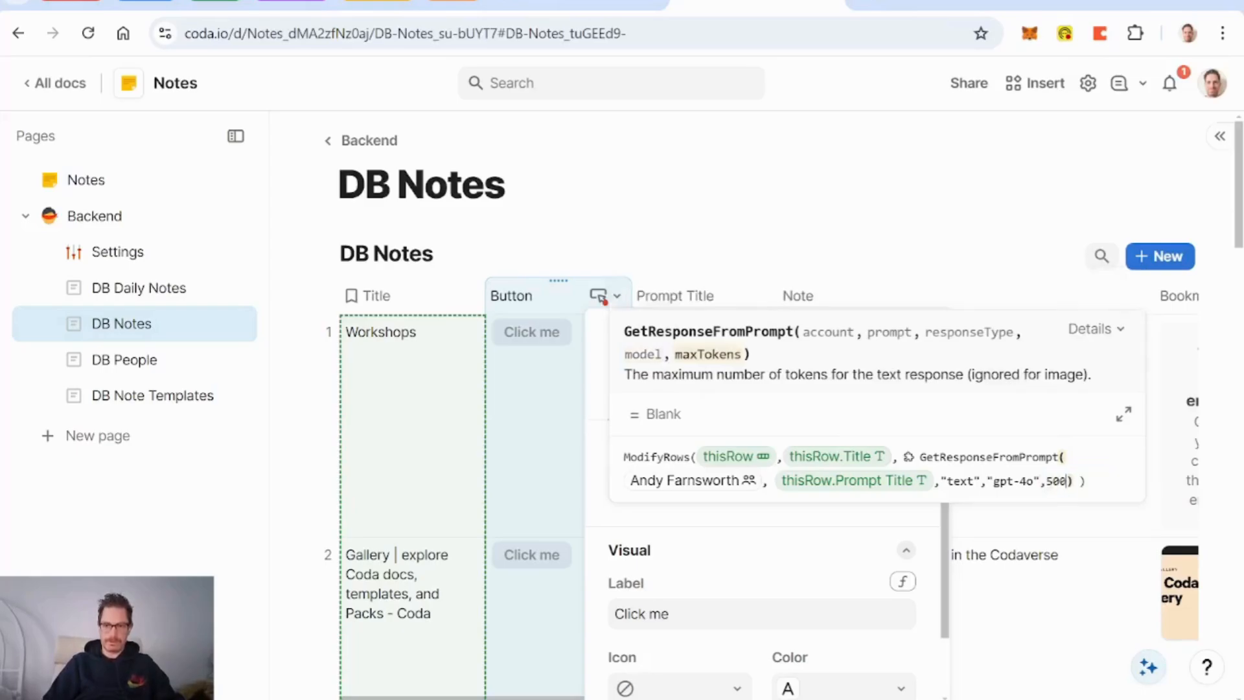
pyautogui.write('))')
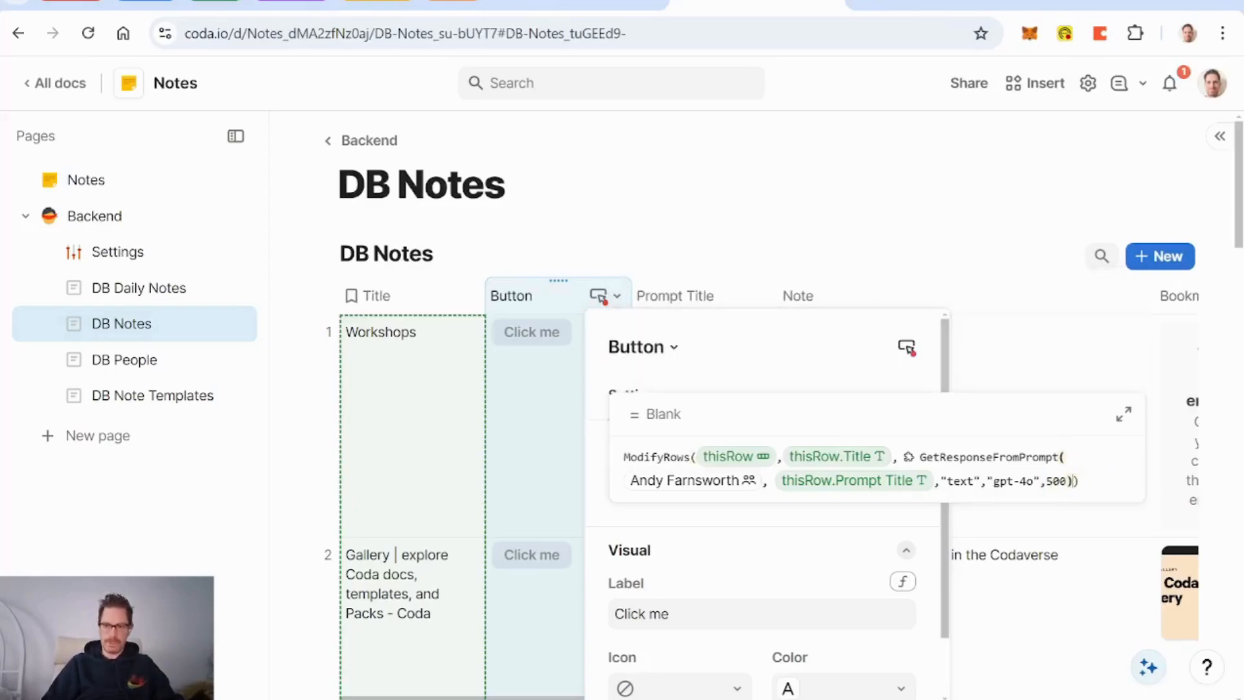
# Step: Save the button formula and run it on rows 3 and 4 to generate their AI titles
pyautogui.click(808, 503)
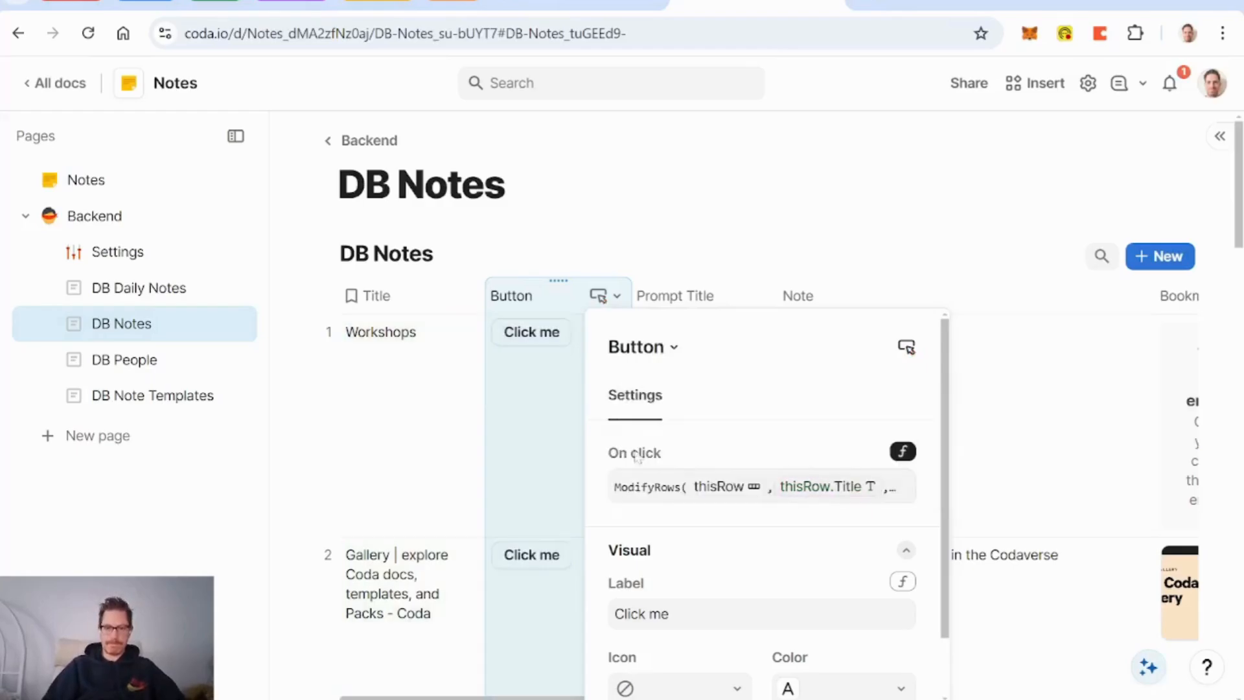
pyautogui.click(528, 412)
pyautogui.scroll(-3, 556, 422)
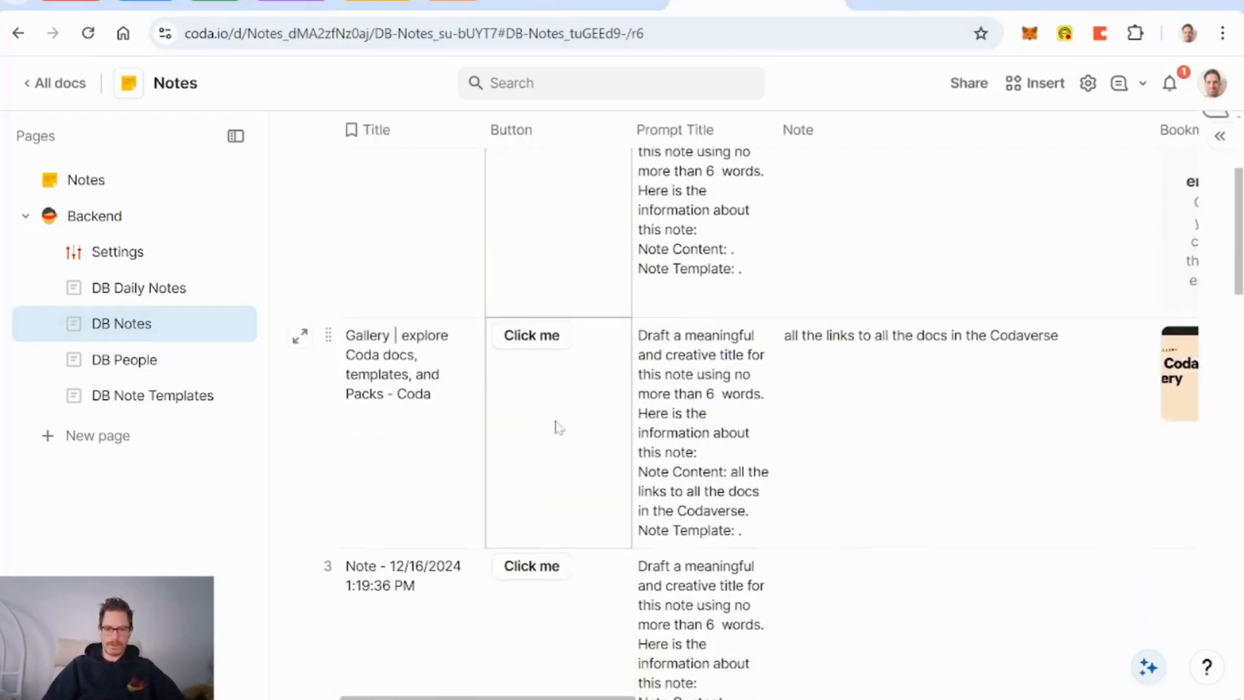
pyautogui.scroll(-5, 557, 427)
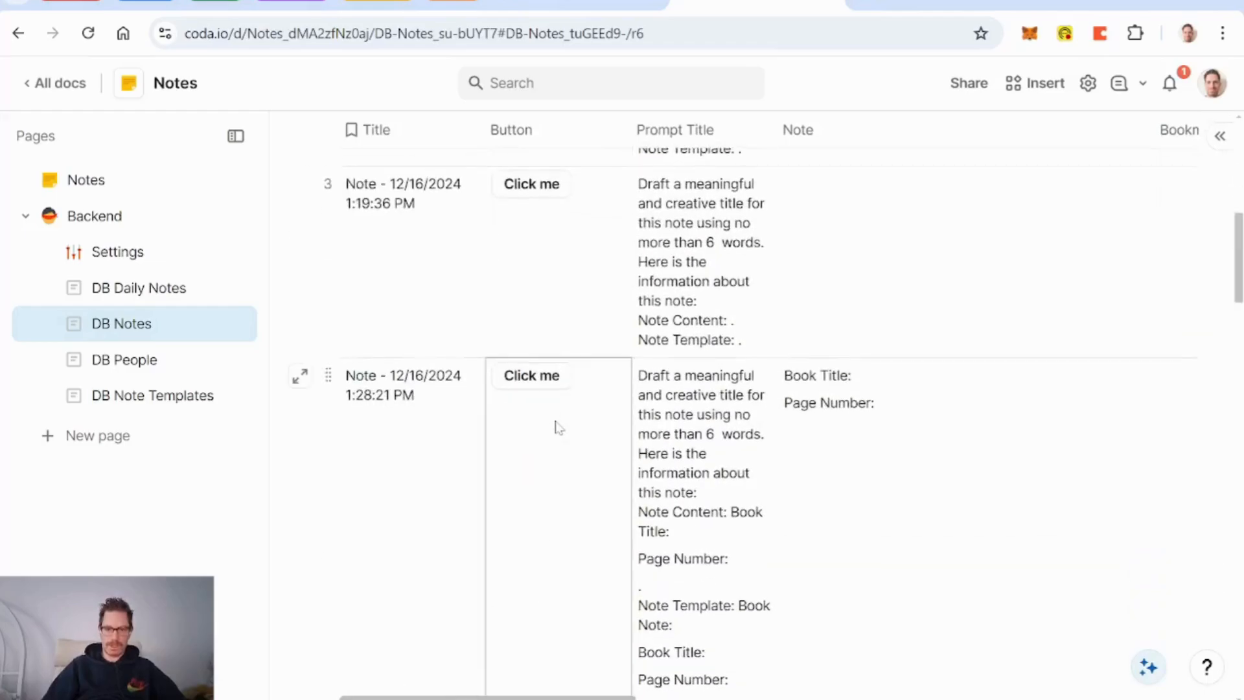
pyautogui.scroll(3, 557, 428)
pyautogui.click(532, 375)
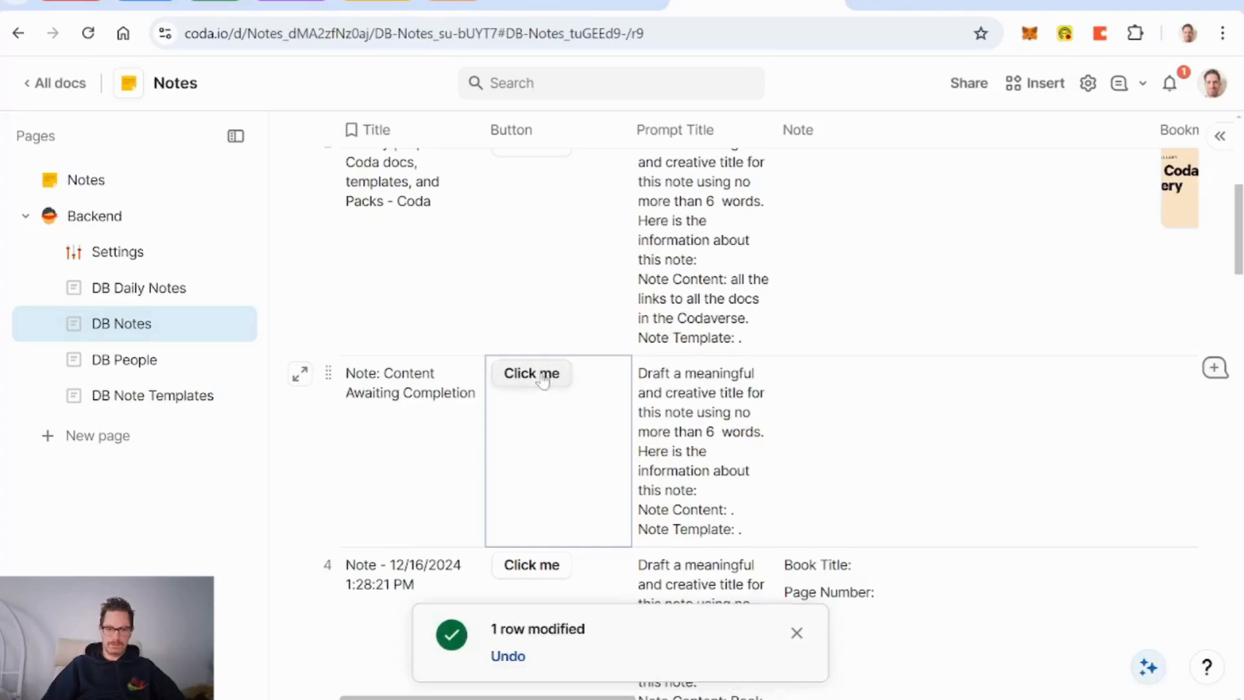
pyautogui.click(531, 565)
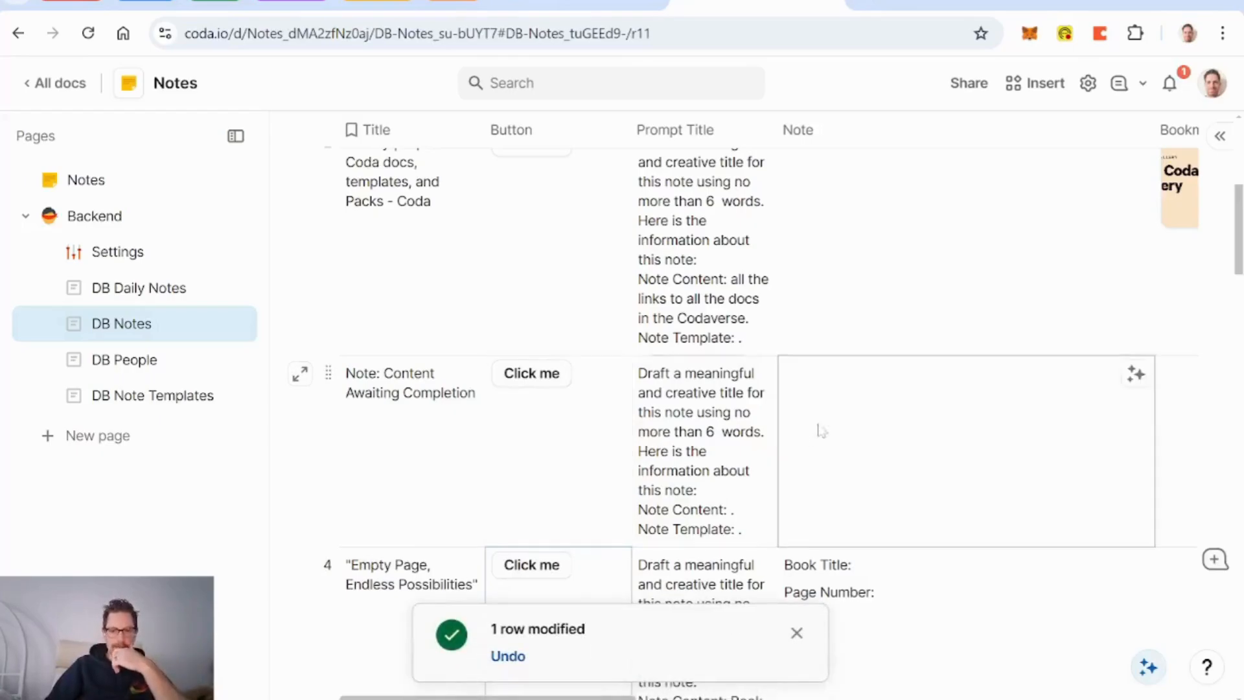
# Step: Add the prompt line 'Output only the title, with no quotation marks or other information.'
pyautogui.click(751, 133)
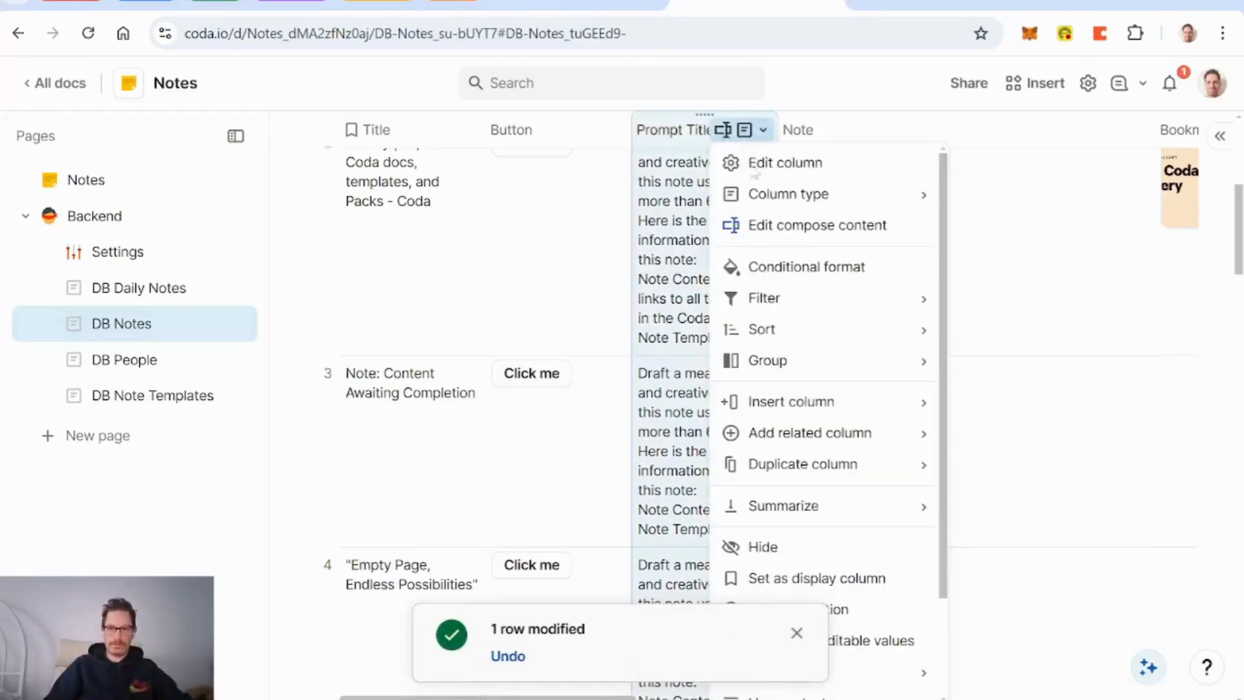
pyautogui.click(808, 235)
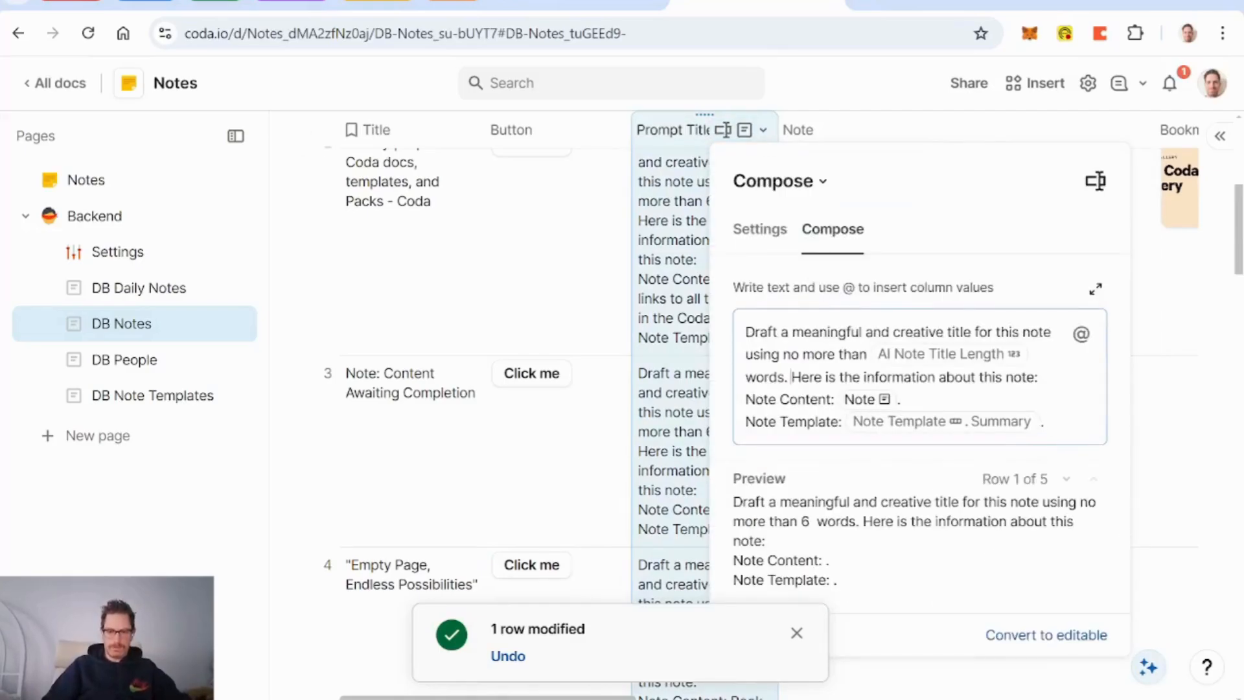
pyautogui.press('BackSpace')
pyautogui.press('Return')
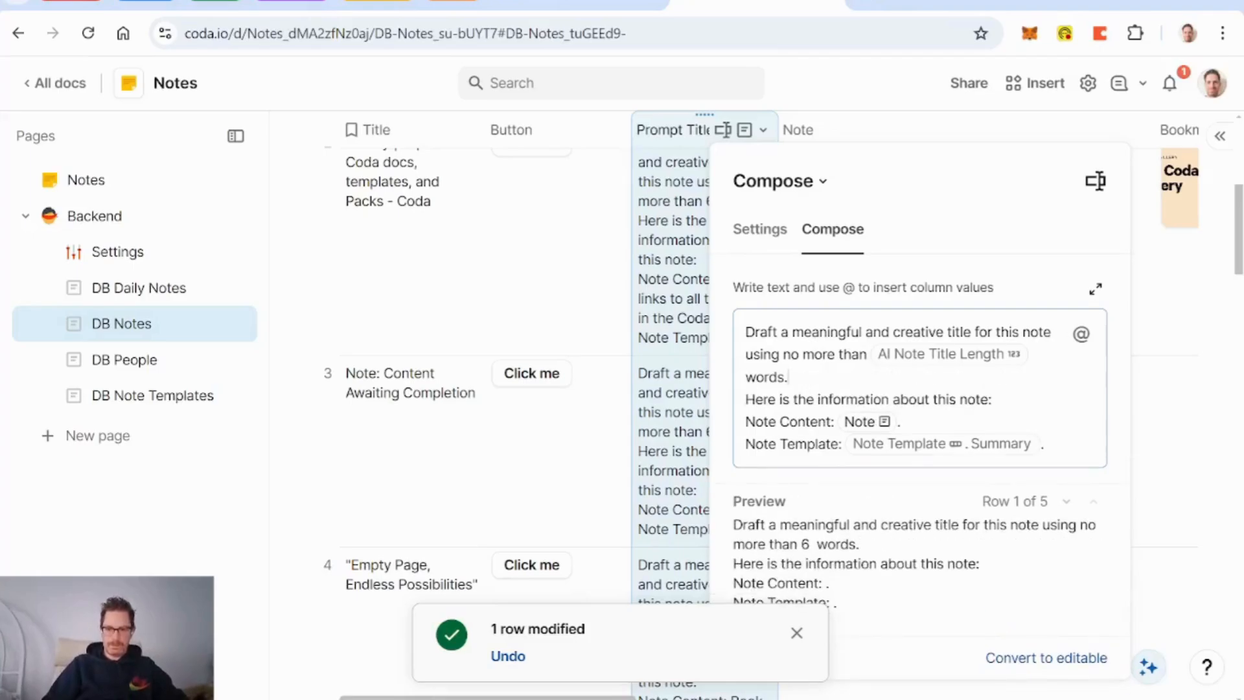
pyautogui.write('Format the ti')
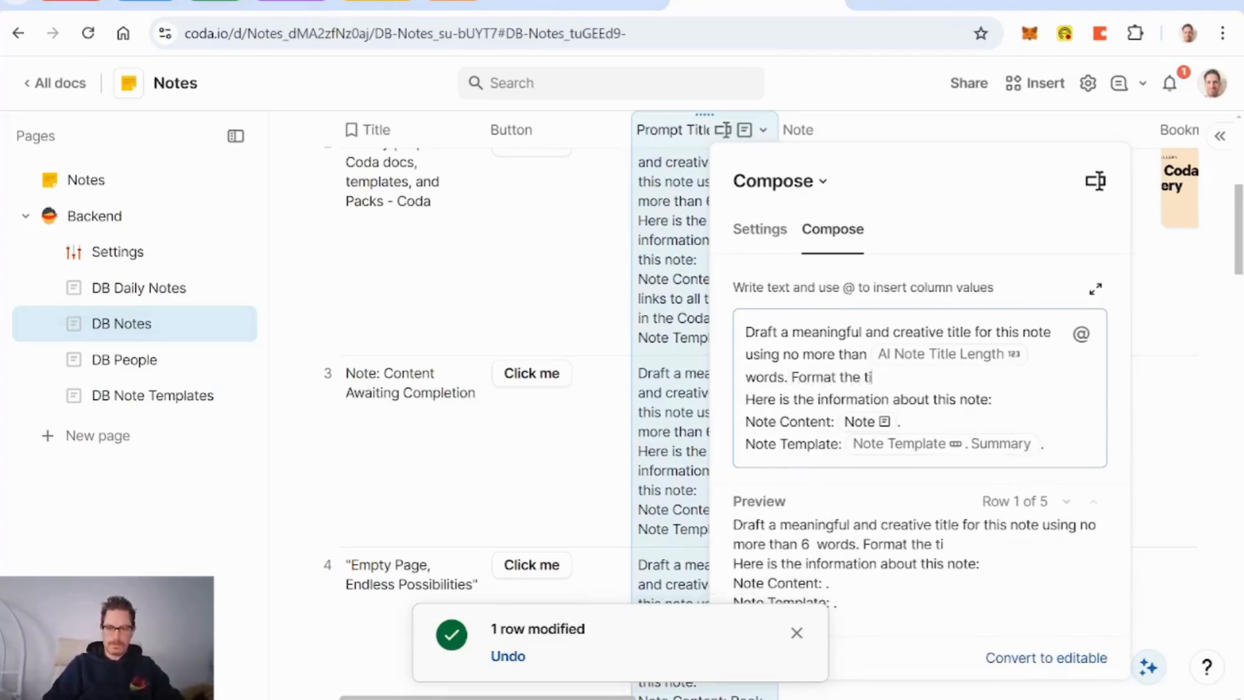
pyautogui.write('tle to')
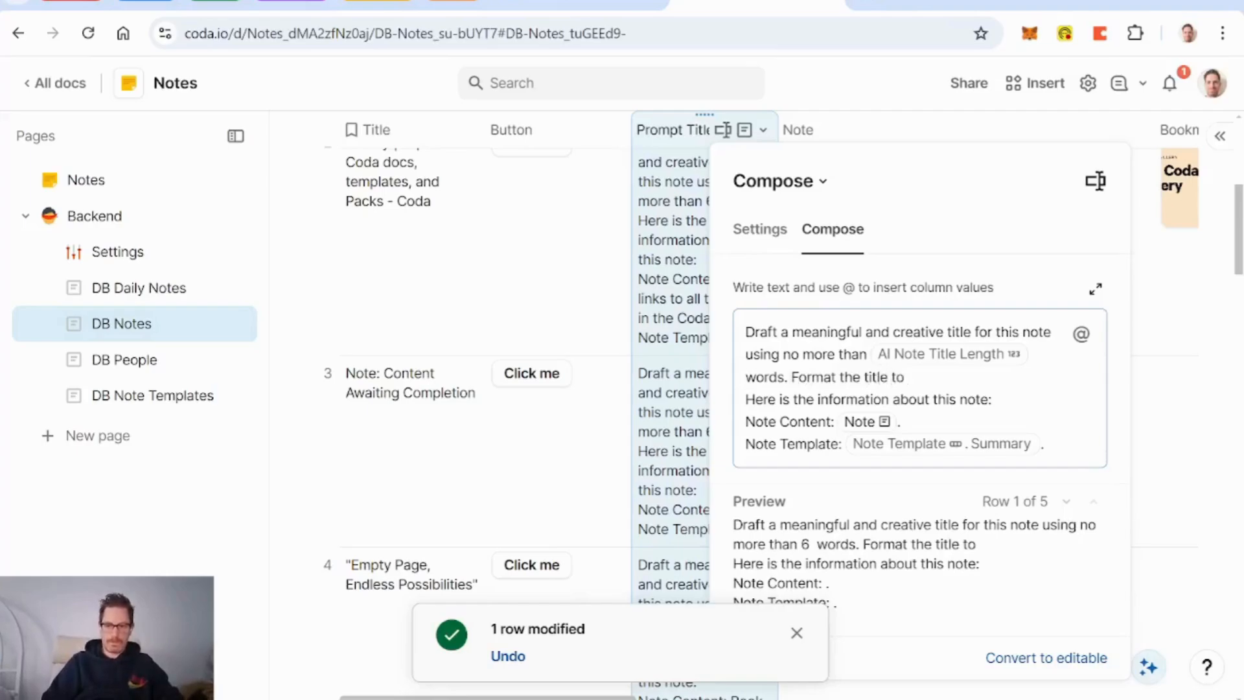
pyautogui.write(' output')
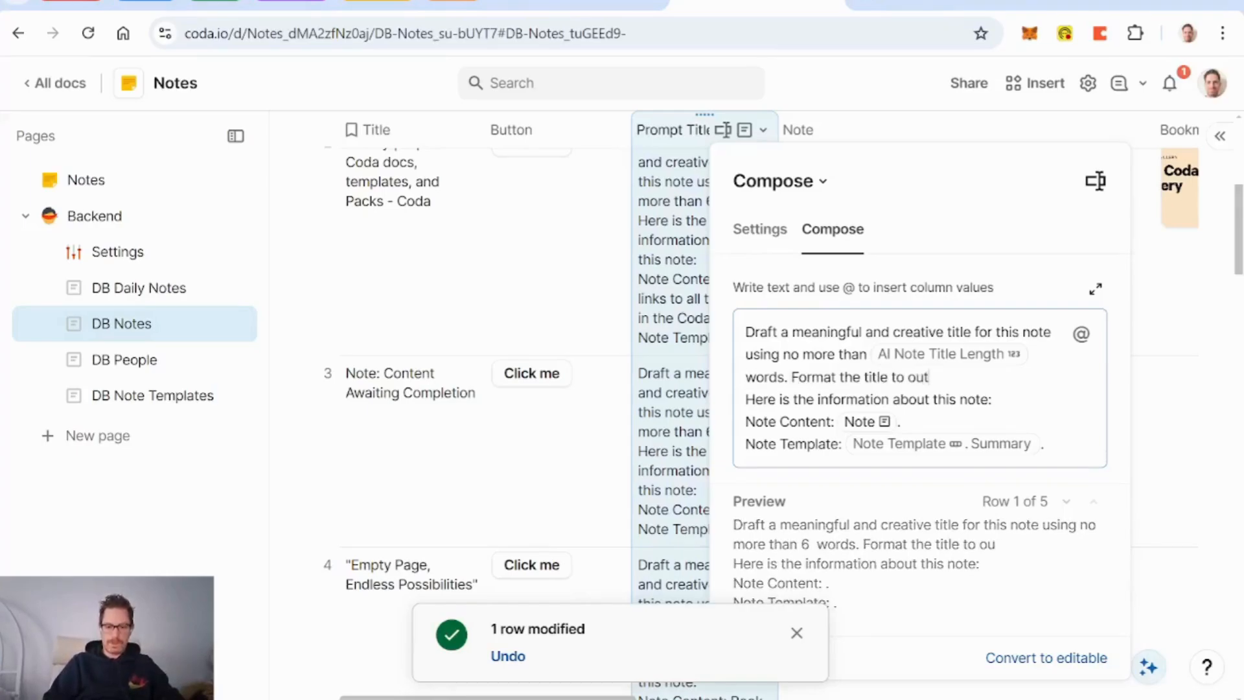
pyautogui.press('BackSpace')
pyautogui.press('BackSpace')
pyautogui.press('BackSpace')
pyautogui.press('BackSpace')
pyautogui.press('BackSpace')
pyautogui.press('BackSpace')
pyautogui.press('BackSpace')
pyautogui.press('BackSpace')
pyautogui.press('BackSpace')
pyautogui.press('BackSpace')
pyautogui.press('BackSpace')
pyautogui.press('BackSpace')
pyautogui.press('BackSpace')
pyautogui.press('BackSpace')
pyautogui.press('BackSpace')
pyautogui.press('BackSpace')
pyautogui.press('BackSpace')
pyautogui.press('BackSpace')
pyautogui.press('BackSpace')
pyautogui.press('BackSpace')
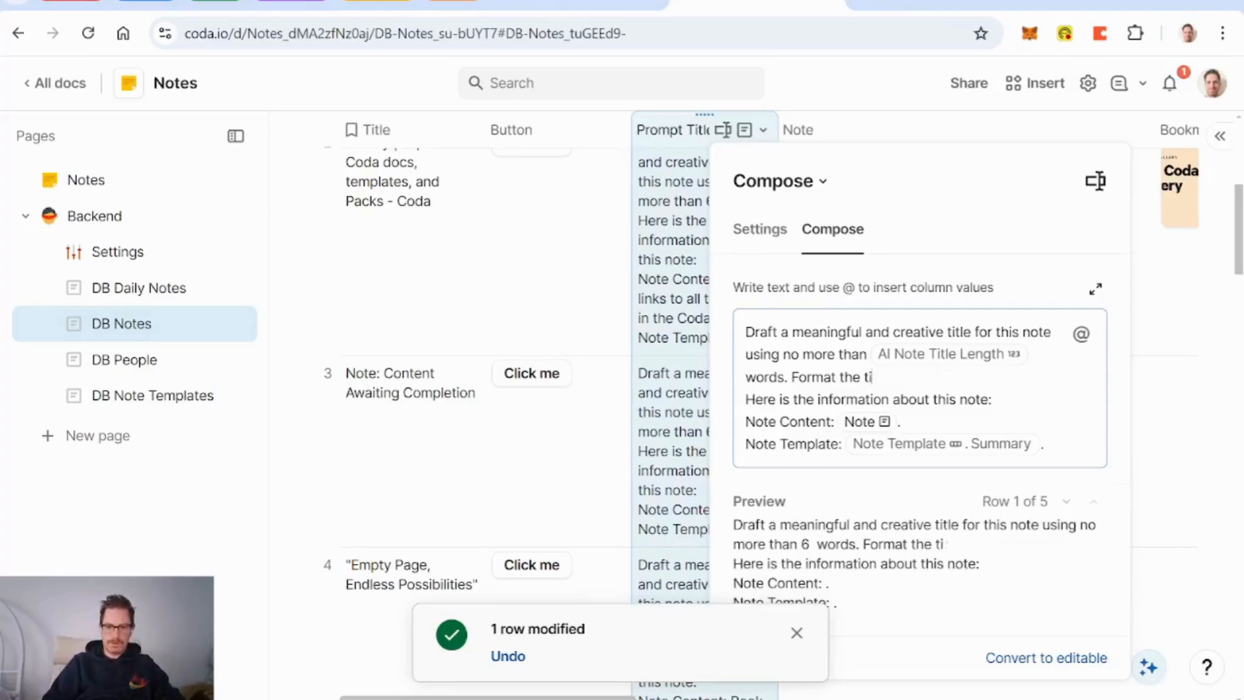
pyautogui.write('Ou')
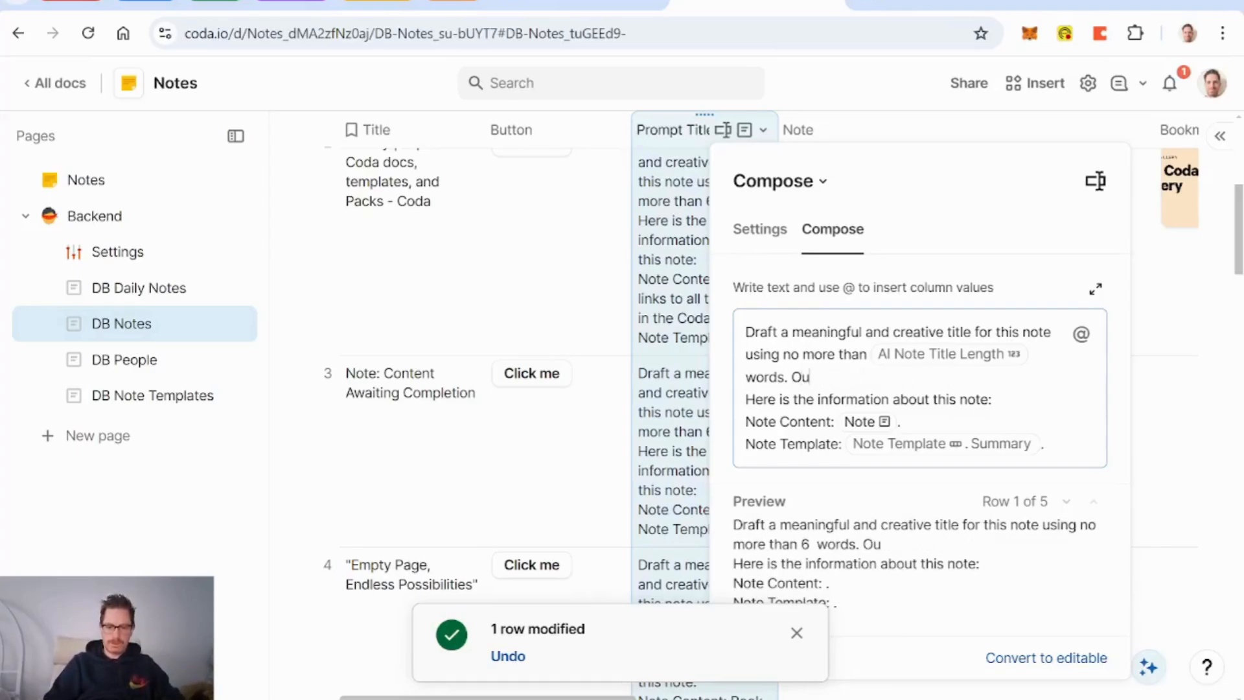
pyautogui.write('tput only the titl')
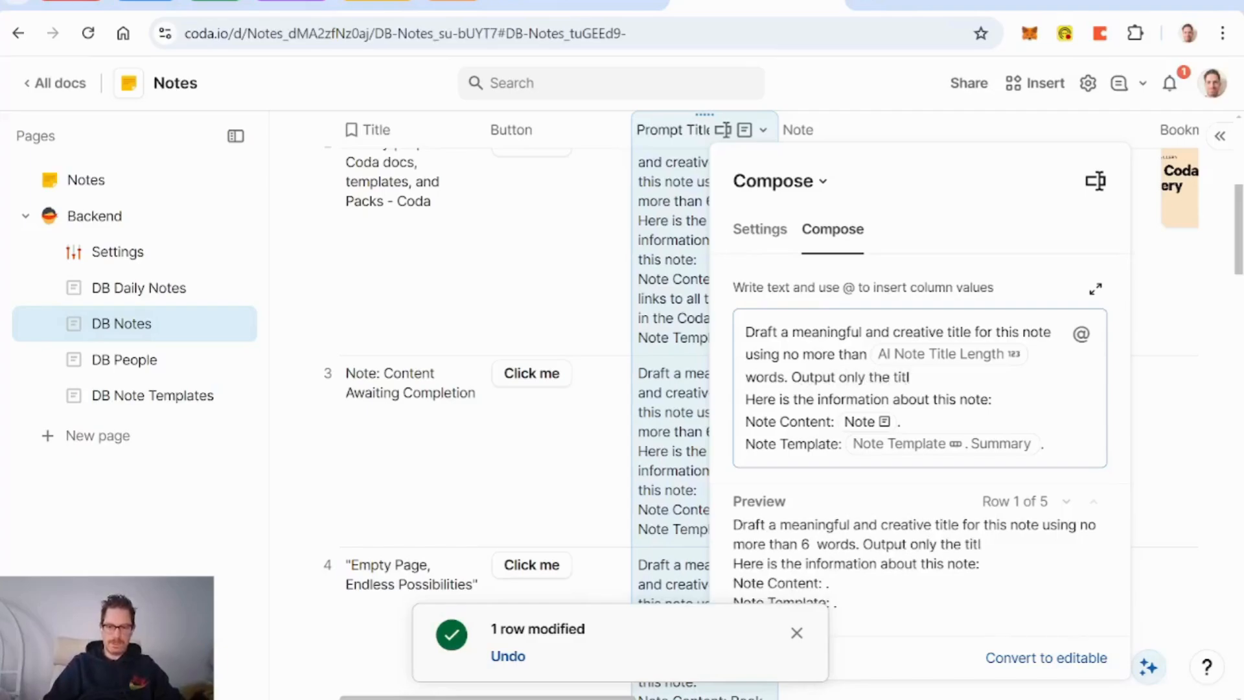
pyautogui.write('e, with no')
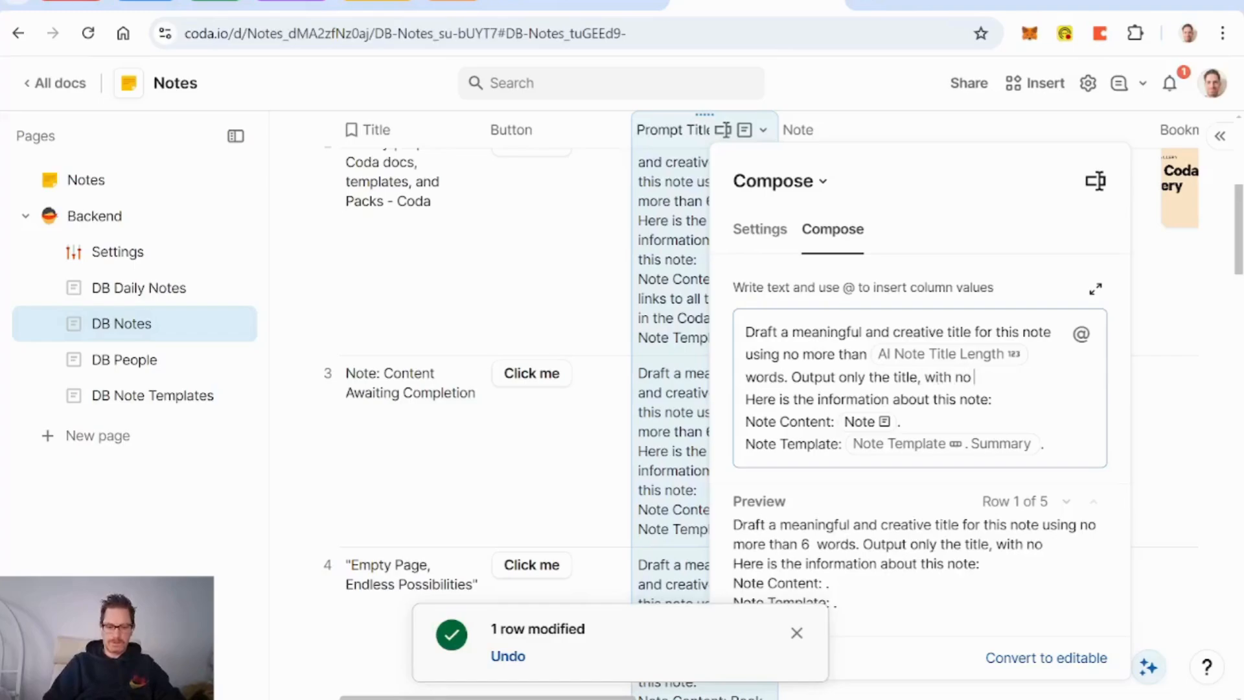
pyautogui.write(' quotation marks')
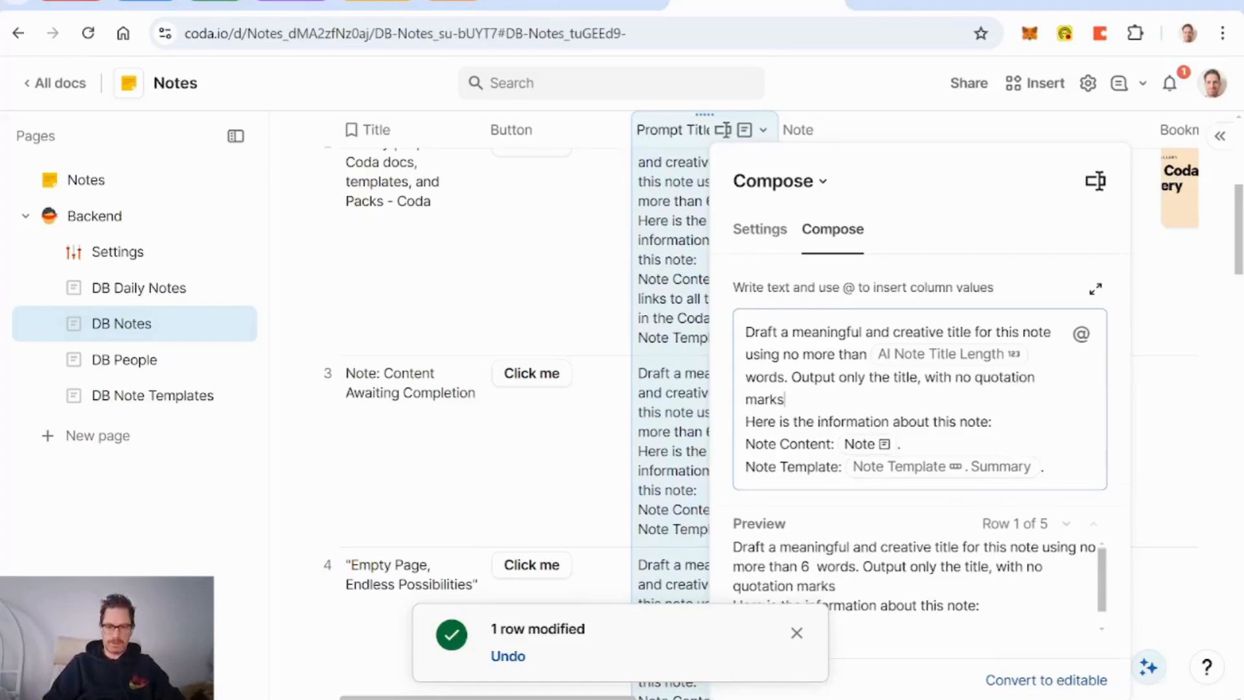
pyautogui.write(' or other information')
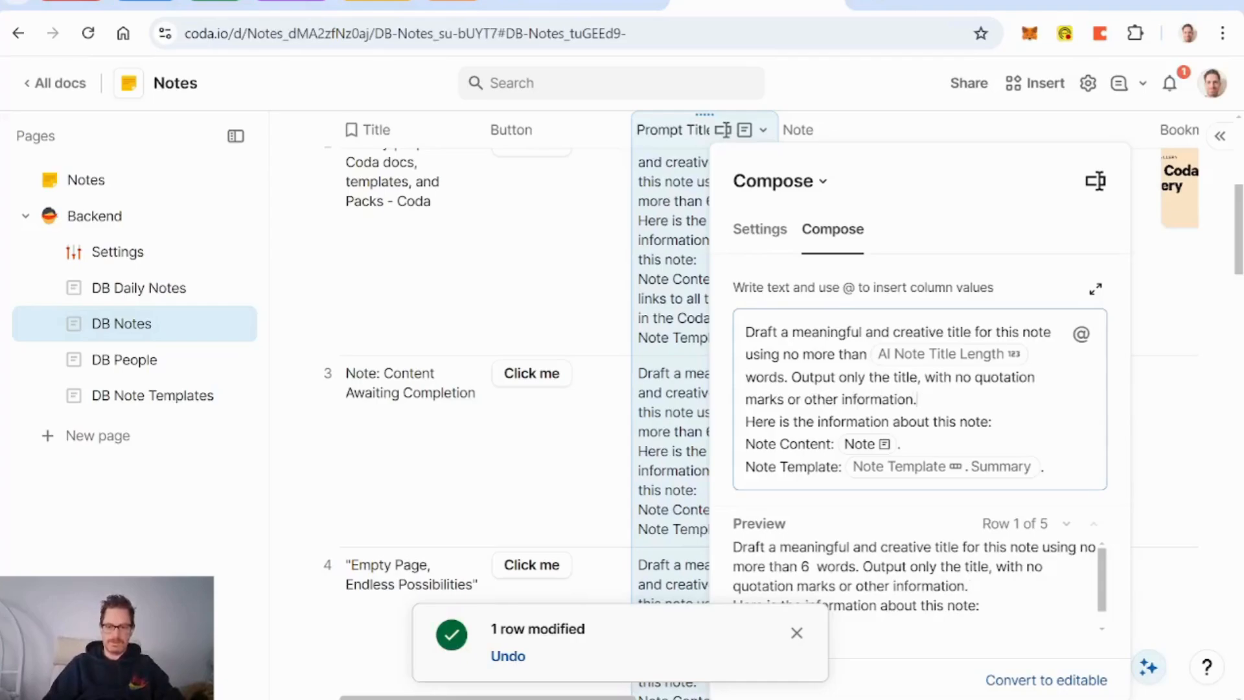
pyautogui.write('.')
pyautogui.press('Return')
pyautogui.press('BackSpace')
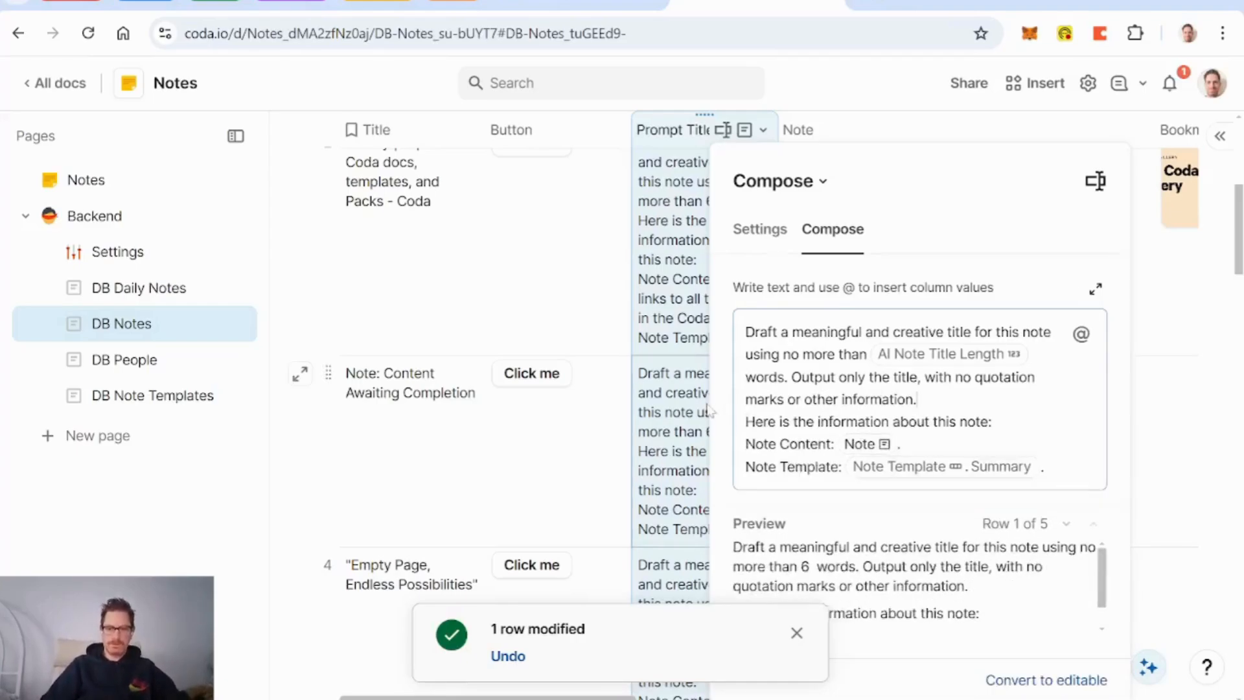
pyautogui.click(575, 458)
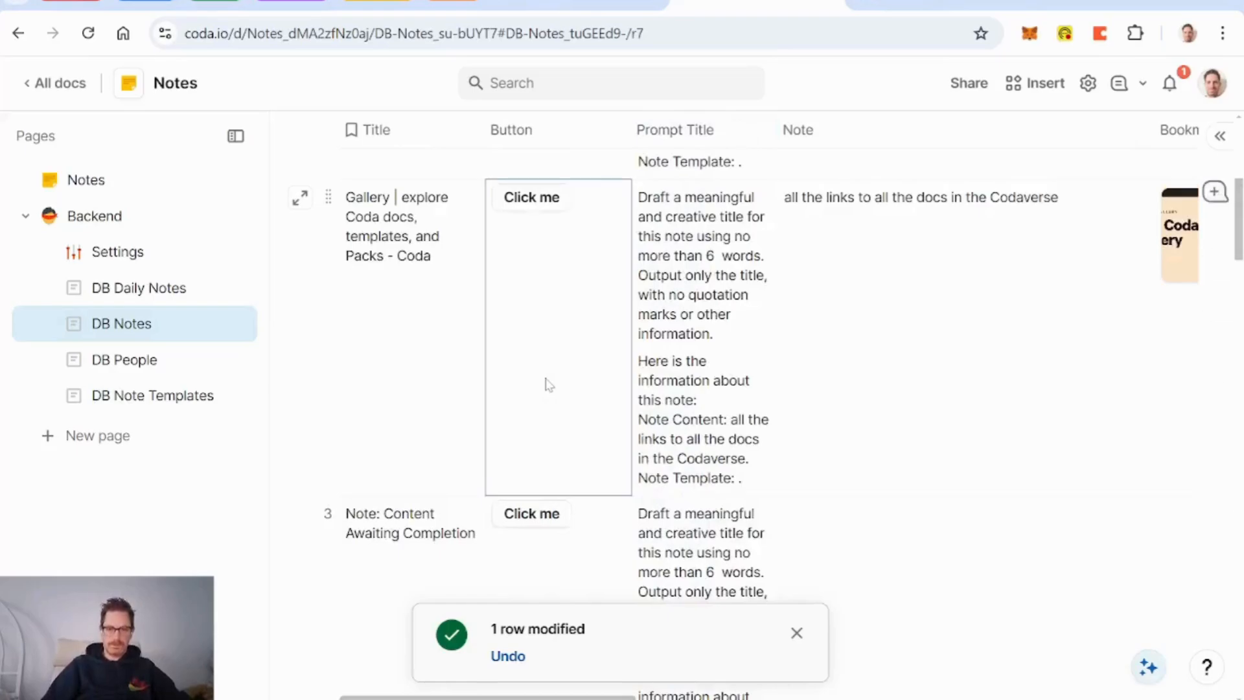
# Step: Rerun row 3's button so its title becomes 'Note on Structure and Format' without quotes
pyautogui.click(545, 514)
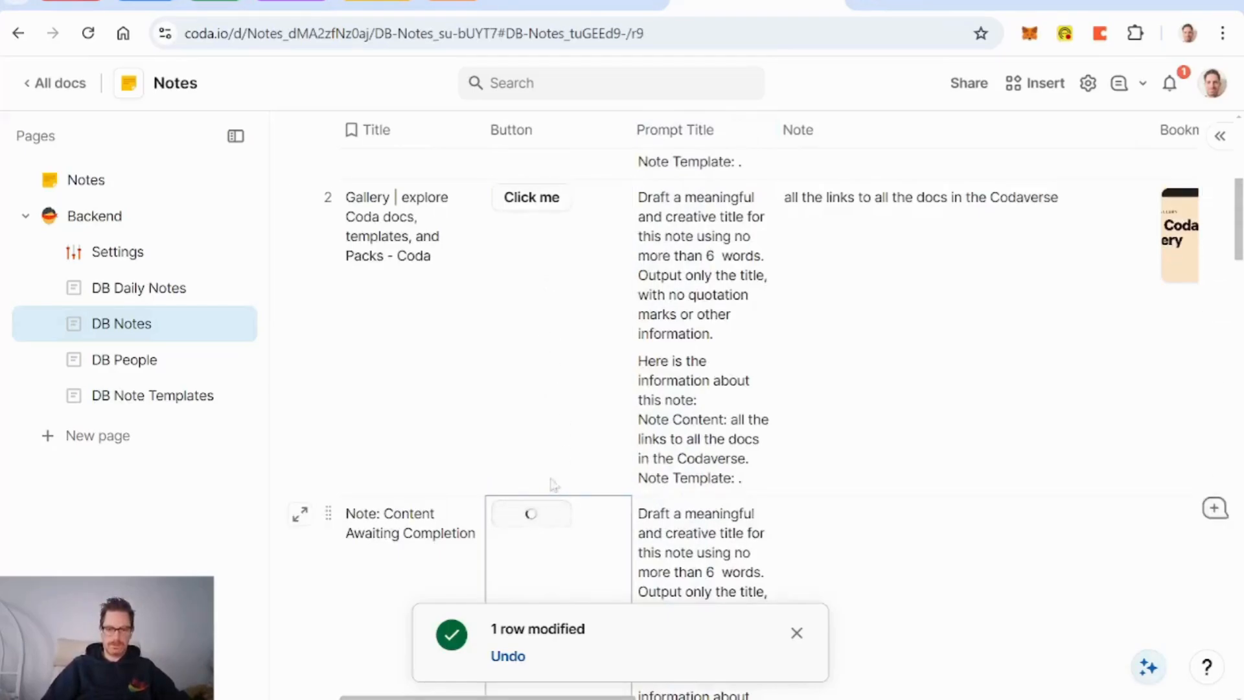
pyautogui.scroll(-4, 559, 434)
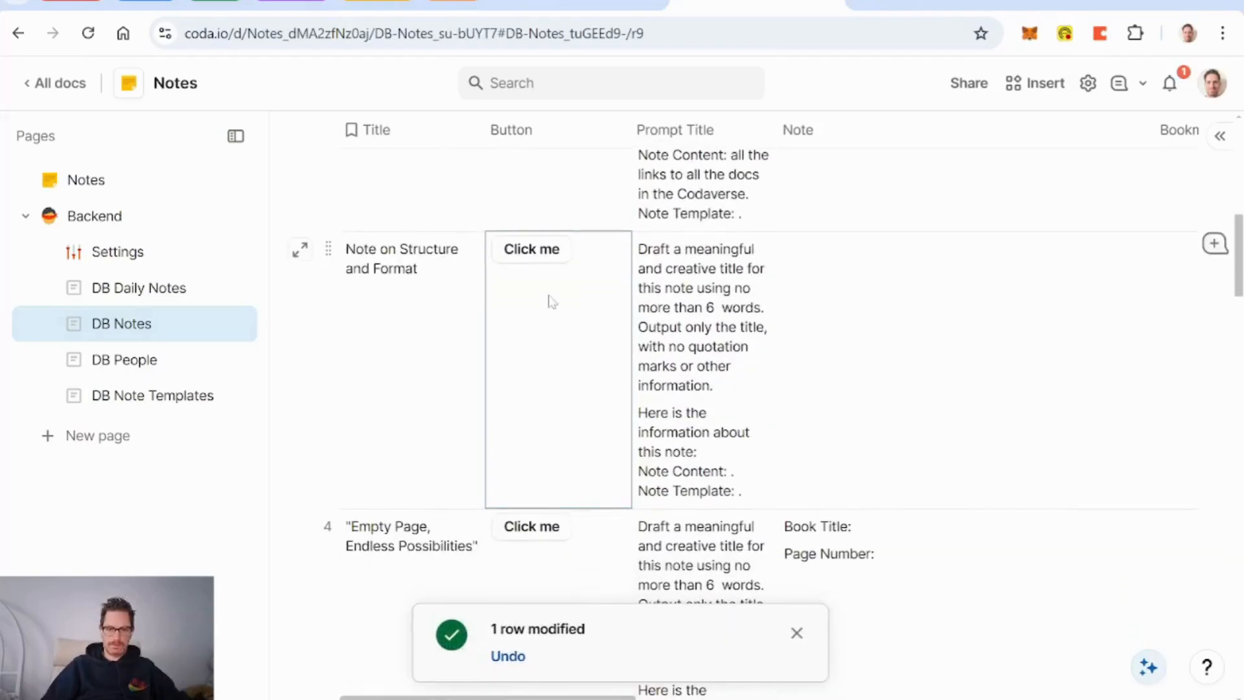
pyautogui.click(535, 254)
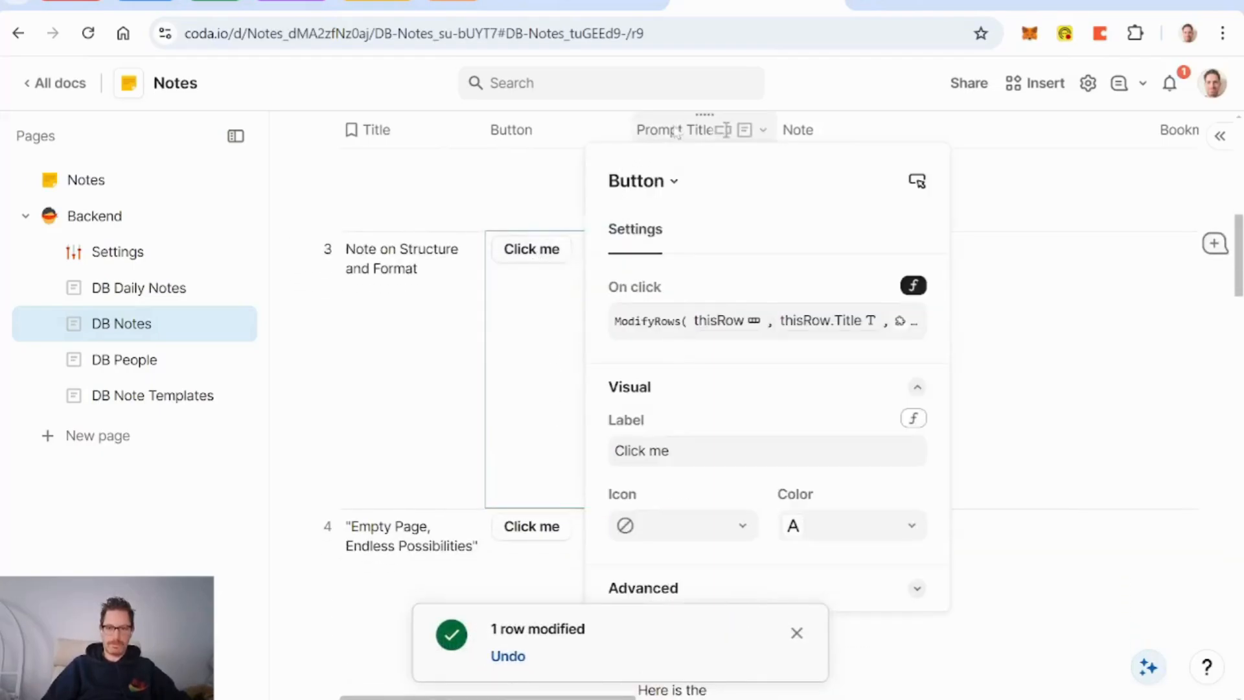
pyautogui.click(764, 130)
# Step: Append '(ie, do not state "Note on...").' to the output instruction in the title prompt
pyautogui.click(784, 230)
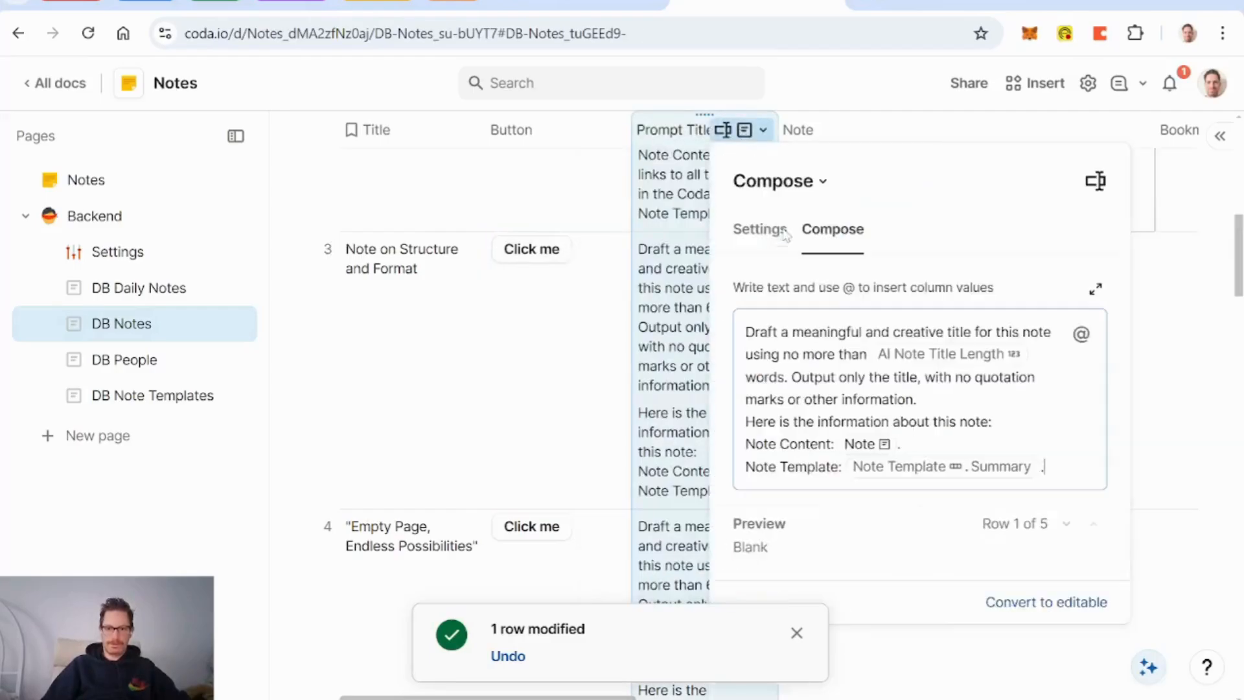
pyautogui.press('BackSpace')
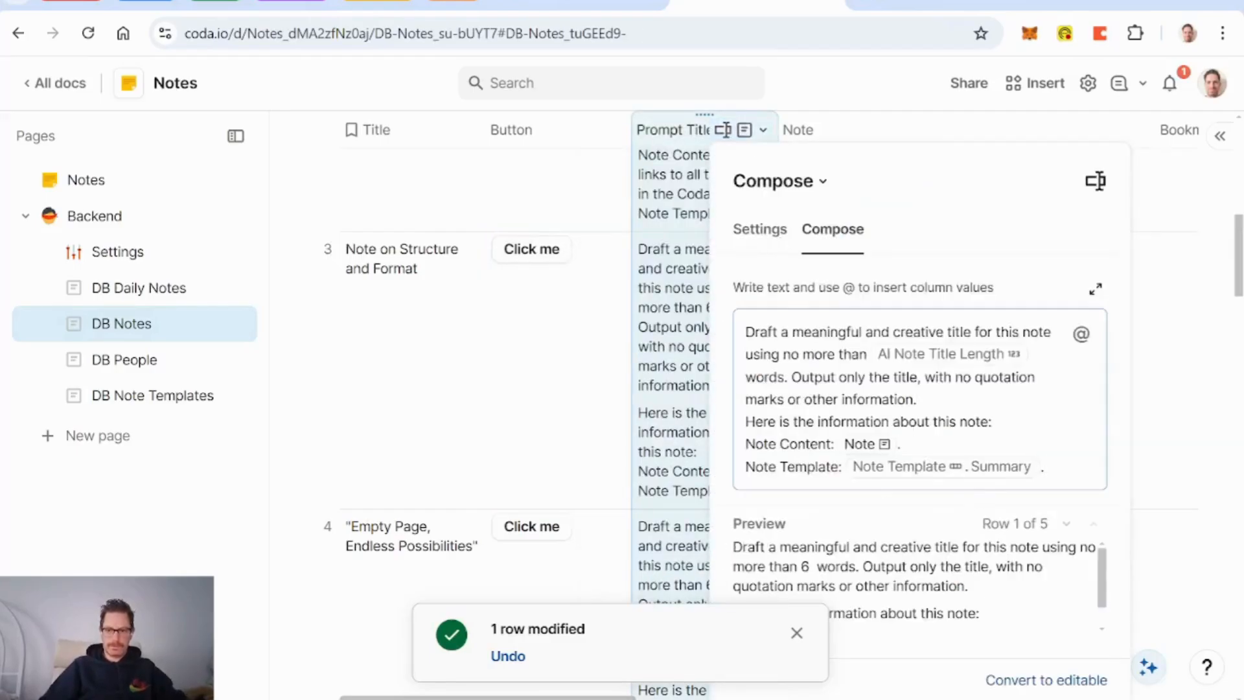
pyautogui.write('(i')
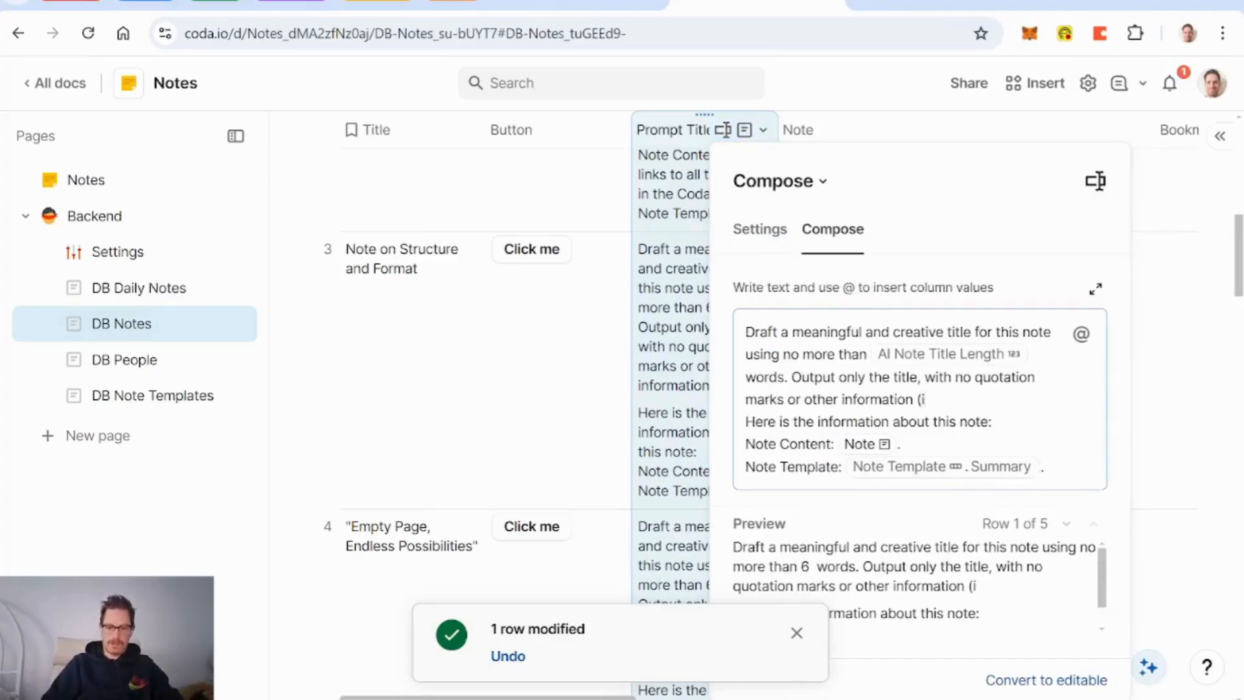
pyautogui.write('e')
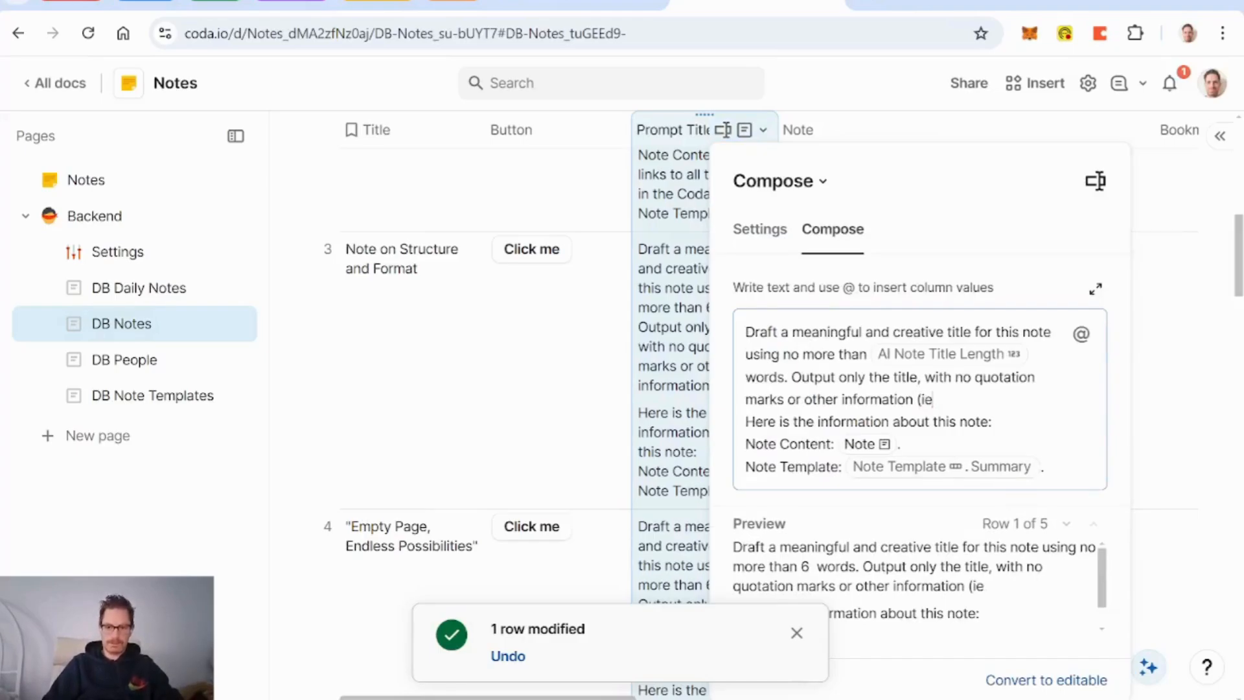
pyautogui.write(', do not st')
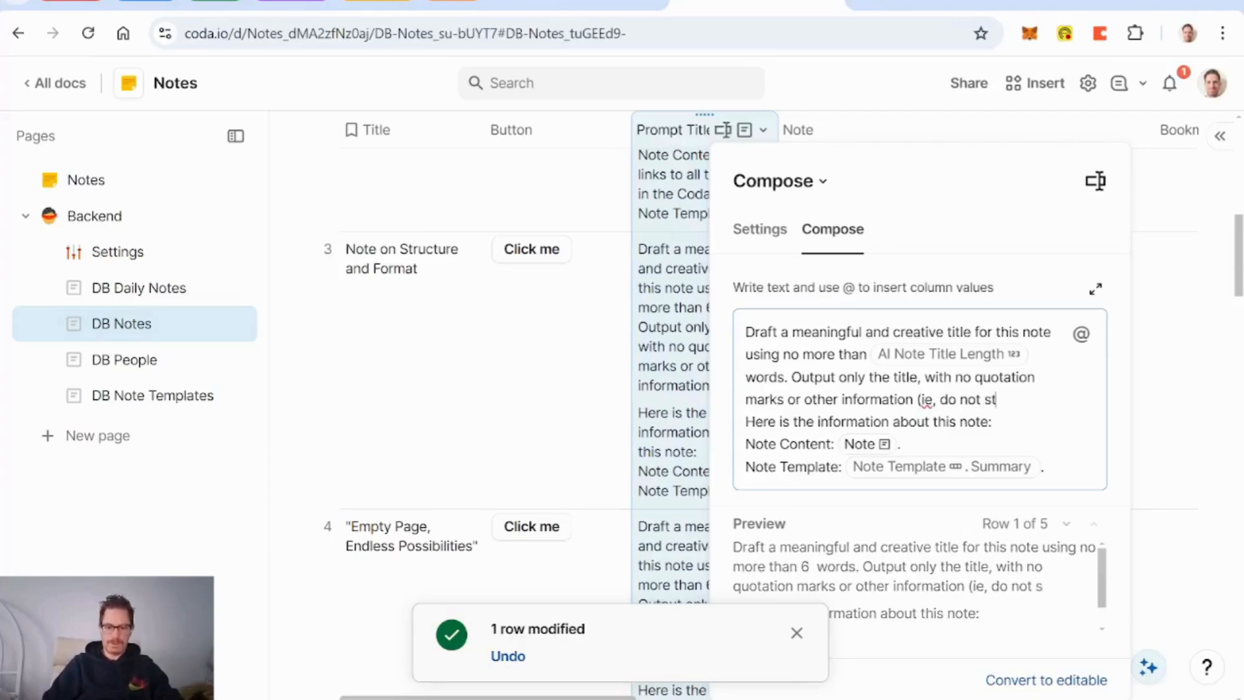
pyautogui.write('ate "N')
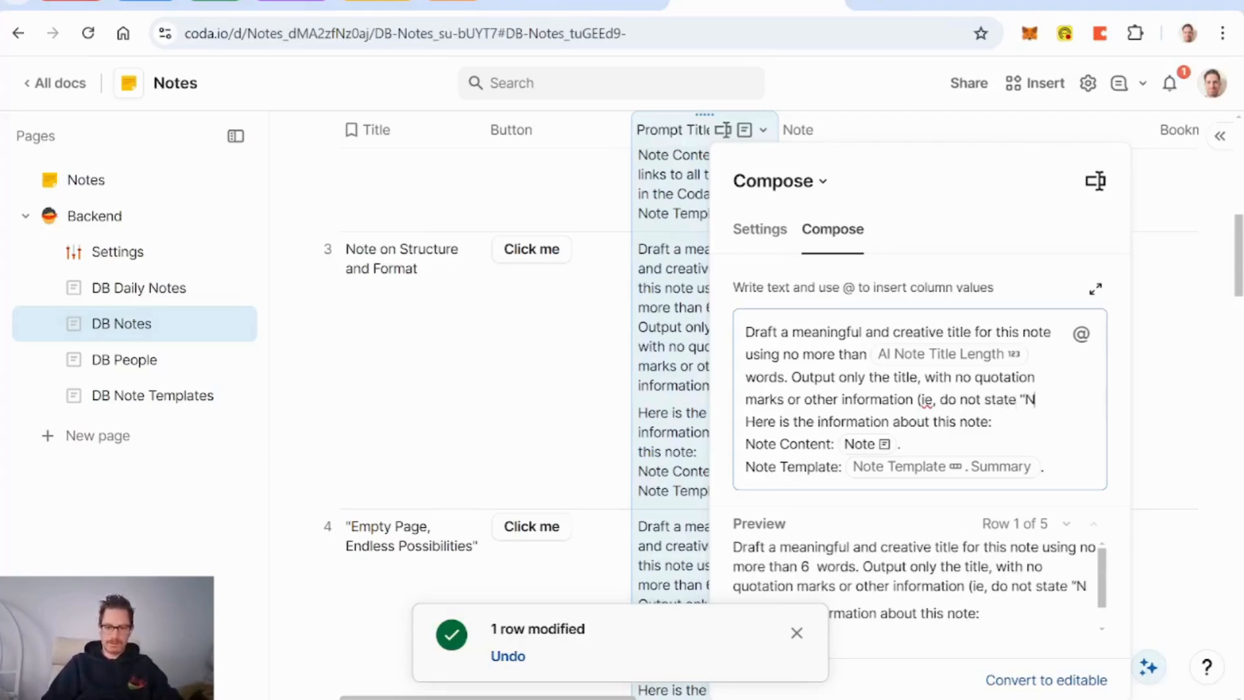
pyautogui.write('ote on')
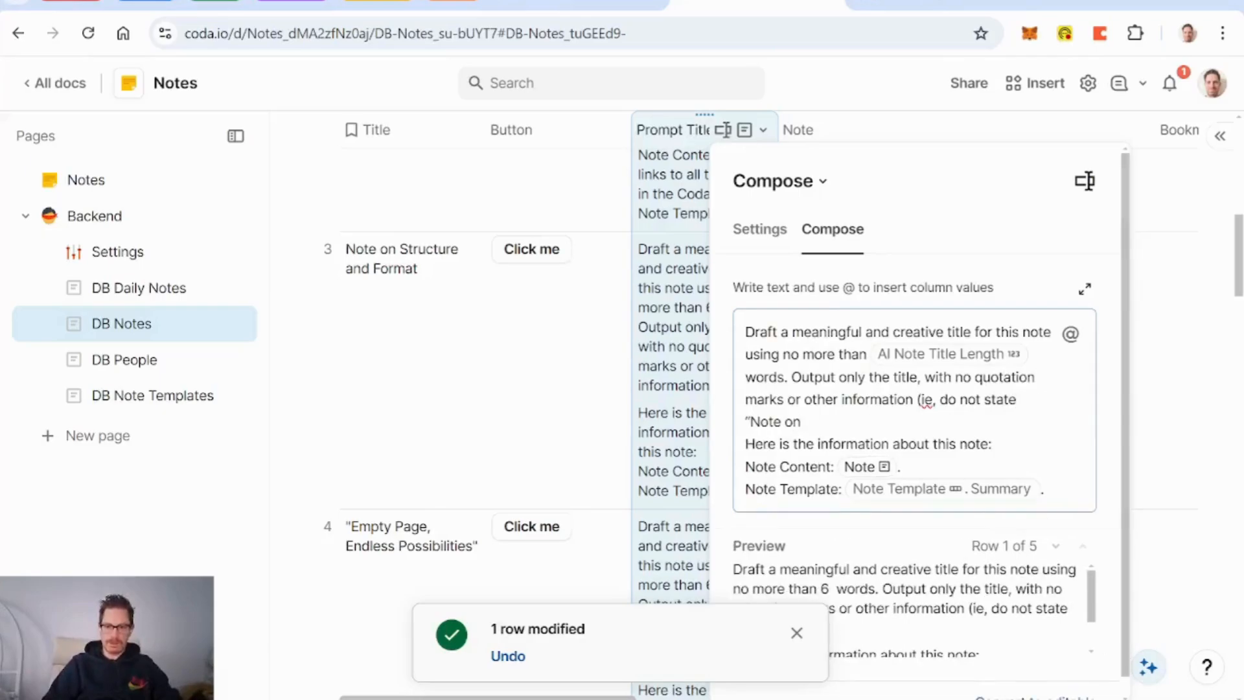
pyautogui.write('..."')
pyautogui.write(')')
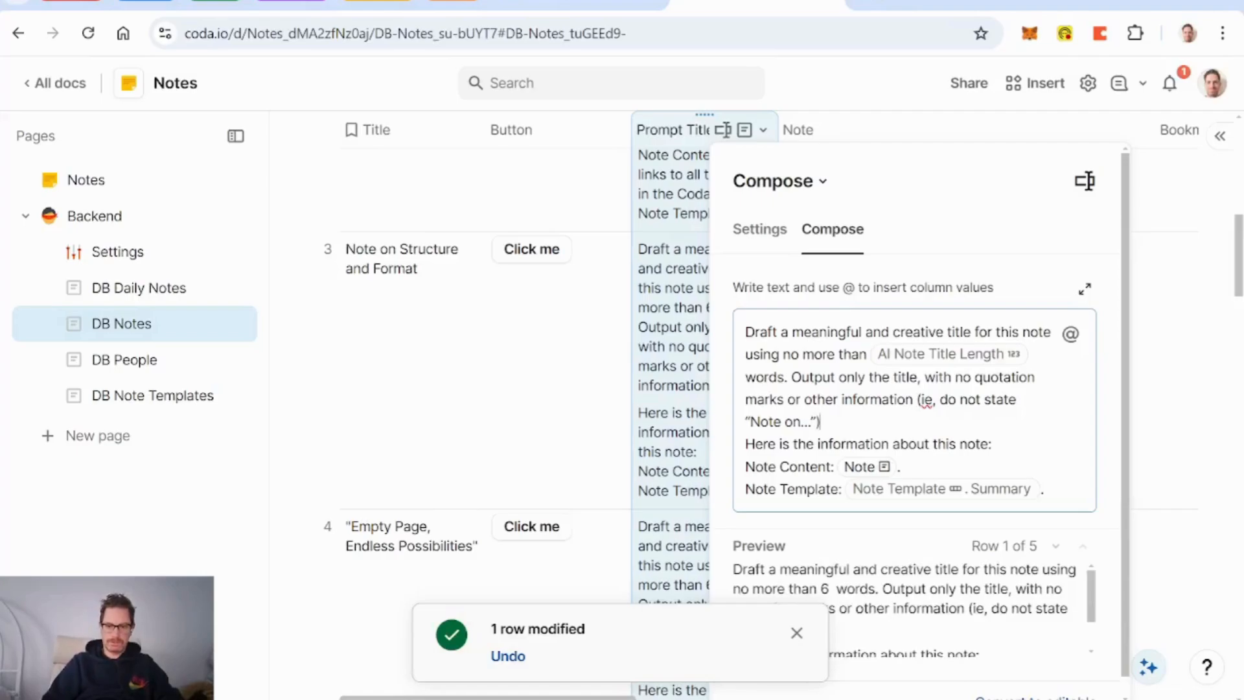
pyautogui.write('.')
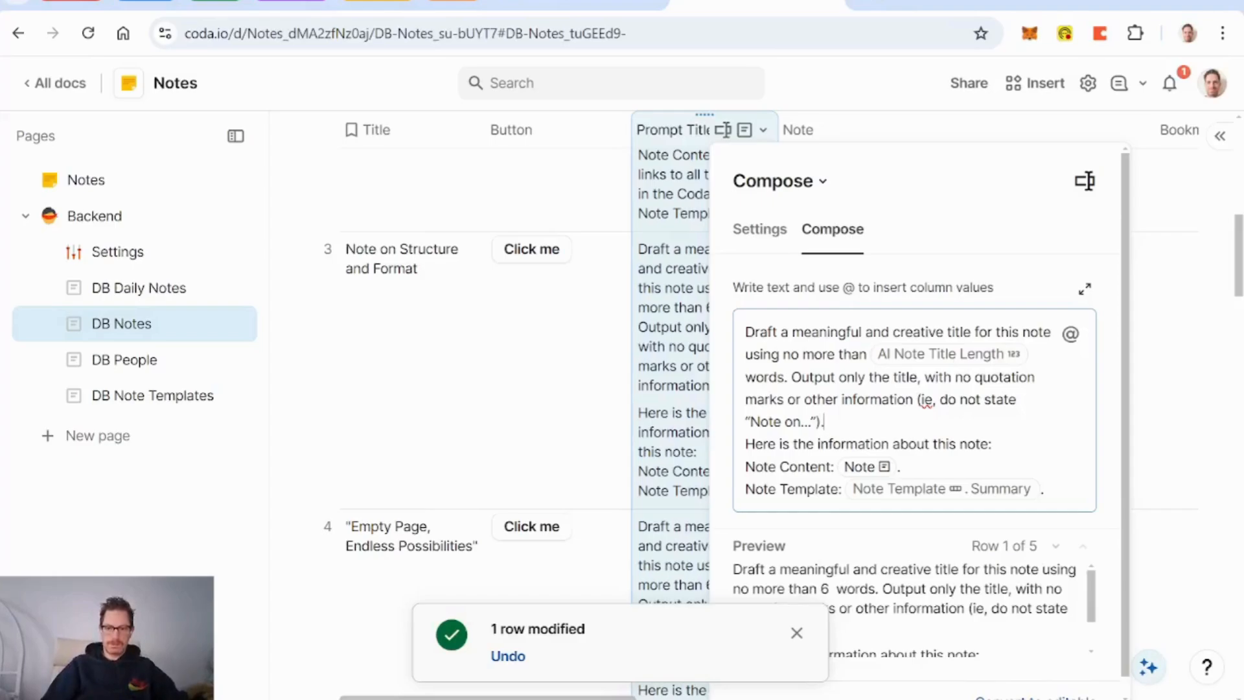
pyautogui.click(555, 383)
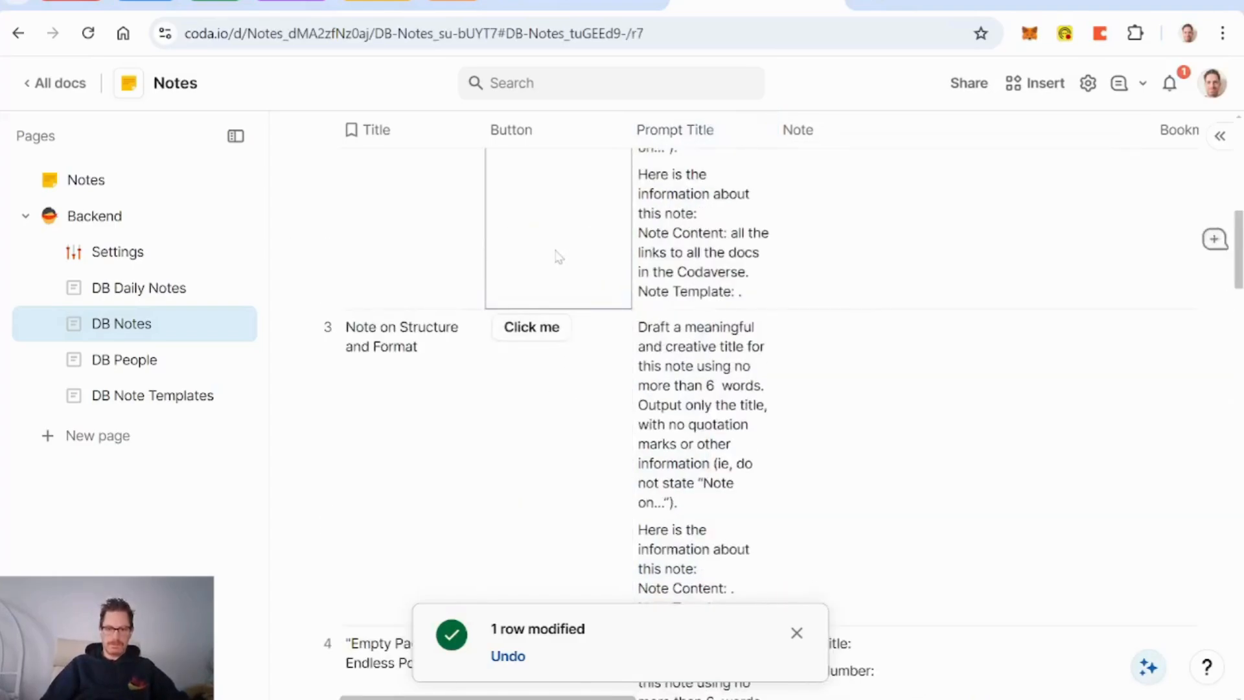
# Step: Rerun the buttons on rows 3, 4 and 5, yielding titles like 'Strategic Market Insights and Action Plan'
pyautogui.click(533, 326)
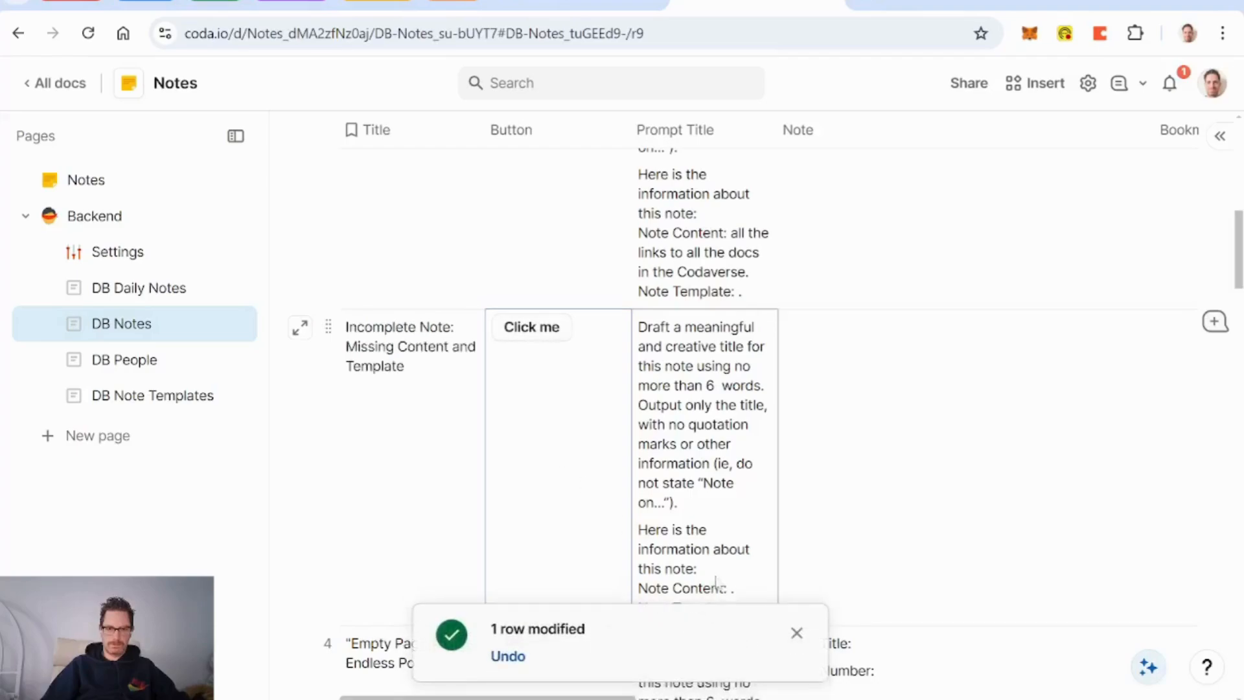
pyautogui.scroll(-2, 561, 463)
pyautogui.scroll(-3, 561, 466)
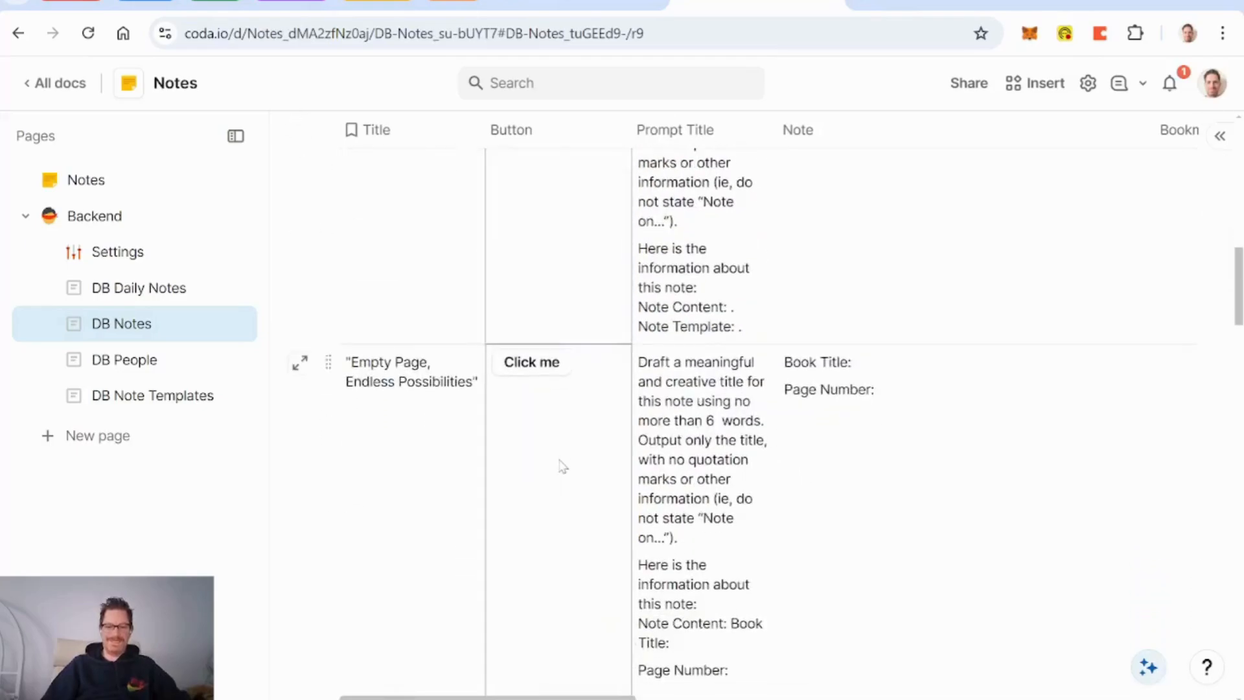
pyautogui.click(546, 364)
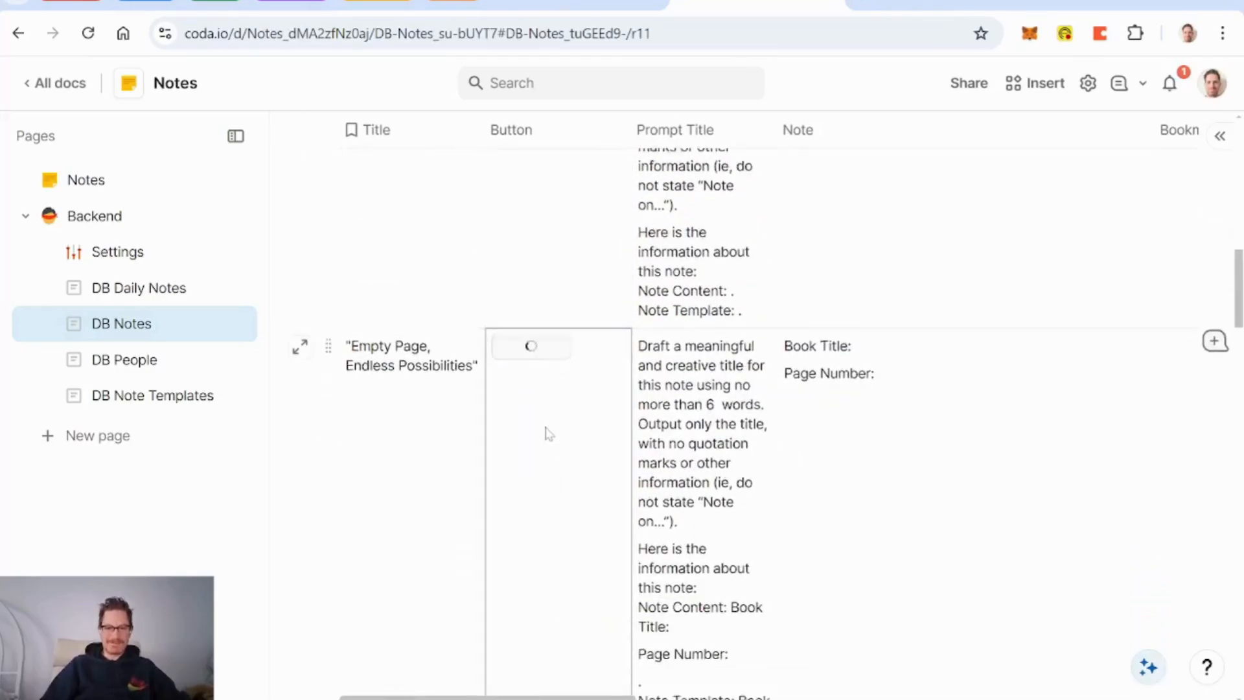
pyautogui.scroll(-10, 548, 433)
pyautogui.click(532, 278)
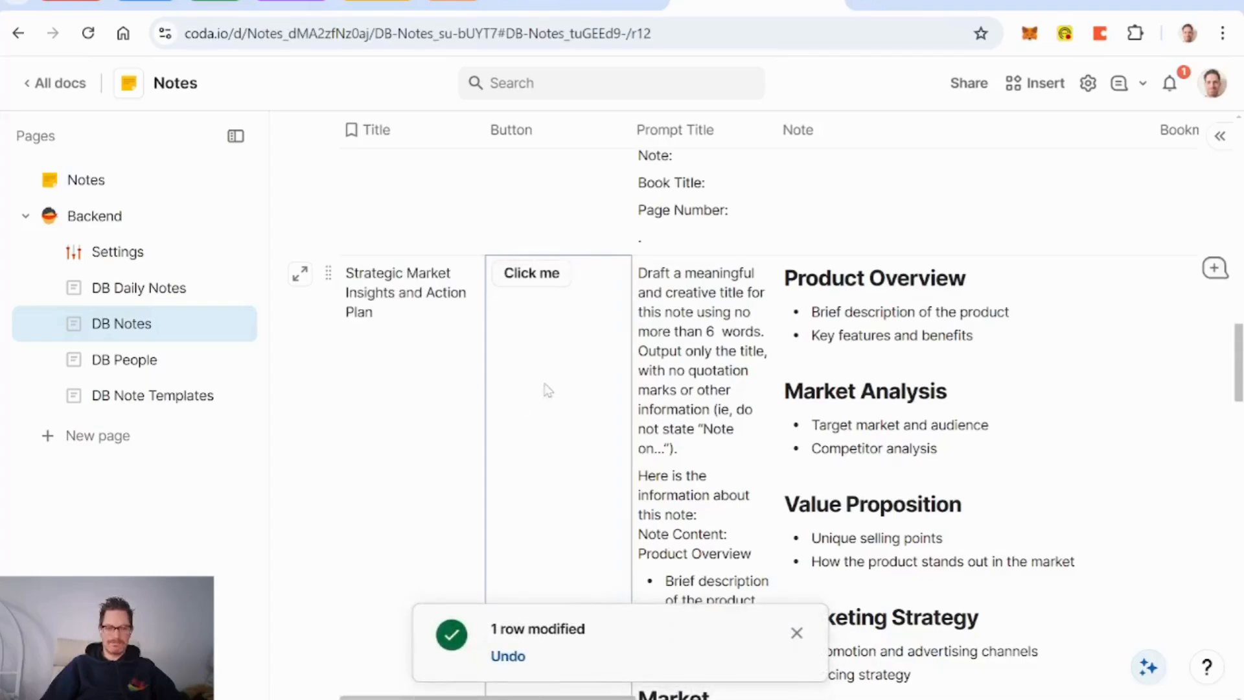
pyautogui.scroll(-10, 564, 392)
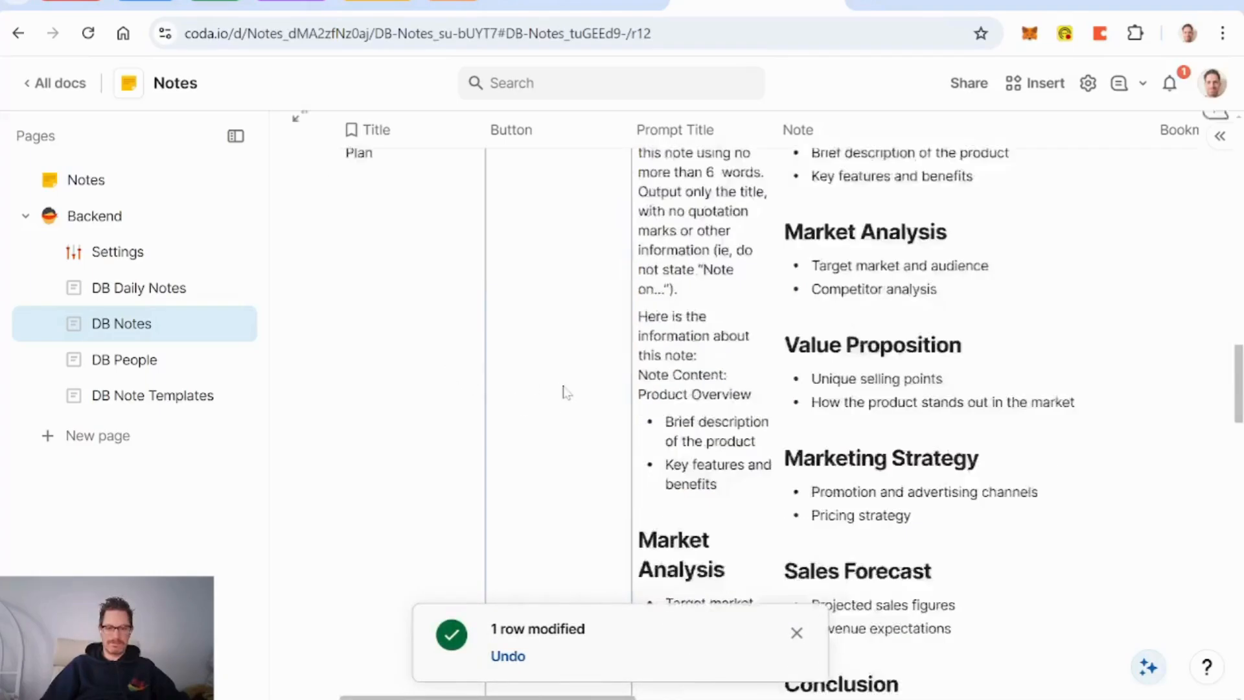
pyautogui.click(796, 632)
# Step: Hide the Prompt Title column in DB Notes, then select the Button column
pyautogui.rightClick(693, 135)
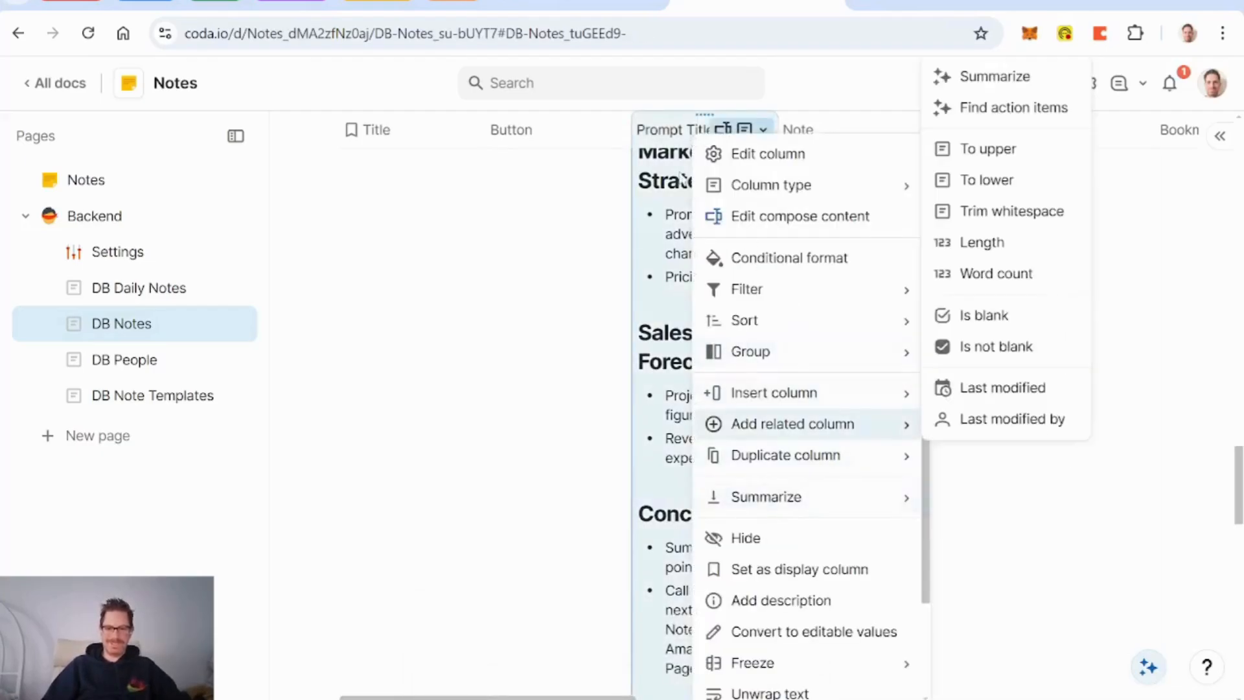
pyautogui.click(750, 538)
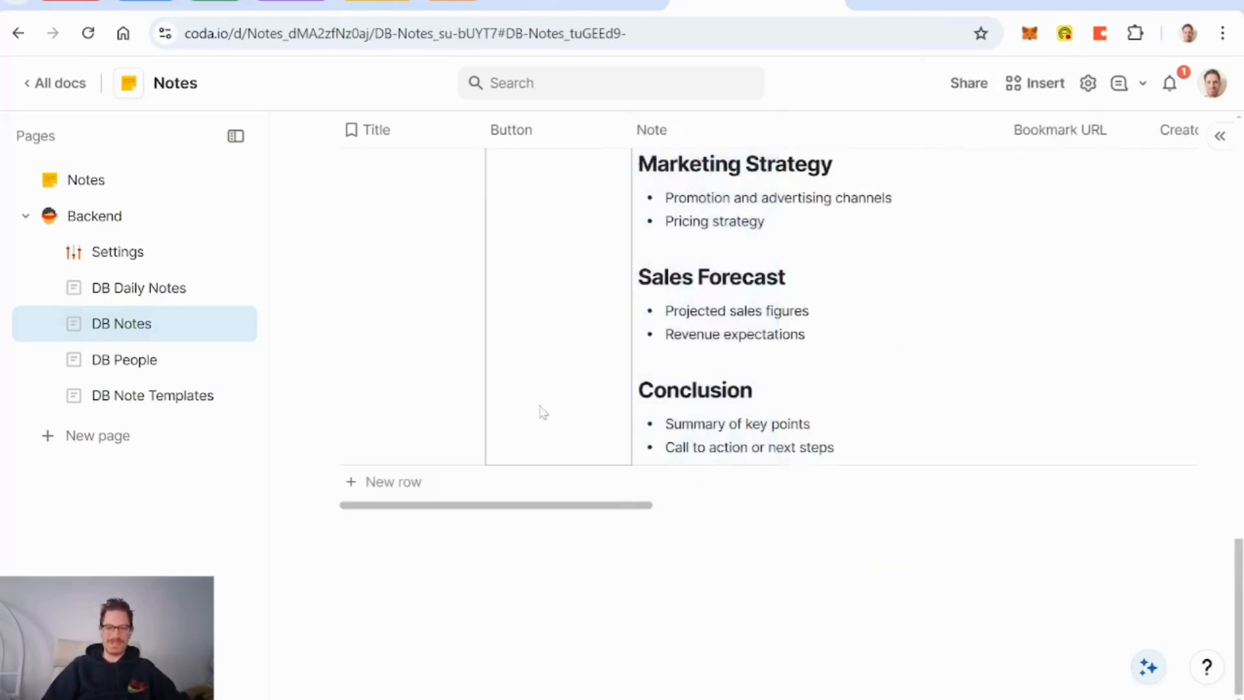
pyautogui.scroll(8, 542, 411)
pyautogui.scroll(1, 543, 413)
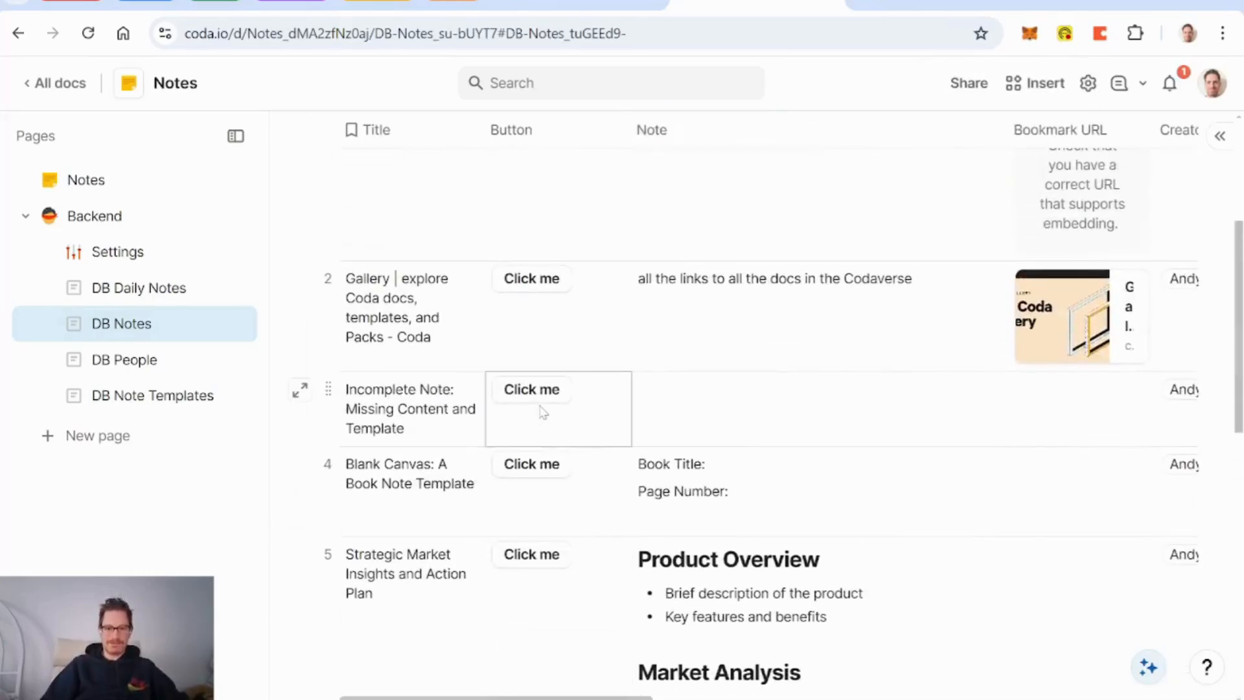
pyautogui.click(530, 132)
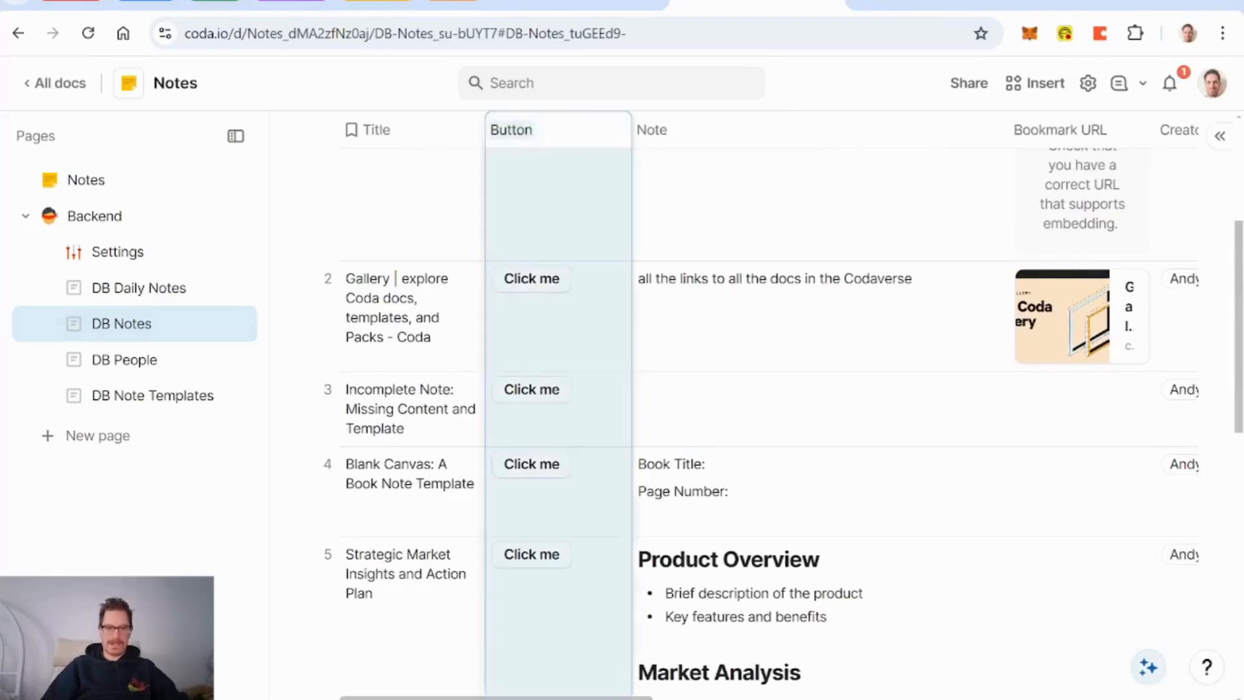
# Step: Rename the Button column to AI Title and set its button label to AI Title
pyautogui.write('AI')
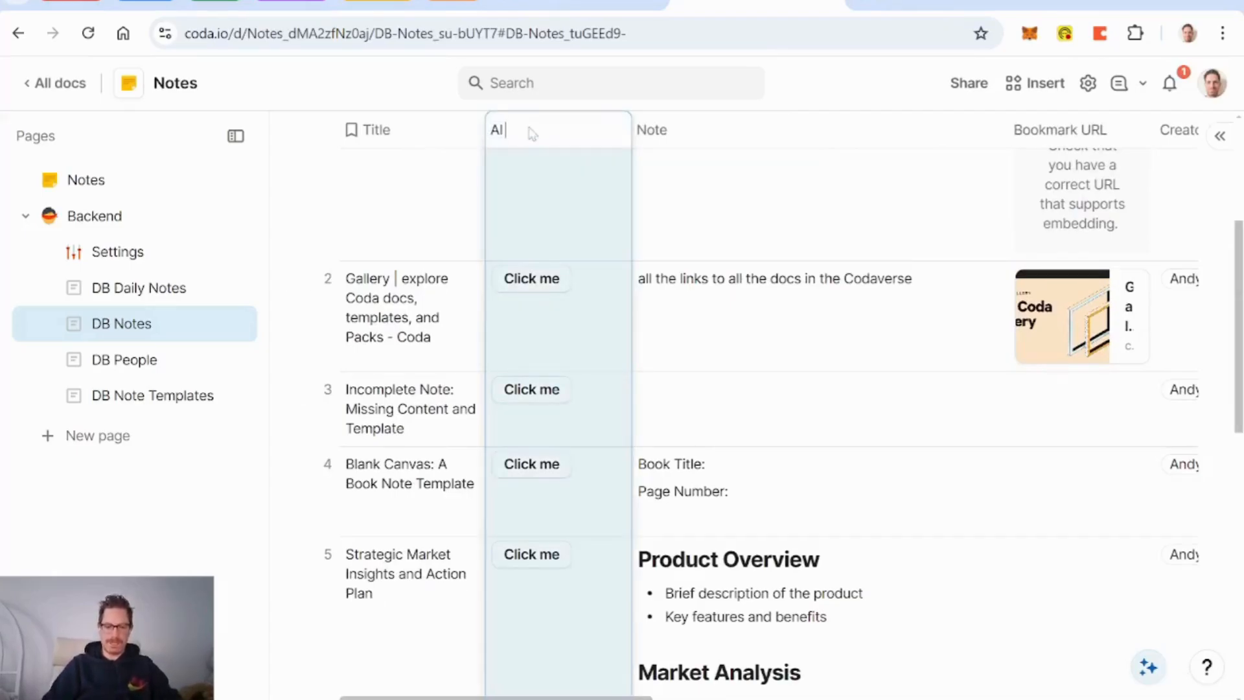
pyautogui.write(' Title')
pyautogui.press('Return')
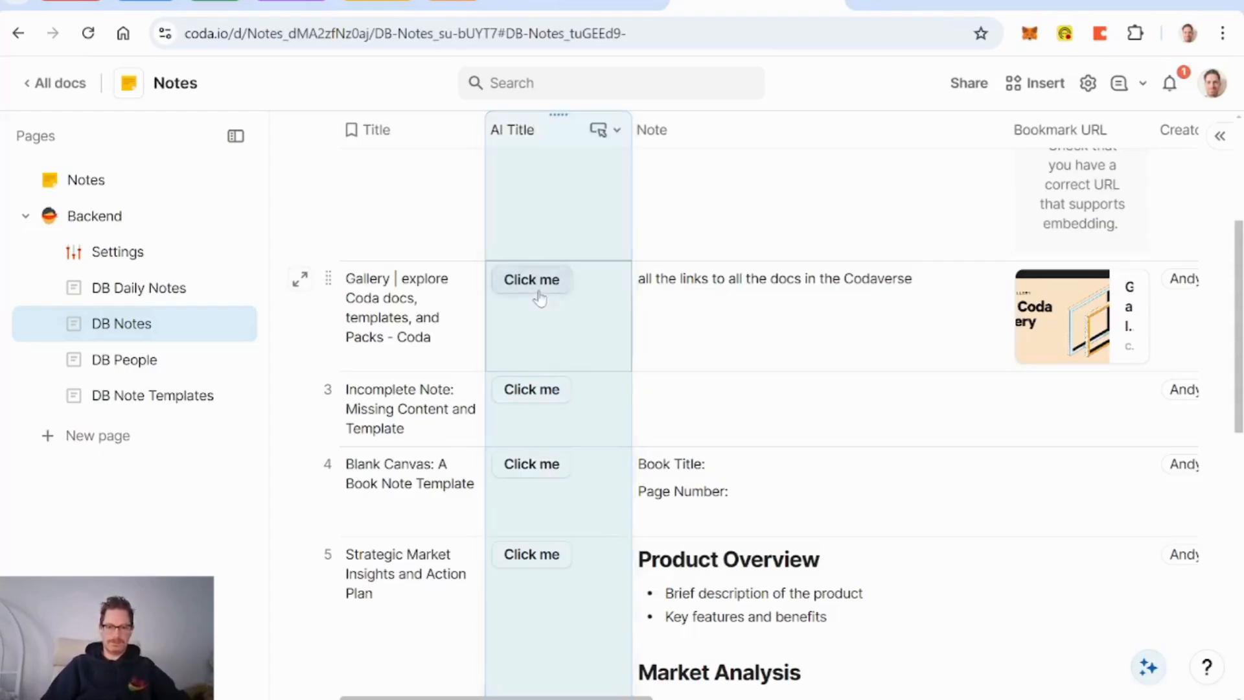
pyautogui.click(706, 451)
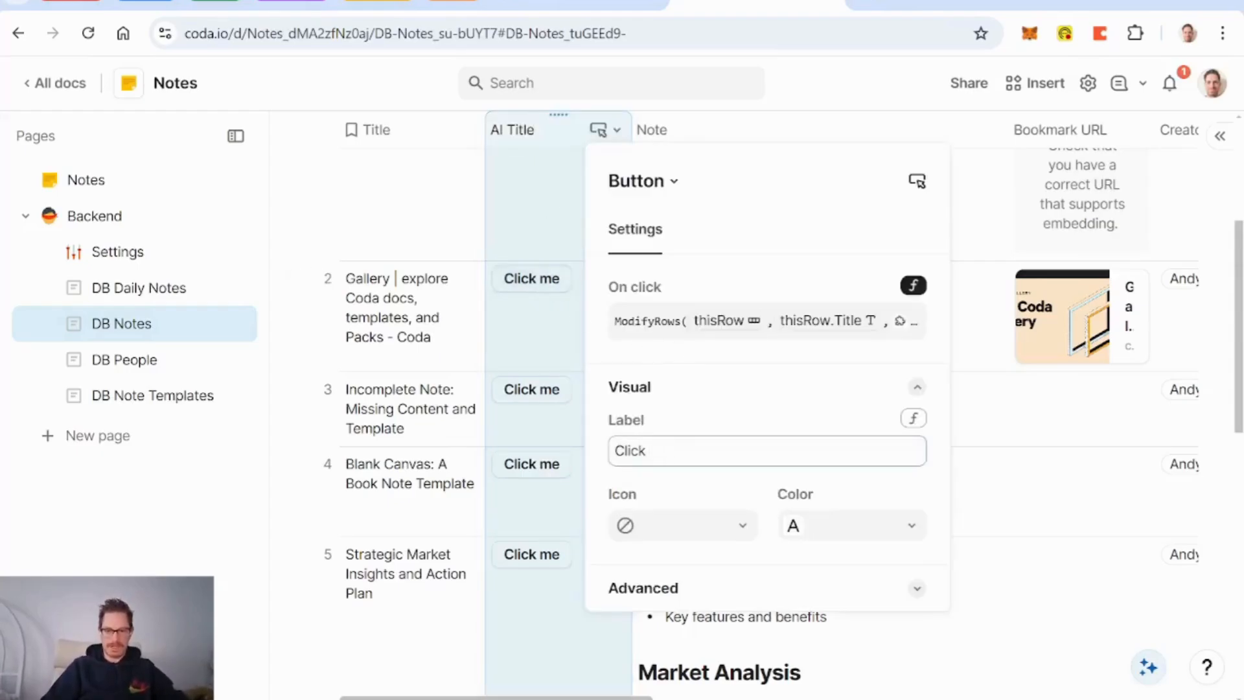
pyautogui.press('BackSpace')
pyautogui.press('BackSpace')
pyautogui.press('BackSpace')
pyautogui.press('BackSpace')
pyautogui.press('BackSpace')
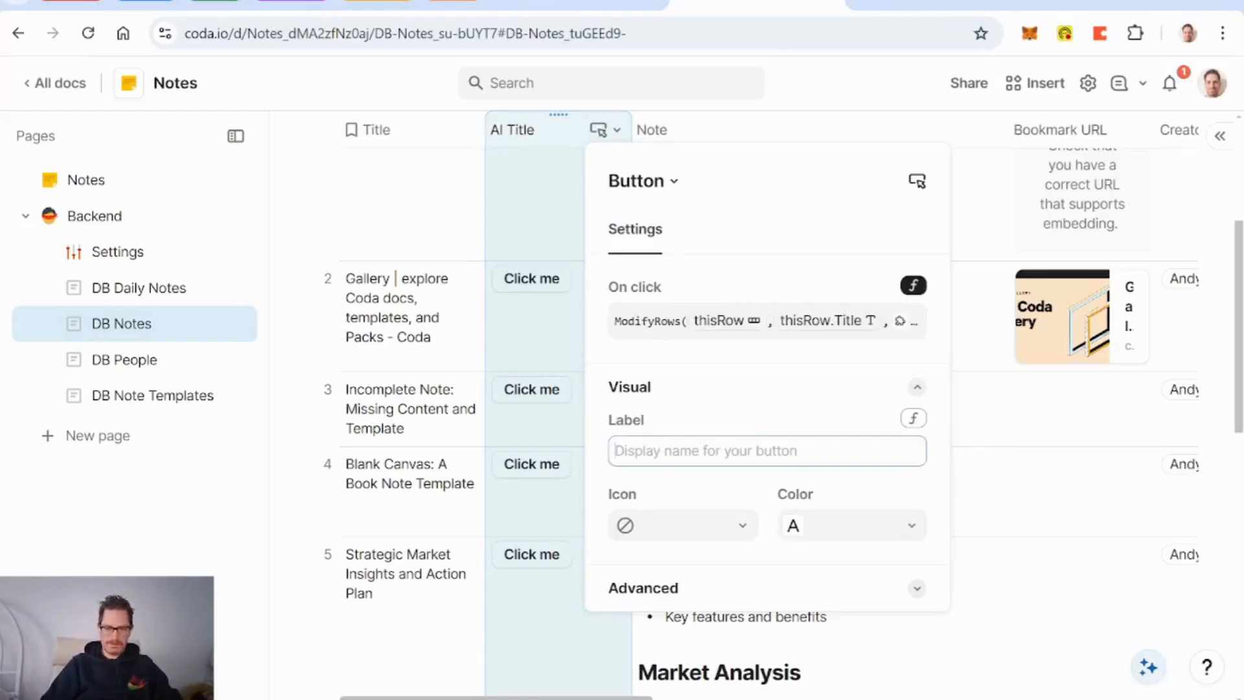
pyautogui.write('AI Title')
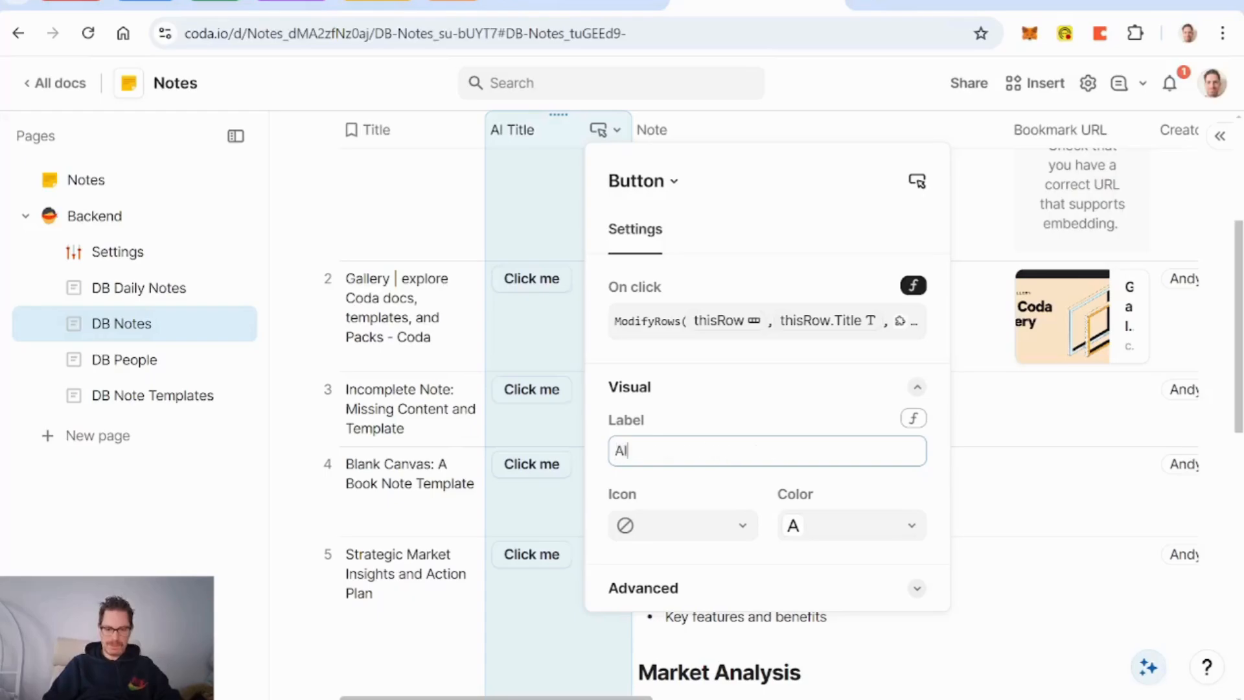
# Step: Give the button a plus-circle icon and a blue colour
pyautogui.click(735, 526)
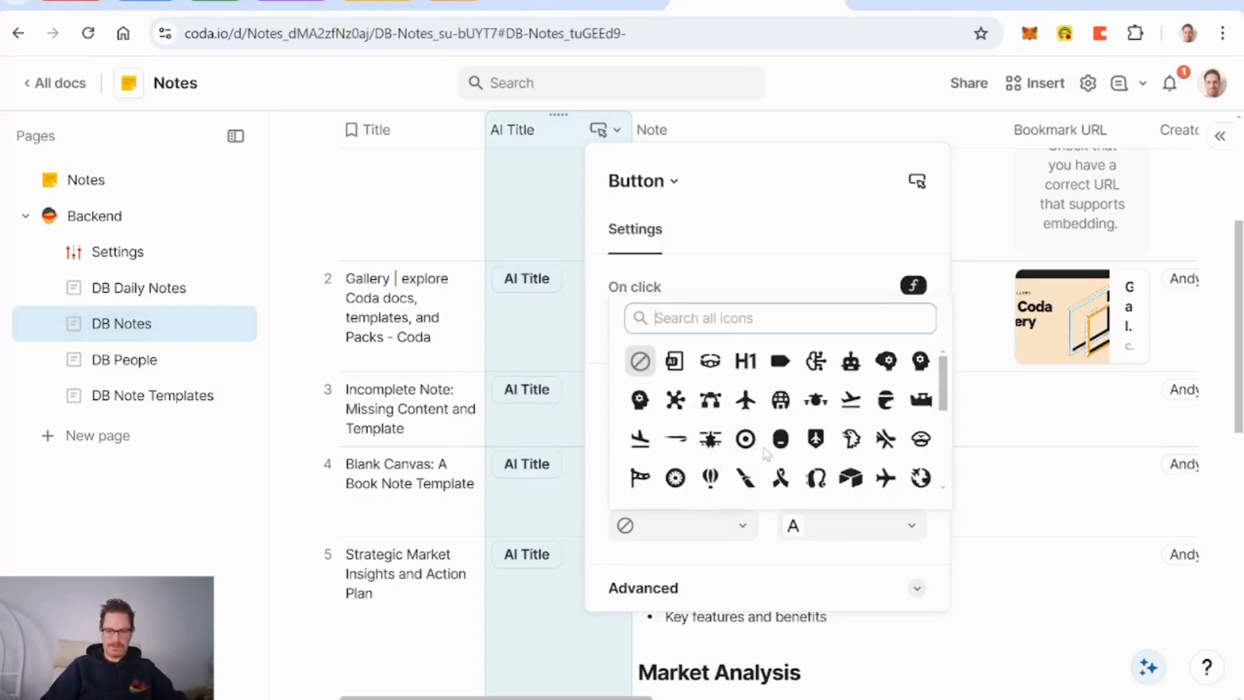
pyautogui.write('plus')
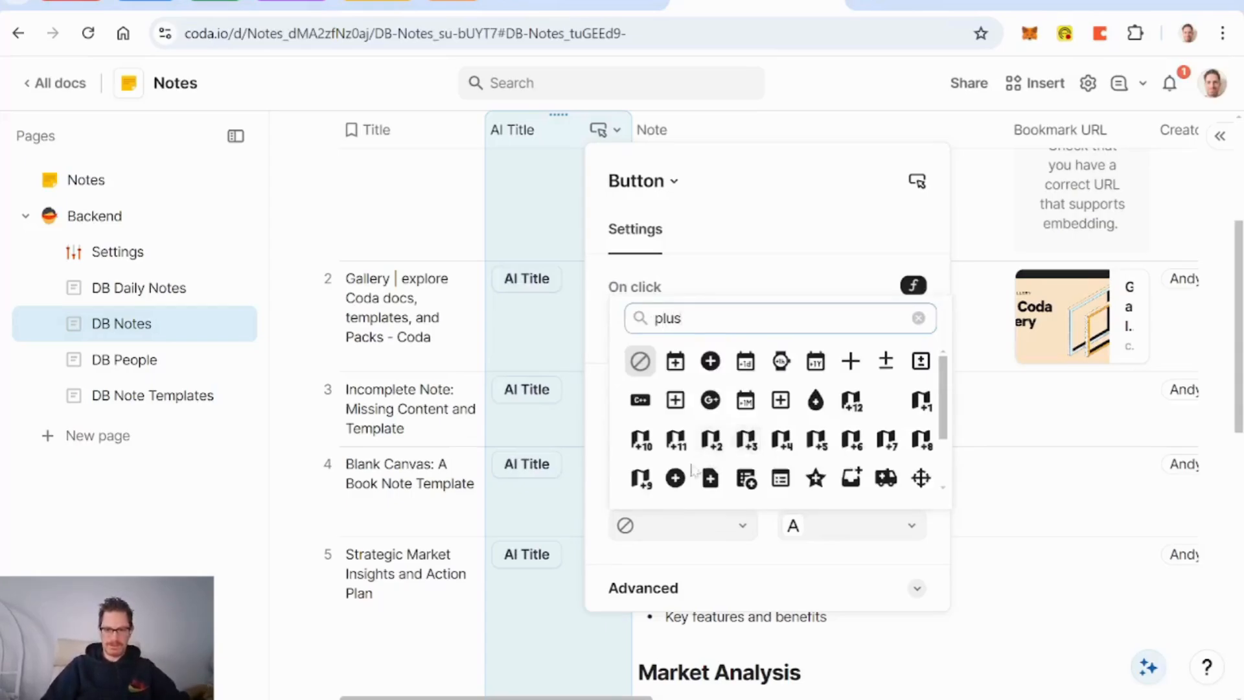
pyautogui.click(675, 478)
pyautogui.click(850, 530)
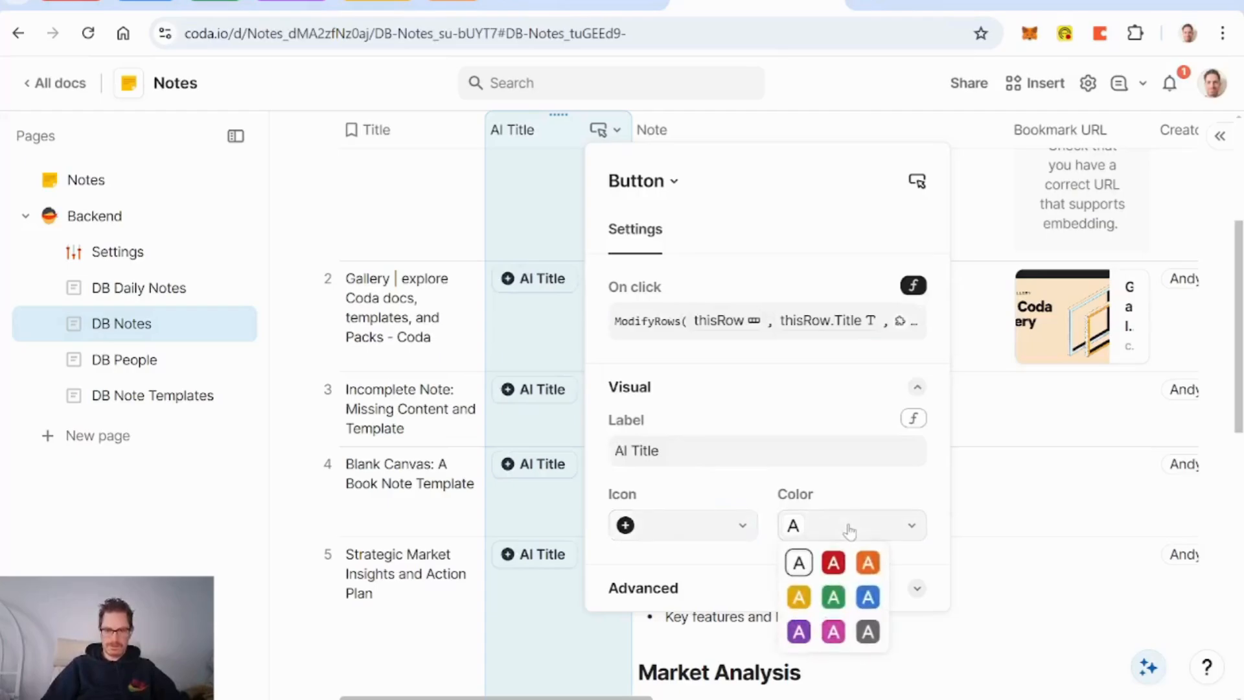
pyautogui.click(829, 592)
pyautogui.click(854, 531)
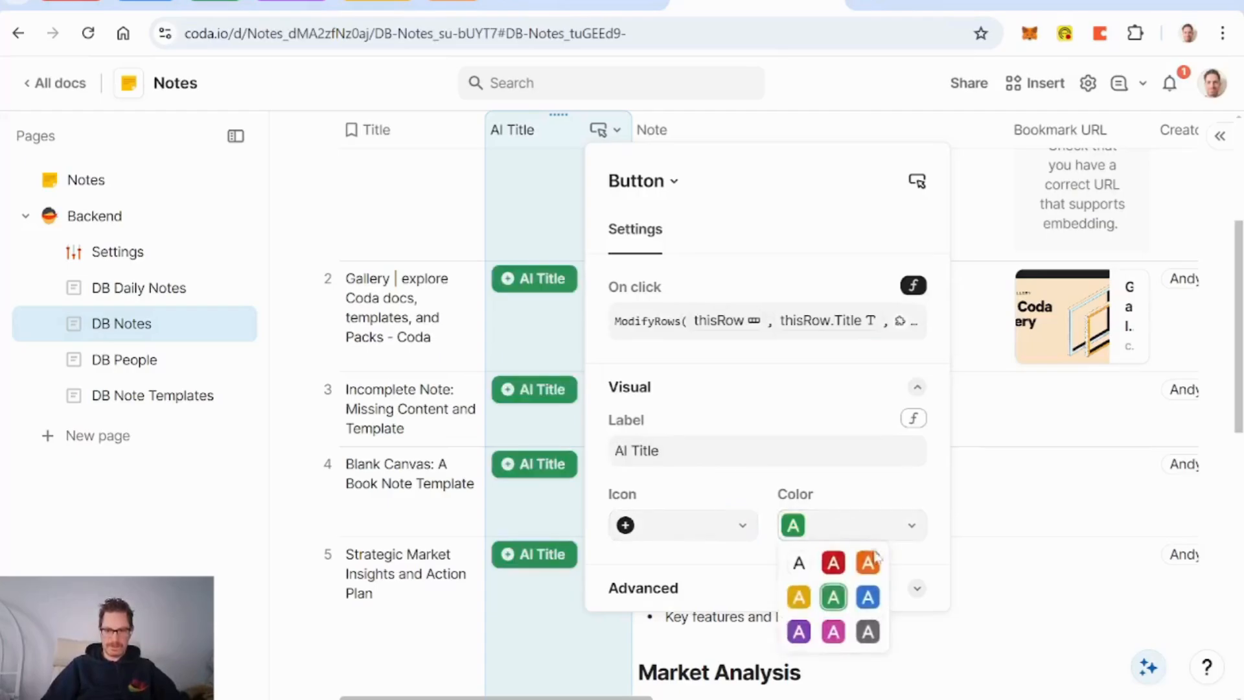
pyautogui.click(868, 595)
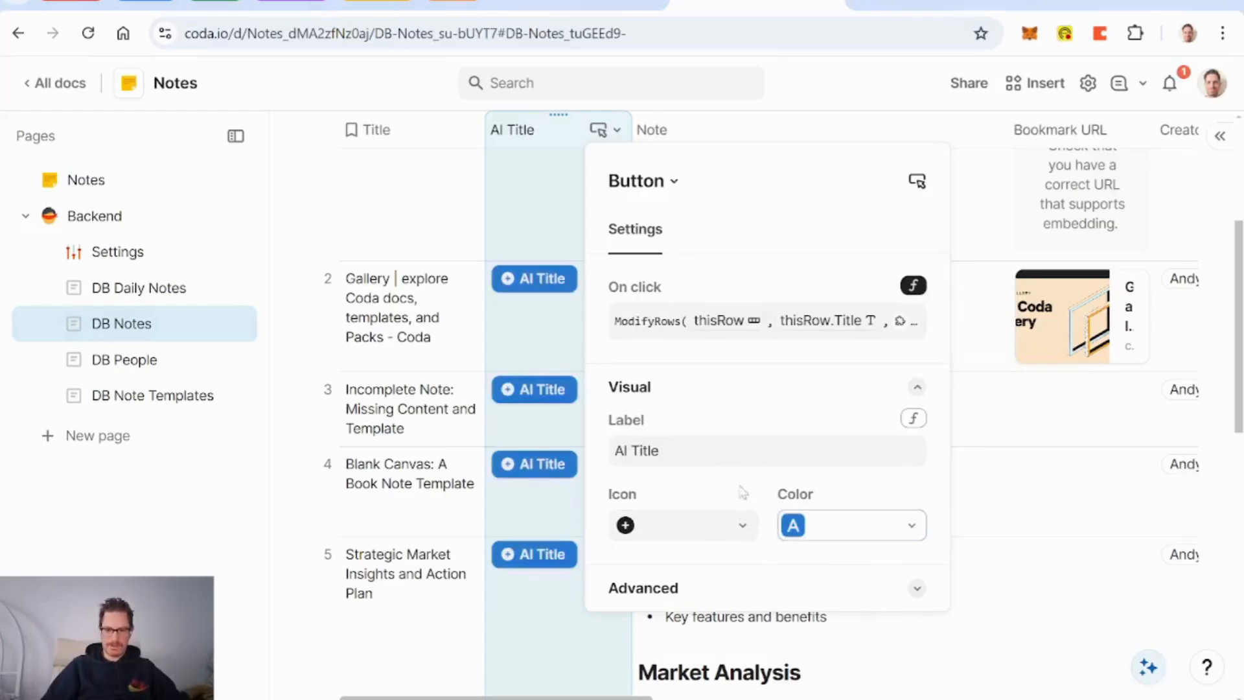
# Step: Under Advanced, set Show alert to Only for errors
pyautogui.click(712, 595)
pyautogui.scroll(-2, 745, 570)
pyautogui.click(721, 681)
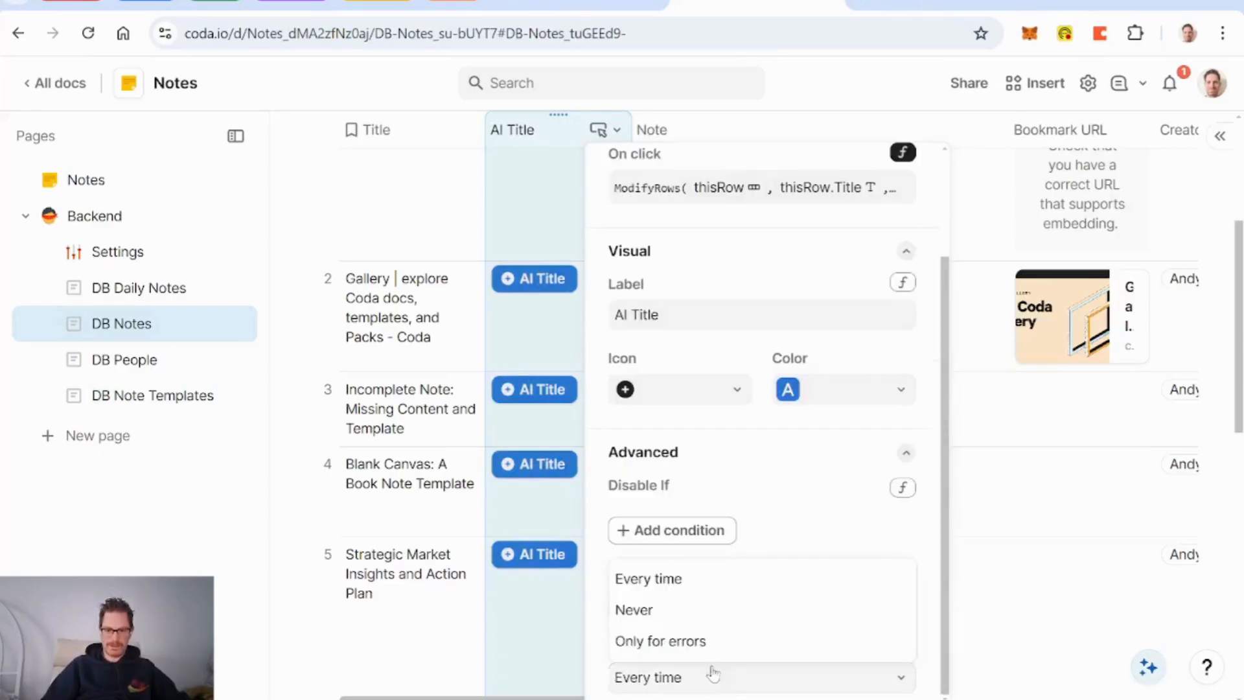
pyautogui.click(710, 642)
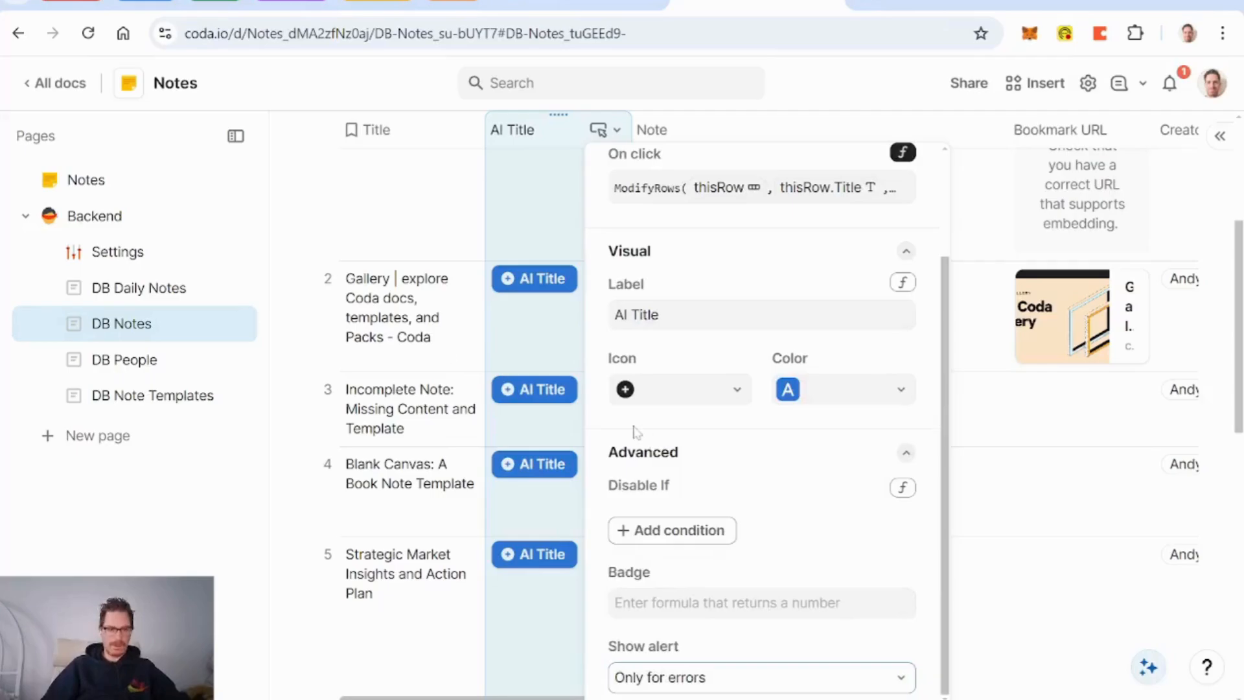
# Step: Open the Notes page and the December 16 notes, briefly checking the calendar layout editor
pyautogui.click(99, 188)
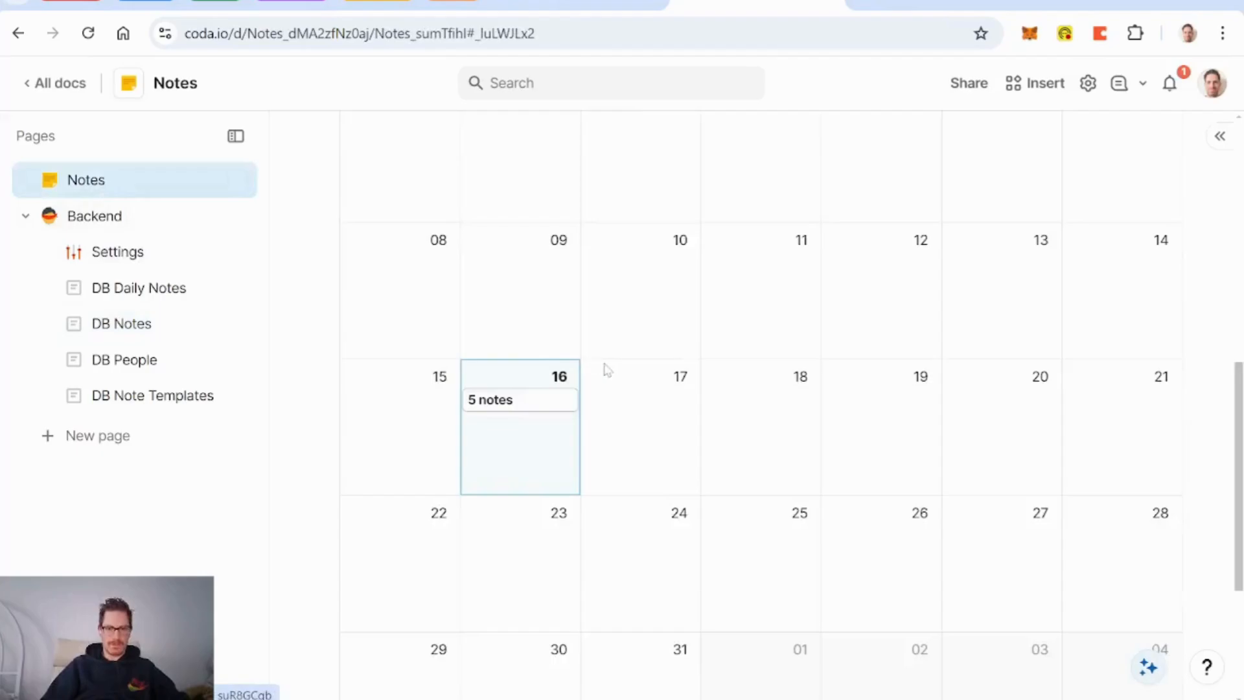
pyautogui.click(521, 407)
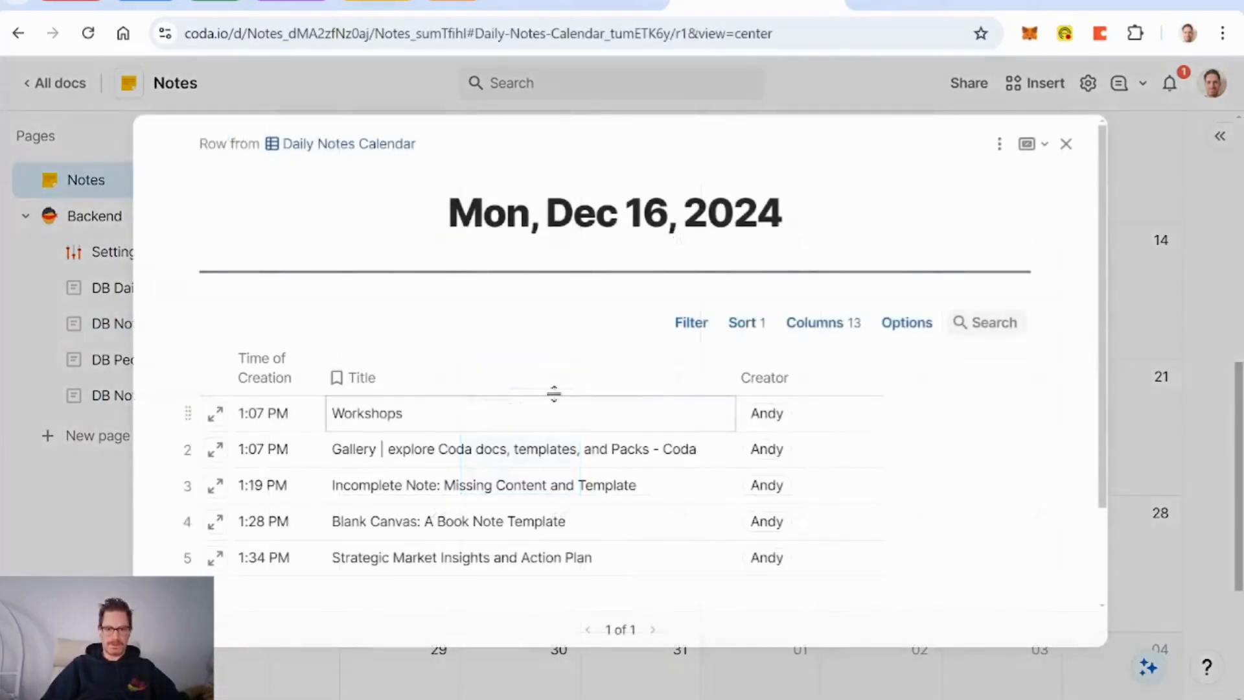
pyautogui.click(999, 143)
pyautogui.click(1019, 186)
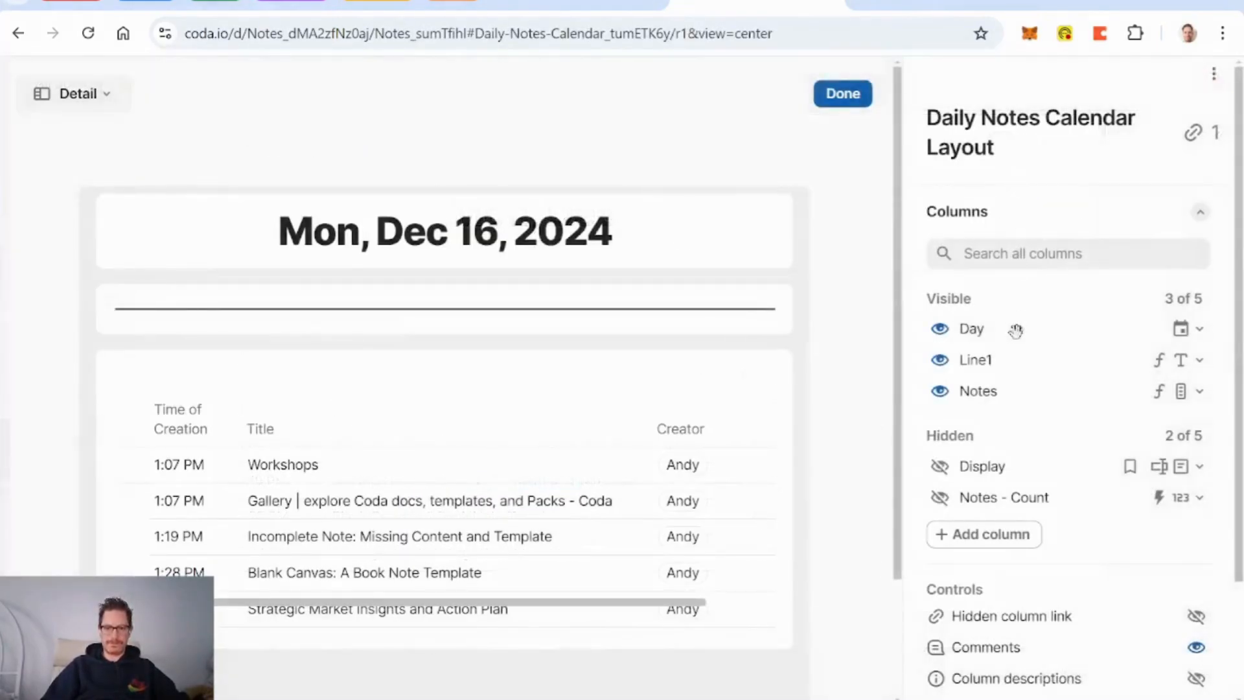
pyautogui.scroll(-3, 985, 454)
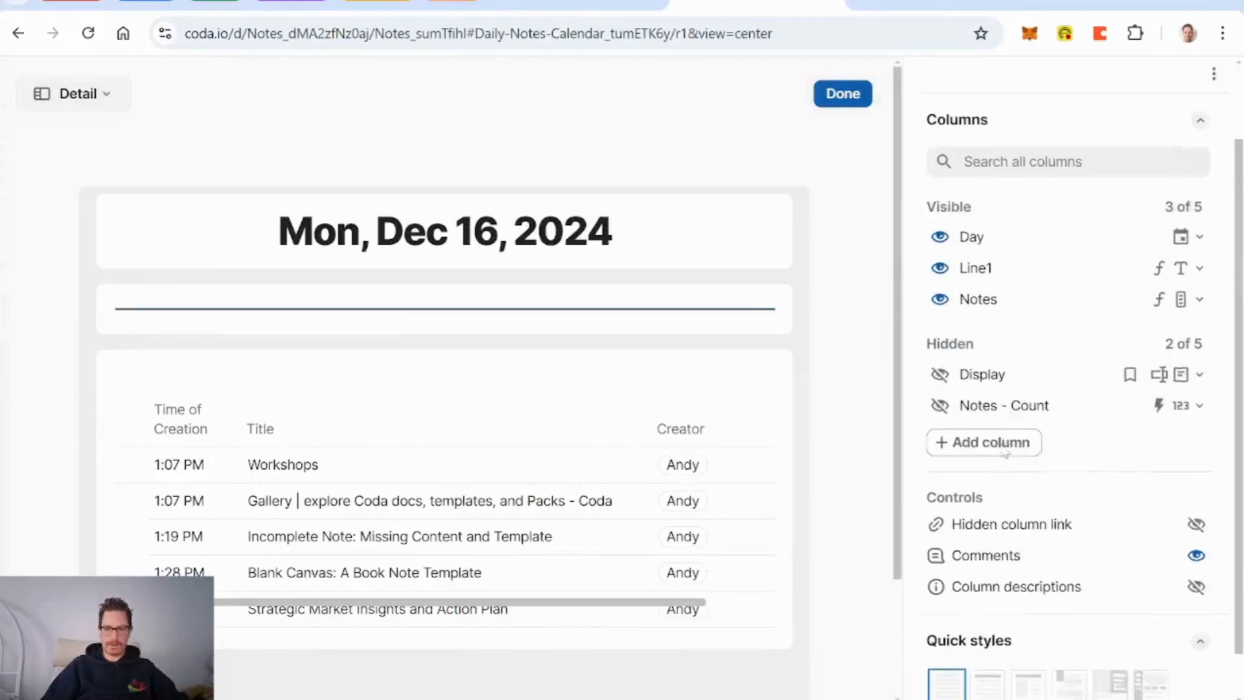
pyautogui.scroll(3, 1003, 451)
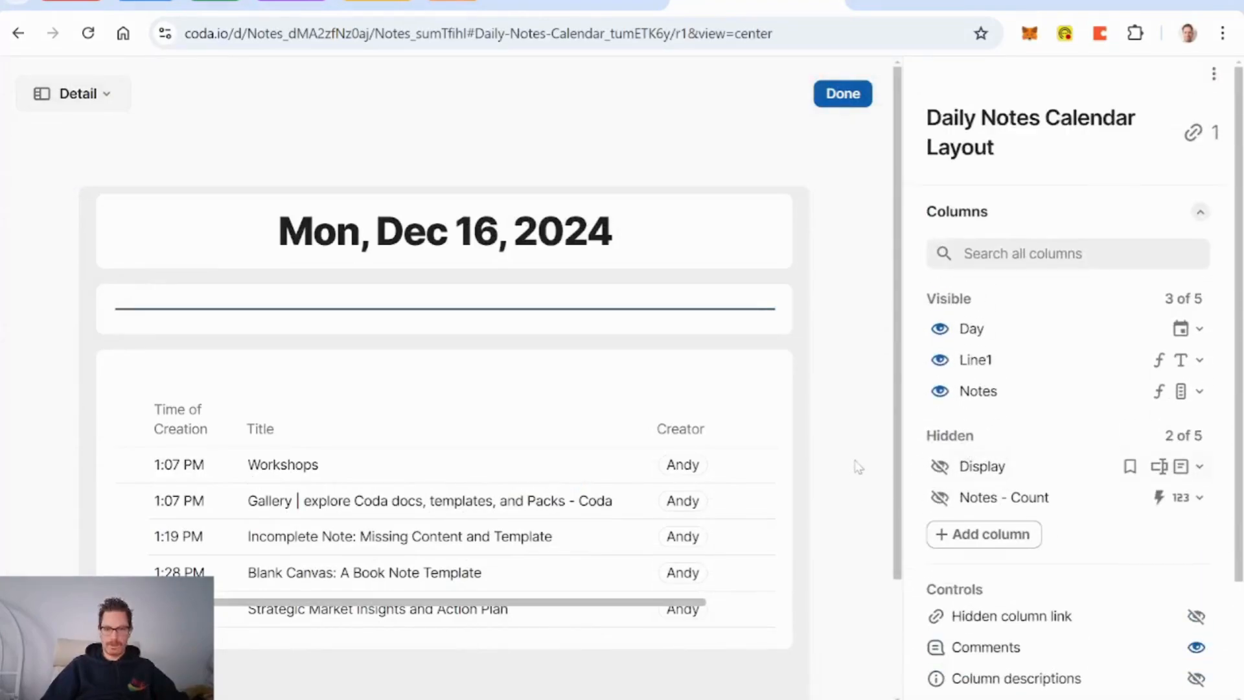
pyautogui.click(841, 94)
# Step: In the Workshops note layout, show AI Title beside delete with label style None
pyautogui.click(215, 413)
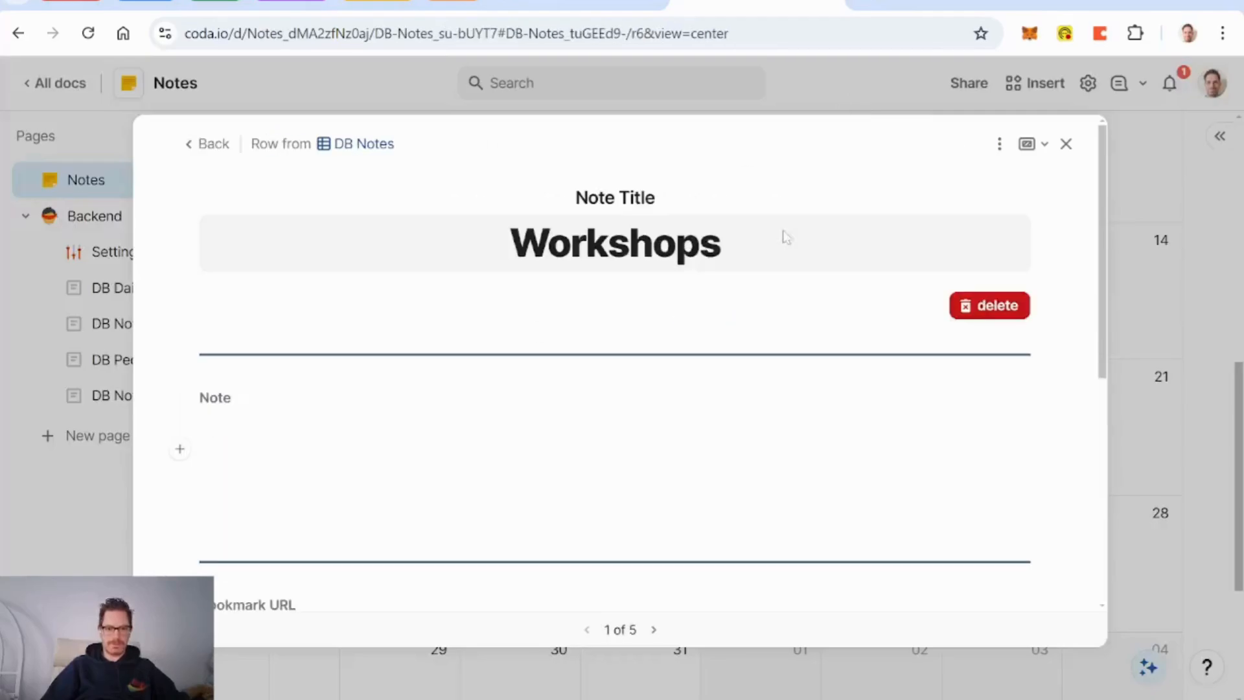
pyautogui.click(999, 143)
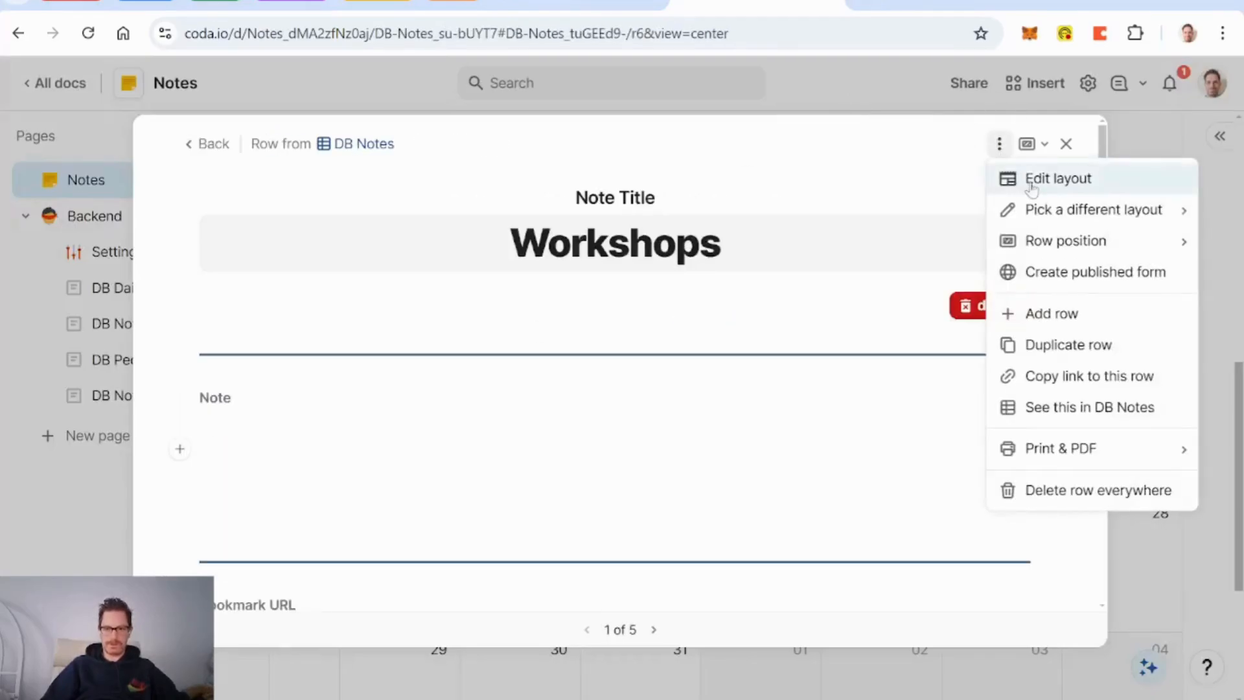
pyautogui.click(1033, 184)
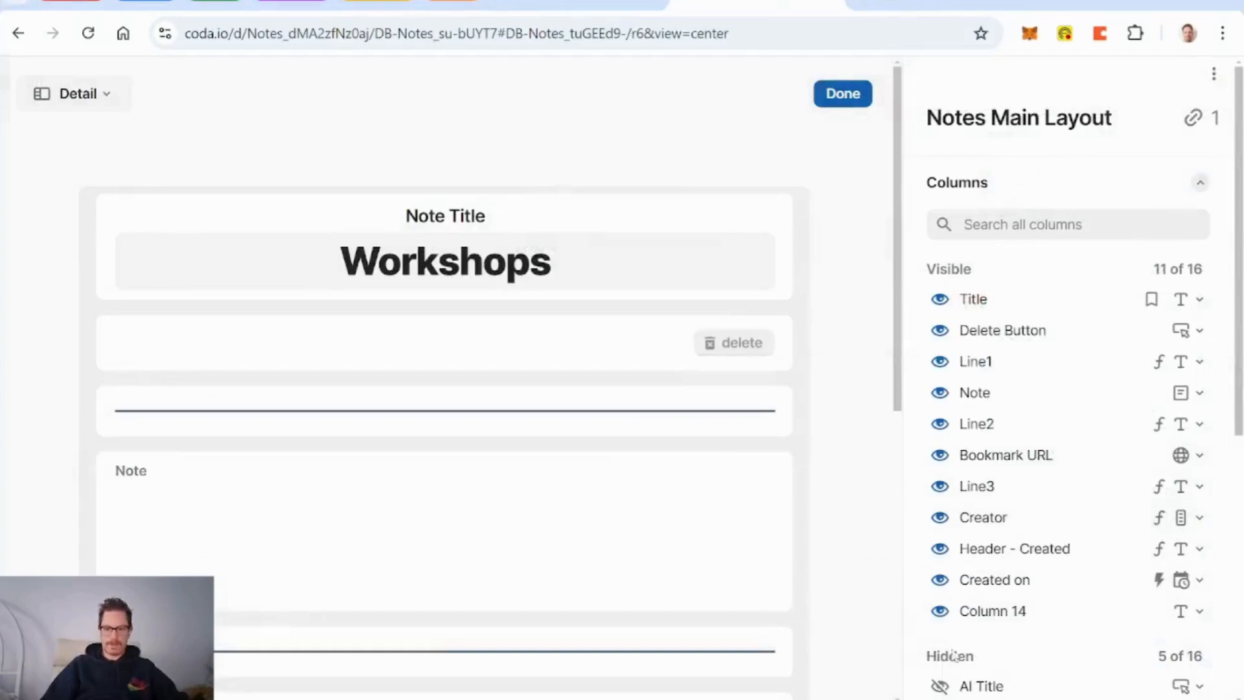
pyautogui.click(940, 686)
pyautogui.moveTo(918, 642); pyautogui.dragTo(933, 361)
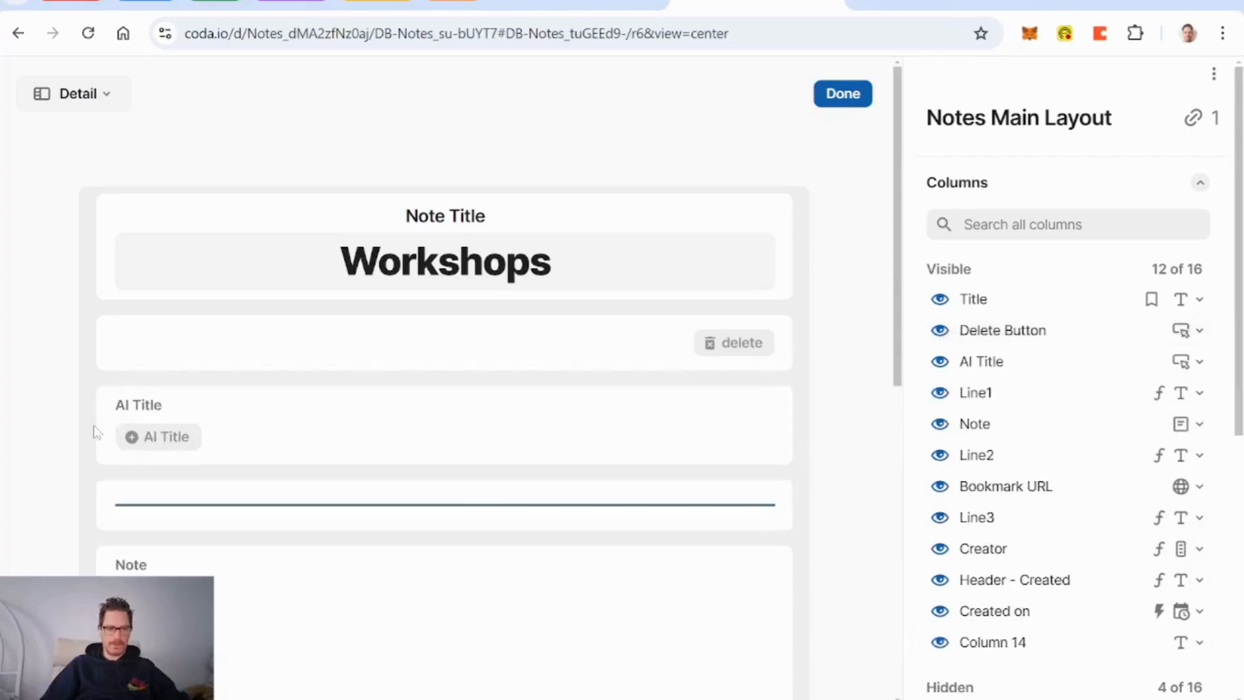
pyautogui.moveTo(102, 428); pyautogui.dragTo(93, 350)
pyautogui.click(247, 334)
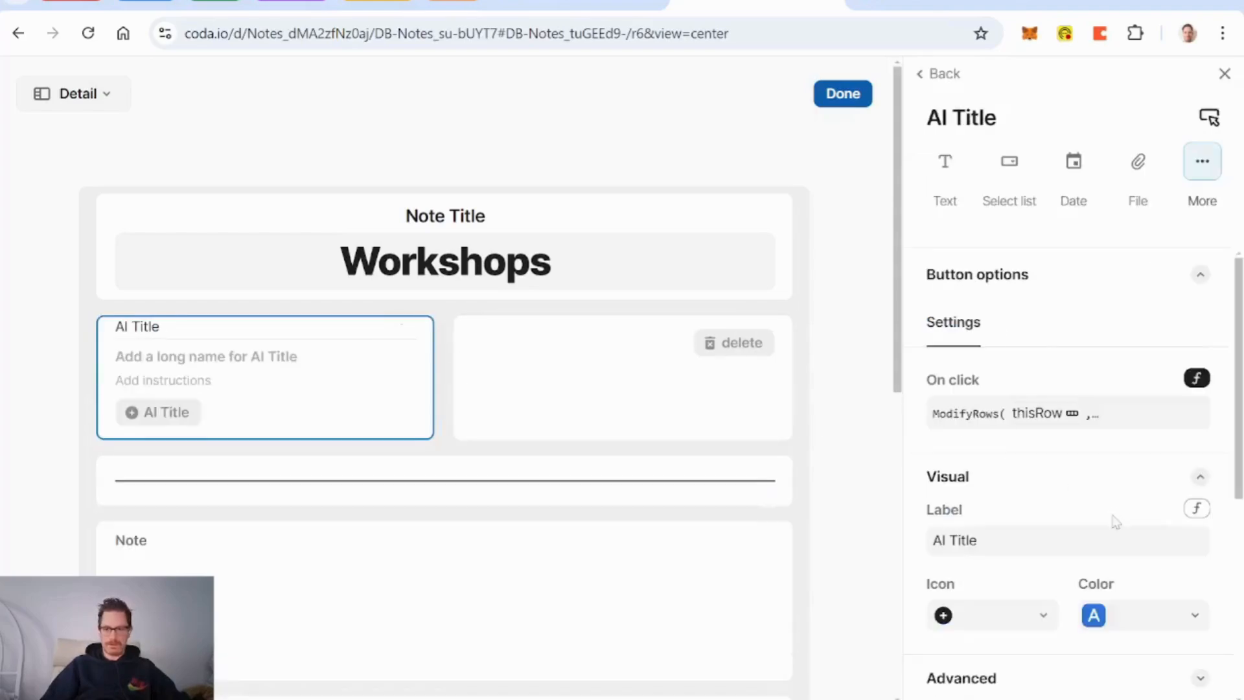
pyautogui.scroll(-5, 1114, 519)
pyautogui.click(1194, 461)
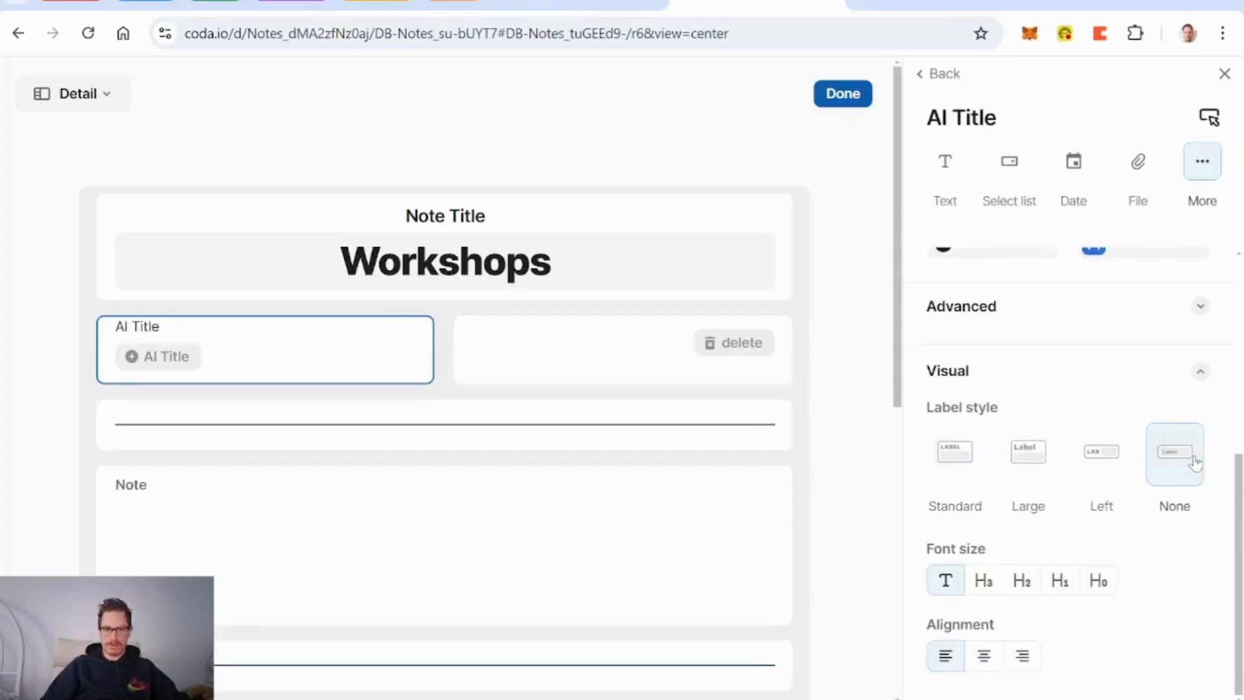
pyautogui.click(860, 98)
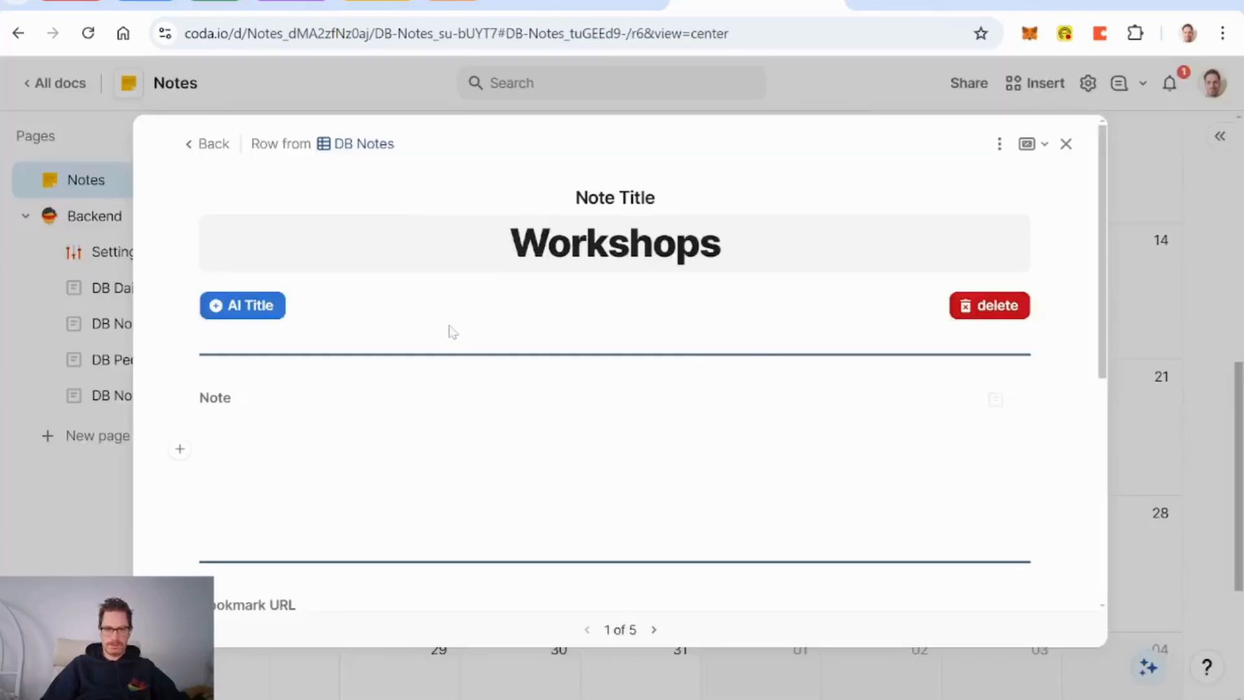
# Step: Use AI Title to retitle the Workshops note, then close back to the calendar
pyautogui.click(262, 310)
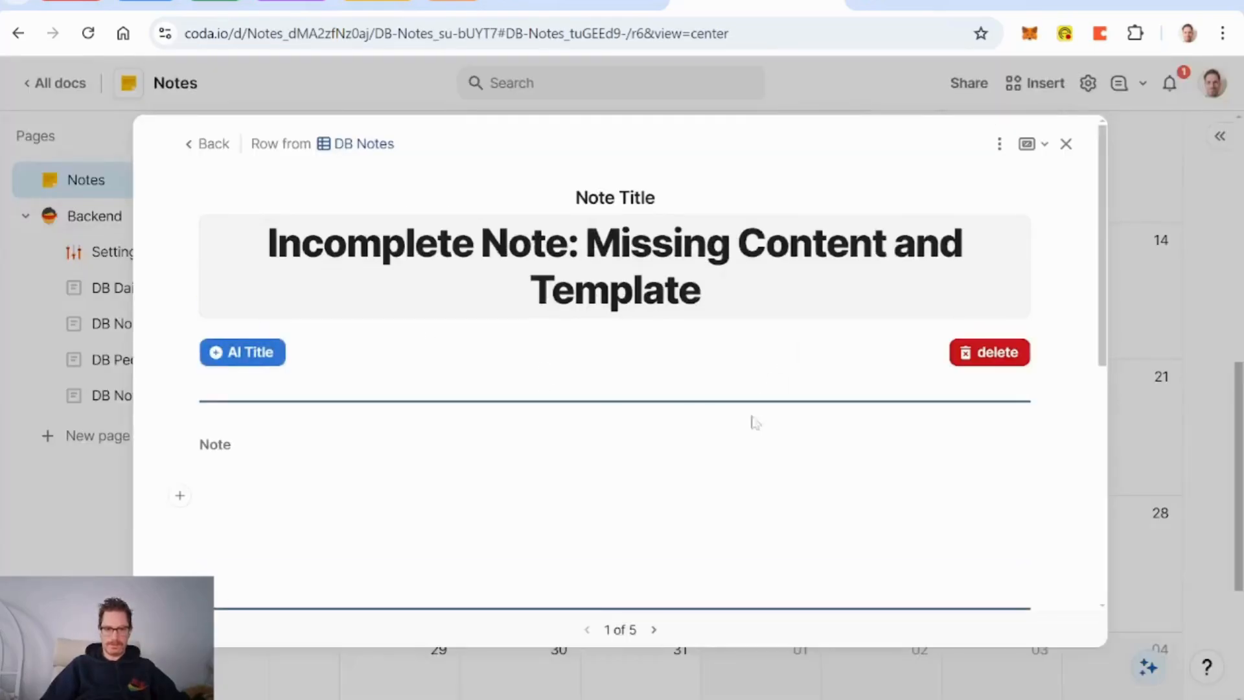
pyautogui.scroll(5, 779, 380)
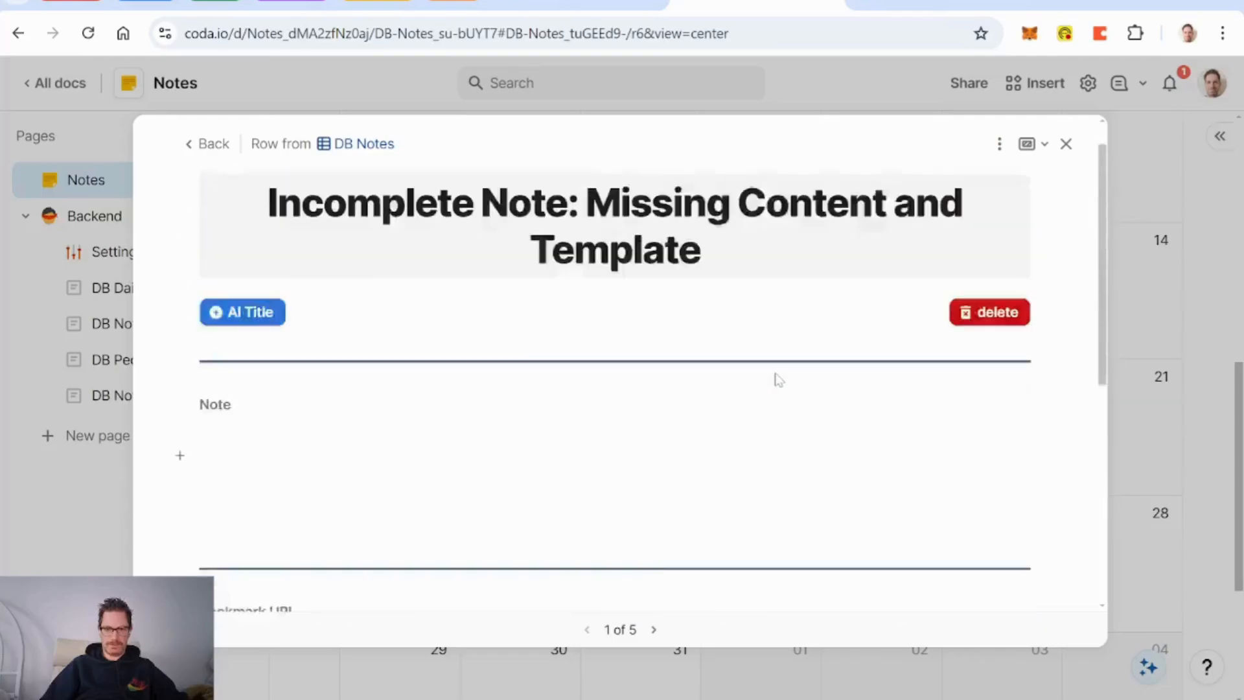
pyautogui.scroll(-6, 779, 379)
pyautogui.scroll(6, 779, 380)
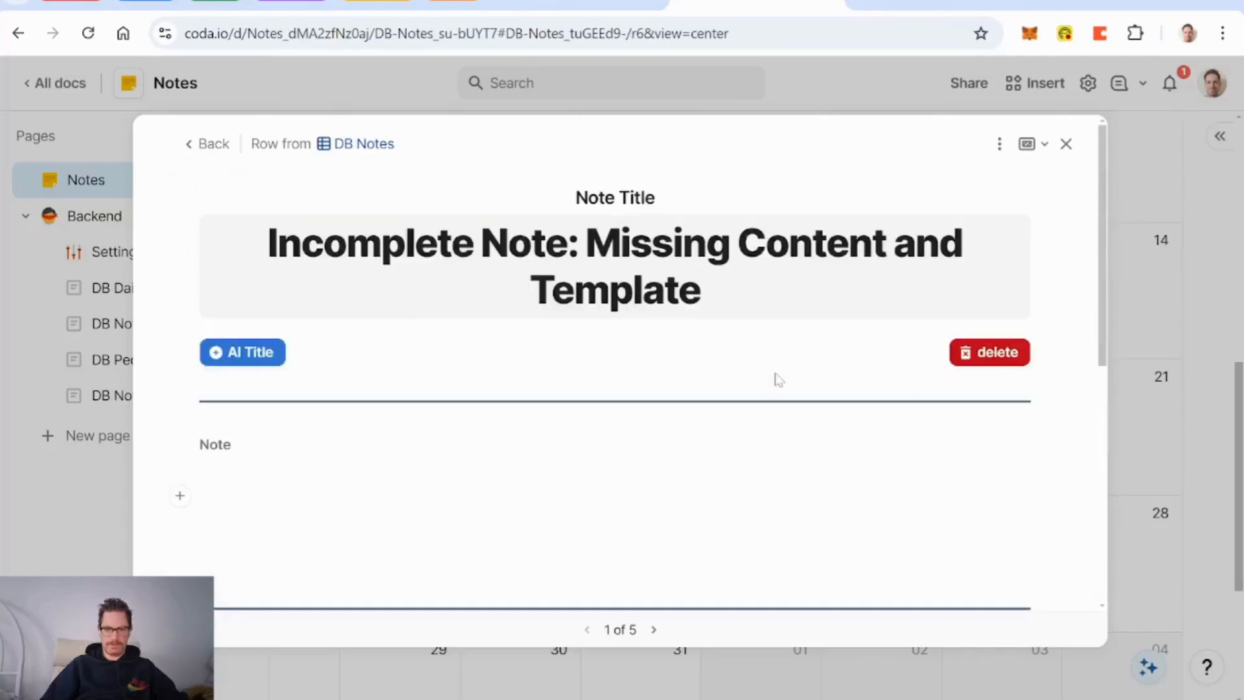
pyautogui.click(1066, 144)
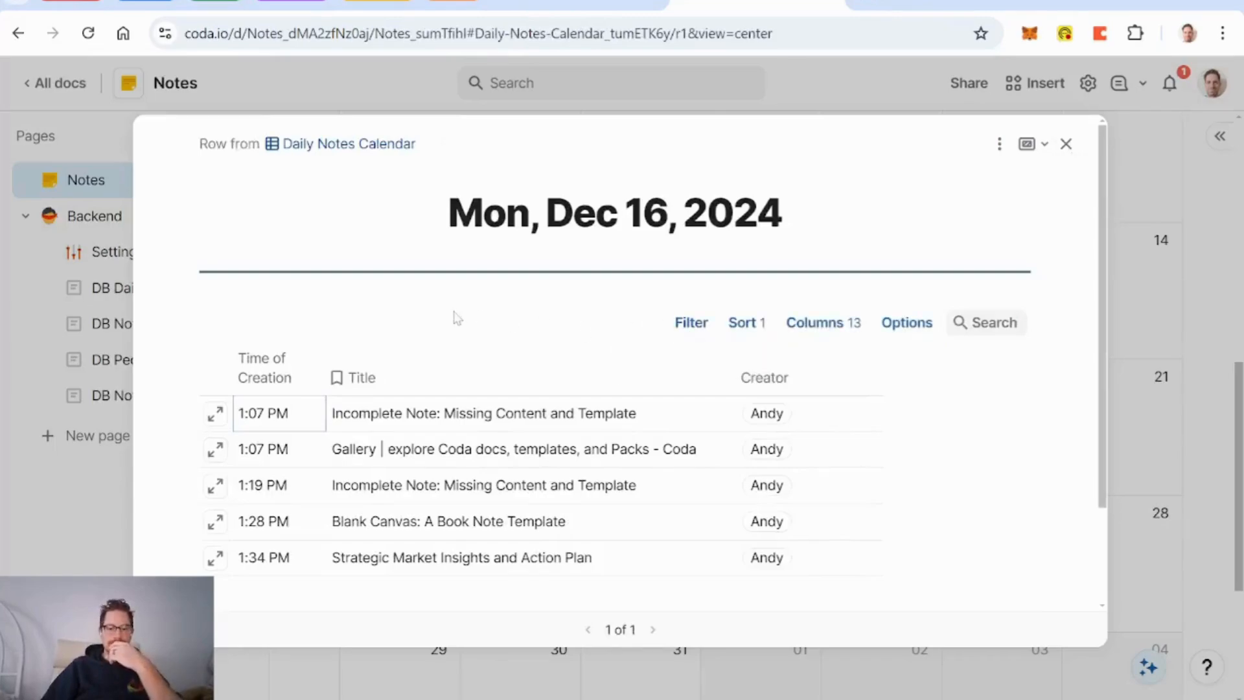
pyautogui.click(1066, 144)
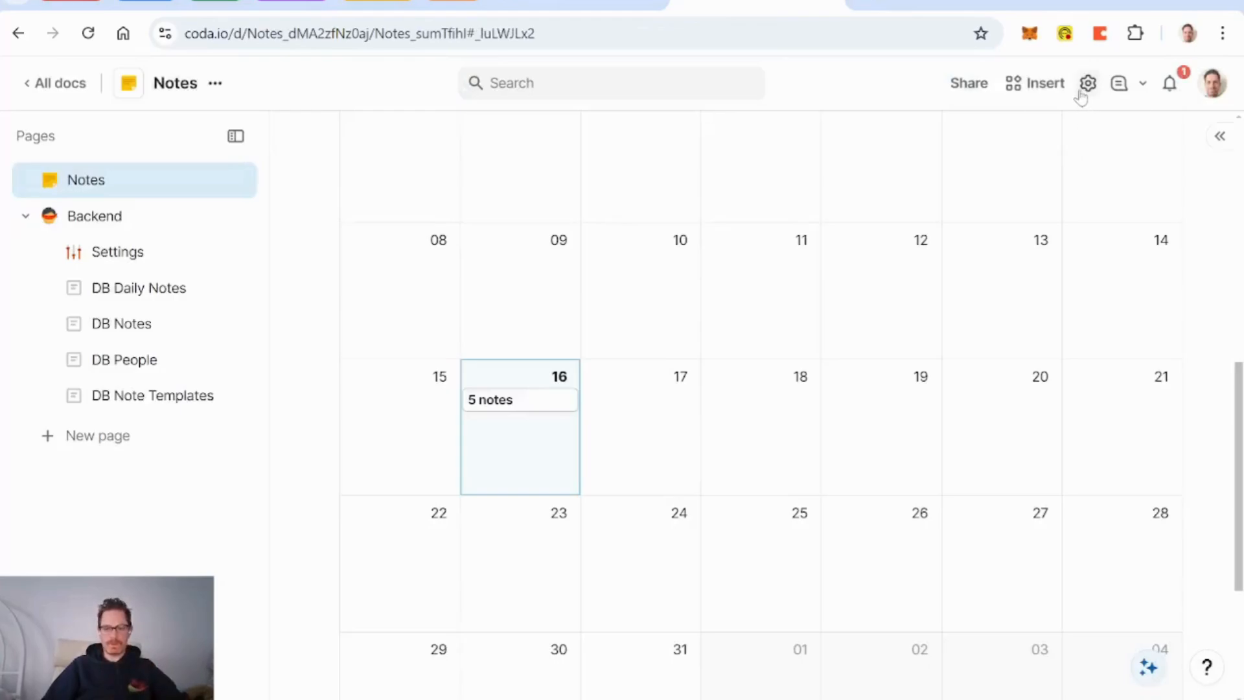
# Step: Create an automation rule Update Note Titles, described as updating titles unaltered from the default
pyautogui.click(1088, 84)
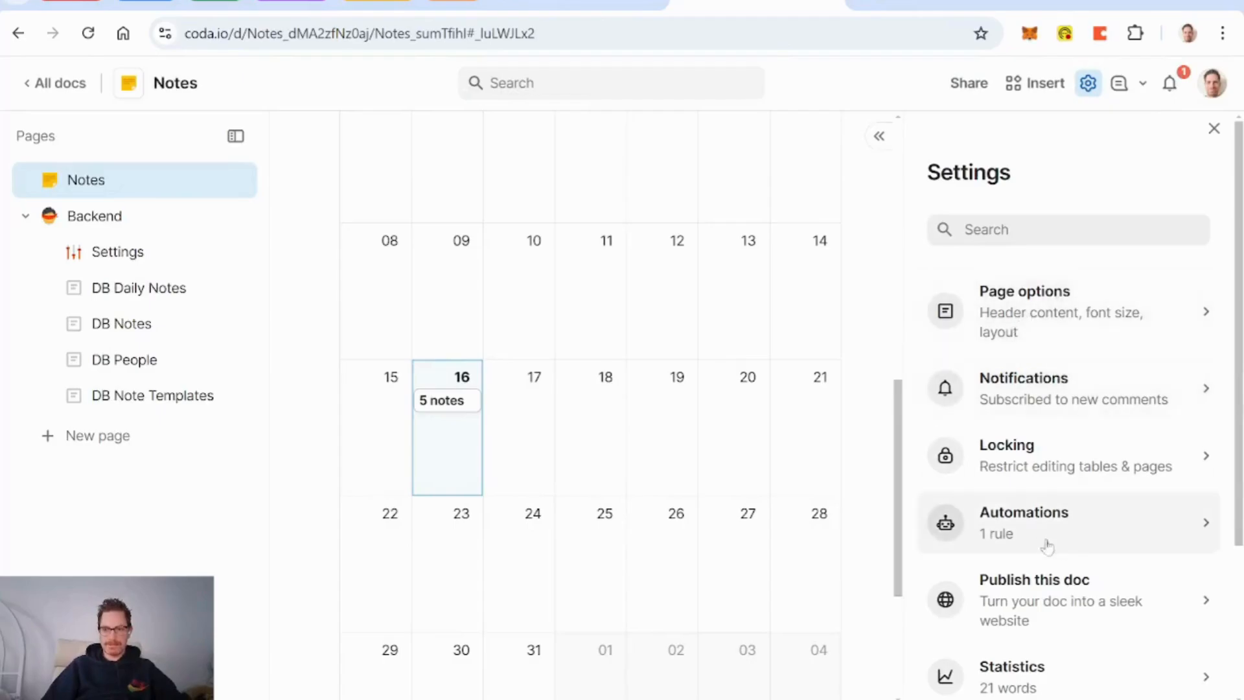
pyautogui.click(1027, 530)
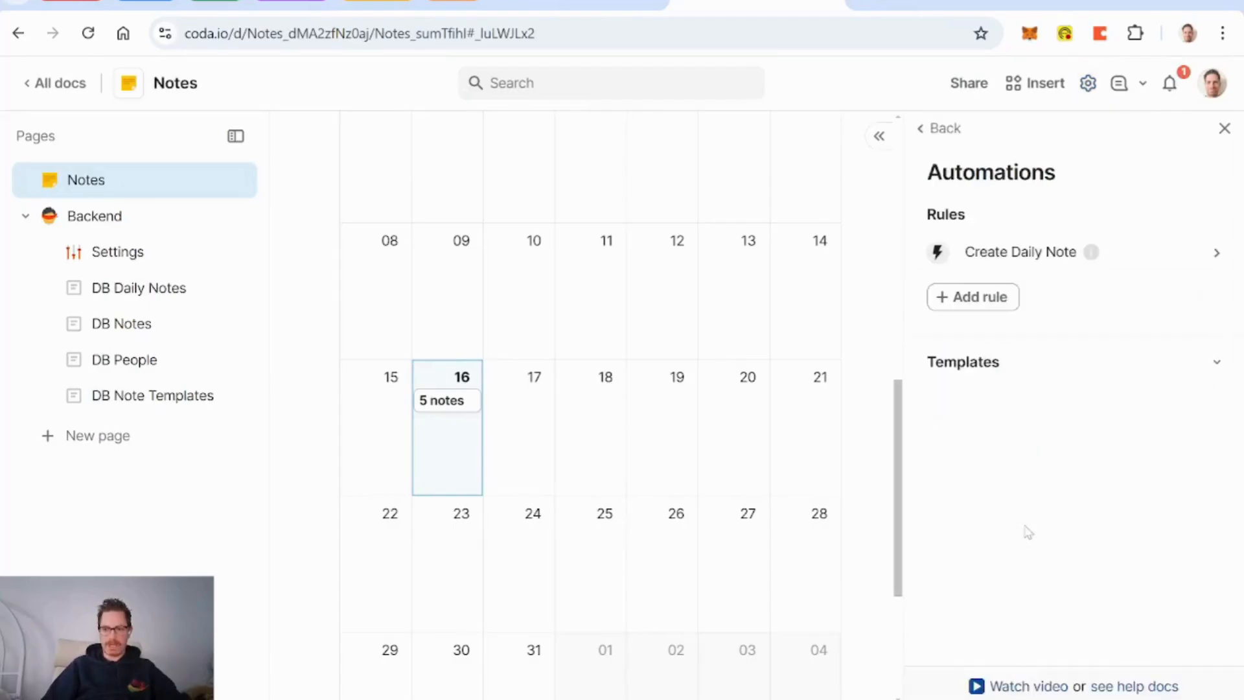
pyautogui.click(1034, 254)
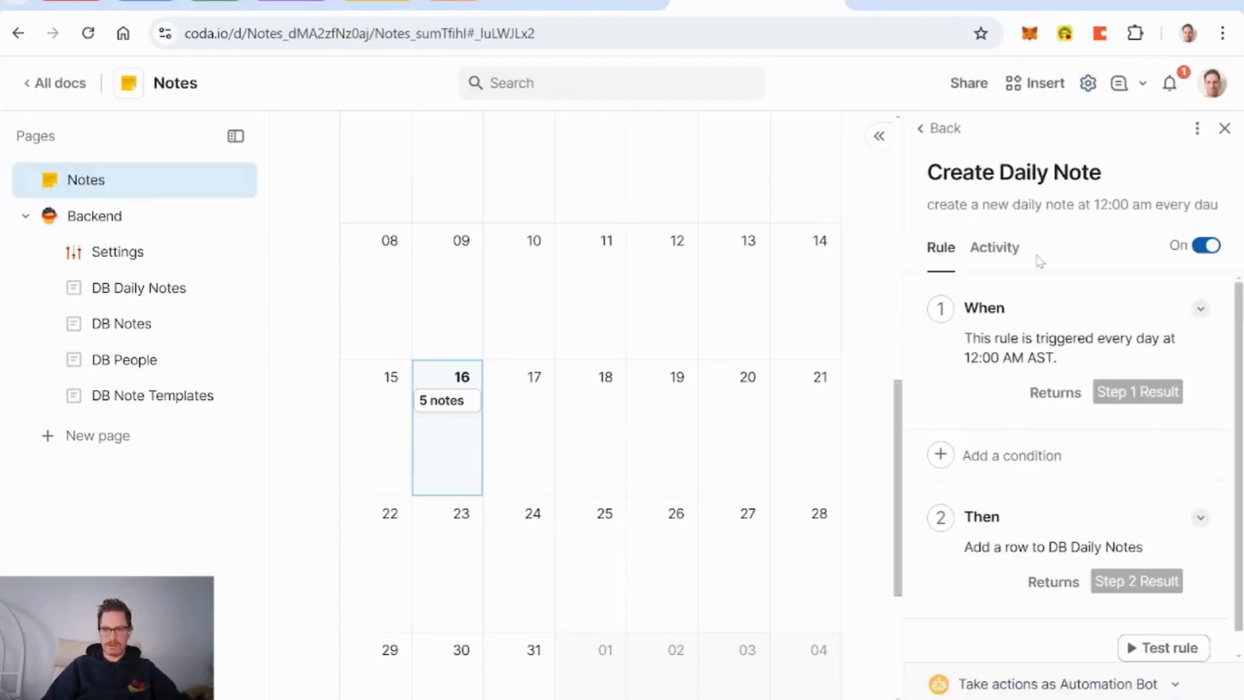
pyautogui.click(941, 128)
pyautogui.click(979, 298)
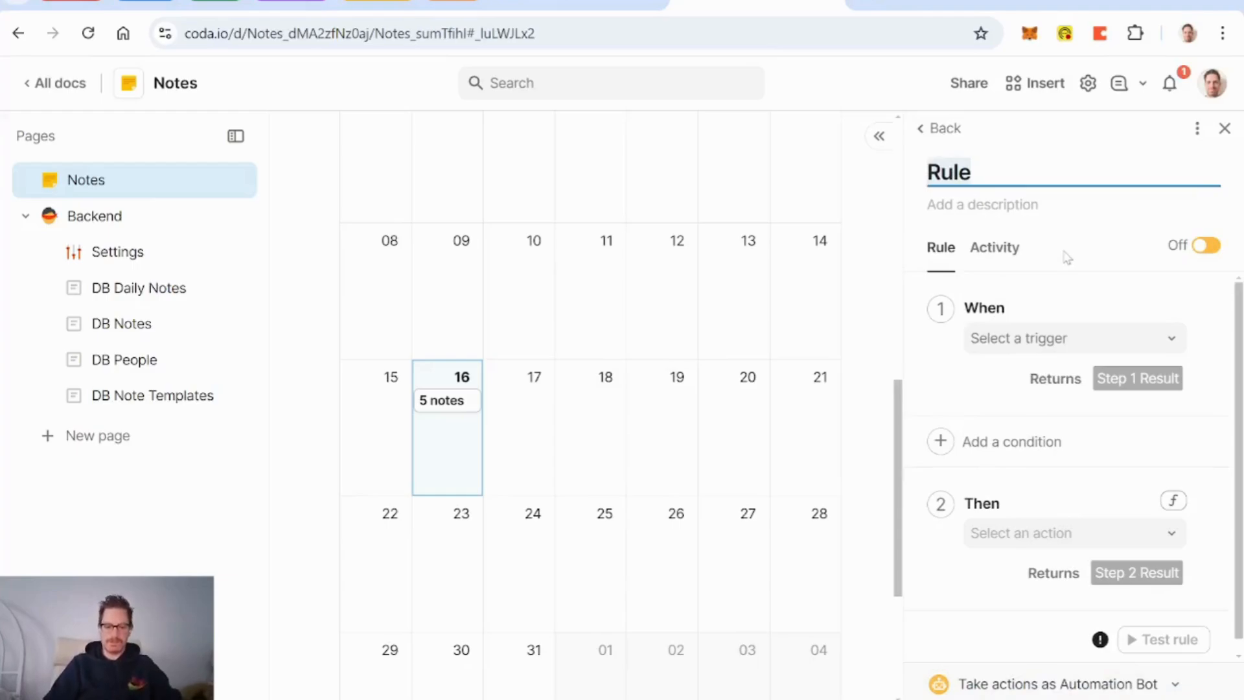
pyautogui.write('Update')
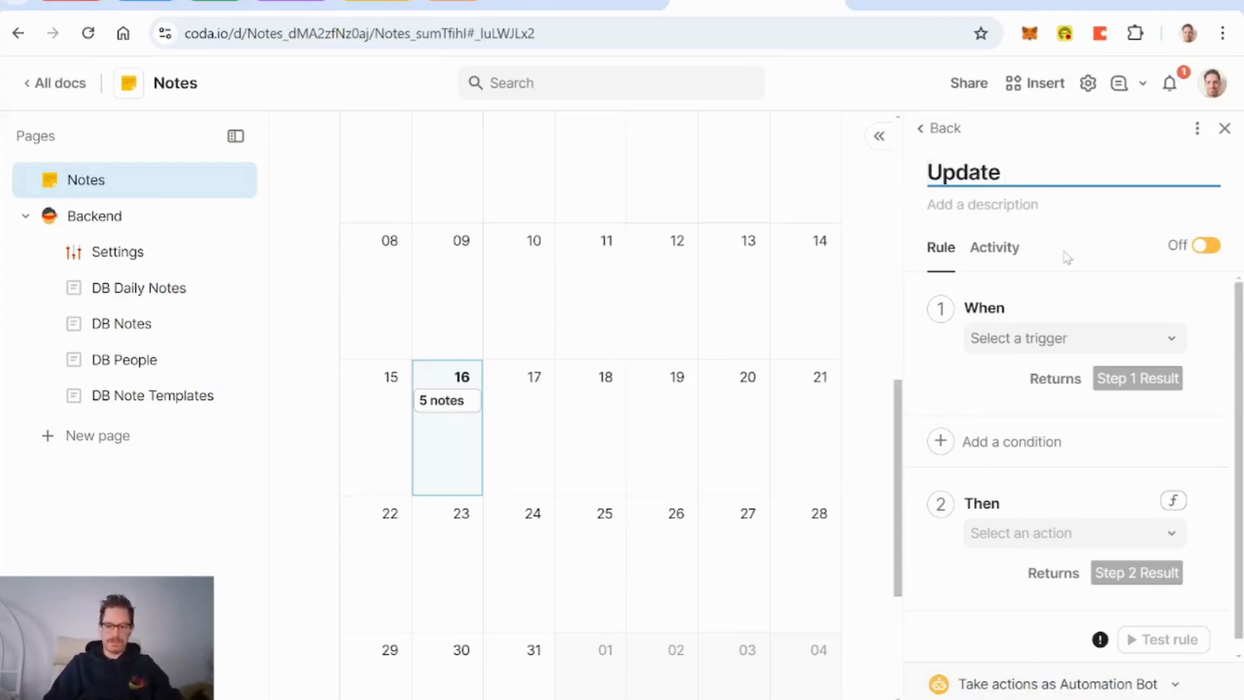
pyautogui.write(' Titles')
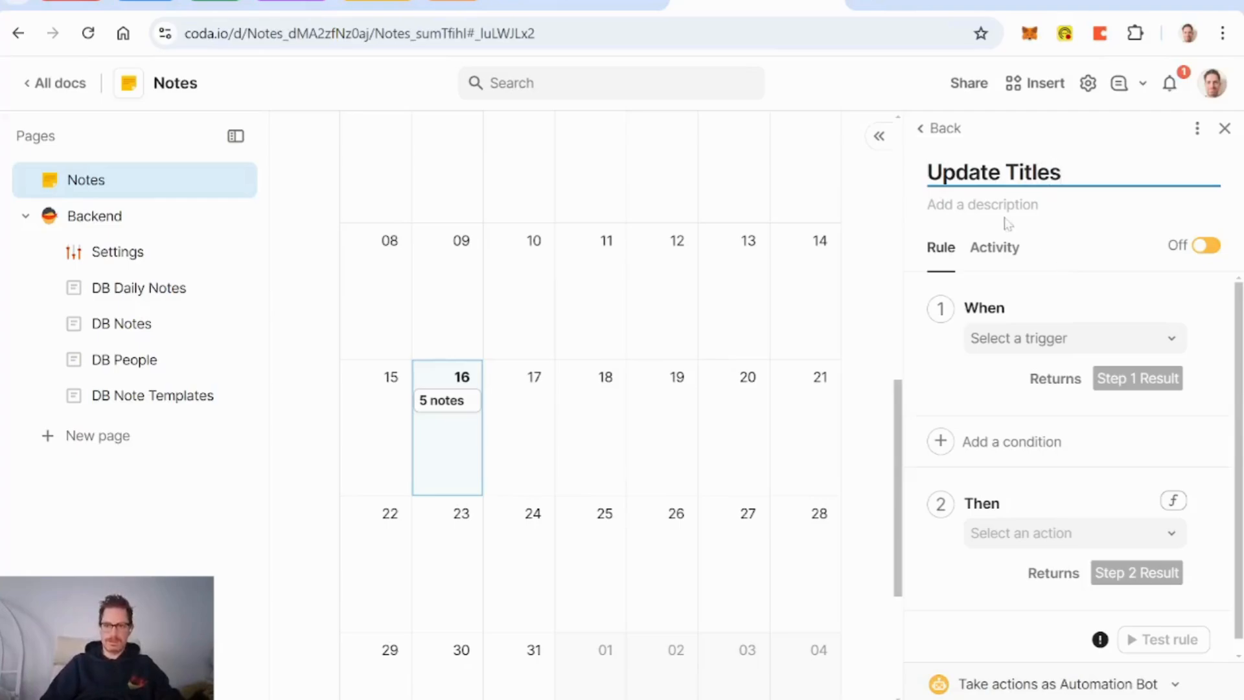
pyautogui.write('Note ')
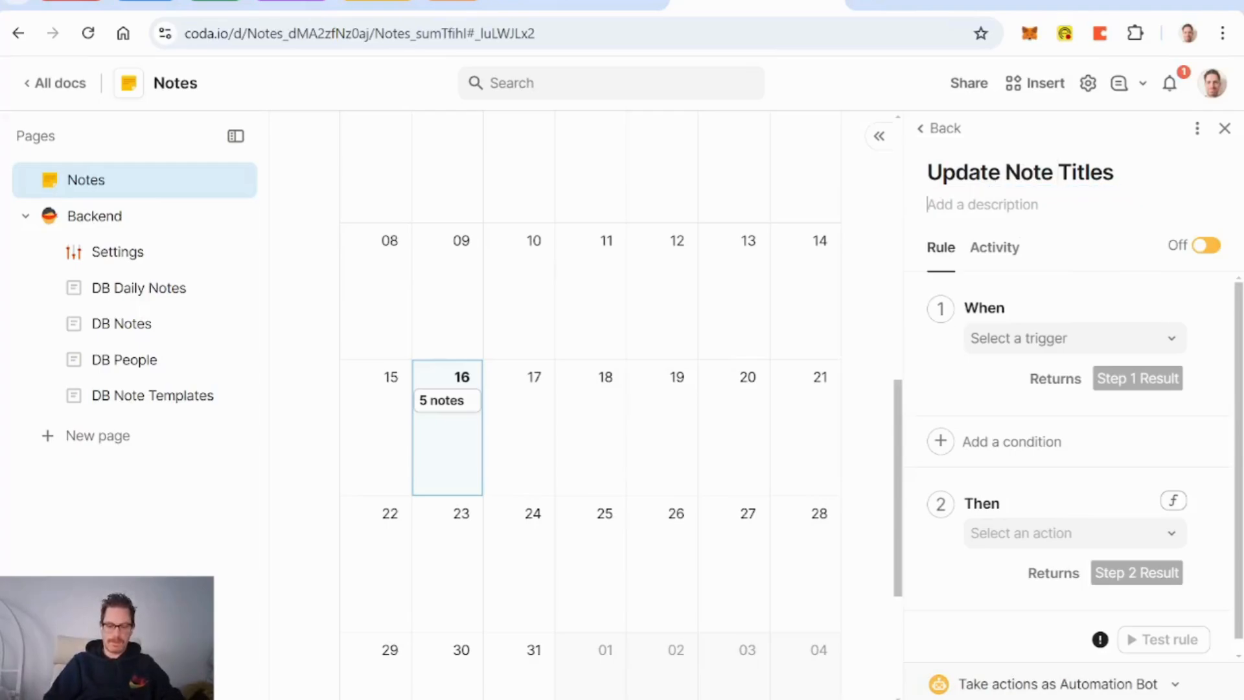
pyautogui.write('update any')
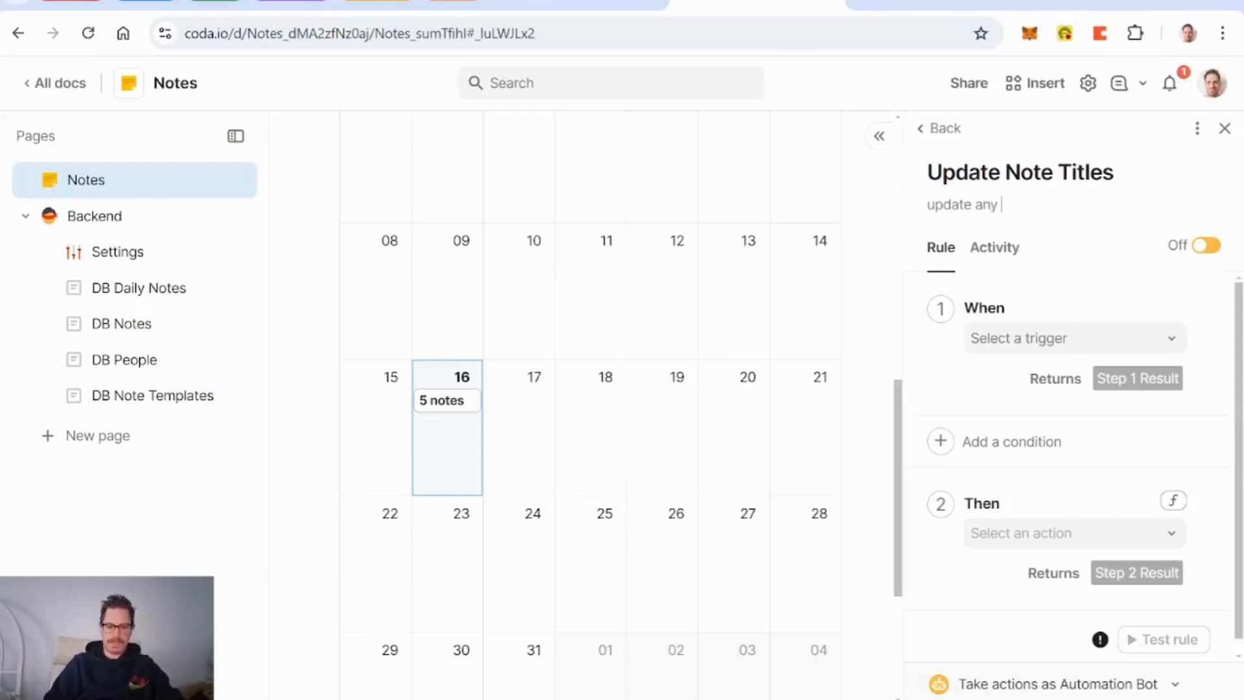
pyautogui.write(' note titles')
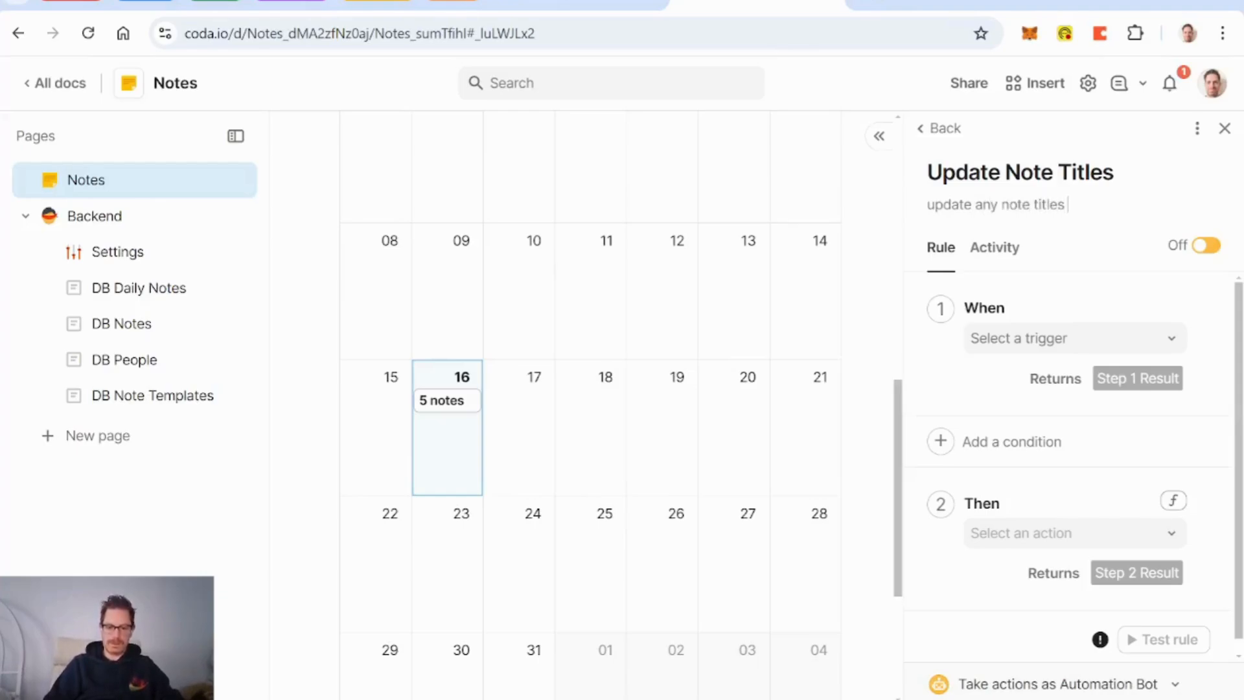
pyautogui.write(' that have not')
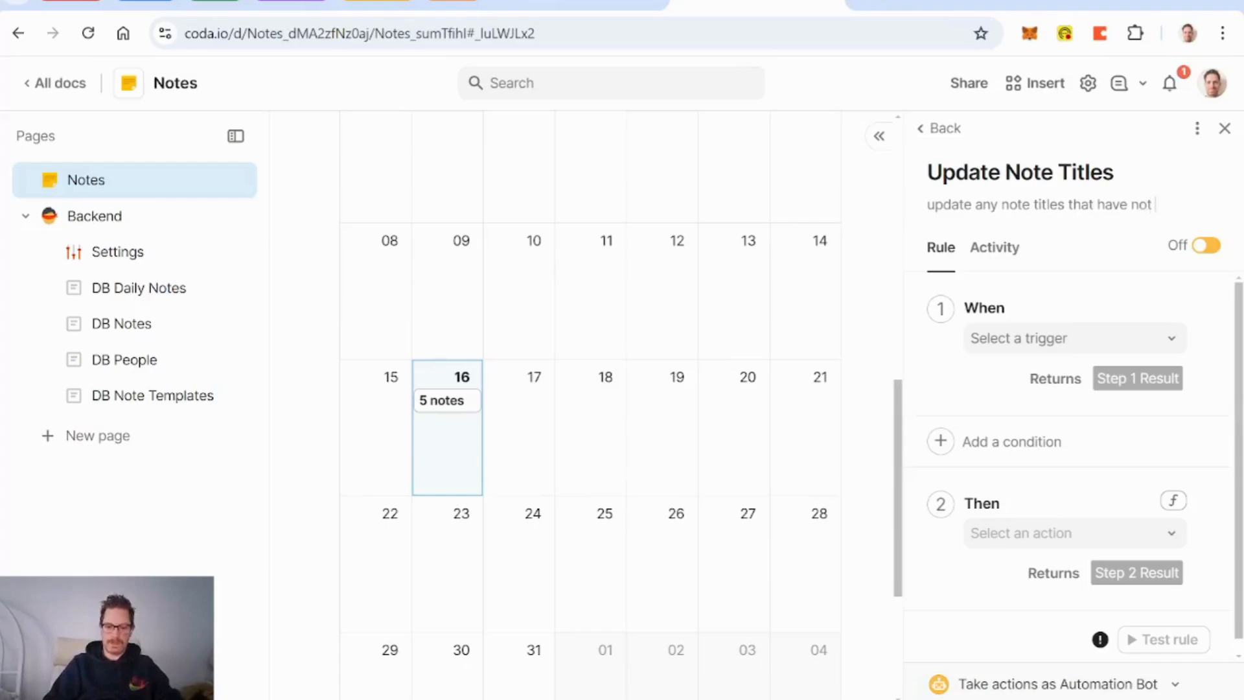
pyautogui.write(' been altered')
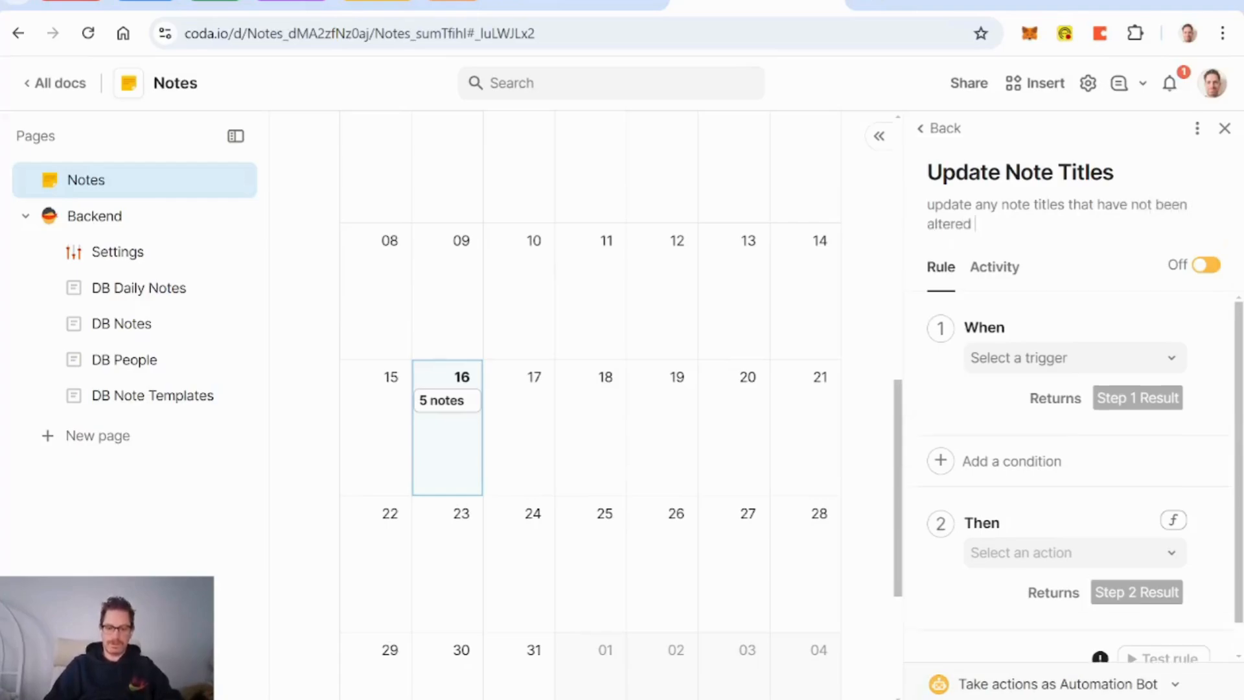
pyautogui.write(' from the default')
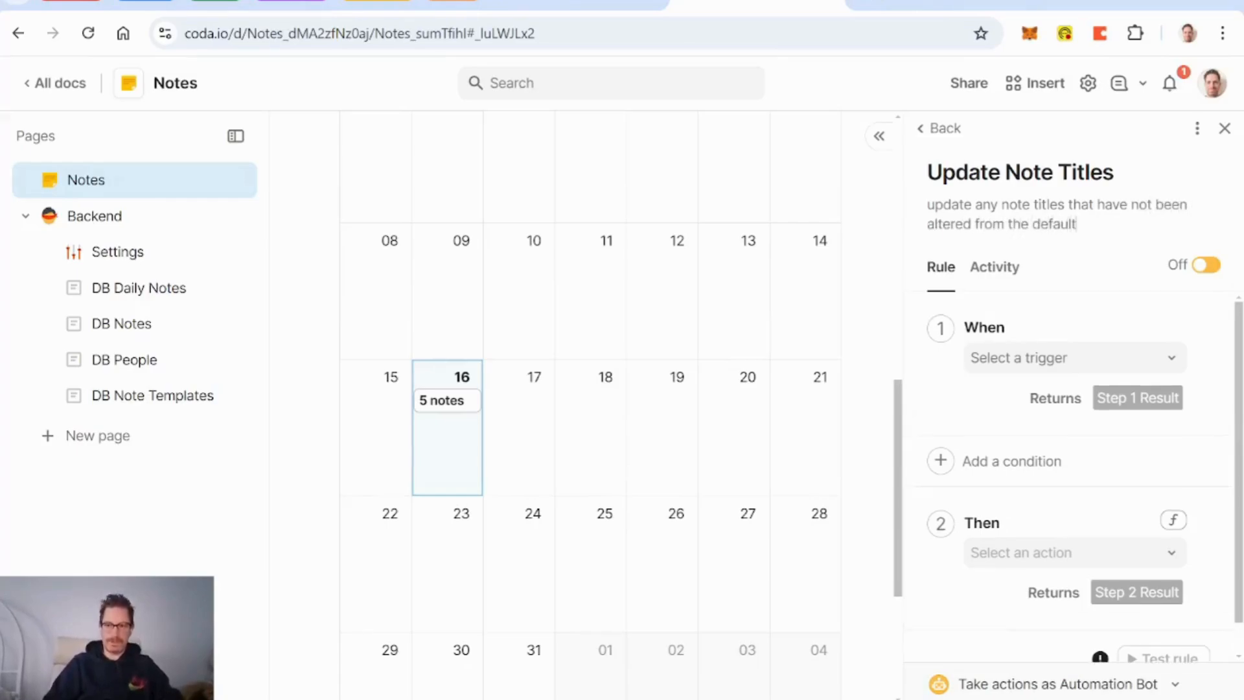
# Step: Switch the rule on, trigger it daily at 12:00 AM, and add a condition step
pyautogui.click(1208, 265)
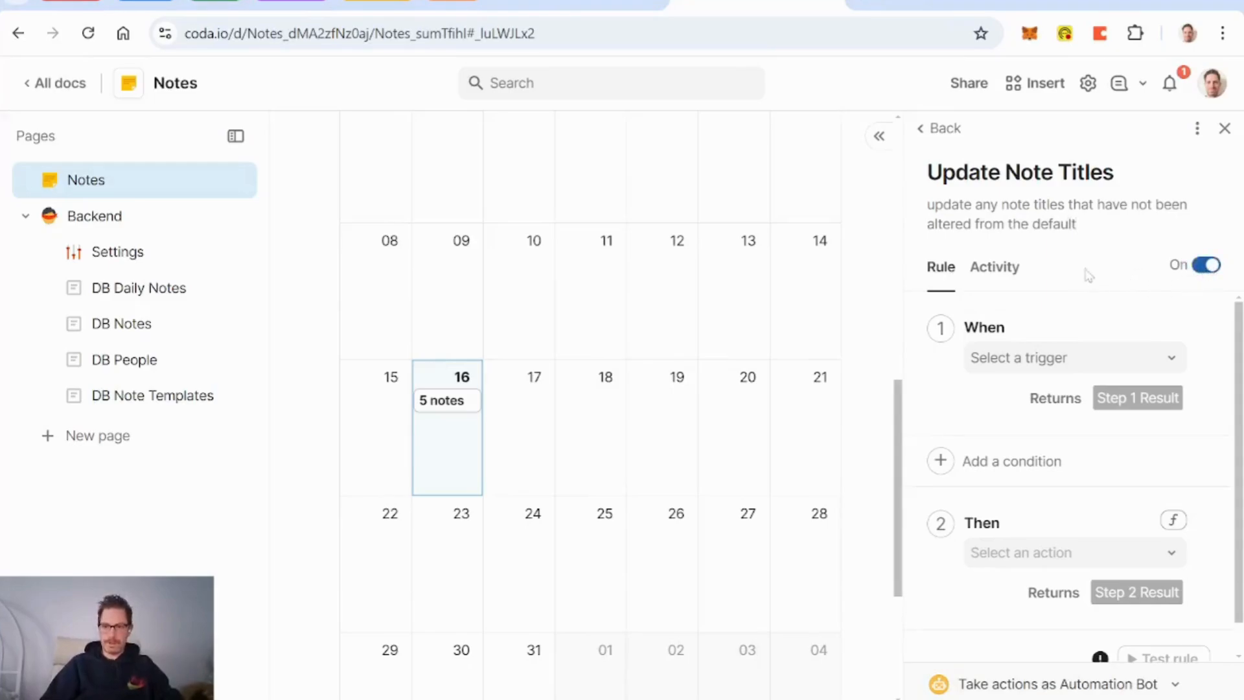
pyautogui.click(1169, 361)
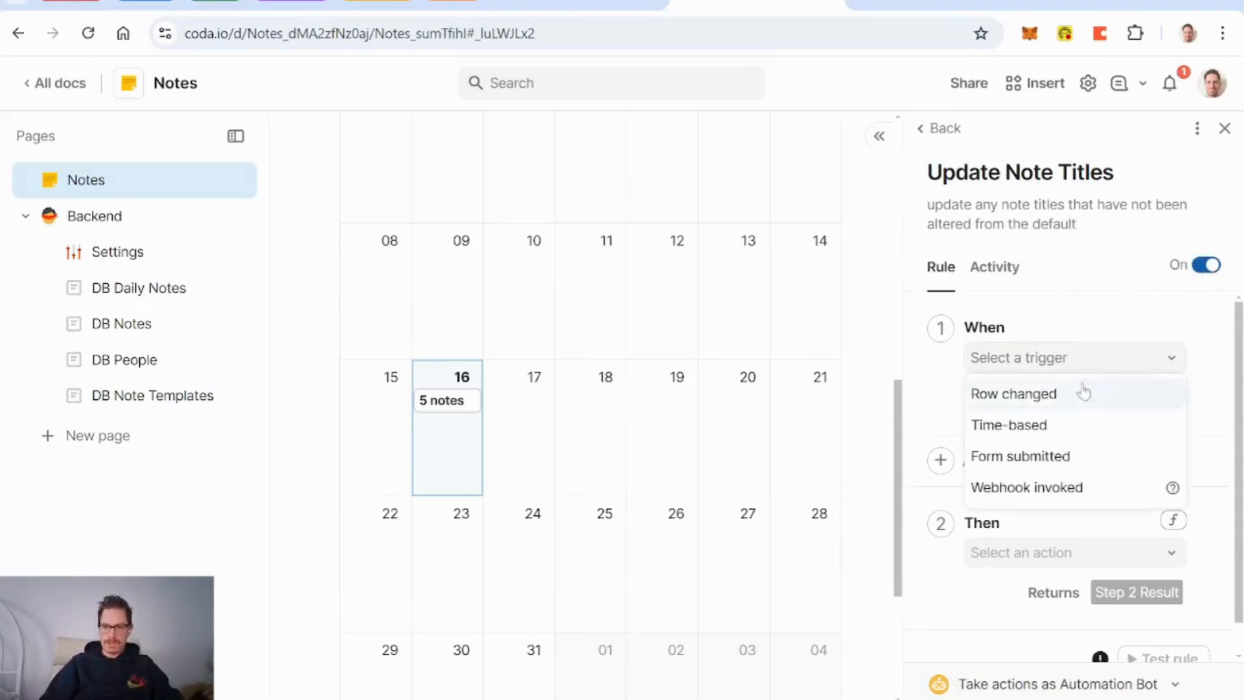
pyautogui.click(1029, 428)
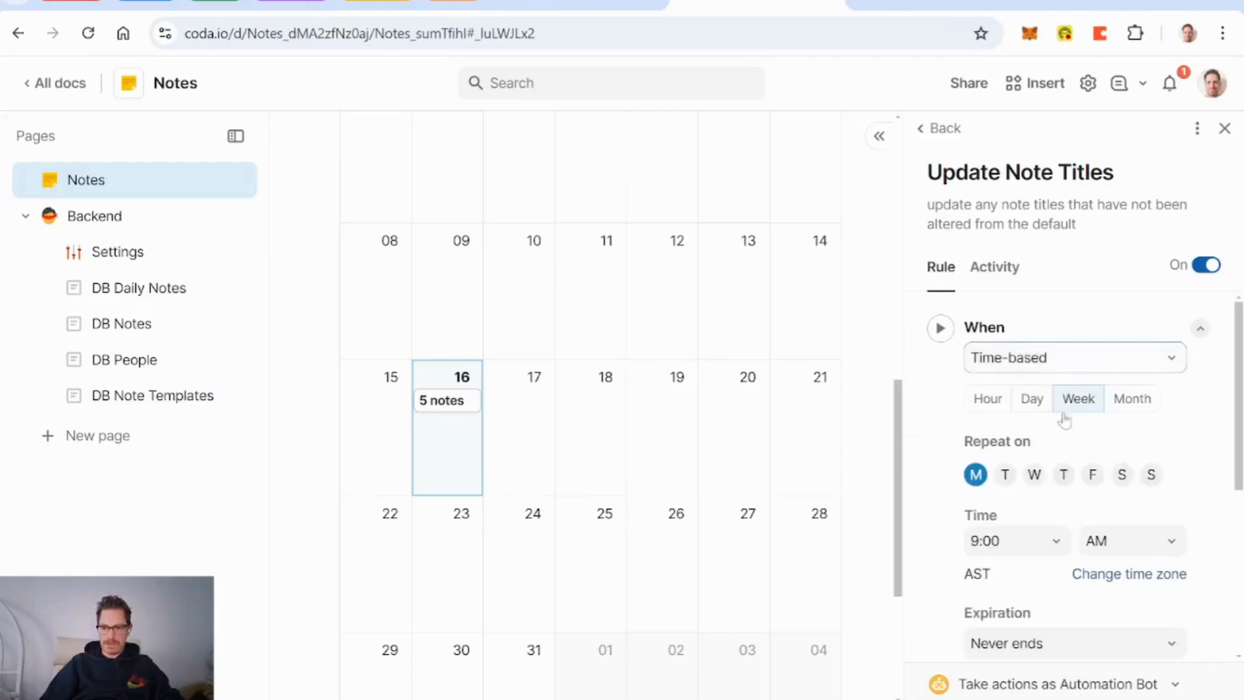
pyautogui.click(1033, 401)
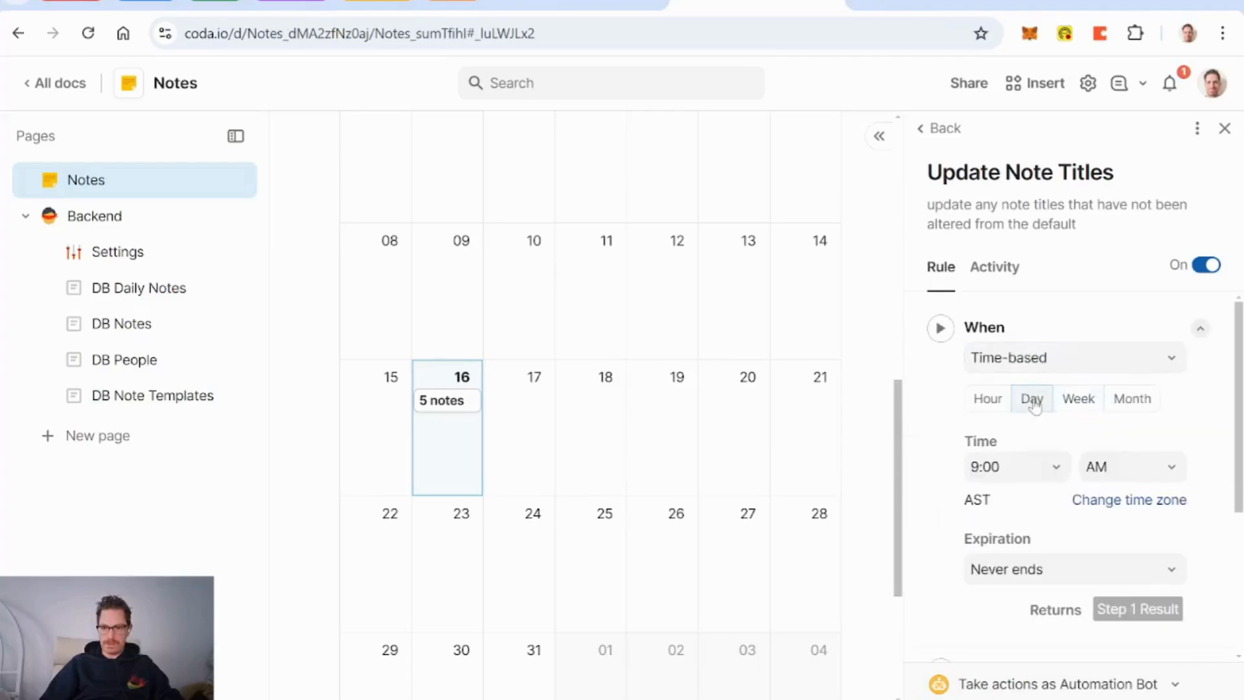
pyautogui.click(1047, 480)
pyautogui.click(991, 86)
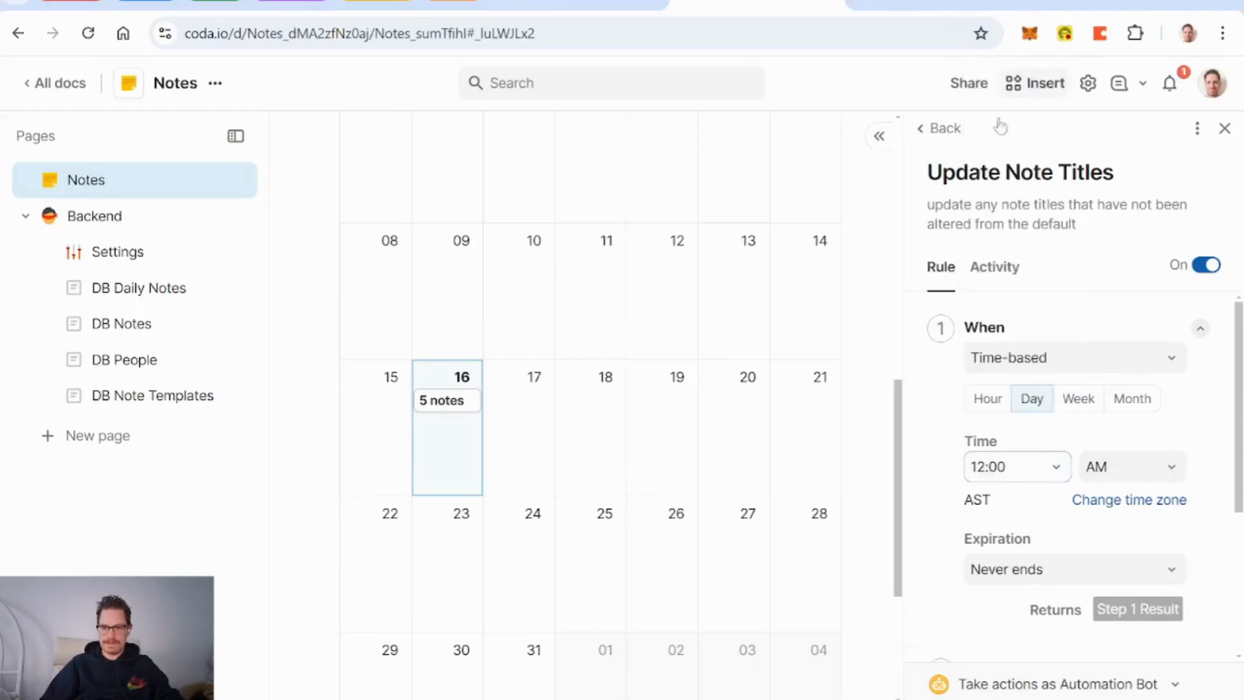
pyautogui.scroll(-4, 933, 441)
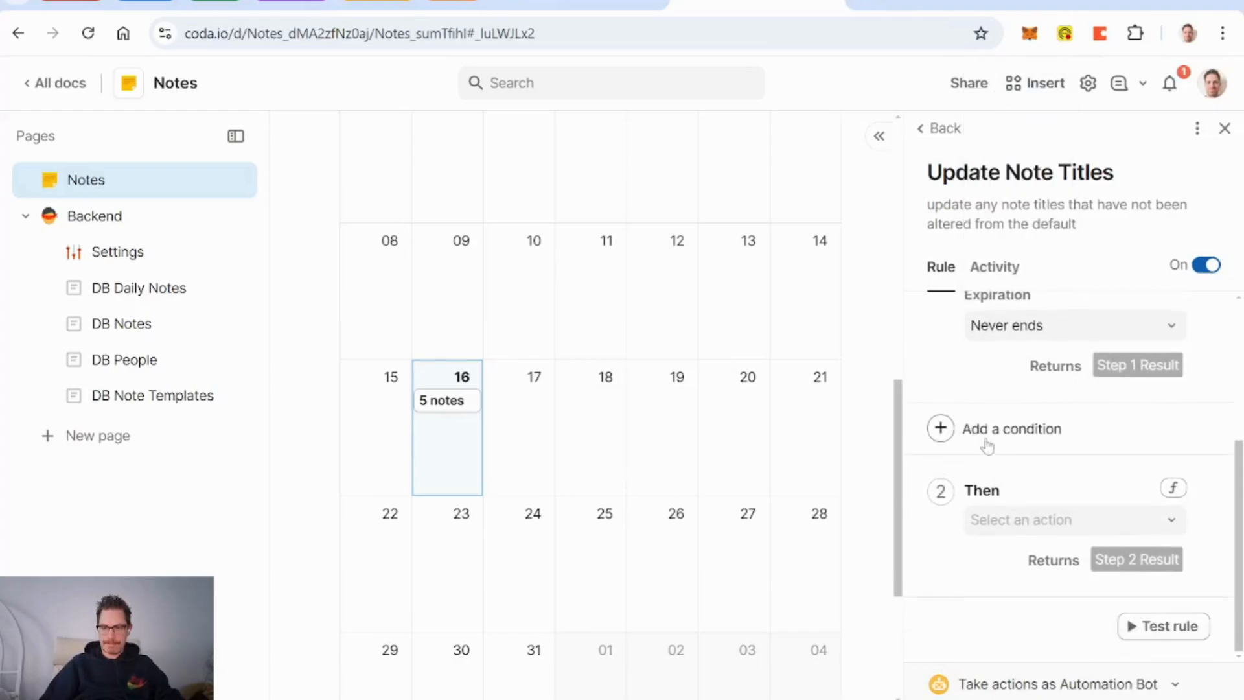
pyautogui.click(941, 429)
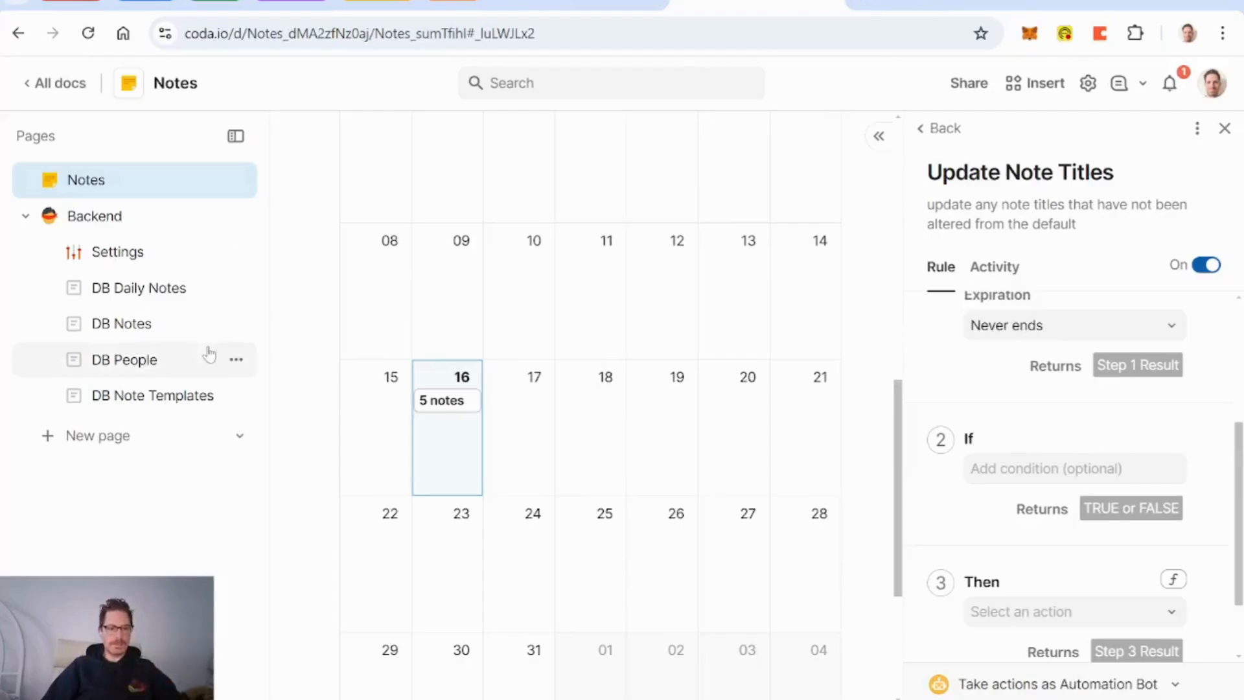
# Step: Go to the DB Notes page and close the automation rule panel
pyautogui.click(140, 332)
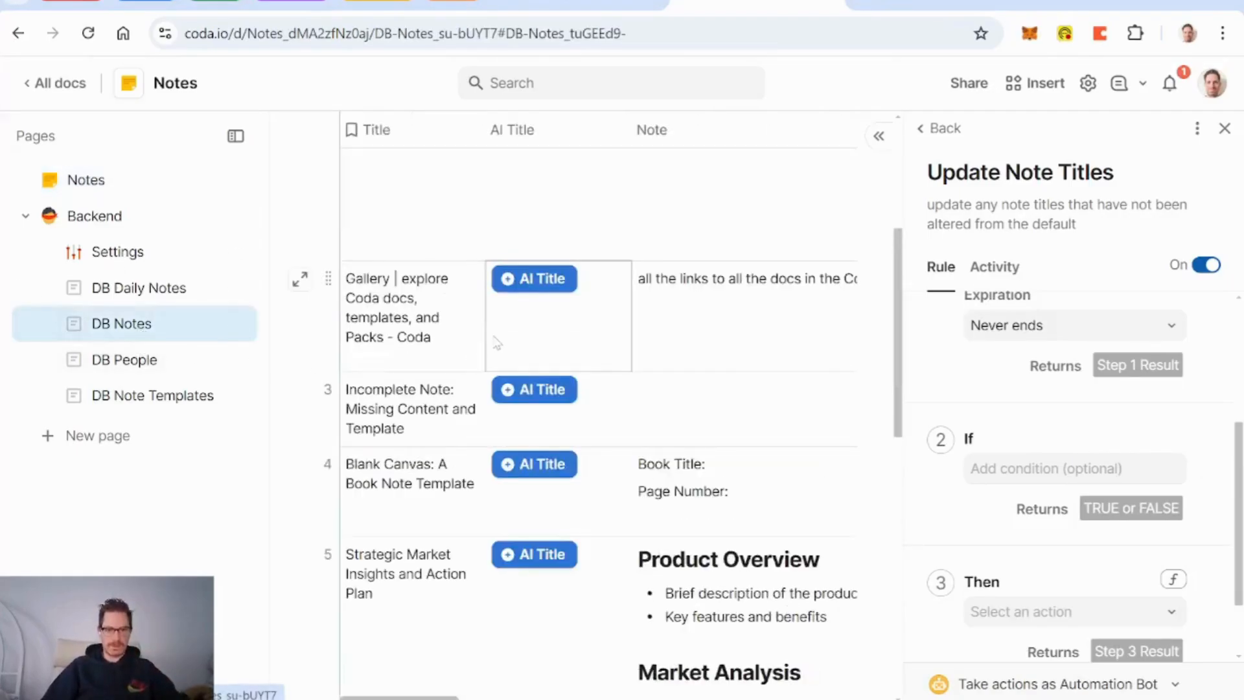
pyautogui.click(1225, 130)
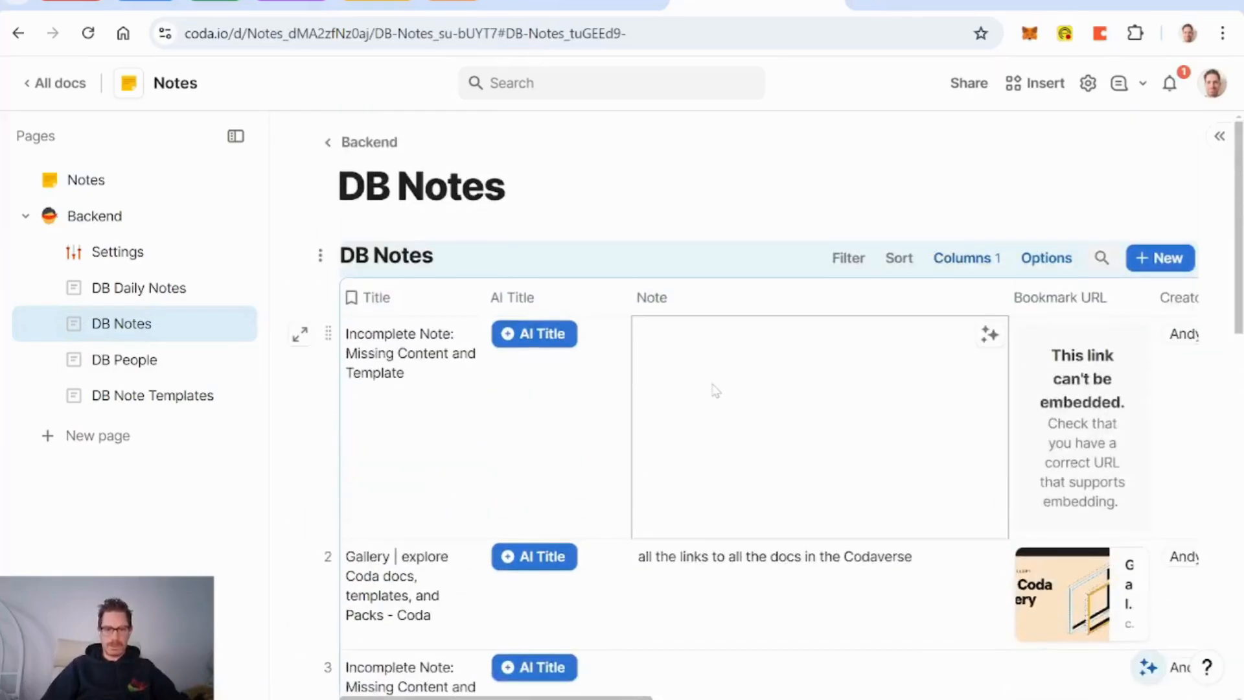
pyautogui.scroll(-6, 507, 454)
pyautogui.scroll(-5, 507, 479)
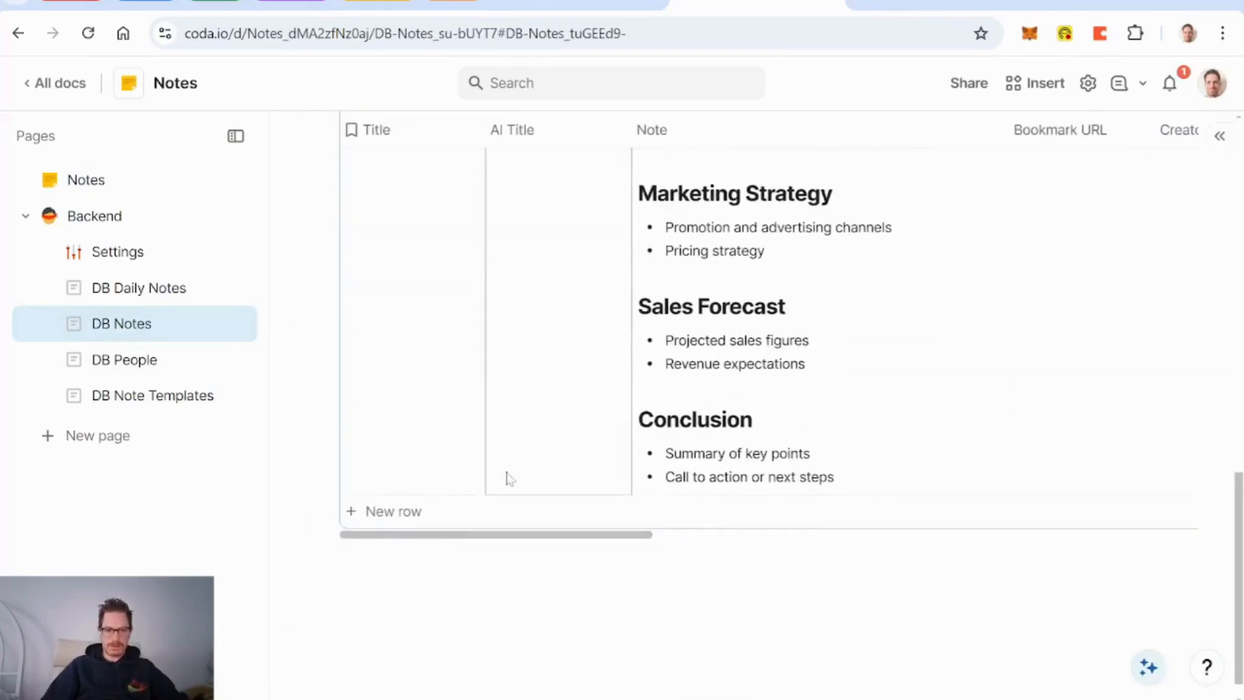
# Step: Inspect the Title column's default formula for new rows in its settings
pyautogui.click(466, 131)
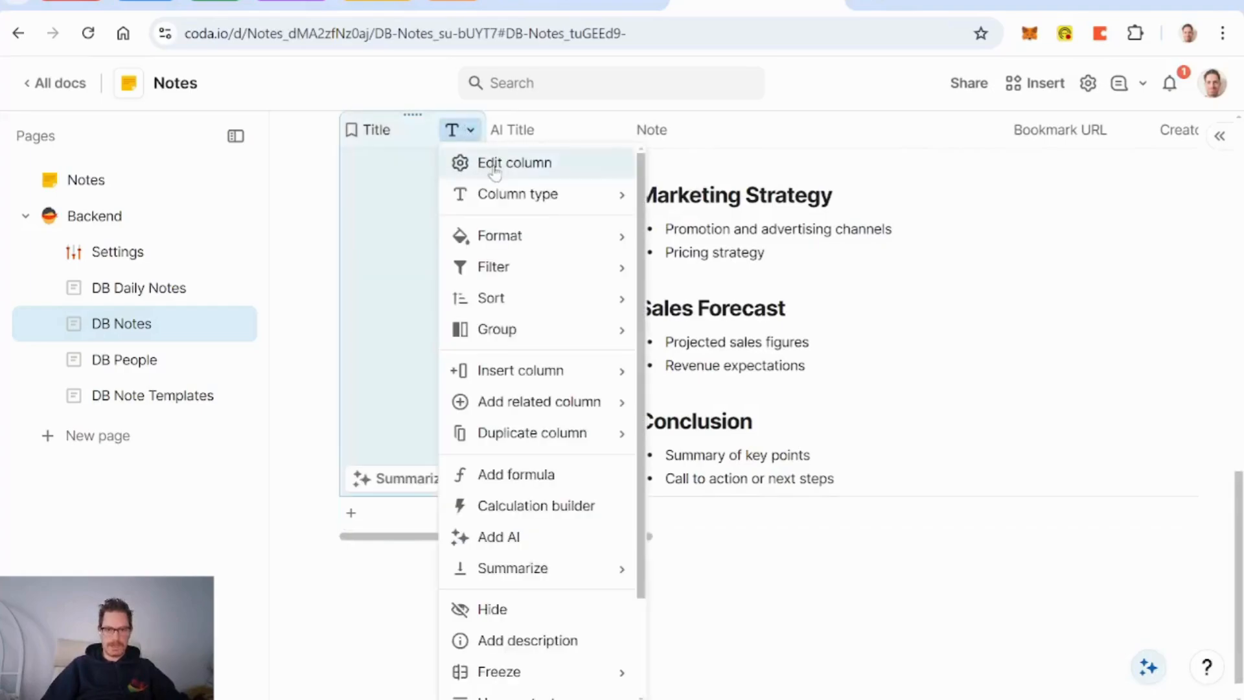
pyautogui.click(500, 161)
pyautogui.click(664, 503)
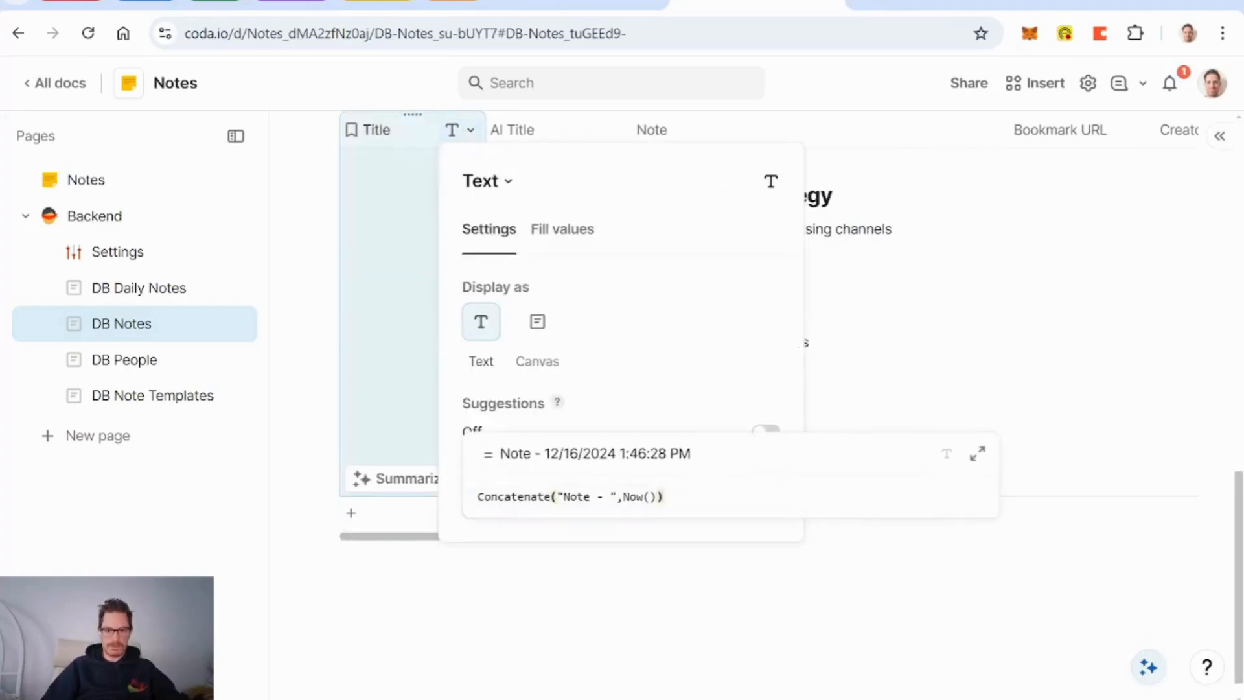
pyautogui.moveTo(665, 498); pyautogui.dragTo(478, 497)
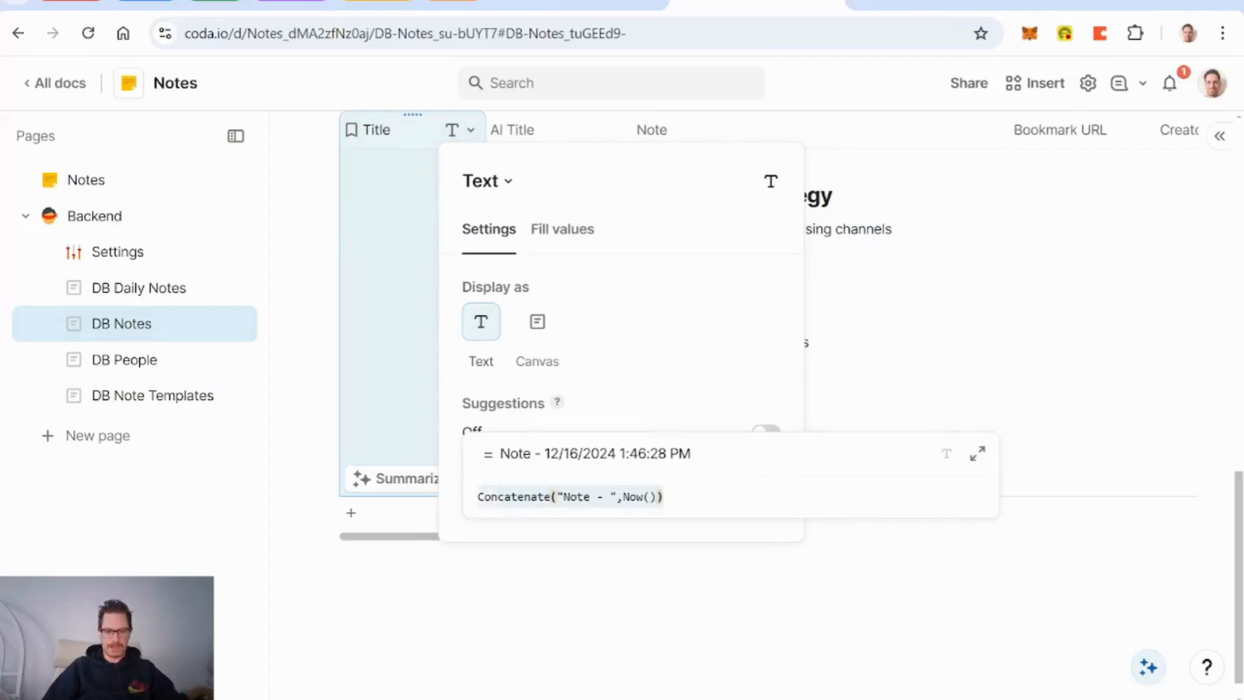
pyautogui.click(401, 134)
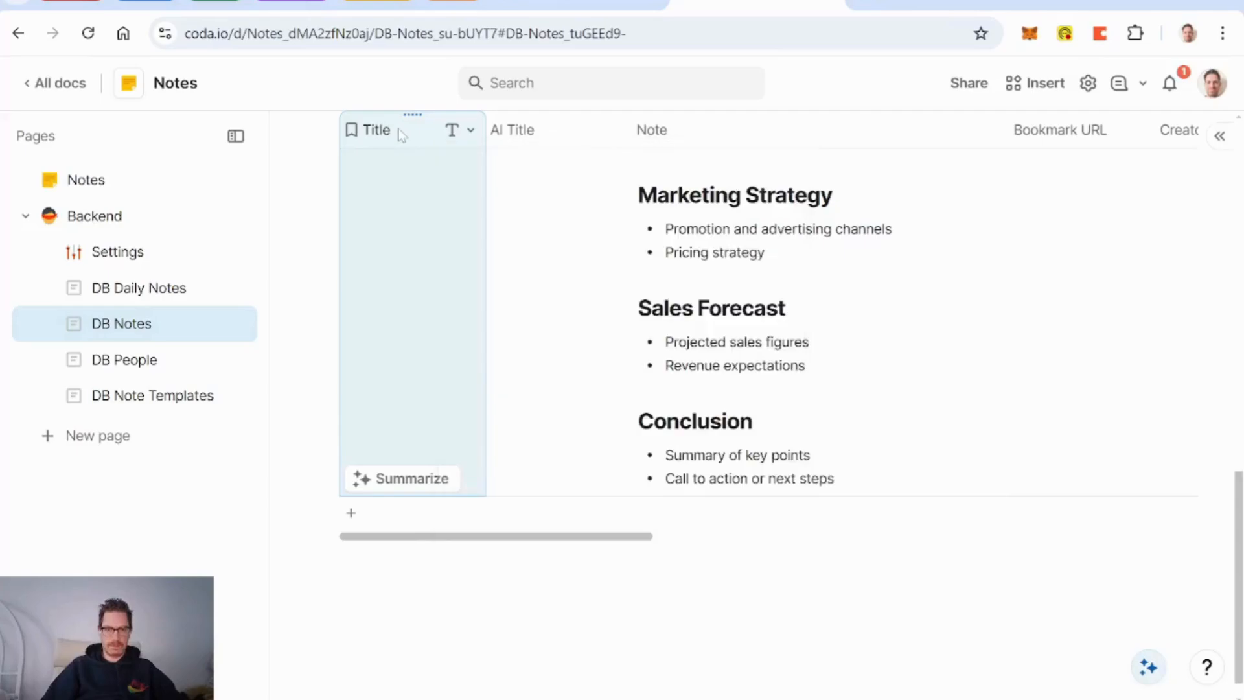
# Step: Review the Title column's options, leaving its name unchanged
pyautogui.rightClick(401, 134)
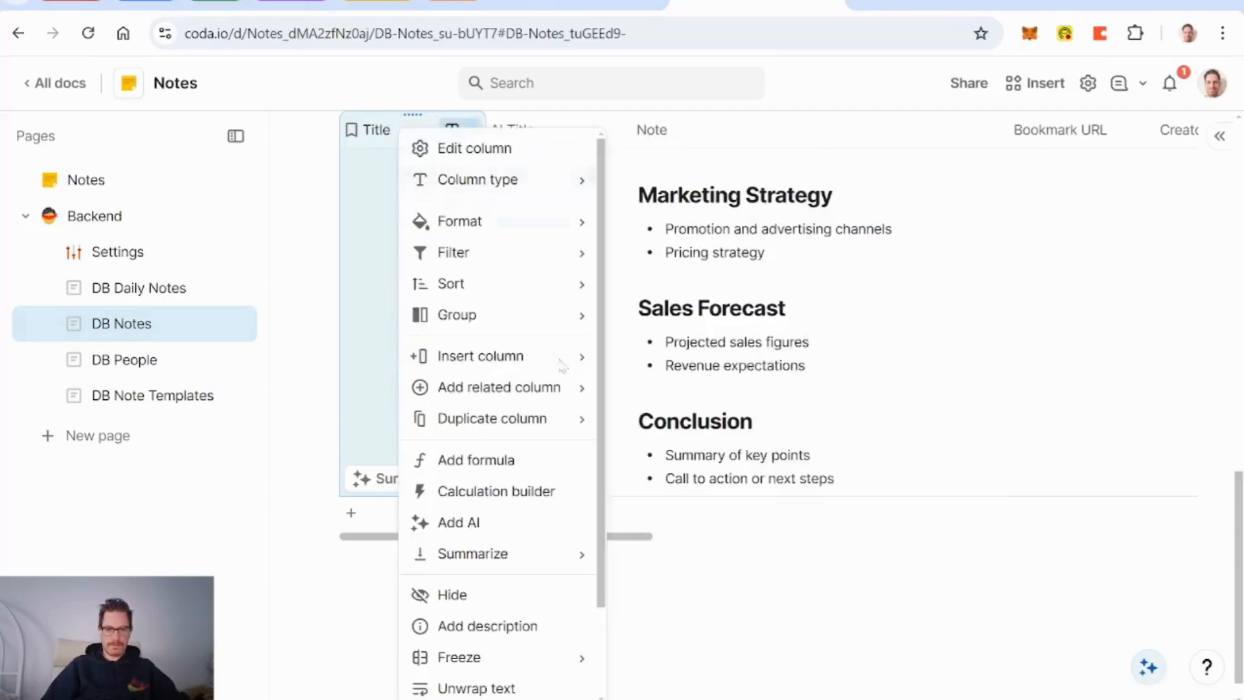
pyautogui.moveTo(570, 356)
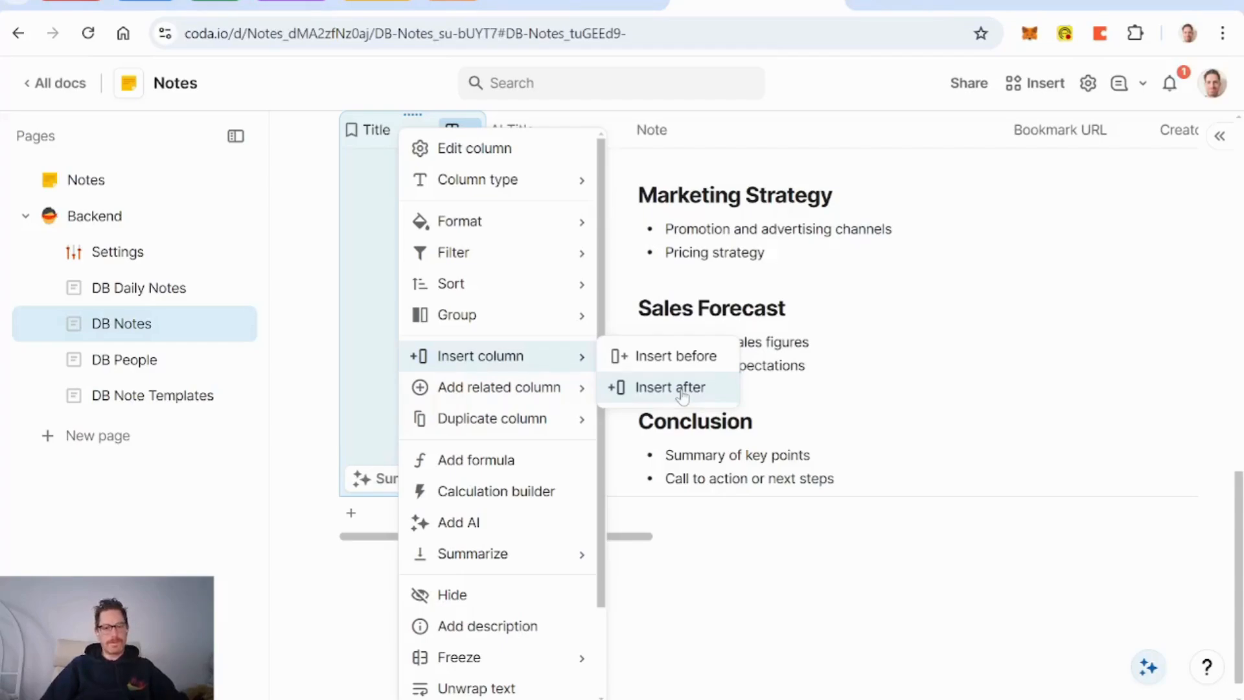
pyautogui.doubleClick(388, 135)
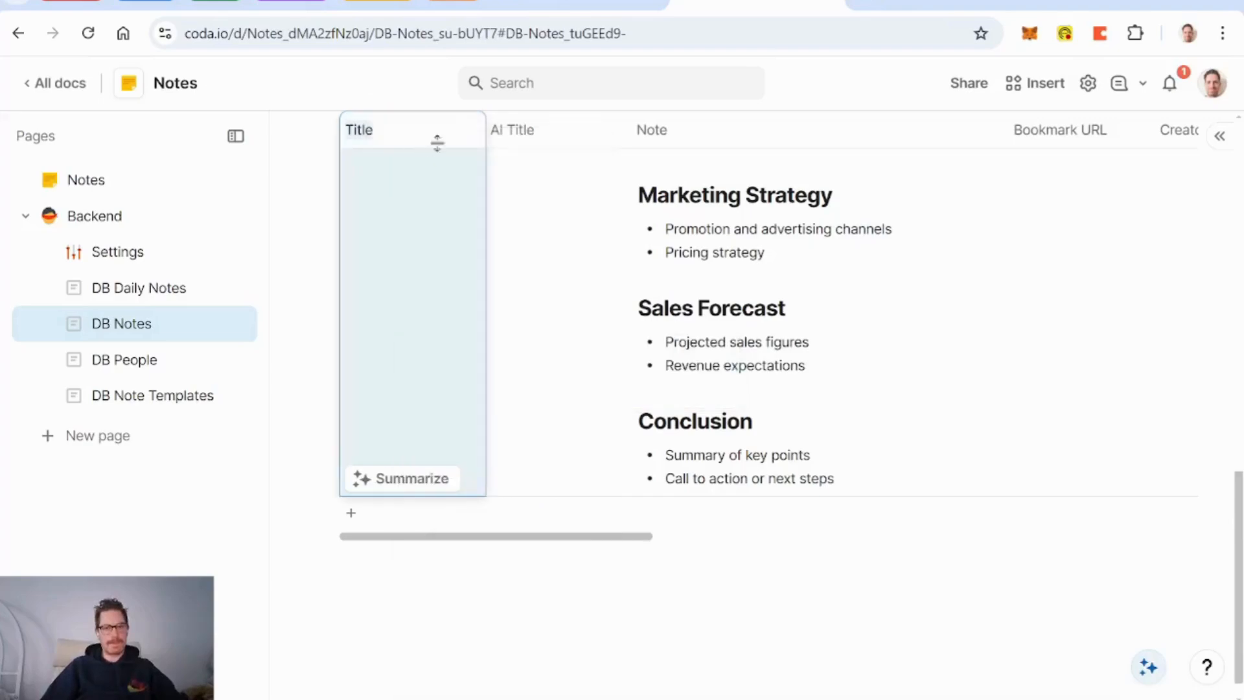
pyautogui.click(526, 136)
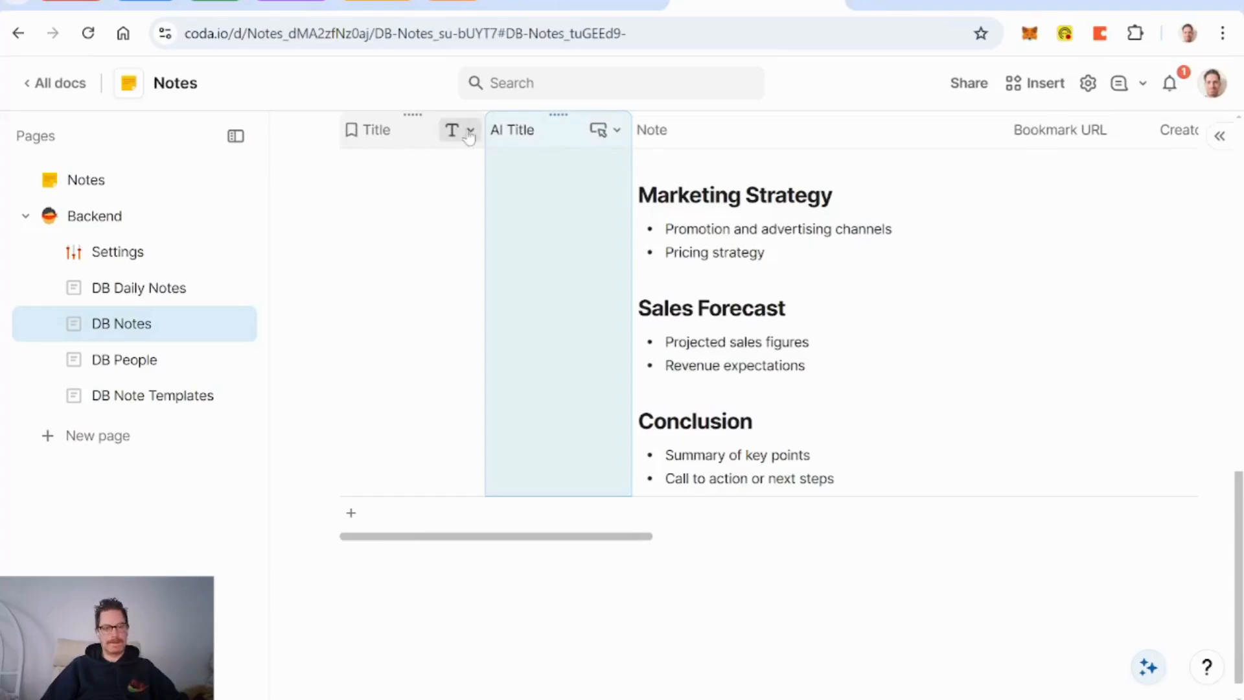
pyautogui.scroll(15, 455, 275)
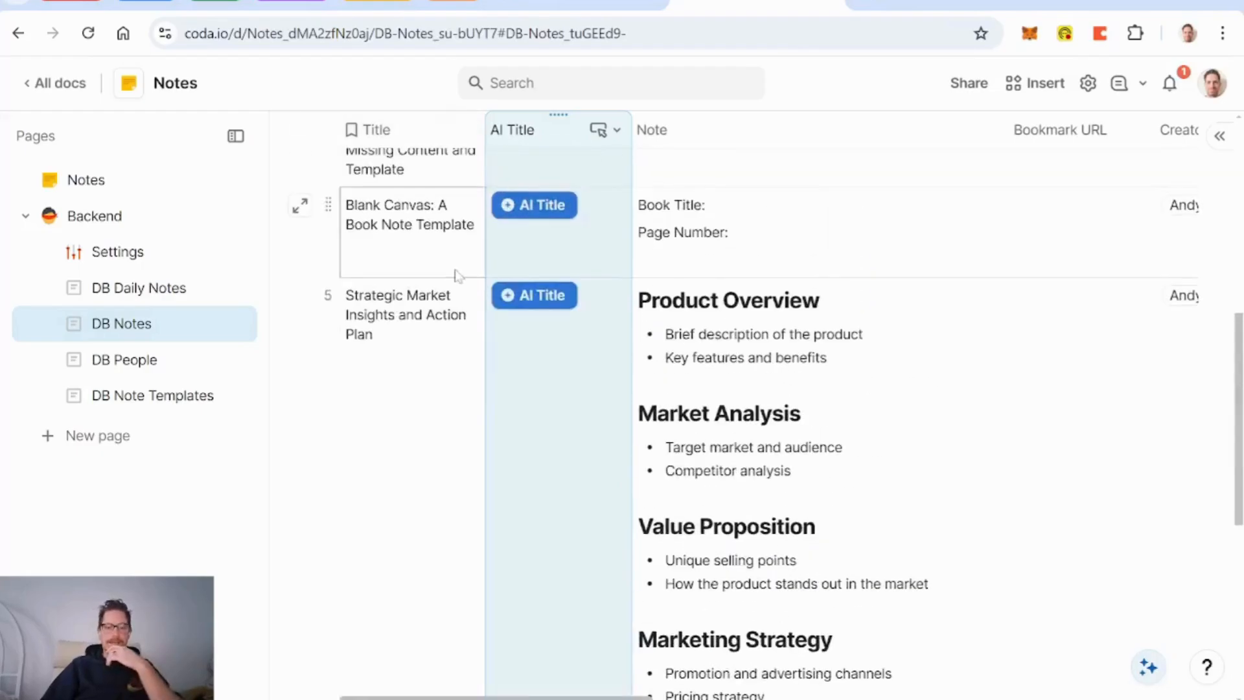
pyautogui.scroll(4, 457, 274)
pyautogui.scroll(-1, 454, 270)
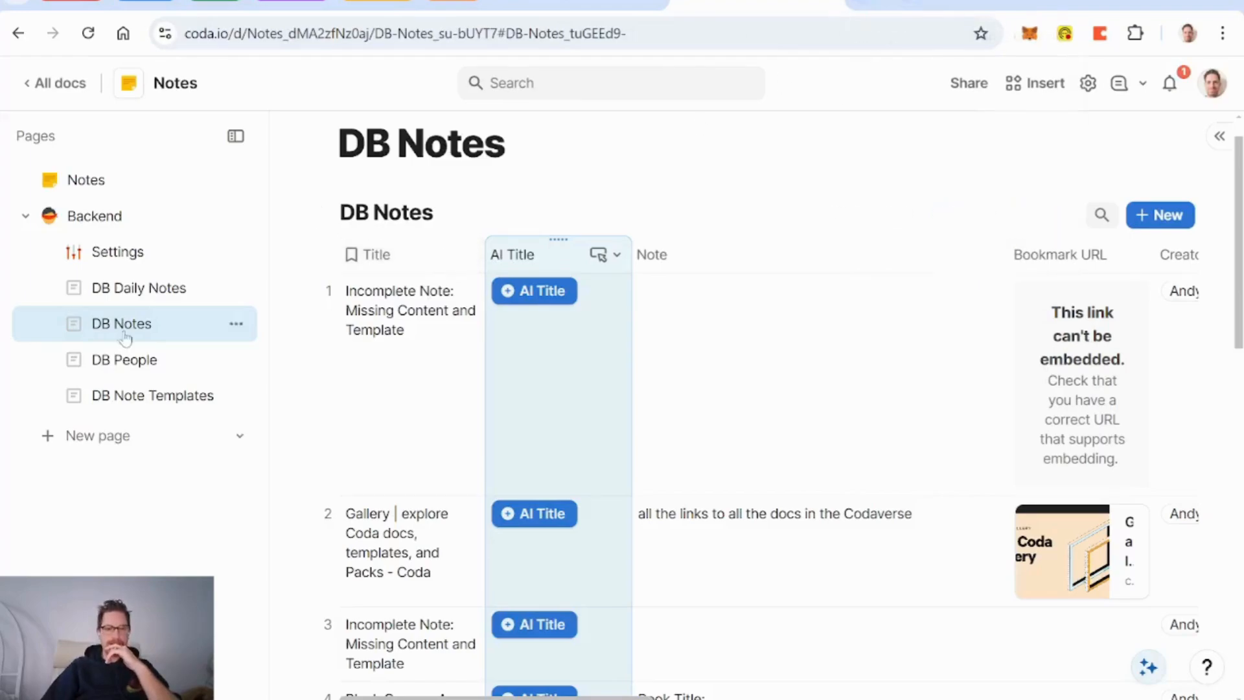
# Step: Insert a new Number column after the Title column
pyautogui.rightClick(393, 254)
pyautogui.moveTo(516, 480)
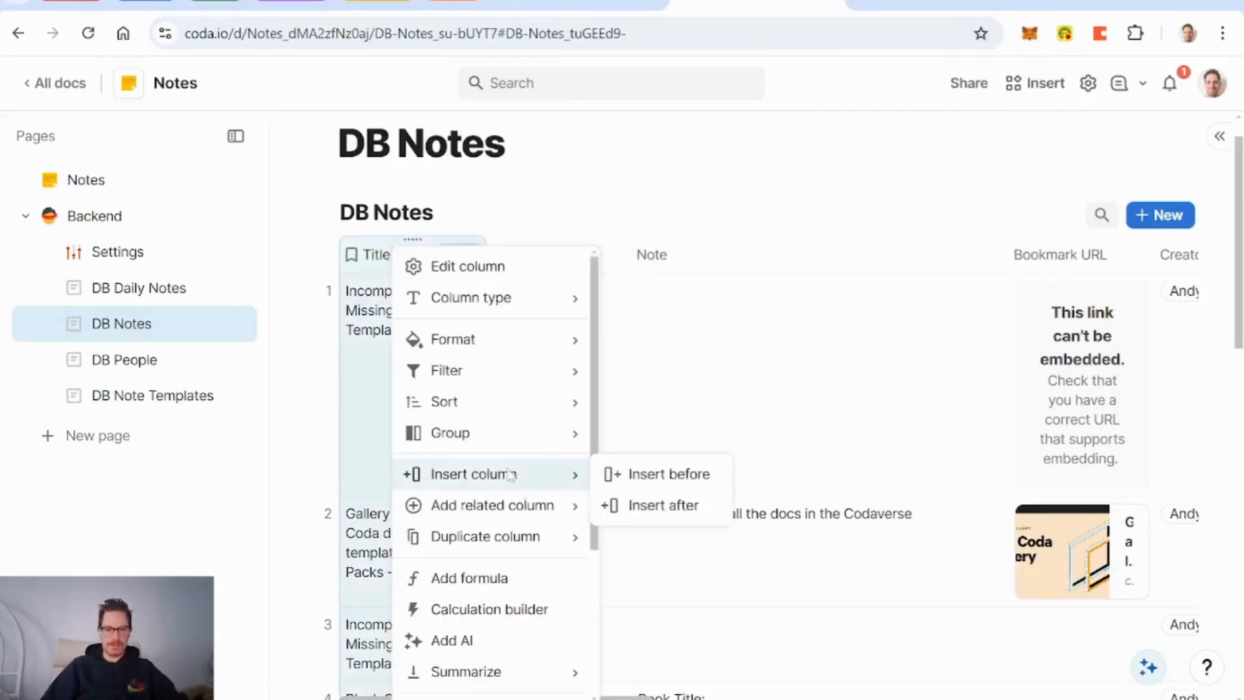
pyautogui.click(674, 505)
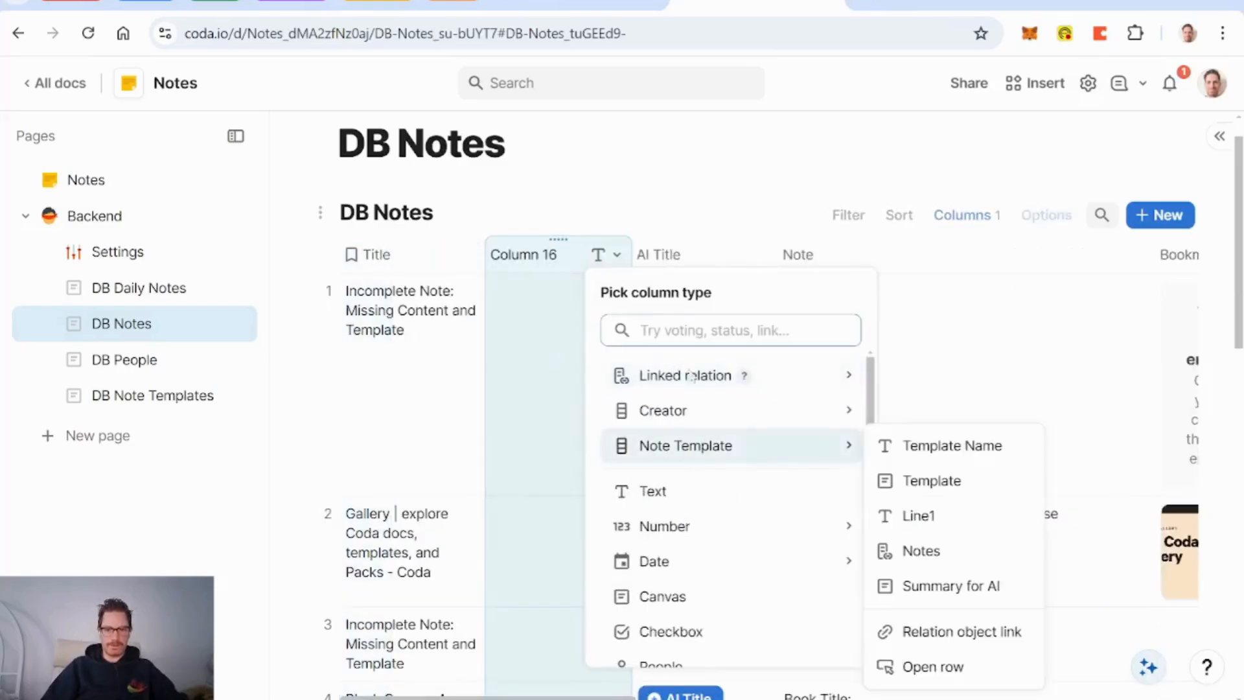
pyautogui.click(677, 524)
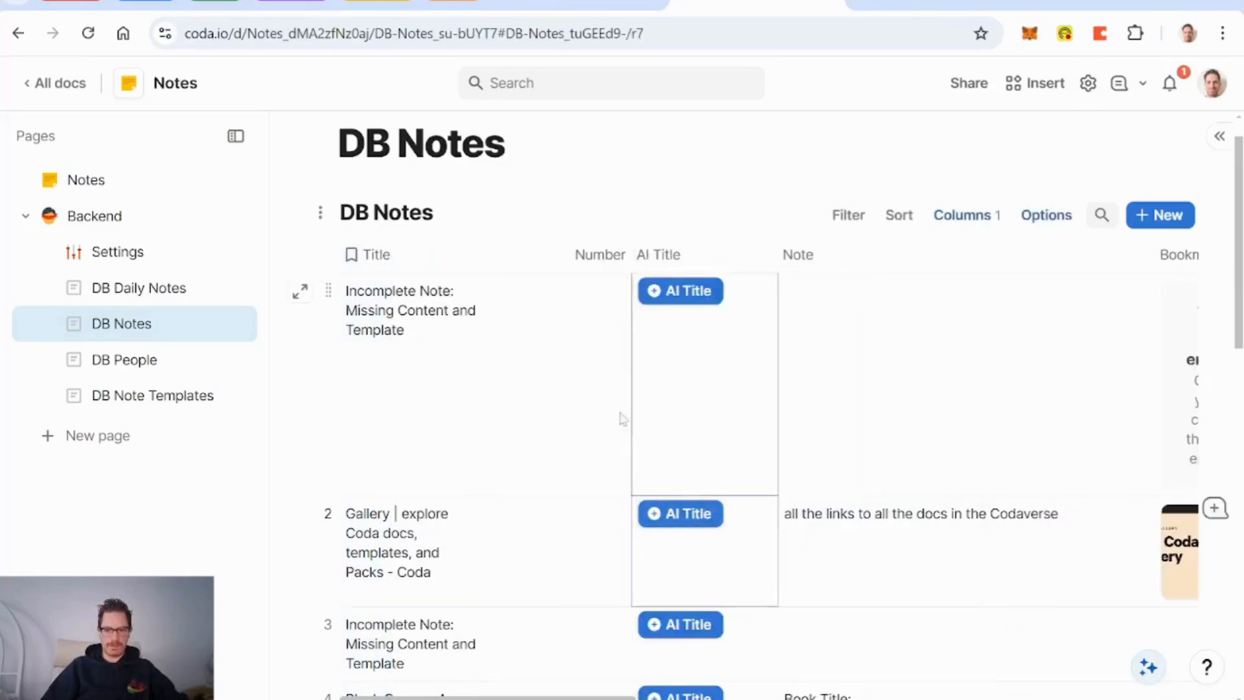
# Step: Change the new Number column's type to Text
pyautogui.click(610, 256)
pyautogui.click(520, 256)
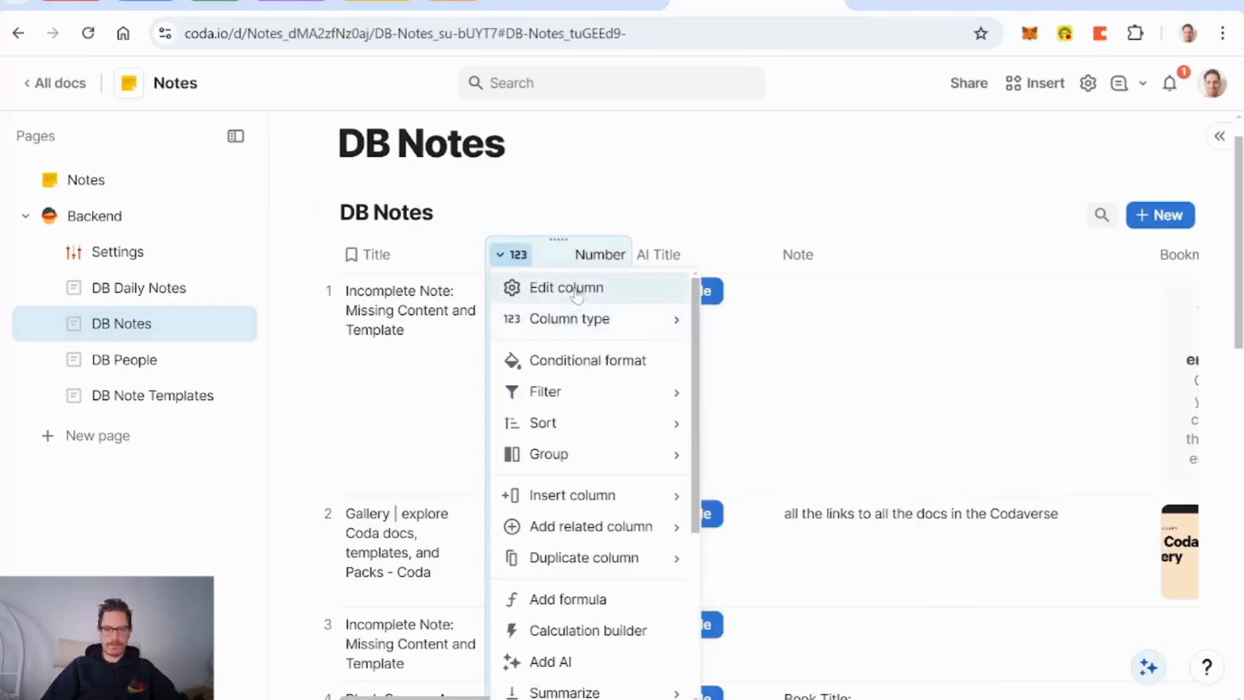
pyautogui.moveTo(593, 320)
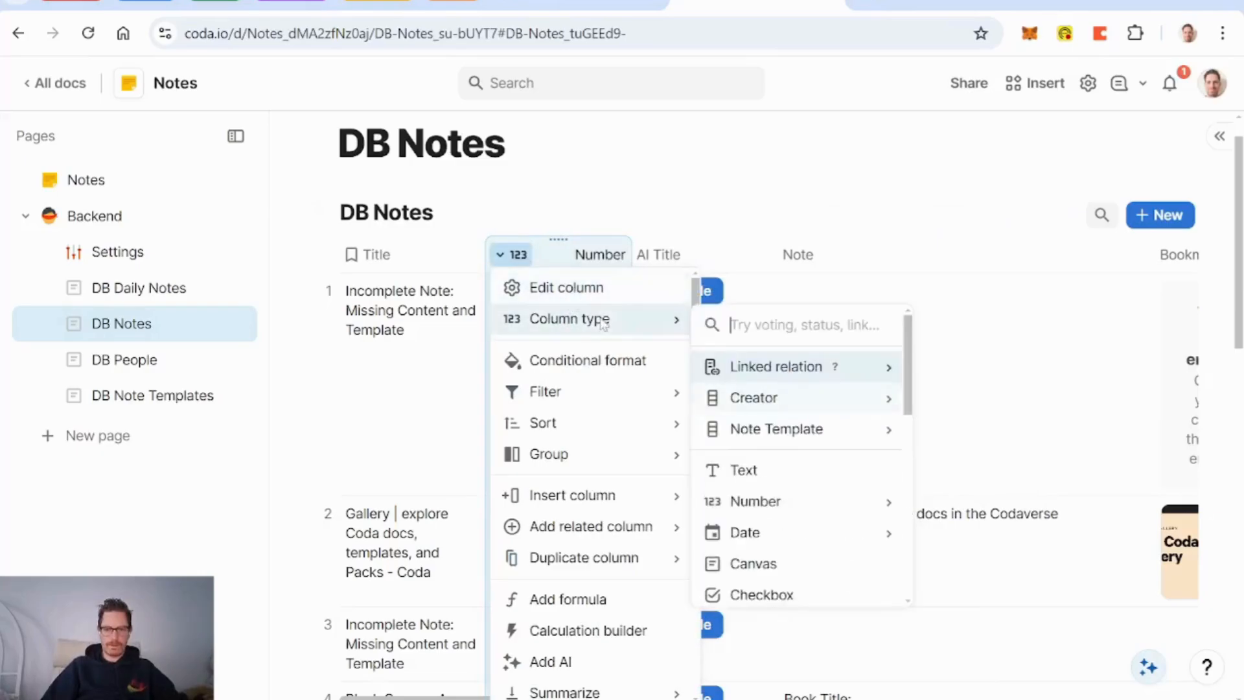
pyautogui.click(790, 469)
# Step: Name the new column Default Title, fixing a typo along the way
pyautogui.write('Deafult')
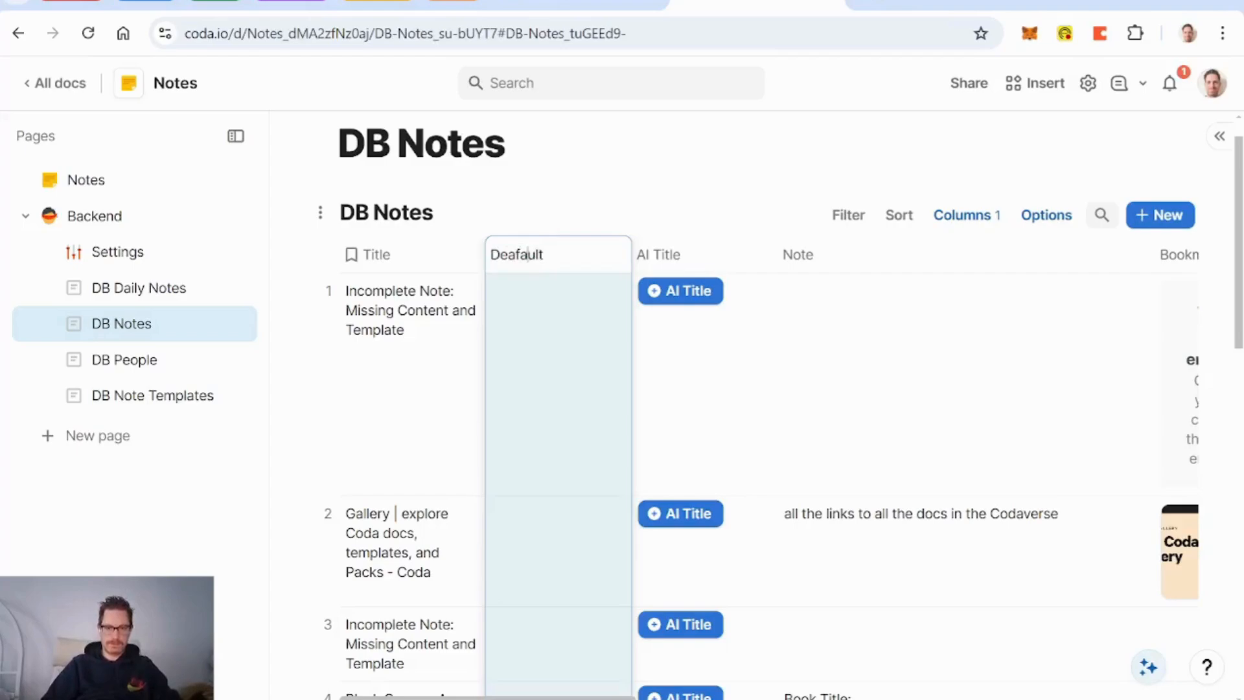
pyautogui.press('Left')
pyautogui.press('Left')
pyautogui.press('Left')
pyautogui.press('BackSpace')
pyautogui.press('BackSpace')
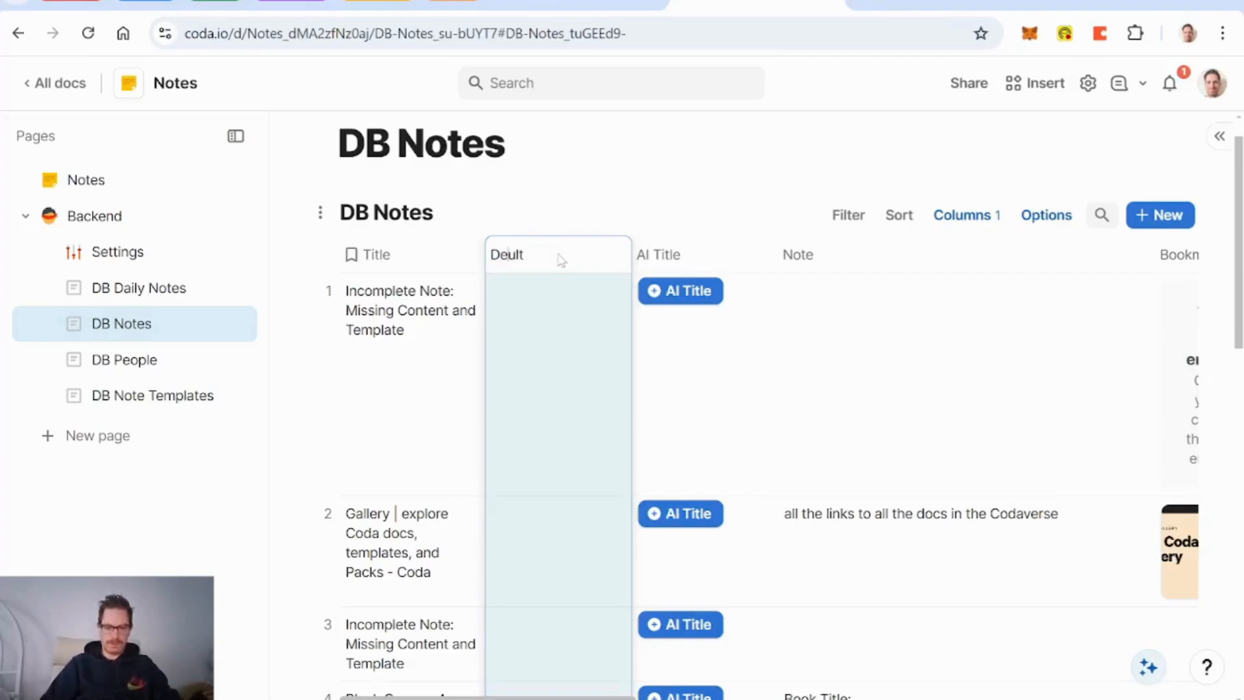
pyautogui.write('fa')
pyautogui.press('Return')
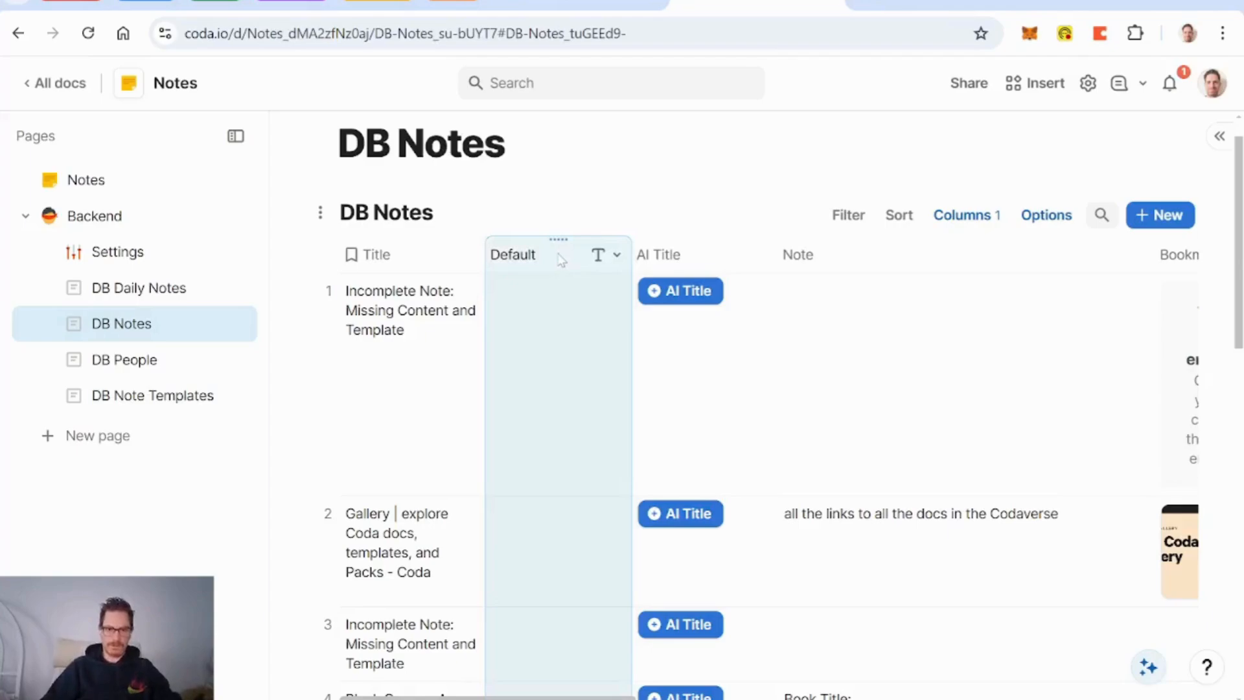
pyautogui.click(561, 260)
pyautogui.write('Tit')
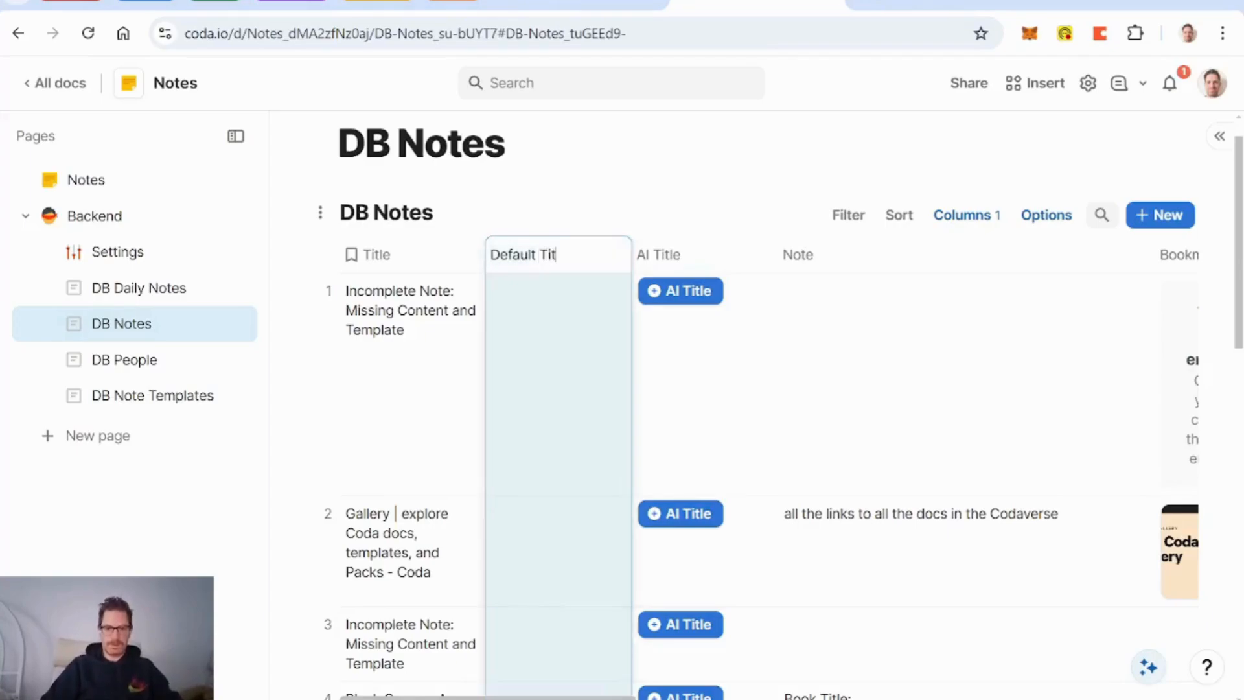
pyautogui.write('le')
pyautogui.click(552, 350)
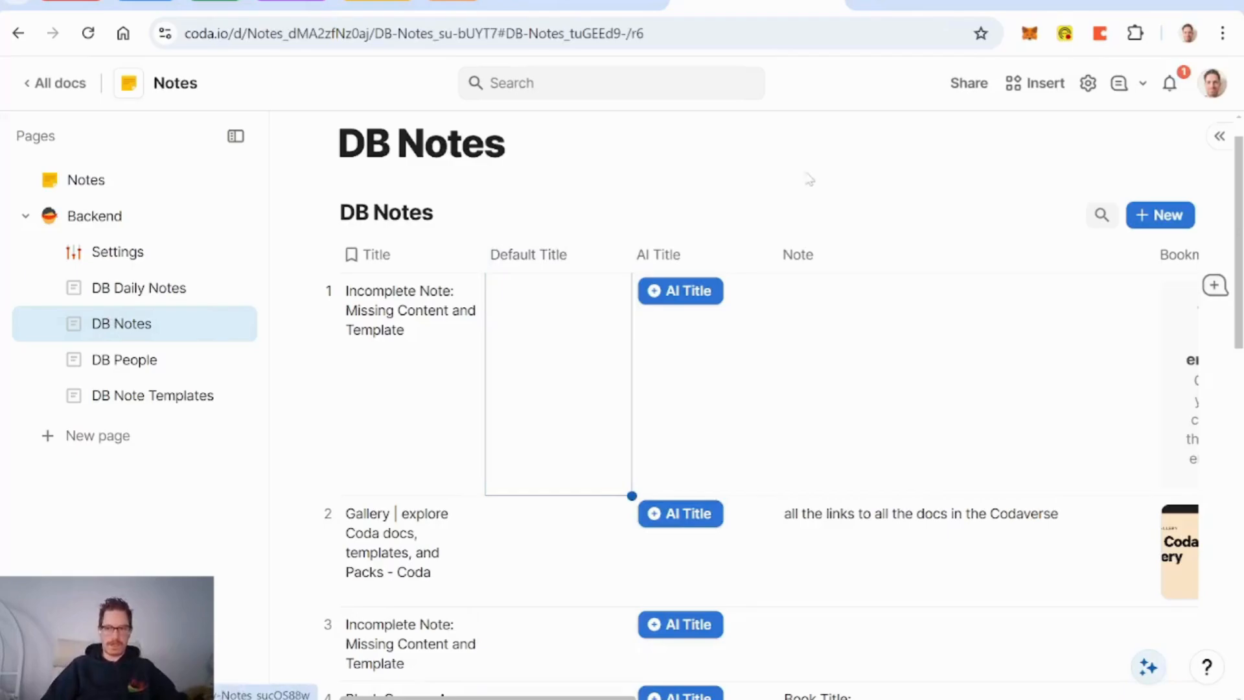
# Step: Review the existing Update Note Titles and Create Daily Note automation rules
pyautogui.click(1088, 83)
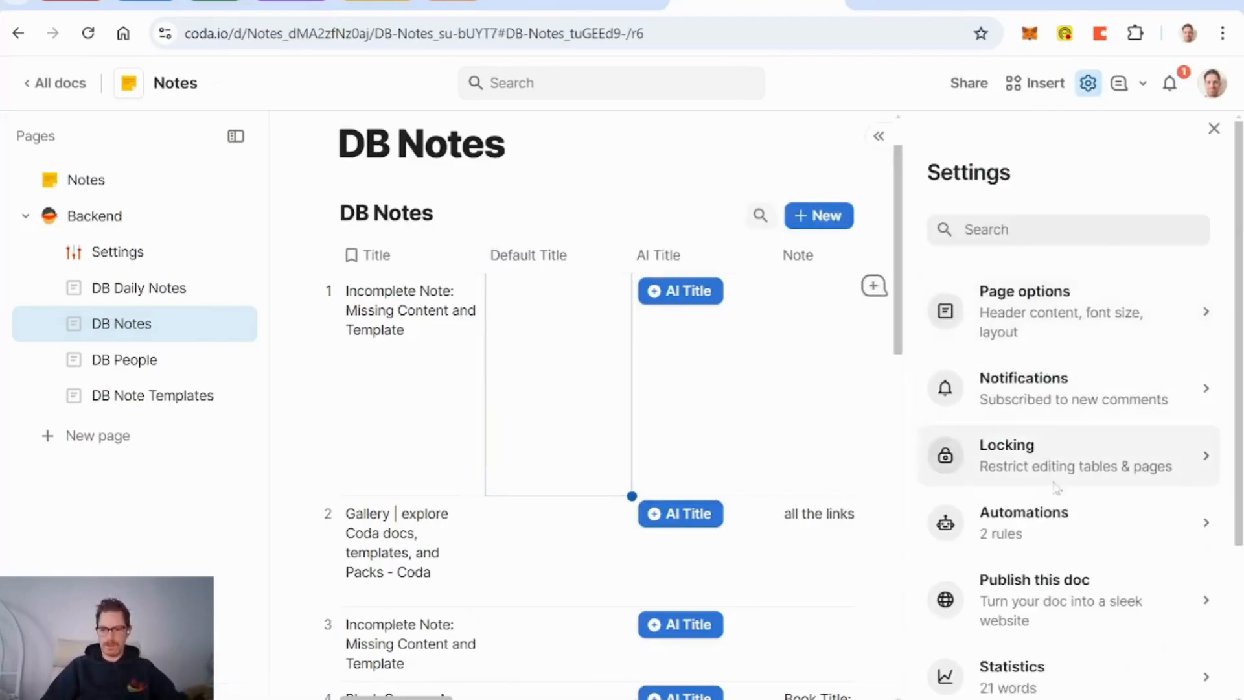
pyautogui.click(1050, 522)
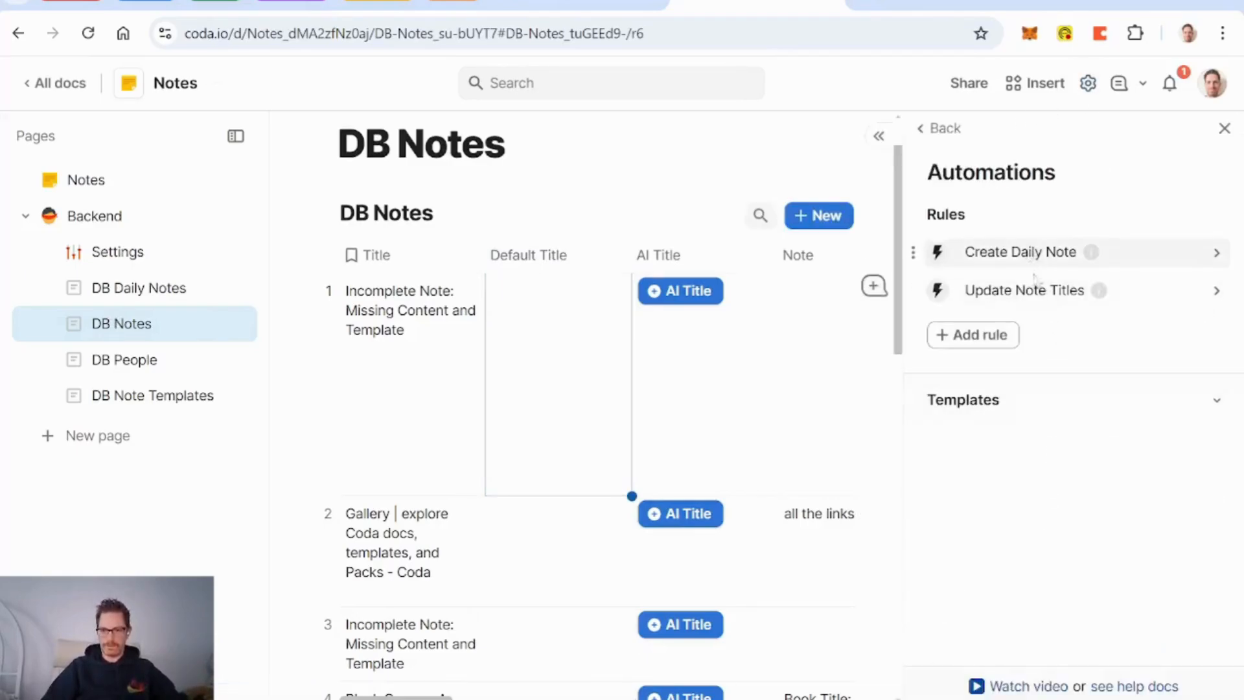
pyautogui.click(1017, 290)
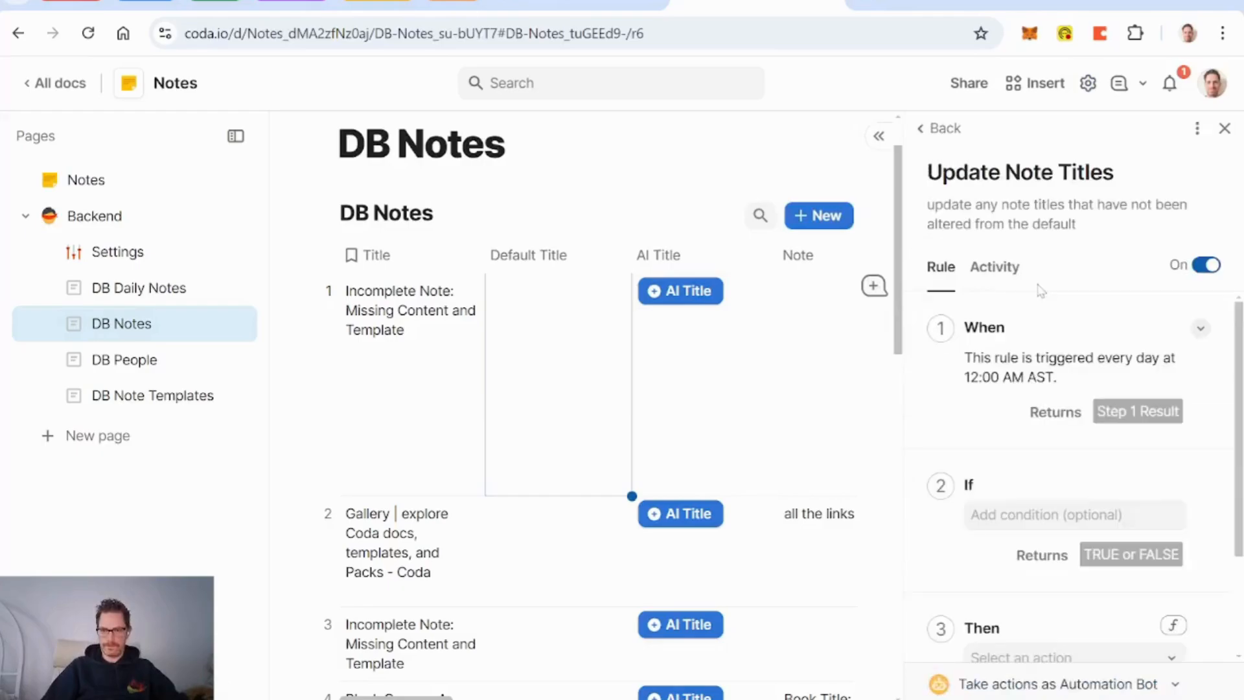
pyautogui.click(946, 129)
pyautogui.click(985, 250)
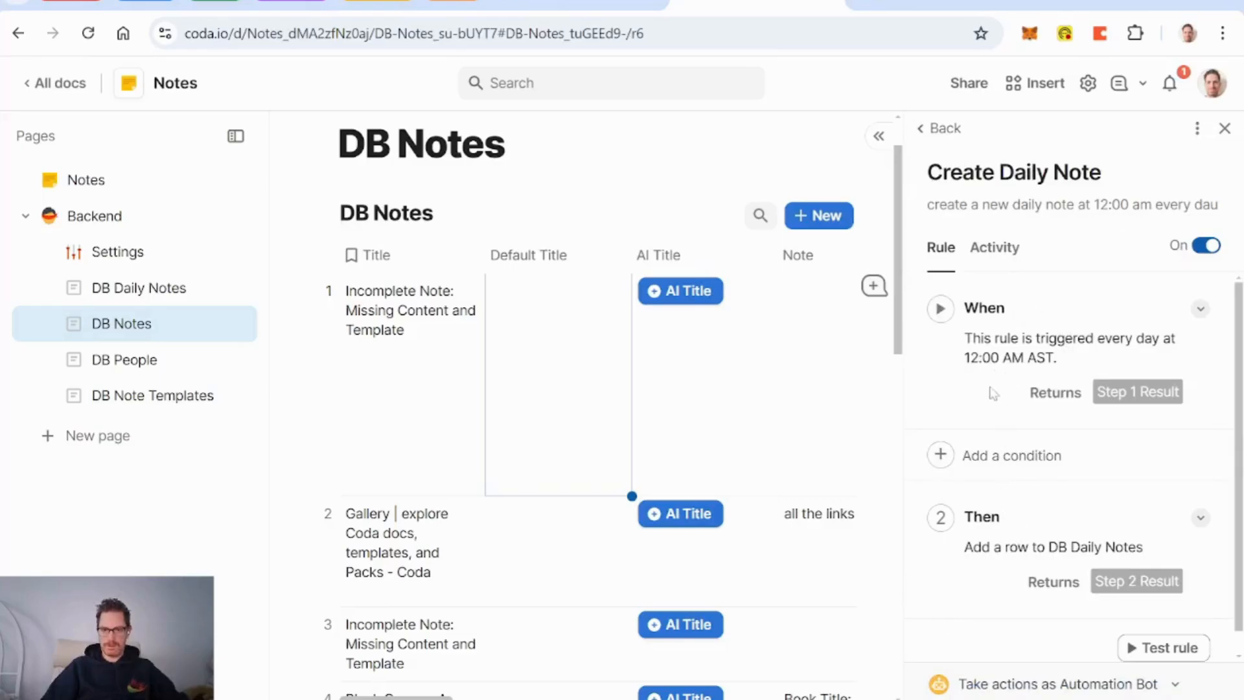
pyautogui.click(945, 129)
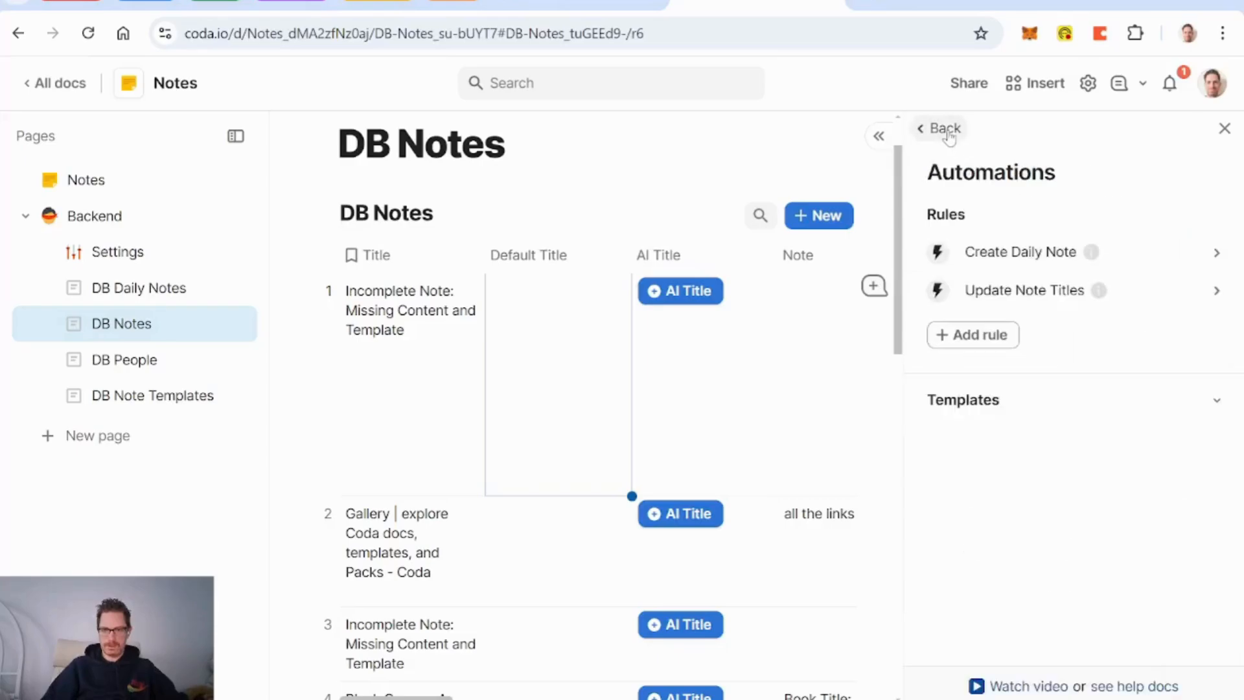
# Step: Add a rule 'Add note default title' described 'for every new note, duplicate the default title to the Default Title column'
pyautogui.click(983, 336)
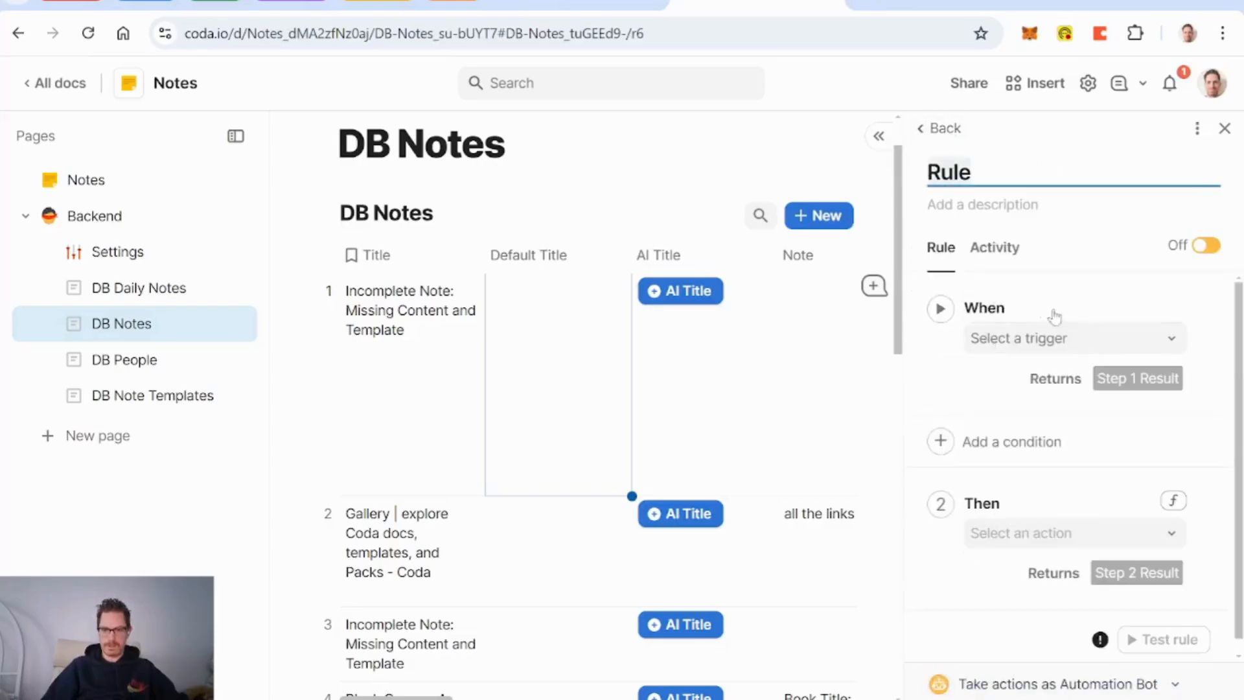
pyautogui.write('Add ')
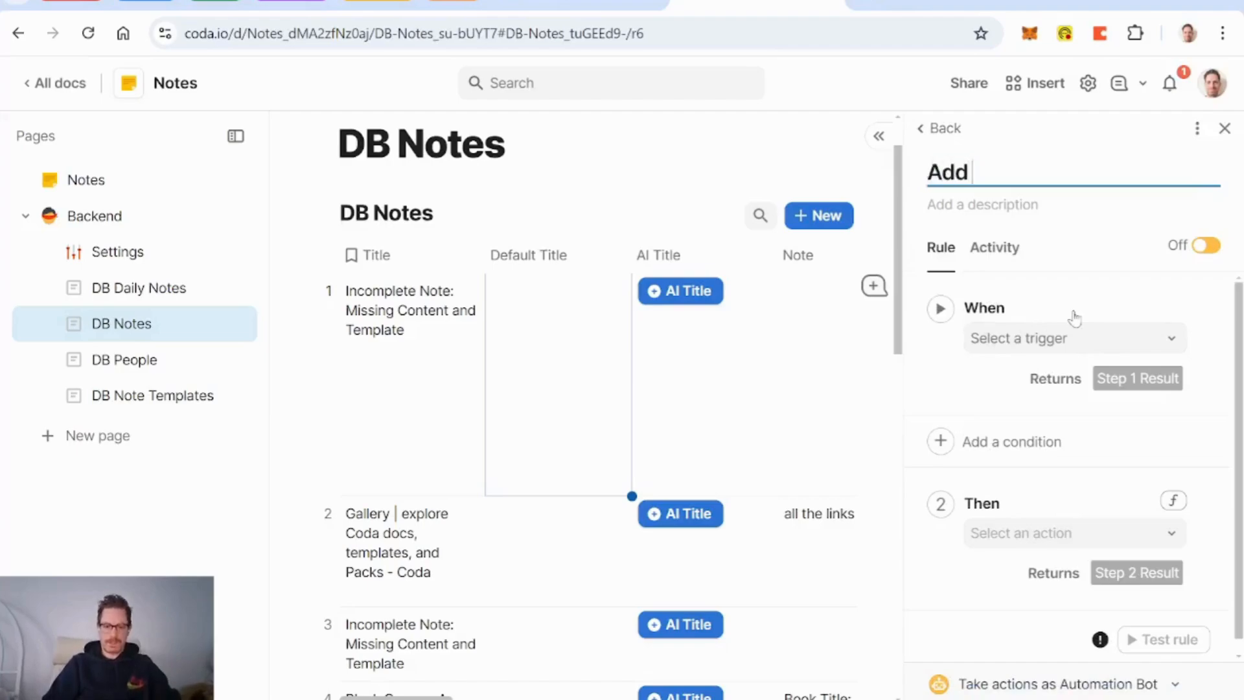
pyautogui.write('note de')
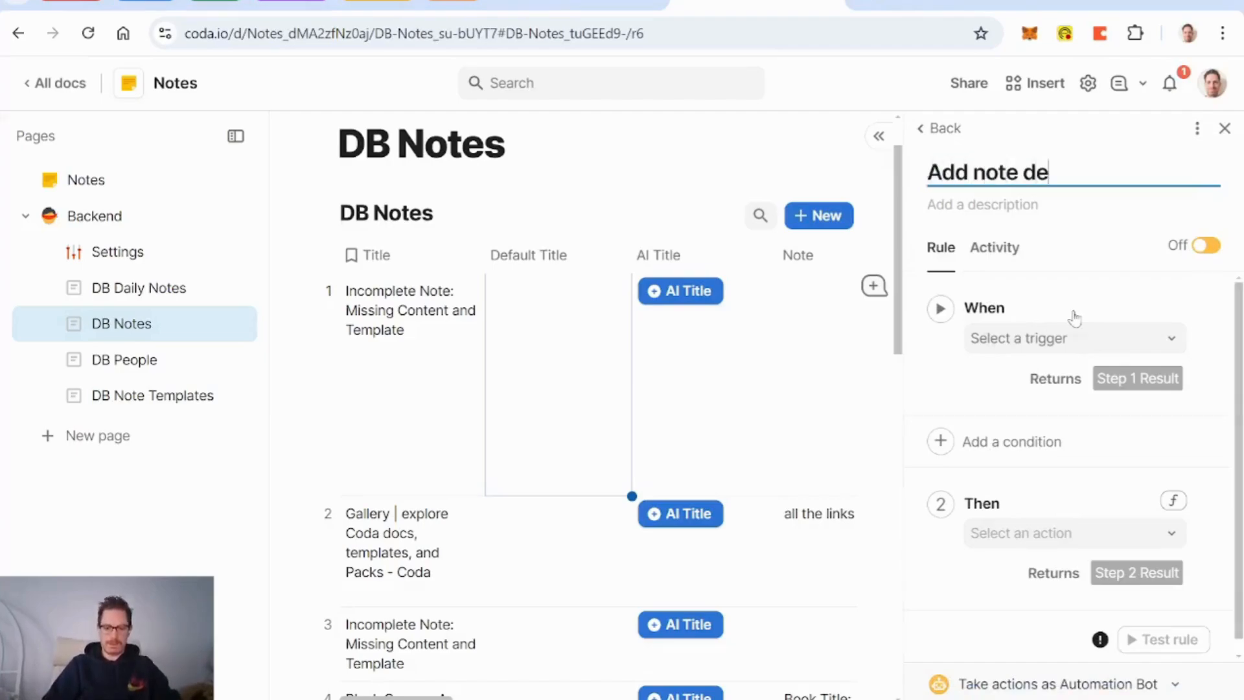
pyautogui.write('fault title')
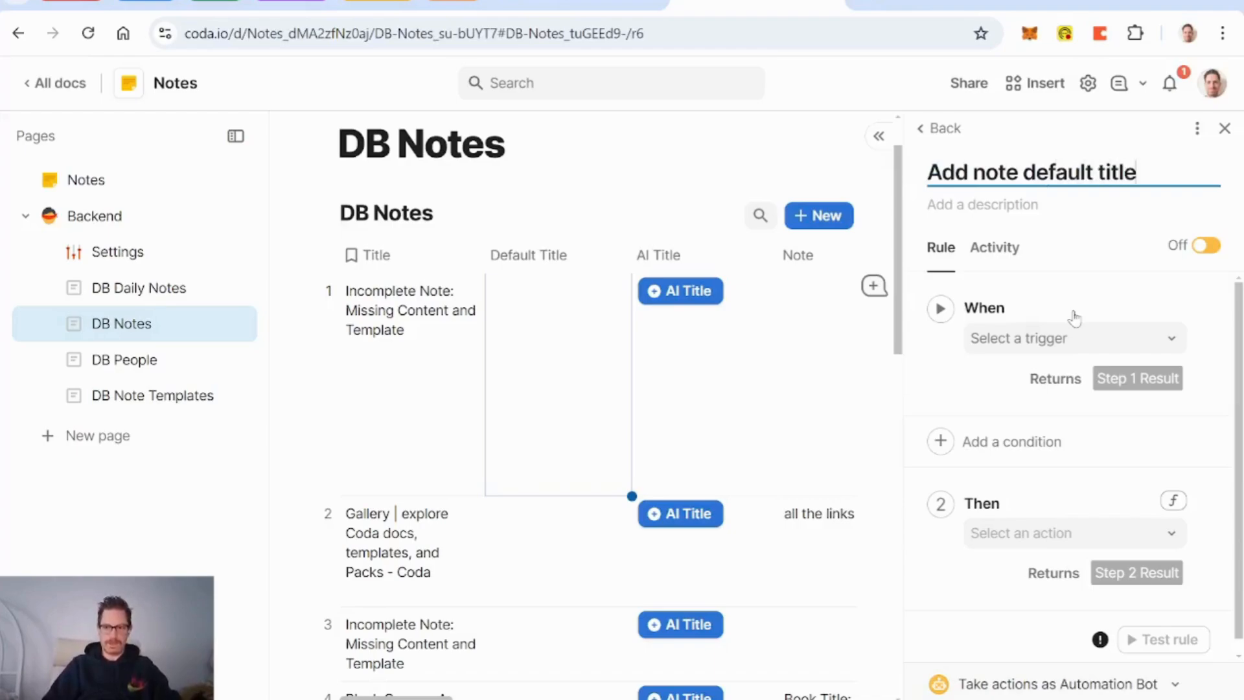
pyautogui.press('Tab')
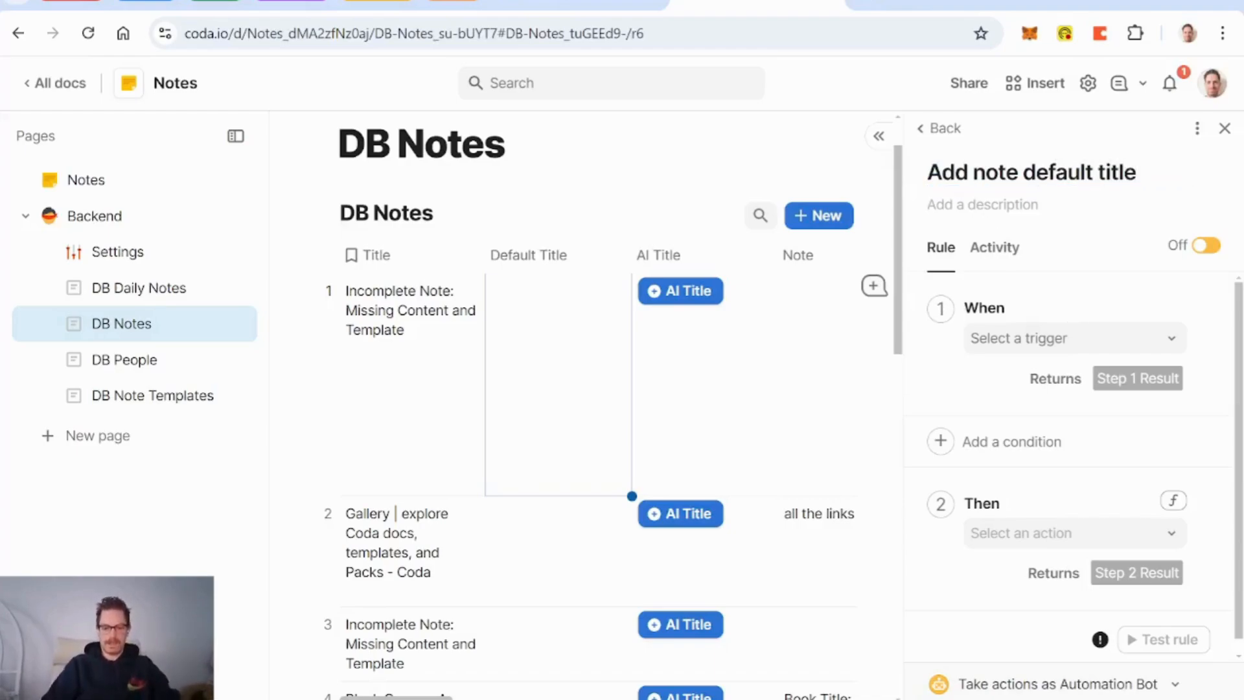
pyautogui.write('for every new not')
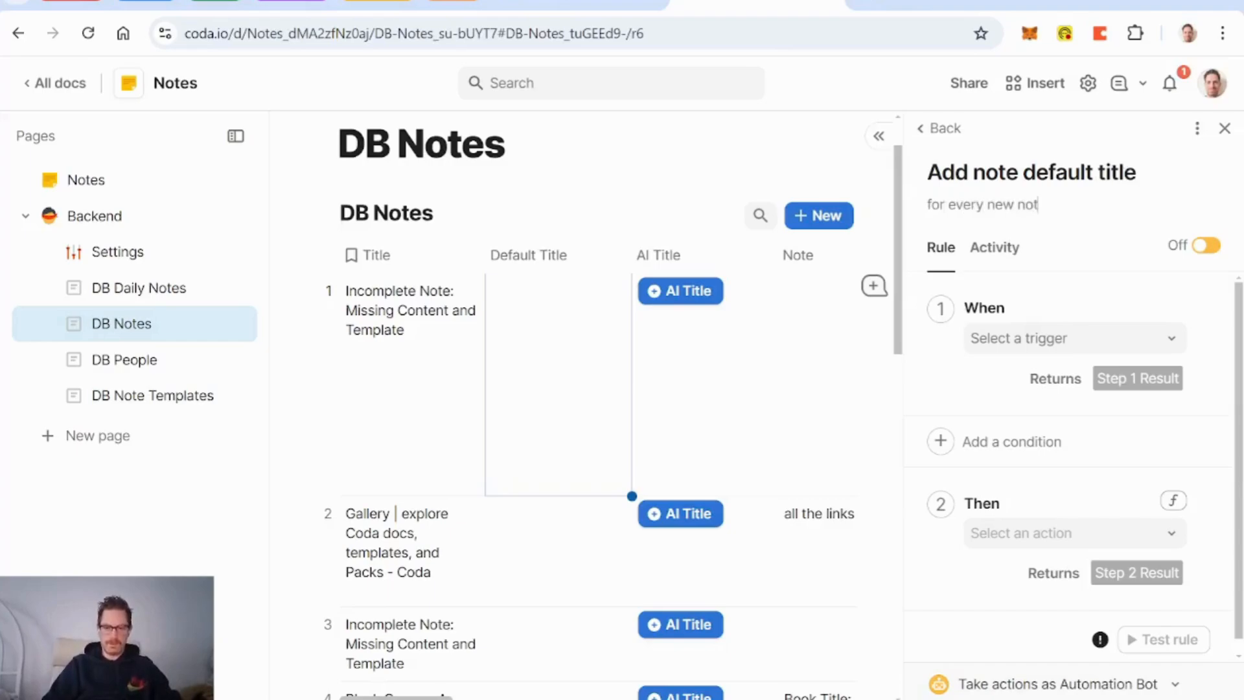
pyautogui.write('e, duplicate the')
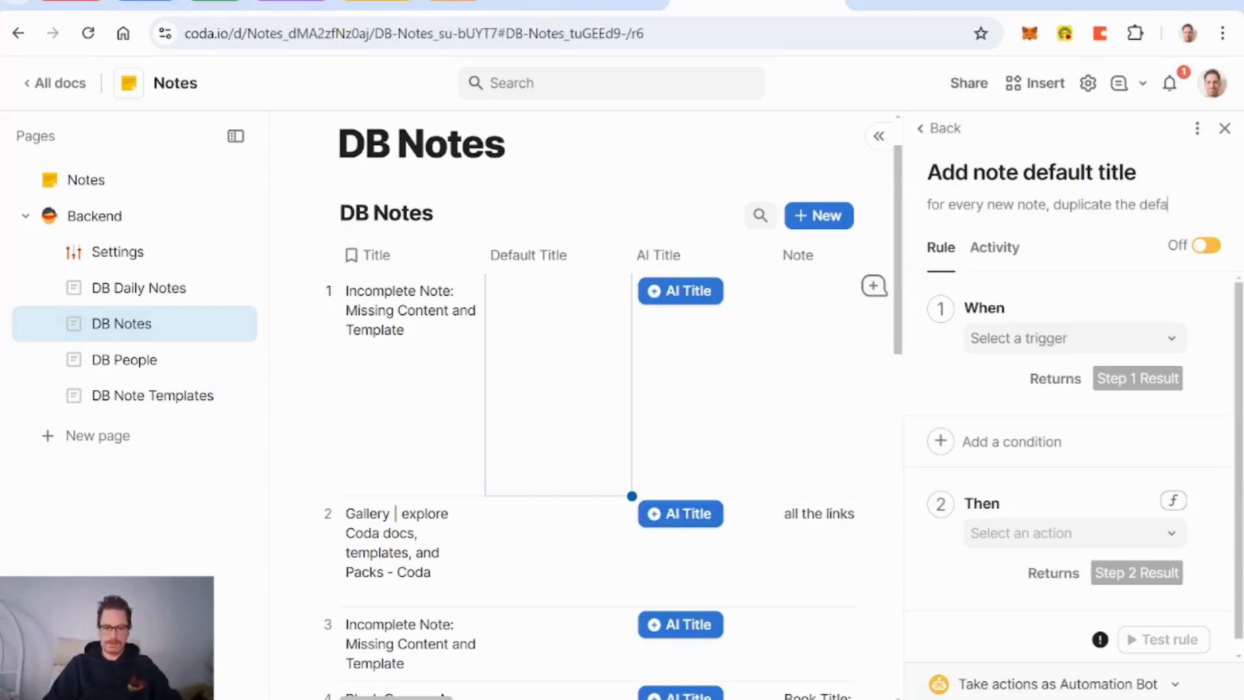
pyautogui.write('default title')
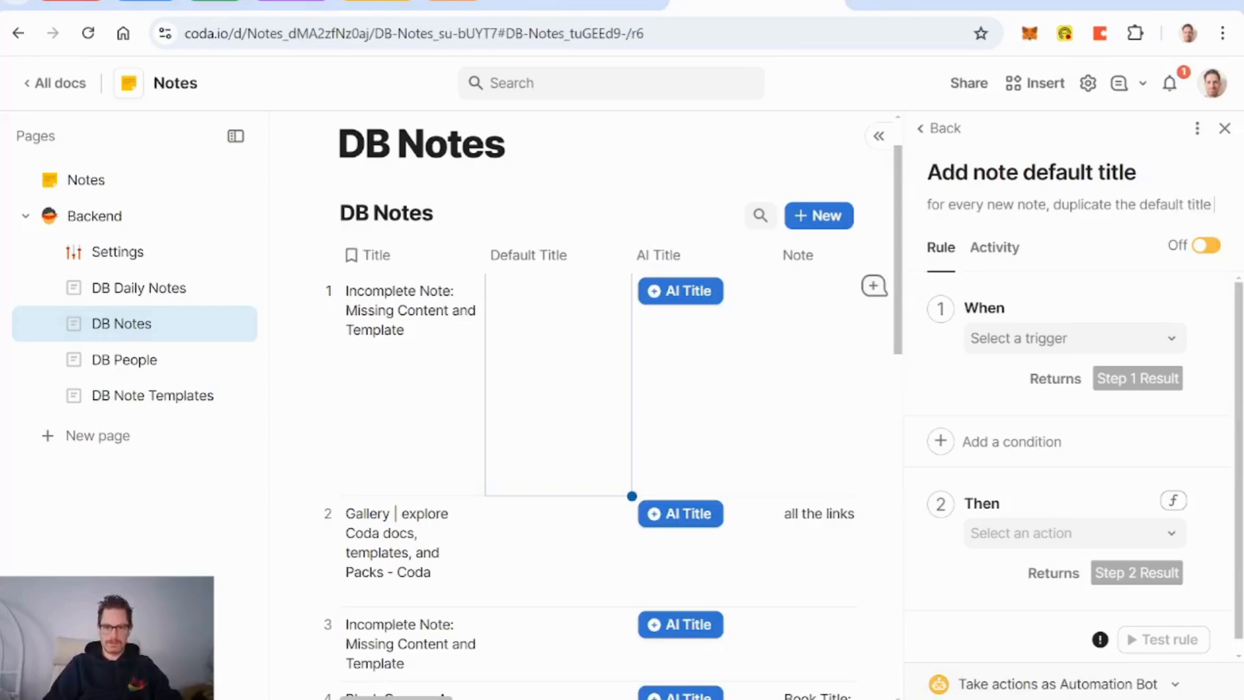
pyautogui.write(' to the Defau')
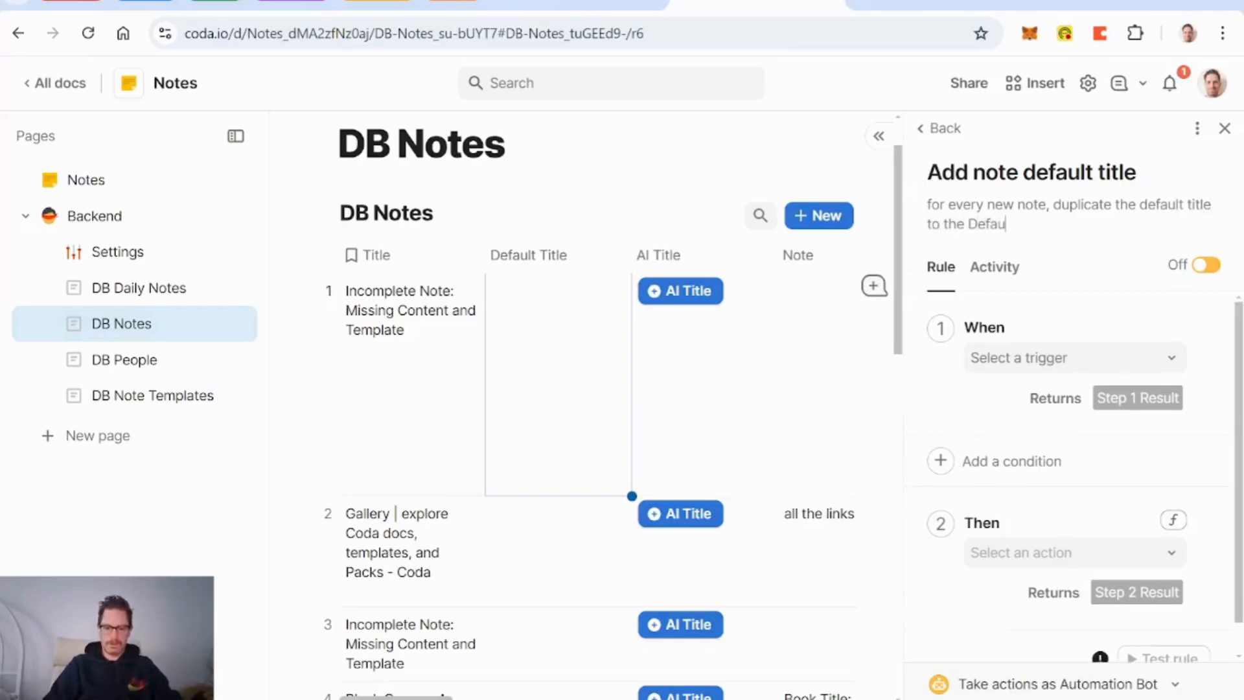
pyautogui.write('lt Title colum')
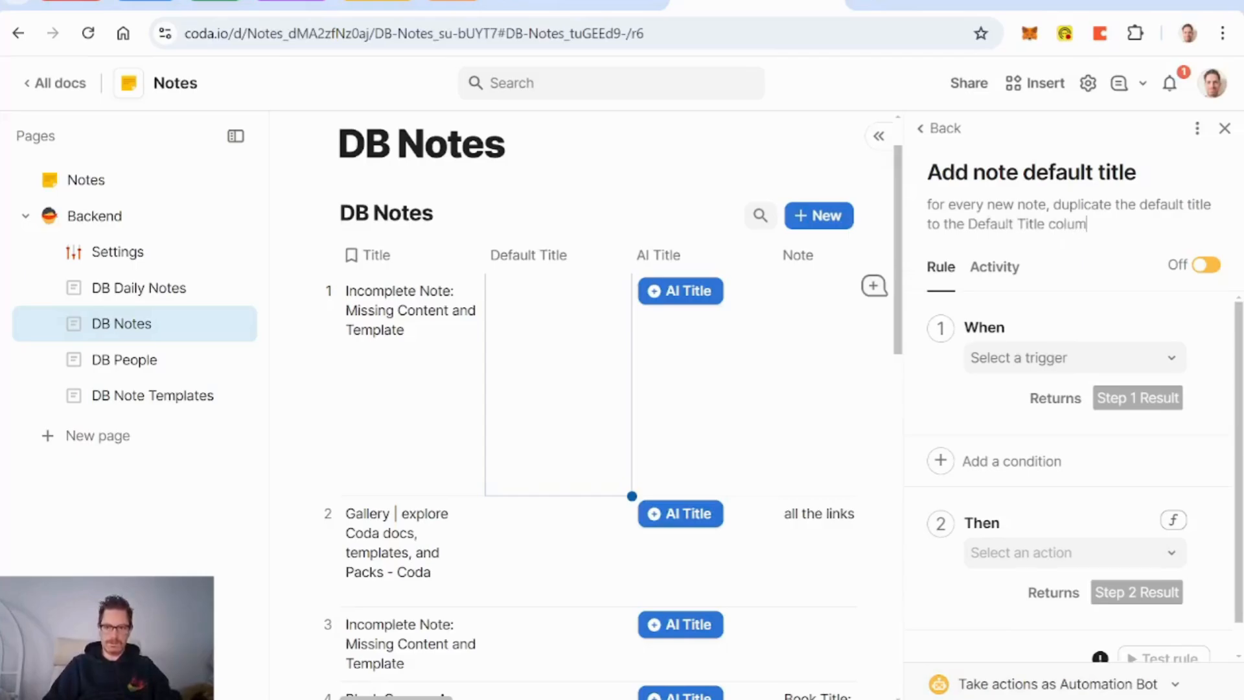
pyautogui.write('n')
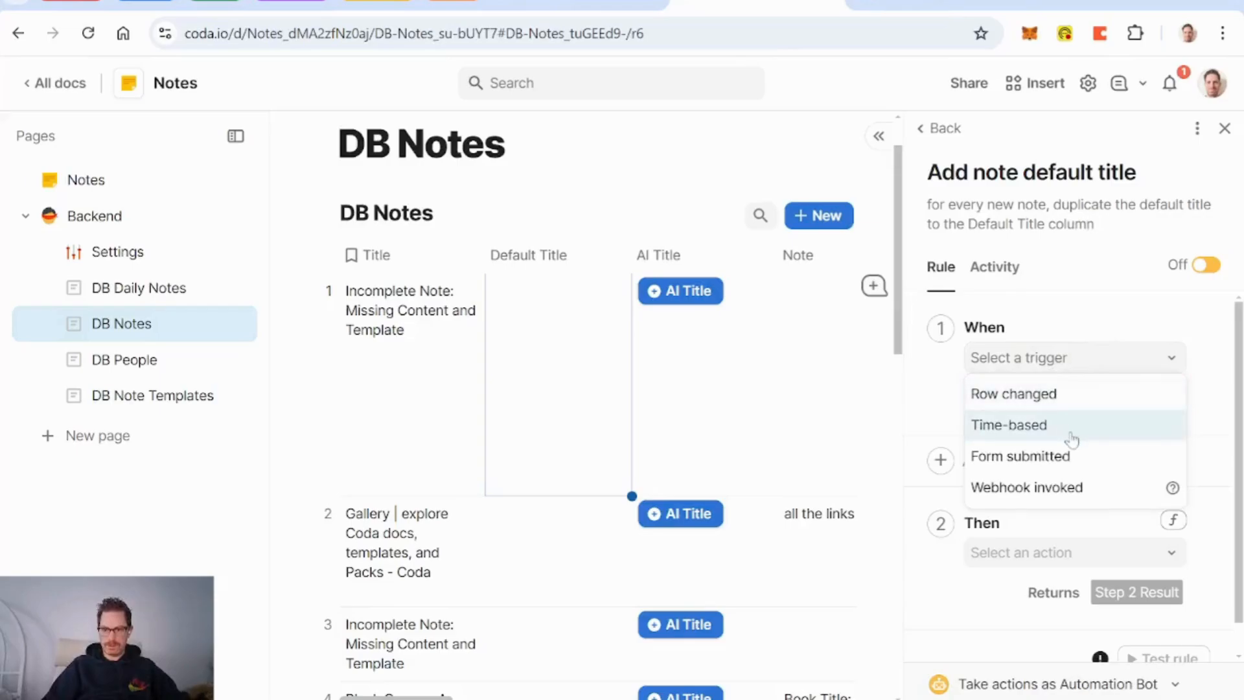
# Step: Set the When trigger to Row changed on the DB Notes table, any editable column
pyautogui.click(1049, 403)
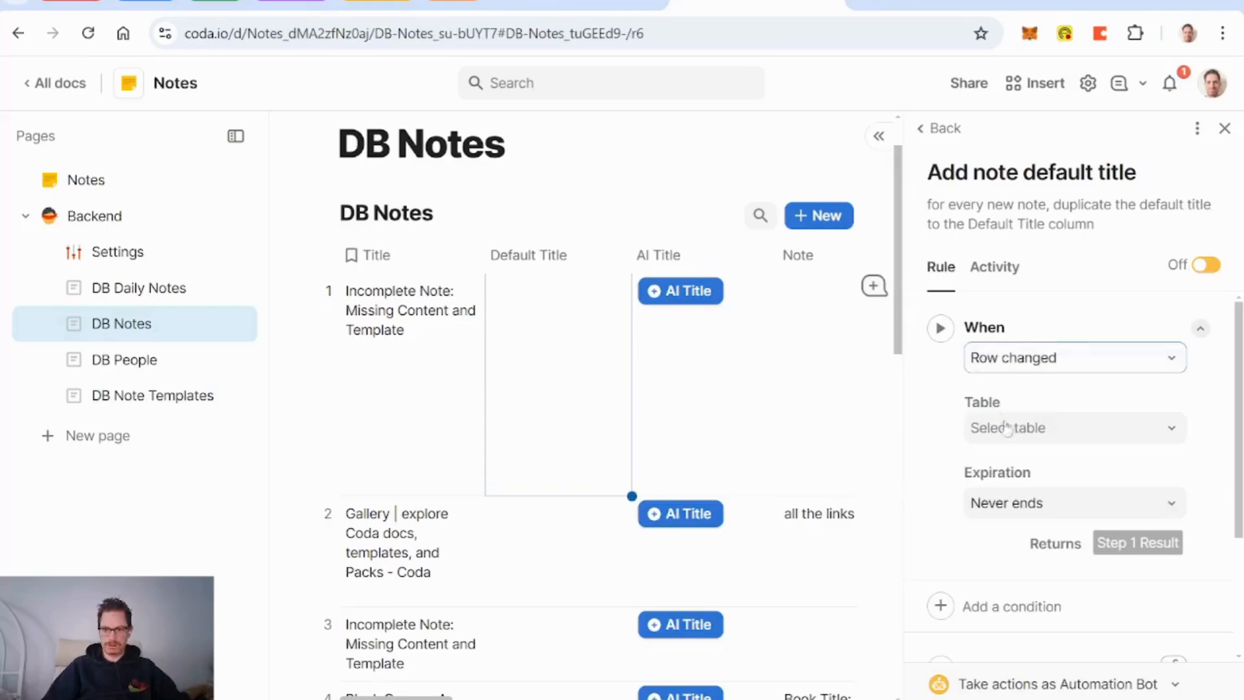
pyautogui.click(1032, 435)
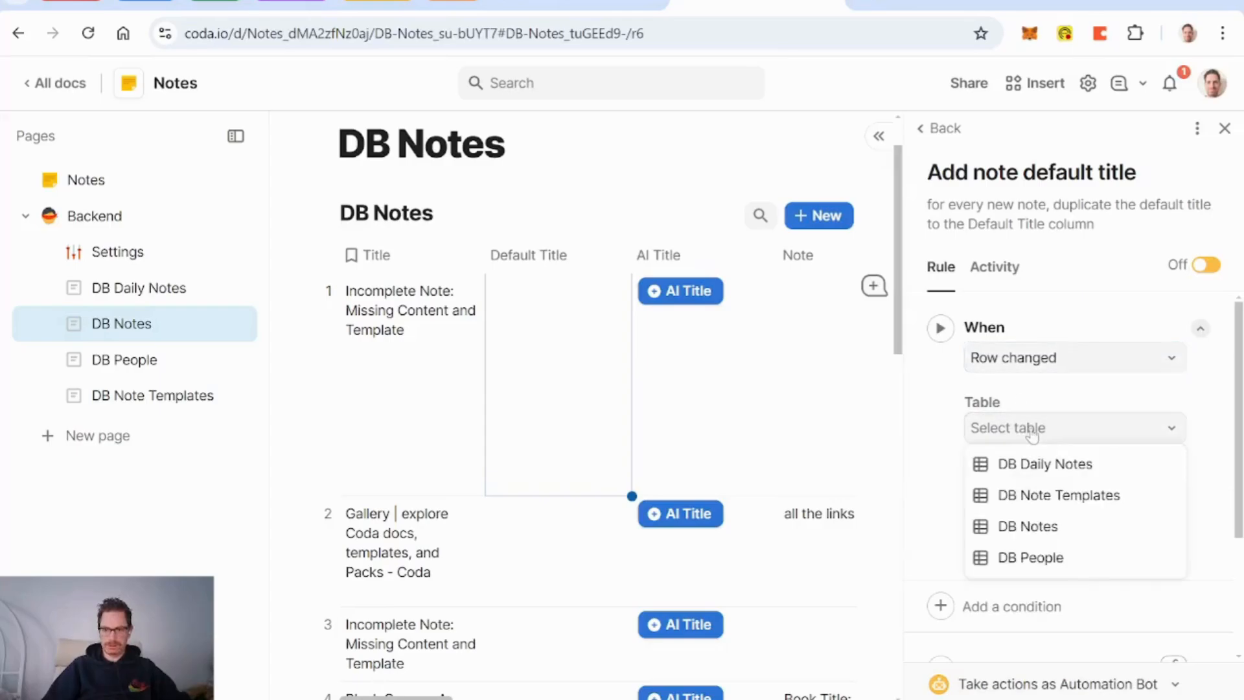
pyautogui.click(1042, 526)
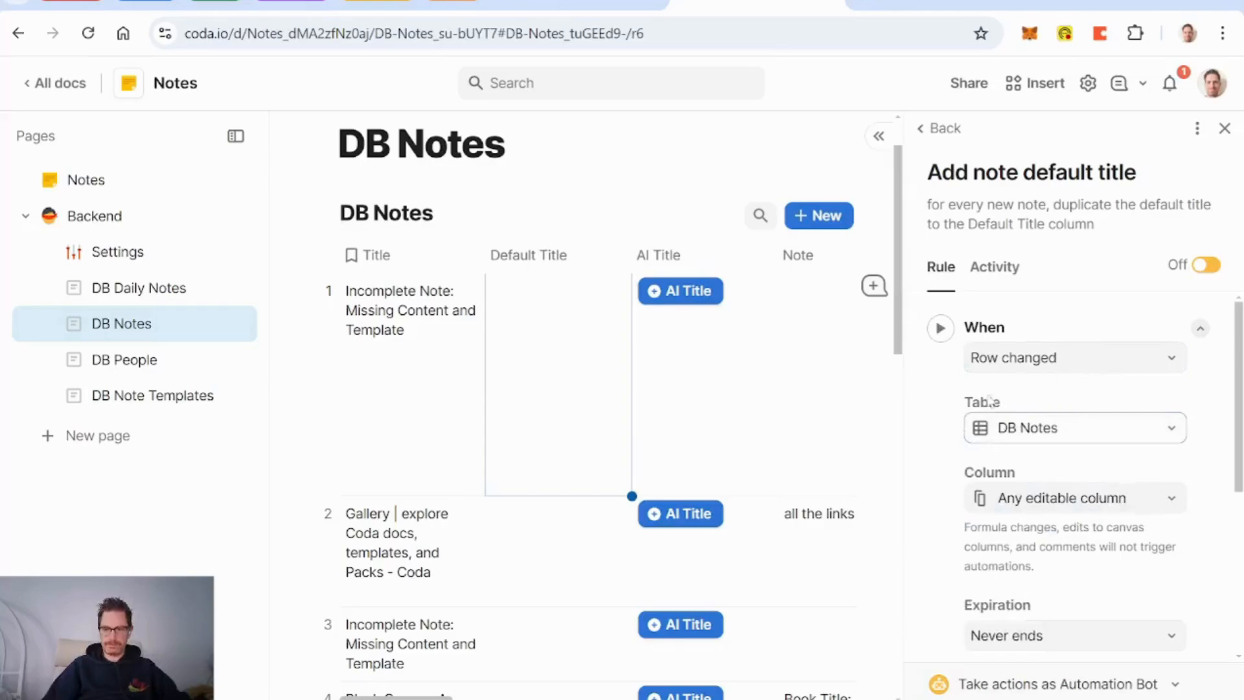
pyautogui.click(1061, 359)
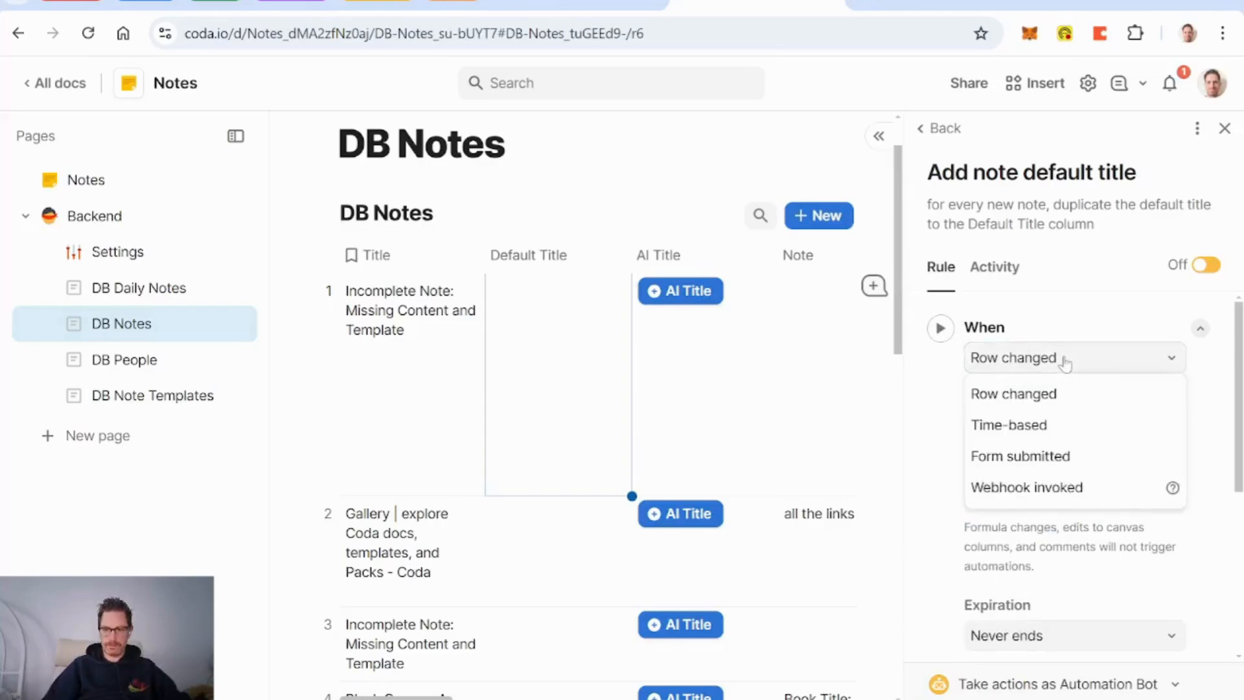
pyautogui.click(1010, 400)
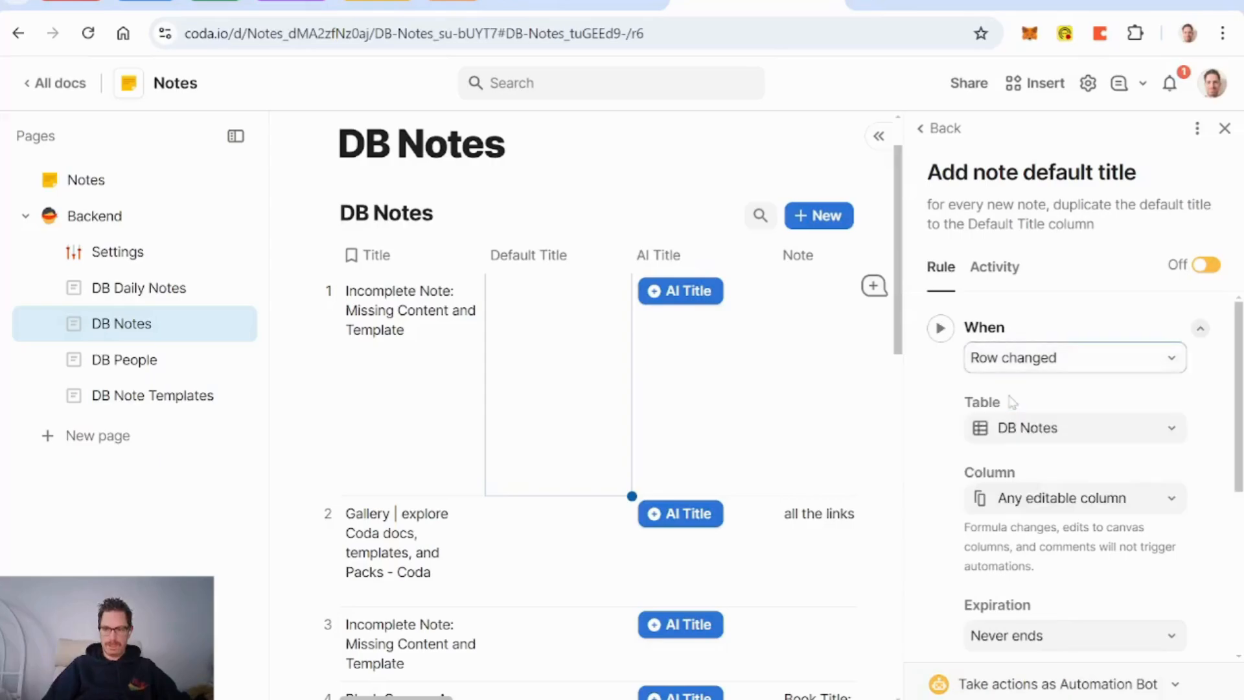
pyautogui.click(1108, 358)
pyautogui.moveTo(1174, 490)
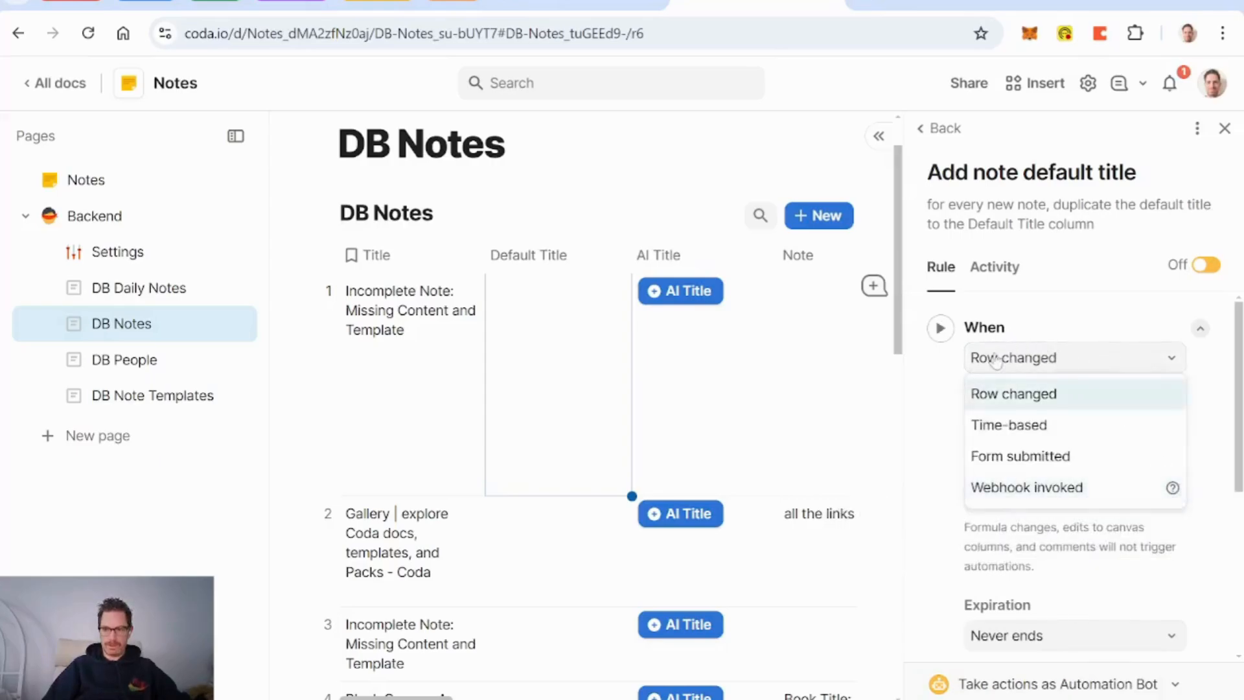
pyautogui.click(924, 410)
pyautogui.scroll(-5, 943, 448)
pyautogui.scroll(5, 943, 452)
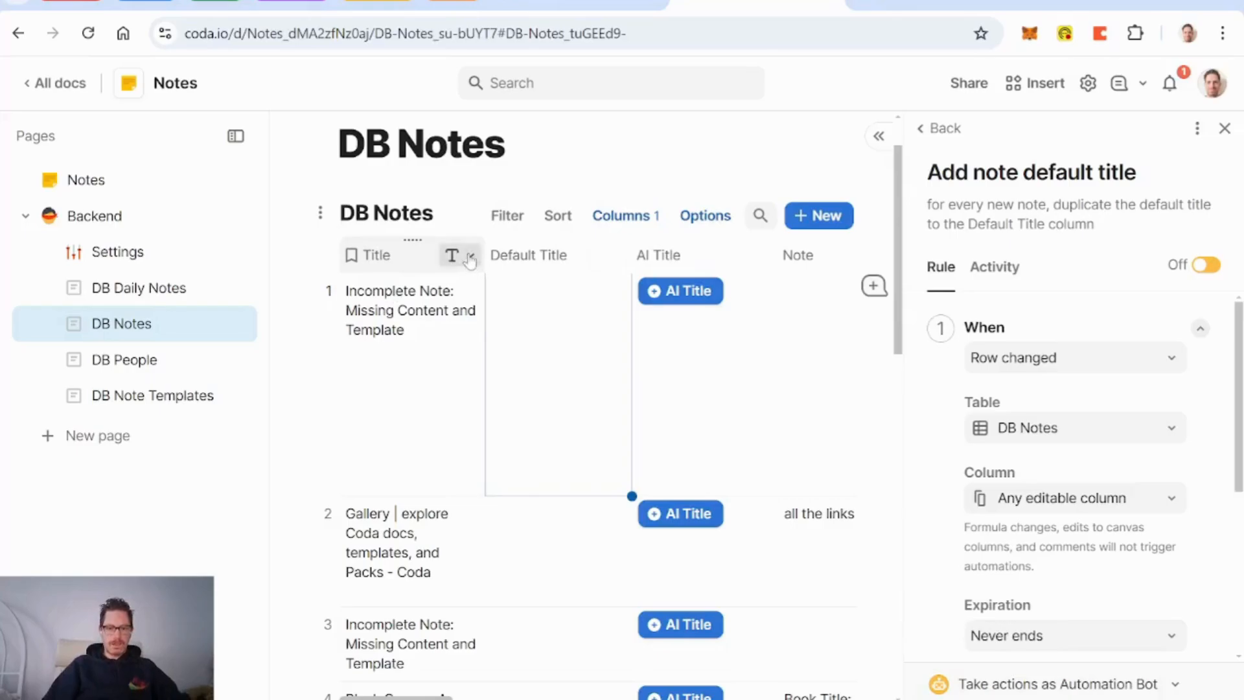
pyautogui.click(470, 257)
pyautogui.click(512, 286)
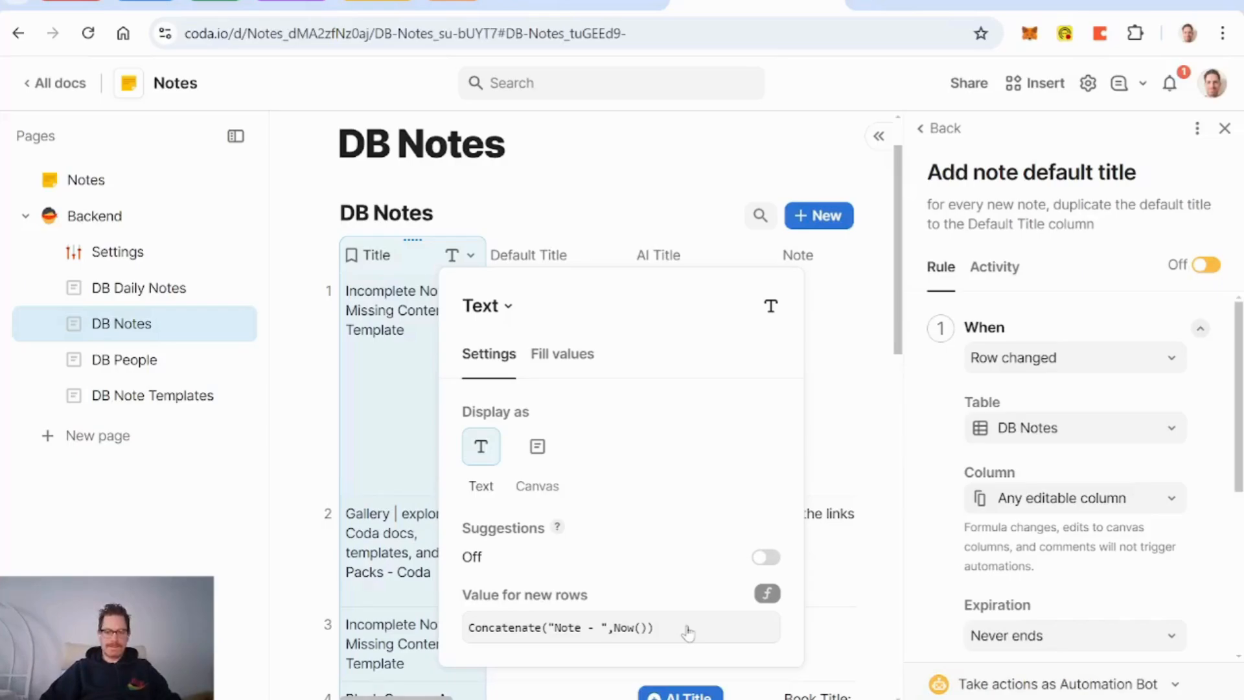
pyautogui.click(415, 259)
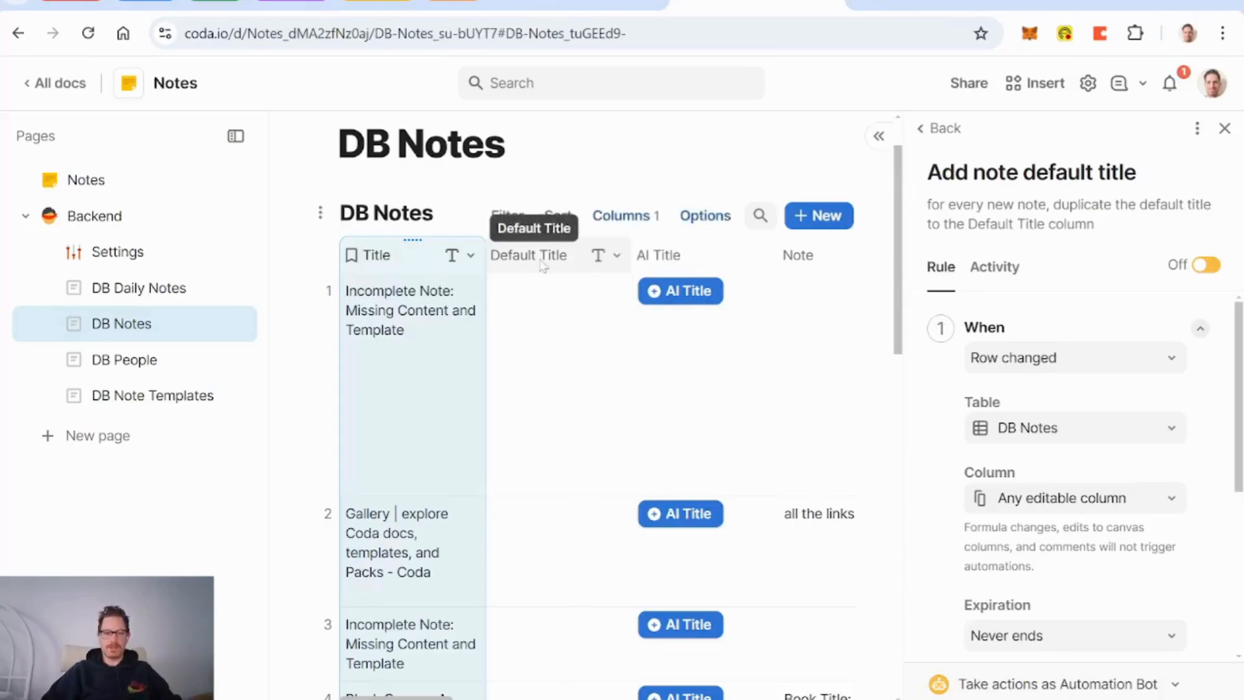
pyautogui.click(1198, 128)
# Step: Delete the Add note rule, reopen Update Note Titles, and start editing its If condition
pyautogui.click(1106, 194)
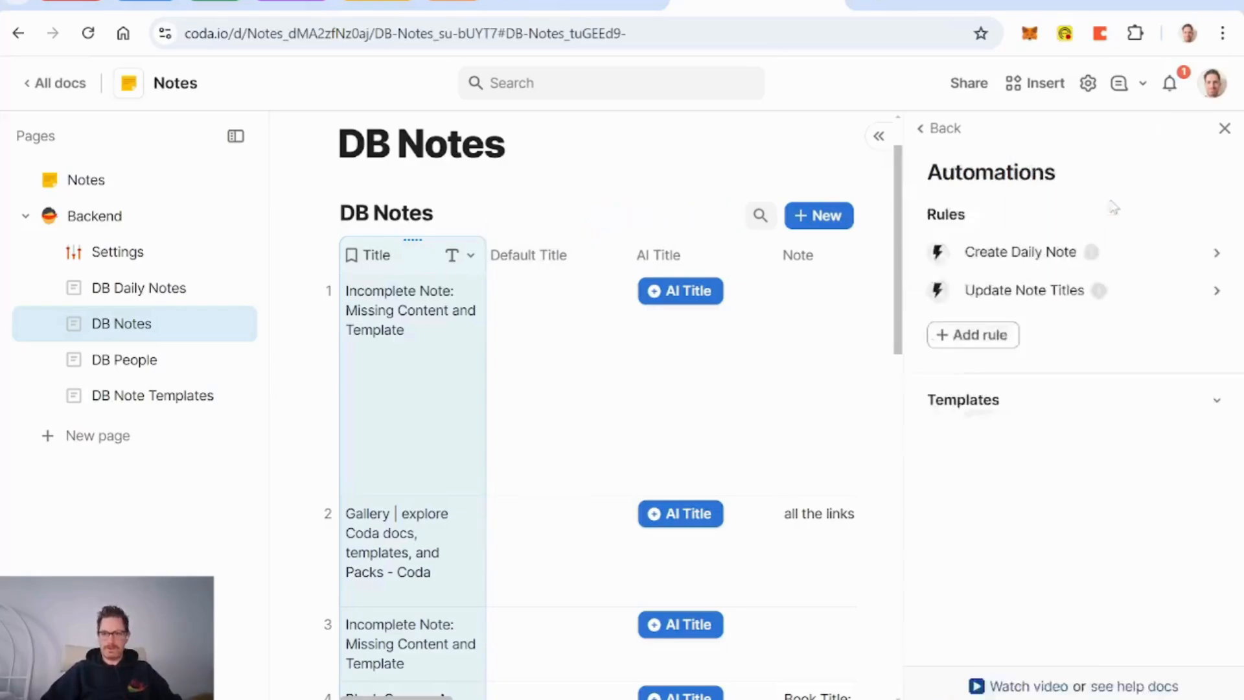
pyautogui.click(1024, 291)
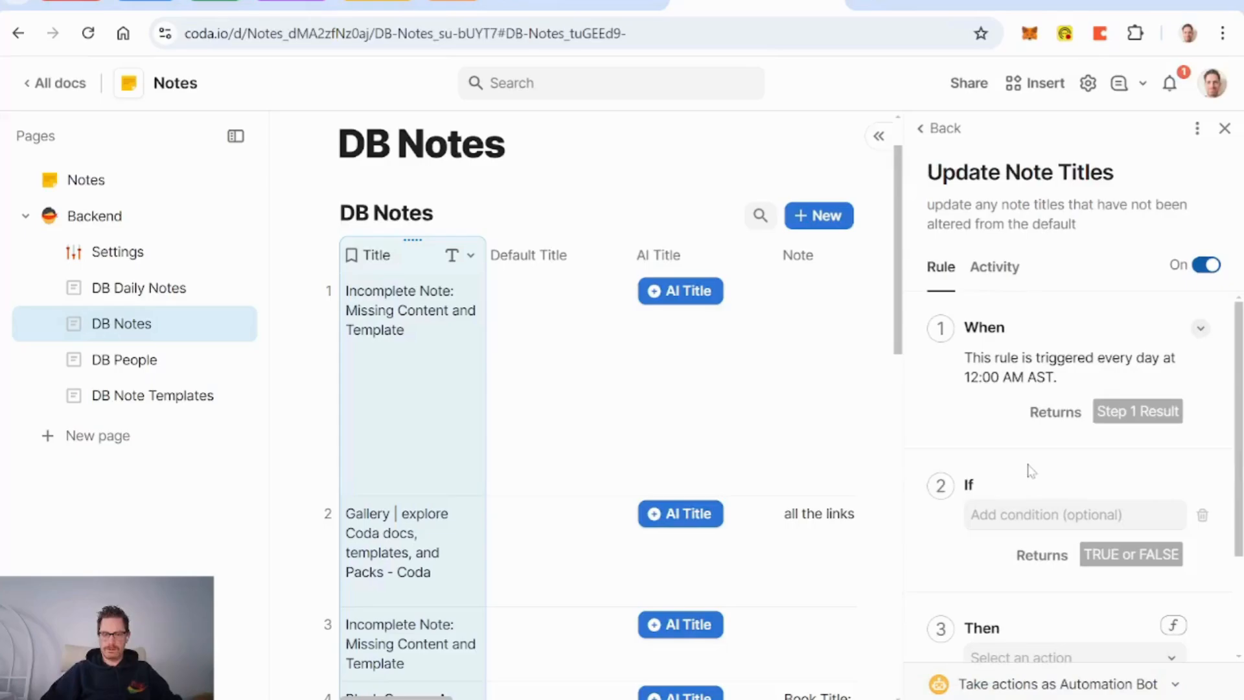
pyautogui.scroll(-2, 1031, 471)
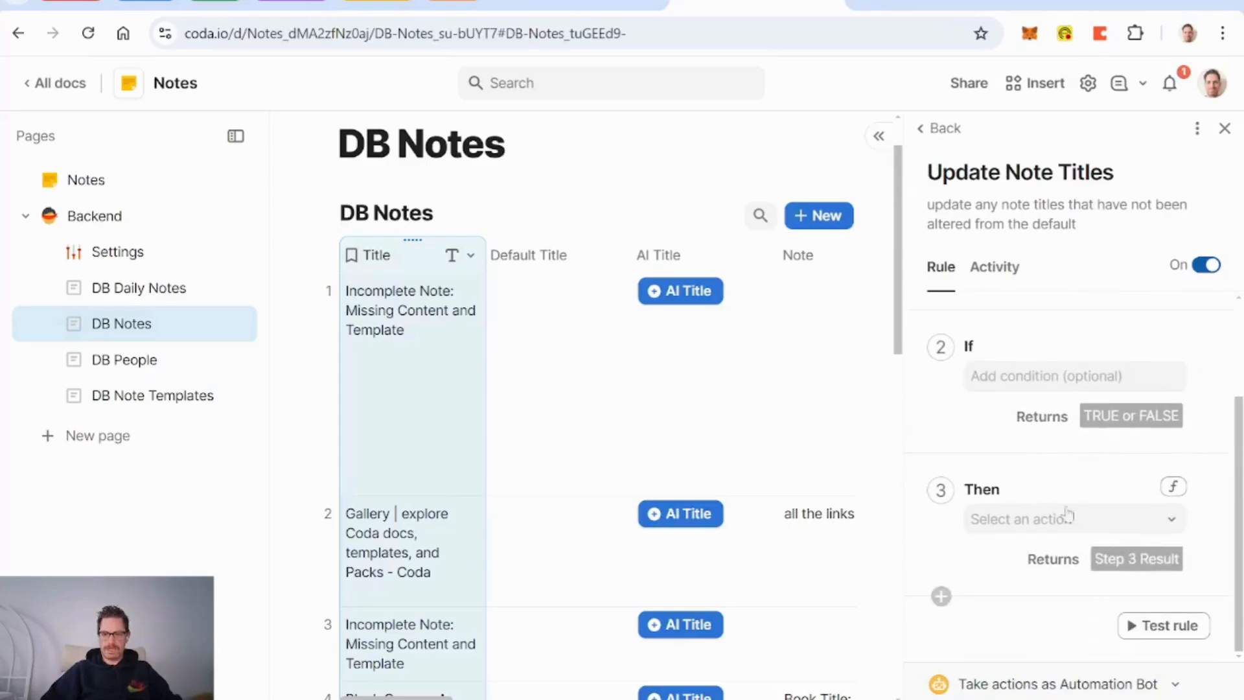
pyautogui.click(1012, 380)
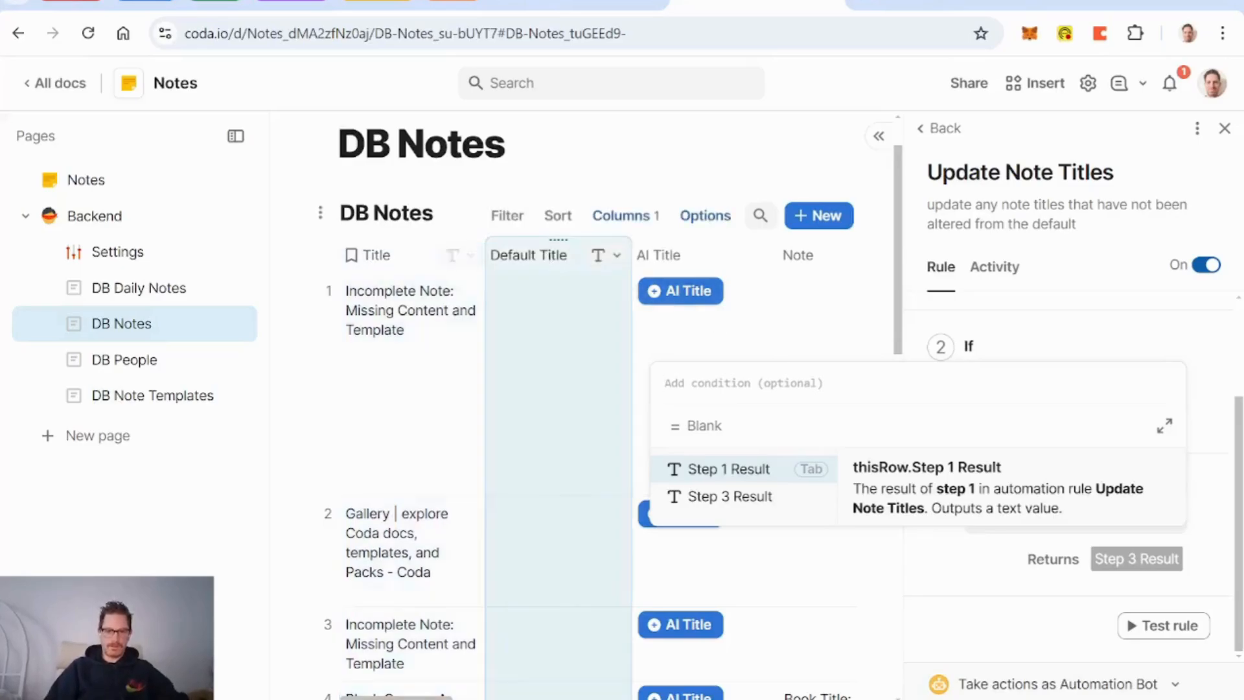
# Step: Insert a Checkbox column before the Default Title column
pyautogui.click(617, 255)
pyautogui.moveTo(648, 479)
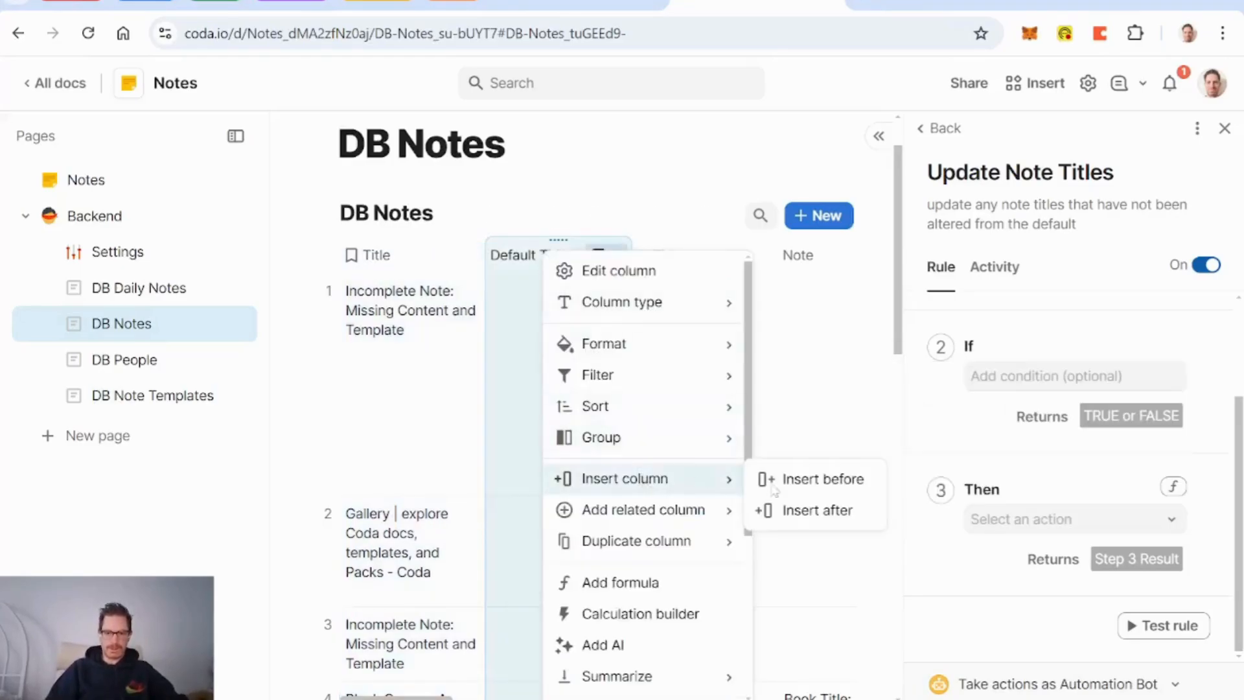
pyautogui.click(842, 481)
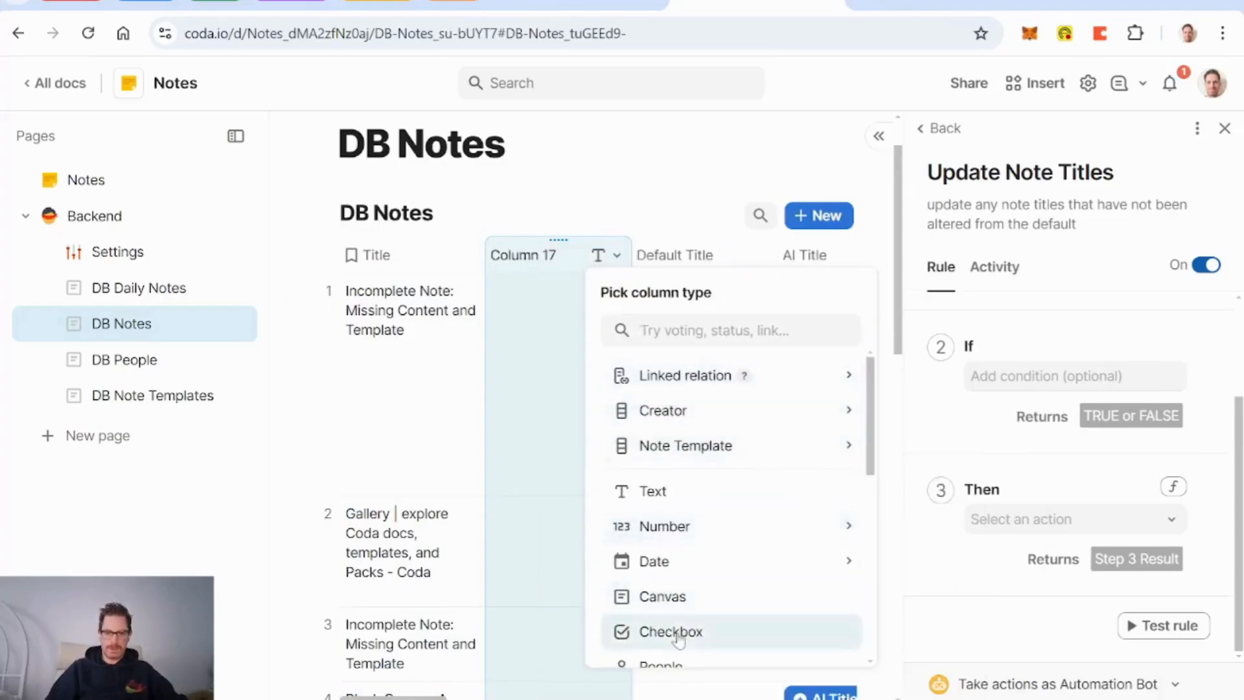
pyautogui.click(671, 632)
pyautogui.click(569, 354)
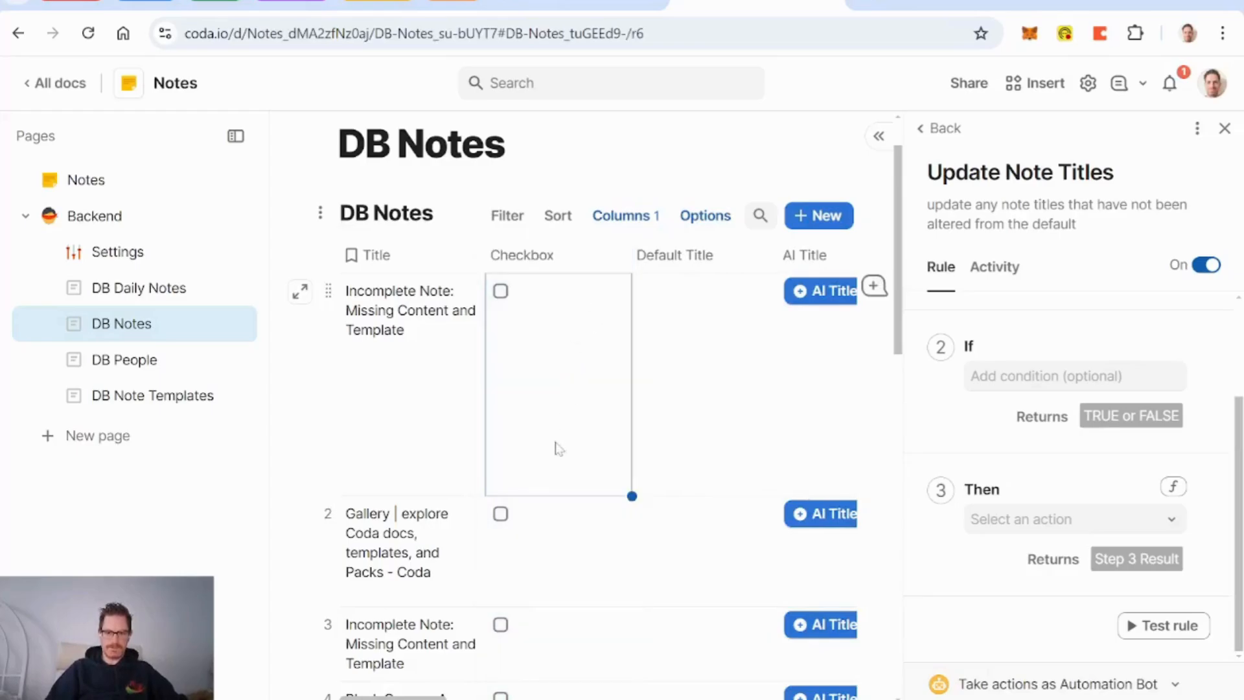
# Step: Add a new note row at the end of the DB Notes table
pyautogui.scroll(-10, 558, 447)
pyautogui.scroll(-10, 397, 391)
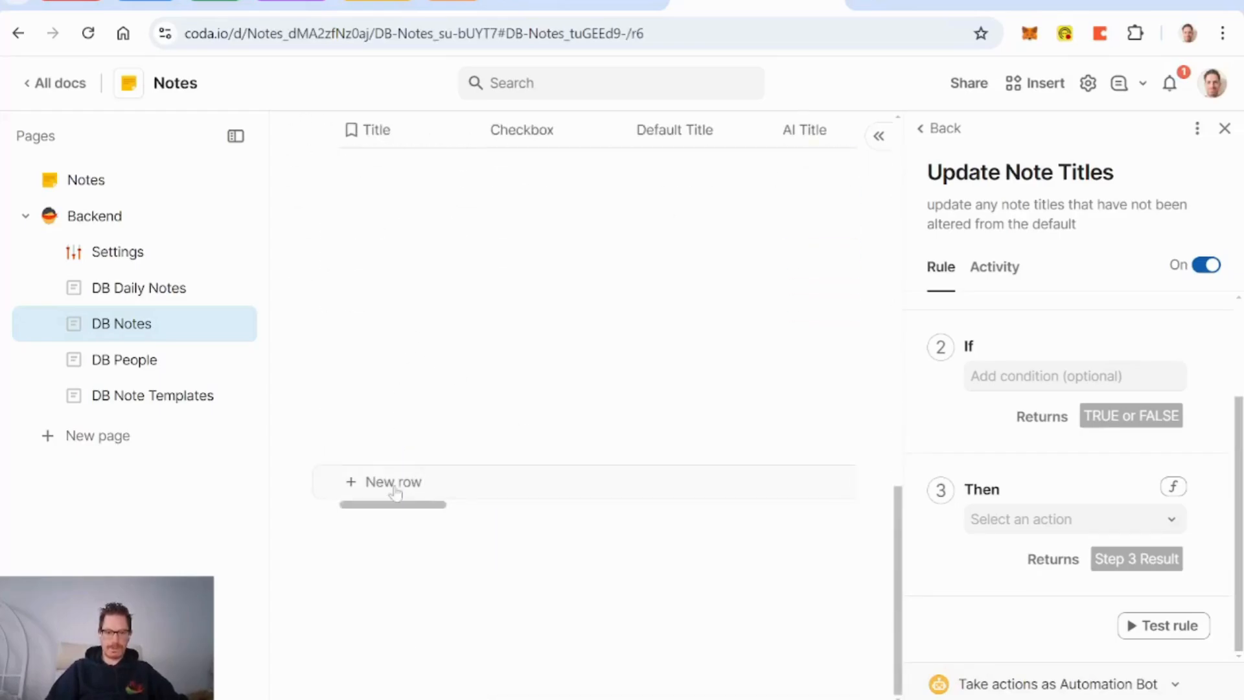
pyautogui.click(394, 486)
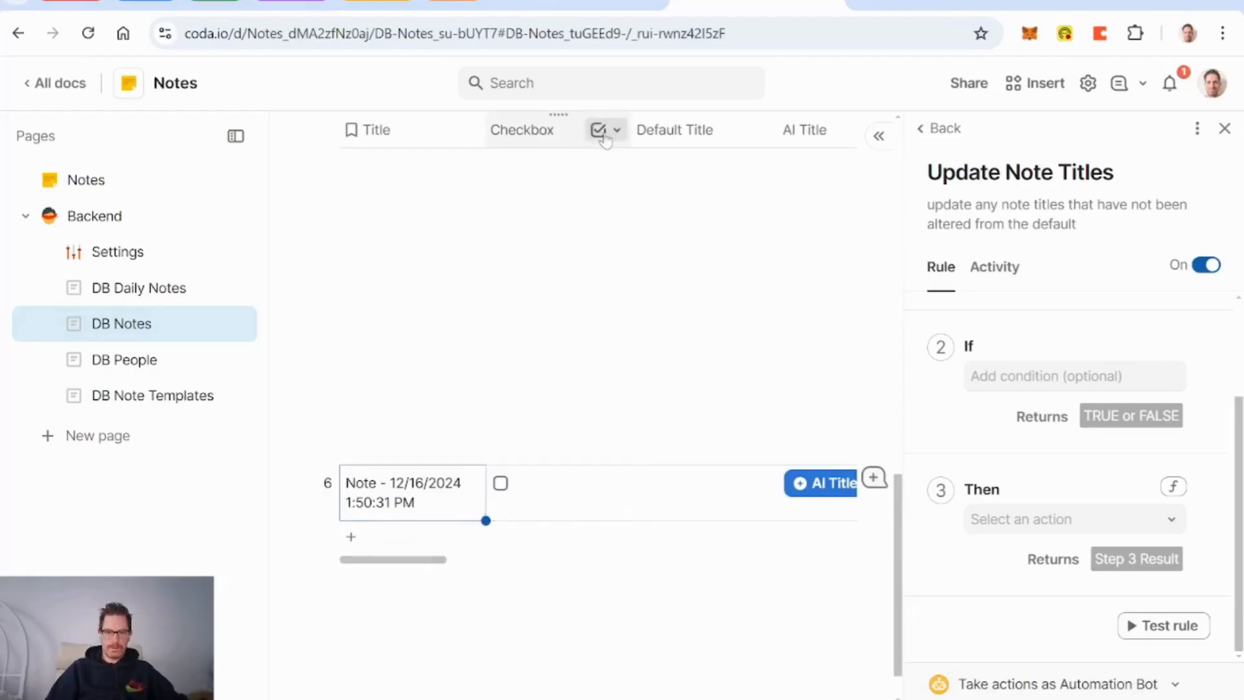
# Step: Inspect the Checkbox column's options while scrolling across the table
pyautogui.click(604, 135)
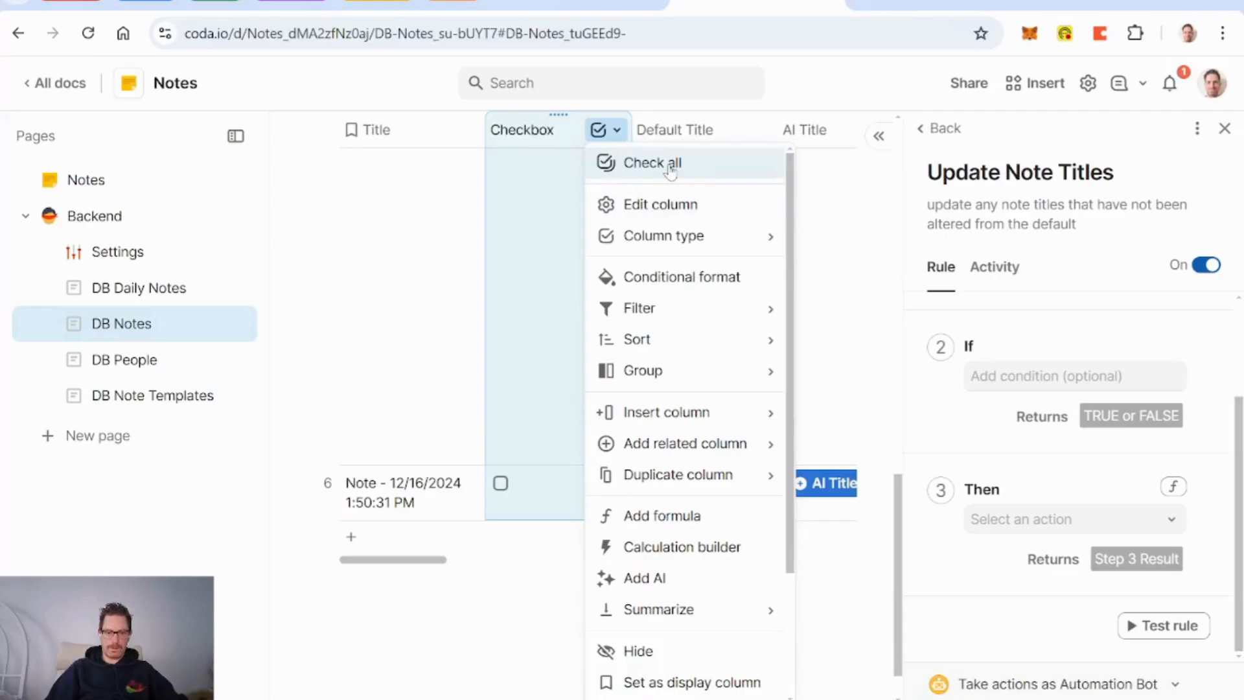
pyautogui.click(573, 354)
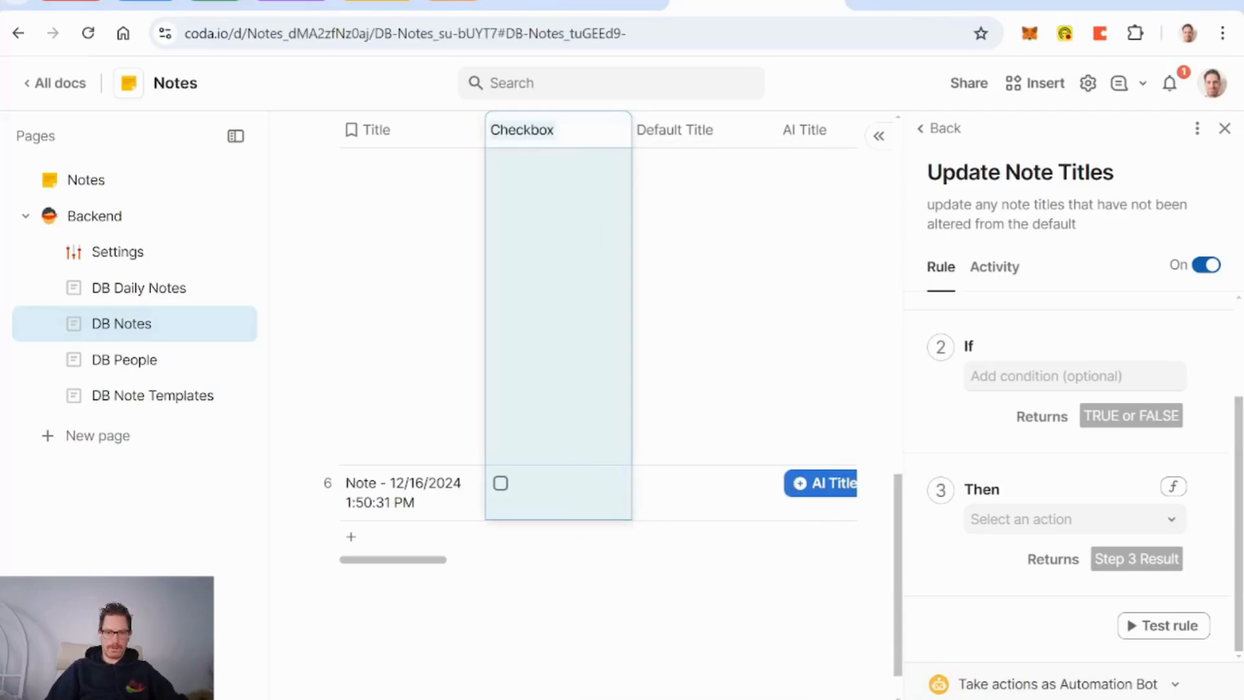
pyautogui.hscroll(8, 574, 371)
pyautogui.hscroll(10, 575, 376)
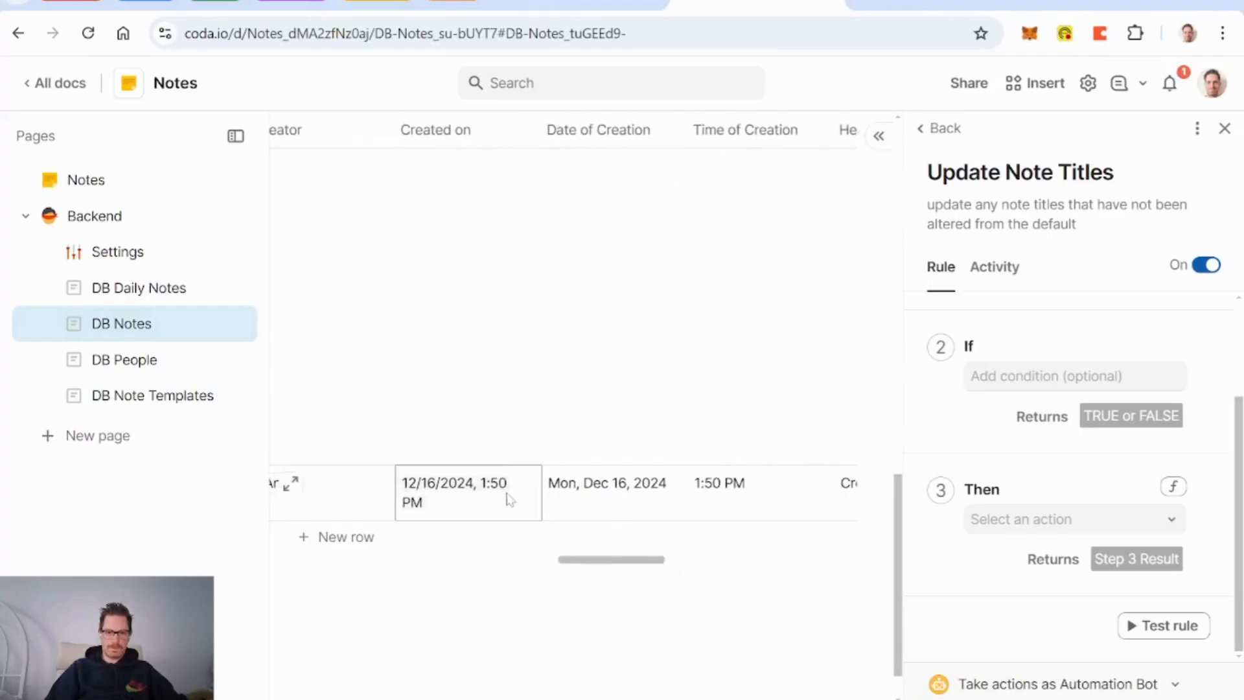
pyautogui.hscroll(-15, 497, 504)
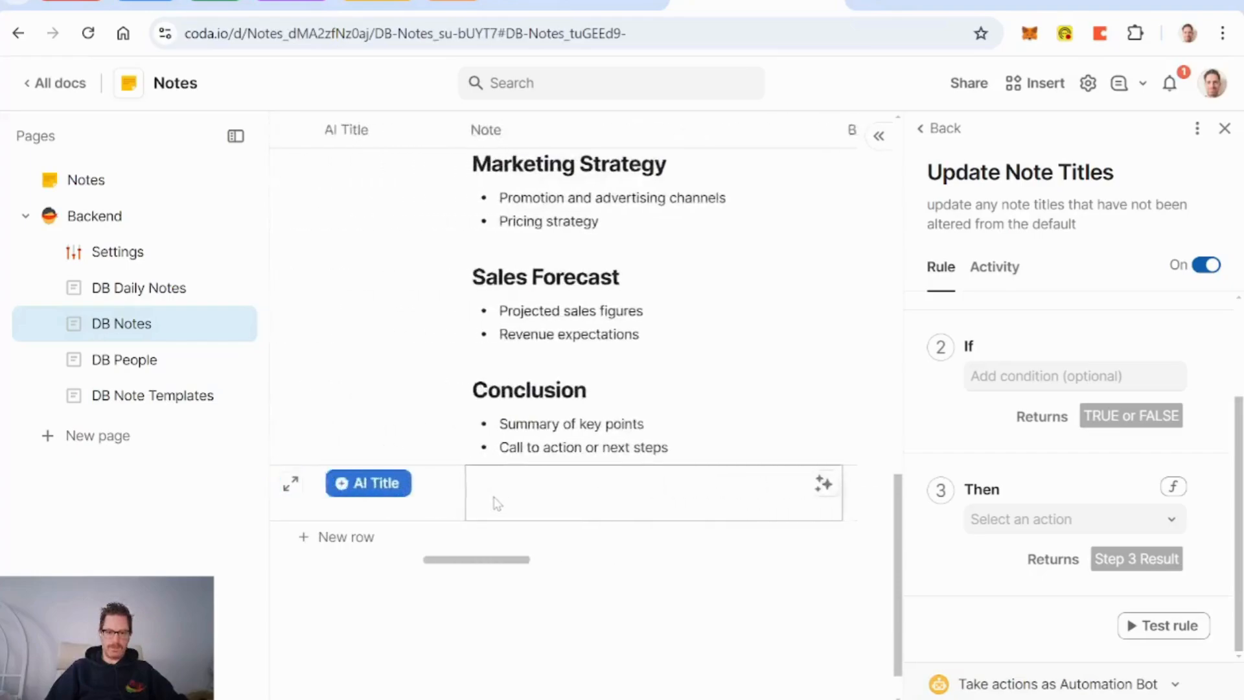
pyautogui.hscroll(-3, 497, 504)
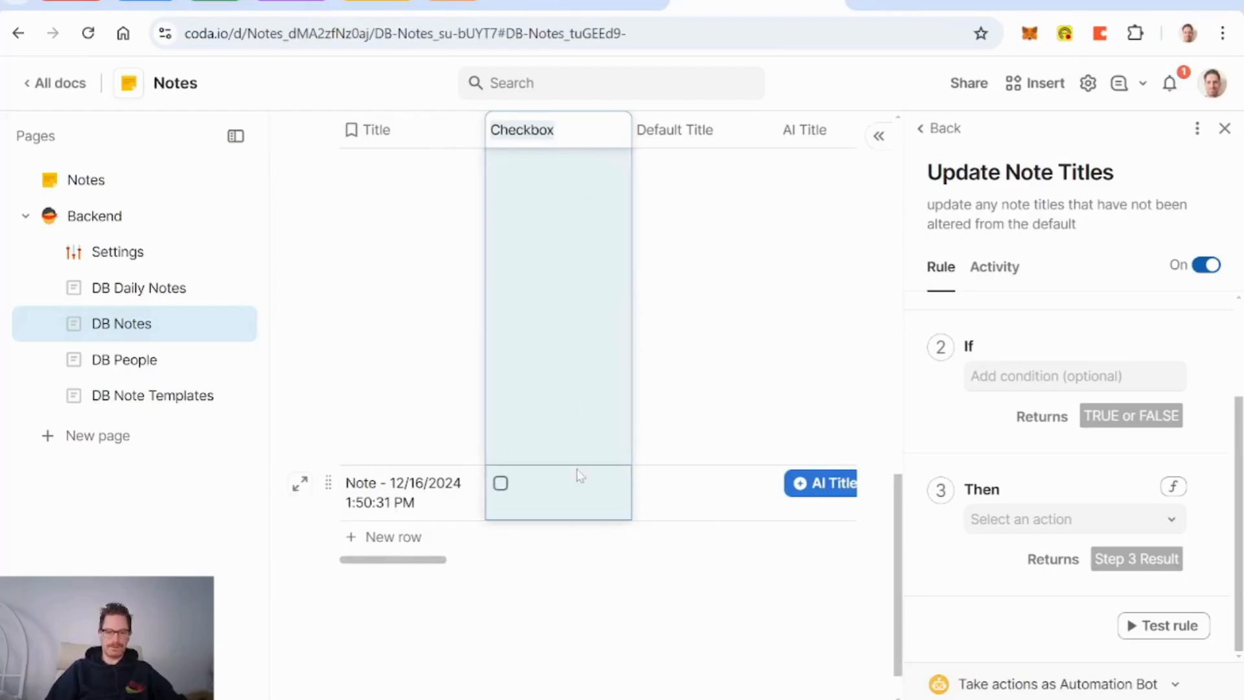
pyautogui.hscroll(10, 603, 499)
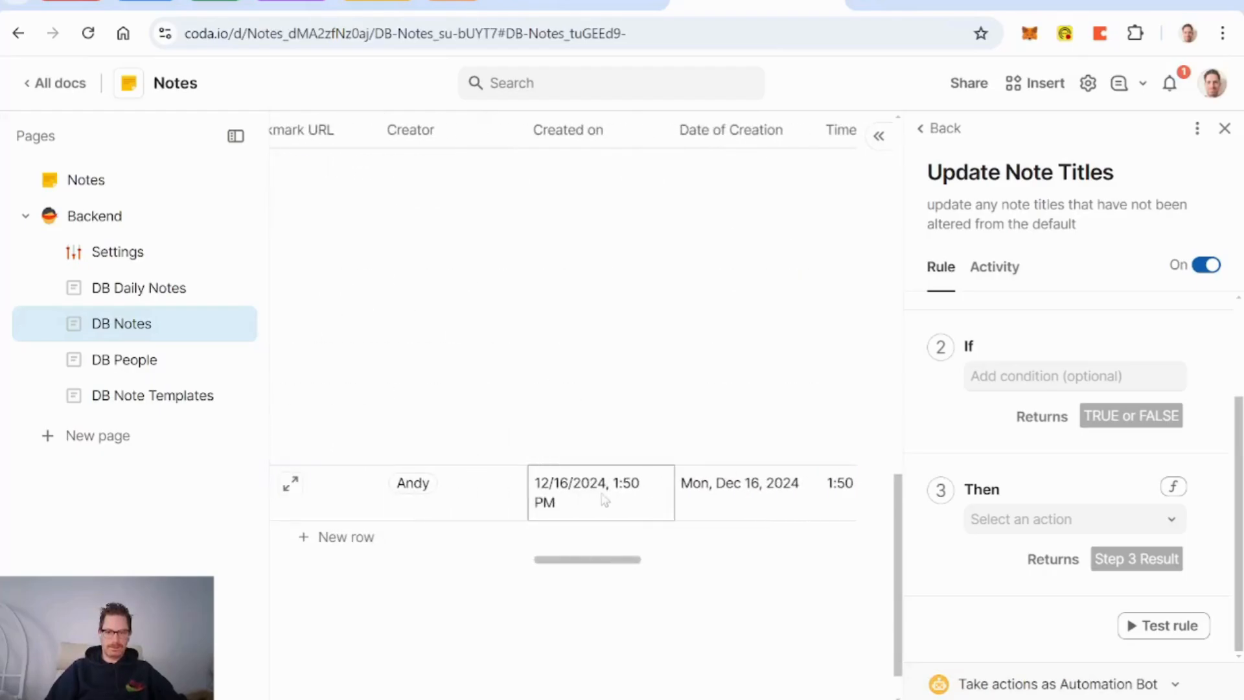
pyautogui.hscroll(3, 603, 500)
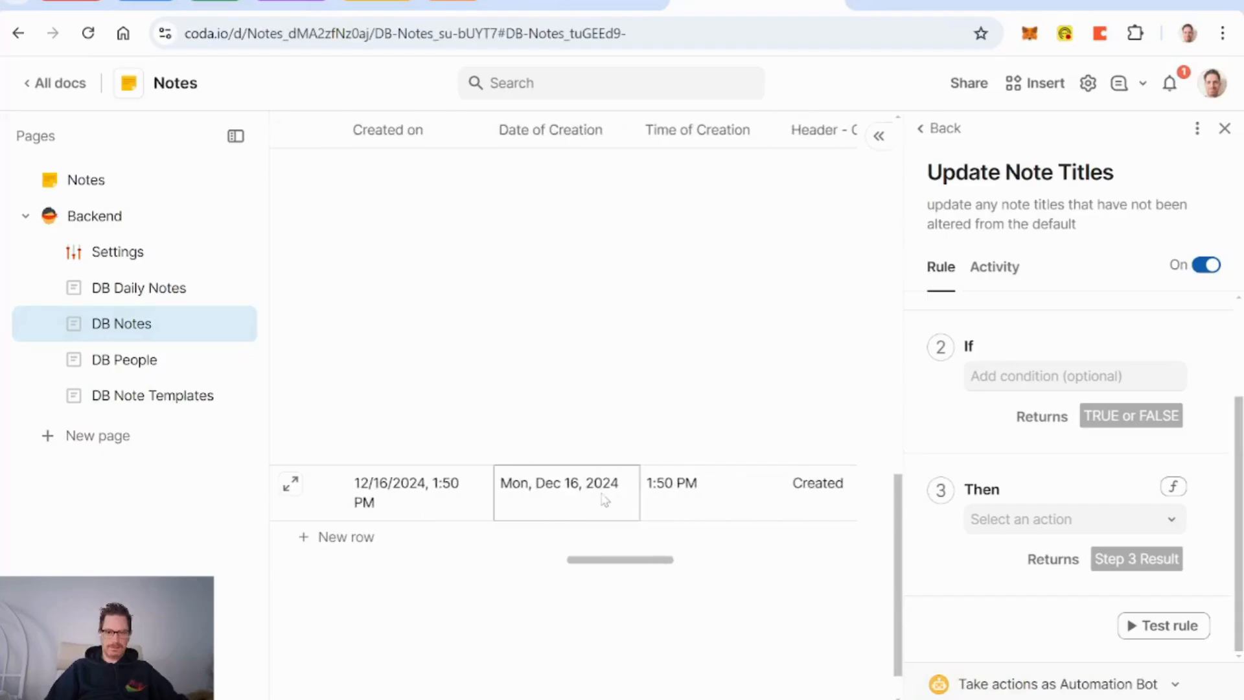
pyautogui.hscroll(-13, 603, 499)
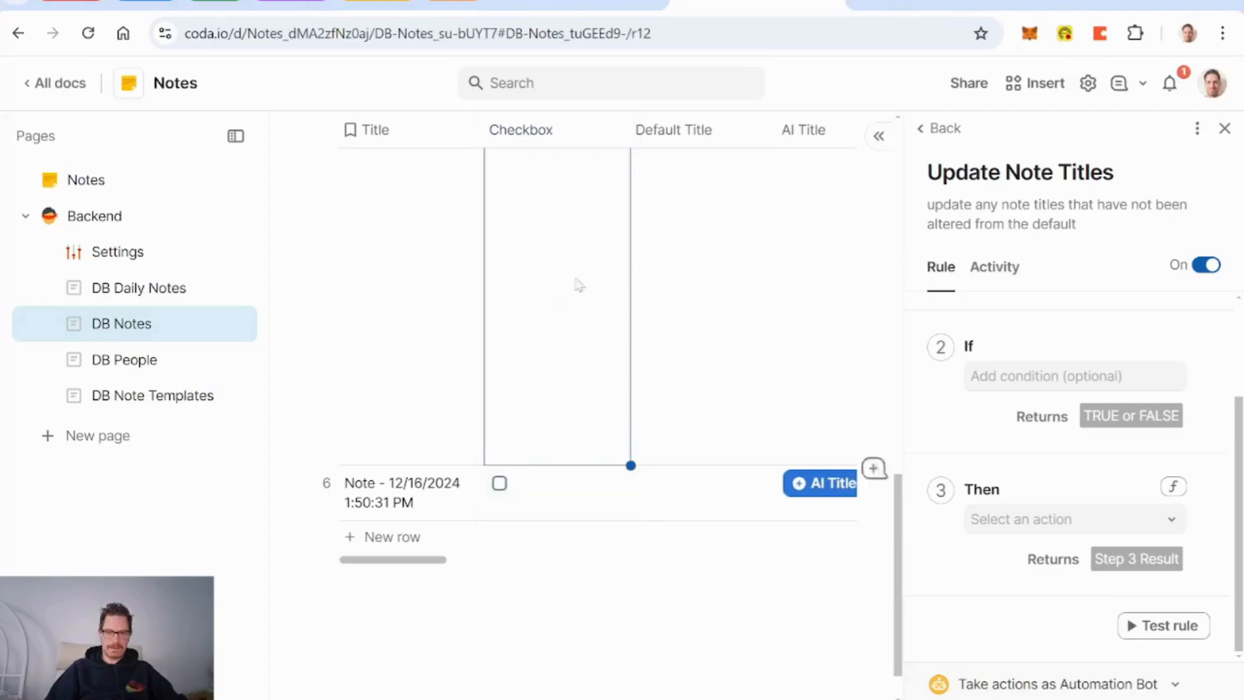
pyautogui.click(607, 135)
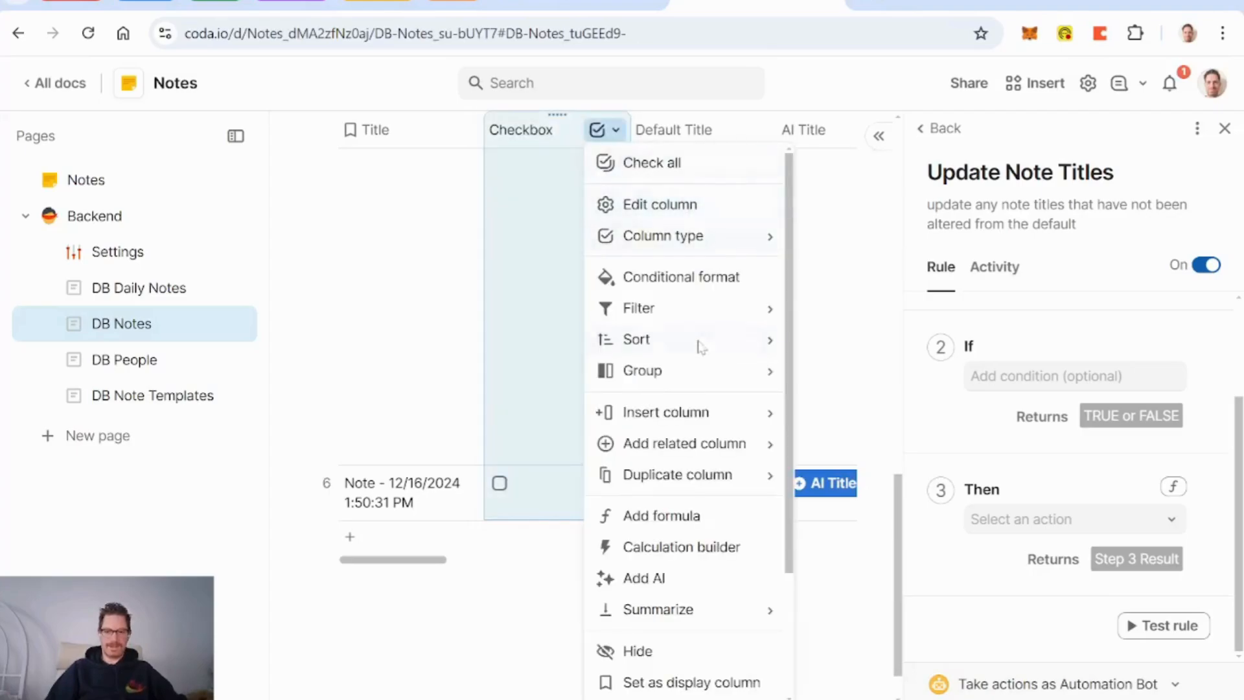
# Step: Start the Checkbox column formula as if(Title=Concatenate(
pyautogui.click(659, 518)
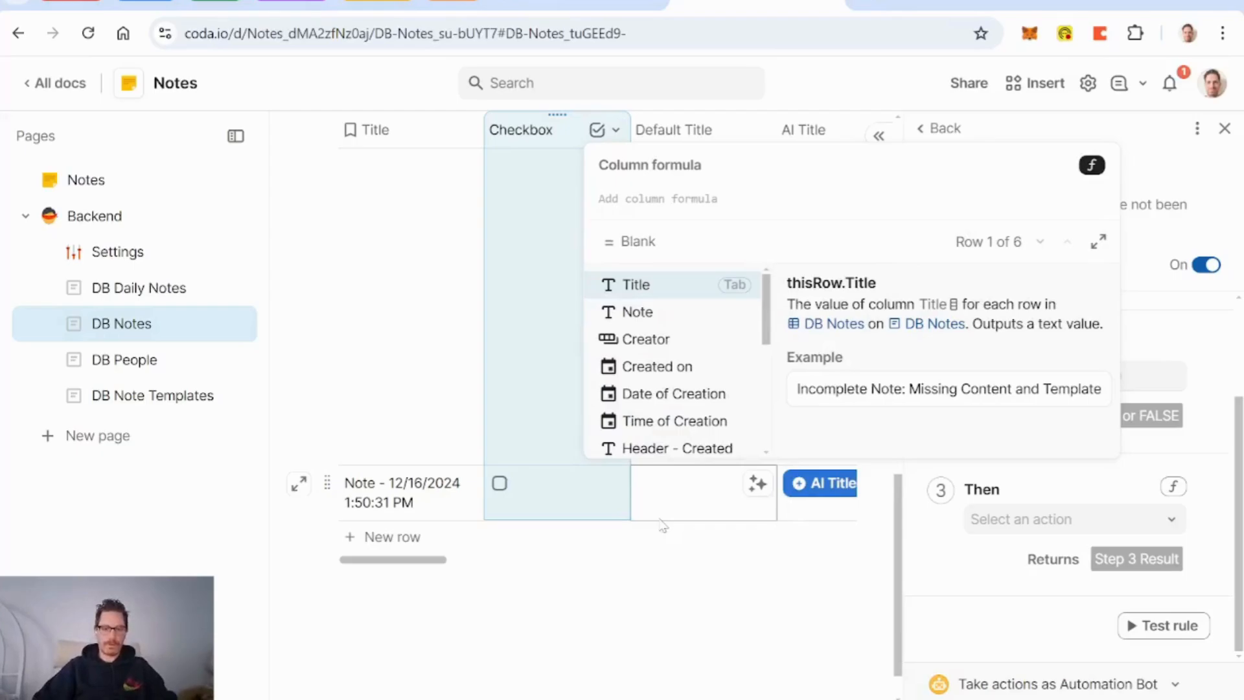
pyautogui.write('if')
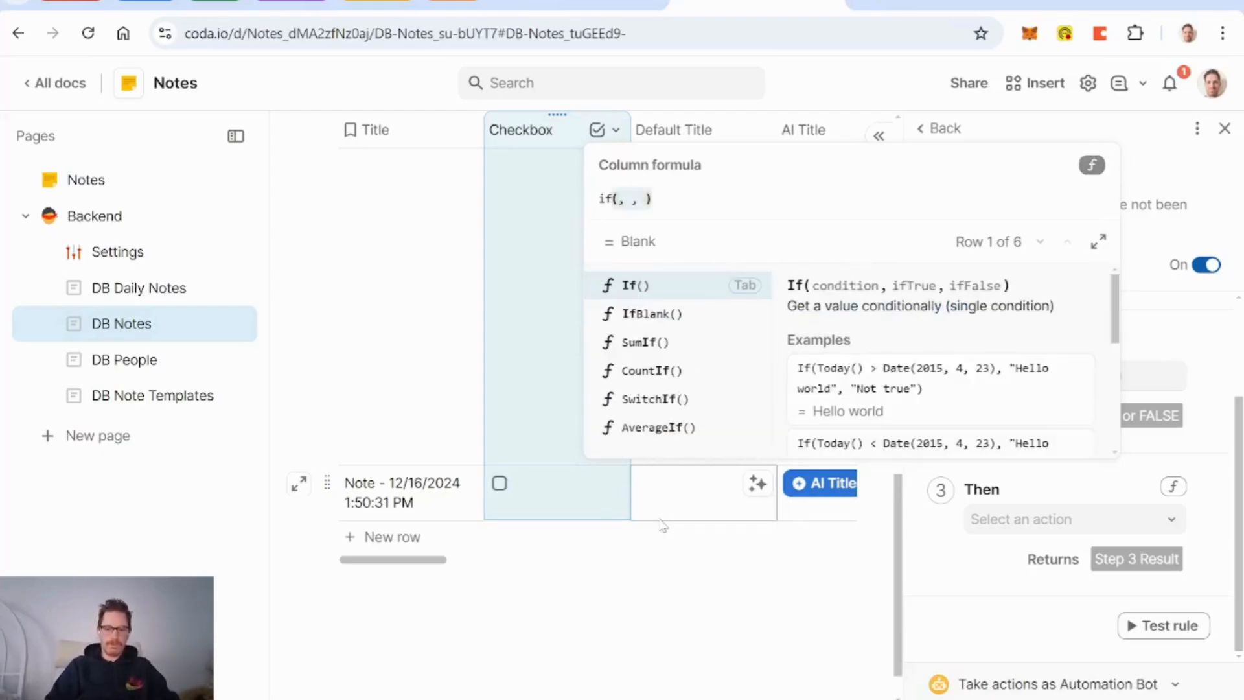
pyautogui.write('(title')
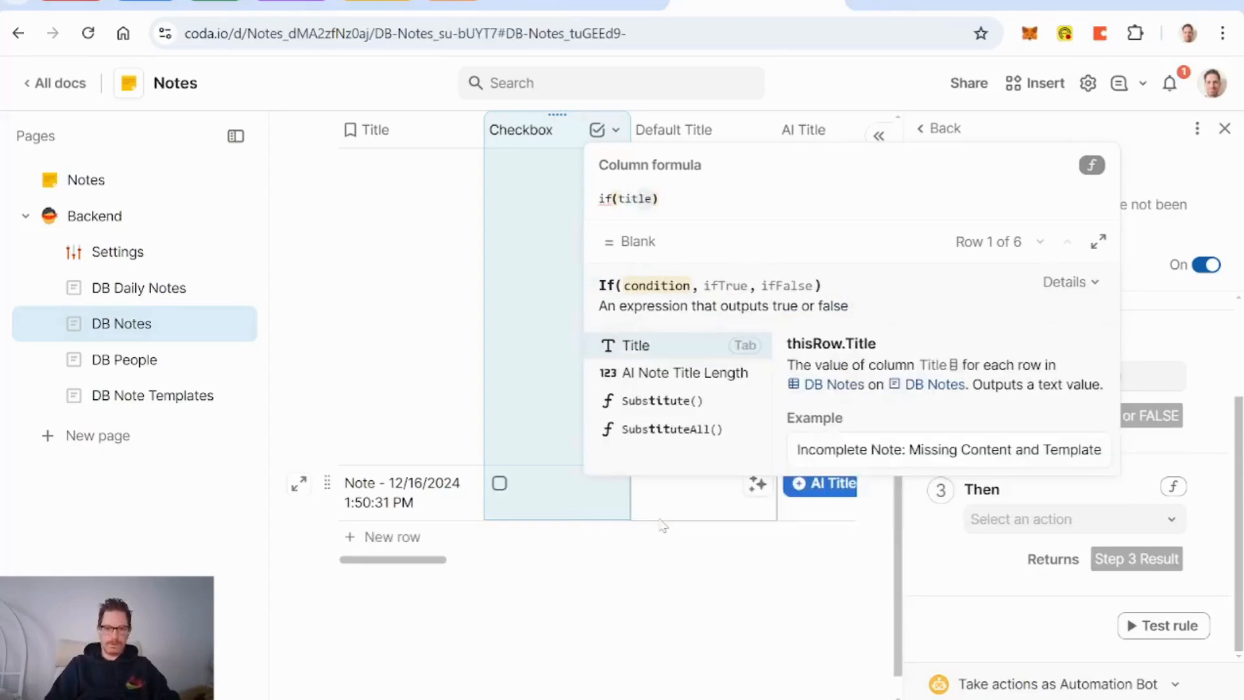
pyautogui.press('Tab')
pyautogui.write('-')
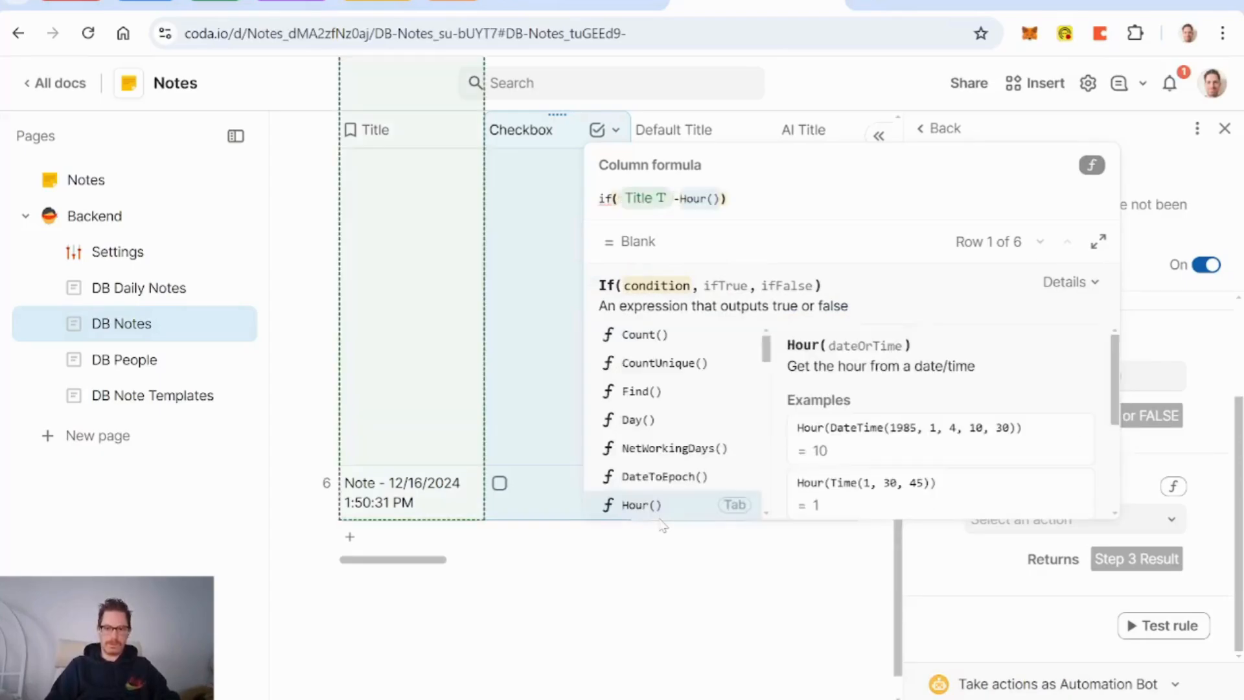
pyautogui.press('BackSpace')
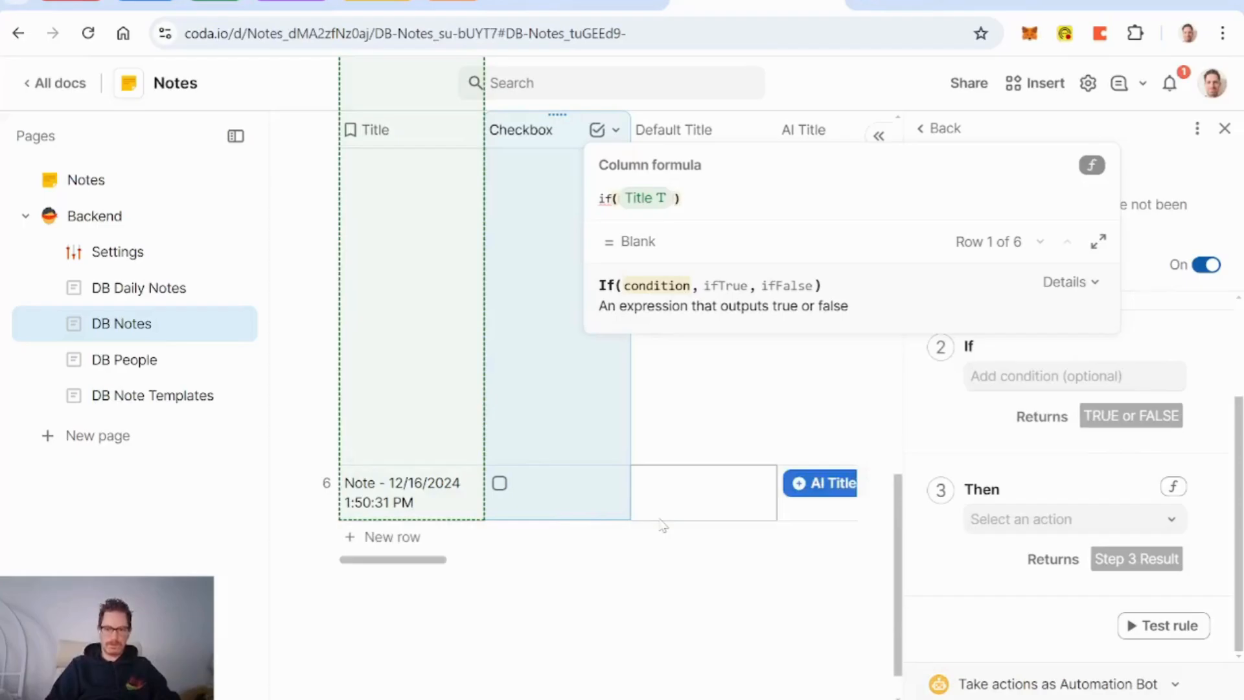
pyautogui.write('=')
pyautogui.write('concatenate(')
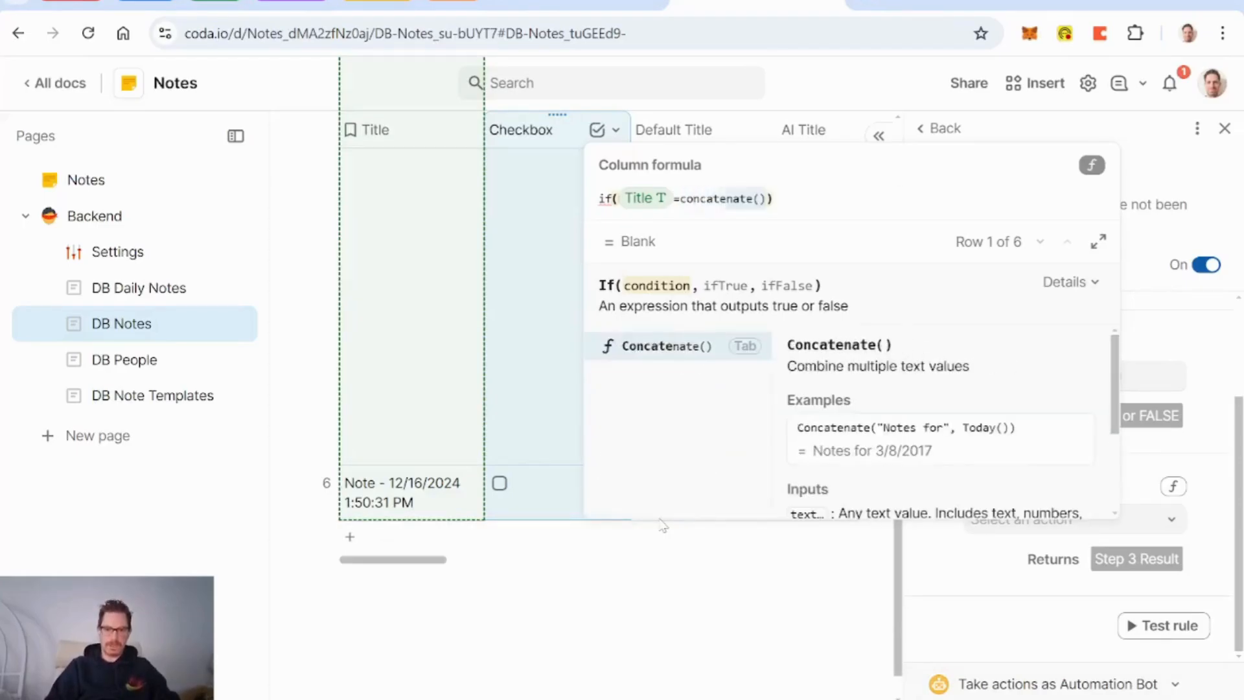
pyautogui.press('Tab')
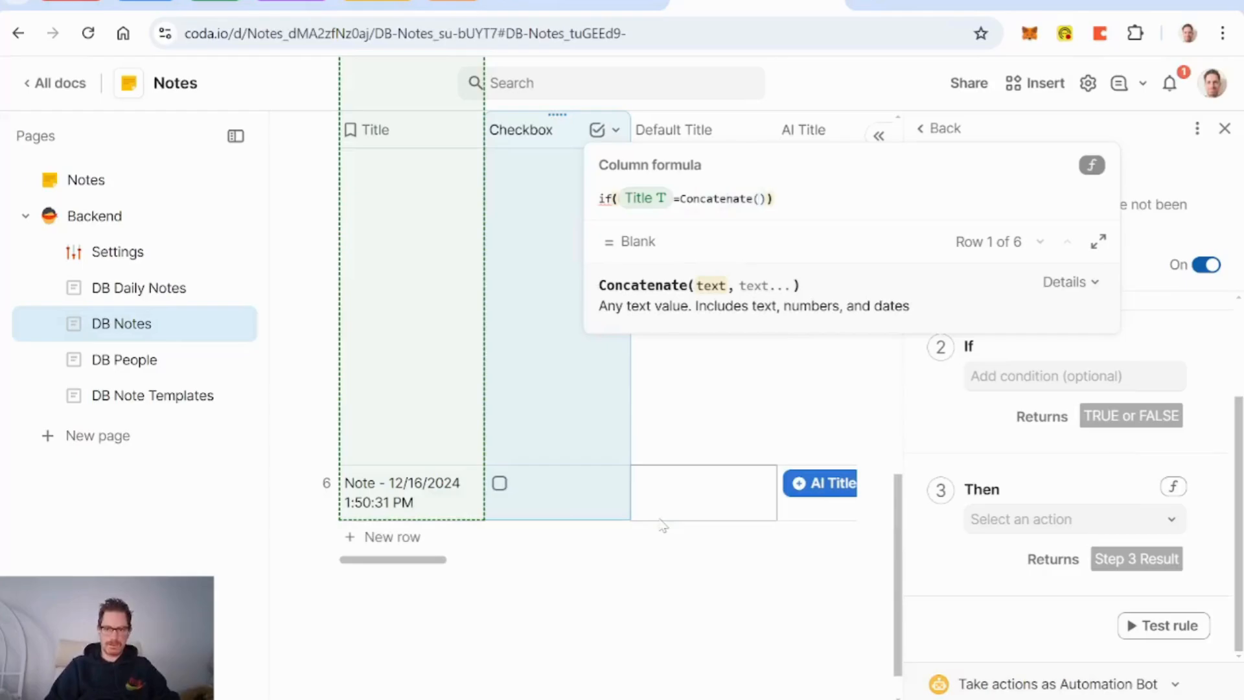
# Step: Complete it with "Note - ", Created on, and True()/False() branches, then commit
pyautogui.write('"Note"')
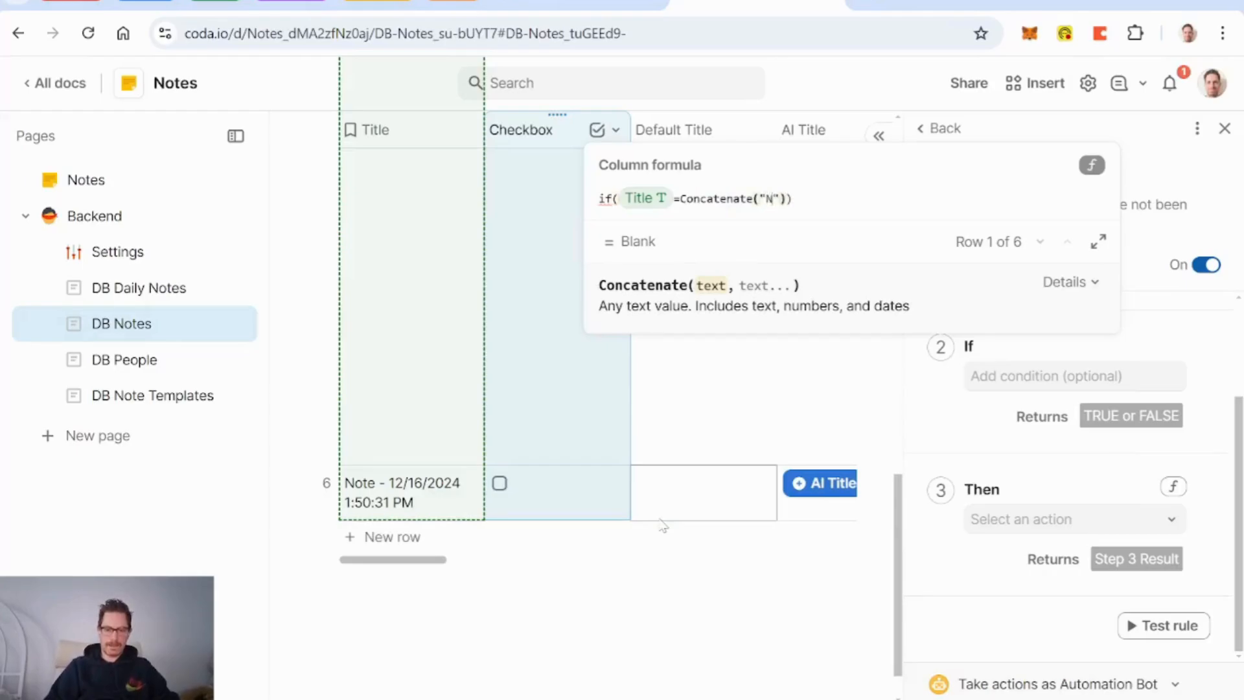
pyautogui.write(',')
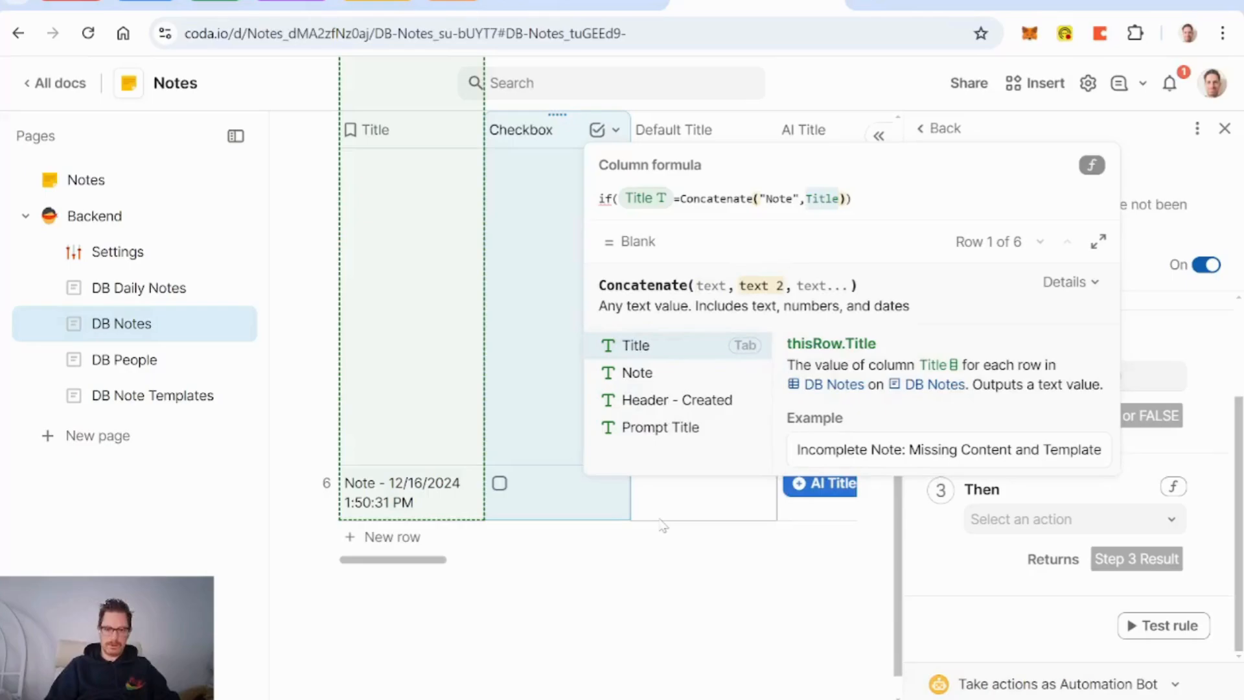
pyautogui.write('creator')
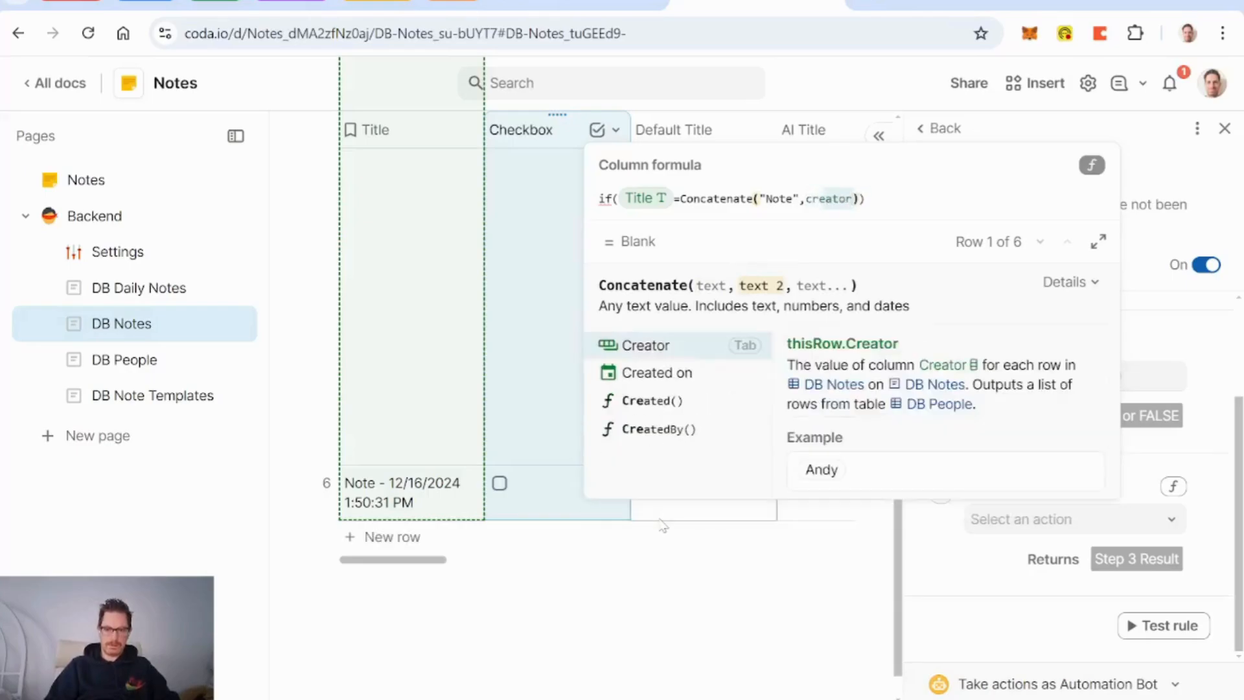
pyautogui.press('Down')
pyautogui.press('Tab')
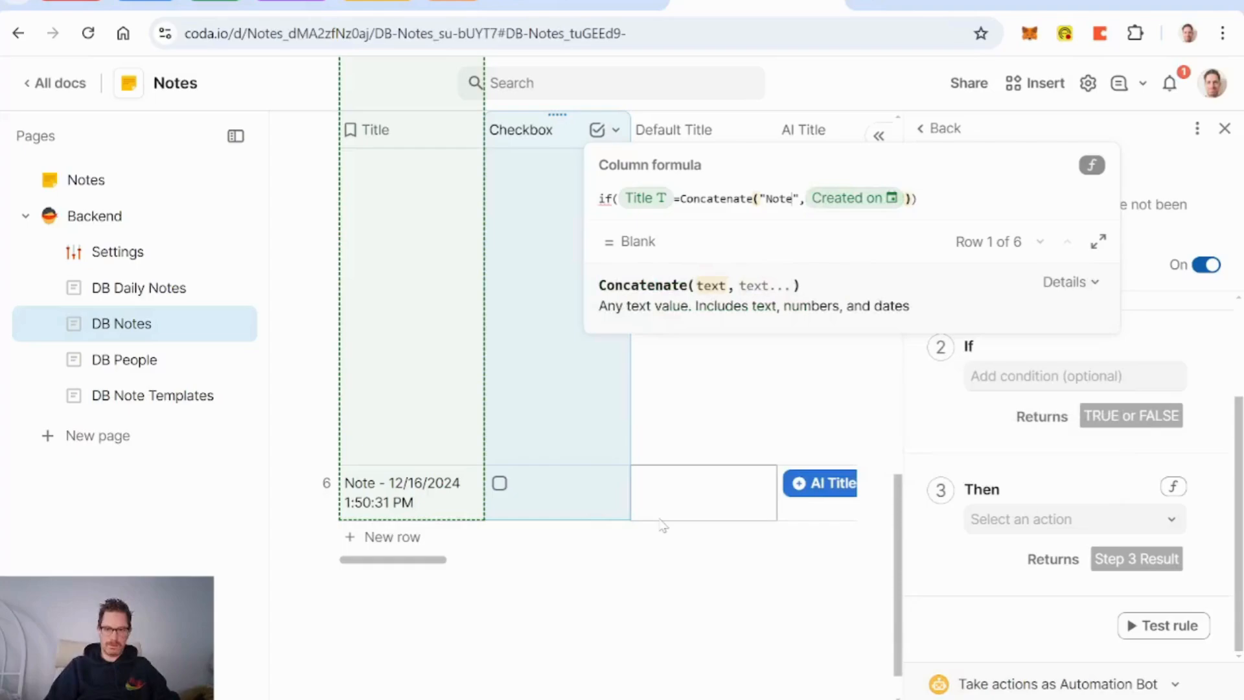
pyautogui.write('- ')
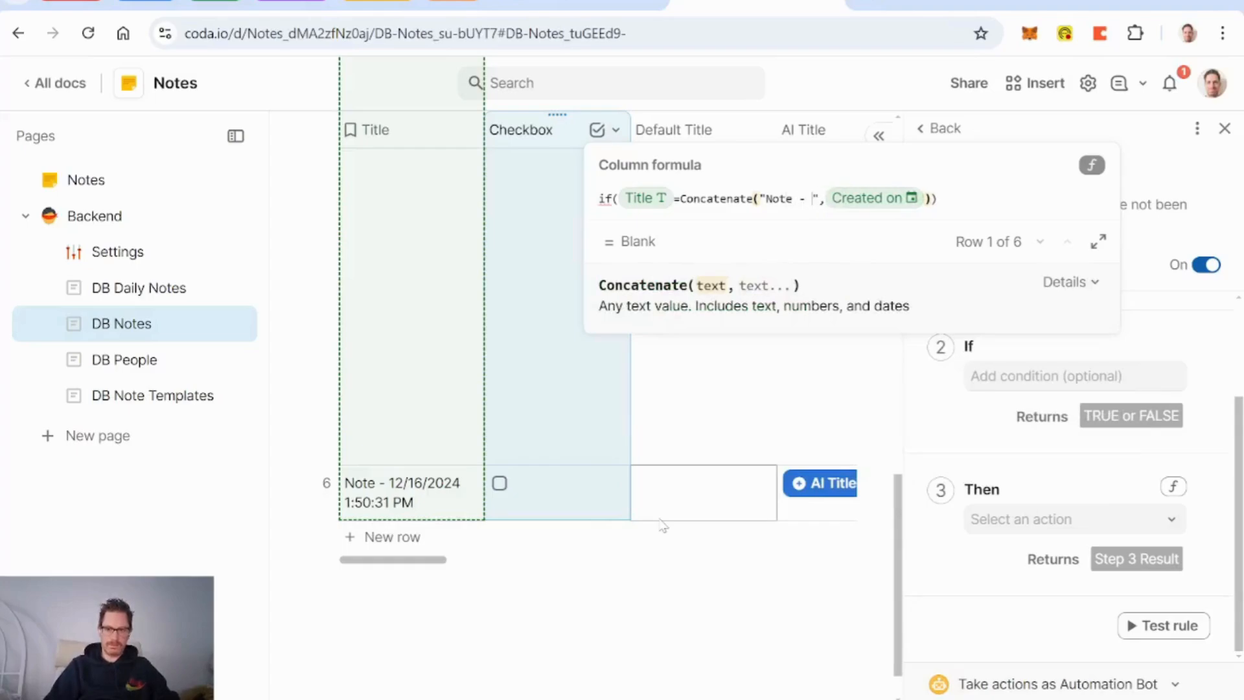
pyautogui.write('),Title')
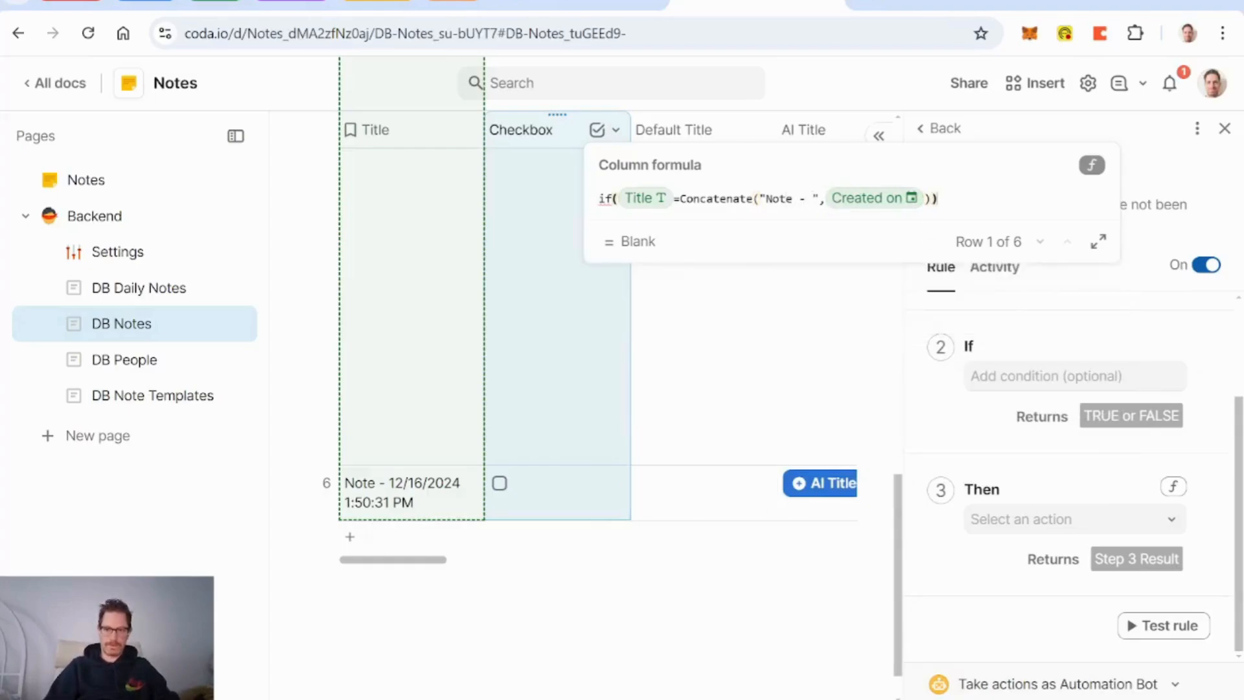
pyautogui.press('Tab')
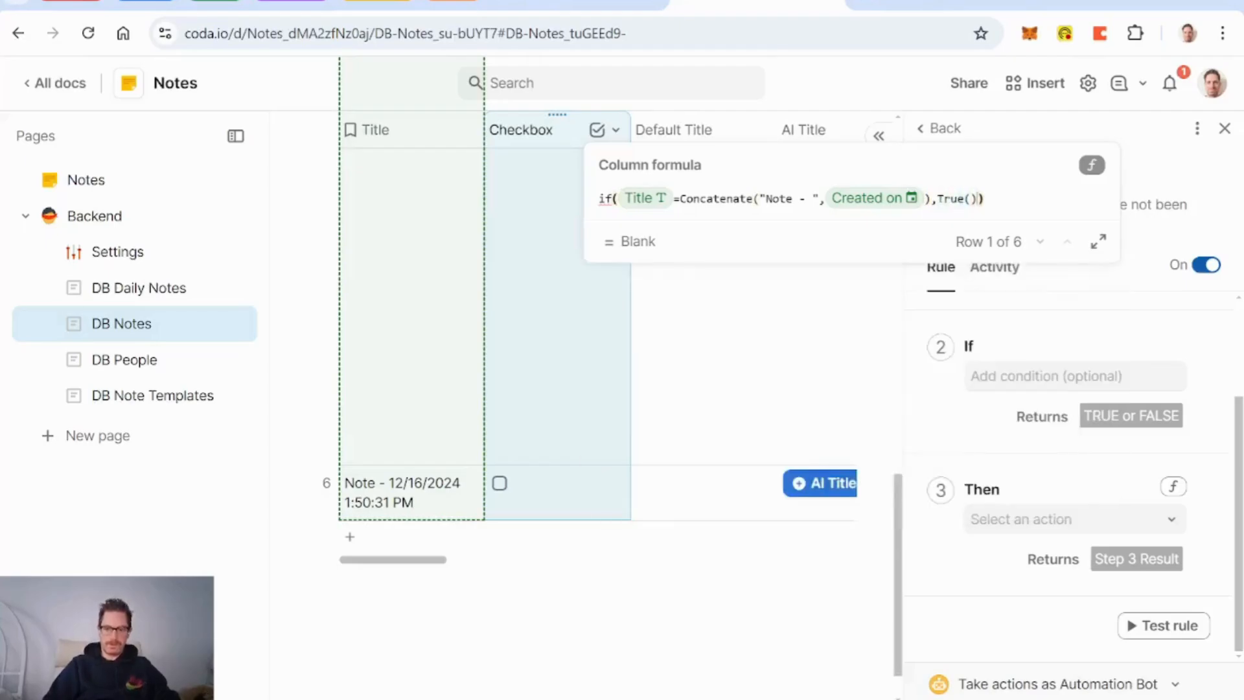
pyautogui.write(',false(')
pyautogui.press('Tab')
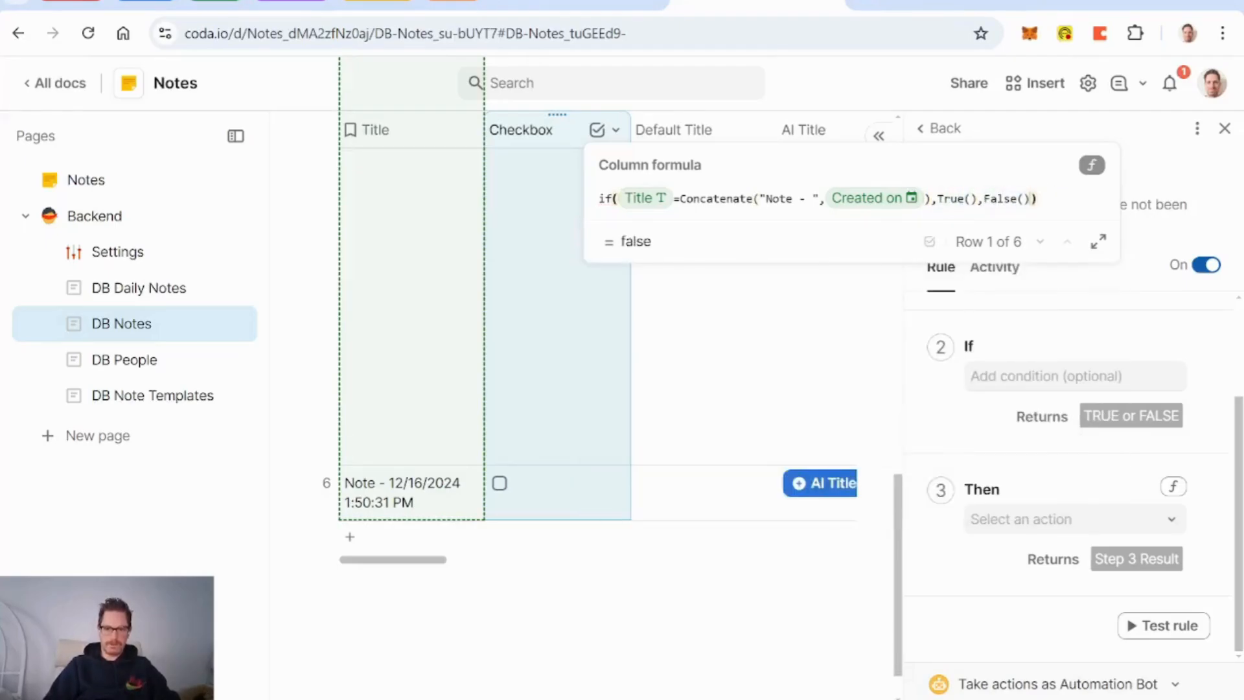
pyautogui.press('Return')
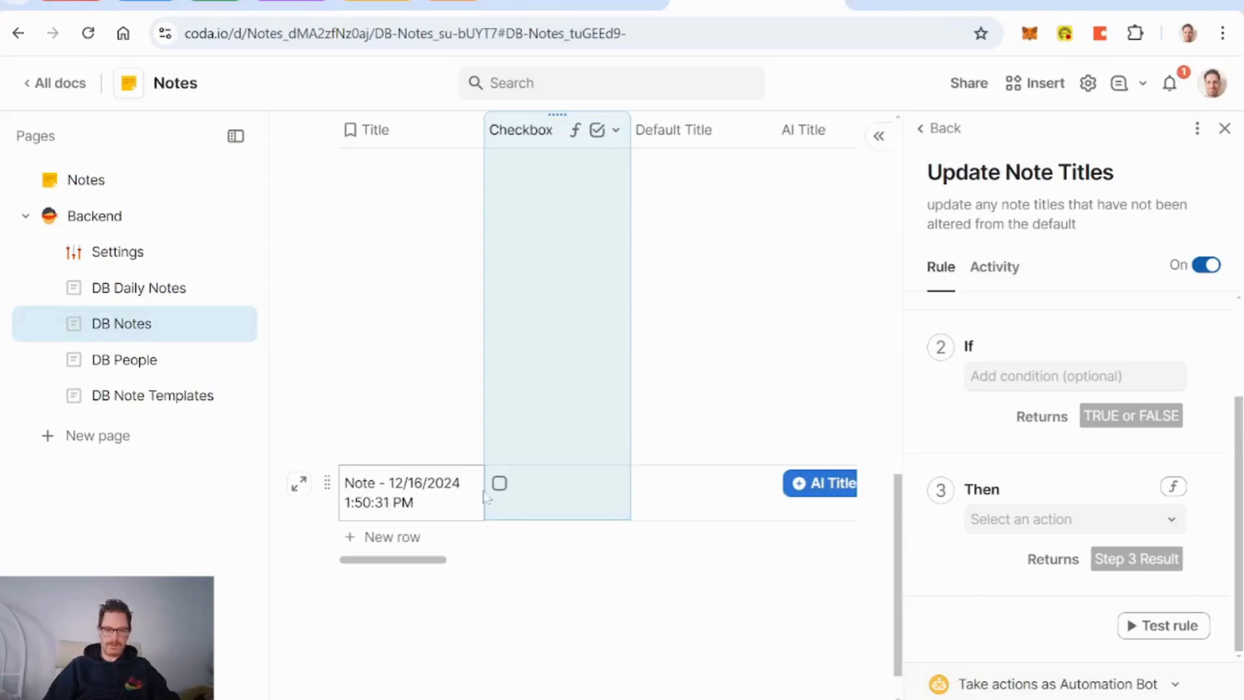
# Step: Delete the Update Note Titles automation rule
pyautogui.hscroll(2, 528, 493)
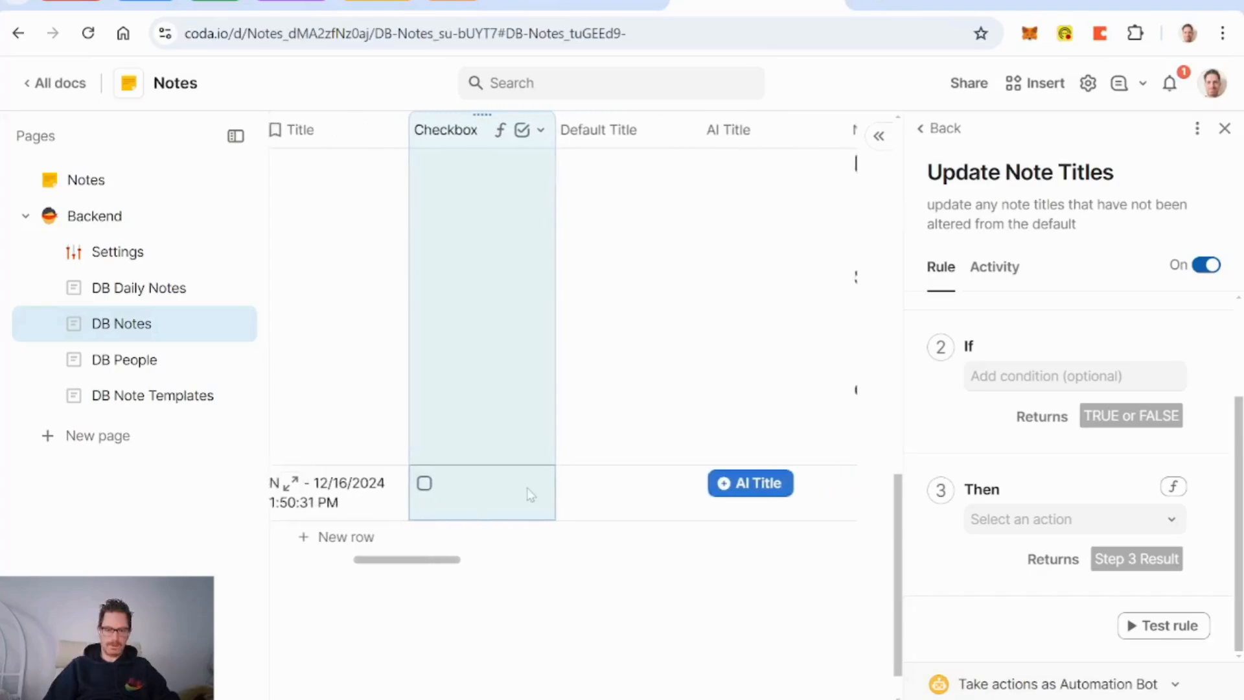
pyautogui.hscroll(-2, 528, 492)
pyautogui.hscroll(10, 528, 492)
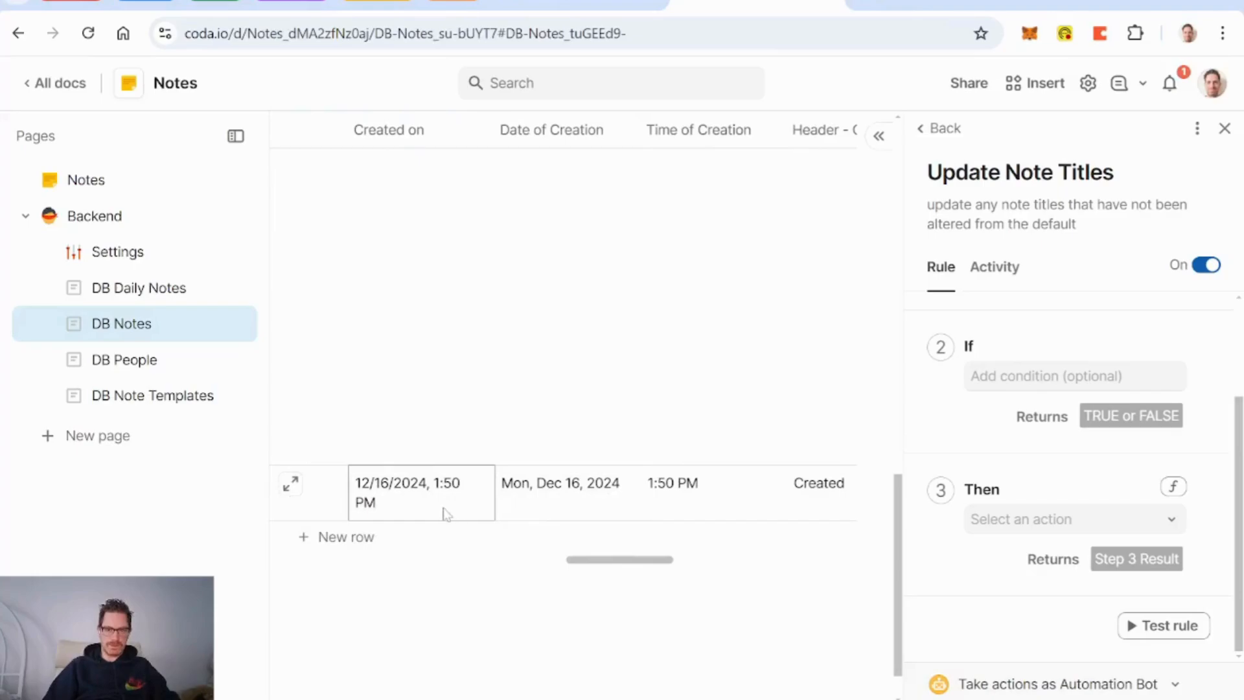
pyautogui.click(479, 130)
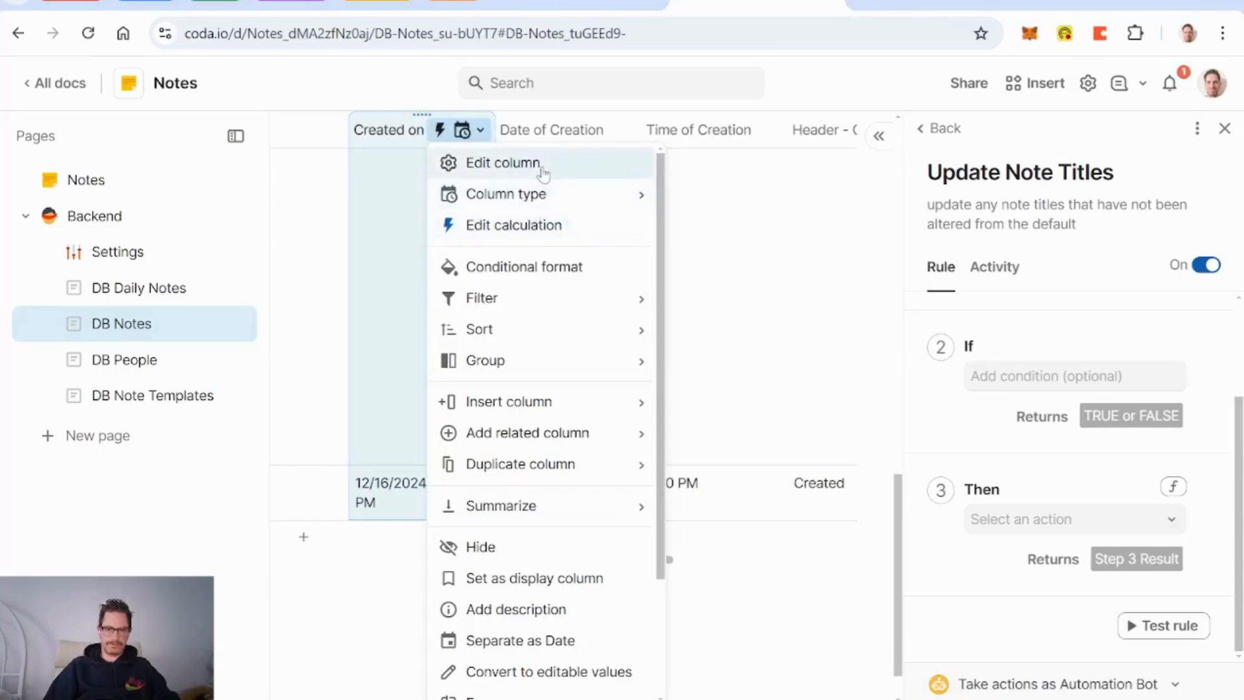
pyautogui.press('Escape')
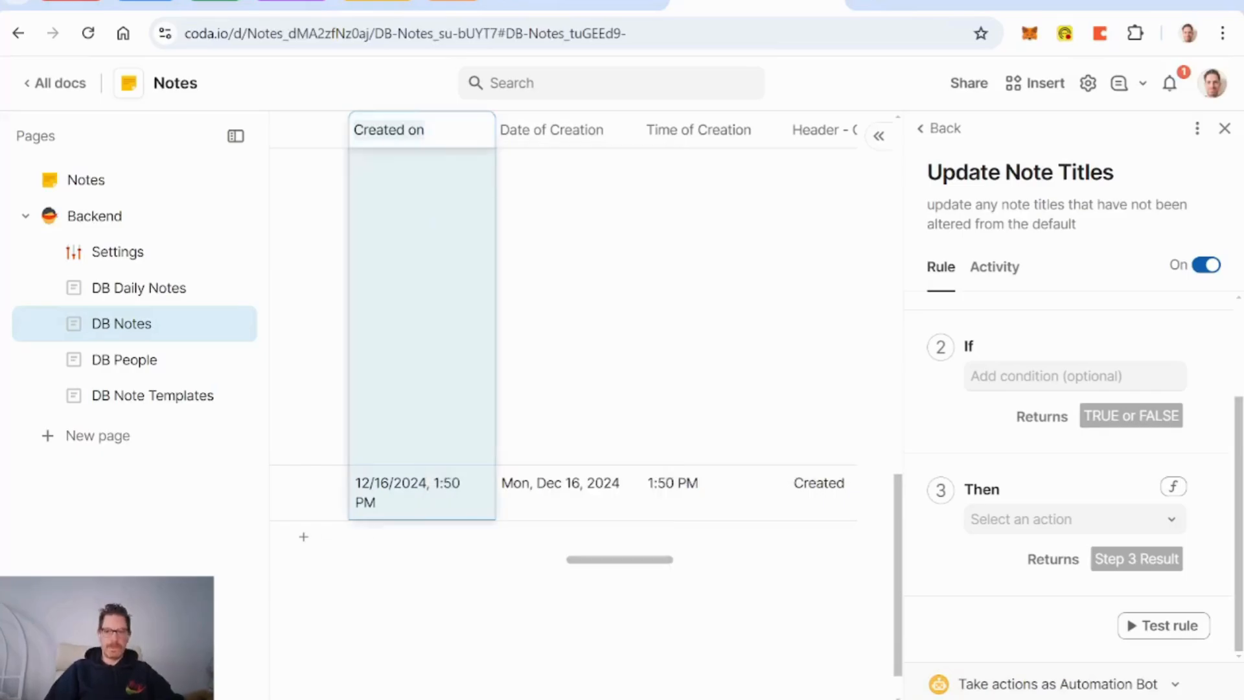
pyautogui.hscroll(-5, 617, 347)
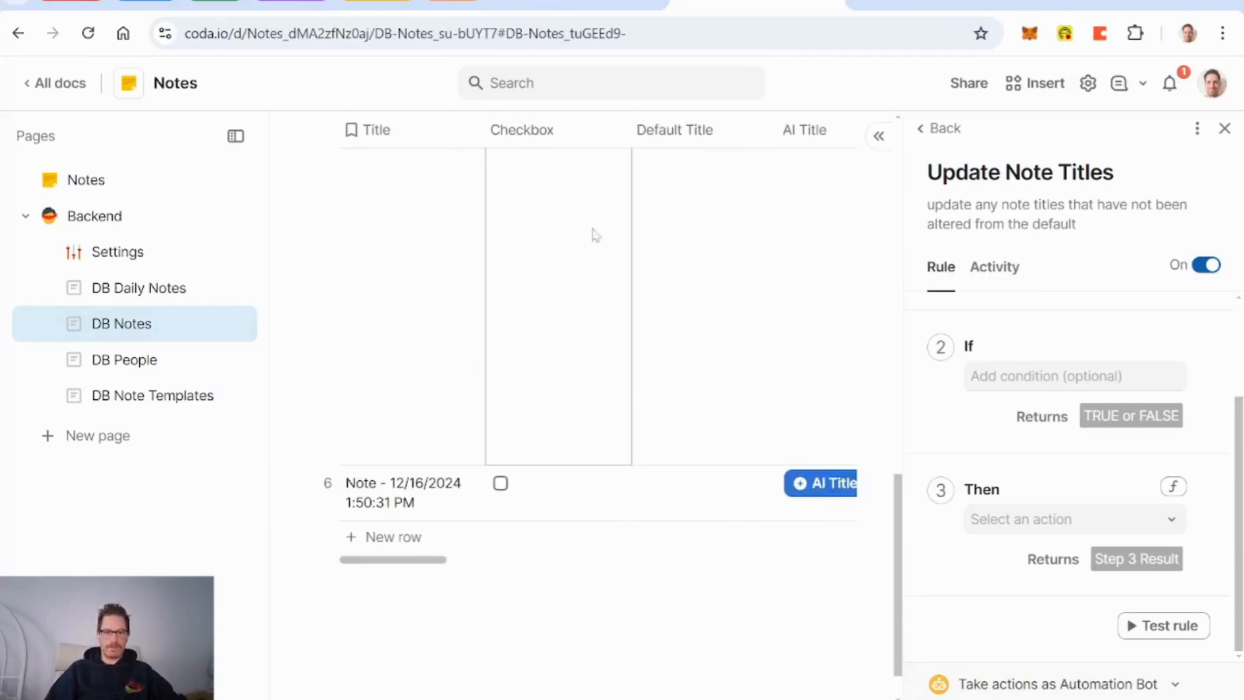
pyautogui.click(1199, 131)
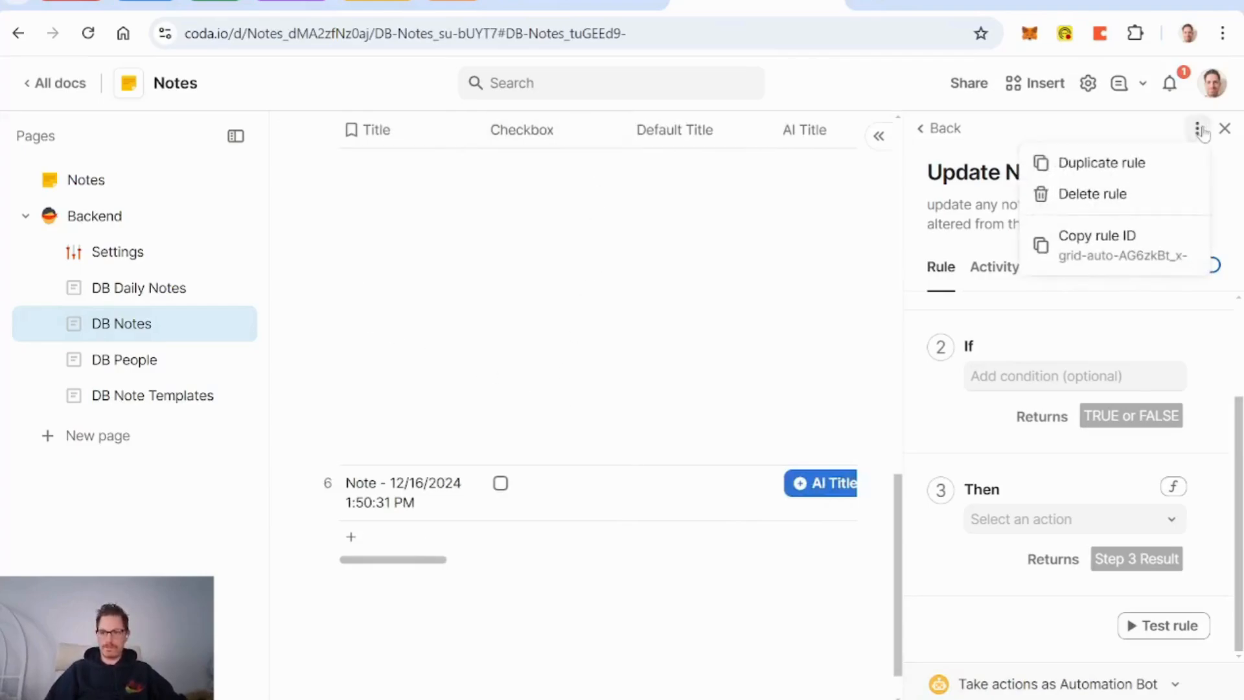
pyautogui.click(1121, 195)
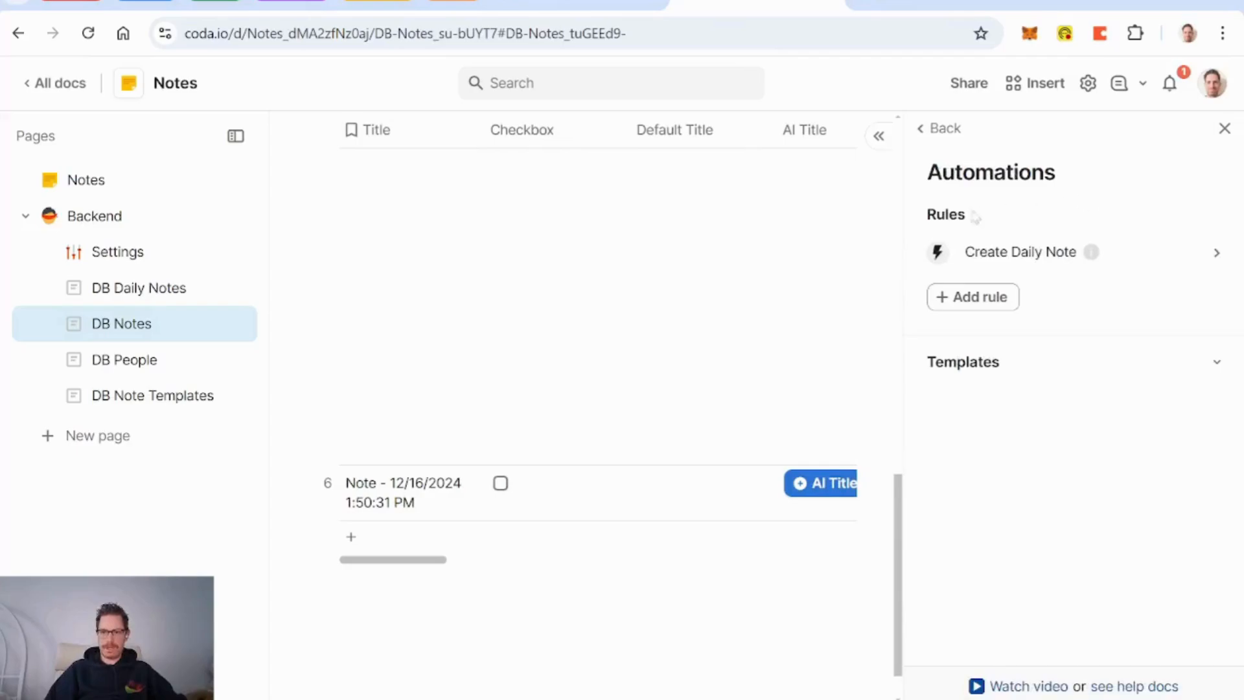
# Step: Delete the Checkbox and Default Title columns from the DB Notes table
pyautogui.click(559, 133)
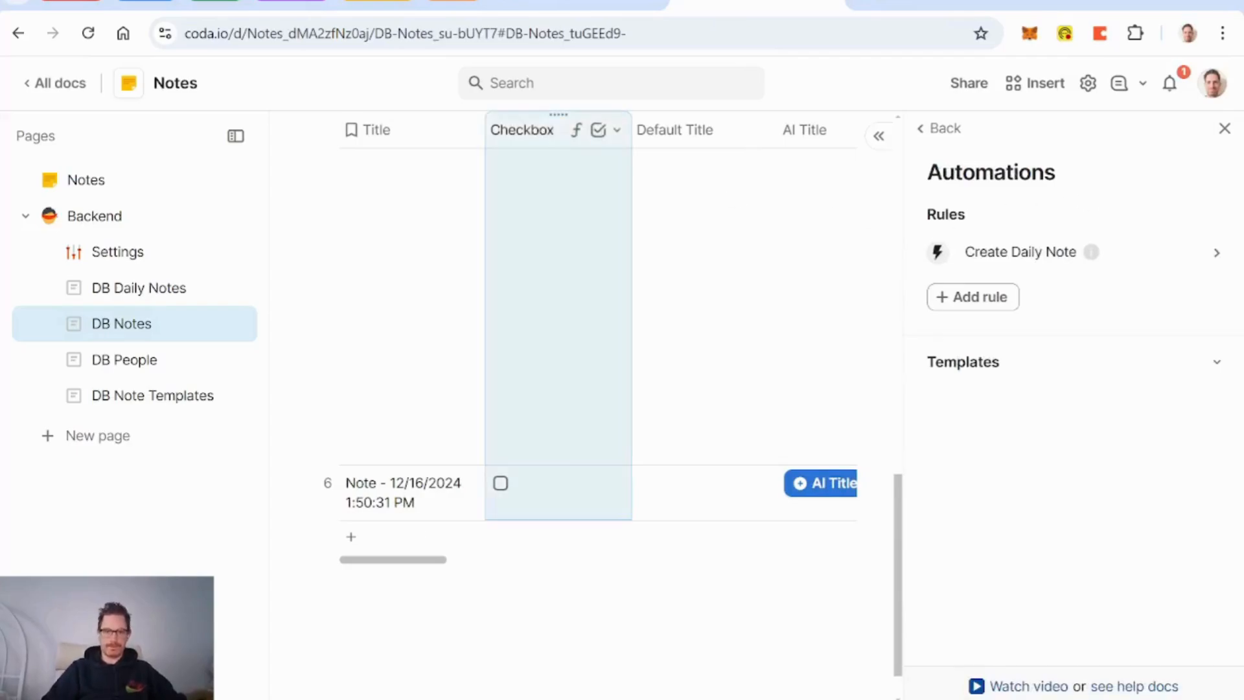
pyautogui.click(1224, 128)
pyautogui.click(463, 131)
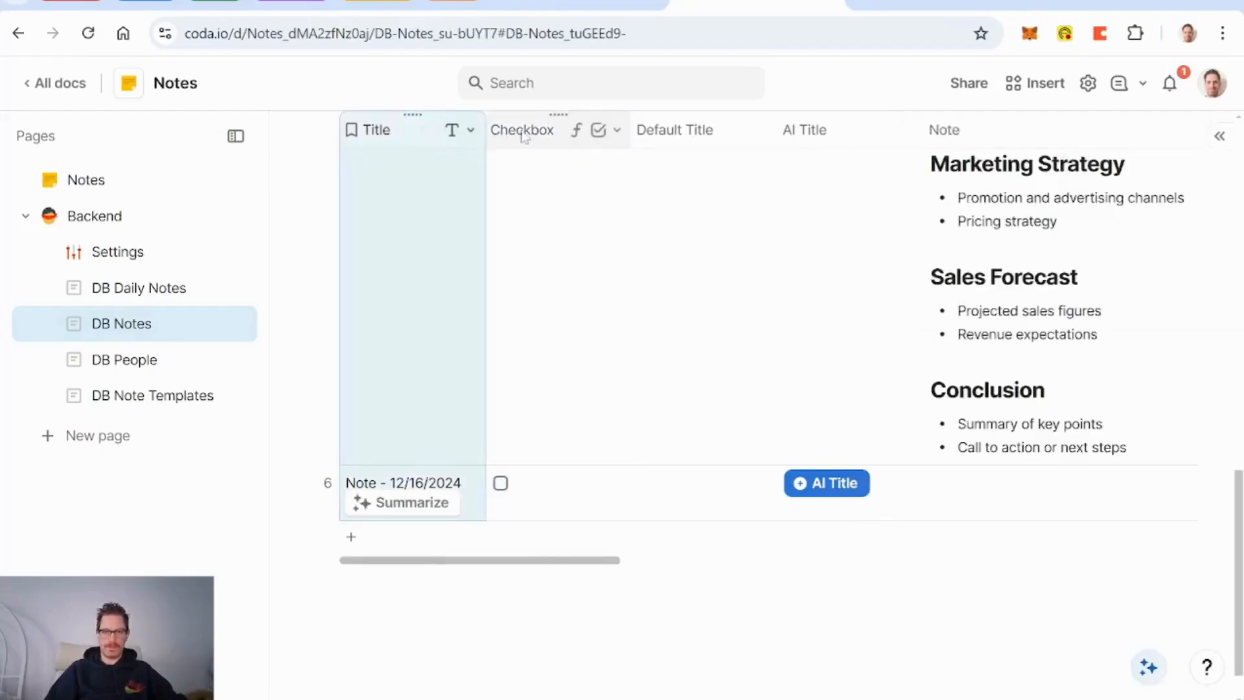
pyautogui.click(523, 133)
pyautogui.press('Delete')
pyautogui.press('Delete')
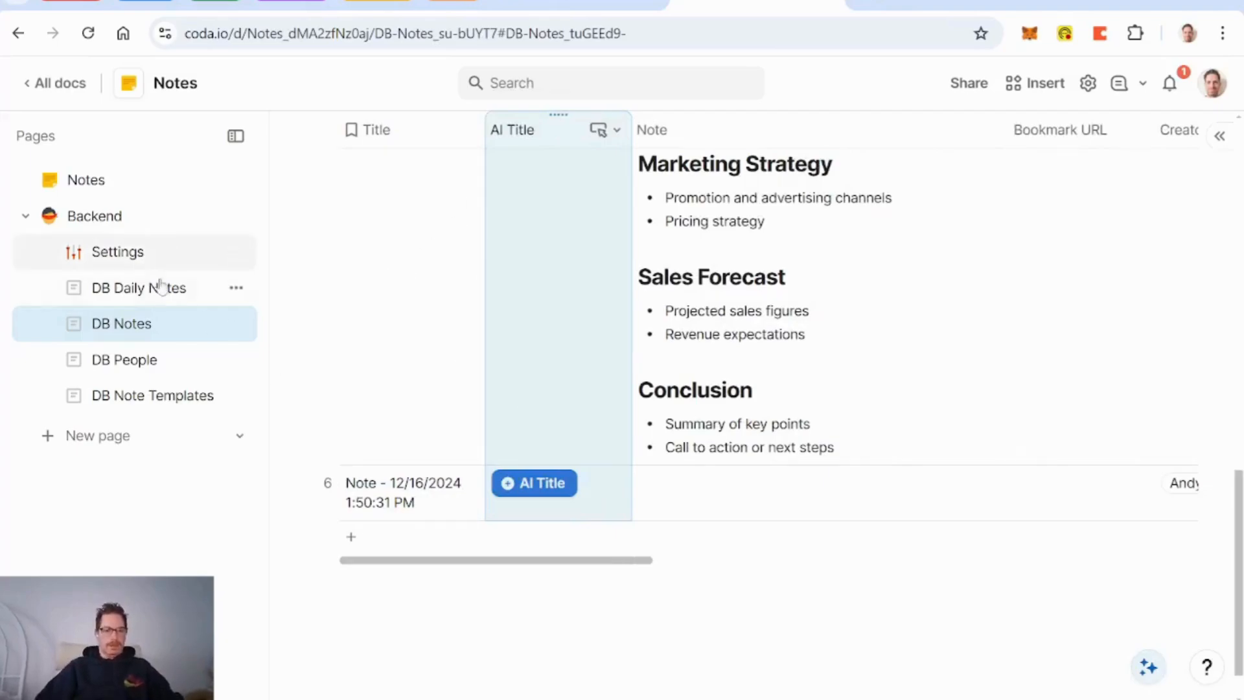
# Step: Go to the Notes page and look over its contents
pyautogui.click(85, 179)
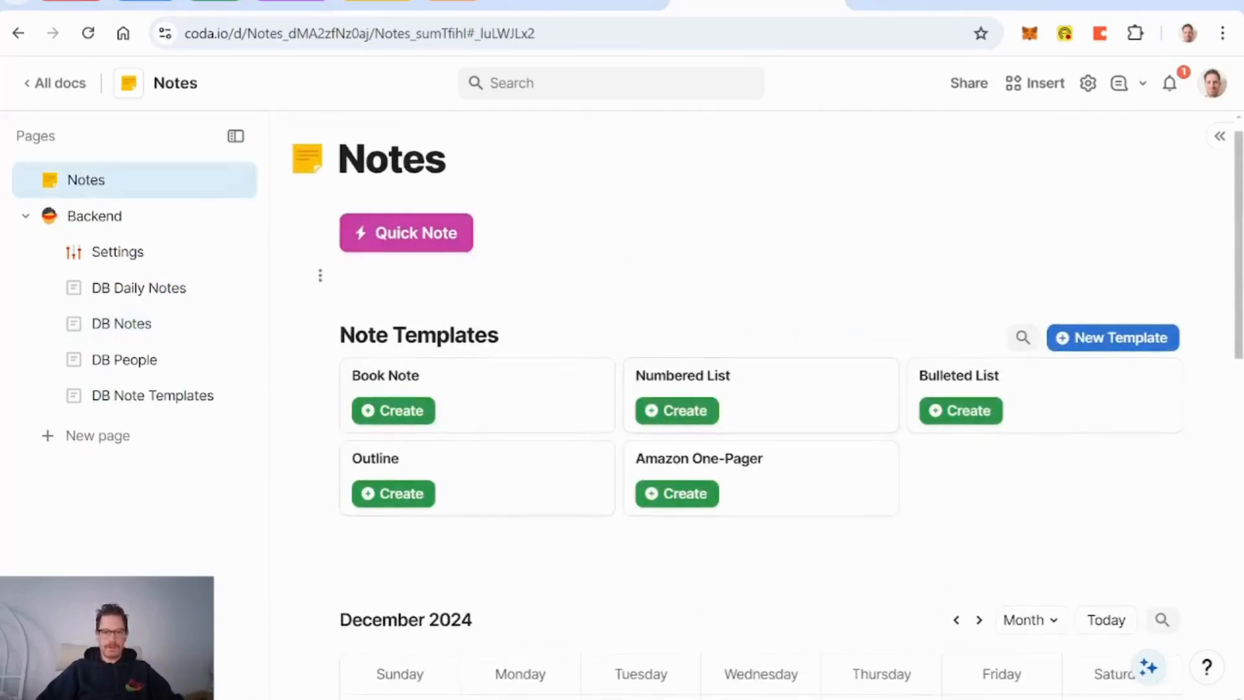
pyautogui.scroll(-3, 752, 401)
pyautogui.scroll(2, 752, 402)
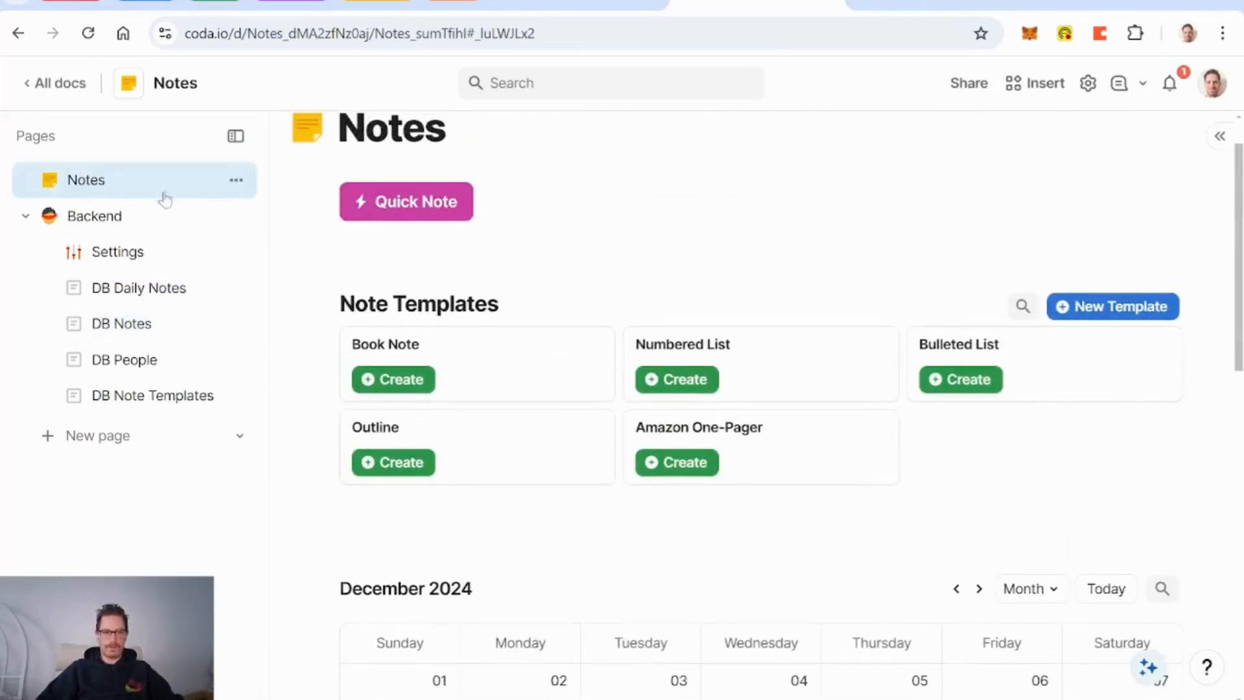
pyautogui.scroll(1, 640, 275)
pyautogui.scroll(-5, 640, 276)
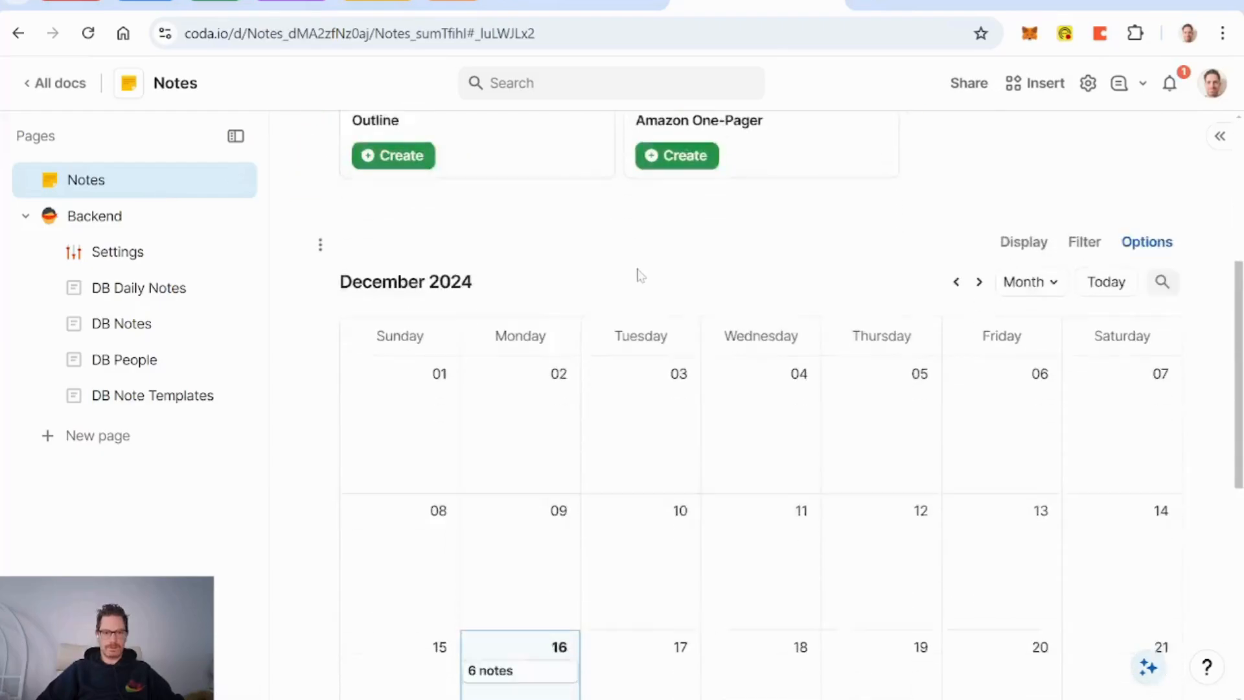
pyautogui.scroll(-5, 636, 273)
pyautogui.scroll(10, 636, 272)
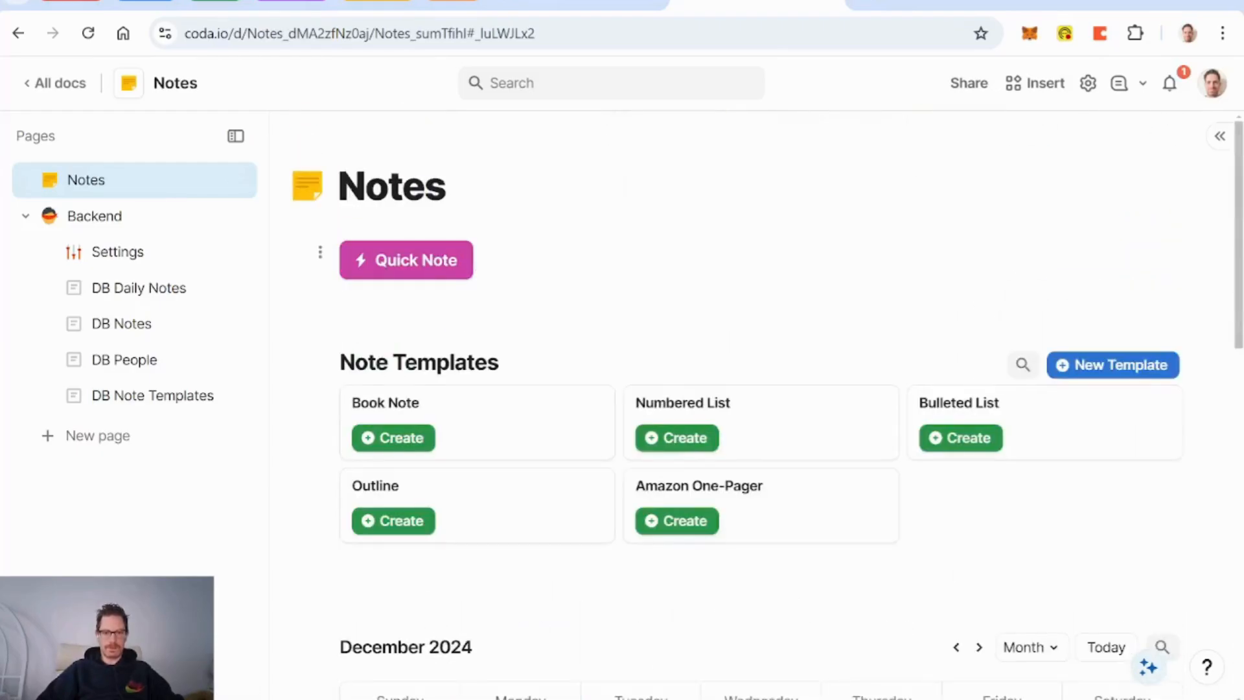
# Step: Create a new subpage under Notes titled 'Today's Notes'
pyautogui.click(236, 181)
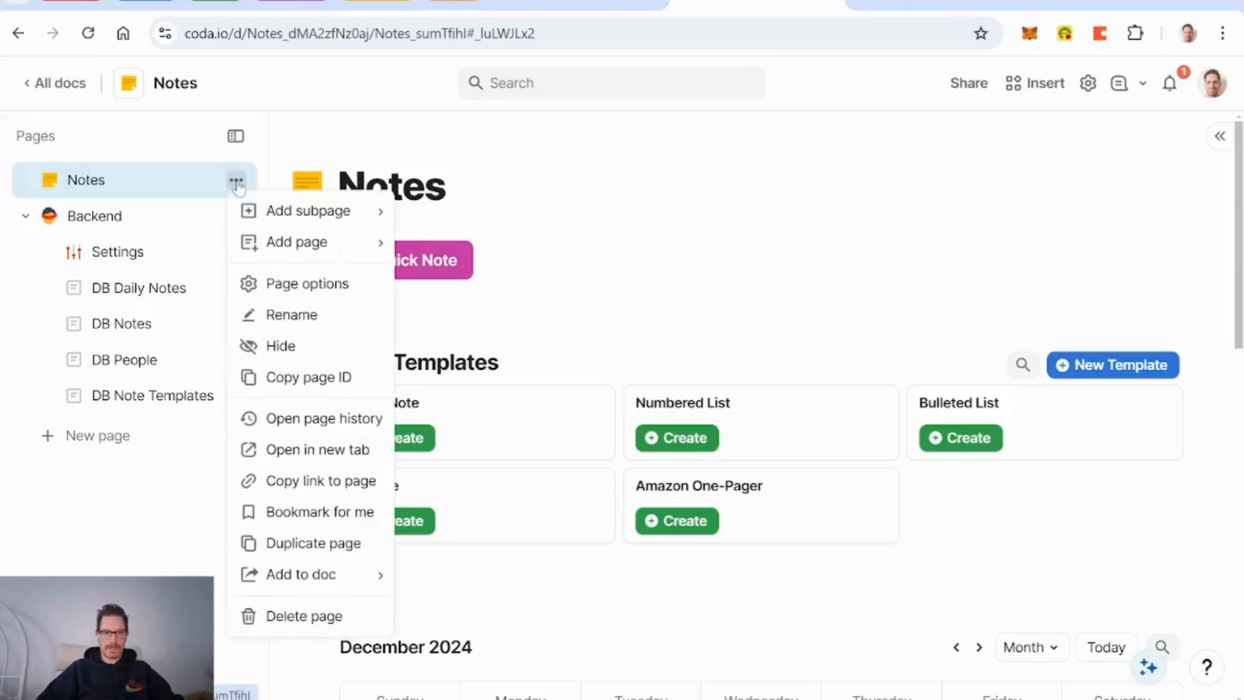
pyautogui.moveTo(305, 220)
pyautogui.moveTo(298, 252)
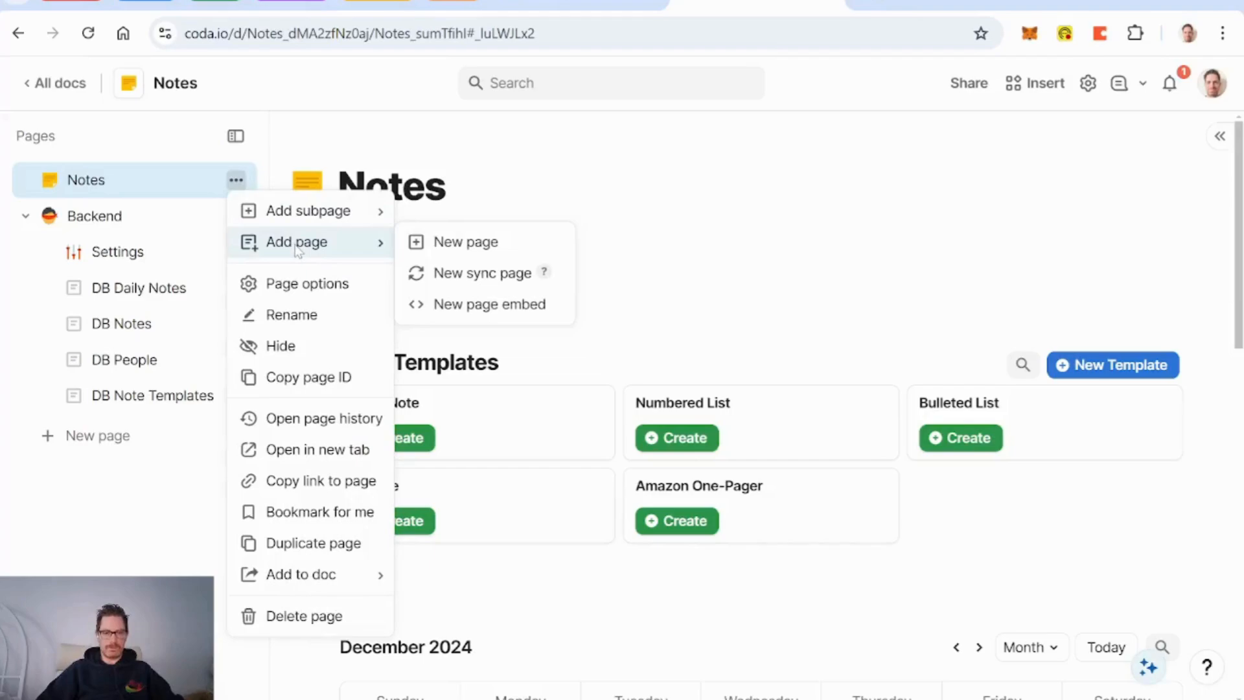
pyautogui.moveTo(369, 212)
pyautogui.click(468, 219)
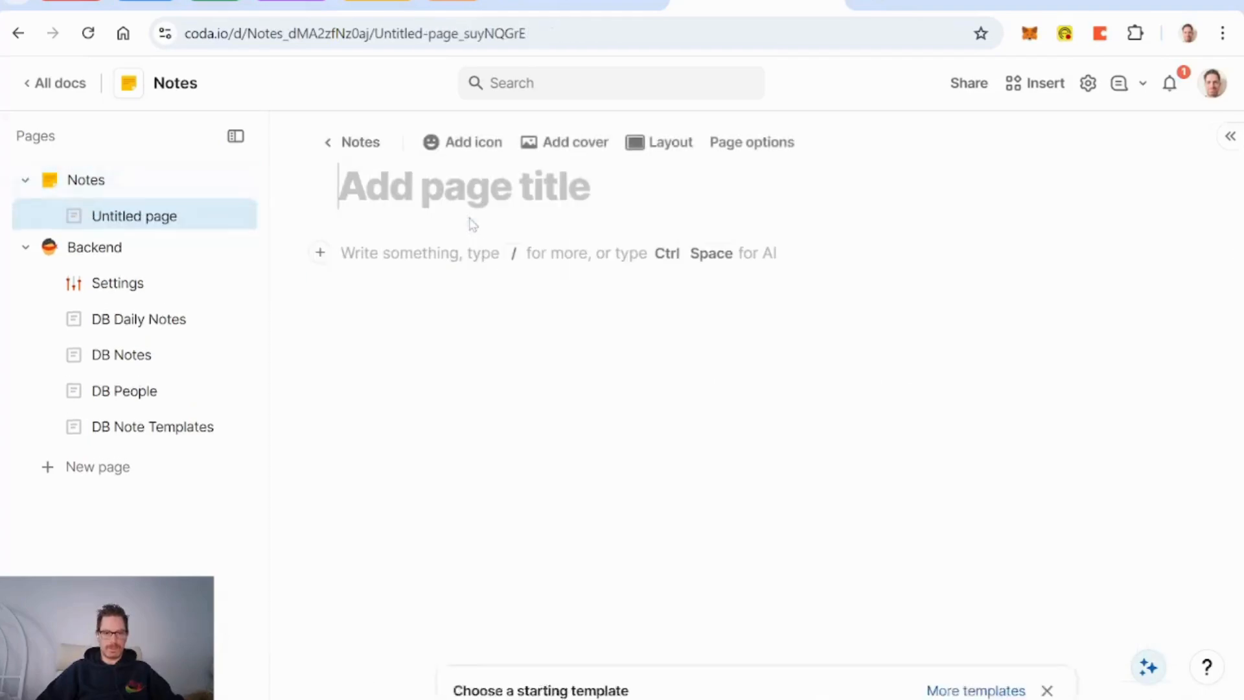
pyautogui.write('Tod')
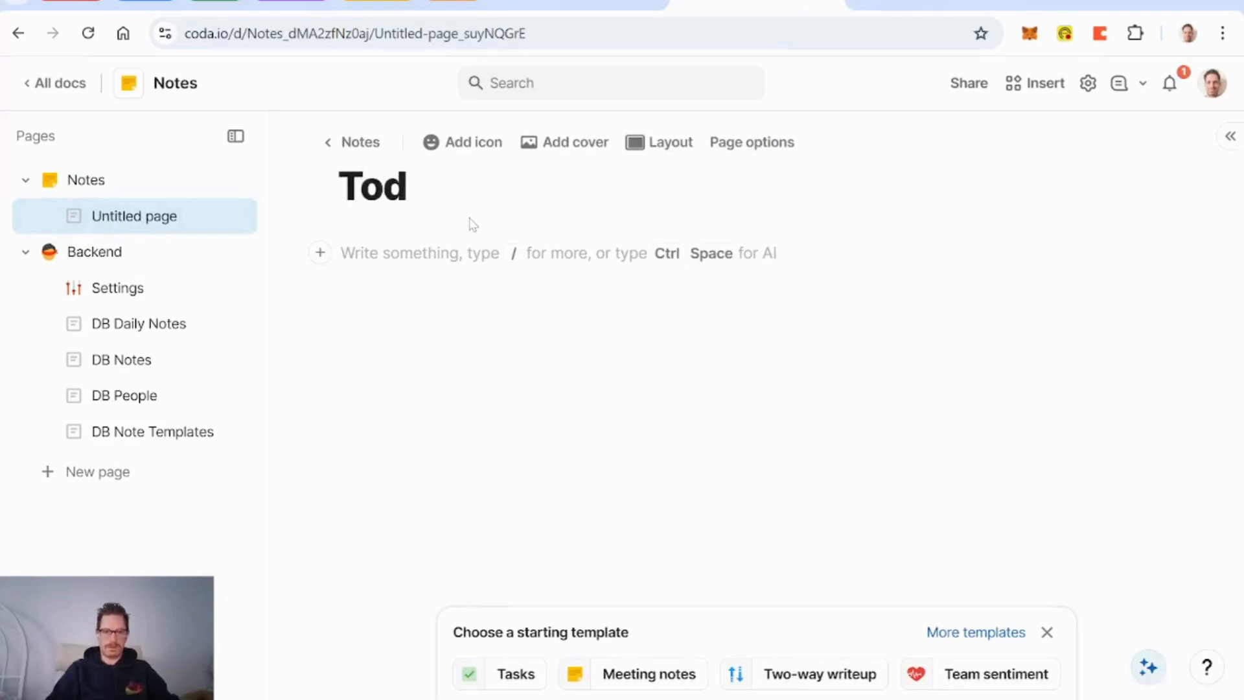
pyautogui.write("ay's Notes")
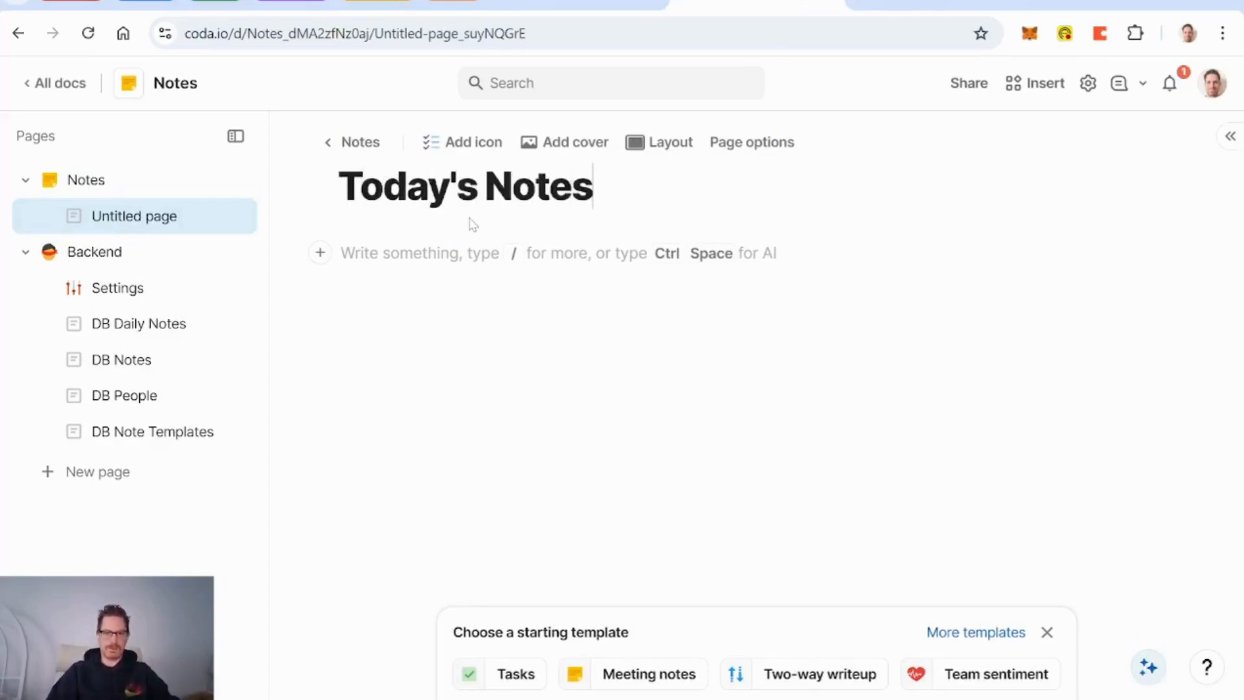
pyautogui.press('Return')
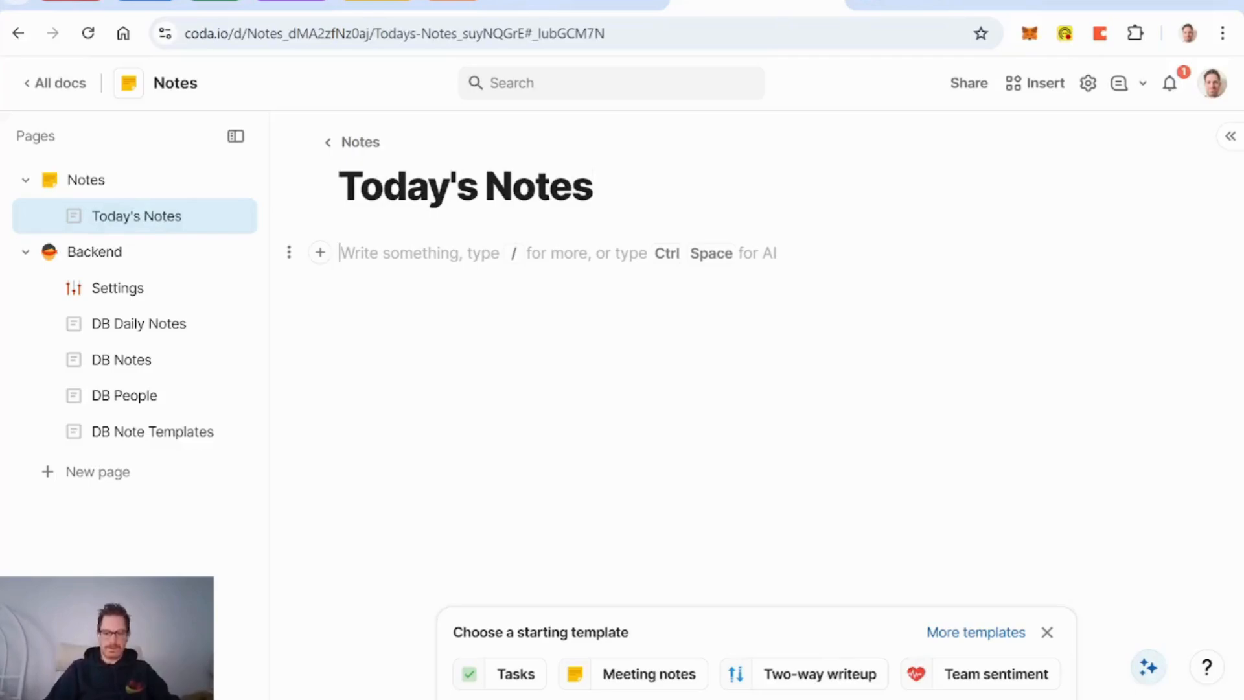
# Step: Insert a view of the DB Notes table into the page via /no
pyautogui.write('/no')
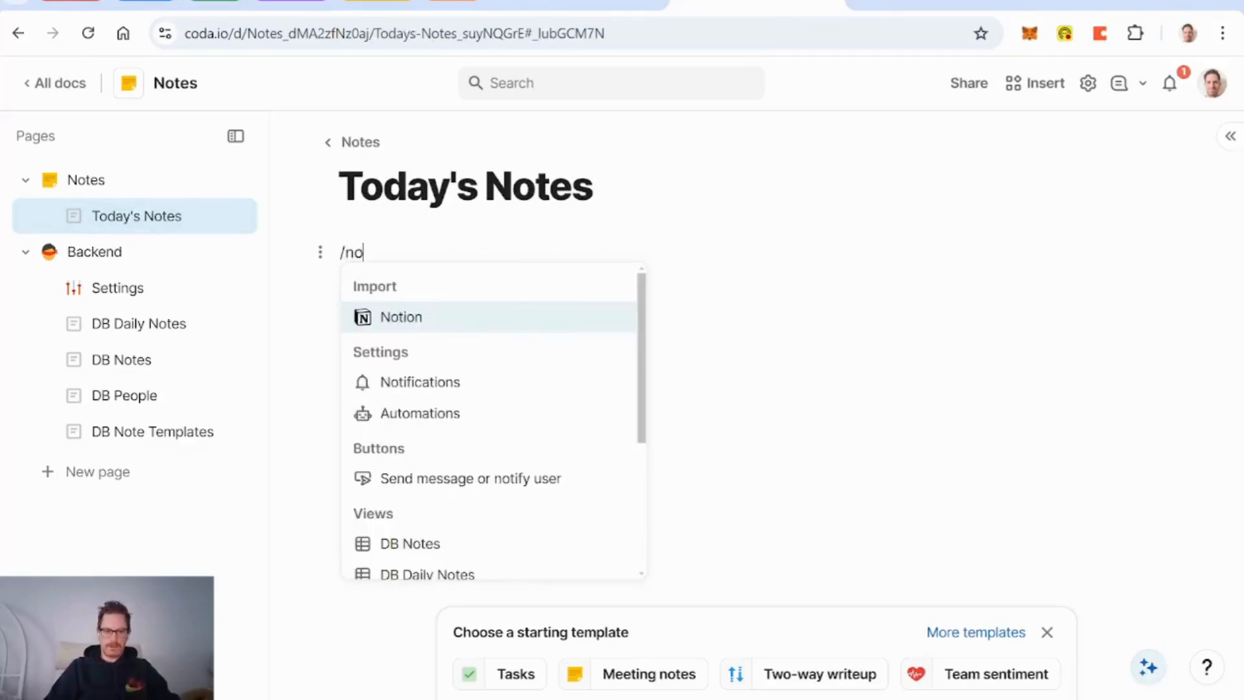
pyautogui.press('Down')
pyautogui.press('Down')
pyautogui.press('Down')
pyautogui.press('Down')
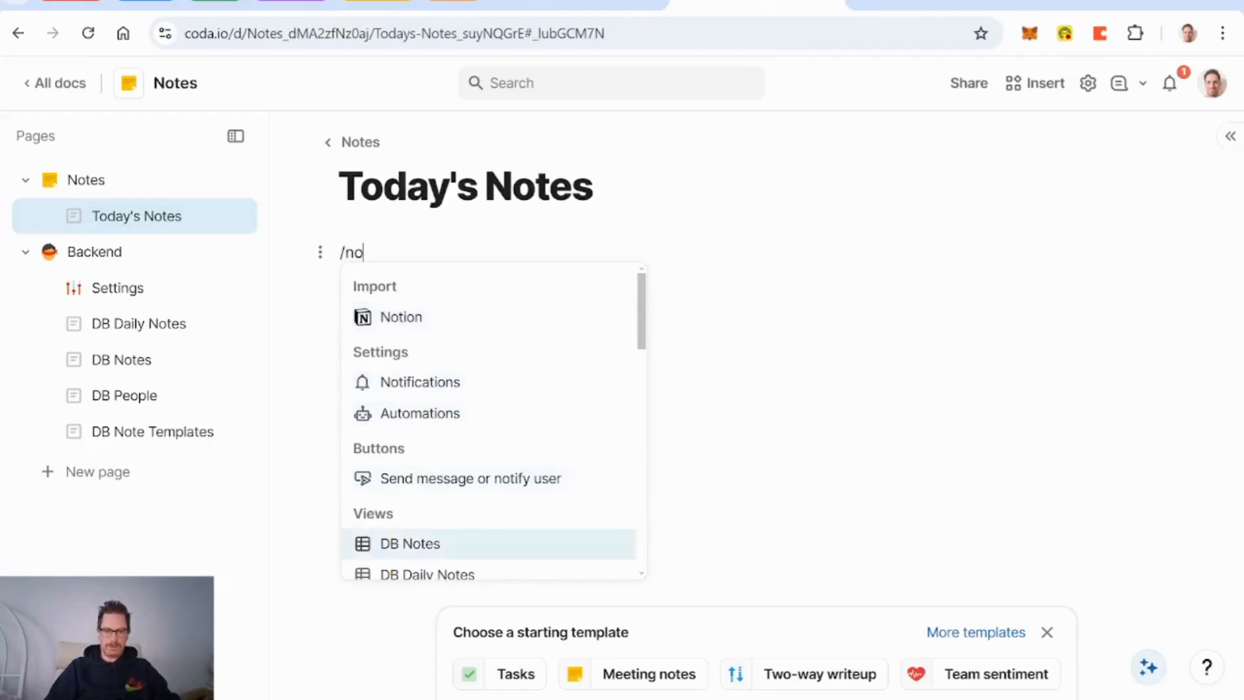
pyautogui.press('Return')
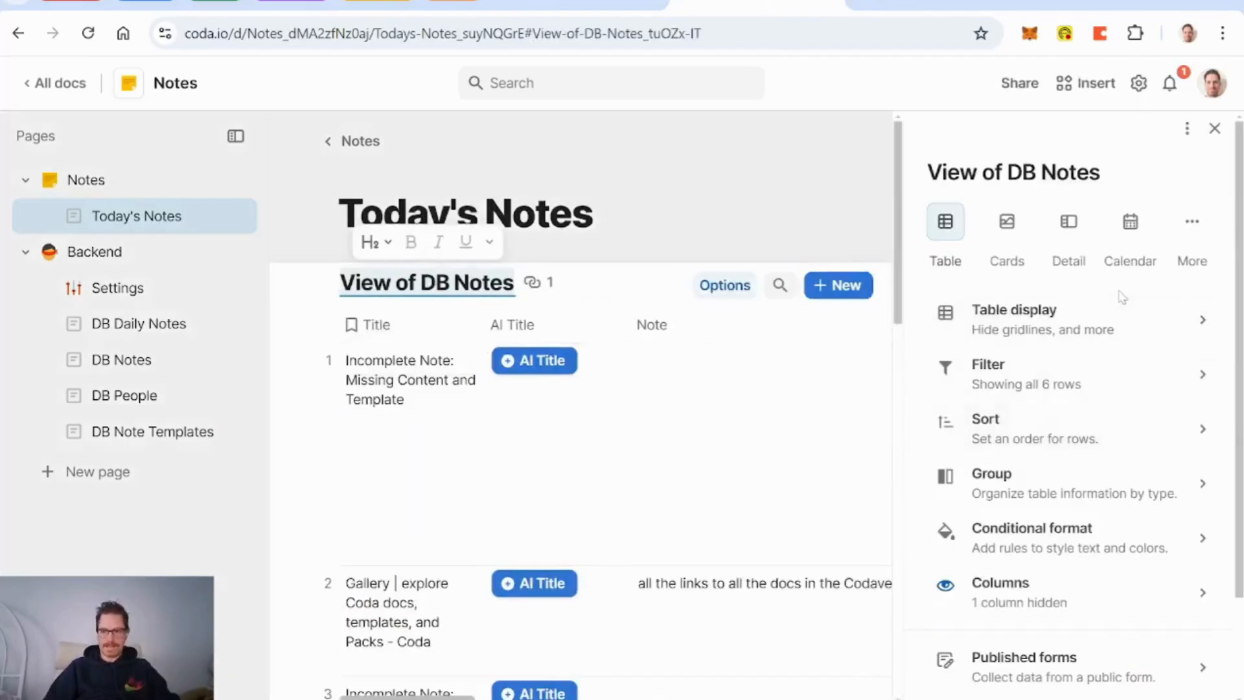
# Step: Switch the notes view to a detail layout
pyautogui.click(1066, 227)
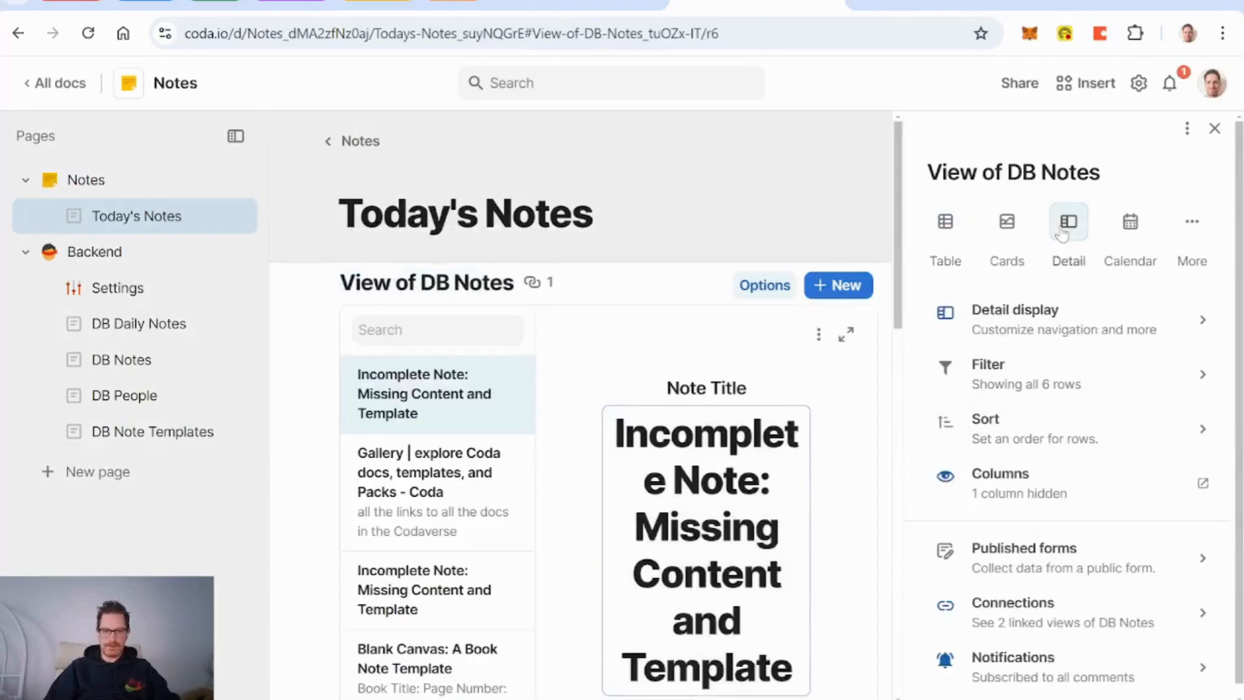
pyautogui.click(1058, 327)
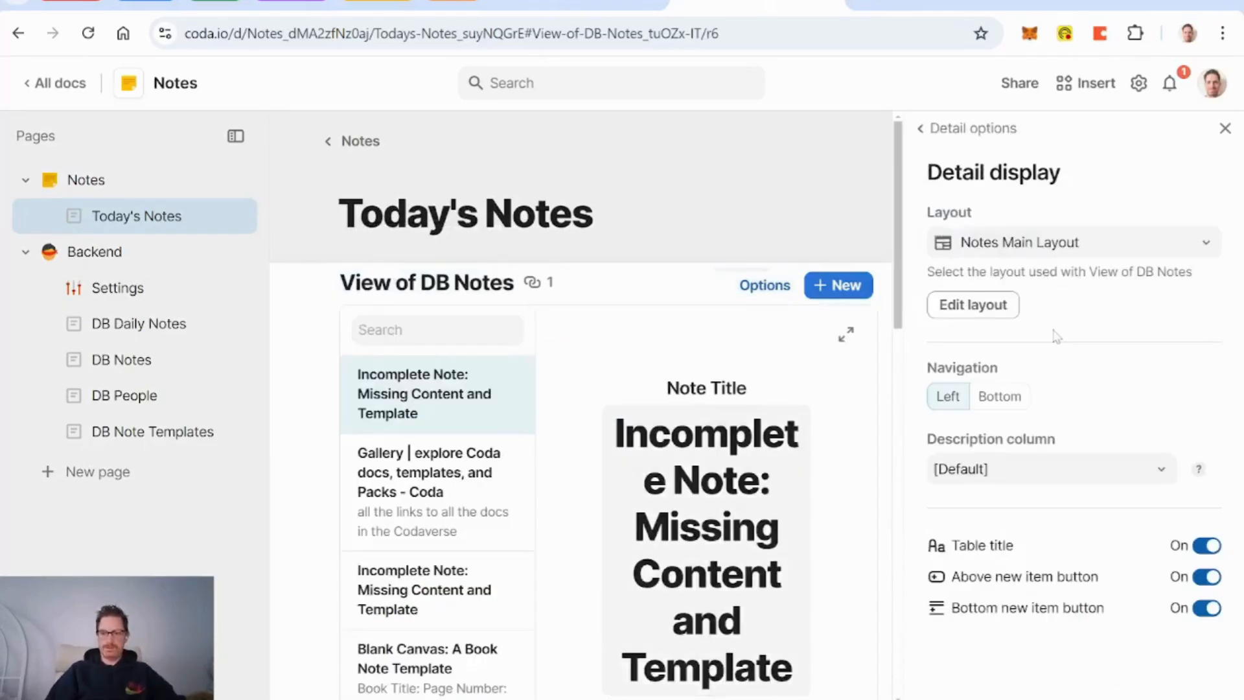
pyautogui.click(1225, 129)
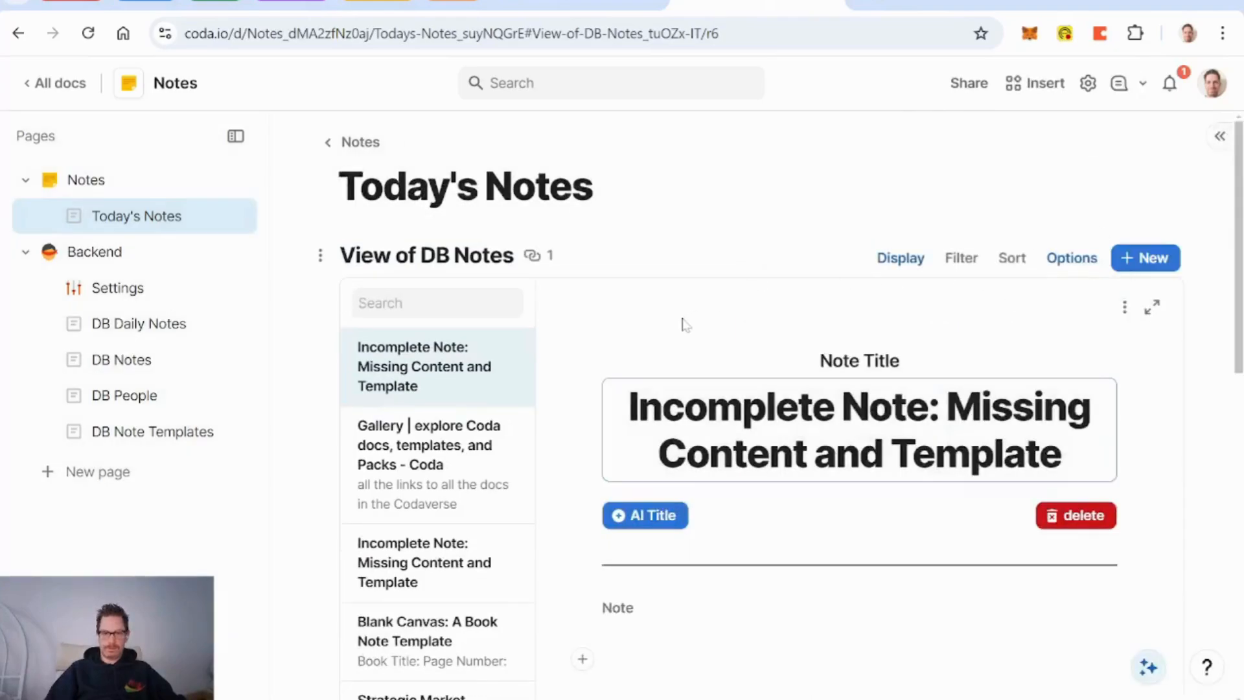
# Step: Add a formula filter Date of Creation = Today() to the view
pyautogui.click(961, 257)
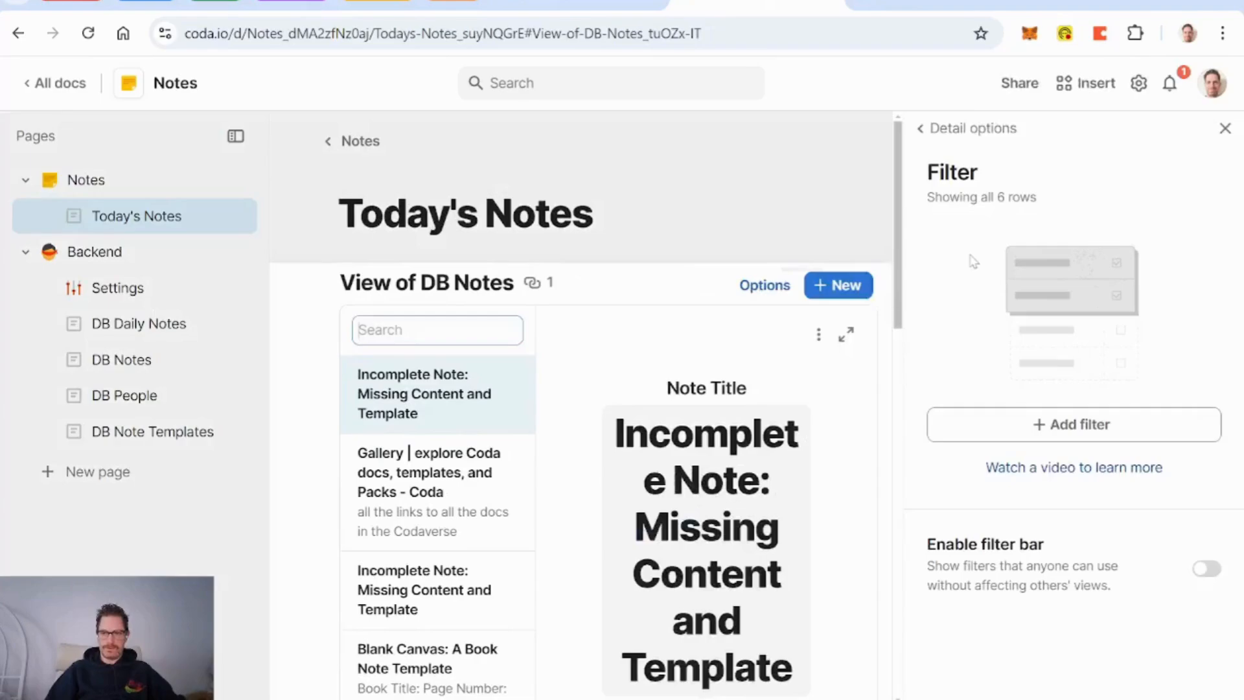
pyautogui.click(1101, 431)
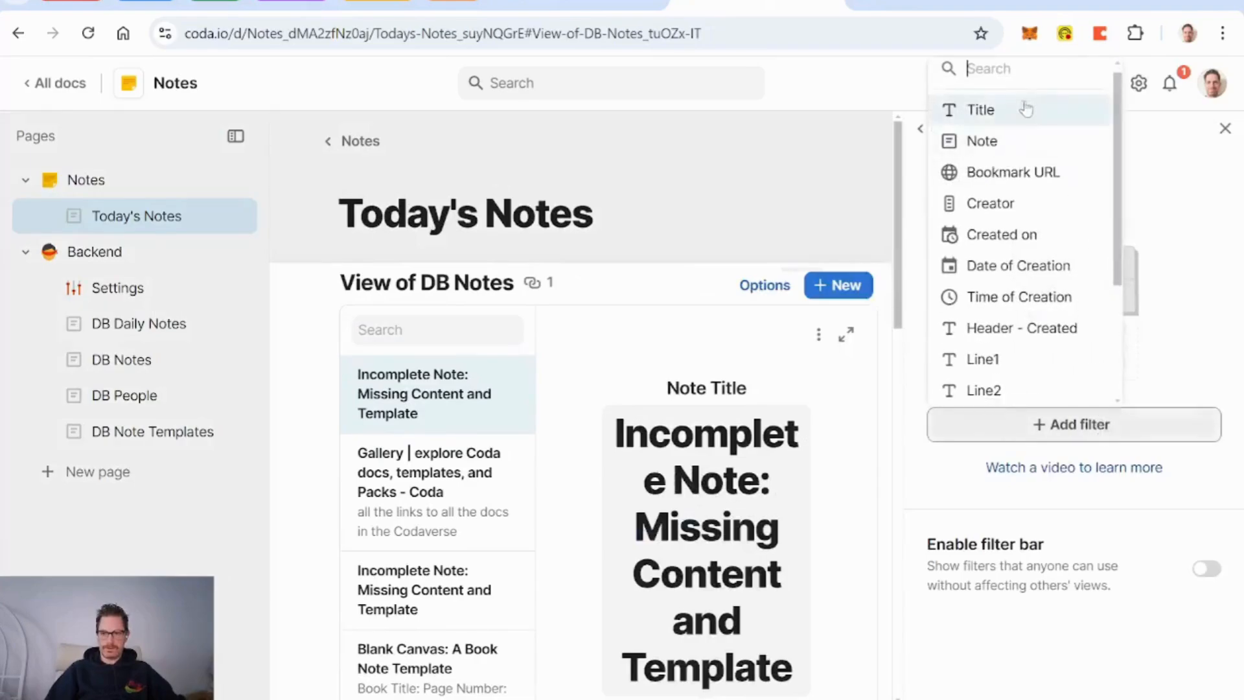
pyautogui.scroll(-3, 1030, 272)
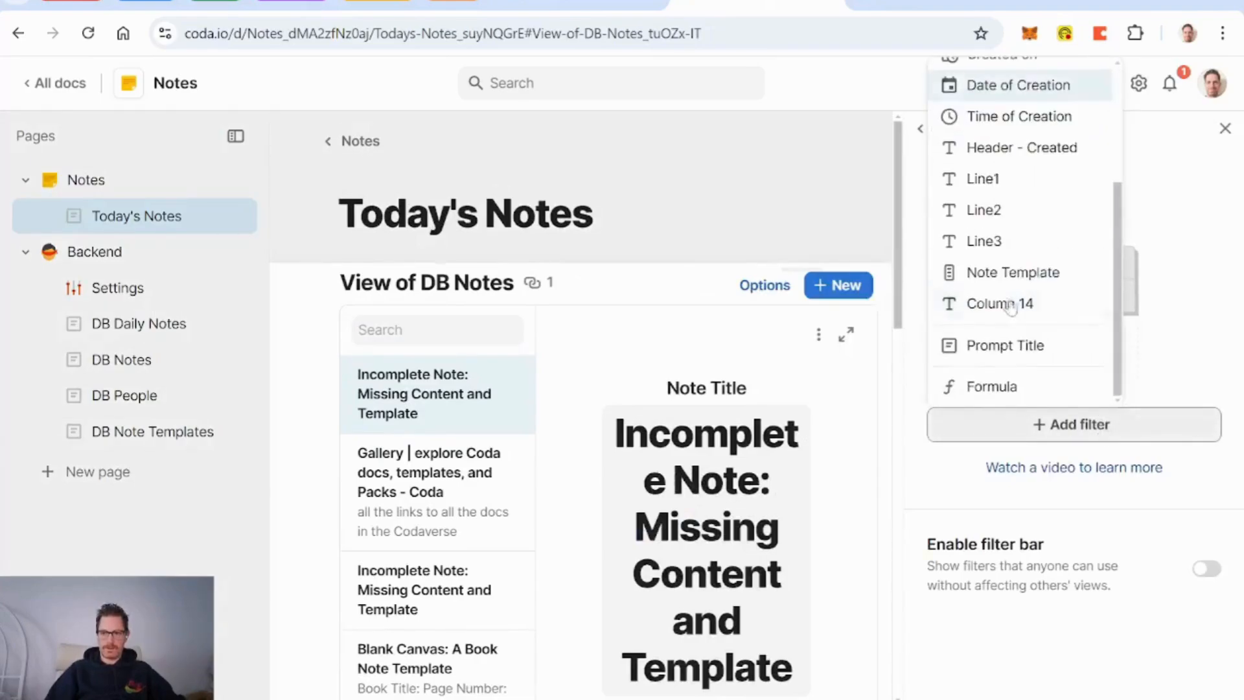
pyautogui.click(994, 386)
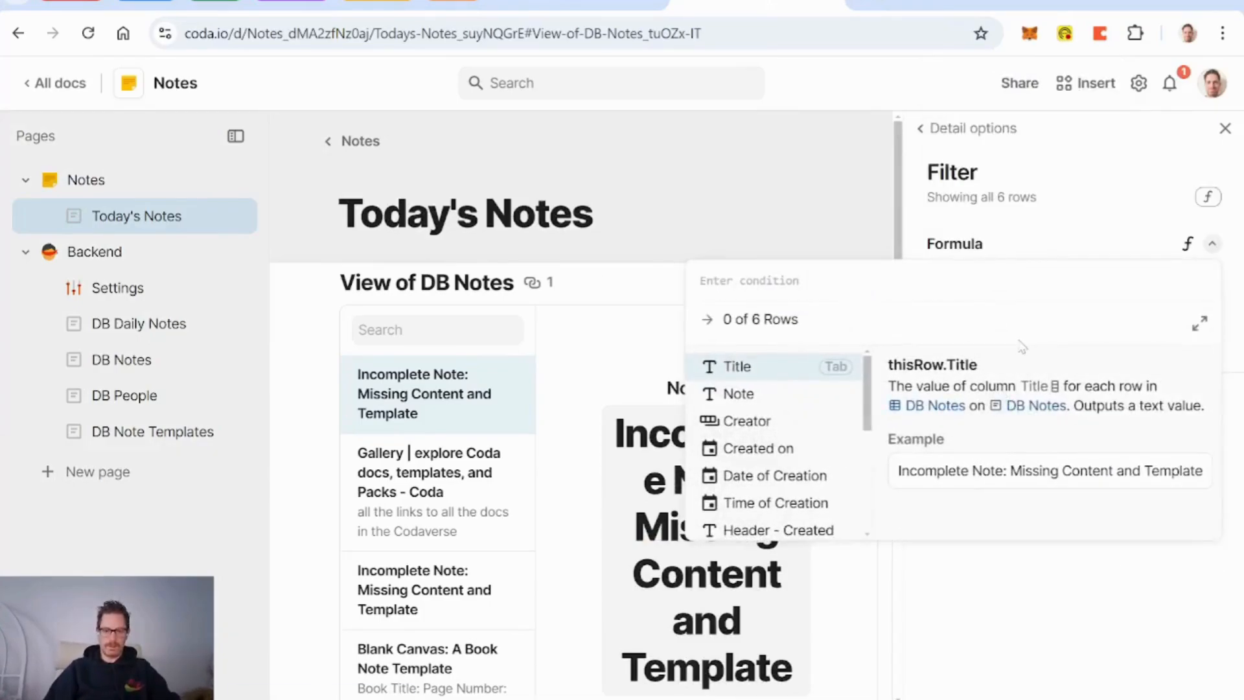
pyautogui.write('date of Creation')
pyautogui.press('Tab')
pyautogui.write('=tp')
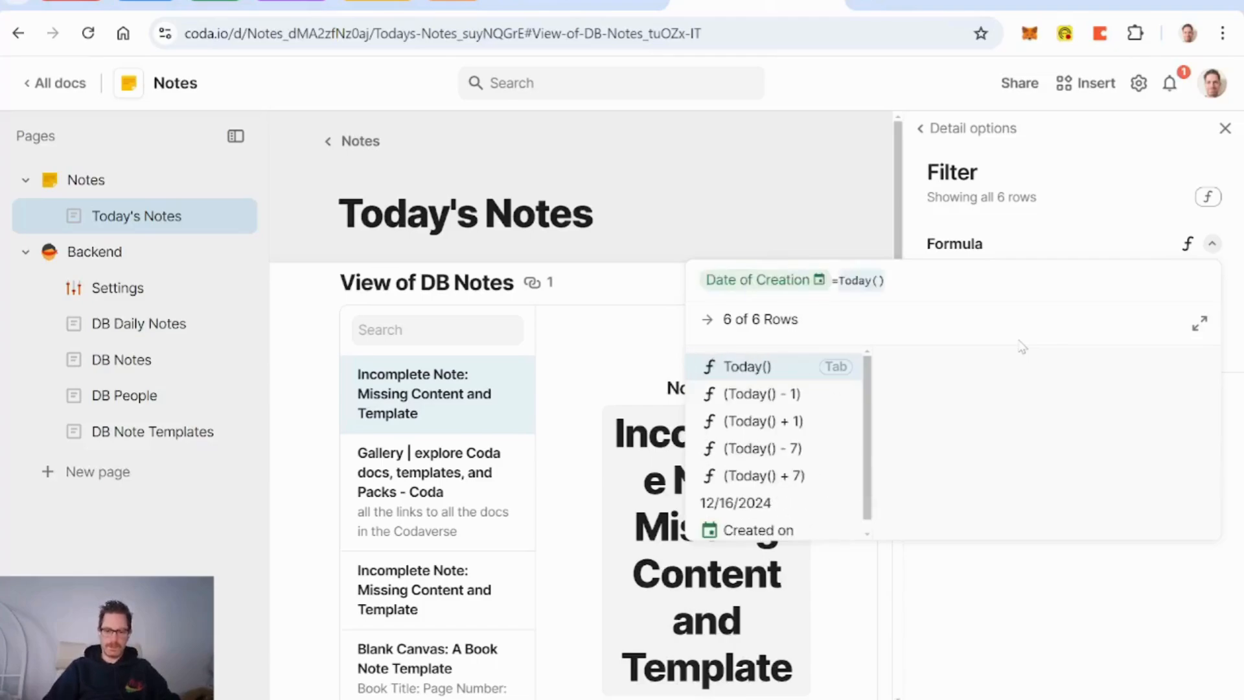
pyautogui.press('BackSpace')
pyautogui.write('oday()')
pyautogui.press('Tab')
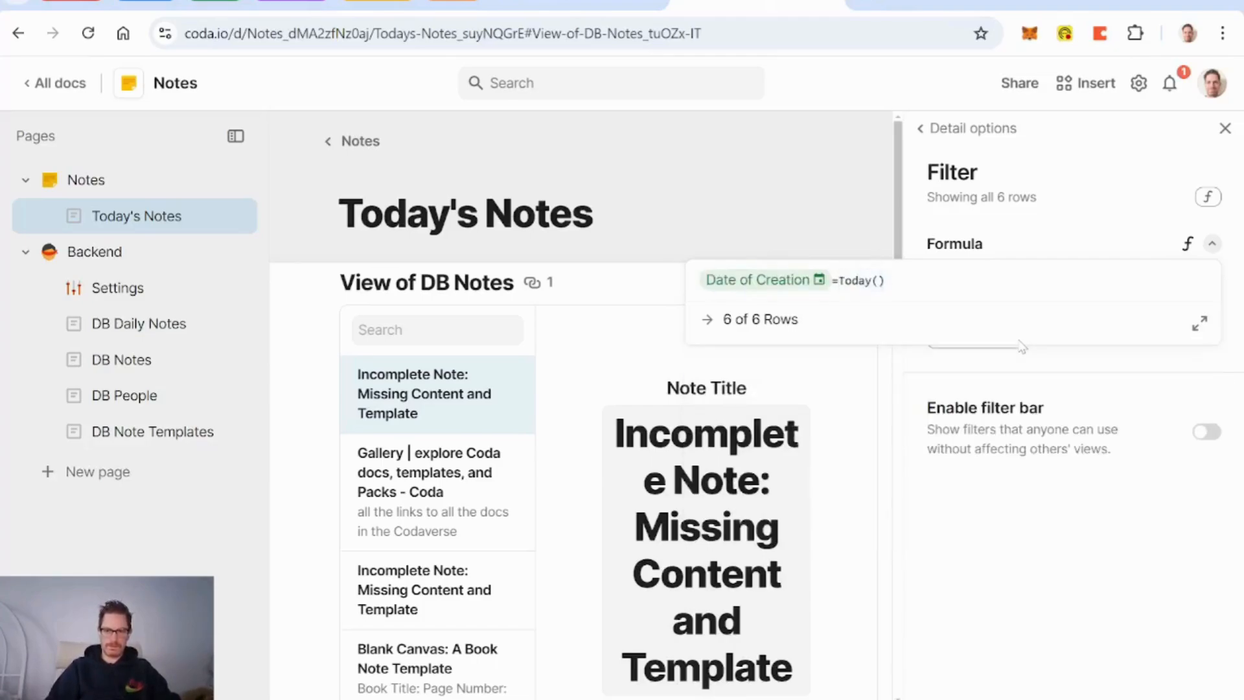
pyautogui.press('Return')
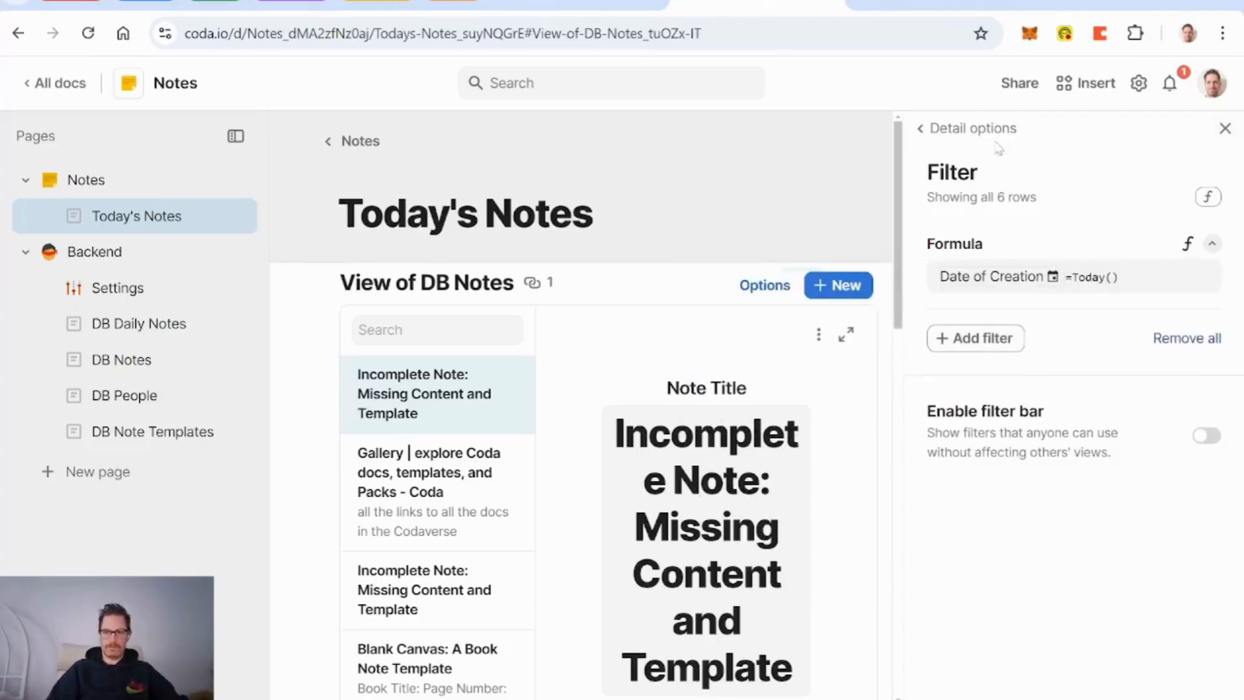
# Step: Sort the view by Time of Creation ascending
pyautogui.click(978, 133)
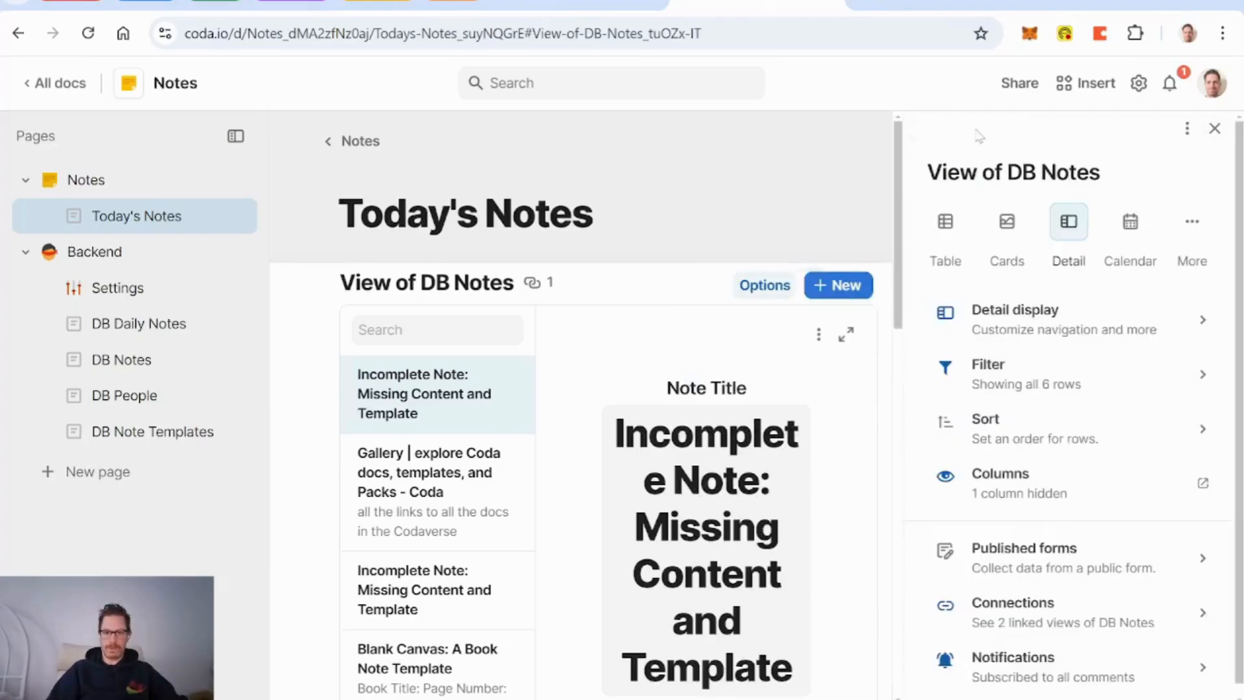
pyautogui.click(1039, 431)
pyautogui.click(1050, 428)
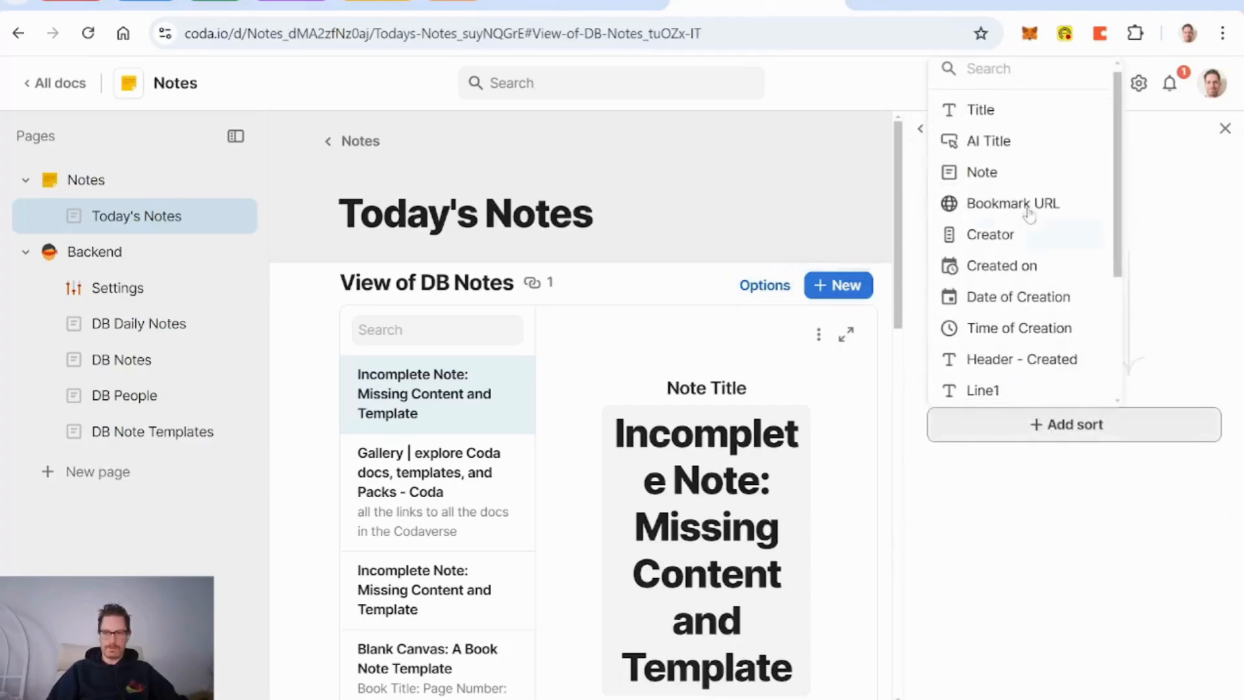
pyautogui.click(1050, 313)
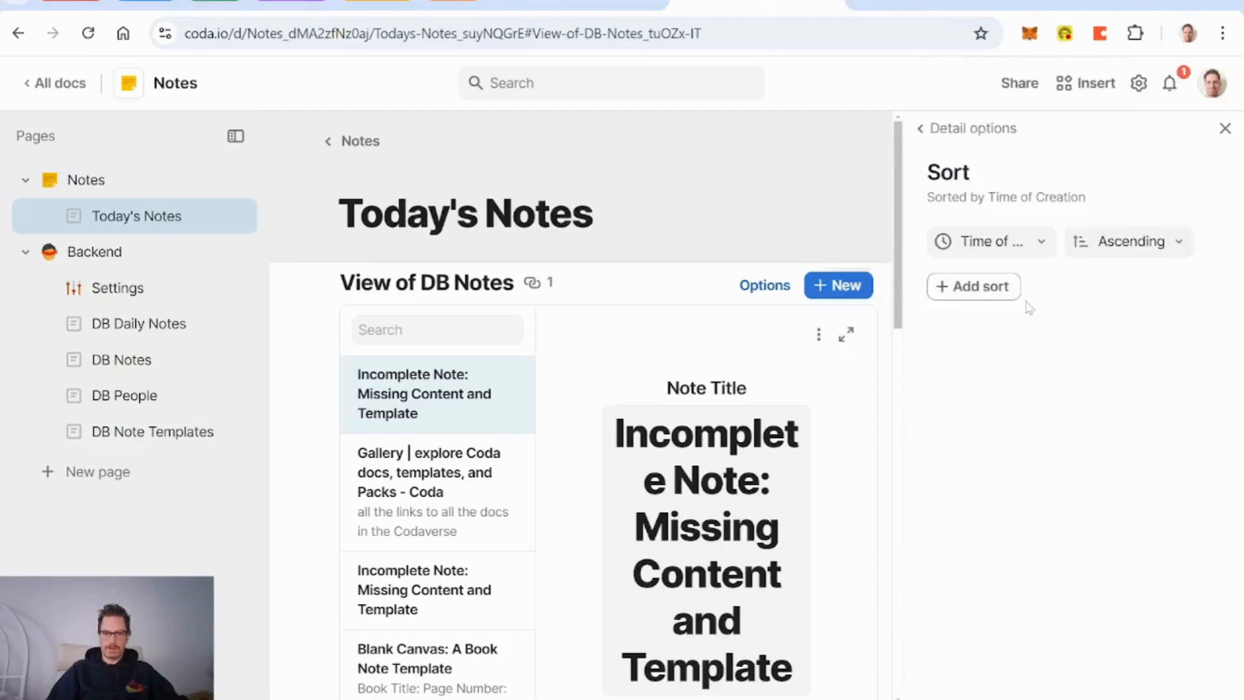
pyautogui.click(1224, 128)
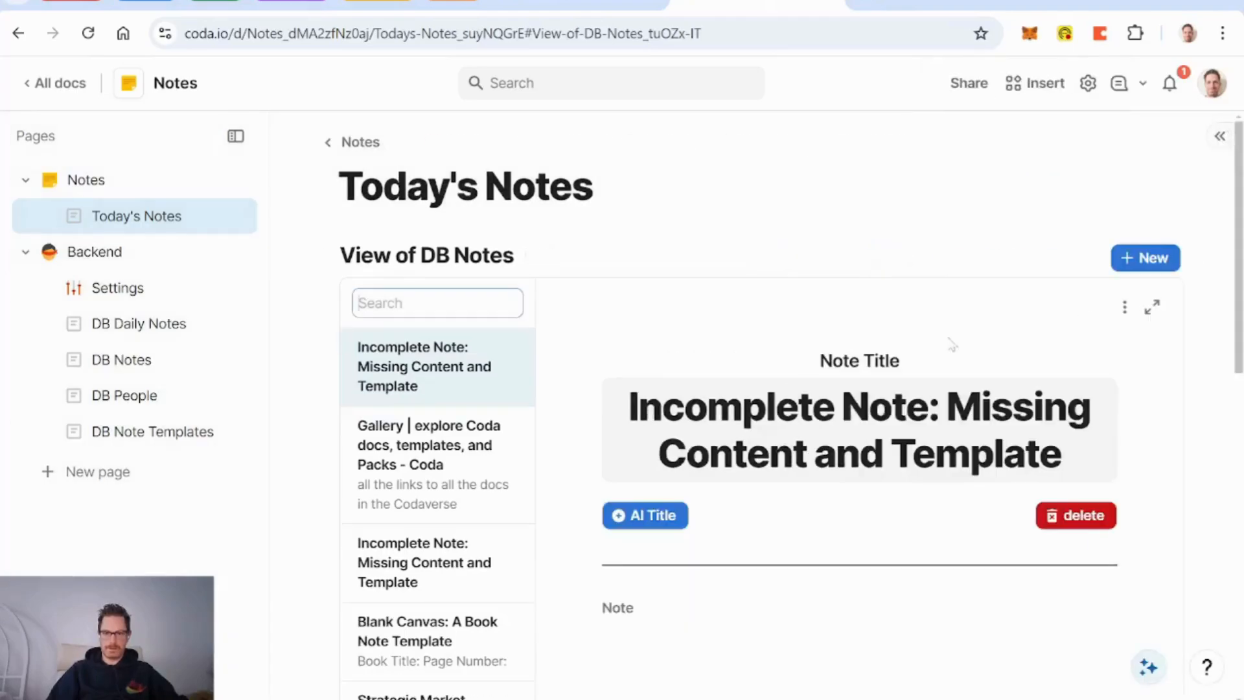
# Step: Retitle the subpage 'Calendar of Notes' and give it a grid calendar icon
pyautogui.scroll(-6, 724, 371)
pyautogui.scroll(6, 725, 371)
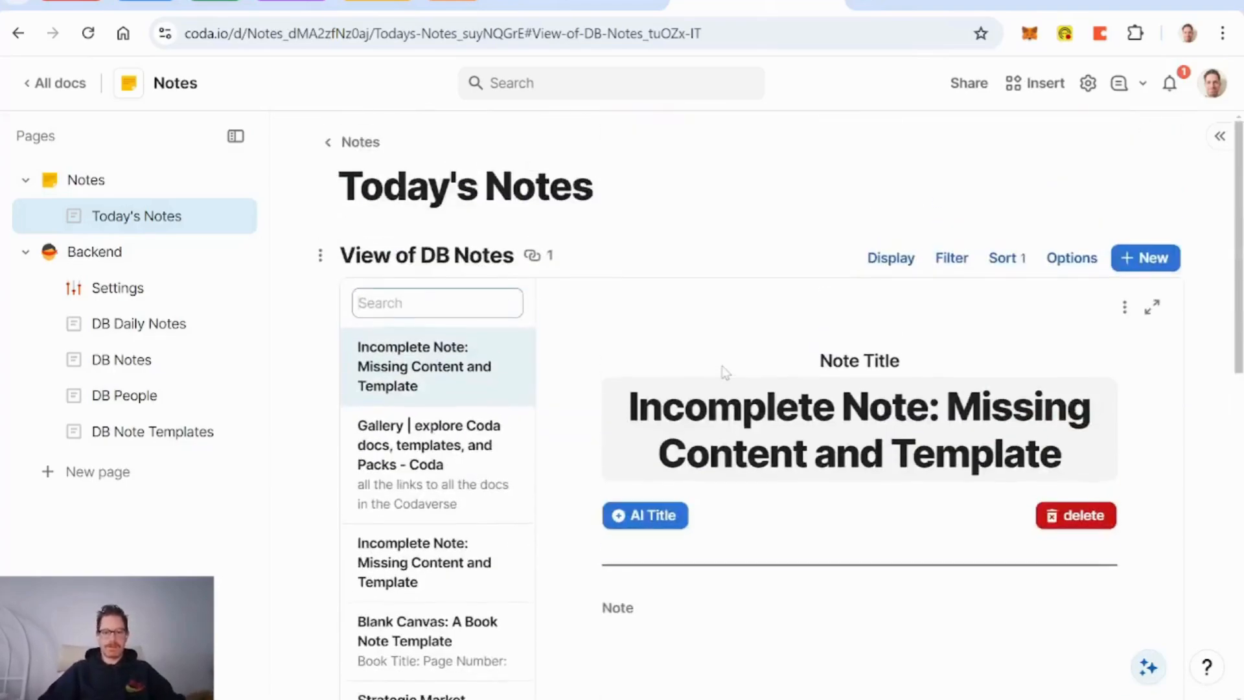
pyautogui.scroll(-3, 725, 370)
pyautogui.scroll(3, 725, 371)
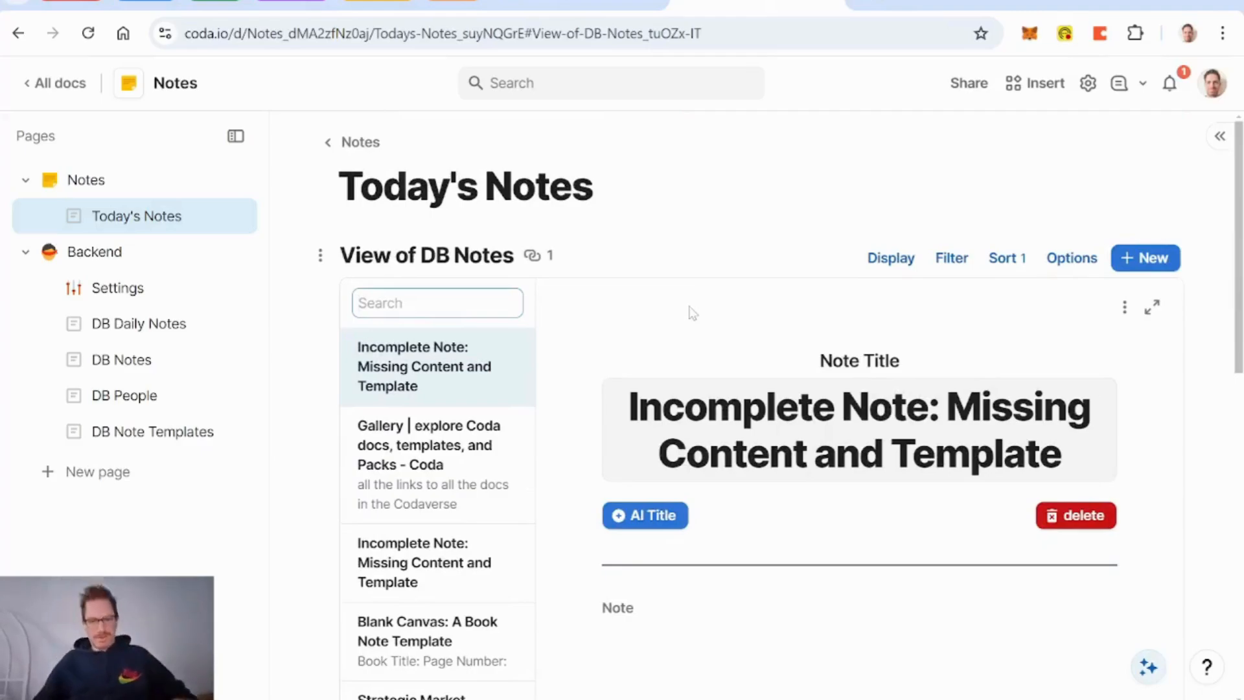
pyautogui.scroll(-3, 692, 313)
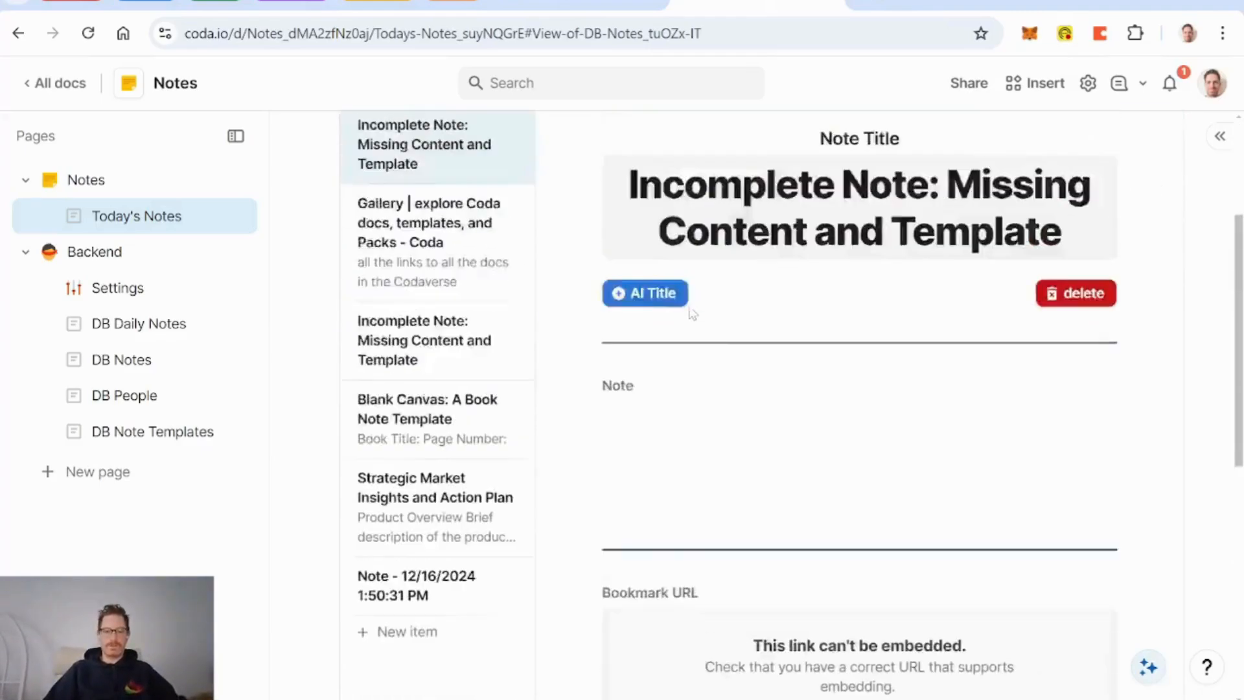
pyautogui.scroll(3, 690, 314)
pyautogui.click(102, 188)
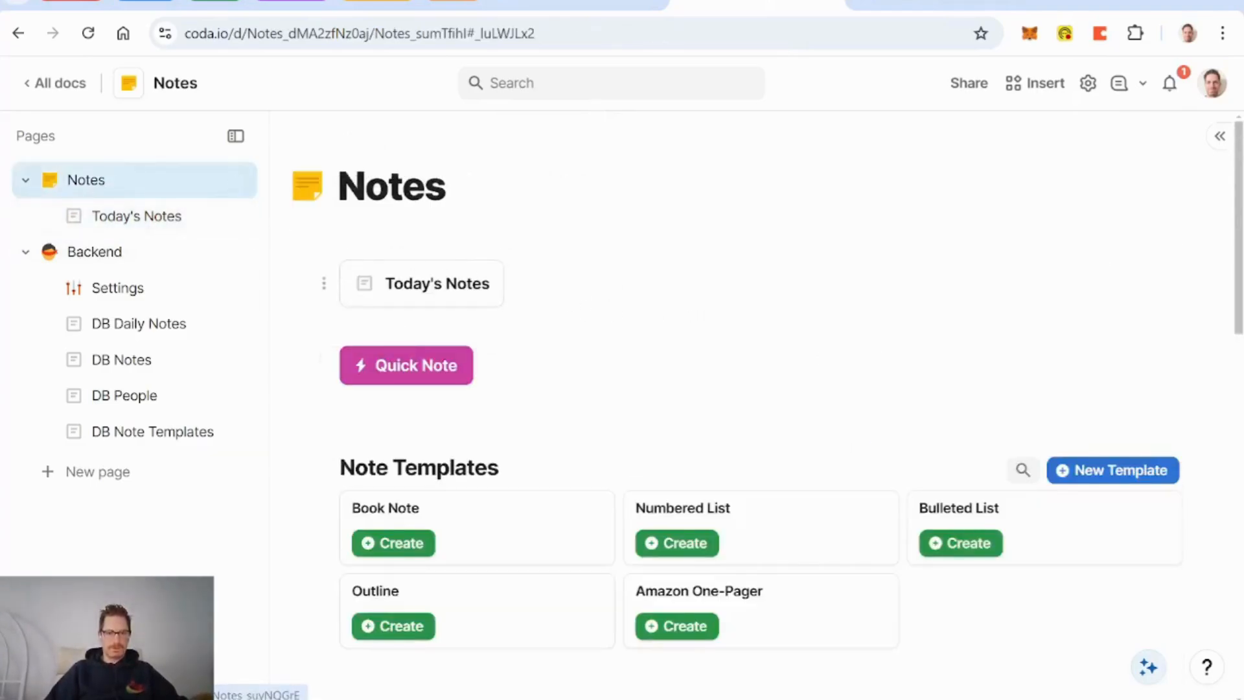
pyautogui.click(134, 219)
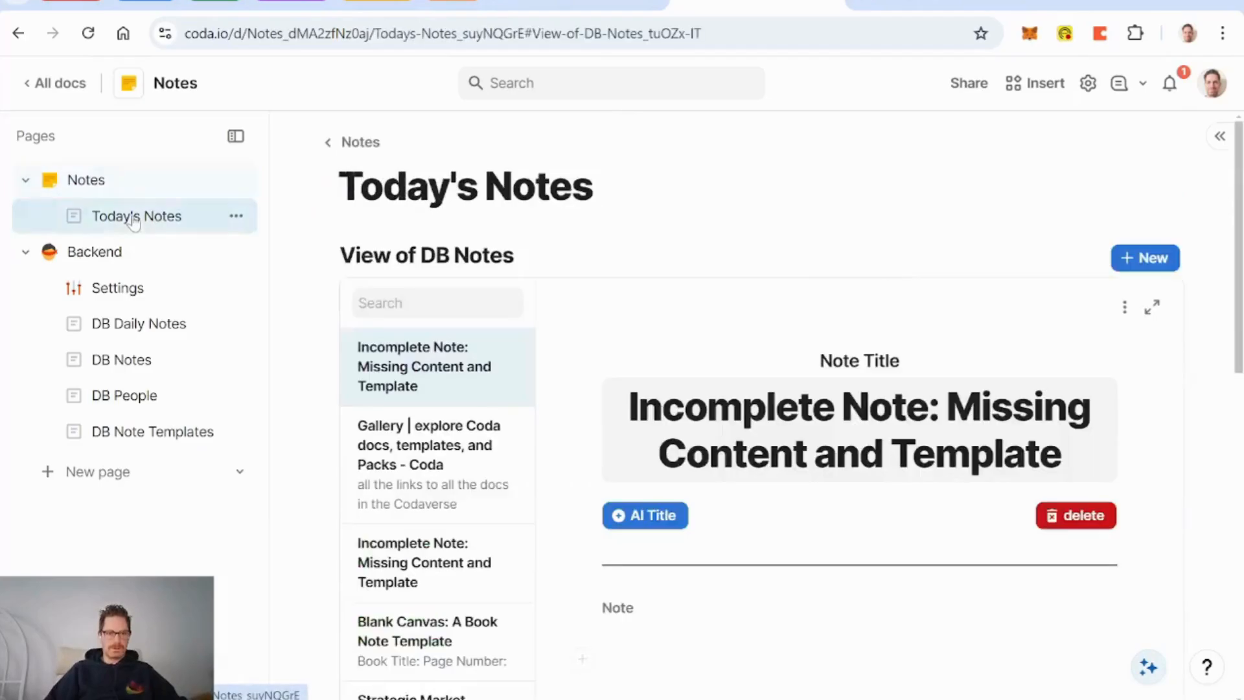
pyautogui.press('BackSpace')
pyautogui.press('BackSpace')
pyautogui.press('BackSpace')
pyautogui.press('BackSpace')
pyautogui.press('BackSpace')
pyautogui.press('BackSpace')
pyautogui.press('BackSpace')
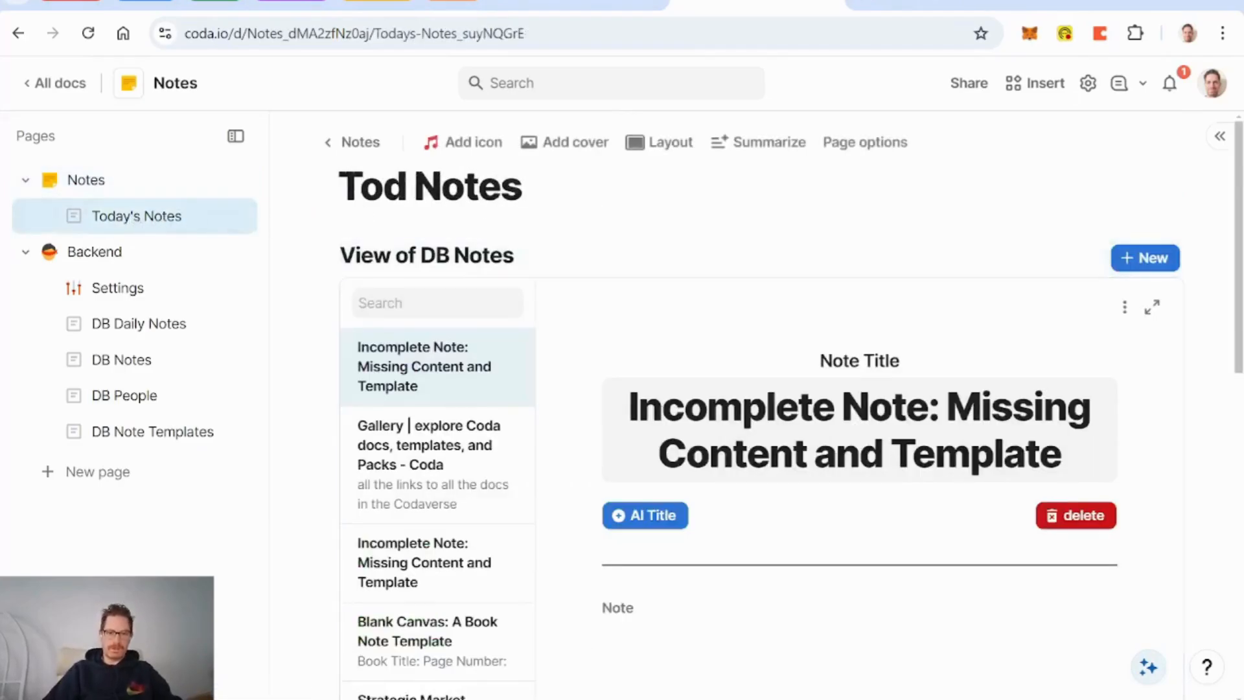
pyautogui.write('Daily')
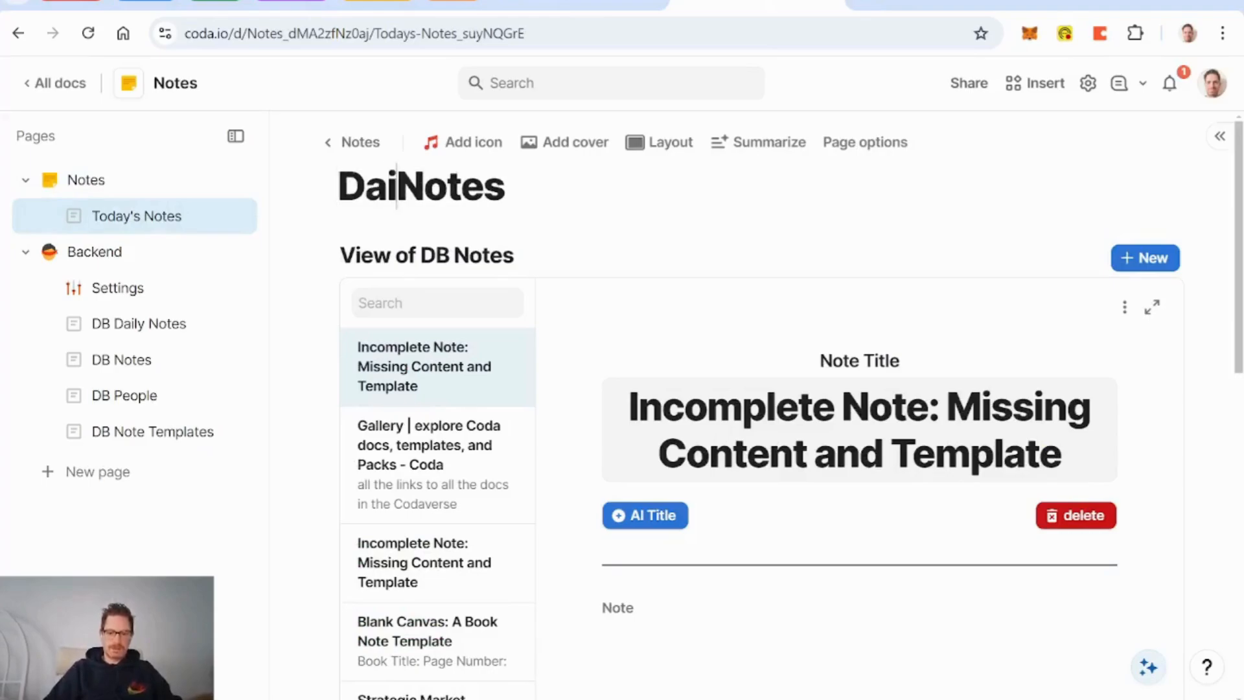
pyautogui.press('BackSpace')
pyautogui.press('BackSpace')
pyautogui.press('BackSpace')
pyautogui.press('BackSpace')
pyautogui.press('BackSpace')
pyautogui.press('BackSpace')
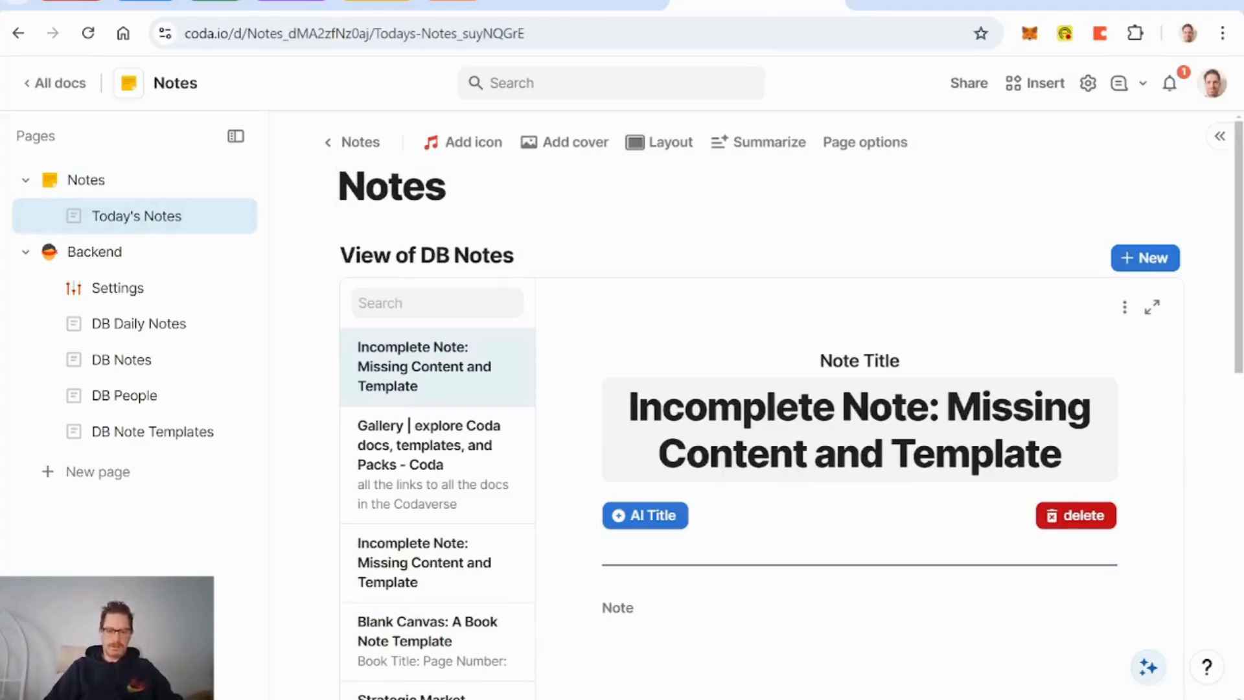
pyautogui.write('Calendar of')
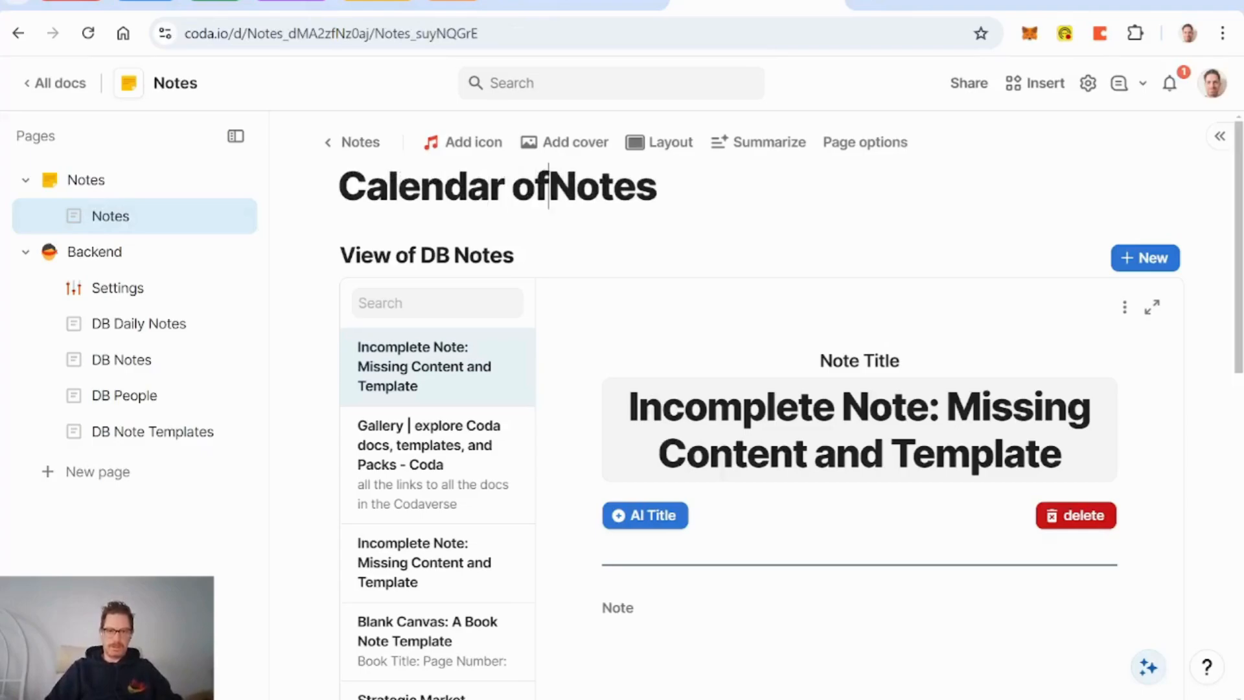
pyautogui.click(438, 146)
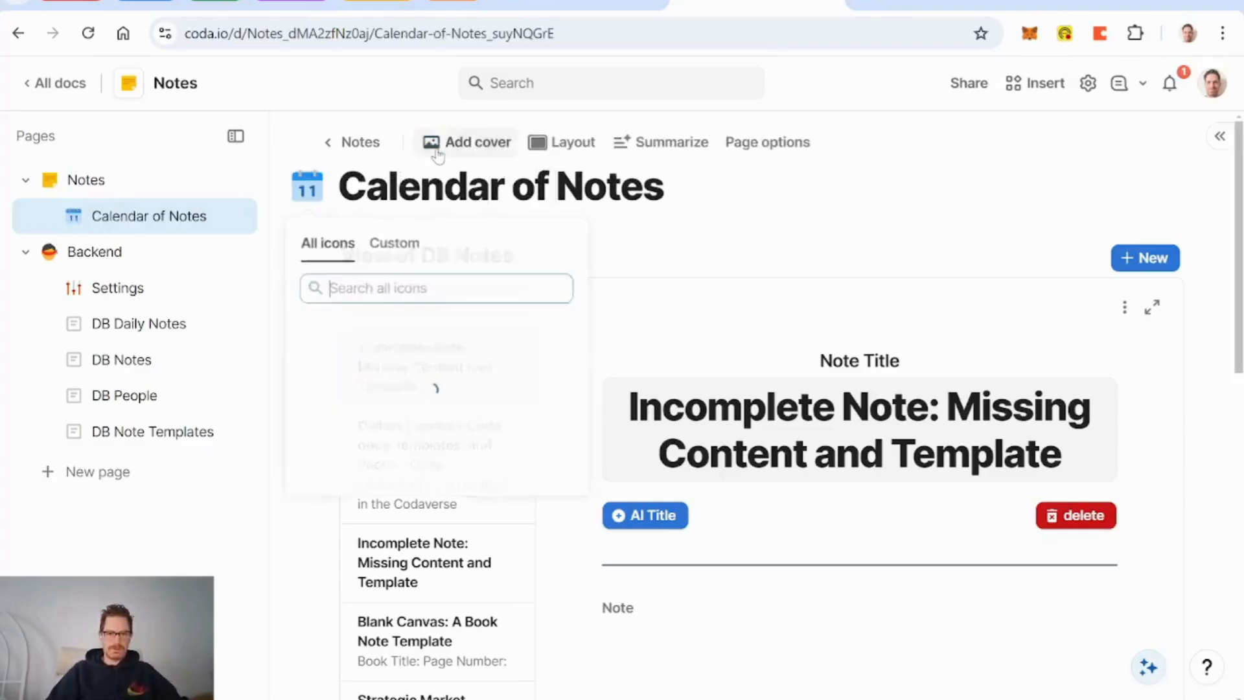
pyautogui.click(315, 409)
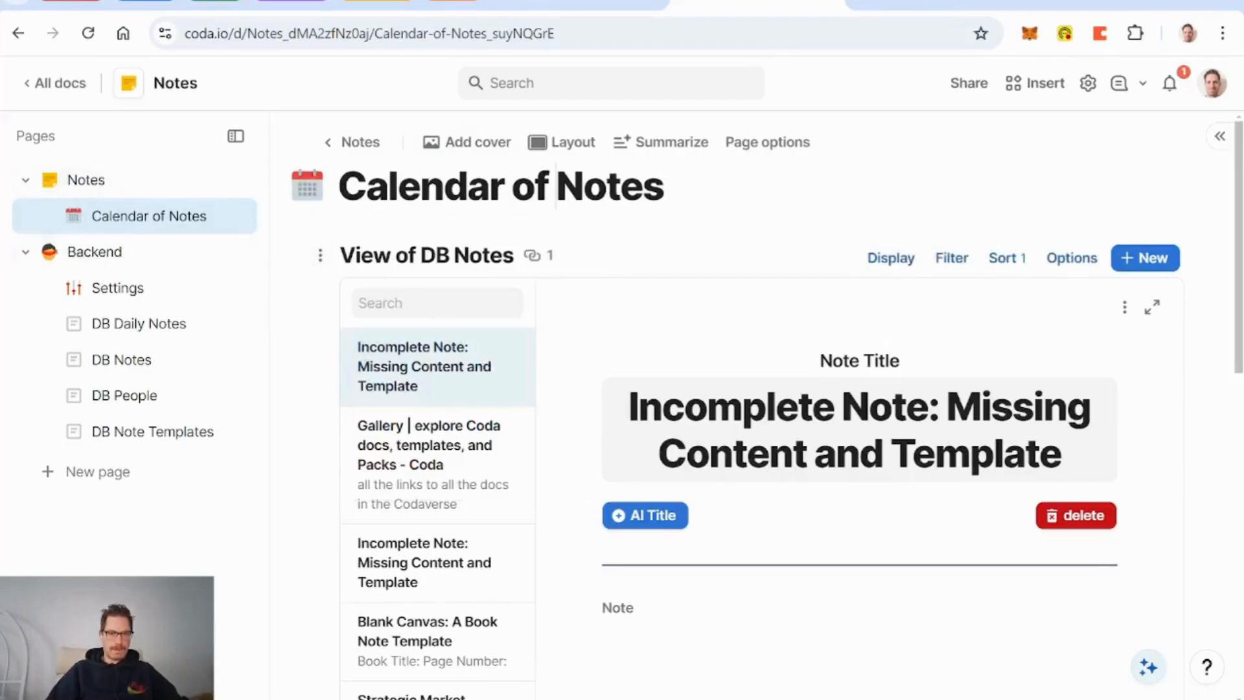
# Step: Rename the table to 'Today's Notes' and drag it onto the Notes page
pyautogui.click(401, 256)
pyautogui.write("Today's Notes")
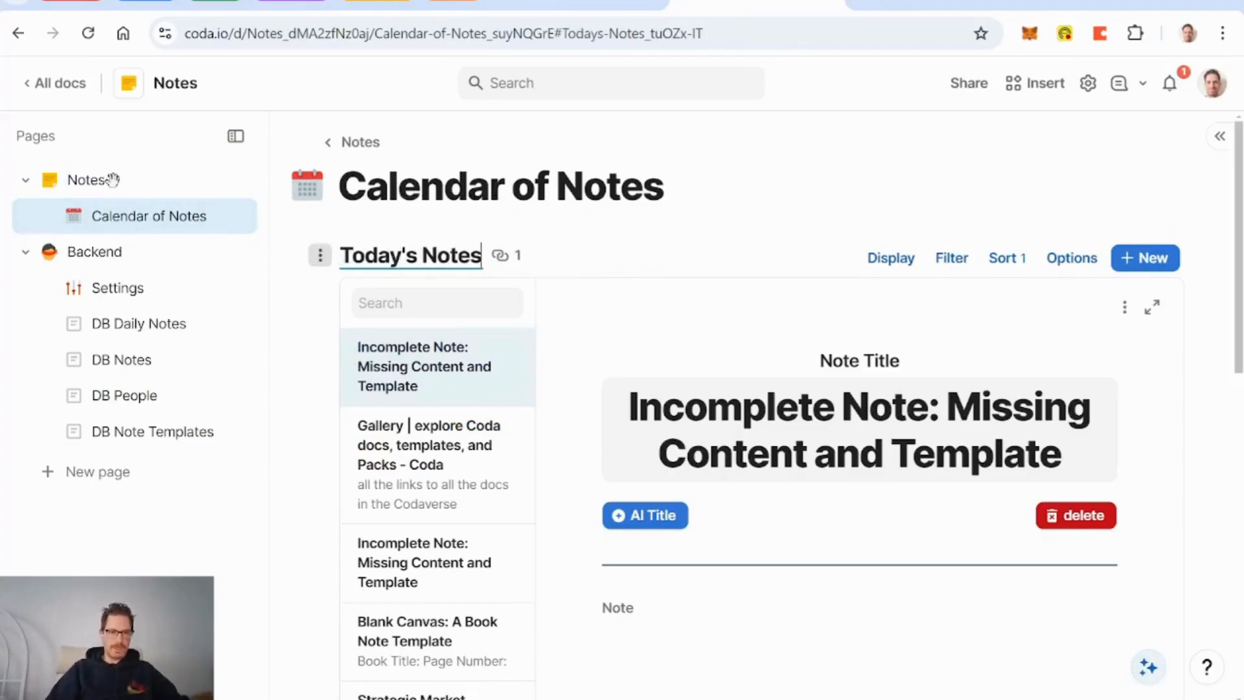
pyautogui.moveTo(113, 180); pyautogui.dragTo(112, 182)
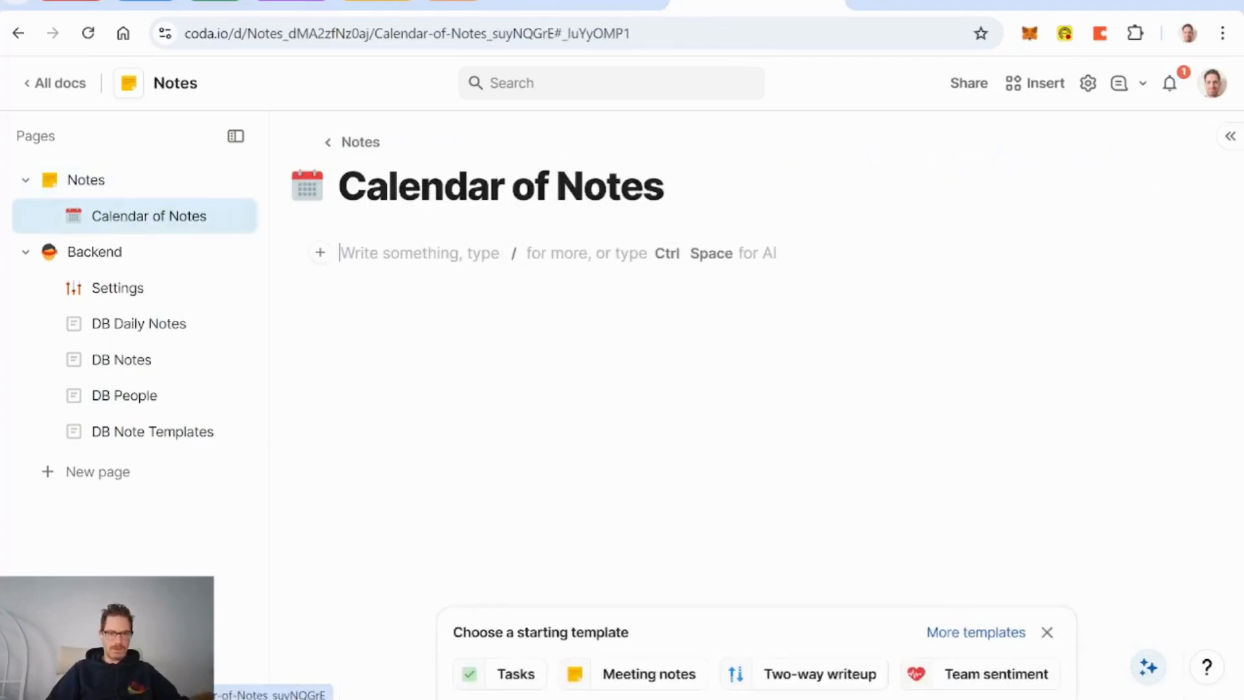
# Step: On the Notes page, drag the December calendar onto Calendar of Notes
pyautogui.click(88, 183)
pyautogui.scroll(15, 446, 283)
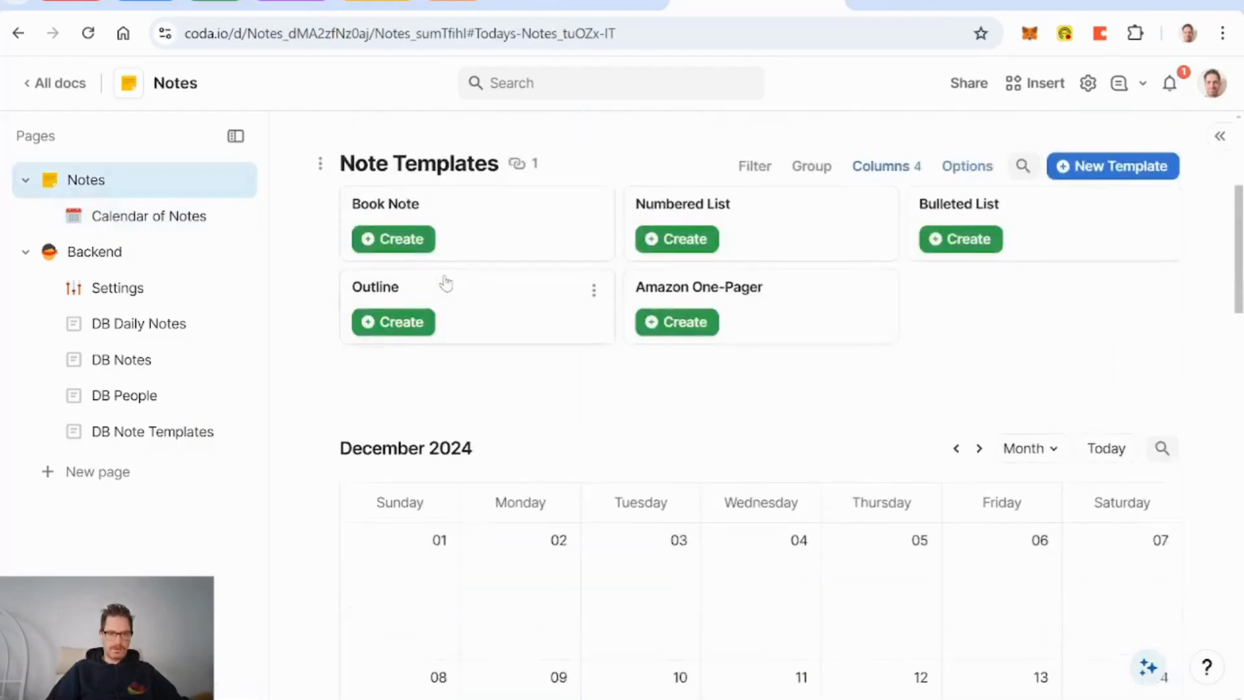
pyautogui.scroll(-2, 445, 283)
pyautogui.moveTo(320, 269); pyautogui.dragTo(154, 224)
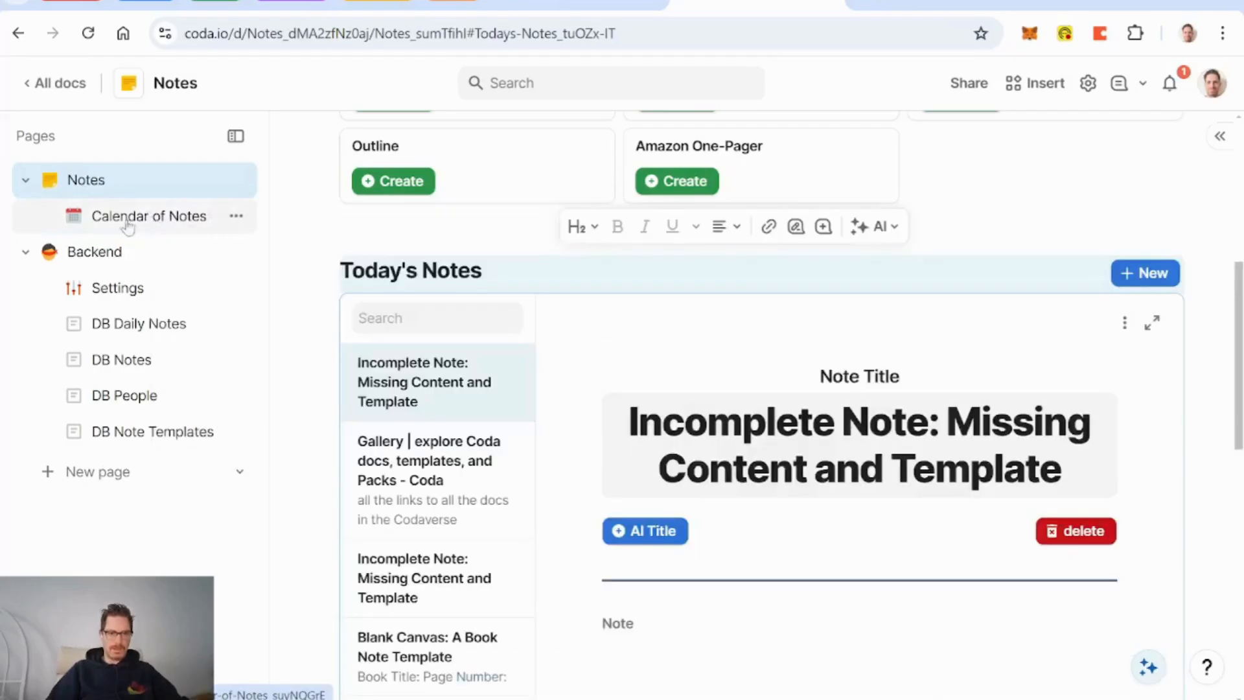
# Step: Check that the calendar now appears on the Calendar of Notes page
pyautogui.click(150, 216)
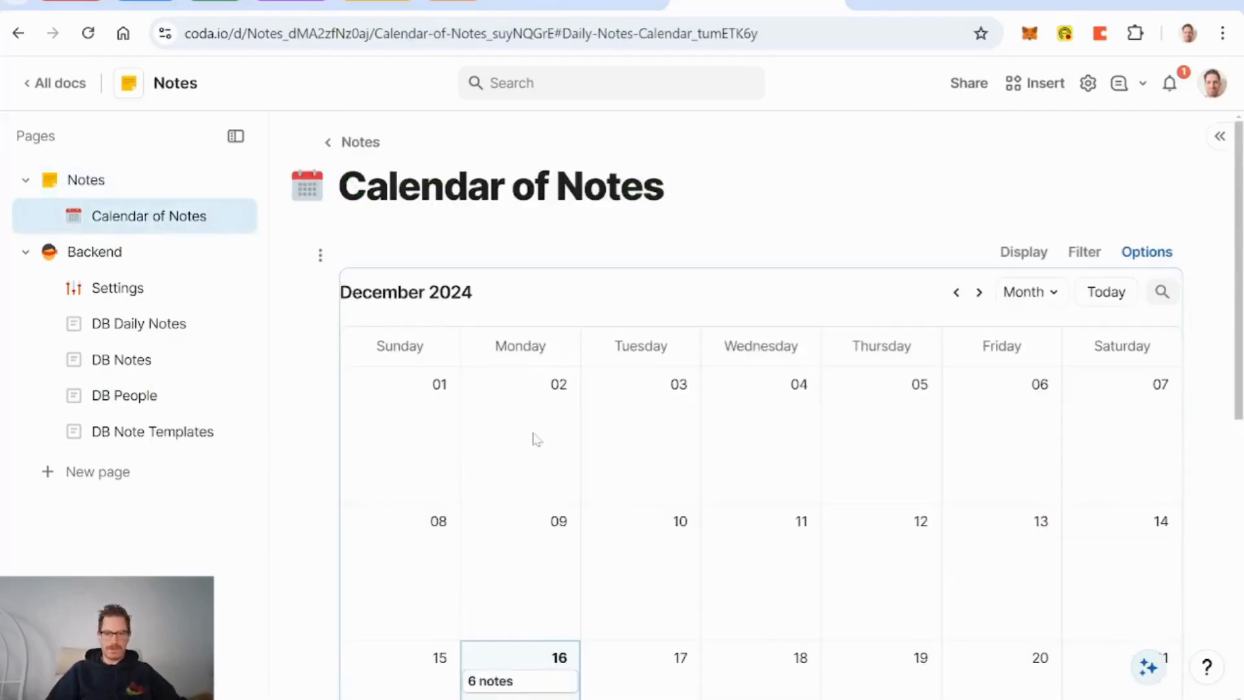
pyautogui.scroll(-4, 536, 440)
pyautogui.scroll(4, 698, 355)
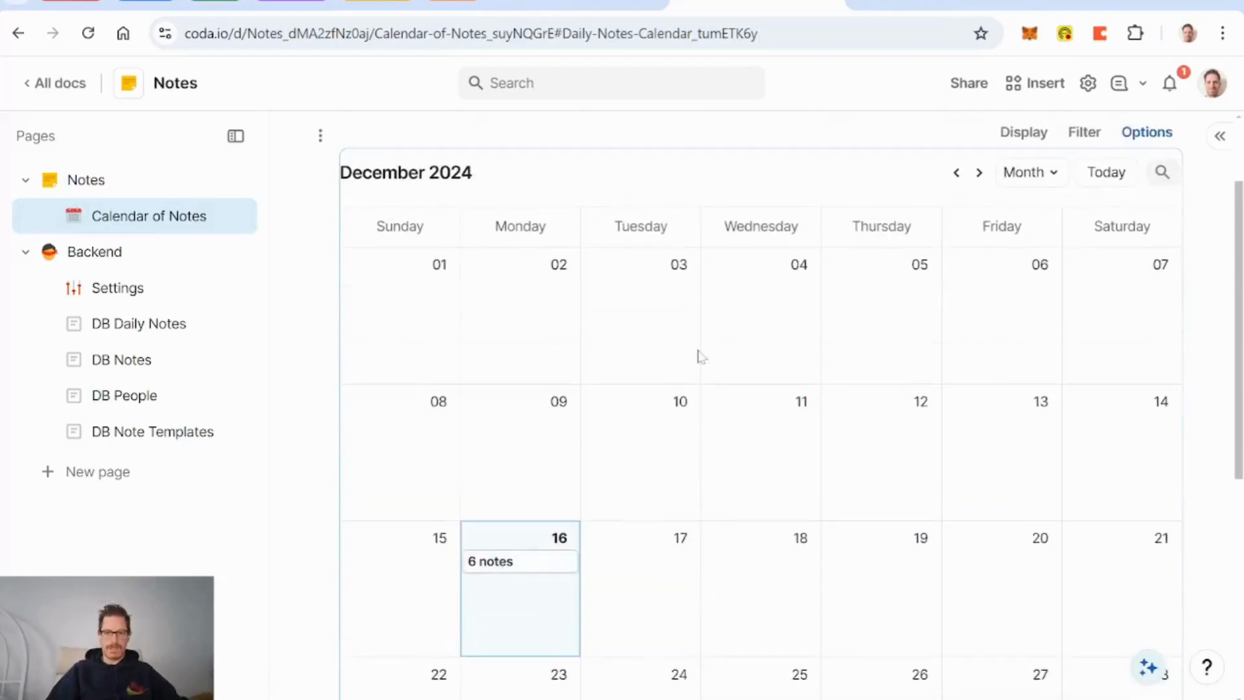
# Step: Return to Notes and review the Today's Notes table below Note Templates
pyautogui.click(106, 193)
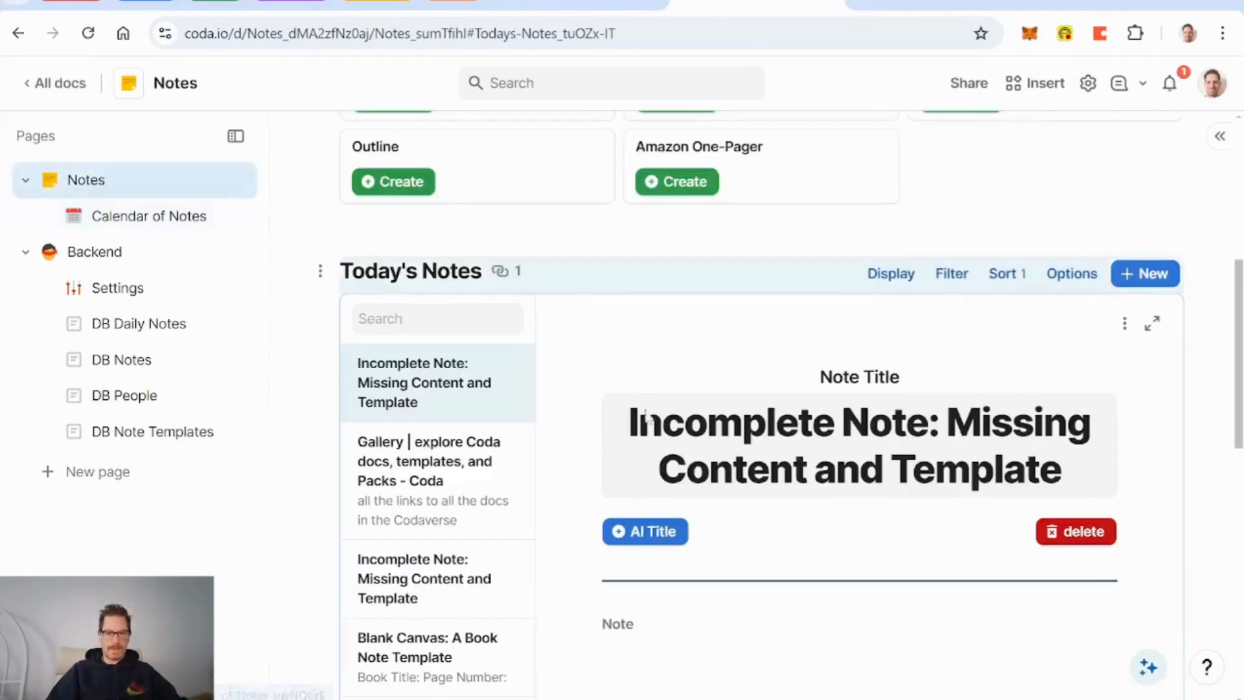
pyautogui.scroll(4, 569, 374)
pyautogui.scroll(-4, 569, 380)
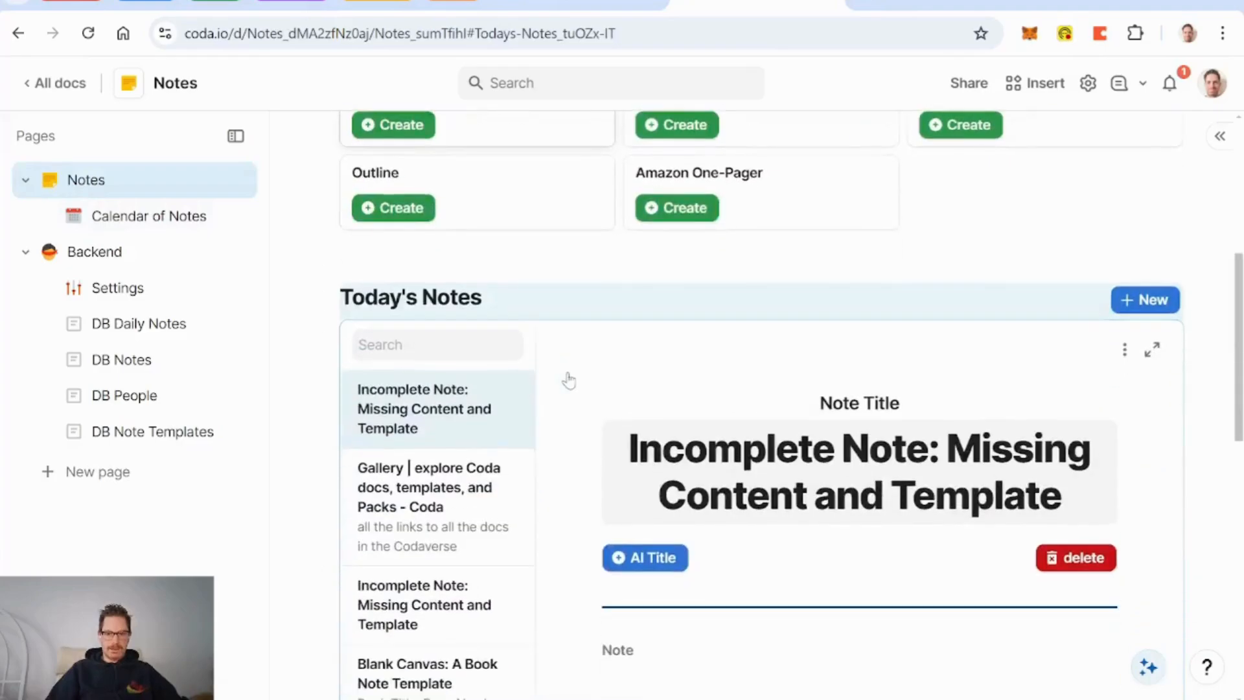
pyautogui.scroll(6, 569, 381)
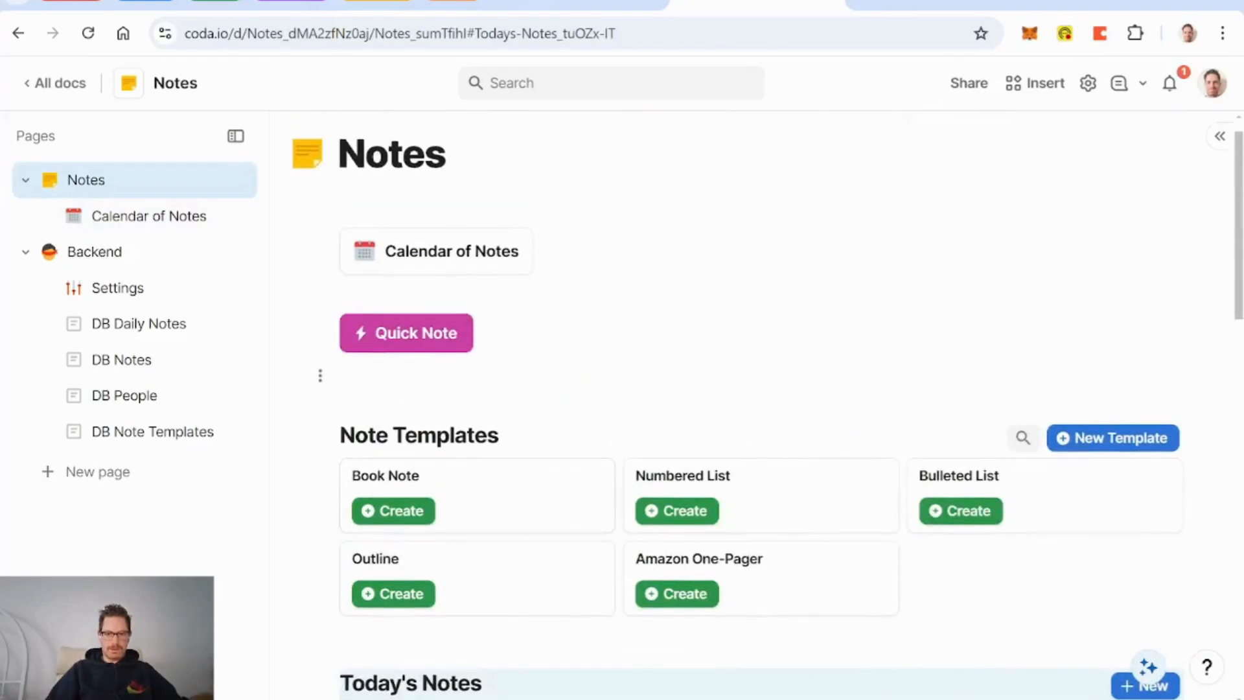
pyautogui.scroll(-10, 668, 366)
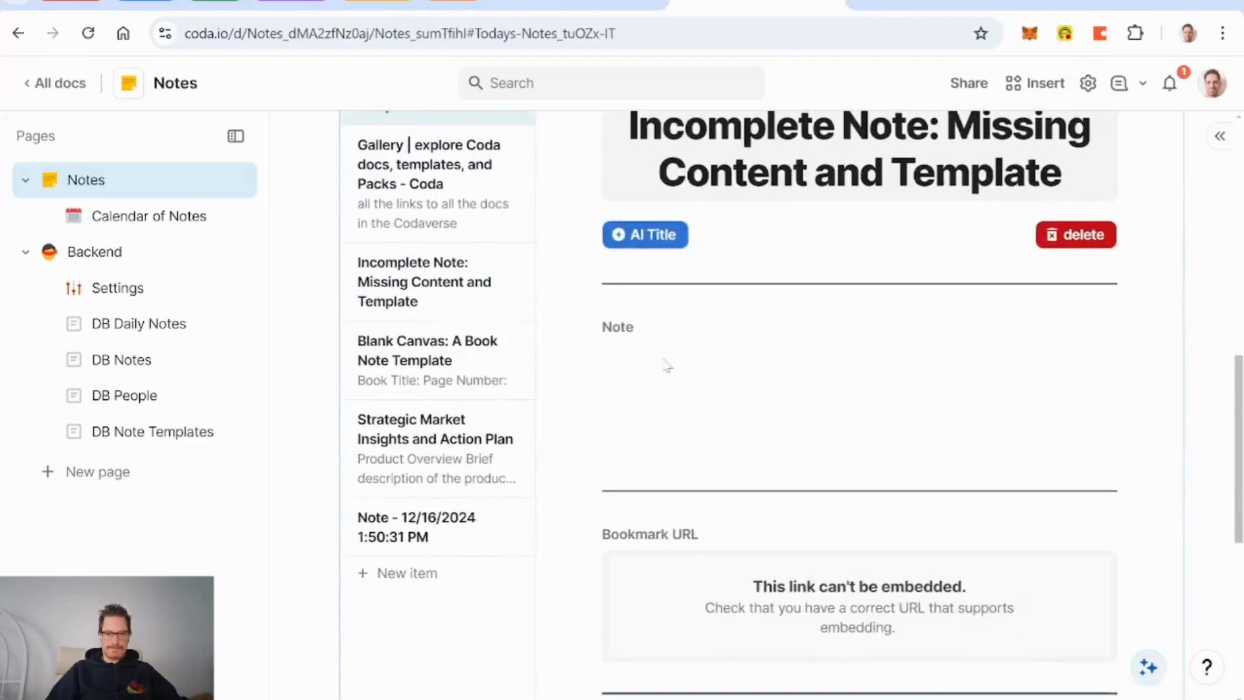
pyautogui.scroll(5, 635, 402)
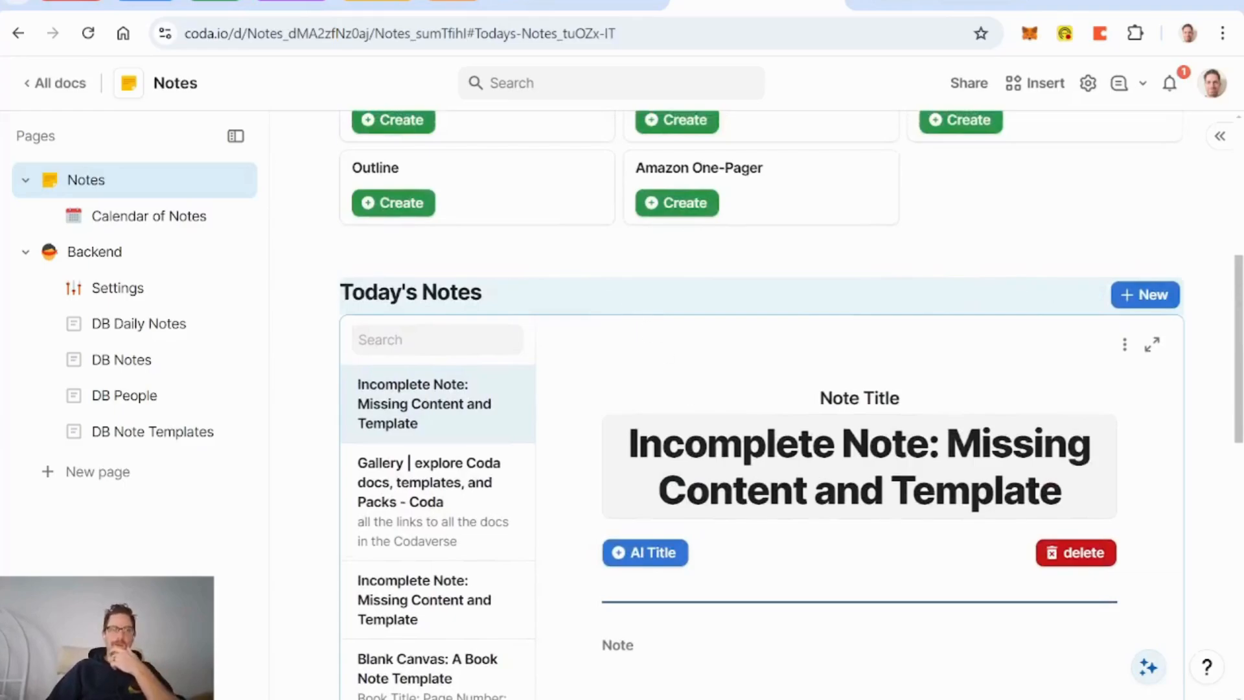
pyautogui.scroll(3, 596, 262)
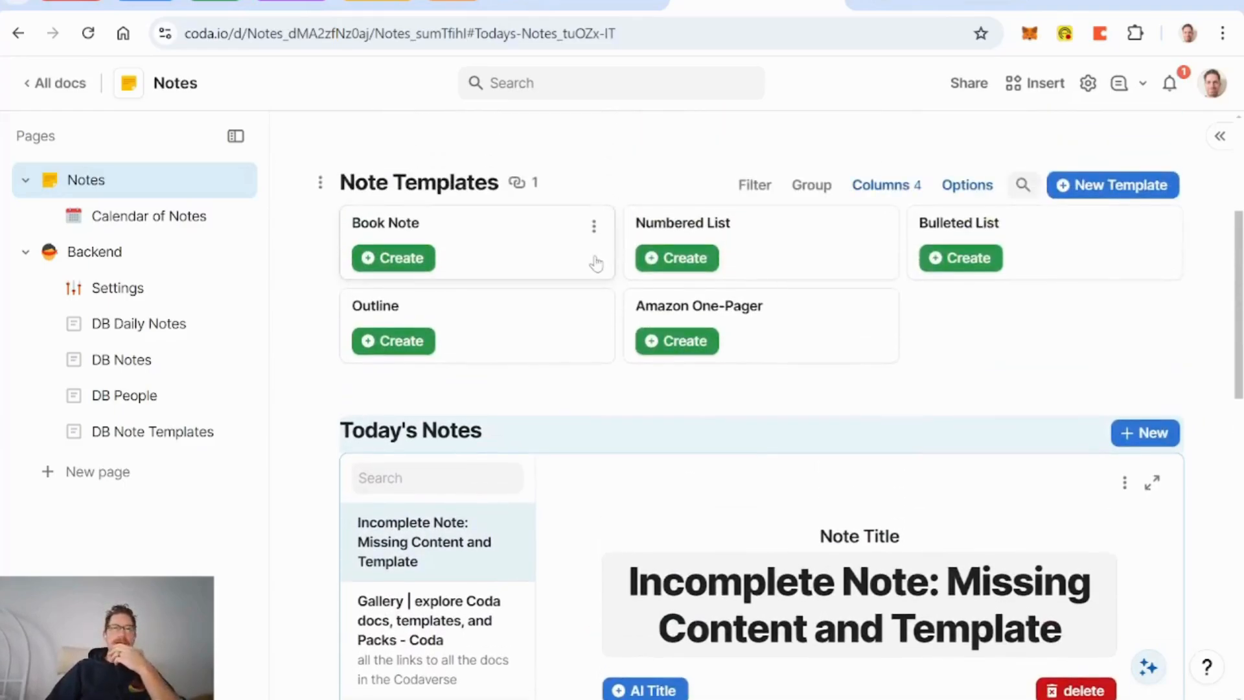
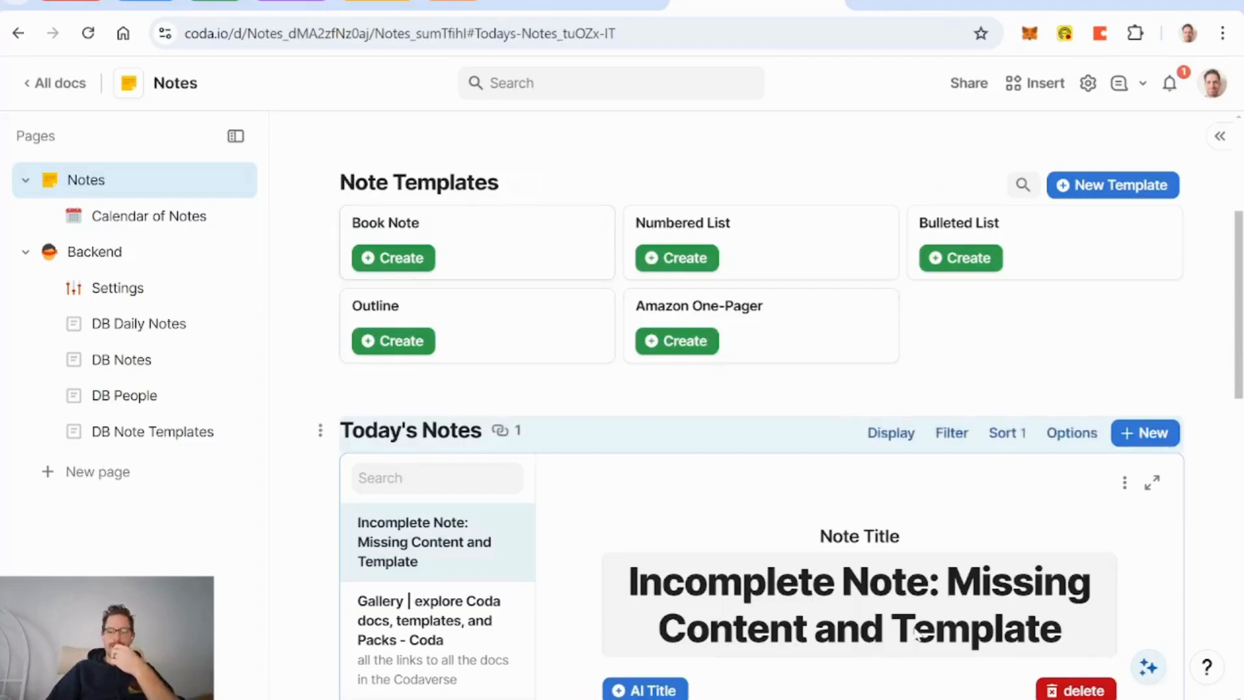
# Step: Open DB Notes and delete the unused Column 14
pyautogui.click(864, 699)
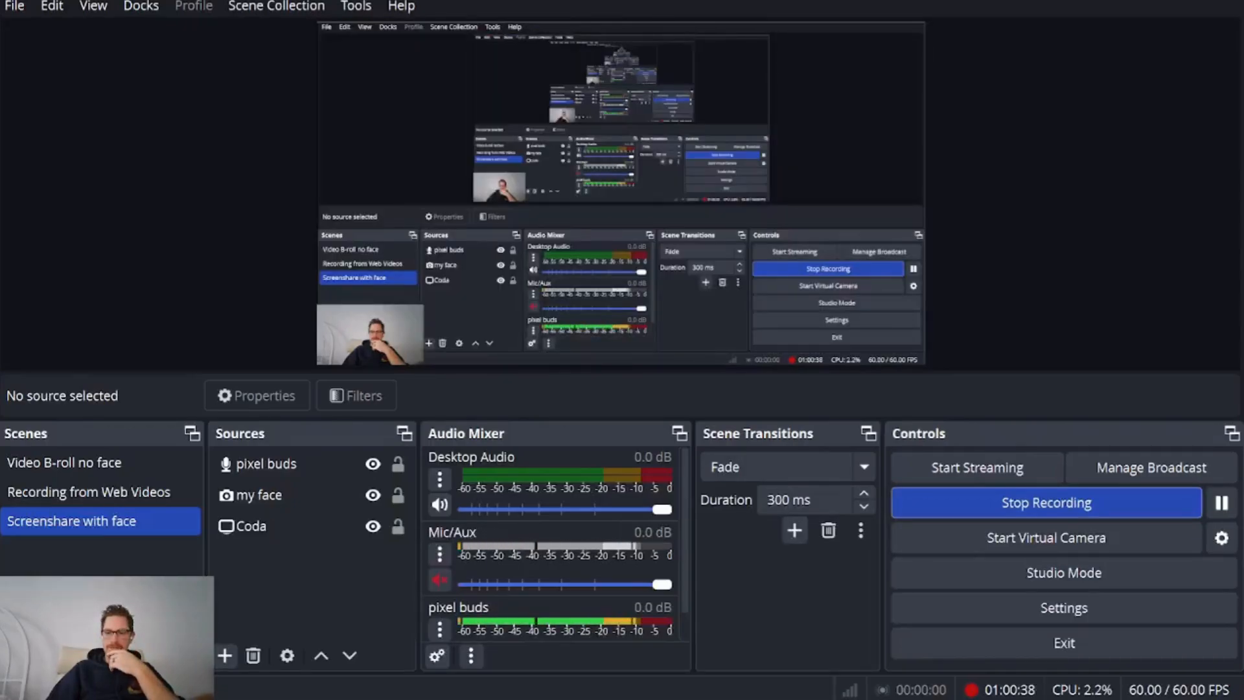
pyautogui.click(864, 699)
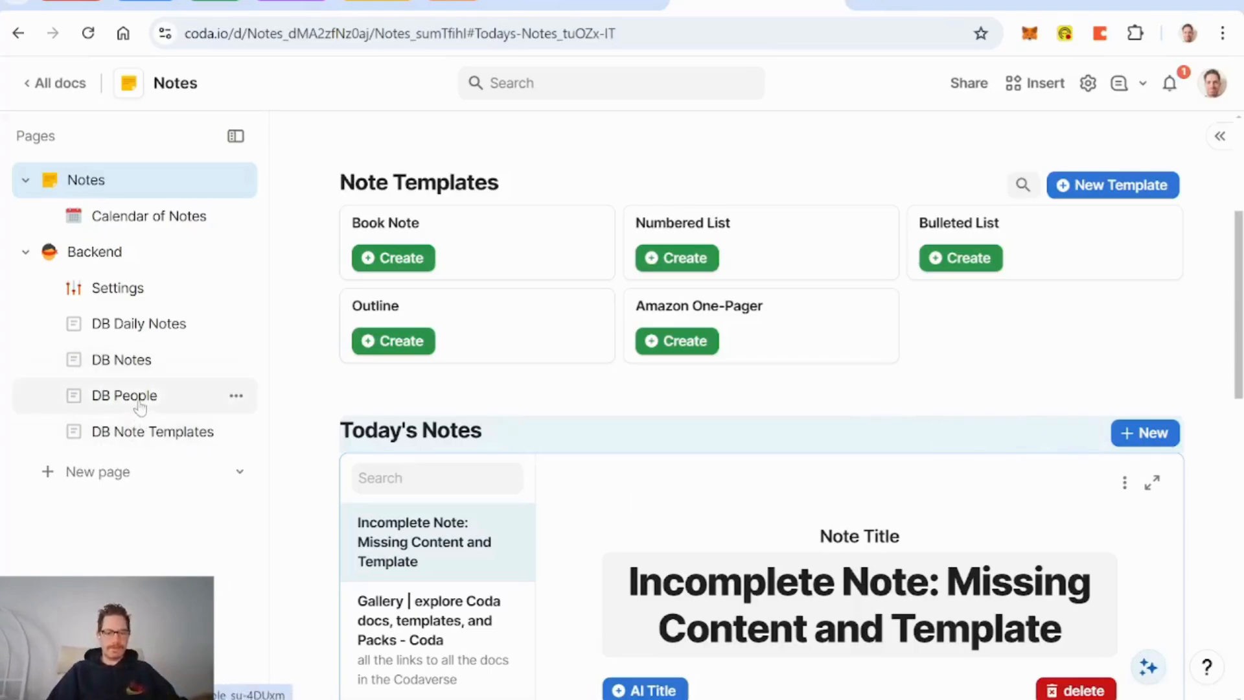
pyautogui.click(131, 368)
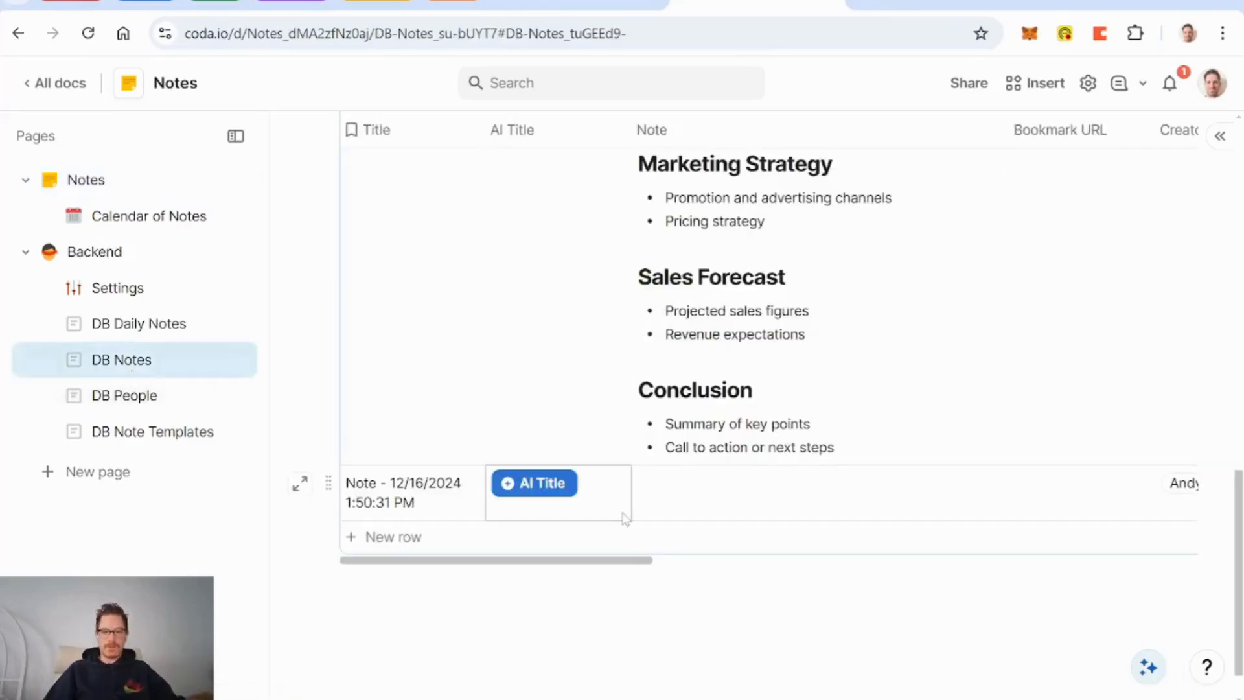
pyautogui.hscroll(10, 586, 522)
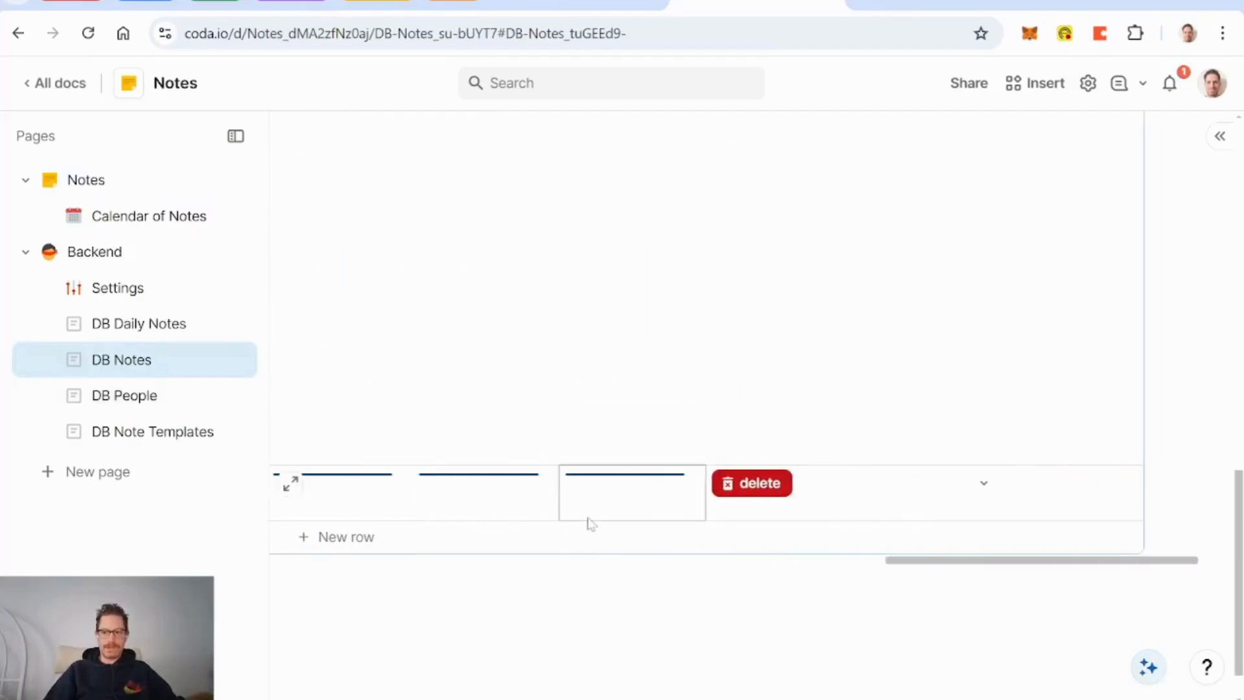
pyautogui.scroll(5, 670, 365)
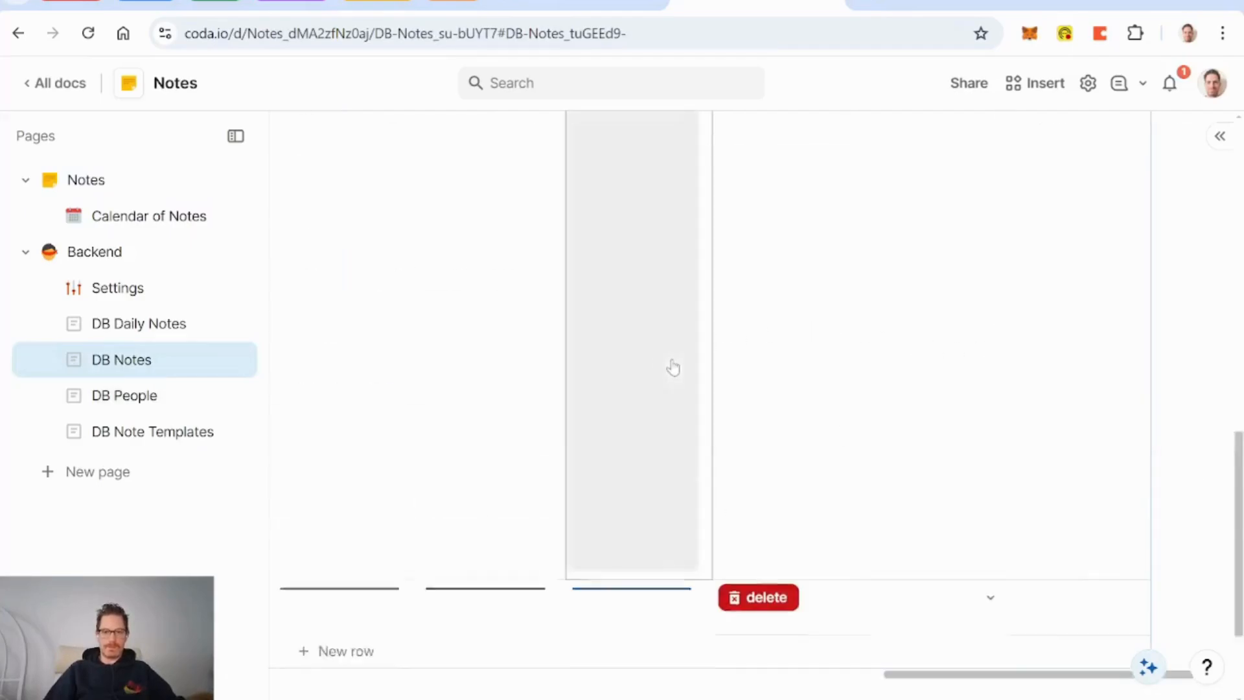
pyautogui.scroll(3, 673, 367)
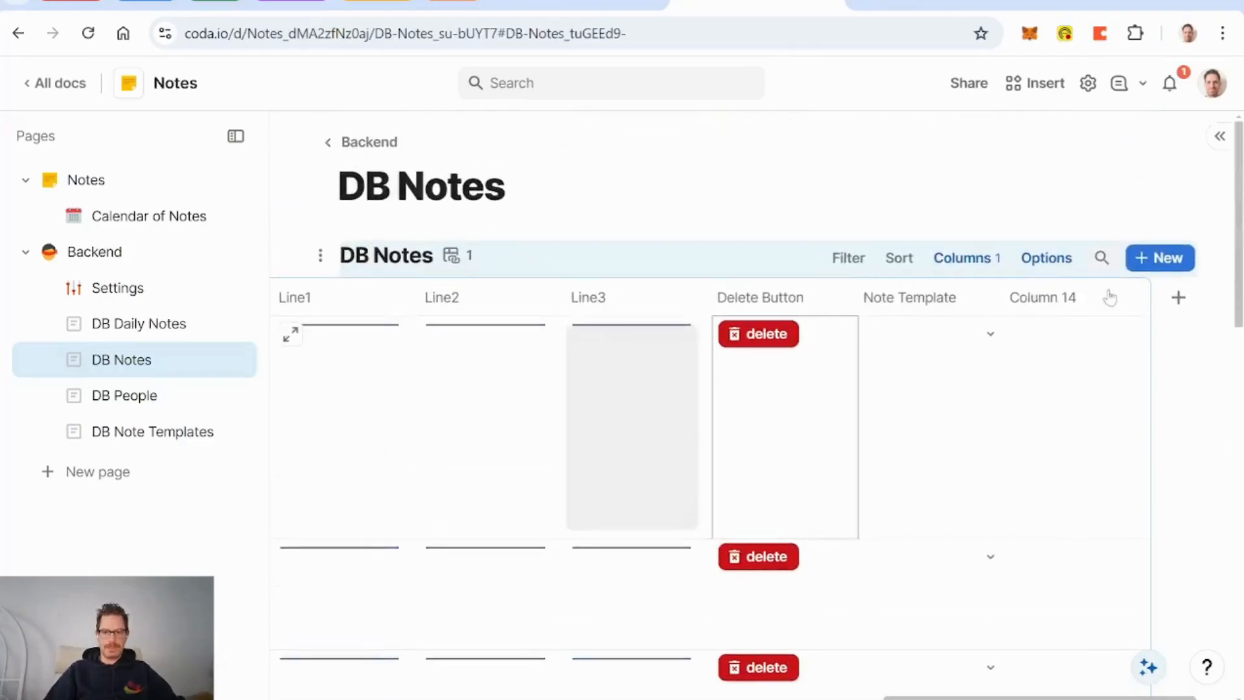
pyautogui.scroll(-5, 961, 300)
pyautogui.scroll(5, 962, 301)
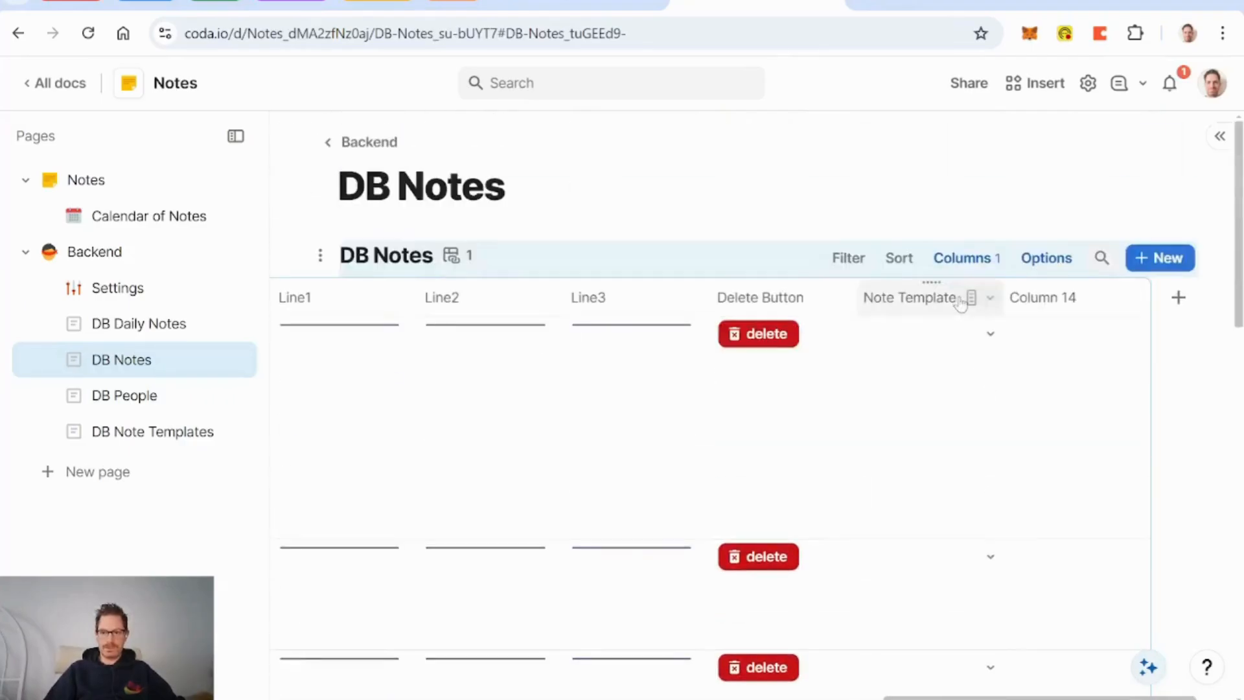
pyautogui.click(1048, 309)
pyautogui.press('Delete')
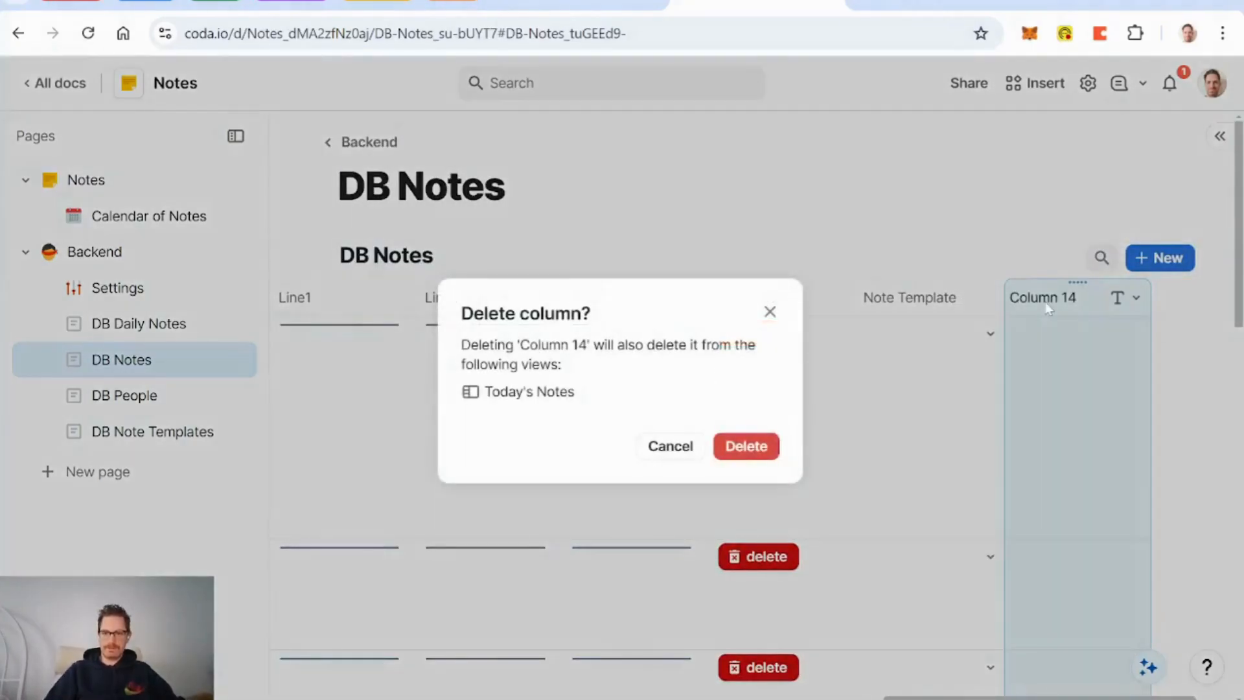
pyautogui.click(746, 446)
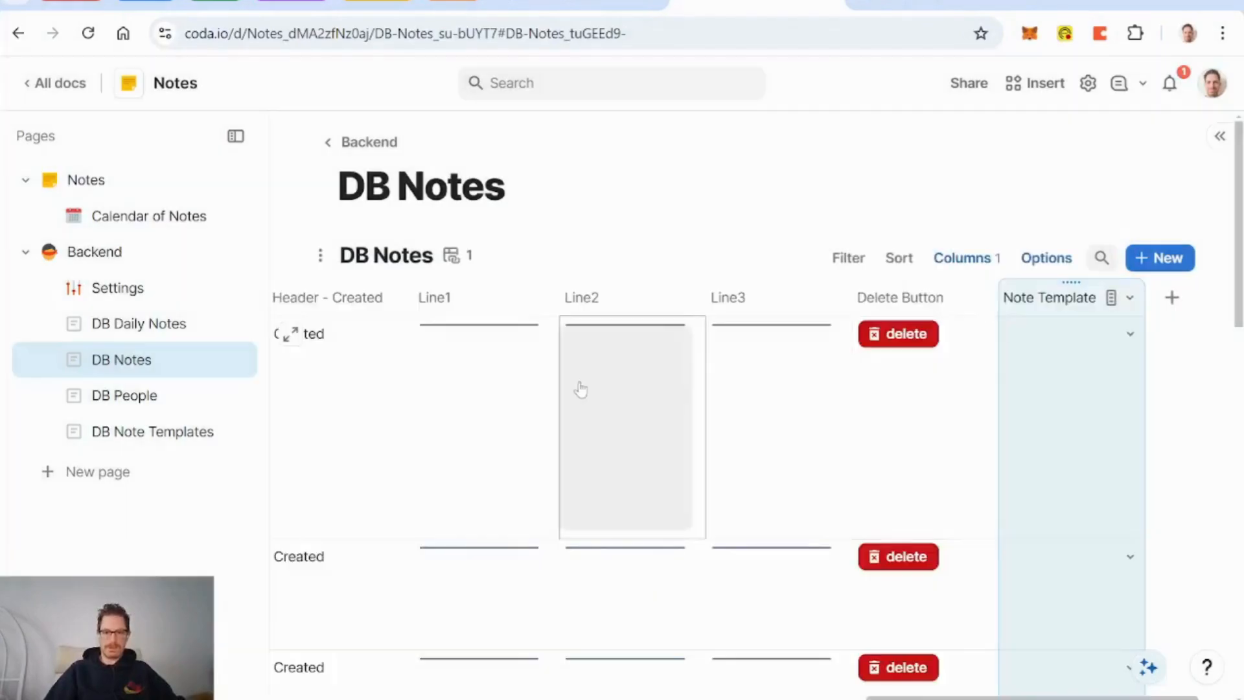
# Step: Hide the Line1, Line2, Line3 and Header - Created columns
pyautogui.click(980, 257)
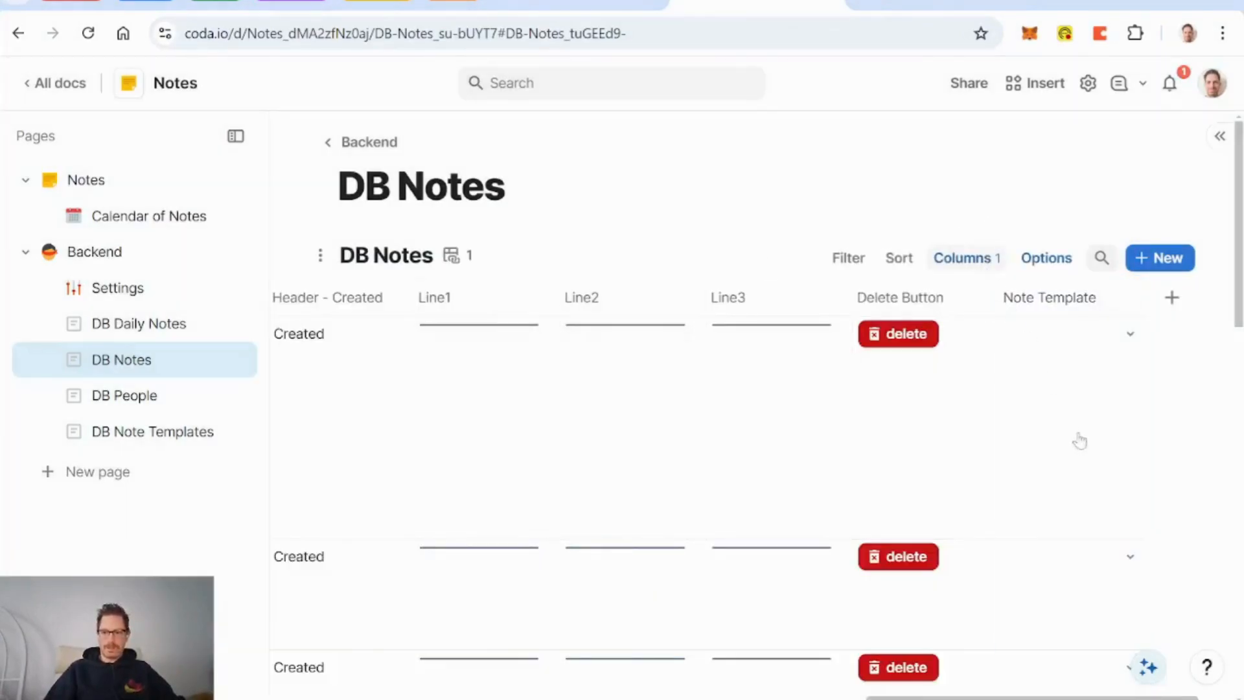
pyautogui.scroll(-2, 1086, 464)
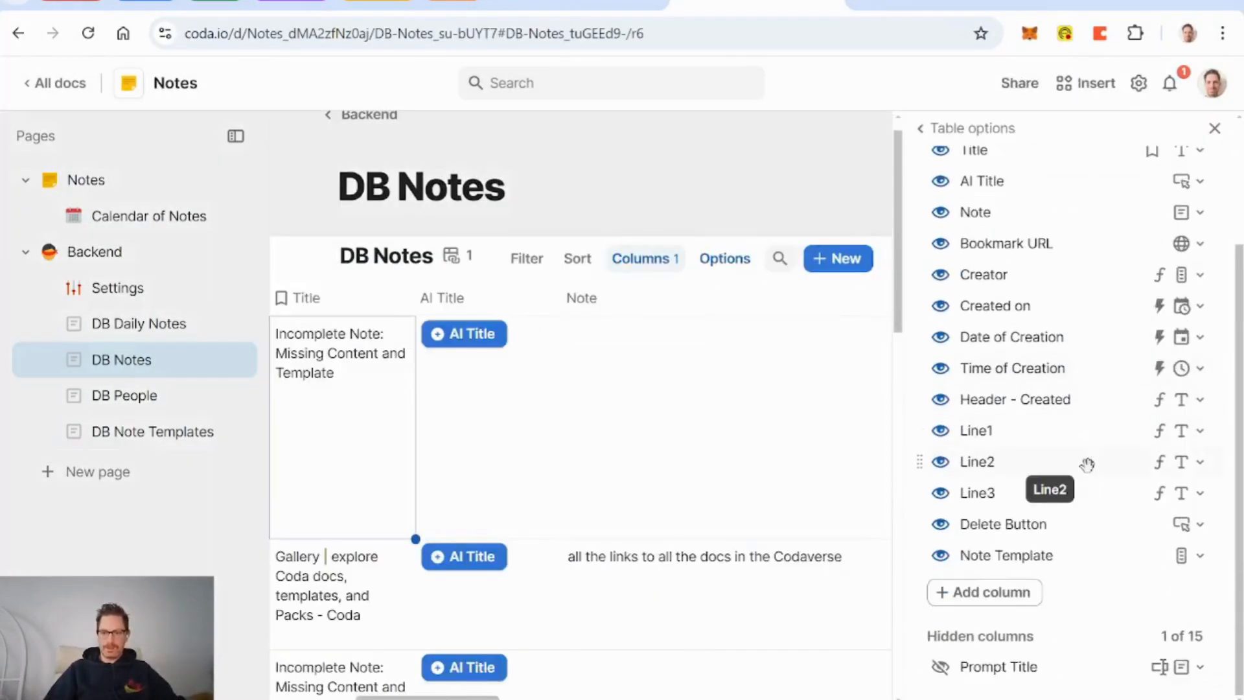
pyautogui.click(943, 431)
pyautogui.click(943, 432)
pyautogui.click(943, 432)
pyautogui.click(943, 399)
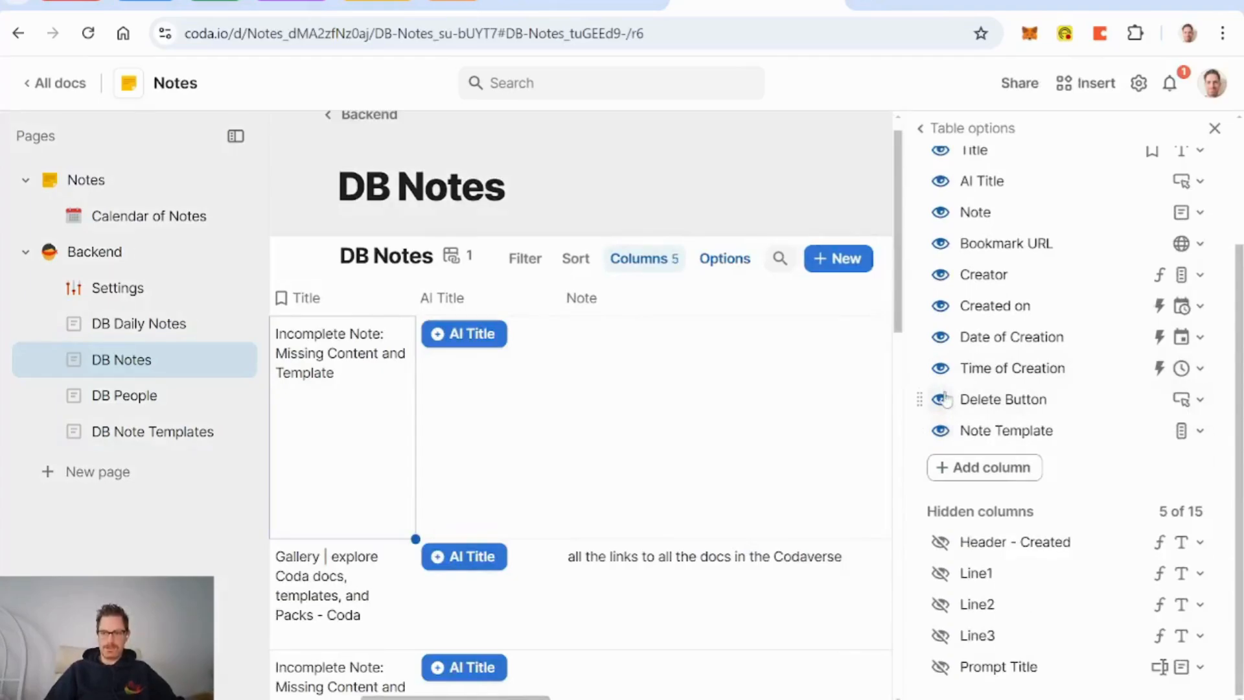
pyautogui.click(1215, 129)
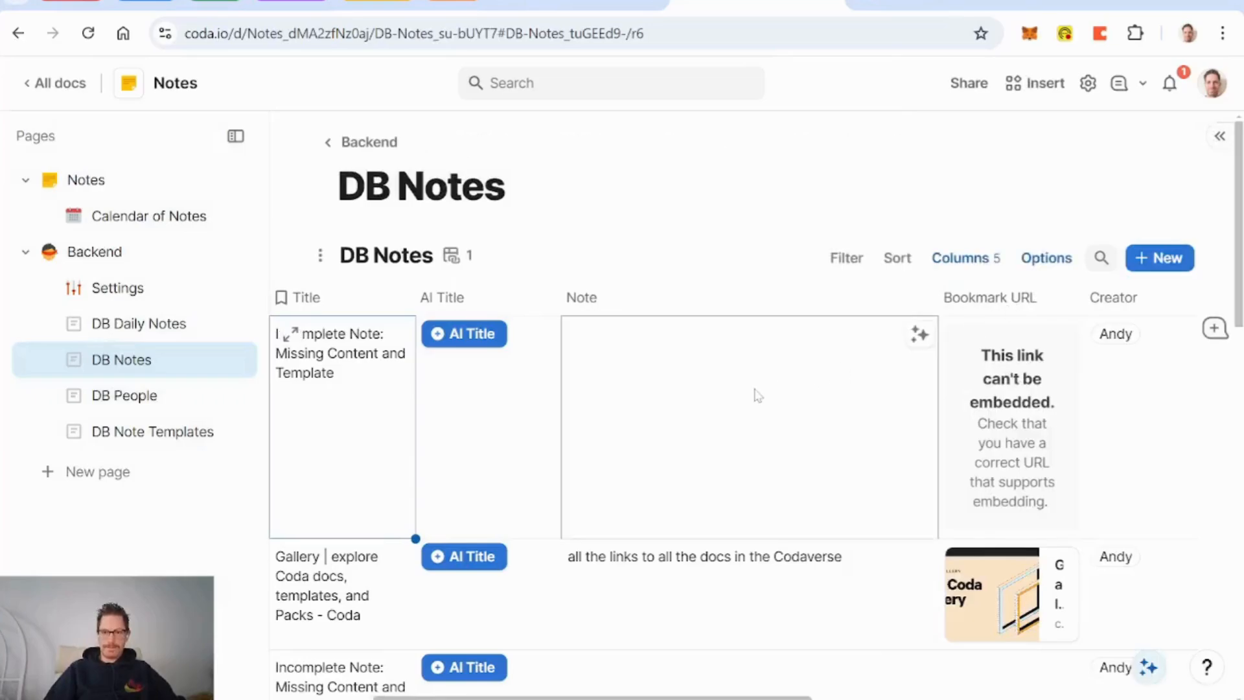
pyautogui.hscroll(10, 753, 394)
# Step: Add a column linked to DB People that allows multiple selections
pyautogui.click(1172, 298)
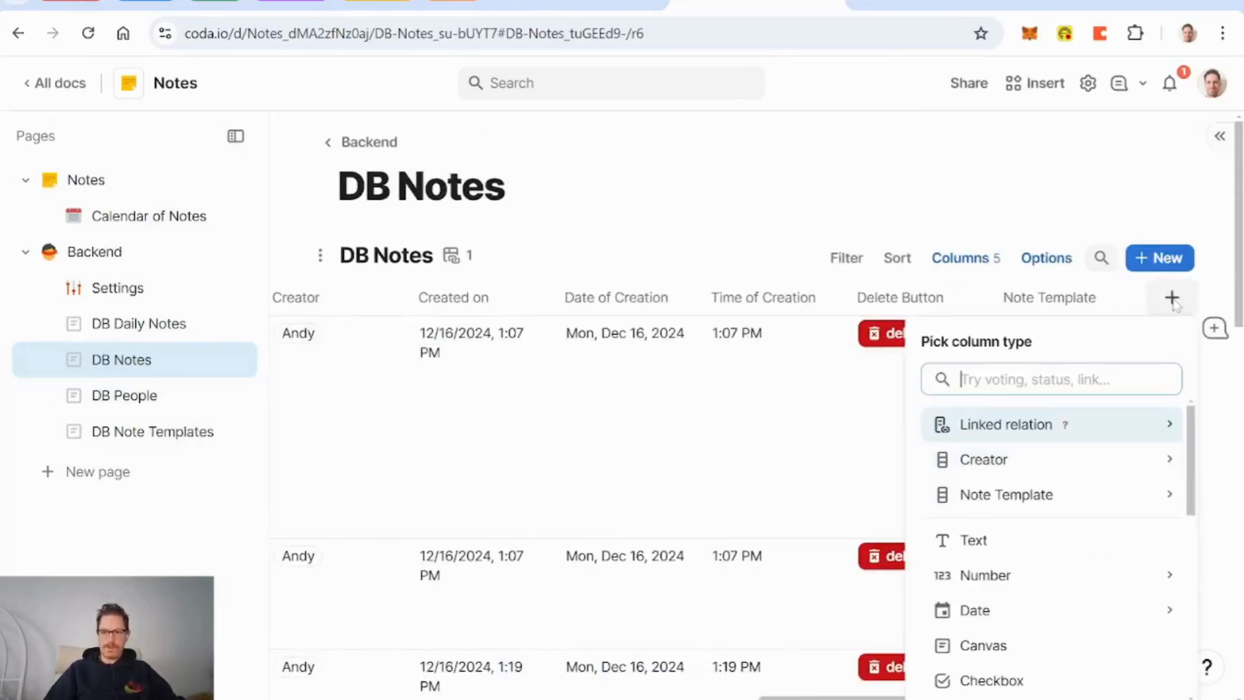
pyautogui.write('peop')
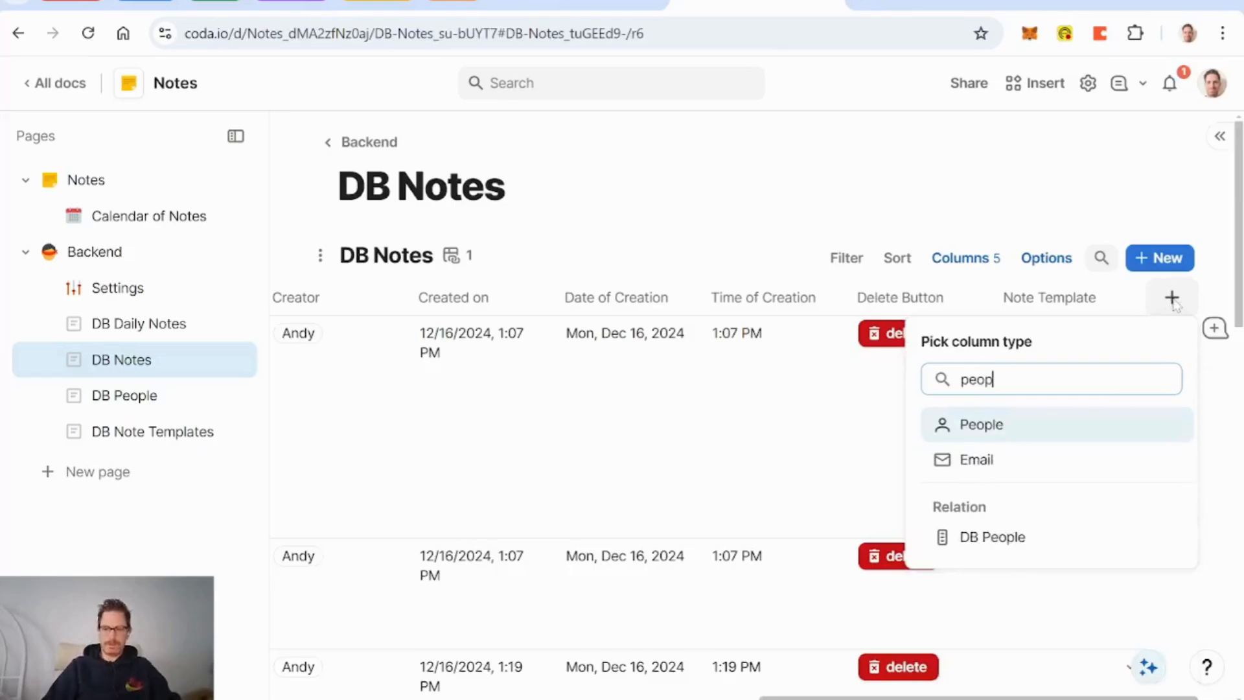
pyautogui.press('Down')
pyautogui.press('Down')
pyautogui.press('Return')
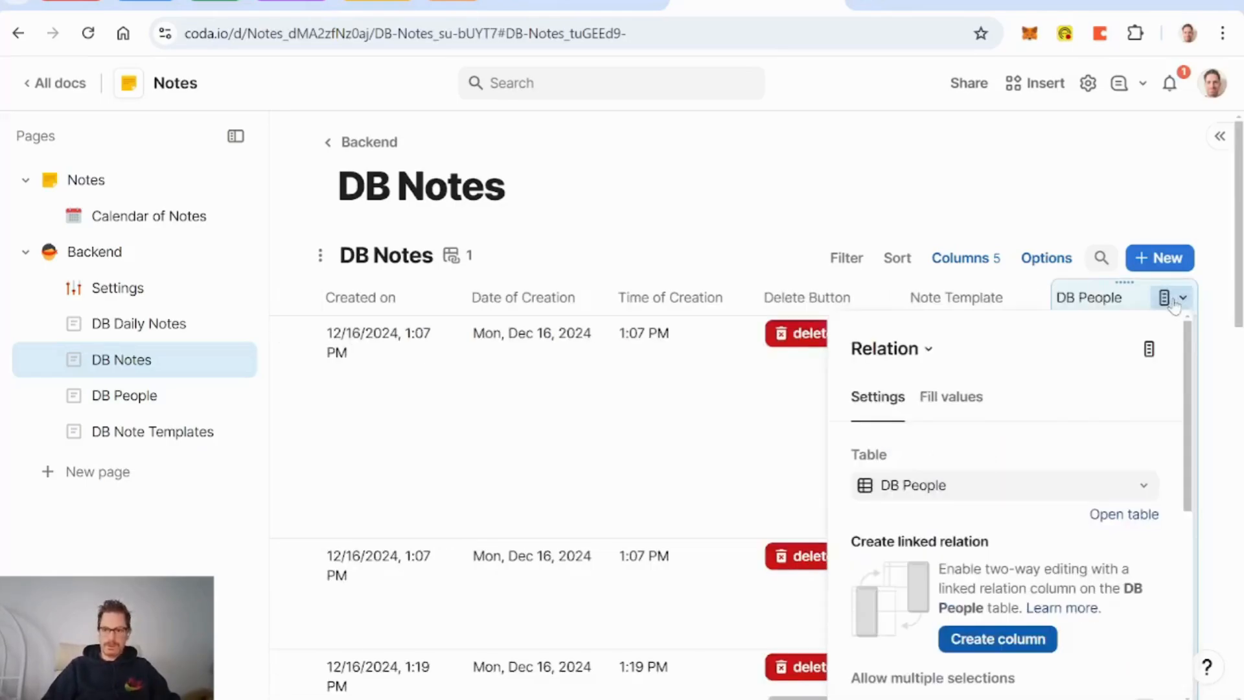
pyautogui.scroll(-3, 1144, 518)
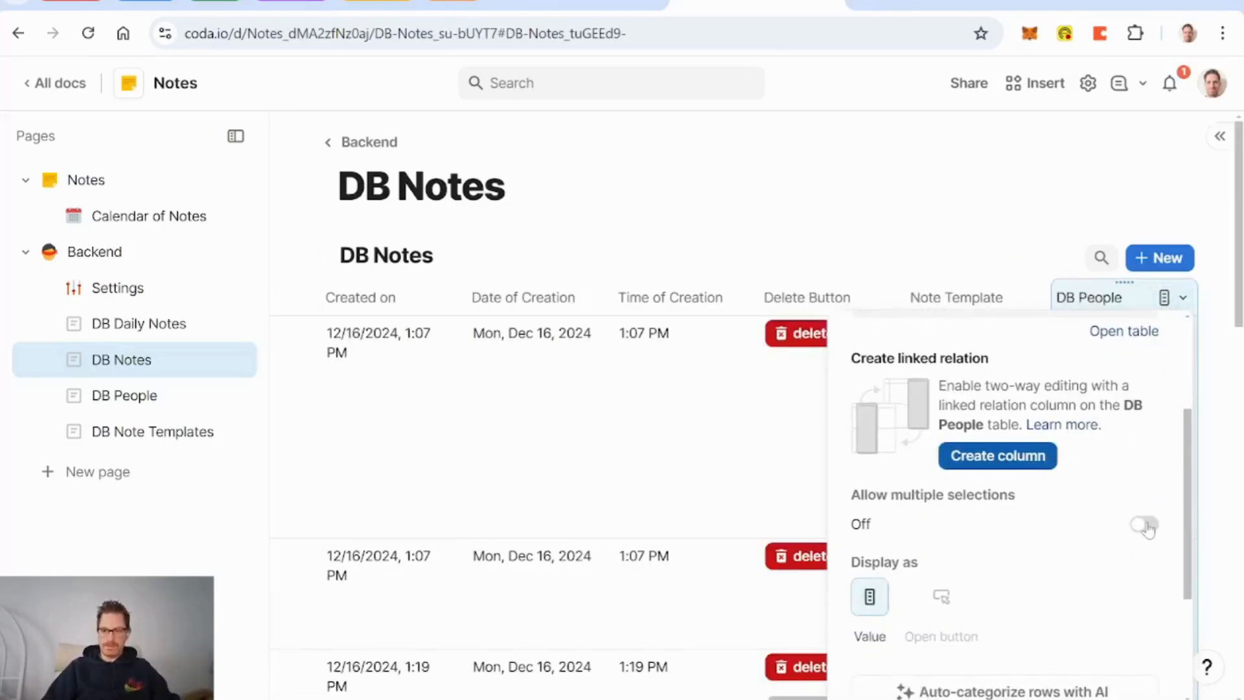
pyautogui.click(1145, 525)
pyautogui.press('Escape')
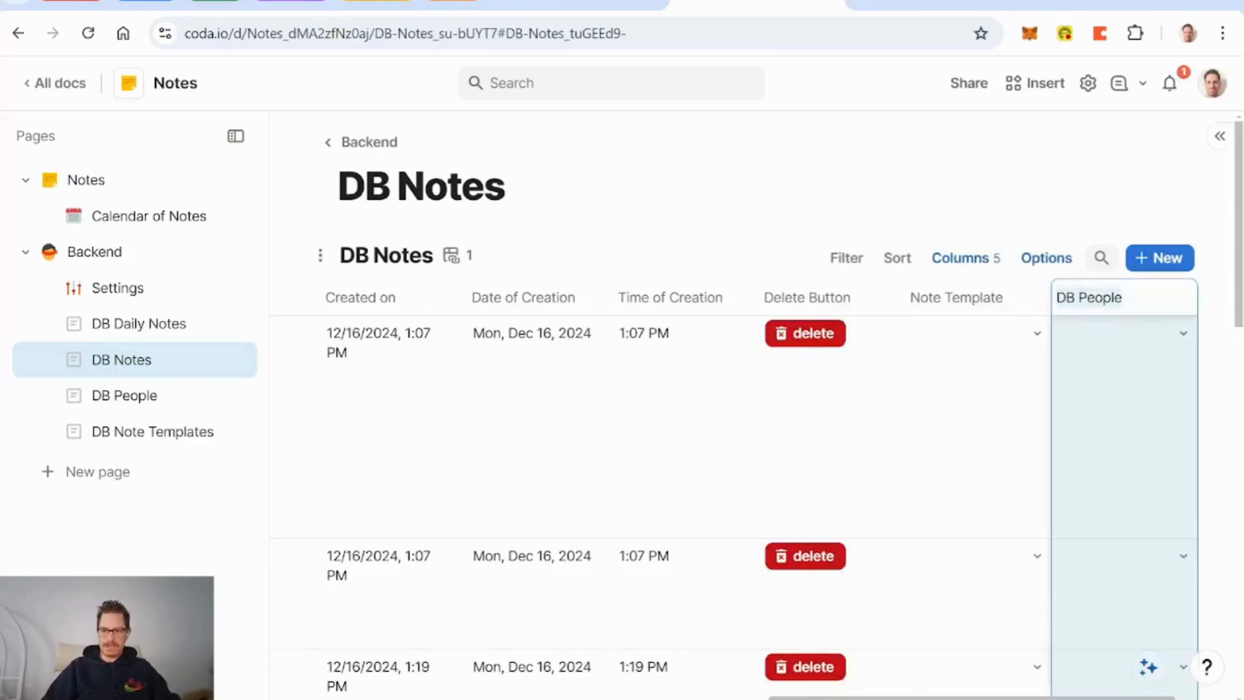
# Step: Rename the new DB People column to Sharing Lookup
pyautogui.click(1079, 297)
pyautogui.press('BackSpace')
pyautogui.press('BackSpace')
pyautogui.press('BackSpace')
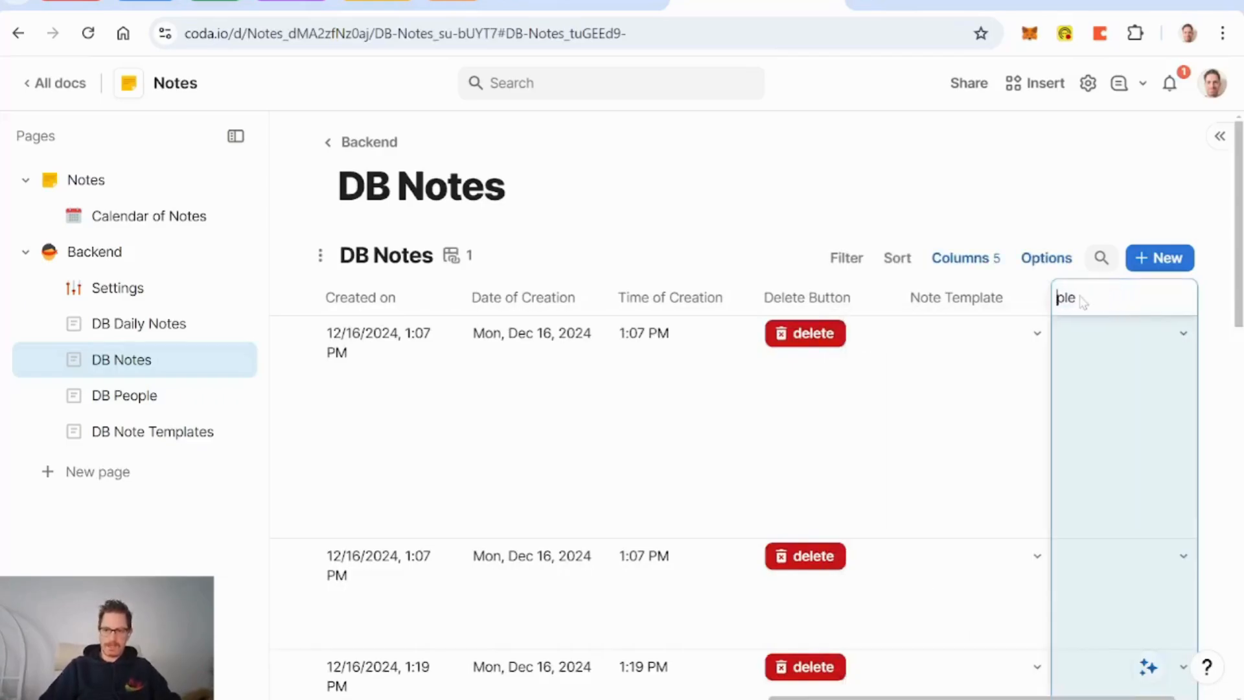
pyautogui.press('BackSpace')
pyautogui.write('Sharing L')
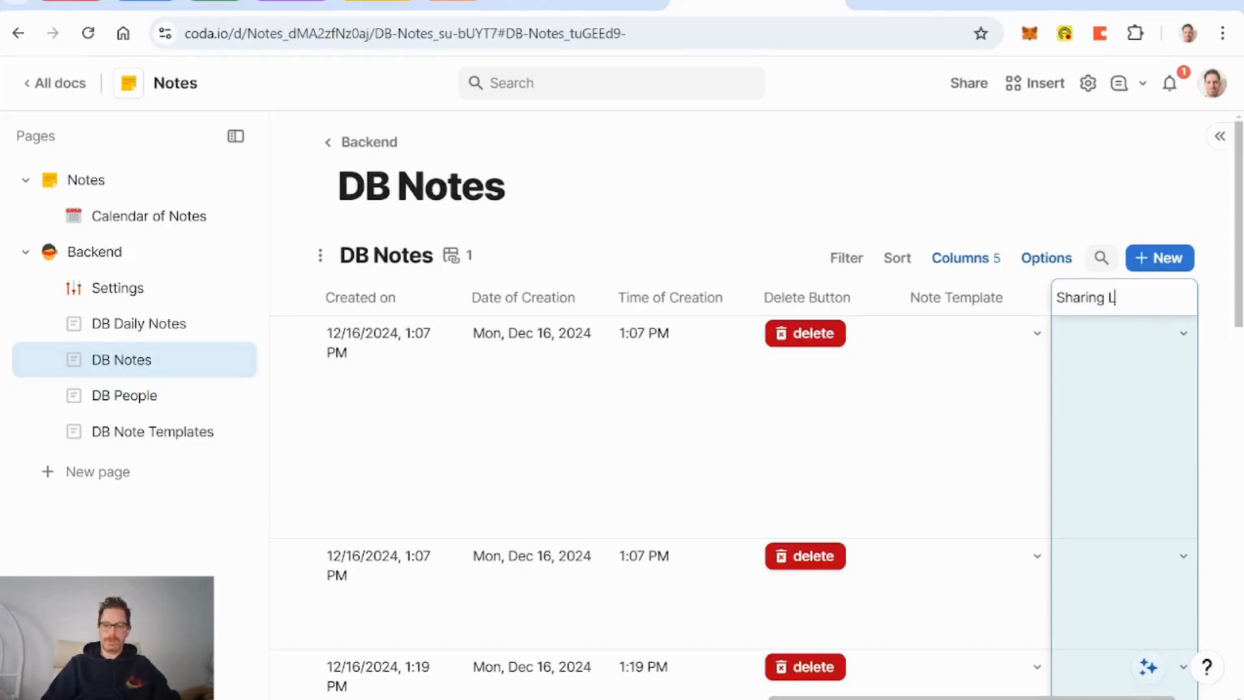
pyautogui.write('ookup')
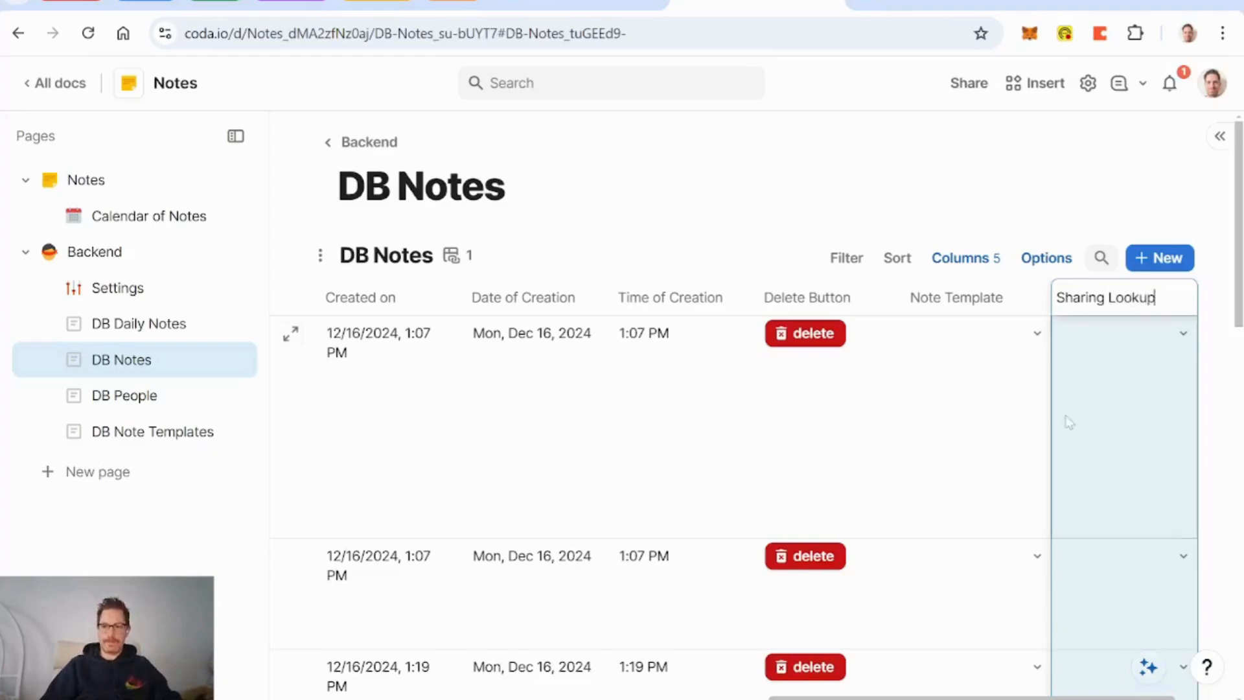
pyautogui.click(987, 419)
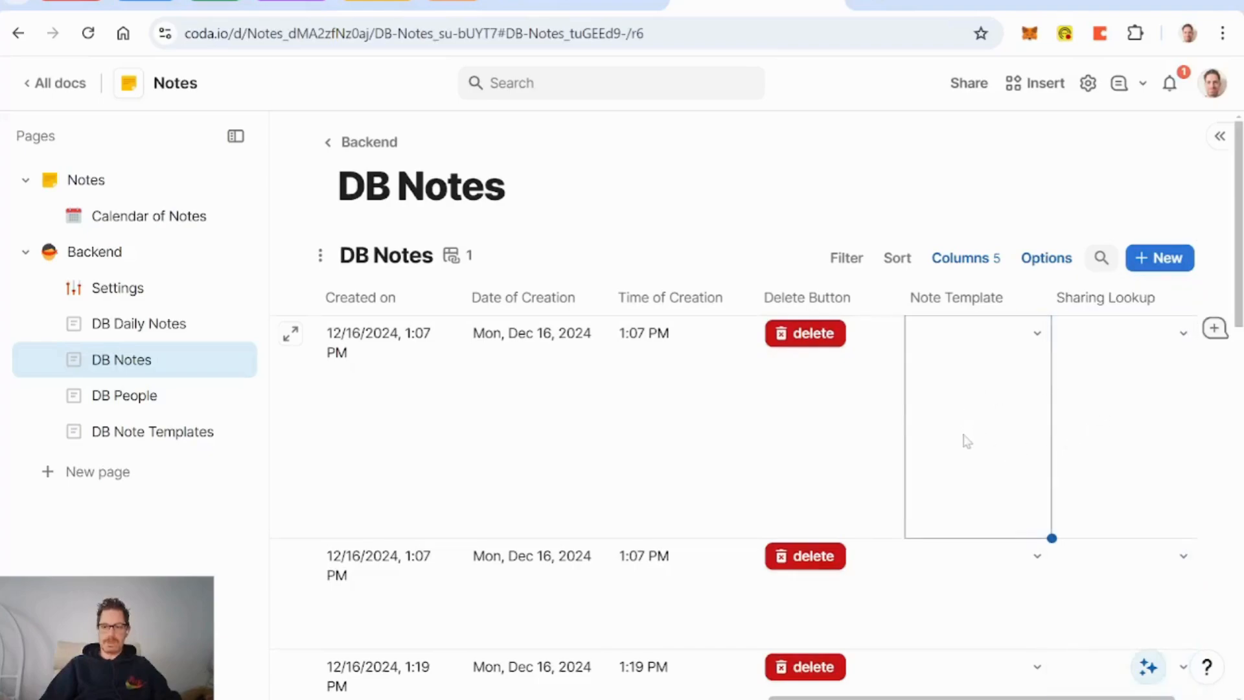
pyautogui.scroll(-2, 965, 439)
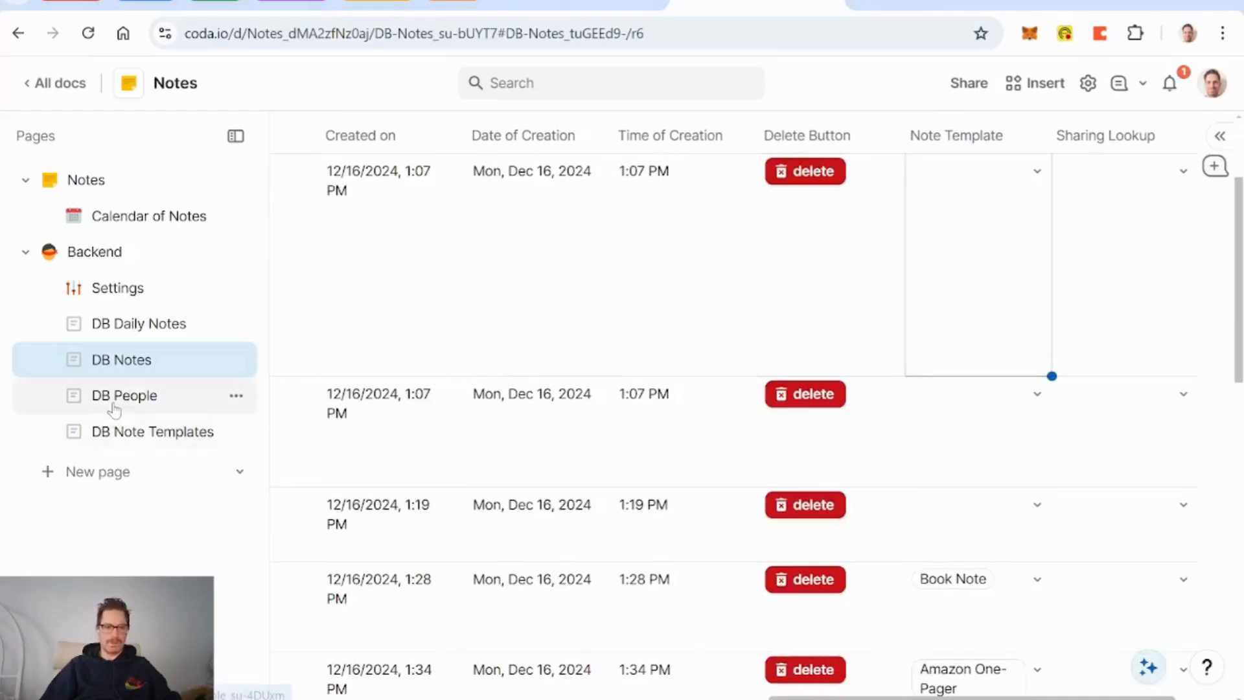
# Step: Invite the second account's e-mail address to edit the doc, without a notification message
pyautogui.click(980, 87)
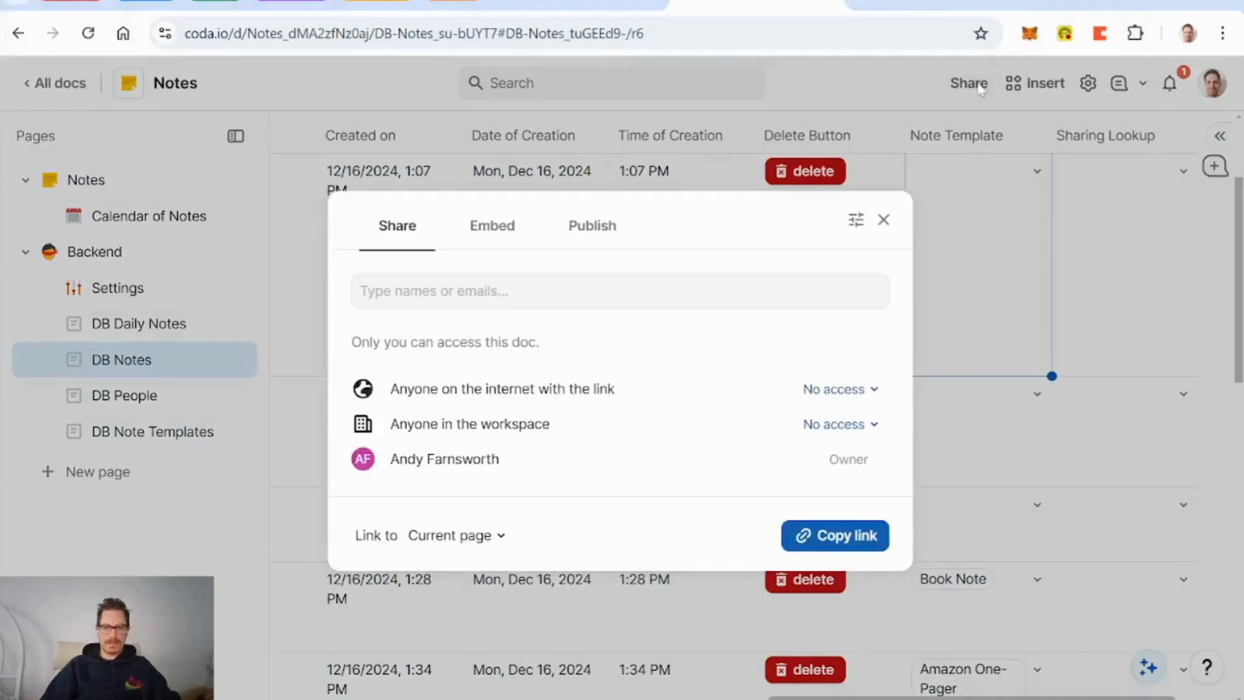
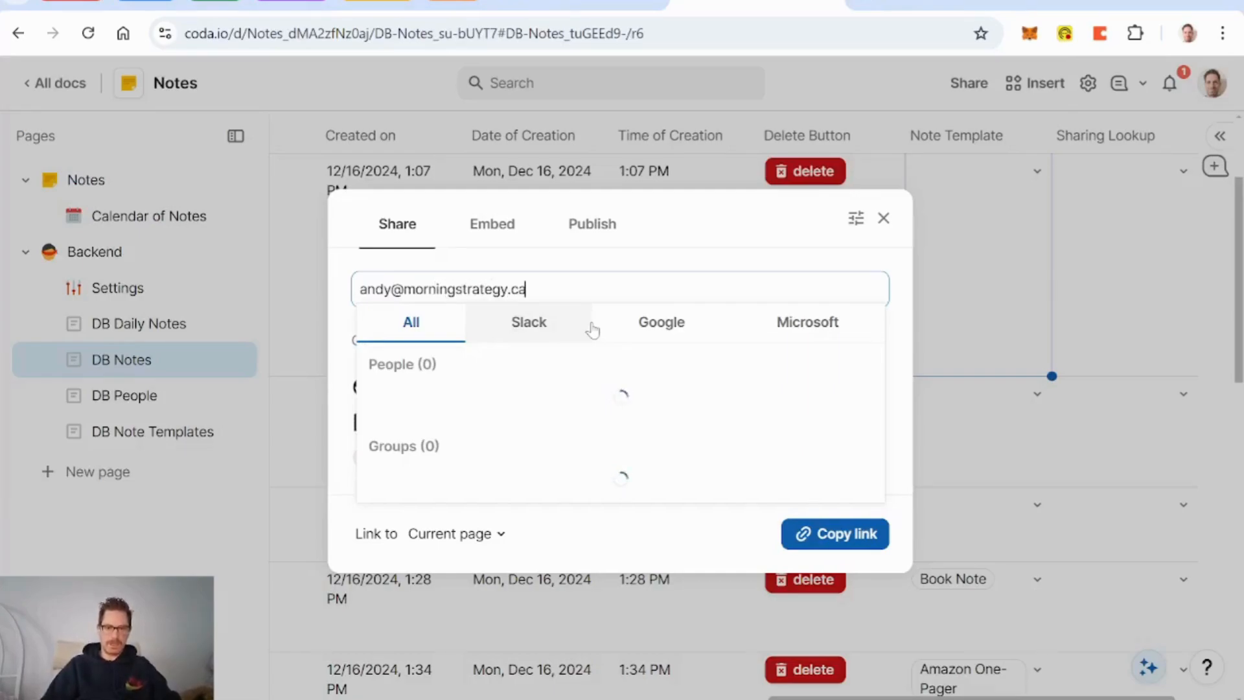
pyautogui.press('Return')
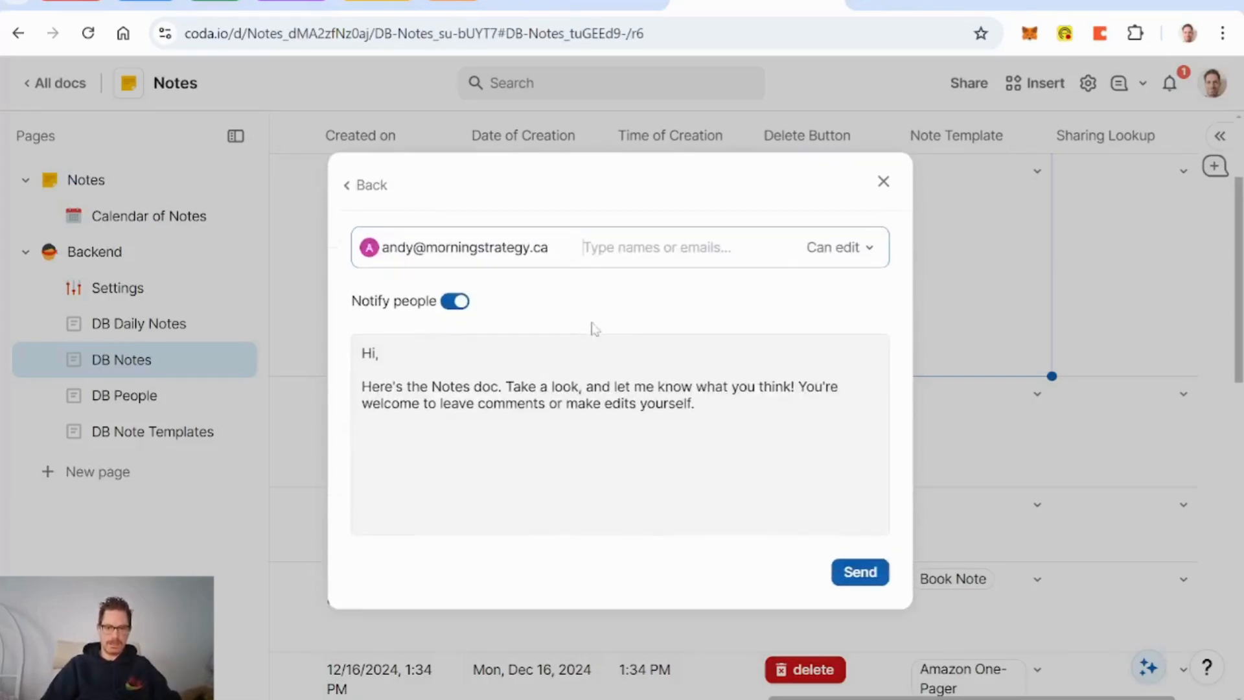
pyautogui.click(450, 314)
pyautogui.click(859, 461)
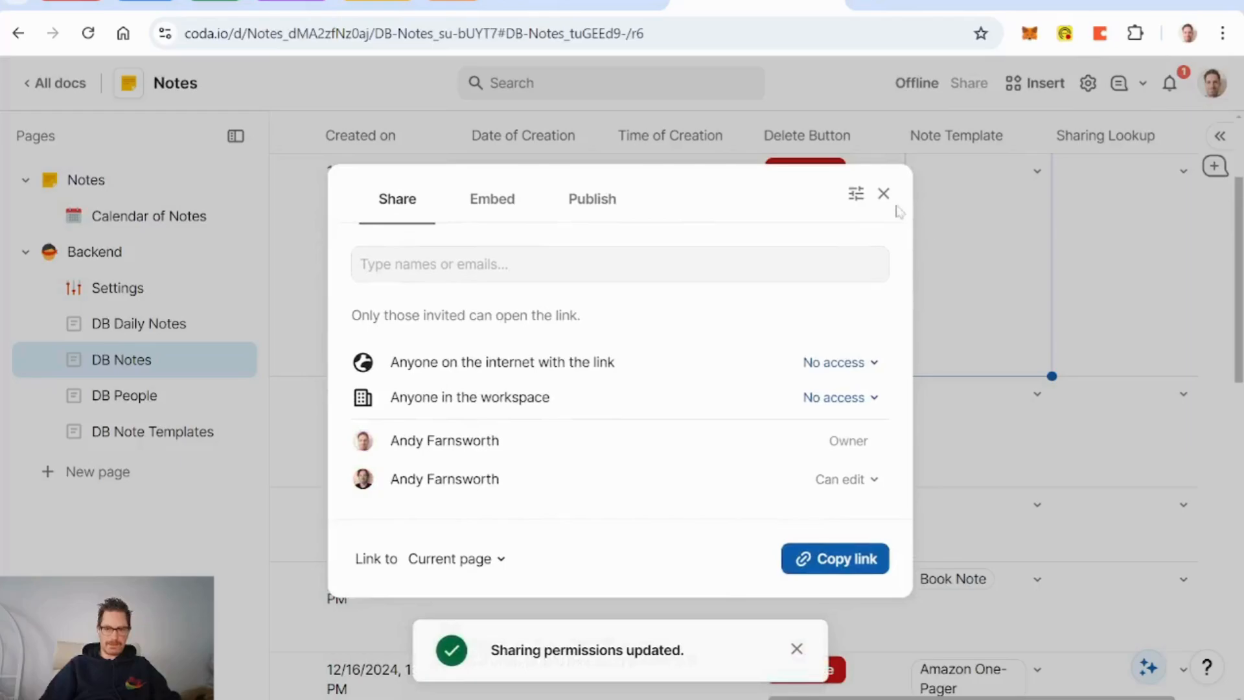
pyautogui.click(890, 201)
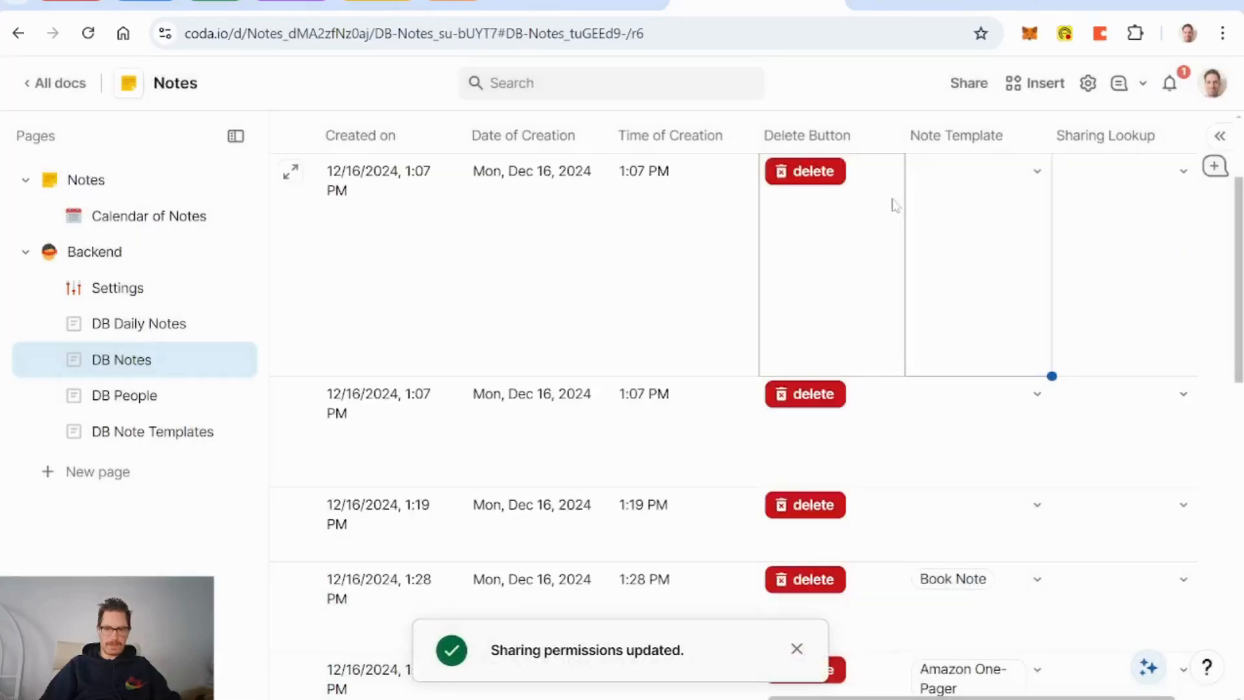
pyautogui.click(793, 648)
# Step: Add a DB People row assigned to the second person account
pyautogui.click(131, 396)
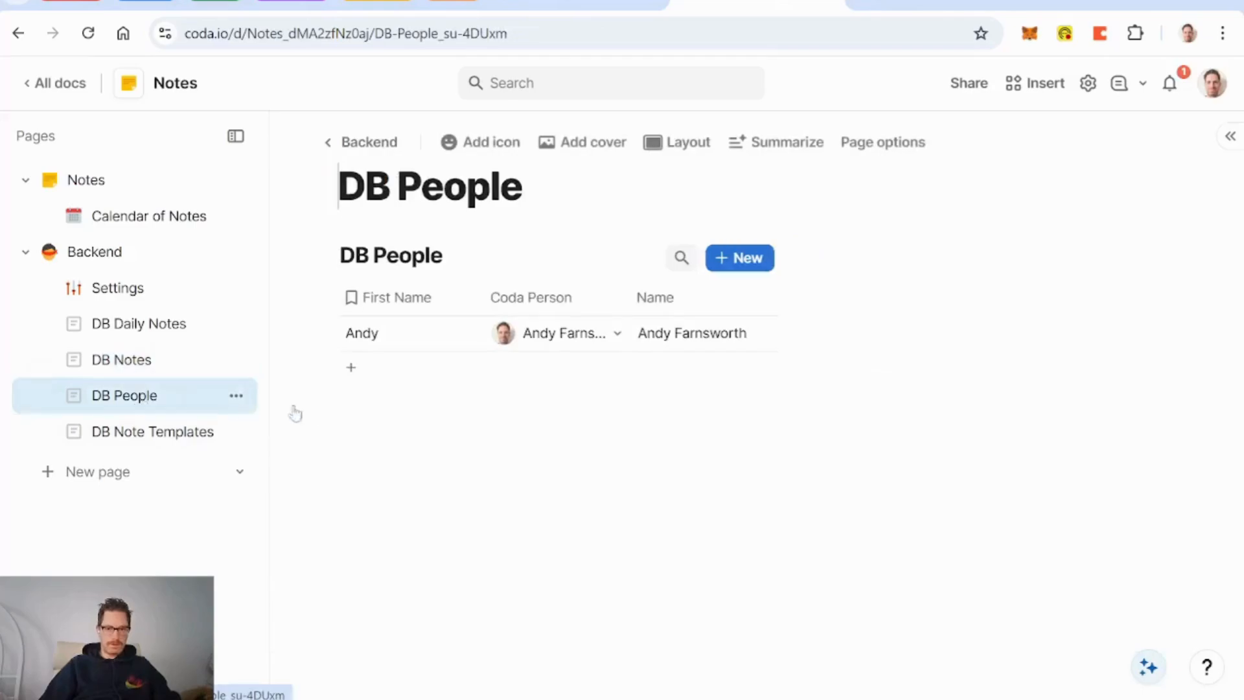
pyautogui.click(379, 374)
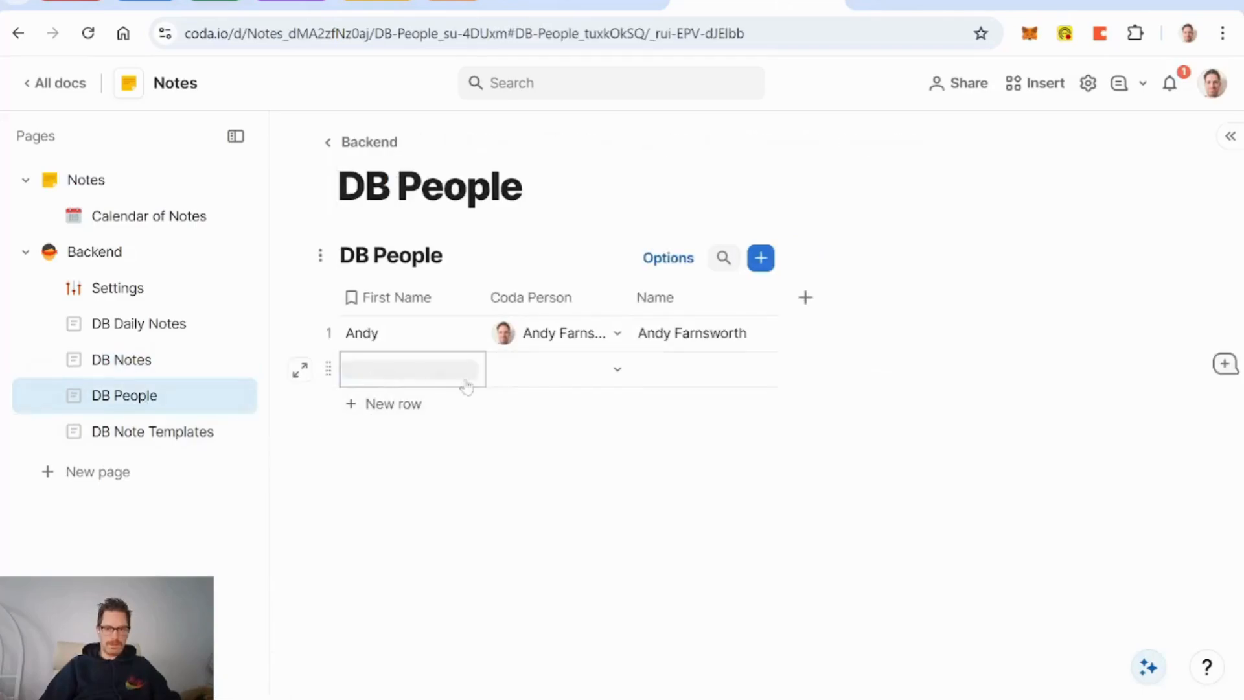
pyautogui.click(617, 372)
pyautogui.click(606, 472)
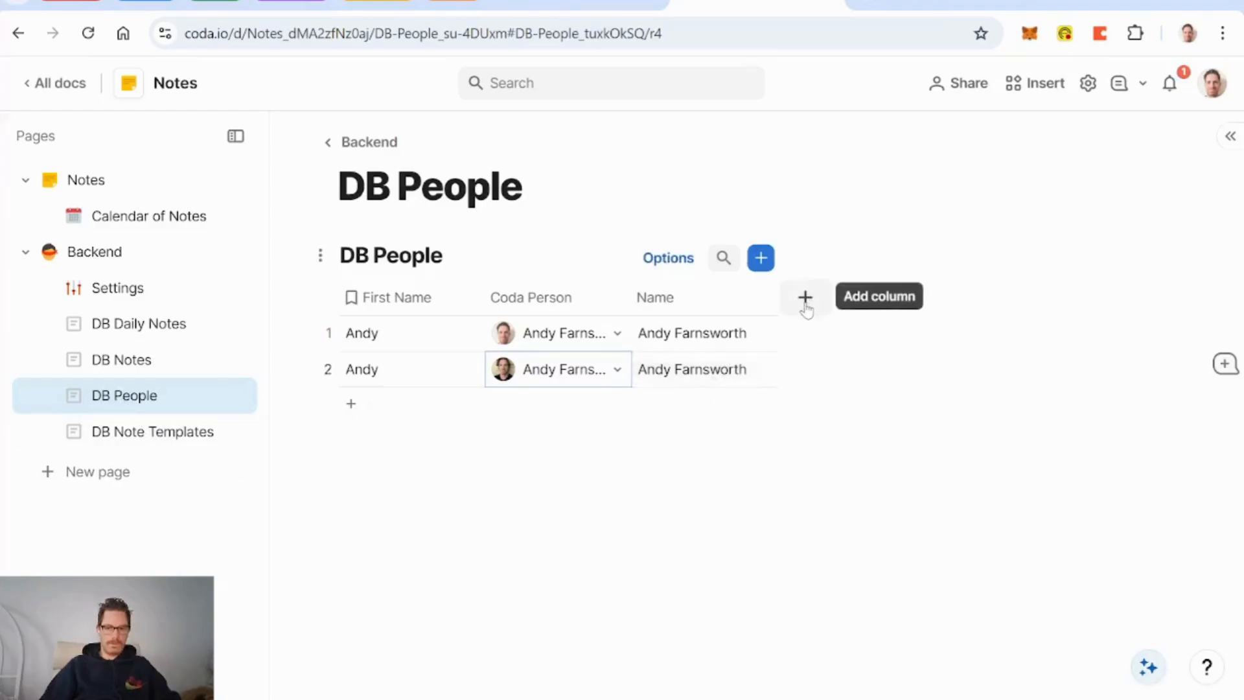
# Step: Add a Nickname text column and enter 'Dude' for row 2
pyautogui.click(806, 298)
pyautogui.click(847, 470)
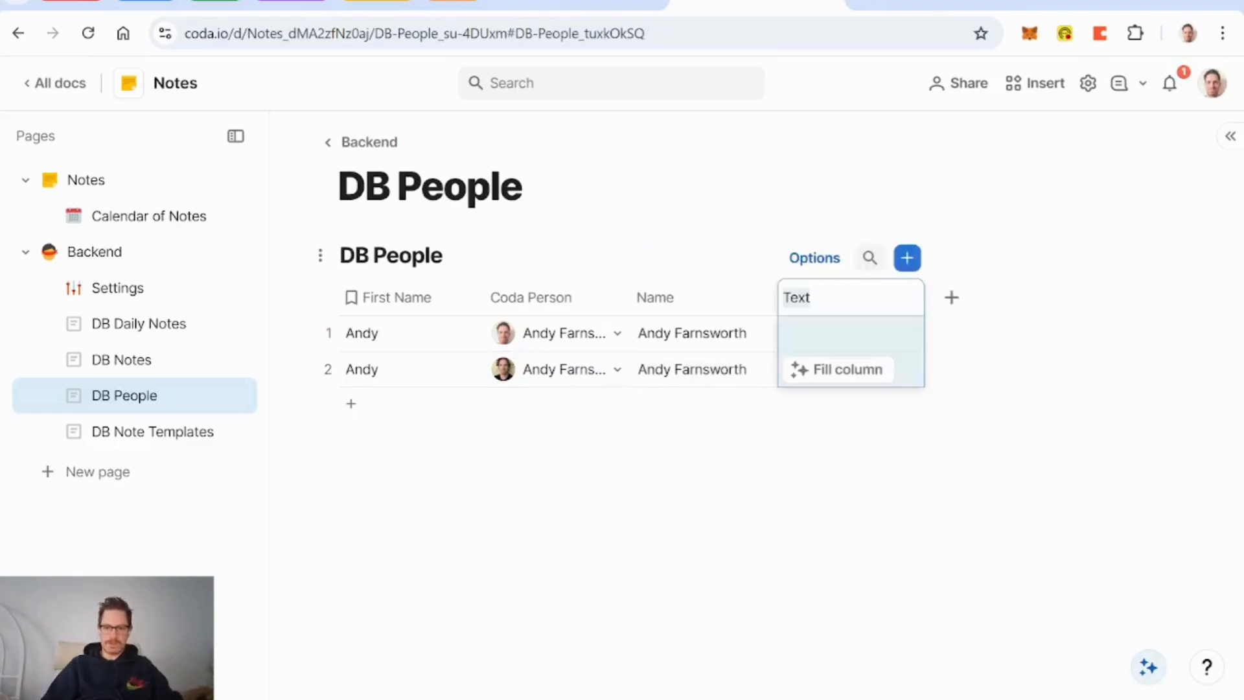
pyautogui.write('Nickname')
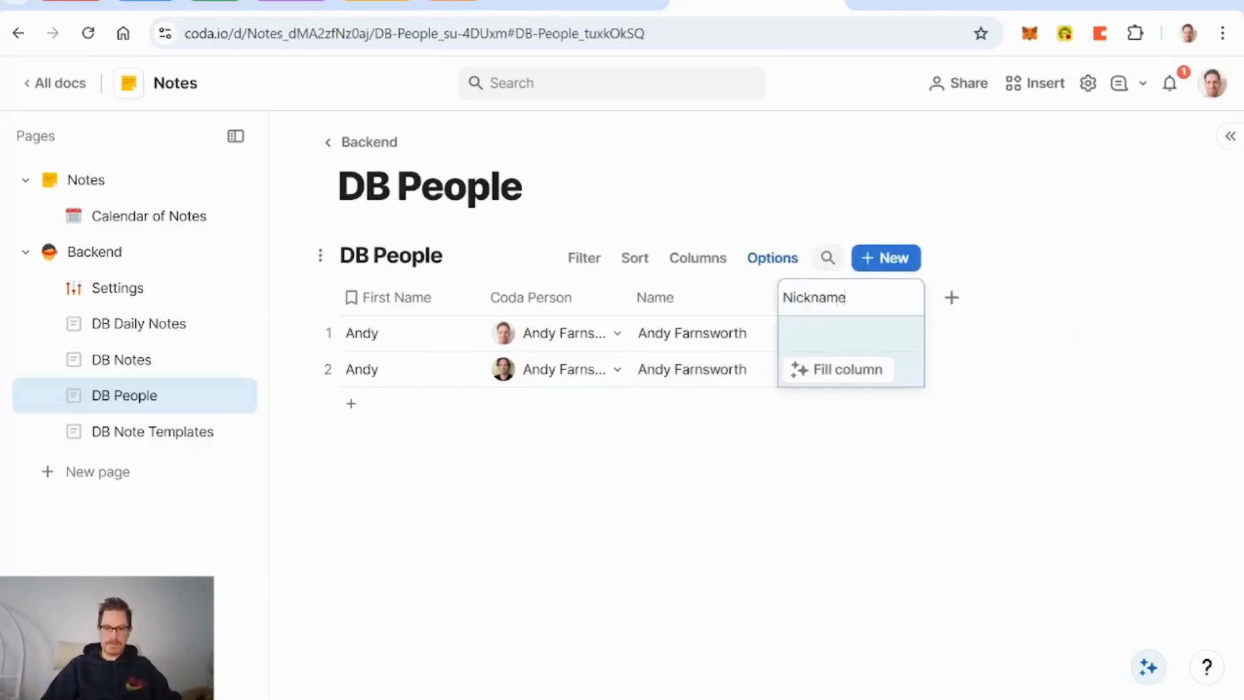
pyautogui.click(836, 337)
pyautogui.click(839, 369)
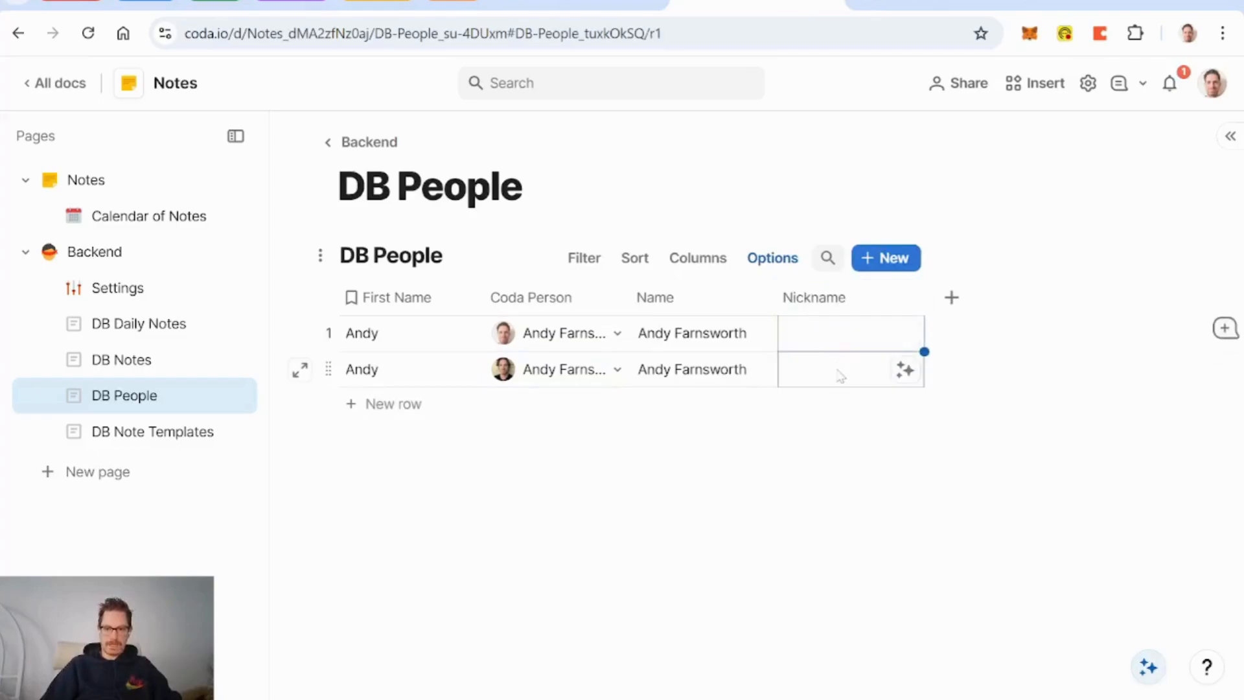
pyautogui.write('Dude')
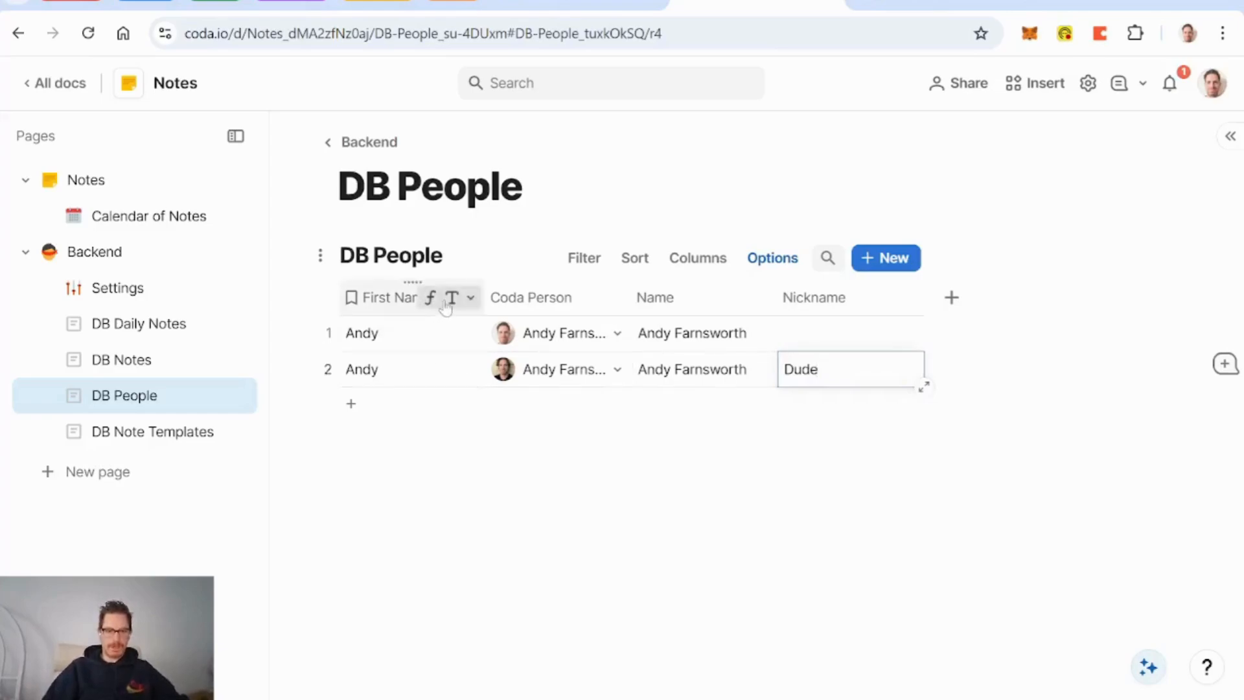
# Step: Set First Name to if(Nickname.IsNotBlank(),Nickname,Name.Split(" ").First()), then go to DB Notes
pyautogui.click(470, 297)
pyautogui.click(493, 392)
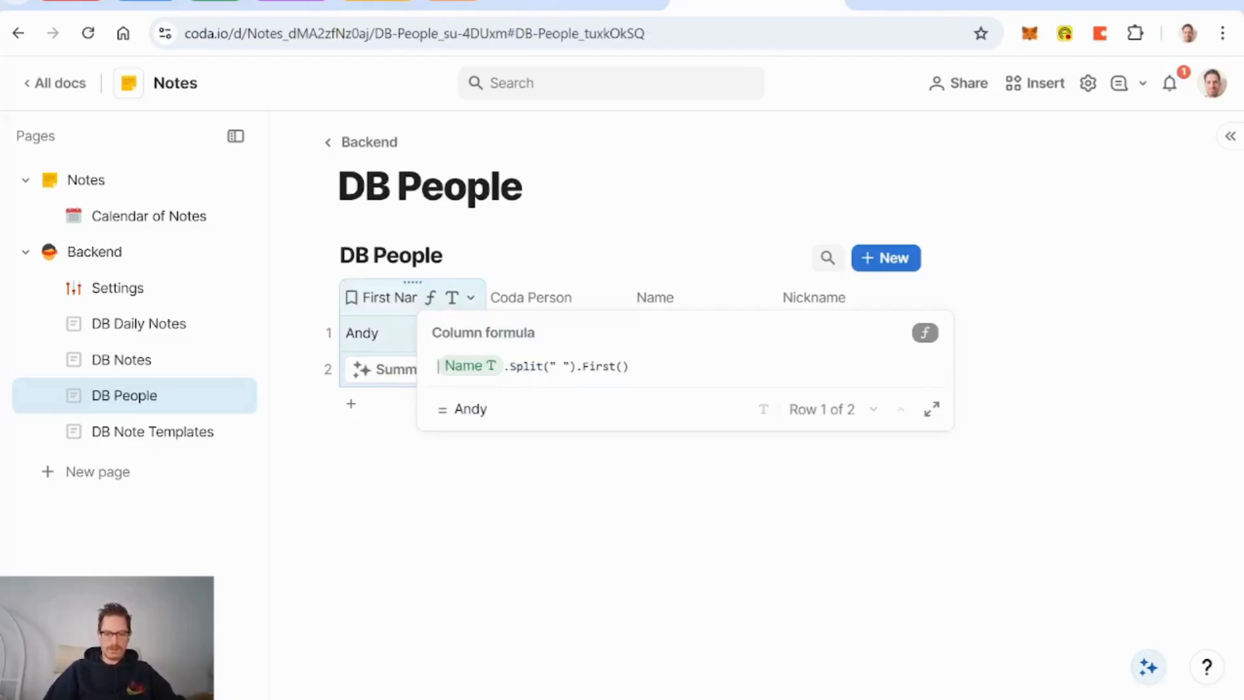
pyautogui.write('if(nickname')
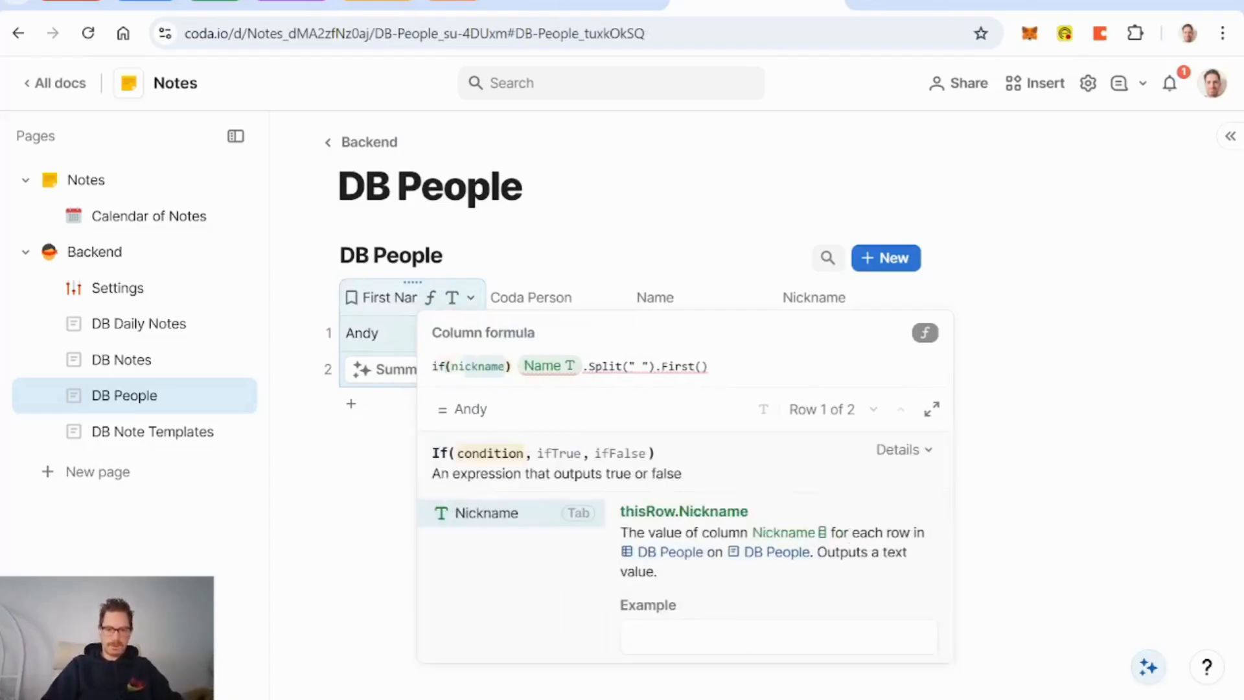
pyautogui.press('Tab')
pyautogui.write('.is')
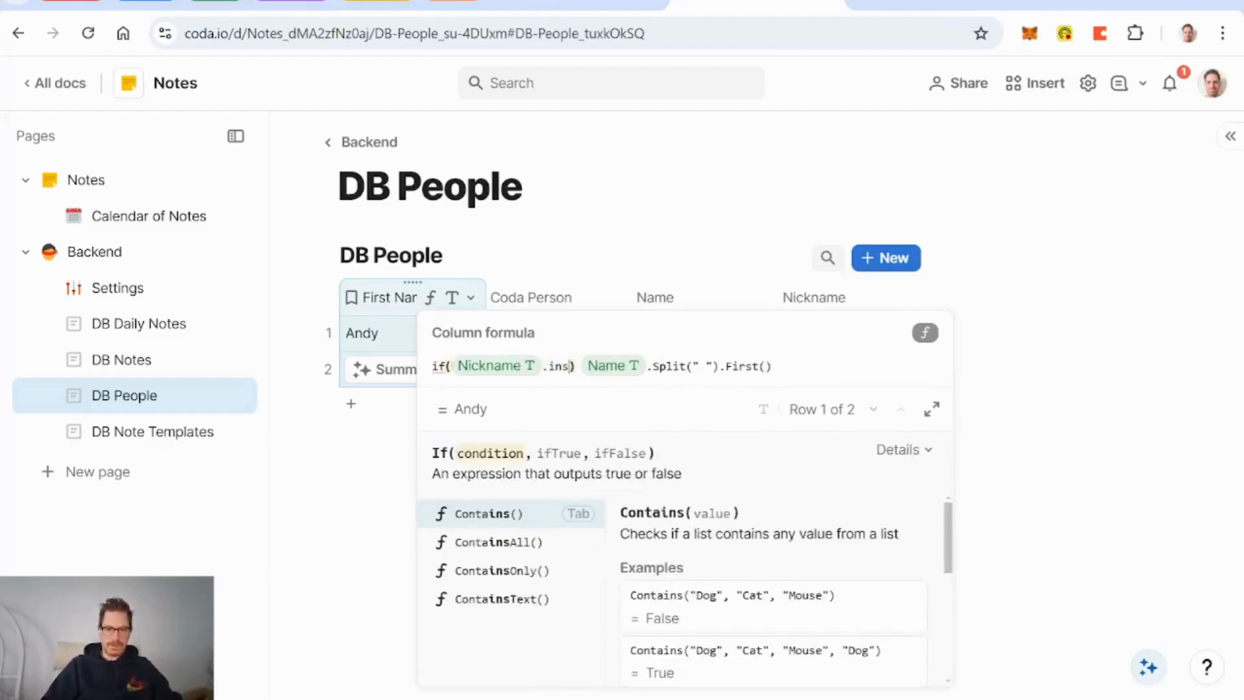
pyautogui.write('notBlank(')
pyautogui.press('Tab')
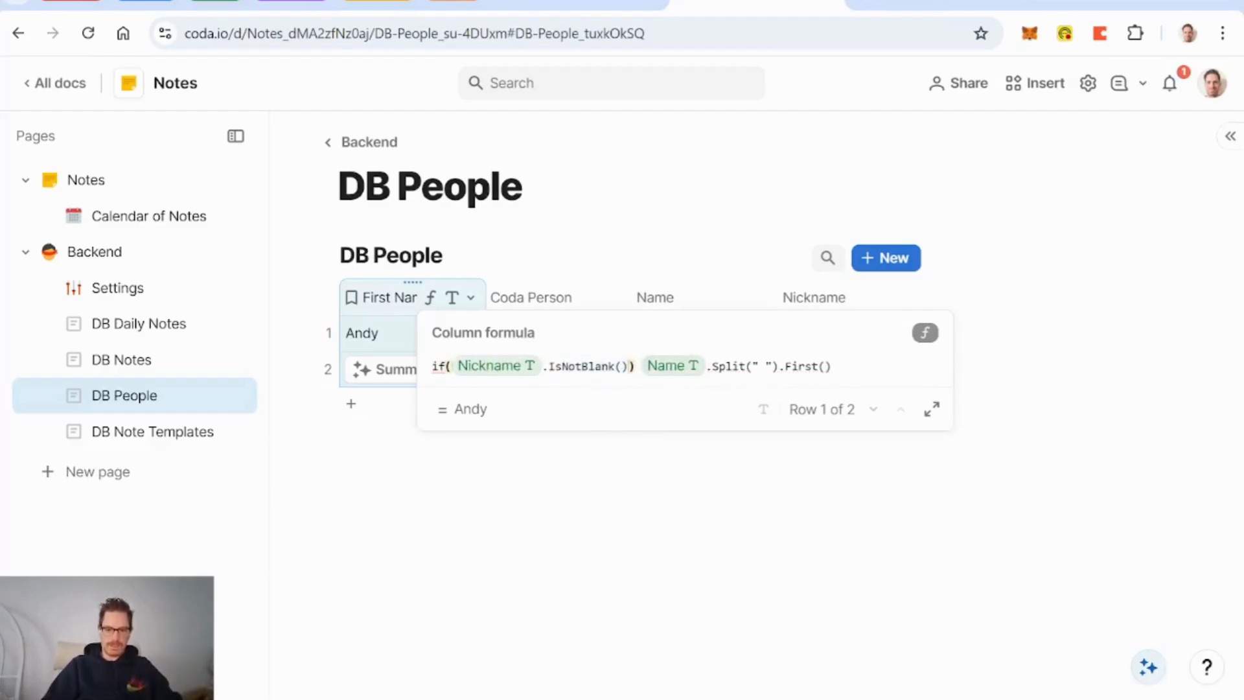
pyautogui.write(',nickname')
pyautogui.press('Tab')
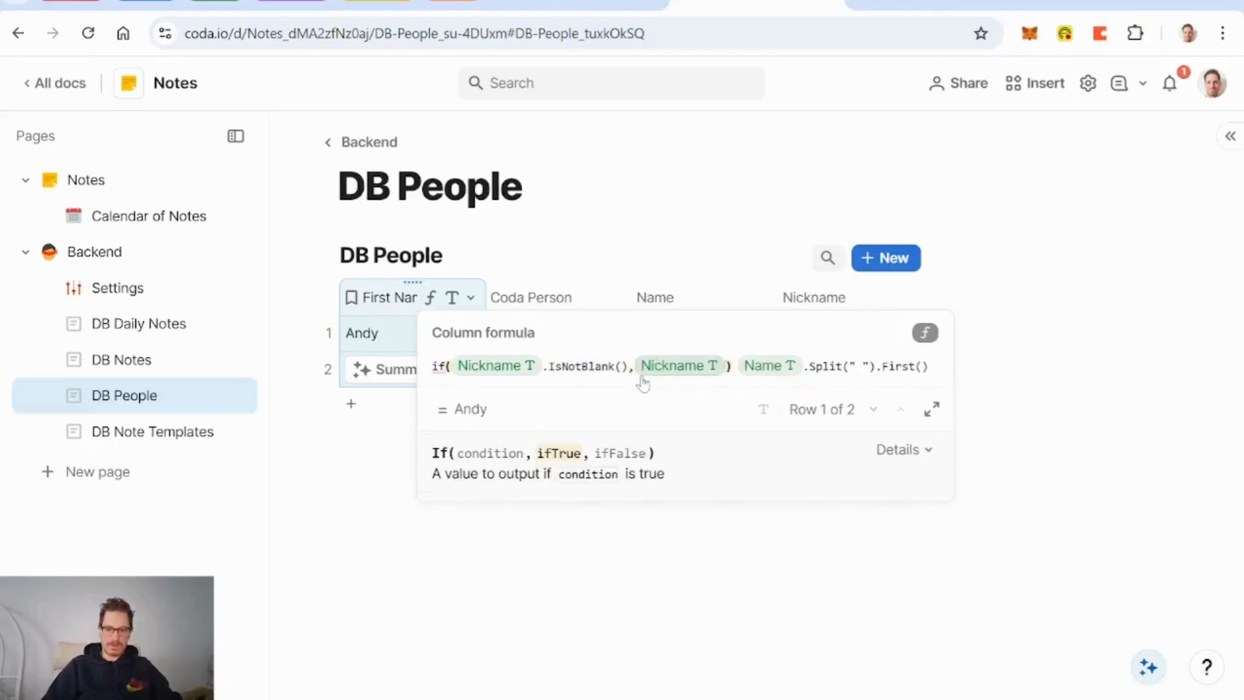
pyautogui.write(',')
pyautogui.press('Escape')
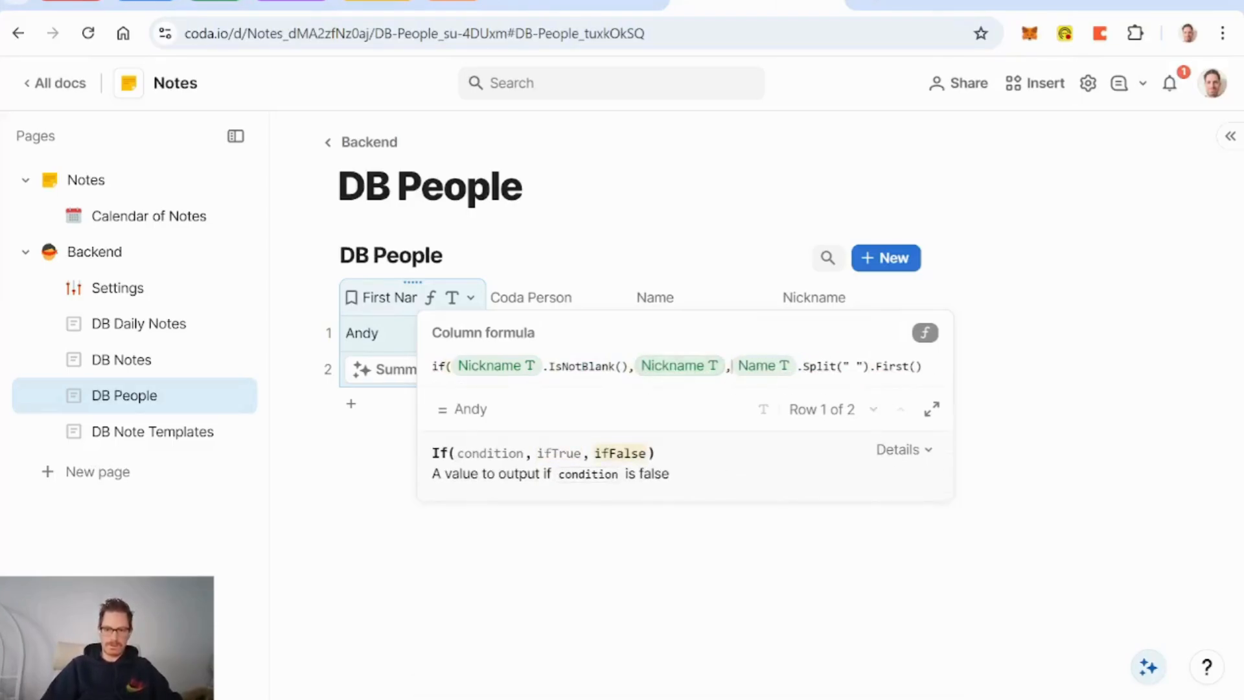
pyautogui.press('End')
pyautogui.write(')')
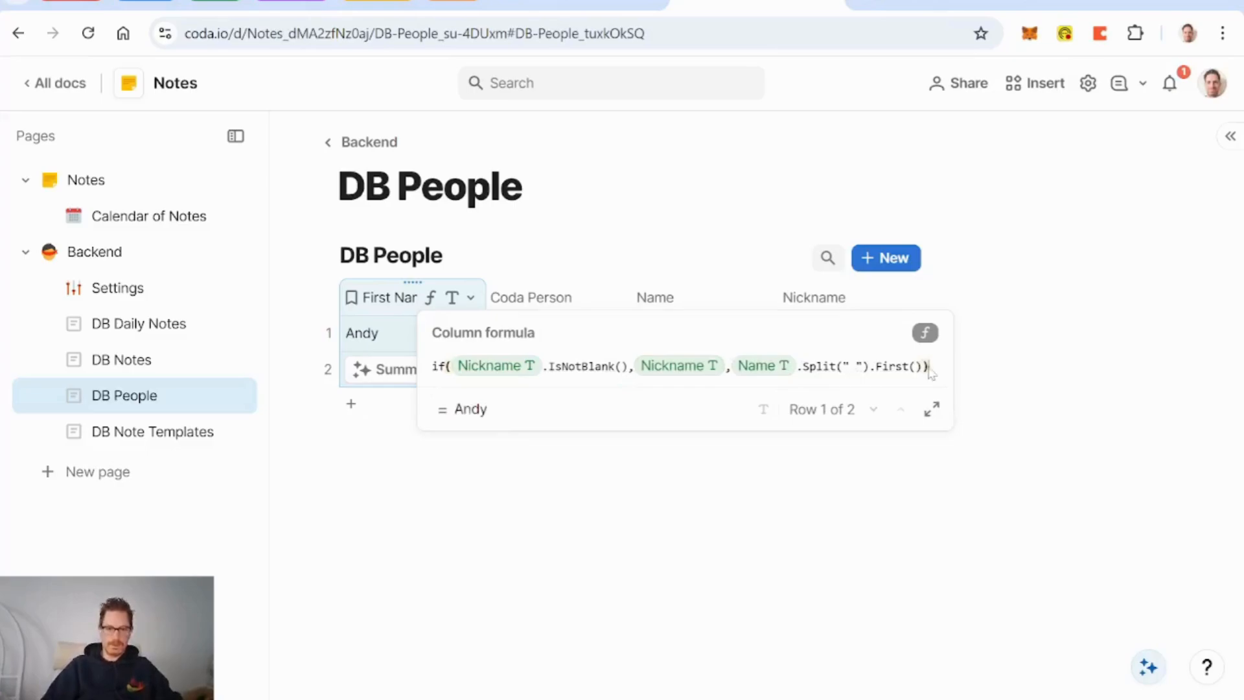
pyautogui.press('Return')
pyautogui.click(479, 473)
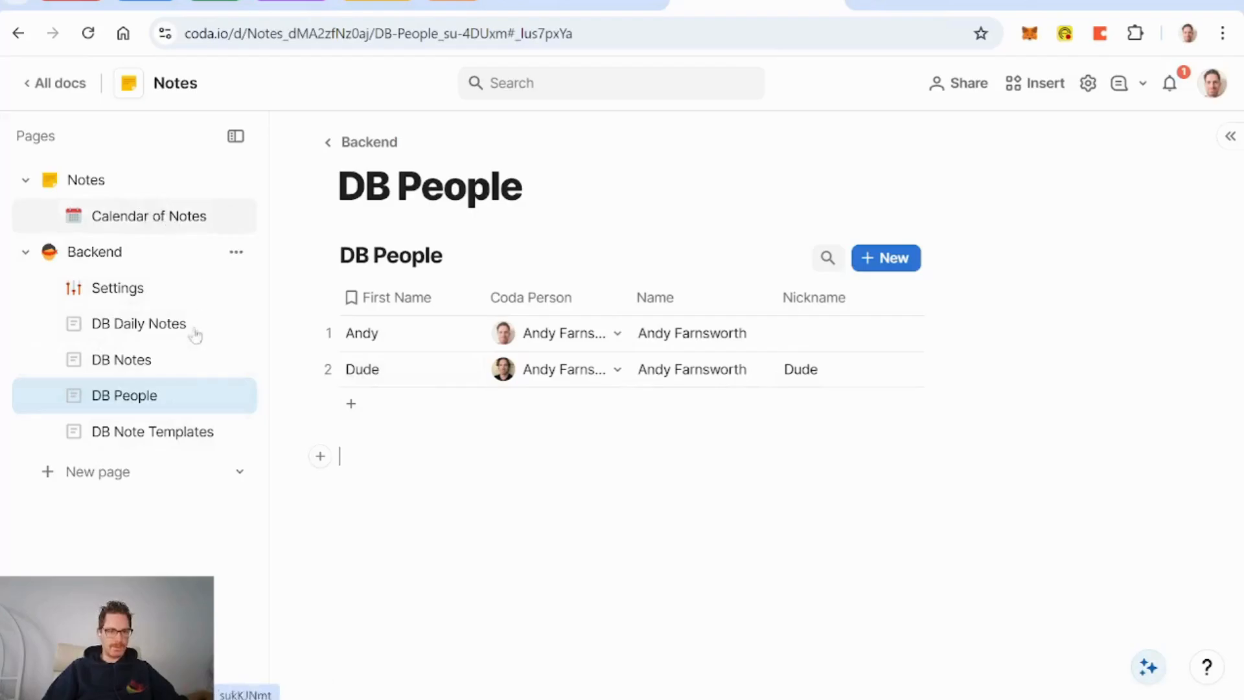
pyautogui.click(125, 365)
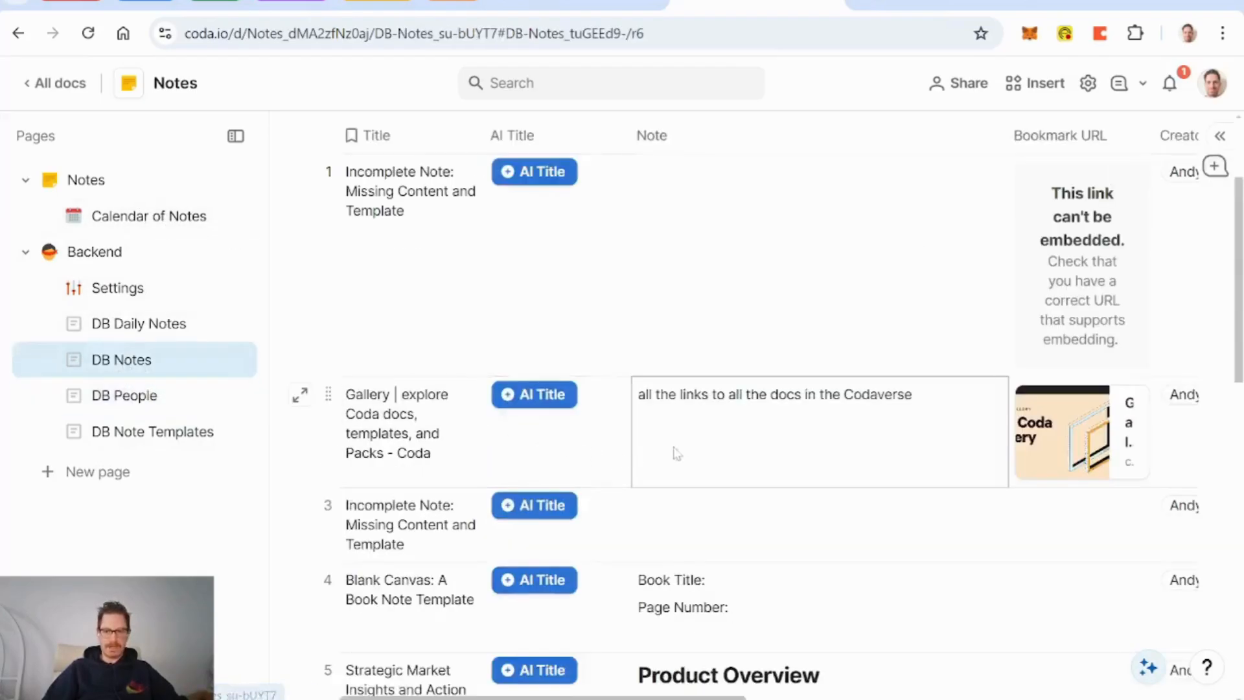
pyautogui.scroll(-3, 681, 445)
# Step: Expand the Strategic Market Insights note and step back to row 4 to inspect it
pyautogui.scroll(-2, 682, 446)
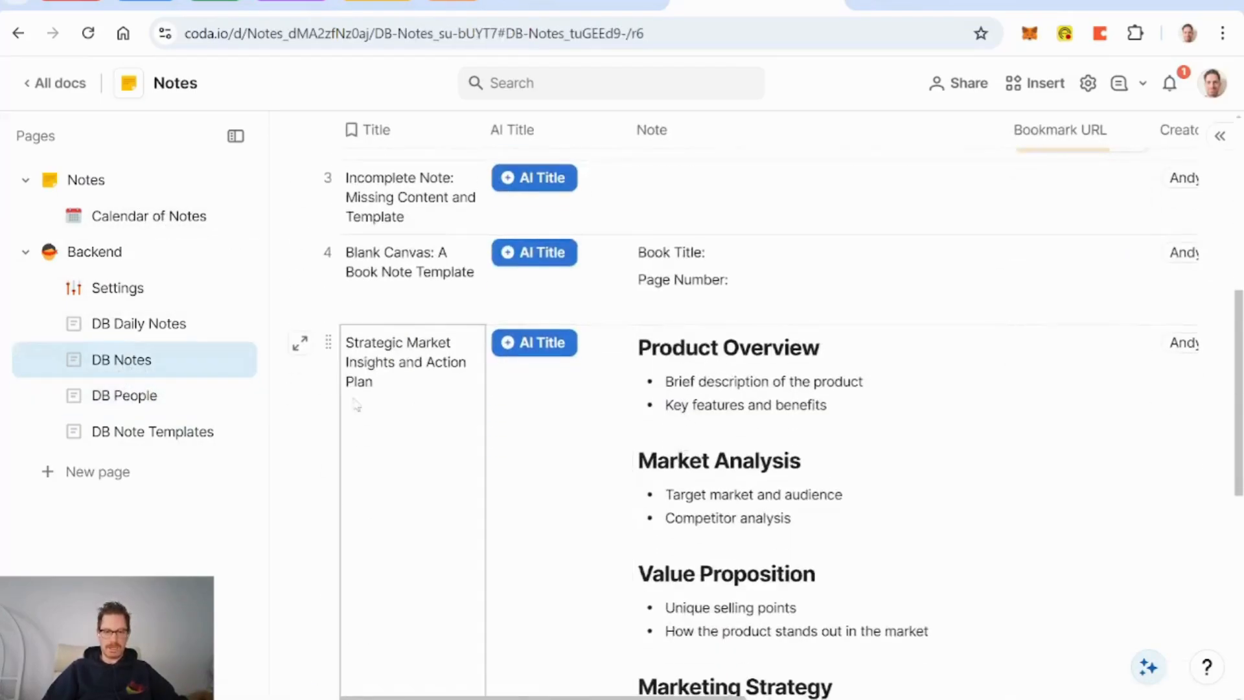
pyautogui.click(302, 348)
pyautogui.click(299, 170)
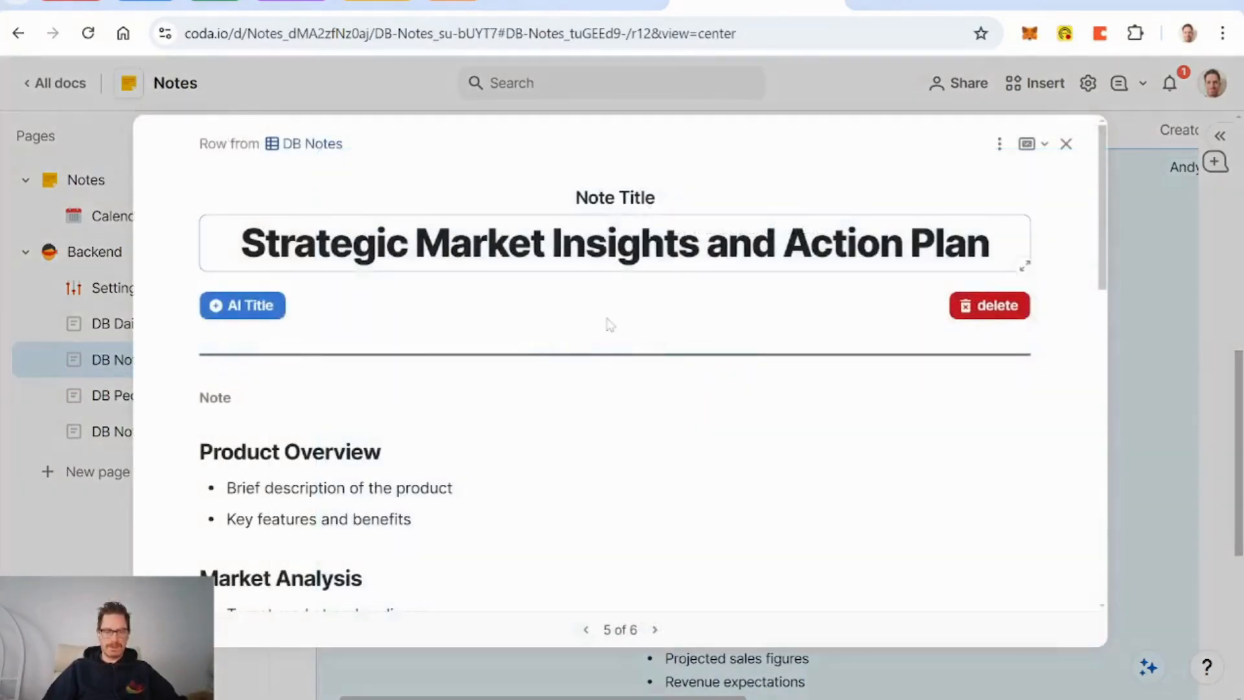
pyautogui.scroll(-10, 609, 324)
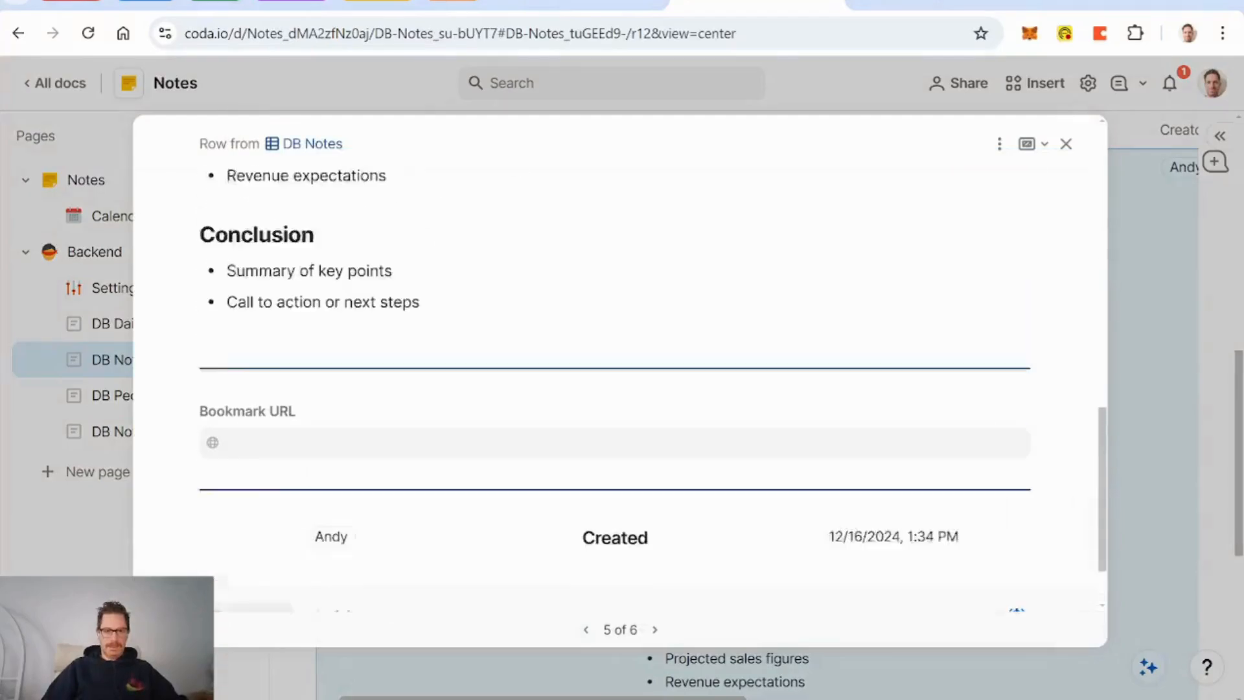
pyautogui.scroll(10, 628, 375)
pyautogui.click(587, 629)
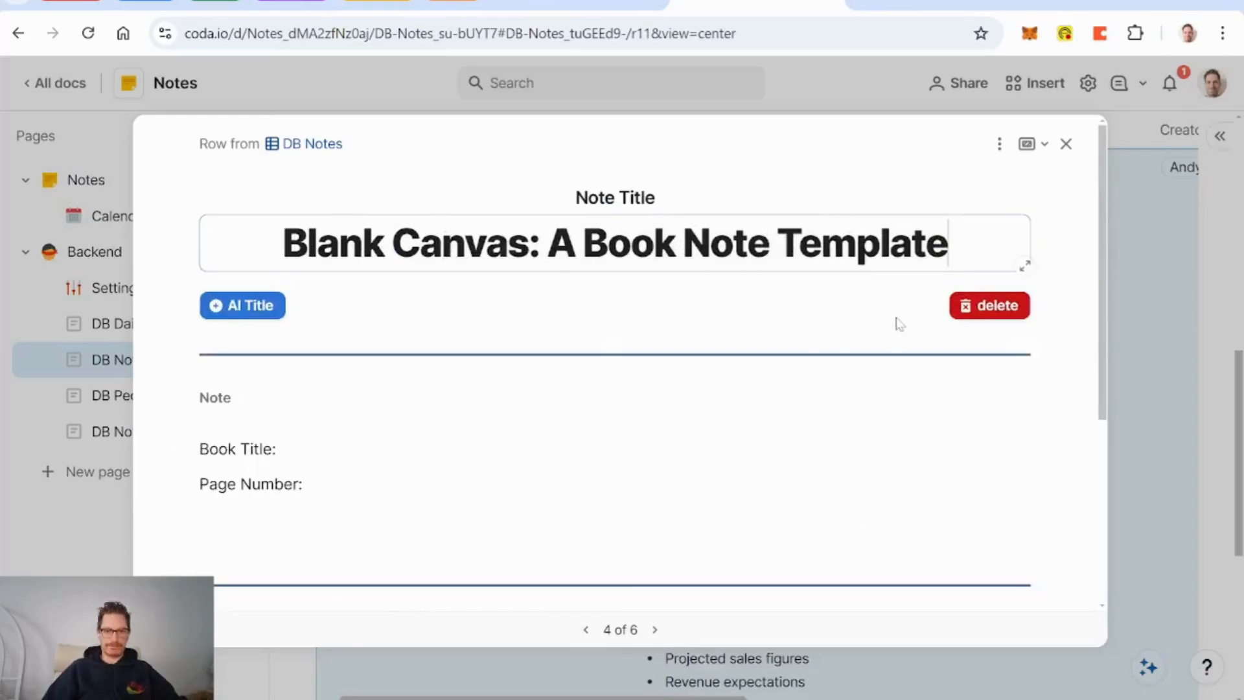
pyautogui.scroll(-5, 684, 406)
pyautogui.scroll(5, 685, 406)
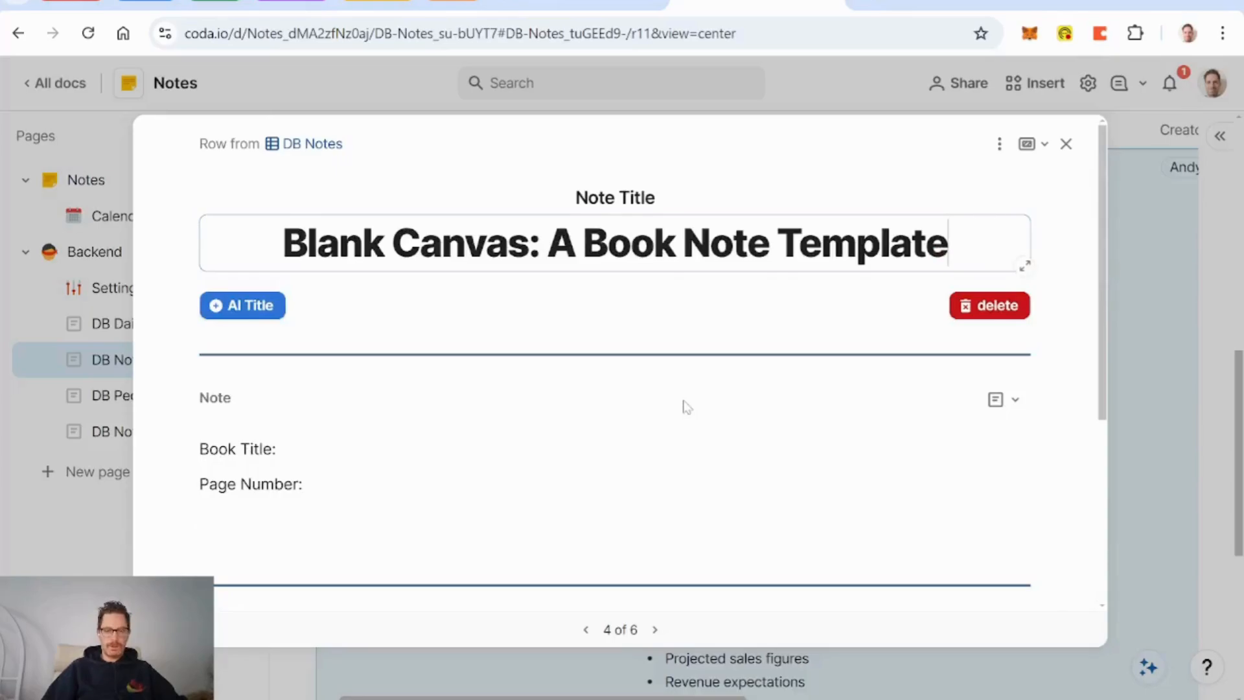
pyautogui.click(1066, 144)
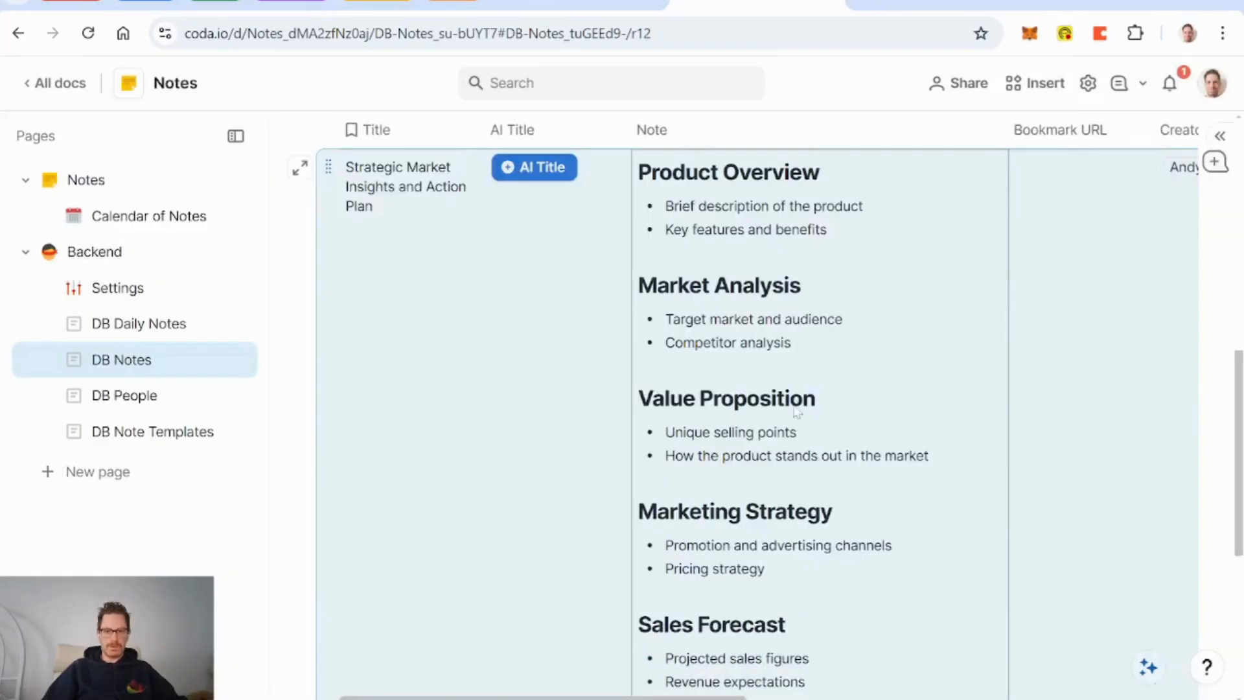
# Step: Open the detail view of row 2, the Coda Gallery note, and its view options
pyautogui.scroll(5, 797, 412)
pyautogui.scroll(1, 771, 418)
pyautogui.click(300, 514)
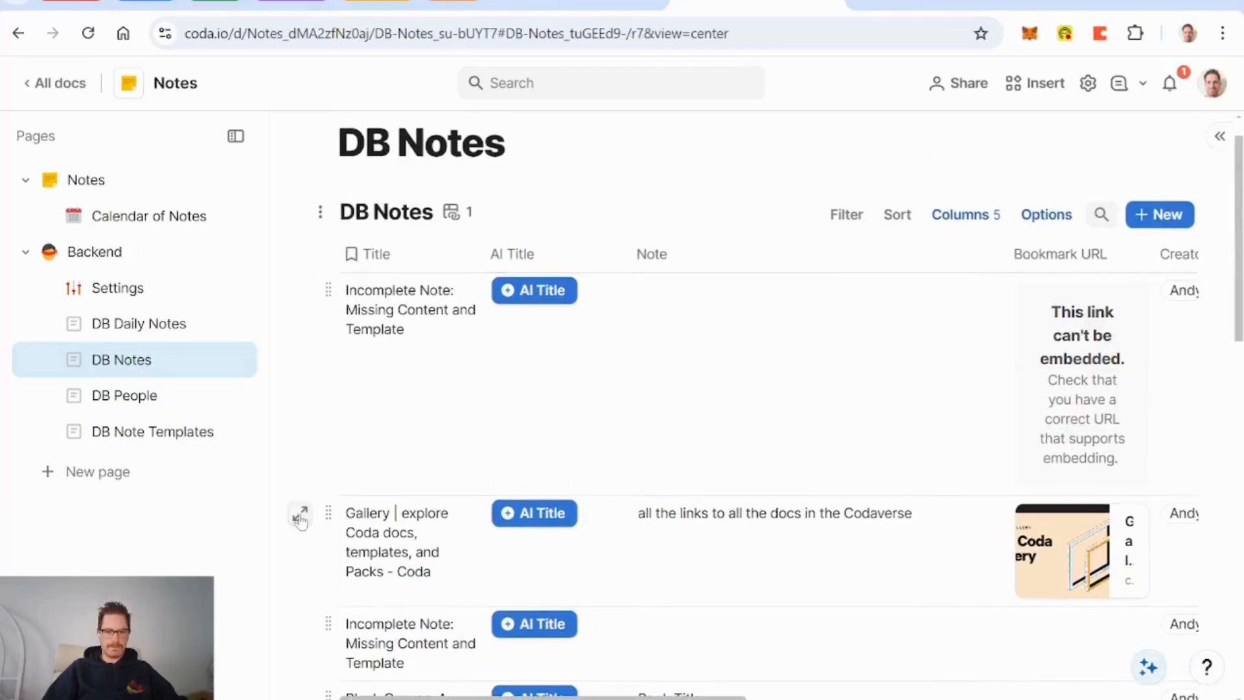
pyautogui.scroll(-3, 713, 445)
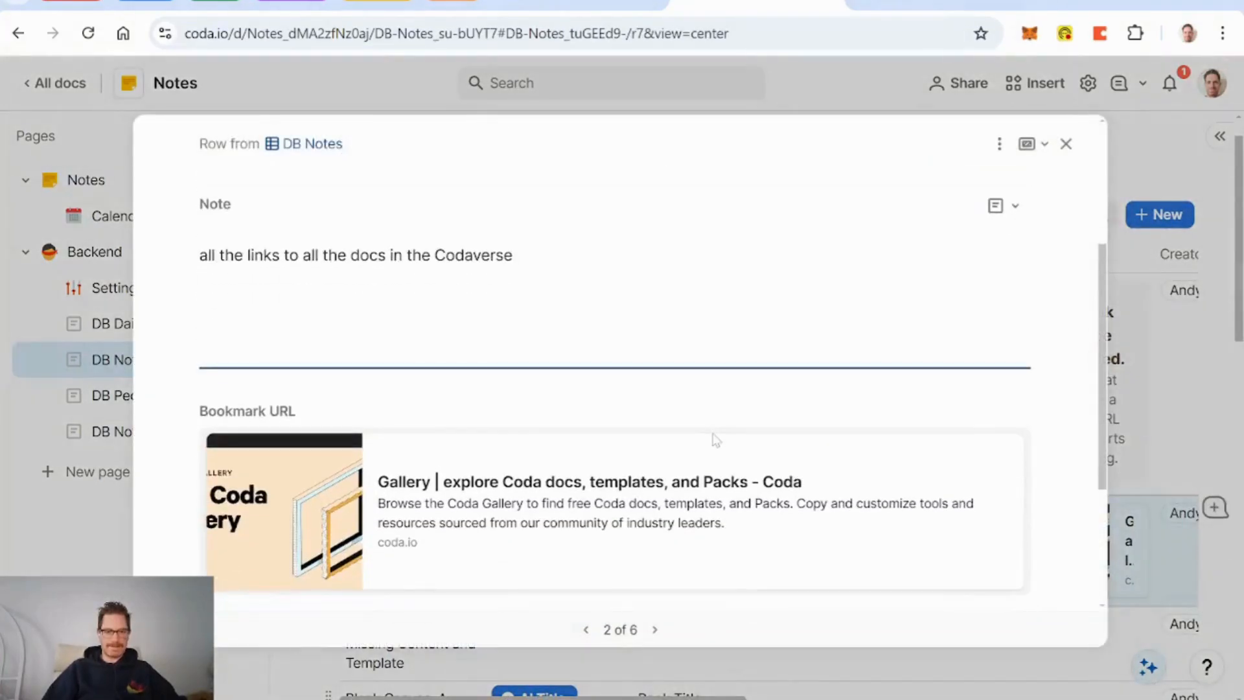
pyautogui.scroll(-3, 716, 441)
pyautogui.scroll(6, 714, 438)
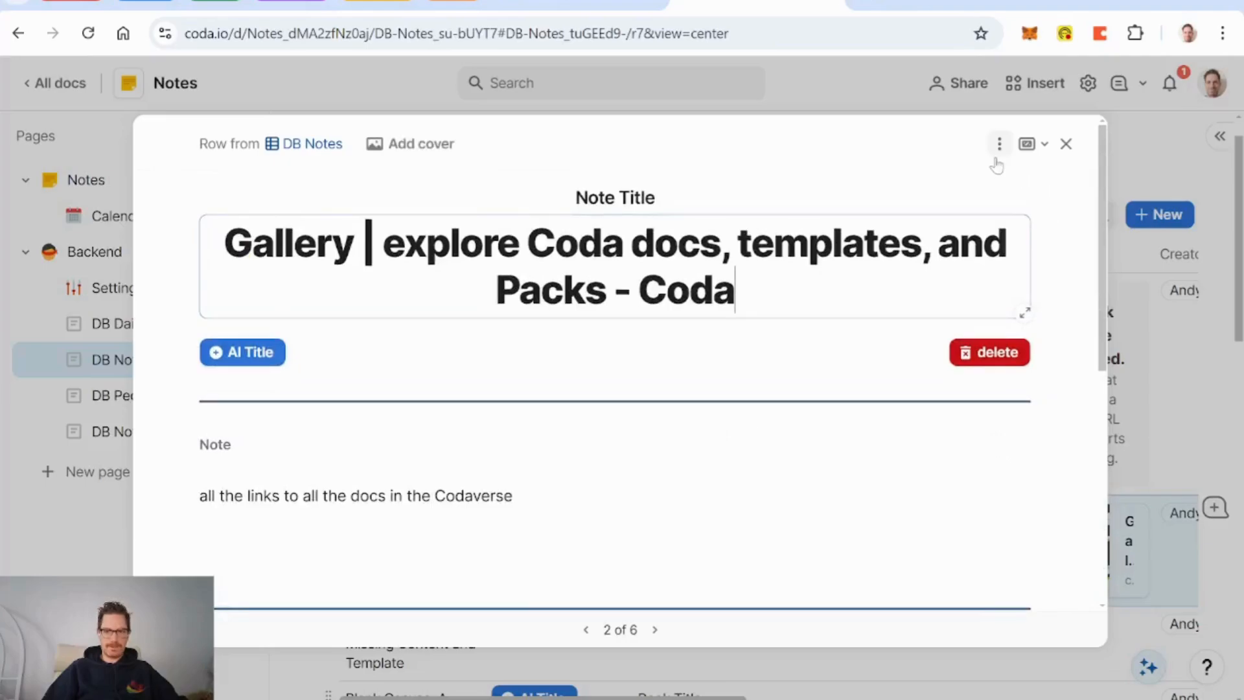
pyautogui.click(1000, 144)
# Step: Show the Sharing Lookup field in the detail layout, placed above Created
pyautogui.click(1033, 175)
pyautogui.scroll(-5, 737, 394)
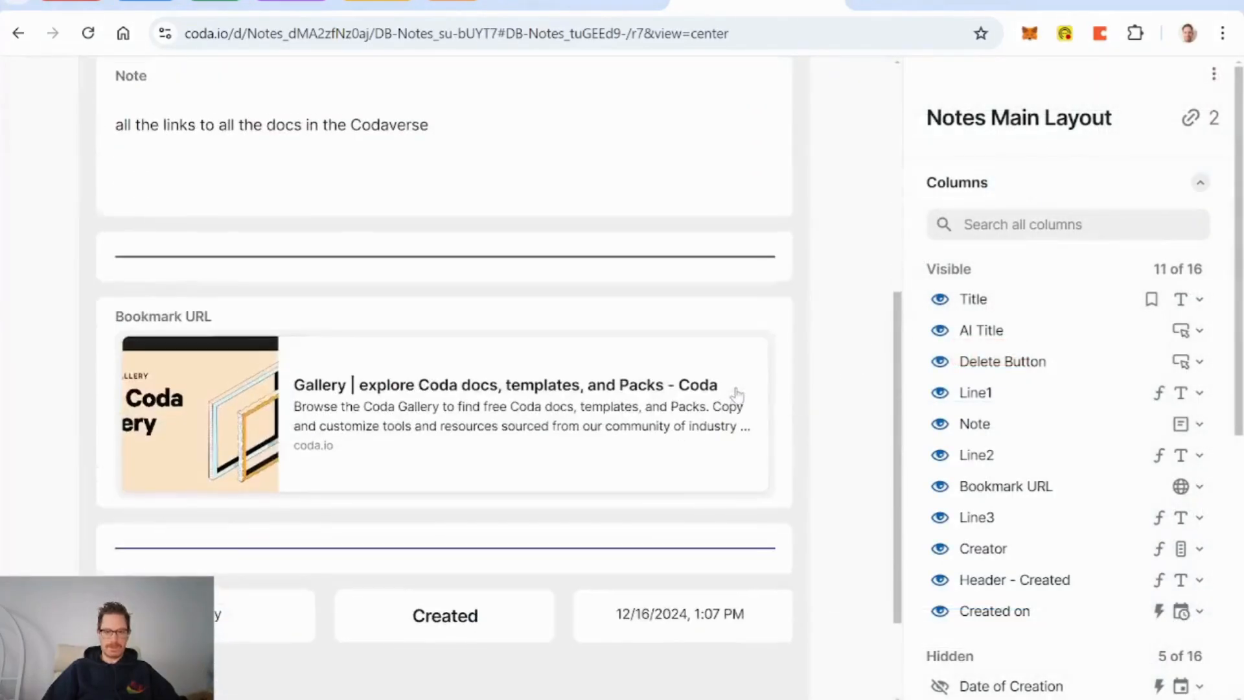
pyautogui.scroll(-4, 1042, 486)
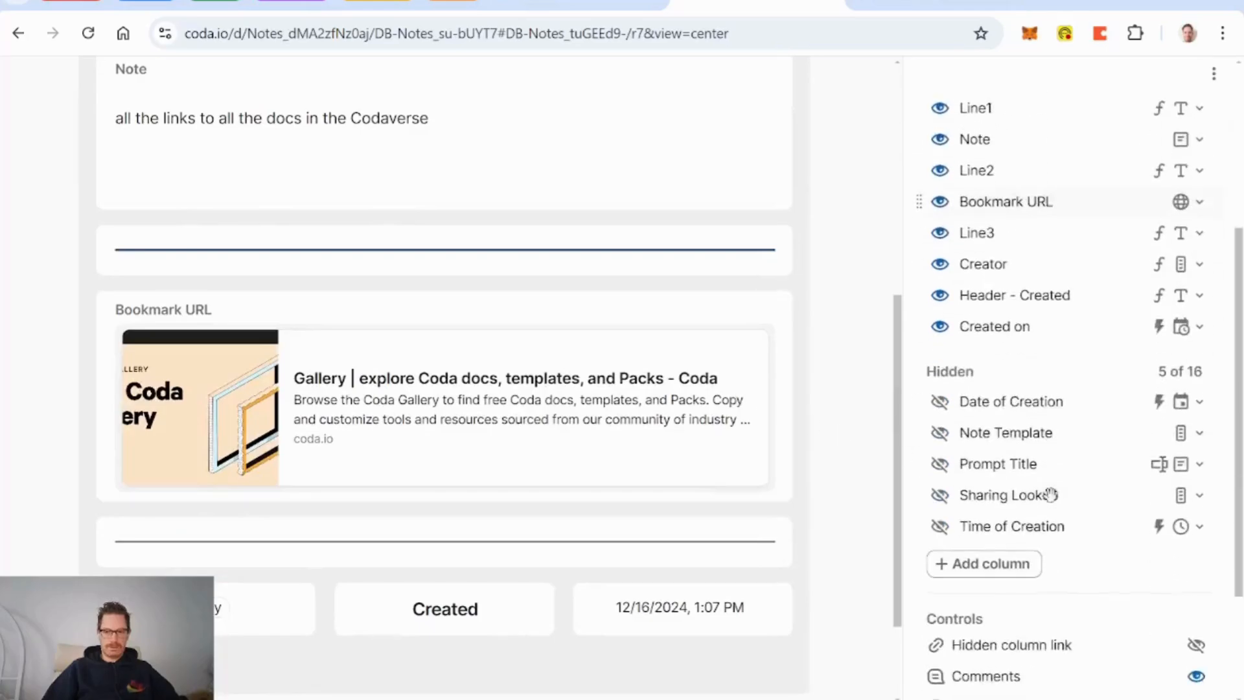
pyautogui.click(940, 496)
pyautogui.scroll(-1, 314, 583)
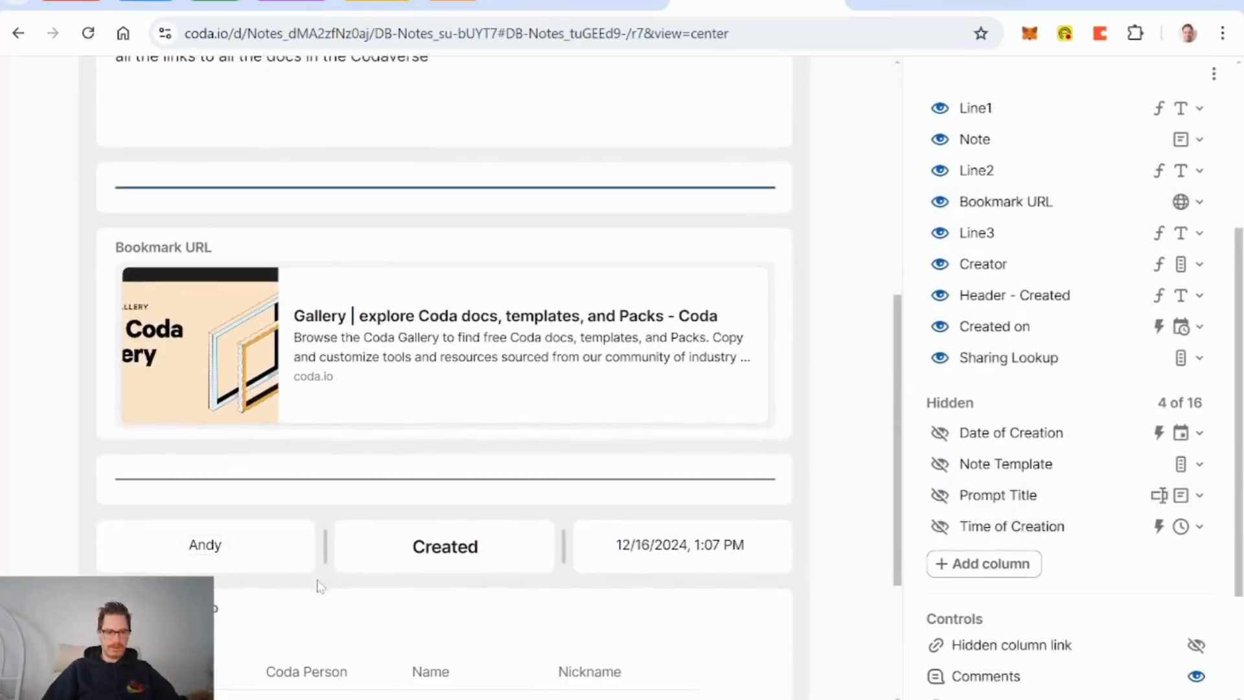
pyautogui.moveTo(110, 604); pyautogui.dragTo(116, 314)
# Step: Duplicate the Line3 divider as Line4 below Sharing Lookup
pyautogui.scroll(-4, 777, 568)
pyautogui.click(772, 344)
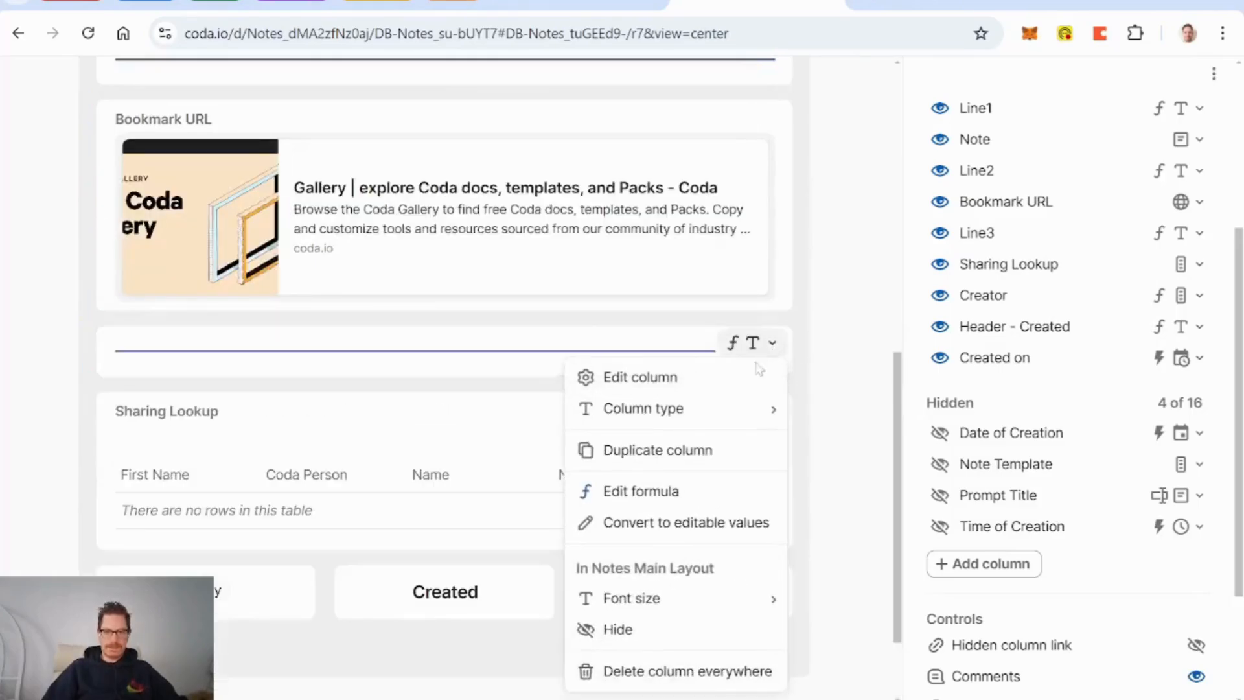
pyautogui.click(704, 450)
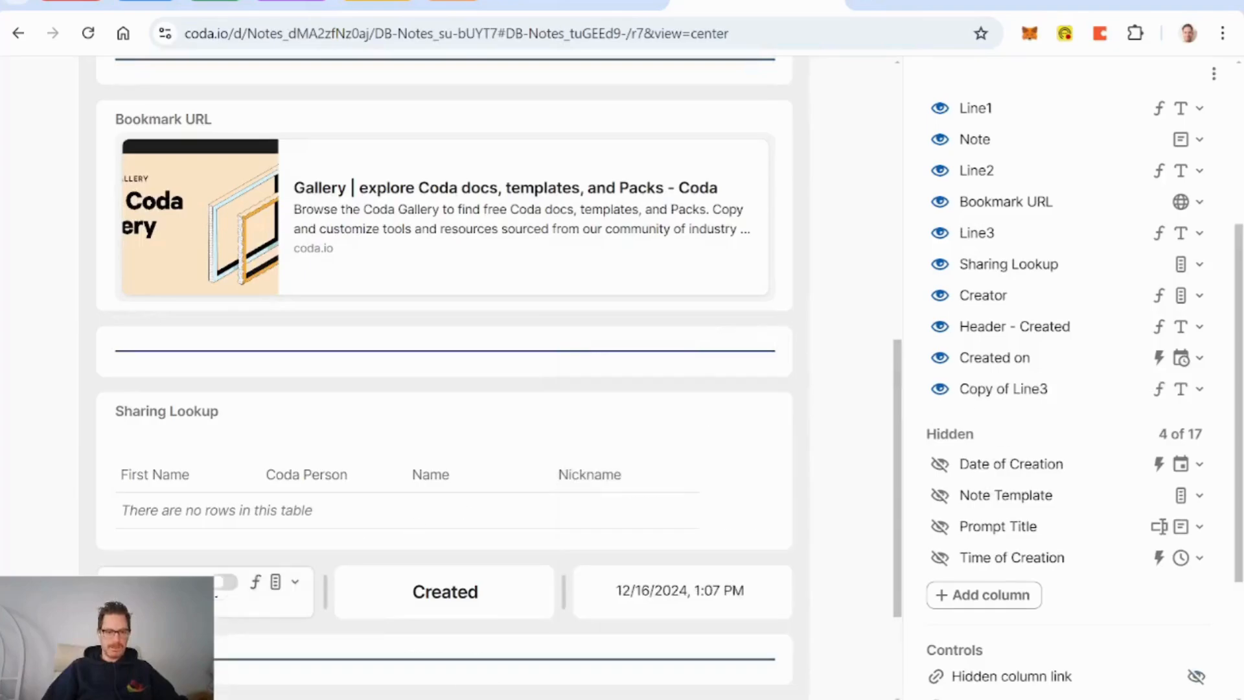
pyautogui.moveTo(130, 689); pyautogui.dragTo(128, 550)
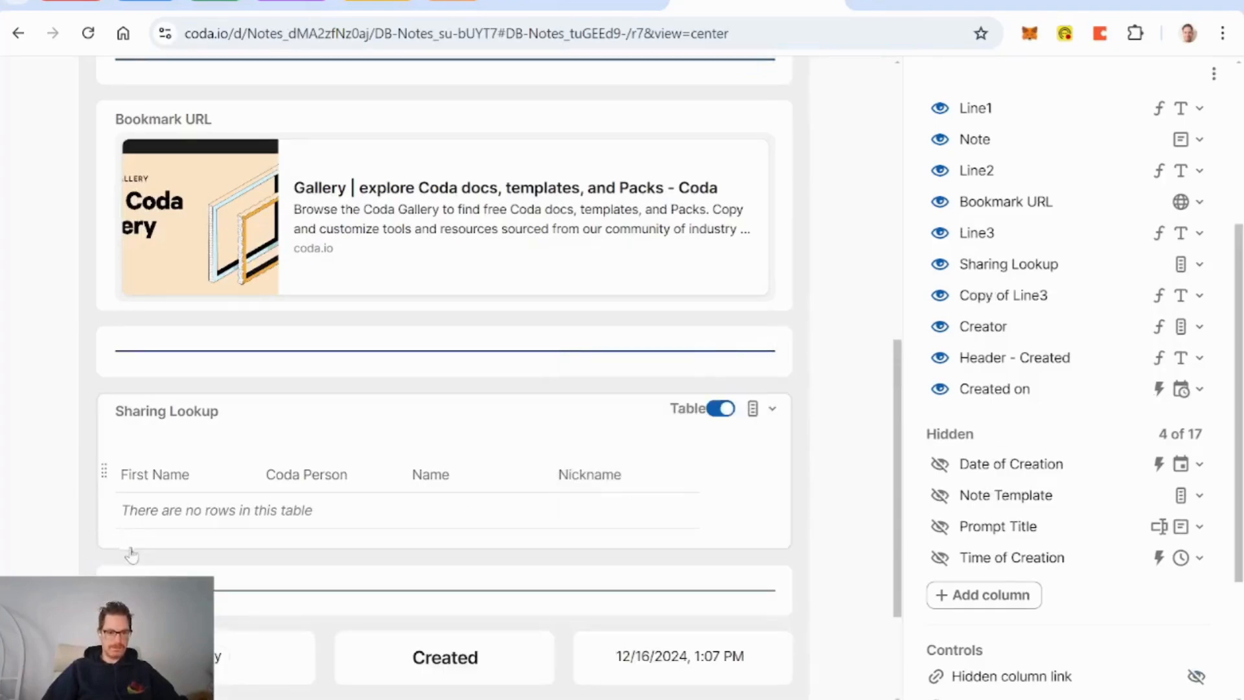
pyautogui.click(130, 583)
pyautogui.write('Line4')
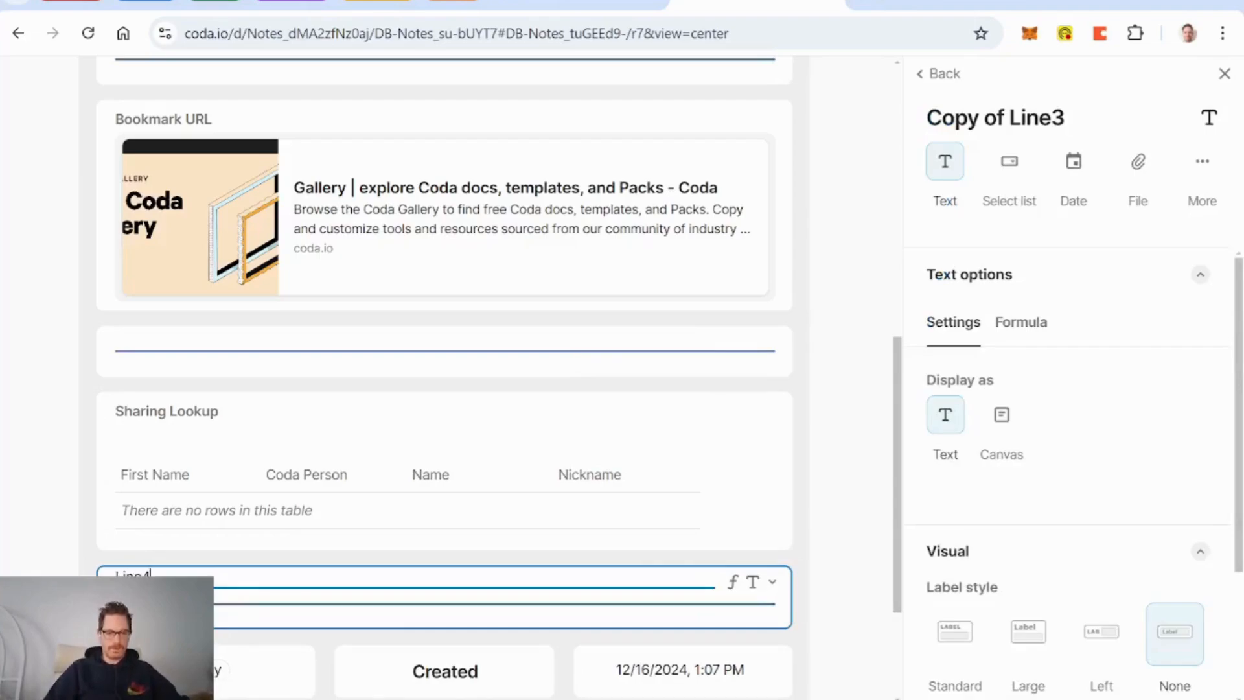
pyautogui.press('Return')
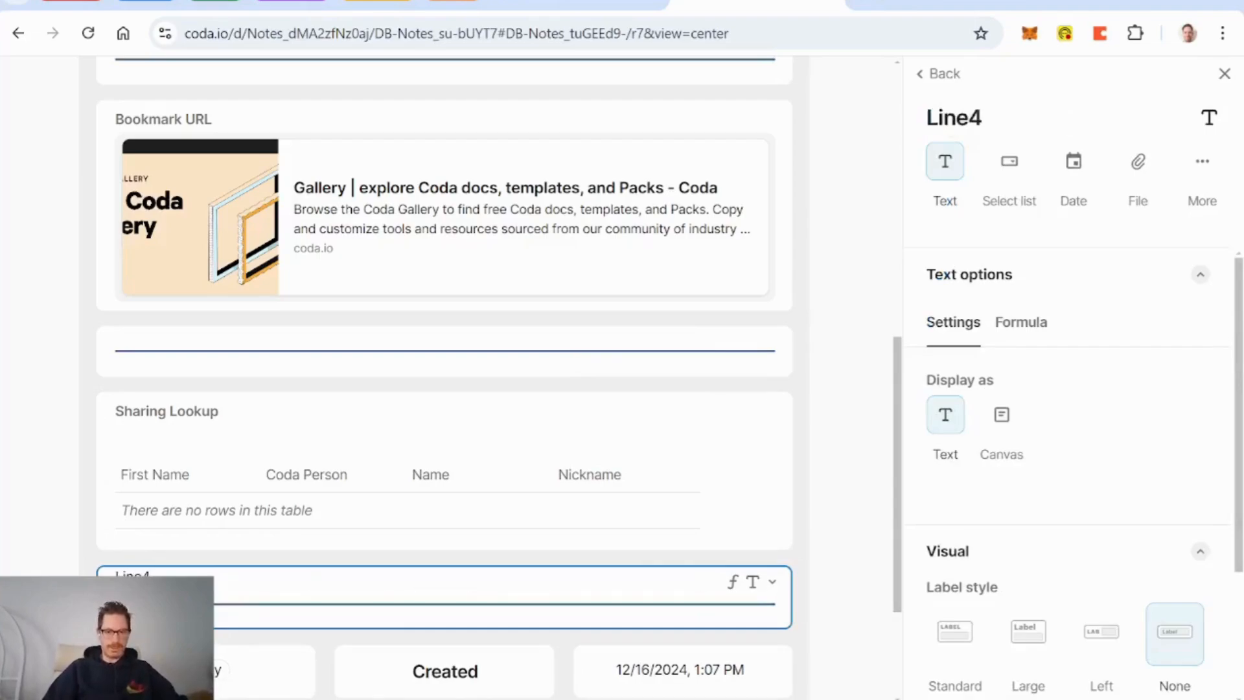
# Step: Show Sharing Lookup as a compact field labelled 'Choose people to share with'
pyautogui.click(718, 410)
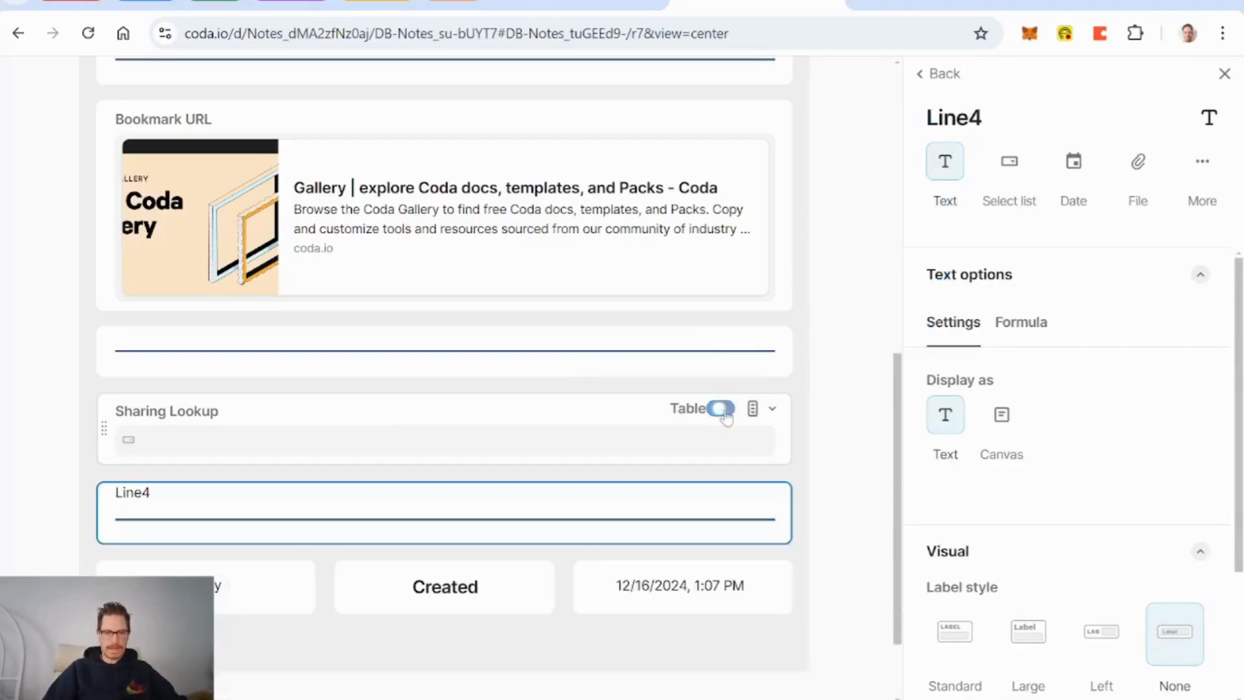
pyautogui.click(427, 417)
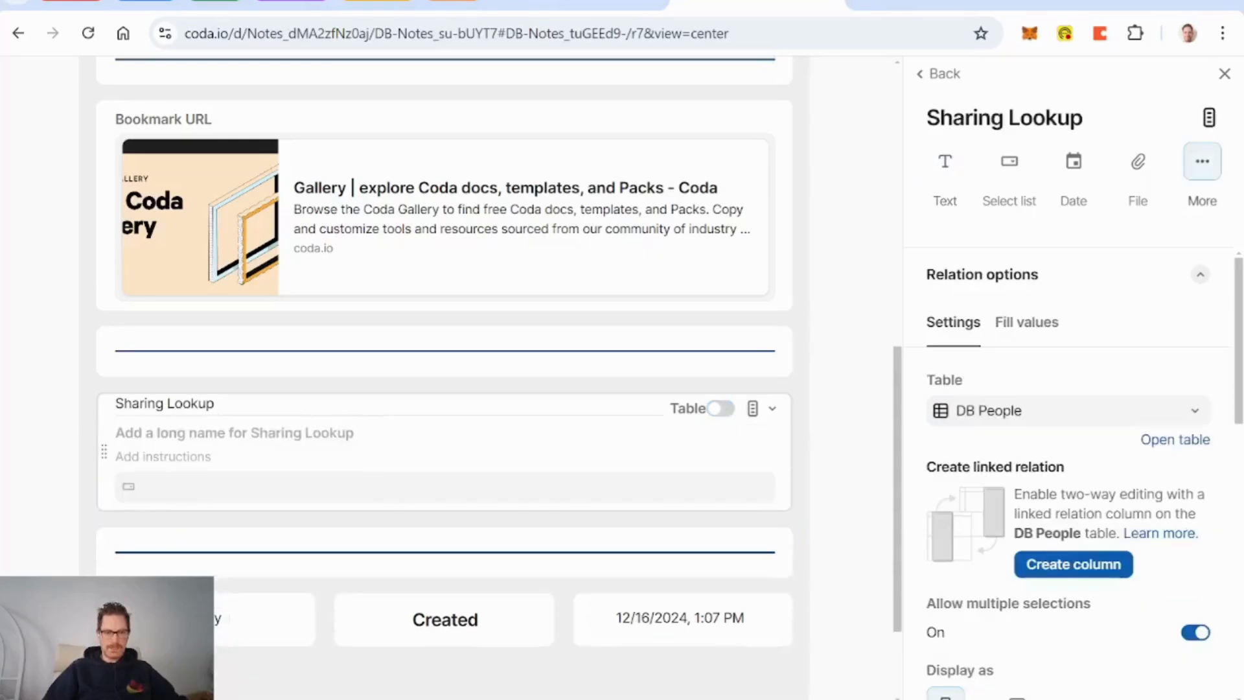
pyautogui.write('Cho')
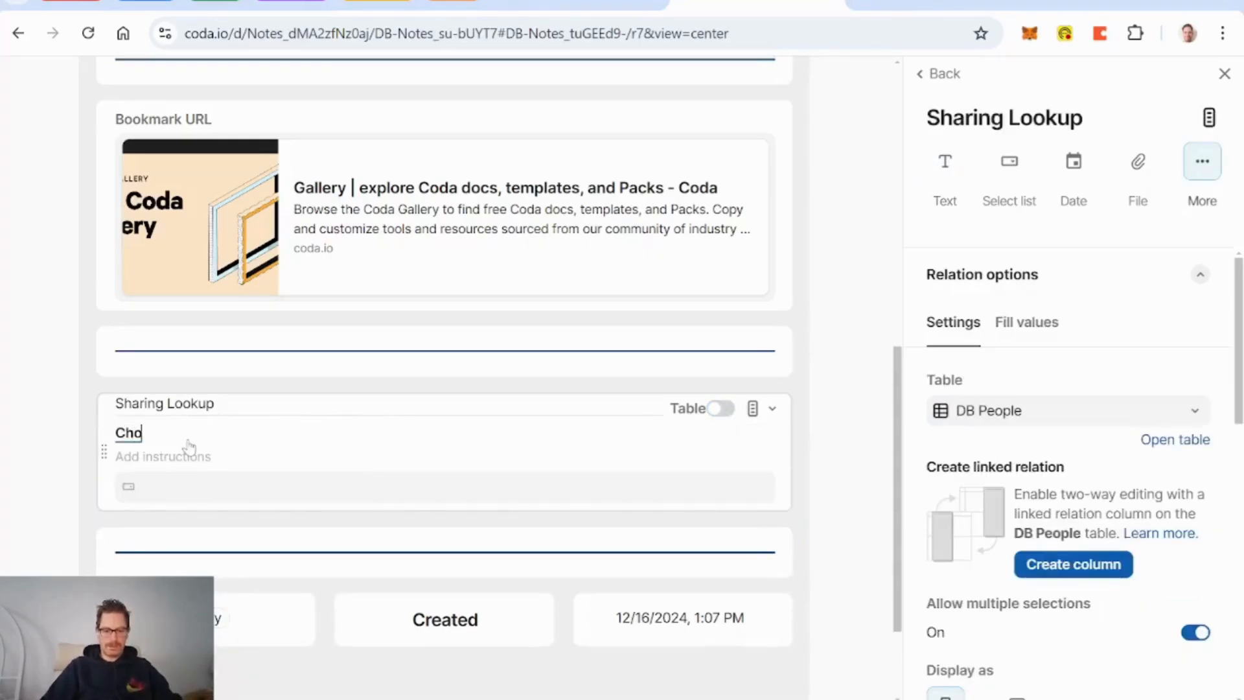
pyautogui.write('ose people to share with')
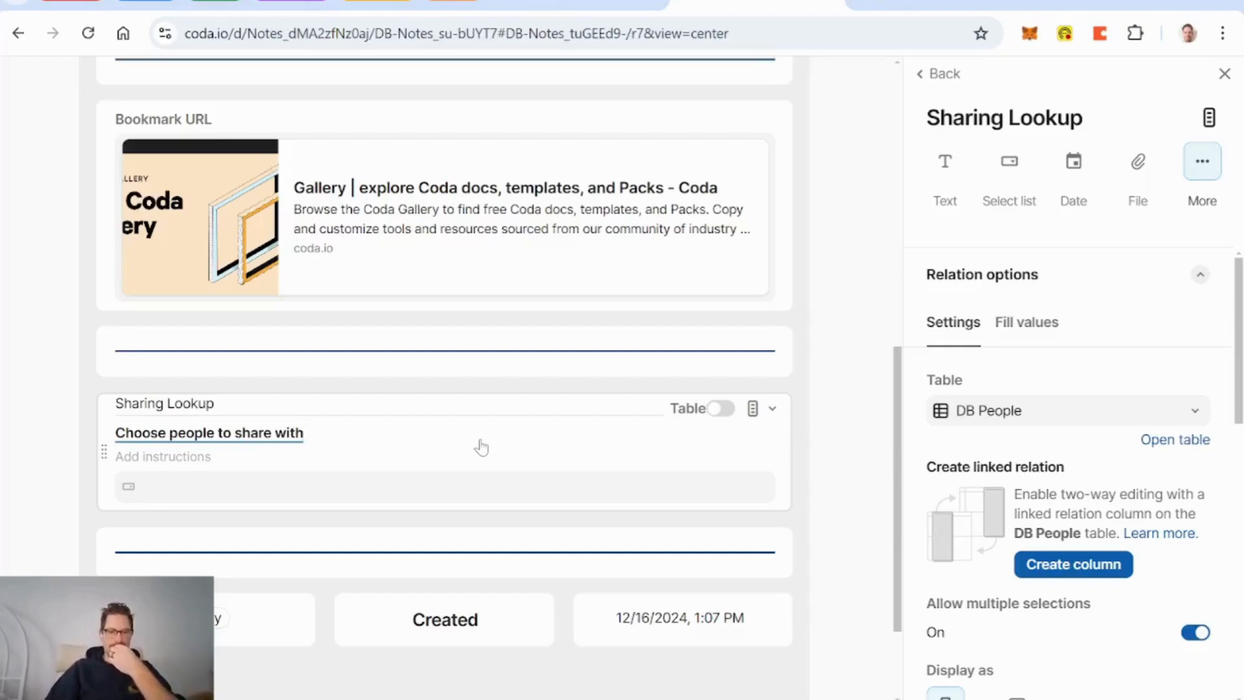
pyautogui.click(771, 408)
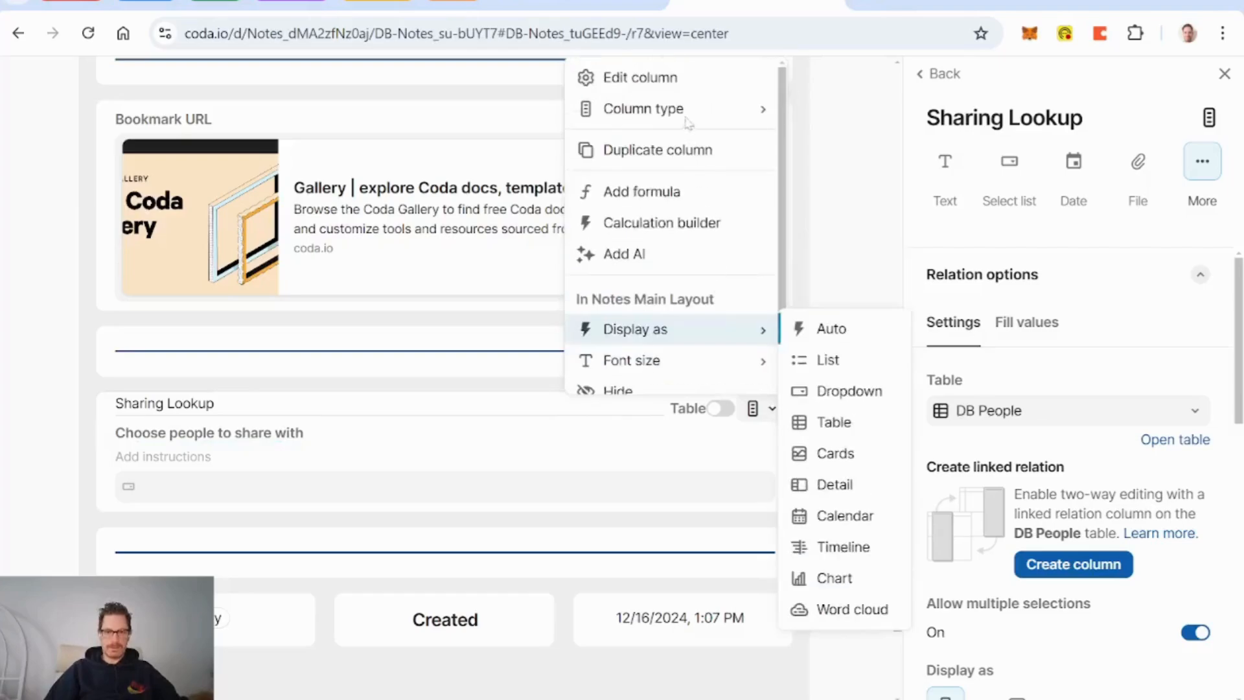
# Step: Sort the Sharing Lookup picker's people in ascending order
pyautogui.click(658, 82)
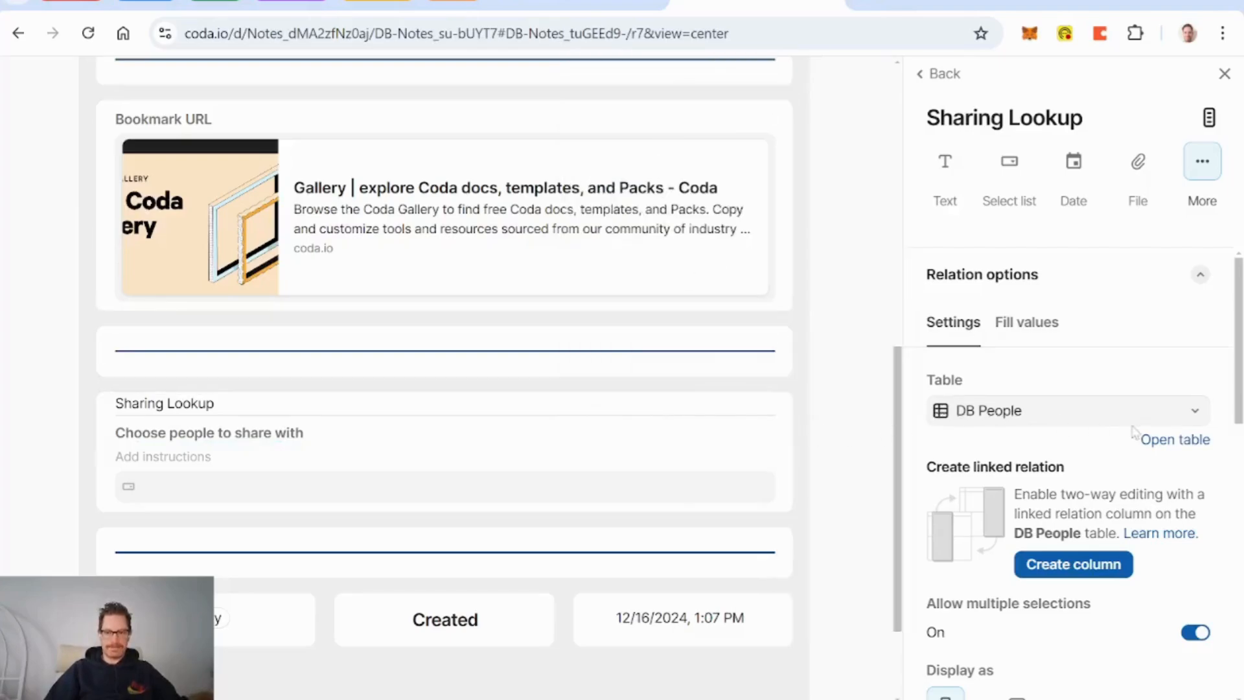
pyautogui.scroll(-5, 1133, 433)
pyautogui.click(1120, 376)
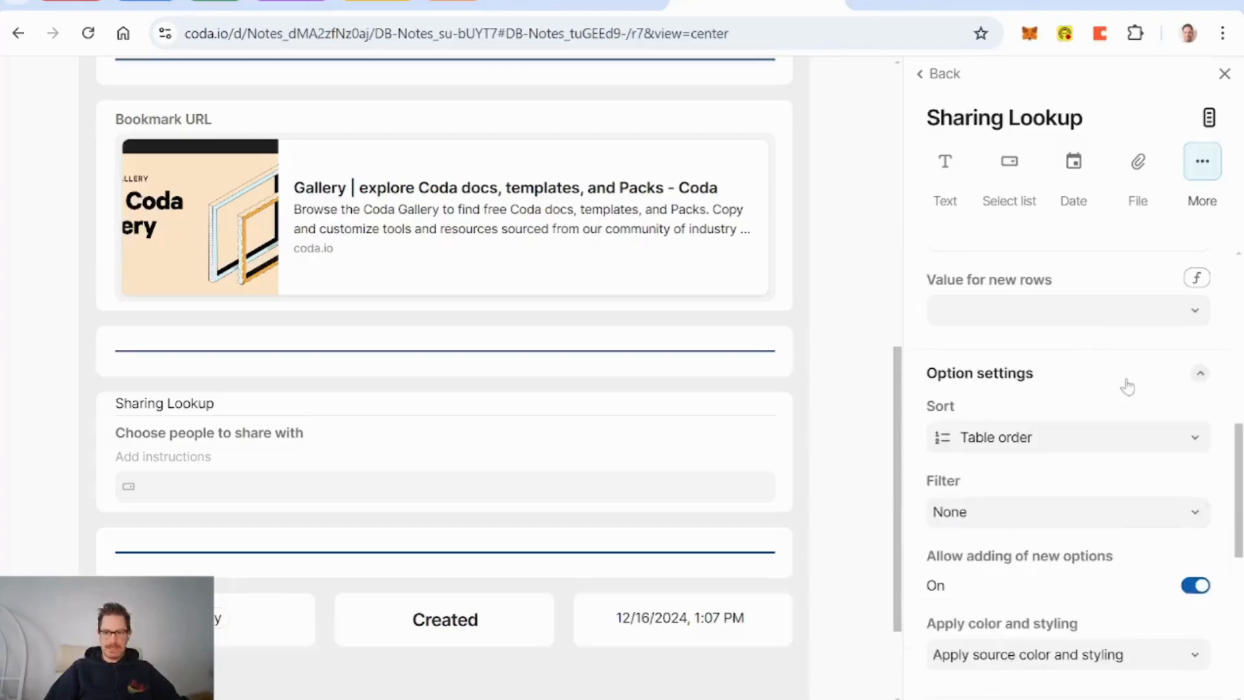
pyautogui.scroll(-1, 1102, 376)
pyautogui.click(1084, 376)
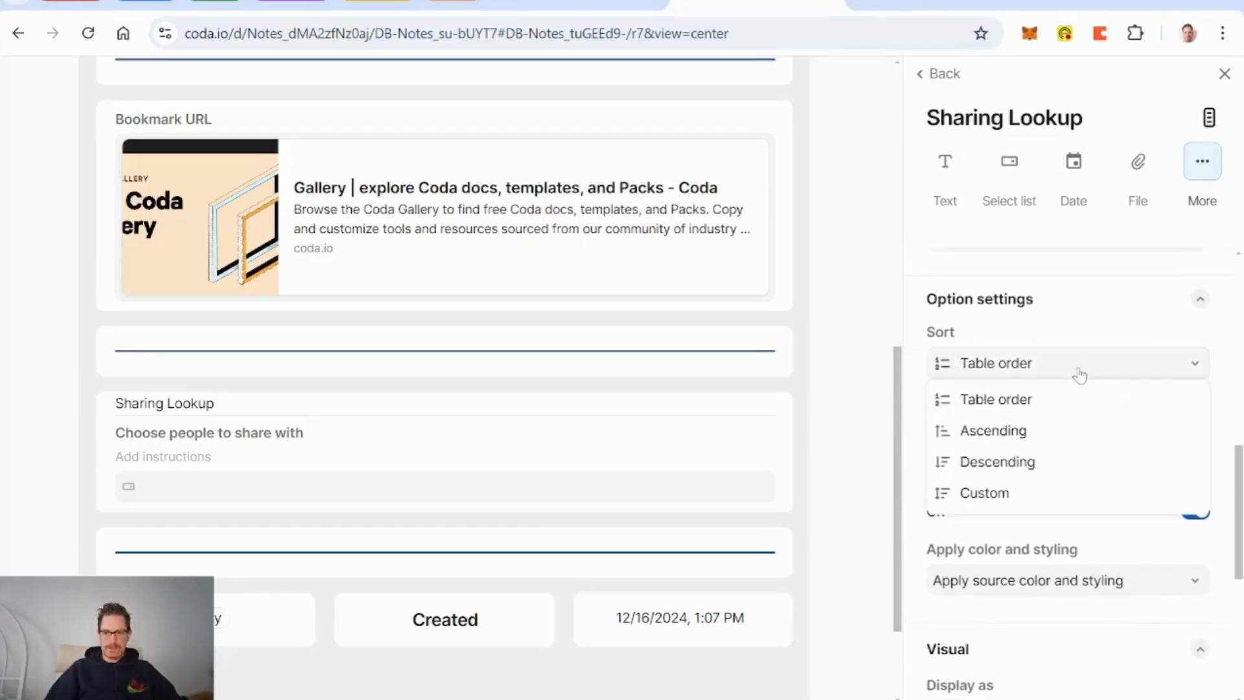
pyautogui.click(1005, 431)
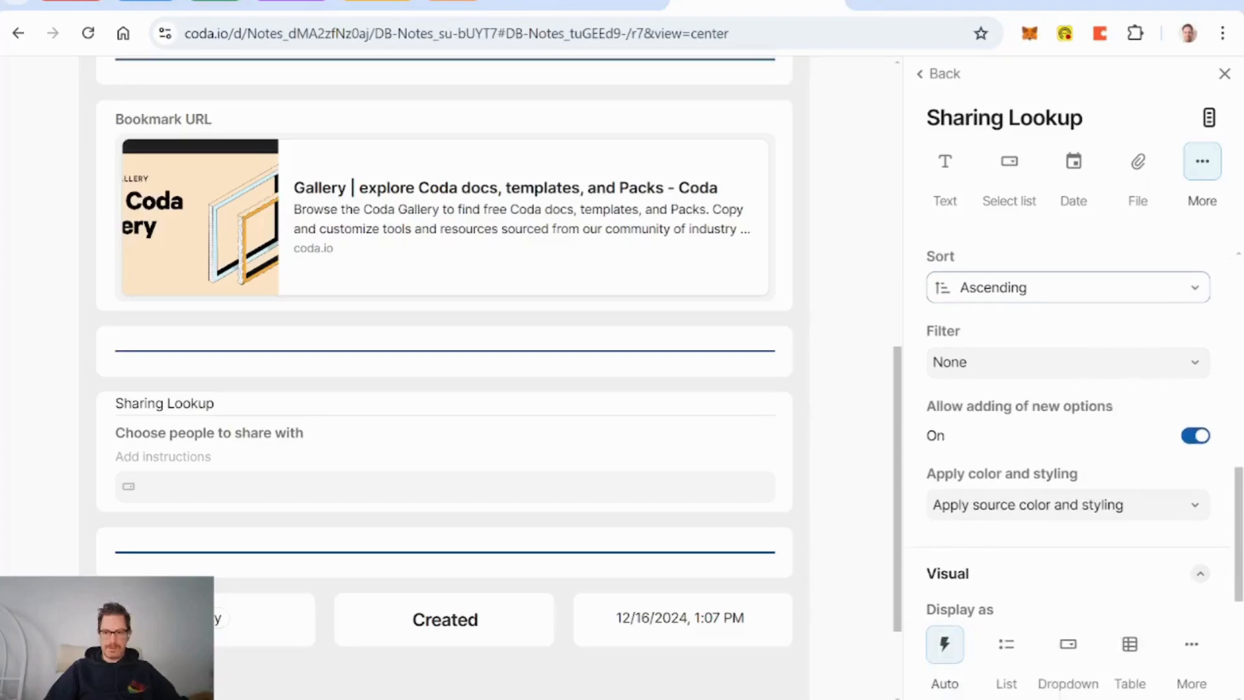
# Step: Filter the picker with the custom formula CurrentValue != currentPerson
pyautogui.click(1083, 375)
pyautogui.click(1010, 431)
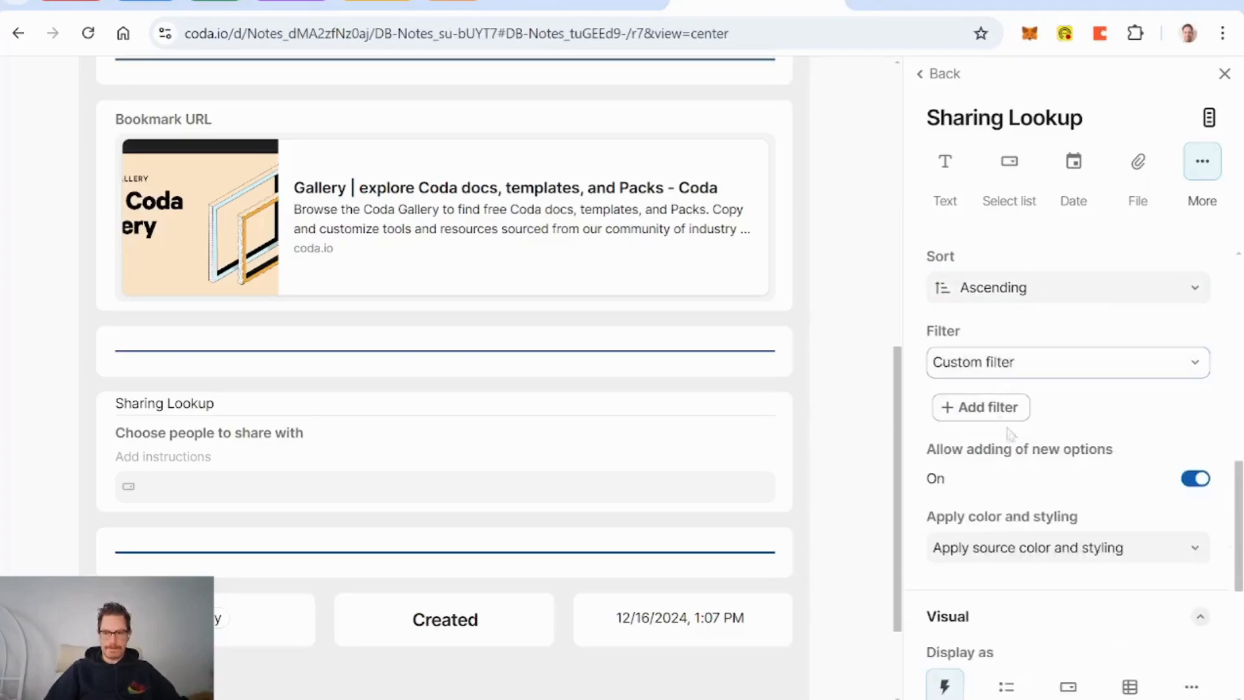
pyautogui.click(985, 407)
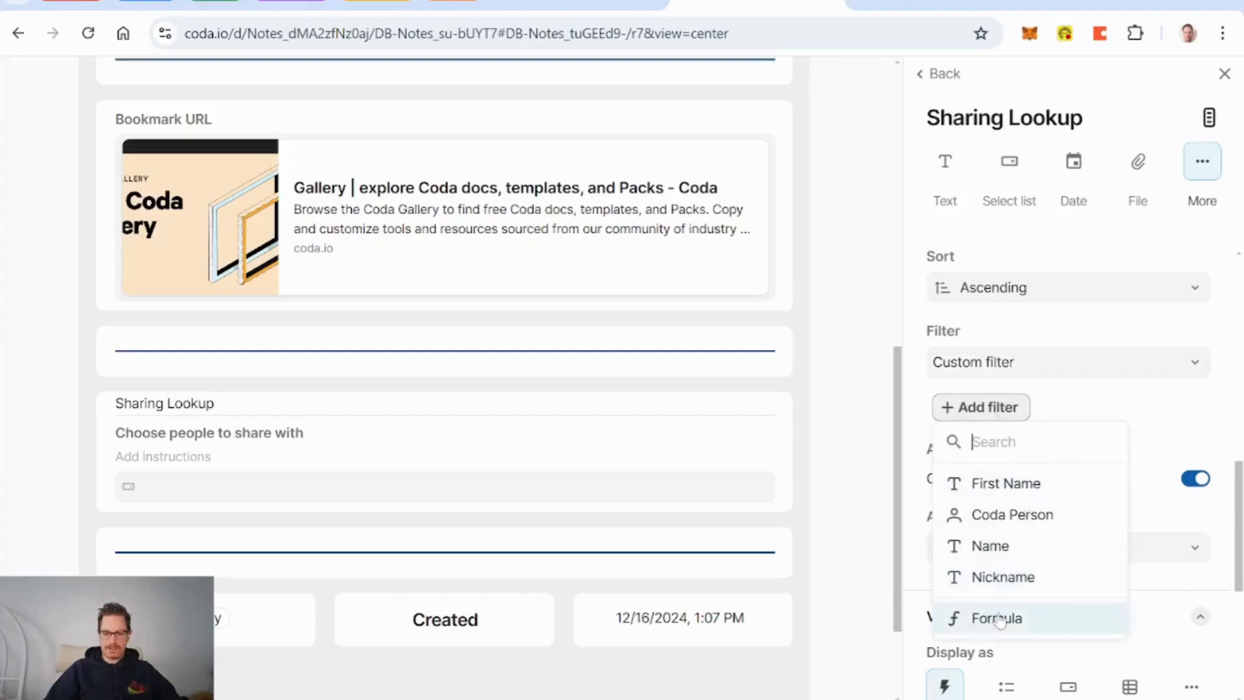
pyautogui.click(997, 619)
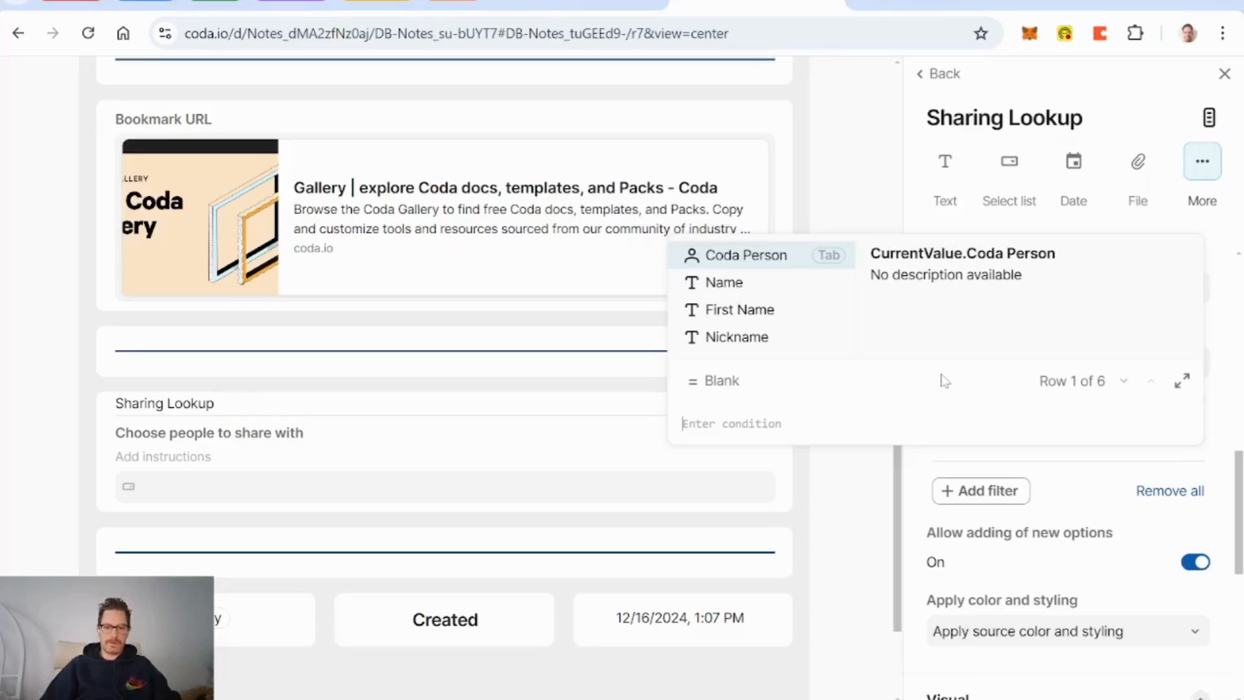
pyautogui.write('currentPerson')
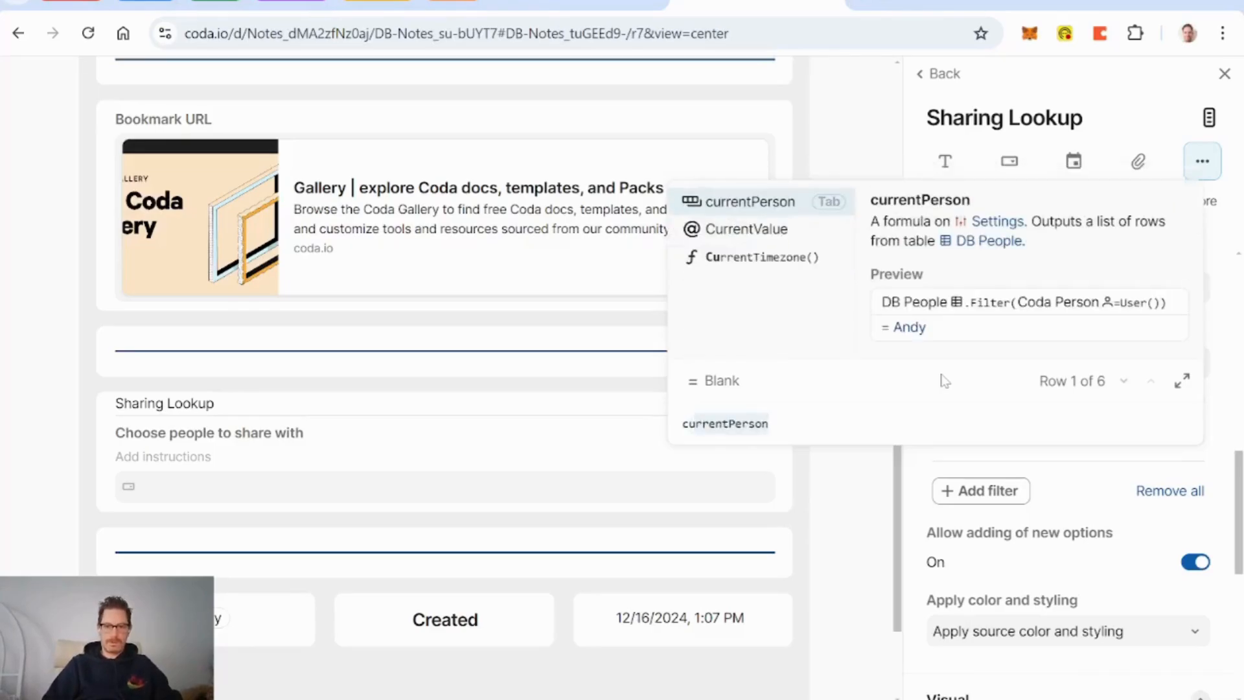
pyautogui.press('Down')
pyautogui.press('Tab')
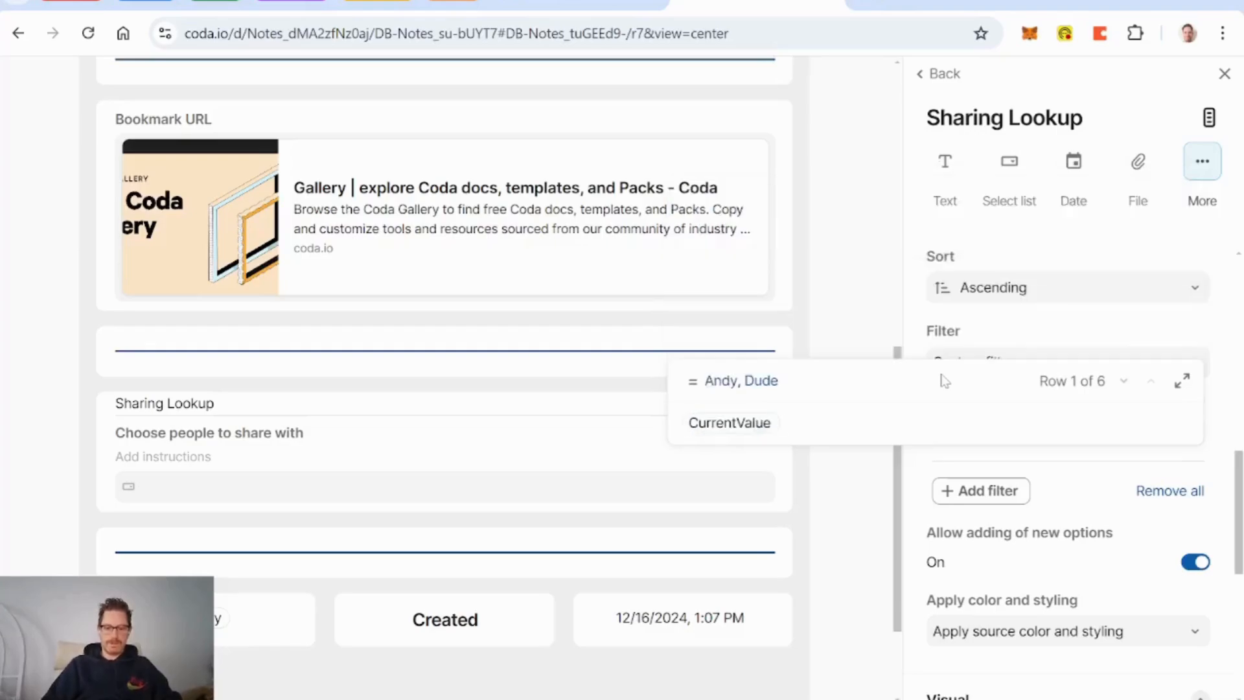
pyautogui.write('!=cu')
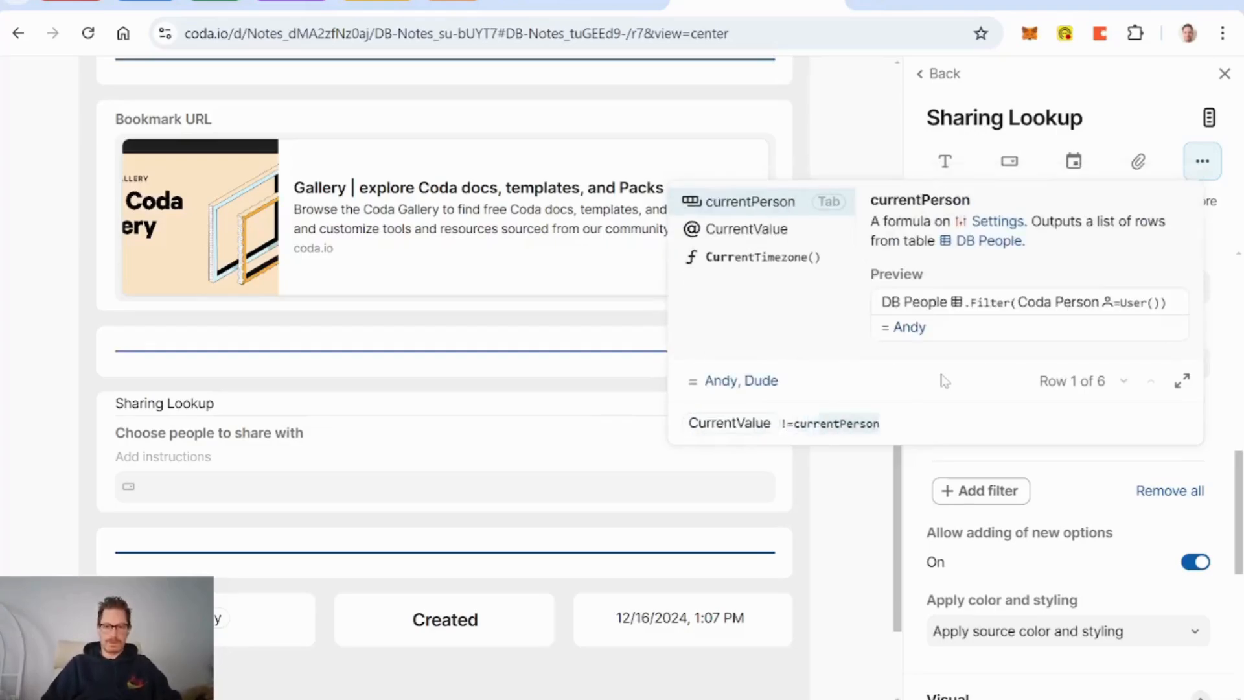
pyautogui.press('Tab')
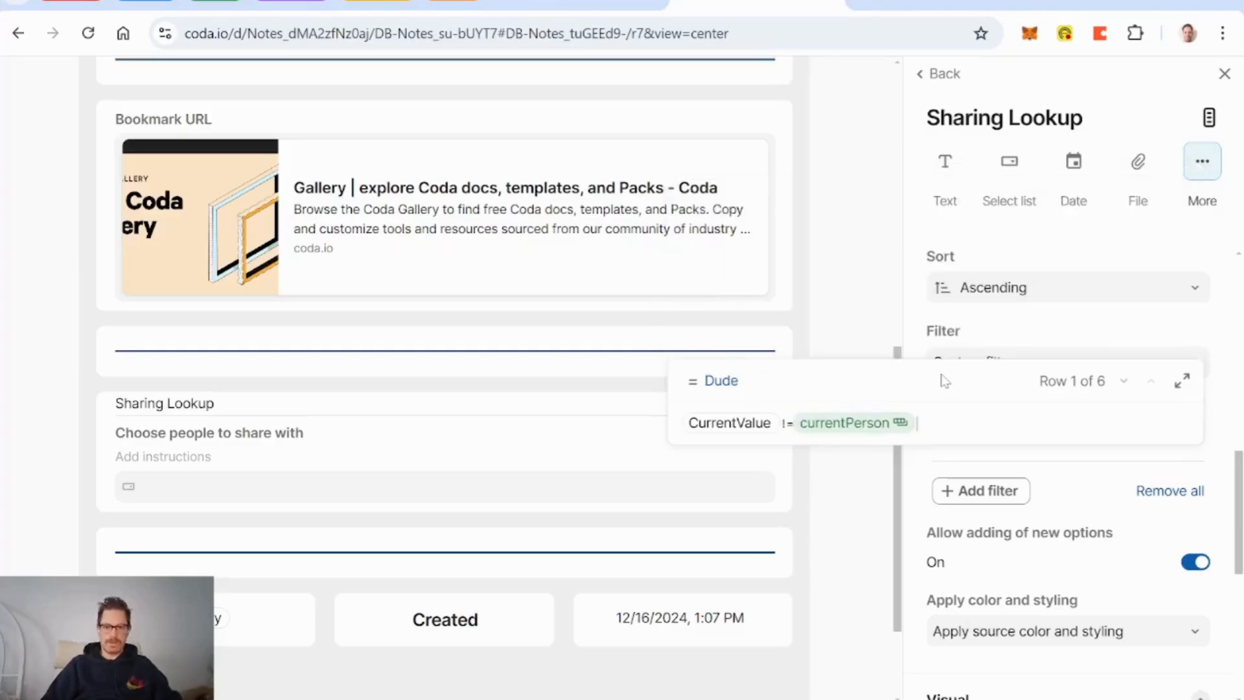
pyautogui.press('Return')
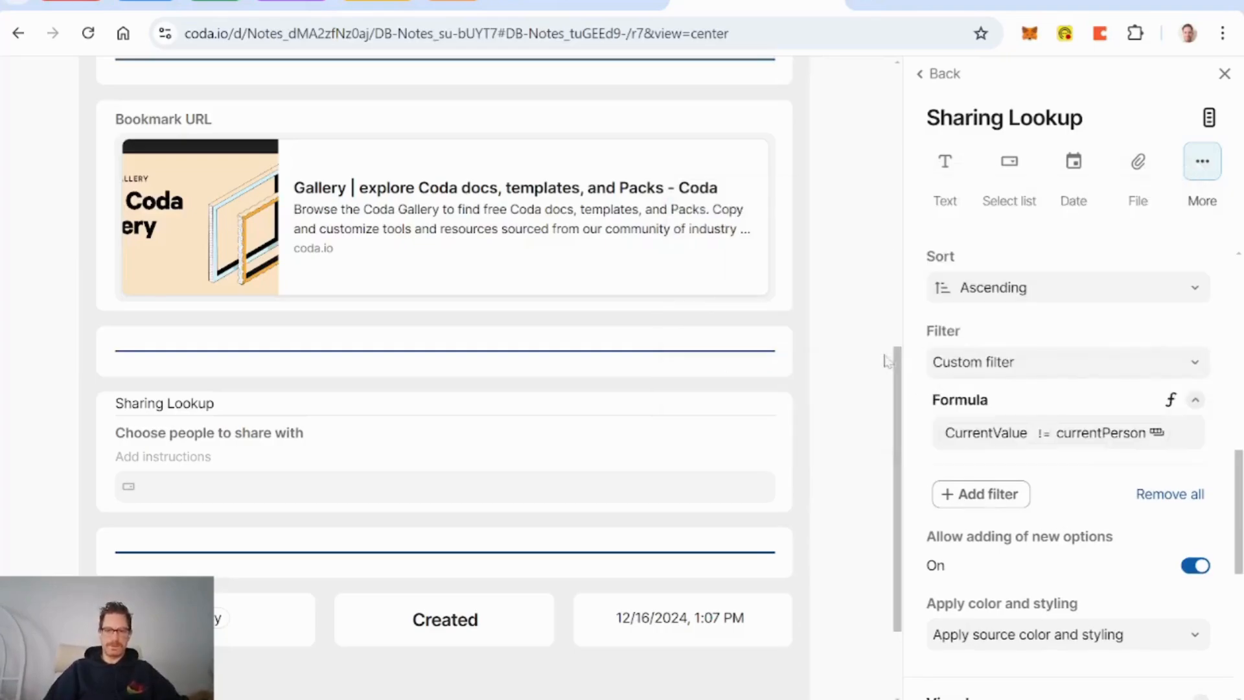
pyautogui.scroll(3, 869, 349)
pyautogui.scroll(5, 869, 350)
# Step: Share the note with the only remaining person in the share picker
pyautogui.click(838, 91)
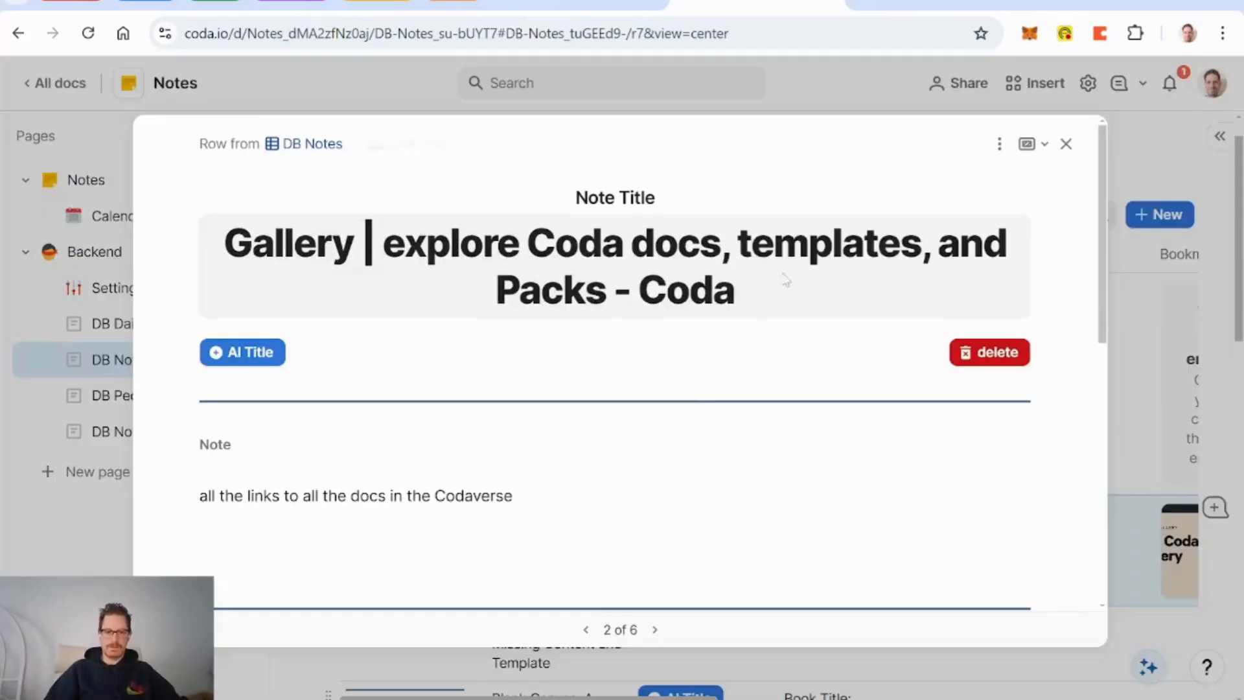
pyautogui.scroll(-3, 715, 400)
pyautogui.scroll(-5, 715, 399)
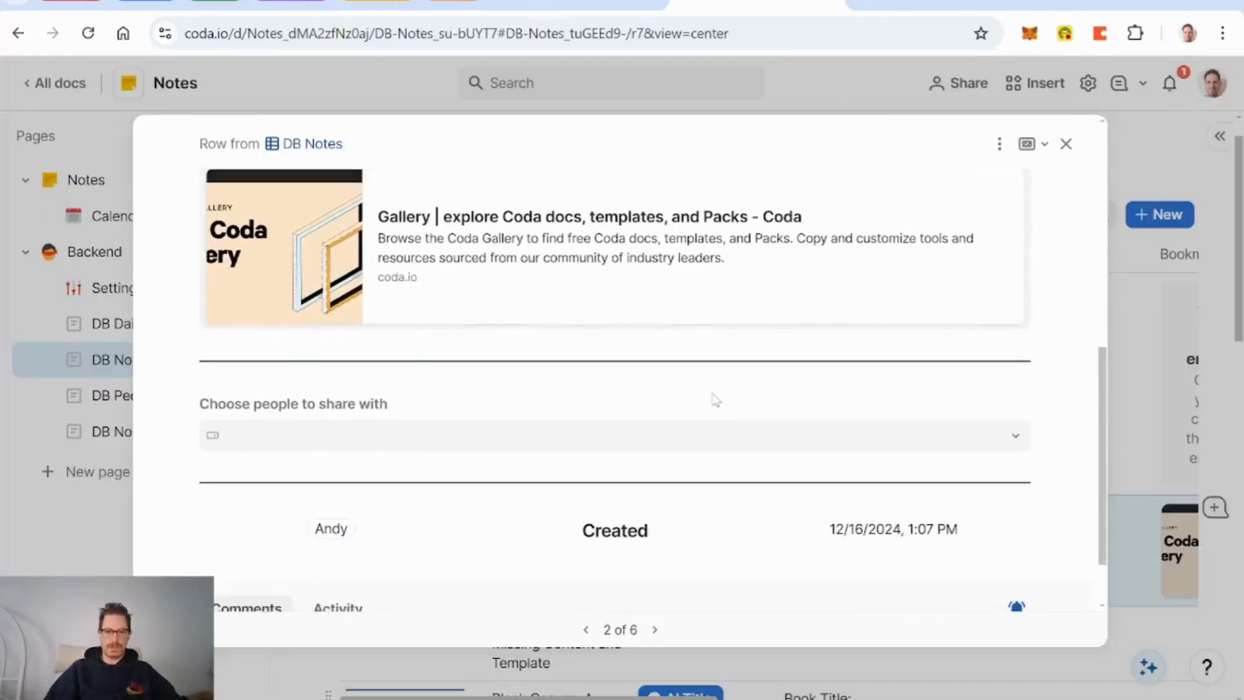
pyautogui.click(624, 433)
pyautogui.moveTo(344, 478)
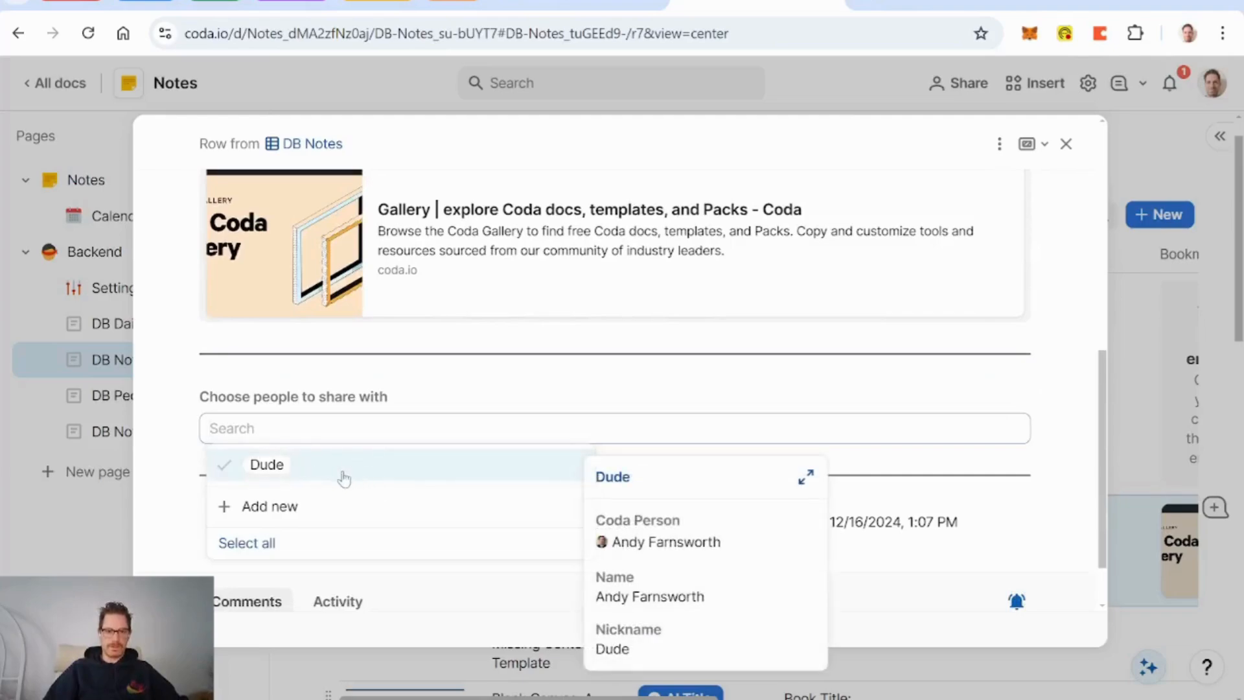
pyautogui.click(386, 477)
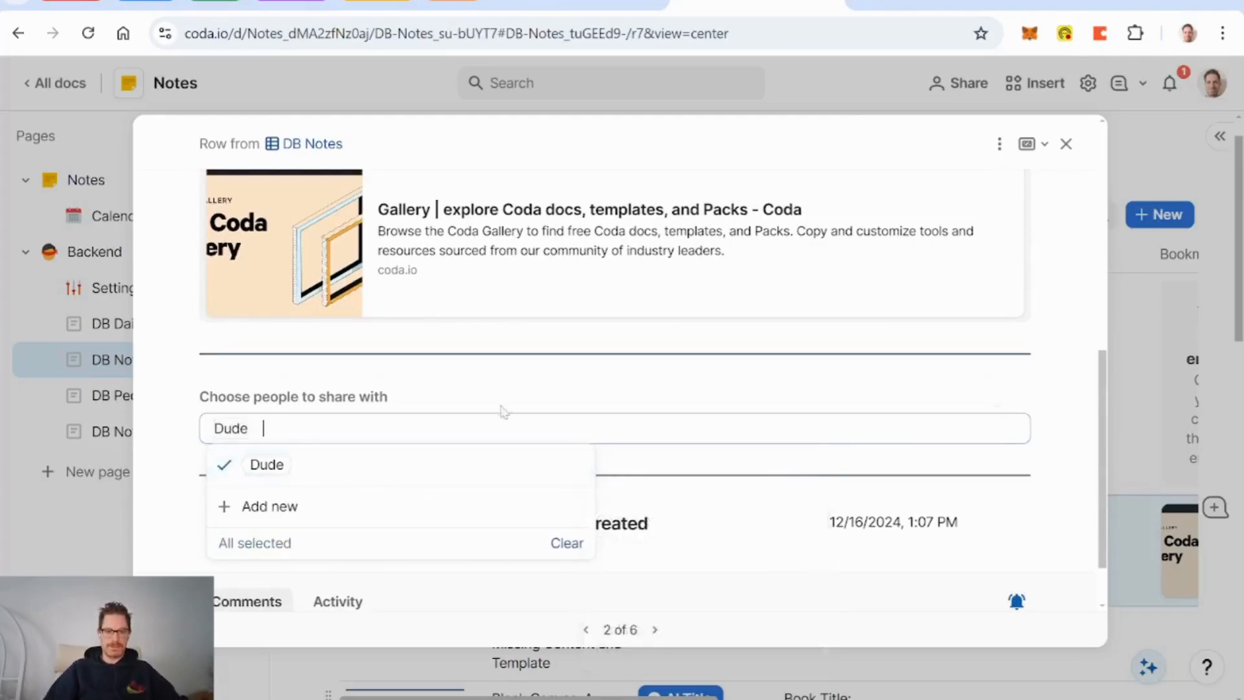
pyautogui.click(527, 391)
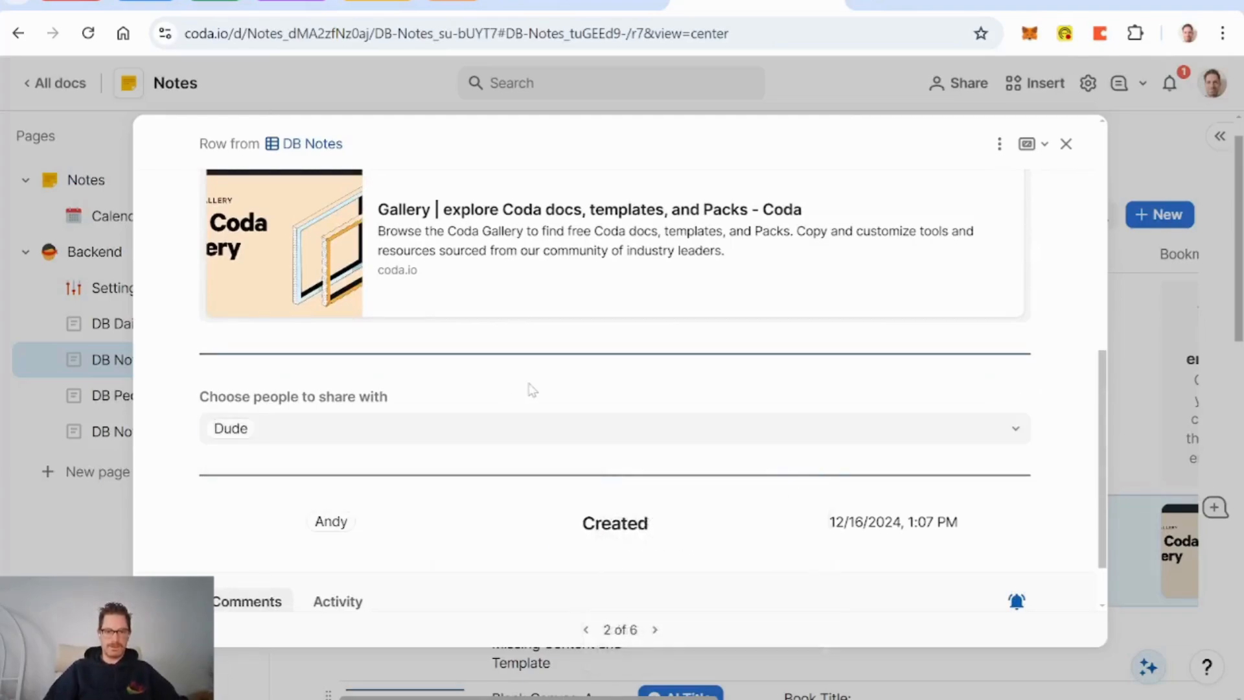
# Step: Add a 'Share Button' column to the notes layout and make it a button
pyautogui.click(999, 143)
pyautogui.click(1030, 184)
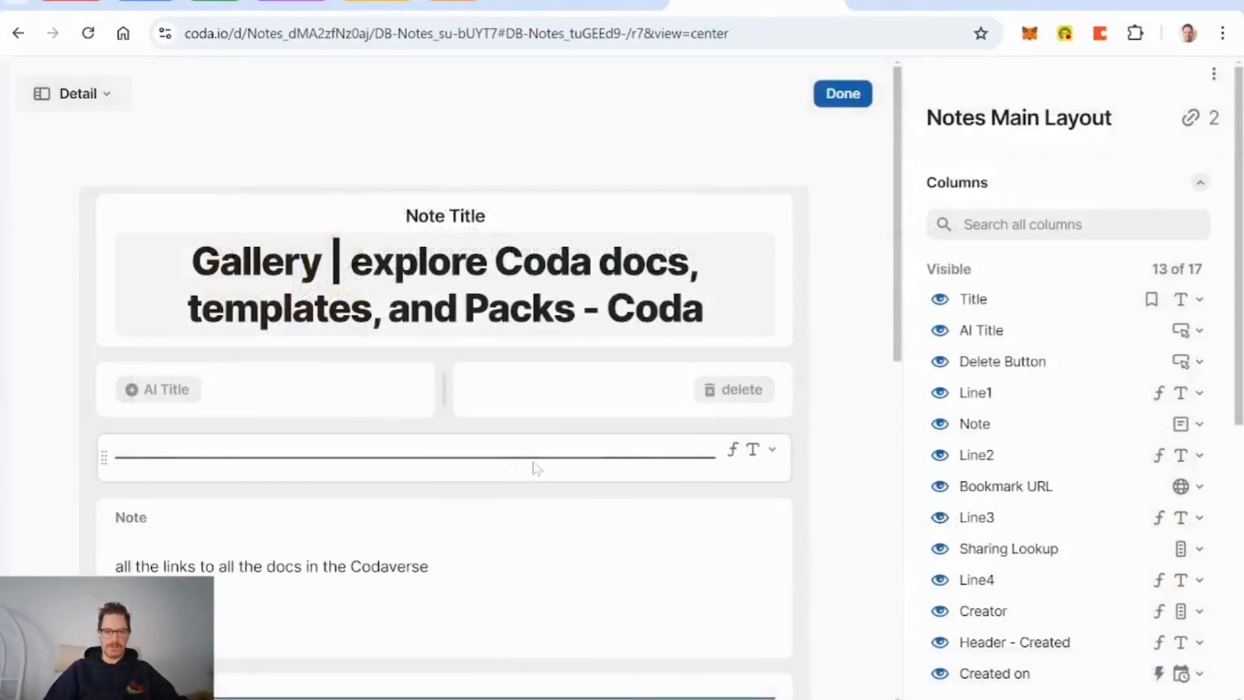
pyautogui.scroll(-5, 508, 472)
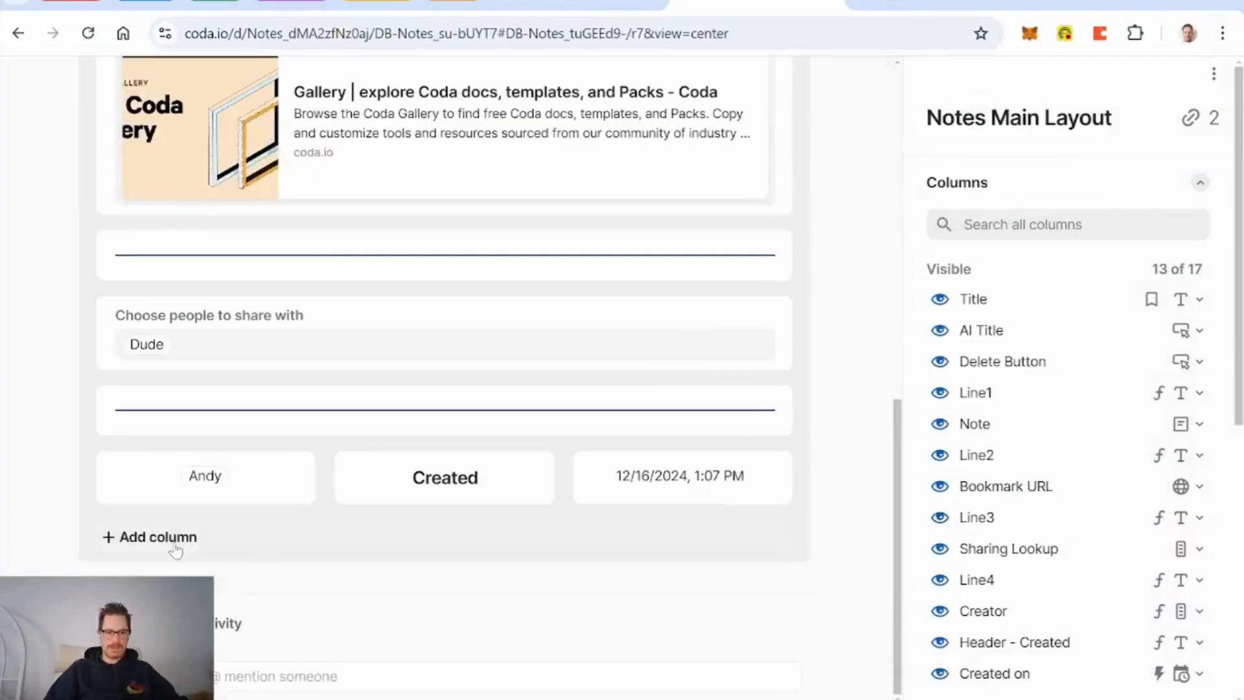
pyautogui.click(172, 539)
pyautogui.write('S')
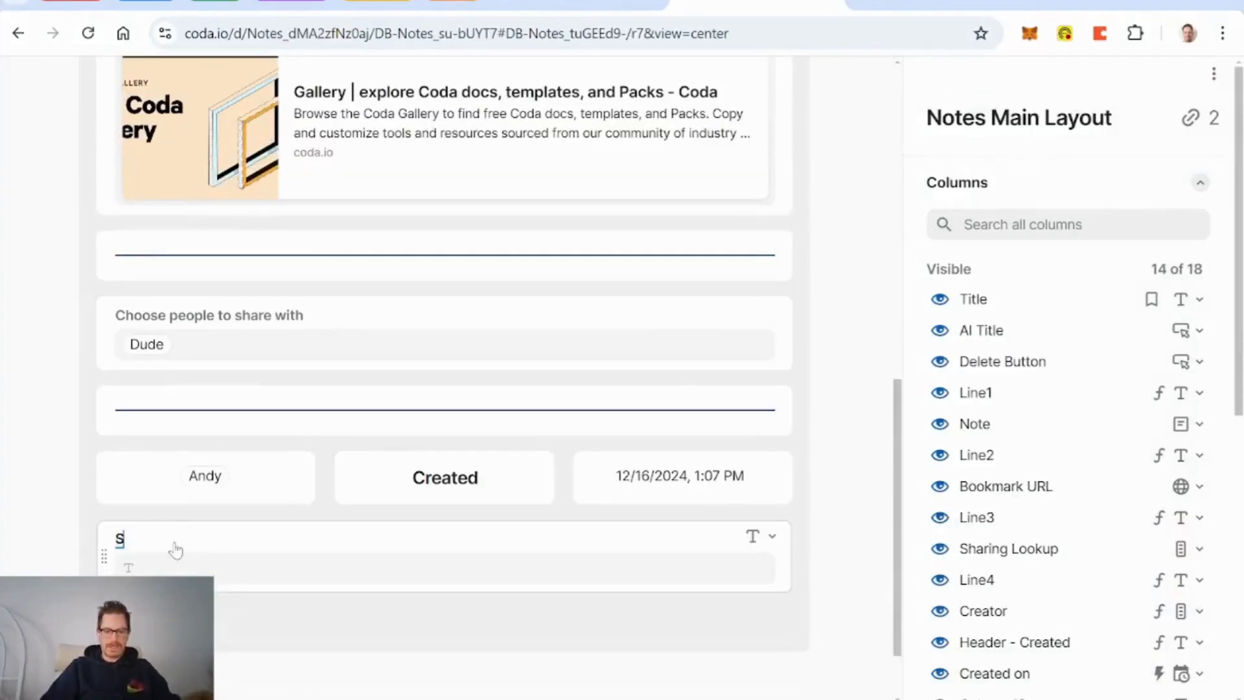
pyautogui.write('hare')
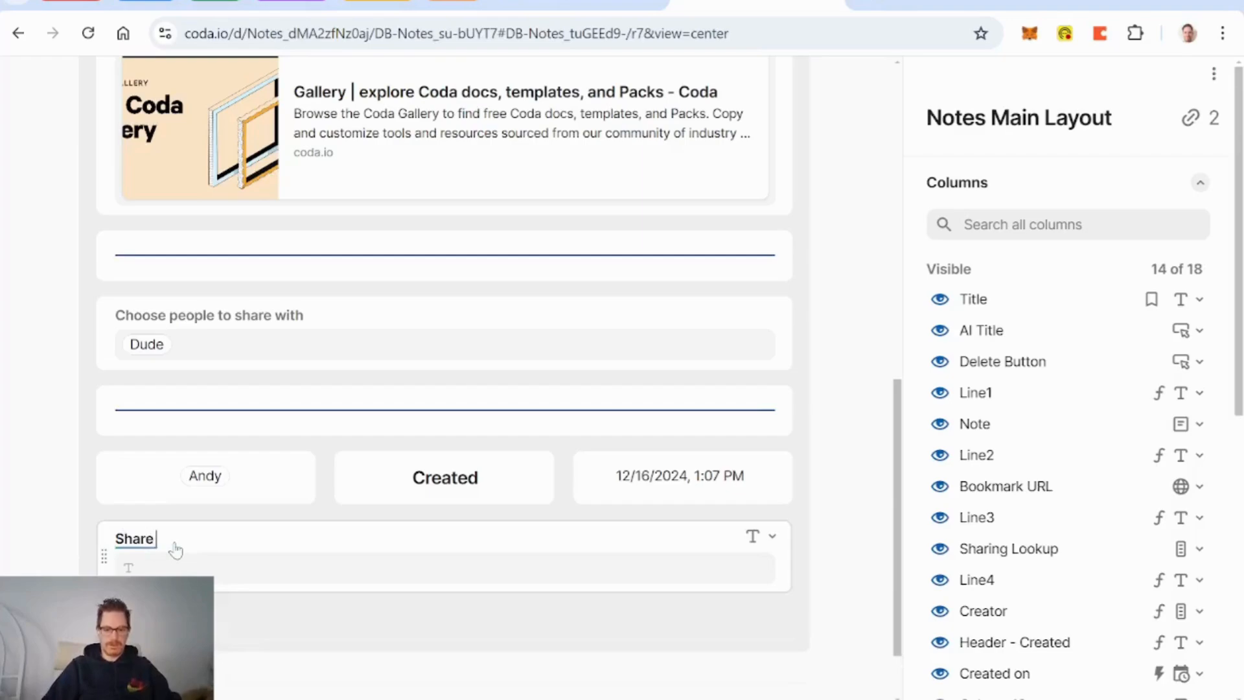
pyautogui.write(' Button')
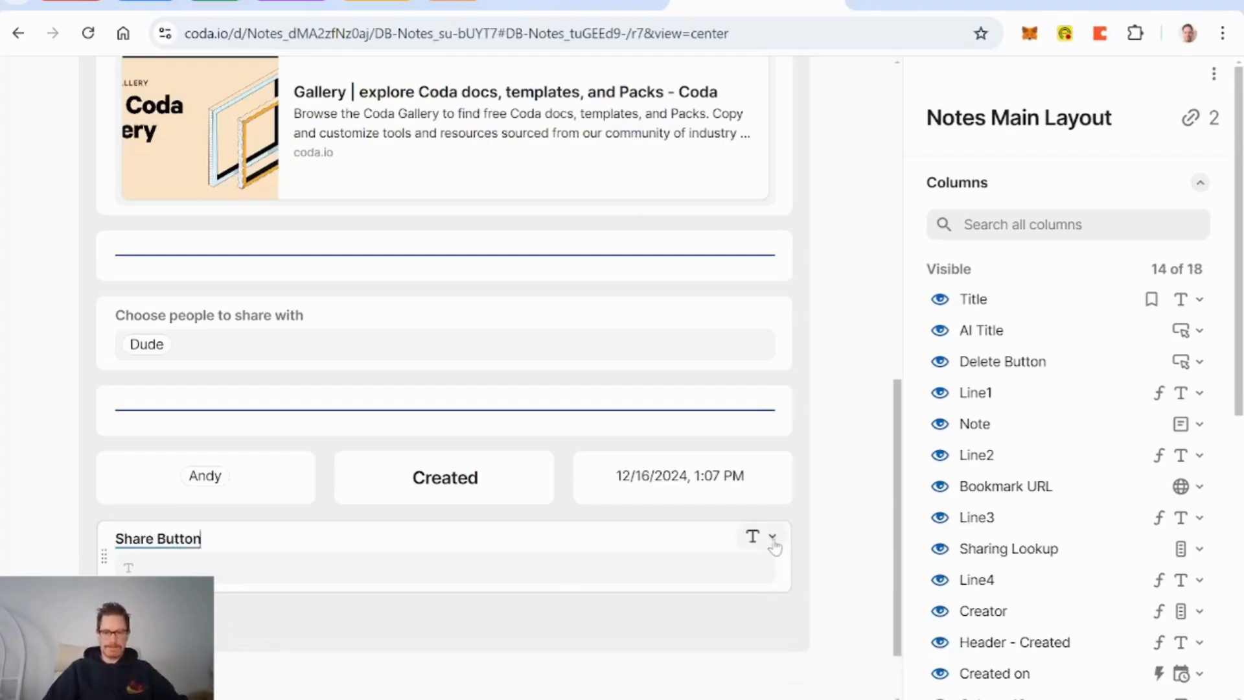
pyautogui.click(772, 537)
pyautogui.click(663, 178)
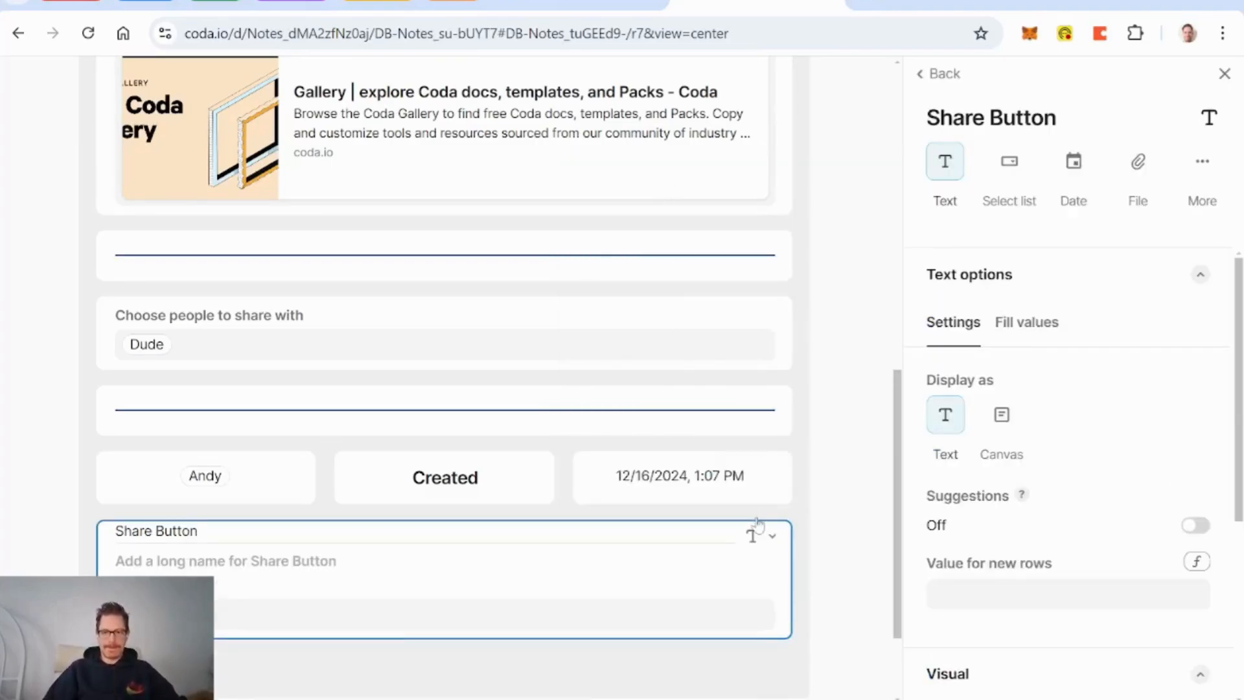
pyautogui.click(764, 539)
pyautogui.moveTo(721, 213)
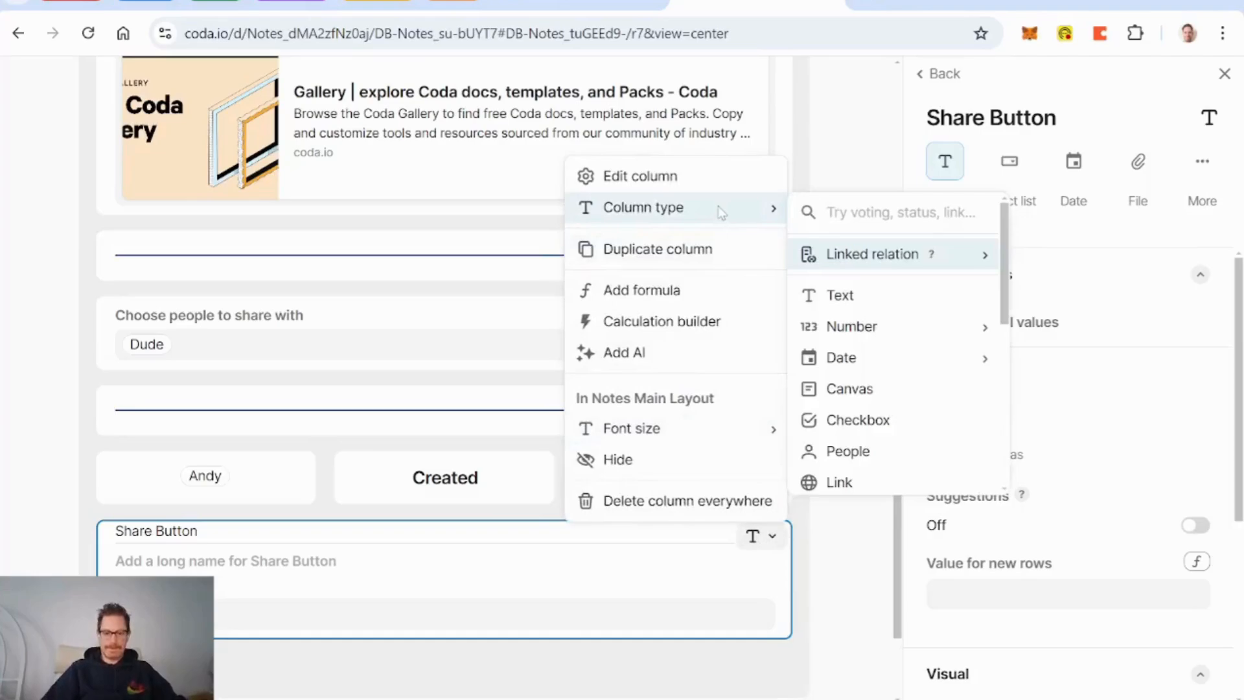
pyautogui.write('butt')
pyautogui.press('Return')
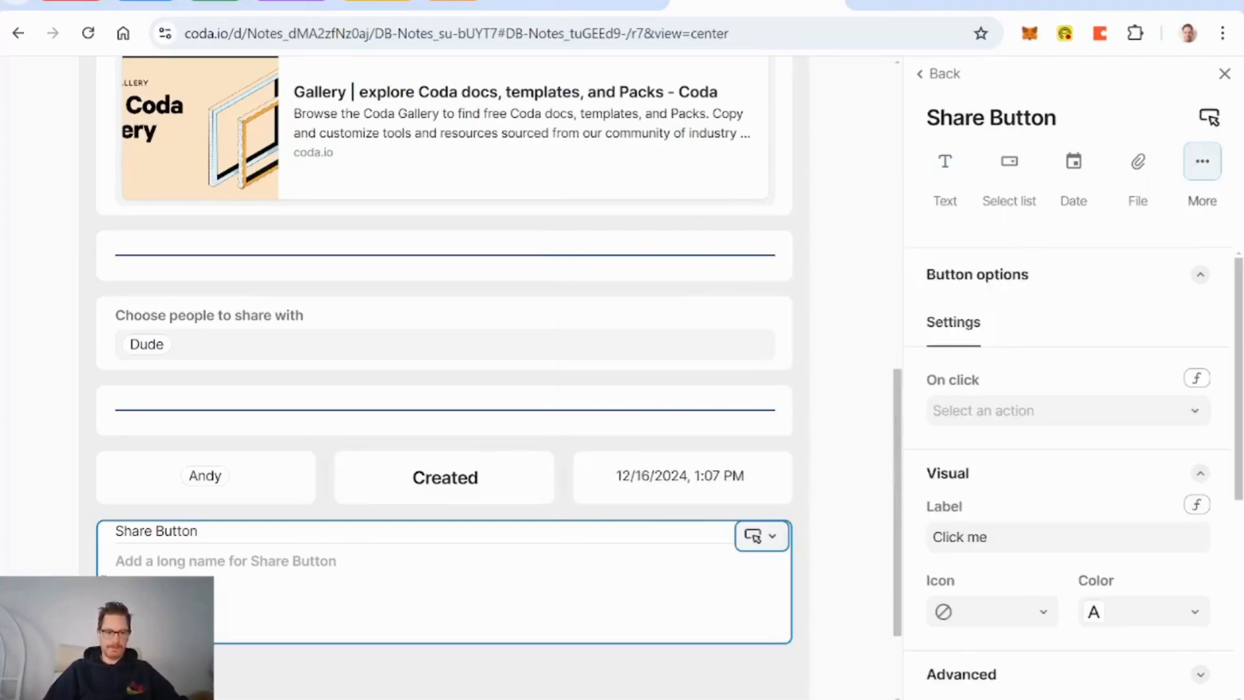
# Step: Place the button beside the share picker, label it 'Share', and narrow it
pyautogui.moveTo(104, 581); pyautogui.dragTo(794, 390)
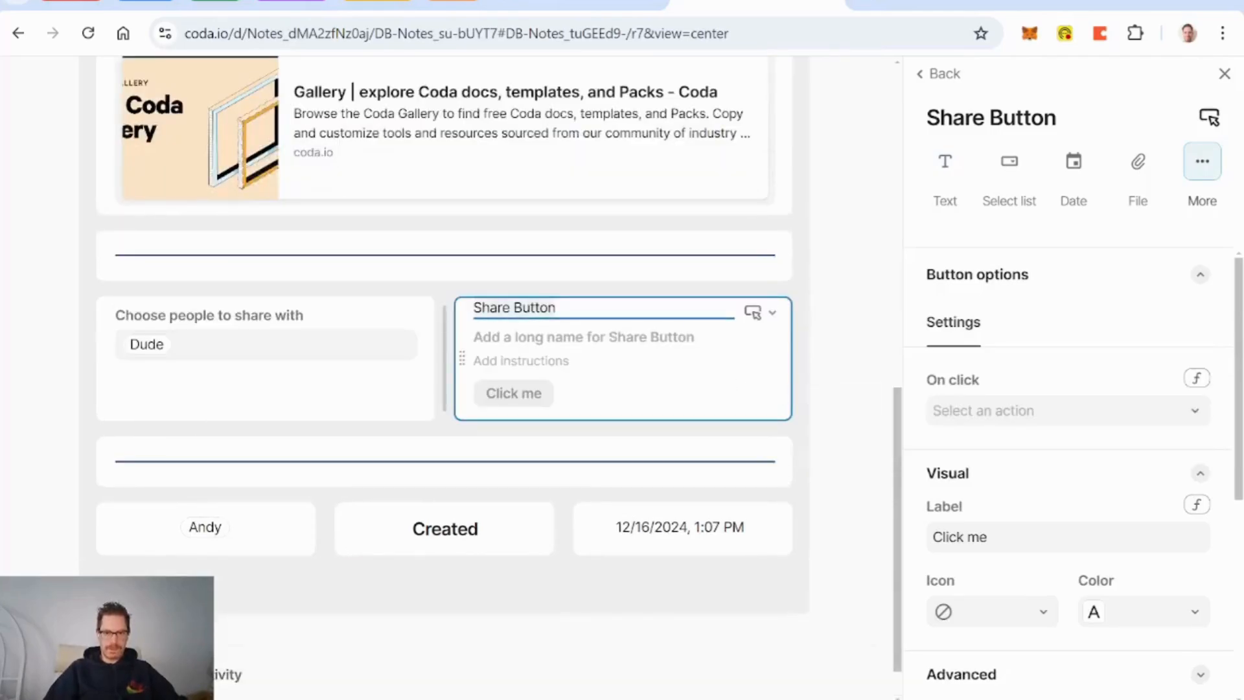
pyautogui.click(561, 337)
pyautogui.write('Share')
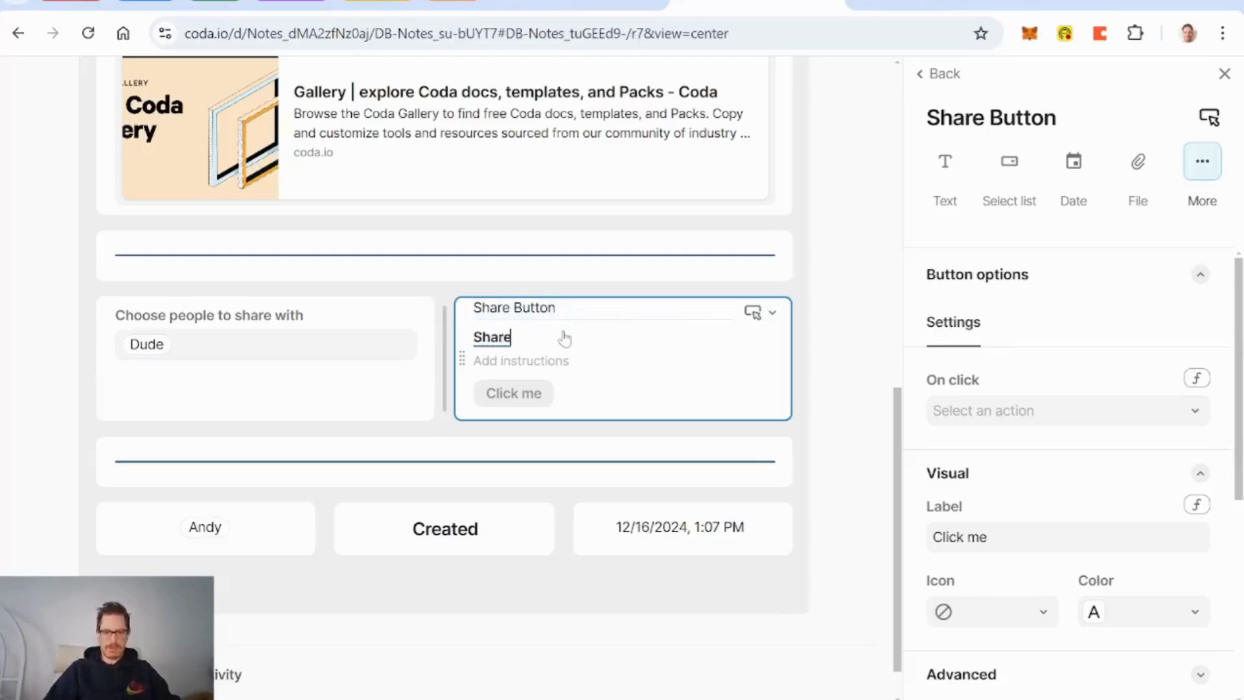
pyautogui.moveTo(450, 361); pyautogui.dragTo(745, 367)
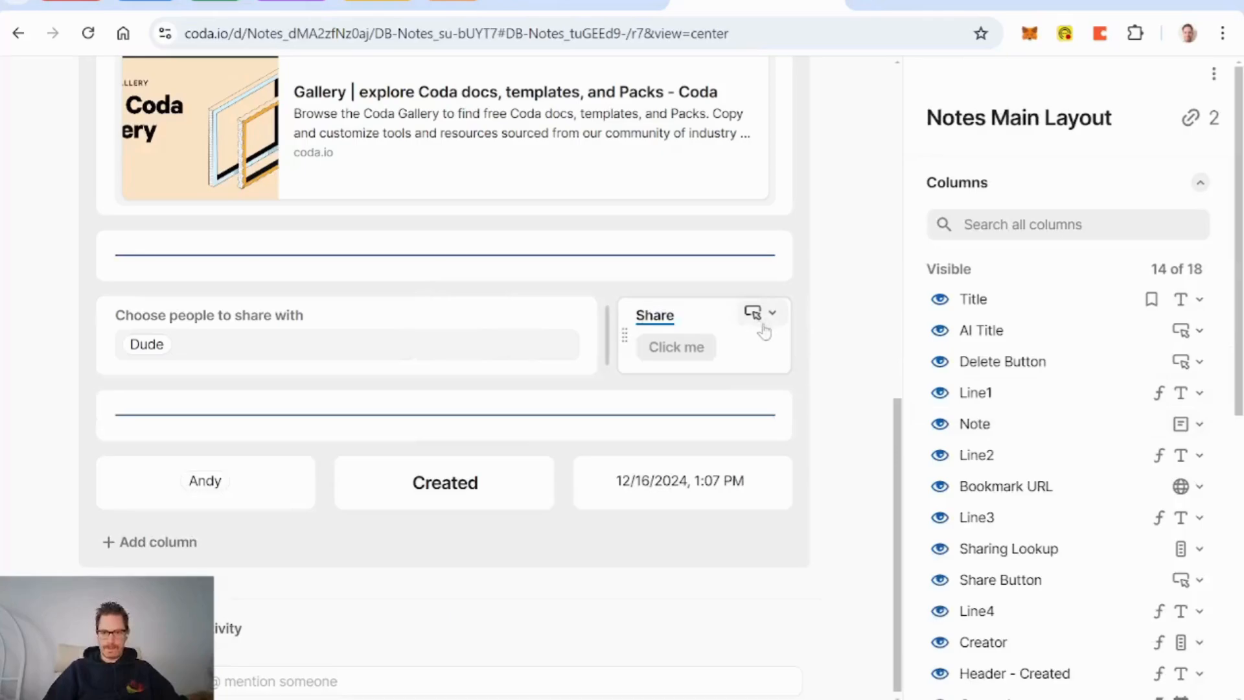
pyautogui.click(528, 318)
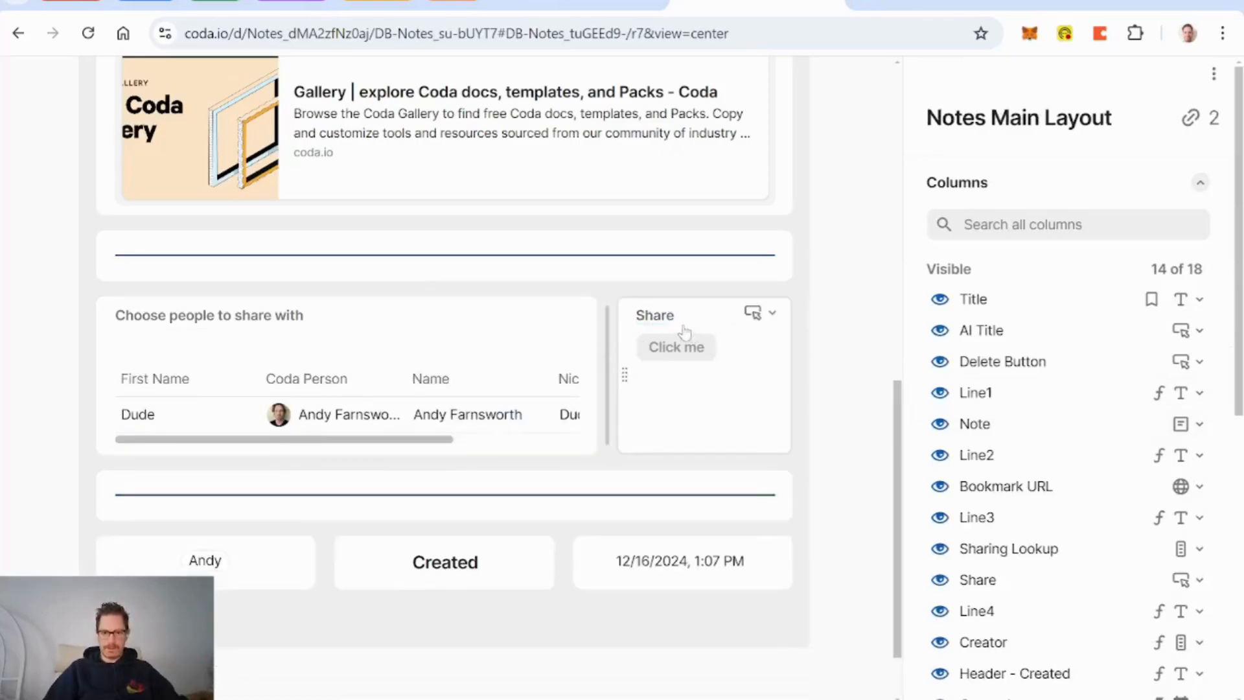
pyautogui.click(529, 315)
# Step: Centre the Click me button and set its alert to show only for errors
pyautogui.click(690, 315)
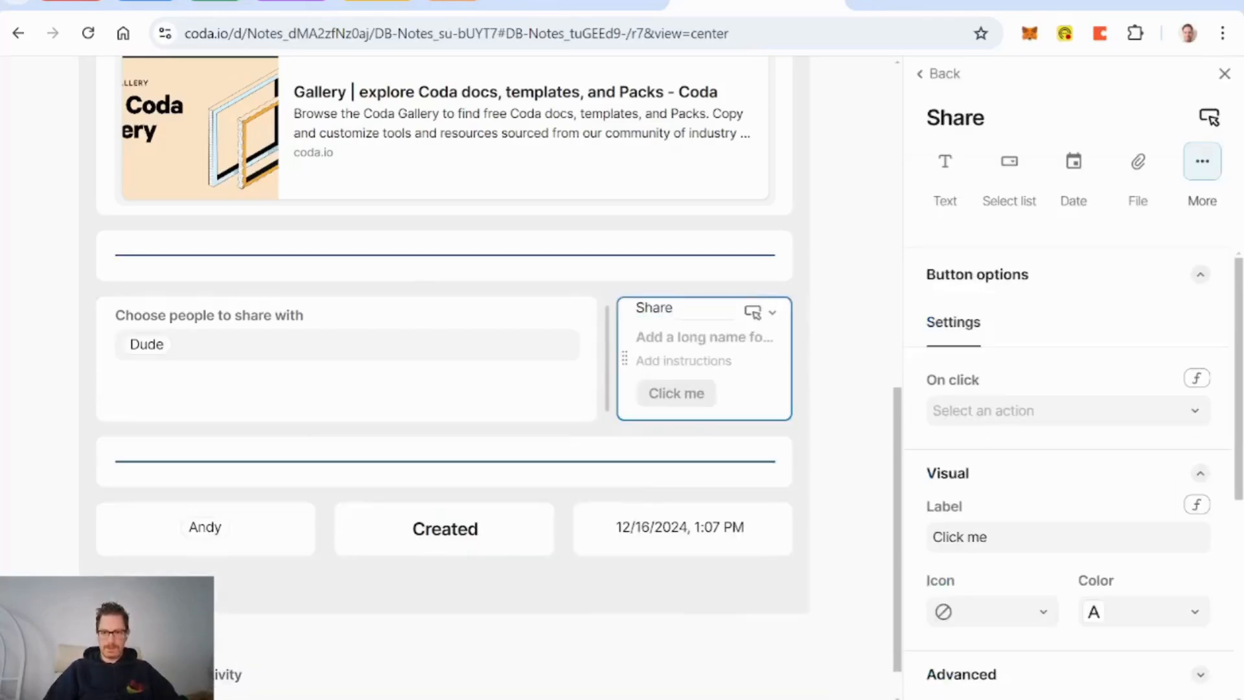
pyautogui.scroll(-5, 996, 373)
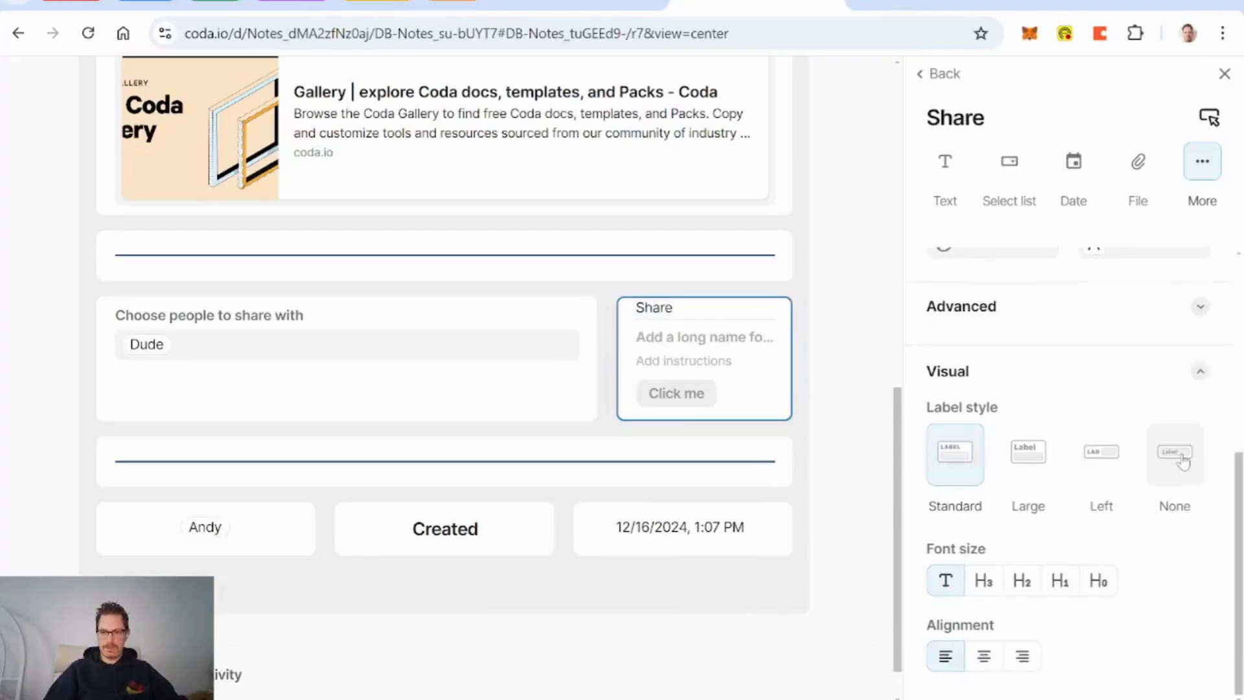
pyautogui.click(984, 656)
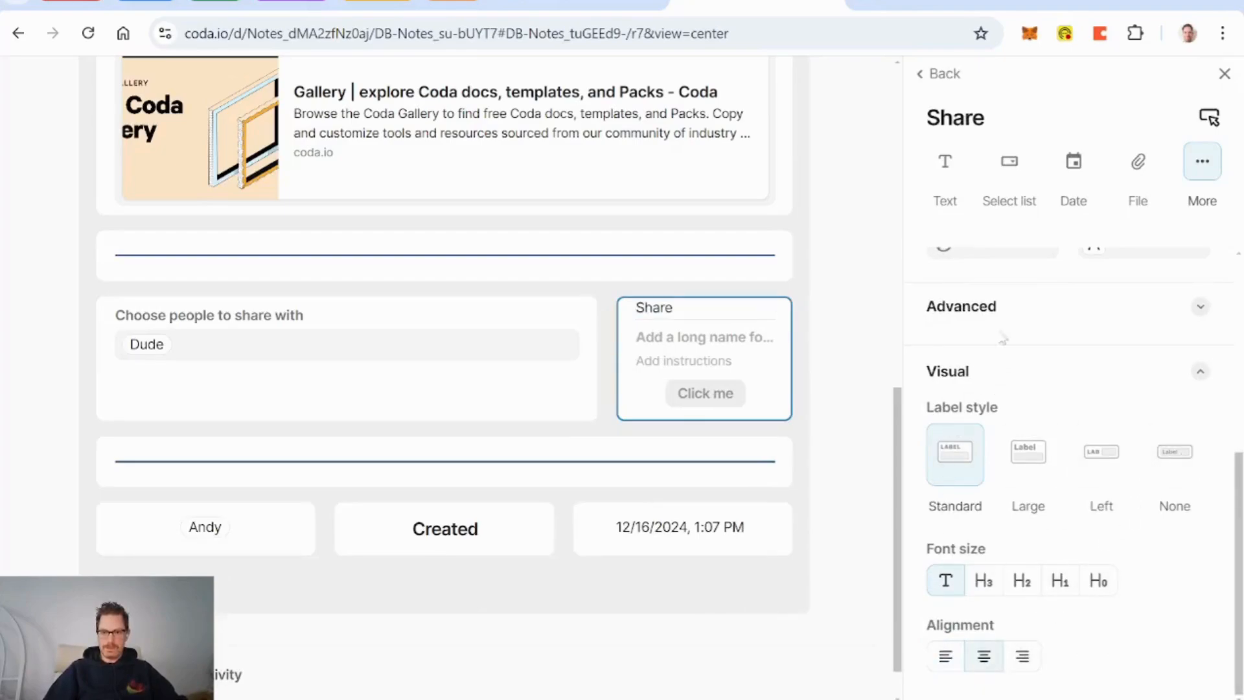
pyautogui.click(1089, 322)
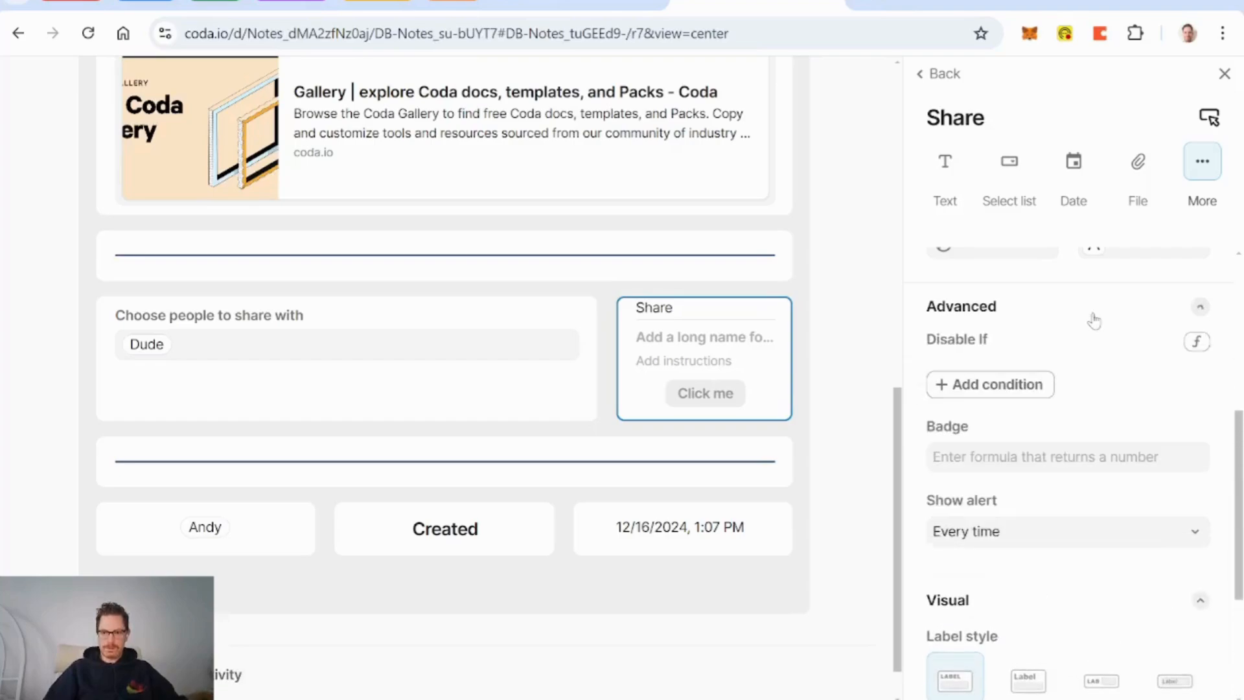
pyautogui.click(1051, 547)
pyautogui.click(1022, 630)
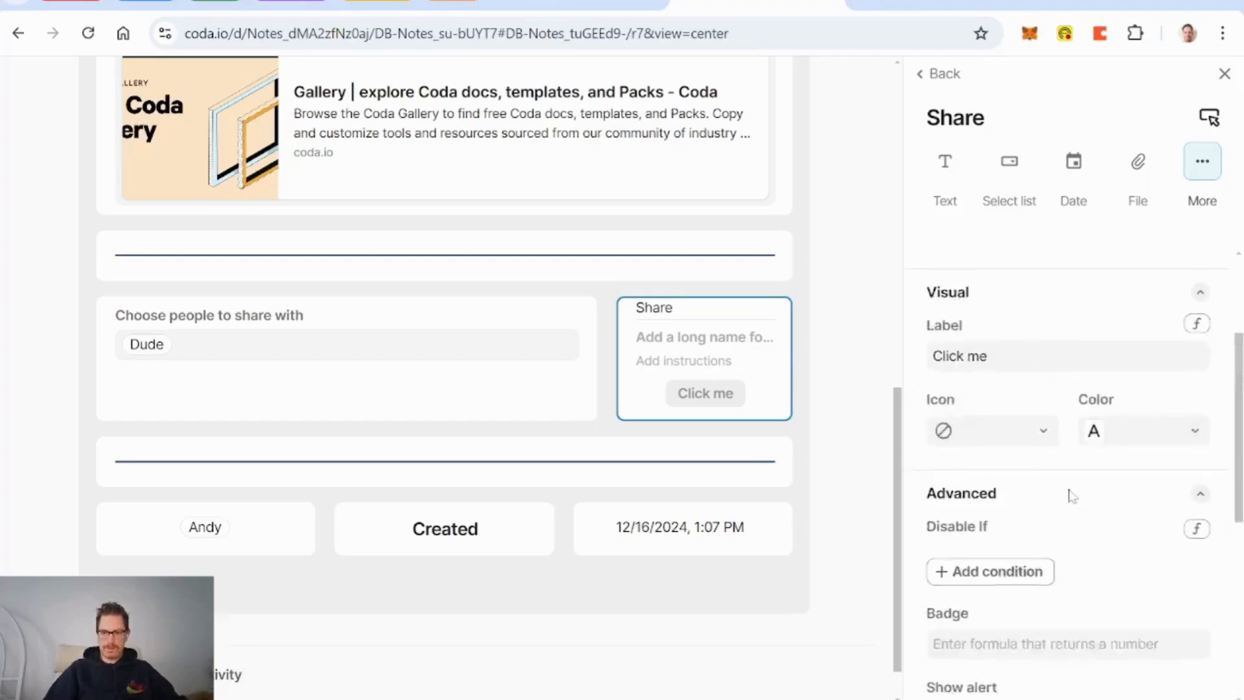
pyautogui.scroll(3, 1073, 495)
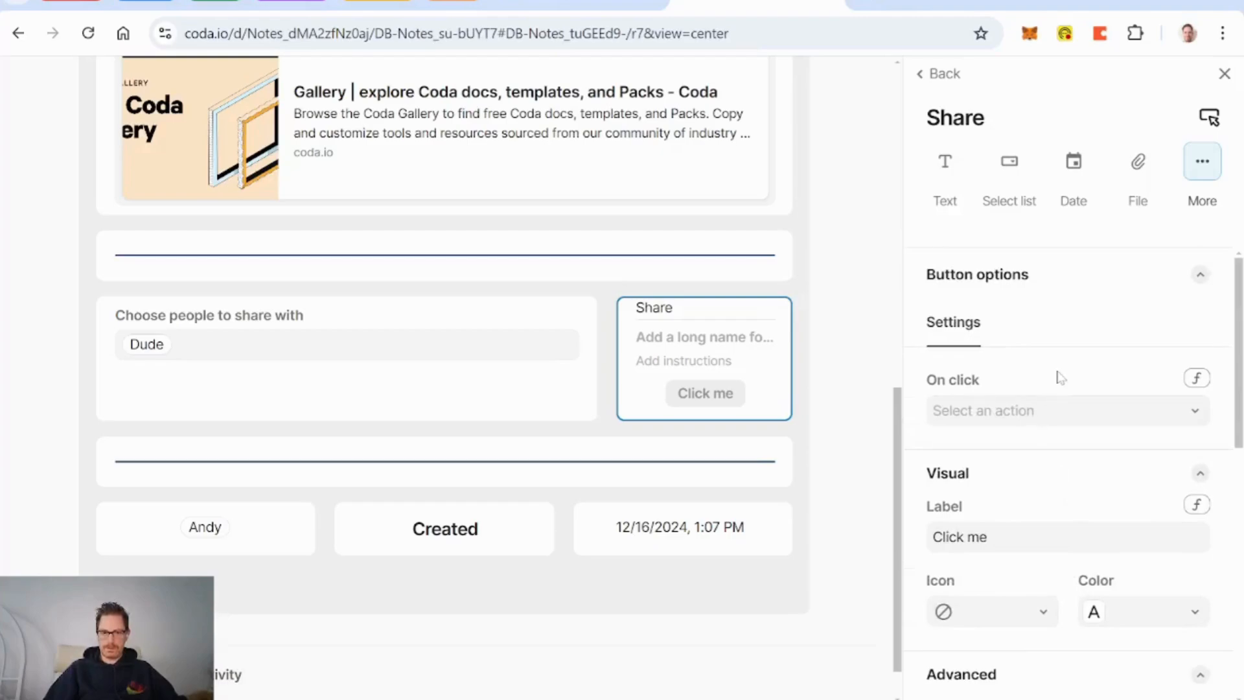
pyautogui.scroll(-2, 1047, 363)
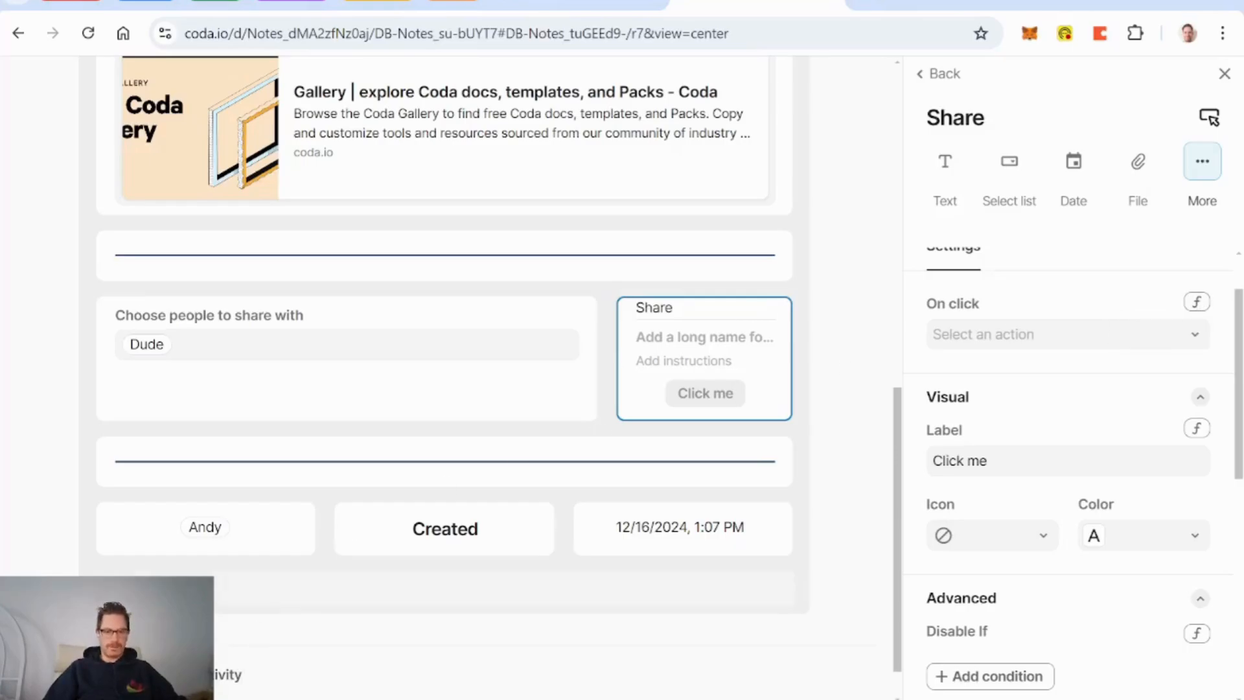
# Step: Add a 'Shared With' column as a DB People relation allowing multiple selections
pyautogui.click(156, 591)
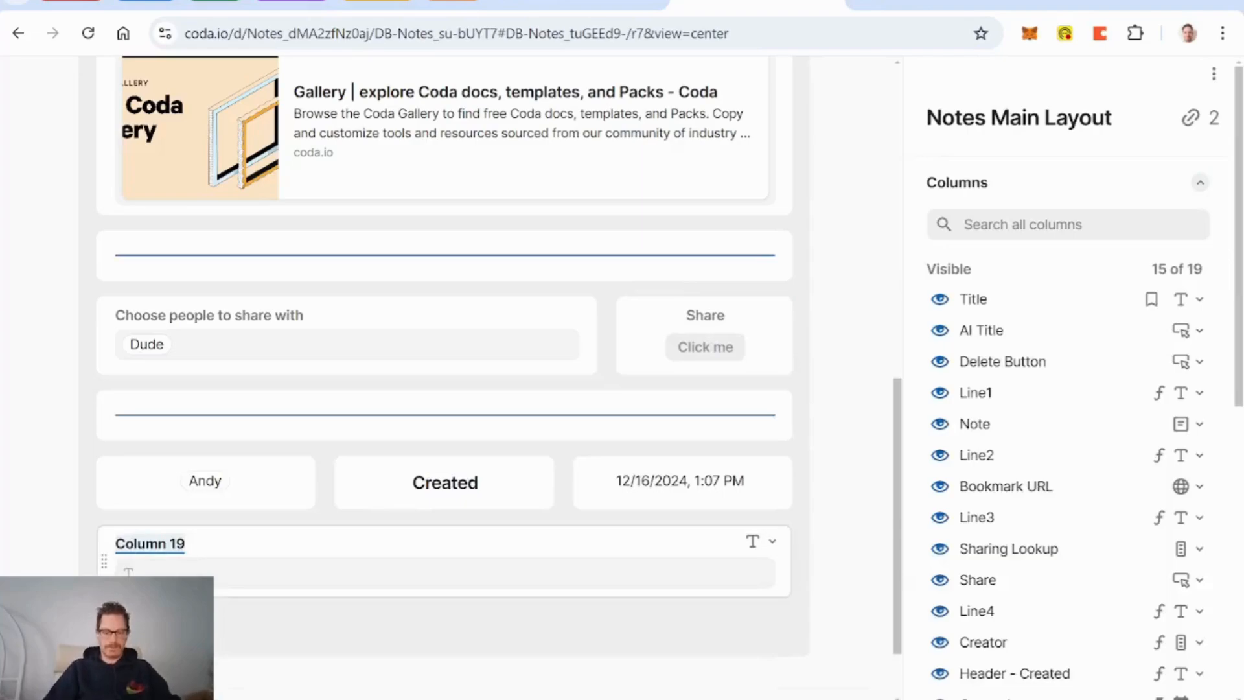
pyautogui.write('DB')
pyautogui.press('BackSpace')
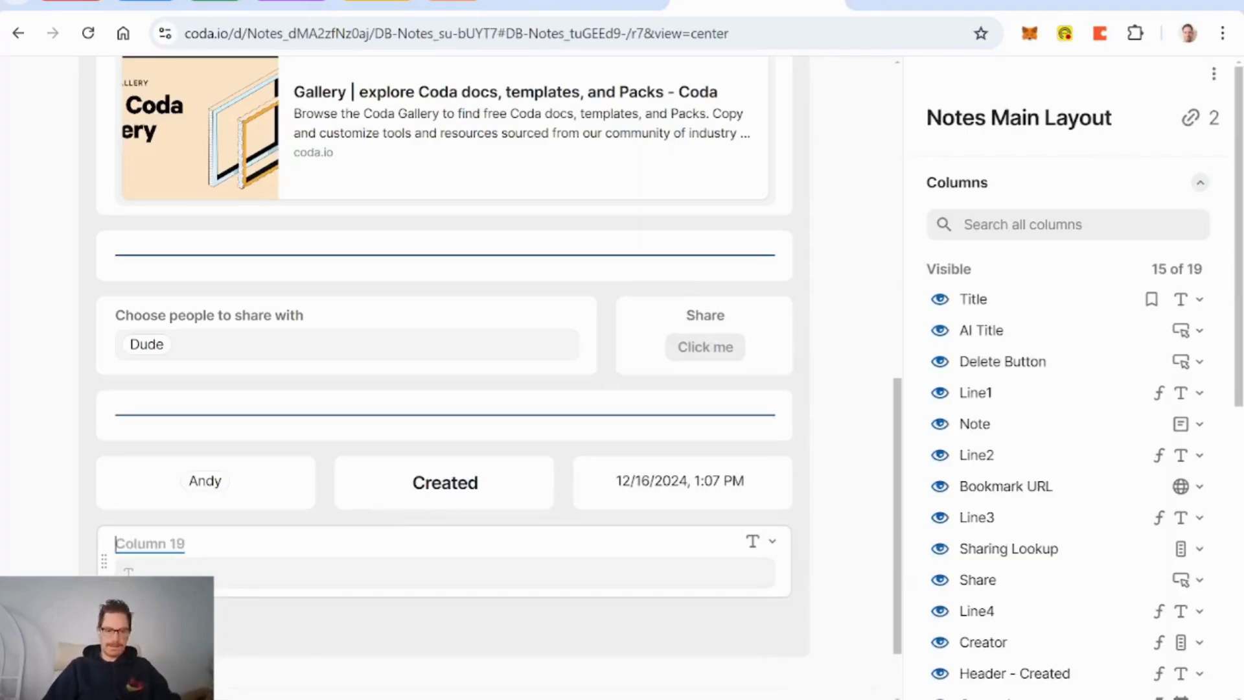
pyautogui.write('Shared With')
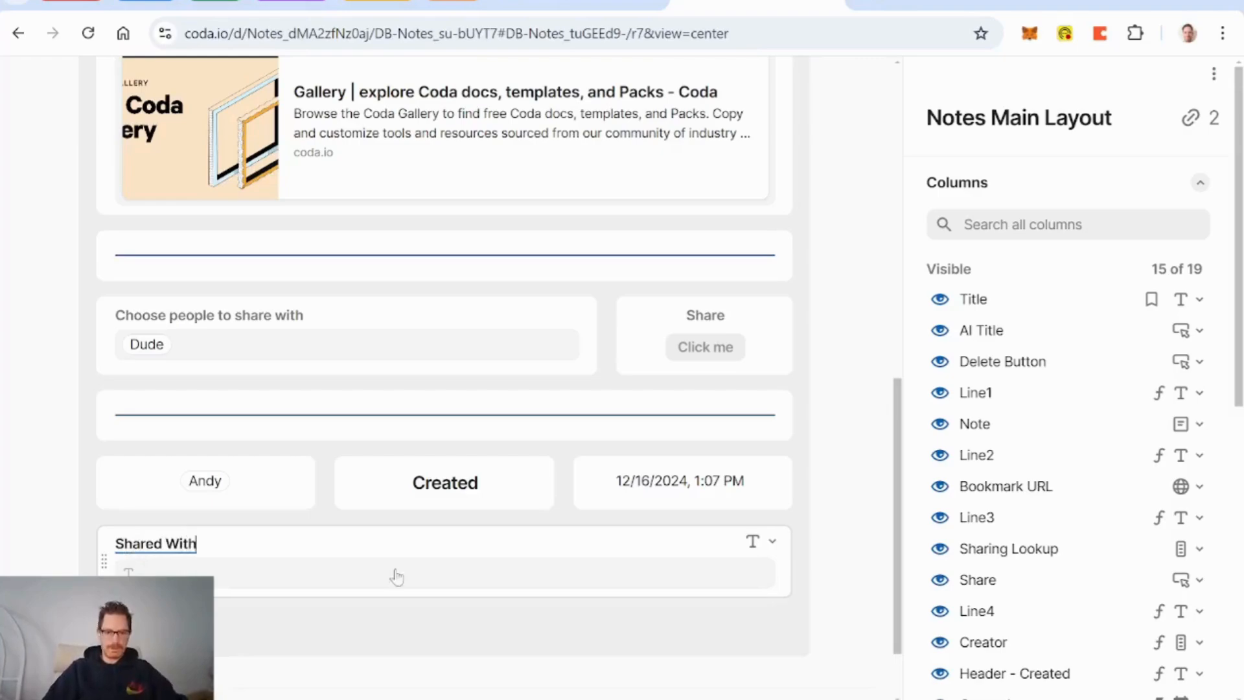
pyautogui.click(757, 543)
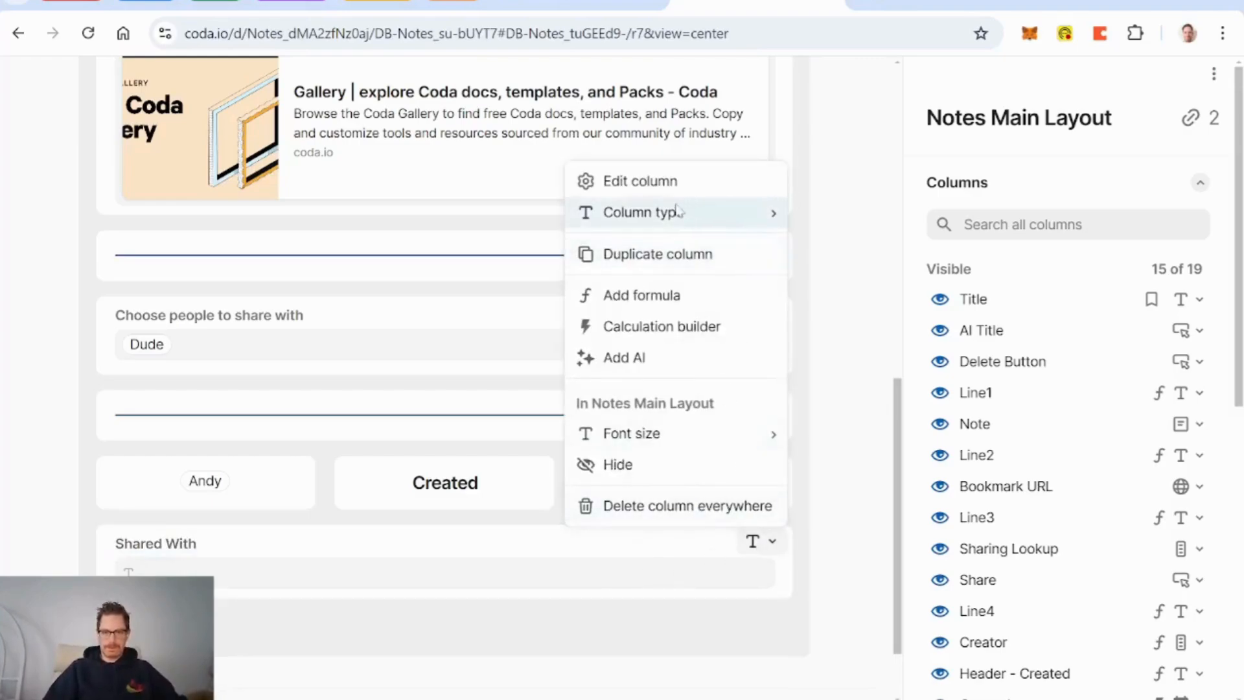
pyautogui.moveTo(679, 213)
pyautogui.write('peop')
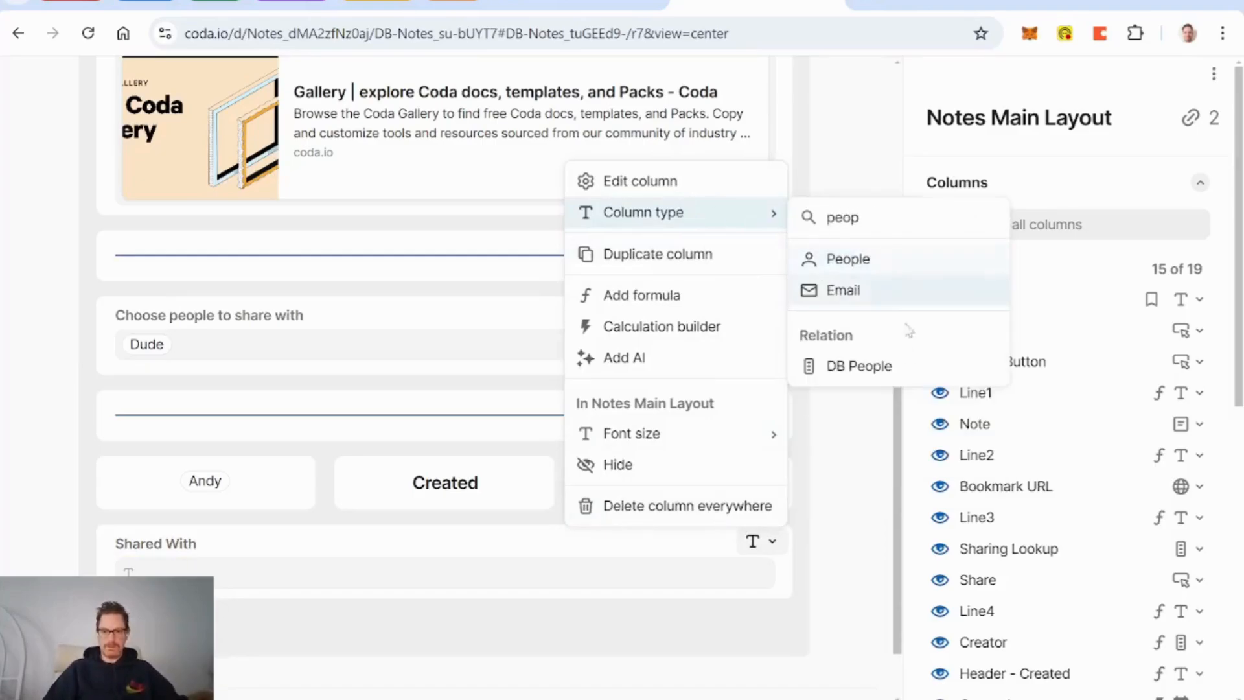
pyautogui.click(878, 364)
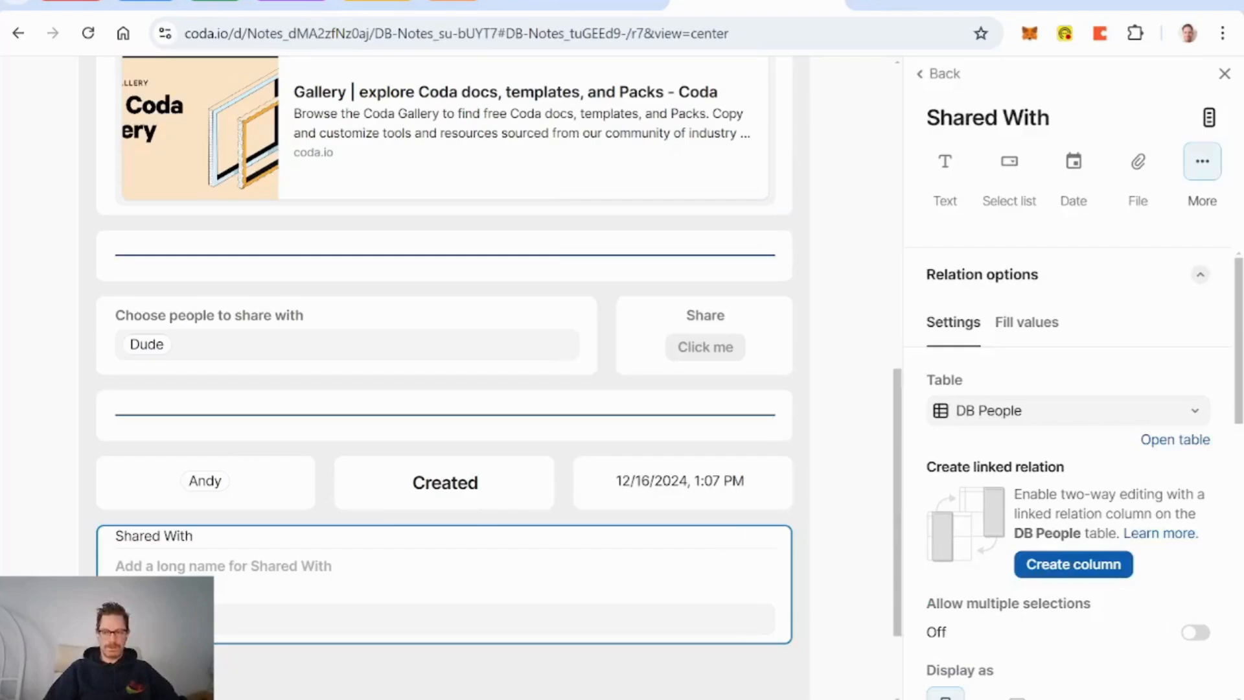
pyautogui.scroll(-1, 1199, 571)
pyautogui.click(1197, 569)
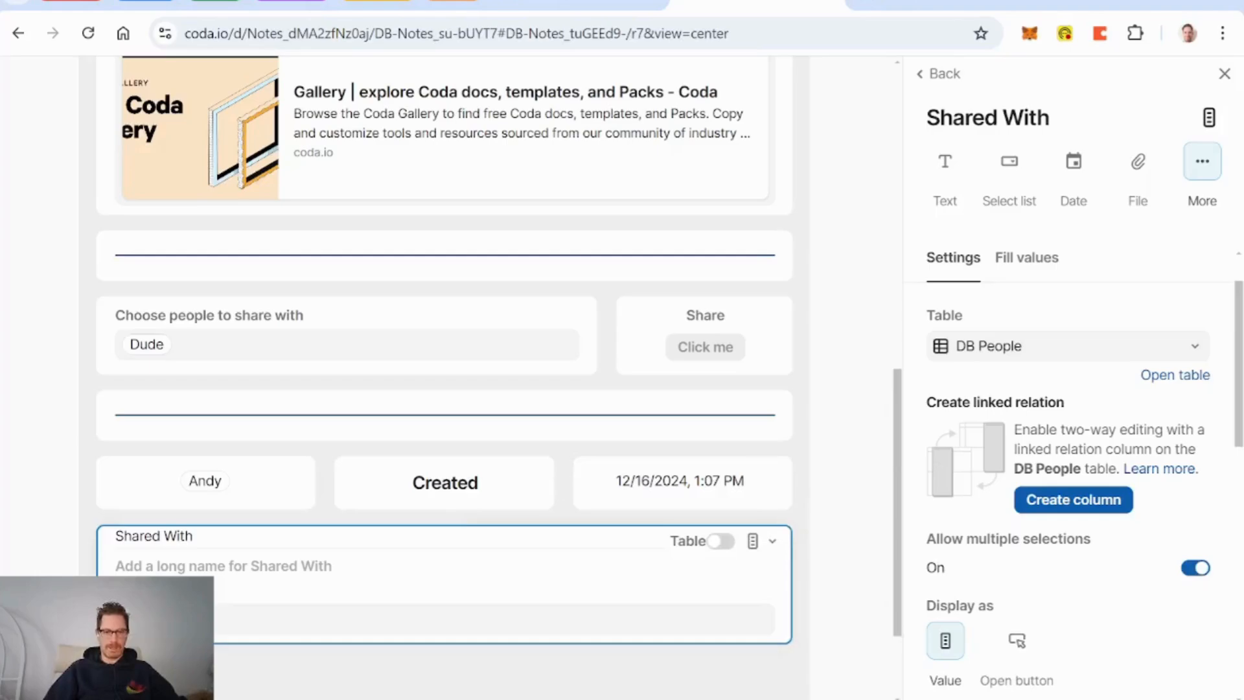
pyautogui.scroll(-3, 1036, 570)
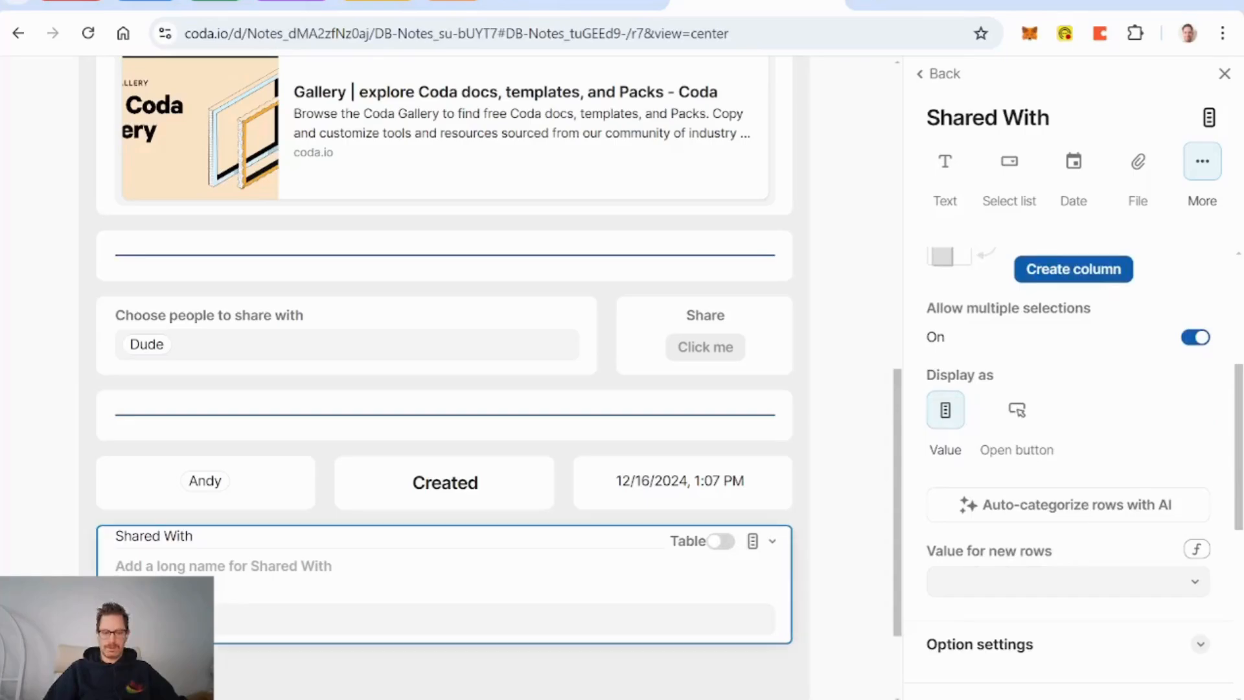
# Step: Move Shared With below the people picker and centre-align both fields
pyautogui.moveTo(251, 506); pyautogui.dragTo(617, 422)
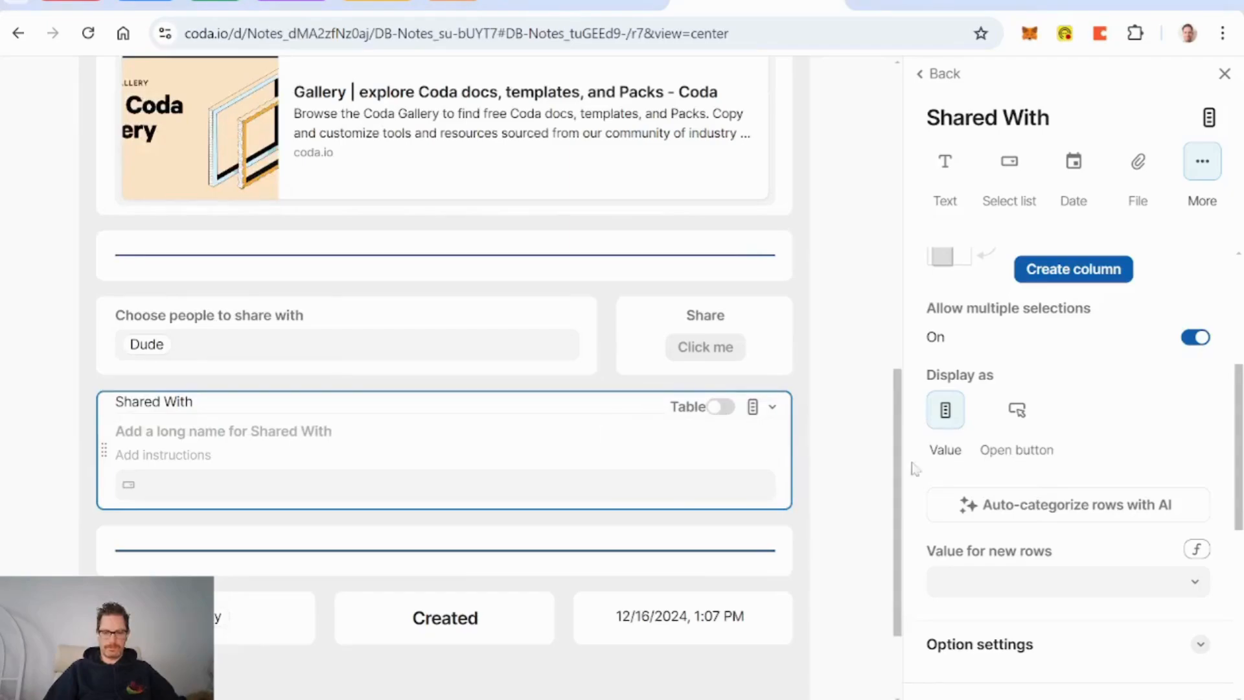
pyautogui.scroll(-4, 1068, 457)
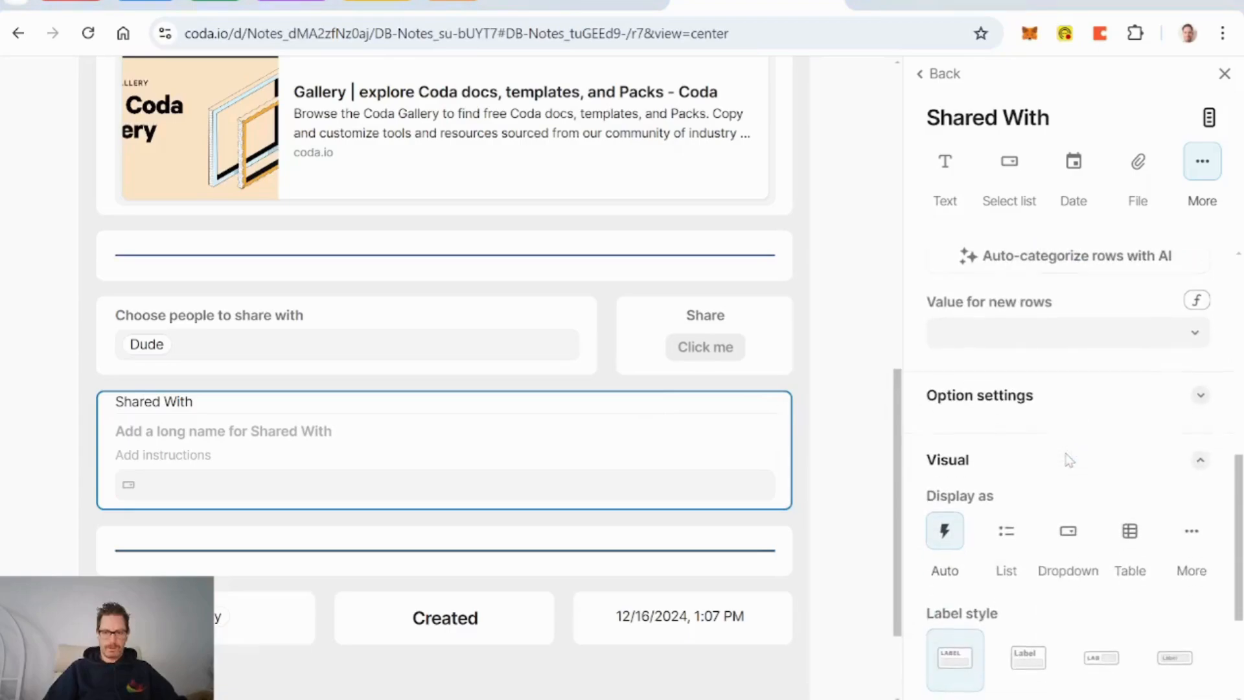
pyautogui.scroll(-3, 1068, 441)
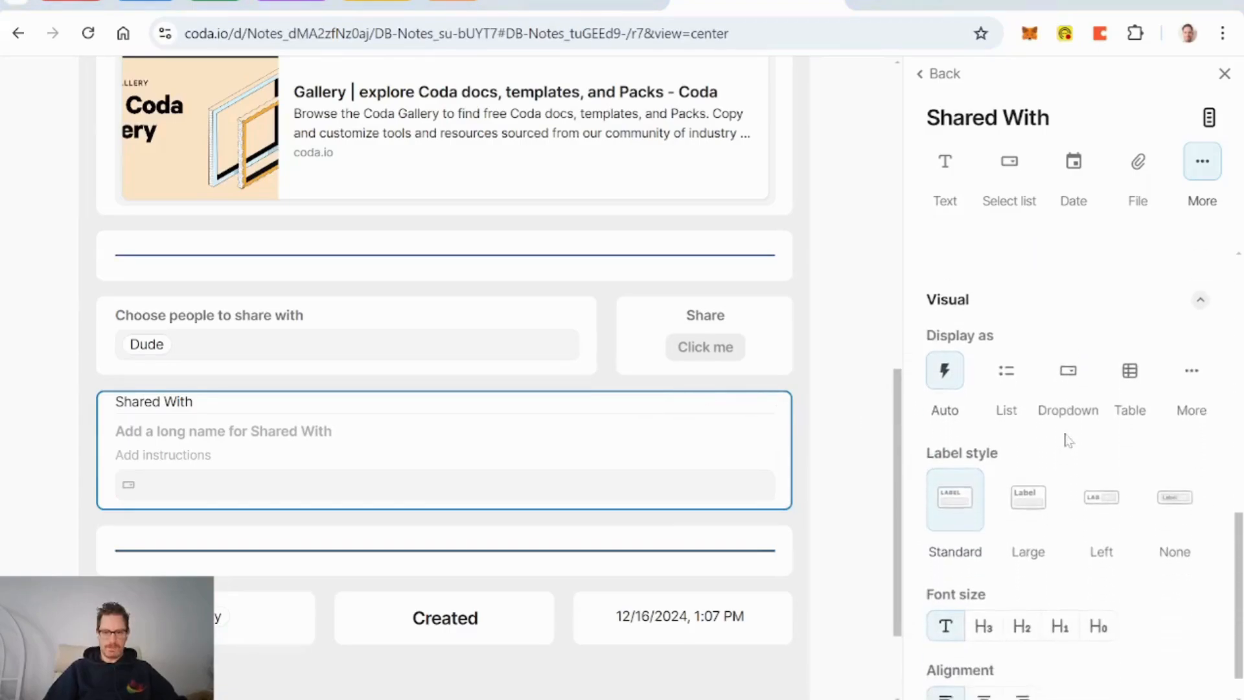
pyautogui.scroll(-2, 1068, 441)
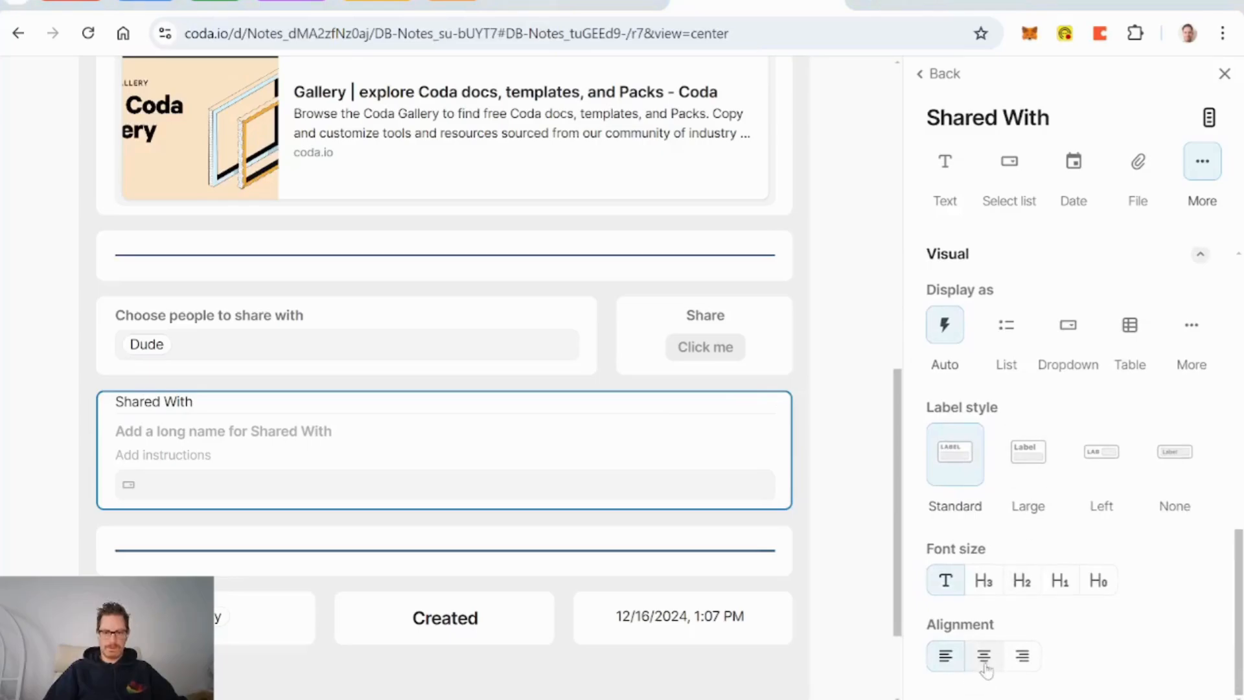
pyautogui.click(984, 656)
pyautogui.click(305, 322)
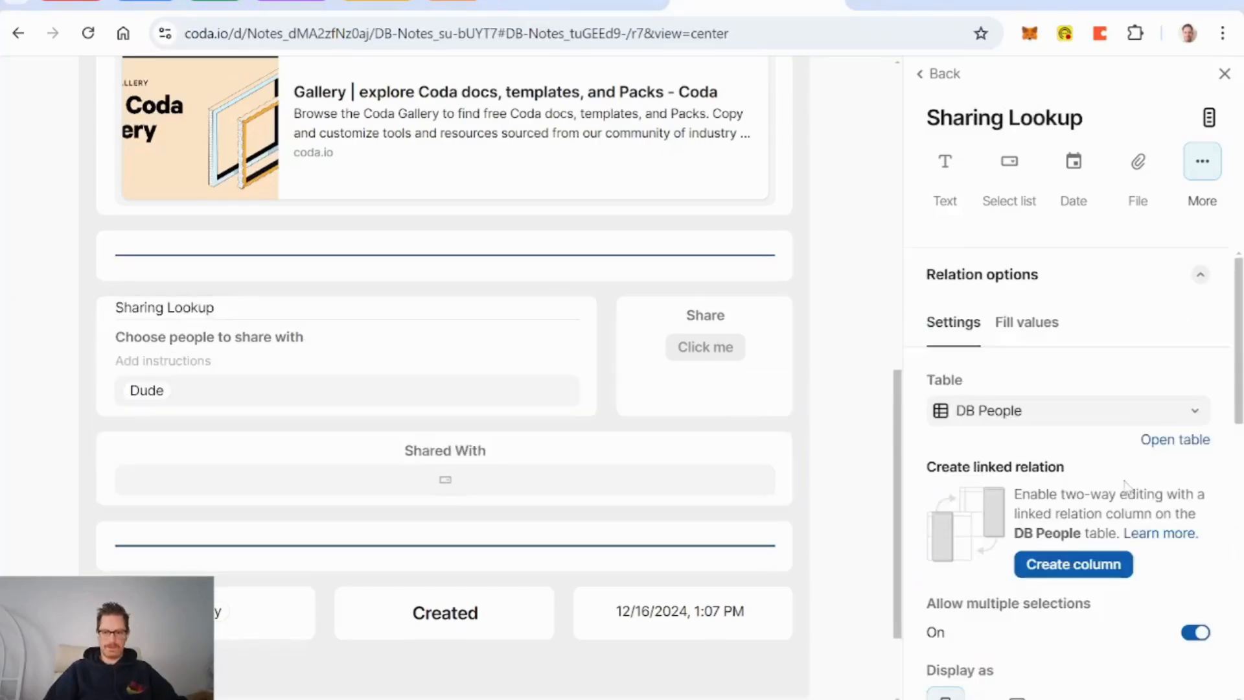
pyautogui.scroll(-3, 1053, 512)
pyautogui.scroll(-4, 1089, 503)
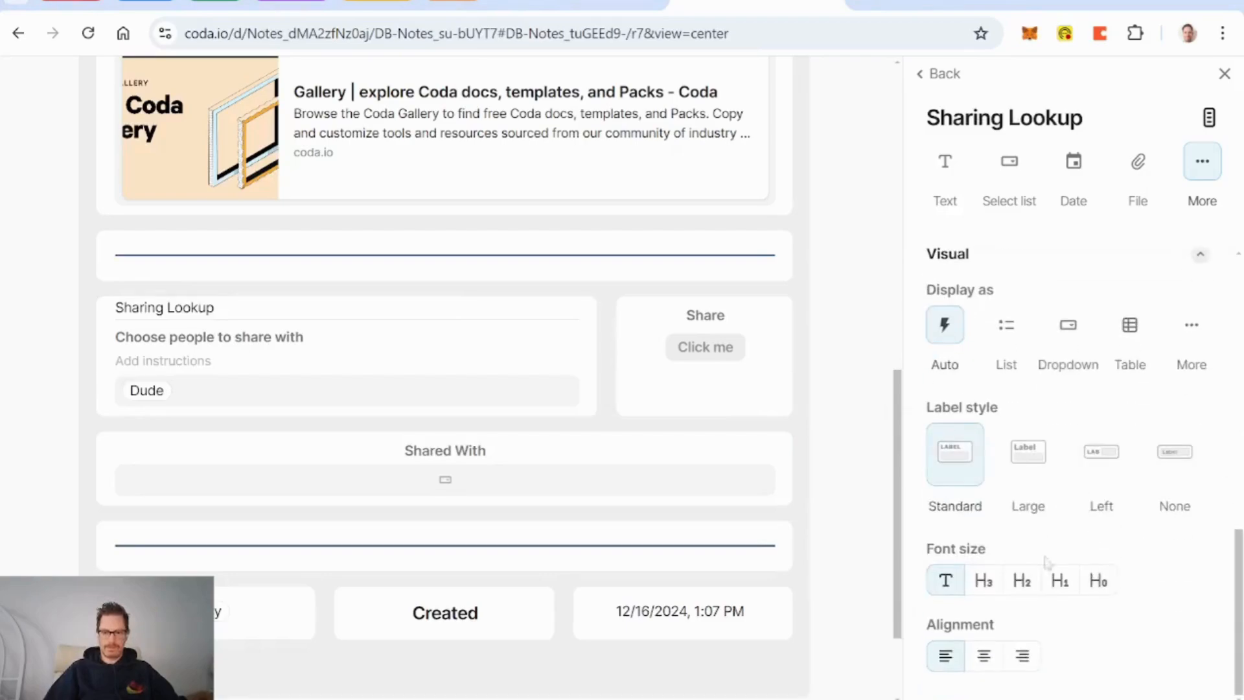
pyautogui.click(983, 656)
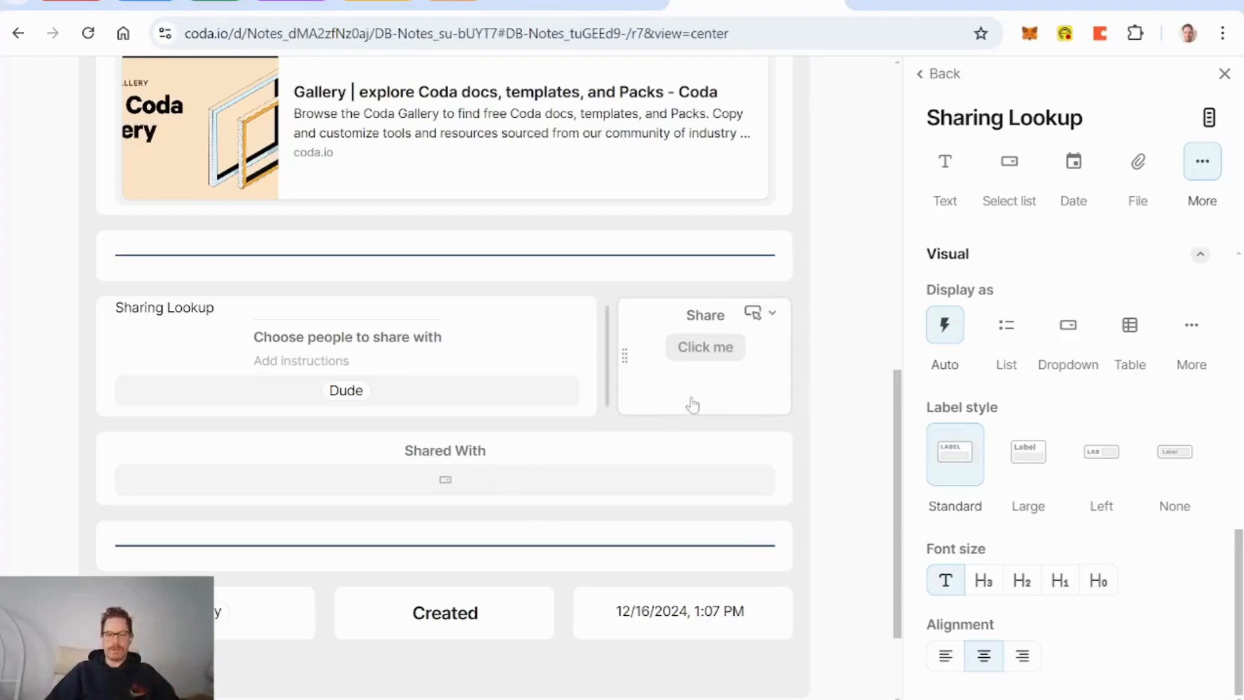
# Step: Switch the Share button's On click to a formula starting if(Shared With.IsBlank(), ...)
pyautogui.click(677, 323)
pyautogui.click(1100, 421)
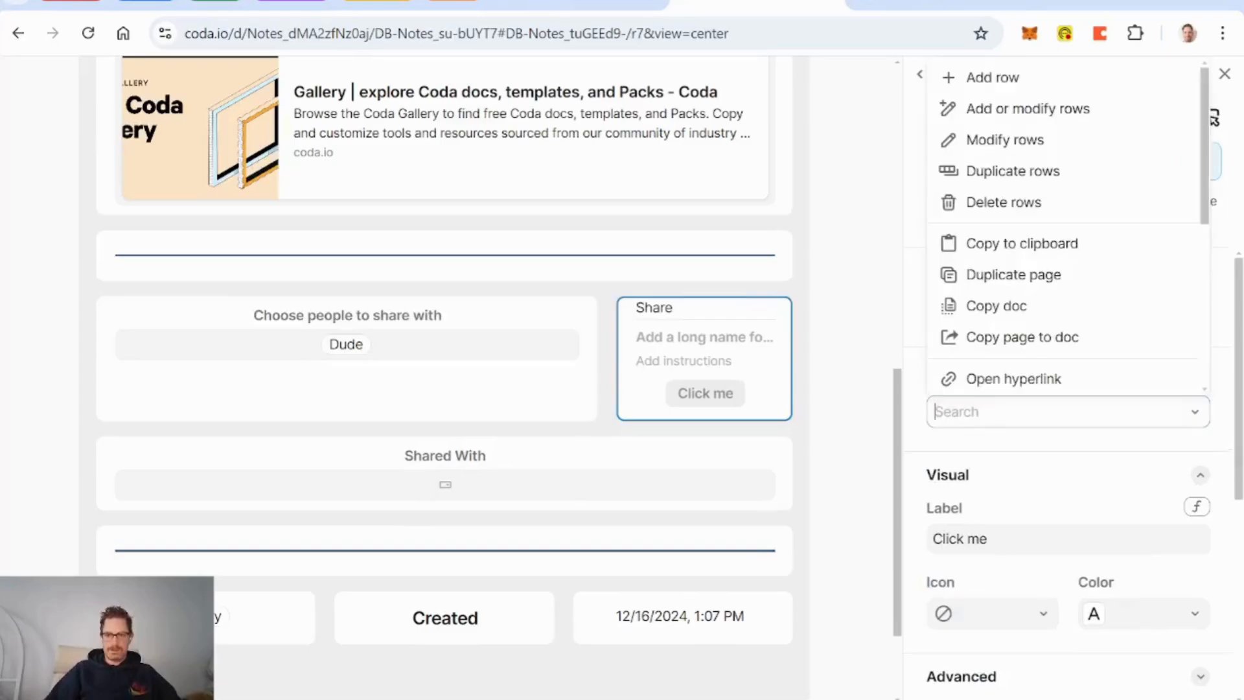
pyautogui.click(1104, 453)
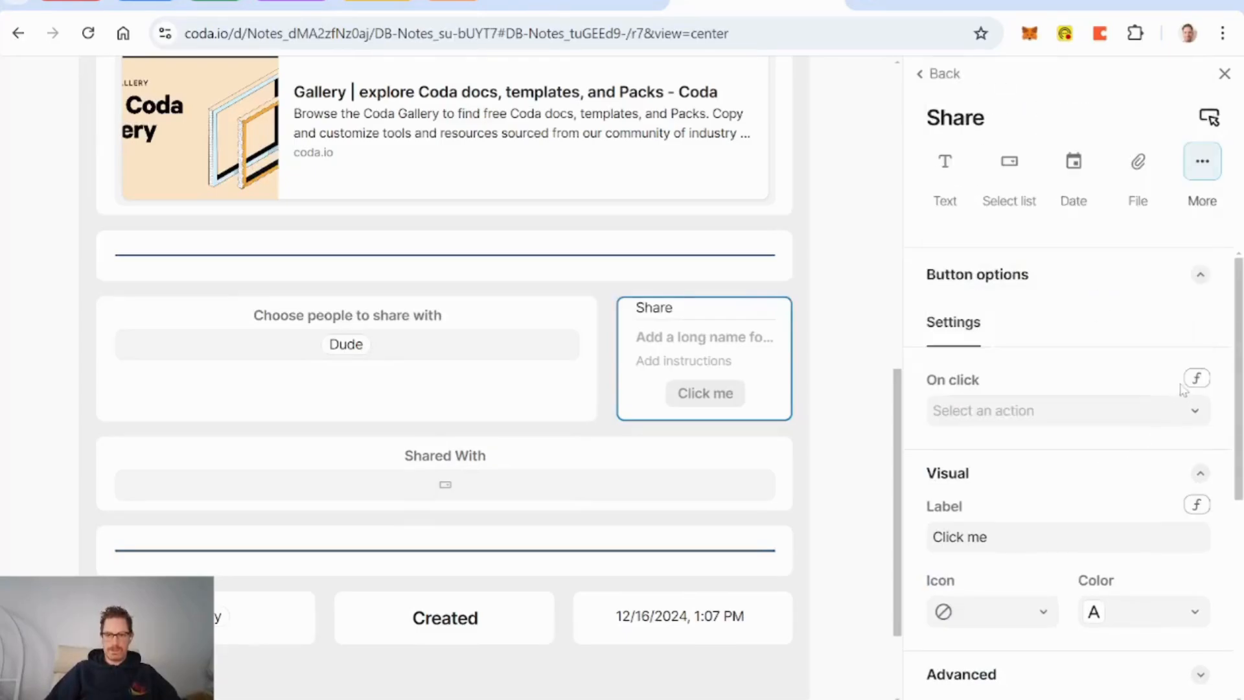
pyautogui.click(1197, 379)
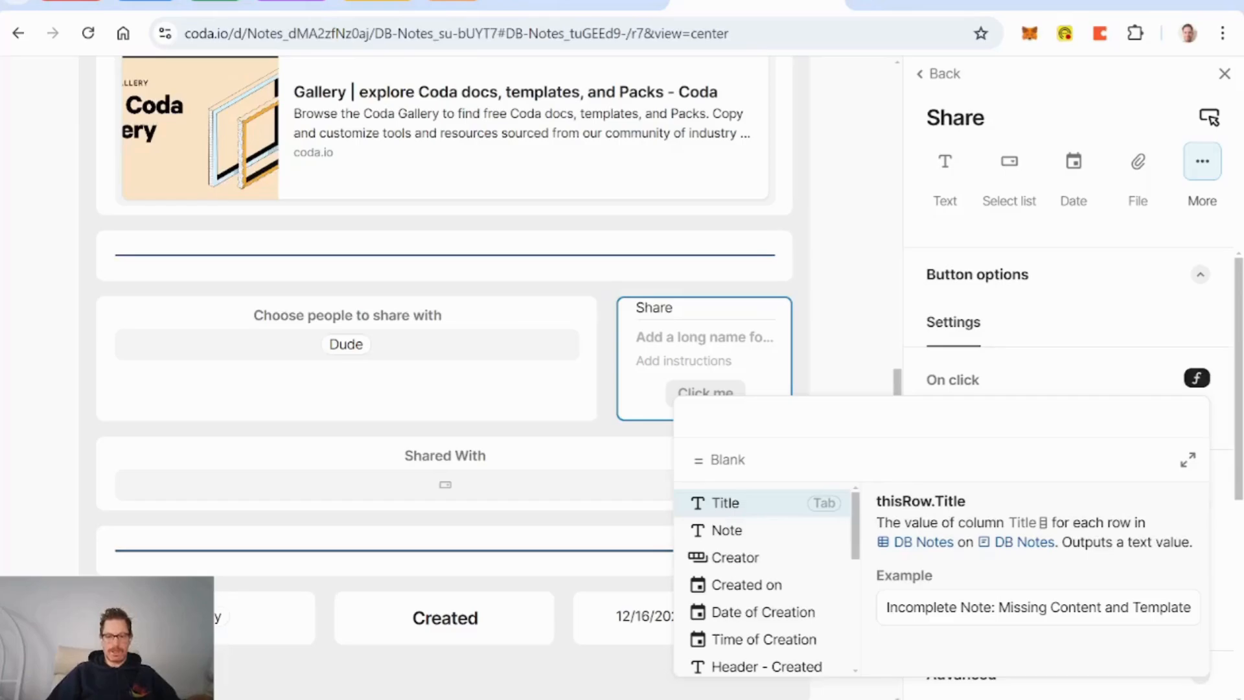
pyautogui.write('if(')
pyautogui.press('Tab')
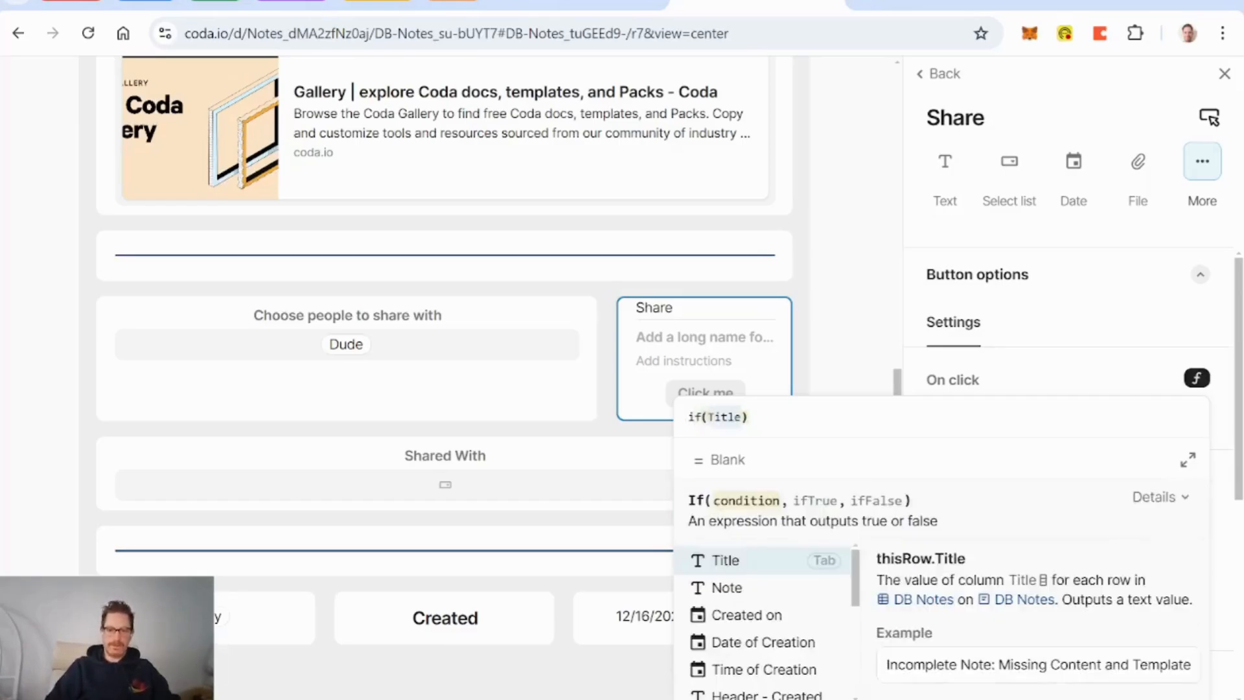
pyautogui.write('shared')
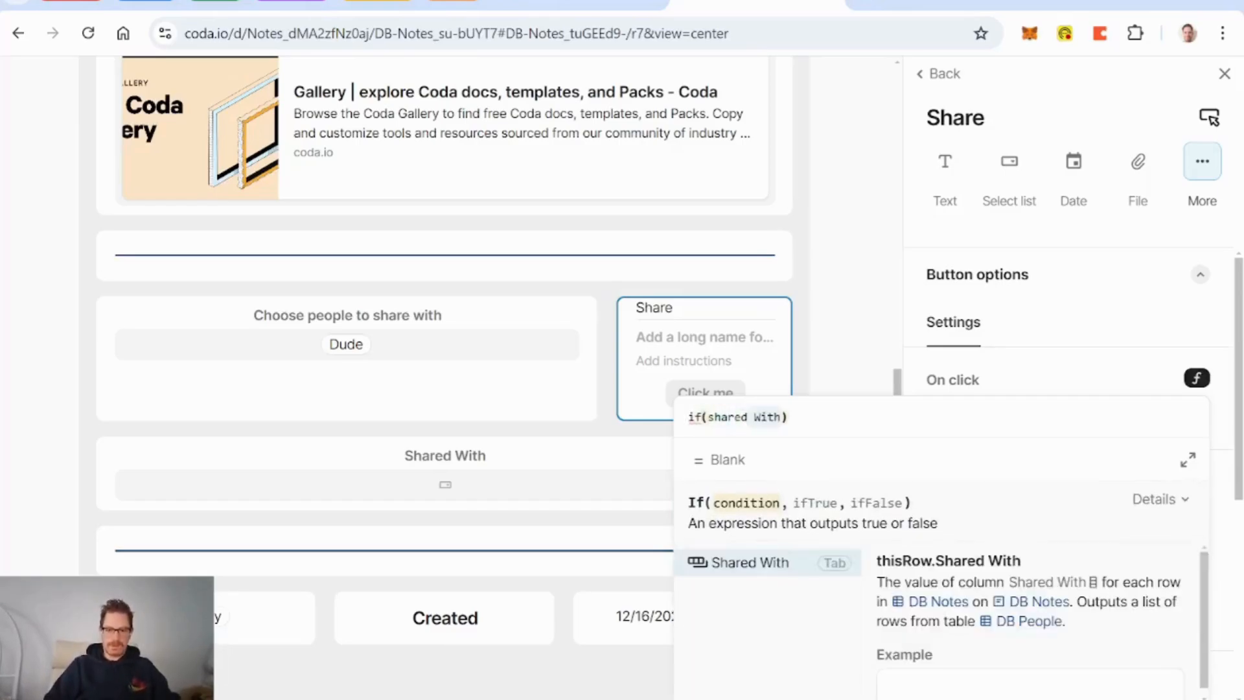
pyautogui.press('Tab')
pyautogui.write('.isblan')
pyautogui.press('Tab')
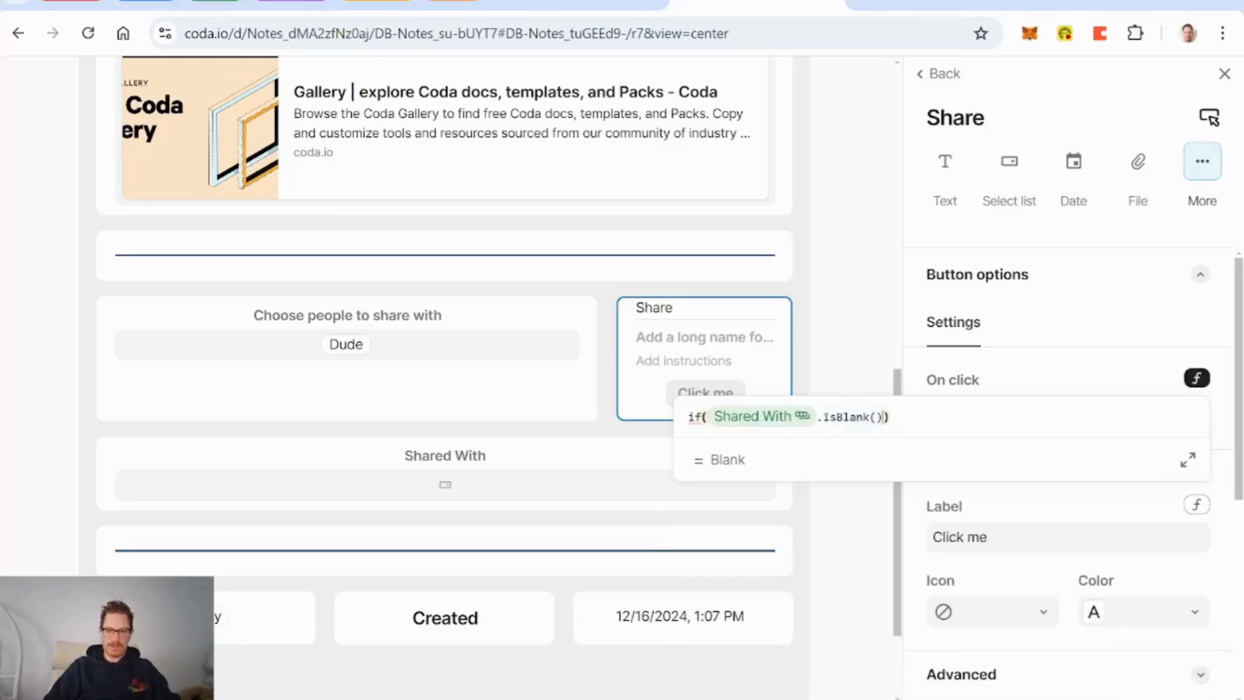
pyautogui.write(',')
pyautogui.press('Return')
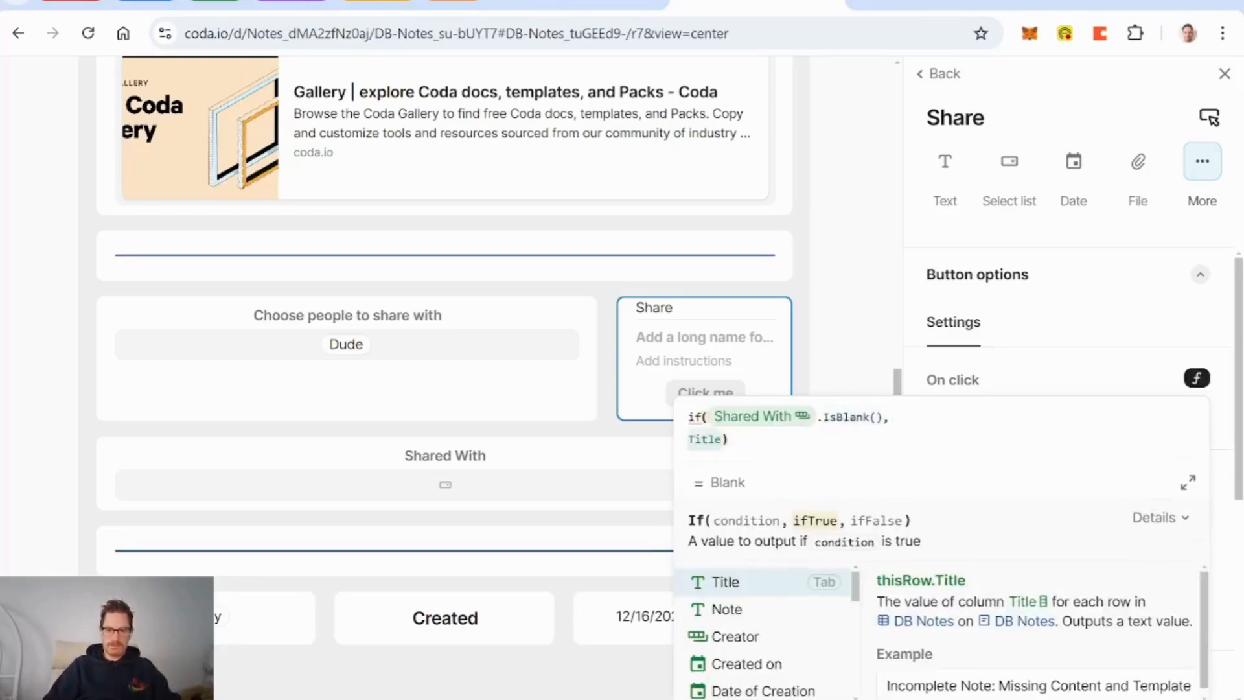
pyautogui.press('Return')
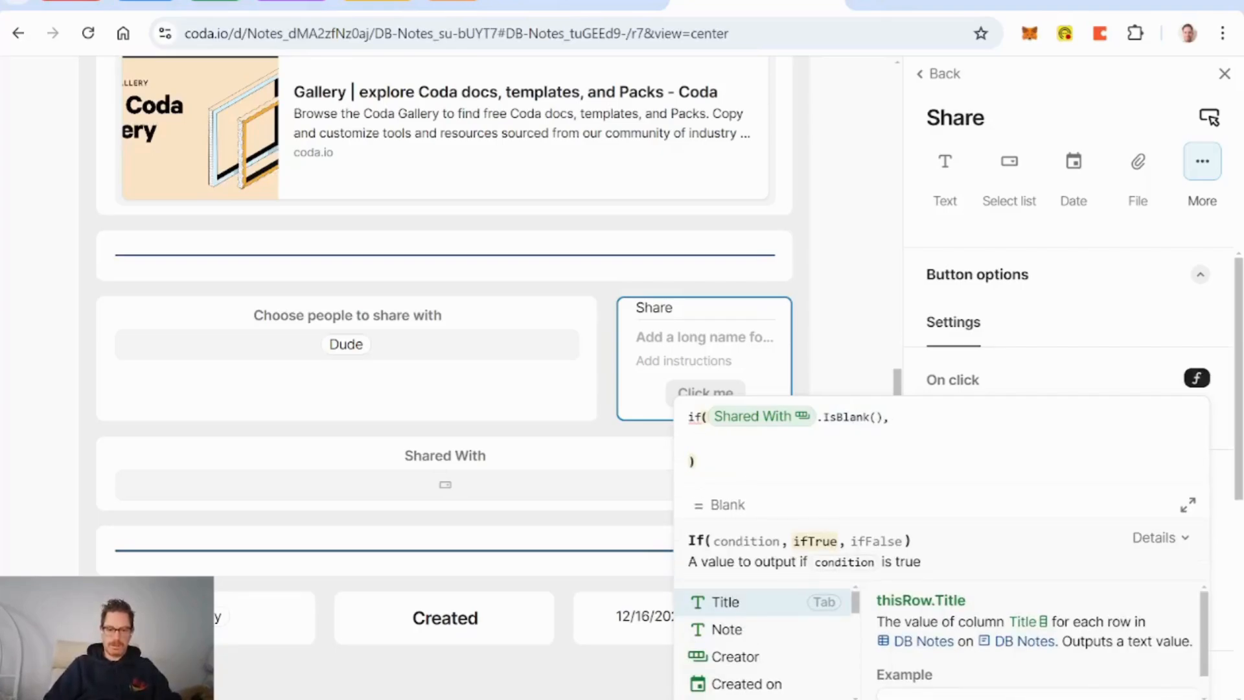
# Step: Write the true branch as ModifyRows(thisRow, Shared With, Sharing Lookup)
pyautogui.write('modifyrows(')
pyautogui.press('Tab')
pyautogui.write('th')
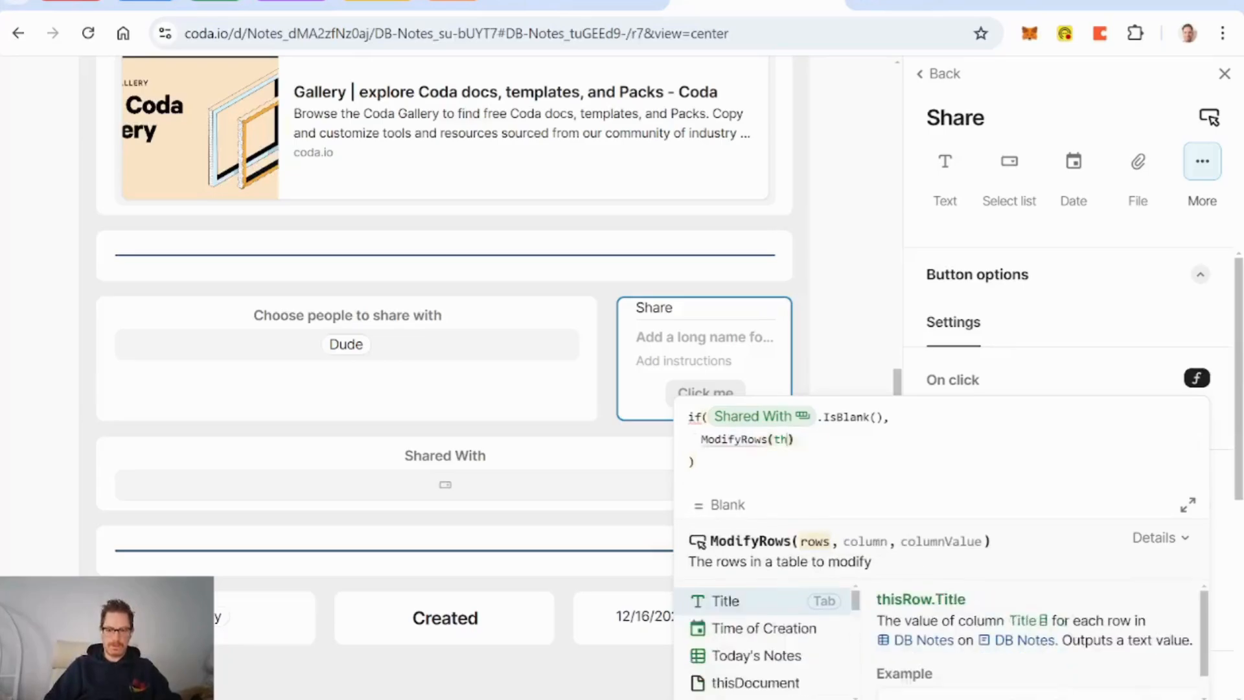
pyautogui.write('isrow')
pyautogui.press('Tab')
pyautogui.write(',sharing Lookup')
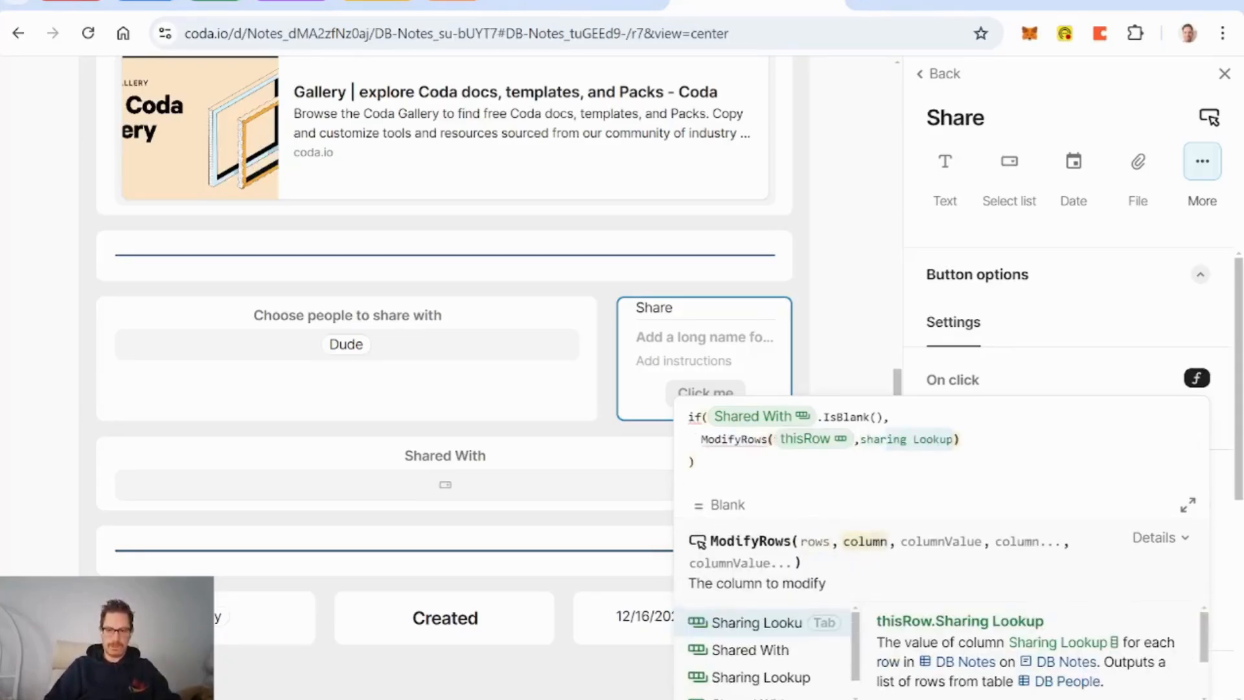
pyautogui.write('ed With')
pyautogui.press('Tab')
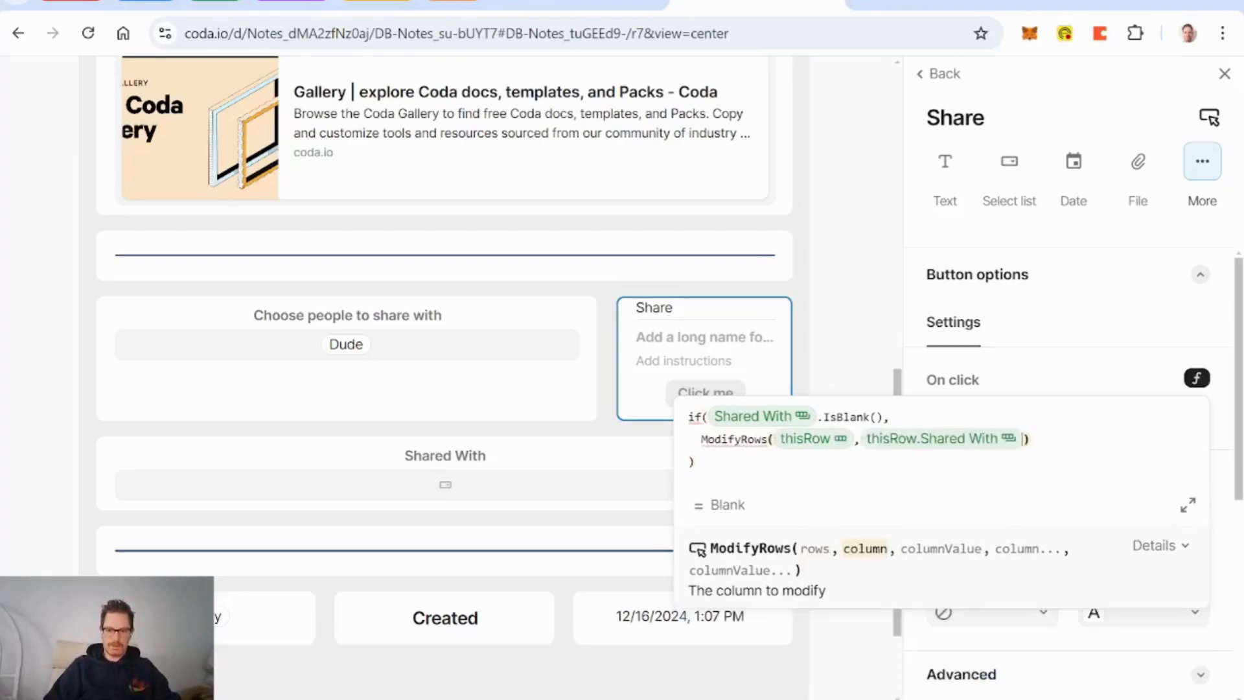
pyautogui.write(',Andy')
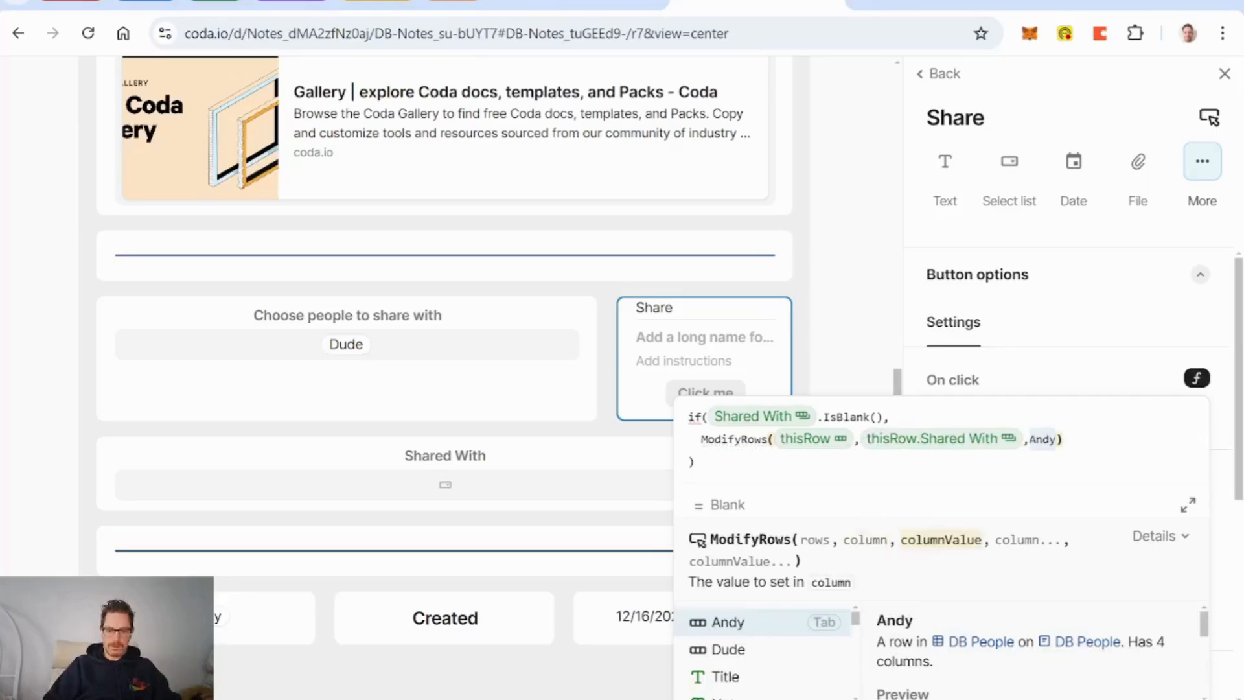
pyautogui.write('sharing Lookup')
pyautogui.press('Tab')
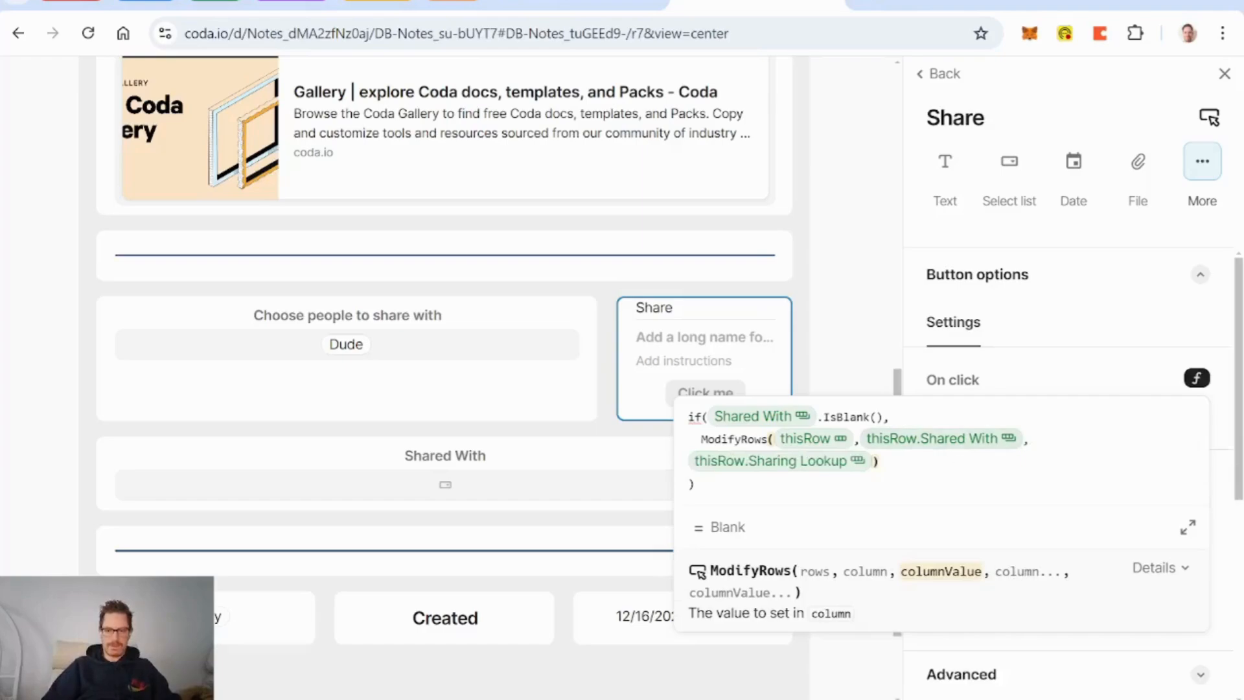
pyautogui.press('Right')
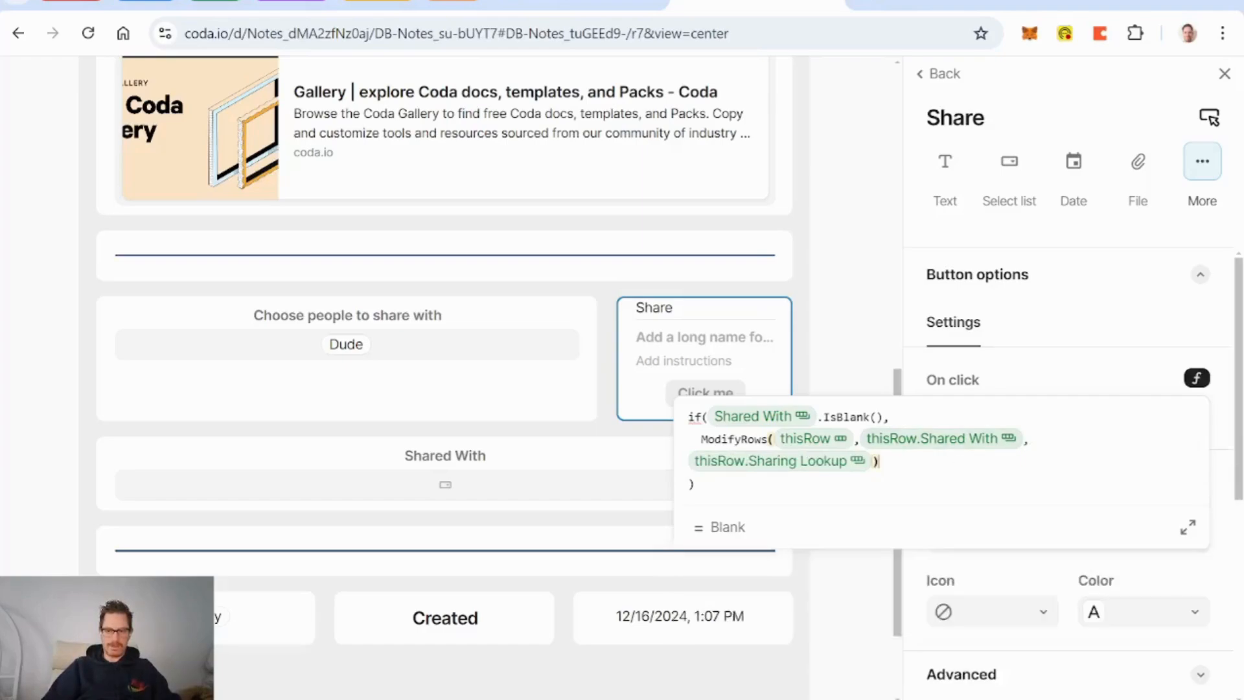
pyautogui.press('BackSpace')
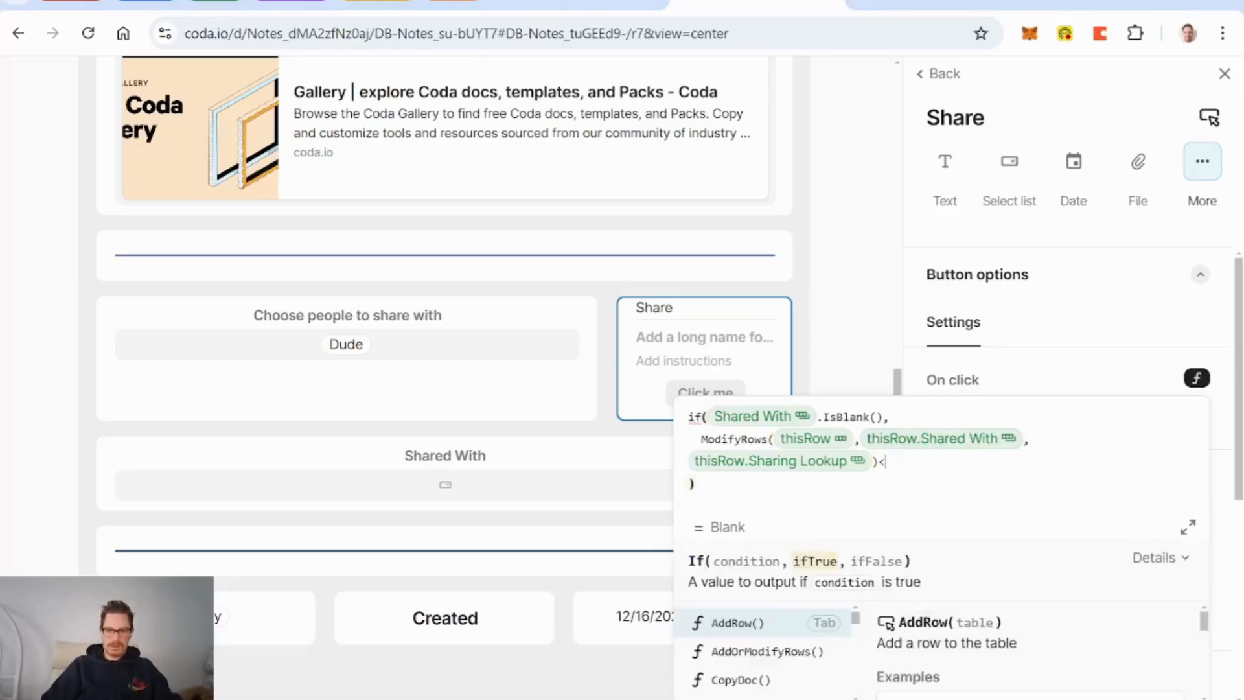
pyautogui.write(',')
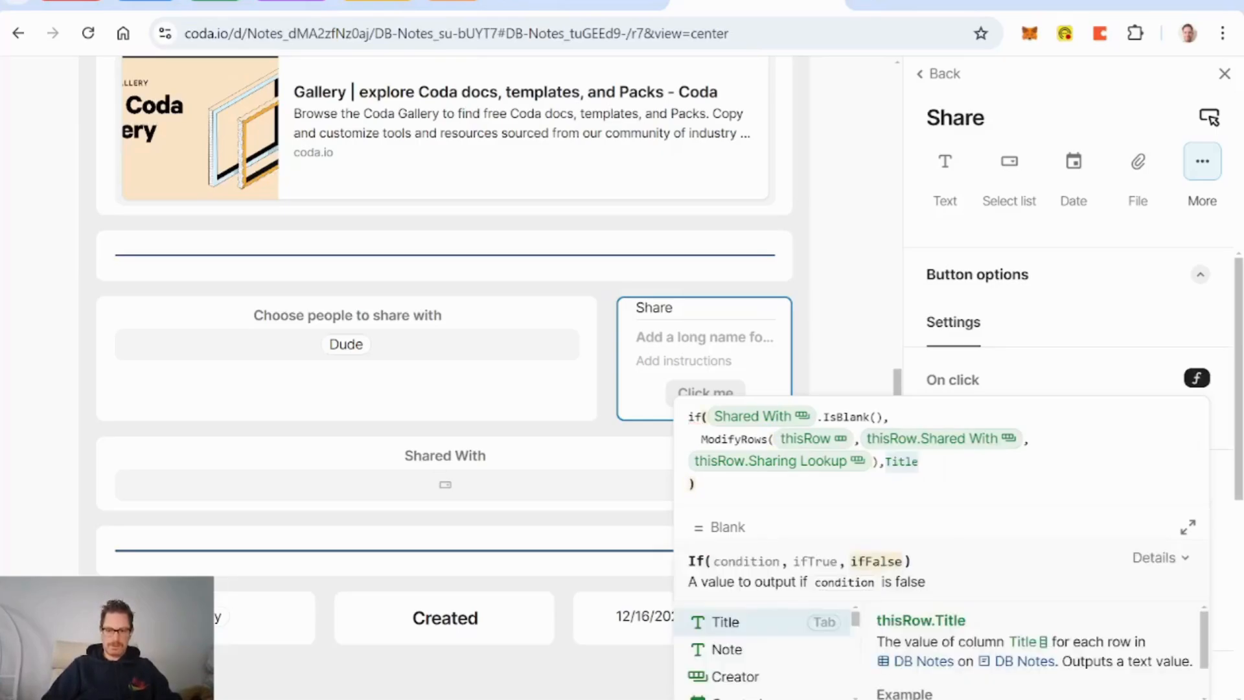
# Step: Start the otherwise branch with ModifyRows(thisRow, Shared With, ...)
pyautogui.hotkey('shift', 'Return')
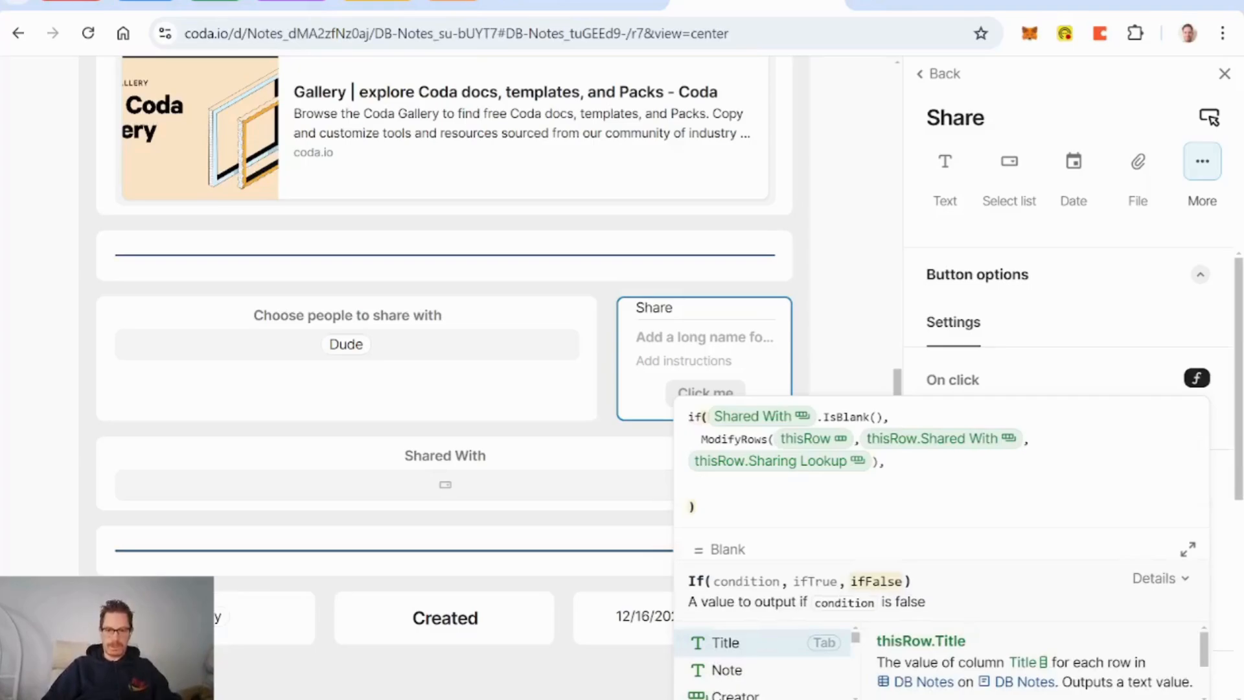
pyautogui.write('modifyrows(')
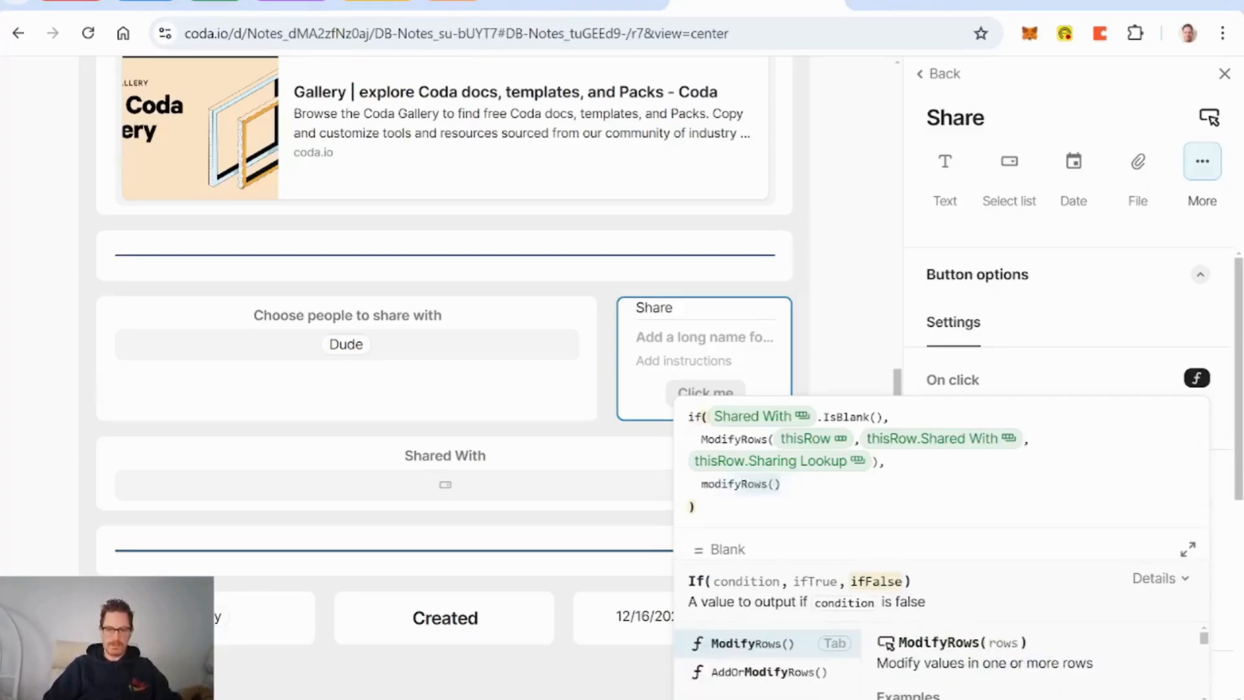
pyautogui.press('Tab')
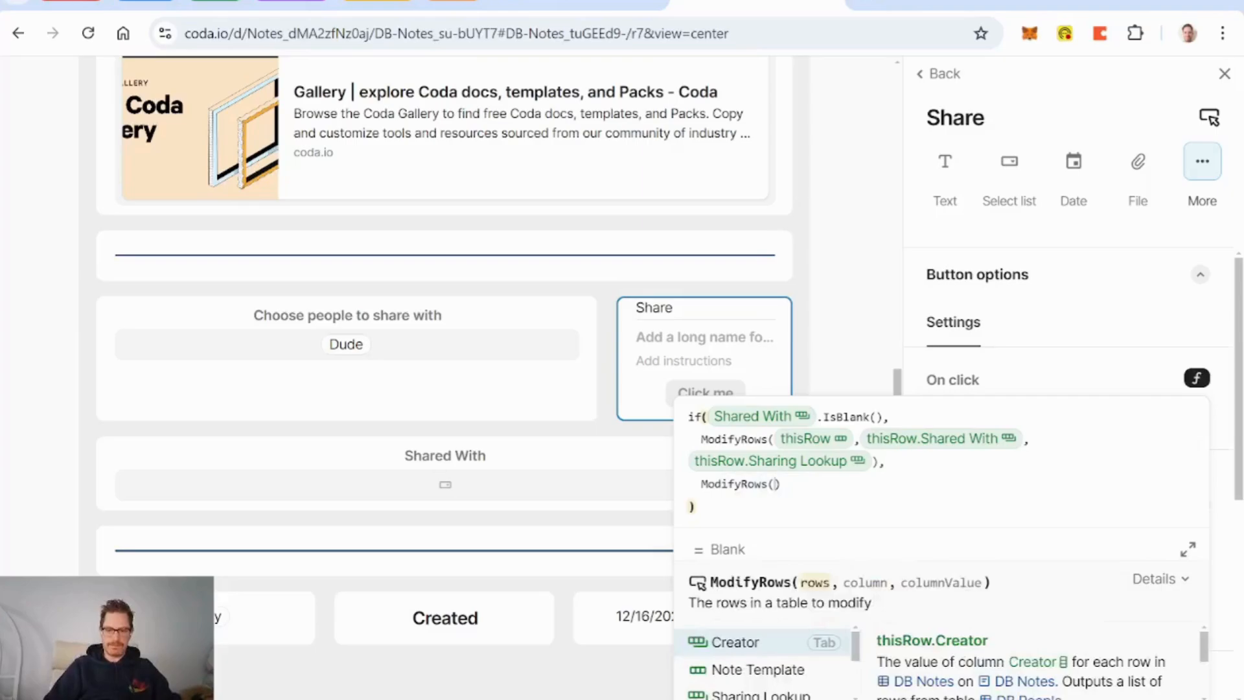
pyautogui.write('this')
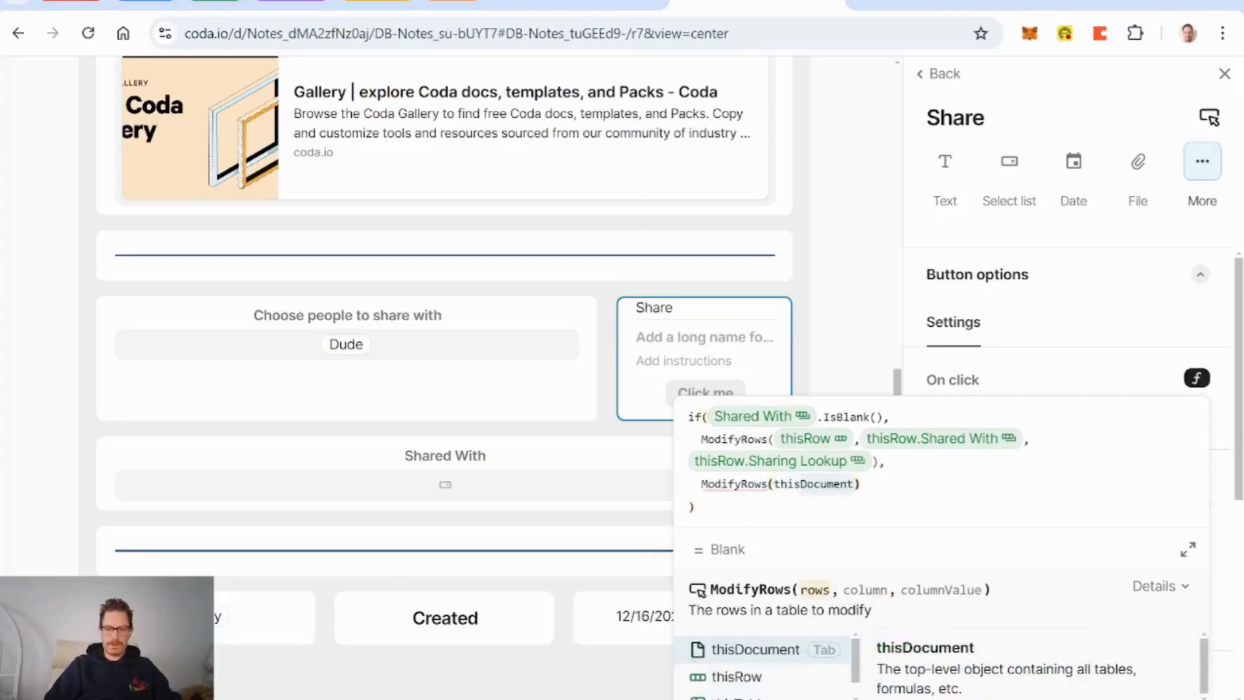
pyautogui.write('R')
pyautogui.press('Tab')
pyautogui.write(',Title')
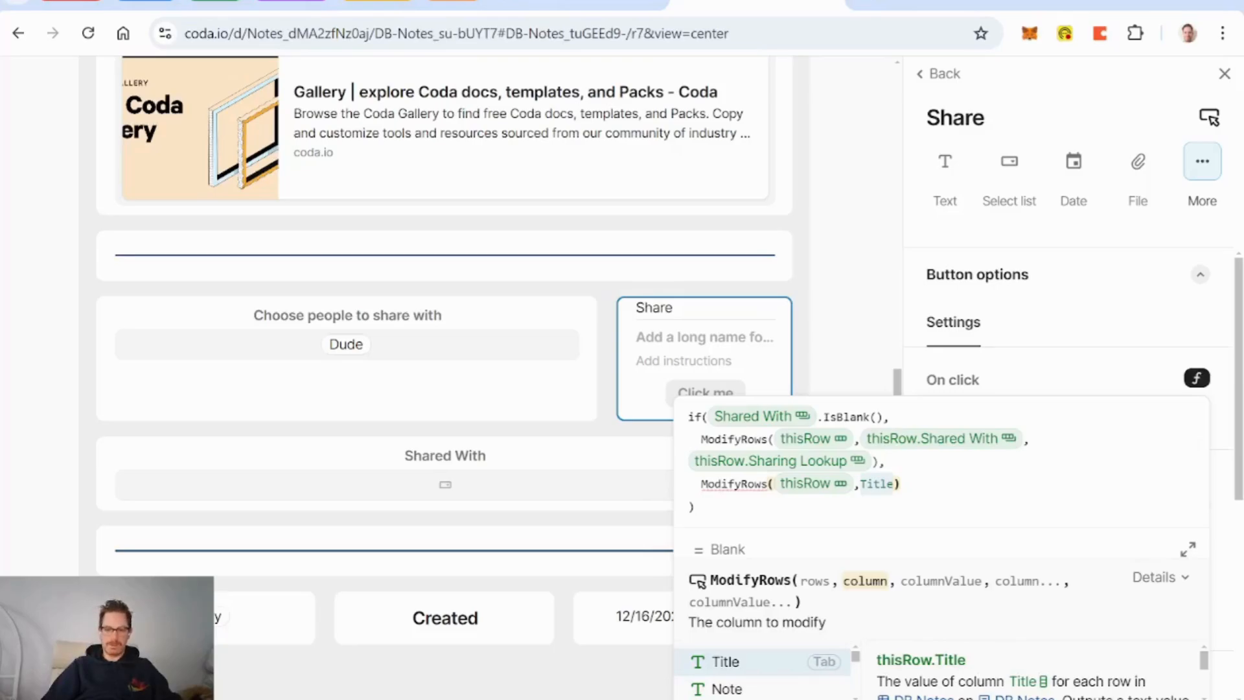
pyautogui.press('BackSpace')
pyautogui.press('BackSpace')
pyautogui.press('BackSpace')
pyautogui.press('BackSpace')
pyautogui.press('BackSpace')
pyautogui.write('sharing Lookup')
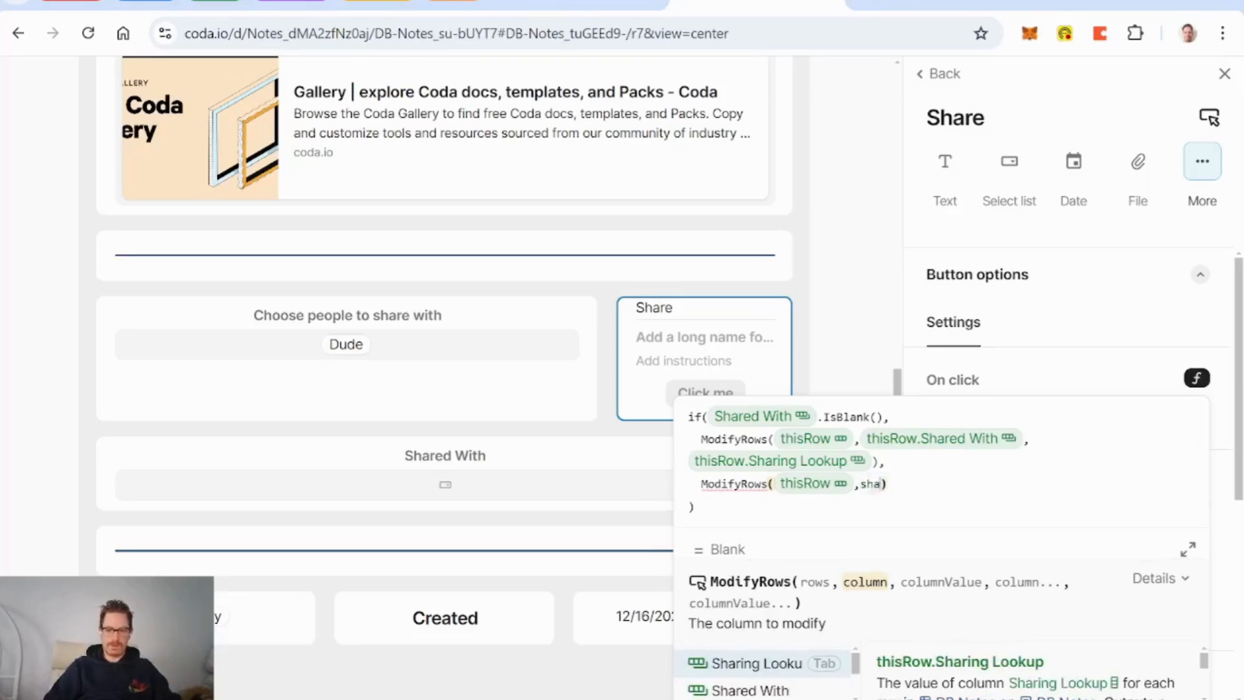
pyautogui.press('Down')
pyautogui.press('Tab')
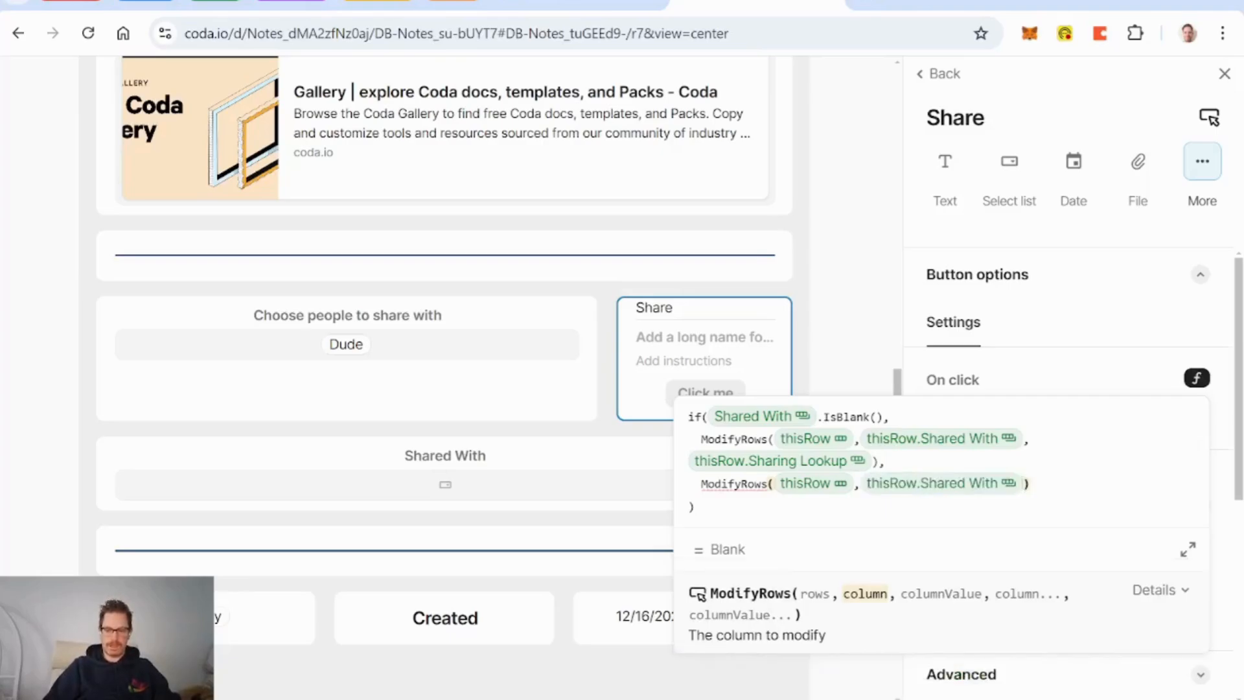
# Step: Set the otherwise value to ListCombine(thisRow.Shared With, thisRow.Sharing Lookup)
pyautogui.write(',listcombine()')
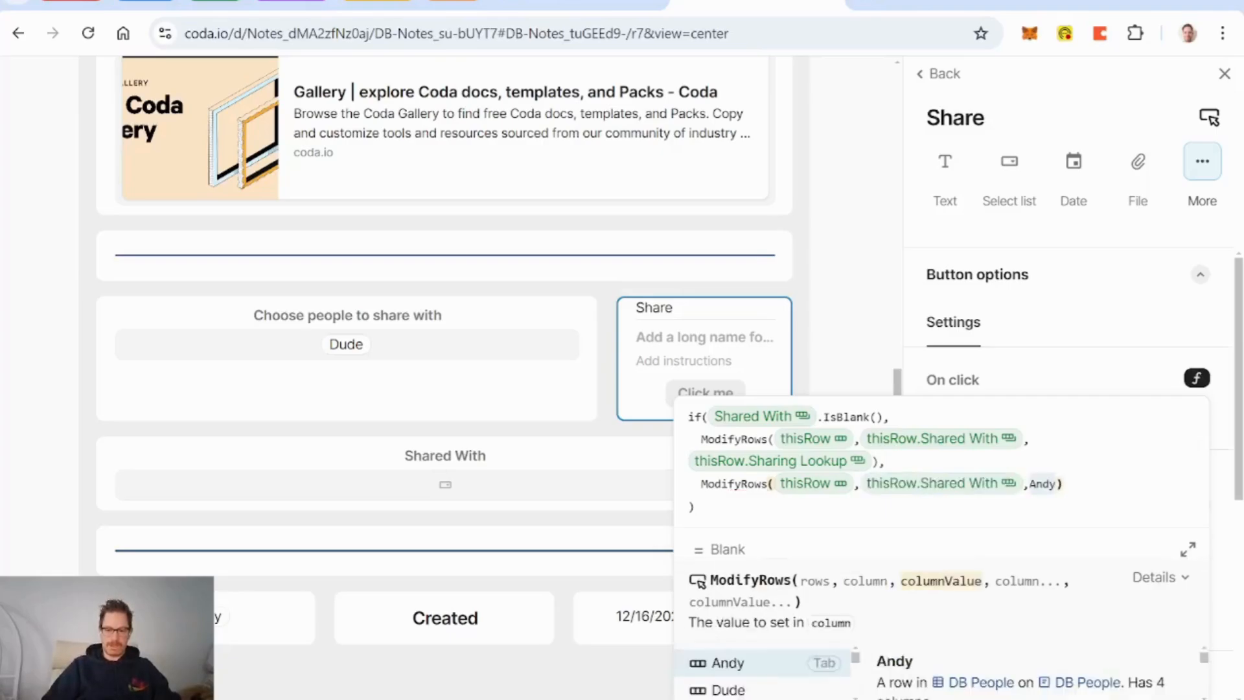
pyautogui.press('Tab')
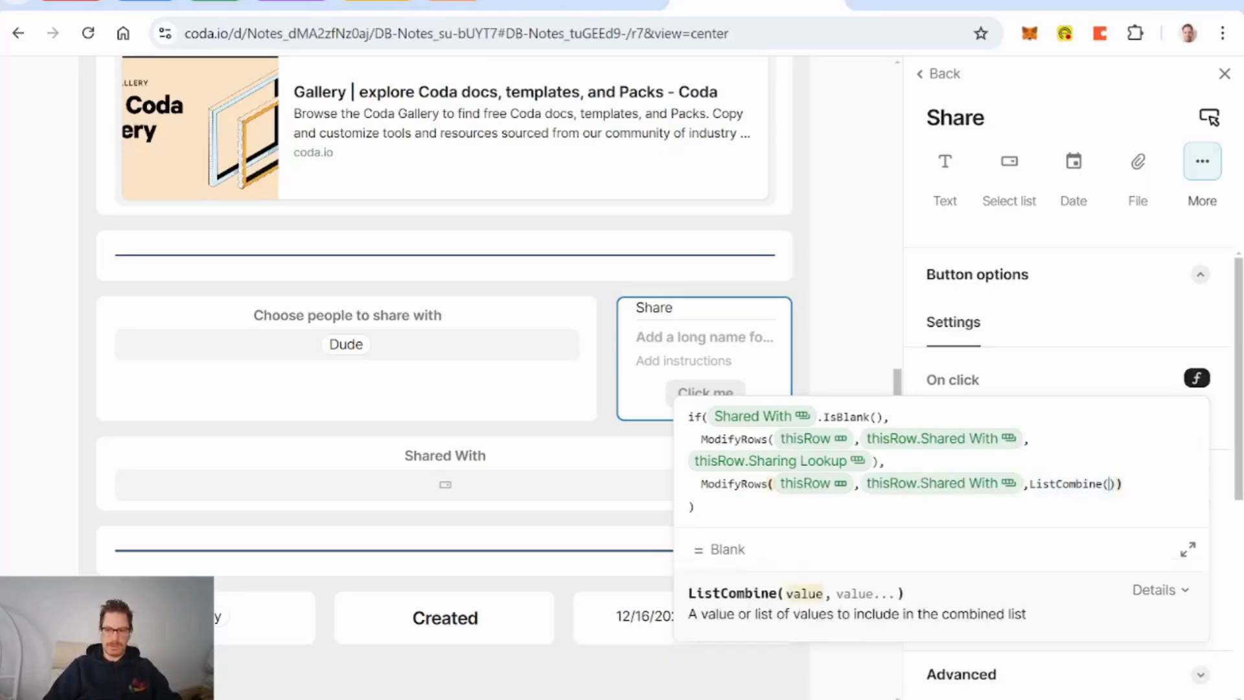
pyautogui.write('thisrow')
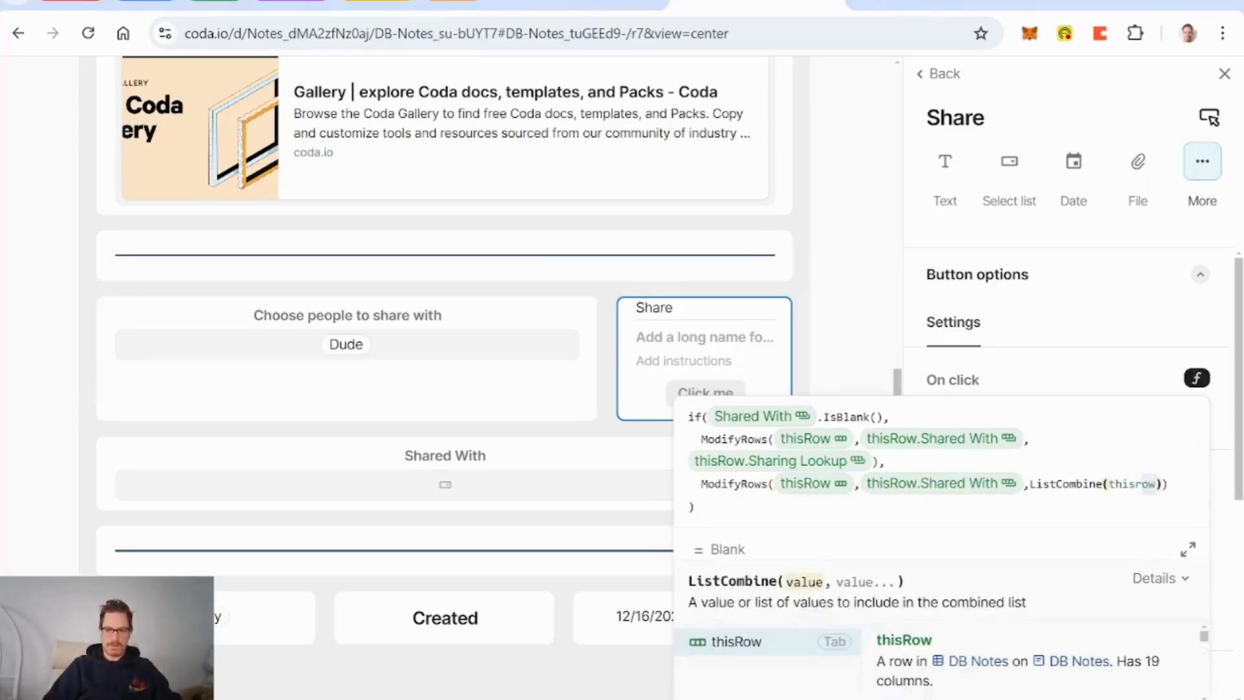
pyautogui.press('Tab')
pyautogui.write('.sharedw')
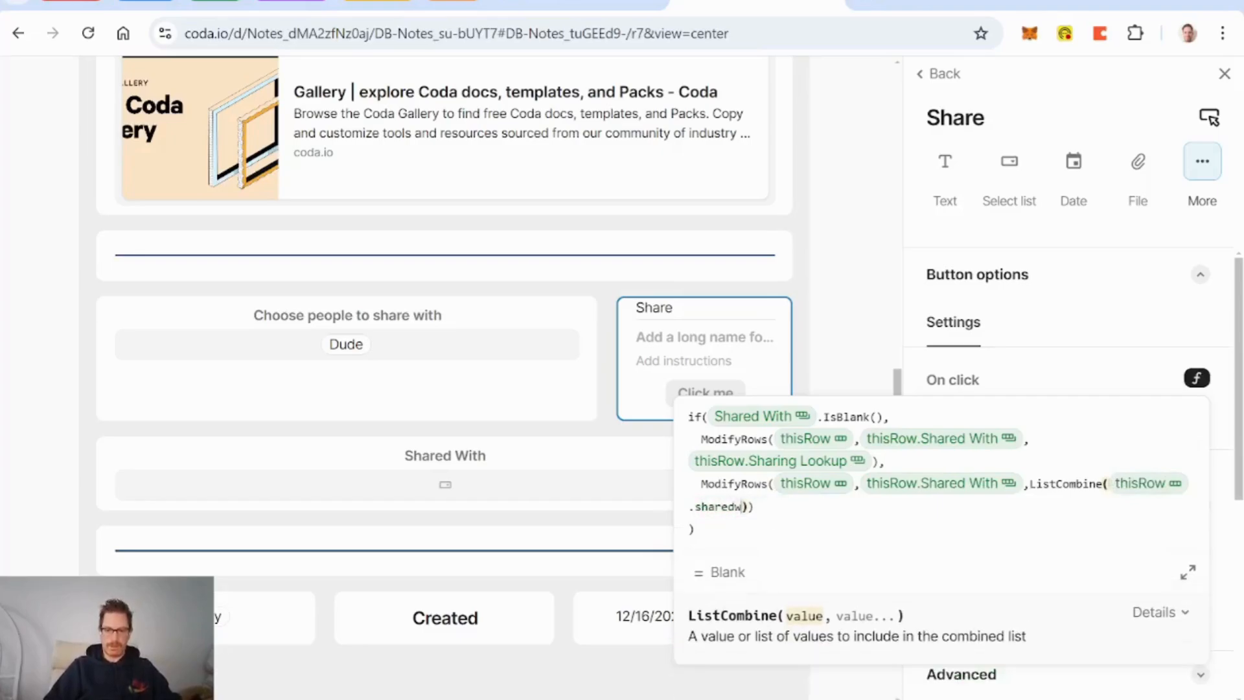
pyautogui.press('BackSpace')
pyautogui.press('Tab')
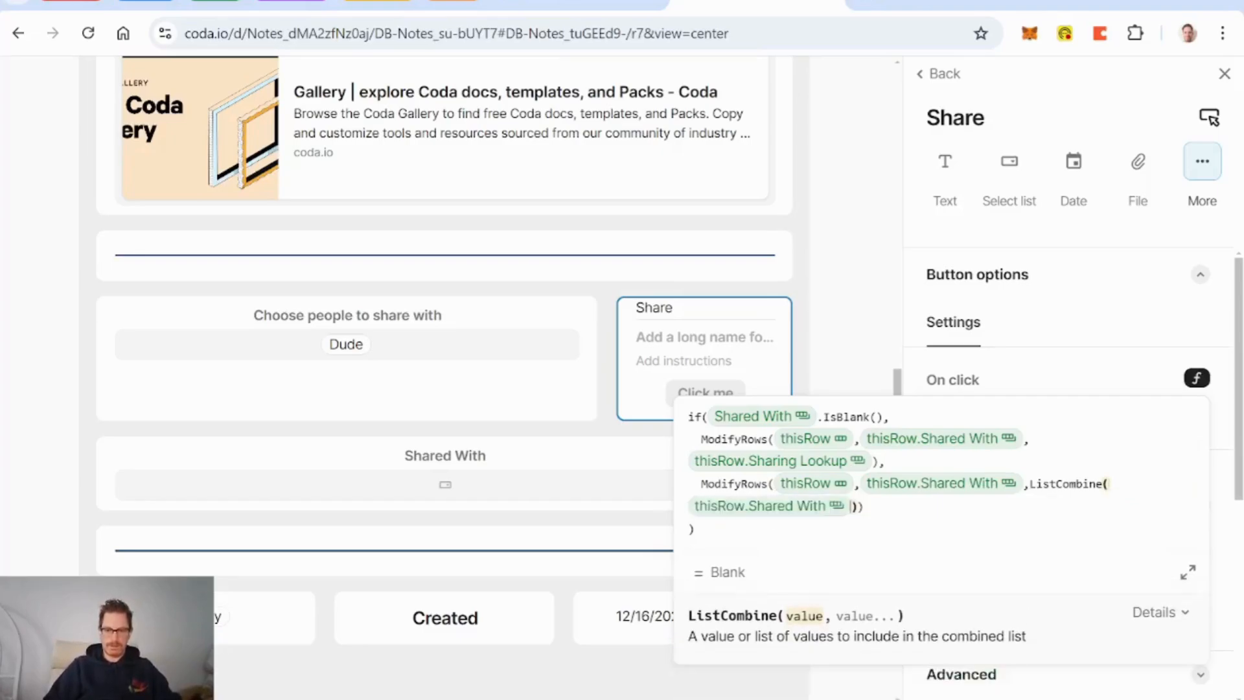
pyautogui.write(',Title')
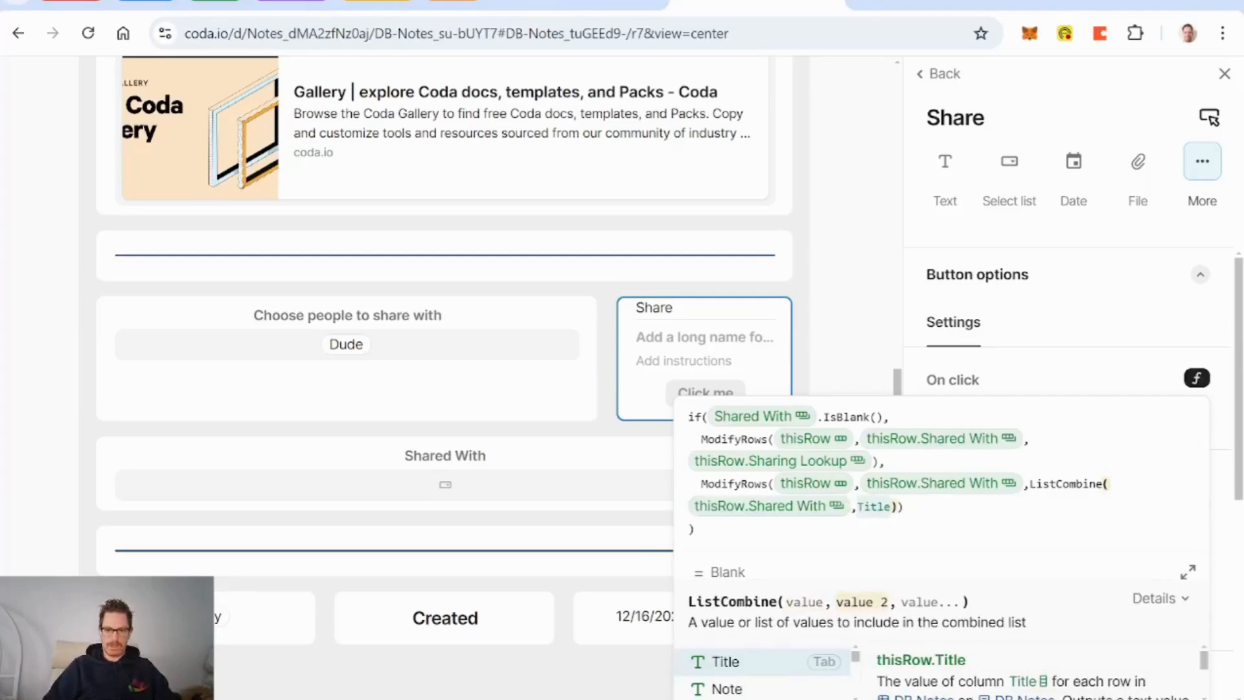
pyautogui.write('sharing Lookup')
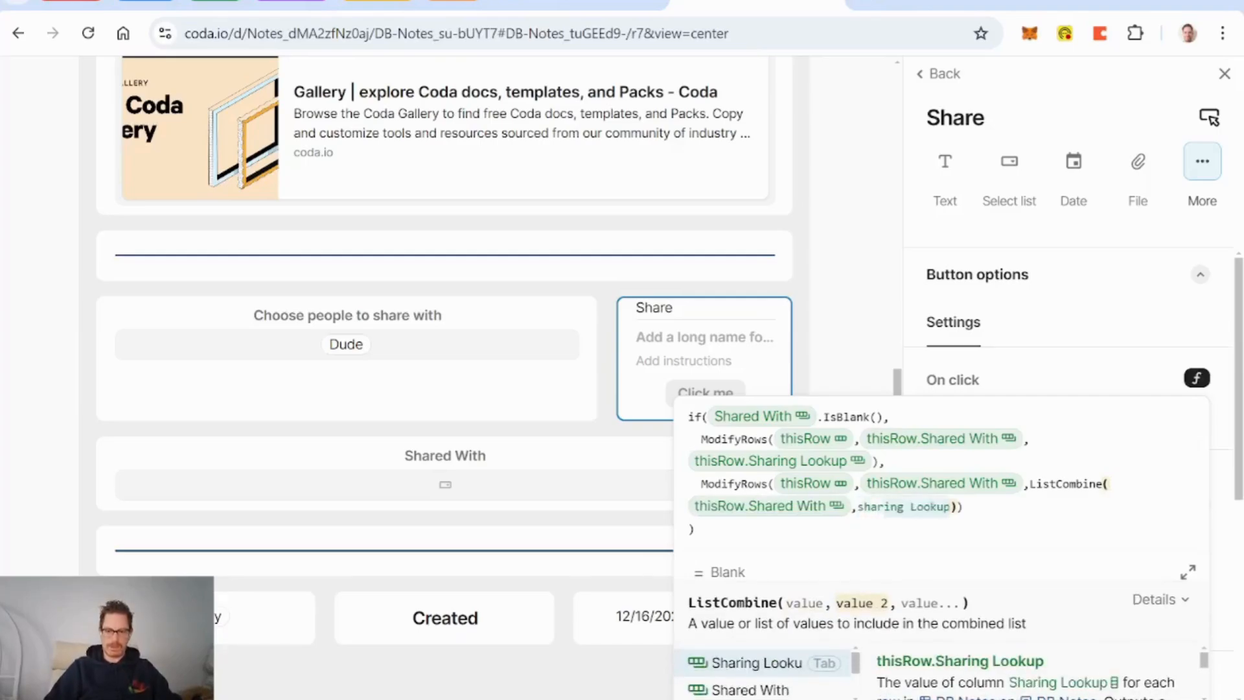
pyautogui.press('Tab')
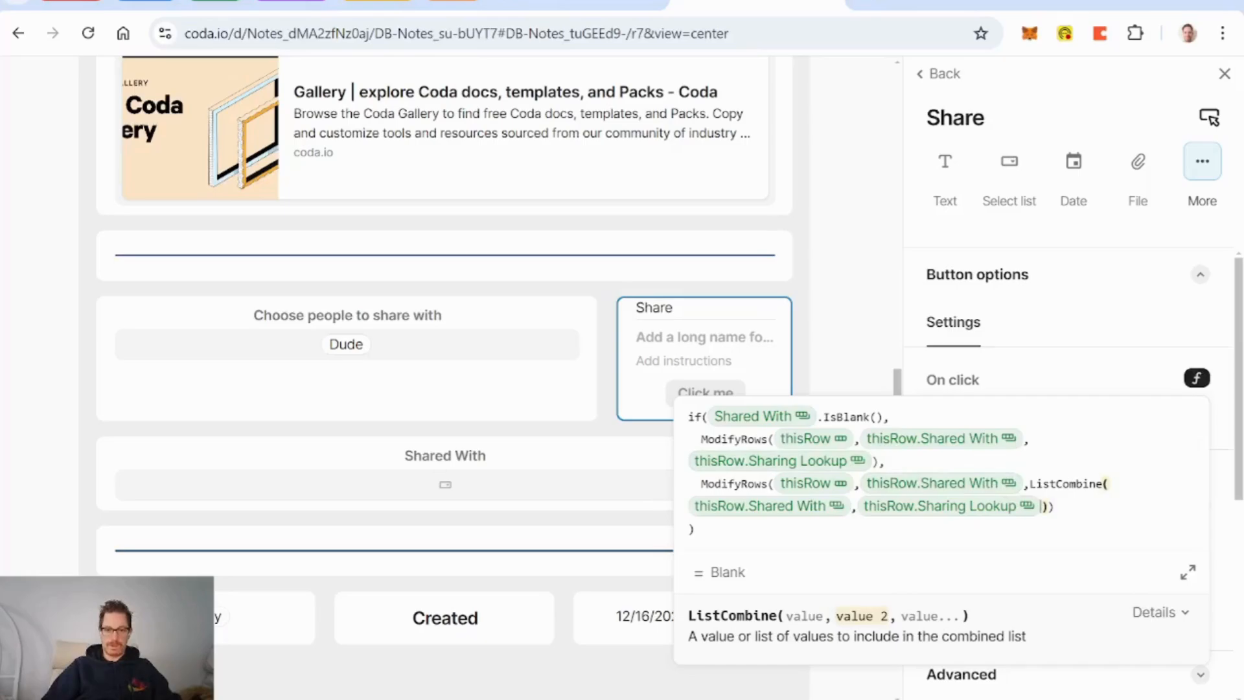
pyautogui.click(689, 417)
# Step: Wrap the if statement in RunActions and indent the if and ModifyRows lines
pyautogui.hotkey('shift', 'Return')
pyautogui.press('Up')
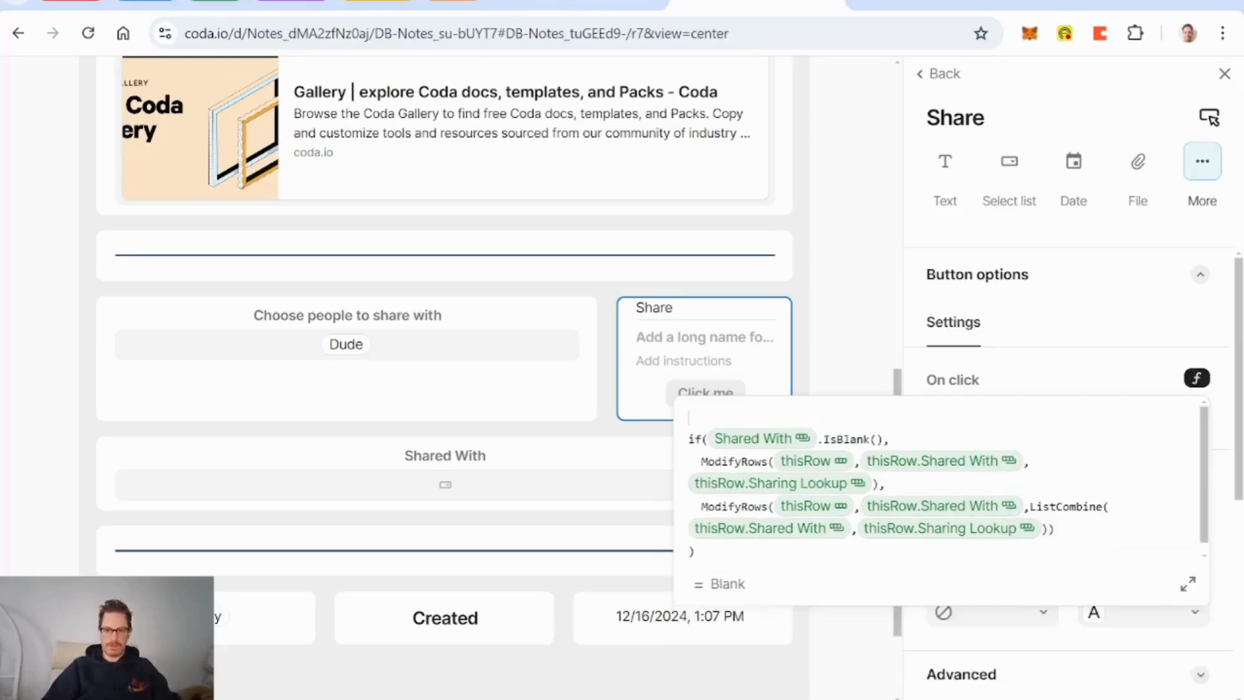
pyautogui.write('RunActions')
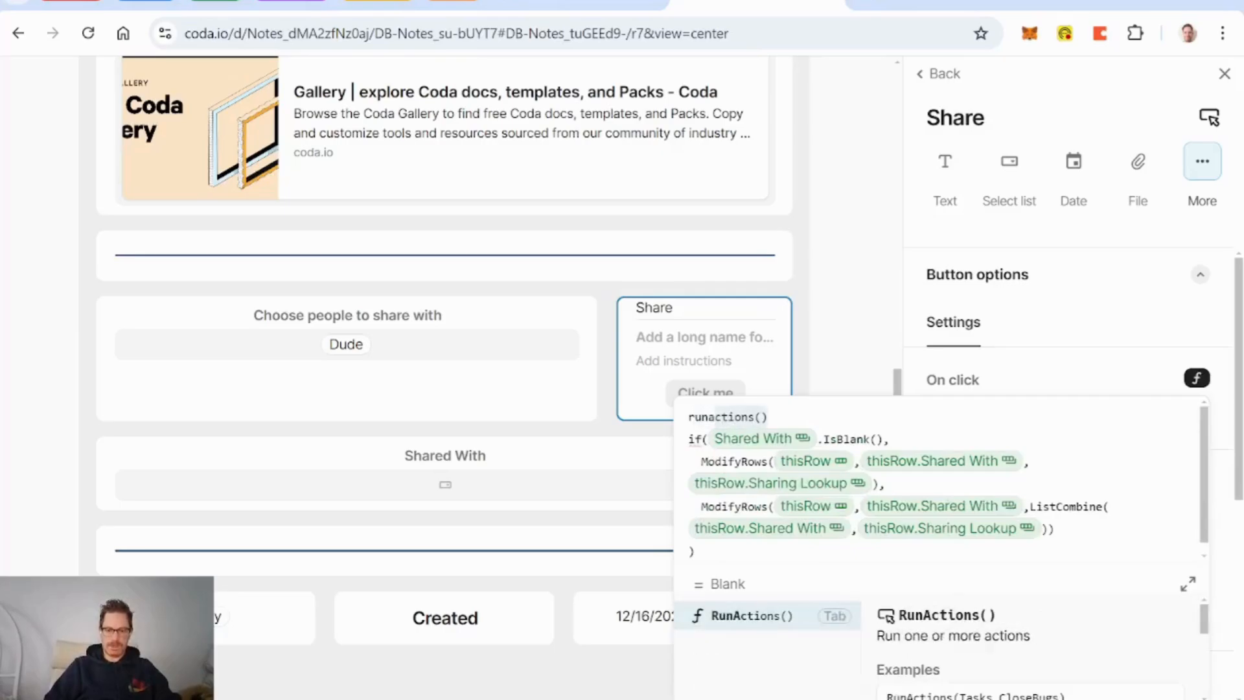
pyautogui.press('Tab')
pyautogui.press('Right')
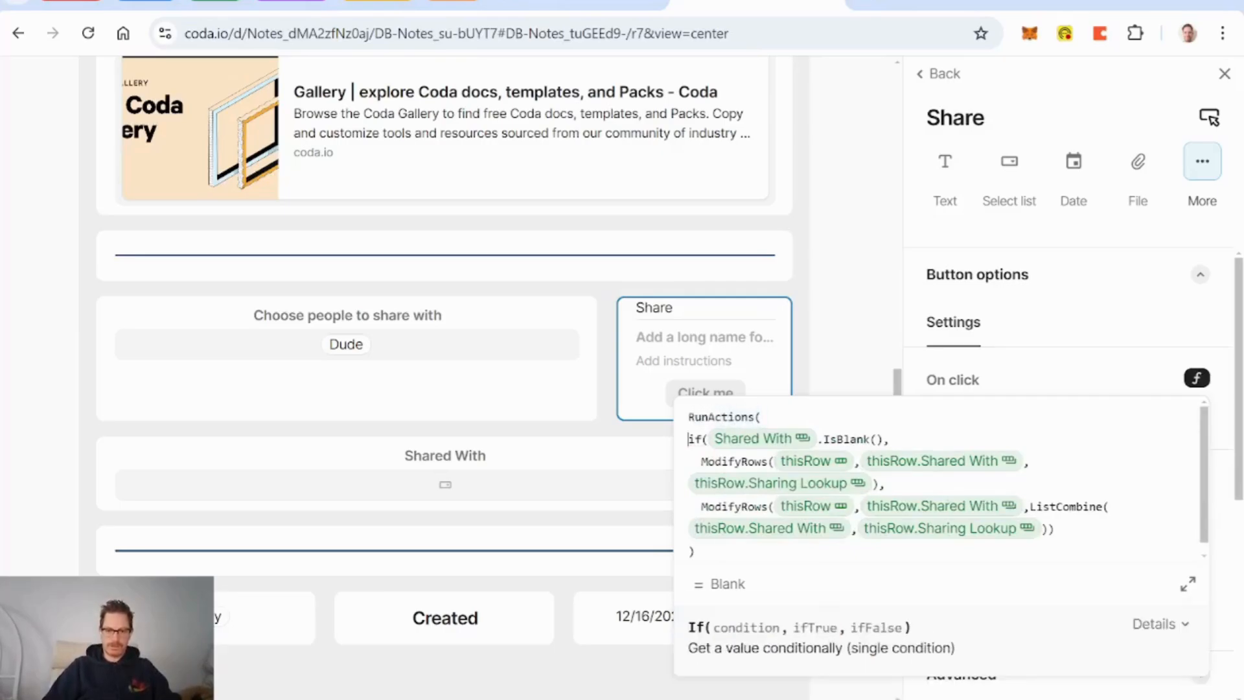
pyautogui.press('Tab')
pyautogui.press('Down')
pyautogui.press('Tab')
pyautogui.press('Down')
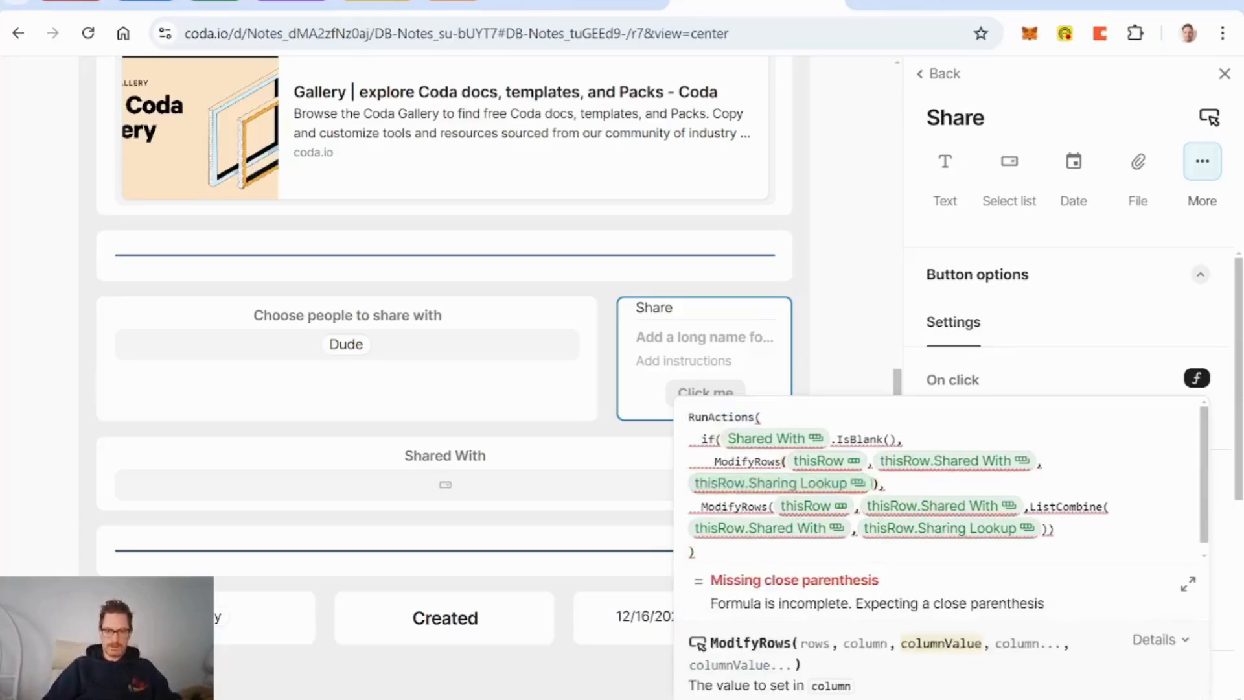
pyautogui.press('Down')
pyautogui.press('Tab')
# Step: Close the if block and RunActions with parentheses on separate lines
pyautogui.press('Down')
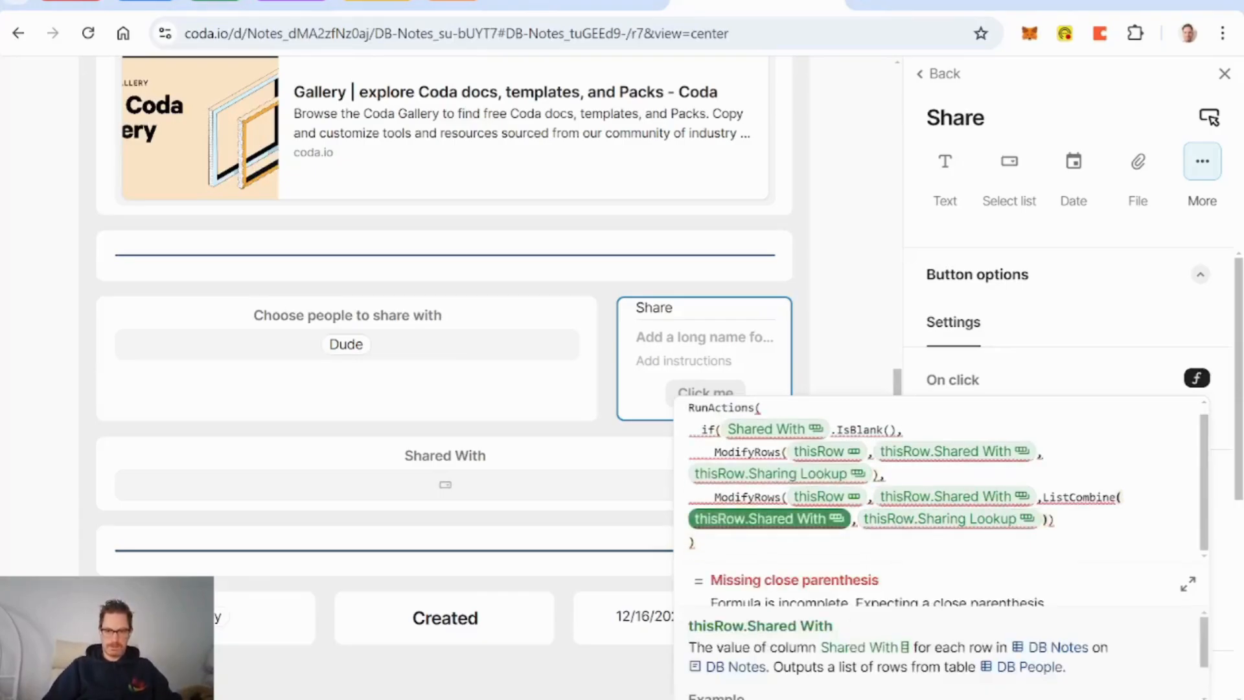
pyautogui.press('Left')
pyautogui.press('Right')
pyautogui.press('End')
pyautogui.press('Return')
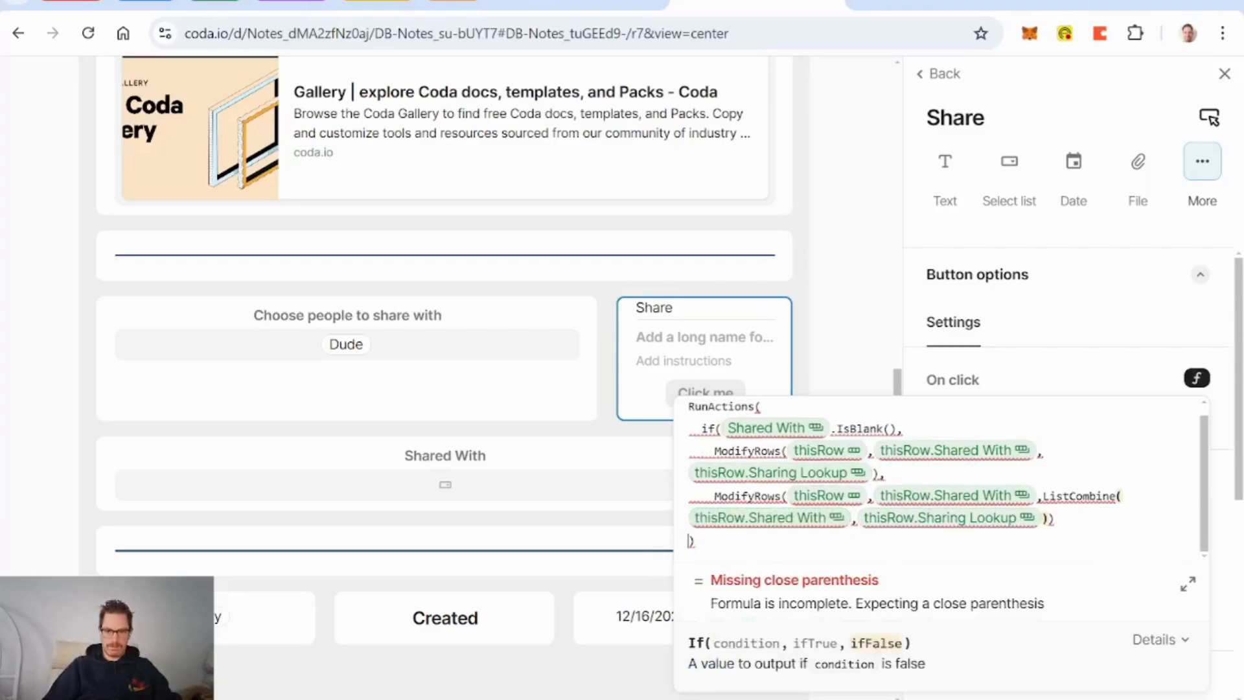
pyautogui.press('Tab')
pyautogui.write(')')
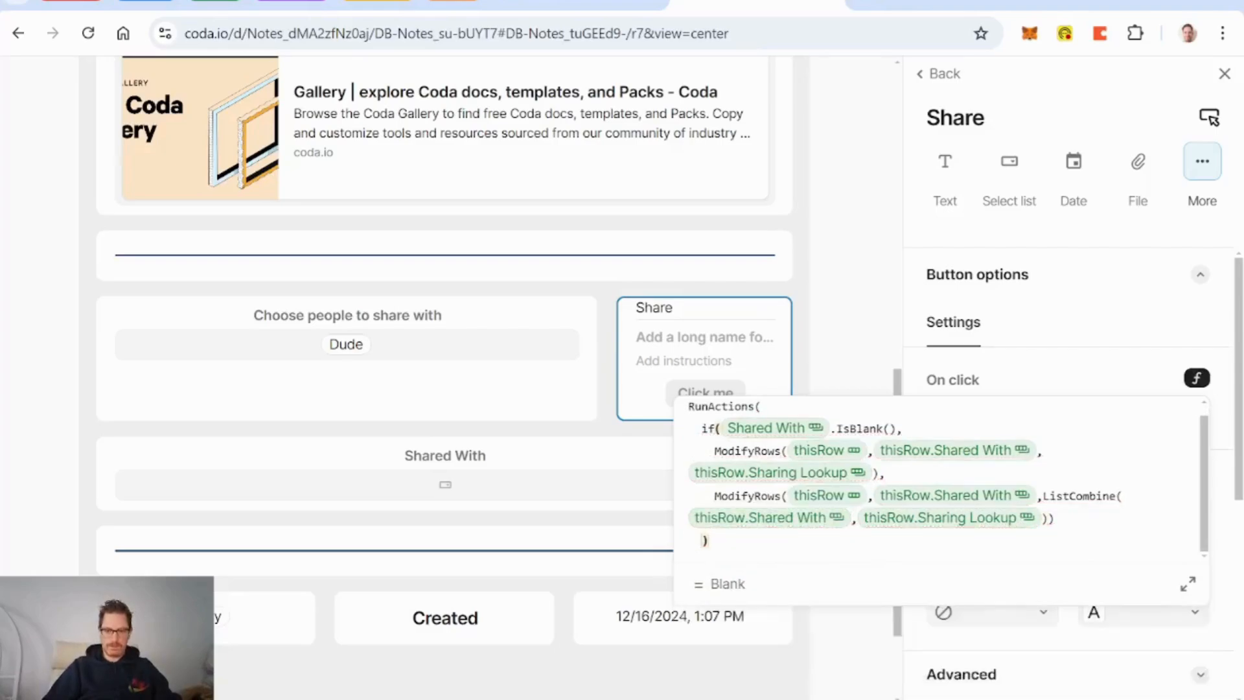
pyautogui.write(',')
pyautogui.press('Return')
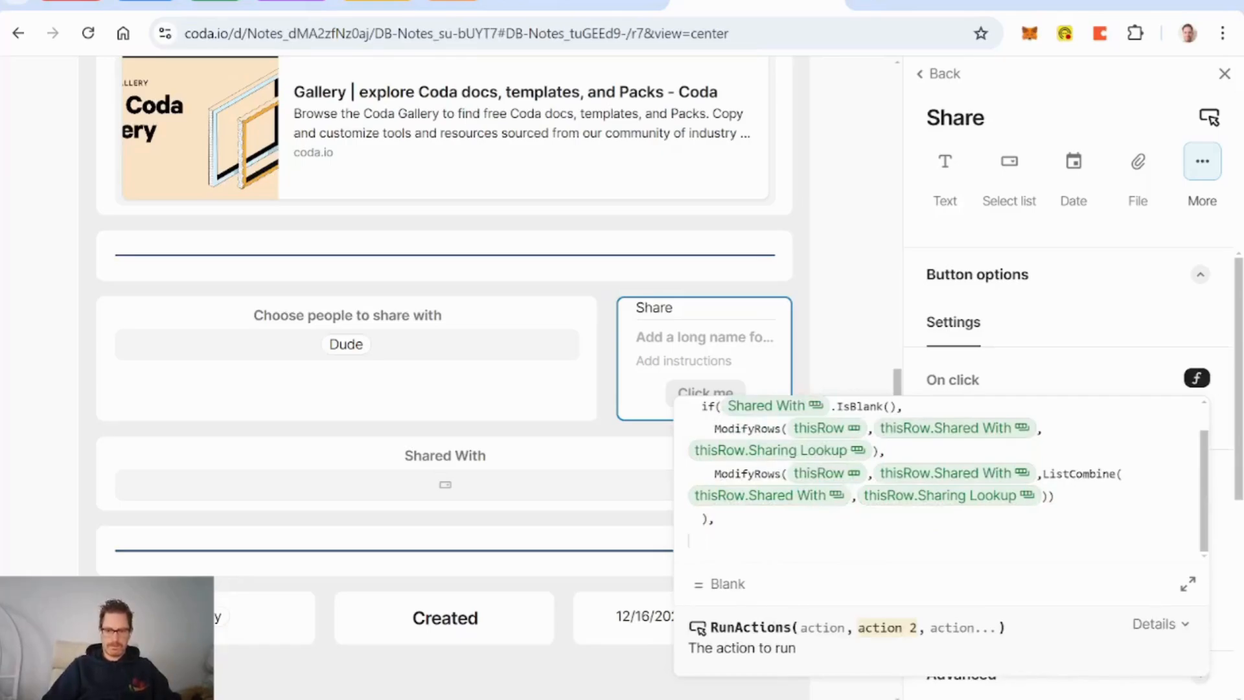
pyautogui.write(')')
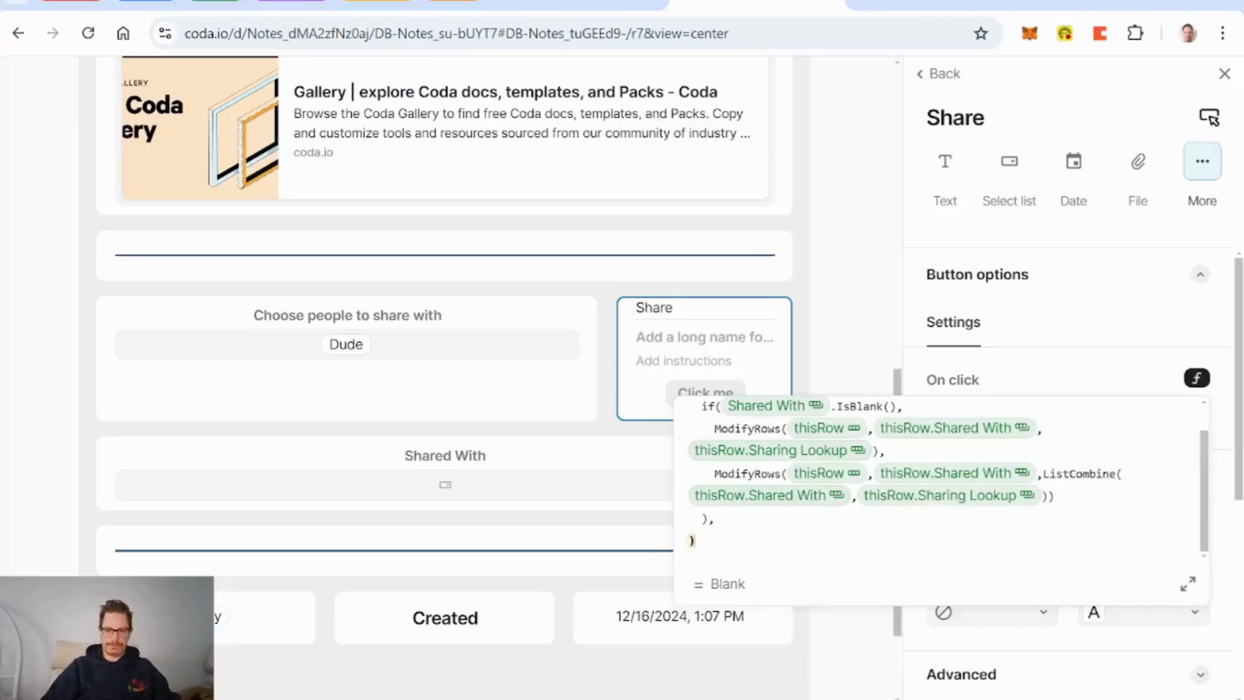
# Step: Add a Notify(Sharing Lookup.Coda Person, ) action, leaving the message empty
pyautogui.press('Left')
pyautogui.press('Left')
pyautogui.press('Return')
pyautogui.write('noti')
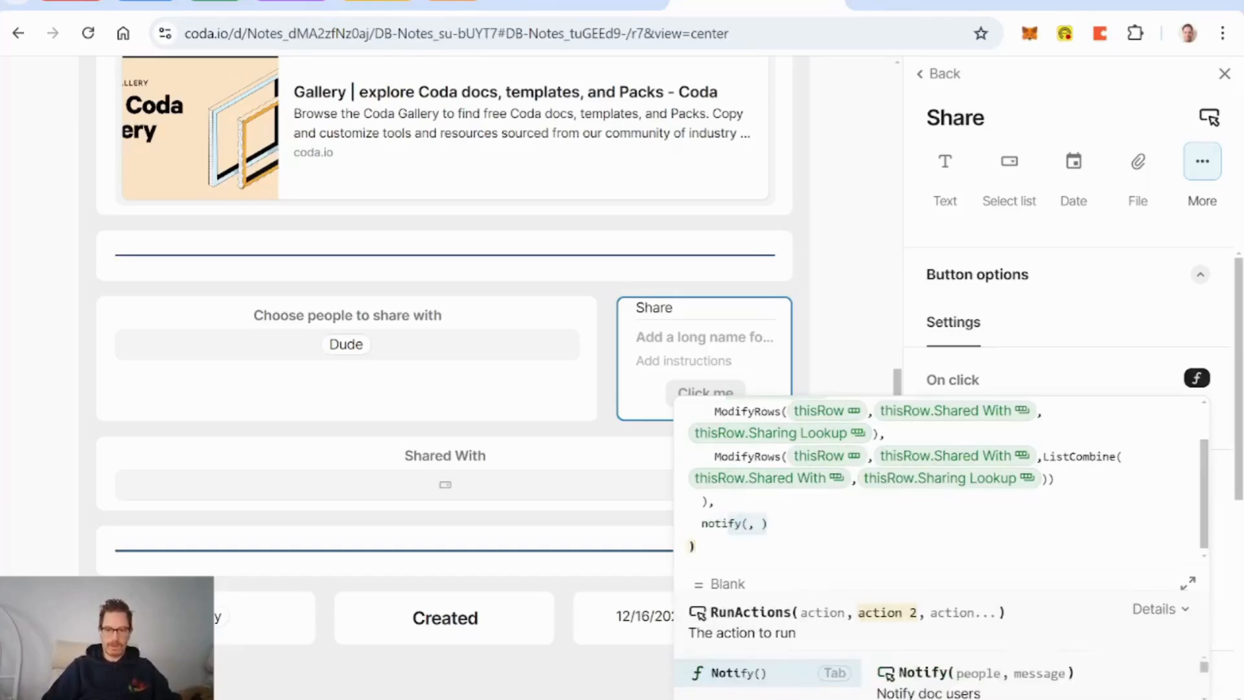
pyautogui.press('Tab')
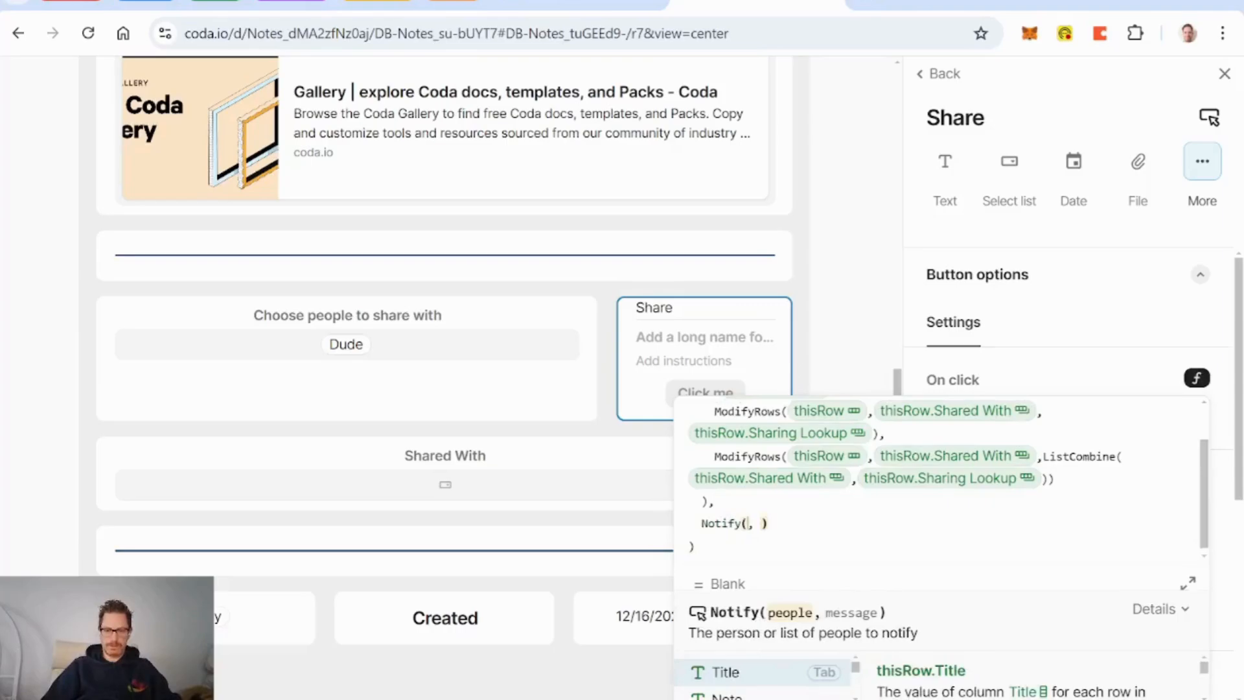
pyautogui.write('choo')
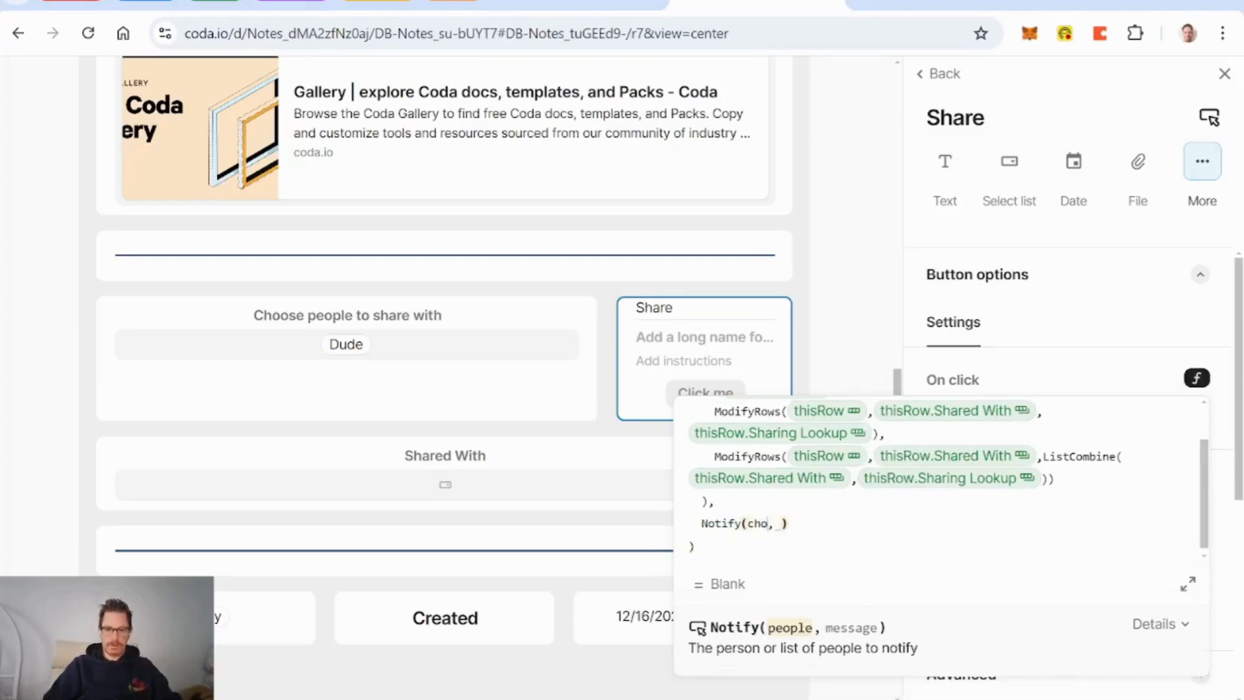
pyautogui.press('BackSpace')
pyautogui.press('BackSpace')
pyautogui.press('BackSpace')
pyautogui.press('BackSpace')
pyautogui.write('sha')
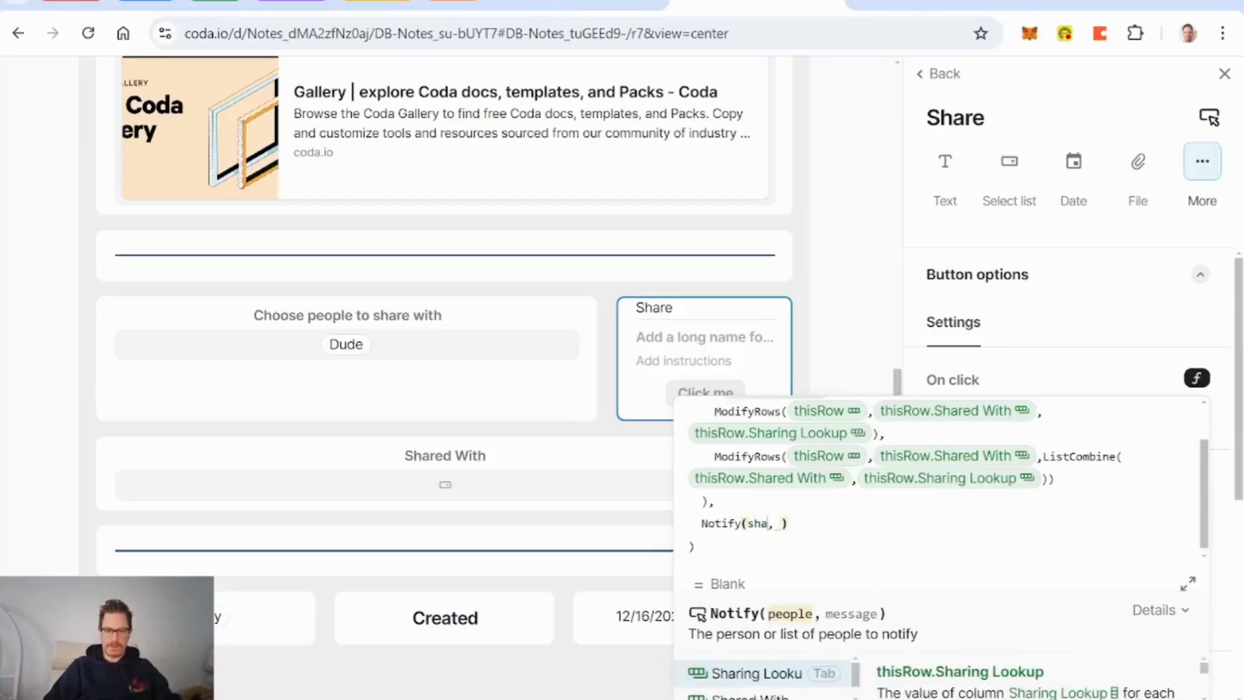
pyautogui.press('Tab')
pyautogui.write('.co')
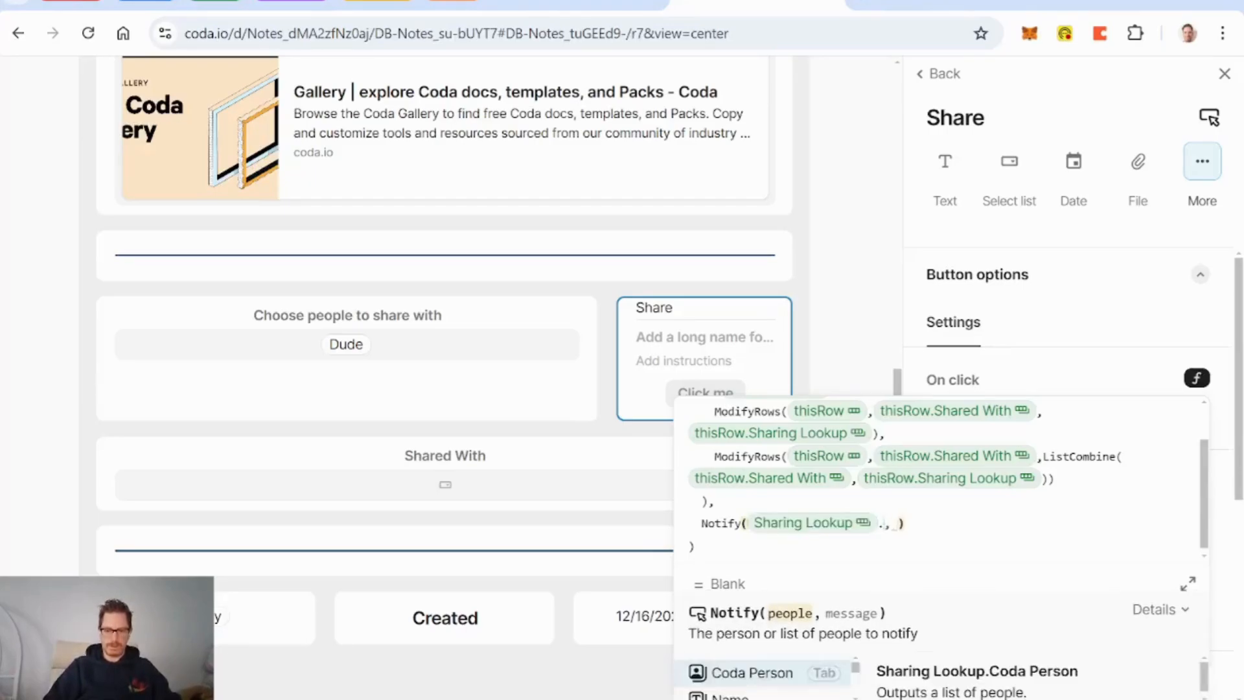
pyautogui.press('Tab')
pyautogui.press('Right')
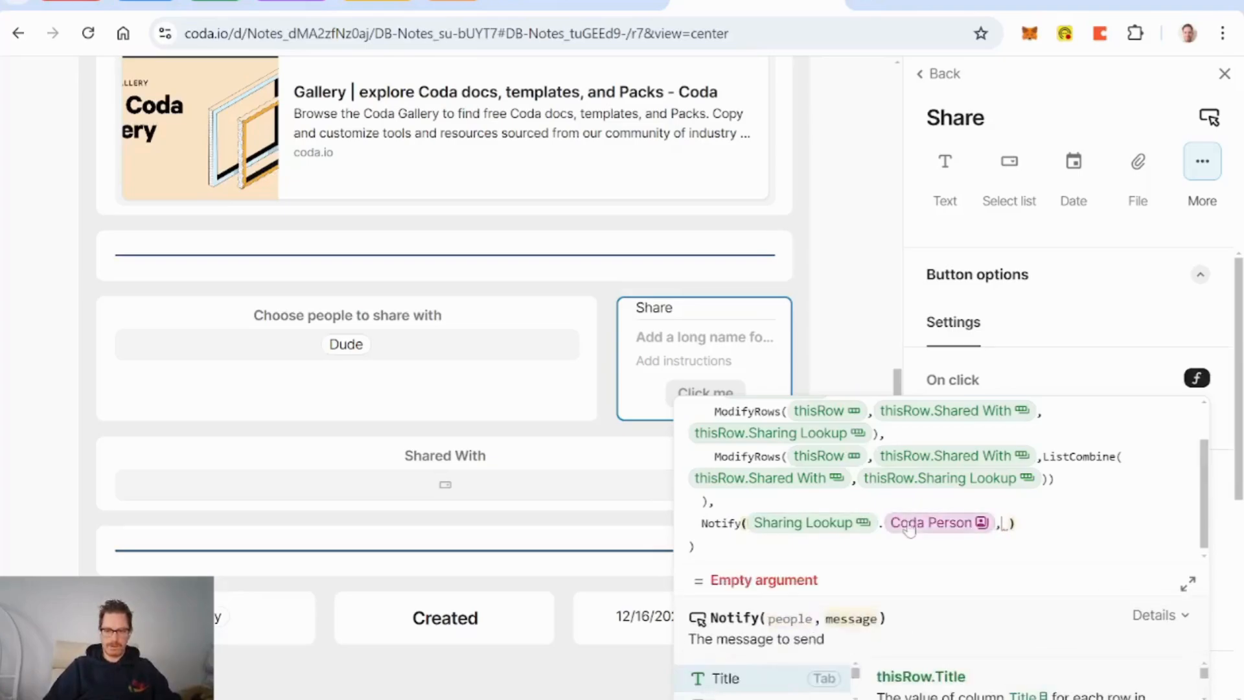
pyautogui.write('concatenate(')
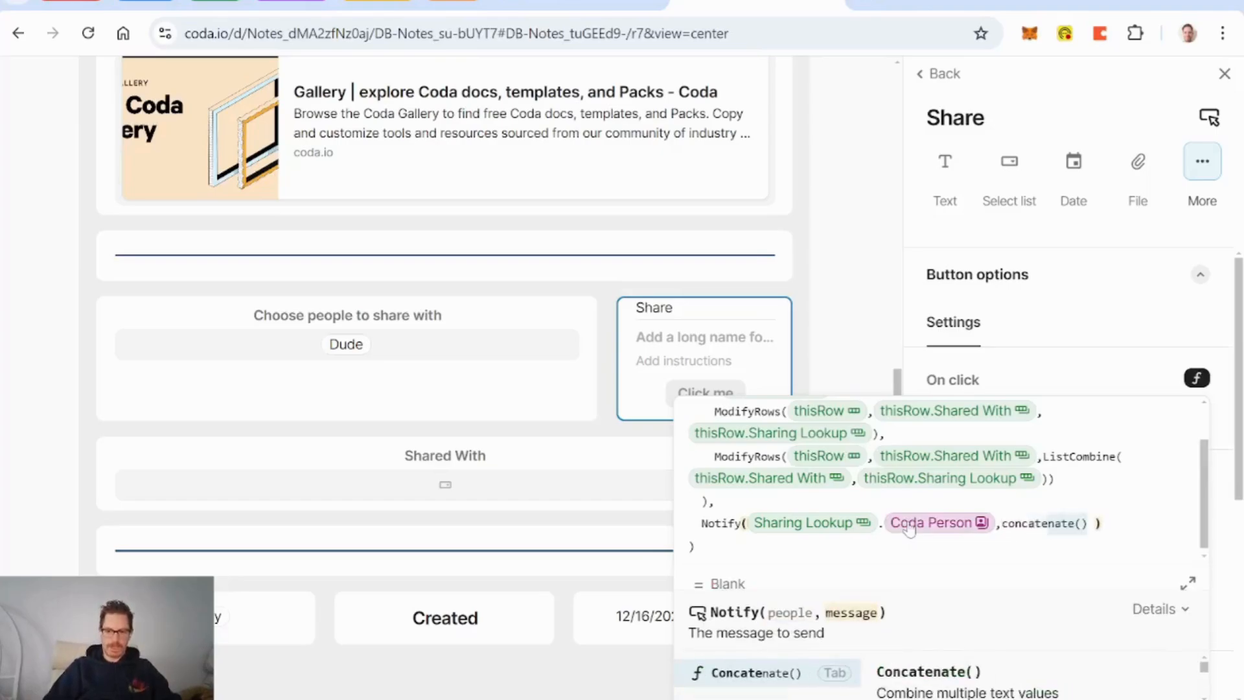
pyautogui.press('Tab')
pyautogui.press('BackSpace')
pyautogui.press('BackSpace')
pyautogui.press('BackSpace')
pyautogui.press('BackSpace')
pyautogui.press('BackSpace')
pyautogui.press('BackSpace')
pyautogui.press('BackSpace')
pyautogui.press('BackSpace')
pyautogui.press('BackSpace')
pyautogui.press('BackSpace')
pyautogui.press('BackSpace')
pyautogui.press('BackSpace')
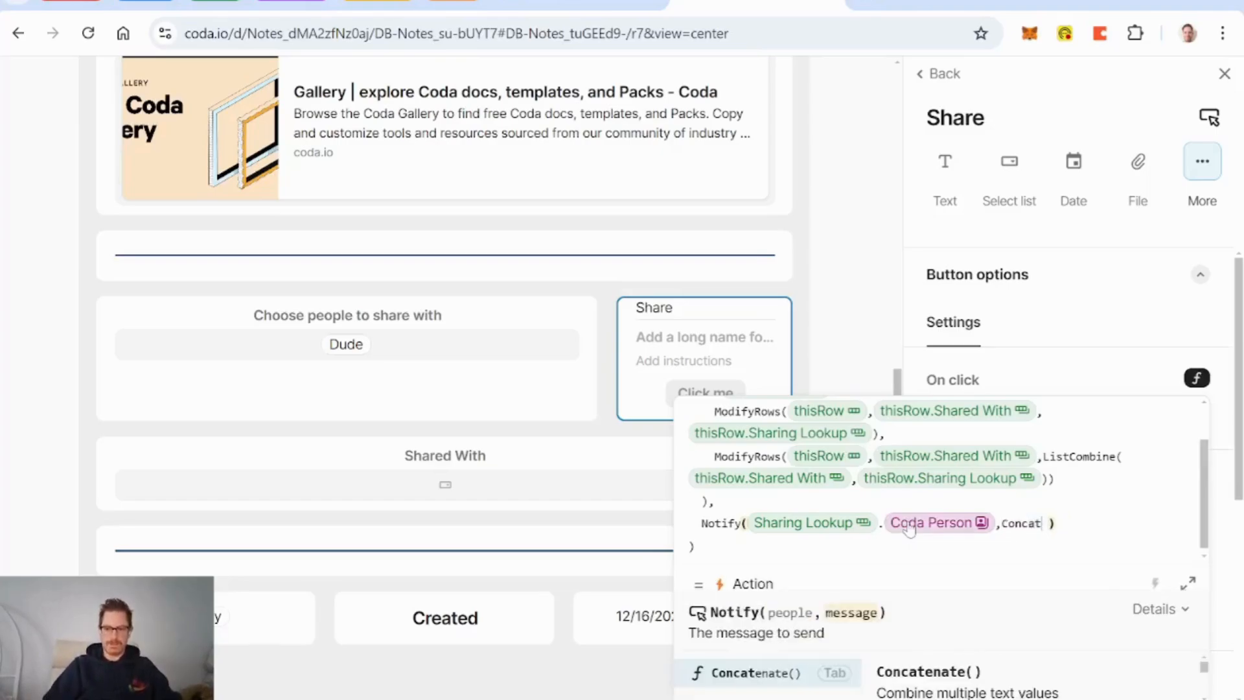
pyautogui.press('BackSpace')
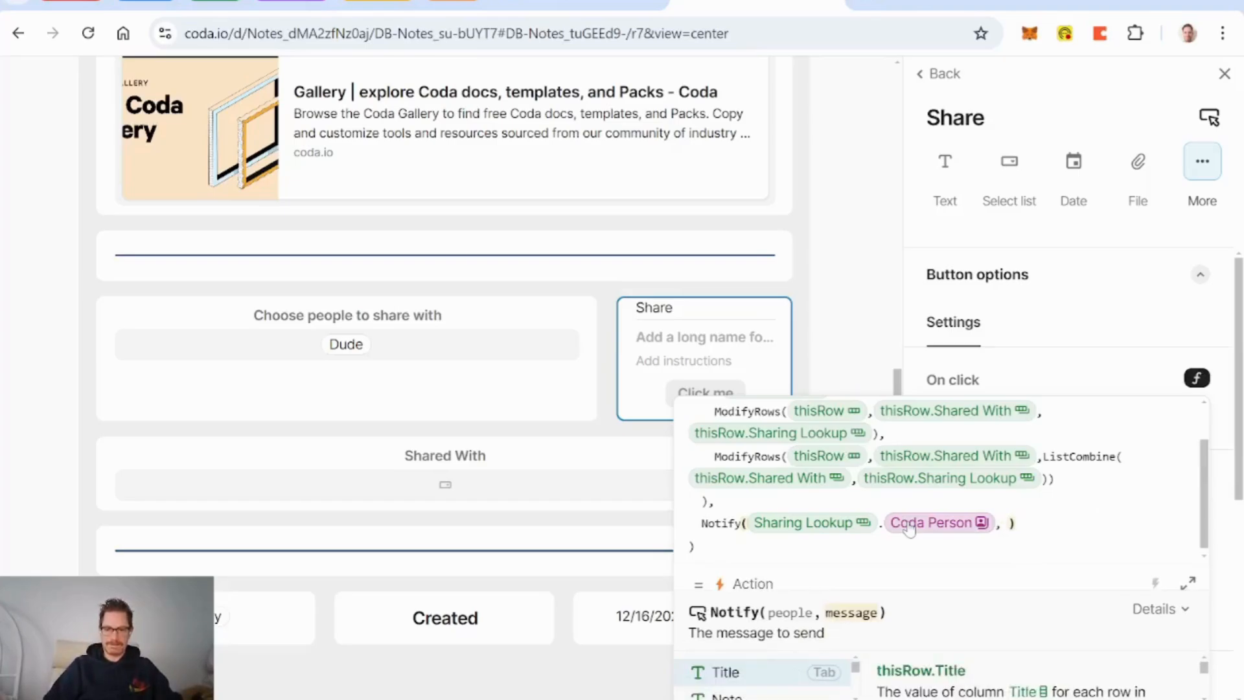
# Step: Add a 'Sharing Notification' column at the bottom of the layout, typed as Compose
pyautogui.click(847, 350)
pyautogui.scroll(-2, 454, 454)
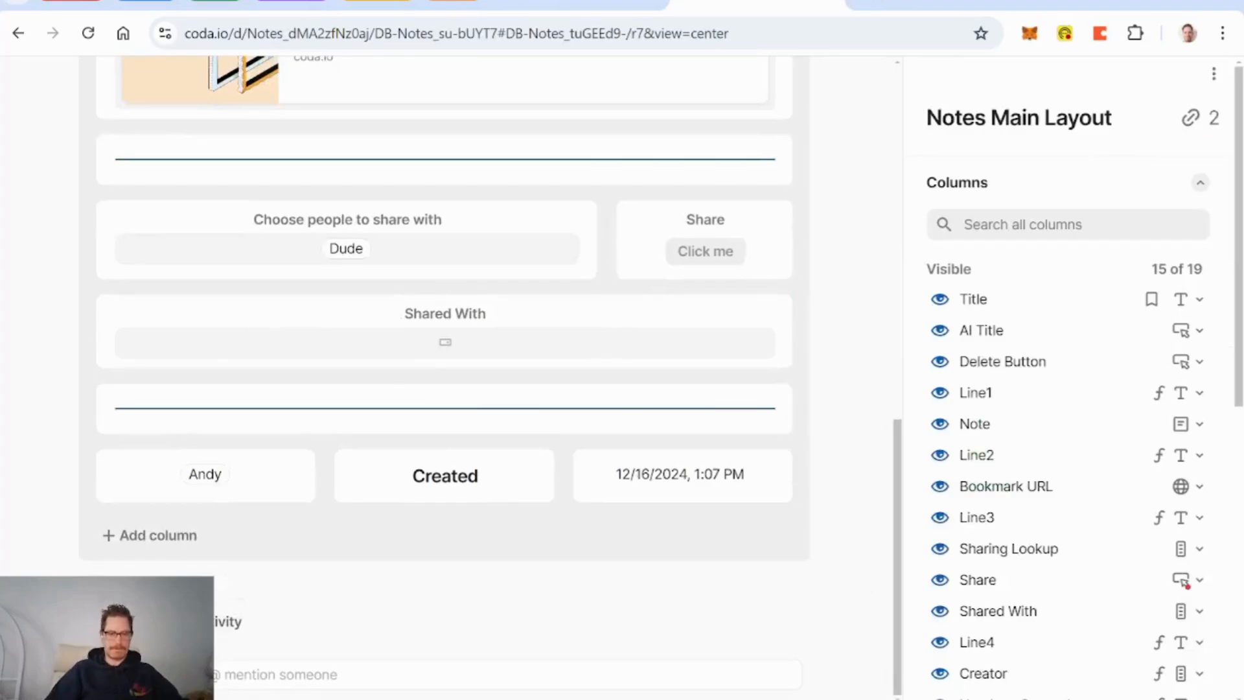
pyautogui.click(150, 550)
pyautogui.write('S')
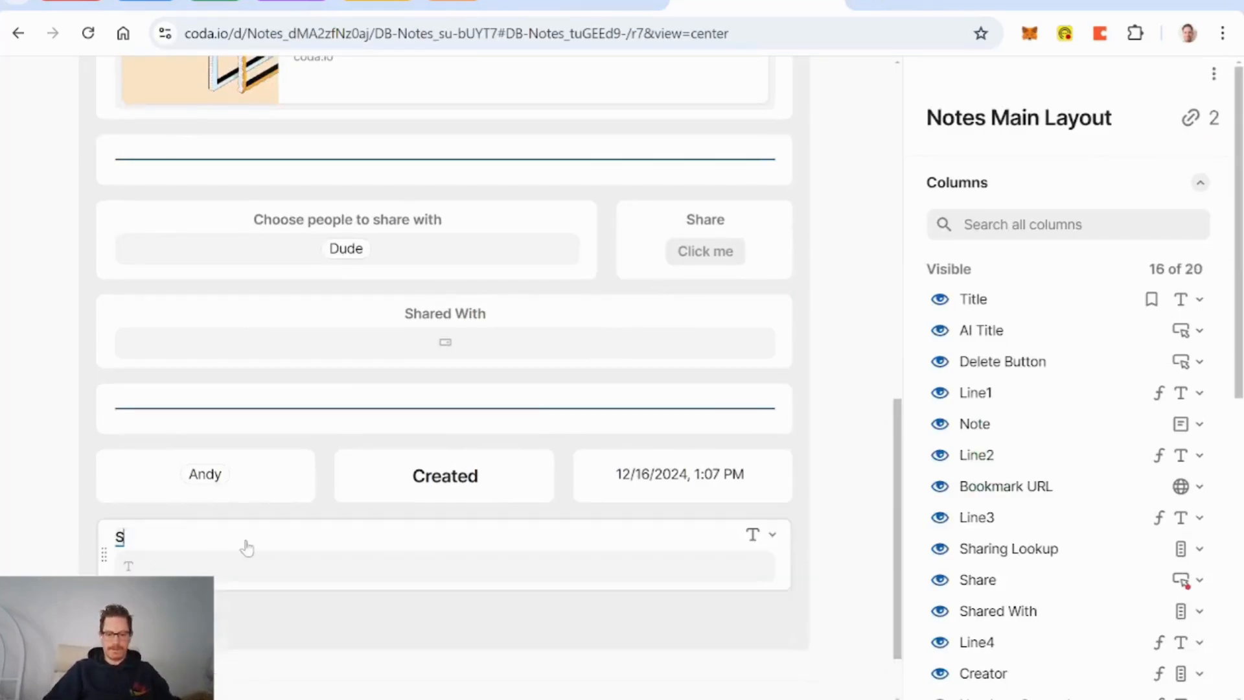
pyautogui.write('haring Notificat')
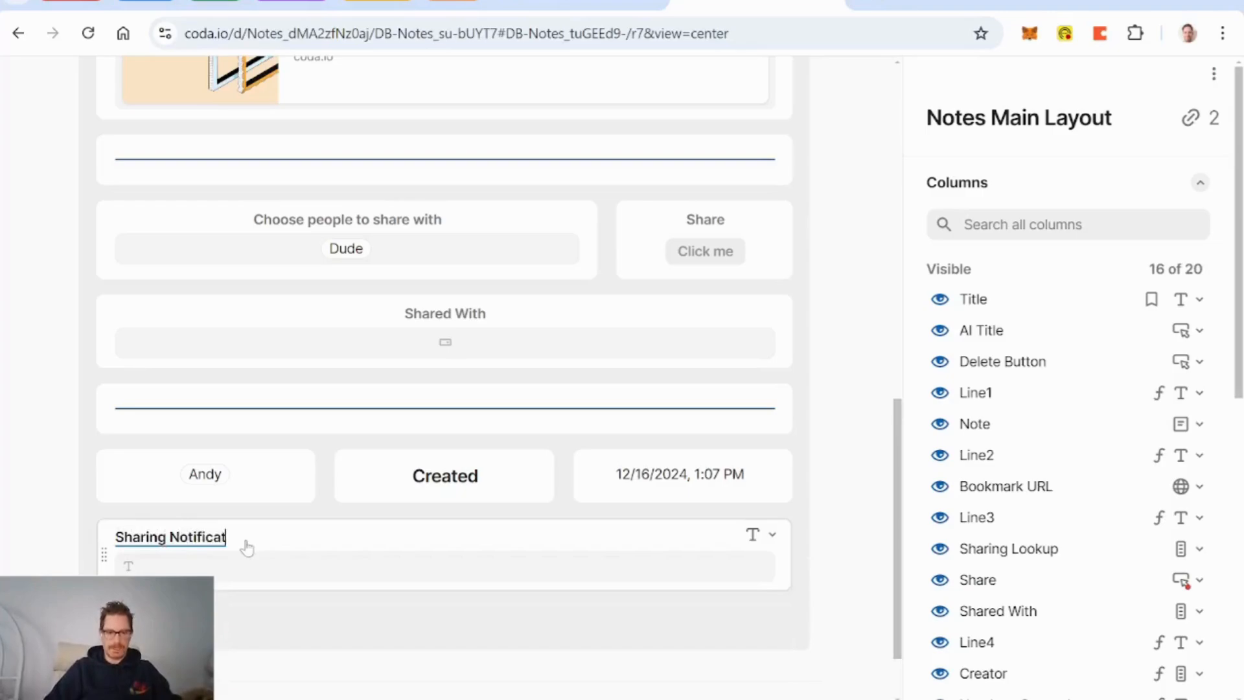
pyautogui.write('ion')
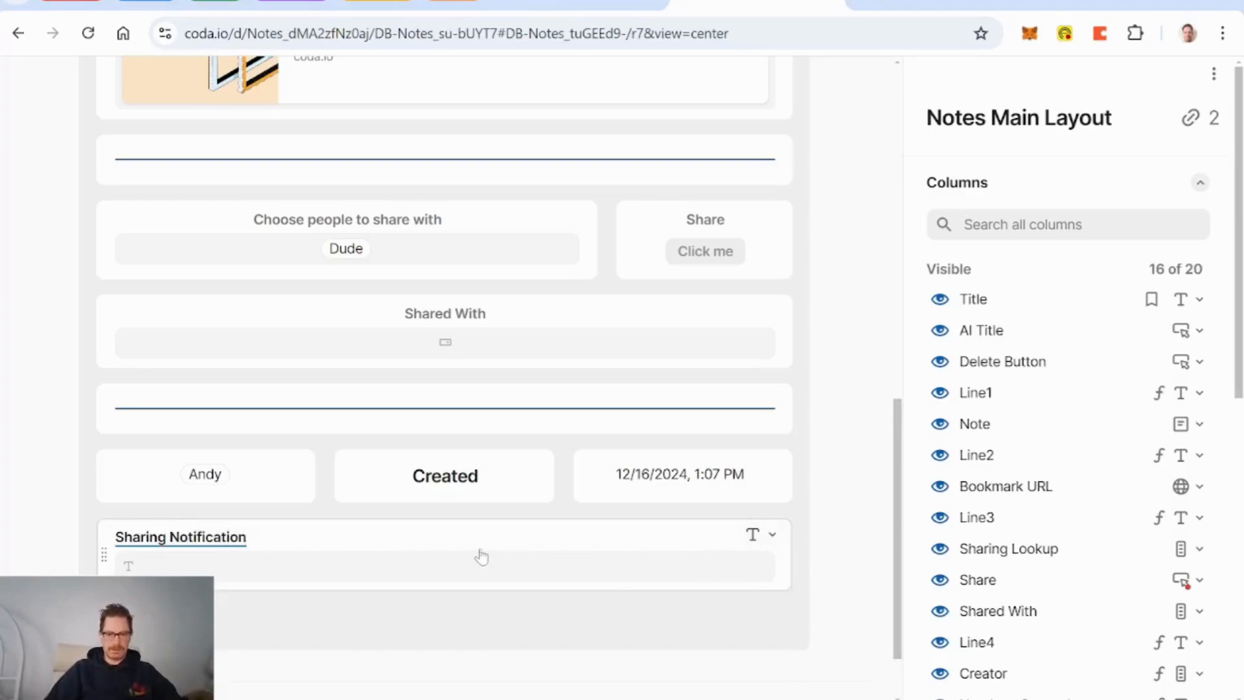
pyautogui.click(772, 536)
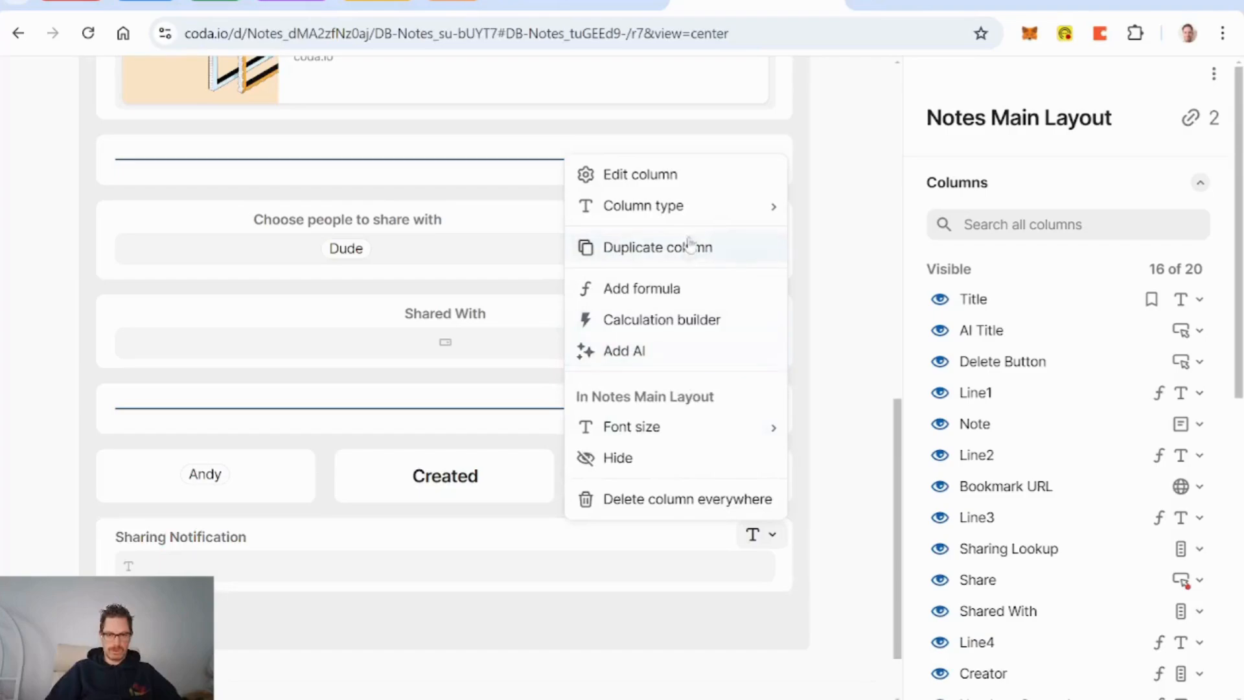
pyautogui.moveTo(699, 207)
pyautogui.moveTo(900, 357)
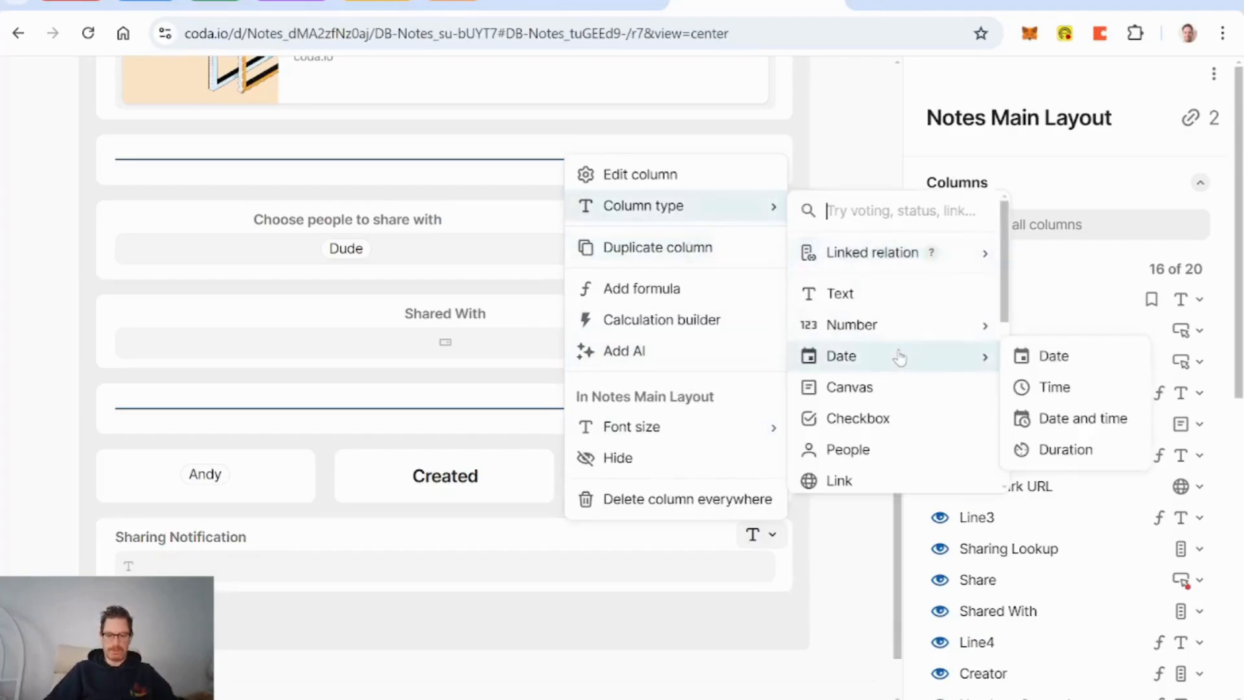
pyautogui.write('compo')
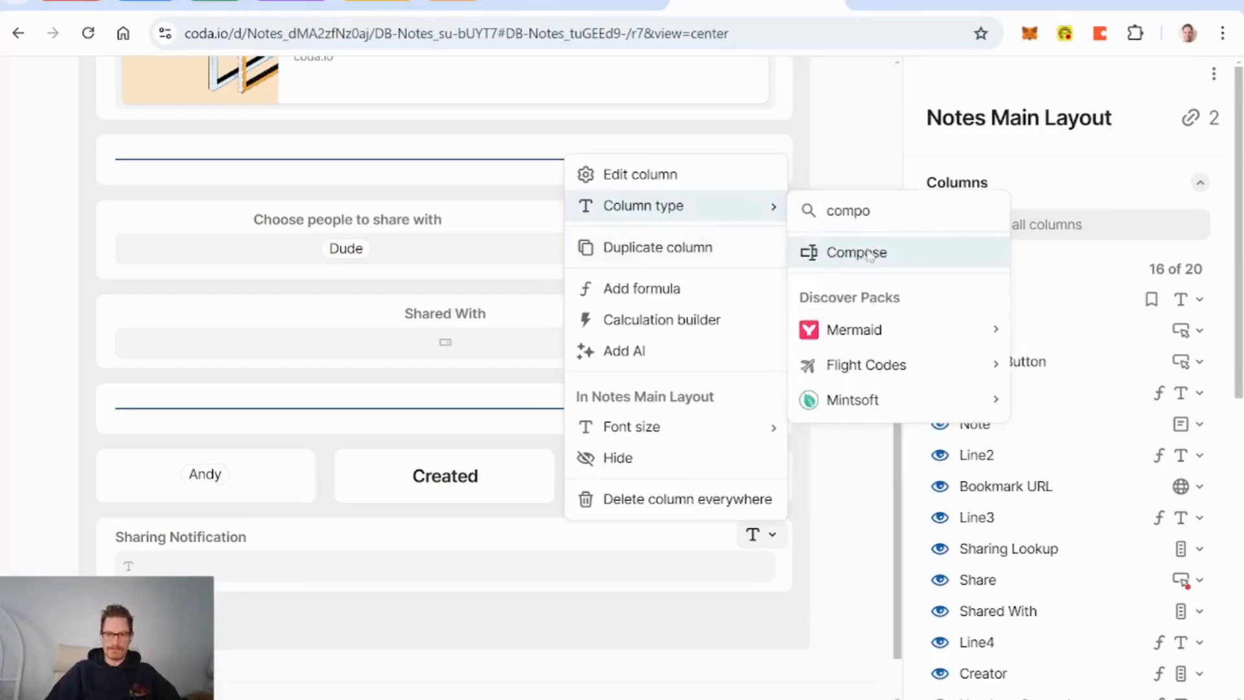
pyautogui.click(869, 253)
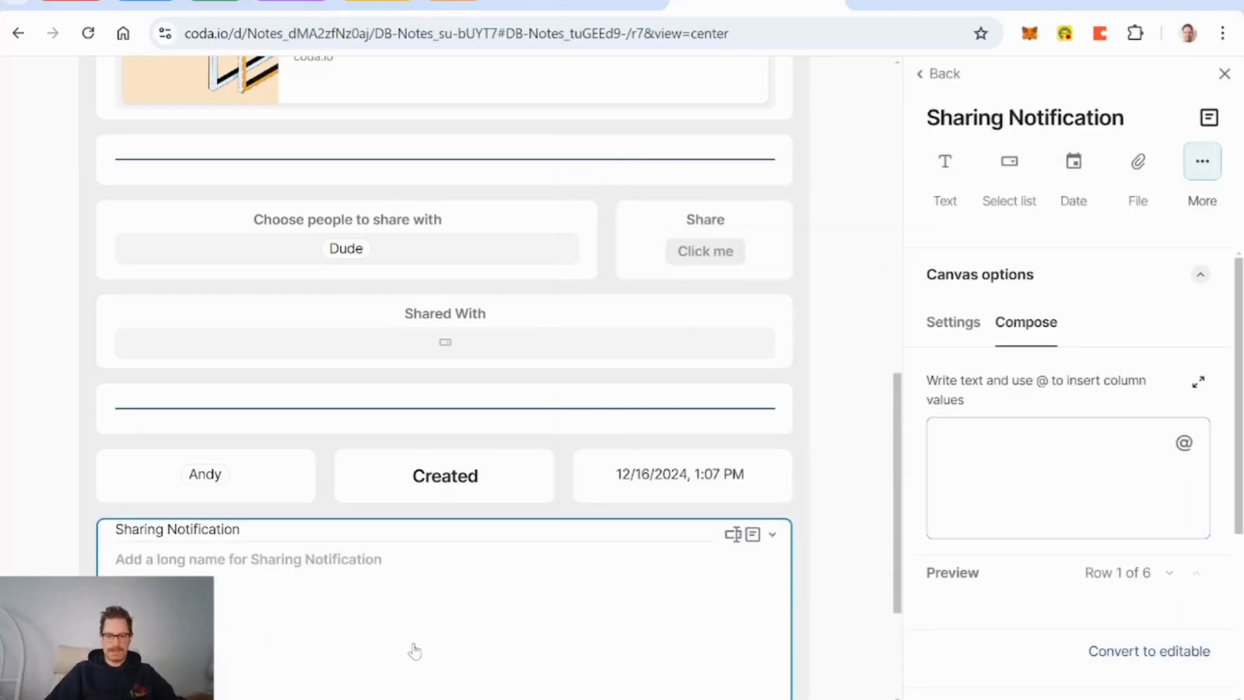
# Step: Start the Sharing Notification message with 'Hey!'
pyautogui.write('Hey')
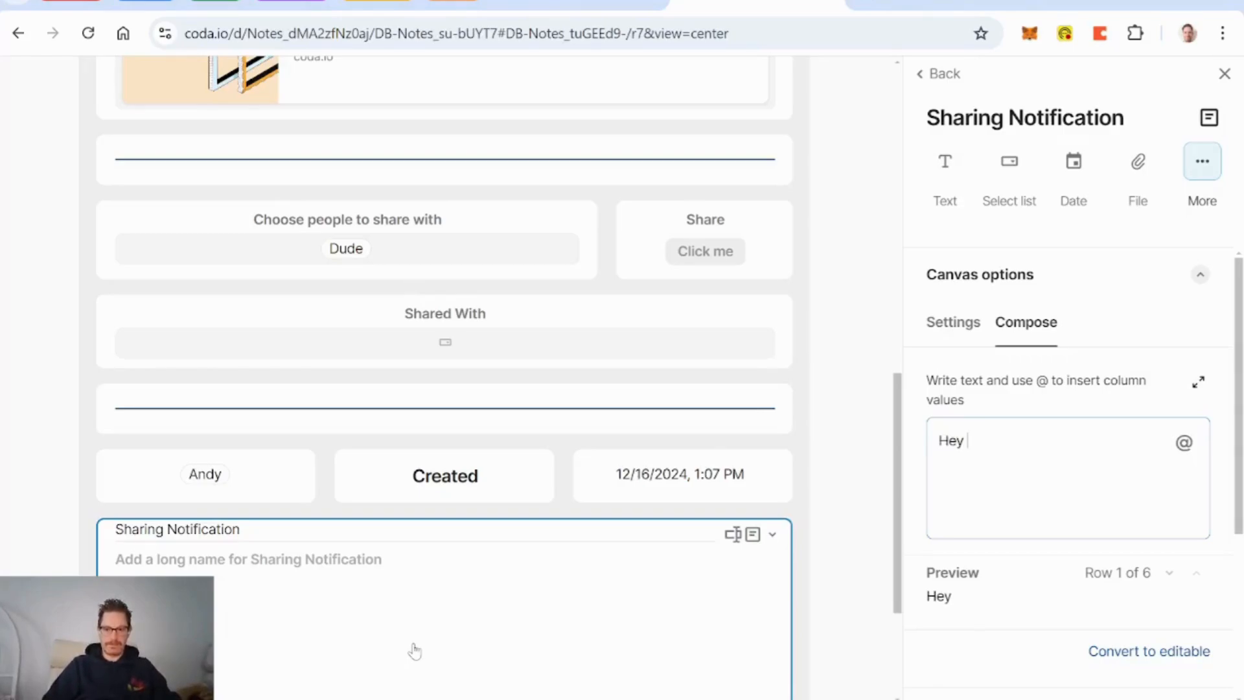
pyautogui.write('@')
pyautogui.press('BackSpace')
pyautogui.press('BackSpace')
pyautogui.write('!')
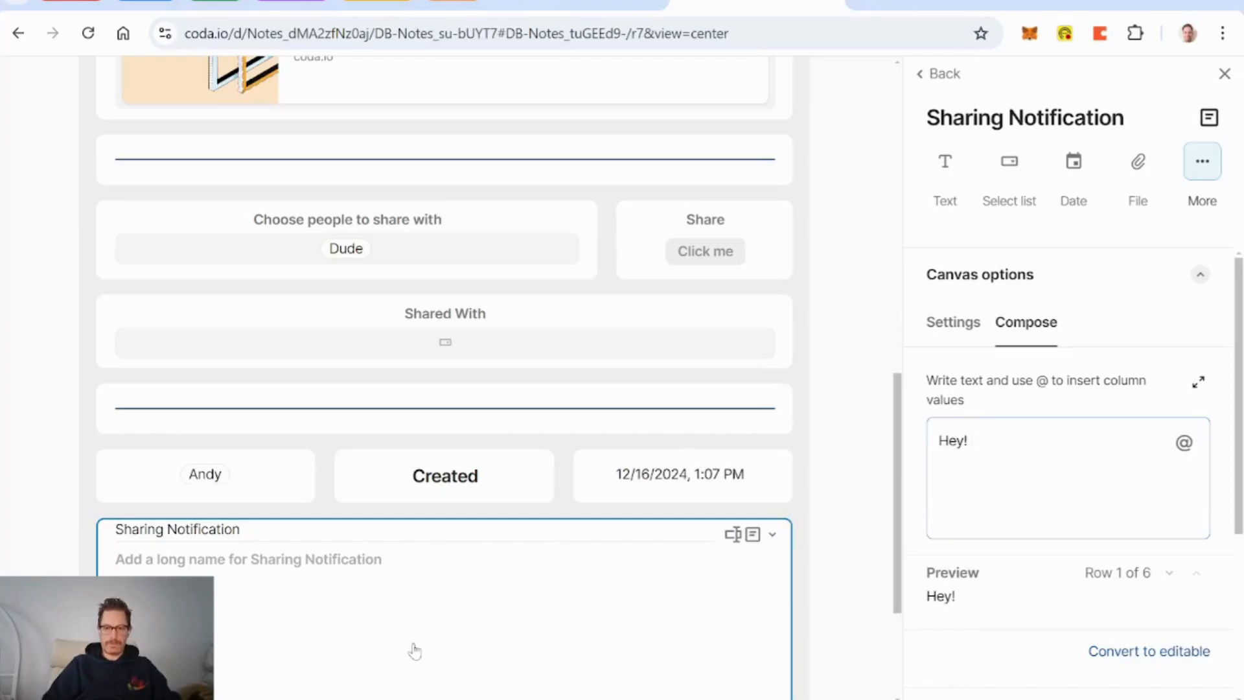
pyautogui.write('@')
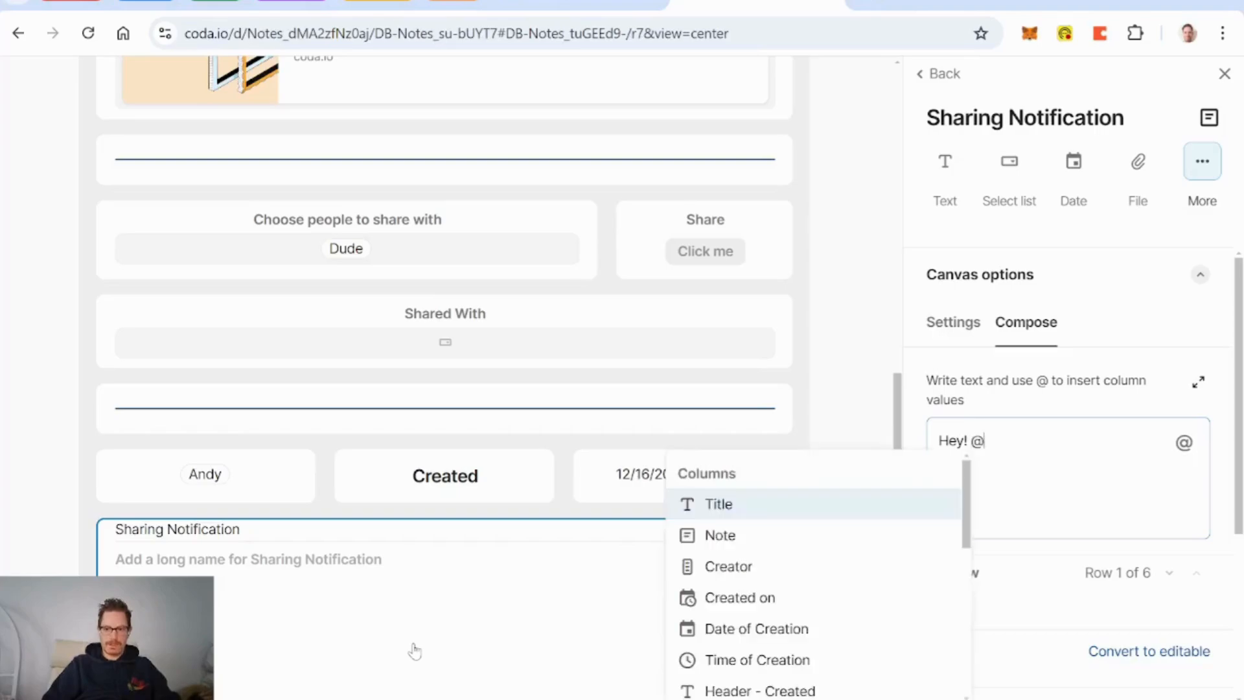
pyautogui.write('cut')
pyautogui.press('BackSpace')
pyautogui.press('BackSpace')
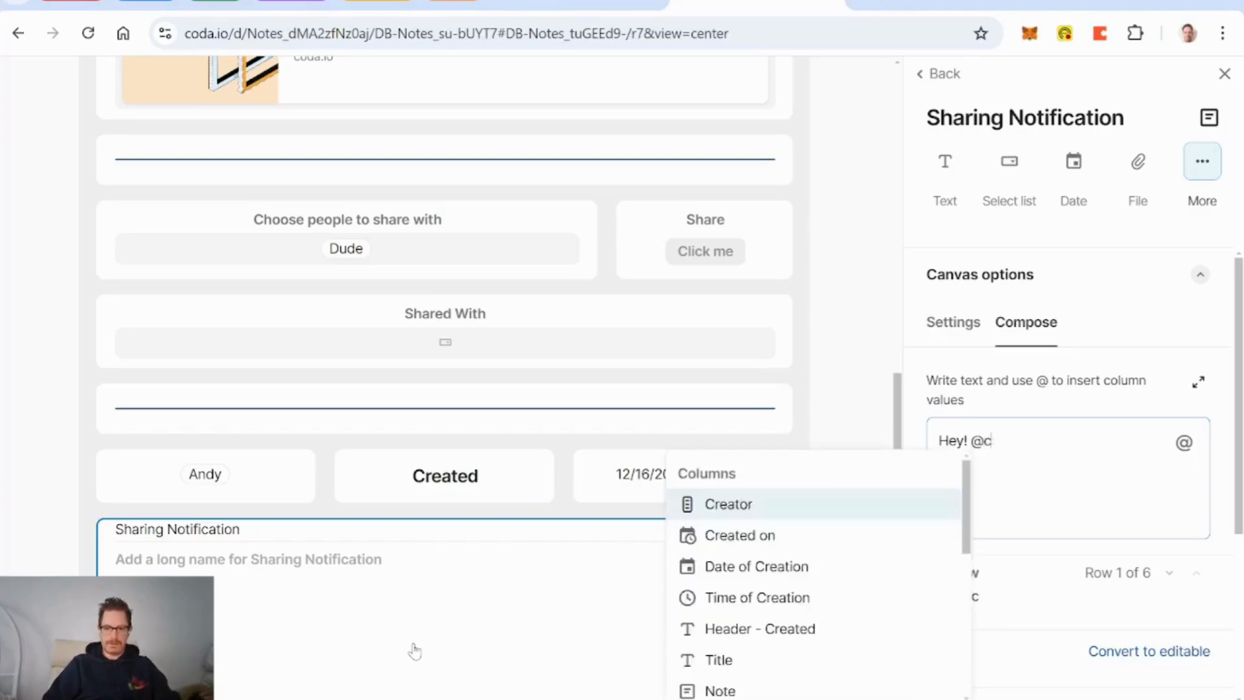
pyautogui.press('BackSpace')
pyautogui.press('BackSpace')
# Step: Add the current person's First Name followed by 'shared a note with you!' to the message
pyautogui.write('=curr')
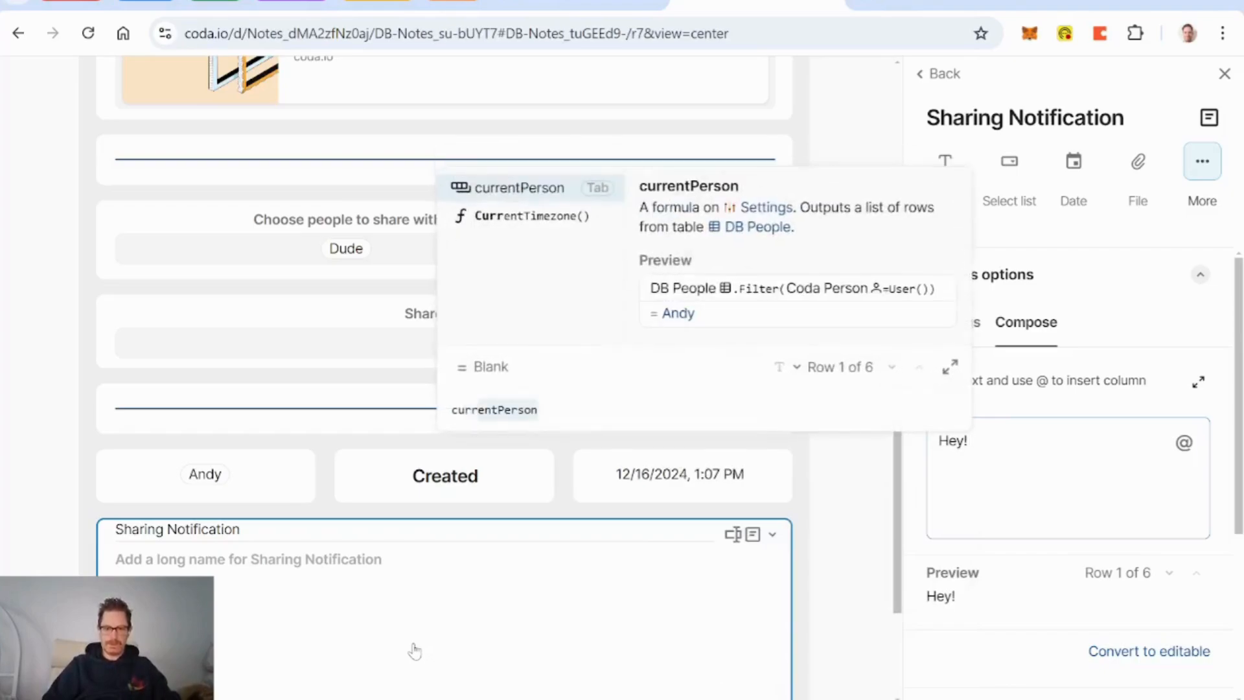
pyautogui.press('Tab')
pyautogui.write('.')
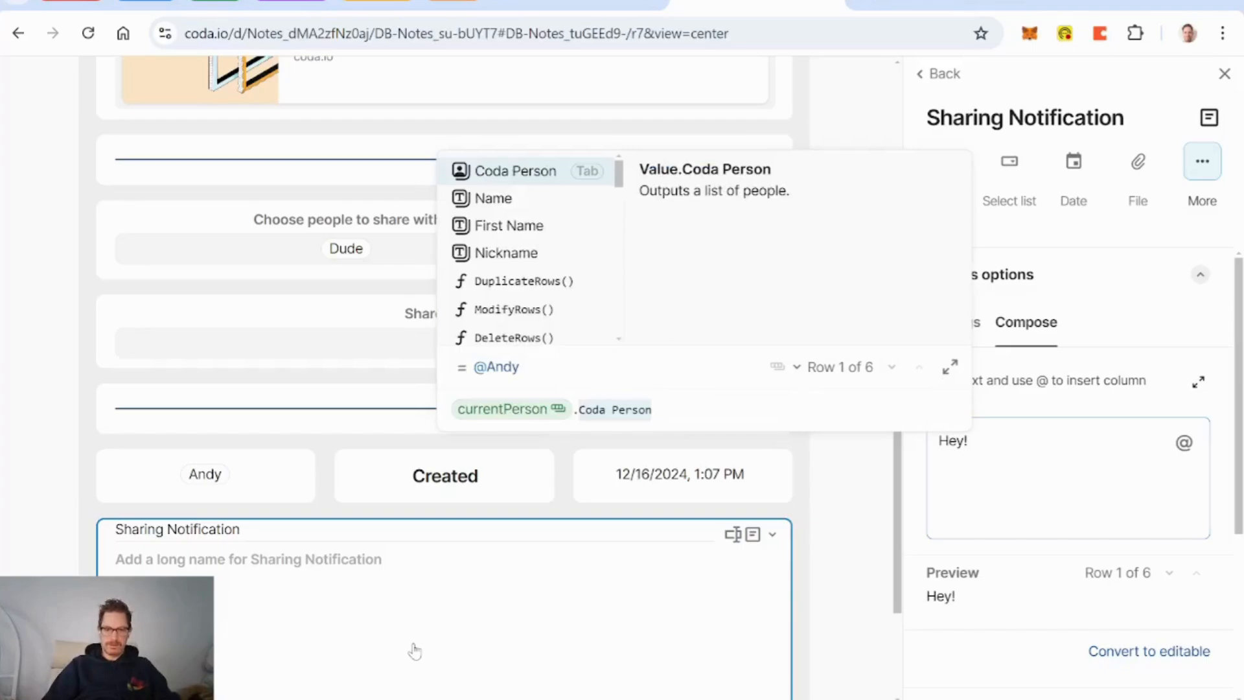
pyautogui.press('Down')
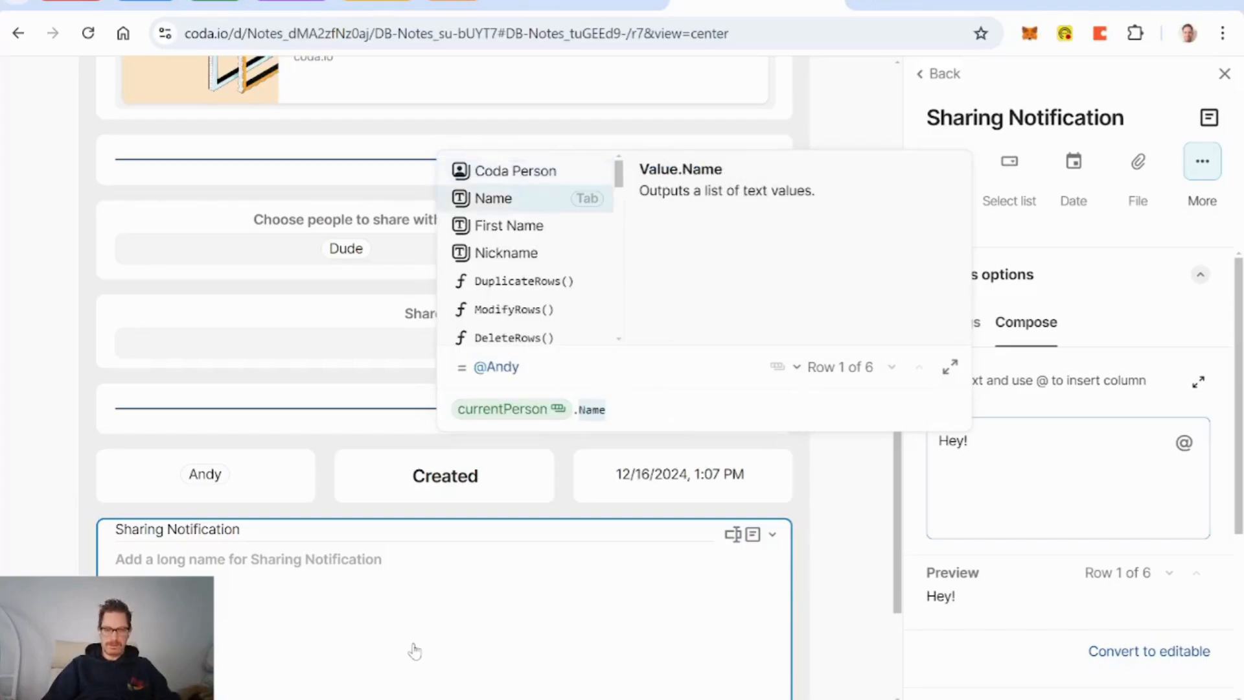
pyautogui.press('Down')
pyautogui.press('Down')
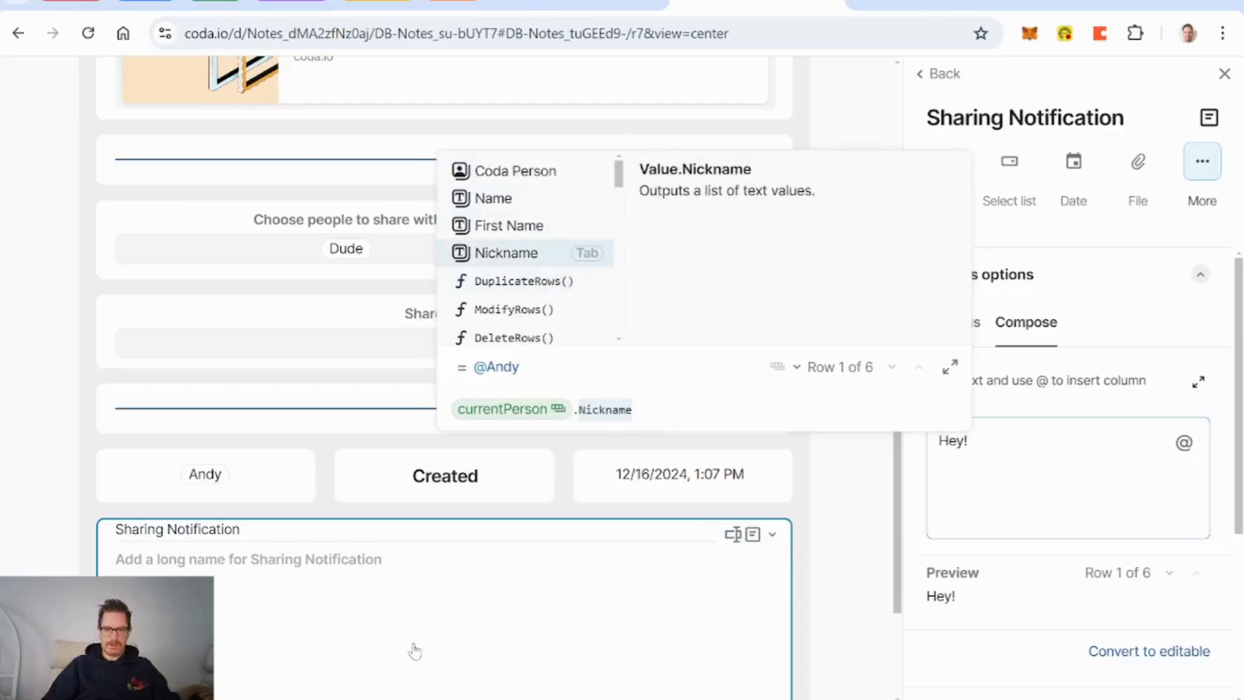
pyautogui.press('Up')
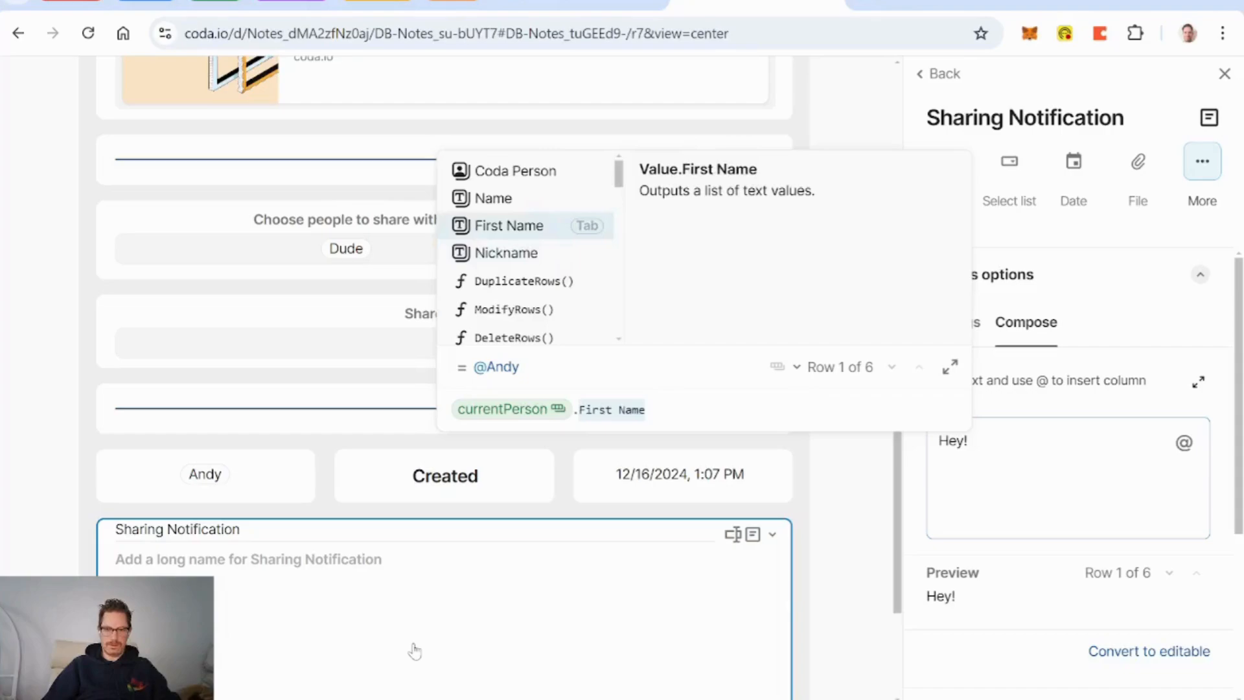
pyautogui.press('Tab')
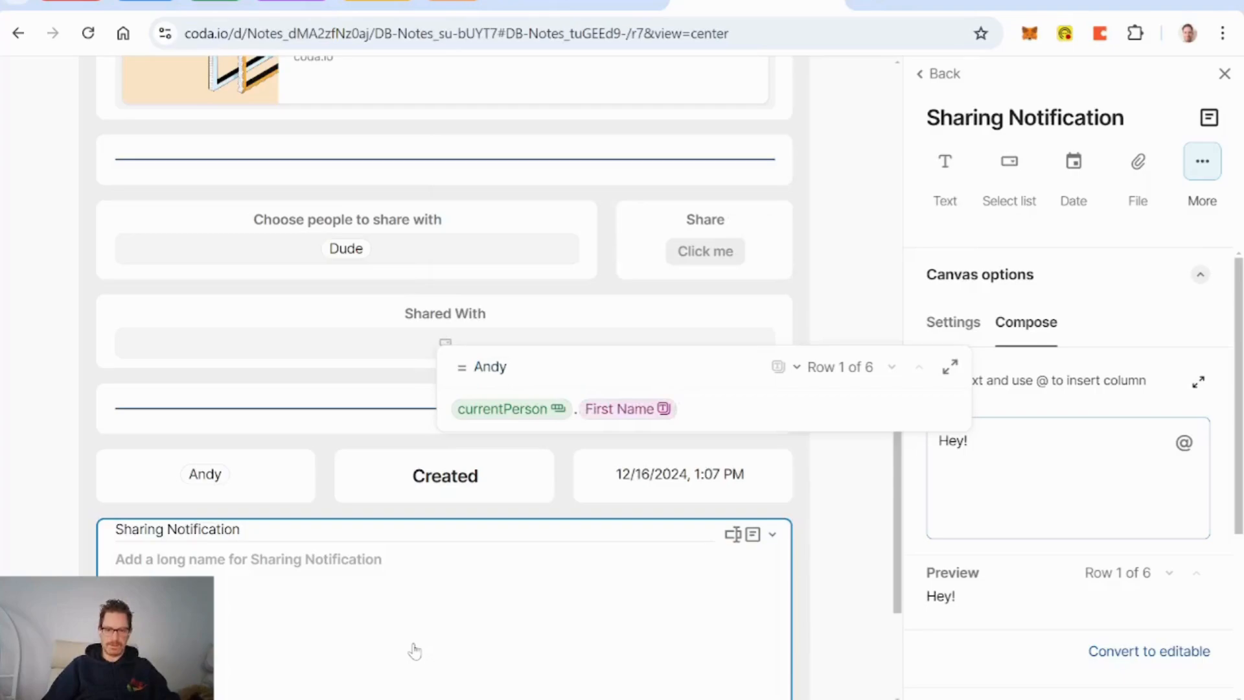
pyautogui.press('Return')
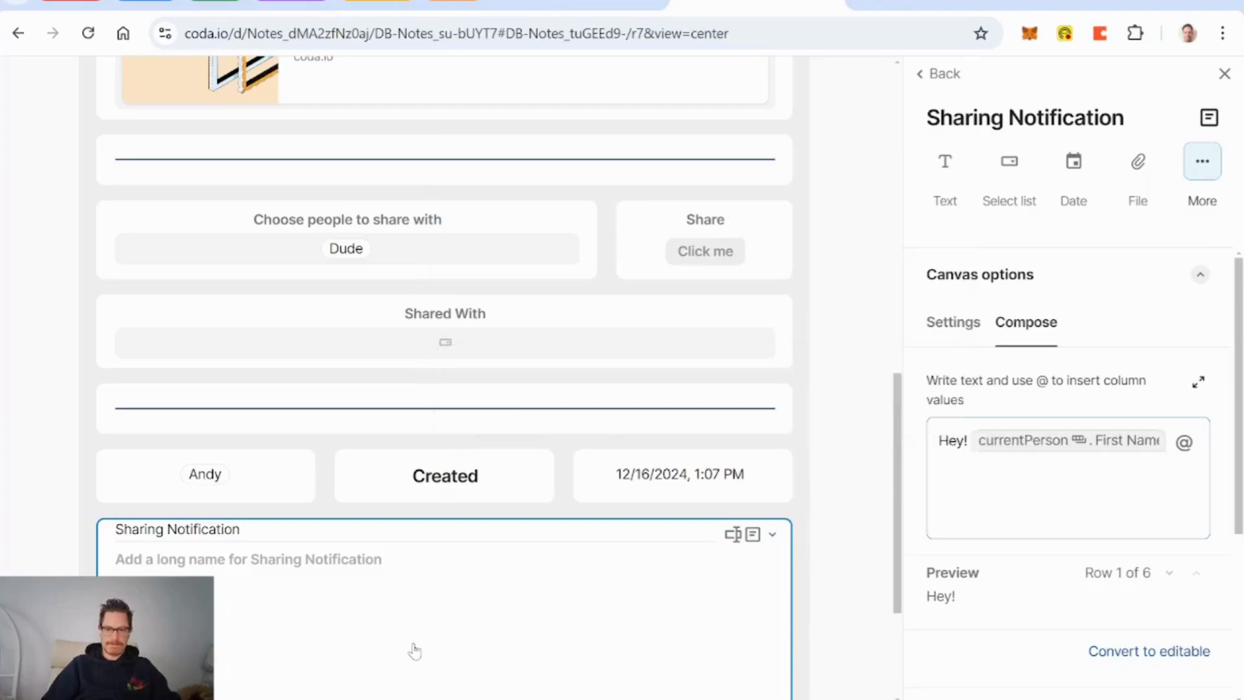
pyautogui.write('share')
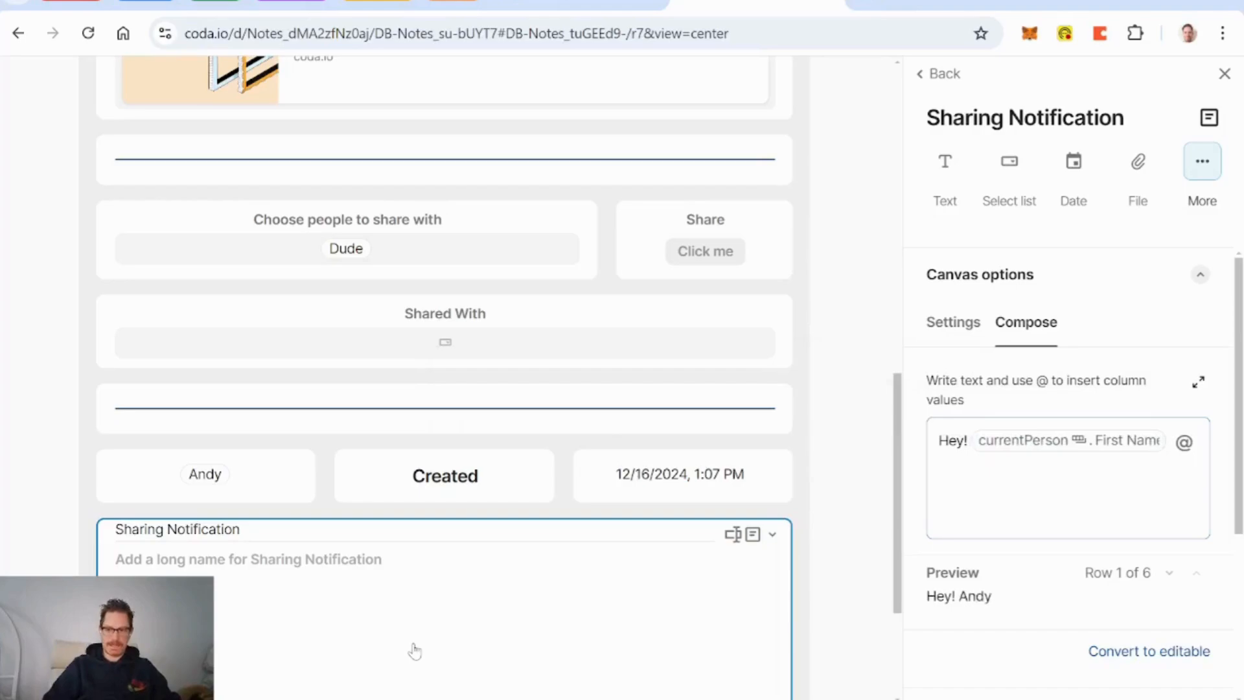
pyautogui.write('d a')
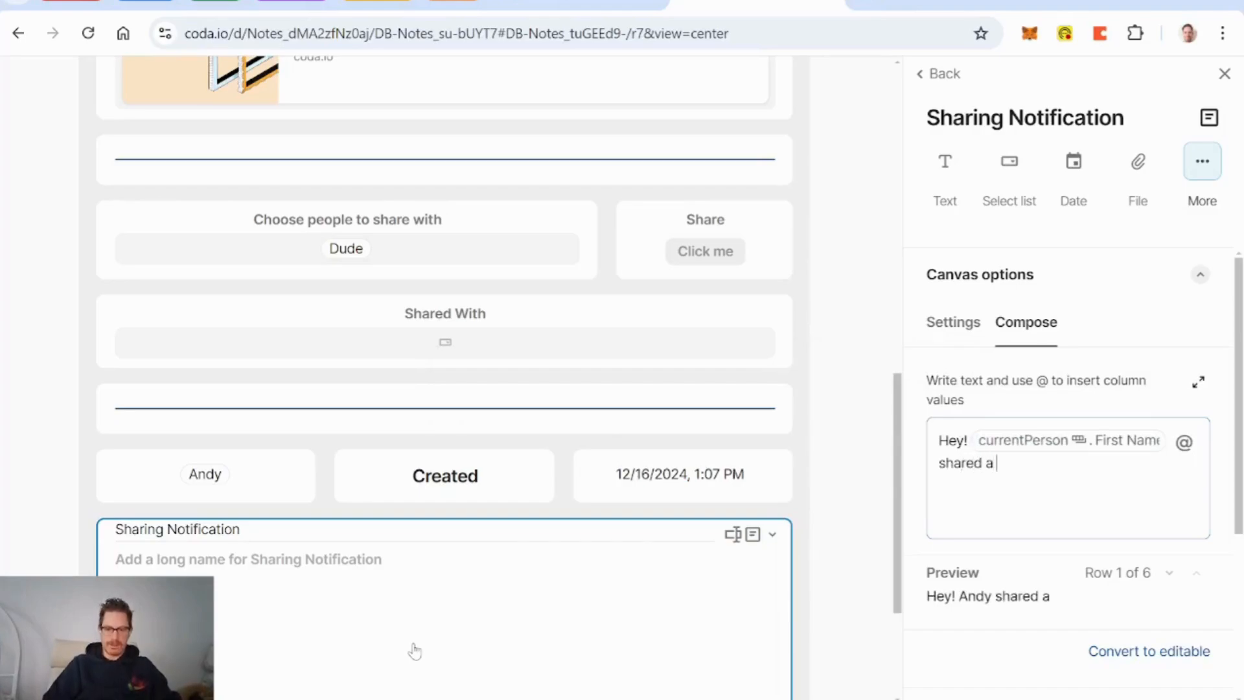
pyautogui.write(' note with you!')
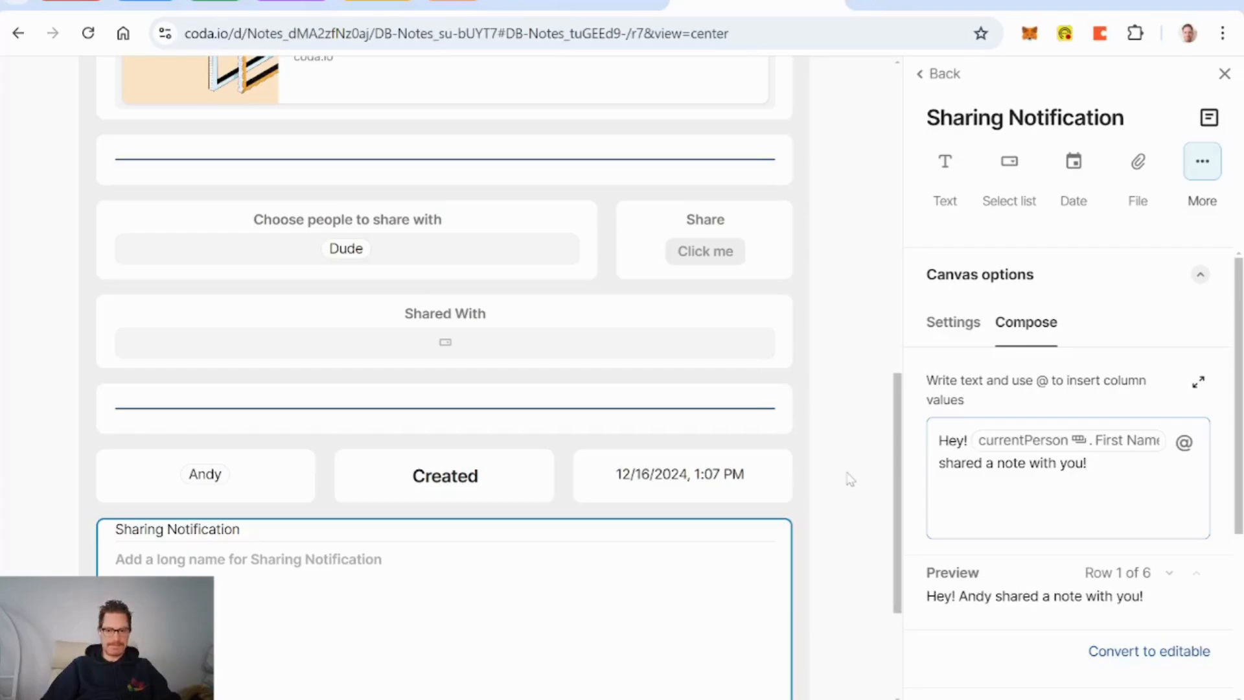
# Step: Hide the Sharing Notification field from the note's detail layout
pyautogui.scroll(-2, 849, 479)
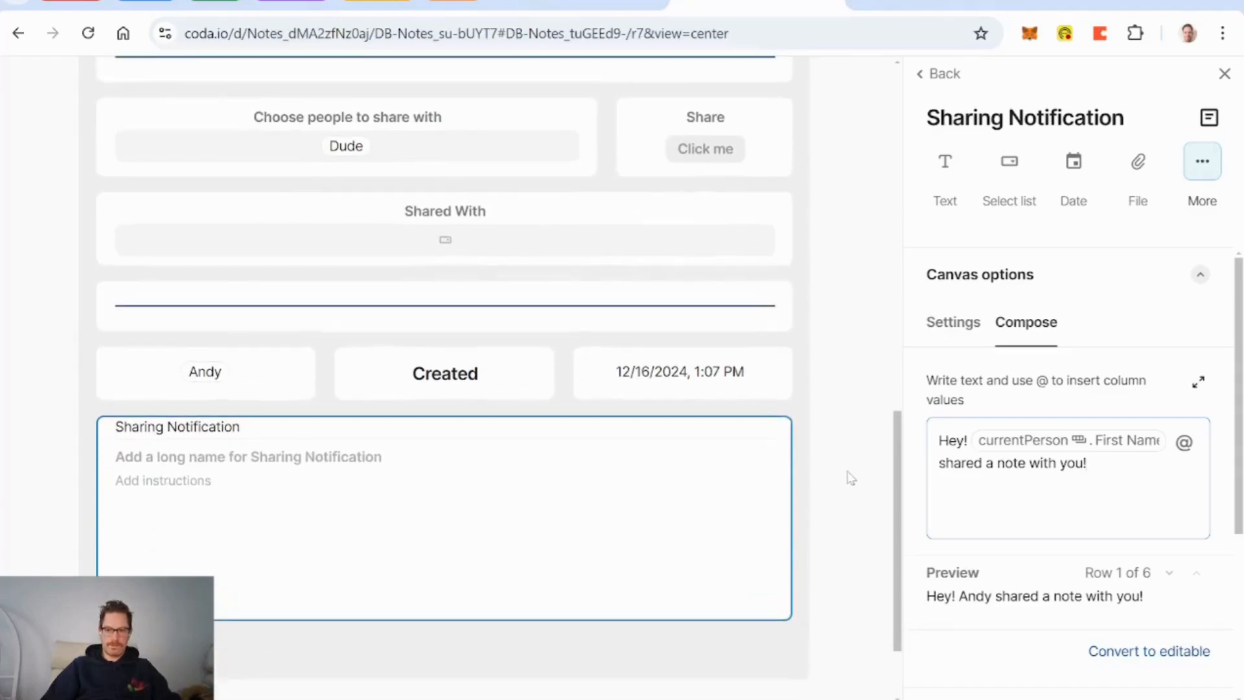
pyautogui.click(849, 479)
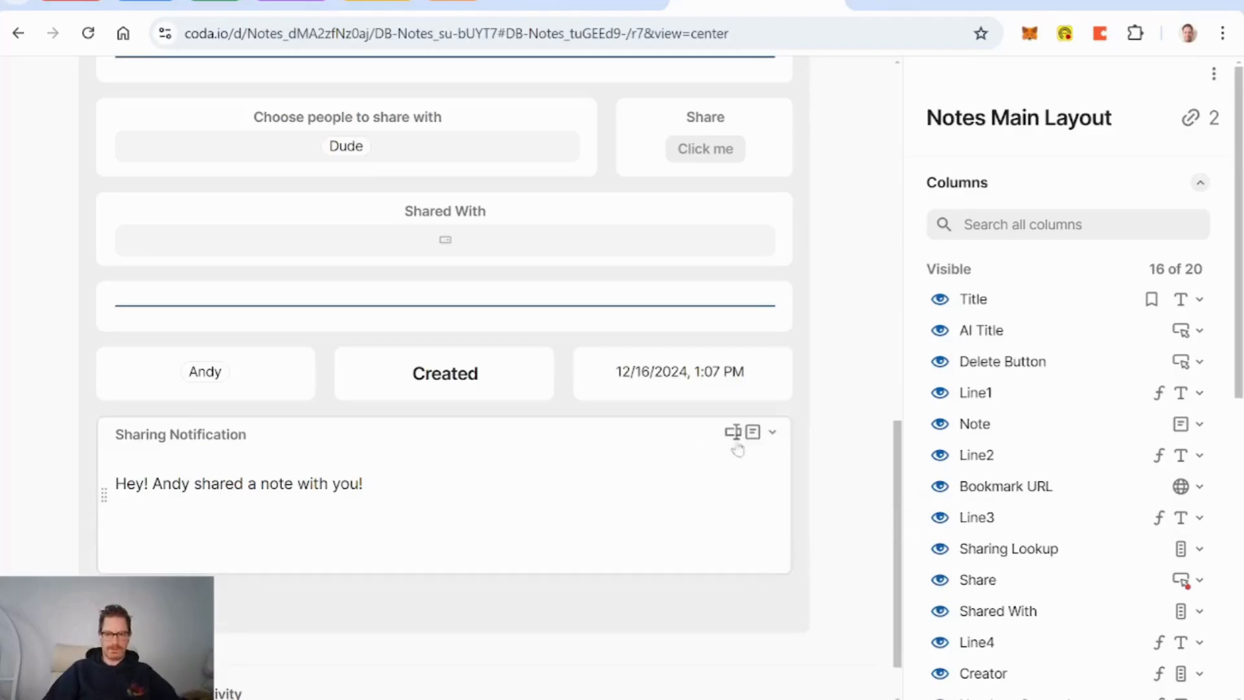
pyautogui.scroll(-3, 1050, 536)
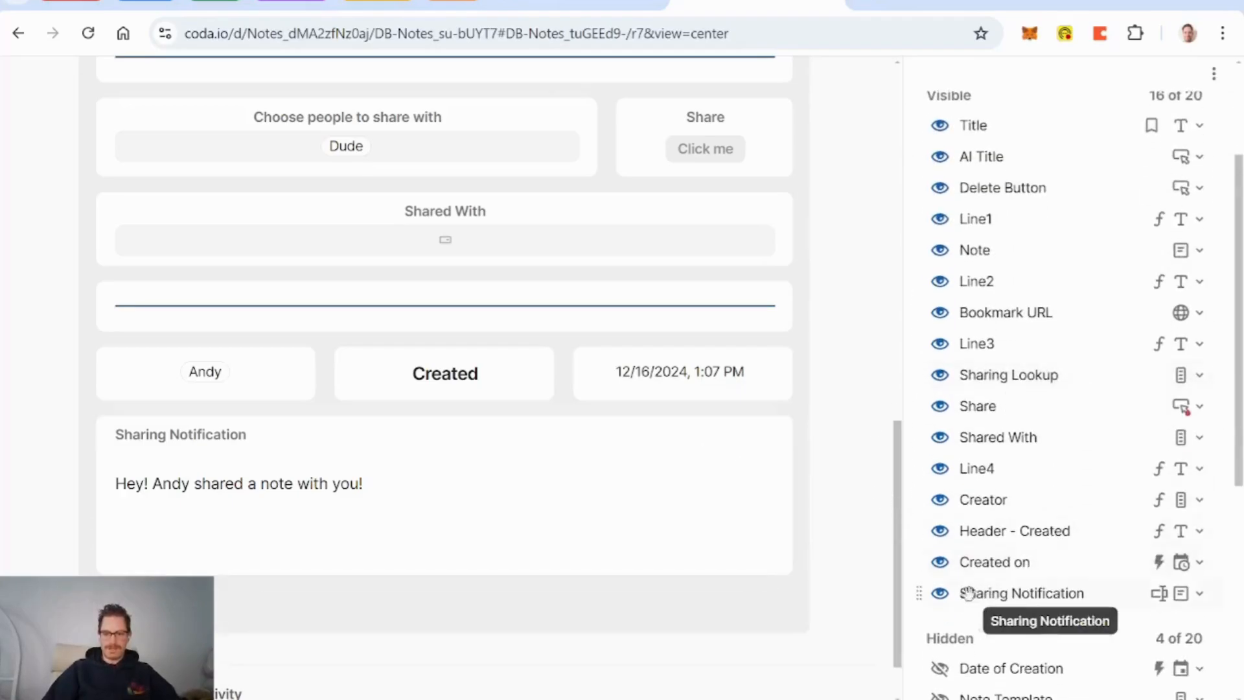
pyautogui.click(941, 595)
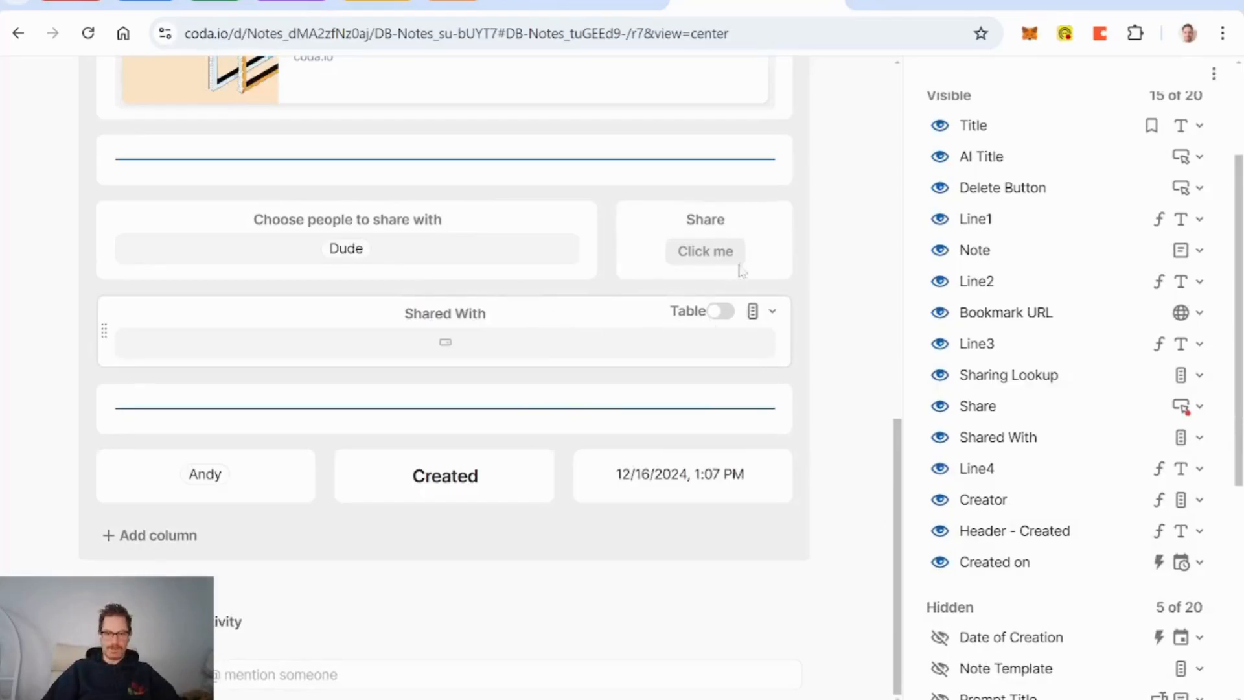
# Step: Set the Share button's Notify message to Sharing Notification in its on-click formula
pyautogui.click(664, 223)
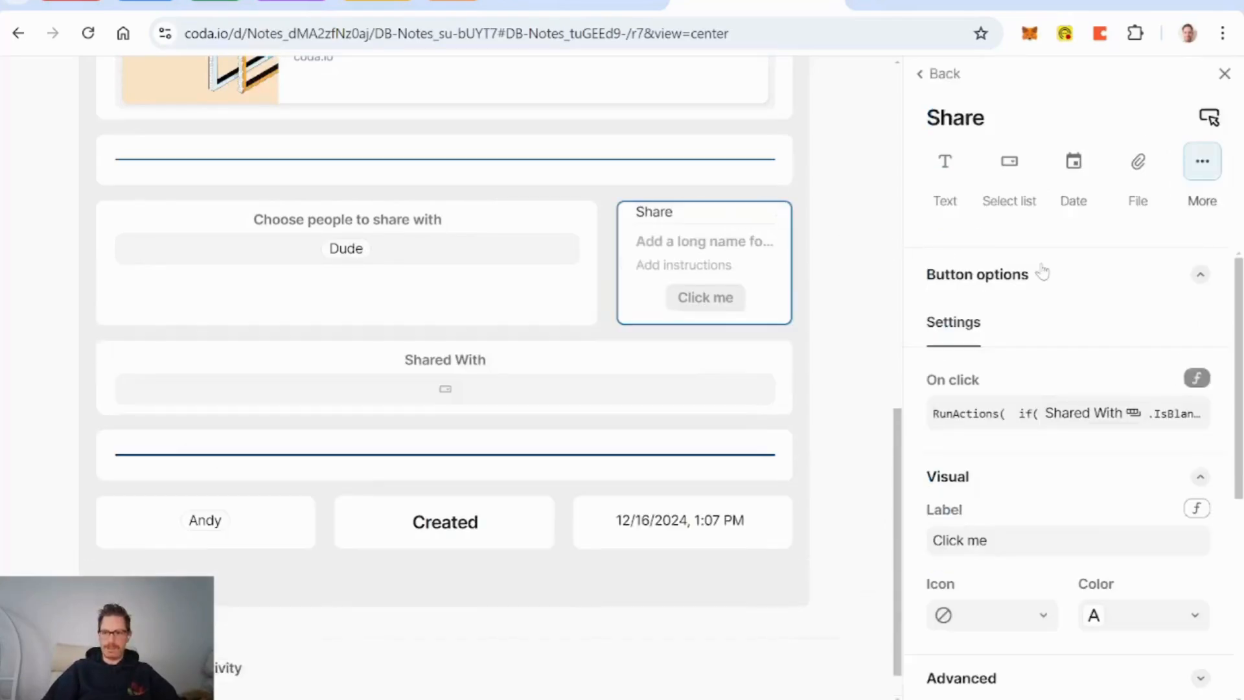
pyautogui.click(1051, 415)
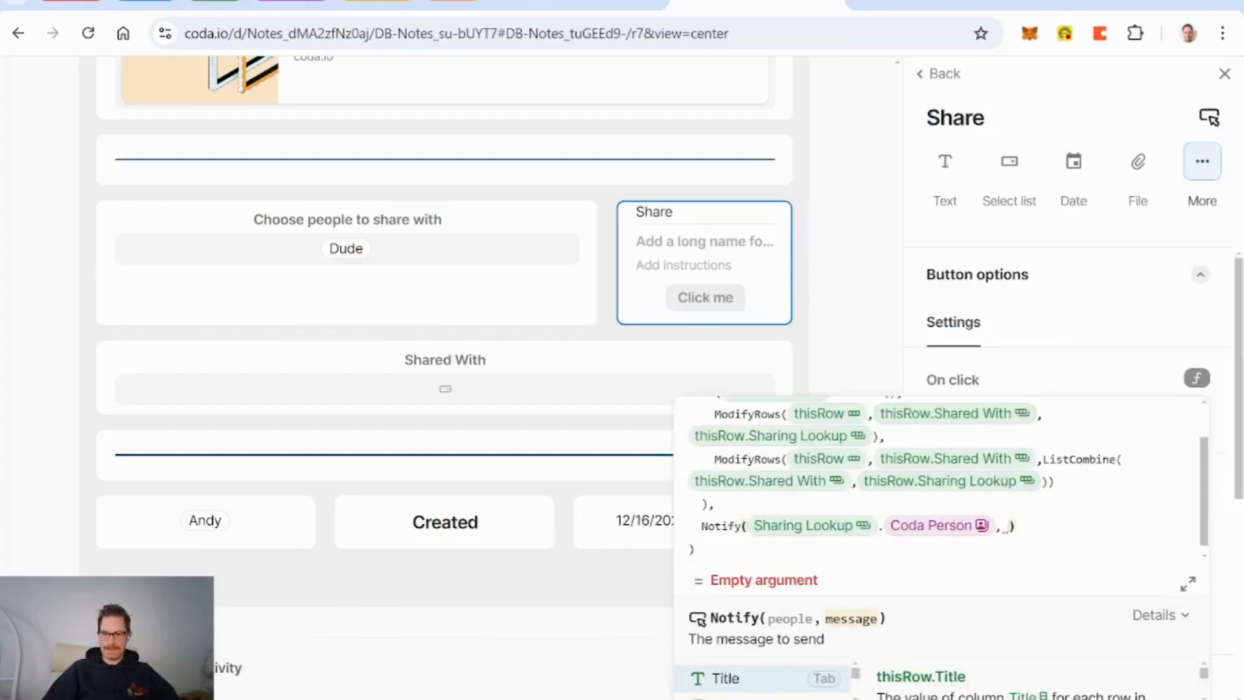
pyautogui.write('sharing Lookup')
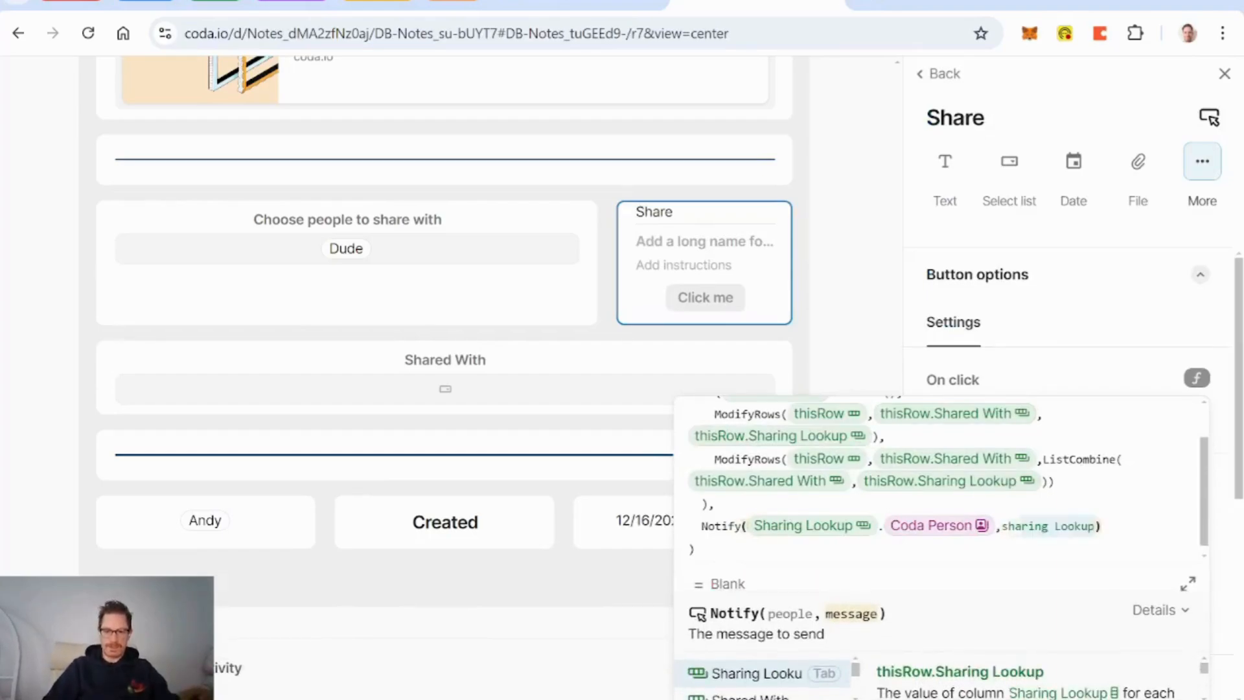
pyautogui.press('Down')
pyautogui.press('Down')
pyautogui.press('Tab')
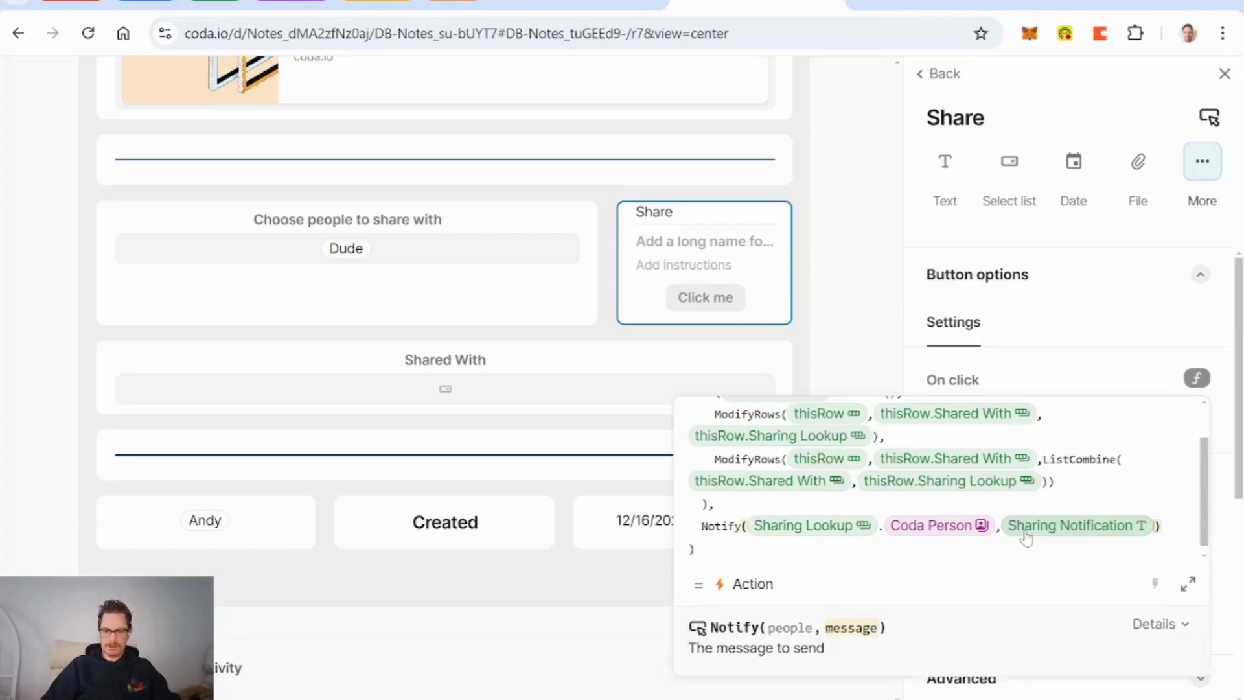
pyautogui.write(',Title')
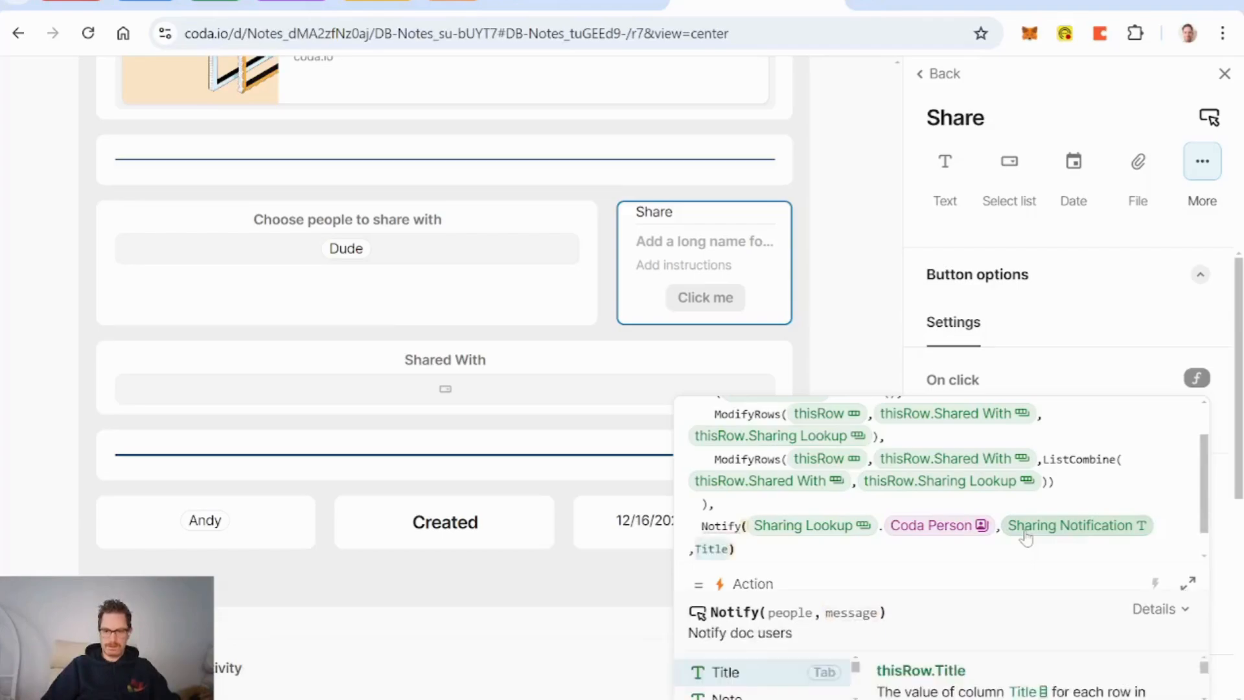
pyautogui.press('BackSpace')
pyautogui.press('BackSpace')
pyautogui.press('BackSpace')
pyautogui.press('BackSpace')
pyautogui.press('BackSpace')
pyautogui.press('BackSpace')
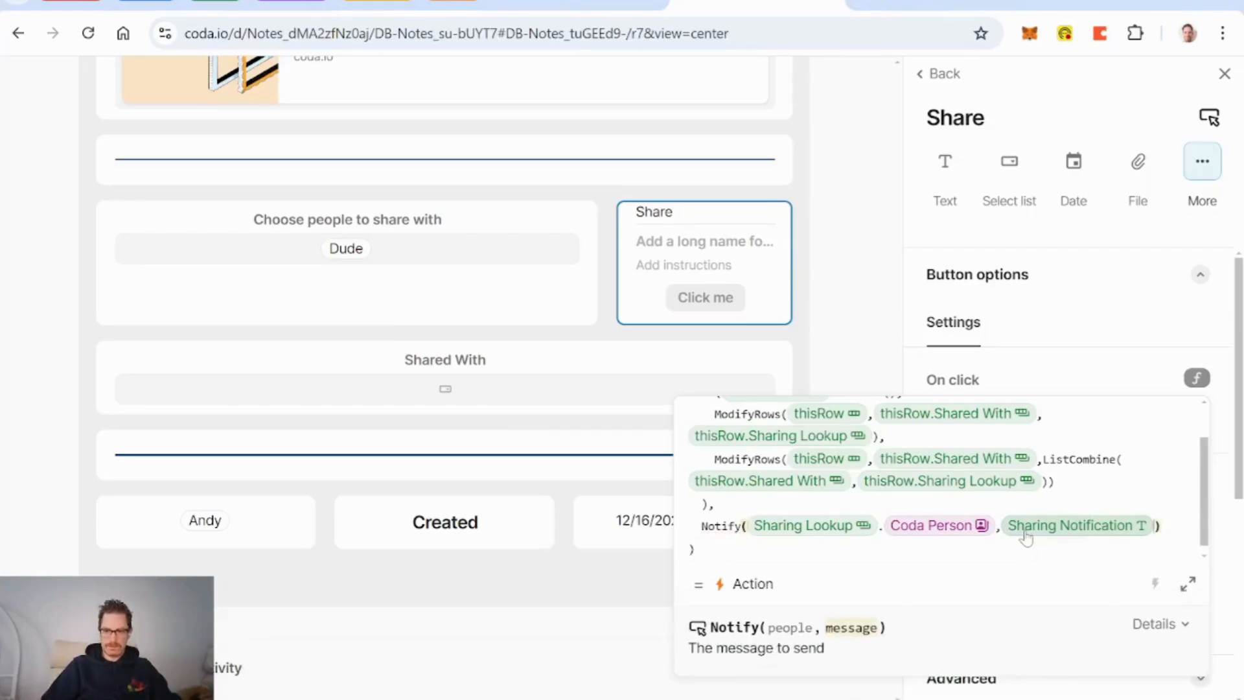
# Step: Append ModifyRows(thisRow, thisRow.Sharing Lookup, "") to clear the picker after notifying
pyautogui.press('Right')
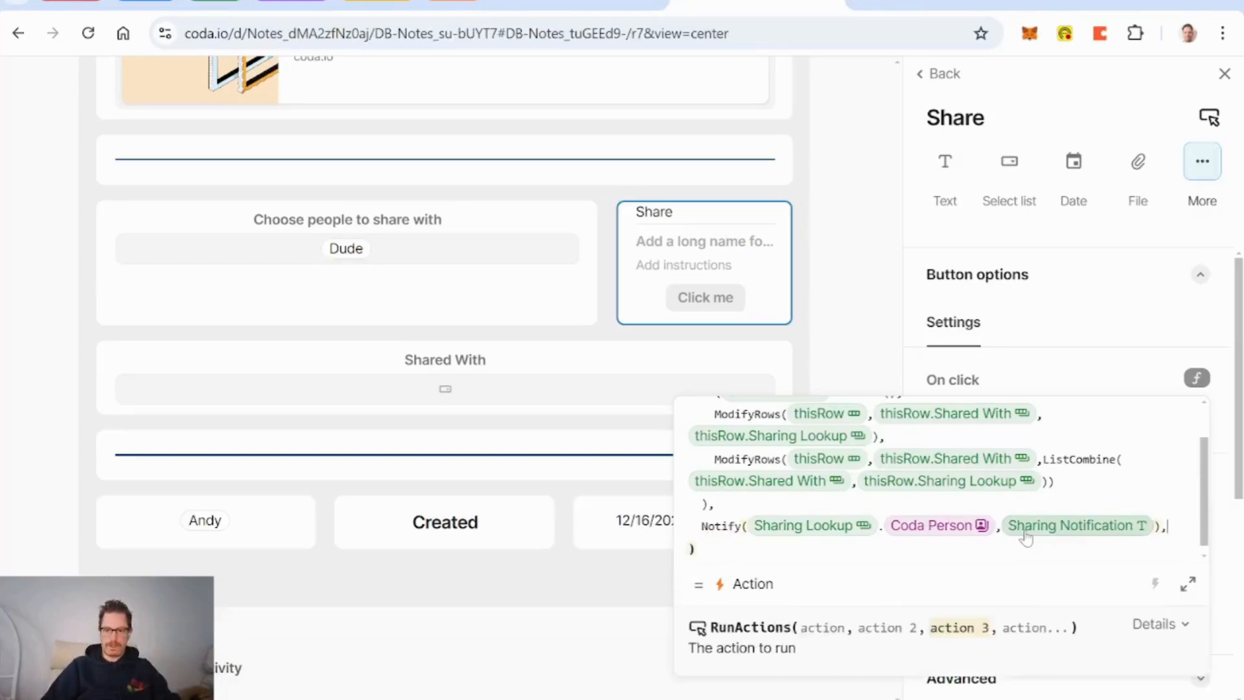
pyautogui.write(',')
pyautogui.press('Return')
pyautogui.write('modifyRows(')
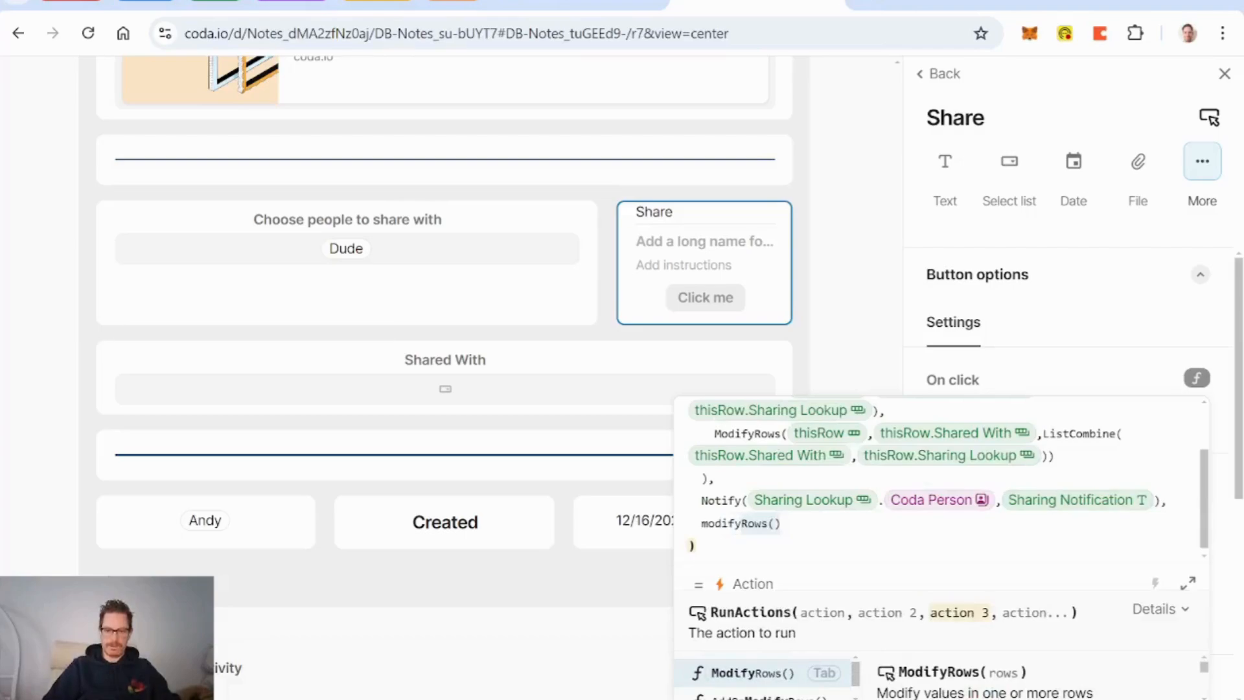
pyautogui.press('Tab')
pyautogui.write('this')
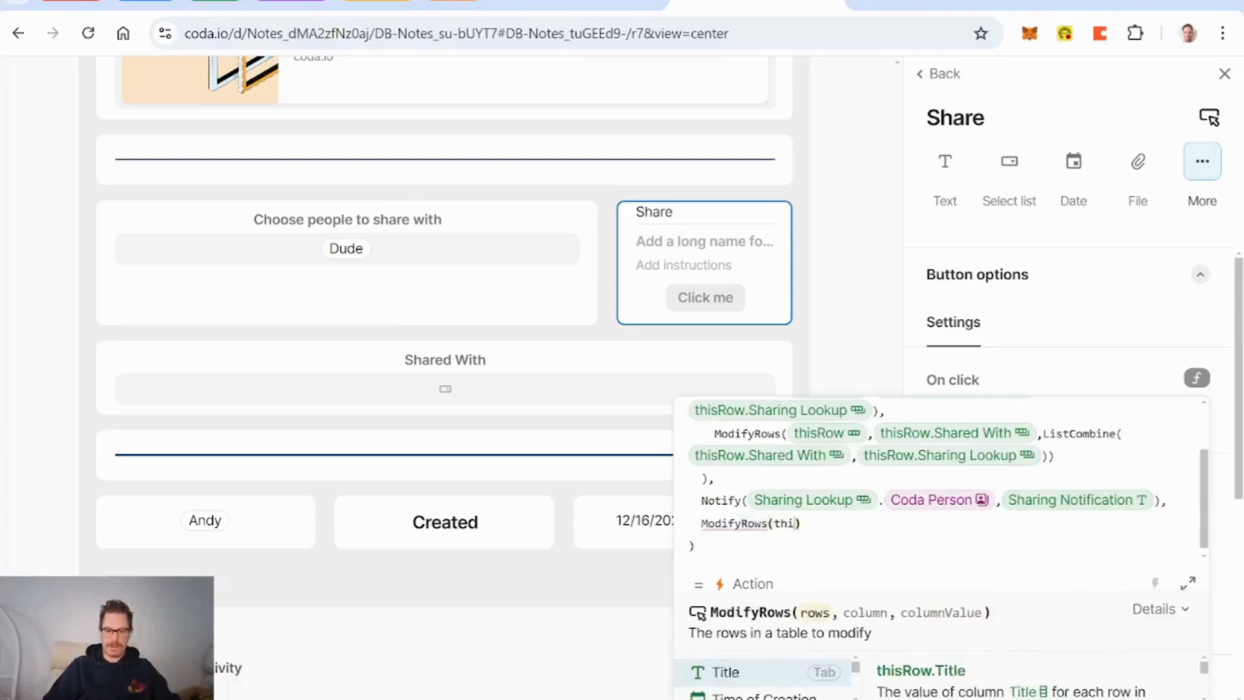
pyautogui.press('Tab')
pyautogui.write(',sha')
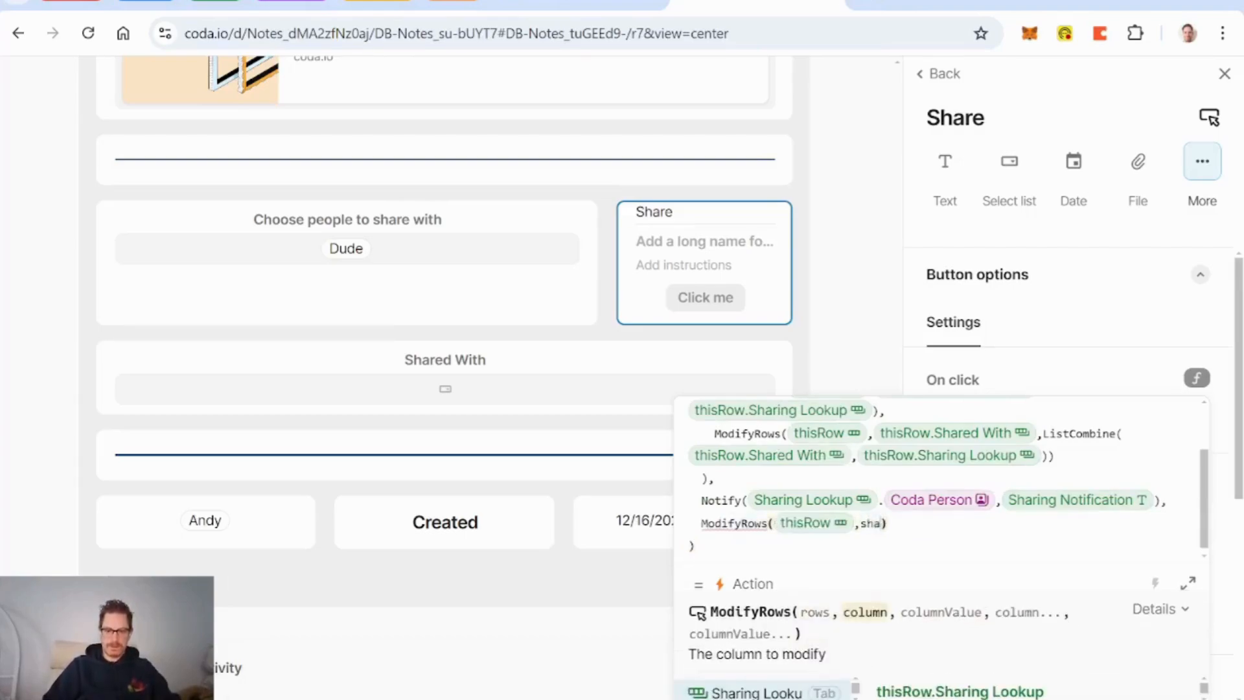
pyautogui.press('Tab')
pyautogui.write(',')
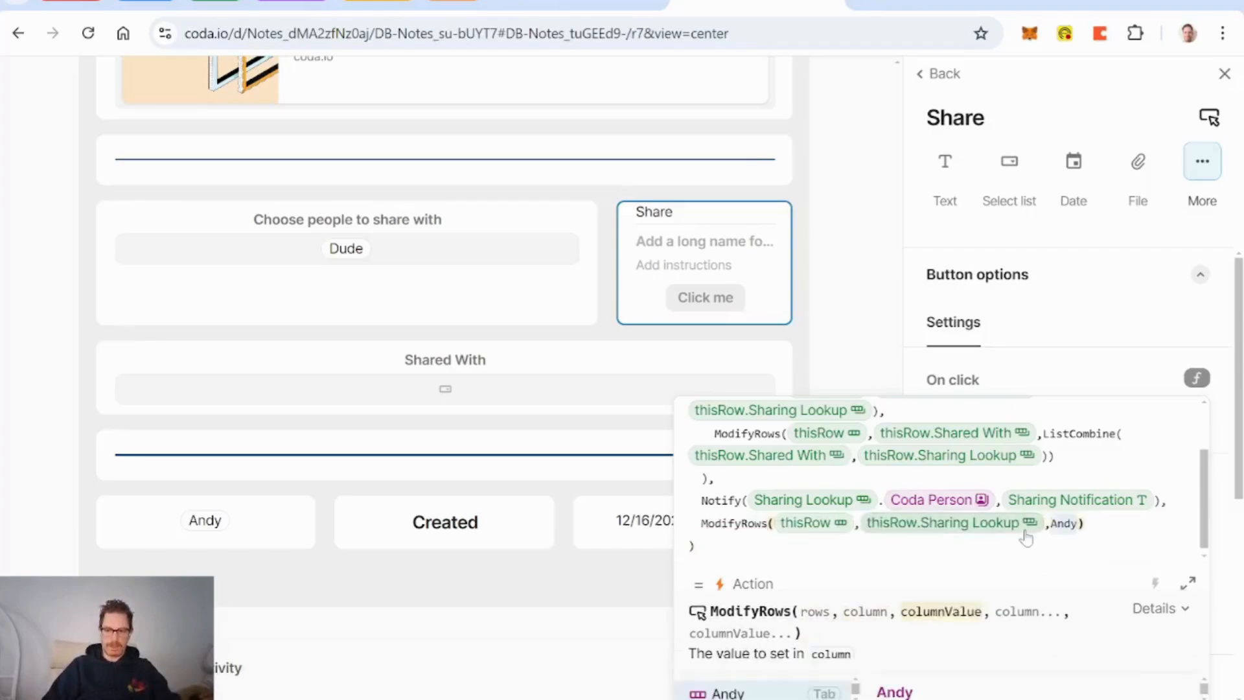
pyautogui.write('"")')
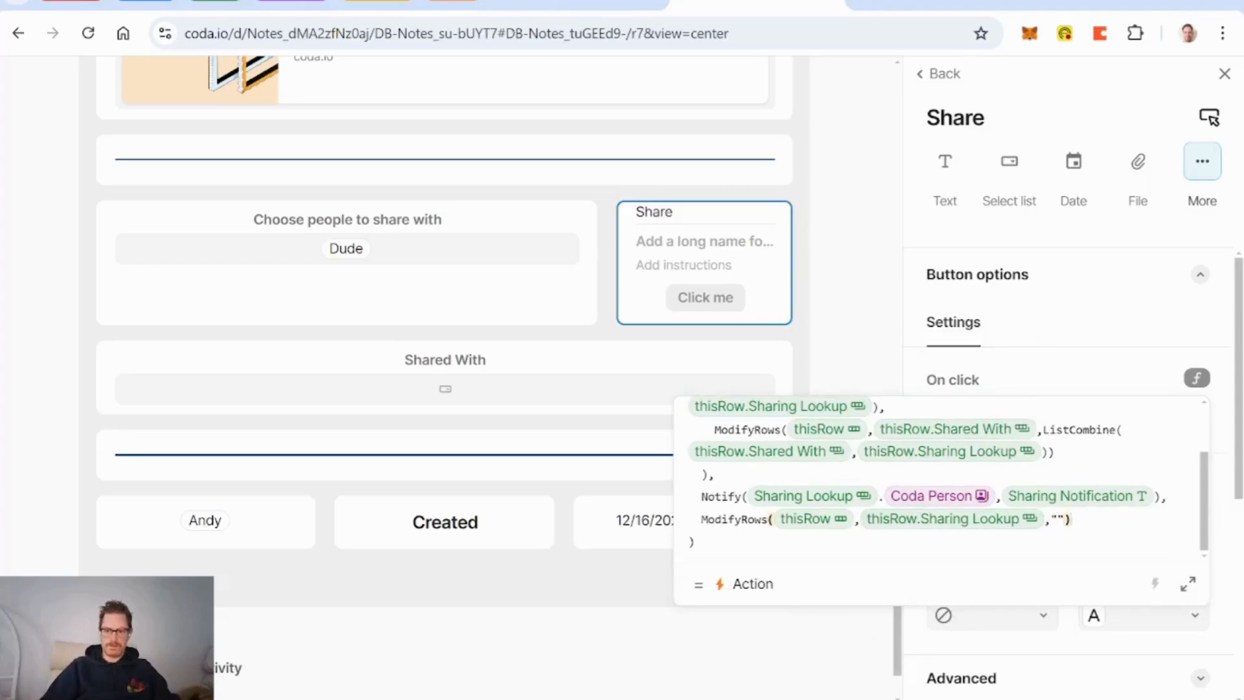
pyautogui.press('Return')
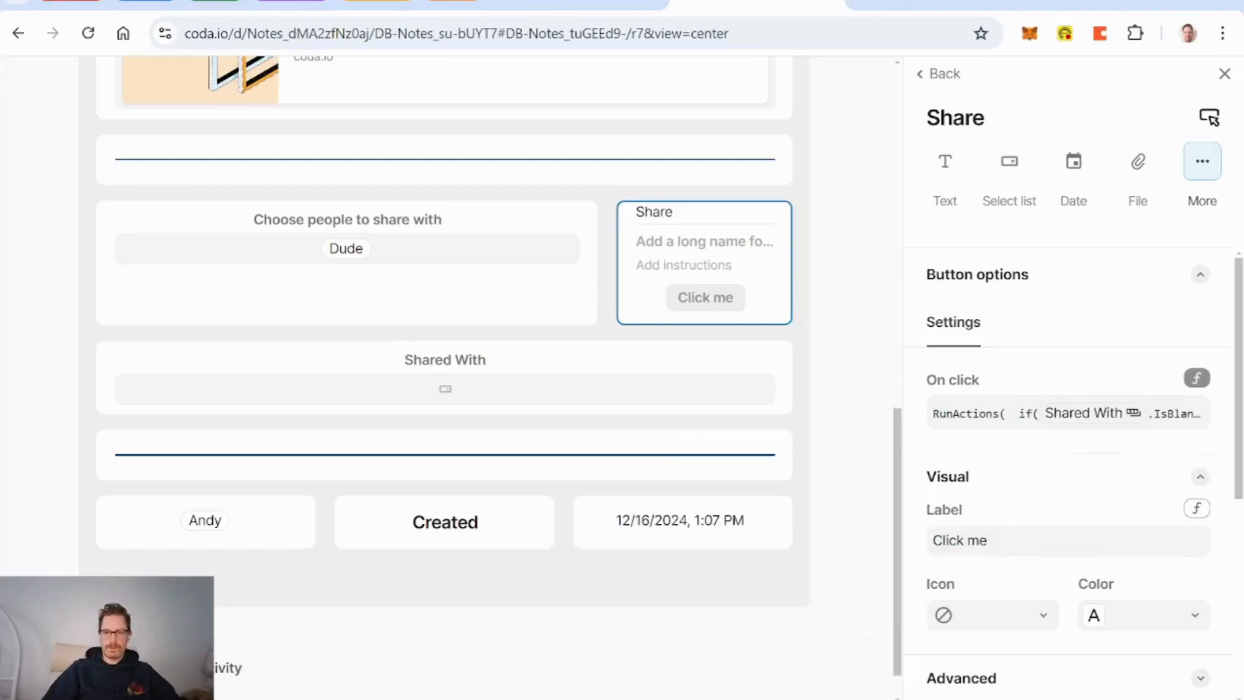
# Step: Remove the 'Click me' label, give the Share button a paper-plane send icon, and make it blue
pyautogui.click(1011, 540)
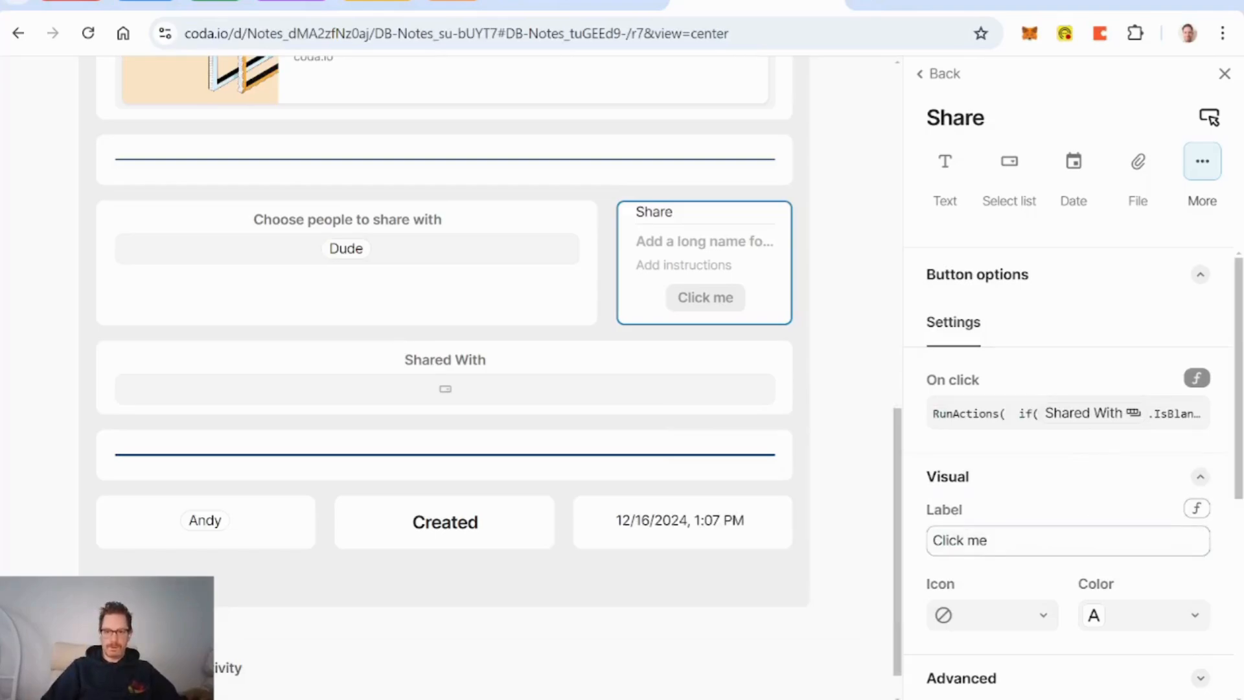
pyautogui.press('BackSpace')
pyautogui.press('BackSpace')
pyautogui.press('BackSpace')
pyautogui.press('BackSpace')
pyautogui.press('BackSpace')
pyautogui.press('BackSpace')
pyautogui.press('BackSpace')
pyautogui.press('BackSpace')
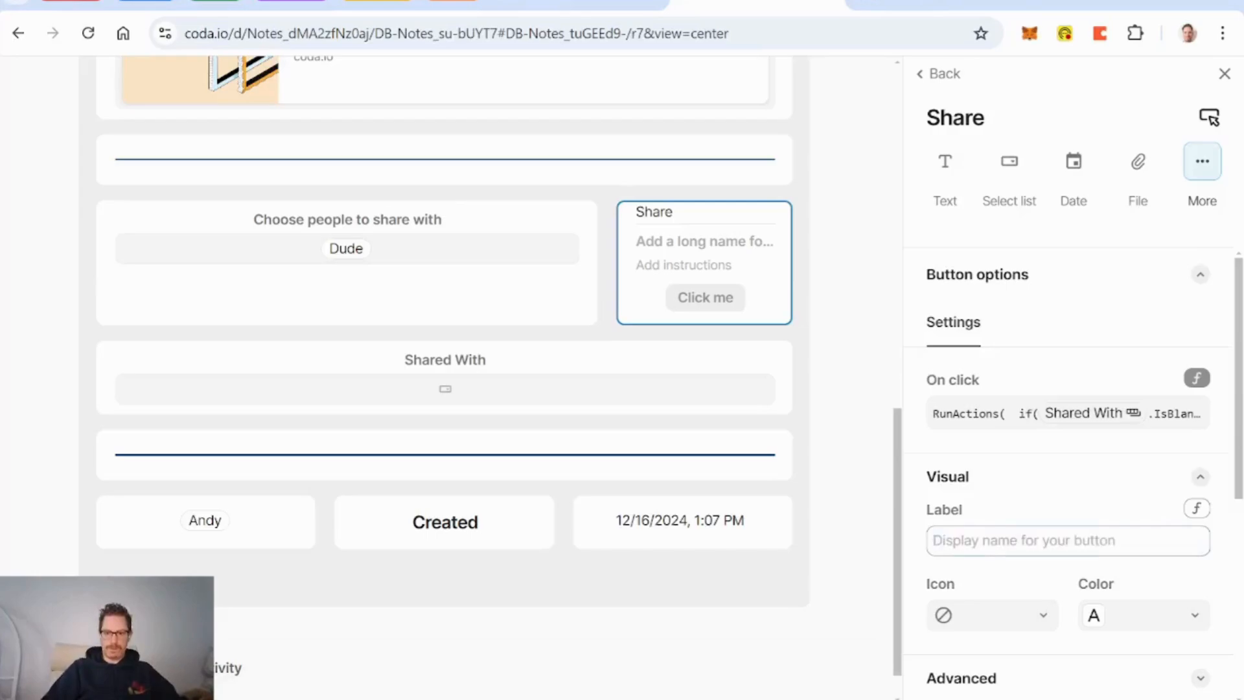
pyautogui.click(1044, 619)
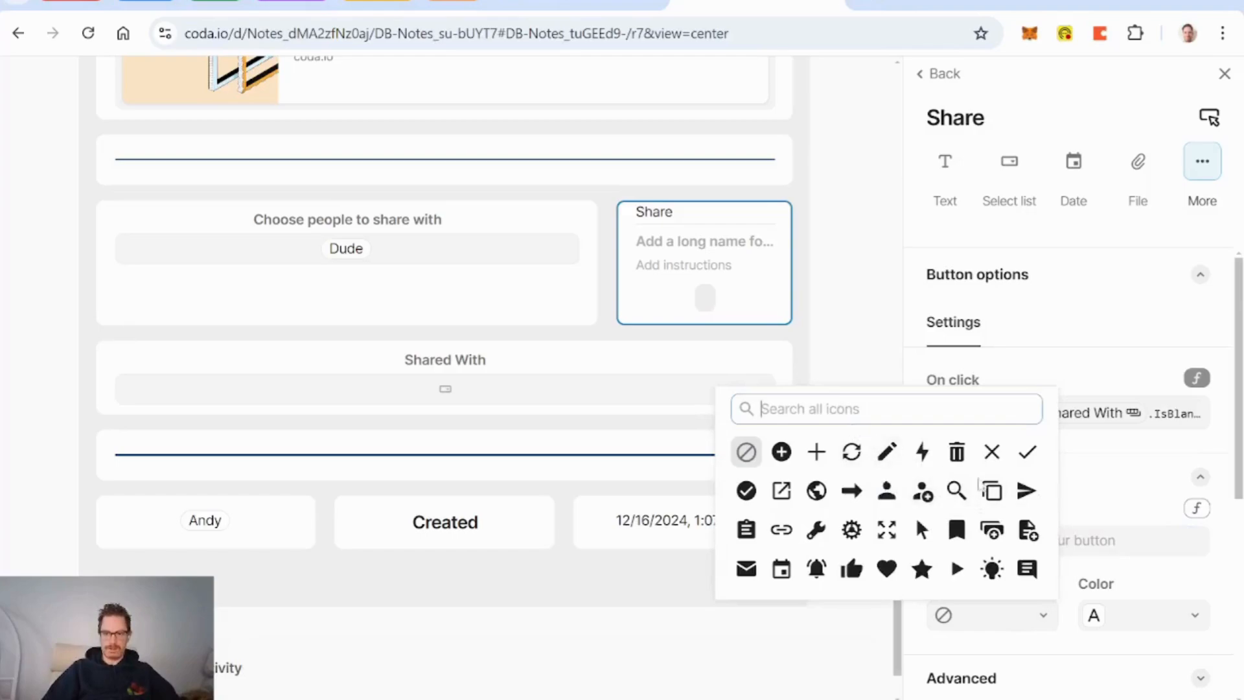
pyautogui.click(1025, 492)
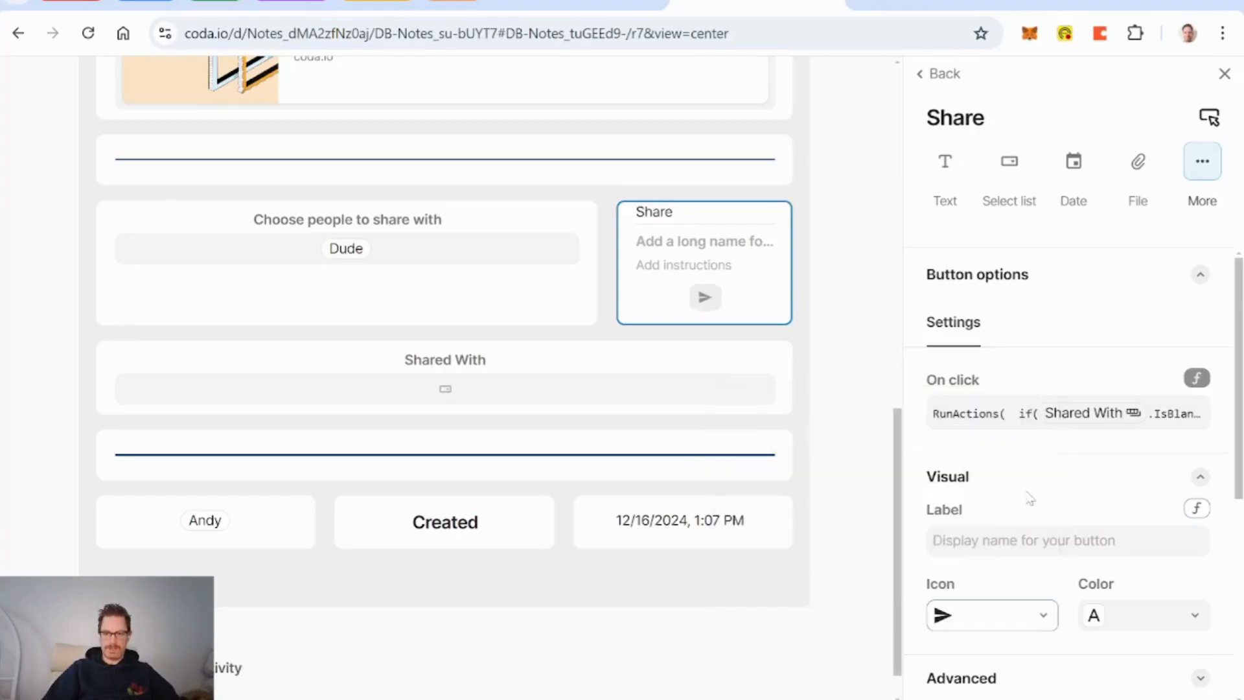
pyautogui.click(1158, 627)
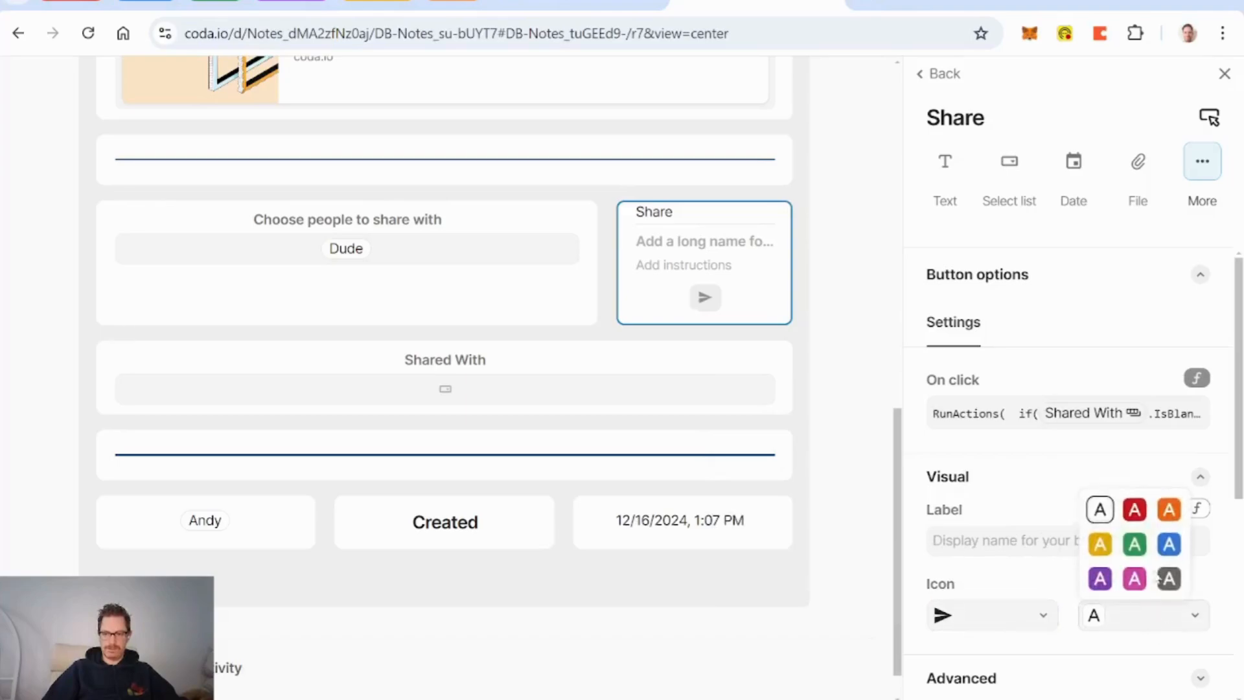
pyautogui.click(1170, 546)
pyautogui.scroll(-5, 1043, 498)
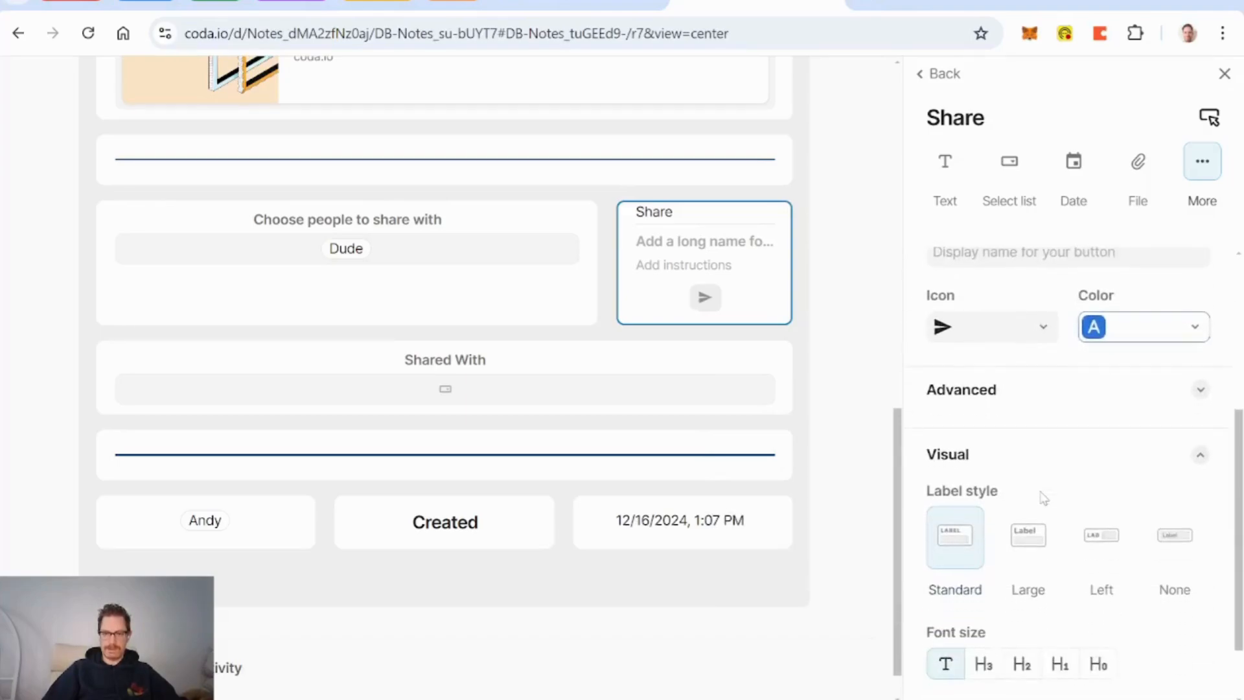
pyautogui.click(1042, 392)
pyautogui.scroll(-2, 1063, 447)
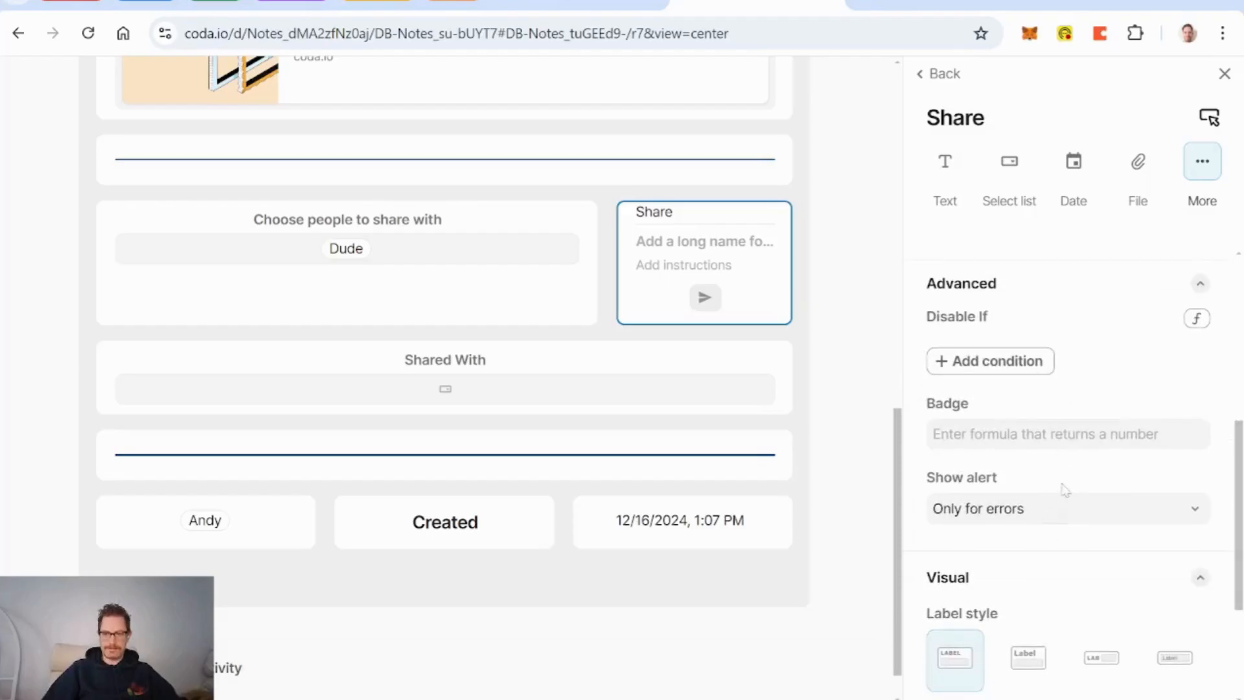
pyautogui.scroll(5, 1069, 493)
pyautogui.scroll(10, 849, 381)
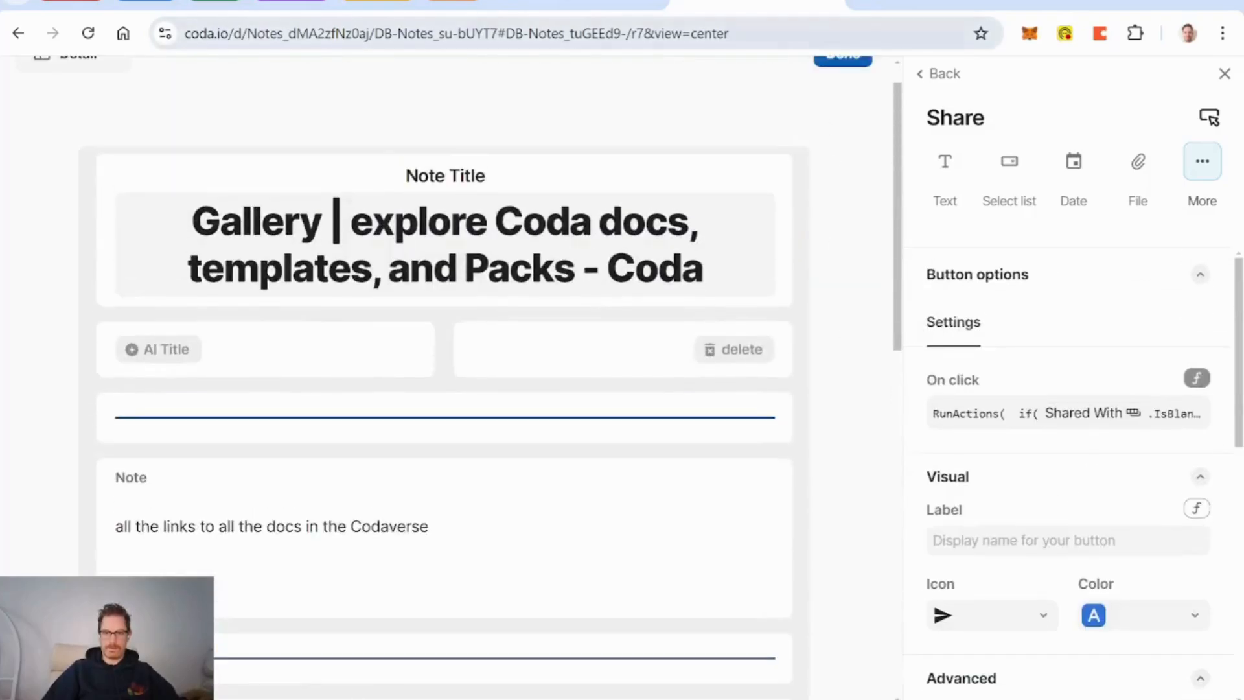
# Step: Leave the layout editor, press Share, and confirm the person now appears in Shared With
pyautogui.click(842, 94)
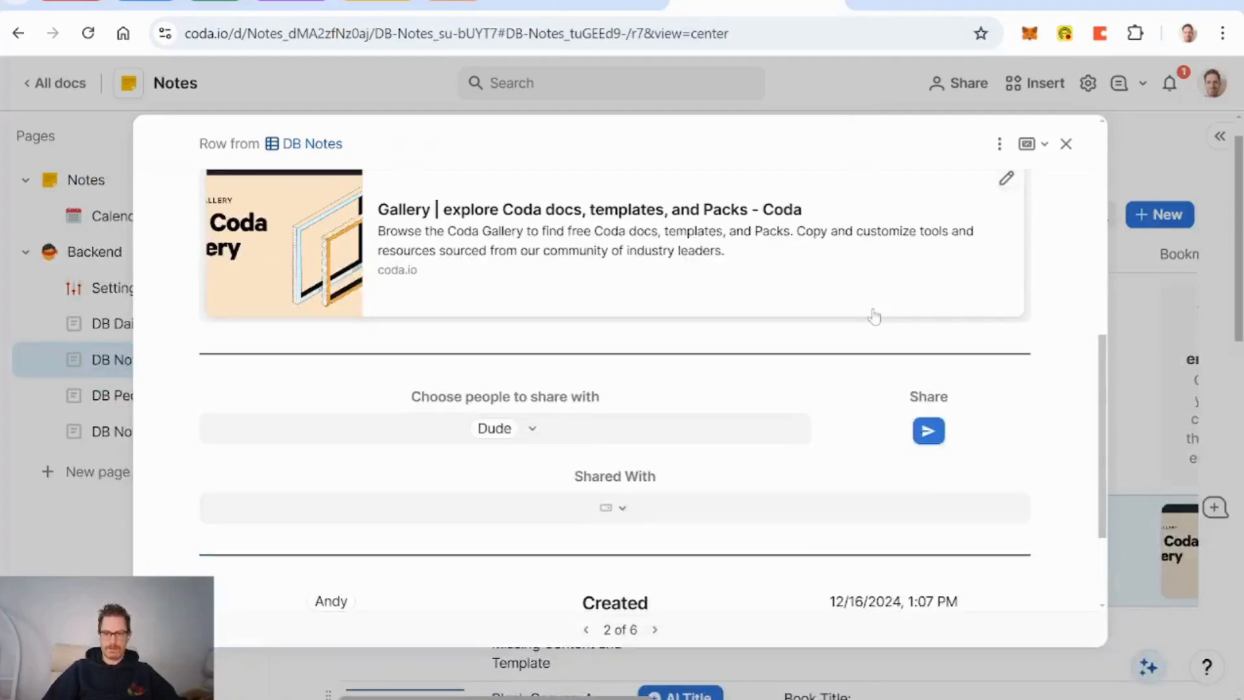
pyautogui.click(930, 432)
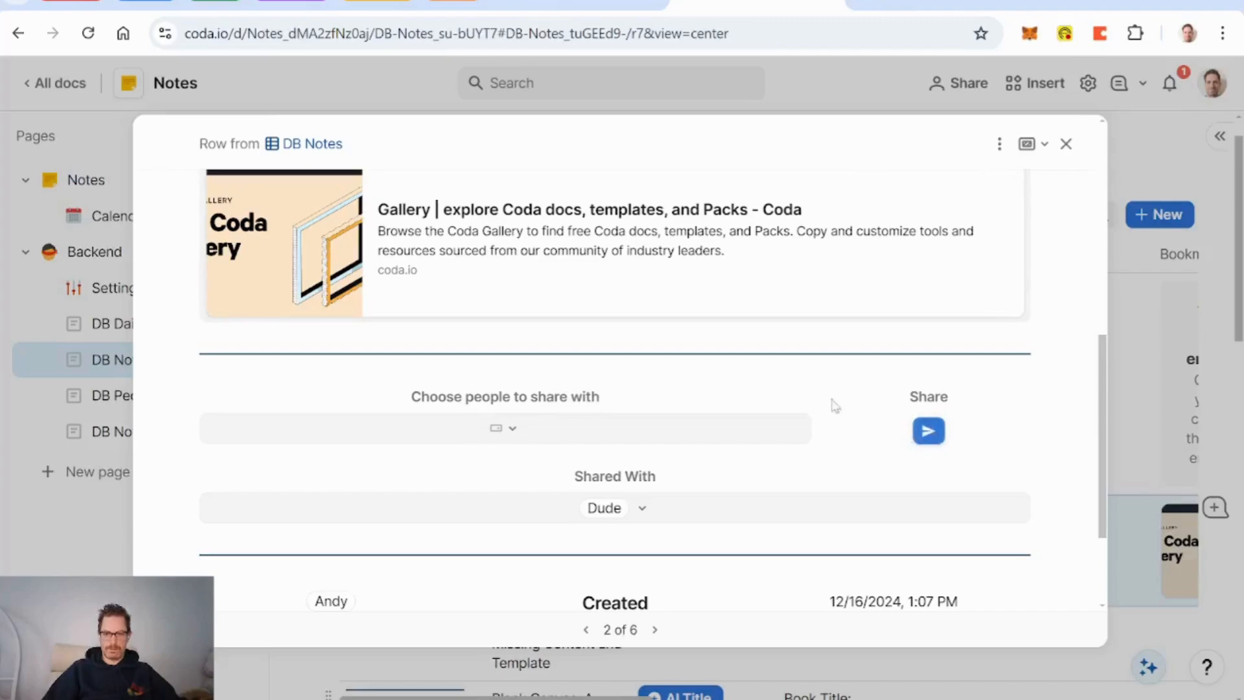
pyautogui.click(643, 512)
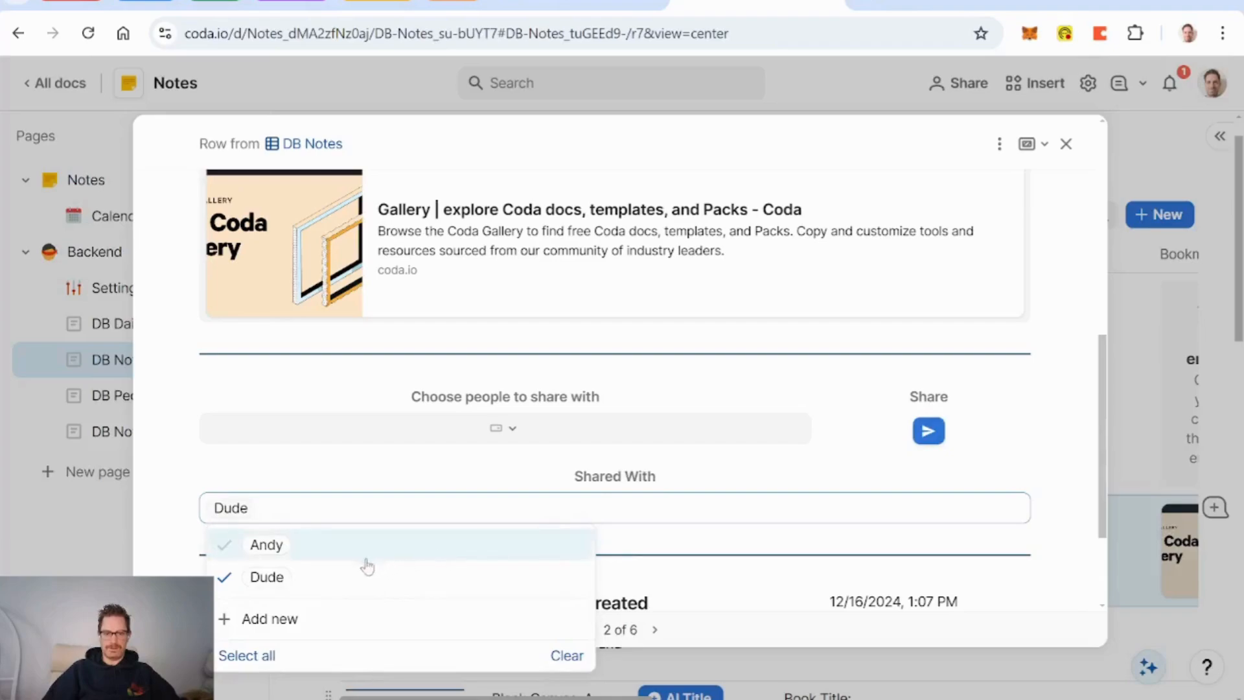
pyautogui.click(819, 475)
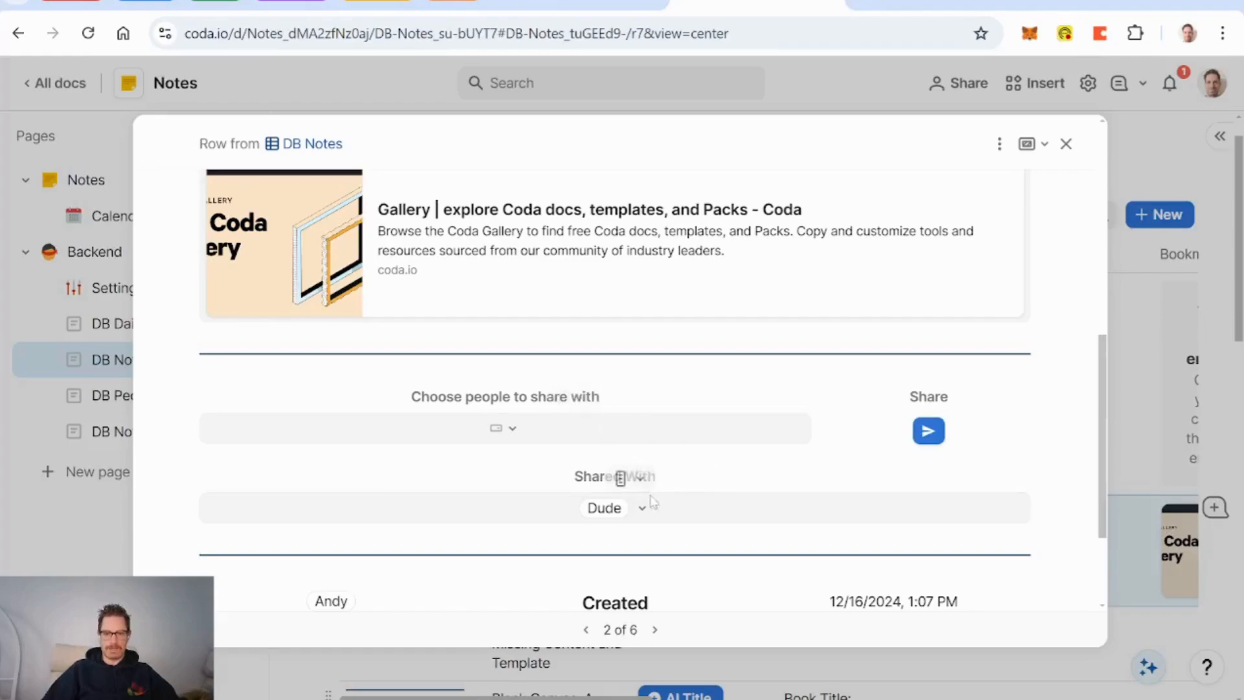
pyautogui.click(591, 401)
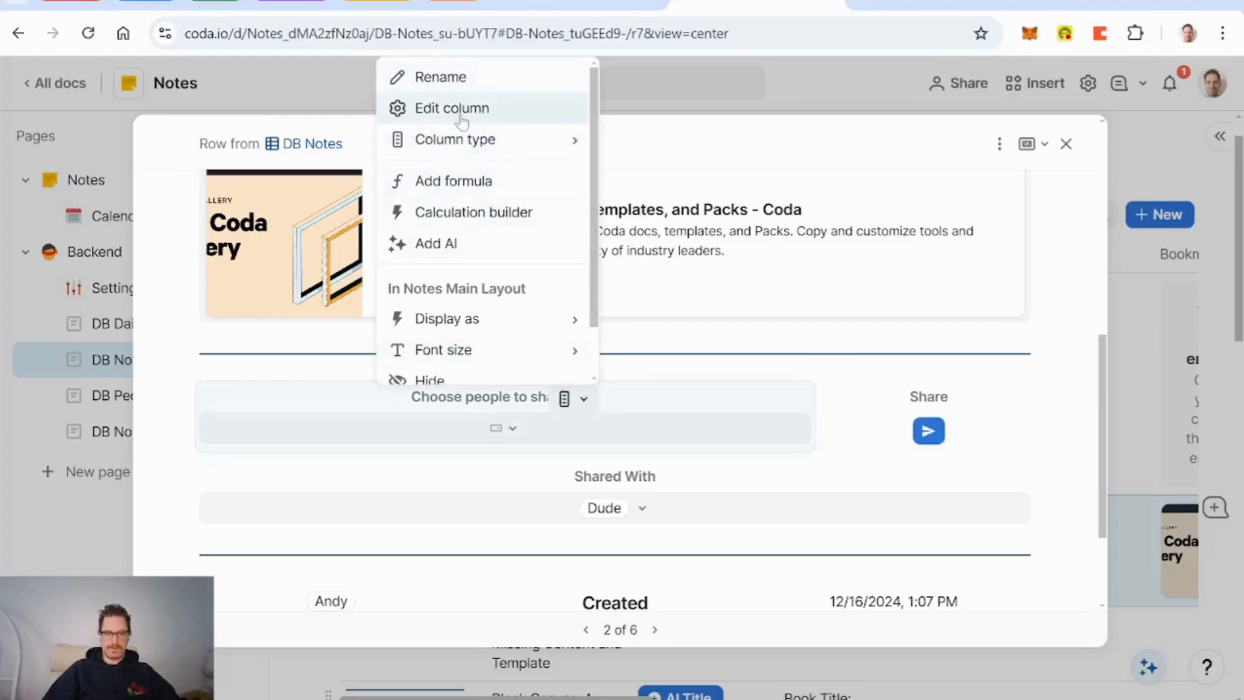
# Step: Open the share column's option settings and check which people the picker offers
pyautogui.scroll(-1, 491, 295)
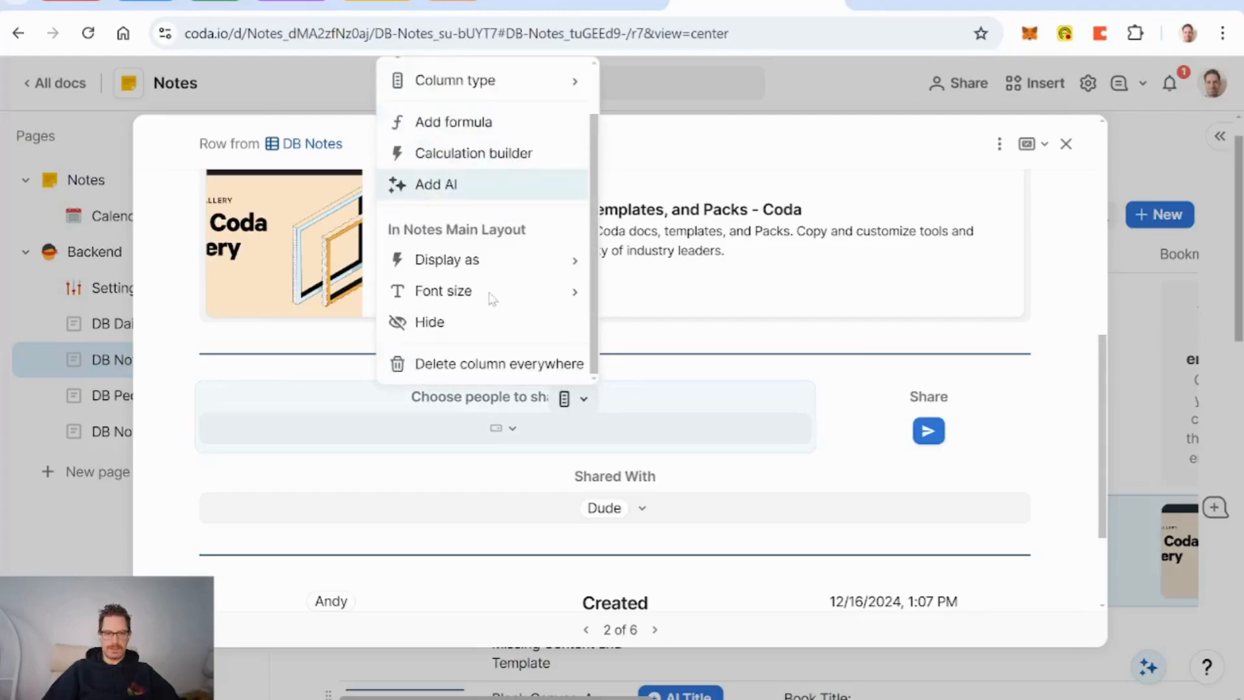
pyautogui.scroll(1, 490, 295)
pyautogui.click(457, 110)
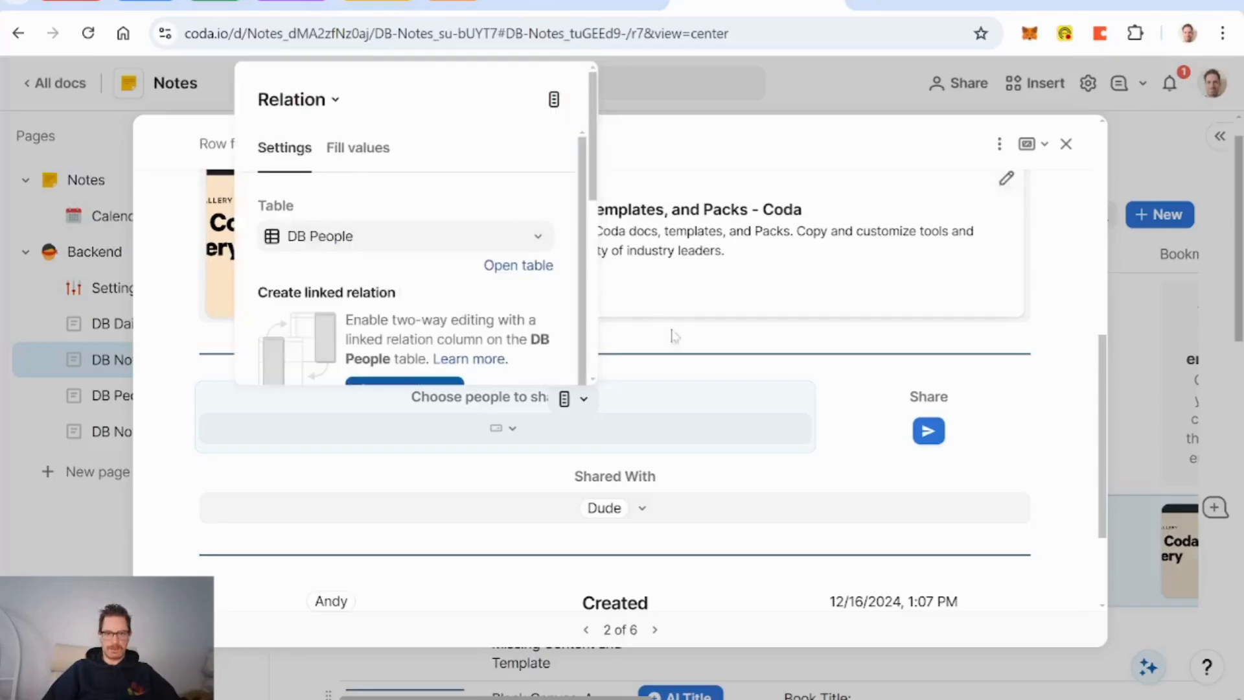
pyautogui.scroll(-5, 436, 262)
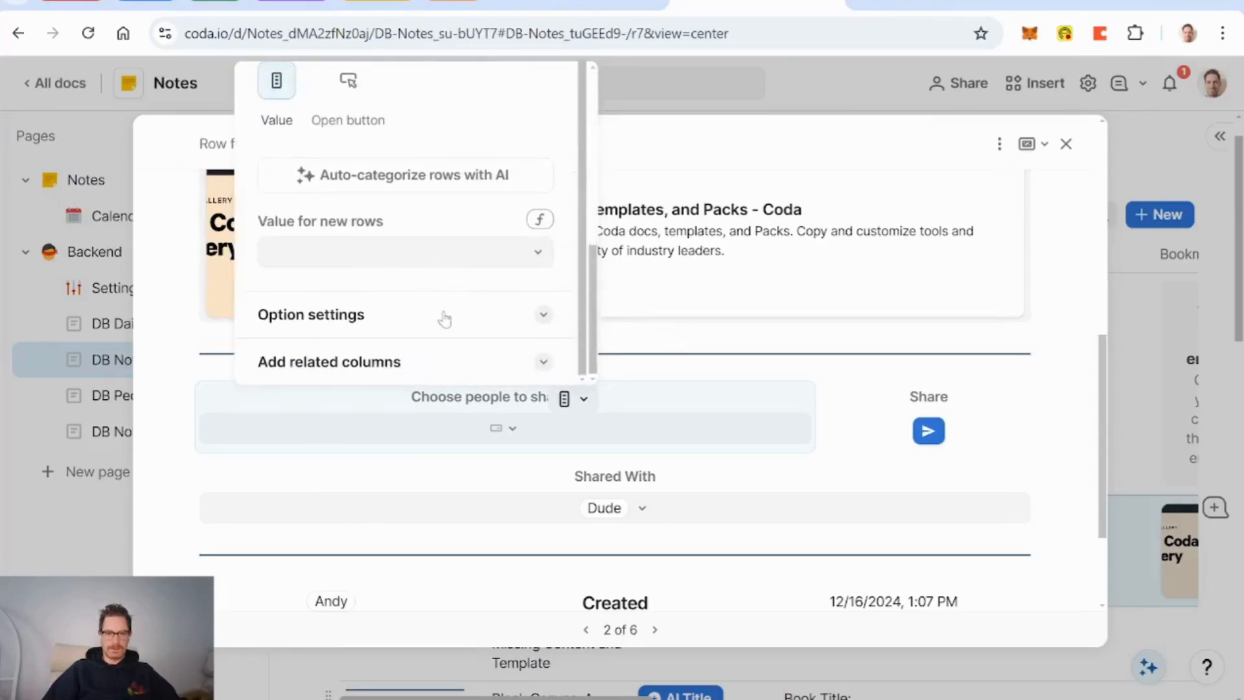
pyautogui.click(445, 316)
pyautogui.scroll(-3, 445, 321)
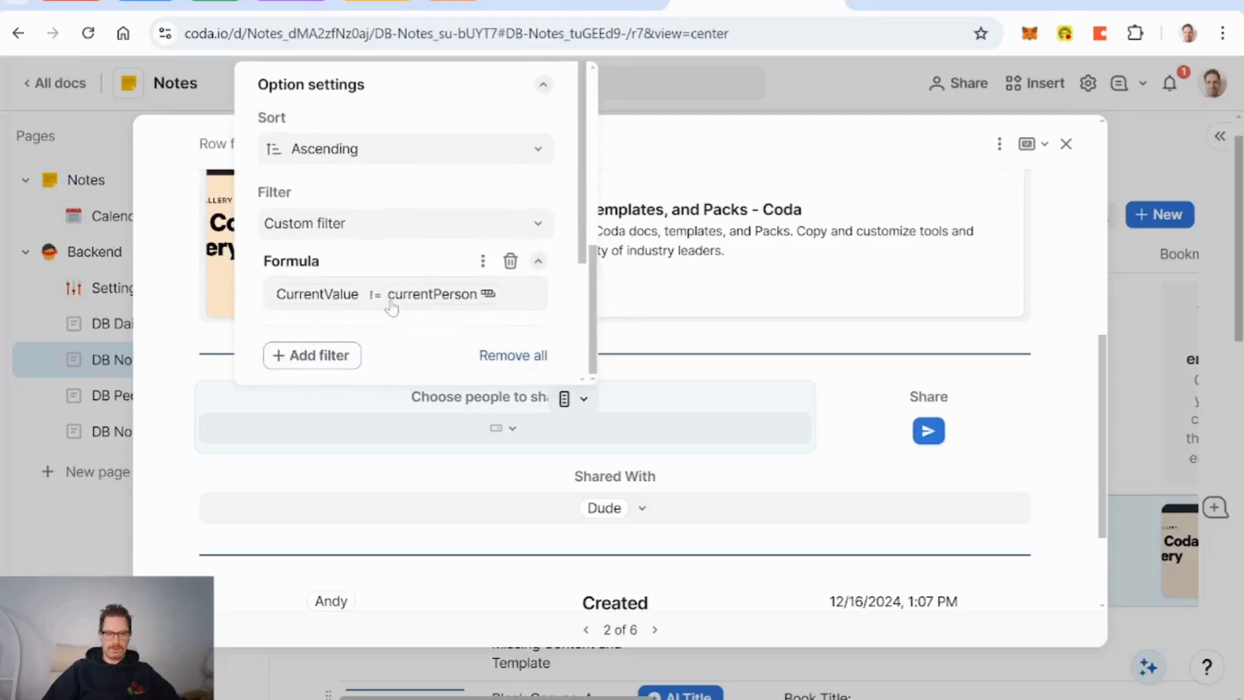
pyautogui.click(739, 405)
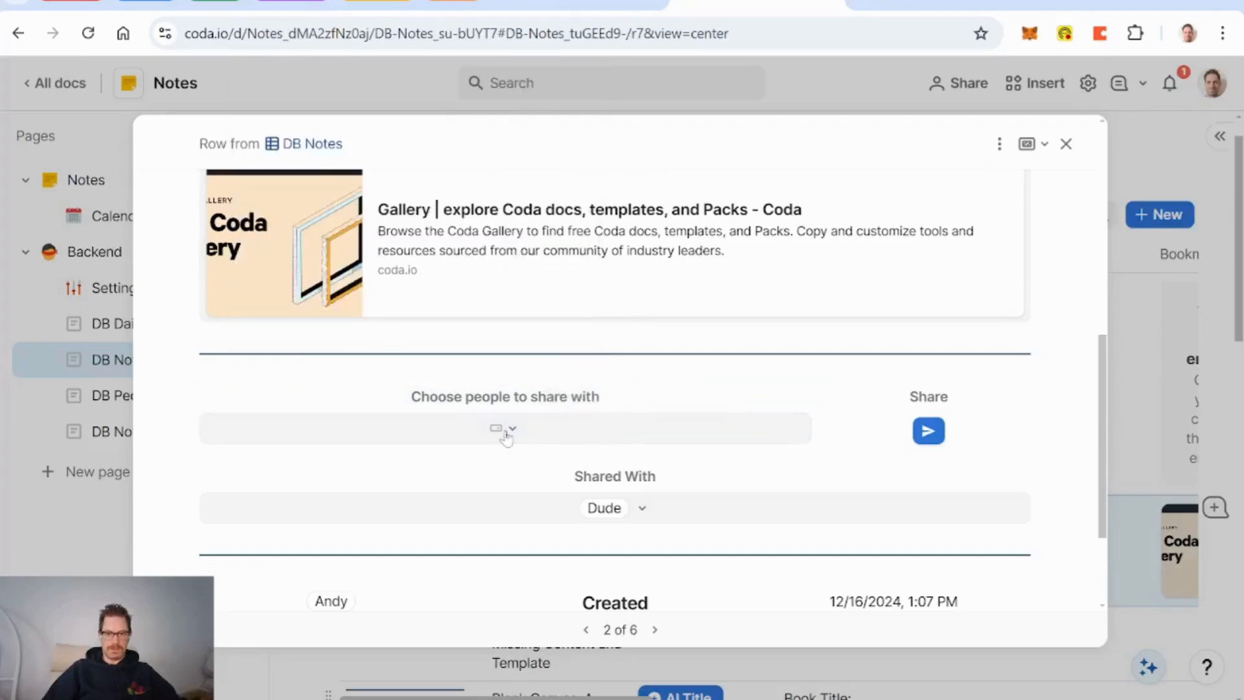
pyautogui.click(507, 436)
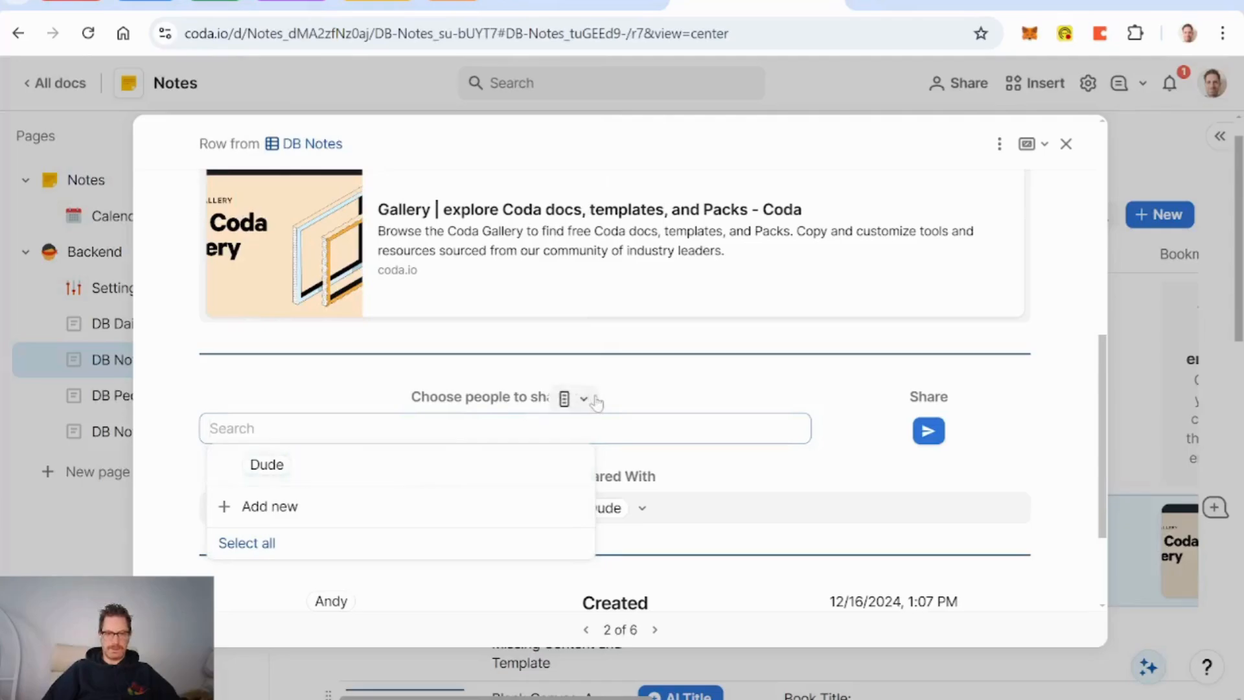
# Step: Reopen the column's custom filter and append 'and CurrentValue' to the formula
pyautogui.click(584, 399)
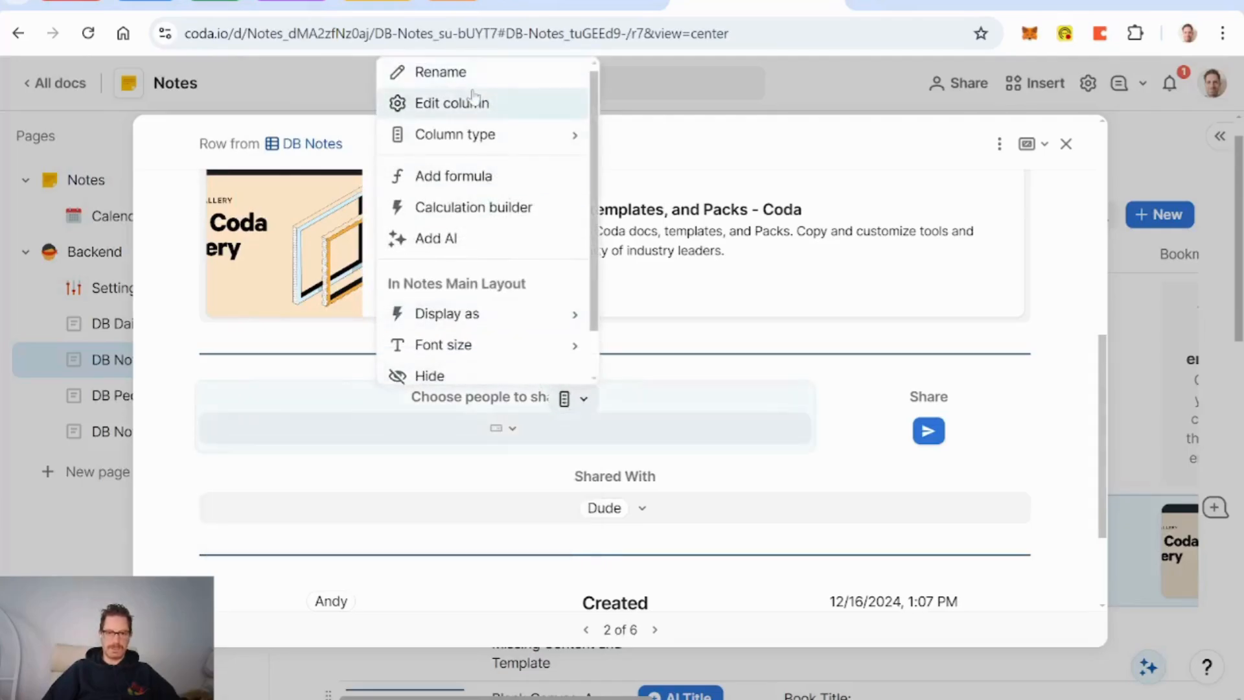
pyautogui.click(474, 102)
pyautogui.scroll(-7, 489, 246)
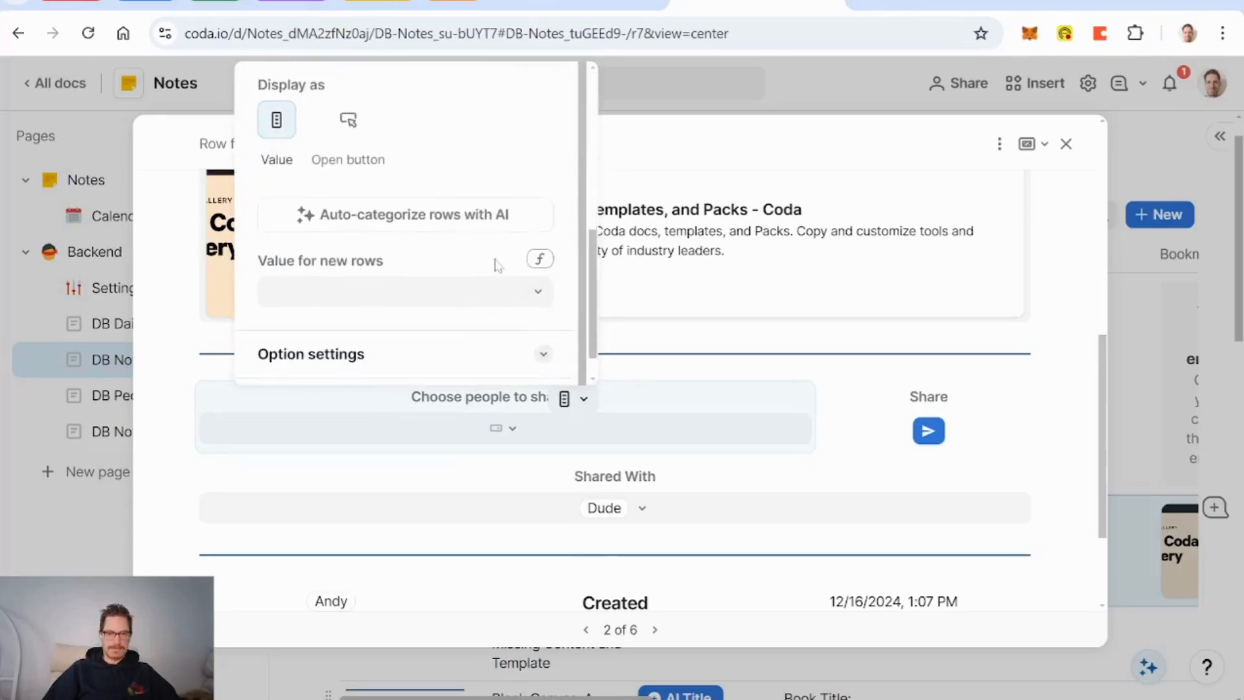
pyautogui.scroll(-1, 447, 324)
pyautogui.click(473, 324)
pyautogui.scroll(-3, 469, 322)
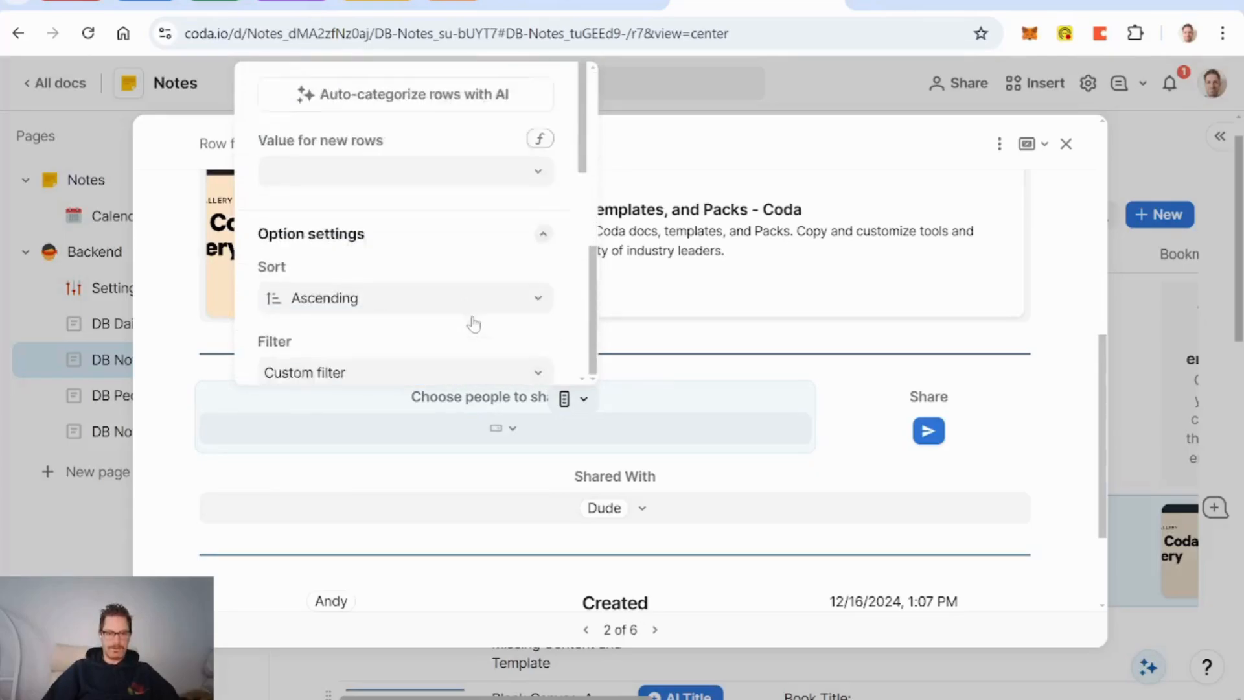
pyautogui.click(515, 368)
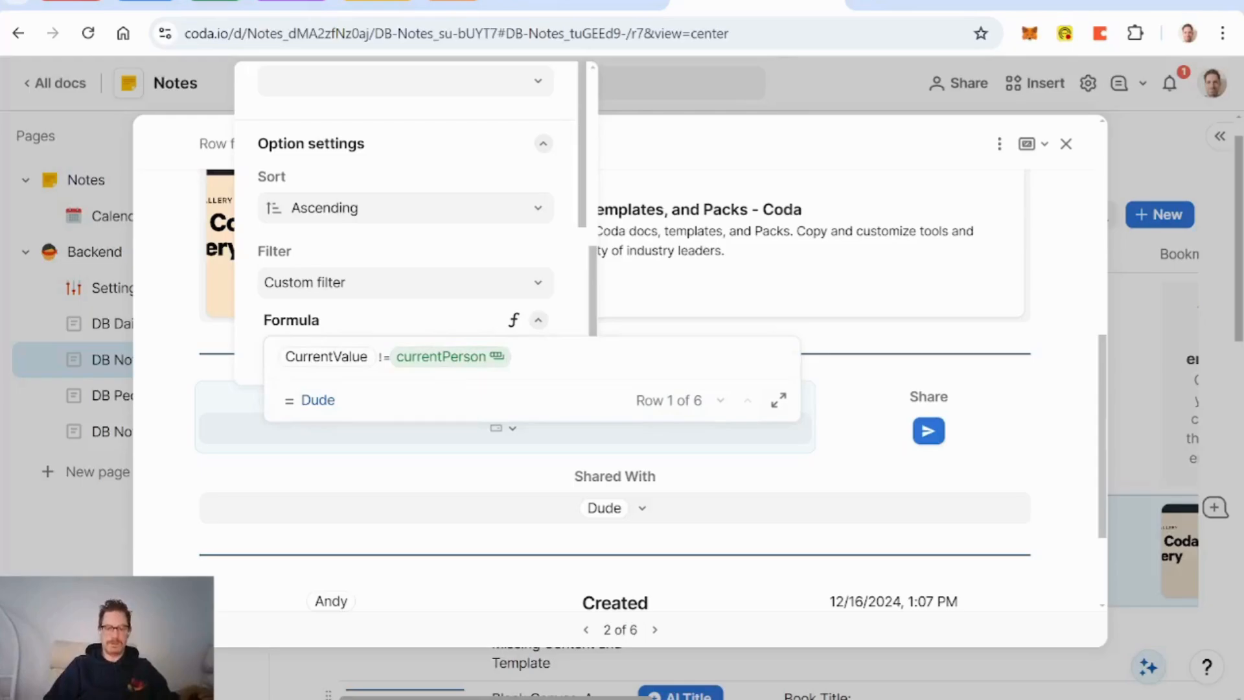
pyautogui.write('and ')
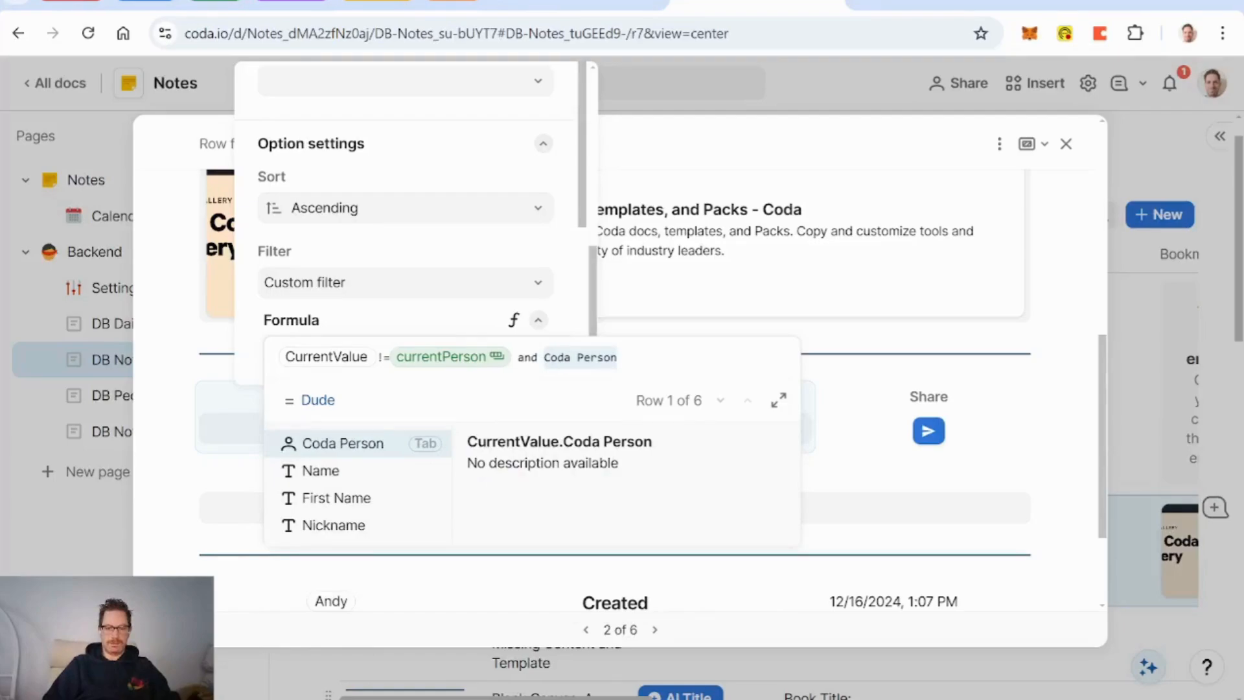
pyautogui.write('curr')
pyautogui.press('Down')
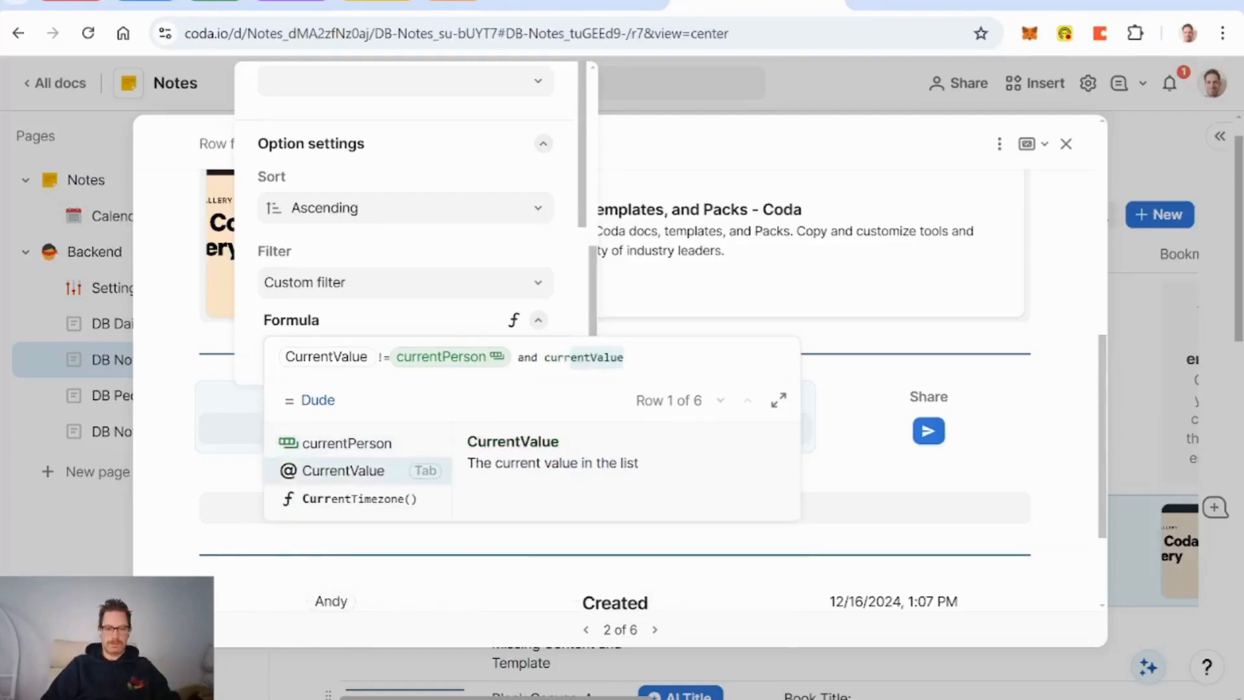
pyautogui.press('Tab')
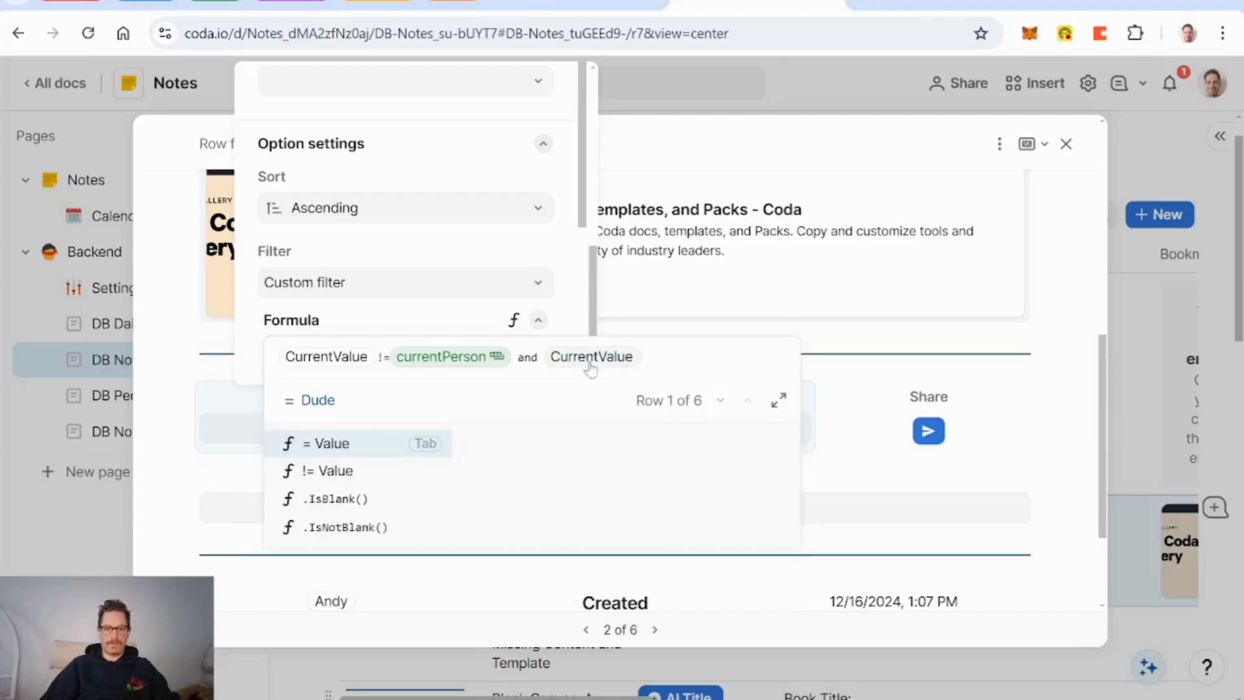
# Step: Complete the filter with CurrentValue.in(Shared With).not() and apply it
pyautogui.write('.in(')
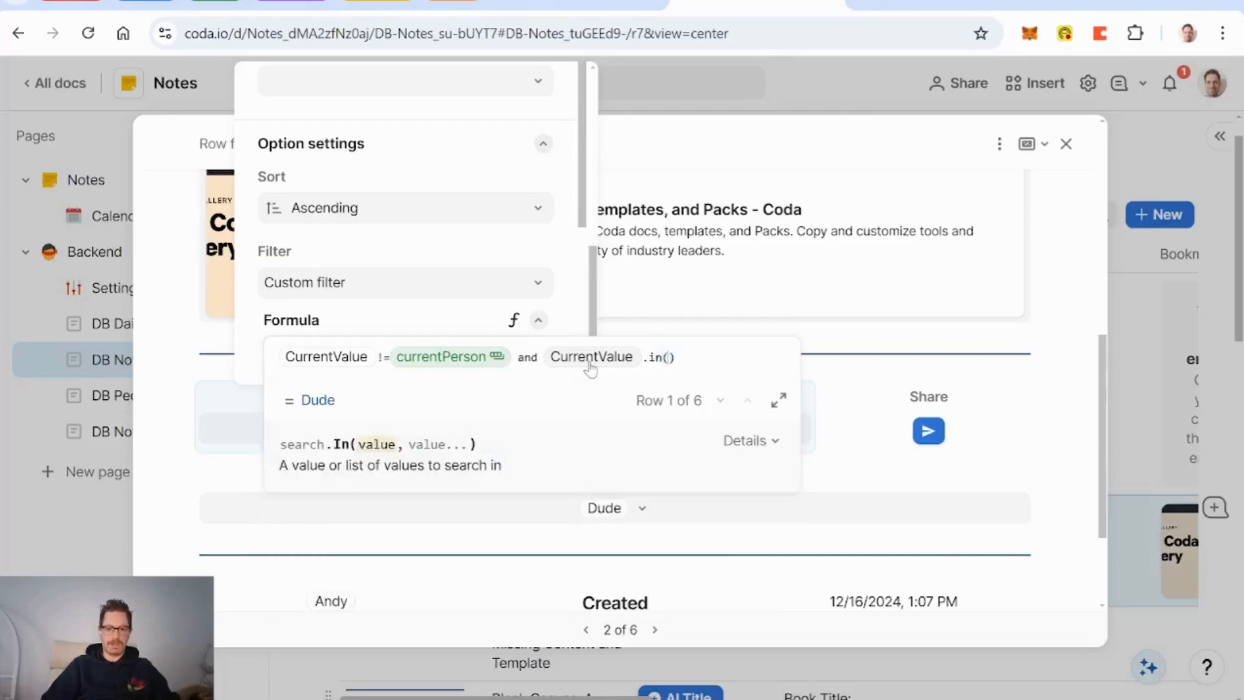
pyautogui.write('sharing')
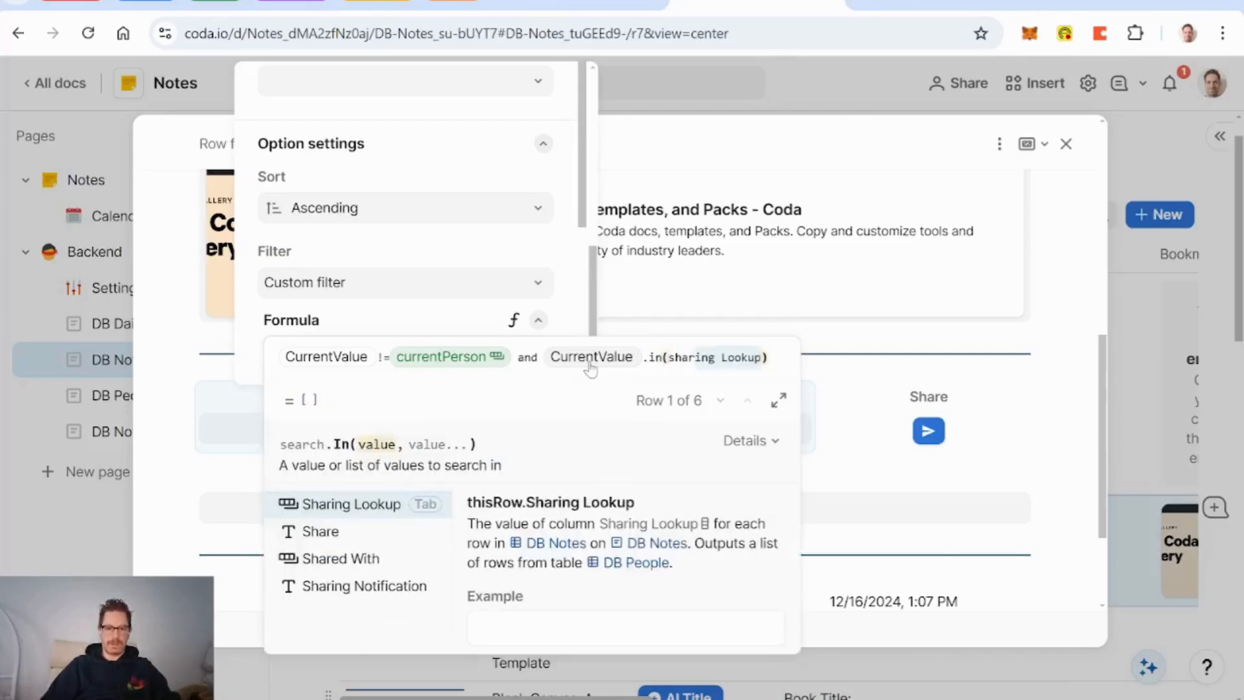
pyautogui.press('Down')
pyautogui.press('Down')
pyautogui.press('Down')
pyautogui.press('Up')
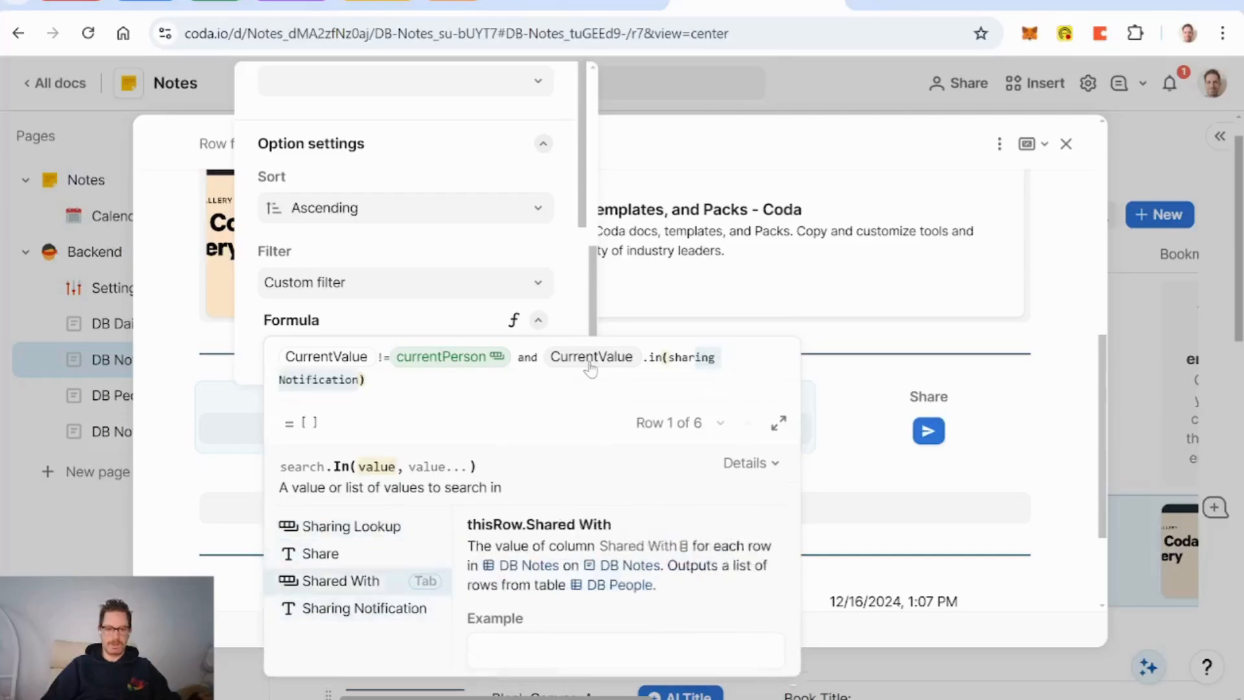
pyautogui.press('Tab')
pyautogui.write(').note')
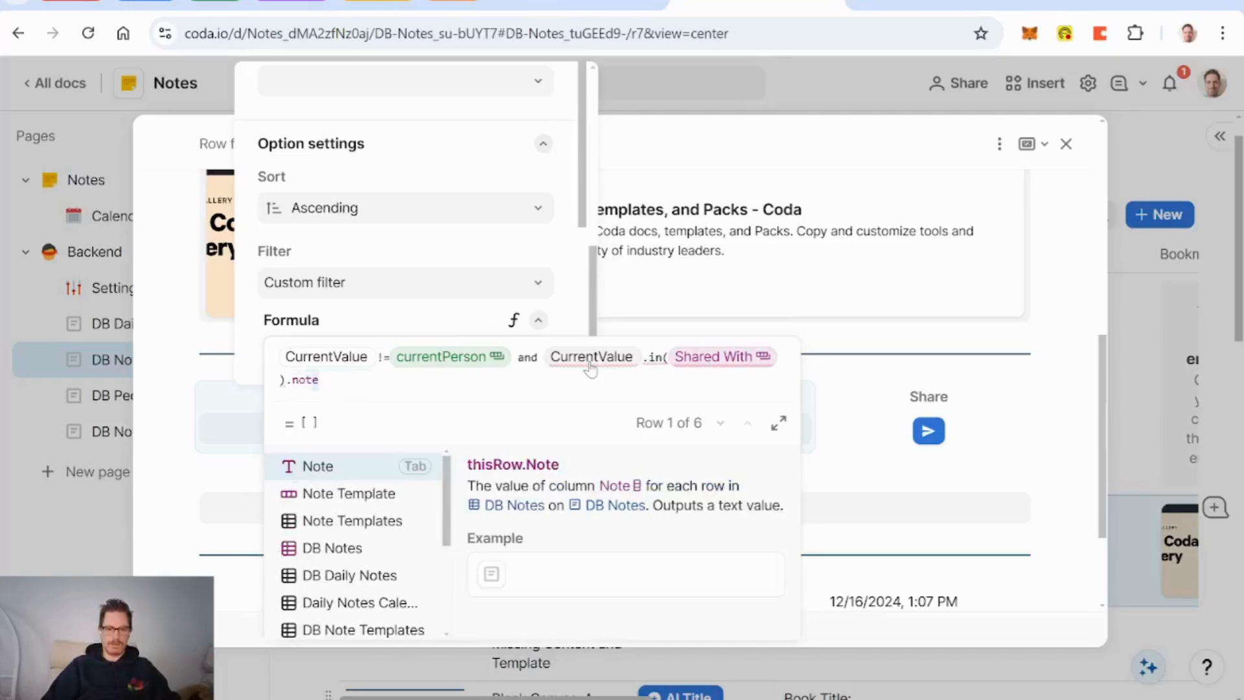
pyautogui.press('BackSpace')
pyautogui.write('()')
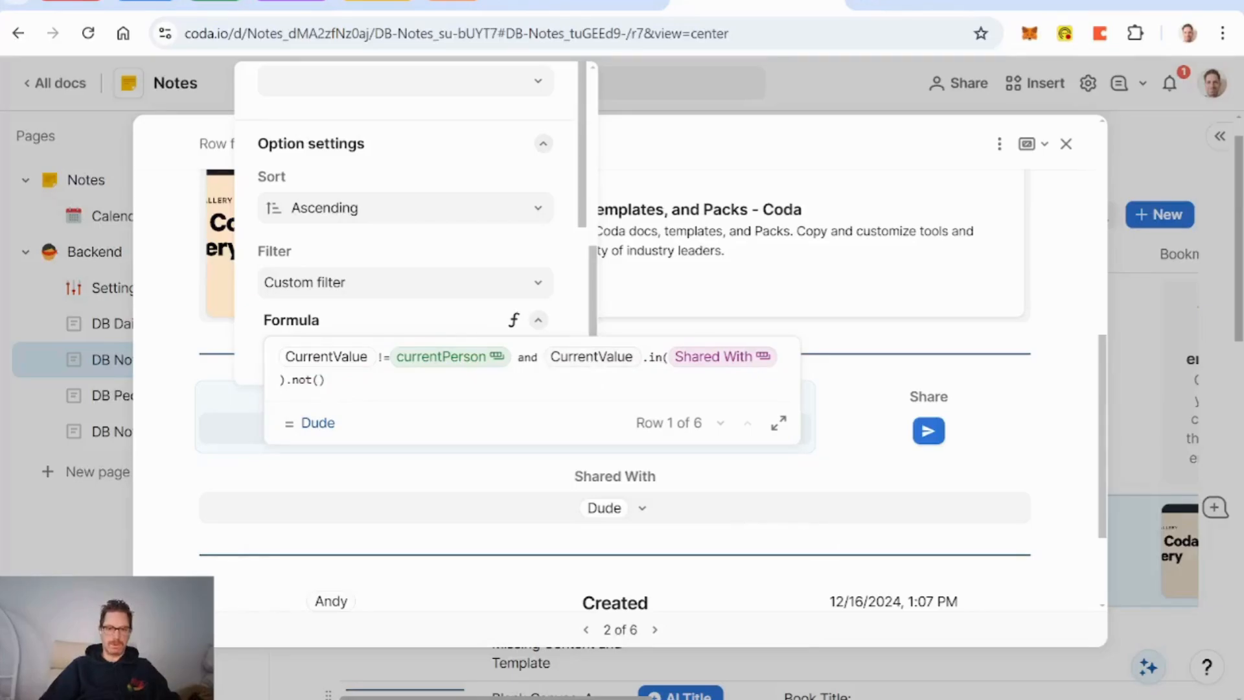
pyautogui.press('BackSpace')
pyautogui.press('BackSpace')
pyautogui.press('BackSpace')
pyautogui.write('or')
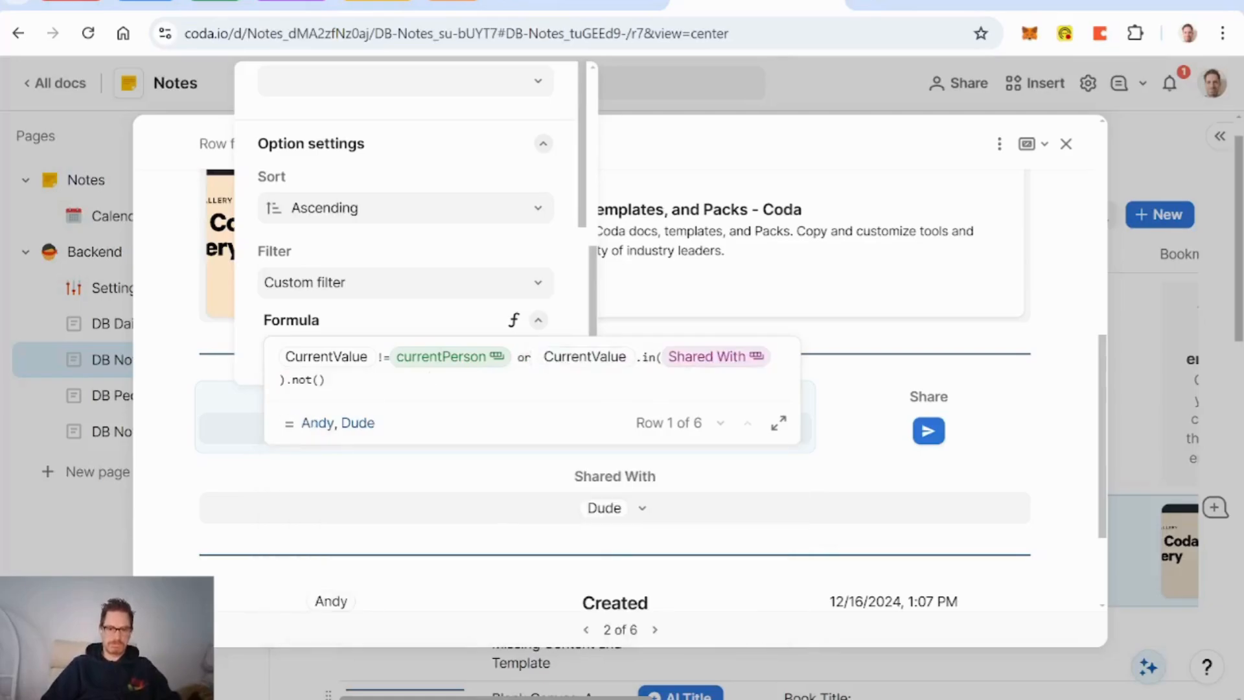
pyautogui.press('BackSpace')
pyautogui.press('BackSpace')
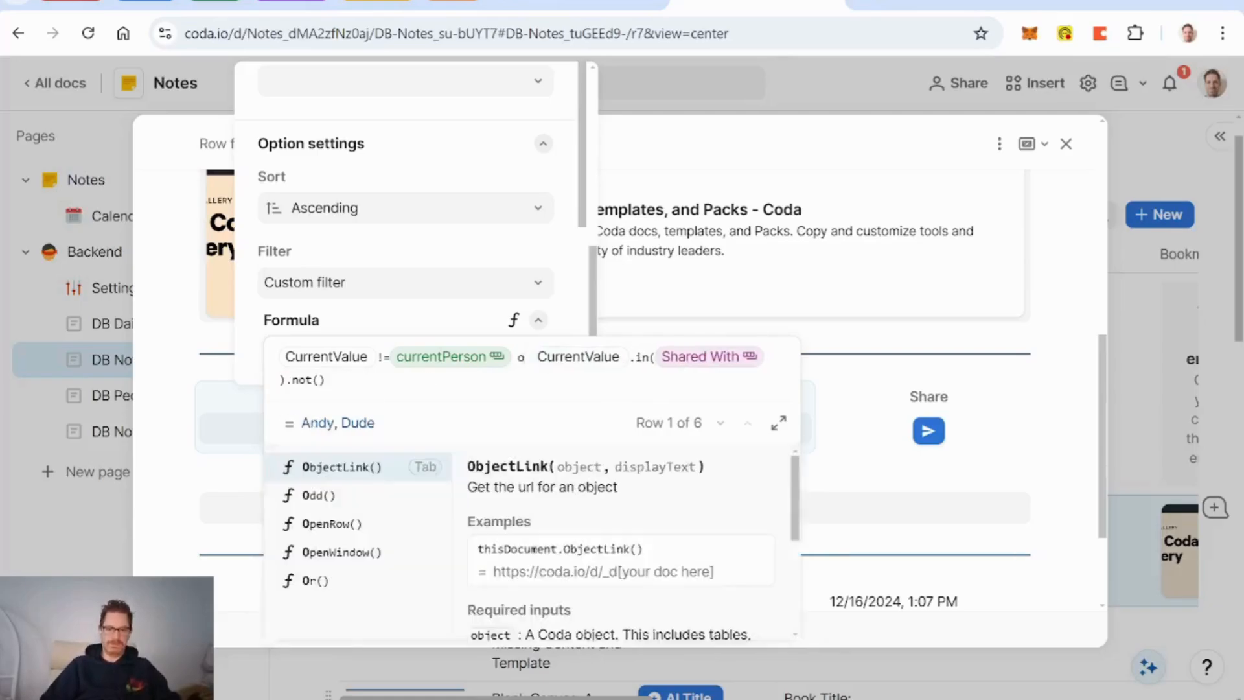
pyautogui.write('and')
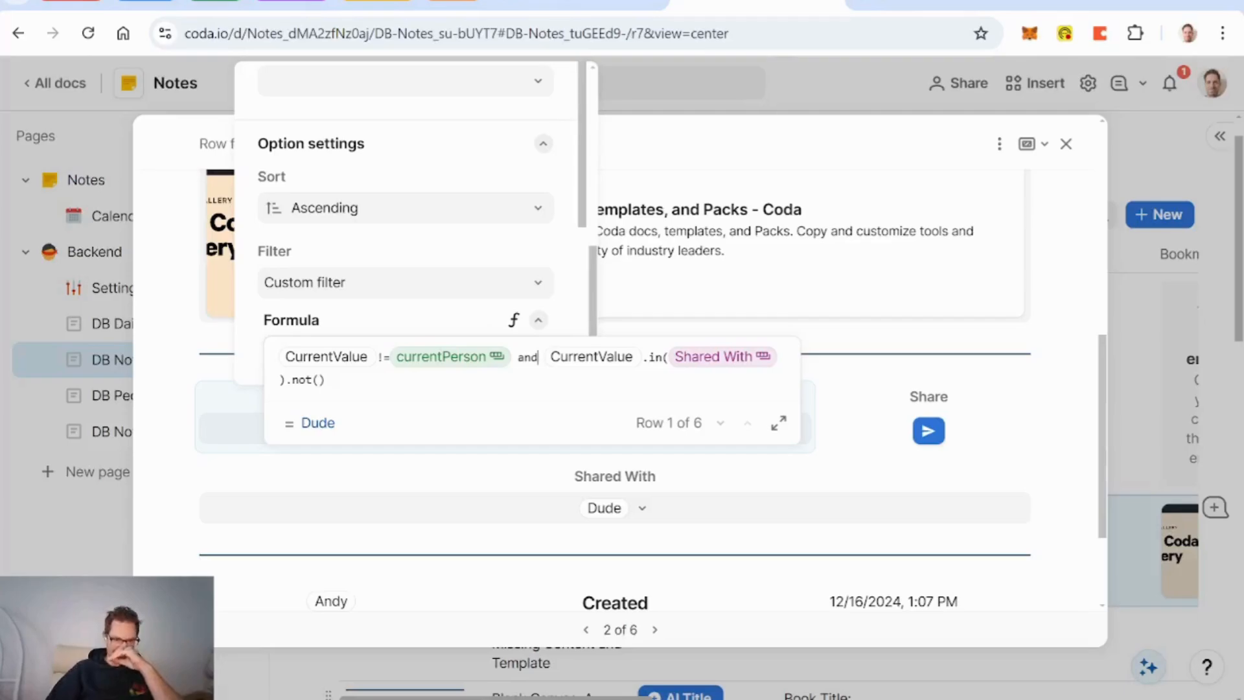
pyautogui.click(387, 480)
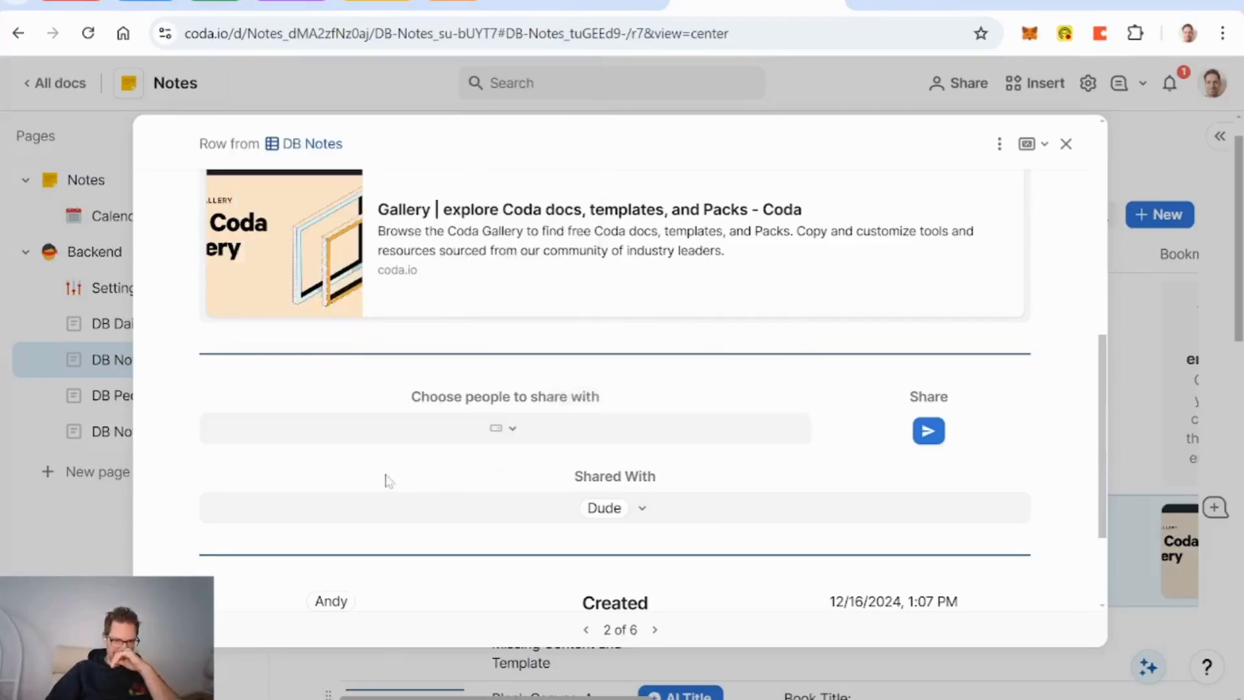
# Step: Confirm the picker is empty, then share the third note with the listed person and verify
pyautogui.click(494, 441)
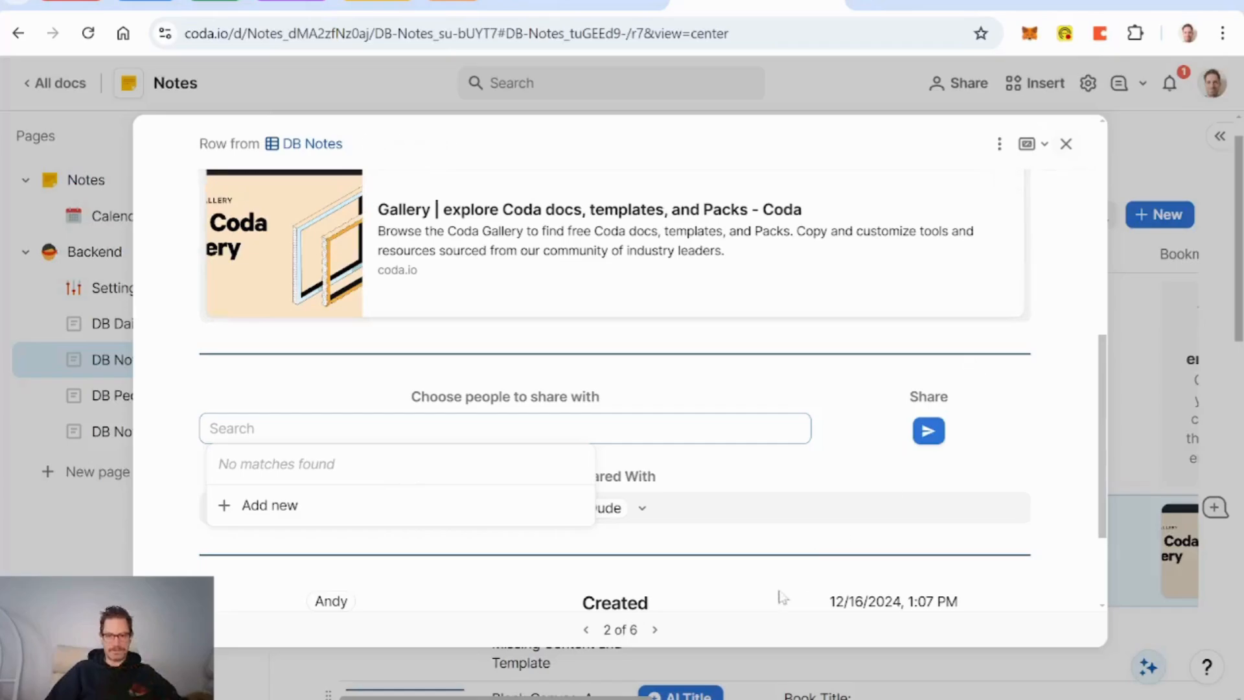
pyautogui.click(655, 630)
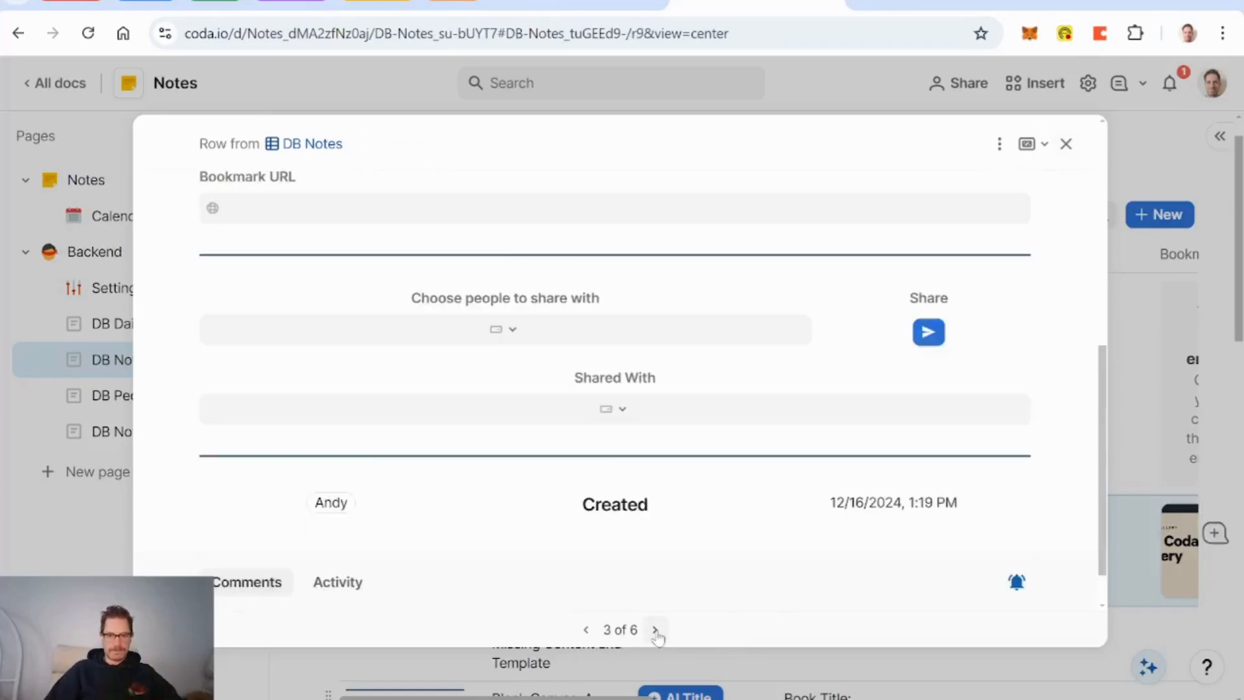
pyautogui.scroll(-10, 578, 420)
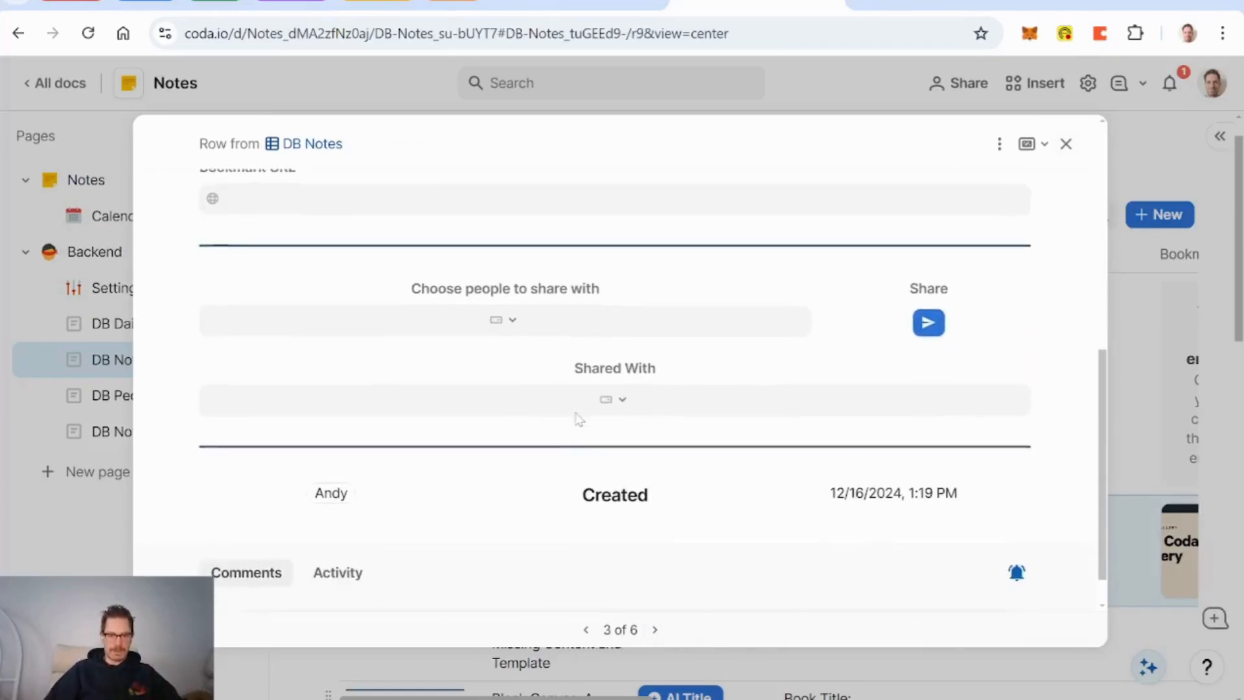
pyautogui.click(511, 329)
pyautogui.click(438, 356)
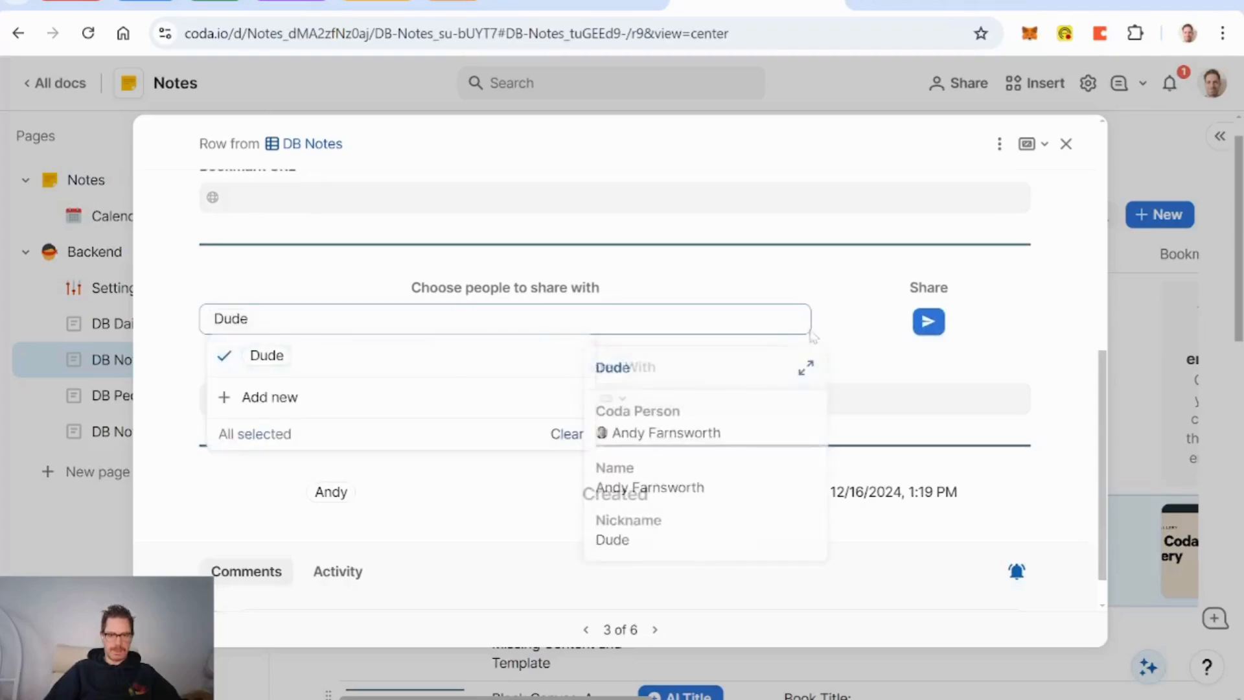
pyautogui.click(929, 324)
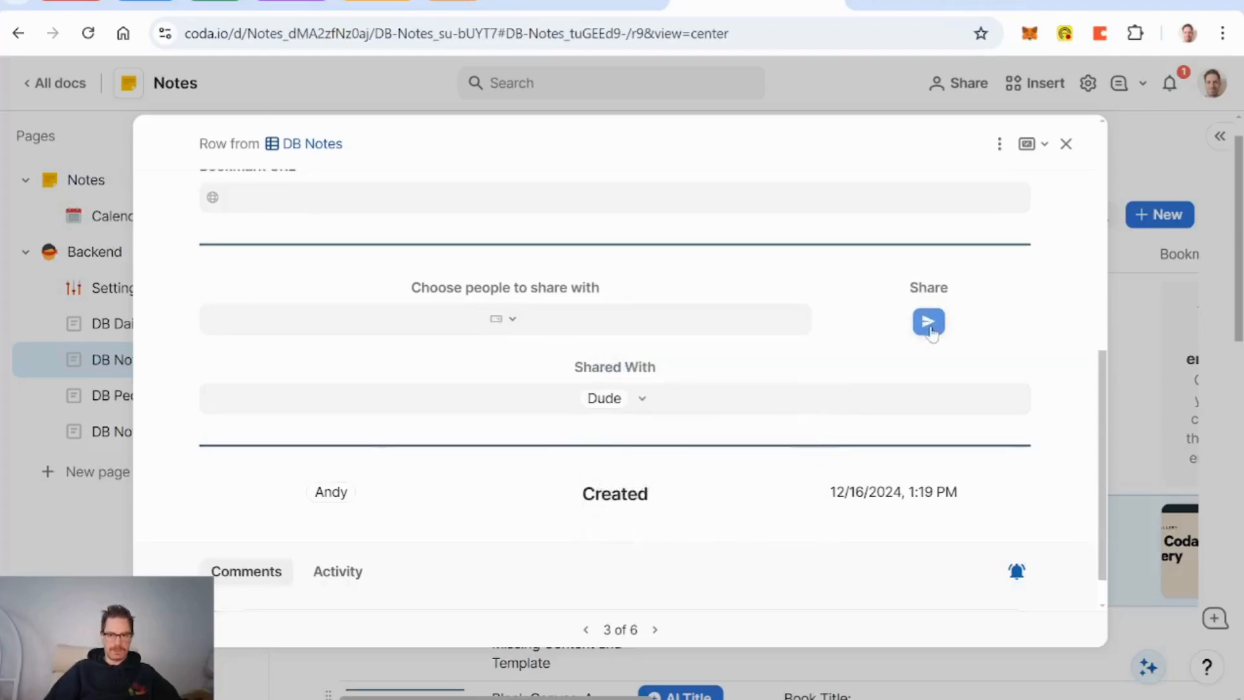
pyautogui.click(512, 319)
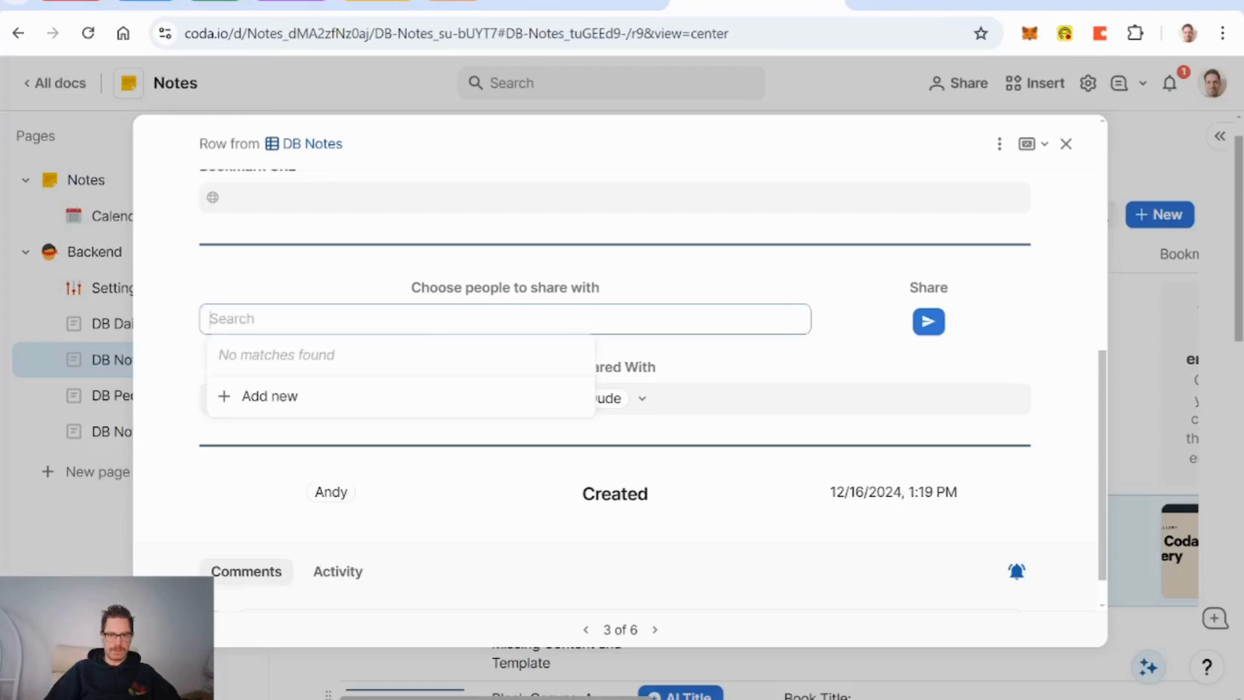
pyautogui.click(864, 289)
pyautogui.click(999, 143)
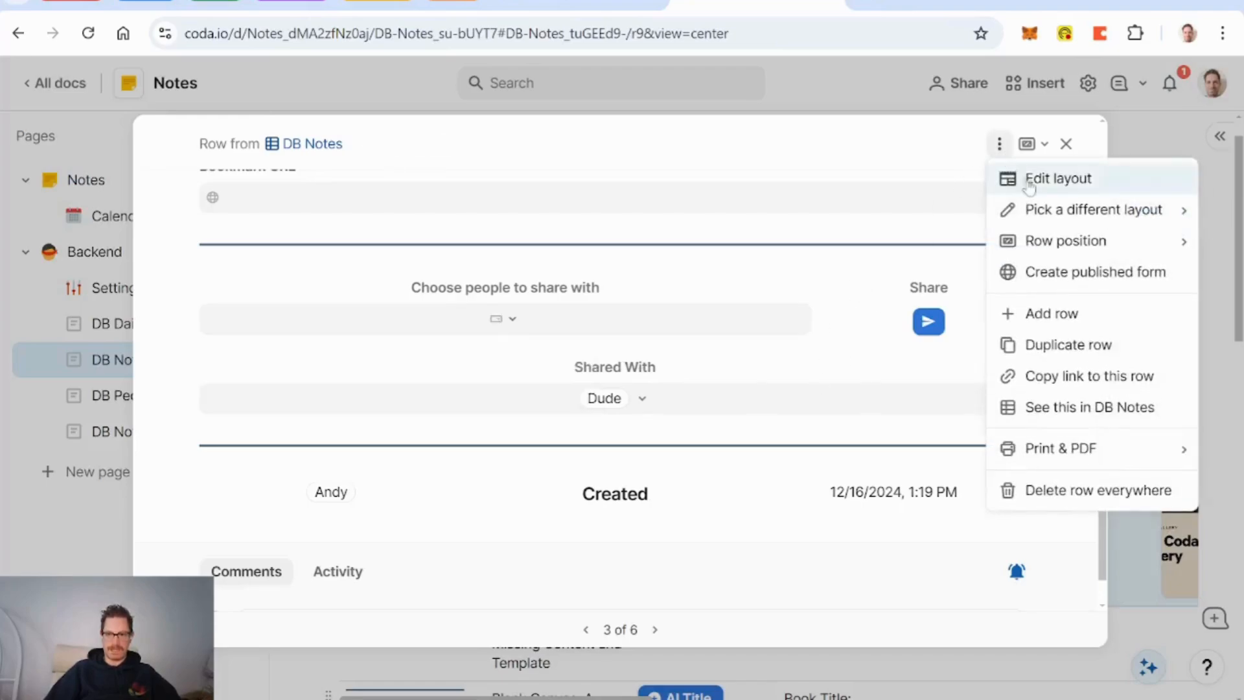
# Step: Enter the detail layout editor and hide the Shared With field
pyautogui.click(1031, 185)
pyautogui.scroll(-4, 916, 451)
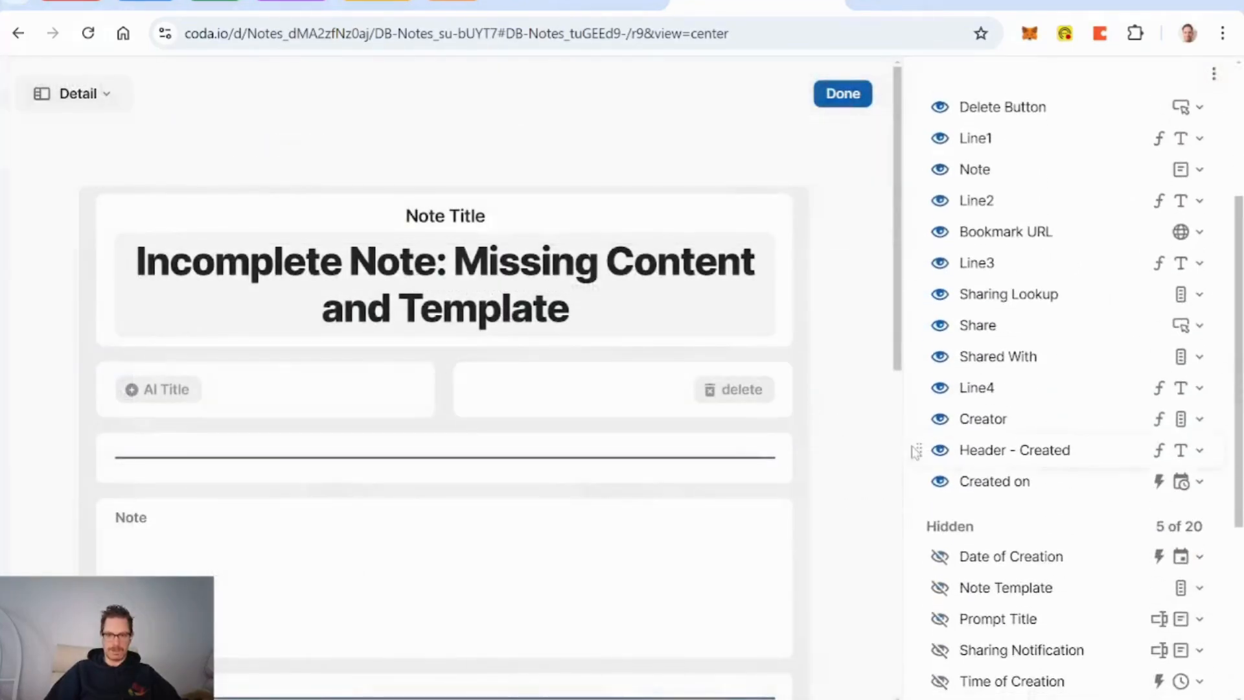
pyautogui.click(939, 356)
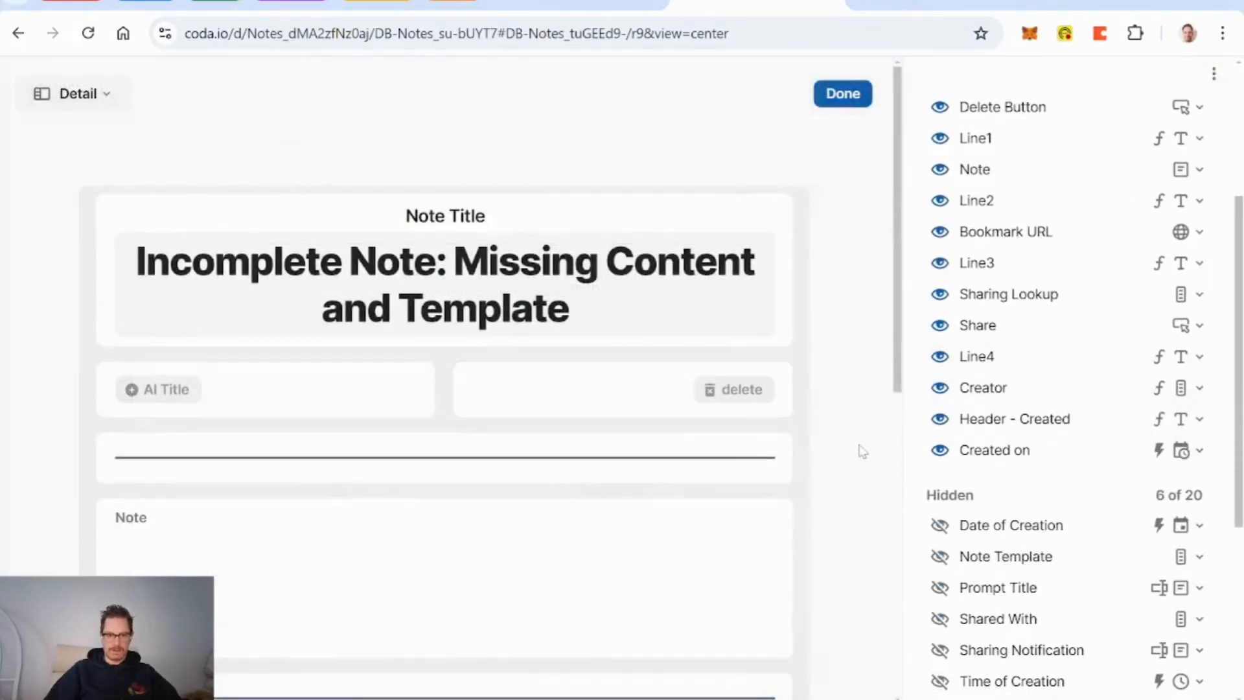
pyautogui.scroll(-9, 863, 452)
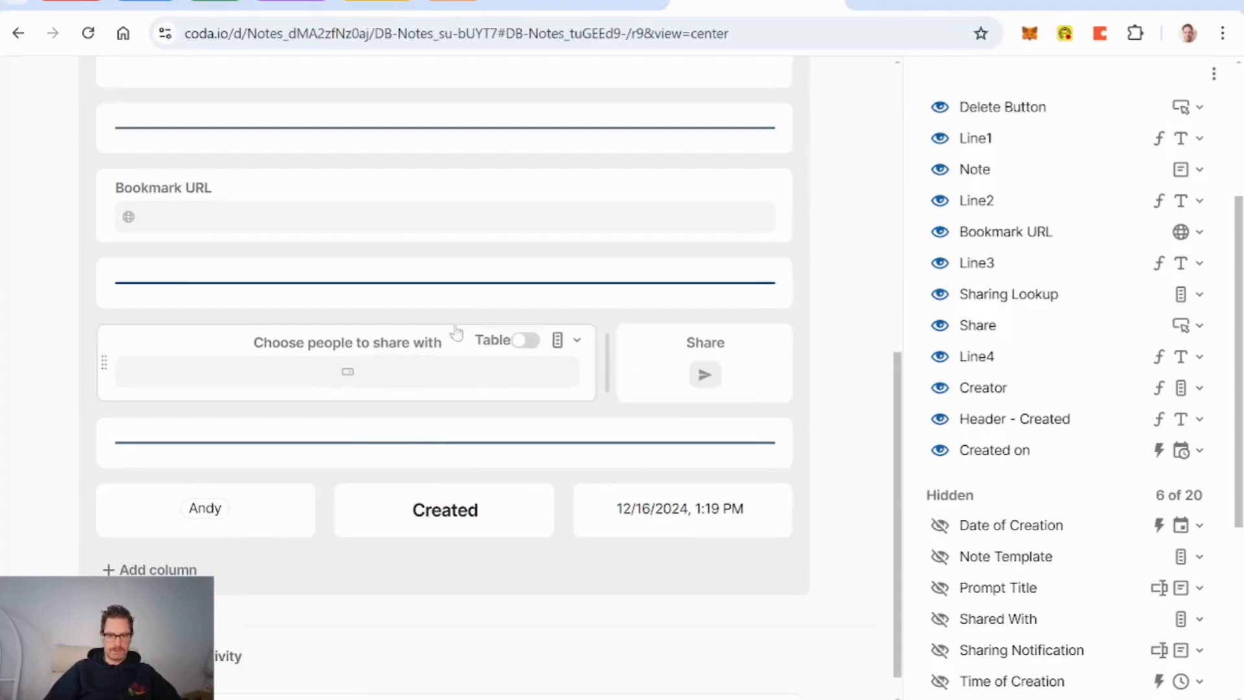
# Step: Add the picker hint 'if they don't appear in the list, this note's already been shared with them'
pyautogui.click(380, 344)
pyautogui.click(322, 389)
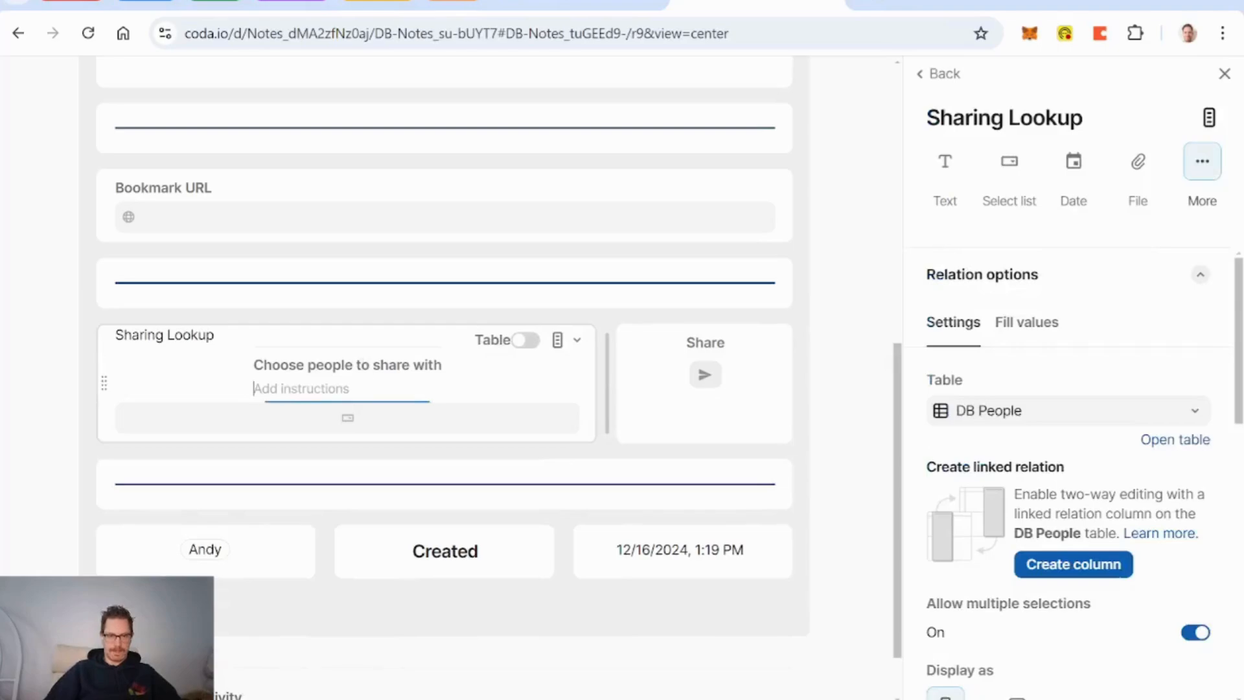
pyautogui.write('if they don')
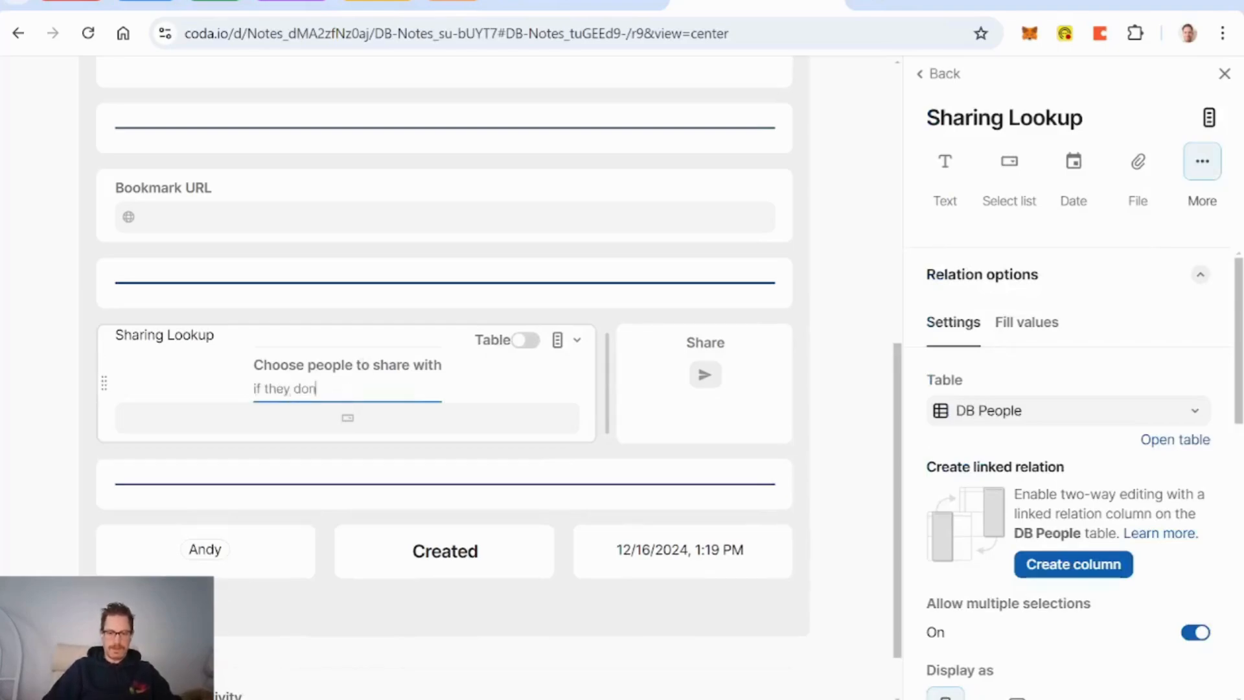
pyautogui.write("'t appear in the")
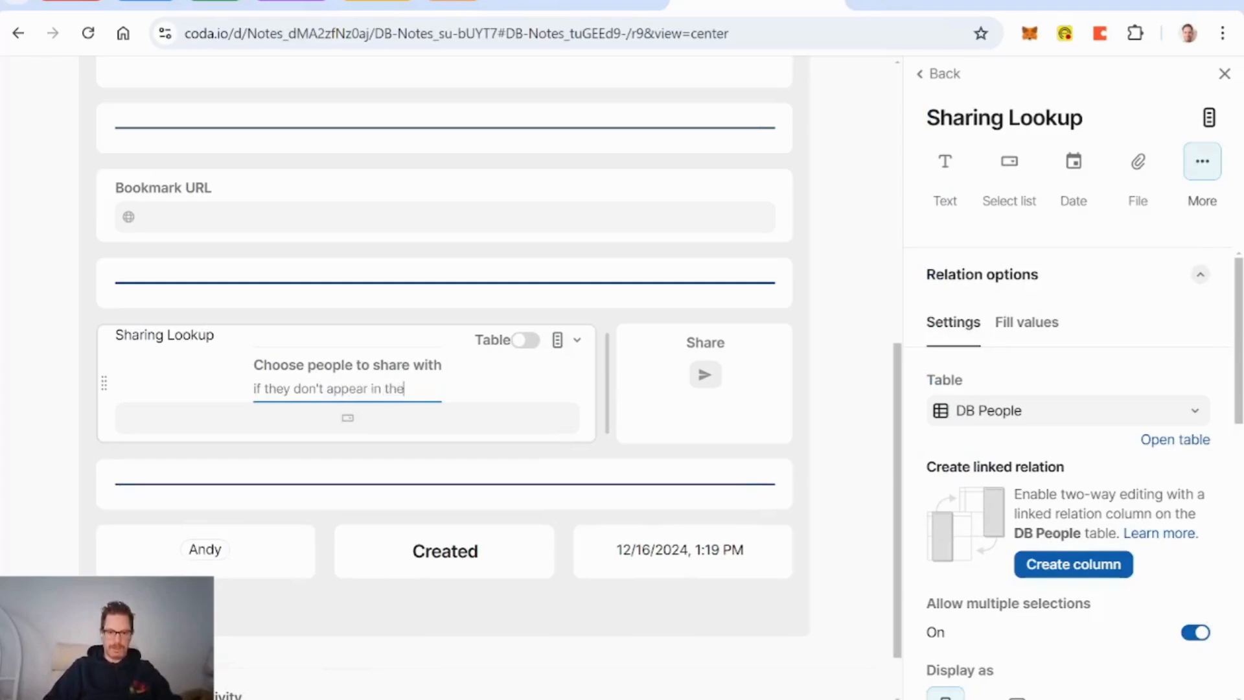
pyautogui.write(' list, they')
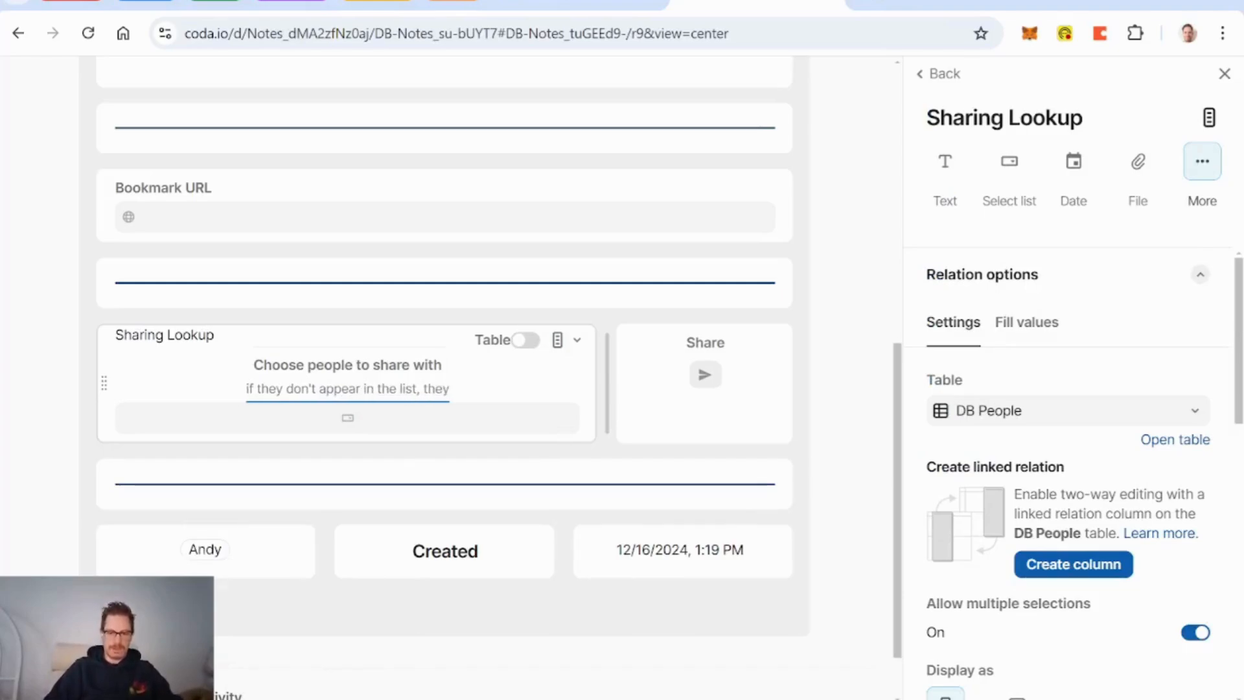
pyautogui.write("'ve already")
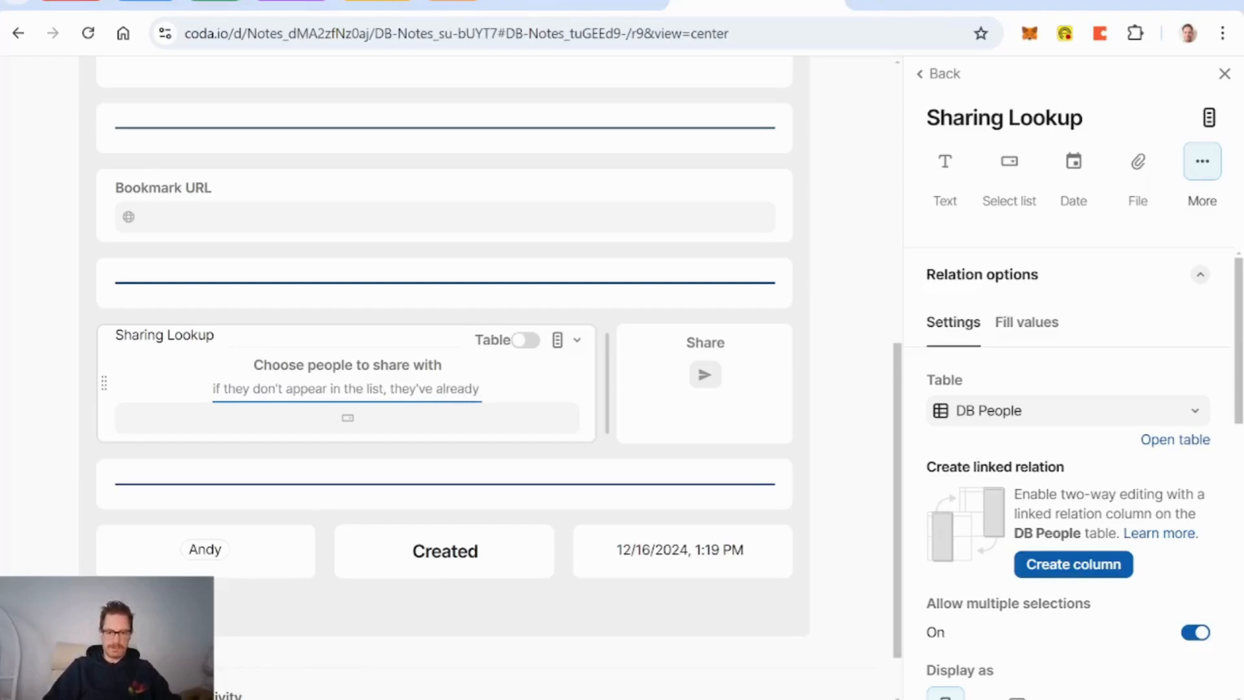
pyautogui.press('BackSpace')
pyautogui.press('BackSpace')
pyautogui.press('BackSpace')
pyautogui.press('BackSpace')
pyautogui.press('BackSpace')
pyautogui.press('BackSpace')
pyautogui.press('BackSpace')
pyautogui.press('BackSpace')
pyautogui.press('BackSpace')
pyautogui.press('BackSpace')
pyautogui.press('BackSpace')
pyautogui.press('BackSpace')
pyautogui.press('BackSpace')
pyautogui.press('BackSpace')
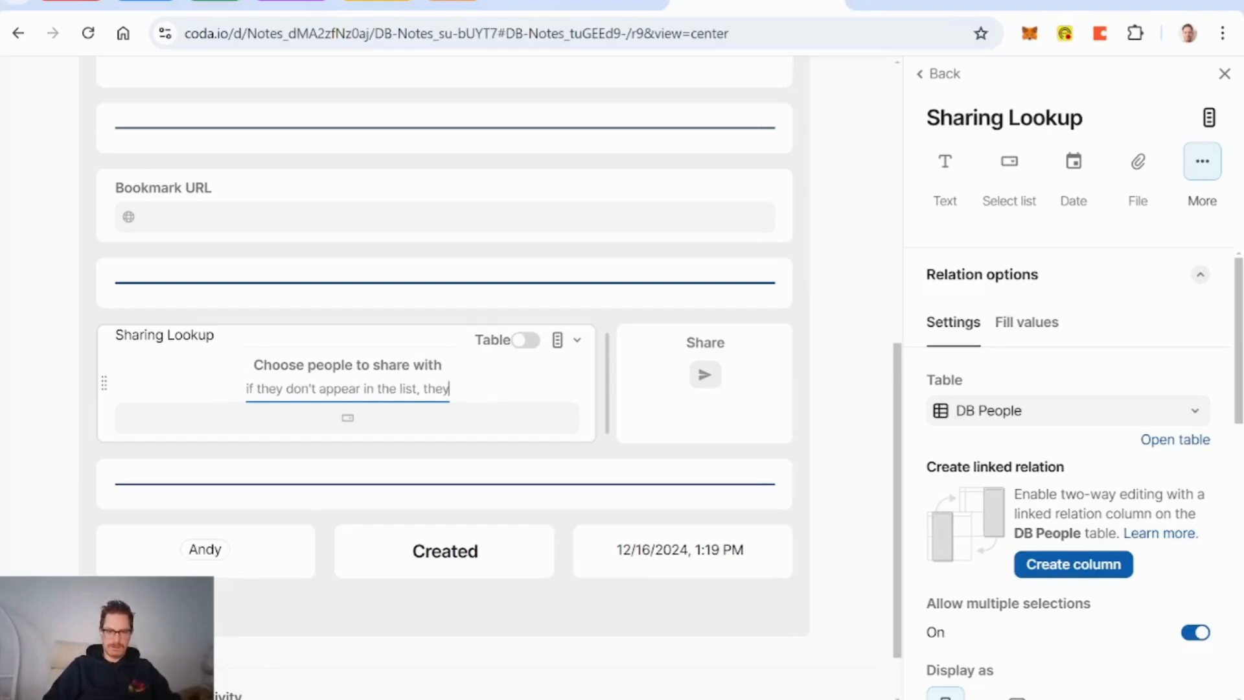
pyautogui.write("it's a")
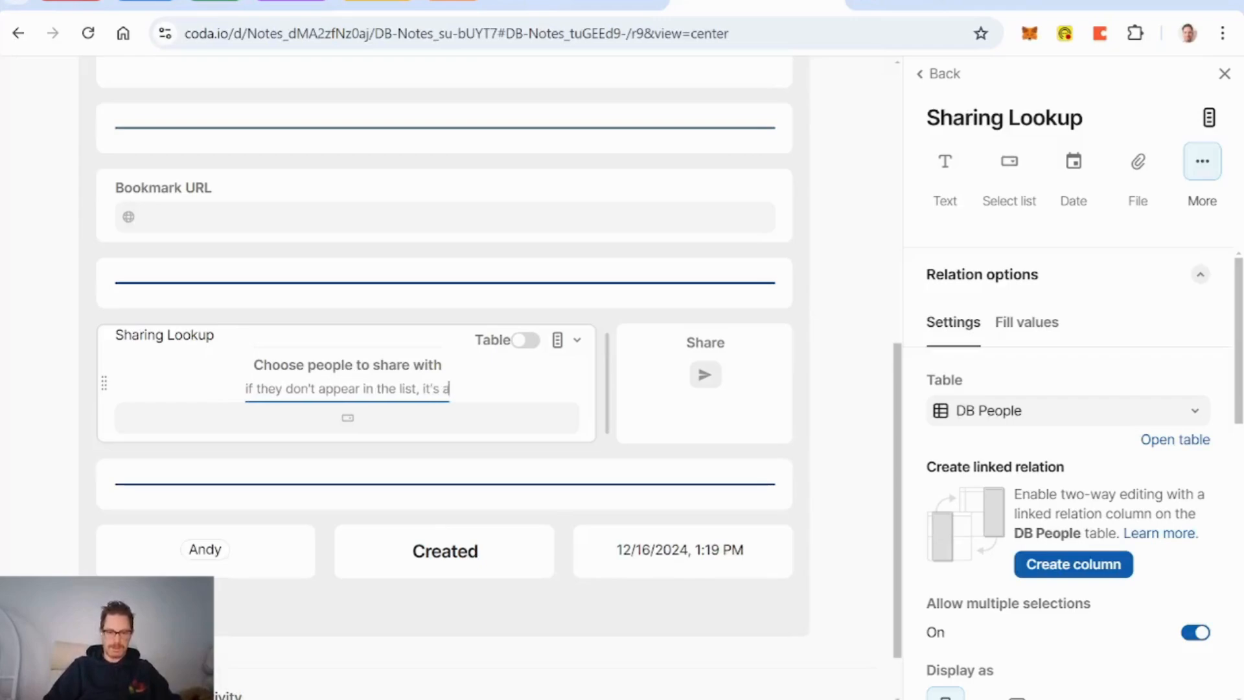
pyautogui.write('lready been sha')
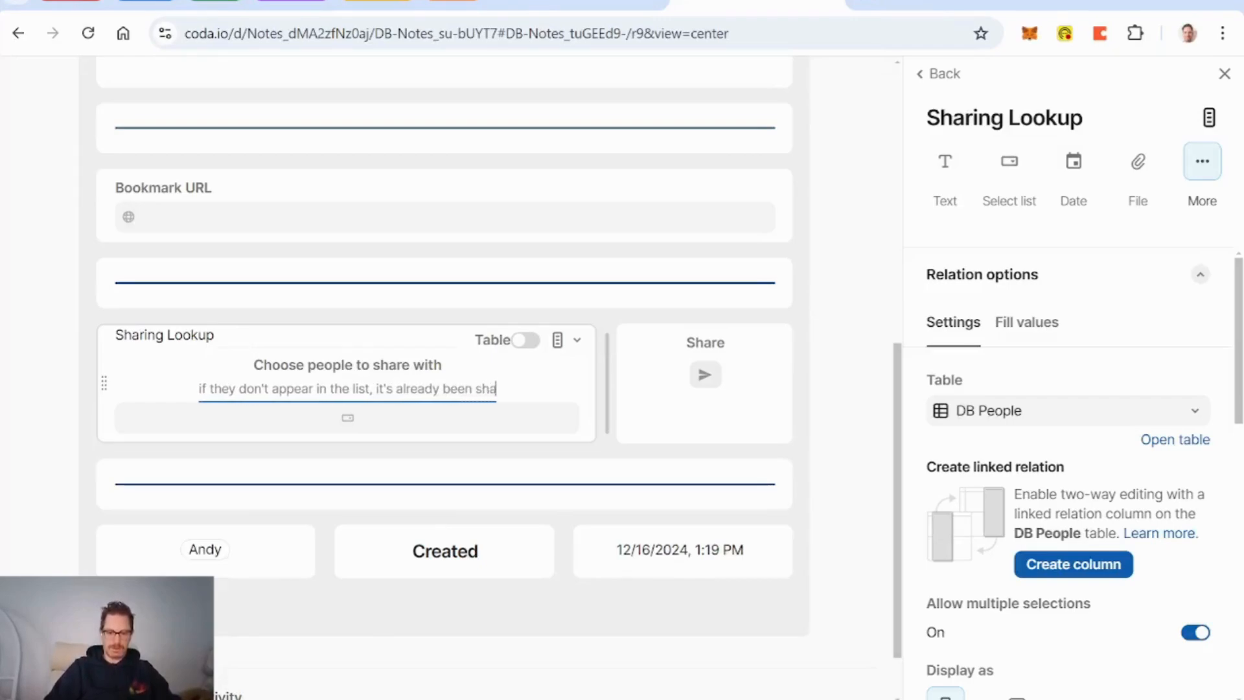
pyautogui.write('red with them')
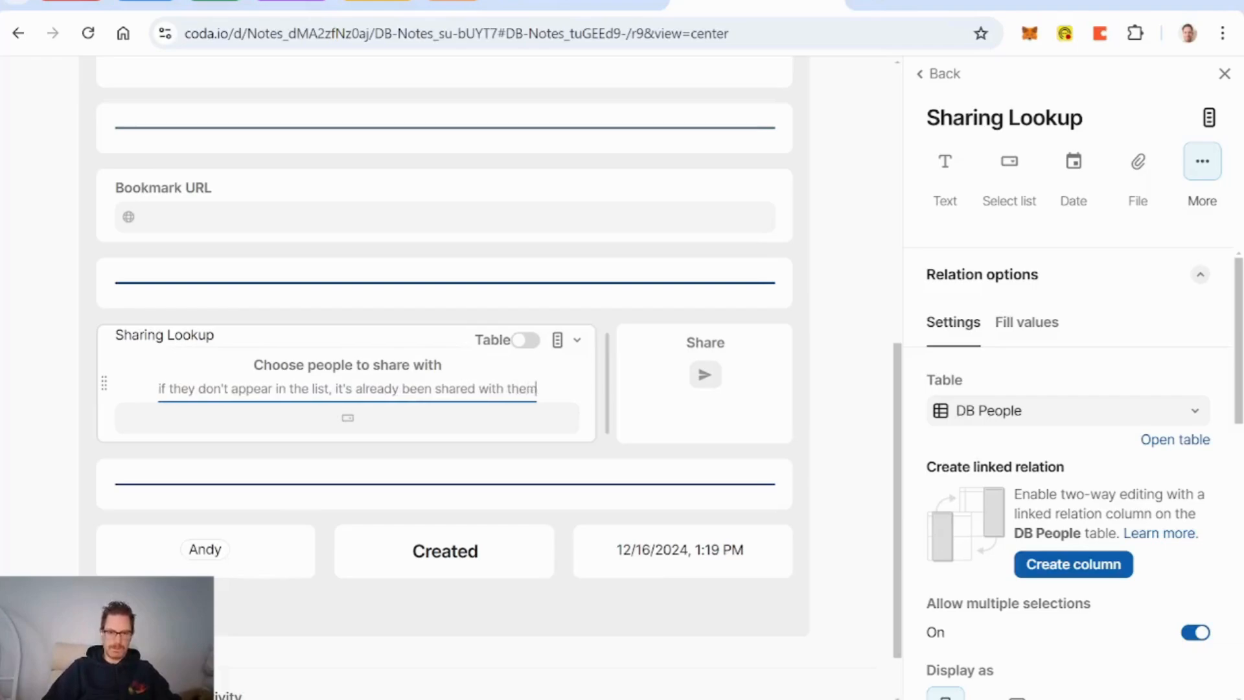
pyautogui.press('BackSpace')
pyautogui.press('BackSpace')
pyautogui.press('BackSpace')
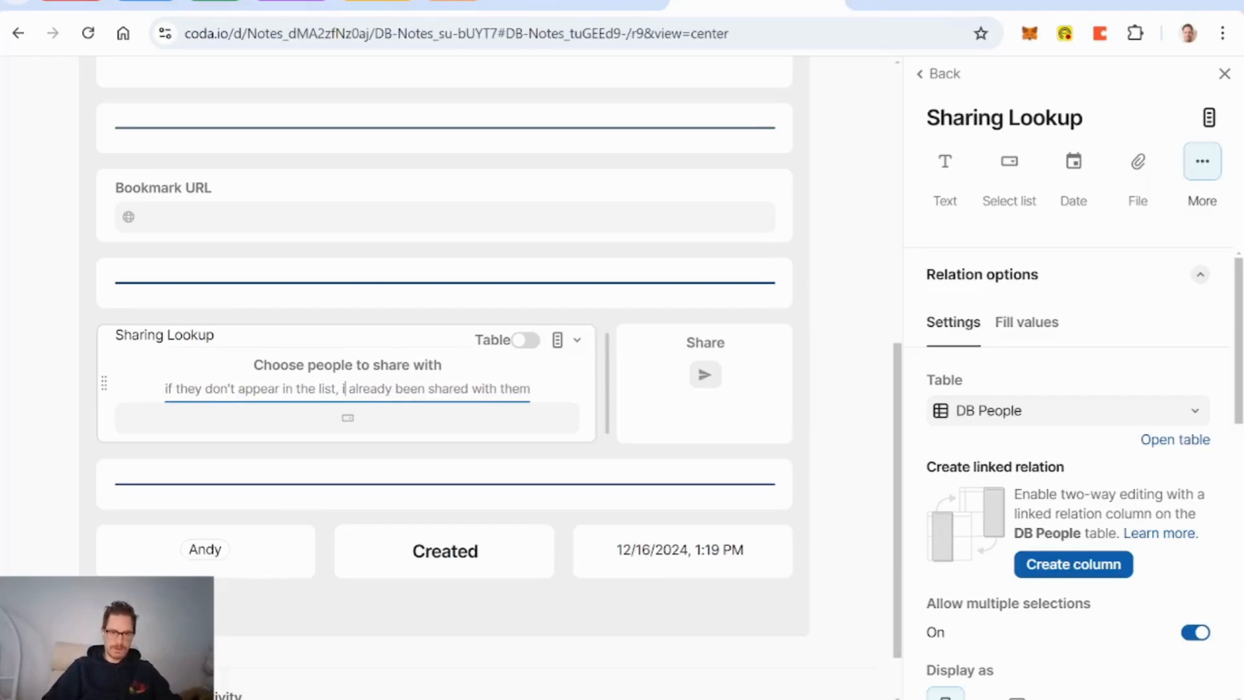
pyautogui.press('BackSpace')
pyautogui.write("this note's")
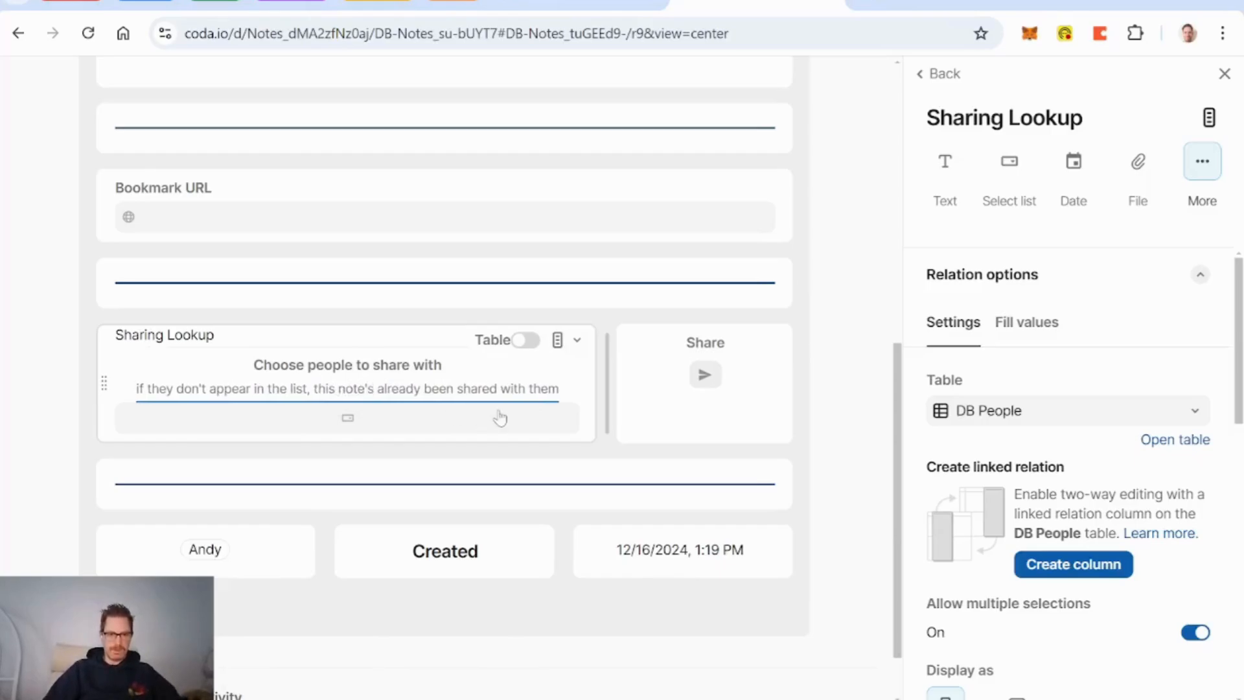
pyautogui.click(828, 430)
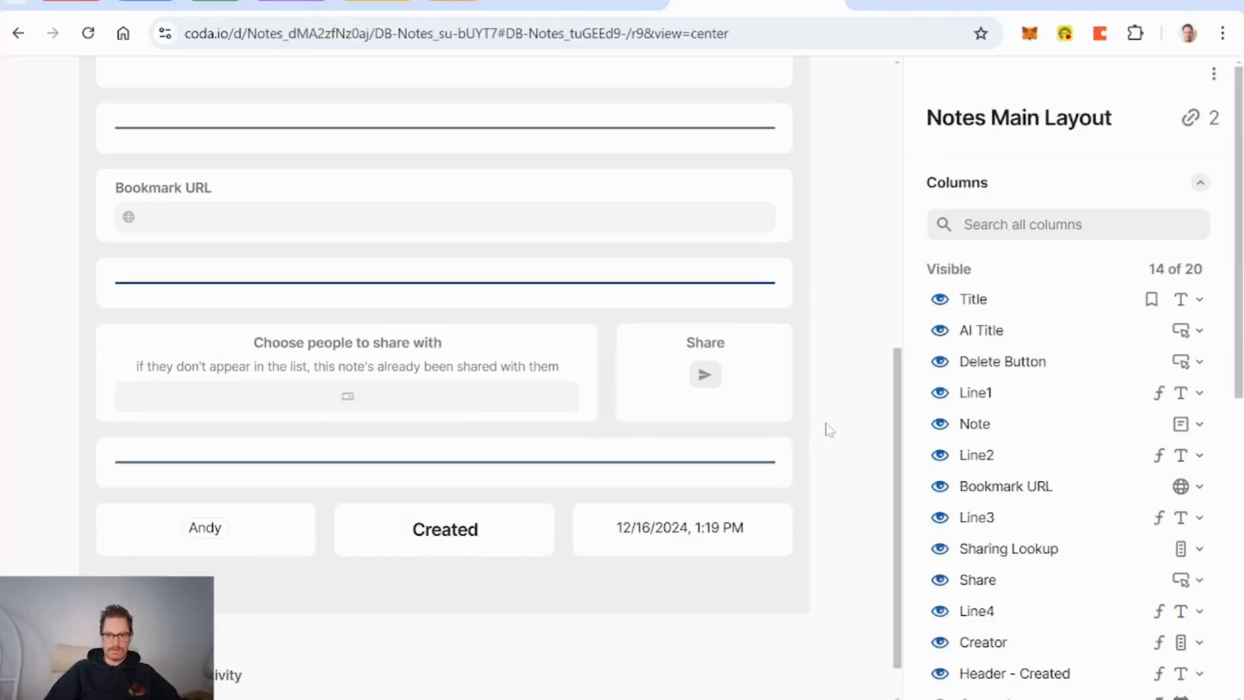
pyautogui.scroll(10, 849, 428)
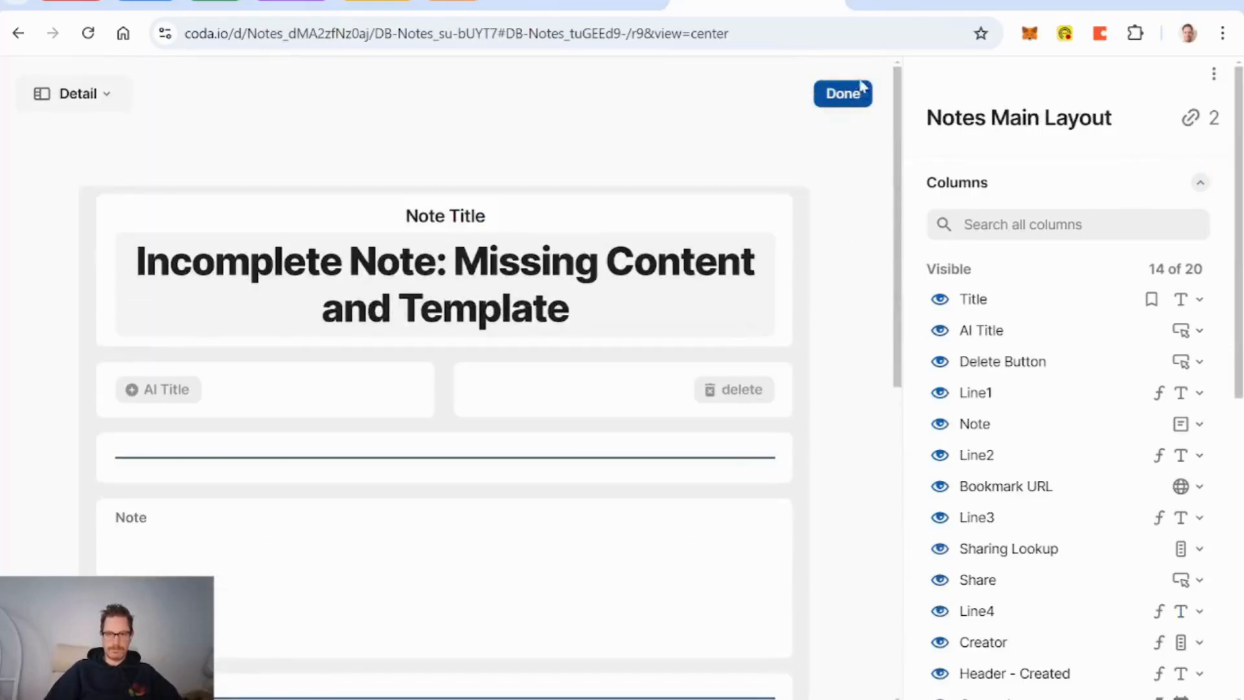
# Step: Close the layout editor and note, hide the Line4 column in DB Notes, and return to Notes
pyautogui.click(843, 94)
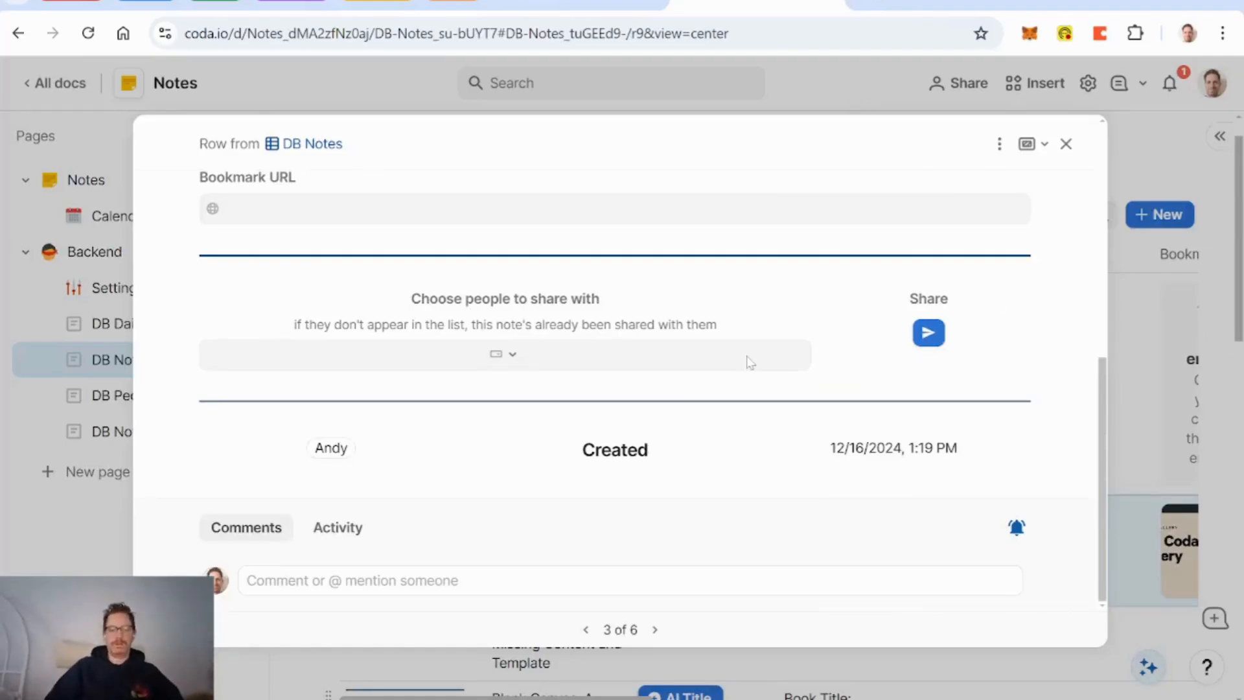
pyautogui.click(1066, 144)
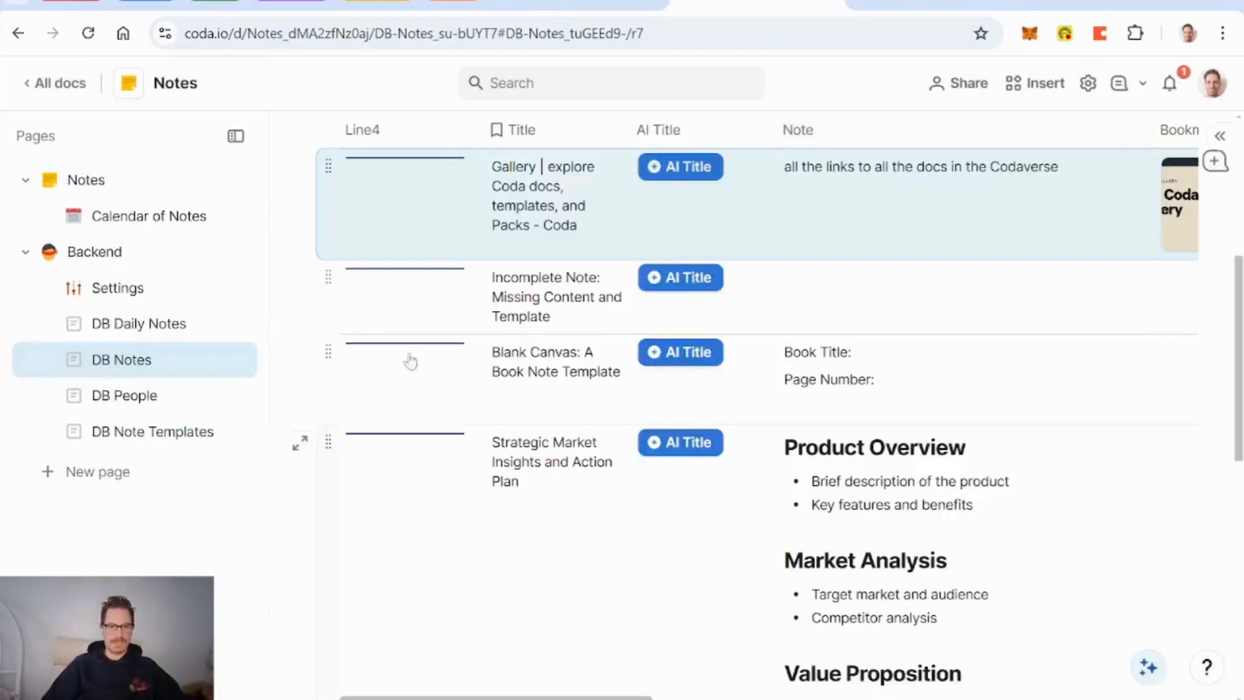
pyautogui.rightClick(406, 130)
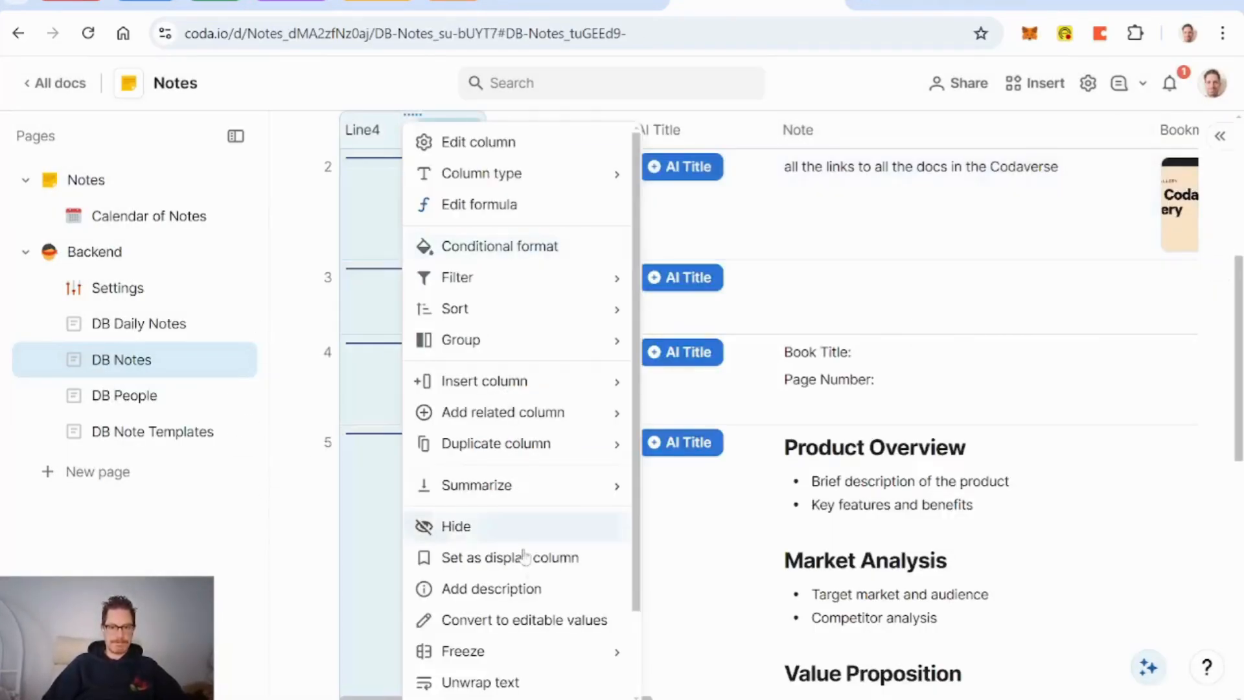
pyautogui.scroll(-2, 519, 525)
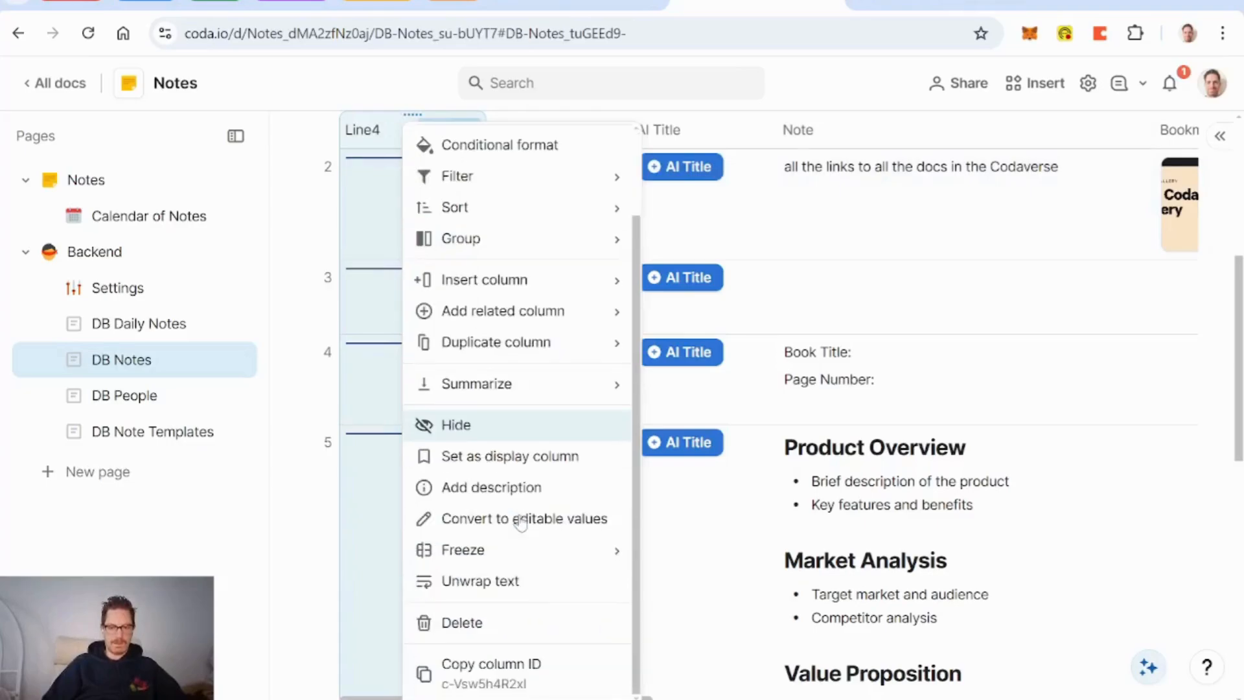
pyautogui.click(486, 433)
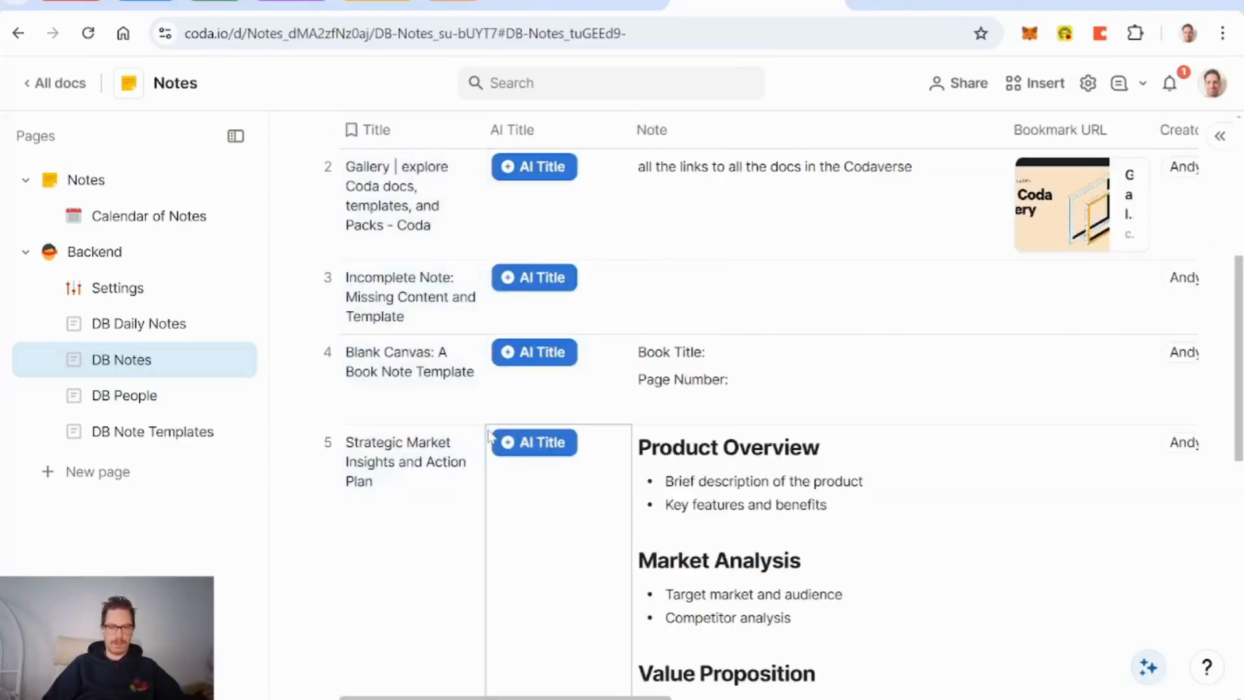
pyautogui.click(85, 180)
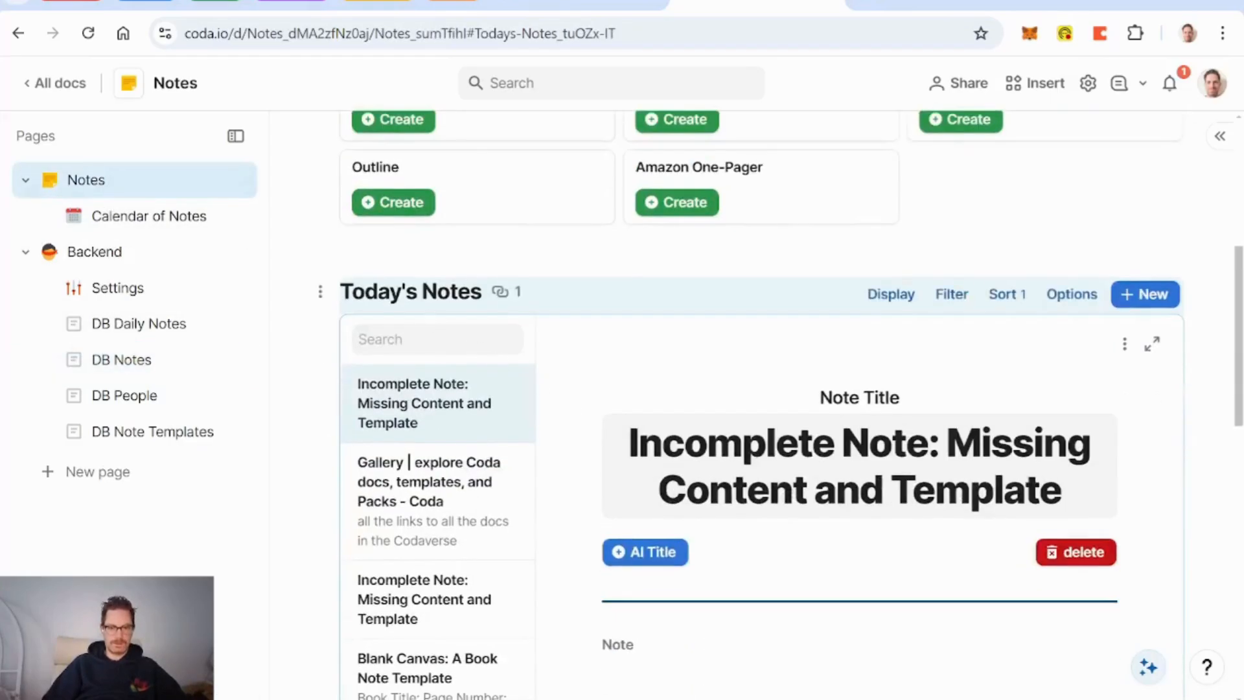
# Step: Retitle the 'Today's Notes' heading to 'My Notes Today'
pyautogui.click(459, 292)
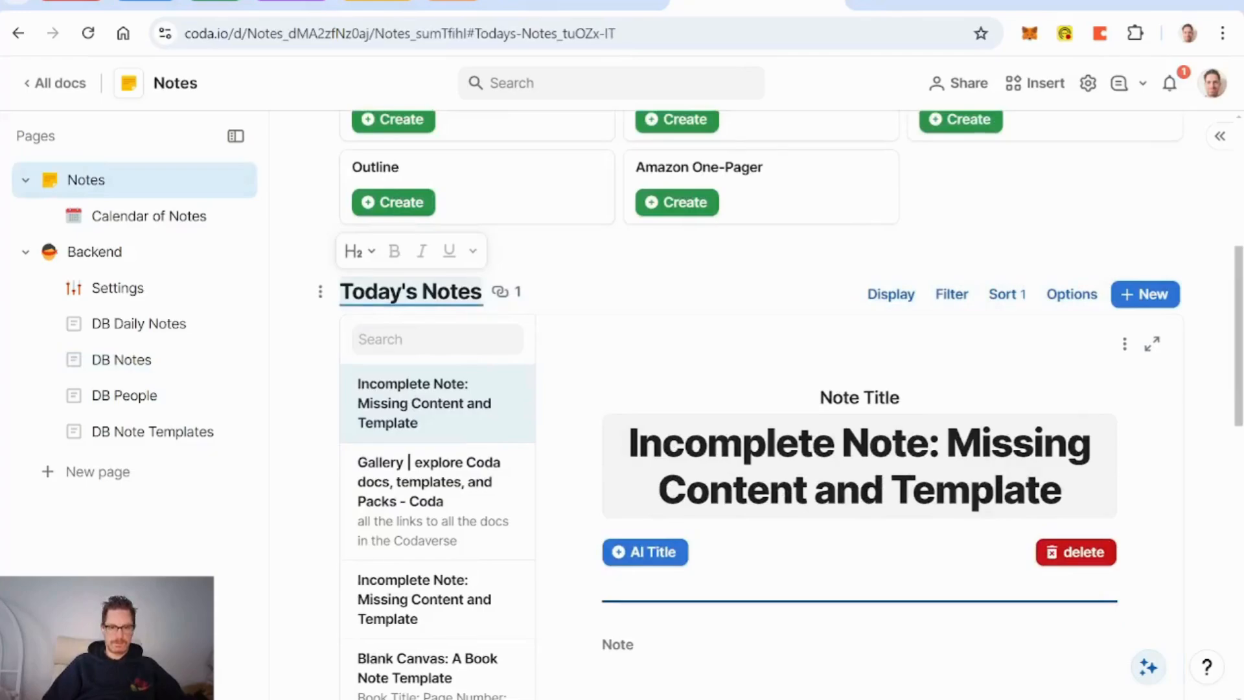
pyautogui.click(342, 292)
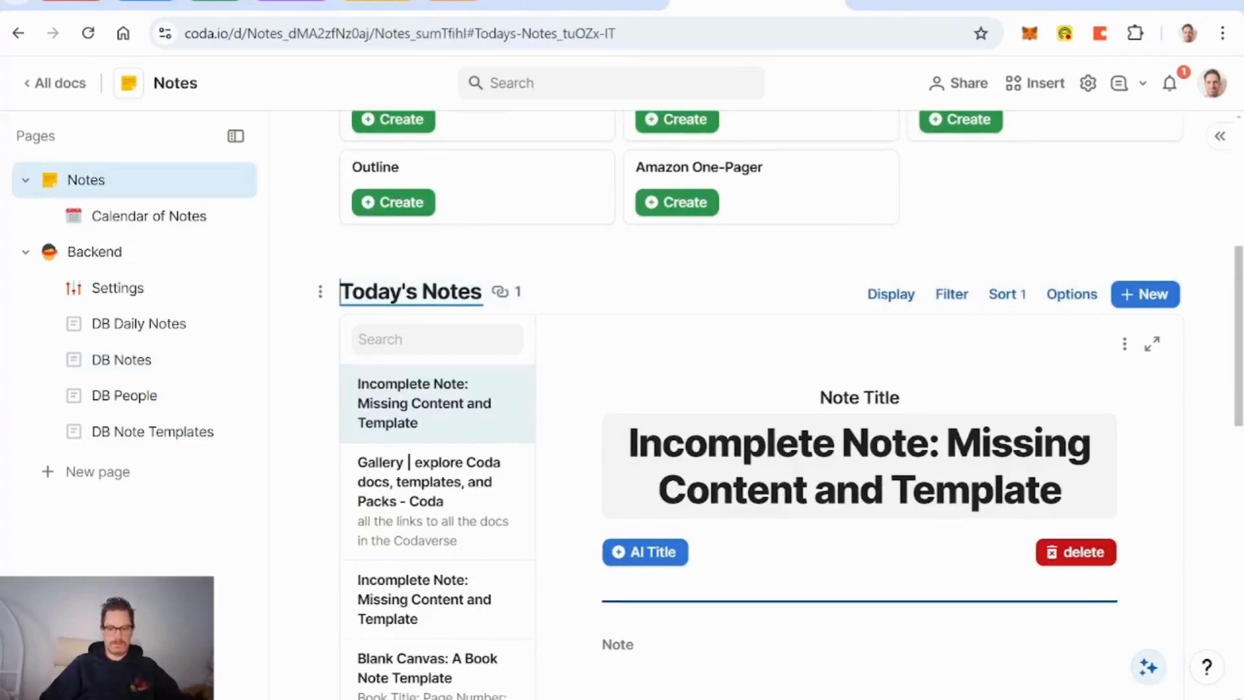
pyautogui.write('MY')
pyautogui.press('Delete')
pyautogui.press('BackSpace')
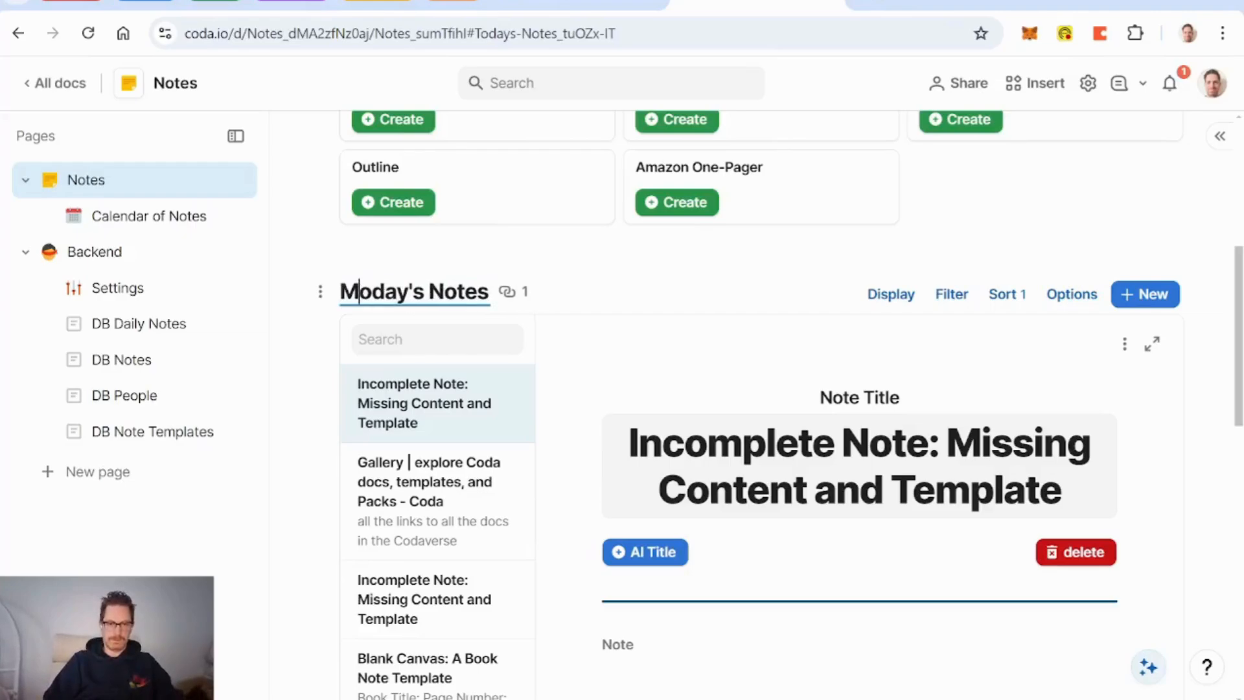
pyautogui.write('y Notes to')
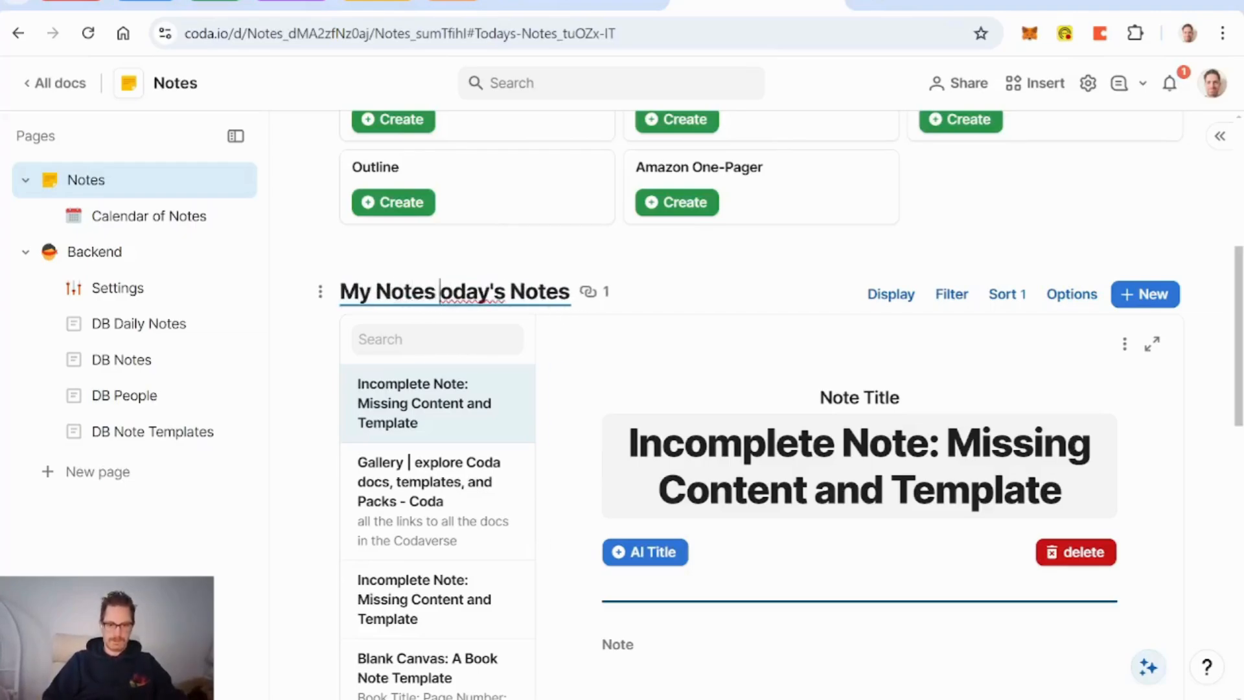
pyautogui.write('day')
pyautogui.press('BackSpace')
pyautogui.press('BackSpace')
pyautogui.press('BackSpace')
pyautogui.press('BackSpace')
pyautogui.press('BackSpace')
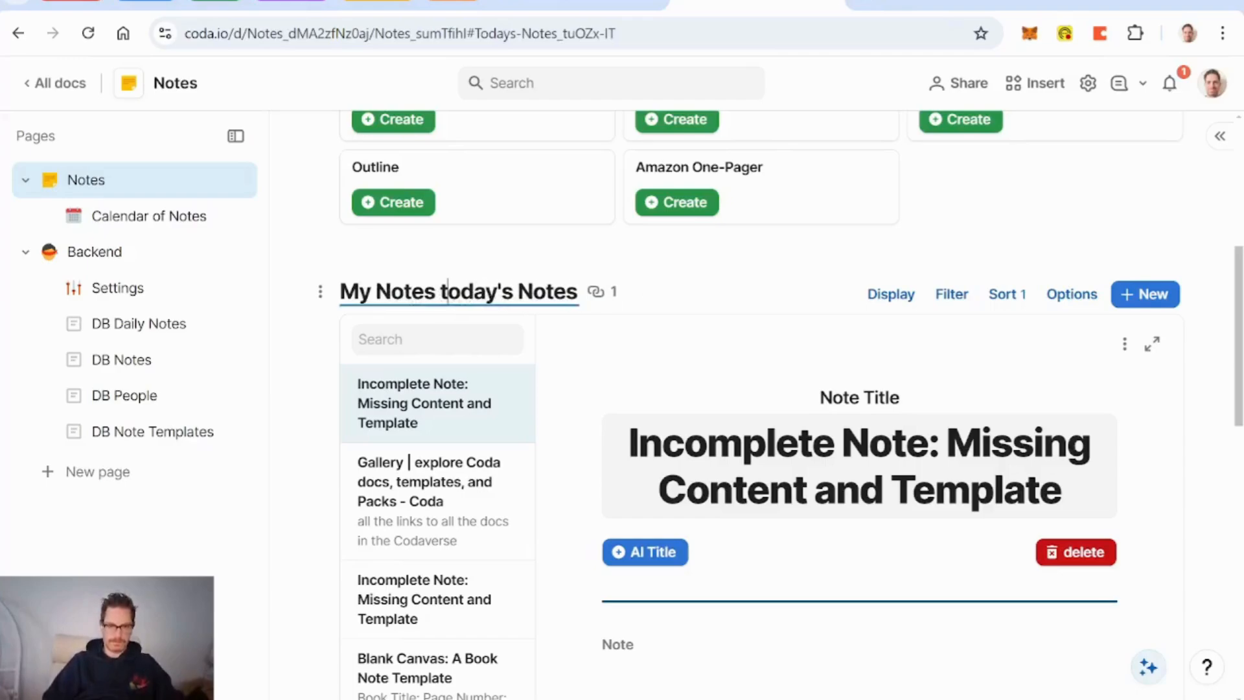
pyautogui.write('Today')
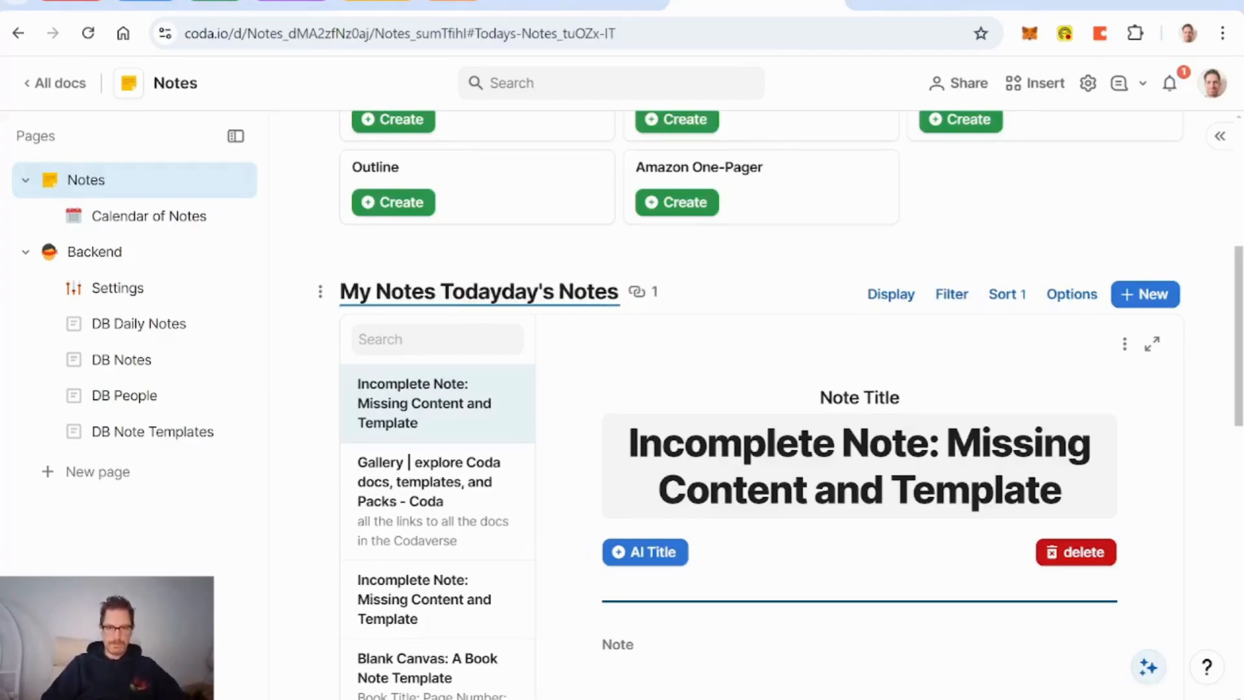
pyautogui.press('Delete')
pyautogui.press('Delete')
pyautogui.press('Delete')
pyautogui.press('Delete')
pyautogui.press('Delete')
pyautogui.press('Delete')
pyautogui.press('Delete')
pyautogui.press('Delete')
pyautogui.press('Delete')
pyautogui.press('Delete')
pyautogui.press('Delete')
pyautogui.press('Delete')
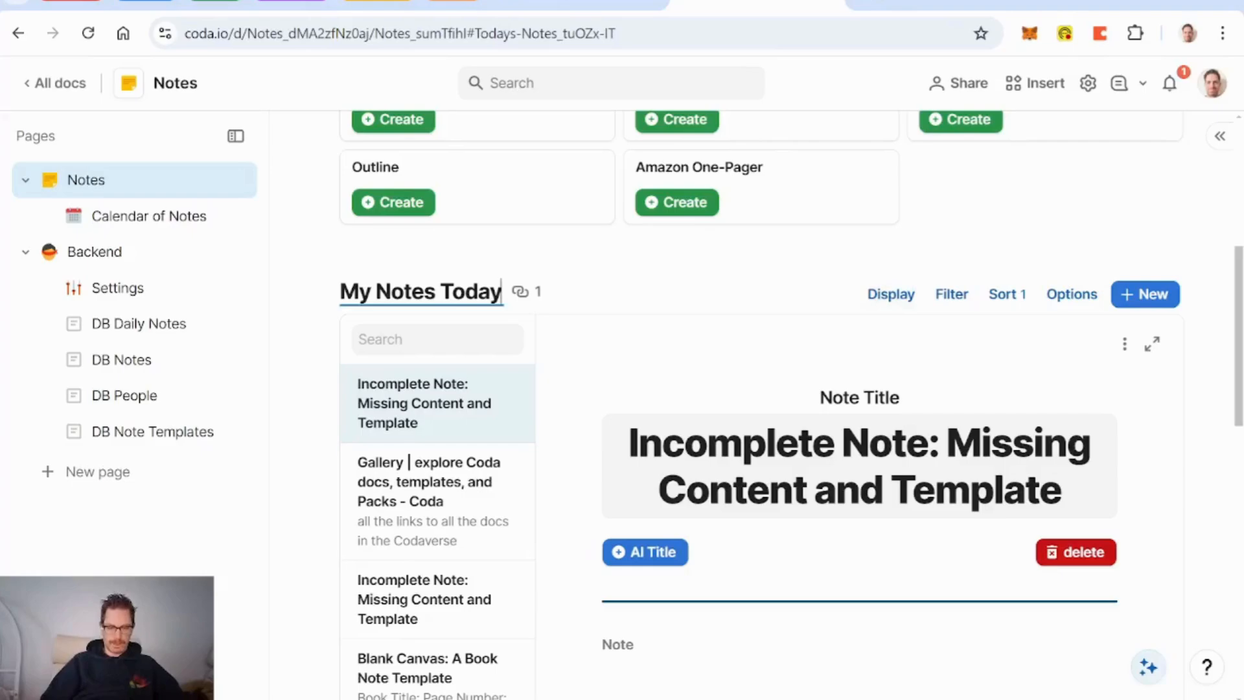
pyautogui.scroll(5, 700, 275)
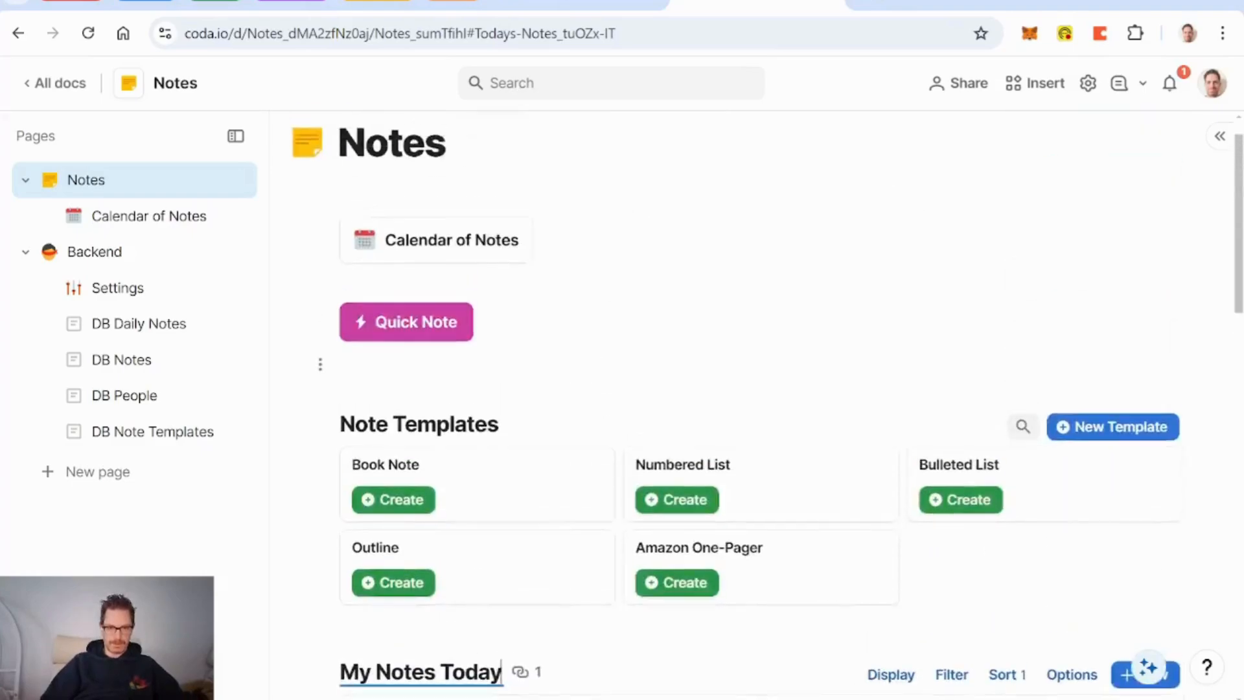
pyautogui.scroll(-5, 700, 275)
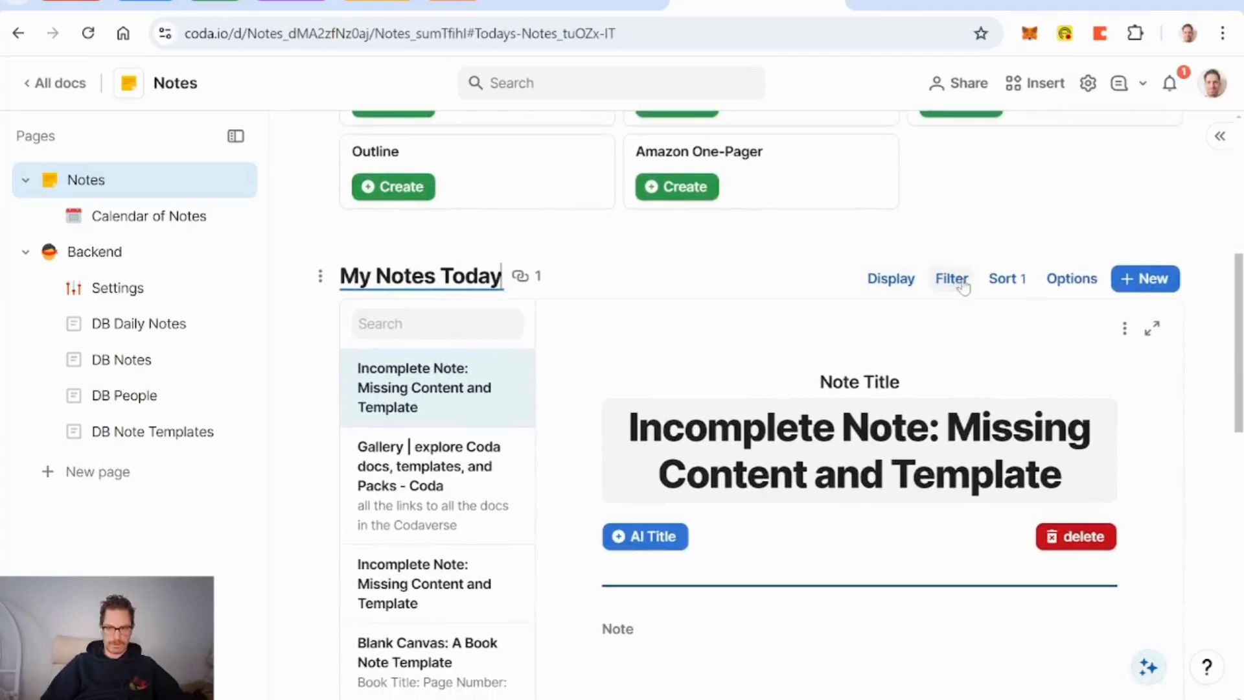
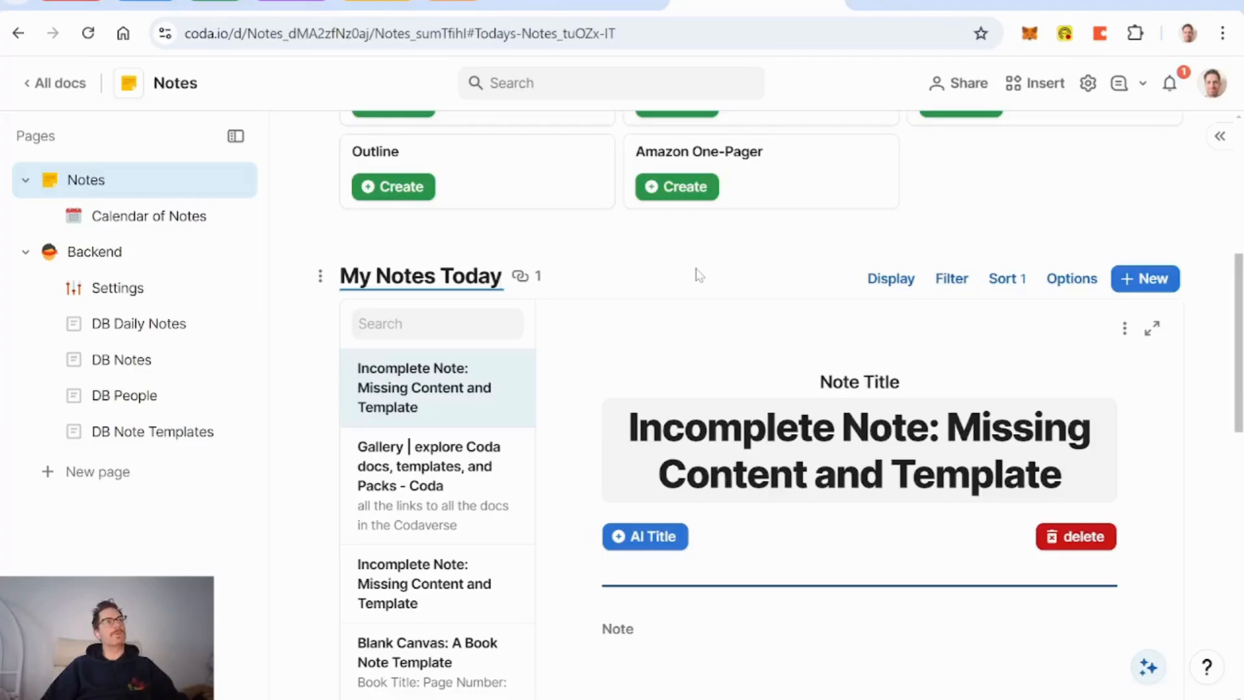
# Step: Add a formula filter to My Notes Today: Creator = currentPerson
pyautogui.scroll(-12, 697, 275)
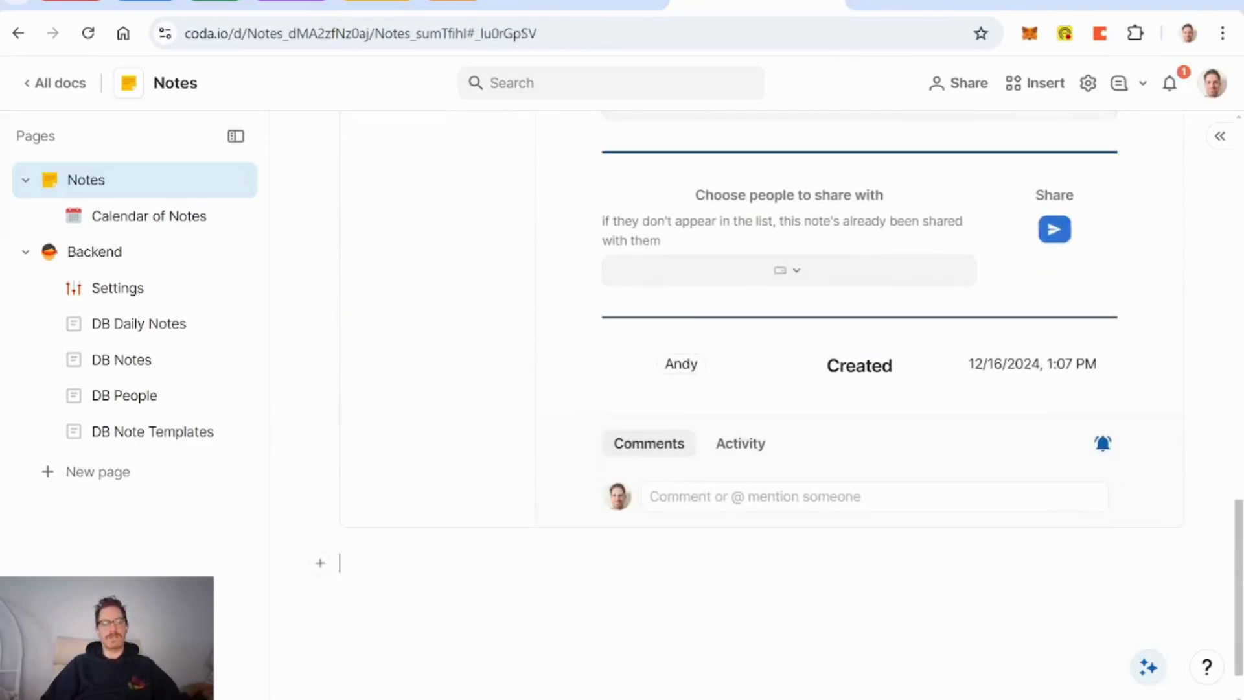
pyautogui.scroll(15, 488, 592)
pyautogui.scroll(-4, 487, 592)
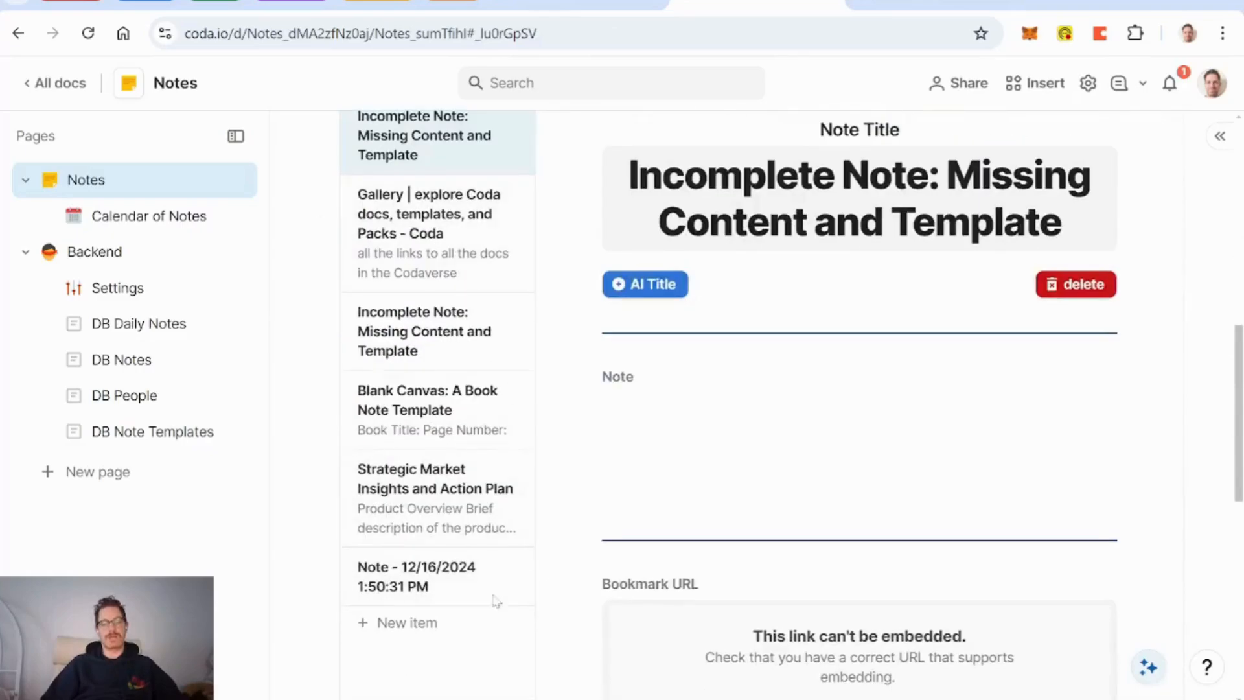
pyautogui.scroll(5, 665, 570)
pyautogui.scroll(-1, 666, 570)
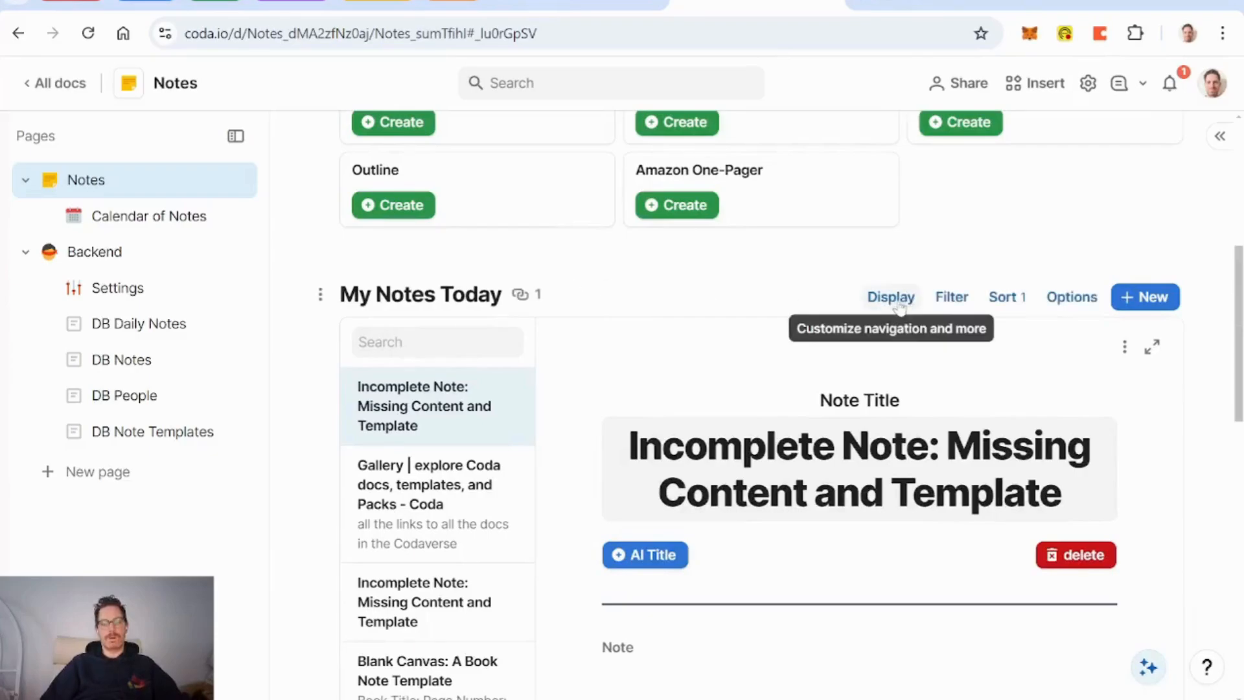
pyautogui.click(952, 299)
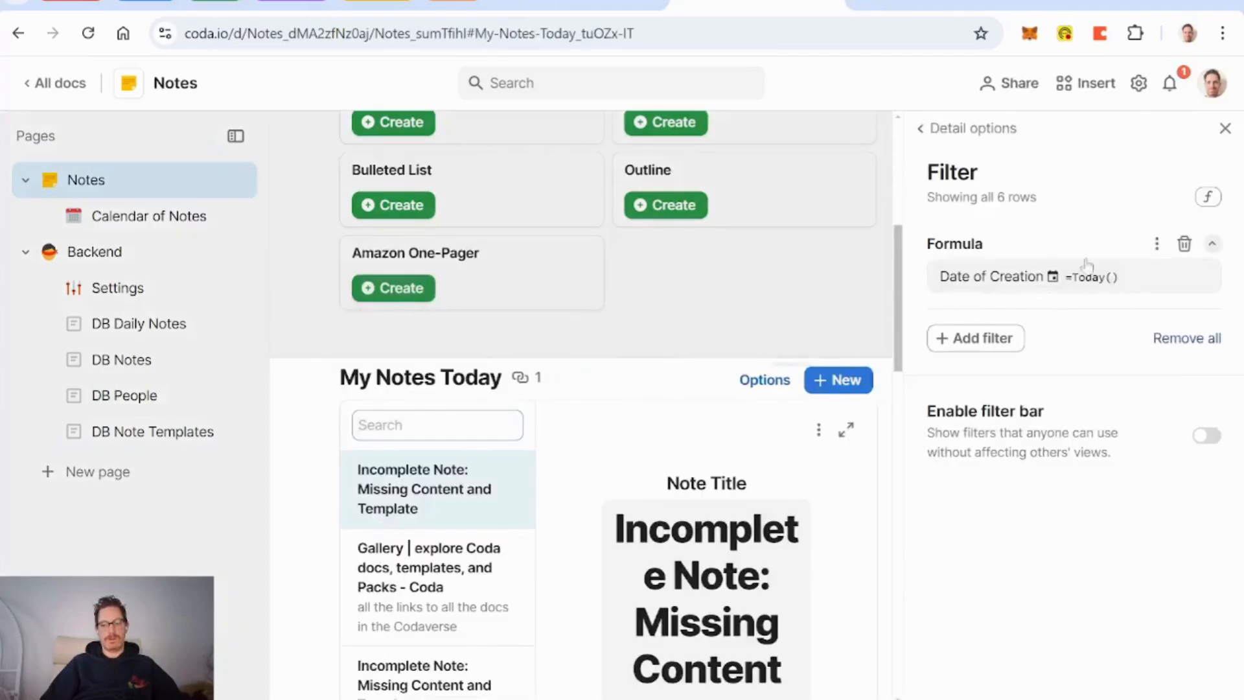
pyautogui.click(999, 355)
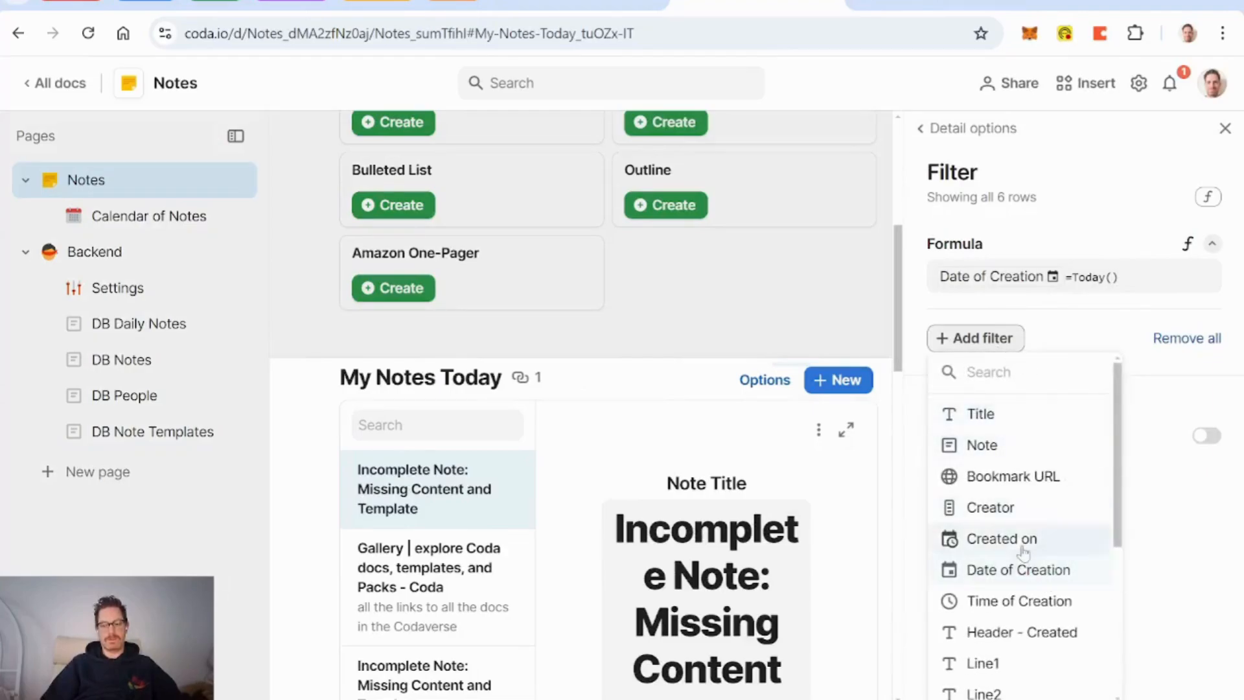
pyautogui.click(1009, 514)
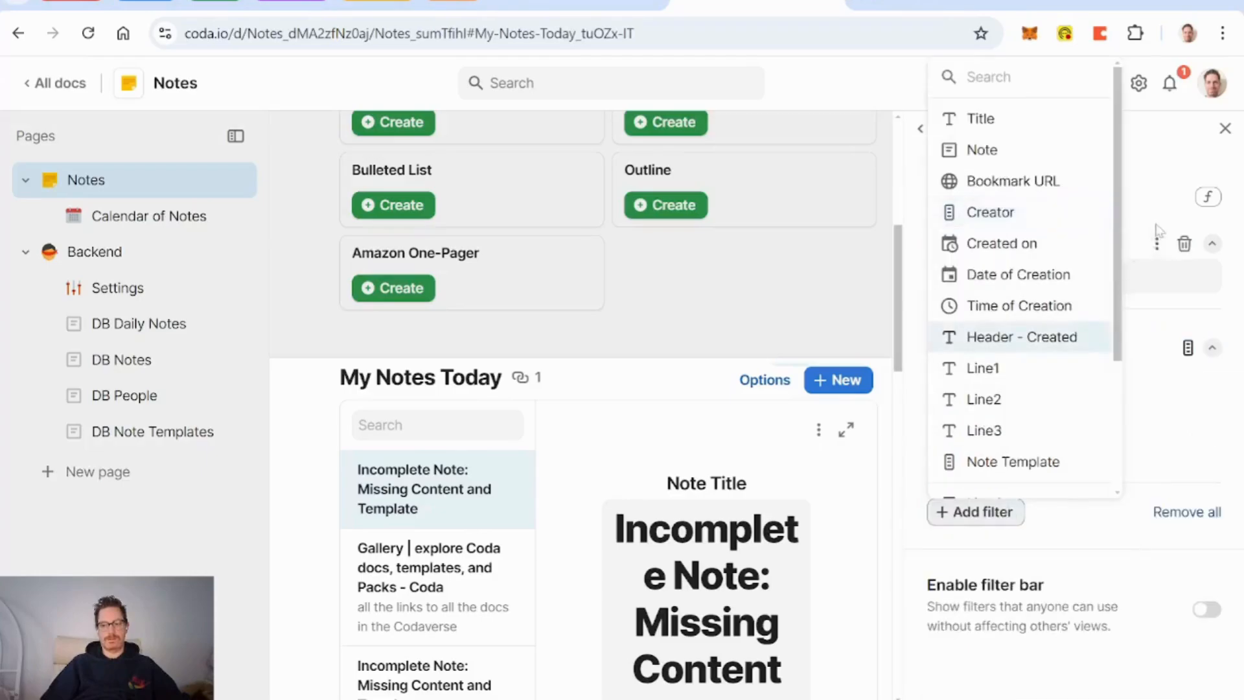
pyautogui.click(1152, 205)
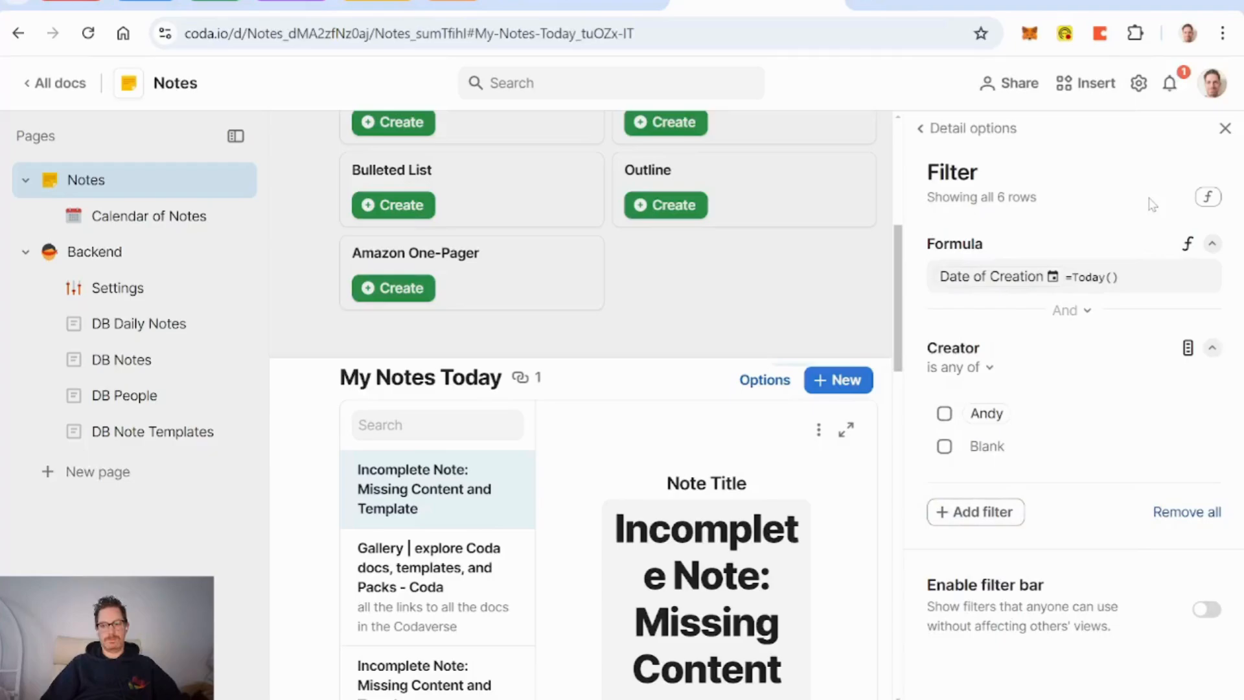
pyautogui.click(1157, 347)
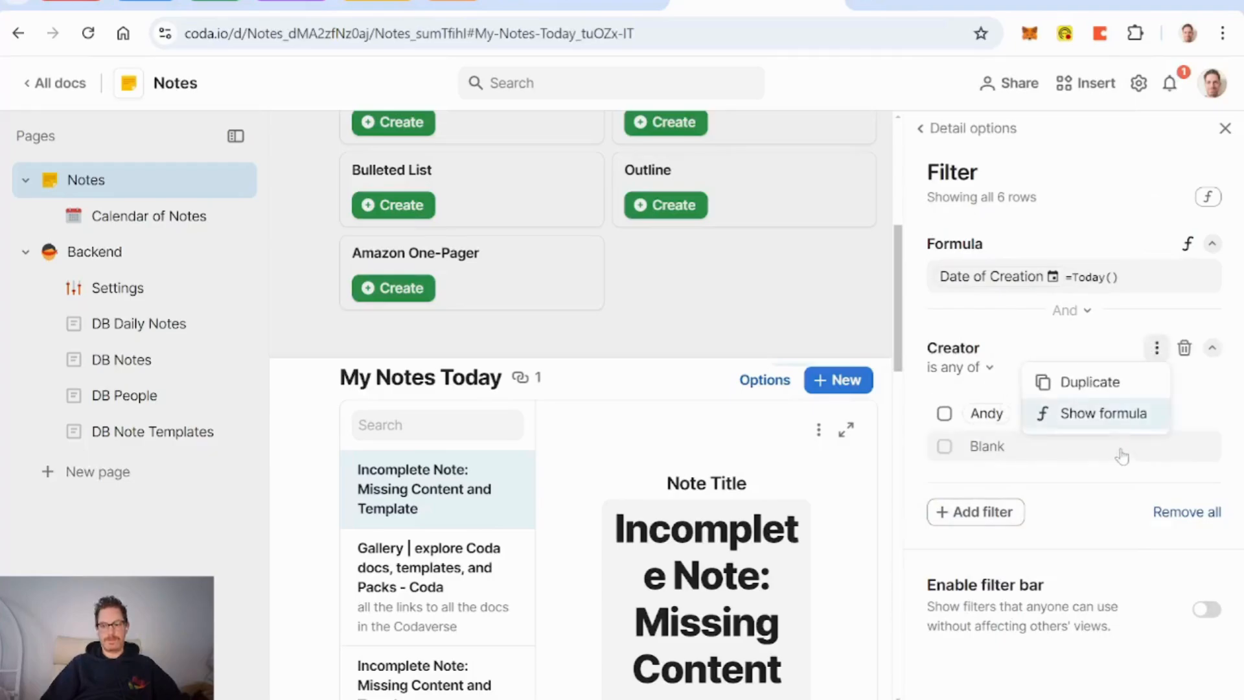
pyautogui.click(1089, 410)
pyautogui.click(1024, 383)
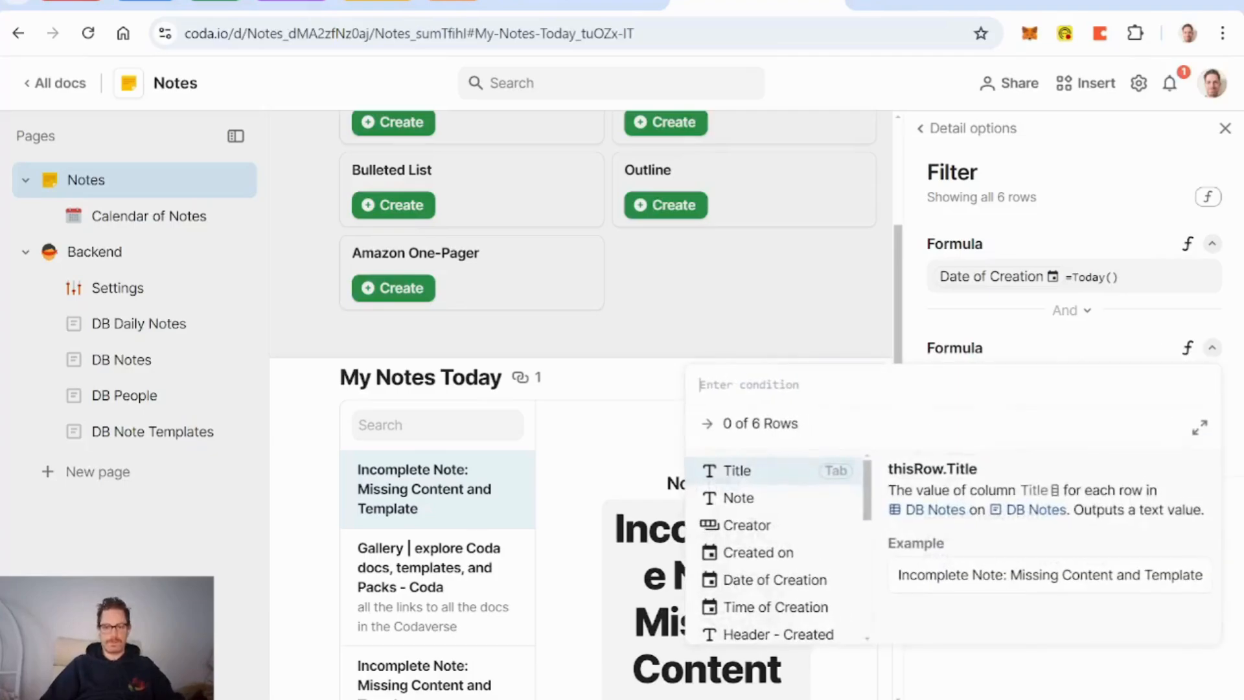
pyautogui.write('creator')
pyautogui.press('Tab')
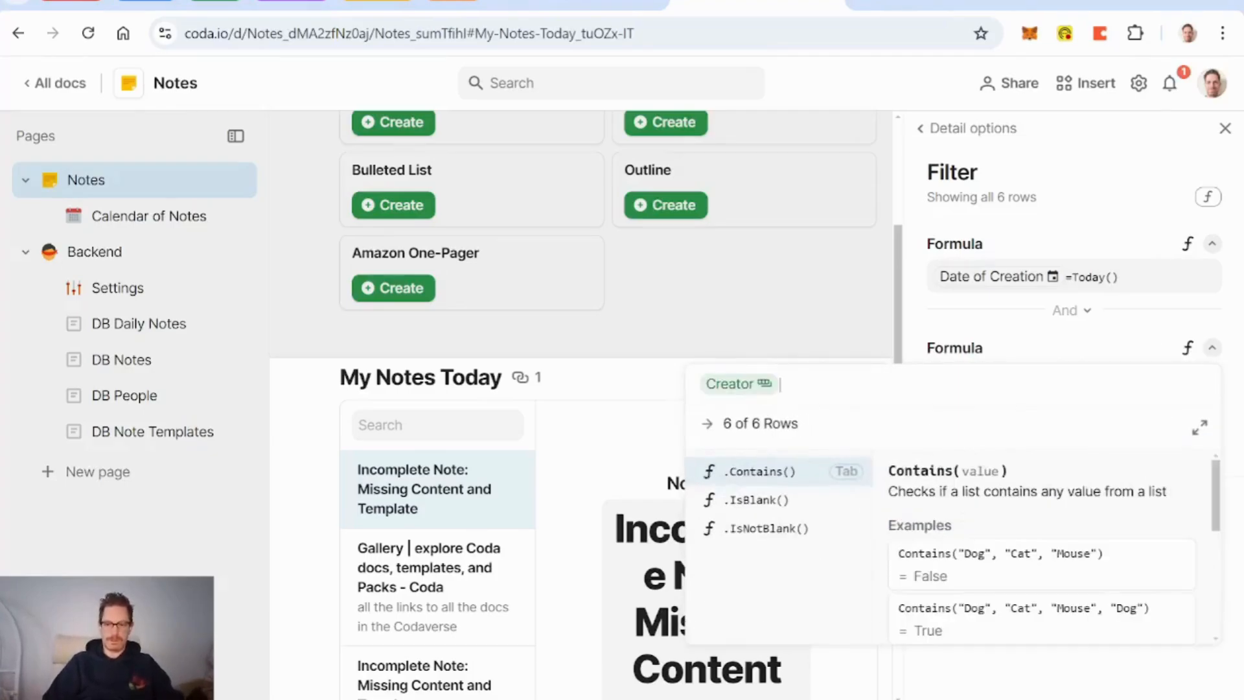
pyautogui.write('=Andy')
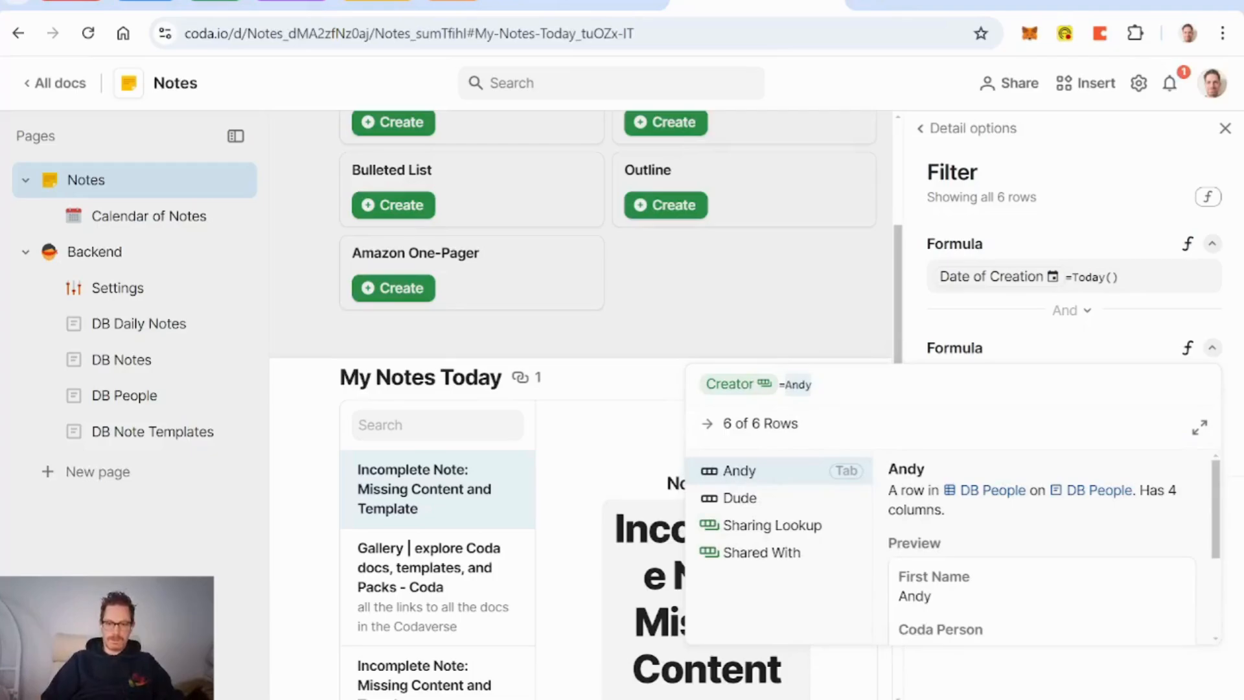
pyautogui.press('BackSpace')
pyautogui.press('BackSpace')
pyautogui.press('BackSpace')
pyautogui.press('BackSpace')
pyautogui.write('currentPerson')
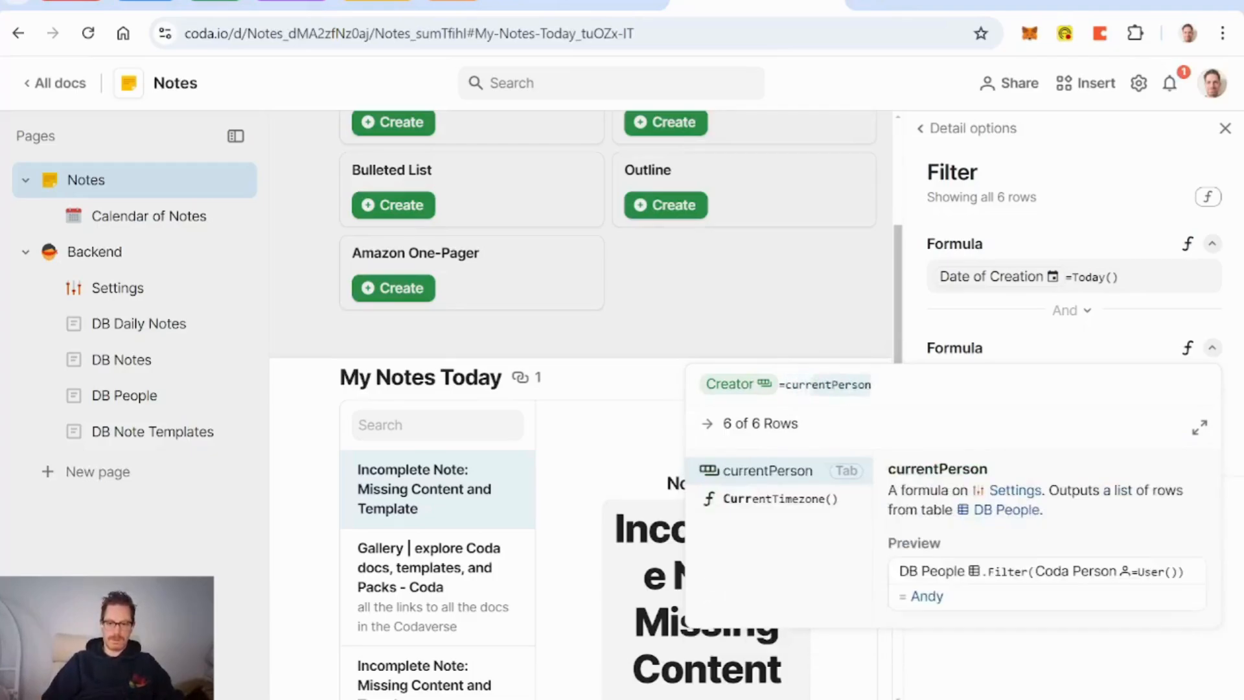
pyautogui.press('Tab')
pyautogui.press('Return')
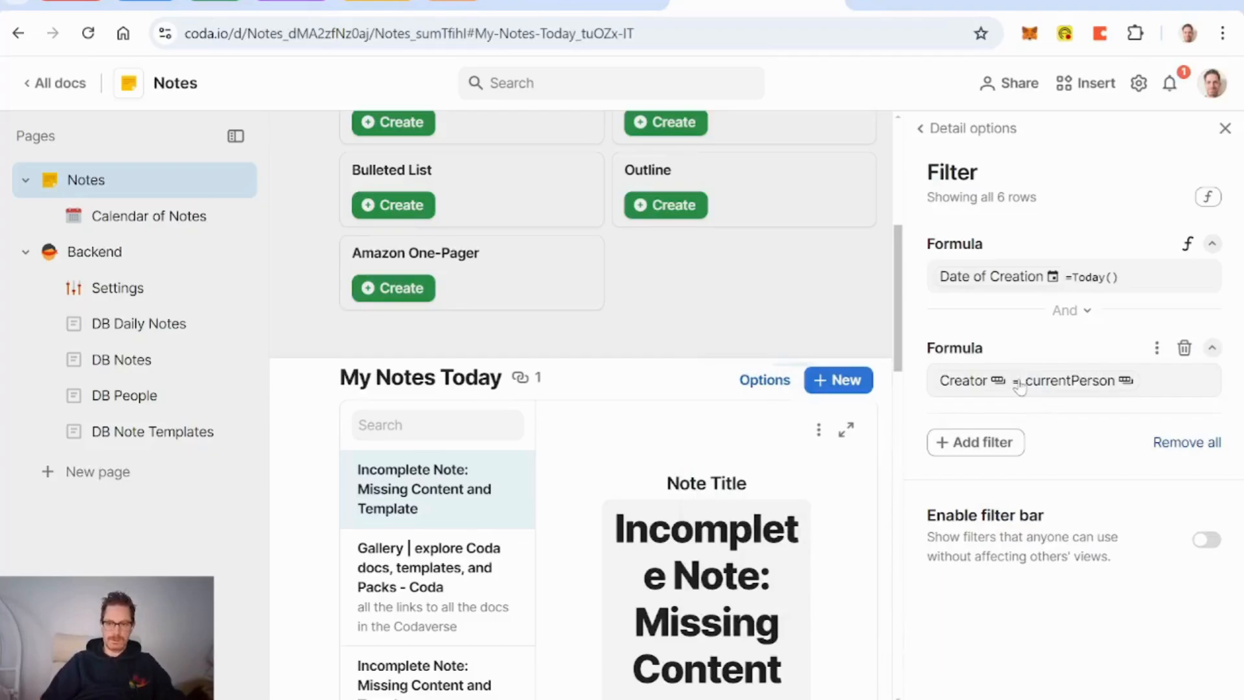
# Step: Extend the filter with 'or [Shared With].Contains(currentPerson)' and close the filter panel
pyautogui.click(1167, 392)
pyautogui.write('or ')
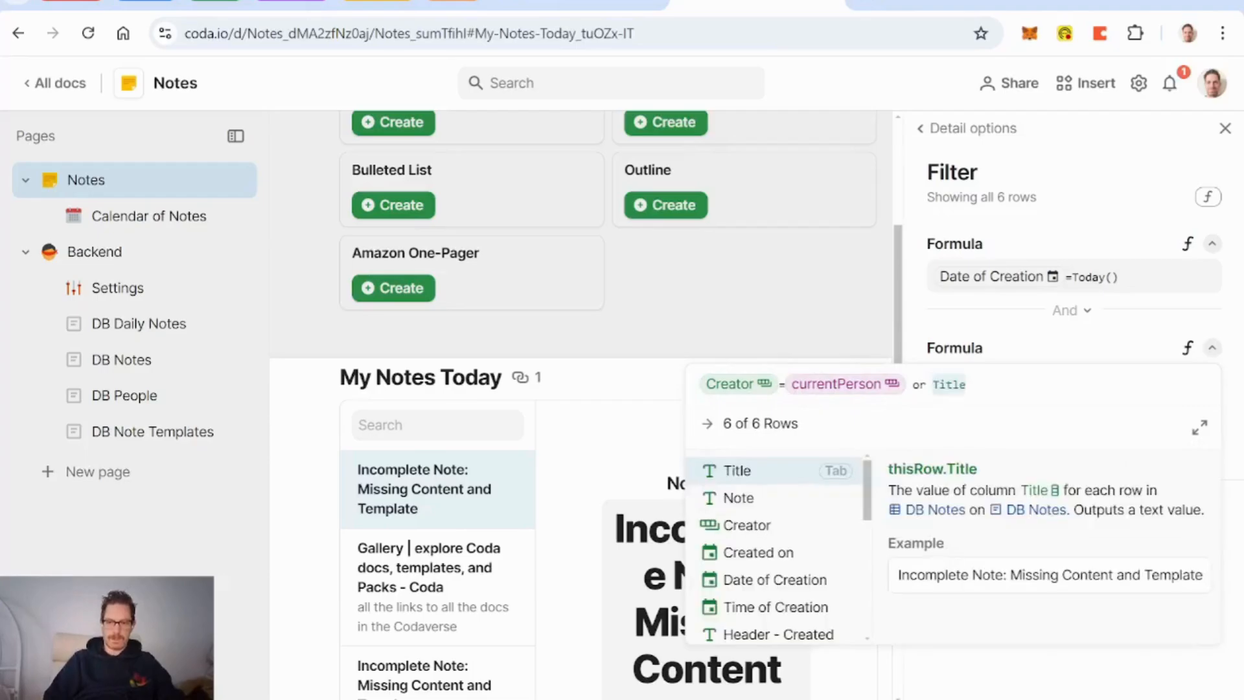
pyautogui.write('curr')
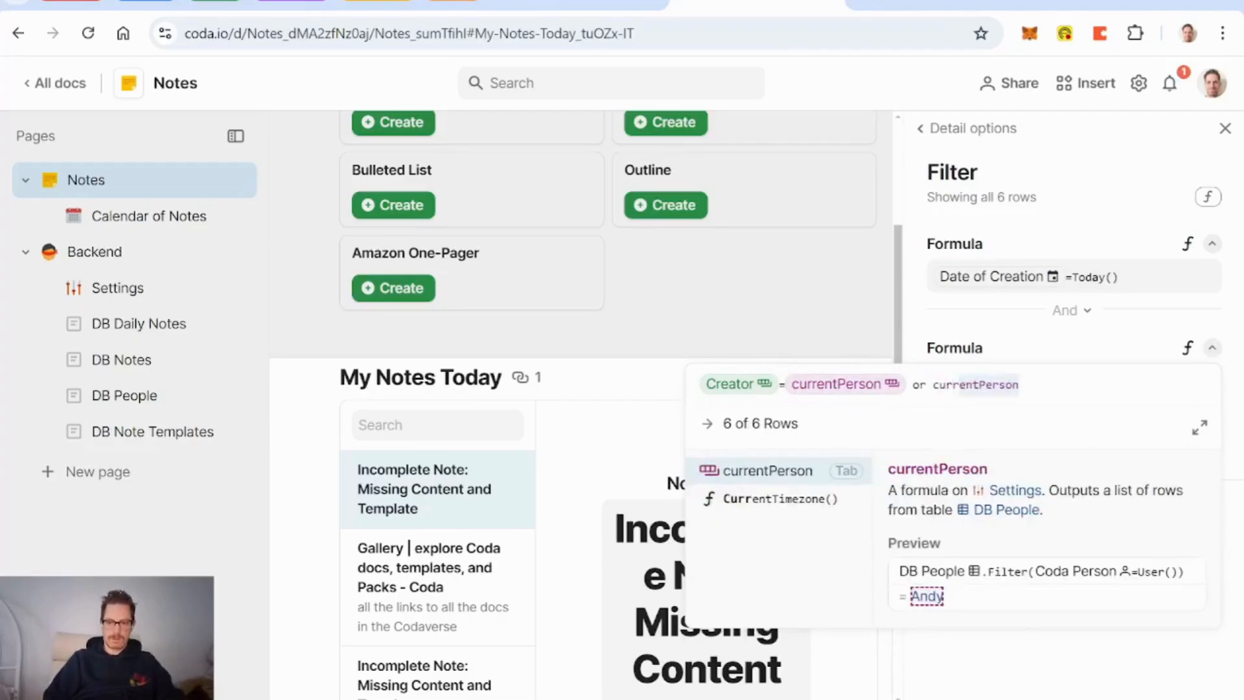
pyautogui.press('Tab')
pyautogui.write('.')
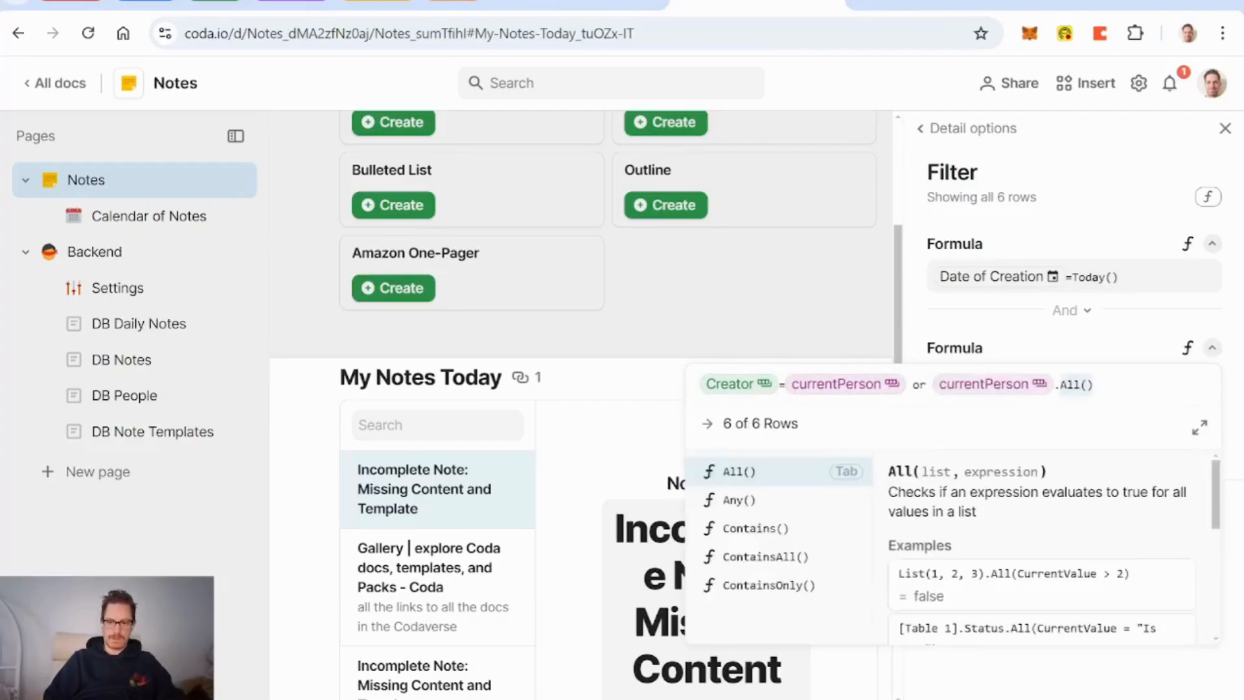
pyautogui.write('in')
pyautogui.press('BackSpace')
pyautogui.press('BackSpace')
pyautogui.press('BackSpace')
pyautogui.press('BackSpace')
pyautogui.press('BackSpace')
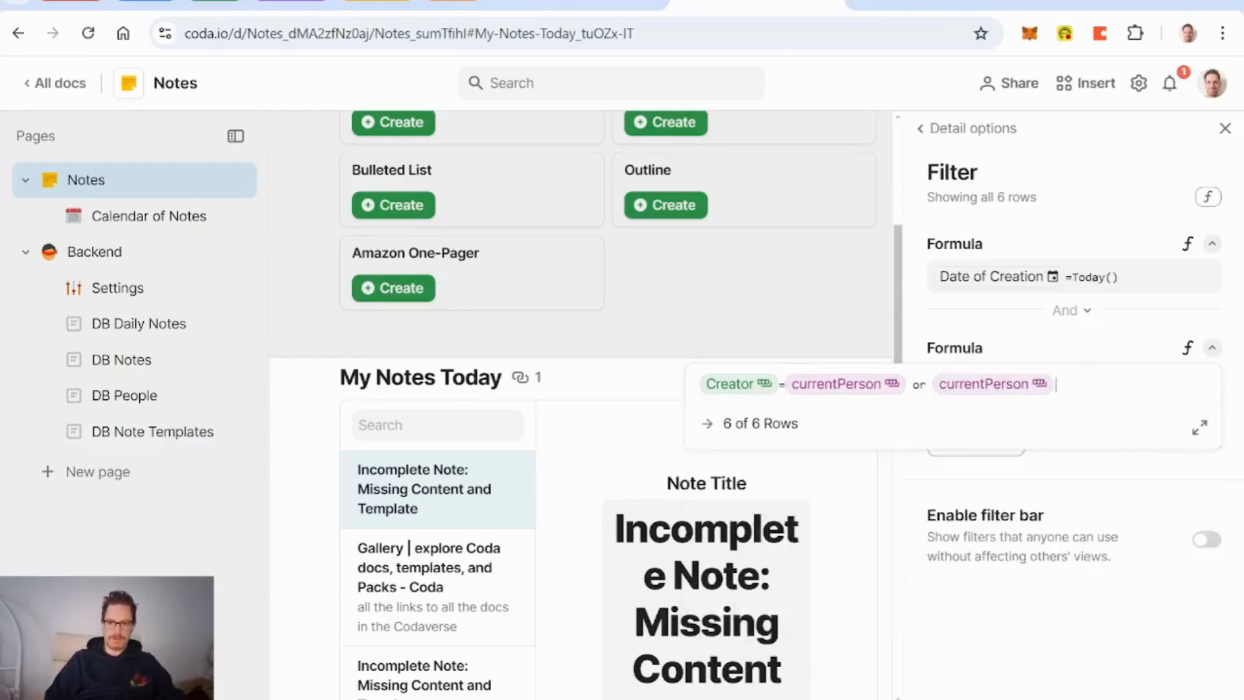
pyautogui.press('BackSpace')
pyautogui.press('BackSpace')
pyautogui.press('BackSpace')
pyautogui.press('BackSpace')
pyautogui.press('BackSpace')
pyautogui.press('BackSpace')
pyautogui.press('BackSpace')
pyautogui.press('BackSpace')
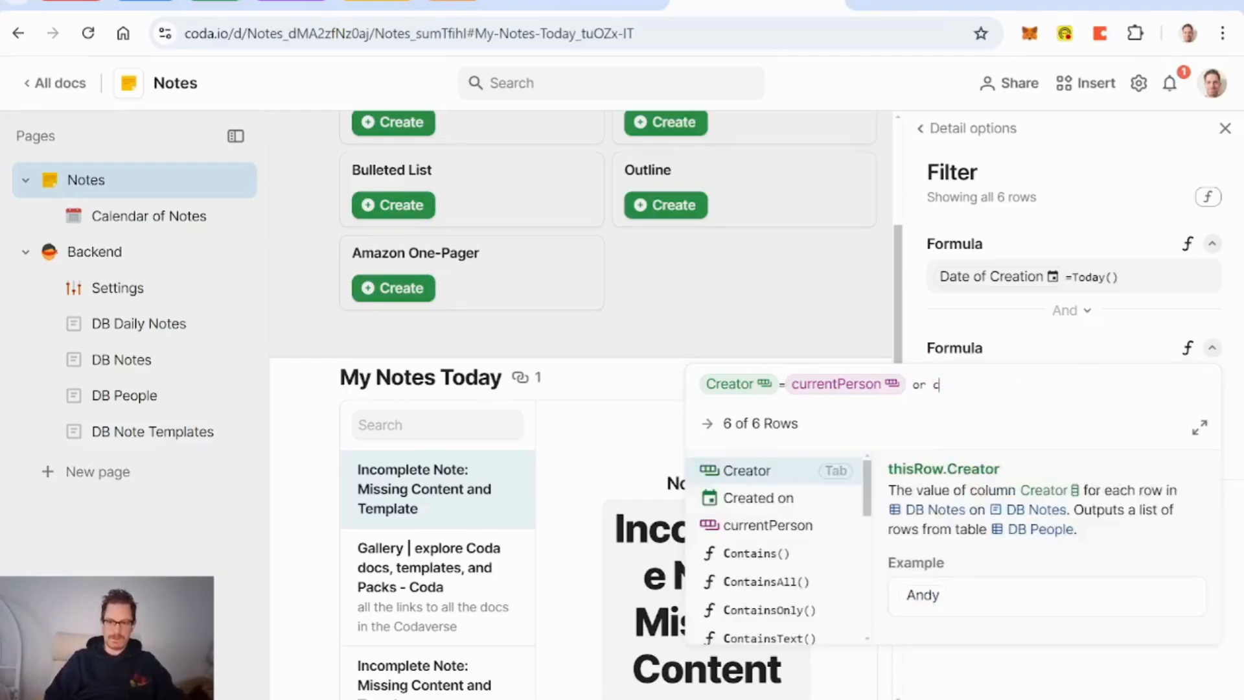
pyautogui.write('shar')
pyautogui.press('Down')
pyautogui.press('Down')
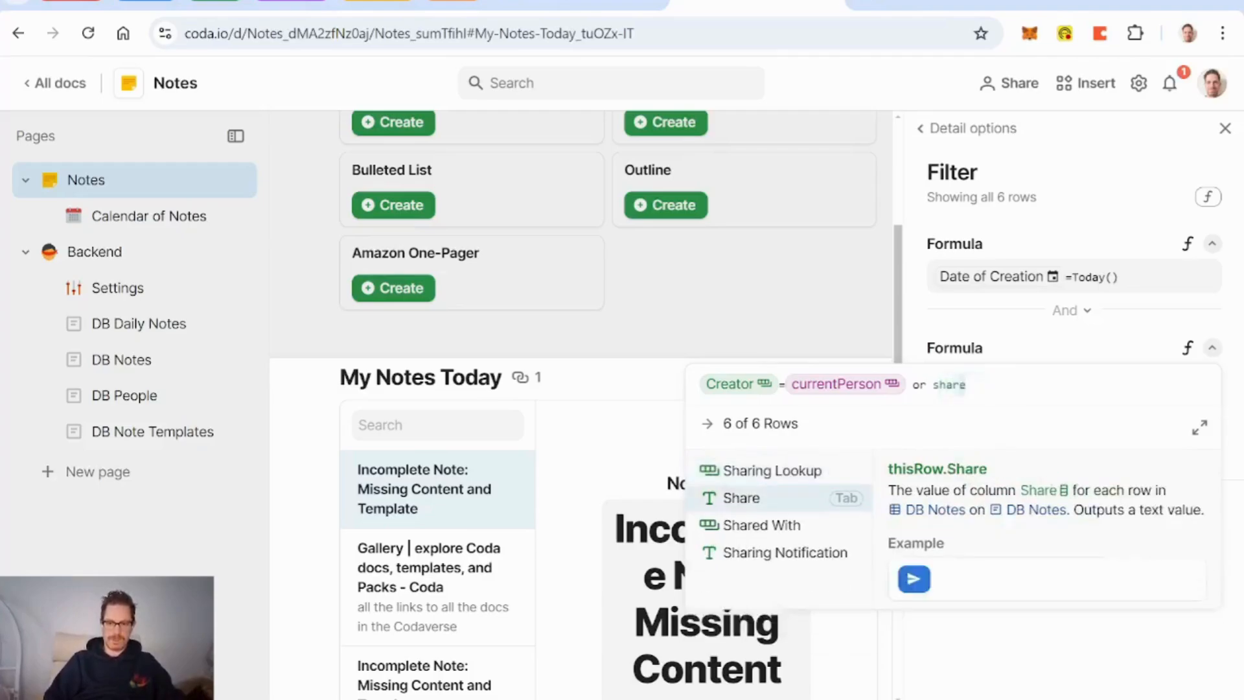
pyautogui.press('Tab')
pyautogui.write('.cont')
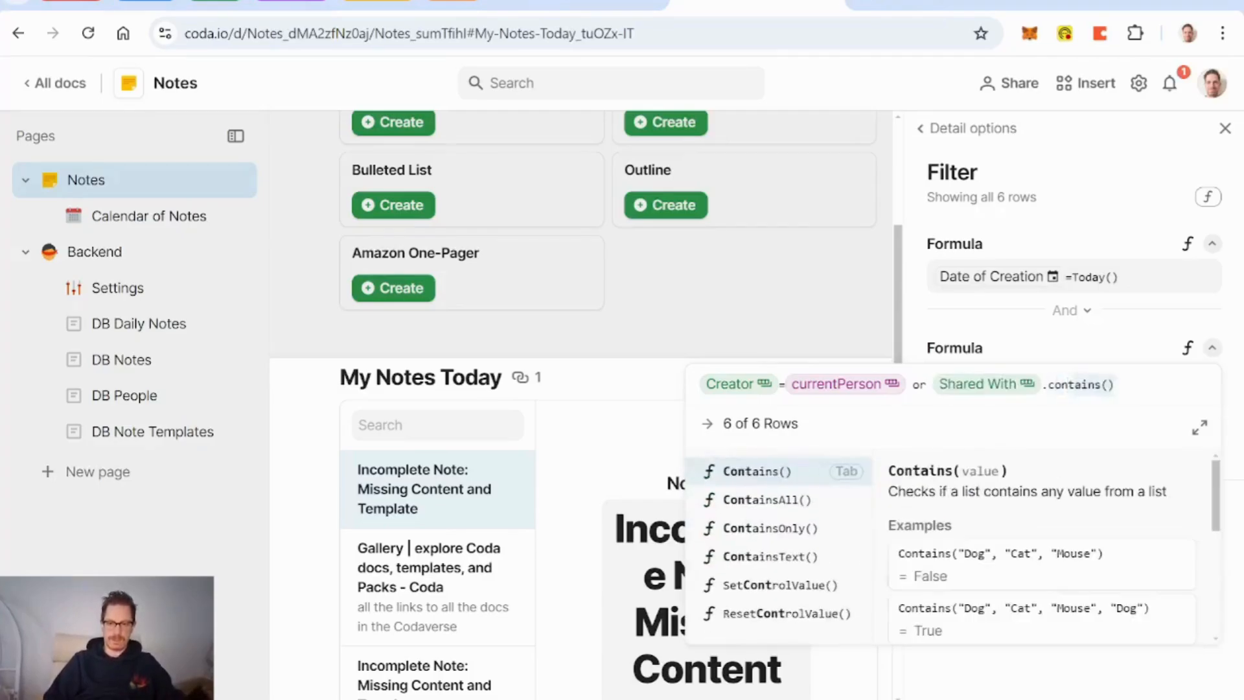
pyautogui.press('Tab')
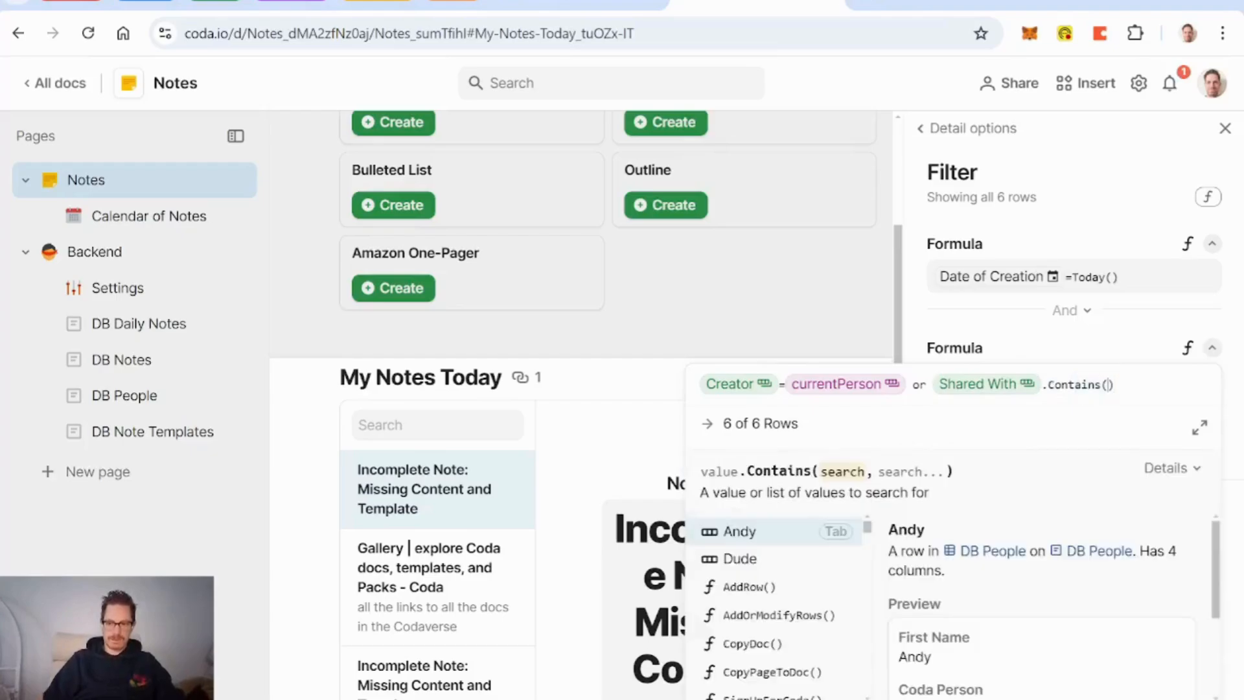
pyautogui.write('currentPerson')
pyautogui.press('Tab')
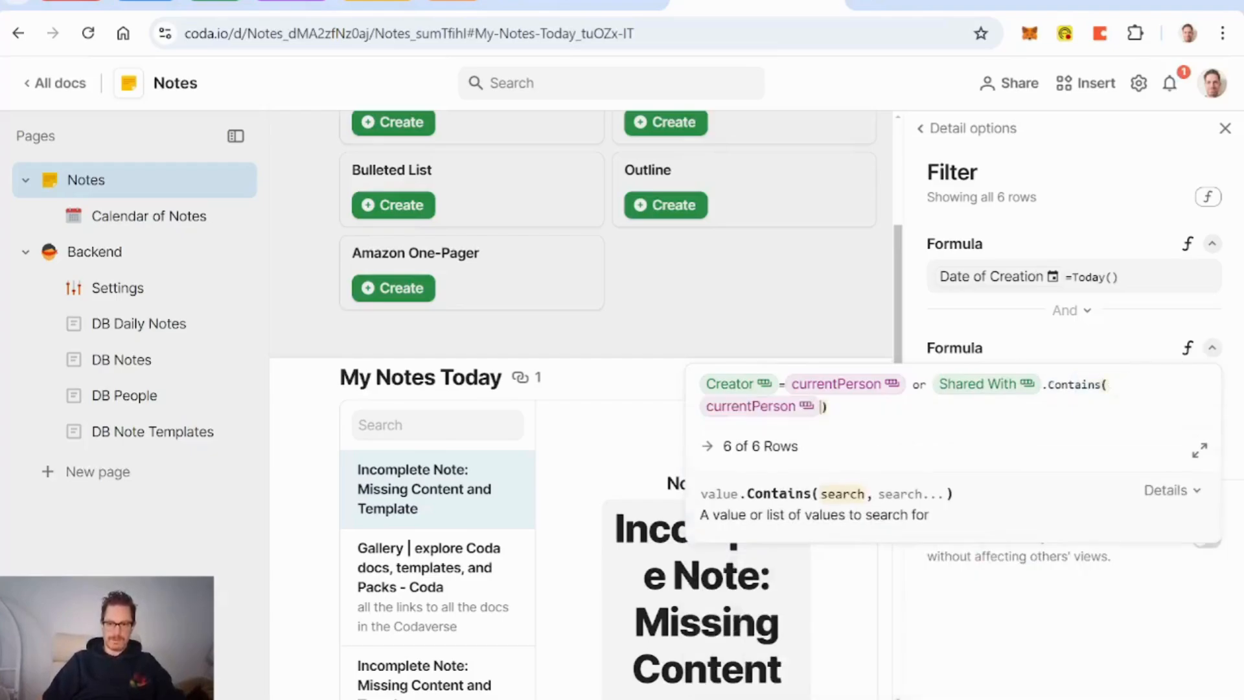
pyautogui.press('Return')
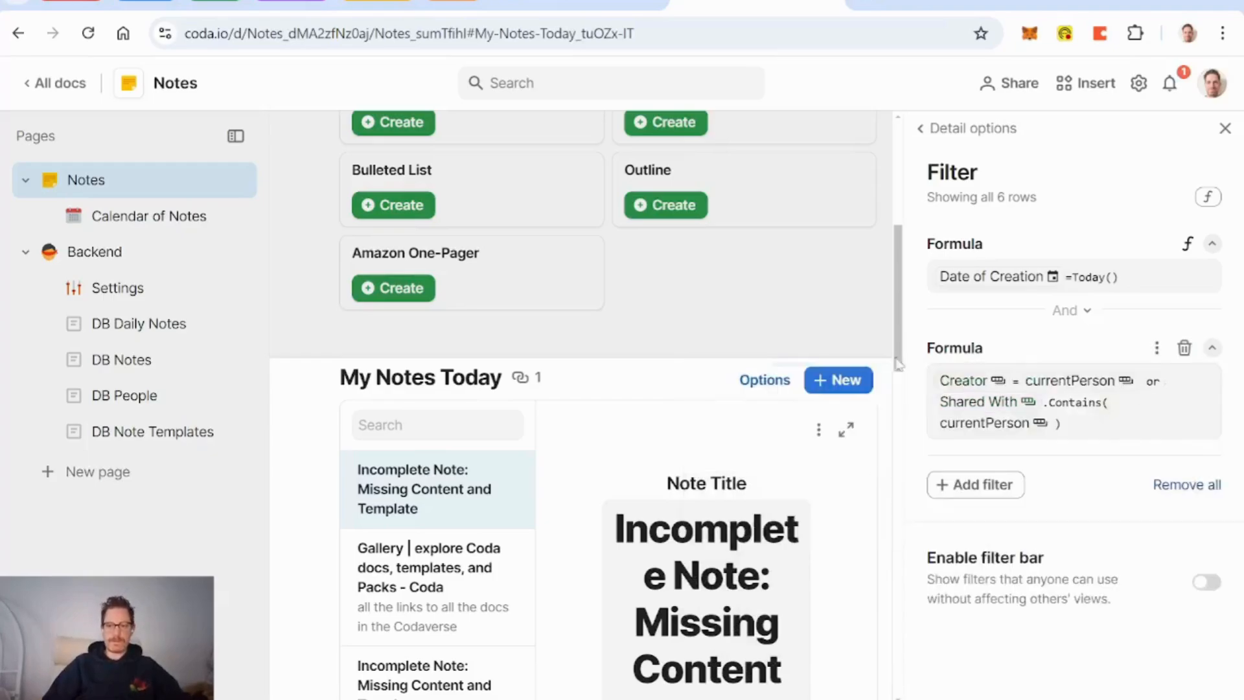
pyautogui.click(739, 334)
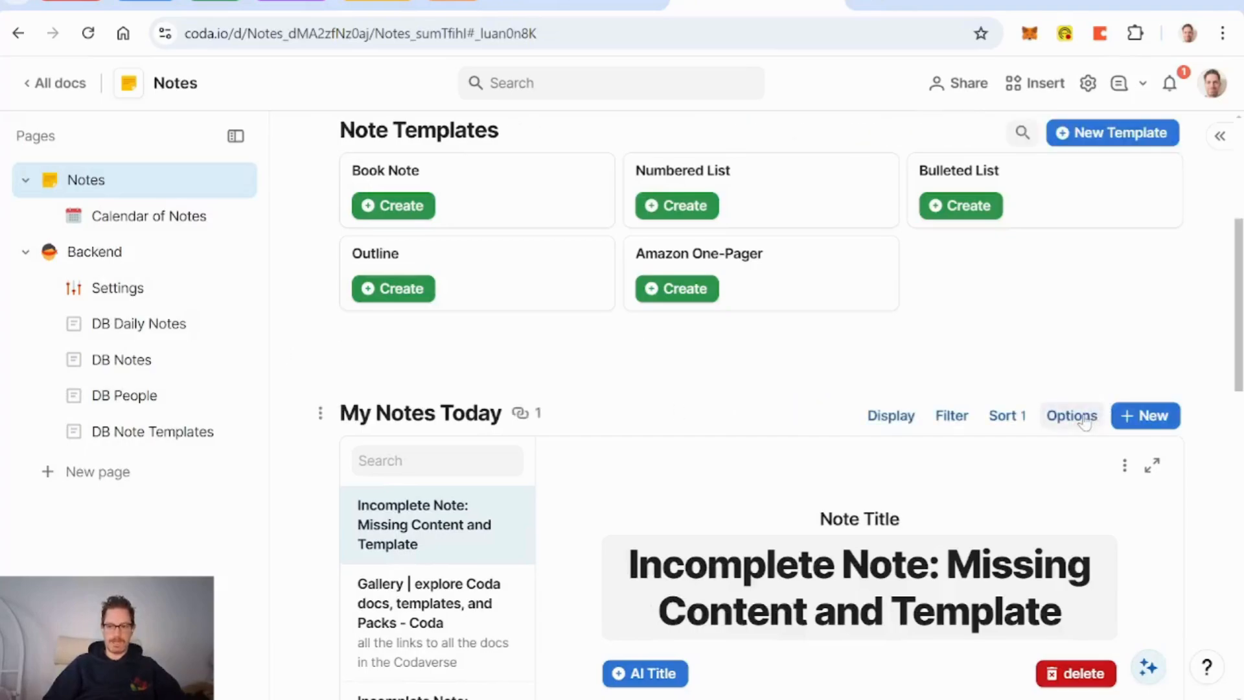
# Step: Insert a 'shared with in grey' line above the table and open its Detail display settings
pyautogui.click(1094, 415)
pyautogui.click(674, 436)
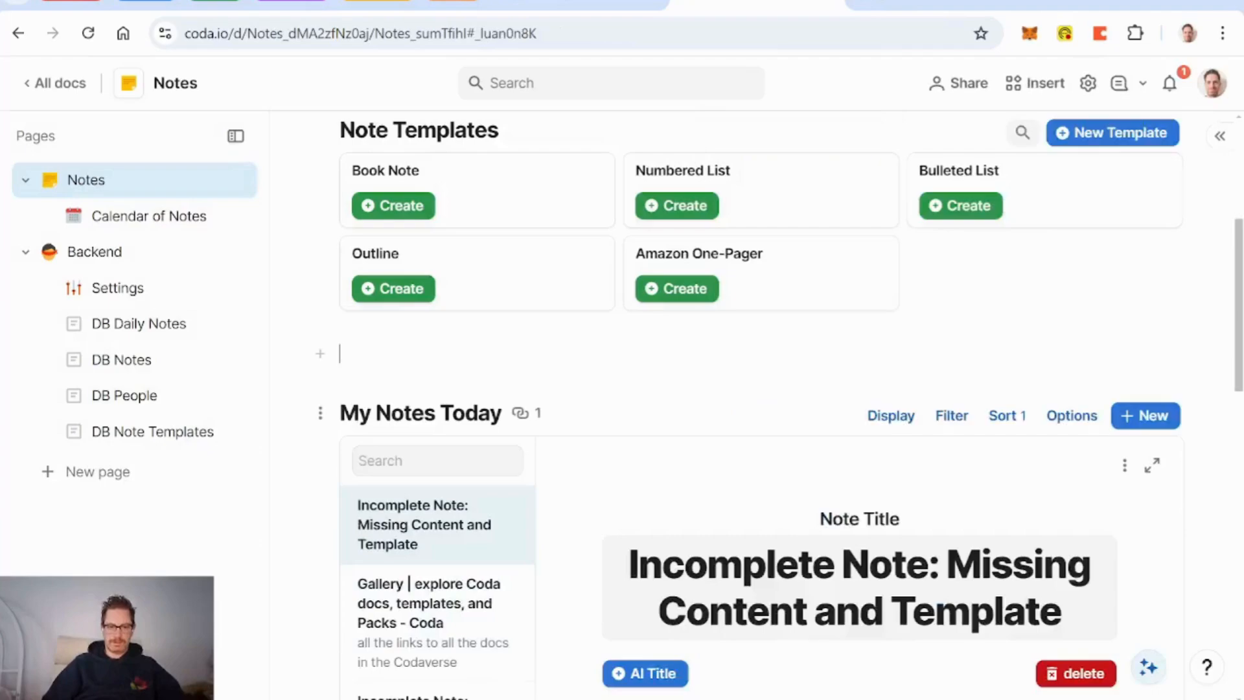
pyautogui.press('Return')
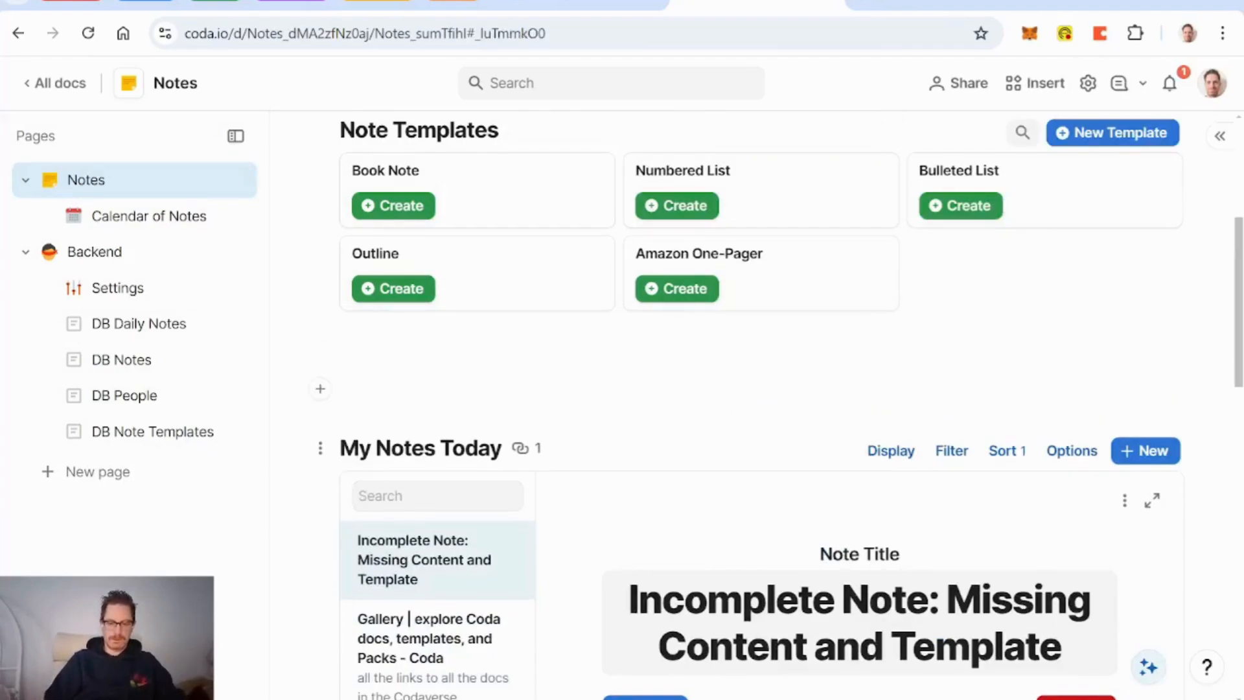
pyautogui.write('shared with in ')
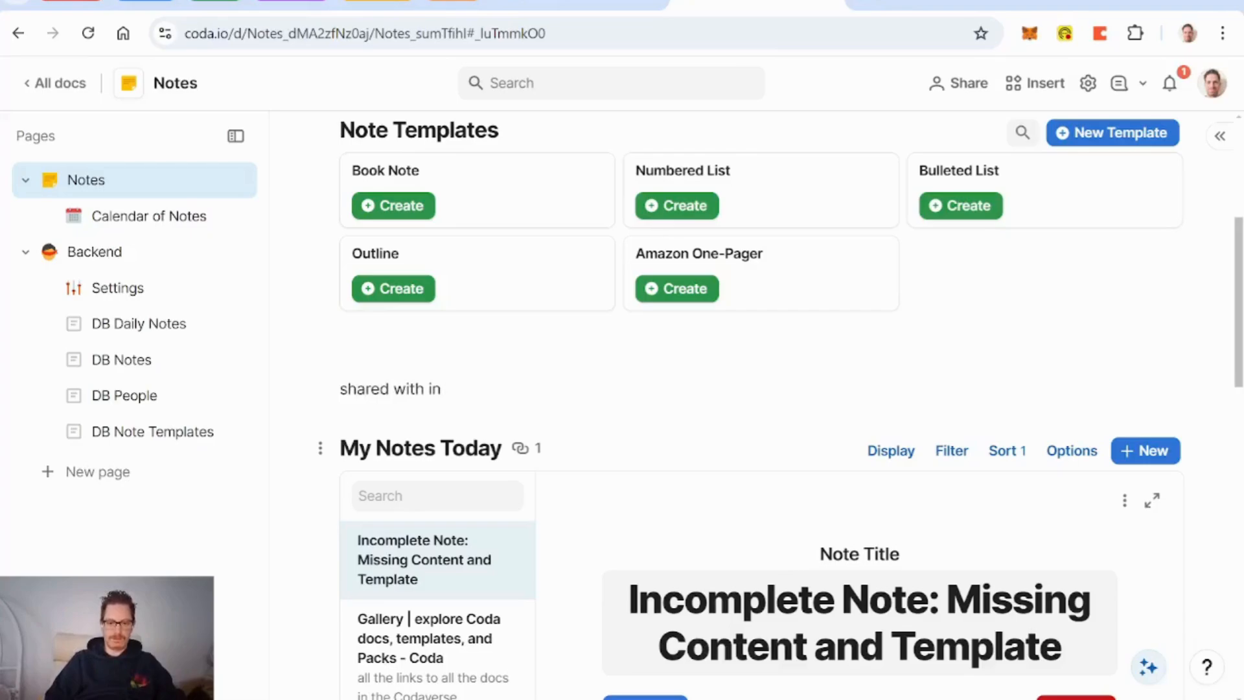
pyautogui.write('grey')
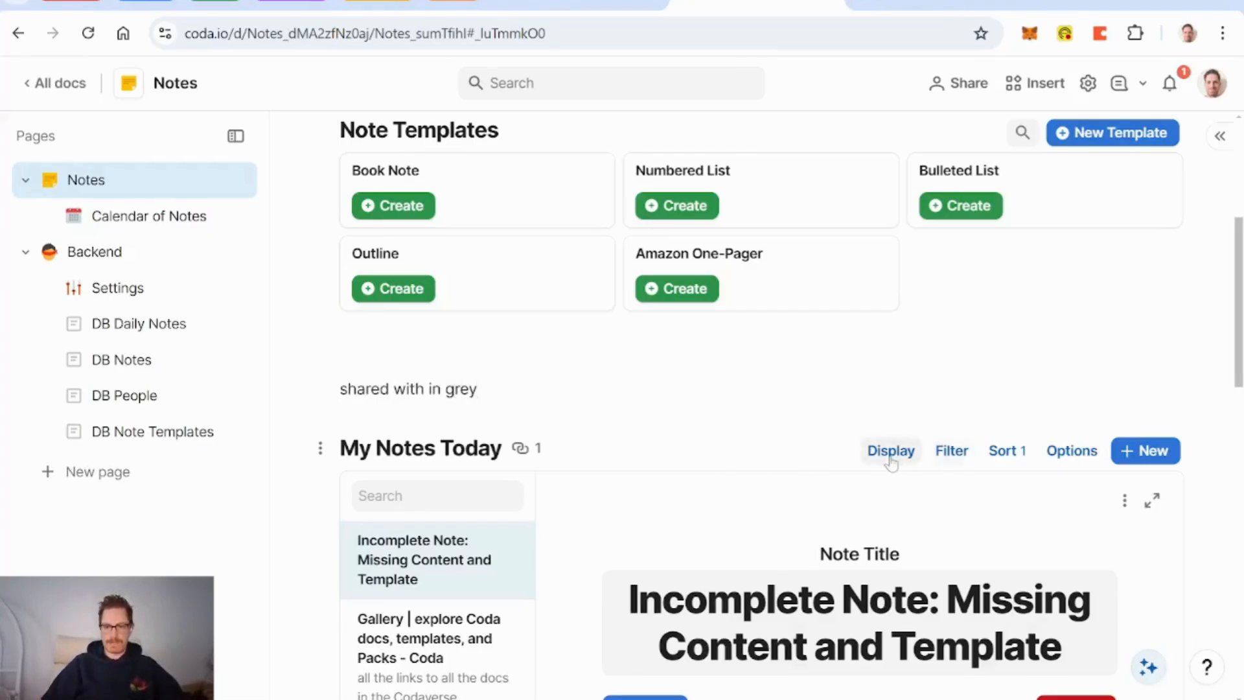
pyautogui.click(891, 452)
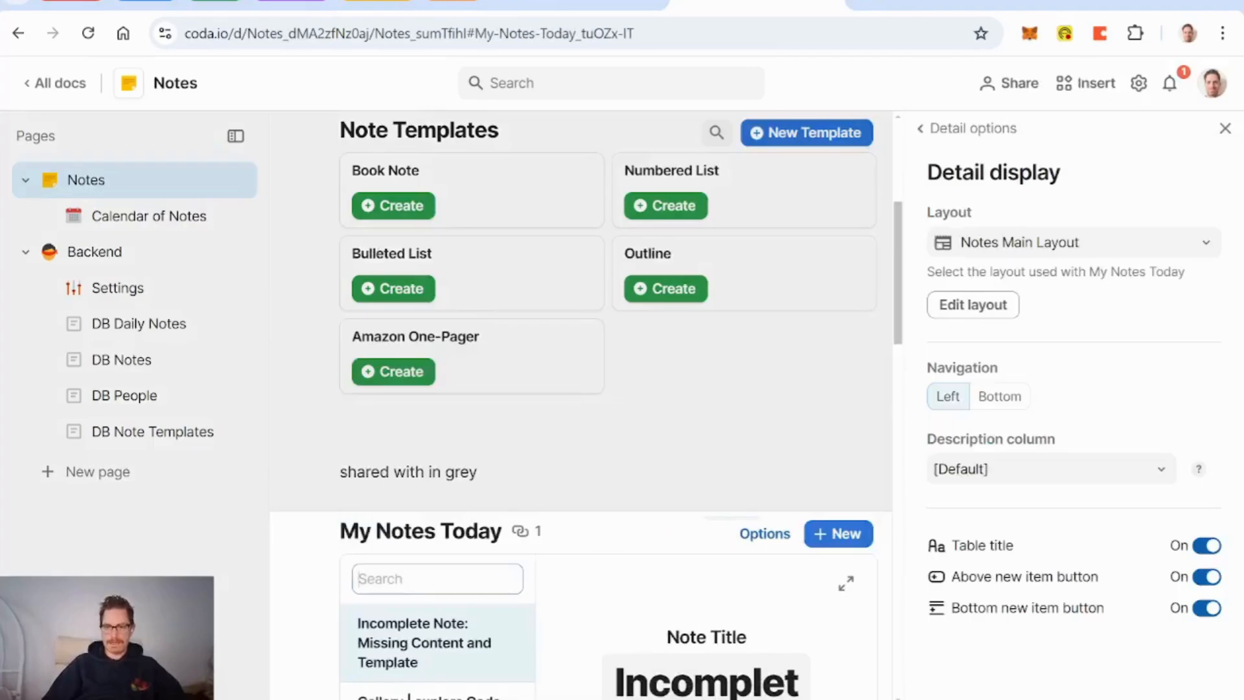
# Step: Preview the My Notes Today list in Cards layout
pyautogui.click(992, 123)
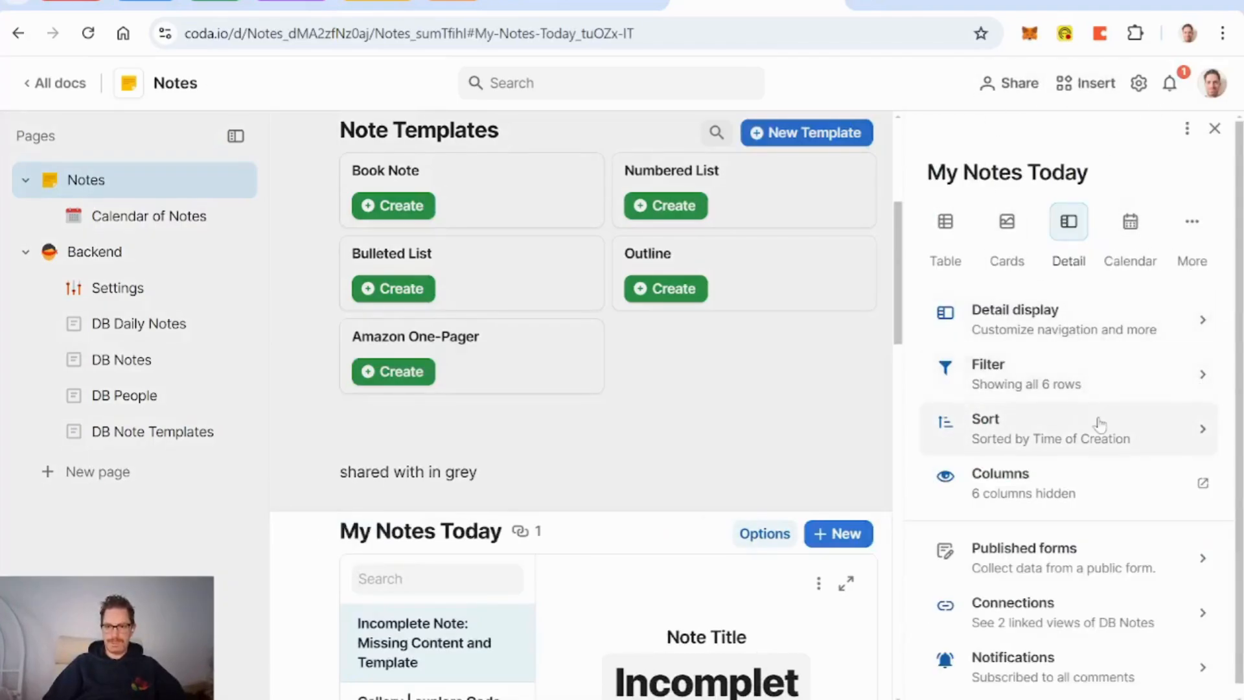
pyautogui.scroll(-1, 1117, 461)
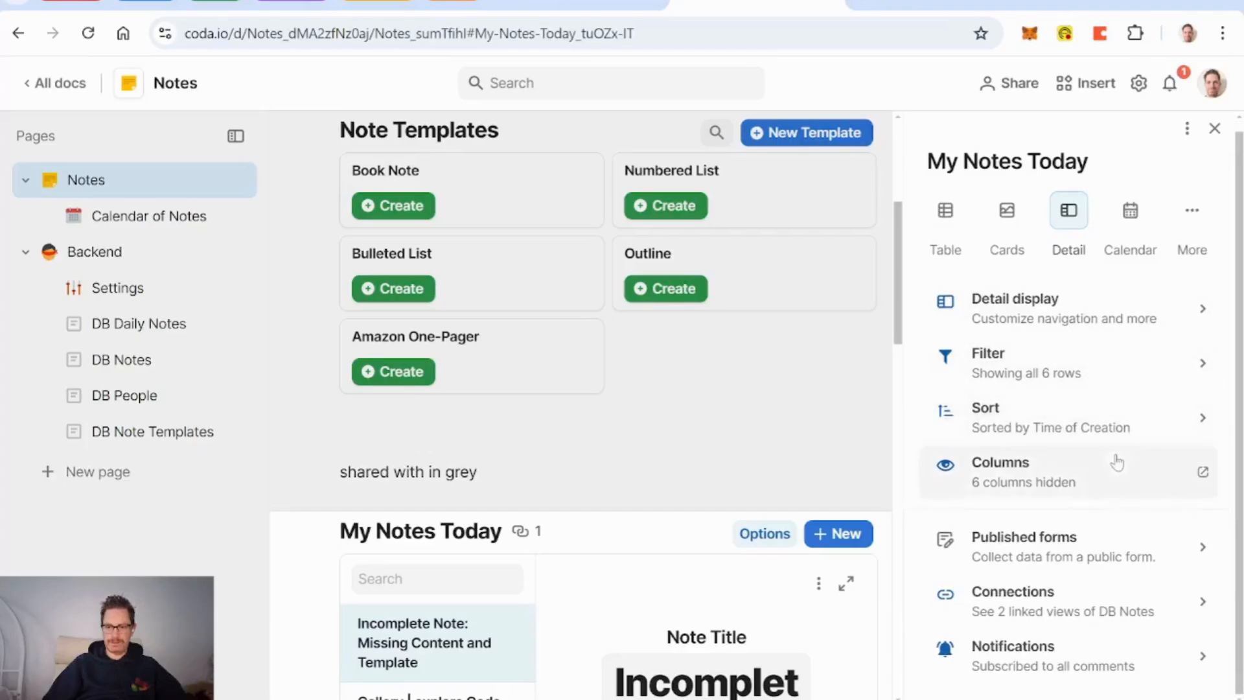
pyautogui.scroll(-4, 476, 429)
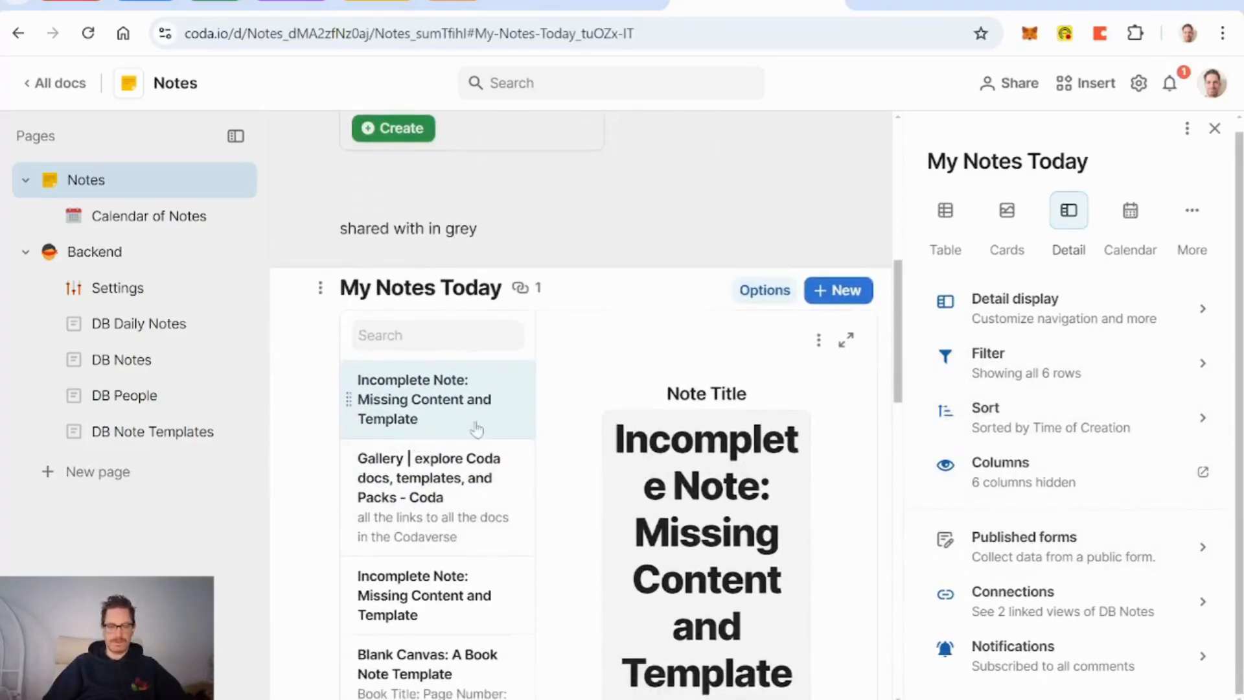
pyautogui.scroll(-6, 477, 426)
pyautogui.scroll(5, 483, 422)
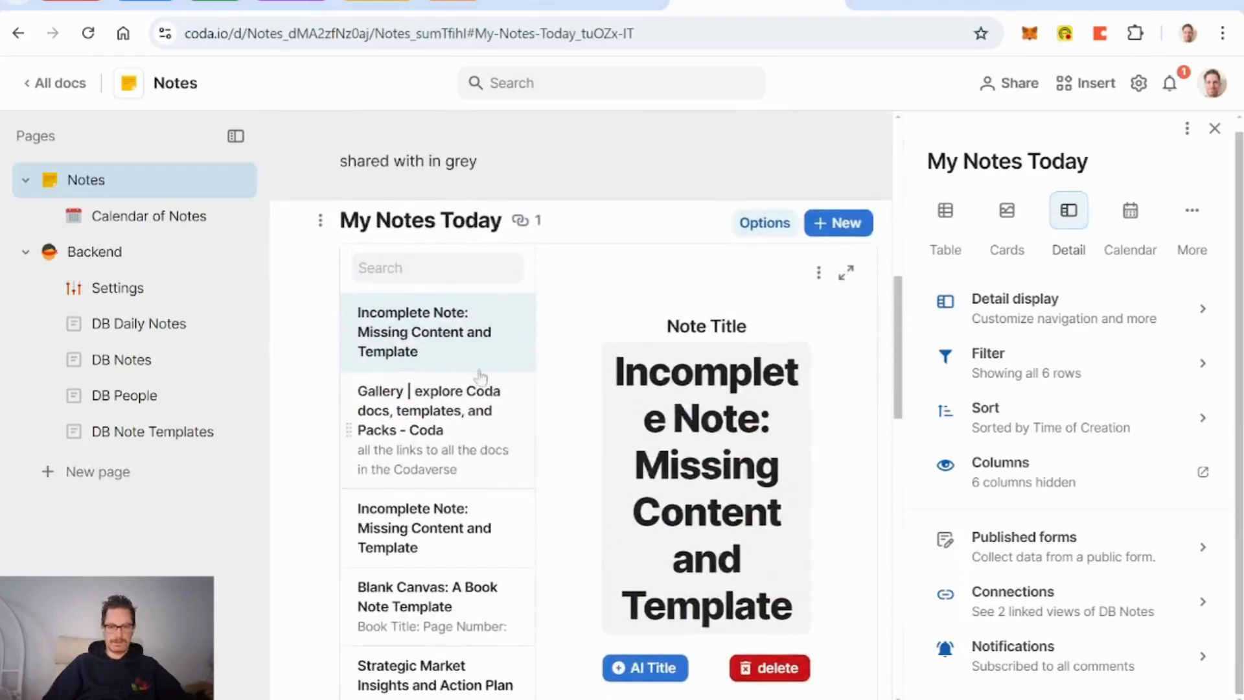
pyautogui.scroll(-12, 492, 378)
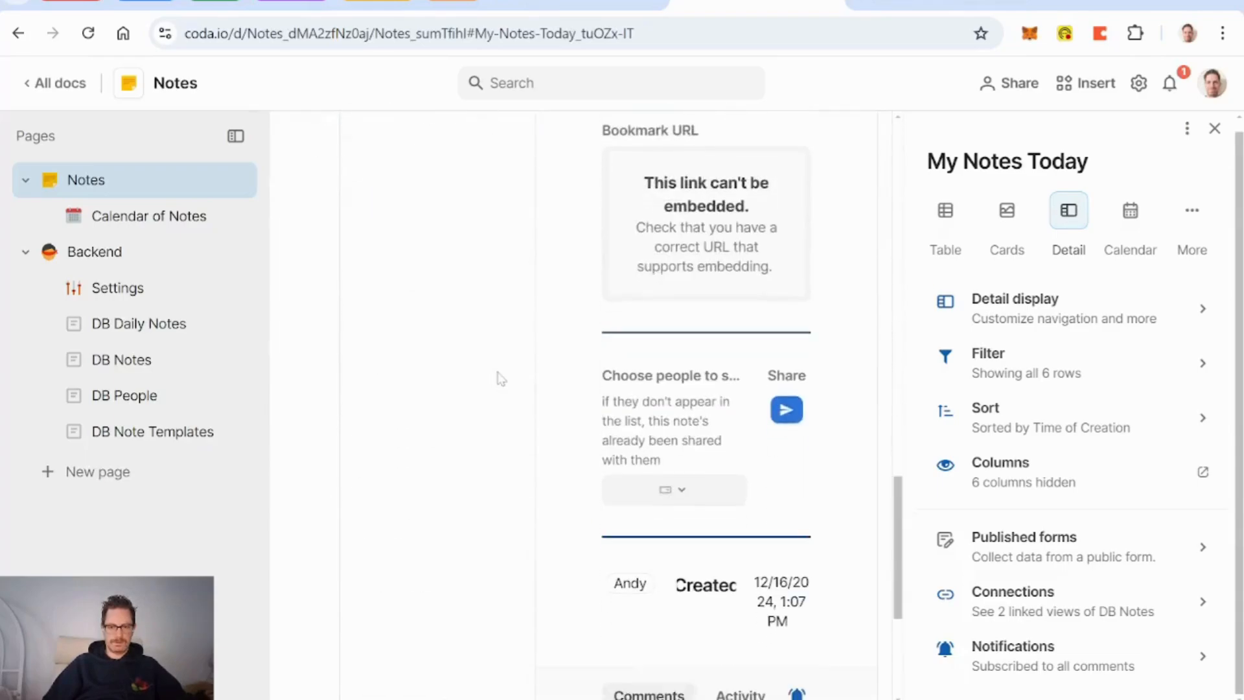
pyautogui.scroll(-5, 500, 377)
pyautogui.scroll(13, 500, 374)
pyautogui.scroll(3, 459, 496)
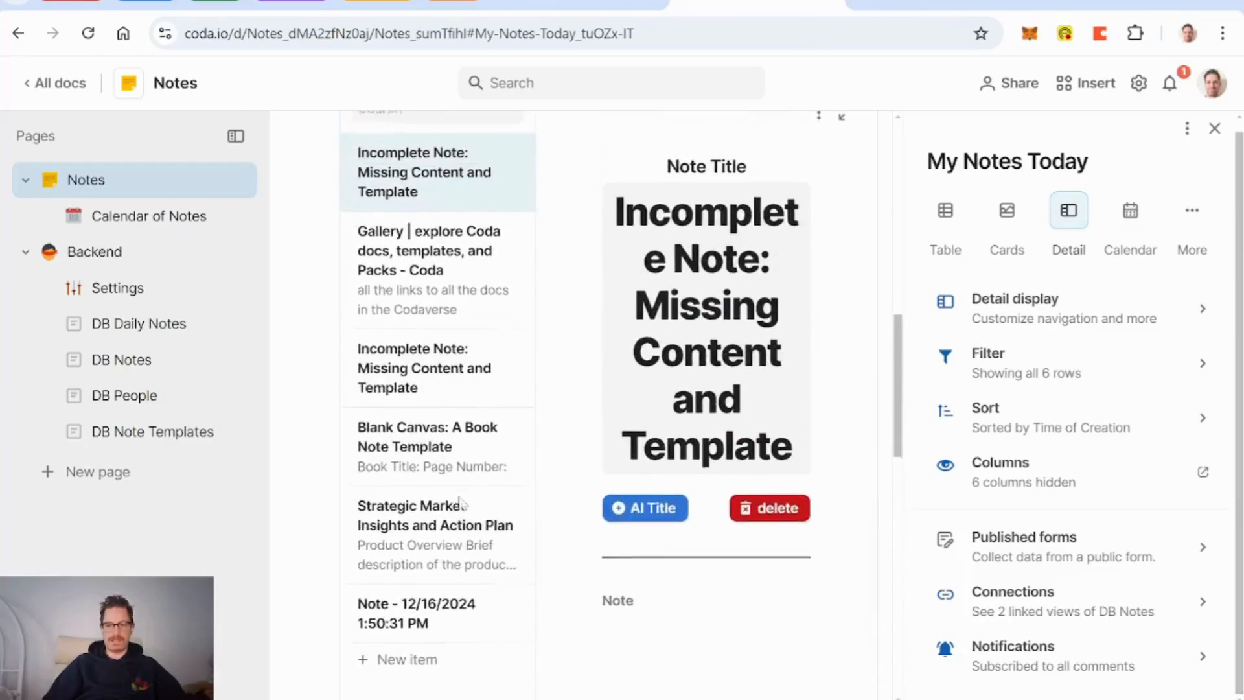
pyautogui.click(1008, 214)
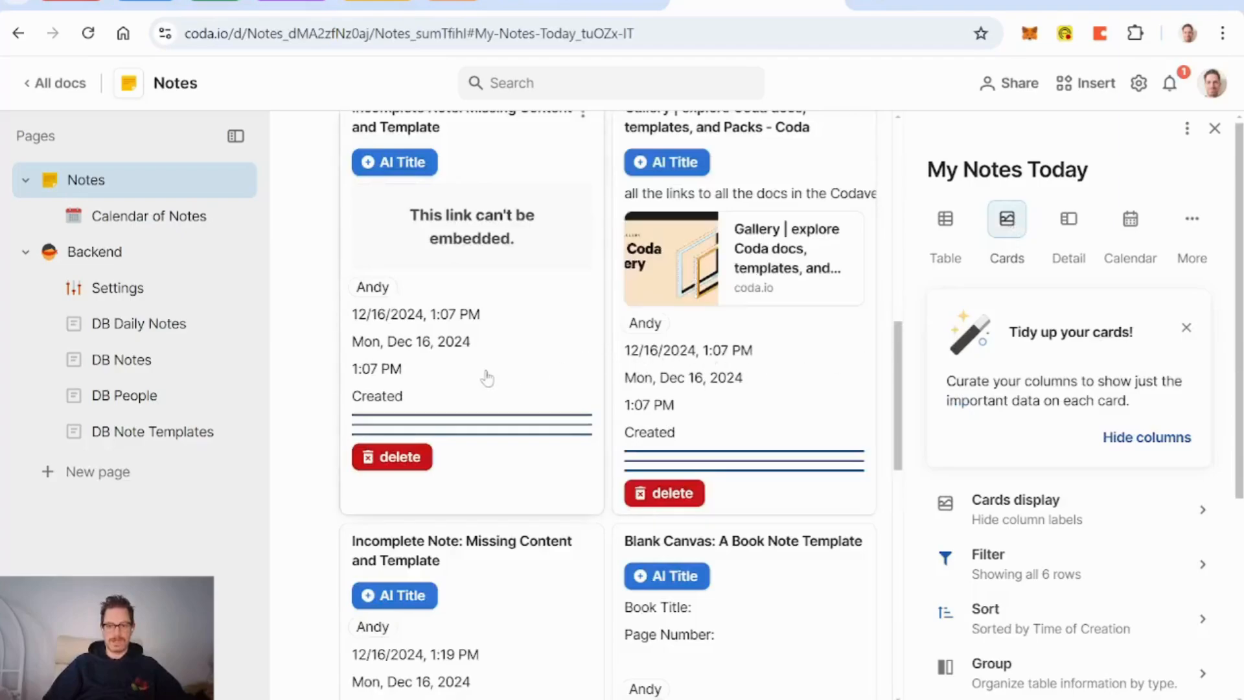
pyautogui.scroll(4, 485, 378)
pyautogui.scroll(-1, 488, 379)
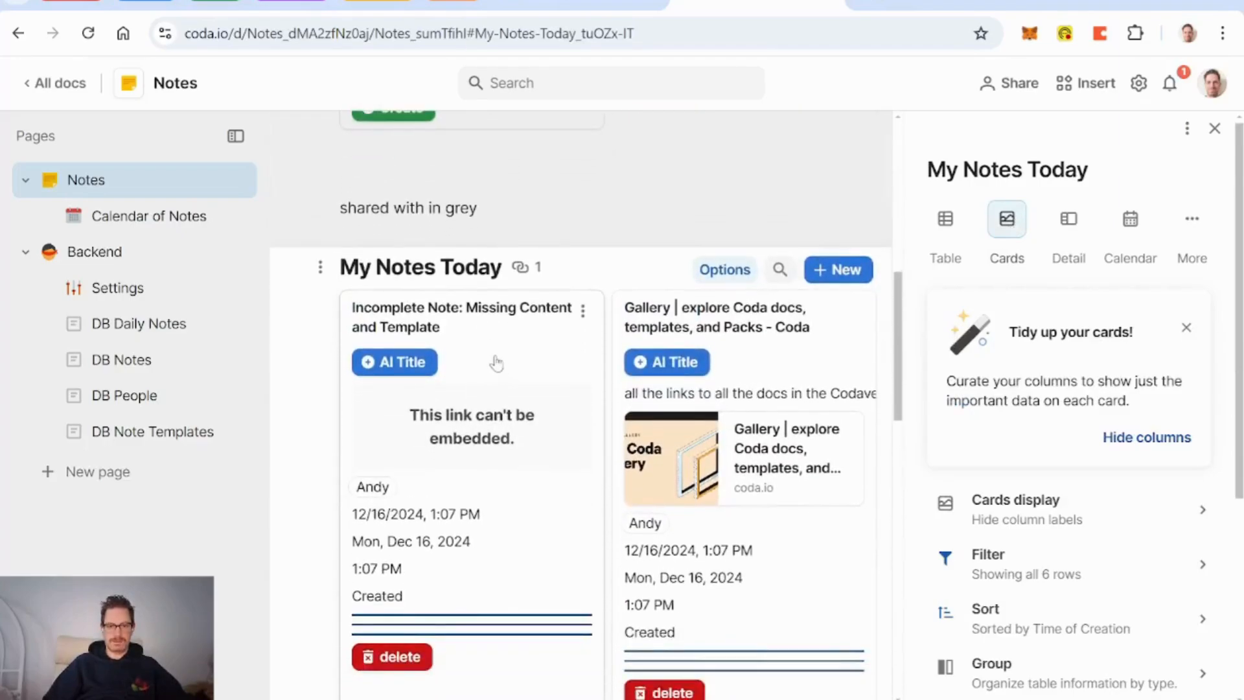
# Step: Preview Table layout, then return to Detail layout and close the options panel
pyautogui.click(945, 227)
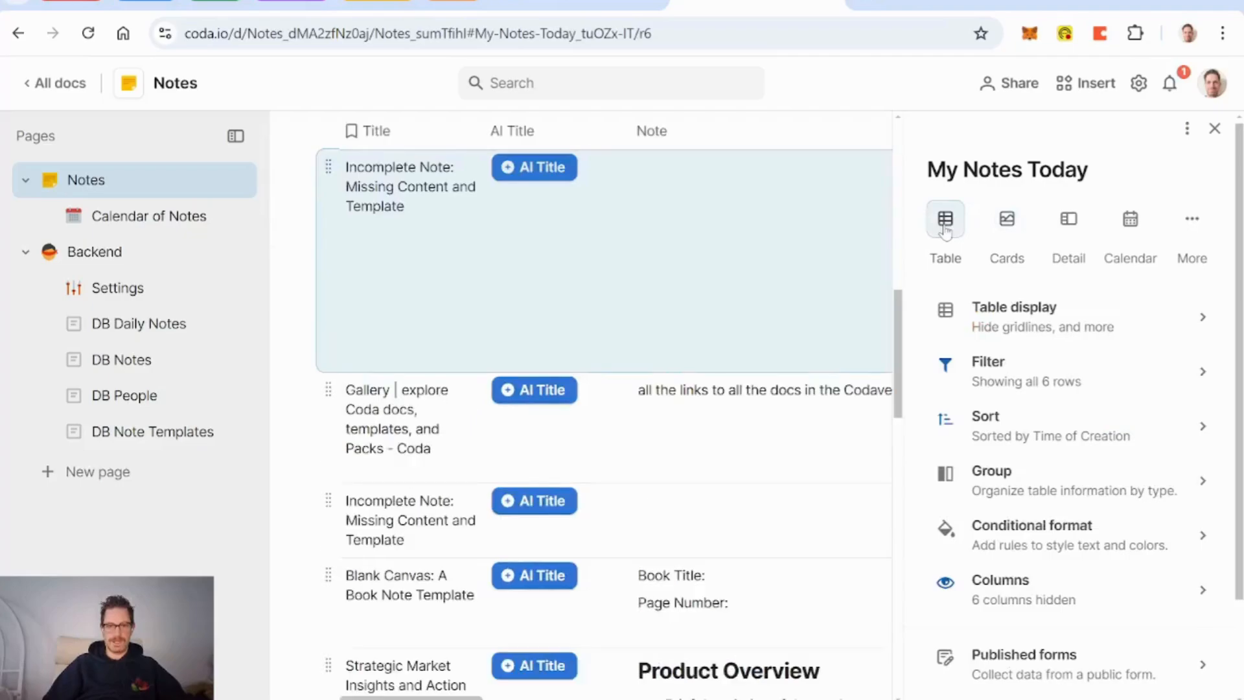
pyautogui.scroll(3, 716, 393)
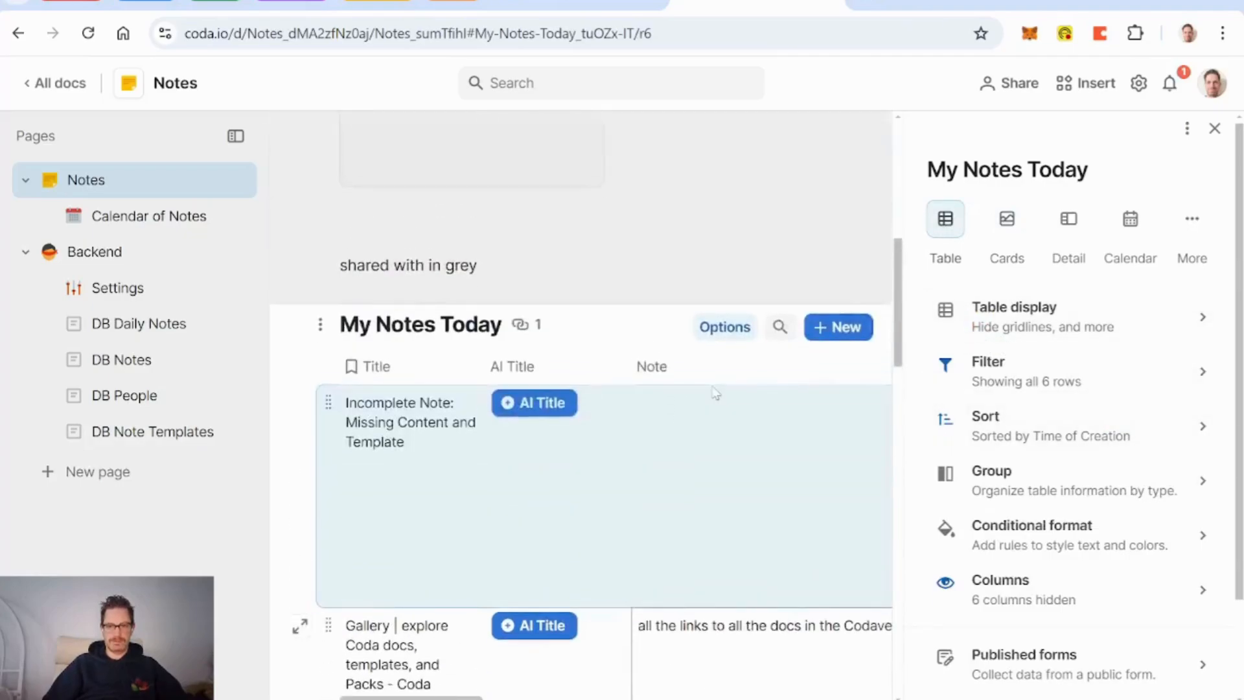
pyautogui.hscroll(5, 715, 393)
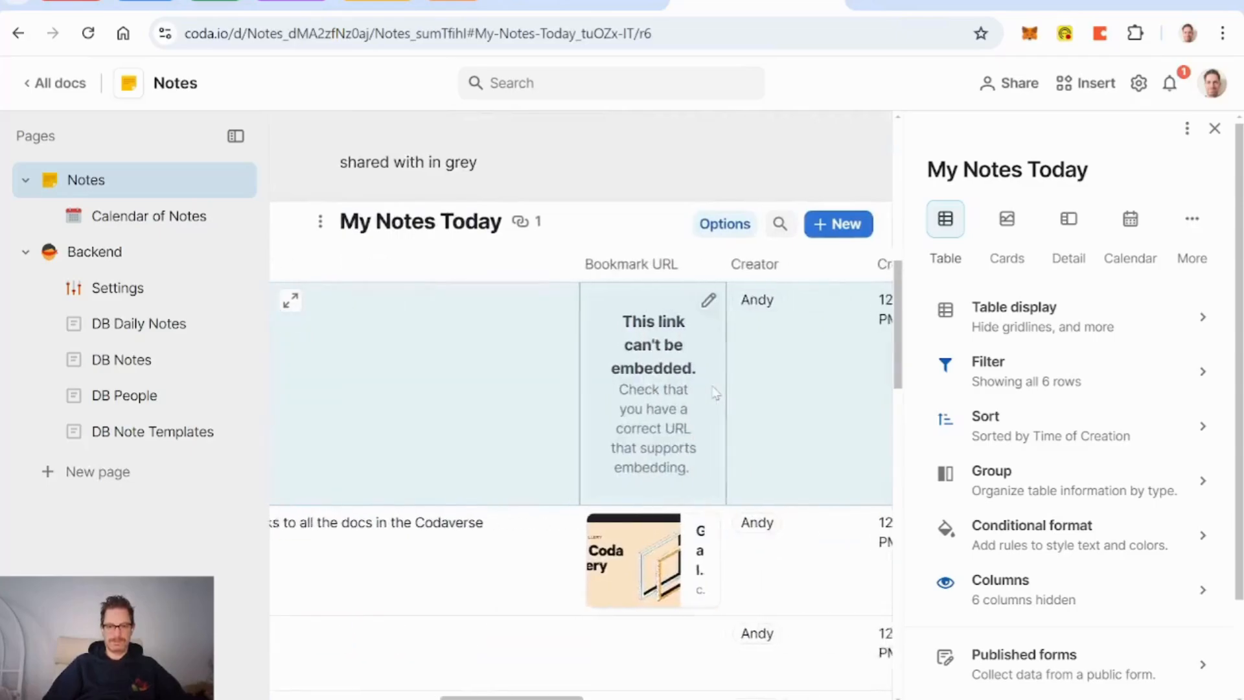
pyautogui.hscroll(-5, 715, 392)
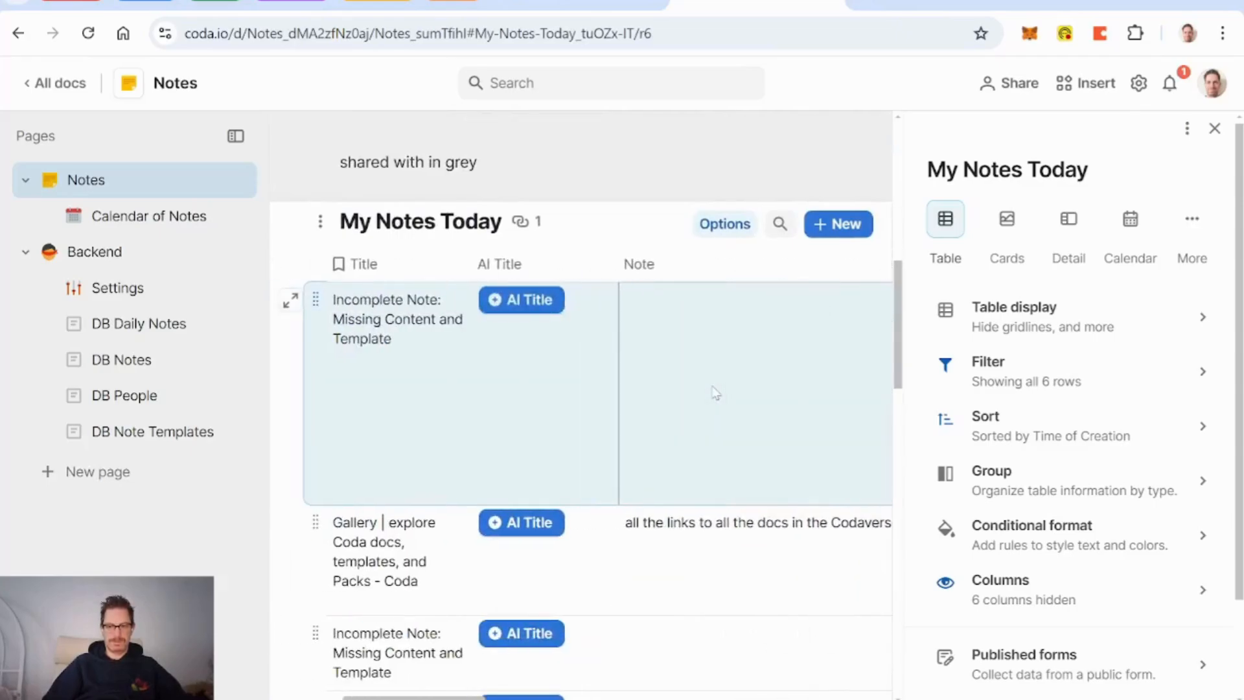
pyautogui.hscroll(8, 796, 401)
pyautogui.hscroll(-8, 788, 405)
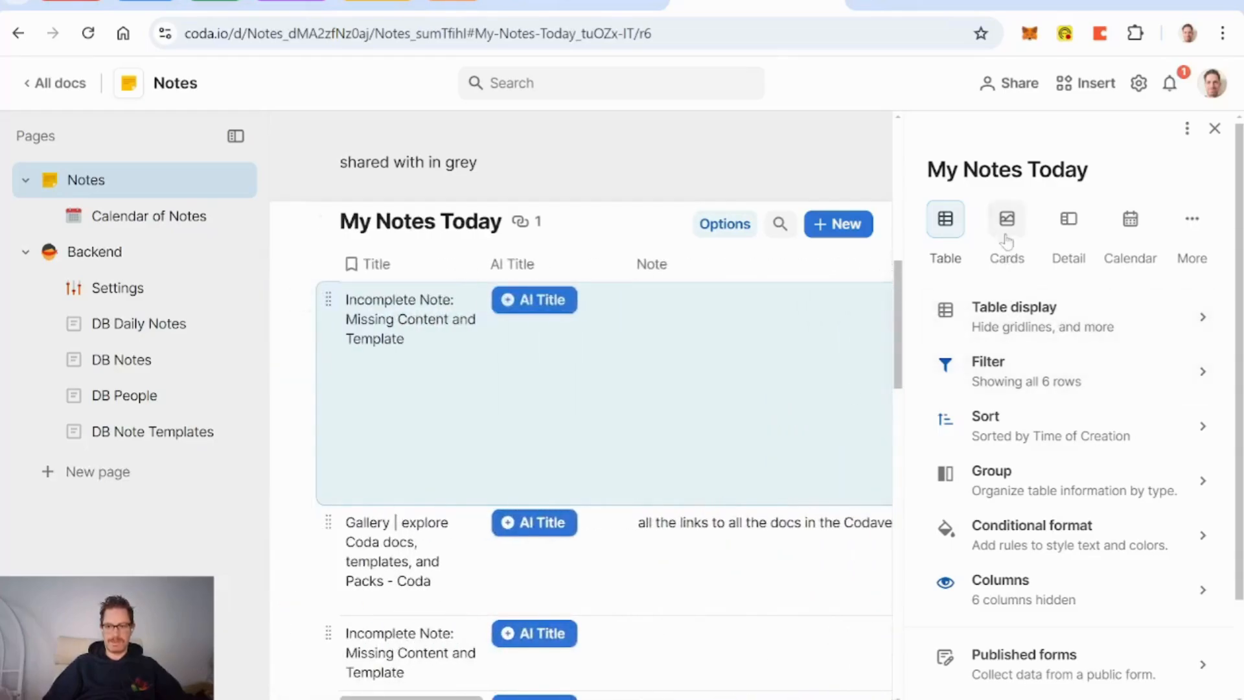
pyautogui.click(1068, 221)
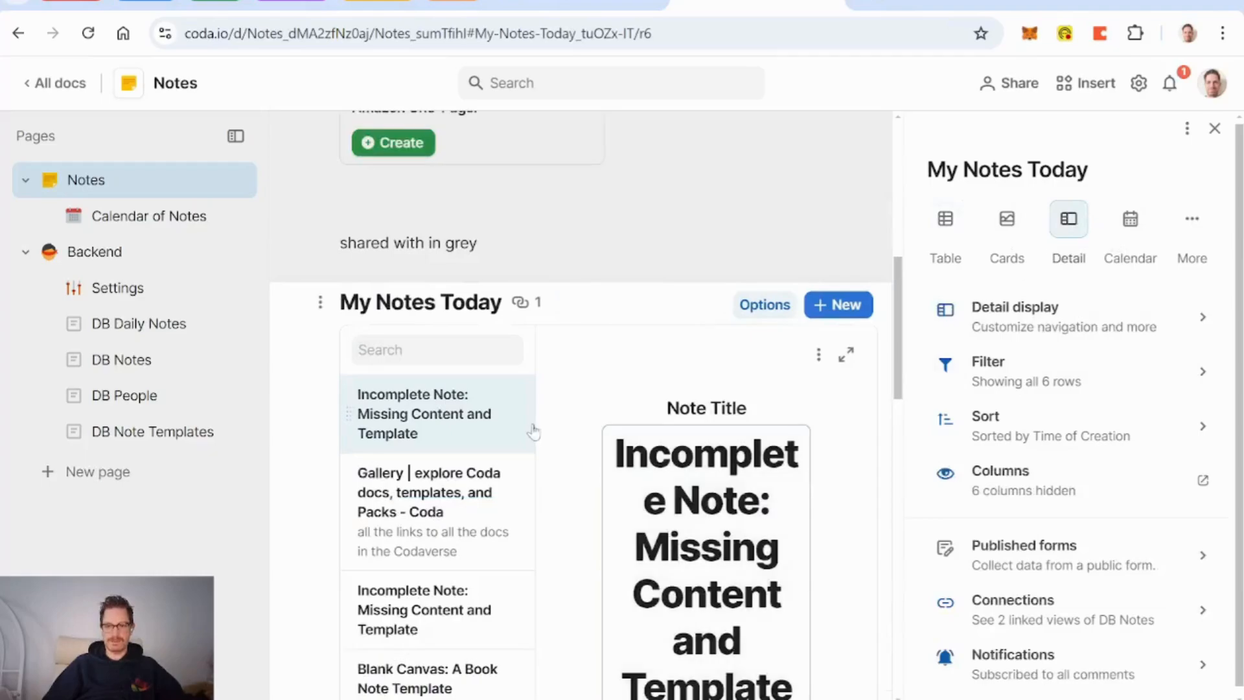
pyautogui.click(610, 248)
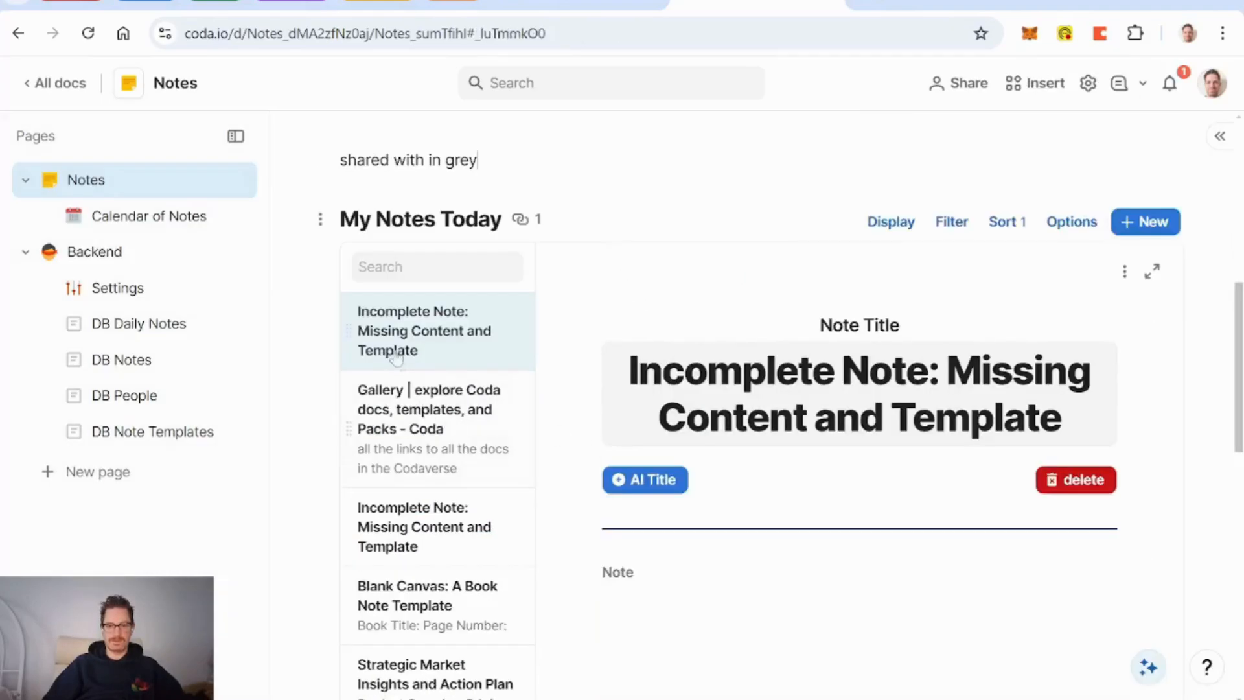
pyautogui.scroll(-1, 771, 467)
pyautogui.scroll(-3, 771, 467)
pyautogui.scroll(3, 771, 466)
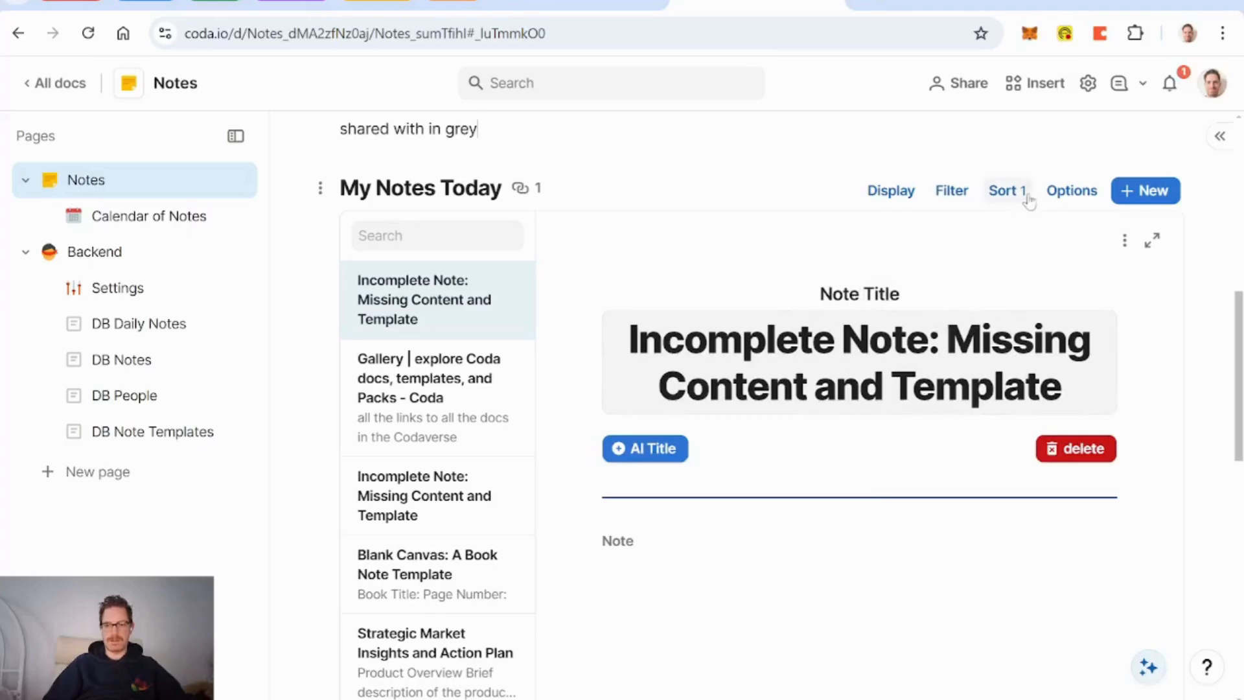
pyautogui.scroll(-5, 923, 447)
pyautogui.scroll(10, 923, 454)
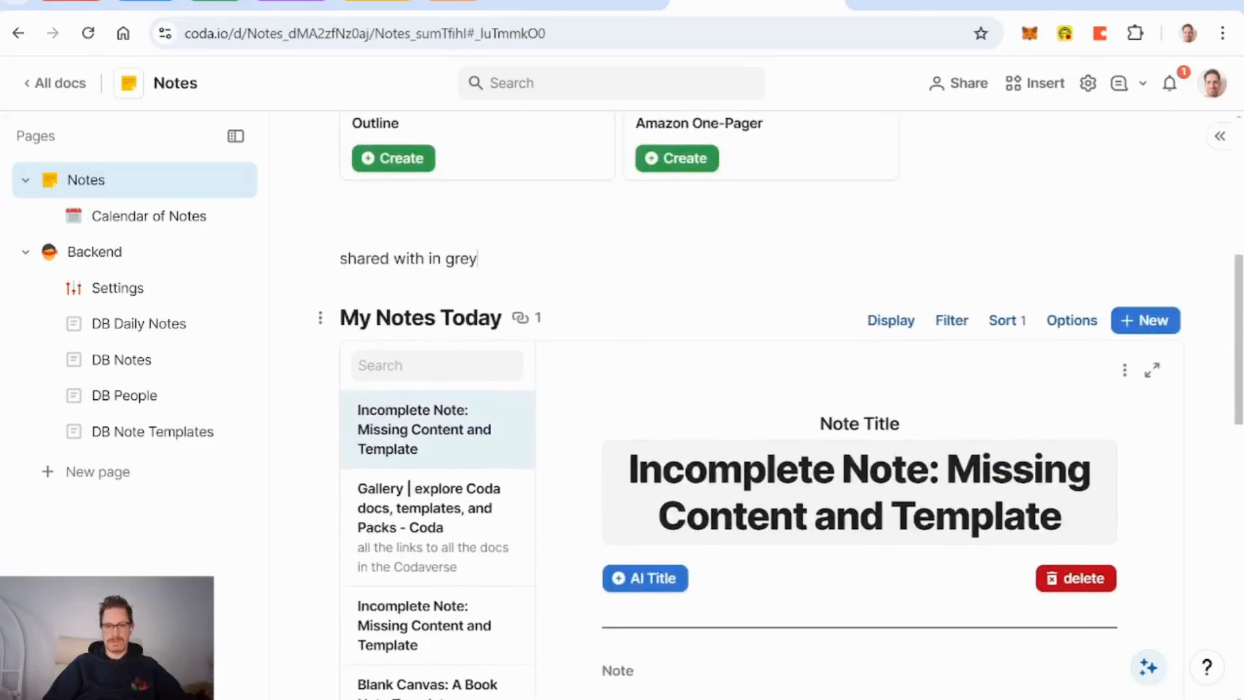
pyautogui.scroll(-7, 415, 429)
pyautogui.scroll(8, 414, 429)
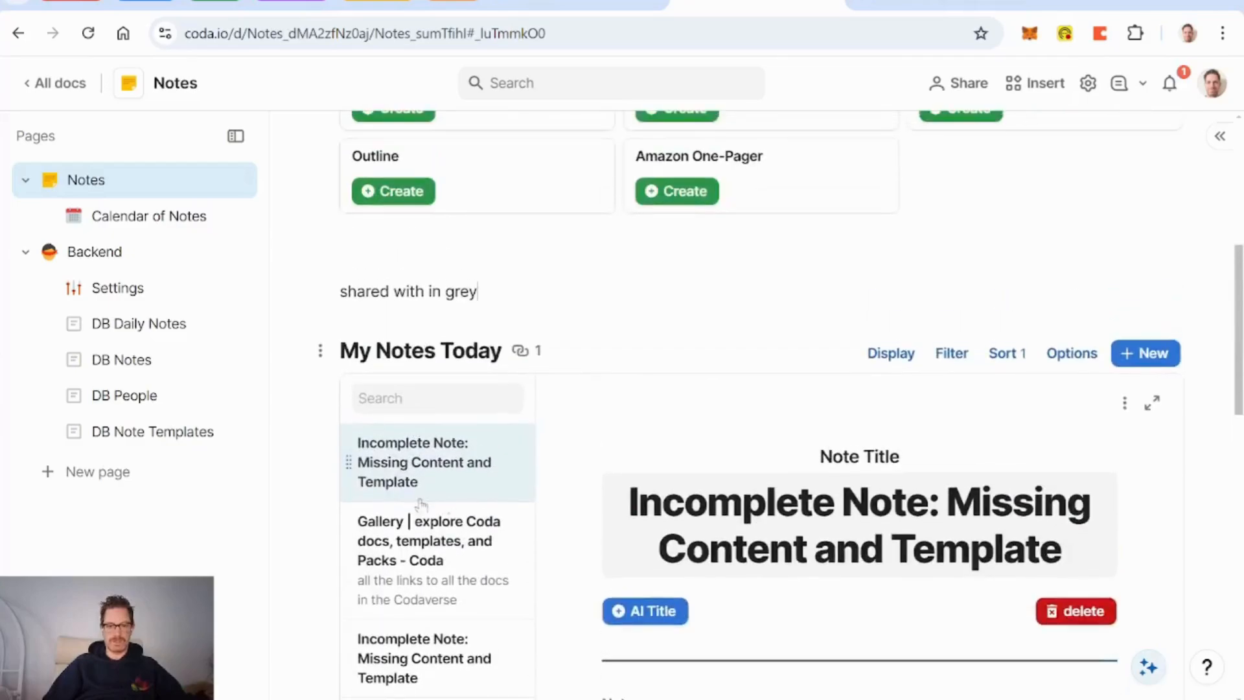
# Step: Retitle the My Notes Today table to 'Today's Notes'
pyautogui.click(421, 351)
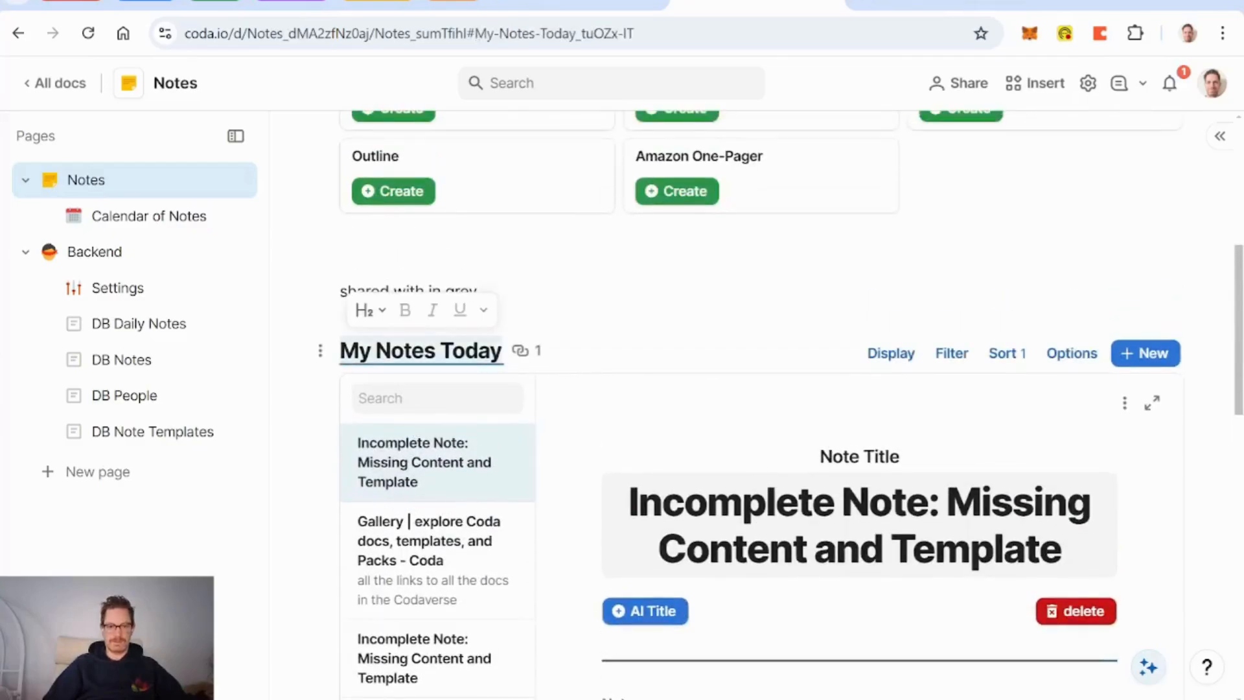
pyautogui.write('Tody')
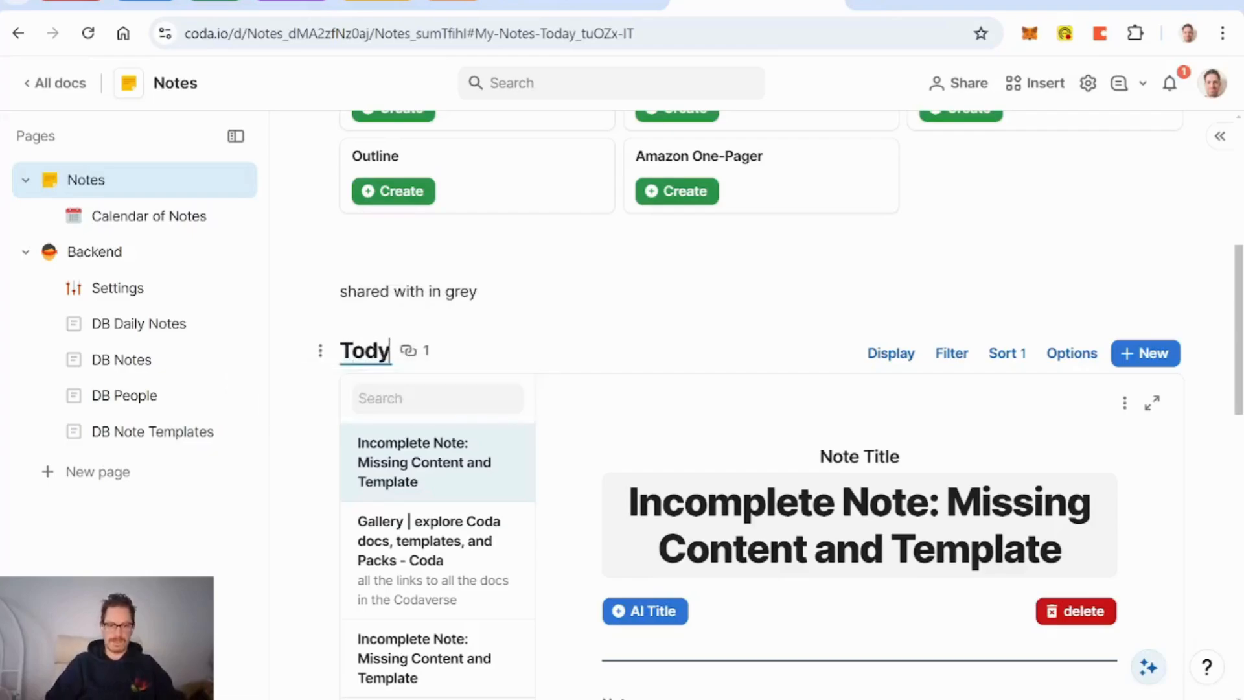
pyautogui.press('BackSpace')
pyautogui.write("ay's Notes")
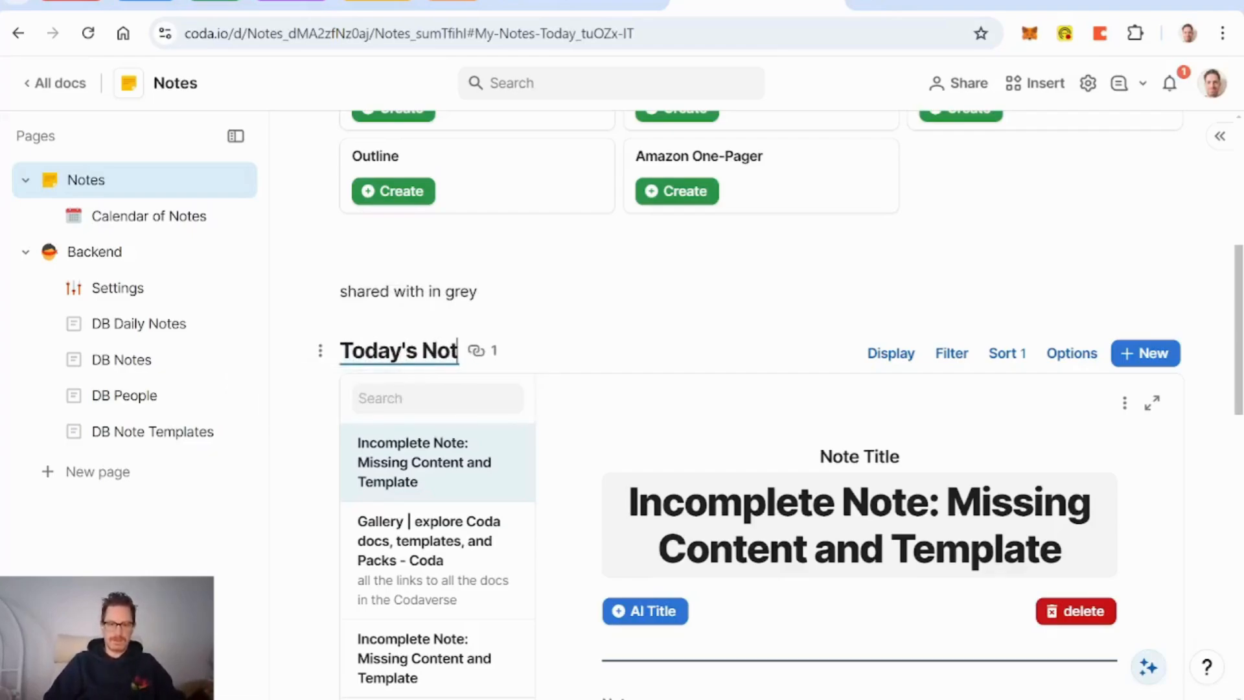
# Step: Replace the caption above the table with 'includes notes shared with me'
pyautogui.click(481, 292)
pyautogui.press('BackSpace')
pyautogui.press('BackSpace')
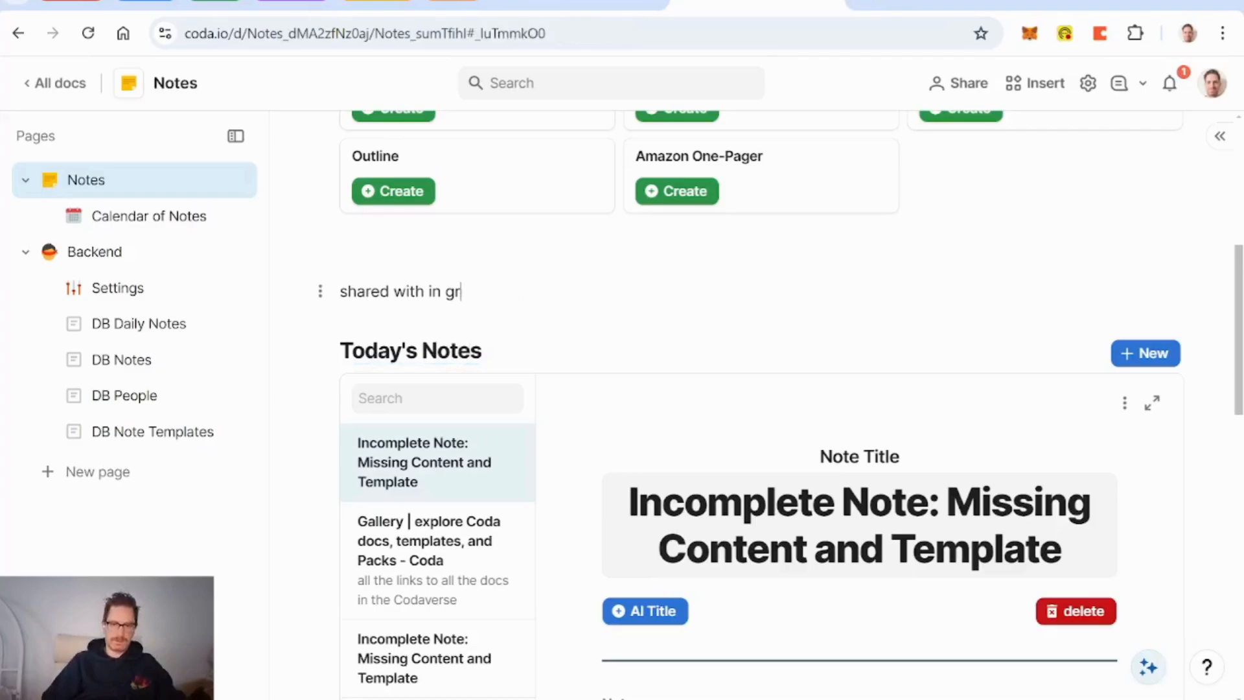
pyautogui.press('BackSpace')
pyautogui.press('BackSpace')
pyautogui.press('BackSpace')
pyautogui.press('BackSpace')
pyautogui.press('BackSpace')
pyautogui.press('BackSpace')
pyautogui.press('BackSpace')
pyautogui.press('BackSpace')
pyautogui.press('BackSpace')
pyautogui.press('BackSpace')
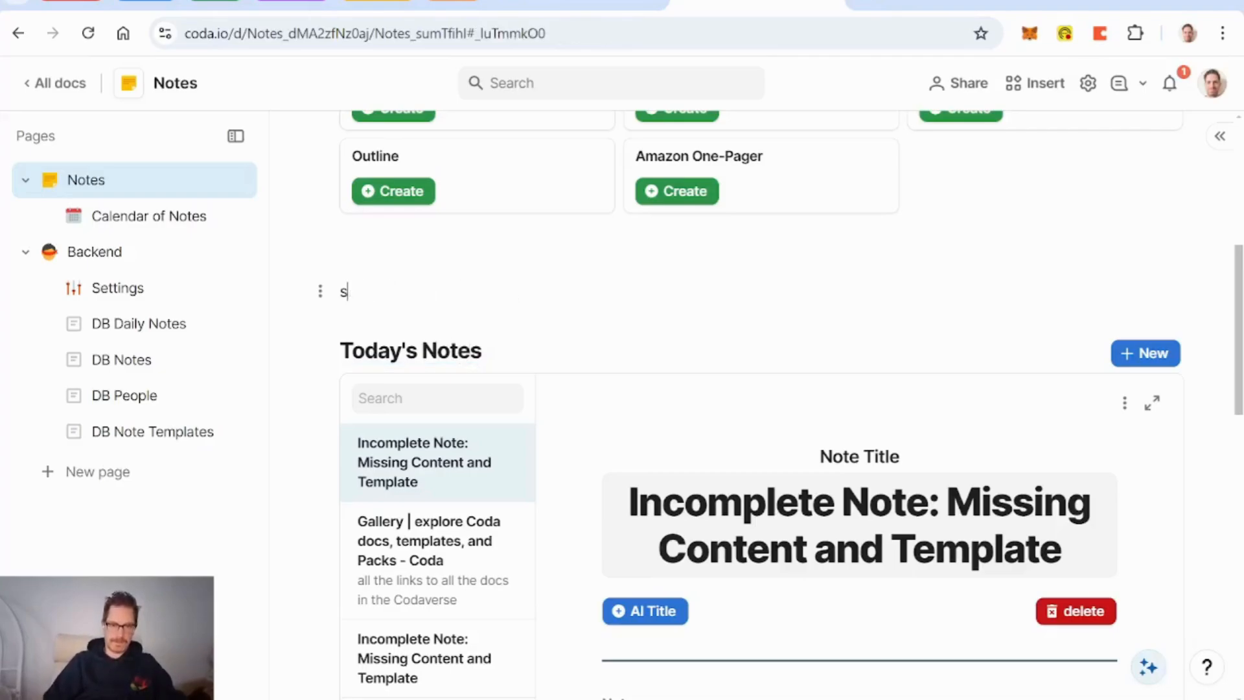
pyautogui.press('BackSpace')
pyautogui.write('includes not')
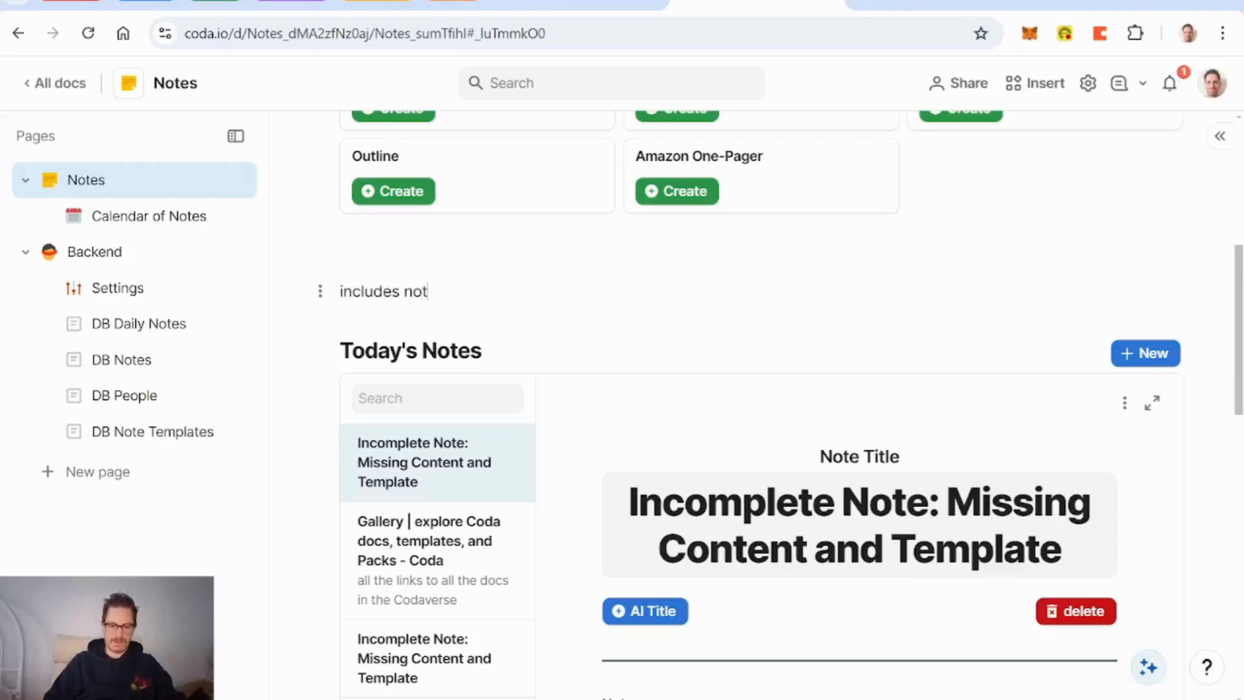
pyautogui.write('es shared with me')
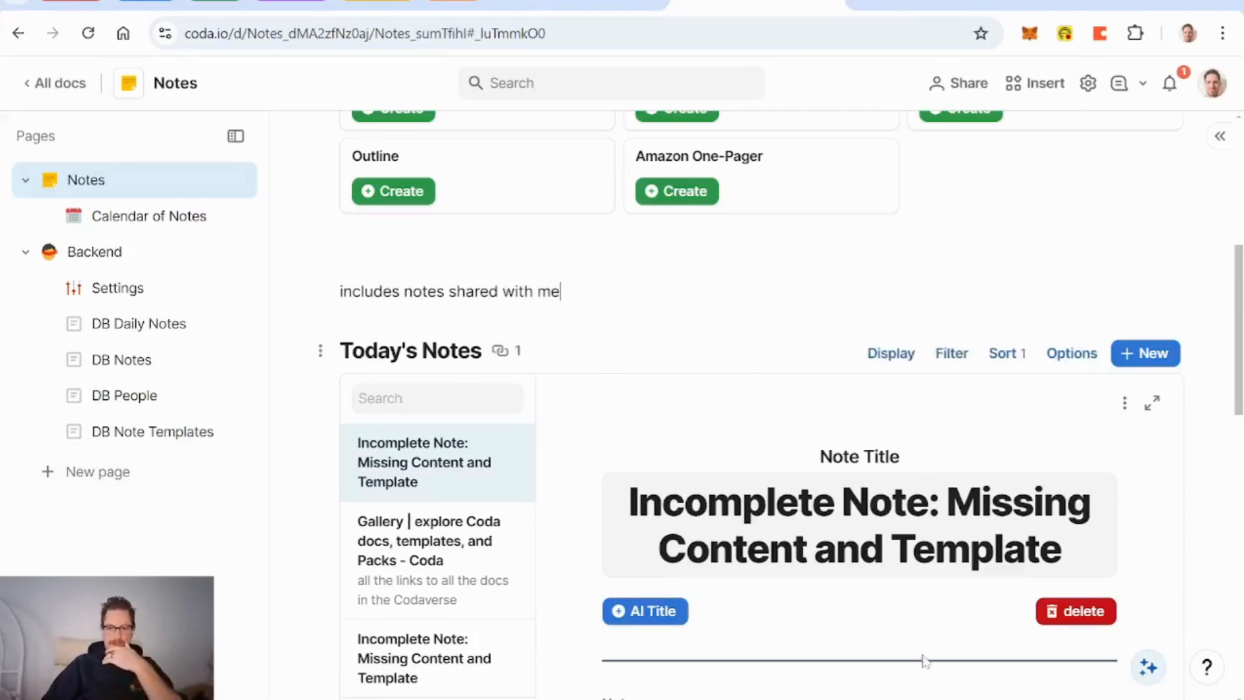
pyautogui.click(745, 698)
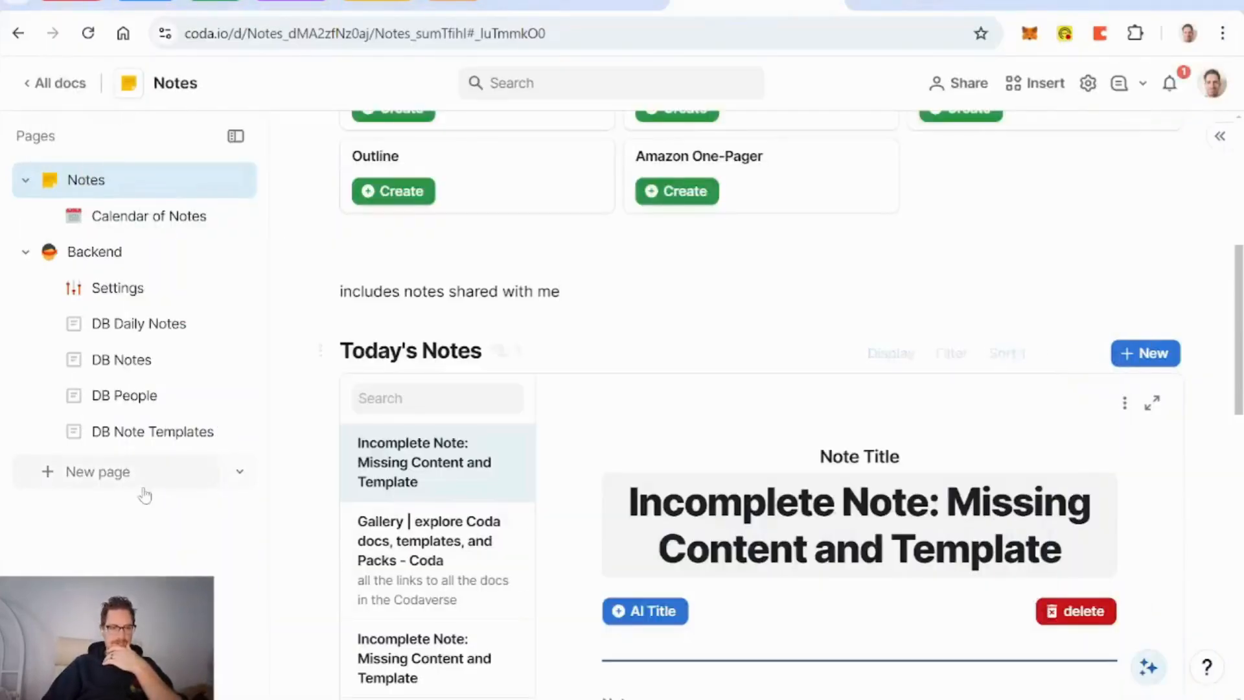
# Step: Create a new page 'DB Tags' containing a blank table named DB Tags
pyautogui.click(107, 477)
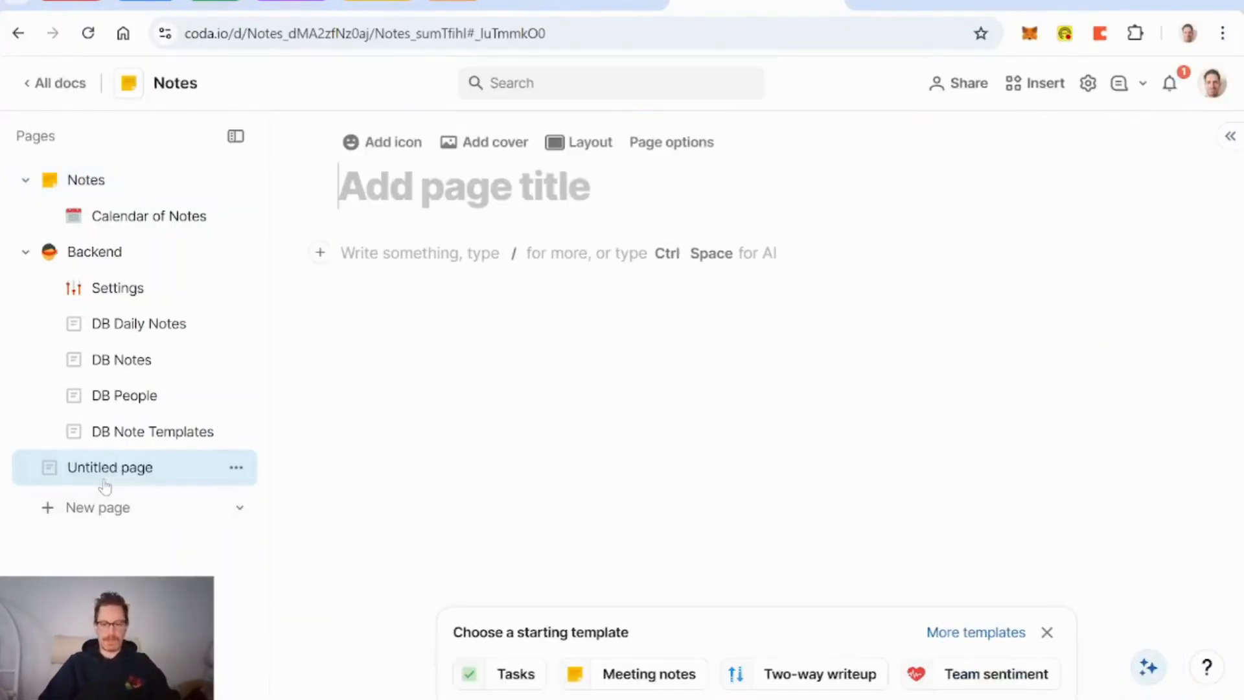
pyautogui.write('DB Tags')
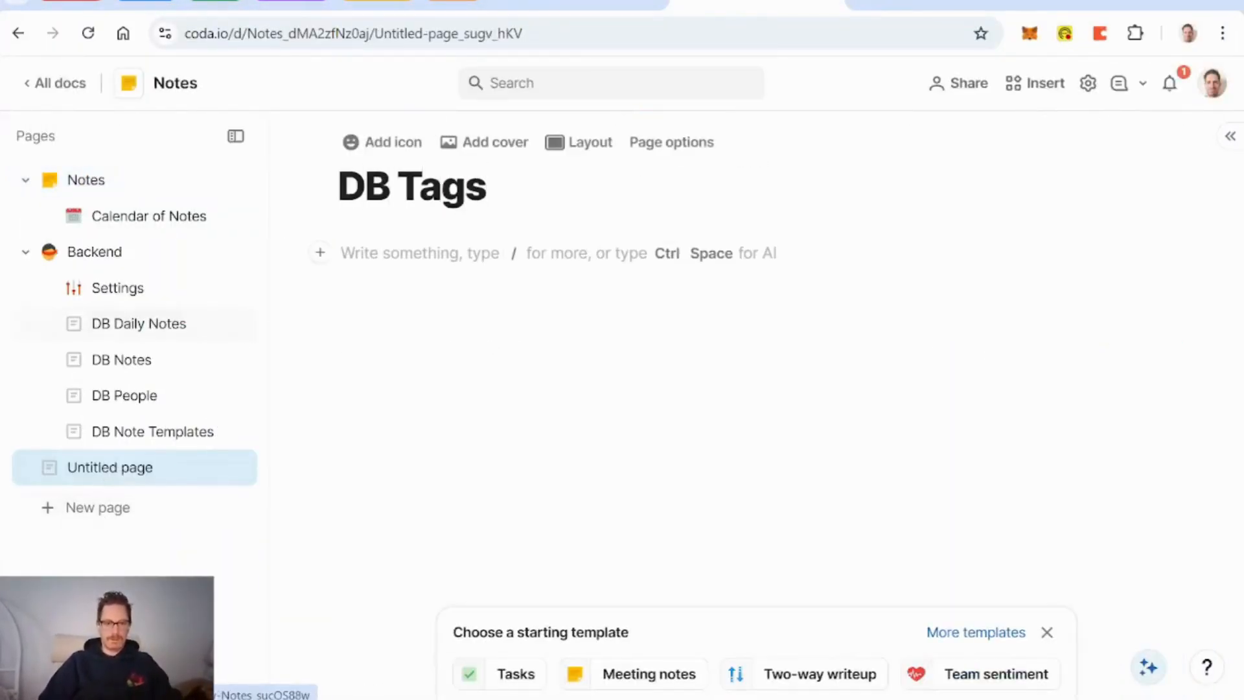
pyautogui.press('Return')
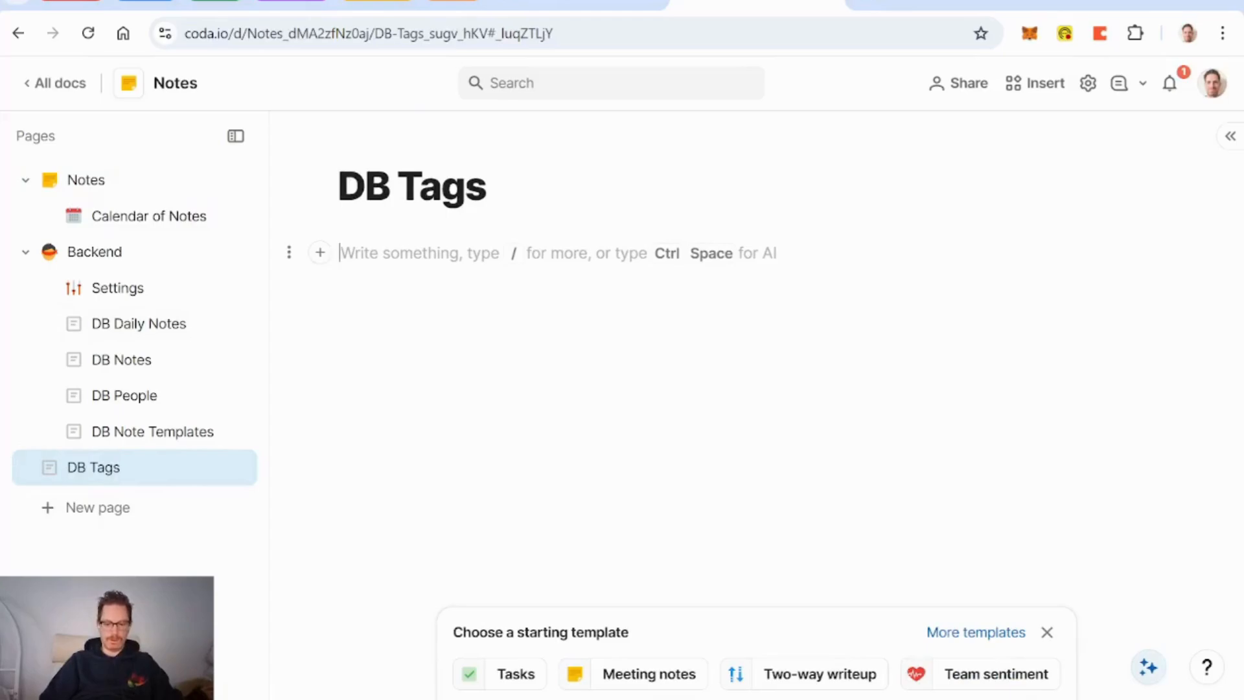
pyautogui.write('/tab')
pyautogui.press('Return')
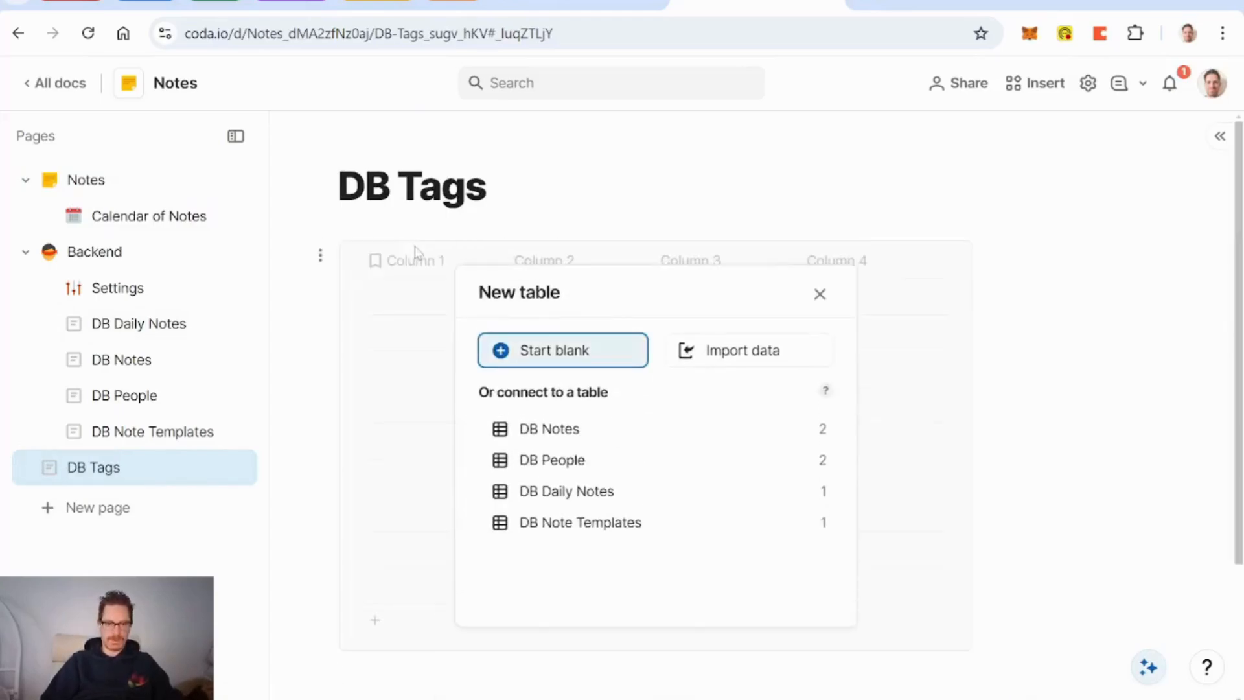
pyautogui.press('Return')
pyautogui.write('DB T')
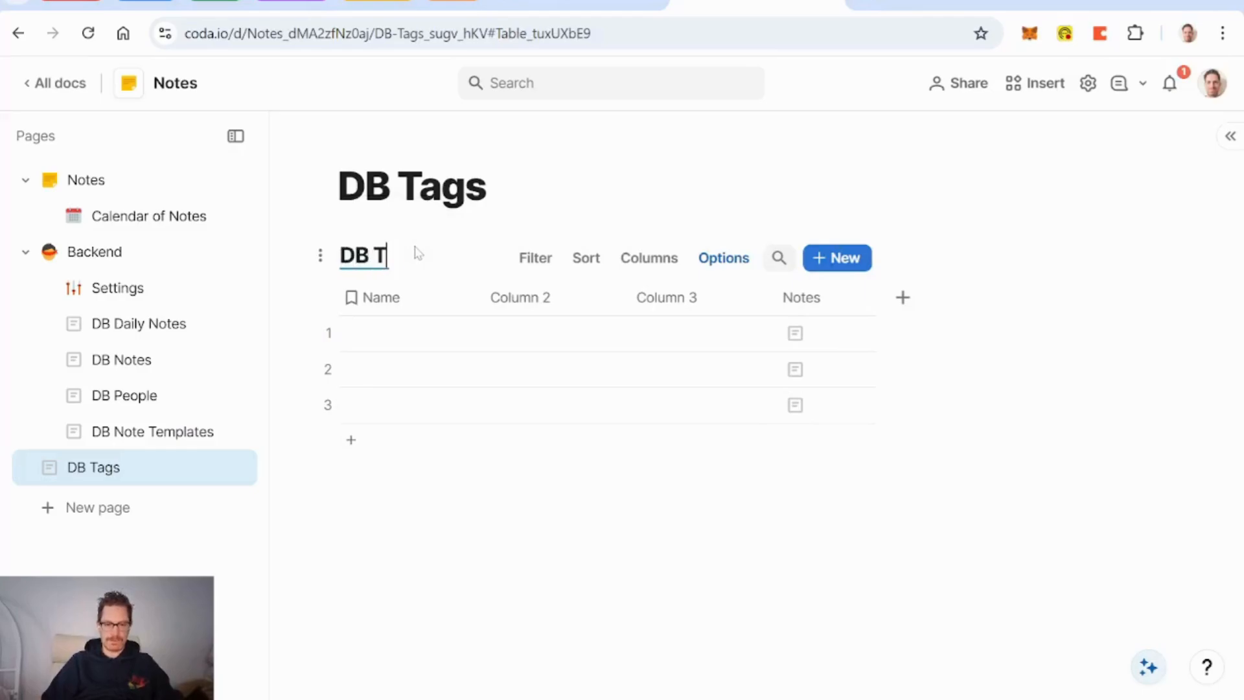
pyautogui.write('ags')
# Step: Rename the Name column to Tag, delete Column 2, and add a text column Description
pyautogui.click(391, 305)
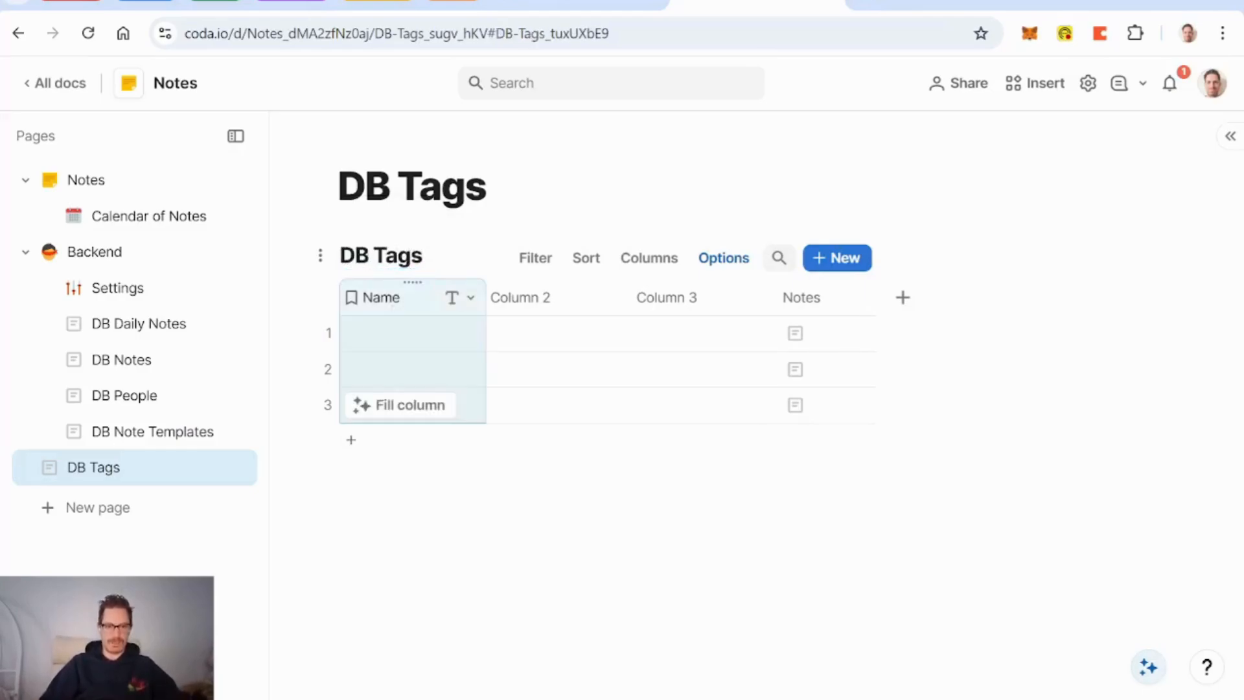
pyautogui.write('Tag')
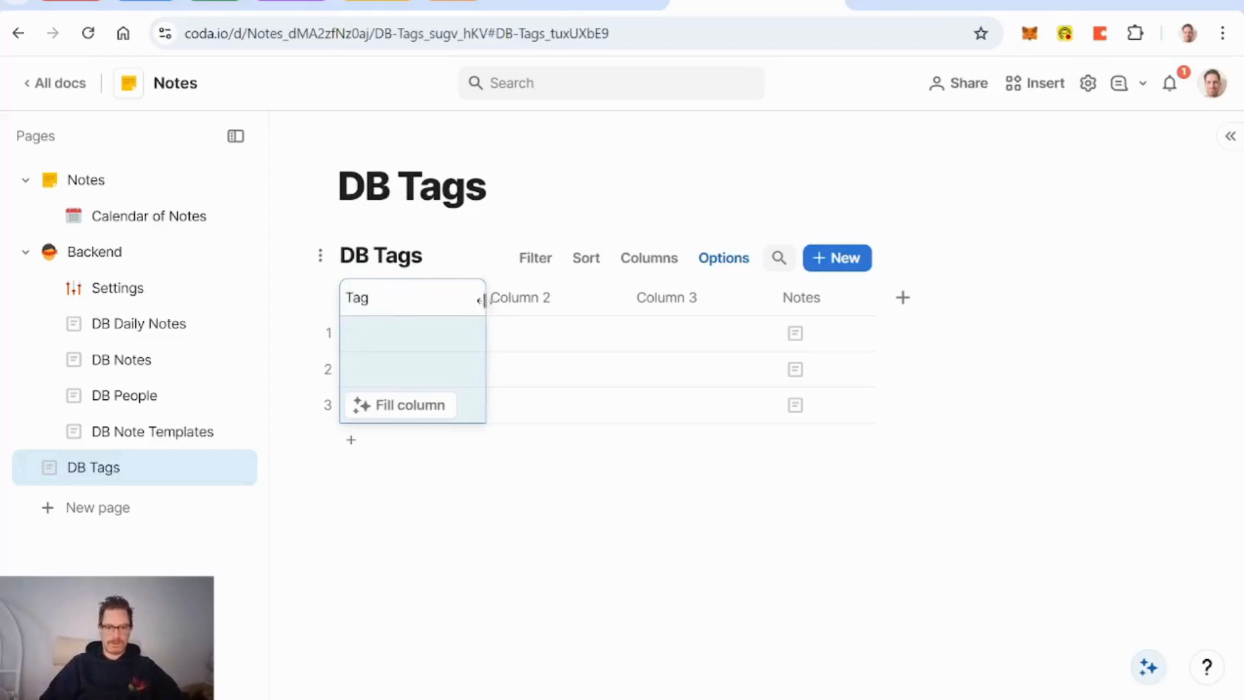
pyautogui.click(516, 307)
pyautogui.press('Delete')
pyautogui.press('Delete')
pyautogui.press('Delete')
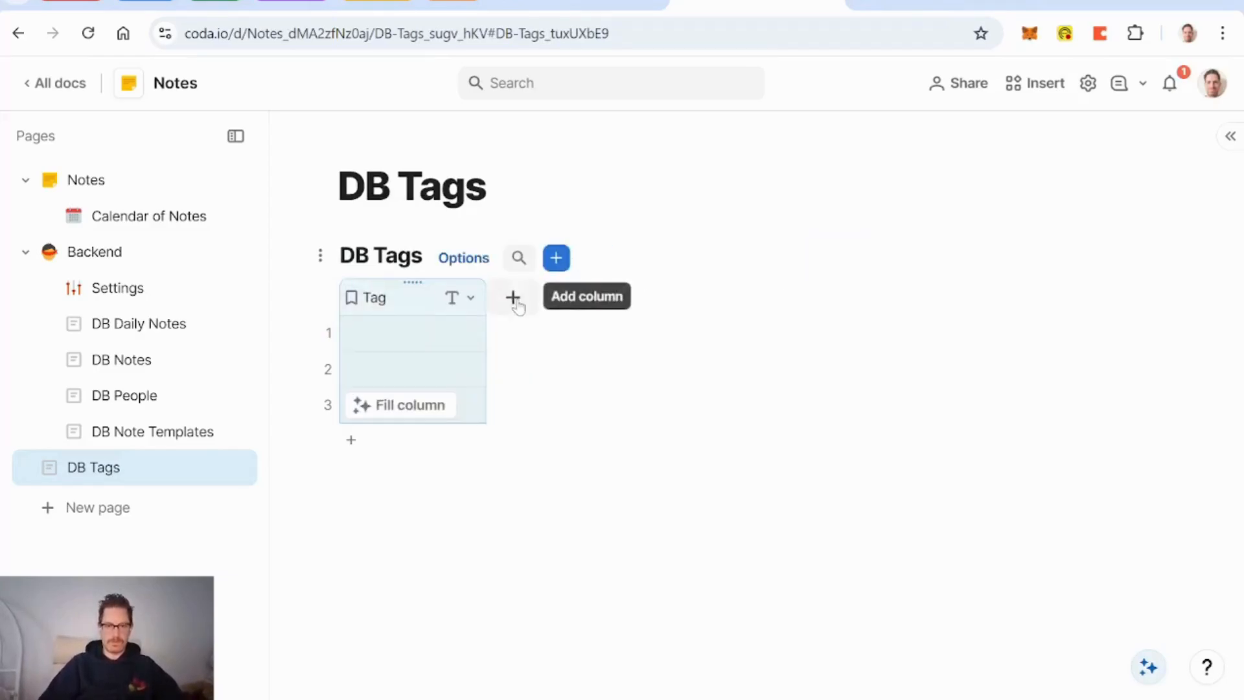
pyautogui.click(513, 298)
pyautogui.write('Des')
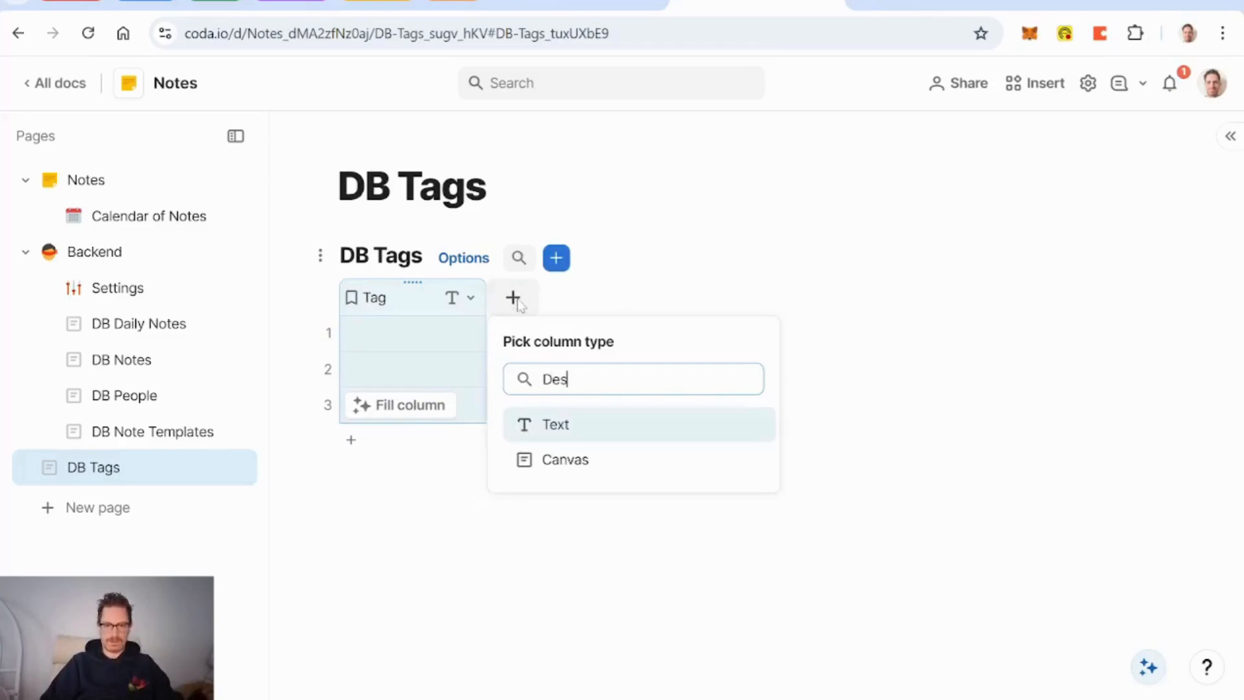
pyautogui.press('Return')
pyautogui.write('Description')
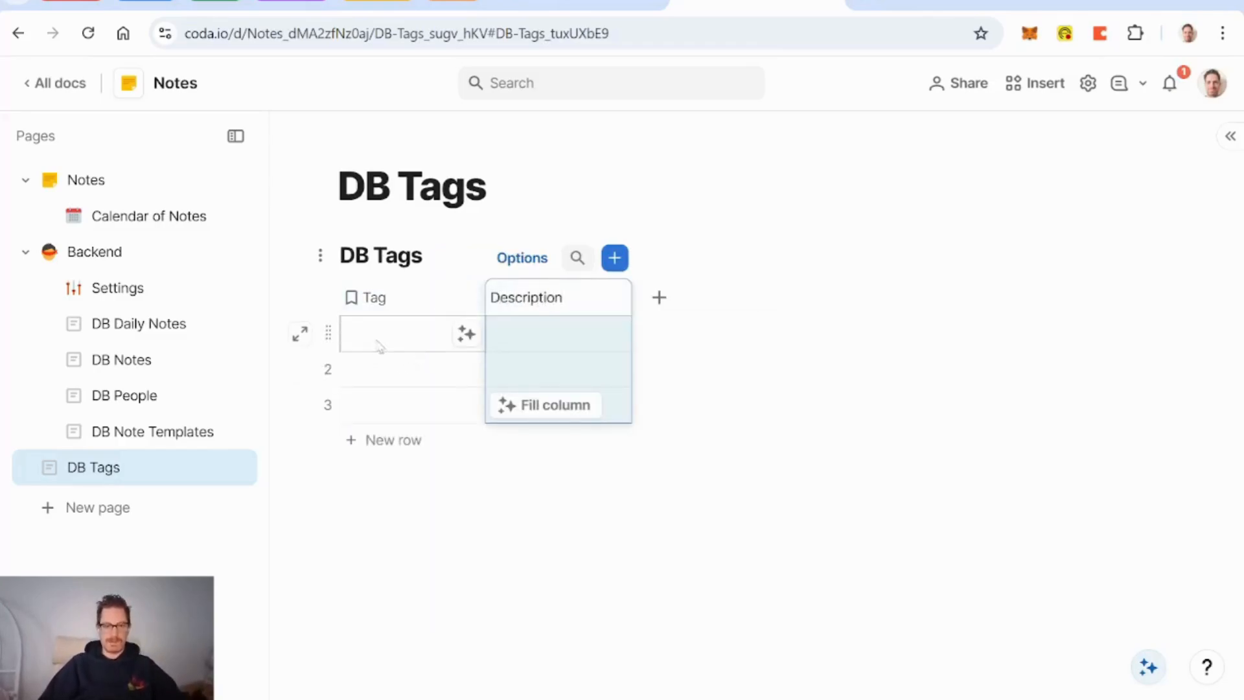
# Step: Delete rows 2–3, enter tag Coda with its description, then go to DB Notes
pyautogui.click(329, 367)
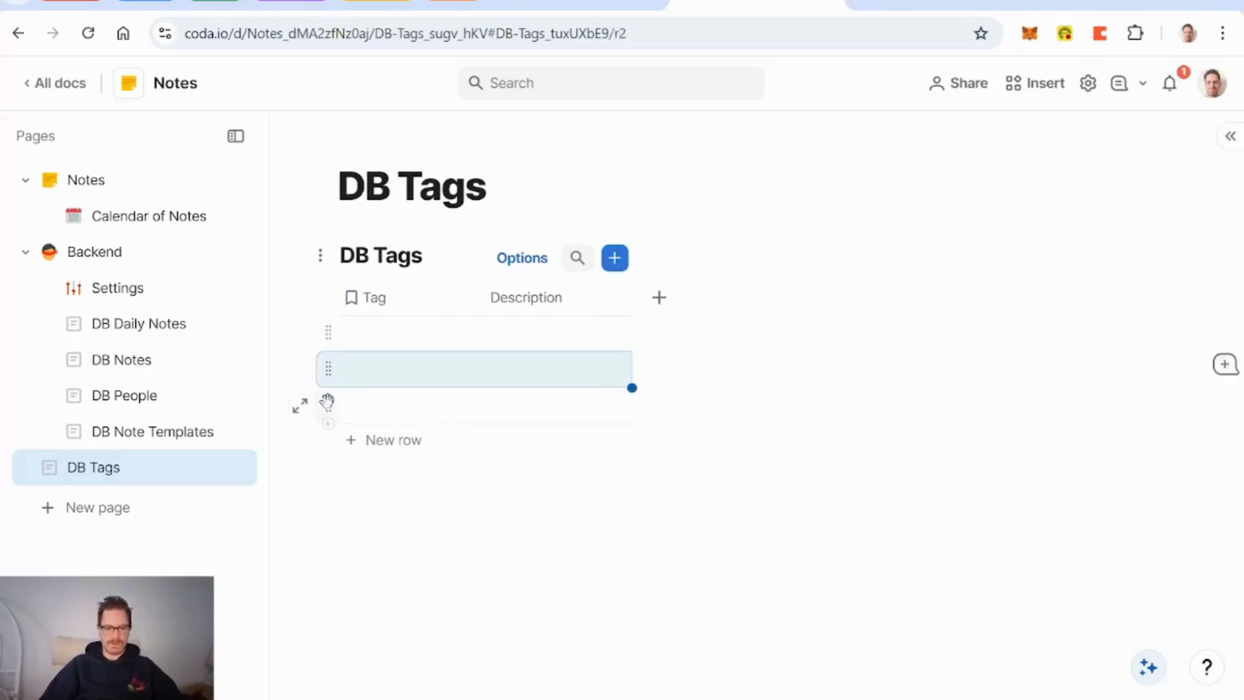
pyautogui.keyDown('shift'); pyautogui.click(327, 401); pyautogui.keyUp('shift')
pyautogui.press('Delete')
pyautogui.click(392, 342)
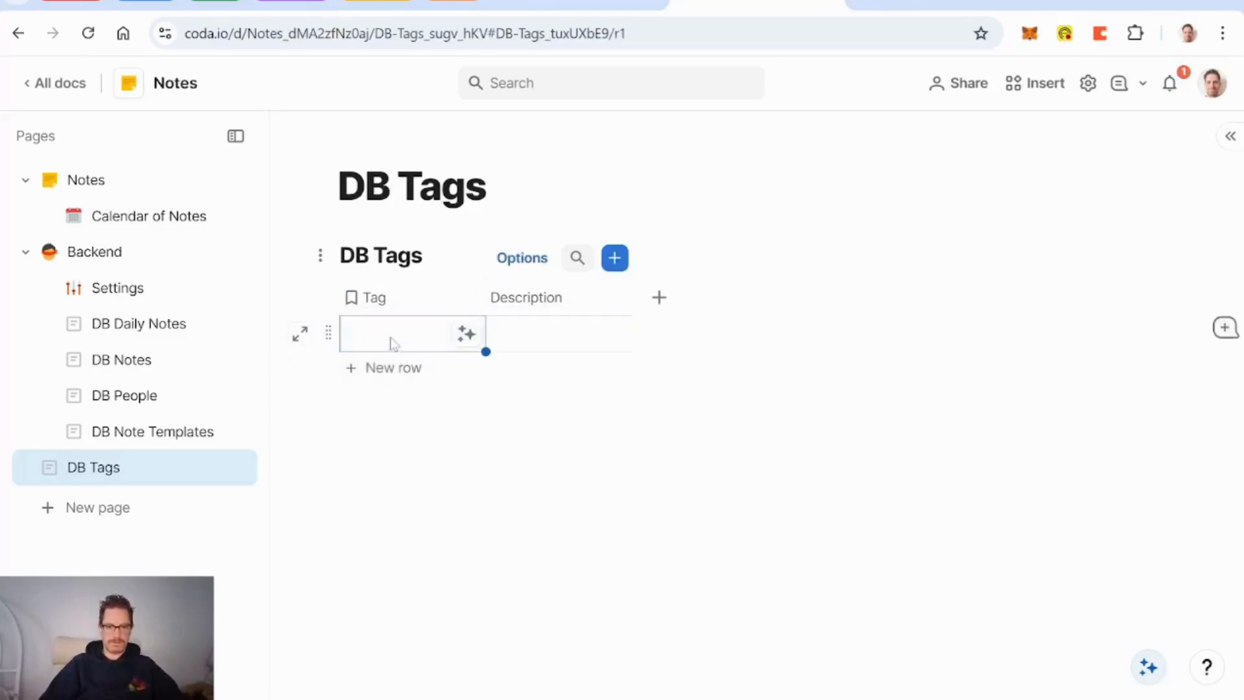
pyautogui.write('Coda')
pyautogui.press('Tab')
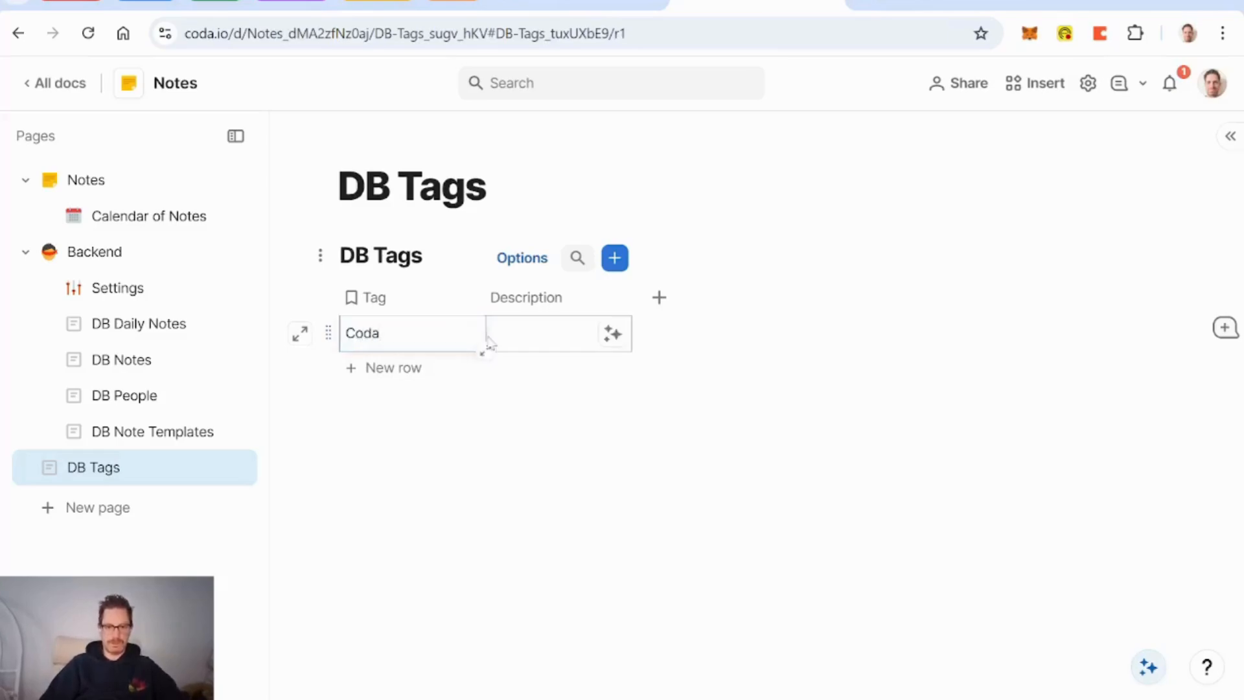
pyautogui.click(528, 342)
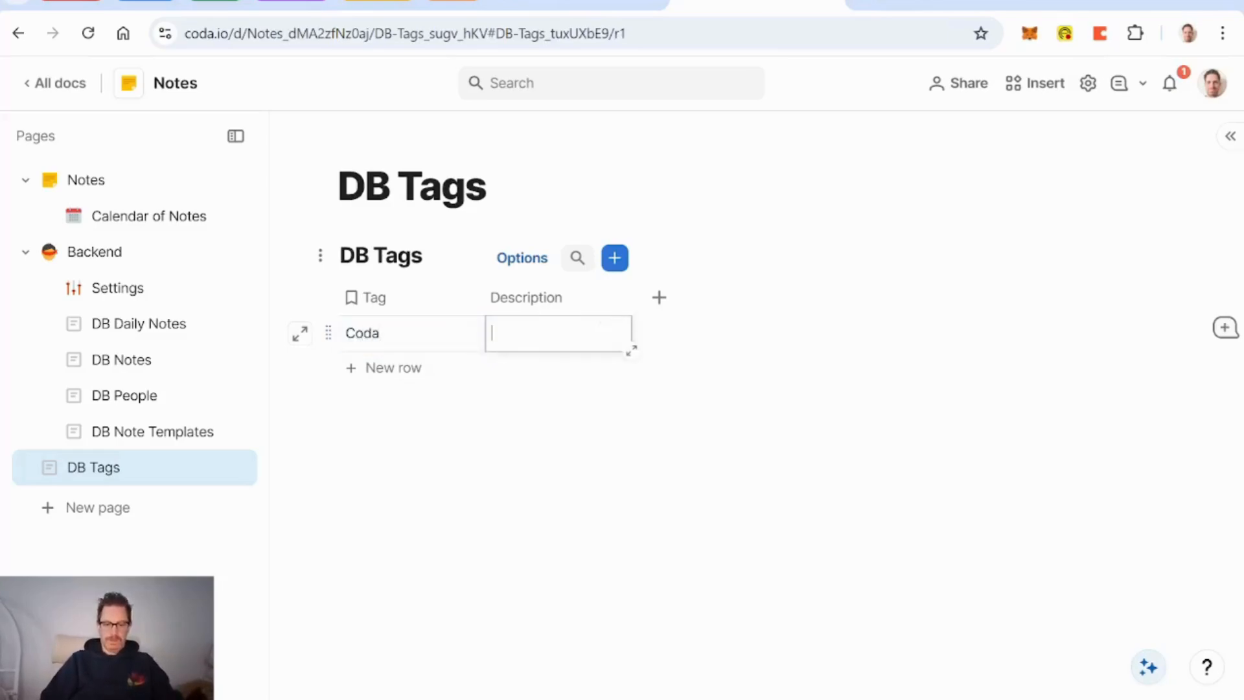
pyautogui.write('oh, just this')
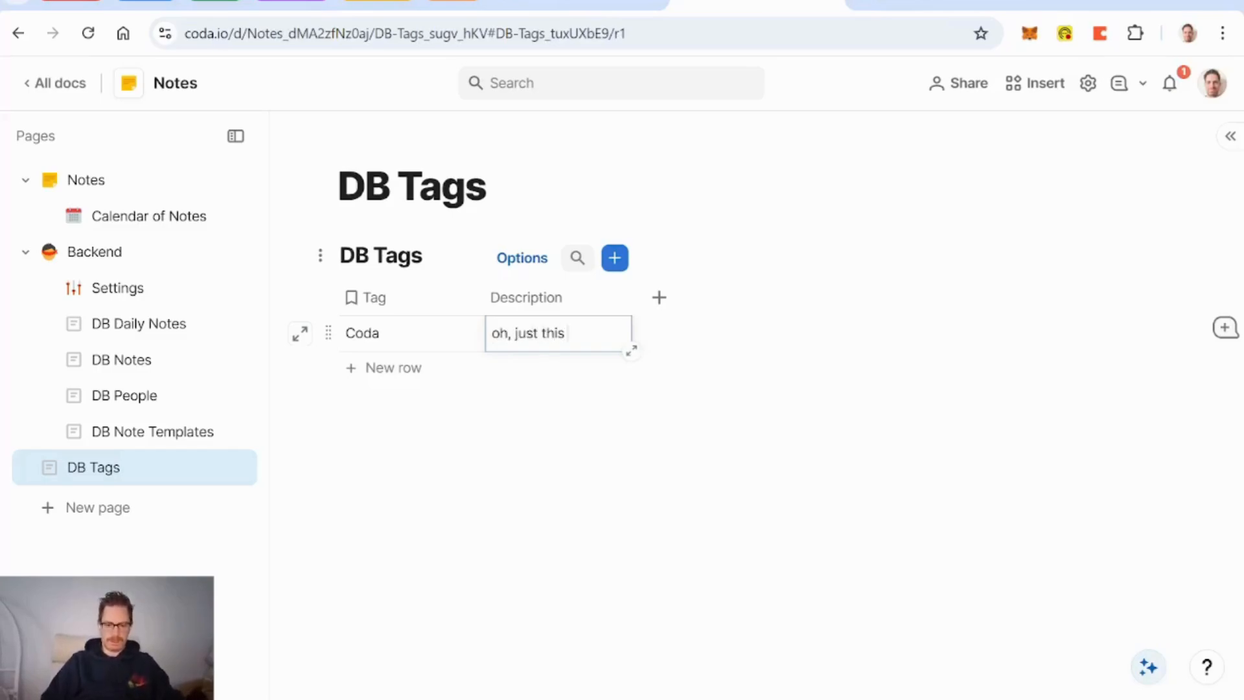
pyautogui.write(' little company ')
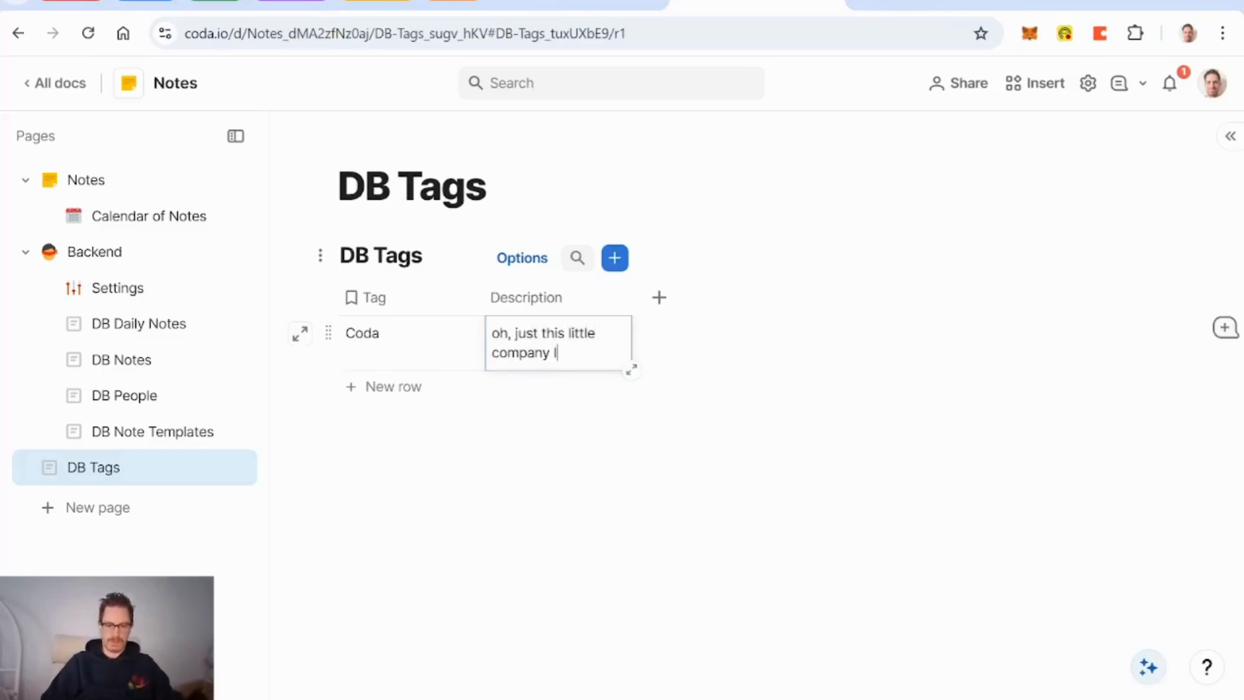
pyautogui.write('I heard of...')
pyautogui.press('Escape')
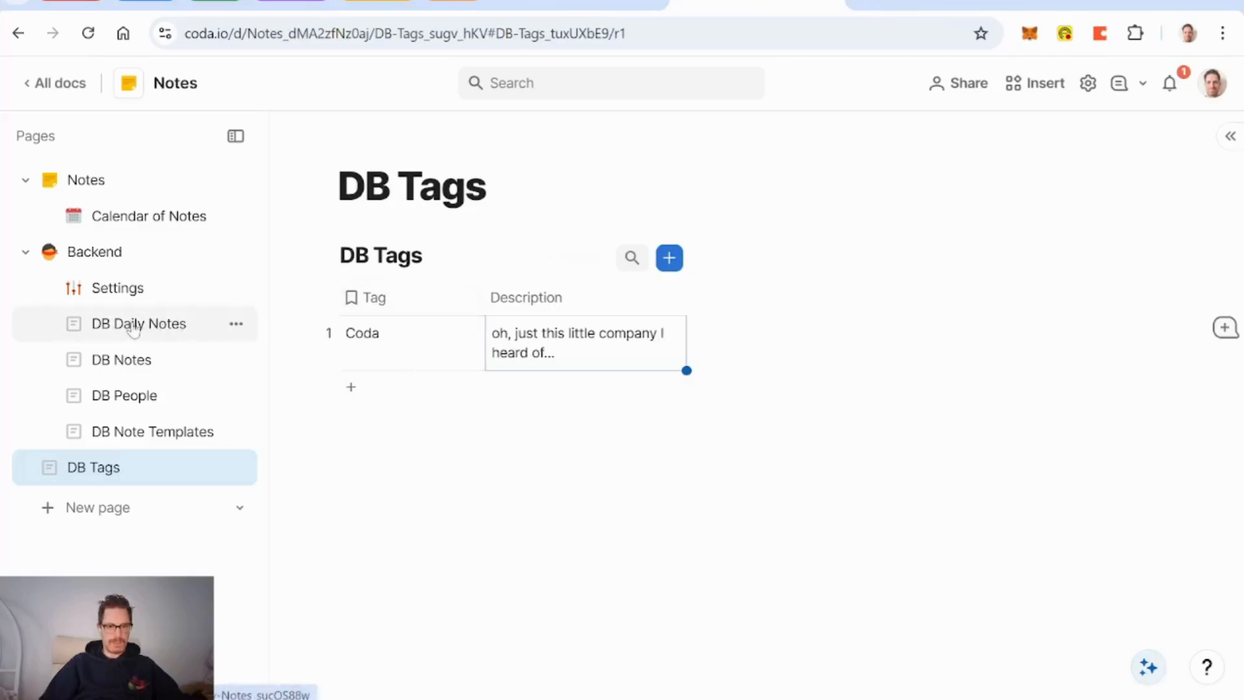
pyautogui.click(139, 360)
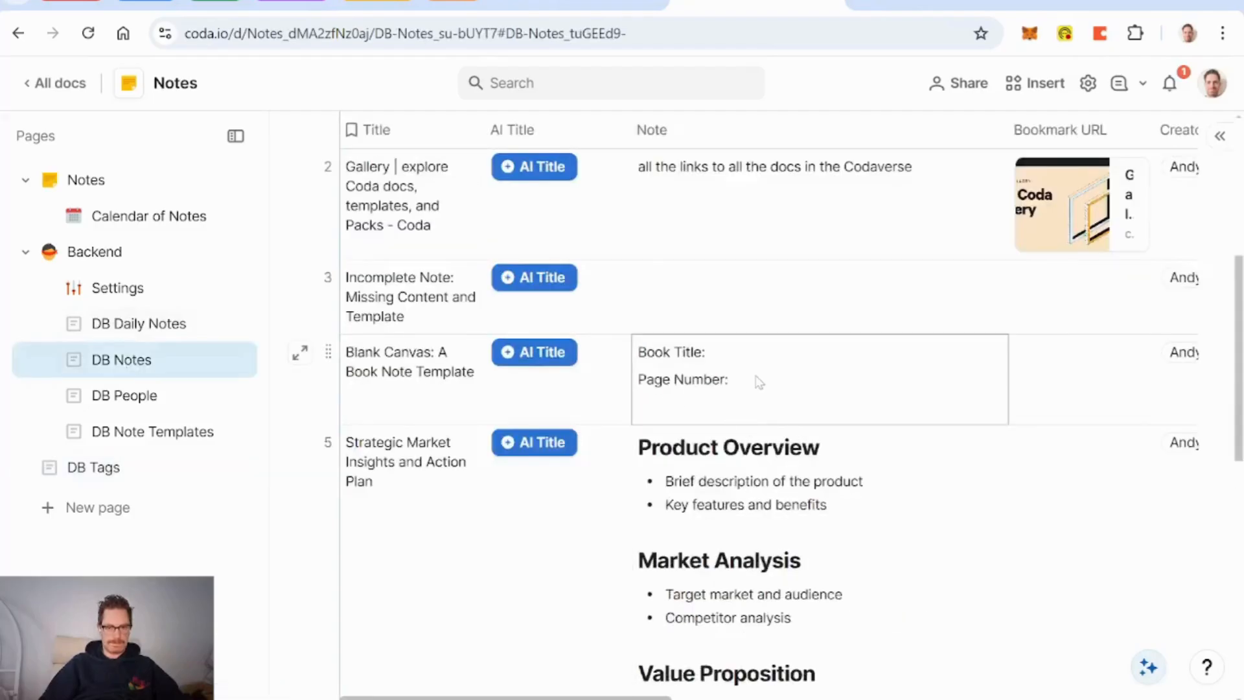
pyautogui.scroll(4, 760, 382)
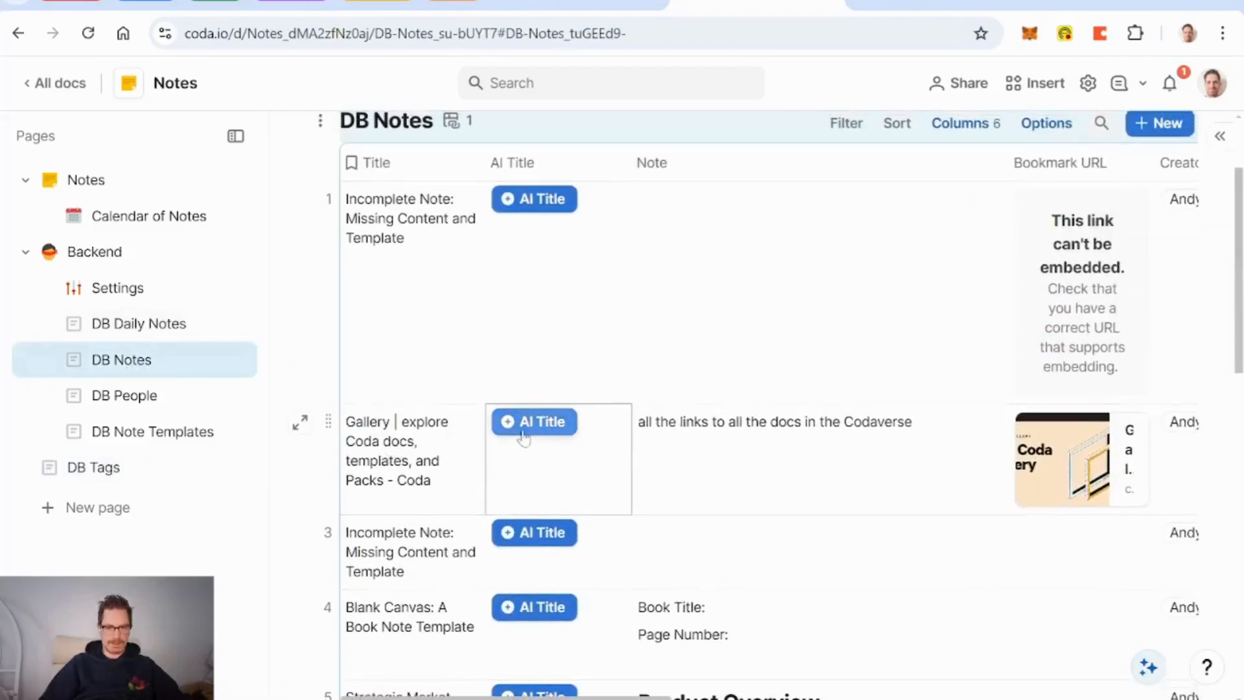
pyautogui.click(300, 424)
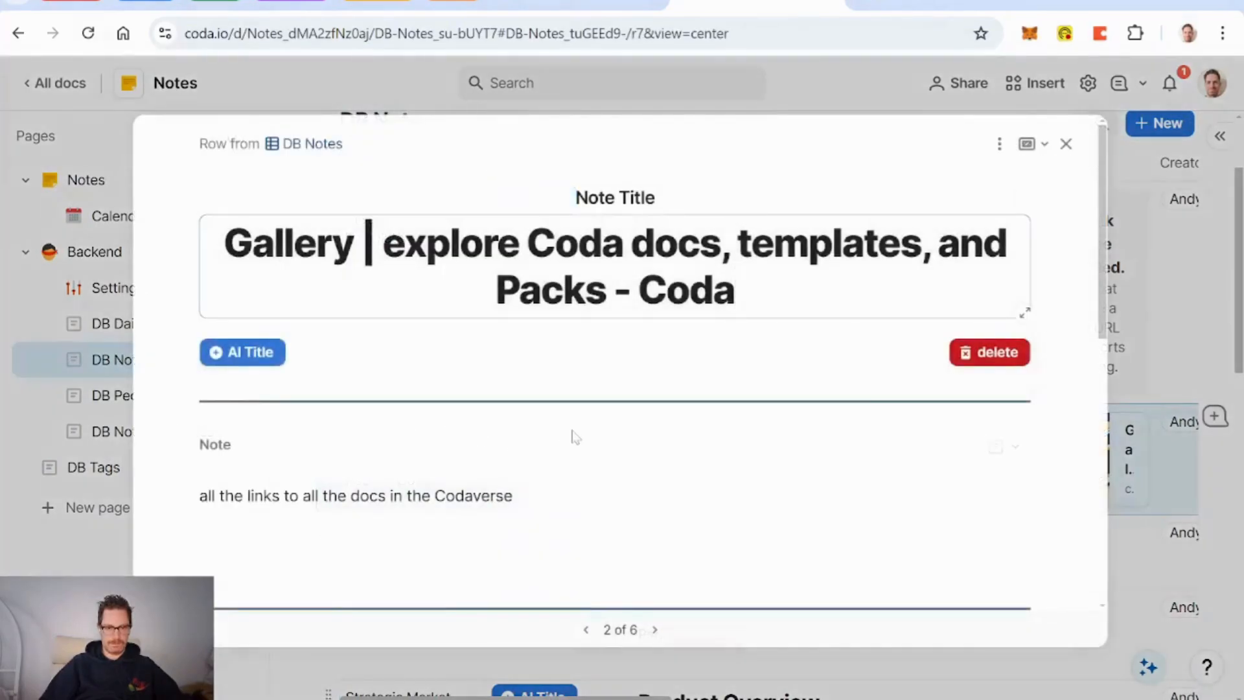
pyautogui.click(513, 497)
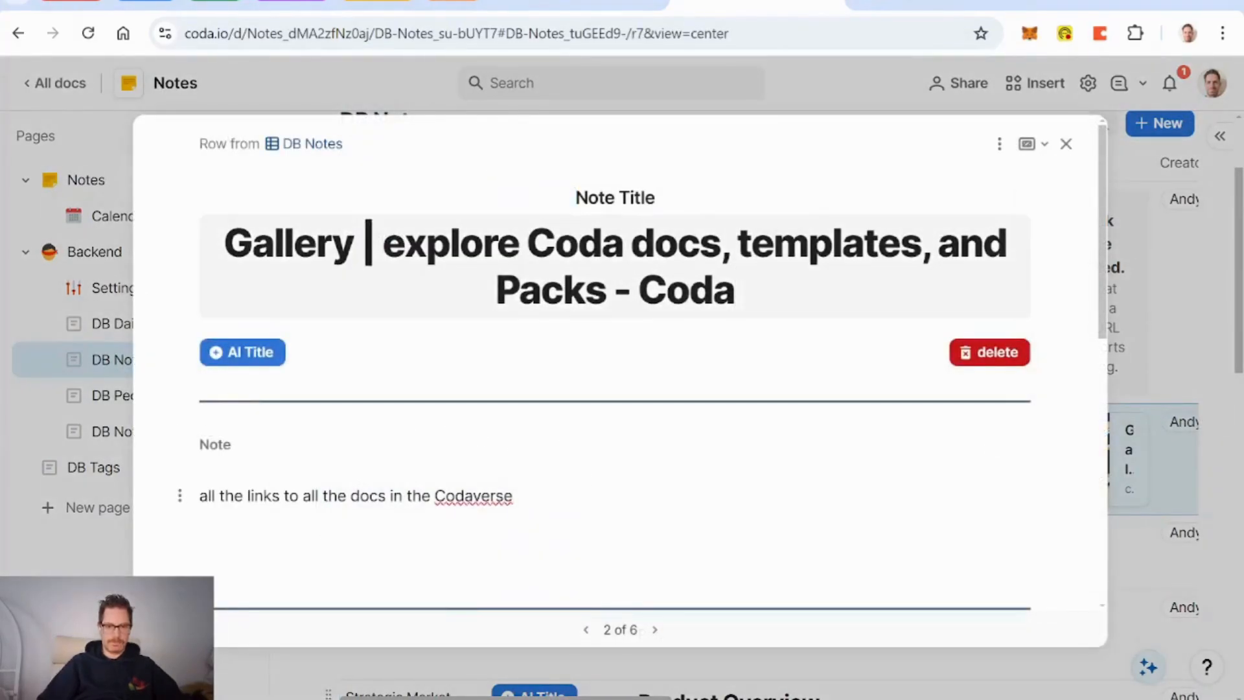
pyautogui.press('BackSpace')
pyautogui.press('BackSpace')
pyautogui.press('BackSpace')
pyautogui.press('BackSpace')
pyautogui.press('BackSpace')
pyautogui.press('BackSpace')
pyautogui.press('BackSpace')
pyautogui.press('BackSpace')
pyautogui.press('BackSpace')
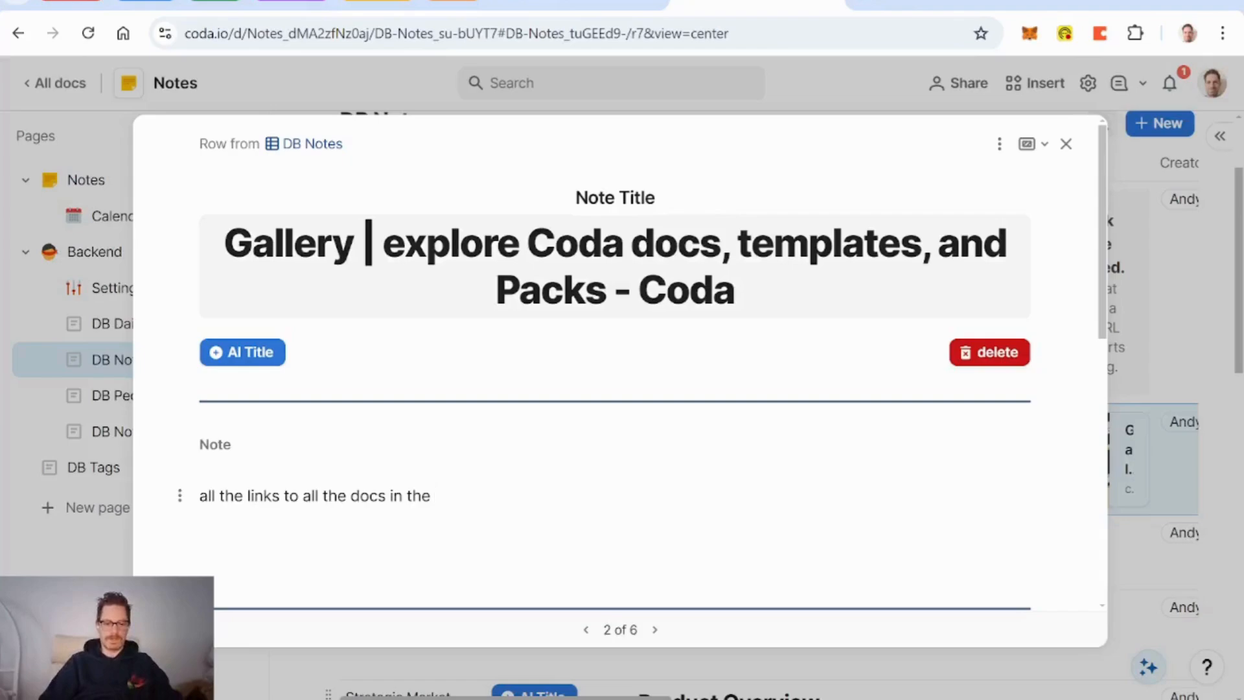
pyautogui.write('@Cod')
pyautogui.press('Return')
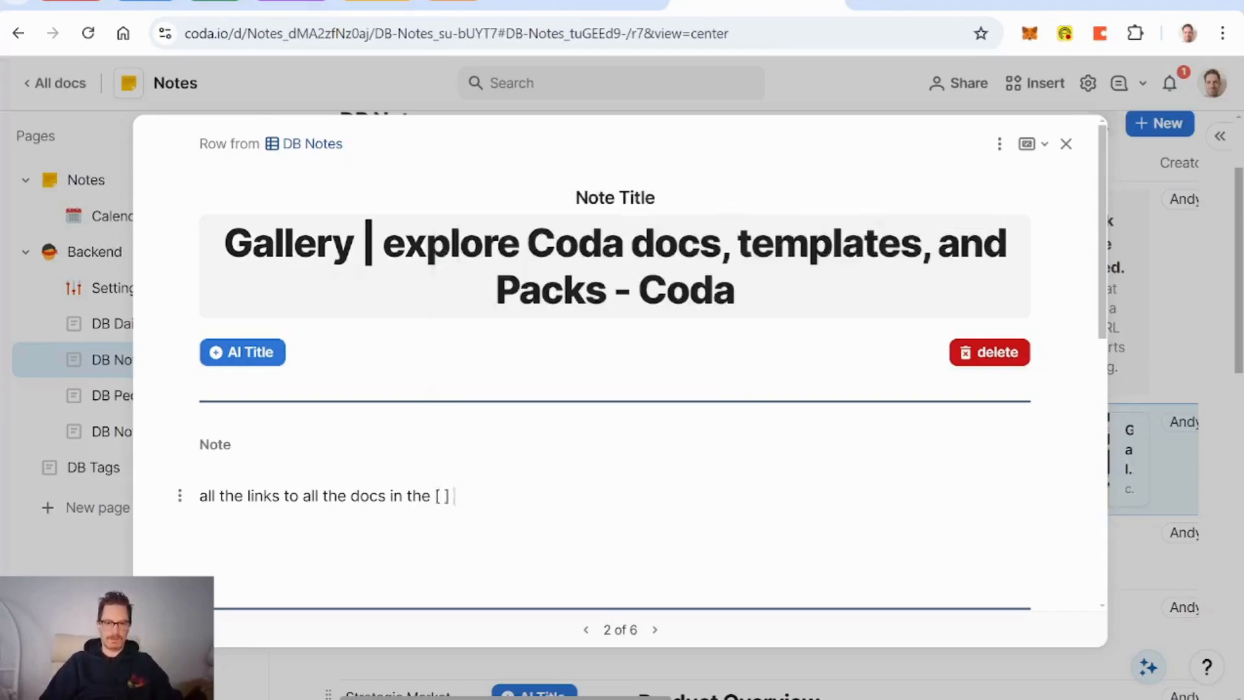
pyautogui.write('verse')
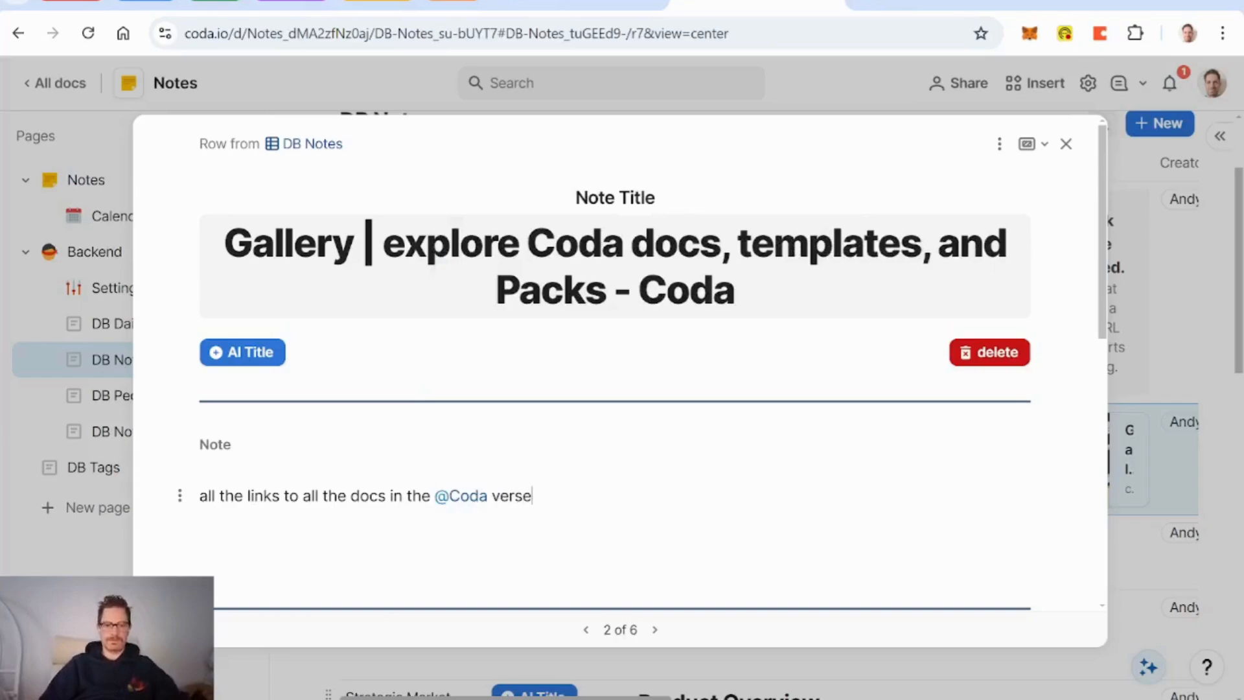
pyautogui.scroll(-2, 616, 389)
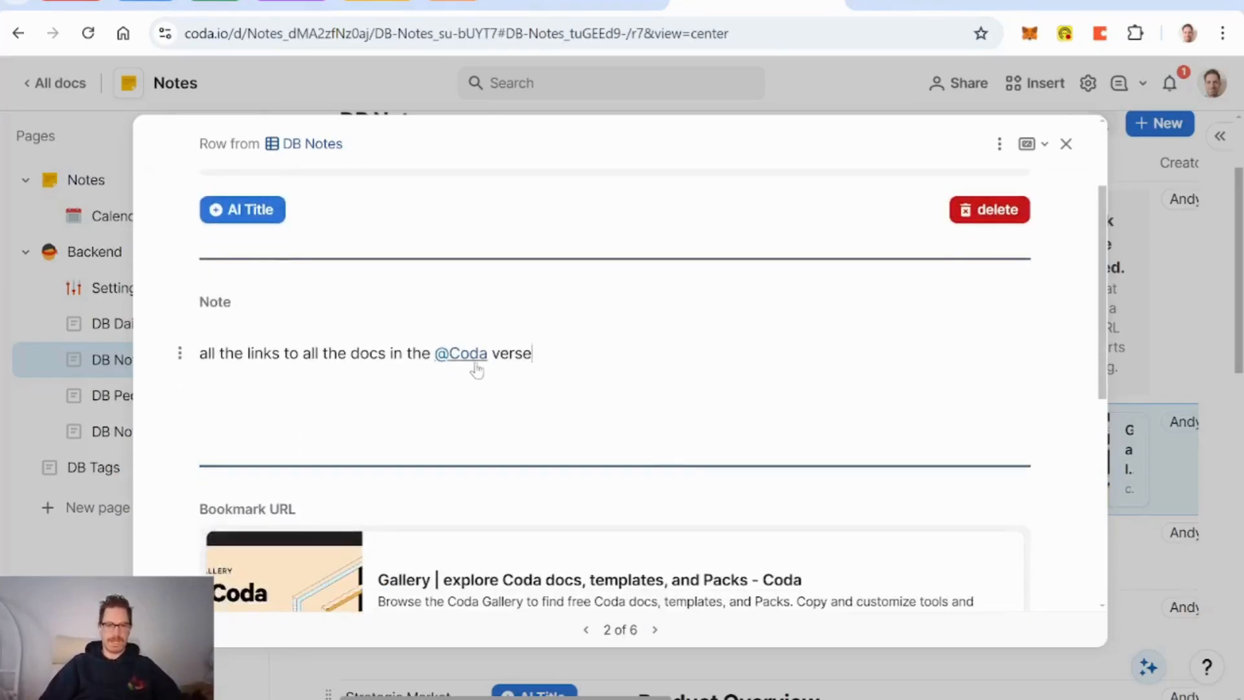
pyautogui.moveTo(478, 366)
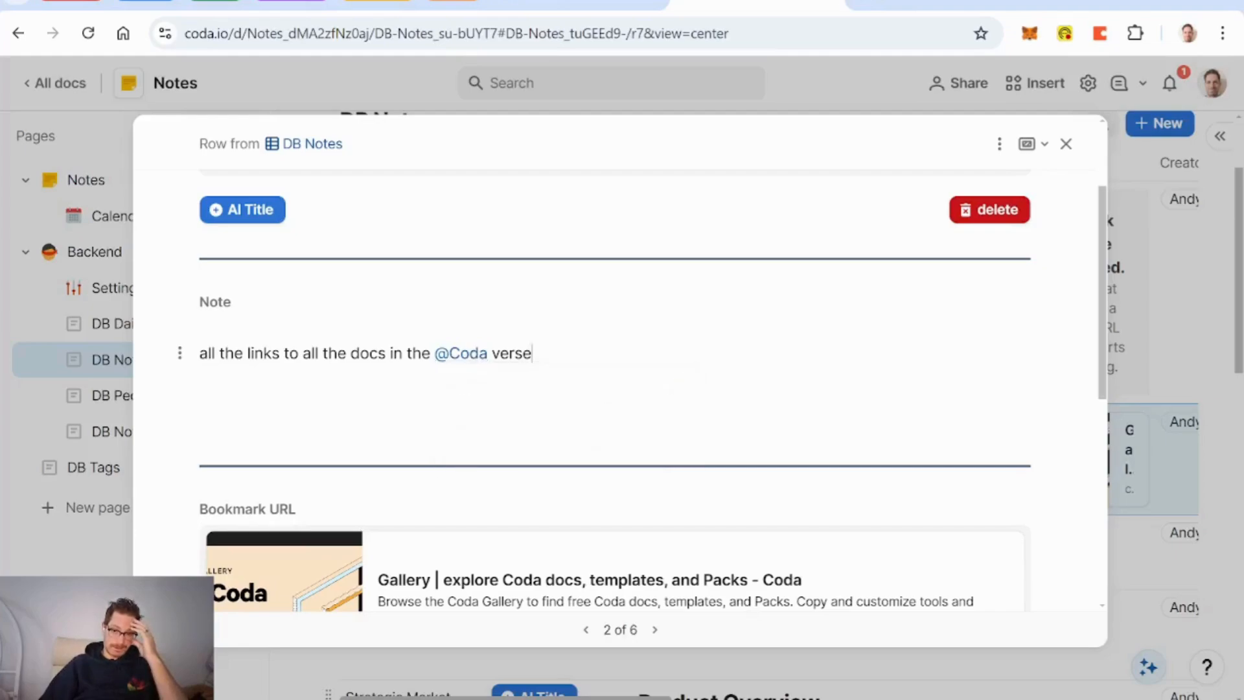
# Step: Open the note's layout editor, exit unchanged, and return to the DB Notes table
pyautogui.click(999, 145)
pyautogui.click(1032, 179)
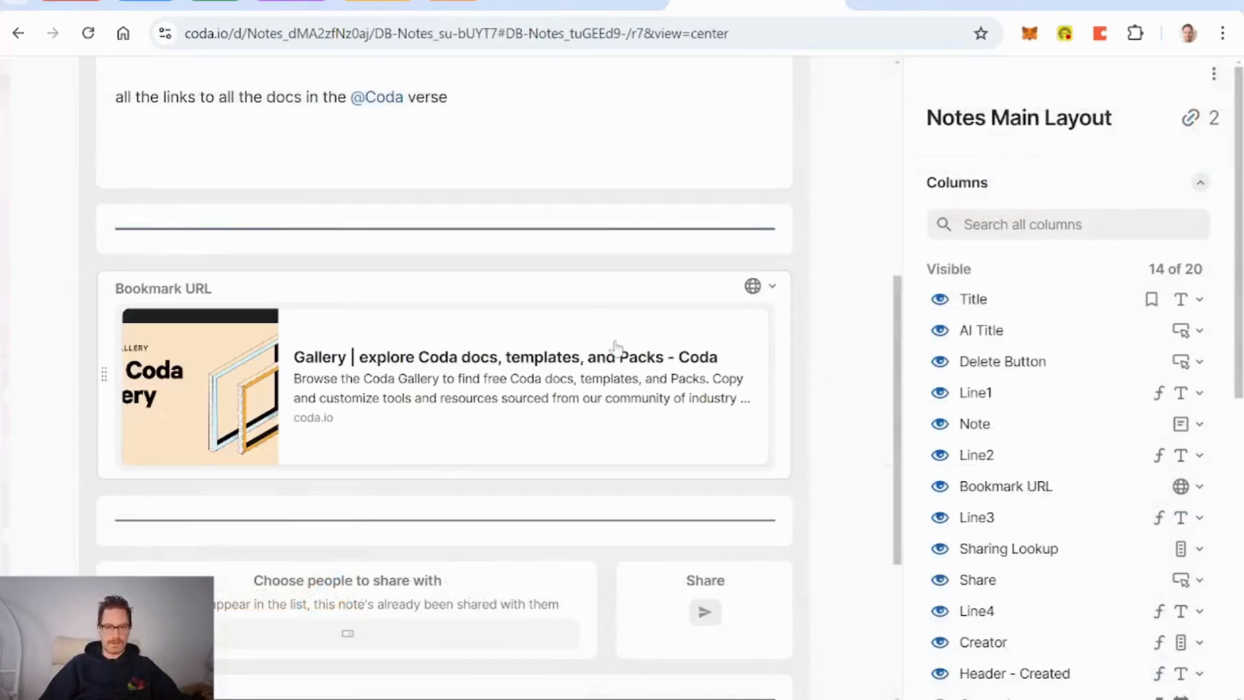
pyautogui.scroll(3, 512, 327)
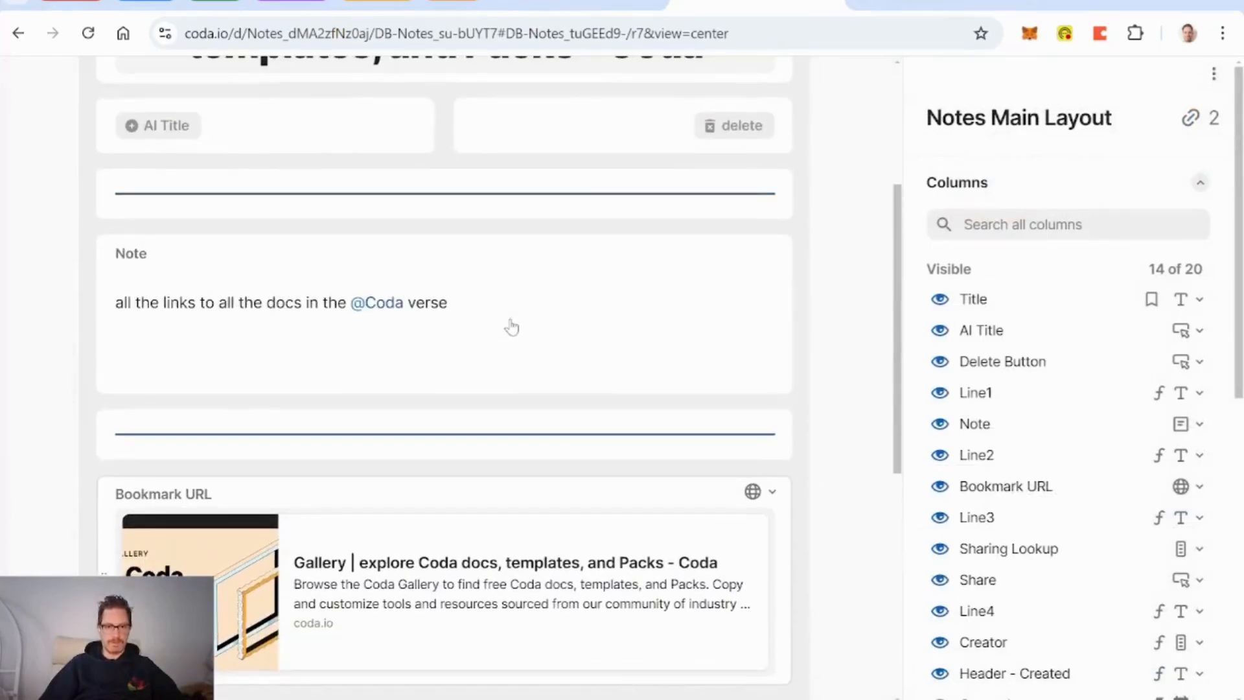
pyautogui.scroll(3, 512, 327)
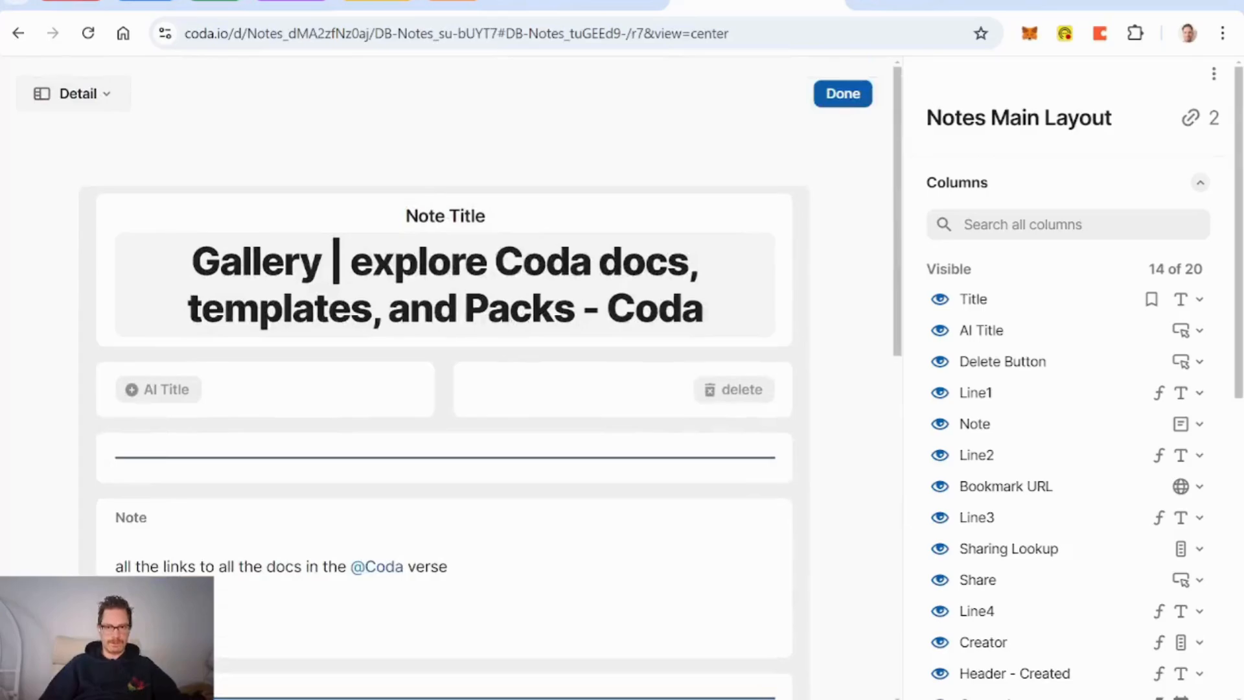
pyautogui.click(845, 93)
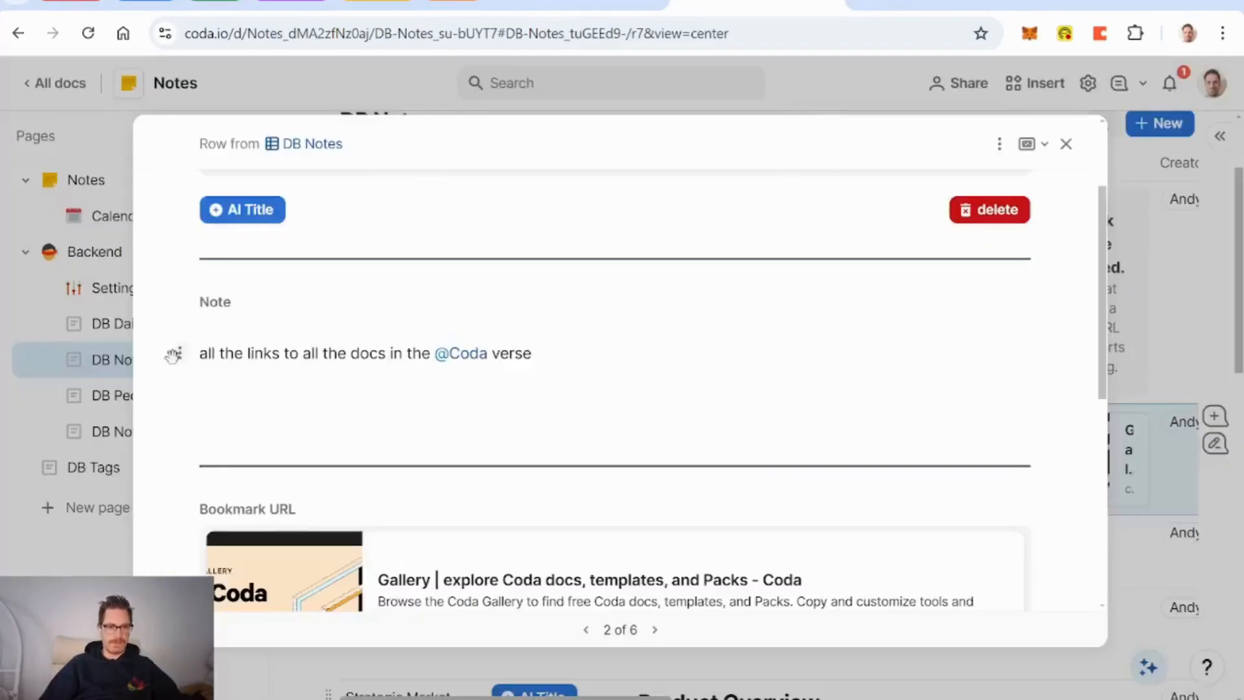
pyautogui.click(99, 364)
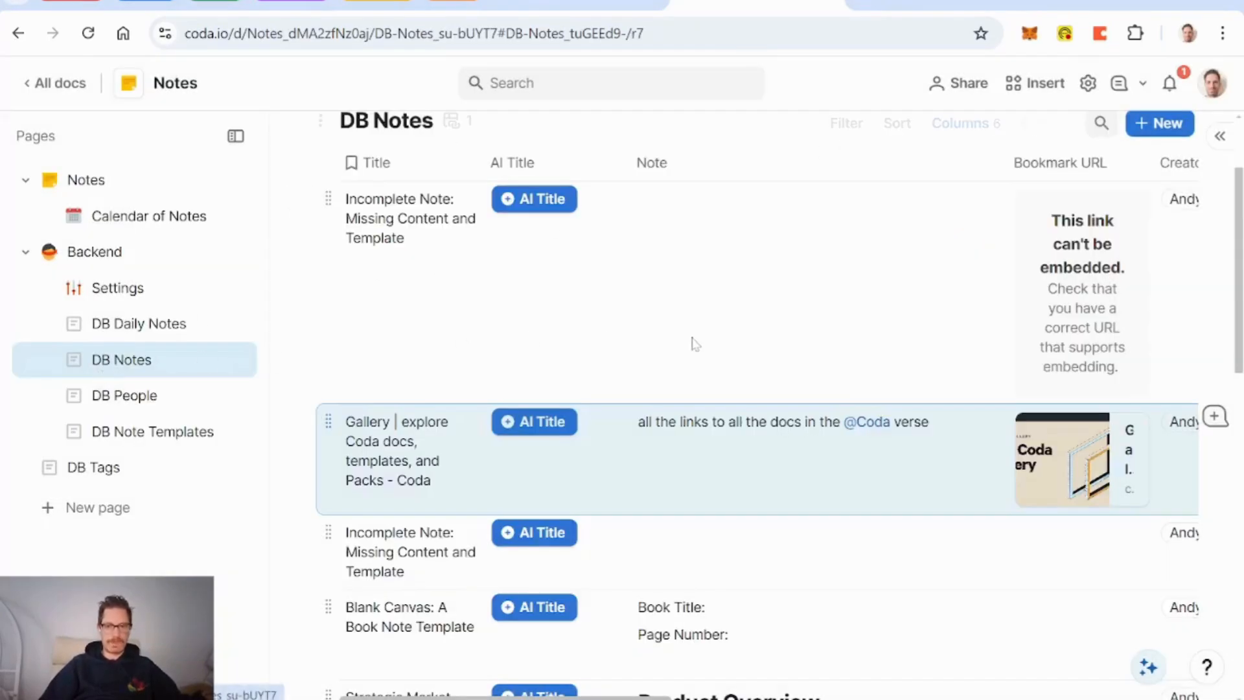
pyautogui.hscroll(6, 696, 344)
pyautogui.hscroll(8, 705, 350)
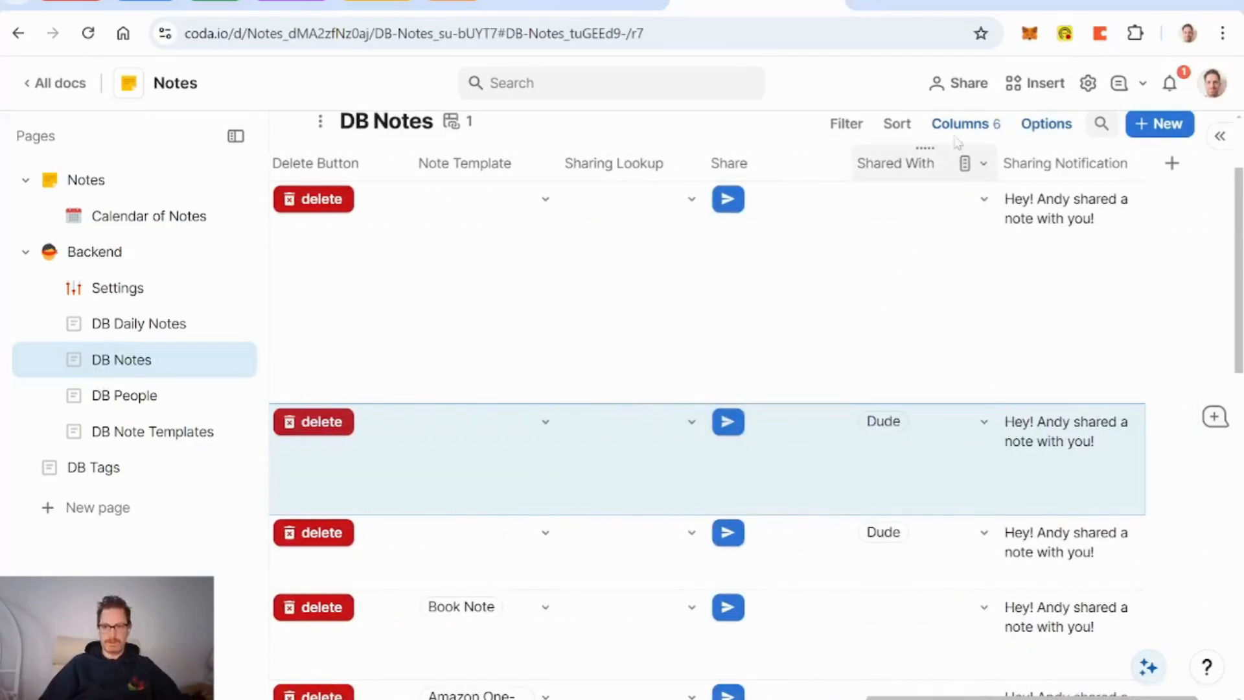
pyautogui.scroll(-5, 1082, 429)
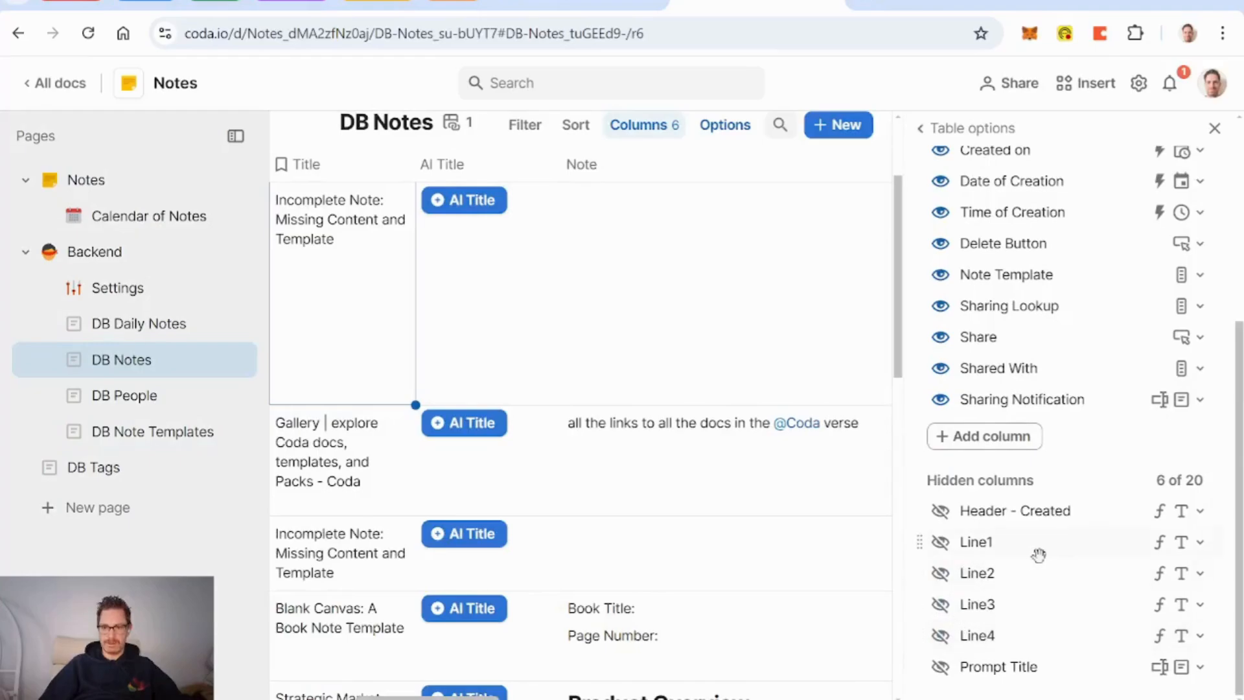
pyautogui.scroll(5, 1039, 556)
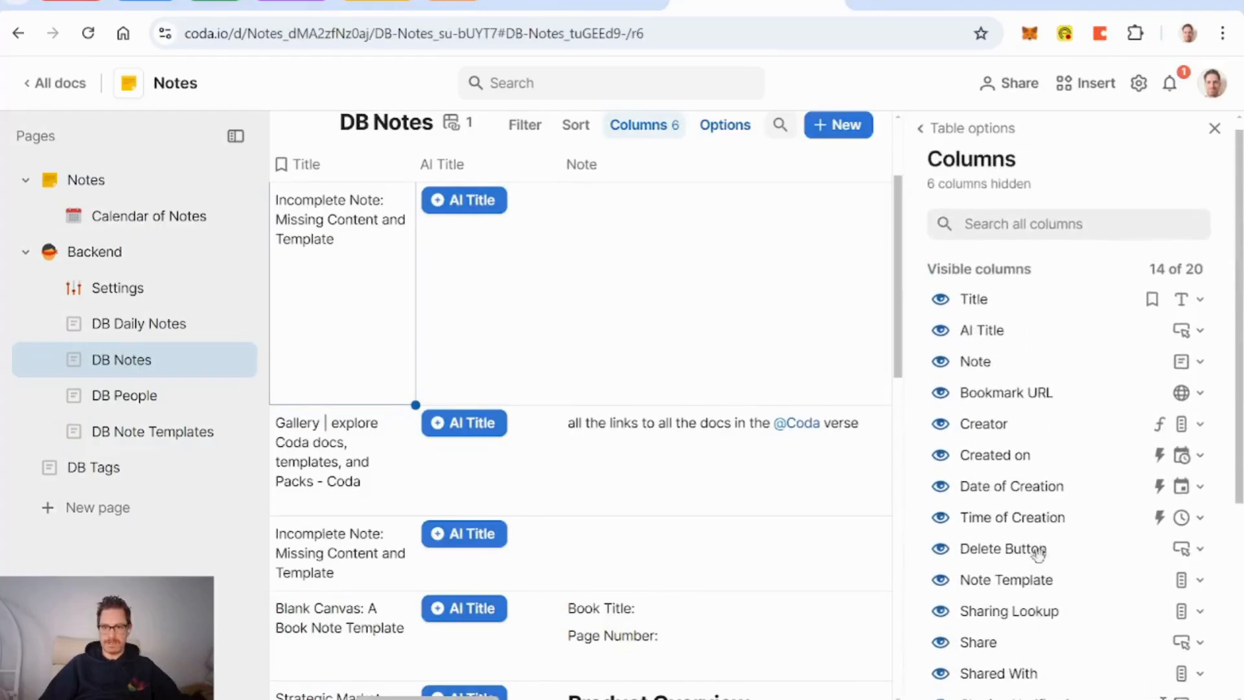
pyautogui.scroll(-5, 952, 556)
pyautogui.scroll(3, 841, 429)
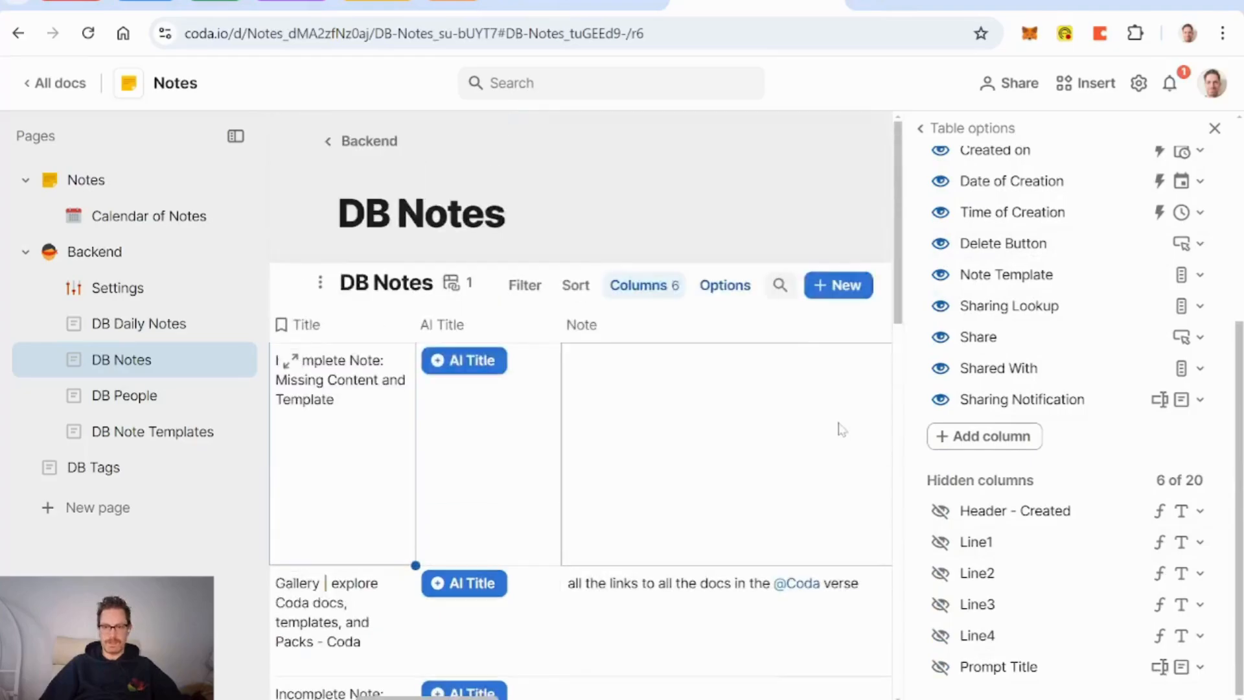
pyautogui.hscroll(10, 692, 405)
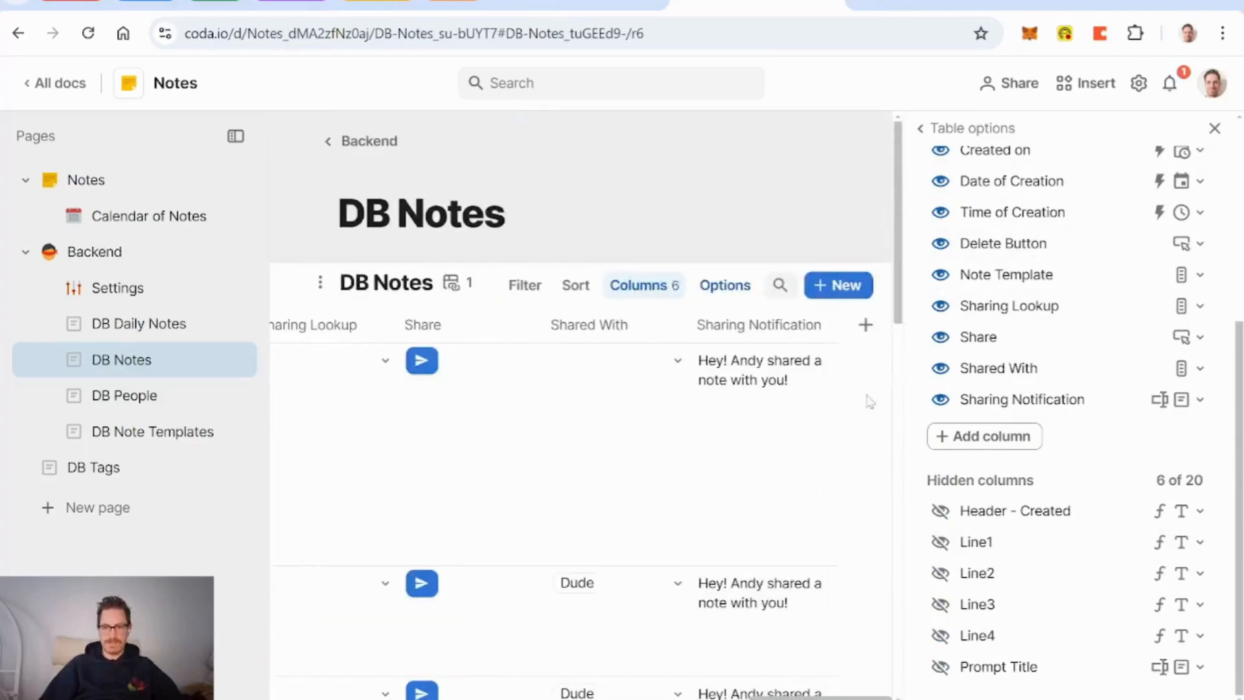
# Step: Add a DB Tags relation column to DB Notes allowing multiple selections
pyautogui.click(866, 325)
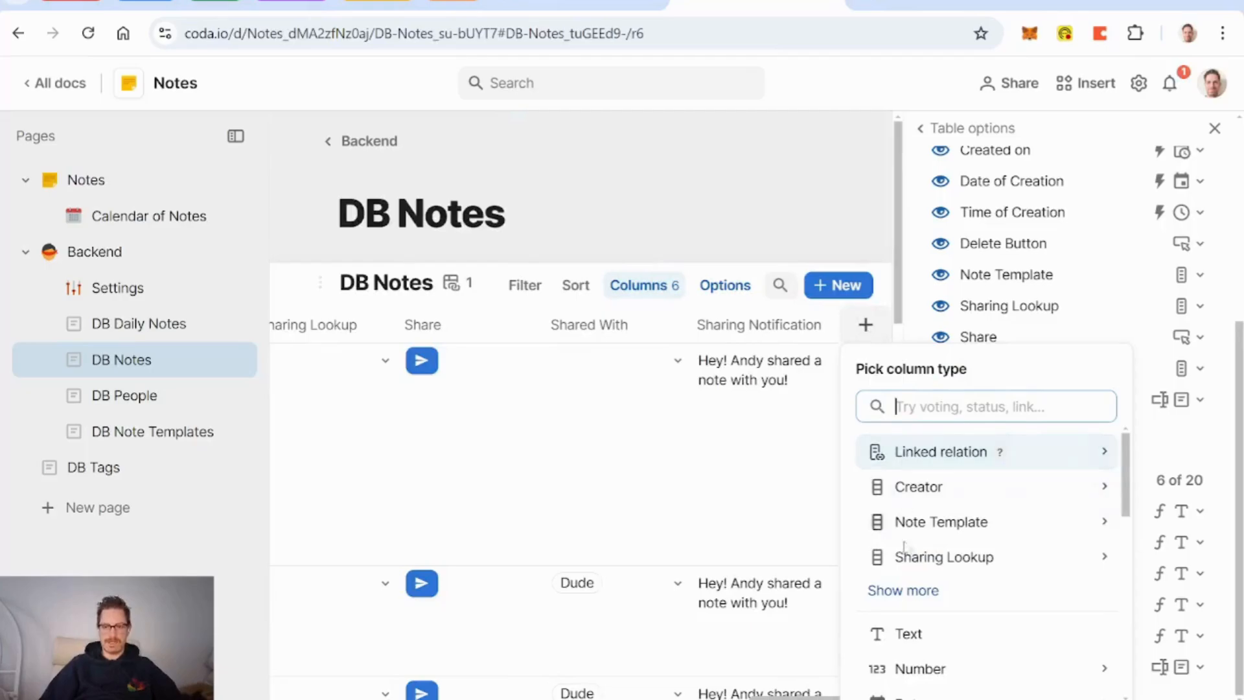
pyautogui.moveTo(913, 639)
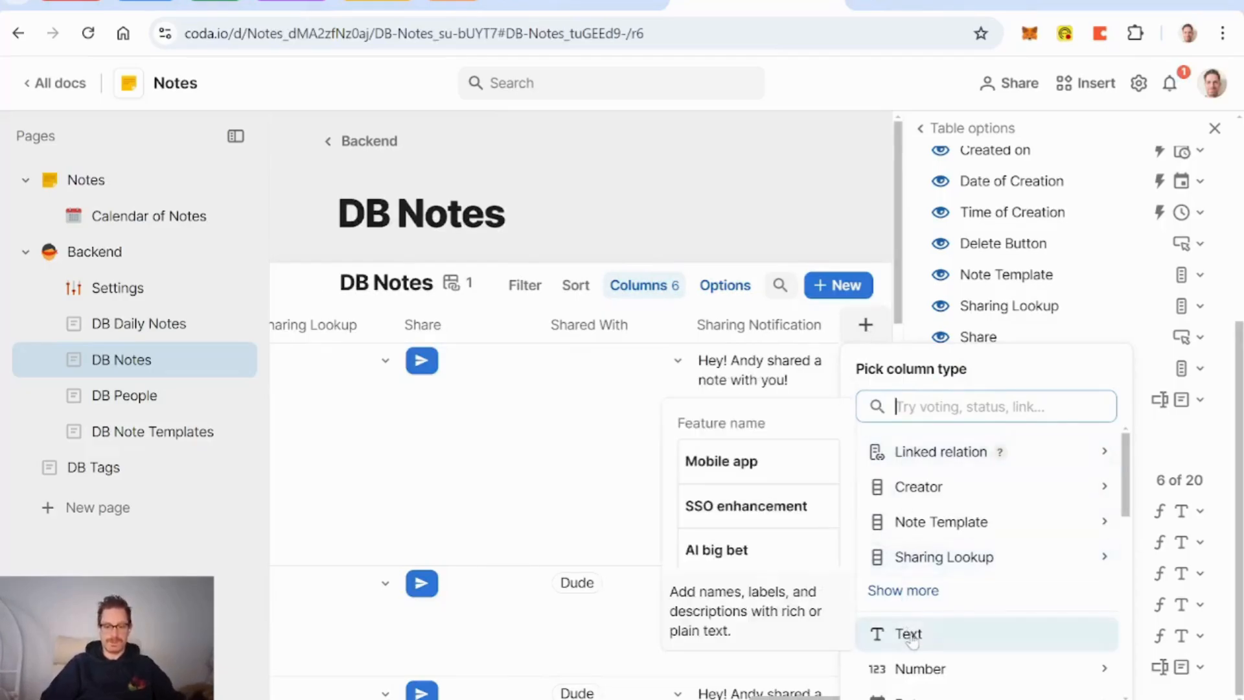
pyautogui.write('tag')
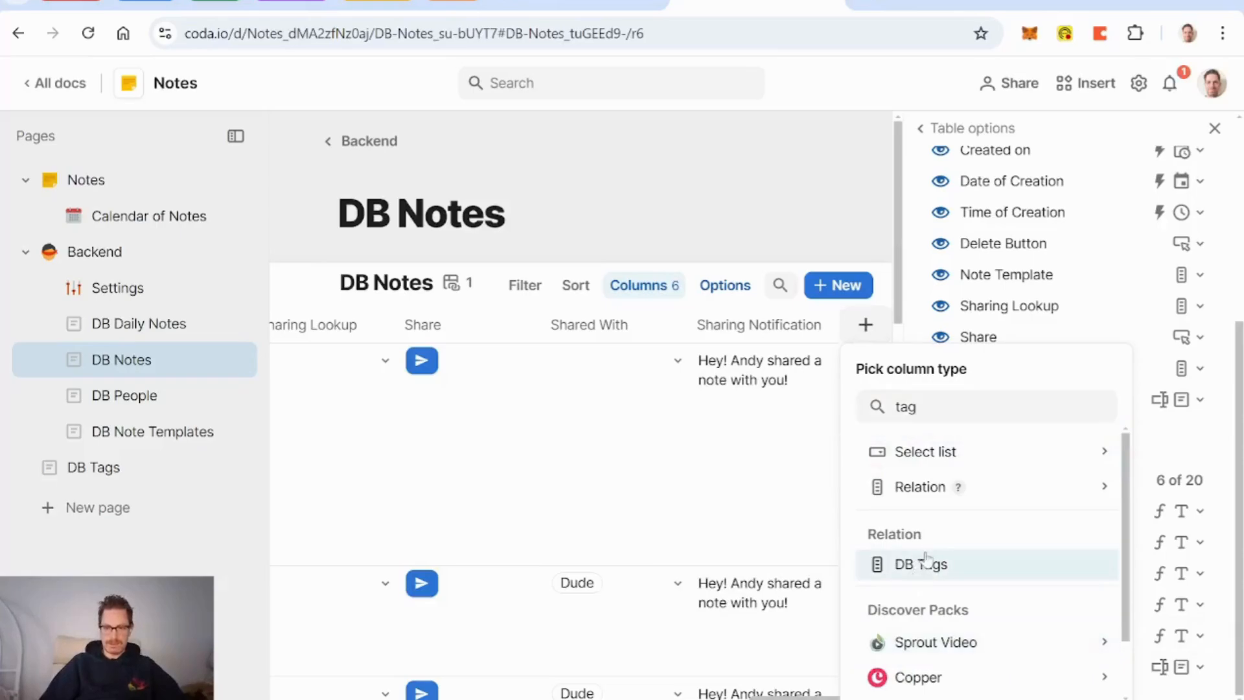
pyautogui.click(920, 564)
pyautogui.scroll(-5, 1147, 521)
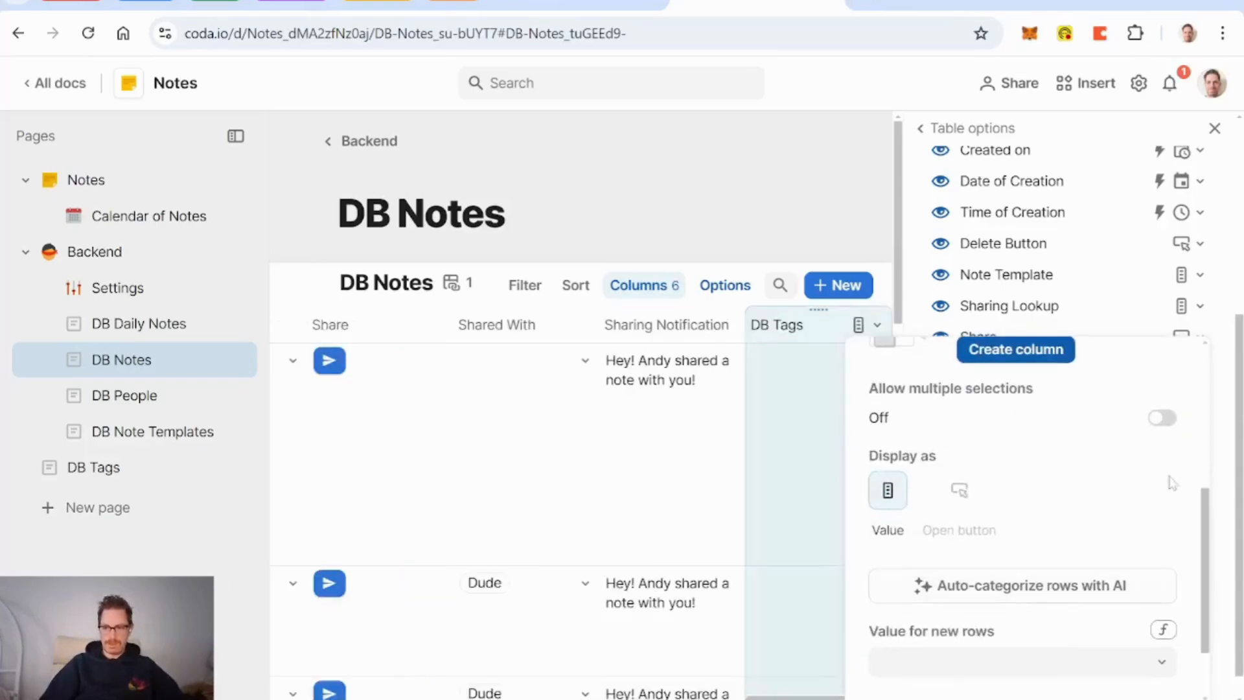
pyautogui.click(1163, 418)
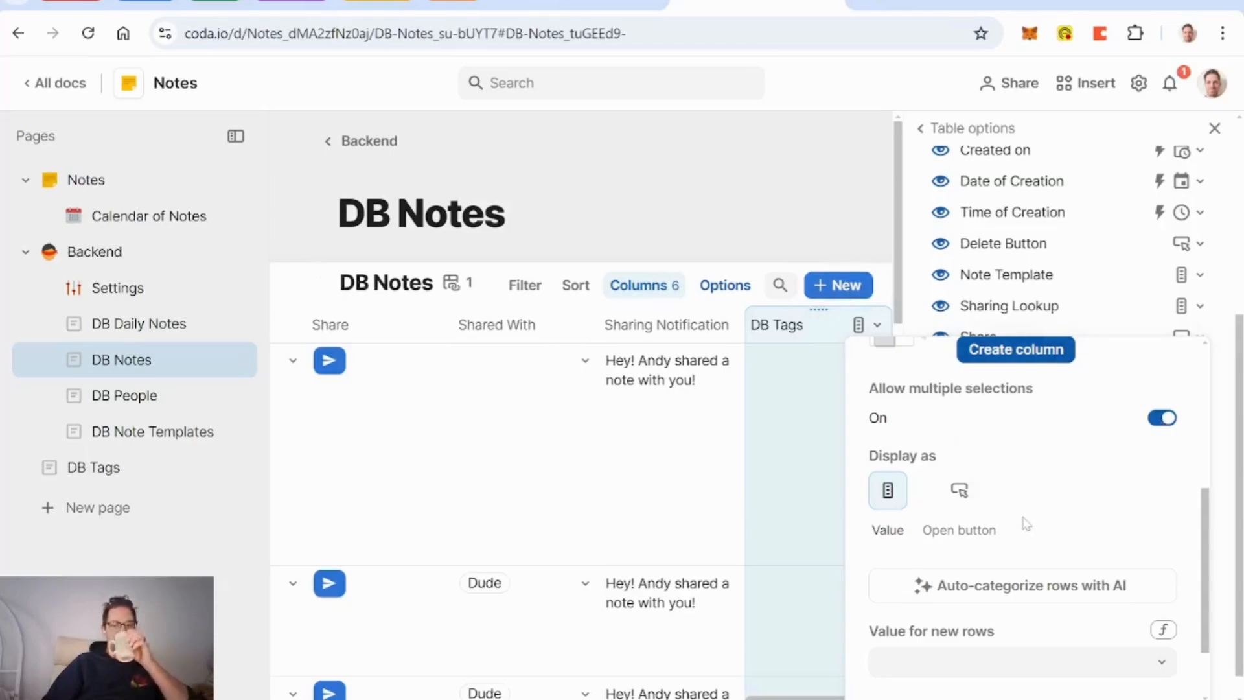
pyautogui.scroll(5, 1024, 521)
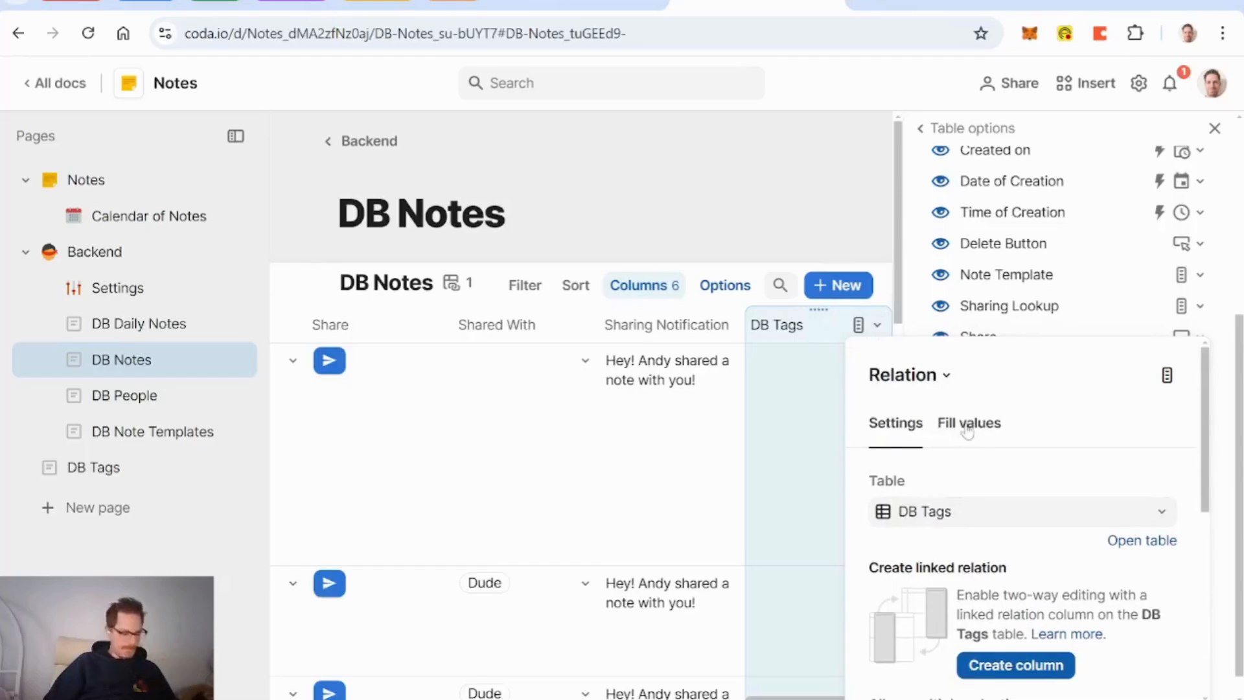
# Step: Fill the tags column with AI Auto-categorize using the Note column as input
pyautogui.click(968, 431)
pyautogui.scroll(-2, 1028, 528)
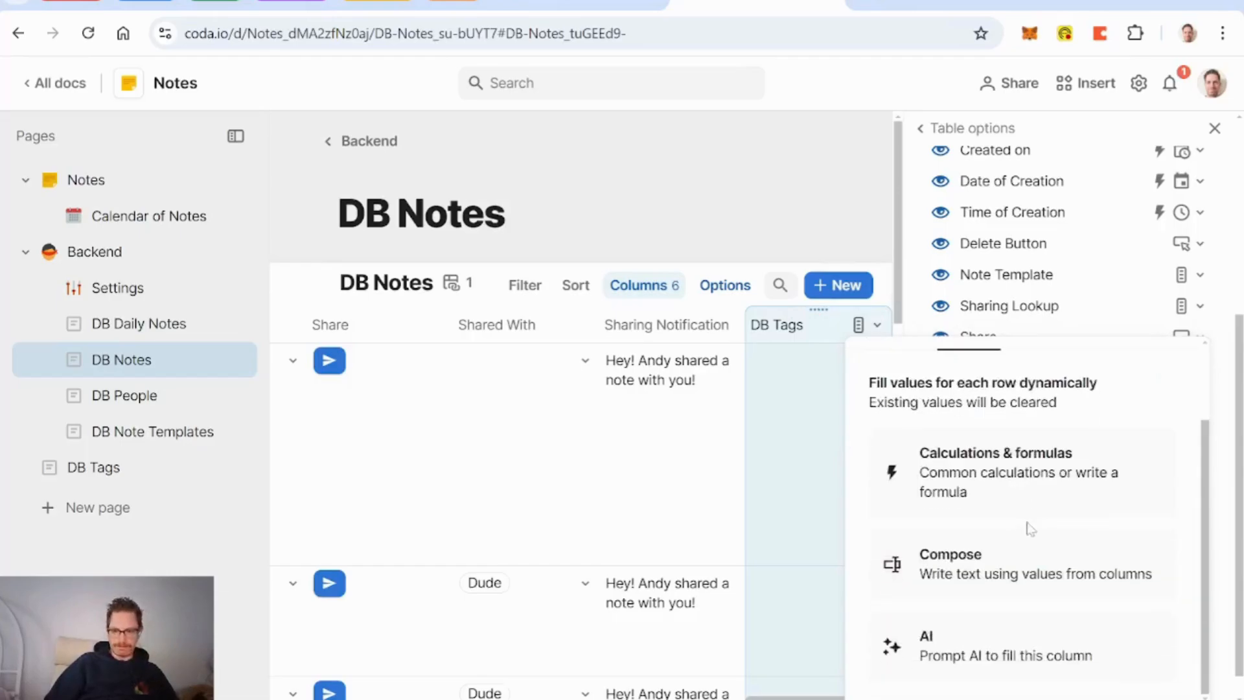
pyautogui.click(997, 654)
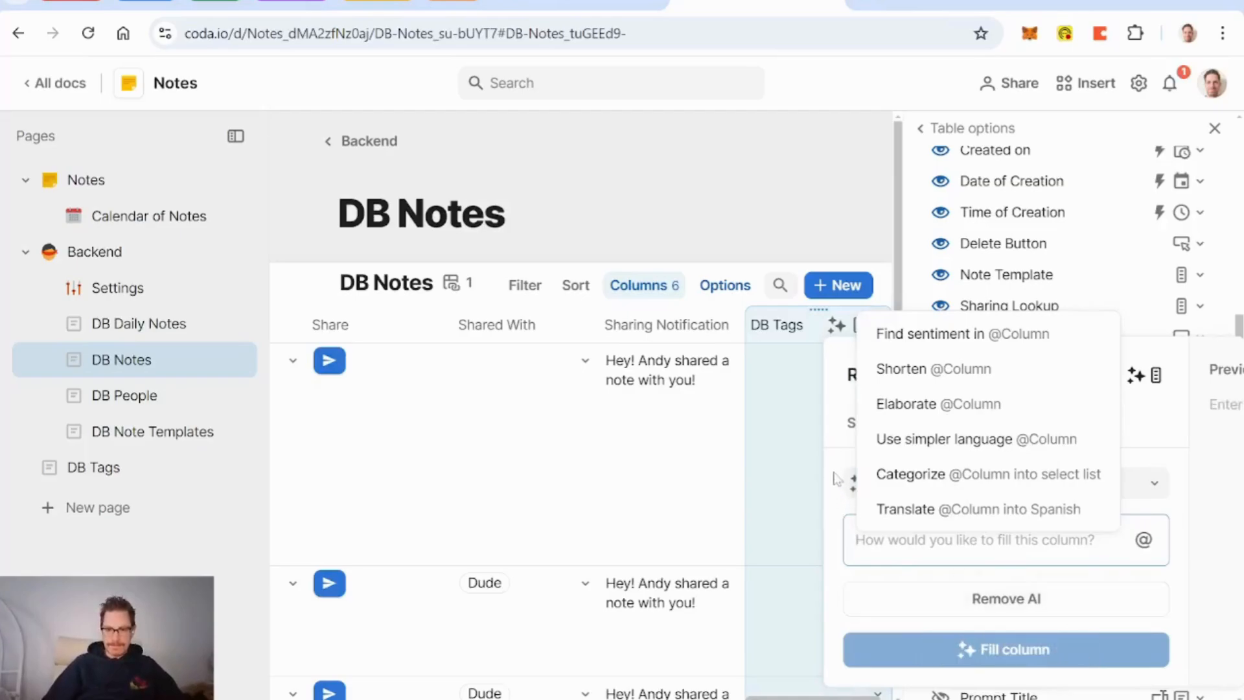
pyautogui.click(1021, 491)
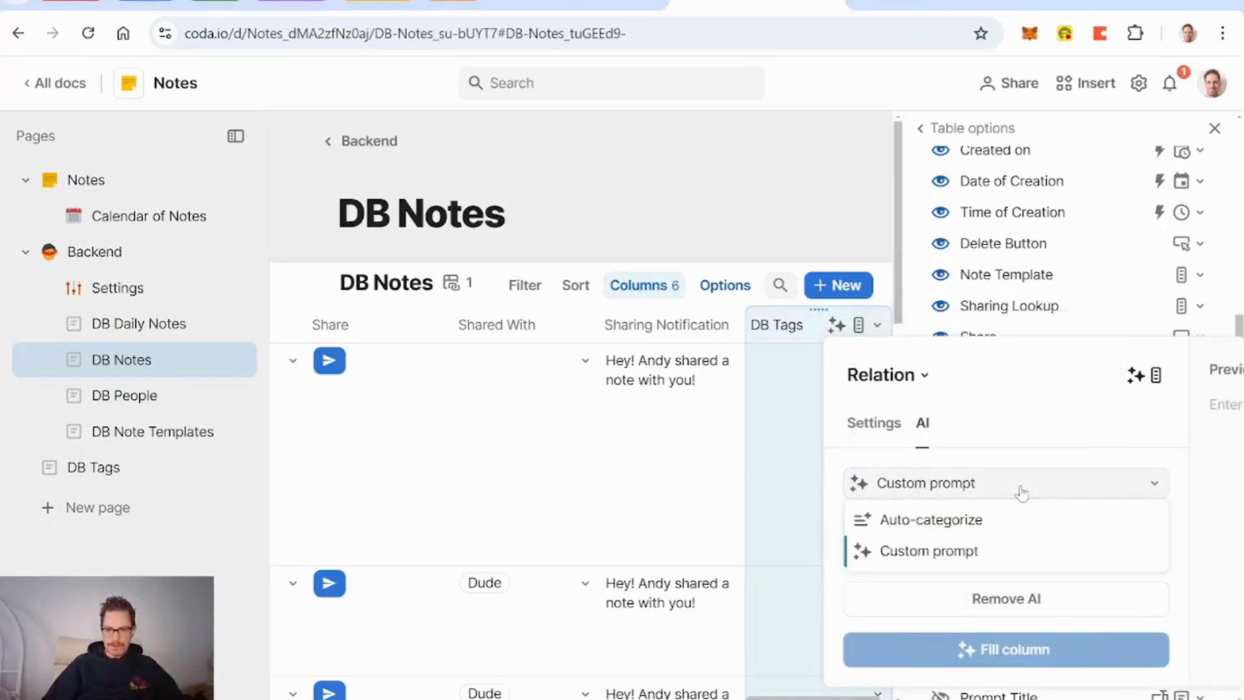
pyautogui.click(967, 520)
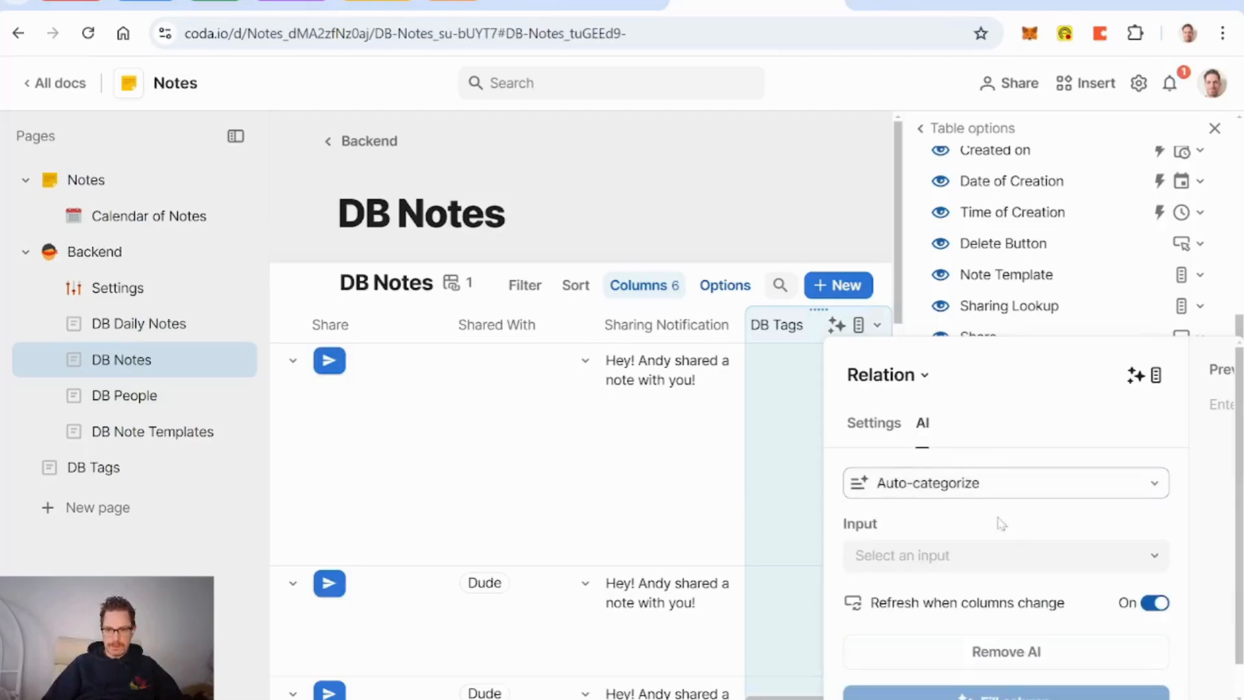
pyautogui.click(1017, 557)
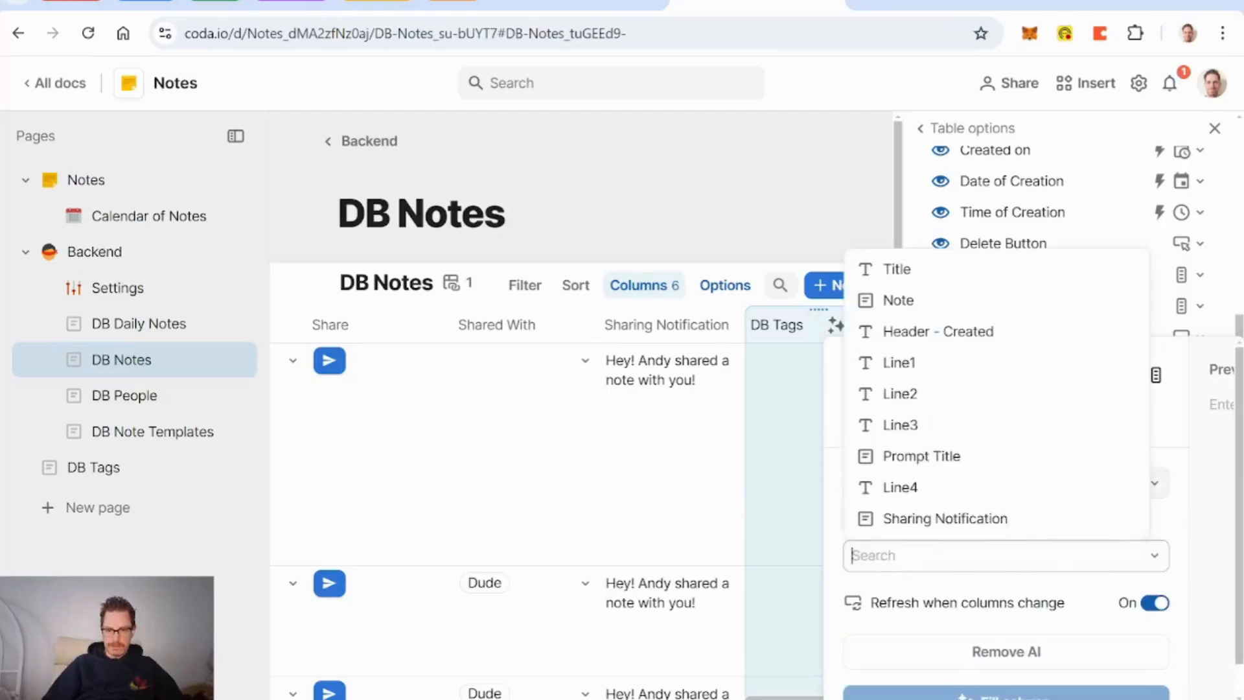
pyautogui.click(897, 297)
pyautogui.scroll(-1, 841, 525)
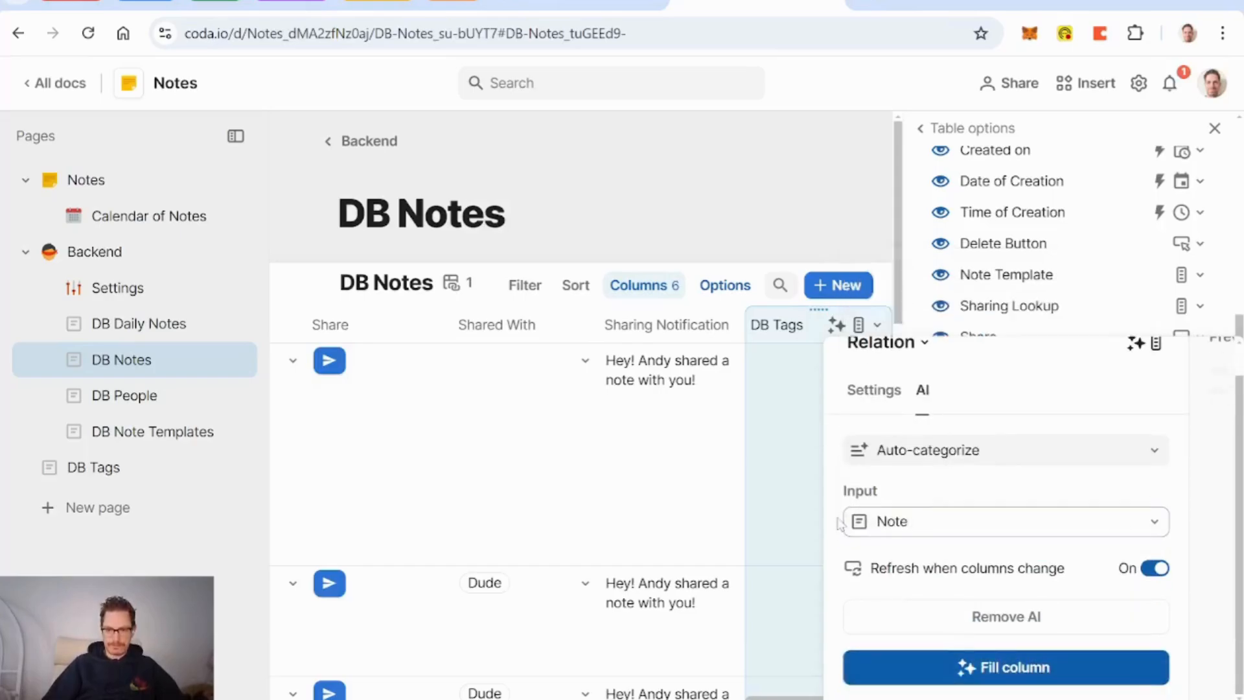
pyautogui.click(1019, 672)
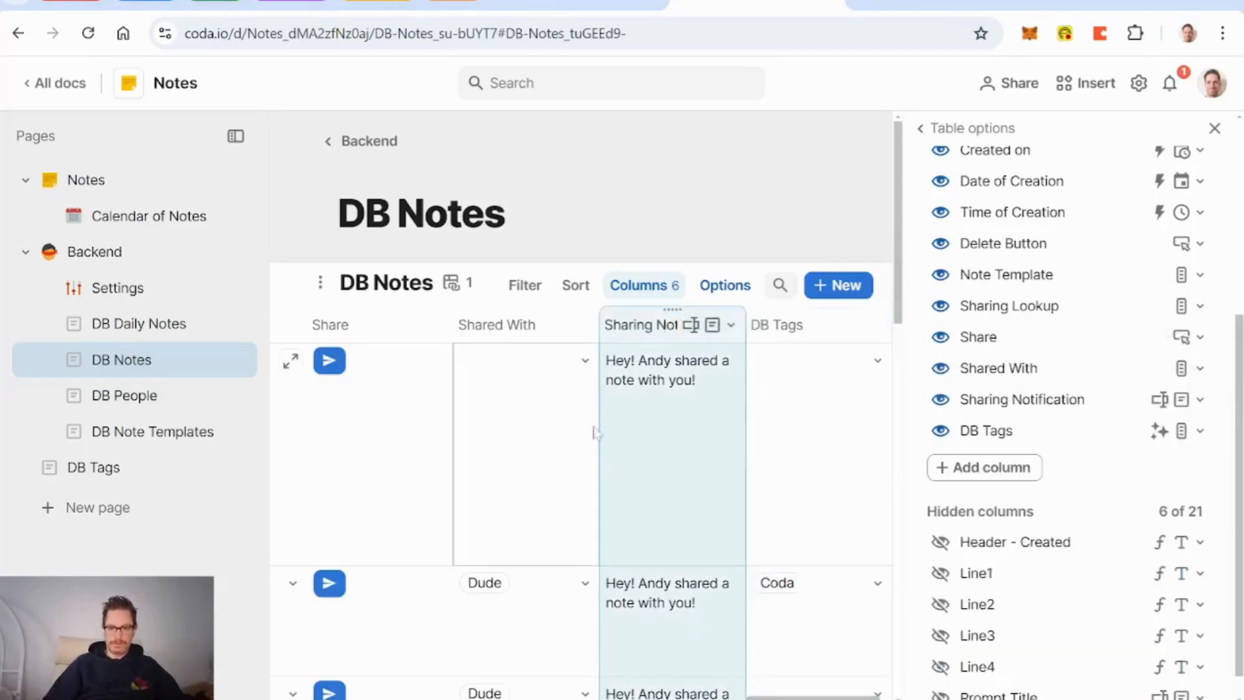
# Step: Close the table options and enter 'oxycodan' in the first note's Note cell
pyautogui.click(780, 449)
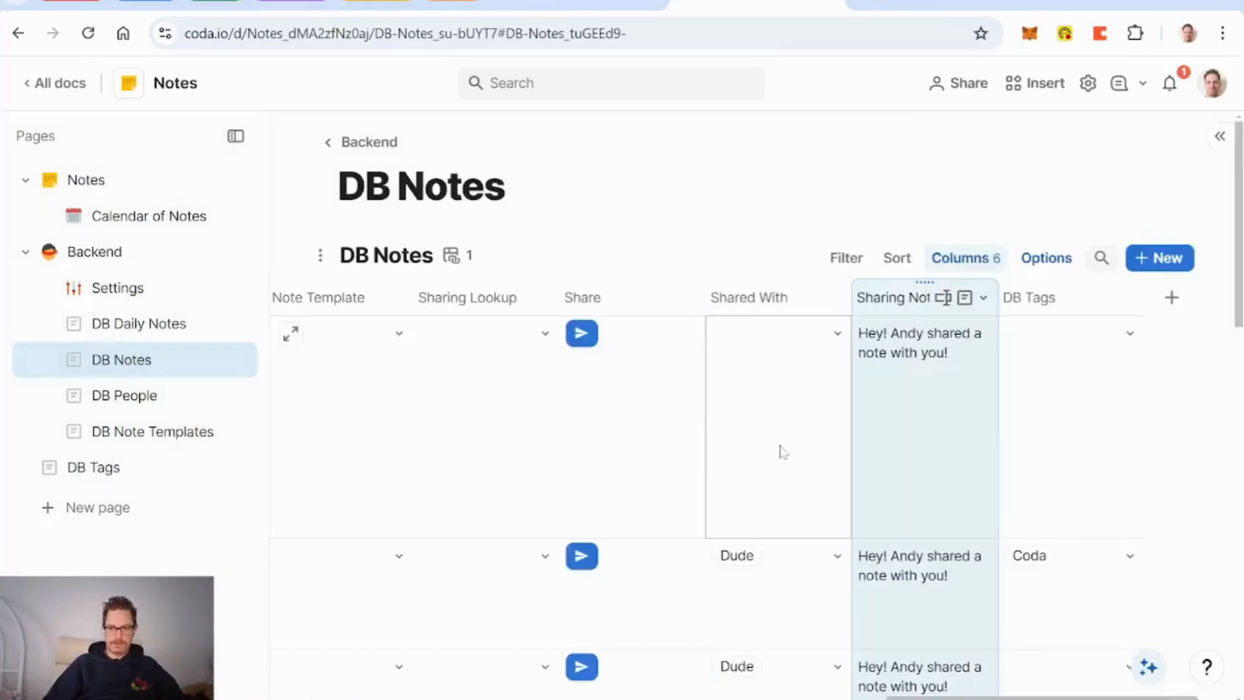
pyautogui.hscroll(-5, 977, 615)
pyautogui.hscroll(-10, 977, 616)
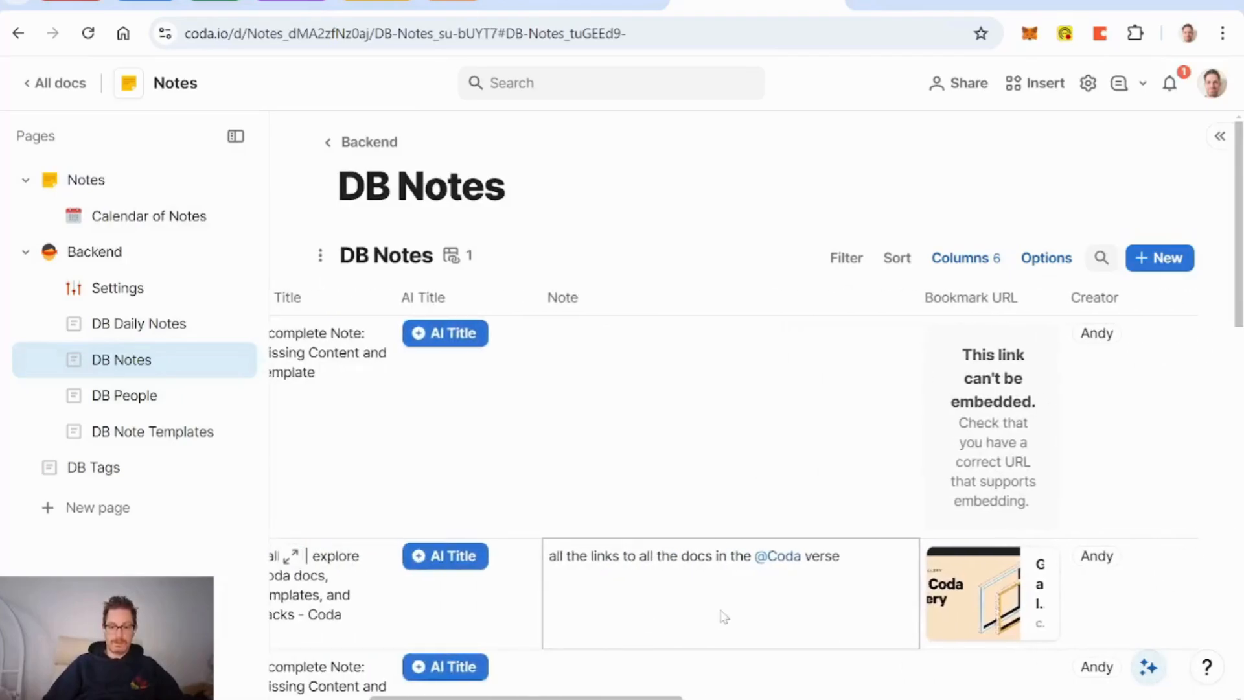
pyautogui.hscroll(10, 721, 616)
pyautogui.scroll(-1, 1069, 603)
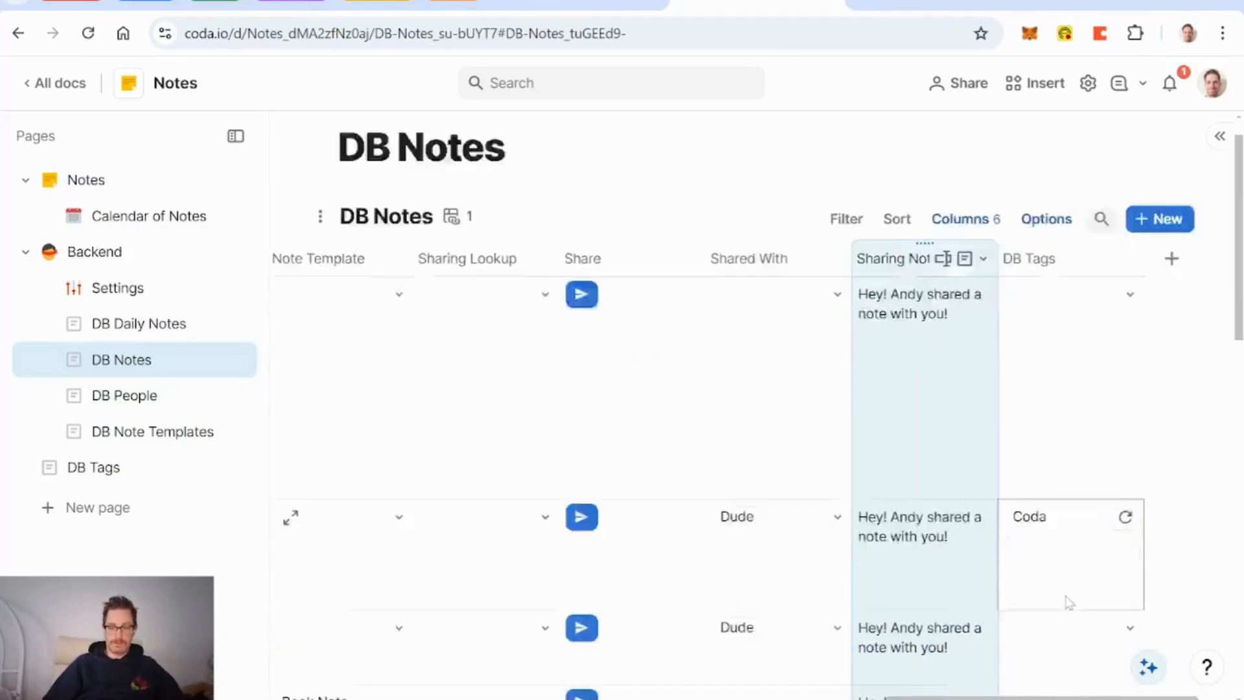
pyautogui.scroll(-5, 1069, 603)
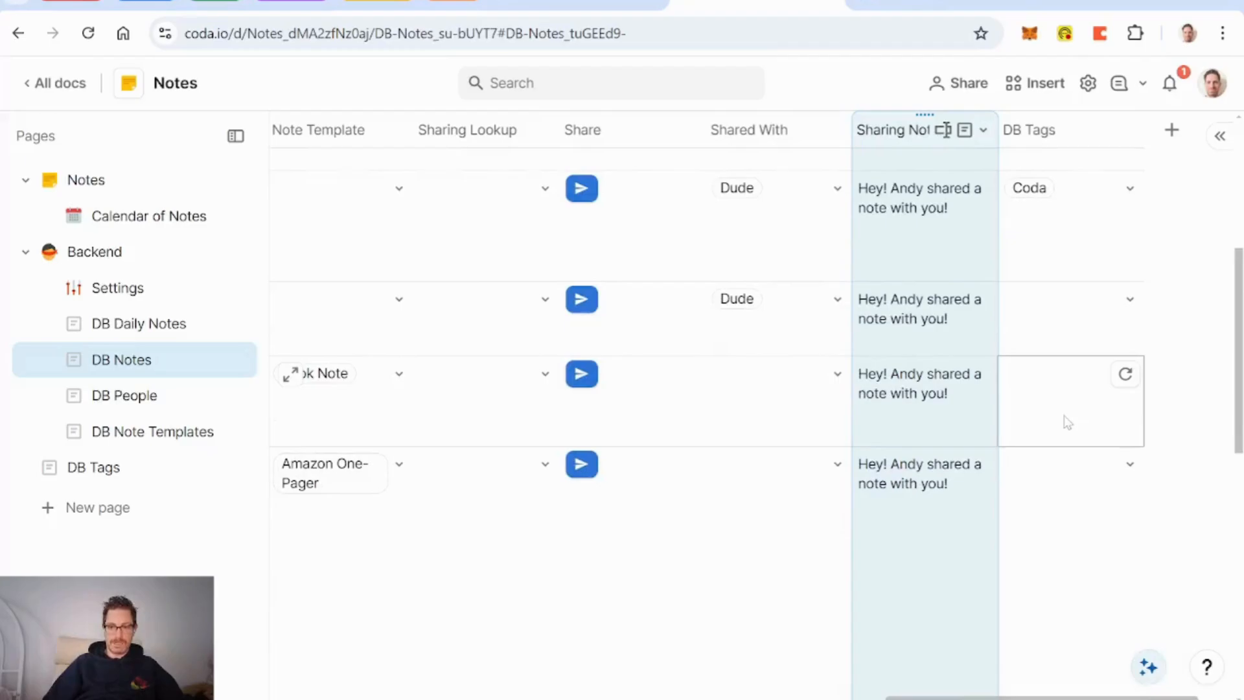
pyautogui.scroll(5, 1068, 422)
pyautogui.hscroll(-5, 1068, 422)
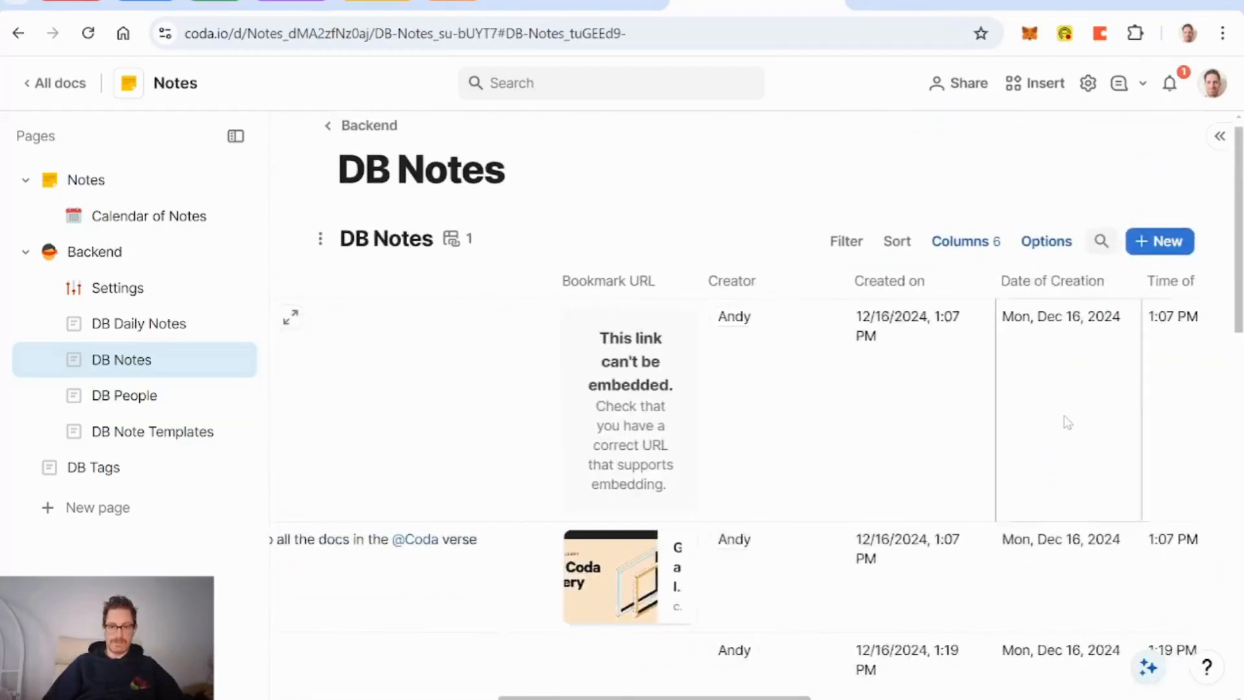
pyautogui.hscroll(-2, 1068, 422)
pyautogui.click(541, 417)
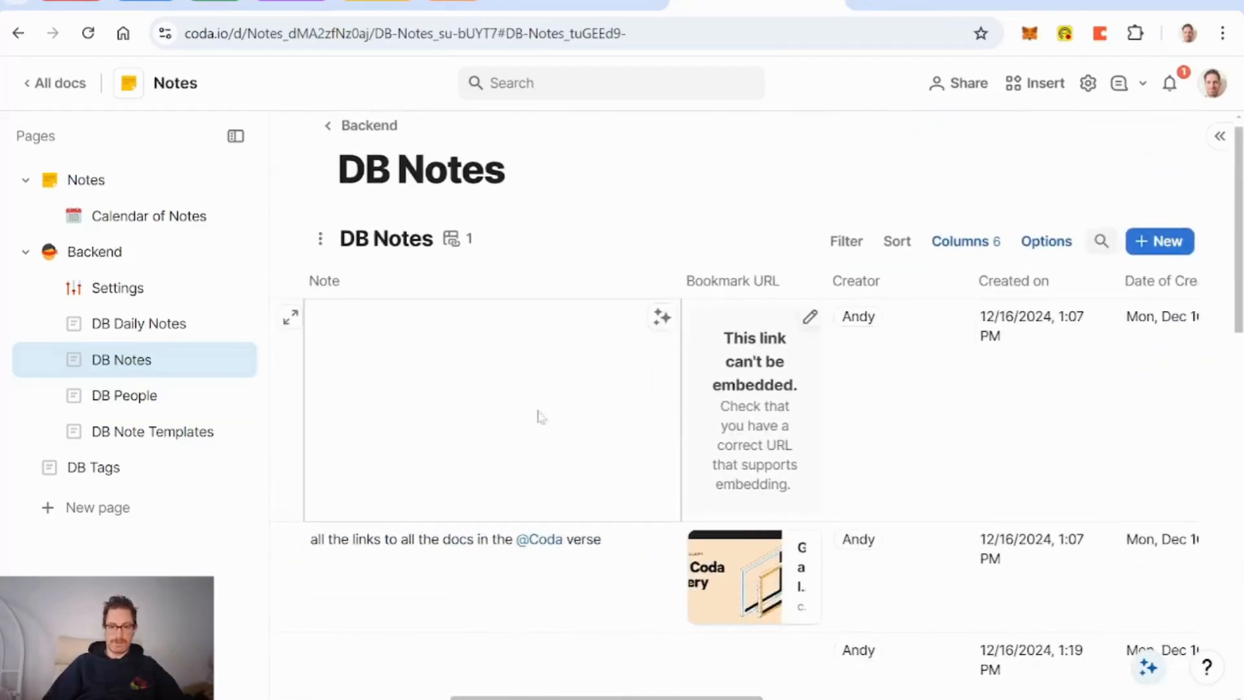
pyautogui.click(483, 412)
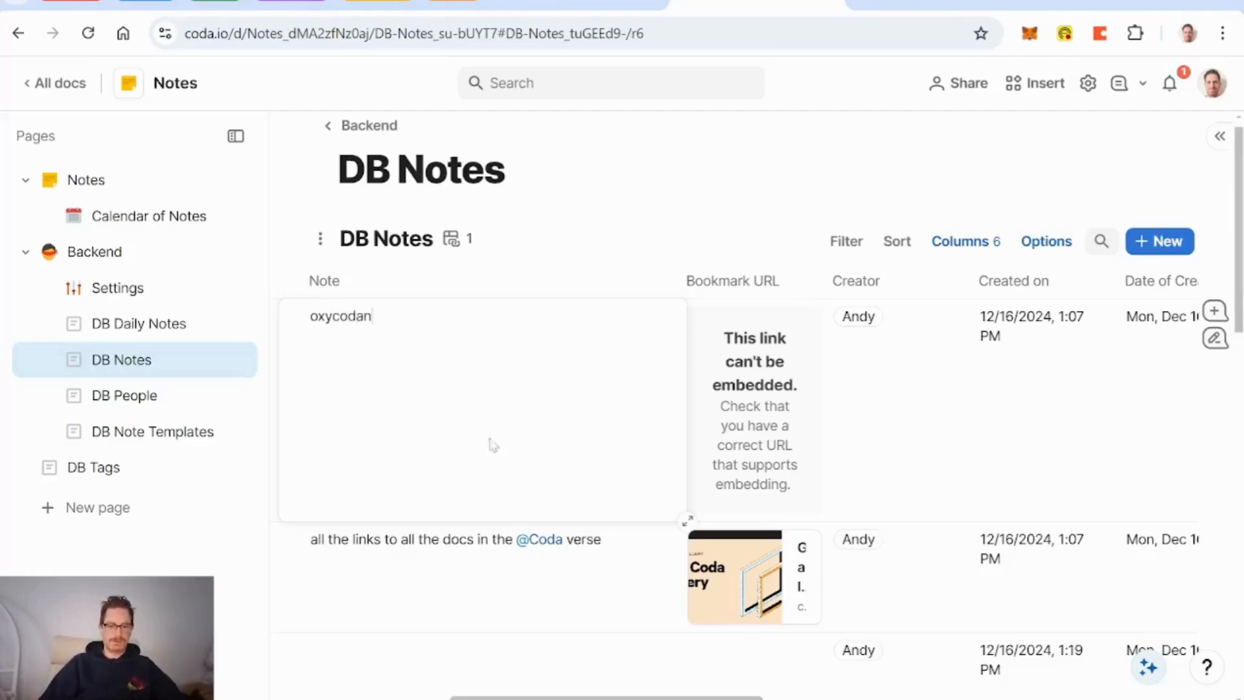
pyautogui.click(502, 567)
# Step: Scroll across DB Notes to review the AI-filled DB Tags column, which tags one note Coda
pyautogui.hscroll(10, 496, 612)
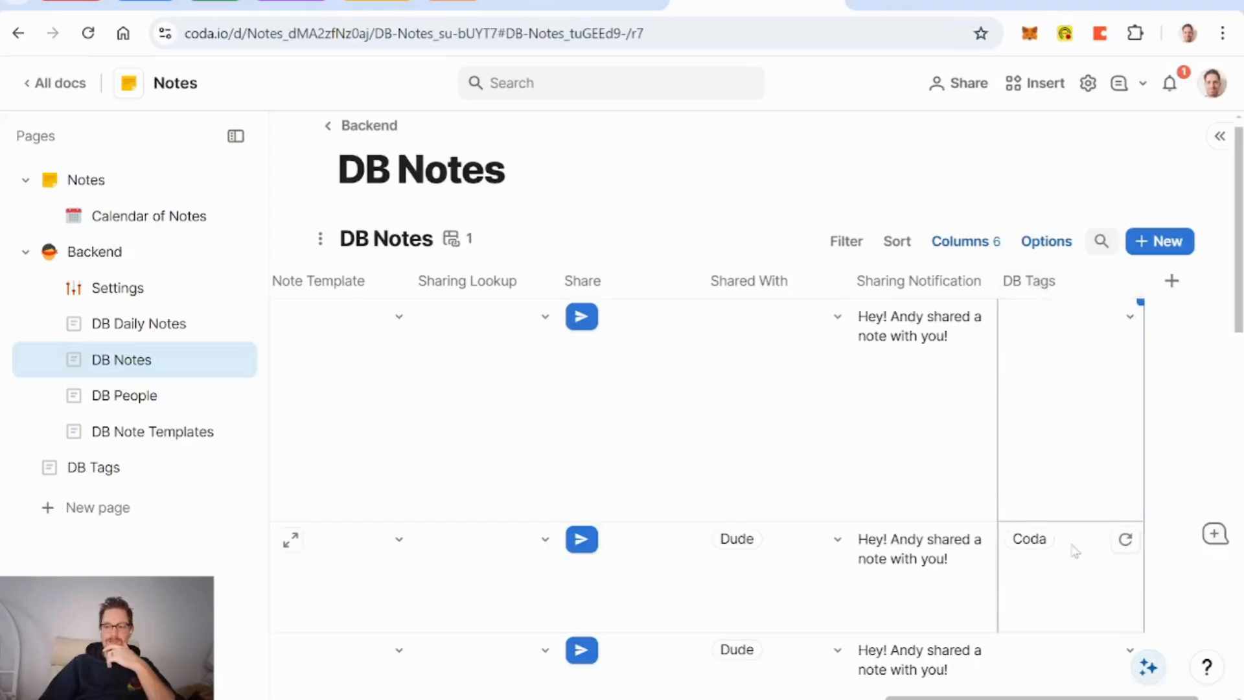
pyautogui.scroll(-2, 1075, 588)
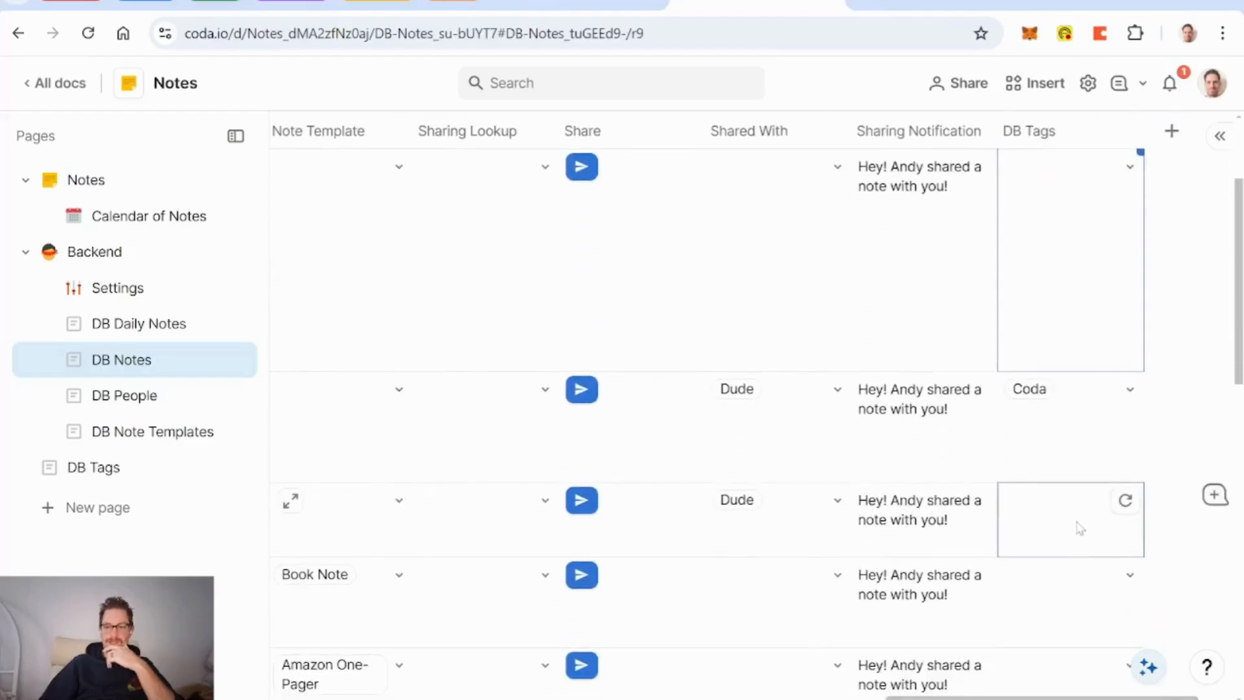
pyautogui.scroll(3, 1069, 454)
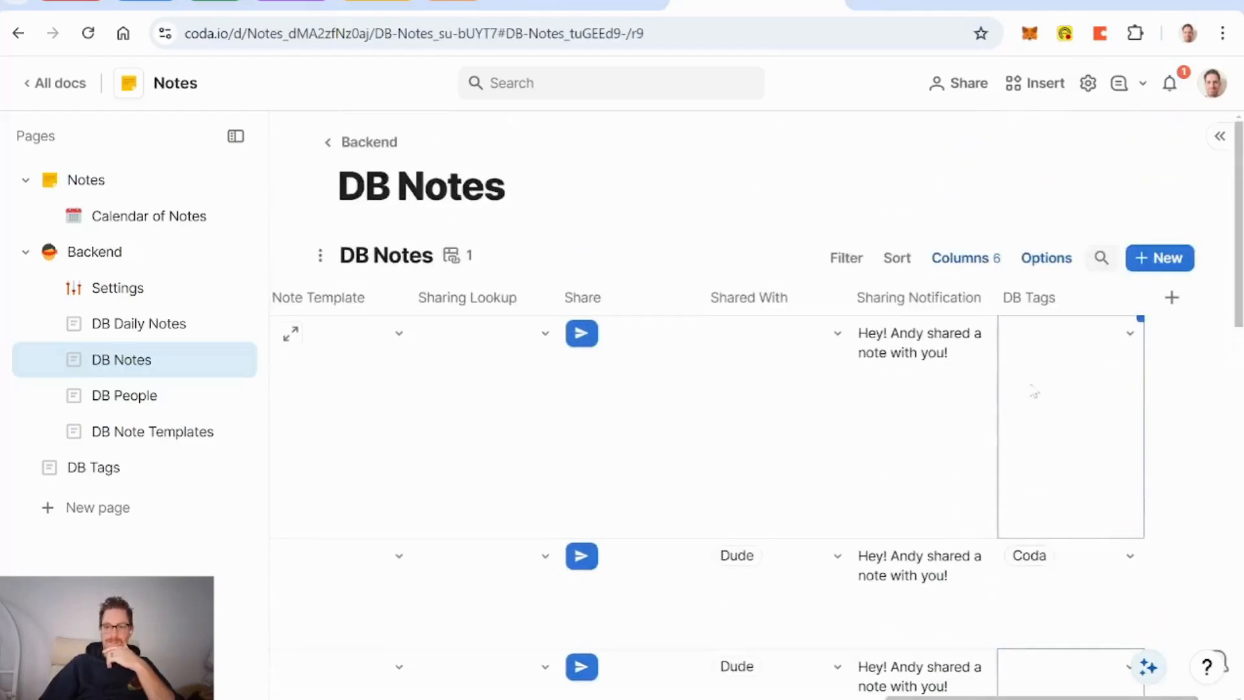
pyautogui.scroll(-6, 938, 471)
pyautogui.scroll(6, 938, 471)
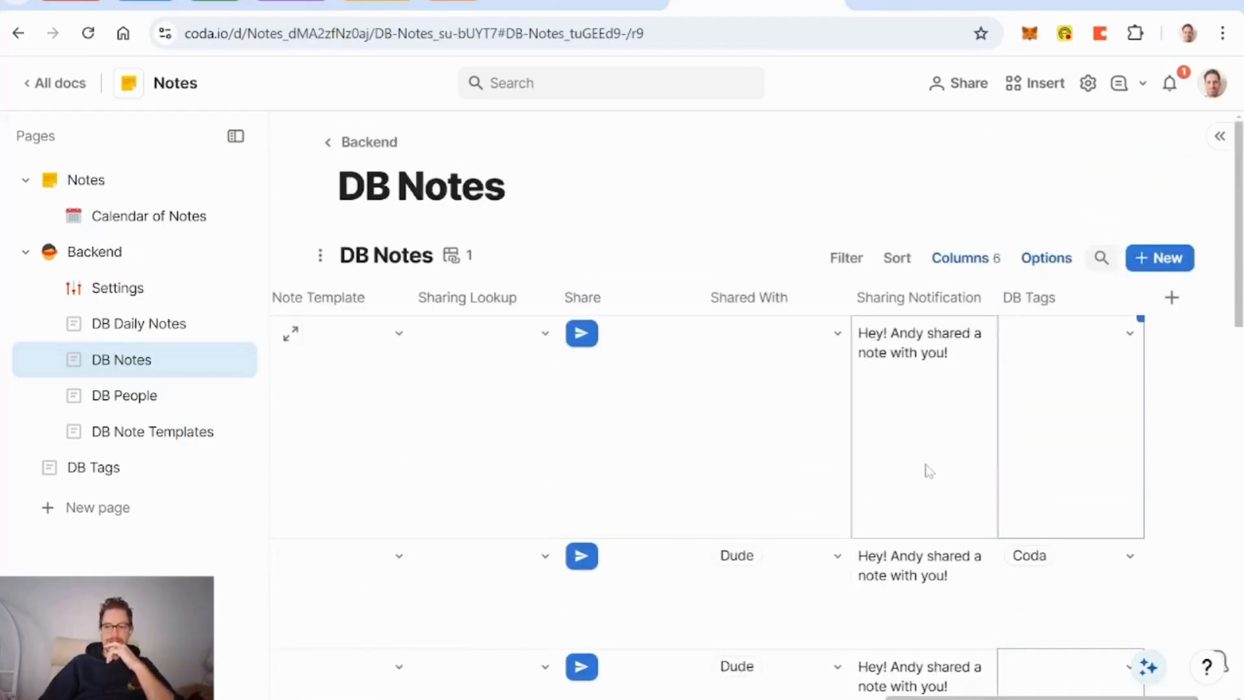
pyautogui.scroll(-5, 929, 471)
pyautogui.hscroll(10, 929, 472)
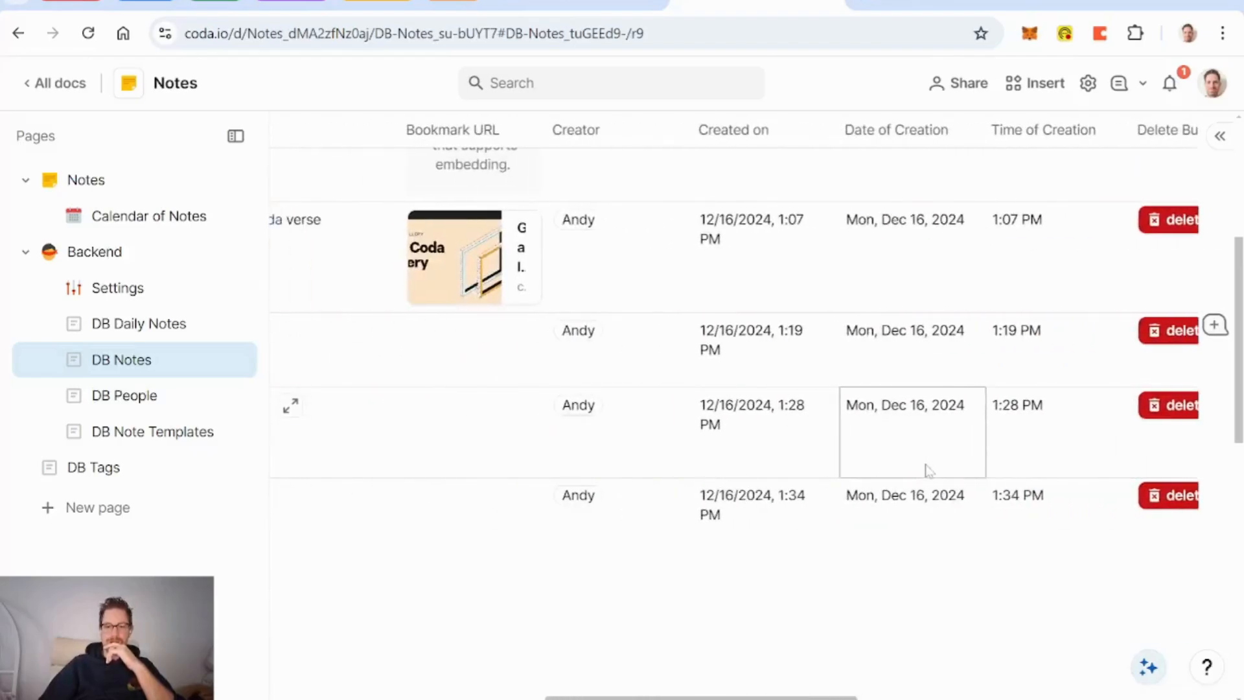
pyautogui.hscroll(10, 929, 471)
pyautogui.scroll(5, 1106, 387)
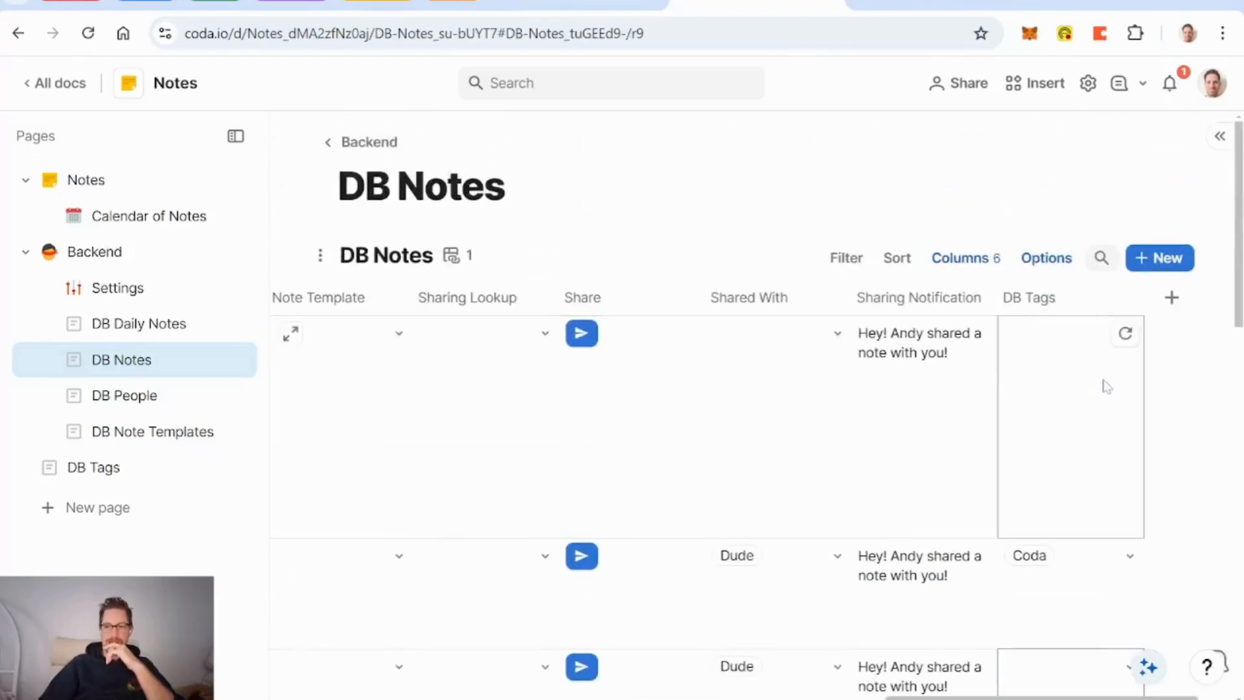
# Step: Make the DB Tags column a two-way link, adding a DB Notes column to DB Tags
pyautogui.click(1130, 300)
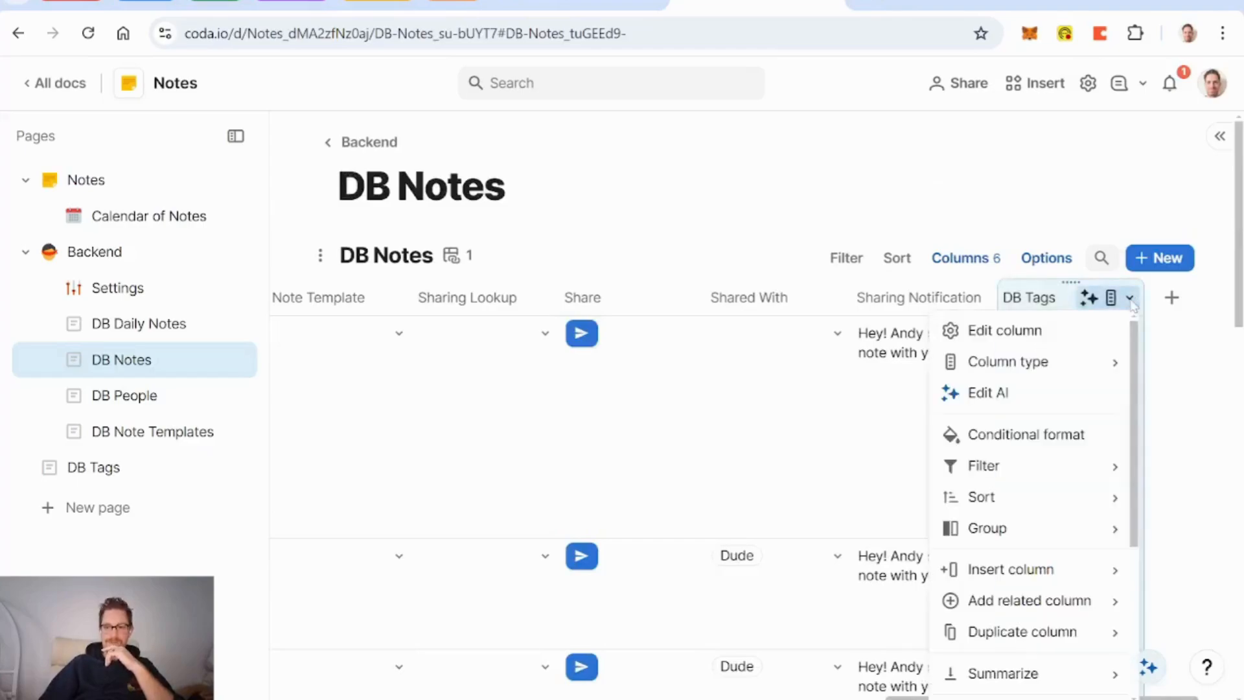
pyautogui.click(959, 329)
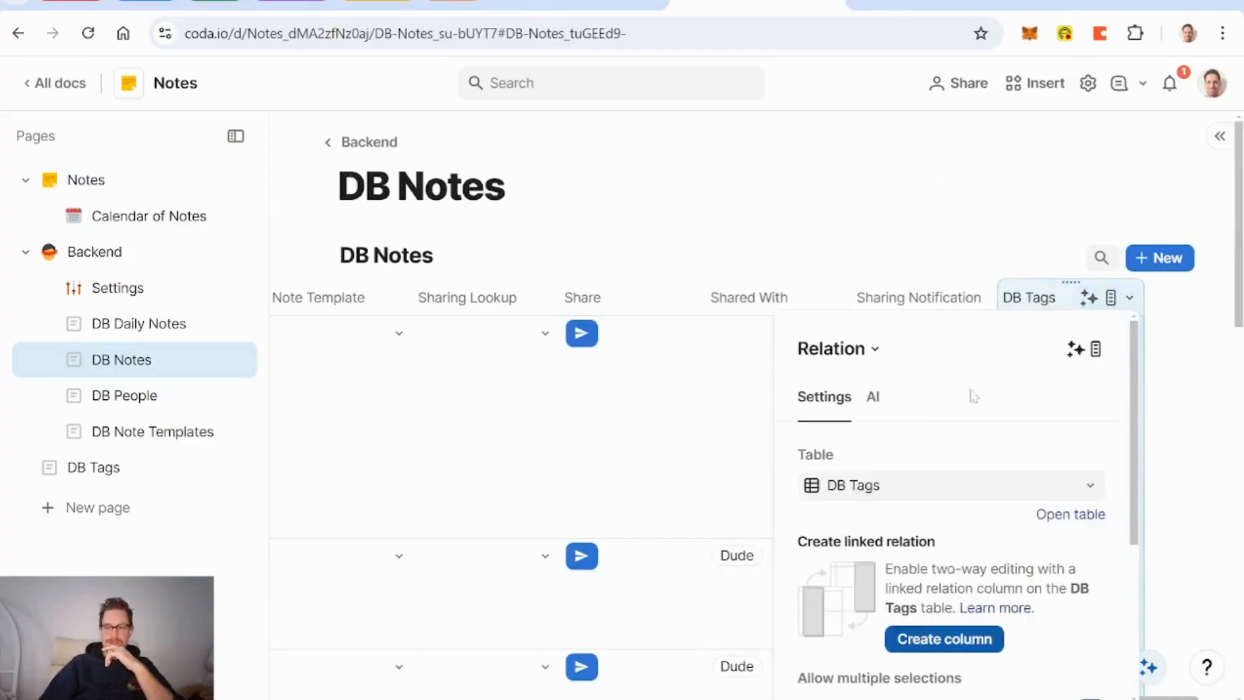
pyautogui.scroll(-1, 976, 499)
pyautogui.scroll(-2, 980, 501)
pyautogui.click(955, 523)
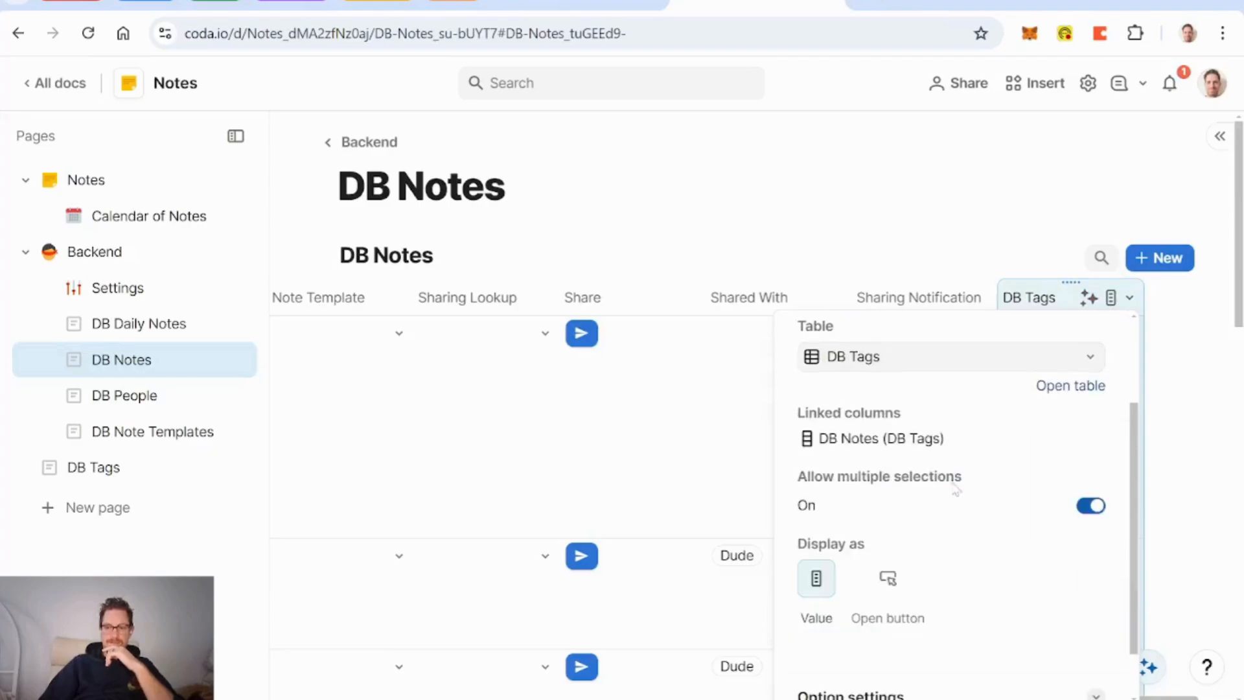
pyautogui.click(933, 299)
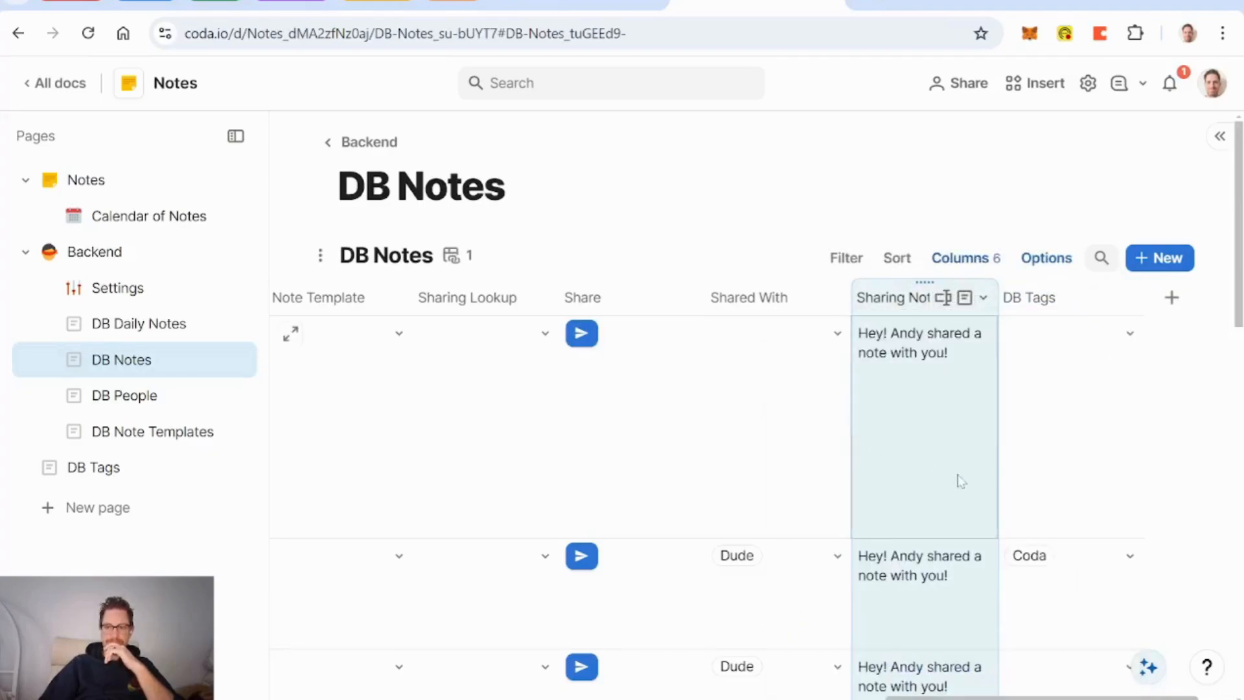
pyautogui.click(1126, 342)
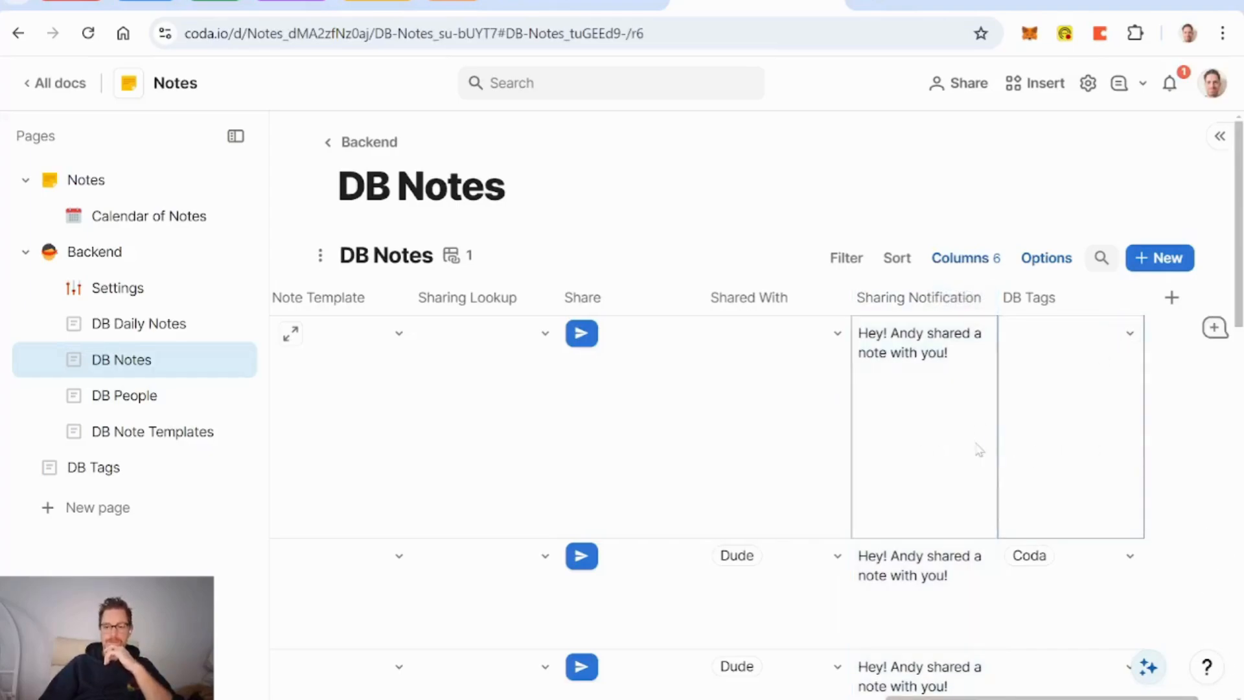
pyautogui.hscroll(-10, 923, 454)
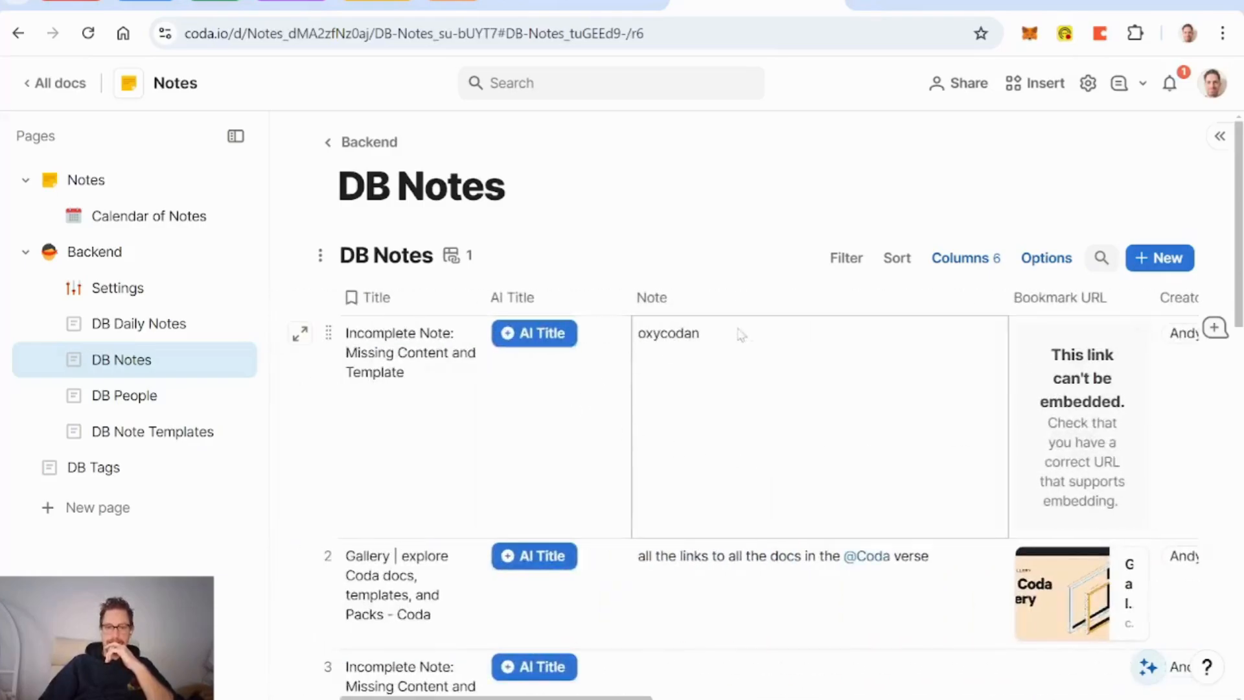
# Step: Delete 'oxycodan' from the first note's Note cell and write [[Coda]] instead
pyautogui.click(752, 334)
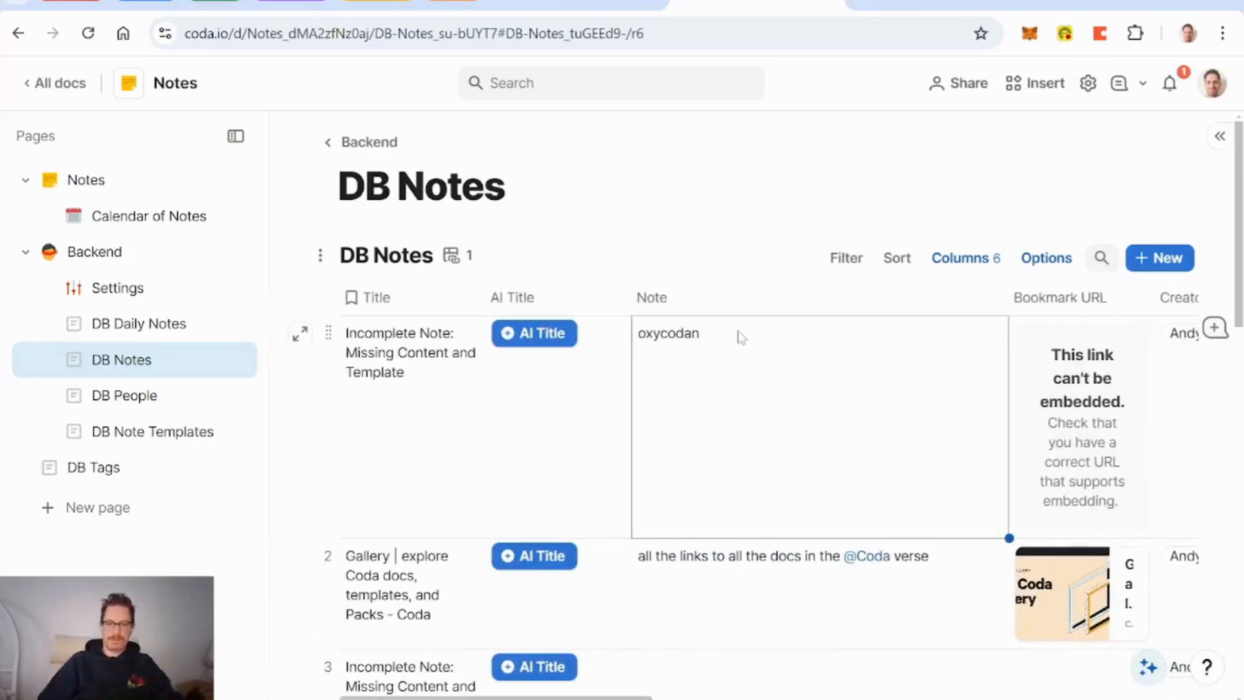
pyautogui.press('Return')
pyautogui.press('BackSpace')
pyautogui.press('BackSpace')
pyautogui.press('BackSpace')
pyautogui.press('BackSpace')
pyautogui.press('BackSpace')
pyautogui.press('BackSpace')
pyautogui.press('BackSpace')
pyautogui.press('BackSpace')
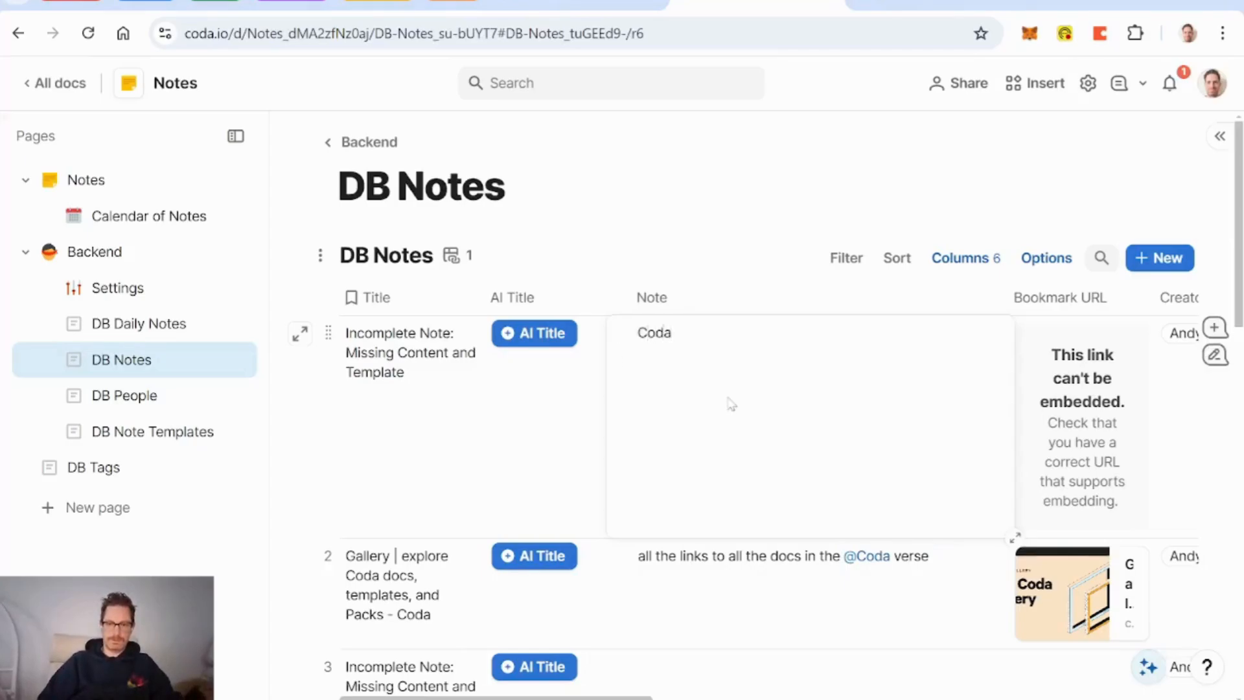
pyautogui.click(747, 606)
pyautogui.hscroll(15, 749, 608)
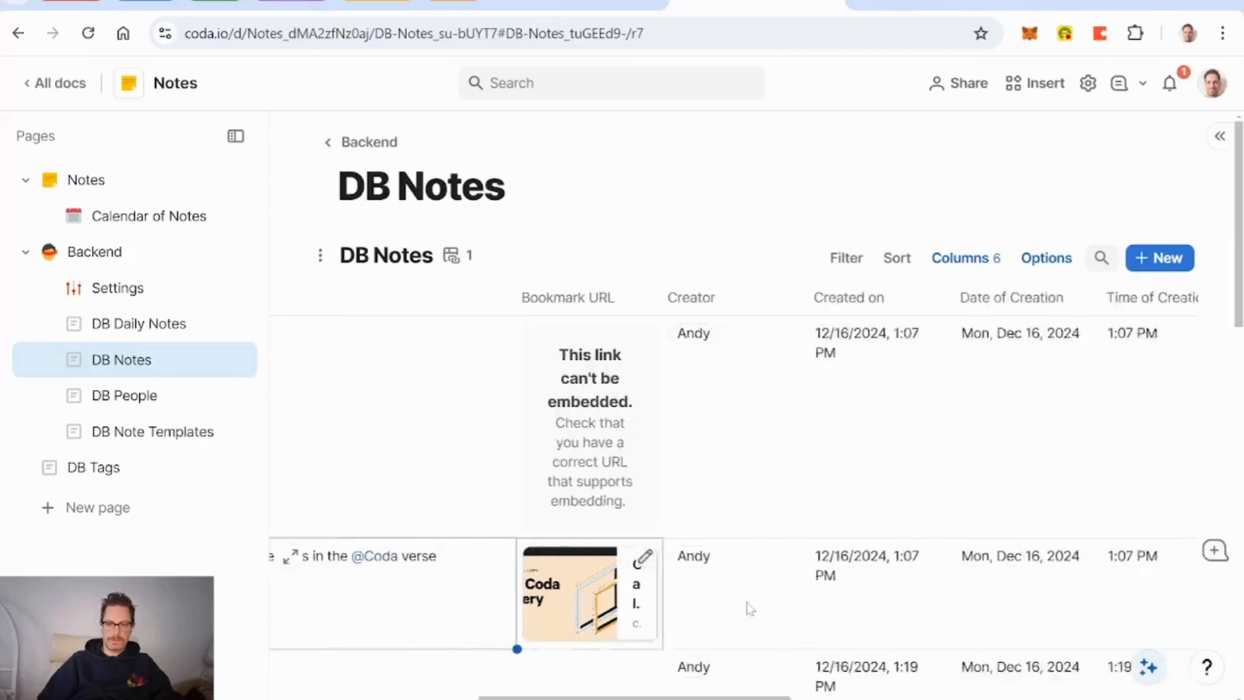
pyautogui.hscroll(10, 749, 608)
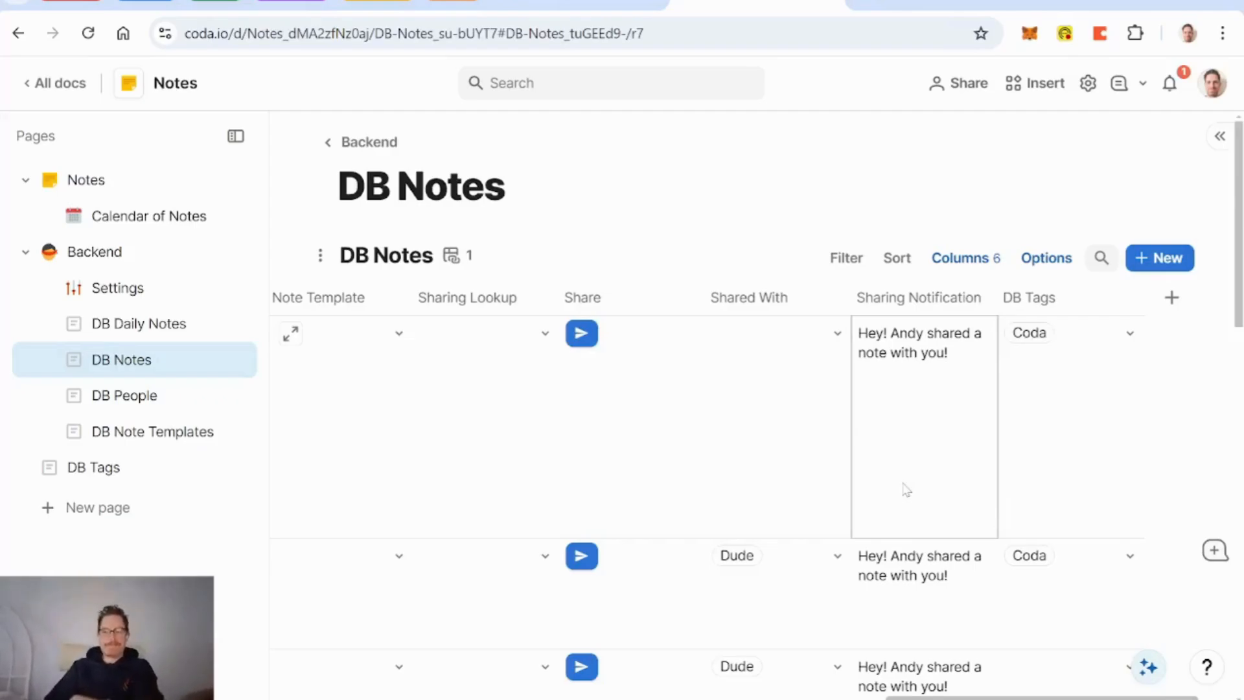
pyautogui.hscroll(-15, 905, 490)
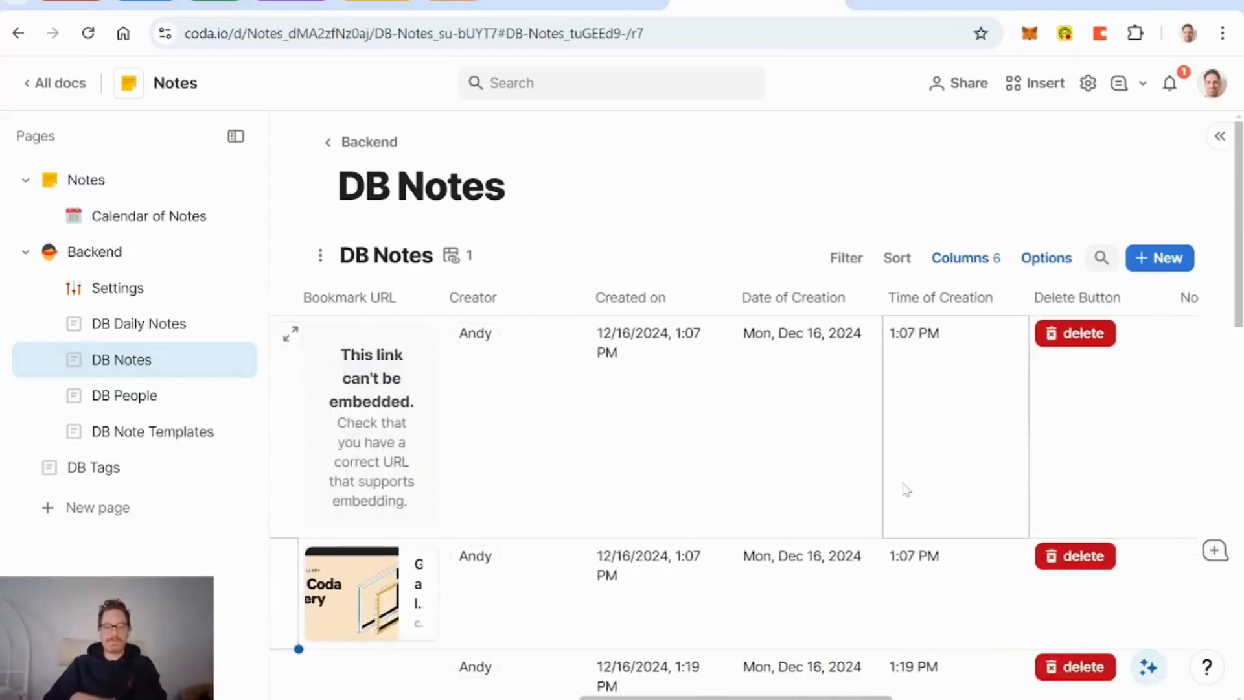
# Step: Reopen the first note's Note cell and erase the existing Coda text
pyautogui.click(738, 392)
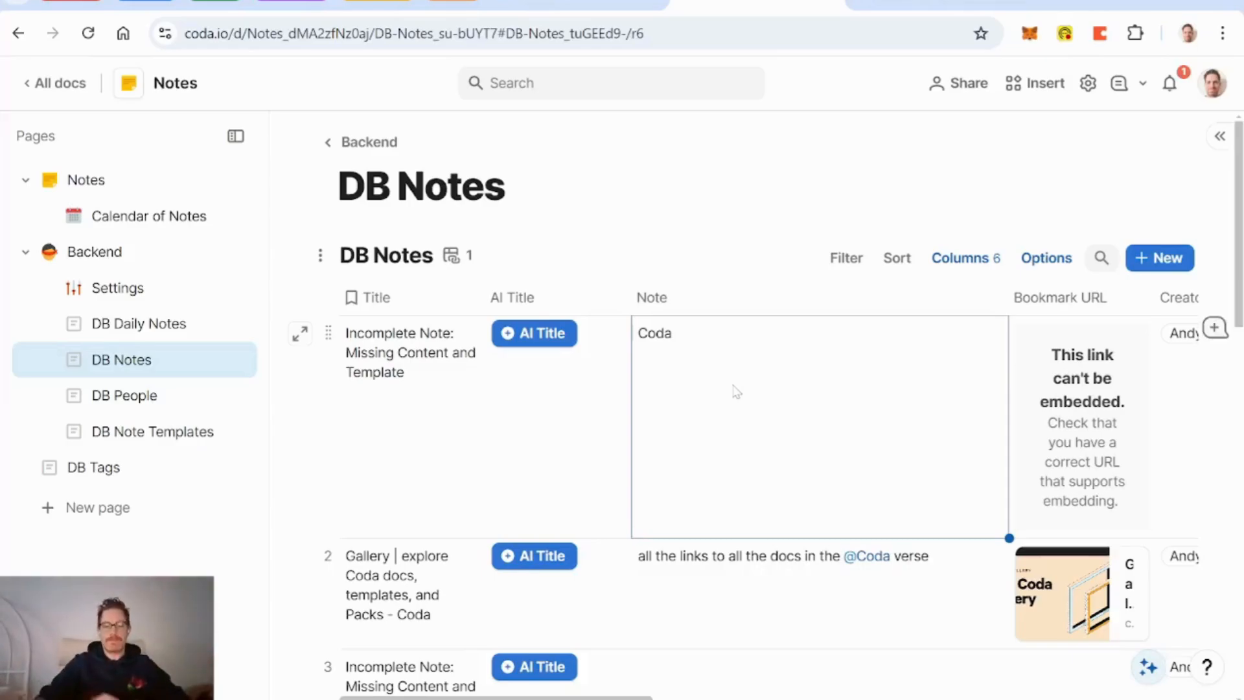
pyautogui.press('Right')
pyautogui.press('Right')
pyautogui.press('Right')
pyautogui.press('Right')
pyautogui.press('Right')
pyautogui.press('Right')
pyautogui.press('Right')
pyautogui.press('Right')
pyautogui.press('Right')
pyautogui.press('Right')
pyautogui.press('Right')
pyautogui.press('Right')
pyautogui.press('Right')
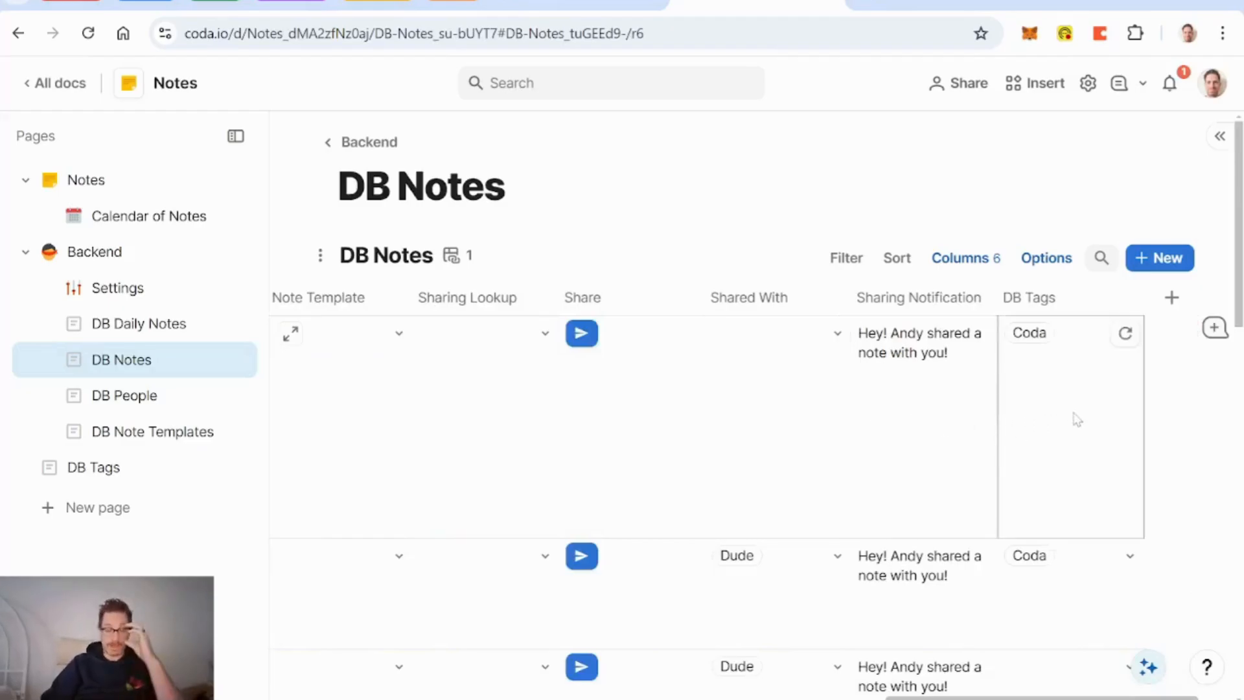
pyautogui.press('Left')
pyautogui.press('Left')
pyautogui.press('Left')
pyautogui.press('Left')
pyautogui.press('Left')
pyautogui.press('Left')
pyautogui.press('Left')
pyautogui.press('Left')
pyautogui.press('Left')
pyautogui.press('Left')
pyautogui.press('Left')
pyautogui.press('Left')
pyautogui.press('Left')
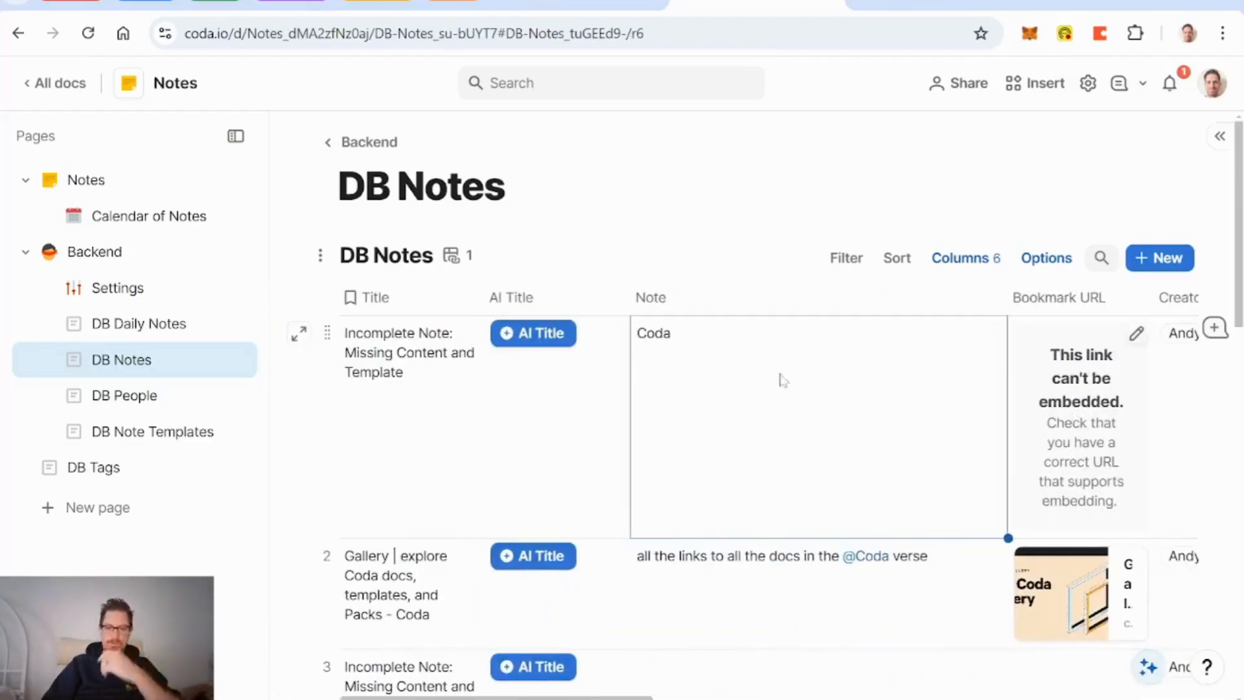
pyautogui.press('Return')
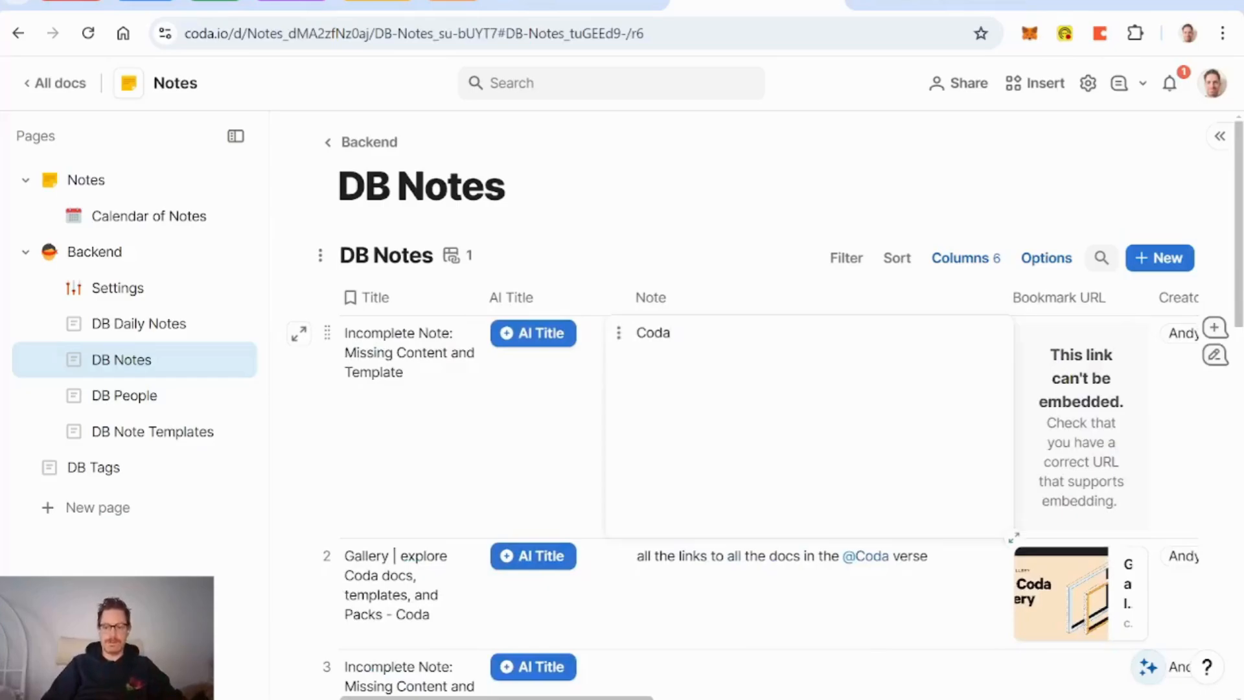
pyautogui.press('BackSpace')
pyautogui.press('BackSpace')
pyautogui.press('BackSpace')
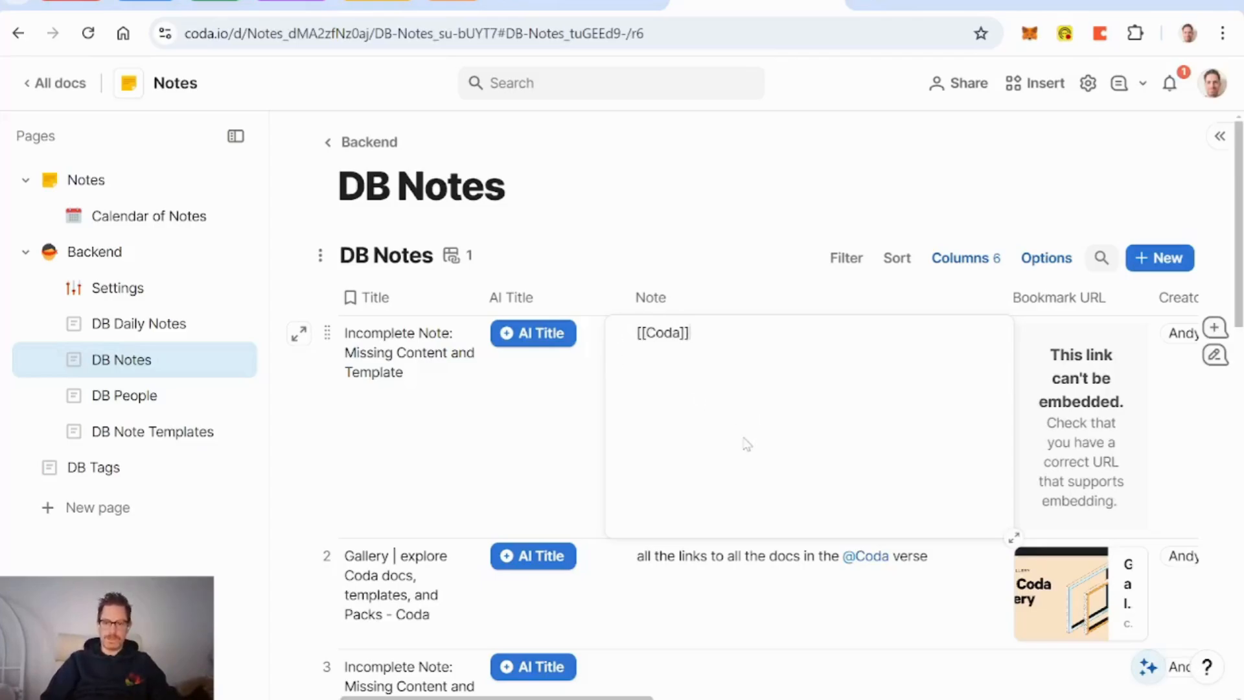
# Step: Delete the leftover [[Coda text so the first note's Note cell is empty
pyautogui.press('Tab')
pyautogui.press('Tab')
pyautogui.press('Tab')
pyautogui.press('Tab')
pyautogui.press('Tab')
pyautogui.press('Tab')
pyautogui.press('Tab')
pyautogui.press('Tab')
pyautogui.press('Tab')
pyautogui.press('Tab')
pyautogui.press('Tab')
pyautogui.press('Tab')
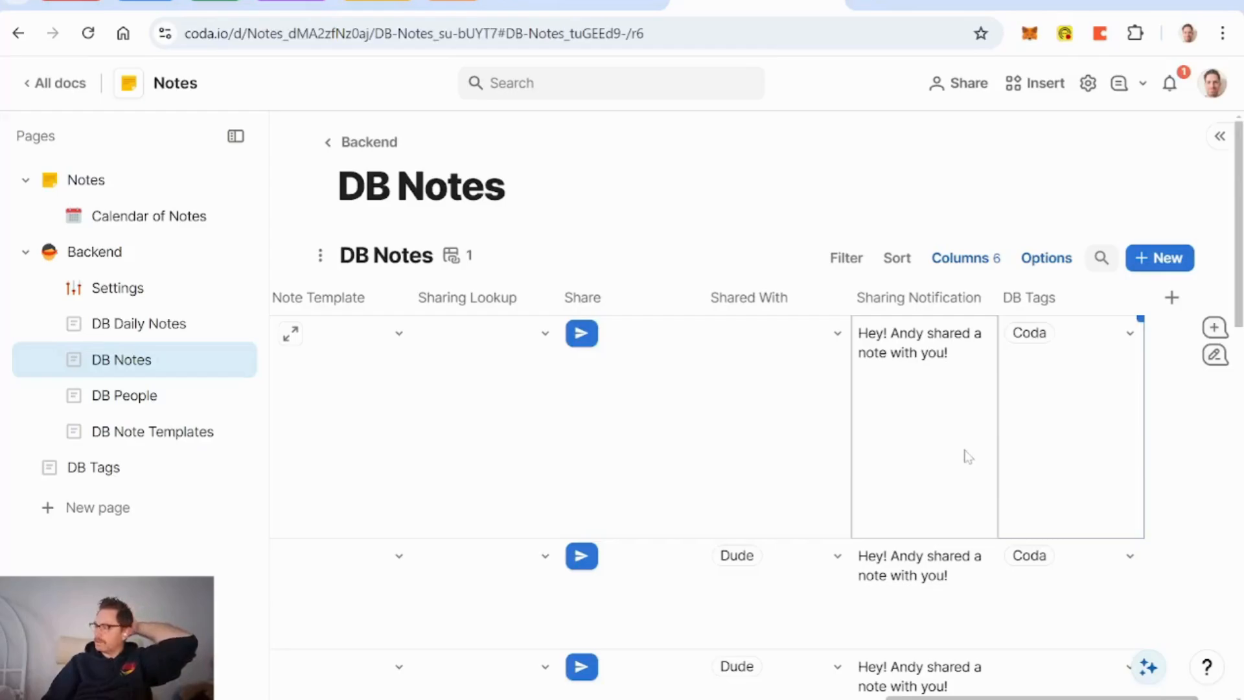
pyautogui.hscroll(-10, 968, 457)
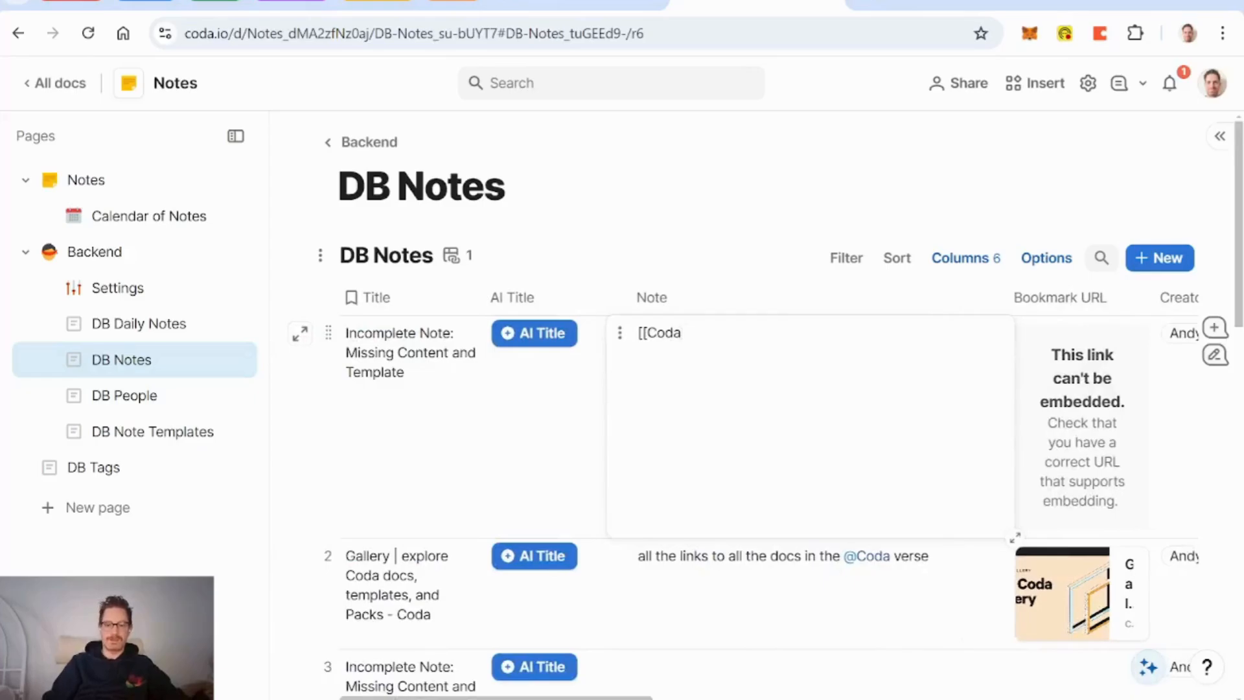
pyautogui.press('BackSpace')
pyautogui.press('BackSpace')
pyautogui.press('BackSpace')
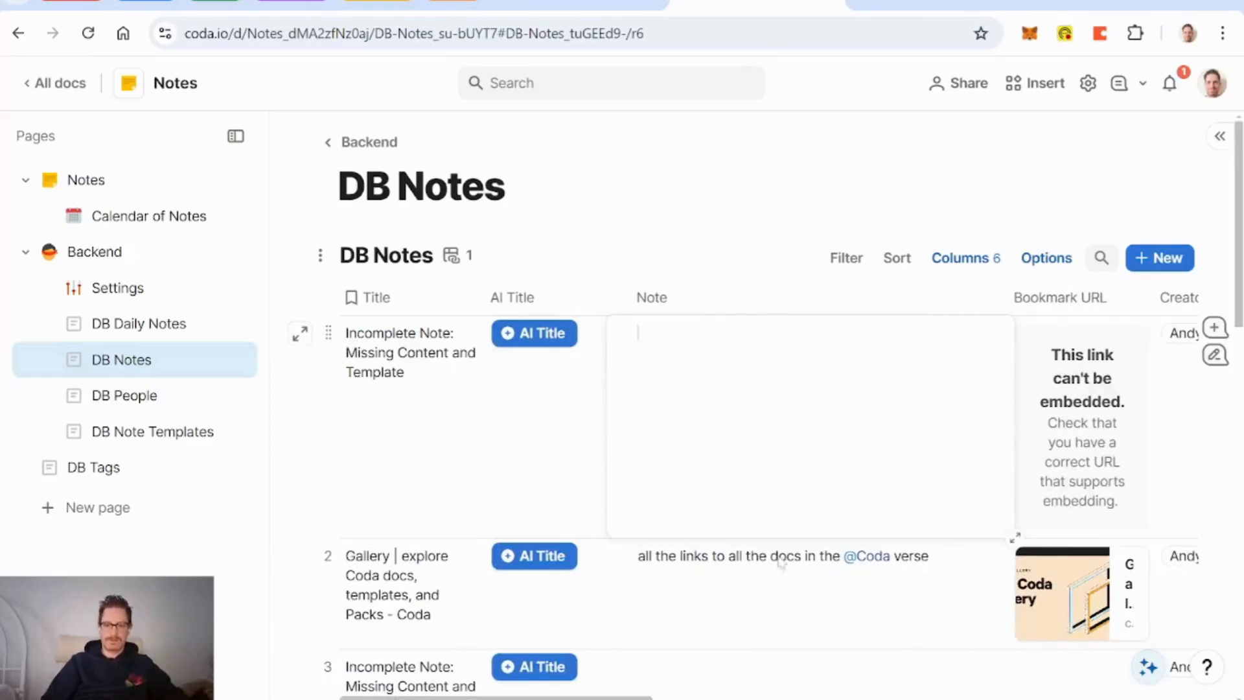
pyautogui.scroll(-5, 778, 624)
pyautogui.scroll(5, 777, 624)
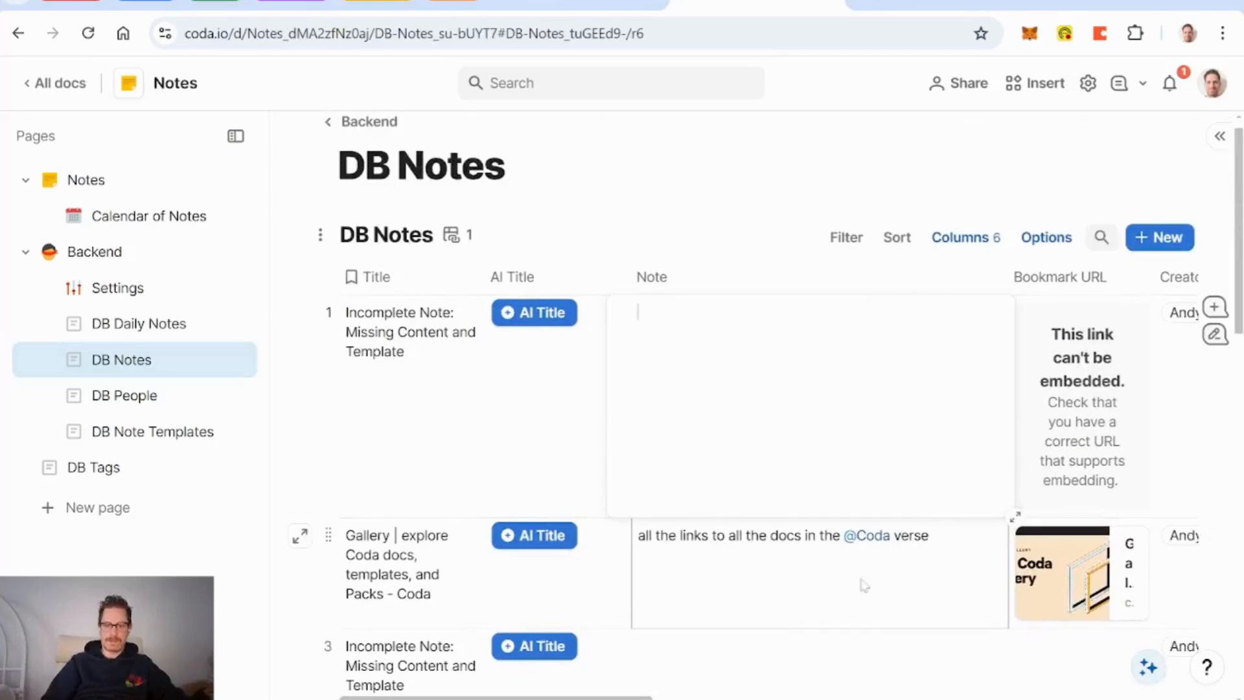
pyautogui.moveTo(865, 537)
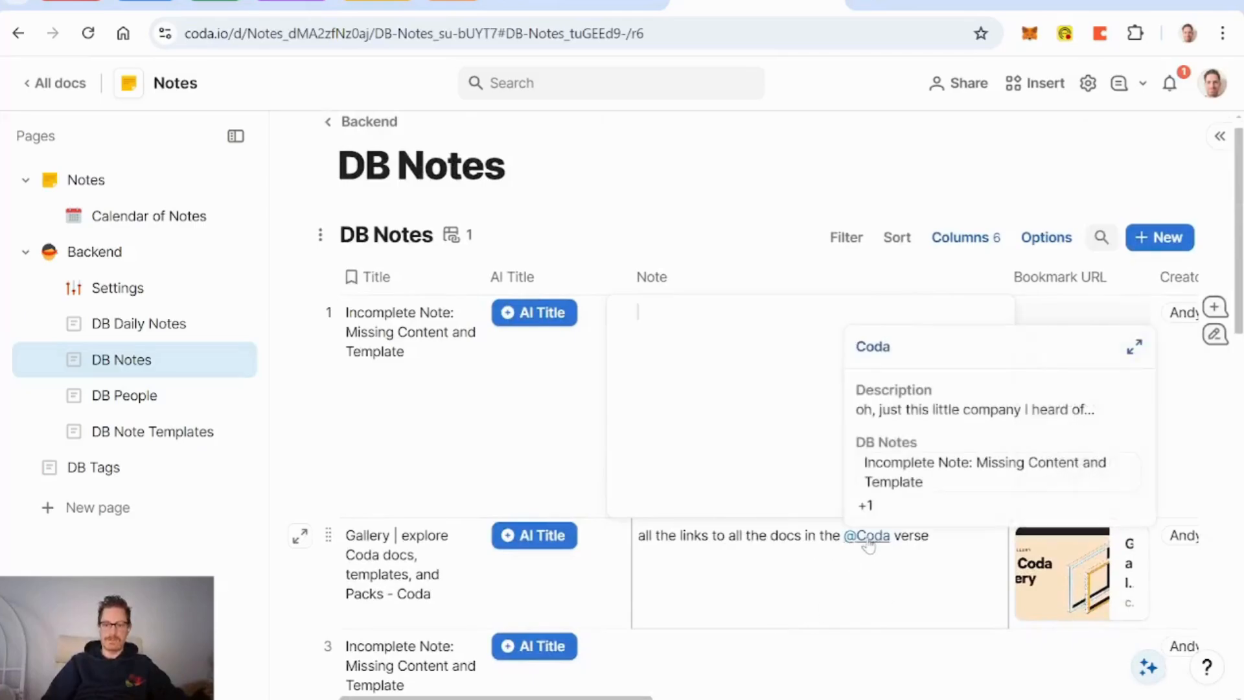
# Step: On the DB Tags page, paste the tags table below as a connected view
pyautogui.click(112, 468)
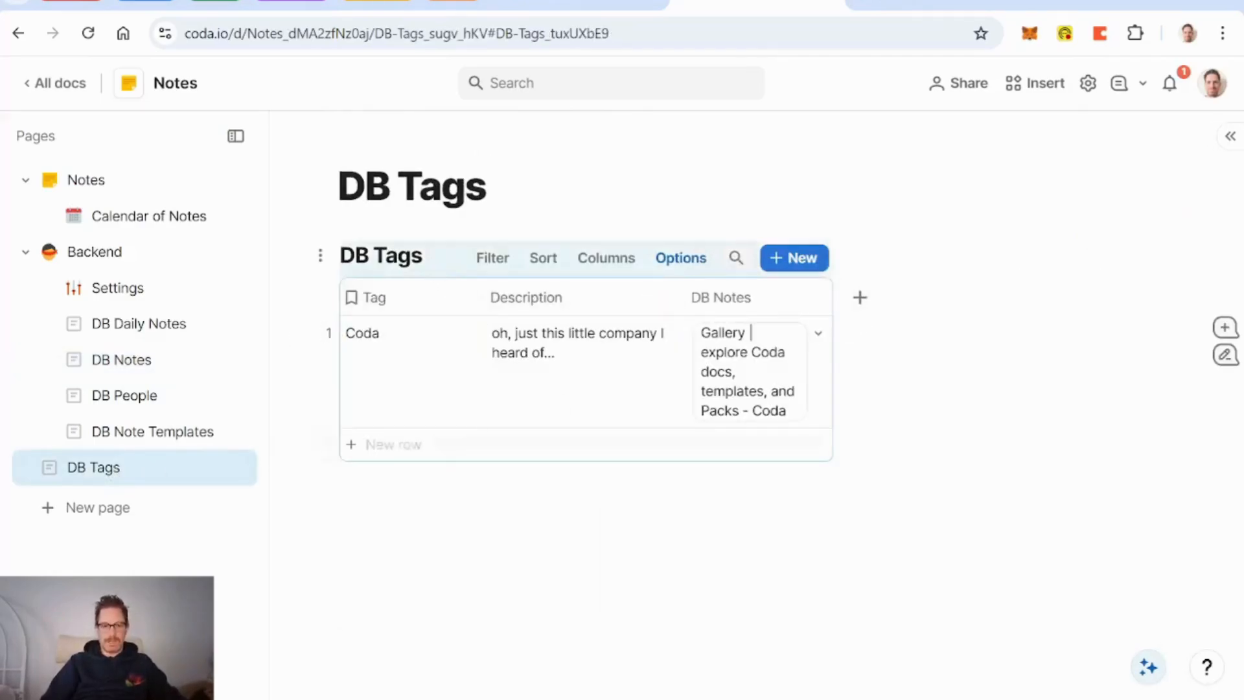
pyautogui.click(382, 498)
pyautogui.press('Return')
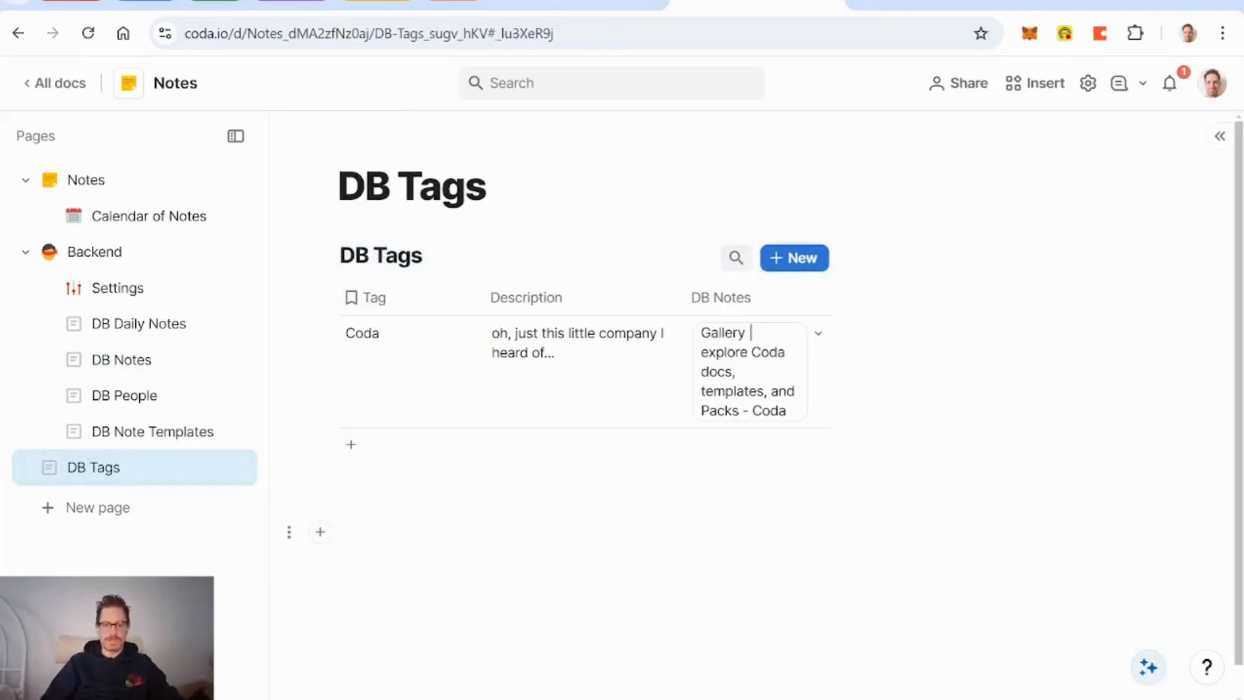
pyautogui.hotkey('ctrl', 'v')
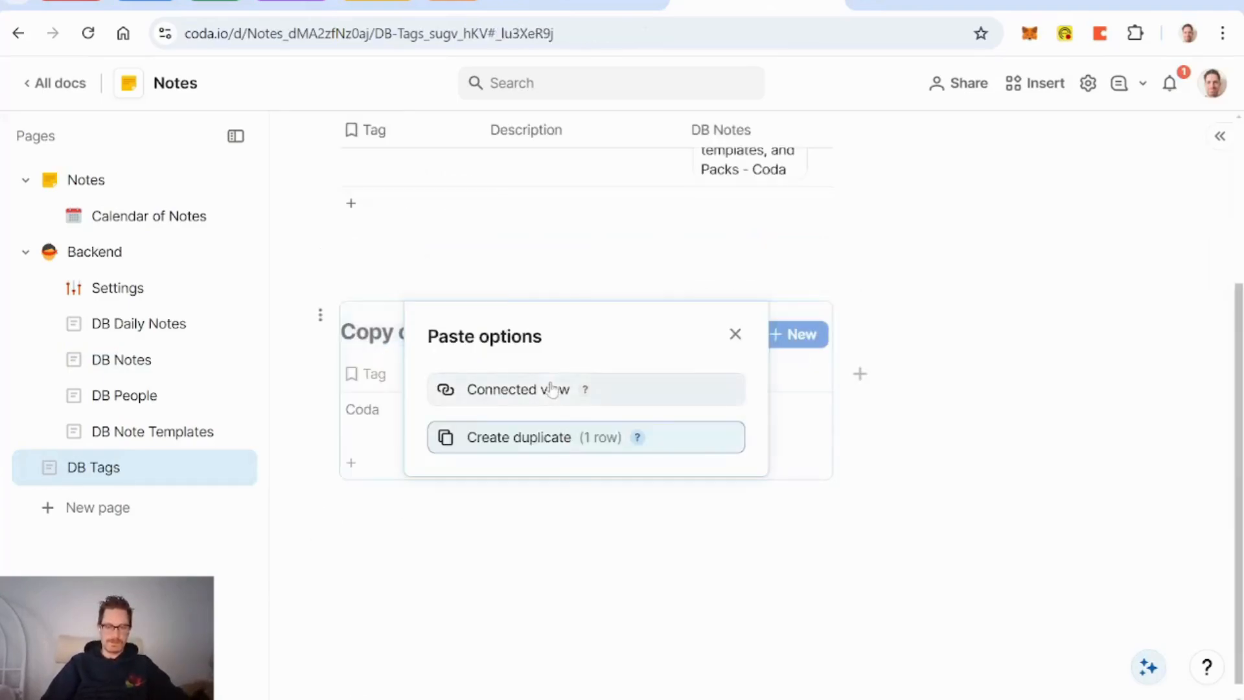
pyautogui.click(570, 392)
pyautogui.scroll(3, 666, 387)
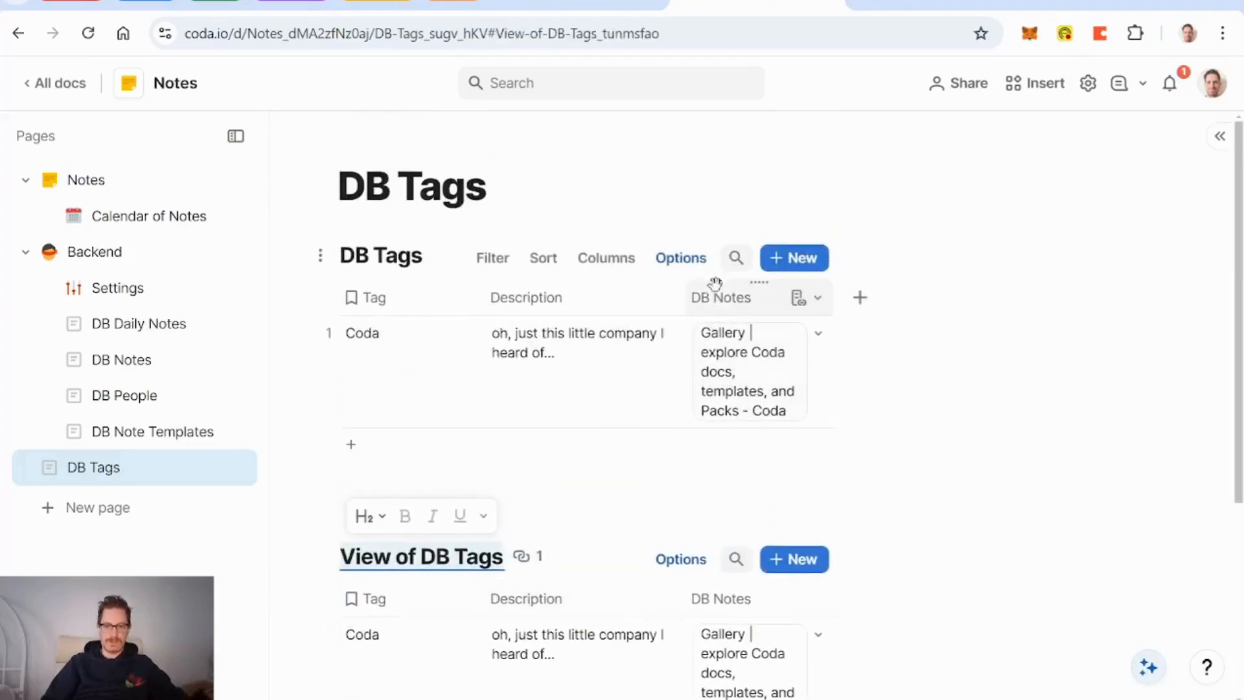
# Step: Hide the DB Notes column in the original DB Tags table
pyautogui.rightClick(724, 307)
pyautogui.moveTo(883, 526)
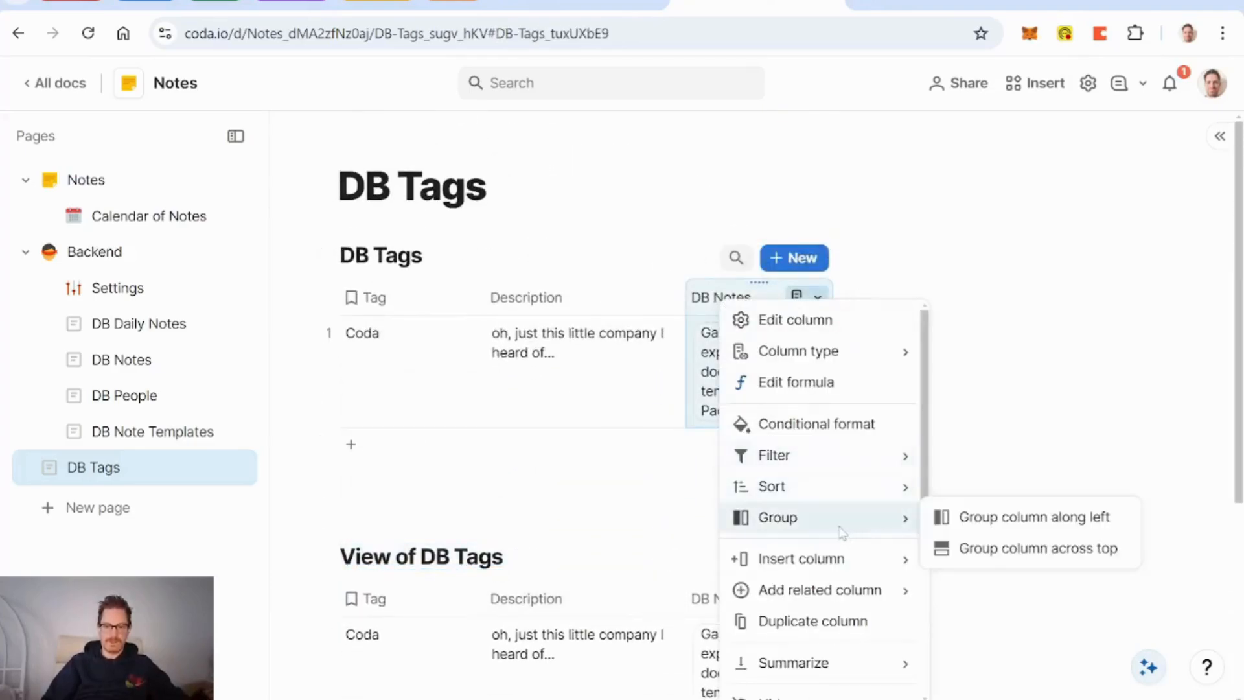
pyautogui.scroll(-4, 842, 533)
pyautogui.scroll(3, 842, 533)
pyautogui.moveTo(833, 454)
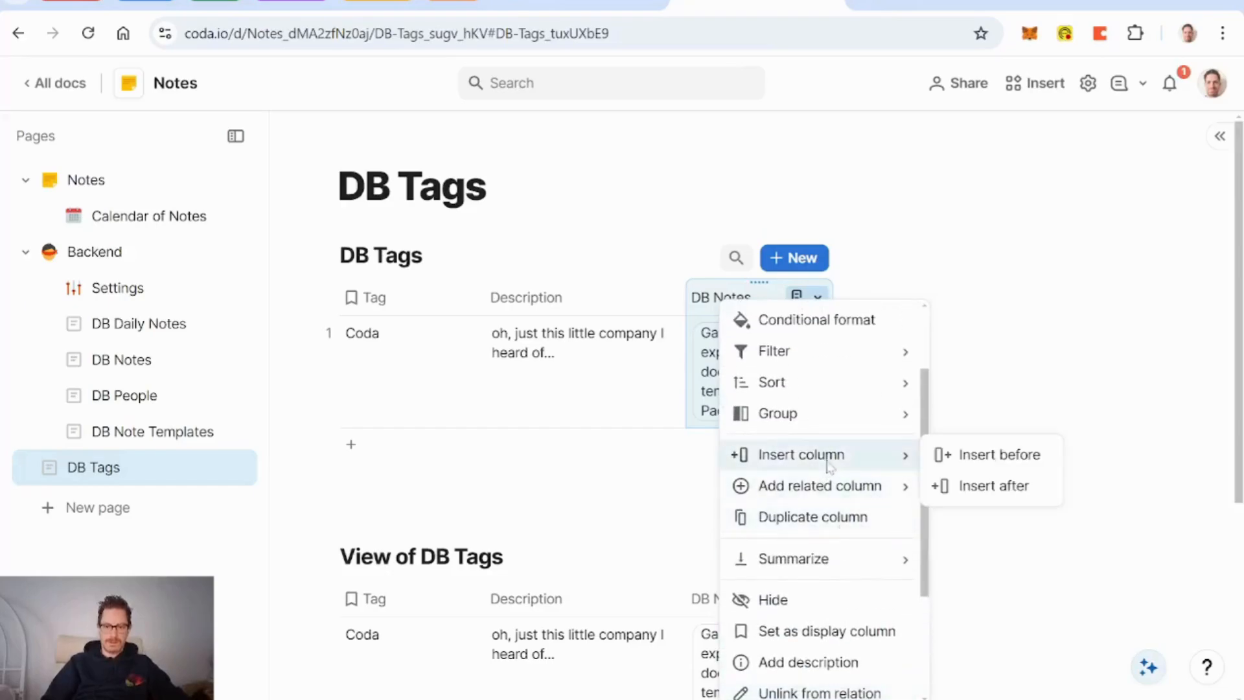
pyautogui.scroll(-3, 829, 464)
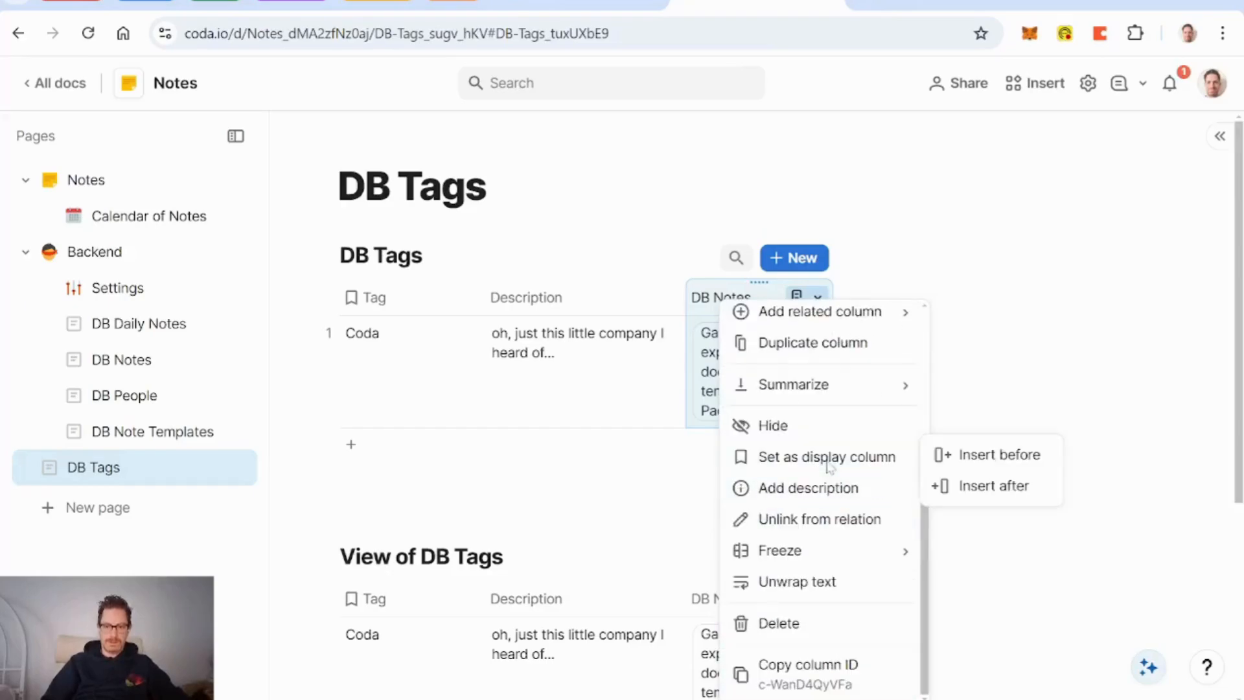
pyautogui.click(771, 425)
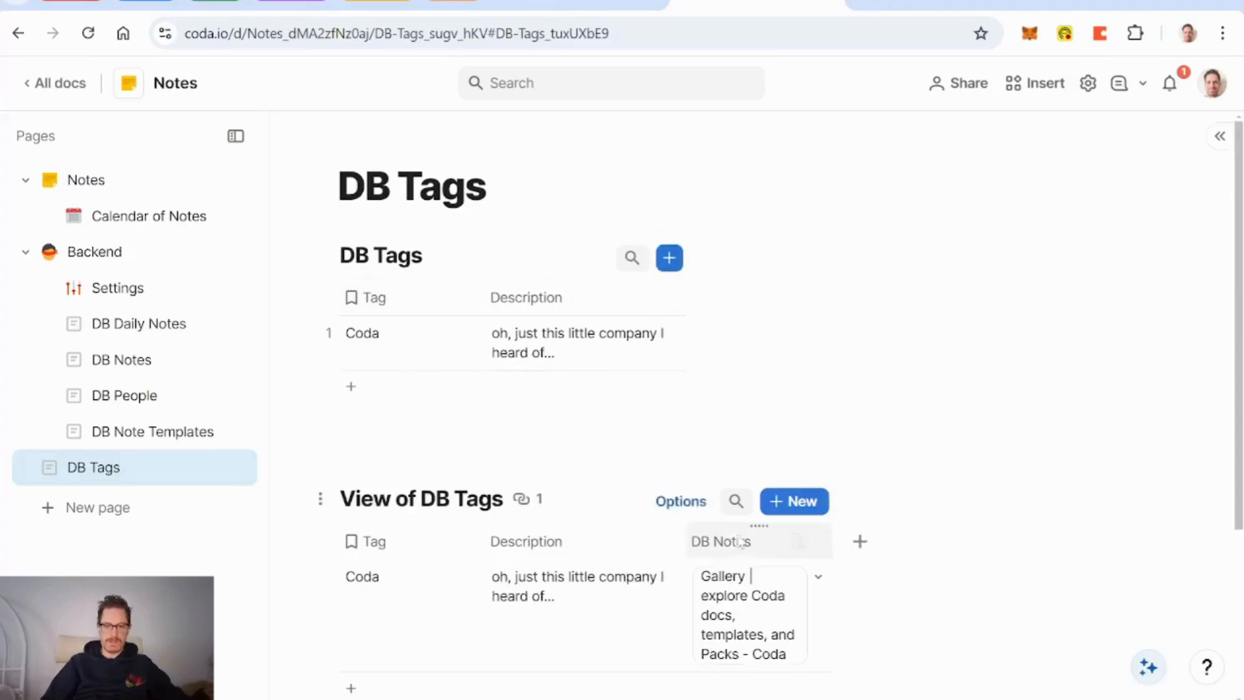
# Step: Add a column counting each tag's linked notes, named Note Count
pyautogui.click(818, 541)
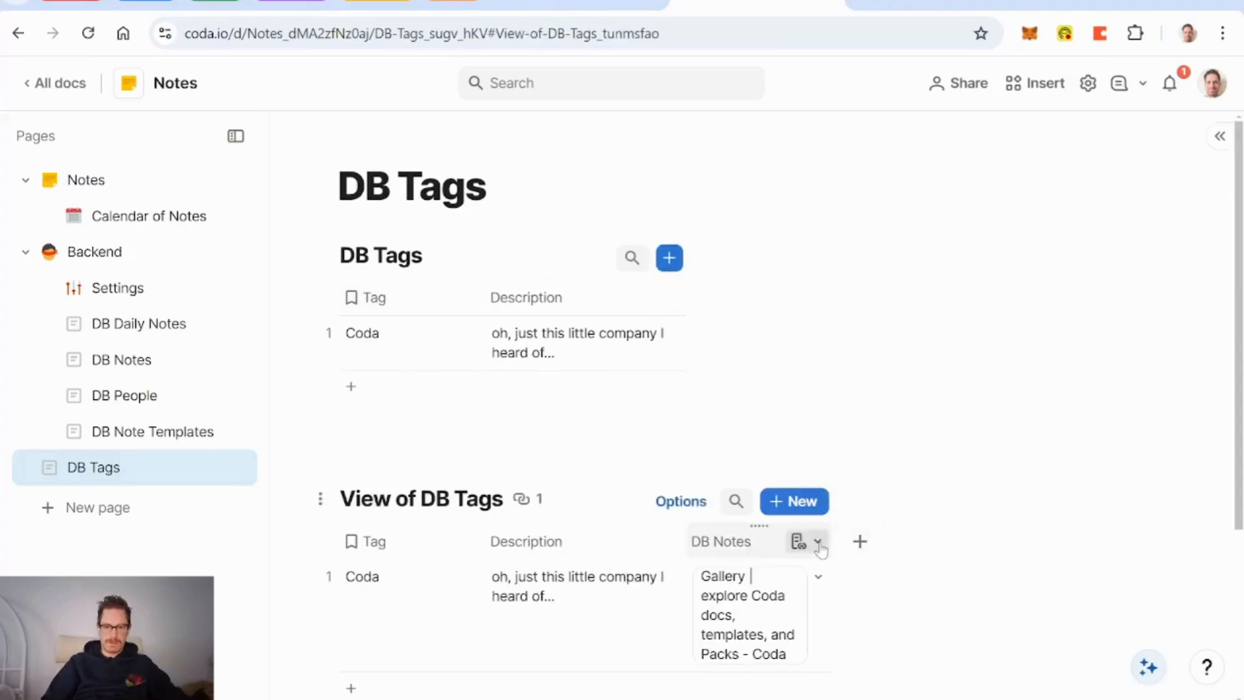
pyautogui.moveTo(924, 353)
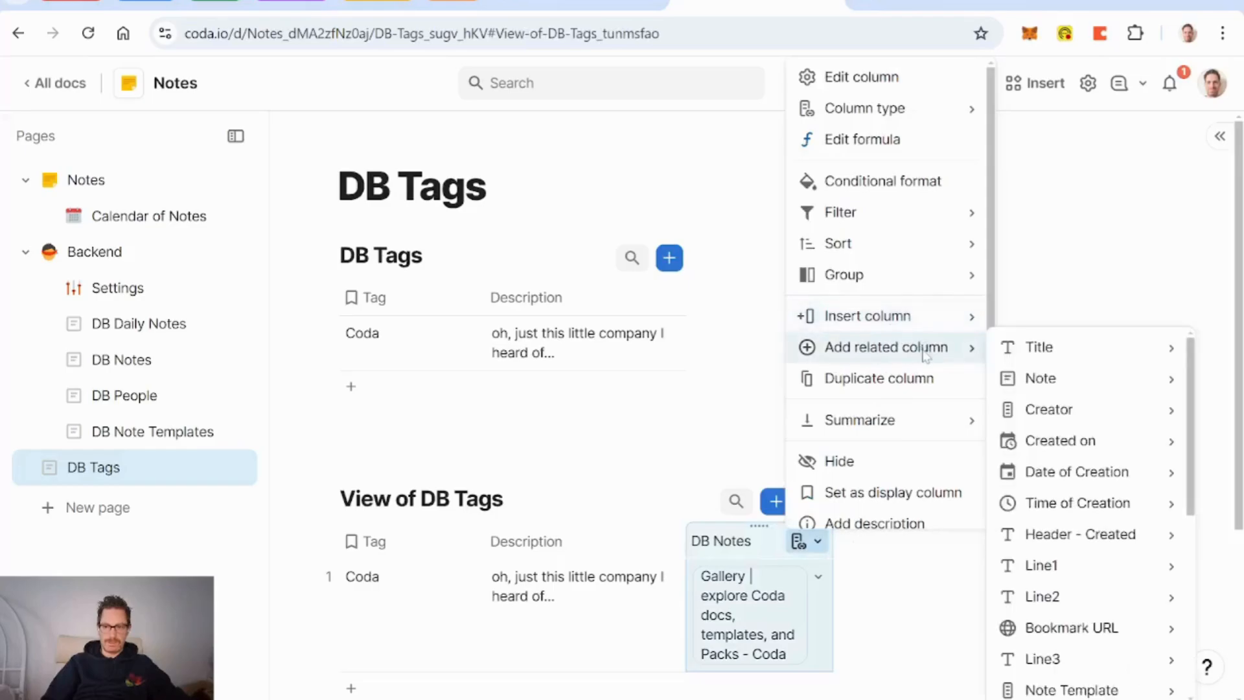
pyautogui.scroll(-3, 1095, 616)
pyautogui.scroll(2, 1106, 553)
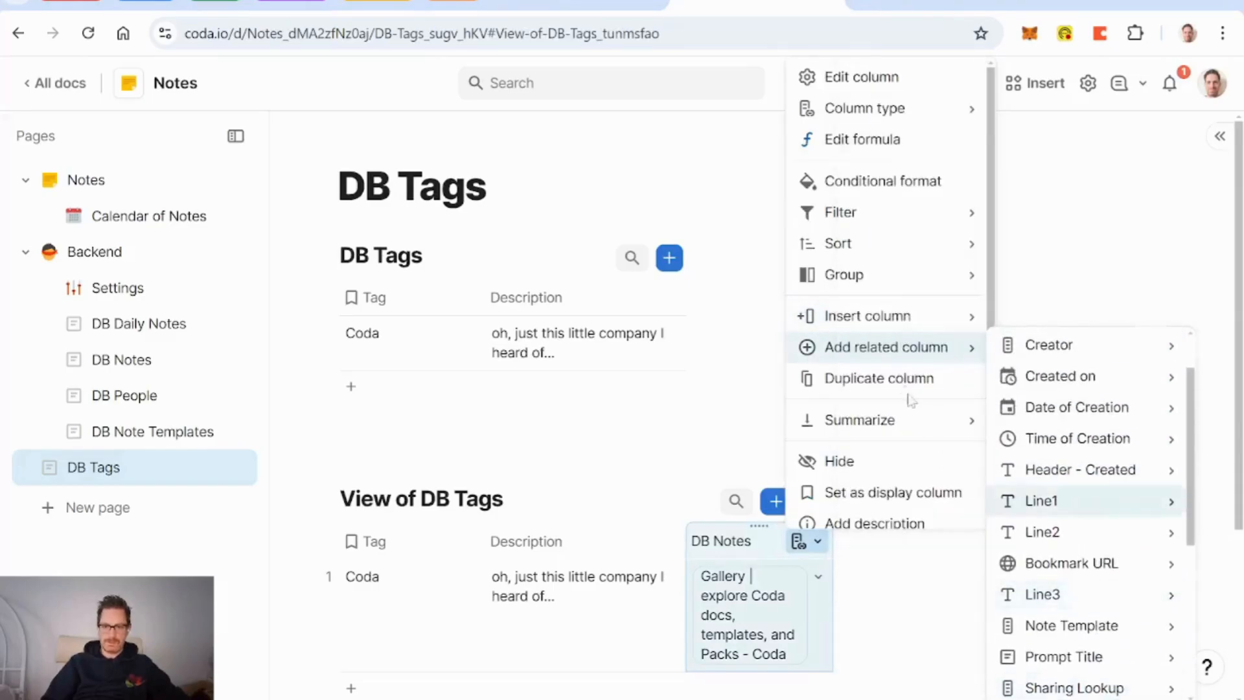
pyautogui.moveTo(886, 361)
pyautogui.scroll(-5, 1087, 441)
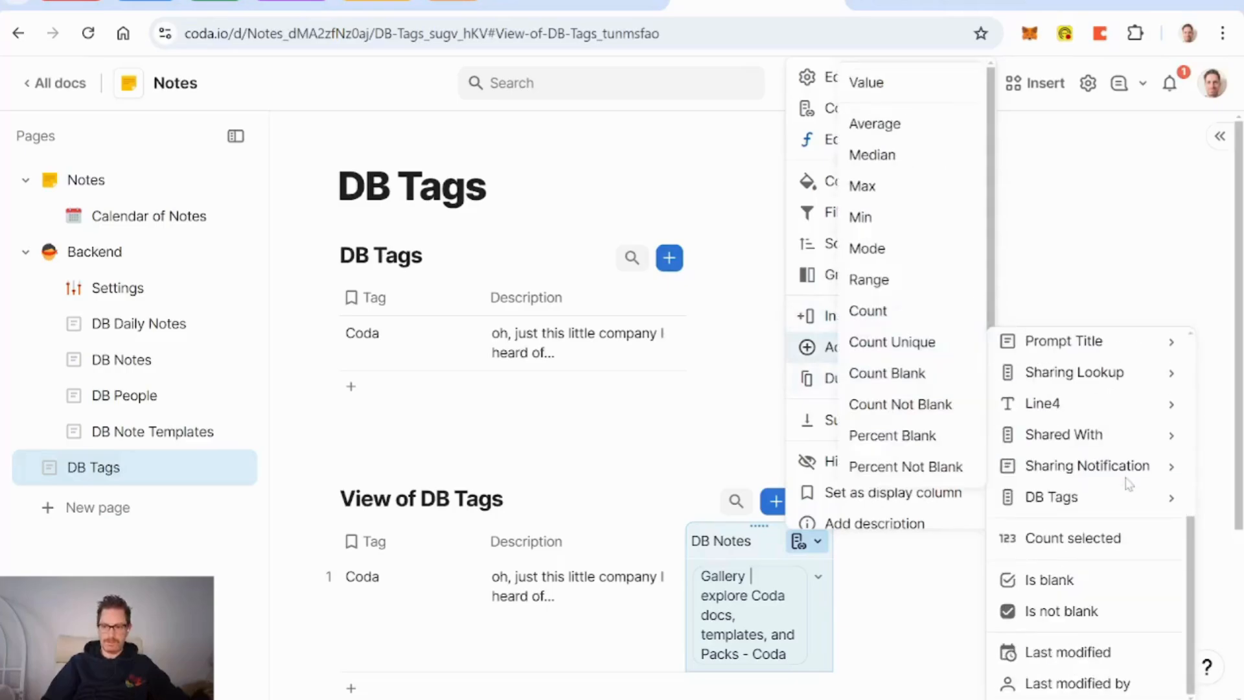
pyautogui.click(1102, 541)
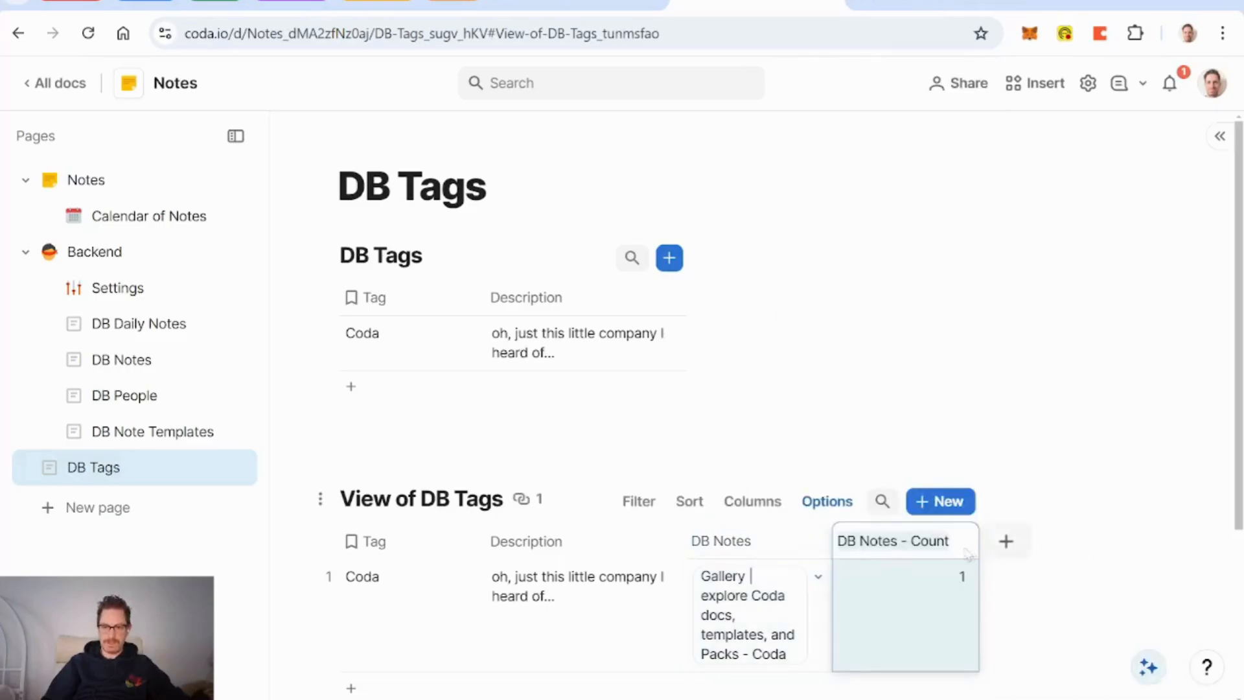
pyautogui.click(860, 541)
pyautogui.press('BackSpace')
pyautogui.press('BackSpace')
pyautogui.press('BackSpace')
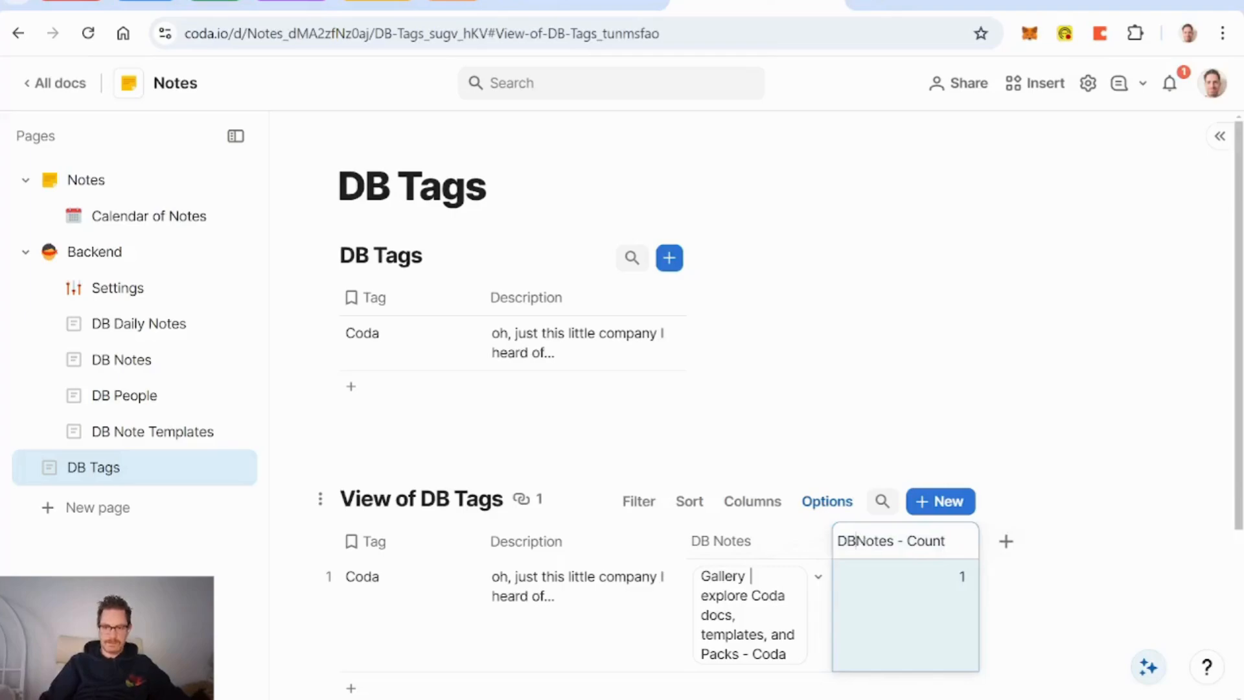
pyautogui.click(868, 541)
pyautogui.press('Delete')
pyautogui.press('Delete')
pyautogui.press('Delete')
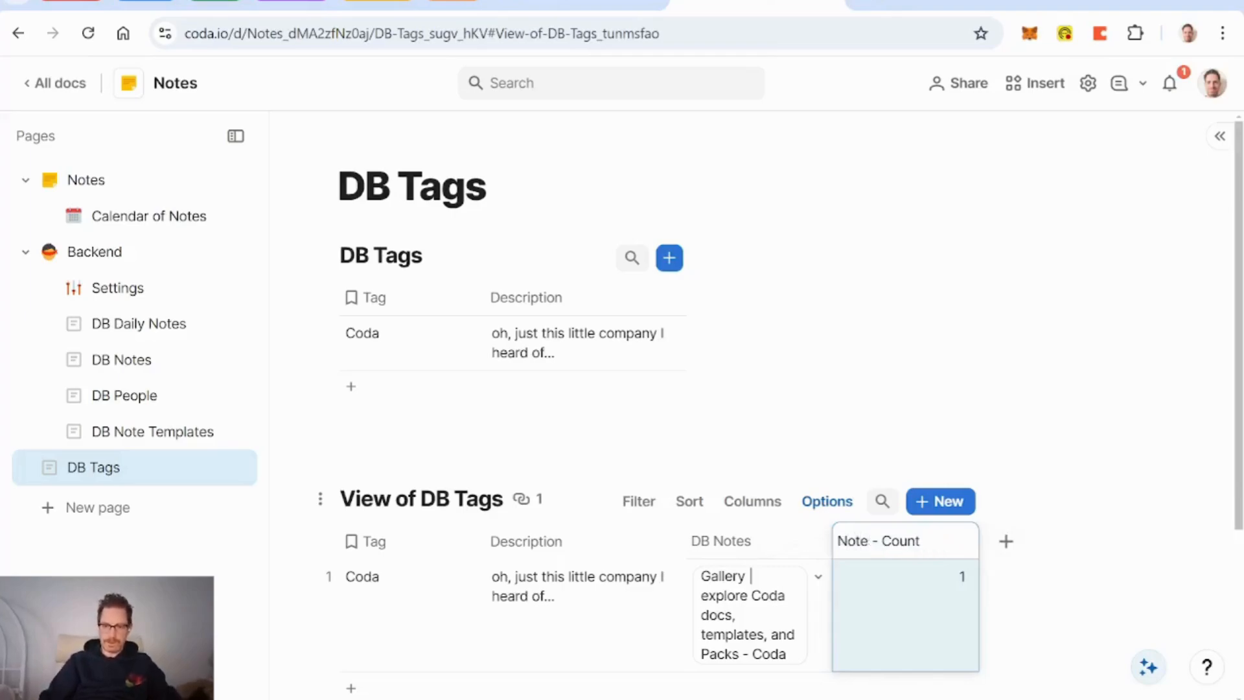
pyautogui.click(729, 546)
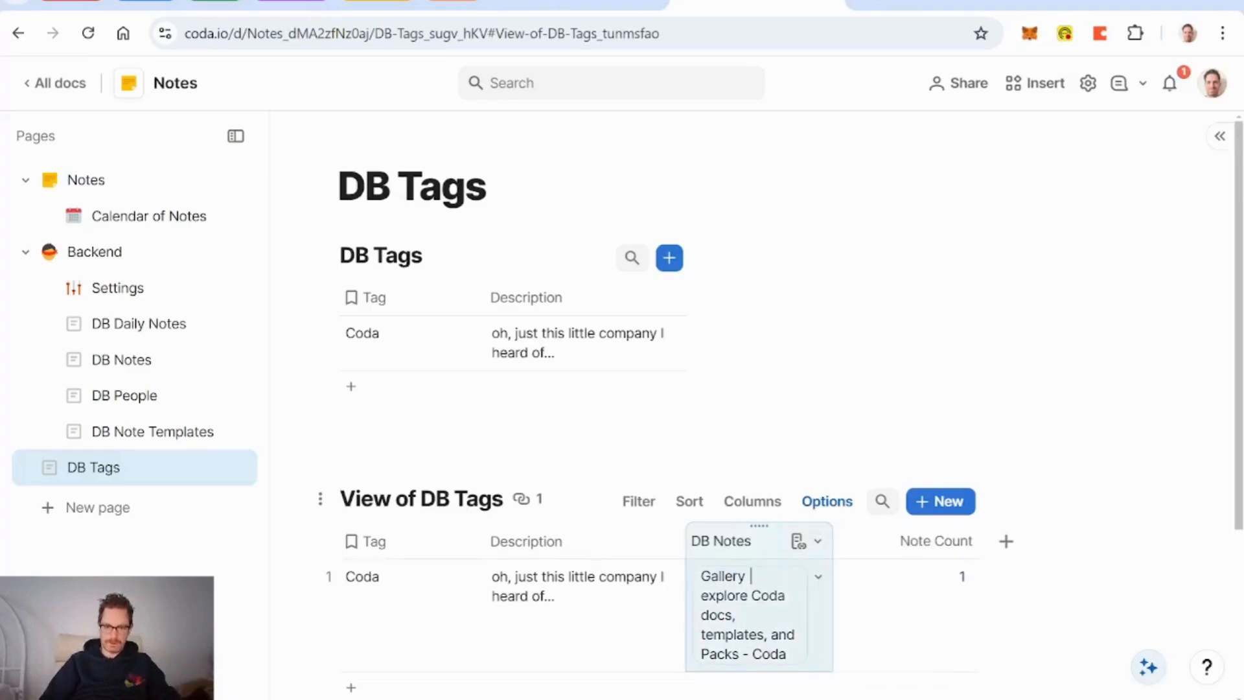
# Step: Rename the columns to Notes Count and Notes
pyautogui.click(922, 556)
pyautogui.click(922, 556)
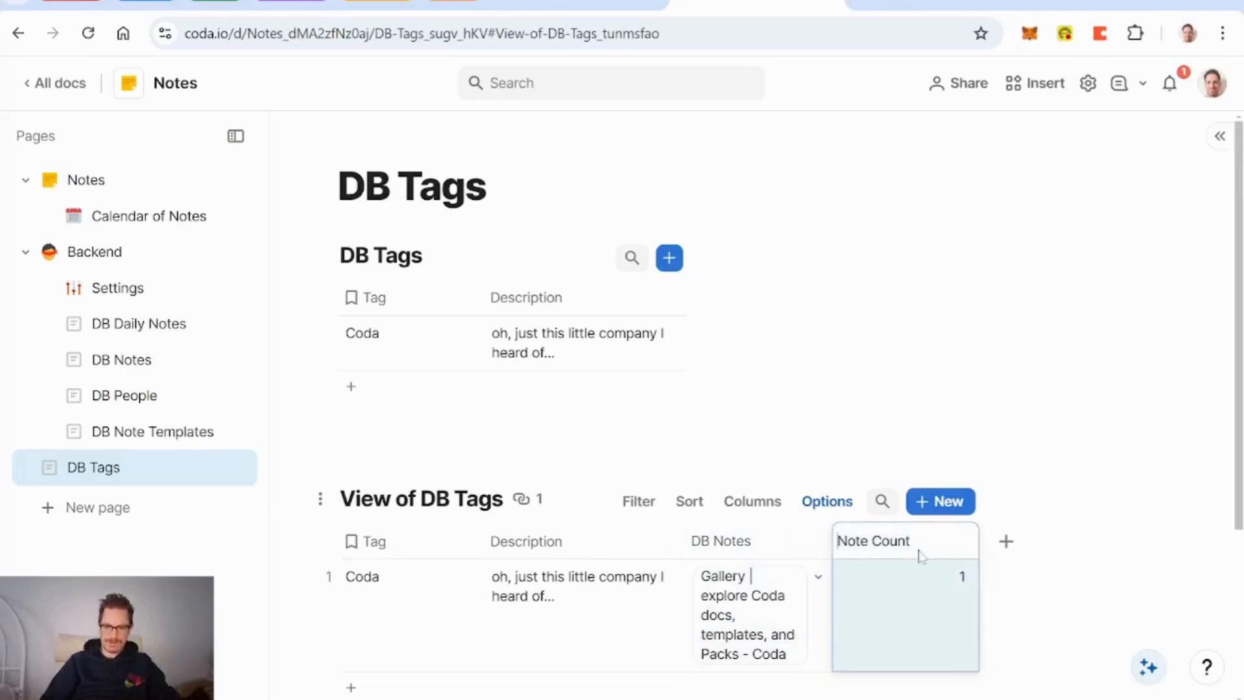
pyautogui.write('s')
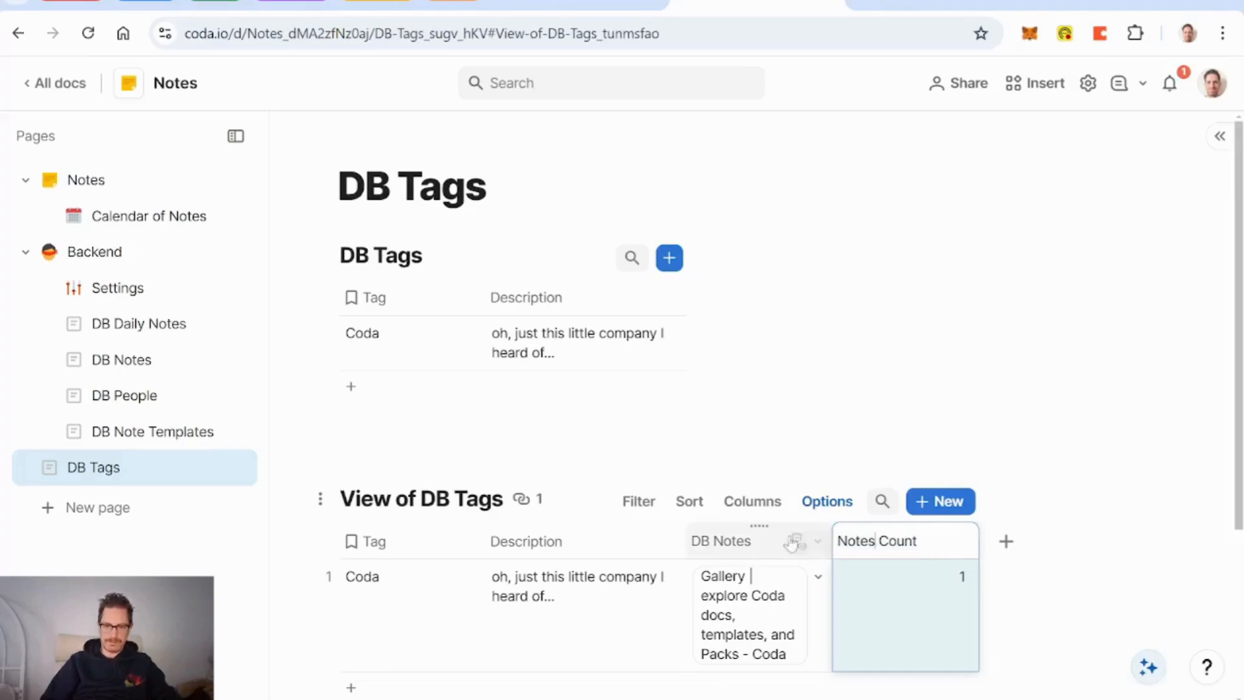
pyautogui.click(729, 541)
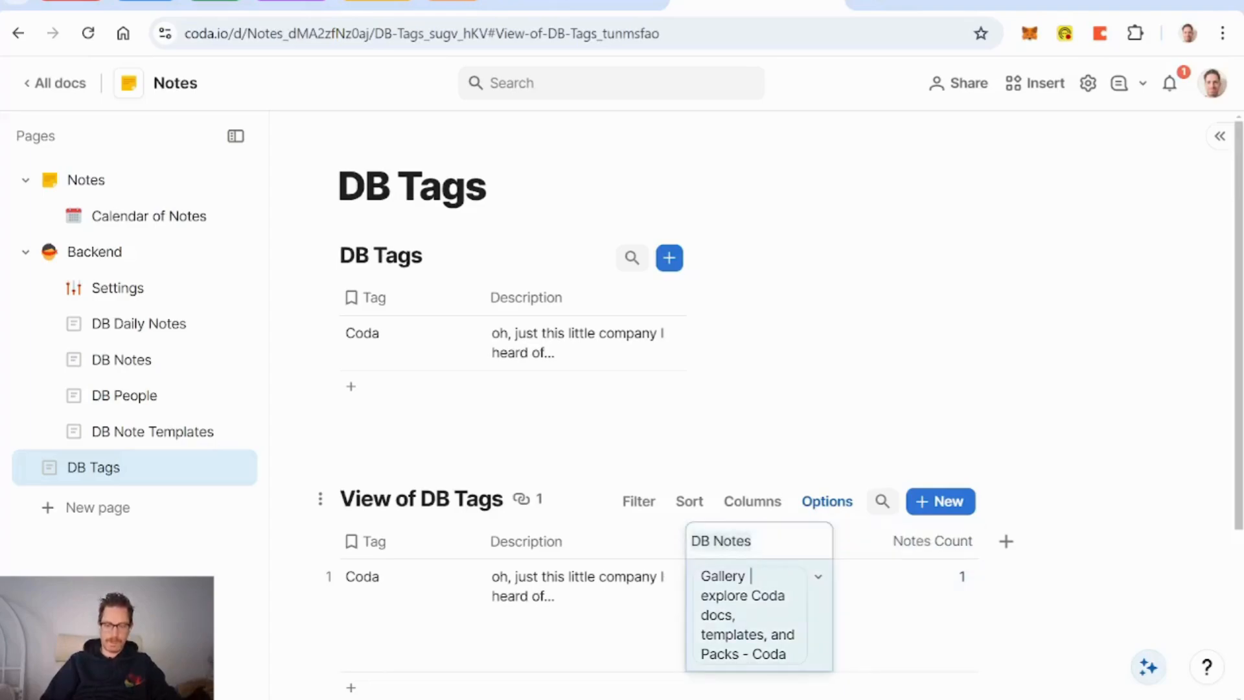
pyautogui.press('Home')
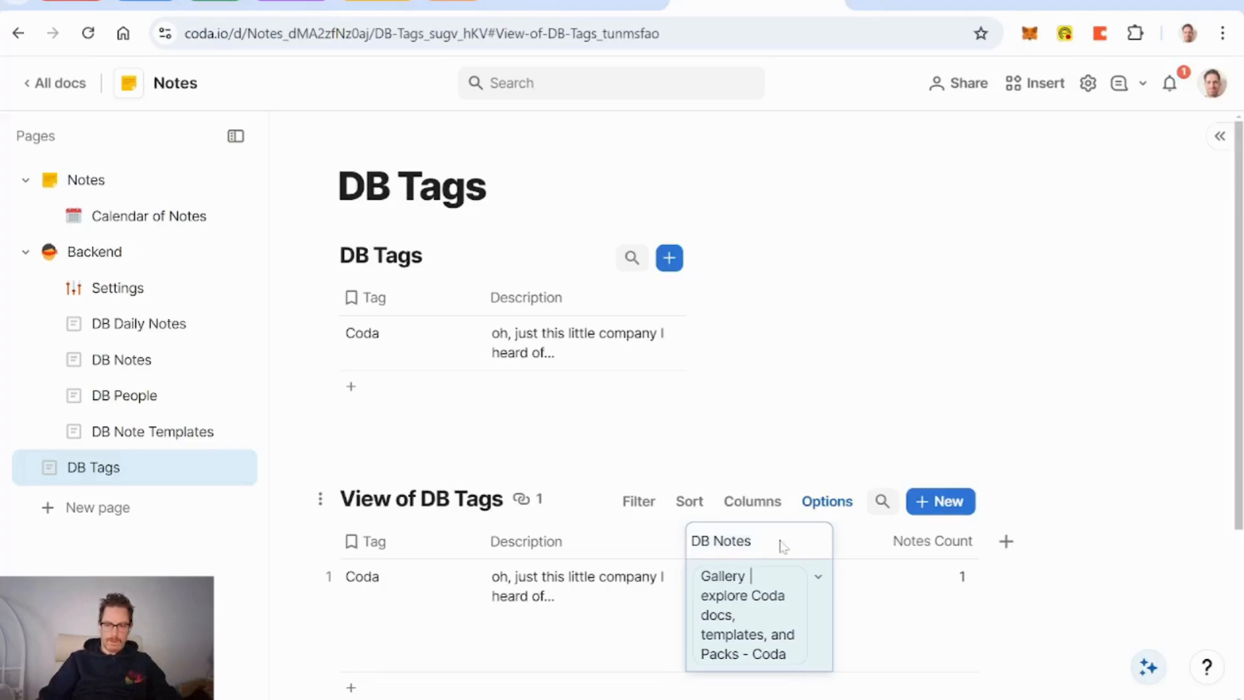
pyautogui.press('Delete')
pyautogui.press('Delete')
pyautogui.press('Delete')
pyautogui.press('Return')
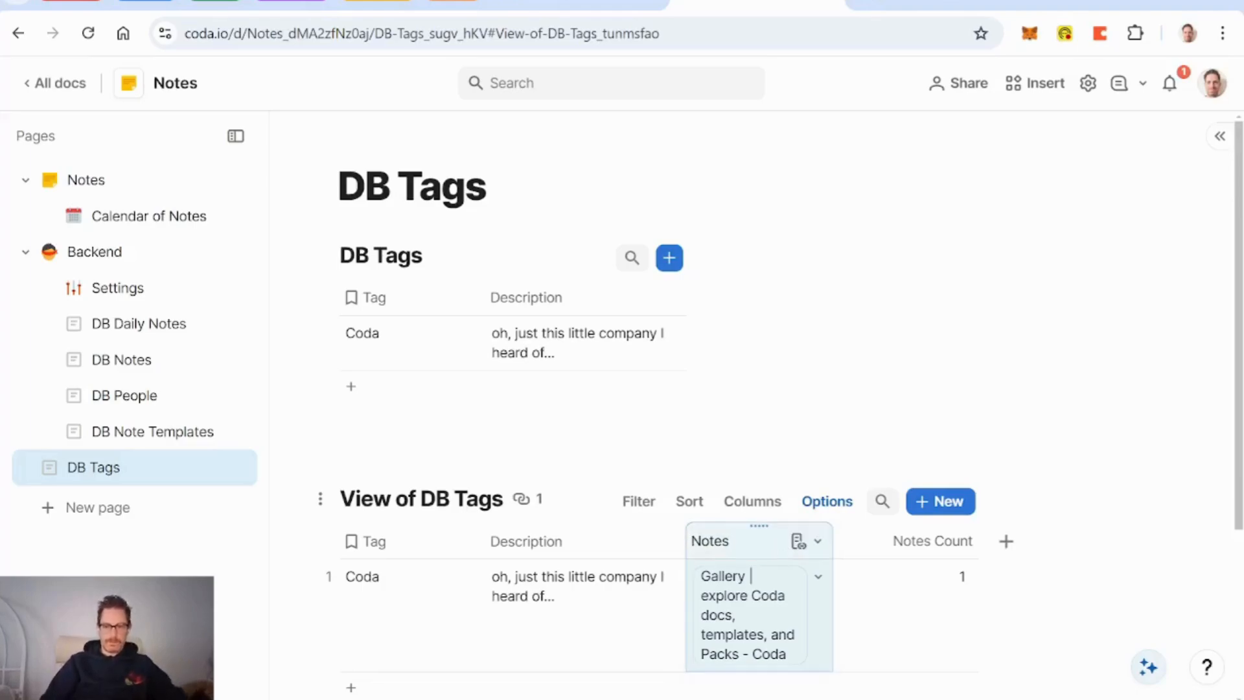
# Step: Unhide Notes Count in the top DB Tags table, then go to the Notes page
pyautogui.click(715, 300)
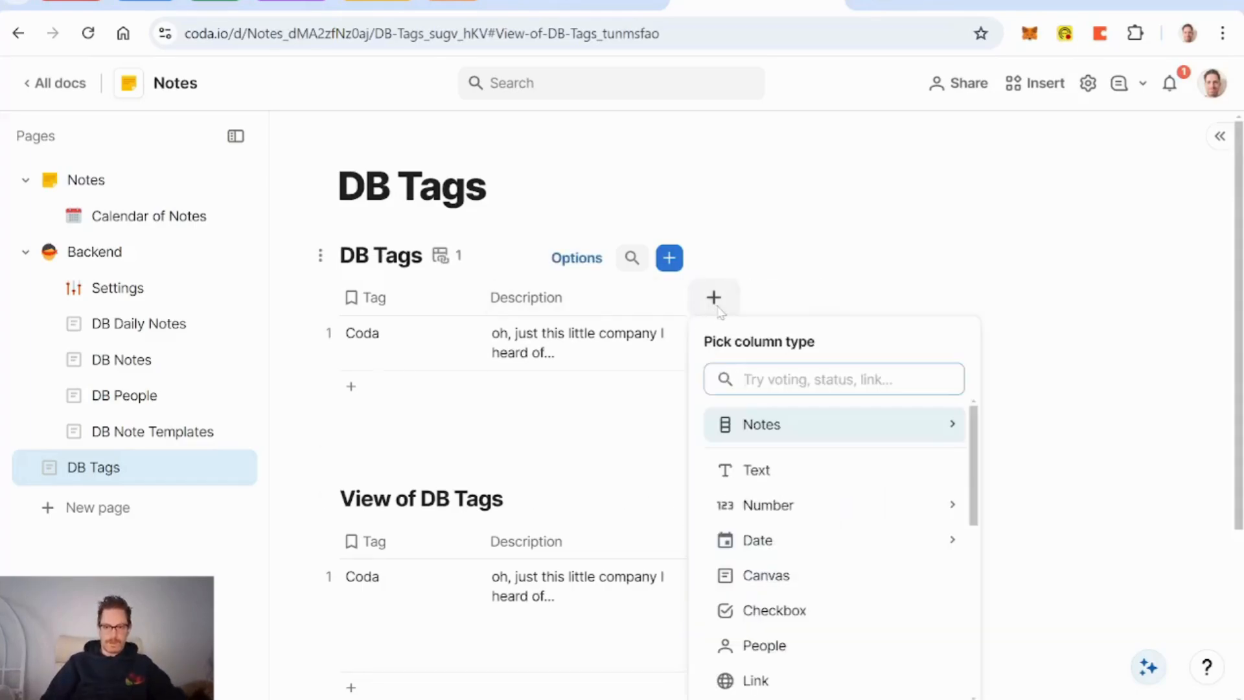
pyautogui.click(576, 258)
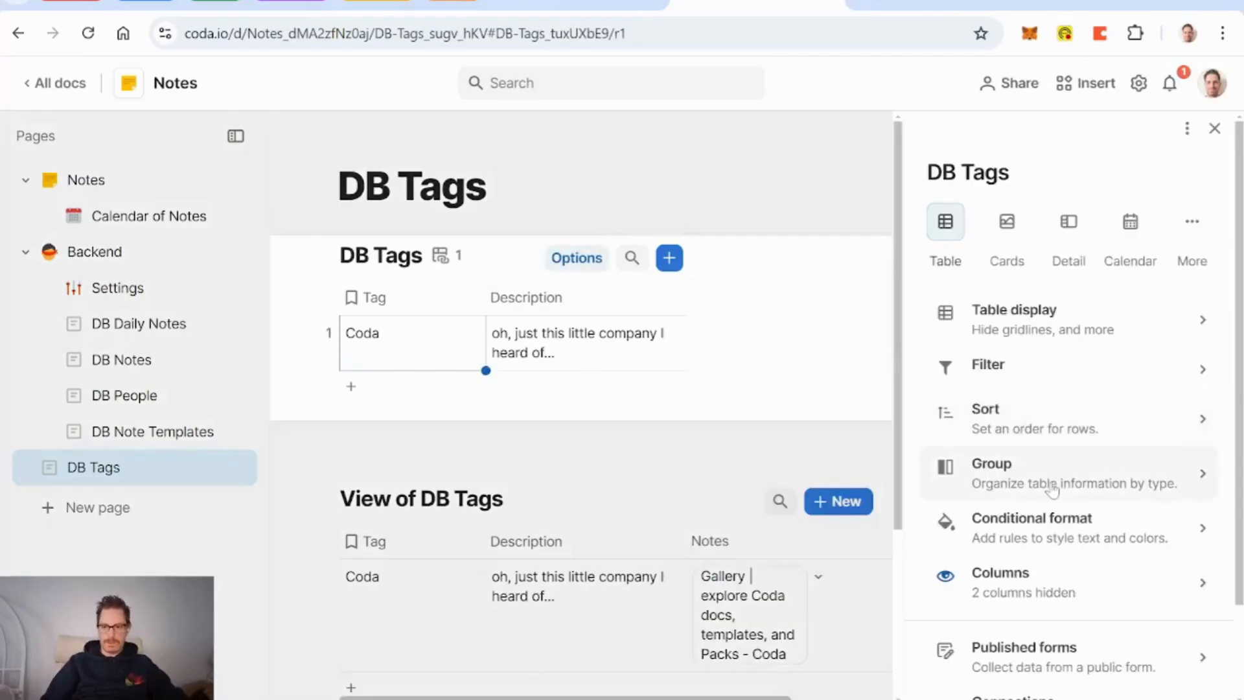
pyautogui.click(1036, 583)
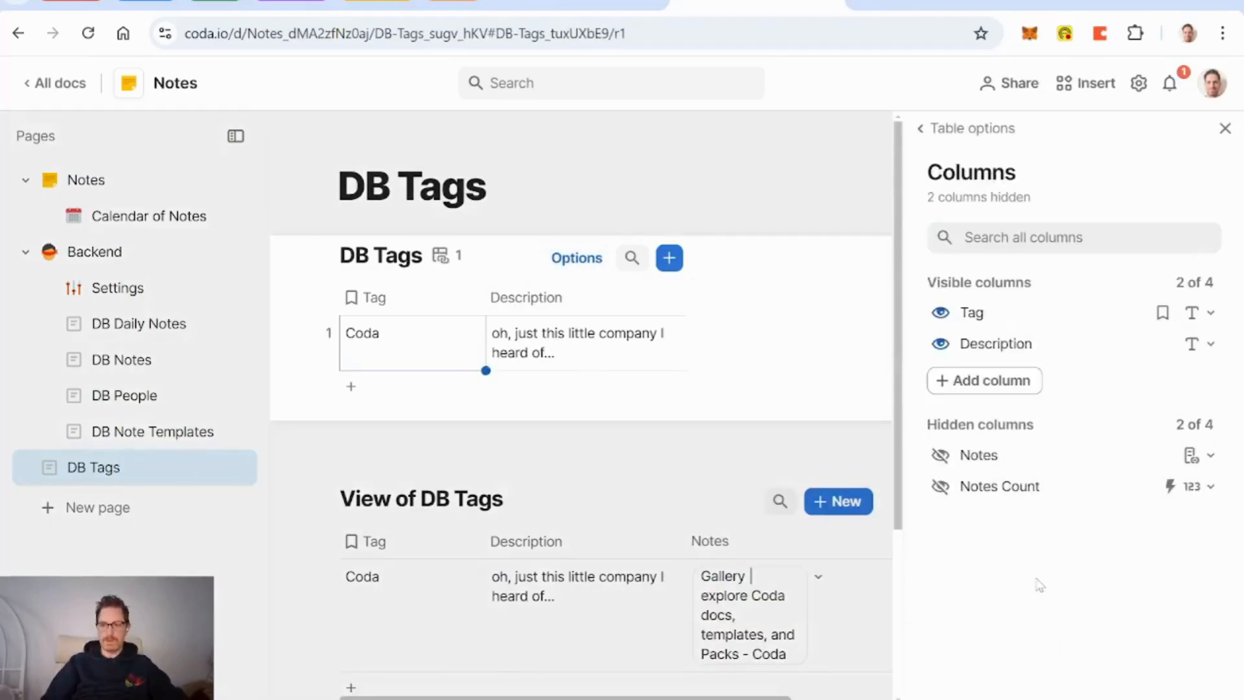
pyautogui.click(940, 487)
pyautogui.click(1225, 128)
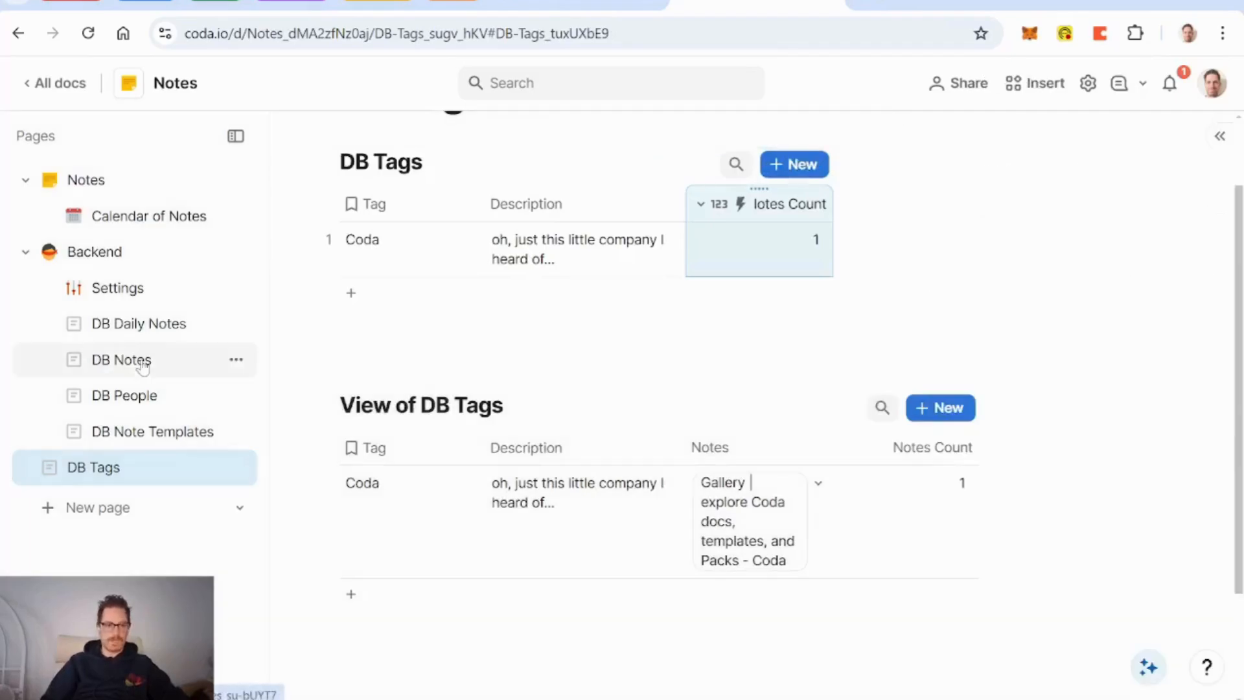
pyautogui.click(97, 183)
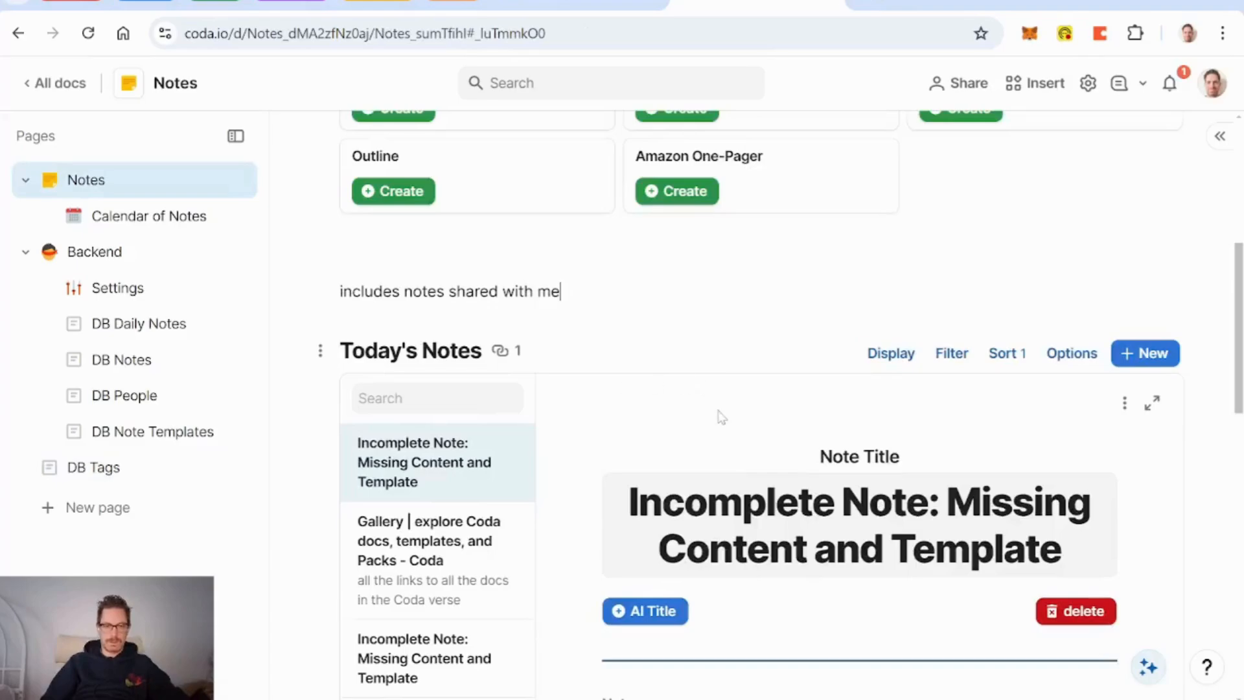
pyautogui.scroll(-8, 722, 416)
pyautogui.scroll(-7, 722, 417)
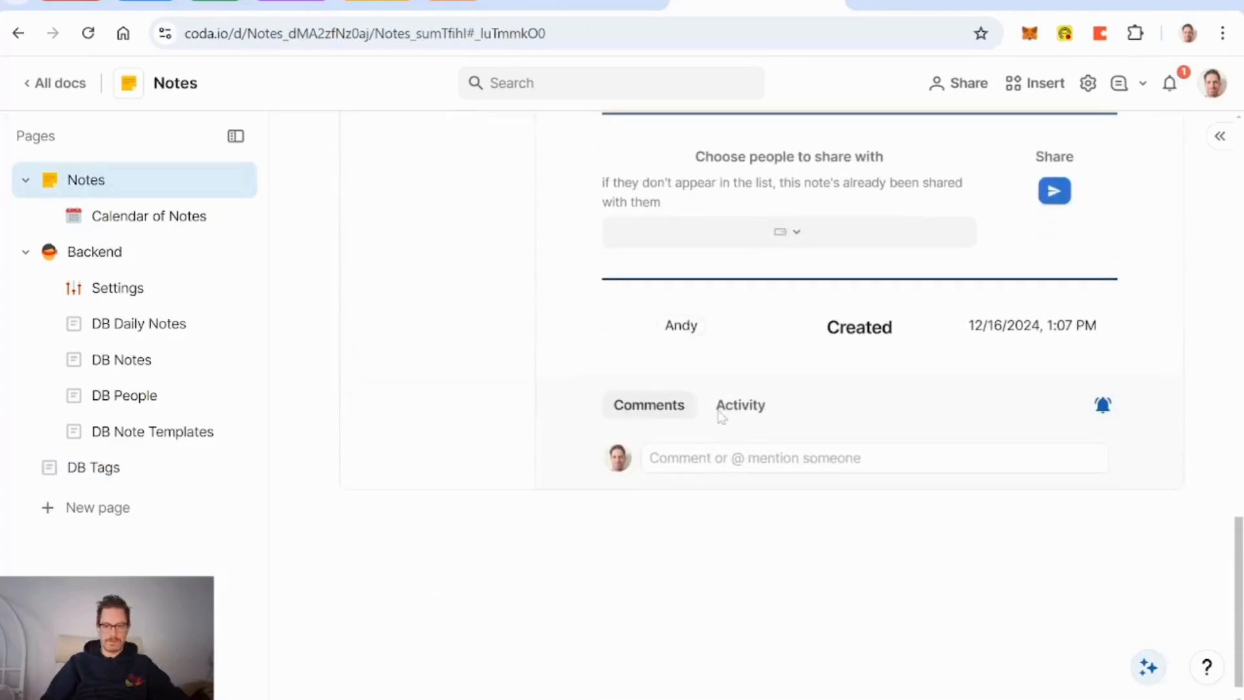
pyautogui.scroll(10, 722, 417)
pyautogui.scroll(-5, 720, 415)
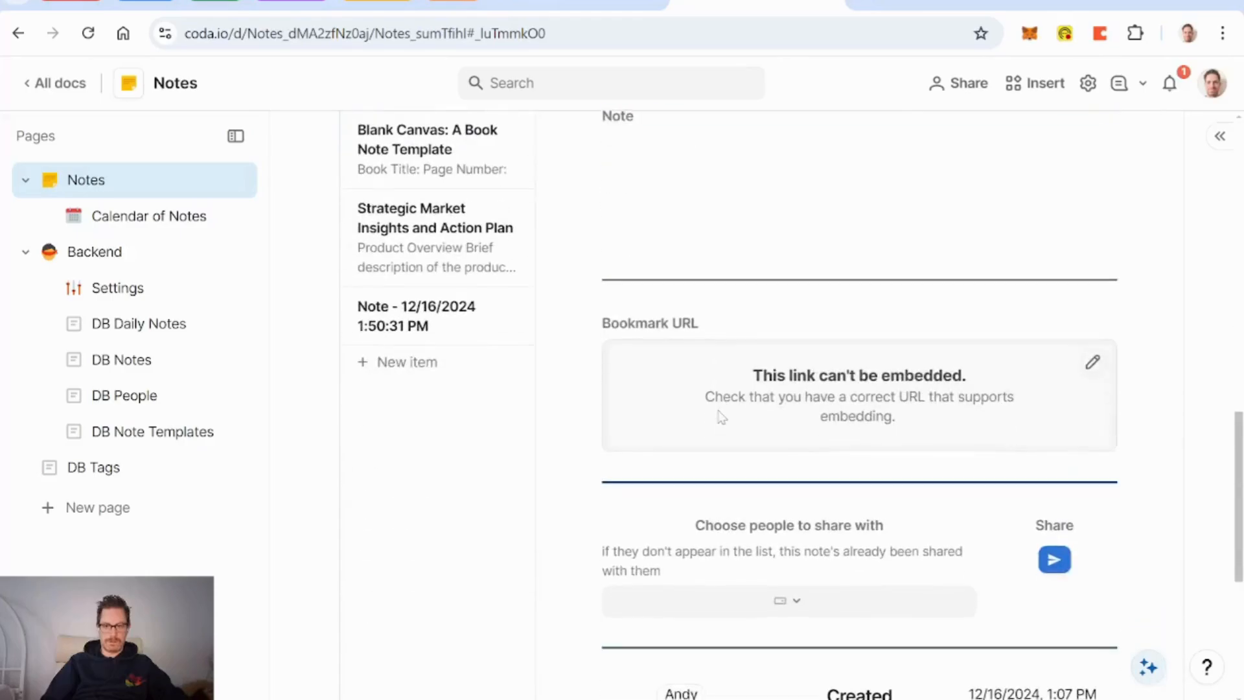
pyautogui.scroll(4, 717, 414)
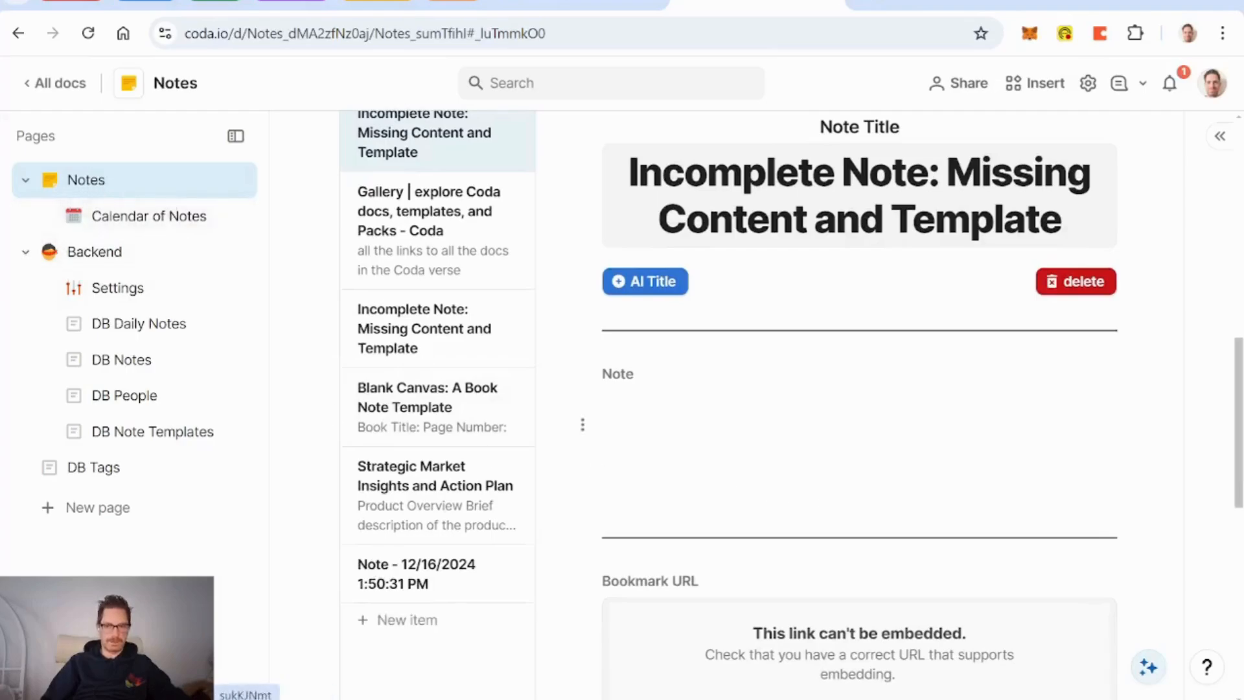
pyautogui.click(604, 425)
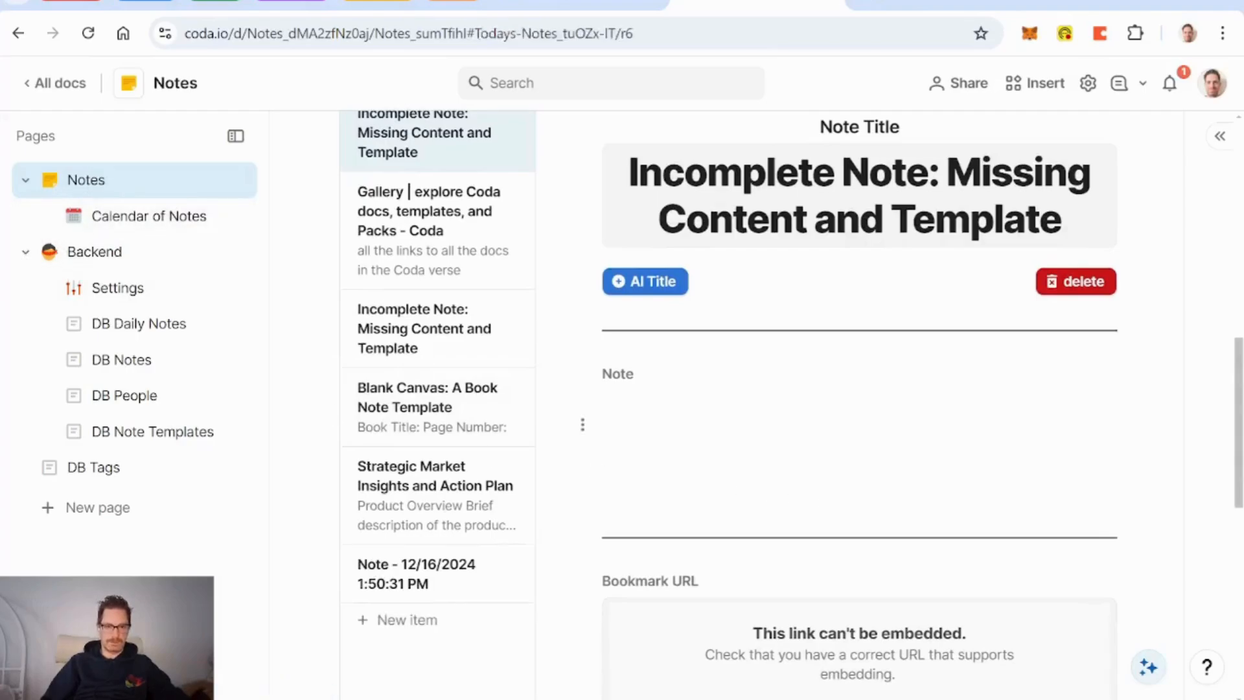
pyautogui.write('@Coda')
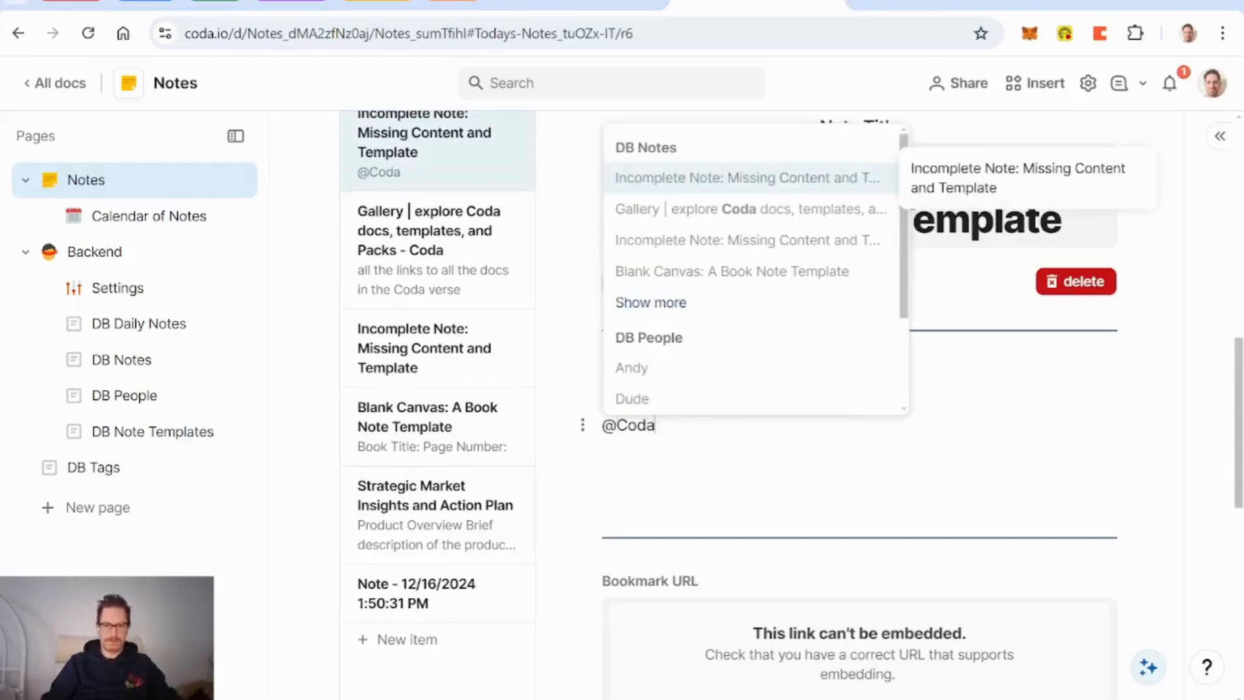
pyautogui.press('Return')
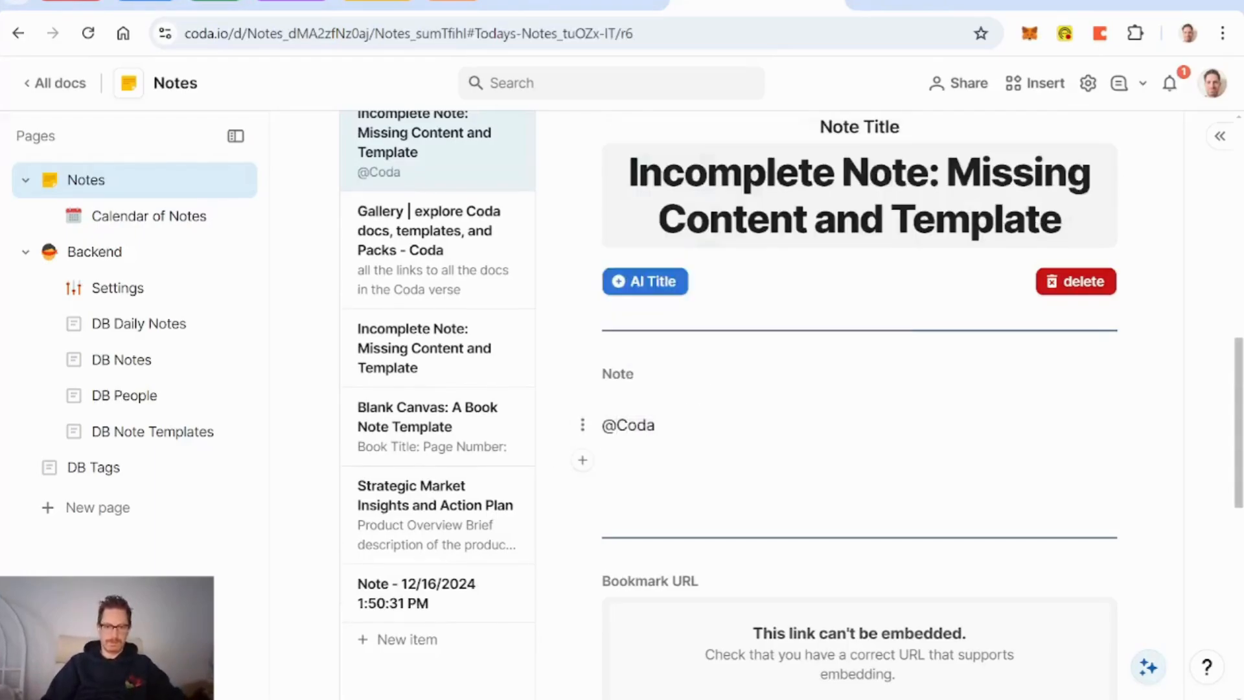
pyautogui.press('BackSpace')
pyautogui.press('BackSpace')
pyautogui.press('BackSpace')
pyautogui.press('BackSpace')
pyautogui.press('BackSpace')
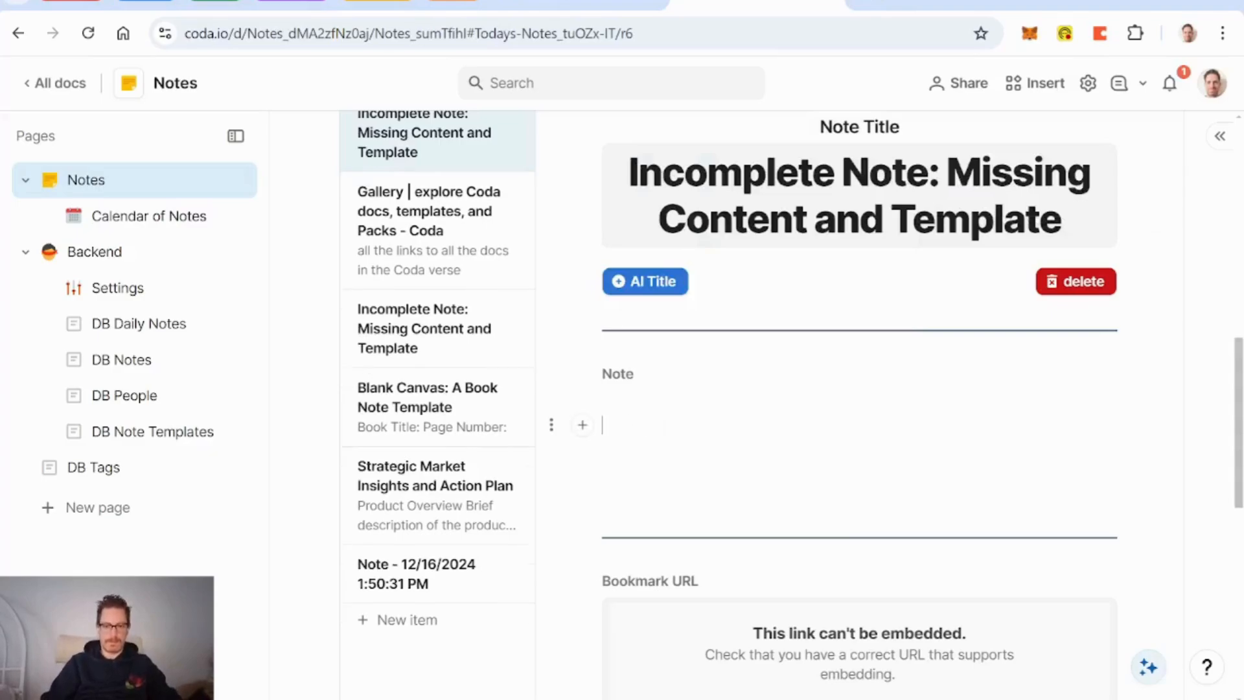
pyautogui.write('@Coda')
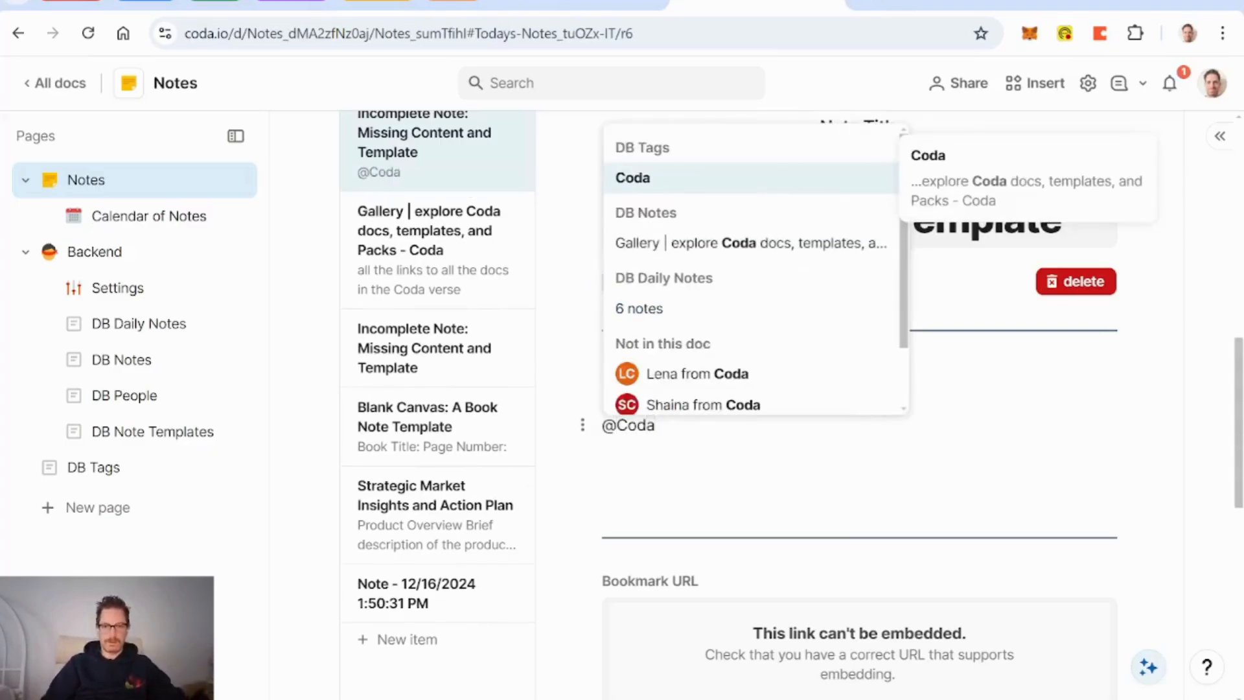
pyautogui.click(643, 184)
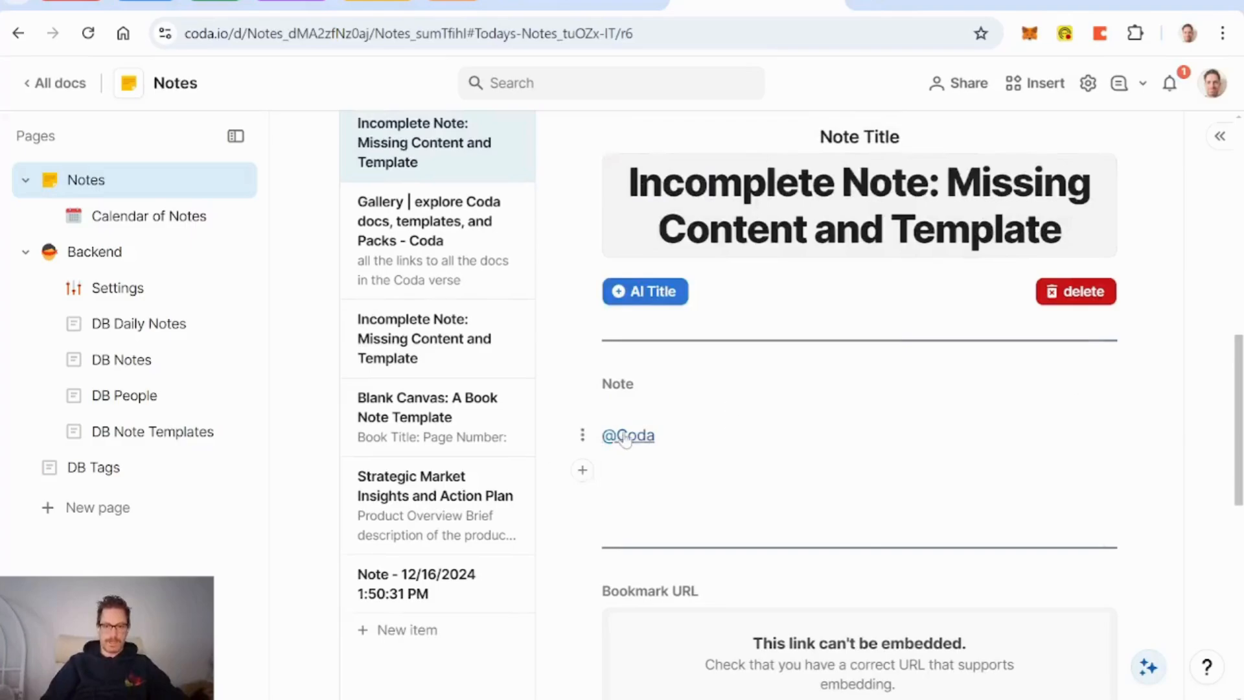
pyautogui.moveTo(616, 436)
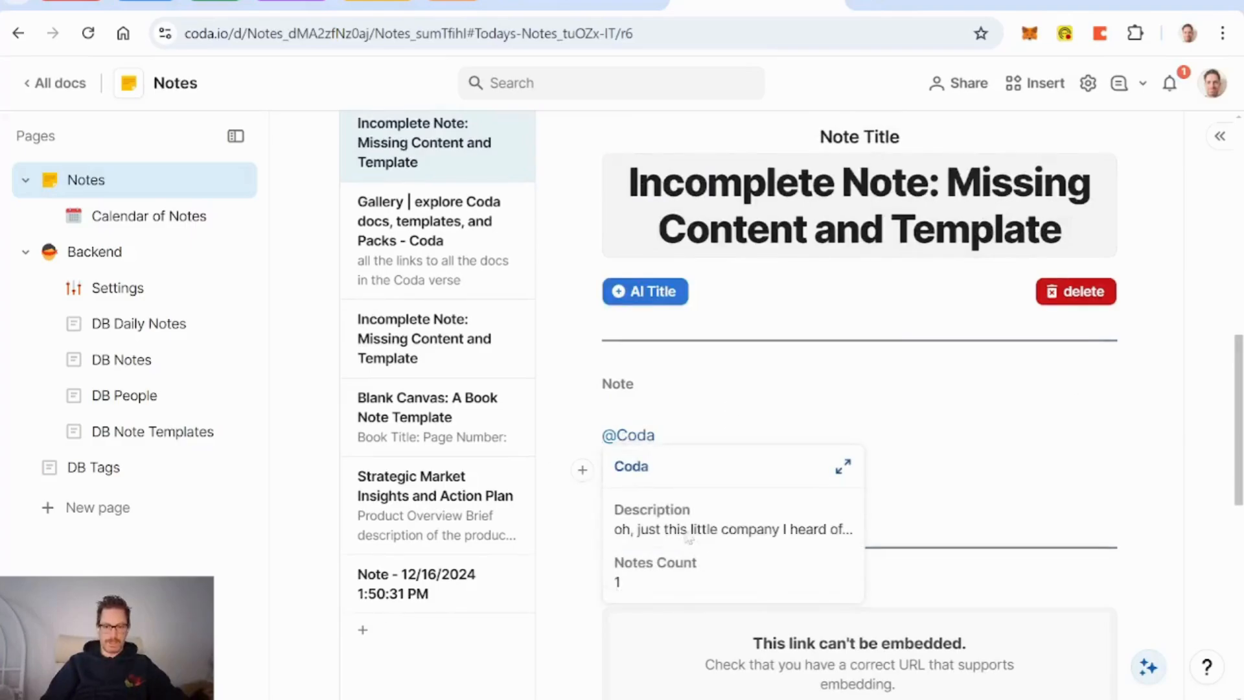
# Step: Name the Coda row's detail layout 'Tags Main Layout' with a large, centred Tag label
pyautogui.click(634, 469)
pyautogui.click(1010, 147)
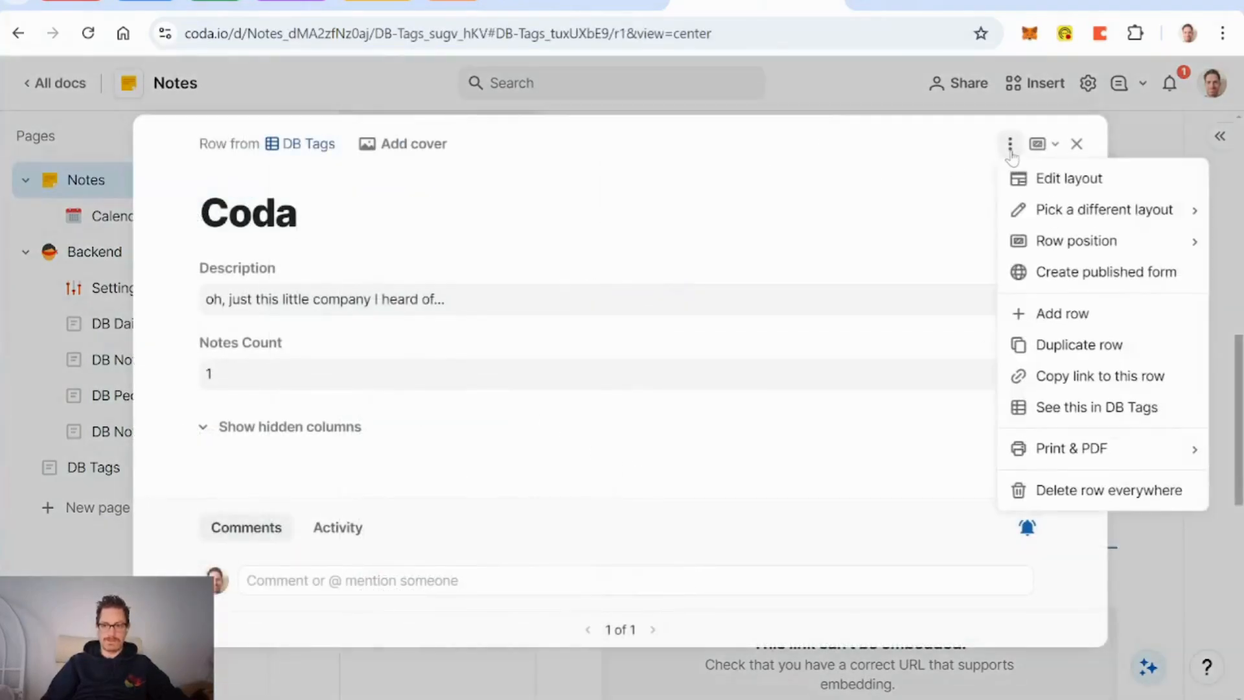
pyautogui.click(1070, 176)
pyautogui.click(1011, 118)
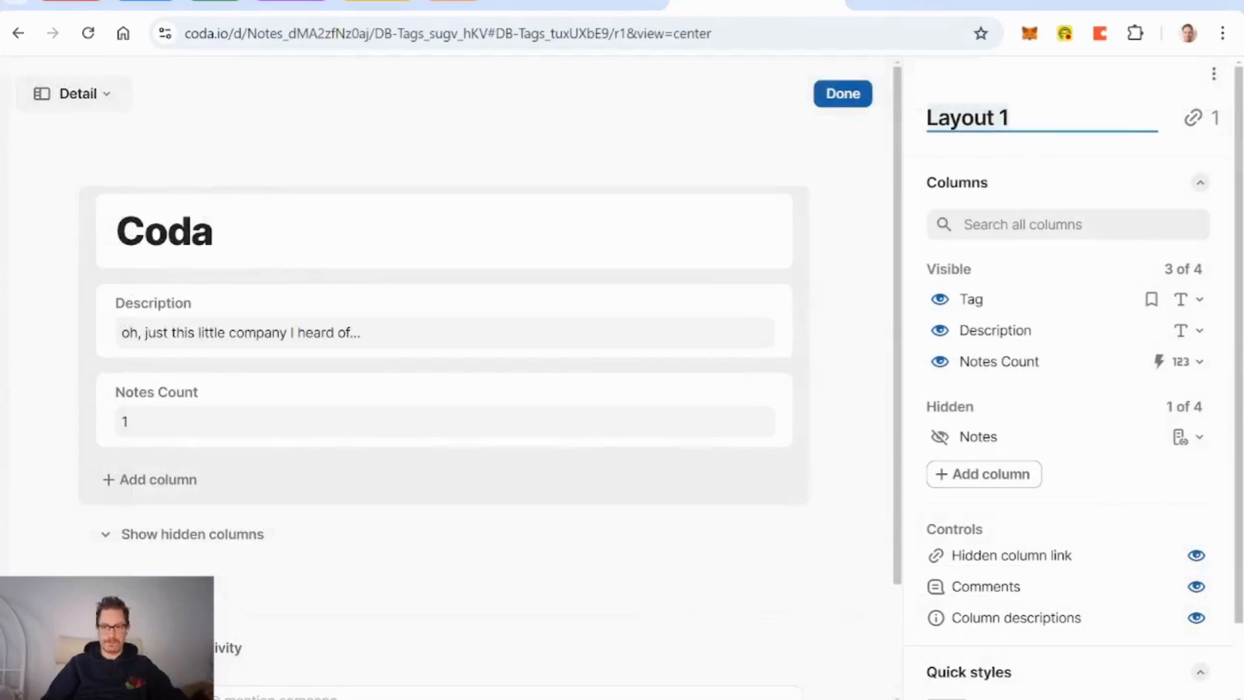
pyautogui.write('Tags Main Layout')
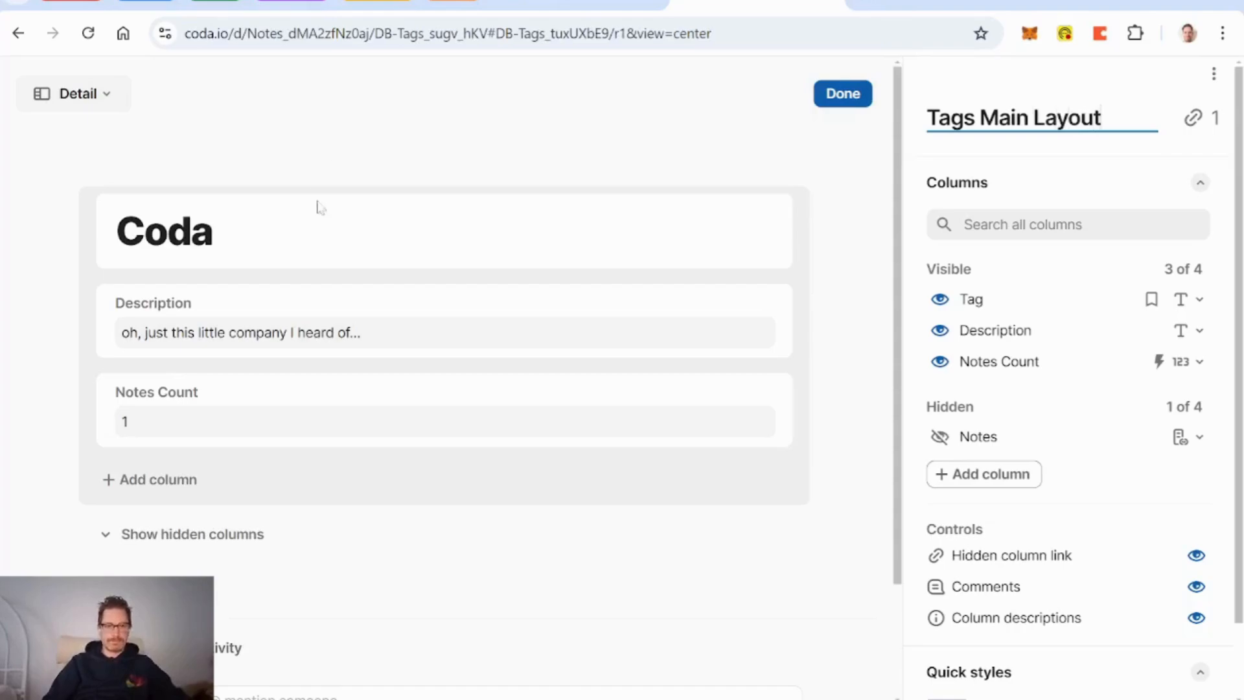
pyautogui.click(558, 248)
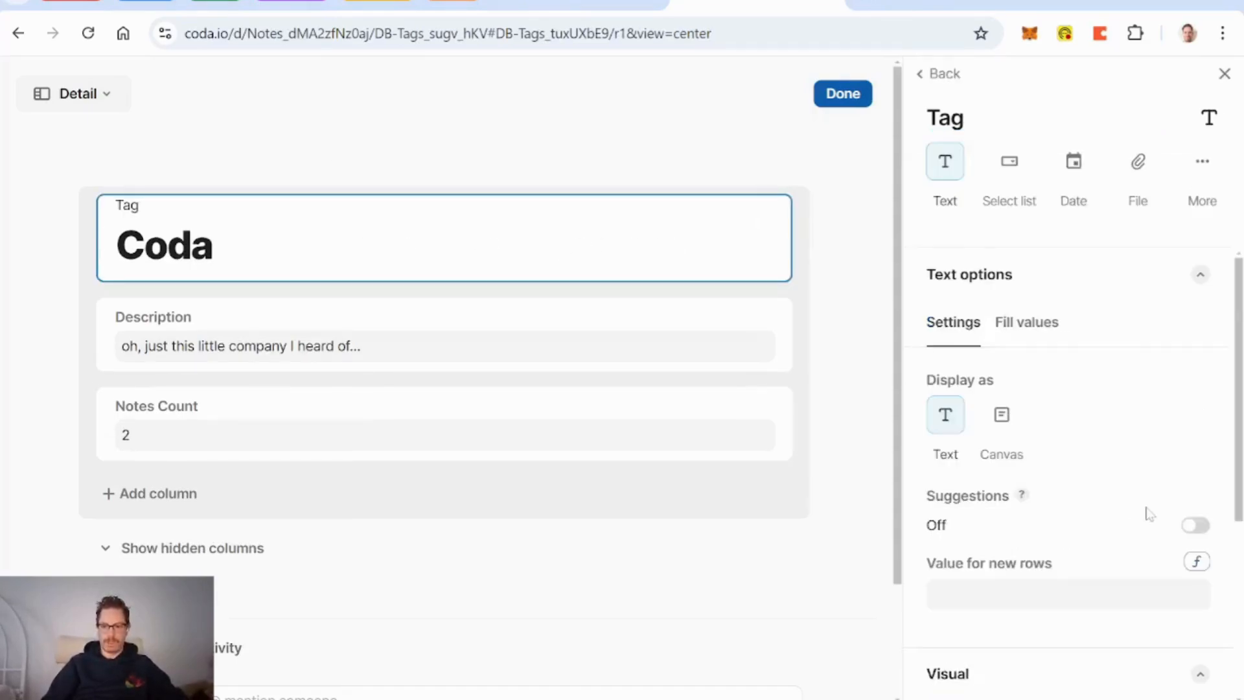
pyautogui.scroll(-5, 1149, 514)
pyautogui.click(1029, 463)
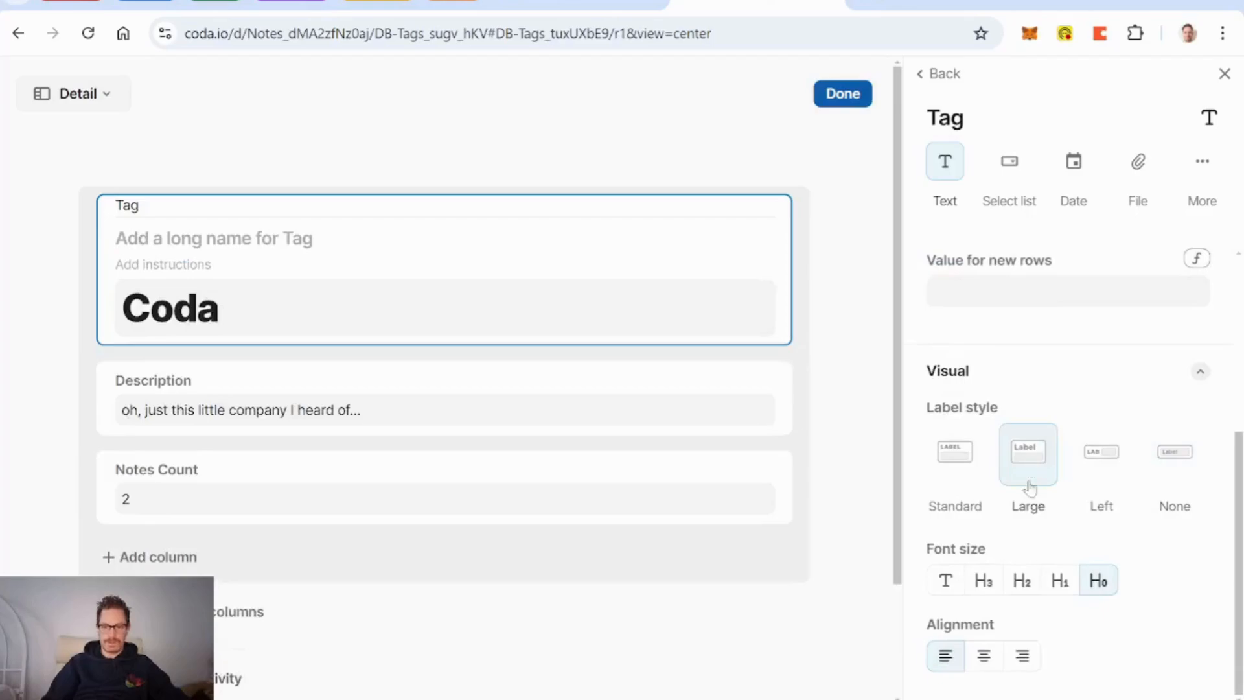
pyautogui.click(984, 655)
# Step: Add a Line1 field using the Modal Line formula, placed above Notes Count
pyautogui.click(415, 388)
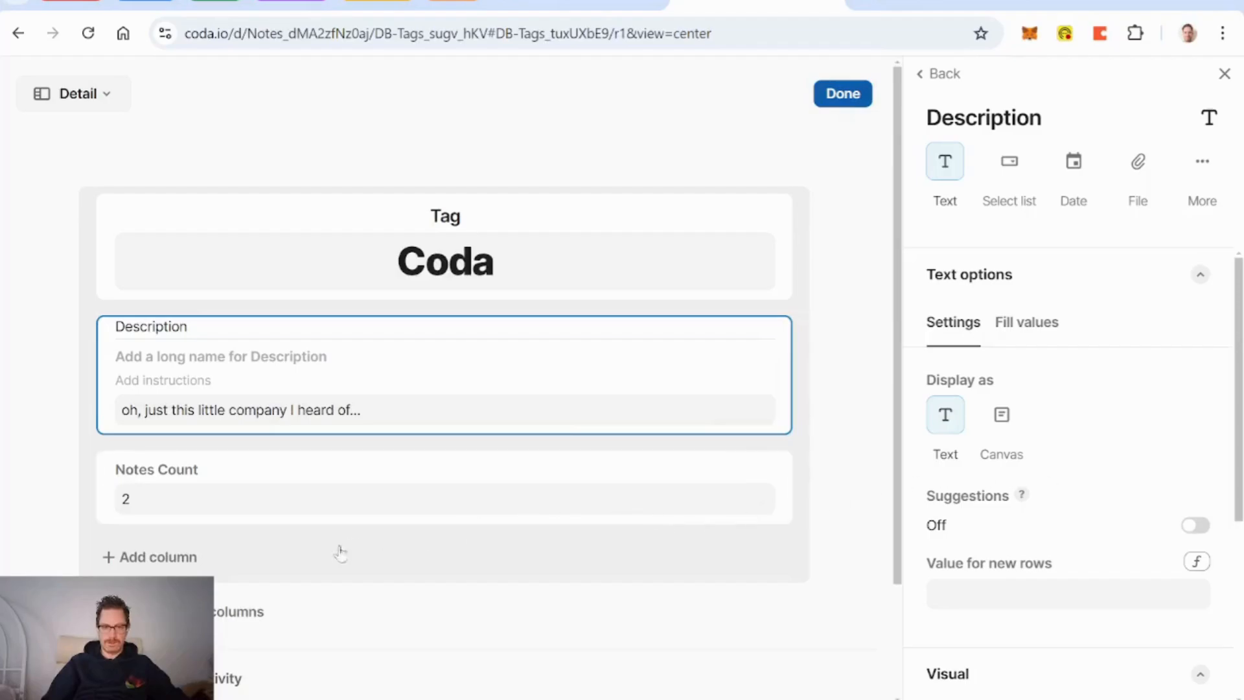
pyautogui.click(276, 577)
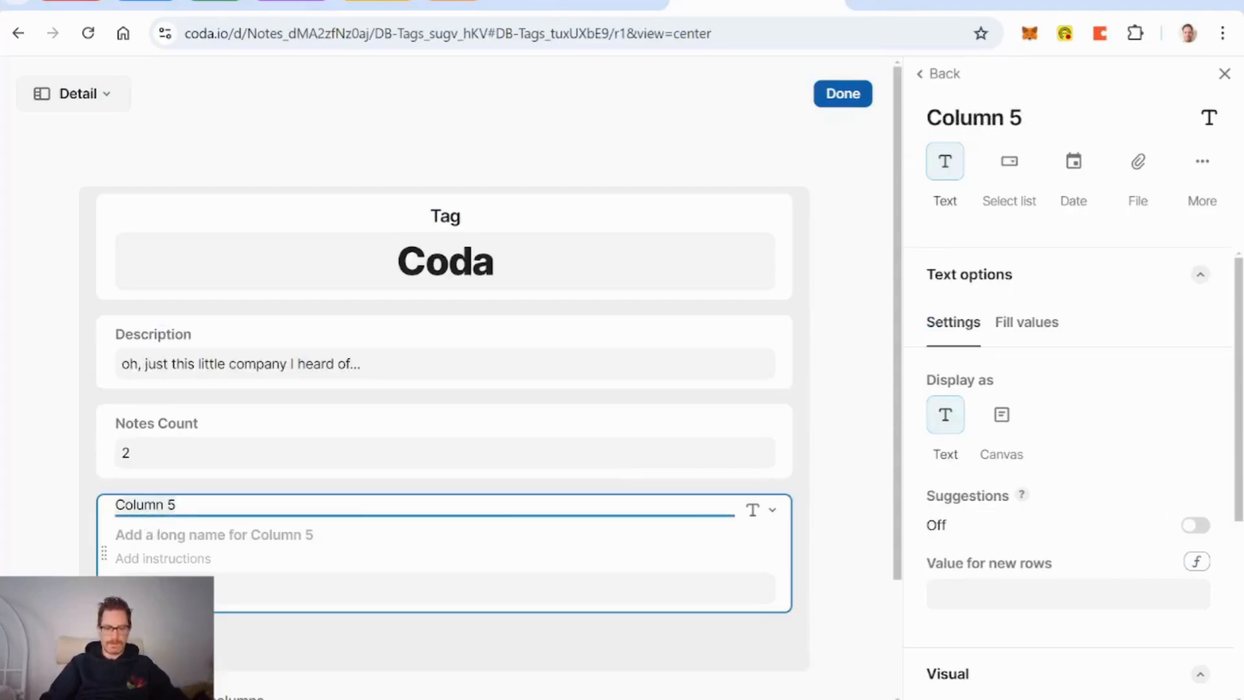
pyautogui.write('Line1')
pyautogui.click(777, 512)
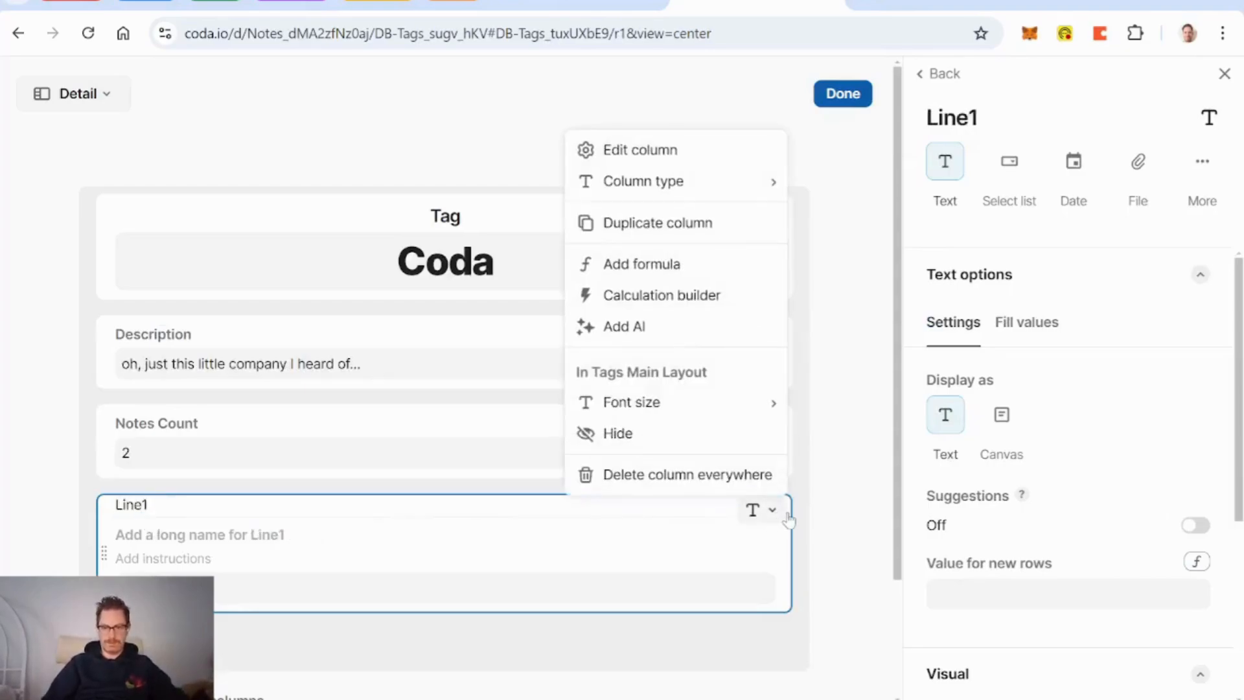
pyautogui.write('modal')
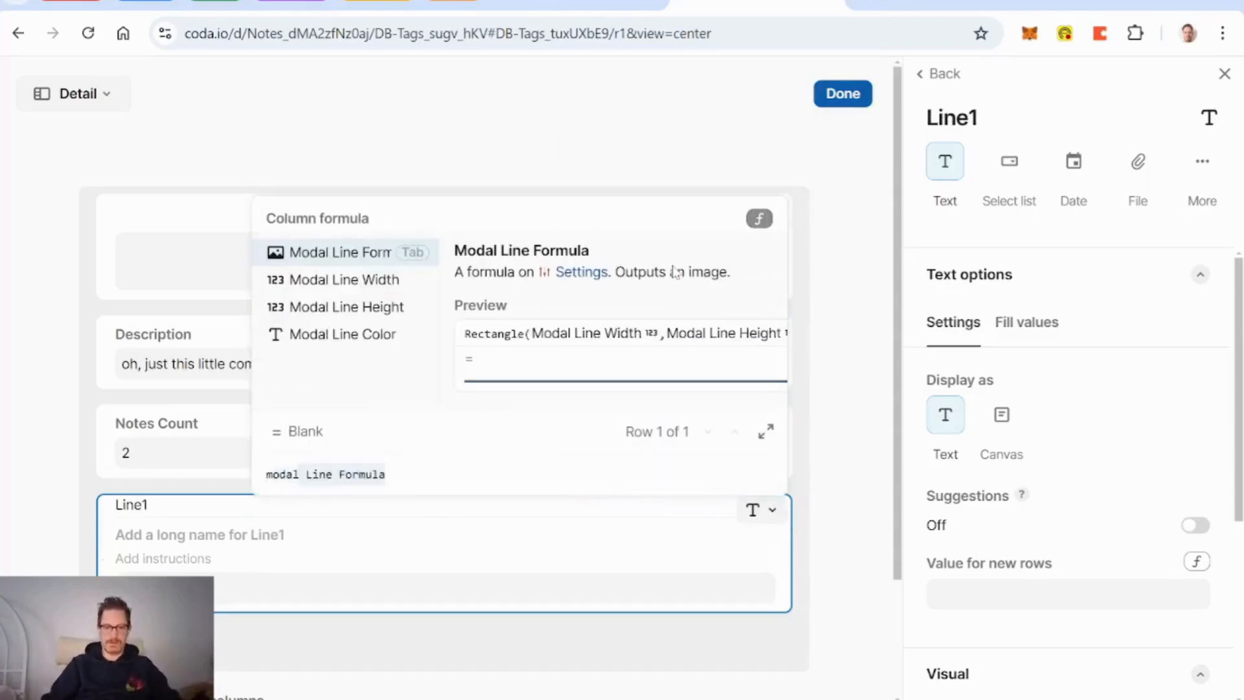
pyautogui.press('Tab')
pyautogui.press('Return')
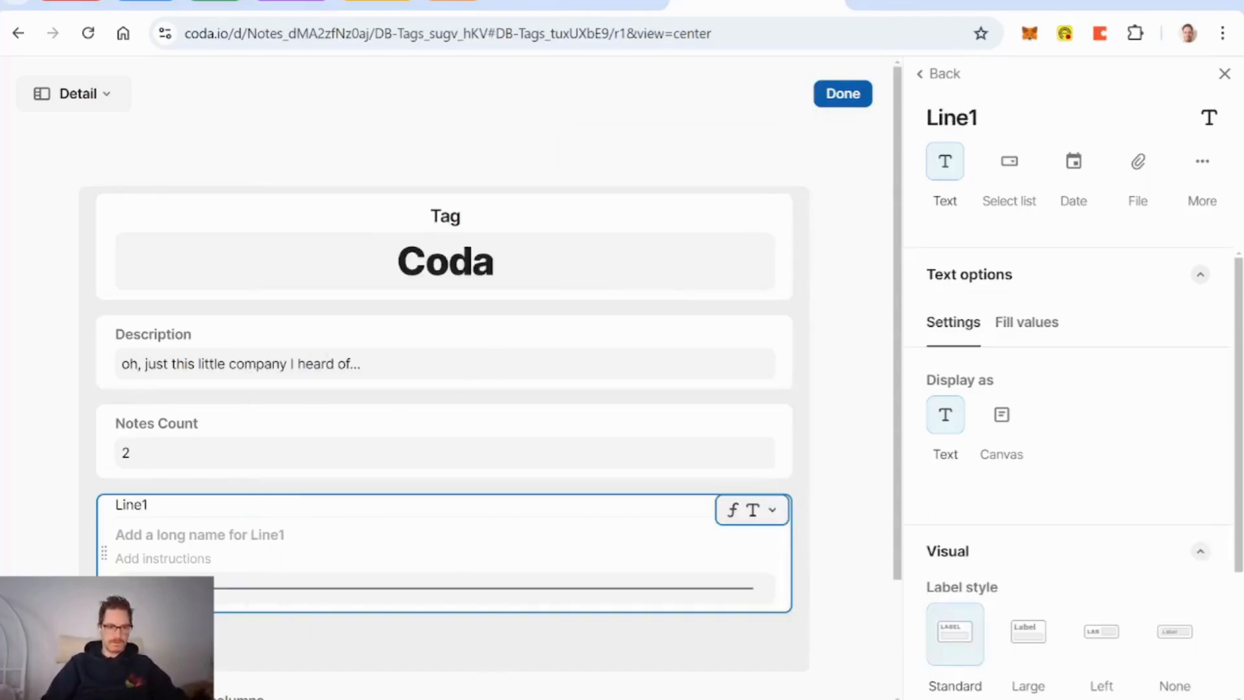
pyautogui.moveTo(104, 551); pyautogui.dragTo(121, 397)
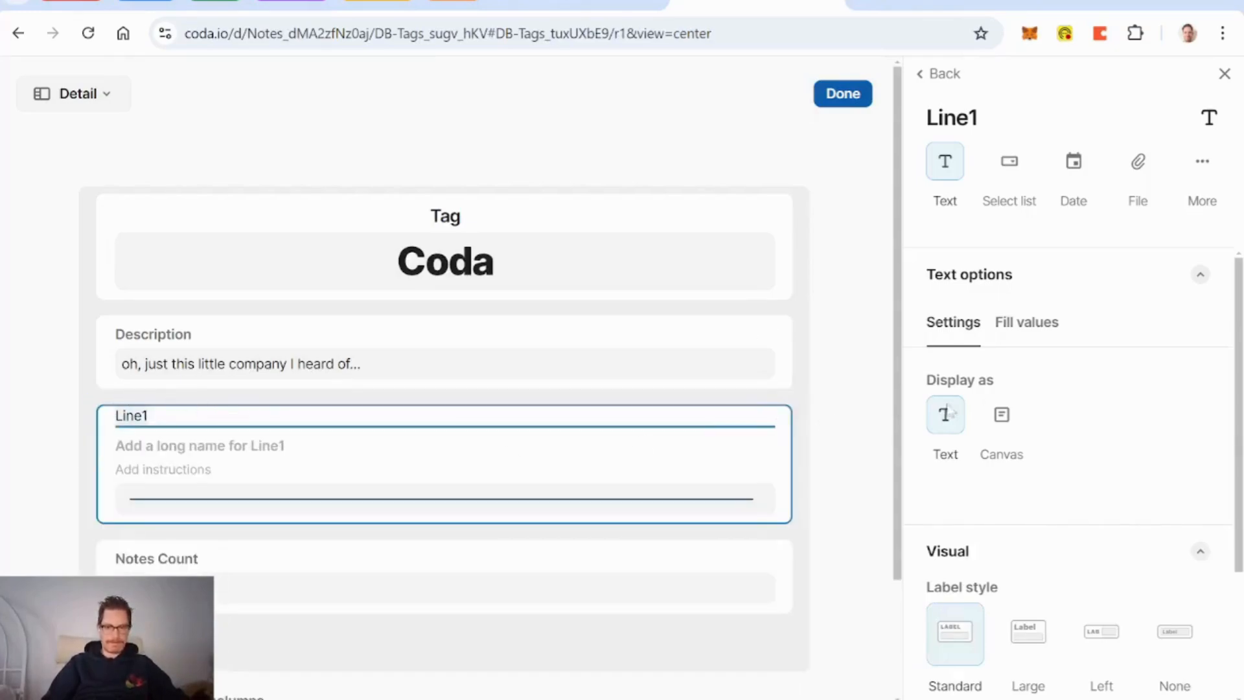
# Step: Give Line1 no label and centre it, show Notes and hide Notes Count
pyautogui.scroll(-3, 1077, 406)
pyautogui.click(1171, 453)
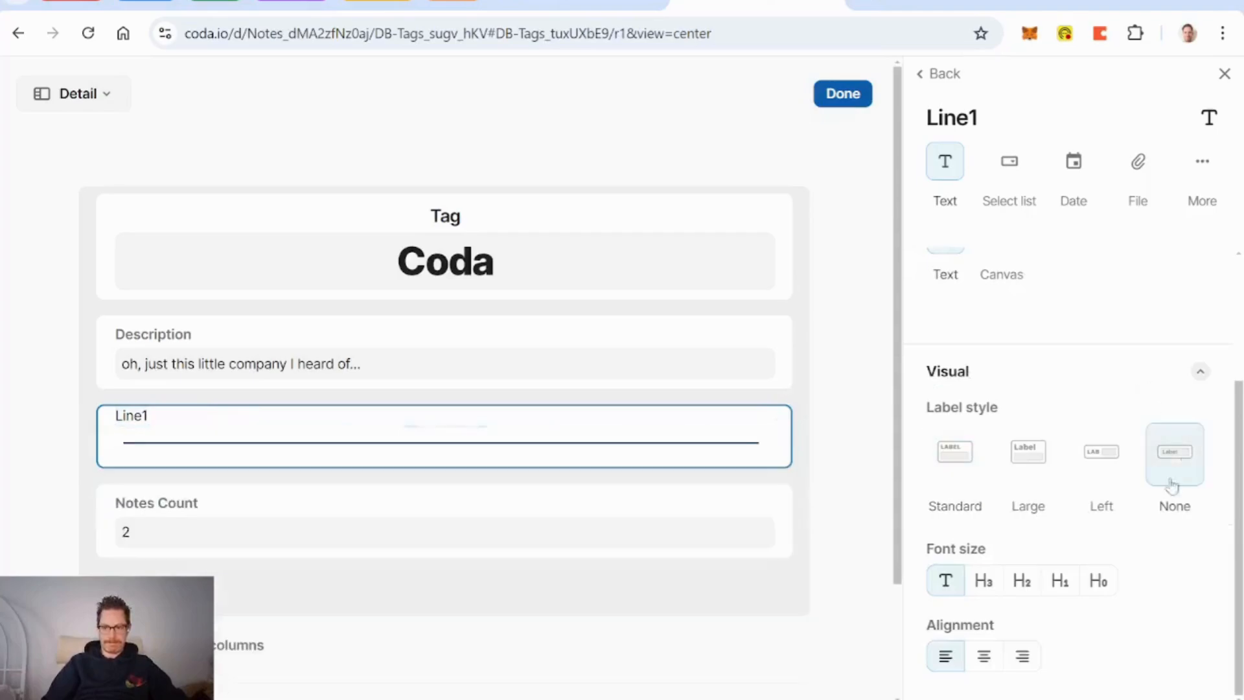
pyautogui.click(981, 657)
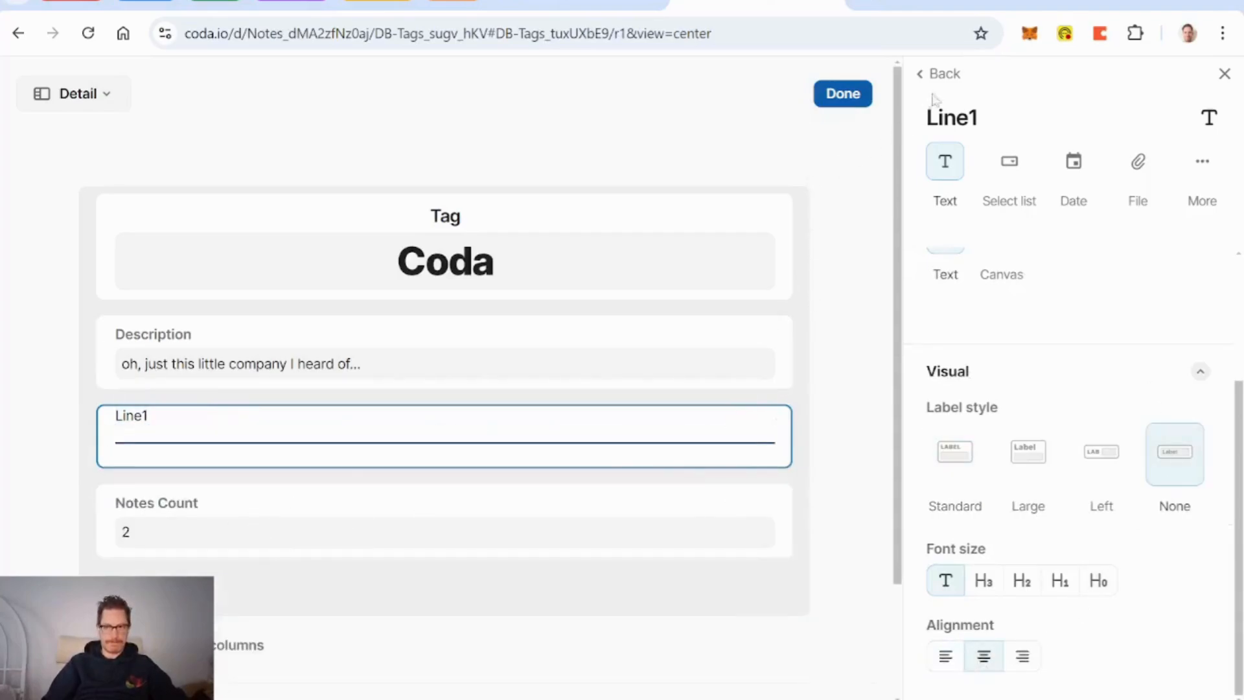
pyautogui.click(945, 77)
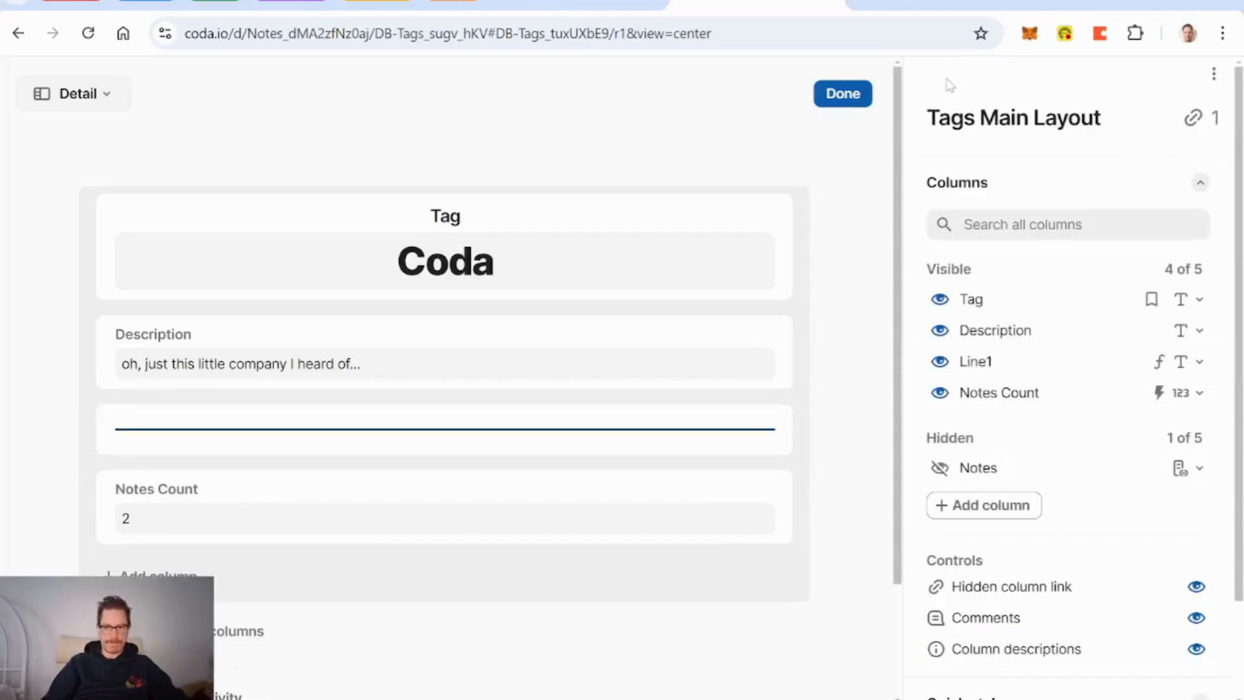
pyautogui.click(940, 468)
pyautogui.click(940, 394)
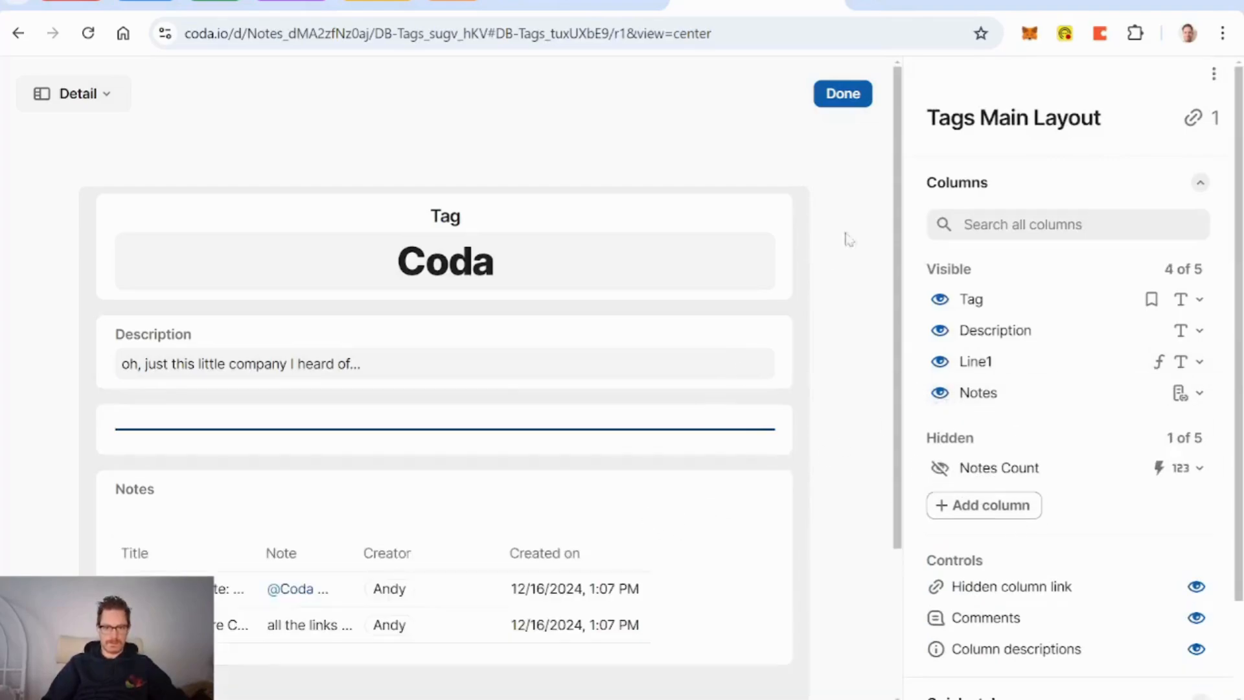
pyautogui.click(845, 96)
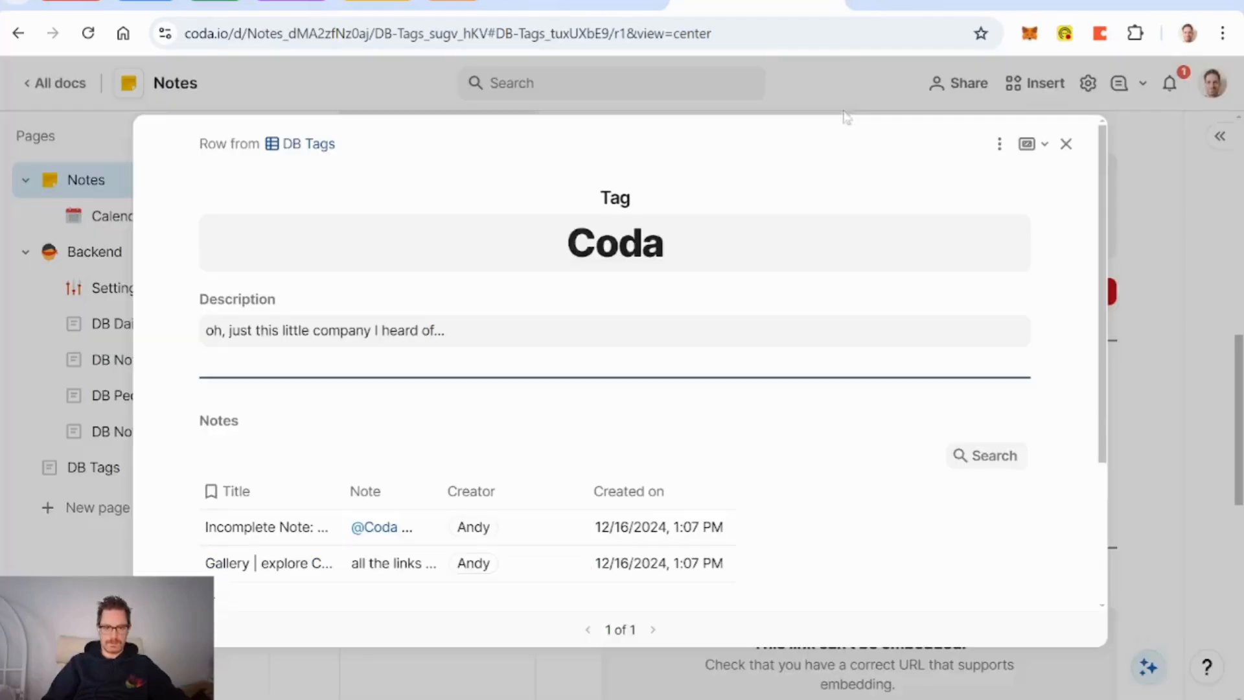
# Step: Reopen the layout and make the Notes label large and centred
pyautogui.click(999, 143)
pyautogui.click(1006, 175)
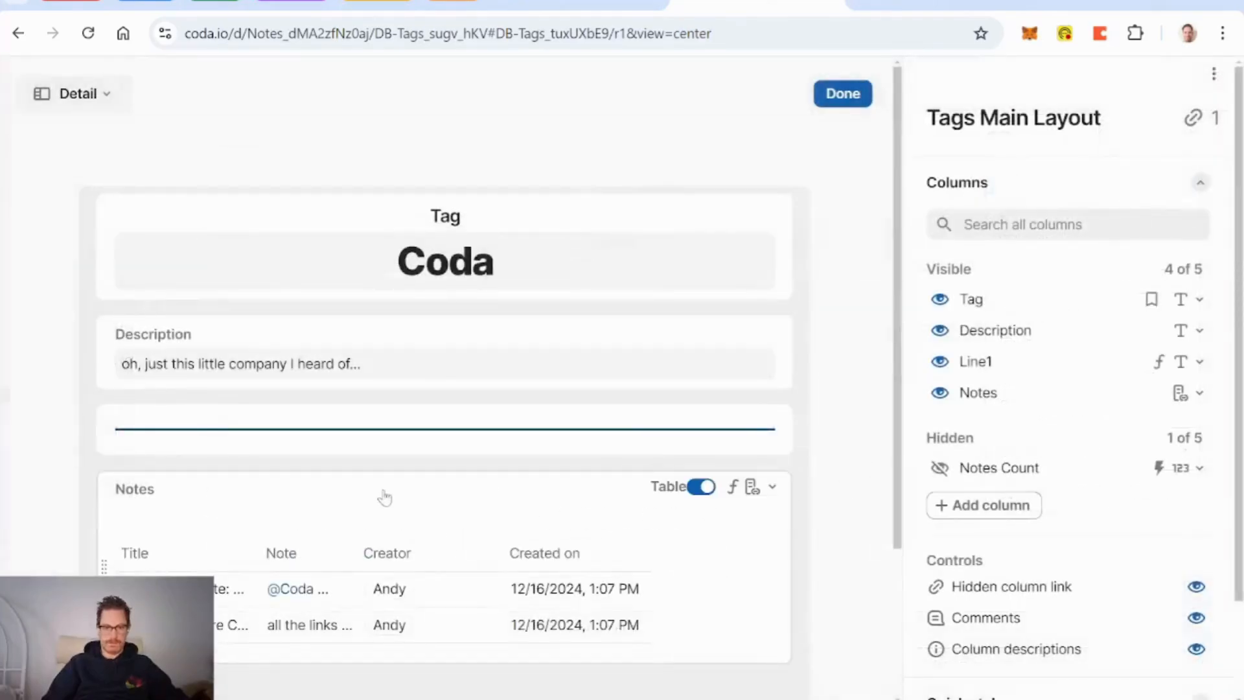
pyautogui.click(383, 497)
pyautogui.scroll(-5, 1037, 454)
pyautogui.click(1027, 454)
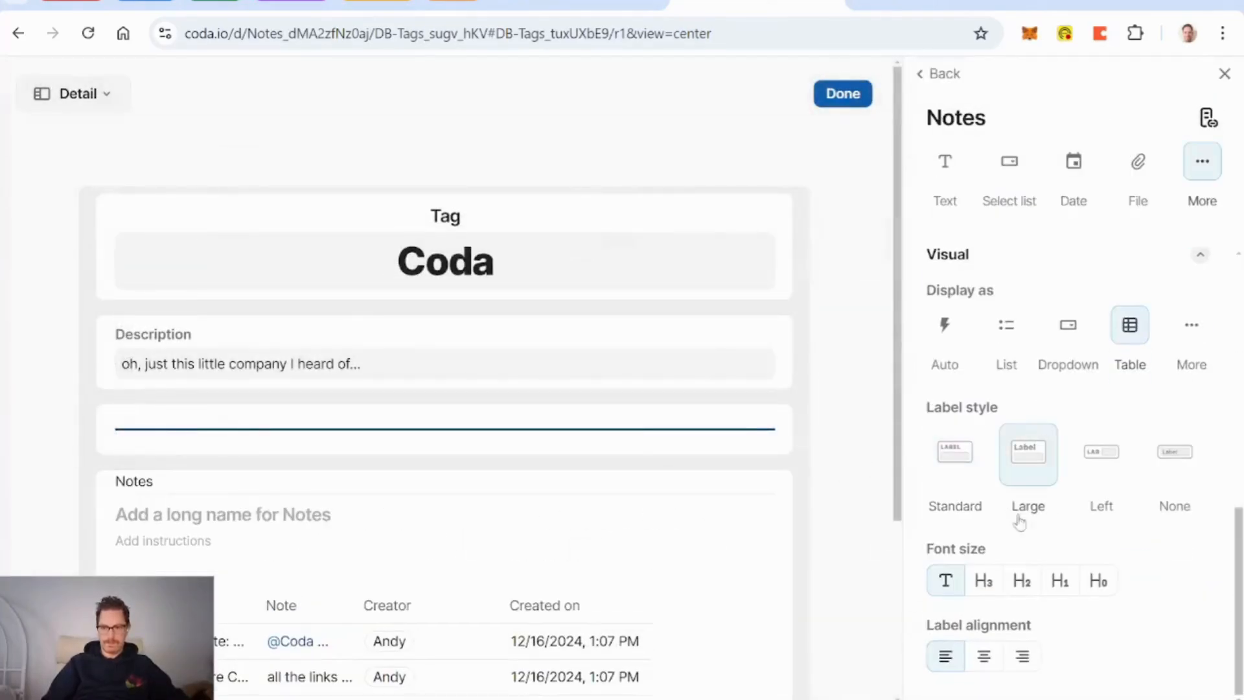
pyautogui.click(990, 663)
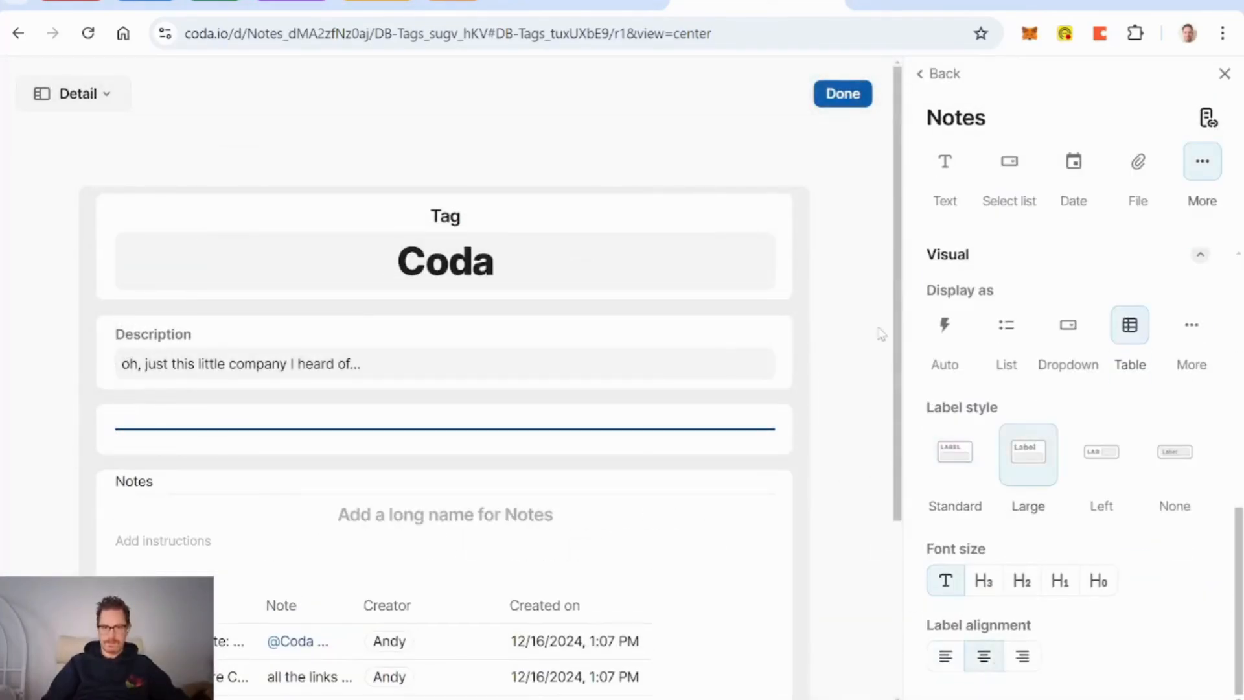
pyautogui.click(853, 97)
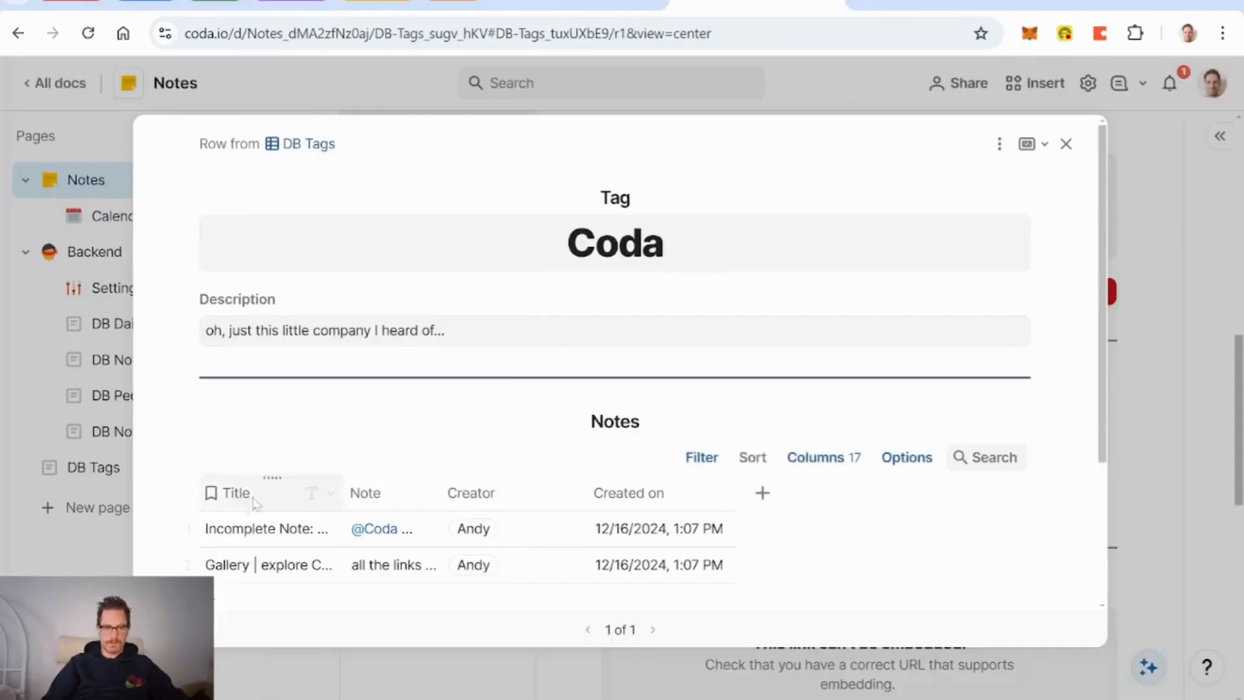
# Step: Hide the Title and Created on columns and show Date of Creation in the Notes table
pyautogui.click(314, 494)
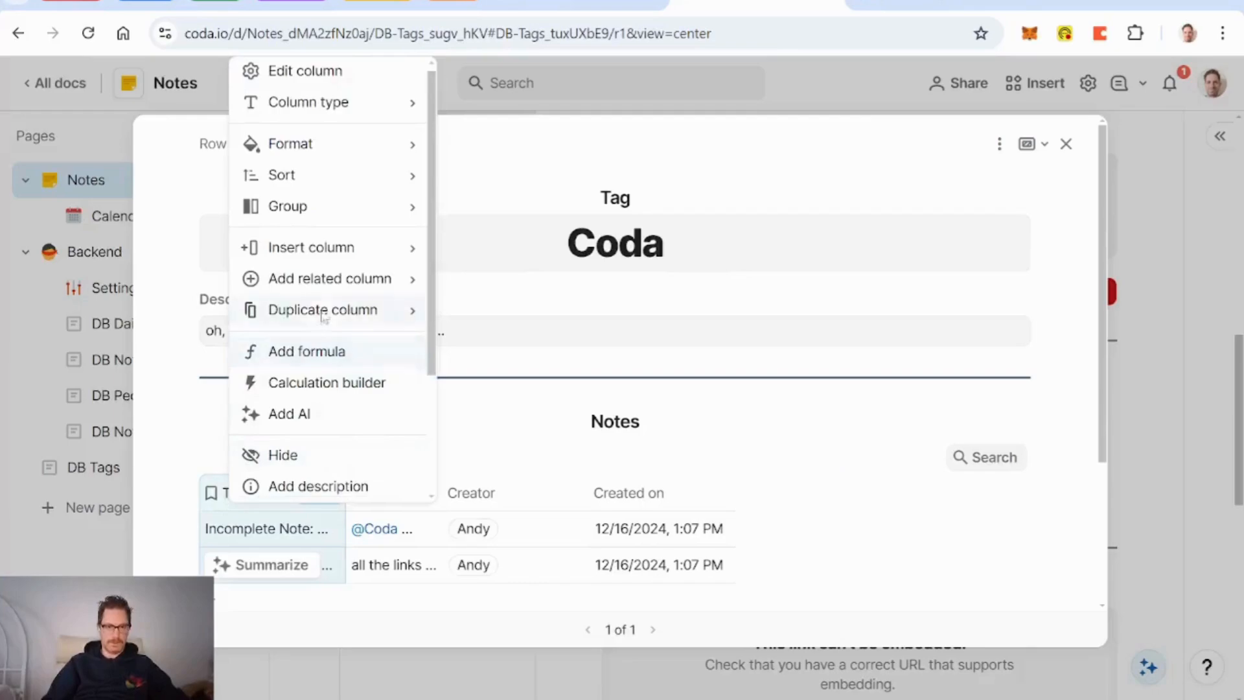
pyautogui.moveTo(376, 326)
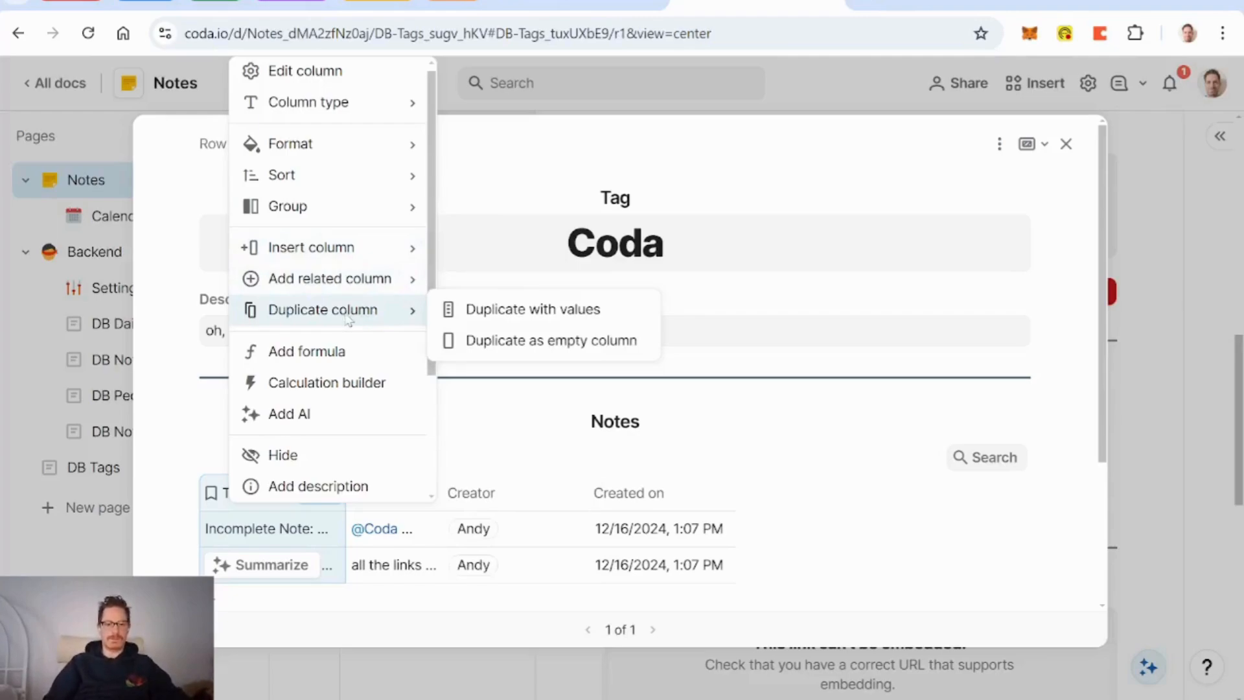
pyautogui.moveTo(844, 569)
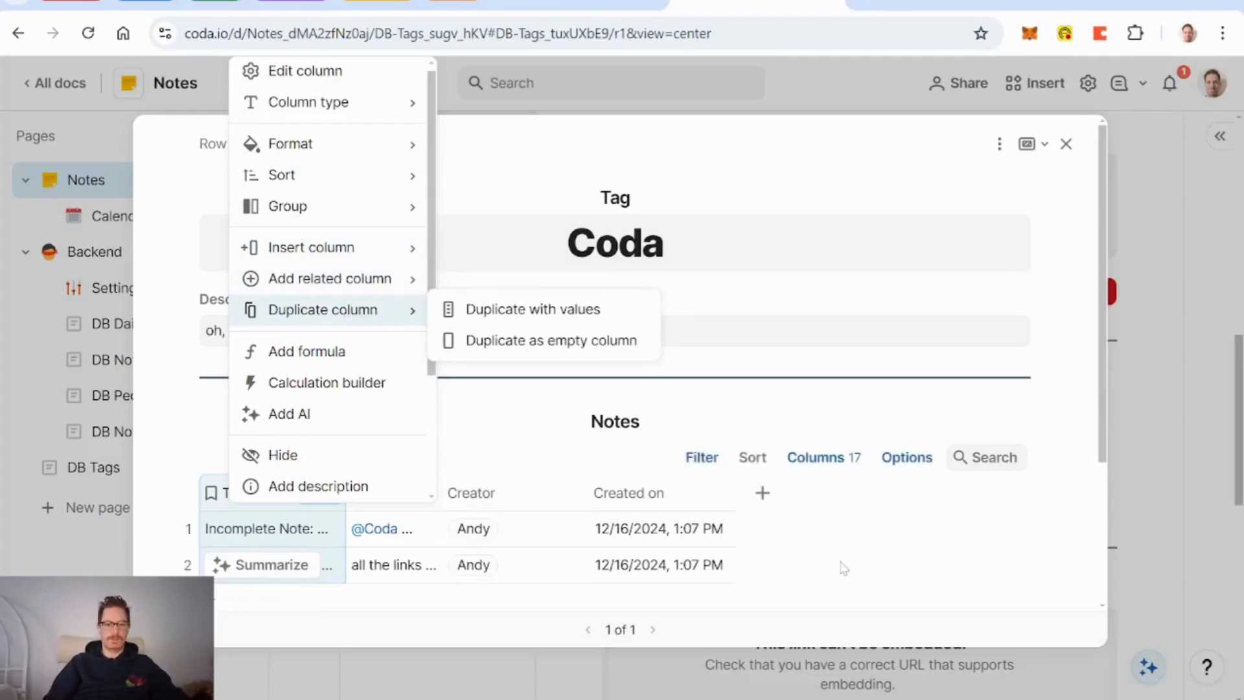
pyautogui.click(822, 460)
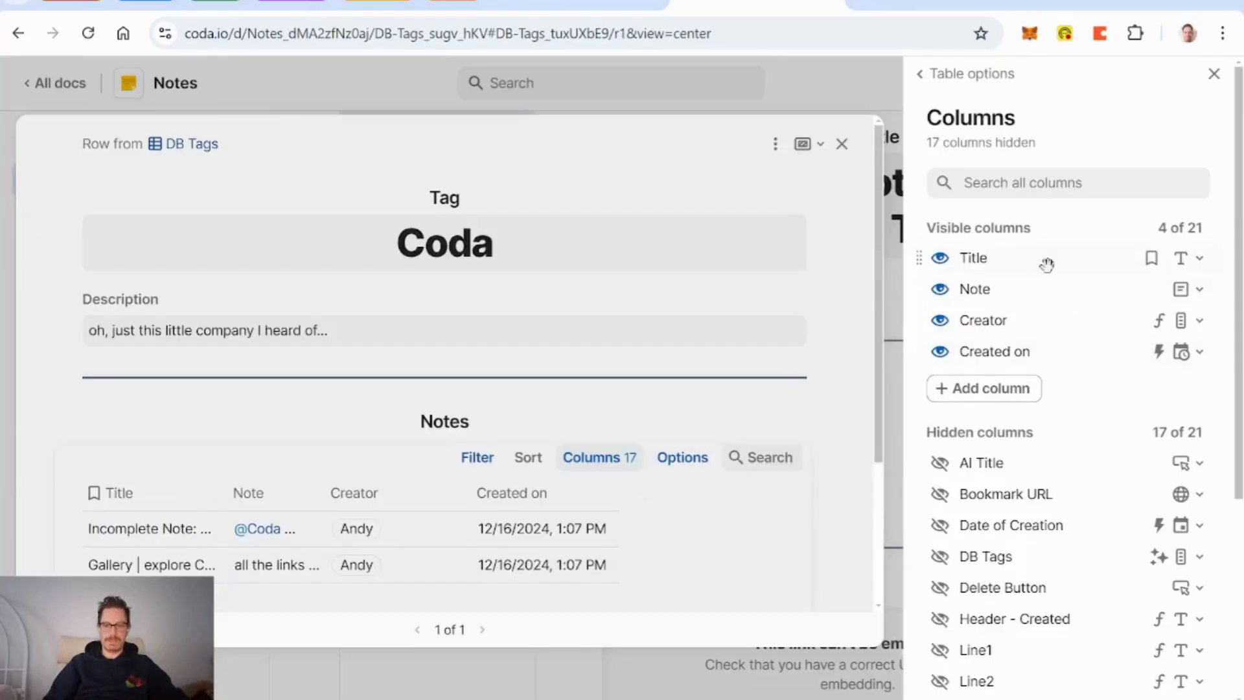
pyautogui.click(940, 258)
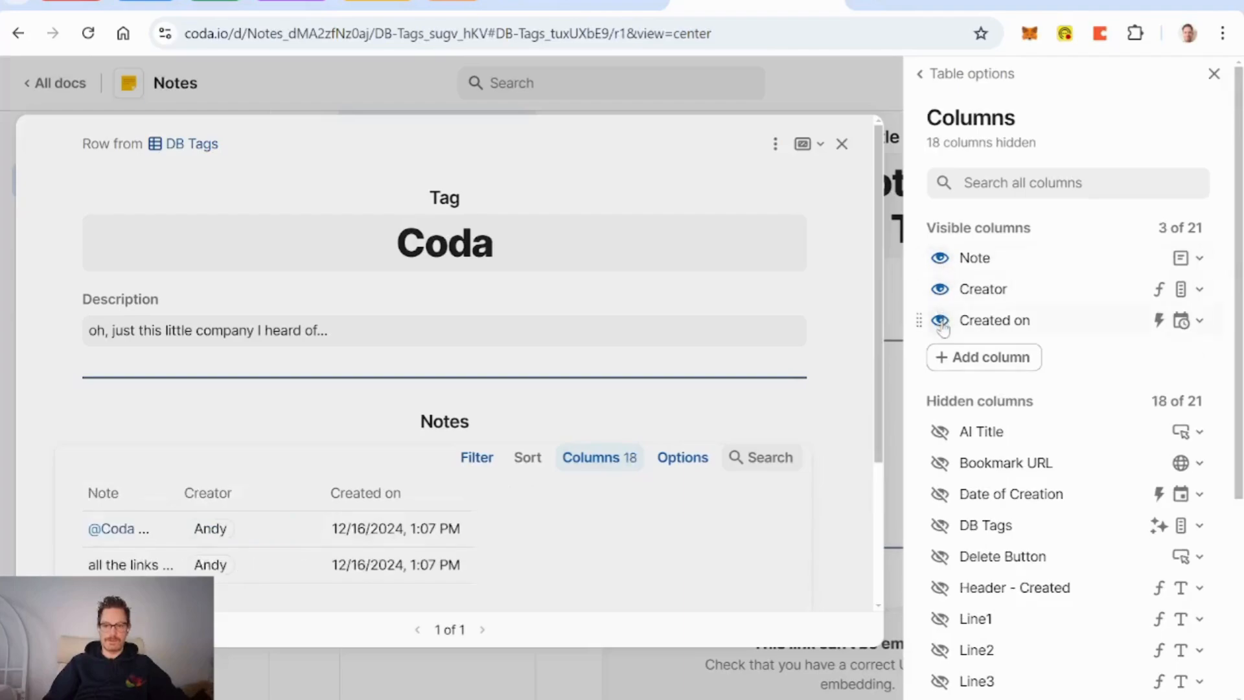
pyautogui.click(940, 319)
pyautogui.scroll(-2, 982, 499)
pyautogui.scroll(-3, 987, 512)
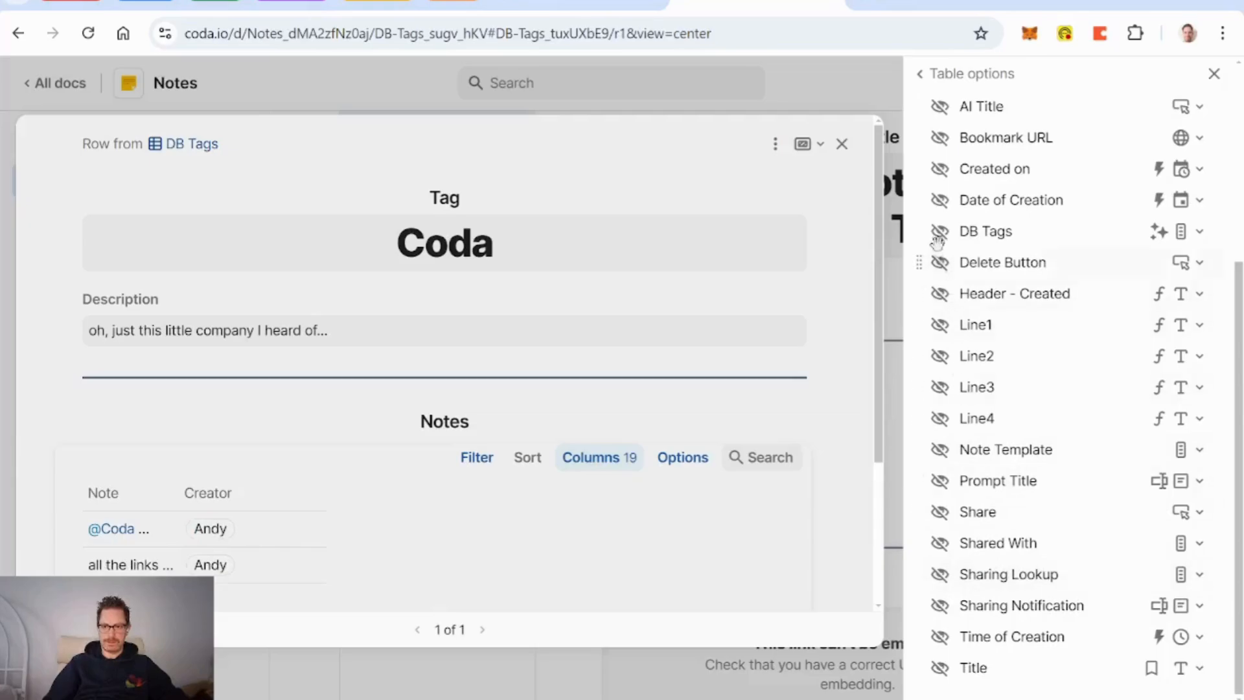
pyautogui.click(940, 200)
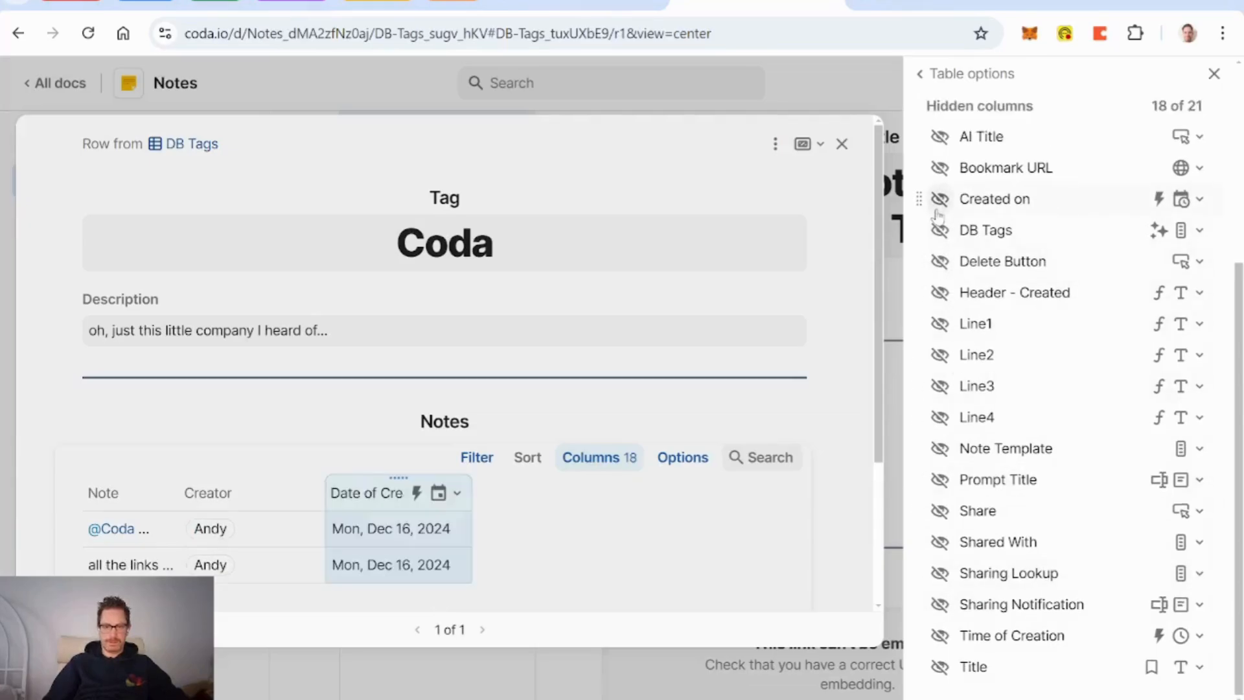
pyautogui.click(1216, 76)
# Step: Move the Date of Creation column to the first position
pyautogui.moveTo(517, 477); pyautogui.dragTo(224, 496)
pyautogui.click(330, 494)
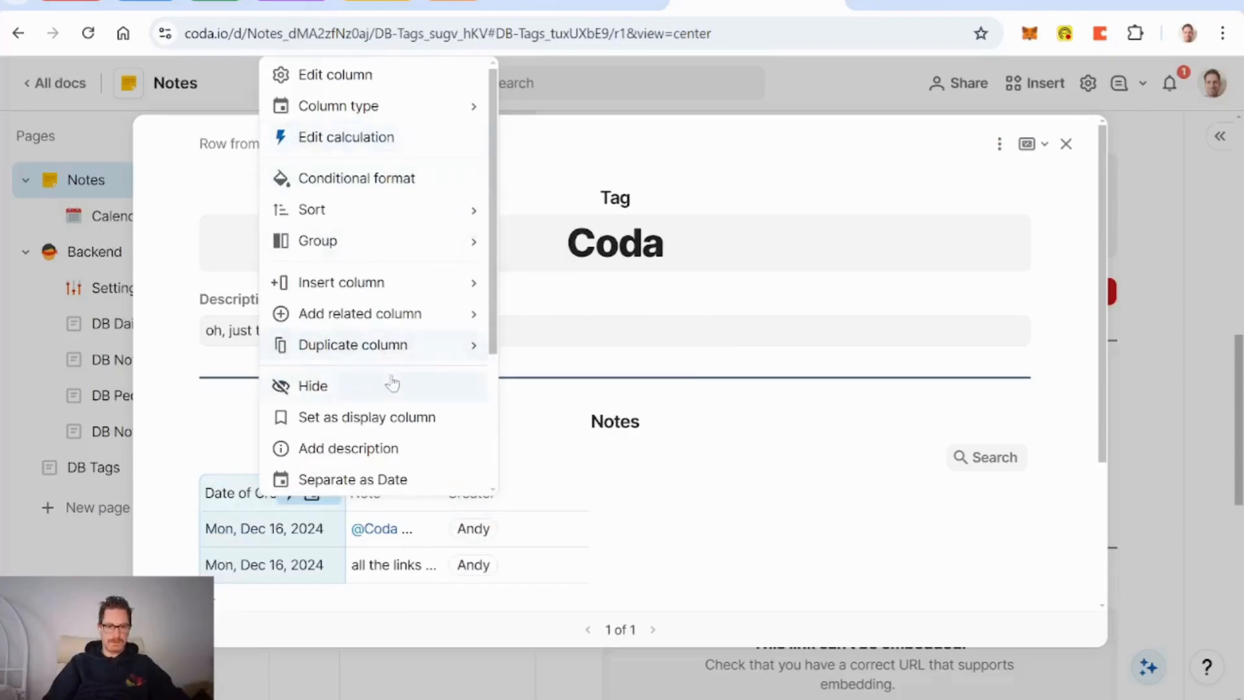
pyautogui.scroll(-3, 392, 384)
pyautogui.click(345, 398)
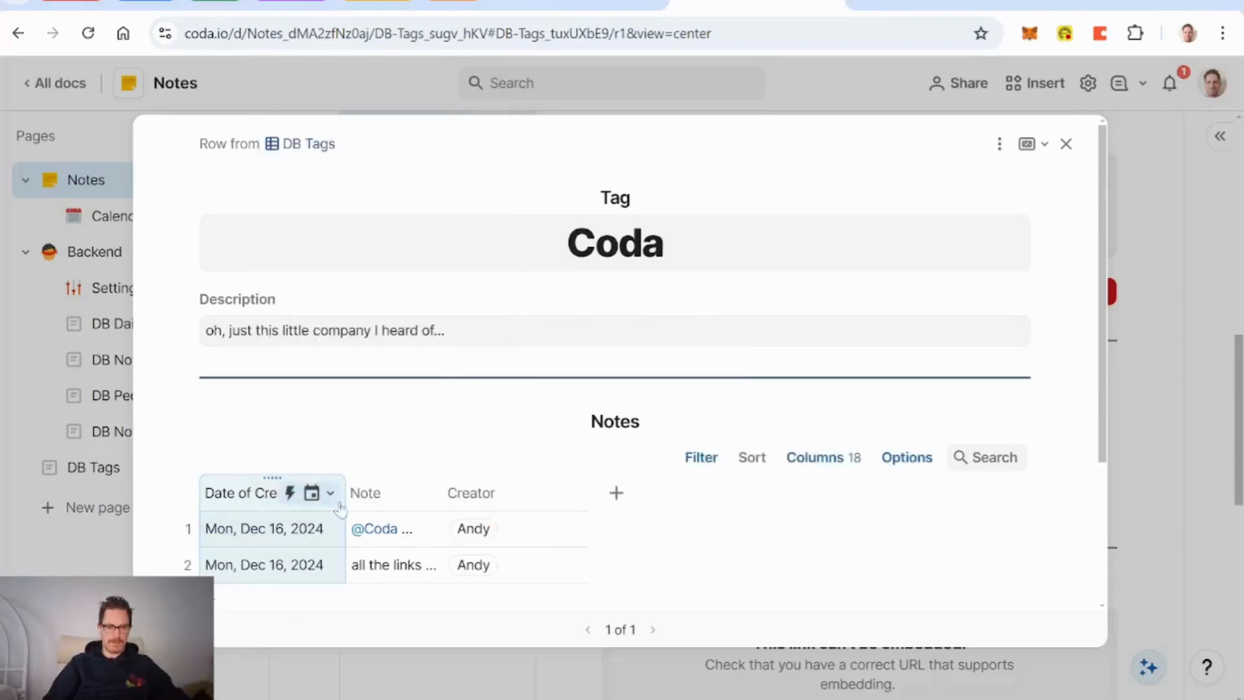
# Step: Wrap text in Note and Creator, place Creator before Note, narrow Creator and widen Note
pyautogui.rightClick(387, 499)
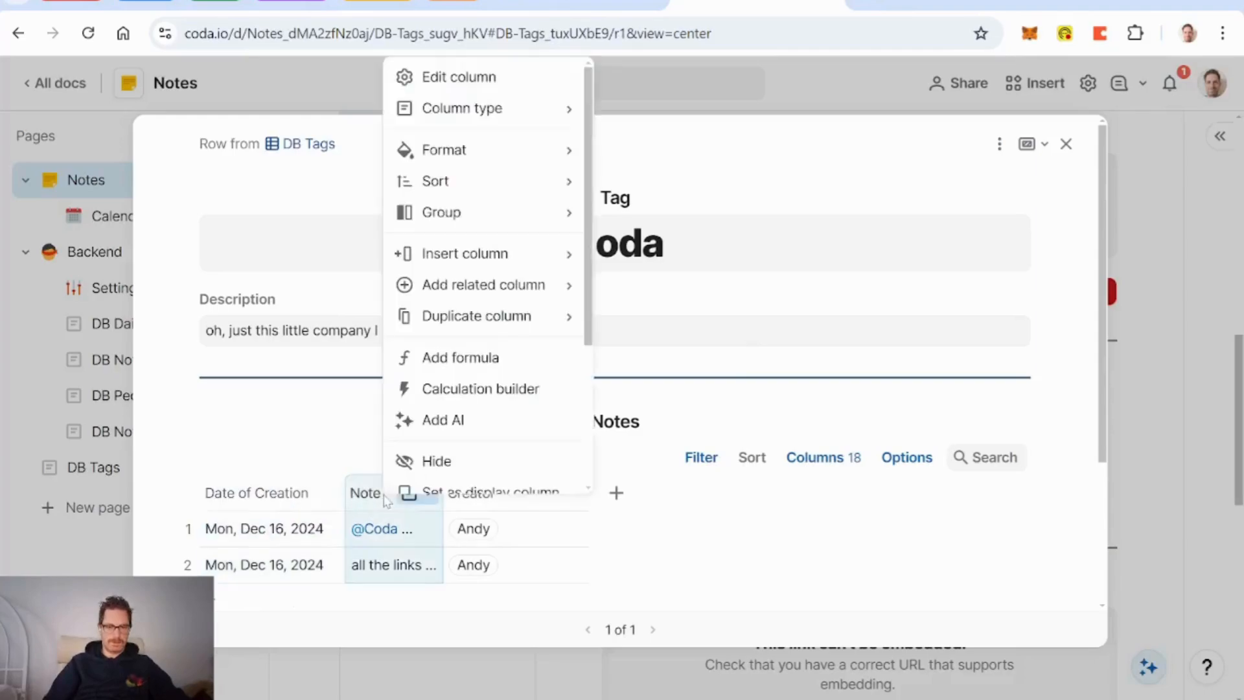
pyautogui.scroll(-3, 477, 370)
pyautogui.click(487, 381)
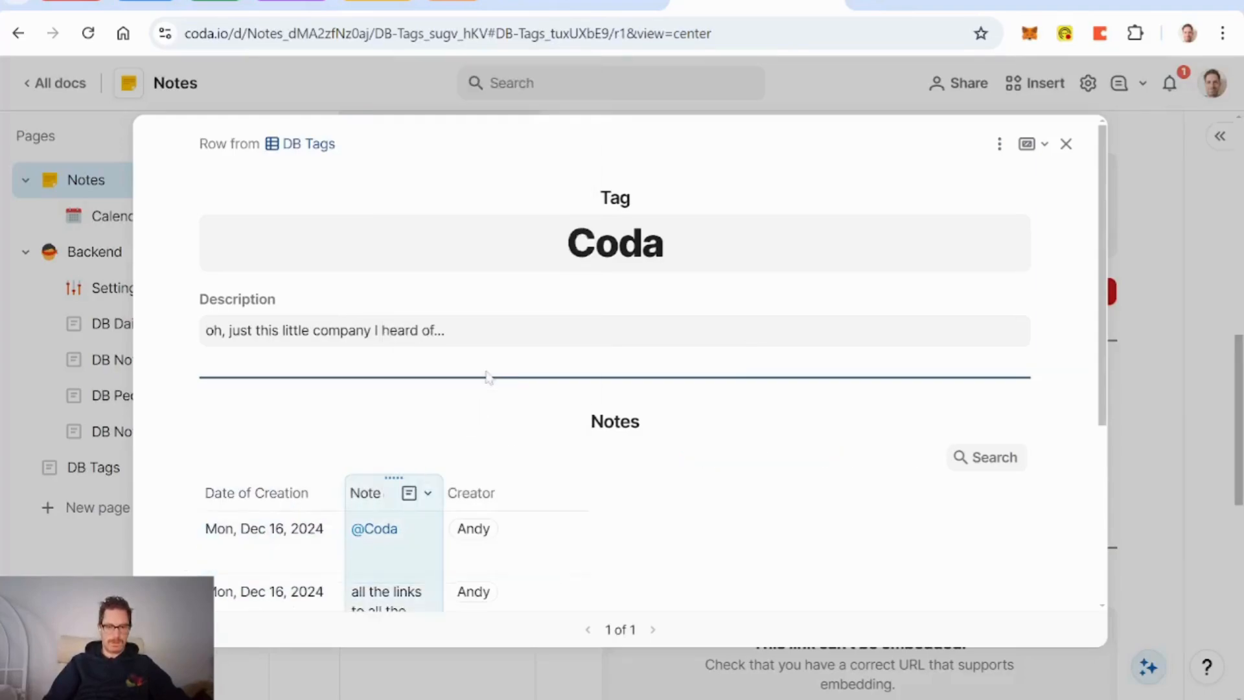
pyautogui.moveTo(443, 492); pyautogui.dragTo(363, 493)
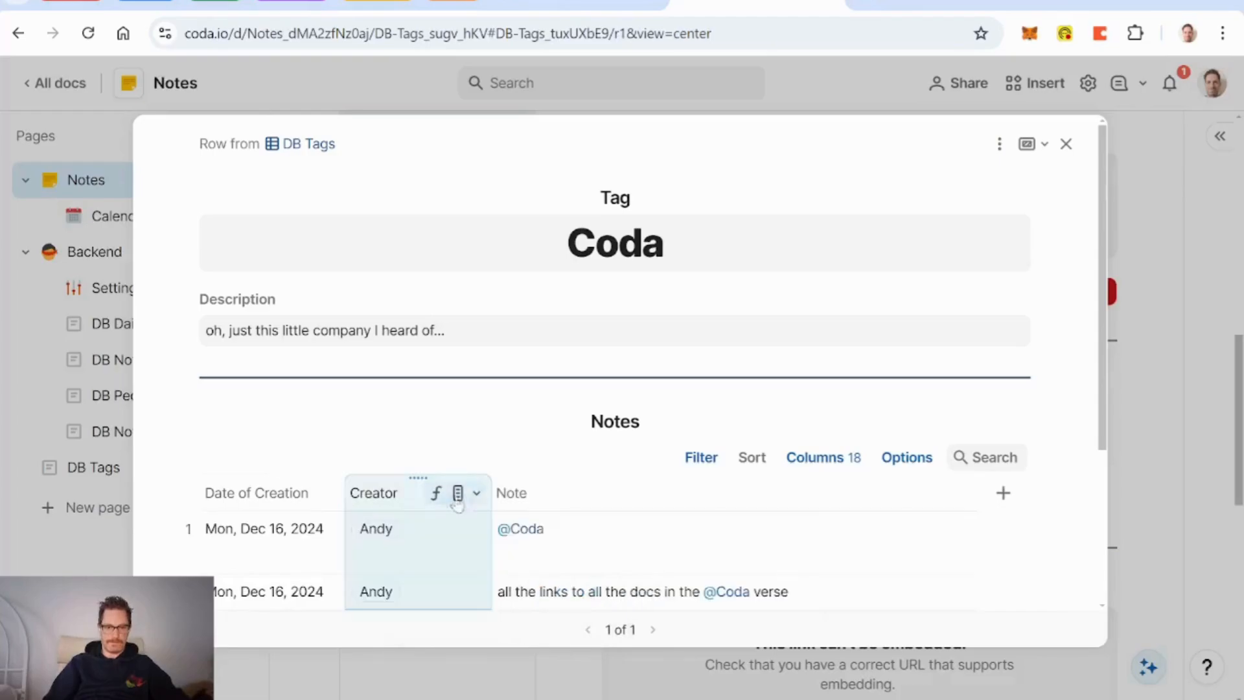
pyautogui.moveTo(492, 493); pyautogui.dragTo(467, 493)
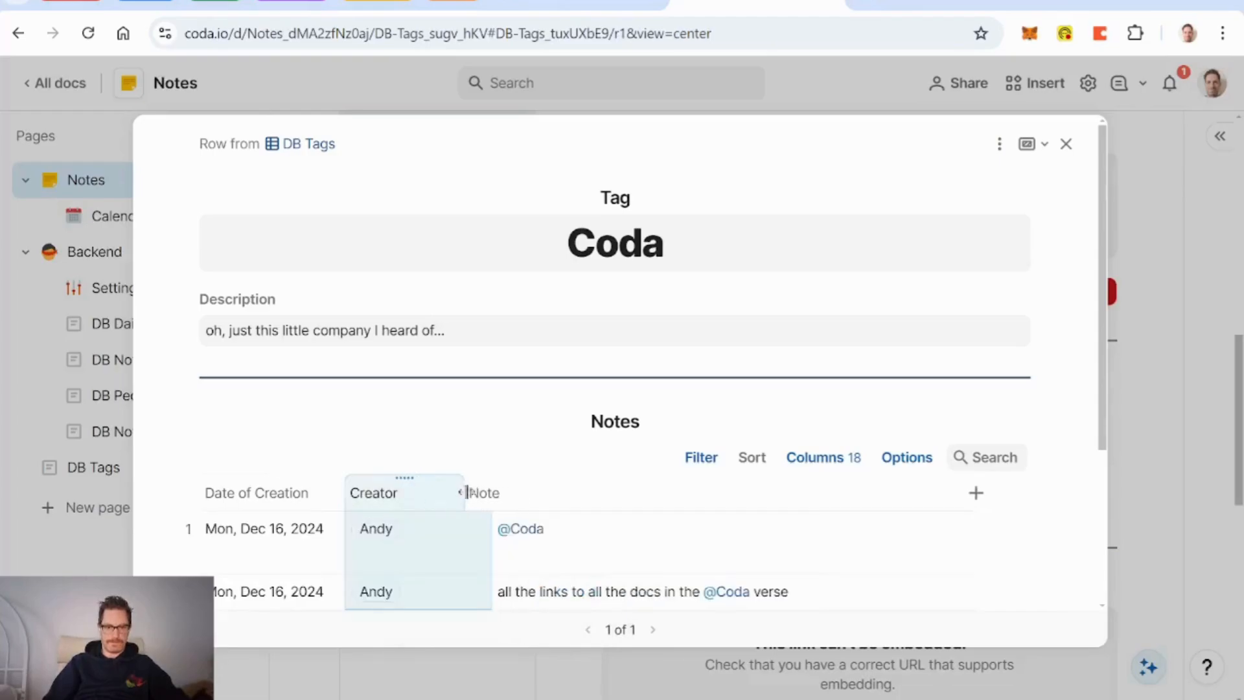
pyautogui.rightClick(403, 496)
pyautogui.scroll(-3, 506, 389)
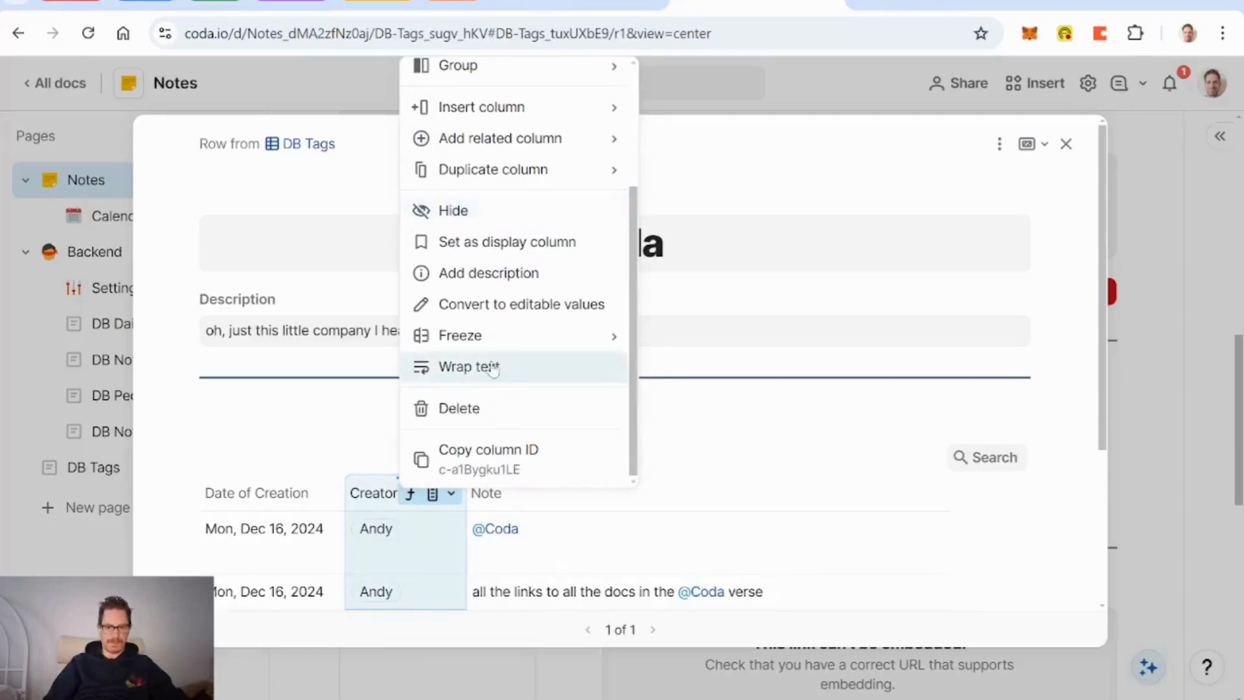
pyautogui.click(494, 368)
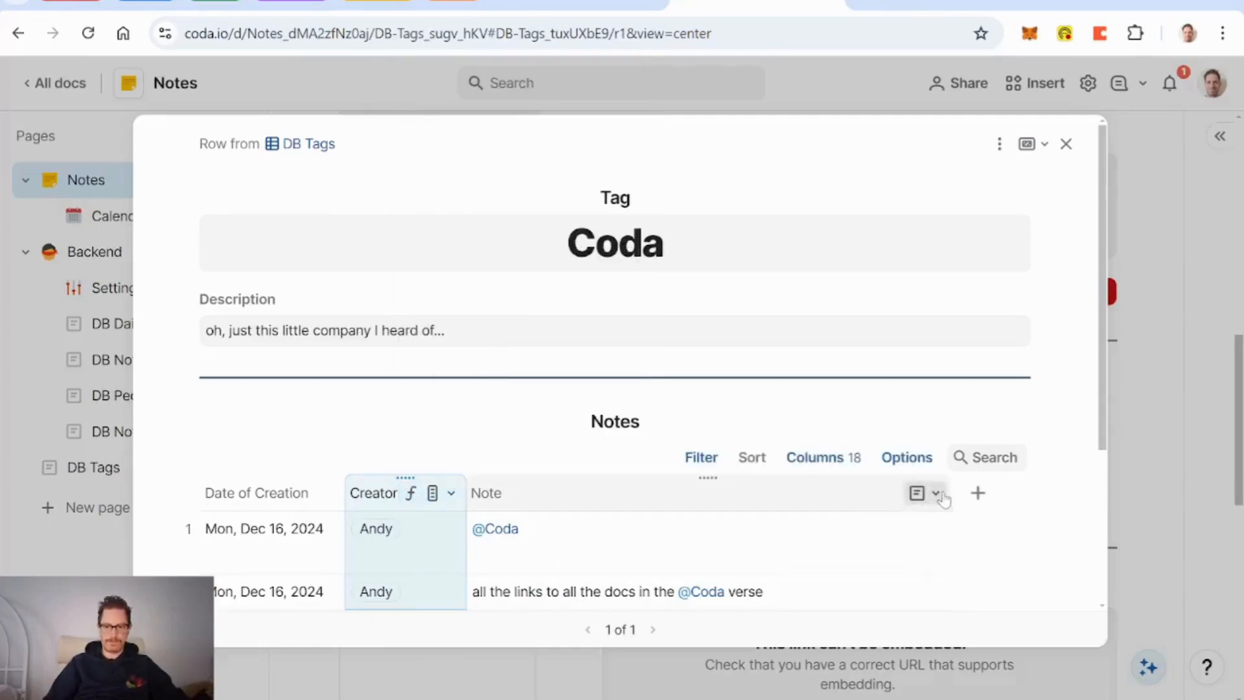
pyautogui.moveTo(952, 492); pyautogui.dragTo(1000, 491)
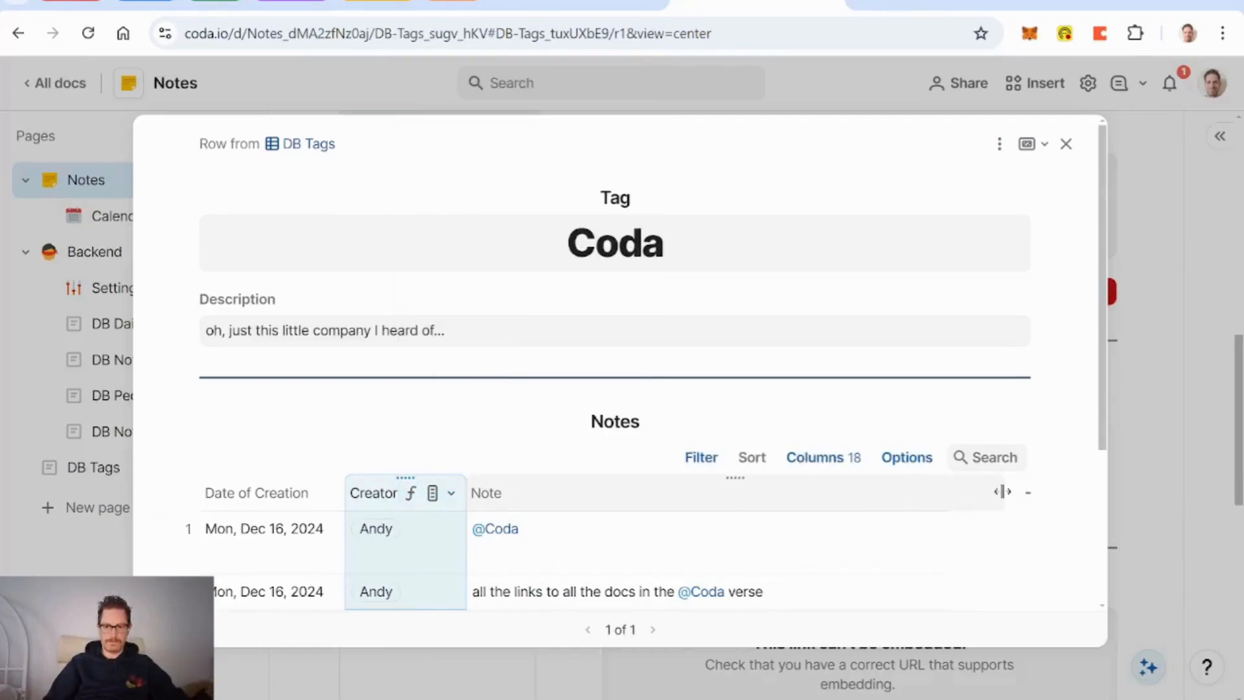
# Step: Always show the row expand icon in the Notes table and narrow the Note column to fit
pyautogui.click(907, 457)
pyautogui.click(972, 295)
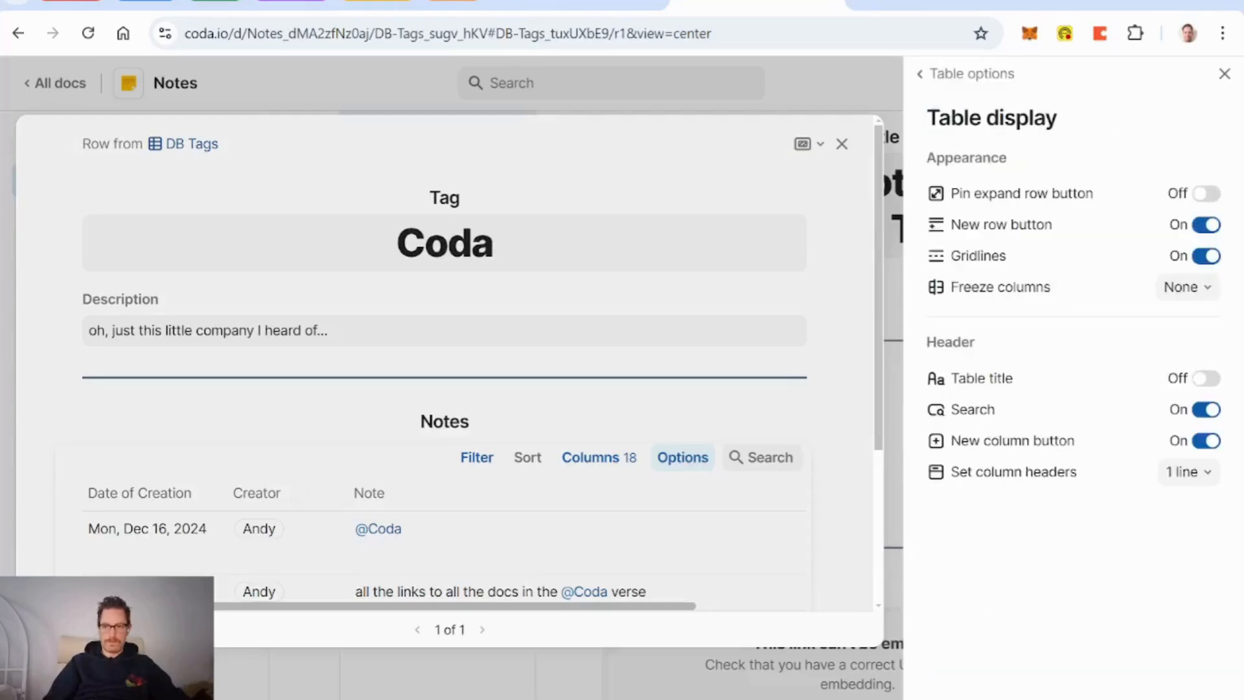
pyautogui.click(1205, 194)
pyautogui.click(1224, 74)
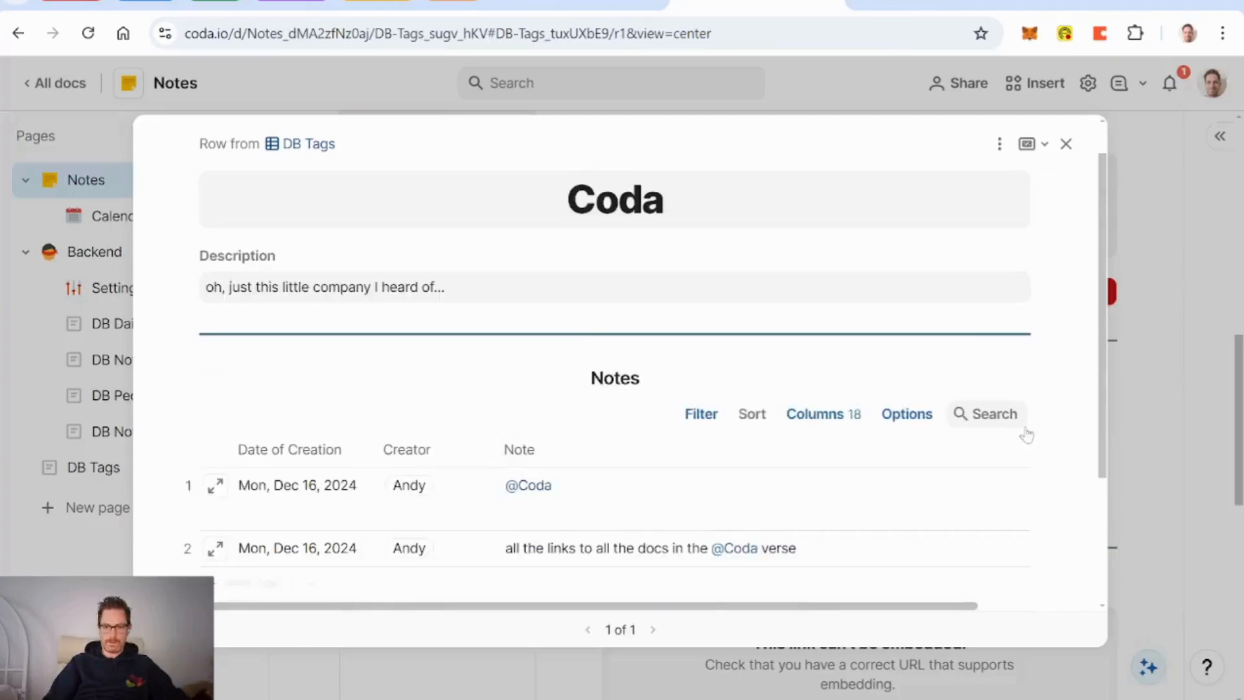
pyautogui.hscroll(2, 977, 496)
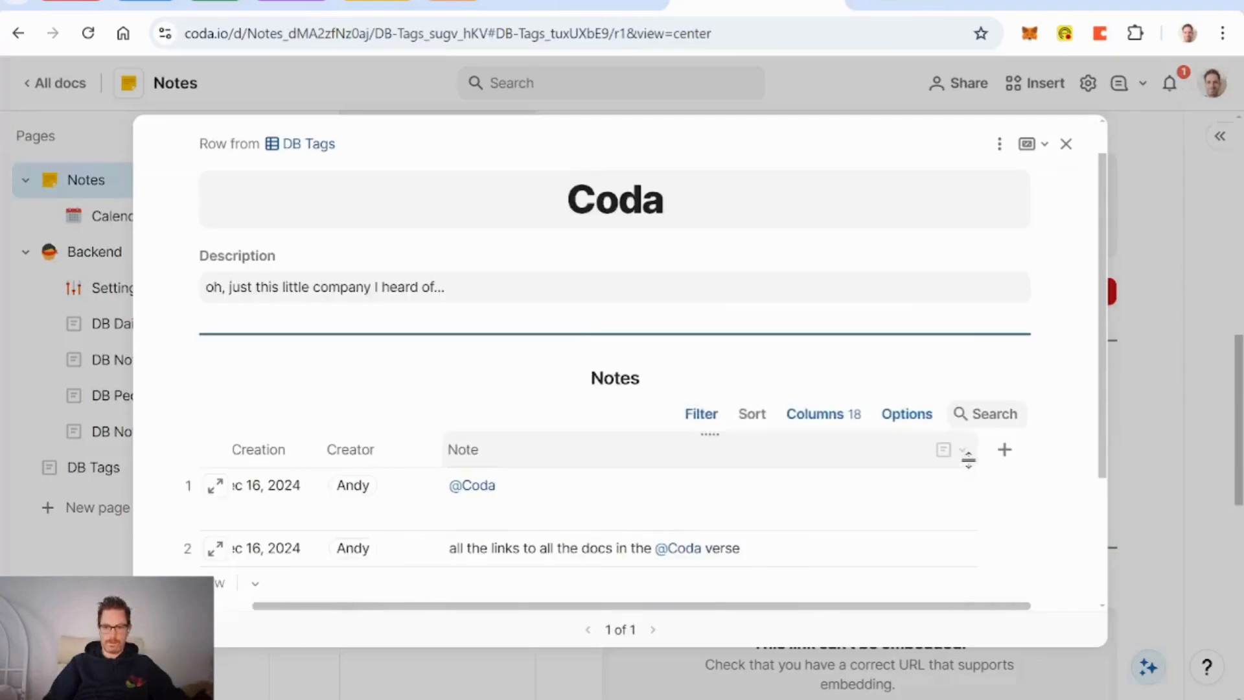
pyautogui.moveTo(964, 453); pyautogui.dragTo(869, 453)
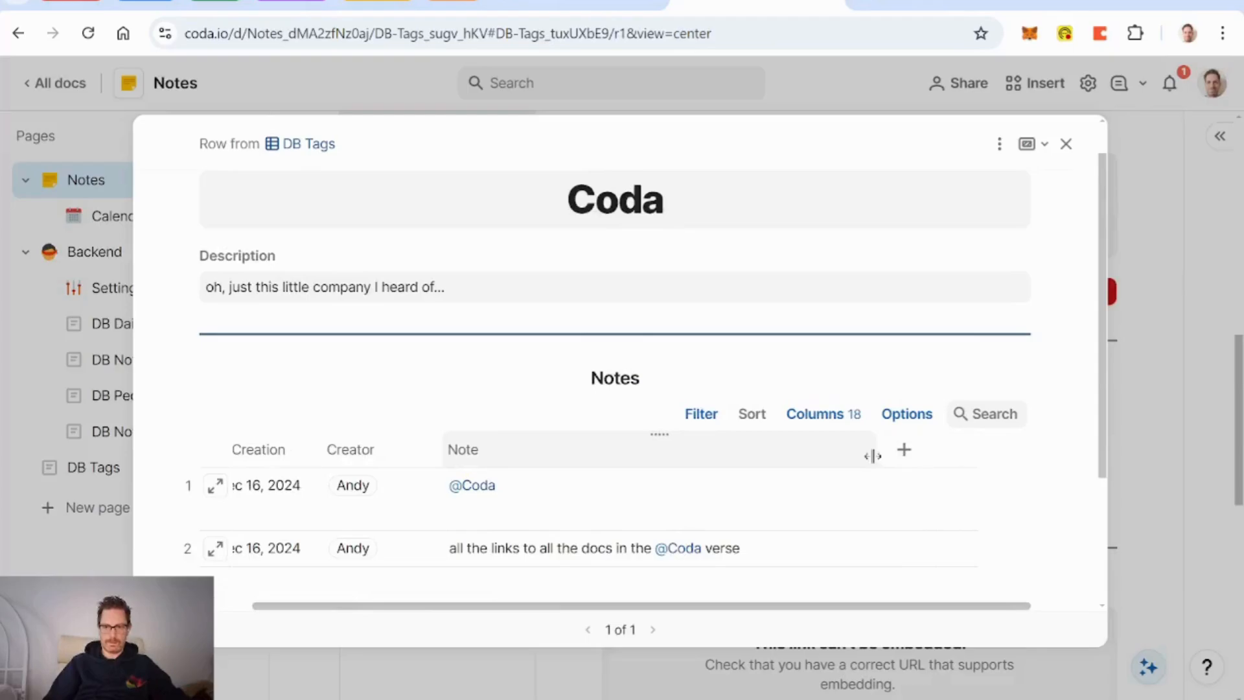
# Step: Turn off the add-new-column and add-new-row options for the Notes table
pyautogui.click(907, 413)
pyautogui.click(1062, 235)
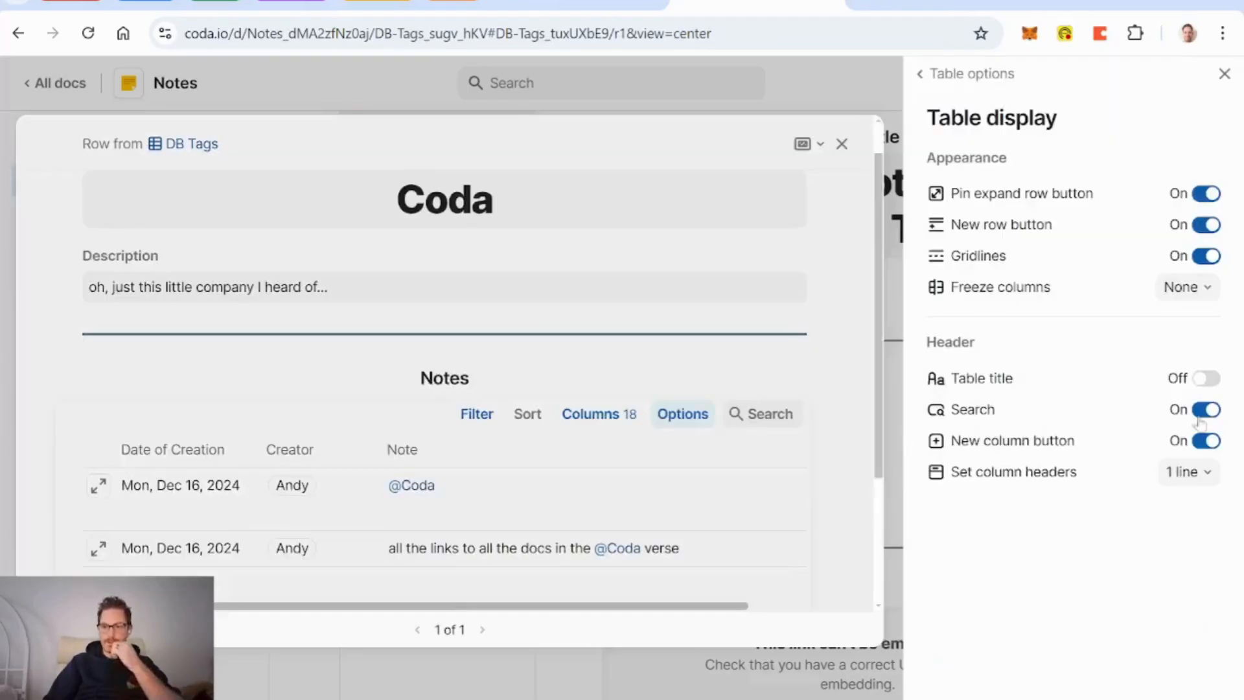
pyautogui.click(1202, 441)
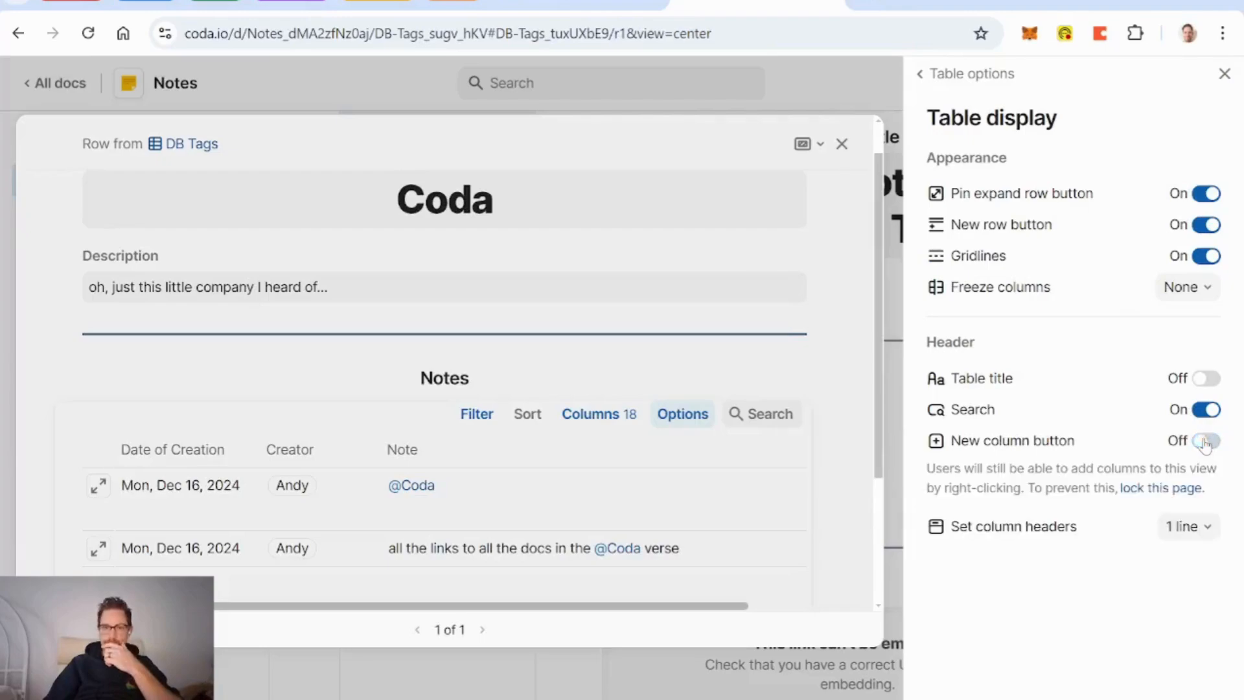
pyautogui.click(1206, 225)
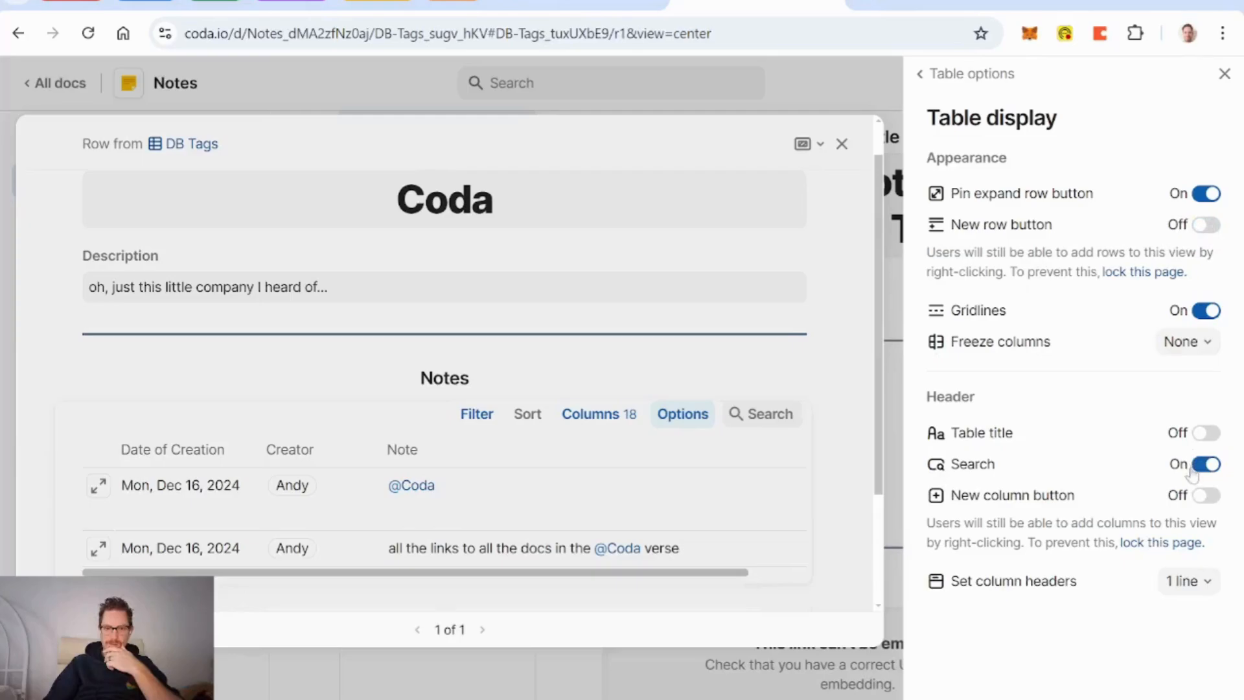
pyautogui.click(1225, 73)
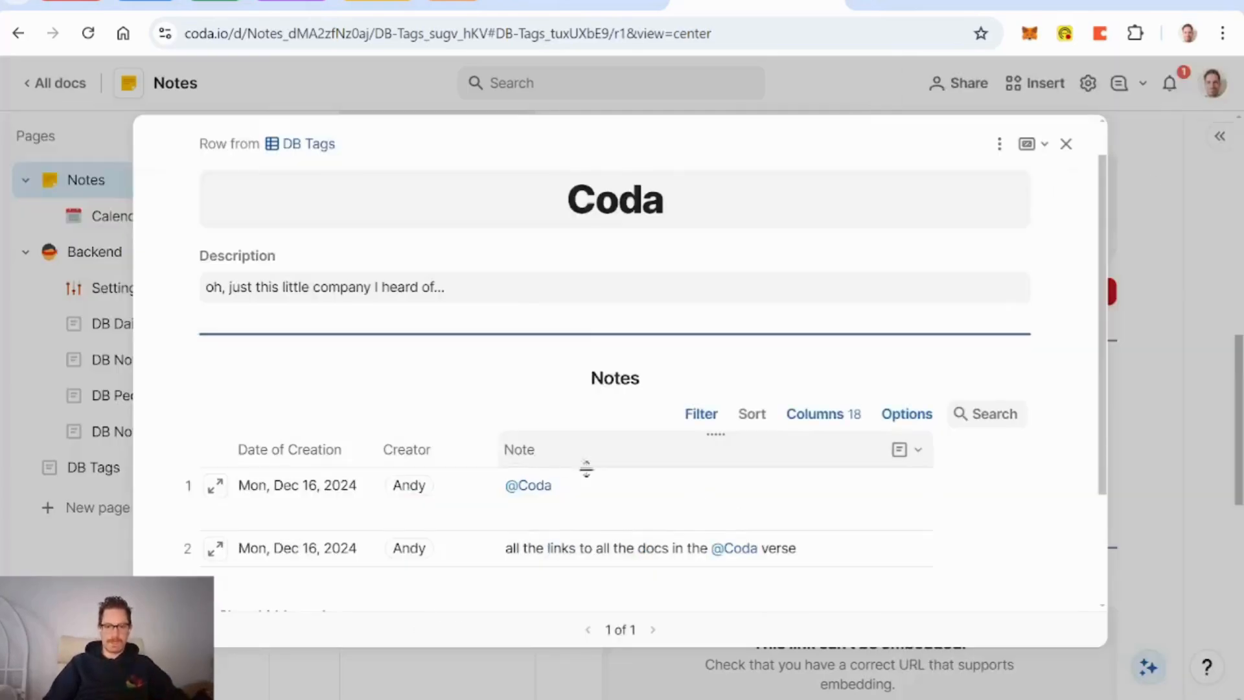
# Step: Turn off the Hidden column link in the tag row layout and close the Coda tag detail
pyautogui.scroll(-2, 643, 464)
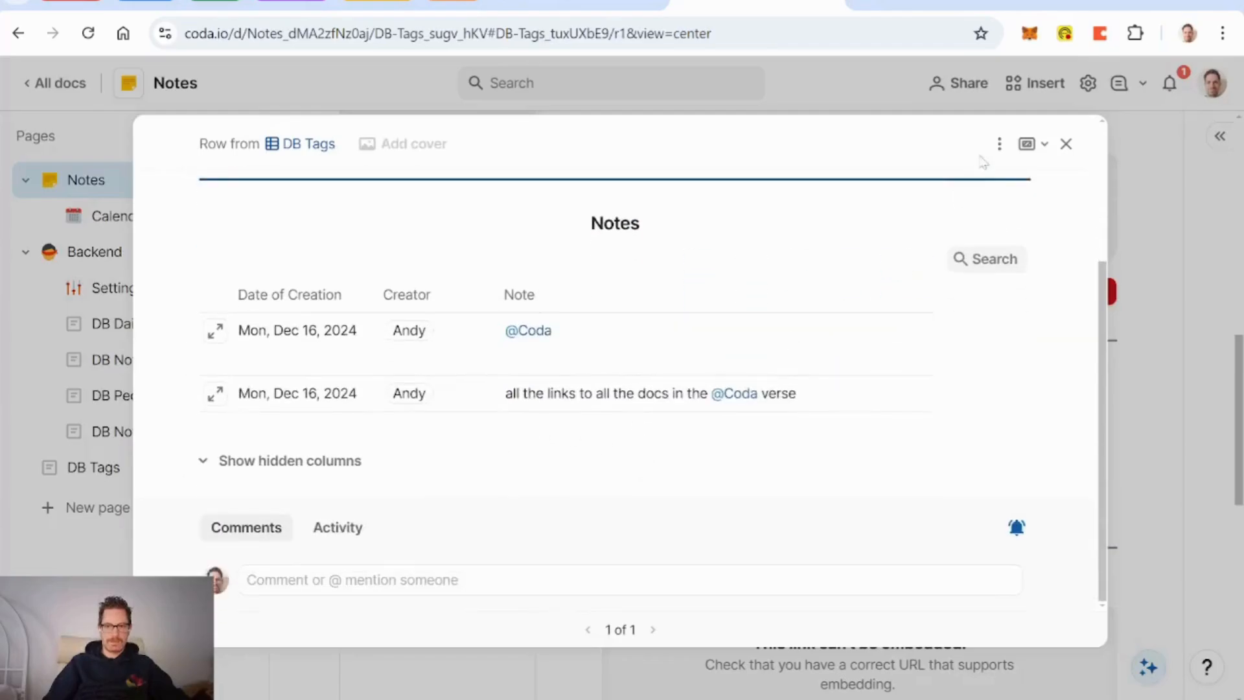
pyautogui.click(998, 144)
pyautogui.click(1037, 179)
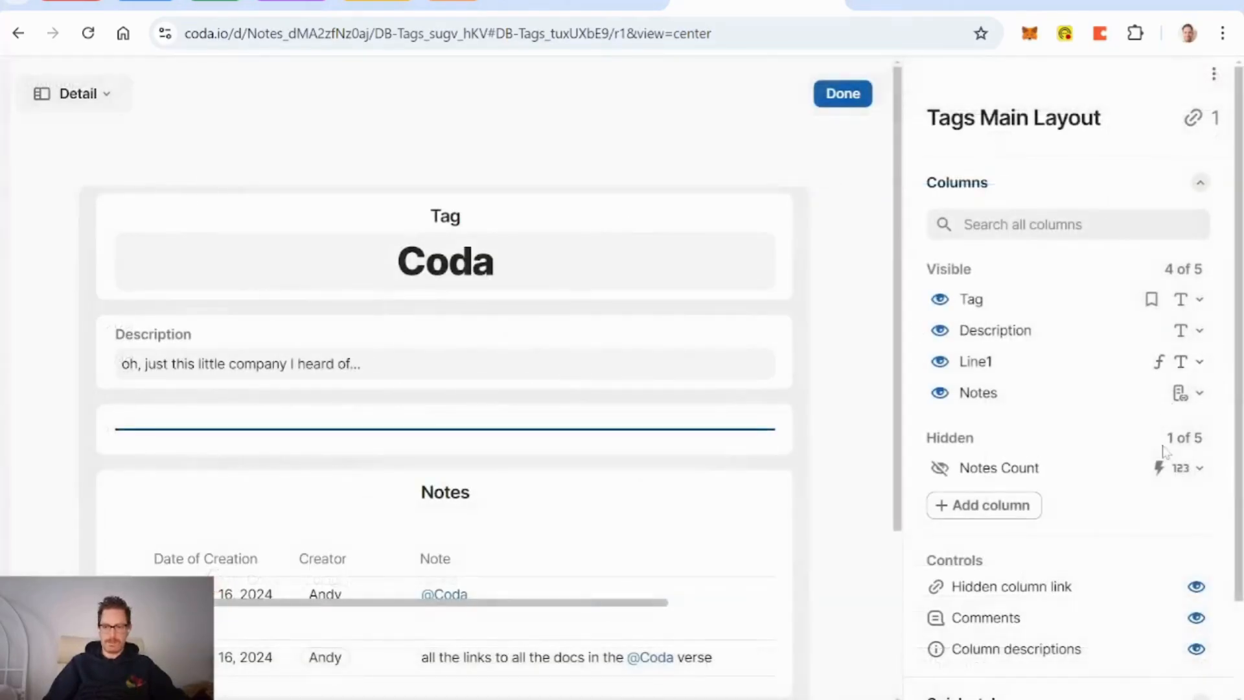
pyautogui.click(1197, 474)
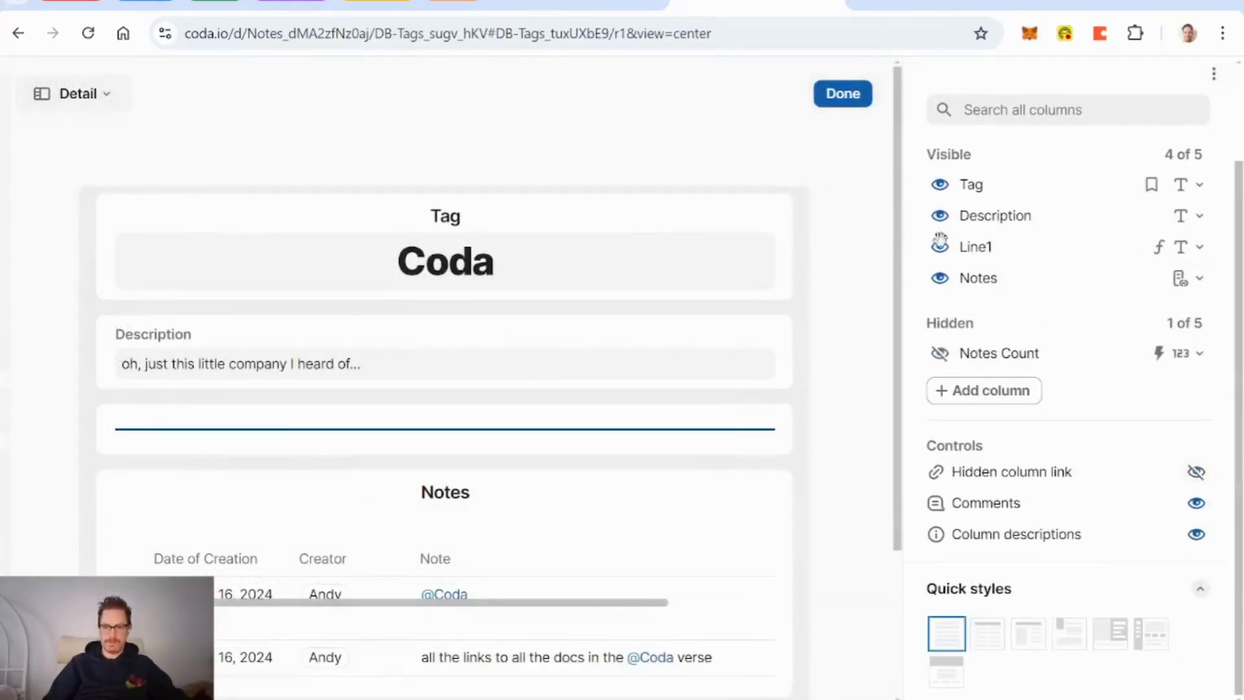
pyautogui.click(854, 98)
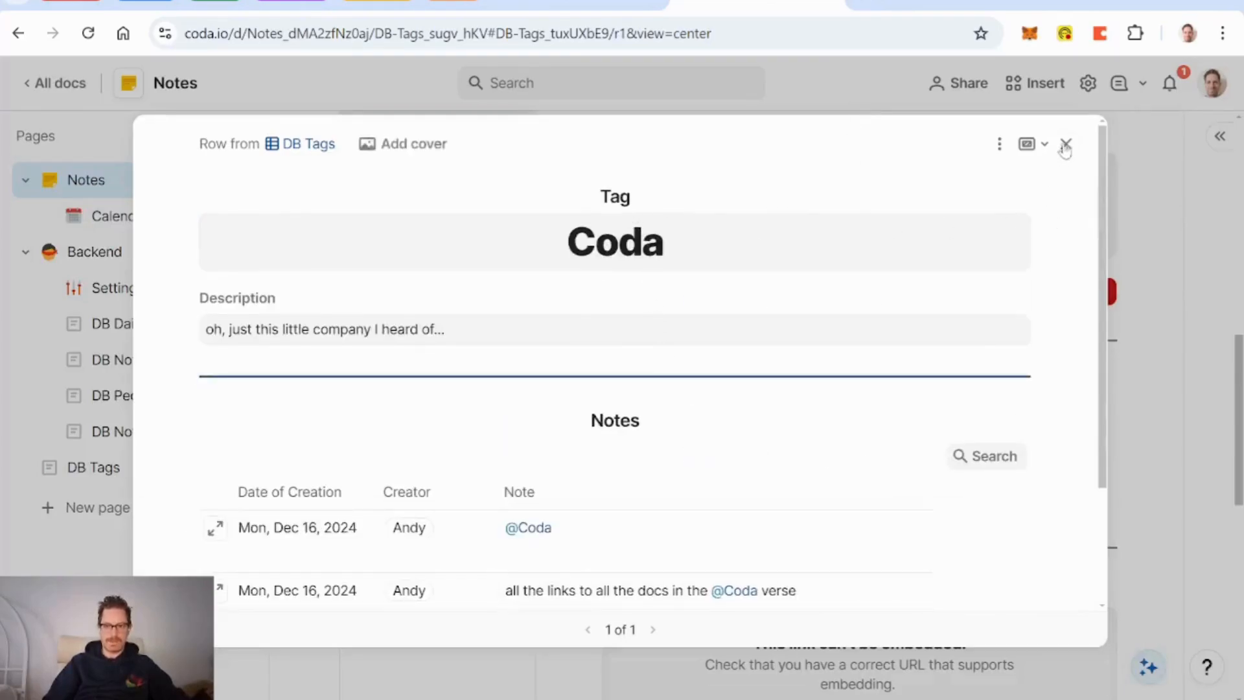
pyautogui.press('Escape')
# Step: Add a 'Tags' subpage under Notes with a tag icon, then insert a DB Tags view via /tag
pyautogui.click(236, 179)
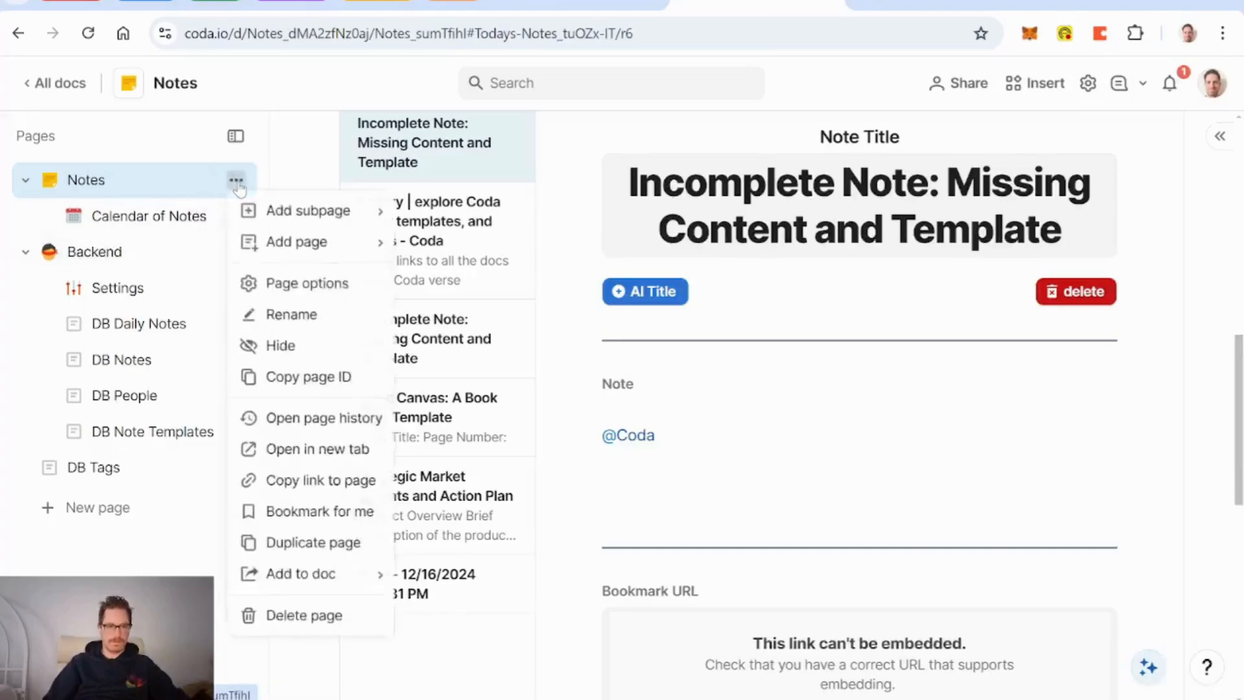
pyautogui.moveTo(286, 220)
pyautogui.click(440, 211)
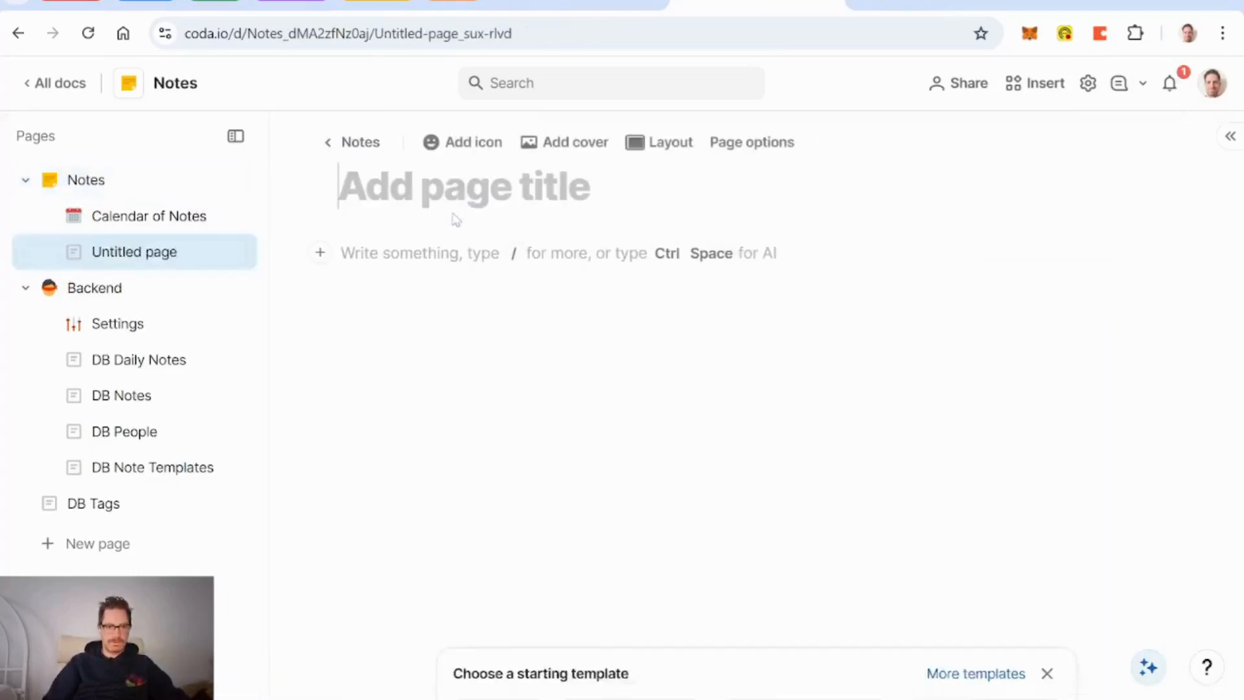
pyautogui.write('Tags')
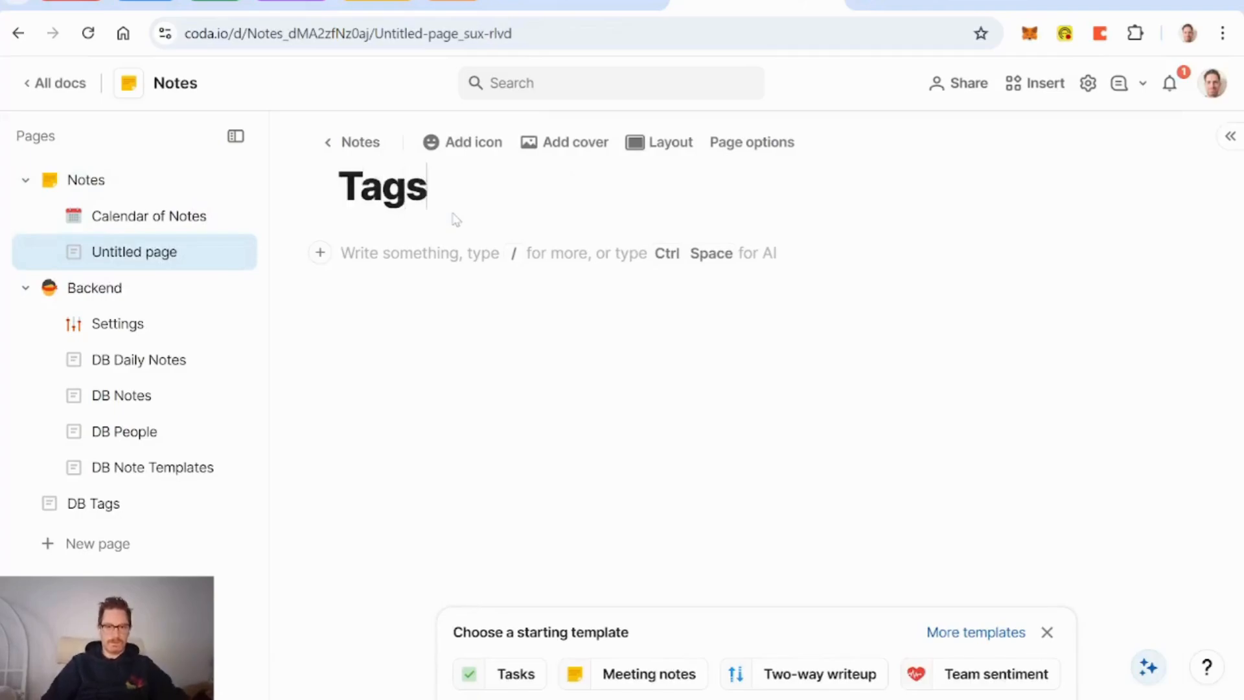
pyautogui.click(434, 144)
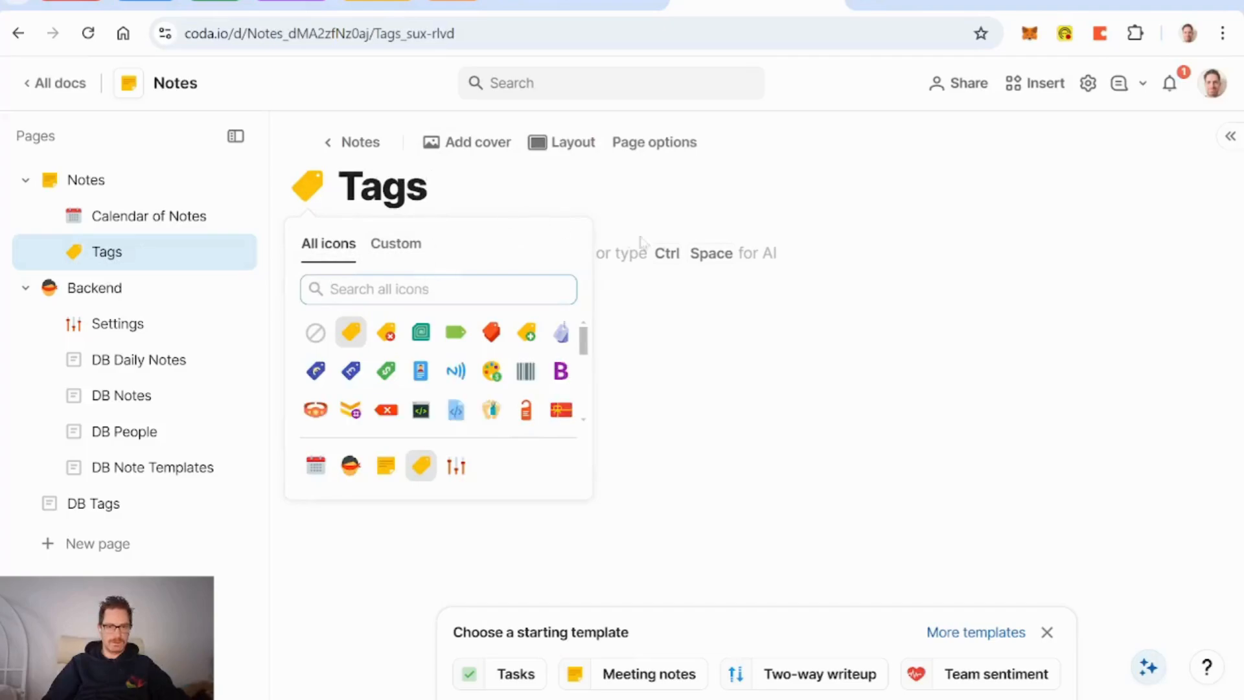
pyautogui.click(692, 242)
pyautogui.write('/')
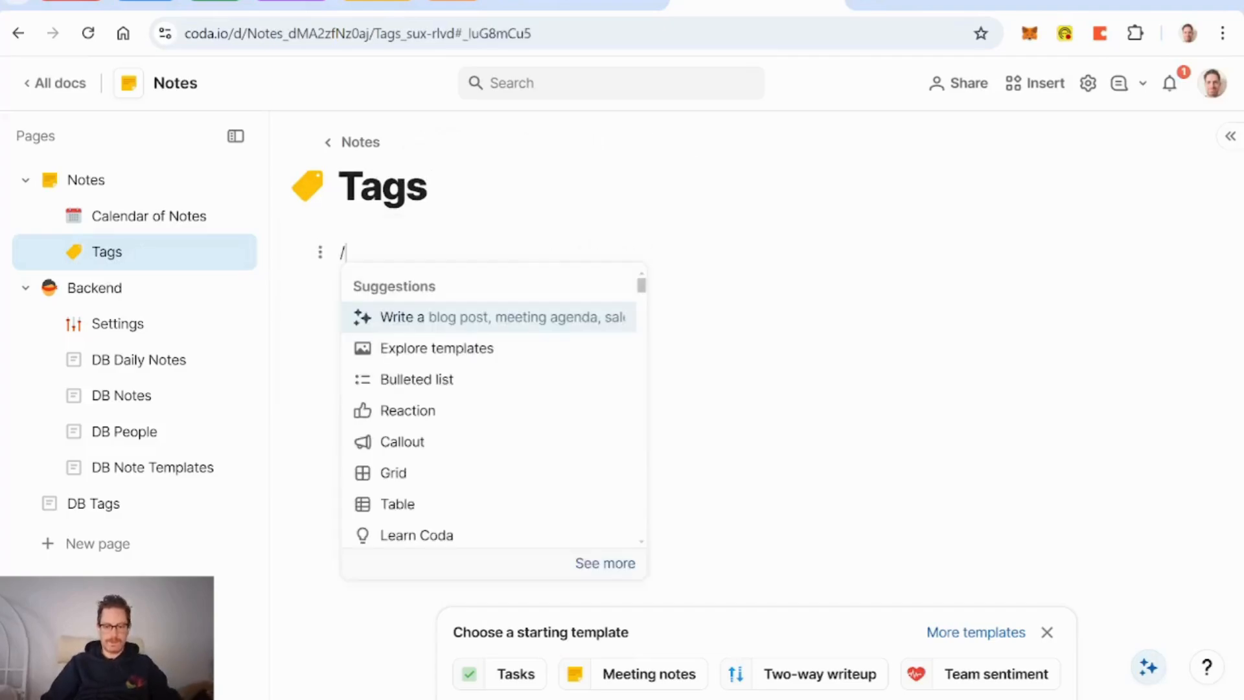
pyautogui.write('tag')
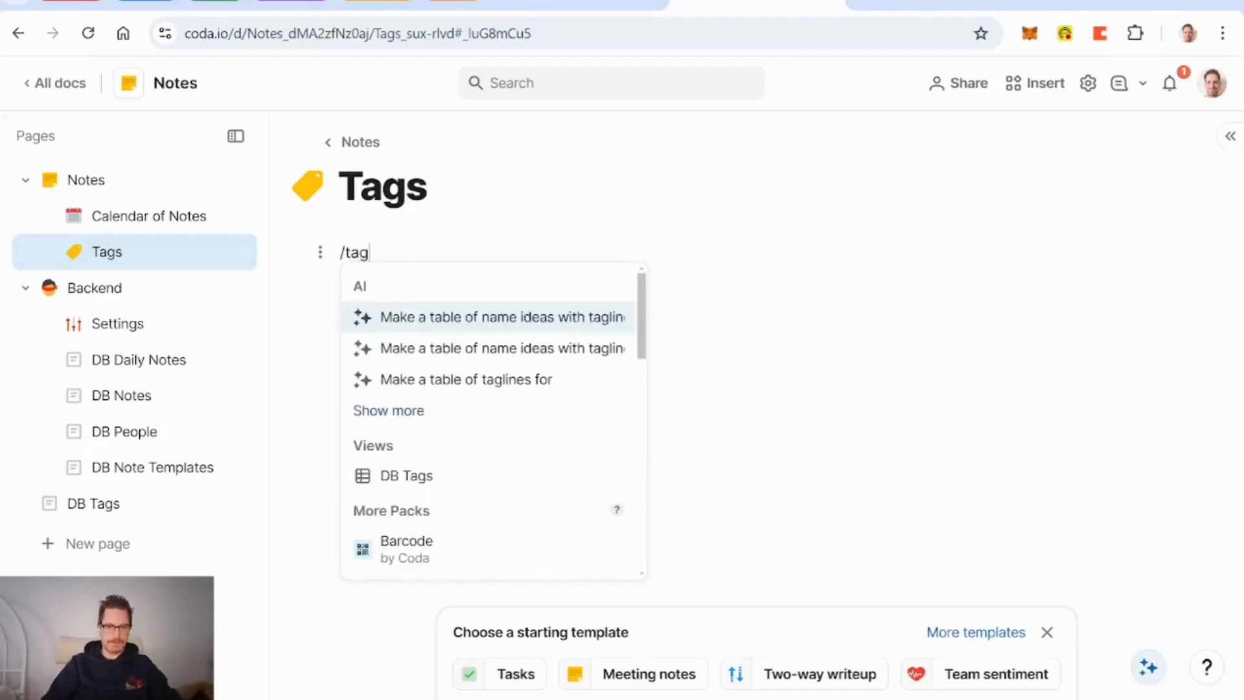
pyautogui.click(421, 488)
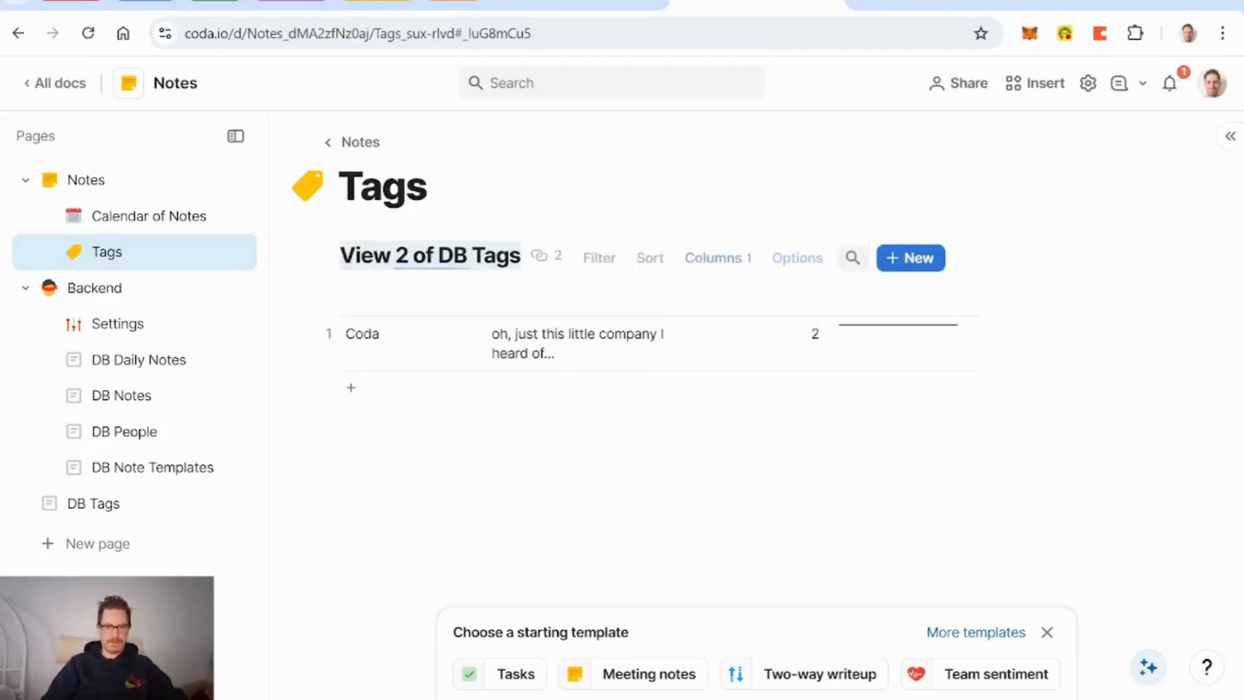
# Step: Display the Tags view as cards and turn off the bottom new card button
pyautogui.click(1007, 223)
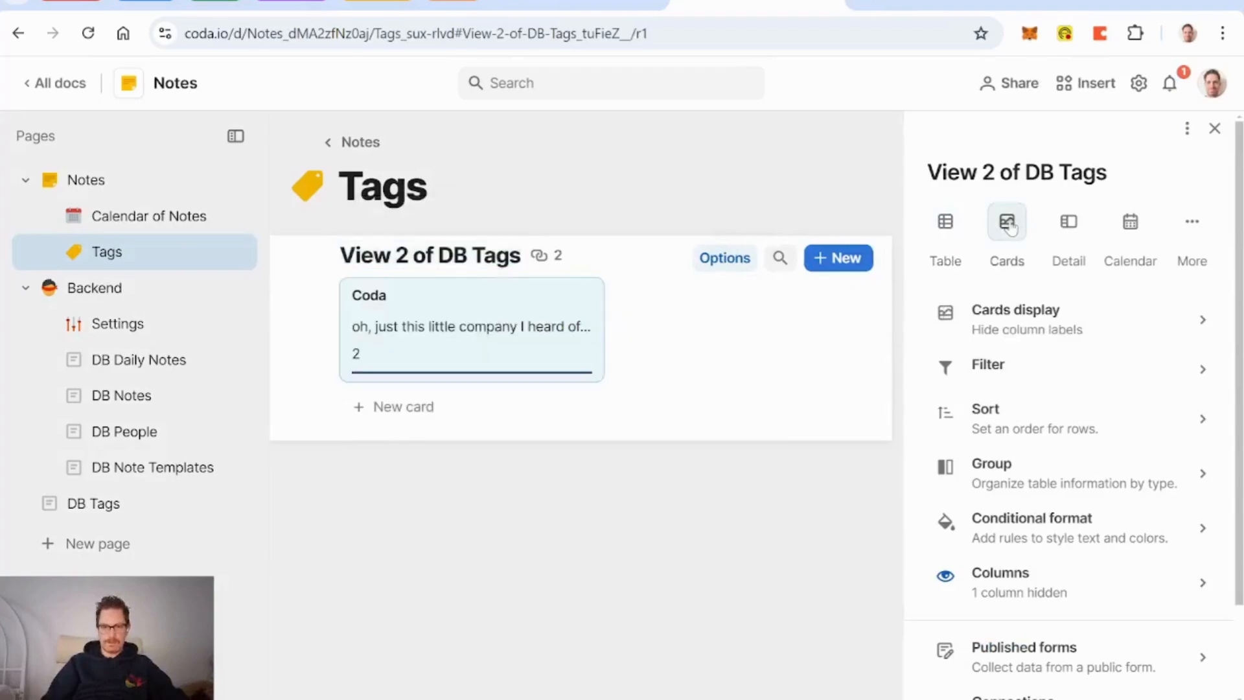
pyautogui.click(1025, 318)
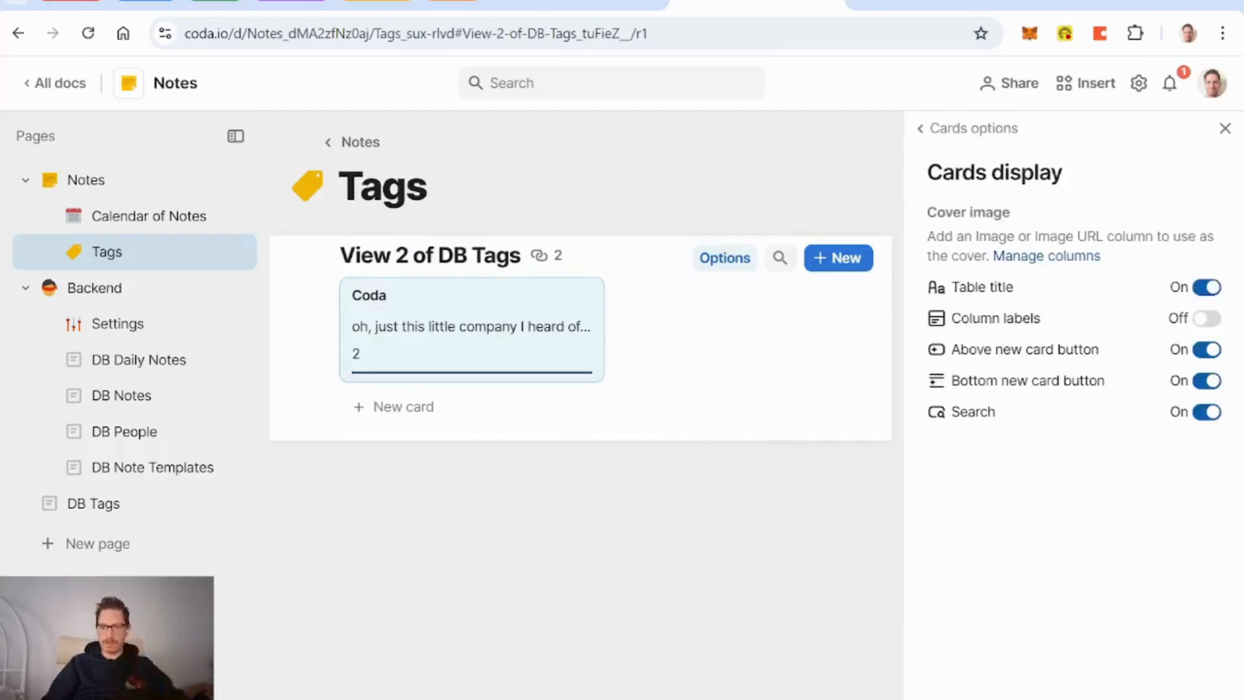
pyautogui.click(1208, 382)
pyautogui.click(972, 132)
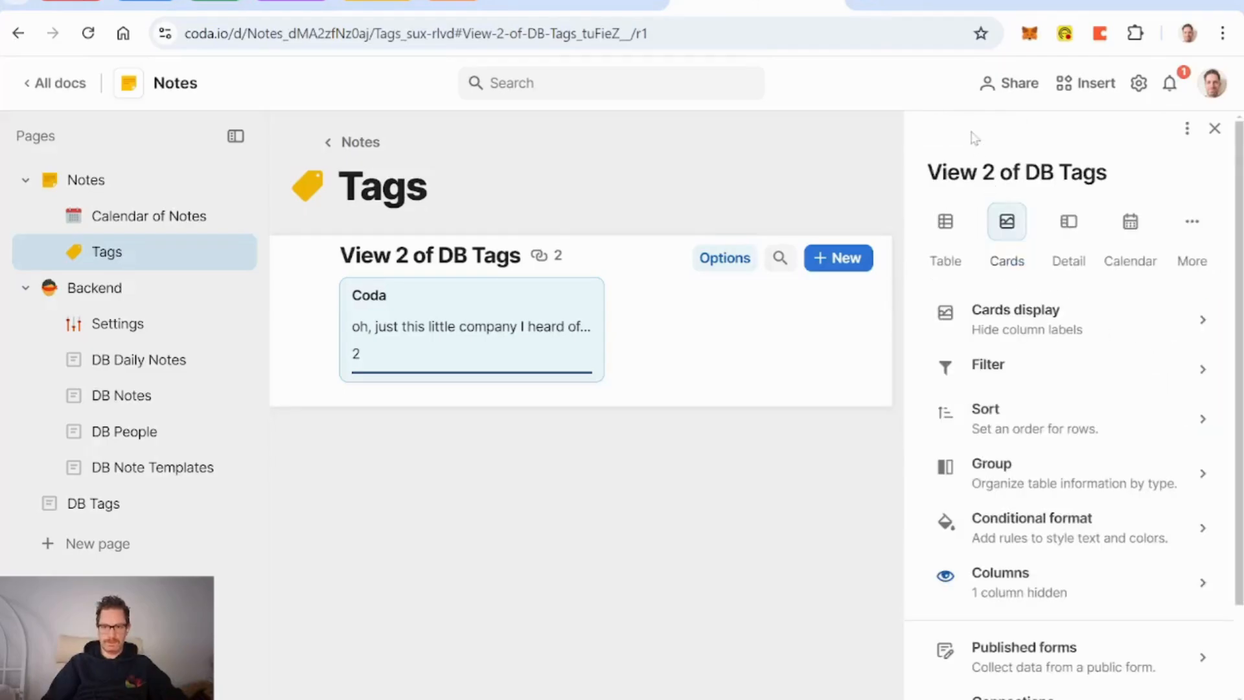
# Step: Add a new column to the tags and set its type to Compose
pyautogui.click(1016, 582)
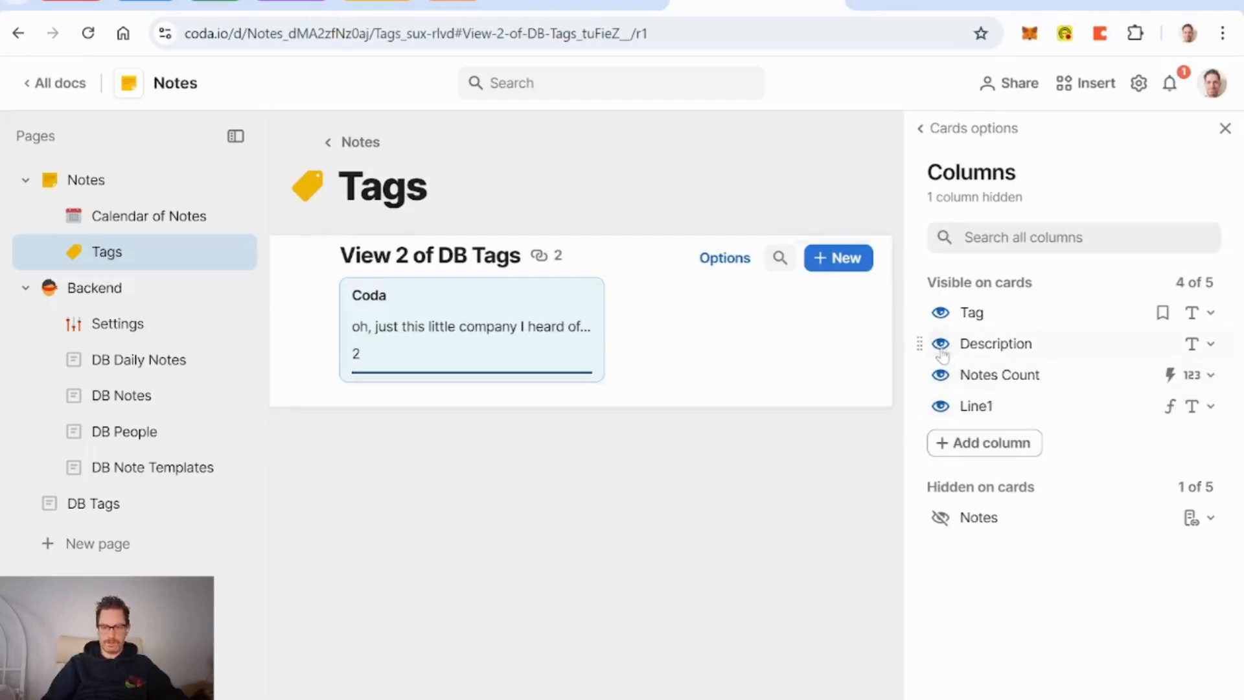
pyautogui.click(983, 455)
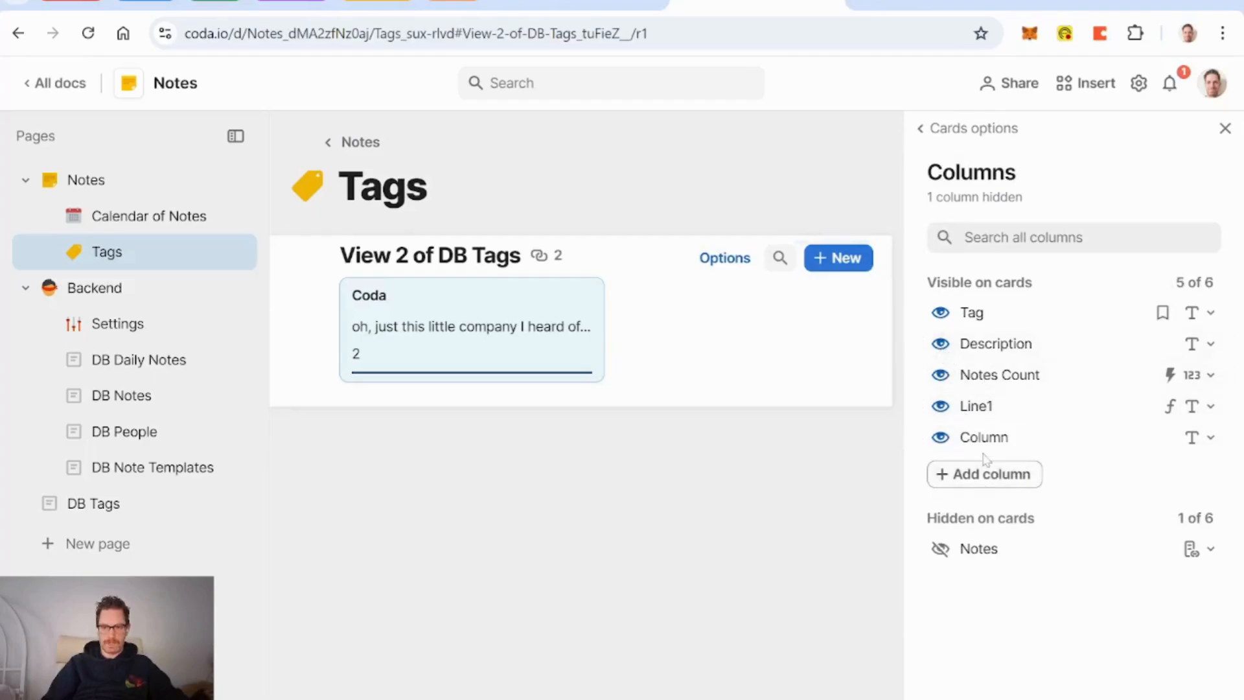
pyautogui.click(1210, 440)
pyautogui.moveTo(1106, 118)
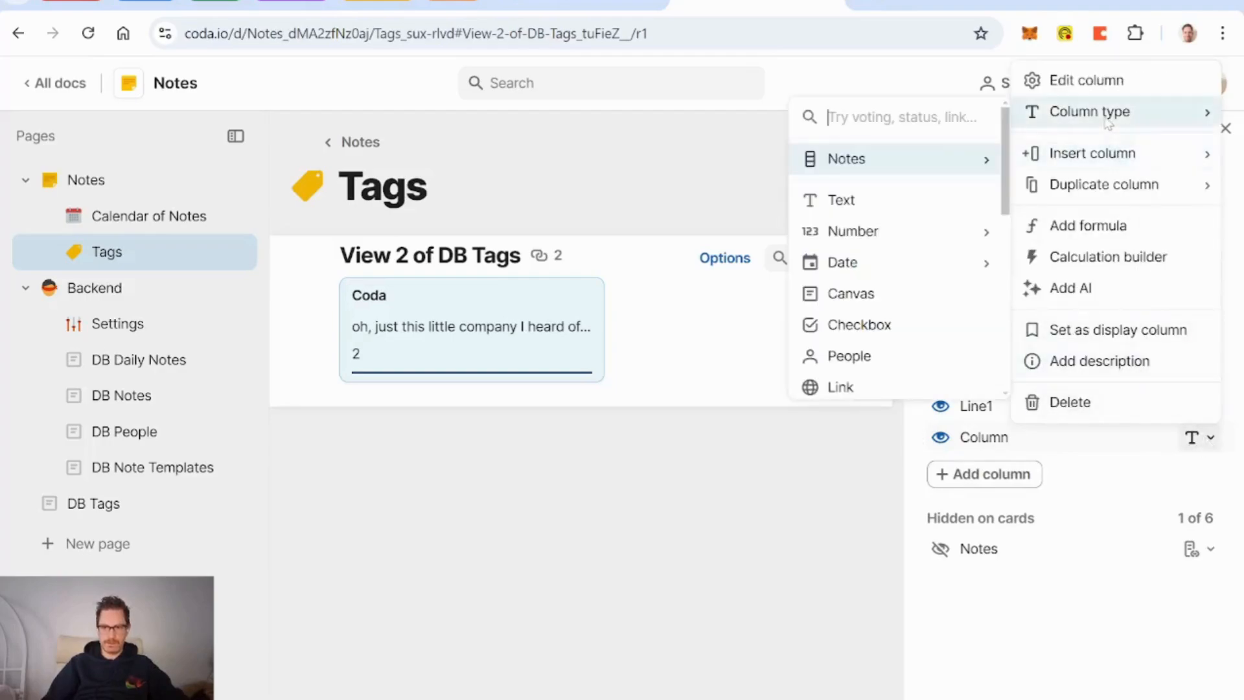
pyautogui.write('cmp')
pyautogui.press('BackSpace')
pyautogui.press('BackSpace')
pyautogui.write('ompo')
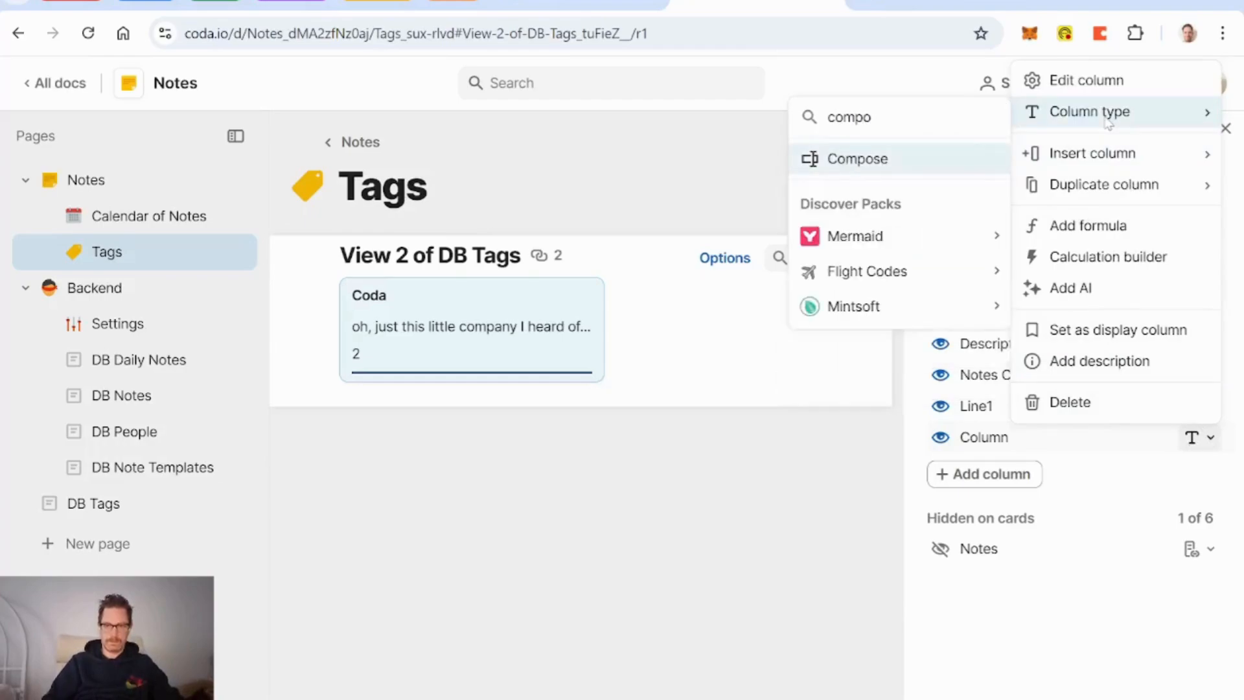
pyautogui.press('Return')
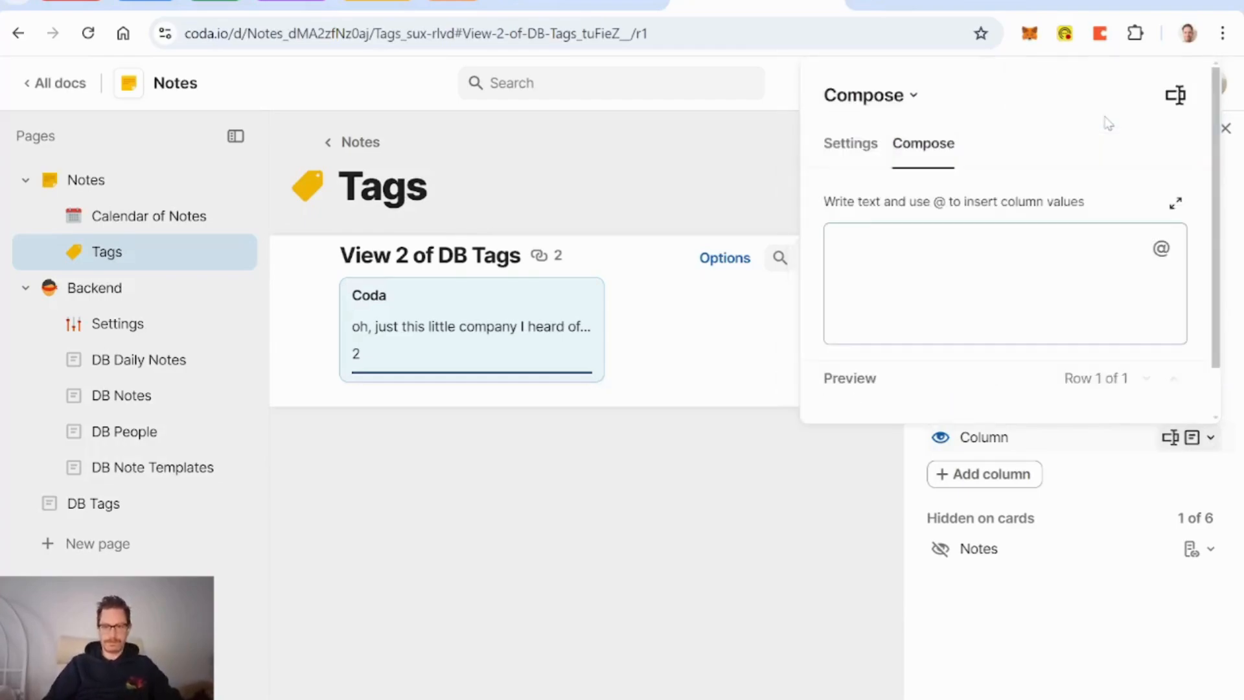
pyautogui.write('@')
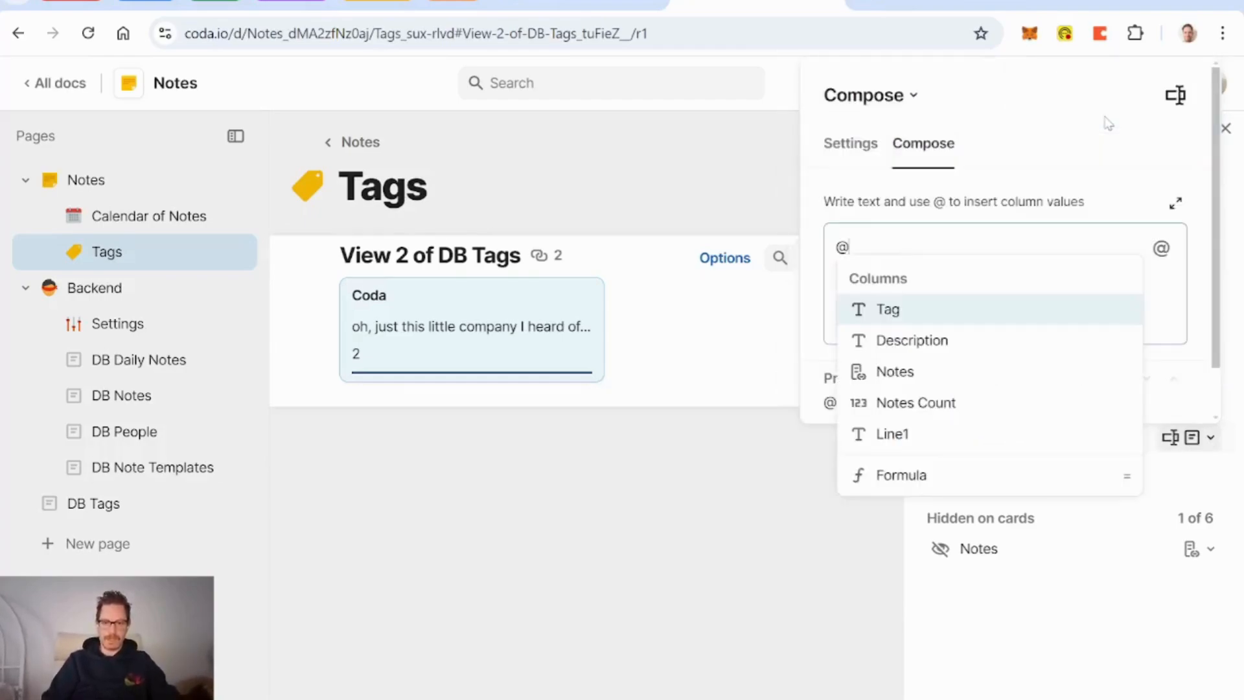
pyautogui.press('Down')
pyautogui.press('Down')
pyautogui.press('Down')
pyautogui.press('Return')
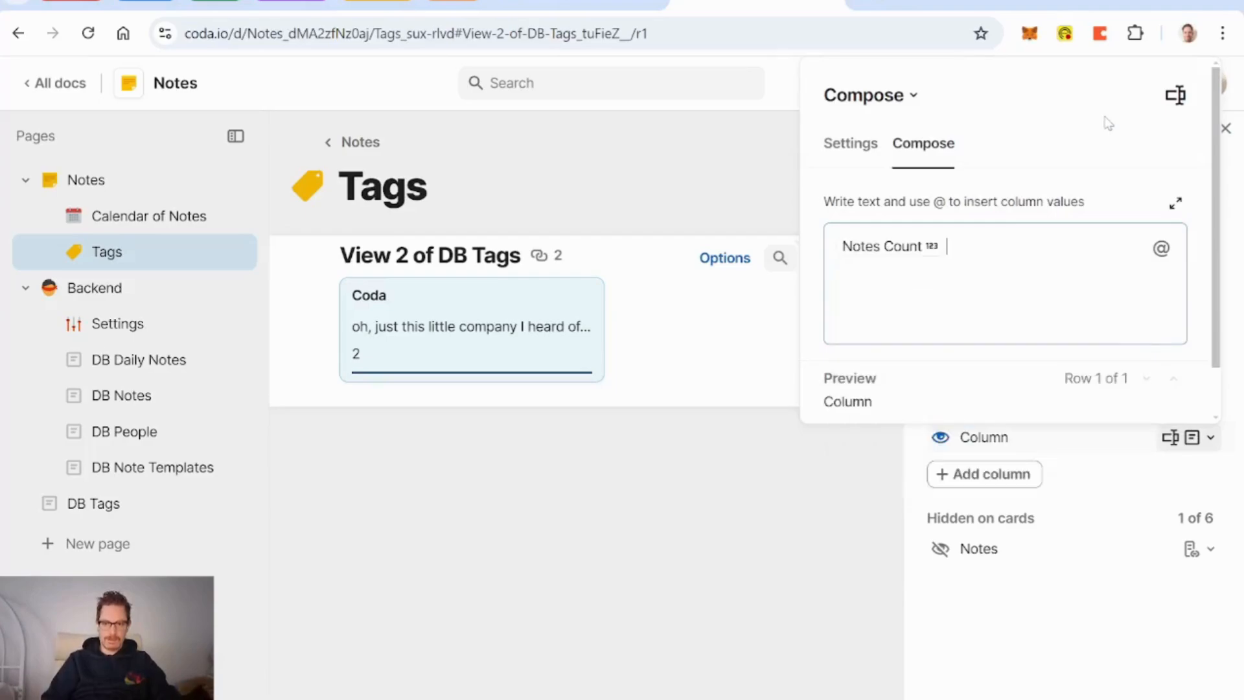
pyautogui.write('Notes')
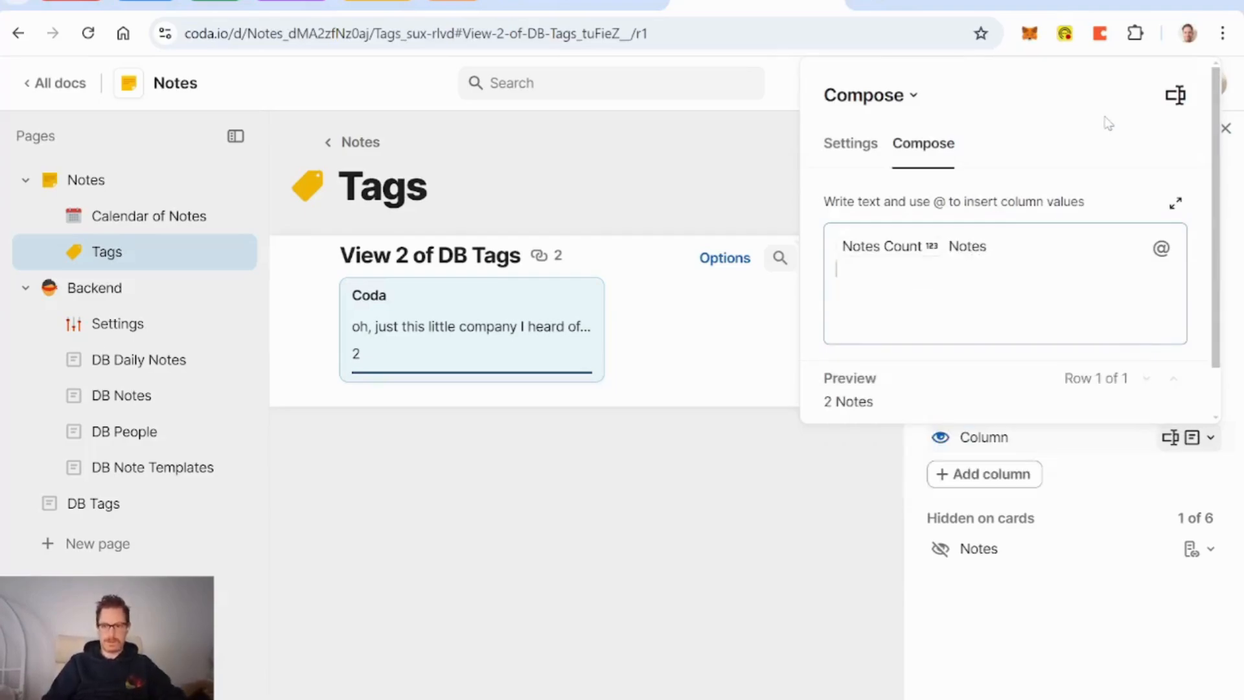
pyautogui.click(1080, 581)
pyautogui.click(985, 436)
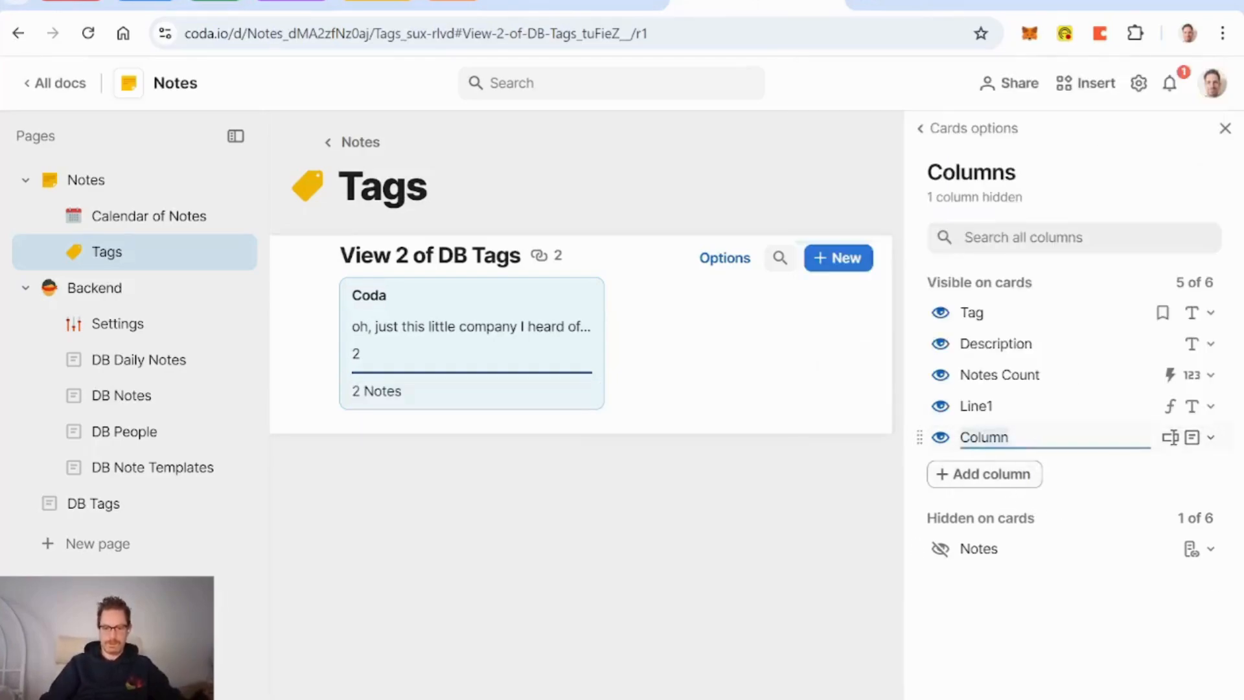
pyautogui.write('Notes Count Display')
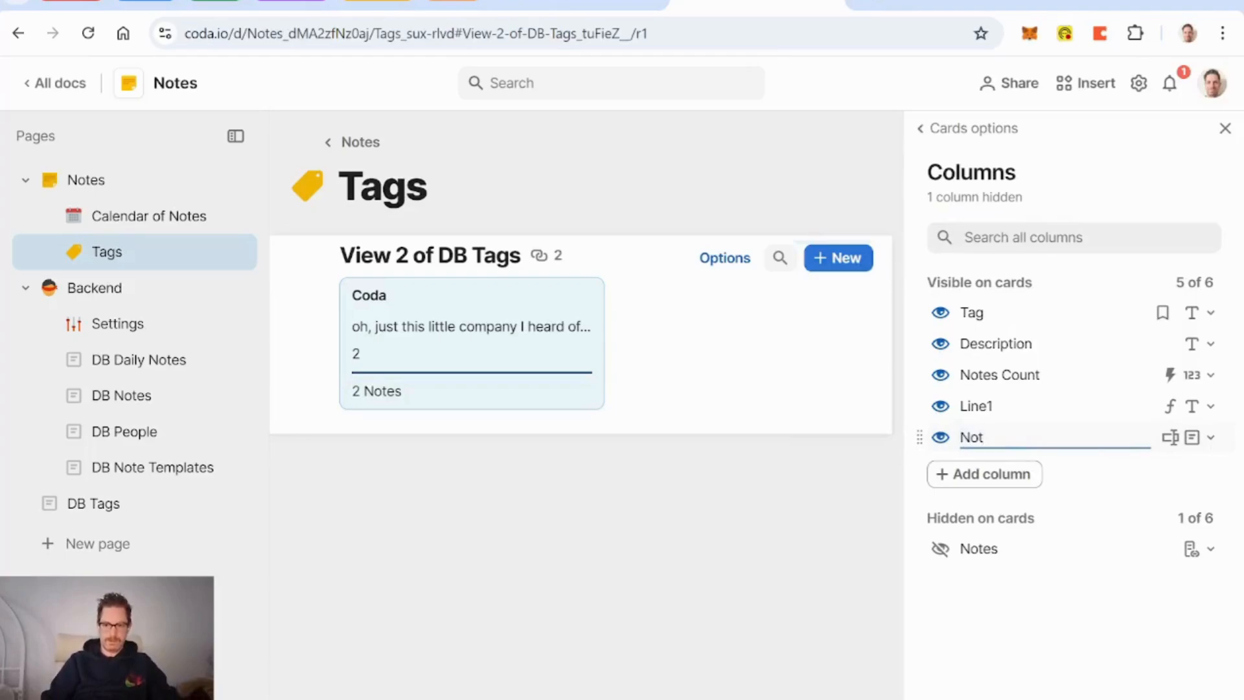
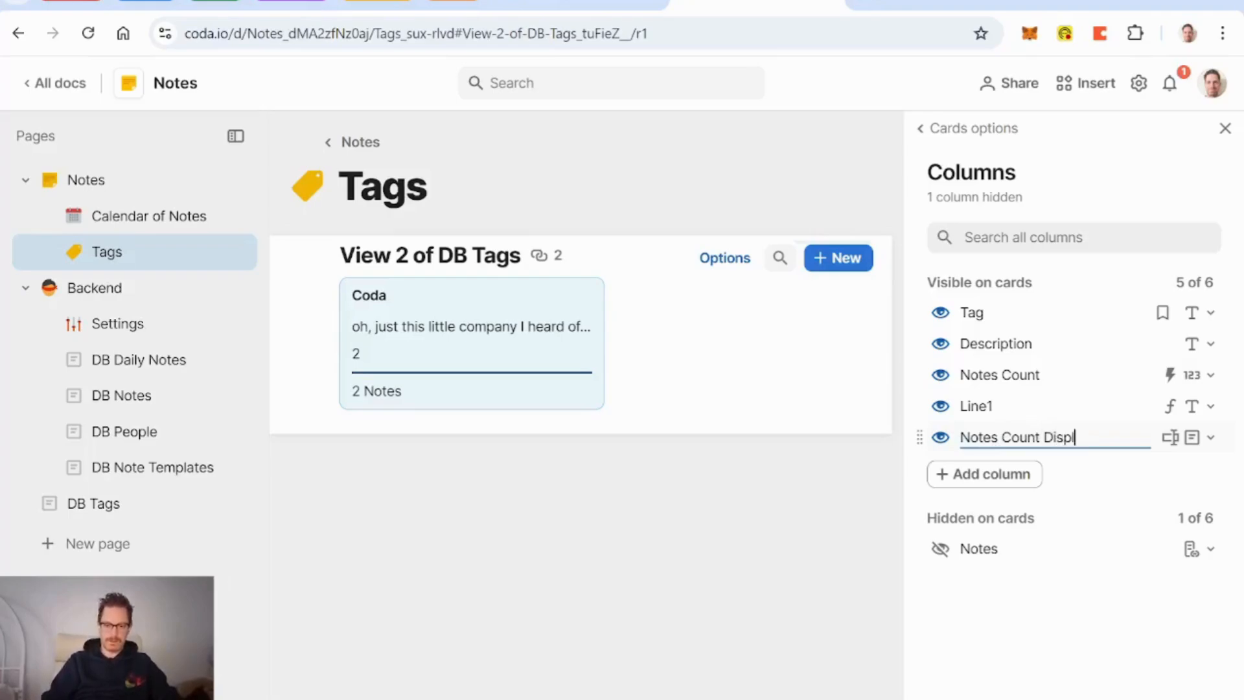
# Step: Hide Description, Notes Count and Line1 from the Tags cards
pyautogui.click(940, 343)
pyautogui.click(941, 344)
pyautogui.click(940, 344)
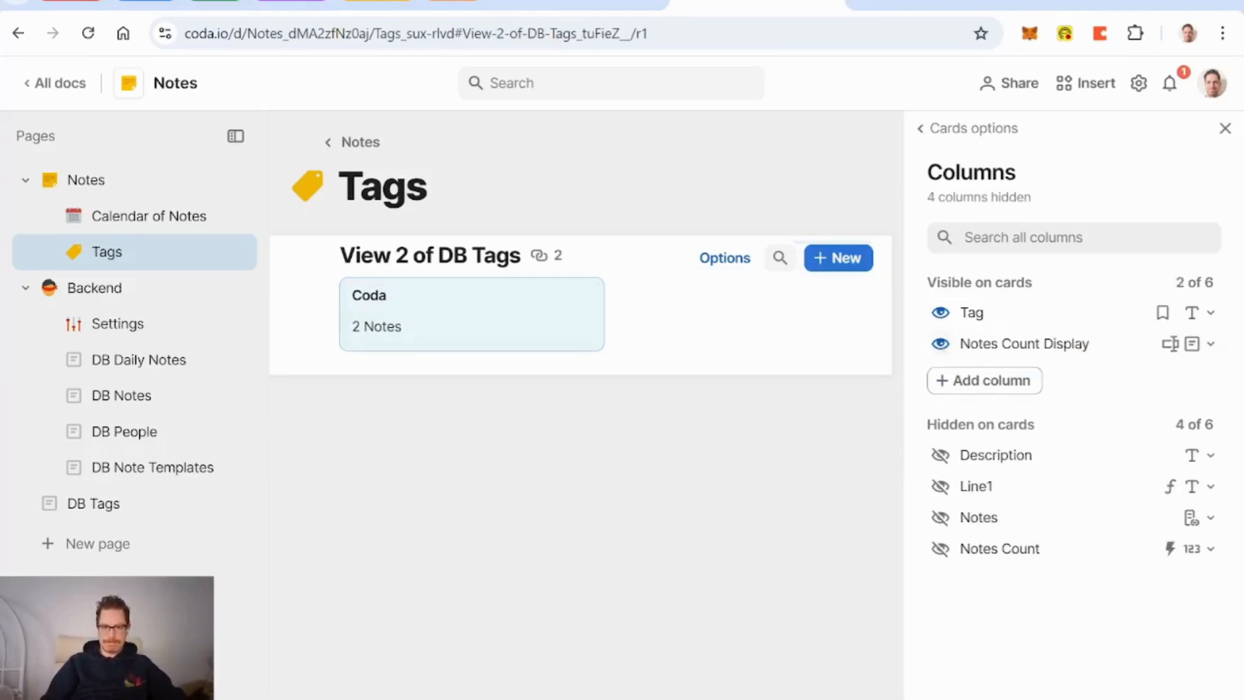
pyautogui.click(1225, 129)
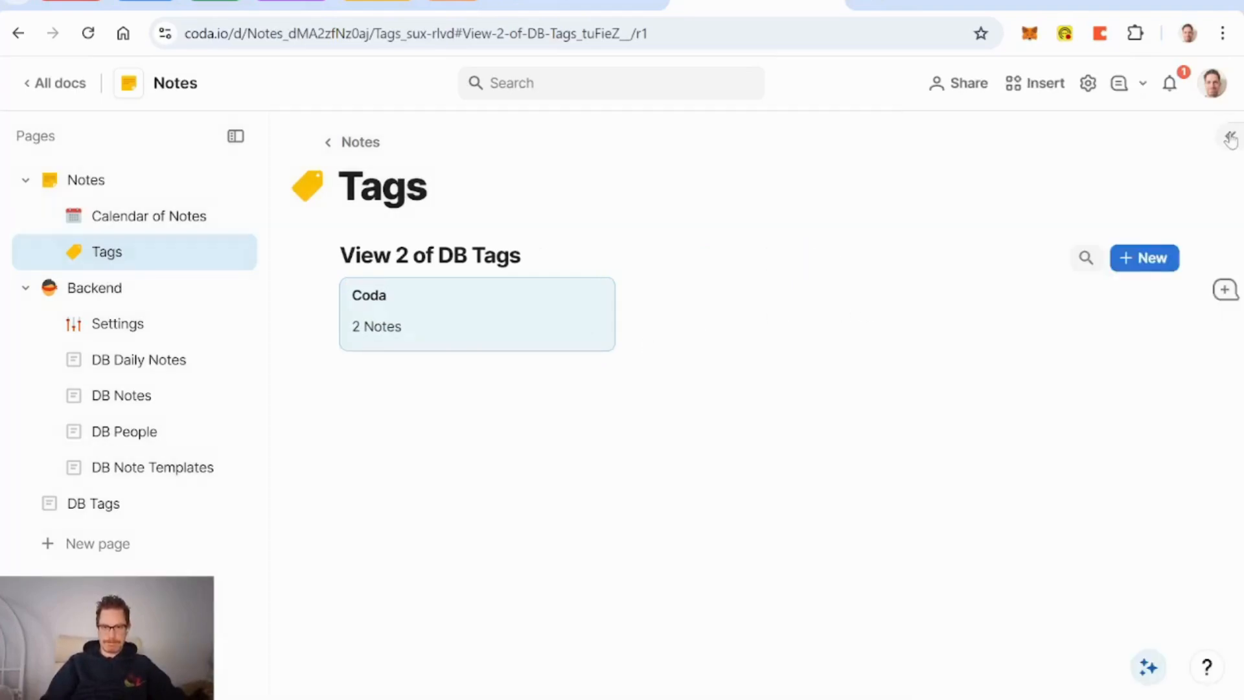
# Step: Rename the tags view to 'Tags on Tags Page' and hide its title
pyautogui.tripleClick(347, 255)
pyautogui.write('T')
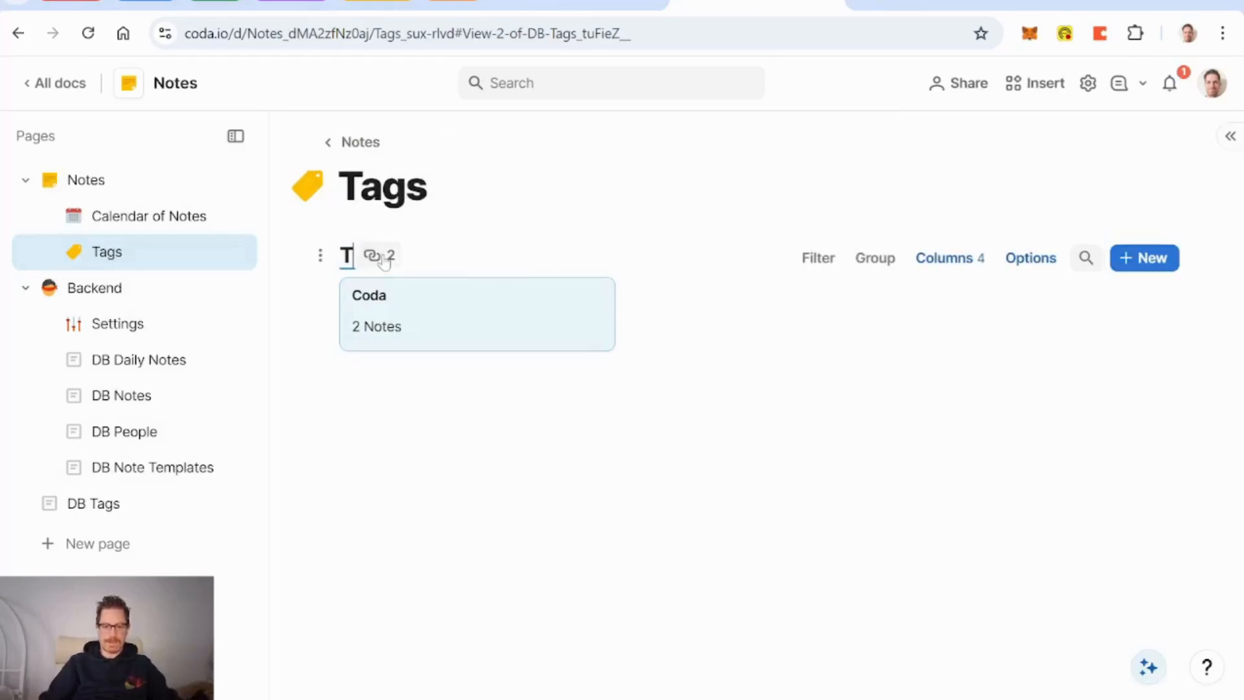
pyautogui.write('ags on Tags Page')
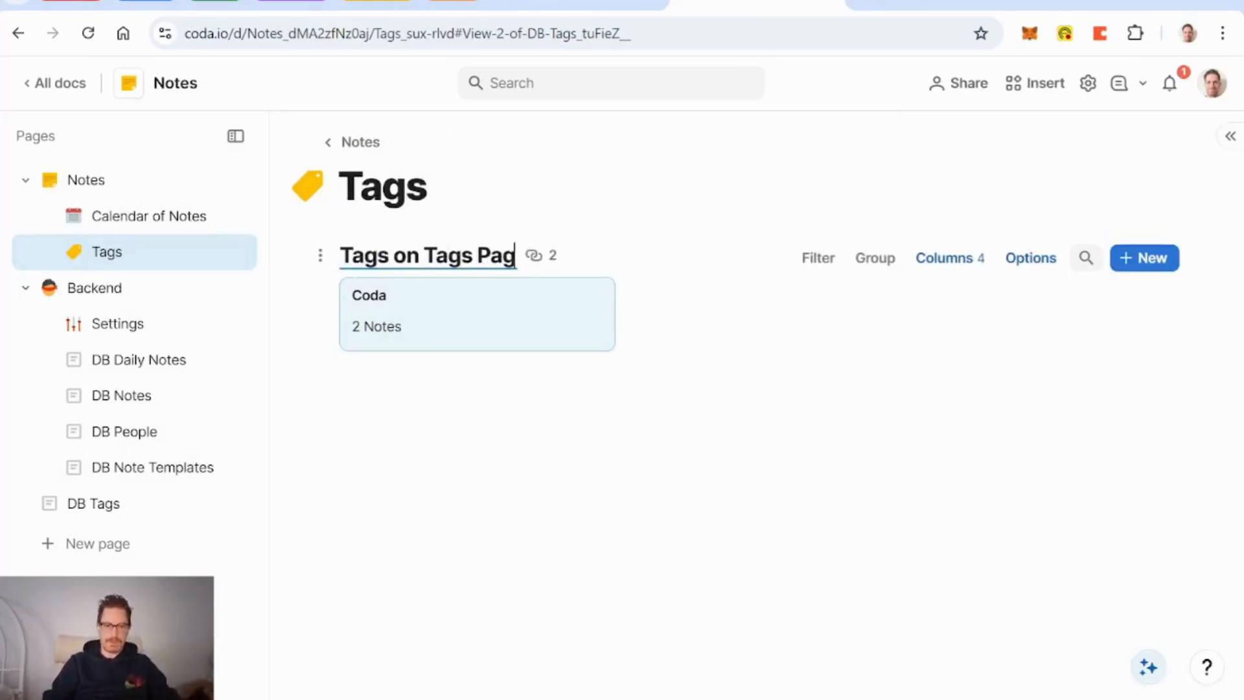
pyautogui.click(317, 256)
pyautogui.moveTo(295, 291)
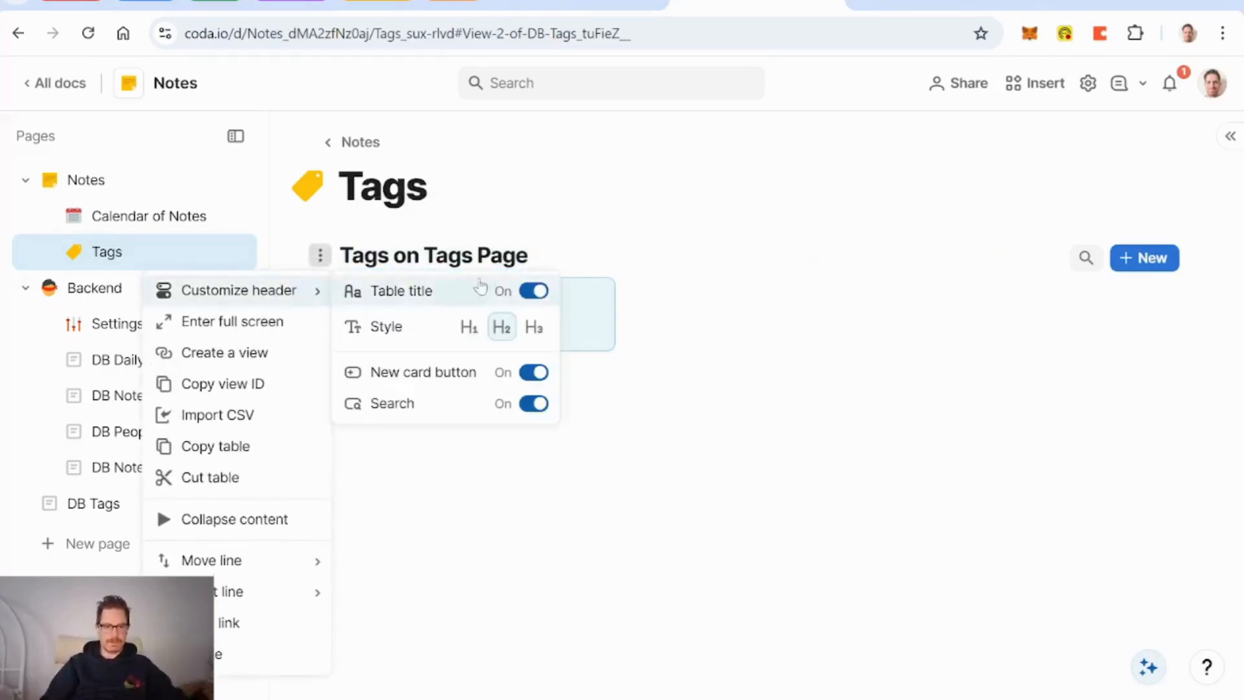
pyautogui.click(535, 292)
# Step: Make the add button a green 'New Tag' button with a filled plus-circle icon
pyautogui.rightClick(1132, 256)
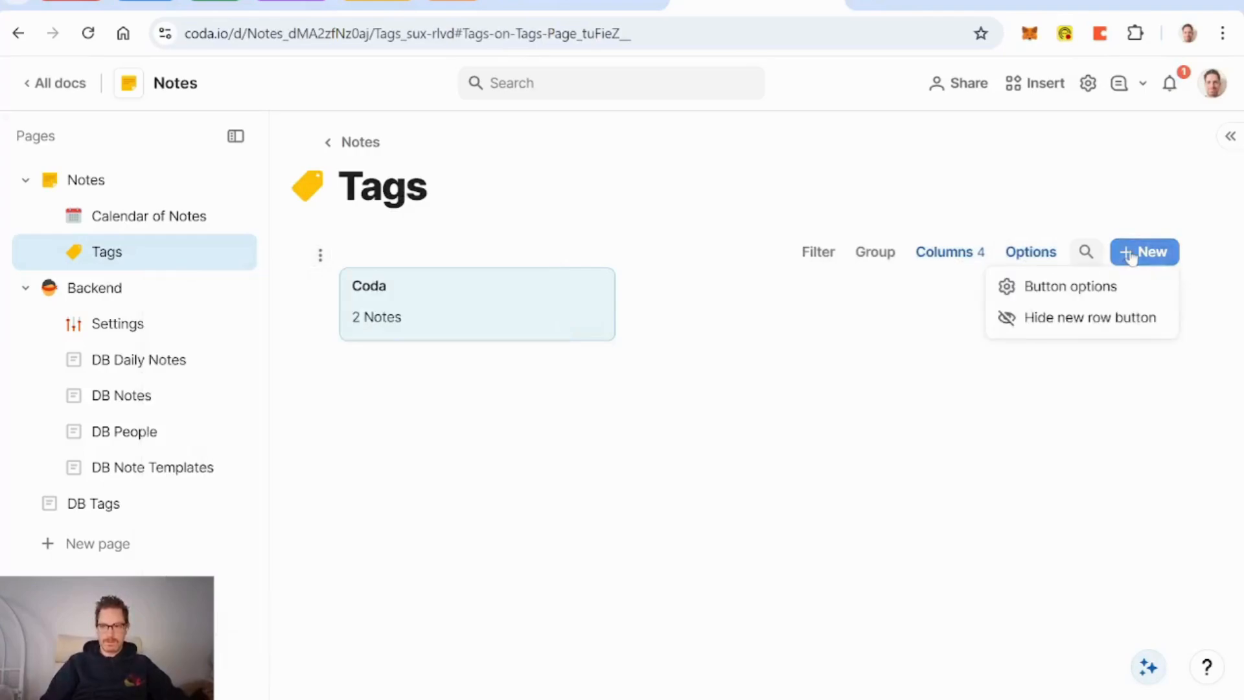
pyautogui.click(1098, 283)
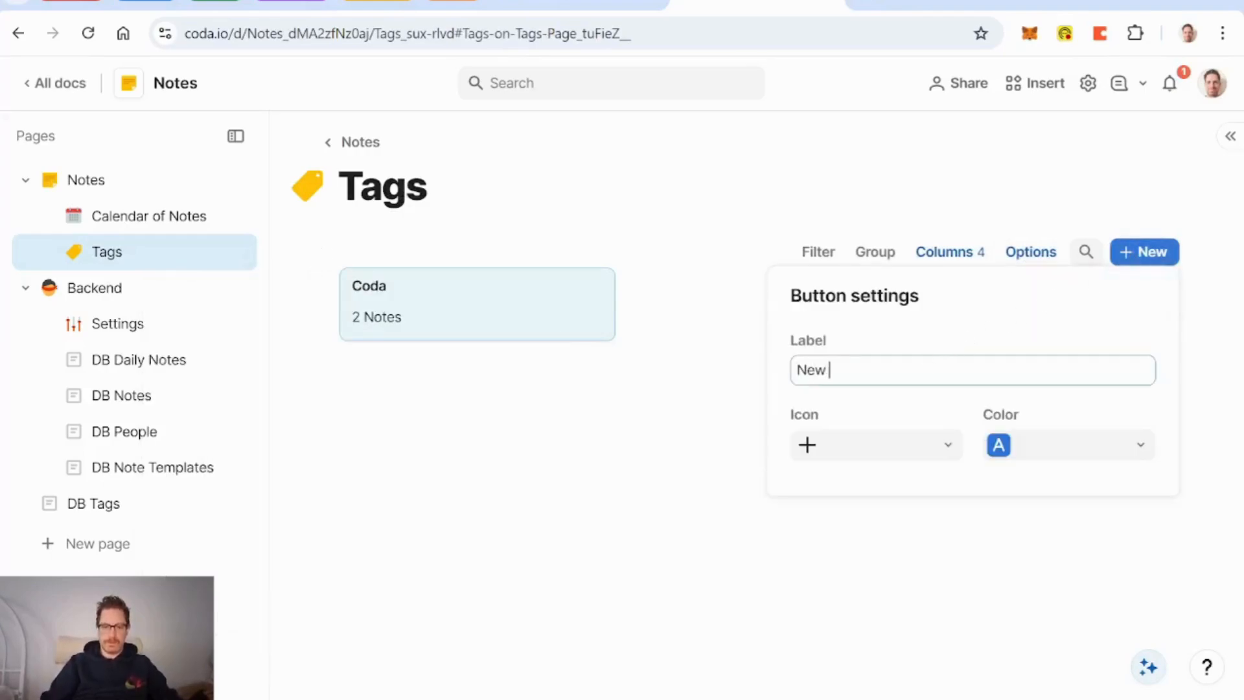
pyautogui.click(939, 455)
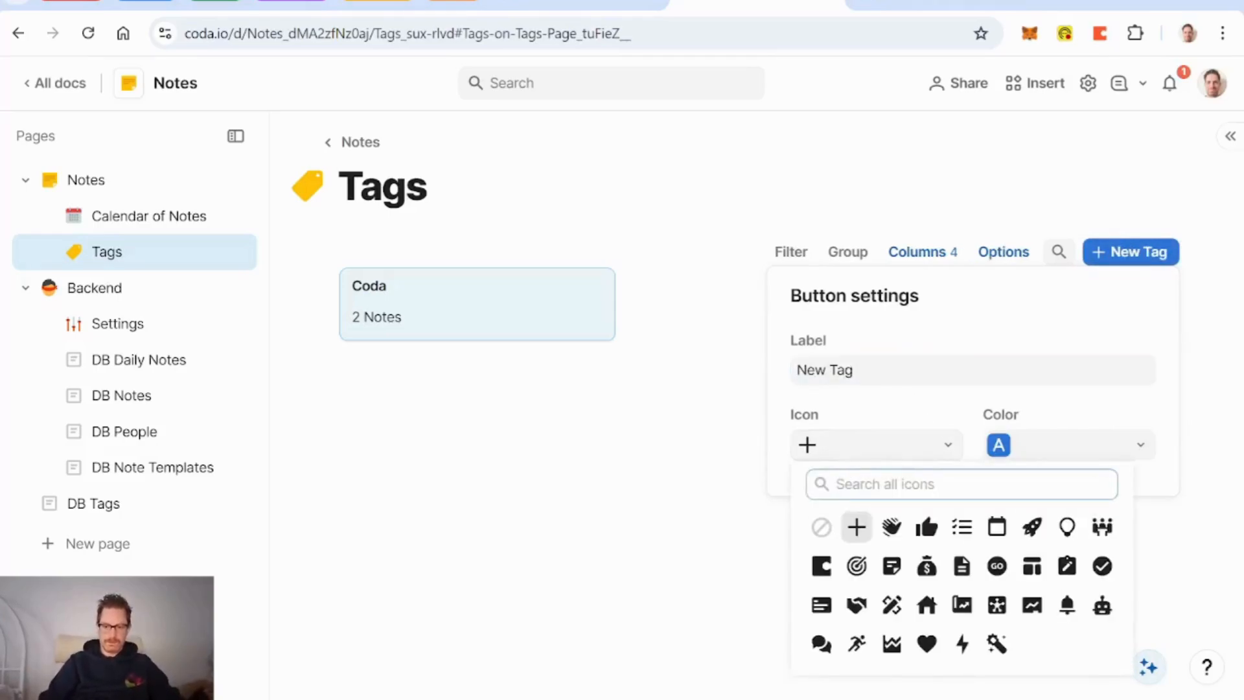
pyautogui.write('plus')
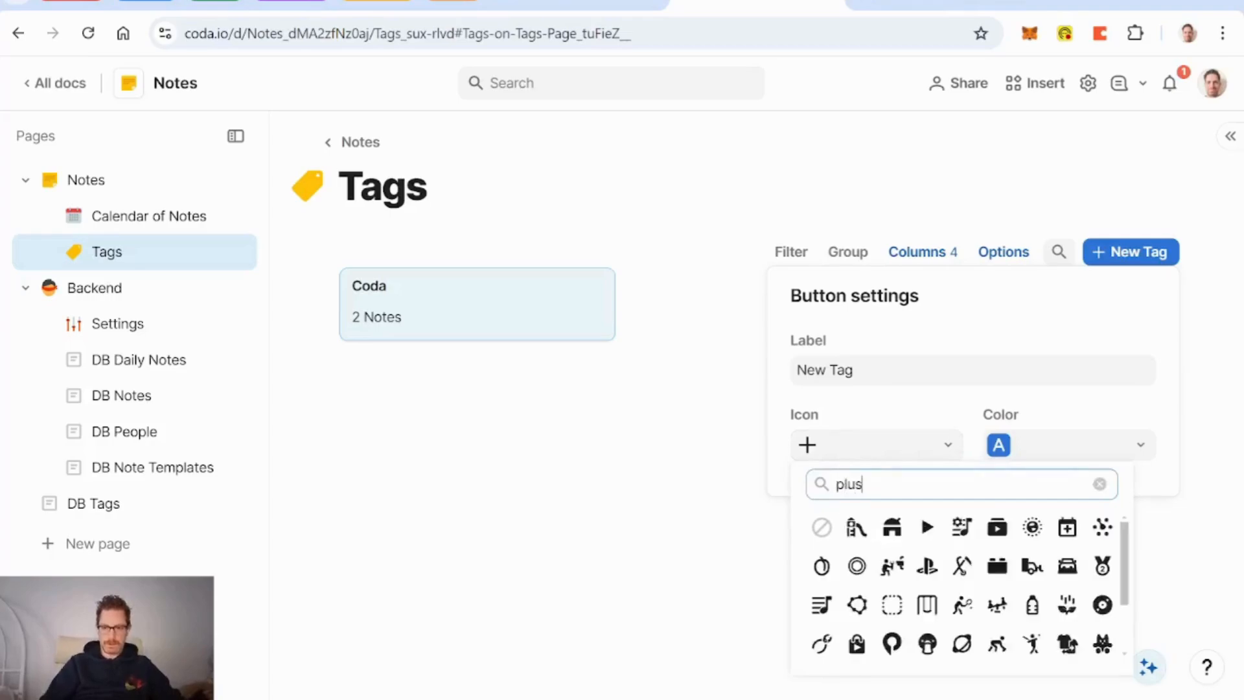
pyautogui.click(892, 528)
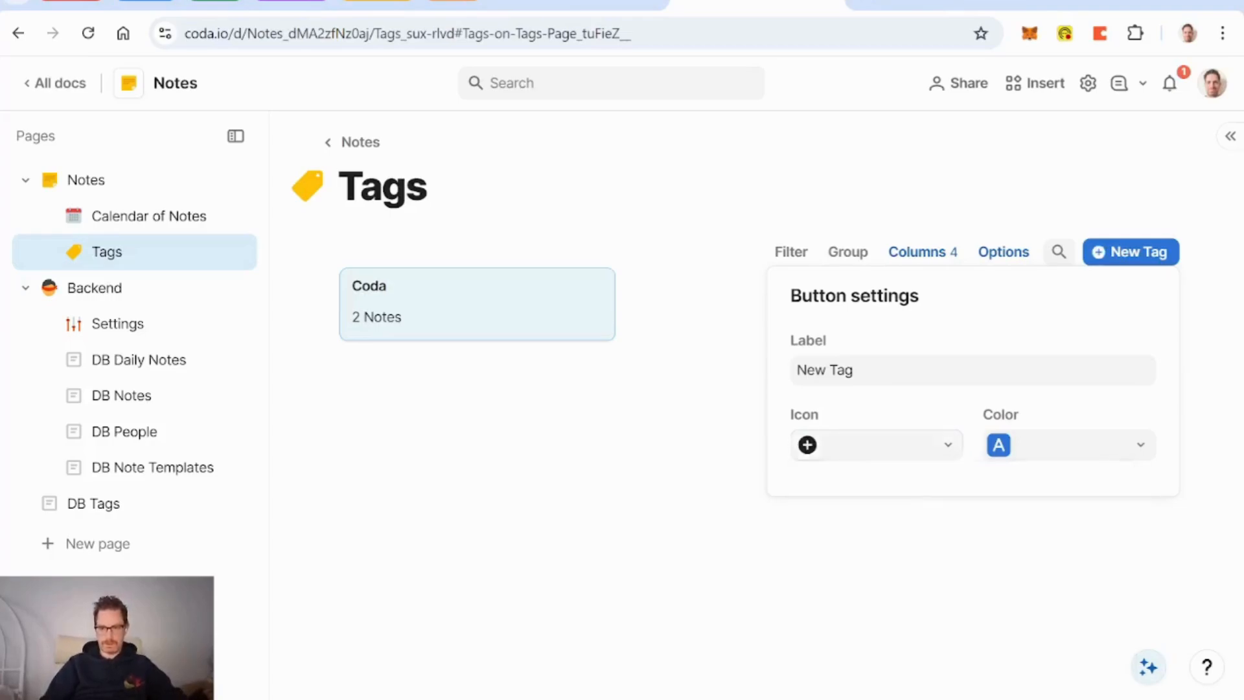
pyautogui.click(1057, 453)
pyautogui.click(1039, 518)
pyautogui.press('Escape')
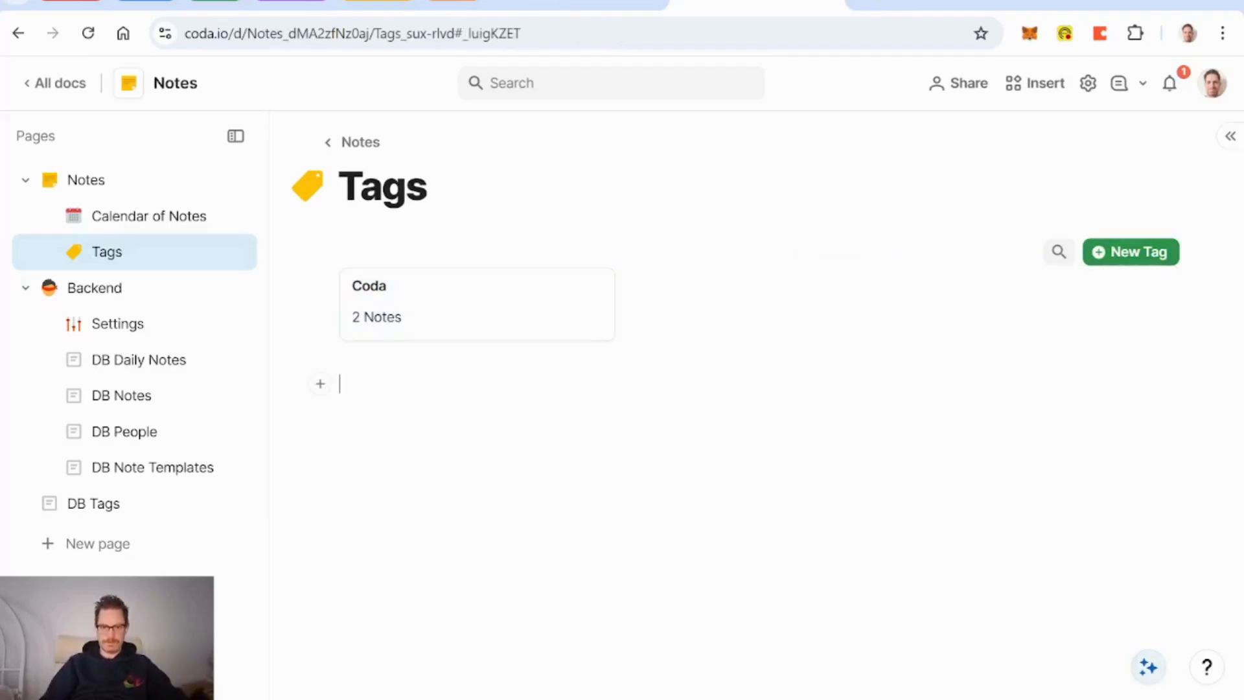
# Step: Check the Coda tag's details, then go to the Calendar of Notes page
pyautogui.click(464, 307)
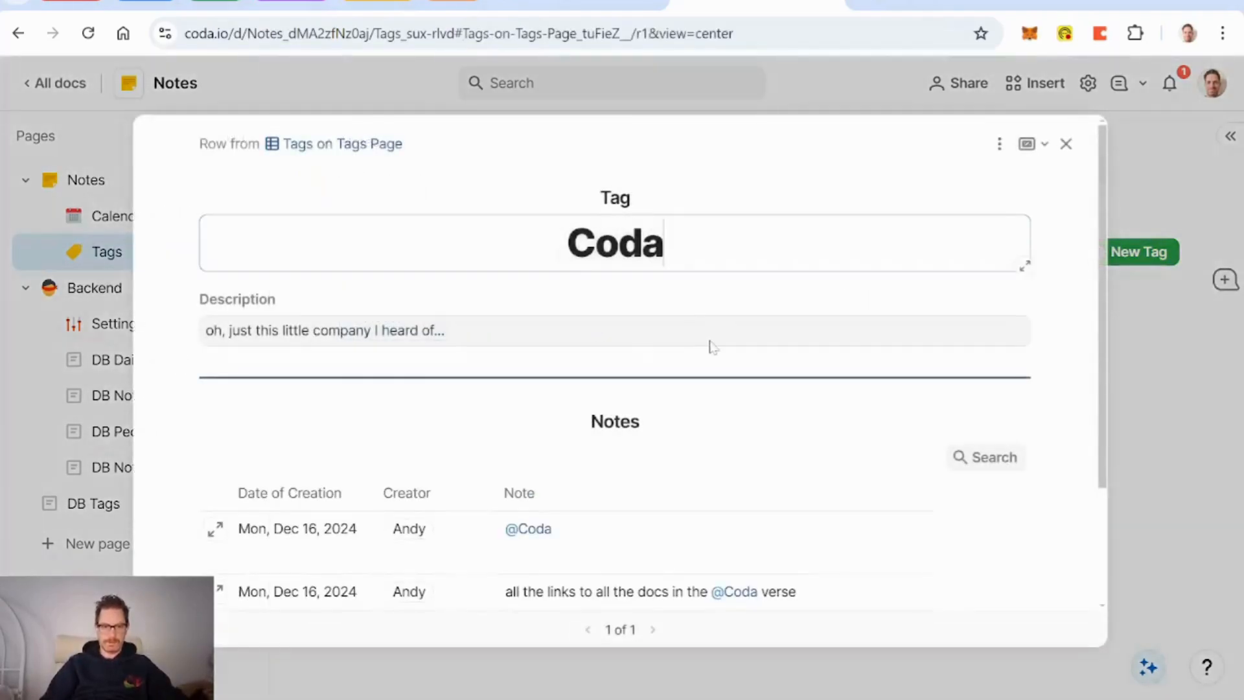
pyautogui.scroll(-3, 752, 305)
pyautogui.scroll(3, 752, 306)
pyautogui.click(1066, 144)
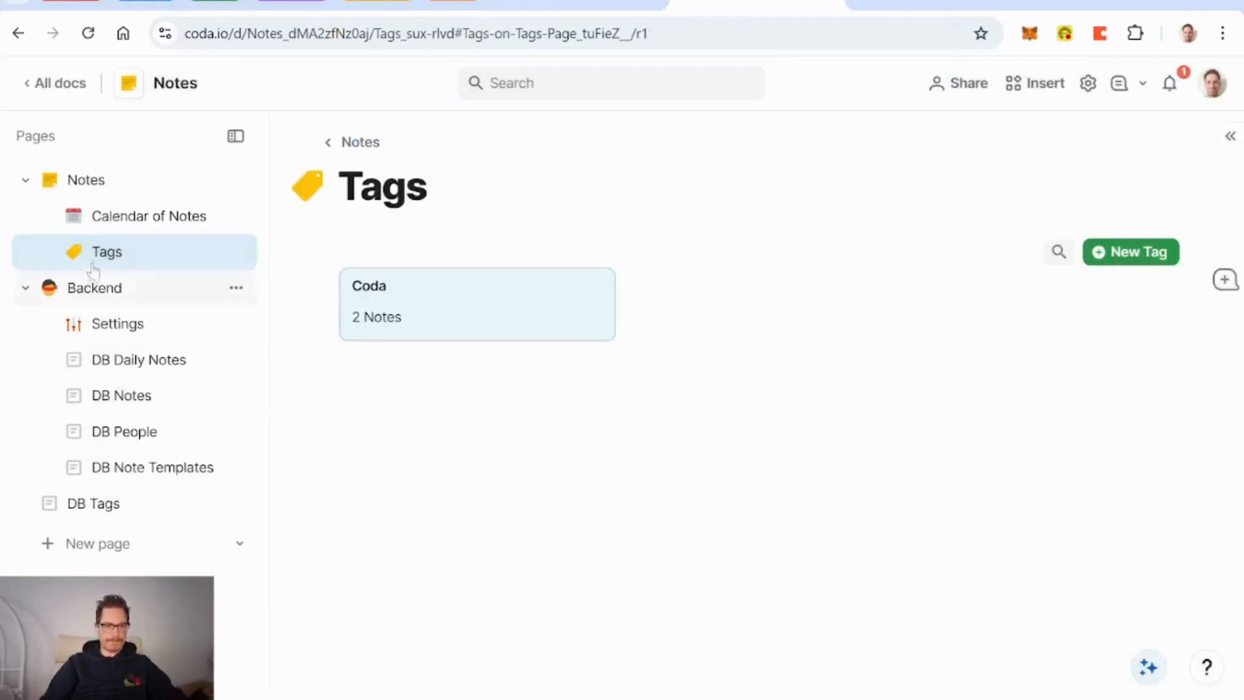
pyautogui.click(133, 217)
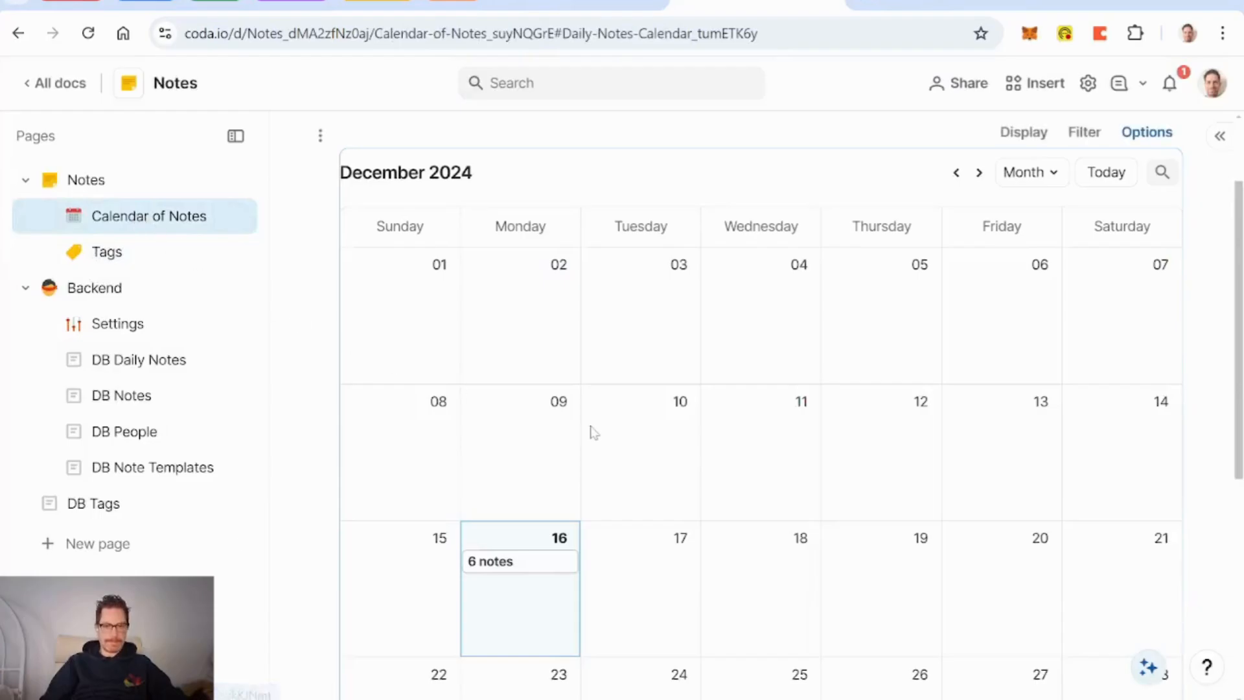
# Step: On the Notes page, collapse the Backend group and turn off subpage links
pyautogui.scroll(-4, 591, 431)
pyautogui.scroll(6, 592, 430)
pyautogui.click(114, 185)
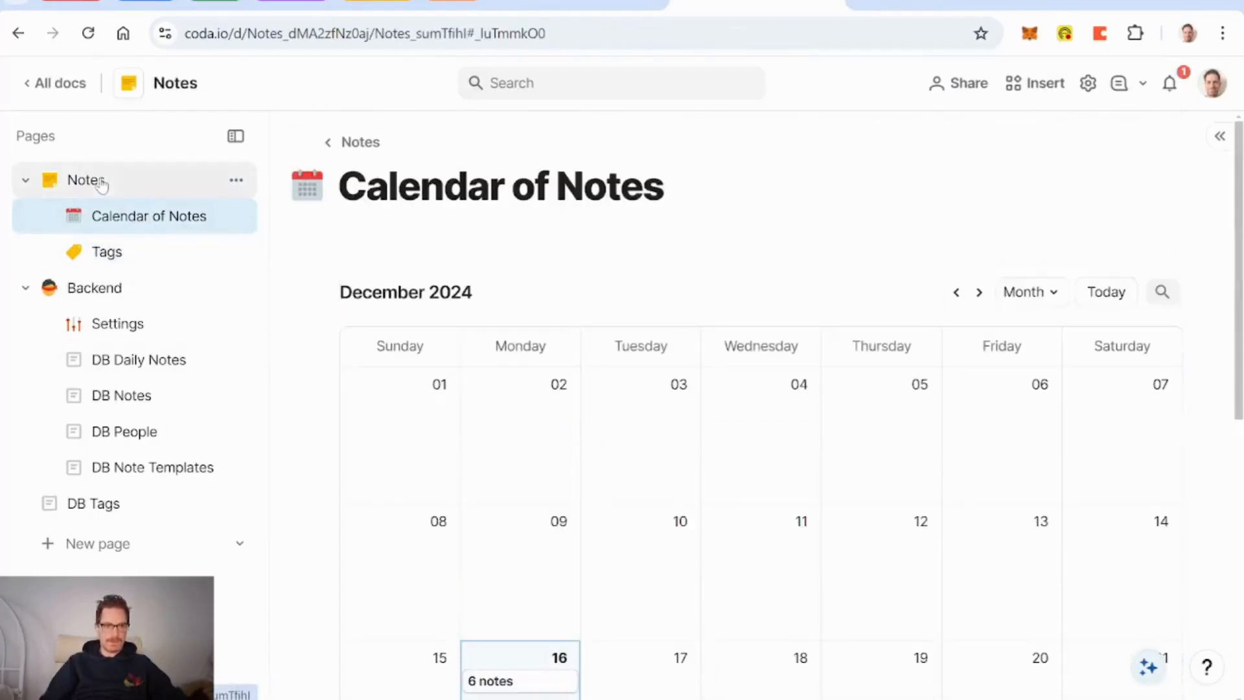
pyautogui.click(26, 288)
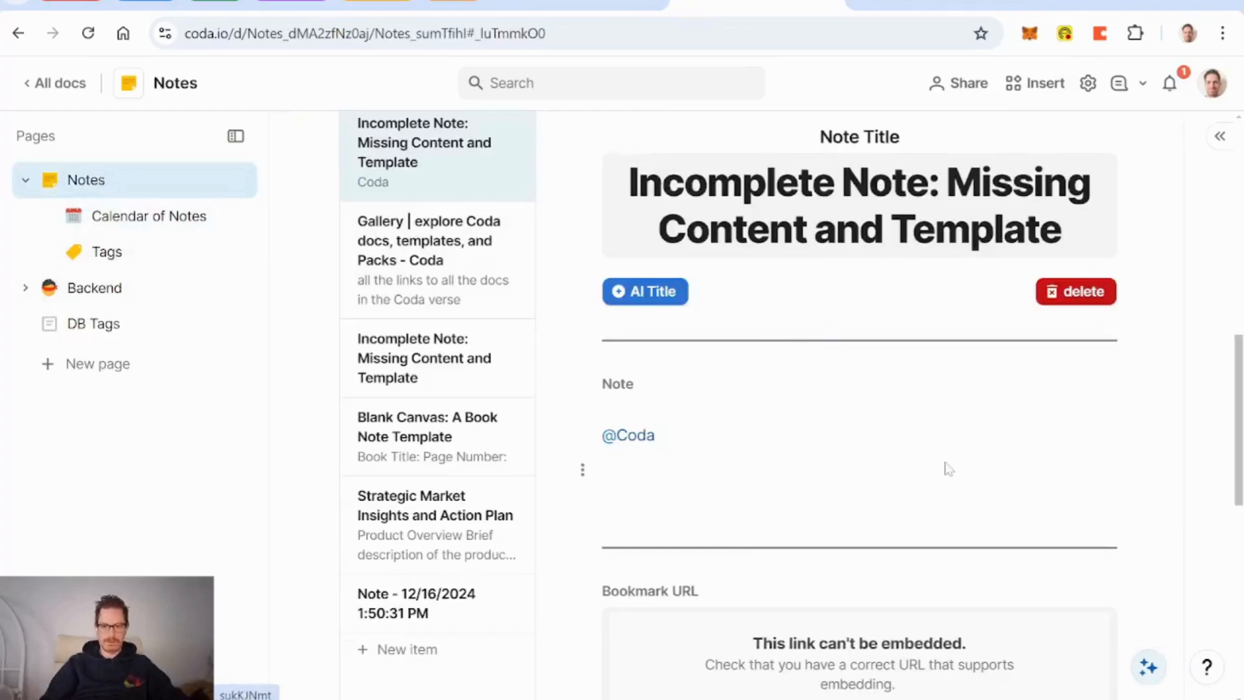
pyautogui.scroll(10, 947, 468)
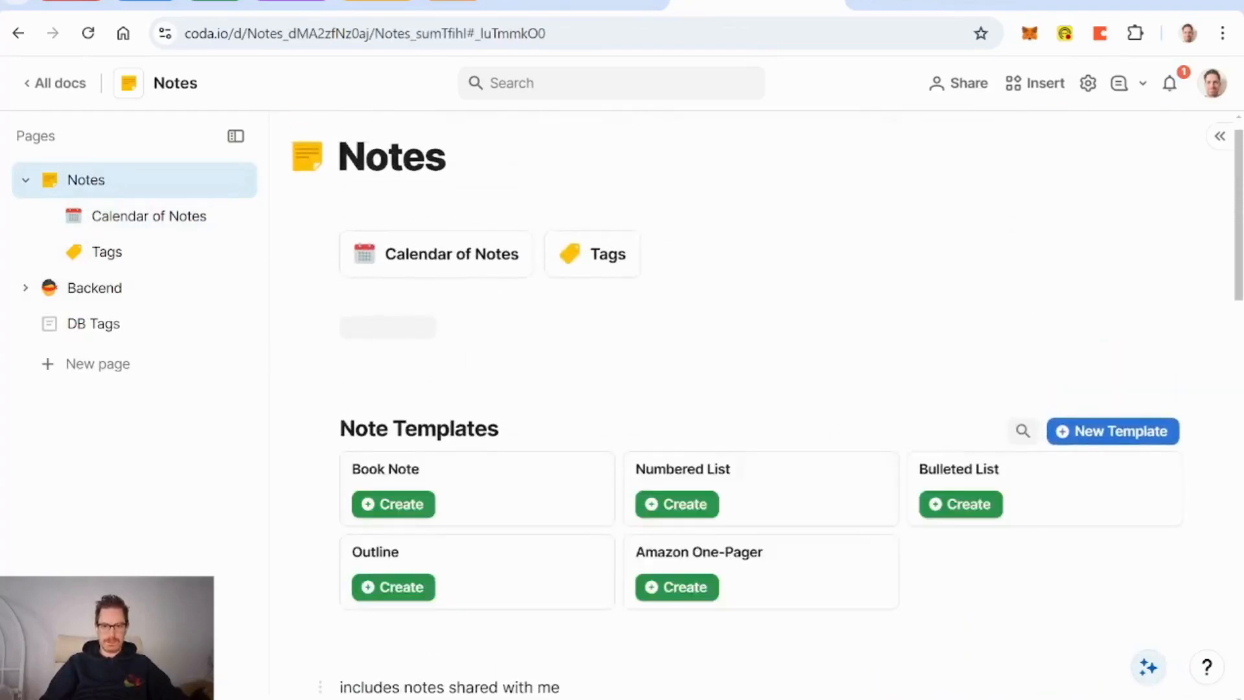
pyautogui.scroll(1, 757, 405)
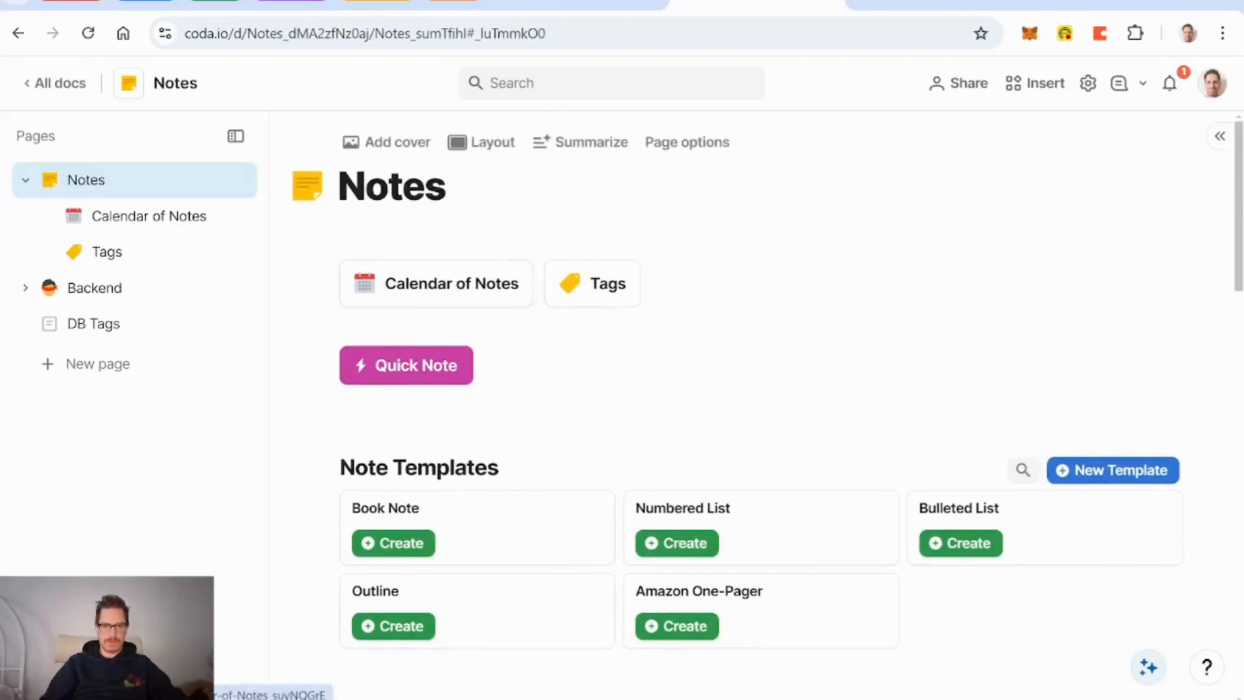
pyautogui.click(687, 142)
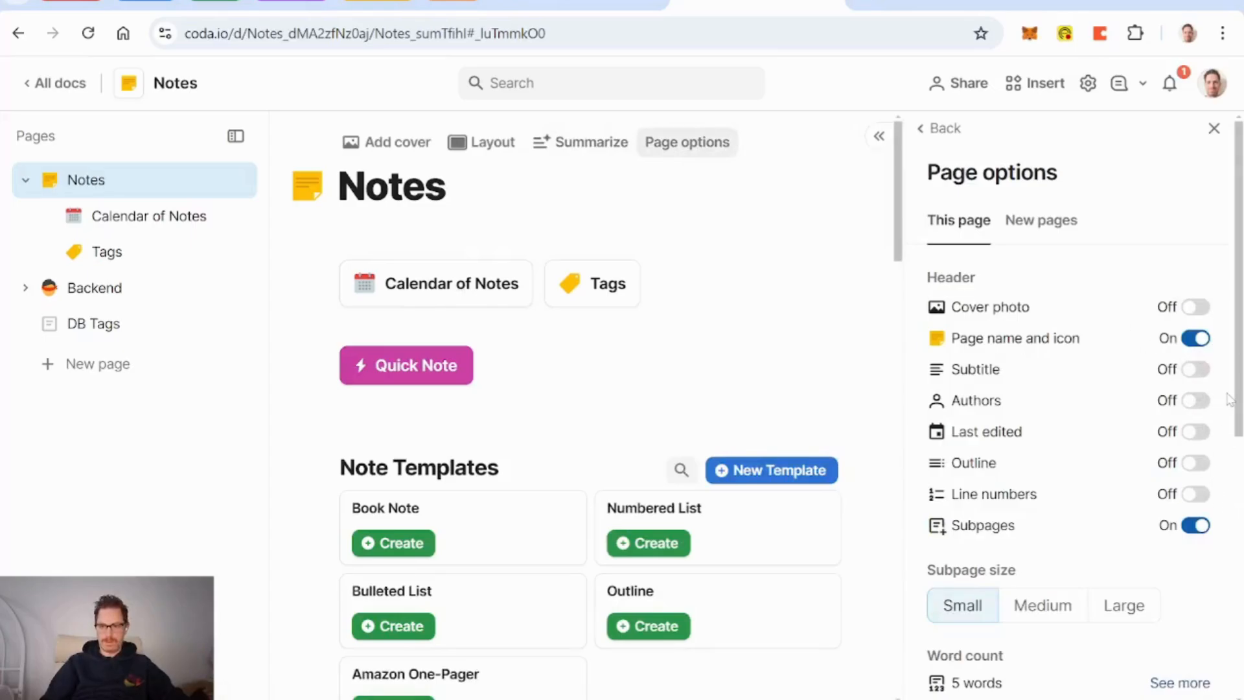
pyautogui.click(1198, 525)
pyautogui.click(1214, 130)
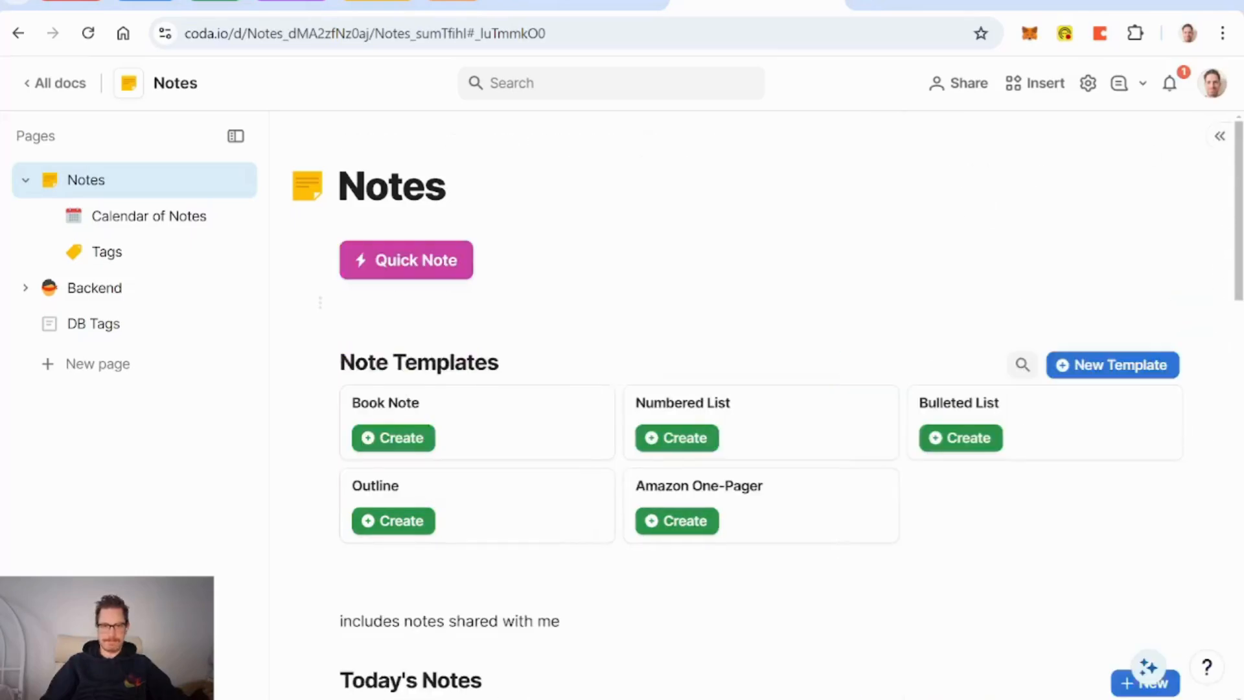
# Step: Turn the Quick Note line into a centred, icon-free pink callout
pyautogui.click(321, 251)
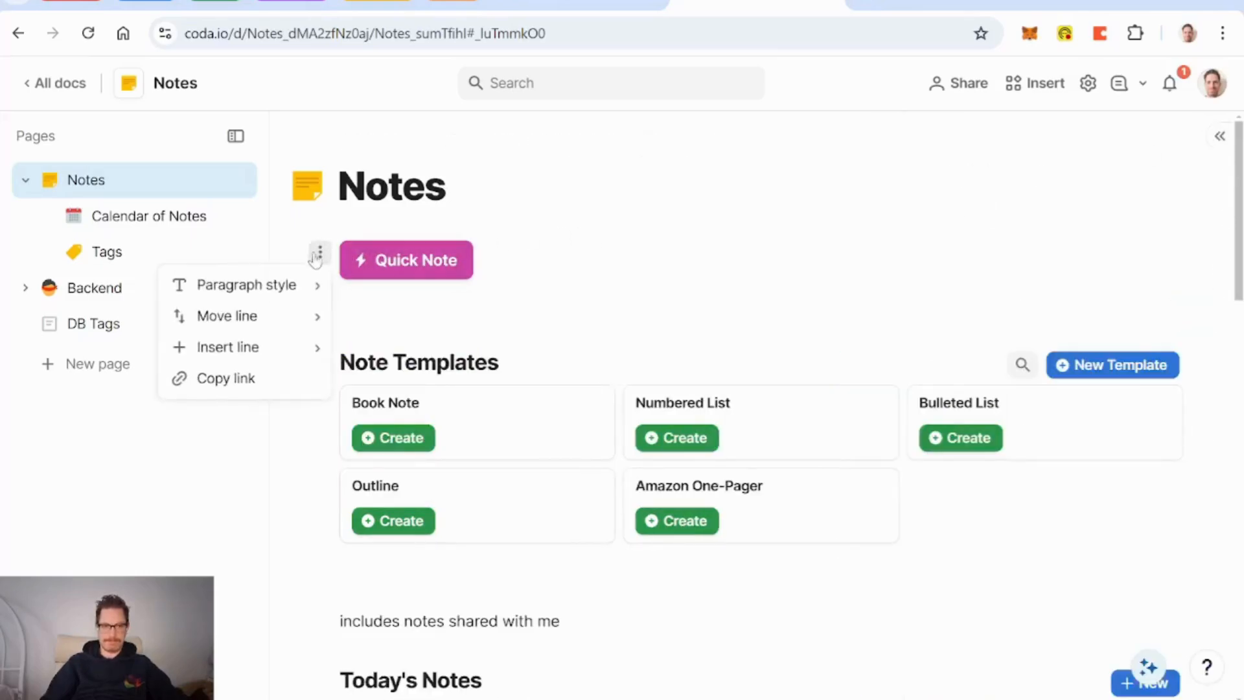
pyautogui.moveTo(295, 292)
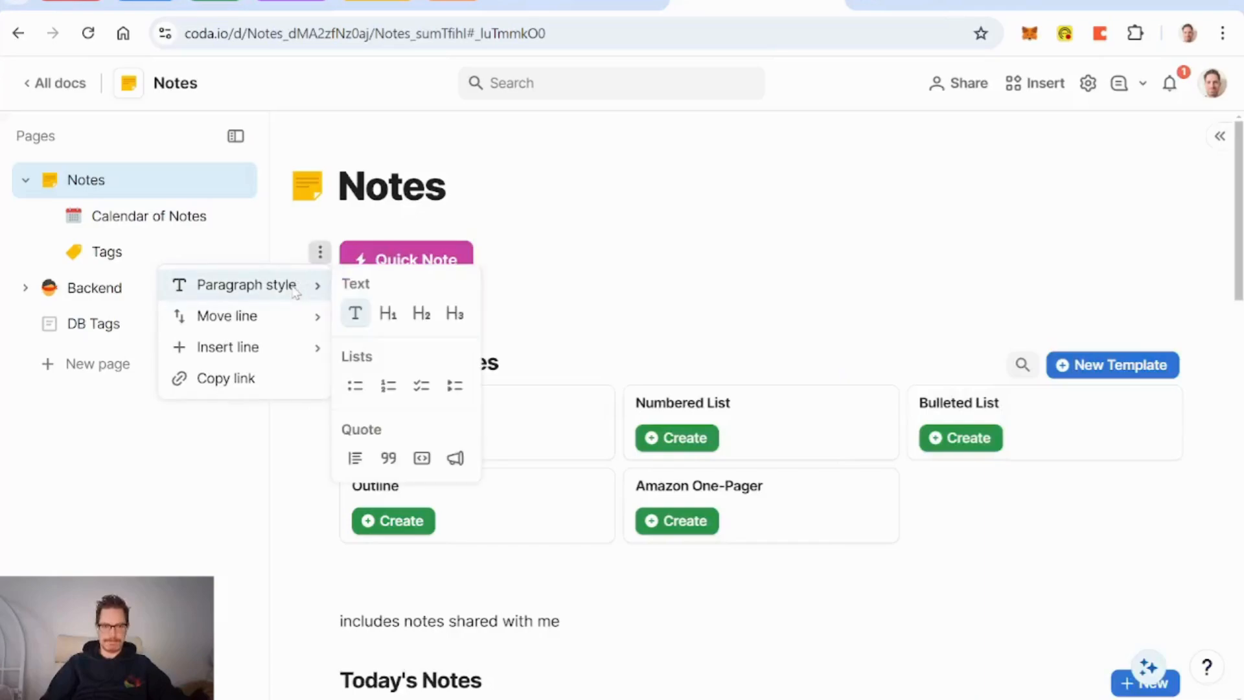
pyautogui.click(455, 458)
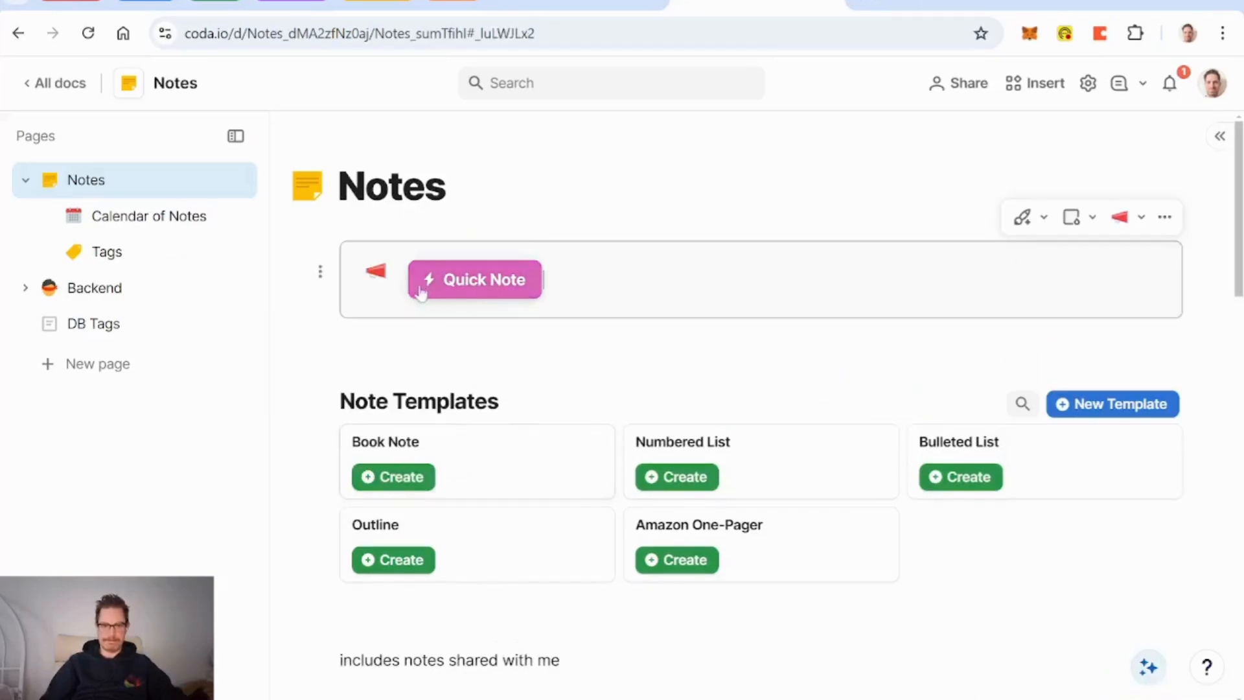
pyautogui.click(397, 289)
pyautogui.click(623, 234)
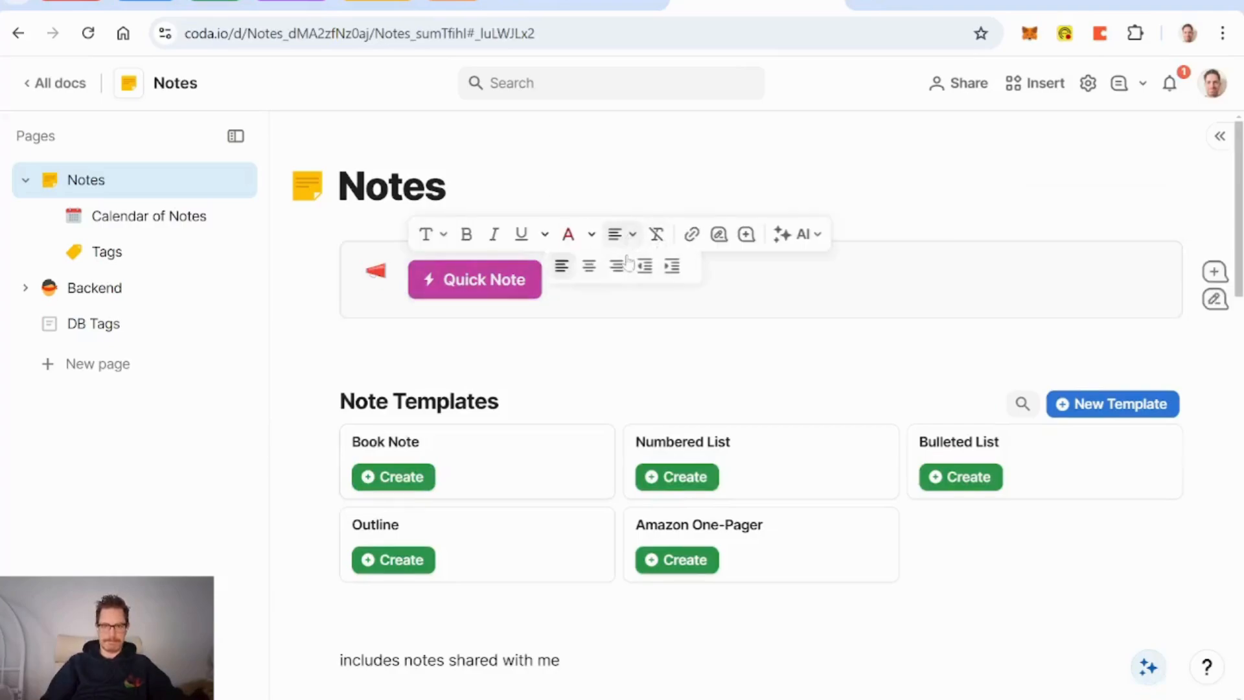
pyautogui.click(591, 274)
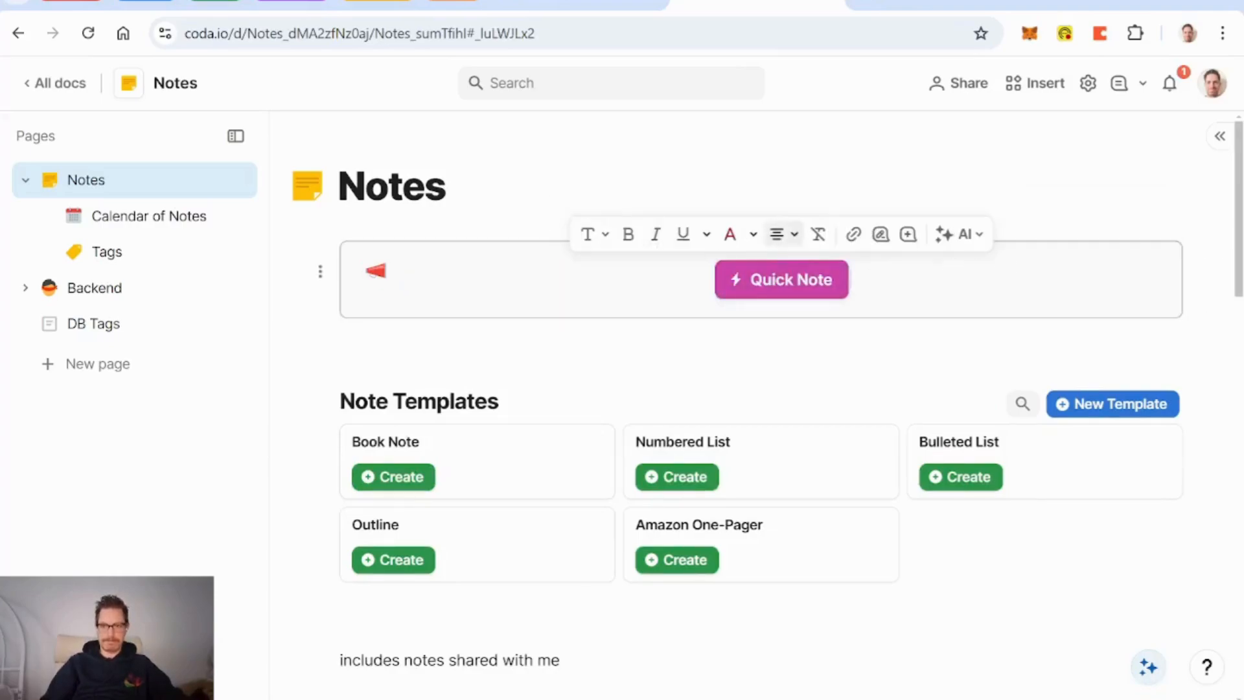
pyautogui.click(1122, 217)
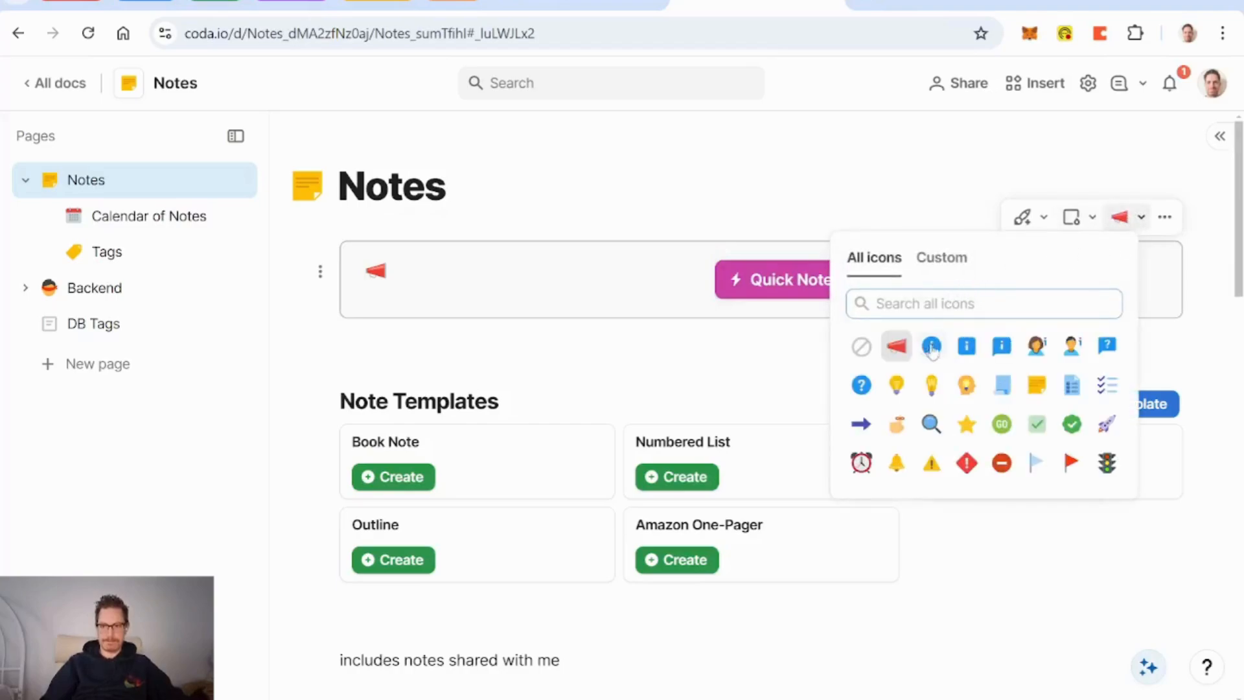
pyautogui.click(859, 348)
pyautogui.click(1089, 218)
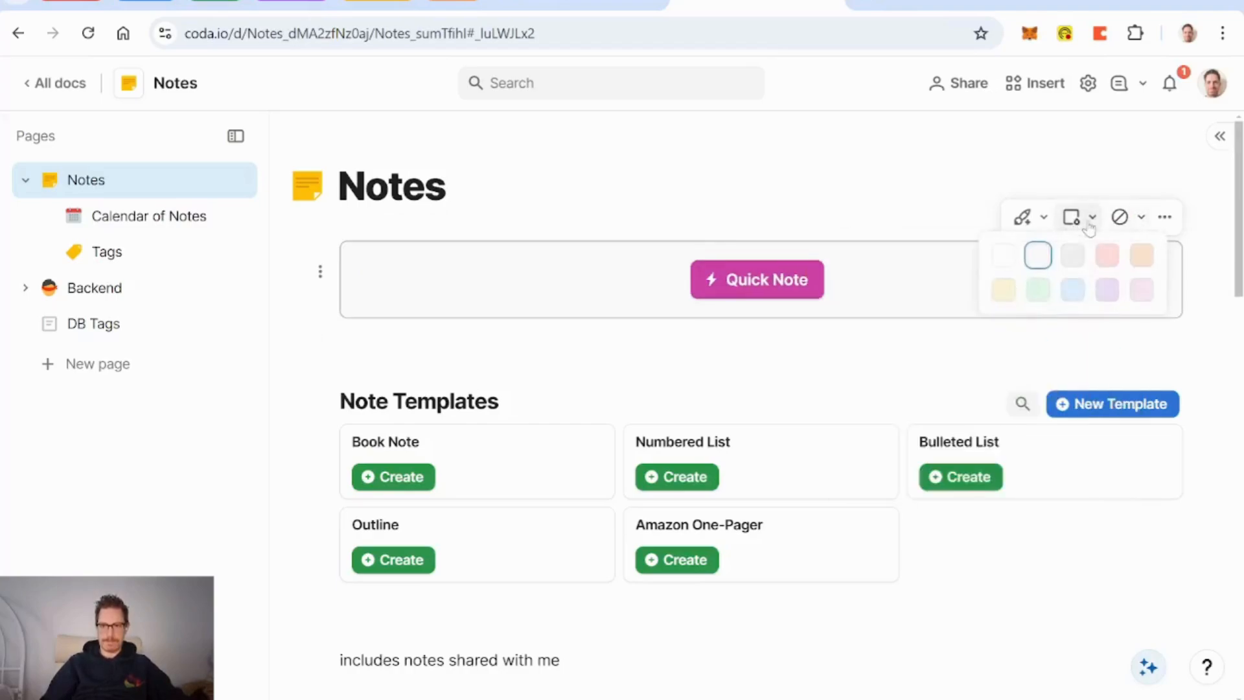
pyautogui.click(1141, 292)
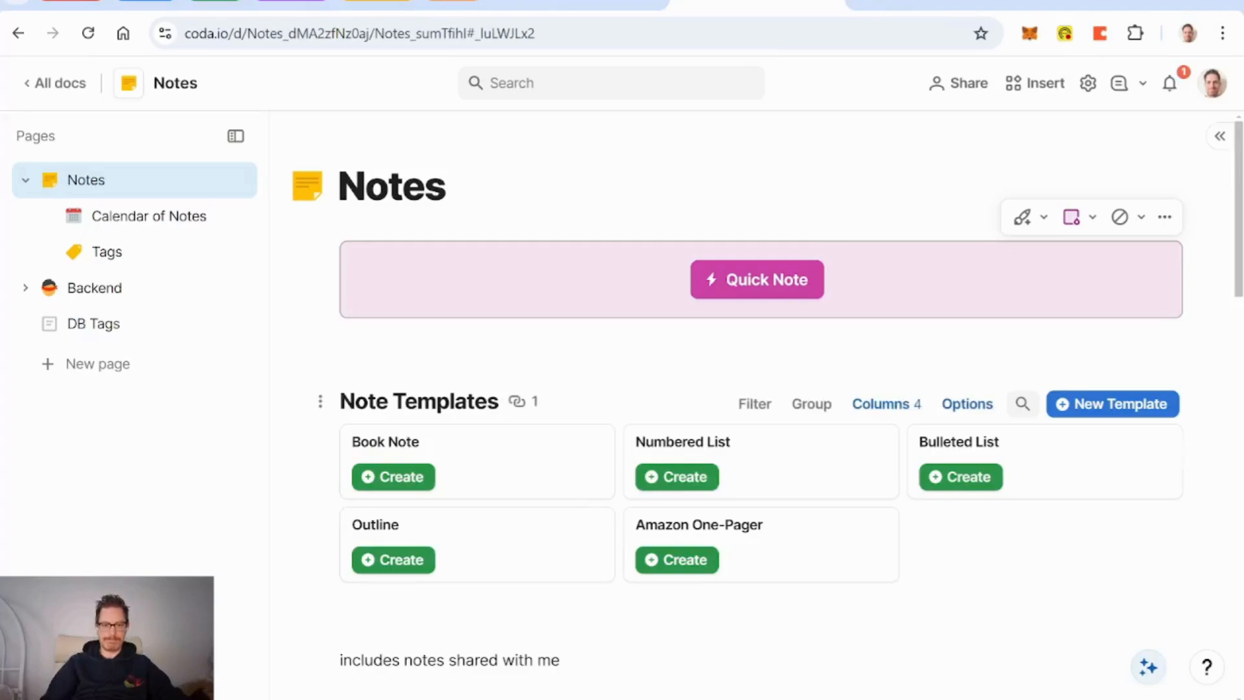
# Step: Rename the Note Templates table title to 'Templates'
pyautogui.click(393, 402)
pyautogui.press('BackSpace')
pyautogui.press('BackSpace')
pyautogui.press('BackSpace')
pyautogui.press('BackSpace')
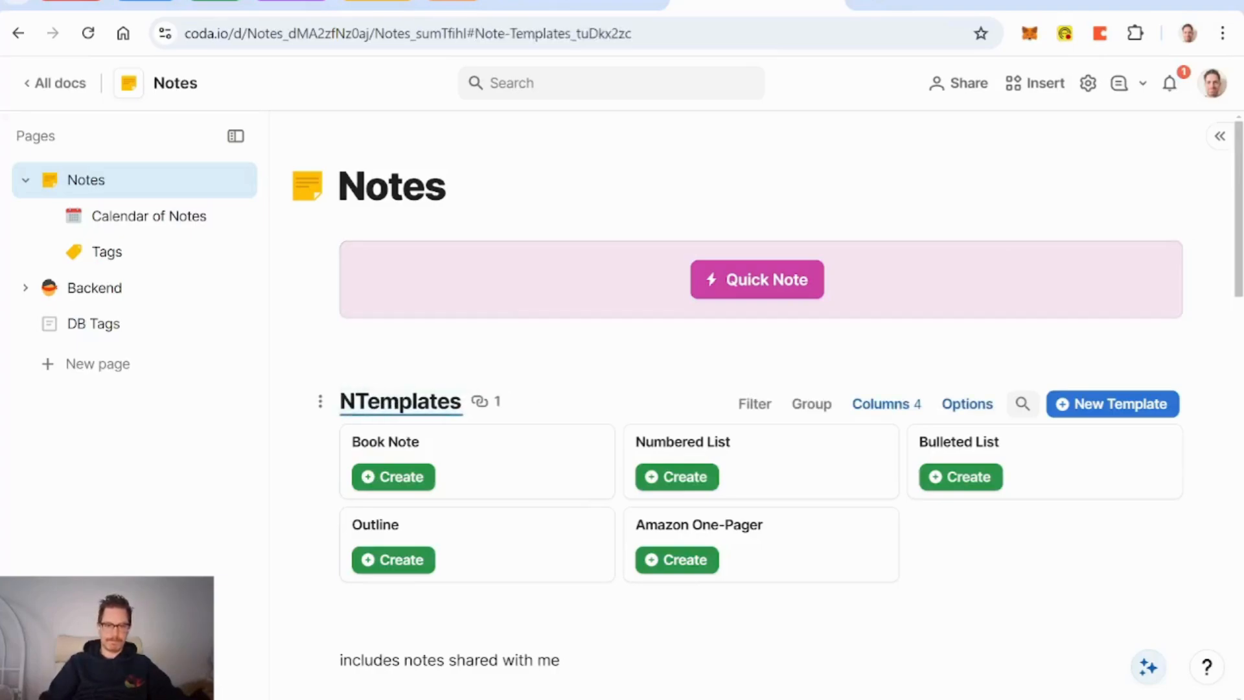
pyautogui.press('BackSpace')
pyautogui.press('Return')
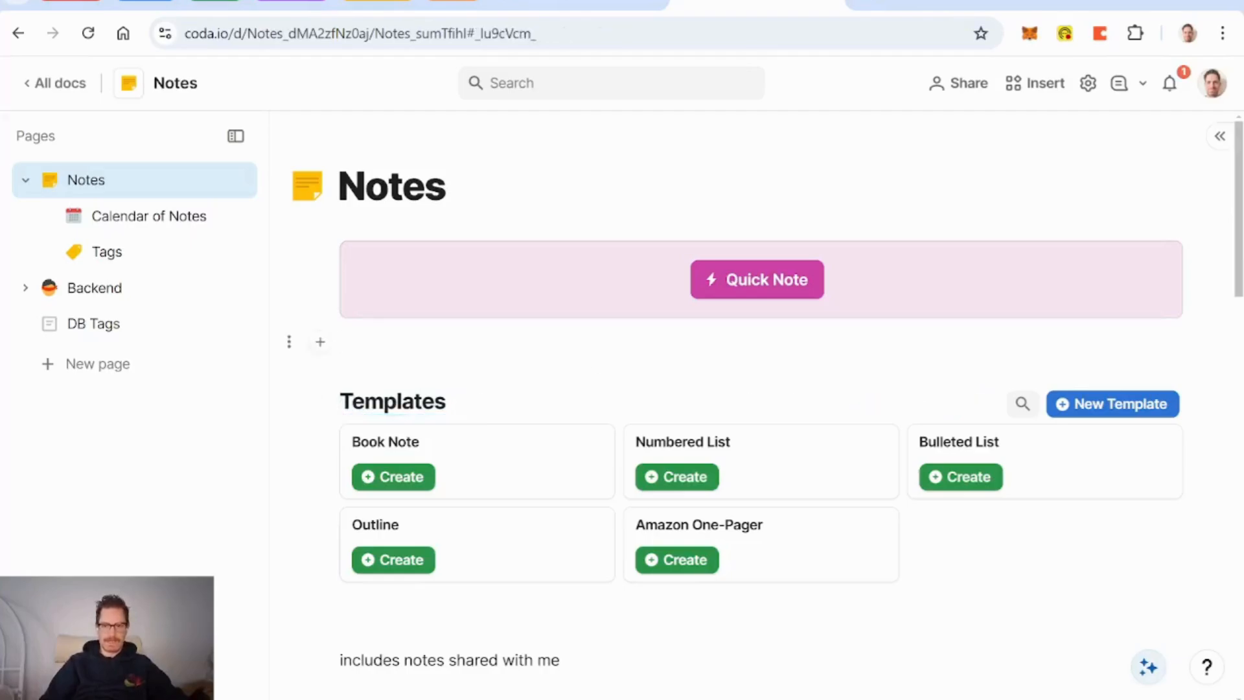
# Step: Expand Backend in the Pages sidebar and drag DB Tags into it
pyautogui.scroll(-1, 758, 388)
pyautogui.scroll(-4, 758, 389)
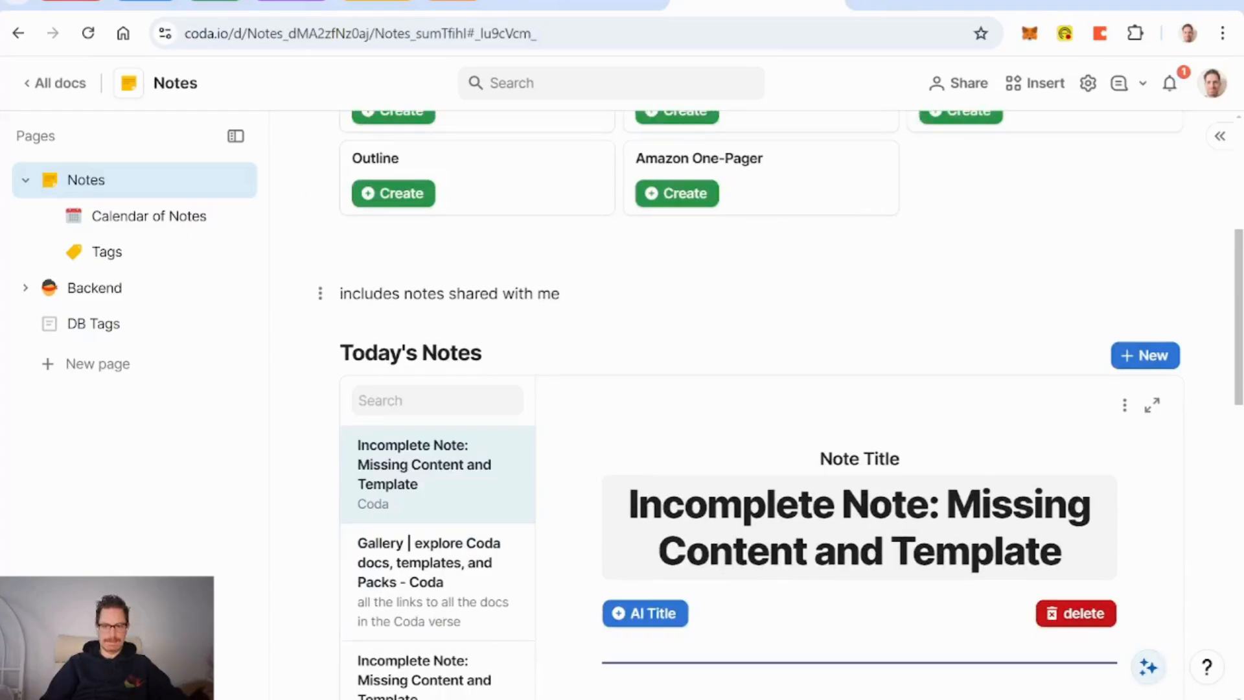
pyautogui.scroll(4, 758, 295)
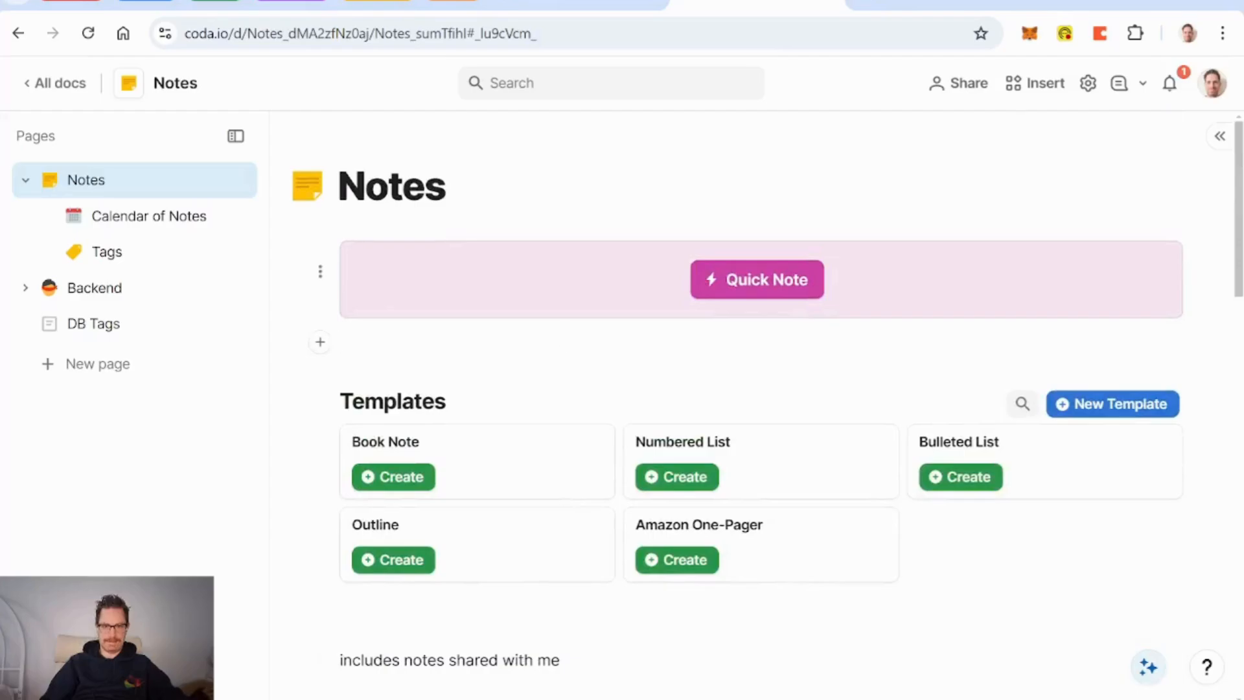
pyautogui.scroll(-5, 666, 248)
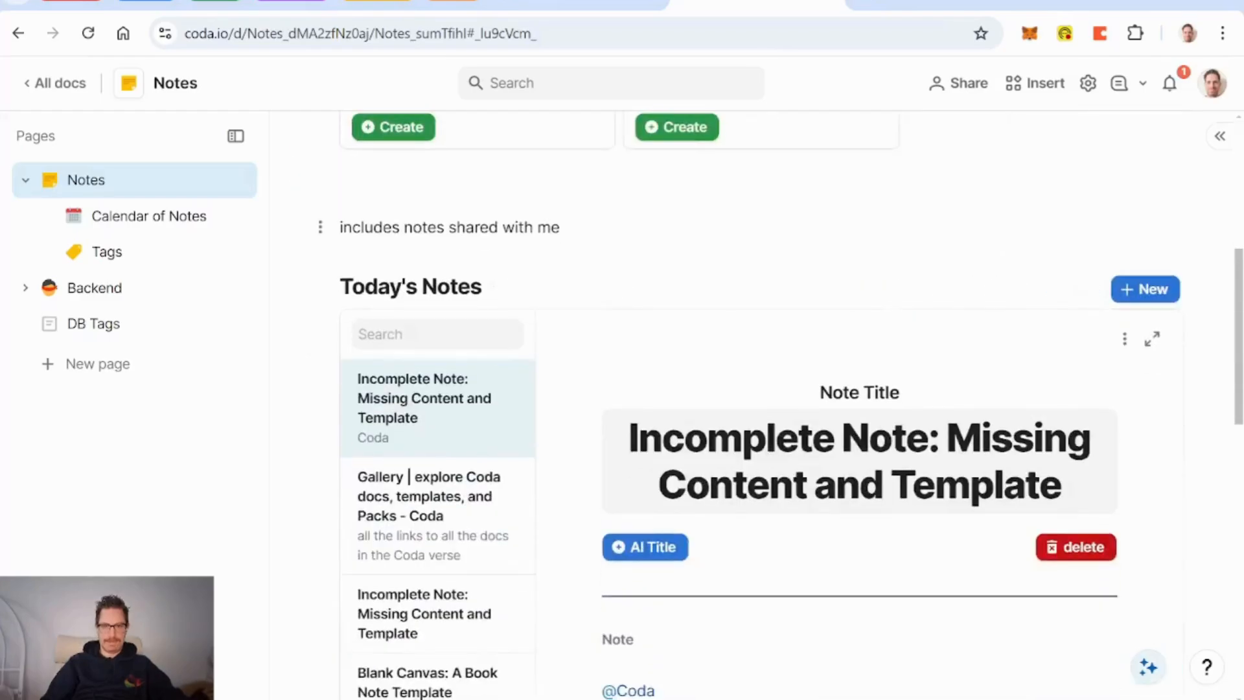
pyautogui.scroll(-2, 665, 248)
pyautogui.scroll(5, 666, 248)
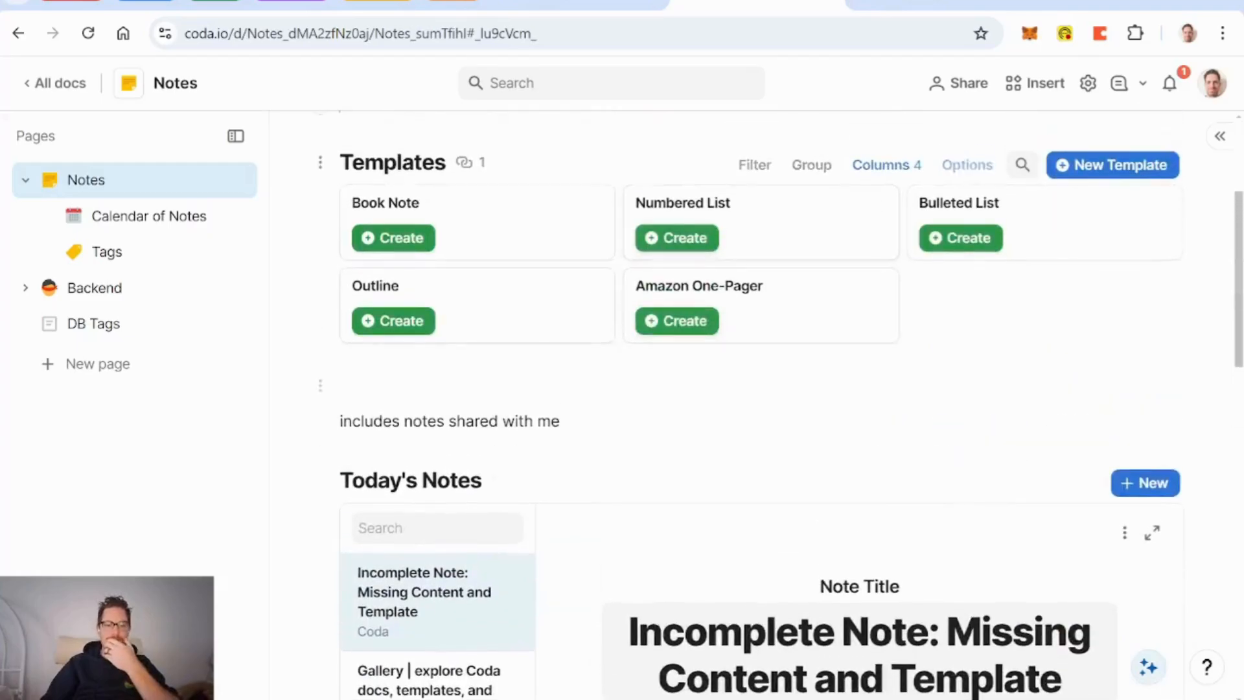
pyautogui.scroll(-5, 791, 404)
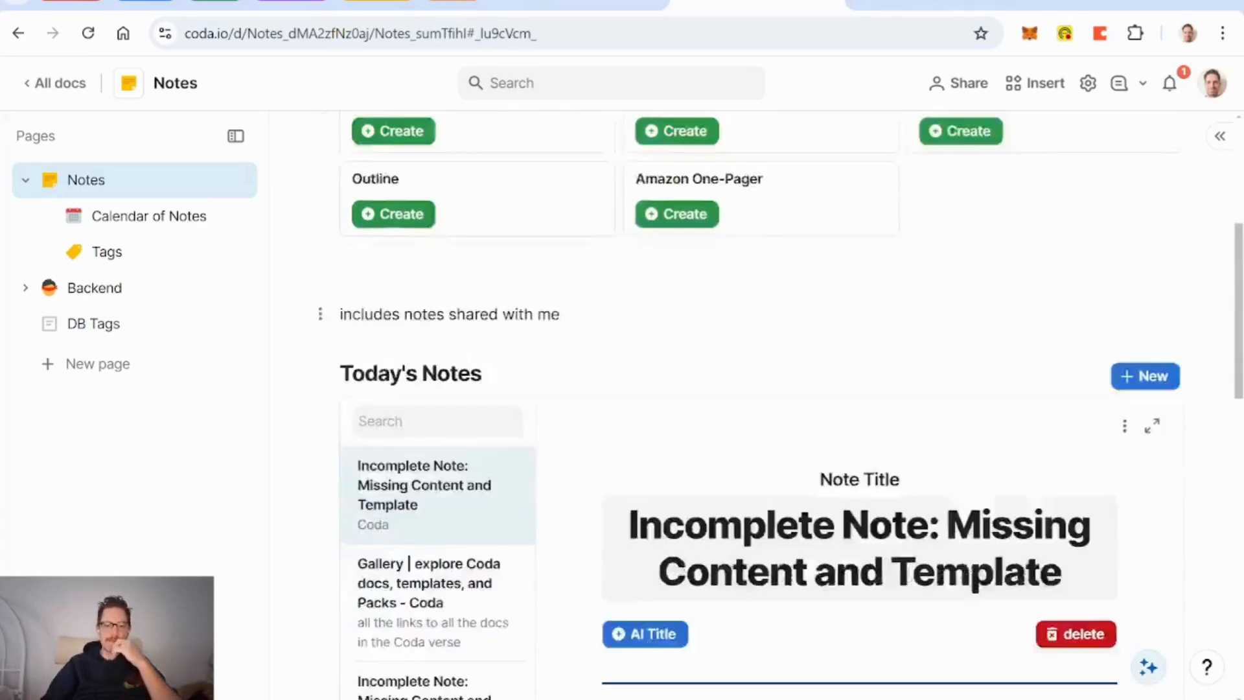
pyautogui.scroll(5, 791, 405)
pyautogui.scroll(-5, 672, 422)
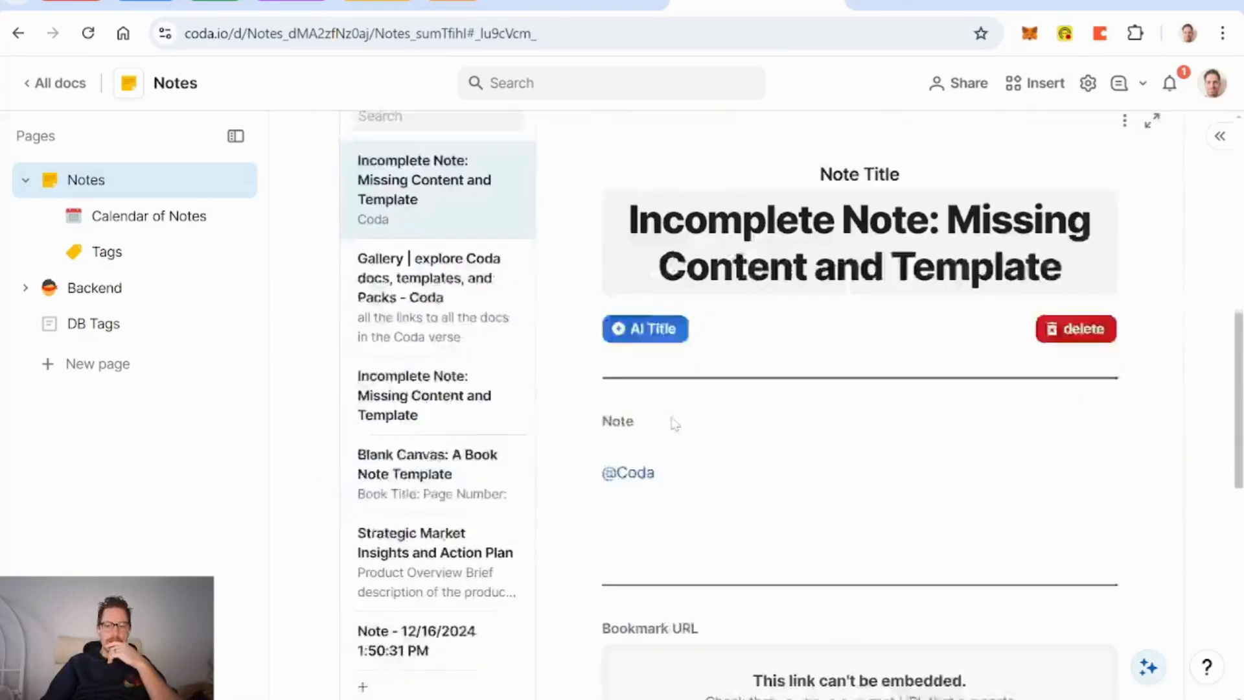
pyautogui.scroll(4, 675, 430)
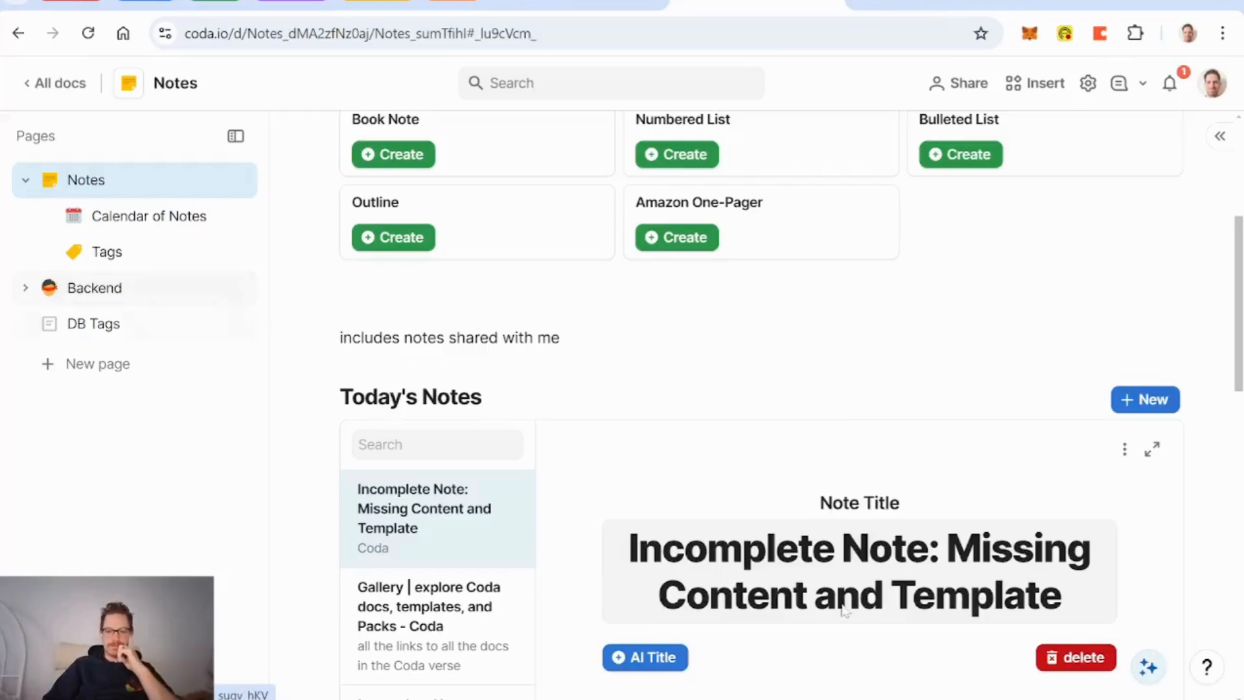
pyautogui.hotkey('alt', 'Tab')
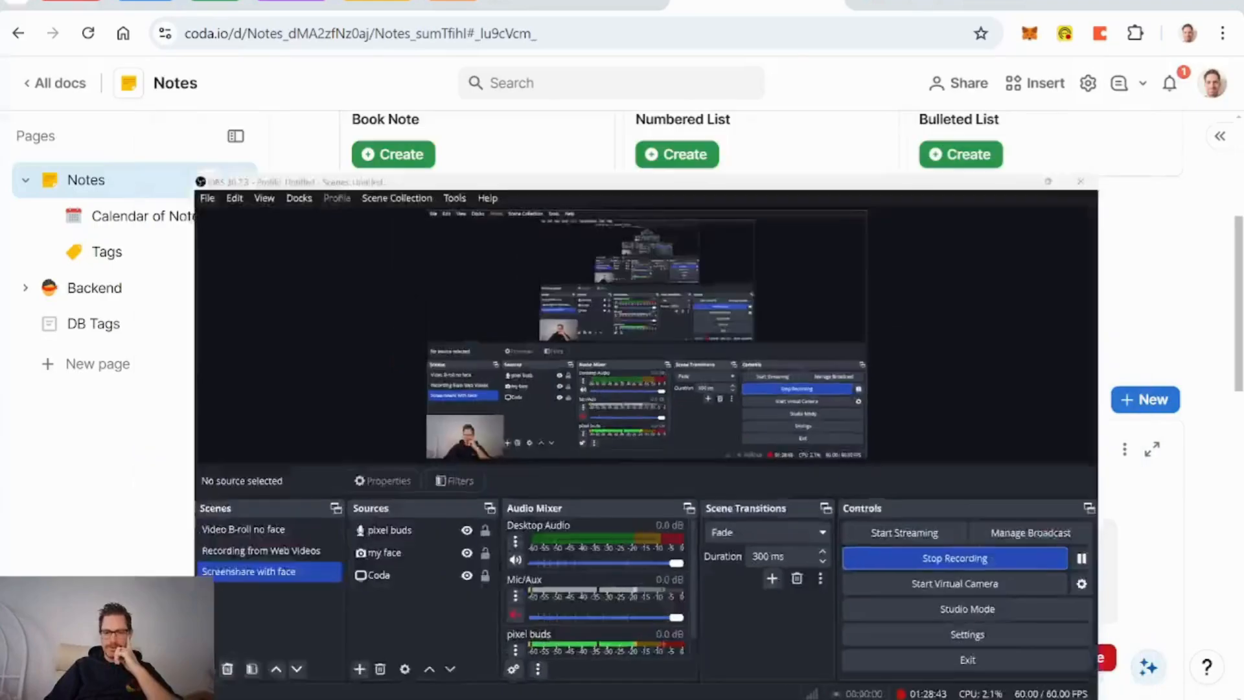
pyautogui.hotkey('alt', 'Tab')
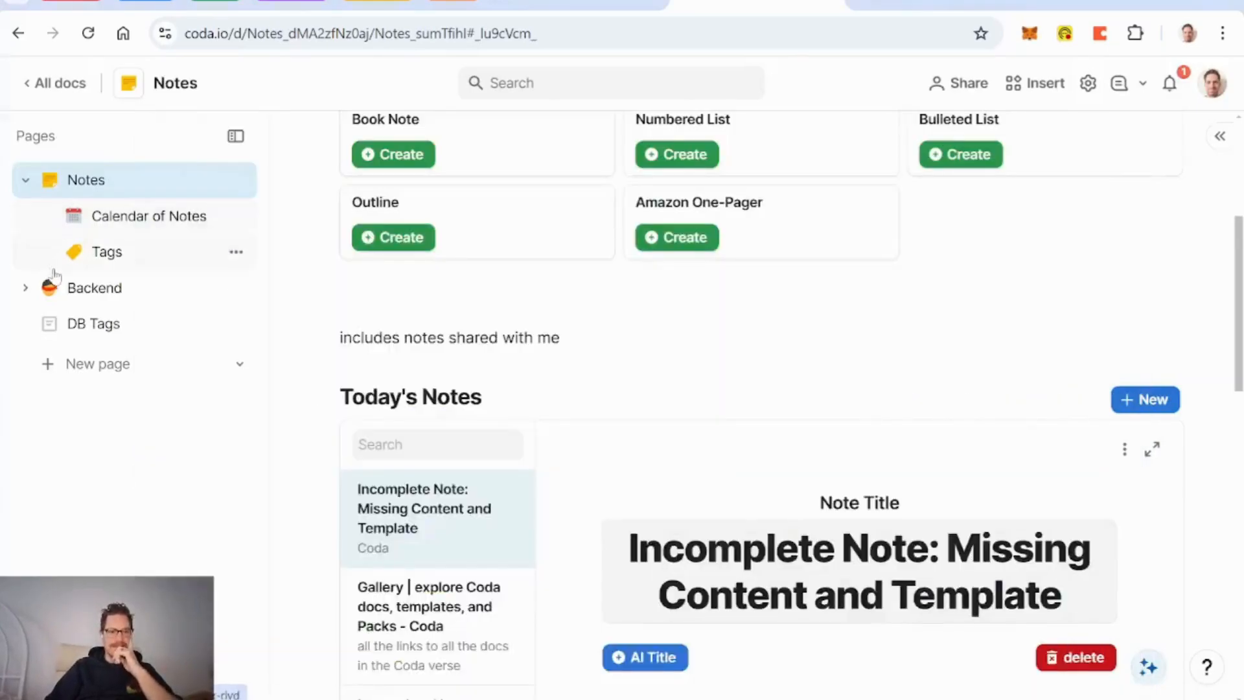
pyautogui.click(26, 293)
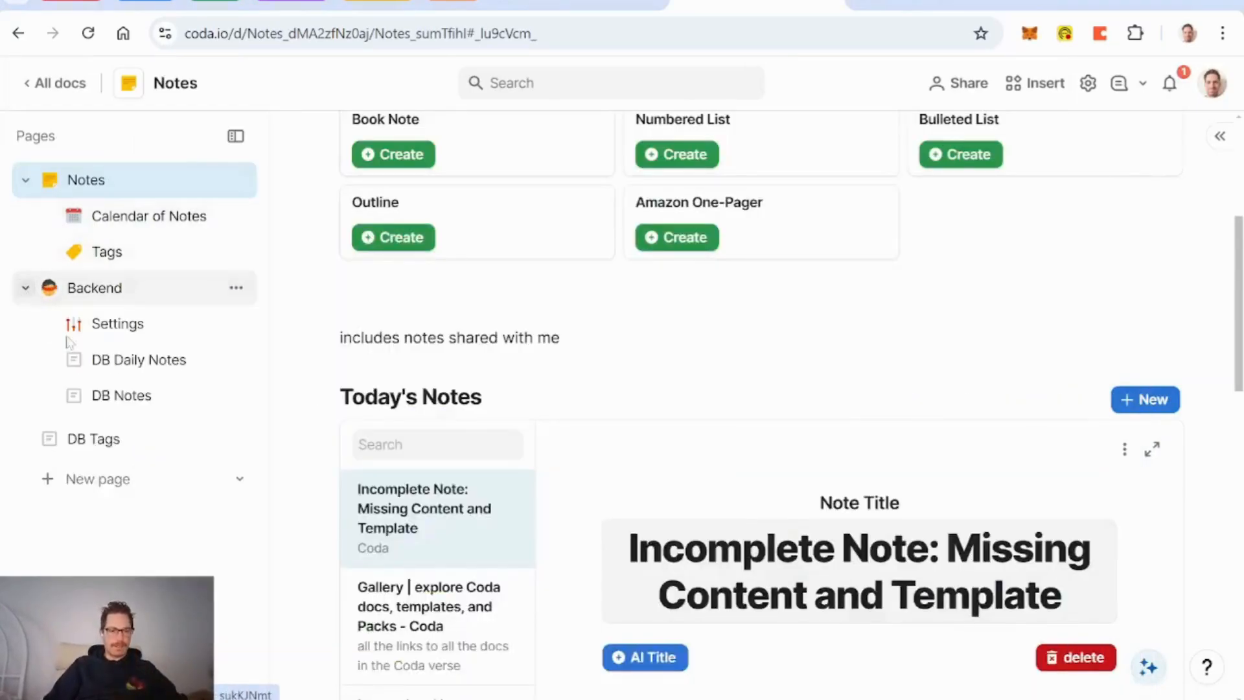
pyautogui.moveTo(96, 505); pyautogui.dragTo(135, 417)
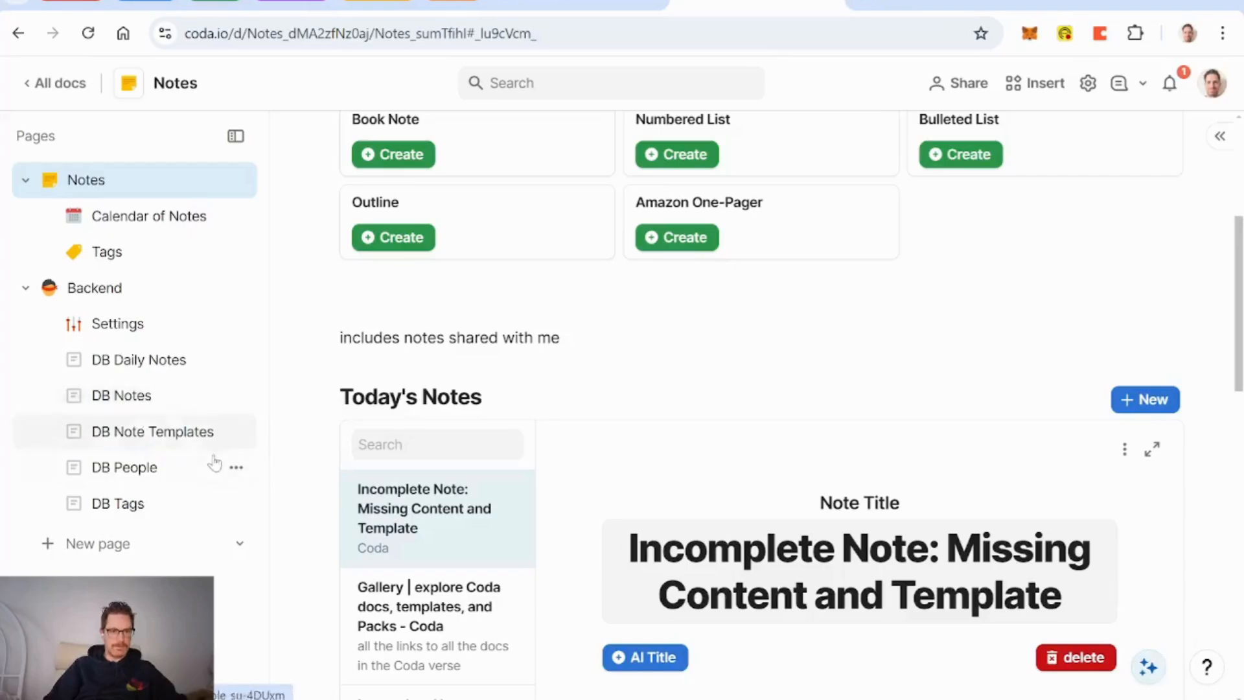
# Step: In DB Notes, add a new text column headed 'Summary'
pyautogui.click(137, 397)
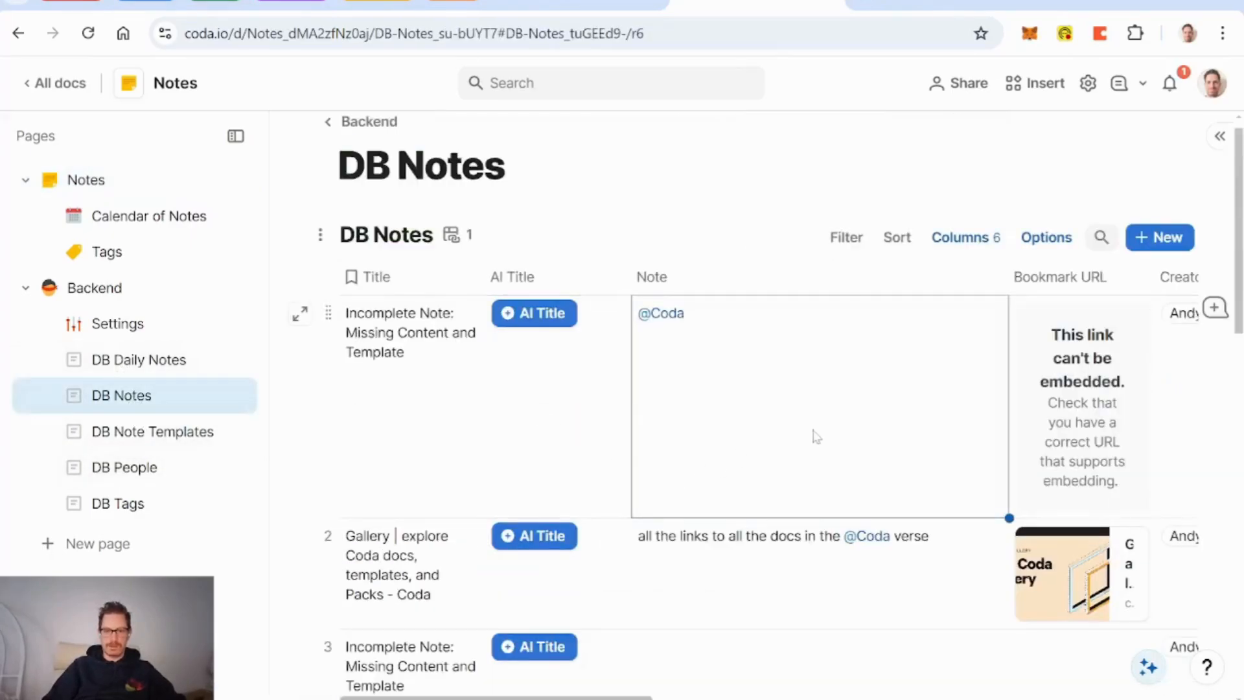
pyautogui.hscroll(15, 817, 436)
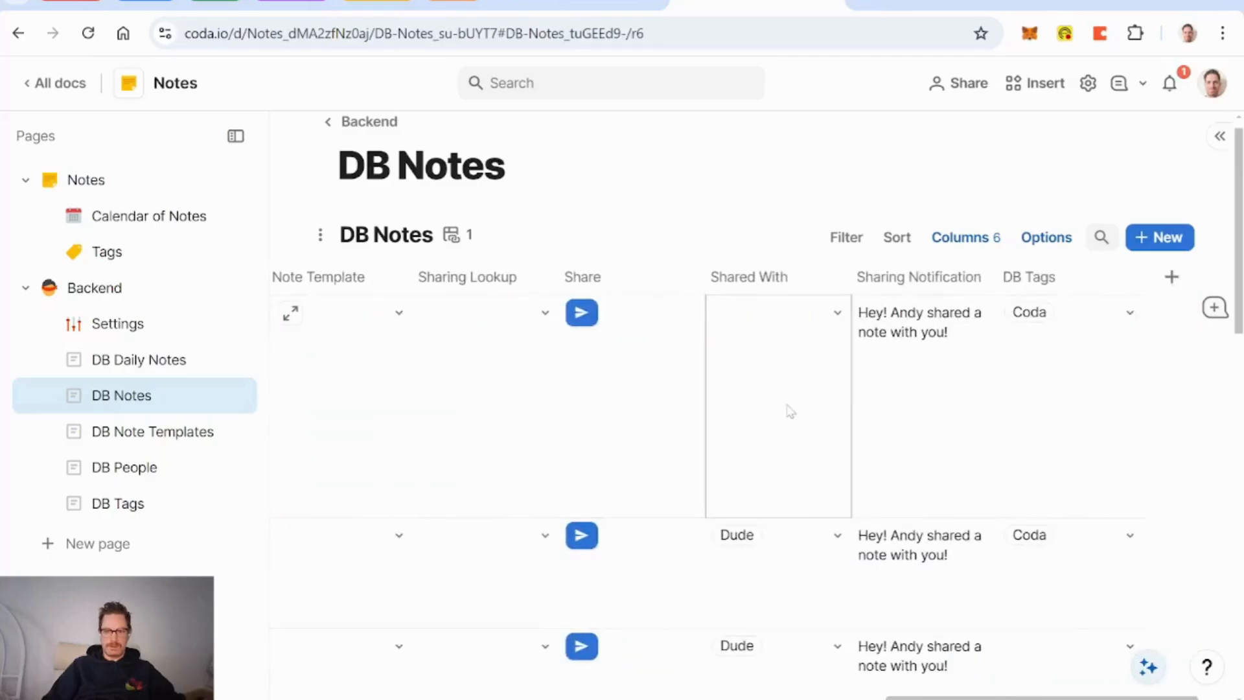
pyautogui.hscroll(-10, 789, 411)
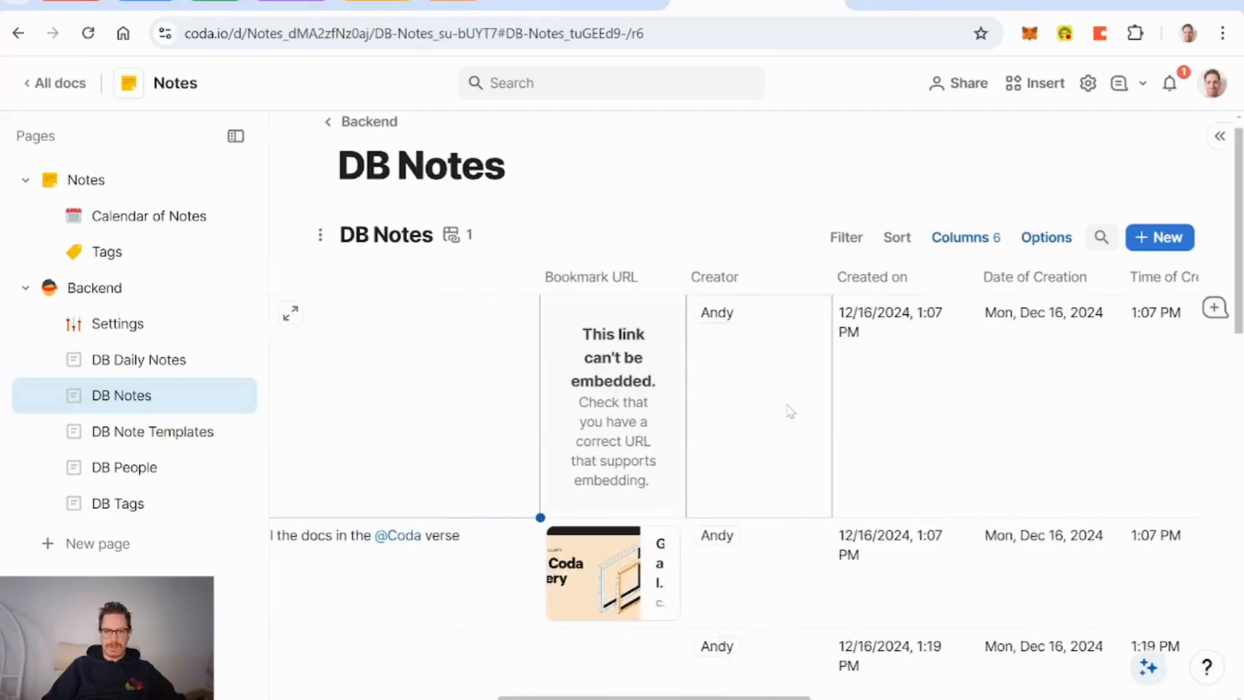
pyautogui.hscroll(10, 789, 412)
pyautogui.click(1172, 279)
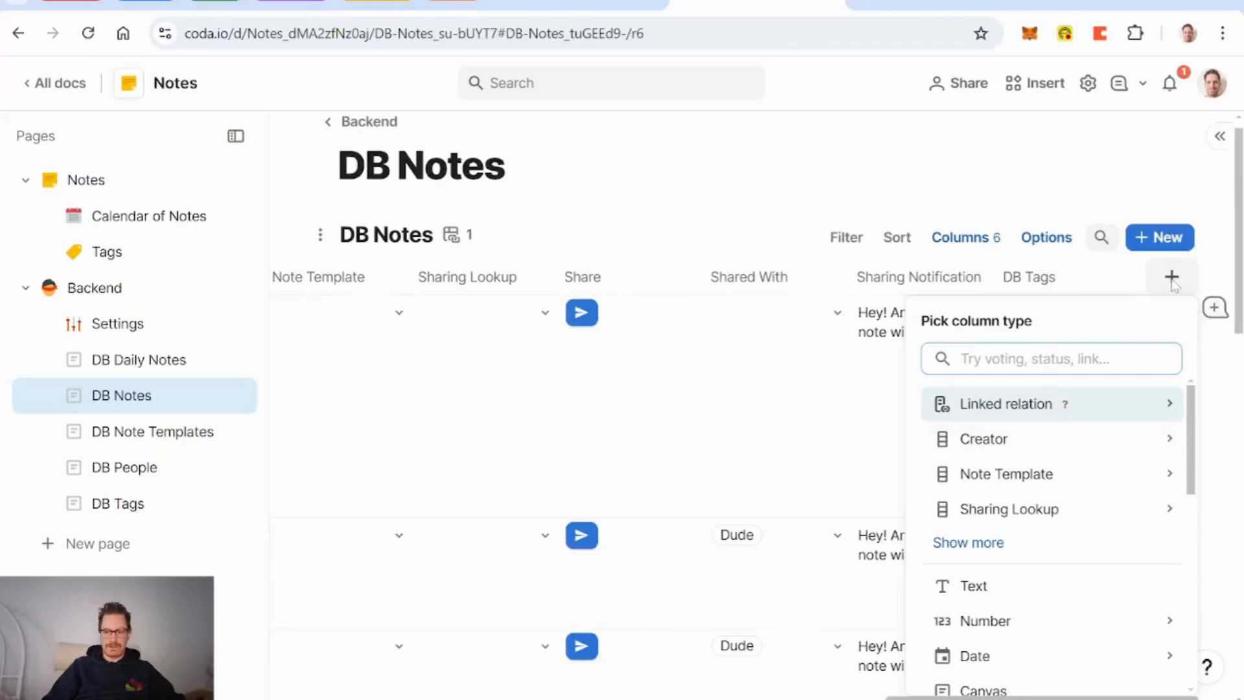
pyautogui.click(996, 587)
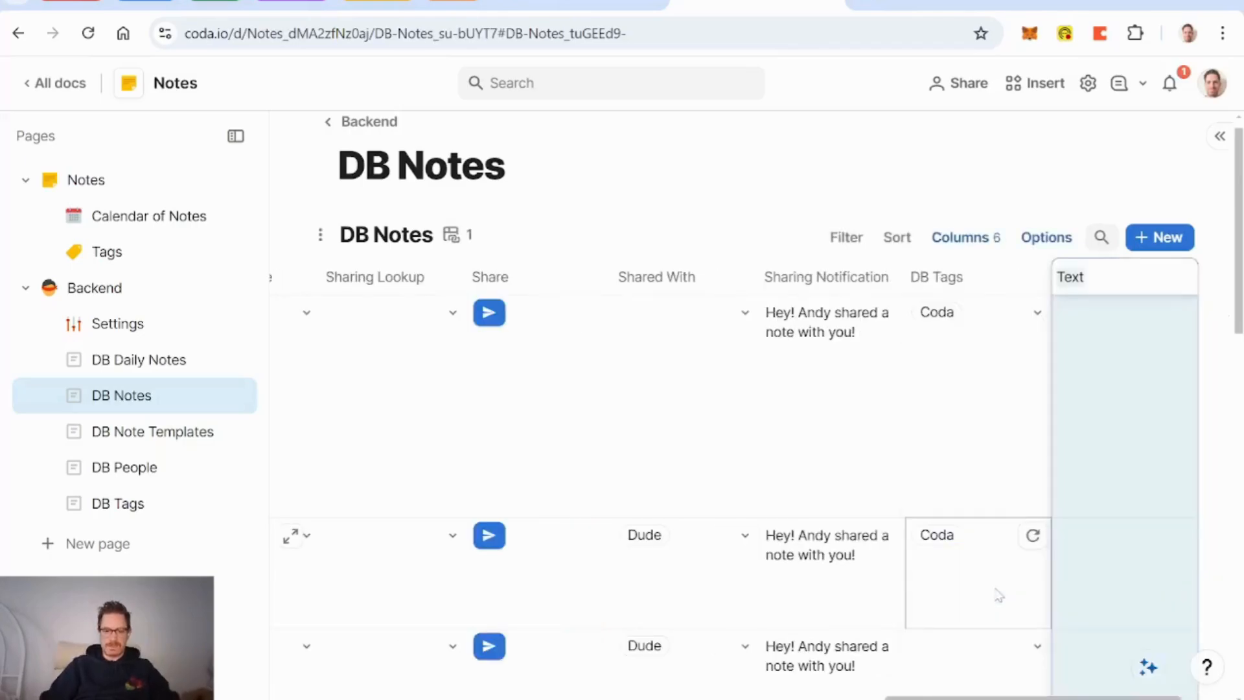
pyautogui.write('Summary')
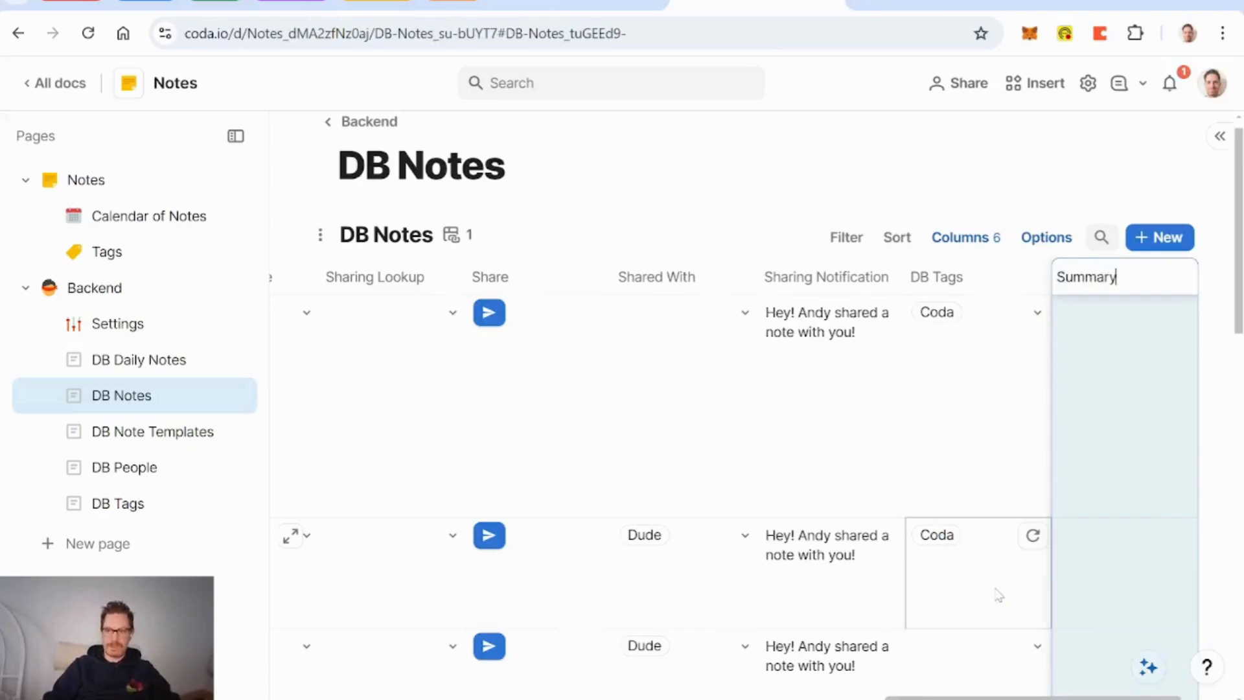
# Step: Confirm the Summary column and add a Button column named 'Create Summary'
pyautogui.press('Return')
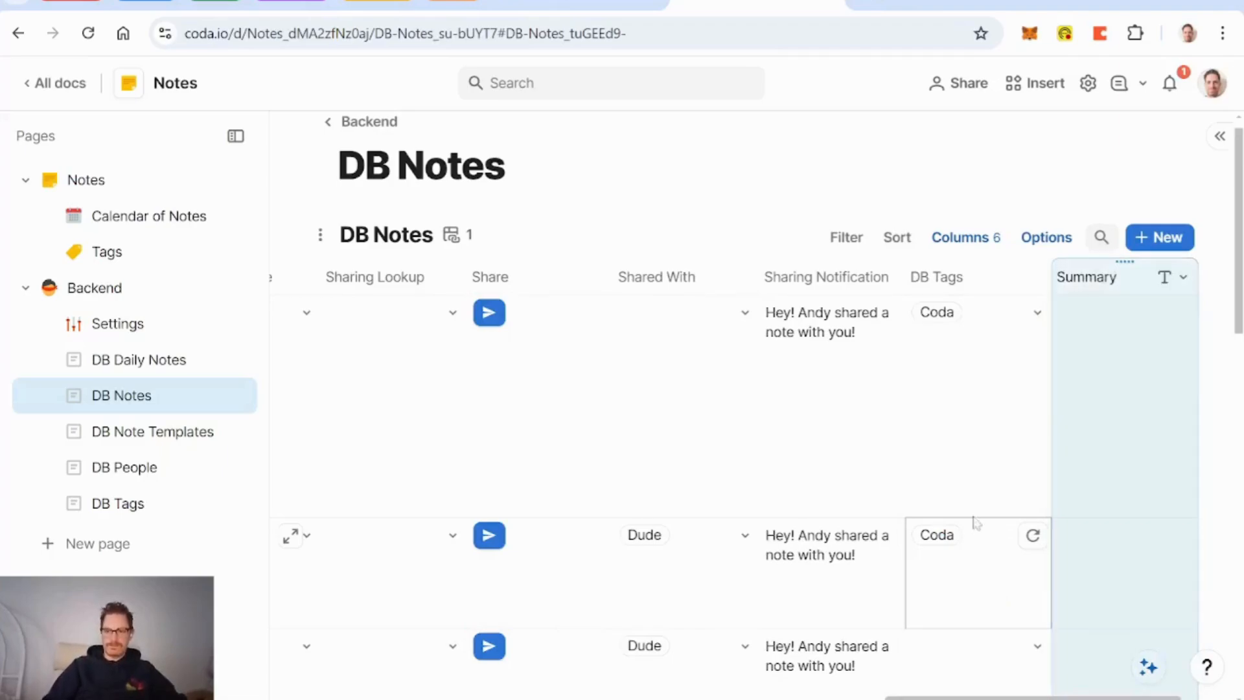
pyautogui.hscroll(1, 966, 436)
pyautogui.click(1184, 284)
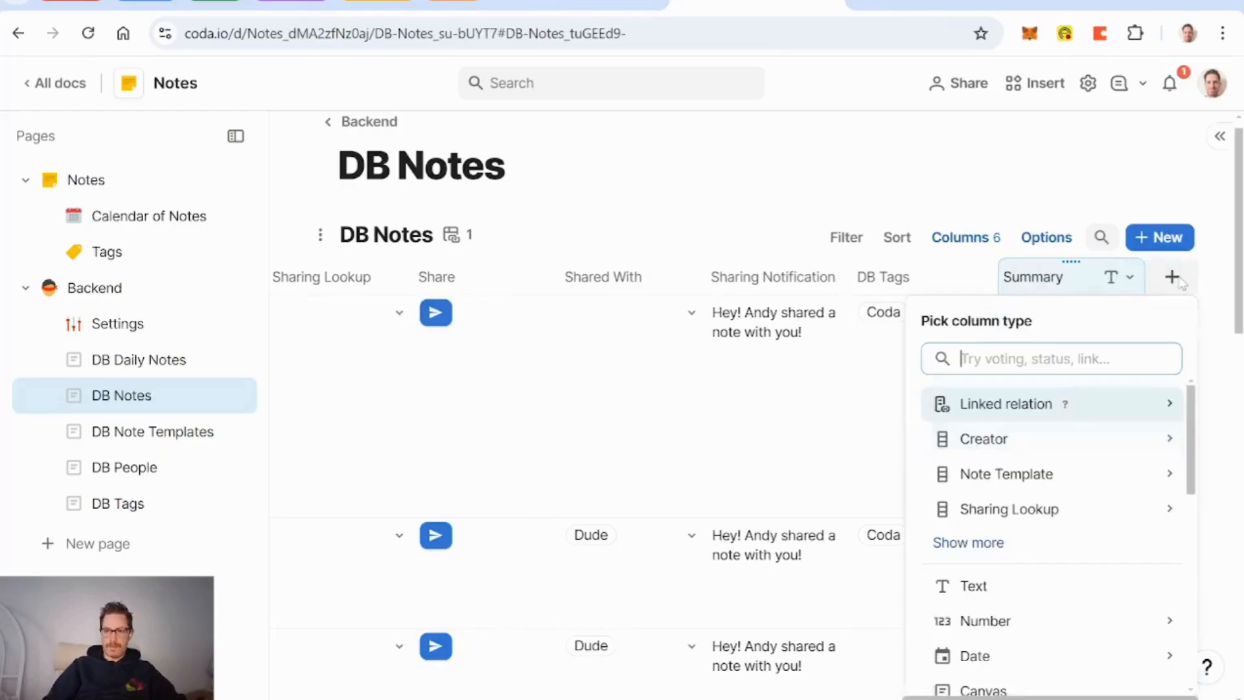
pyautogui.write('butt')
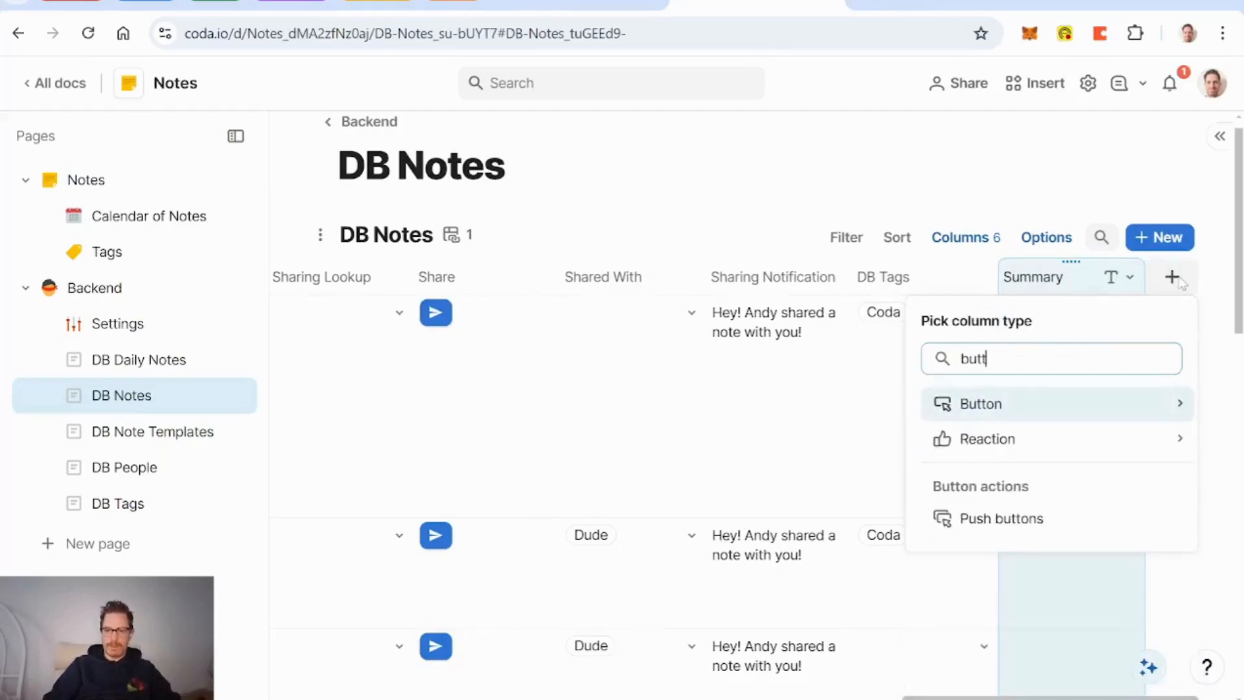
pyautogui.press('Return')
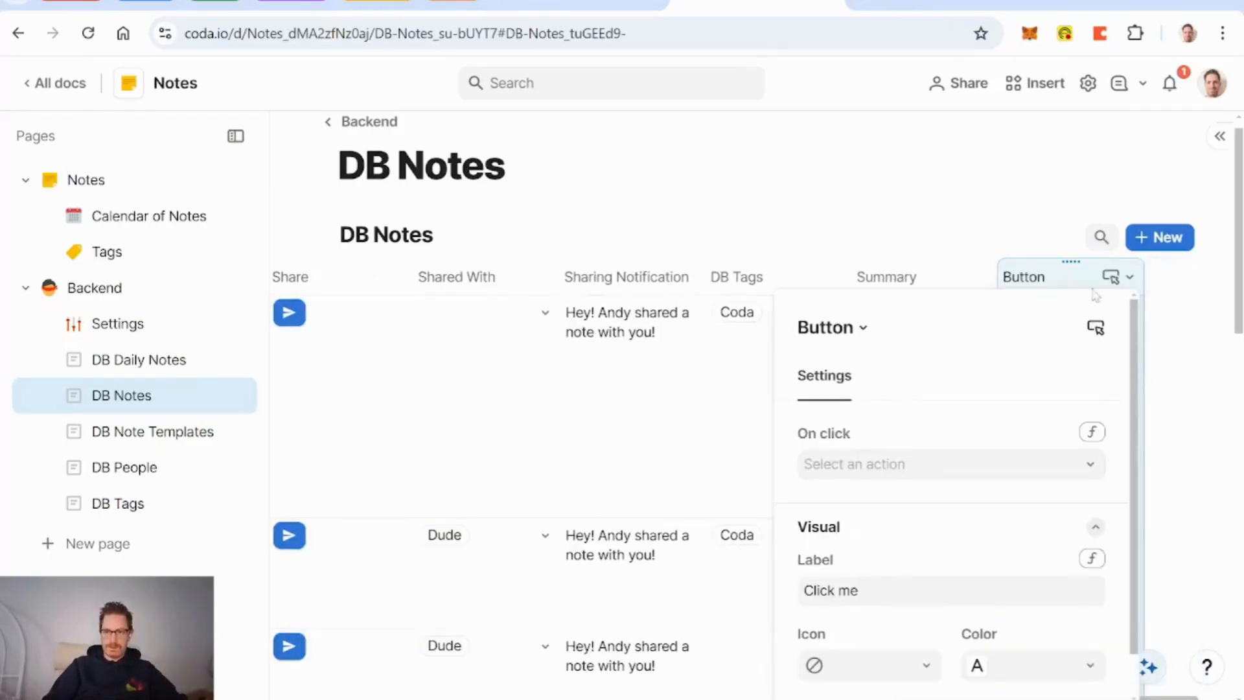
pyautogui.doubleClick(1025, 277)
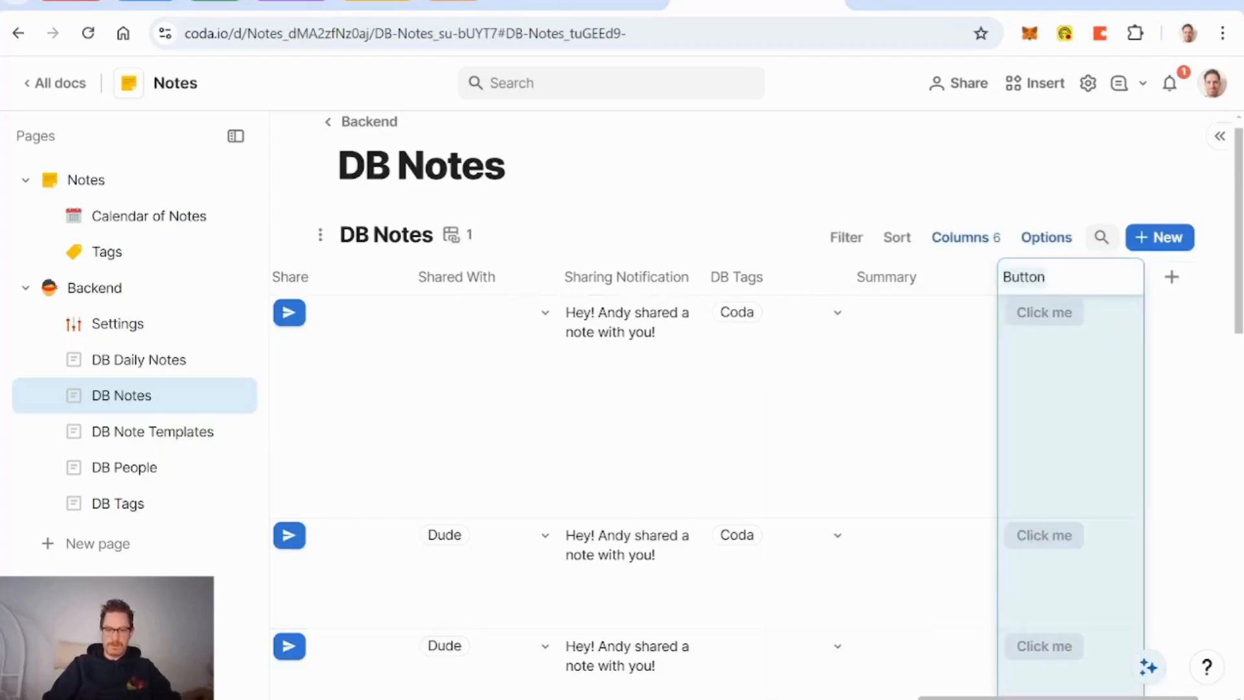
pyautogui.write('drea')
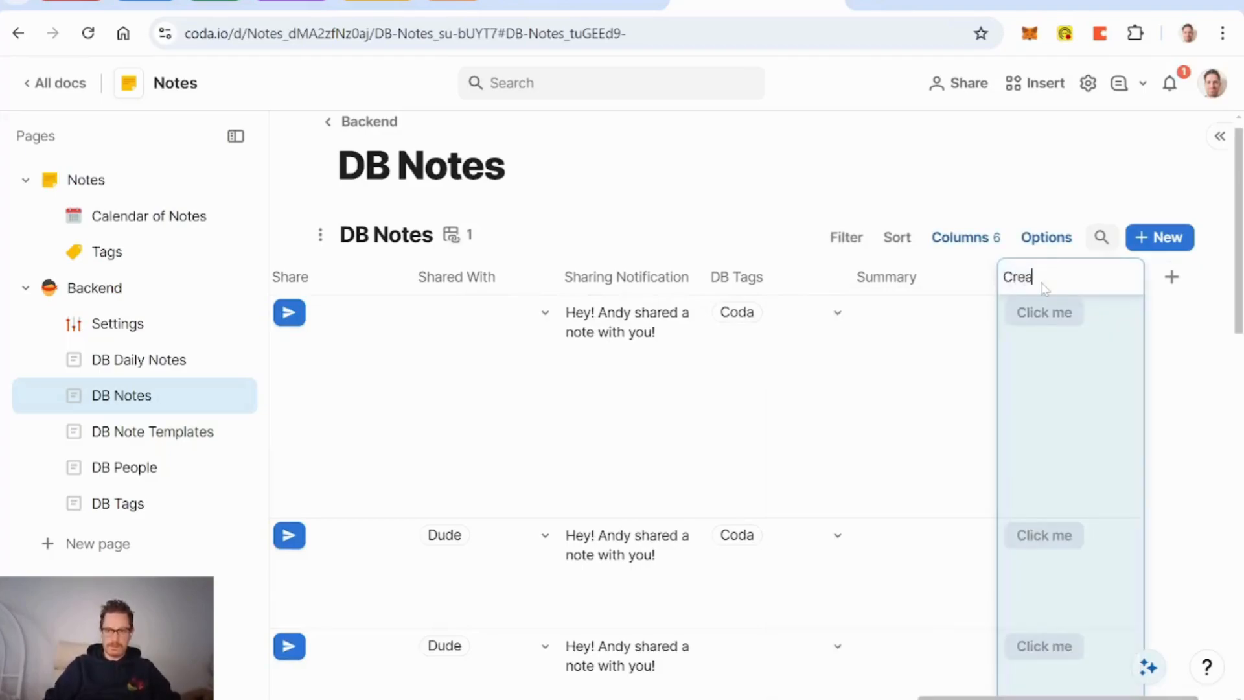
pyautogui.write('te Summa')
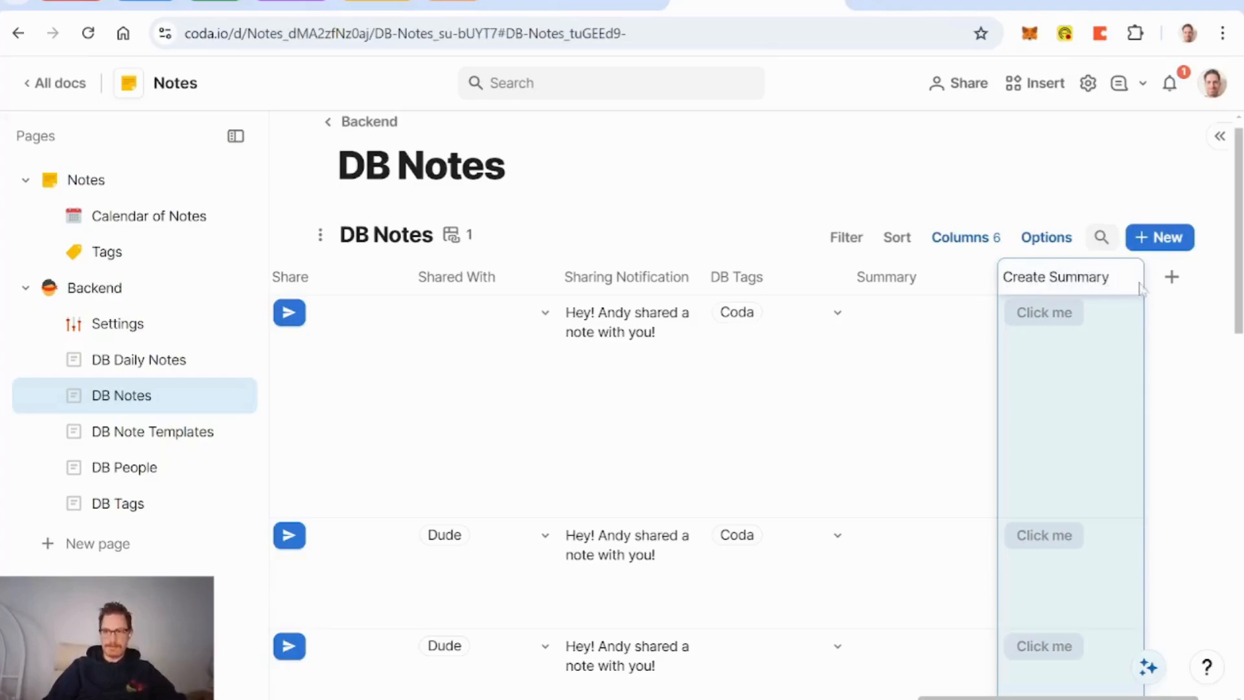
pyautogui.write('ry')
# Step: Add a Compose column asking for a summary of this note in at most 50 words, then open Settings
pyautogui.click(1171, 278)
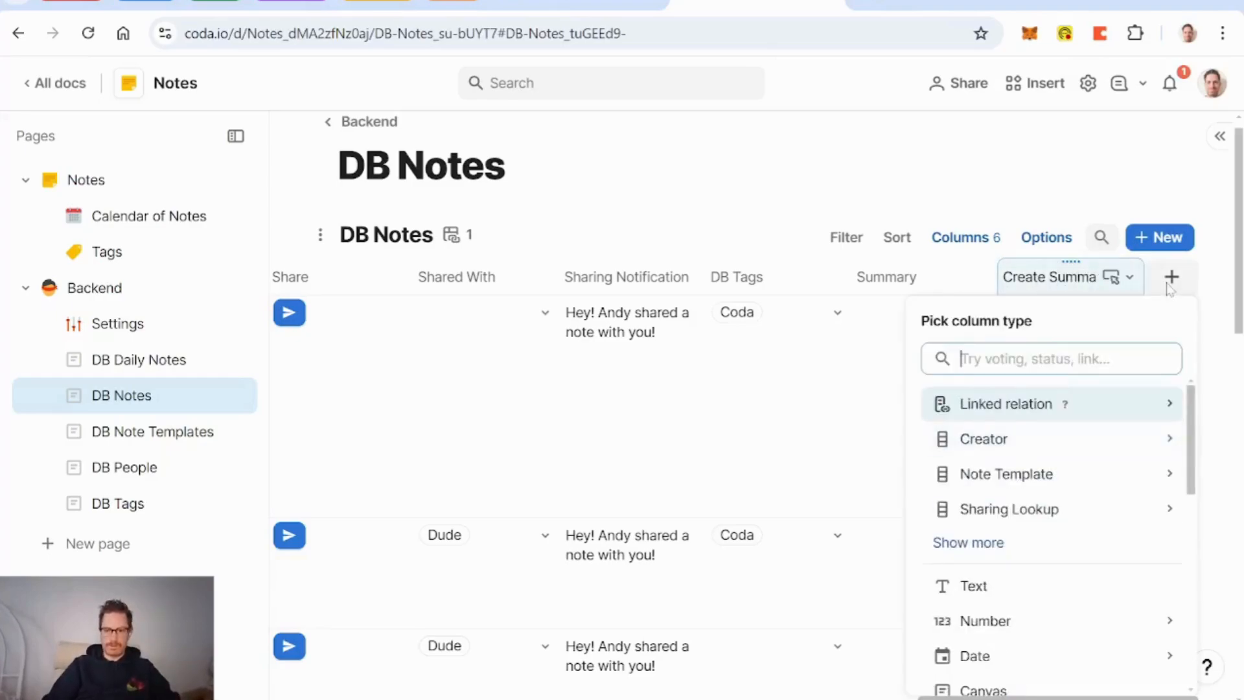
pyautogui.write('compo')
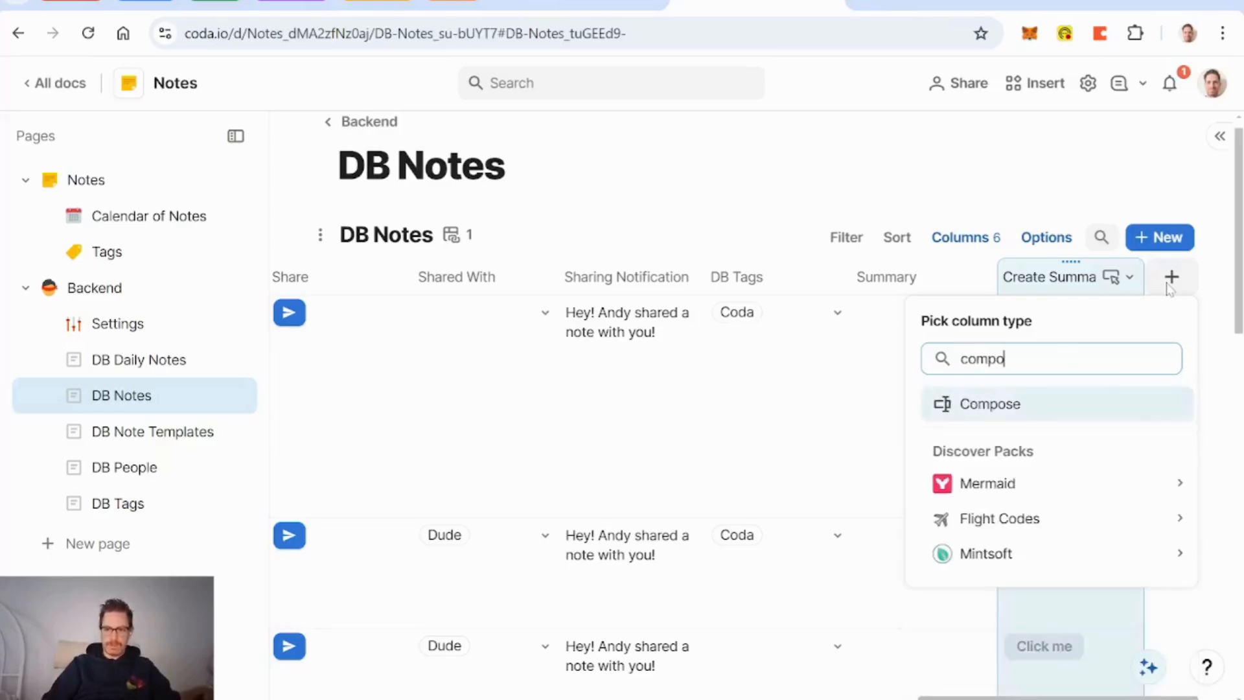
pyautogui.press('Return')
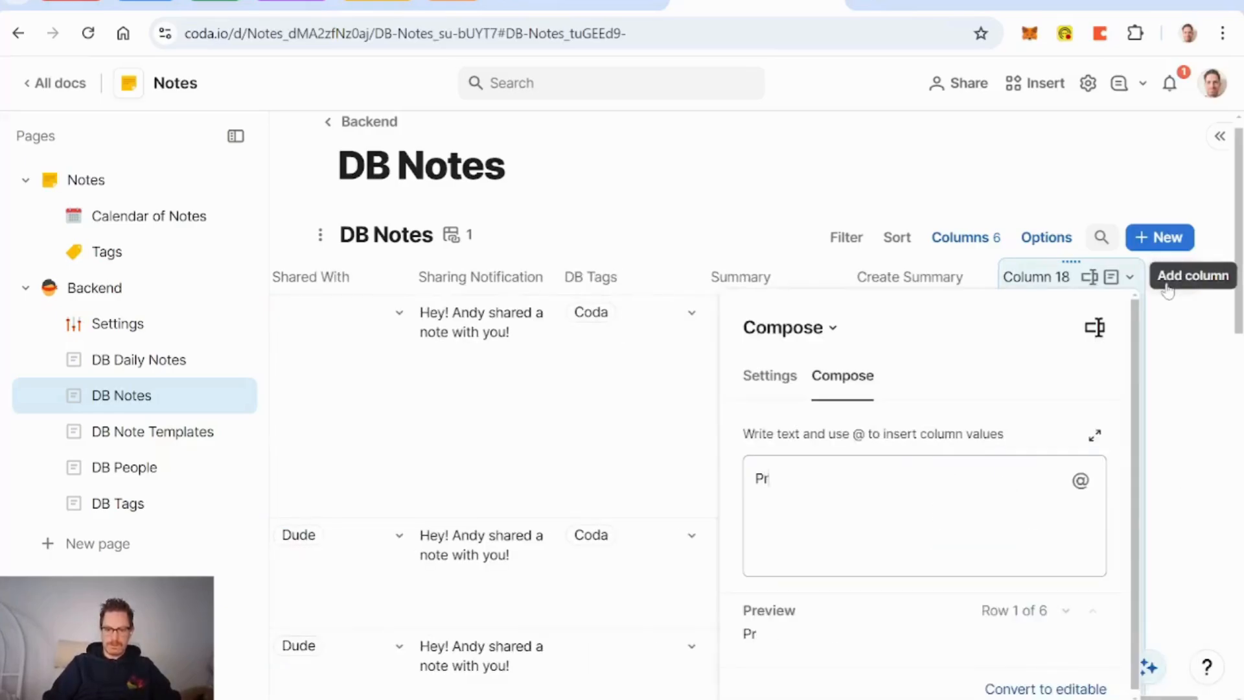
pyautogui.press('BackSpace')
pyautogui.press('BackSpace')
pyautogui.write('Create a summ')
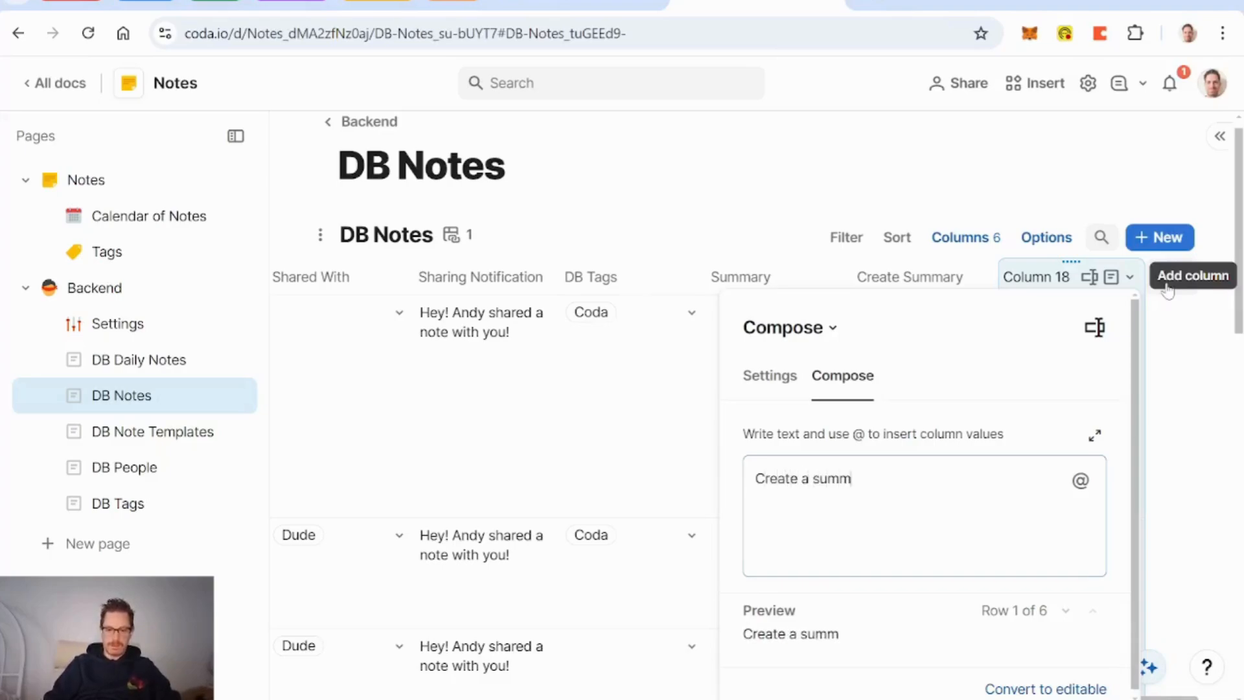
pyautogui.write('ary fo')
pyautogui.write('of this note')
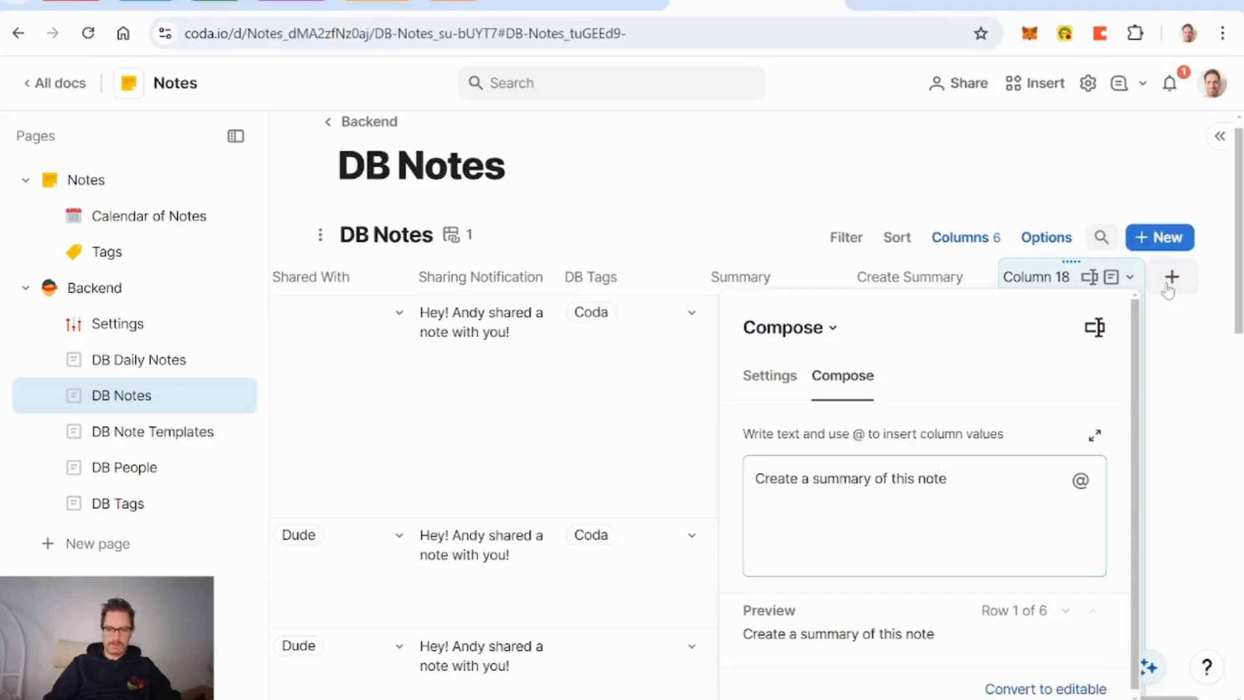
pyautogui.write('in no more than ')
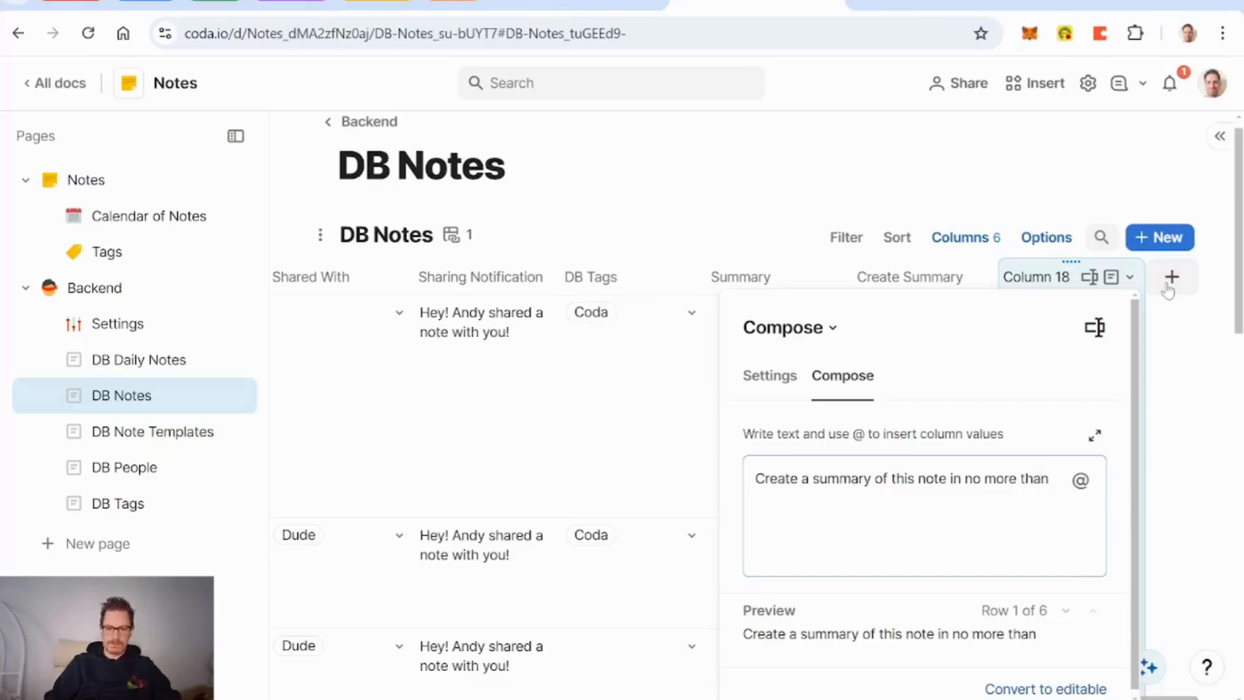
pyautogui.write('50 words')
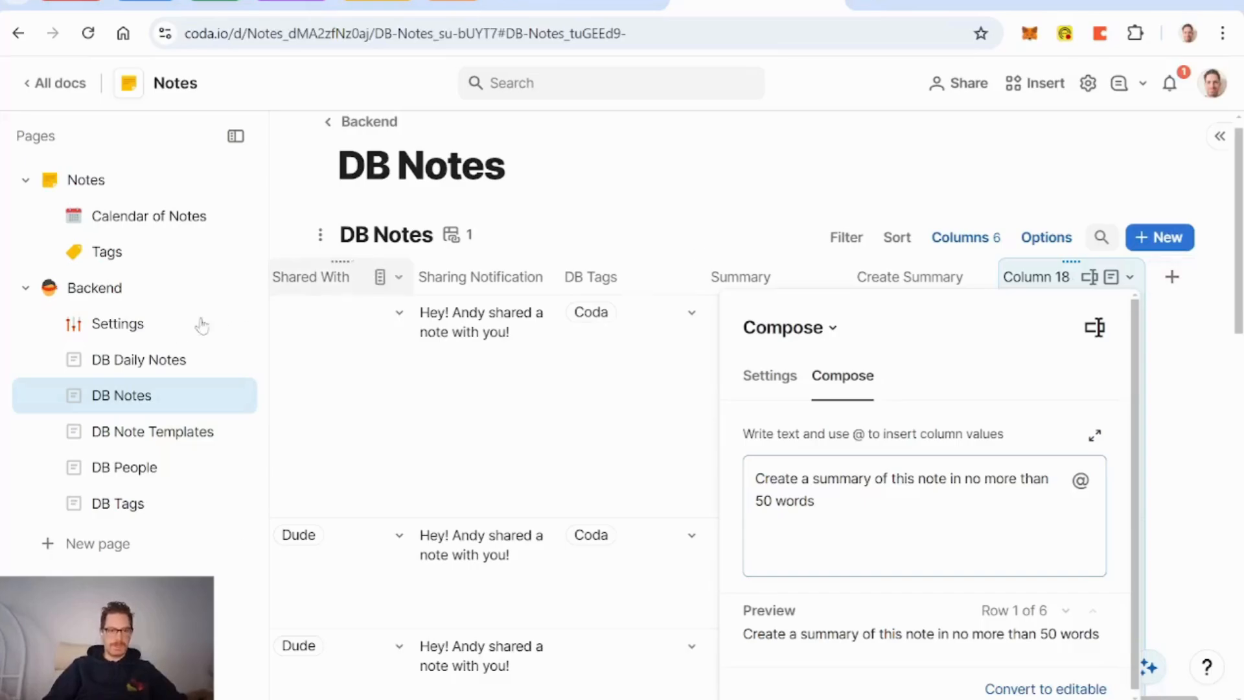
pyautogui.click(123, 328)
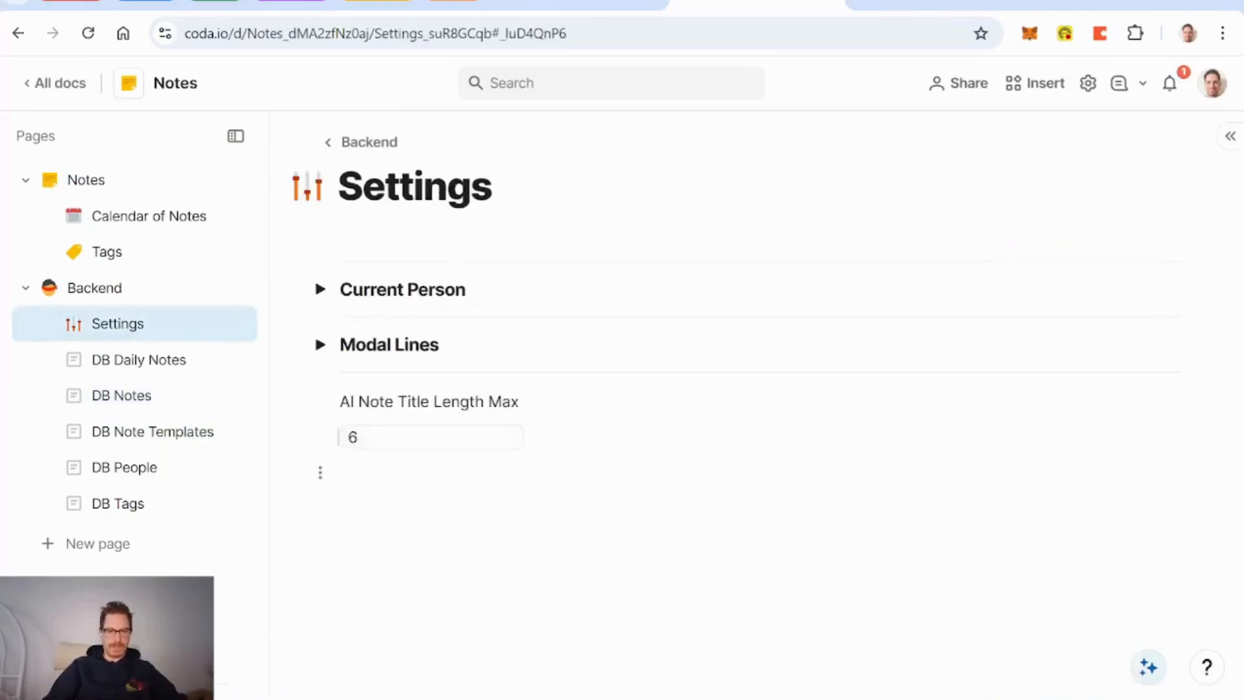
# Step: Add an AI Summary Length Max label and paste a copy of the title-length number box under it
pyautogui.click(341, 473)
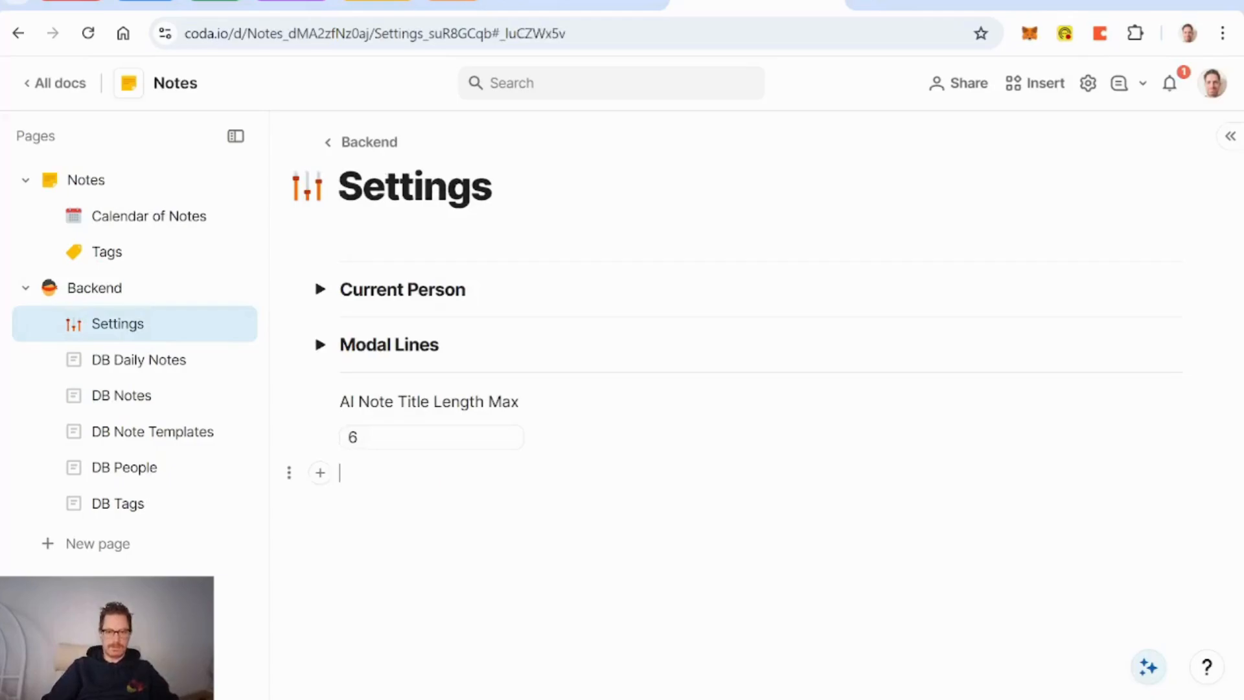
pyautogui.write('AI Summary Length Max')
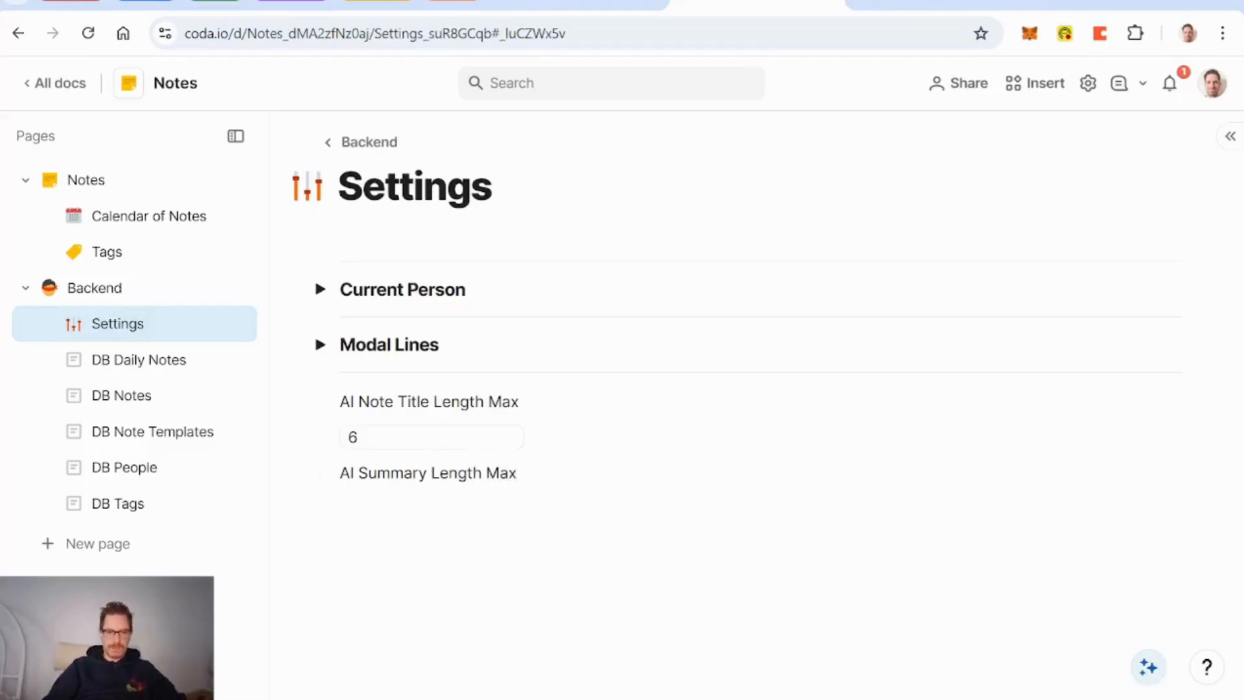
pyautogui.press('Return')
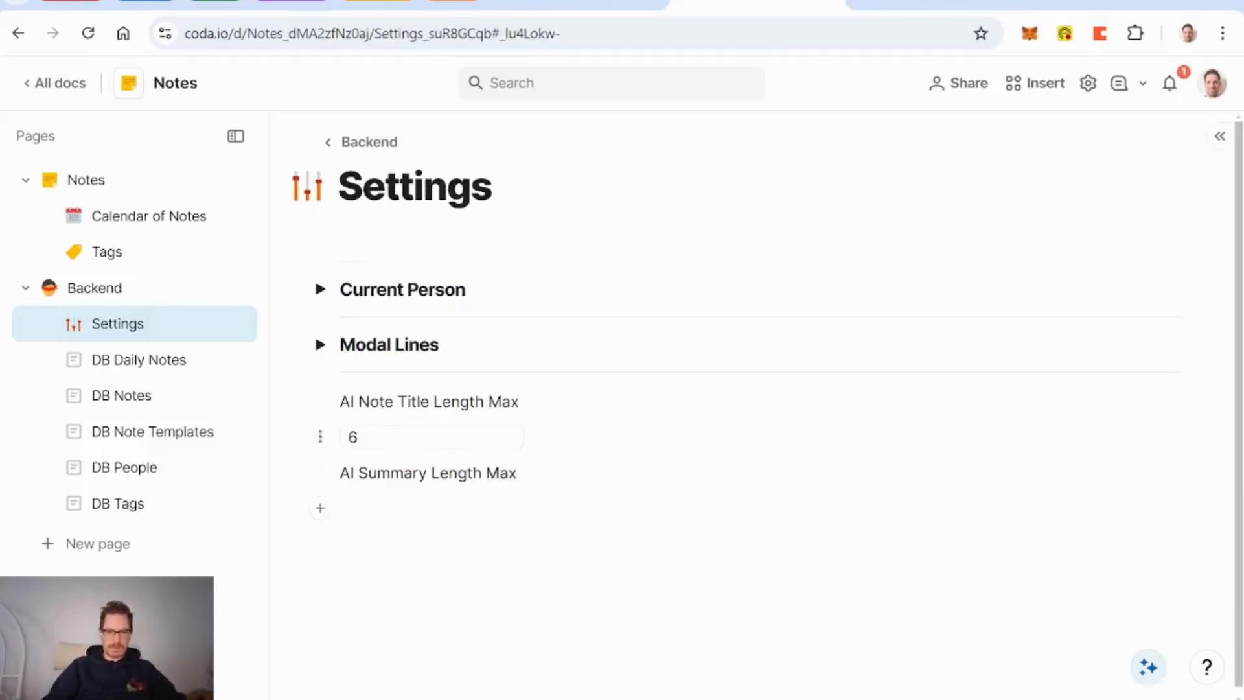
pyautogui.moveTo(538, 438); pyautogui.dragTo(402, 437)
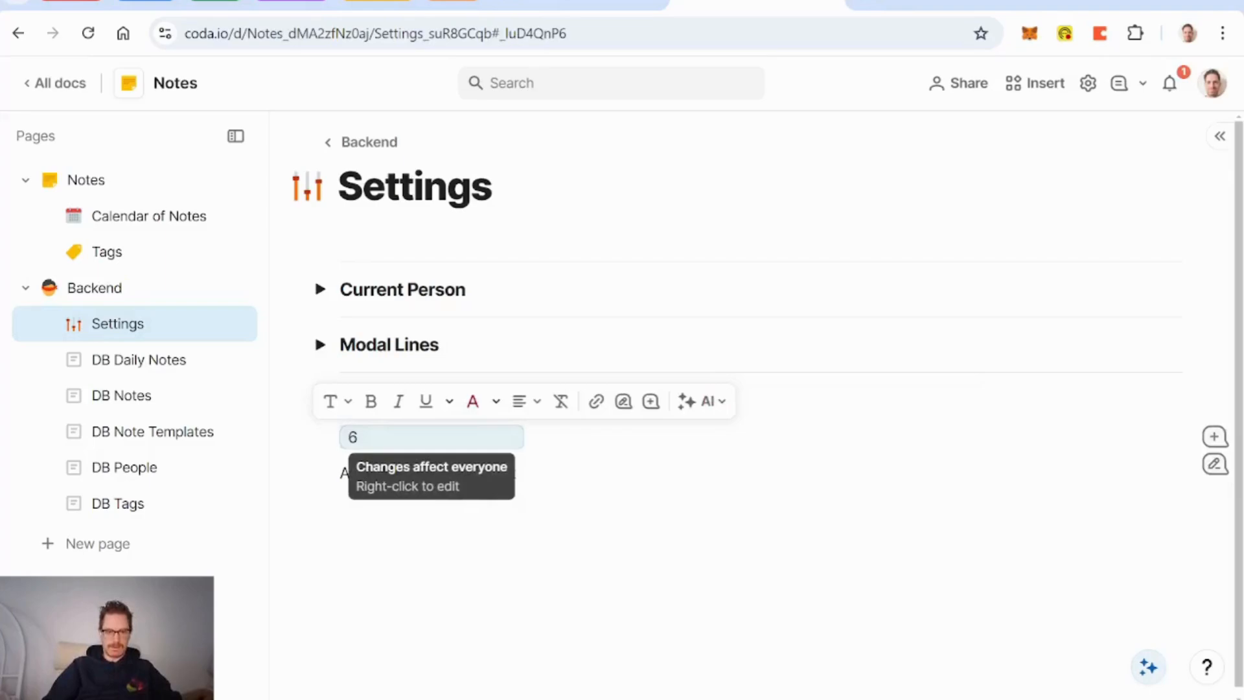
pyautogui.click(363, 508)
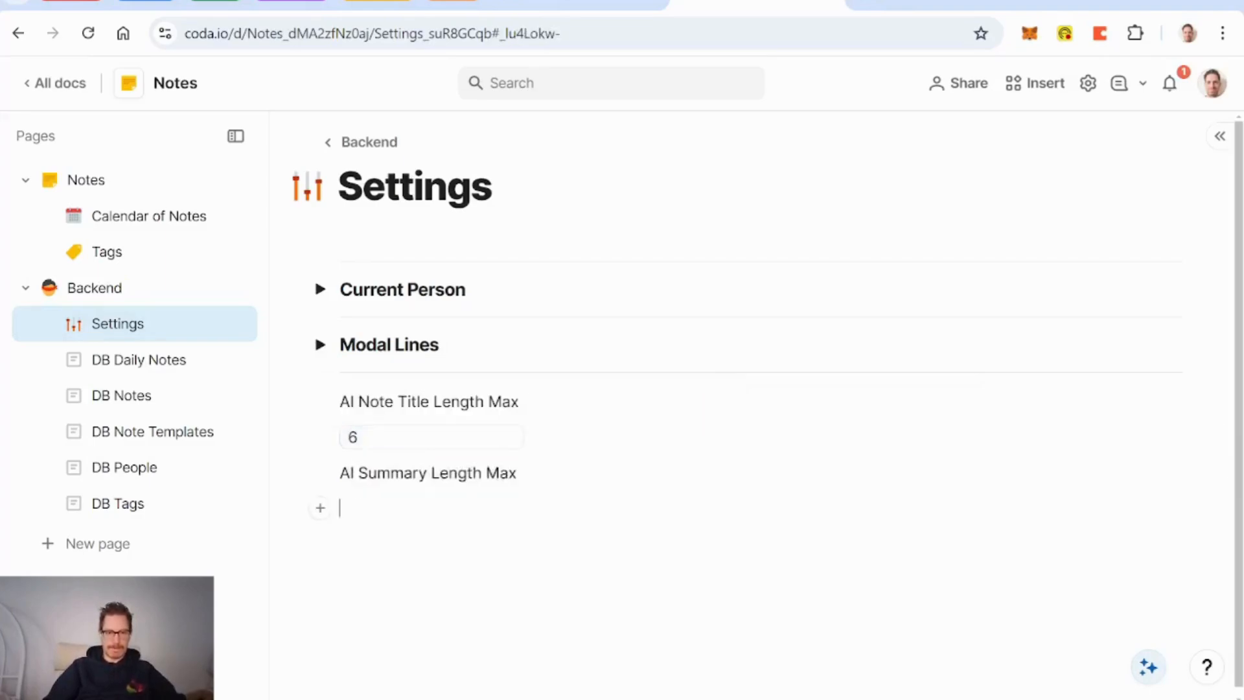
pyautogui.hotkey('ctrl', 'v')
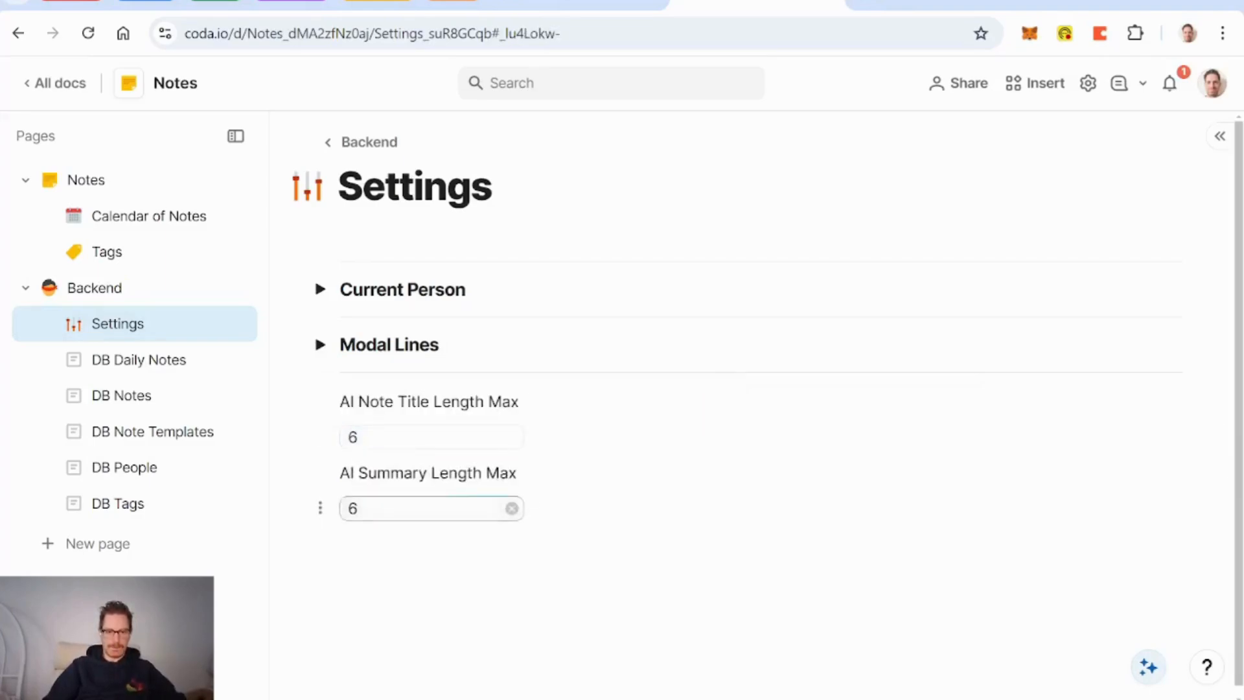
# Step: Rename the pasted control to AI Note Summary Length and set it to 50
pyautogui.click(511, 508)
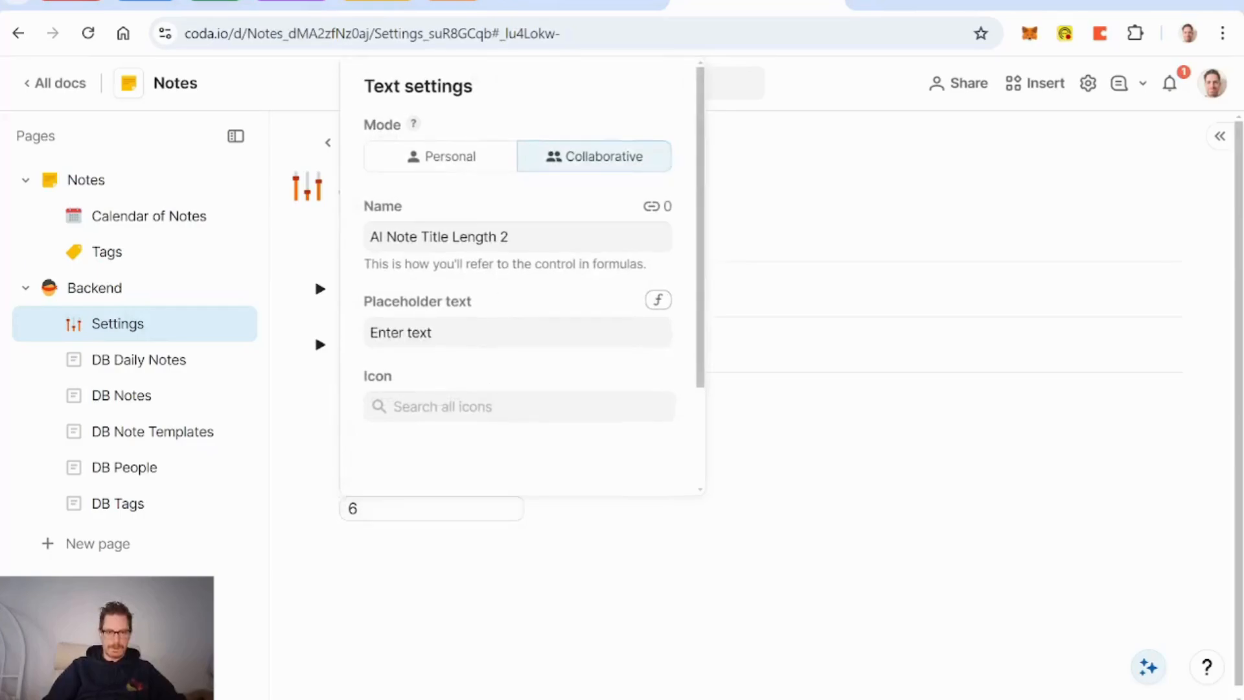
pyautogui.click(449, 237)
pyautogui.press('BackSpace')
pyautogui.press('BackSpace')
pyautogui.press('BackSpace')
pyautogui.press('BackSpace')
pyautogui.press('BackSpace')
pyautogui.write('Summary')
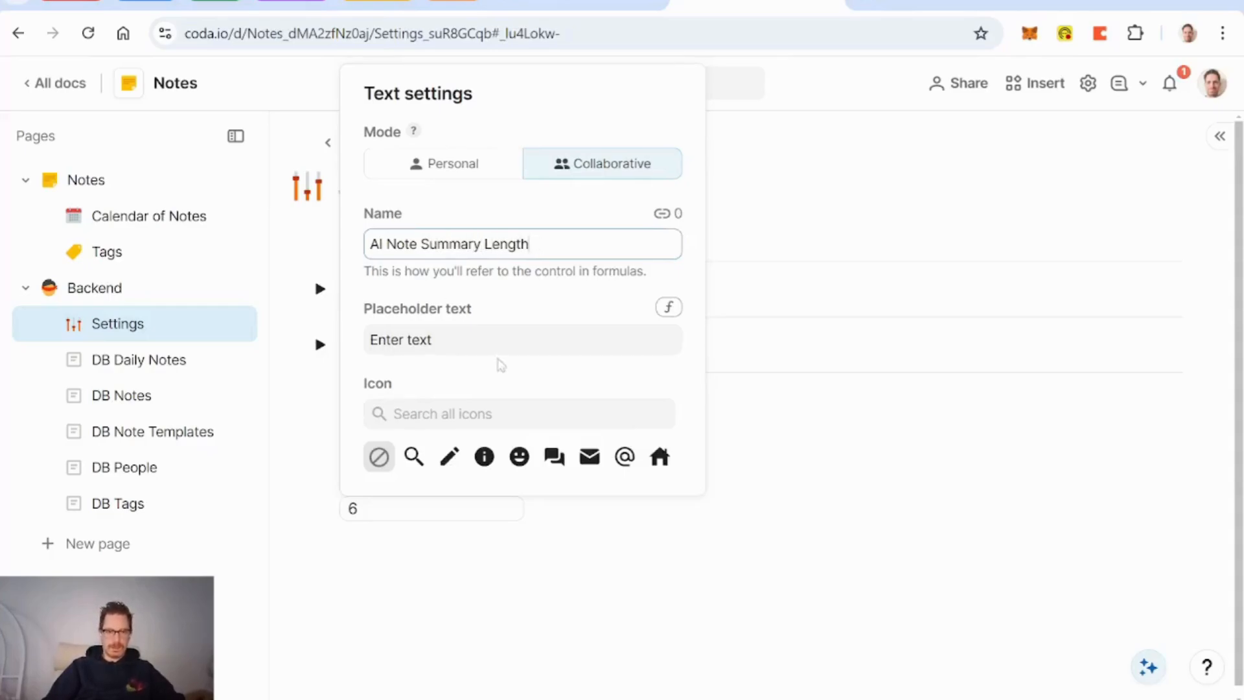
pyautogui.click(453, 546)
pyautogui.doubleClick(353, 509)
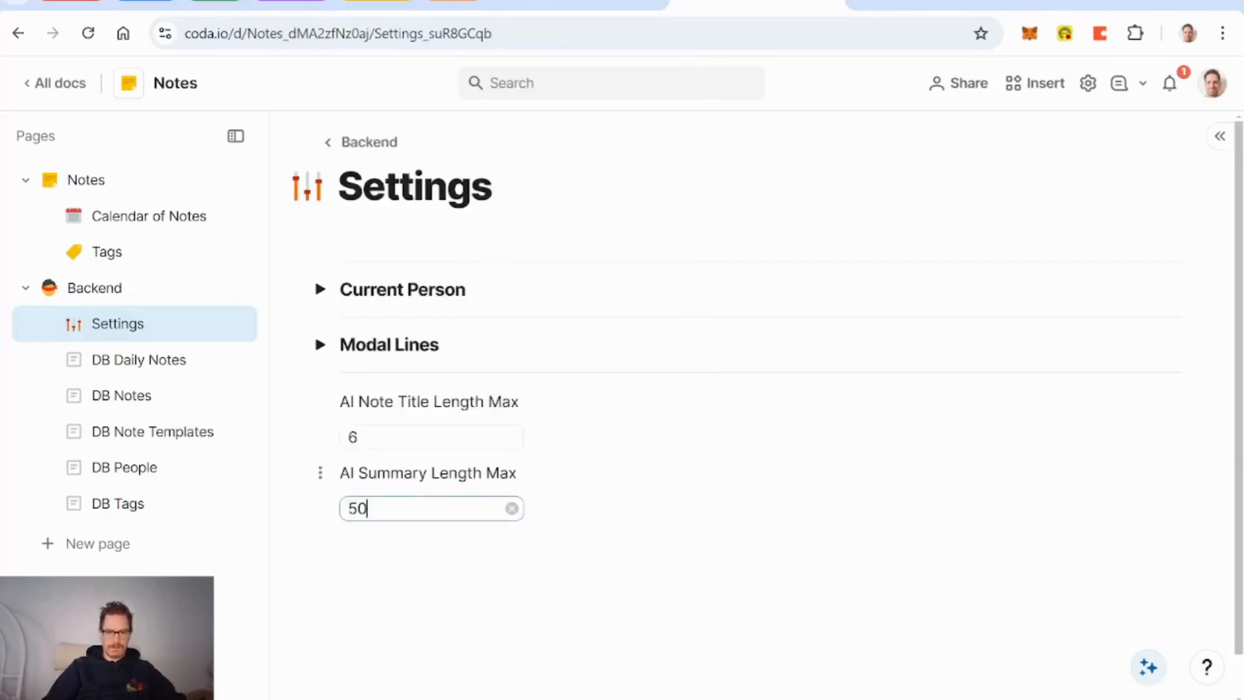
# Step: Append '(Words)' to both length labels, then return to DB Notes
pyautogui.click(517, 473)
pyautogui.write('(Words)')
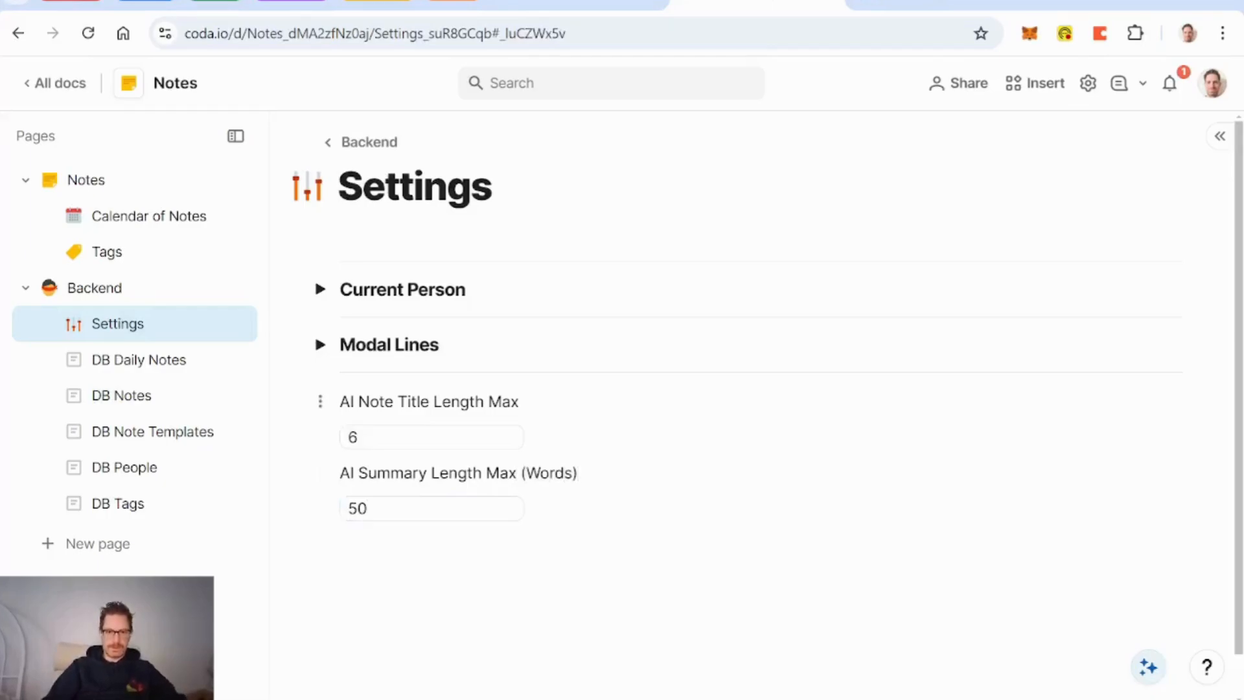
pyautogui.click(521, 402)
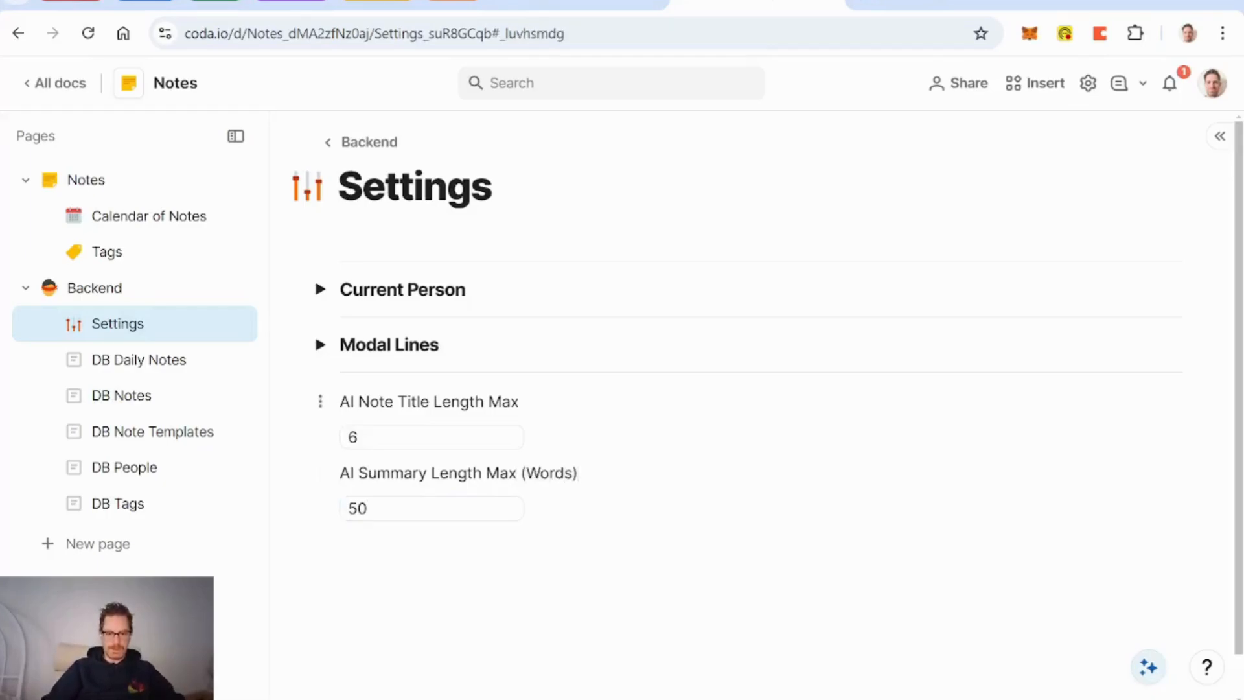
pyautogui.write('(Words)')
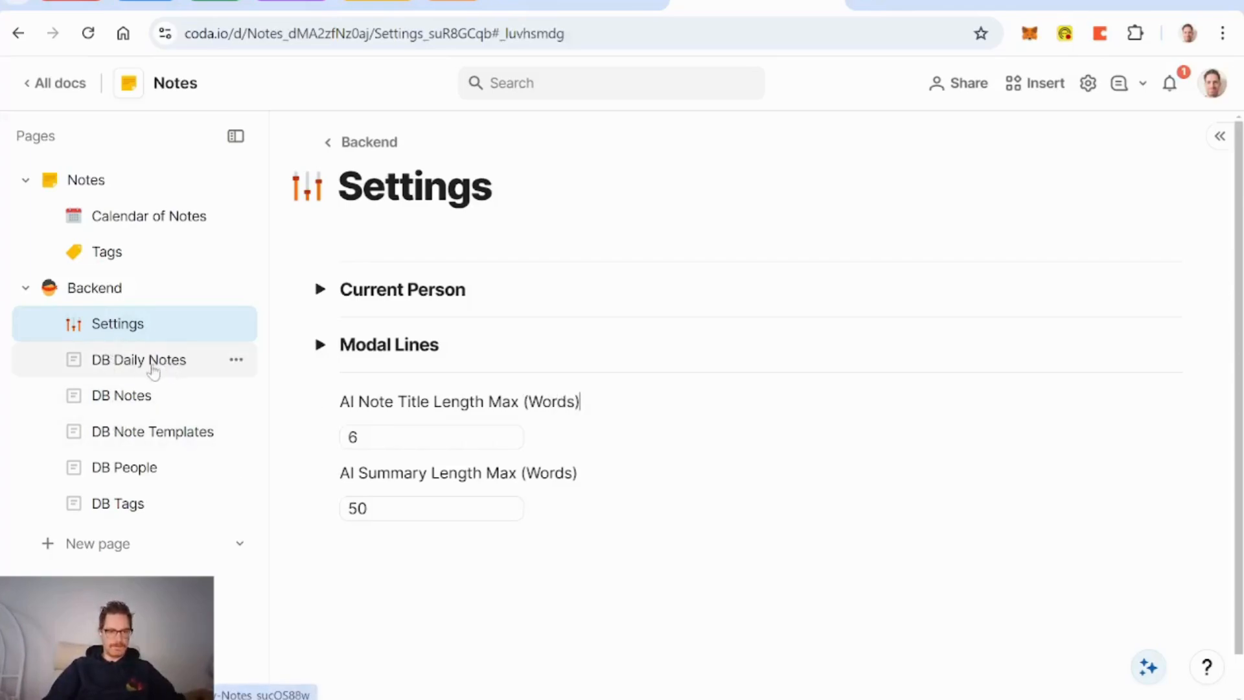
pyautogui.click(126, 394)
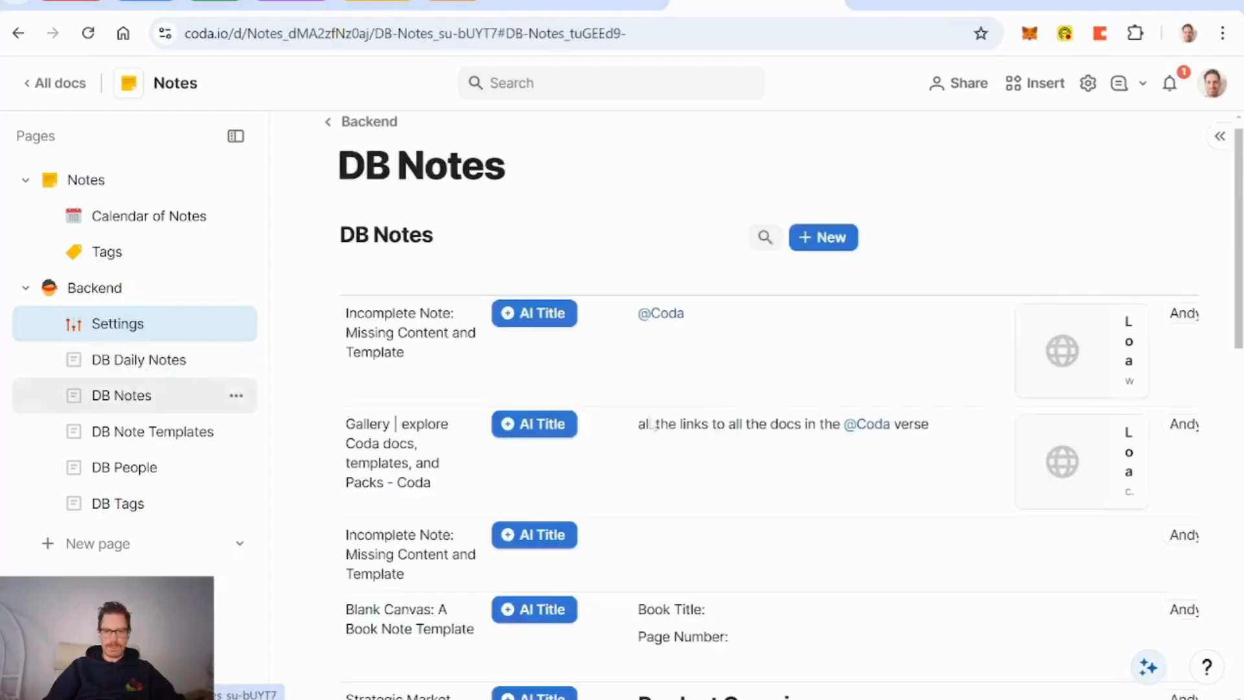
pyautogui.hscroll(10, 781, 442)
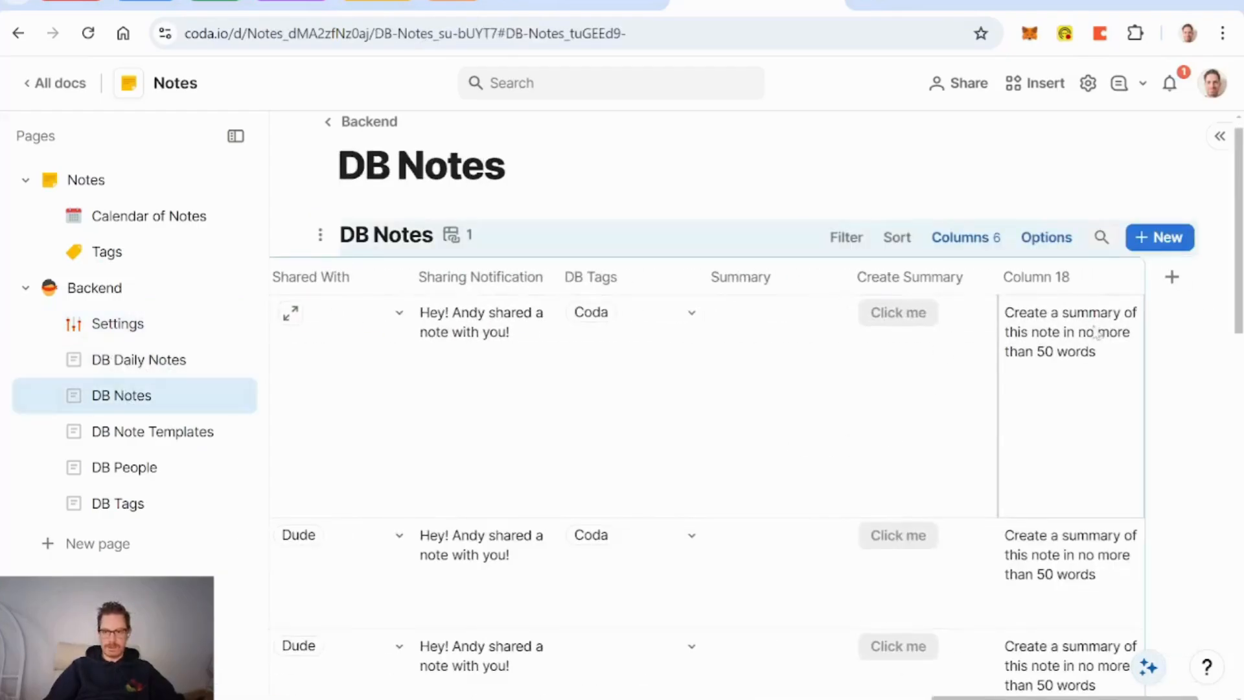
pyautogui.click(1109, 278)
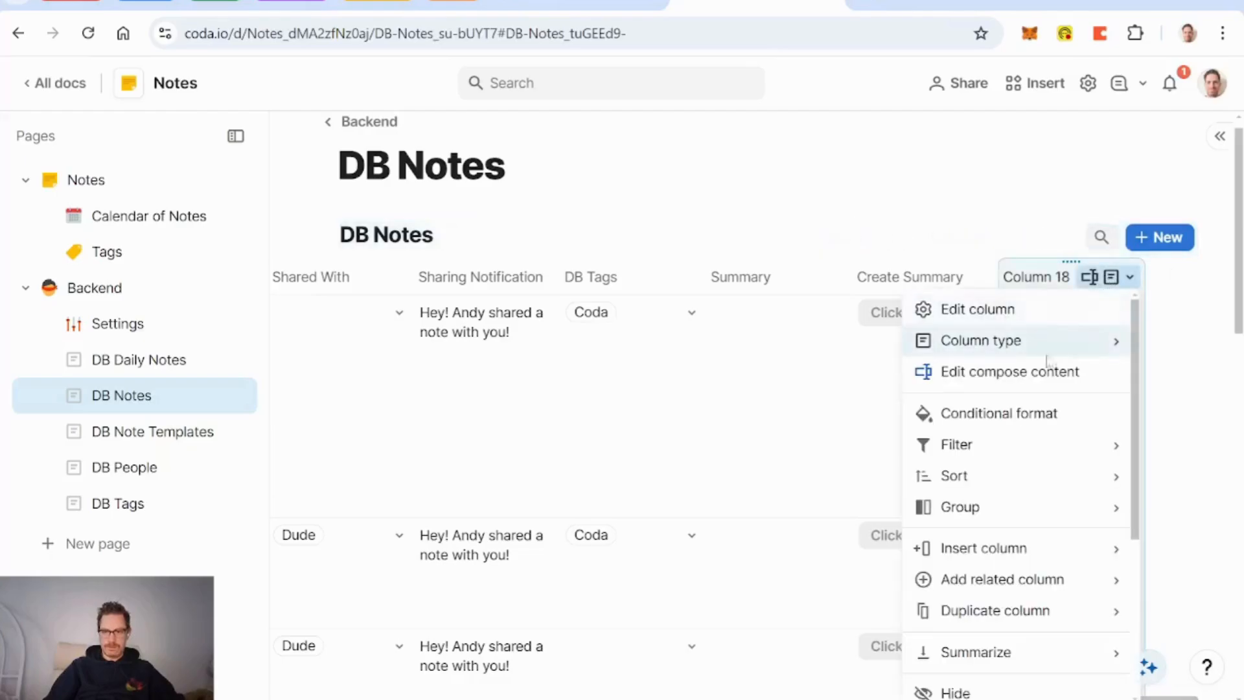
pyautogui.click(1031, 370)
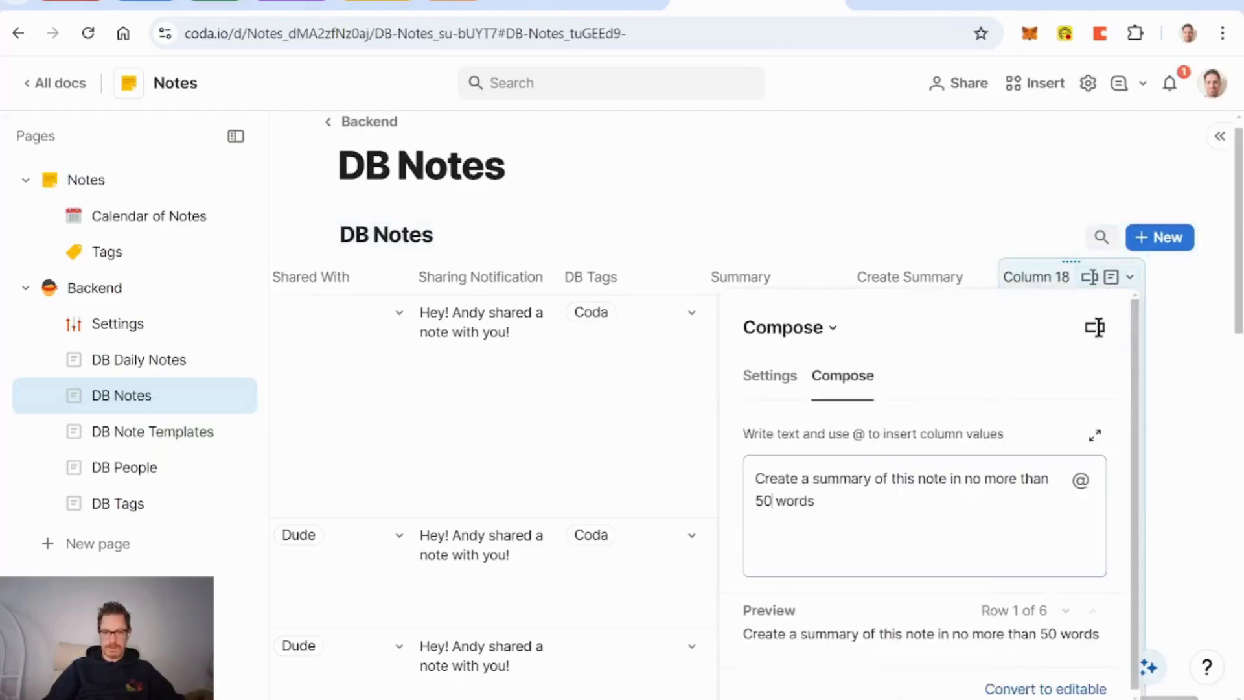
pyautogui.press('BackSpace')
pyautogui.press('BackSpace')
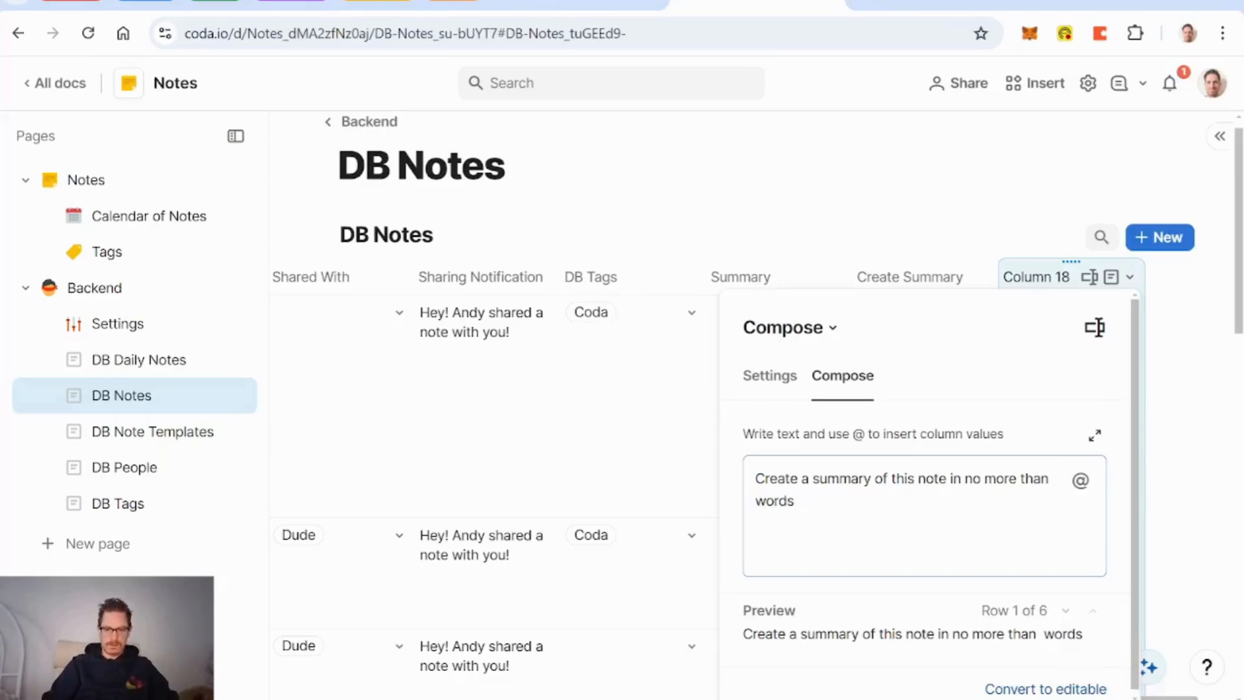
pyautogui.write('@')
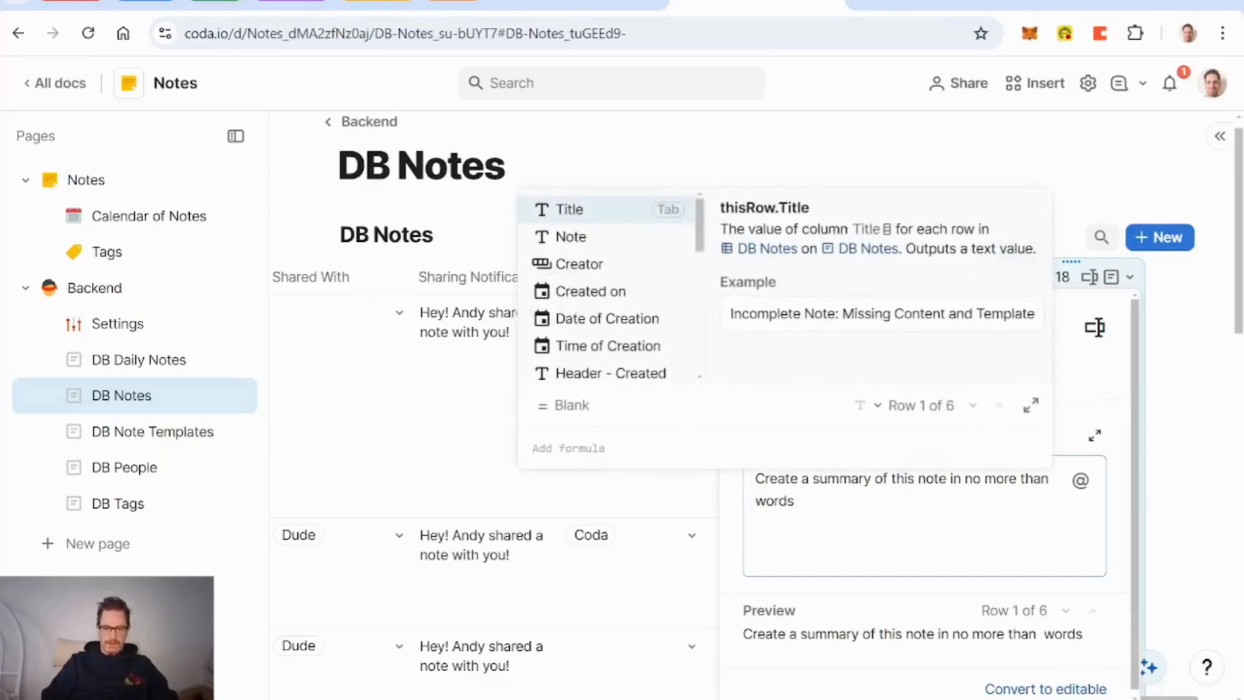
pyautogui.write('ai')
pyautogui.press('Tab')
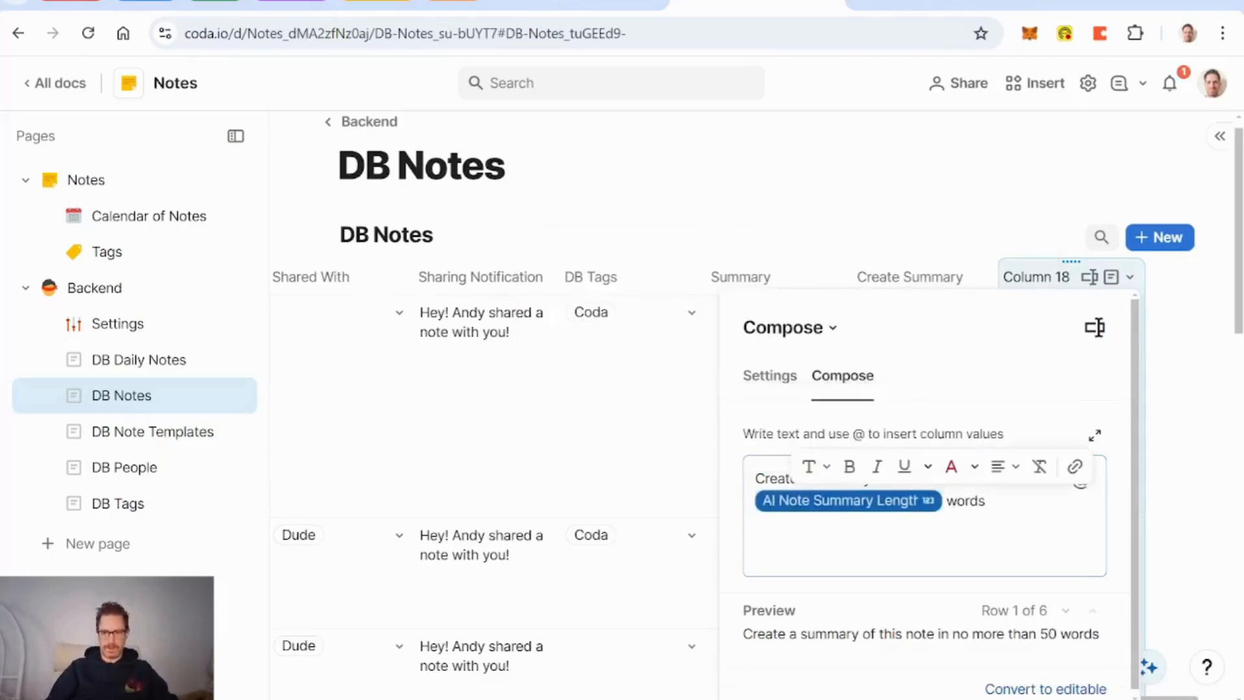
pyautogui.press('Right')
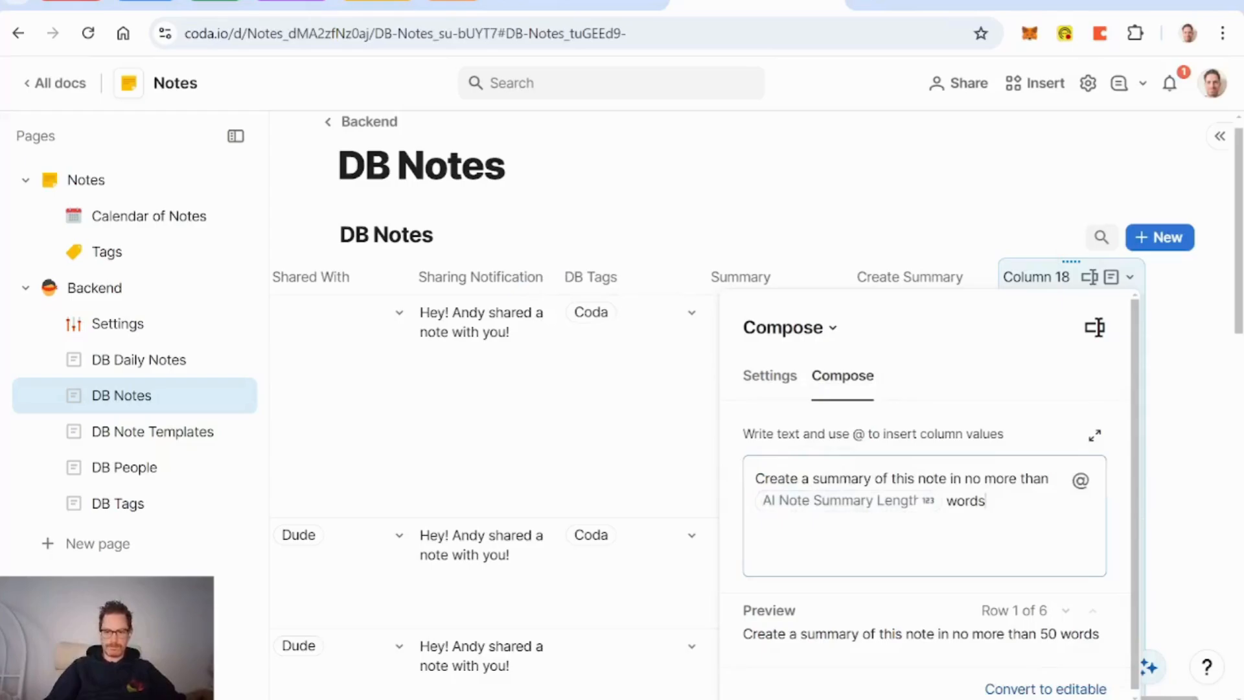
pyautogui.write('.')
pyautogui.press('Return')
pyautogui.press('Return')
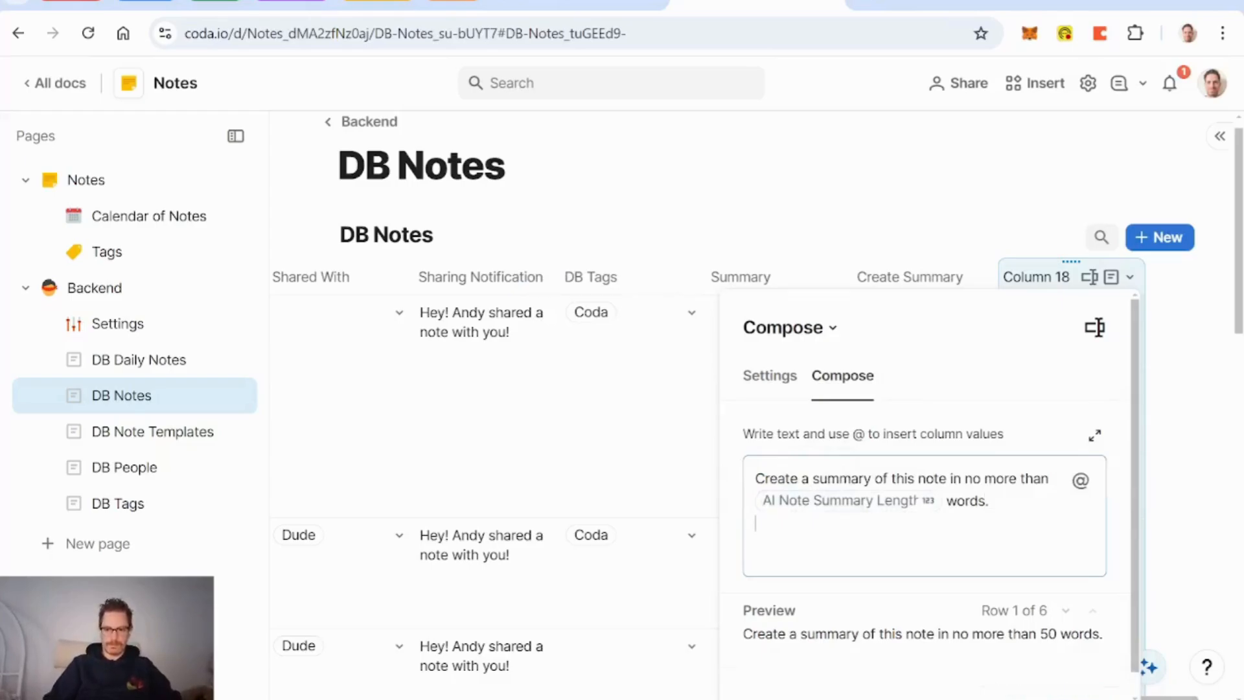
pyautogui.write('Note Tit')
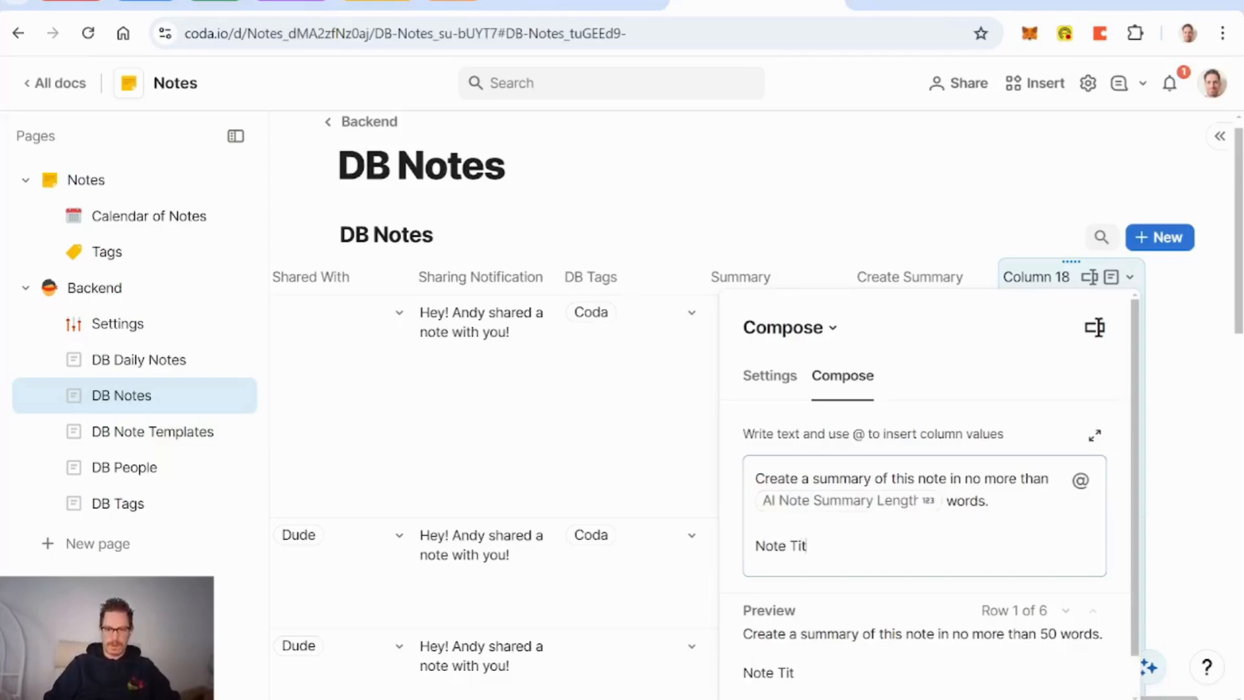
pyautogui.write('le: @')
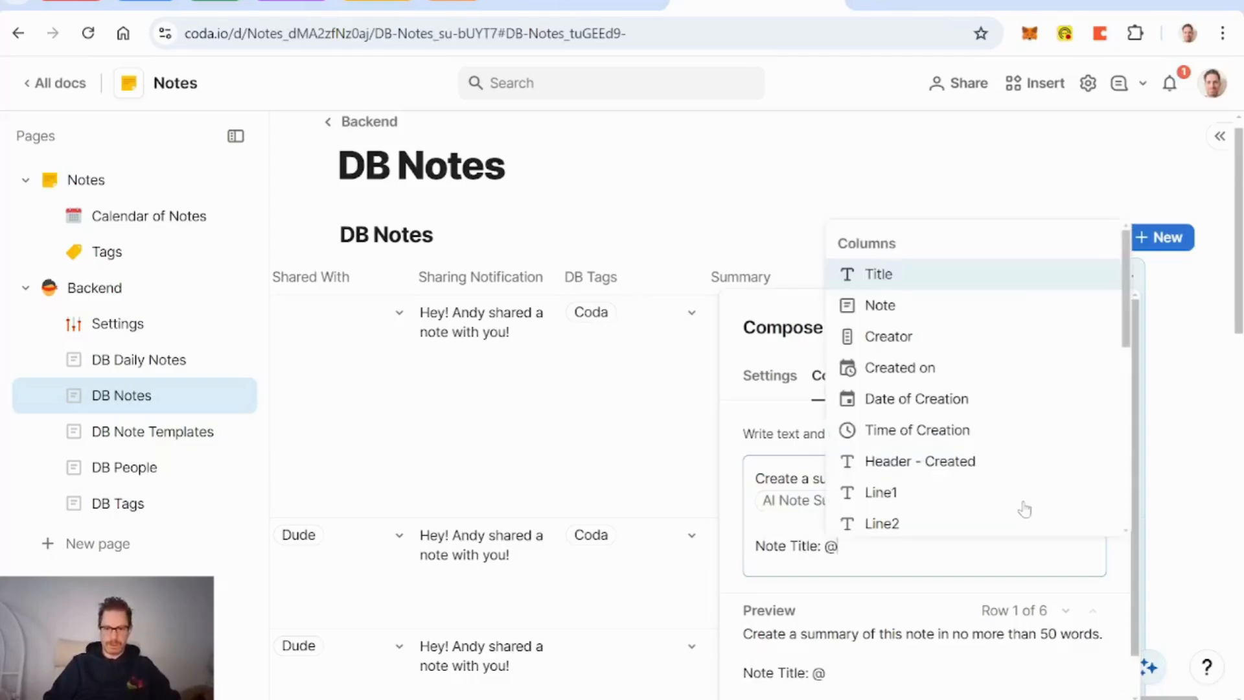
pyautogui.press('Return')
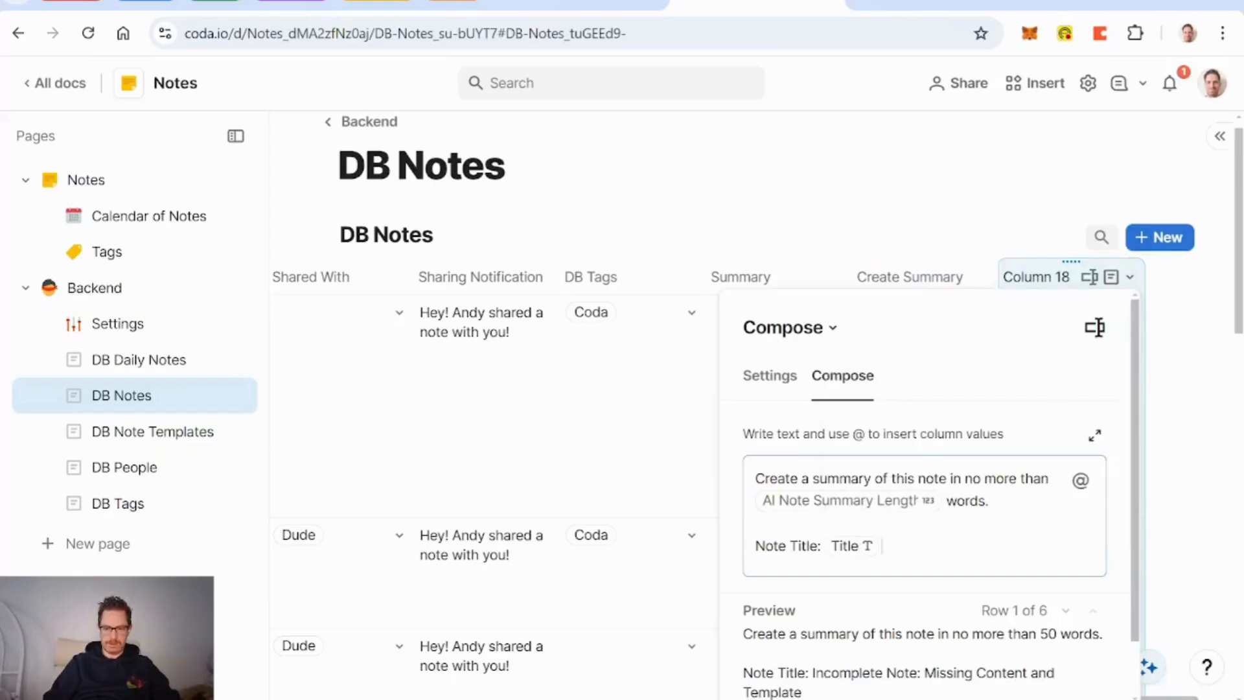
pyautogui.write('.')
pyautogui.press('Return')
pyautogui.write('Note')
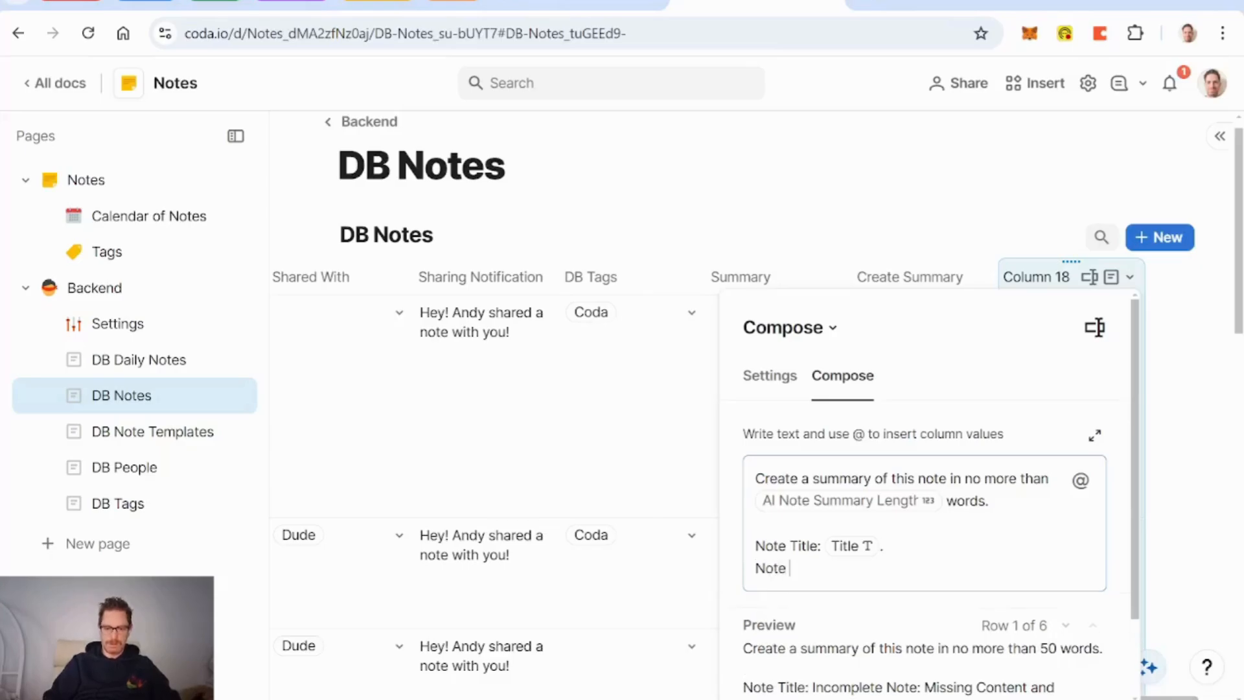
pyautogui.write(' Content: ')
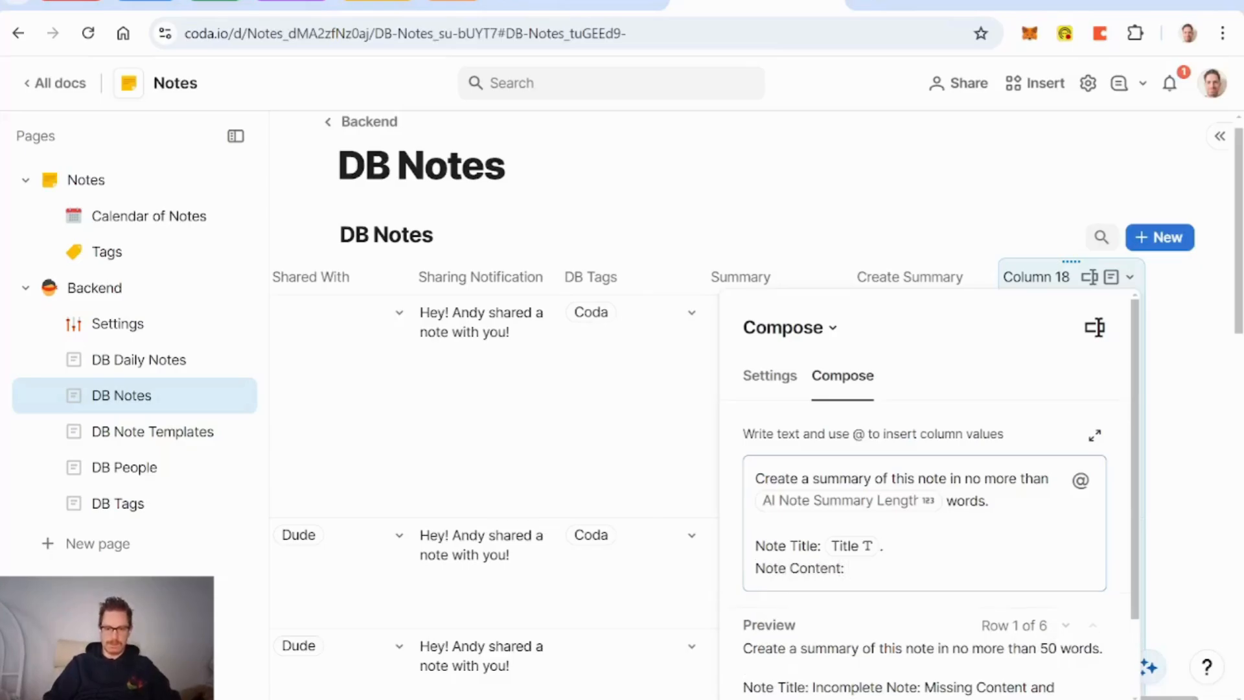
pyautogui.write('@Not')
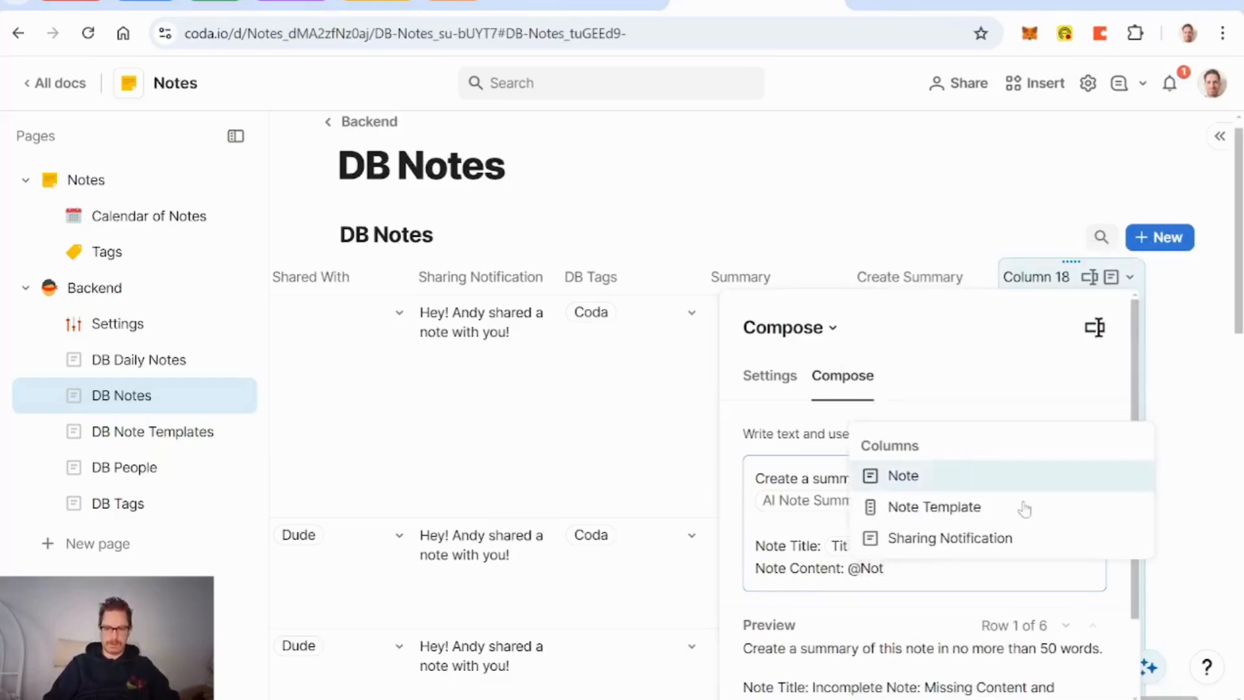
pyautogui.press('Return')
pyautogui.write('.')
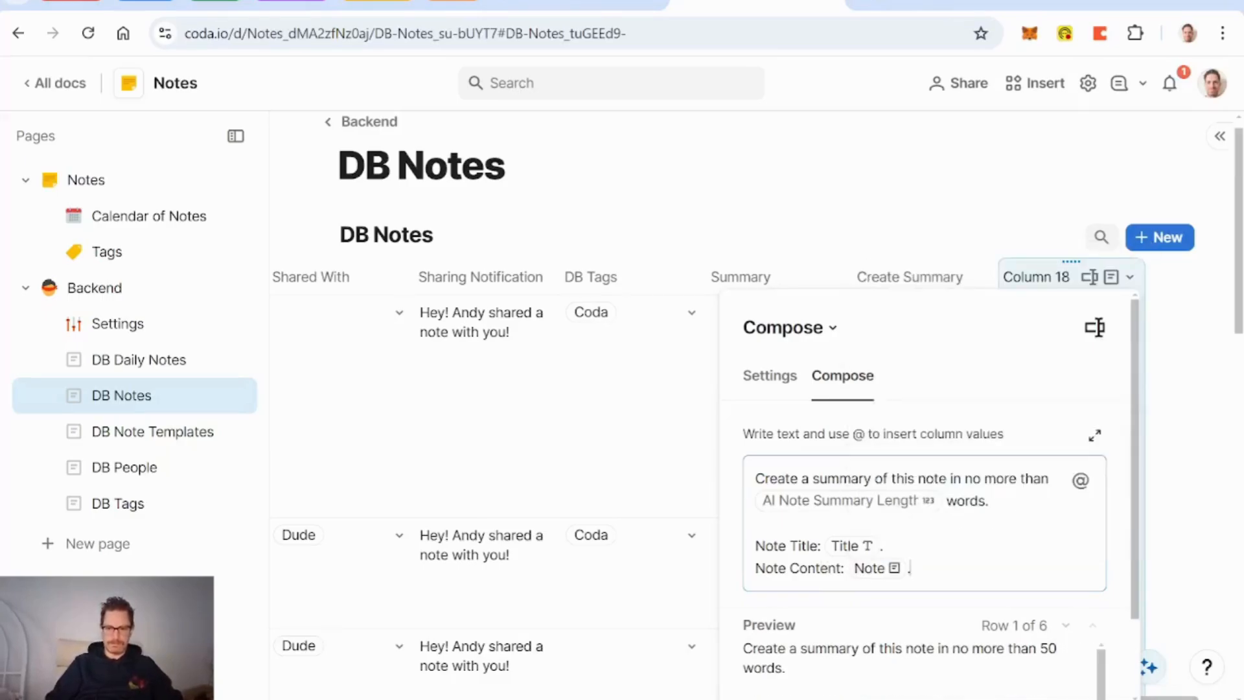
pyautogui.click(905, 278)
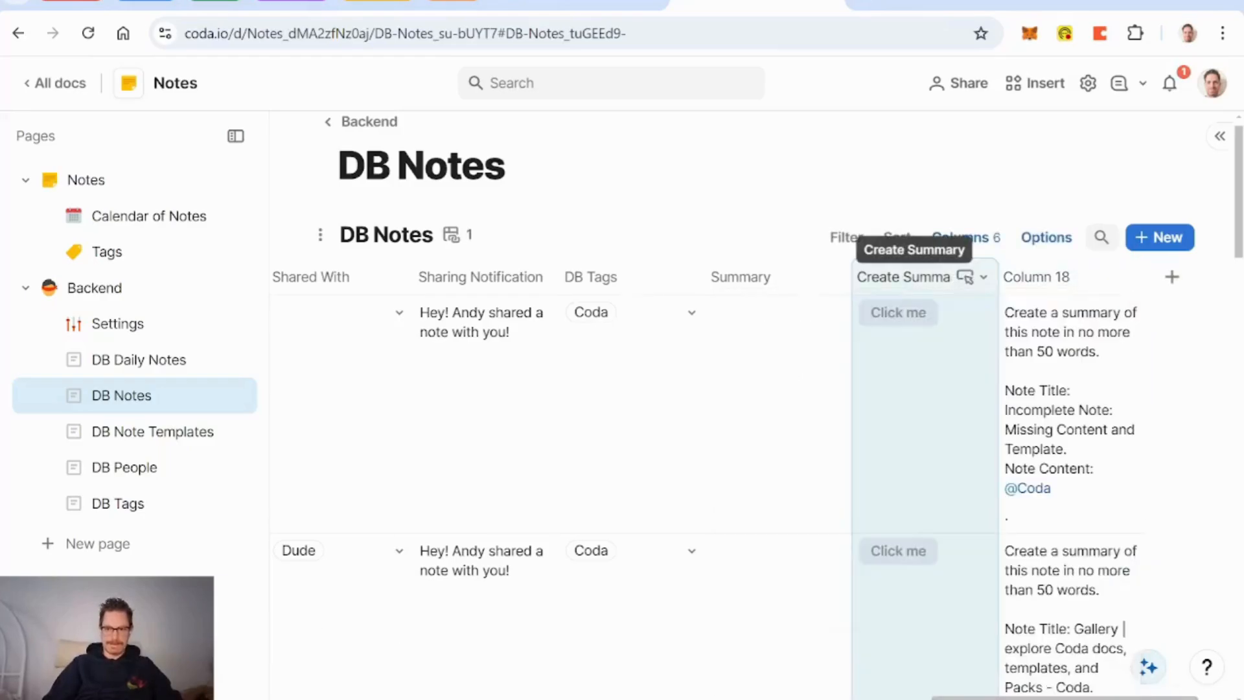
# Step: Start the Create Summary button's formula as ModifyRows(thisRow, Summary, GetResponseFromPrompt(...))
pyautogui.click(909, 318)
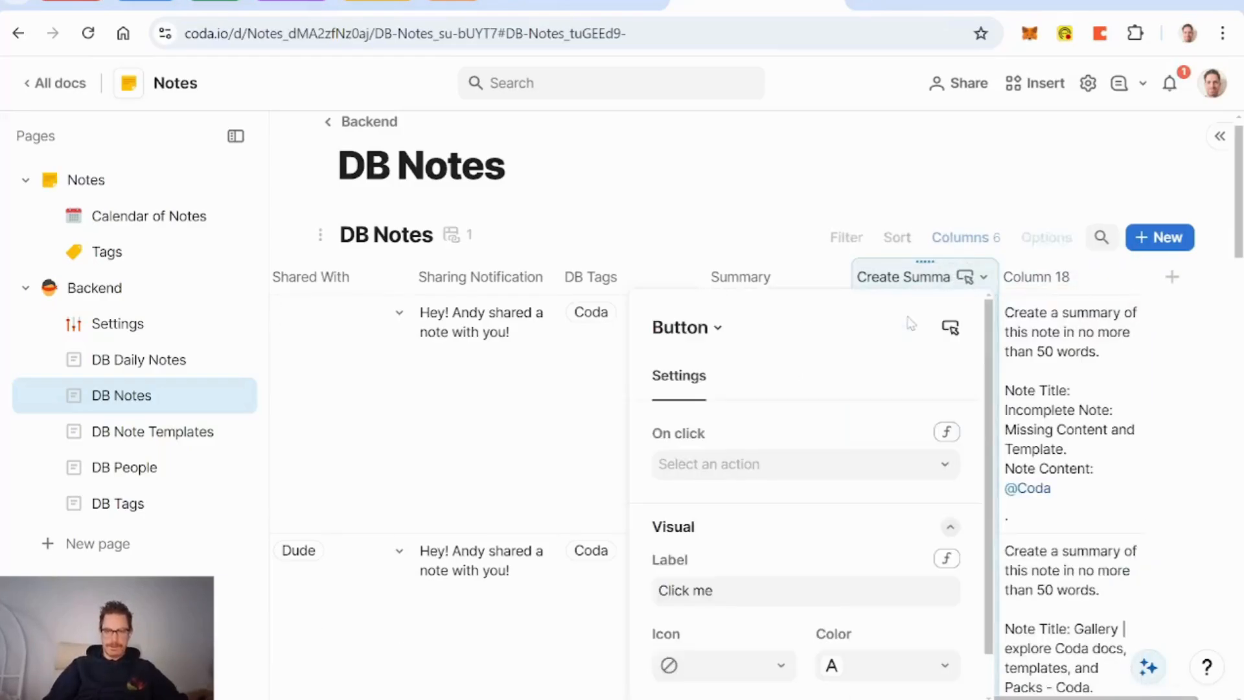
pyautogui.click(946, 432)
pyautogui.write('modifyrows(')
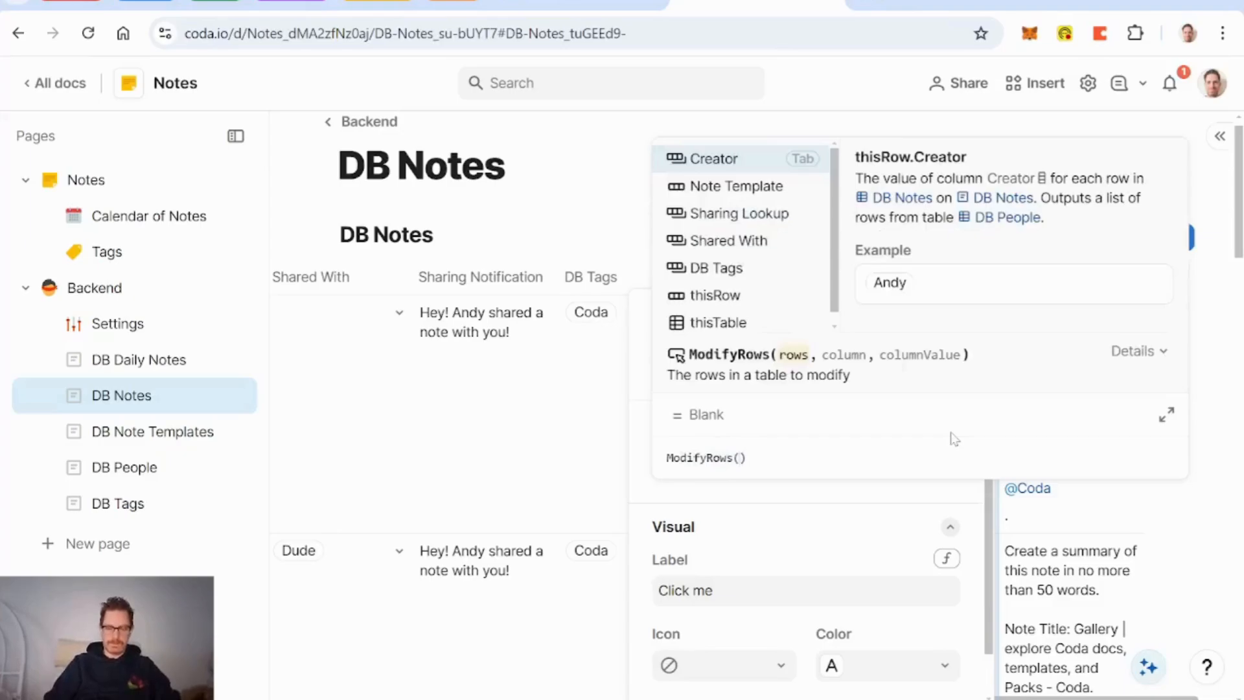
pyautogui.write('this')
pyautogui.press('Down')
pyautogui.press('Tab')
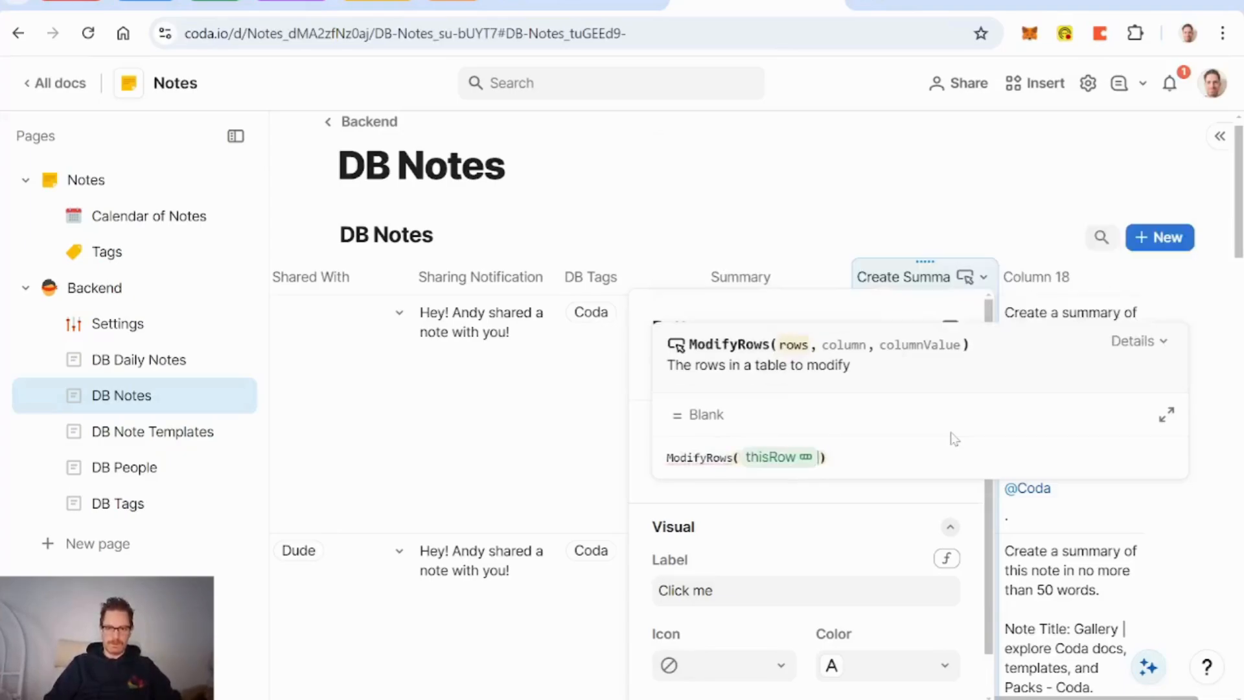
pyautogui.write(',.summary')
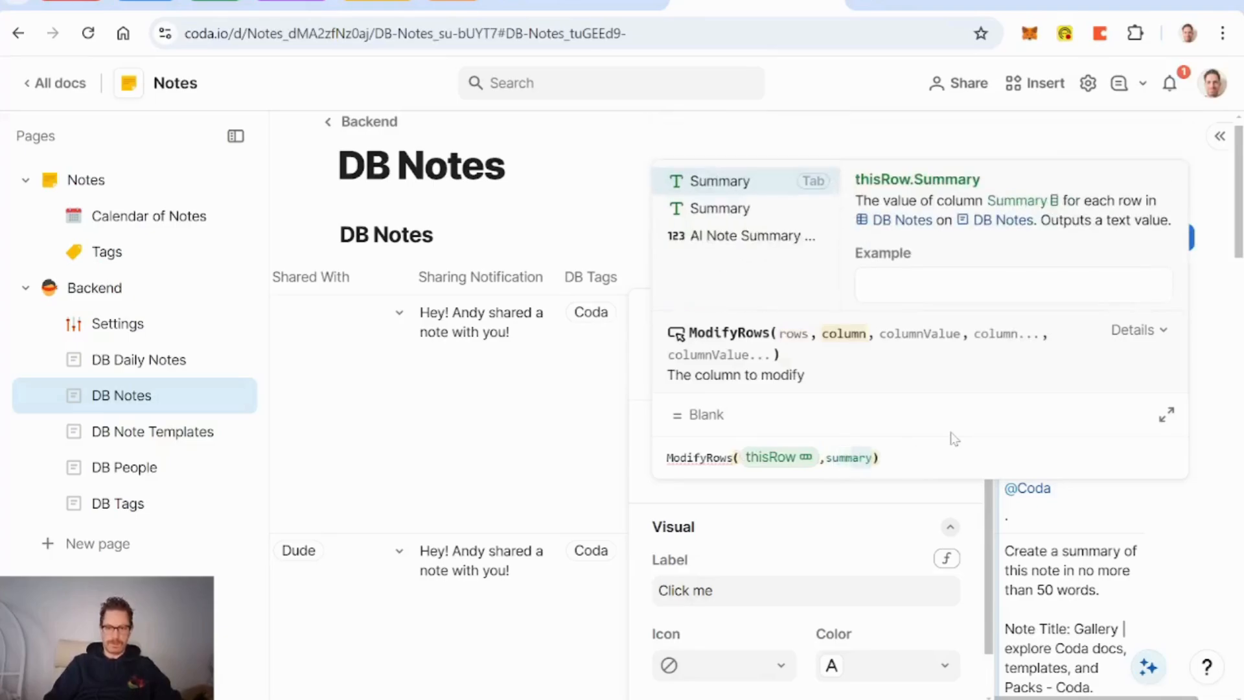
pyautogui.press('Tab')
pyautogui.write(',')
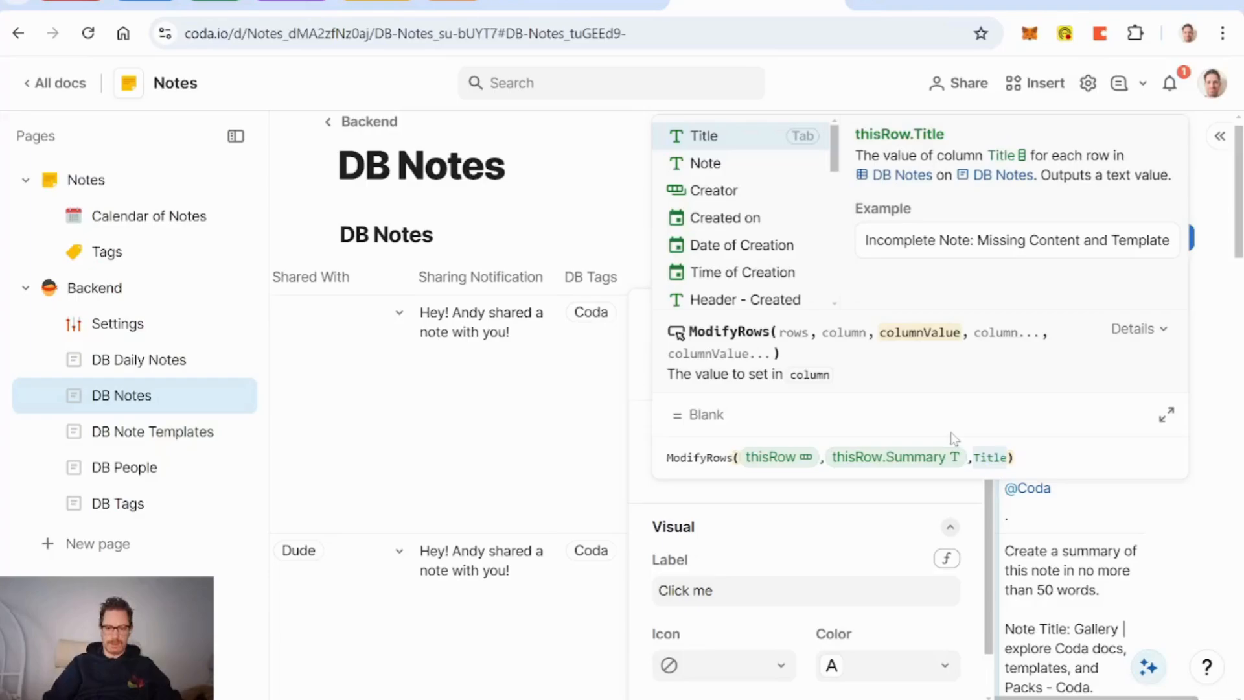
pyautogui.write('get')
pyautogui.press('Tab')
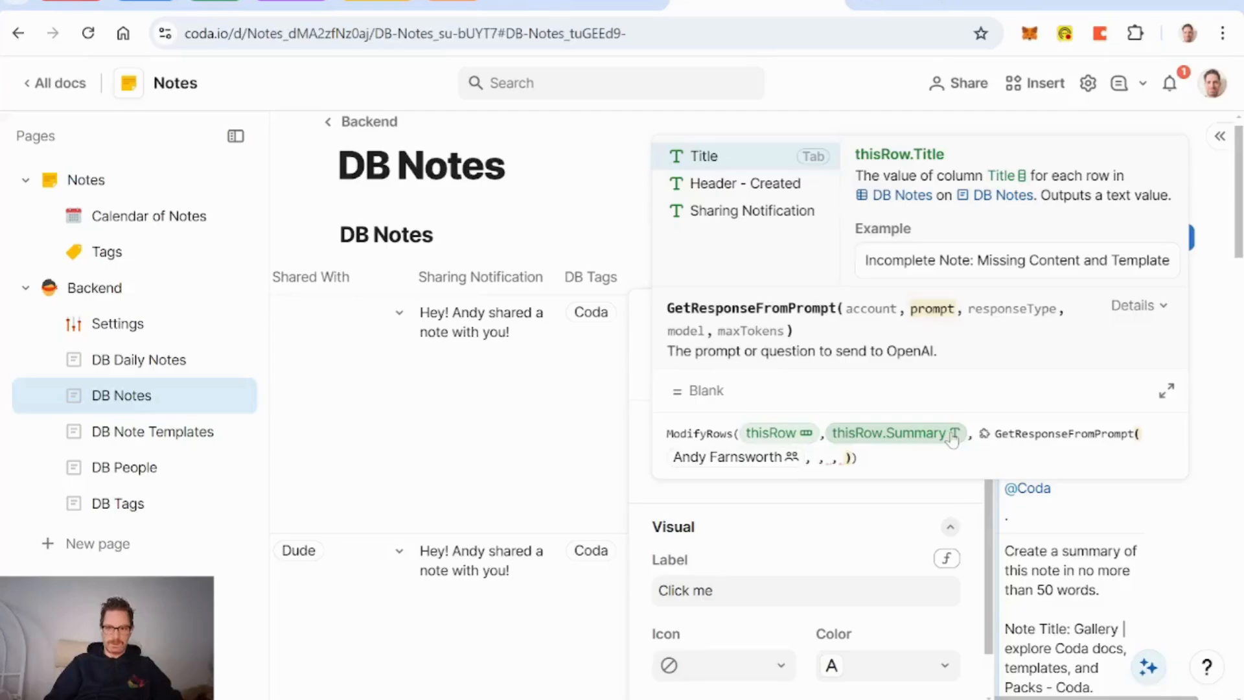
# Step: Pass Column 18, "text", gpt-4o and a 1000-token limit to GetResponseFromPrompt and commit
pyautogui.write('prompt Title')
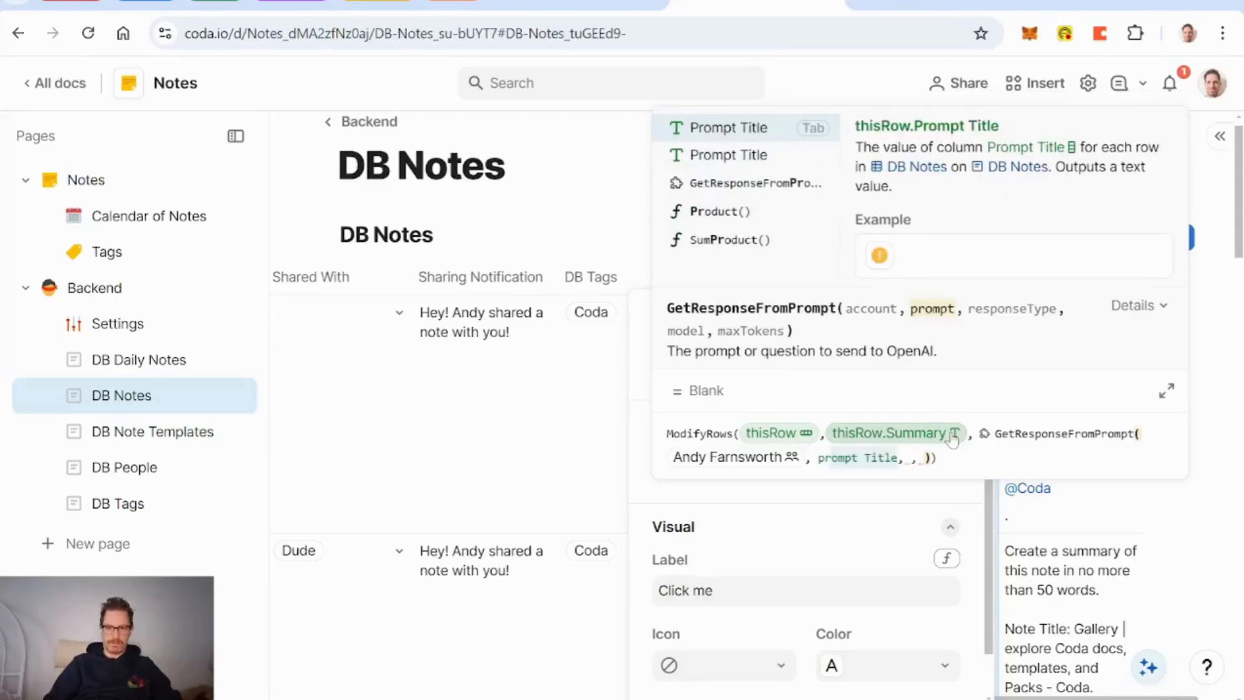
pyautogui.press('BackSpace')
pyautogui.press('BackSpace')
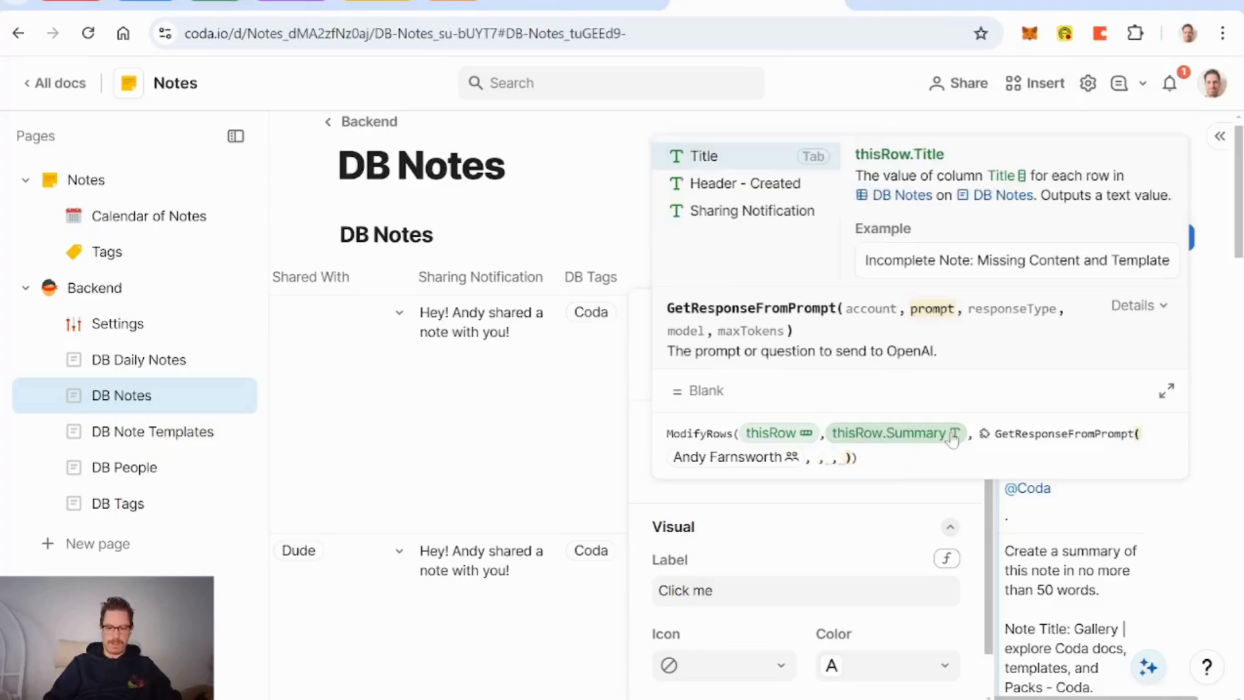
pyautogui.write('column 18')
pyautogui.press('Tab')
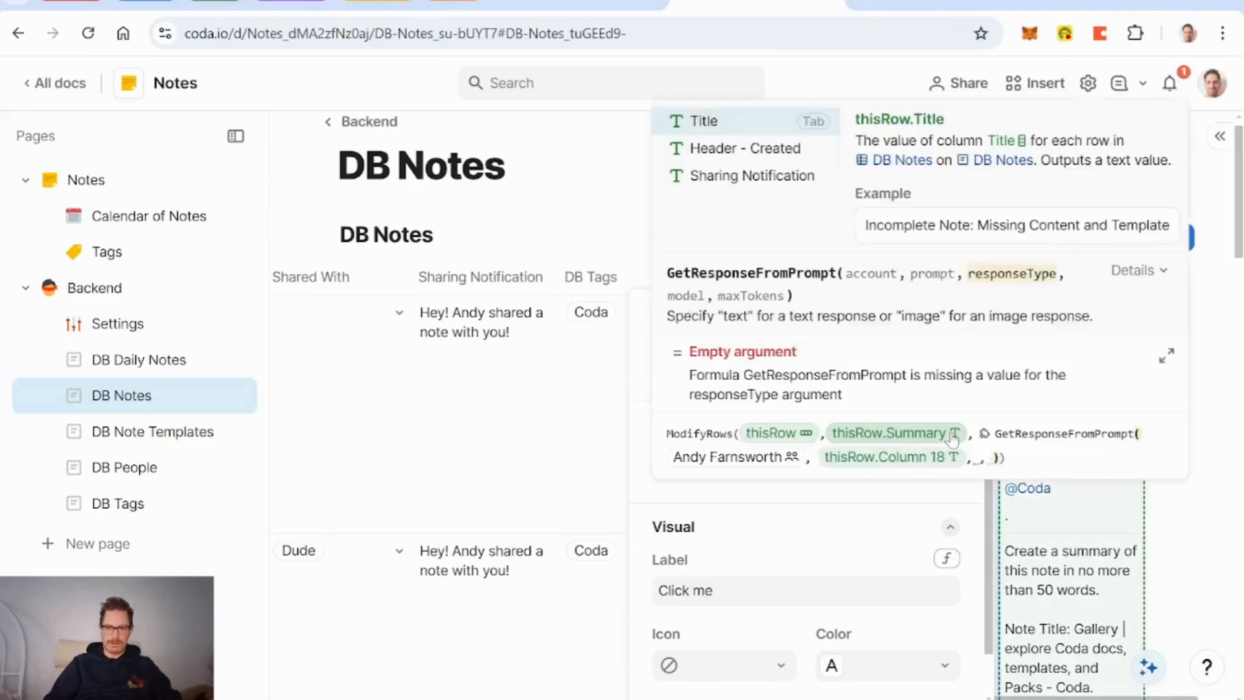
pyautogui.write('"text')
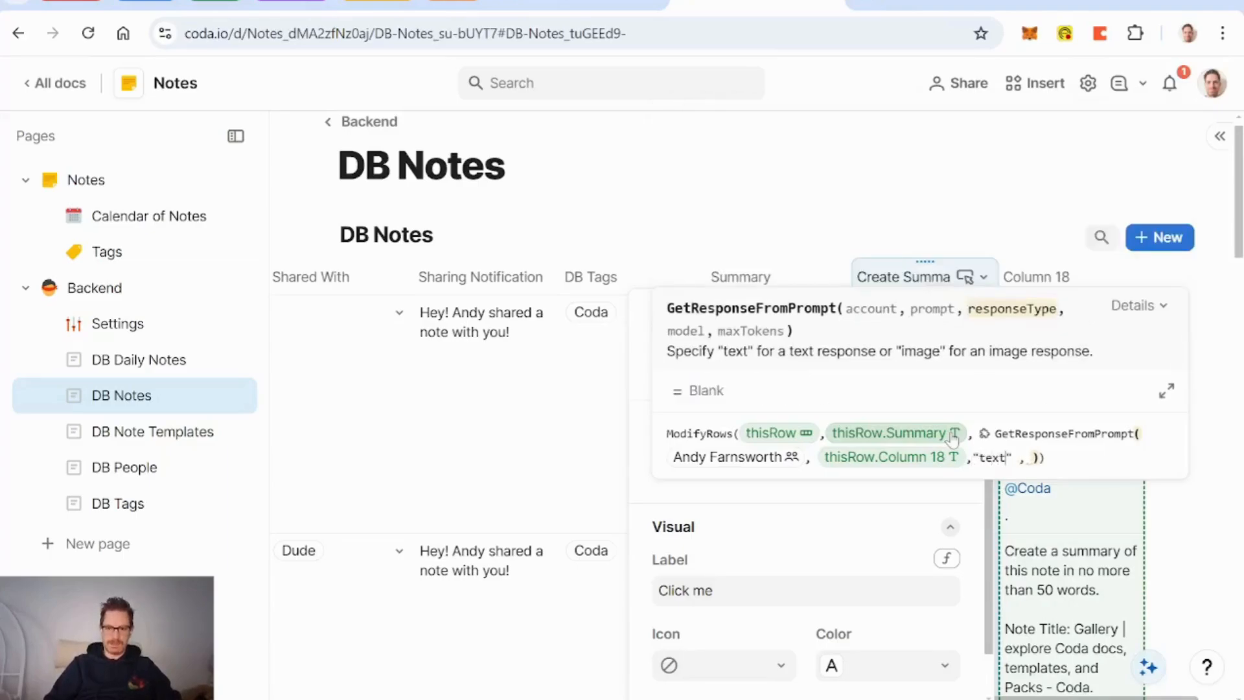
pyautogui.write('" ,')
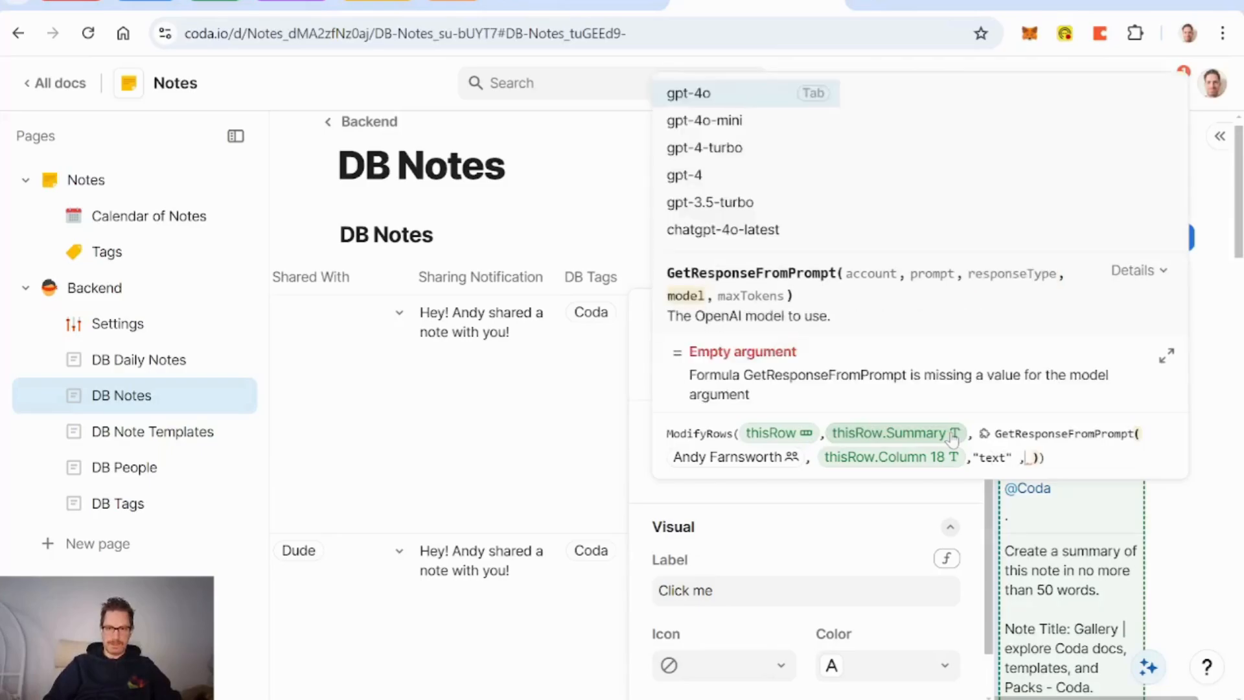
pyautogui.press('Tab')
pyautogui.press('Right')
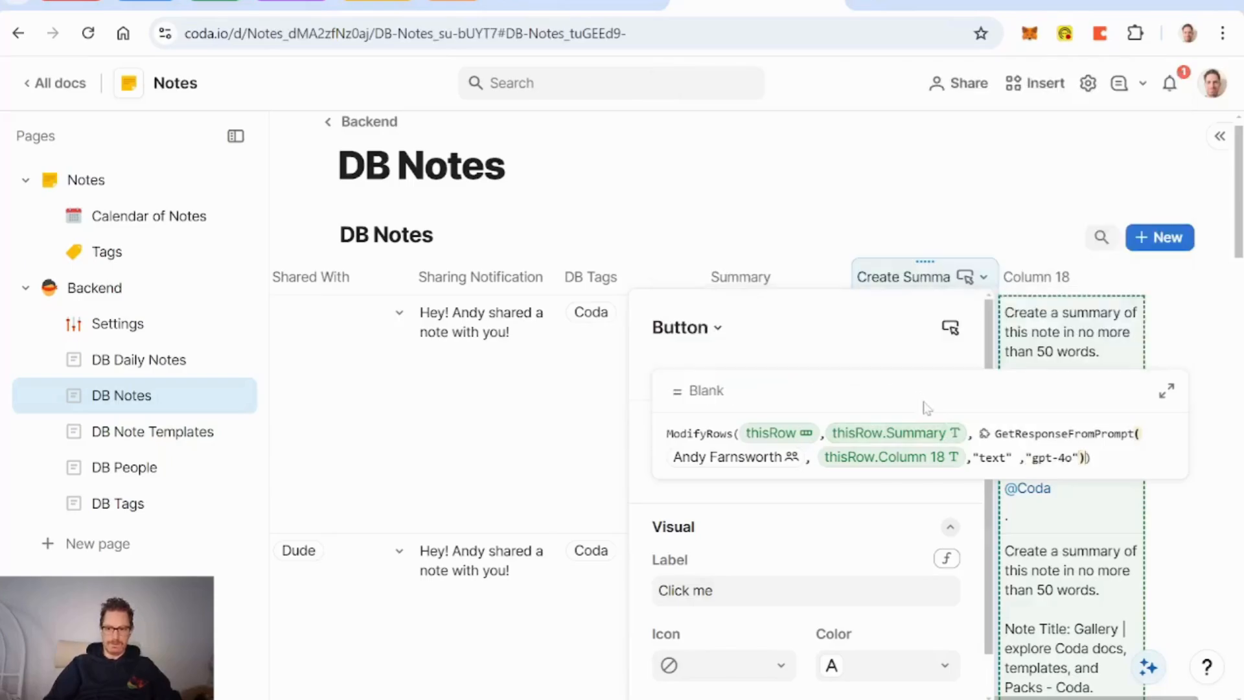
pyautogui.press('Left')
pyautogui.write(',500')
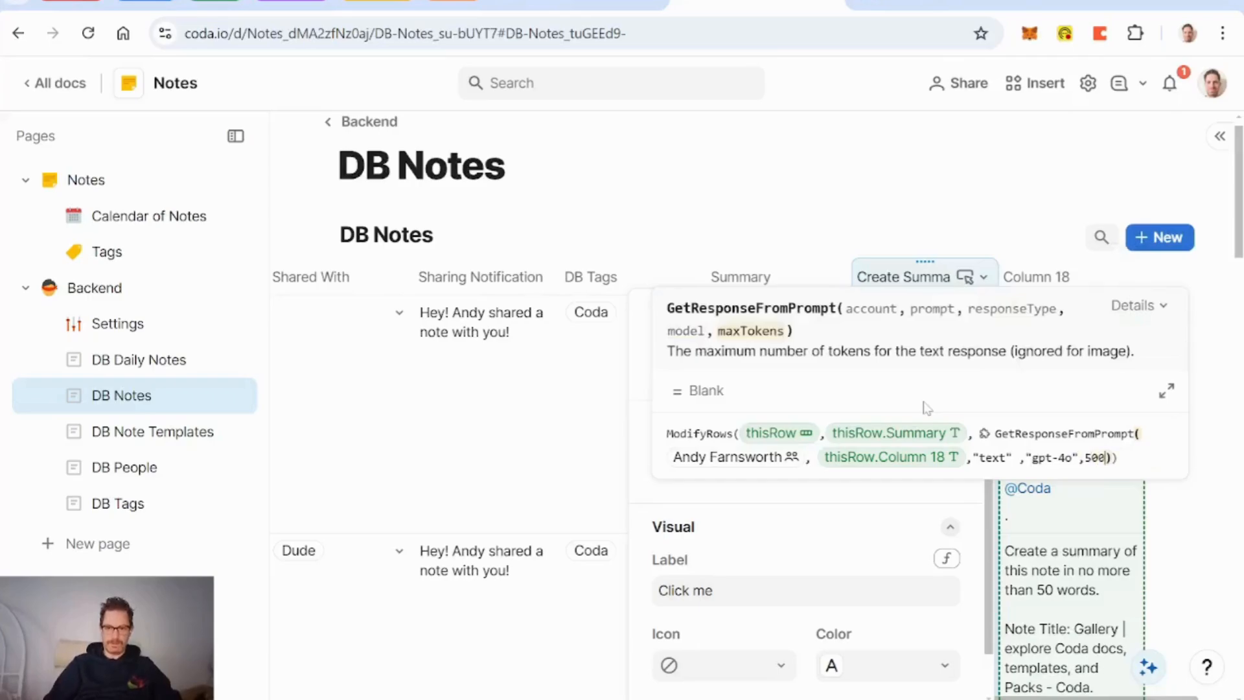
pyautogui.press('BackSpace')
pyautogui.press('BackSpace')
pyautogui.press('BackSpace')
pyautogui.press('BackSpace')
pyautogui.write('1000')
pyautogui.press('End')
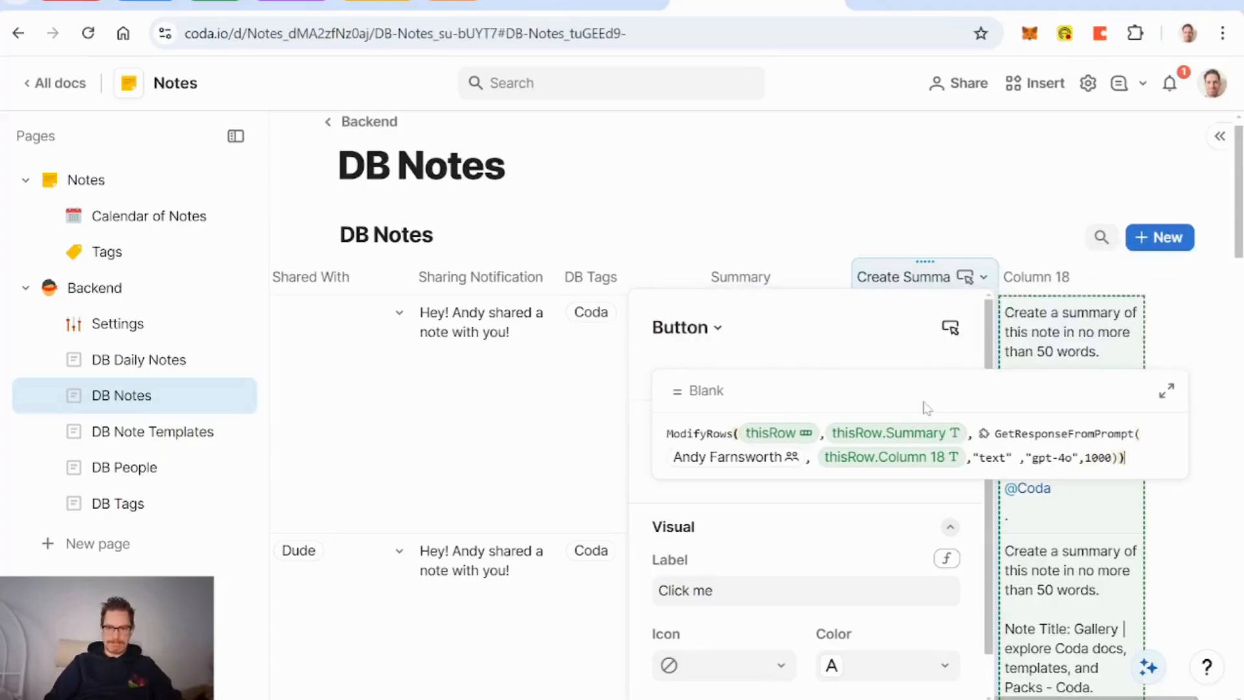
pyautogui.press('Return')
# Step: Rename the Column 18 column to 'Prompt Summary'
pyautogui.doubleClick(1060, 279)
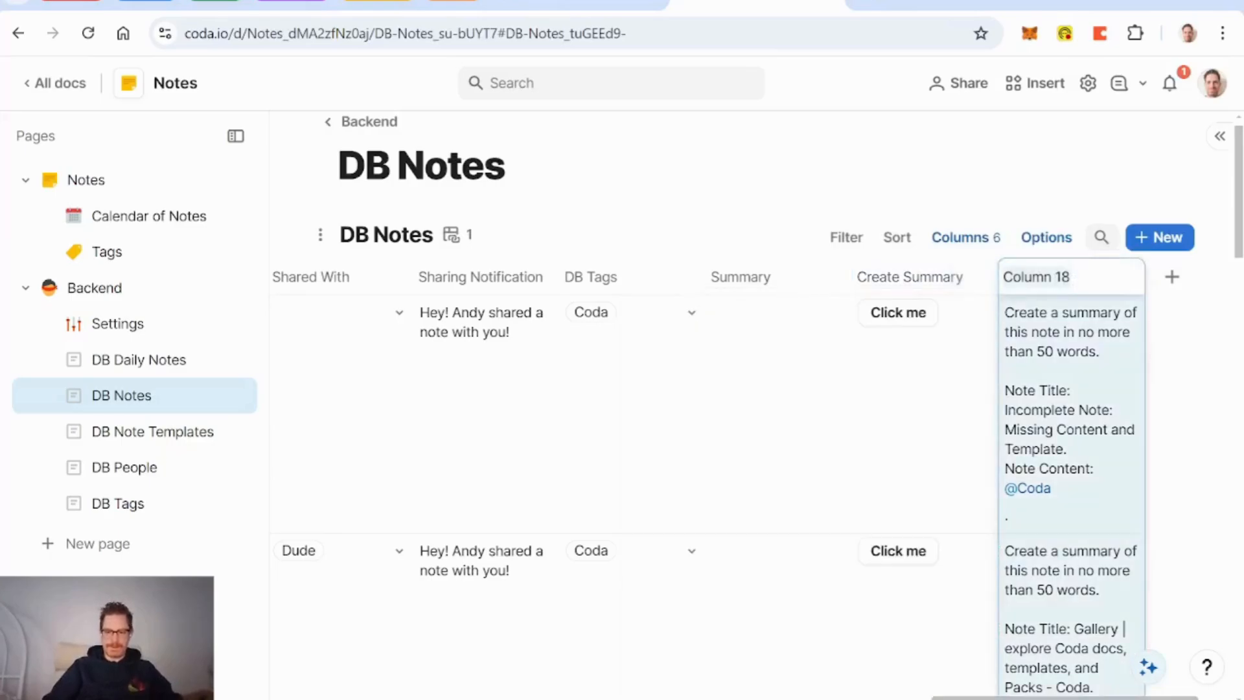
pyautogui.write('Prompt Summa')
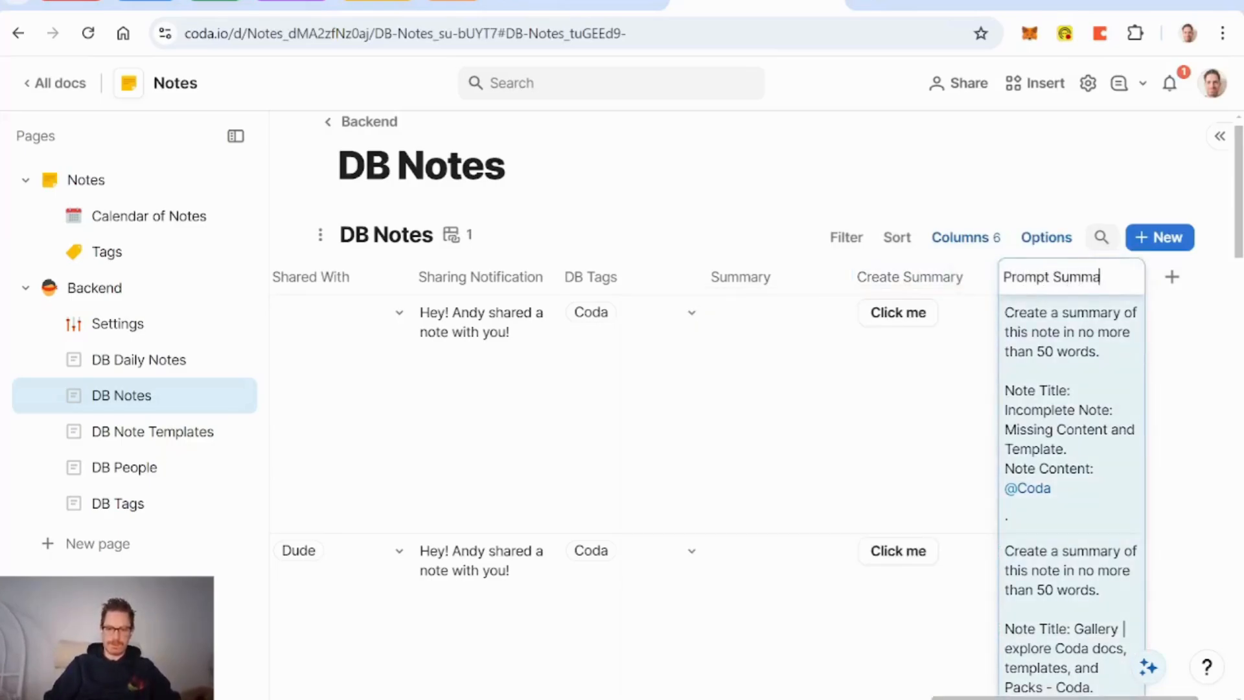
pyautogui.write('ry')
pyautogui.press('Return')
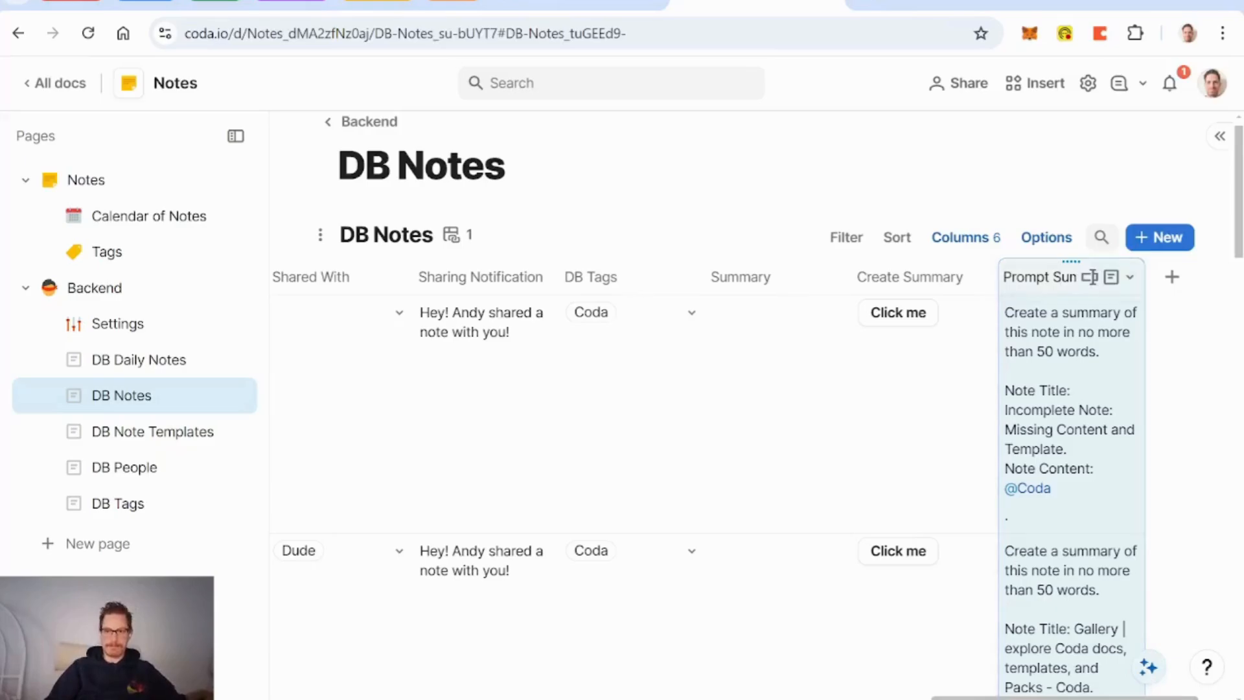
# Step: Relabel the summary button 'Create AI Summary' with an edit icon and green colour
pyautogui.click(875, 327)
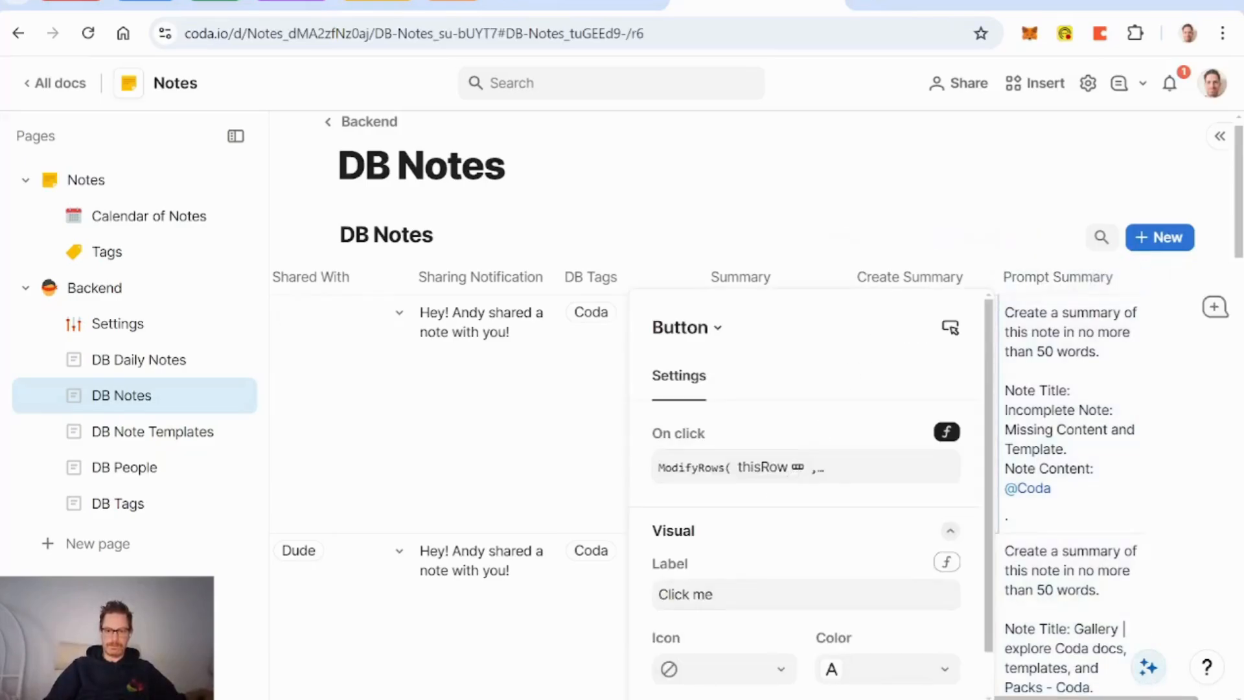
pyautogui.click(713, 595)
pyautogui.press('BackSpace')
pyautogui.press('BackSpace')
pyautogui.press('BackSpace')
pyautogui.press('BackSpace')
pyautogui.press('BackSpace')
pyautogui.press('BackSpace')
pyautogui.press('BackSpace')
pyautogui.press('BackSpace')
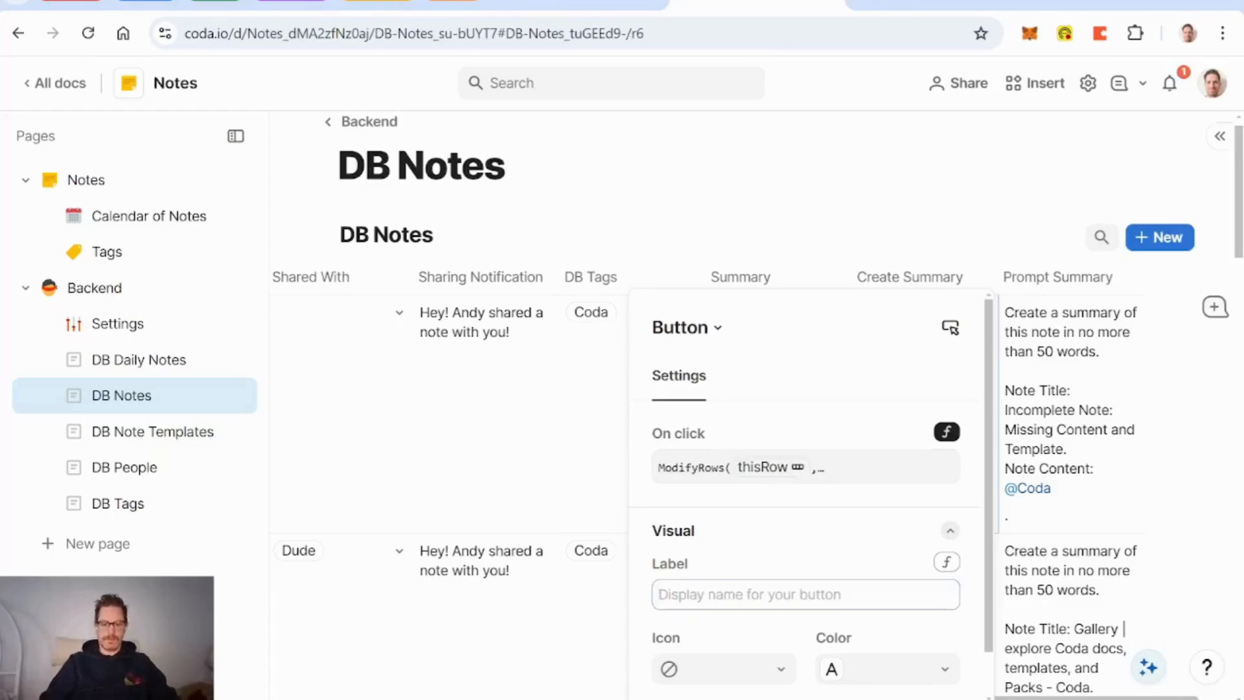
pyautogui.write('Create S')
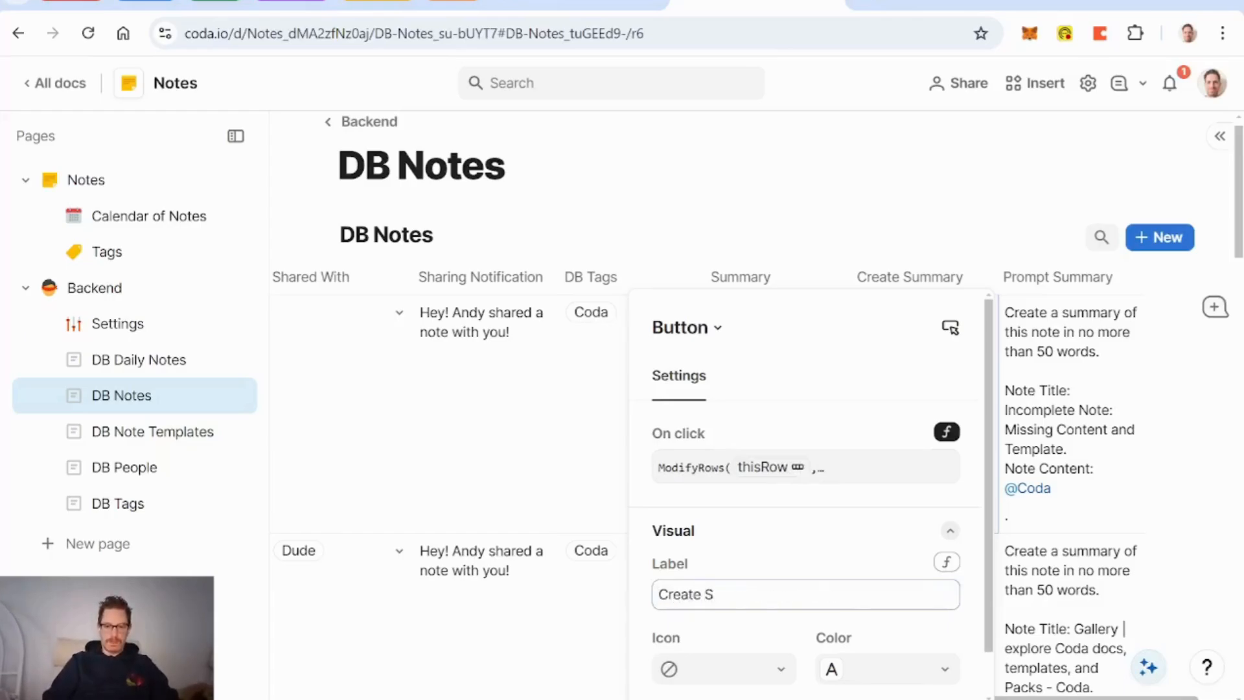
pyautogui.press('BackSpace')
pyautogui.write('AI Summary')
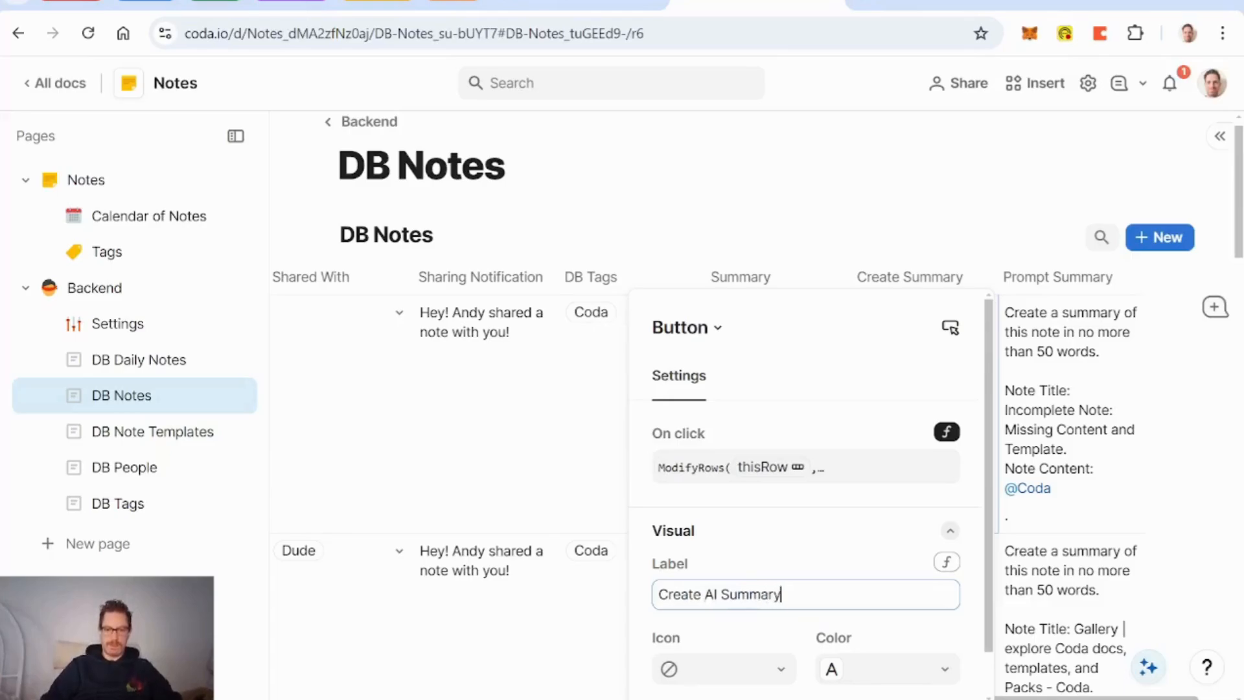
pyautogui.click(770, 672)
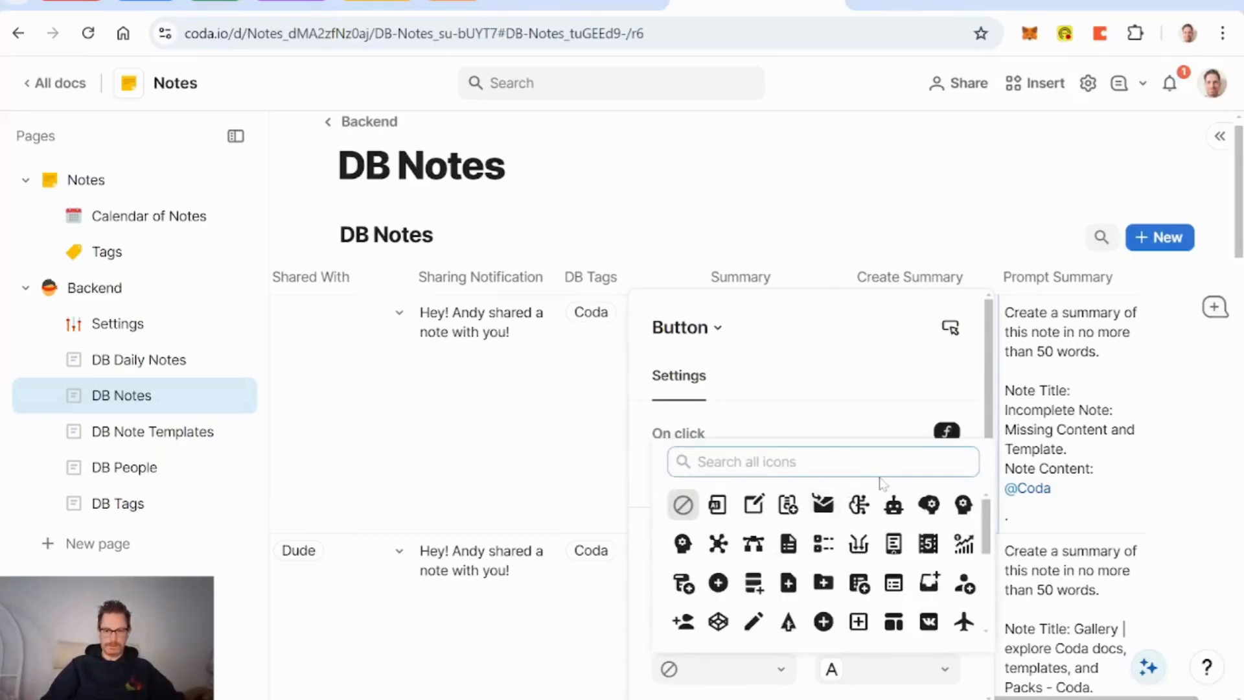
pyautogui.click(753, 504)
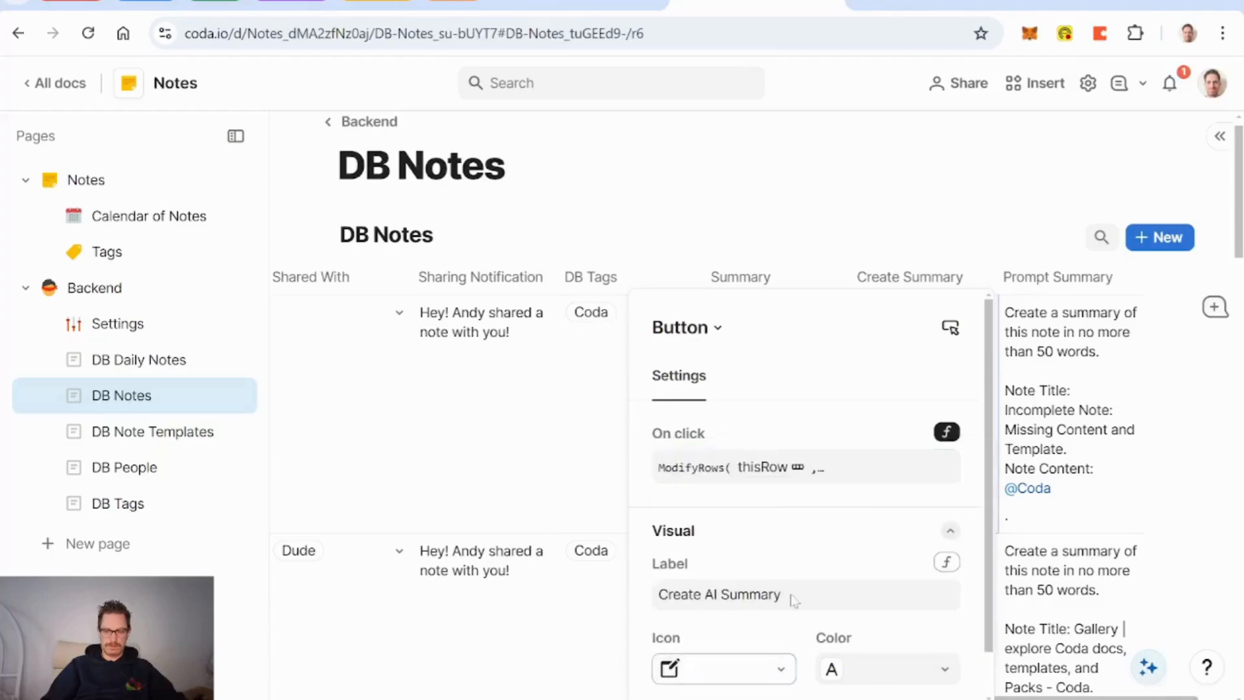
pyautogui.click(886, 667)
pyautogui.click(871, 594)
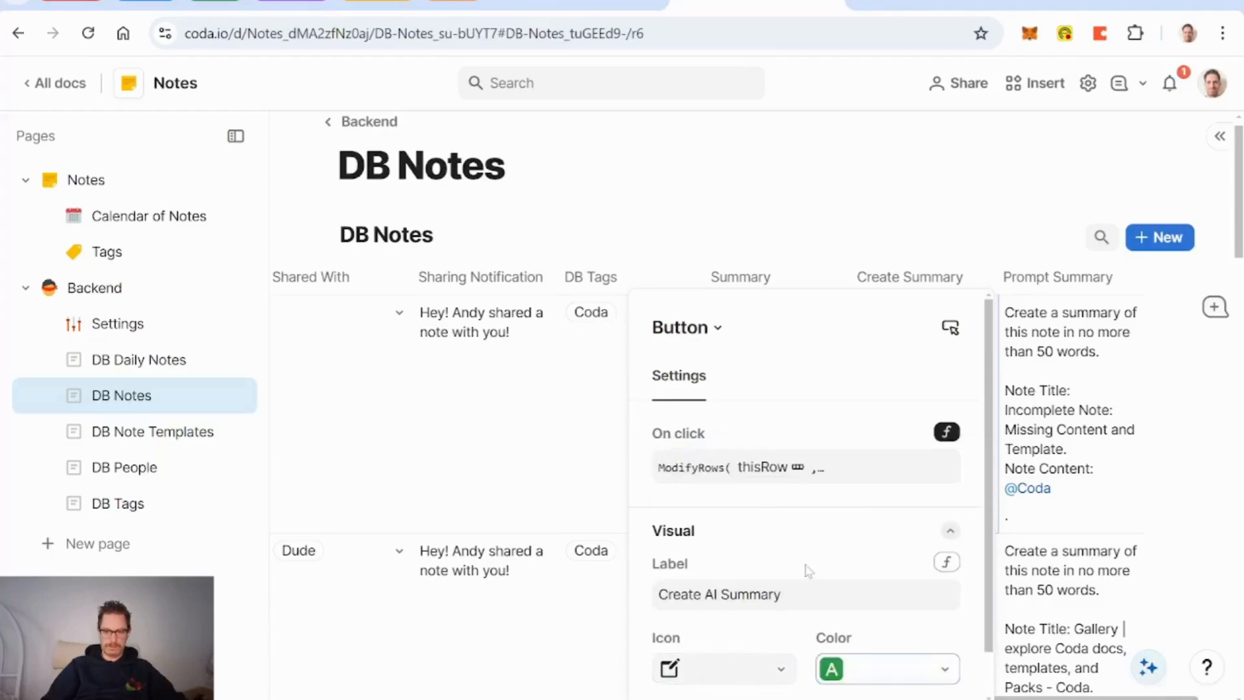
# Step: Set the button to show alerts only for errors, then run it on the first note
pyautogui.scroll(-1, 805, 572)
pyautogui.click(778, 692)
pyautogui.scroll(-3, 869, 642)
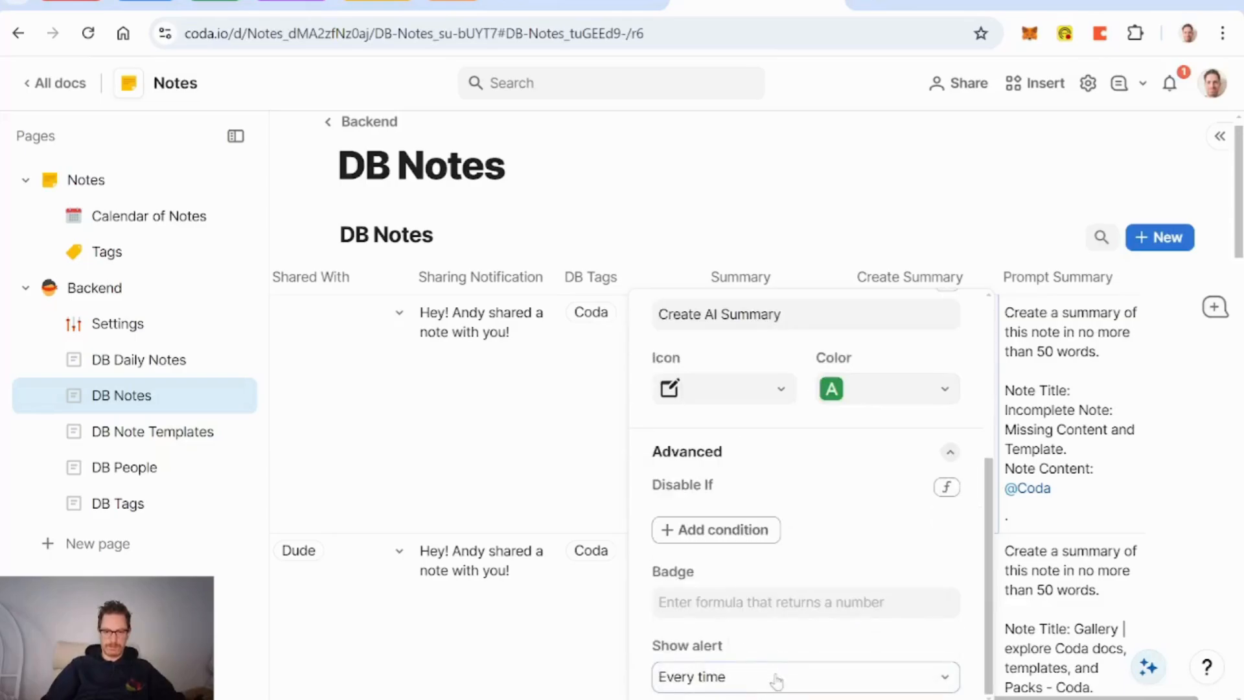
pyautogui.click(750, 674)
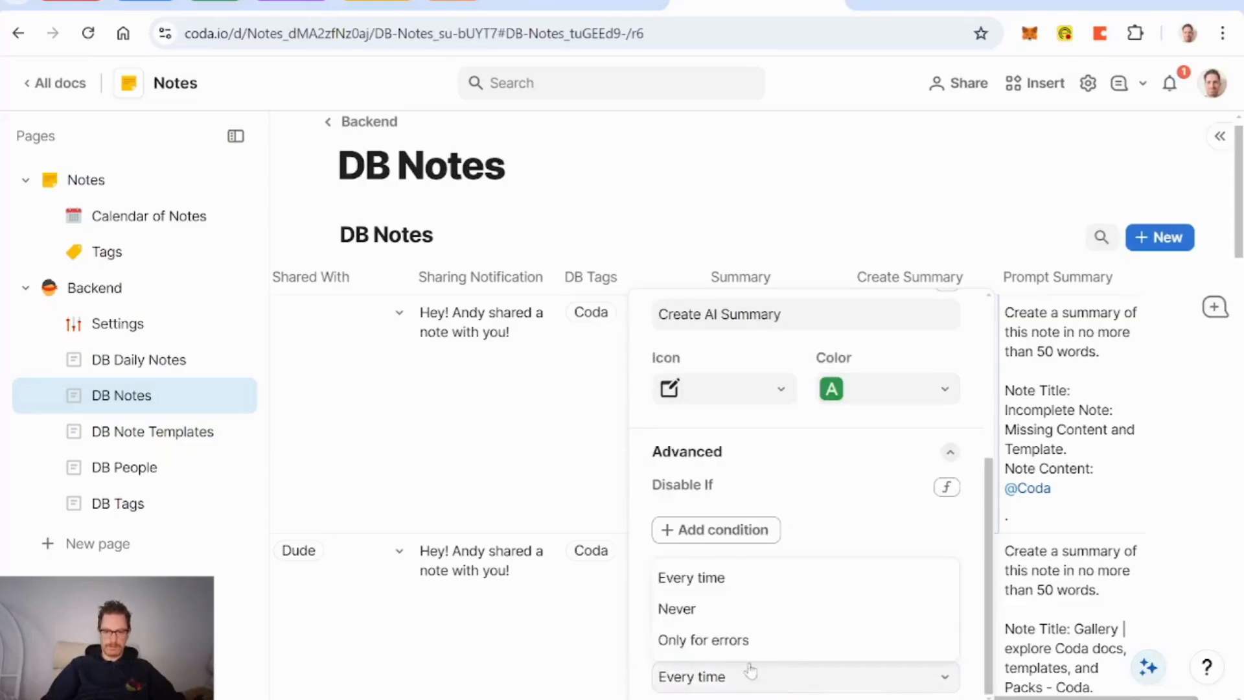
pyautogui.click(716, 639)
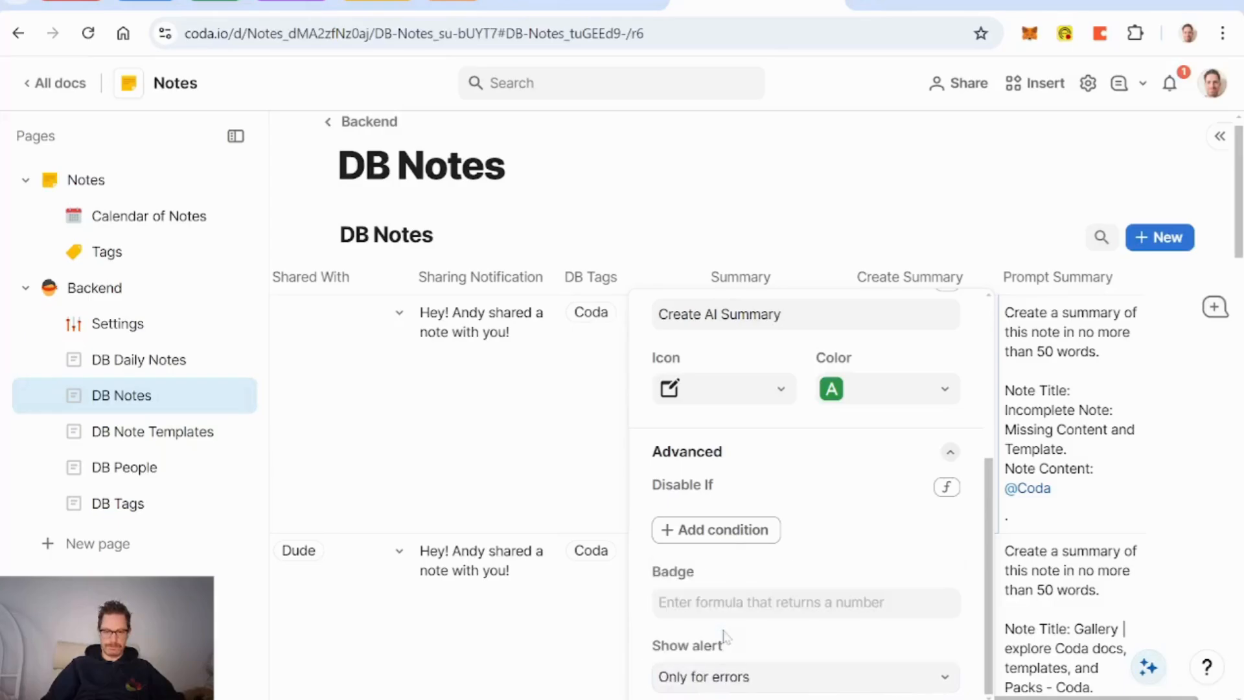
pyautogui.click(744, 280)
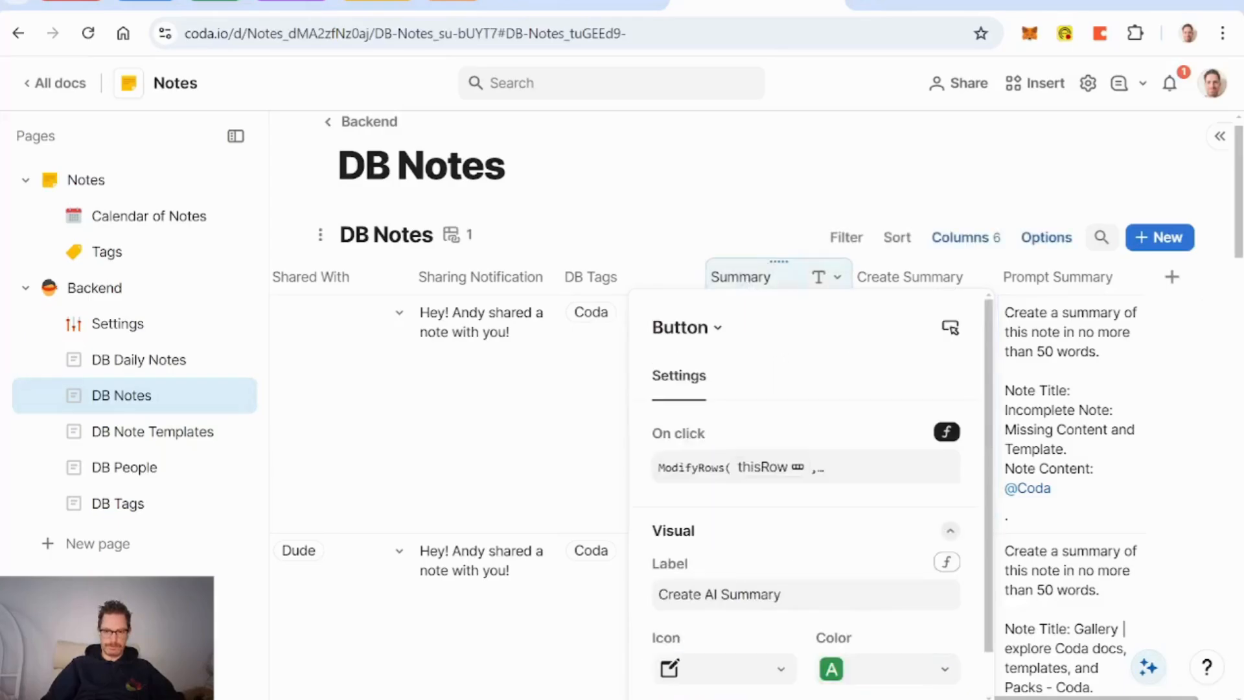
pyautogui.click(591, 277)
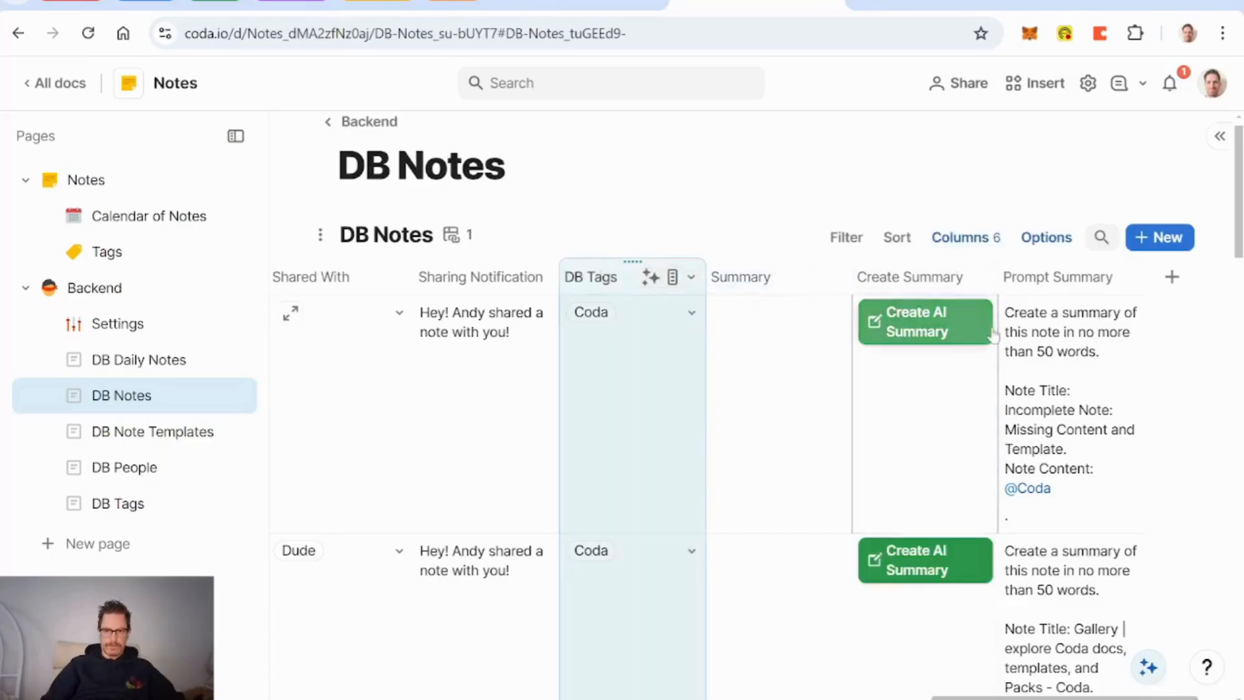
pyautogui.click(948, 333)
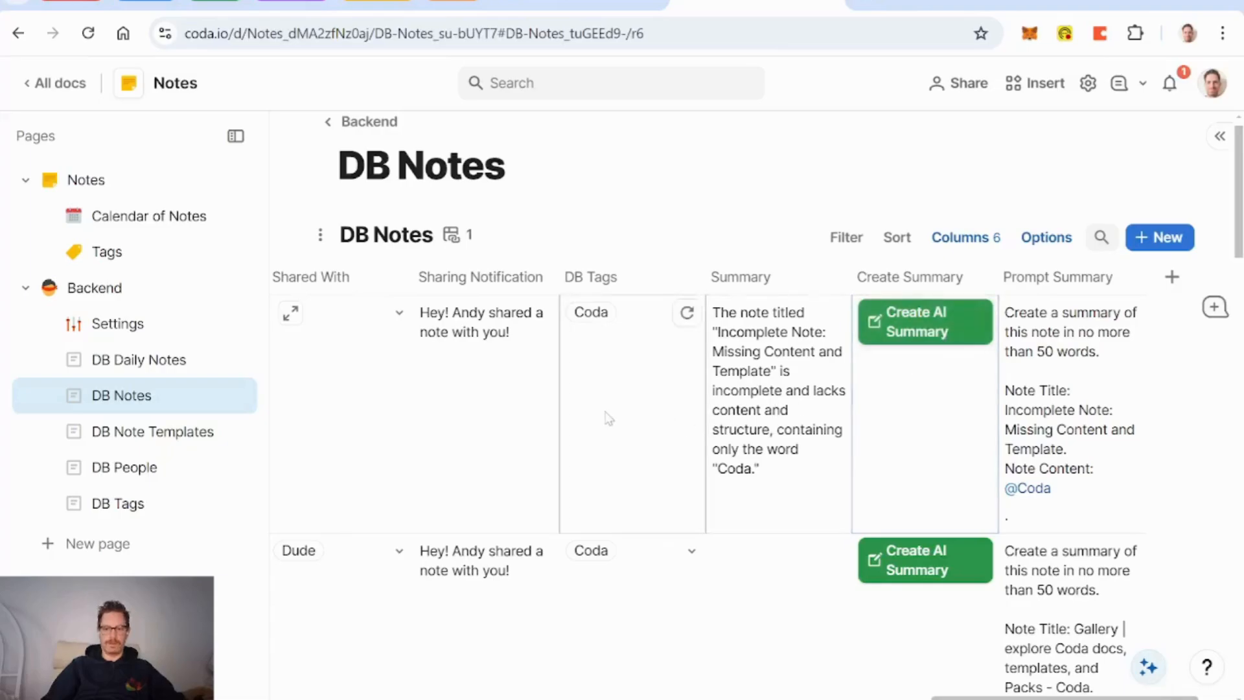
# Step: Scroll across the DB Notes table to check the new AI summary, then return to the top
pyautogui.scroll(-7, 607, 417)
pyautogui.scroll(-2, 607, 417)
pyautogui.hscroll(-15, 607, 417)
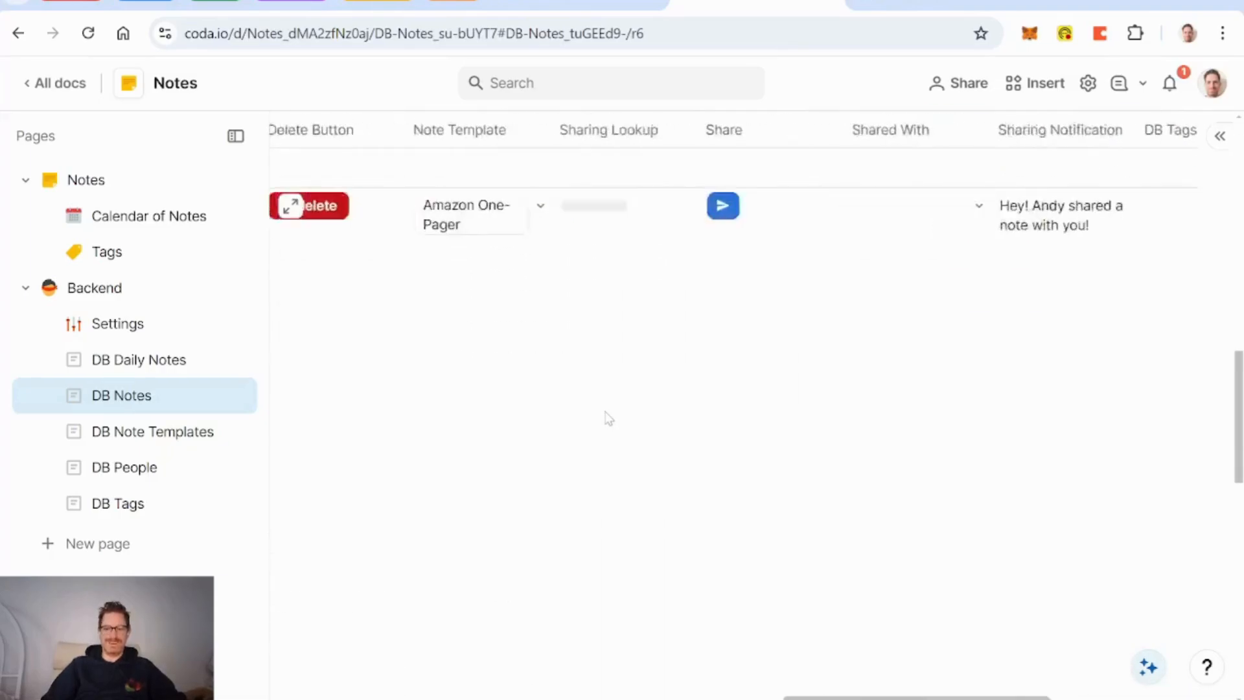
pyautogui.hscroll(-8, 607, 417)
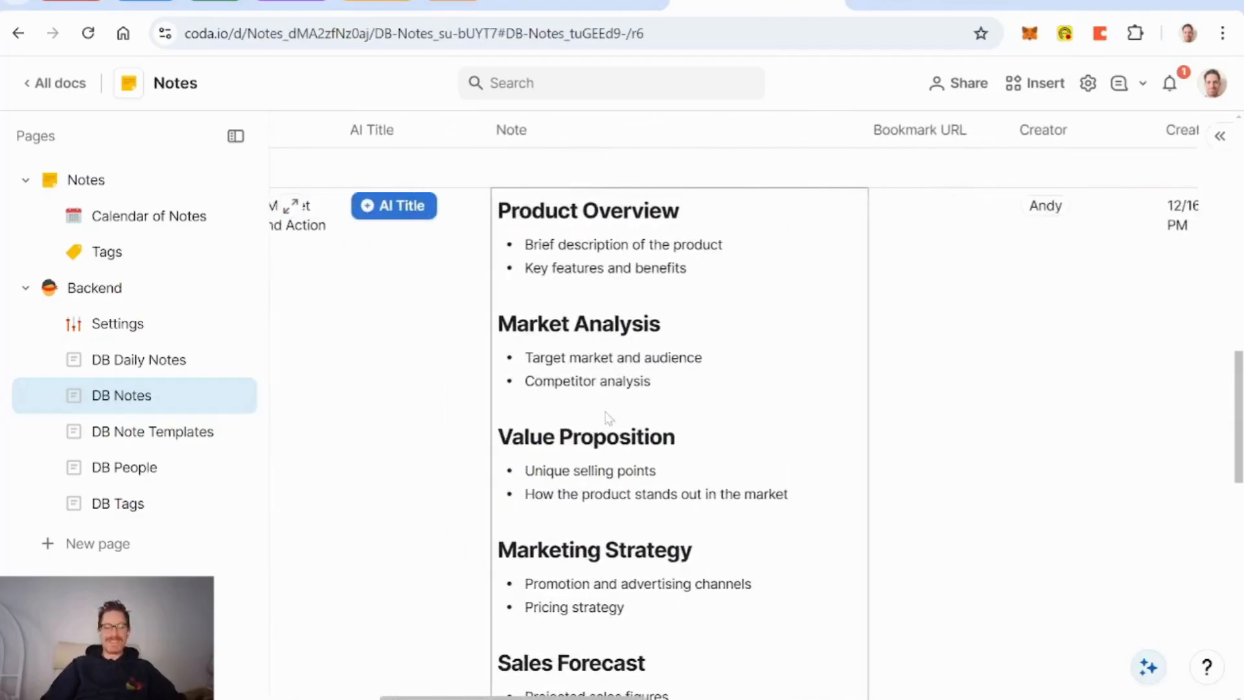
pyautogui.scroll(5, 607, 417)
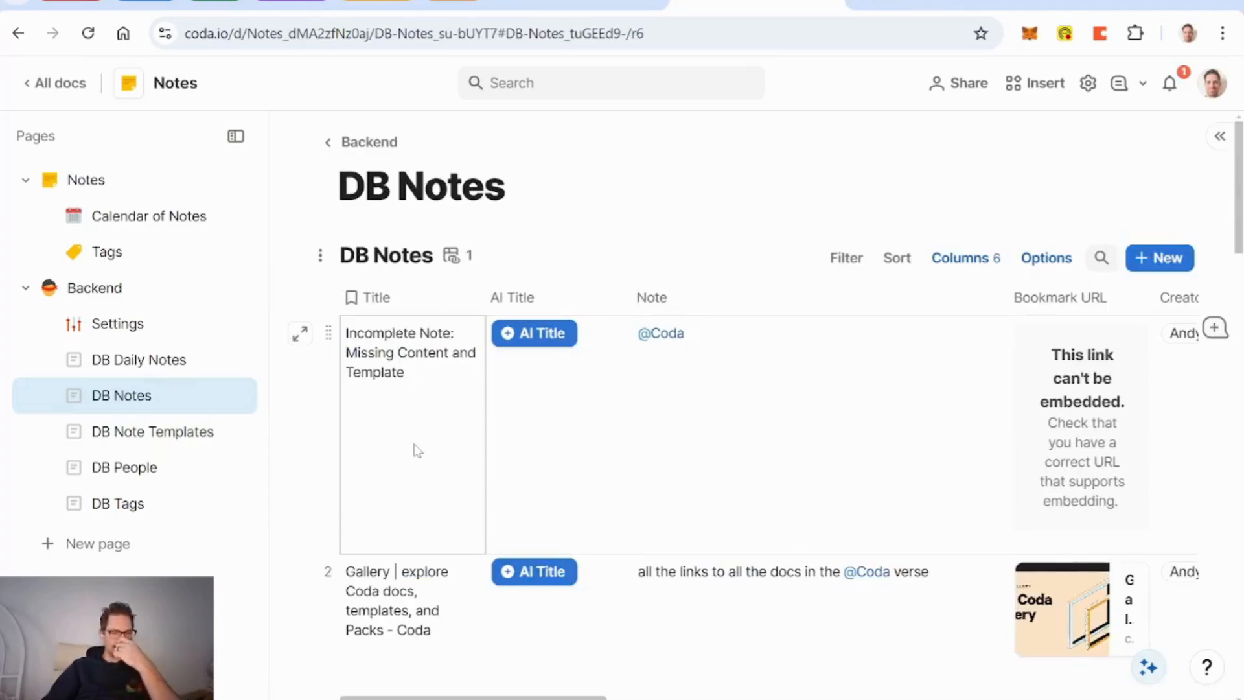
# Step: Create a new page titled 'DB Books' and insert a blank table with /table
pyautogui.click(114, 545)
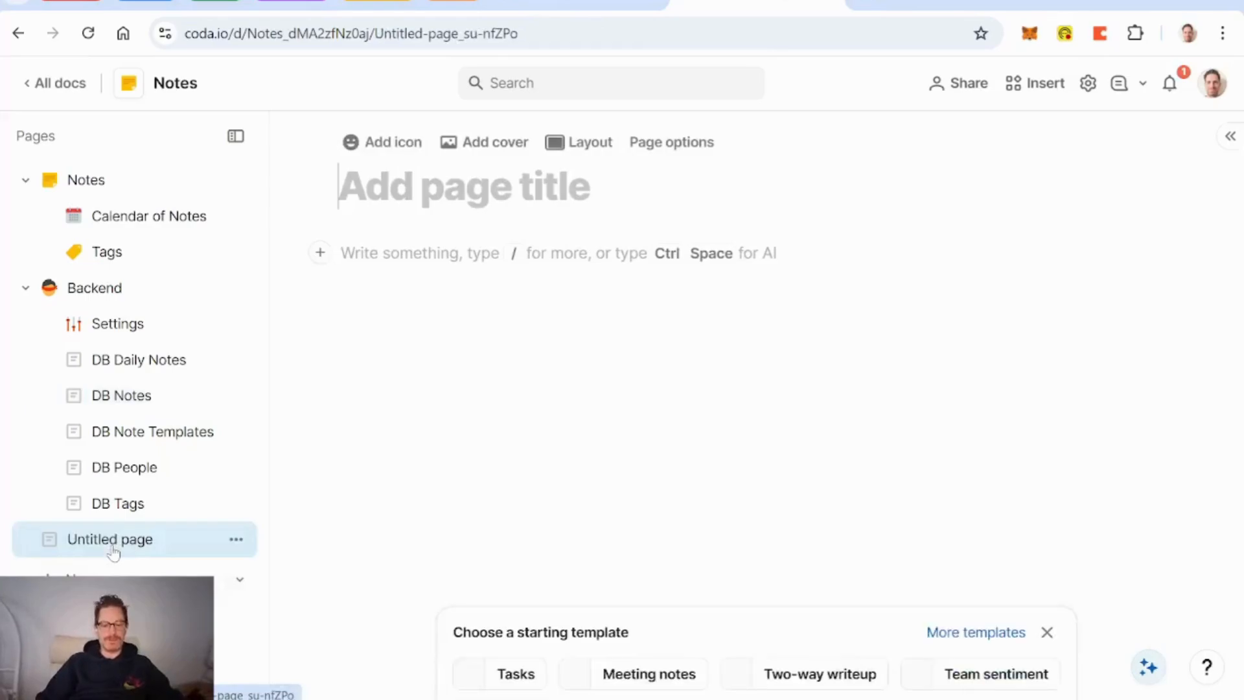
pyautogui.write('DB Books')
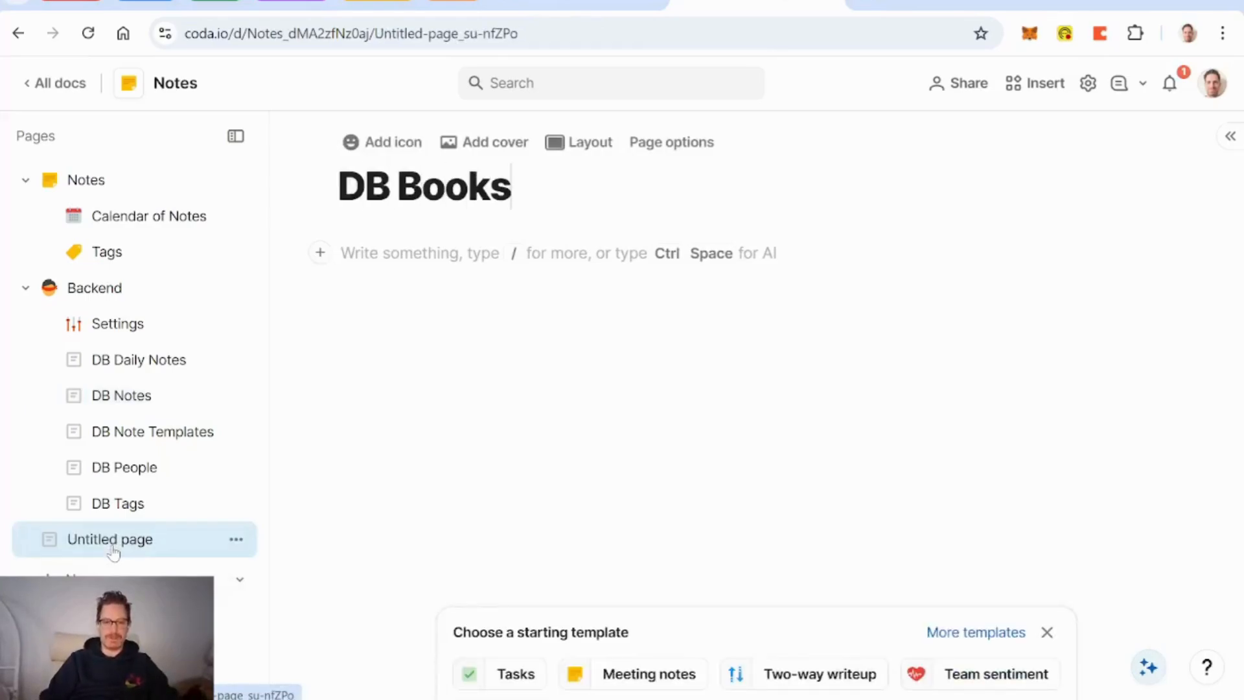
pyautogui.press('Return')
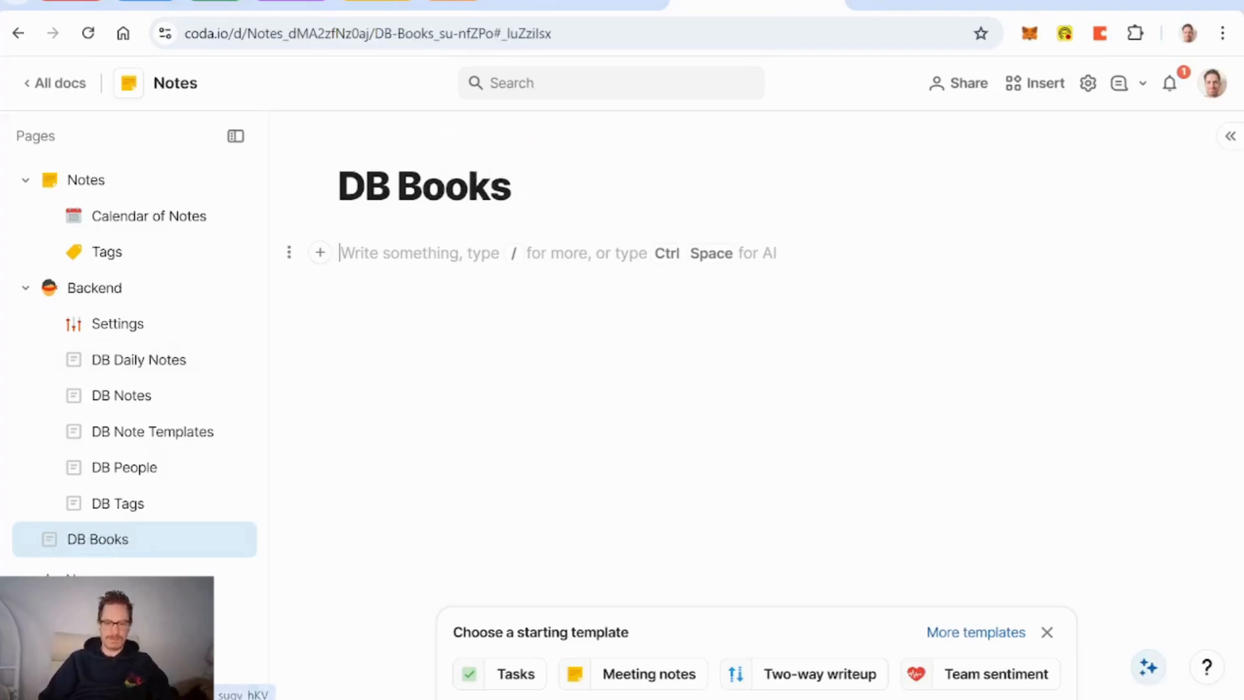
pyautogui.write('/tab')
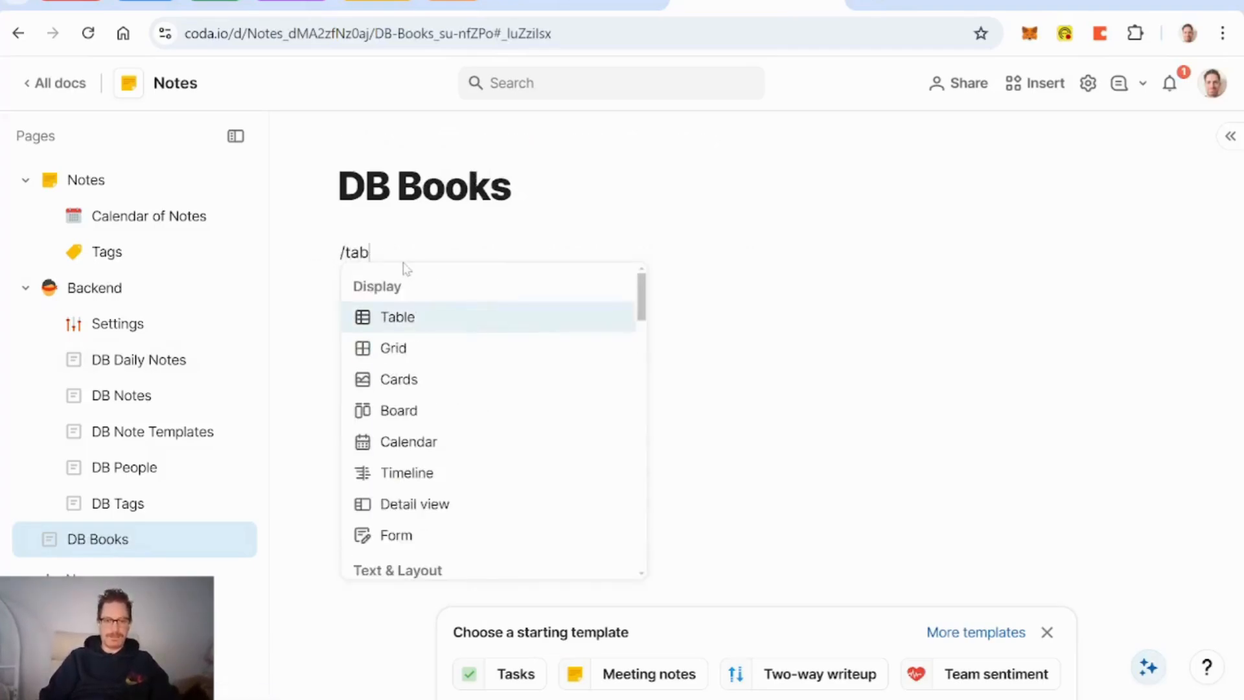
pyautogui.press('Return')
pyautogui.press('Return')
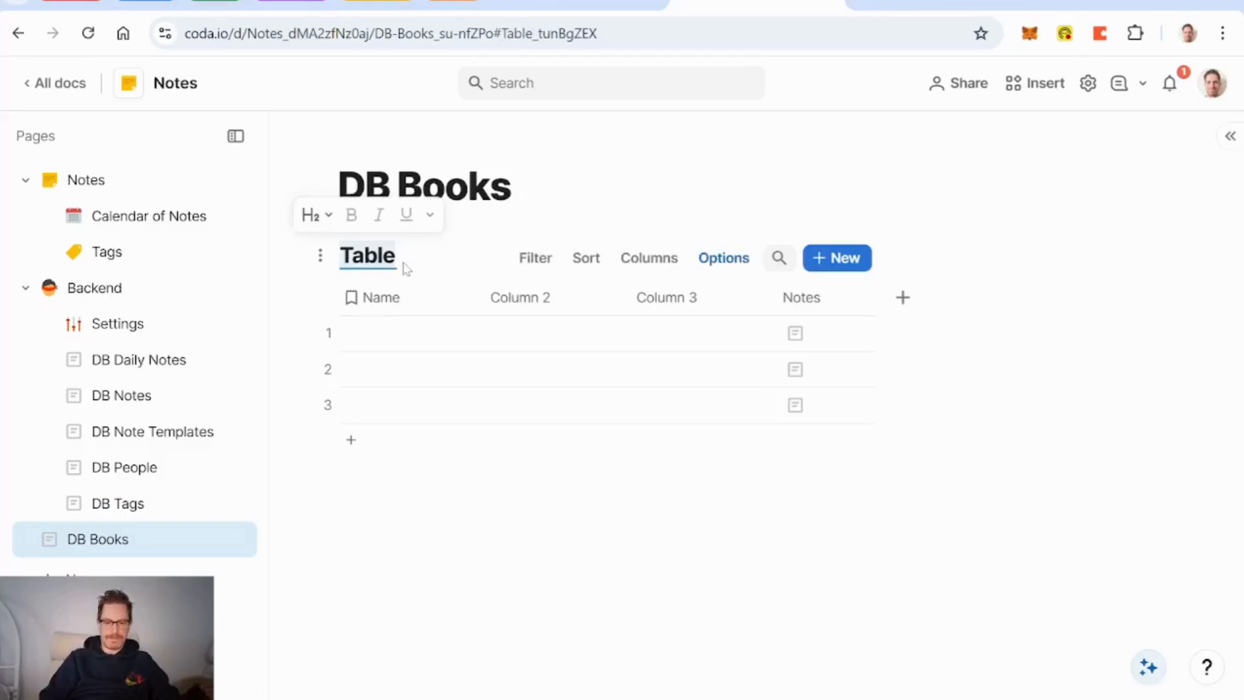
# Step: Name the table 'DB Books', rename columns to Title and Author, and delete Column 3 and Notes
pyautogui.write('DB Books')
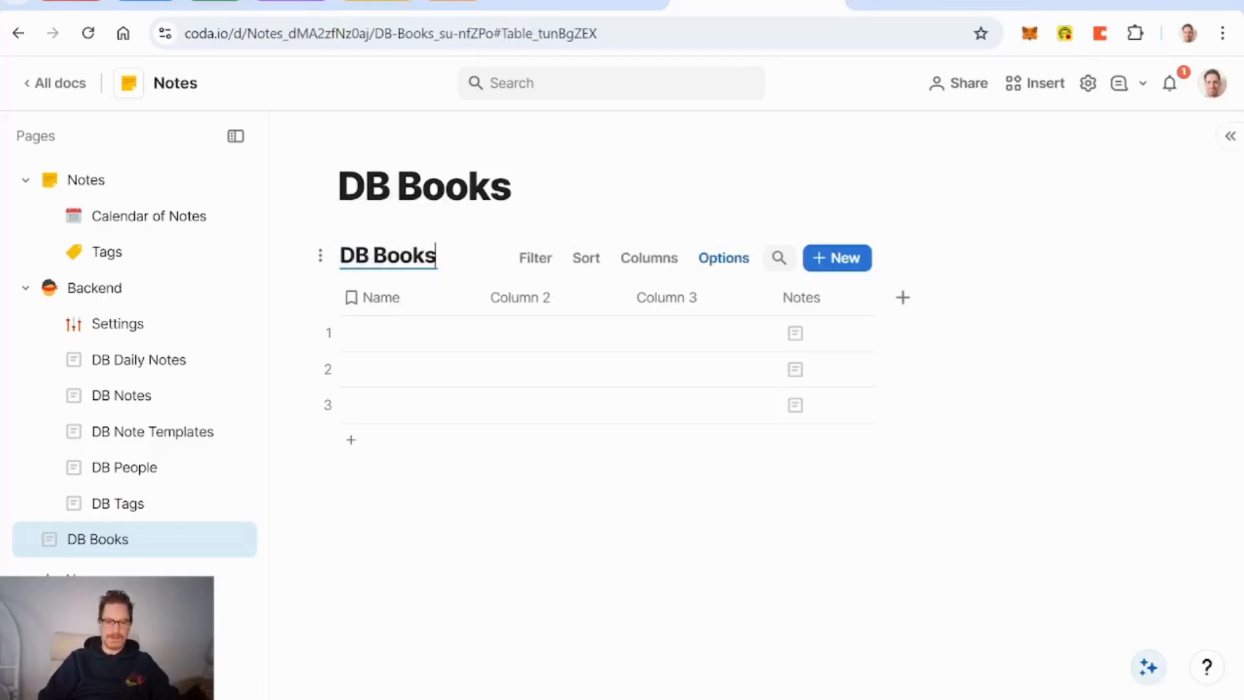
pyautogui.click(403, 300)
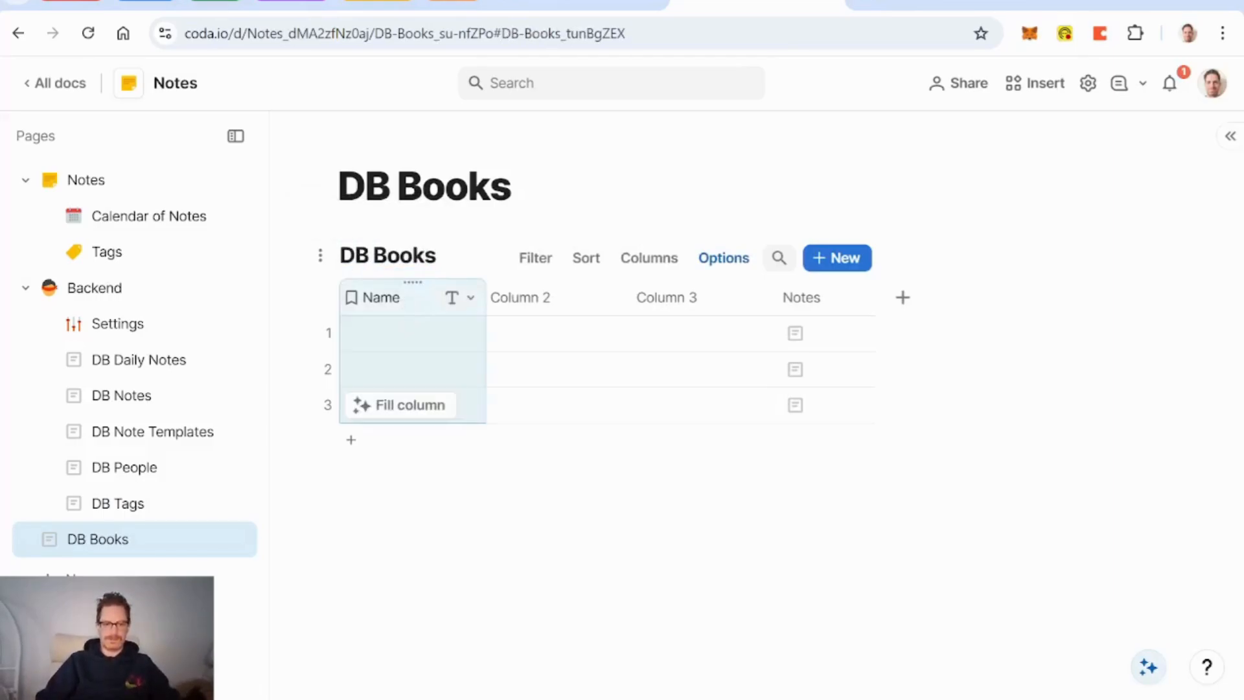
pyautogui.doubleClick(386, 301)
pyautogui.write('Title')
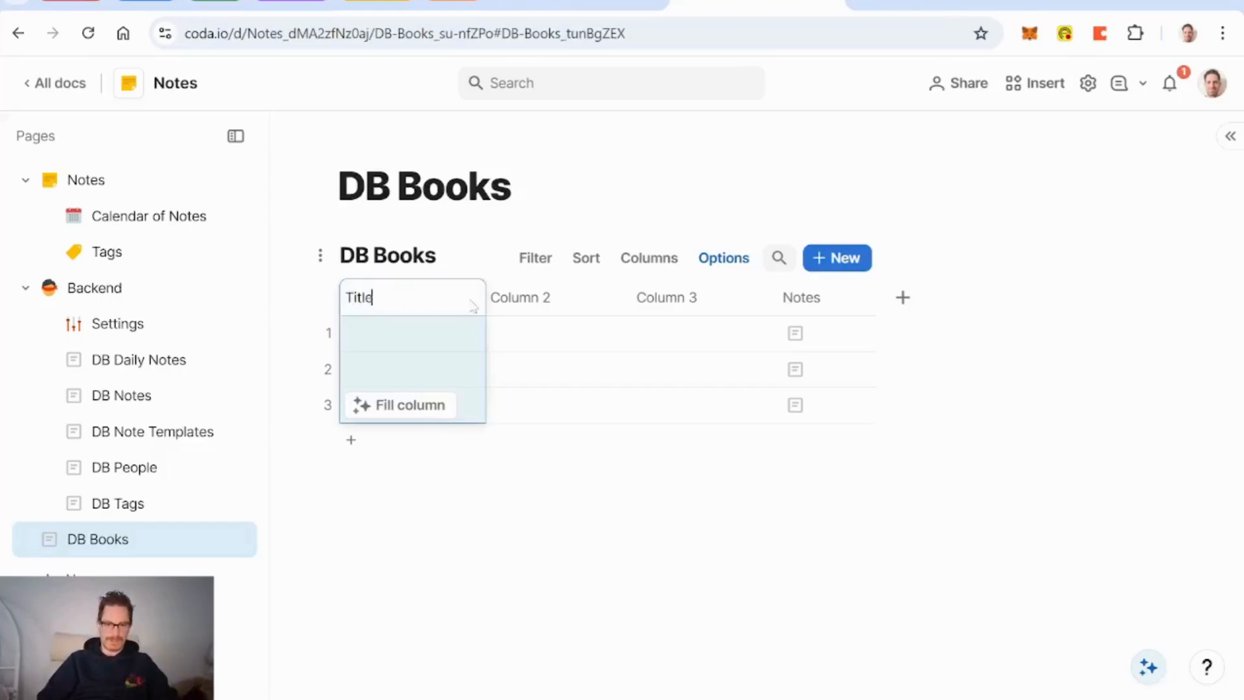
pyautogui.click(528, 301)
pyautogui.doubleClick(528, 301)
pyautogui.write('Author')
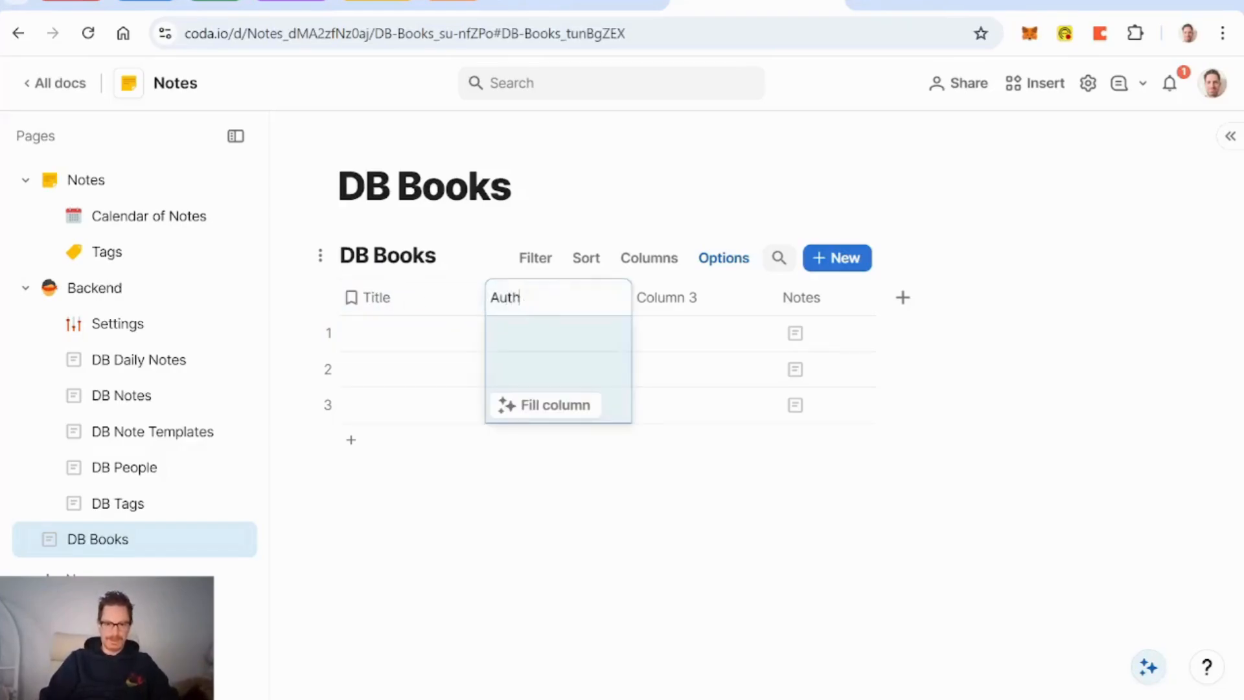
pyautogui.click(682, 299)
pyautogui.press('Delete')
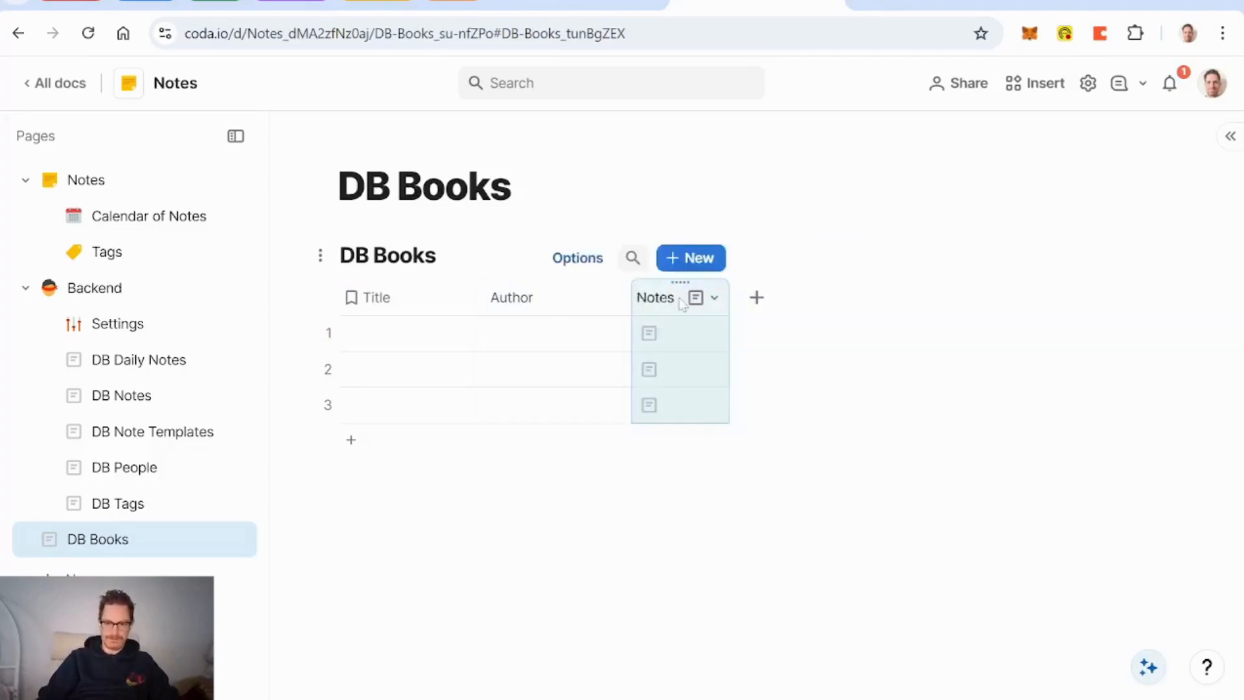
pyautogui.press('Delete')
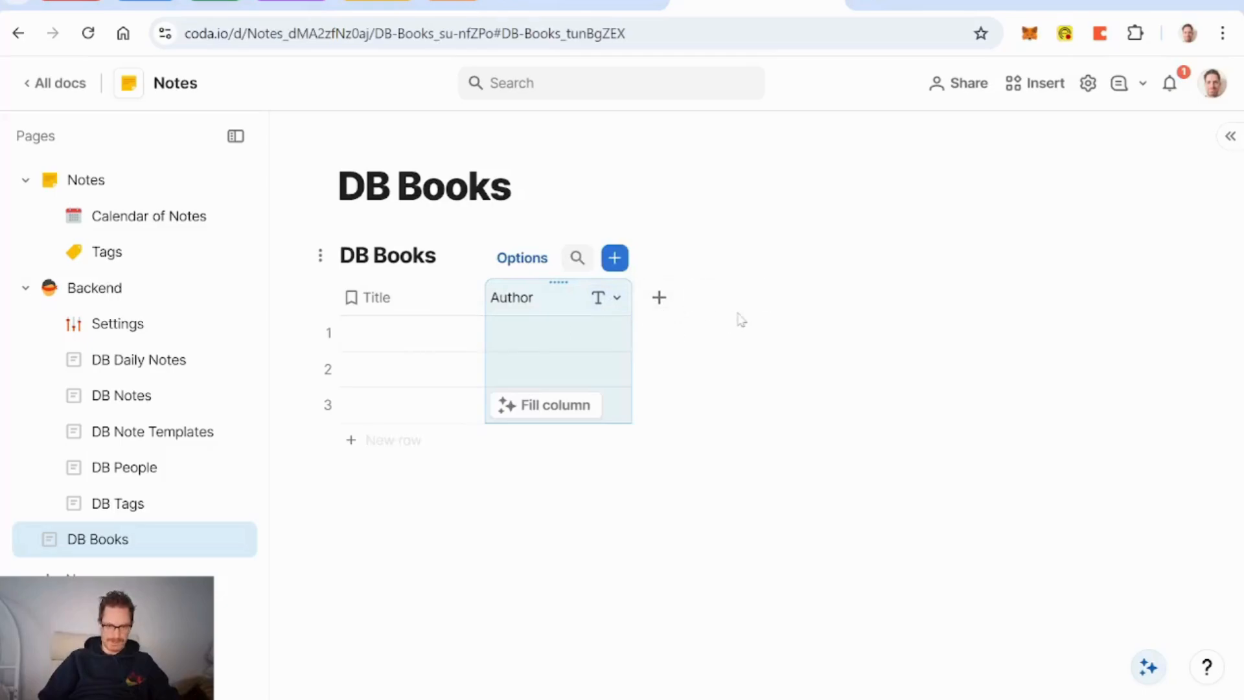
# Step: Enter 'Self-Renewal' and its author's name in row 1, then paste the full book title
pyautogui.click(407, 343)
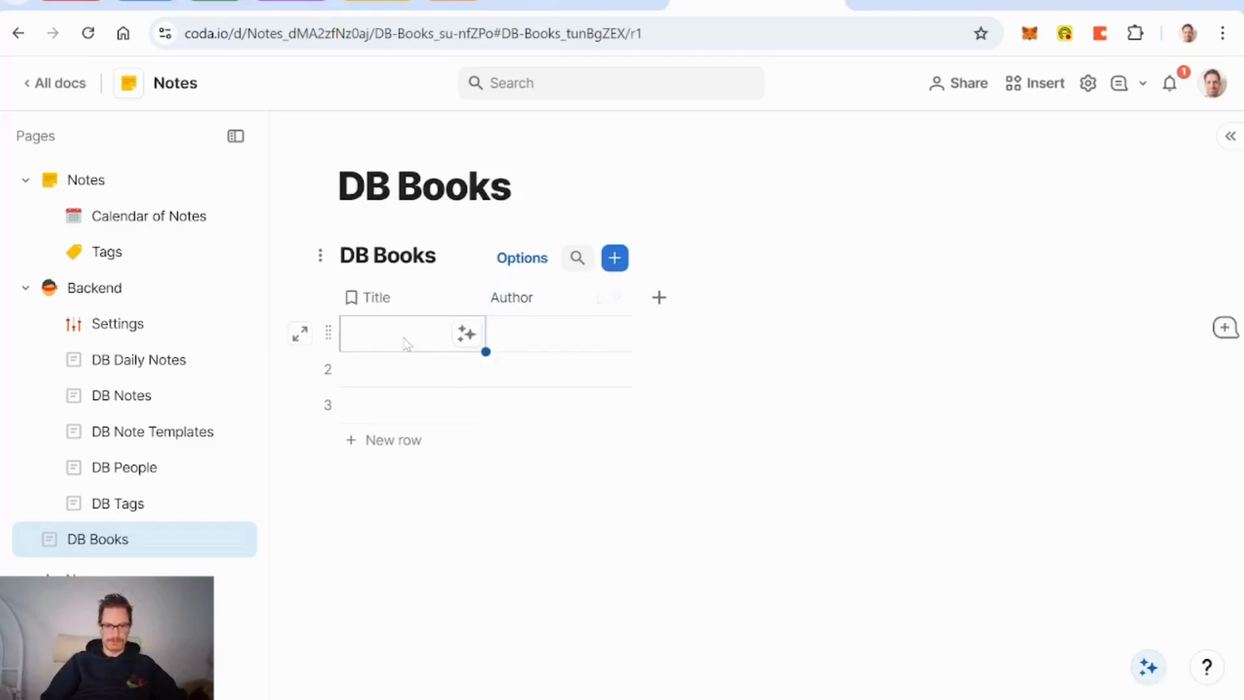
pyautogui.press('Return')
pyautogui.write('Self')
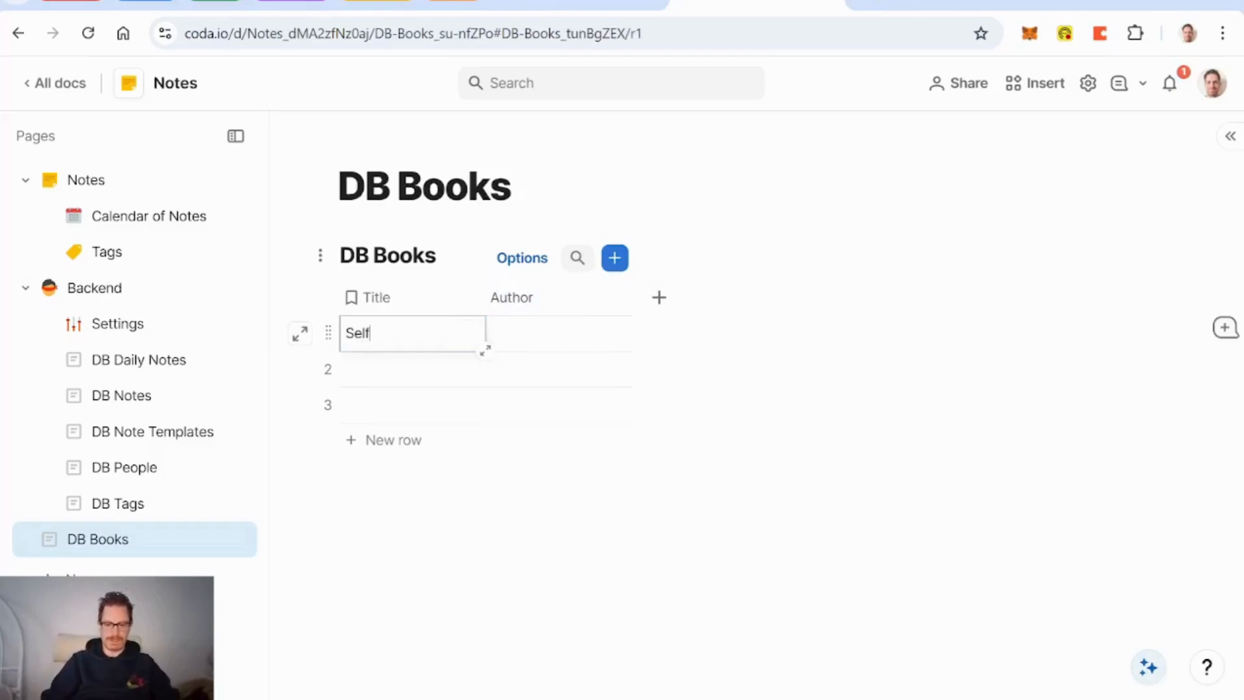
pyautogui.write('-Renewal')
pyautogui.click(542, 343)
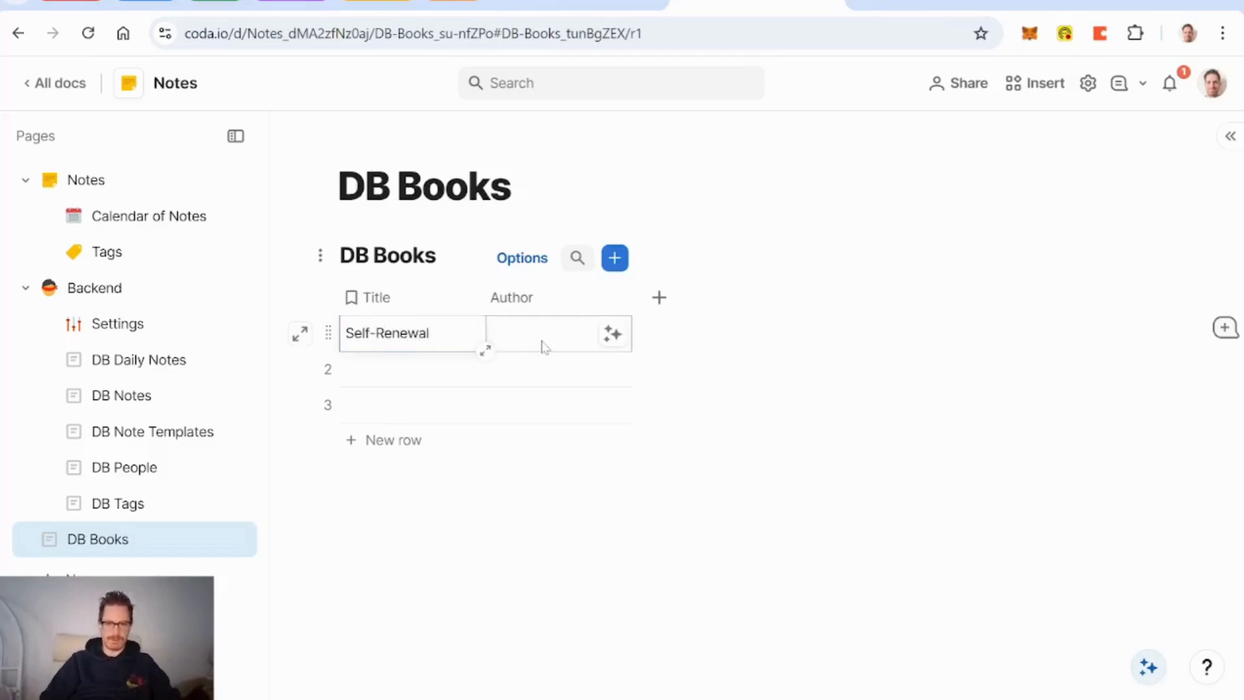
pyautogui.write('John')
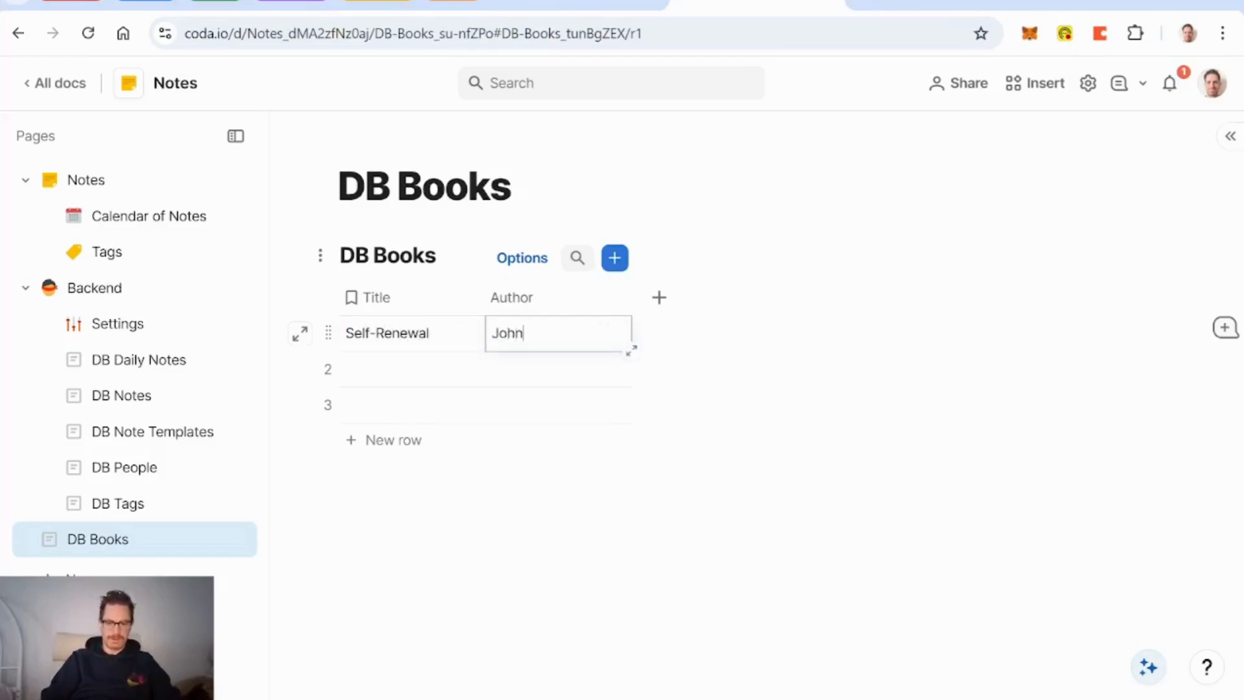
pyautogui.write(' W. Gardn')
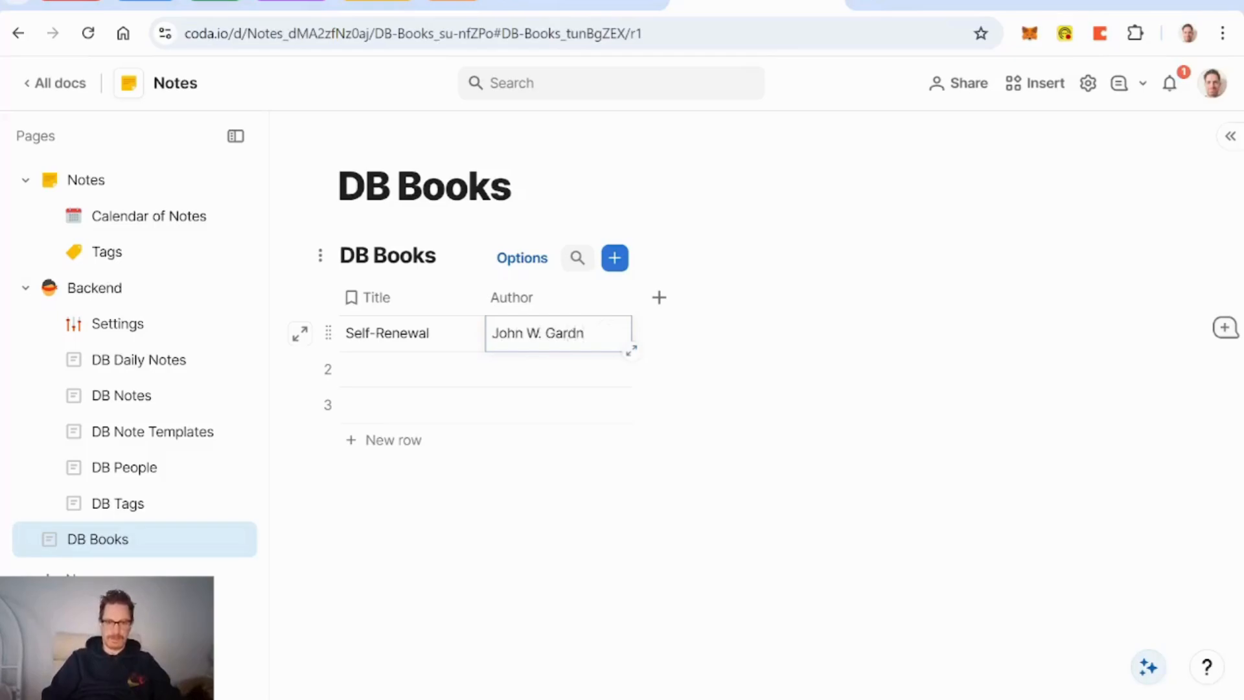
pyautogui.write('er')
pyautogui.press('Return')
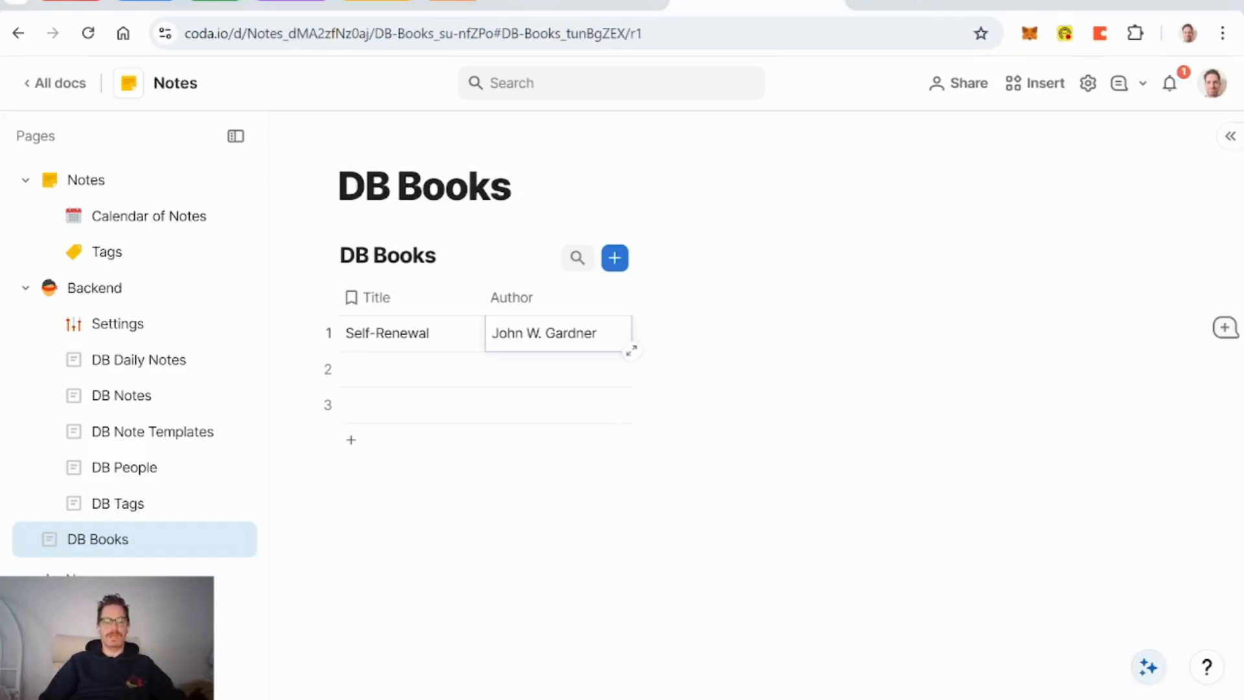
pyautogui.click(401, 332)
pyautogui.write('Self-Renewal: the Individual and the Innovative Society')
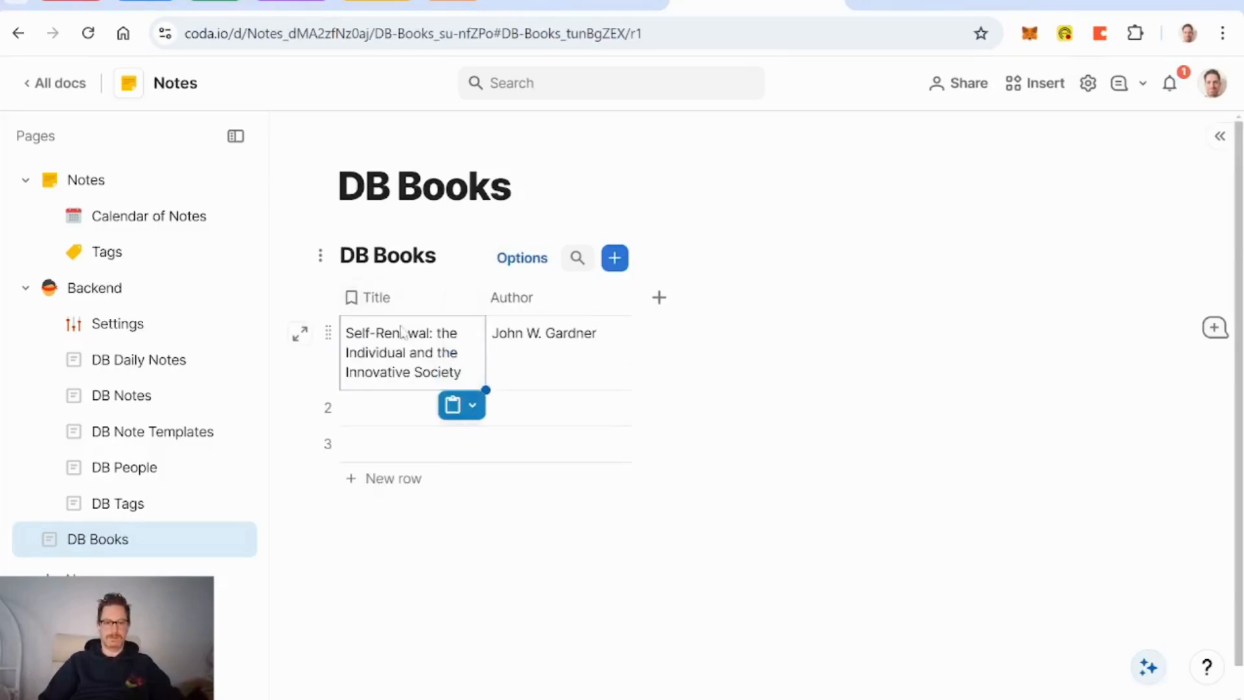
# Step: Add a Number column named 'Year Published'
pyautogui.click(659, 298)
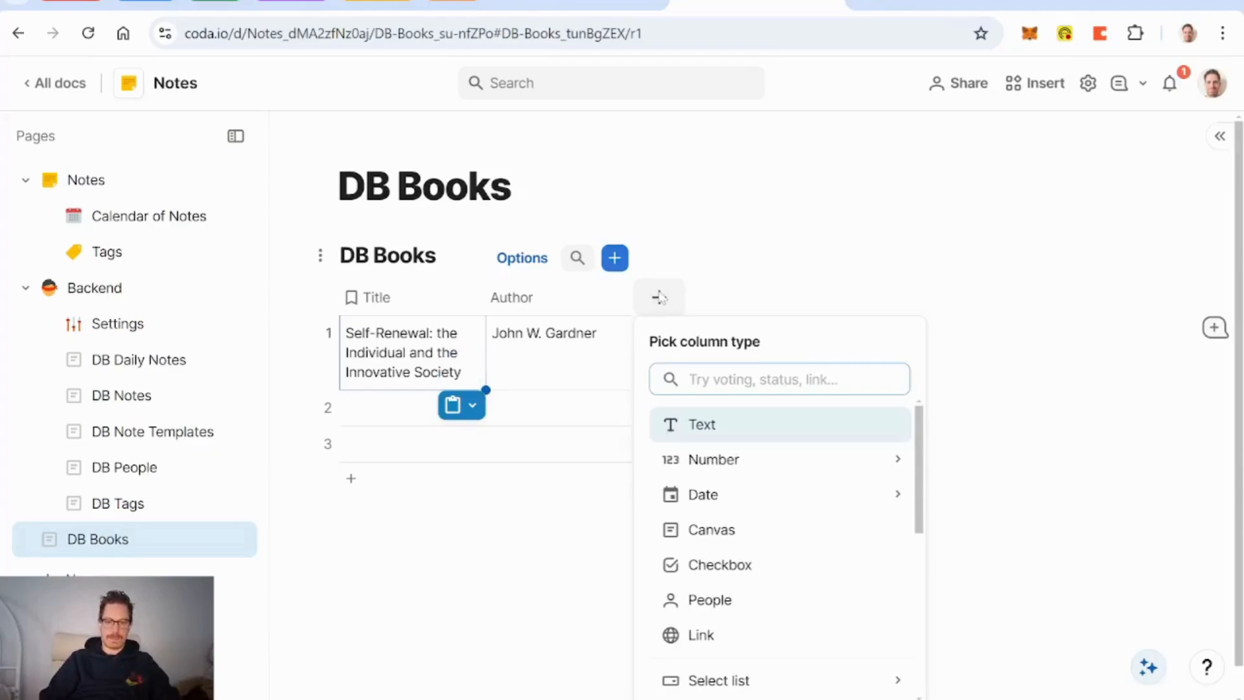
pyautogui.press('Down')
pyautogui.click(714, 459)
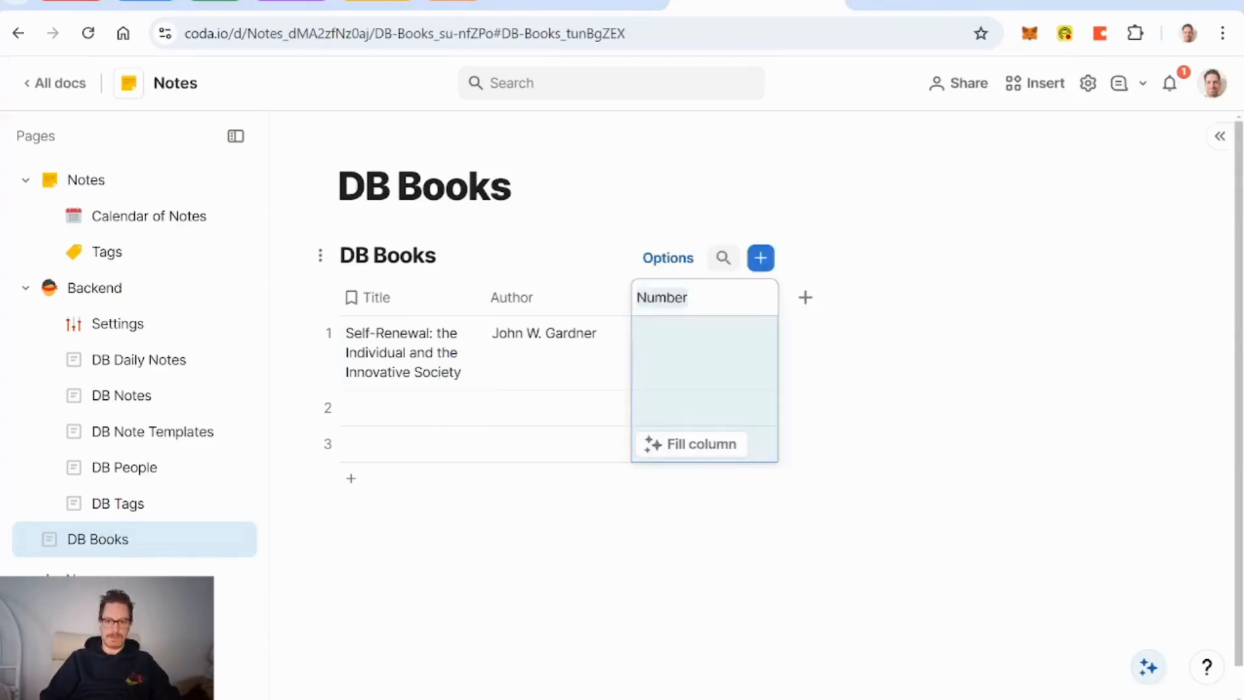
pyautogui.write('YEar Published')
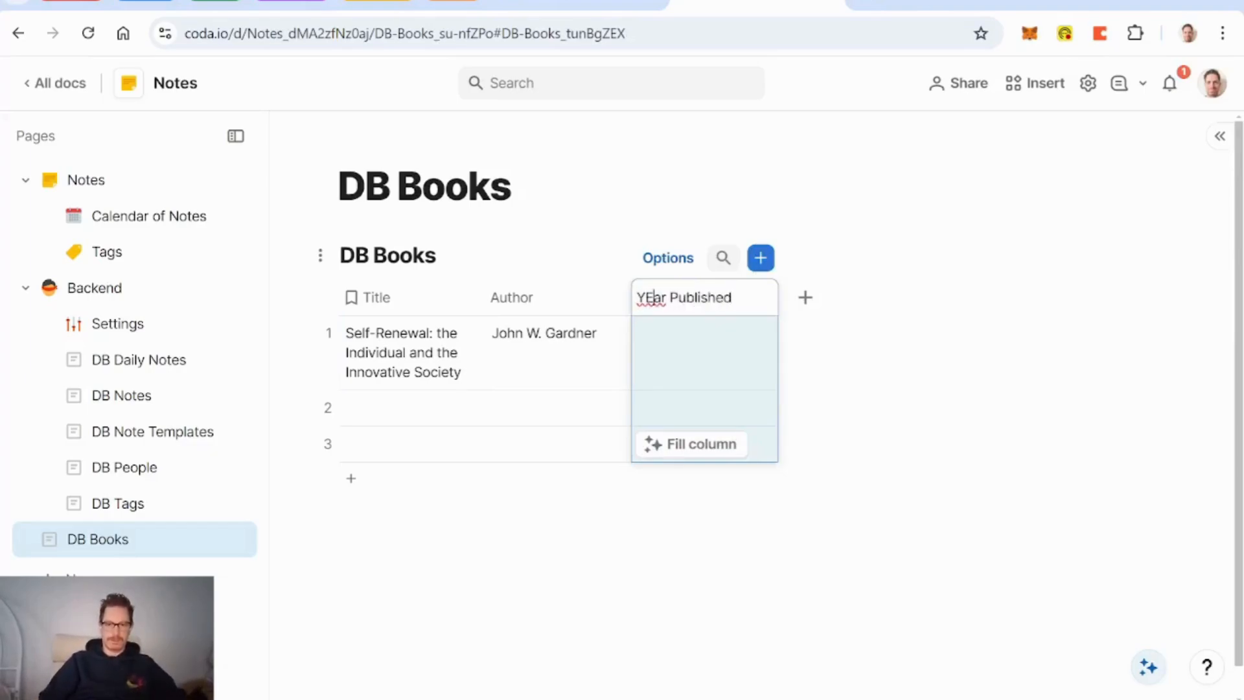
pyautogui.press('BackSpace')
pyautogui.write('e')
pyautogui.press('Return')
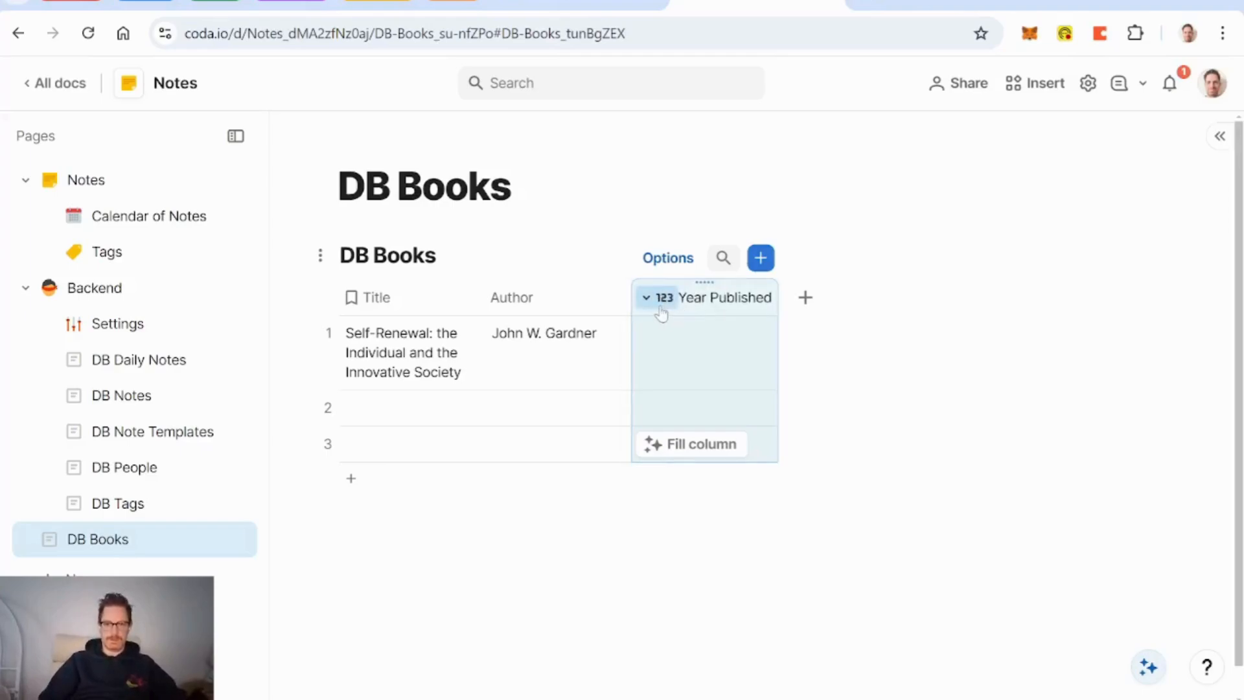
# Step: Format Year Published with no thousands separator and no decimal places
pyautogui.click(661, 311)
pyautogui.click(702, 348)
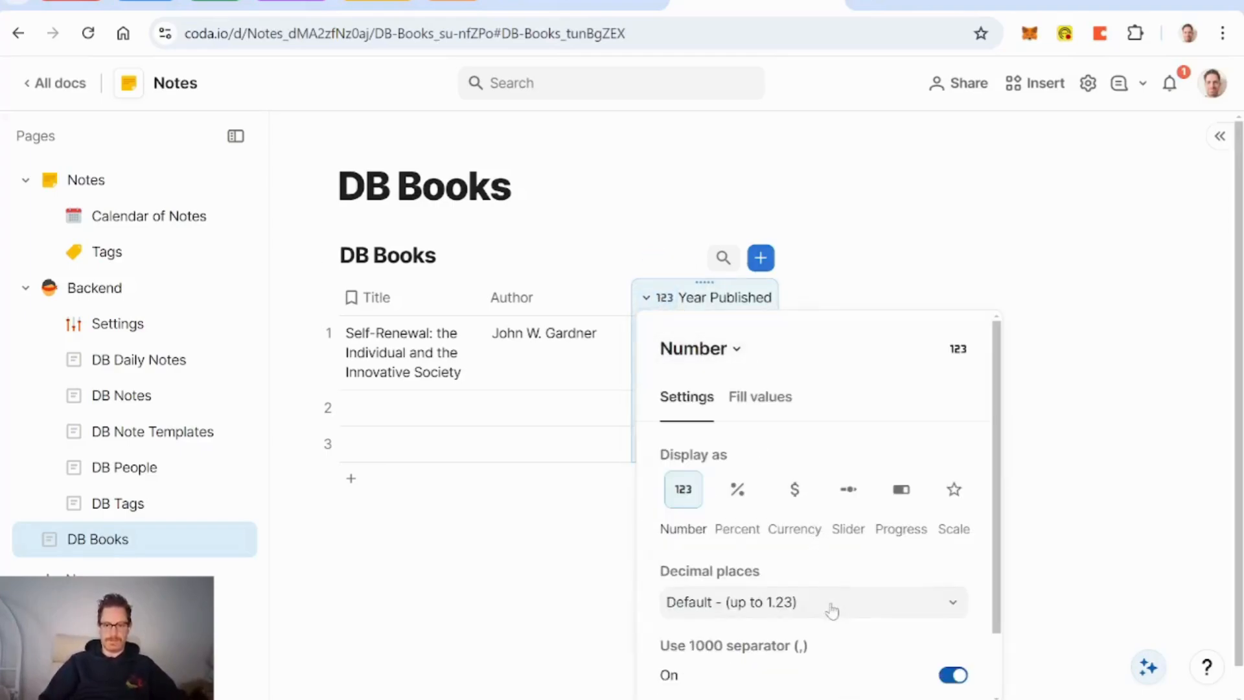
pyautogui.click(952, 675)
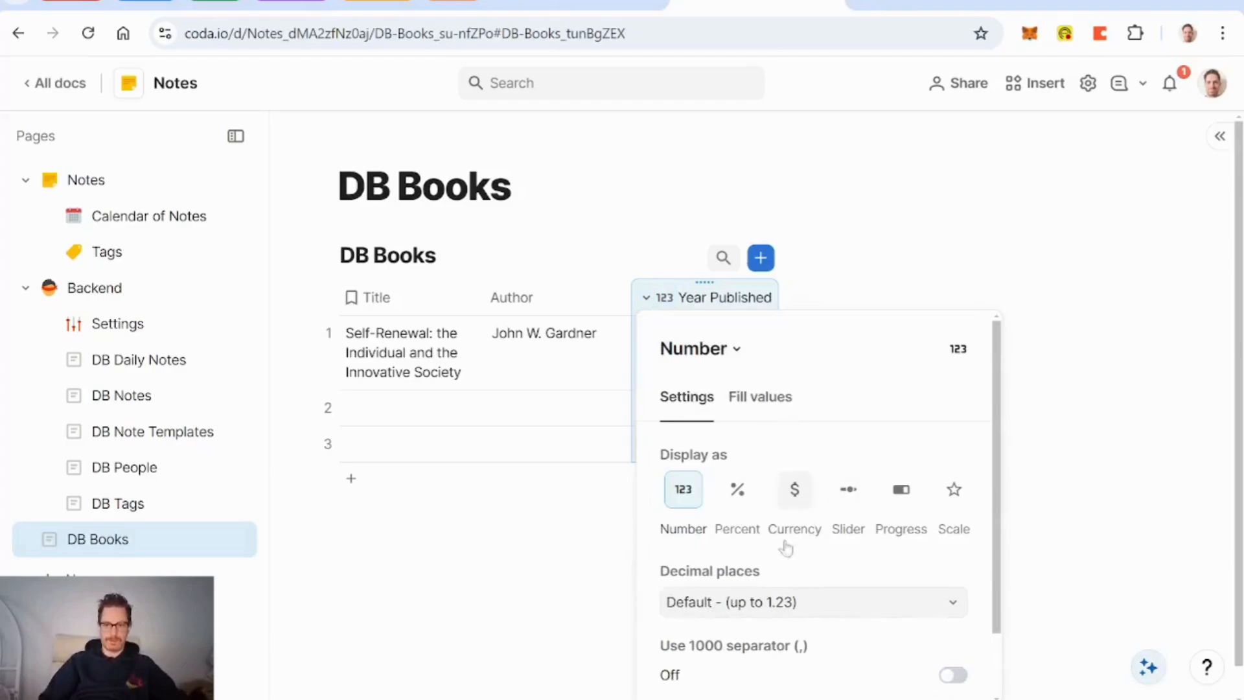
pyautogui.click(780, 602)
pyautogui.click(706, 439)
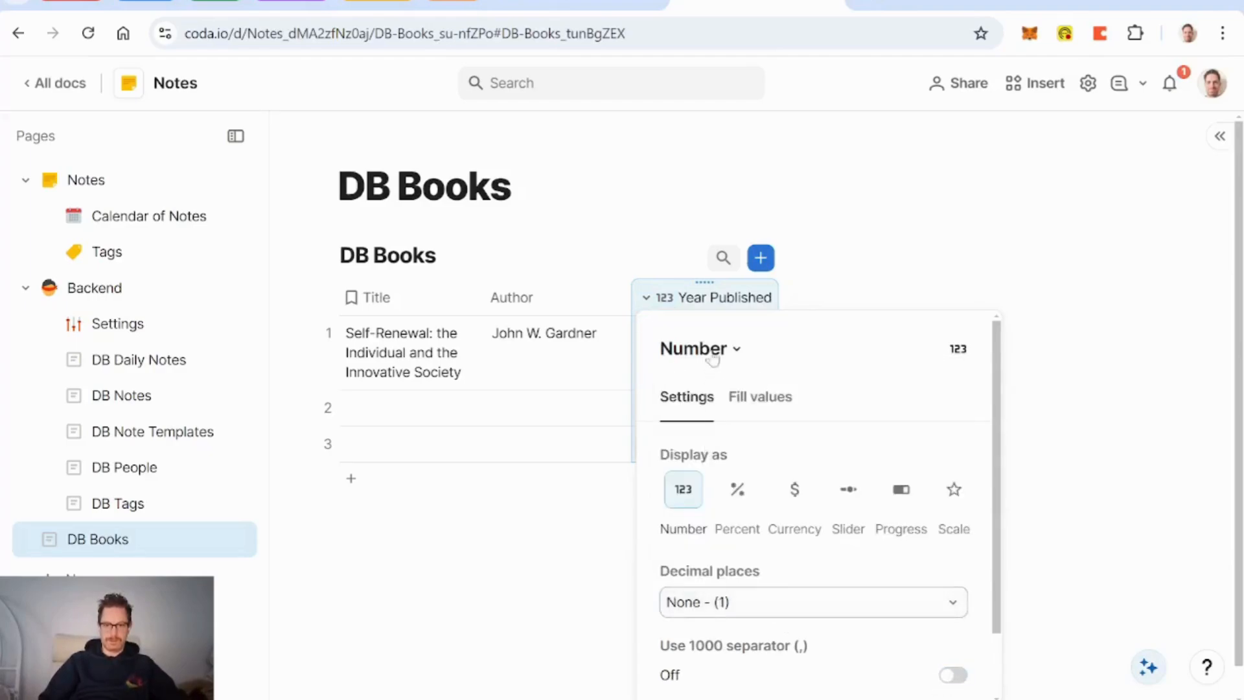
pyautogui.press('Escape')
# Step: Enter 1963 as the publication year and move the DB Books page under Settings in Backend
pyautogui.click(707, 356)
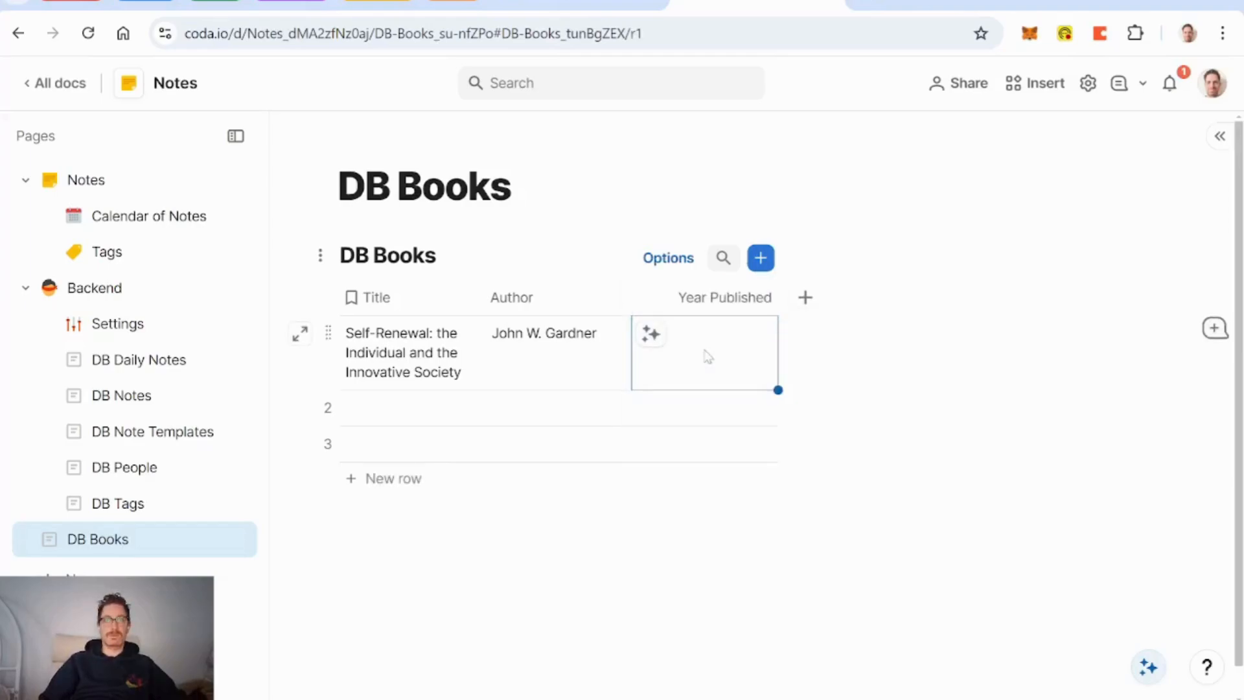
pyautogui.write('19')
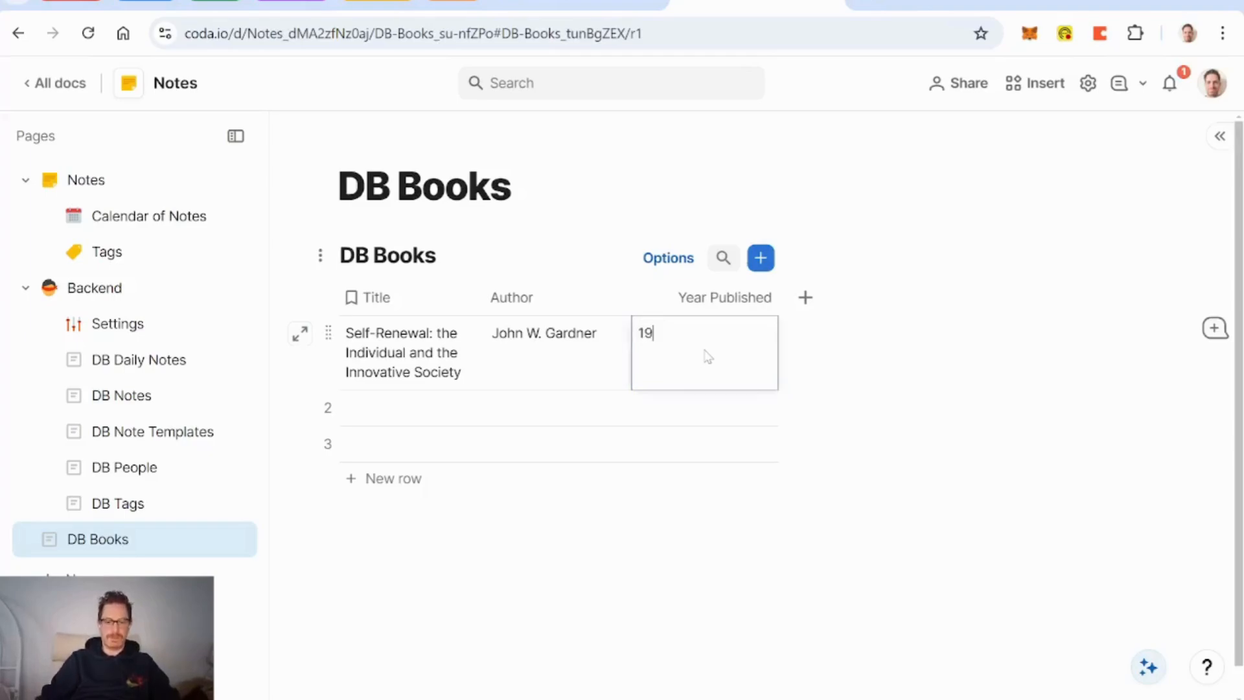
pyautogui.write('63')
pyautogui.click(553, 369)
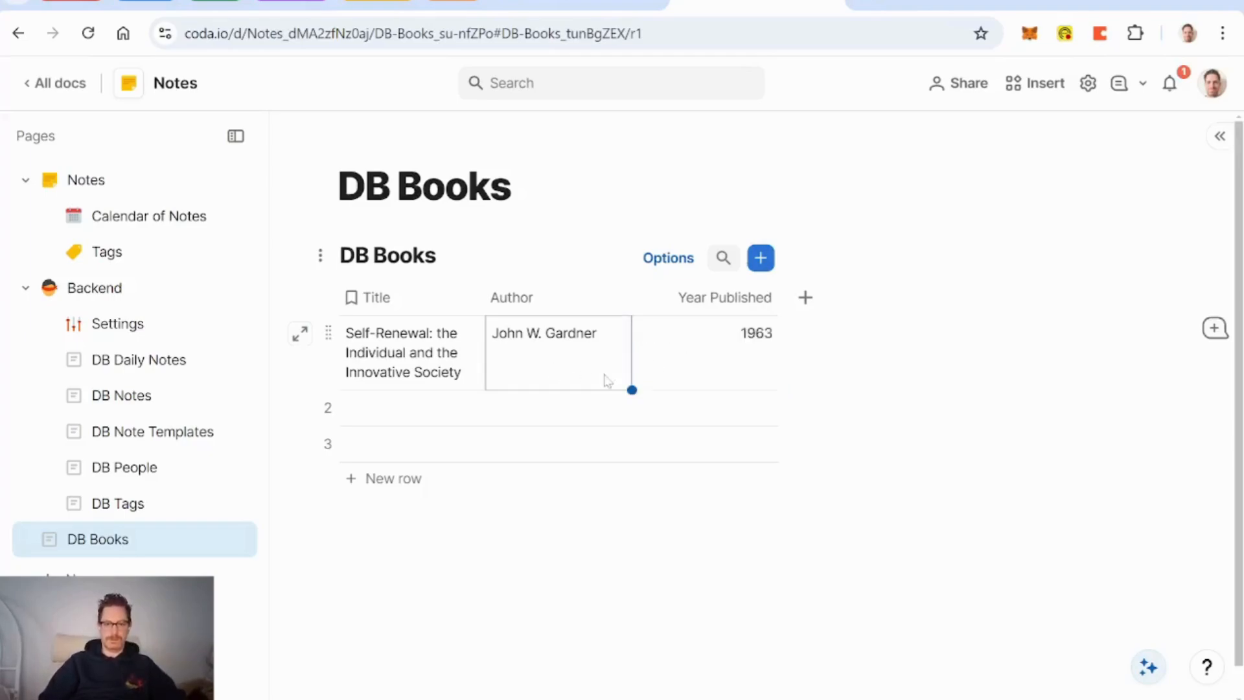
pyautogui.click(748, 368)
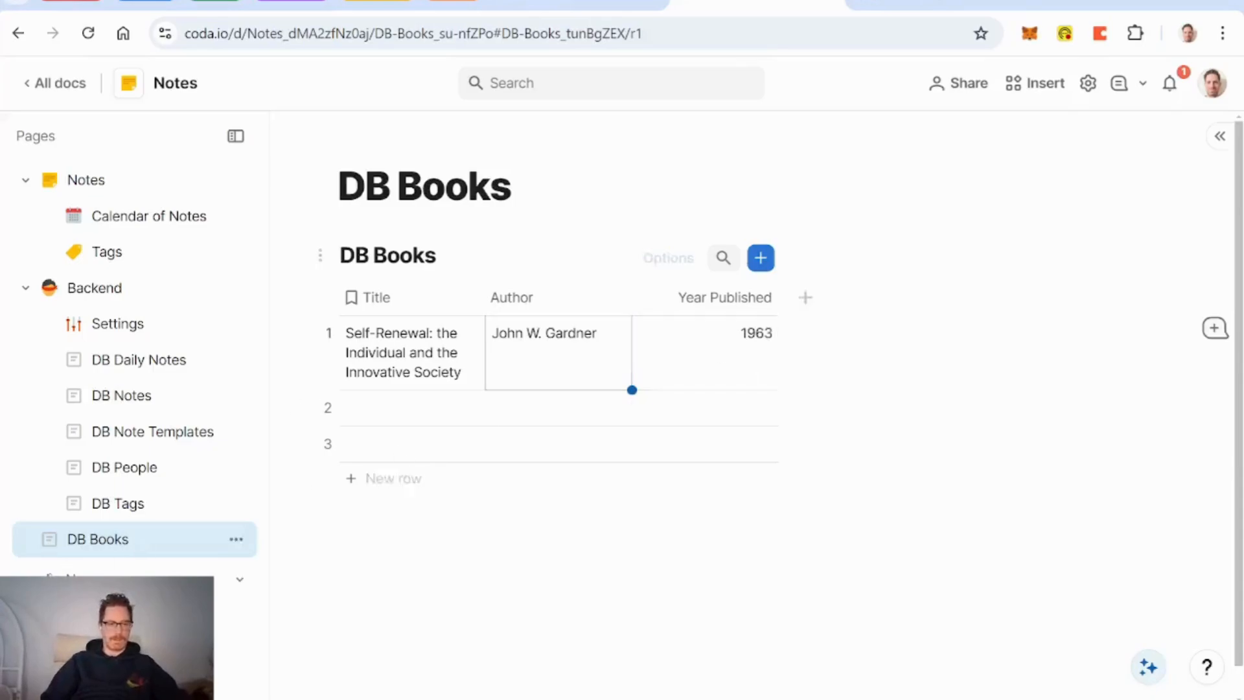
pyautogui.moveTo(135, 477); pyautogui.dragTo(149, 346)
# Step: Open the Book Note template in DB Note Templates and start a /rel relation after 'Book Title:'
pyautogui.click(181, 470)
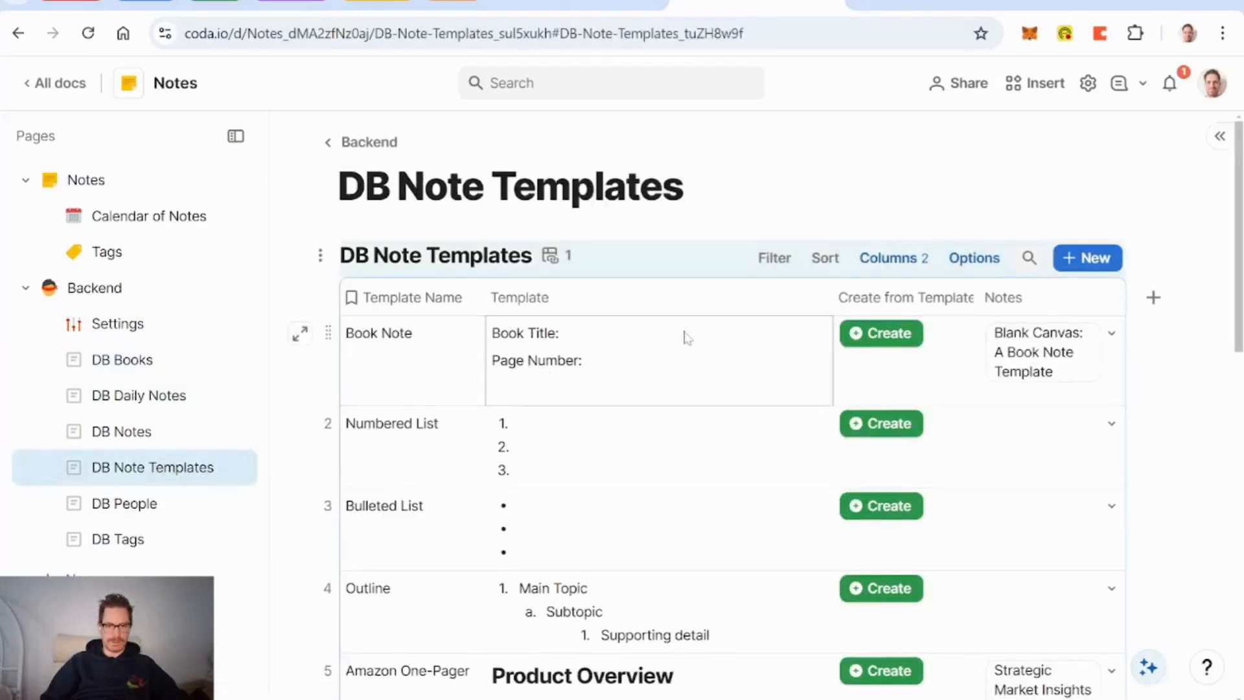
pyautogui.click(299, 334)
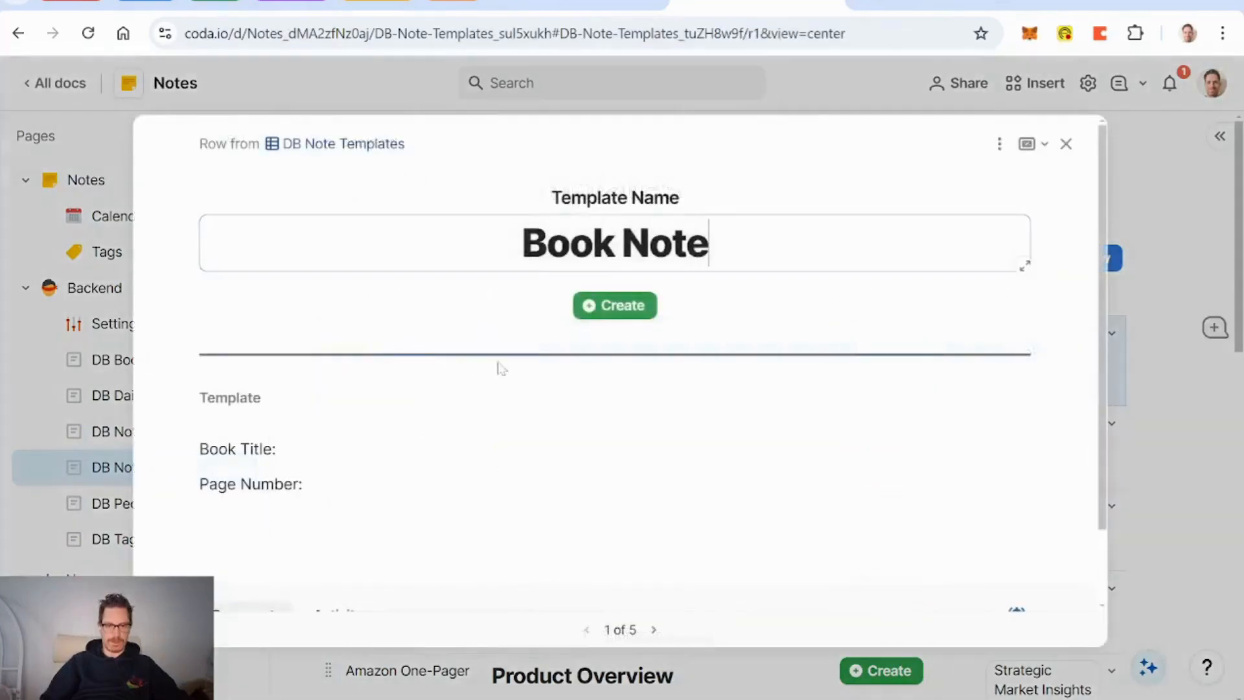
pyautogui.click(280, 449)
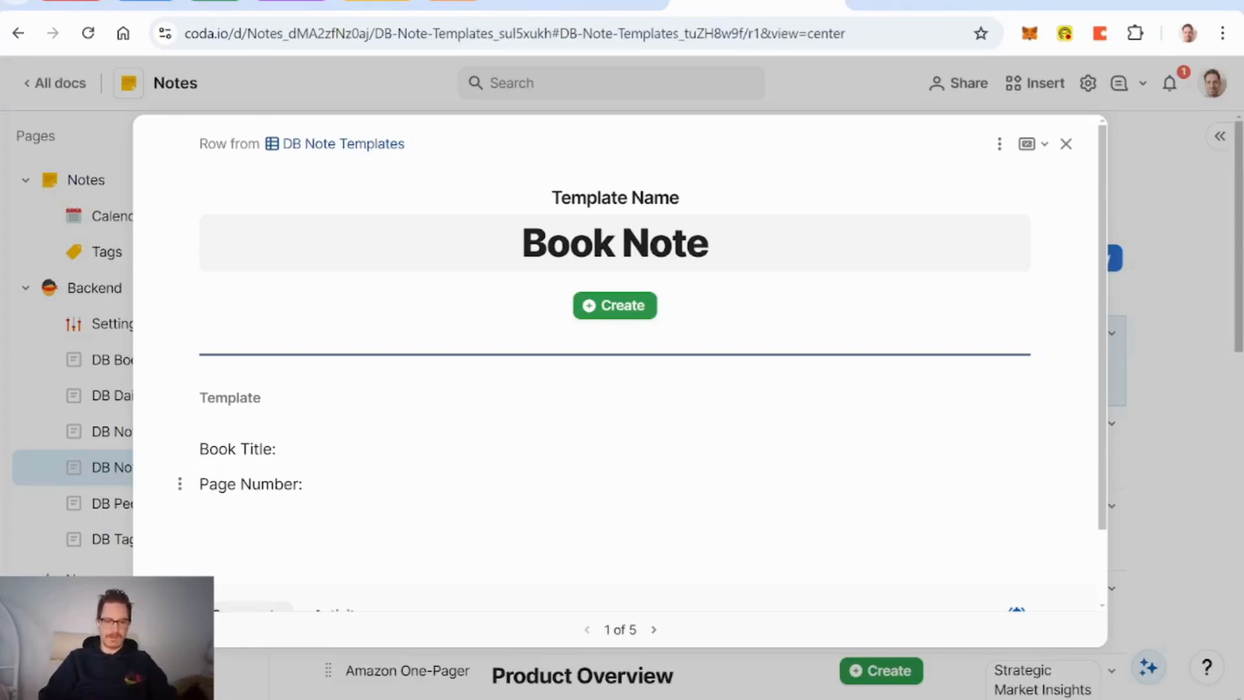
pyautogui.write('@self')
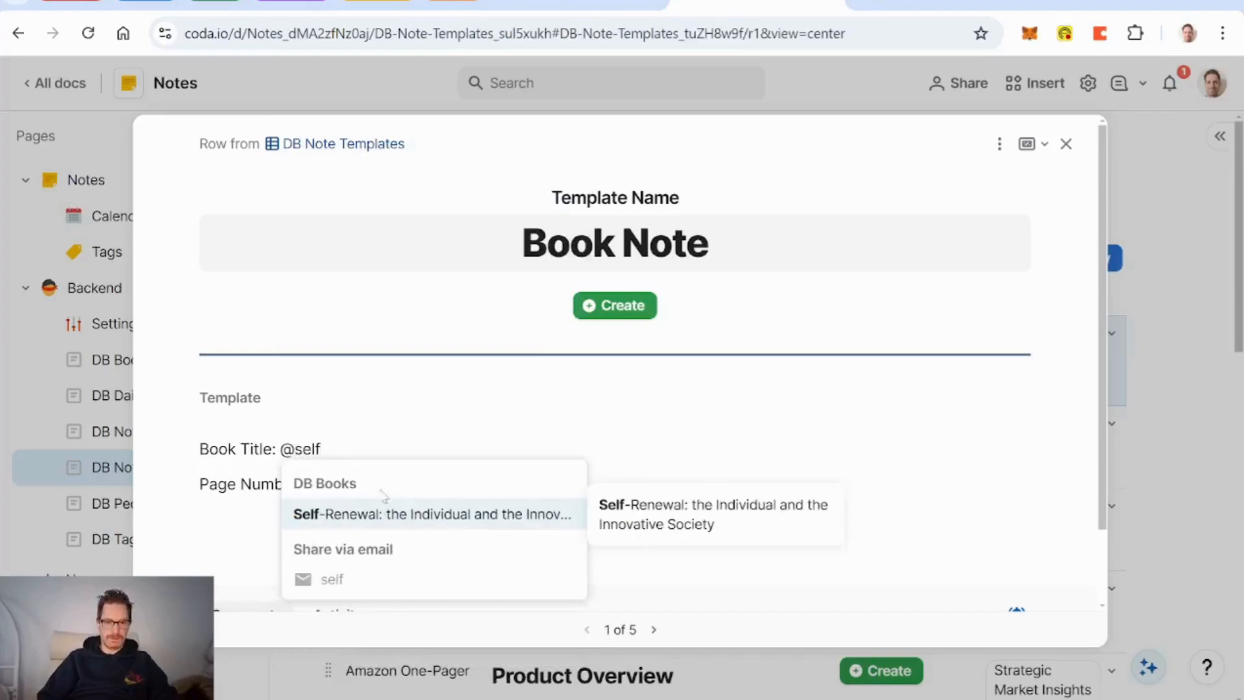
pyautogui.press('BackSpace')
pyautogui.press('BackSpace')
pyautogui.press('BackSpace')
pyautogui.press('BackSpace')
pyautogui.press('BackSpace')
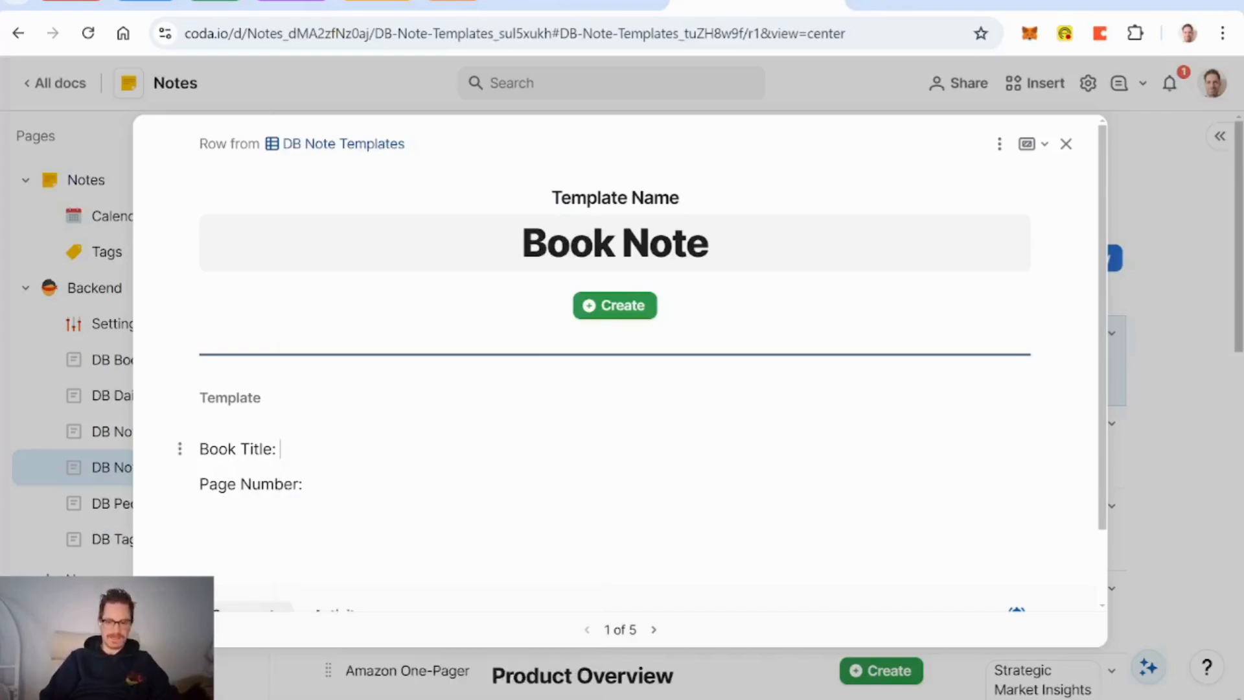
pyautogui.write('/rel')
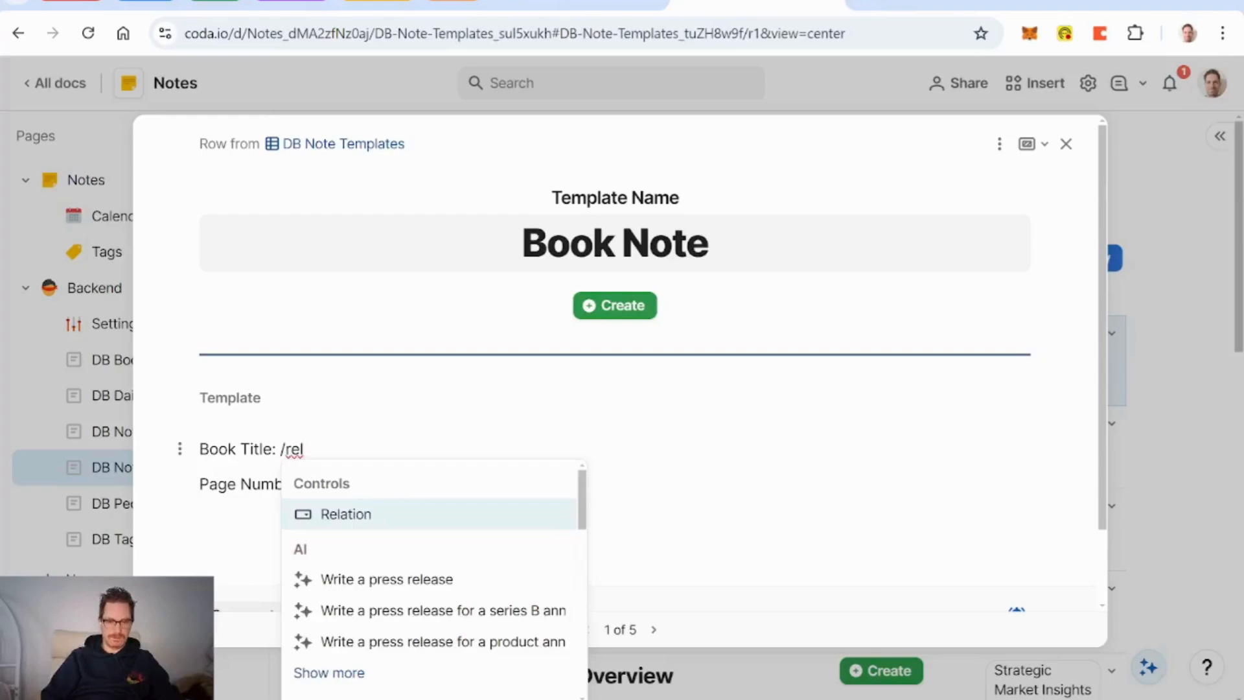
# Step: Insert a collaborative relation after Book Title linked to the DB Books table
pyautogui.press('Return')
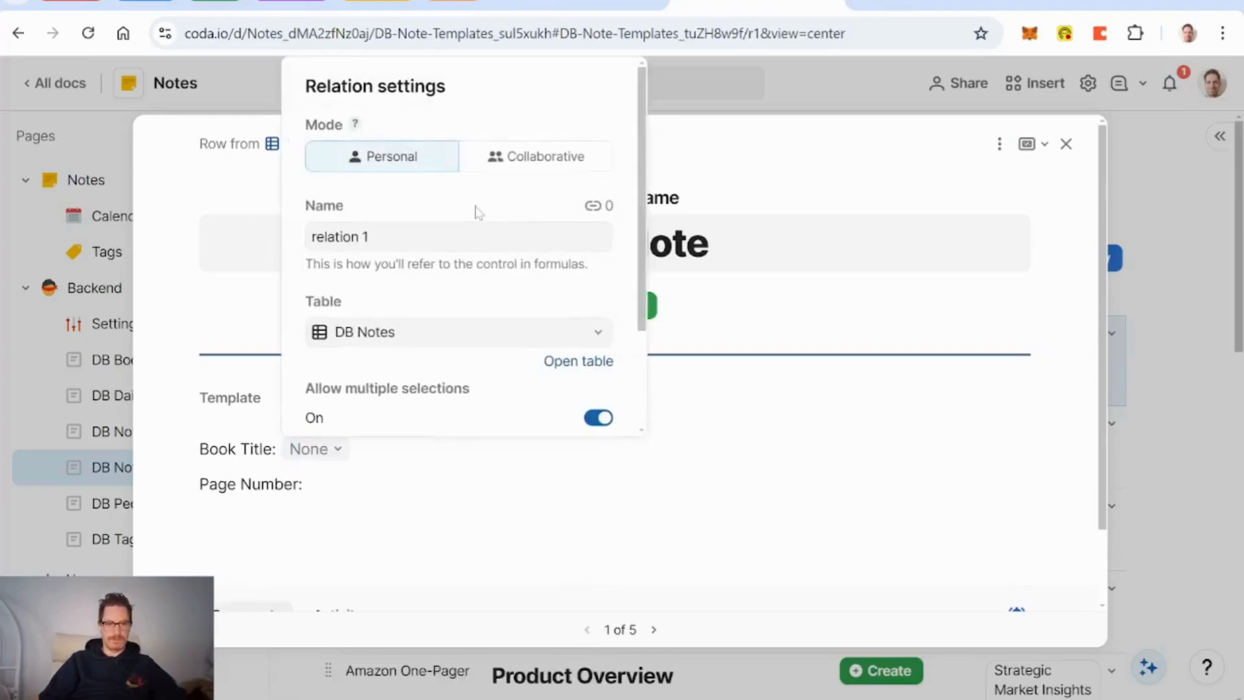
pyautogui.click(540, 166)
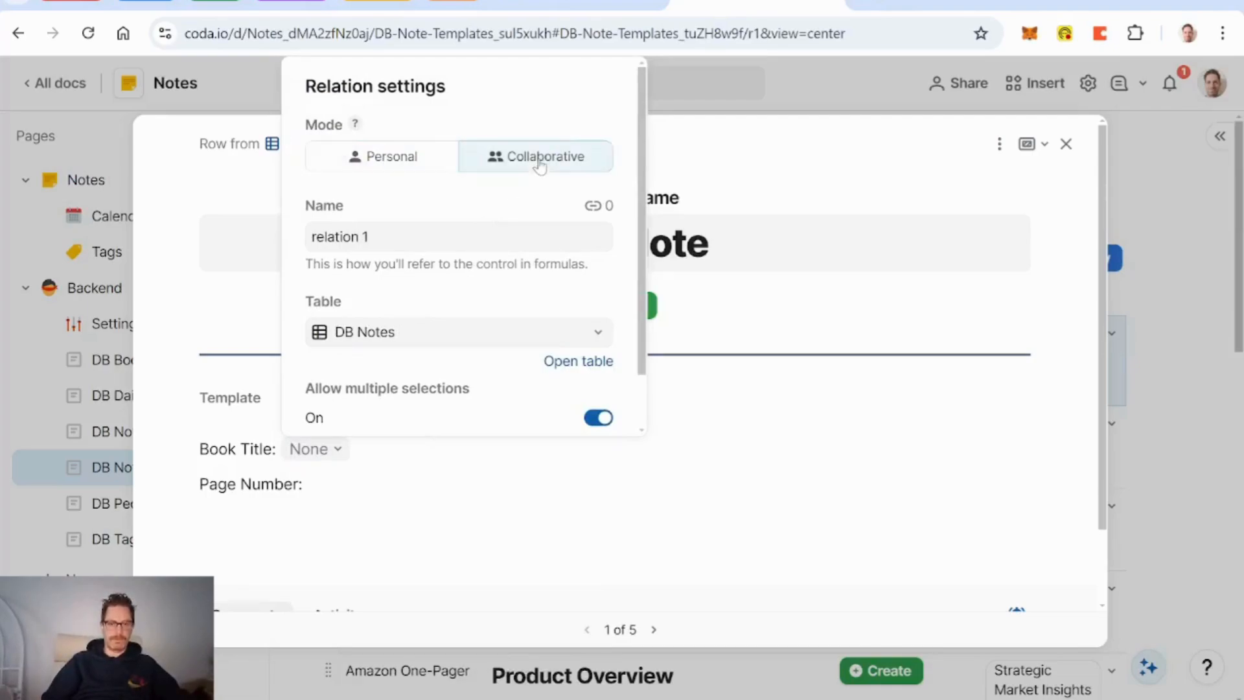
pyautogui.click(440, 235)
pyautogui.press('BackSpace')
pyautogui.press('BackSpace')
pyautogui.press('BackSpace')
pyautogui.press('BackSpace')
pyautogui.press('BackSpace')
pyautogui.press('BackSpace')
pyautogui.press('BackSpace')
pyautogui.press('BackSpace')
pyautogui.press('BackSpace')
pyautogui.press('BackSpace')
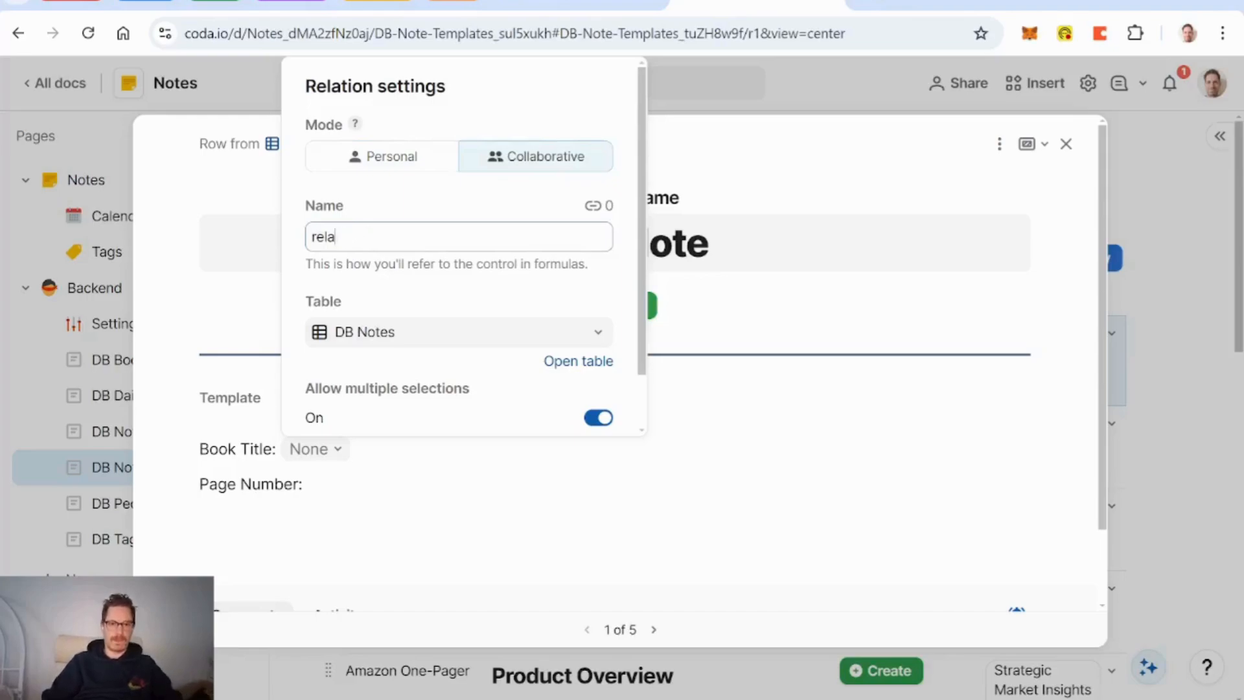
pyautogui.write('Book Title')
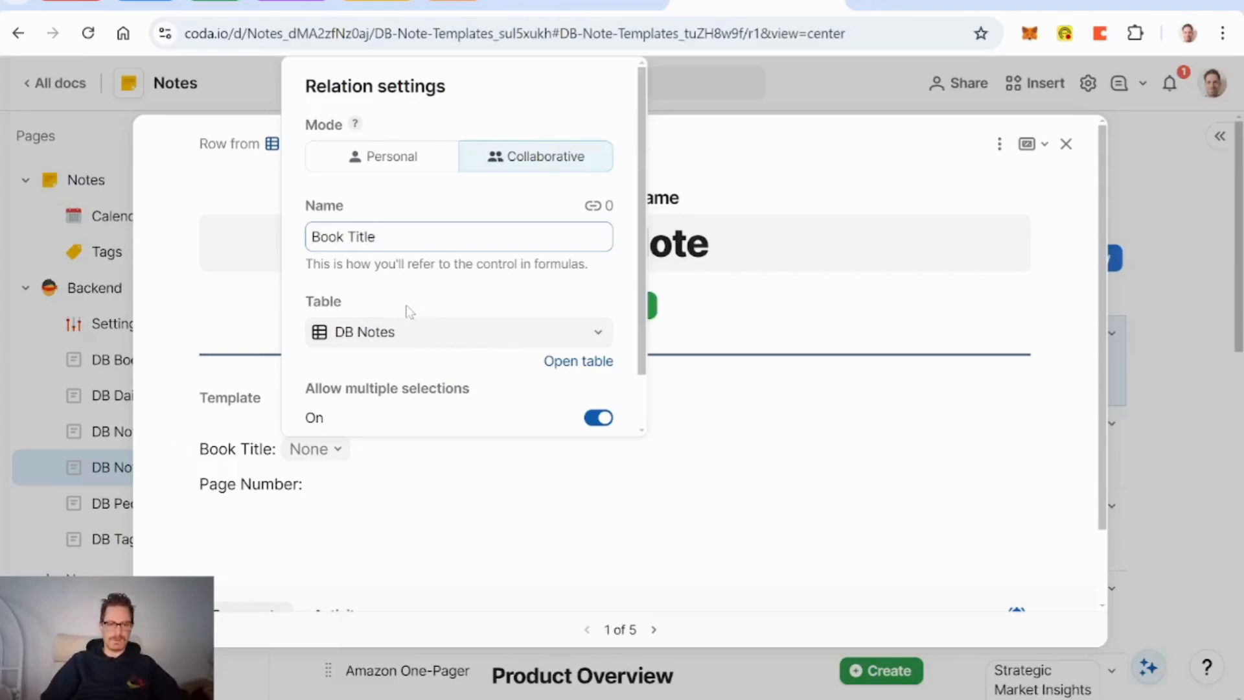
pyautogui.click(436, 336)
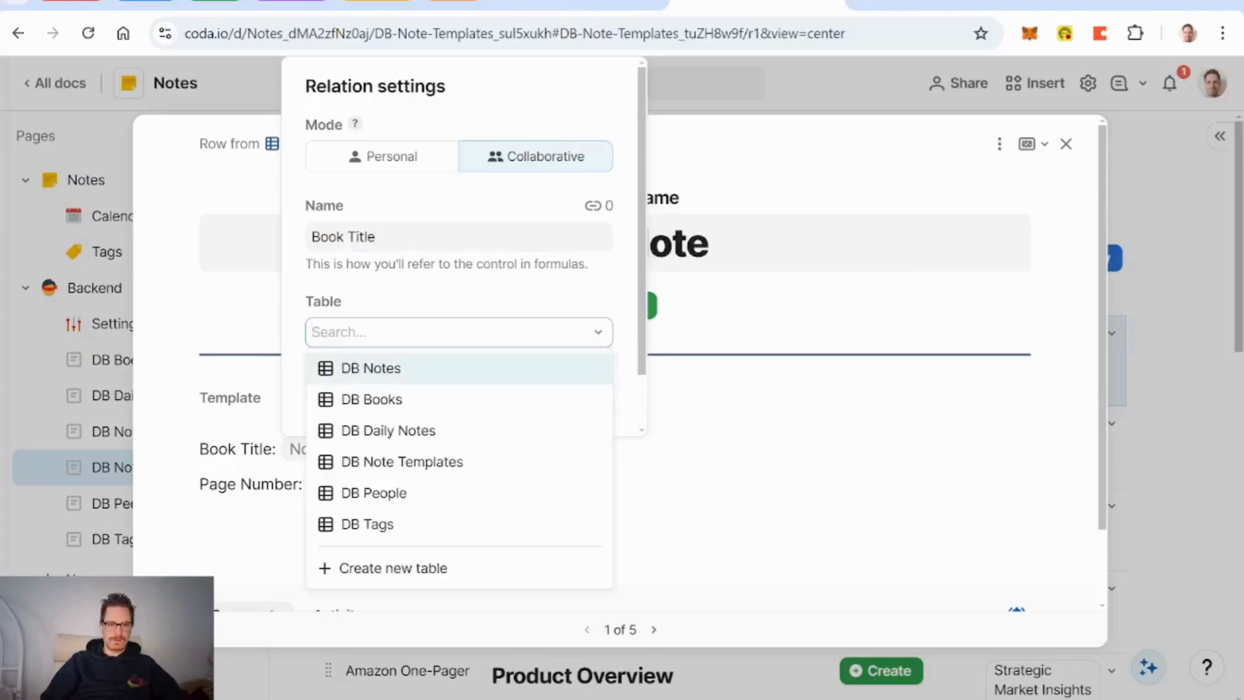
pyautogui.click(427, 402)
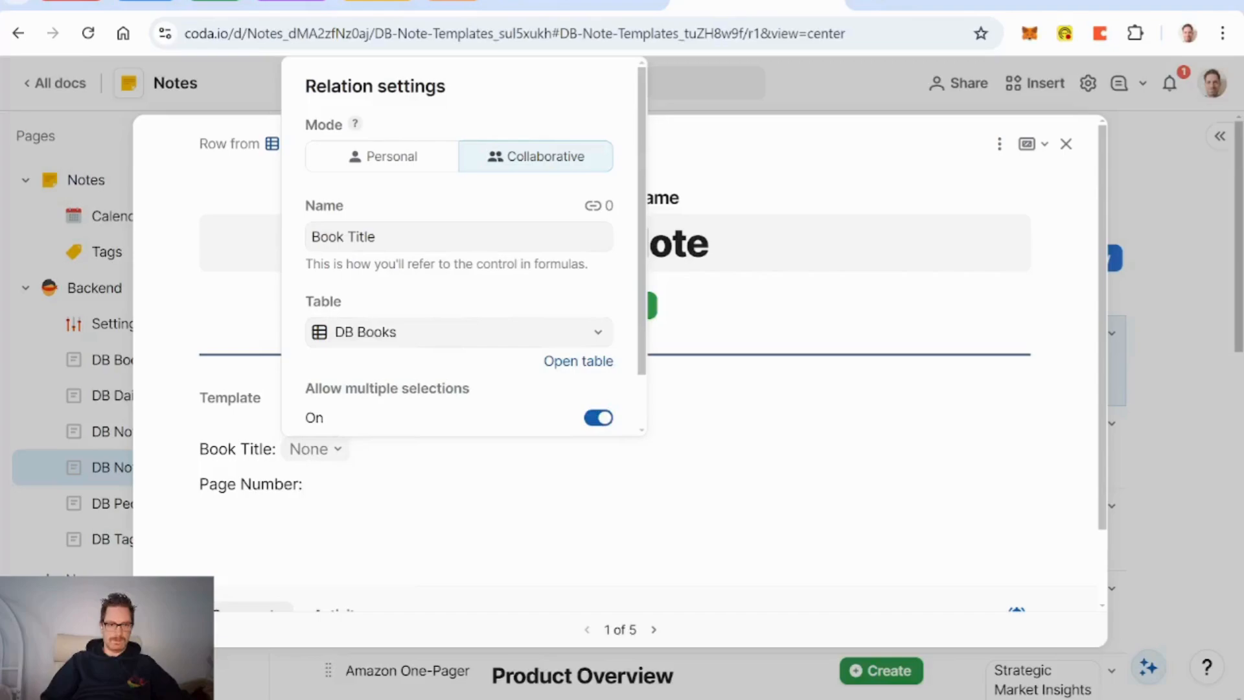
# Step: Rename the relation 'Book Note Template Book Select'
pyautogui.click(415, 237)
pyautogui.press('BackSpace')
pyautogui.press('BackSpace')
pyautogui.press('BackSpace')
pyautogui.press('BackSpace')
pyautogui.press('BackSpace')
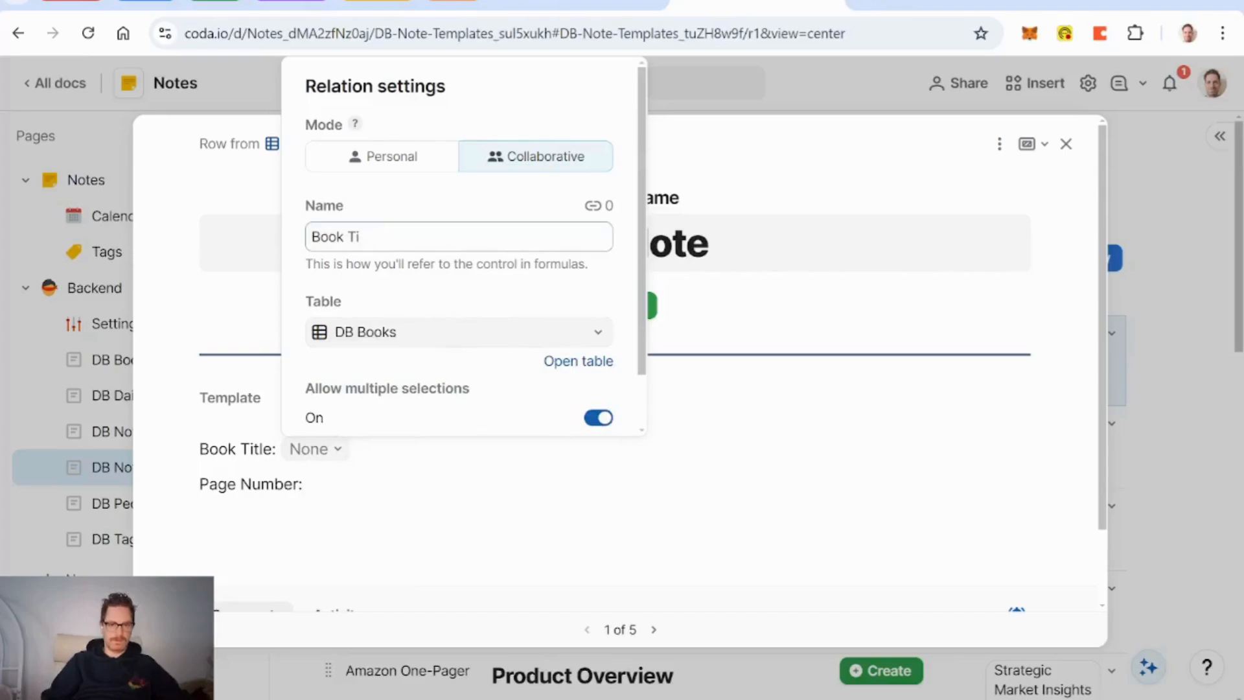
pyautogui.write('Note ')
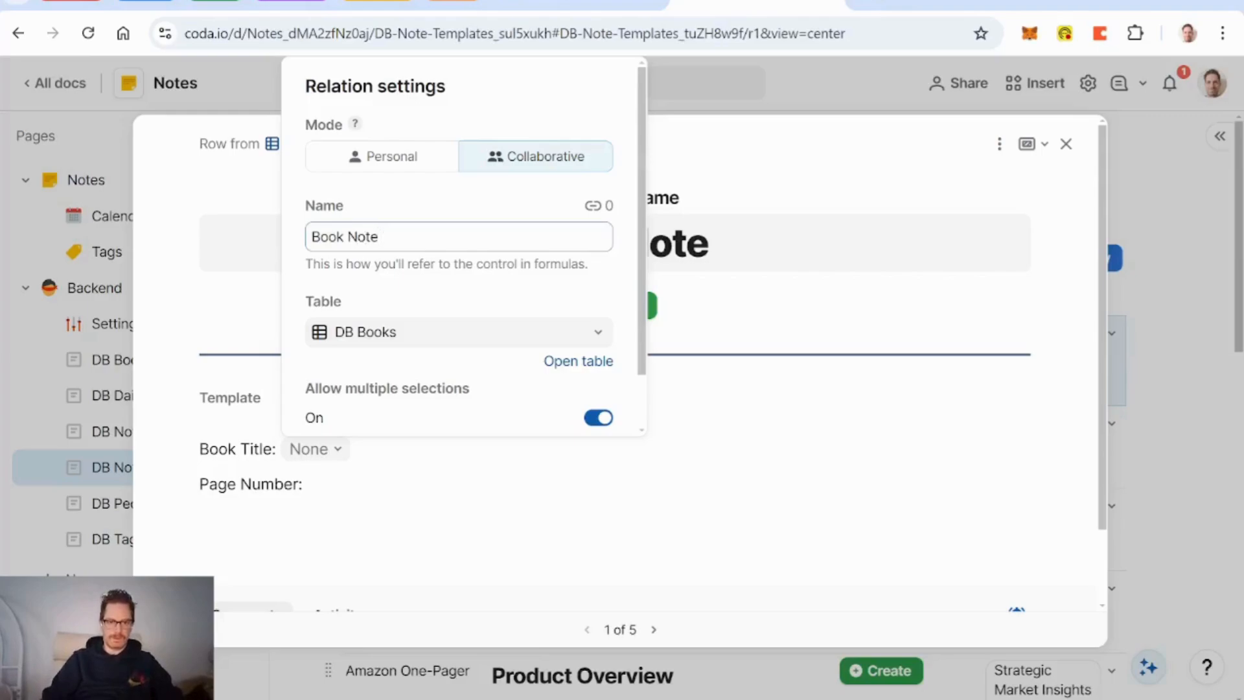
pyautogui.write('Selec')
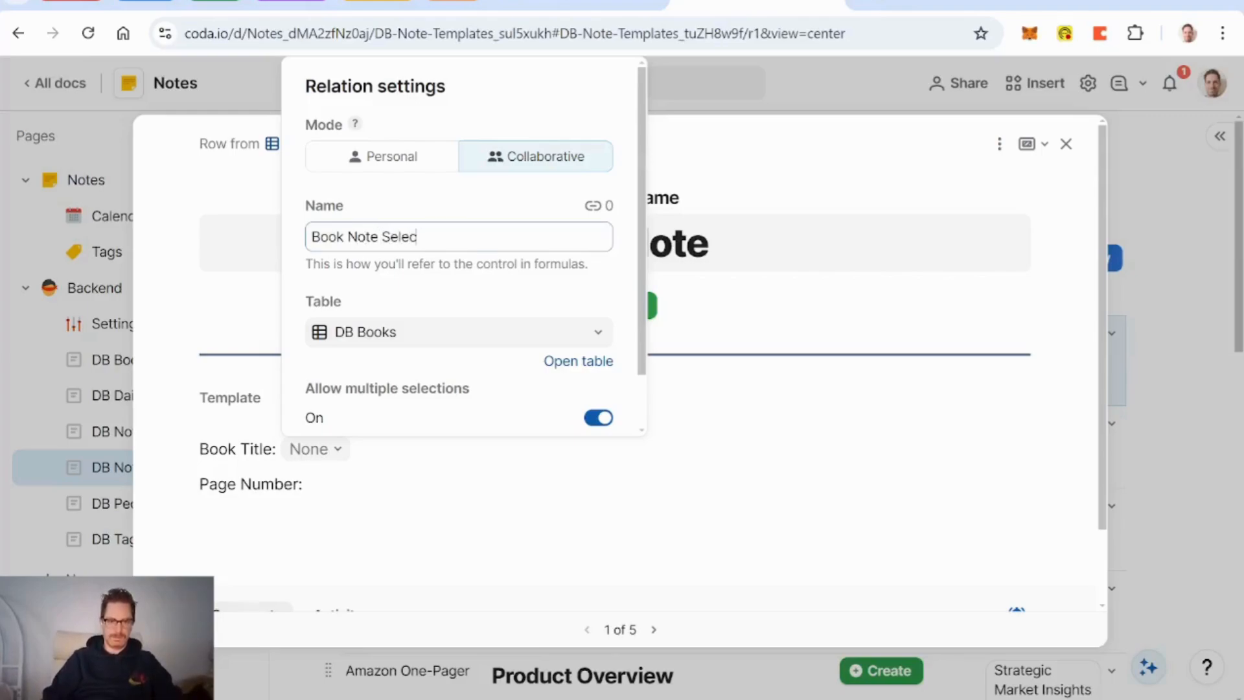
pyautogui.press('BackSpace')
pyautogui.press('BackSpace')
pyautogui.press('BackSpace')
pyautogui.press('BackSpace')
pyautogui.press('BackSpace')
pyautogui.press('BackSpace')
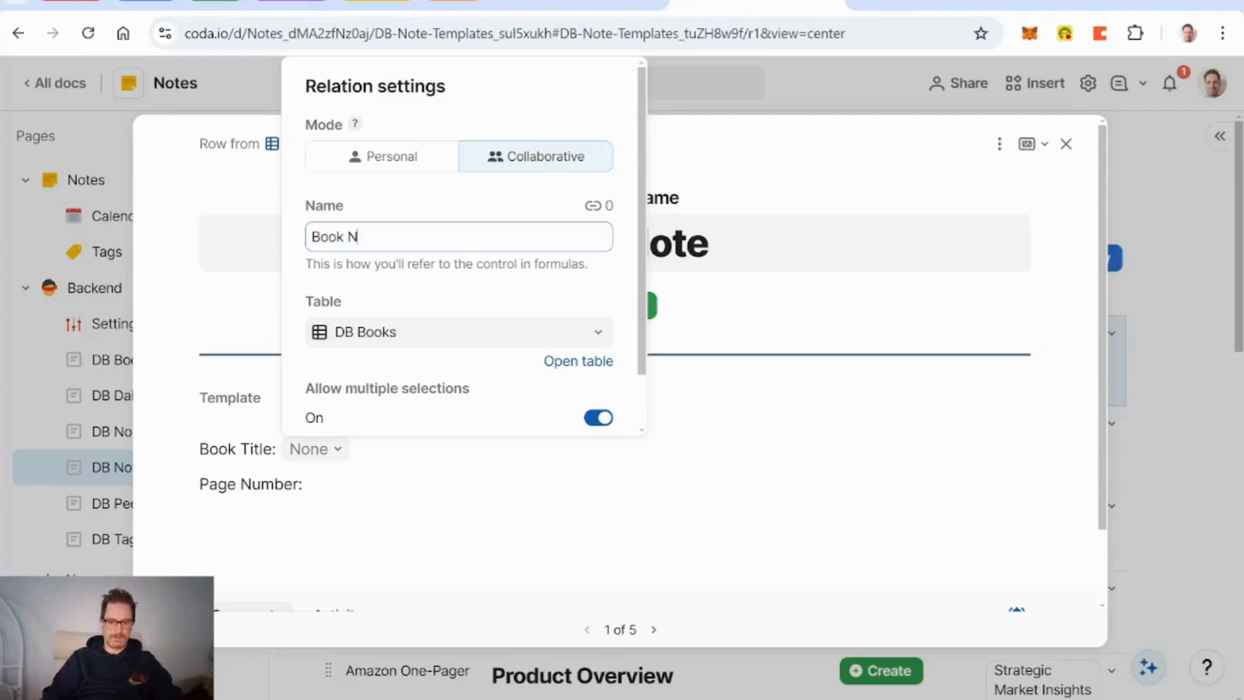
pyautogui.write('ote Template S')
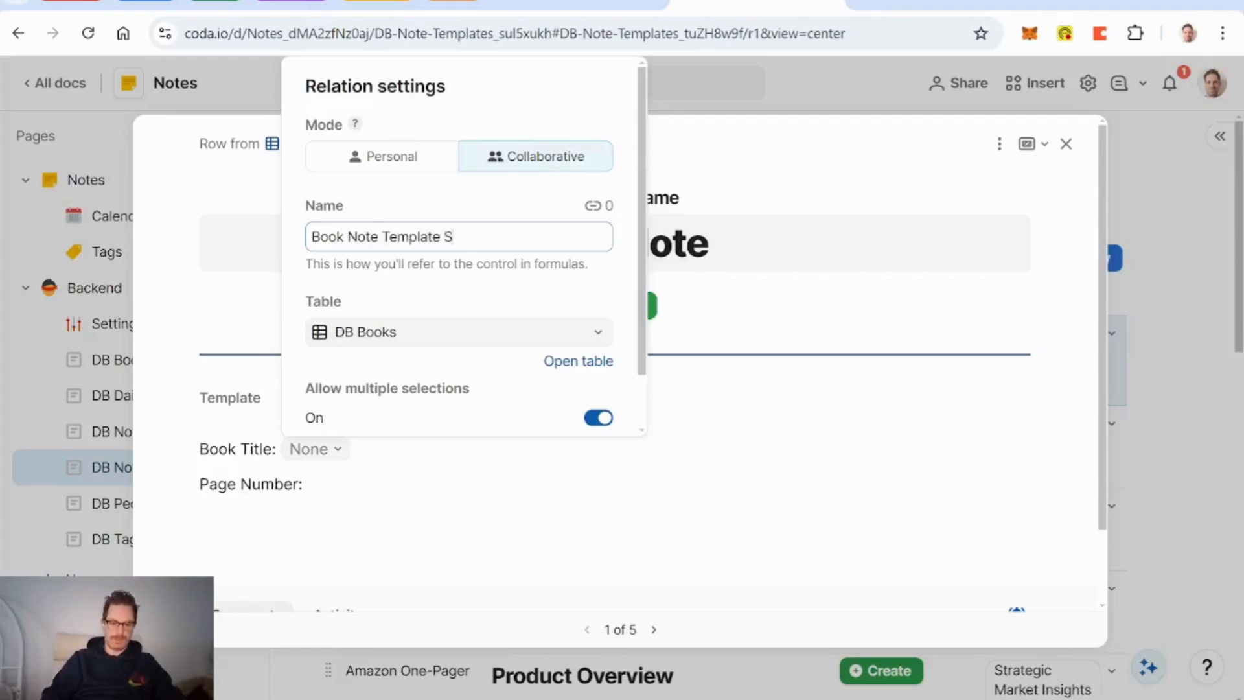
pyautogui.write('elect')
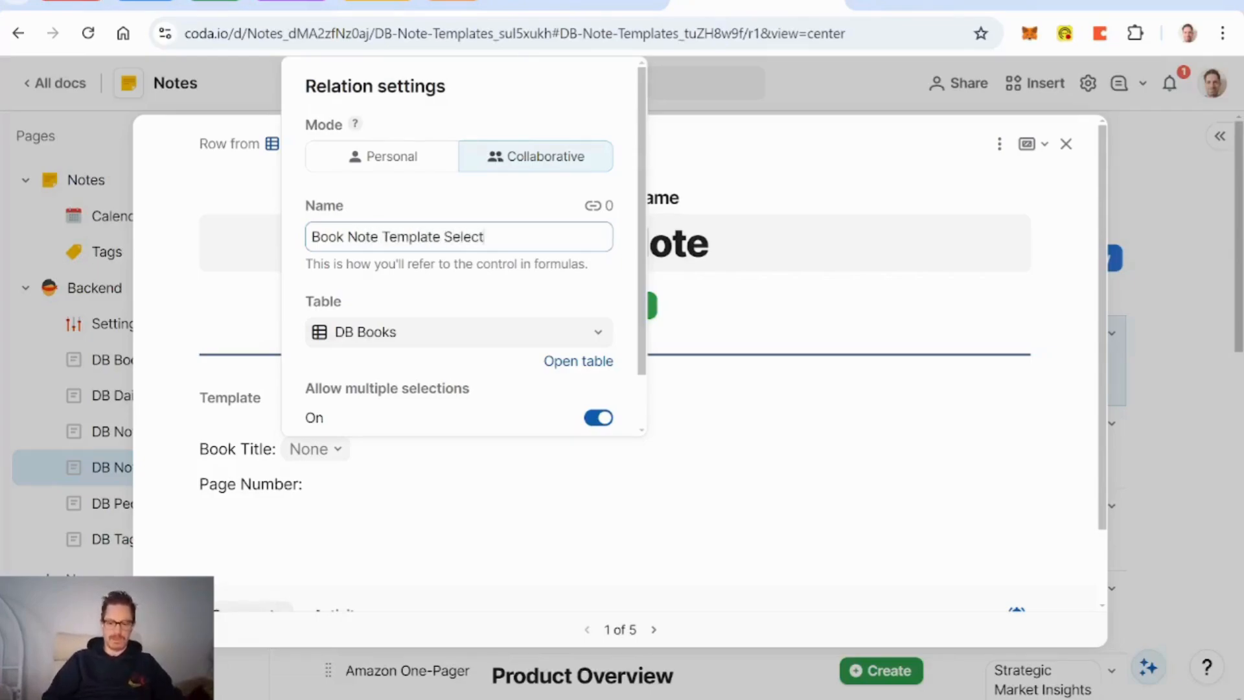
pyautogui.write('Book')
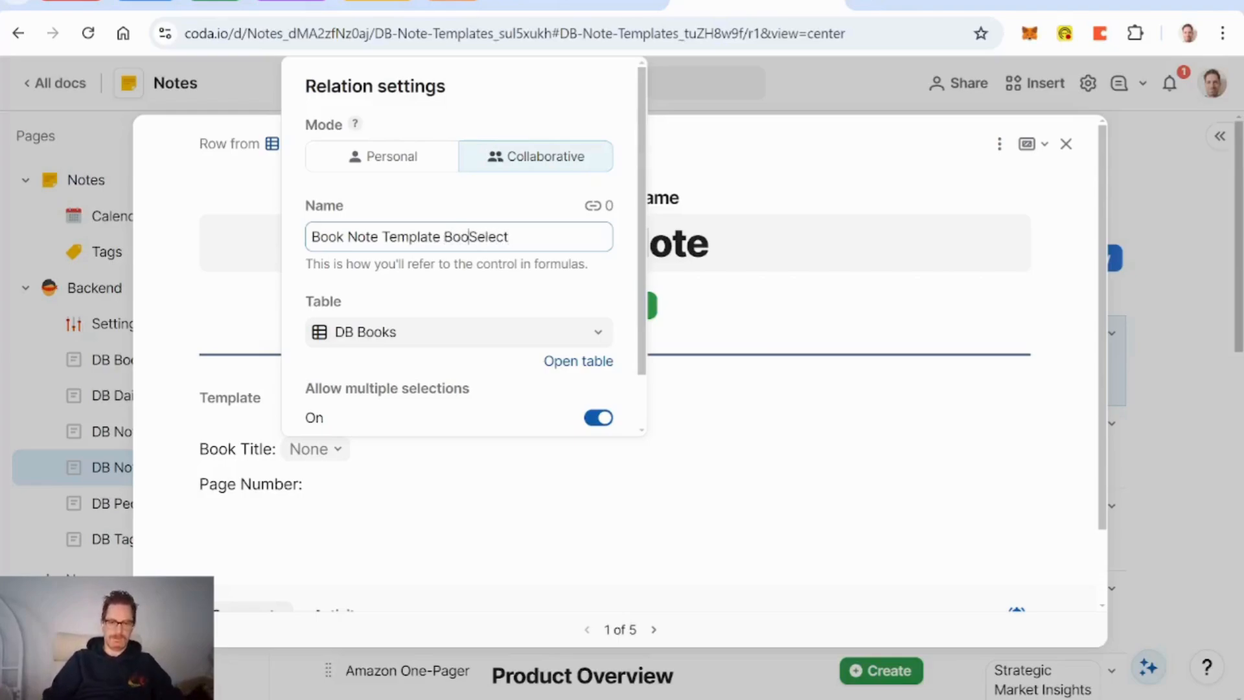
# Step: Limit the relation to a single book, sort its options ascending, and close its settings
pyautogui.scroll(-1, 443, 389)
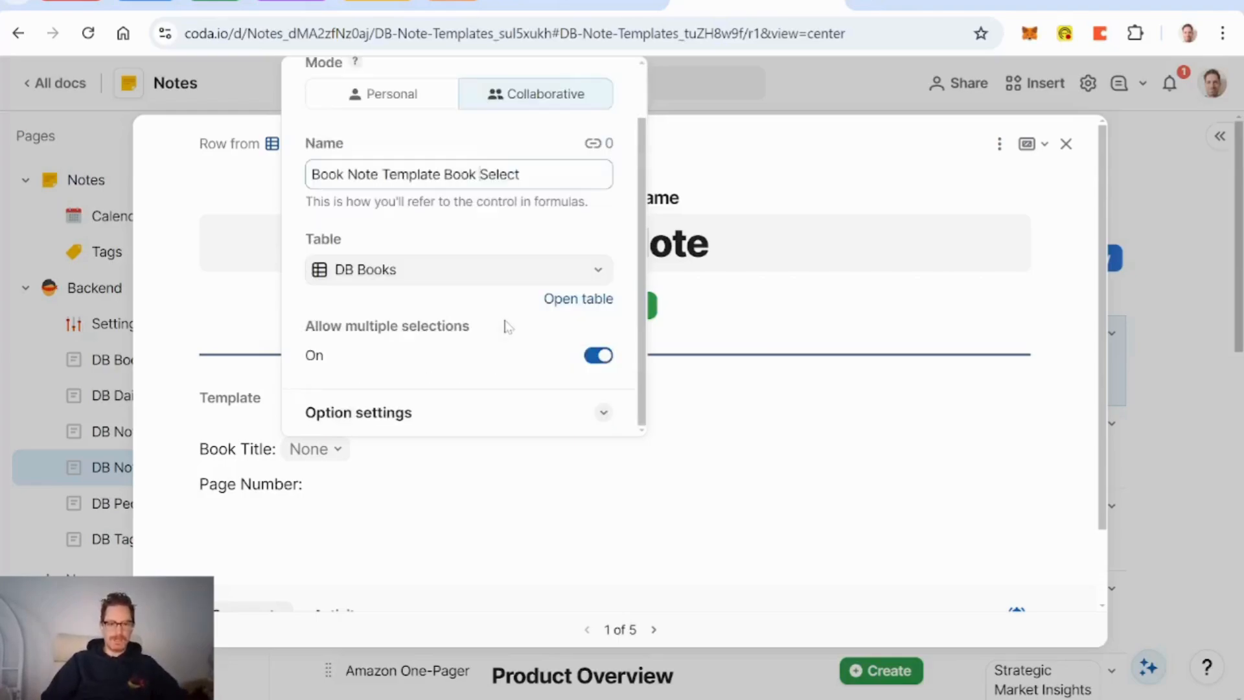
pyautogui.click(598, 356)
pyautogui.click(486, 424)
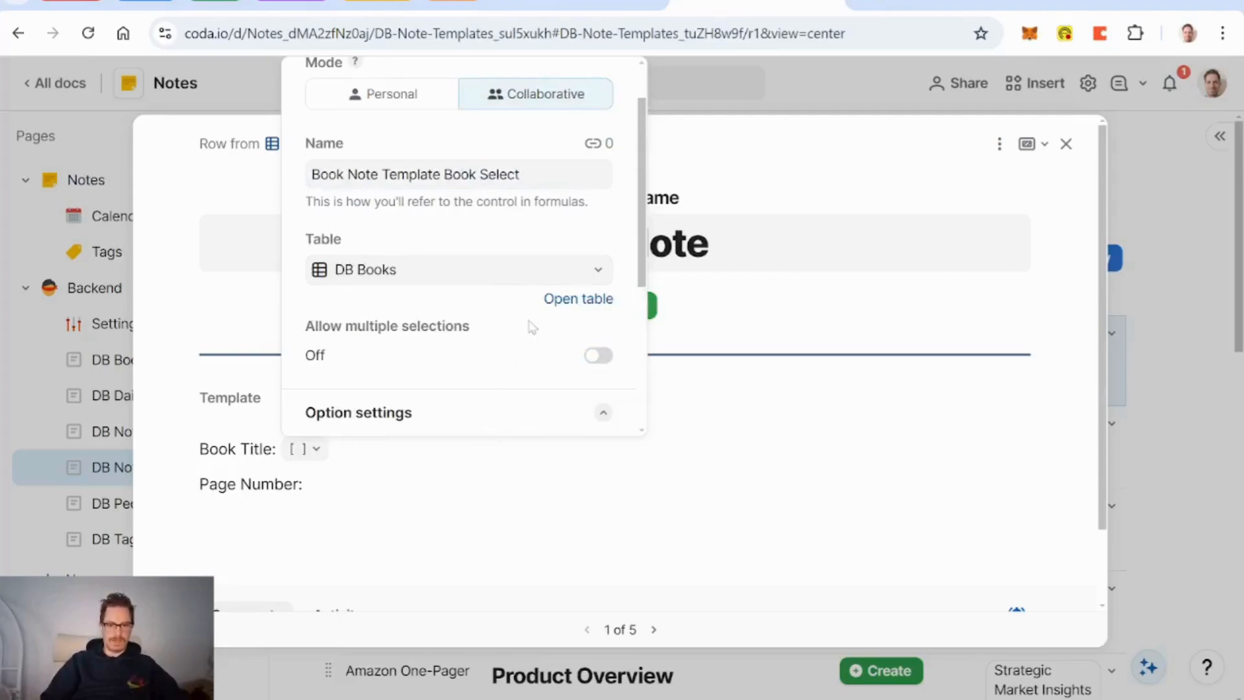
pyautogui.scroll(-4, 530, 325)
pyautogui.click(473, 230)
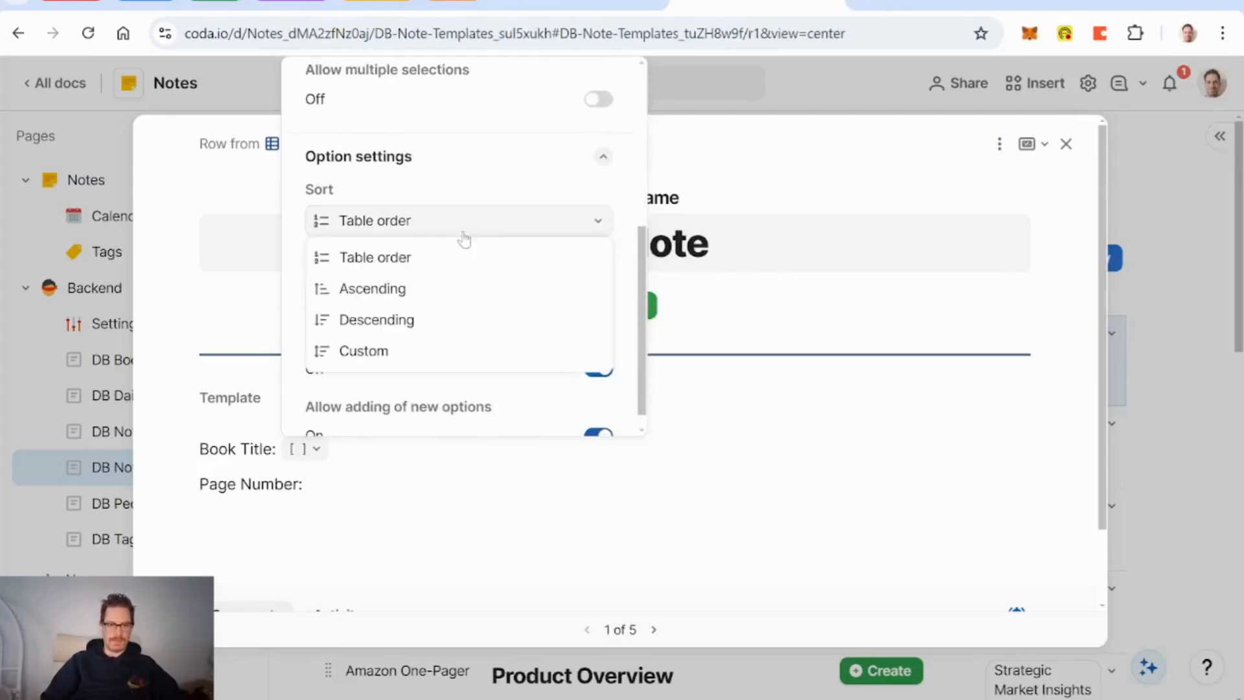
pyautogui.click(391, 289)
pyautogui.click(241, 435)
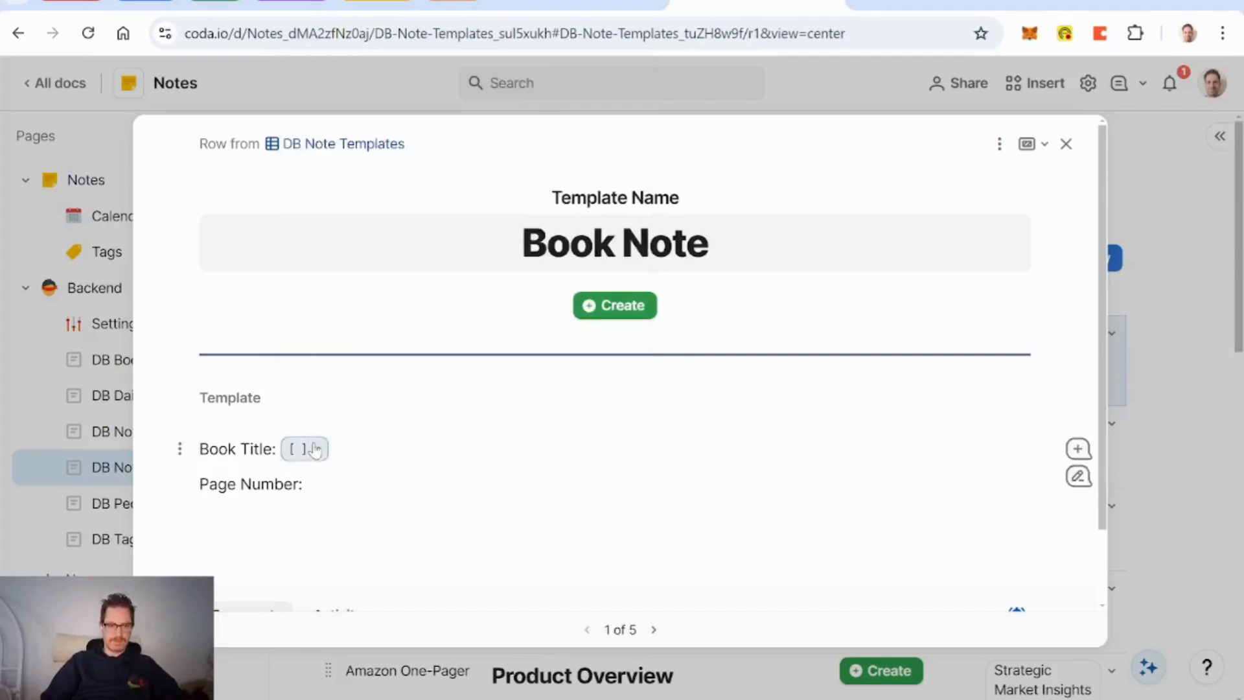
pyautogui.click(305, 448)
# Step: Pick the Self-Renewal book, then reset the Book Title choice back to blank
pyautogui.click(403, 550)
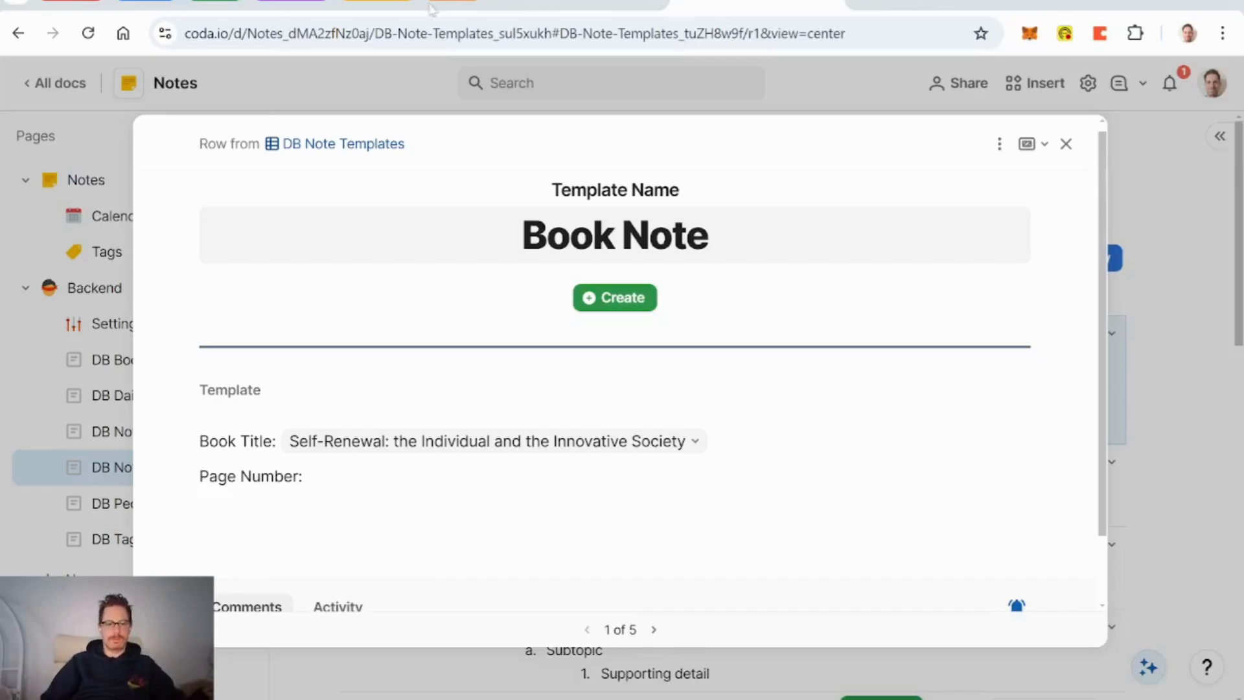
pyautogui.click(200, 511)
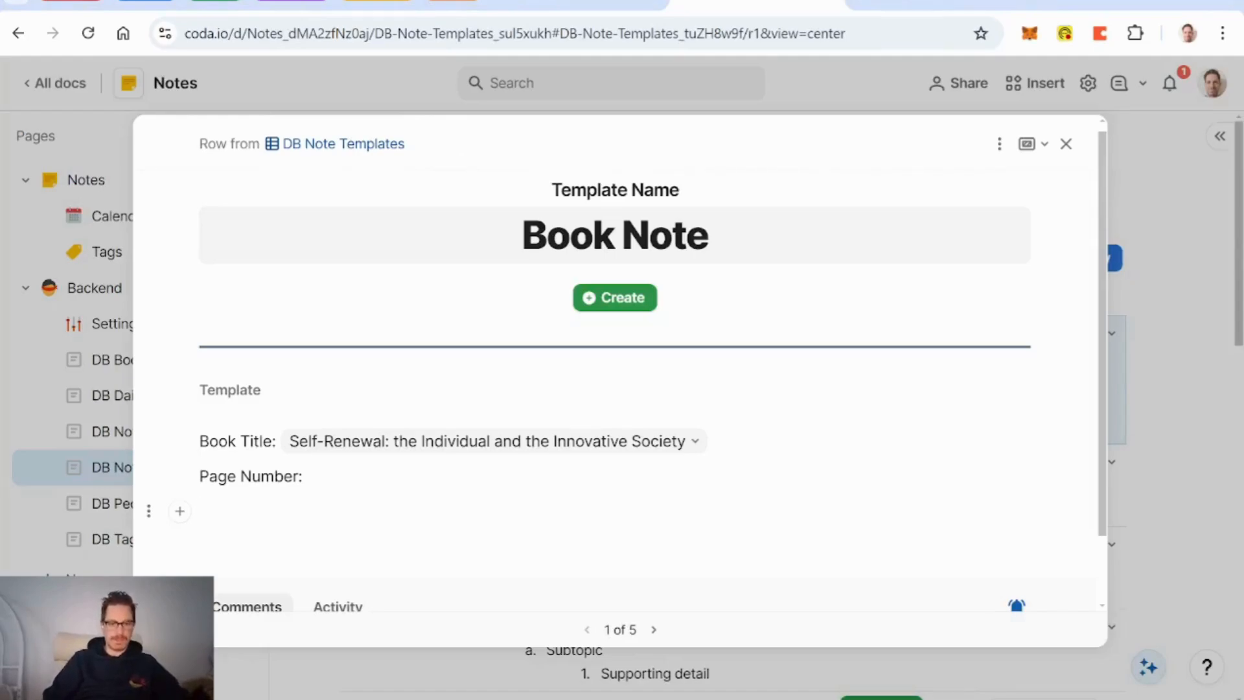
pyautogui.click(694, 448)
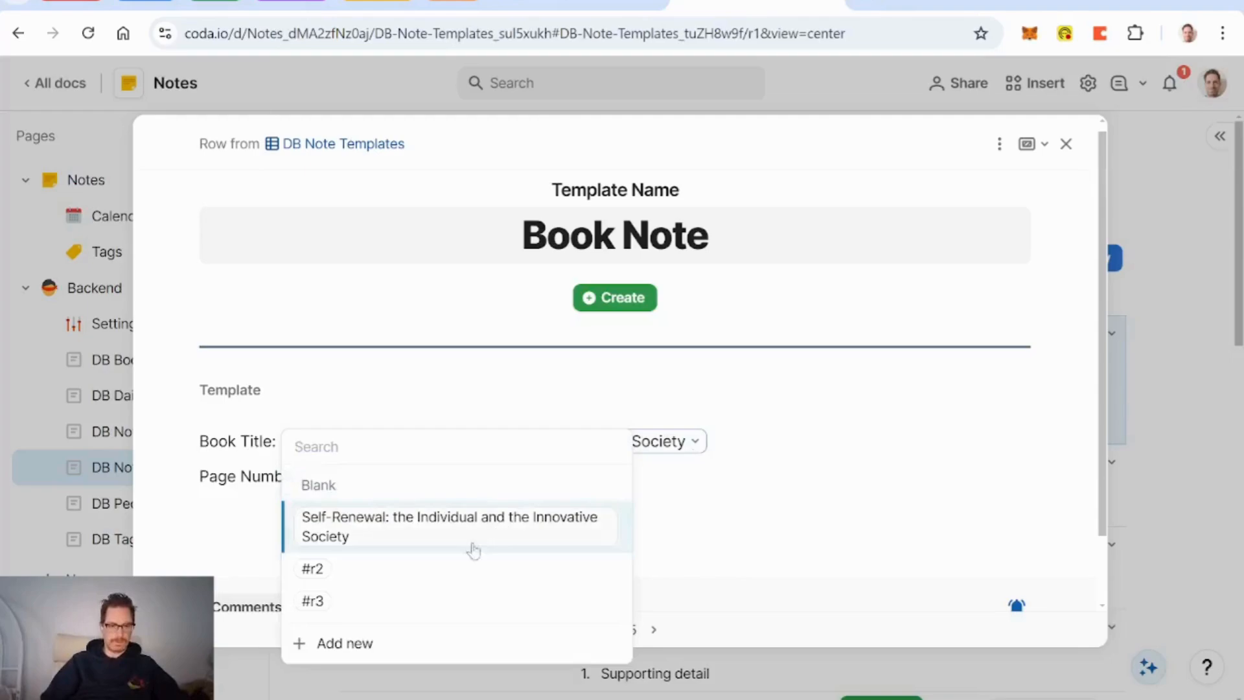
pyautogui.click(318, 484)
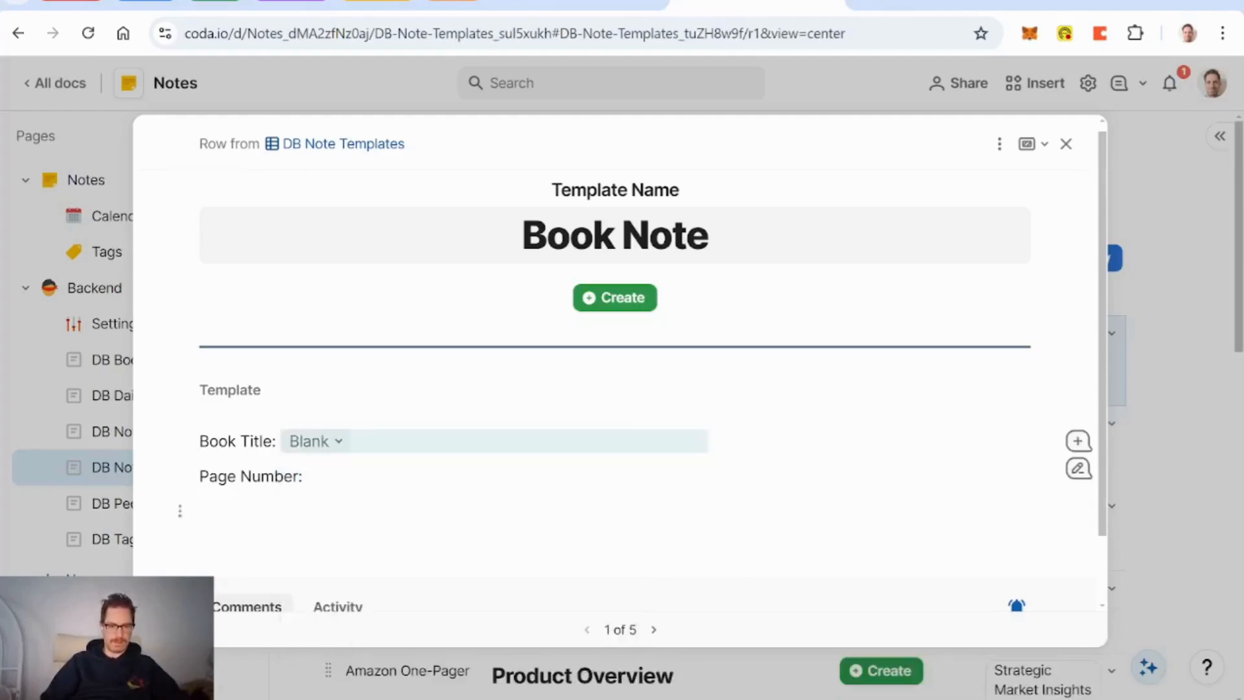
# Step: Add '---' dividers below Page Number and above the Book Title line
pyautogui.write('---')
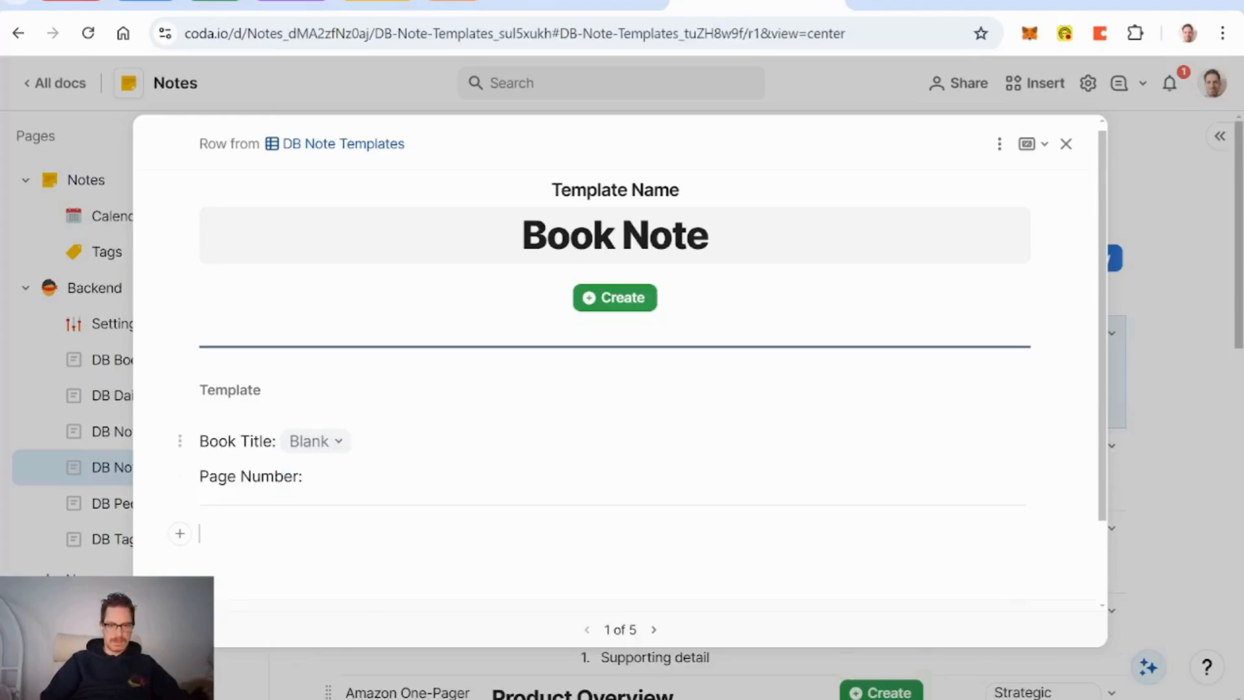
pyautogui.click(201, 441)
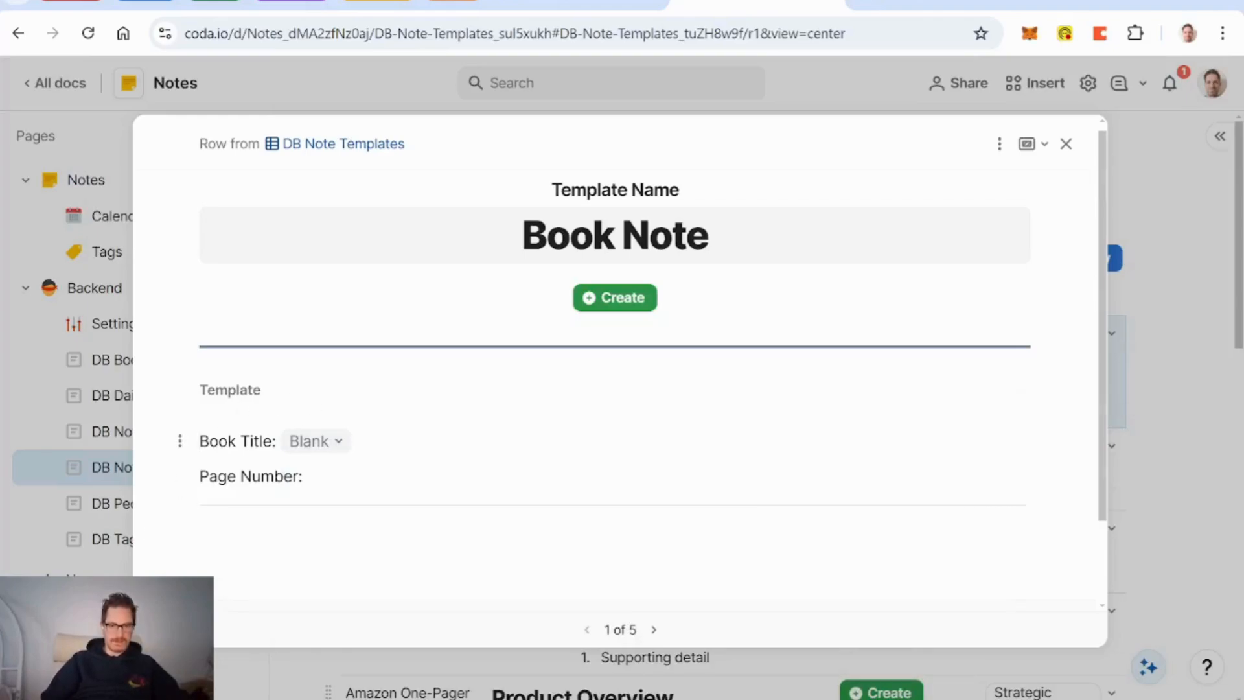
pyautogui.press('Return')
pyautogui.write('---')
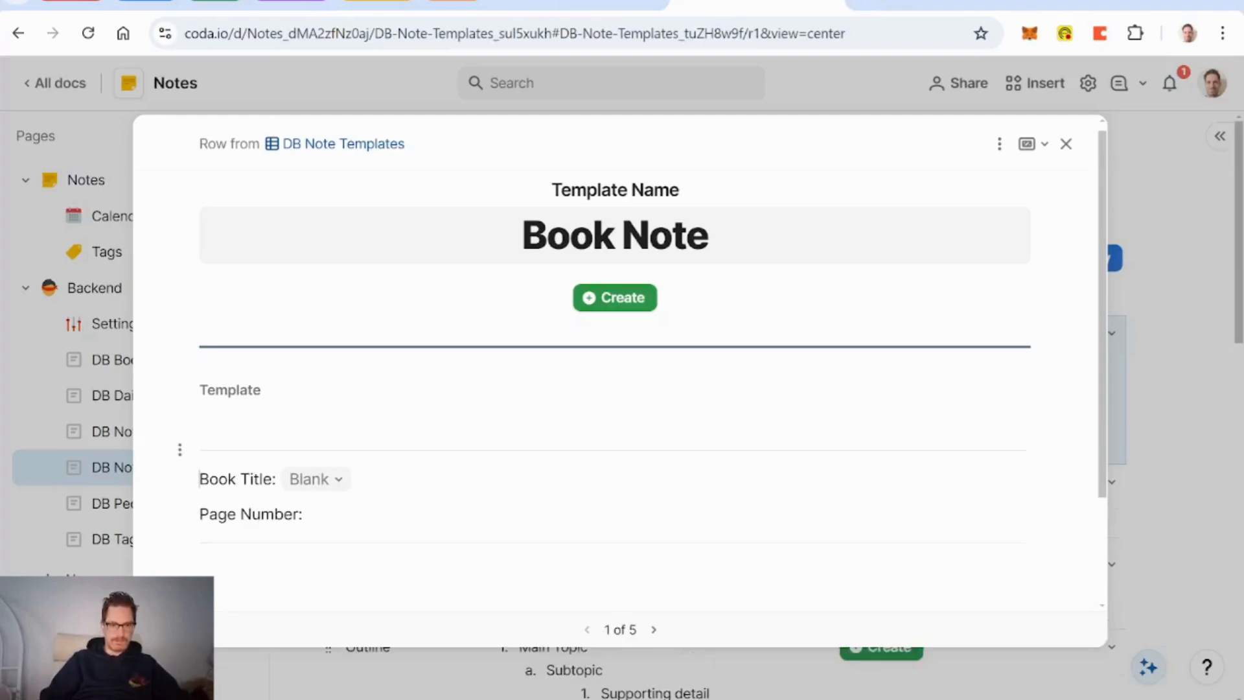
pyautogui.scroll(-1, 560, 378)
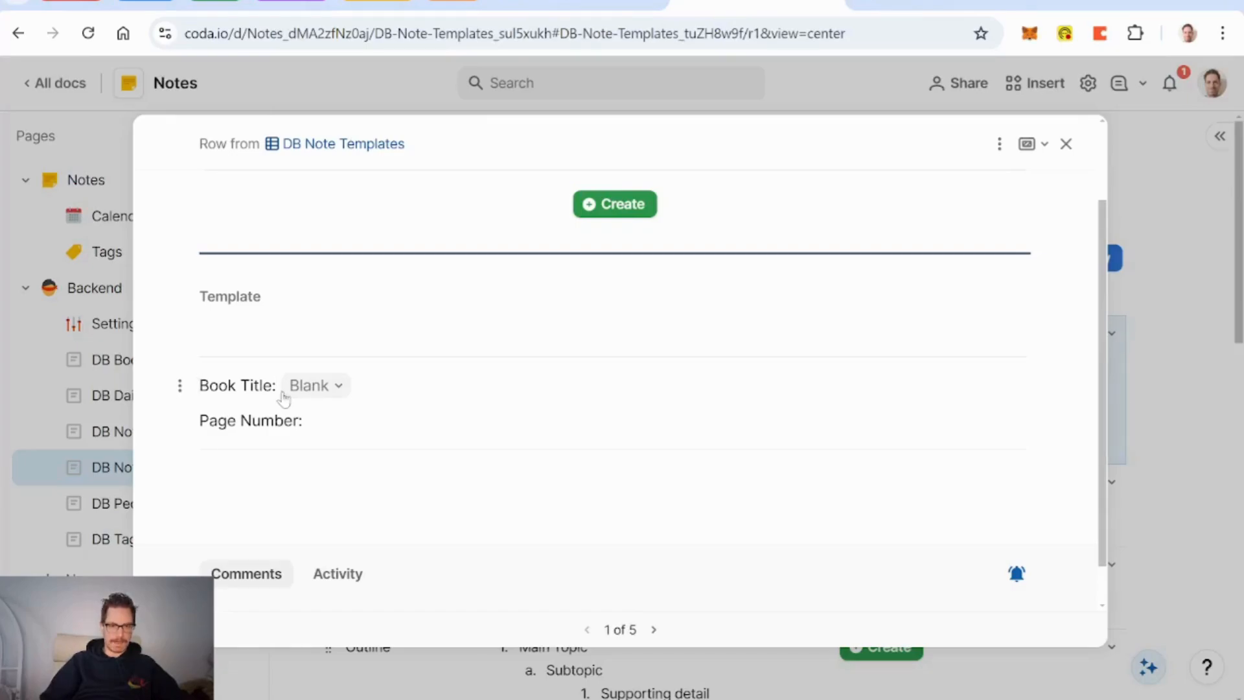
# Step: Relabel 'Book Title:' as 'Book:', close the template, and return to the Notes page
pyautogui.press('BackSpace')
pyautogui.press('BackSpace')
pyautogui.press('BackSpace')
pyautogui.press('BackSpace')
pyautogui.press('BackSpace')
pyautogui.press('BackSpace')
pyautogui.press('BackSpace')
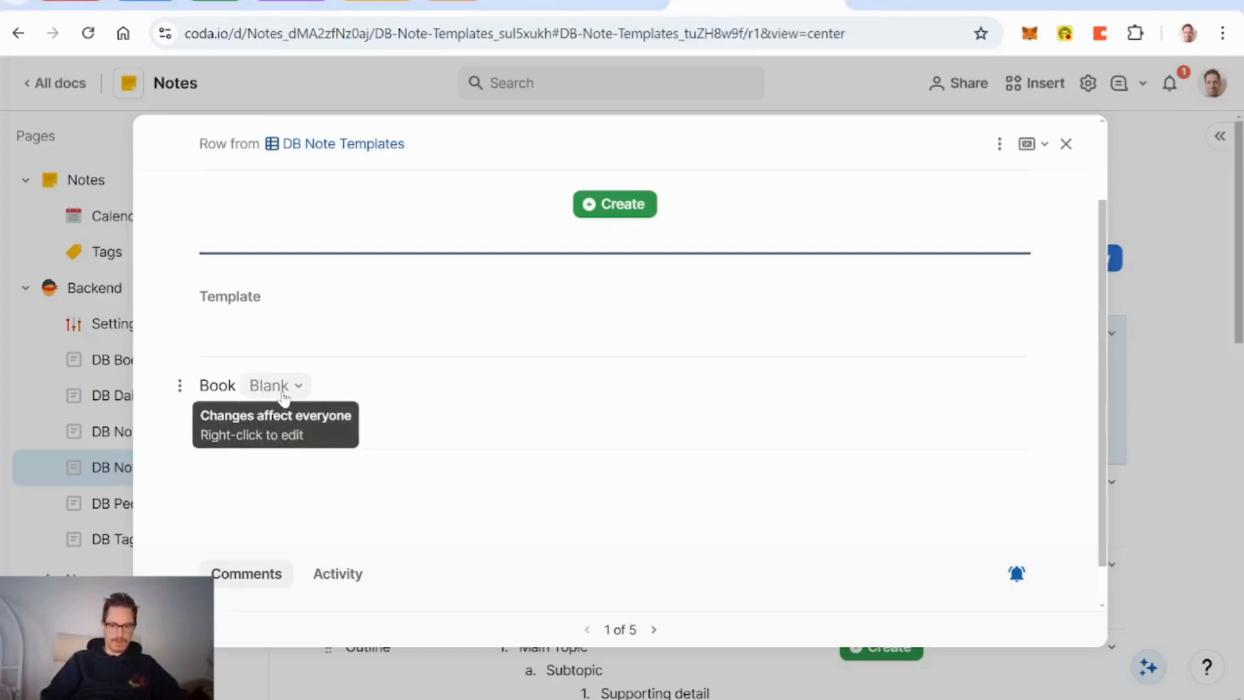
pyautogui.write(':')
pyautogui.press('End')
pyautogui.write('(')
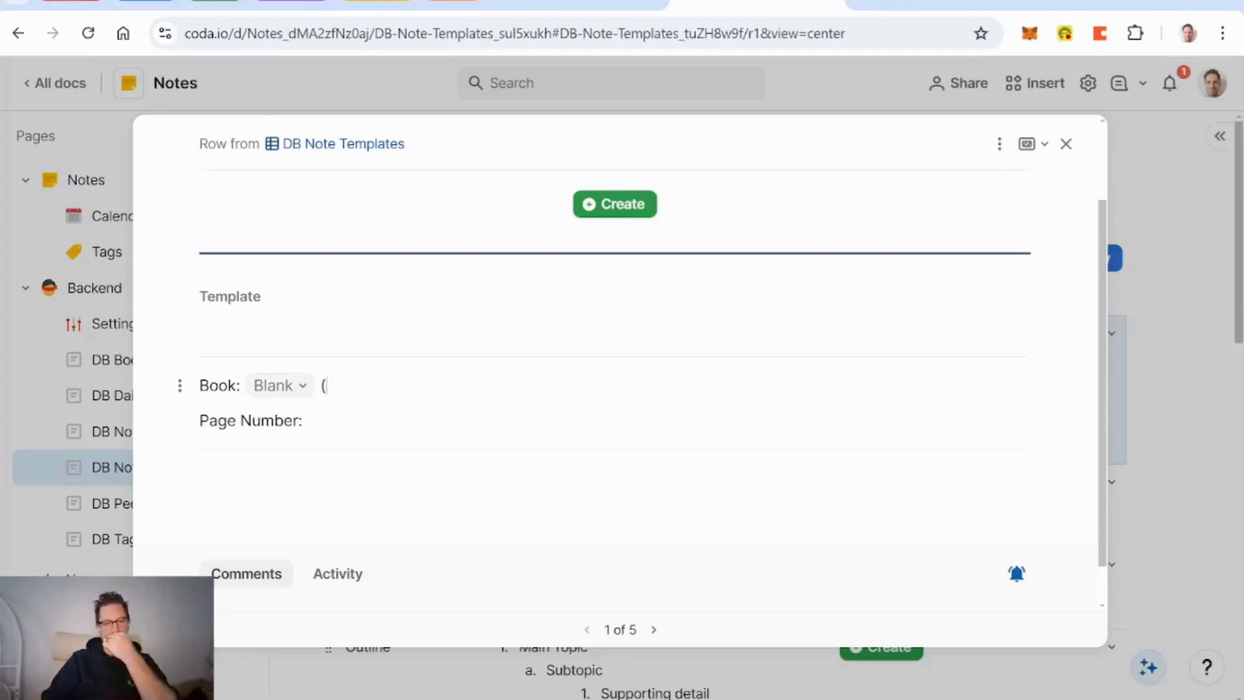
pyautogui.press('BackSpace')
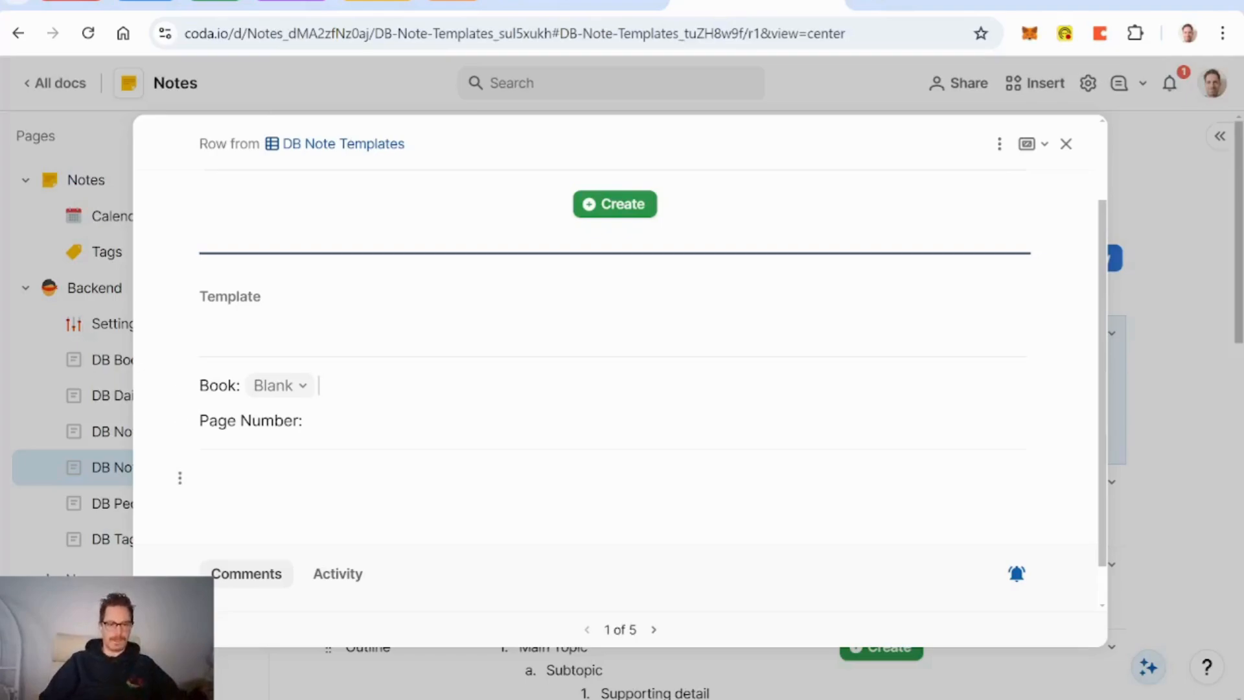
pyautogui.scroll(2, 615, 388)
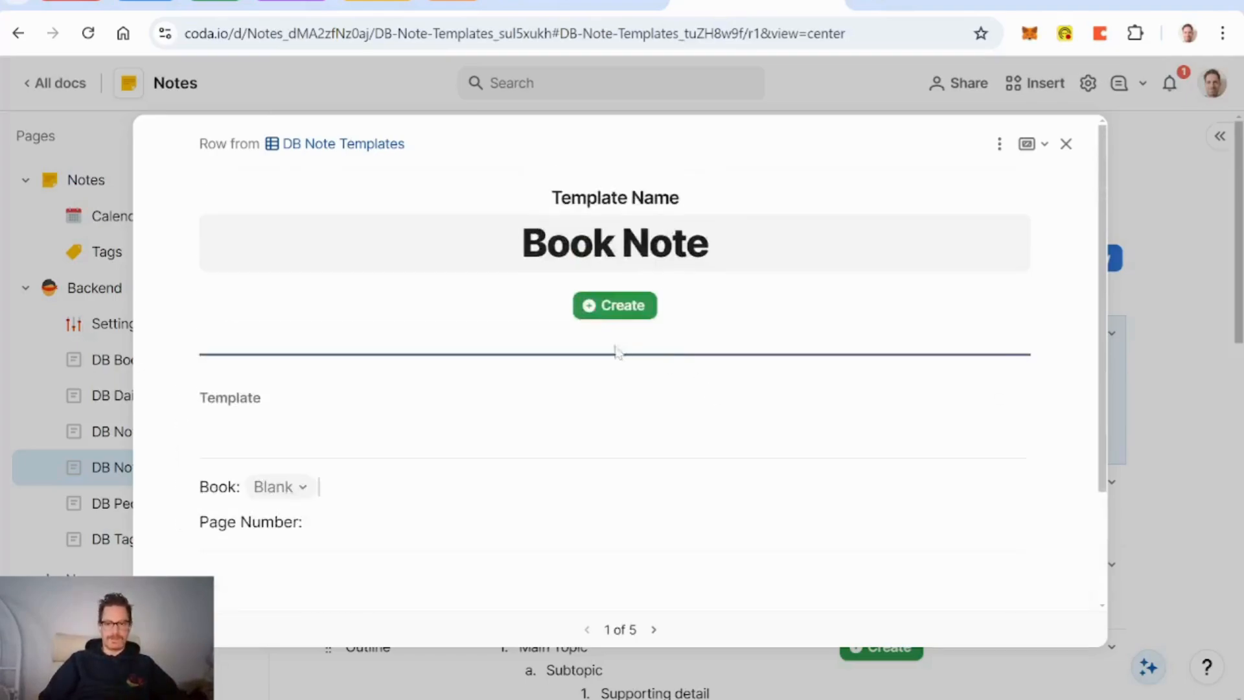
pyautogui.click(1066, 144)
pyautogui.click(87, 181)
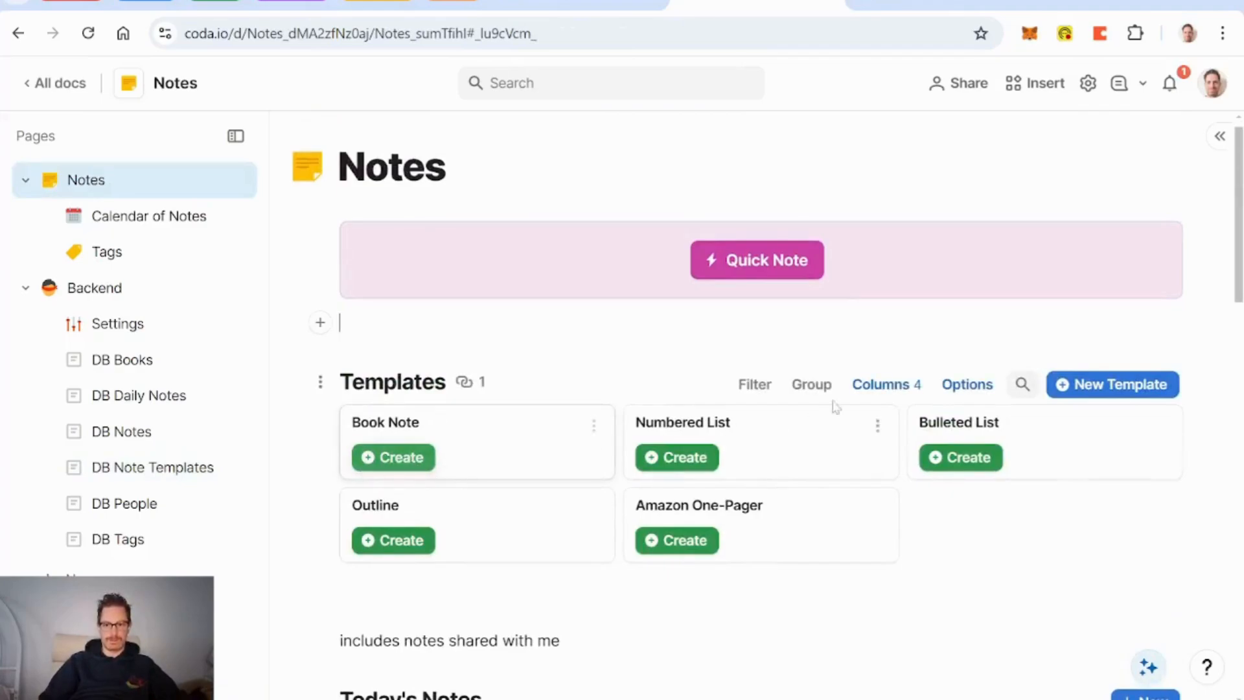
# Step: Sort the Templates cards ascending by Template Name and close the card options
pyautogui.click(966, 384)
pyautogui.click(1055, 446)
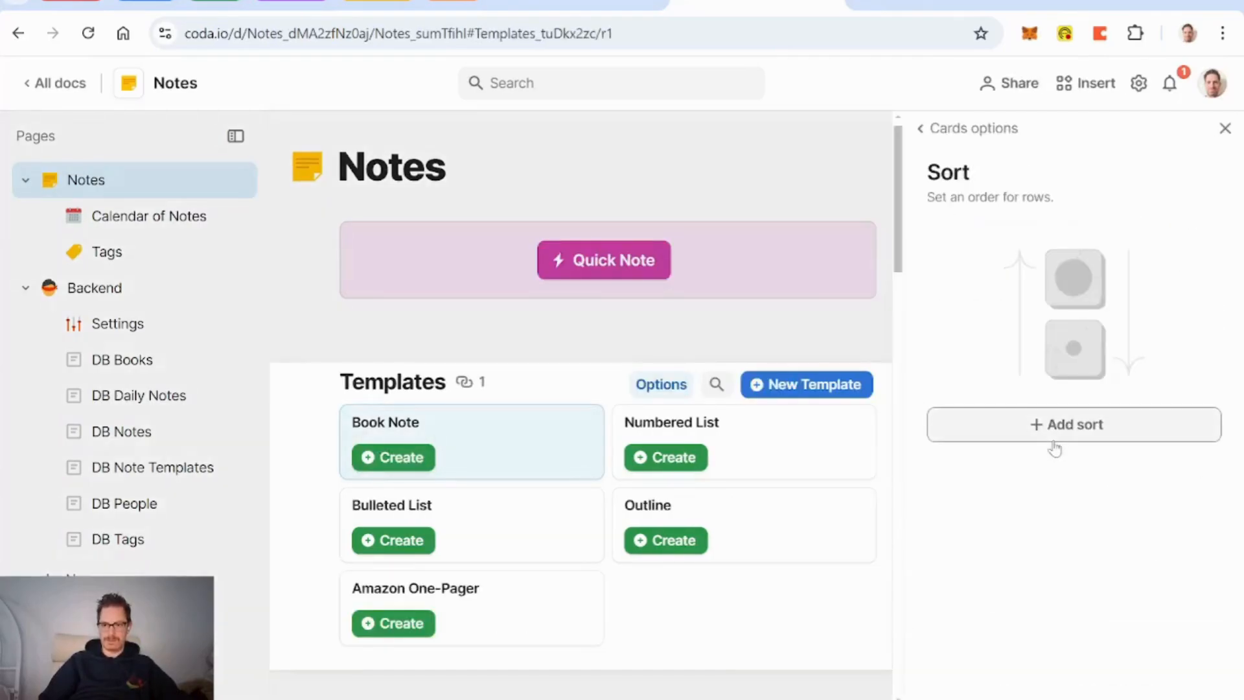
pyautogui.click(1079, 438)
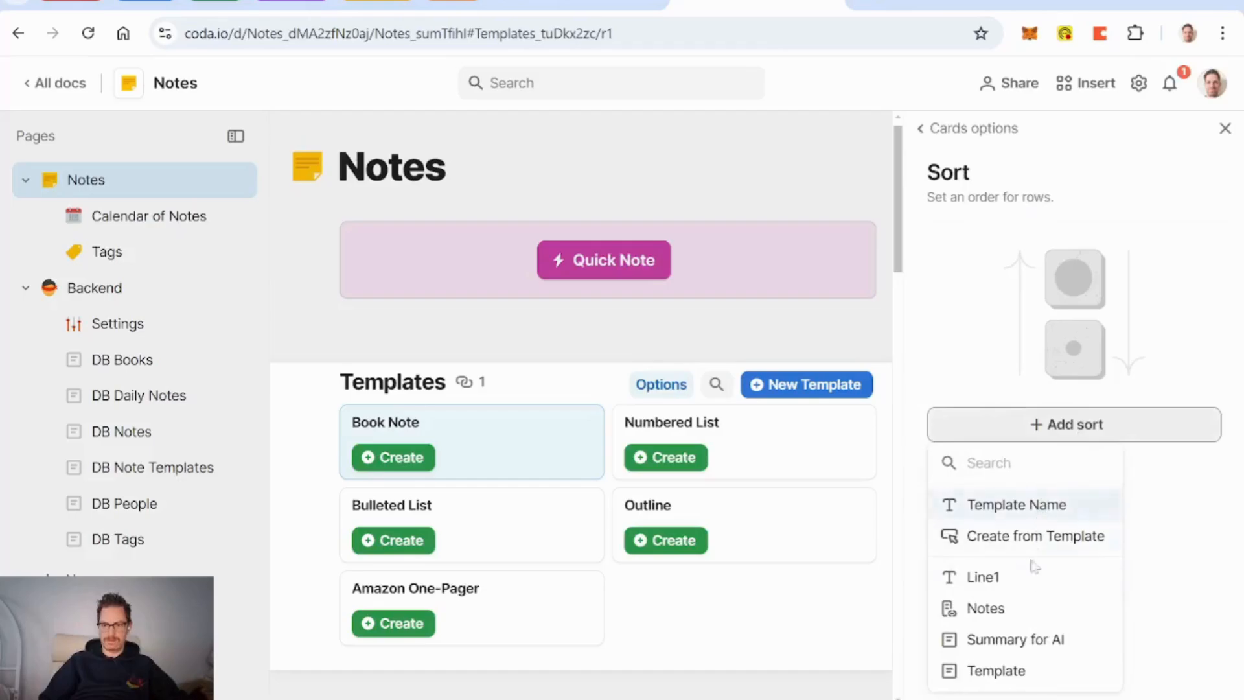
pyautogui.click(1010, 504)
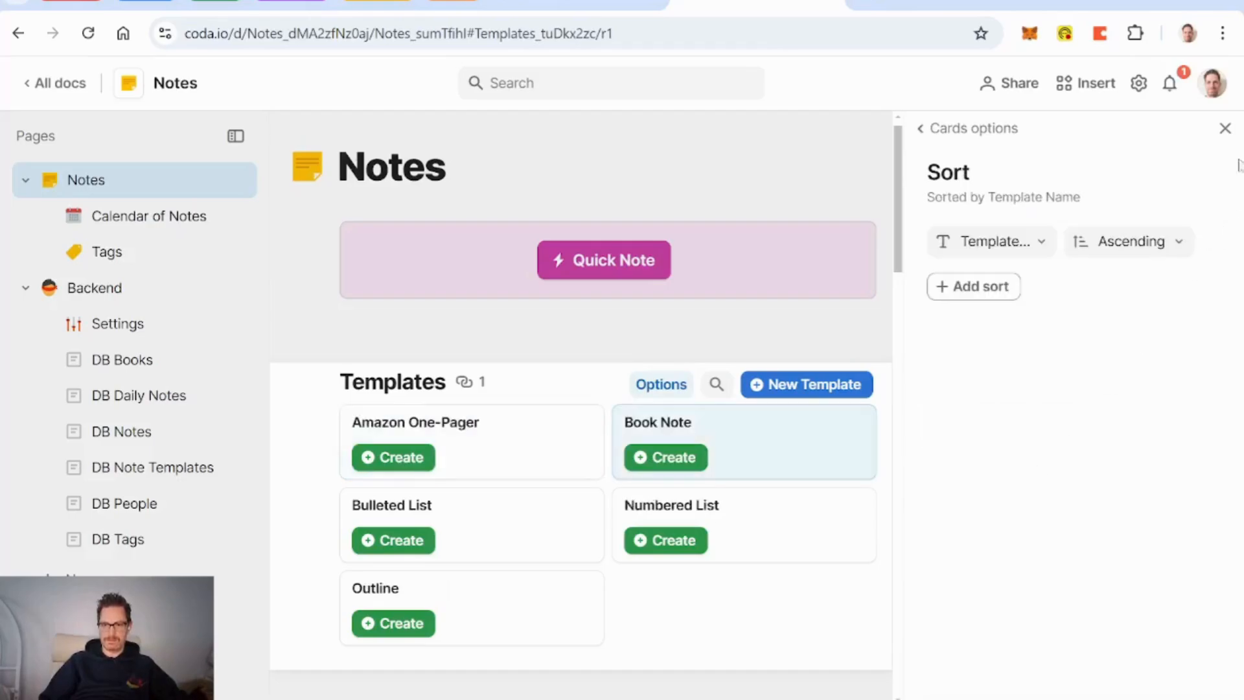
pyautogui.click(1224, 128)
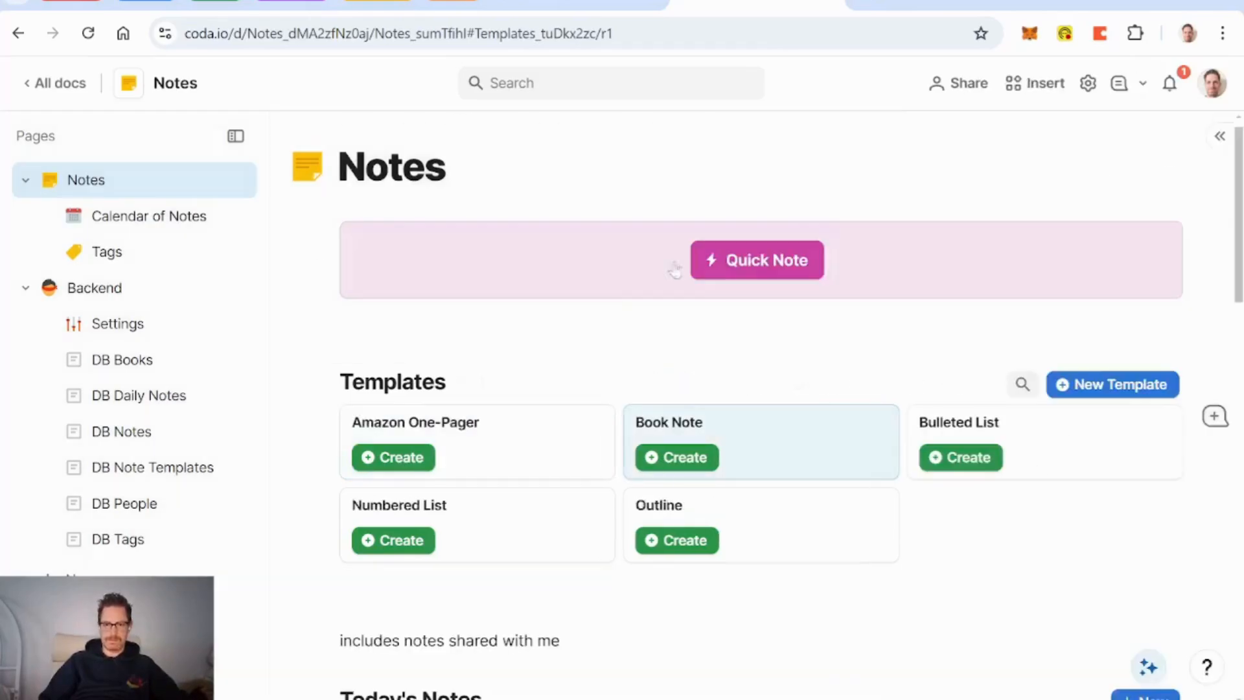
# Step: Create a Book Note for Self-Renewal at page 8 and paste the quote into it
pyautogui.click(706, 462)
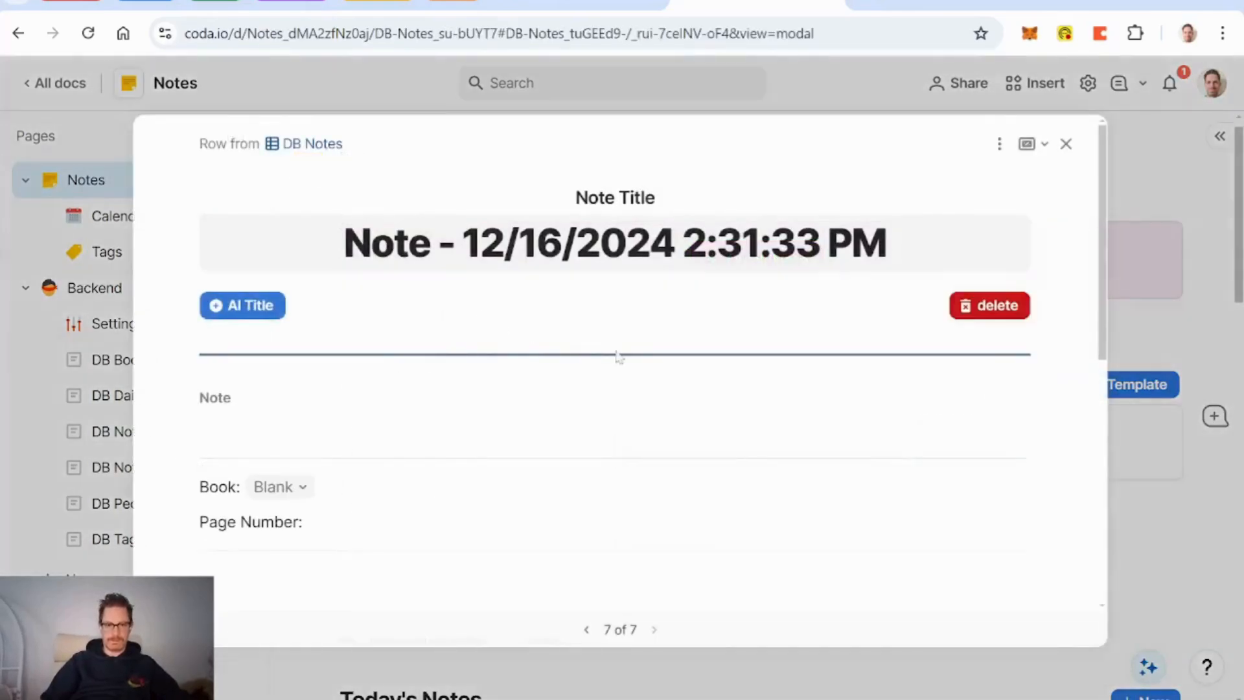
pyautogui.click(303, 491)
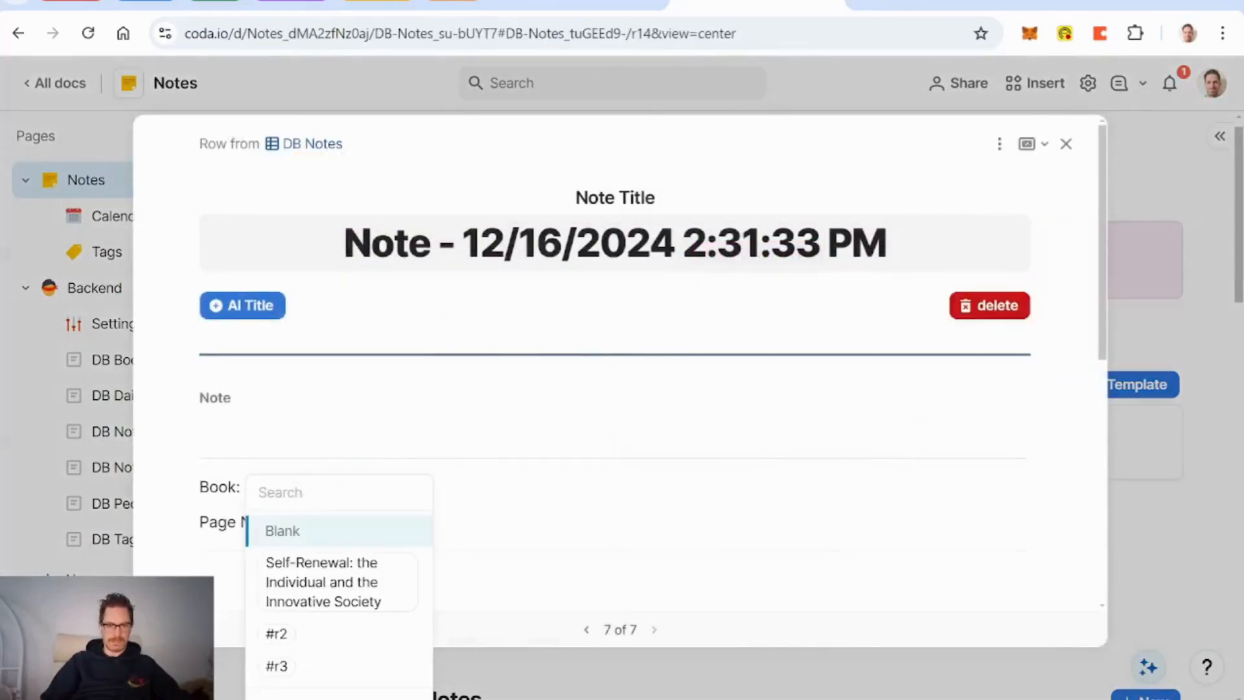
pyautogui.click(337, 579)
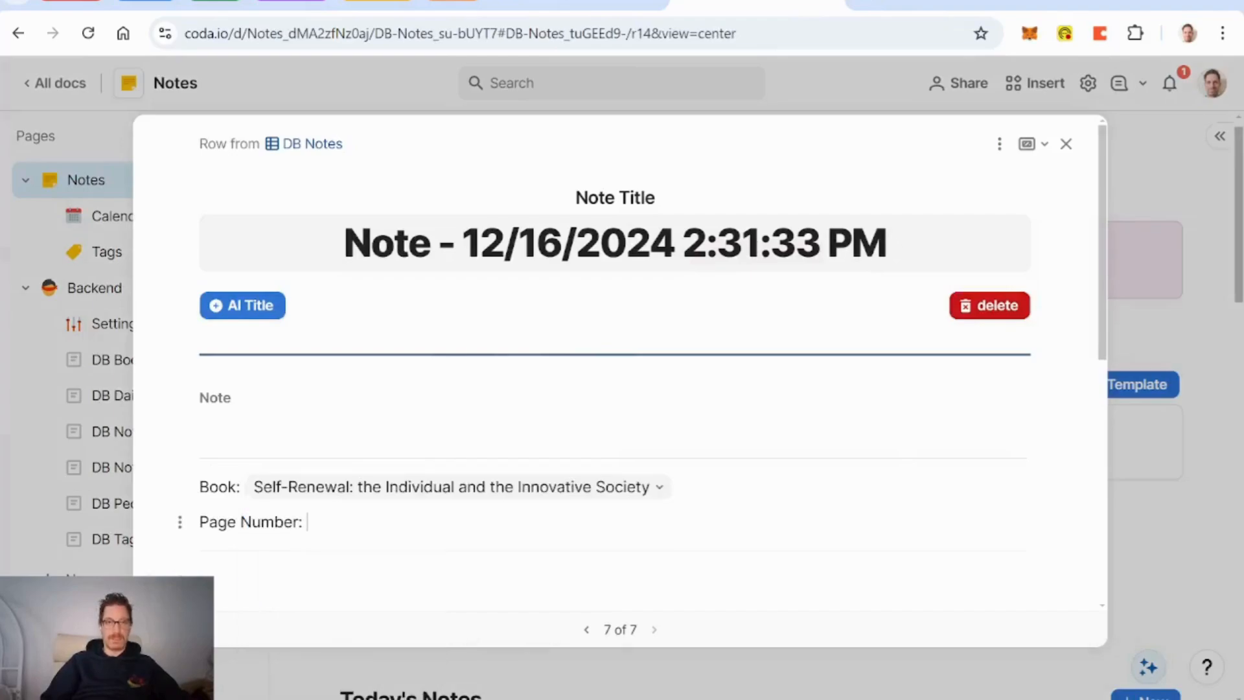
pyautogui.write('8')
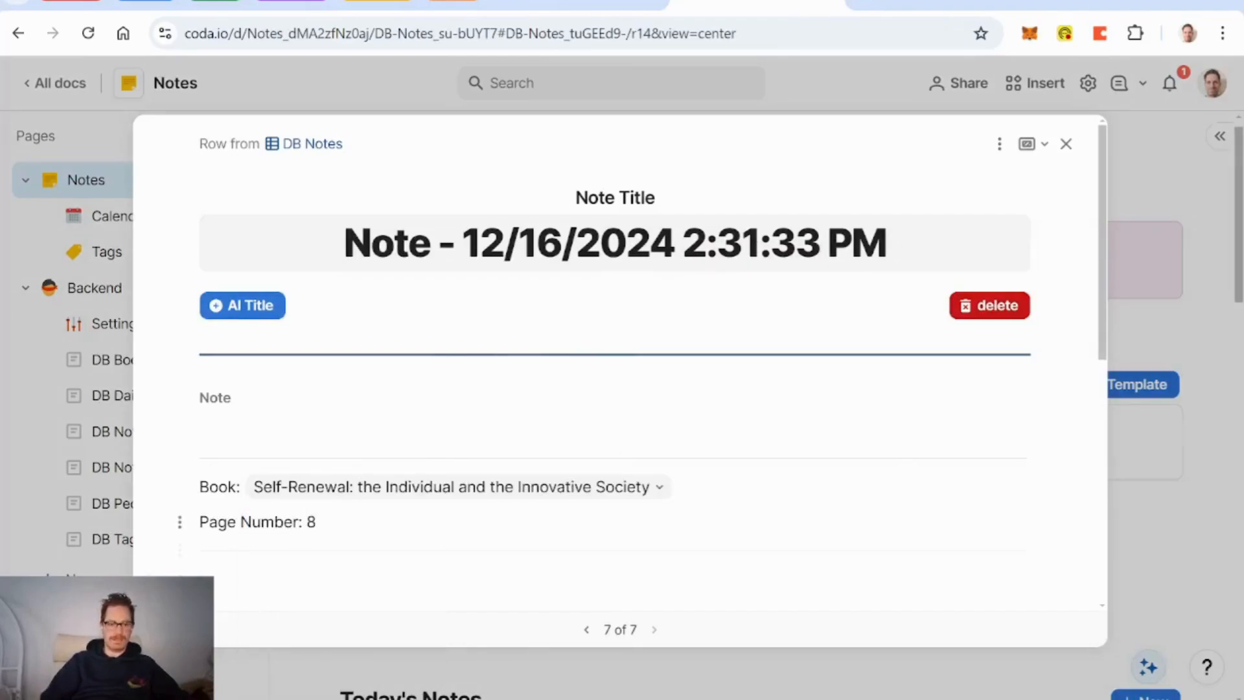
pyautogui.press('Return')
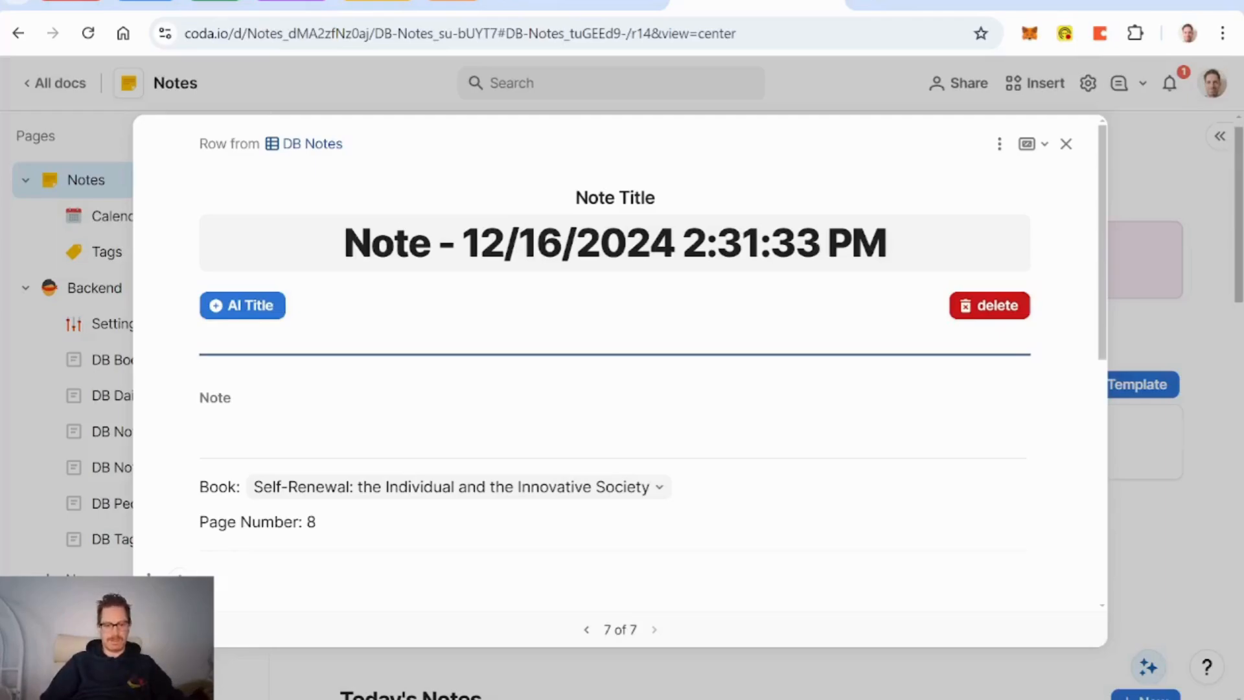
pyautogui.write("The people interested in adult education have struggled heroically to increase the opportunities for self-development, and they have succeeded marvelously. Now they had better turn to the thing that is really blocking self-development - the individual's own intricately designed, self-constructed prison, or to put it another way, the individual's incapacity for self- renewal")
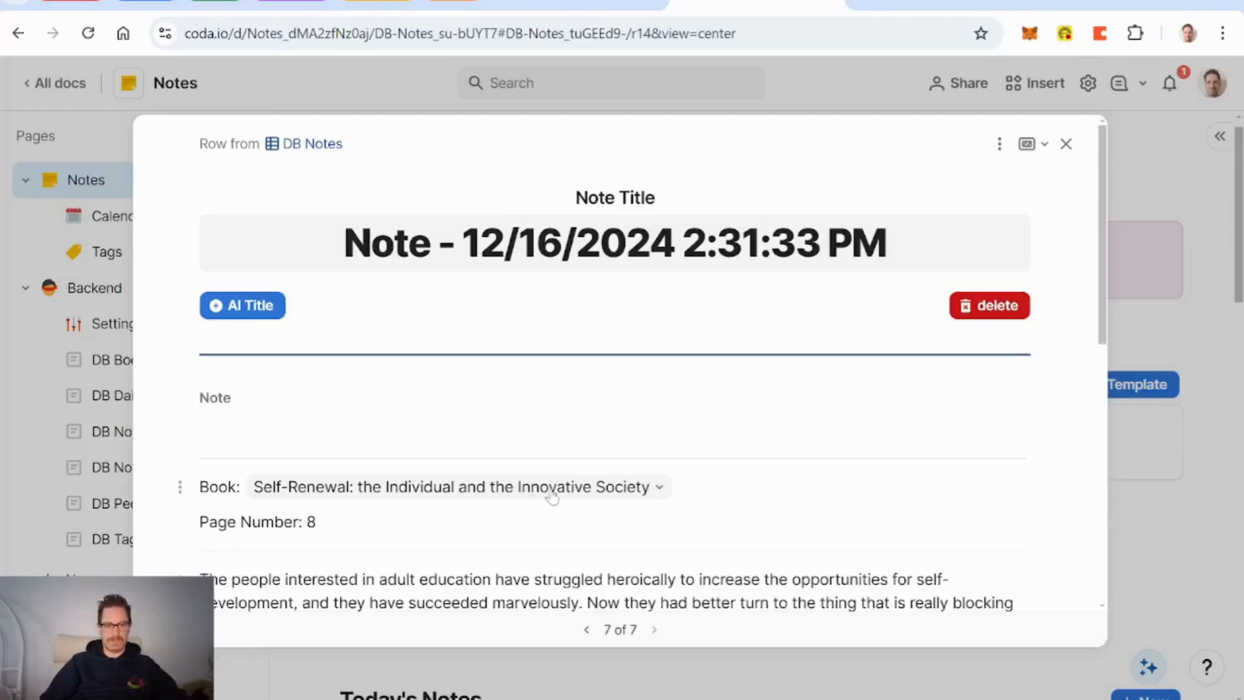
# Step: Fix the quote's hyphenation to read 'self-development' and 'self-renewal'
pyautogui.scroll(-3, 550, 495)
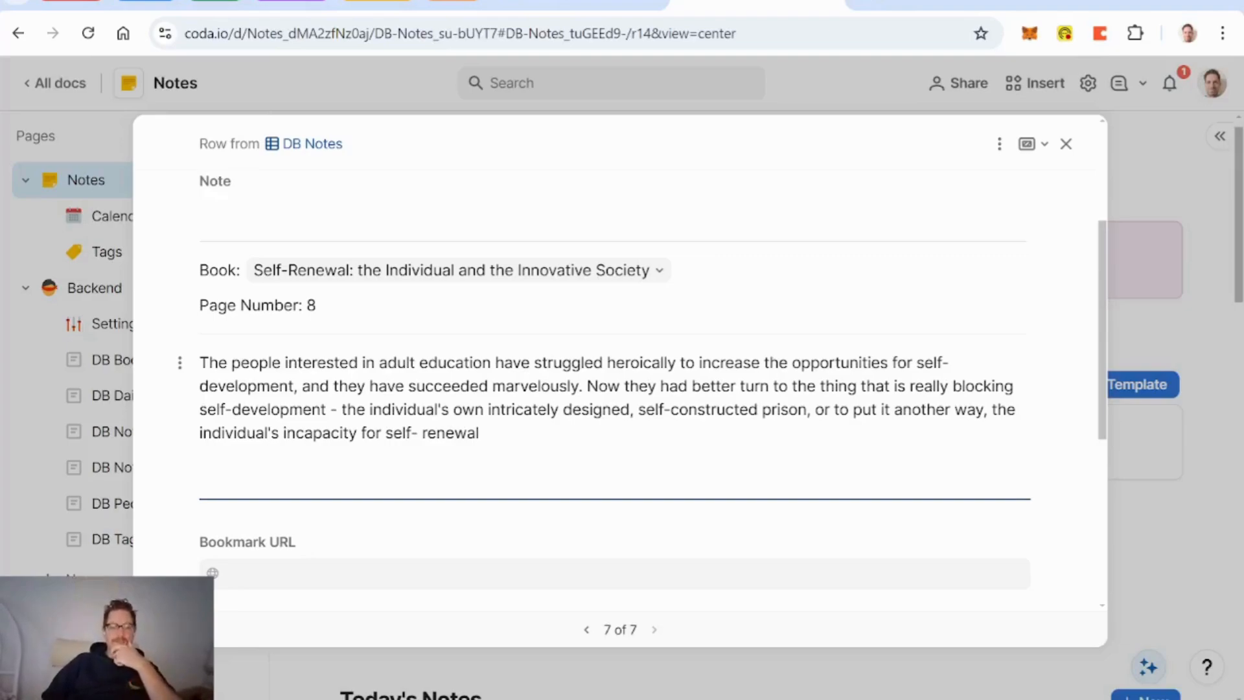
pyautogui.press('Tab')
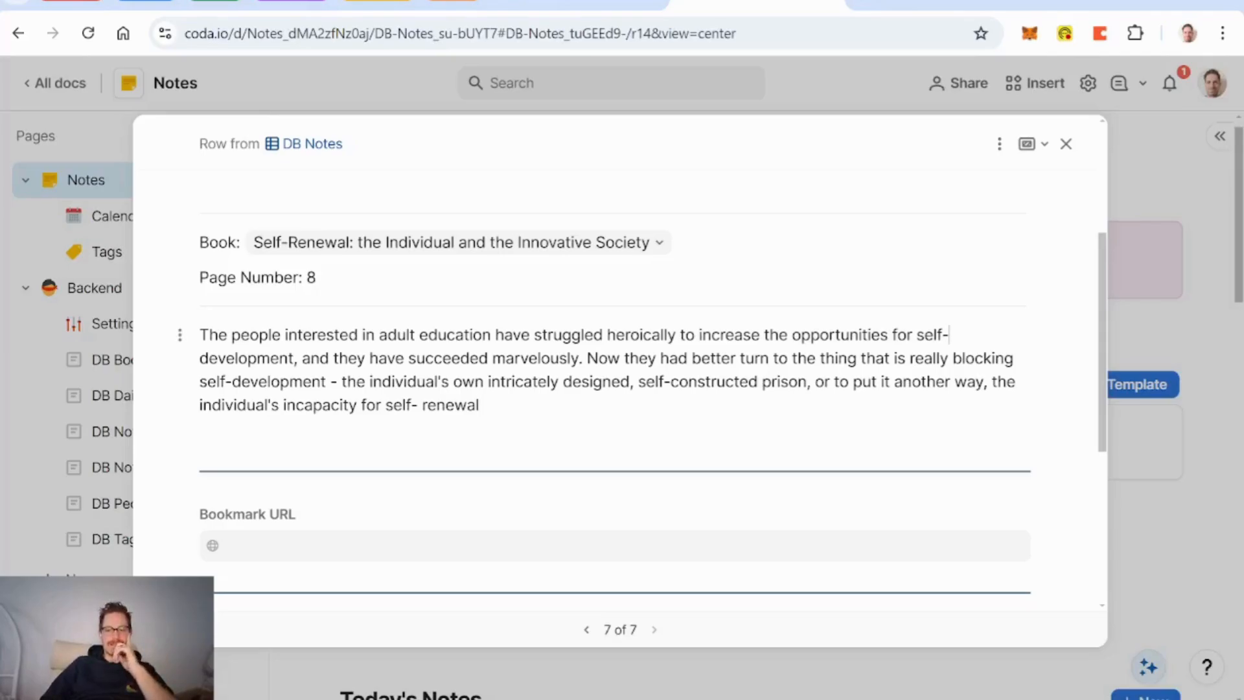
pyautogui.press('BackSpace')
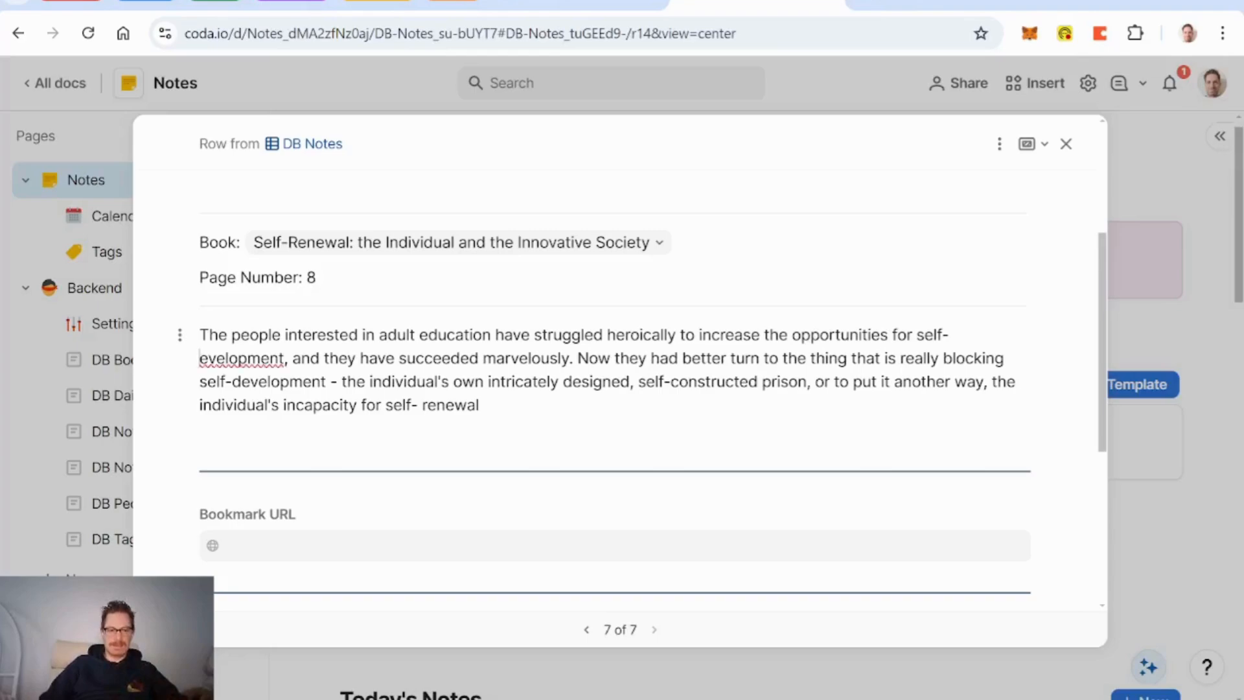
pyautogui.press('BackSpace')
pyautogui.write('-d')
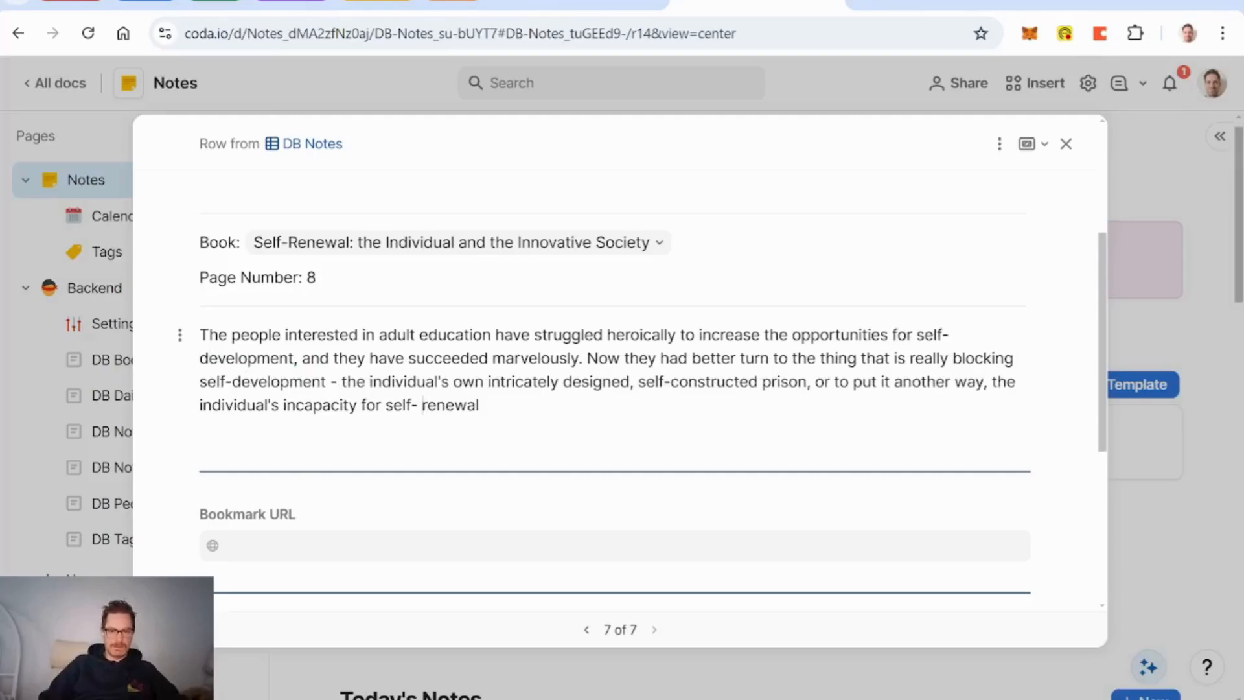
pyautogui.press('BackSpace')
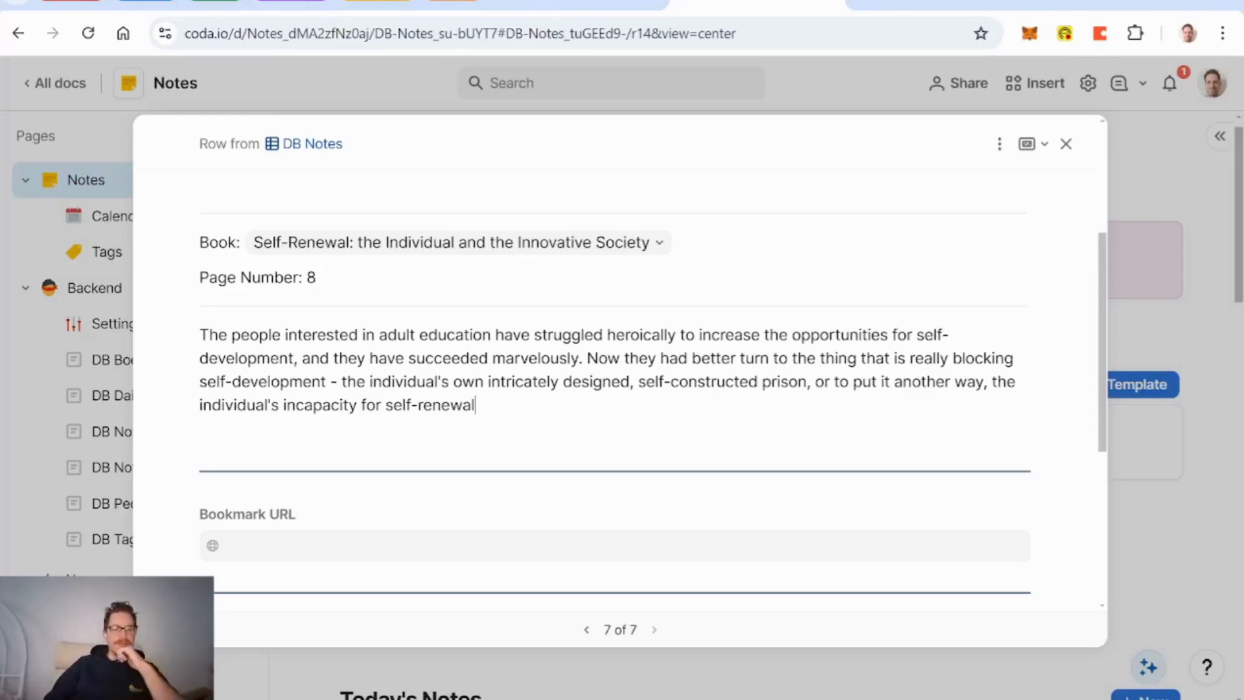
pyautogui.scroll(-5, 616, 388)
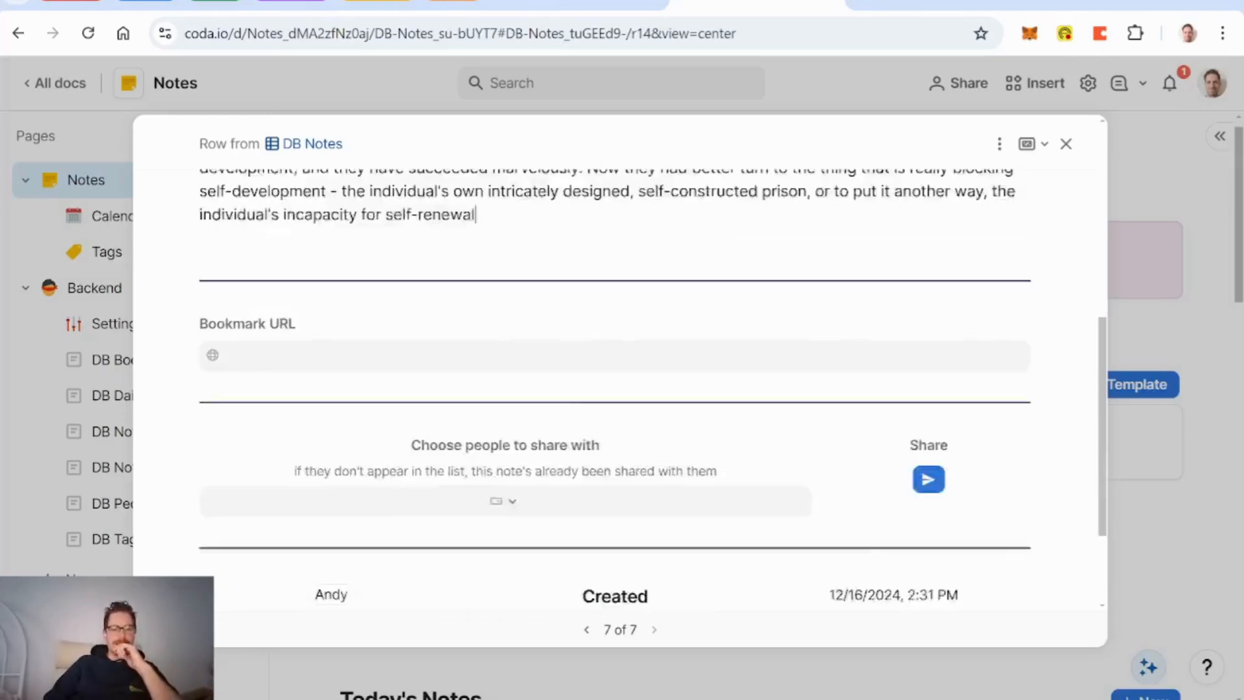
pyautogui.scroll(4, 616, 389)
pyautogui.scroll(1, 638, 432)
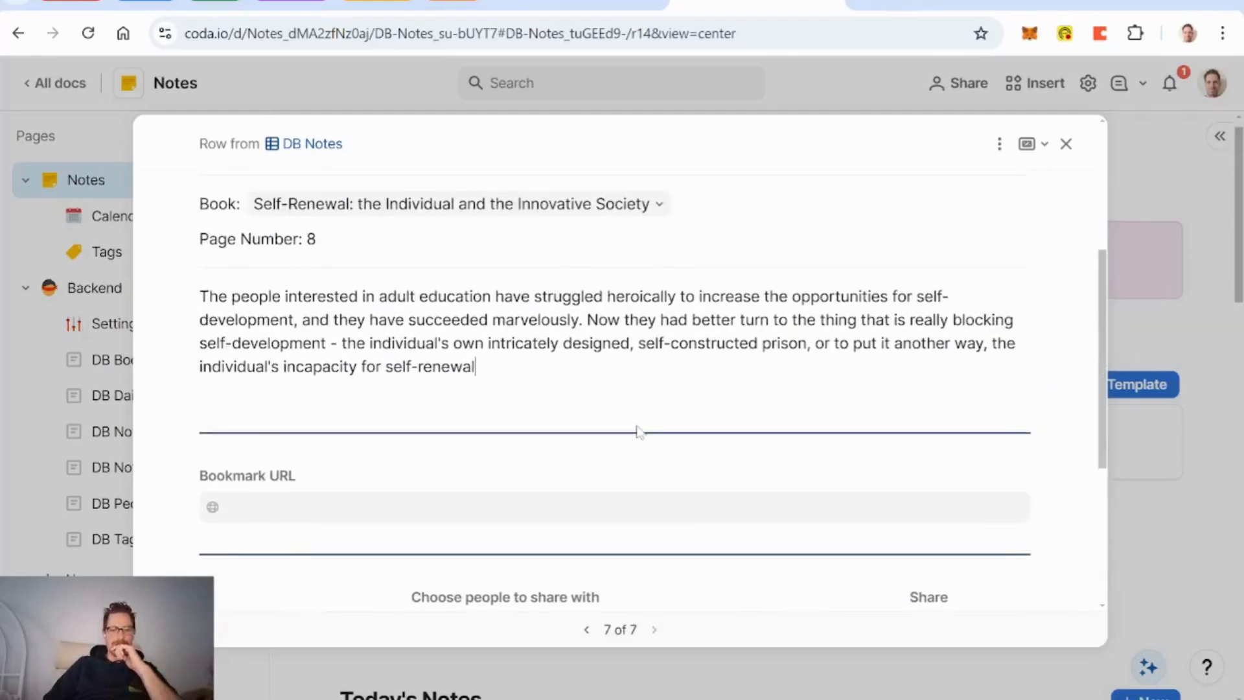
# Step: Open the note's layout editor and briefly show, then re-hide, the DB Tags column
pyautogui.click(1000, 144)
pyautogui.click(1028, 178)
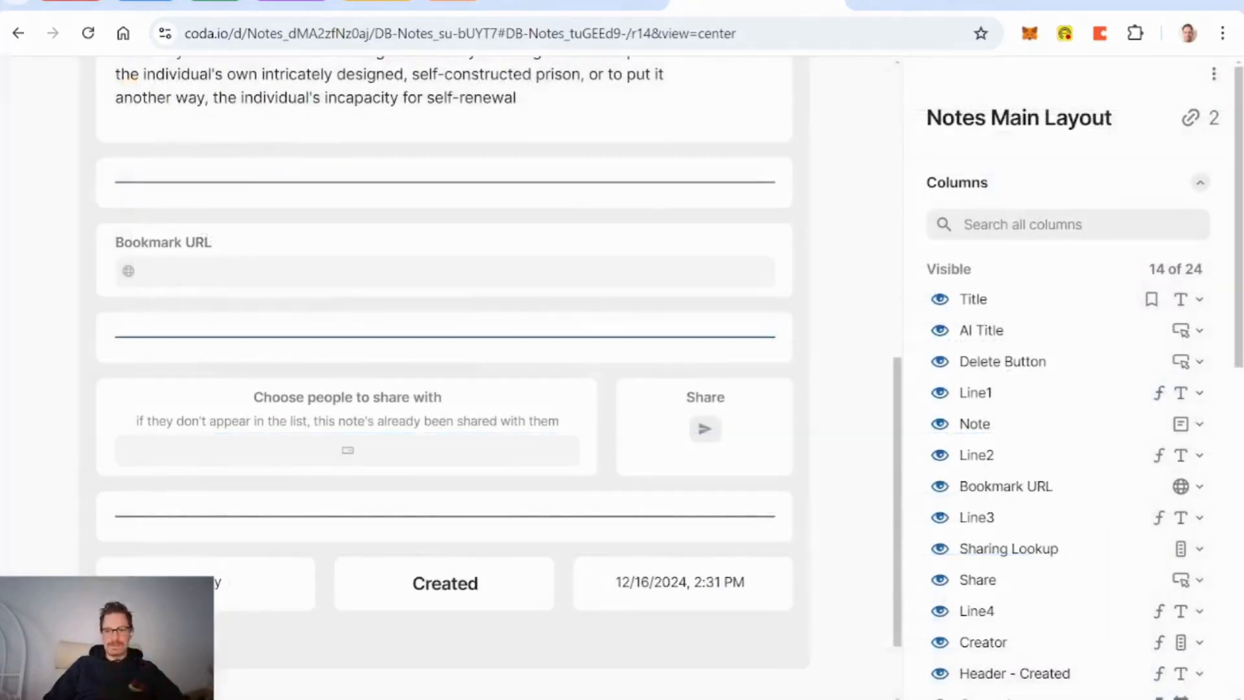
pyautogui.scroll(-5, 1088, 425)
pyautogui.scroll(-2, 1090, 434)
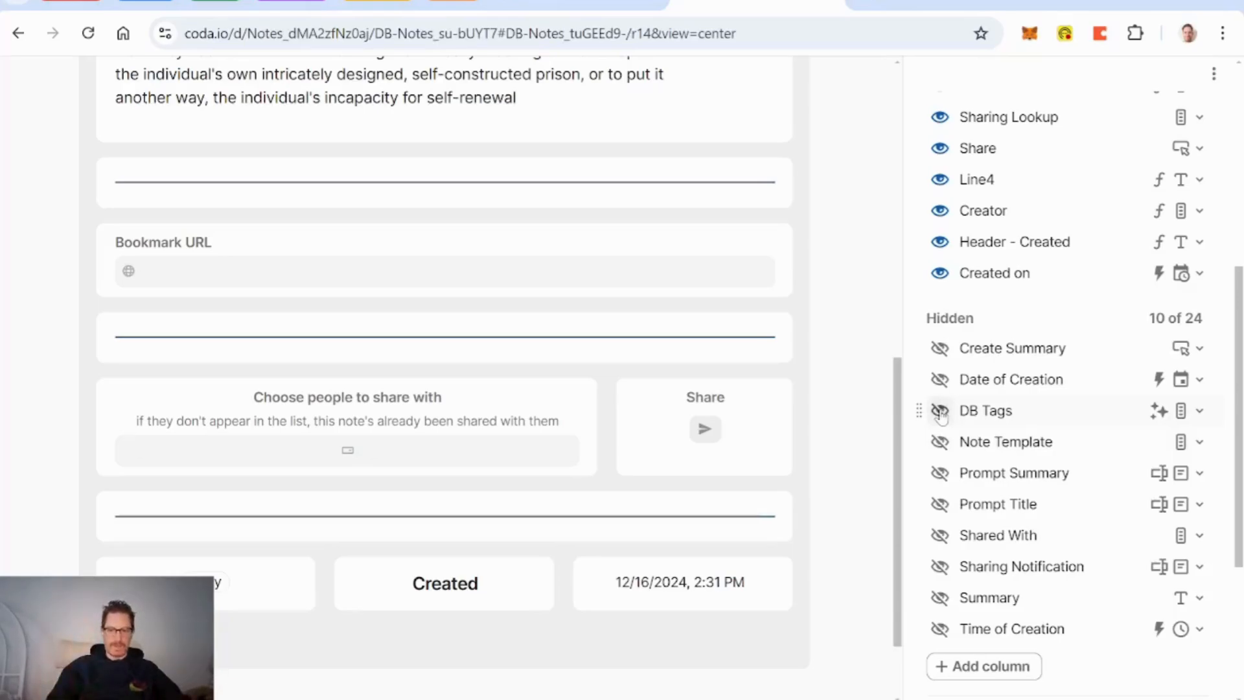
pyautogui.click(940, 410)
pyautogui.scroll(-3, 319, 536)
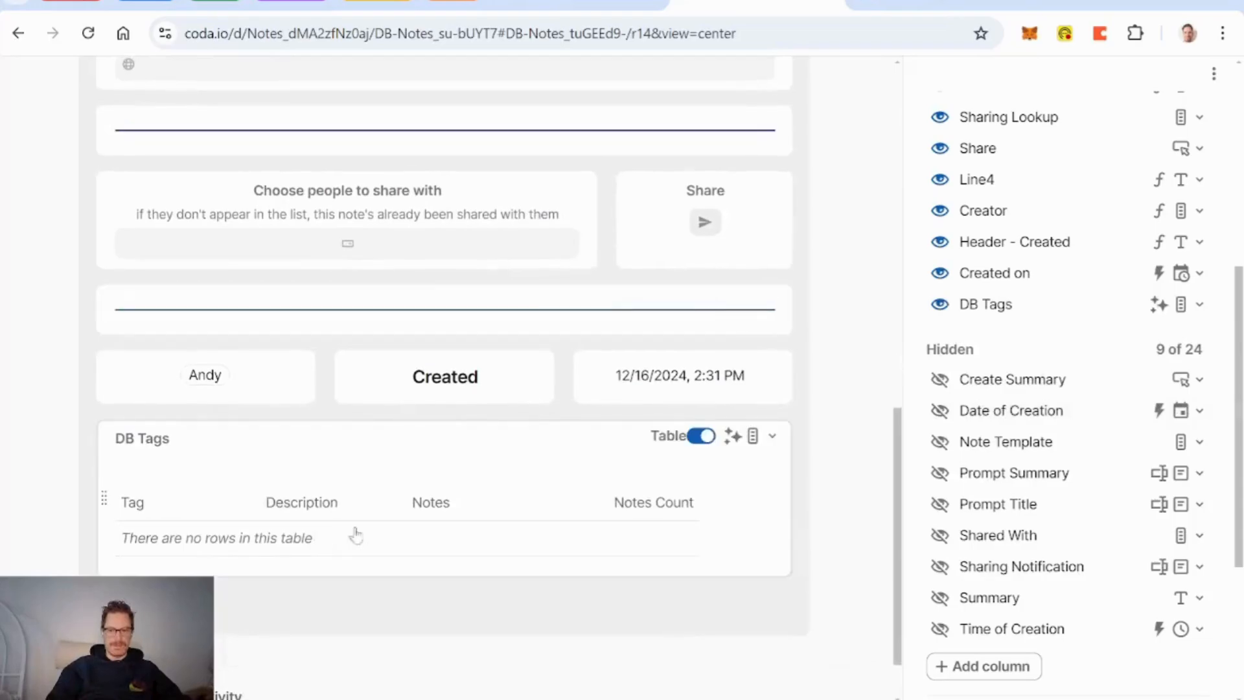
pyautogui.click(940, 304)
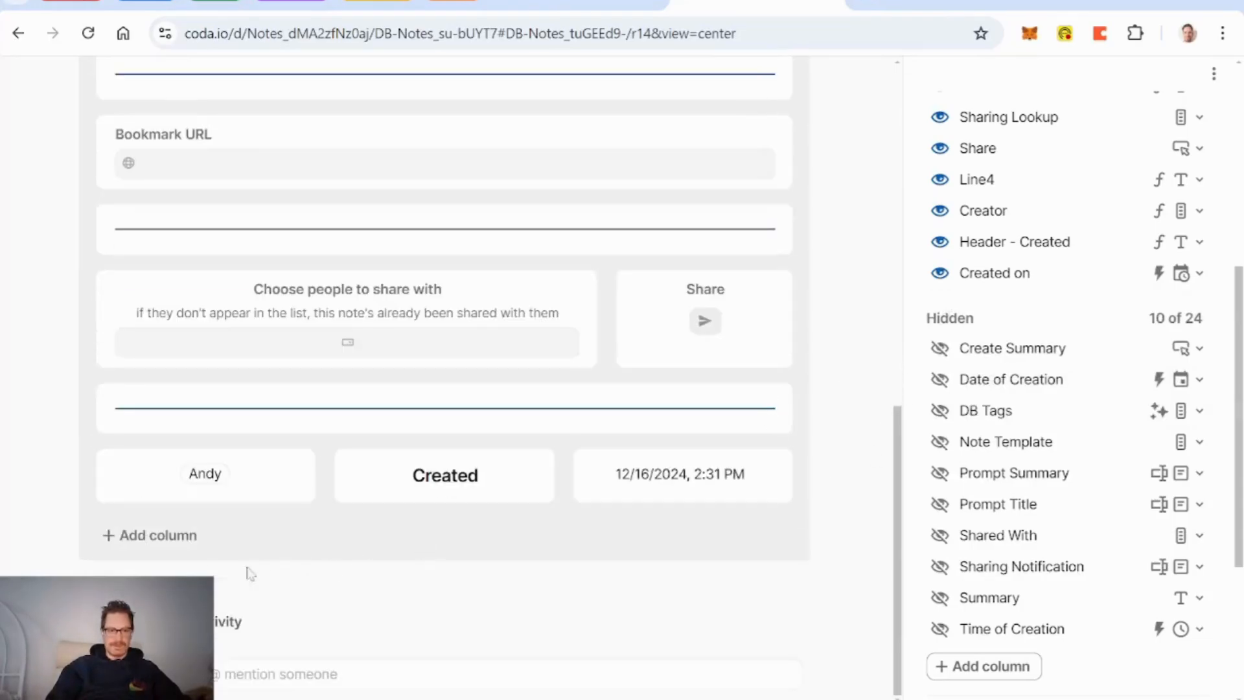
# Step: Add a My Tags field as a relation to DB Tags allowing multiple selections
pyautogui.click(153, 538)
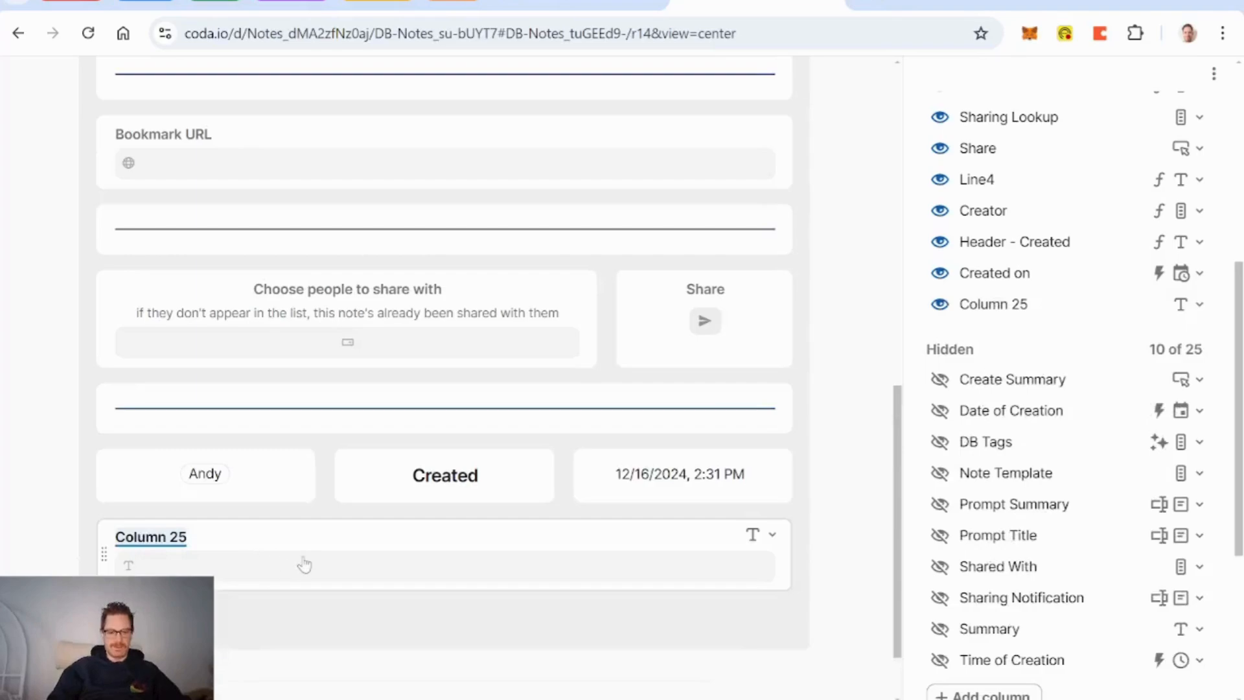
pyautogui.write('M')
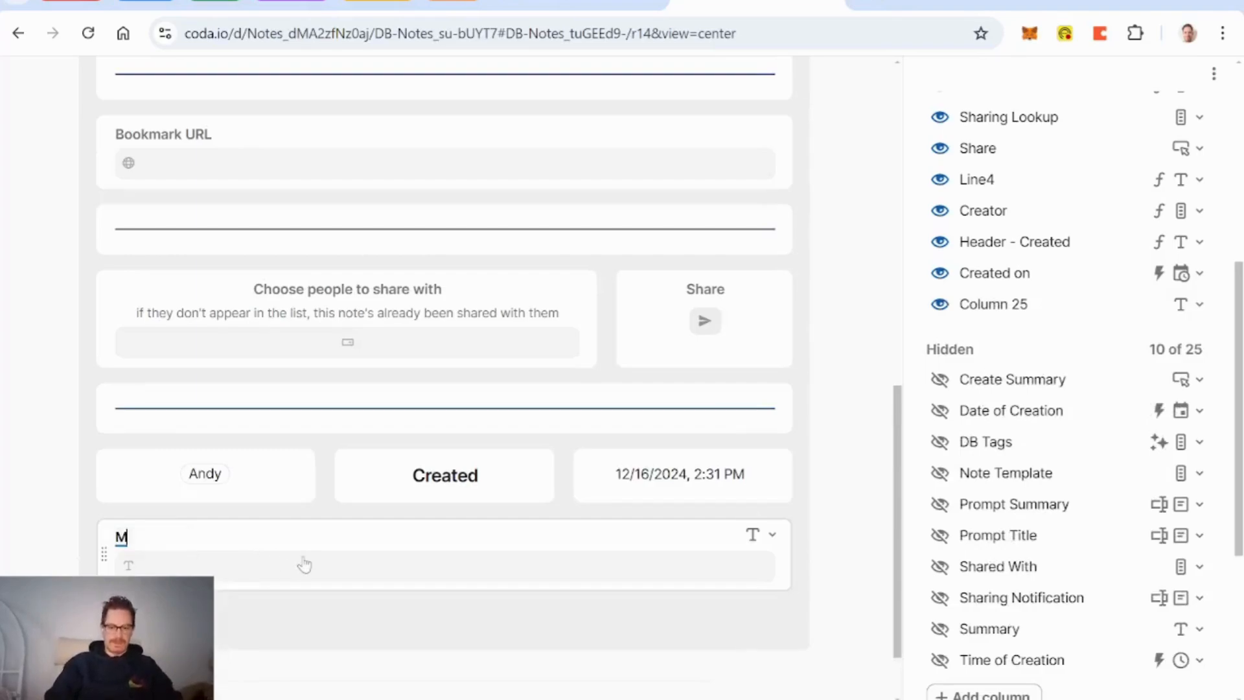
pyautogui.write('y Tags')
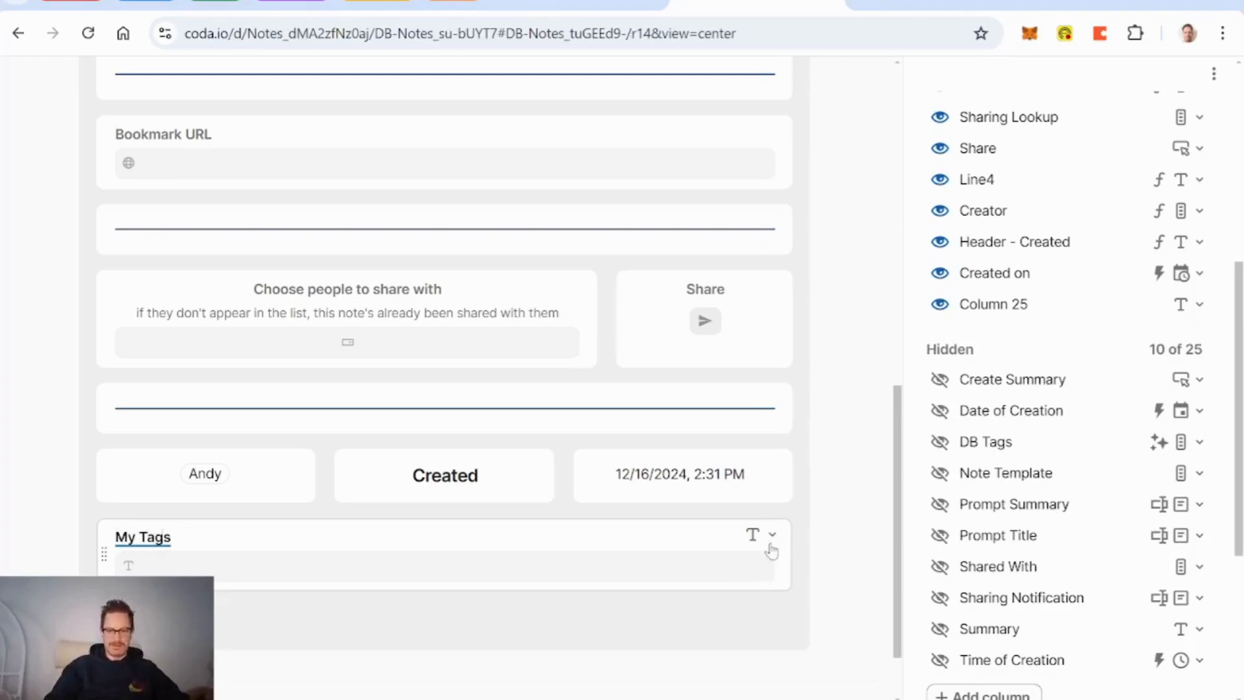
pyautogui.click(771, 541)
pyautogui.moveTo(699, 214)
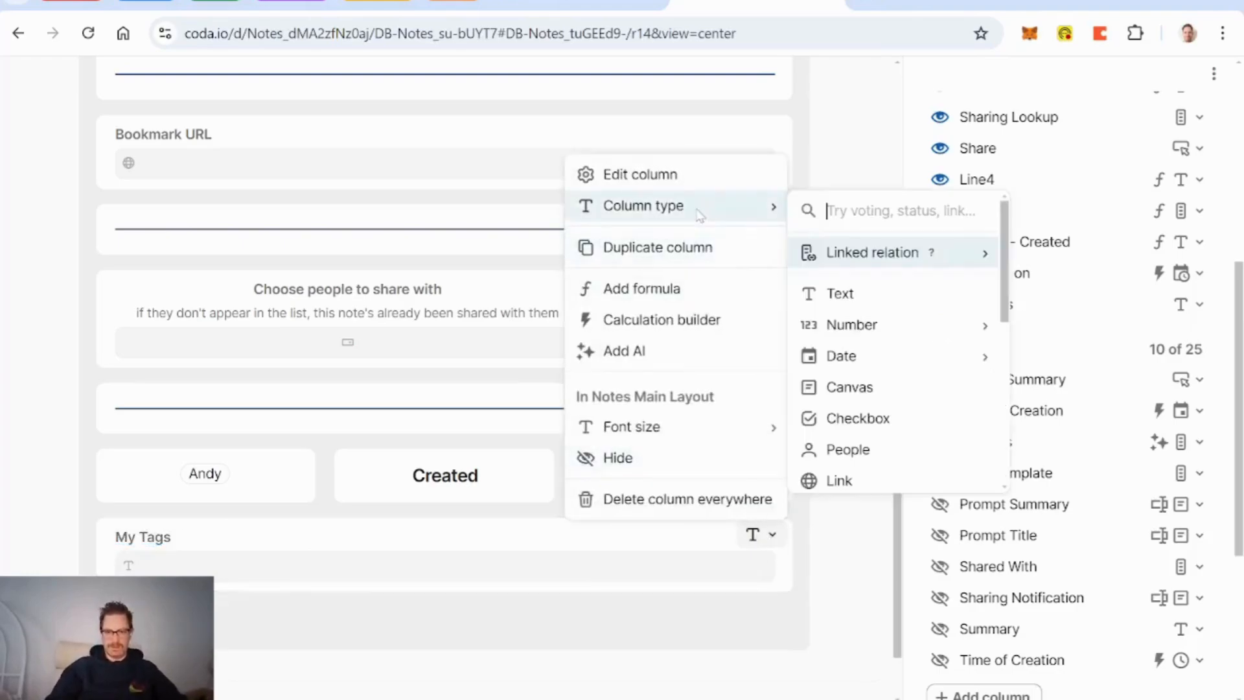
pyautogui.write('tag')
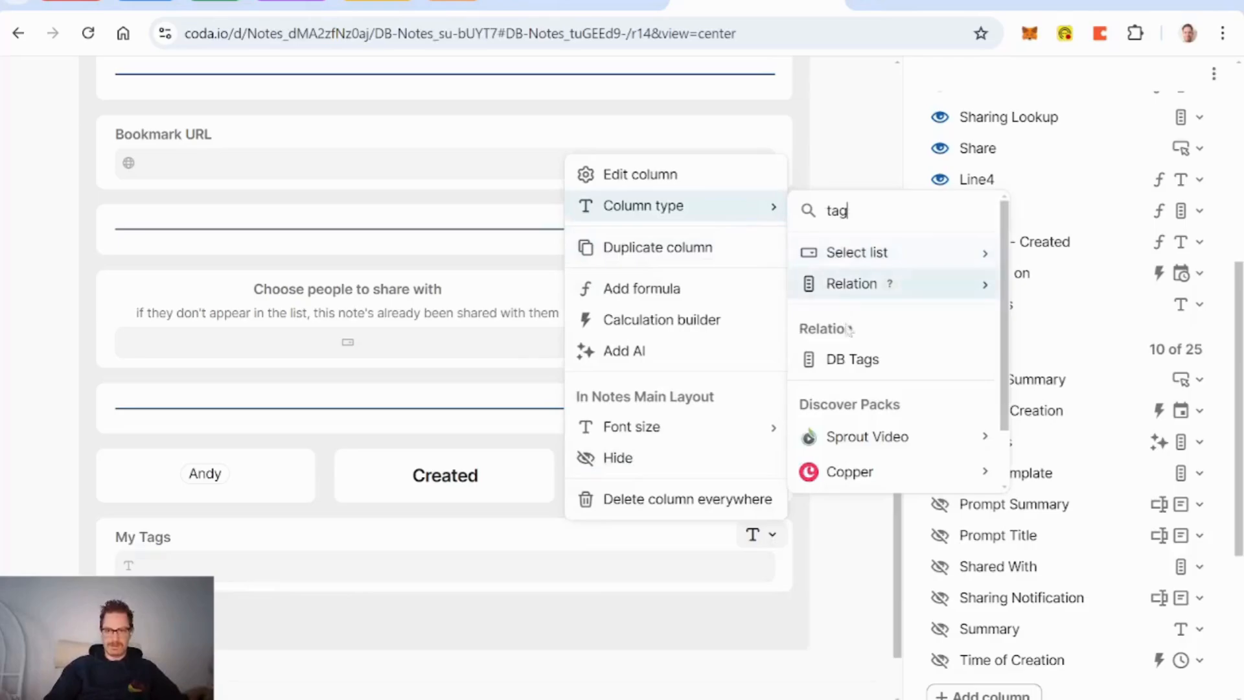
pyautogui.click(853, 360)
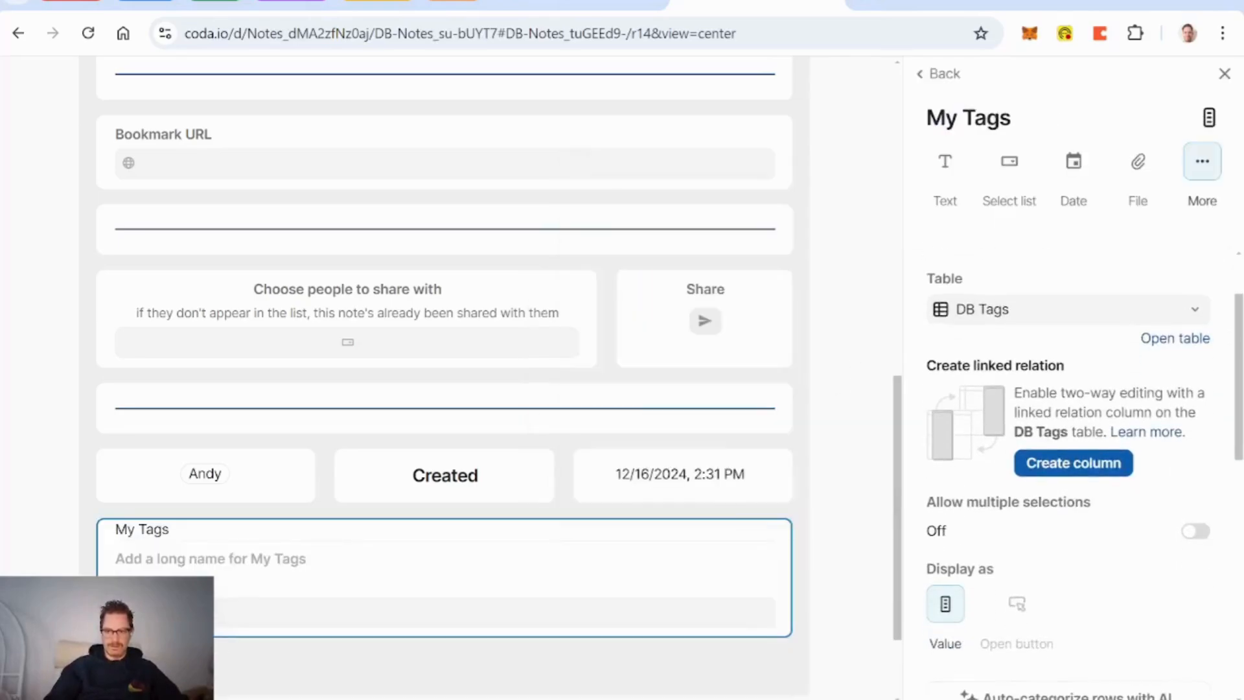
pyautogui.click(1199, 531)
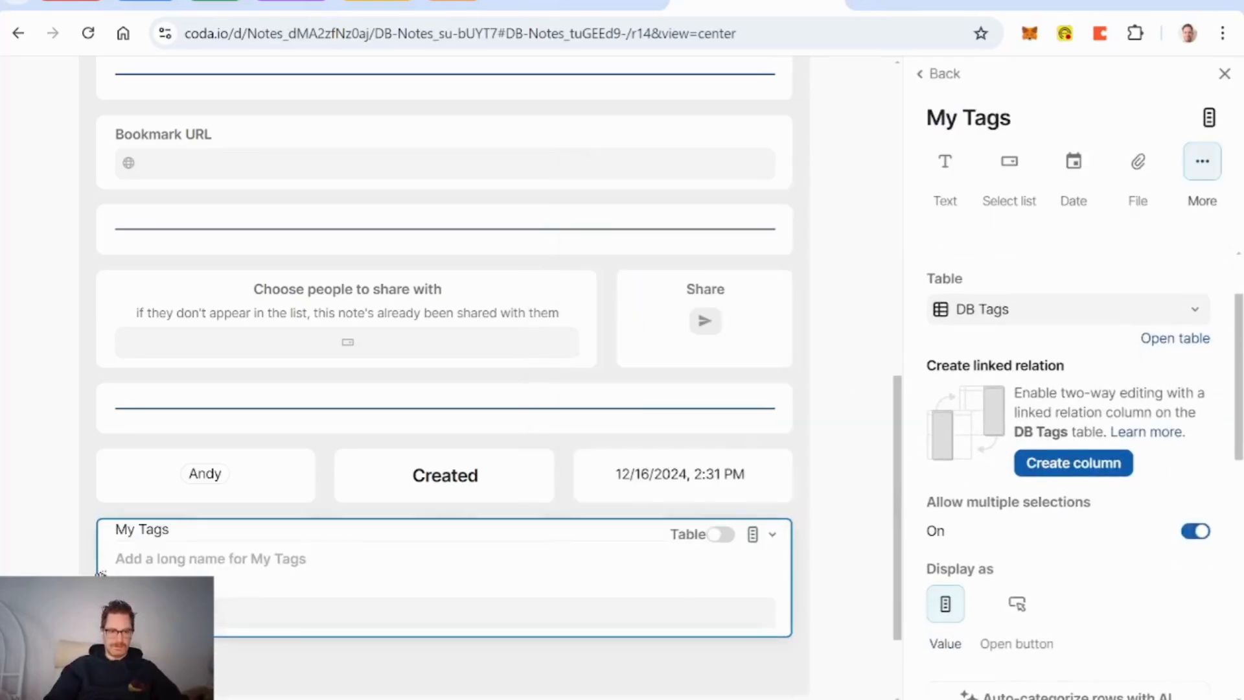
# Step: Move My Tags above Bookmark URL and centre its label
pyautogui.moveTo(388, 538); pyautogui.dragTo(192, 91)
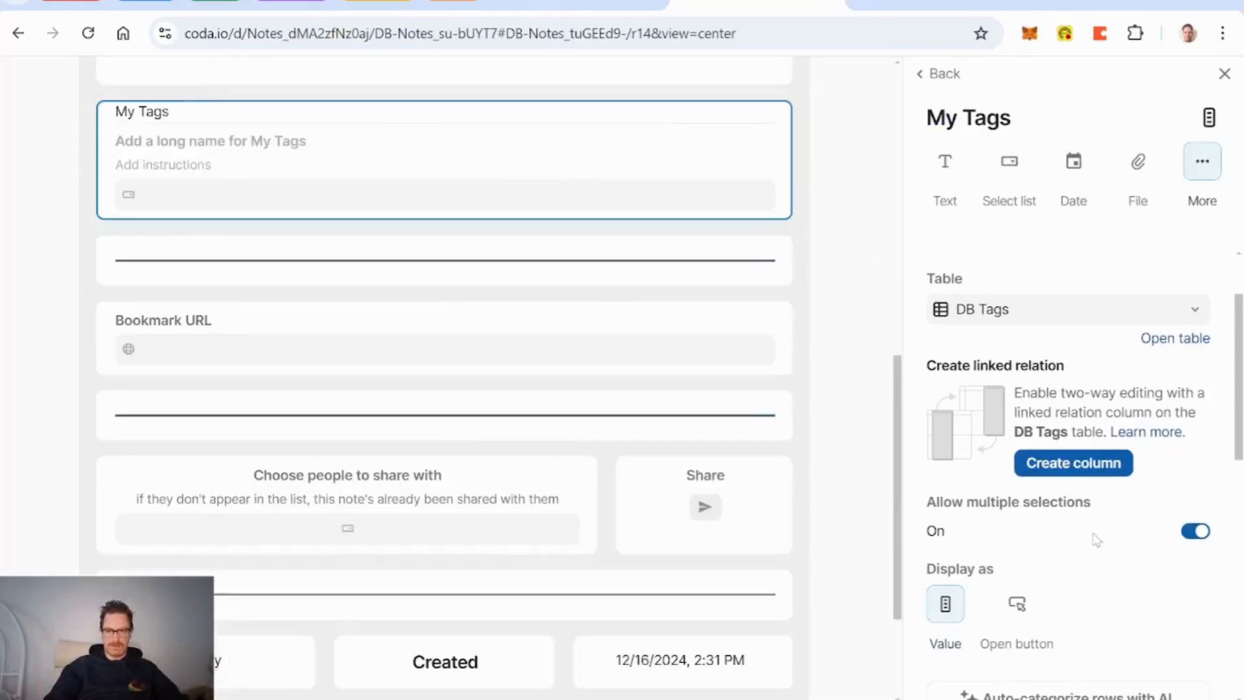
pyautogui.scroll(-5, 1095, 545)
pyautogui.click(984, 656)
pyautogui.scroll(10, 855, 389)
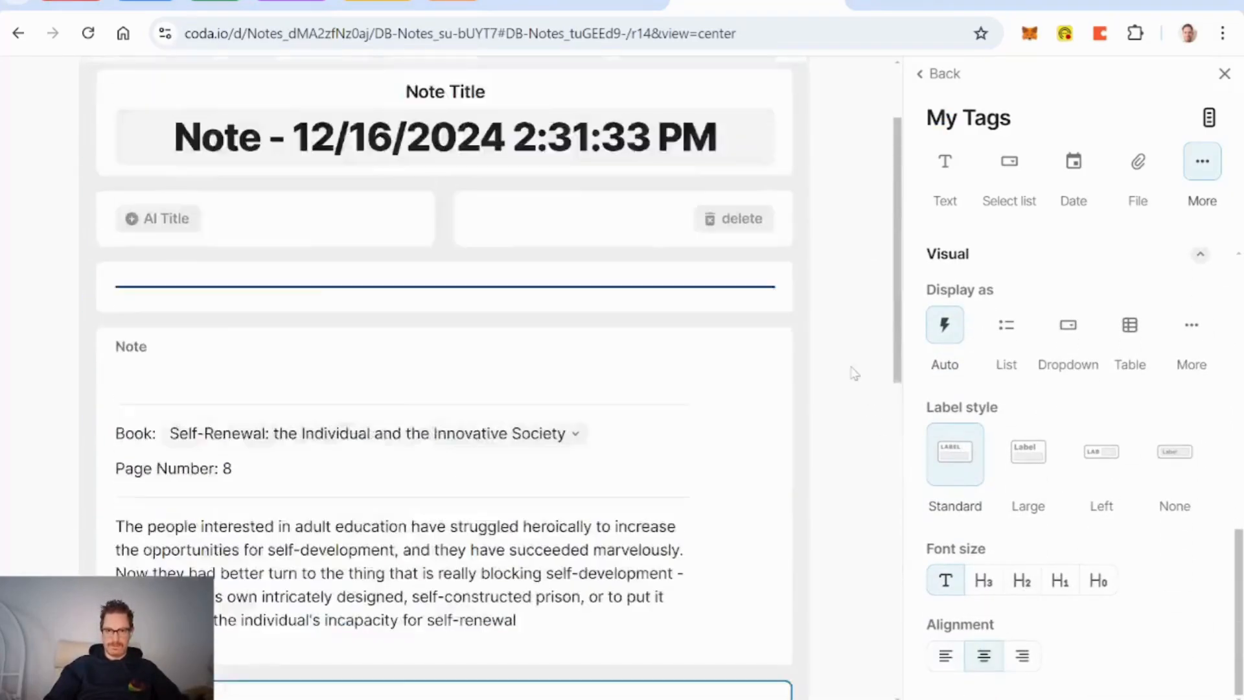
# Step: Close the layout editor and add a new 'education' tag in My Tags
pyautogui.click(843, 94)
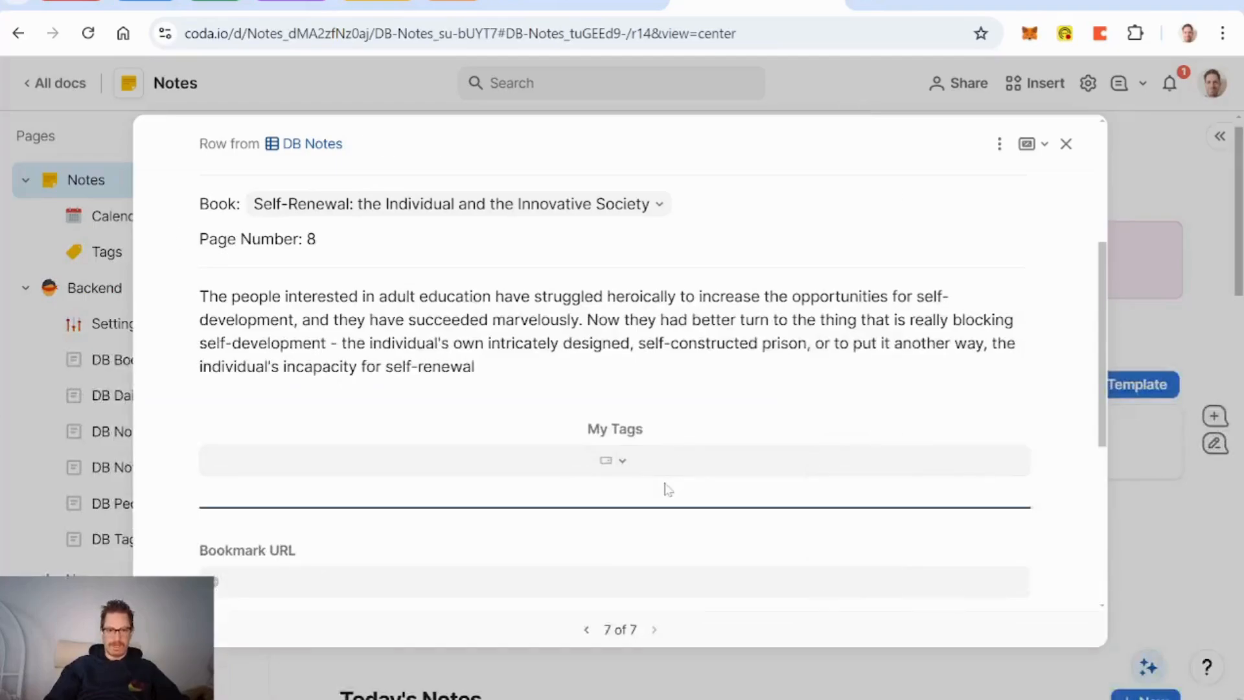
pyautogui.click(631, 471)
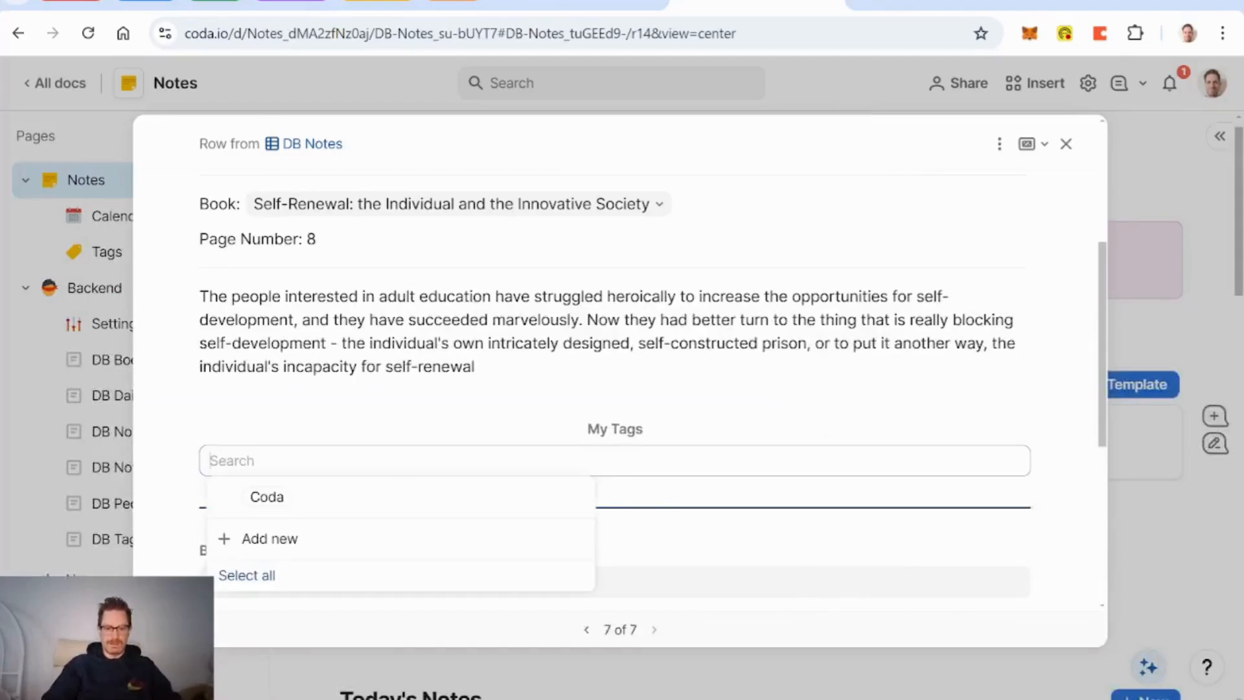
pyautogui.write('Educa')
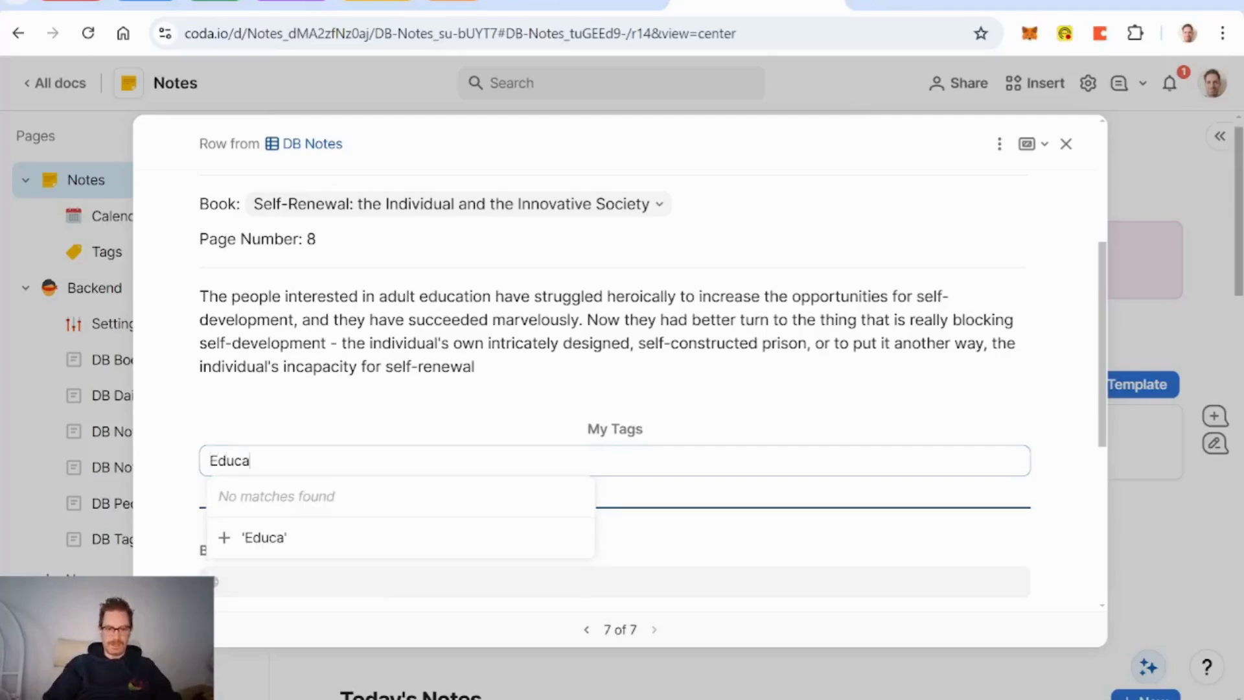
pyautogui.write('tion')
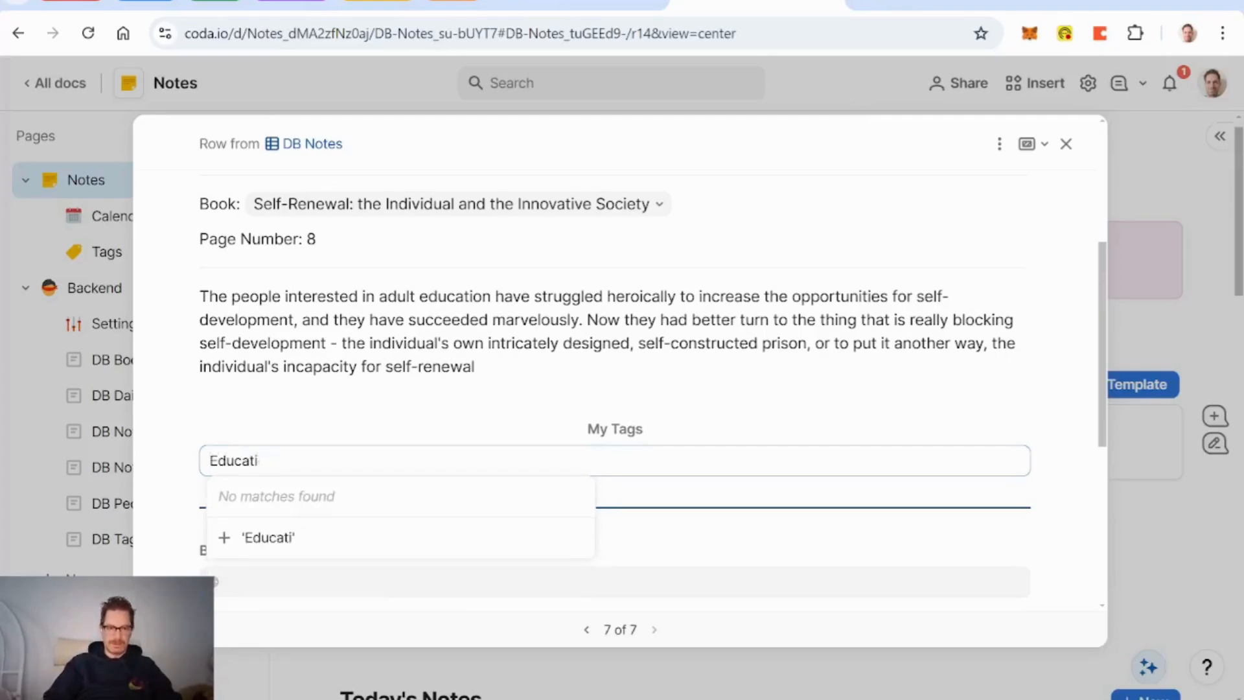
pyautogui.press('BackSpace')
pyautogui.press('BackSpace')
pyautogui.press('BackSpace')
pyautogui.press('BackSpace')
pyautogui.press('BackSpace')
pyautogui.press('BackSpace')
pyautogui.press('BackSpace')
pyautogui.write('education')
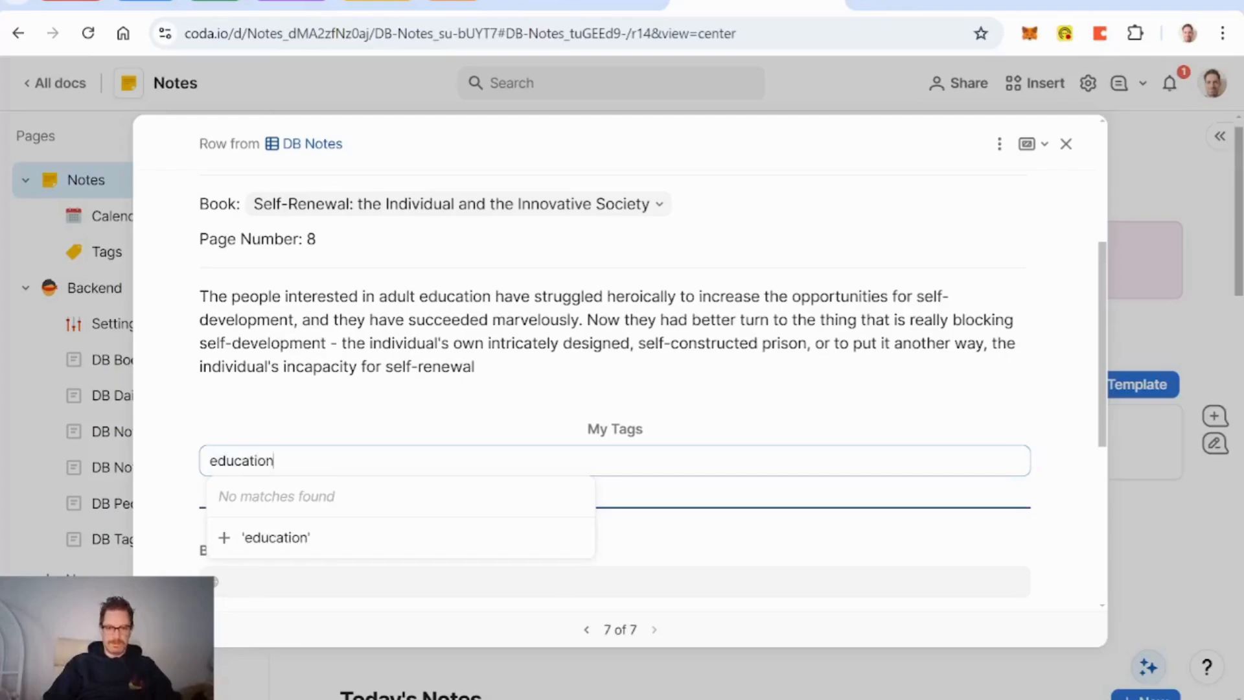
pyautogui.press('Return')
# Step: Add new 'prison' and 'self-renewal' tags to My Tags
pyautogui.write('prison')
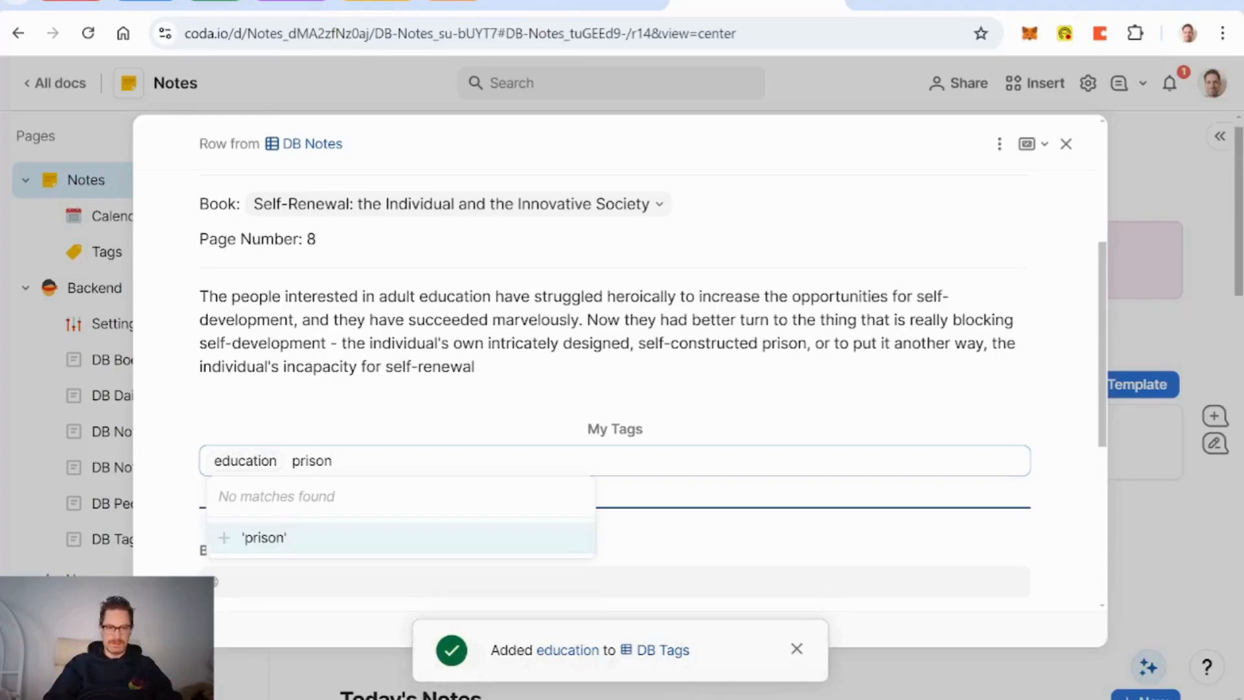
pyautogui.press('Return')
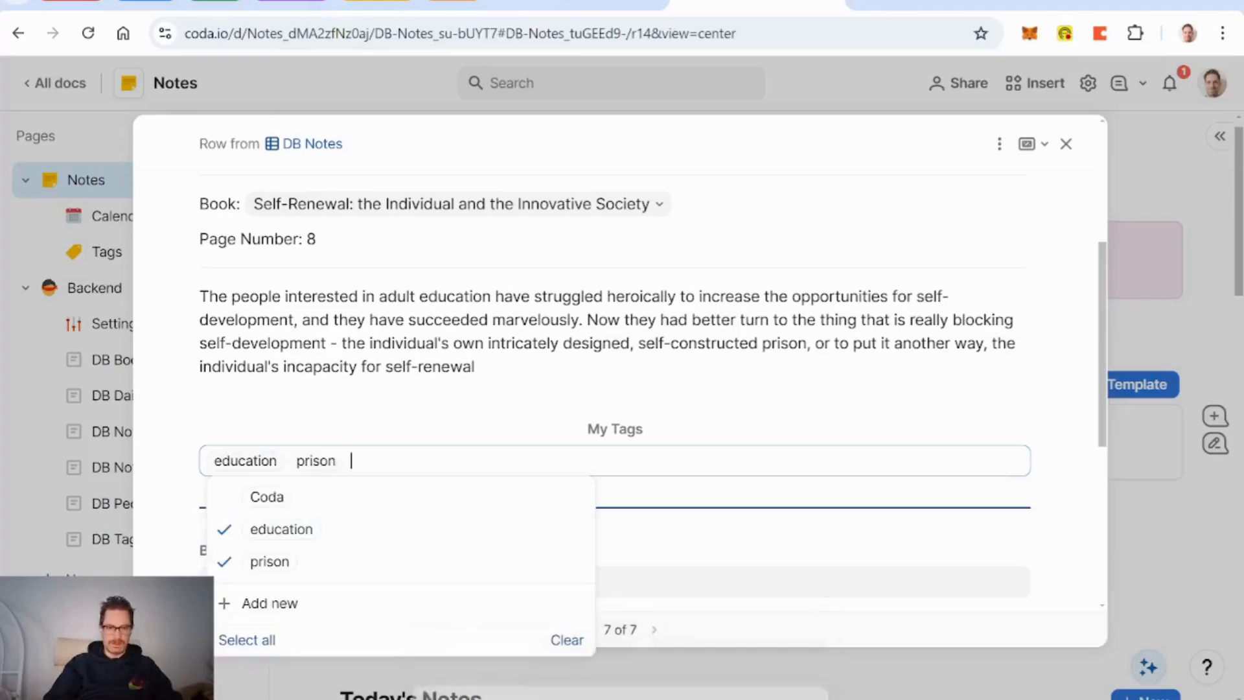
pyautogui.write('self-renewal')
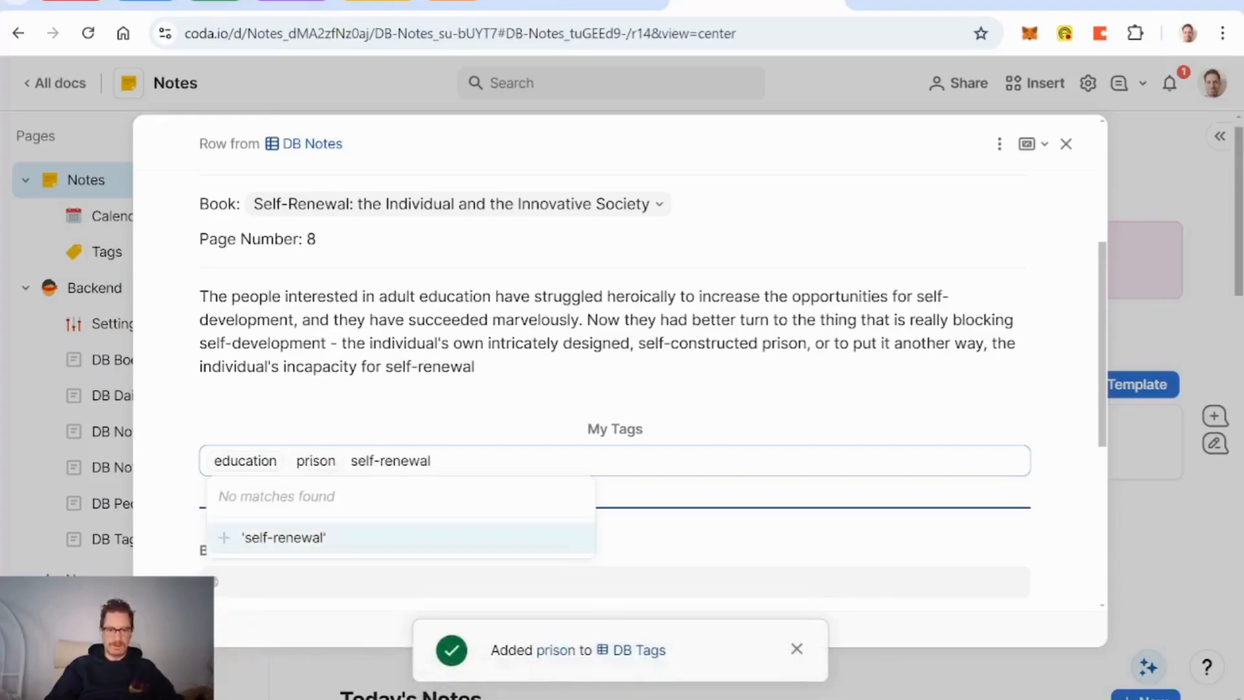
pyautogui.press('Return')
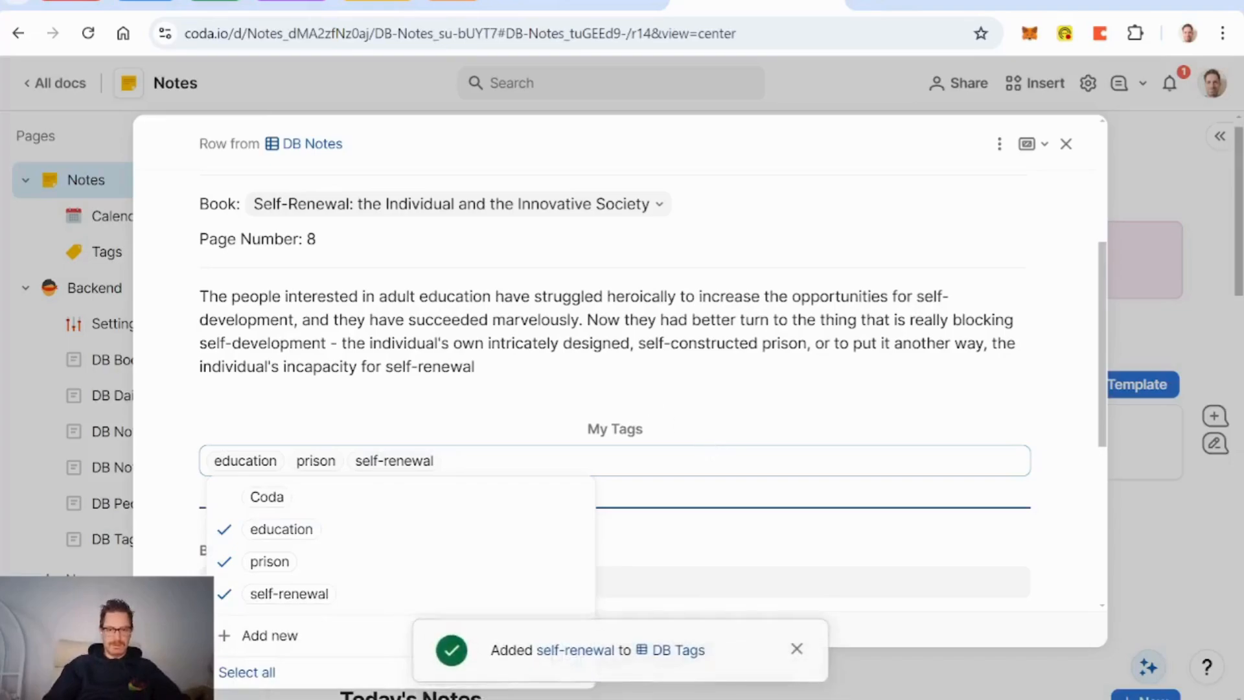
pyautogui.press('Escape')
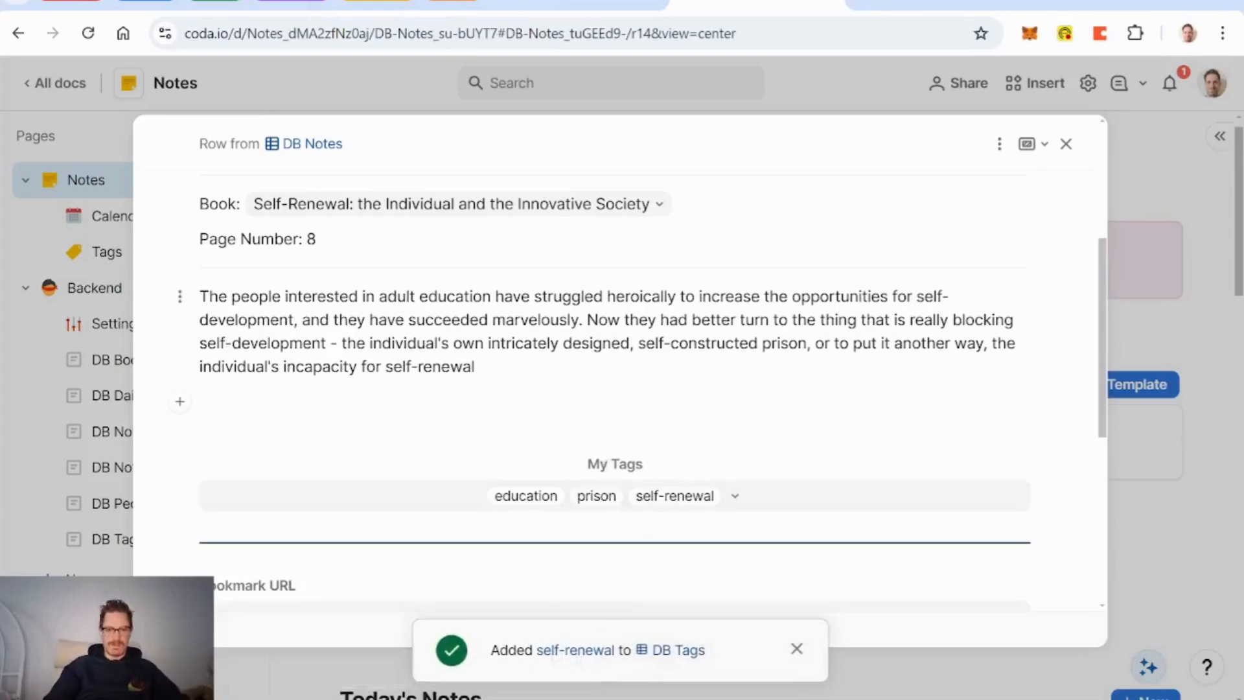
pyautogui.moveTo(420, 296); pyautogui.dragTo(491, 297)
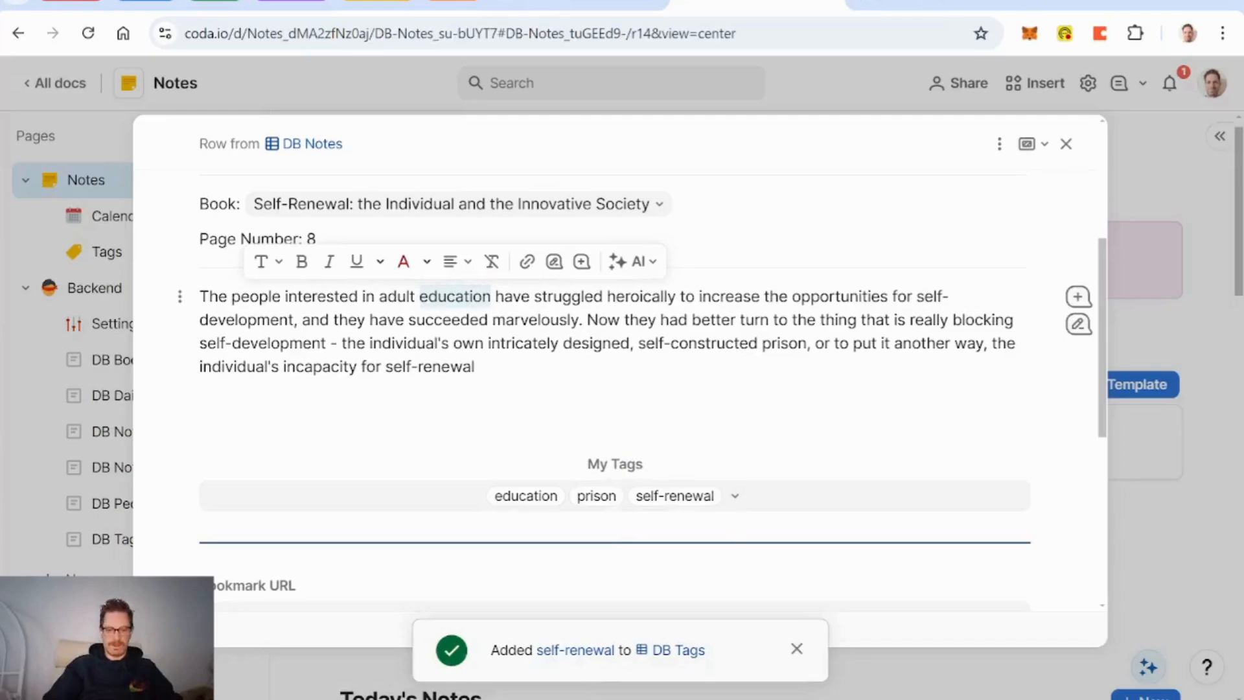
pyautogui.write('@educa')
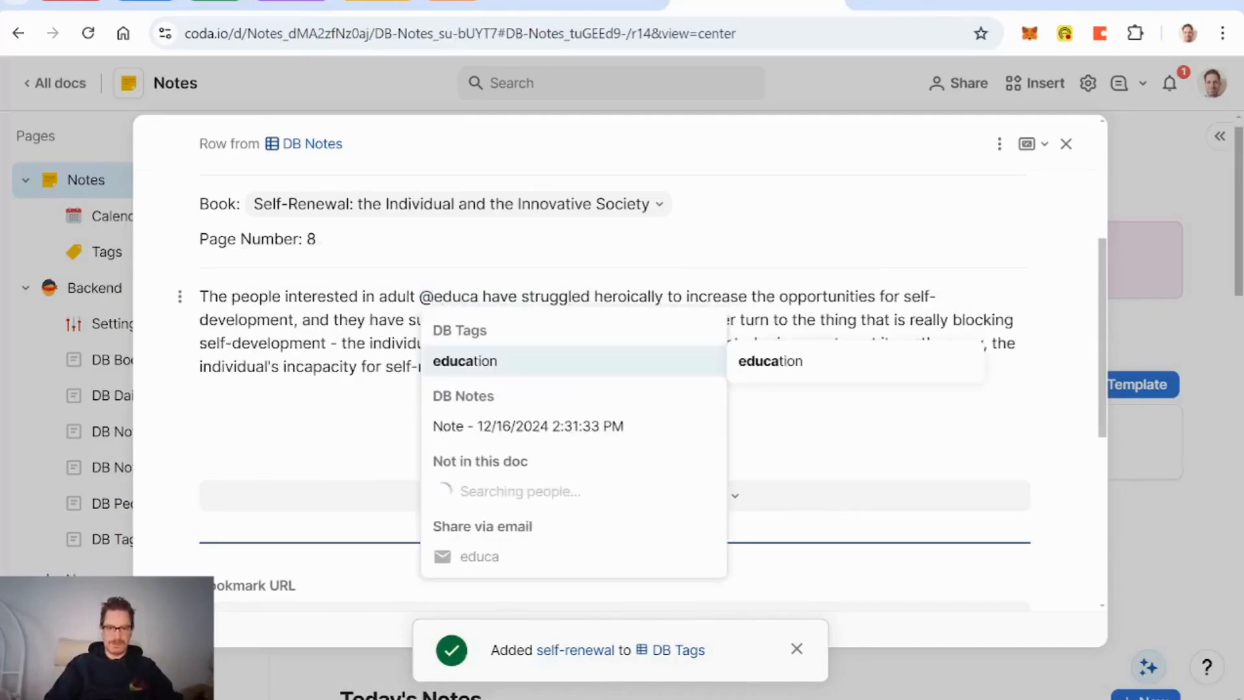
pyautogui.click(478, 365)
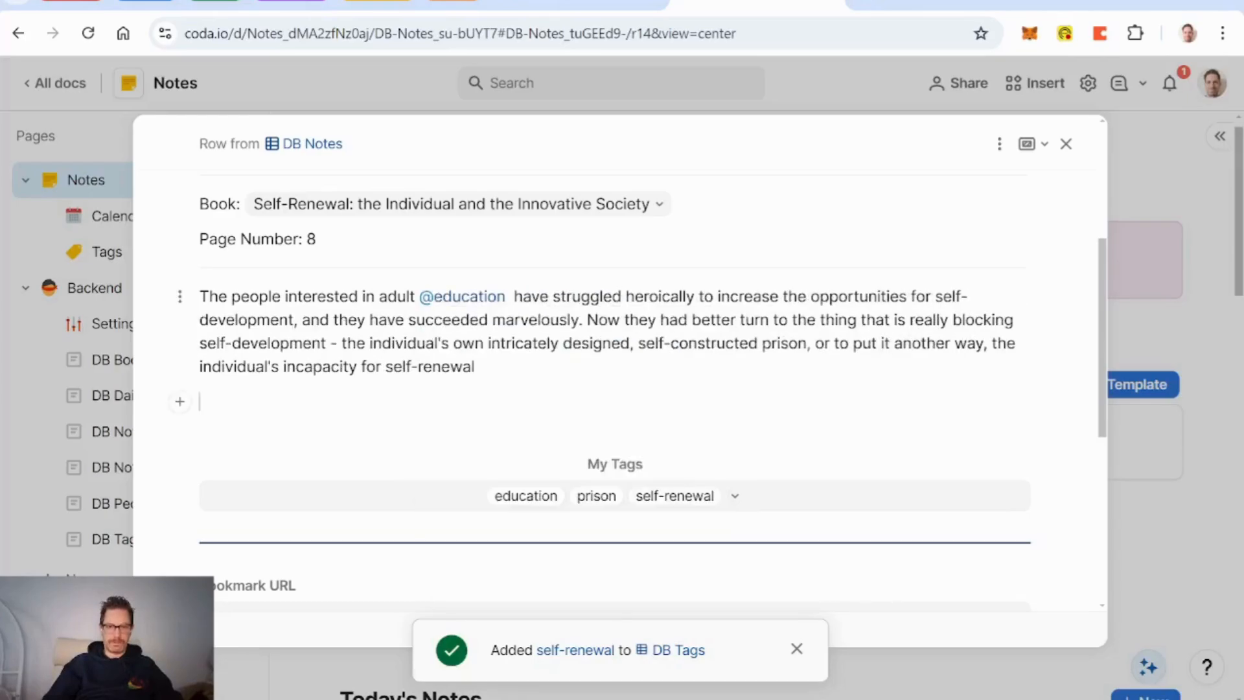
pyautogui.doubleClick(763, 342)
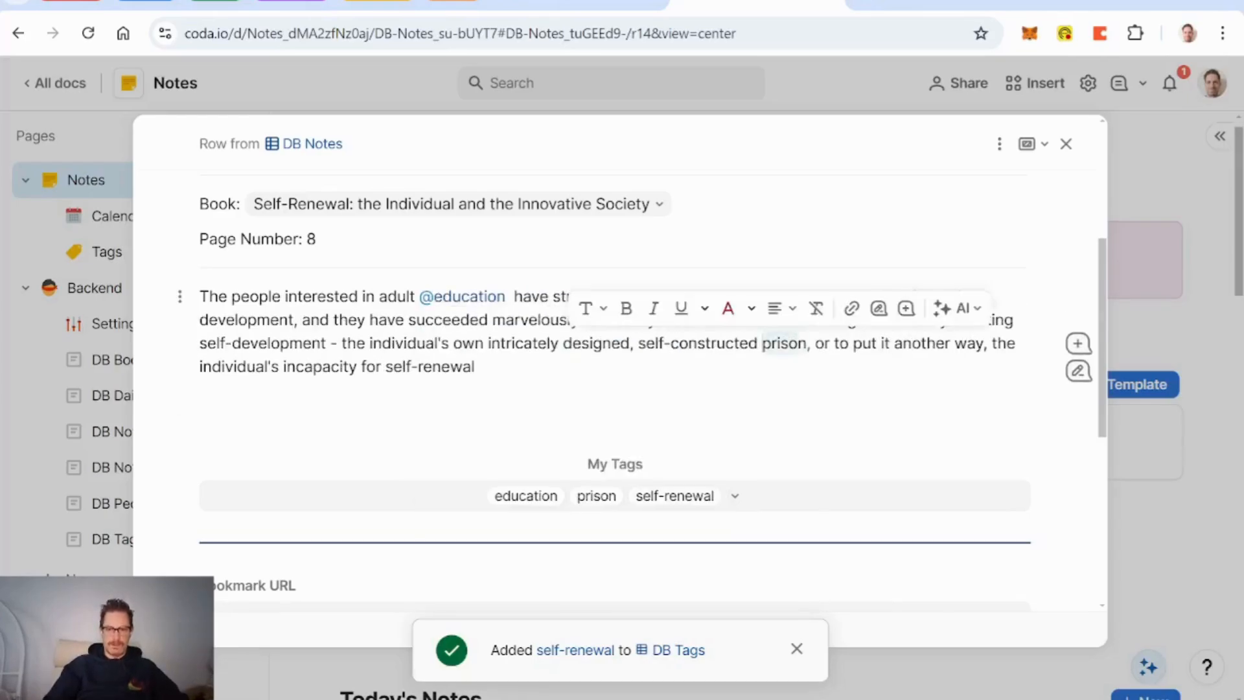
pyautogui.write('@pr')
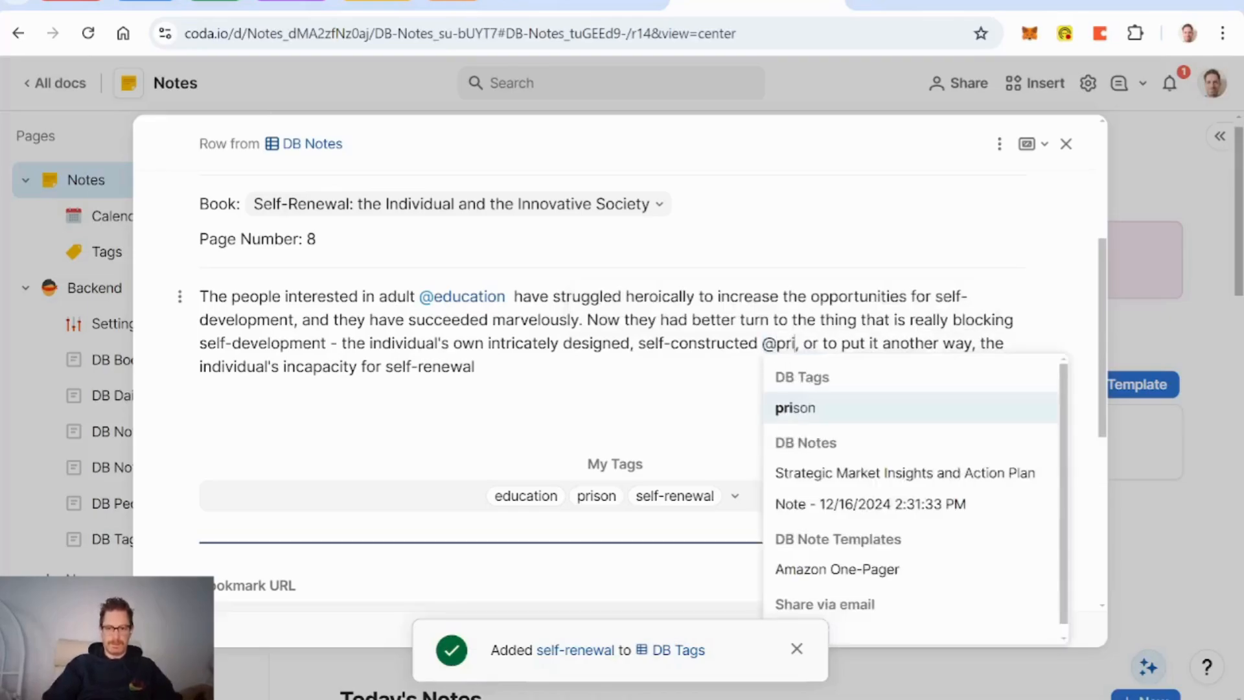
pyautogui.press('Return')
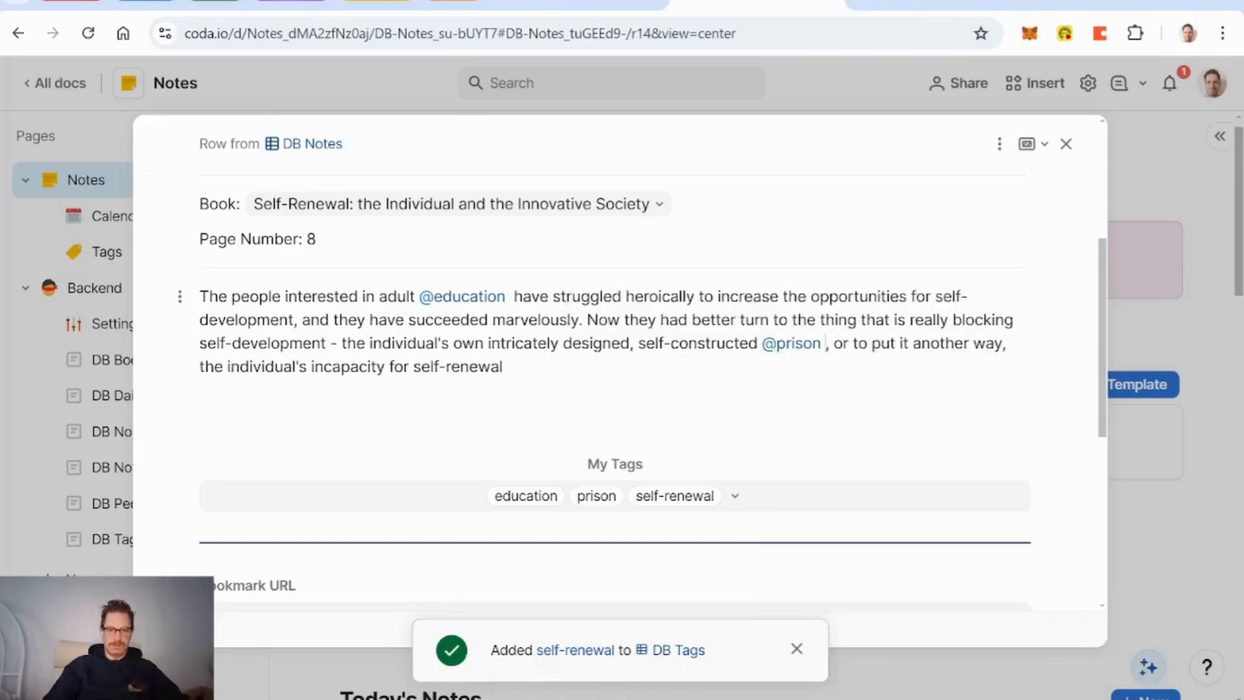
pyautogui.moveTo(412, 367); pyautogui.dragTo(503, 367)
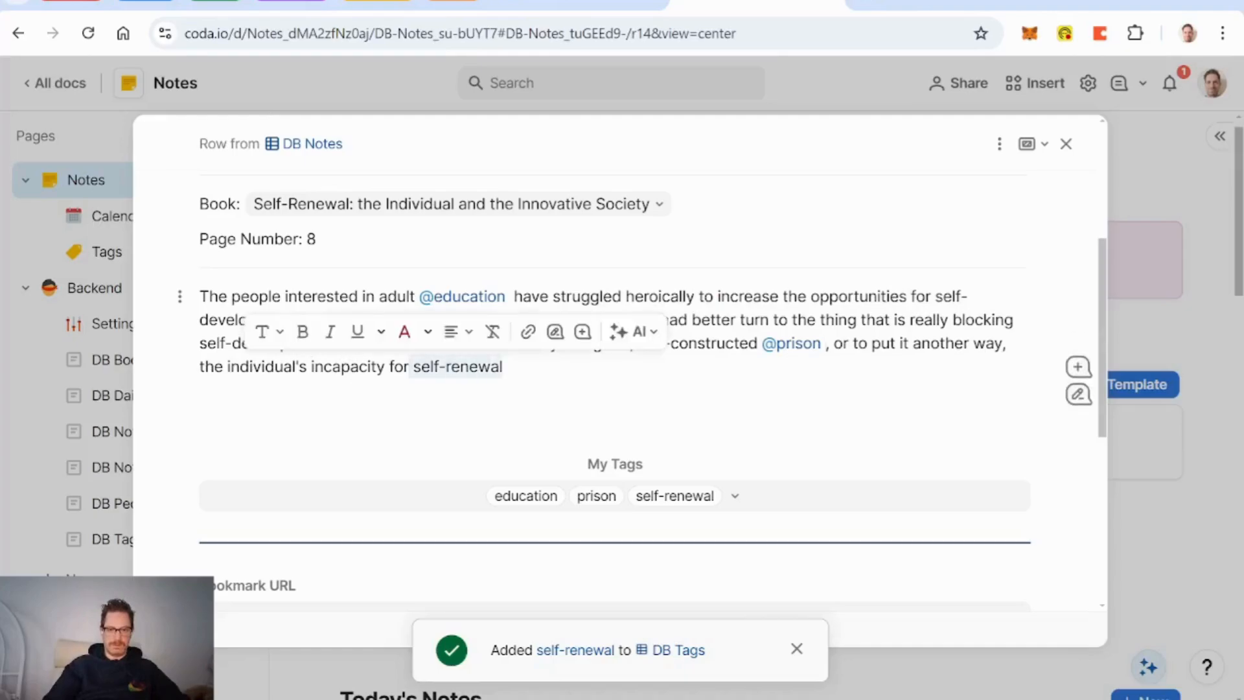
pyautogui.press('BackSpace')
pyautogui.write('@self')
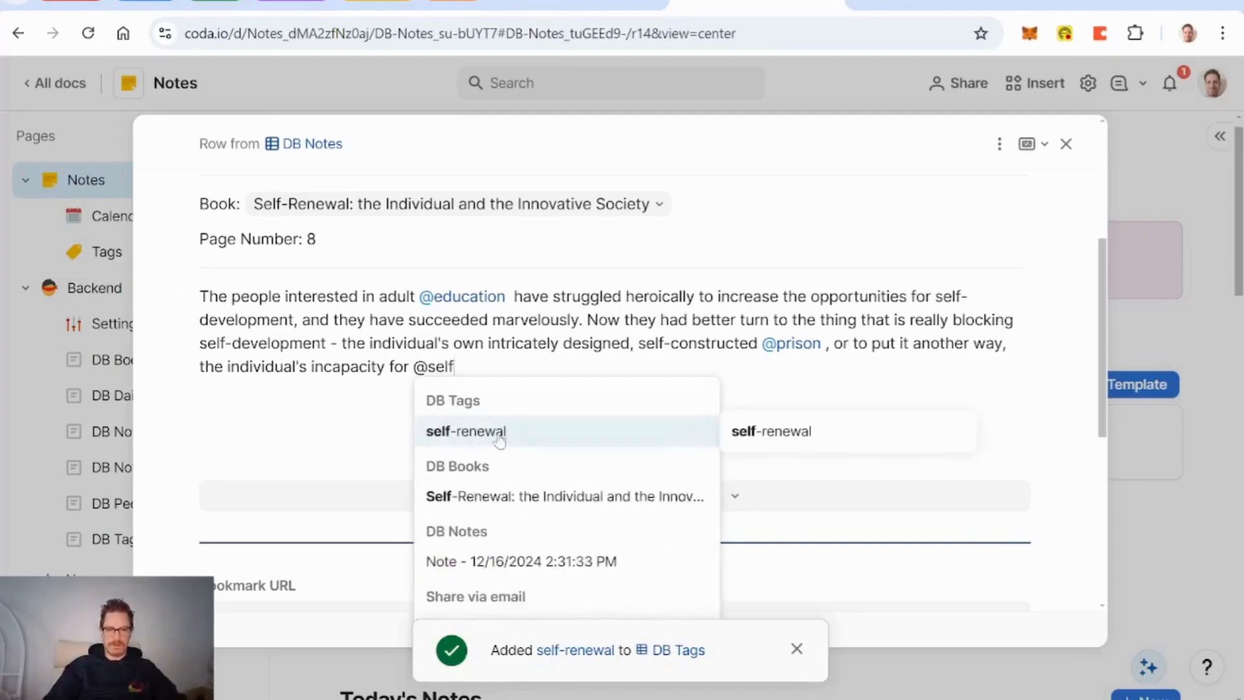
pyautogui.press('Return')
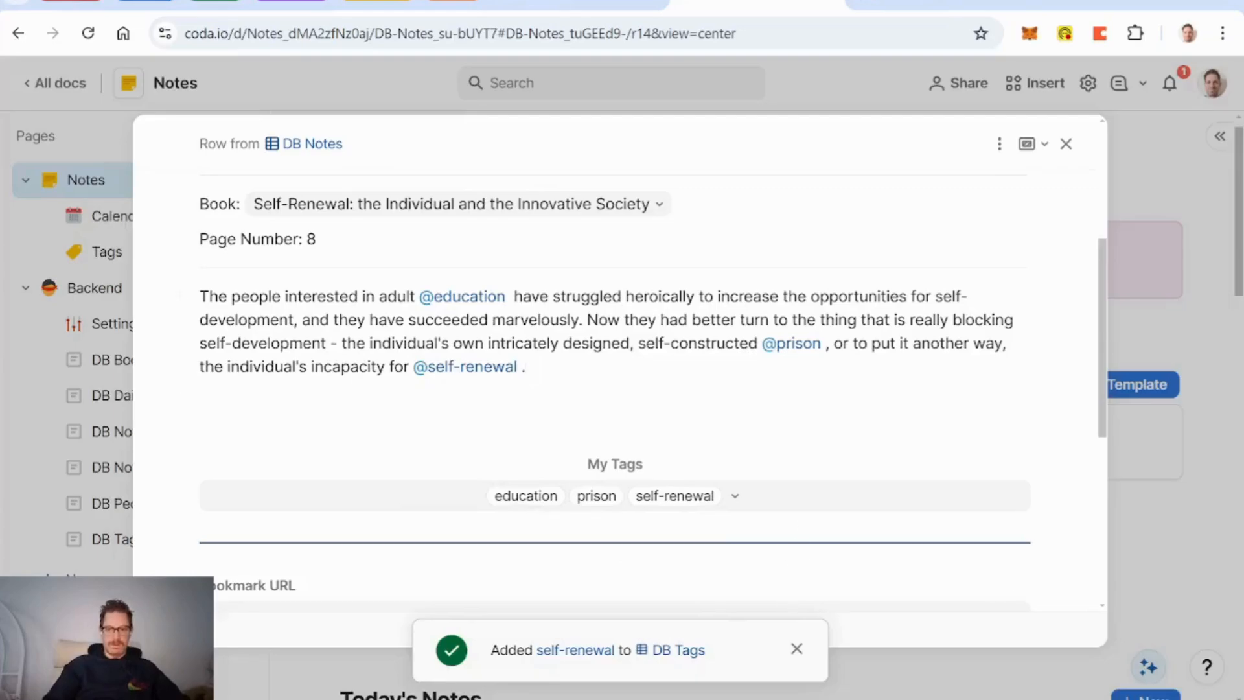
pyautogui.click(1000, 143)
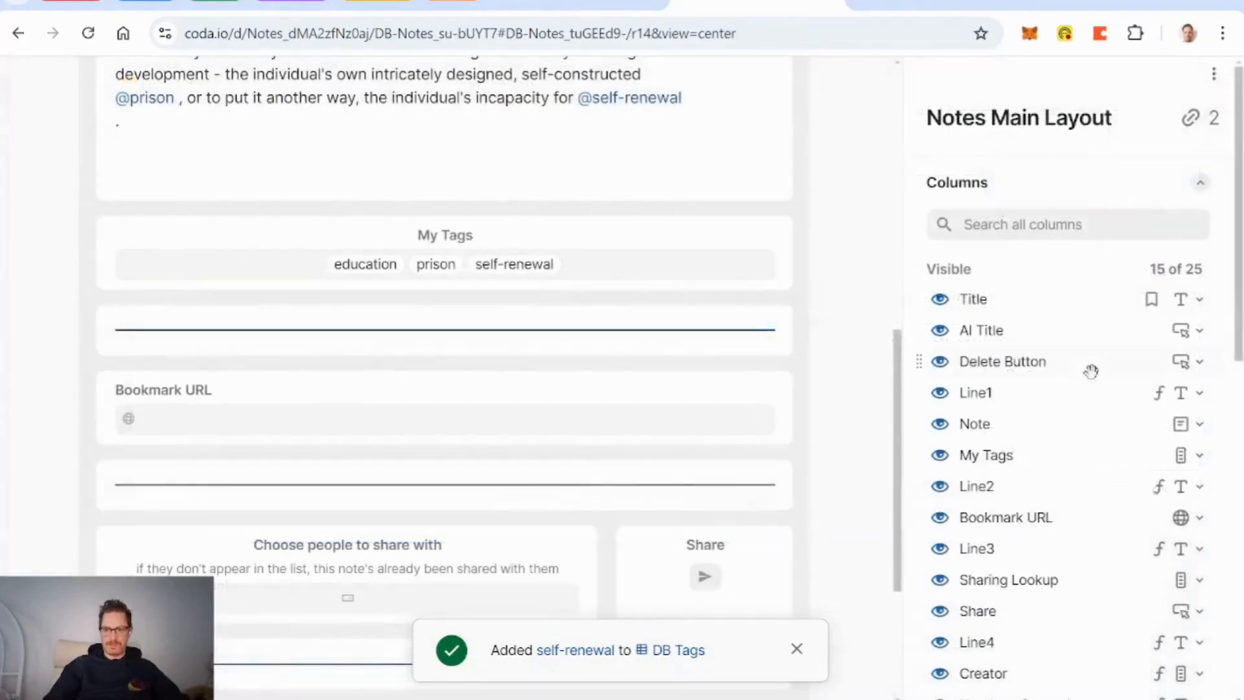
pyautogui.scroll(-8, 1092, 370)
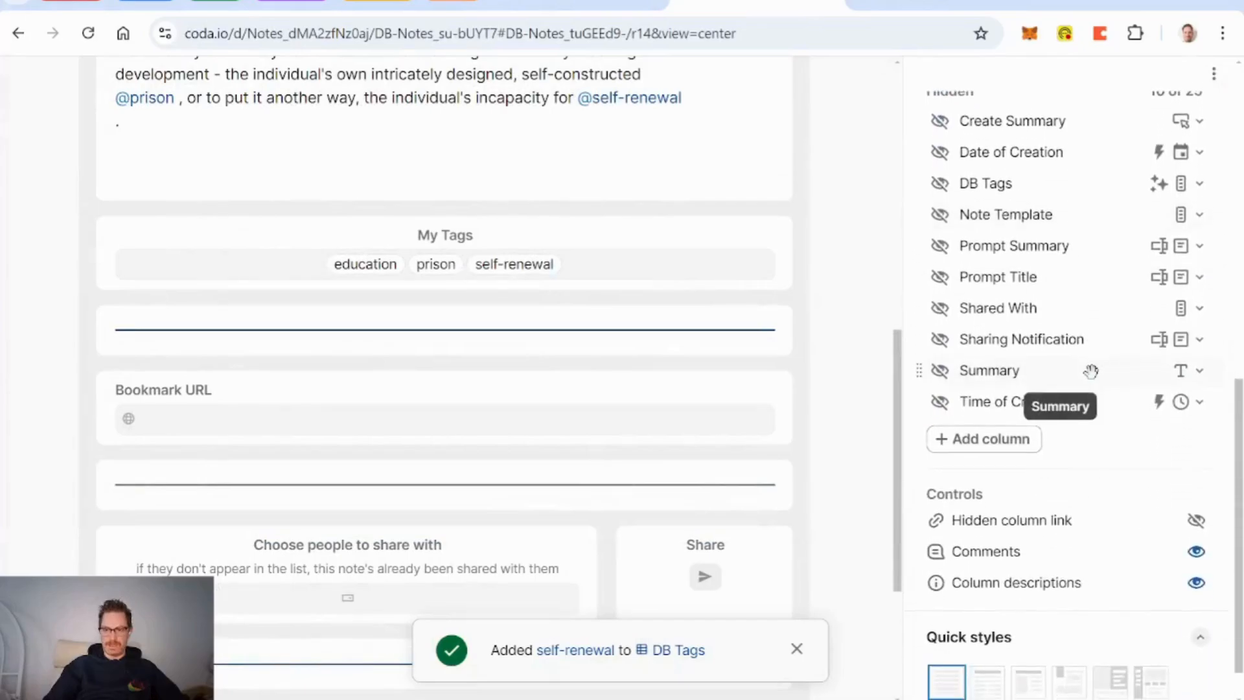
# Step: Unhide the DB Tags field in the layout and rename it 'Tags - AI'
pyautogui.scroll(2, 1092, 369)
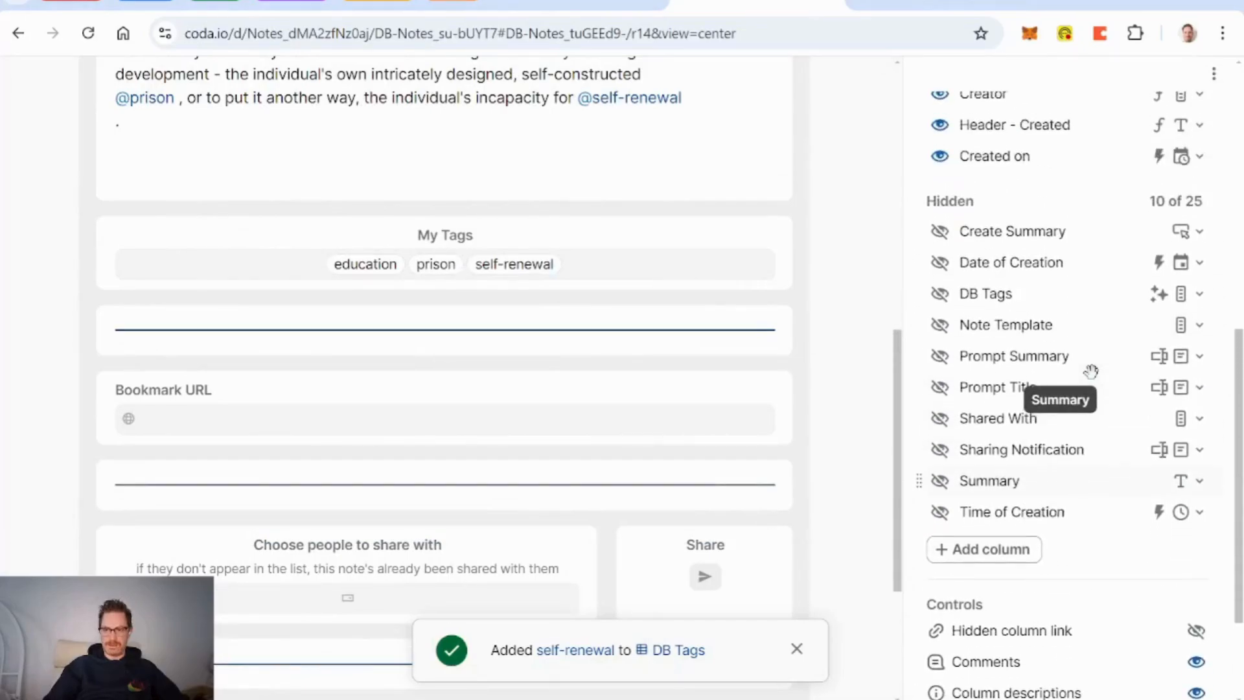
pyautogui.click(940, 299)
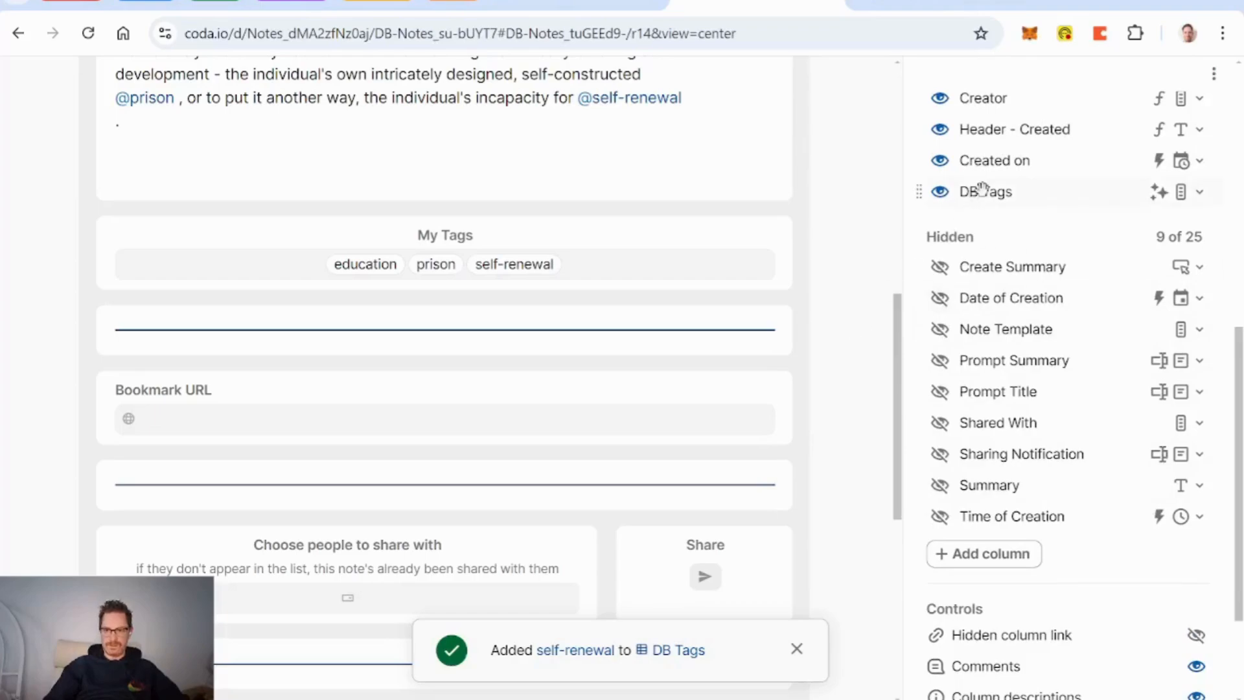
pyautogui.click(982, 190)
pyautogui.press('BackSpace')
pyautogui.press('BackSpace')
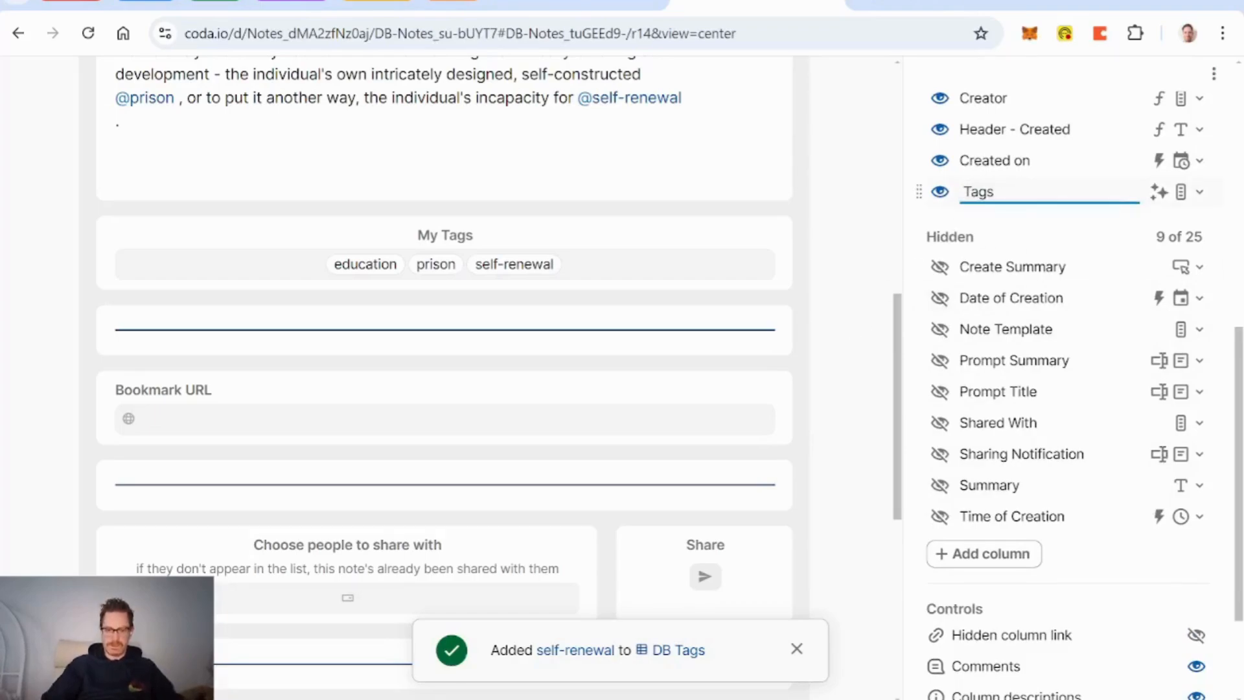
pyautogui.press('Delete')
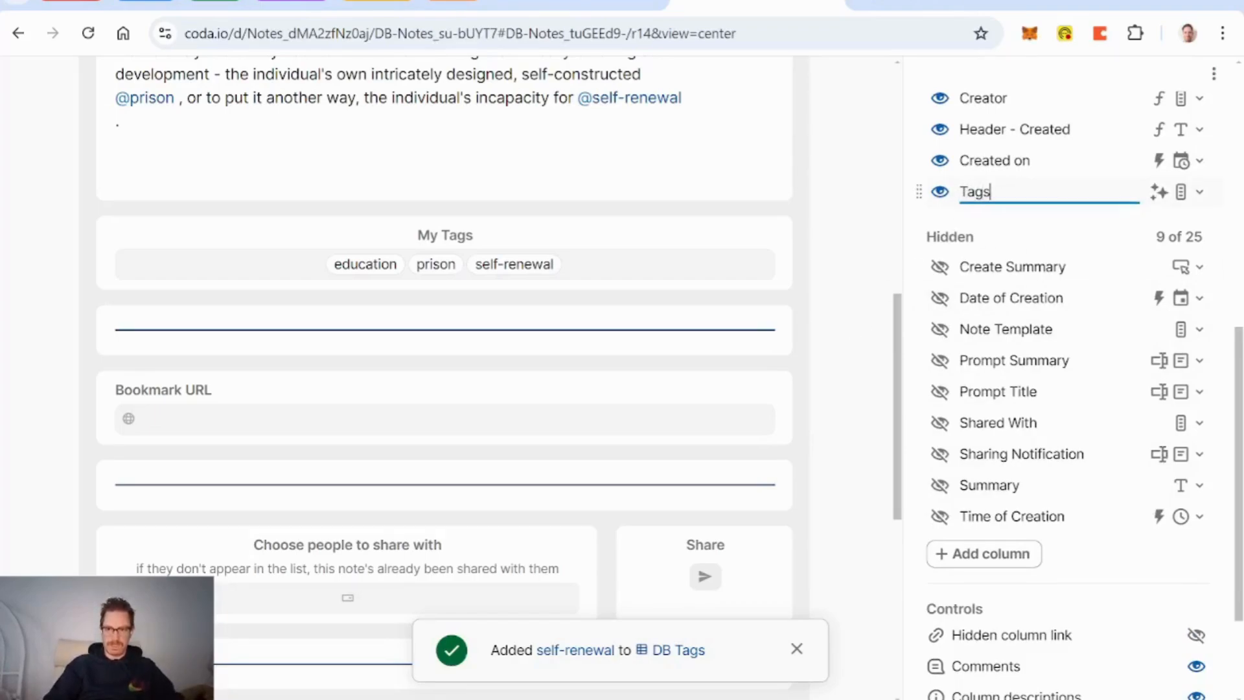
pyautogui.write('- AI')
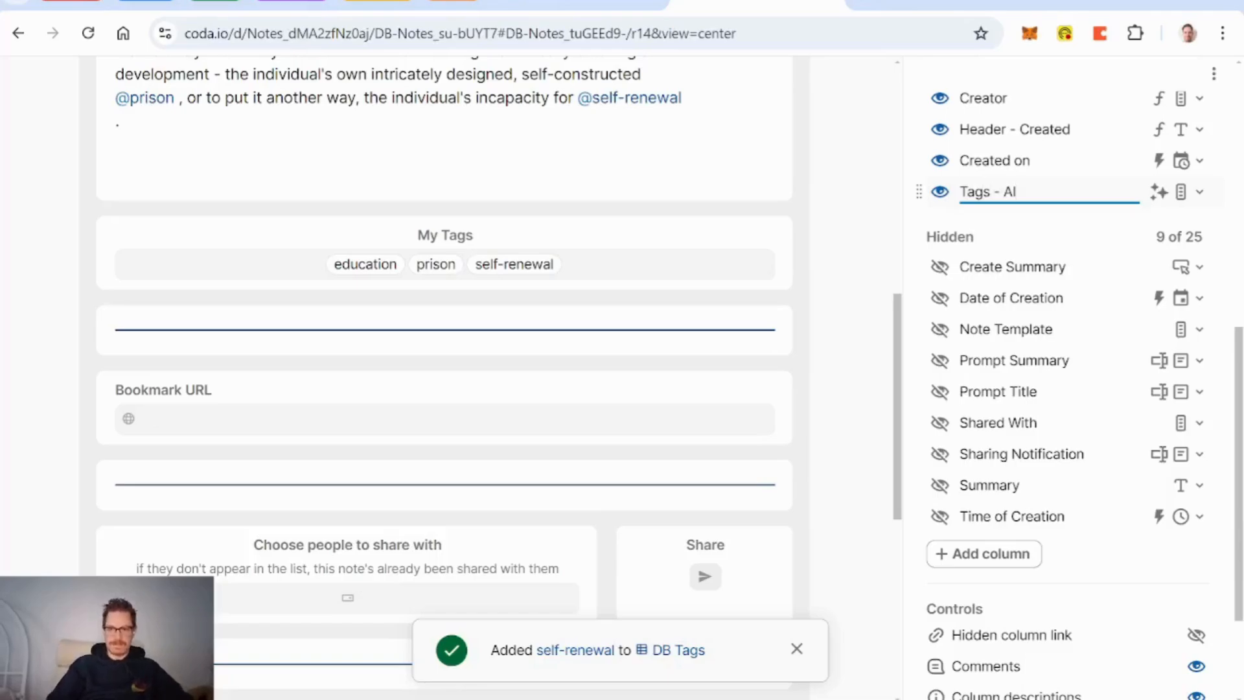
pyautogui.press('Return')
# Step: Display Tags - AI as tag chips instead of a table and close the layout editor
pyautogui.scroll(-5, 852, 353)
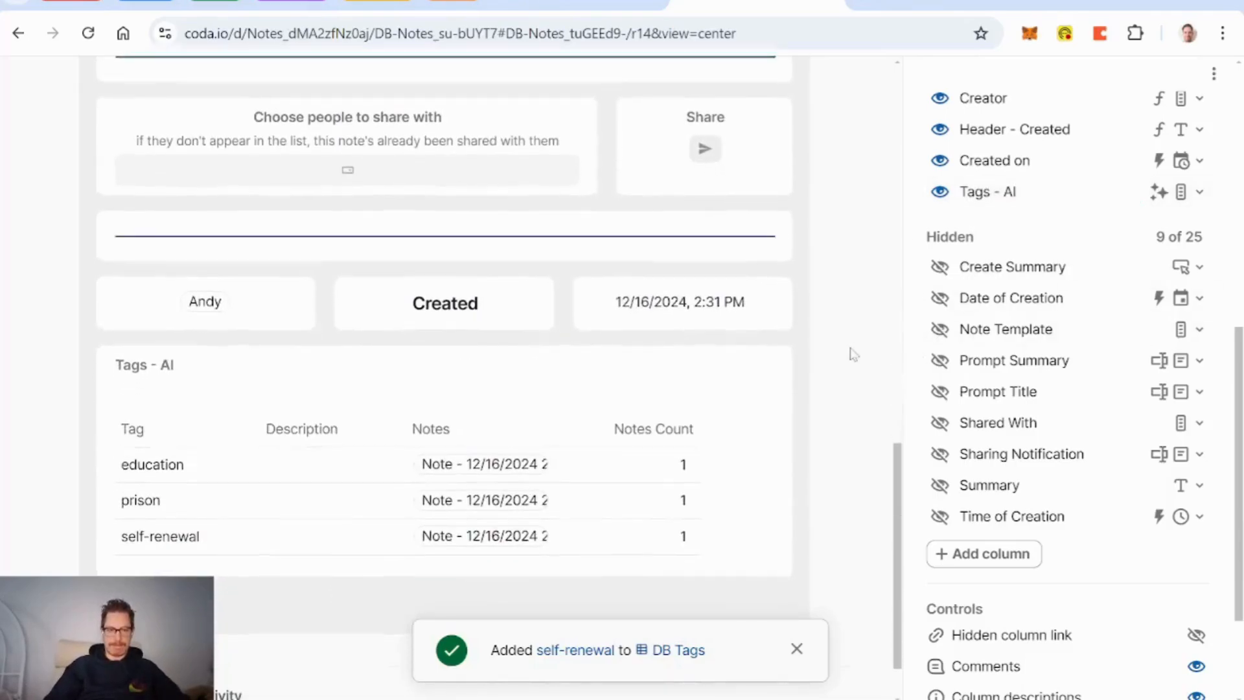
pyautogui.click(797, 649)
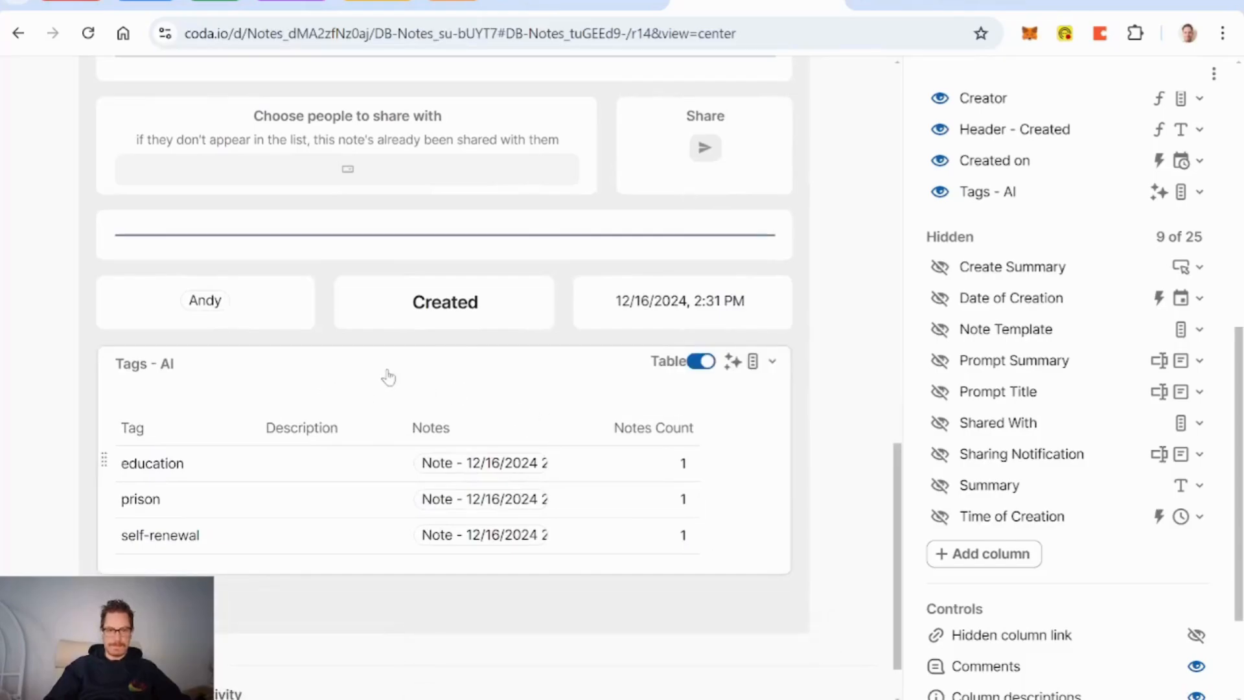
pyautogui.scroll(8, 472, 387)
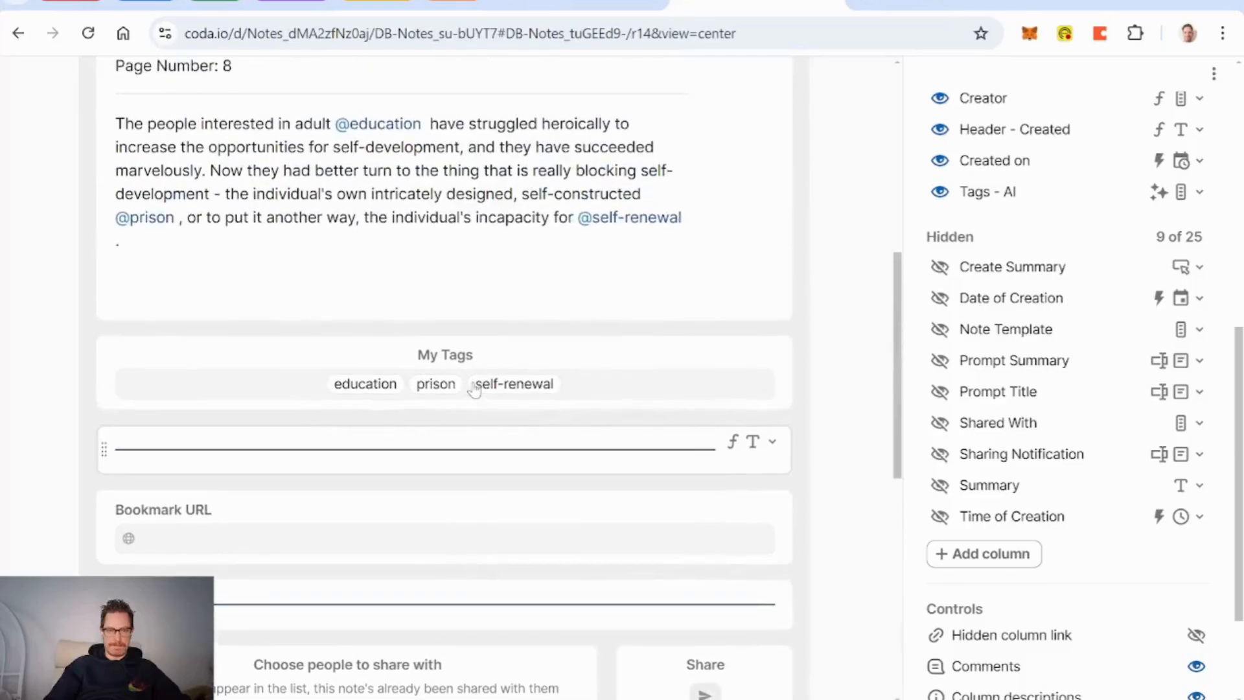
pyautogui.scroll(-9, 475, 388)
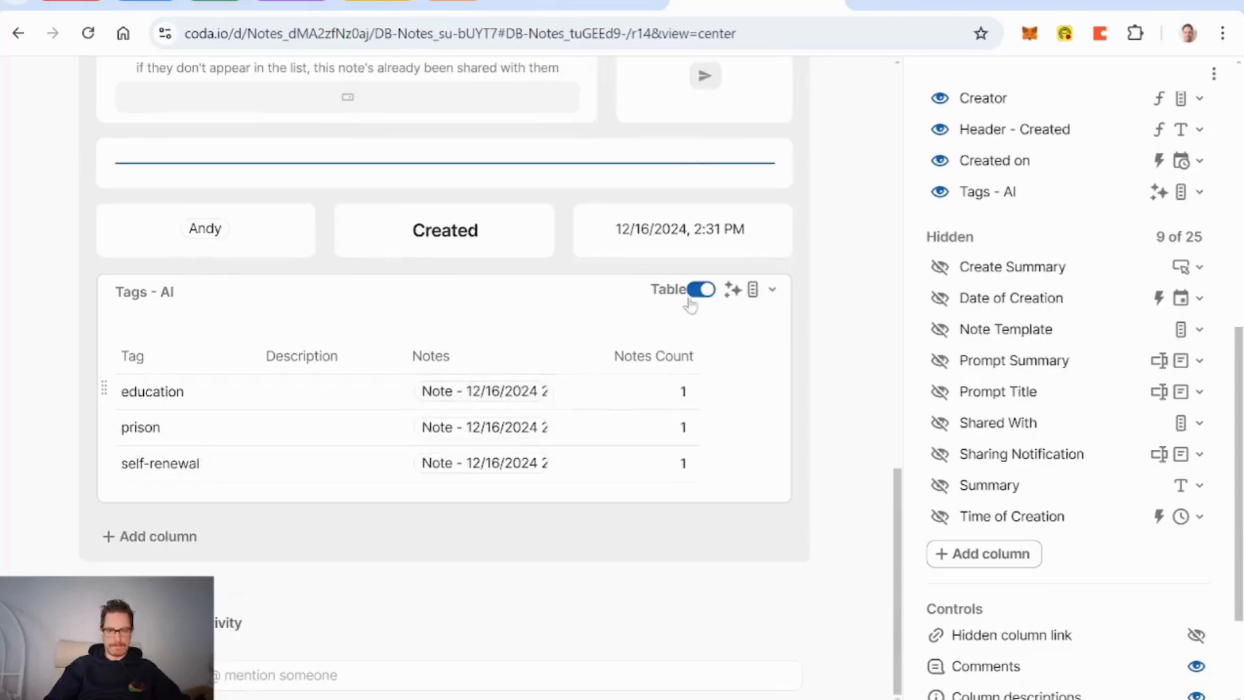
pyautogui.click(700, 290)
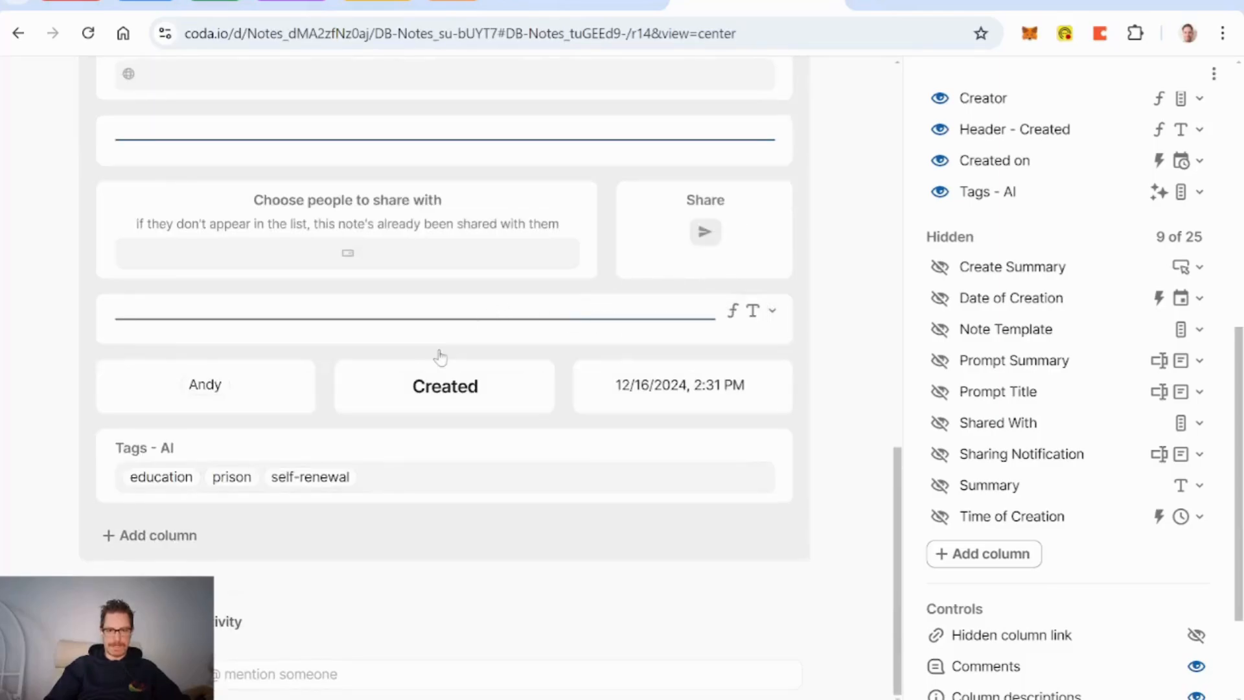
pyautogui.click(497, 456)
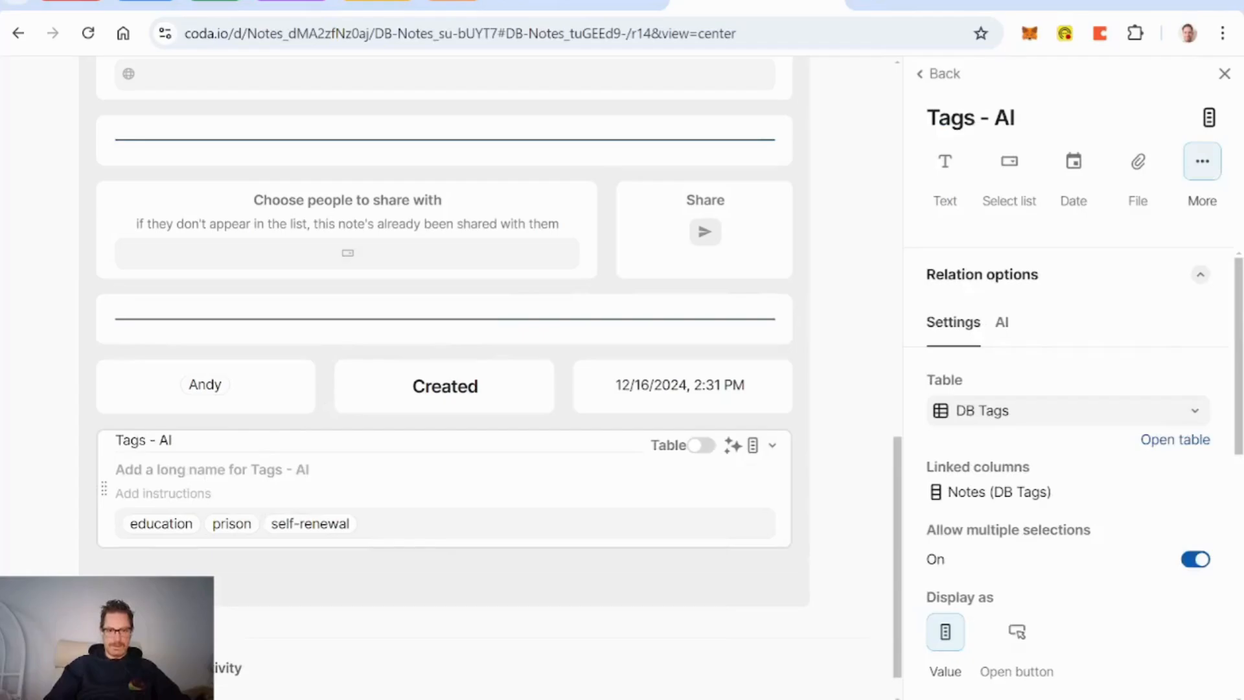
pyautogui.scroll(6, 497, 455)
pyautogui.scroll(3, 495, 453)
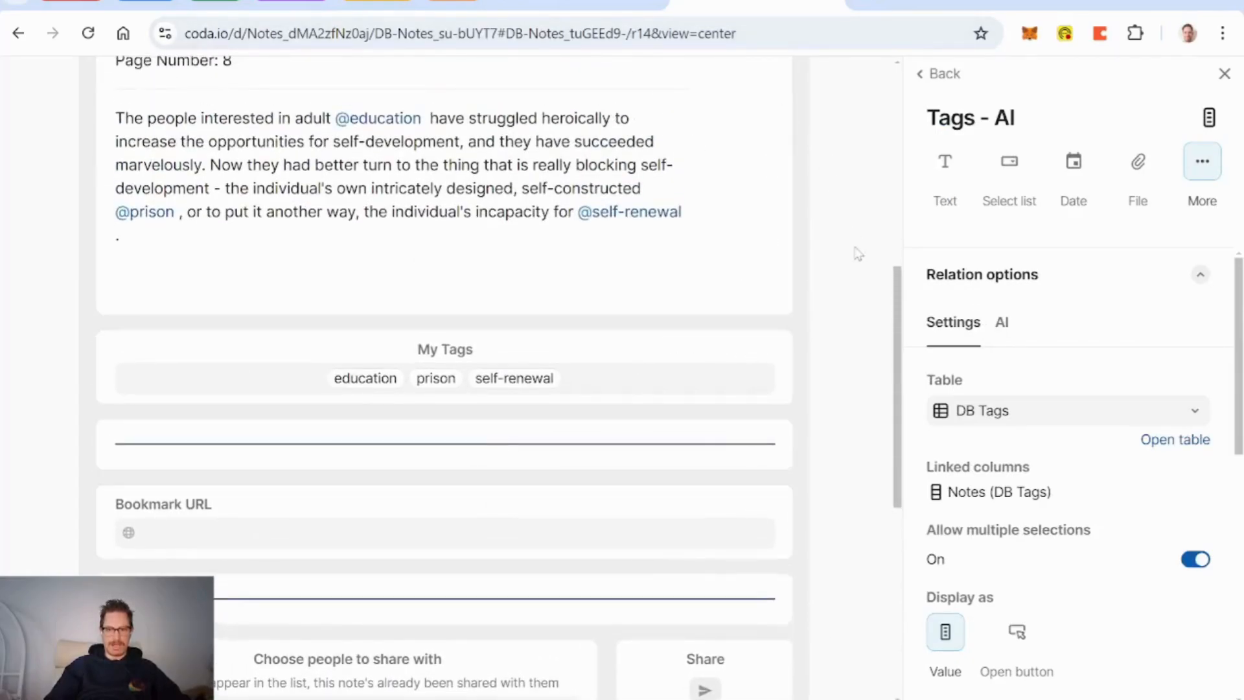
pyautogui.scroll(8, 846, 329)
pyautogui.click(848, 97)
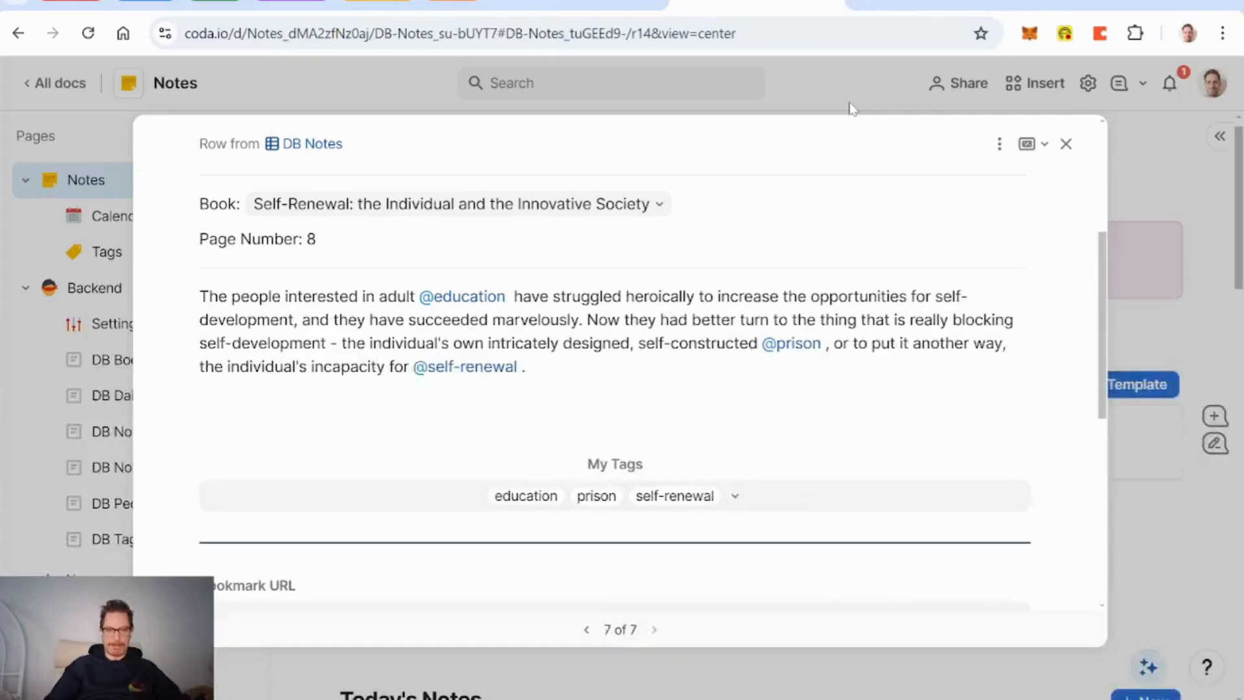
# Step: Go to the DB Tags page and hide its Line1 column
pyautogui.click(1066, 144)
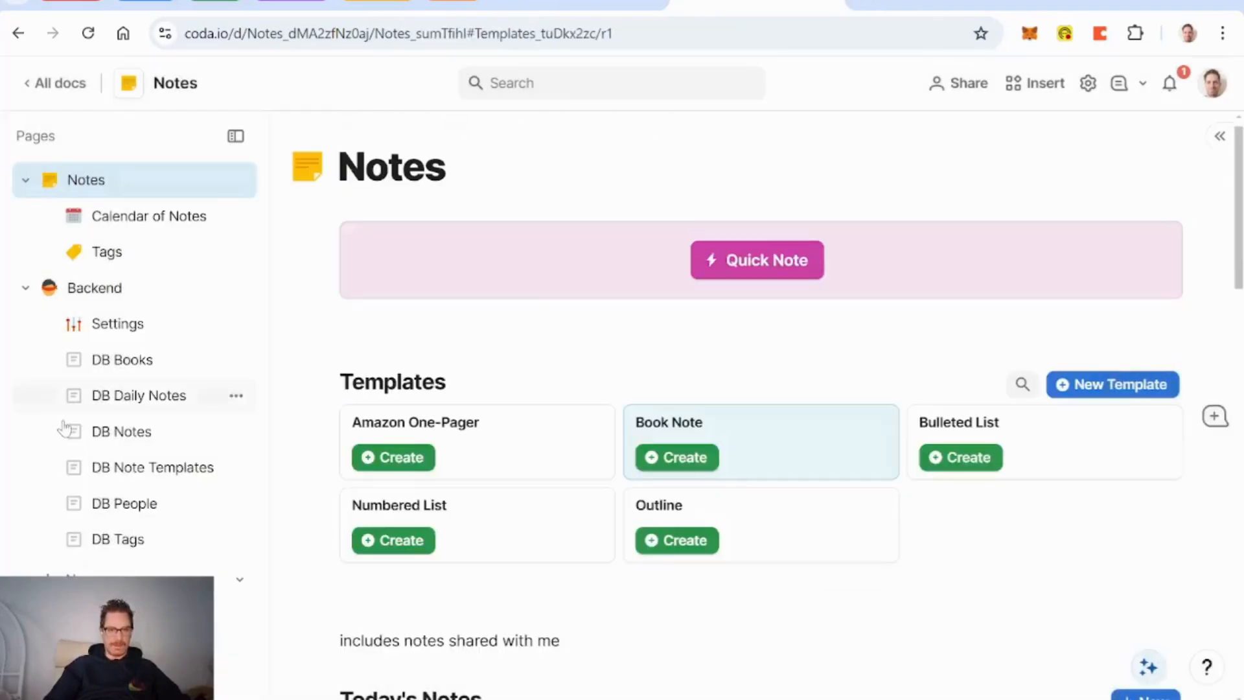
pyautogui.click(130, 539)
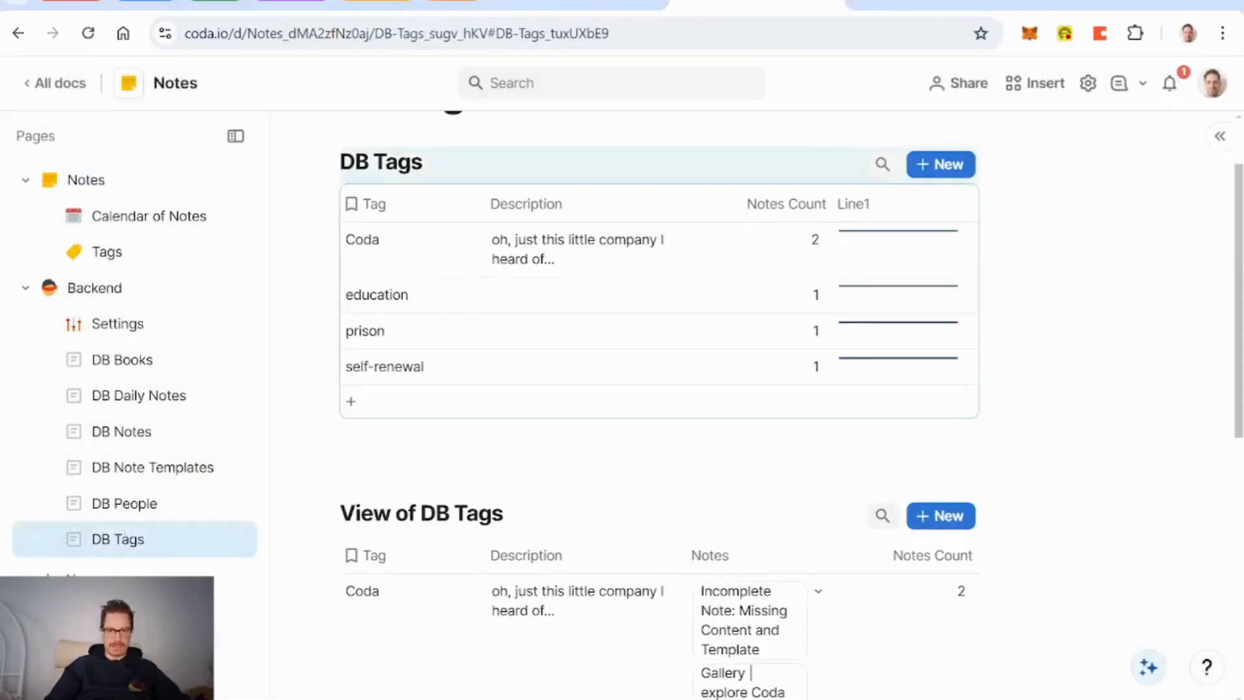
pyautogui.rightClick(891, 212)
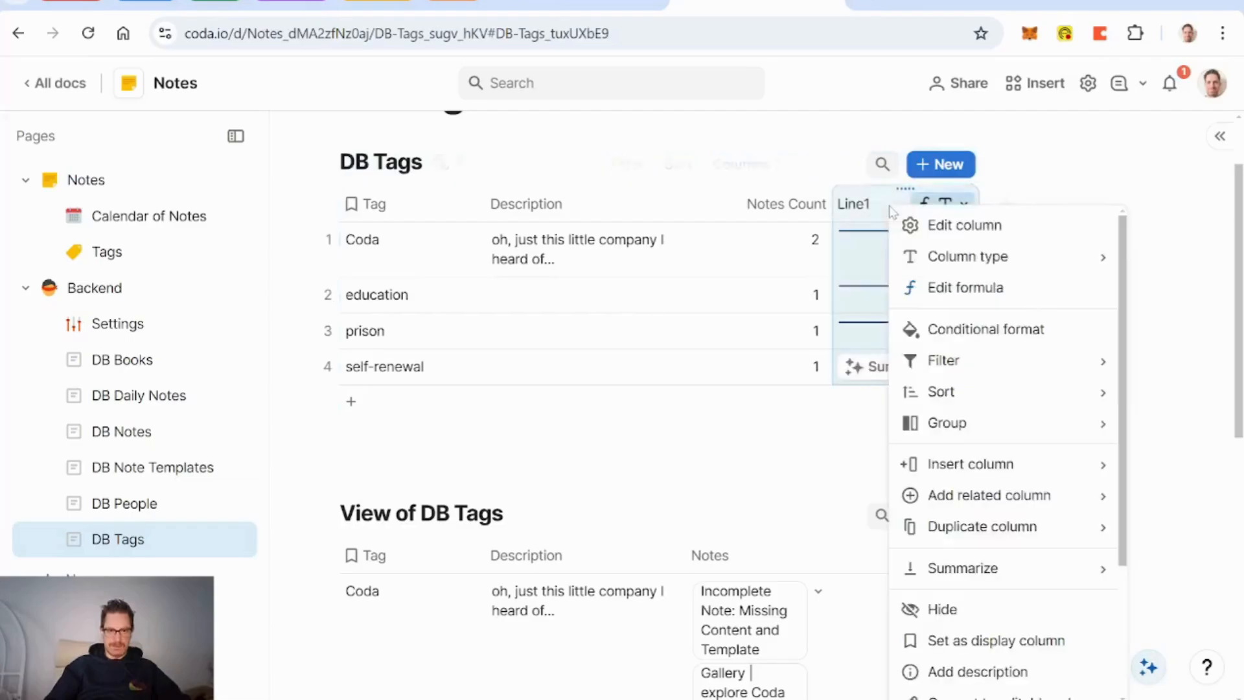
pyautogui.click(966, 613)
pyautogui.scroll(-3, 762, 536)
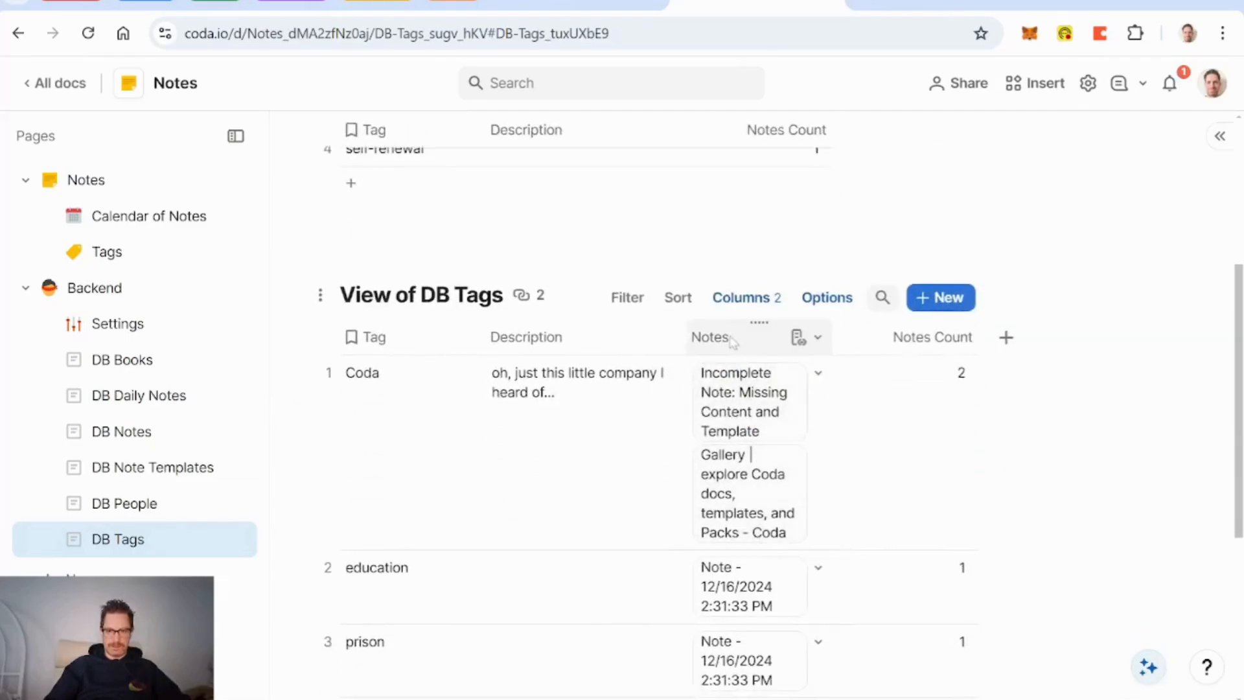
# Step: Rename the DB Tags Notes column to 'Notes - AI'
pyautogui.click(718, 335)
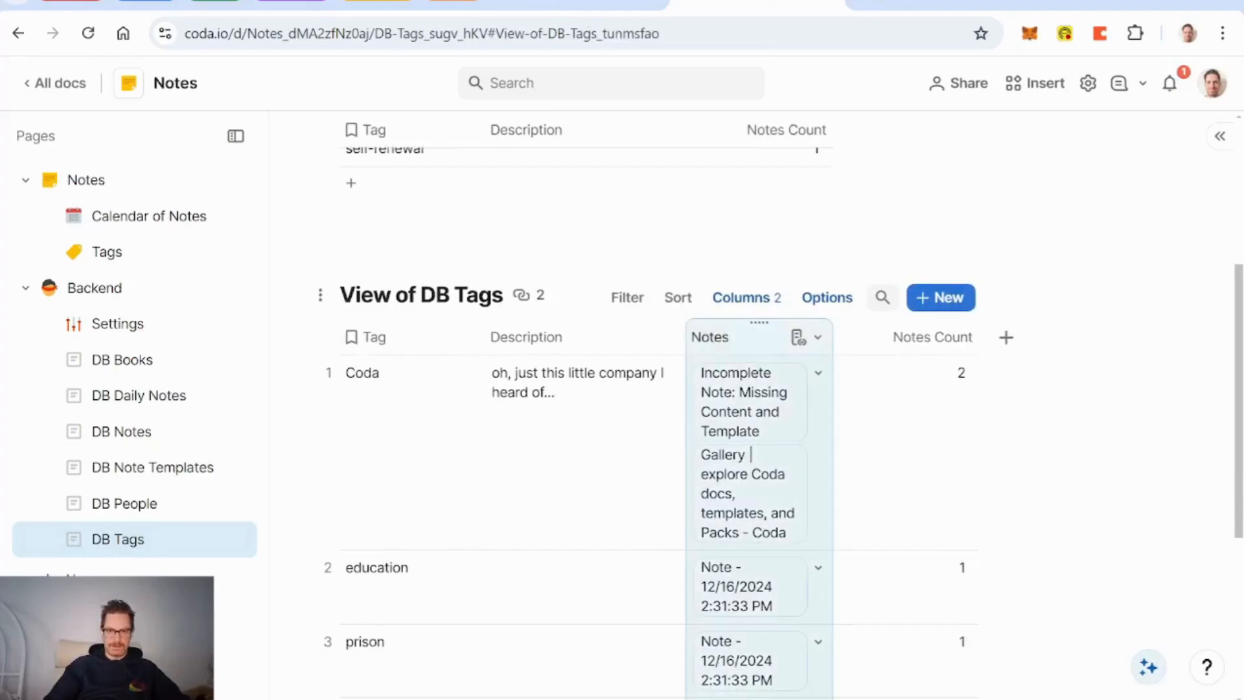
pyautogui.press('Return')
pyautogui.press('Right')
pyautogui.write('- A')
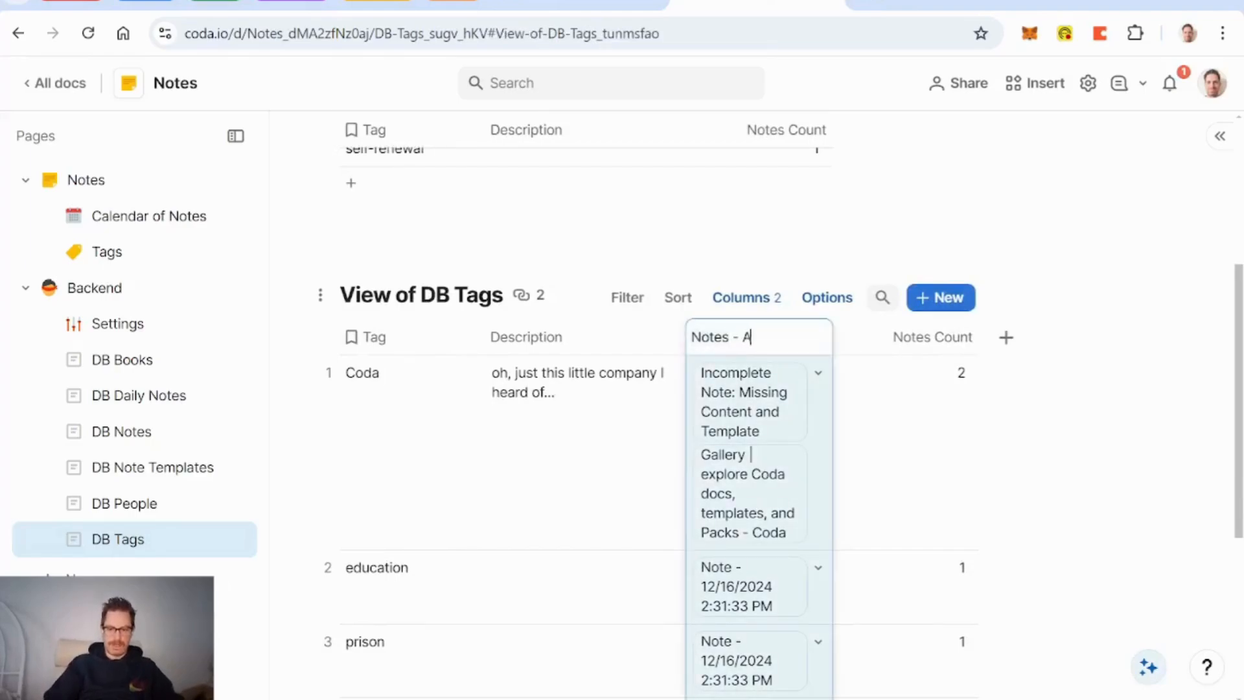
pyautogui.write('I')
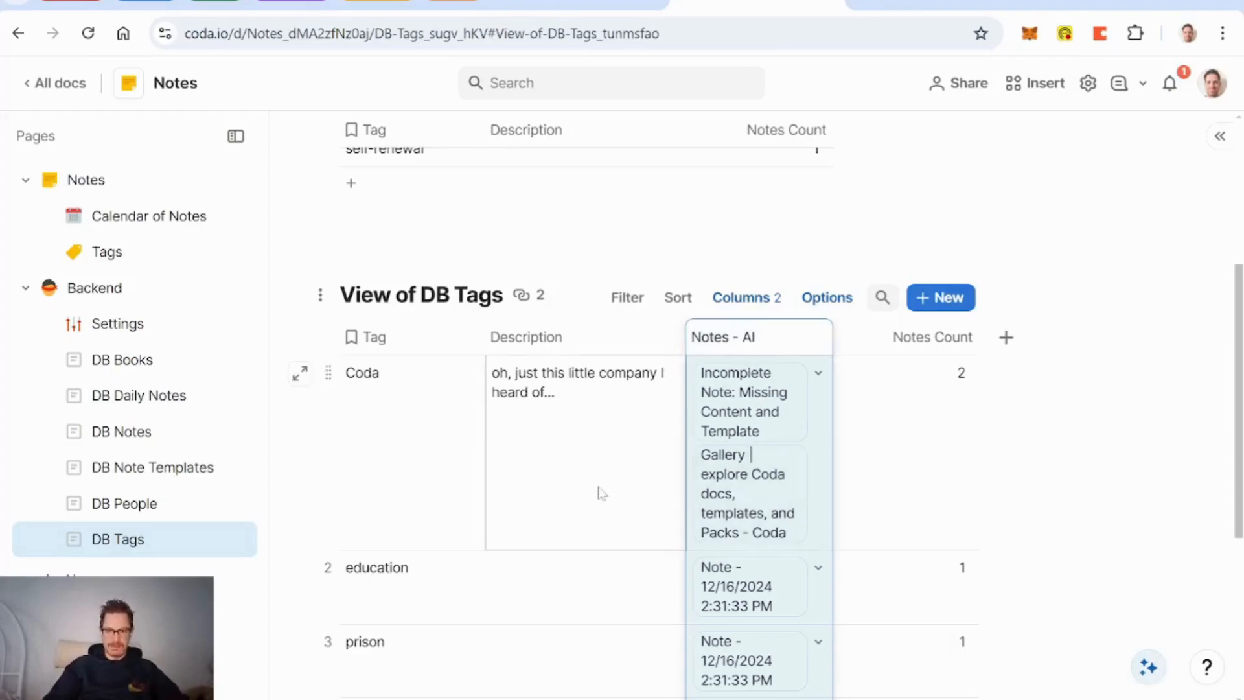
pyautogui.click(1006, 336)
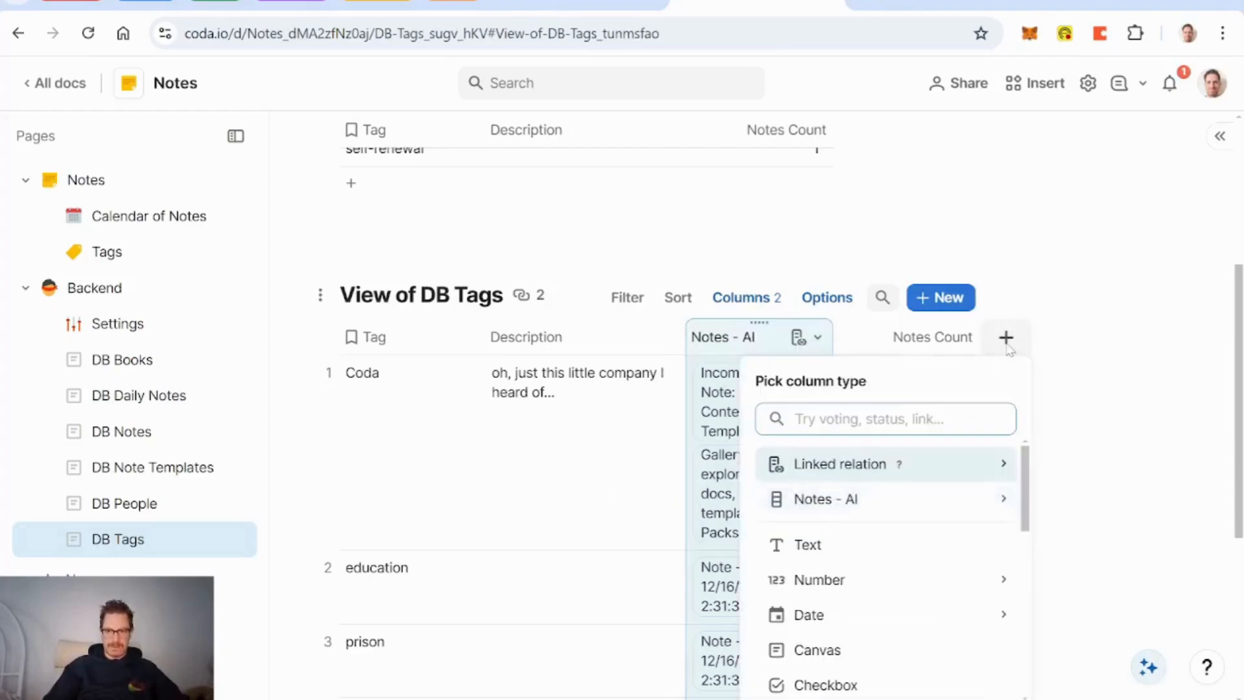
# Step: In DB Notes, make My Tags two-way by creating its linked column in DB Tags
pyautogui.click(136, 433)
pyautogui.hscroll(15, 828, 417)
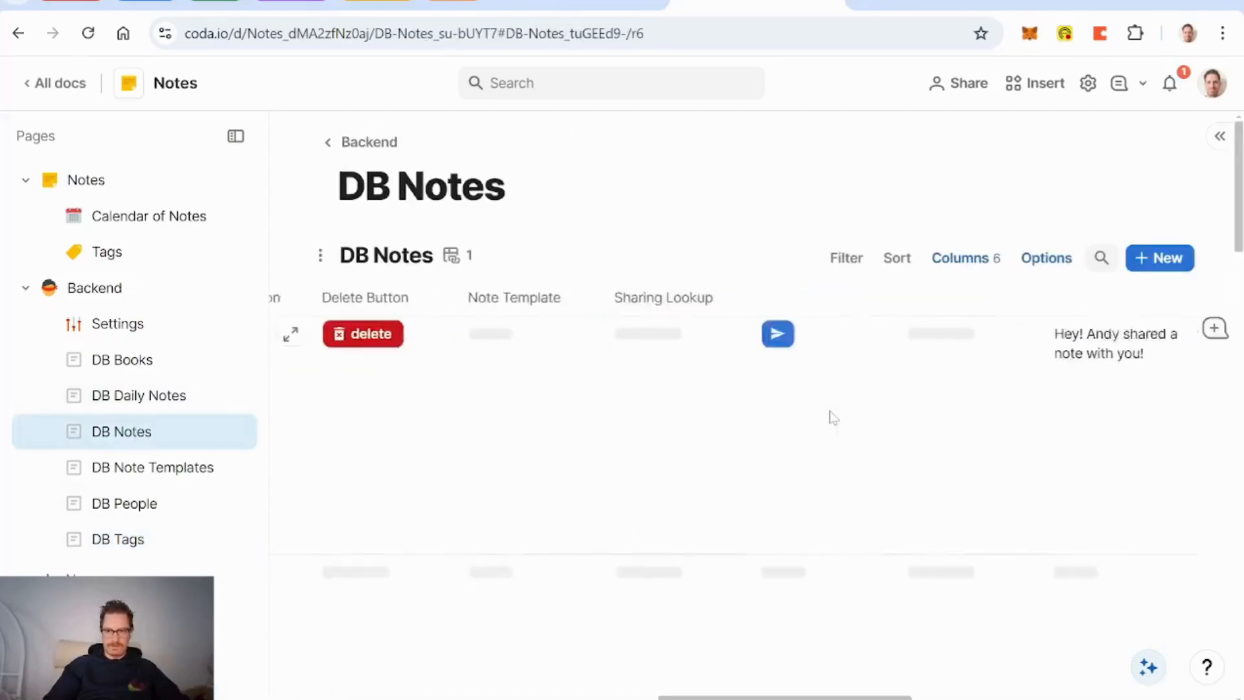
pyautogui.click(959, 258)
pyautogui.scroll(-5, 1074, 530)
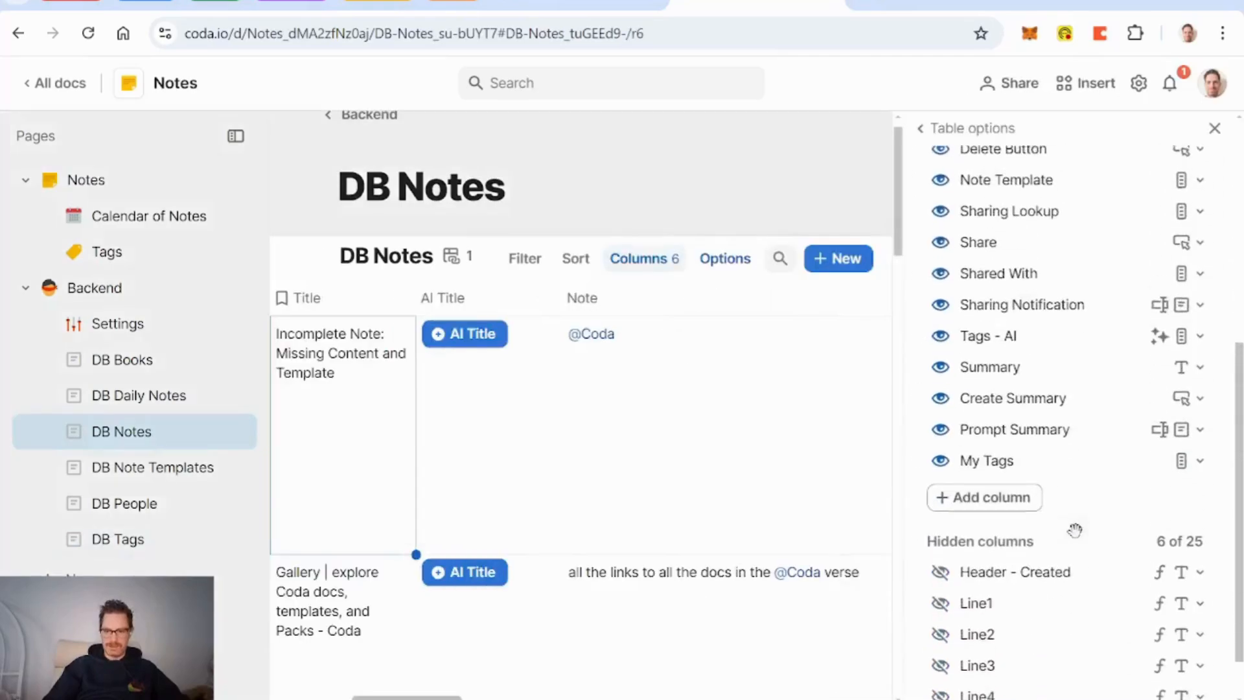
pyautogui.hscroll(10, 771, 447)
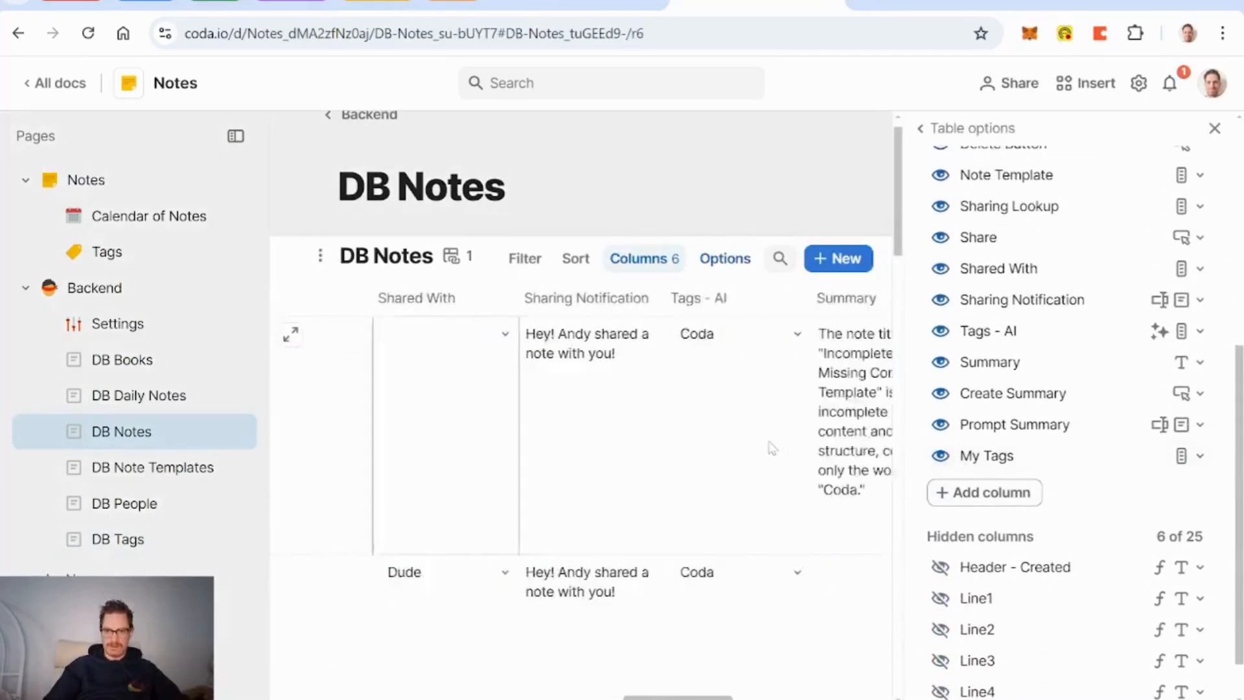
pyautogui.hscroll(8, 771, 447)
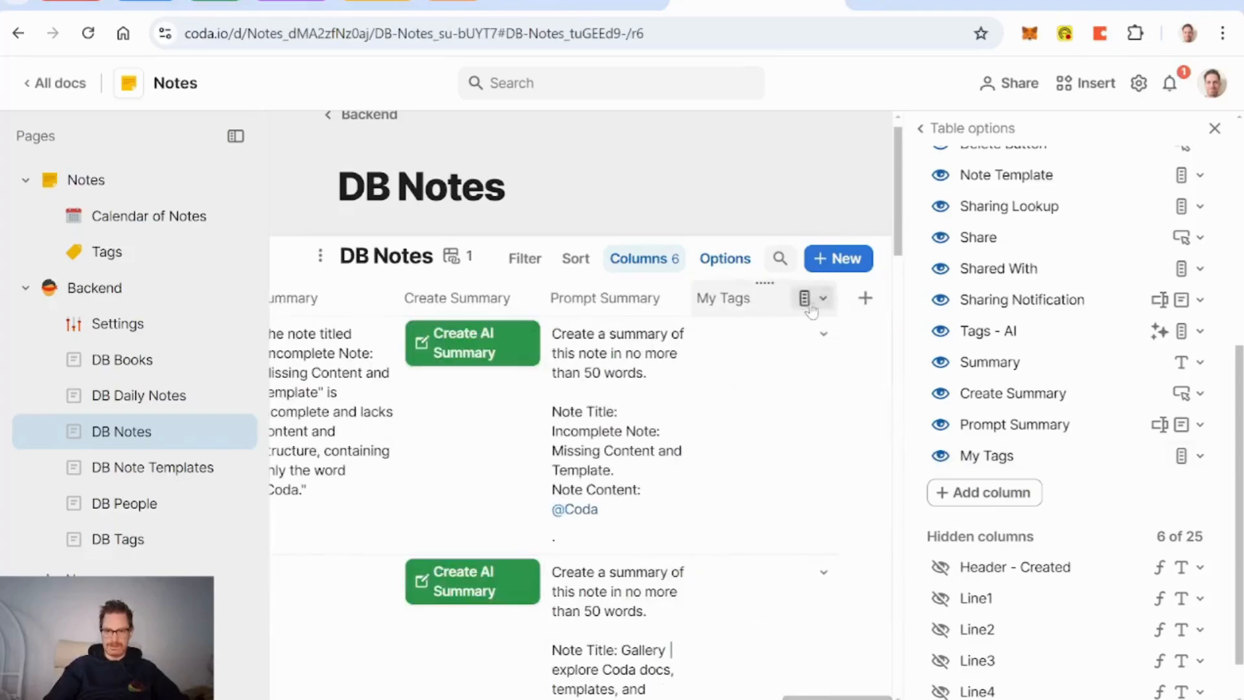
pyautogui.click(807, 299)
pyautogui.click(875, 336)
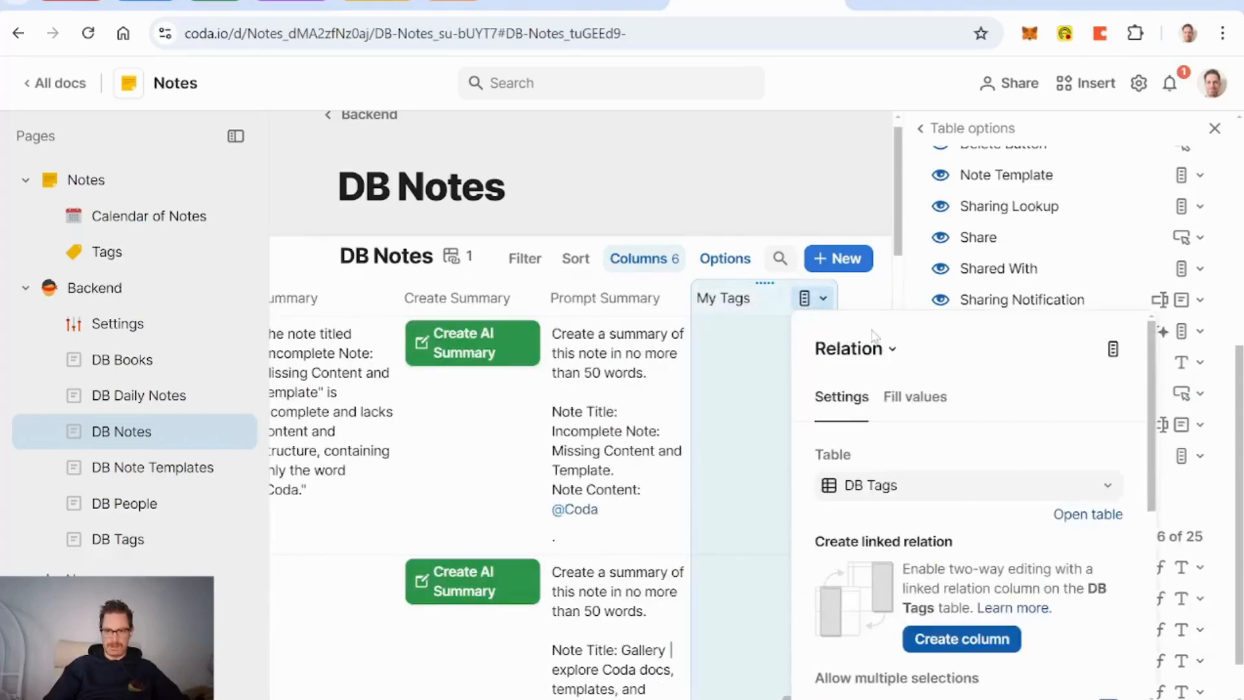
pyautogui.scroll(-2, 972, 478)
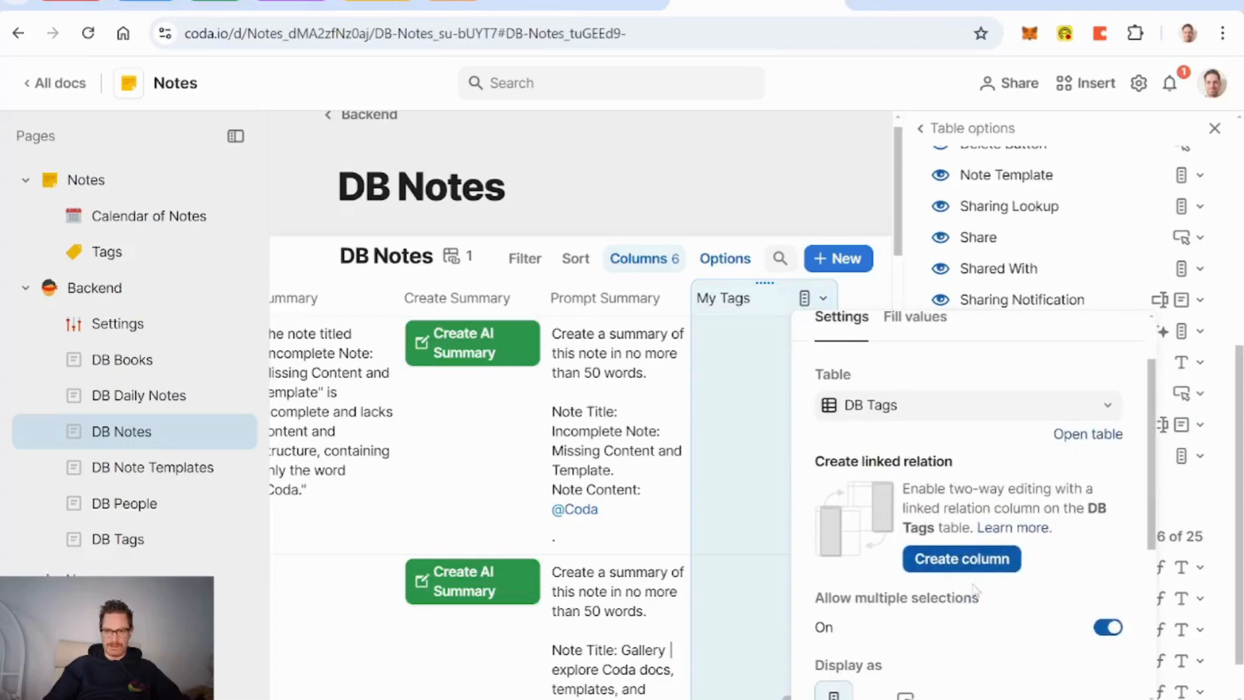
pyautogui.click(963, 563)
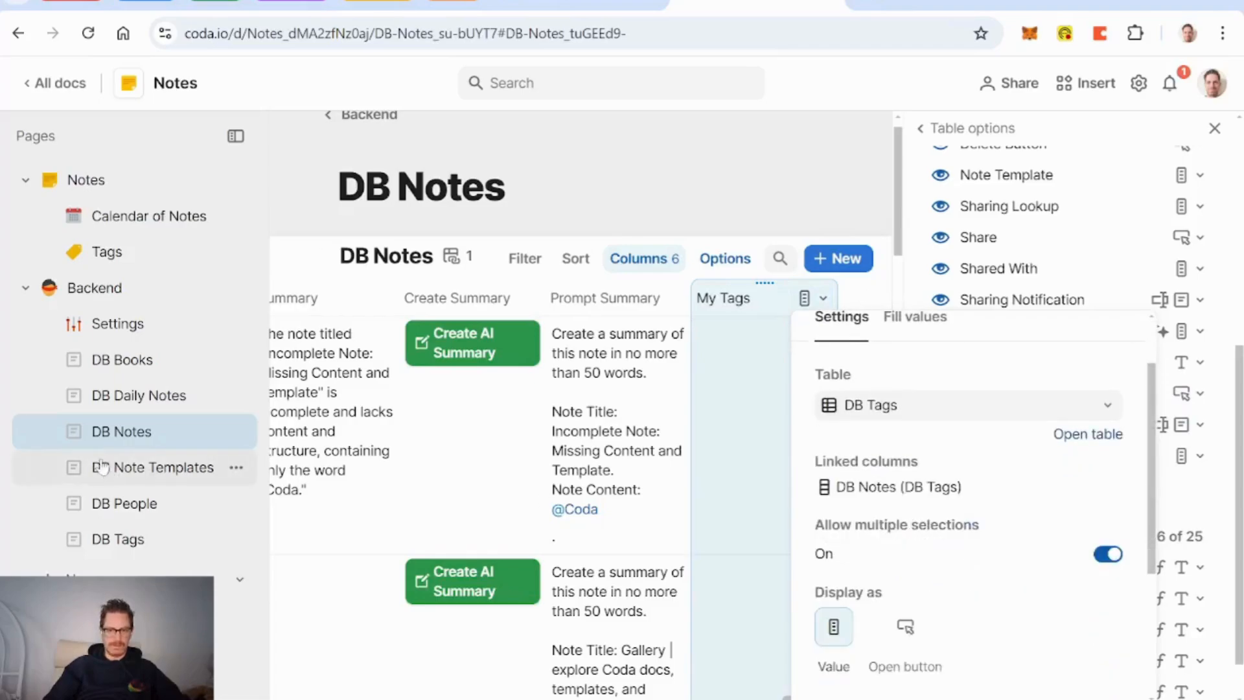
pyautogui.click(127, 539)
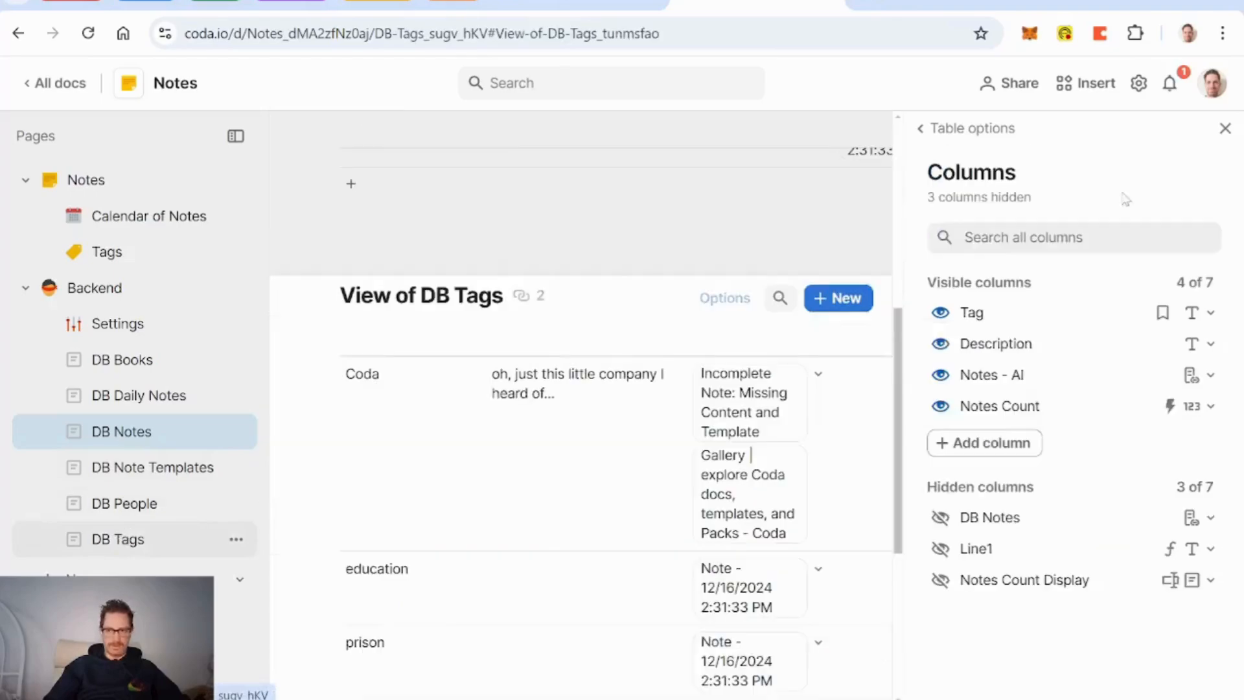
# Step: Unhide DB Notes and Notes Count Display, placing Notes Count Display before DB Notes
pyautogui.click(1226, 128)
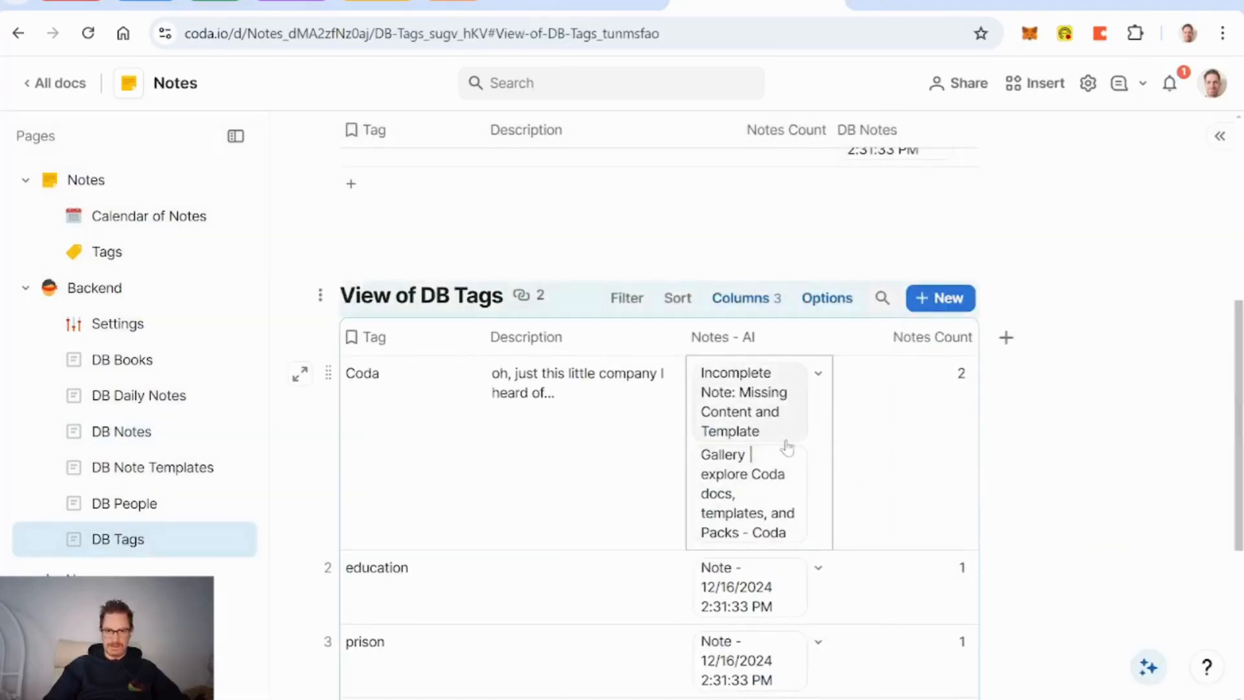
pyautogui.click(745, 299)
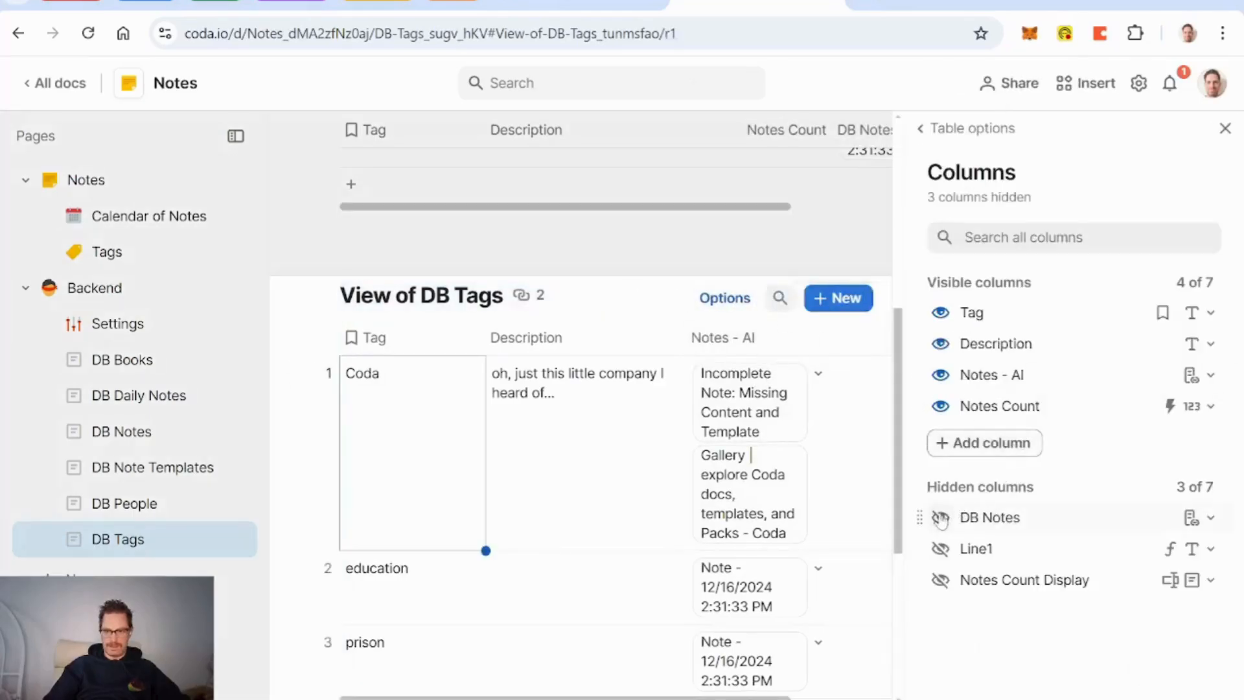
pyautogui.click(940, 517)
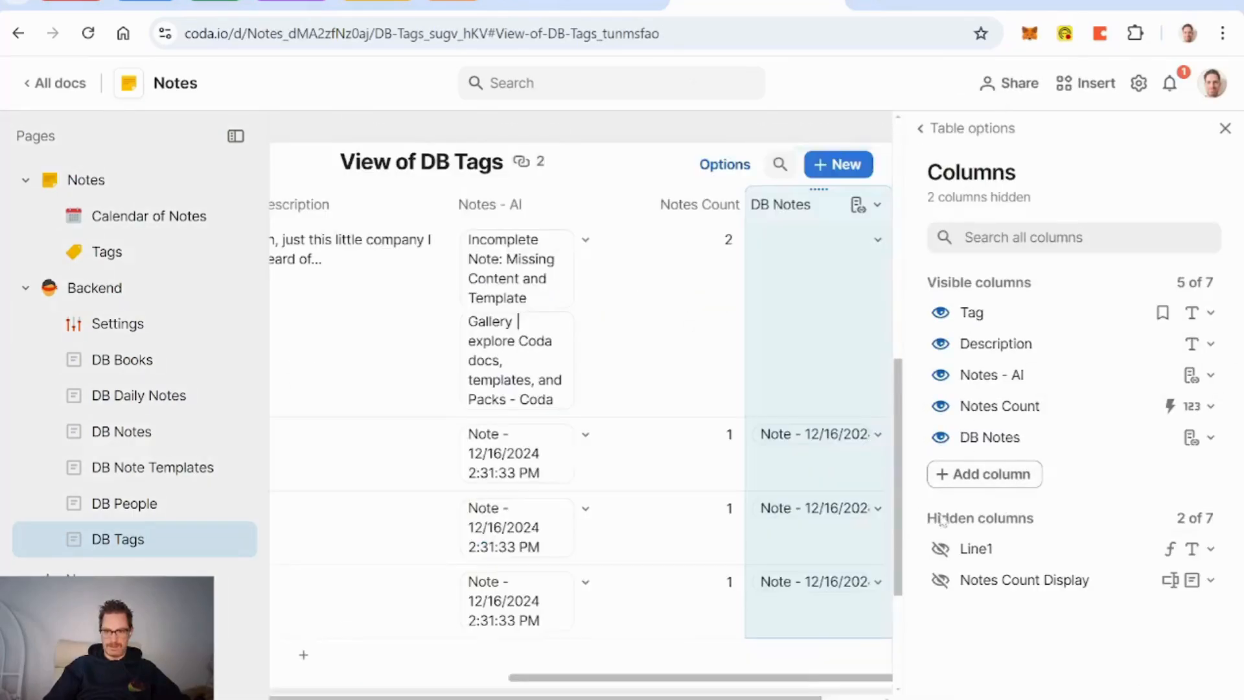
pyautogui.click(941, 580)
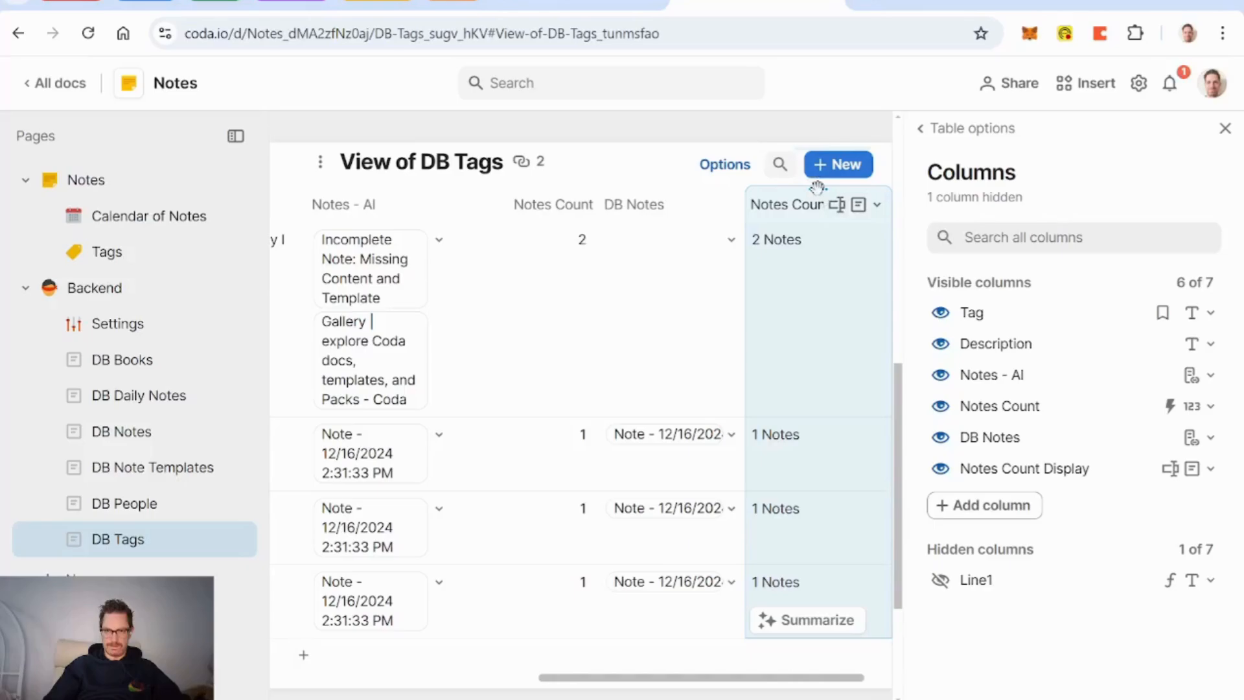
pyautogui.moveTo(818, 188); pyautogui.dragTo(674, 190)
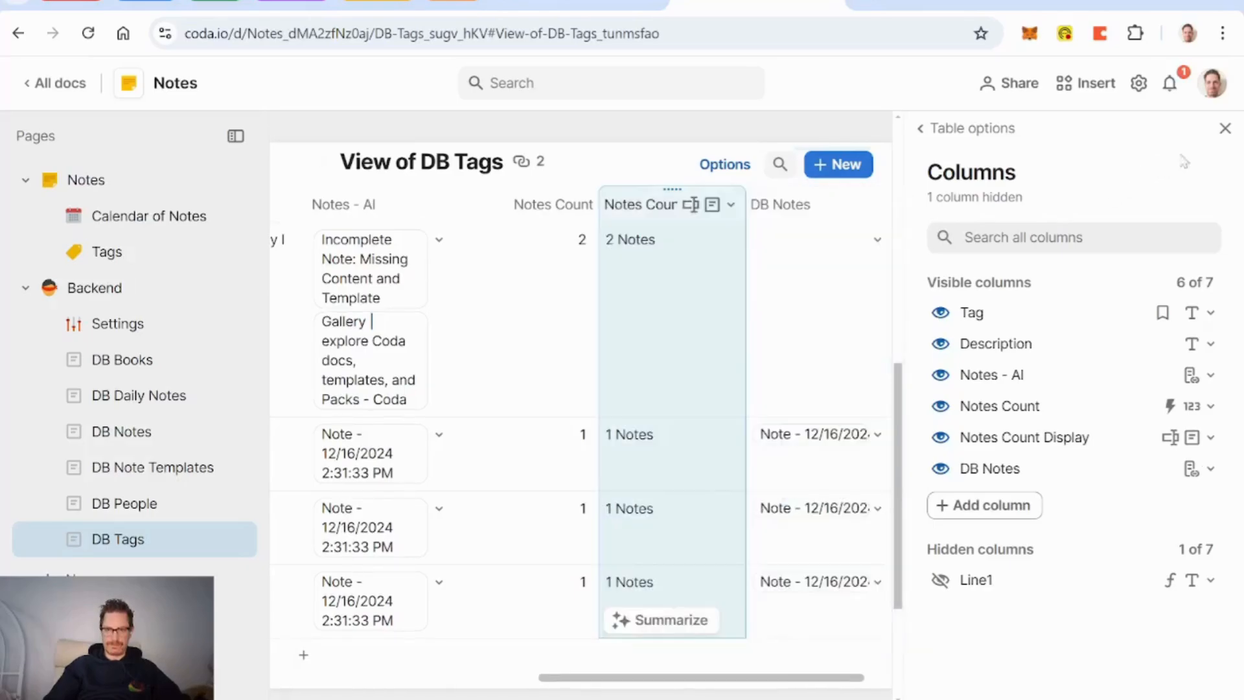
pyautogui.click(1225, 130)
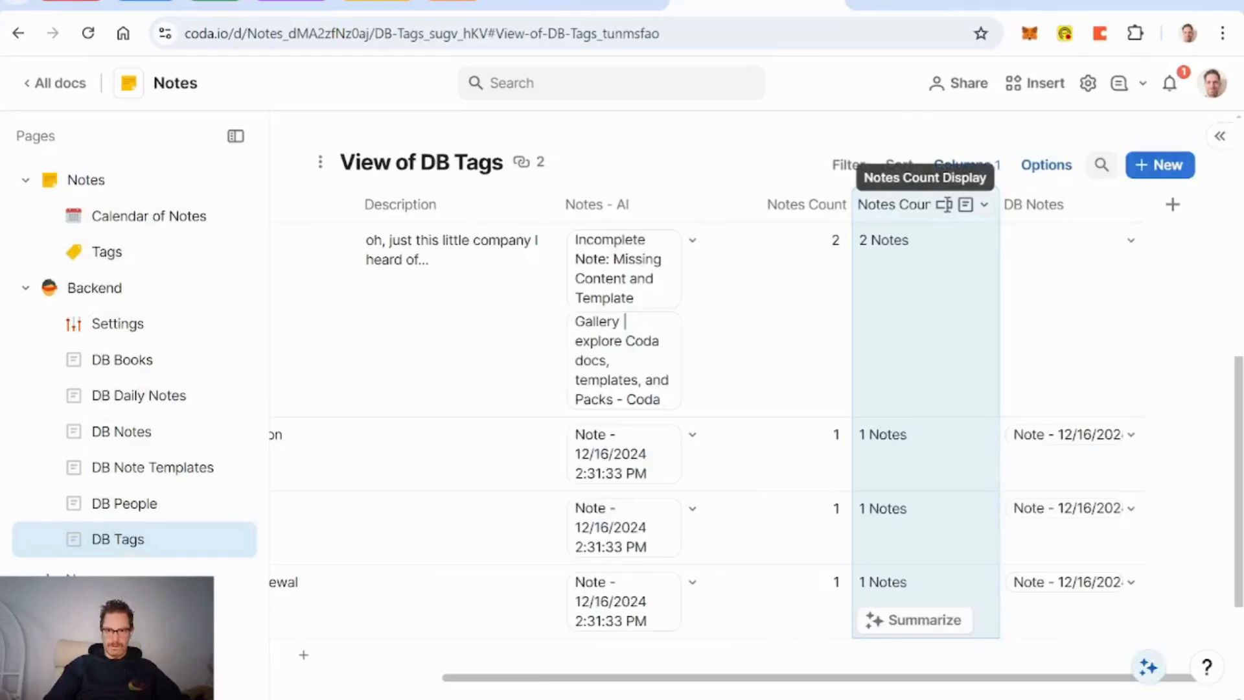
# Step: Rename the linked columns to 'Notes - My Tags' and 'Notes - AI Tags'
pyautogui.click(752, 204)
pyautogui.click(933, 204)
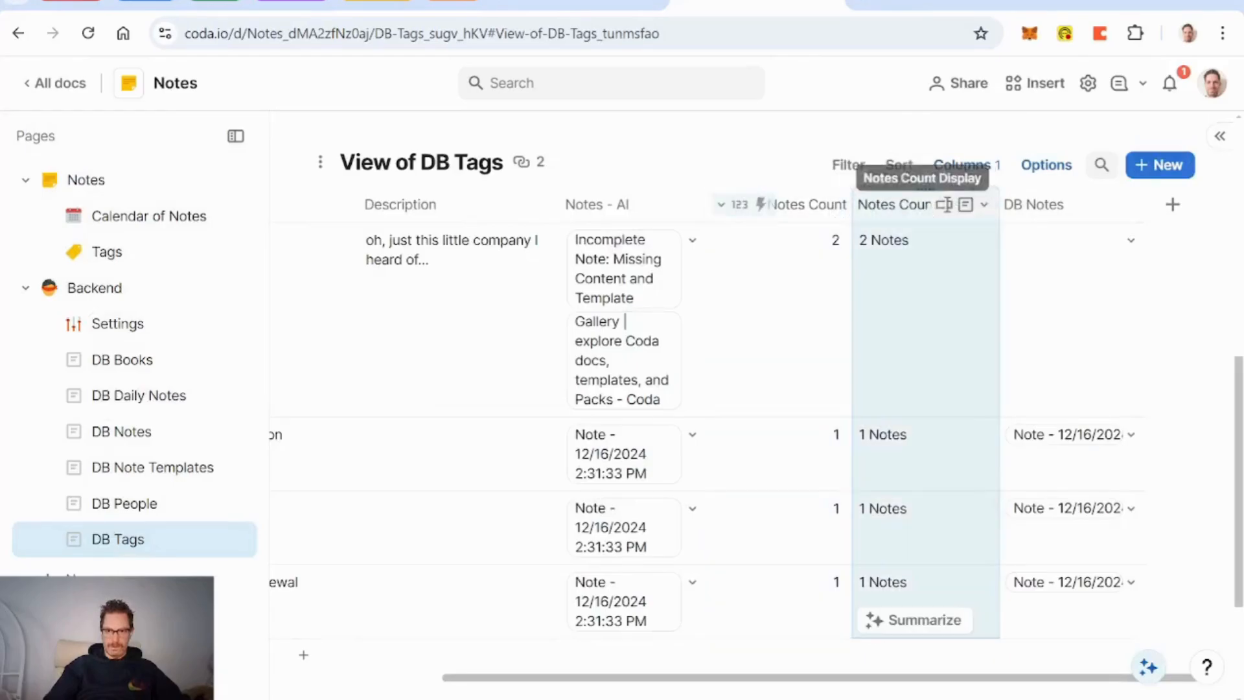
pyautogui.click(1016, 206)
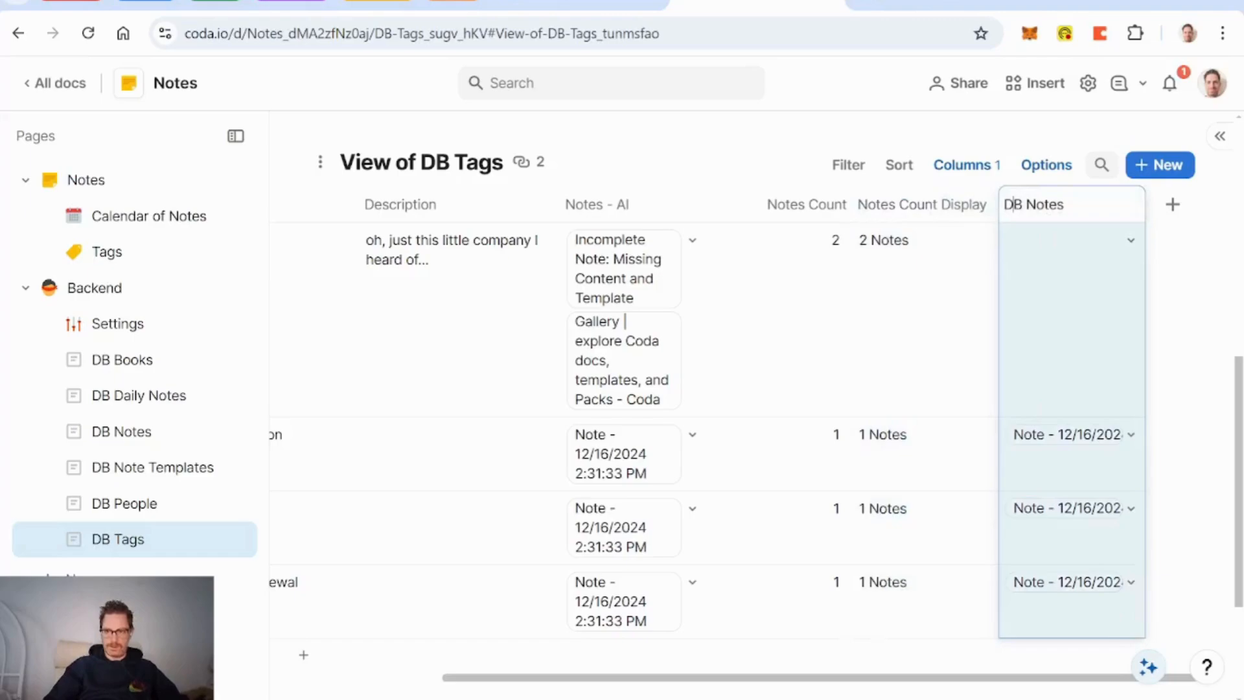
pyautogui.press('BackSpace')
pyautogui.press('BackSpace')
pyautogui.press('BackSpace')
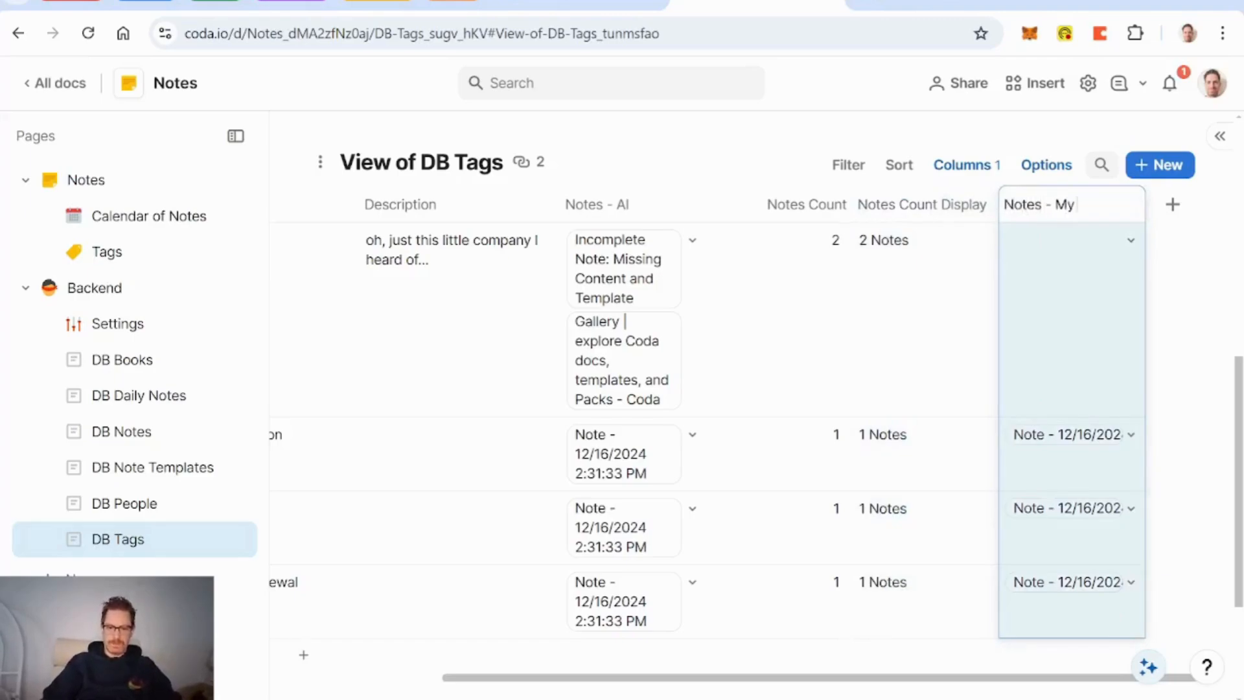
pyautogui.write('- My Tags')
pyautogui.click(638, 206)
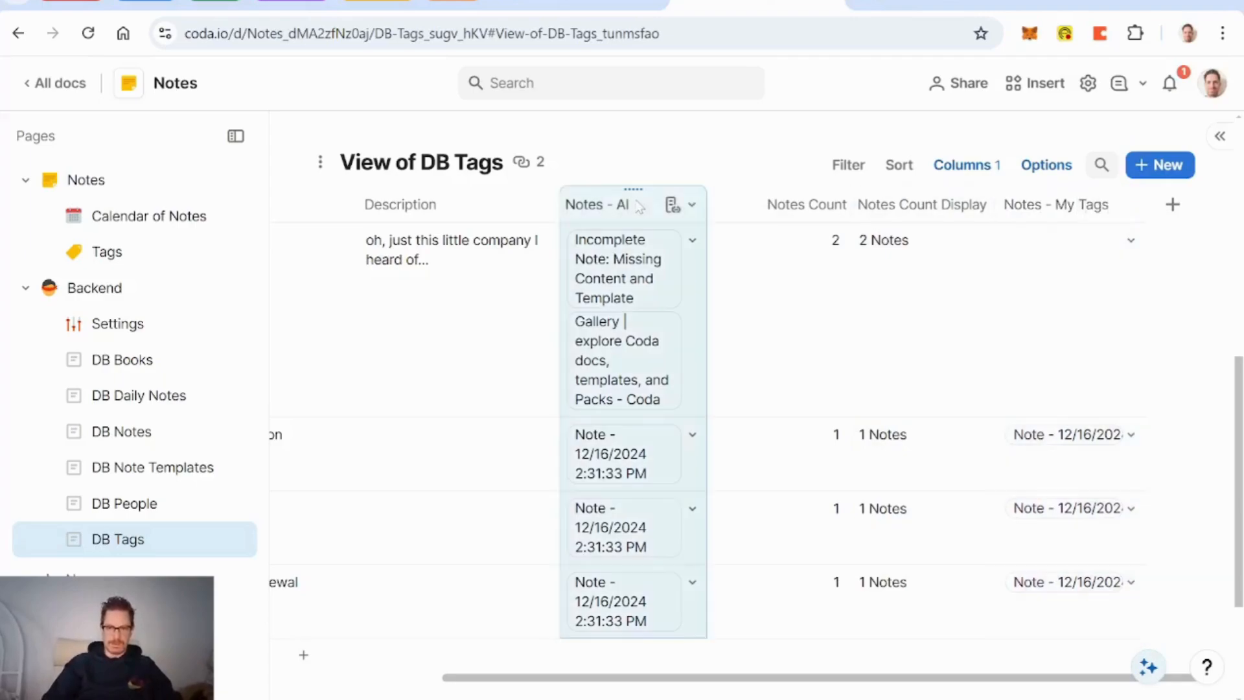
pyautogui.doubleClick(637, 205)
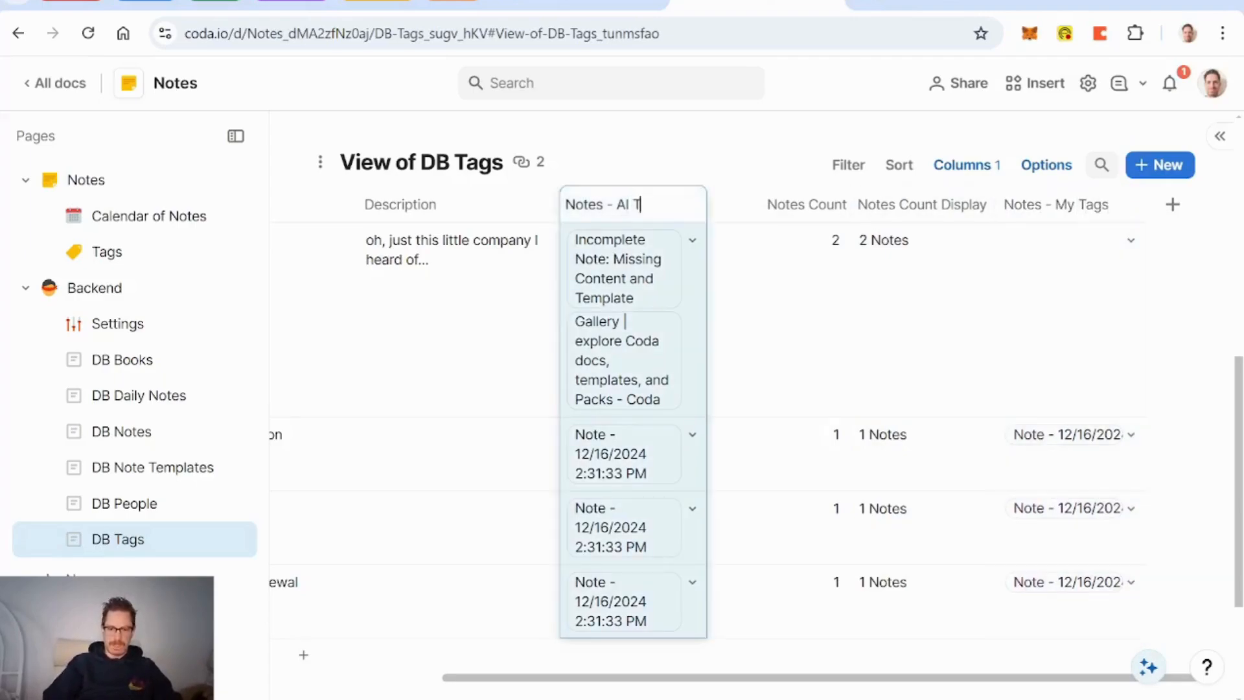
pyautogui.press('Return')
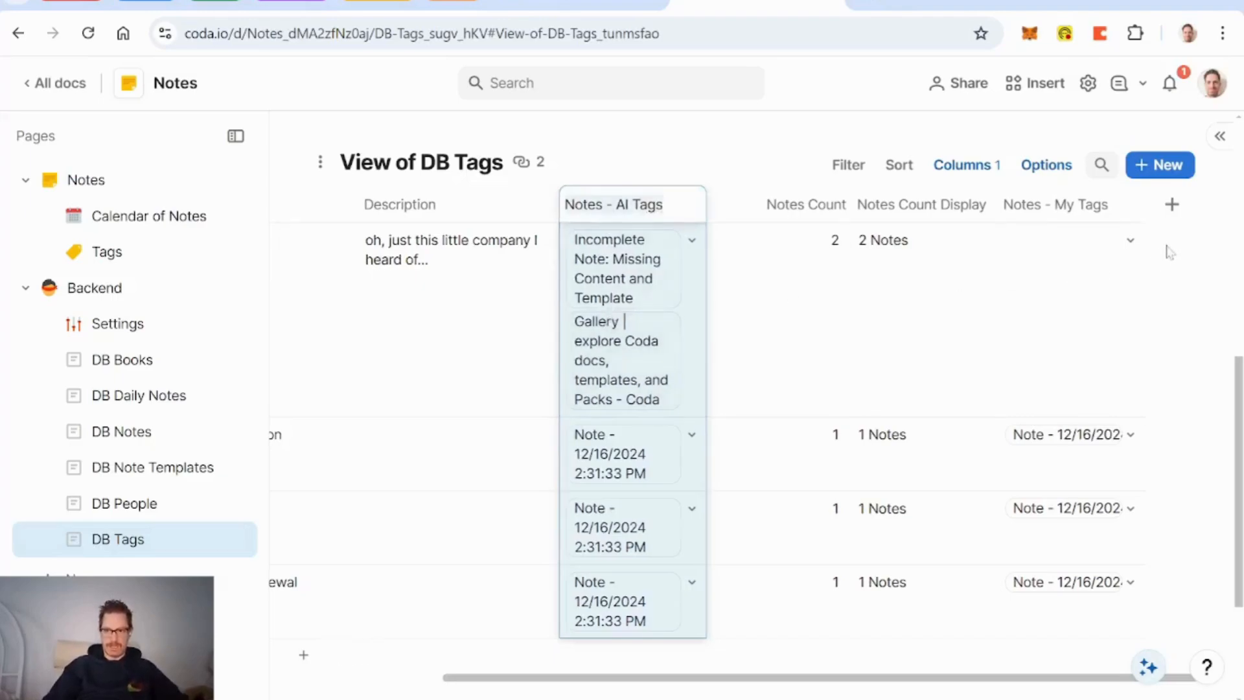
# Step: Add a new relation column to DB Notes named 'Notes'
pyautogui.click(1173, 206)
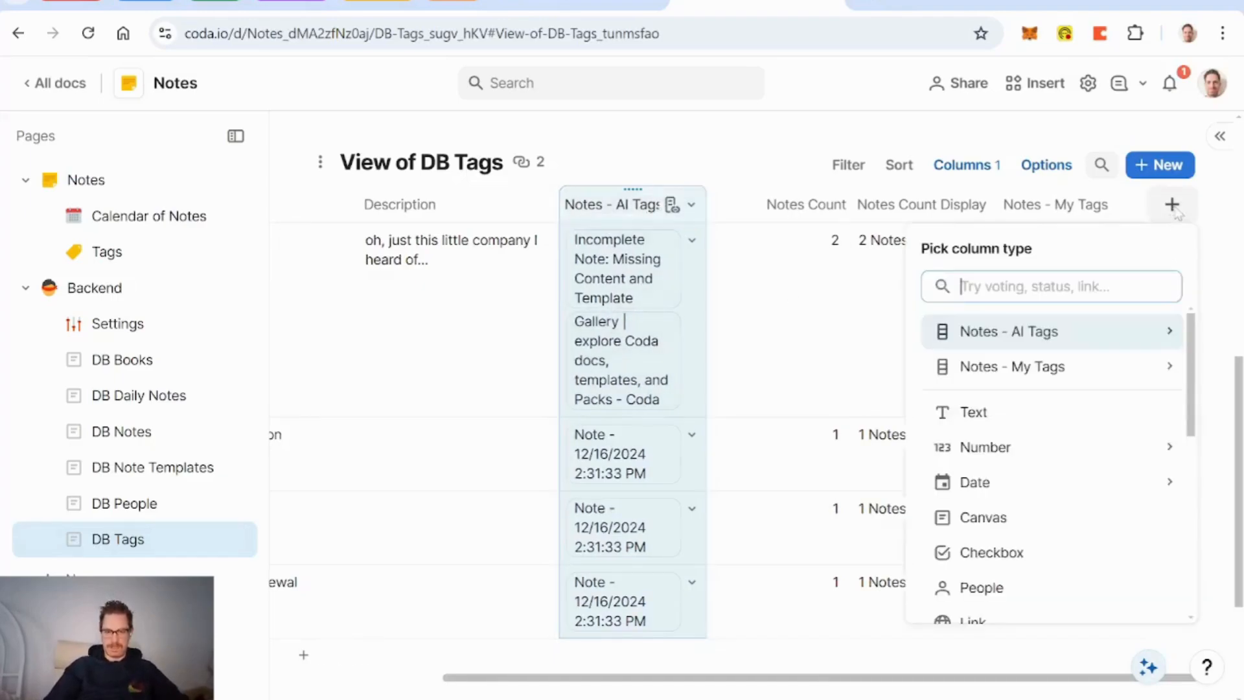
pyautogui.write('note')
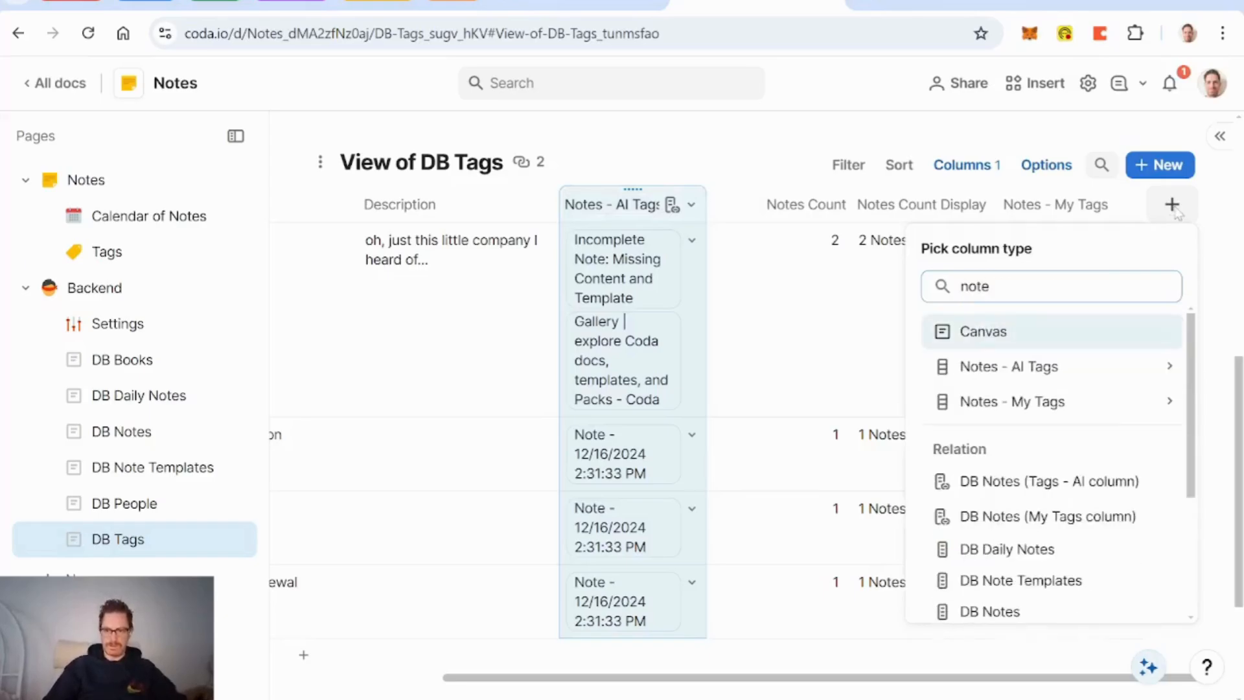
pyautogui.click(1004, 611)
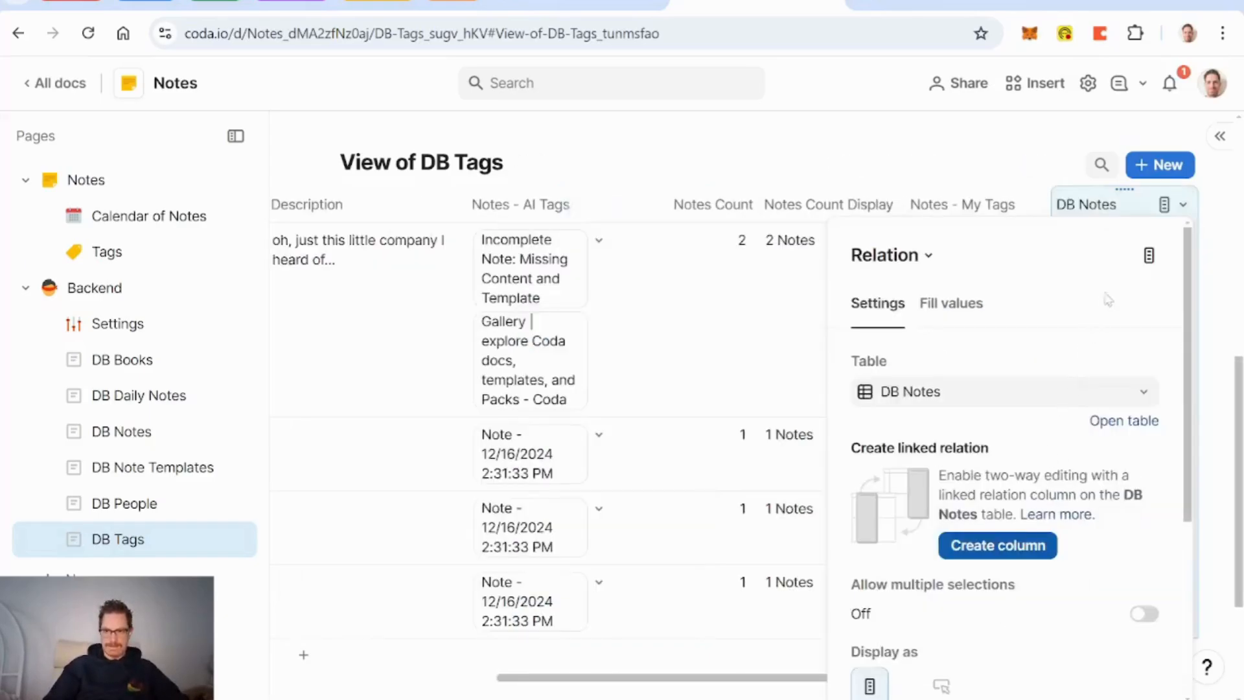
pyautogui.doubleClick(1087, 205)
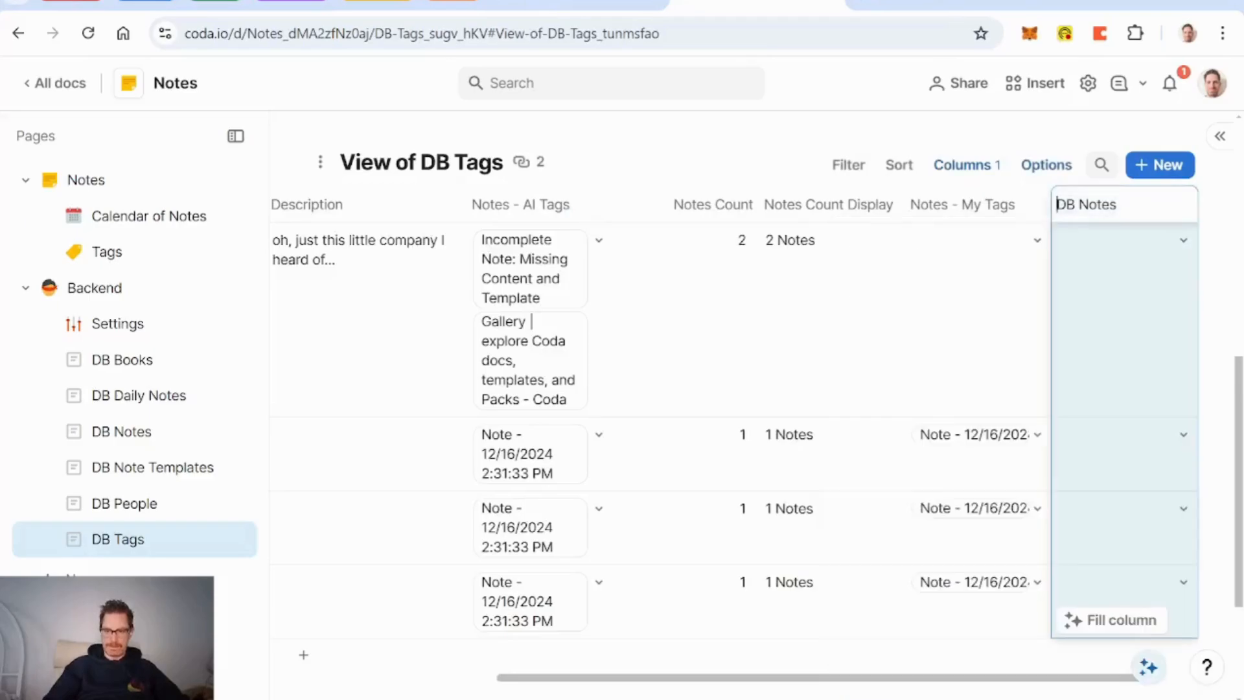
pyautogui.press('Delete')
pyautogui.press('Delete')
pyautogui.press('Delete')
pyautogui.press('Delete')
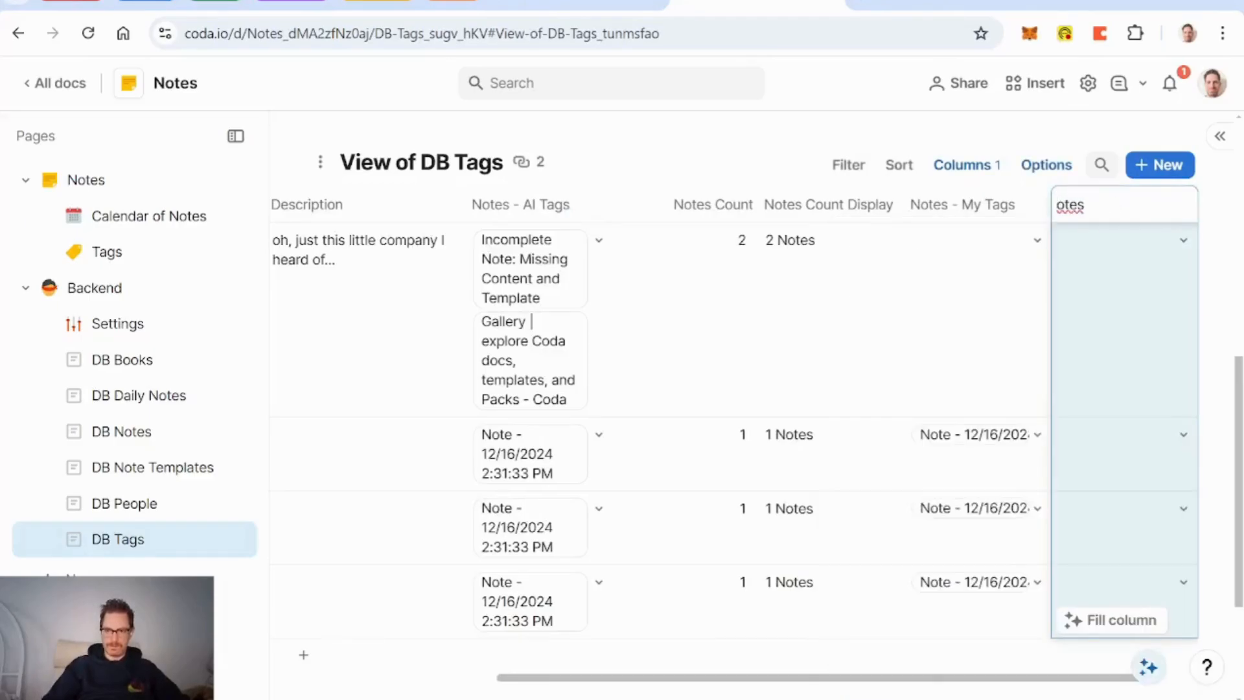
pyautogui.write('N')
pyautogui.press('Return')
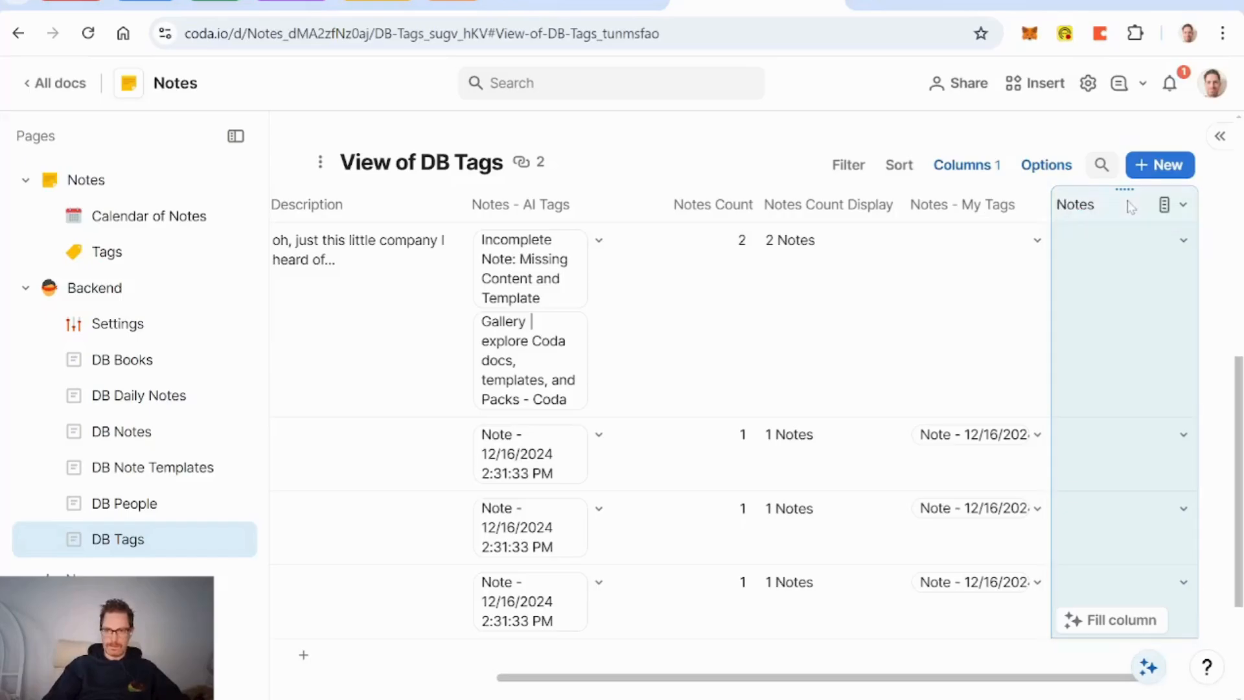
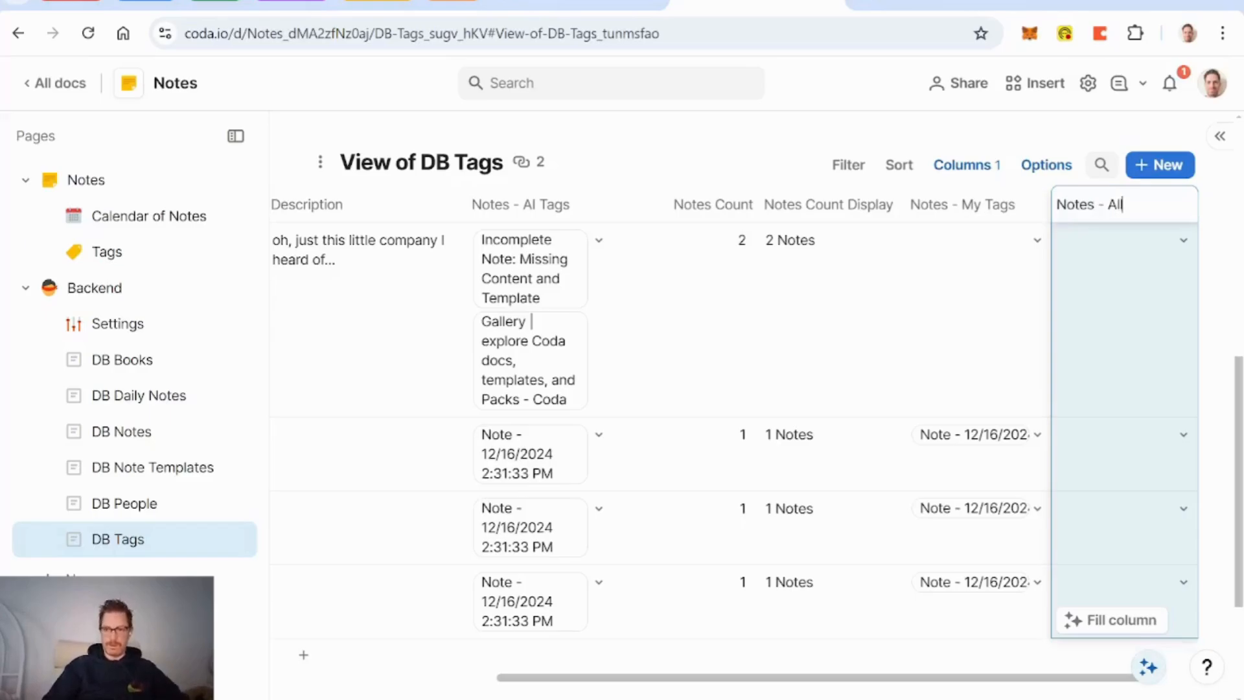
# Step: Set the Notes - All column to calculate its values from a formula
pyautogui.click(1114, 266)
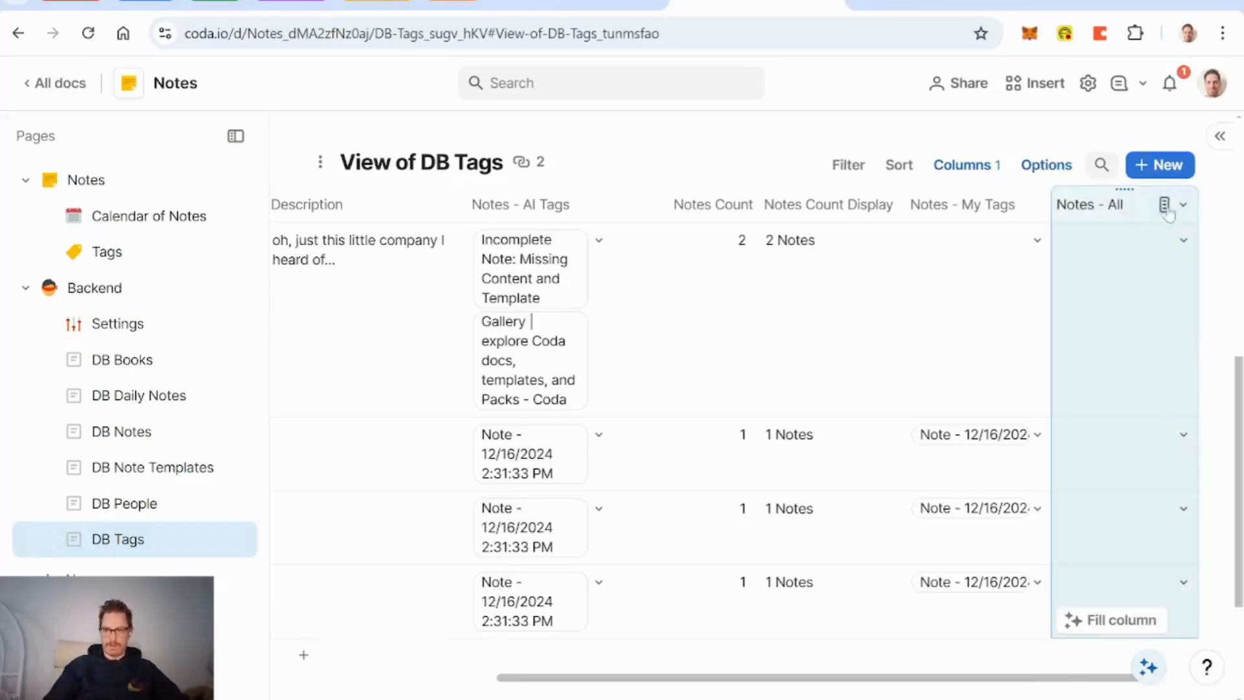
pyautogui.click(1168, 206)
pyautogui.click(1089, 245)
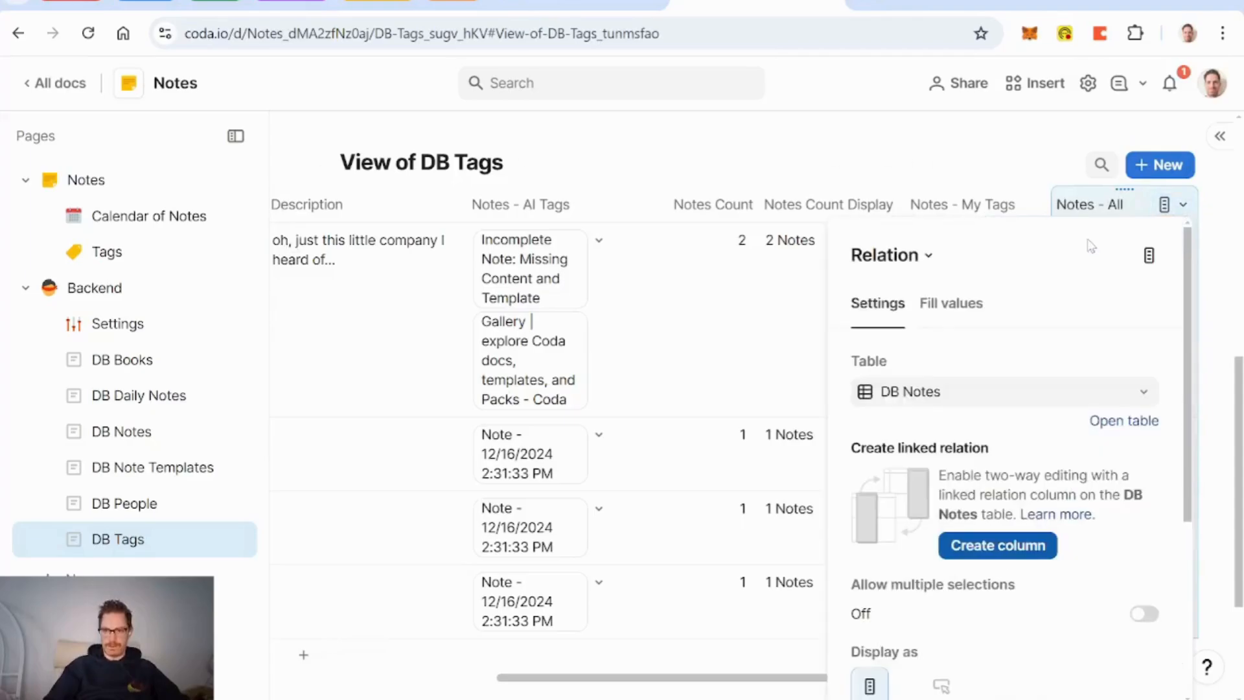
pyautogui.click(951, 305)
pyautogui.click(1050, 433)
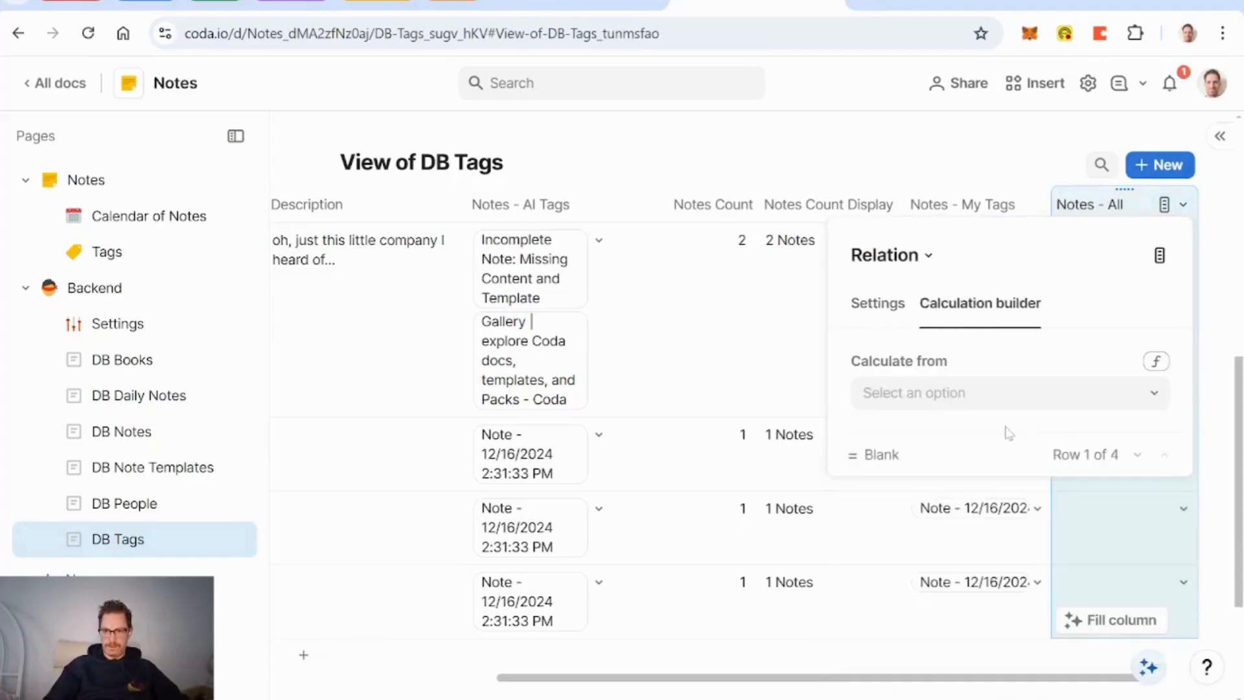
pyautogui.click(1157, 362)
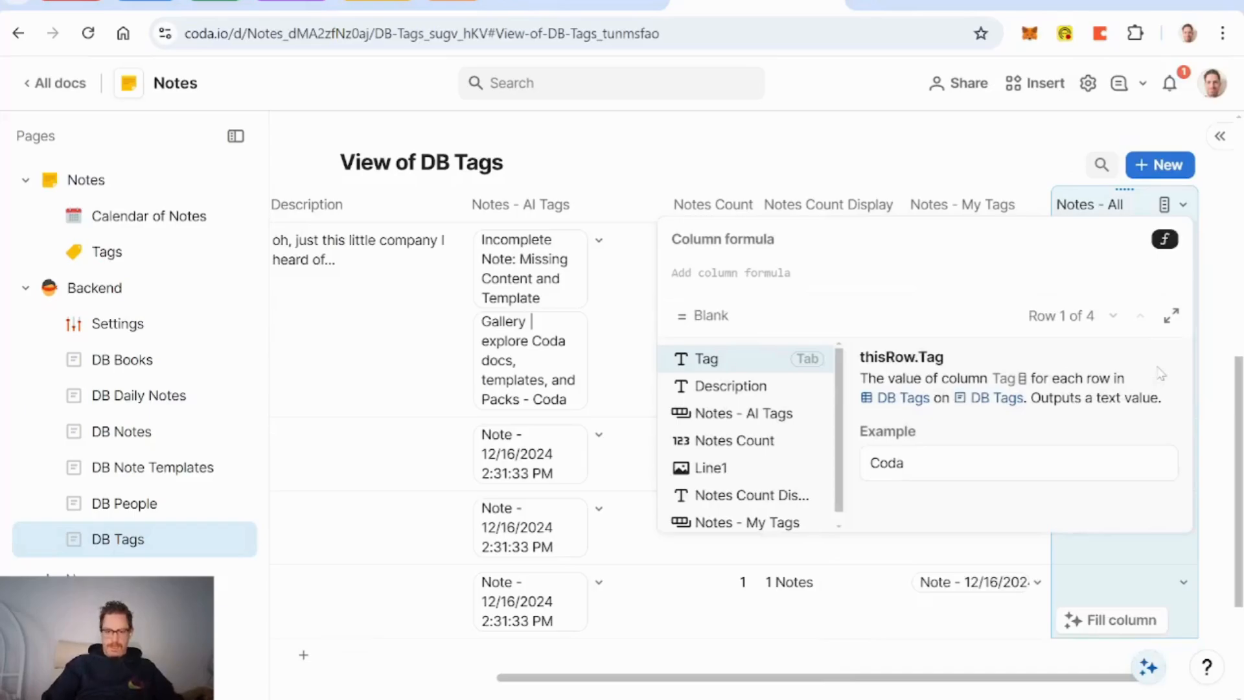
# Step: Enter the column formula ListCombine(Notes - AI Tags, Notes - My Tags).Unique() and commit it
pyautogui.write('ListCom')
pyautogui.press('Tab')
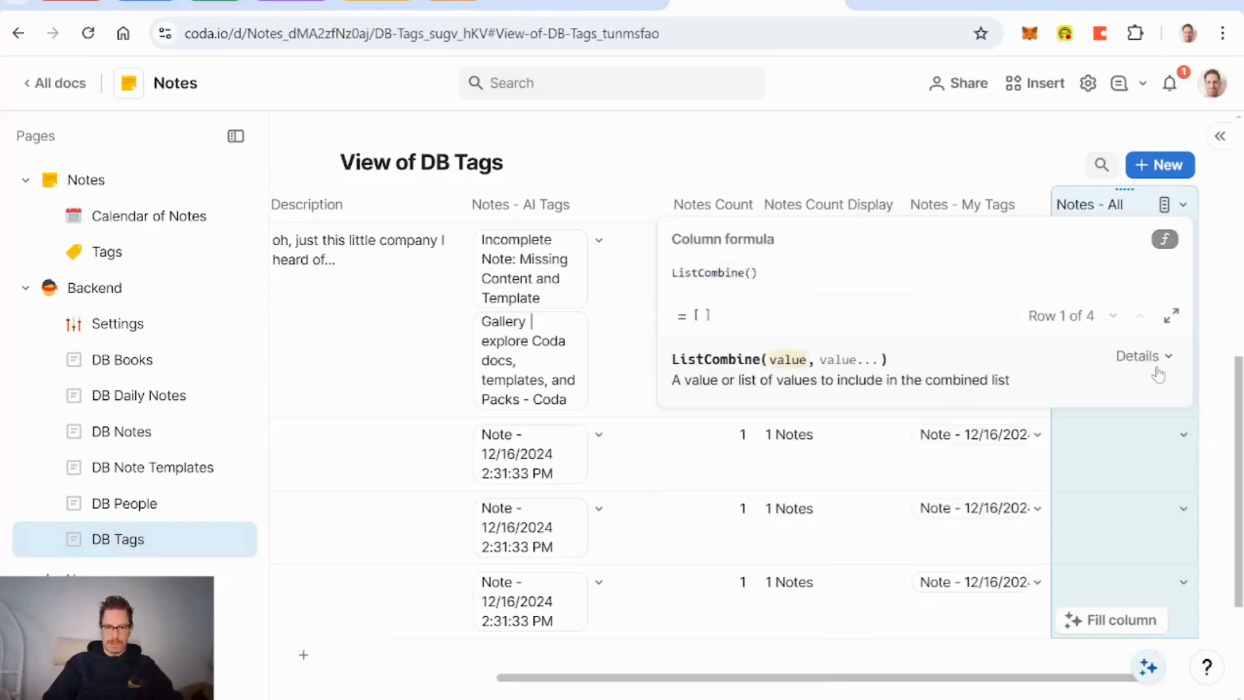
pyautogui.write('notes - AI Tags')
pyautogui.press('Tab')
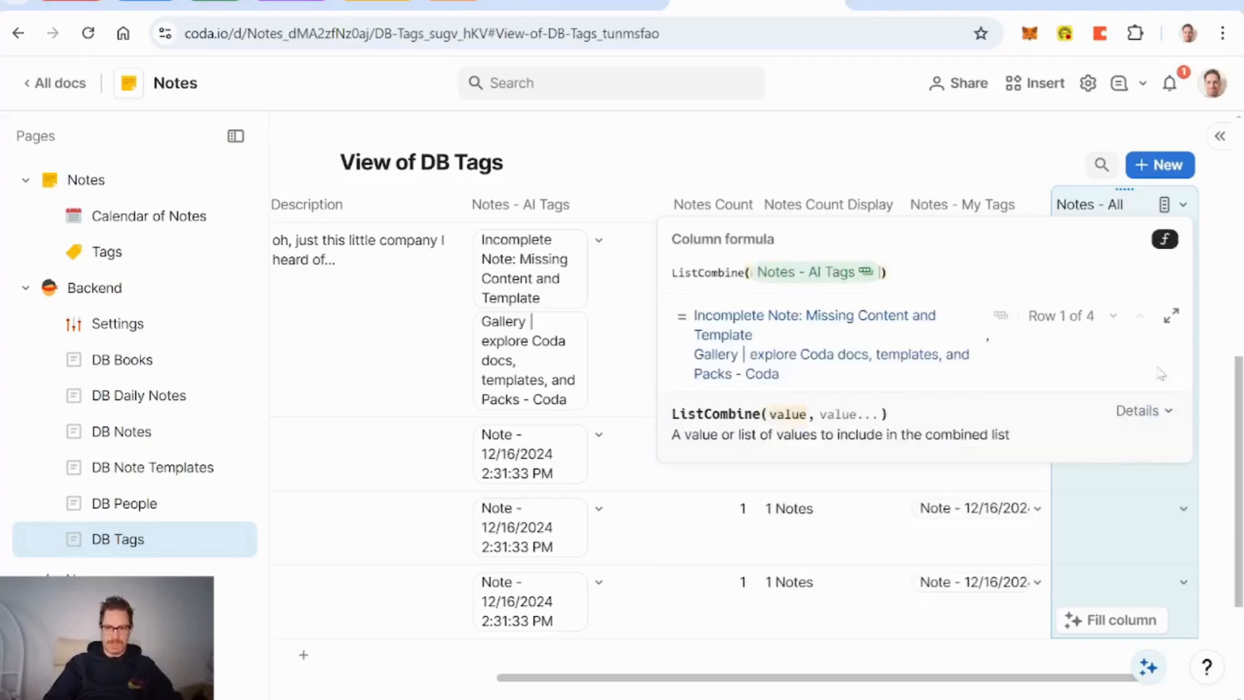
pyautogui.write(',notes - AI Tags')
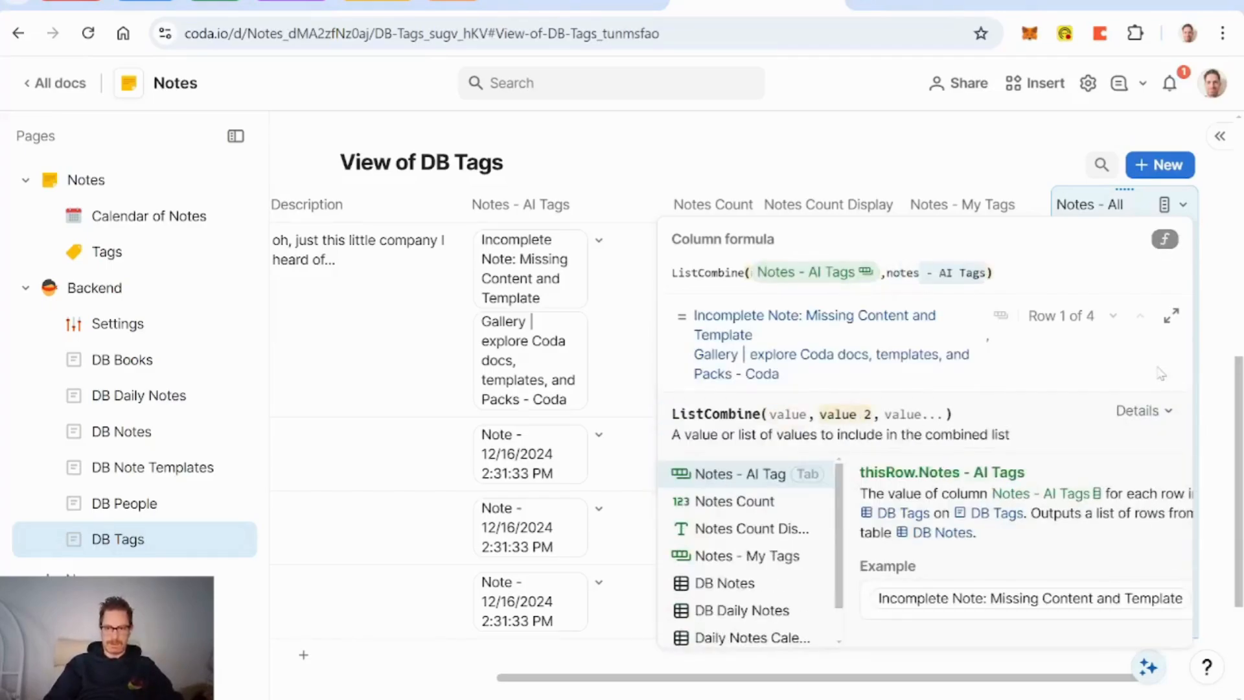
pyautogui.press('Down')
pyautogui.press('Down')
pyautogui.press('Down')
pyautogui.press('Tab')
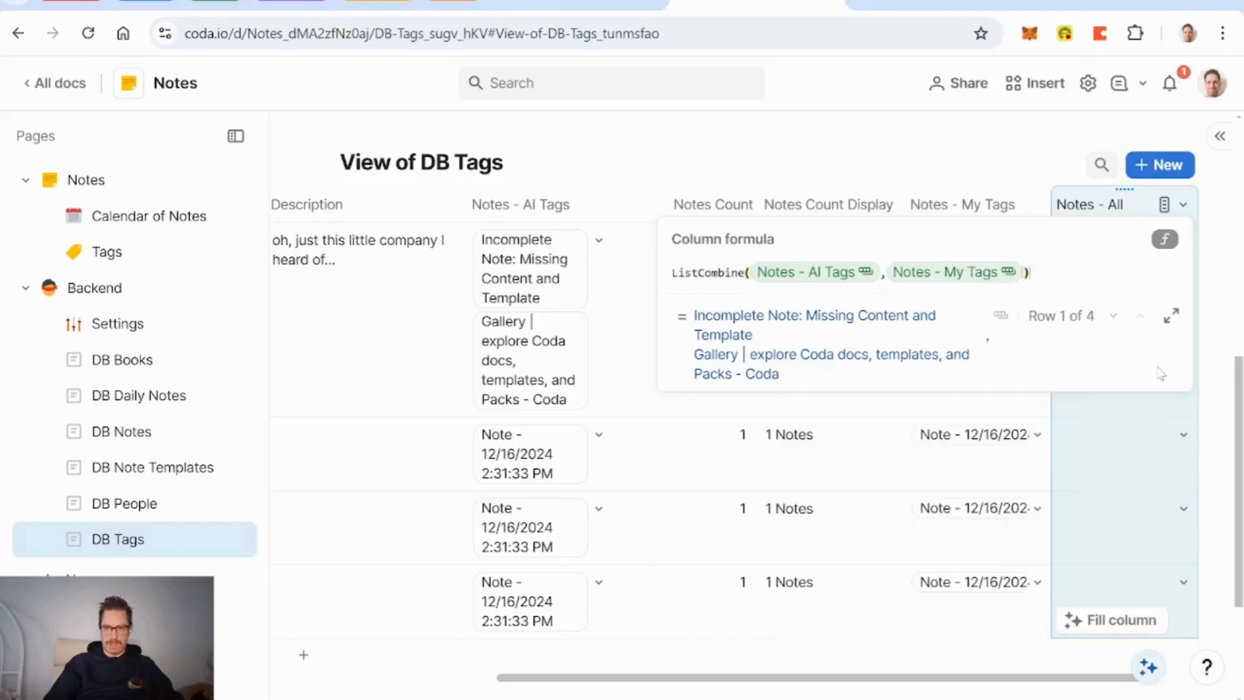
pyautogui.write('.unique(')
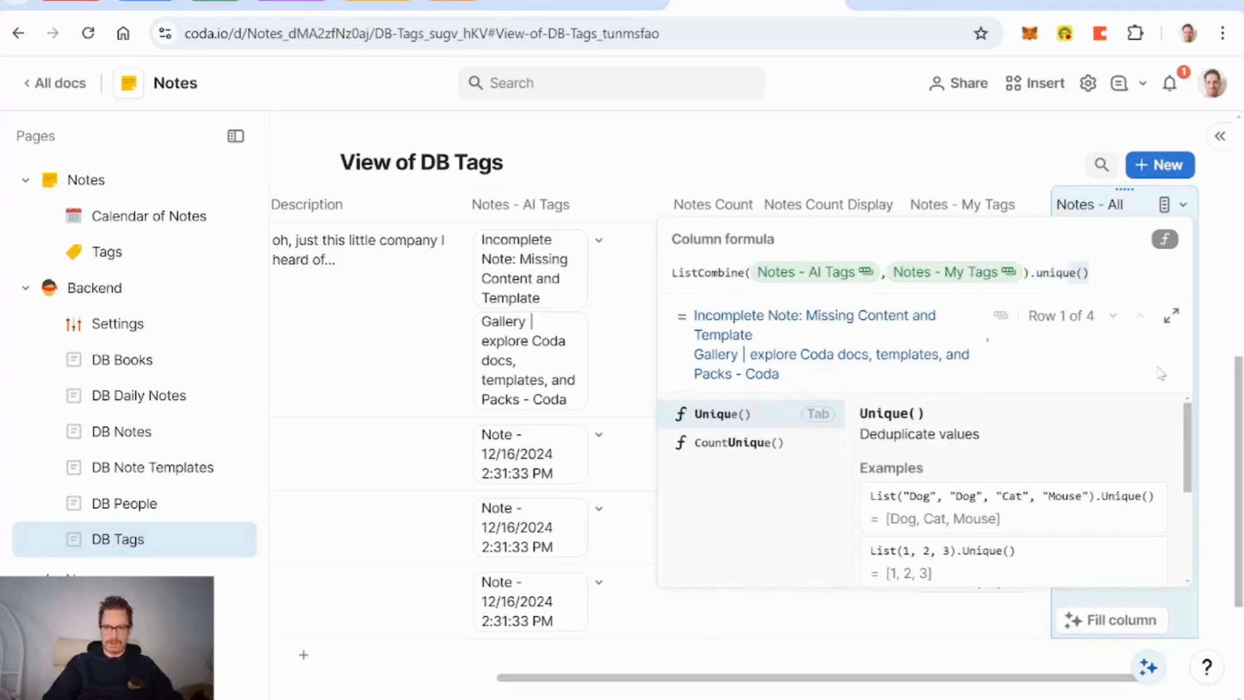
pyautogui.press('Tab')
pyautogui.press('Right')
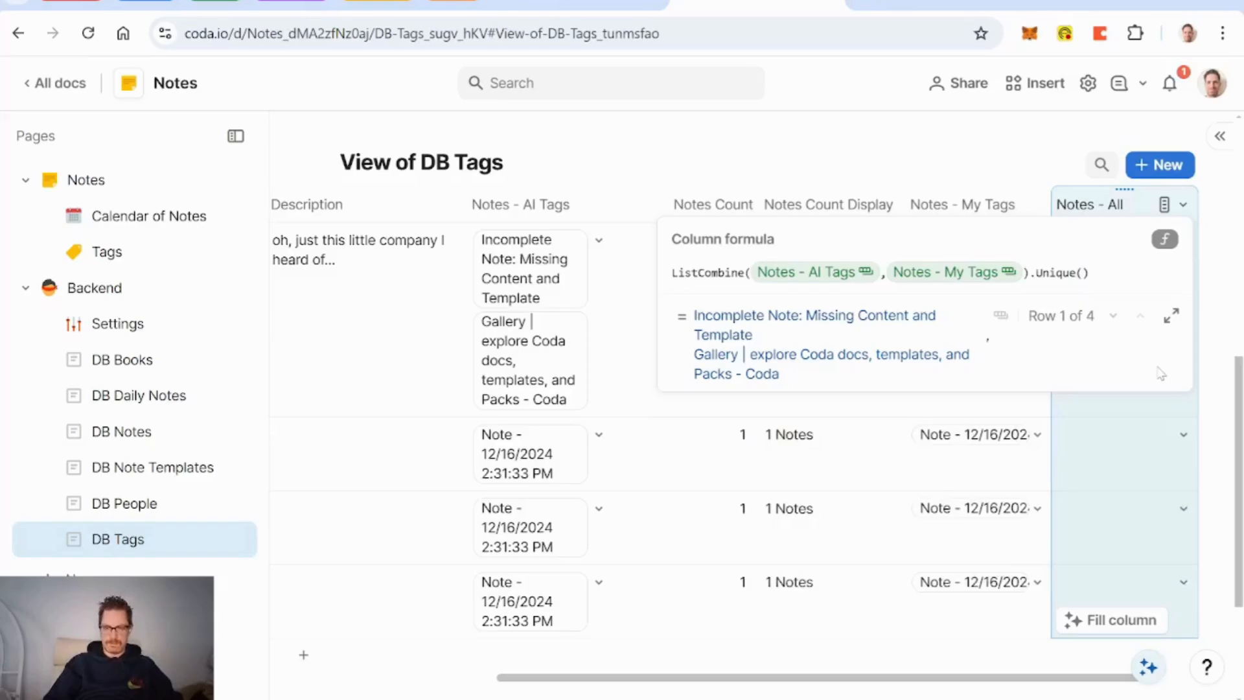
pyautogui.press('Return')
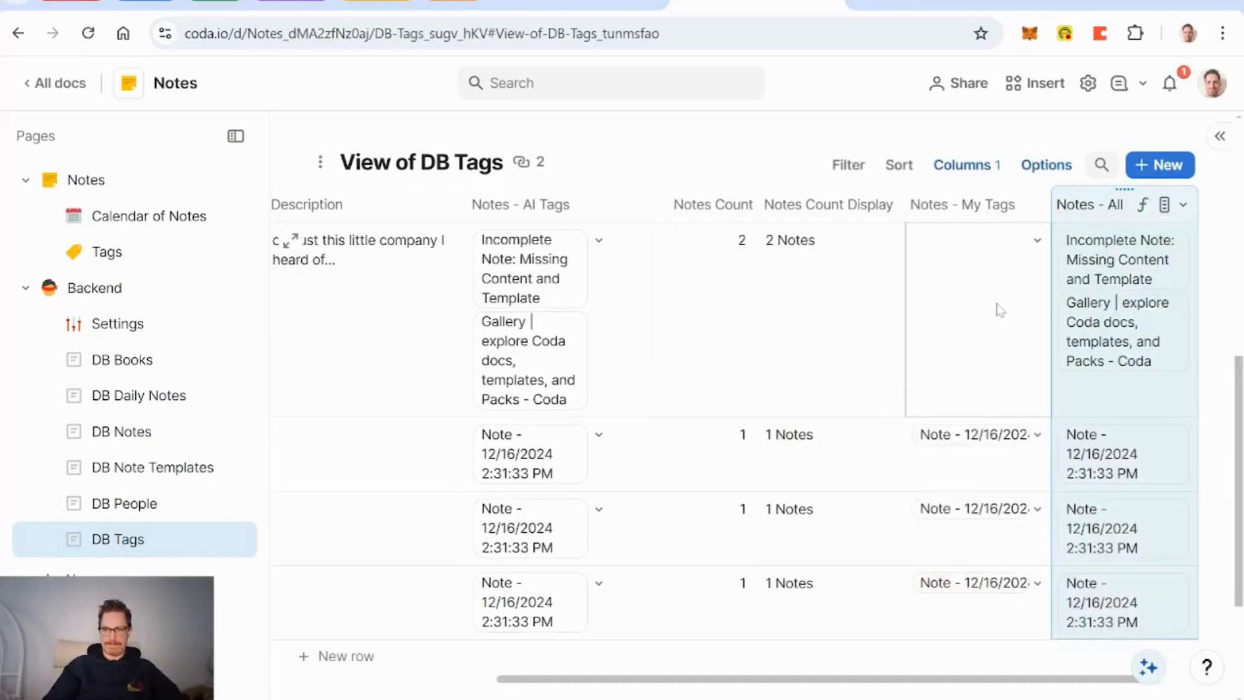
# Step: Open the Coda tag's row details and apply the Tags Main Layout
pyautogui.hscroll(-5, 1000, 311)
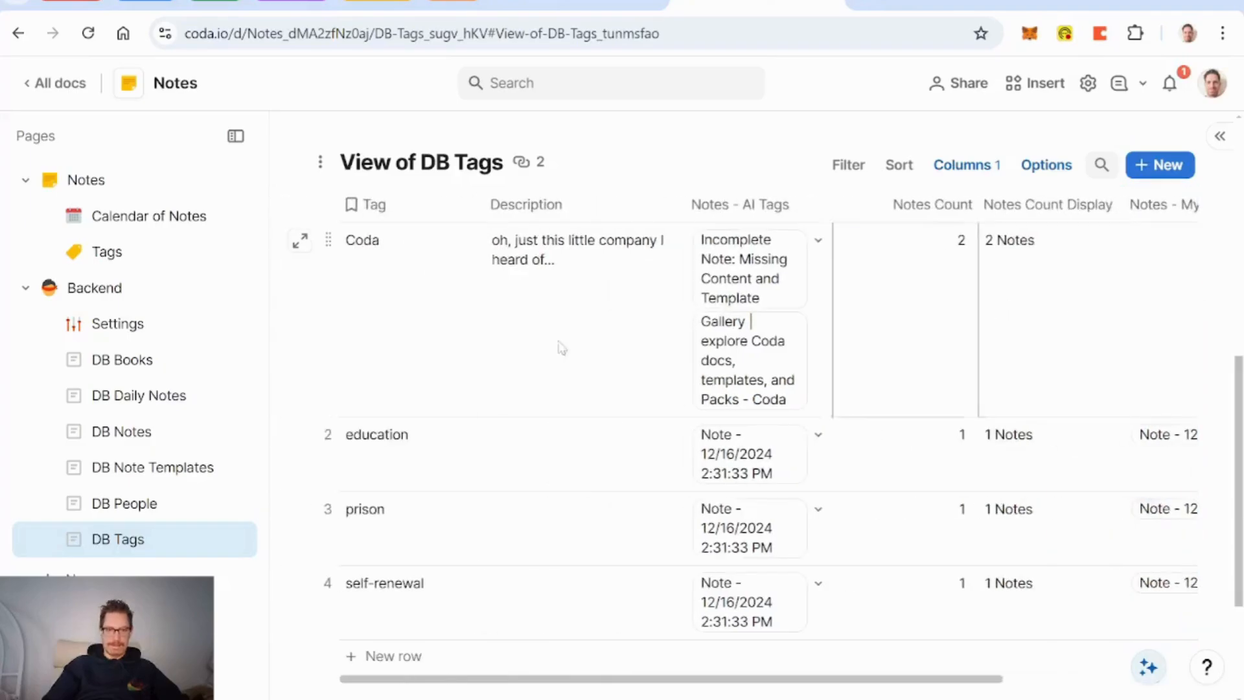
pyautogui.click(304, 243)
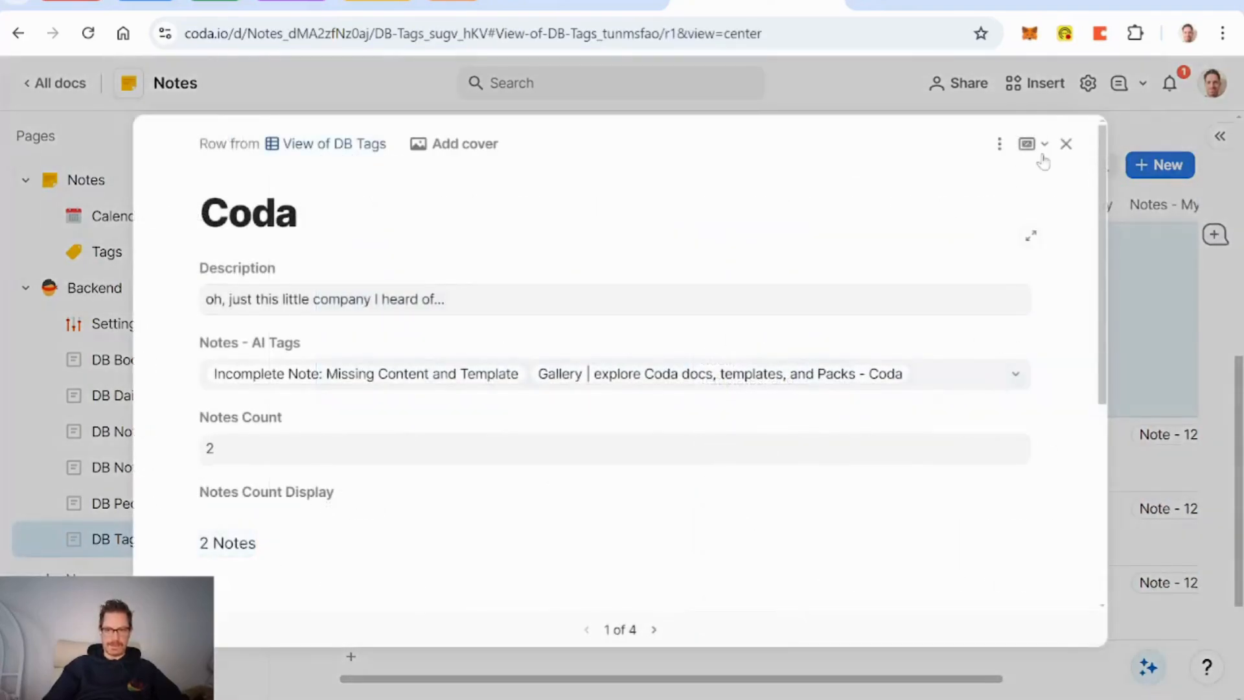
pyautogui.click(1000, 143)
pyautogui.moveTo(1039, 210)
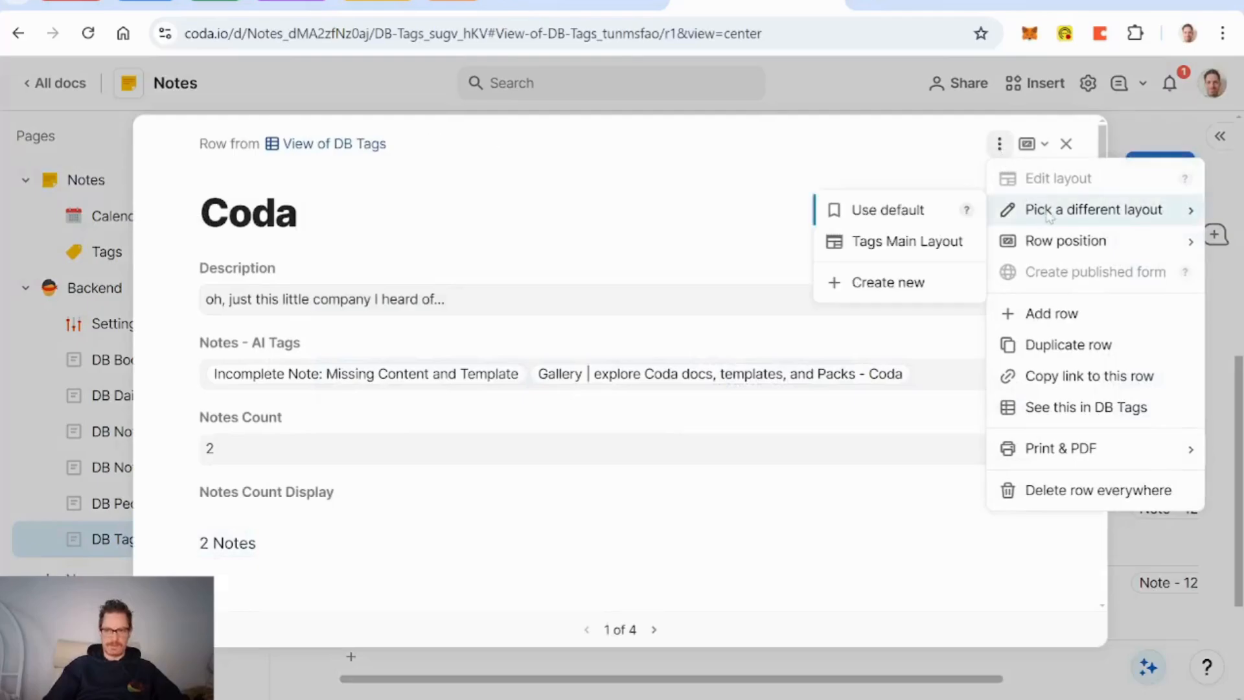
pyautogui.click(942, 245)
# Step: Edit the Tags Main Layout to show the Notes - All table
pyautogui.click(1000, 143)
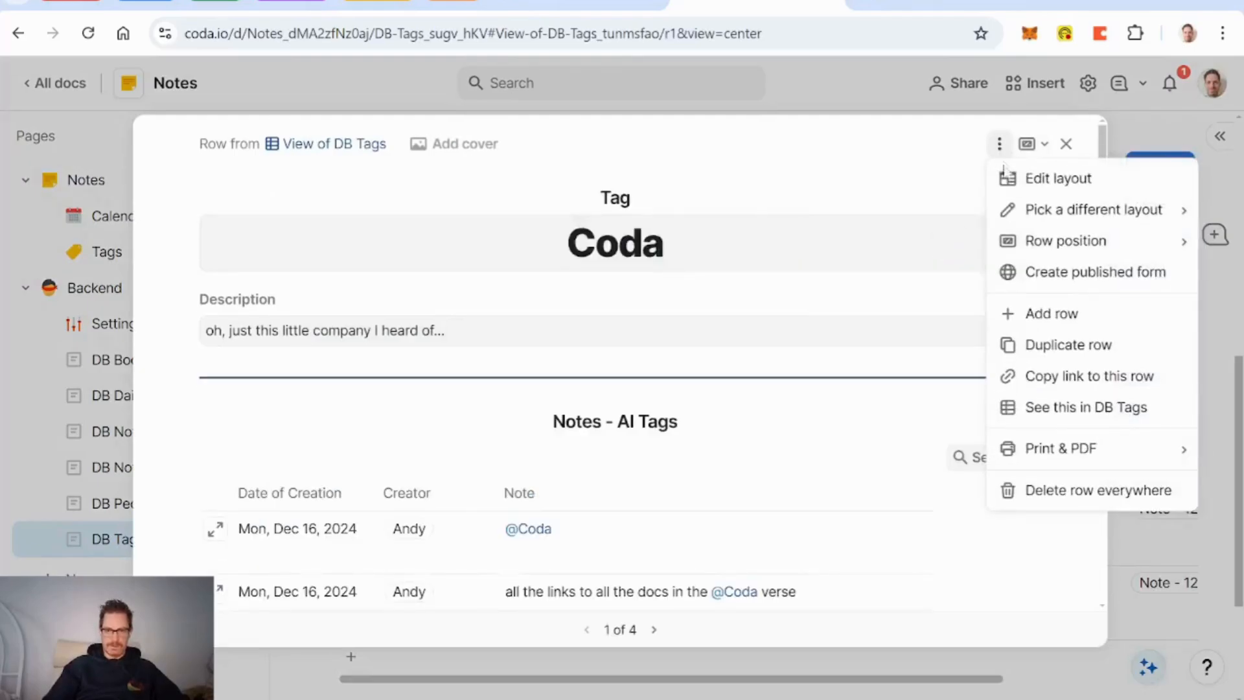
pyautogui.click(1032, 179)
pyautogui.scroll(-3, 827, 457)
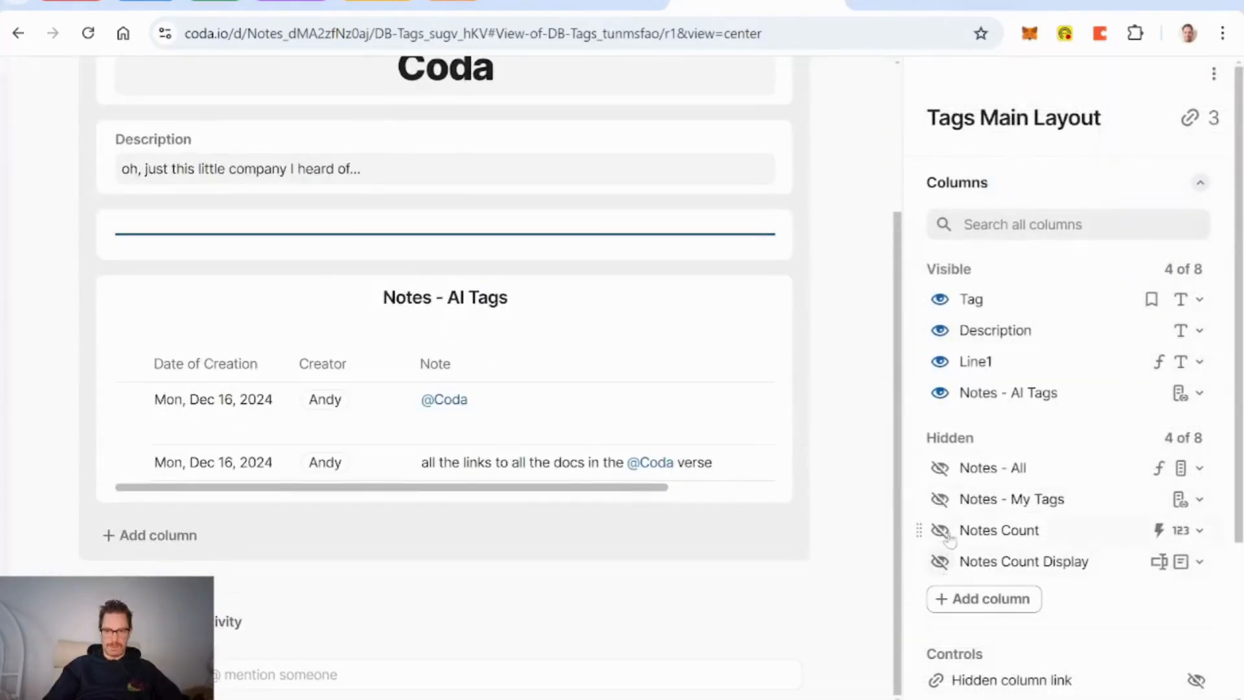
pyautogui.click(939, 468)
pyautogui.scroll(3, 855, 422)
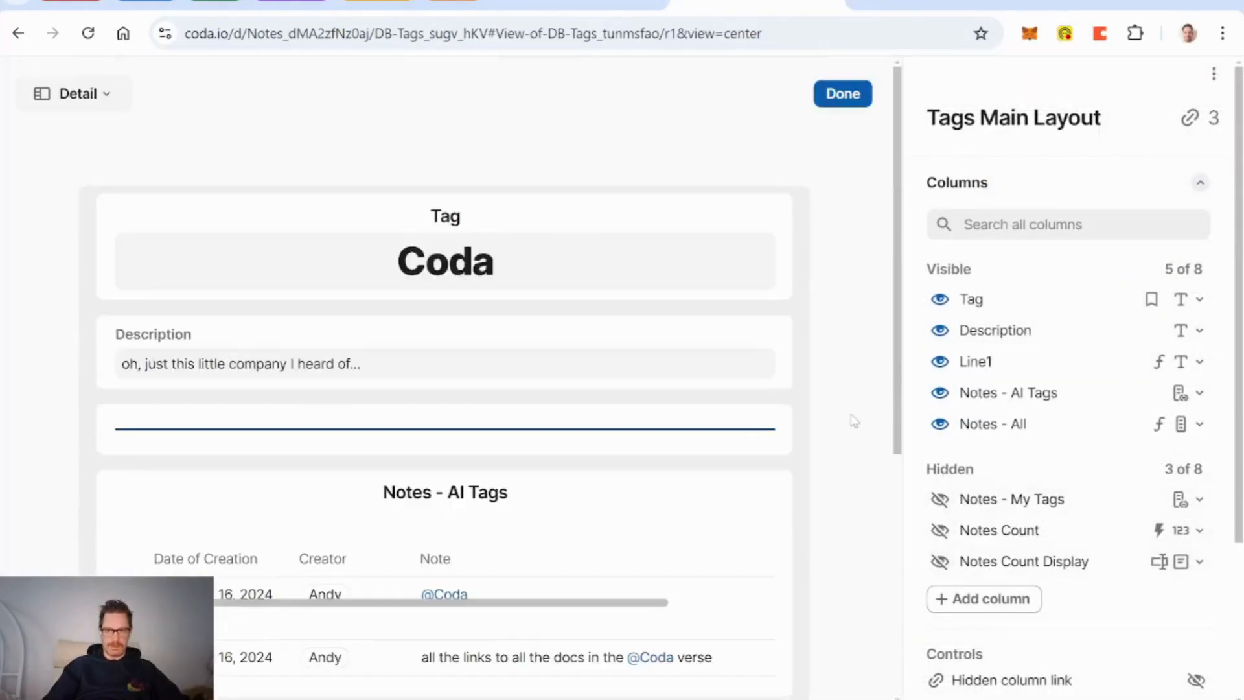
pyautogui.click(843, 93)
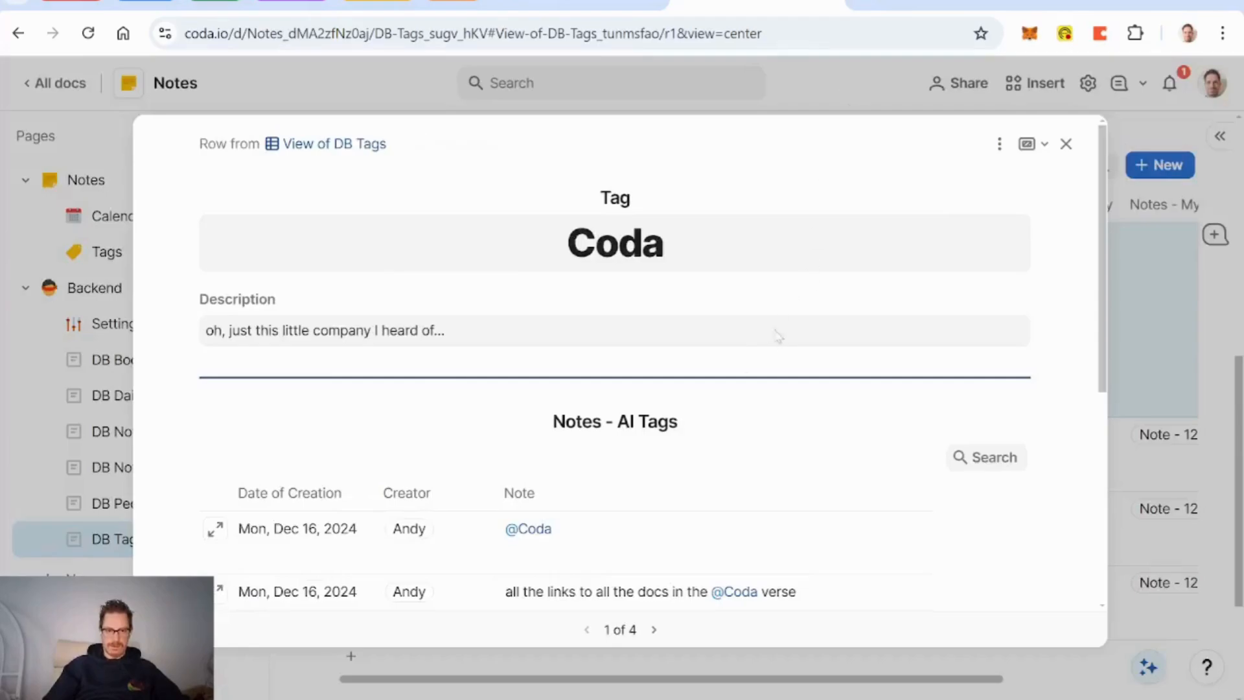
pyautogui.scroll(-5, 738, 360)
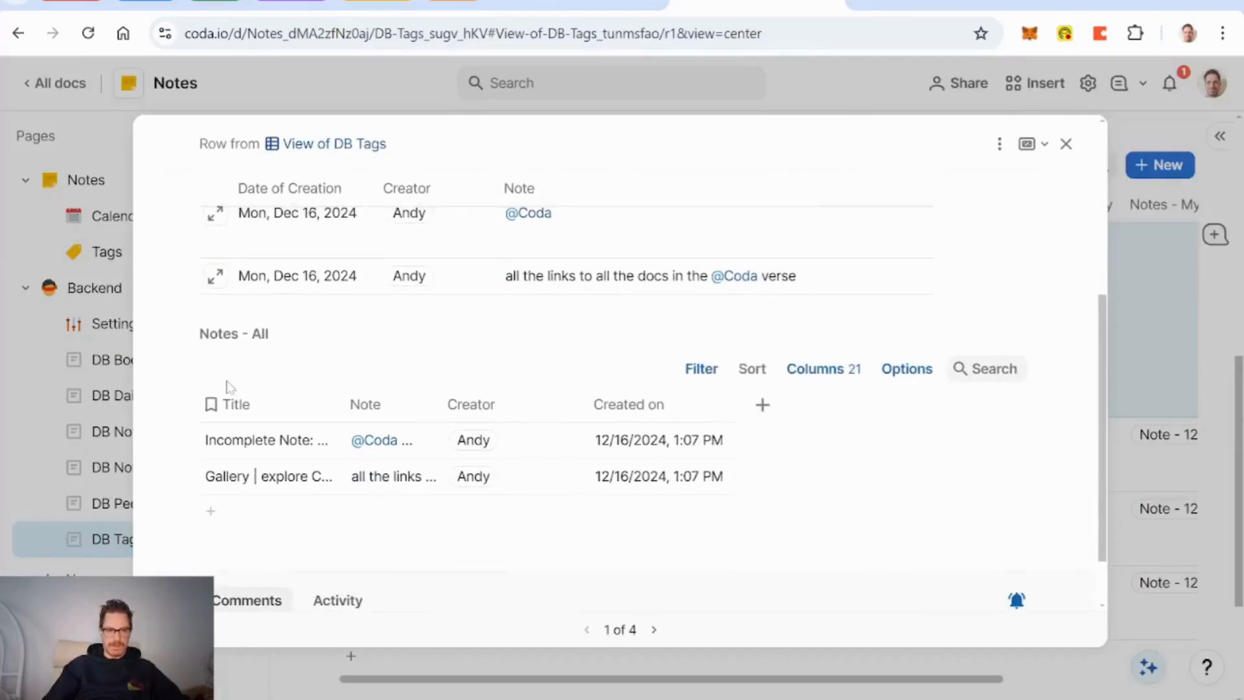
# Step: Hide the Title column in the Notes - All table's column list
pyautogui.rightClick(246, 403)
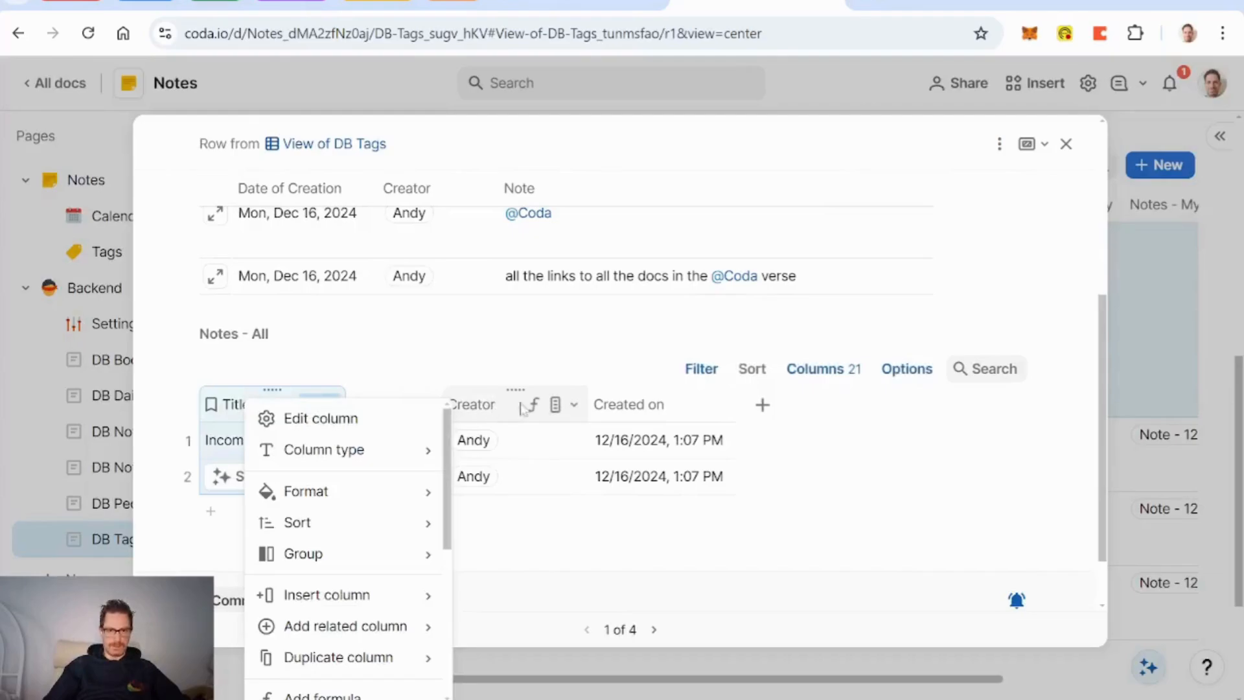
pyautogui.scroll(3, 665, 418)
pyautogui.scroll(-1, 667, 424)
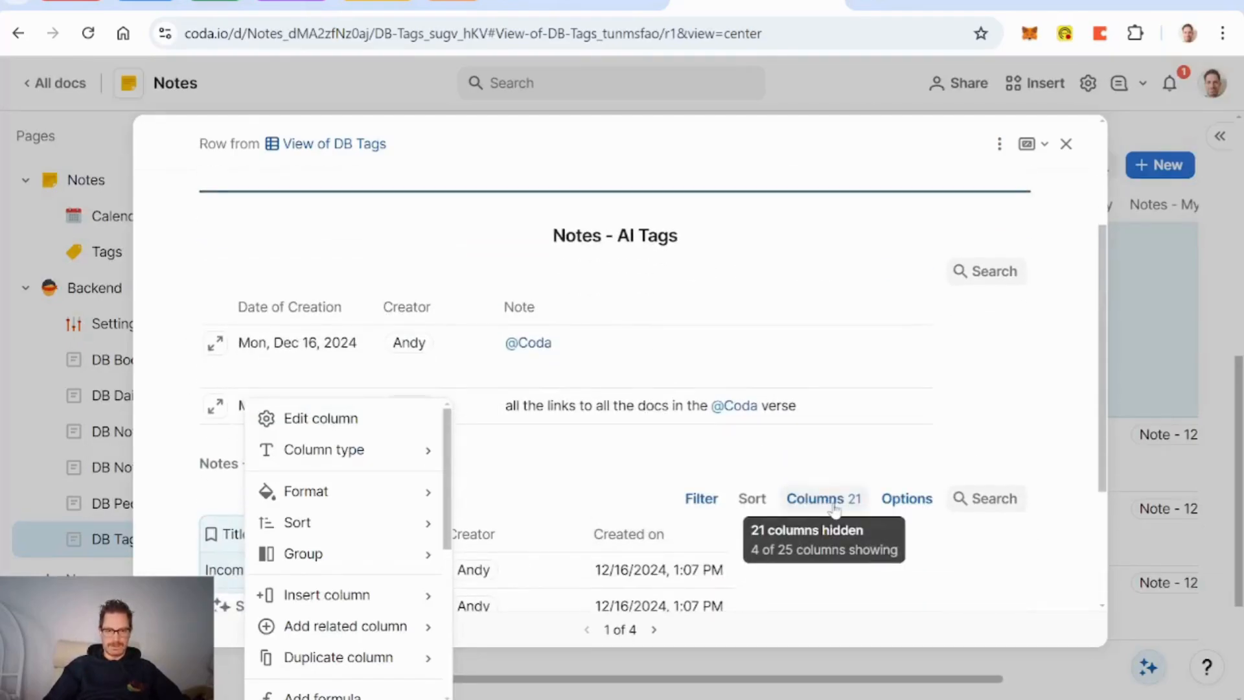
pyautogui.click(886, 500)
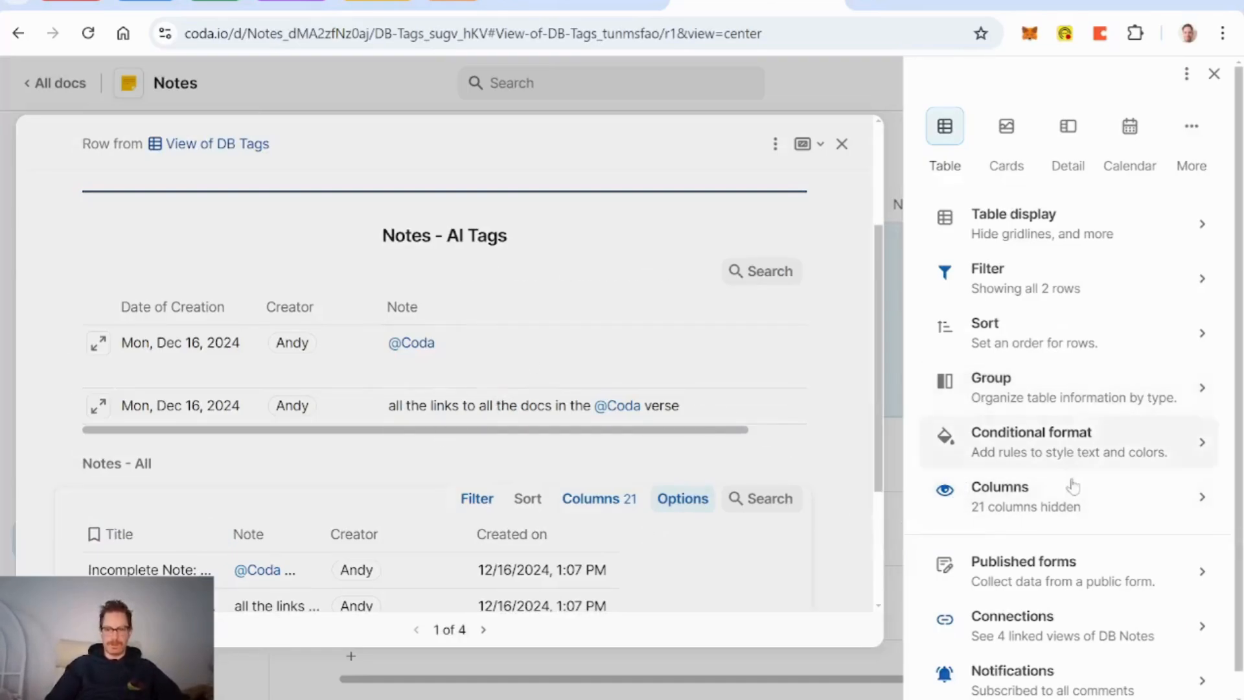
pyautogui.click(1030, 509)
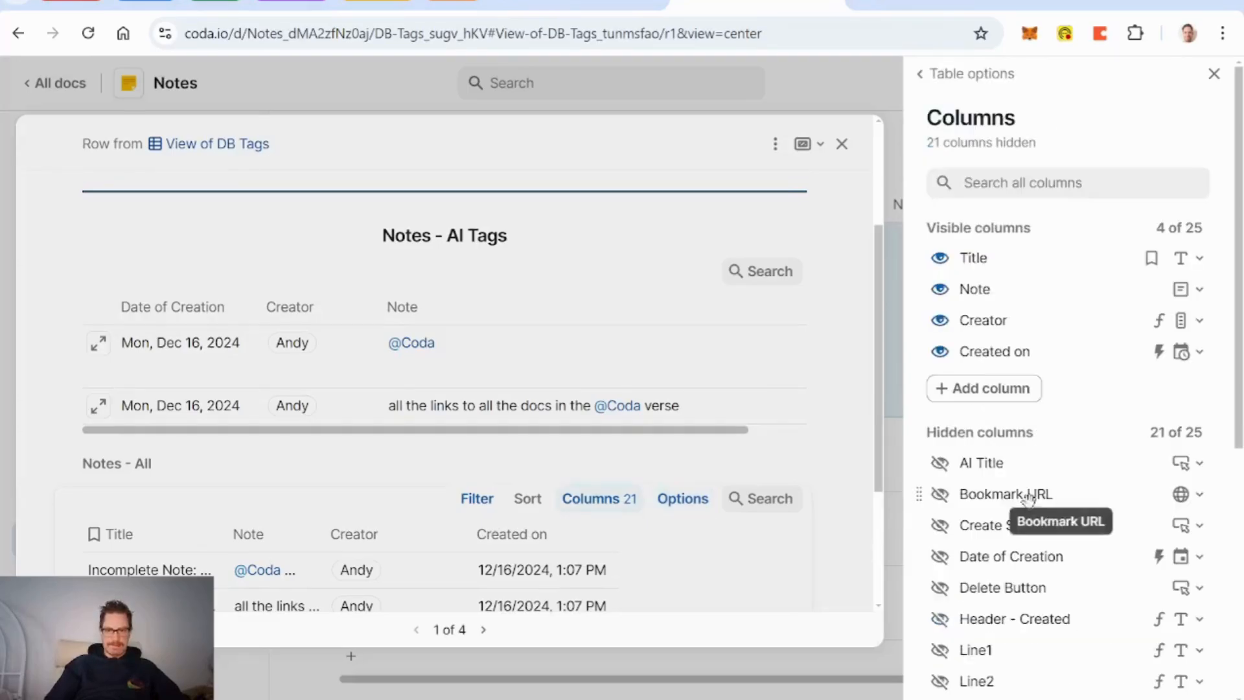
pyautogui.click(941, 263)
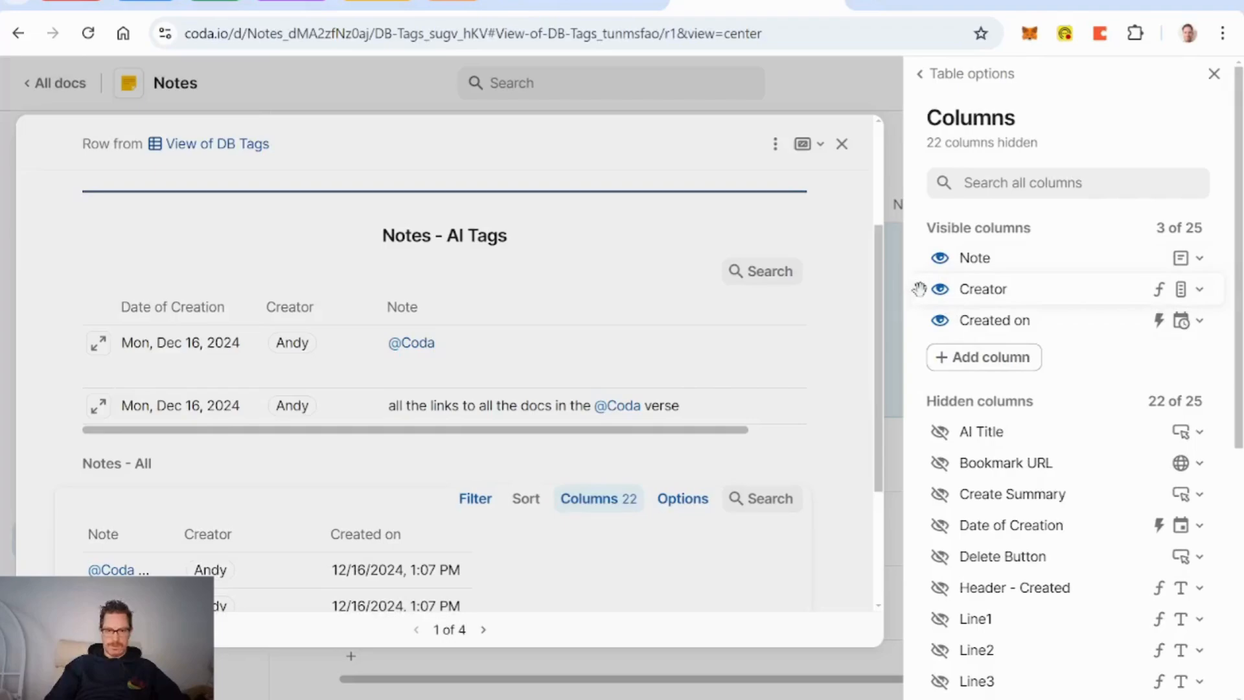
# Step: Put Creator before Note, show Date of Creation first, and hide Created on
pyautogui.moveTo(918, 289); pyautogui.dragTo(937, 266)
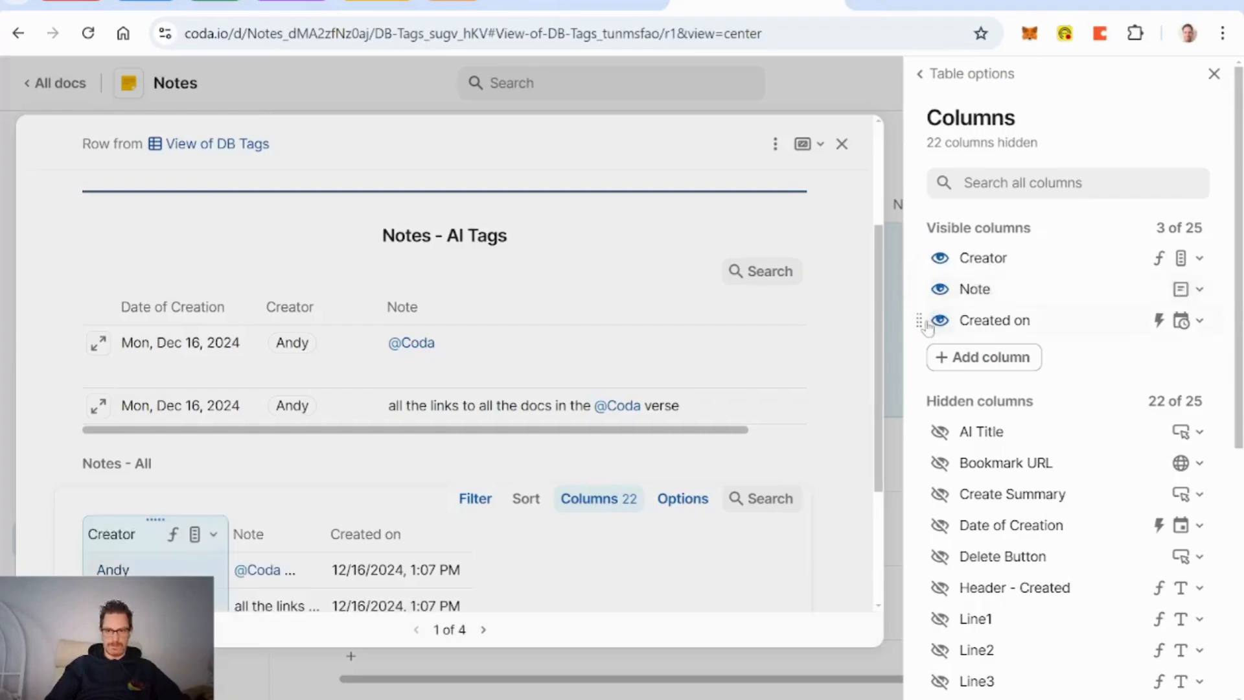
pyautogui.click(940, 526)
pyautogui.moveTo(920, 351); pyautogui.dragTo(953, 257)
pyautogui.click(940, 352)
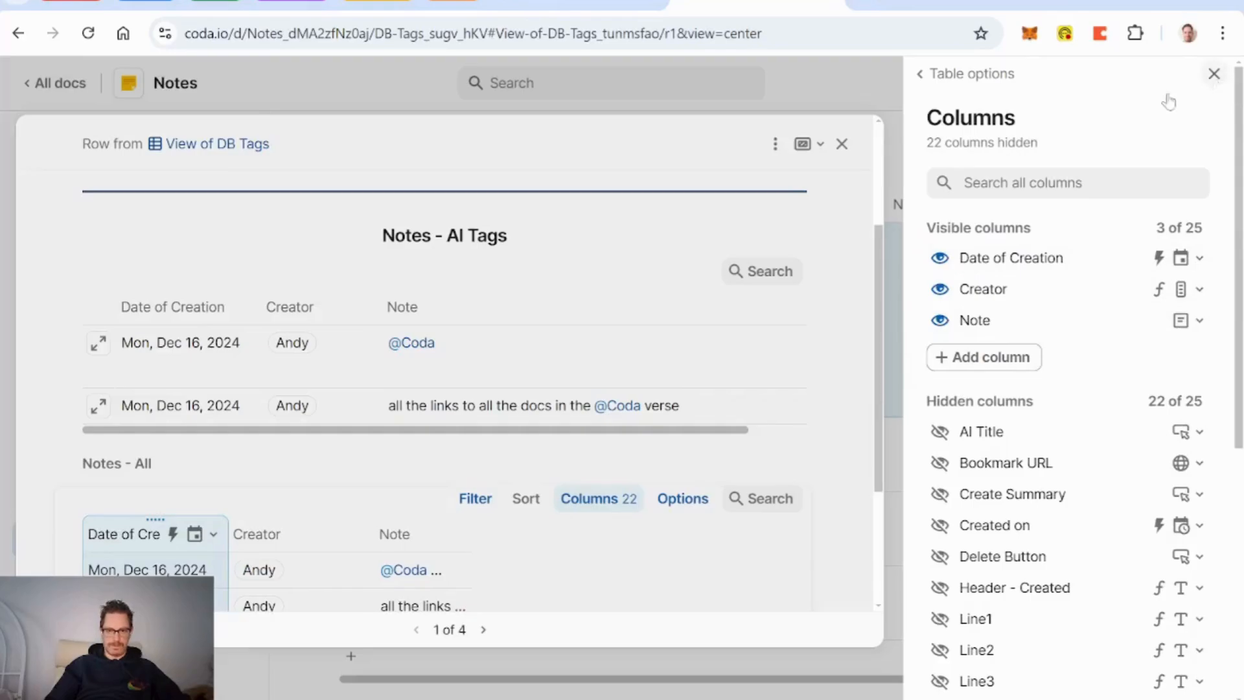
pyautogui.click(966, 74)
# Step: Pin the expand-row buttons on the Notes - All table
pyautogui.click(1040, 237)
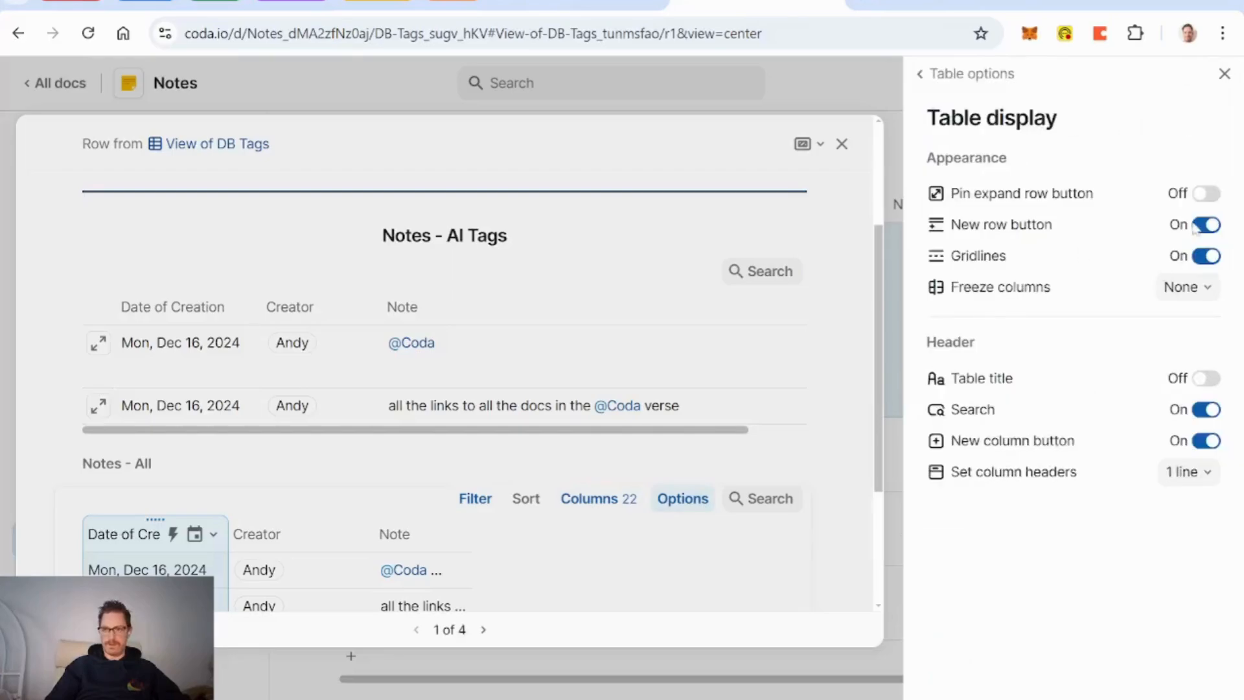
pyautogui.click(1198, 194)
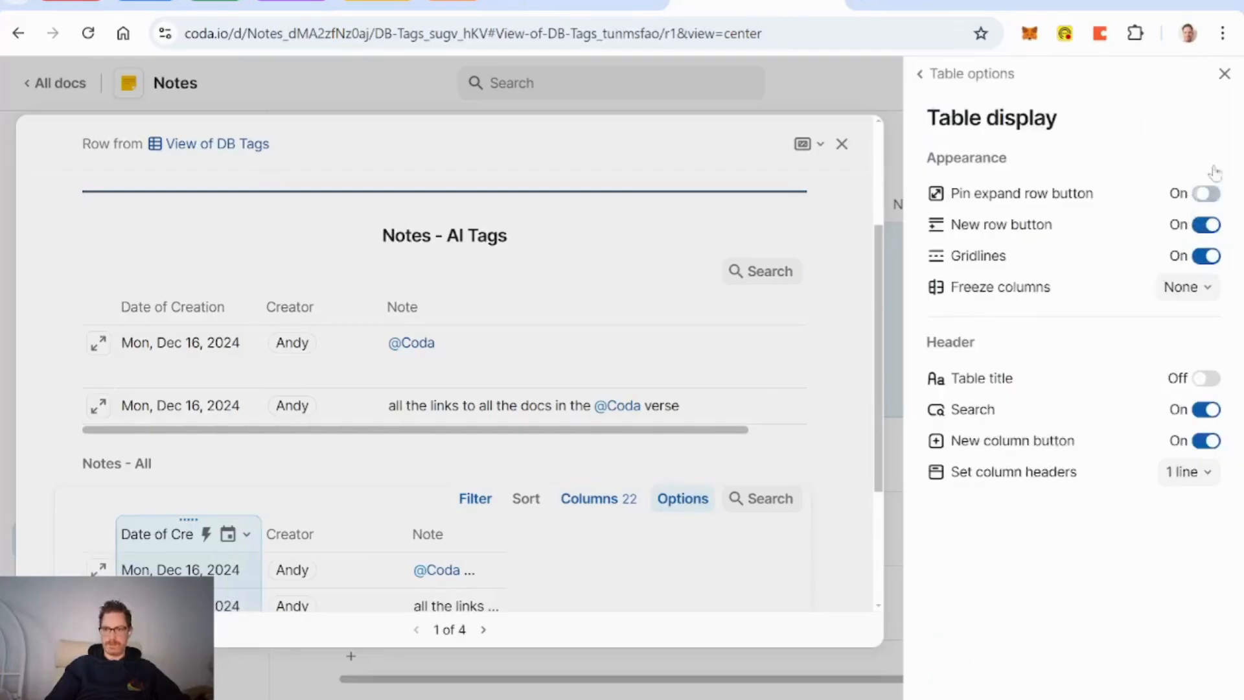
pyautogui.click(1224, 74)
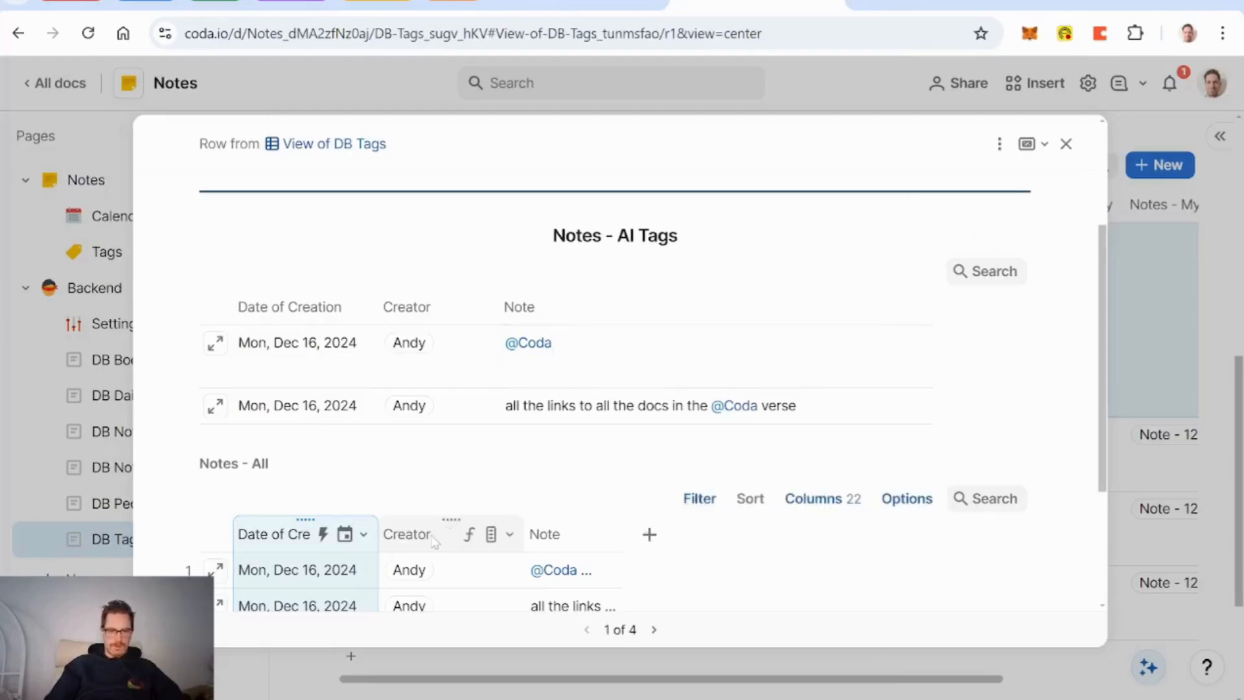
pyautogui.click(364, 534)
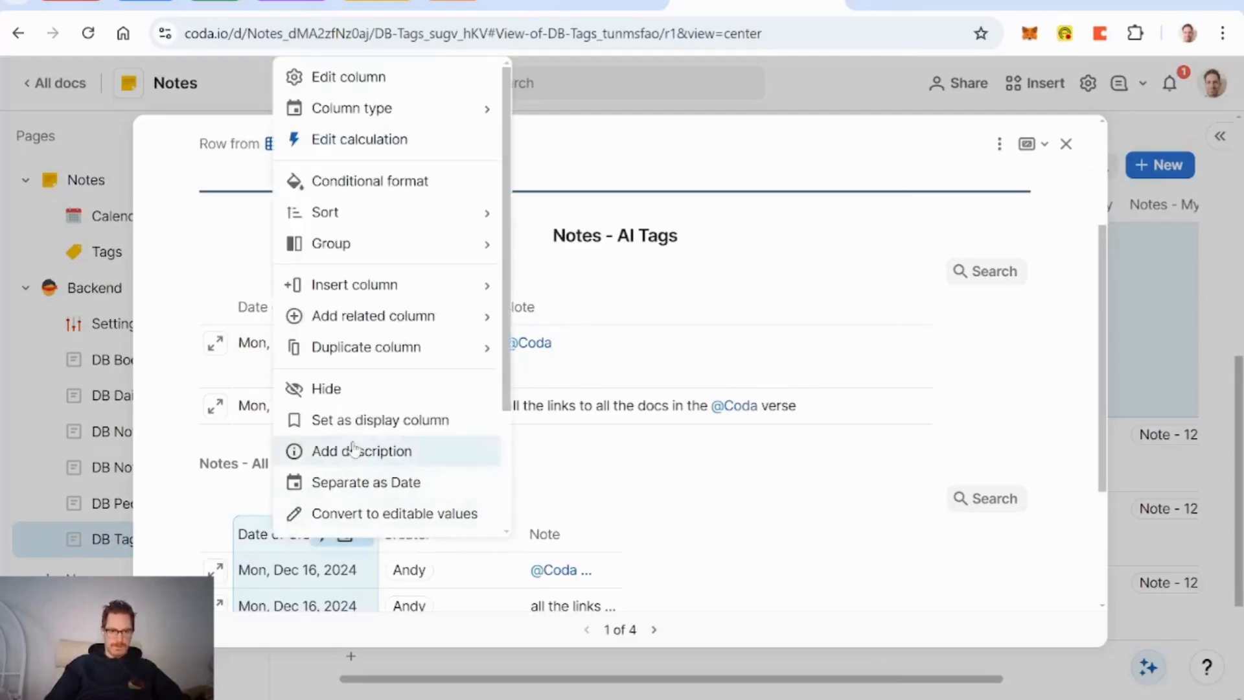
pyautogui.scroll(-3, 357, 452)
pyautogui.click(371, 416)
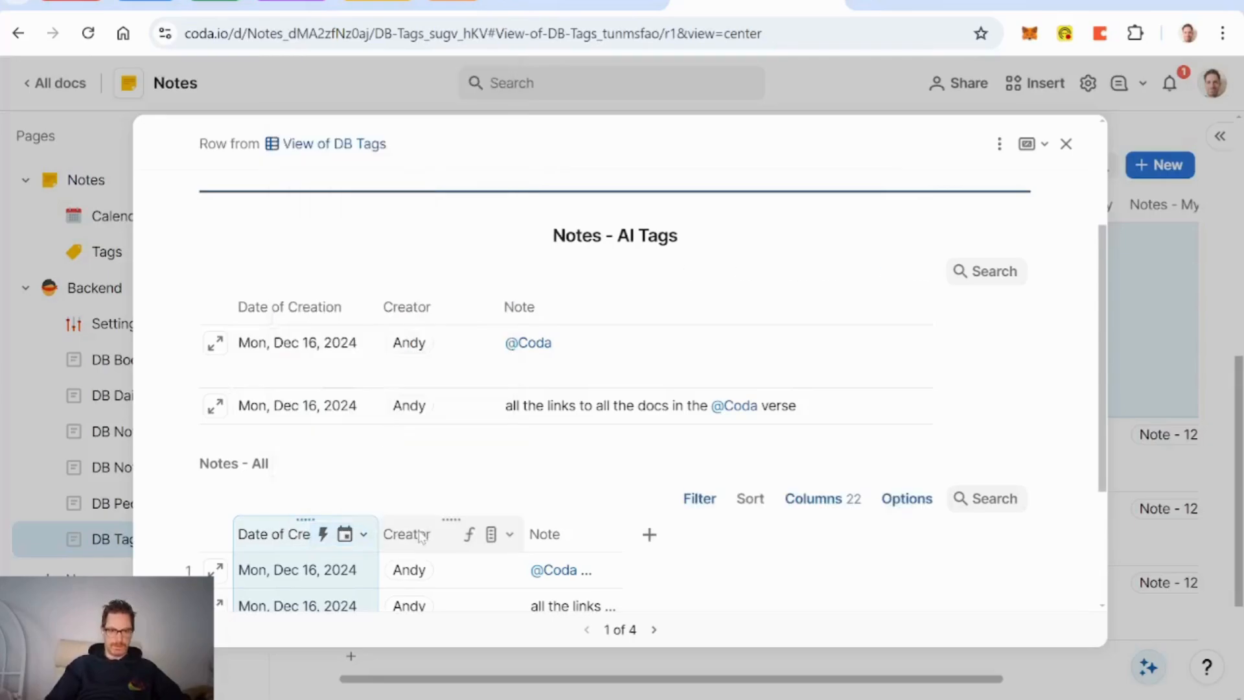
# Step: Wrap text in the Note column and widen it
pyautogui.rightClick(422, 535)
pyautogui.scroll(-3, 514, 361)
pyautogui.click(499, 408)
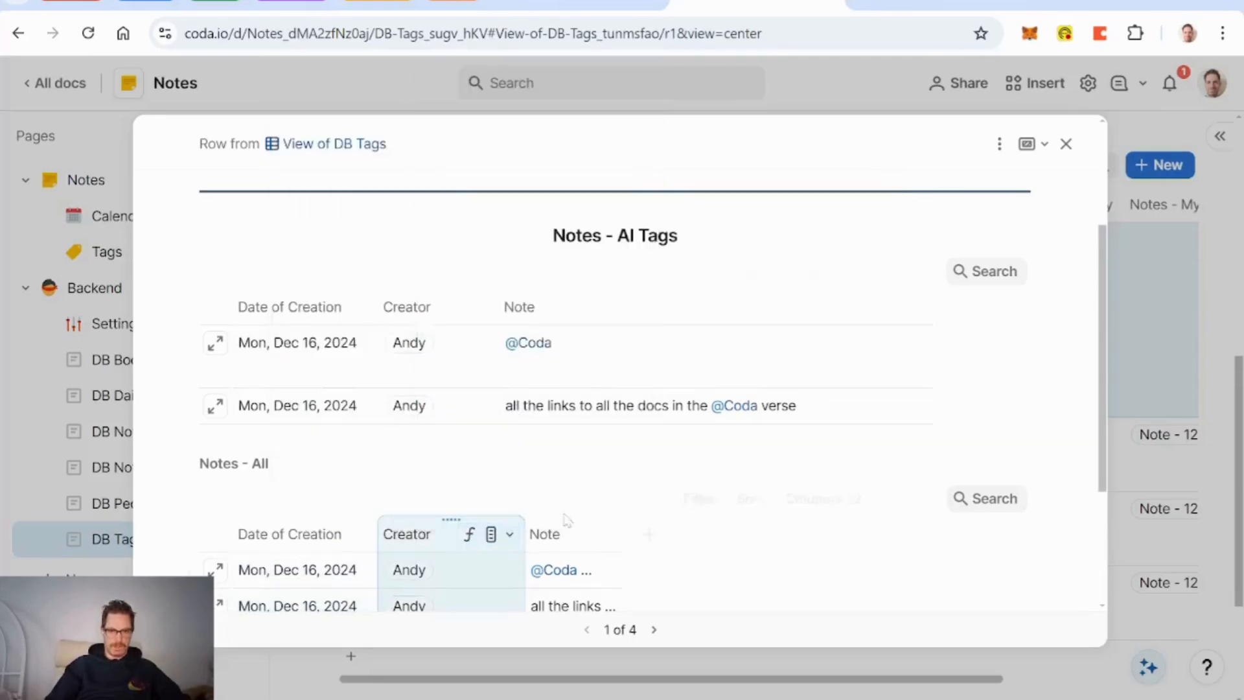
pyautogui.rightClick(564, 533)
pyautogui.scroll(-3, 648, 363)
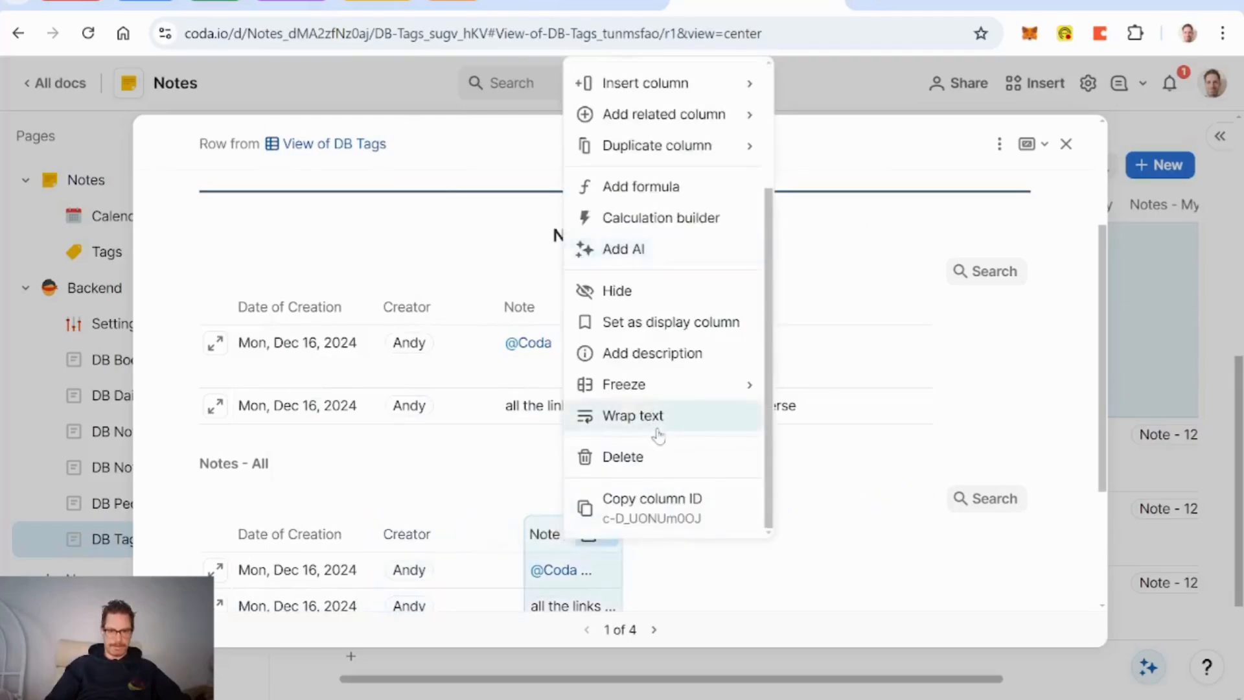
pyautogui.click(659, 430)
pyautogui.moveTo(622, 529); pyautogui.dragTo(959, 531)
# Step: Turn off the table's New column and New row buttons
pyautogui.click(923, 509)
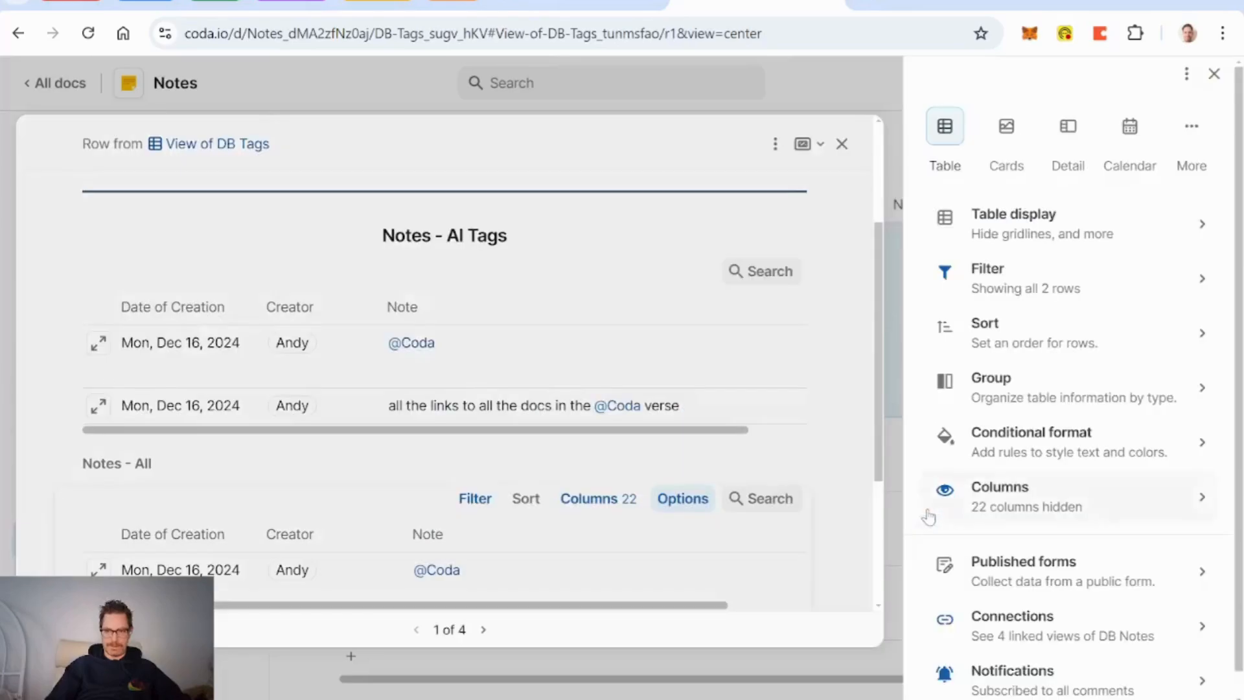
pyautogui.click(1050, 222)
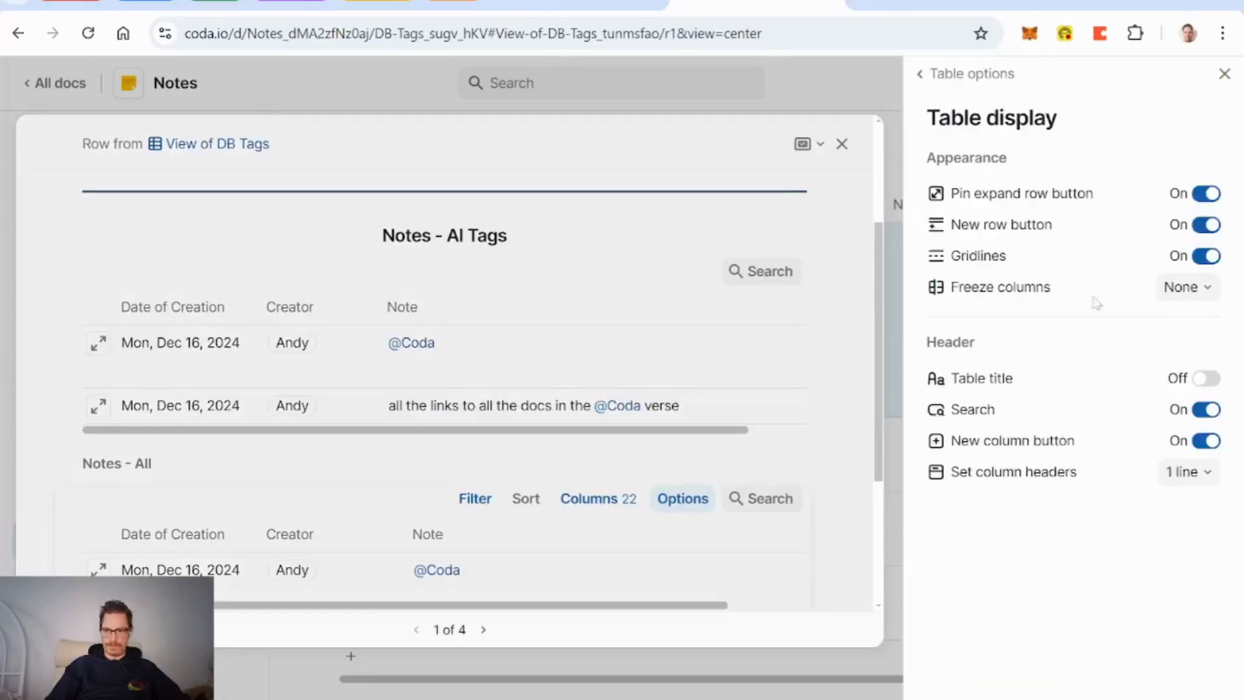
pyautogui.click(1207, 442)
pyautogui.click(1206, 226)
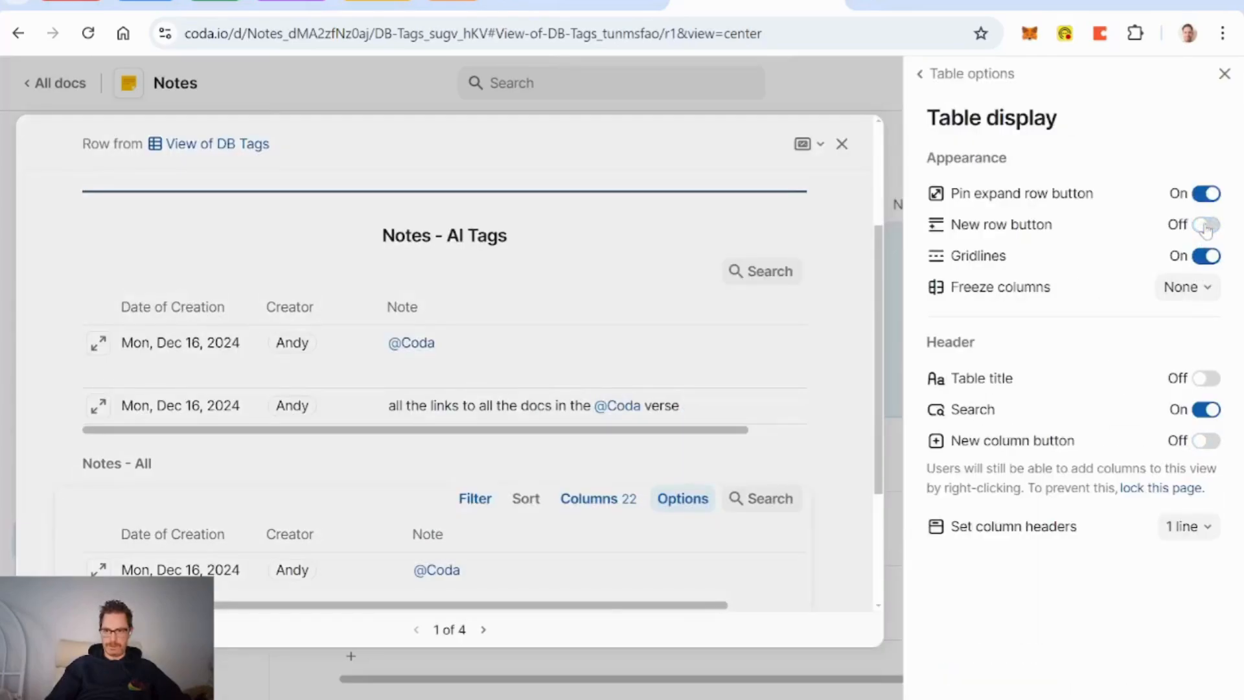
pyautogui.click(1224, 74)
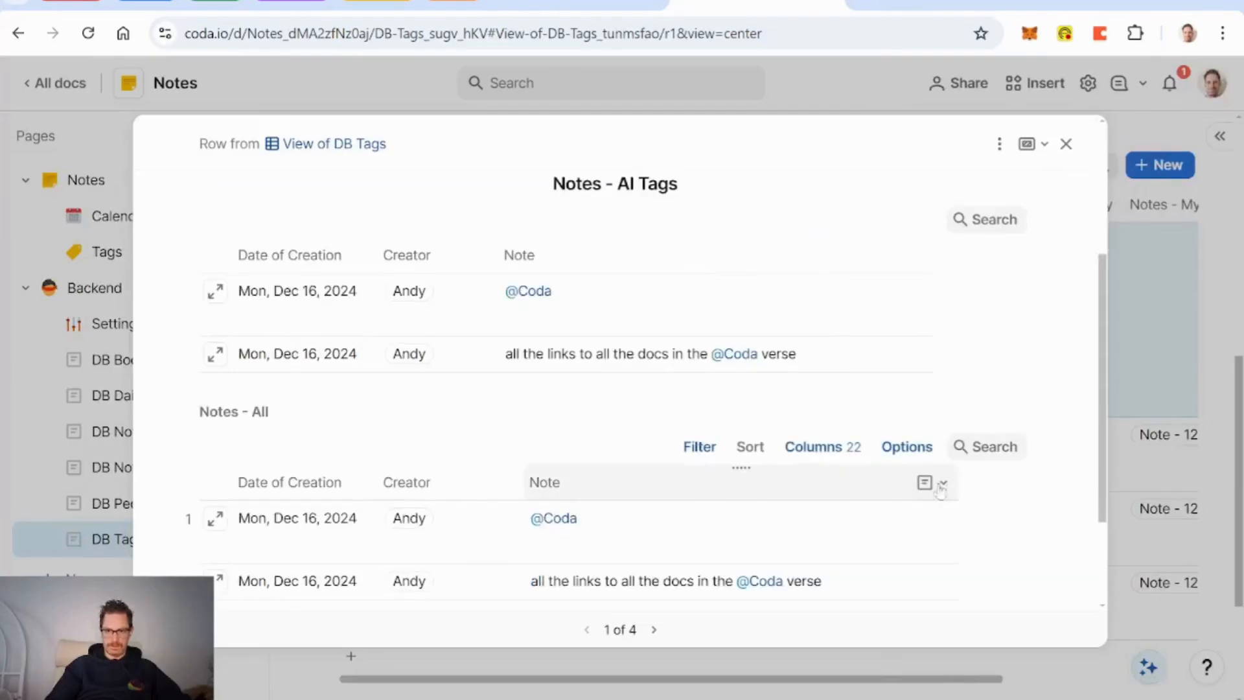
pyautogui.moveTo(933, 254); pyautogui.dragTo(972, 259)
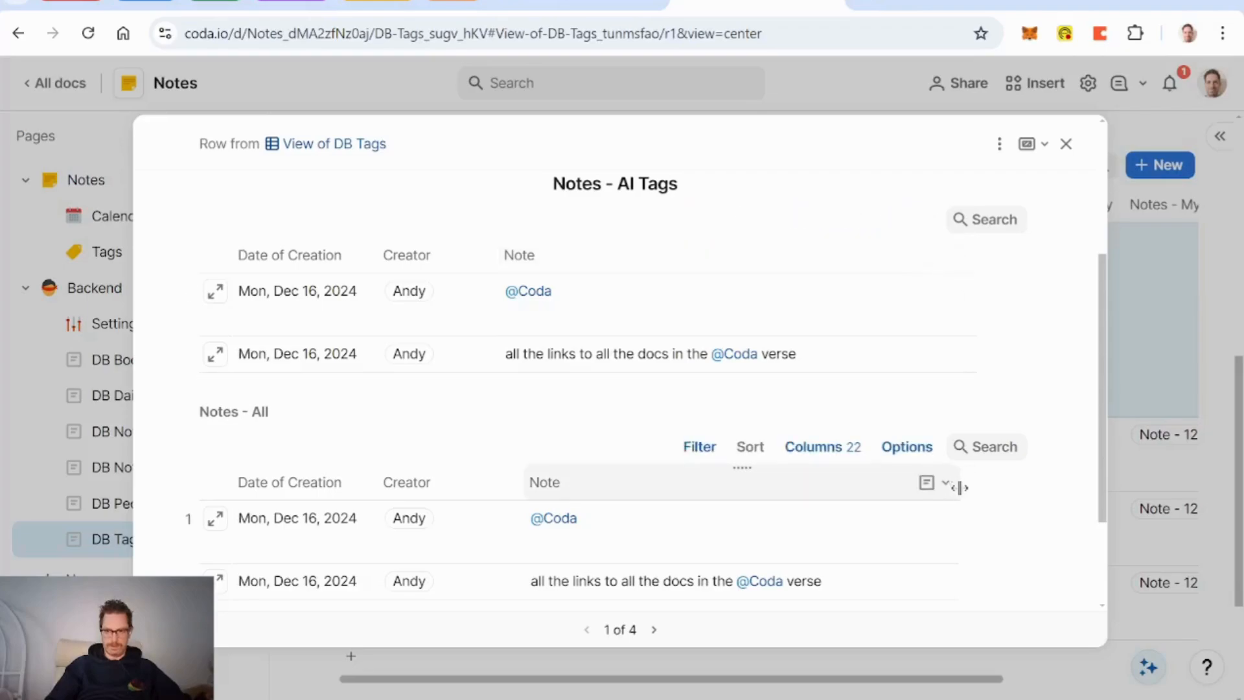
pyautogui.moveTo(953, 486)
pyautogui.mouseDown()
pyautogui.moveTo(979, 489)
pyautogui.moveTo(966, 489)
pyautogui.mouseUp()
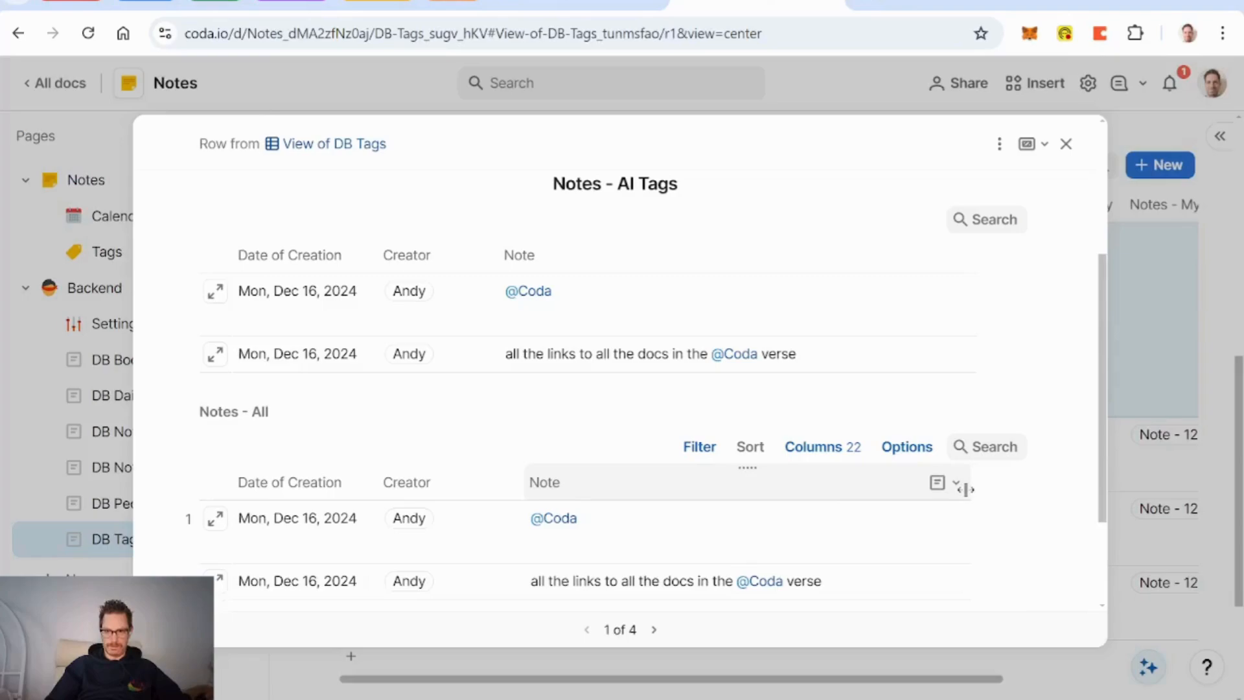
pyautogui.click(1030, 144)
pyautogui.click(999, 143)
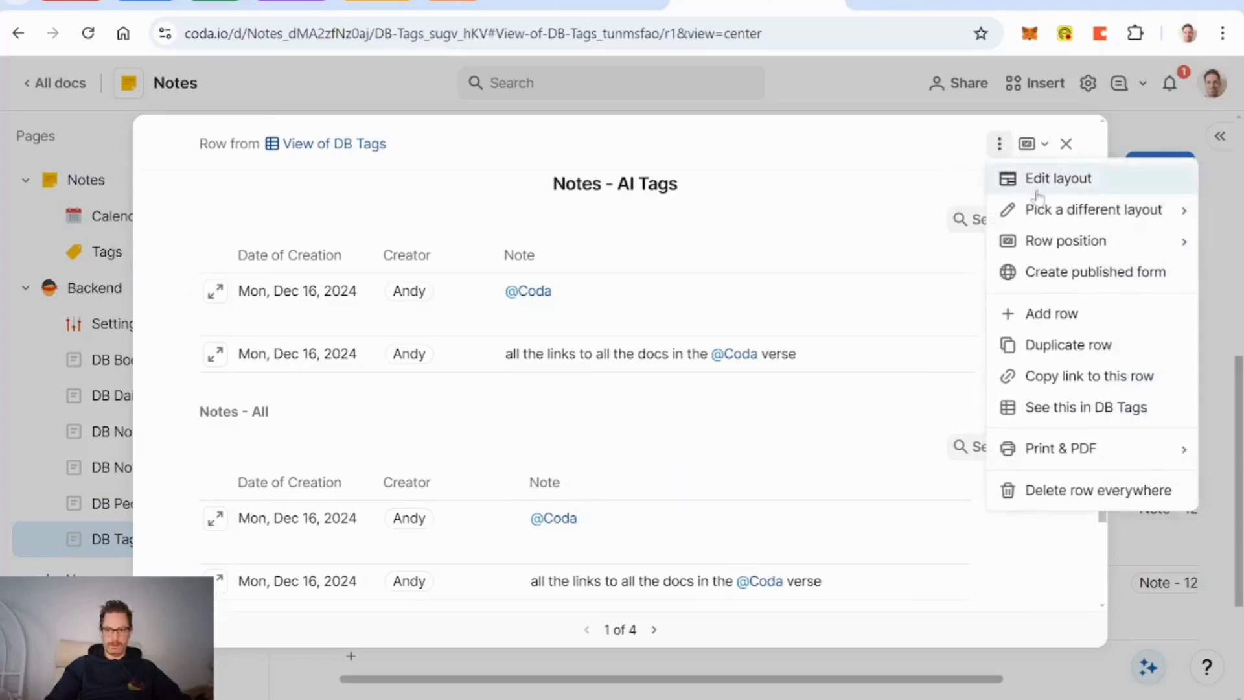
# Step: Hide Notes - AI Tags from the Tags Main Layout
pyautogui.click(1037, 188)
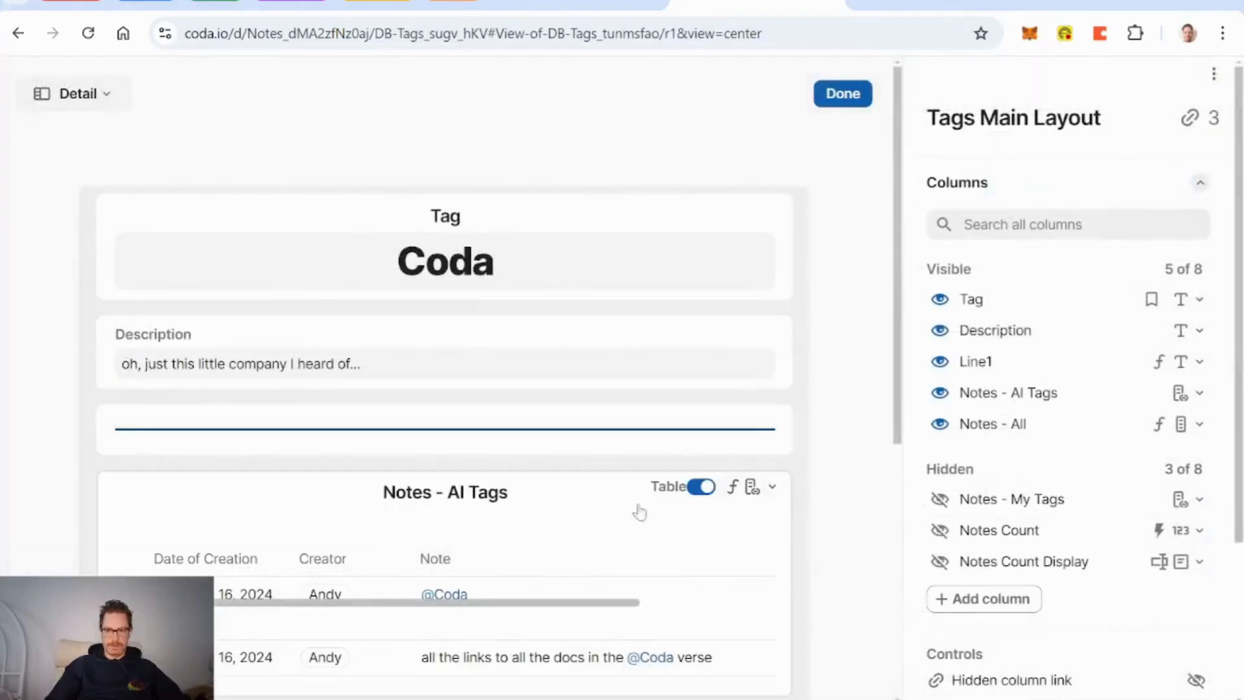
pyautogui.click(940, 393)
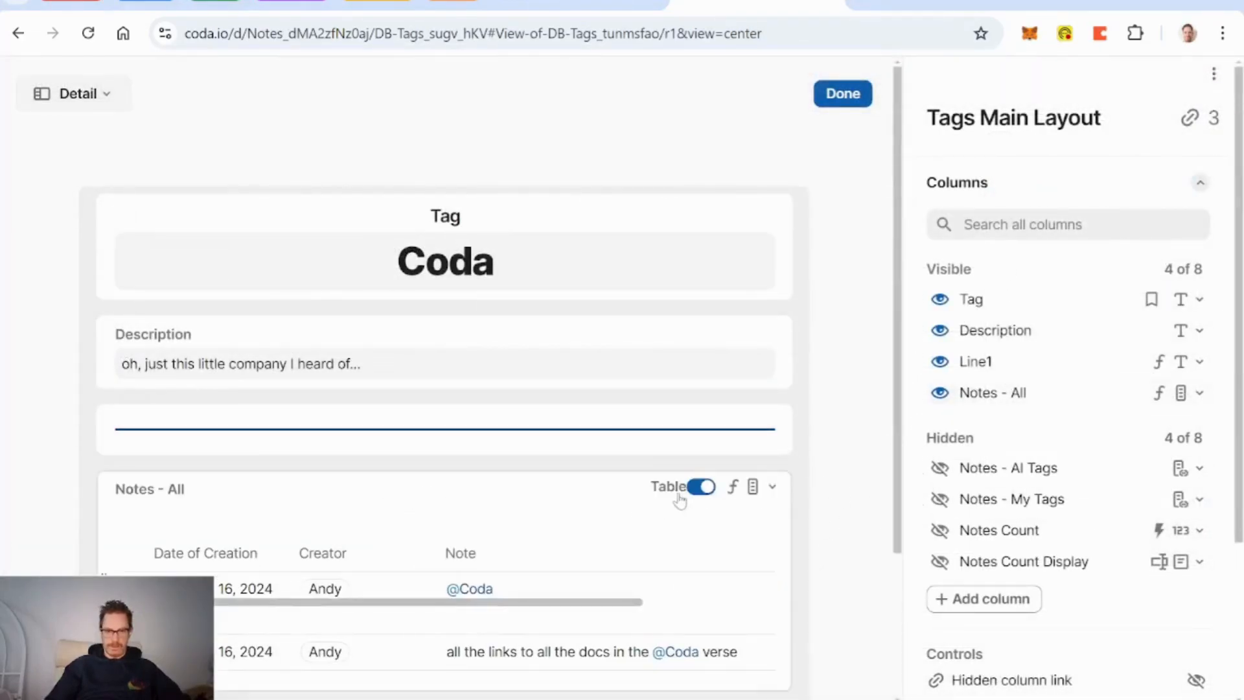
pyautogui.scroll(-1, 678, 499)
# Step: Label the Notes - All block 'Notes' with a Large, centred label style
pyautogui.click(415, 464)
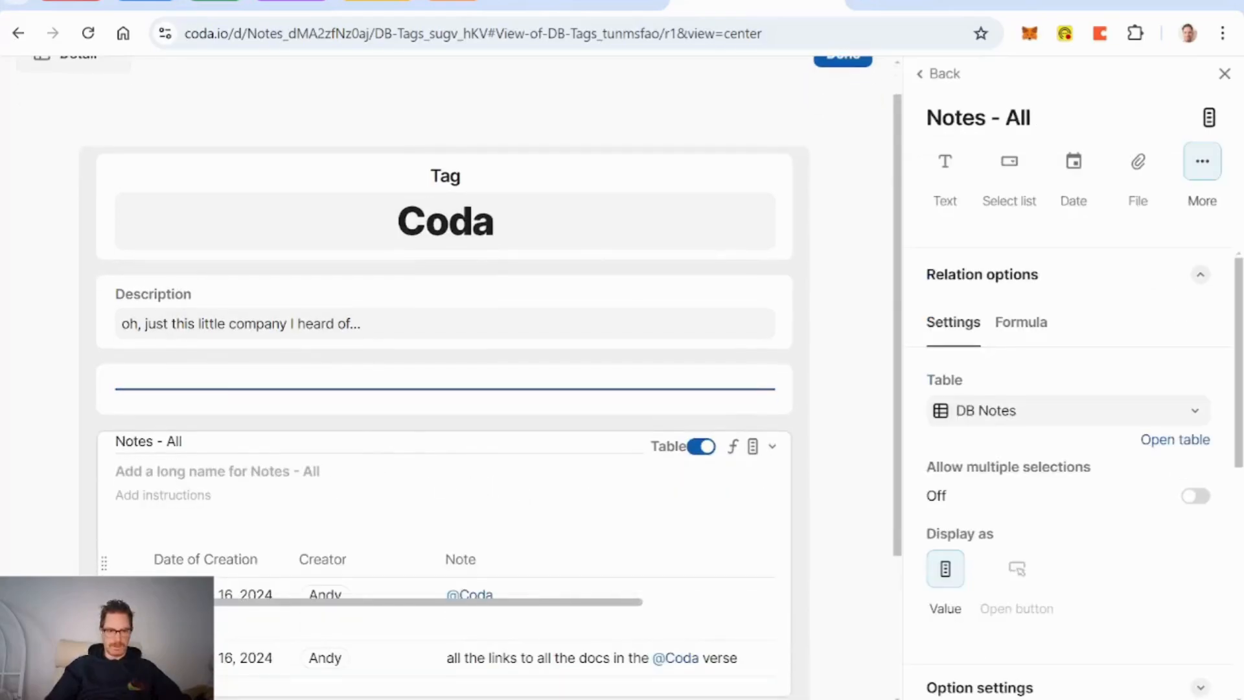
pyautogui.click(170, 472)
pyautogui.write('Notes')
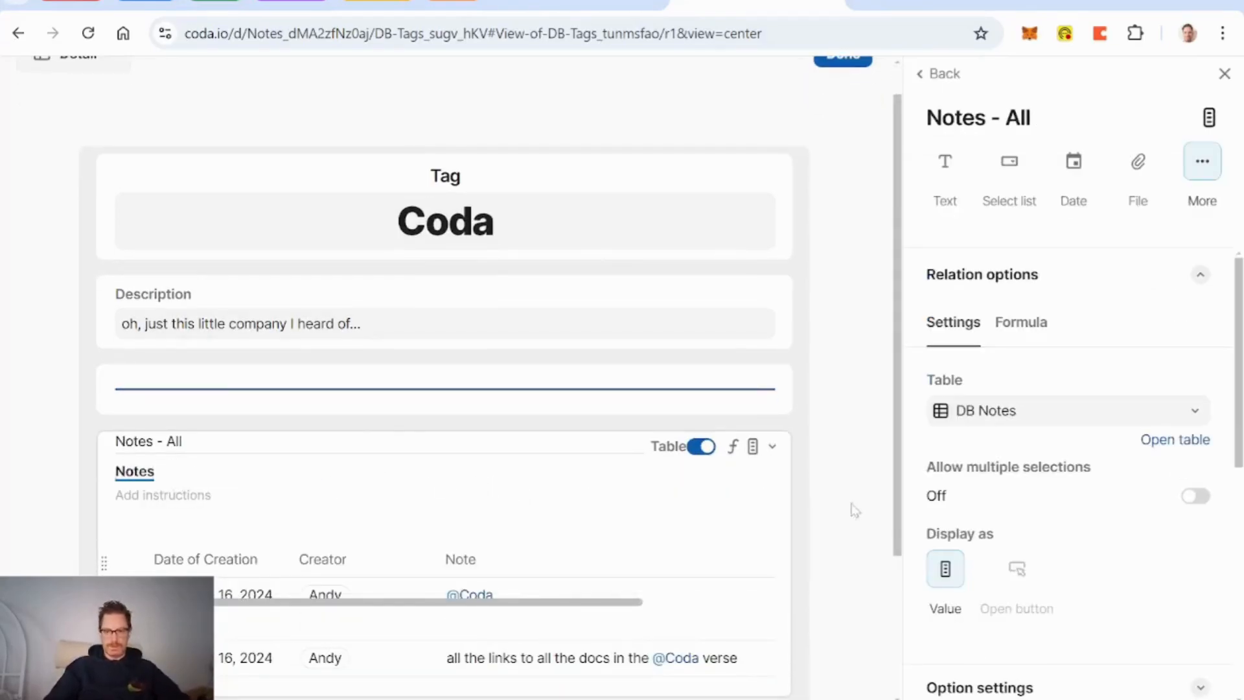
pyautogui.scroll(-5, 1014, 453)
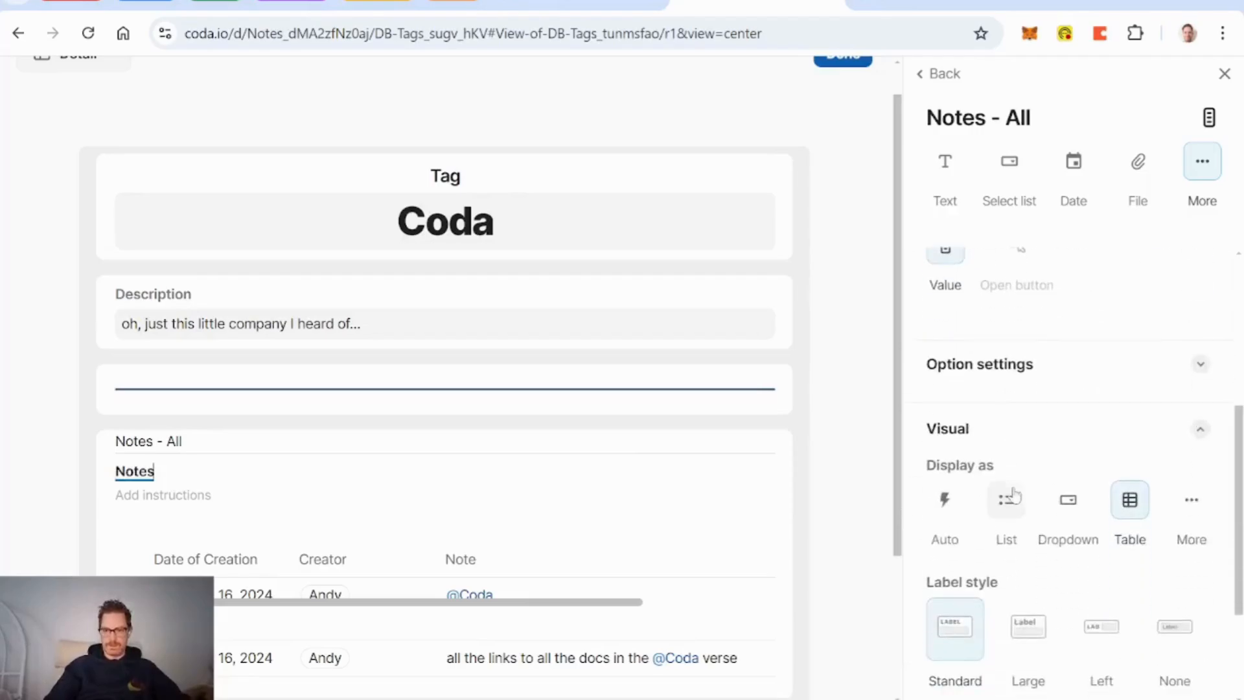
pyautogui.click(1025, 634)
pyautogui.scroll(-3, 1025, 633)
pyautogui.click(984, 657)
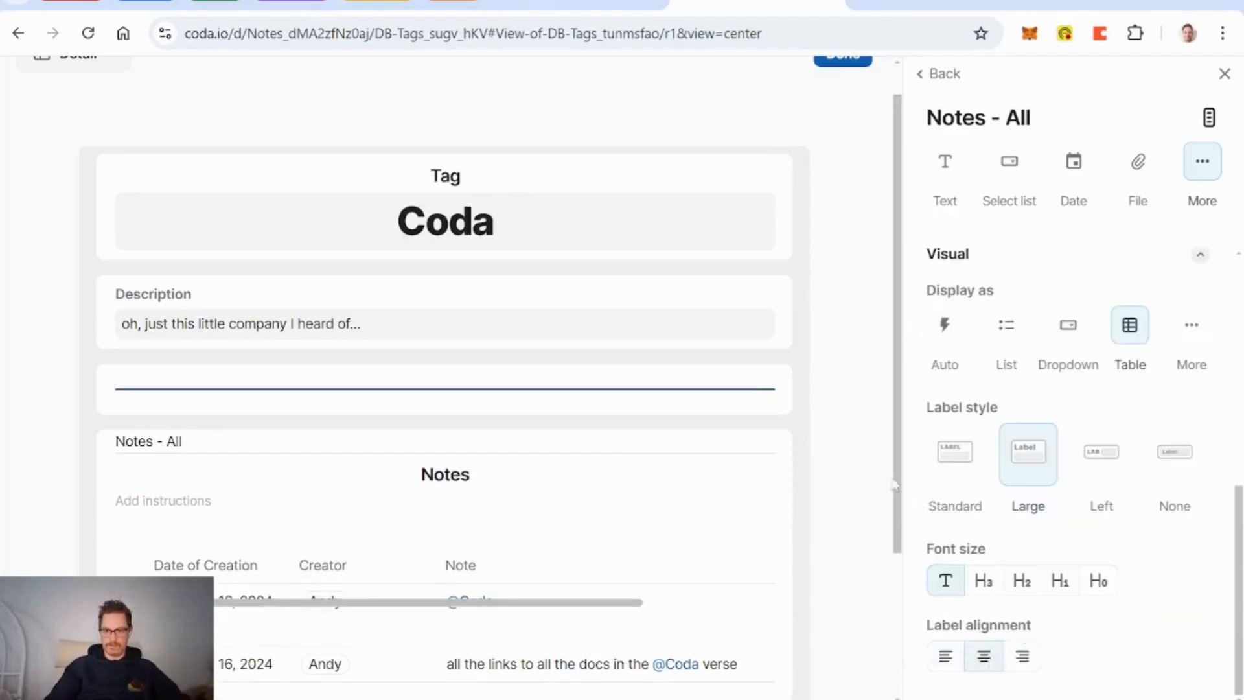
pyautogui.scroll(1, 842, 446)
pyautogui.click(856, 102)
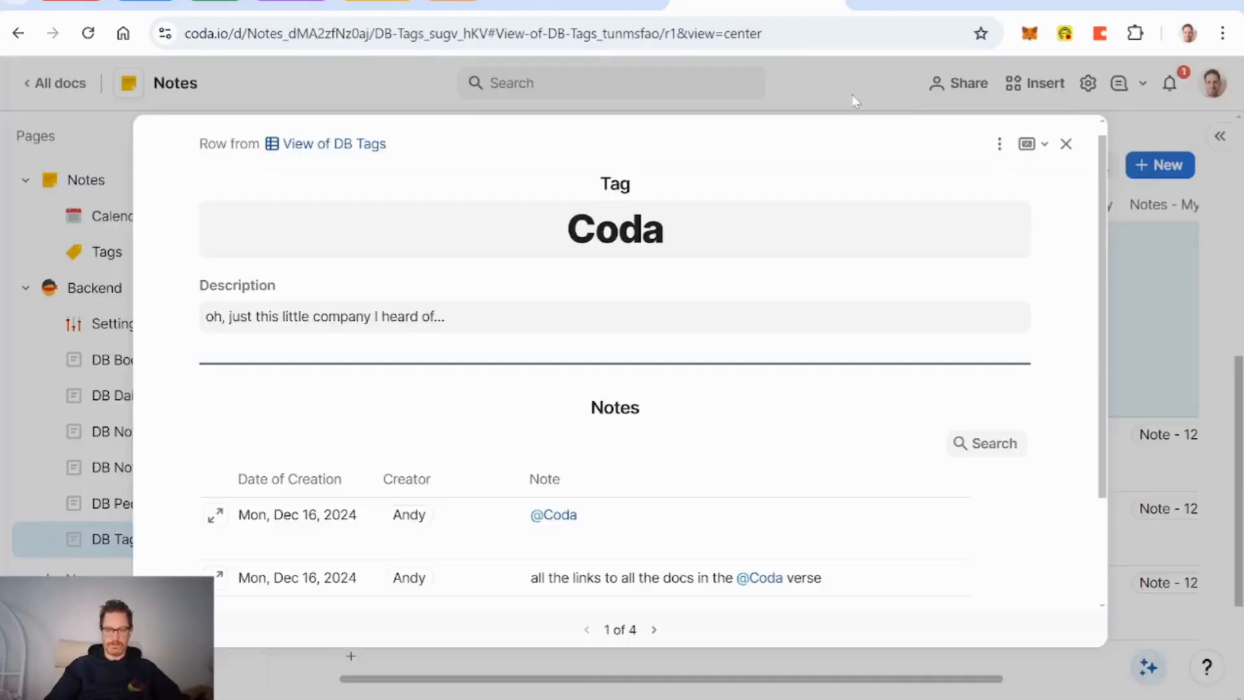
pyautogui.click(1066, 144)
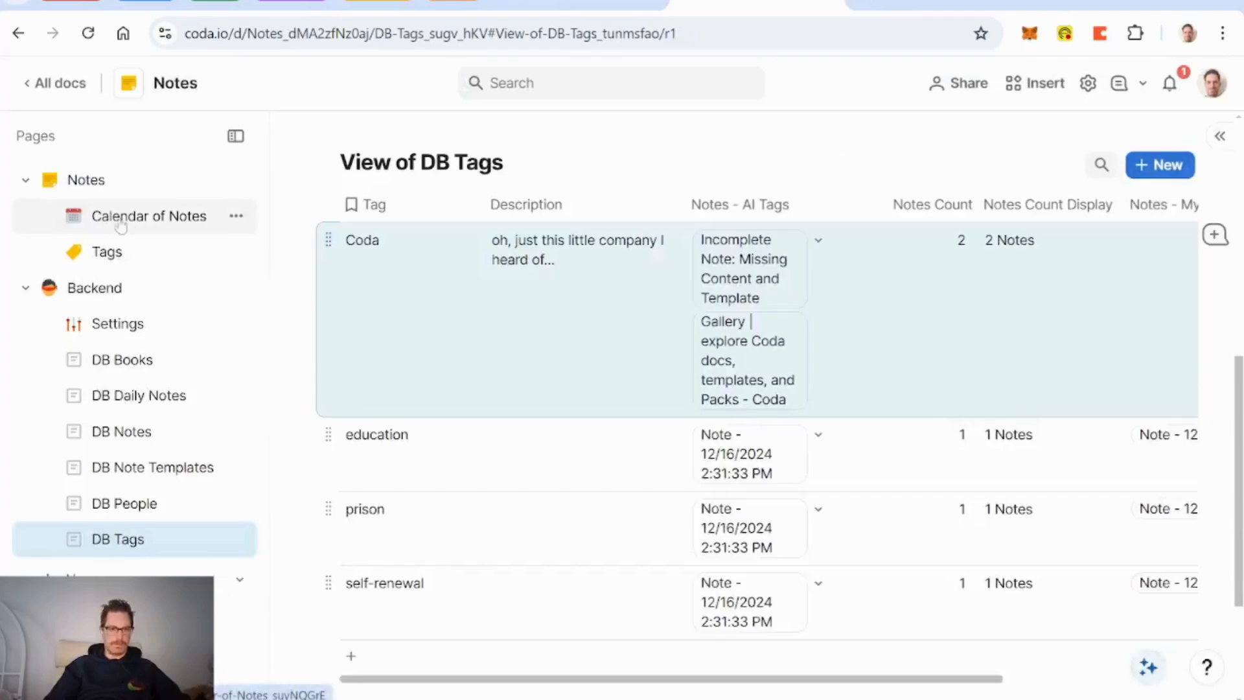
# Step: Check the education tag card on the Tags page, then bring up Notes Count Display options in DB Tags
pyautogui.click(127, 252)
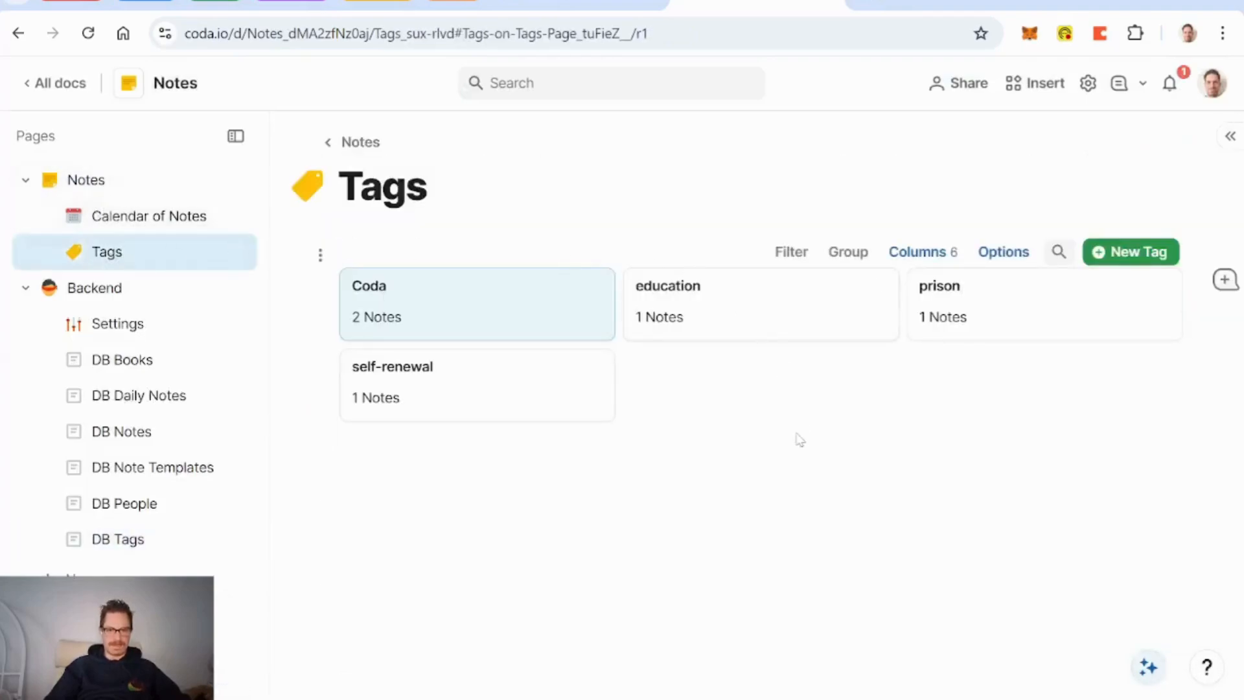
pyautogui.click(767, 311)
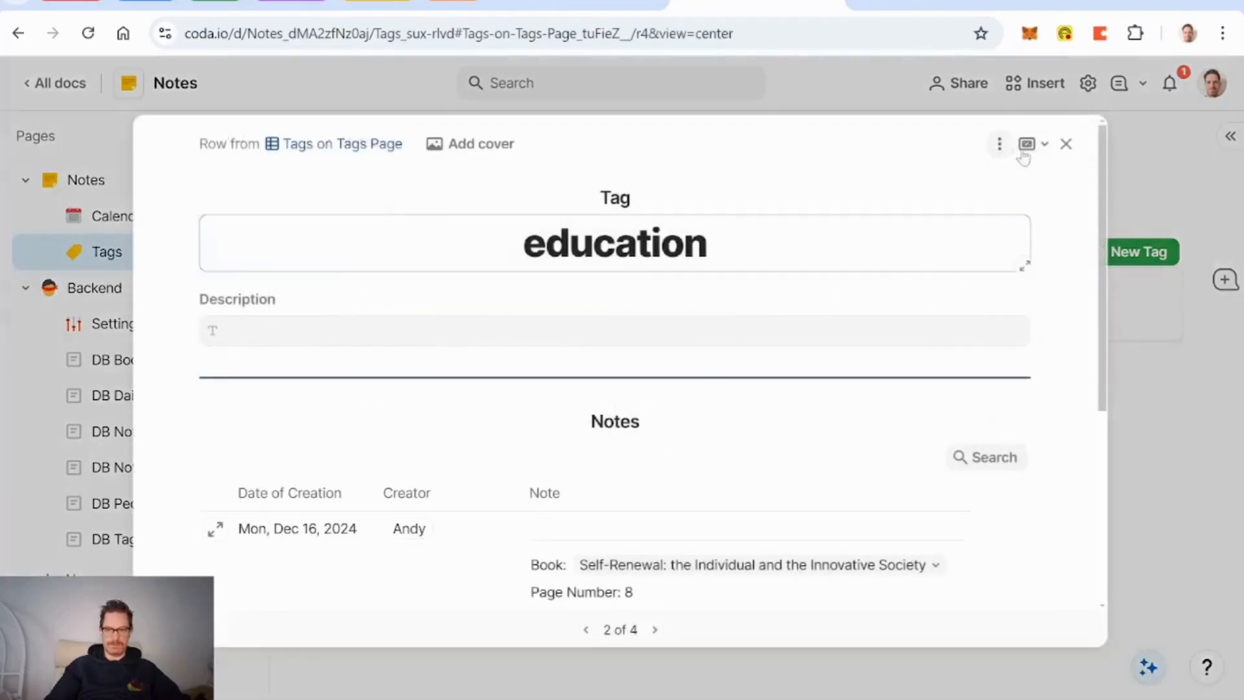
pyautogui.click(1066, 144)
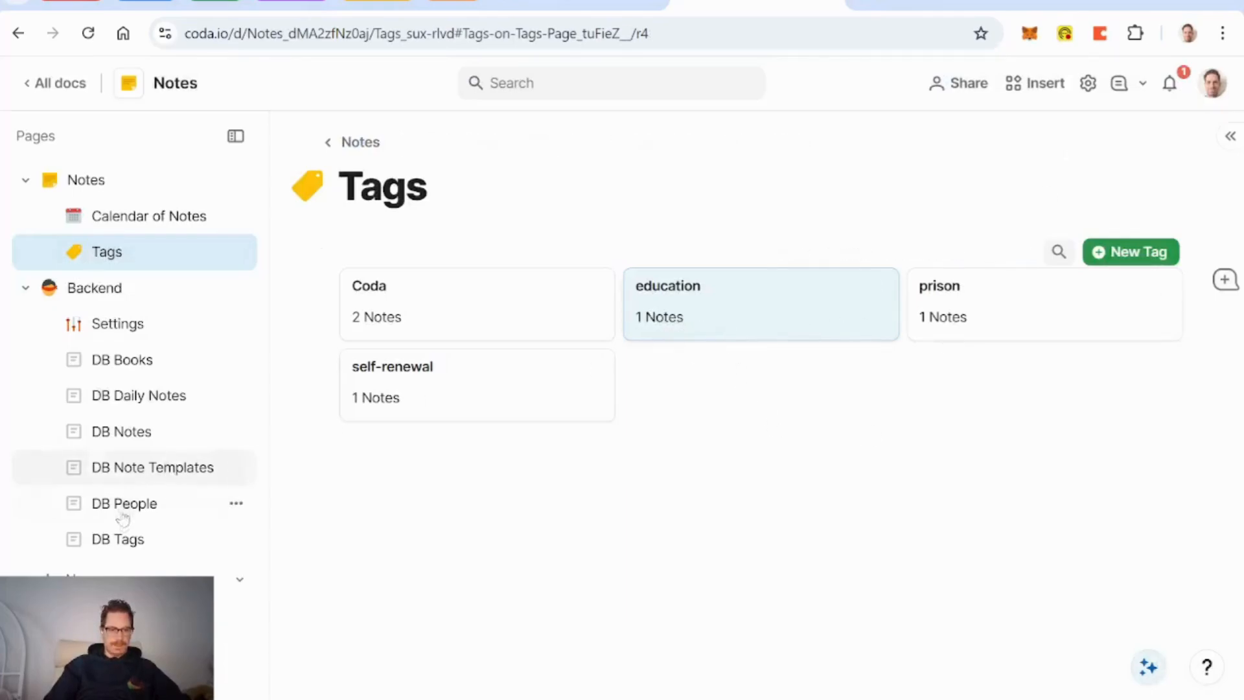
pyautogui.click(130, 538)
pyautogui.hscroll(4, 761, 460)
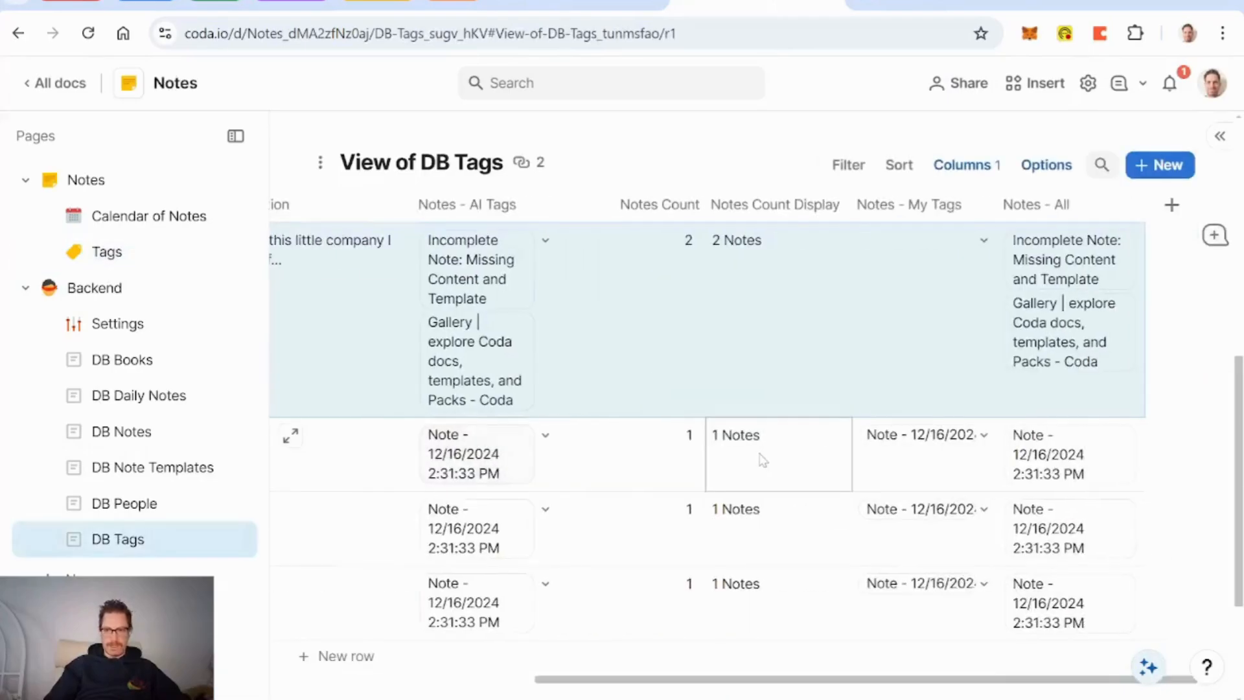
pyautogui.click(837, 204)
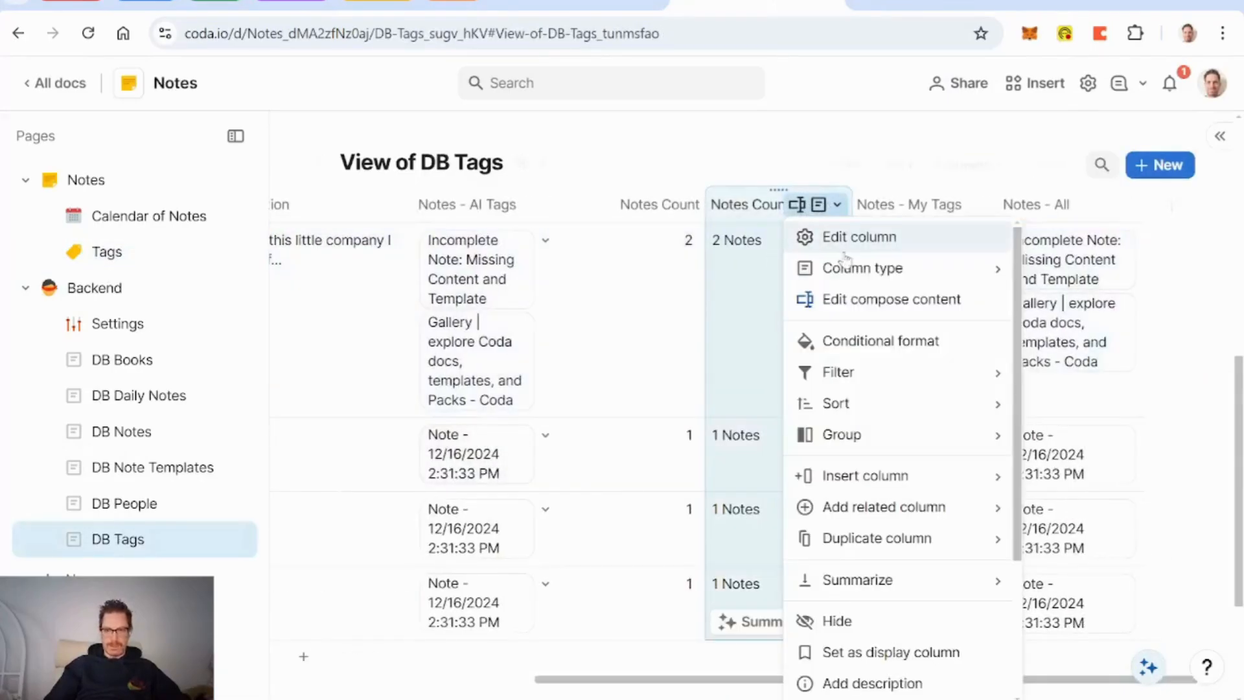
# Step: Lowercase 'note' and append if(Notes Count=1, NoAction(), "s") to the display text
pyautogui.click(885, 297)
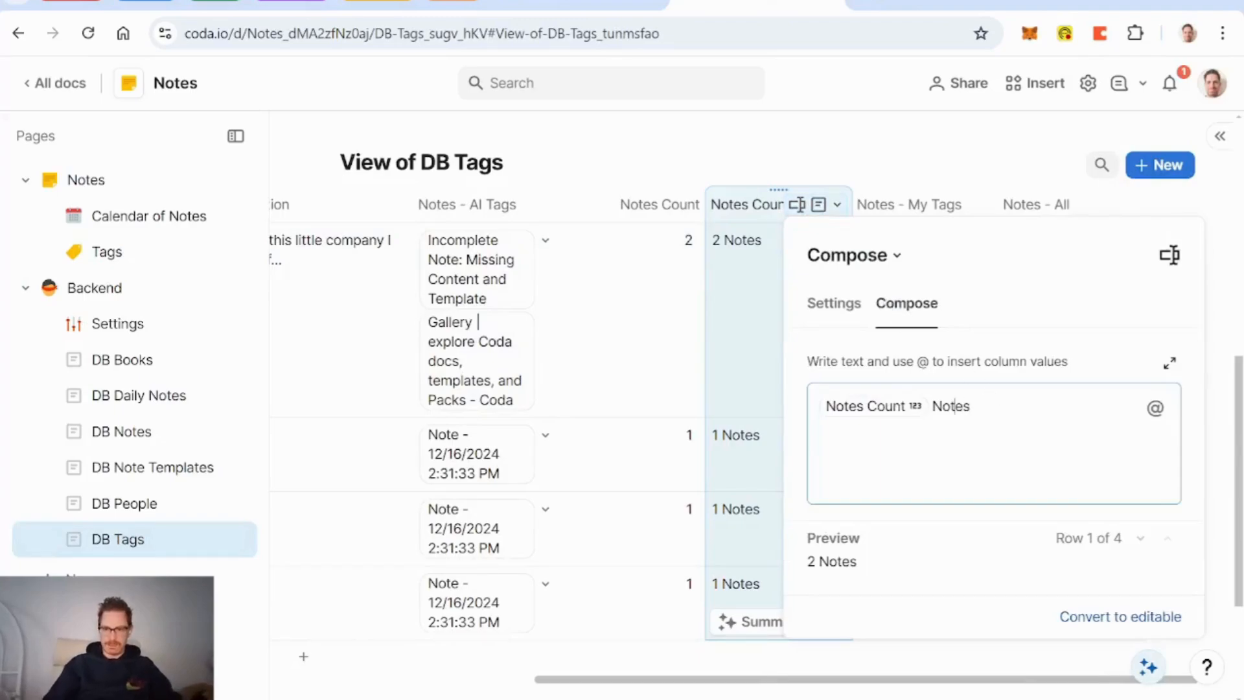
pyautogui.press('BackSpace')
pyautogui.write('n')
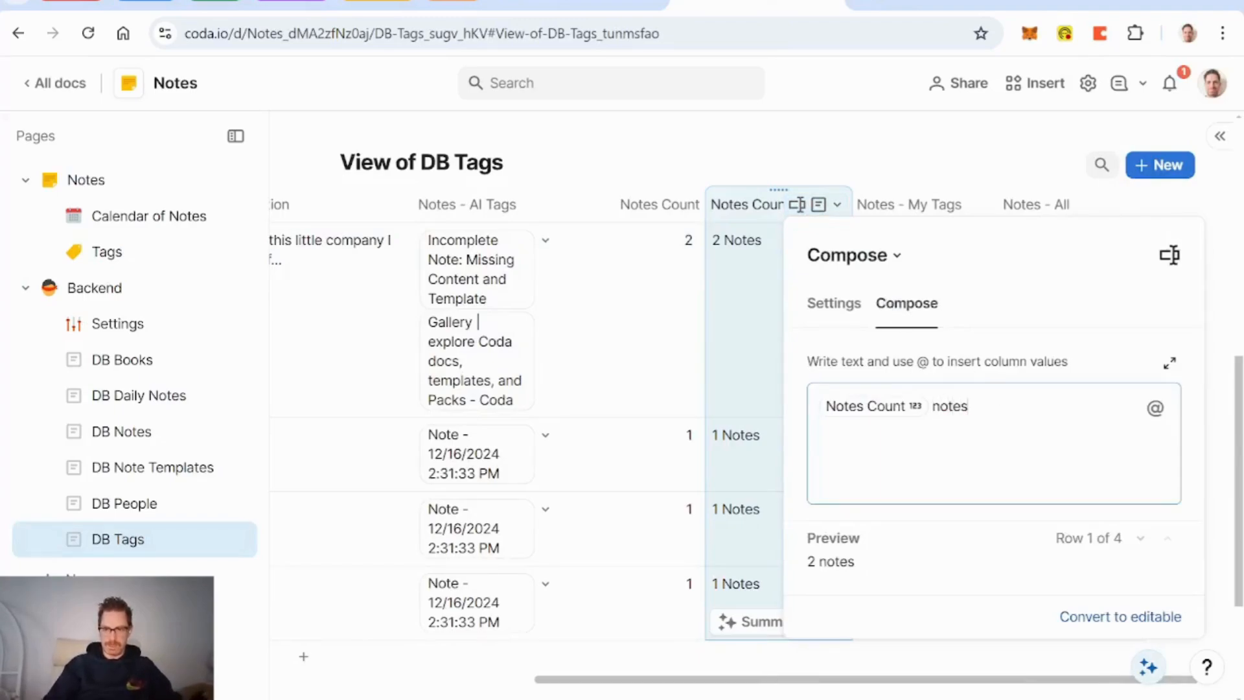
pyautogui.write('=')
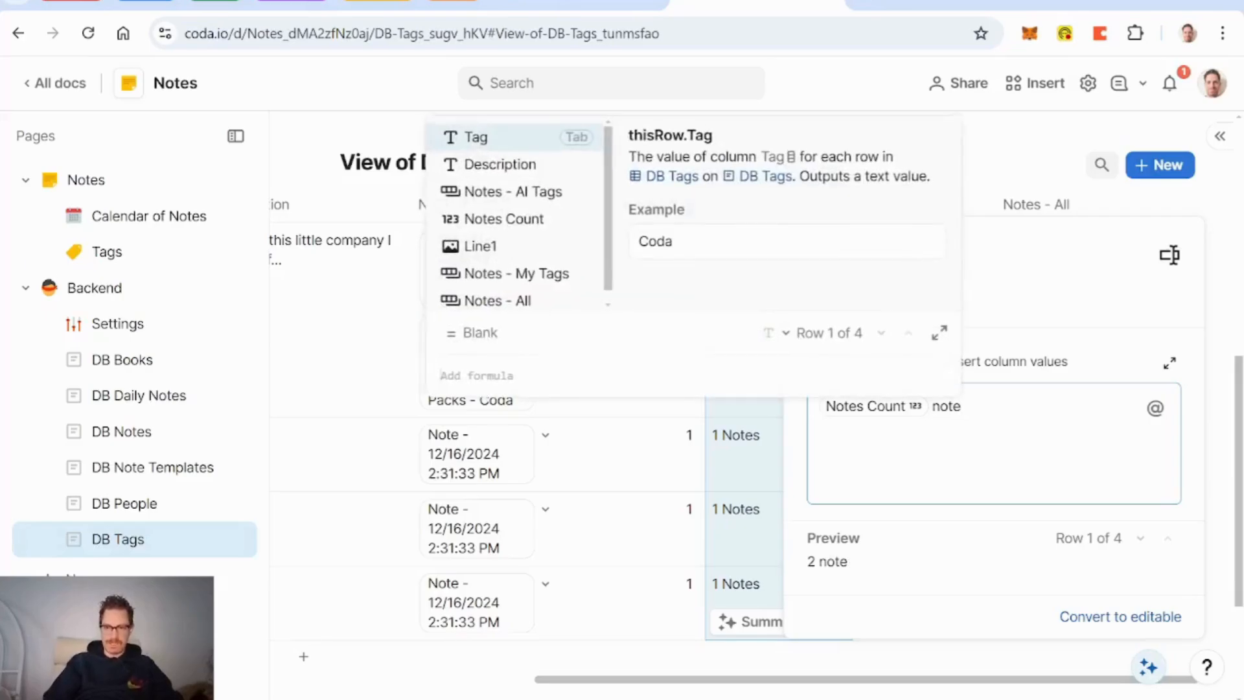
pyautogui.write('if')
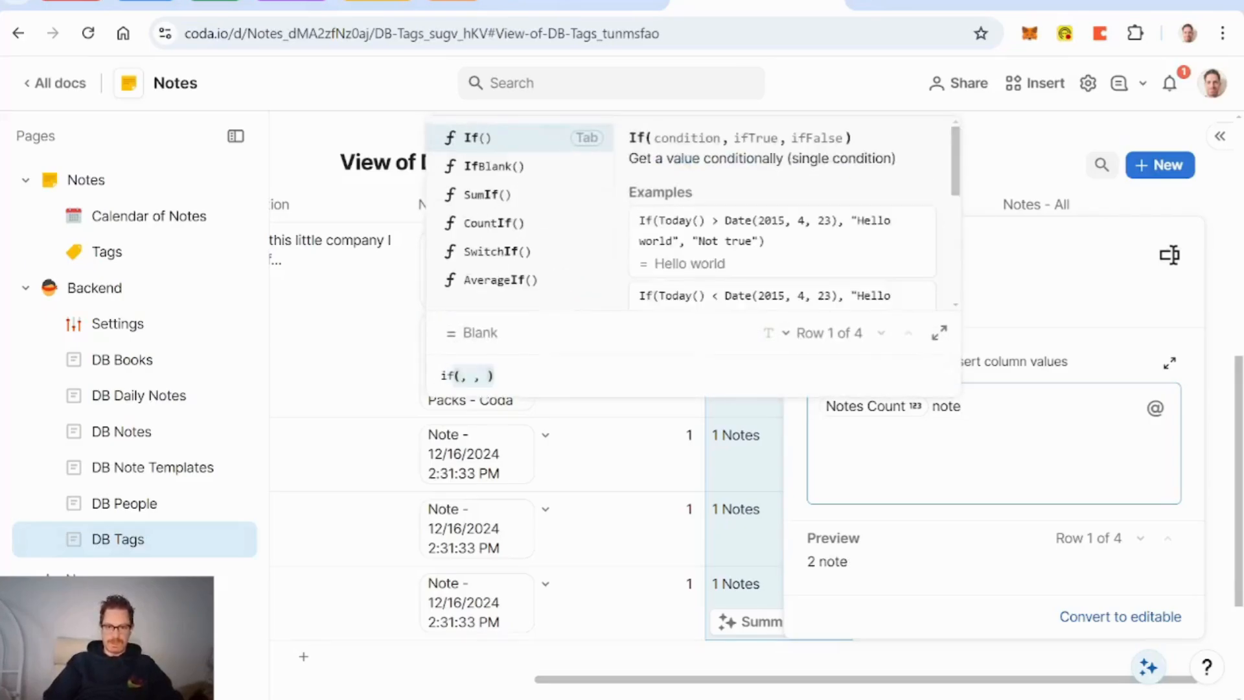
pyautogui.write('not')
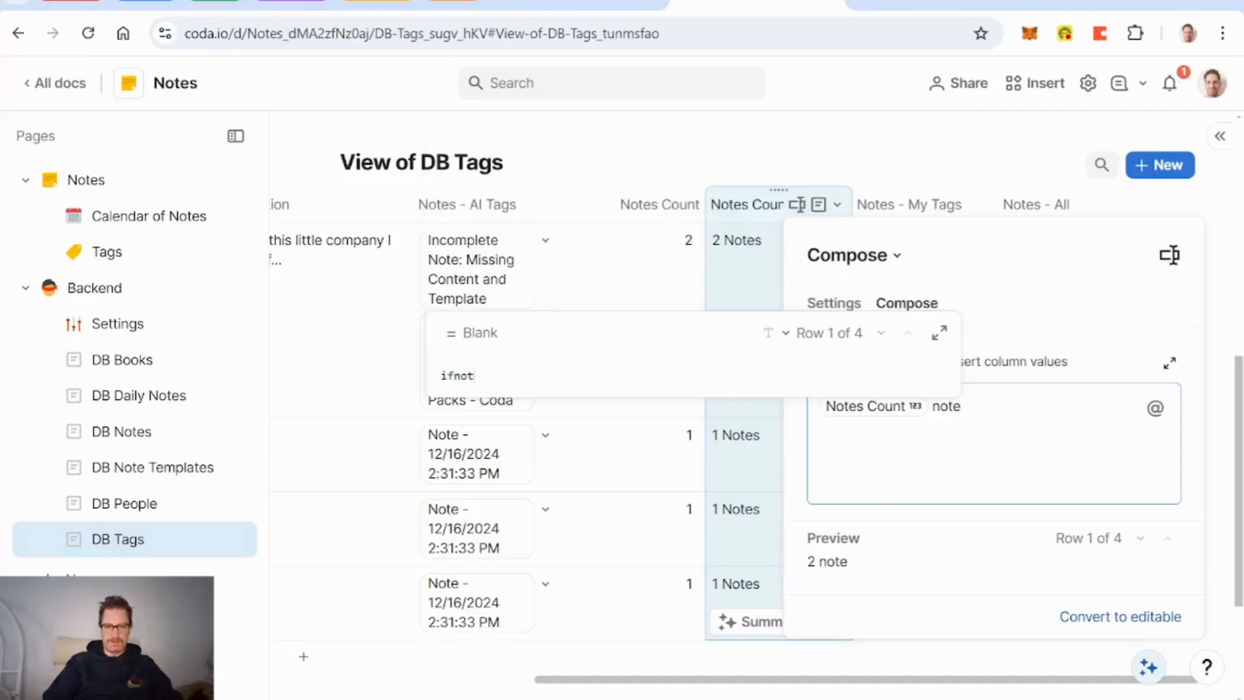
pyautogui.press('BackSpace')
pyautogui.press('BackSpace')
pyautogui.press('BackSpace')
pyautogui.write('(not')
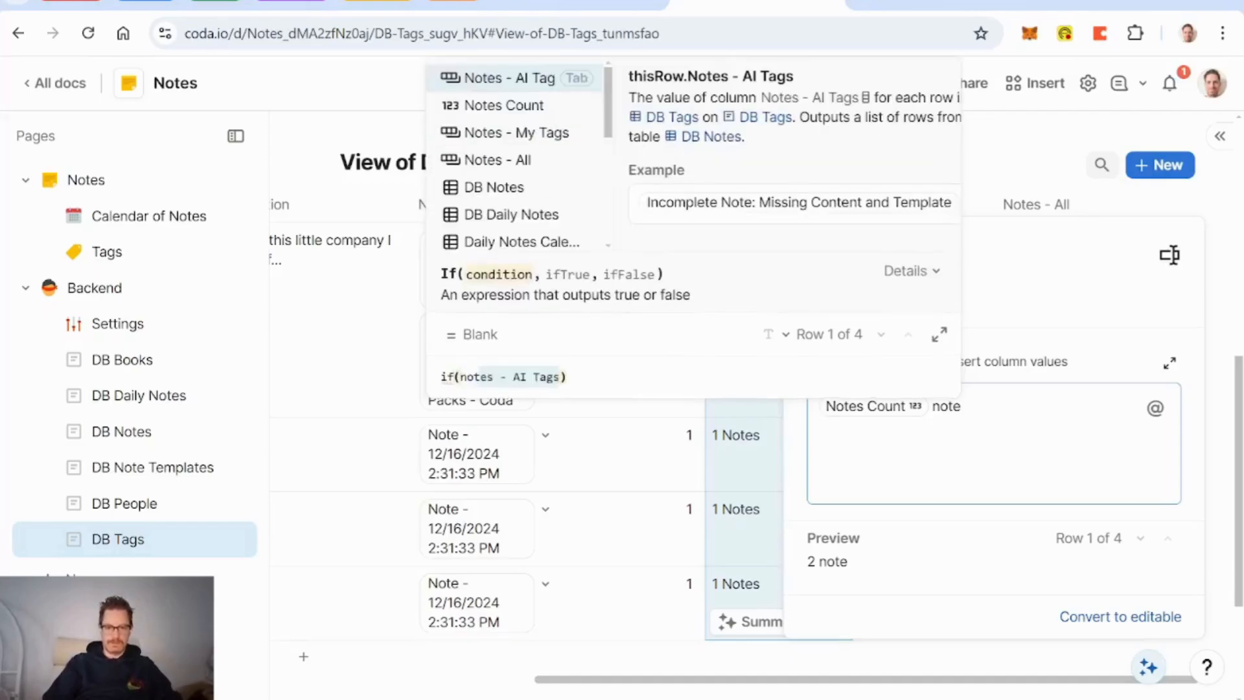
pyautogui.press('Down')
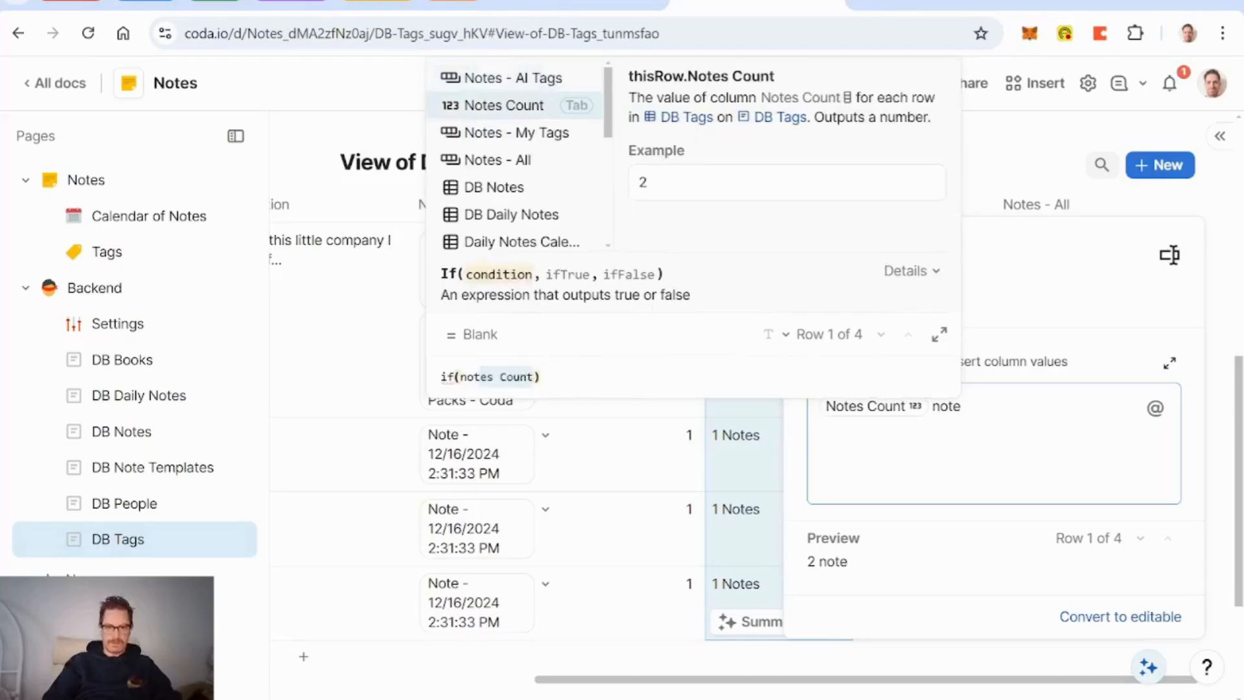
pyautogui.press('Tab')
pyautogui.write('=1')
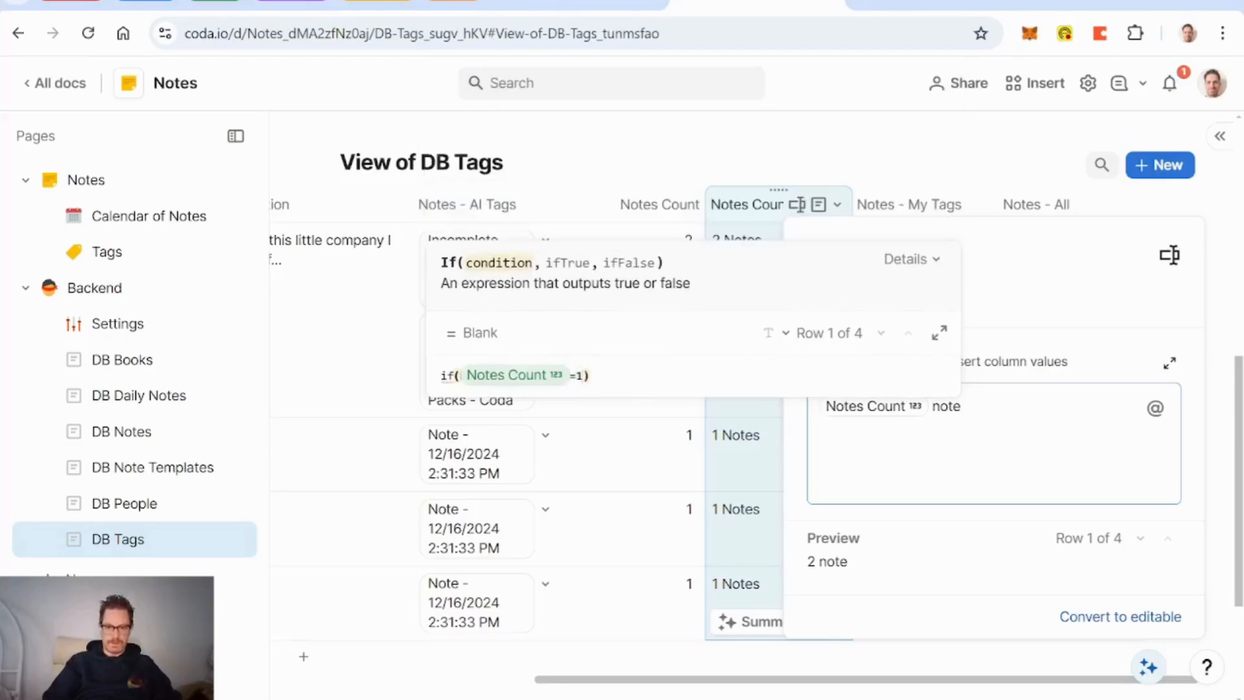
pyautogui.write(',""')
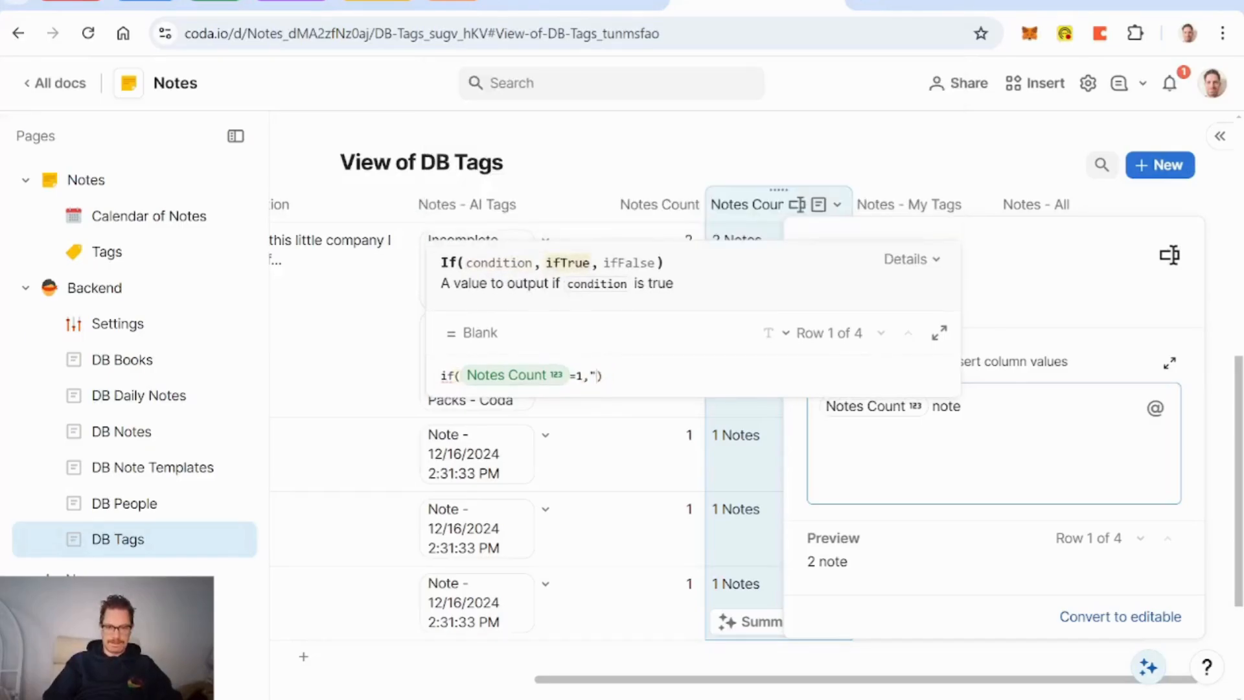
pyautogui.press('BackSpace')
pyautogui.write('NoAction(')
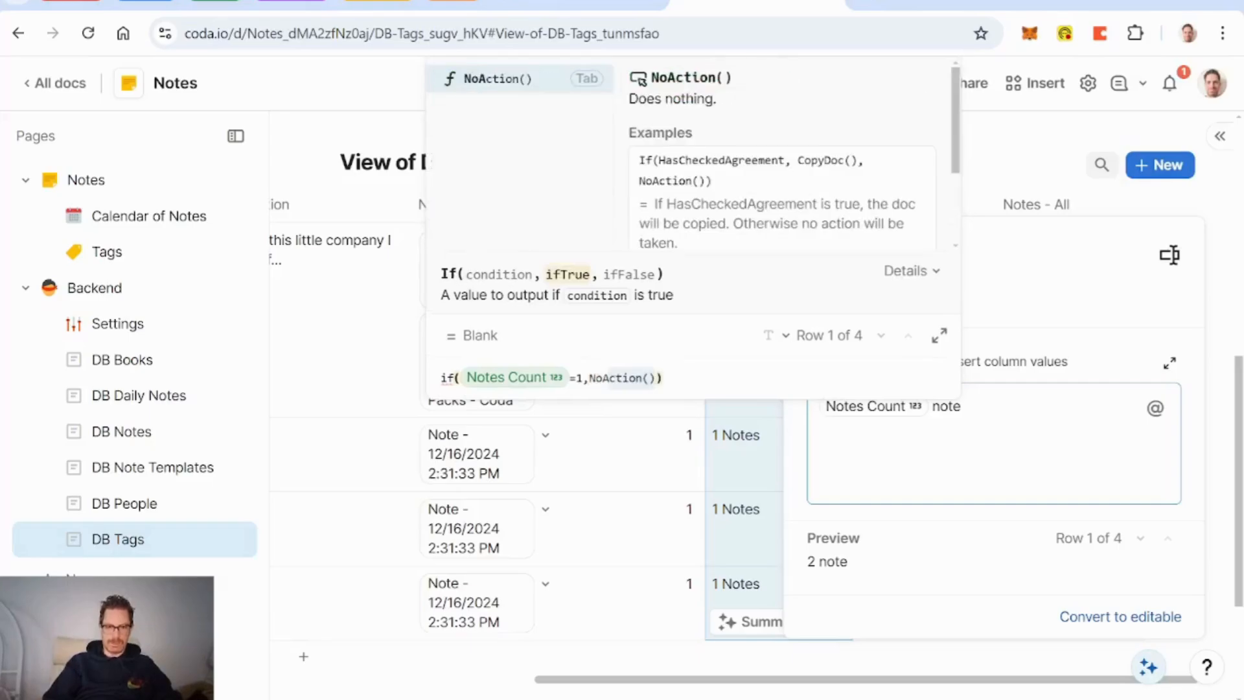
pyautogui.press('Tab')
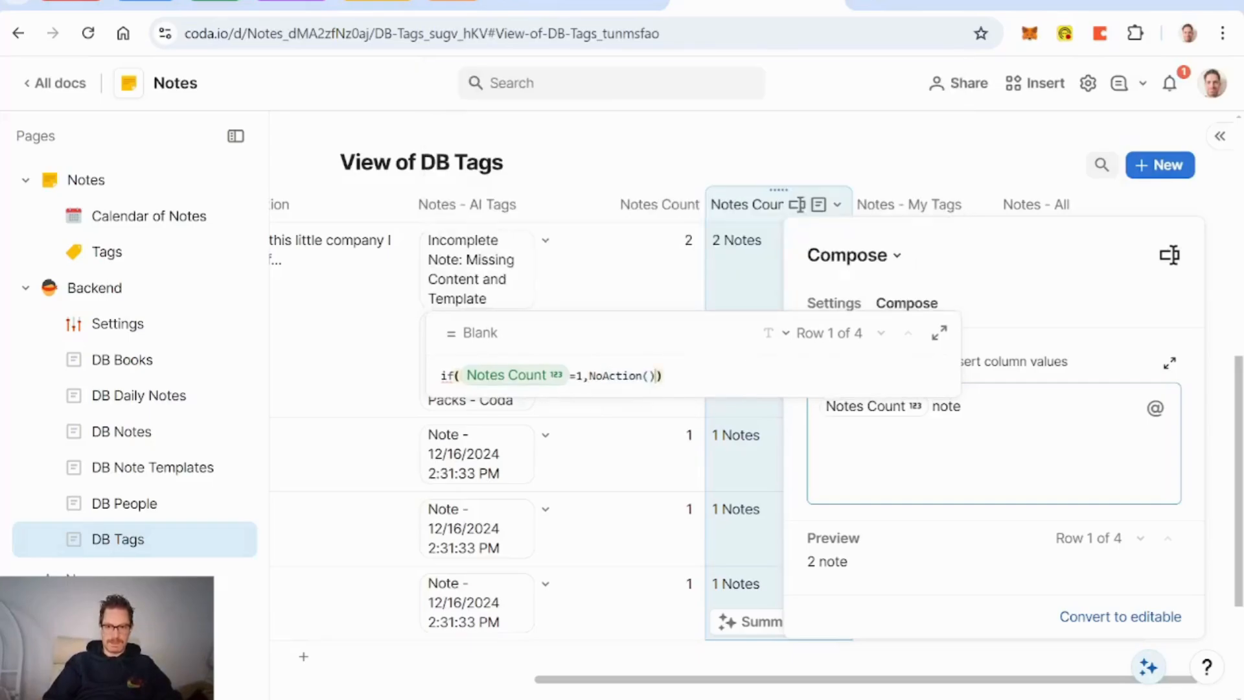
pyautogui.write(',Tag')
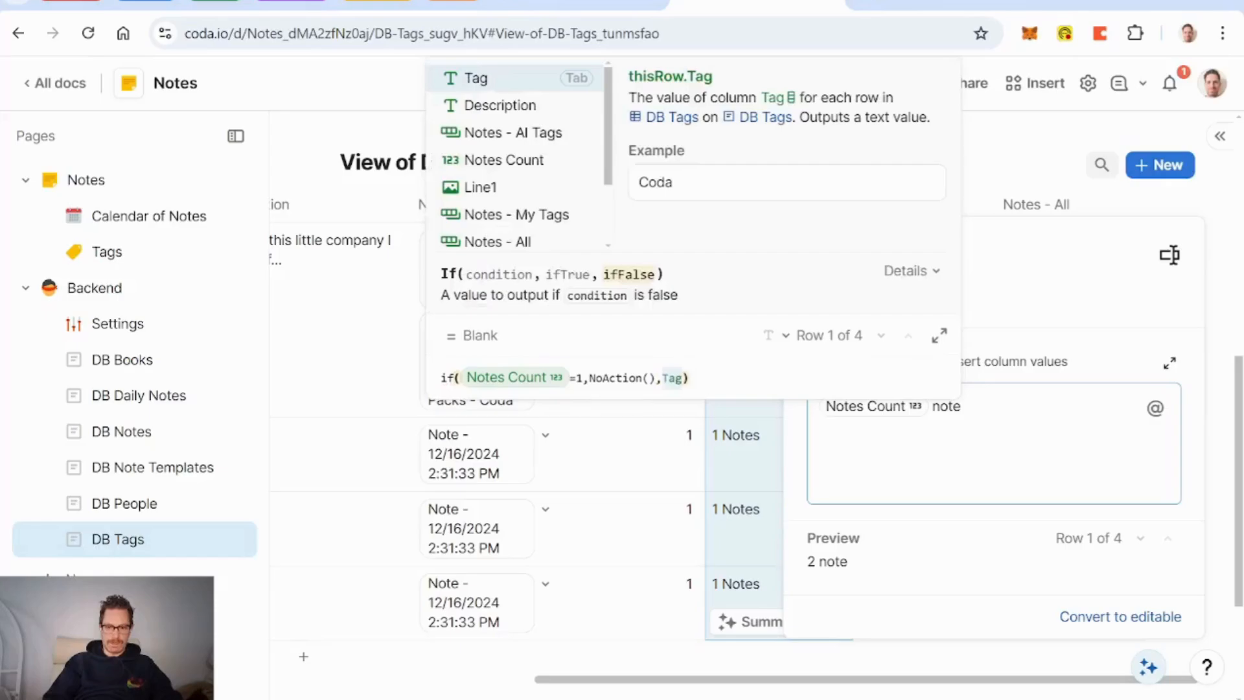
pyautogui.press('BackSpace')
pyautogui.press('BackSpace')
pyautogui.press('BackSpace')
pyautogui.write('"s"')
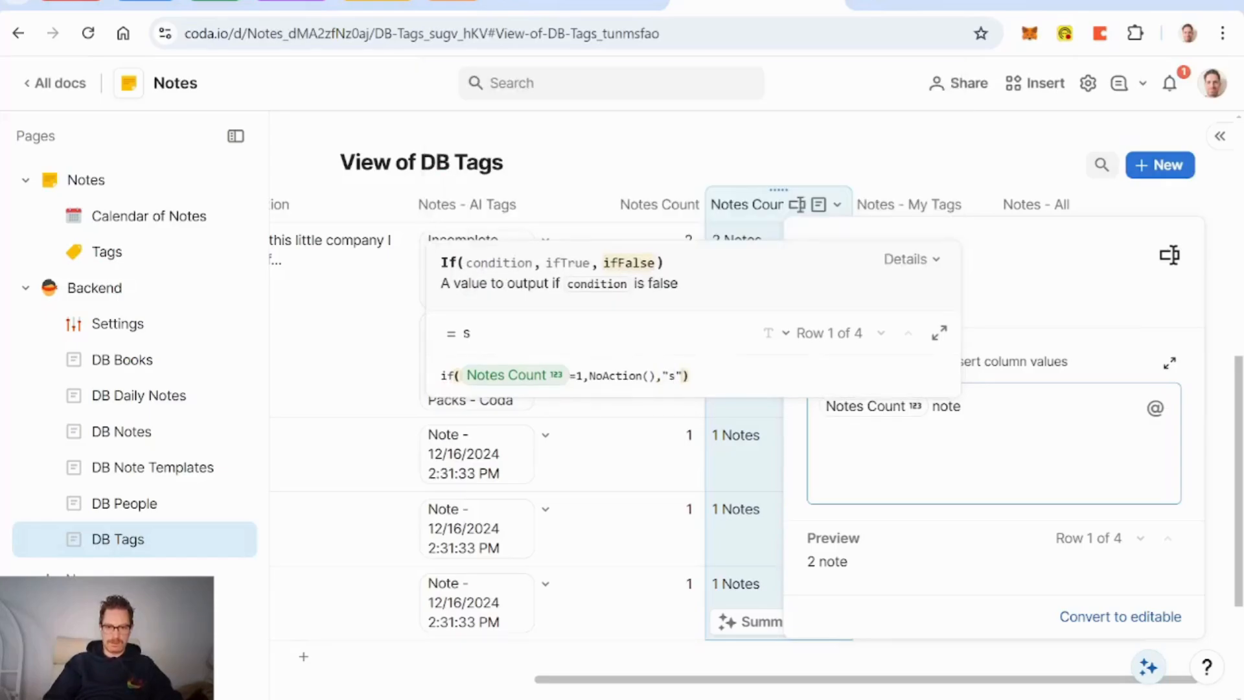
pyautogui.press('Return')
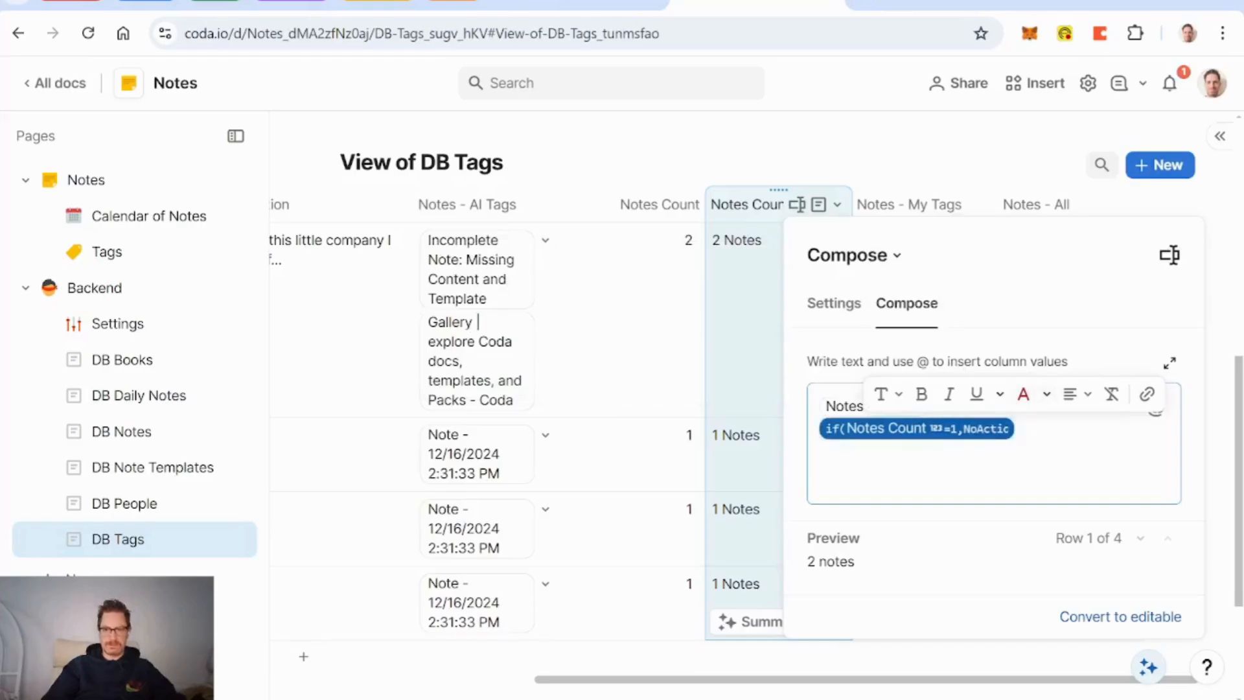
pyautogui.click(638, 206)
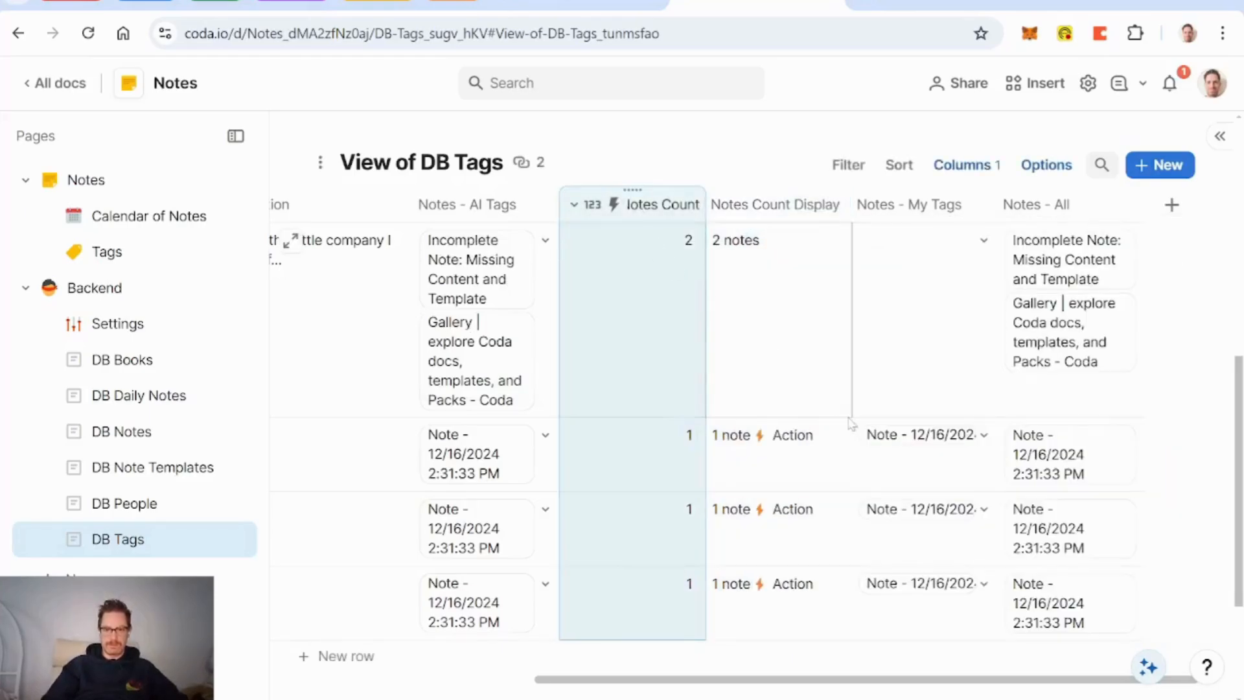
# Step: Replace NoAction() with an empty string "" in the plural formula
pyautogui.click(837, 205)
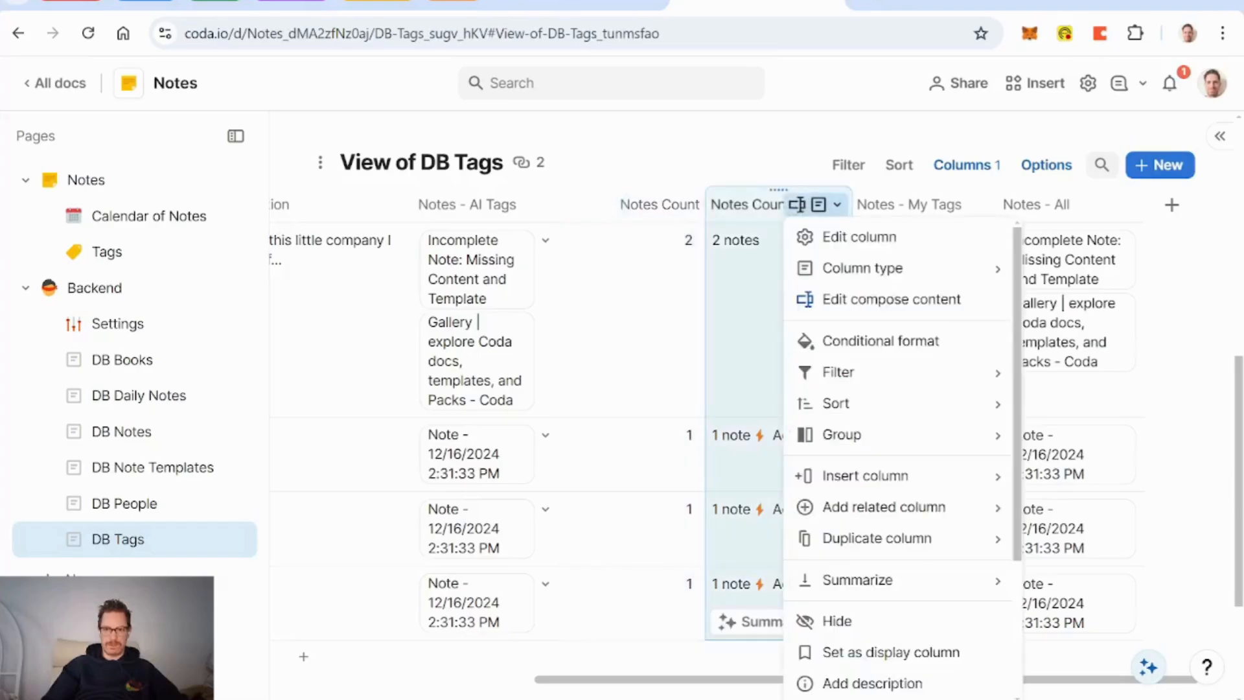
pyautogui.click(868, 299)
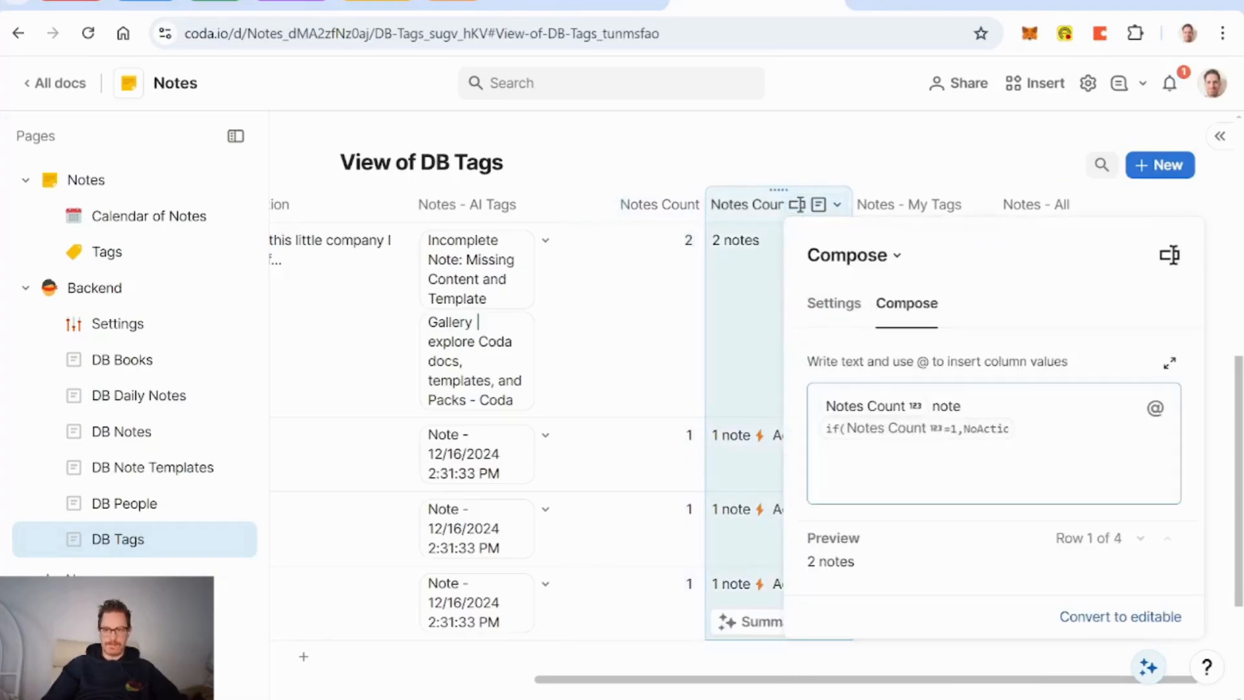
pyautogui.press('Return')
pyautogui.click(982, 430)
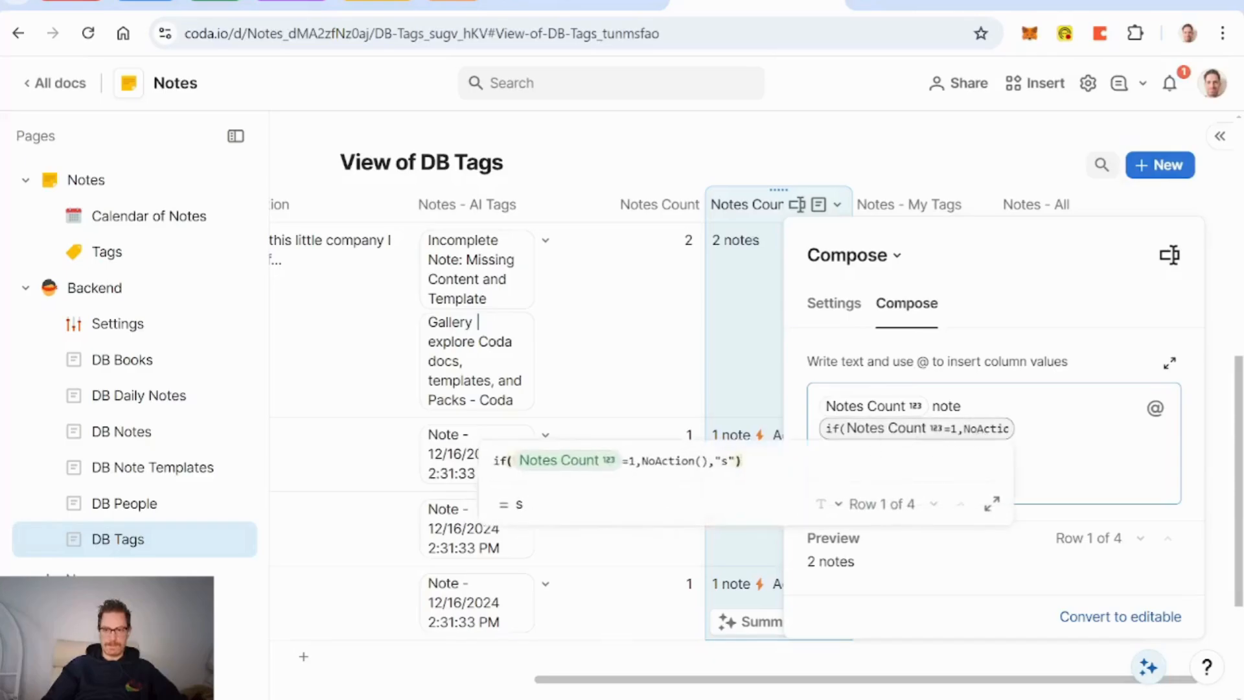
pyautogui.press('BackSpace')
pyautogui.press('BackSpace')
pyautogui.press('BackSpace')
pyautogui.press('BackSpace')
pyautogui.press('BackSpace')
pyautogui.press('BackSpace')
pyautogui.press('BackSpace')
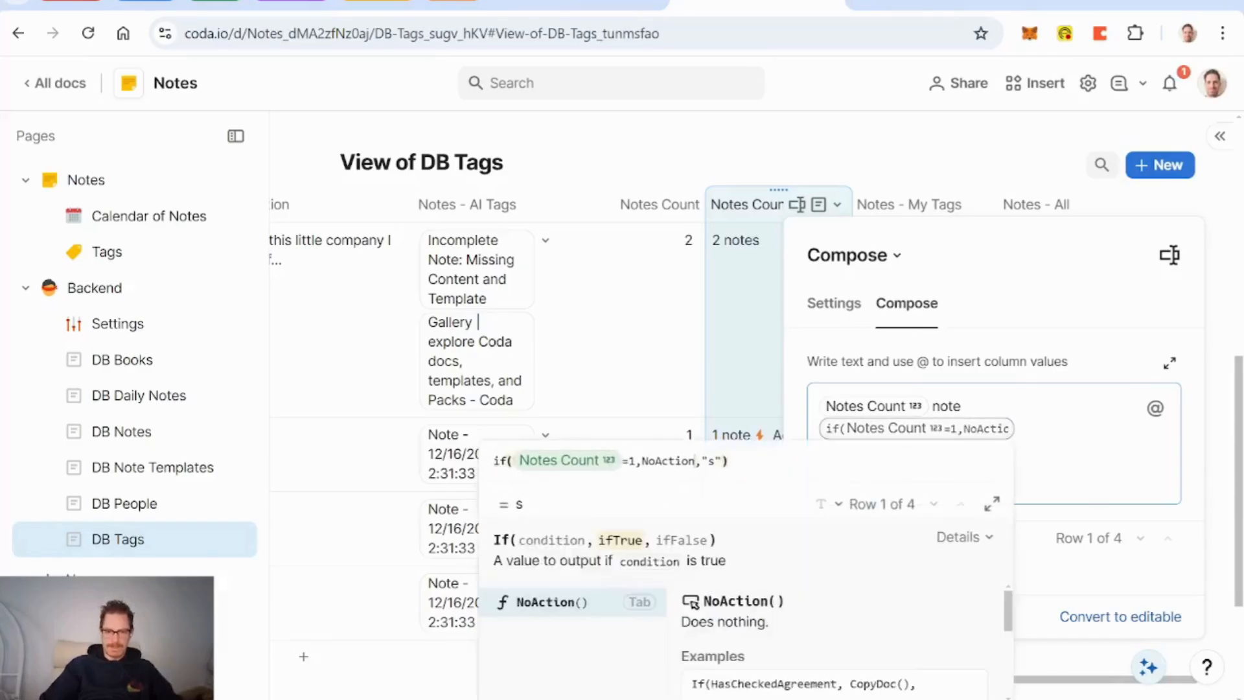
pyautogui.press('BackSpace')
pyautogui.press('BackSpace')
pyautogui.press('BackSpace')
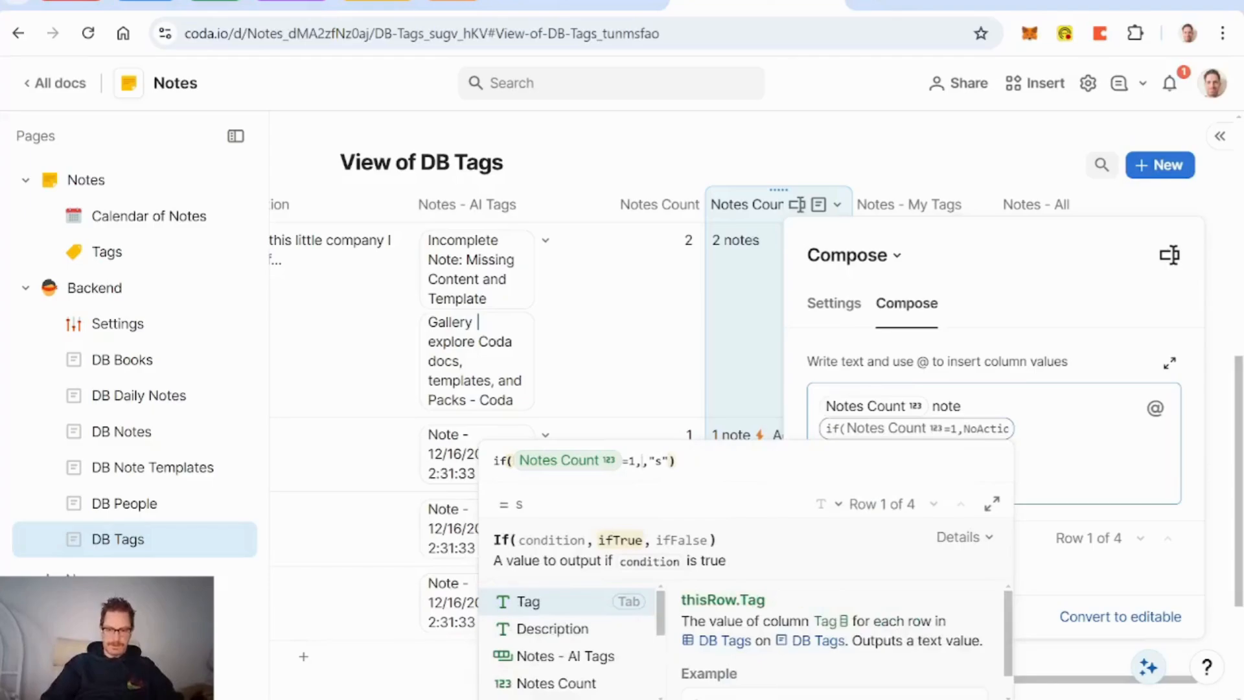
pyautogui.write('""')
pyautogui.press('Return')
pyautogui.click(633, 353)
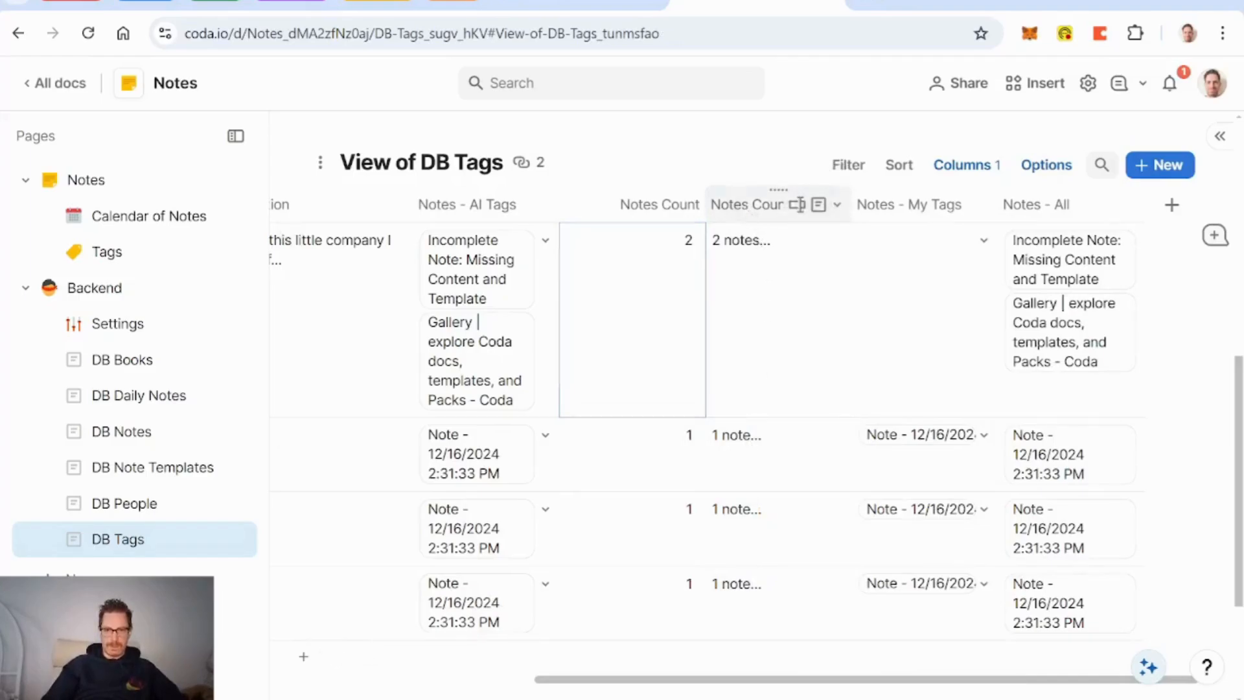
# Step: Turn on text wrapping for the Notes Count Display column
pyautogui.click(801, 204)
pyautogui.scroll(-3, 852, 496)
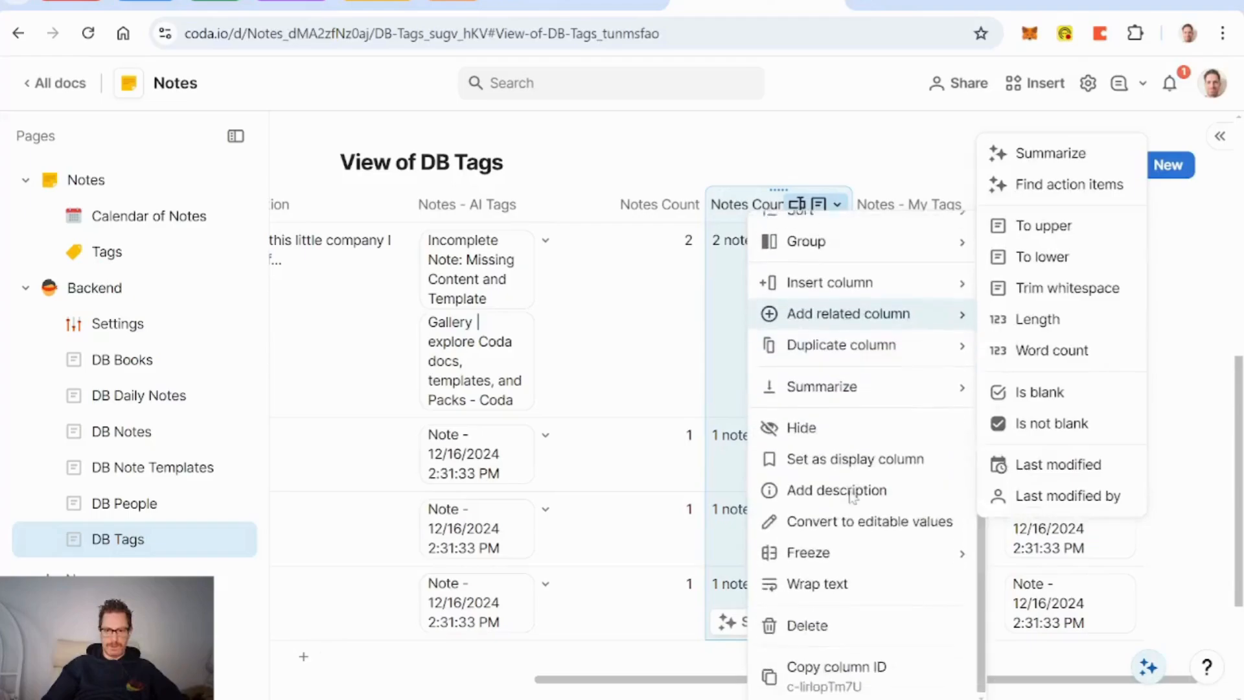
pyautogui.click(840, 584)
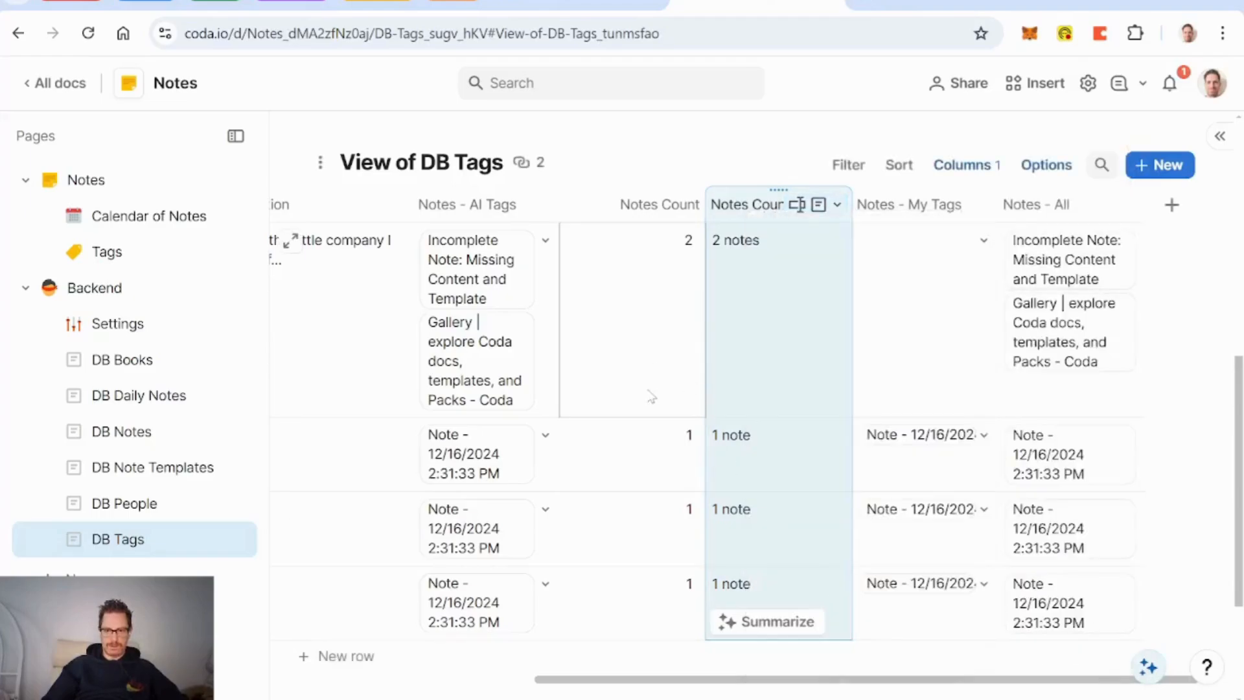
# Step: Open the self-renewal tag from the Tags page and expand its note
pyautogui.click(103, 252)
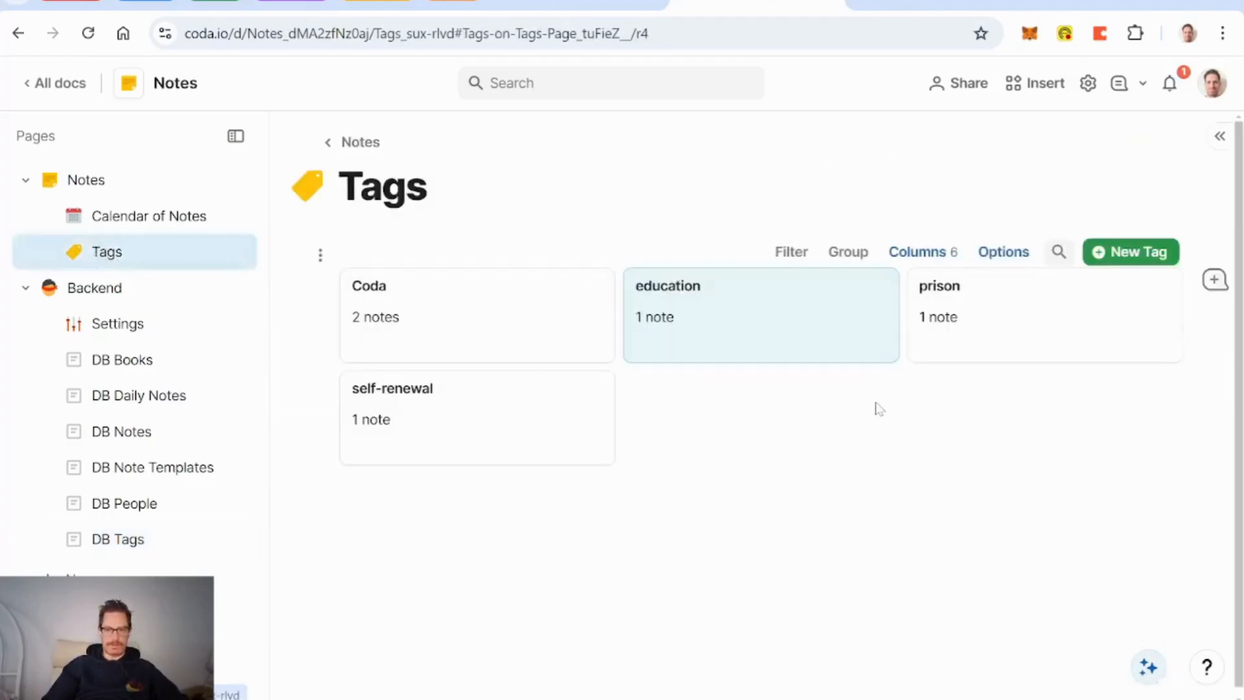
pyautogui.click(458, 456)
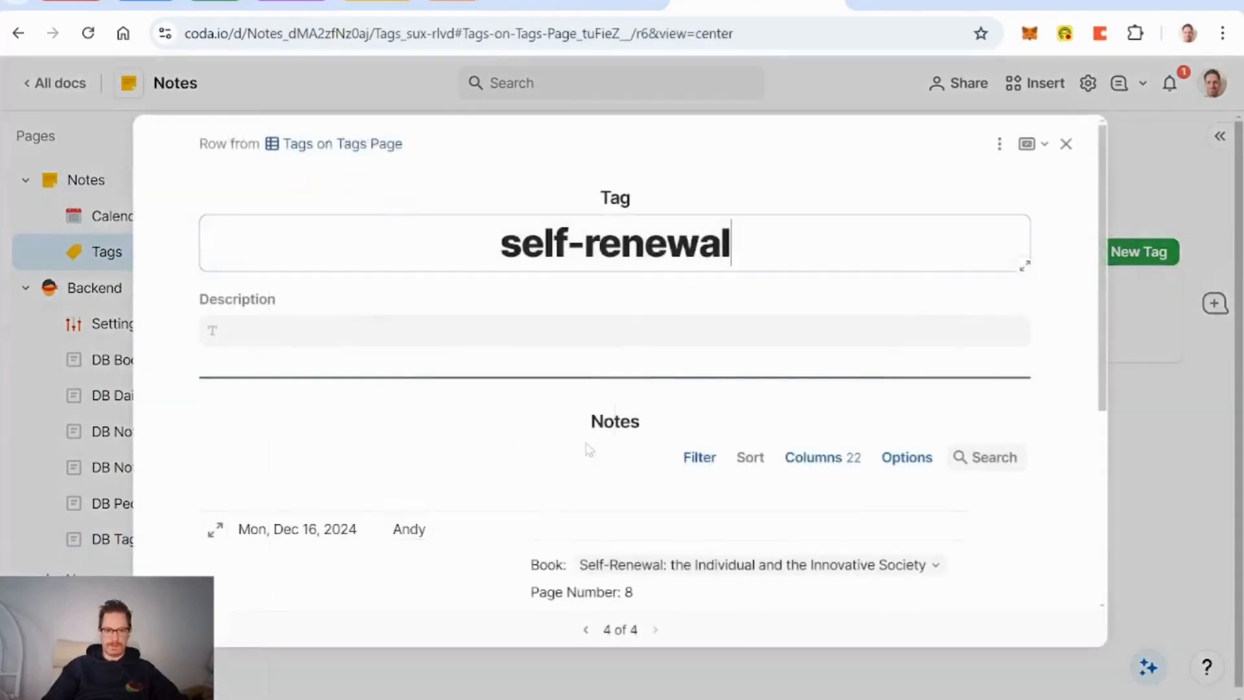
pyautogui.scroll(-3, 589, 449)
pyautogui.scroll(-2, 723, 529)
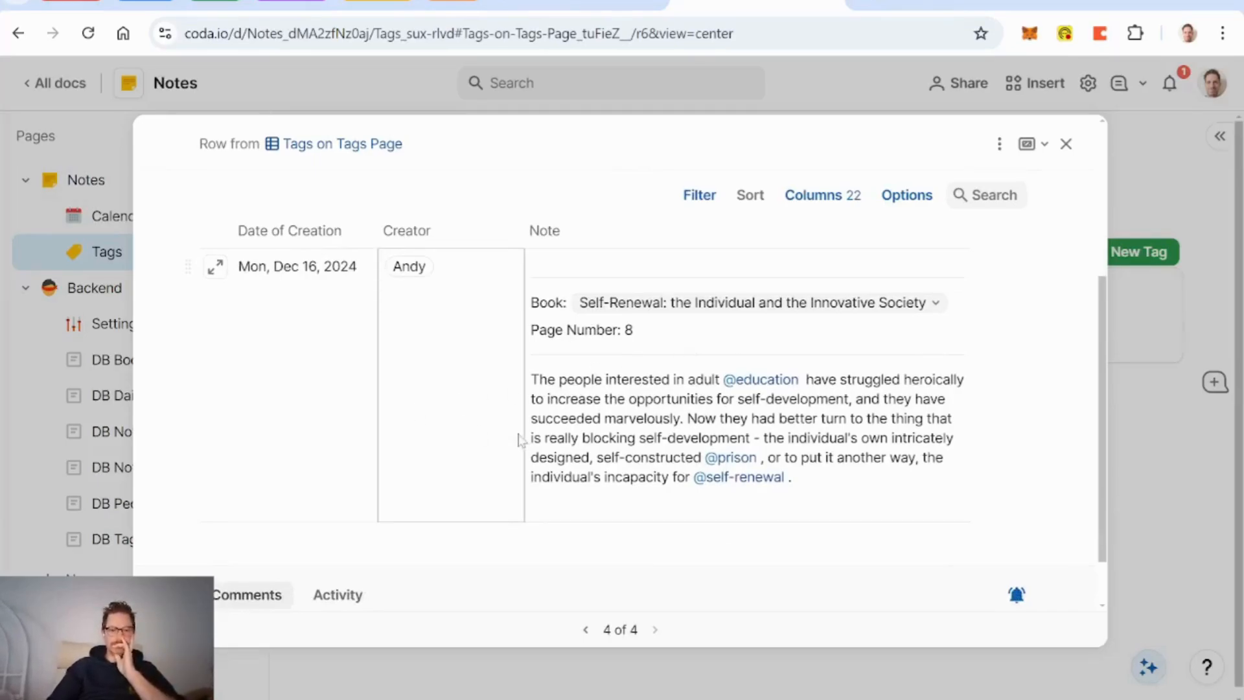
pyautogui.click(215, 267)
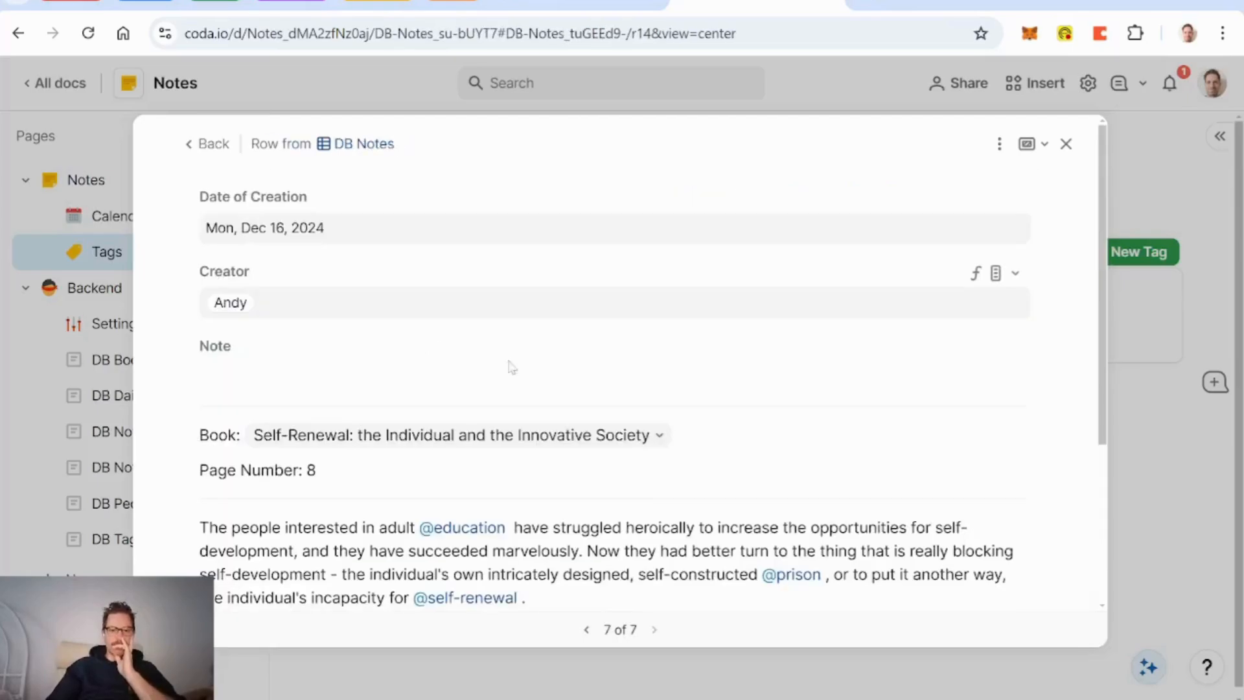
pyautogui.scroll(-4, 633, 381)
pyautogui.scroll(4, 633, 381)
pyautogui.scroll(-1, 634, 381)
pyautogui.scroll(1, 635, 381)
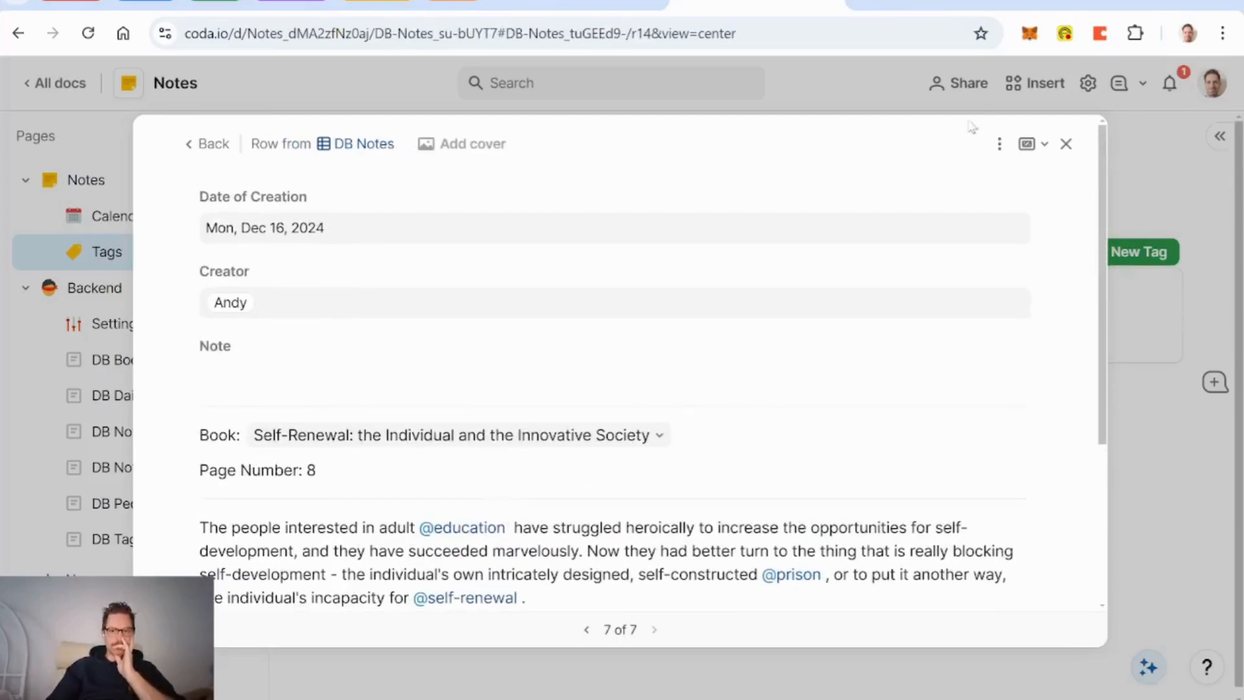
# Step: Switch the note's record to the Notes Main Layout
pyautogui.click(999, 143)
pyautogui.moveTo(1071, 212)
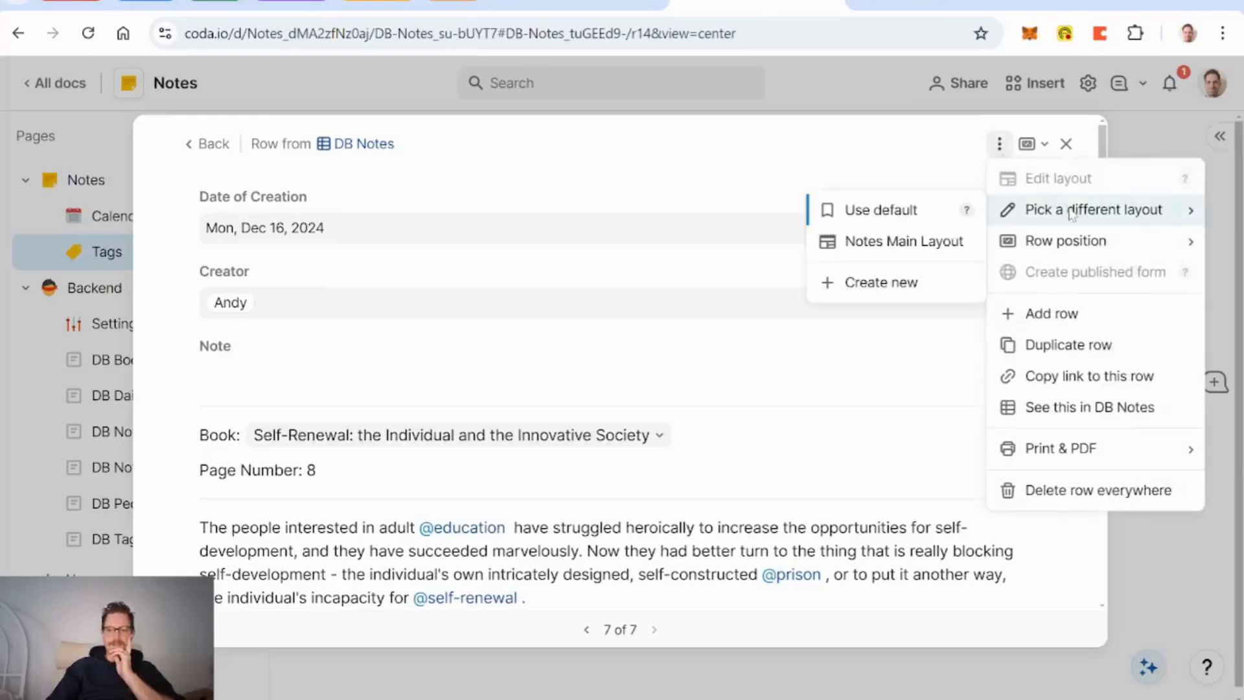
pyautogui.click(922, 247)
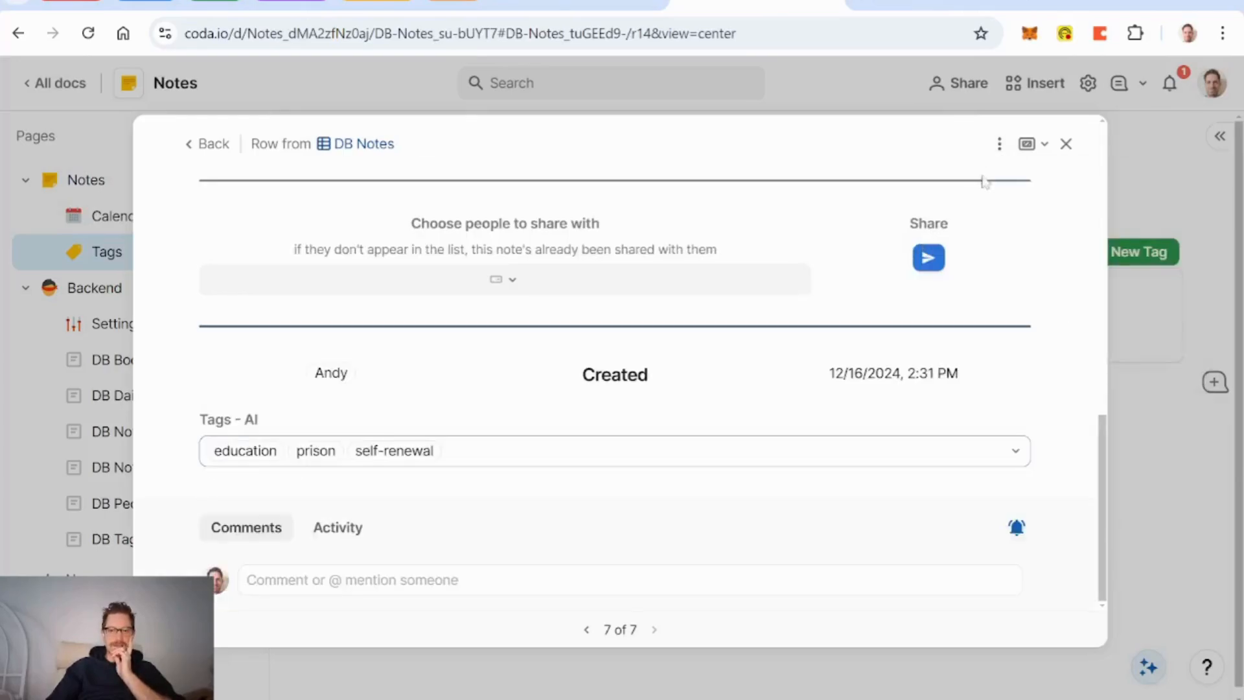
pyautogui.click(999, 143)
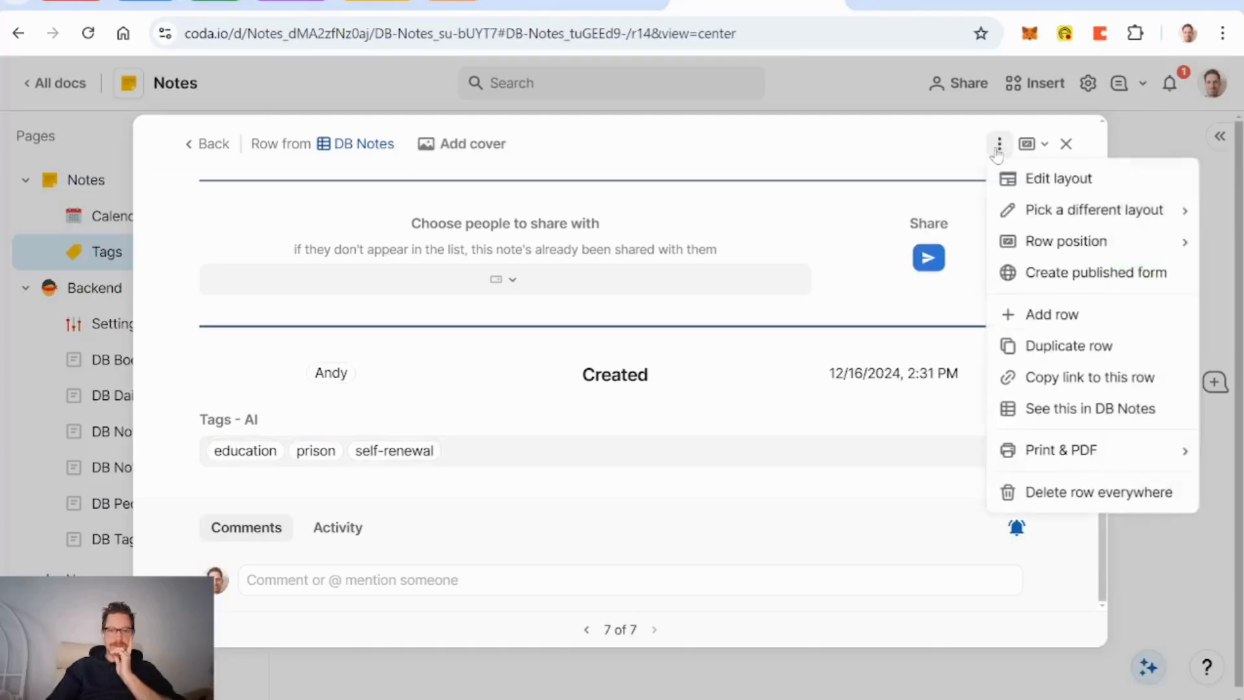
# Step: Hide the Tags - AI field in the Notes Main Layout
pyautogui.click(1019, 183)
pyautogui.scroll(-10, 842, 462)
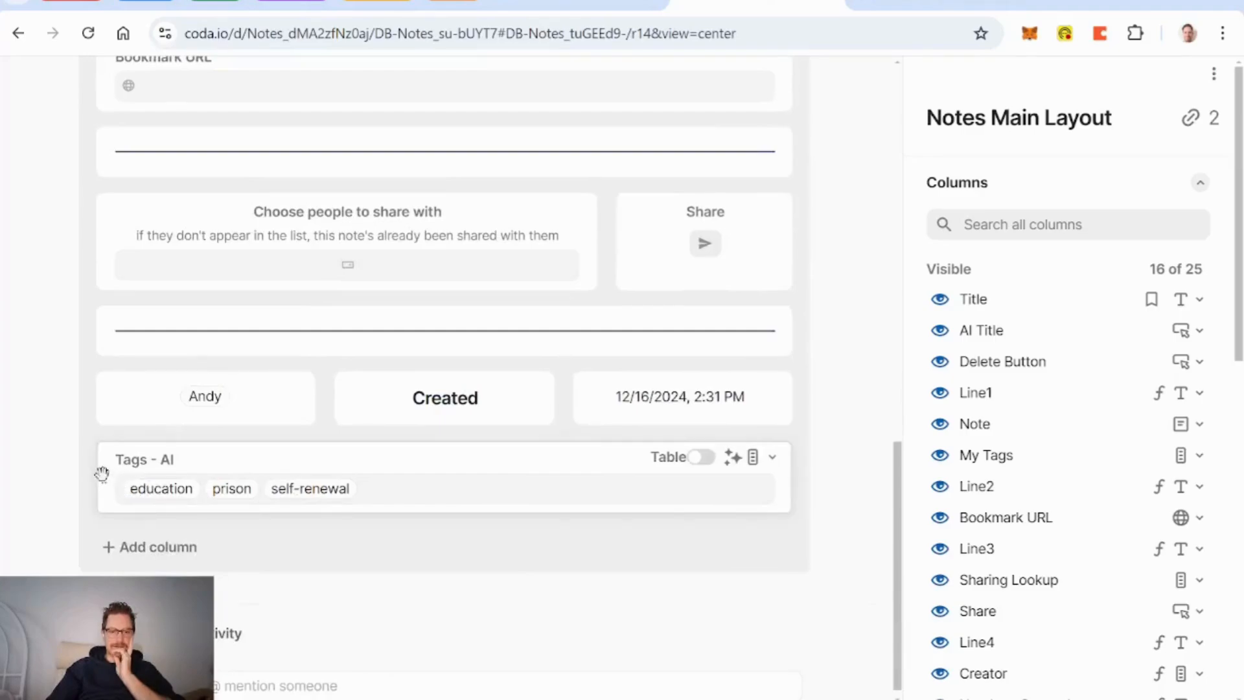
pyautogui.scroll(-5, 1003, 495)
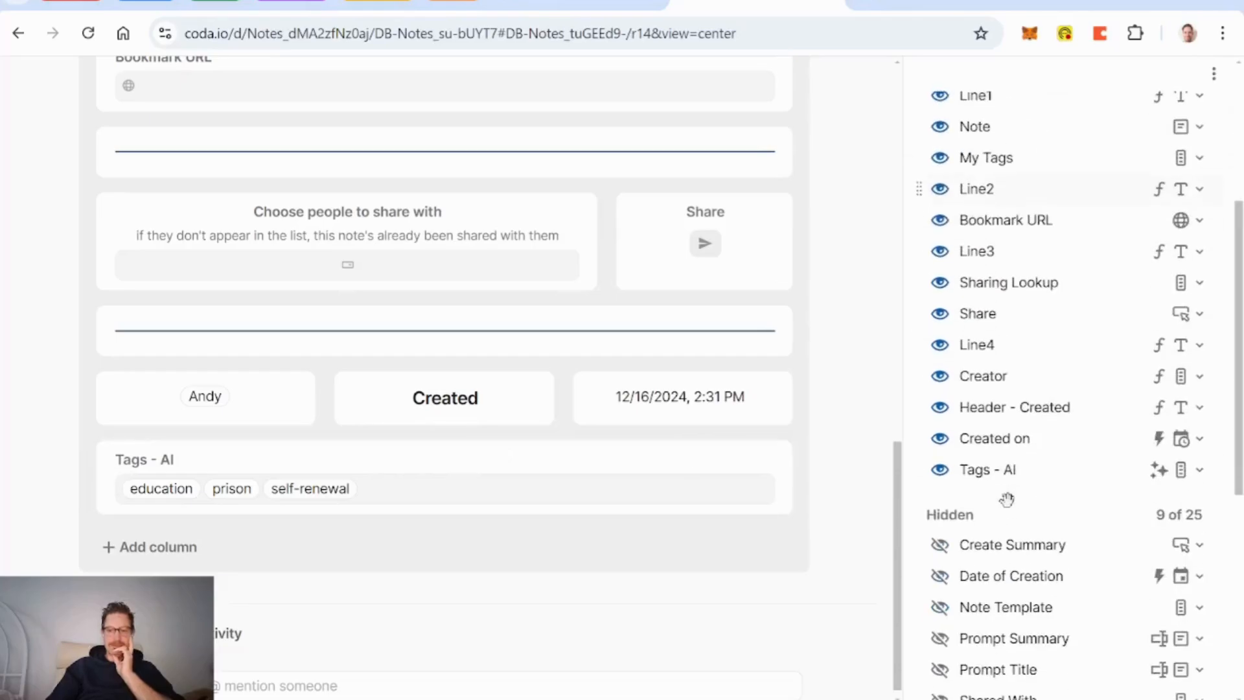
pyautogui.click(940, 470)
pyautogui.scroll(10, 863, 442)
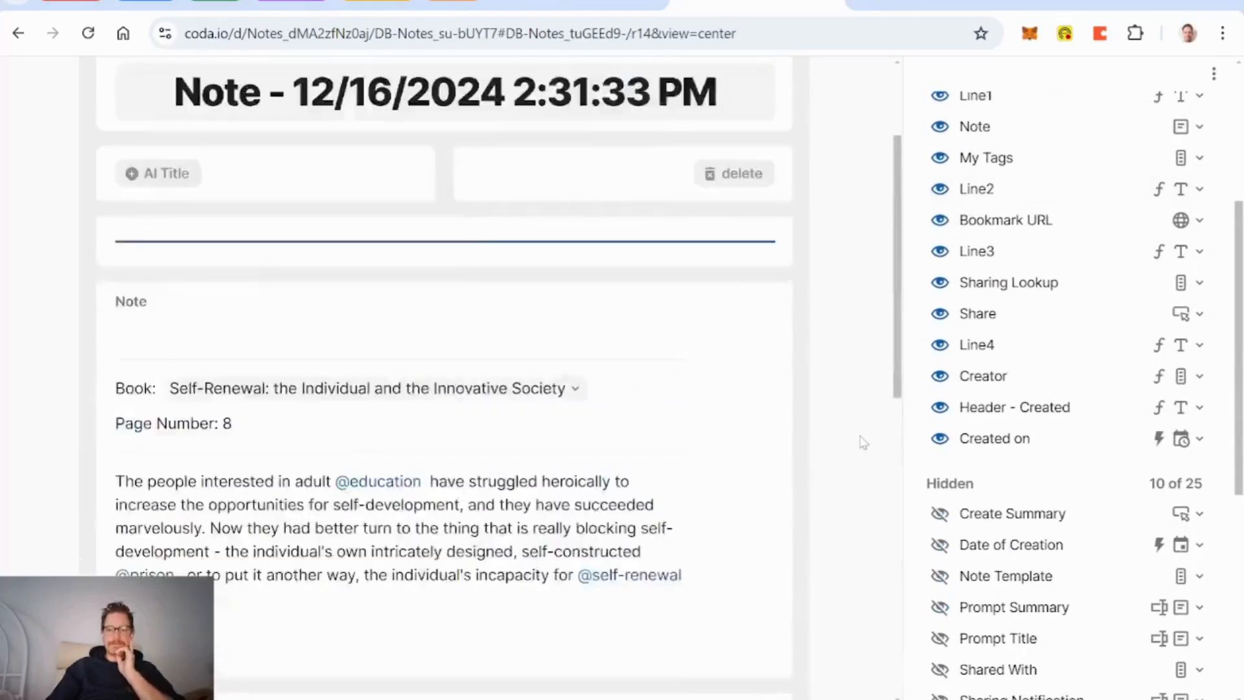
pyautogui.click(846, 94)
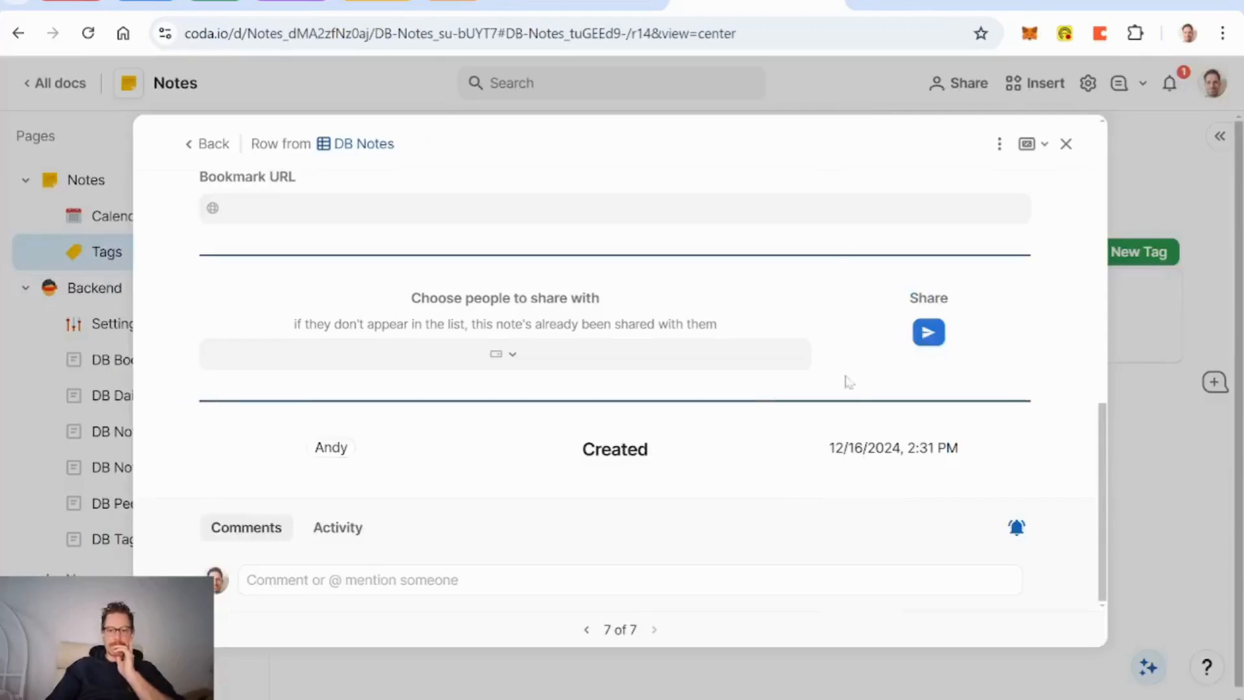
# Step: Close the note and the self-renewal tag records to return to the Tags page
pyautogui.scroll(15, 846, 389)
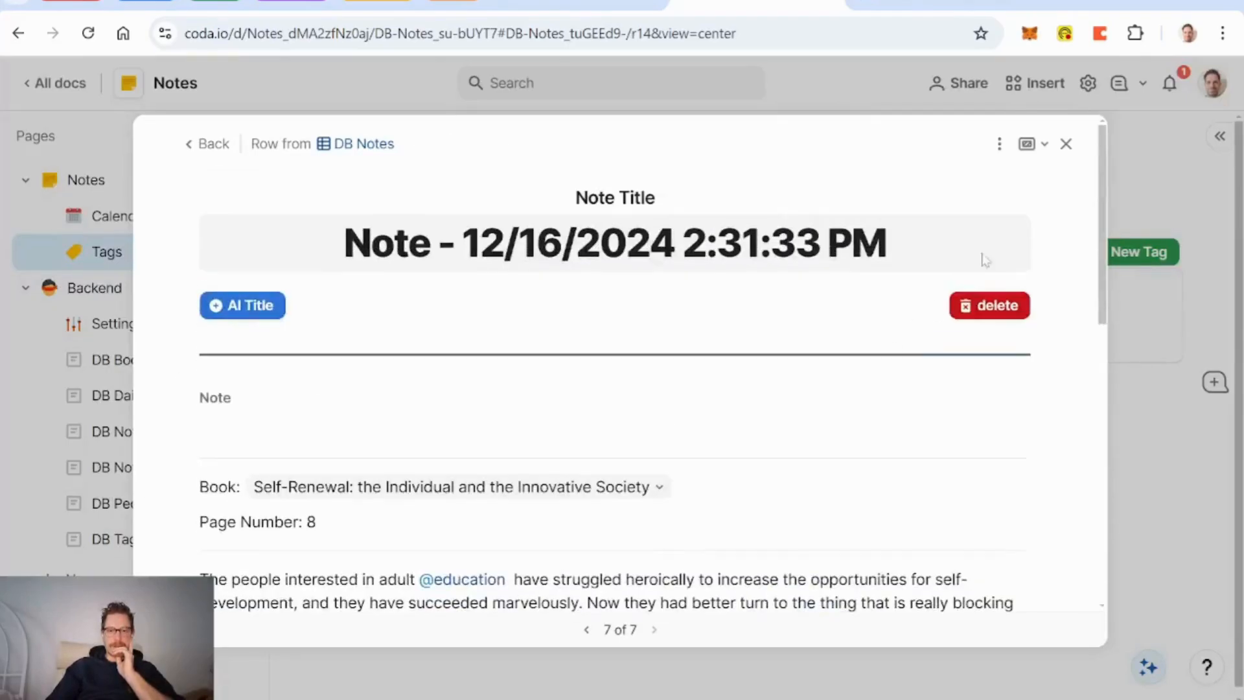
pyautogui.click(1068, 147)
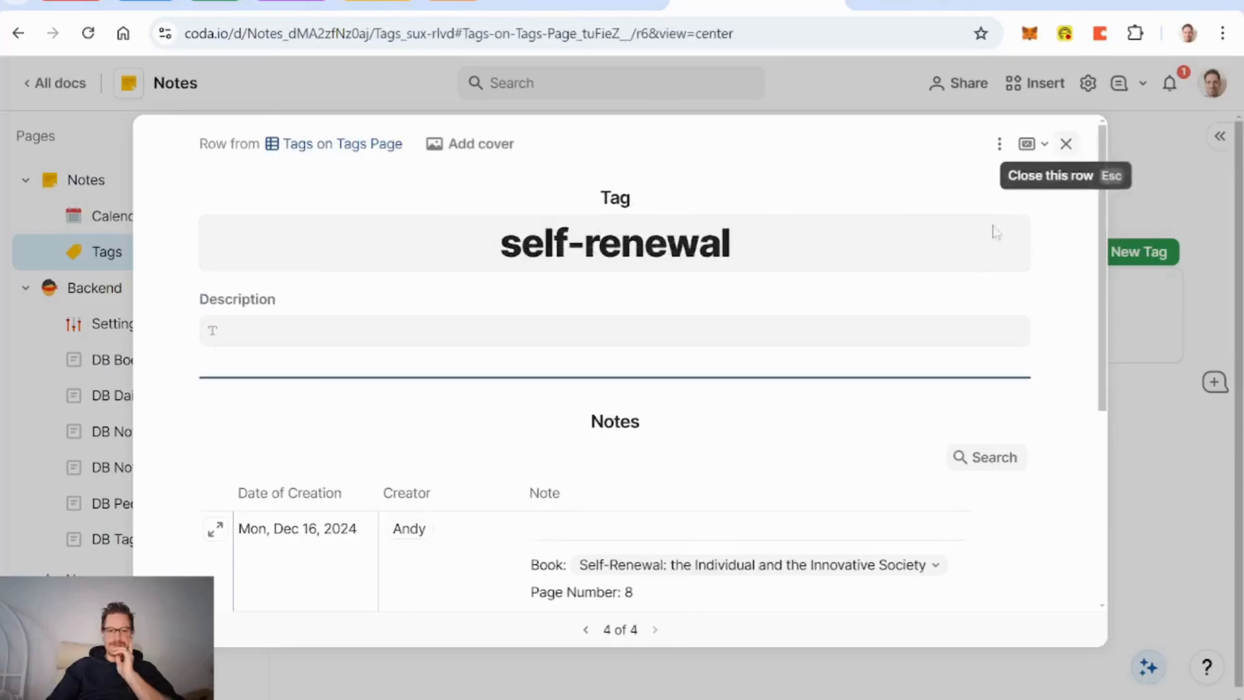
pyautogui.scroll(-4, 771, 324)
pyautogui.scroll(6, 713, 350)
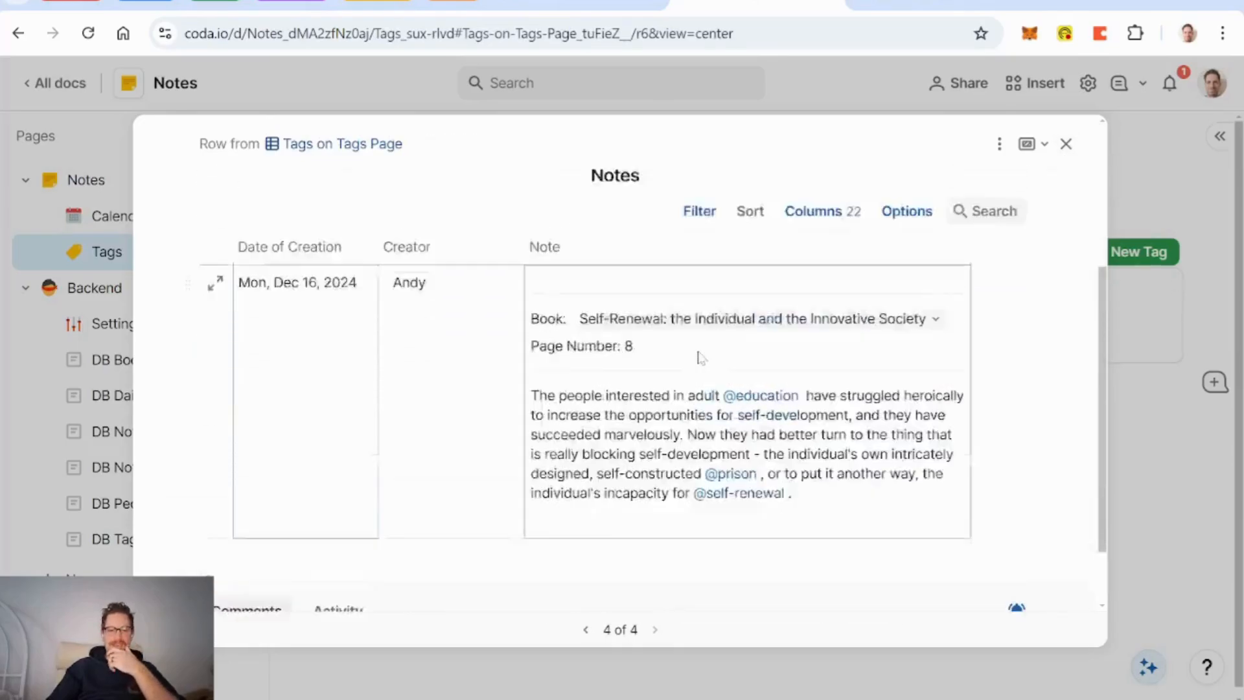
pyautogui.click(1066, 144)
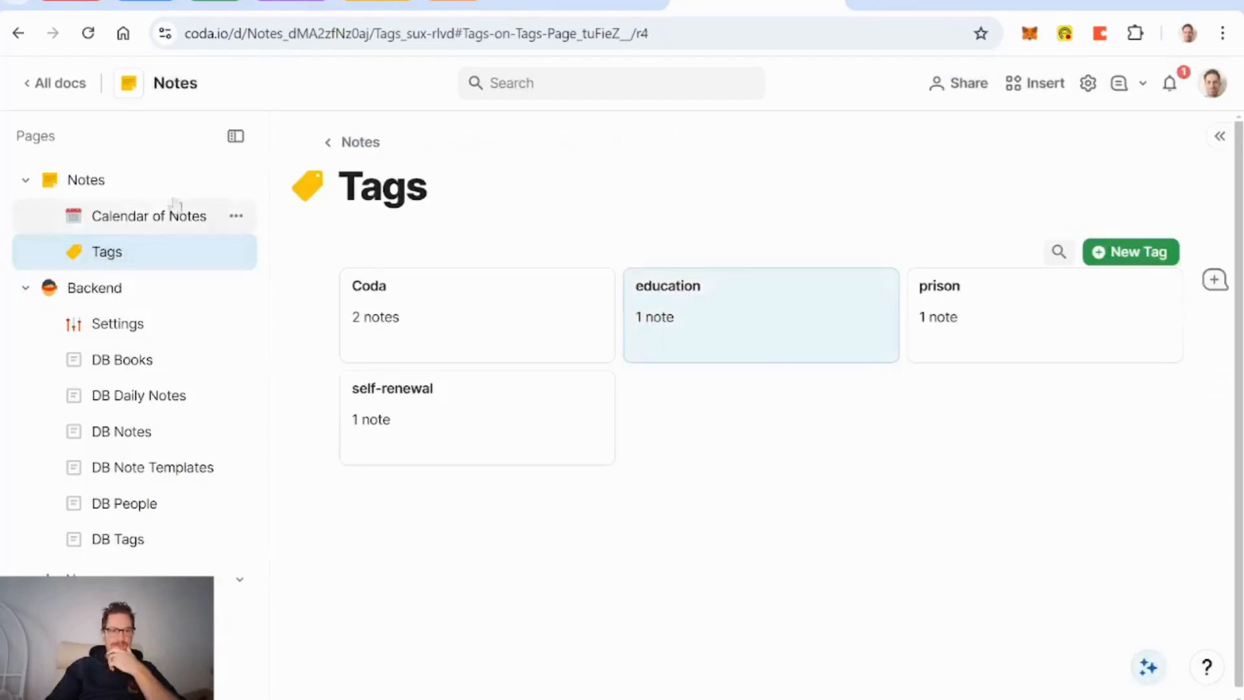
# Step: On the Notes page, select the 12/16/2024 2:31:33 PM note in Today's Notes
pyautogui.click(92, 192)
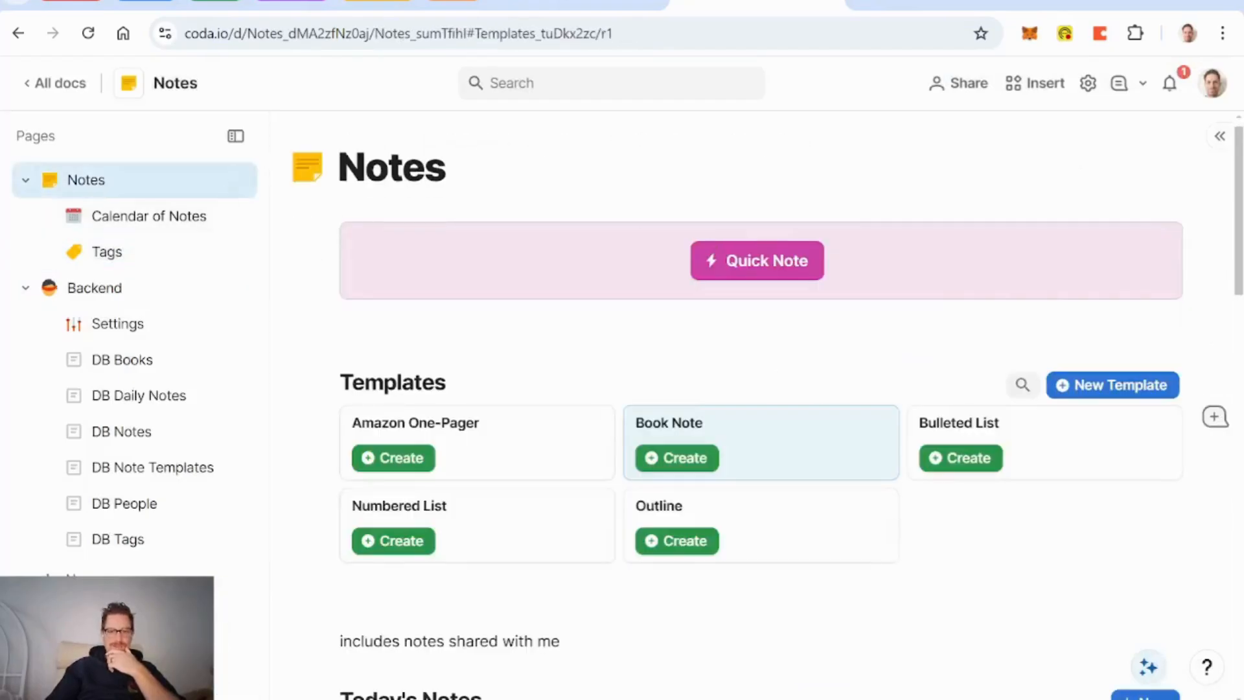
pyautogui.scroll(-10, 848, 348)
pyautogui.scroll(-4, 847, 348)
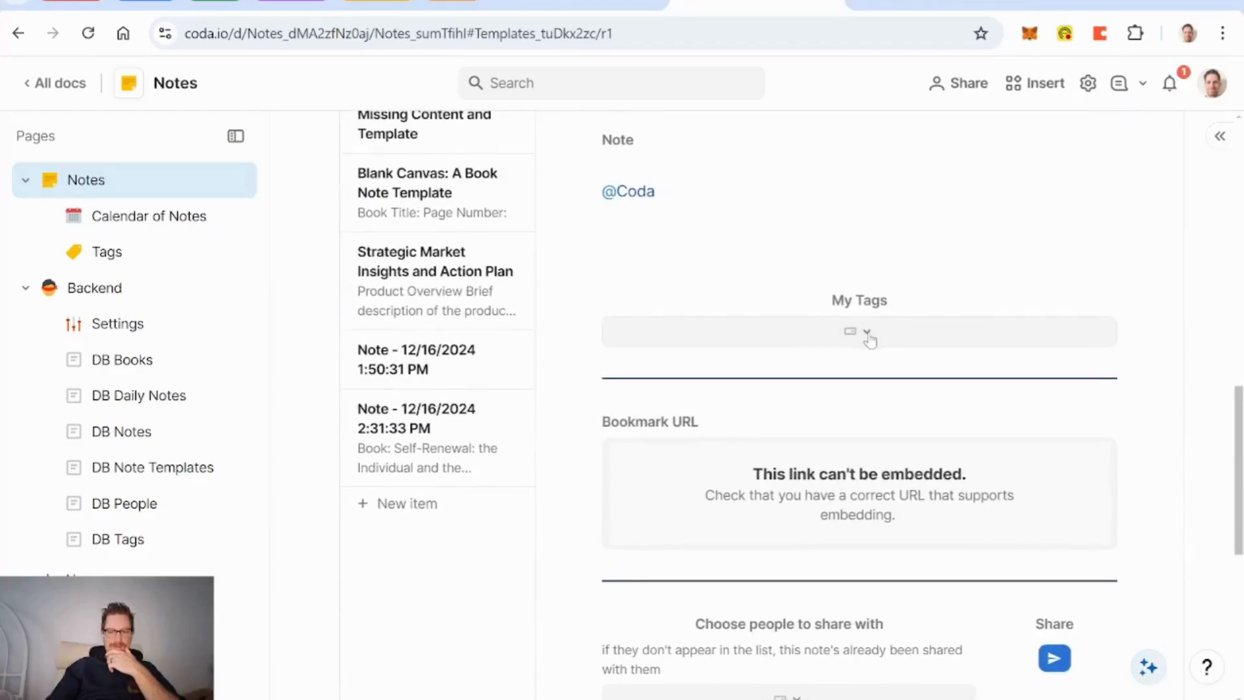
pyautogui.scroll(3, 870, 339)
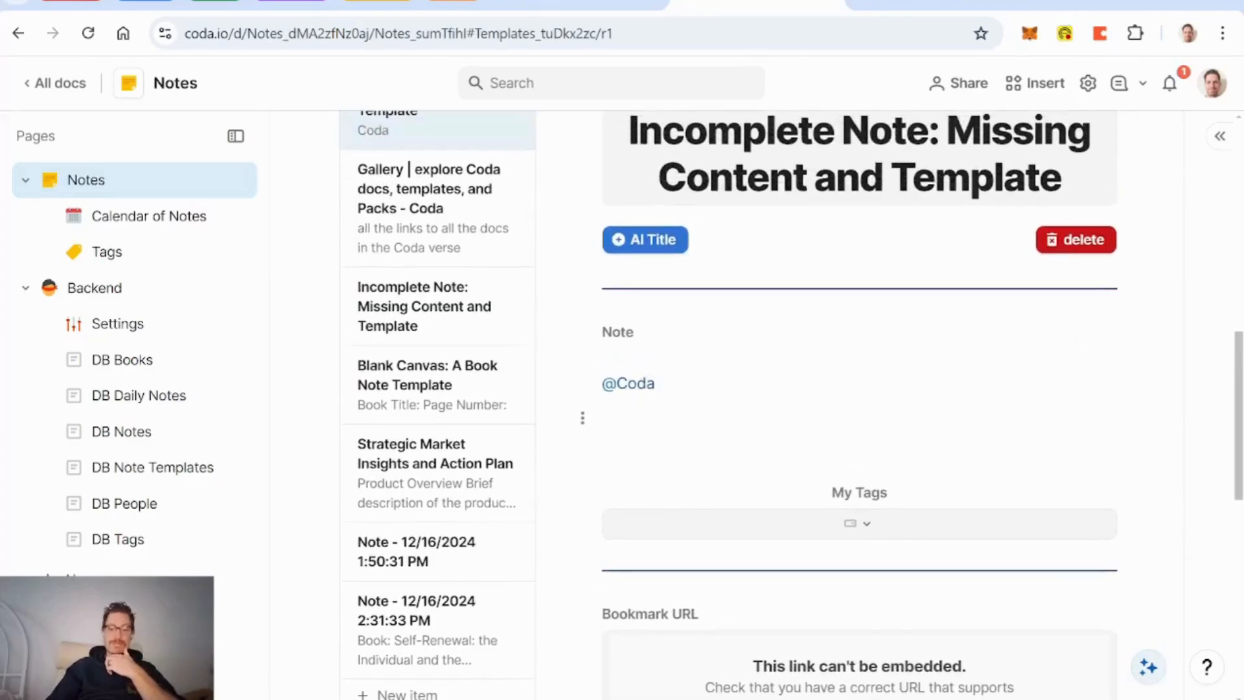
pyautogui.scroll(5, 713, 391)
pyautogui.scroll(-6, 713, 391)
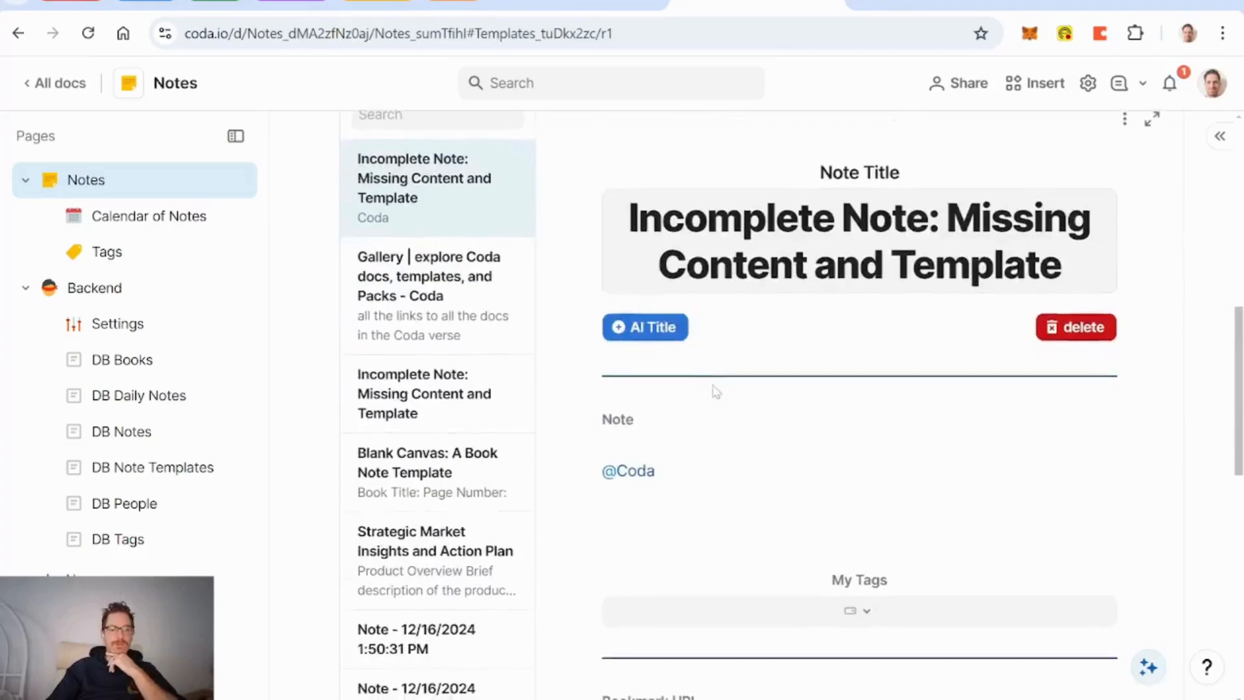
pyautogui.scroll(-1, 715, 391)
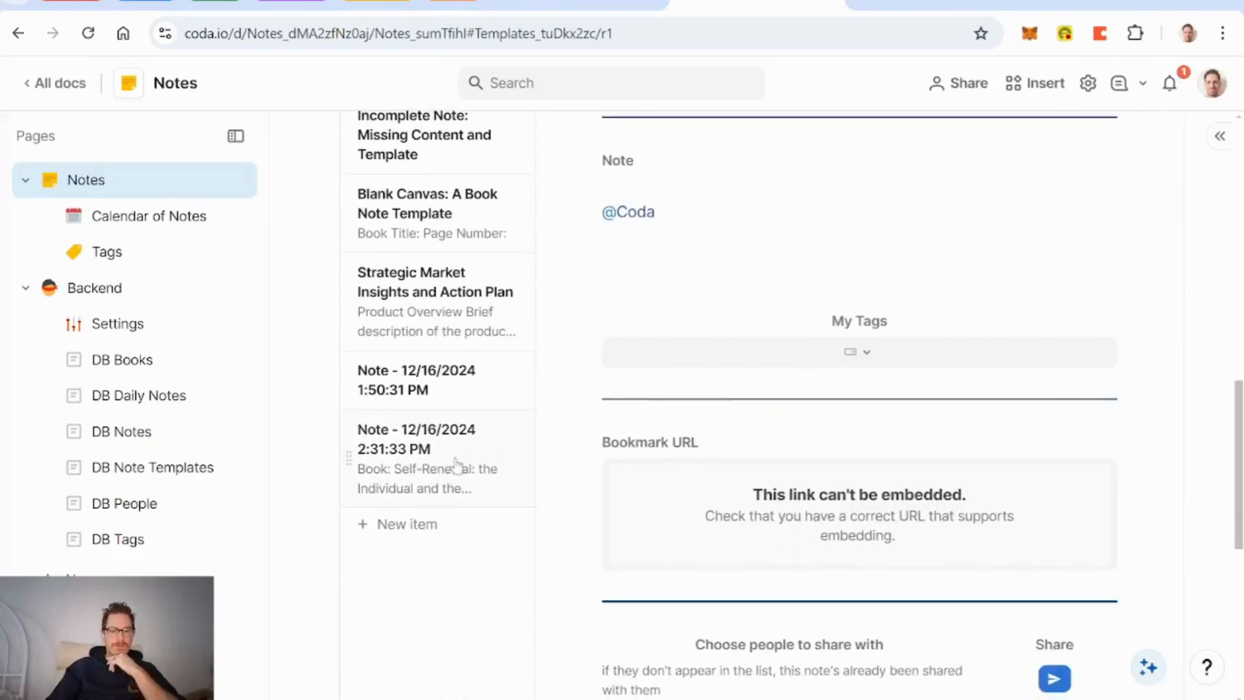
pyautogui.click(457, 465)
# Step: Generate the AI title 'Breaking Free: Overcoming Self-Constructed Prisons' for the selected note
pyautogui.scroll(4, 712, 391)
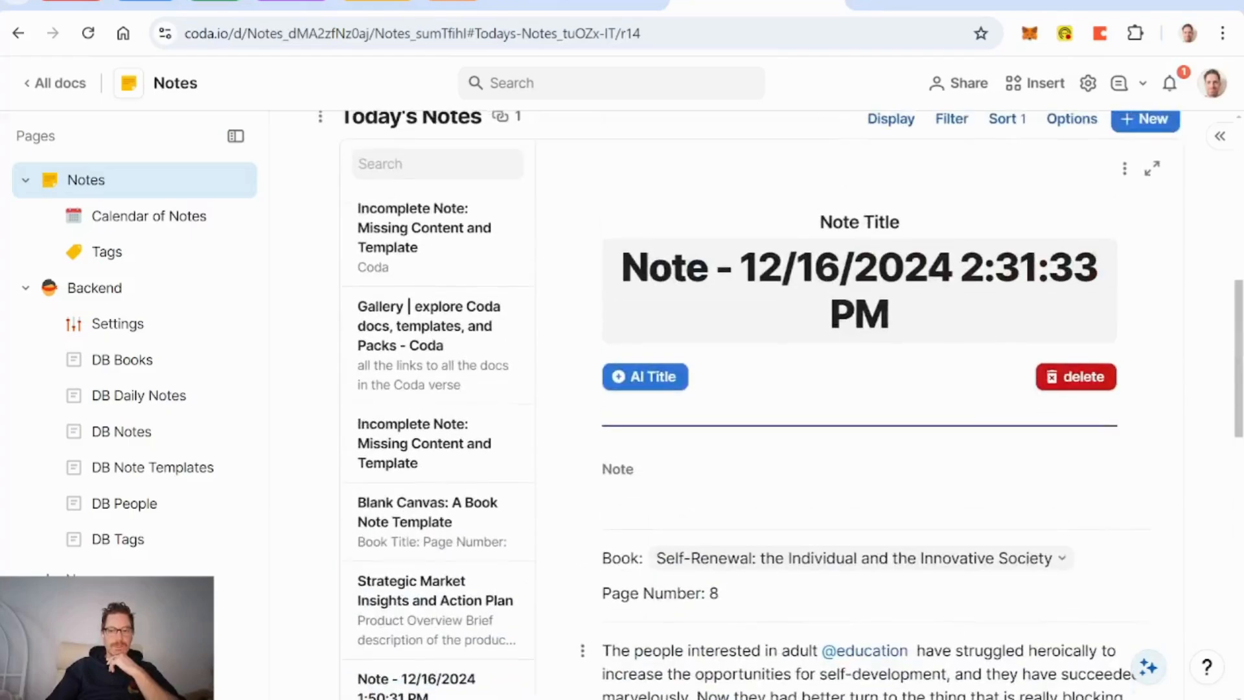
pyautogui.click(654, 377)
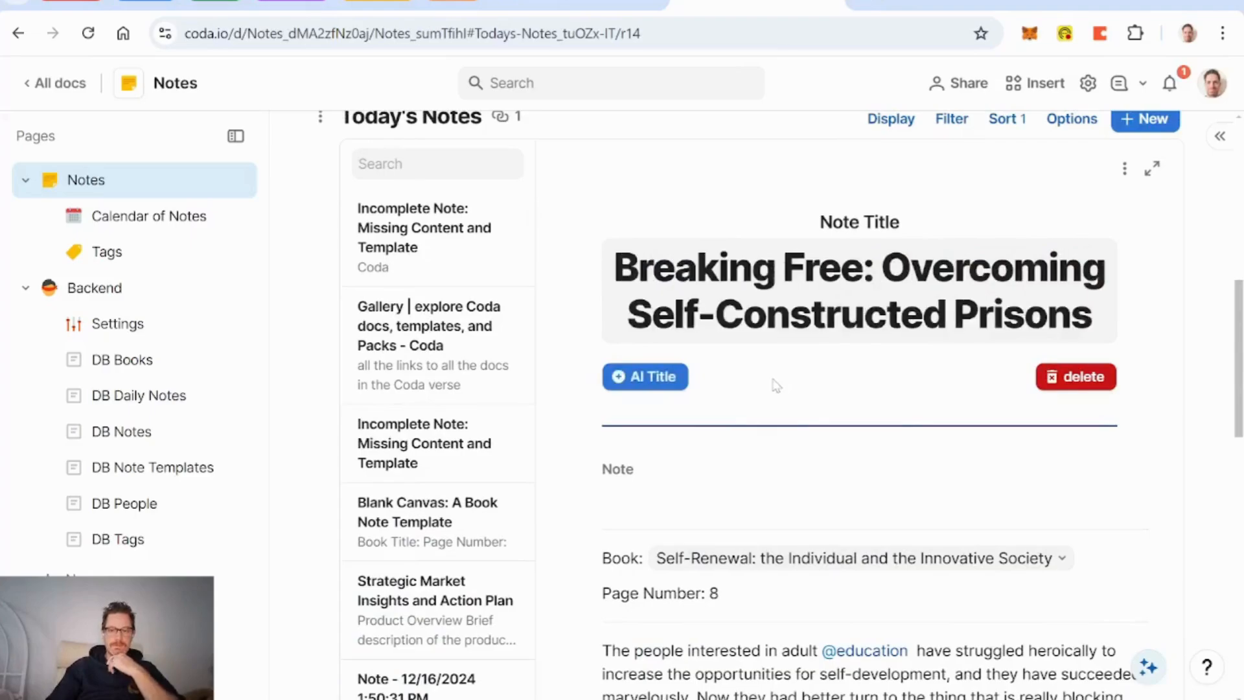
pyautogui.scroll(-1, 859, 396)
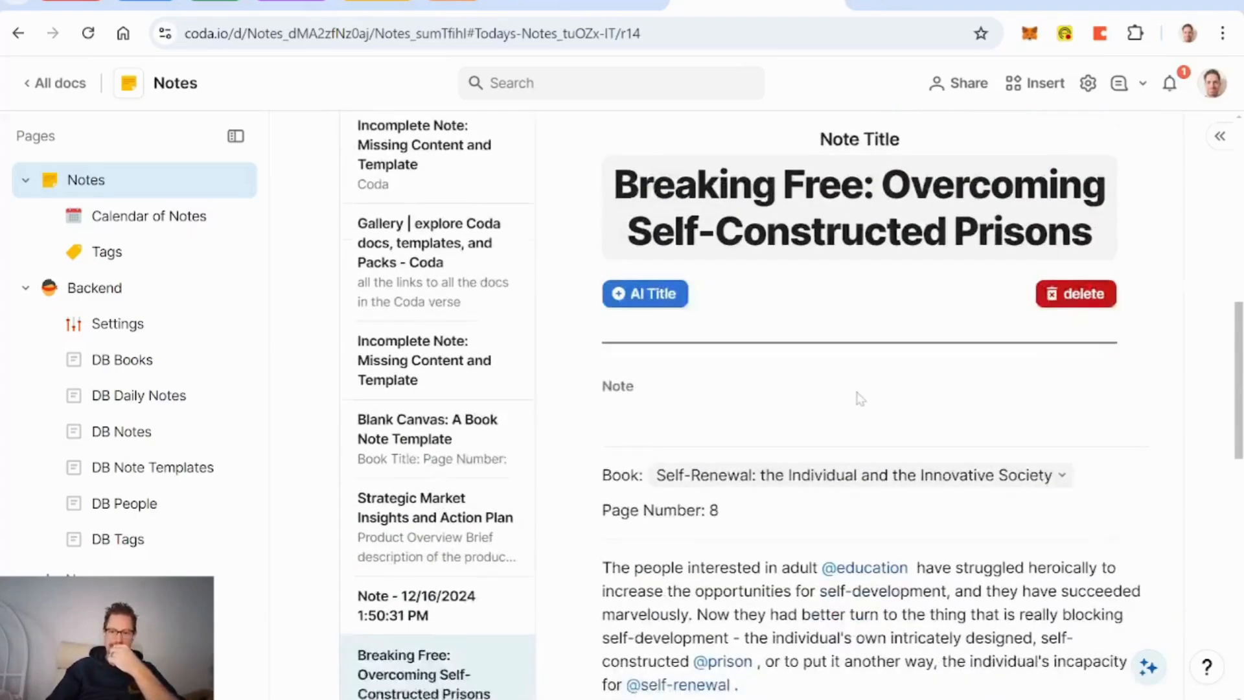
pyautogui.scroll(-1, 860, 397)
pyautogui.scroll(-1, 792, 404)
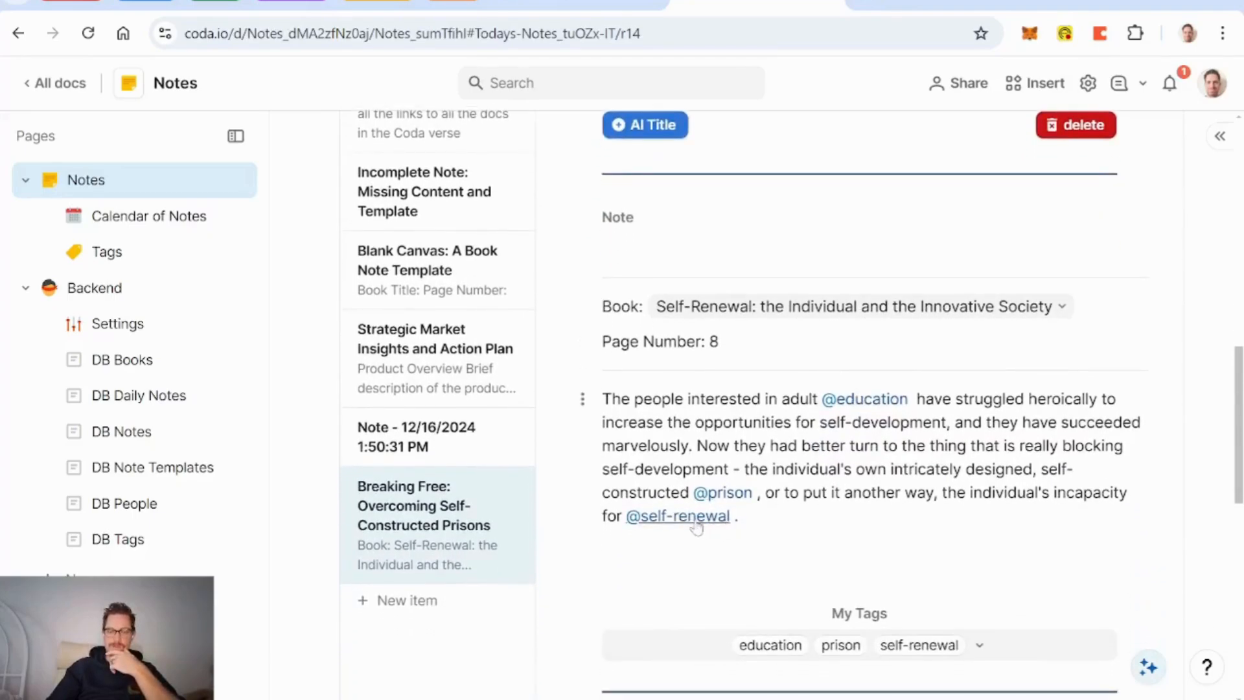
pyautogui.scroll(5, 861, 509)
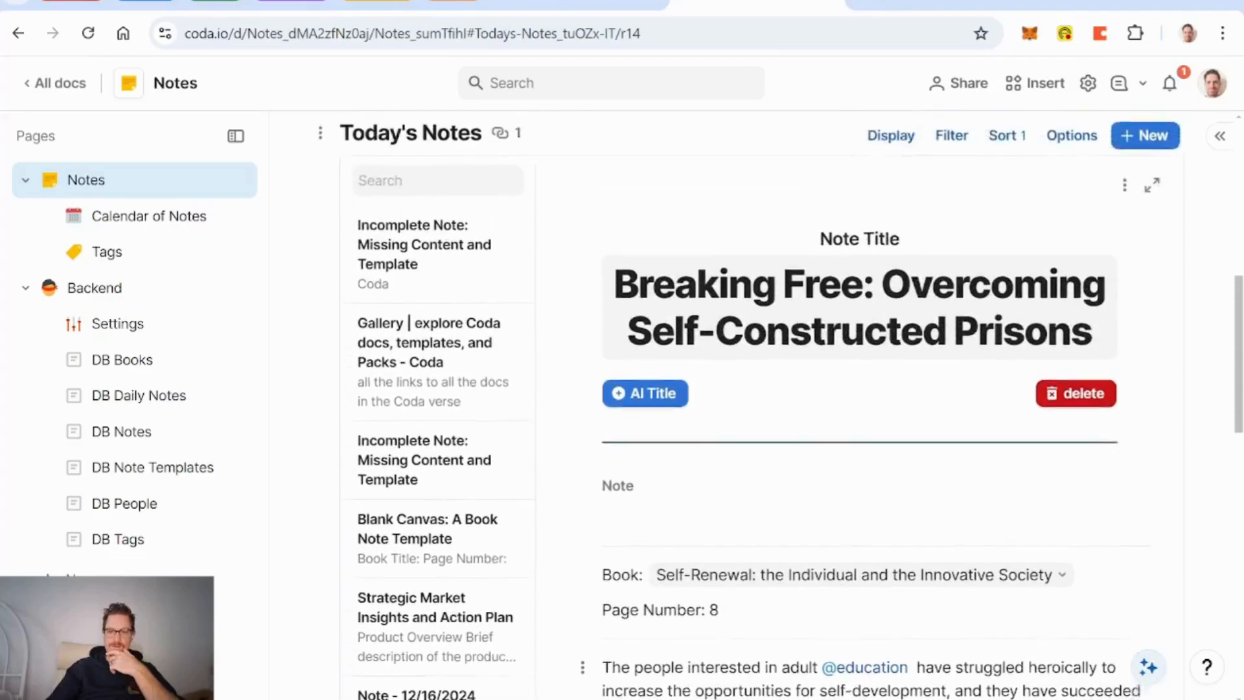
pyautogui.scroll(-1, 861, 508)
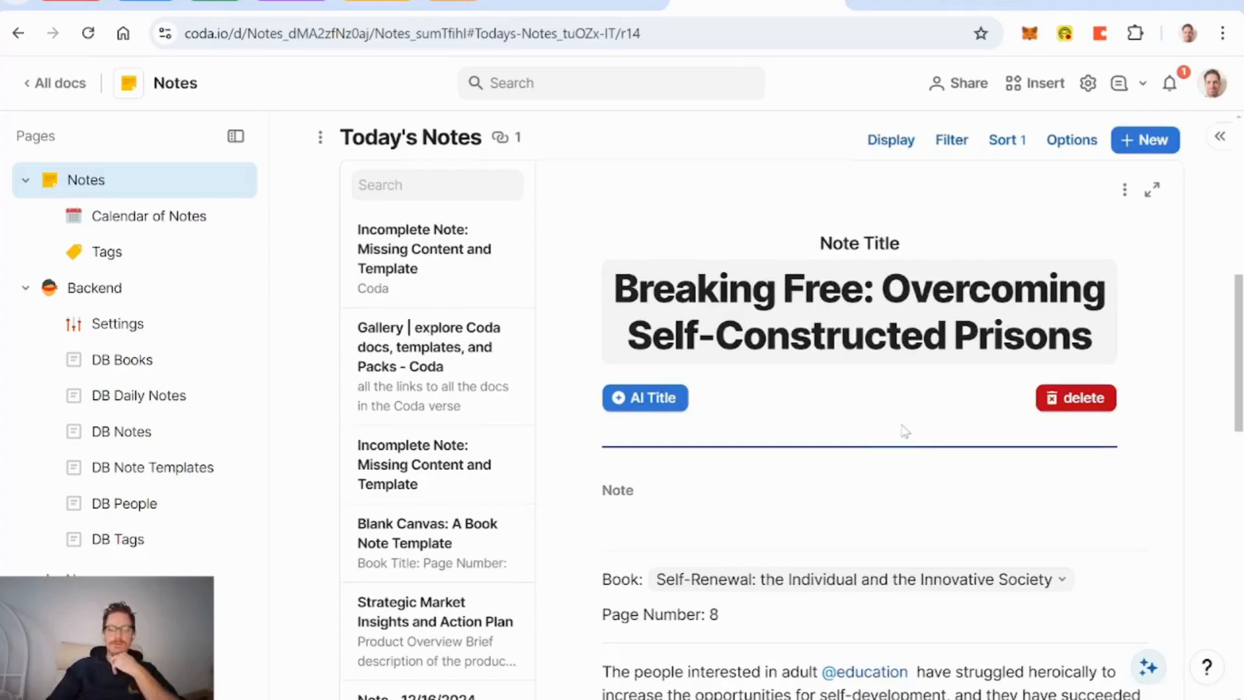
pyautogui.scroll(1, 905, 431)
pyautogui.scroll(-1, 906, 431)
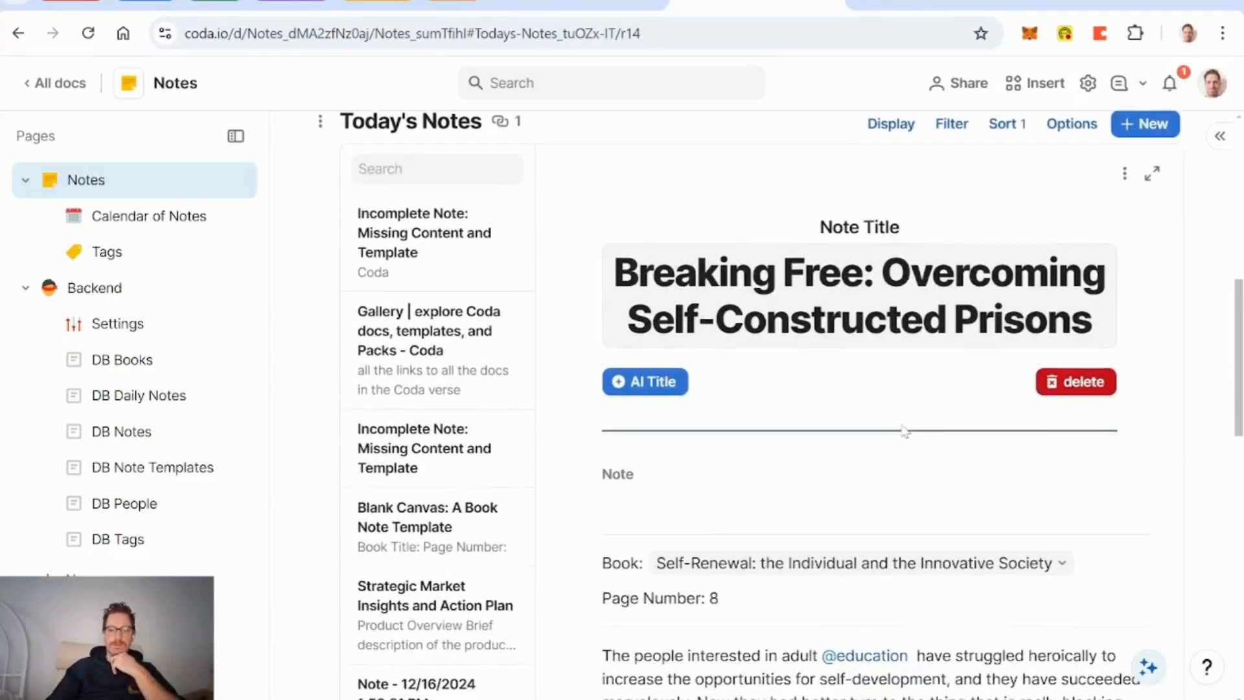
pyautogui.scroll(9, 826, 412)
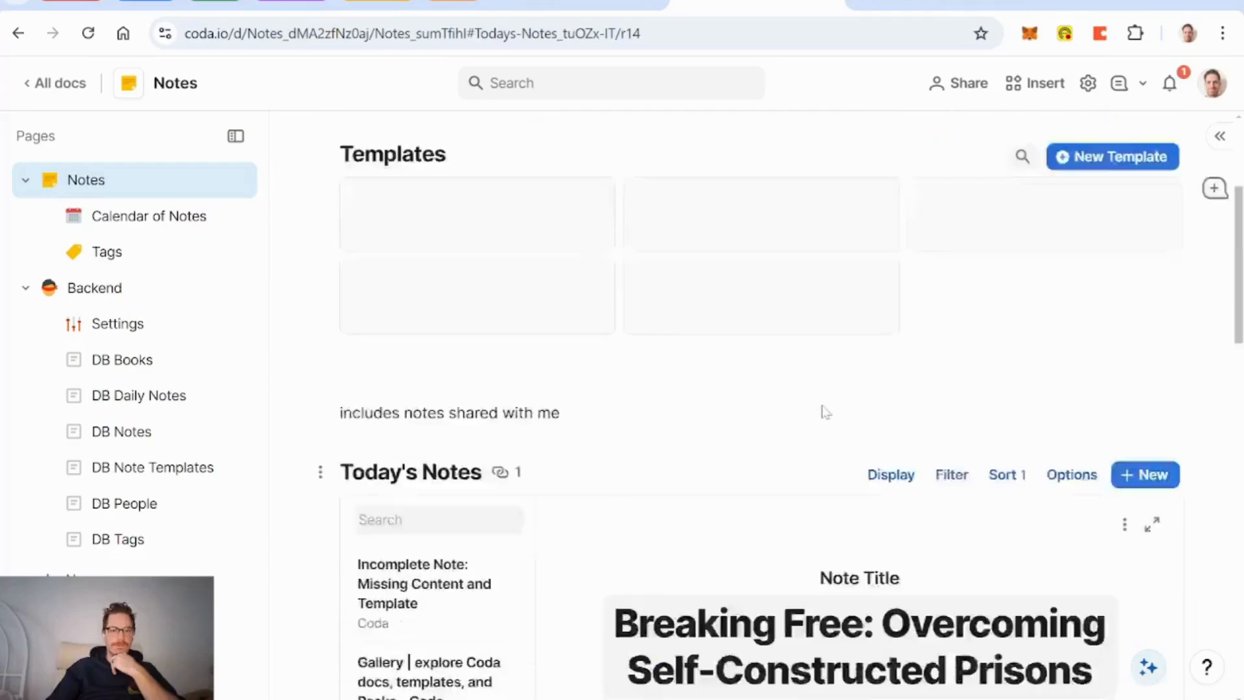